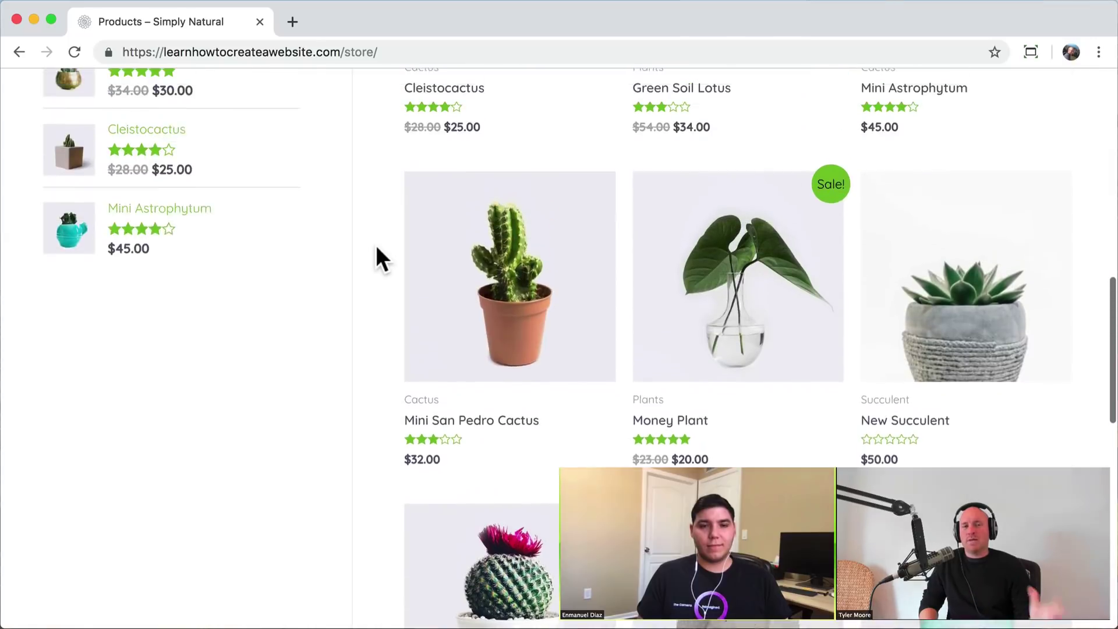
scroll(377, 248, up, 5)
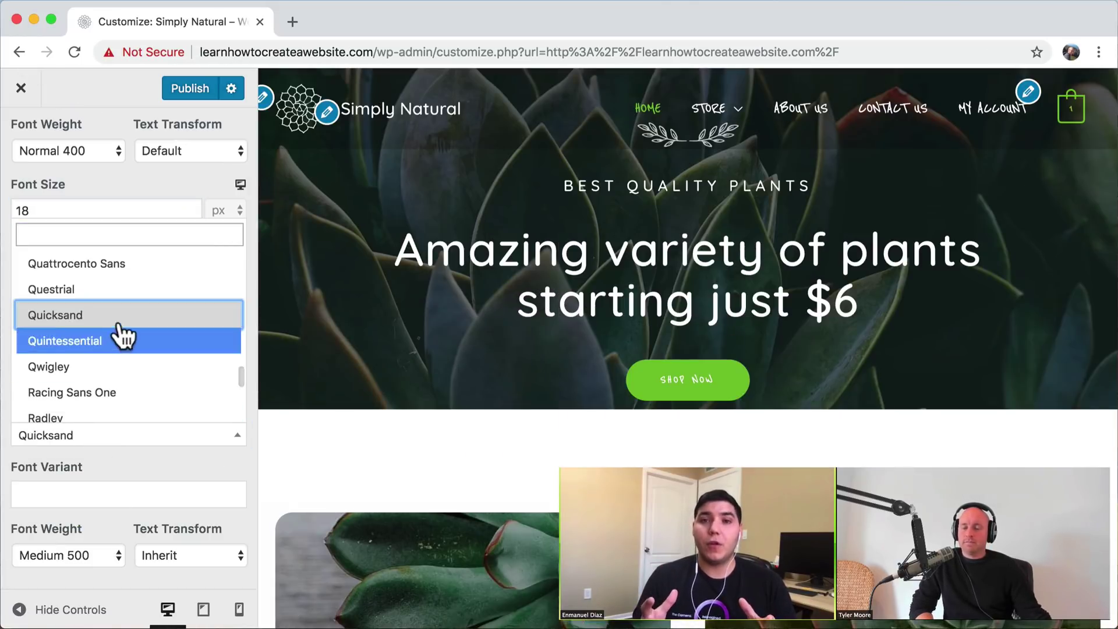
- Switch the text font to Reenie Beanie
text(REE)
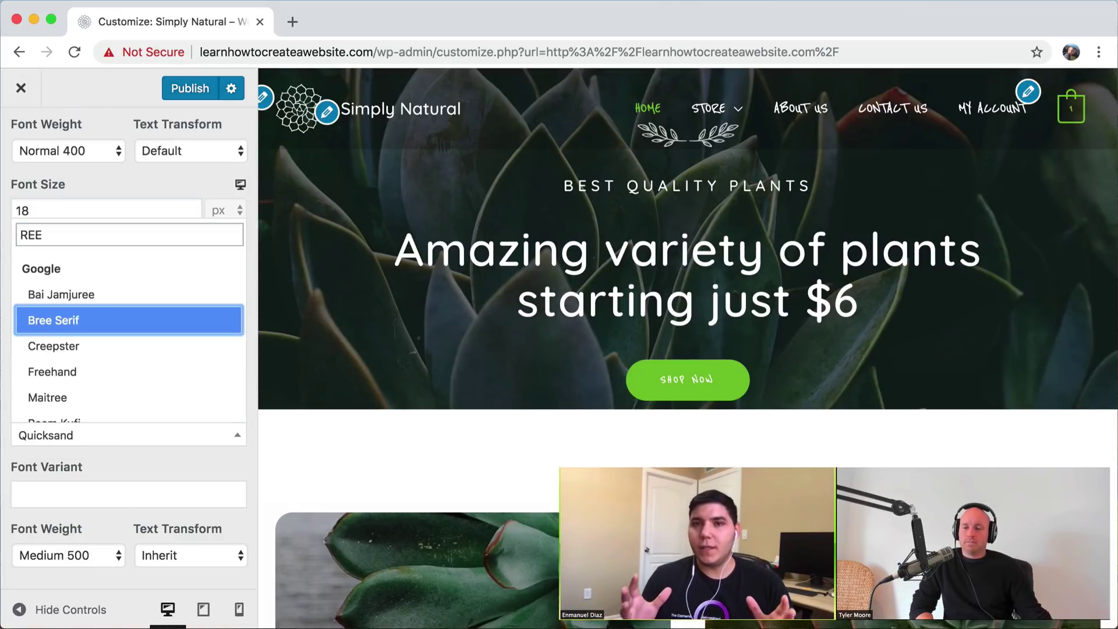
text(N)
click(86, 404)
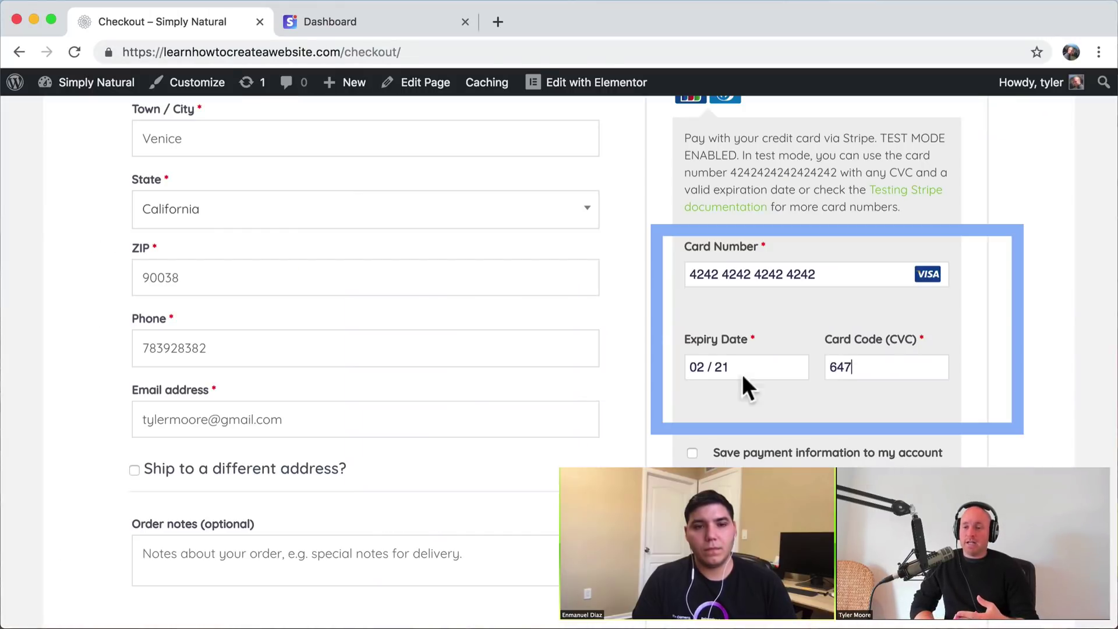
- Start a new product, shrink the succulent logo and add a 'SUCCUL' text box to it
click(270, 122)
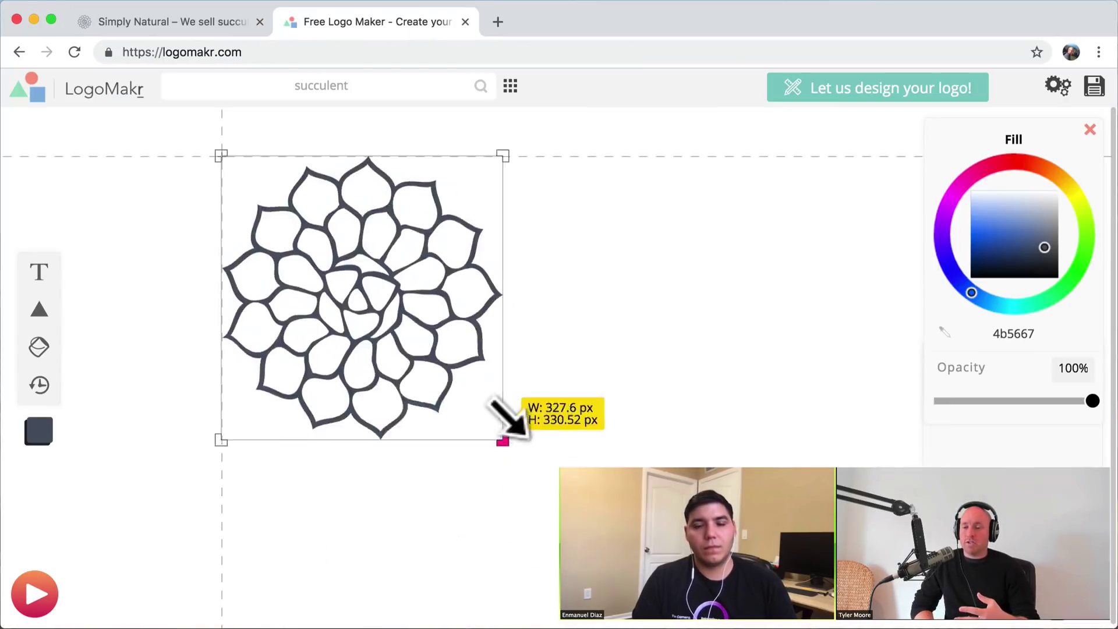
drag(505, 421, 380, 287)
click(38, 272)
text(SUCCUL)
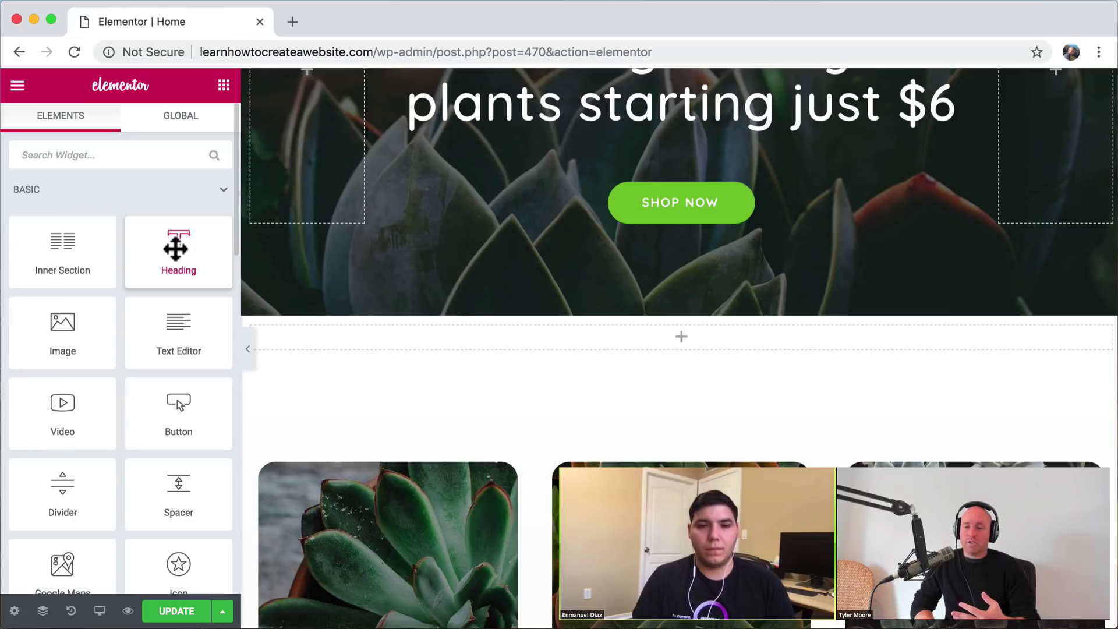
- Add a centered 'Featured Products' heading in the empty section below the hero
drag(175, 249, 582, 349)
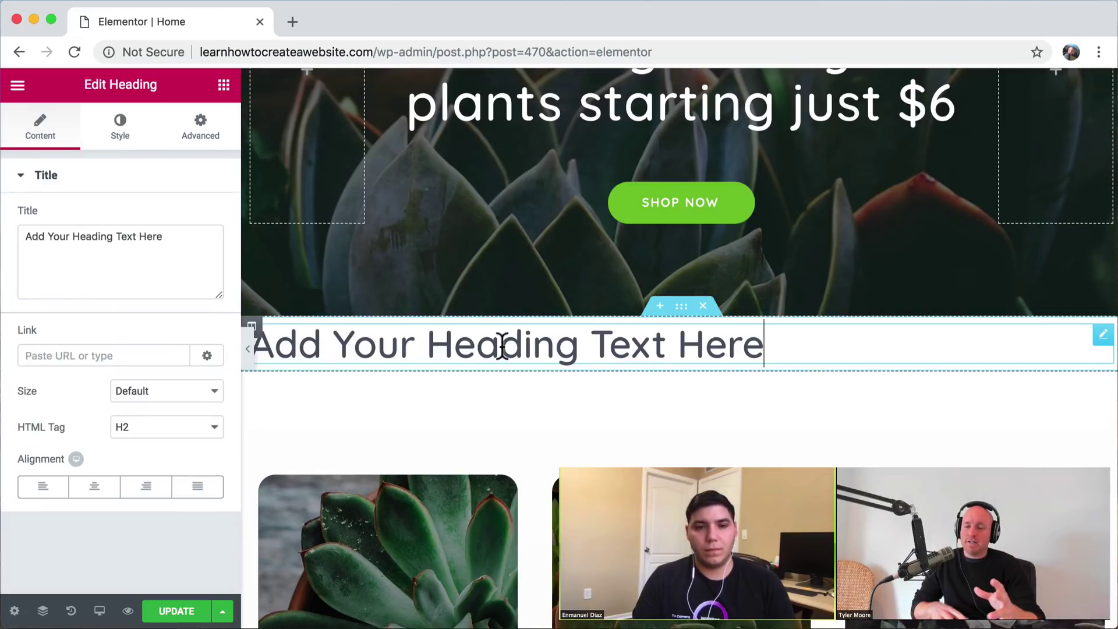
click(96, 487)
triple_click(584, 342)
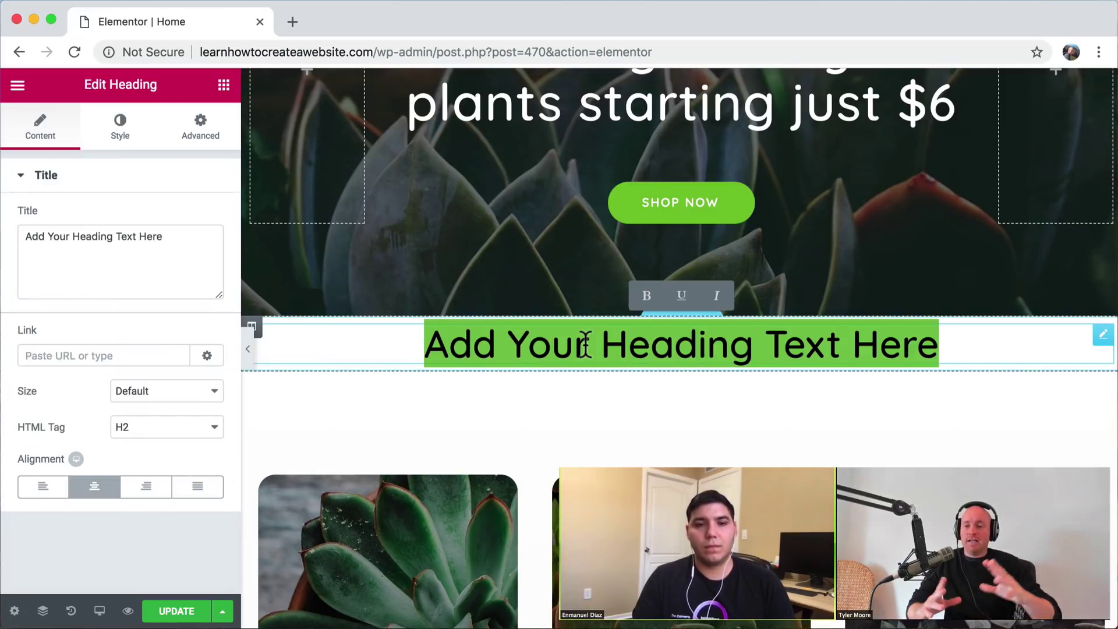
text(Featured Products)
key(BackSpace)
key(BackSpace)
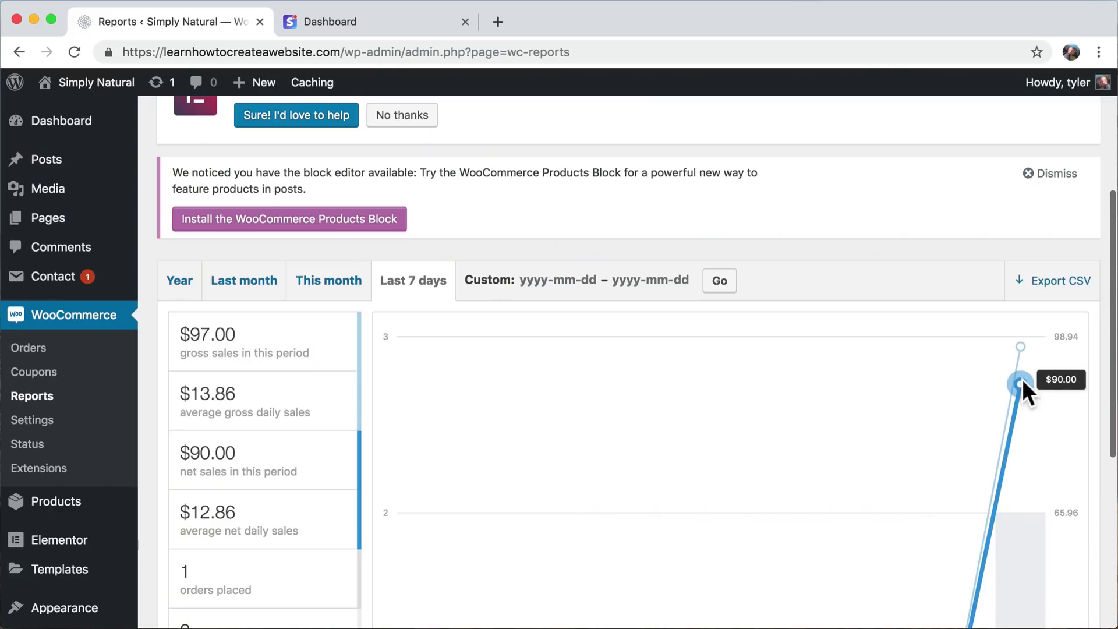
mouse_move(1023, 353)
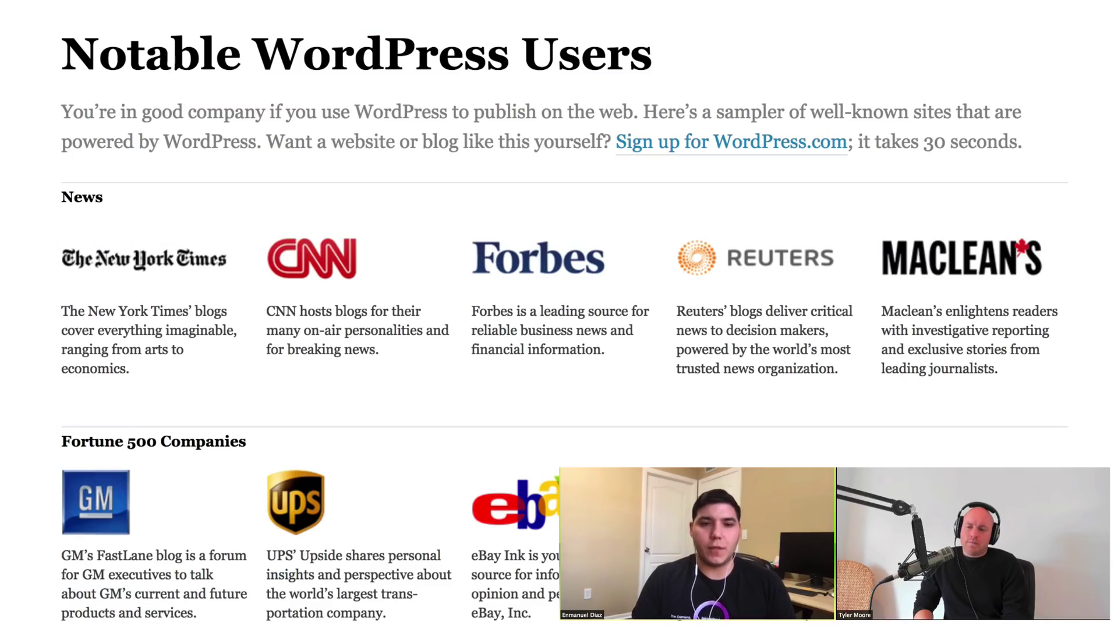
scroll(559, 315, down, 6)
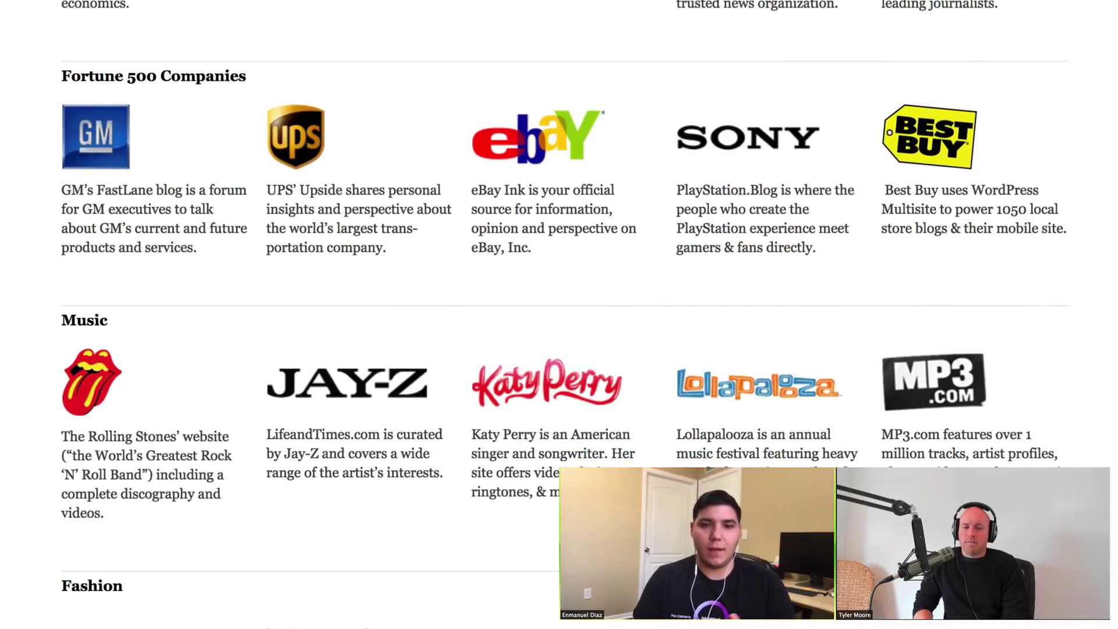
scroll(559, 314, down, 7)
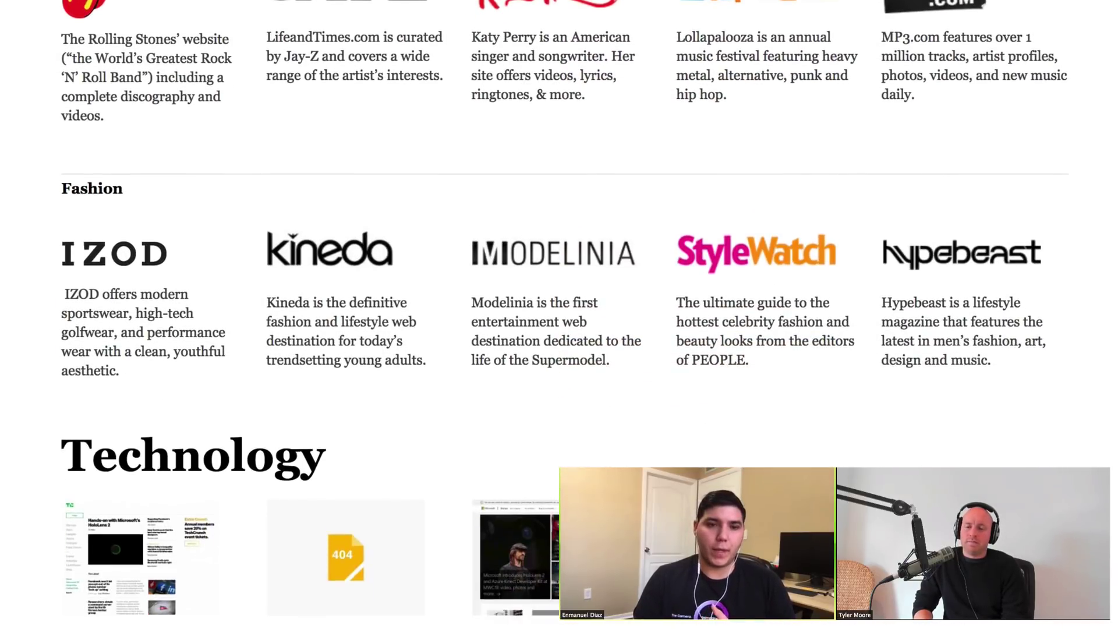
scroll(559, 315, down, 6)
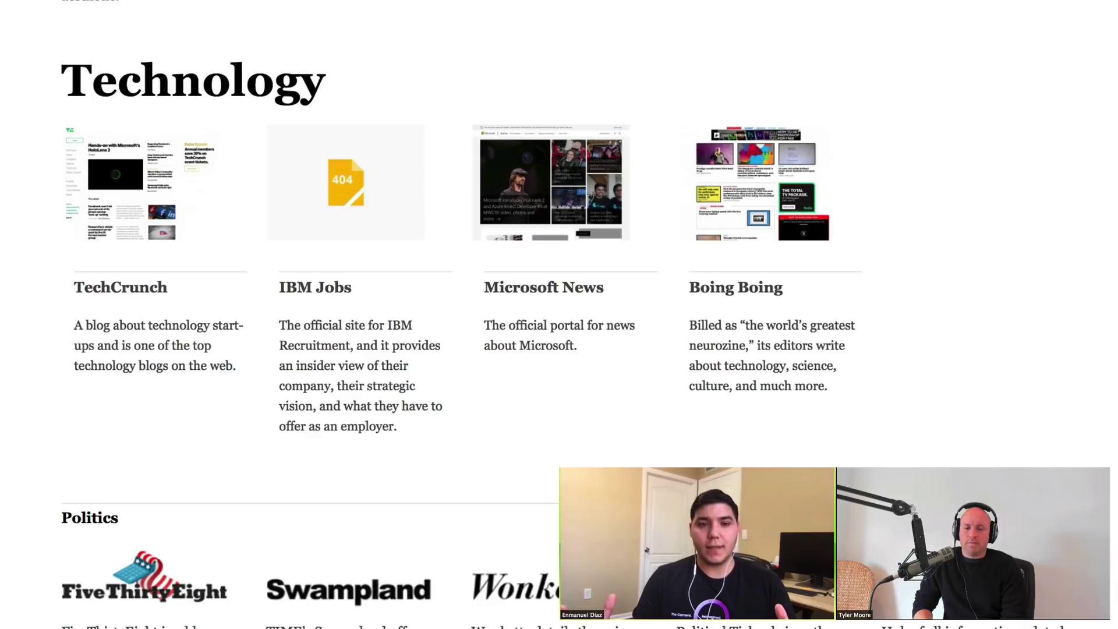
scroll(560, 314, up, 10)
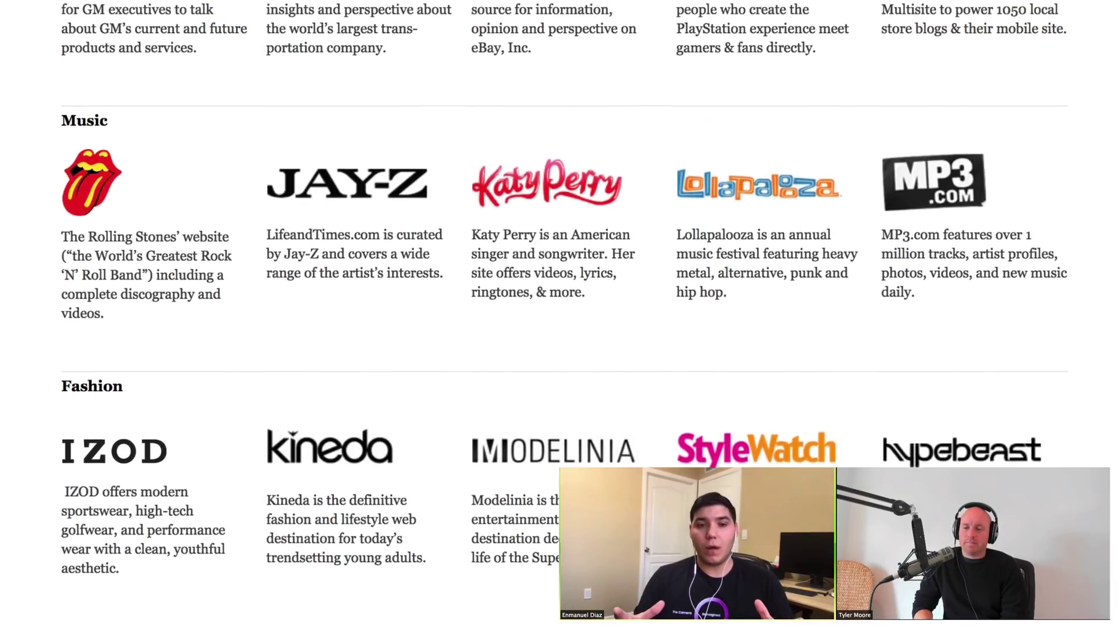
scroll(559, 315, up, 10)
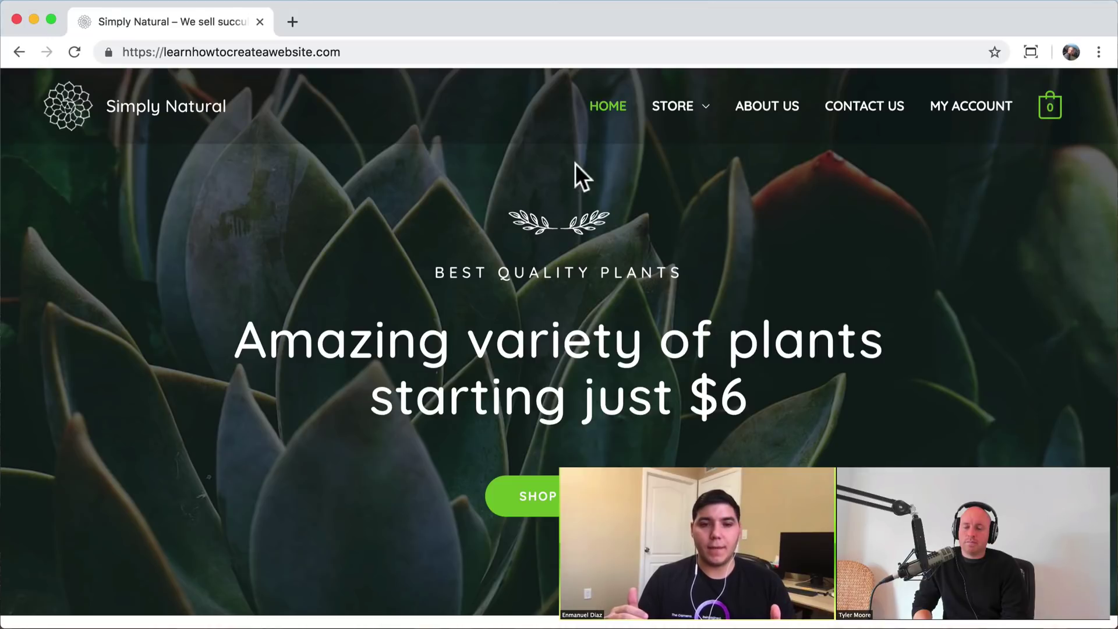
click(669, 119)
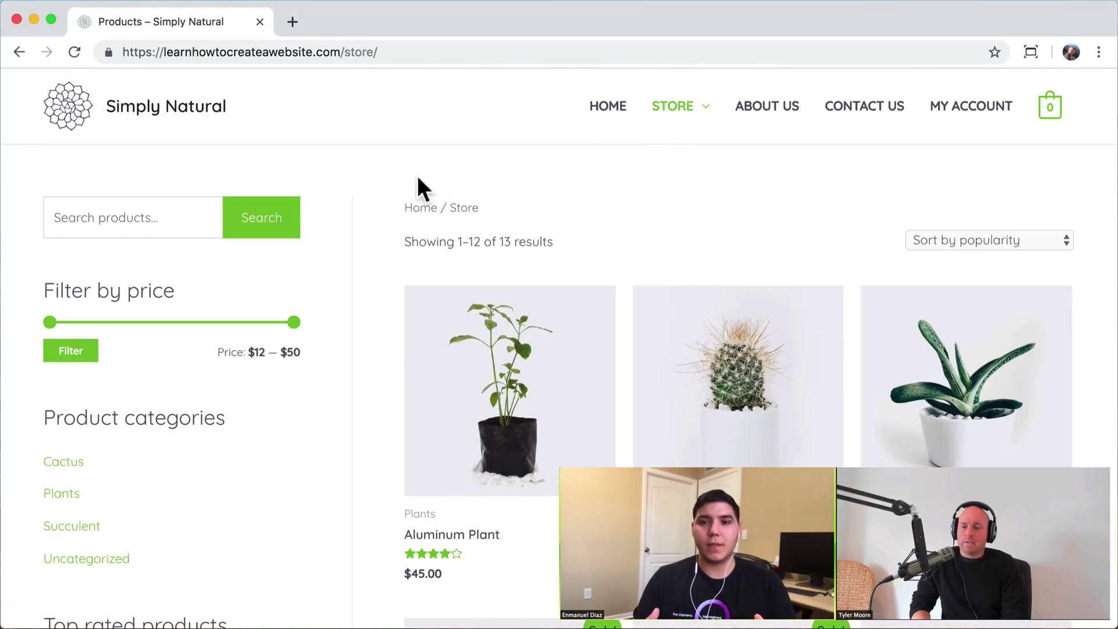
scroll(376, 248, down, 5)
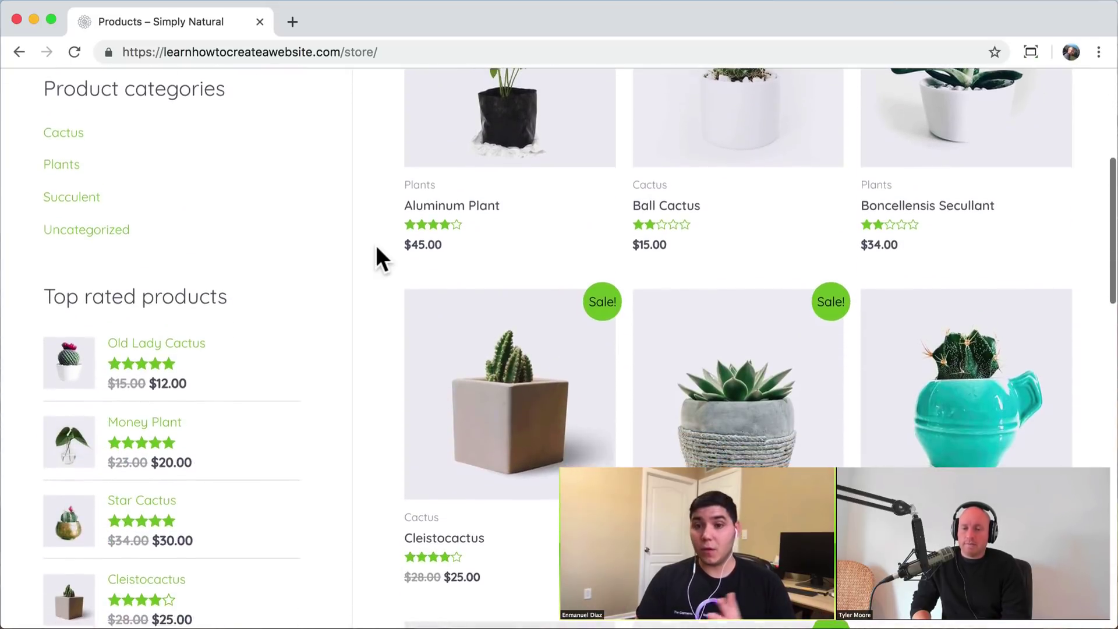
scroll(377, 248, down, 9)
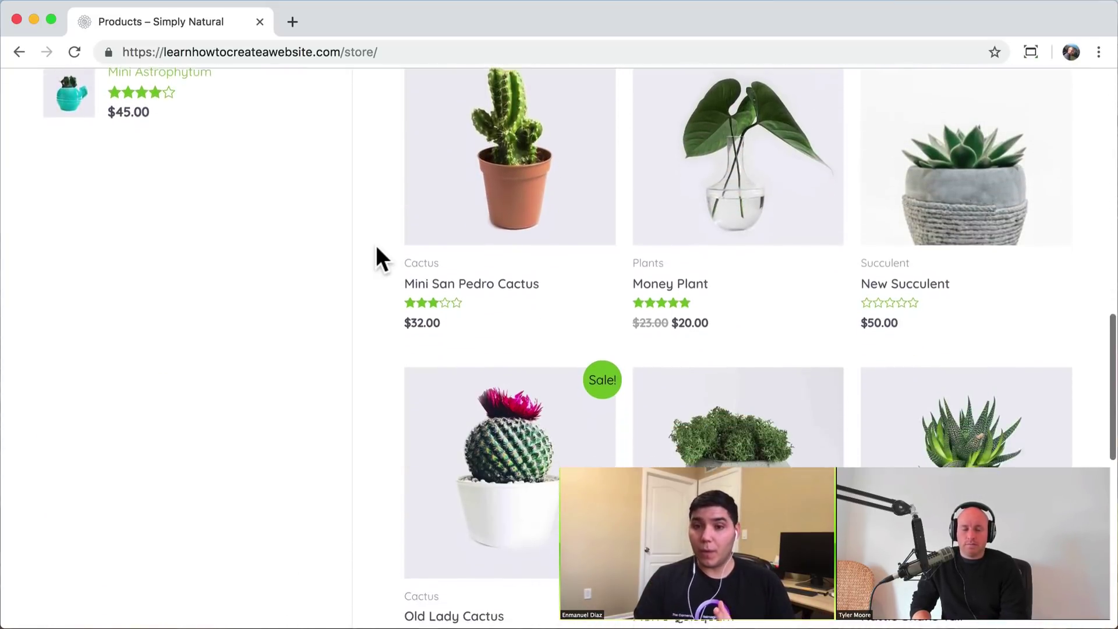
scroll(376, 256, down, 3)
scroll(375, 256, up, 3)
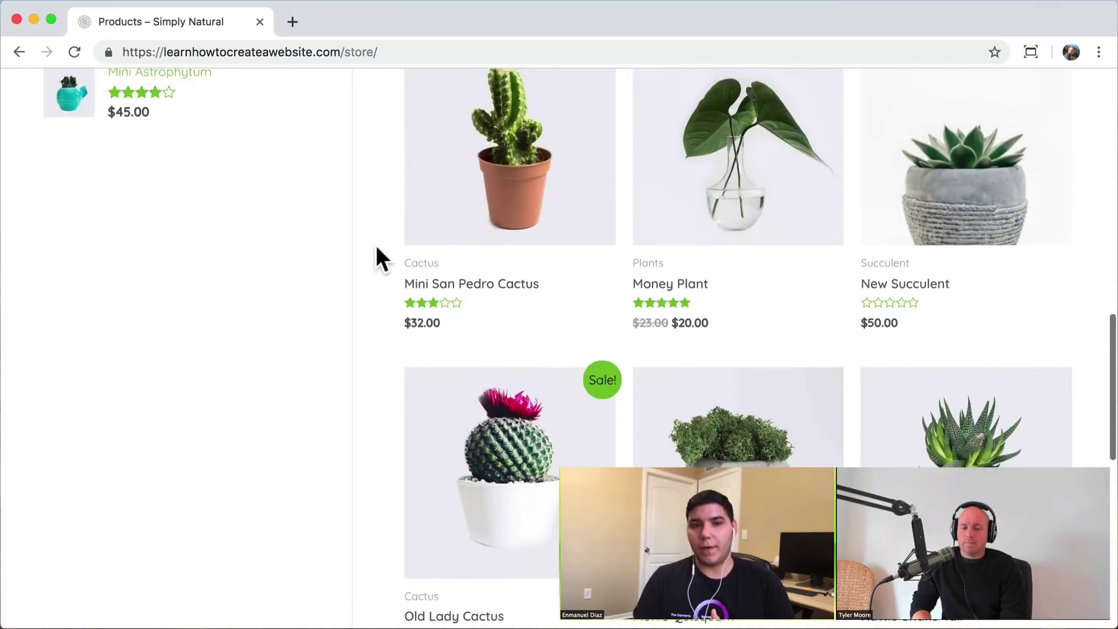
scroll(376, 249, up, 10)
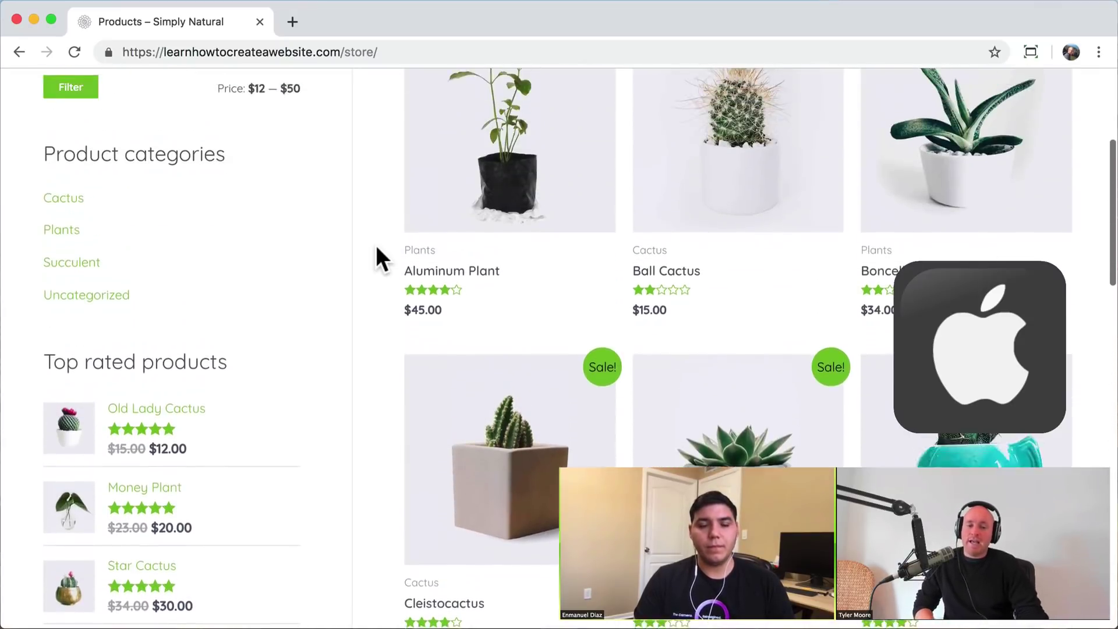
scroll(377, 248, up, 5)
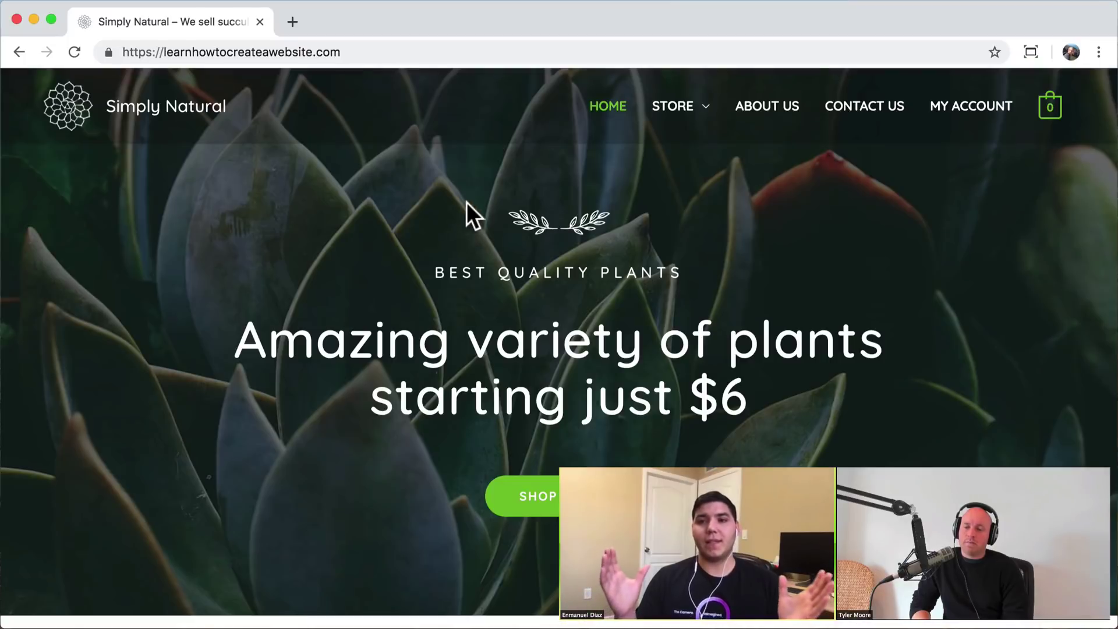
- Open the STORE page and browse the grid of plant products, including Old Lady Cactus
click(669, 118)
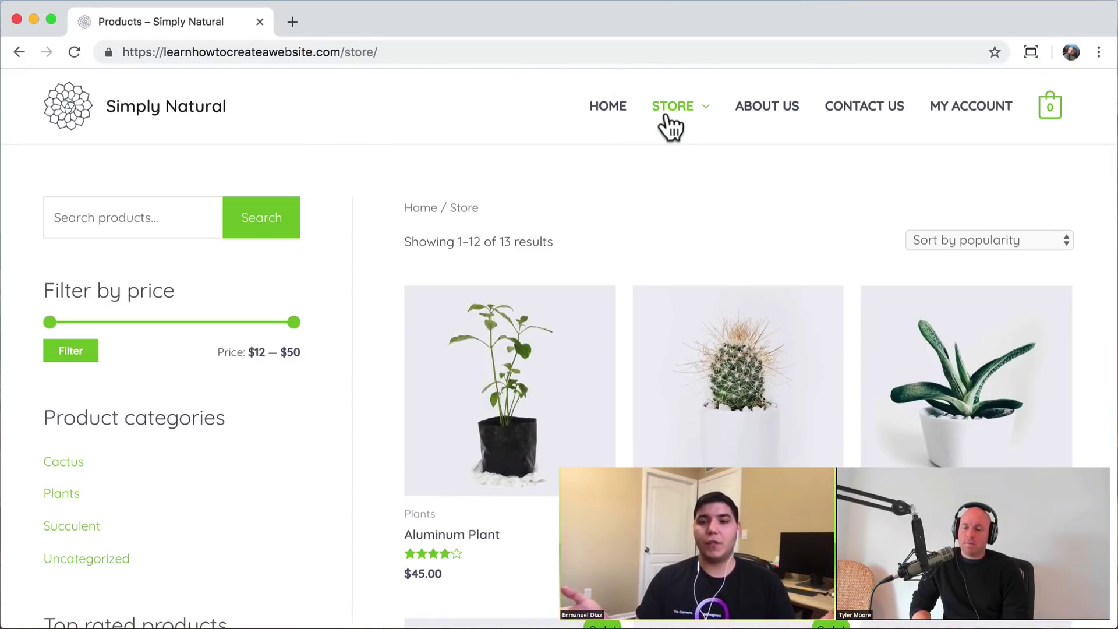
scroll(376, 245, down, 5)
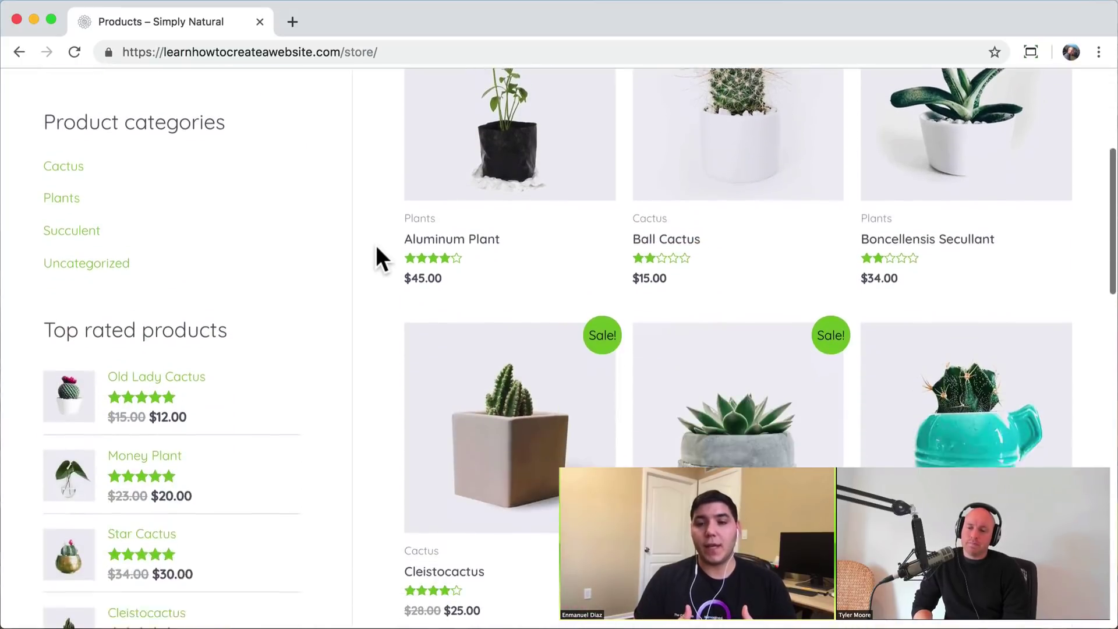
scroll(376, 249, down, 8)
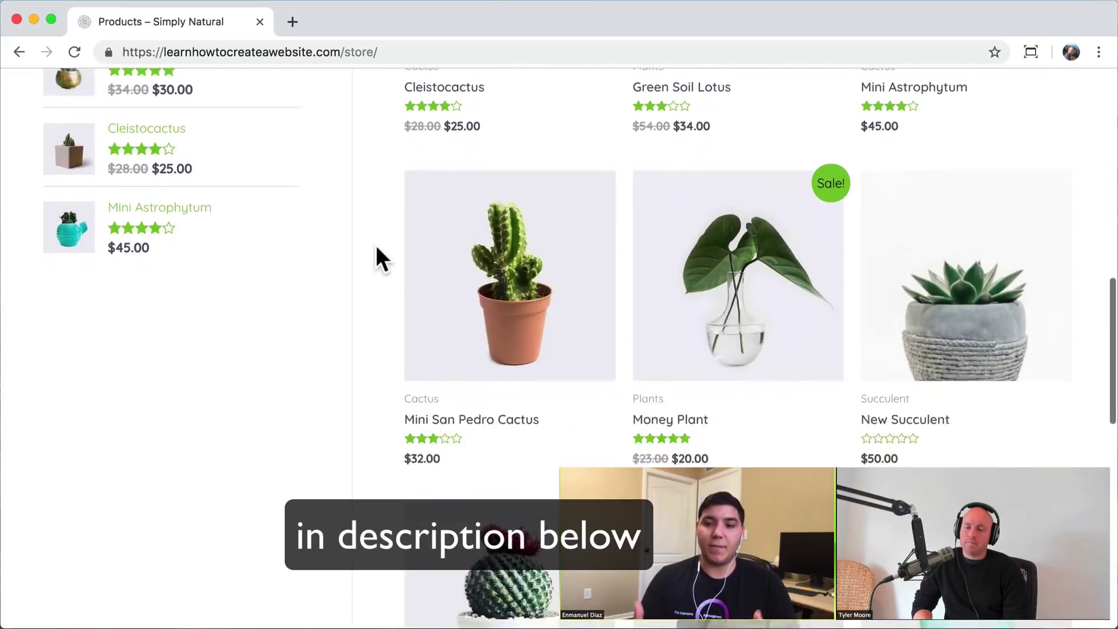
scroll(376, 245, down, 6)
scroll(375, 244, up, 1)
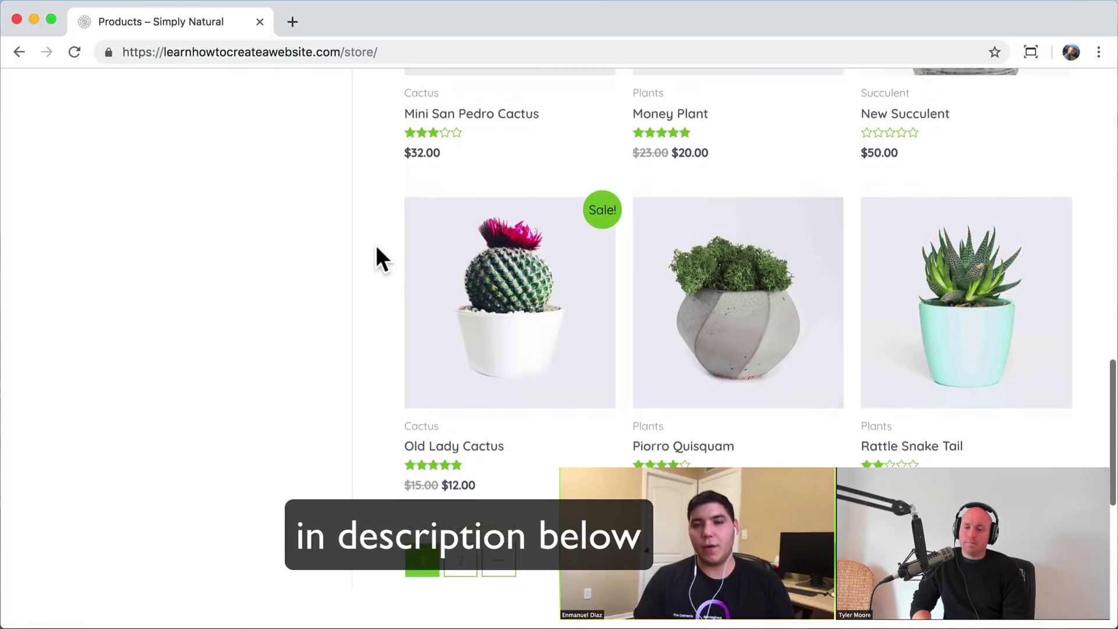
scroll(376, 245, up, 4)
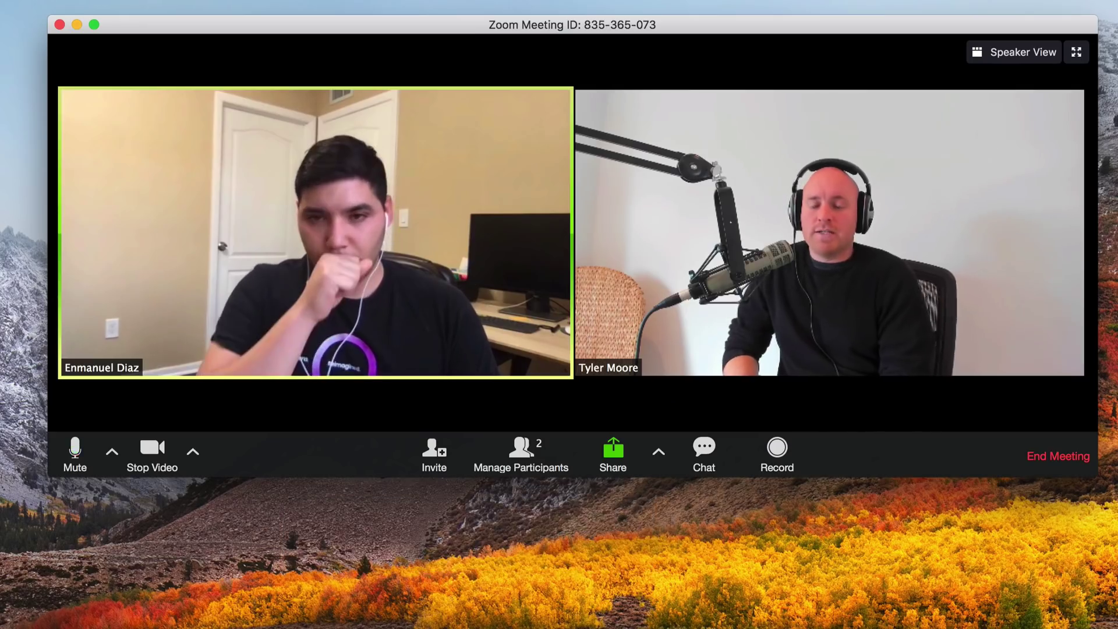
- Share Desktop 1, shrink the call to a gallery window moved aside, and bring up the Airtable checklist
click(613, 460)
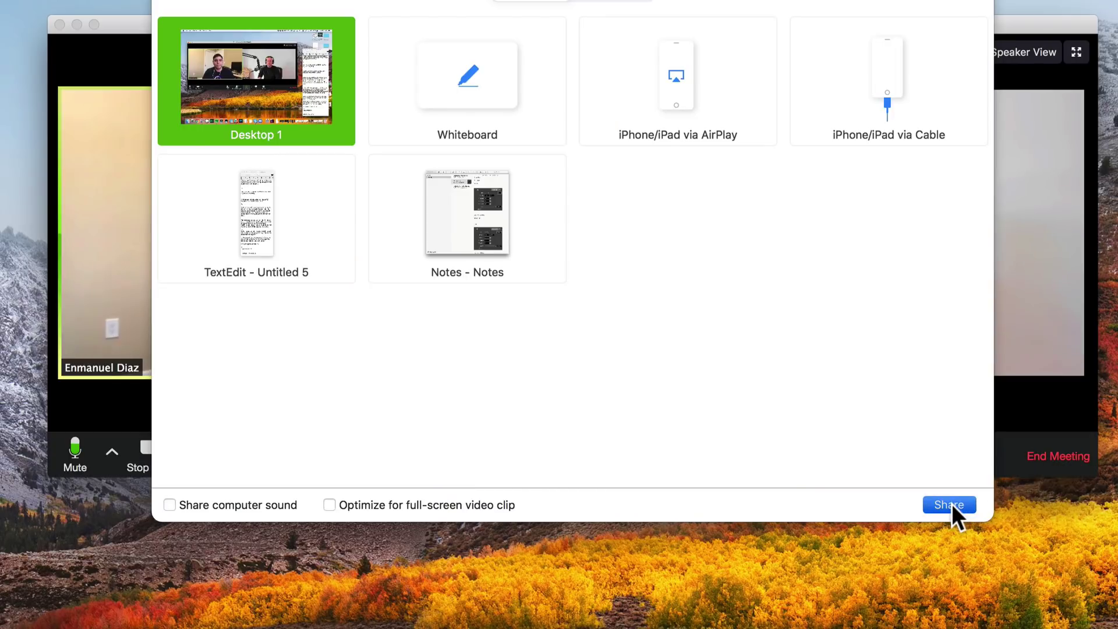
click(952, 505)
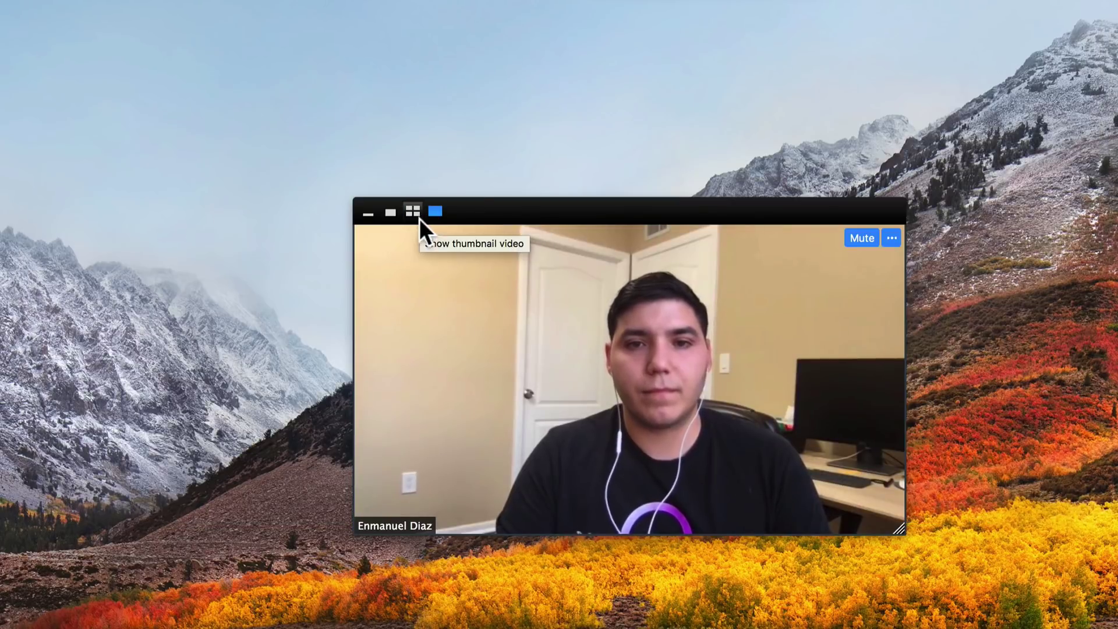
click(415, 212)
drag(481, 212, 1014, 363)
click(1117, 618)
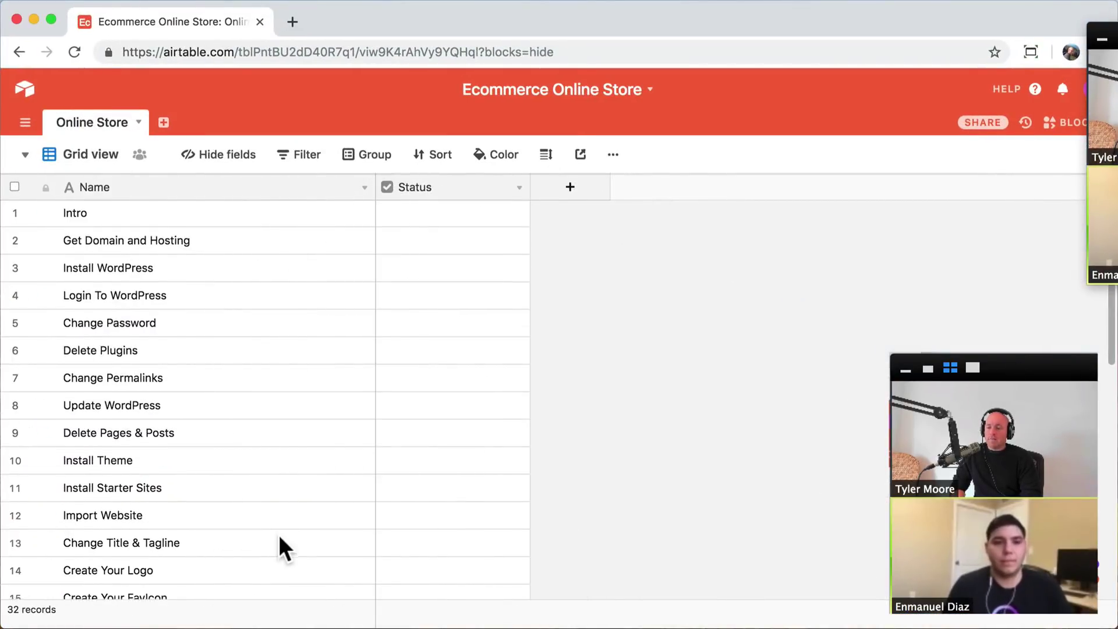
- Tick the Status checkbox in the Intro row of the Online Store checklist
scroll(280, 542, down, 5)
scroll(283, 524, up, 5)
click(446, 222)
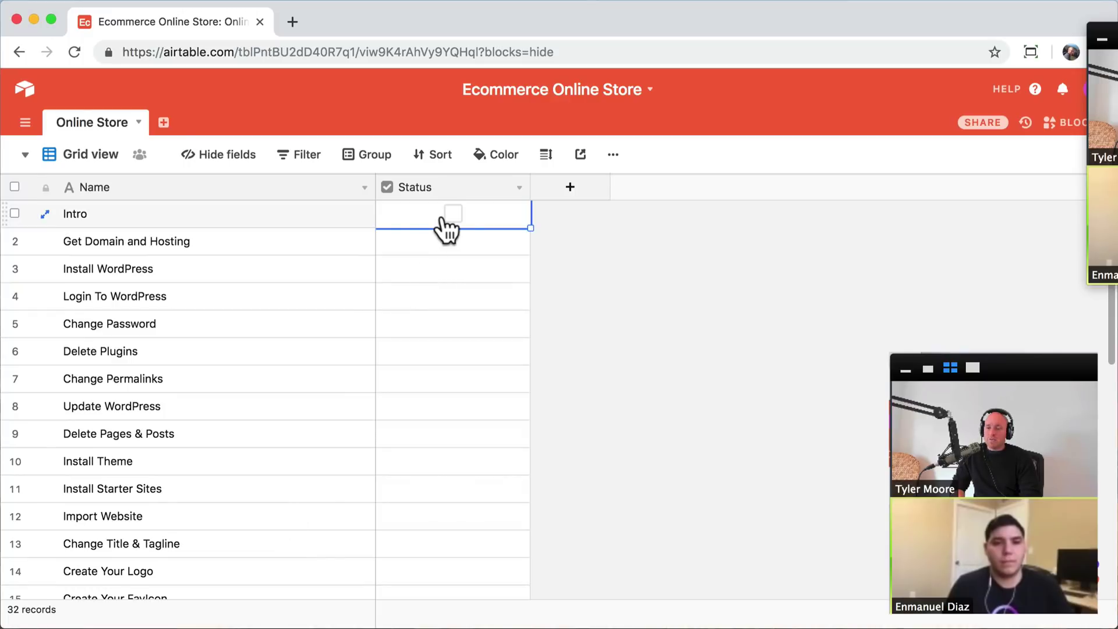
click(454, 215)
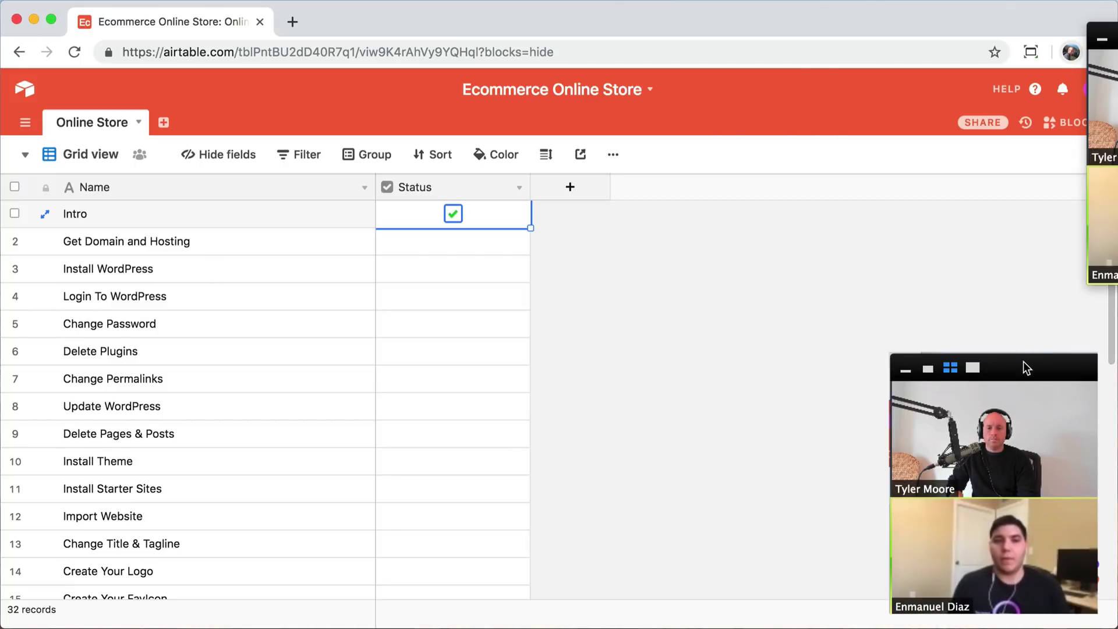
drag(1027, 368, 1095, 368)
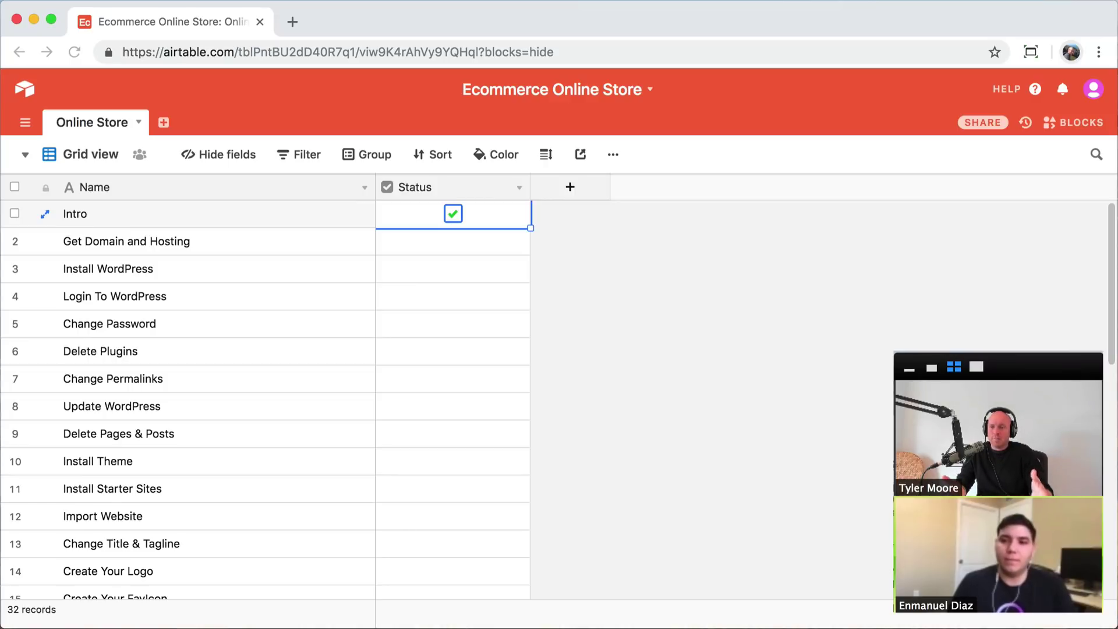
click(283, 270)
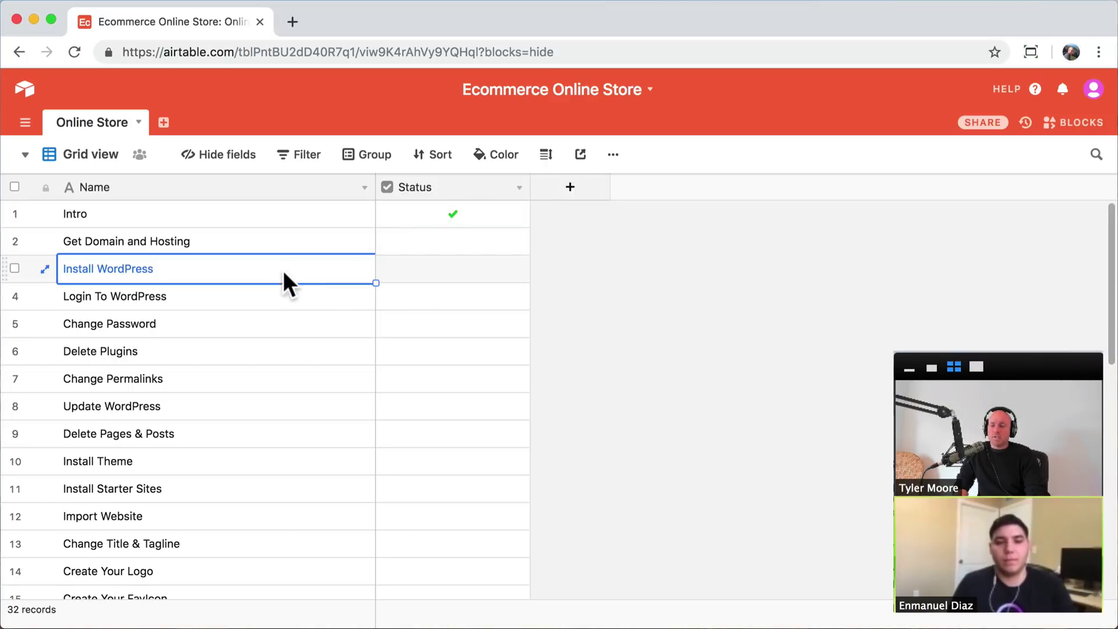
scroll(309, 317, down, 2)
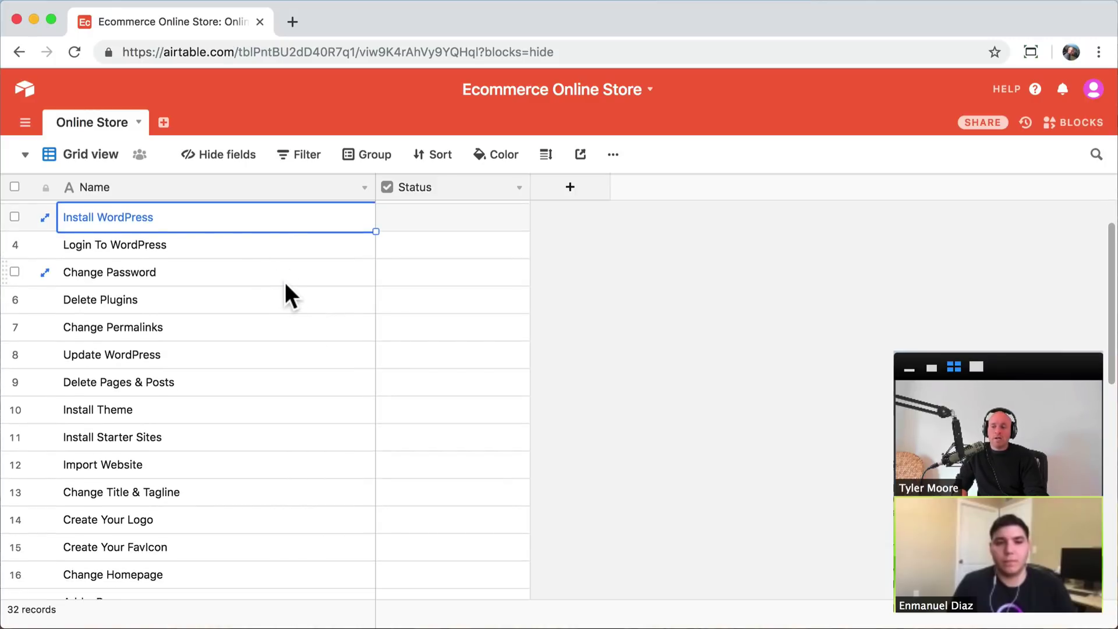
scroll(285, 282, down, 5)
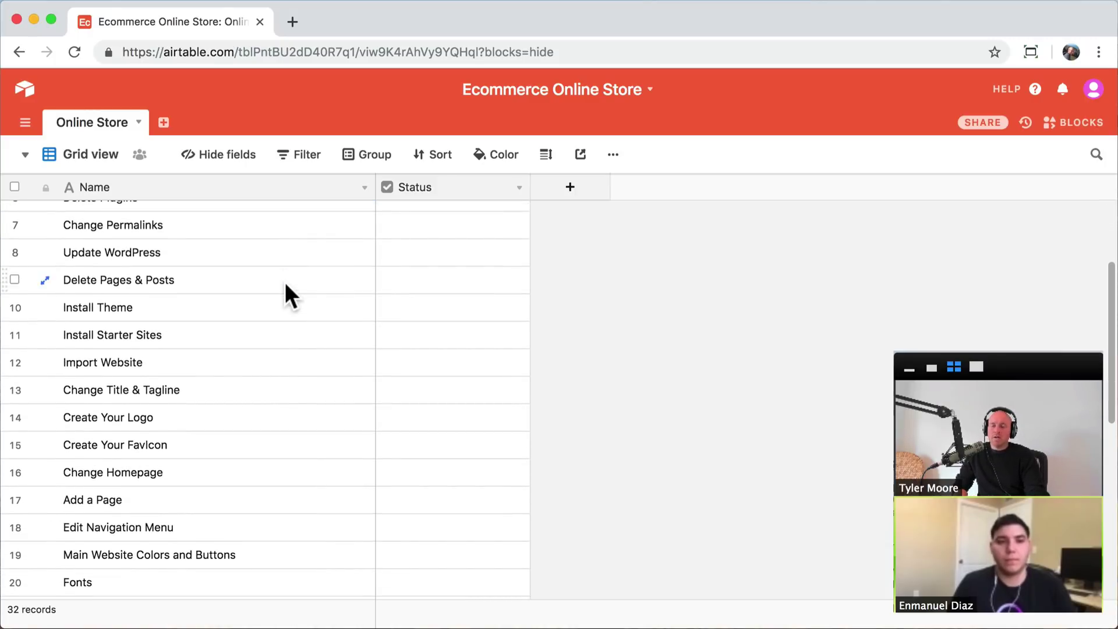
scroll(280, 334, down, 3)
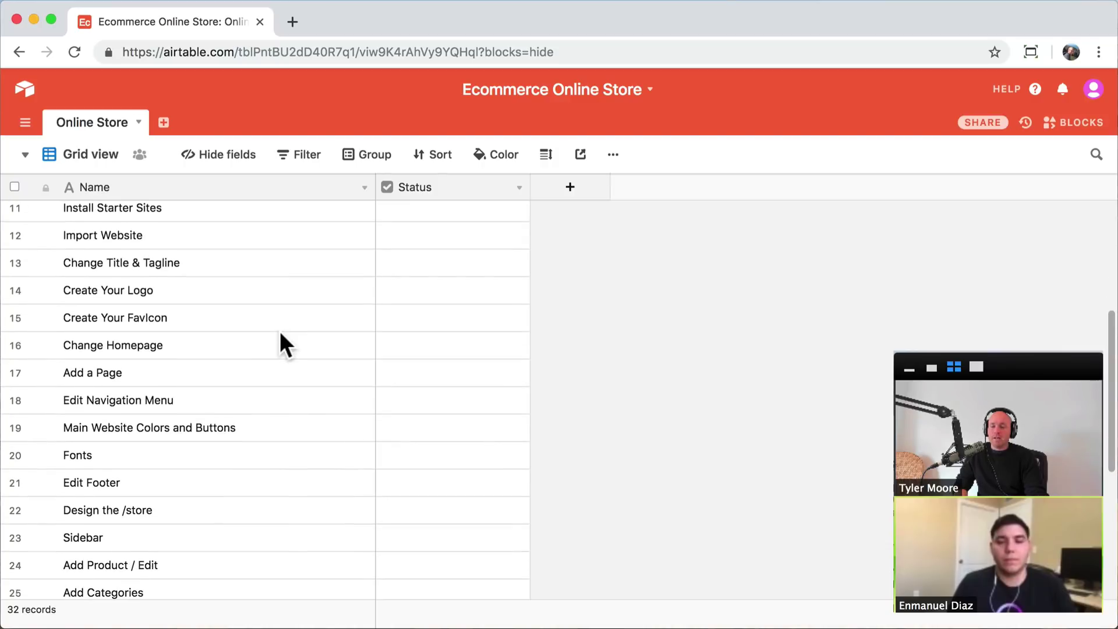
scroll(268, 460, down, 6)
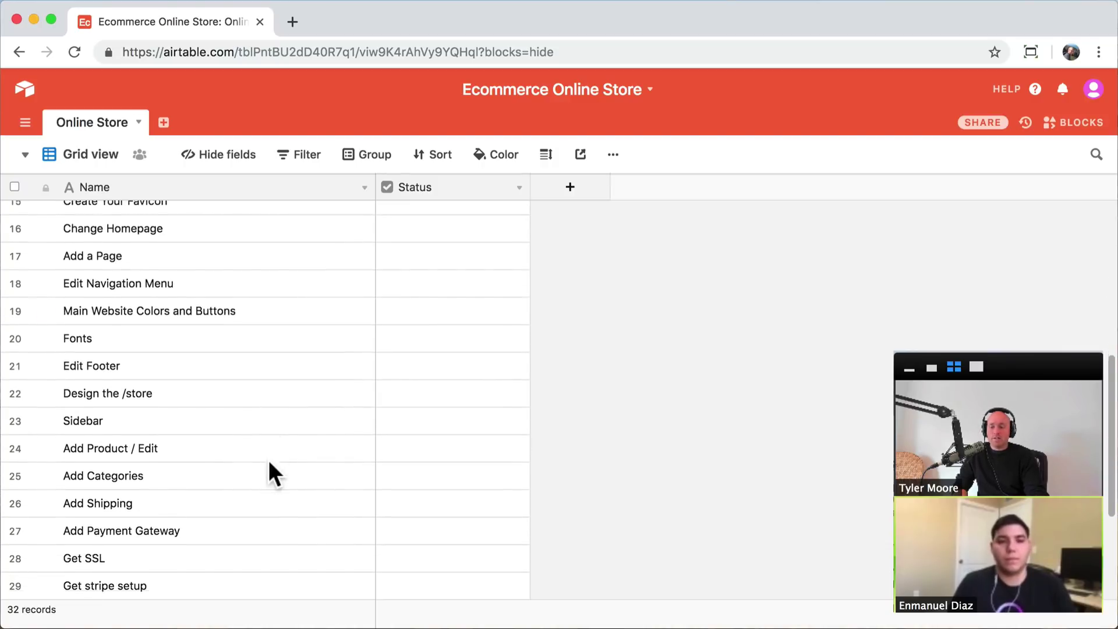
scroll(268, 460, down, 2)
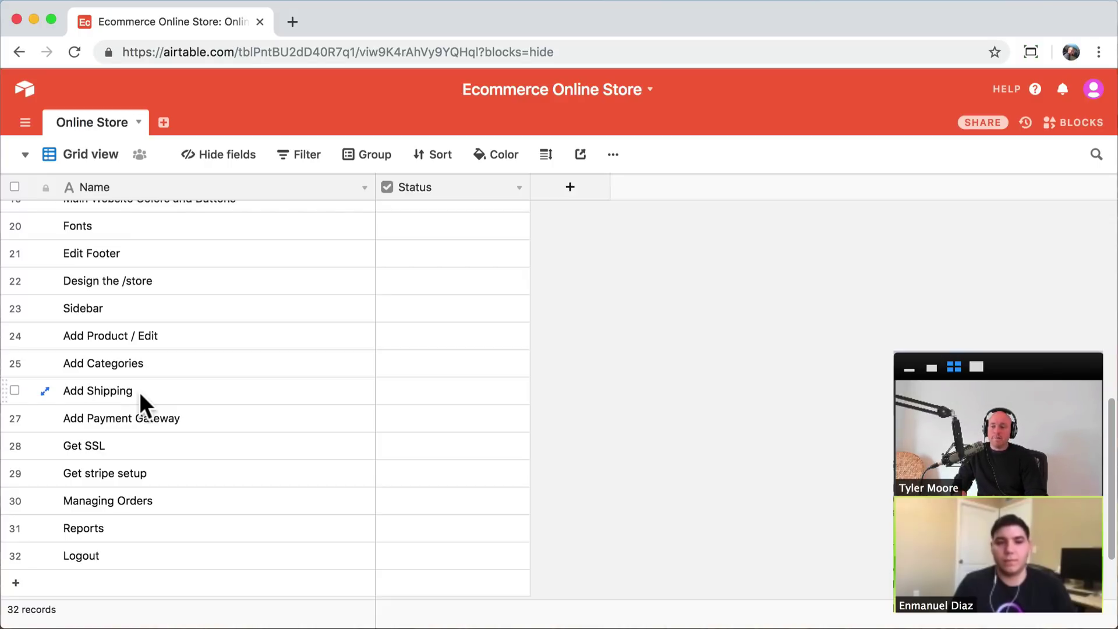
- Minimize the Airtable window, return to the Simply Natural homepage and scroll through Best Sellers and Featured Plants
click(33, 20)
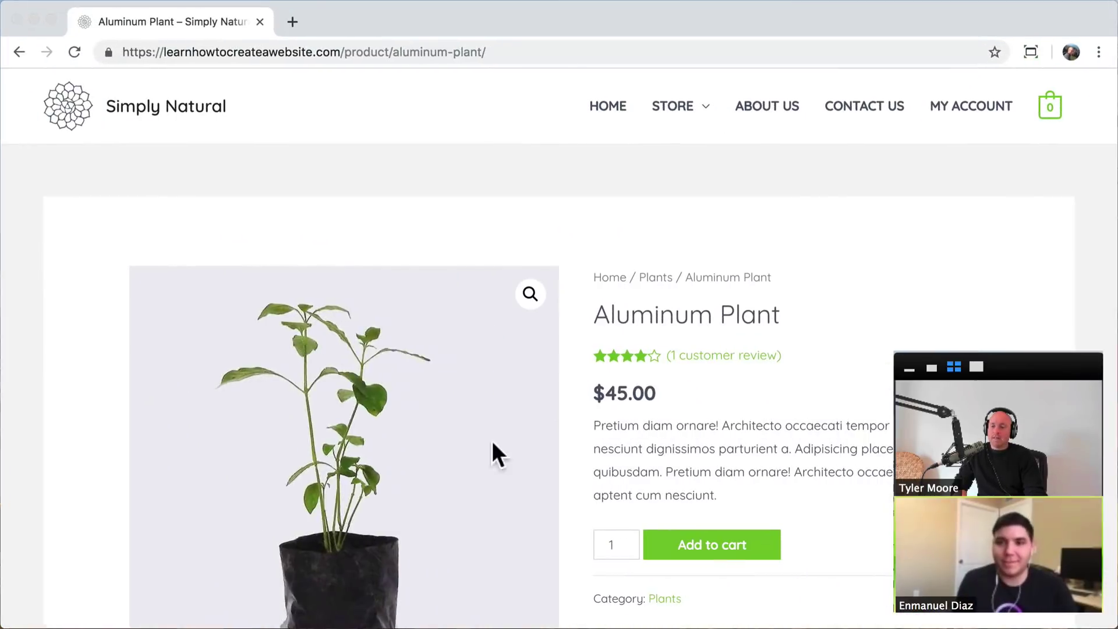
click(73, 111)
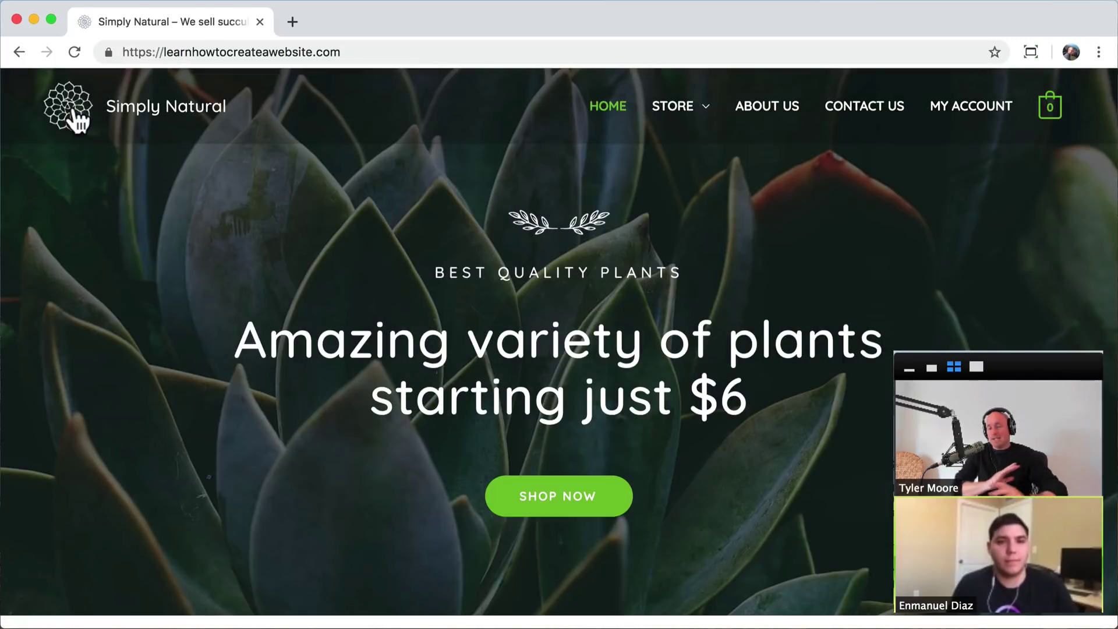
scroll(582, 338, down, 10)
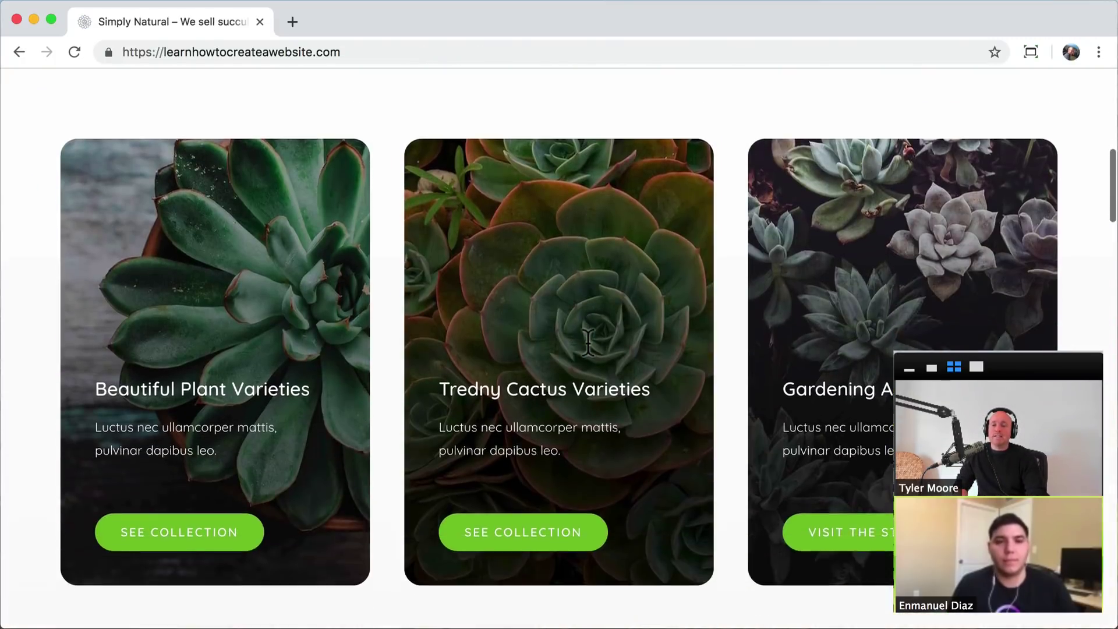
scroll(588, 342, down, 15)
scroll(587, 342, up, 10)
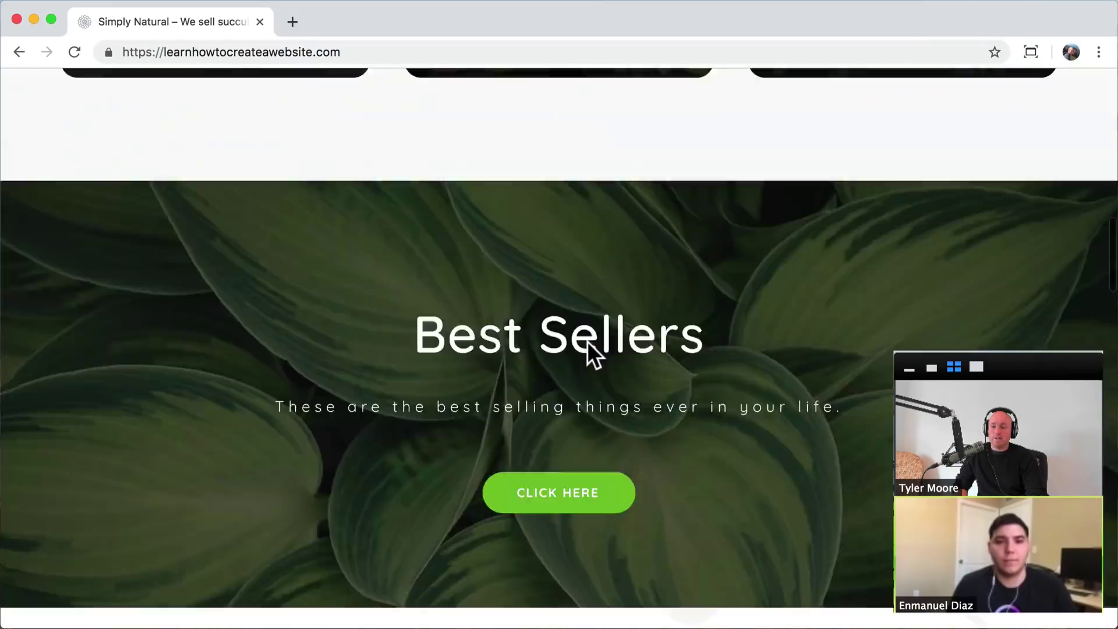
scroll(587, 341, up, 12)
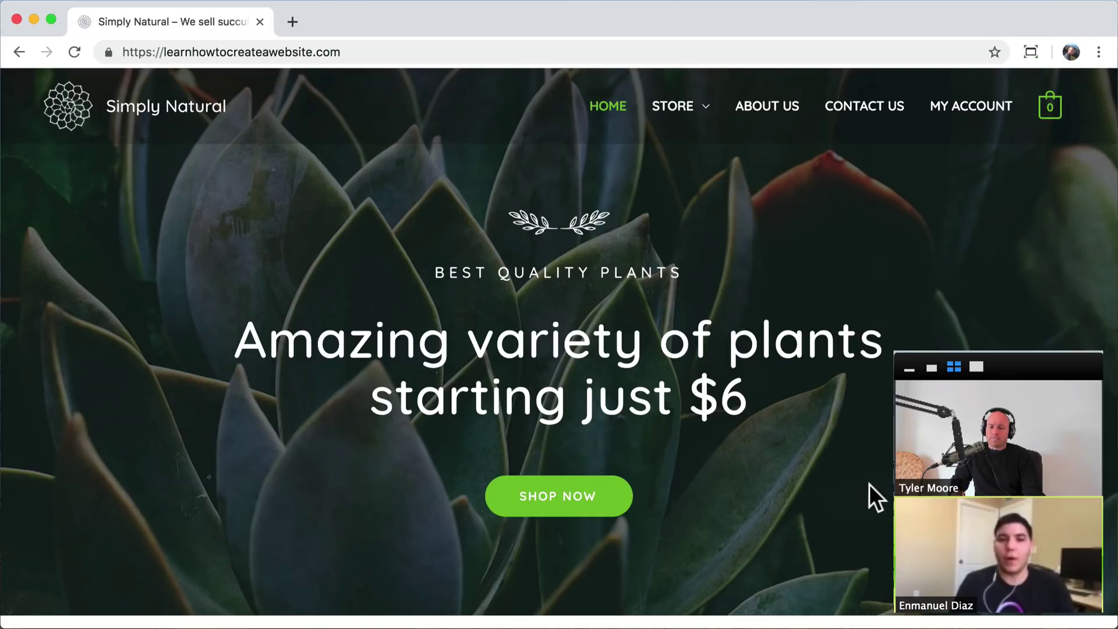
scroll(869, 484, down, 15)
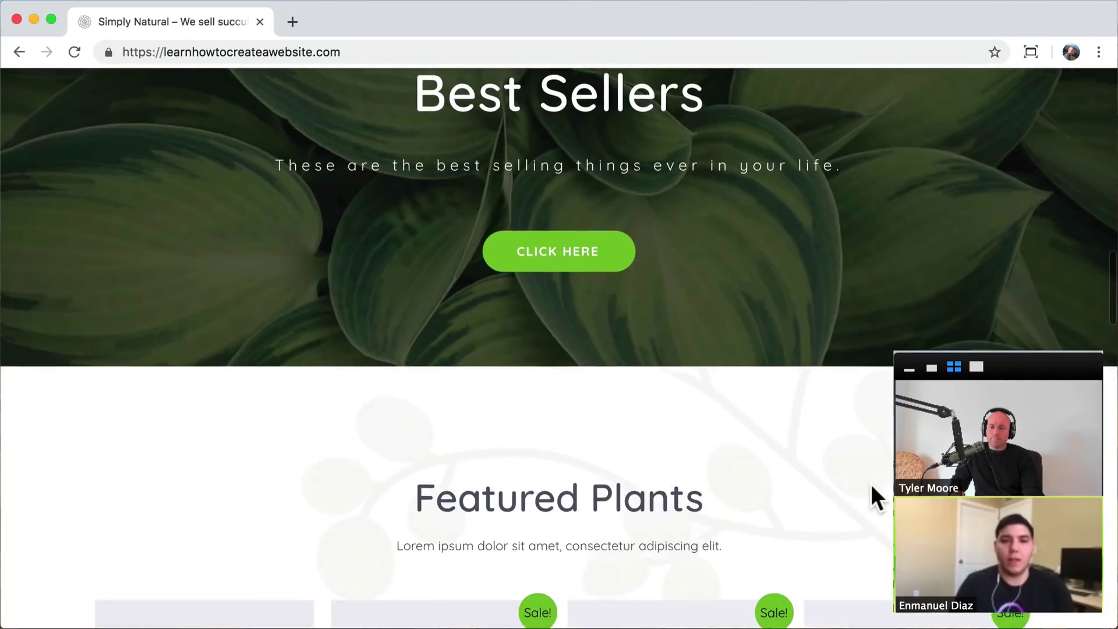
scroll(871, 484, down, 15)
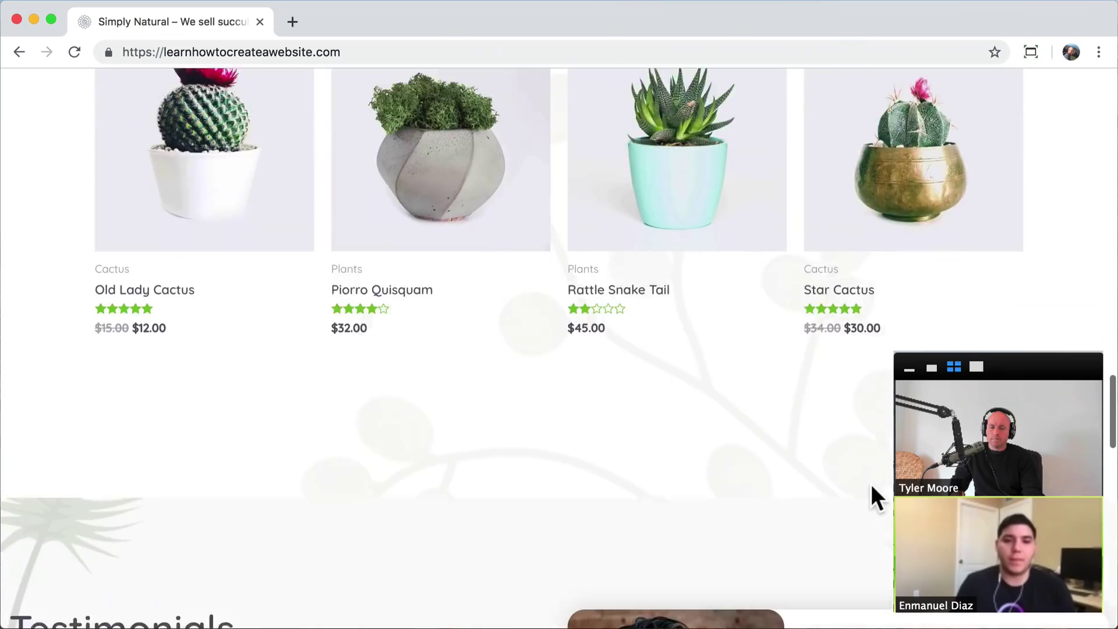
scroll(872, 484, down, 15)
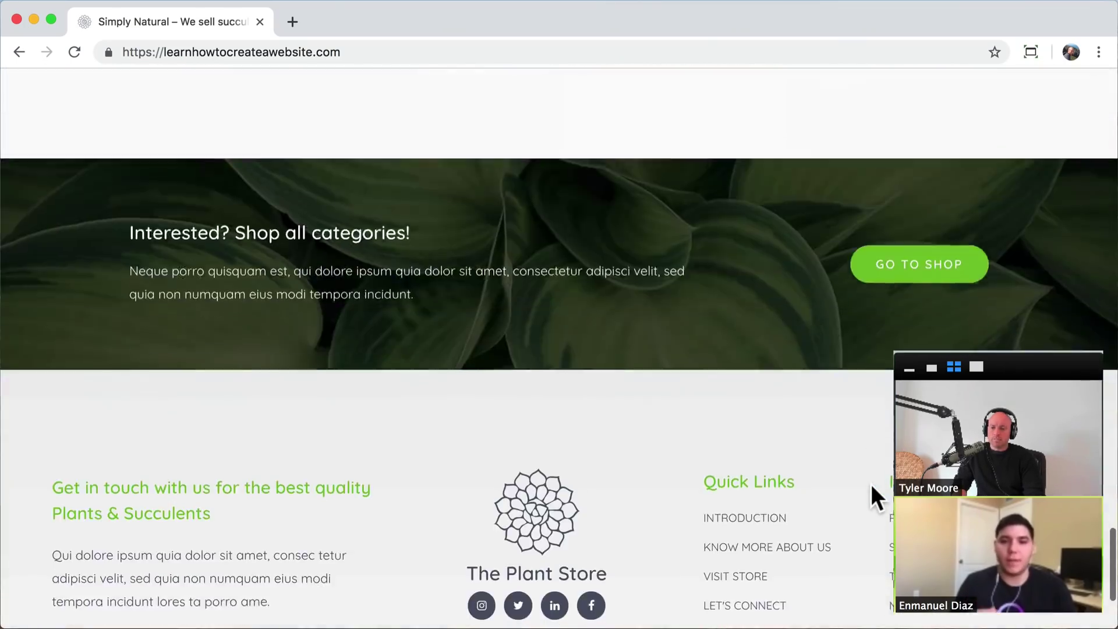
scroll(871, 484, down, 3)
scroll(872, 484, up, 10)
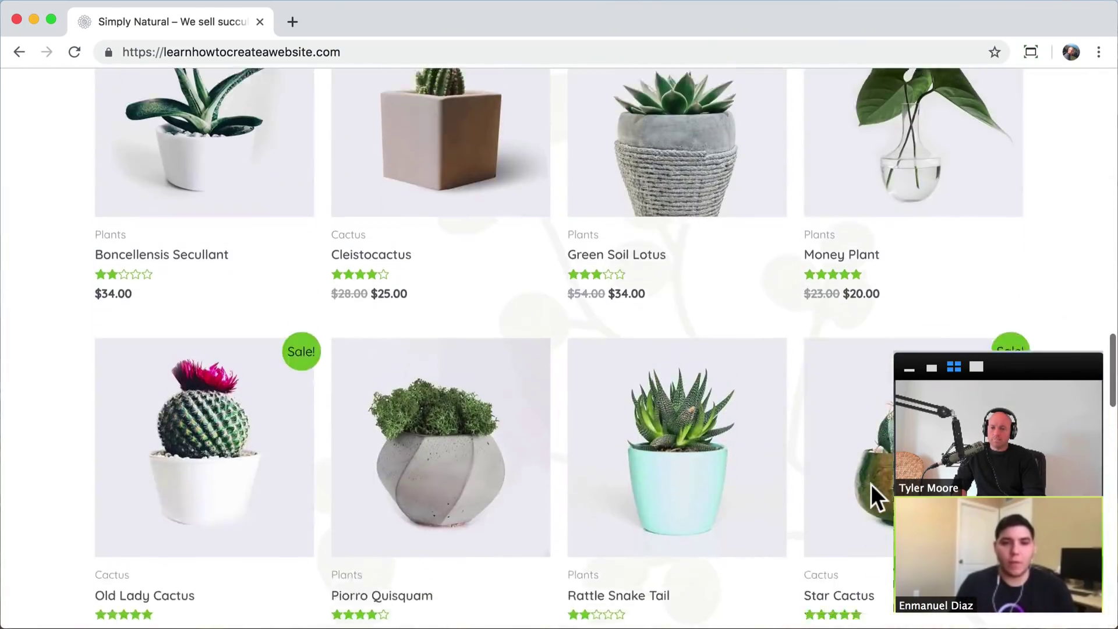
scroll(872, 484, up, 15)
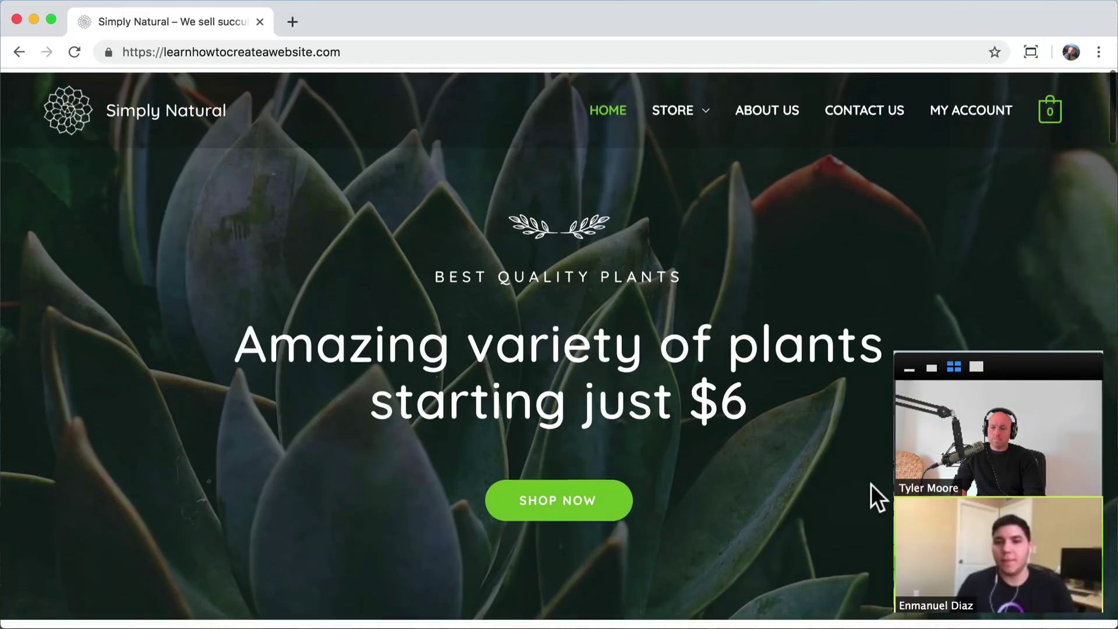
- From the Plants category, add the $45.00 Aluminum Plant to the cart and view the cart
mouse_move(701, 114)
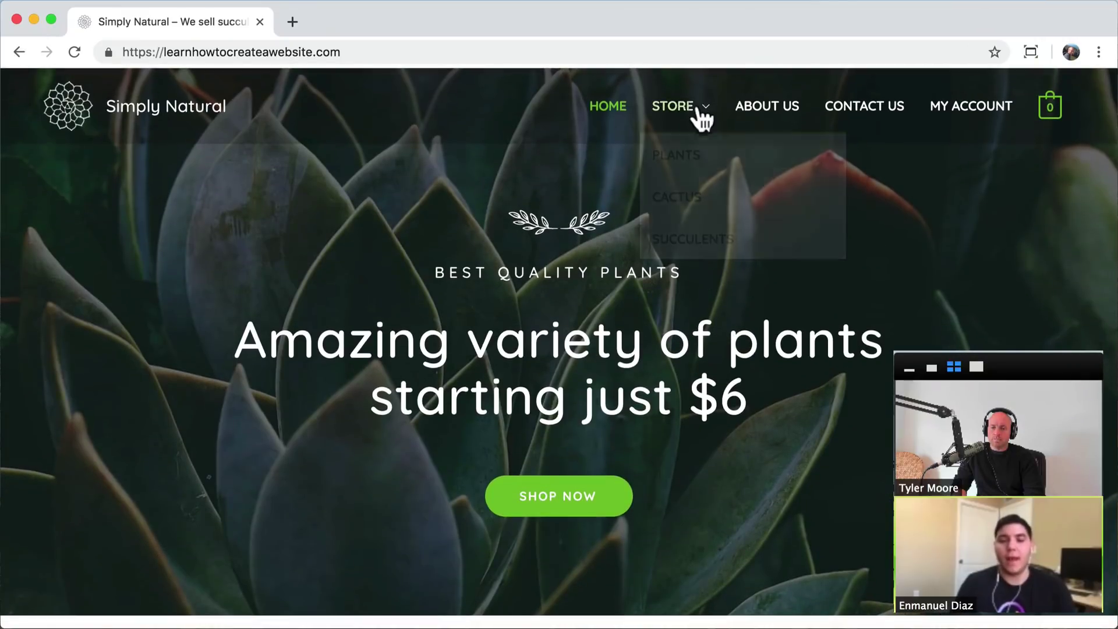
click(679, 160)
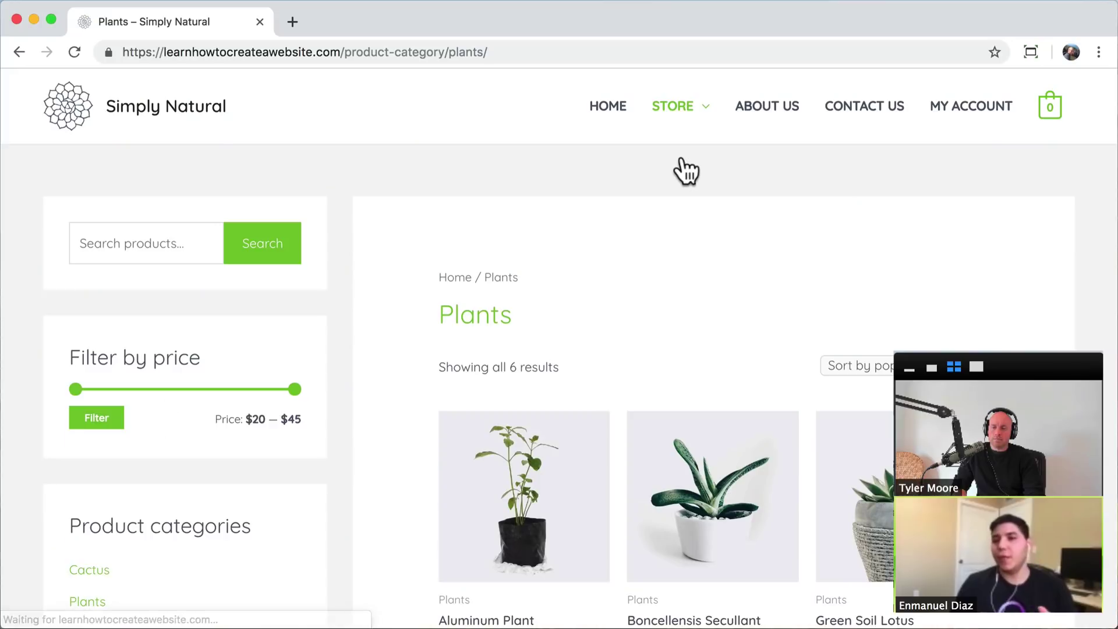
scroll(643, 274, down, 4)
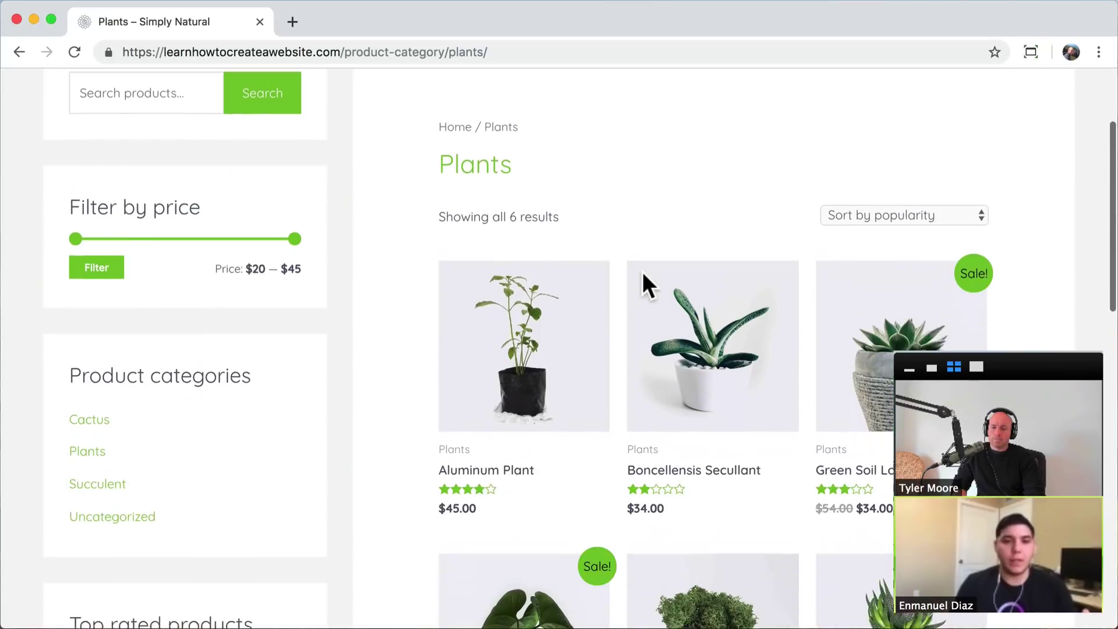
click(548, 312)
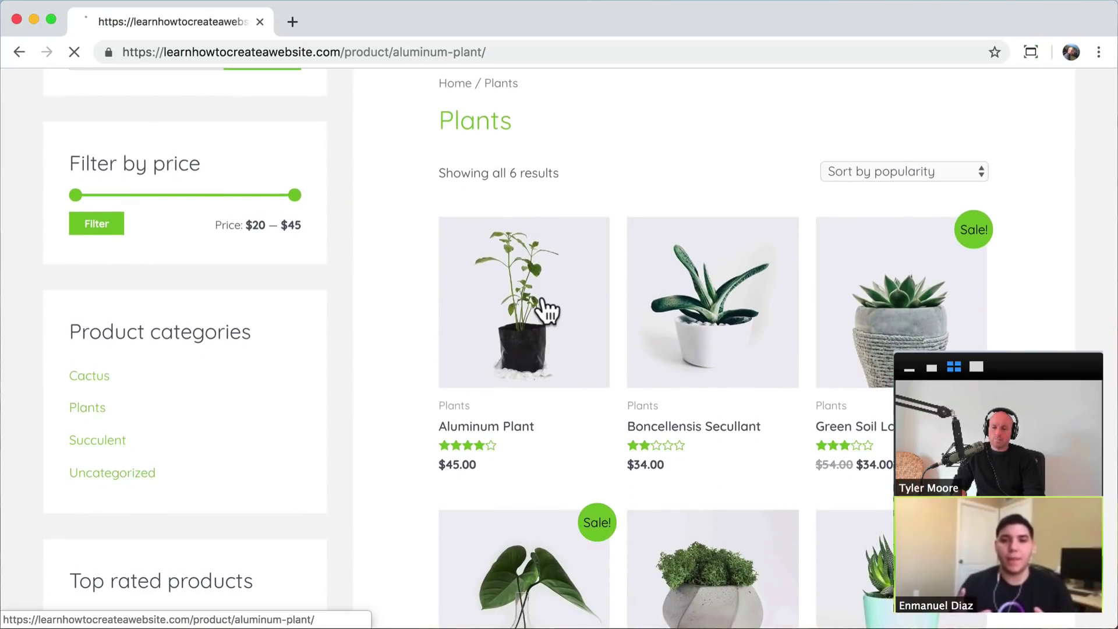
scroll(547, 311, up, 3)
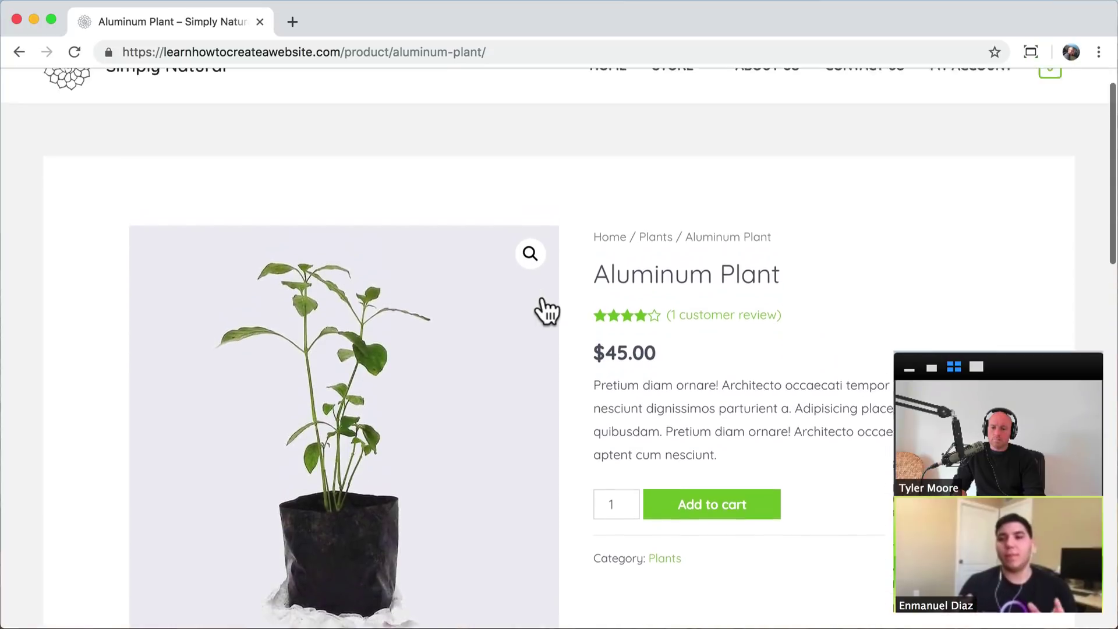
click(707, 559)
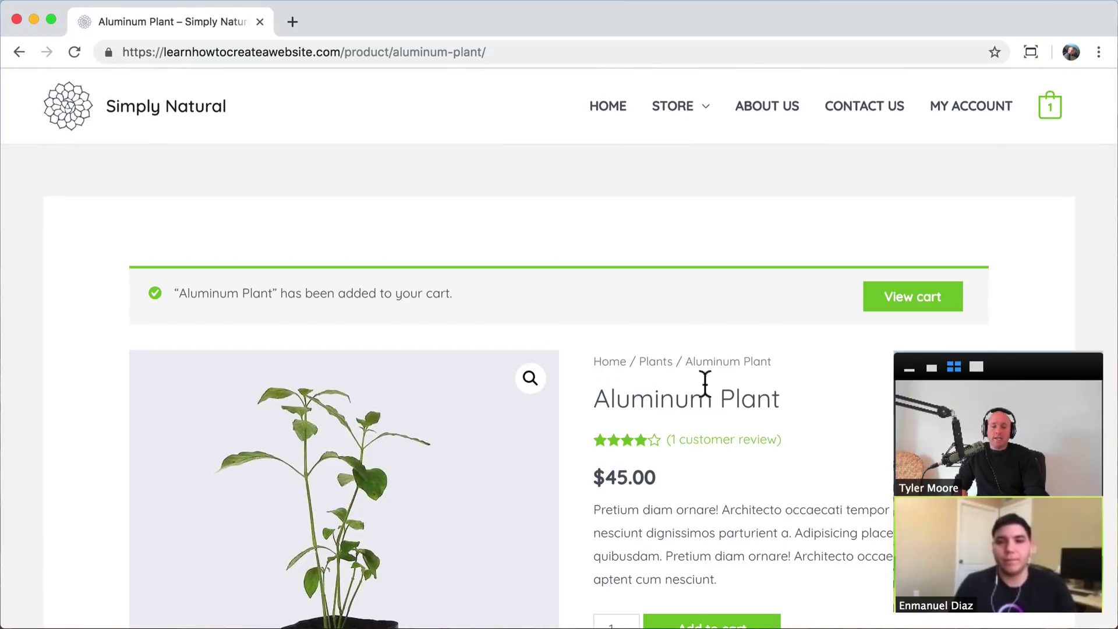
mouse_move(1051, 116)
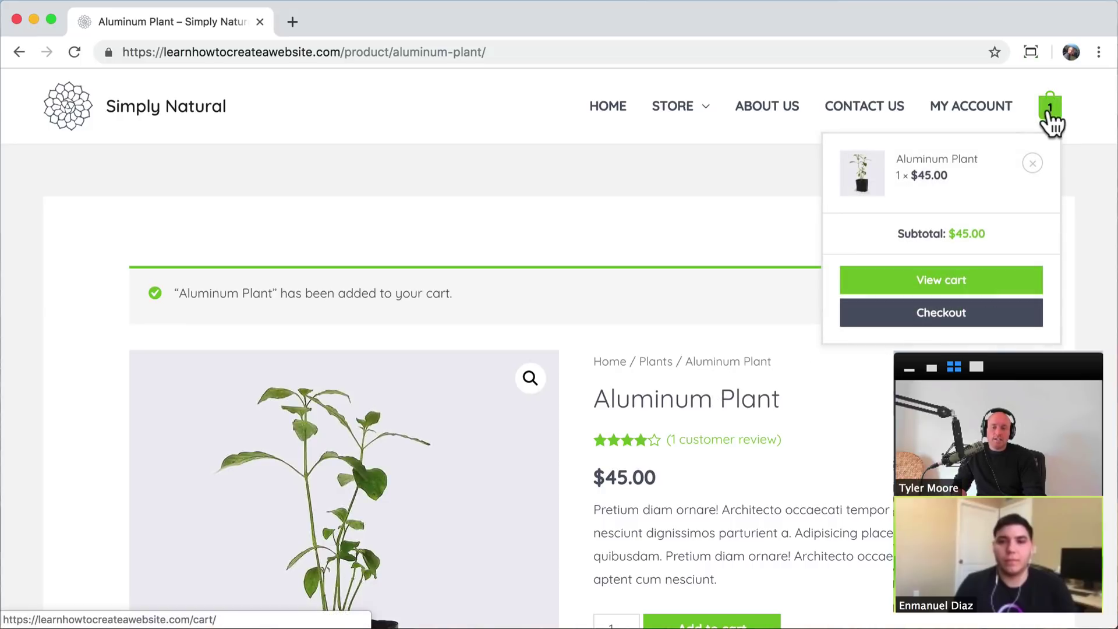
click(936, 286)
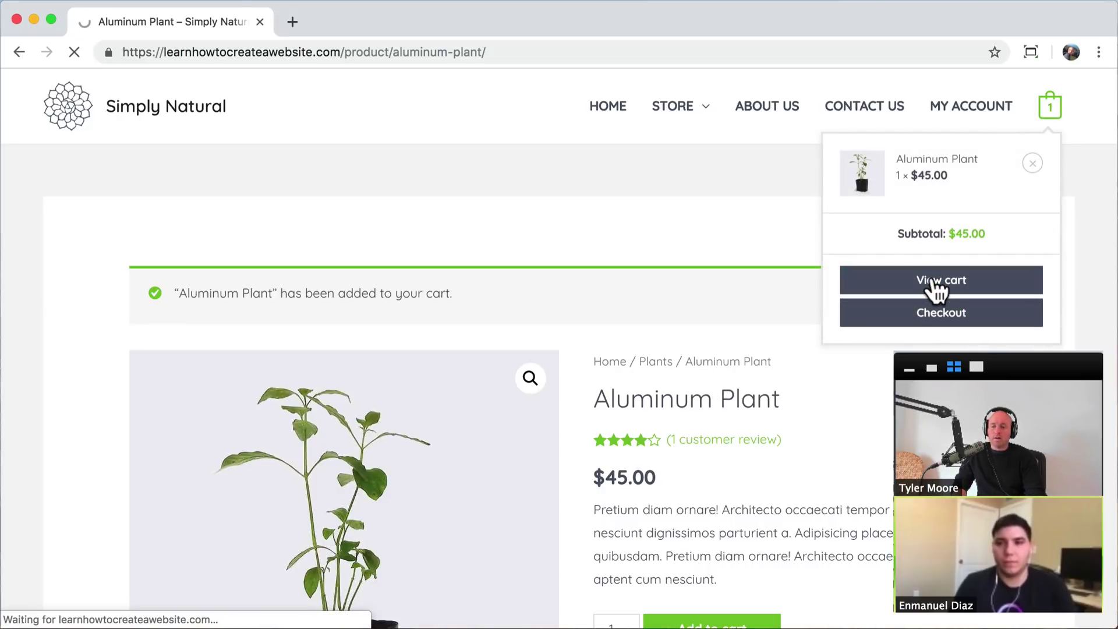
- Open the coupon code field in the cart, then proceed to checkout
scroll(928, 290, down, 3)
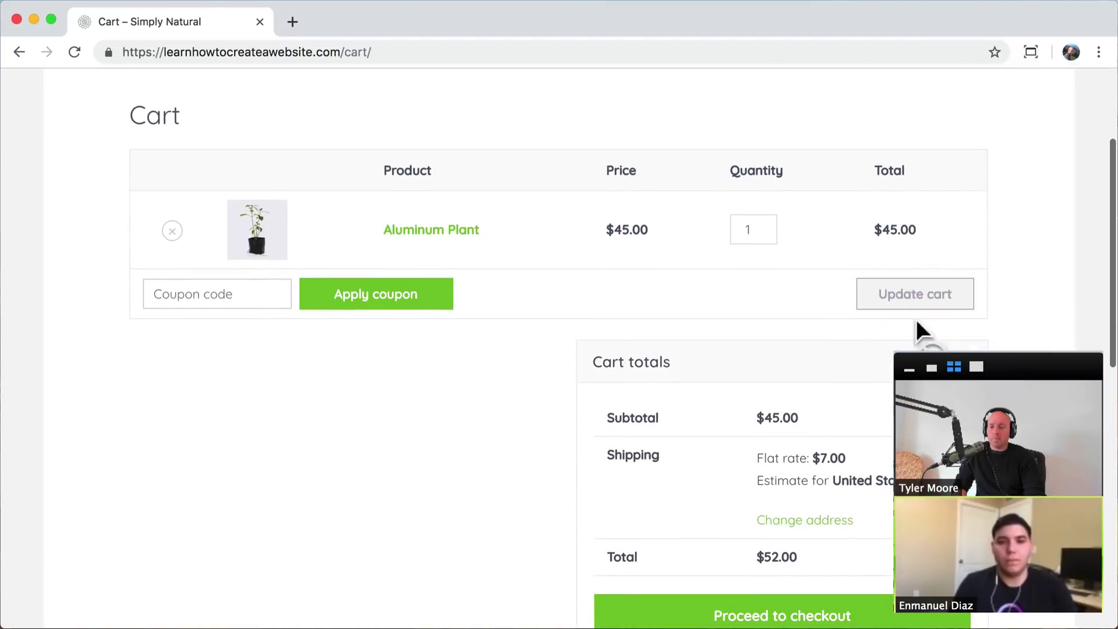
click(238, 295)
scroll(546, 457, down, 2)
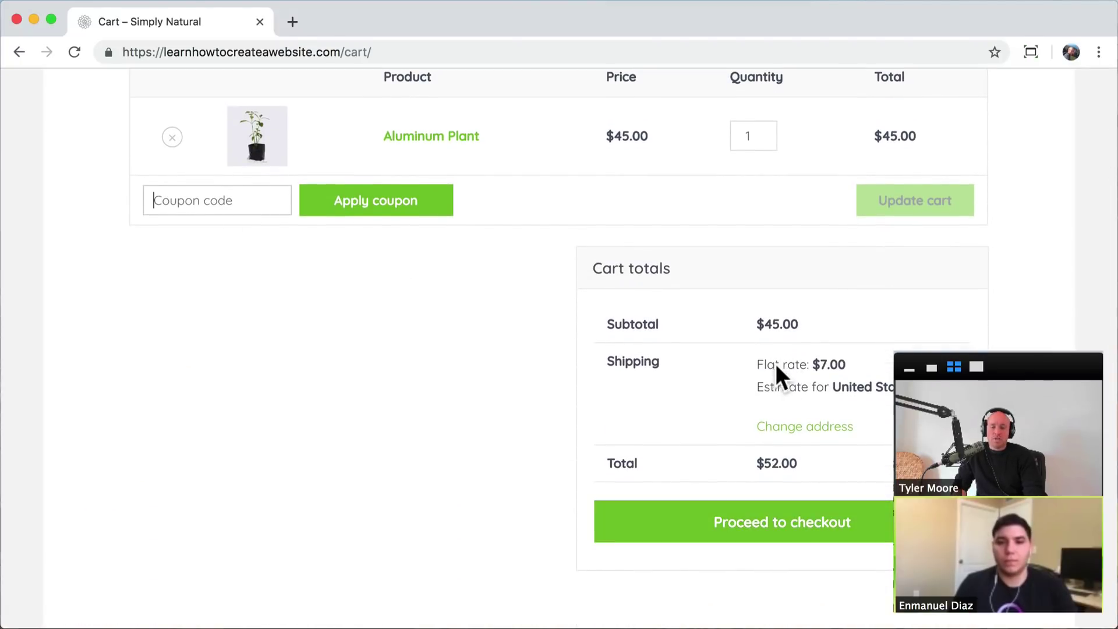
click(770, 530)
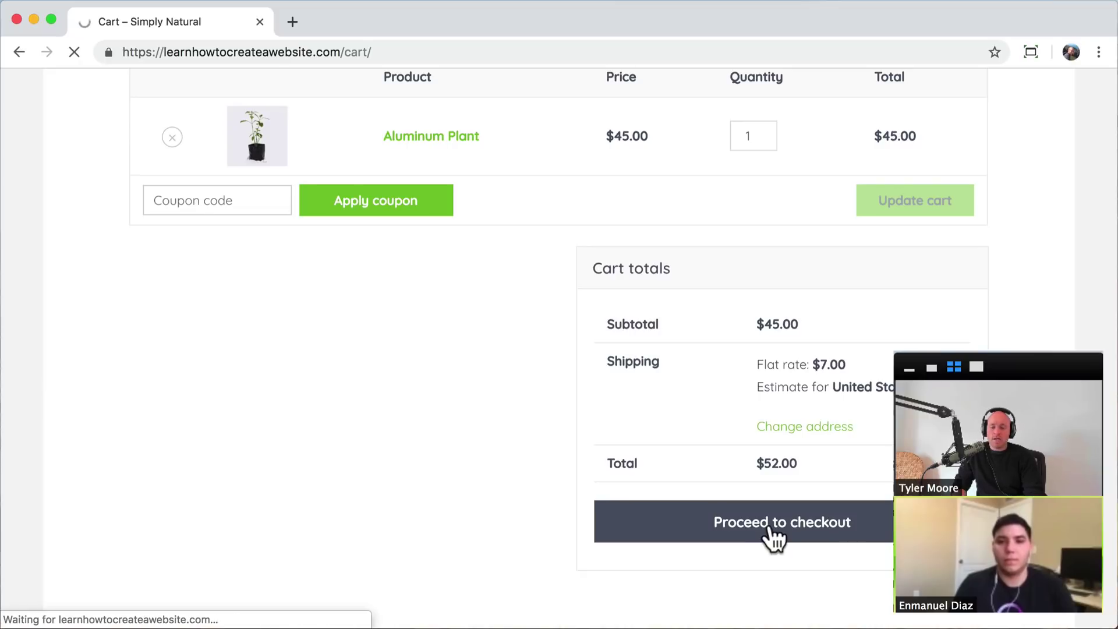
- Look over the checkout billing and Card Number fields, then minimize the store window
scroll(769, 536, down, 3)
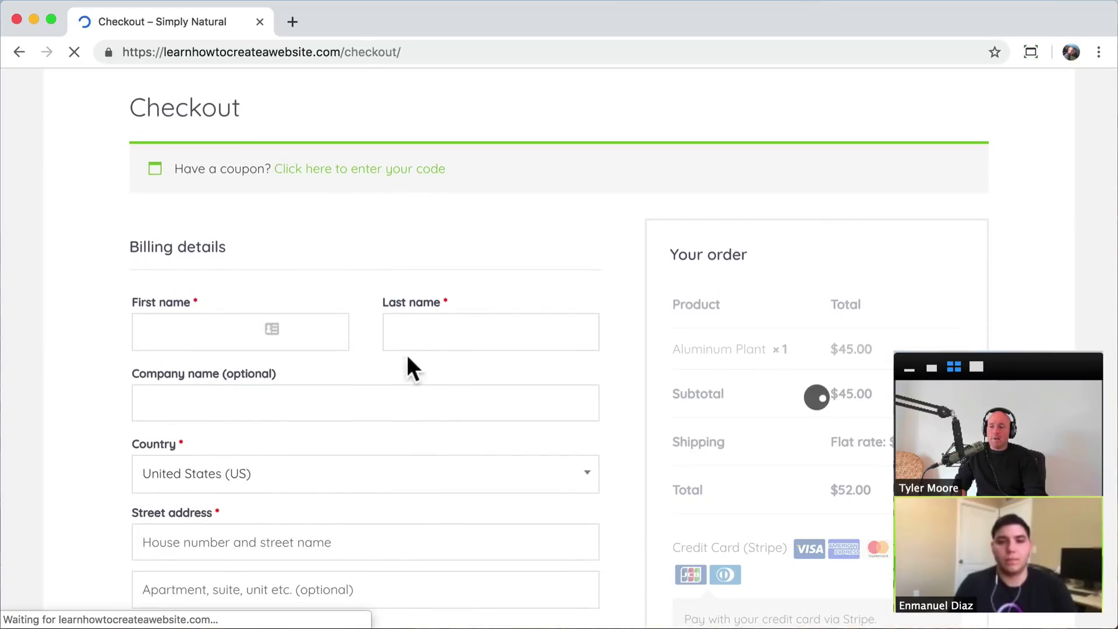
scroll(603, 365, down, 8)
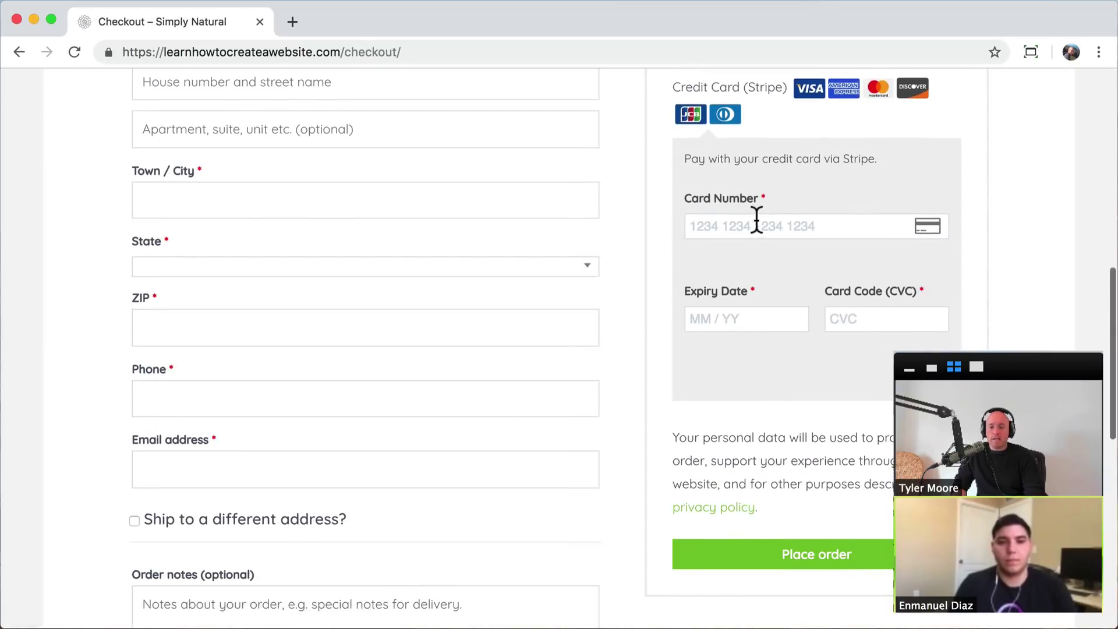
click(755, 221)
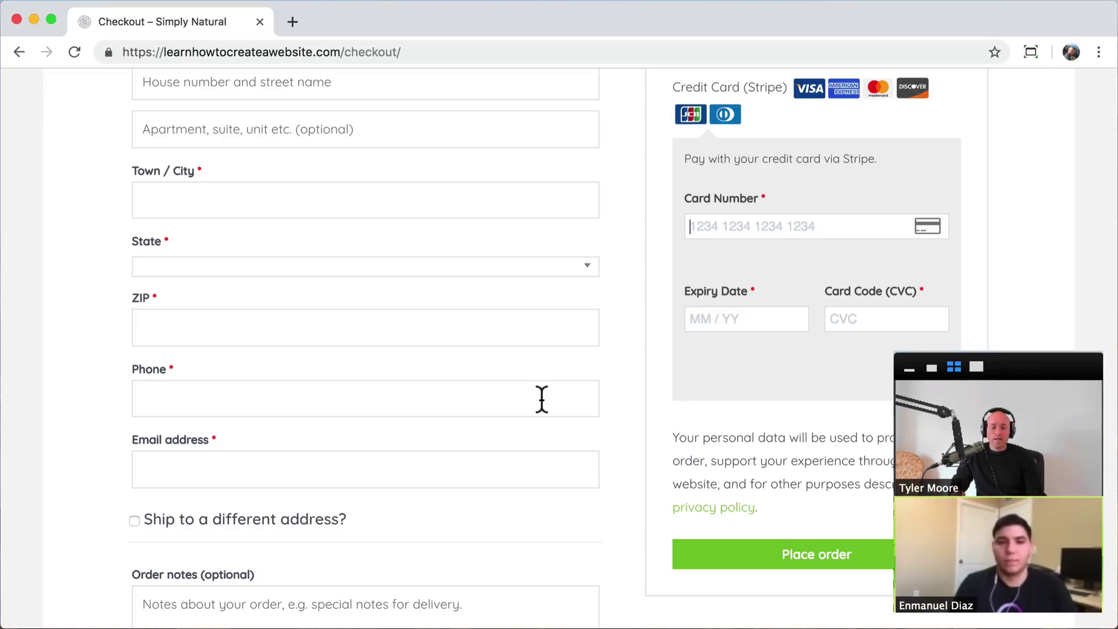
scroll(542, 399, up, 10)
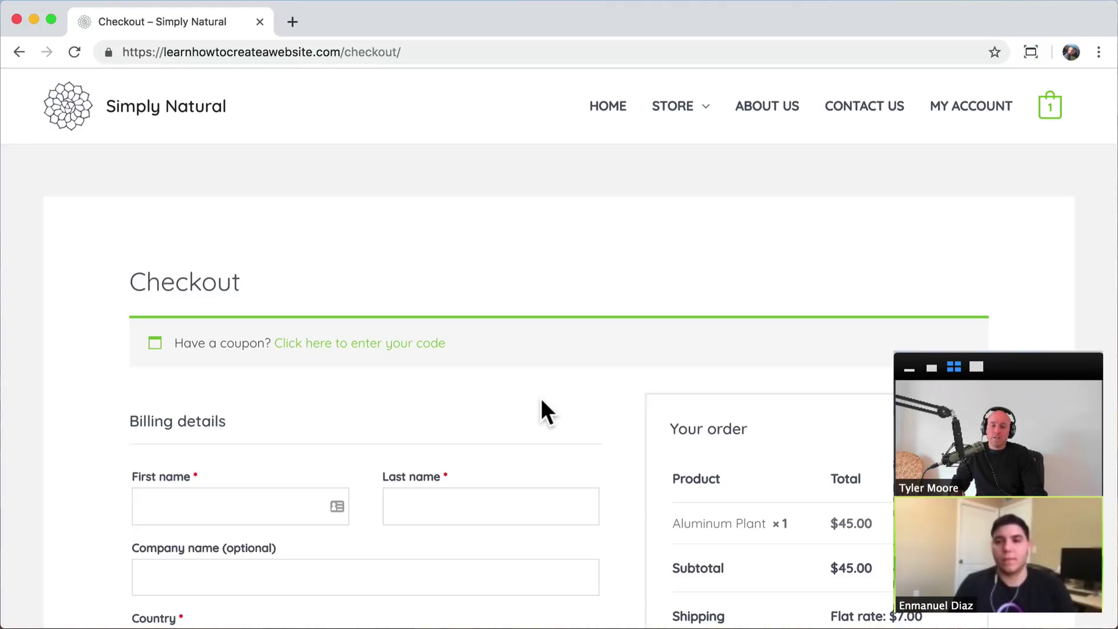
click(33, 19)
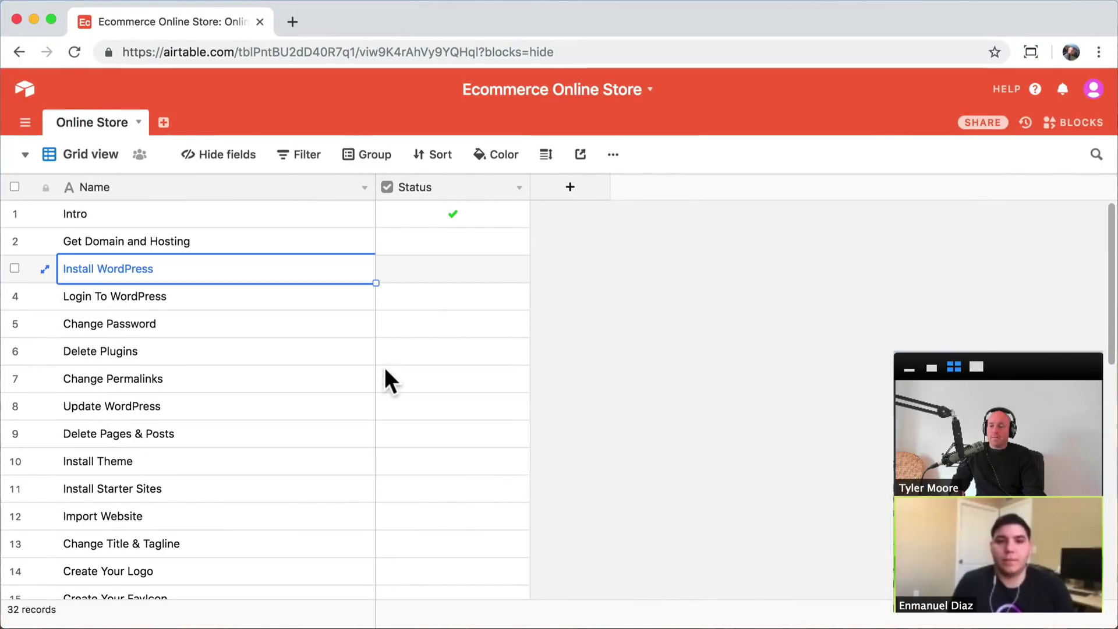
- Select the Get Domain and Hosting task, then minimize the checklist window
click(242, 239)
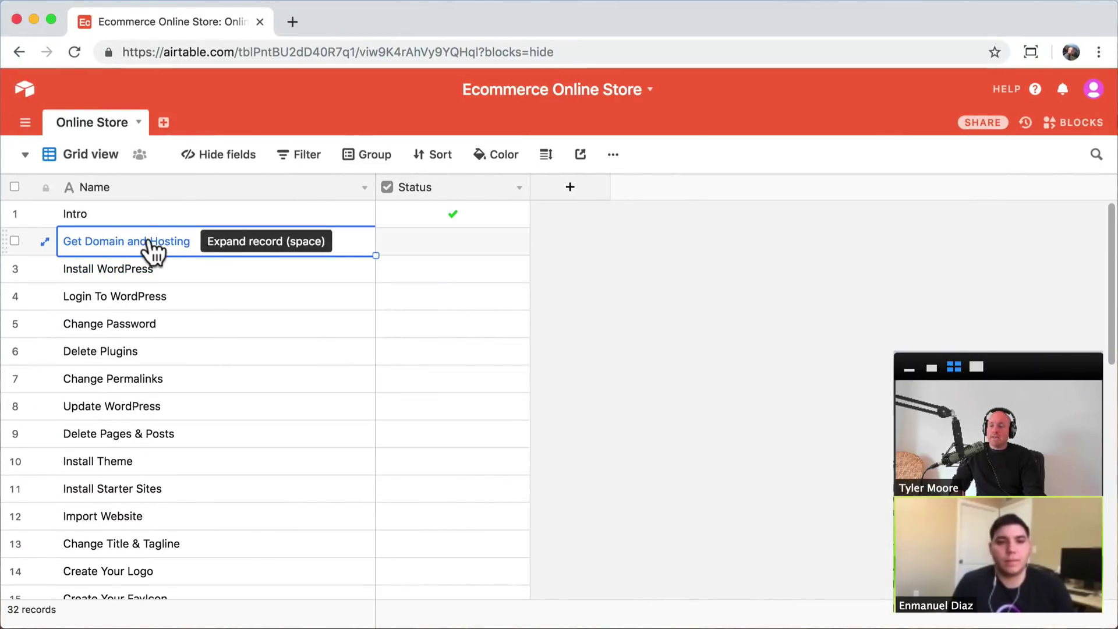
click(34, 19)
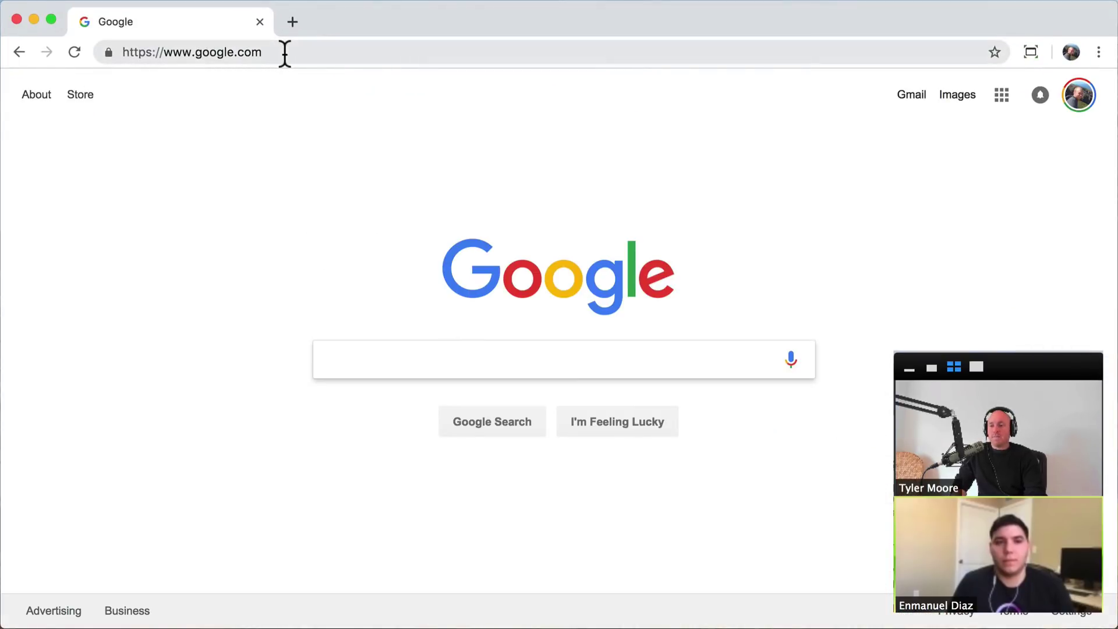
- Load hostgator.com from Chrome's address bar
click(285, 53)
text(h)
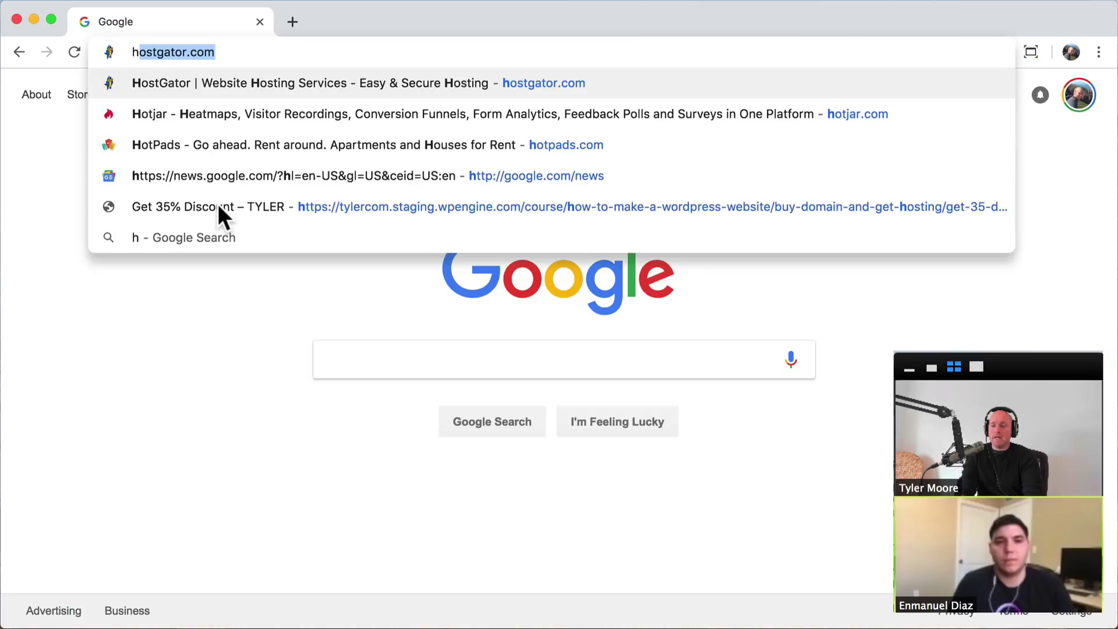
text(ostgator.com)
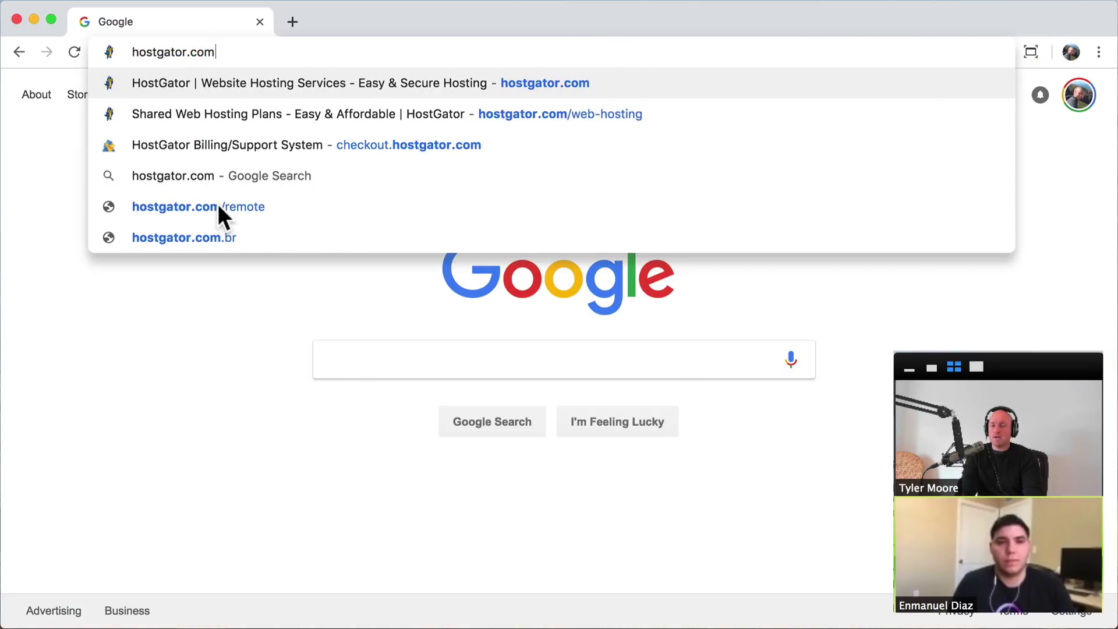
key(Return)
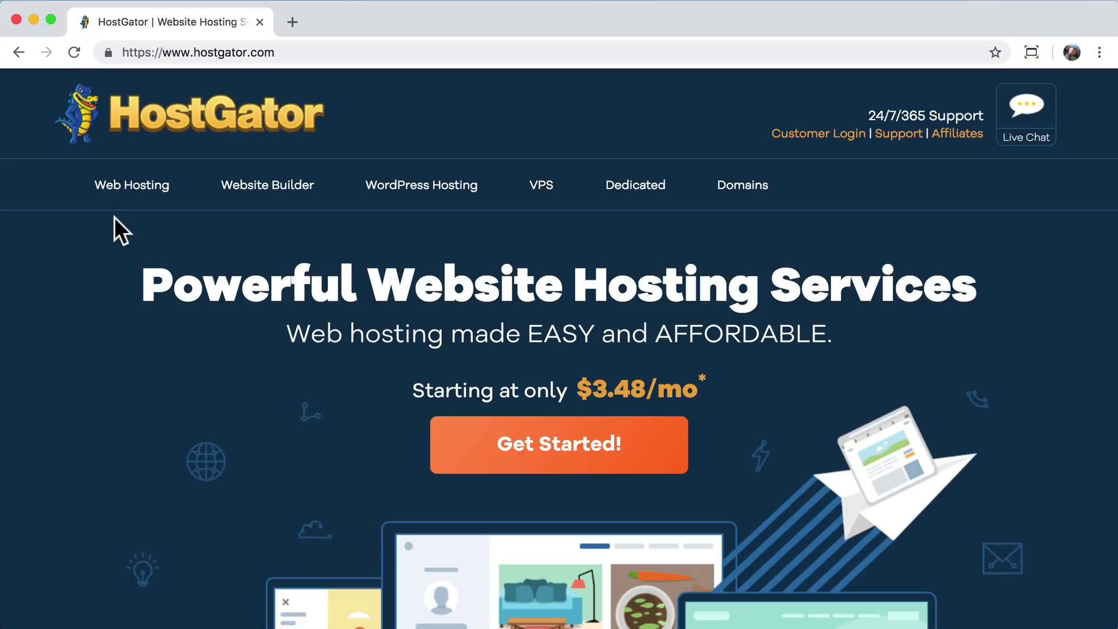
- Browse the Web Hosting plans and choose Buy Now! on the Hatchling Plan
click(135, 193)
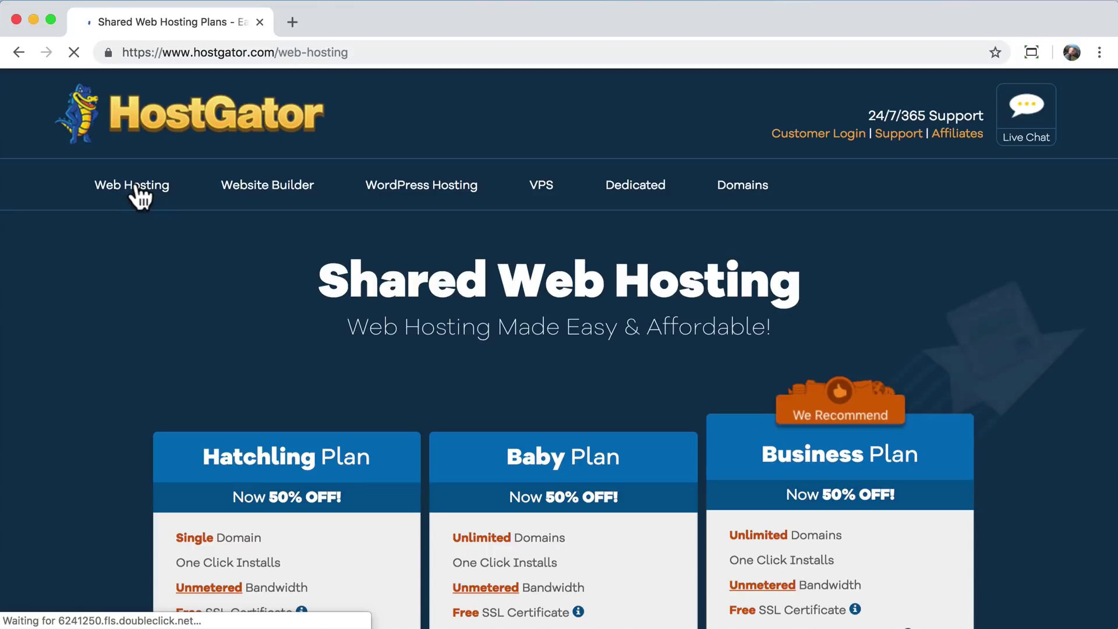
scroll(73, 337, down, 5)
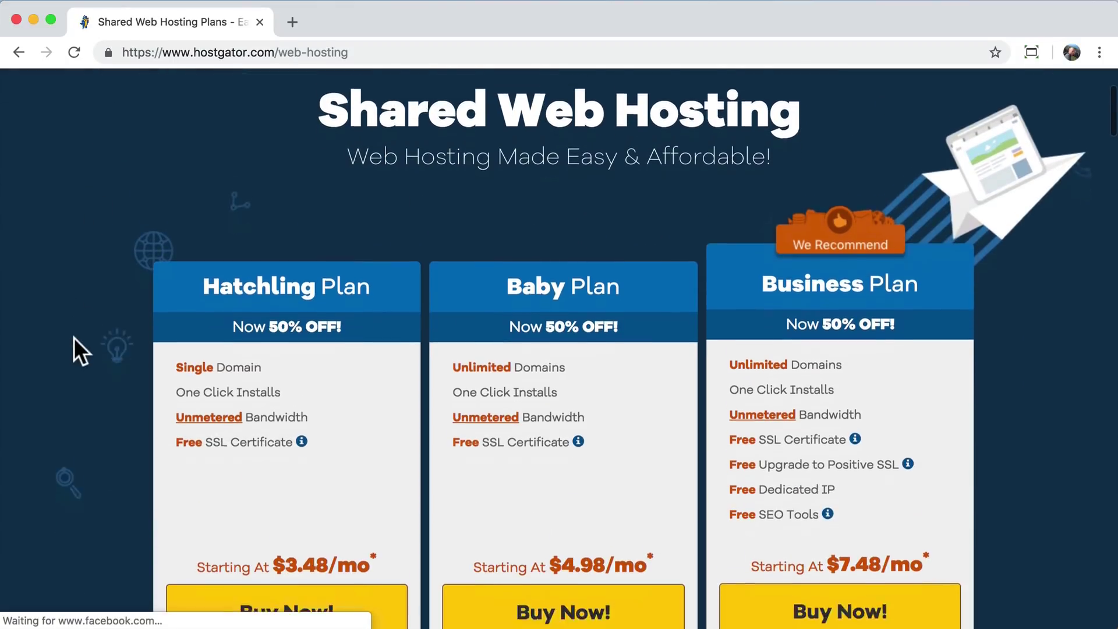
scroll(73, 347, down, 1)
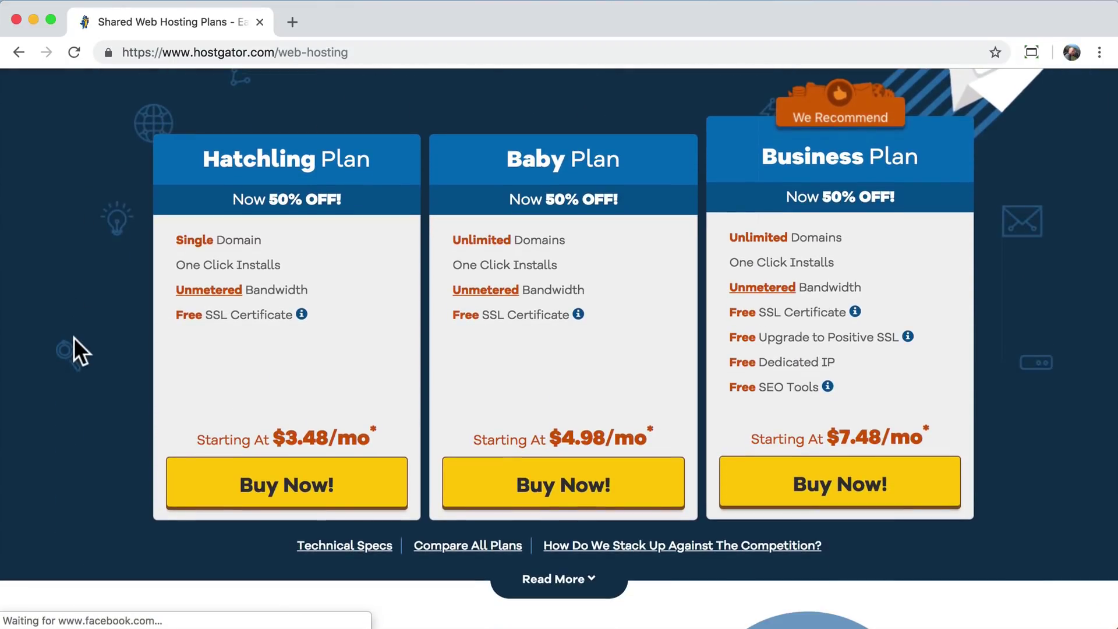
scroll(73, 337, down, 1)
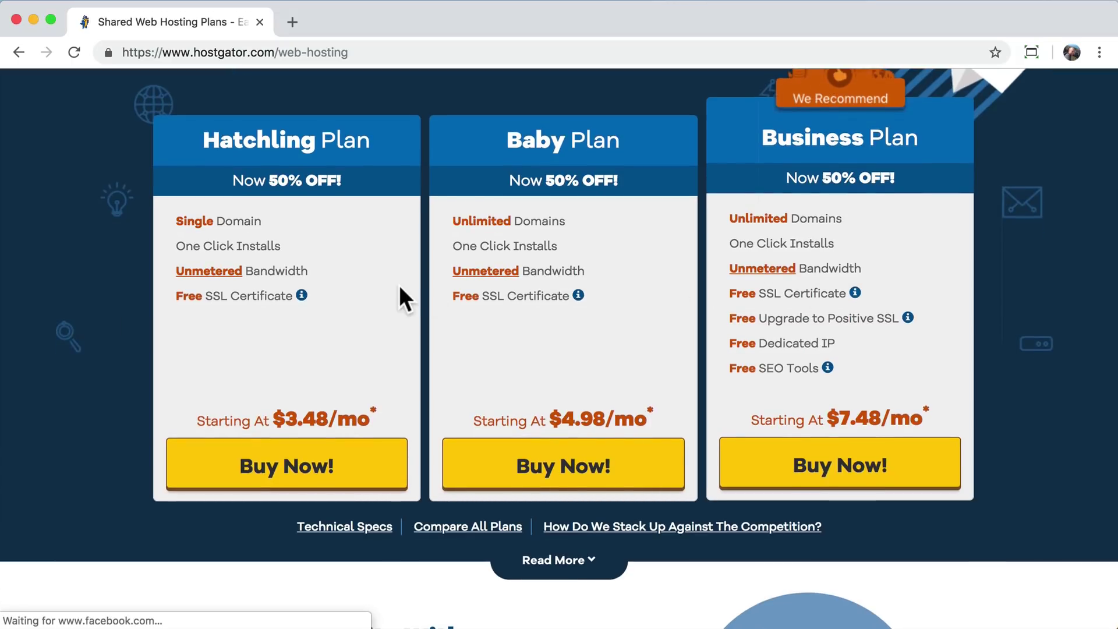
scroll(400, 287, up, 1)
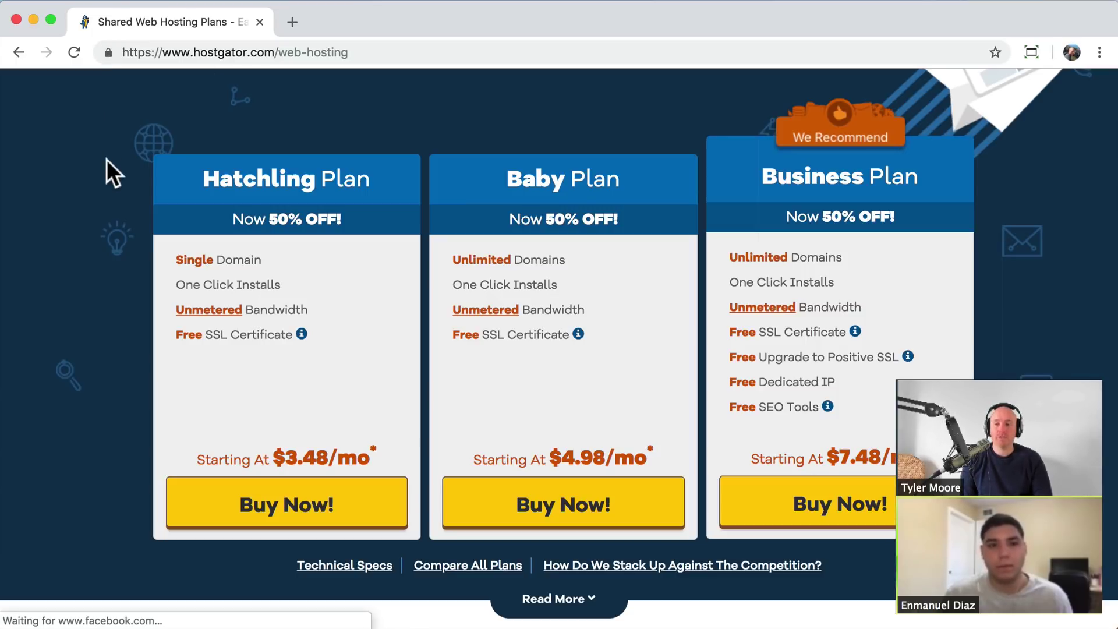
scroll(111, 303, down, 1)
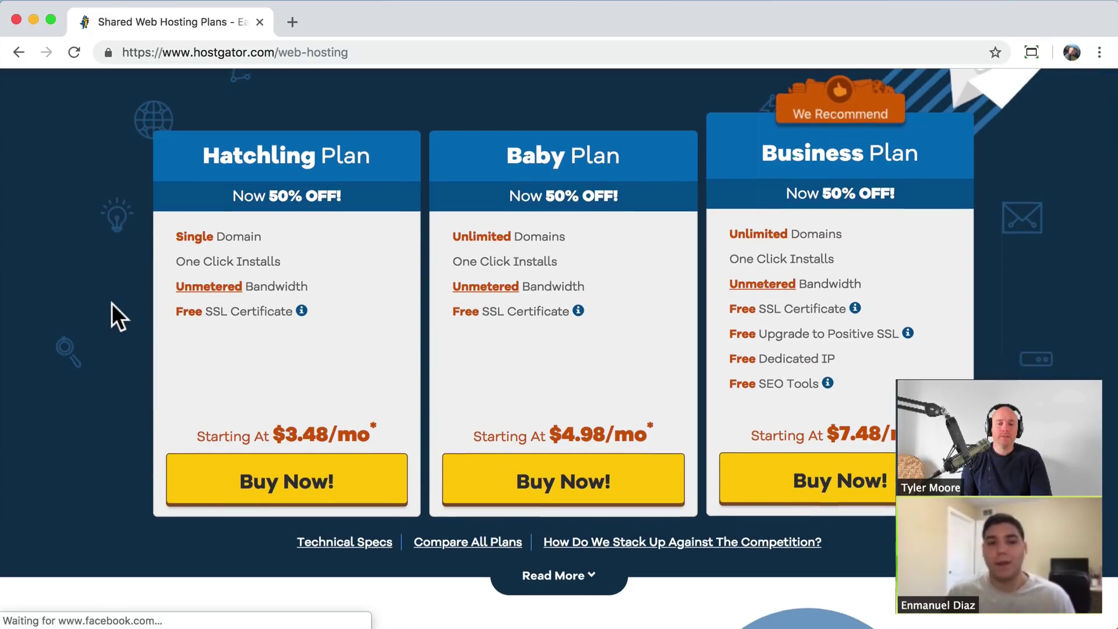
scroll(111, 303, up, 1)
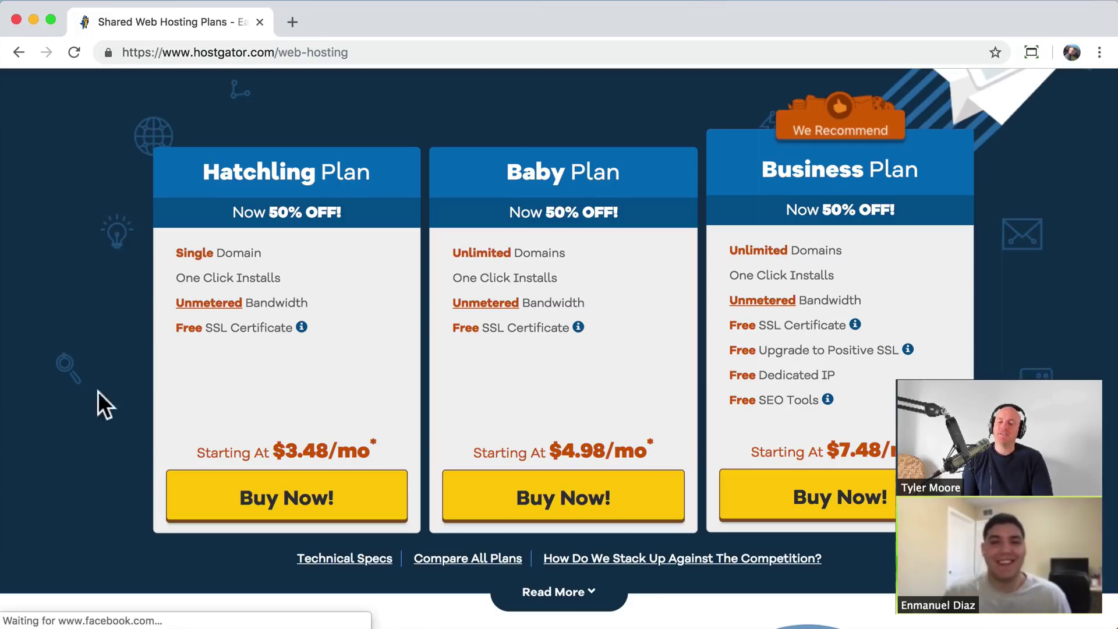
click(311, 506)
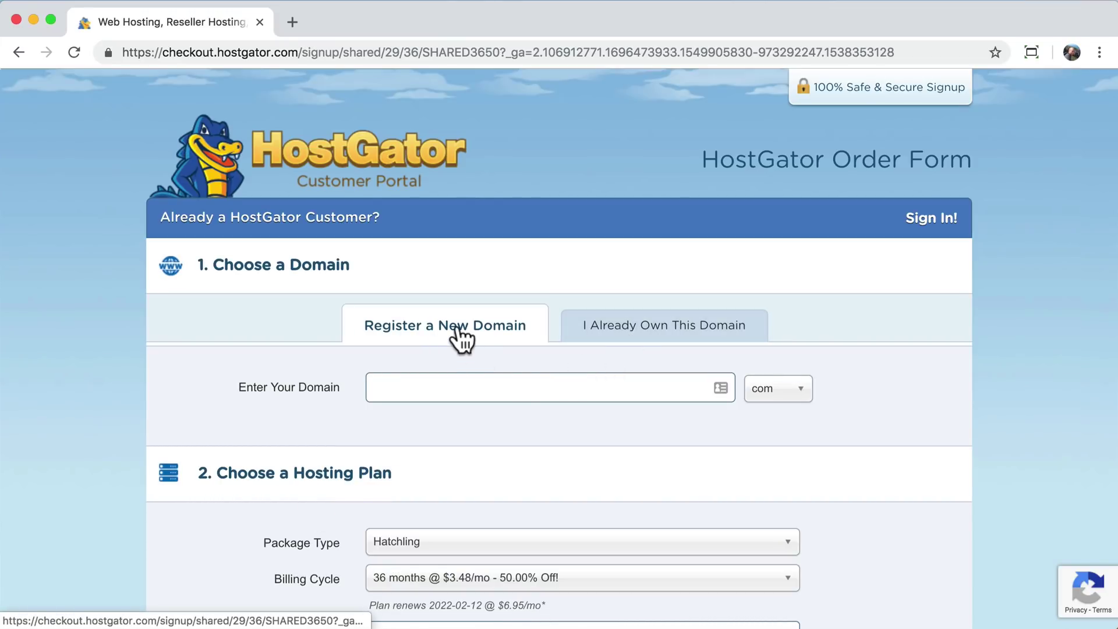
click(641, 327)
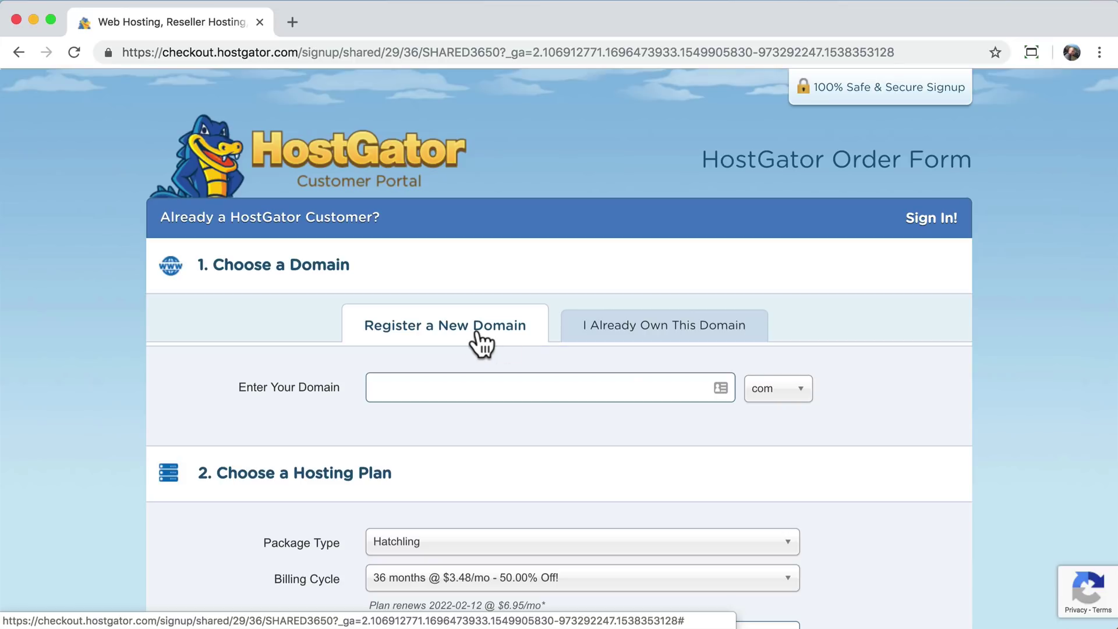
click(650, 330)
click(560, 382)
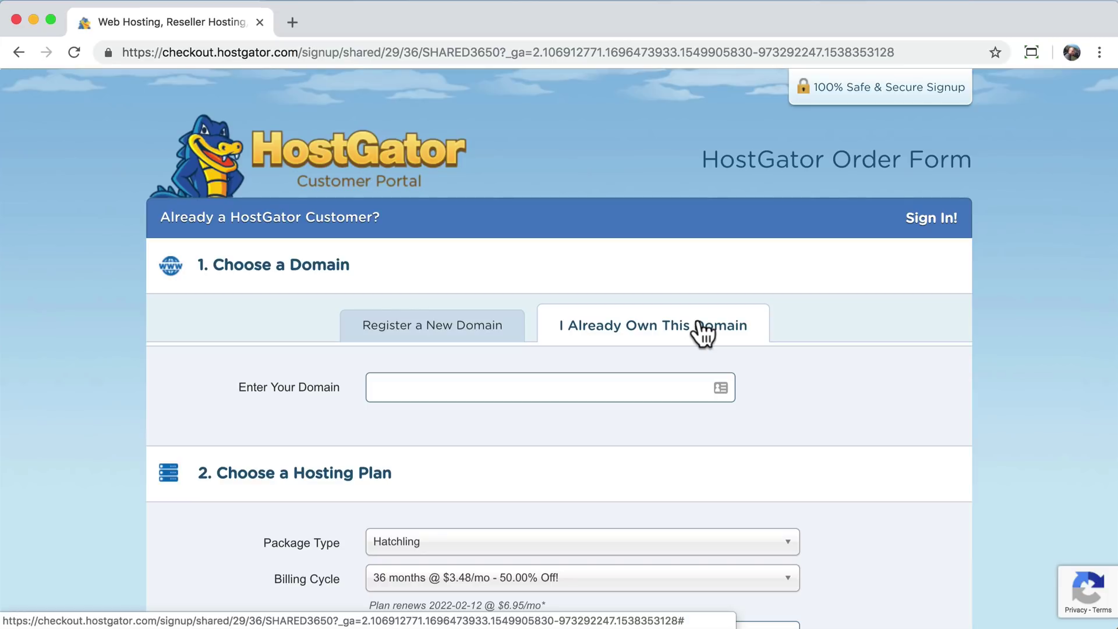
click(448, 326)
- Search for learnhowtocreateawebsite.com and add it to the order as the primary domain
click(432, 391)
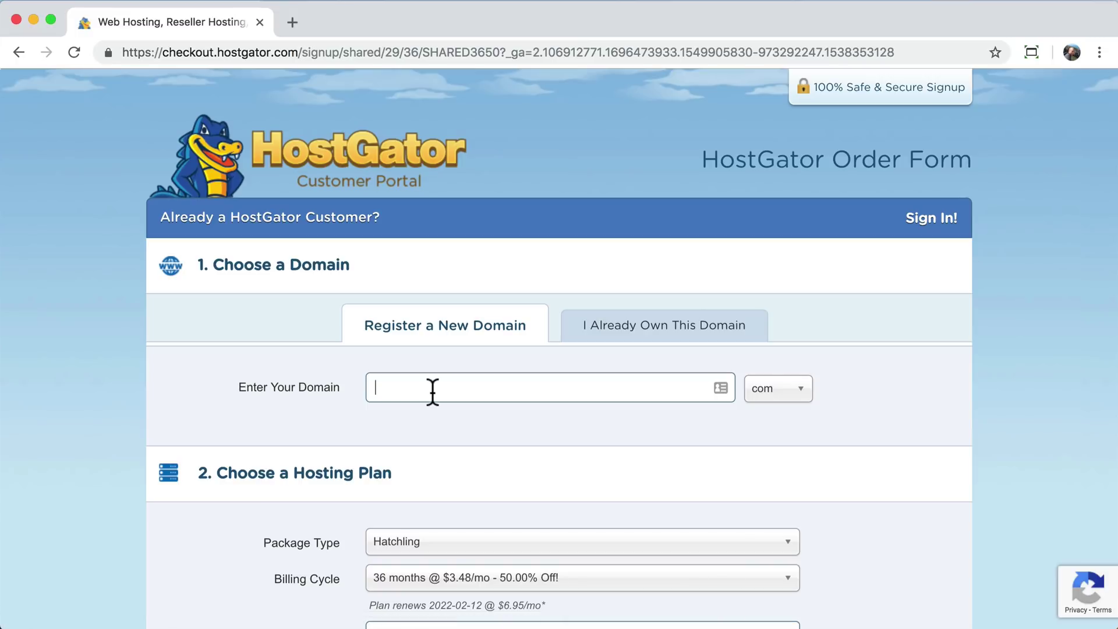
text(learnhowtocreateawebsite)
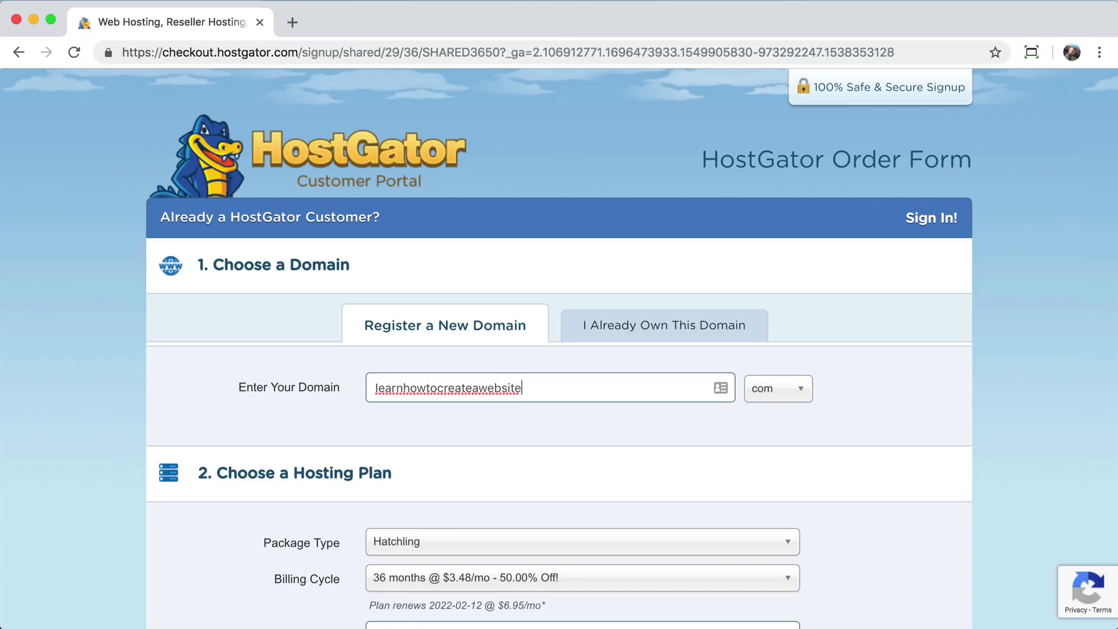
click(629, 433)
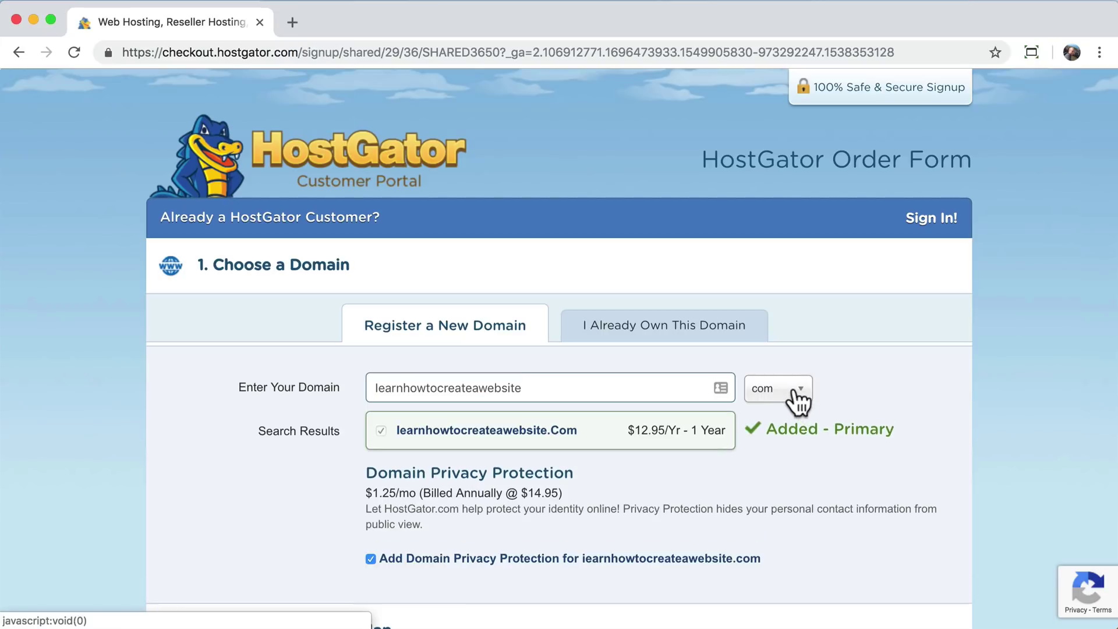
scroll(871, 428, down, 5)
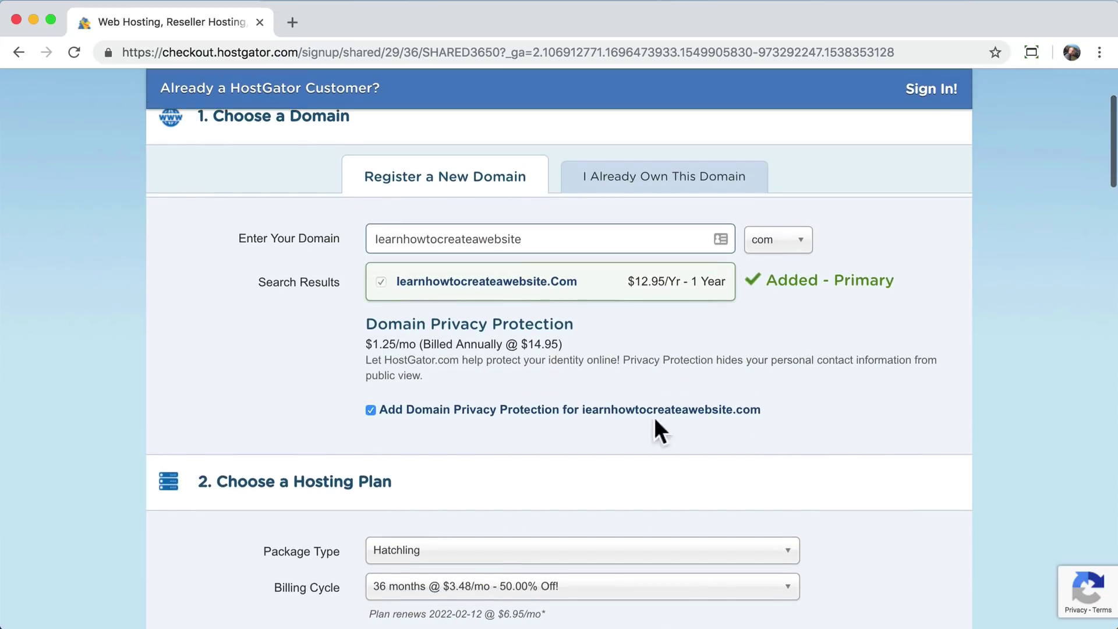
scroll(459, 448, down, 9)
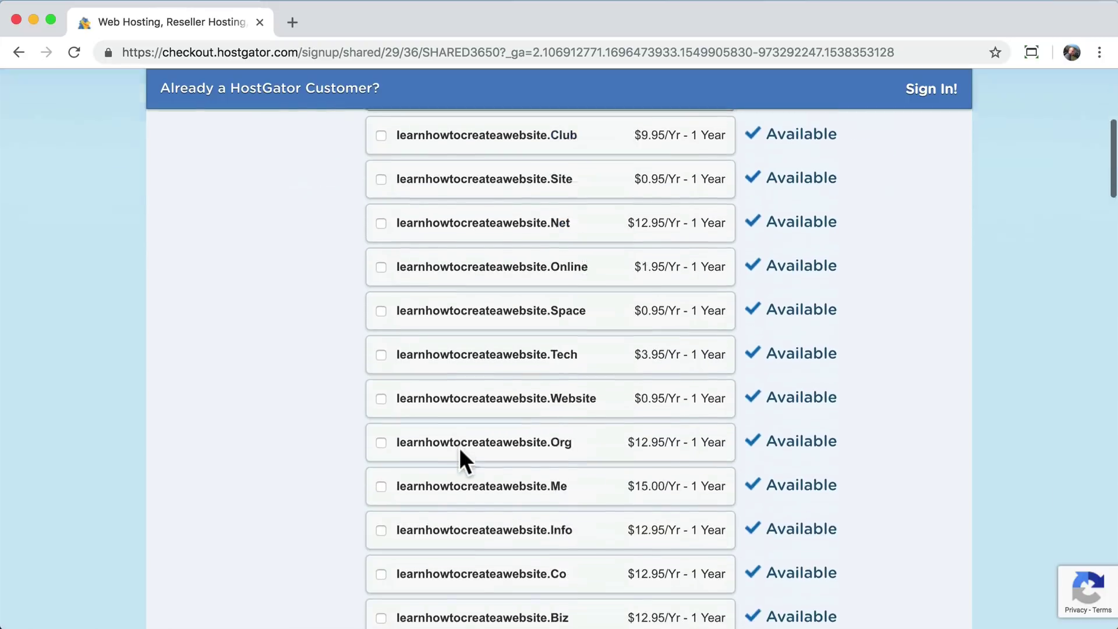
scroll(459, 448, up, 7)
scroll(459, 448, up, 2)
scroll(460, 451, down, 3)
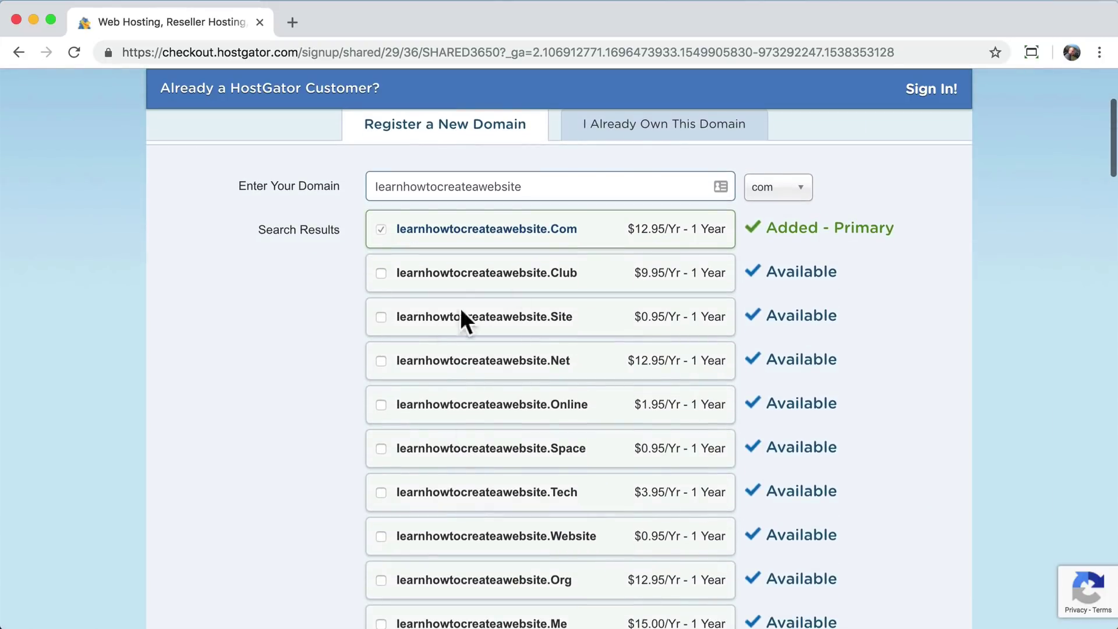
scroll(546, 395, down, 3)
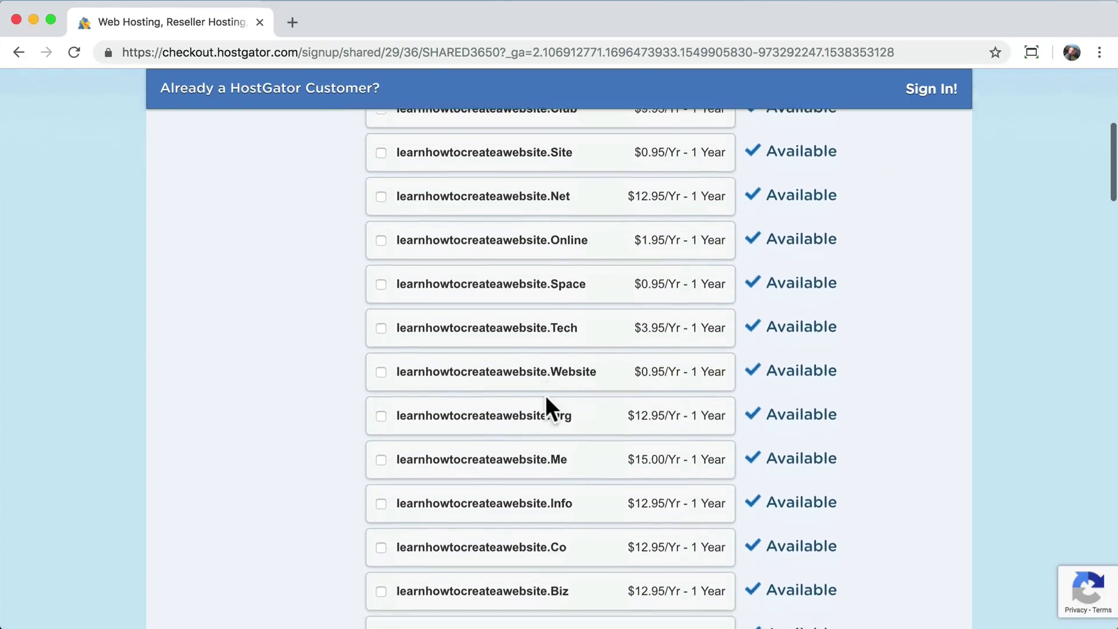
scroll(545, 395, up, 2)
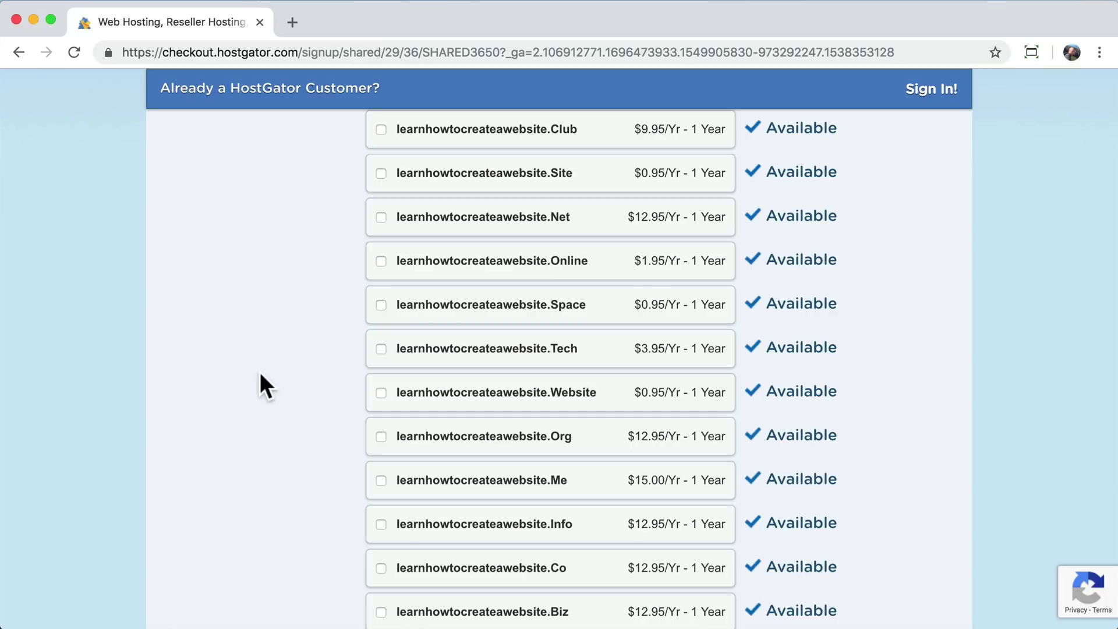
scroll(260, 374, down, 8)
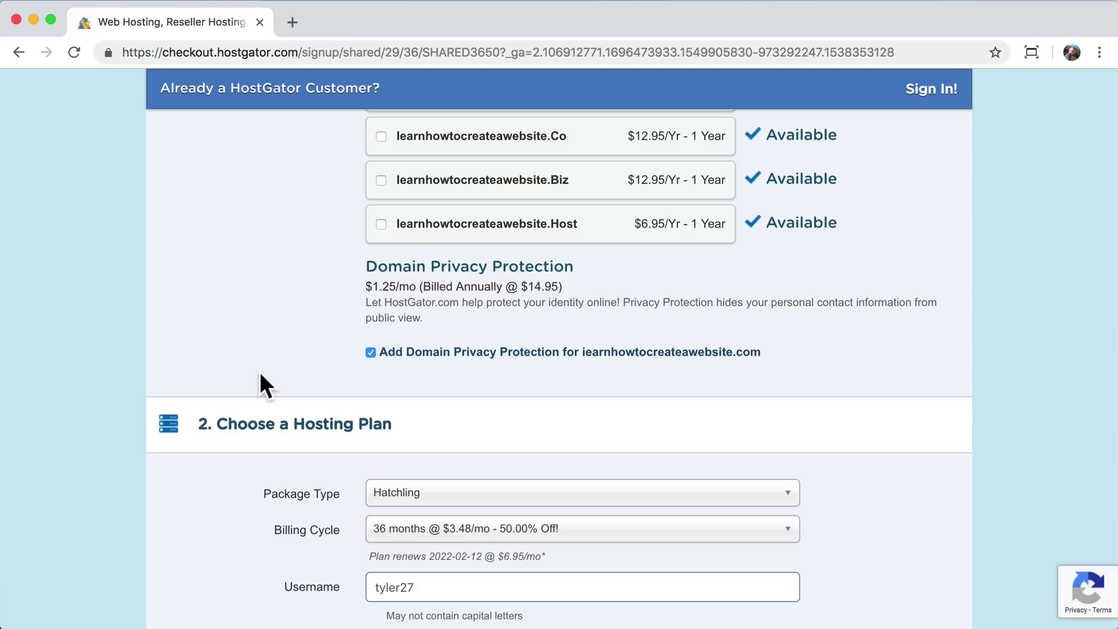
scroll(260, 375, up, 10)
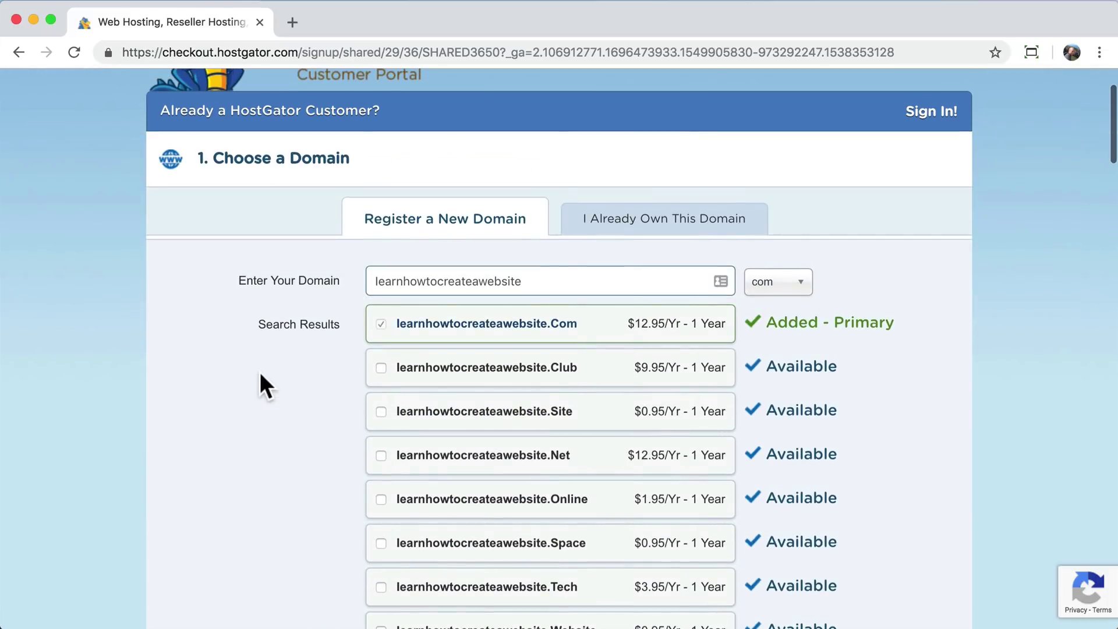
scroll(261, 374, down, 3)
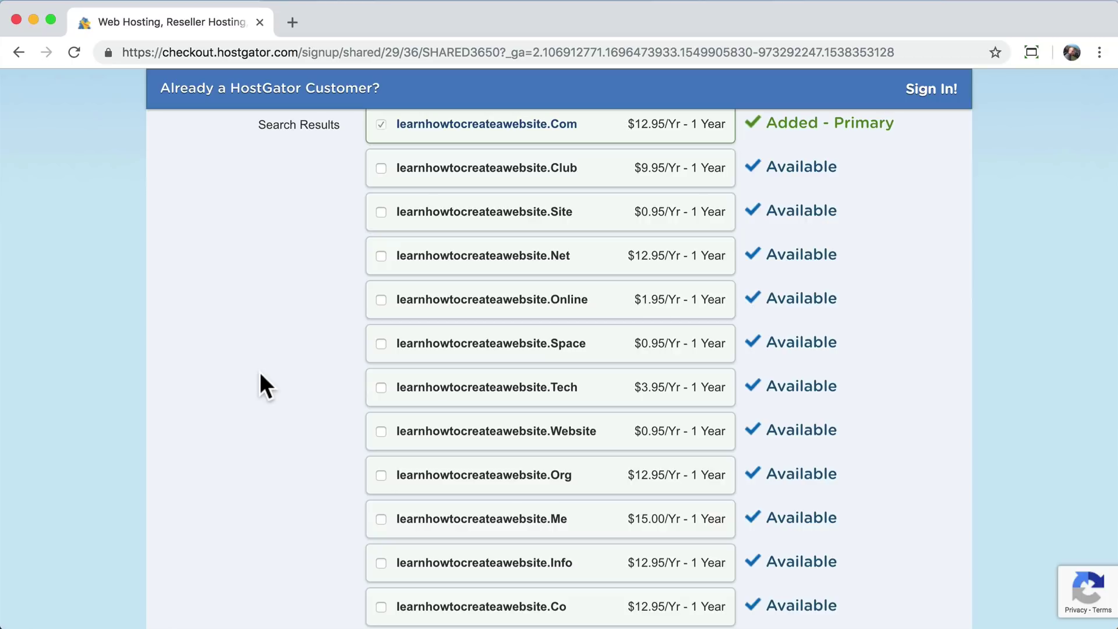
scroll(260, 374, down, 7)
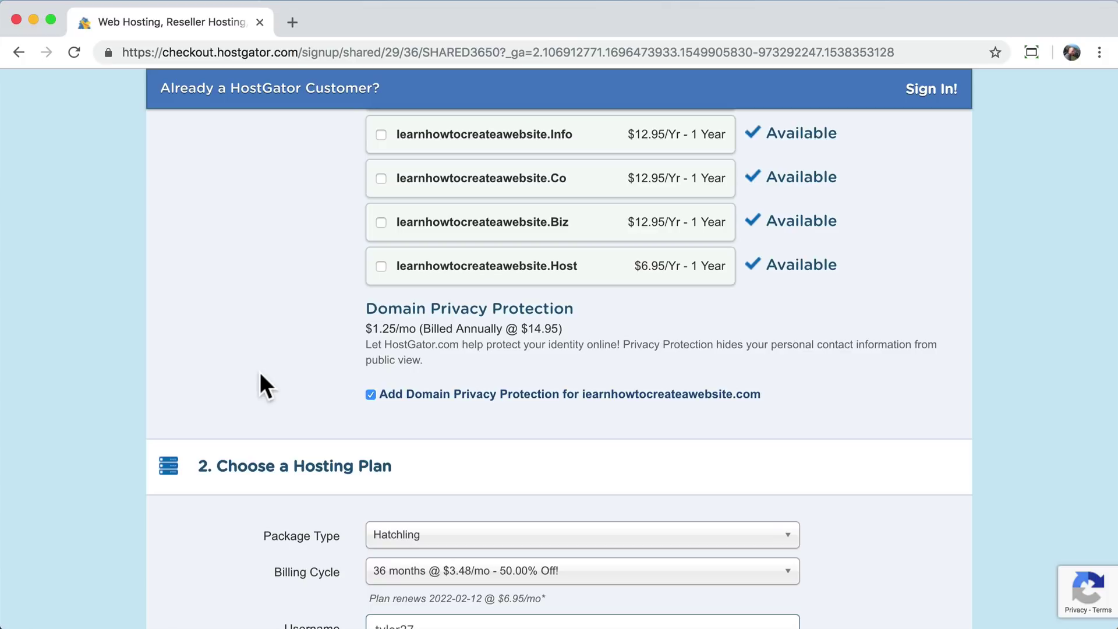
scroll(261, 375, up, 1)
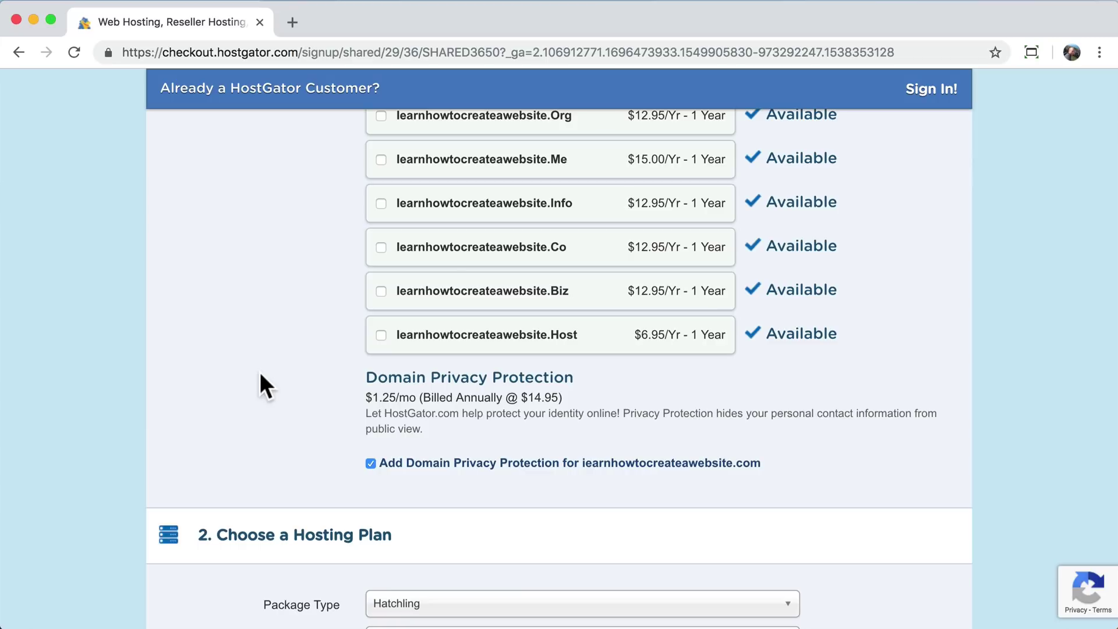
scroll(260, 376, down, 3)
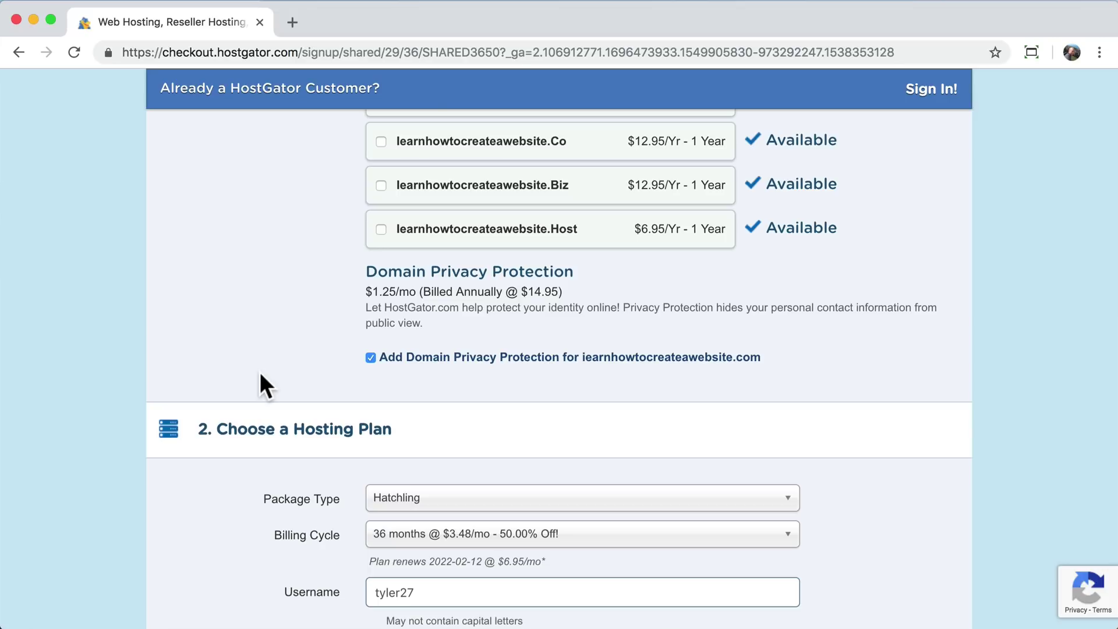
scroll(214, 297, up, 2)
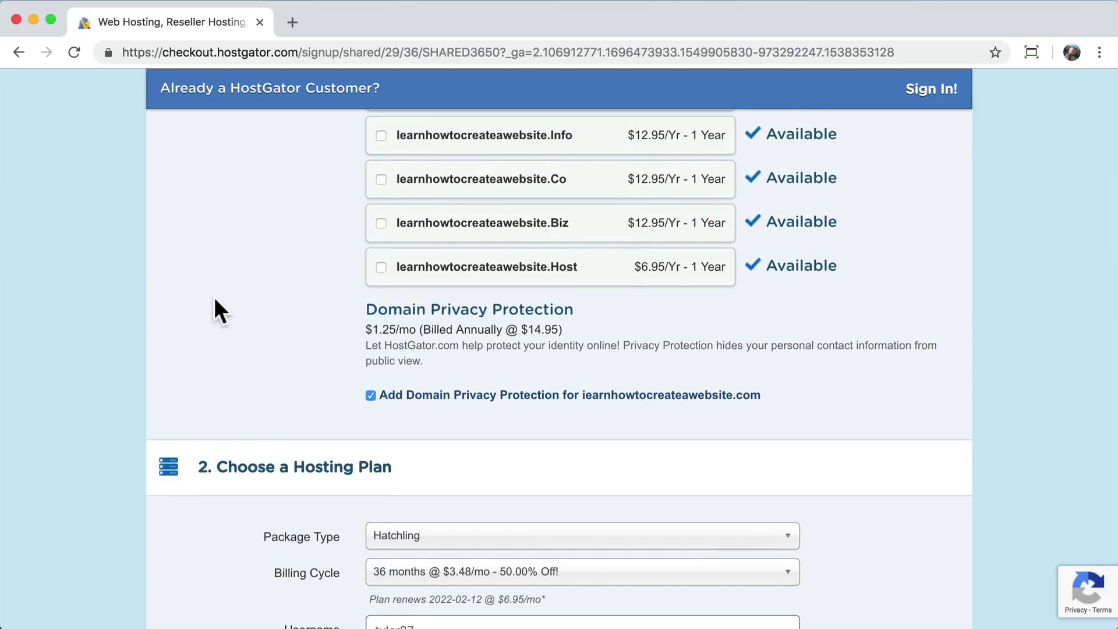
- Untick Domain Privacy Protection ($1.25/mo) for learnhowtocreateawebsite.com
click(370, 397)
scroll(368, 396, down, 3)
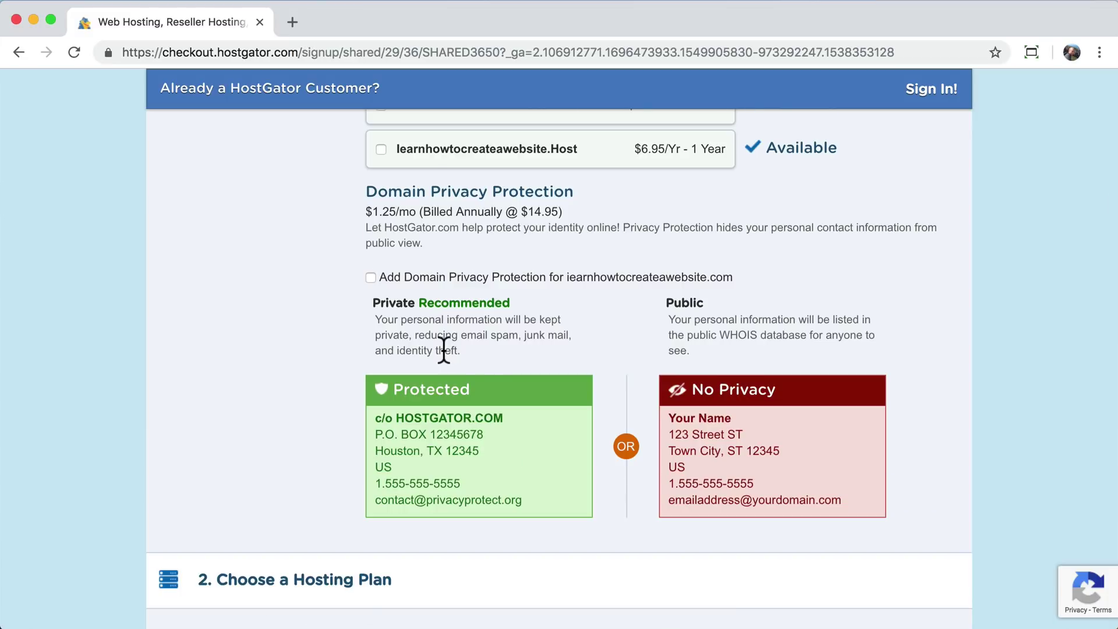
scroll(444, 349, down, 7)
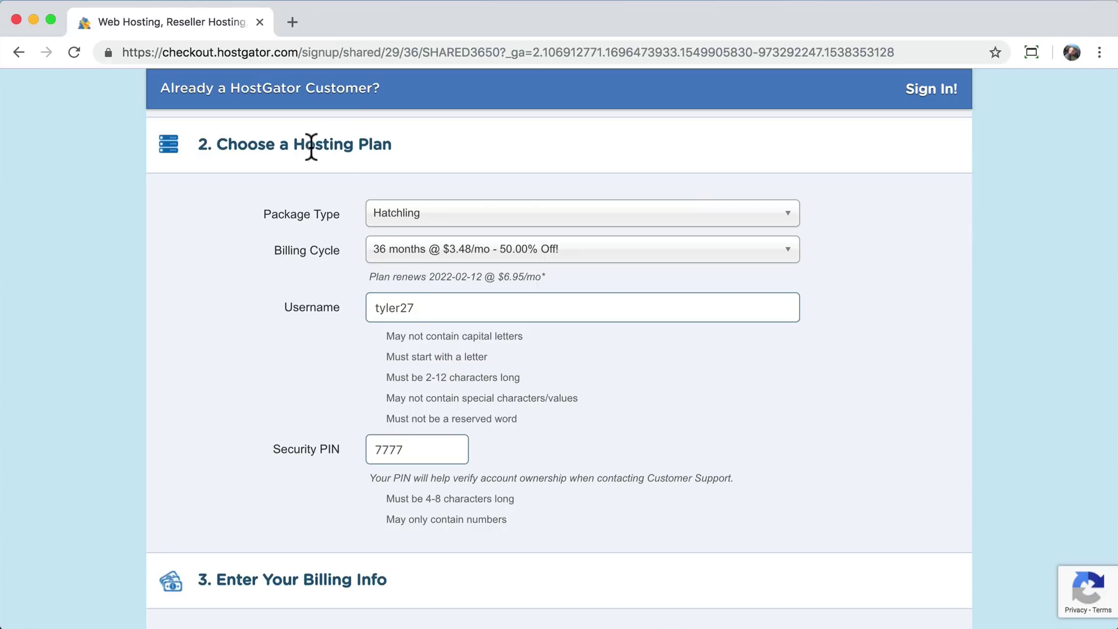
- Keep the Hatchling package and set its billing cycle to 1 month at $10.95/mo
click(476, 226)
click(418, 239)
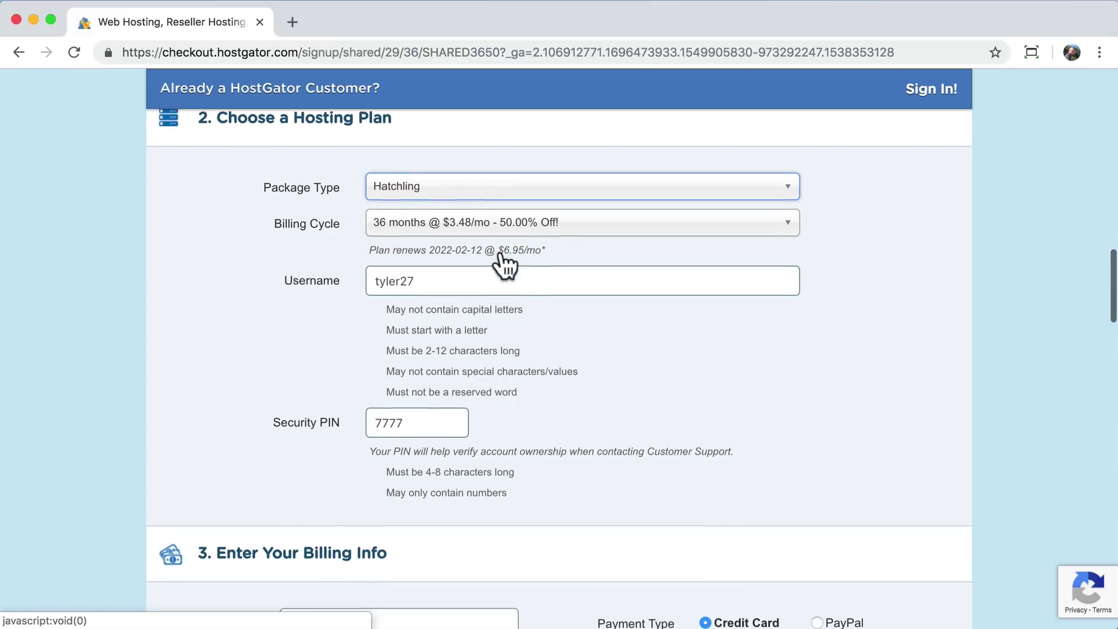
click(500, 250)
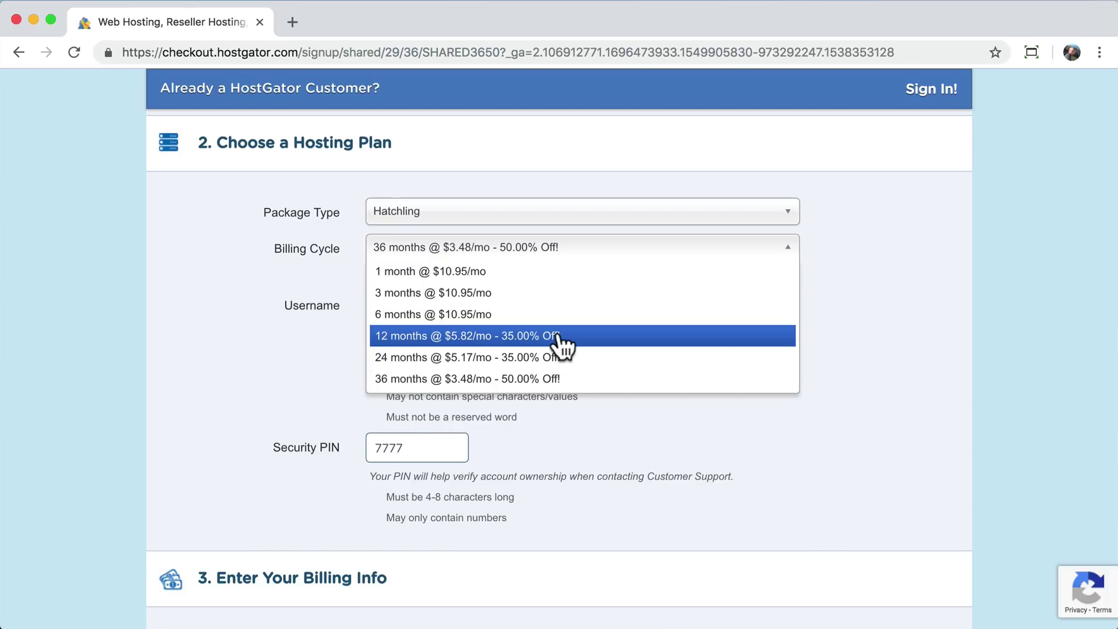
click(869, 337)
click(554, 251)
click(482, 272)
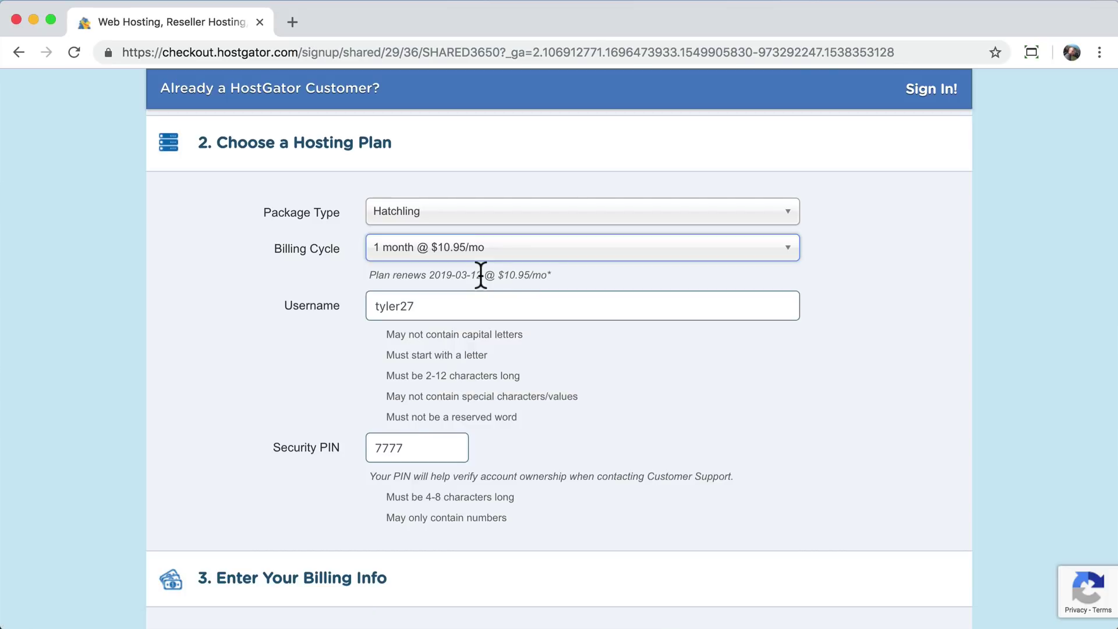
scroll(673, 396, down, 5)
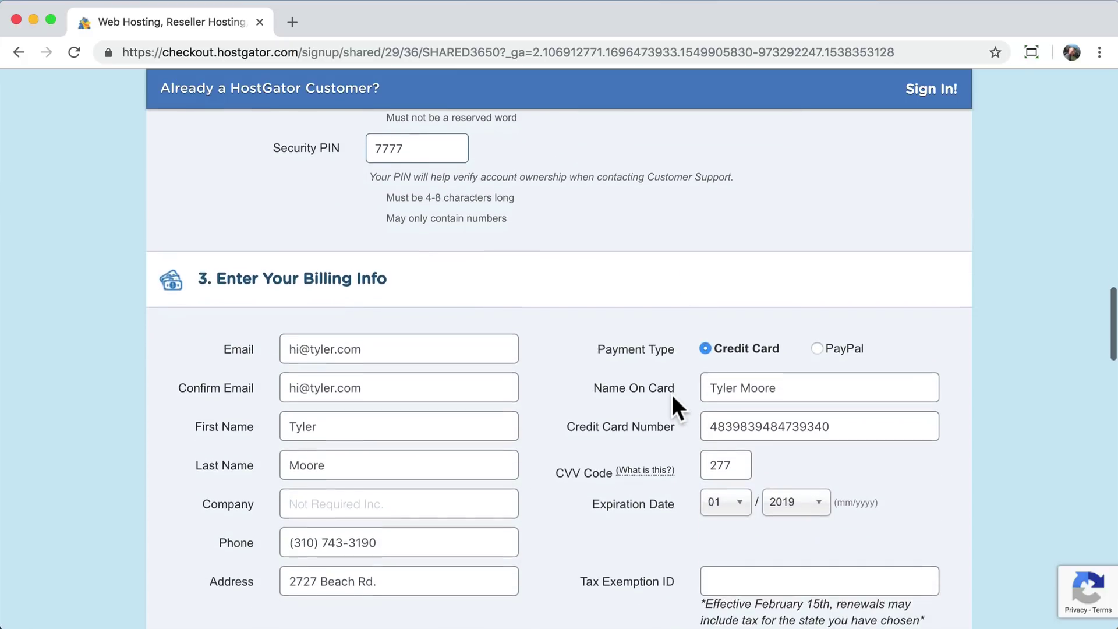
- Check the billing info entries, with state California, down to Additional Services
scroll(672, 393, up, 3)
scroll(571, 375, down, 5)
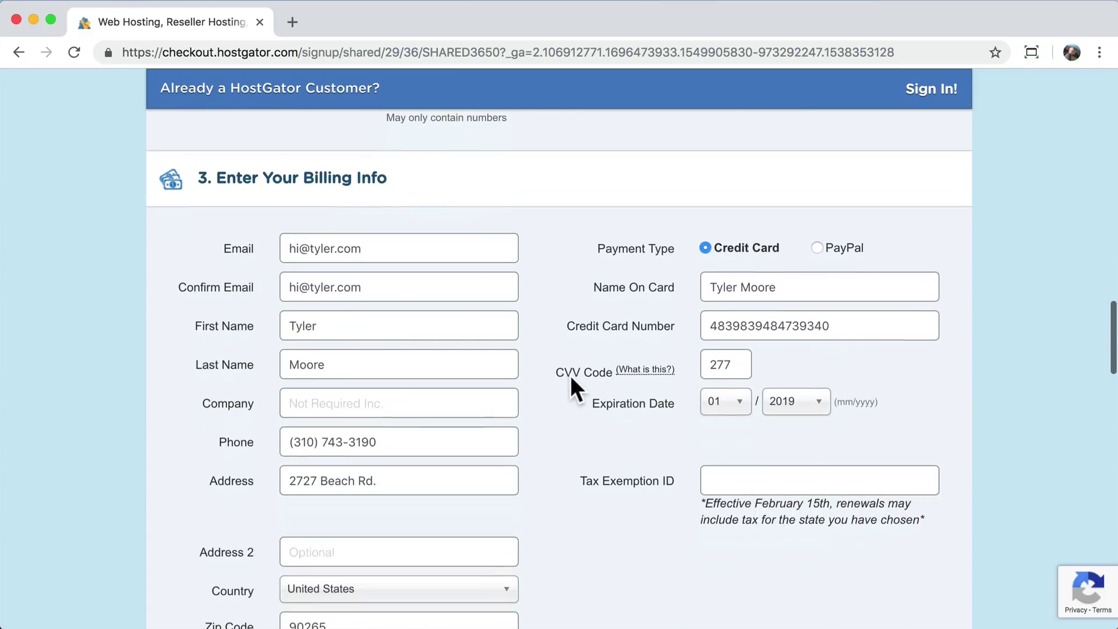
scroll(572, 385, down, 3)
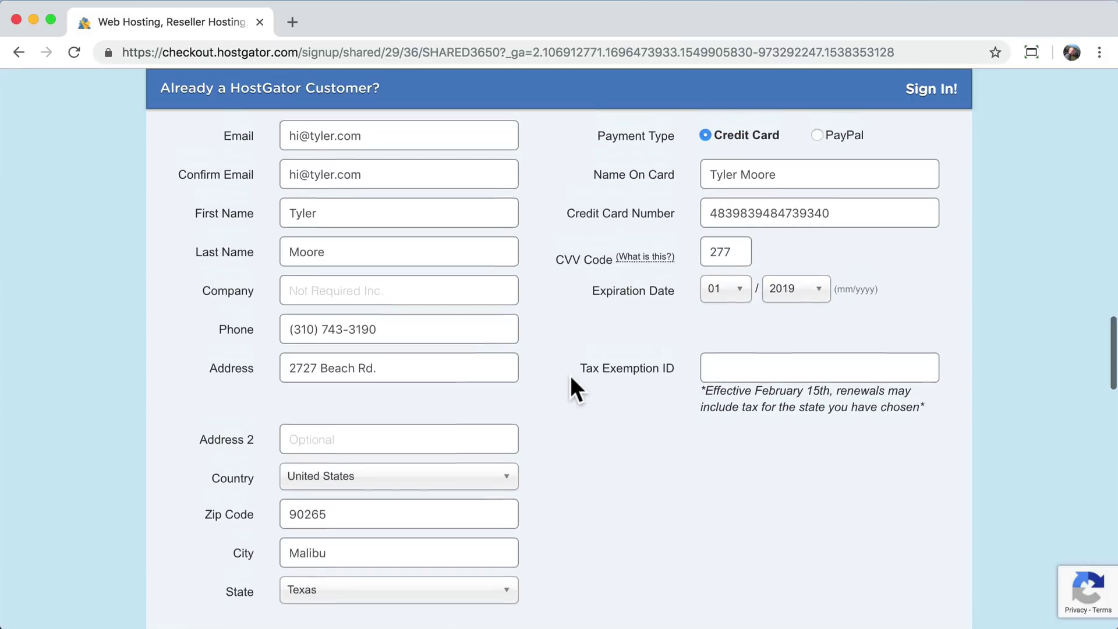
scroll(570, 377, up, 1)
drag(857, 230, 661, 237)
click(853, 233)
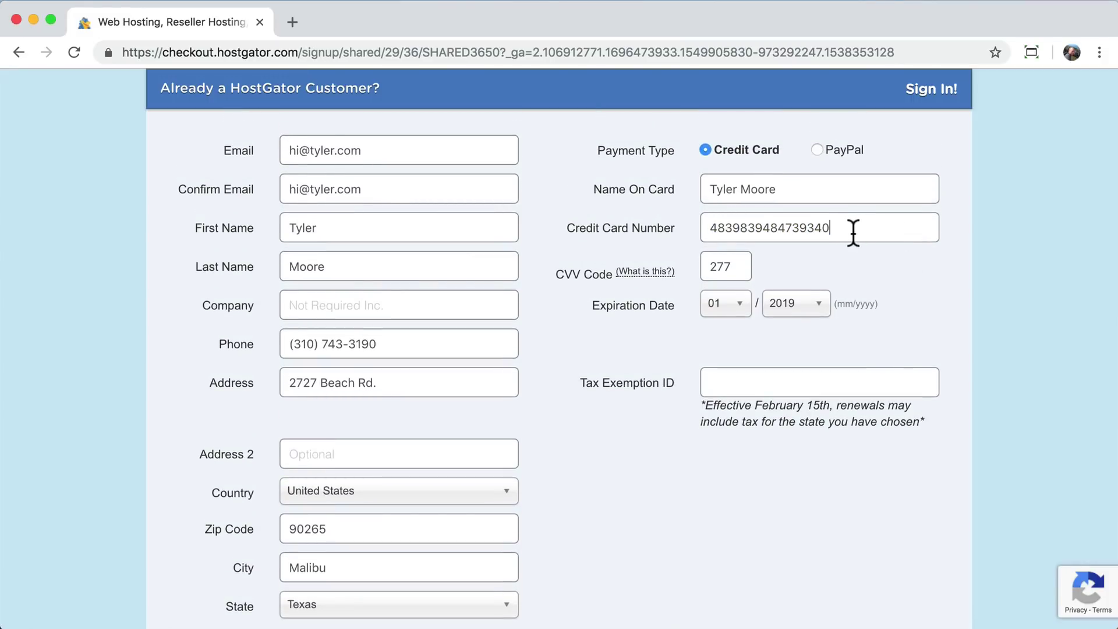
scroll(627, 350, down, 2)
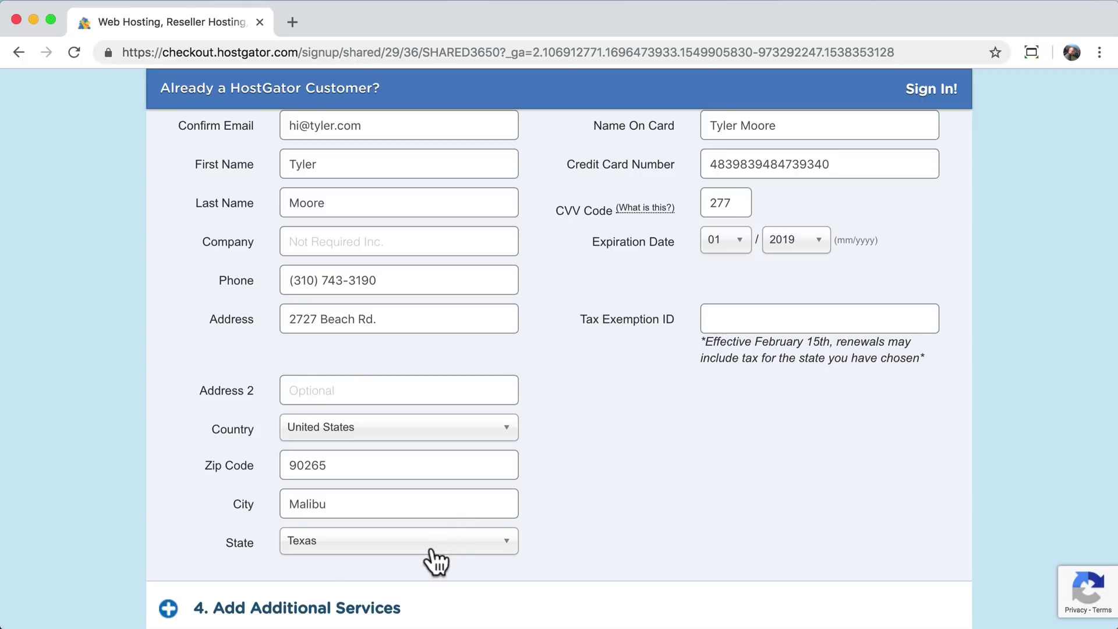
scroll(657, 437, down, 1)
scroll(701, 418, down, 5)
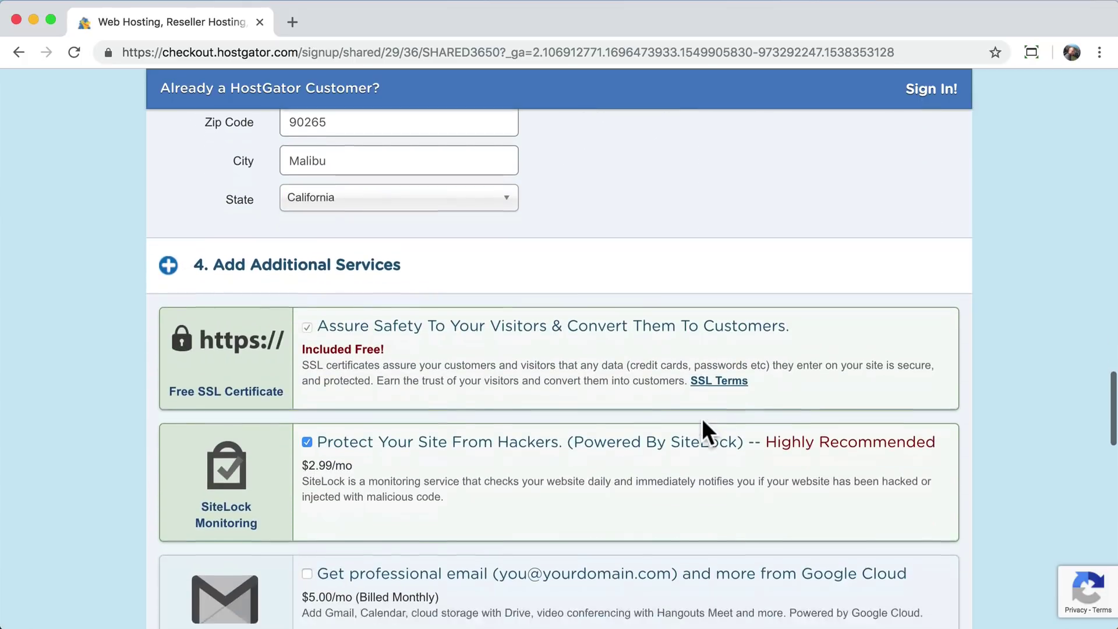
- Untick the SiteLock monitoring and CodeGuard site backup add-ons under Additional Services
scroll(703, 422, down, 2)
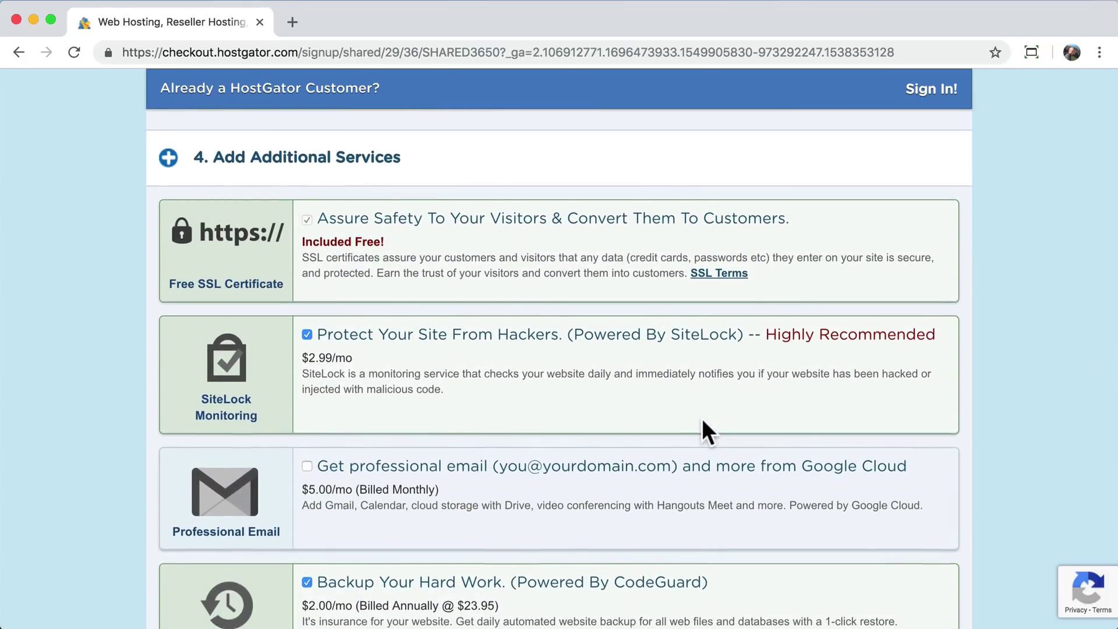
scroll(703, 422, down, 1)
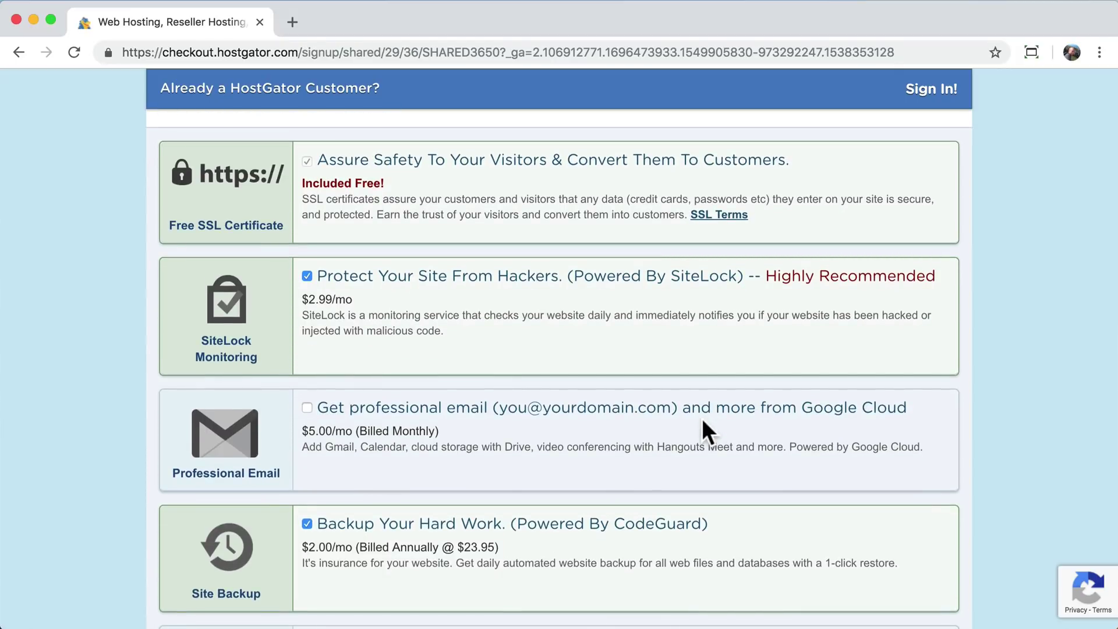
scroll(703, 422, up, 1)
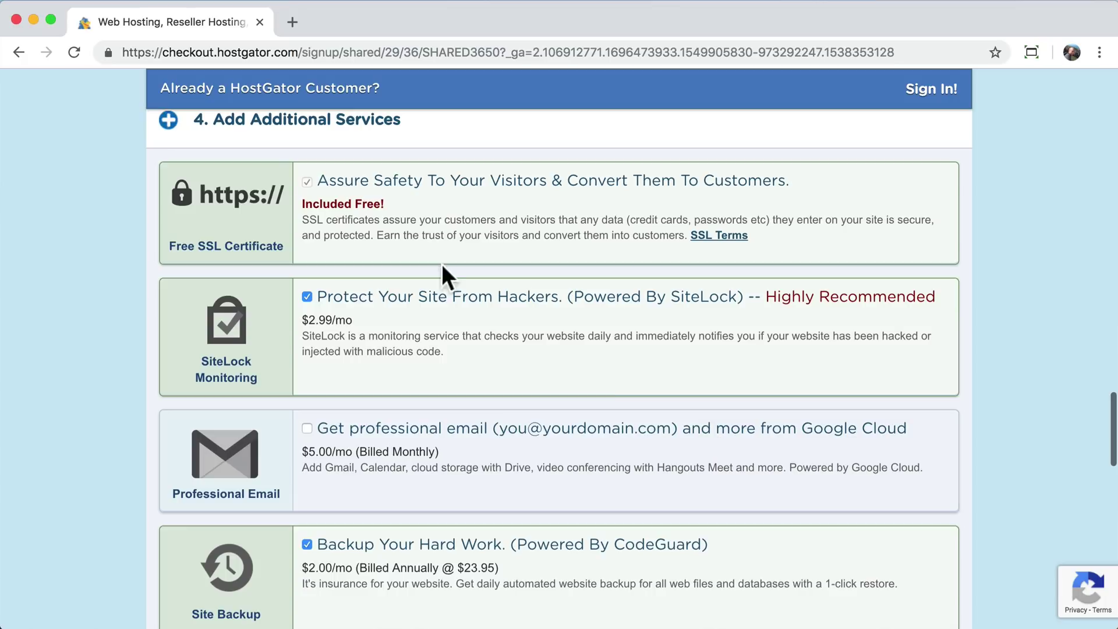
scroll(491, 355, down, 1)
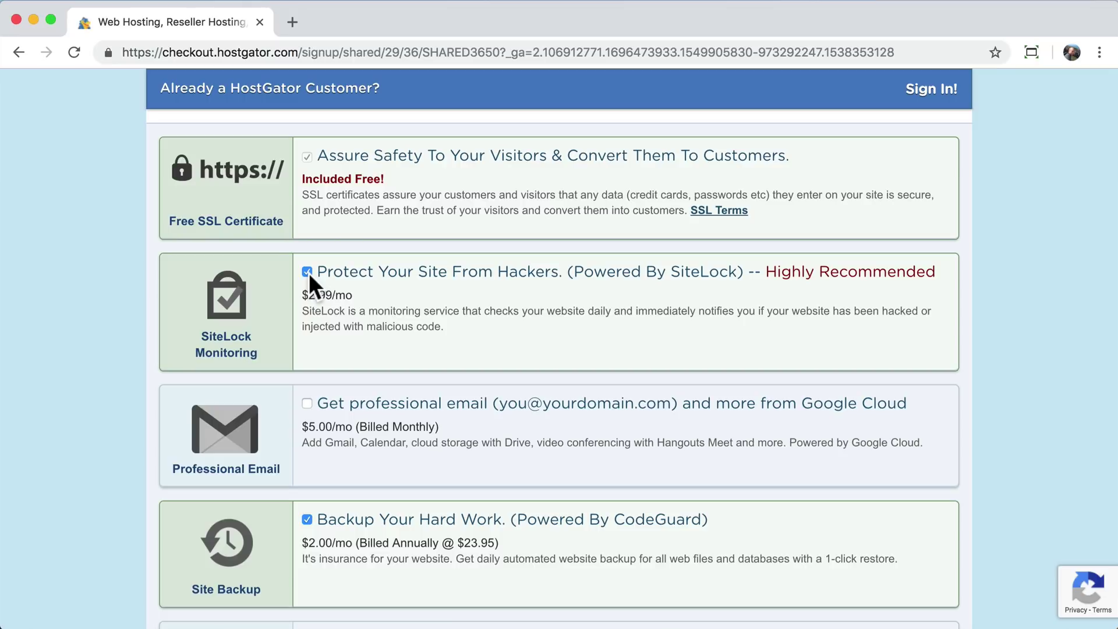
click(308, 273)
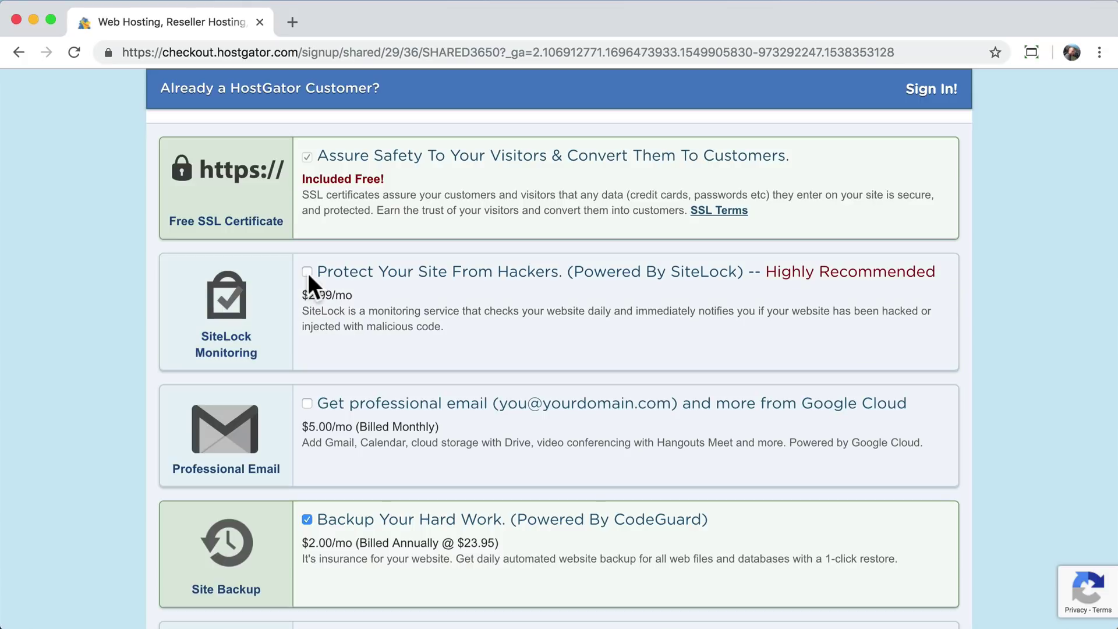
scroll(307, 273, down, 2)
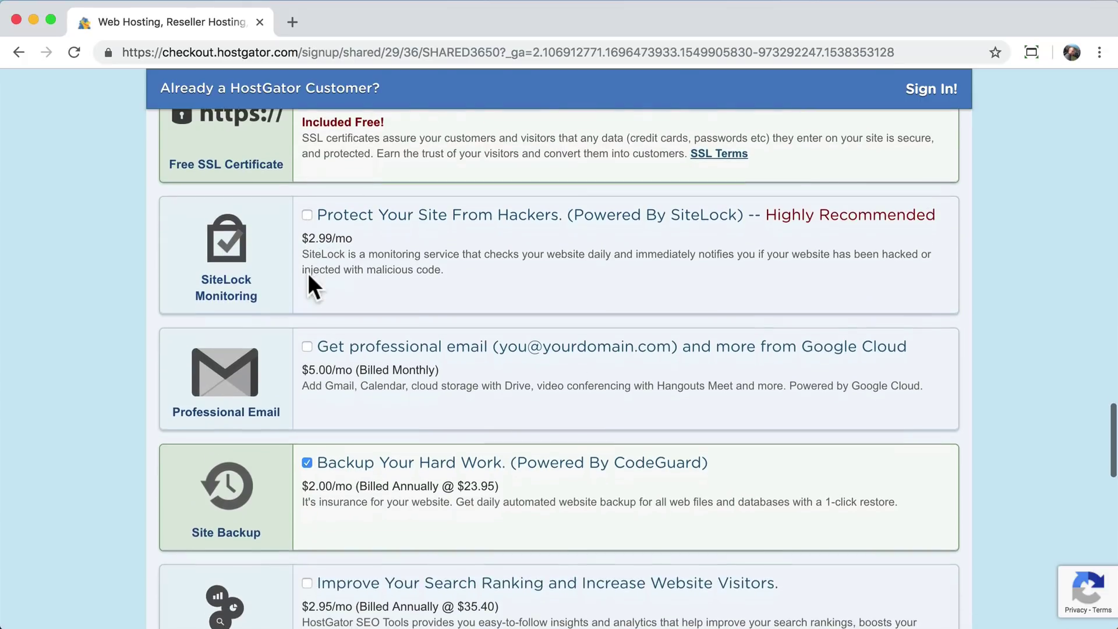
click(307, 464)
scroll(469, 384, up, 2)
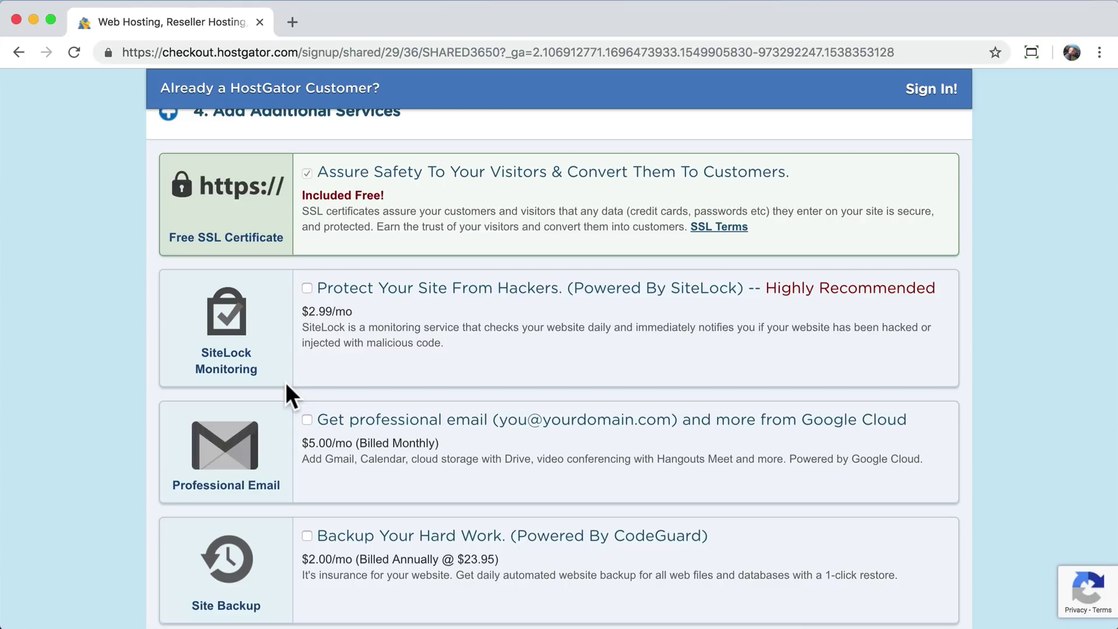
scroll(635, 369, down, 5)
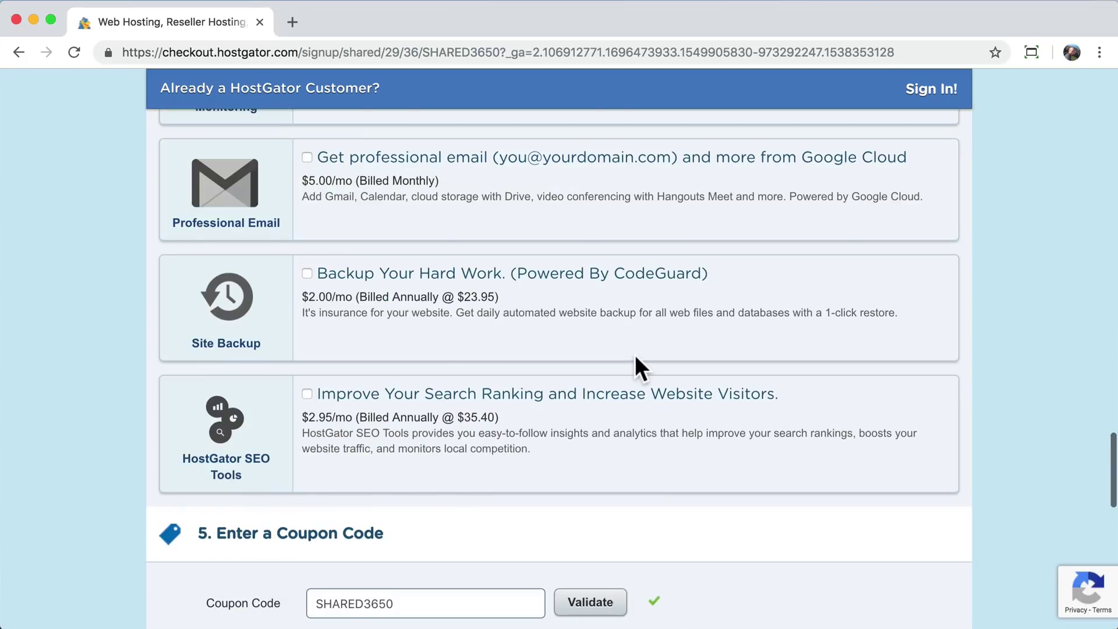
scroll(635, 370, up, 5)
scroll(505, 384, down, 8)
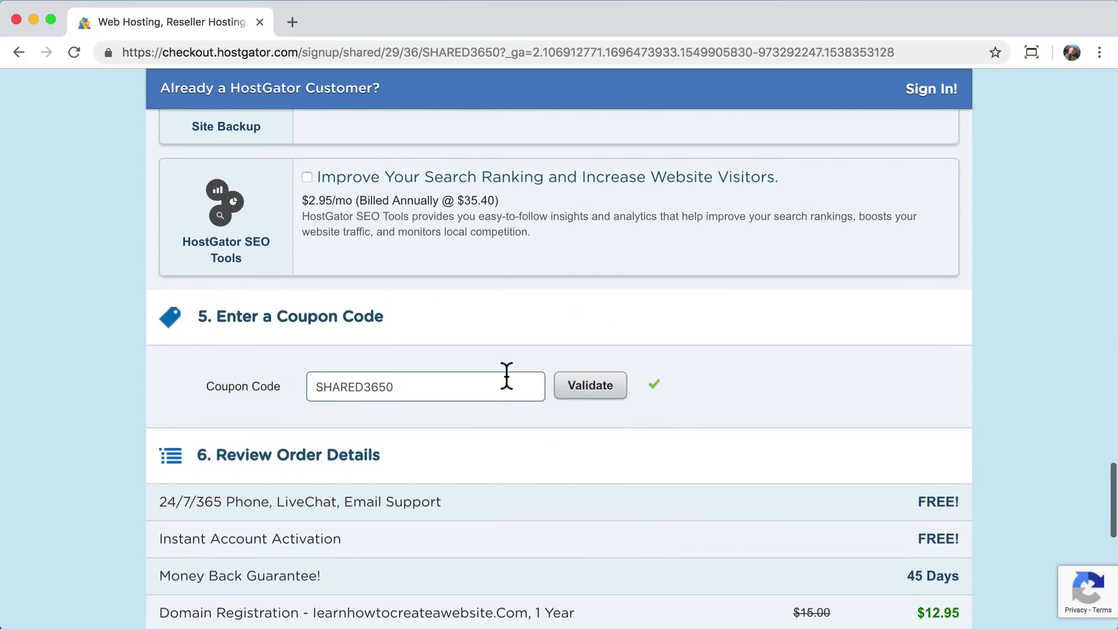
scroll(506, 385, down, 3)
drag(904, 577, 953, 580)
click(953, 579)
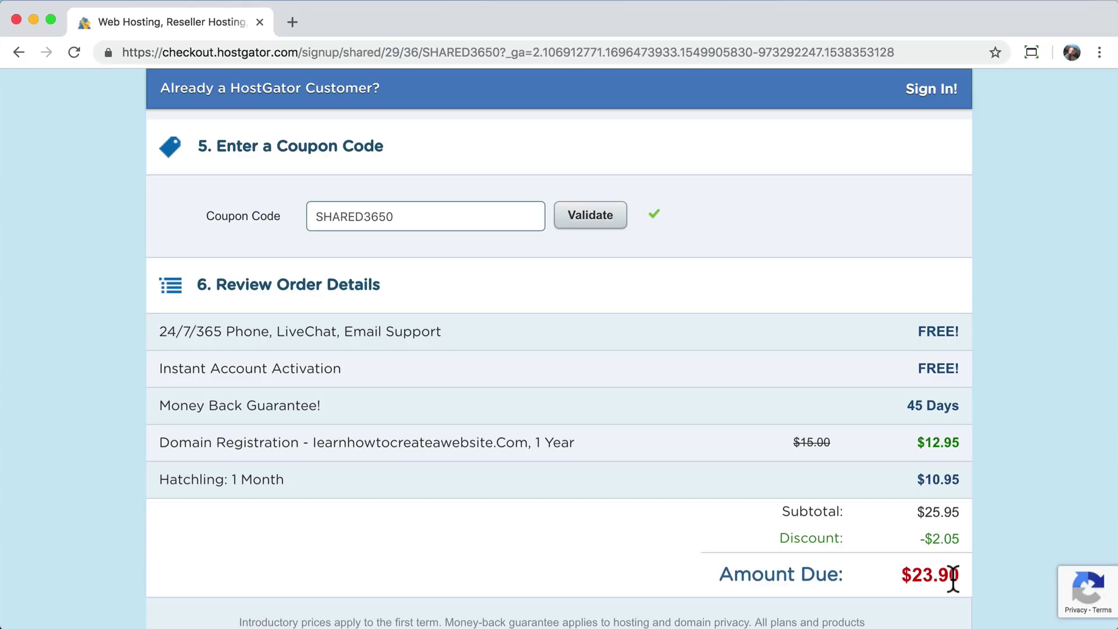
scroll(954, 579, up, 1)
scroll(953, 580, down, 1)
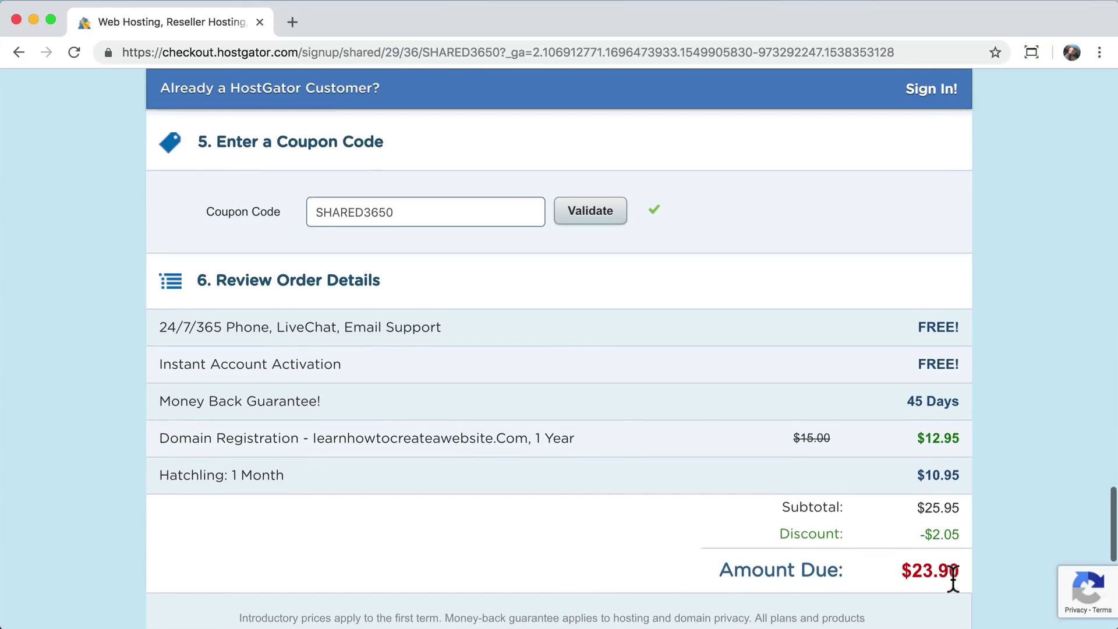
double_click(432, 211)
text(sav)
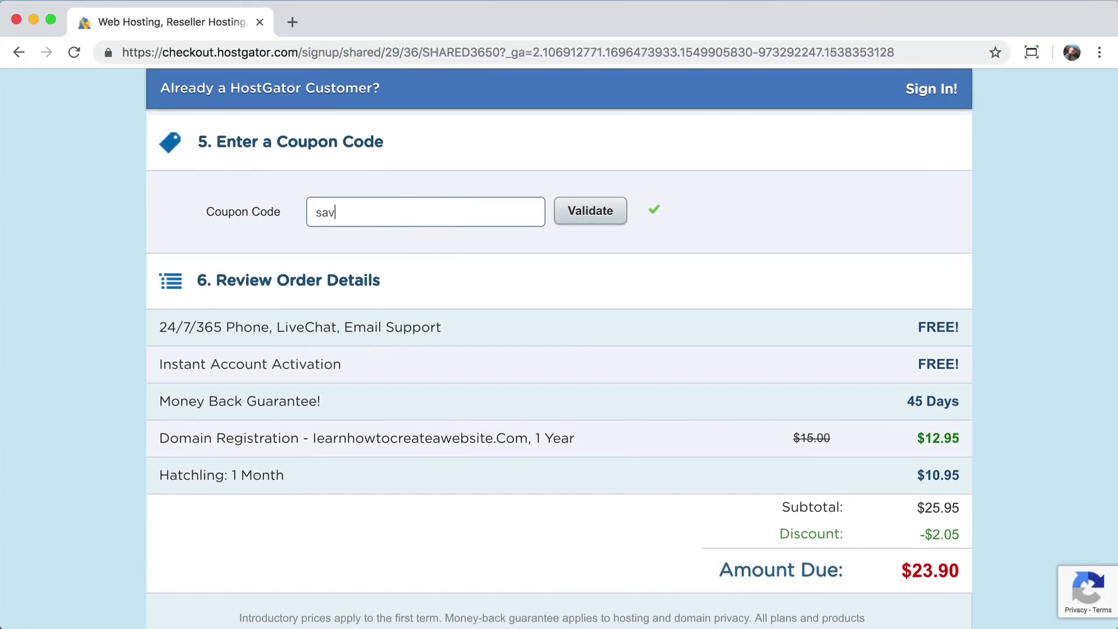
text(ecode)
click(593, 213)
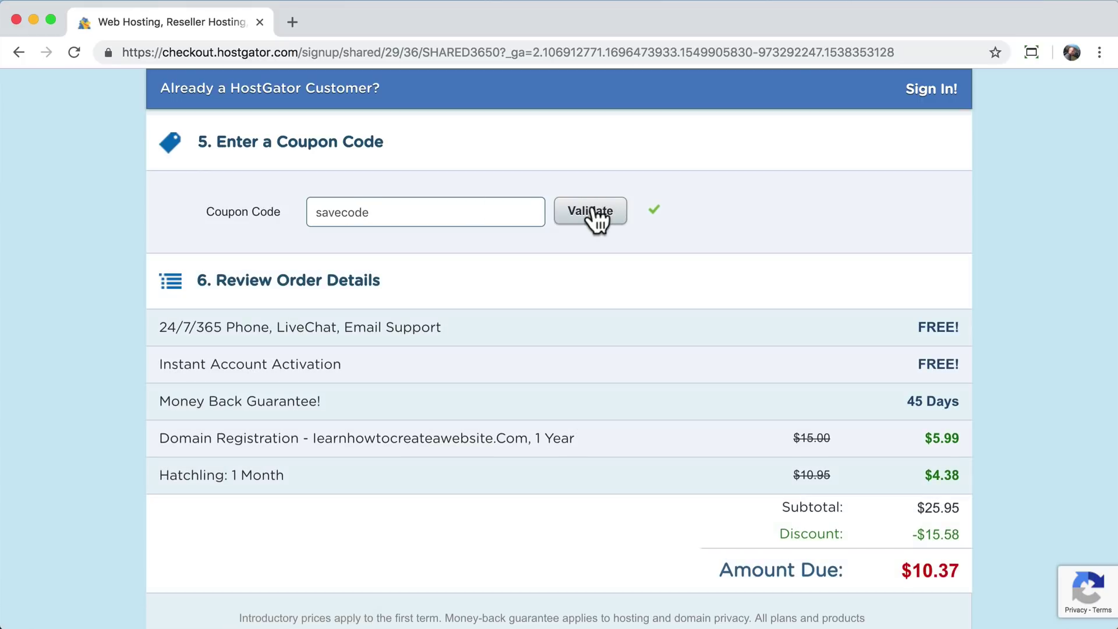
drag(915, 572, 956, 572)
click(953, 572)
scroll(662, 305, up, 2)
scroll(662, 305, down, 3)
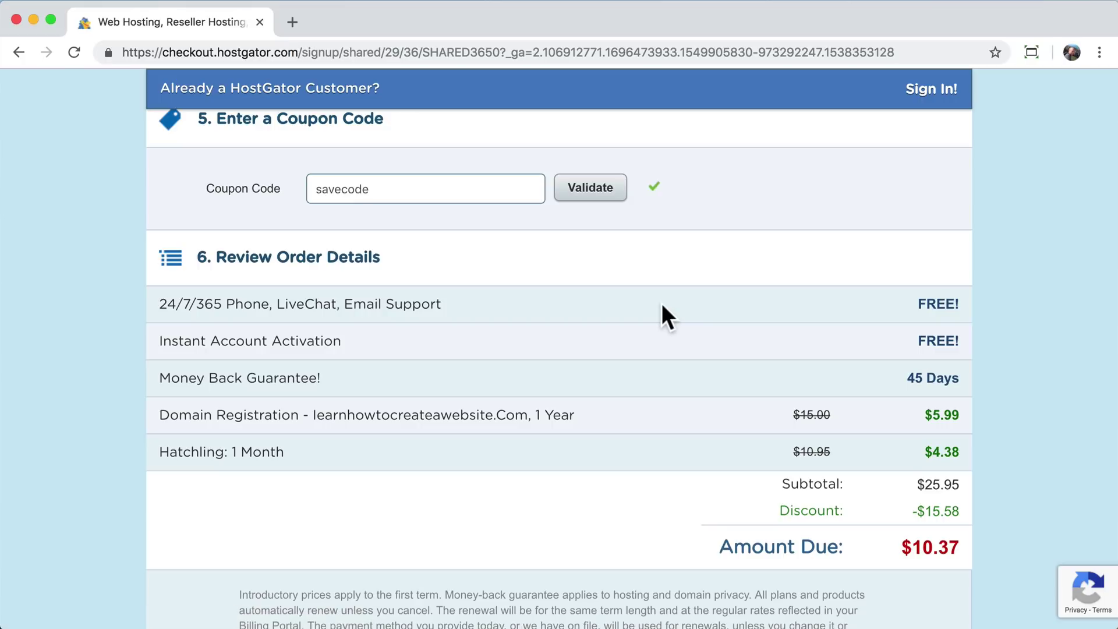
scroll(662, 303, up, 10)
scroll(662, 303, up, 15)
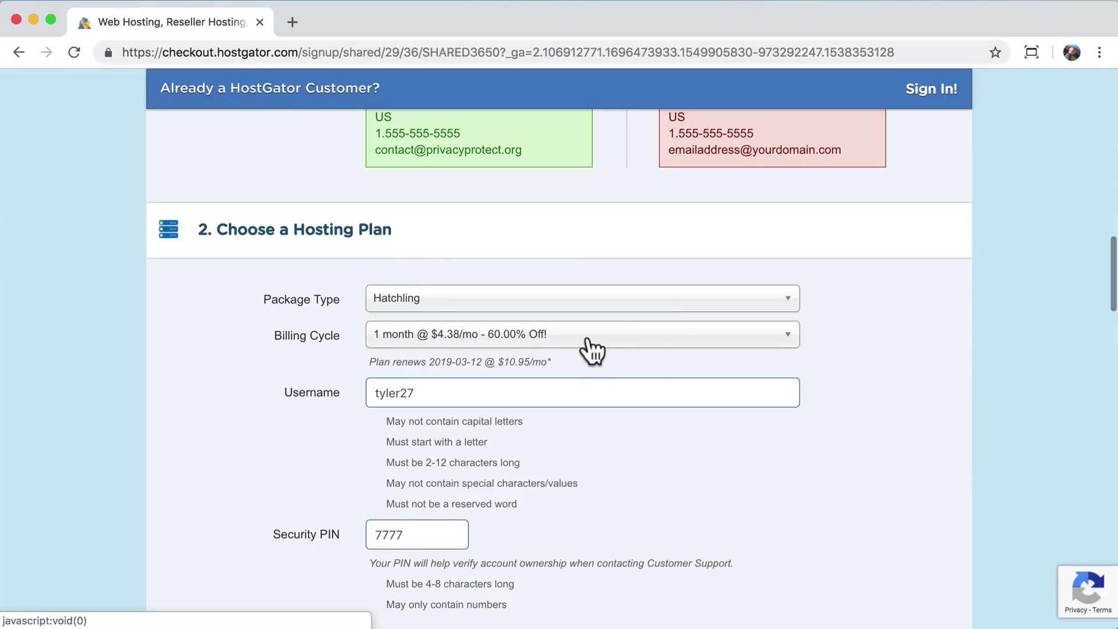
- Change the Hatchling plan's billing cycle to 12 months
click(580, 339)
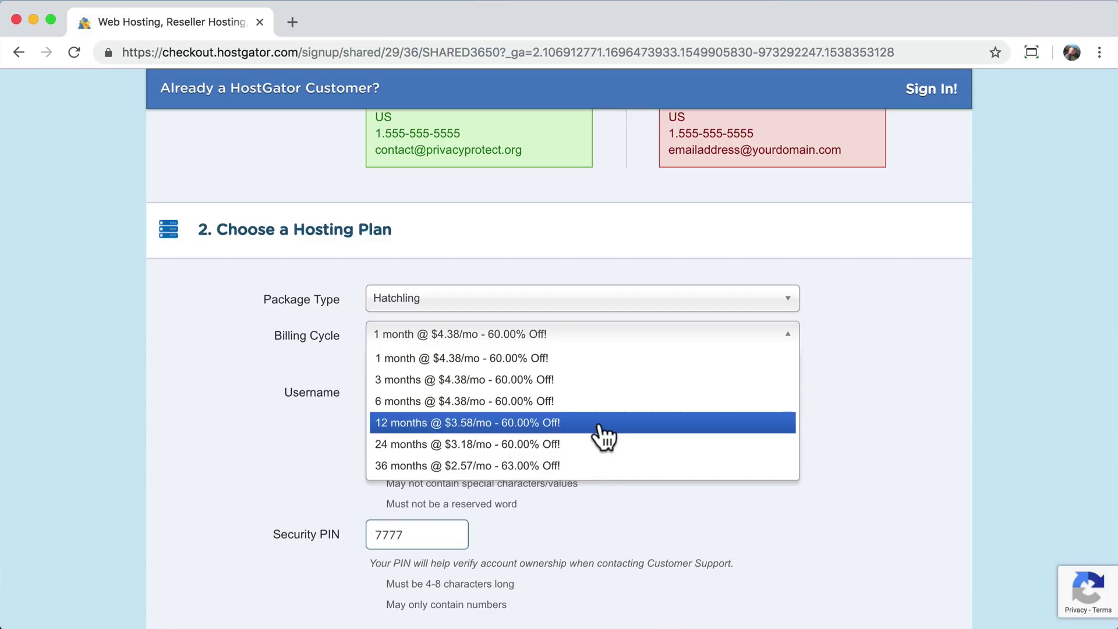
click(556, 424)
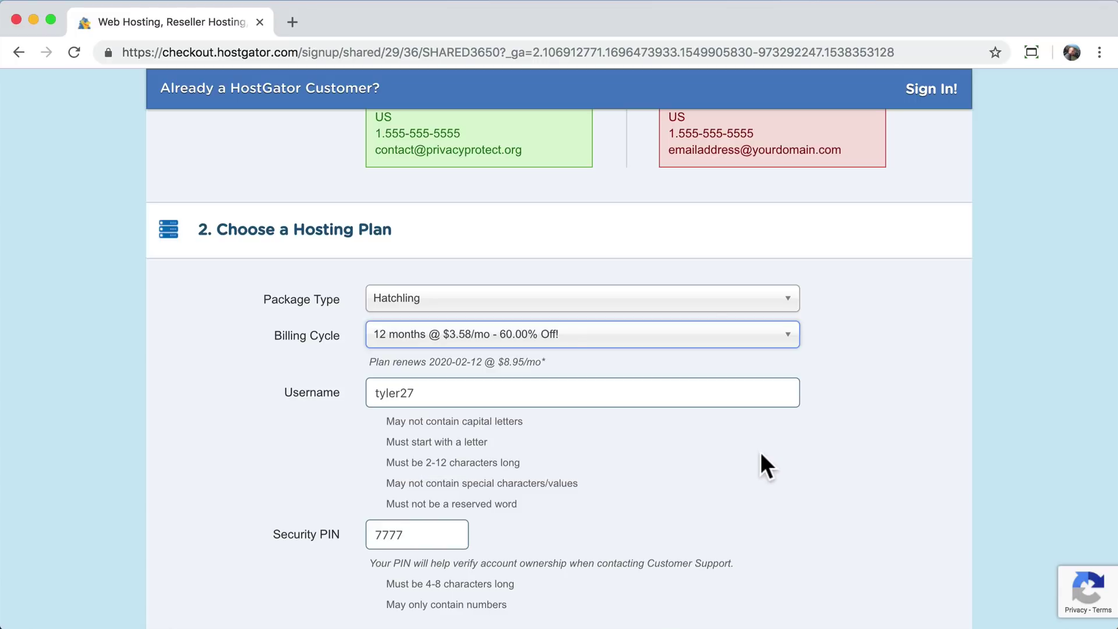
scroll(582, 458, down, 8)
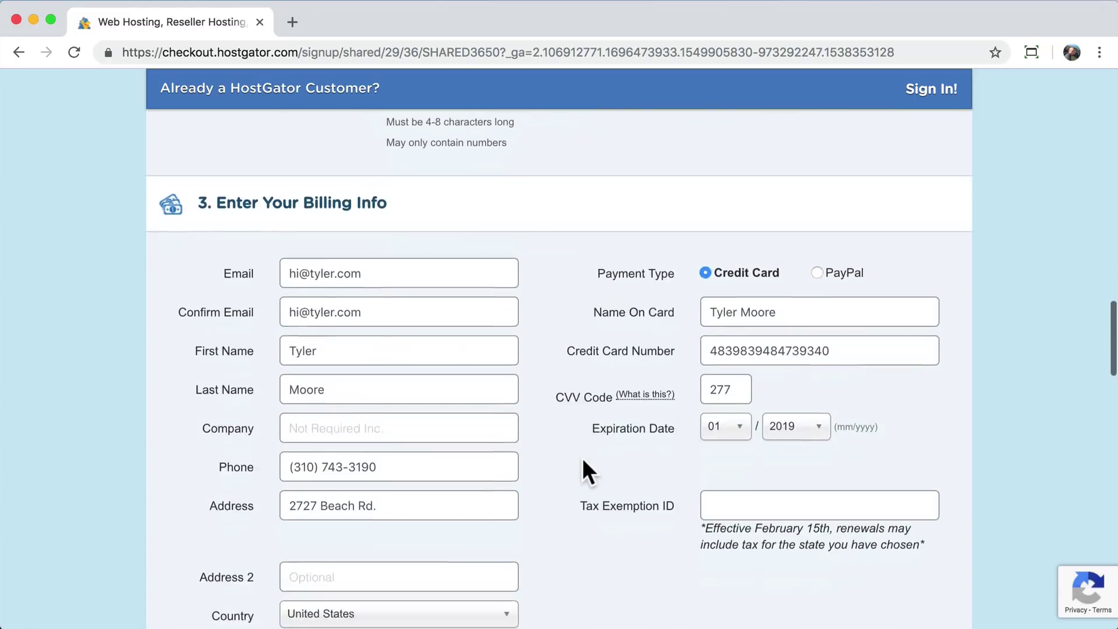
scroll(582, 458, down, 20)
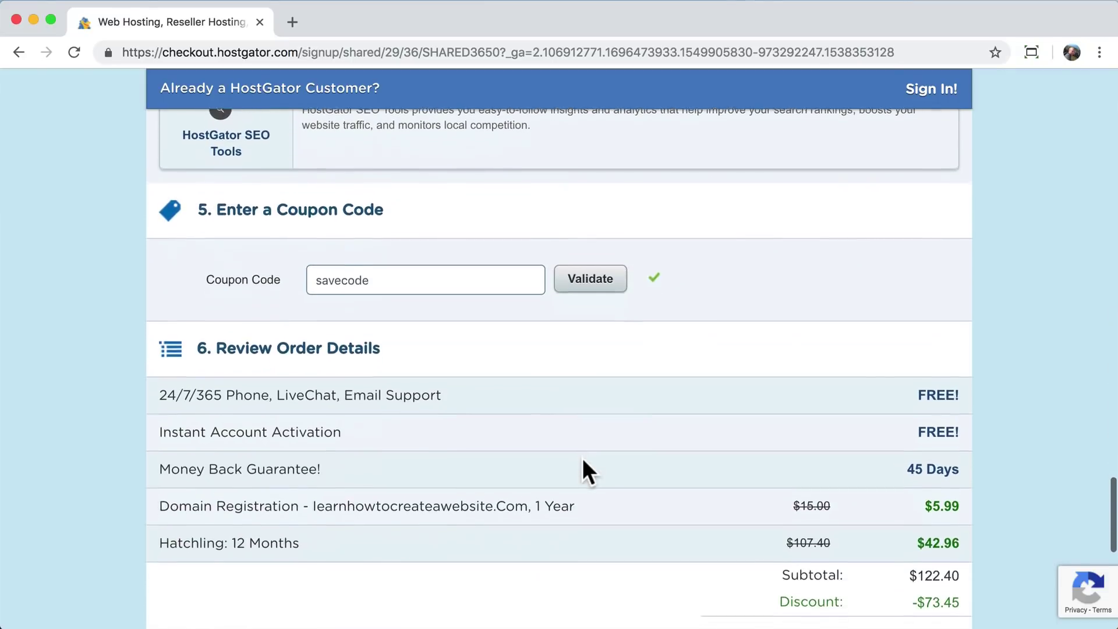
scroll(582, 458, down, 2)
scroll(529, 349, up, 1)
scroll(575, 353, down, 1)
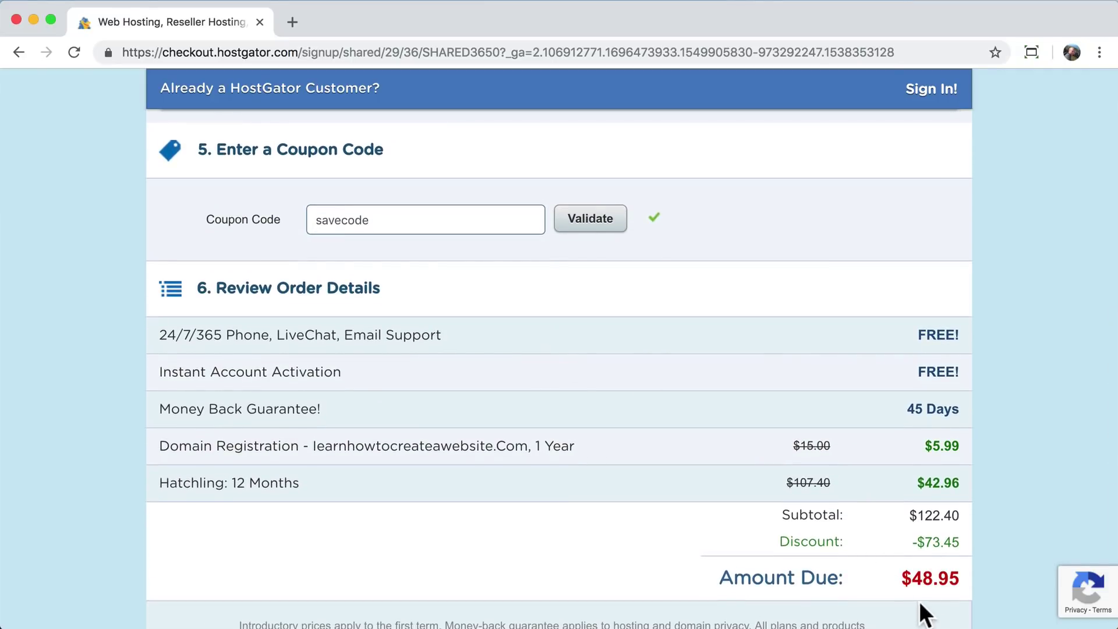
- Replace coupon savecode with startcode and validate it for a $36.00 total
double_click(424, 229)
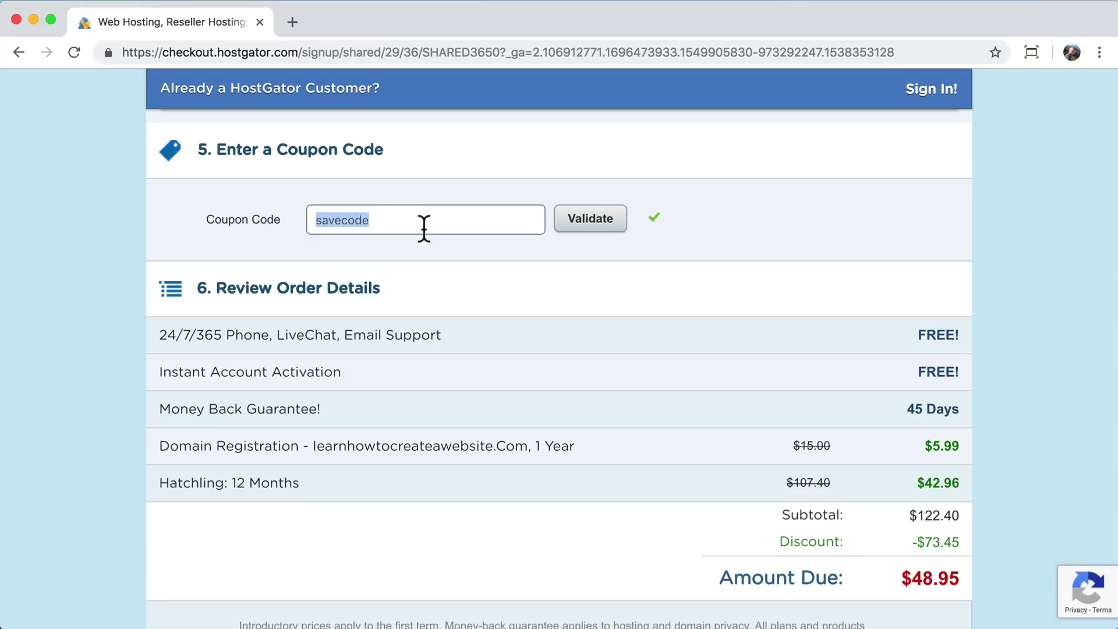
text(startcode)
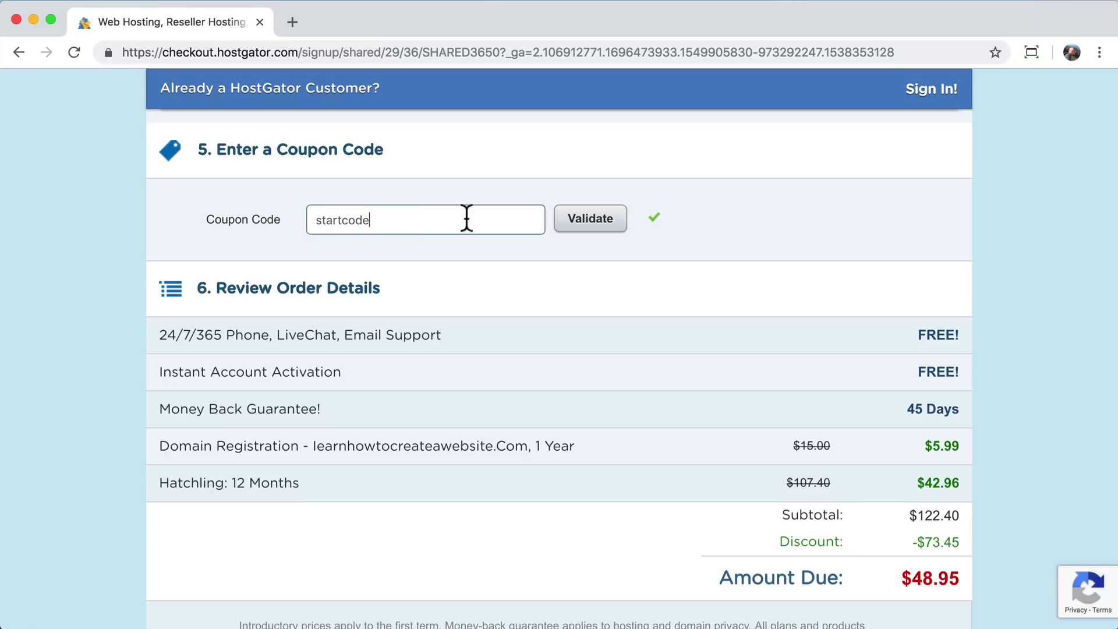
click(587, 230)
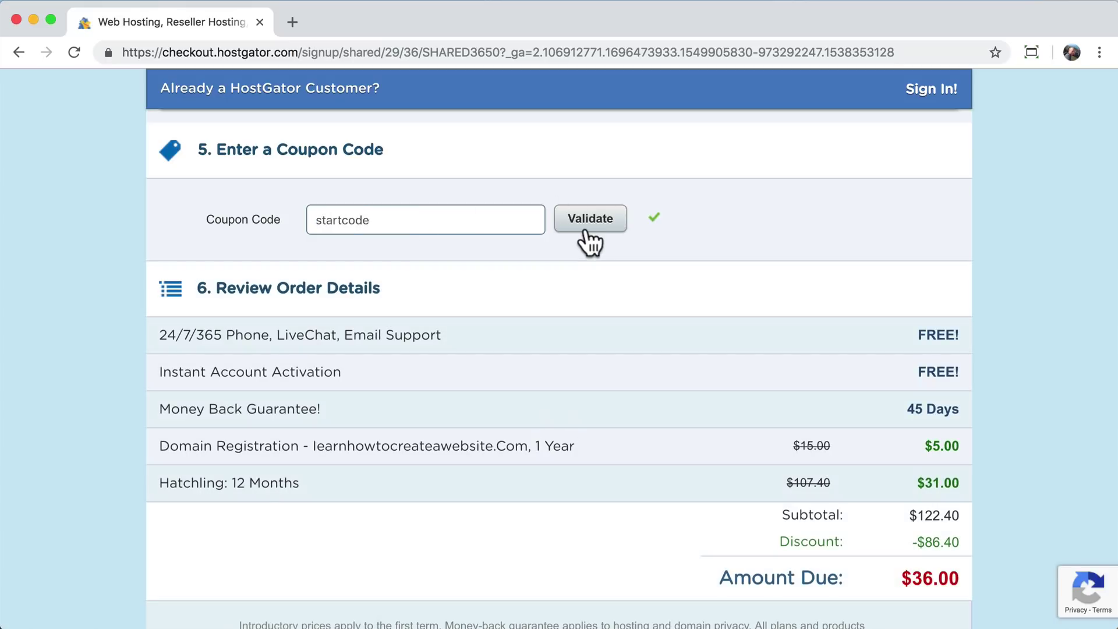
scroll(763, 365, down, 2)
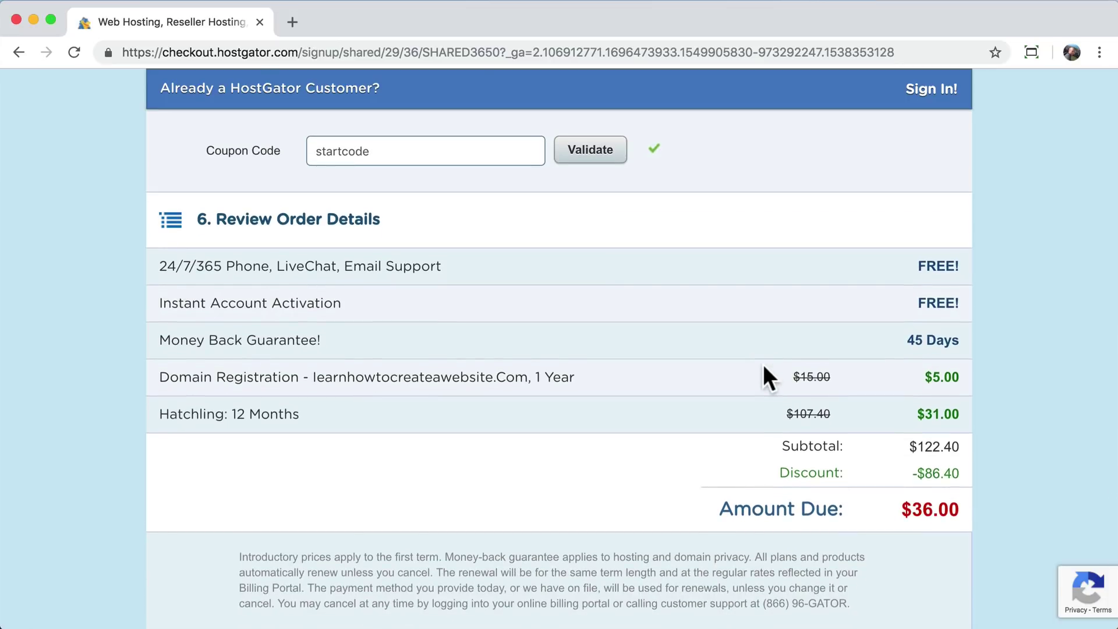
scroll(763, 364, down, 3)
scroll(763, 364, up, 2)
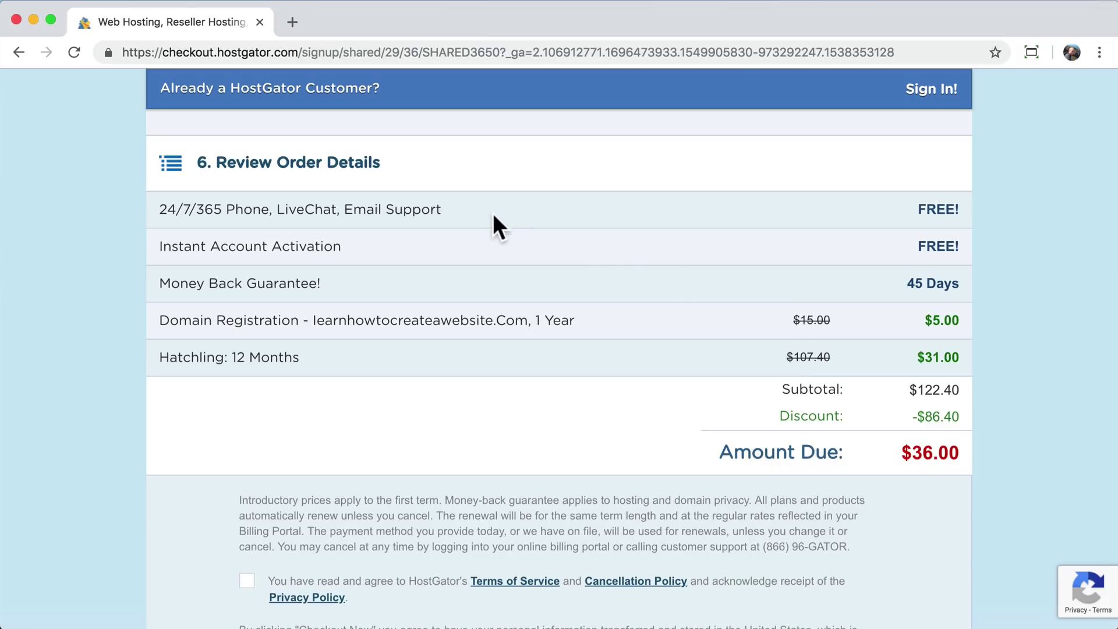
- Agree to the terms of service and place the hosting order
drag(158, 210, 476, 213)
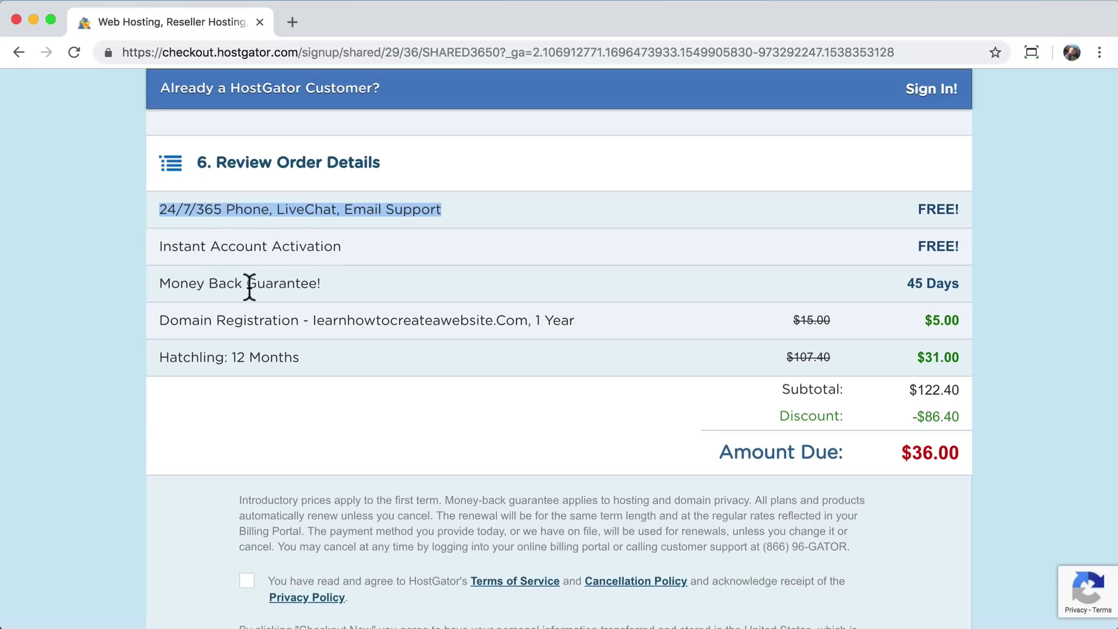
click(198, 360)
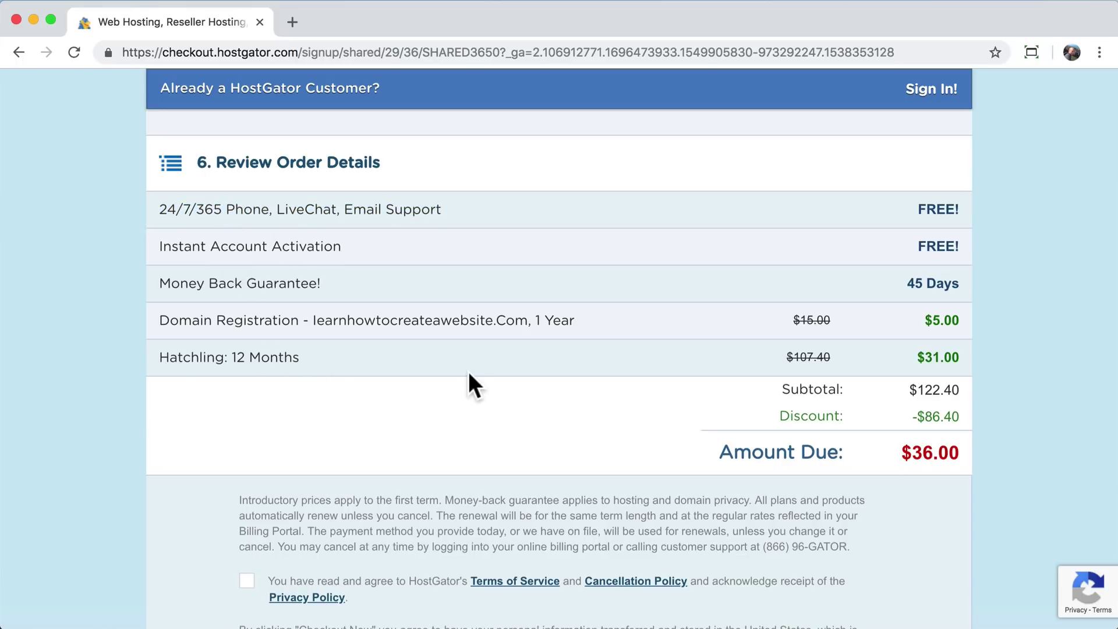
scroll(472, 375, down, 2)
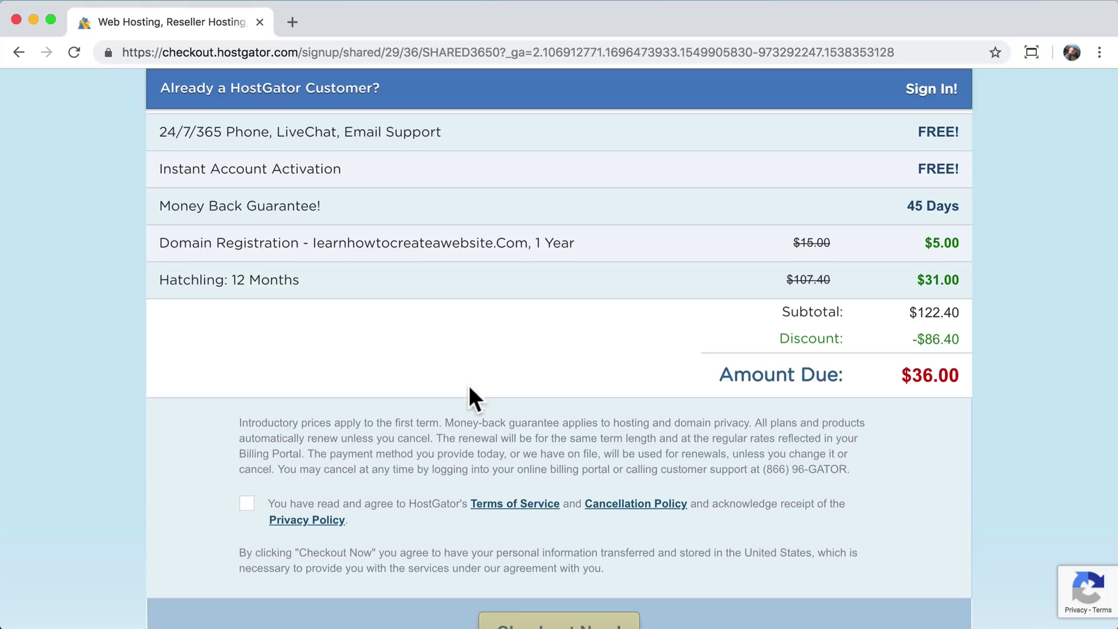
click(251, 509)
scroll(513, 495, down, 4)
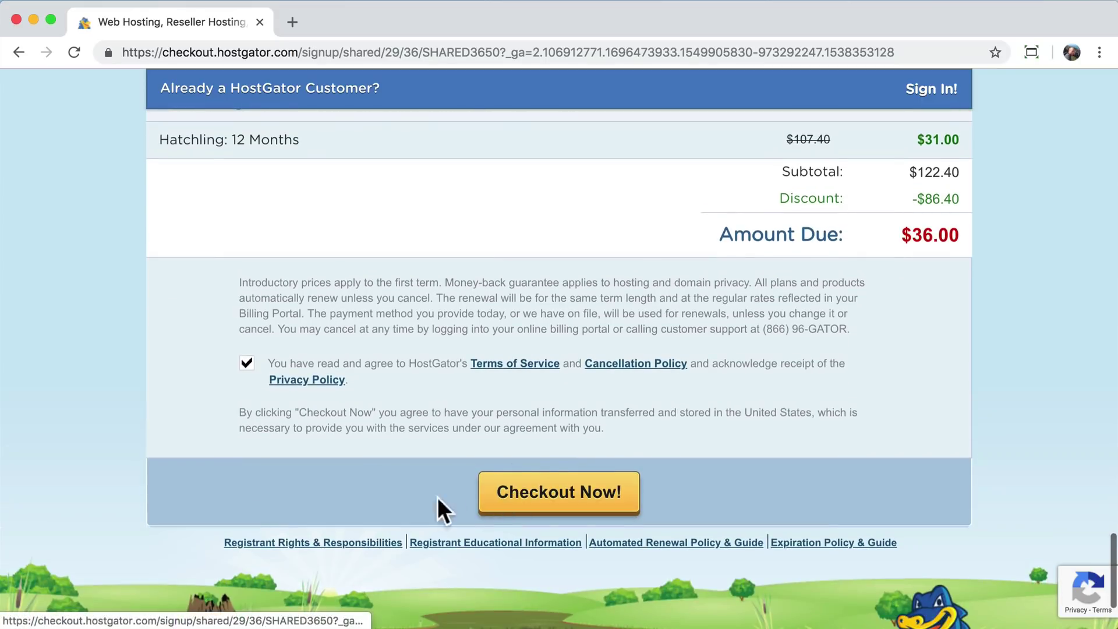
click(562, 511)
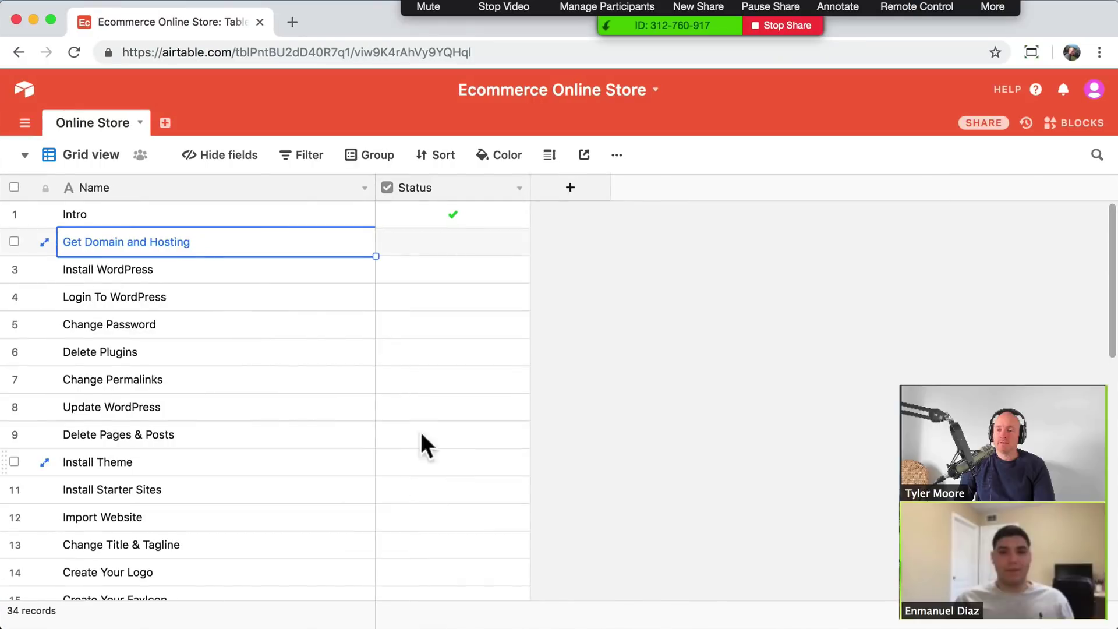
- Tick the Status checkbox for the Get Domain and Hosting row
click(456, 251)
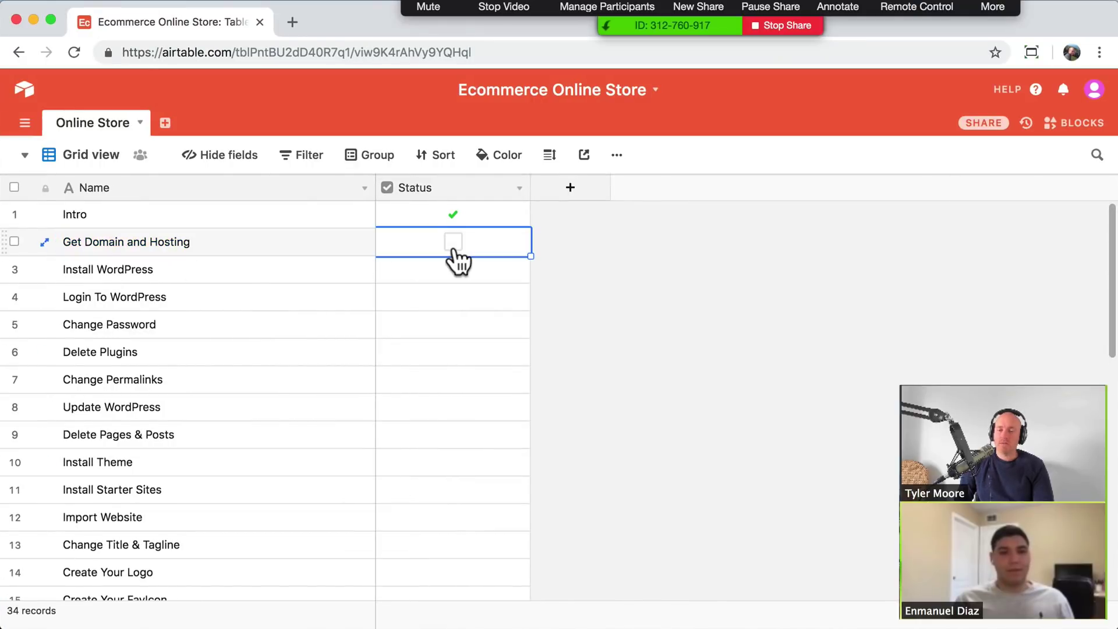
click(454, 250)
click(173, 271)
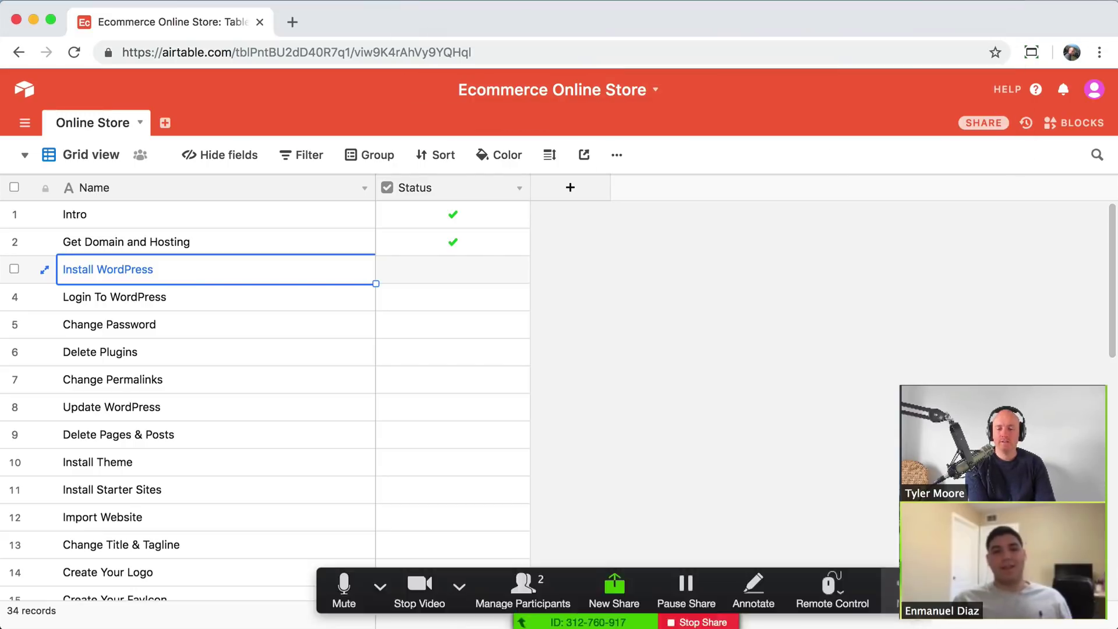
- From the Customer Portal's Hosting dashboard, launch QuickInstall in a new cPanel tab
click(33, 20)
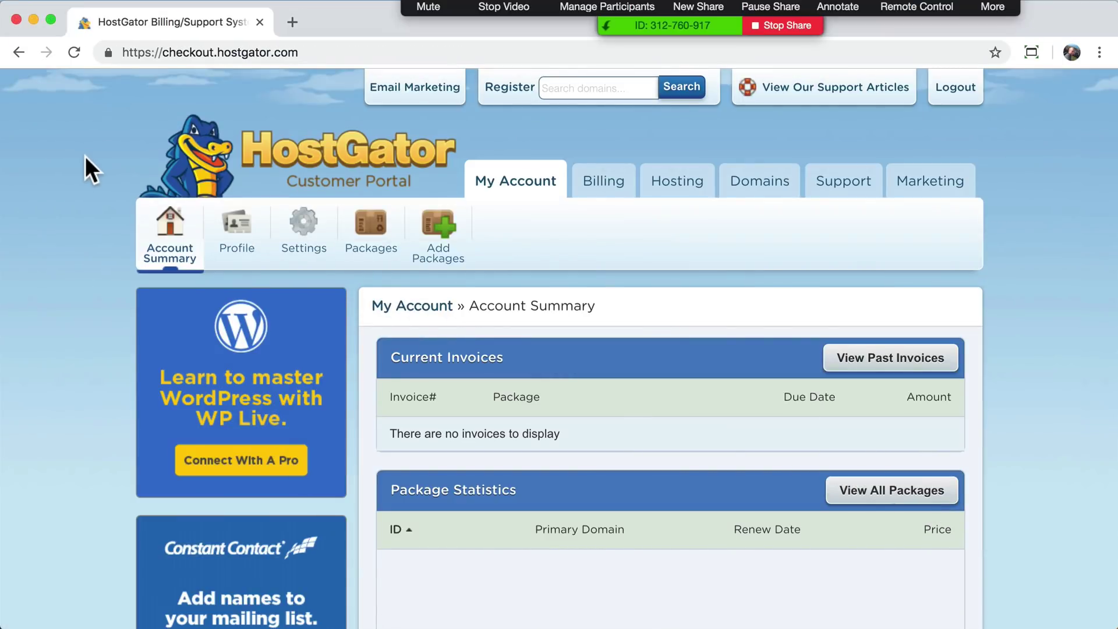
drag(996, 5, 939, 624)
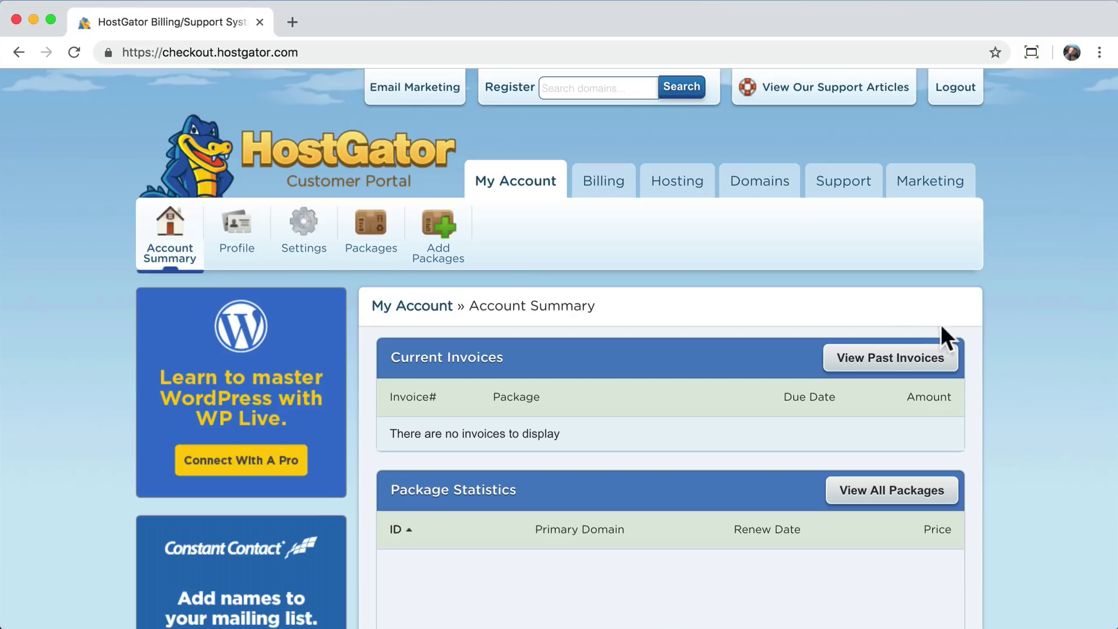
click(679, 185)
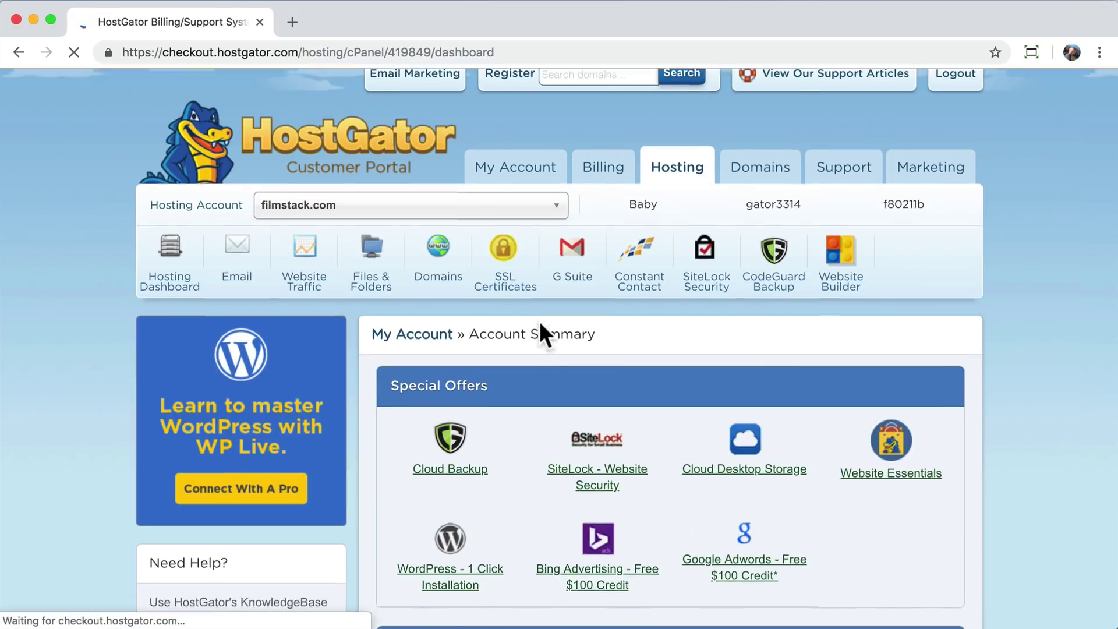
scroll(542, 333, down, 3)
scroll(544, 335, down, 6)
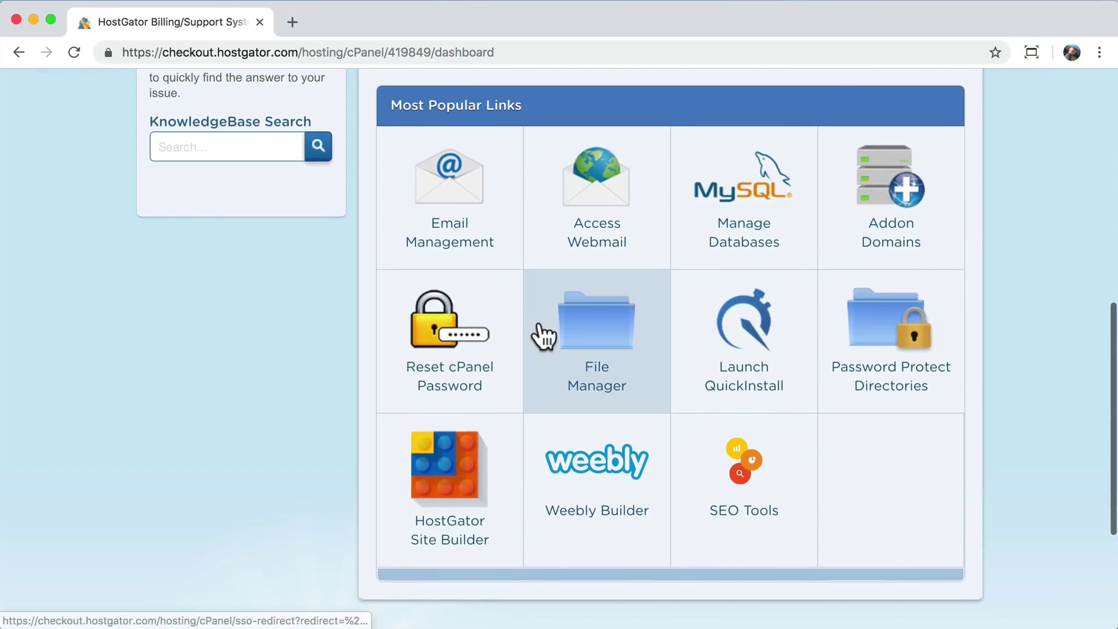
click(741, 348)
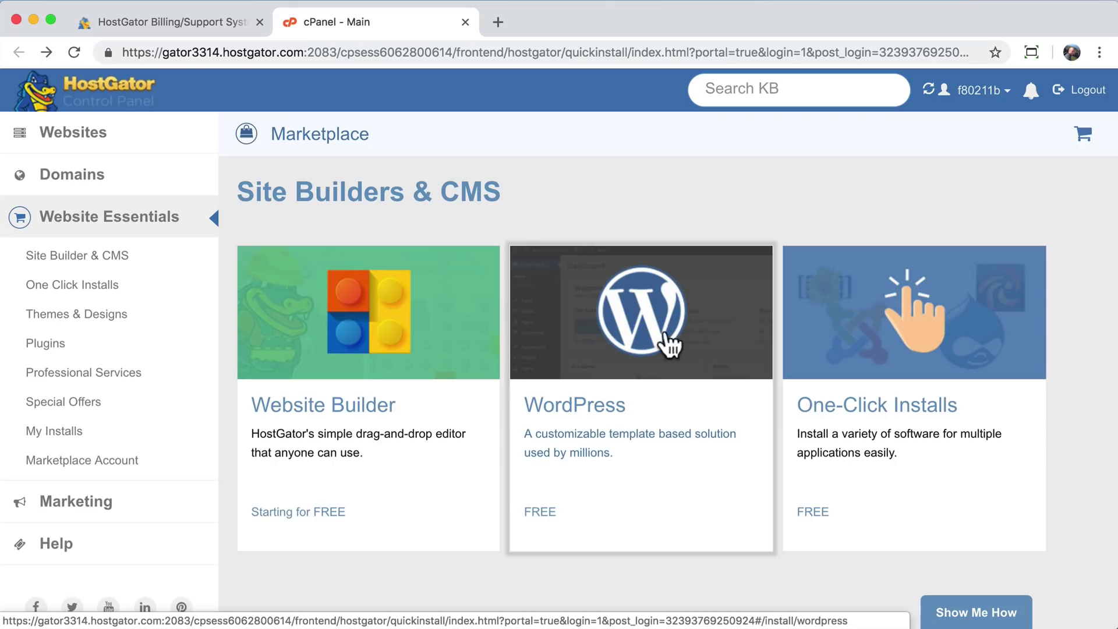
- Start a WordPress install and choose learnhowtocreateawebsite.com as its domain
click(659, 374)
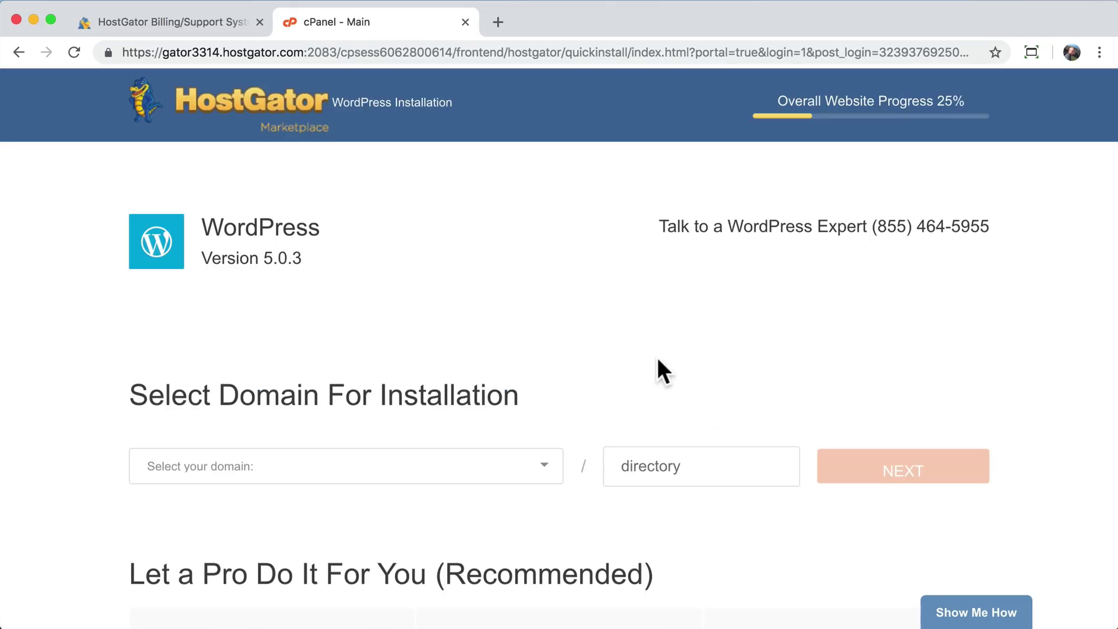
click(259, 22)
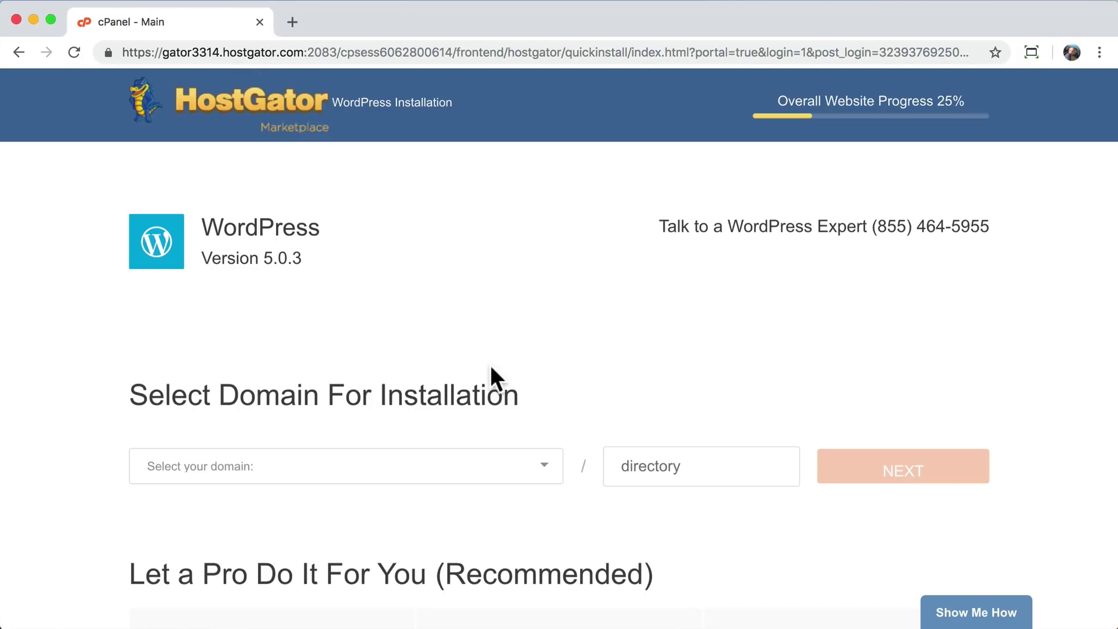
scroll(491, 367, down, 3)
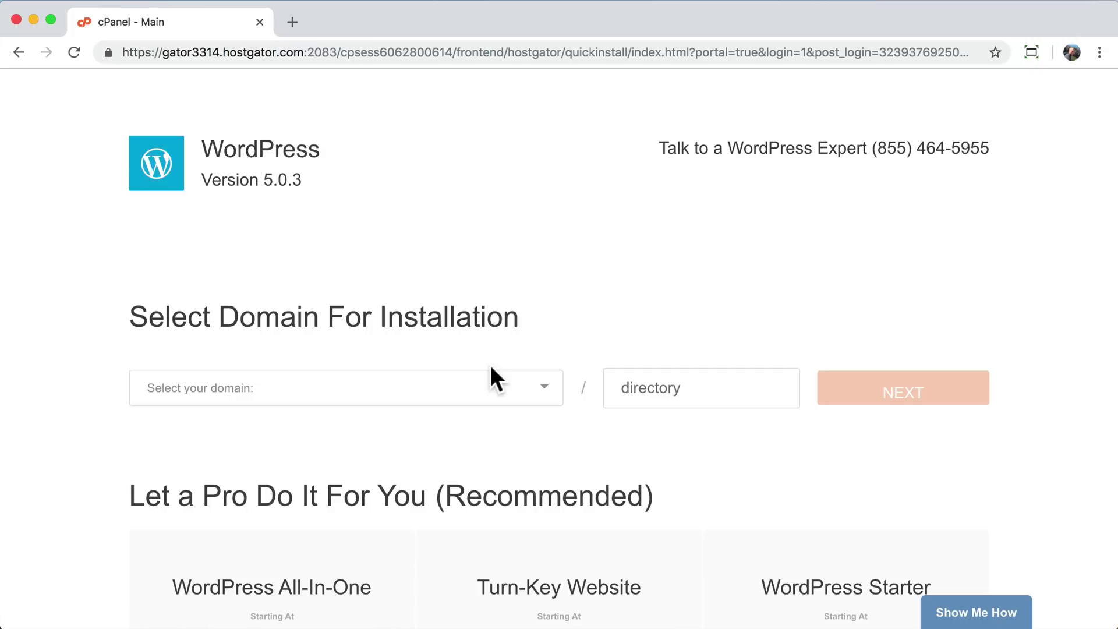
scroll(491, 366, up, 2)
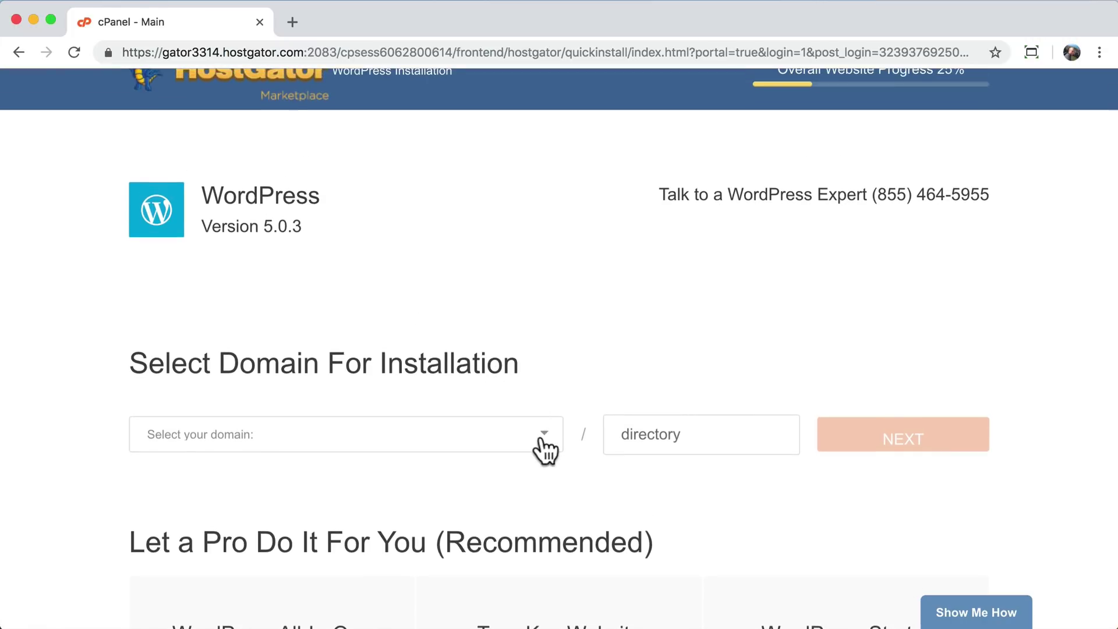
click(542, 435)
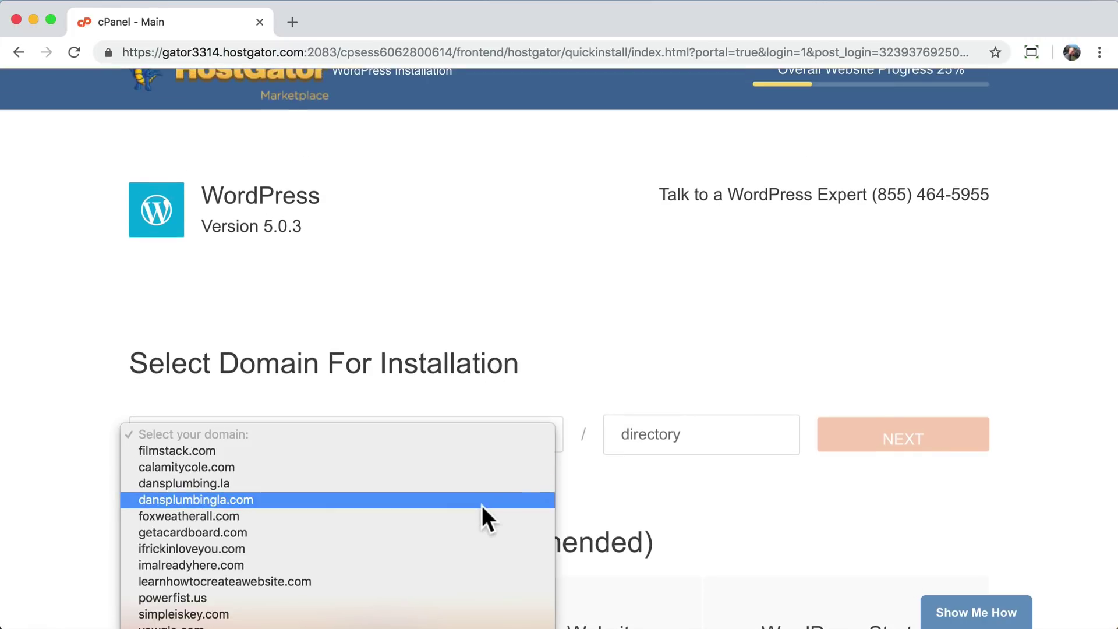
scroll(481, 505, down, 2)
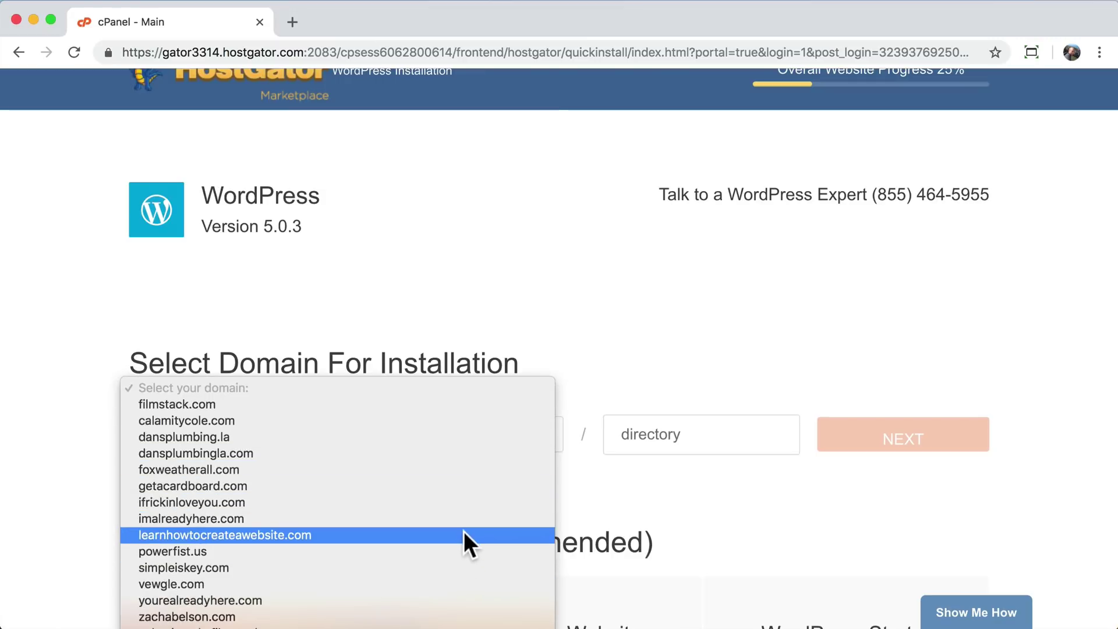
click(452, 535)
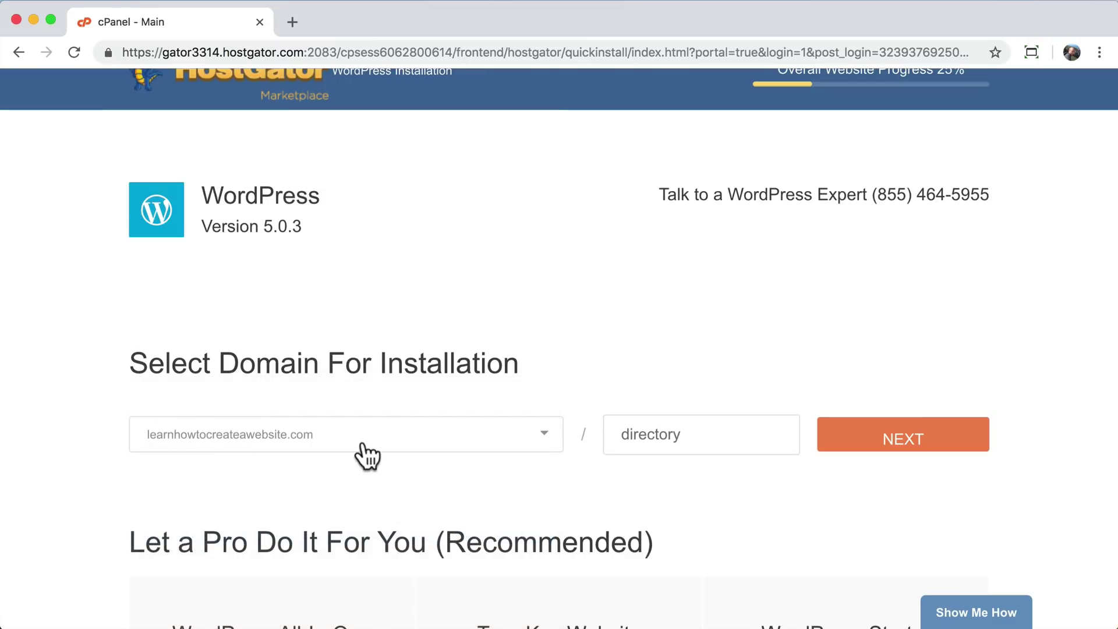
- Leave the install directory empty and compare the WordPress plan prices, including the $399 All-In-One
click(699, 432)
scroll(630, 517, down, 2)
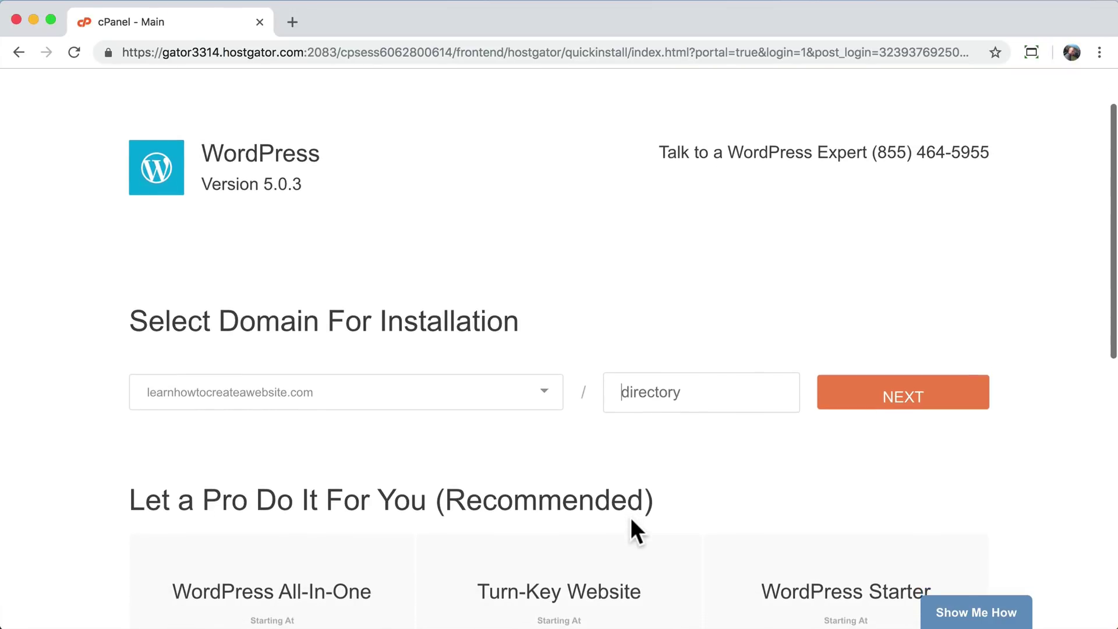
scroll(854, 430, down, 5)
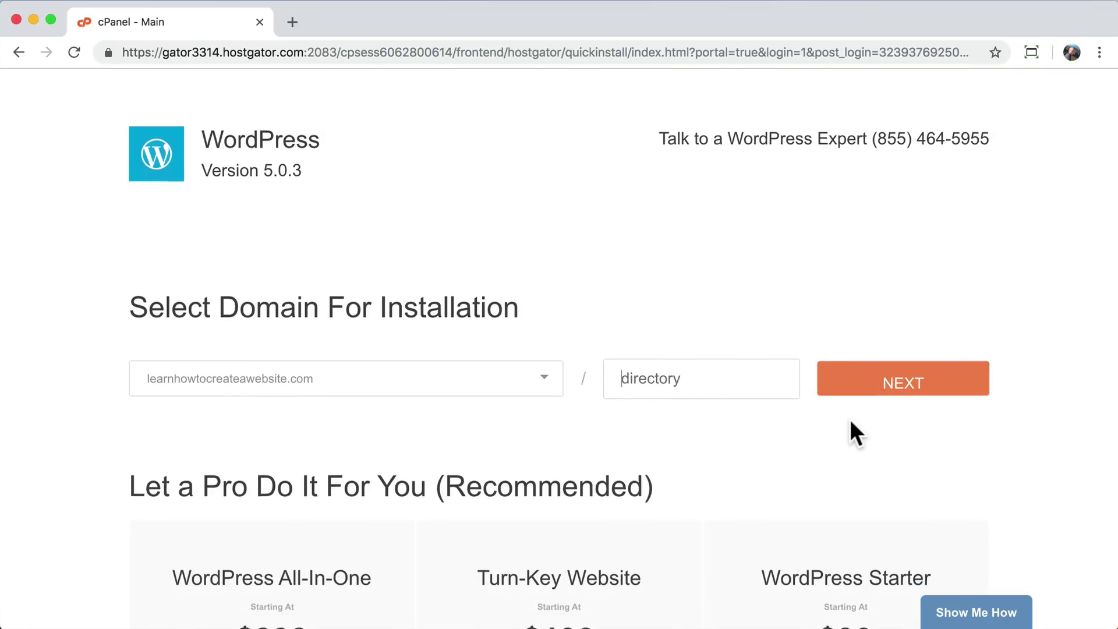
scroll(850, 421, down, 4)
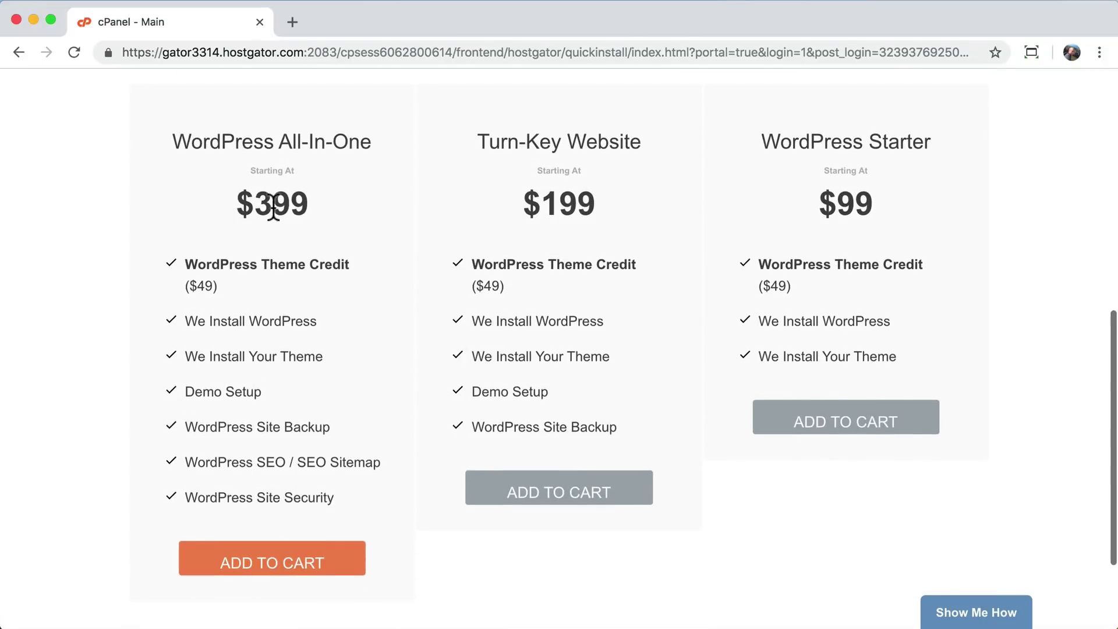
scroll(359, 283, up, 1)
scroll(358, 283, up, 3)
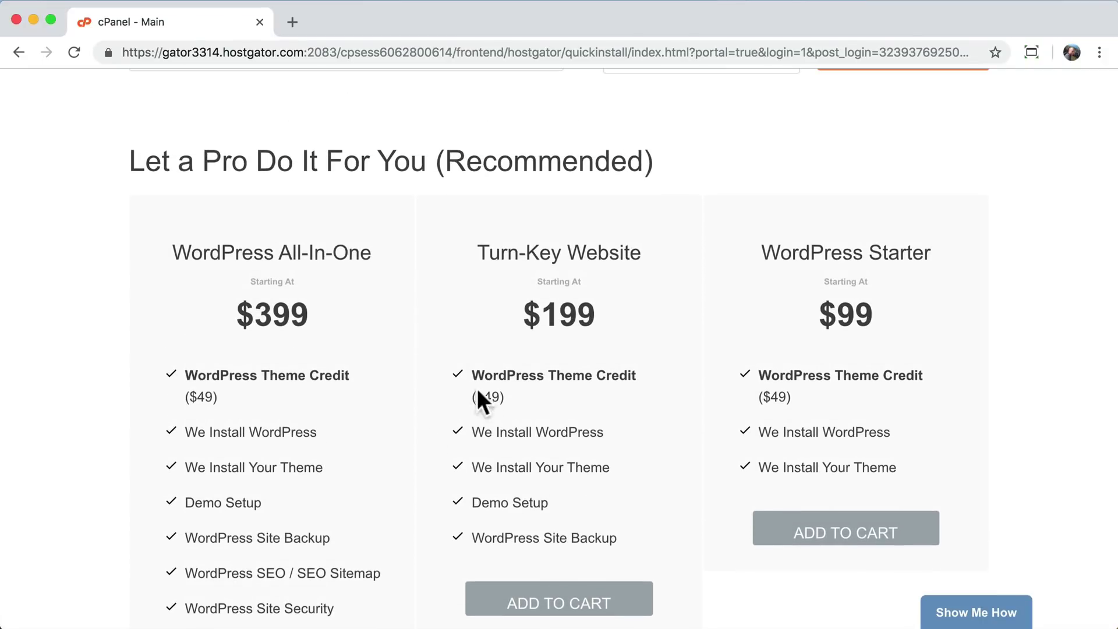
double_click(864, 314)
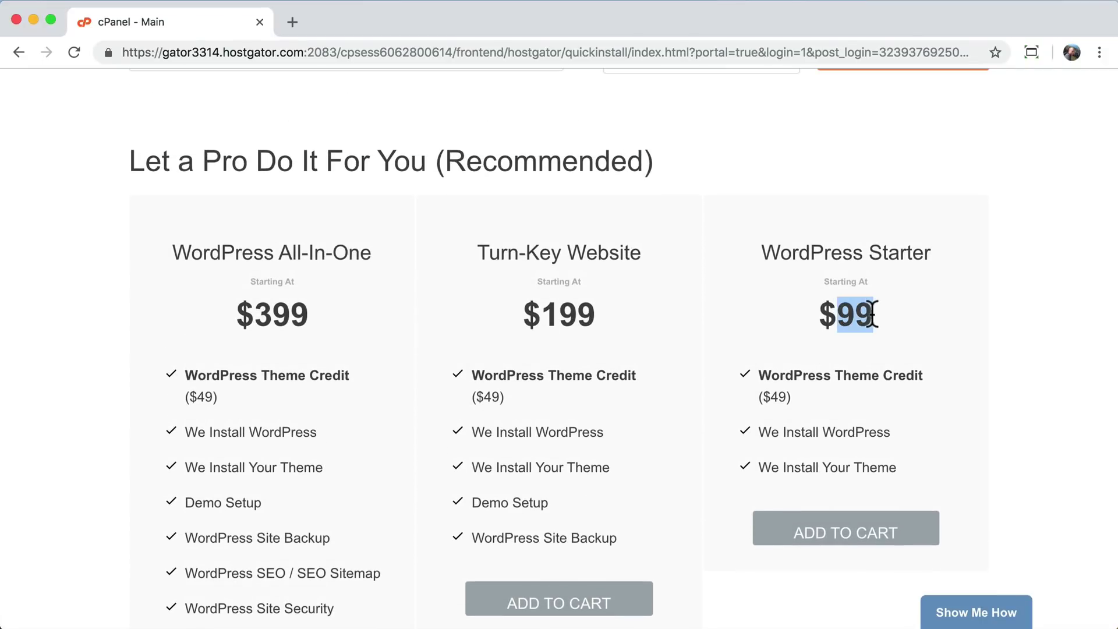
double_click(567, 324)
double_click(294, 313)
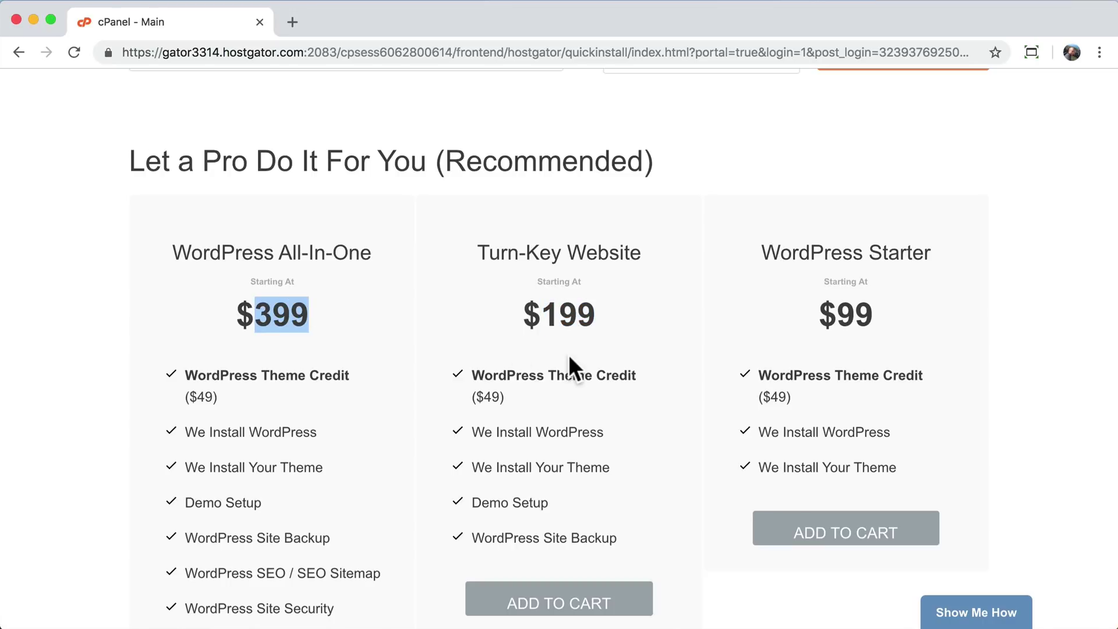
scroll(568, 354, down, 1)
scroll(569, 355, up, 6)
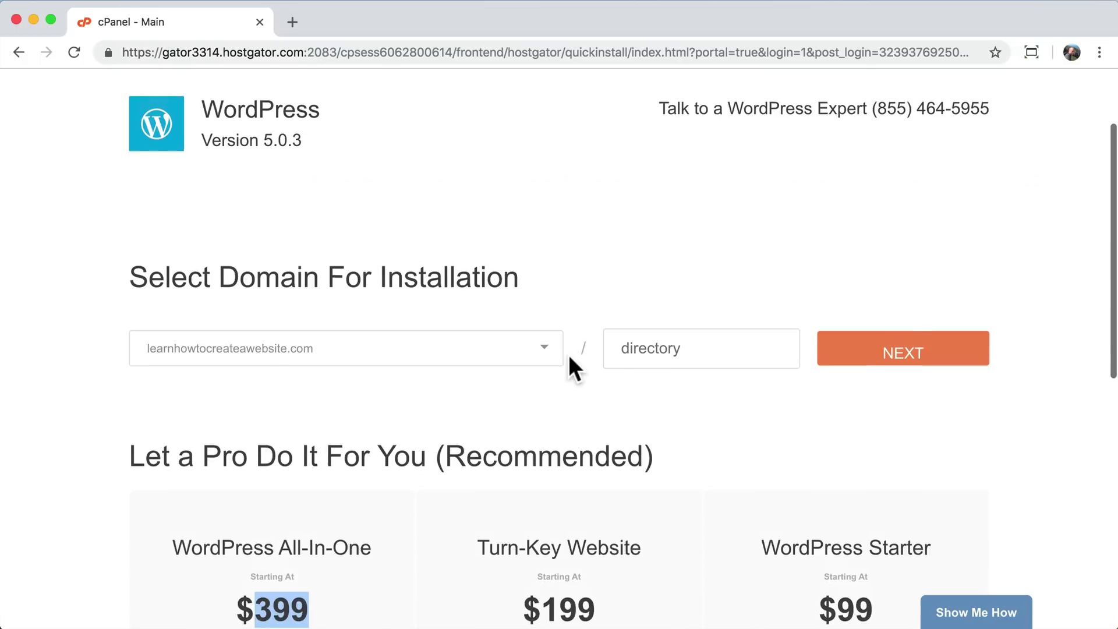
scroll(590, 491, down, 8)
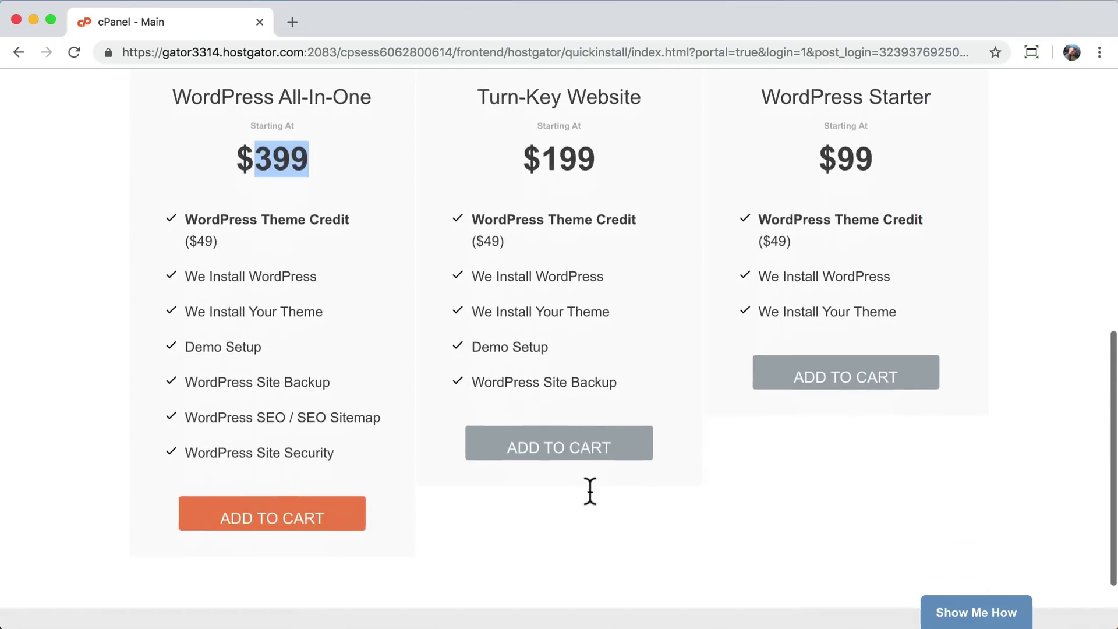
scroll(589, 490, down, 2)
scroll(589, 490, up, 3)
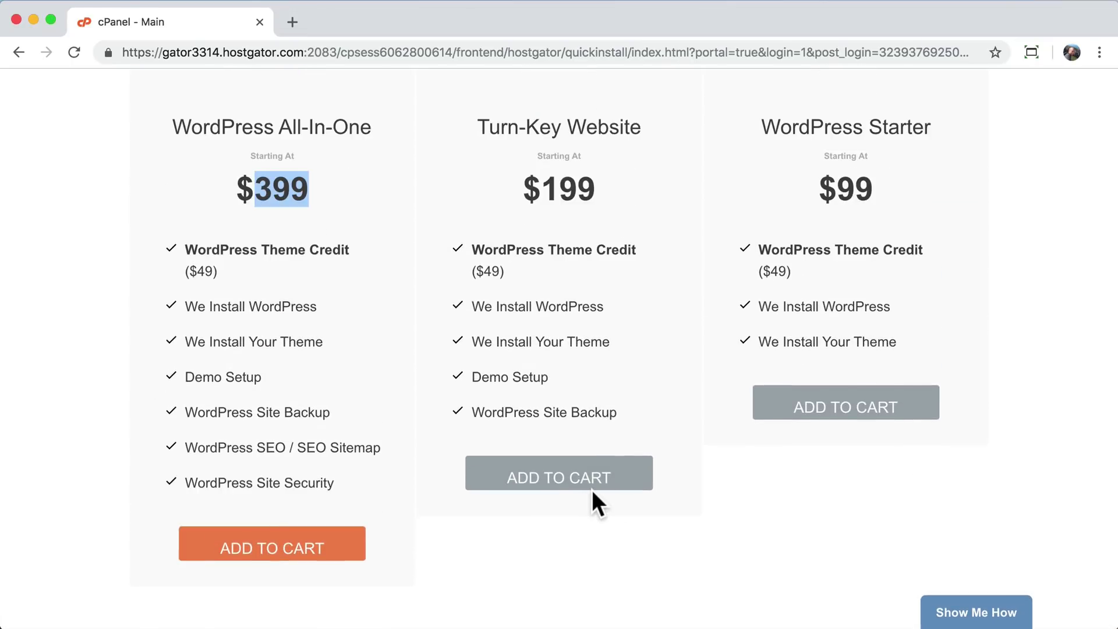
click(807, 511)
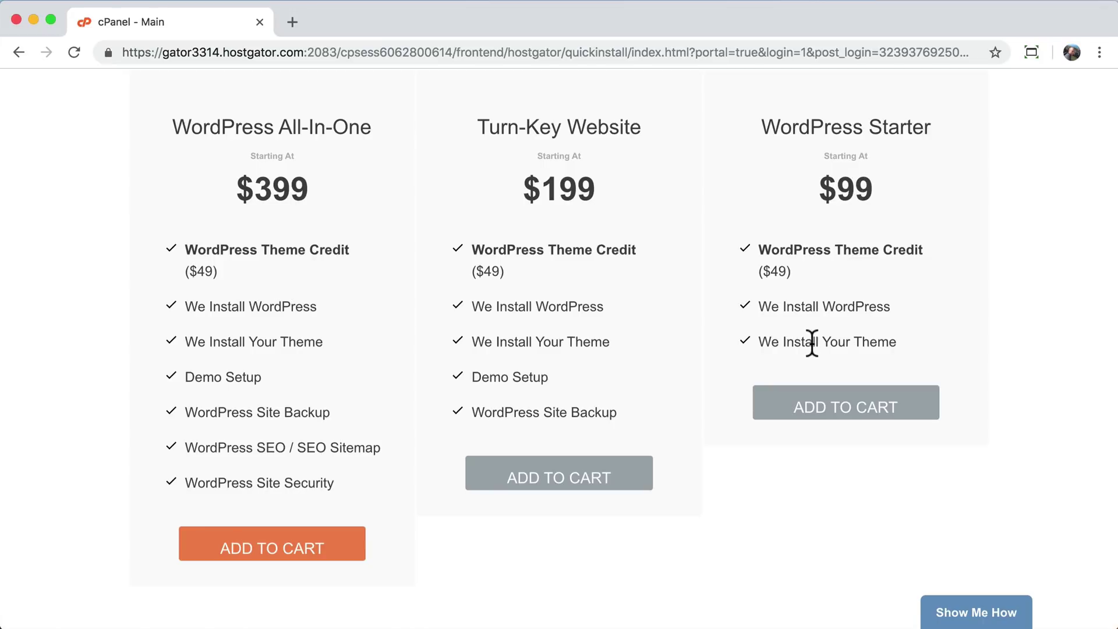
- Continue to the WordPress 5.0.3 install settings form
scroll(812, 342, up, 5)
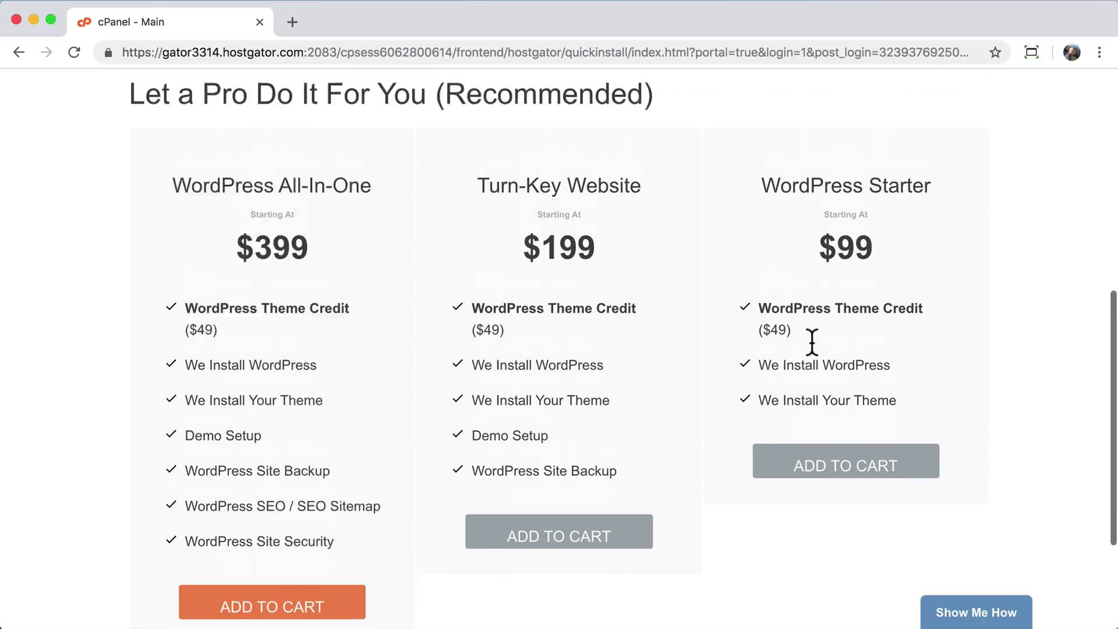
scroll(815, 346, down, 2)
scroll(880, 285, up, 3)
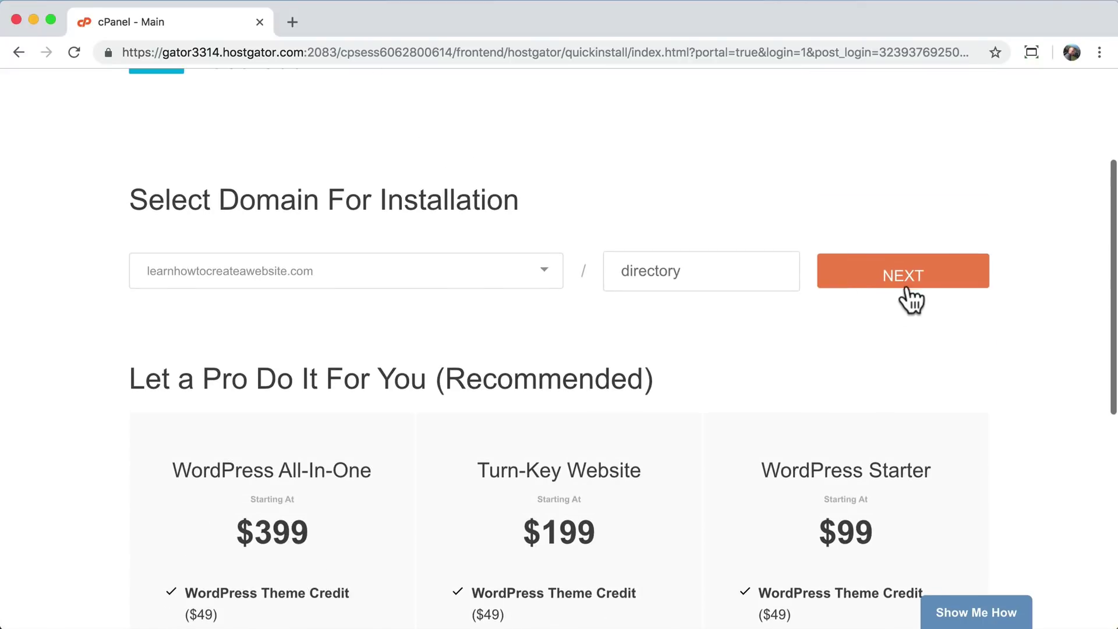
scroll(895, 326, up, 3)
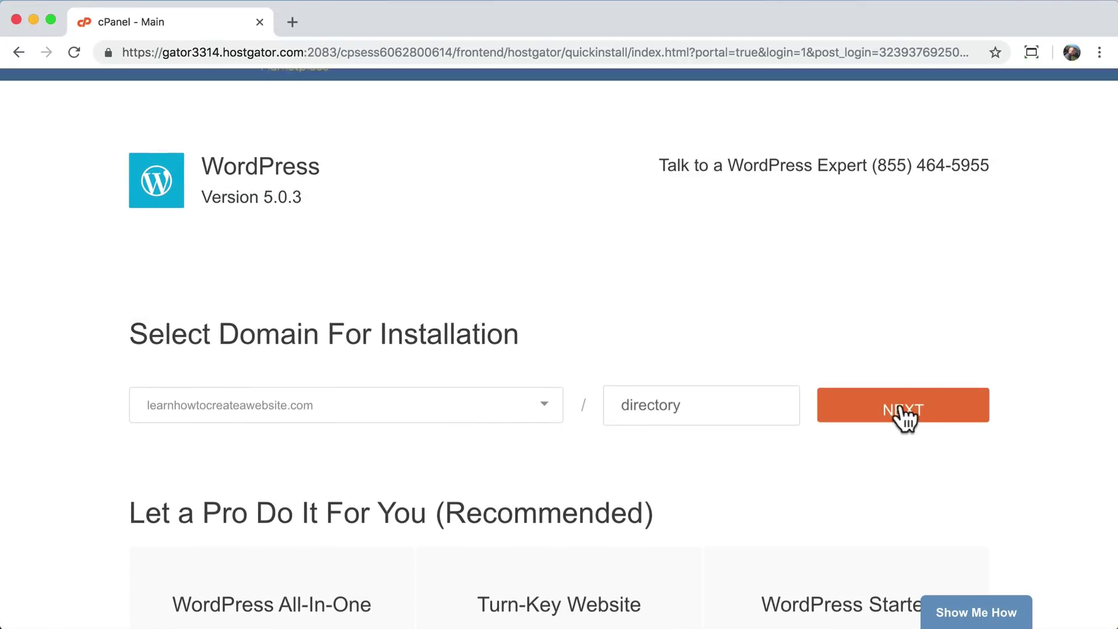
scroll(900, 466, down, 5)
scroll(898, 512, up, 5)
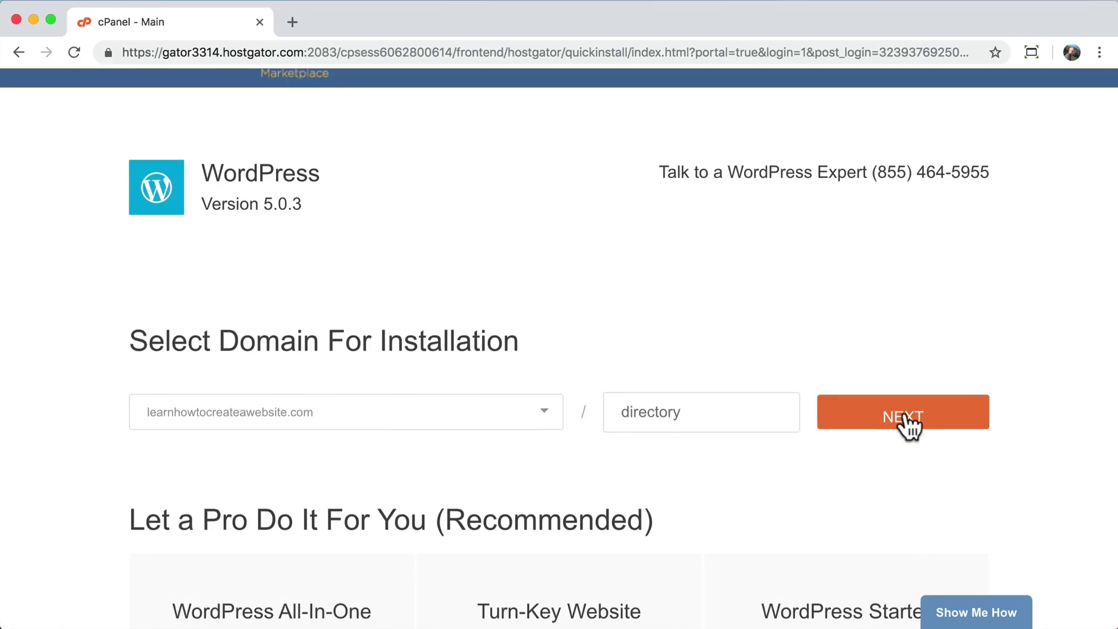
click(906, 425)
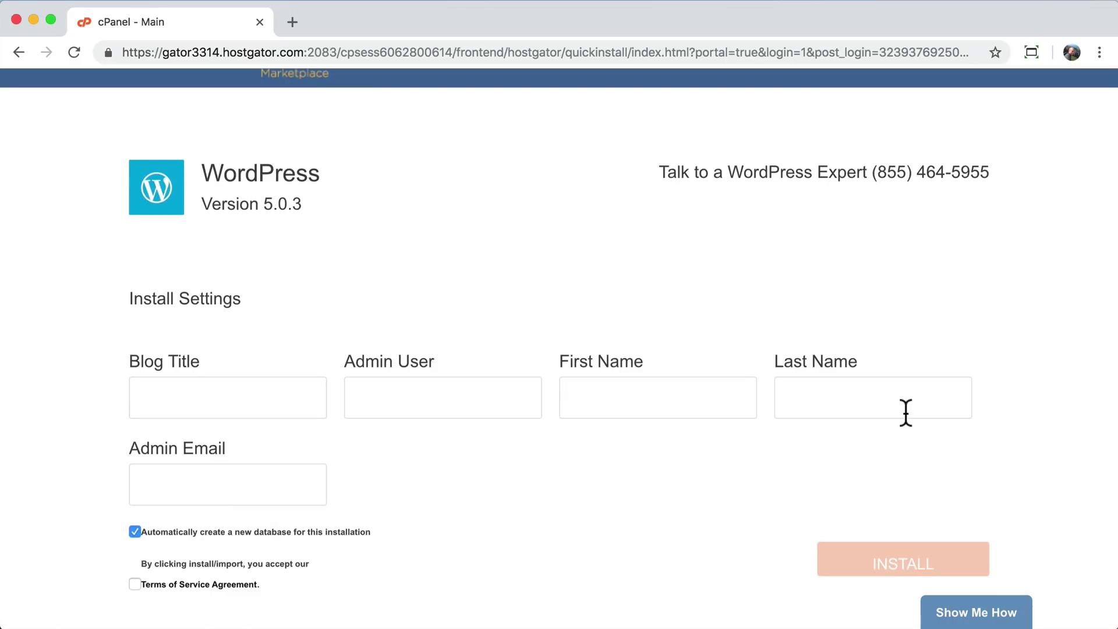
- Enter blog title 'Online Store' plus the admin's username, first and last name, and e-mail
click(251, 405)
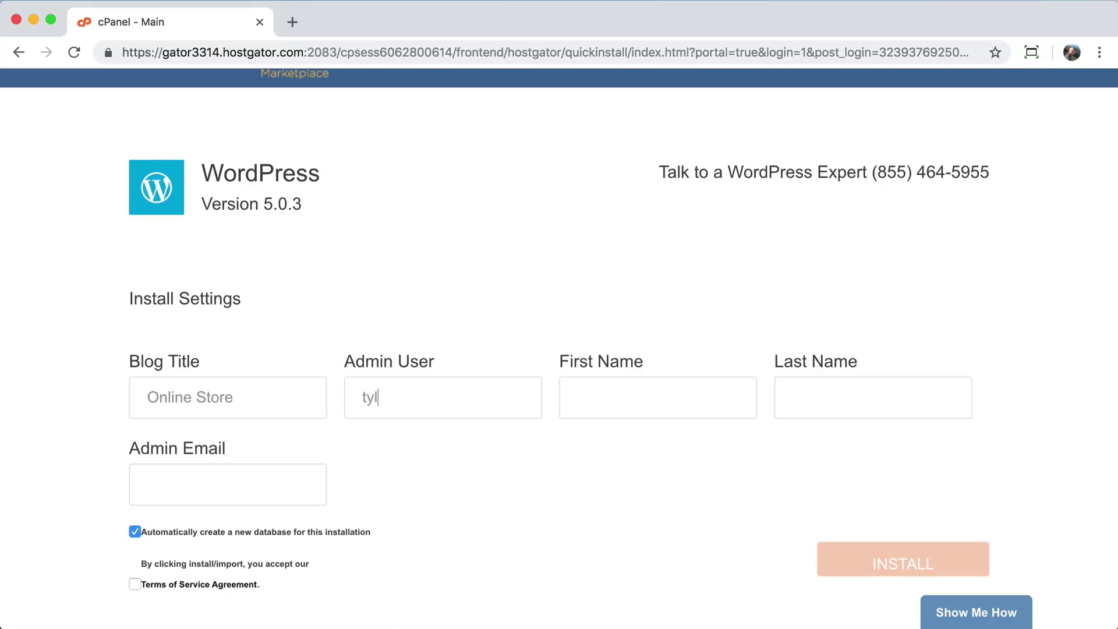
key(Tab)
key(Tab)
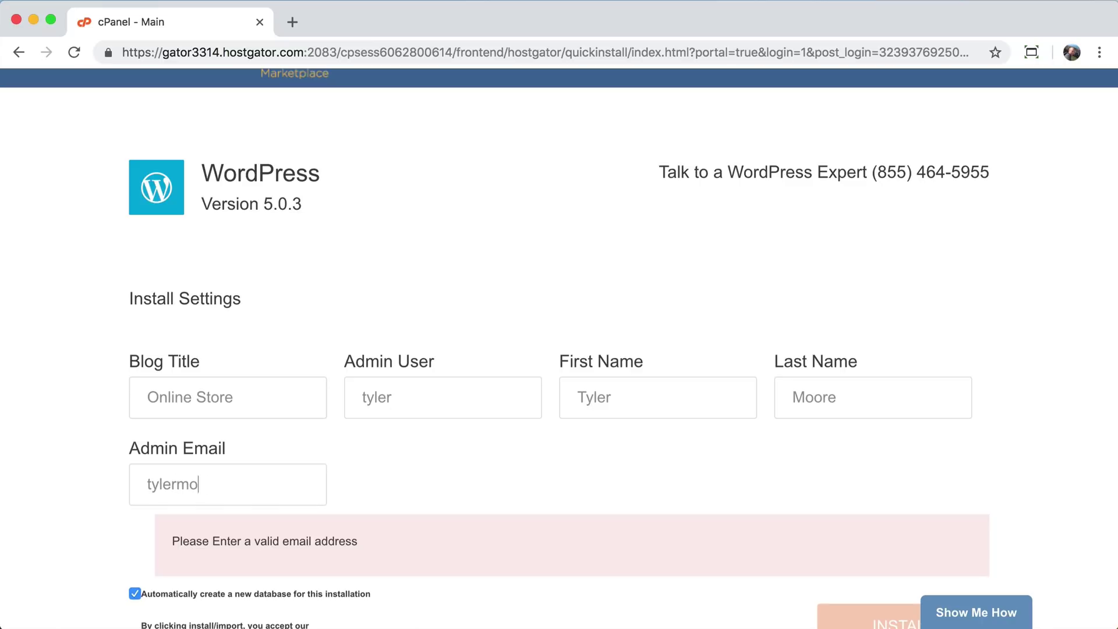
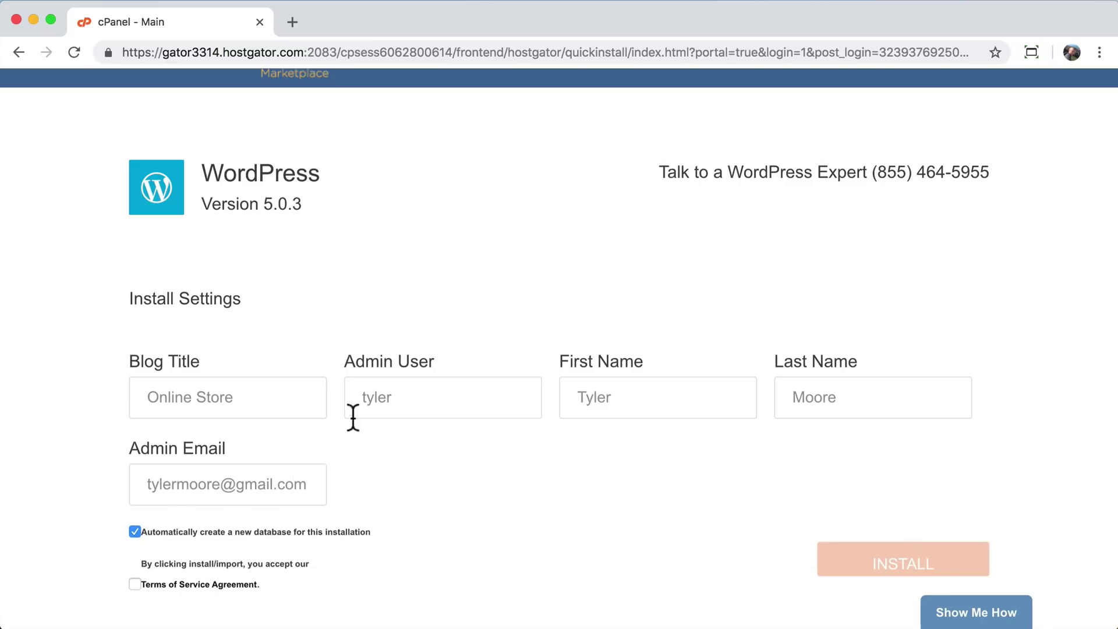
- Accept the Terms of Service and start the WordPress installation
scroll(416, 489, down, 1)
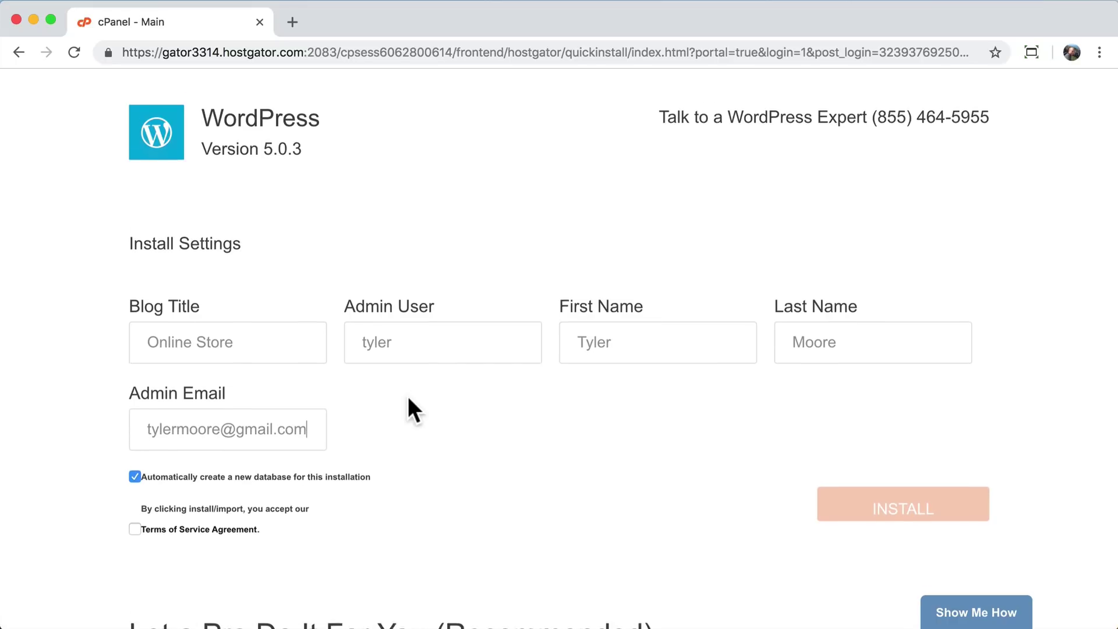
scroll(408, 402, down, 1)
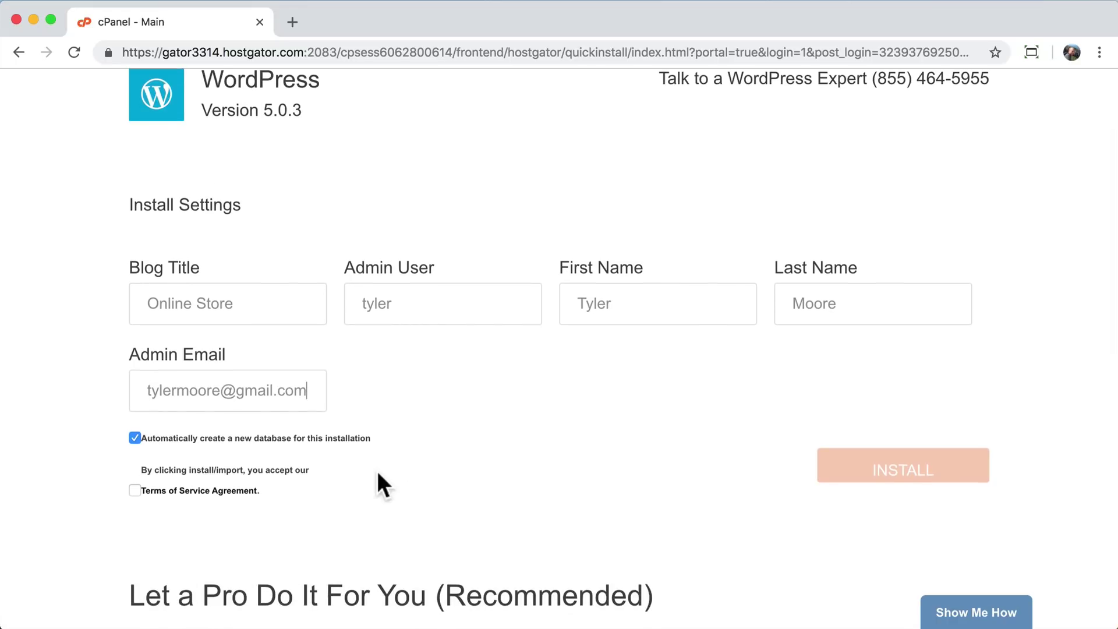
click(134, 491)
scroll(659, 498, down, 2)
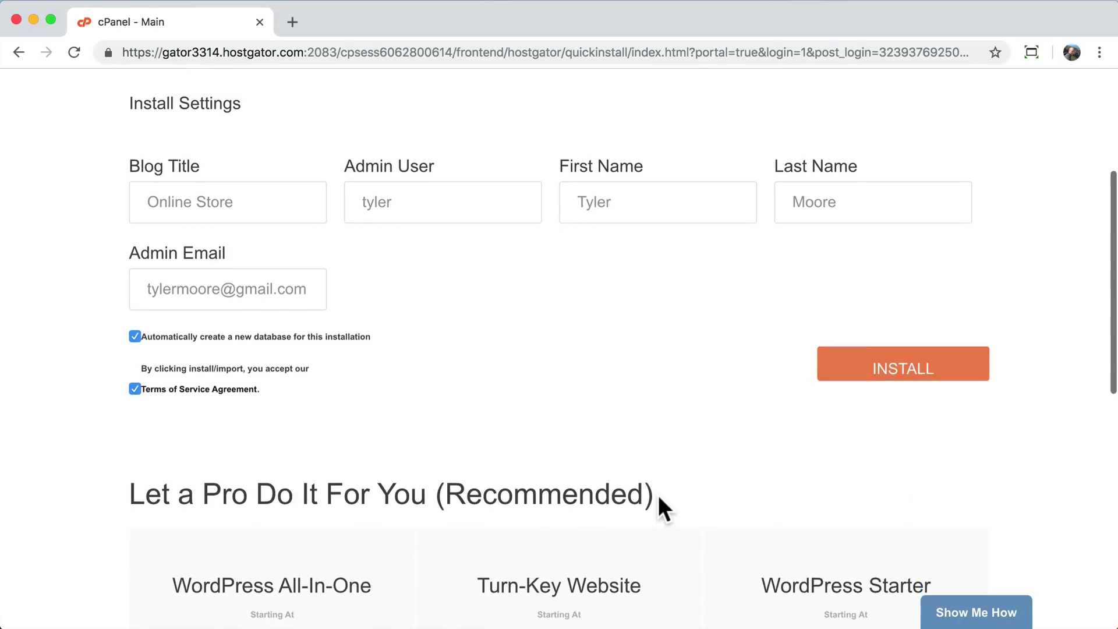
scroll(659, 498, up, 1)
click(902, 413)
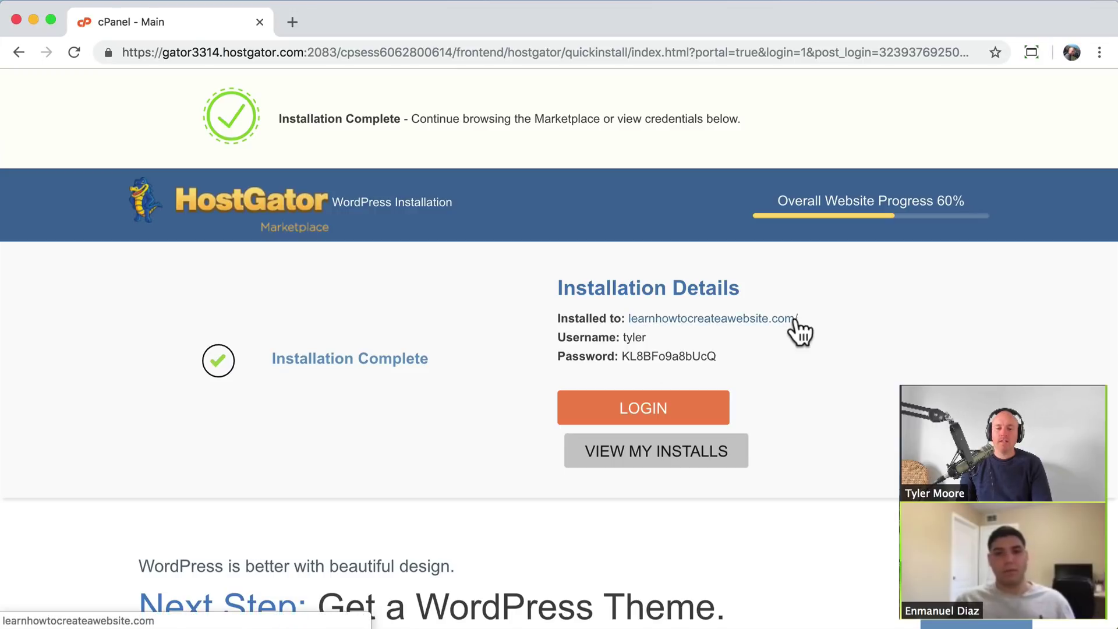
- Highlight the installed site address learnhowtocreateawebsite.com/ in the Installation Details
drag(807, 316, 624, 319)
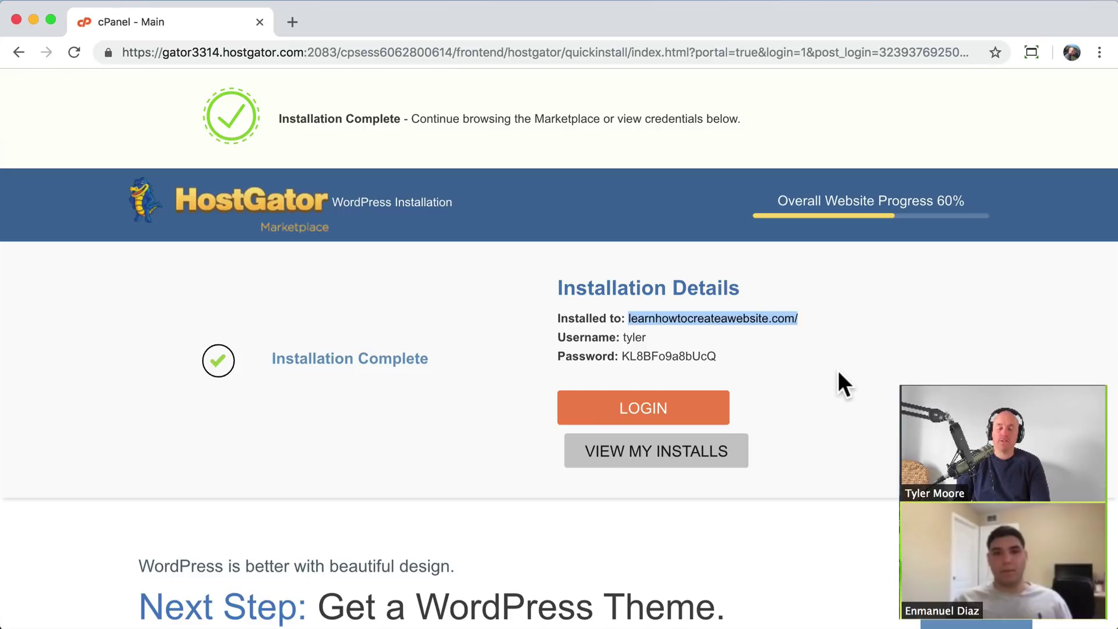
scroll(897, 349, down, 1)
click(844, 280)
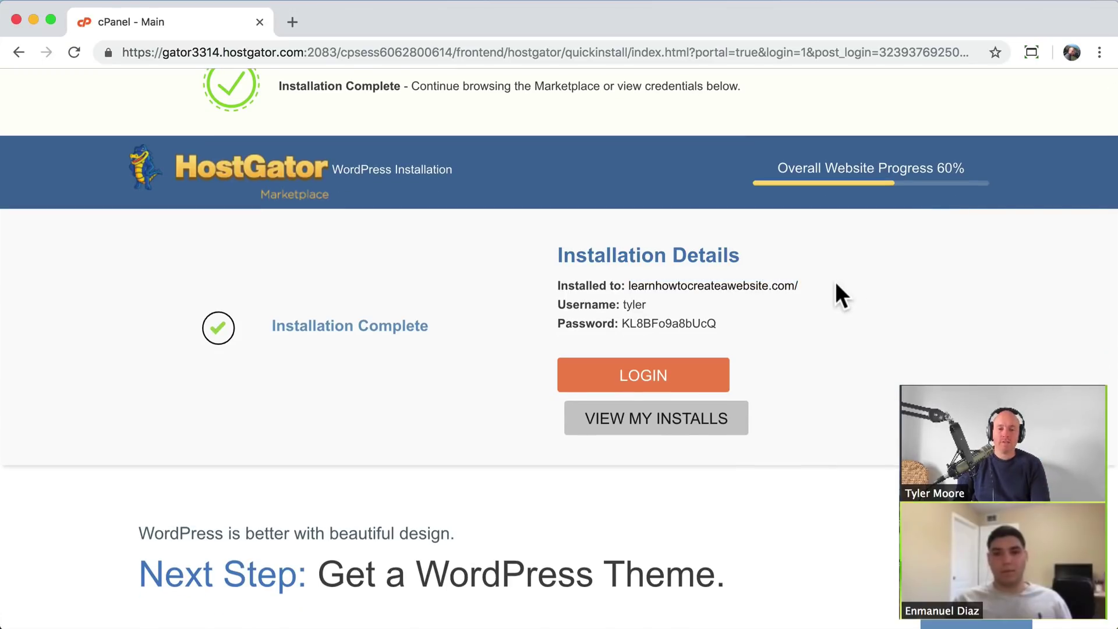
drag(815, 283, 629, 285)
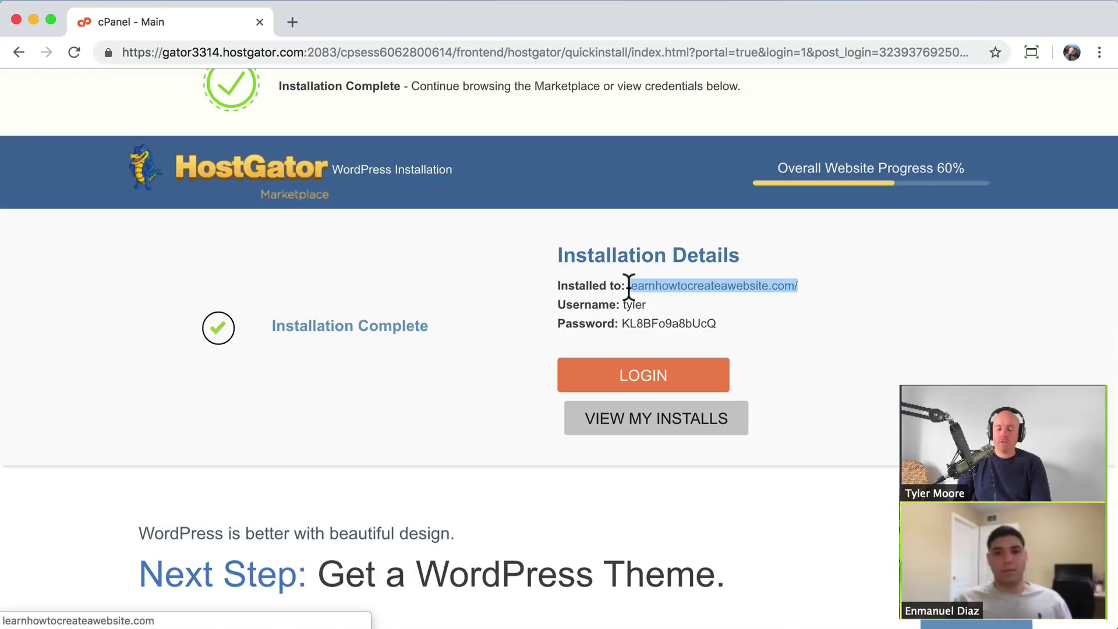
click(581, 296)
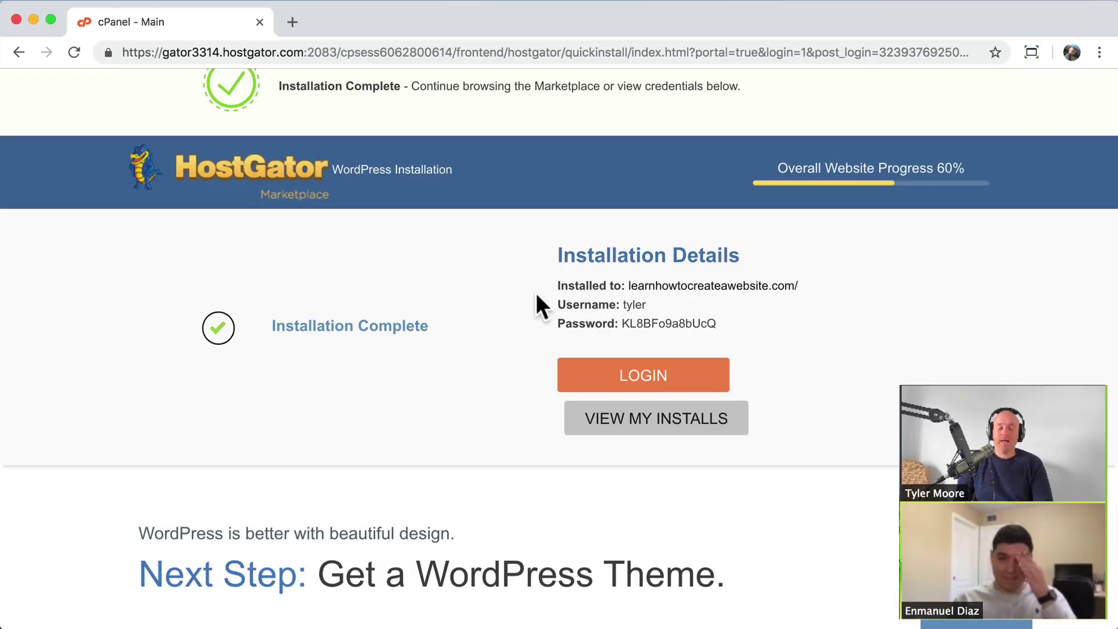
drag(530, 245, 507, 250)
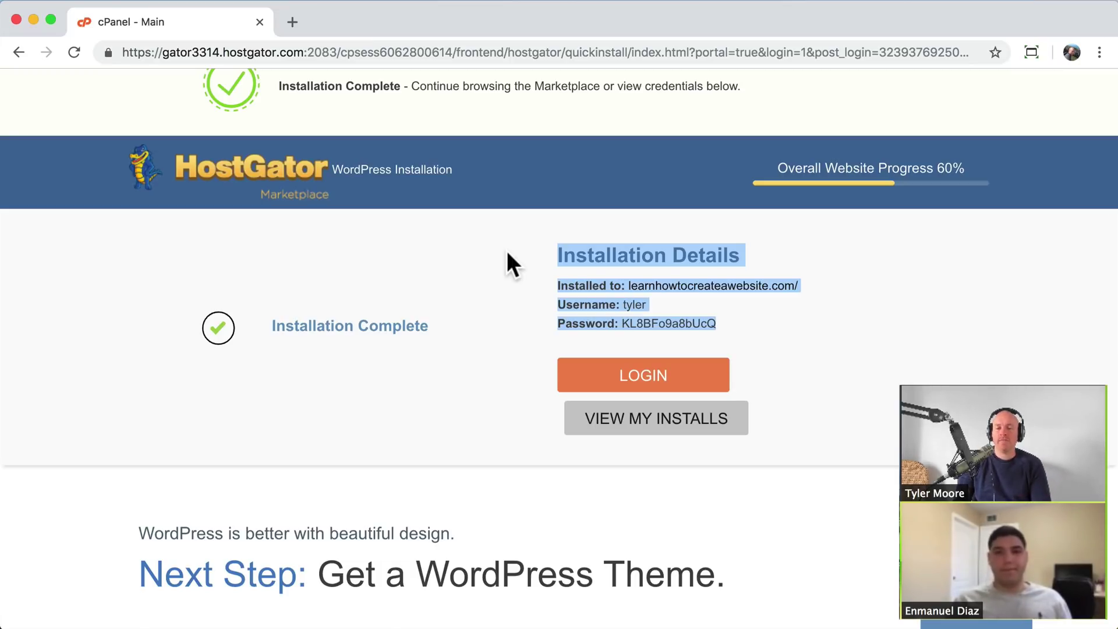
click(507, 250)
drag(799, 285, 629, 287)
key(super+c)
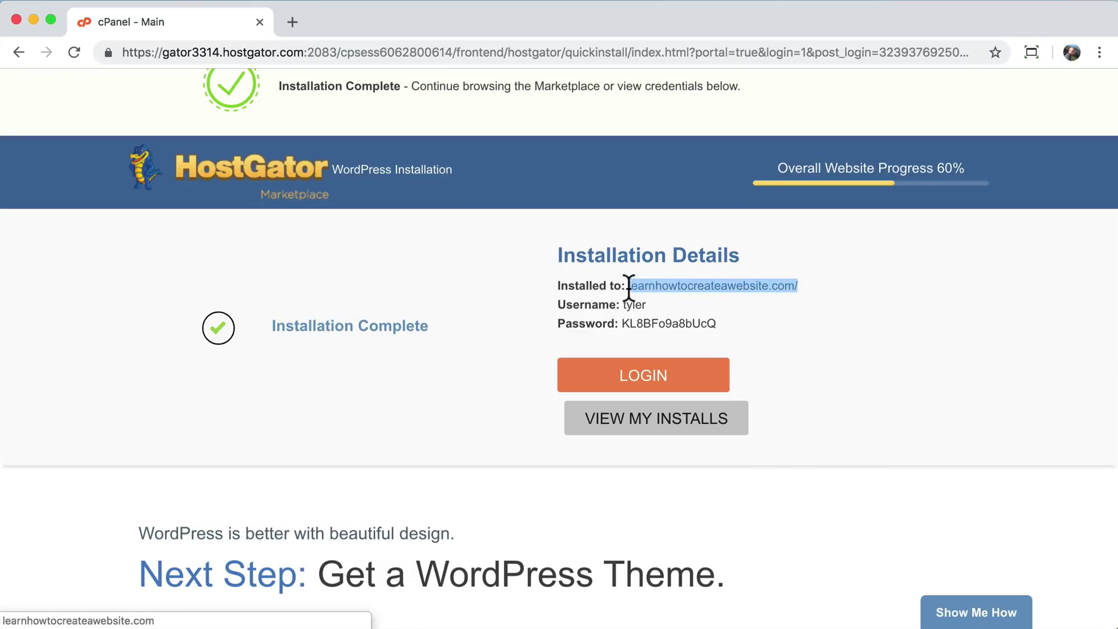
- Load learnhowtocreateawebsite.com in a new tab to view its Website Coming Soon page
click(292, 21)
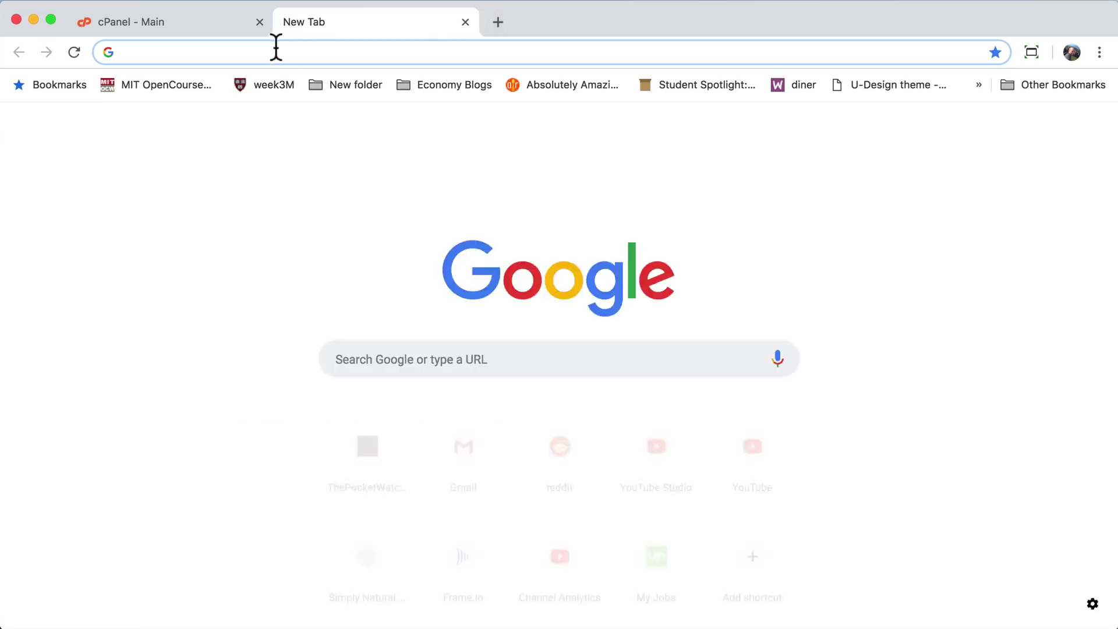
key(super+v)
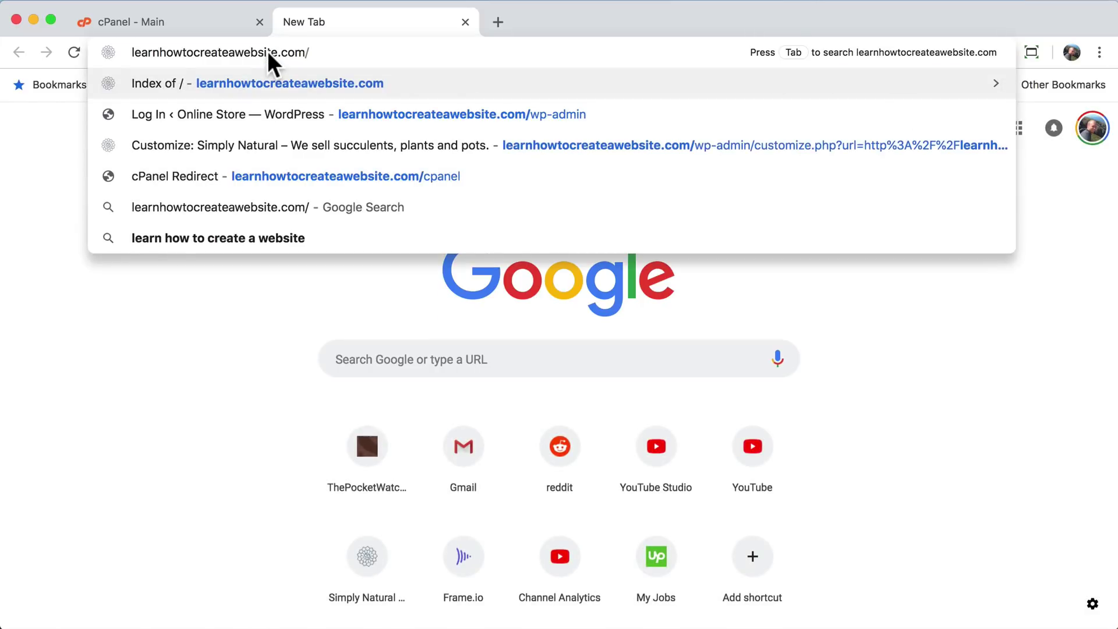
key(Return)
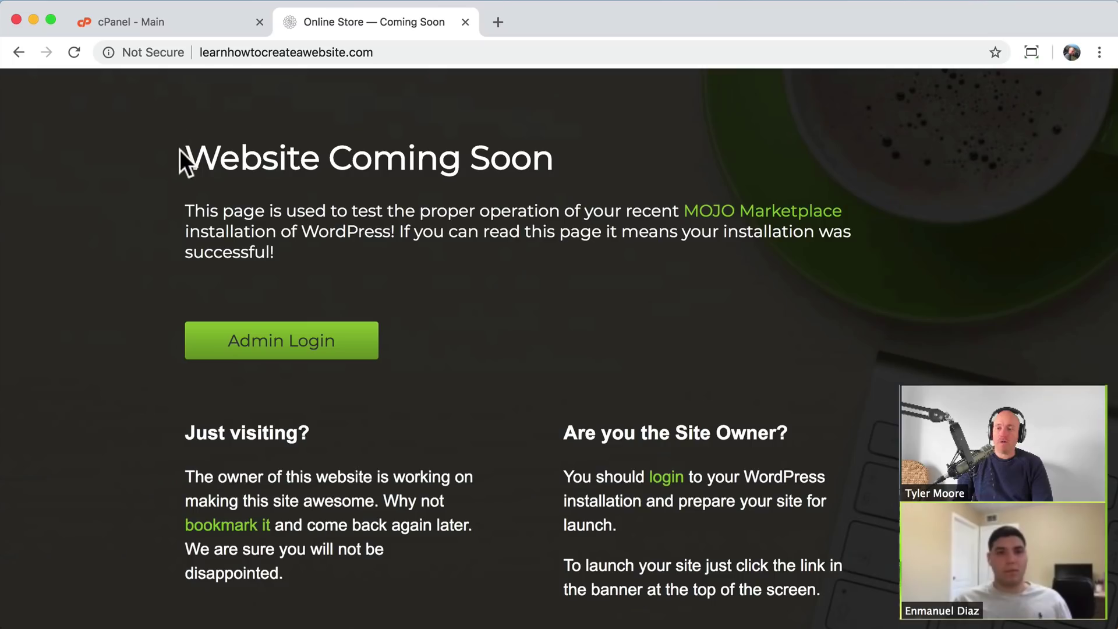
drag(180, 156, 613, 328)
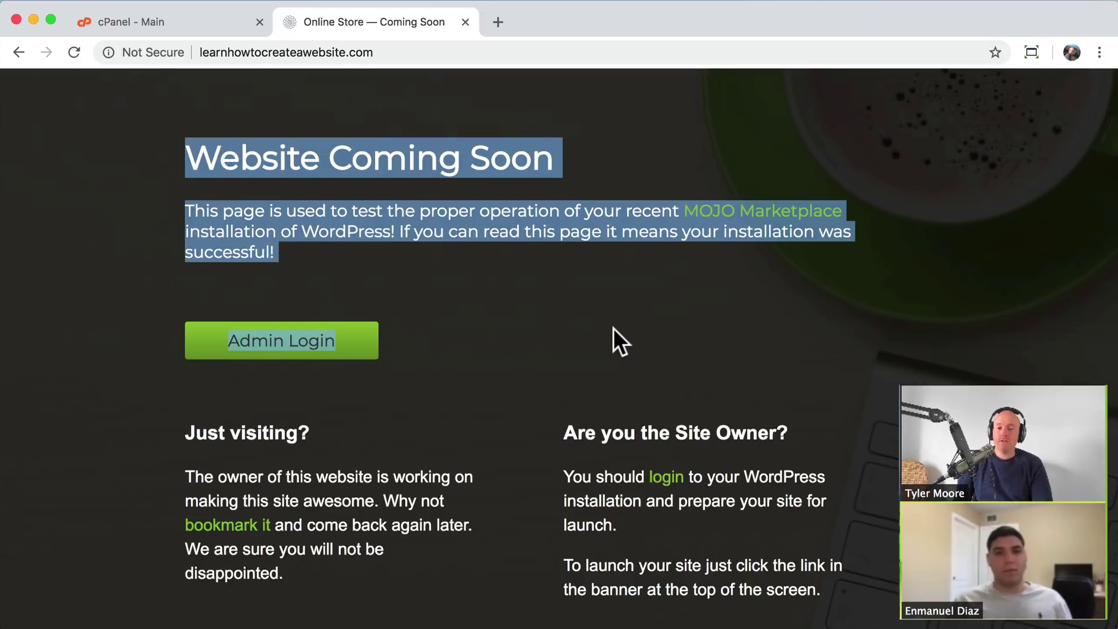
click(613, 327)
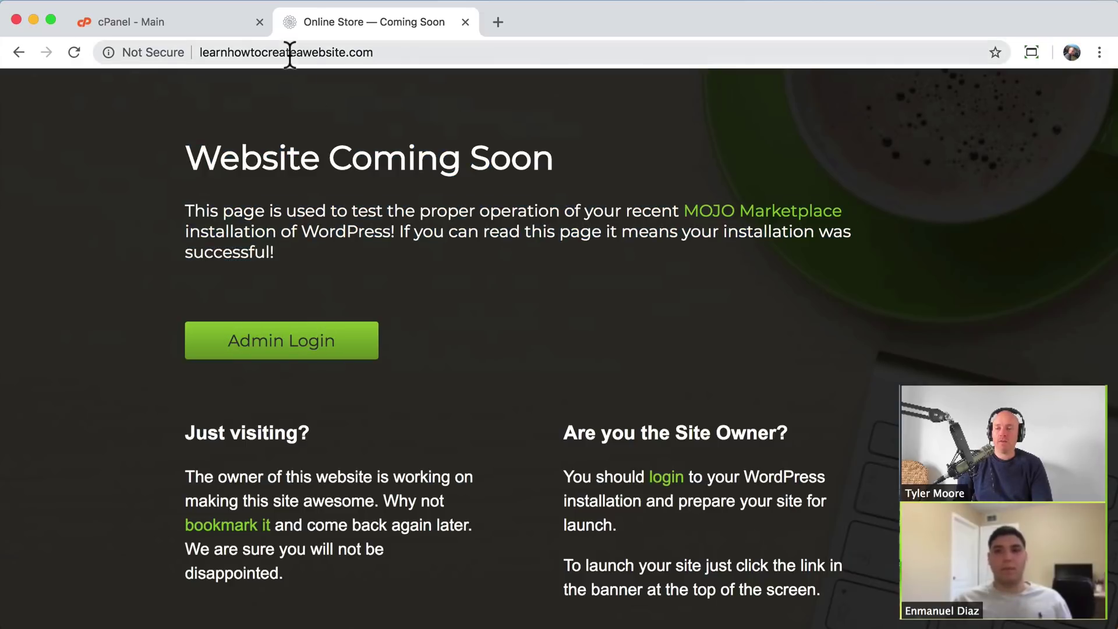
- Check the cPanel install page, return to the Coming Soon page, and start another blank tab
click(188, 25)
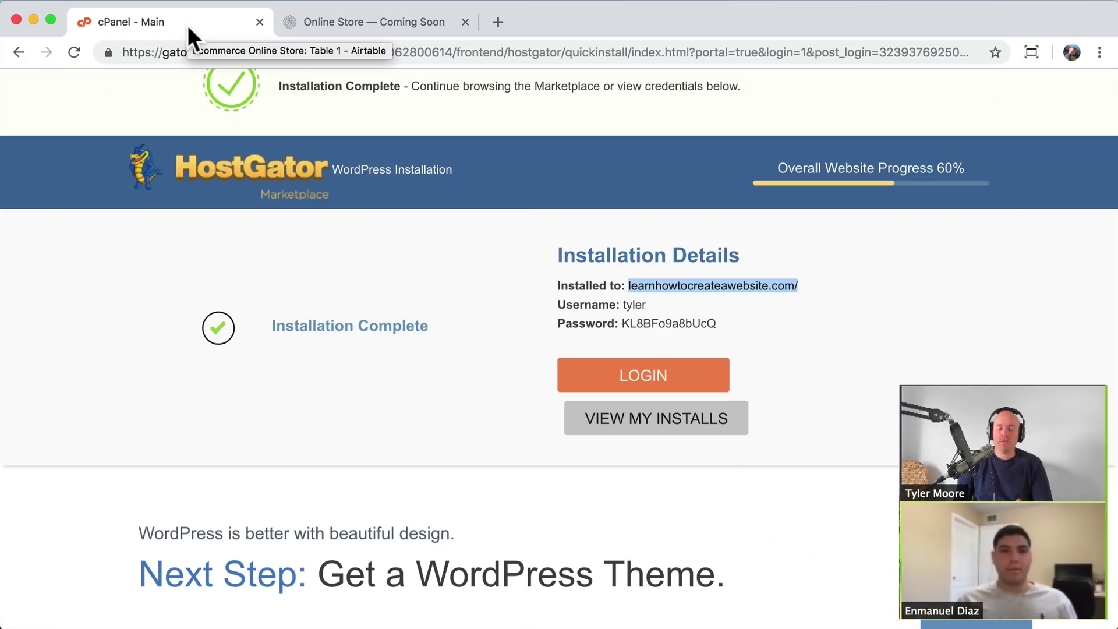
click(361, 20)
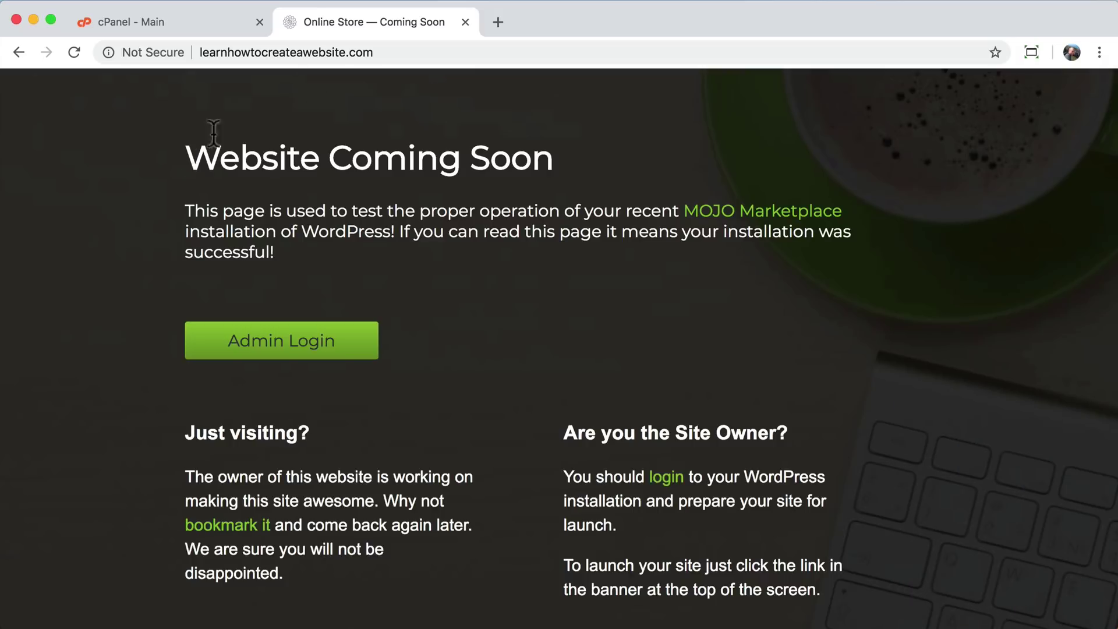
click(496, 20)
text(haskjdfhlkasdjf.lksdlf)
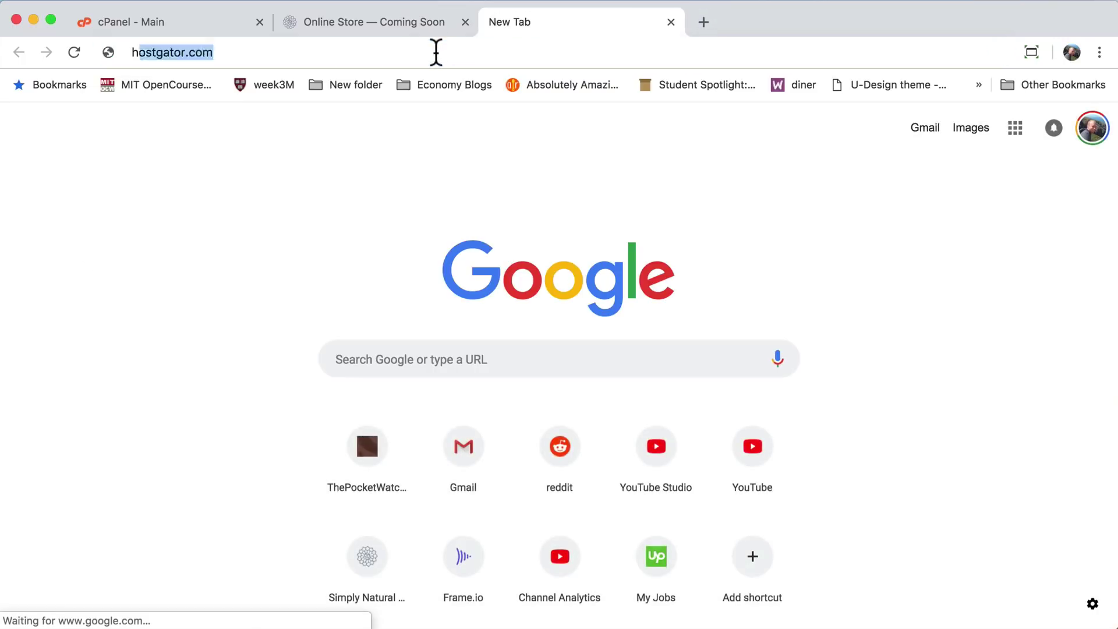
key(BackSpace)
key(BackSpace)
key(BackSpace)
key(BackSpace)
key(BackSpace)
key(BackSpace)
key(BackSpace)
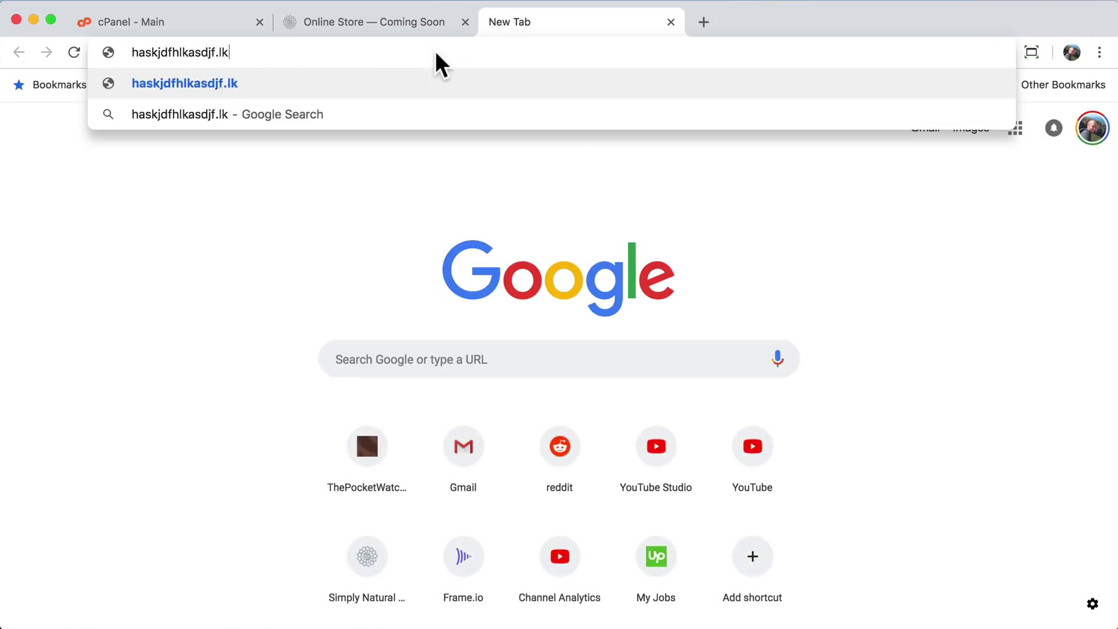
text(asdhfjkashdfj.com)
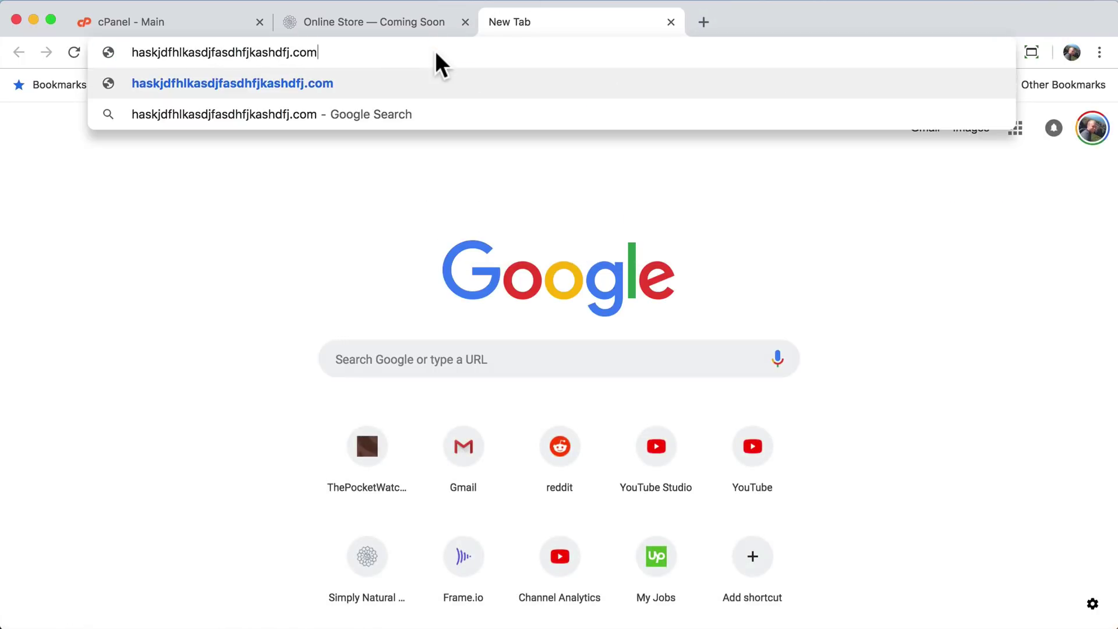
key(Return)
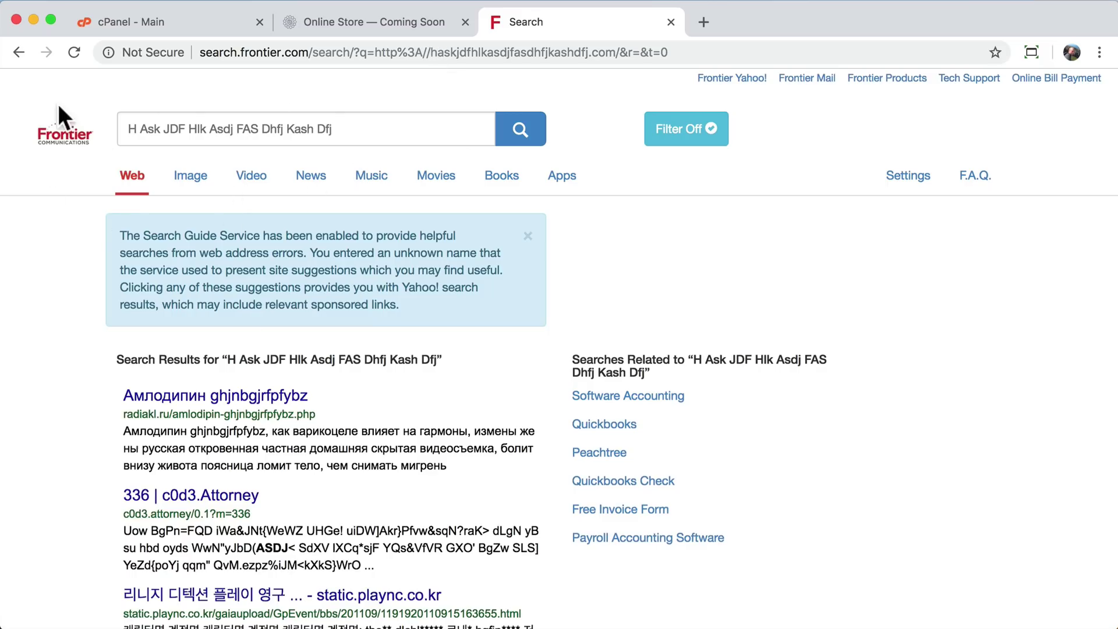
scroll(271, 272, down, 3)
scroll(270, 272, up, 3)
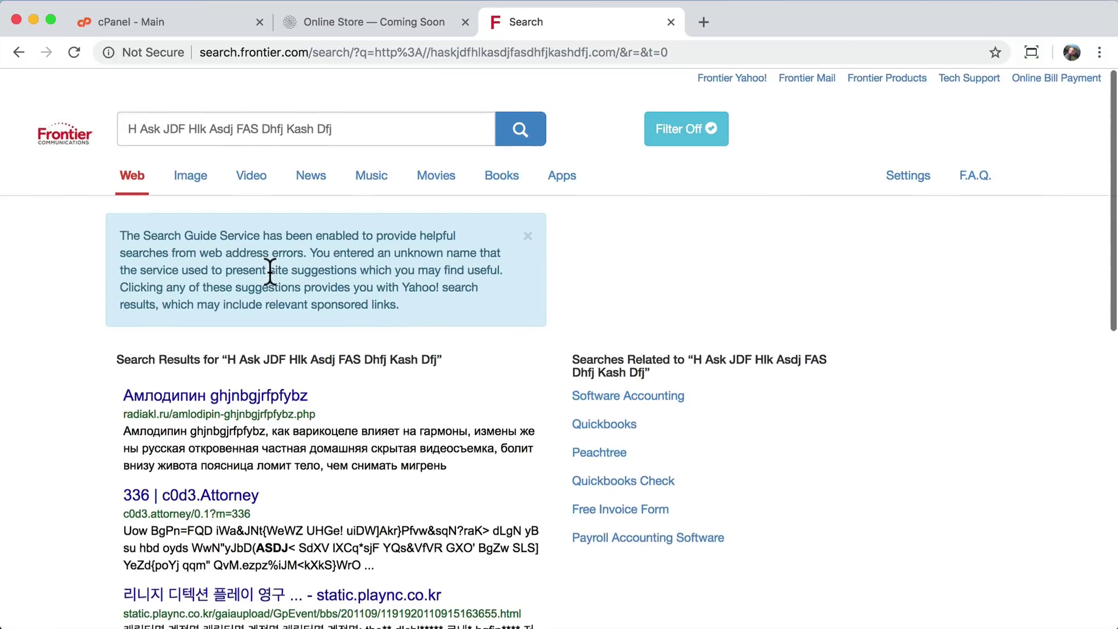
scroll(447, 363, down, 5)
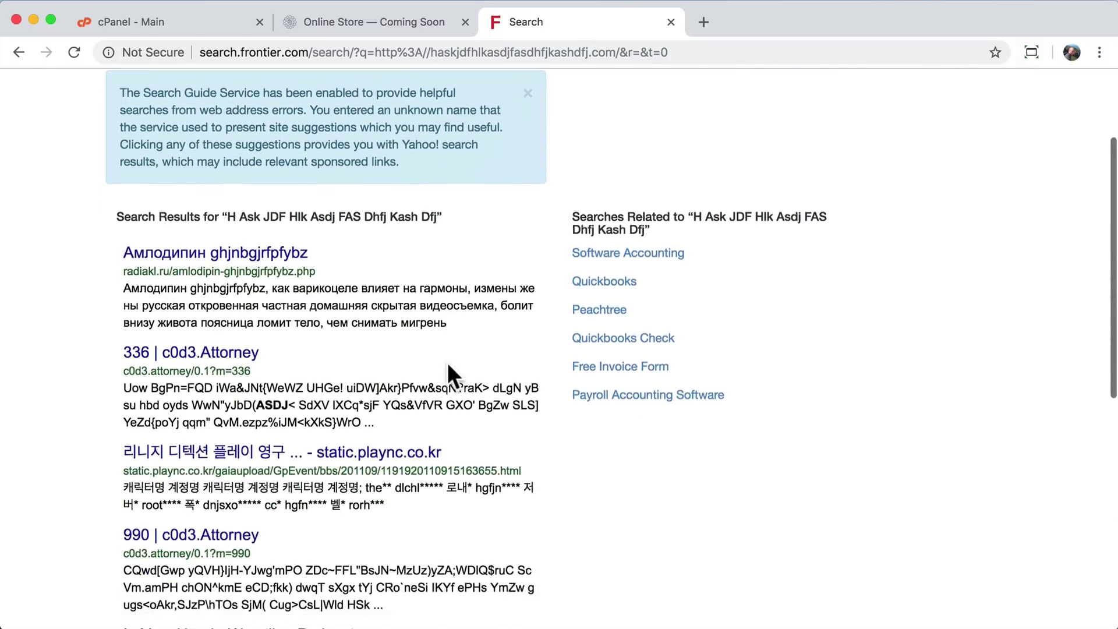
scroll(452, 369, down, 5)
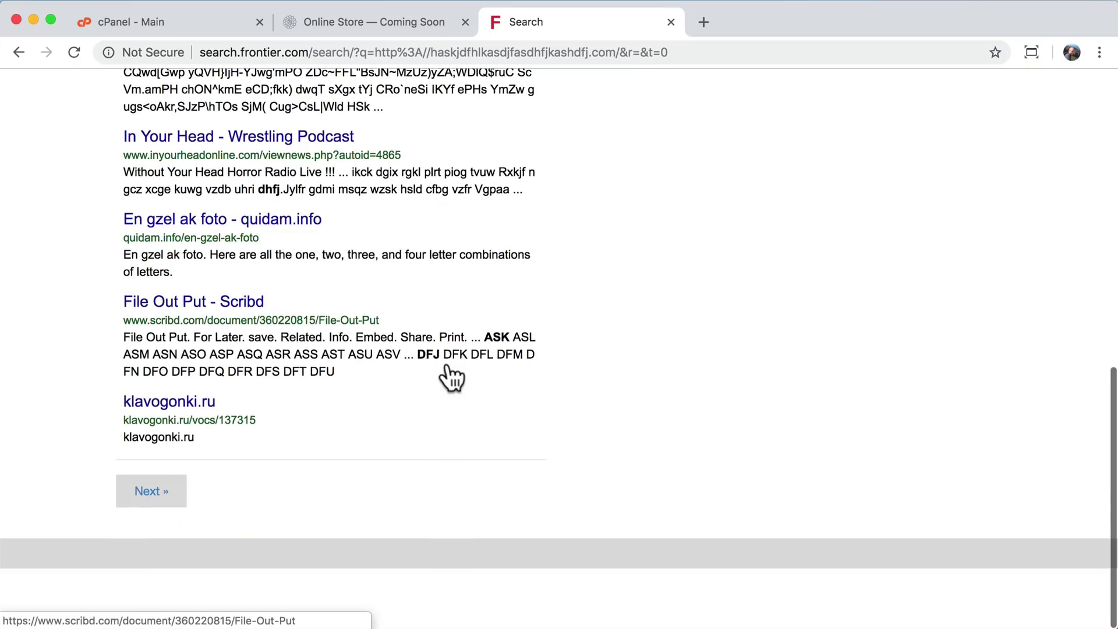
scroll(522, 376, up, 10)
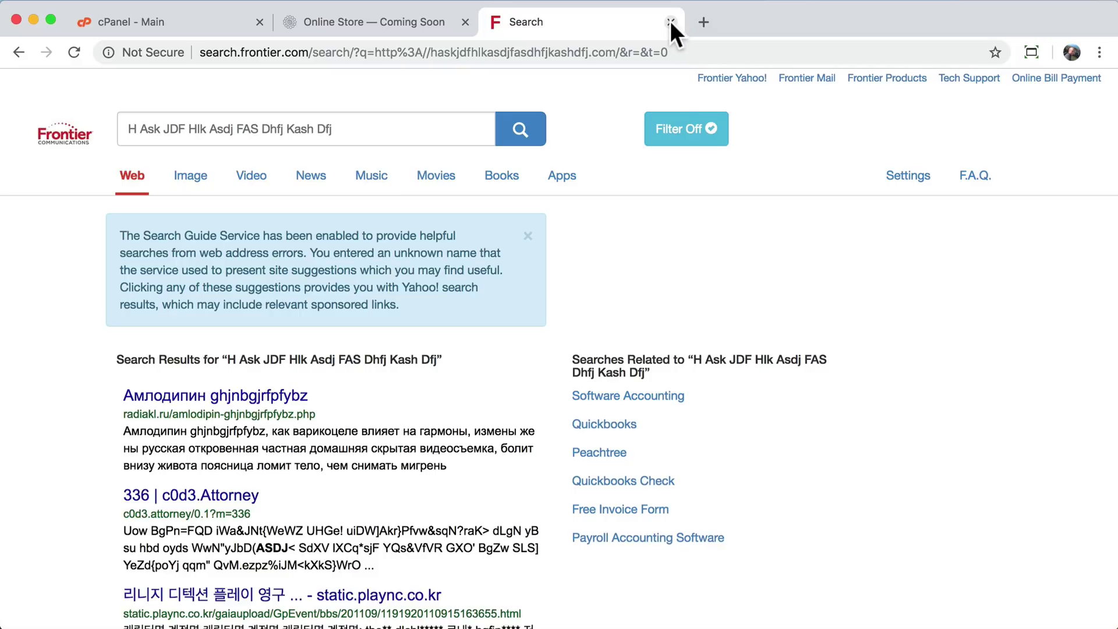
click(671, 22)
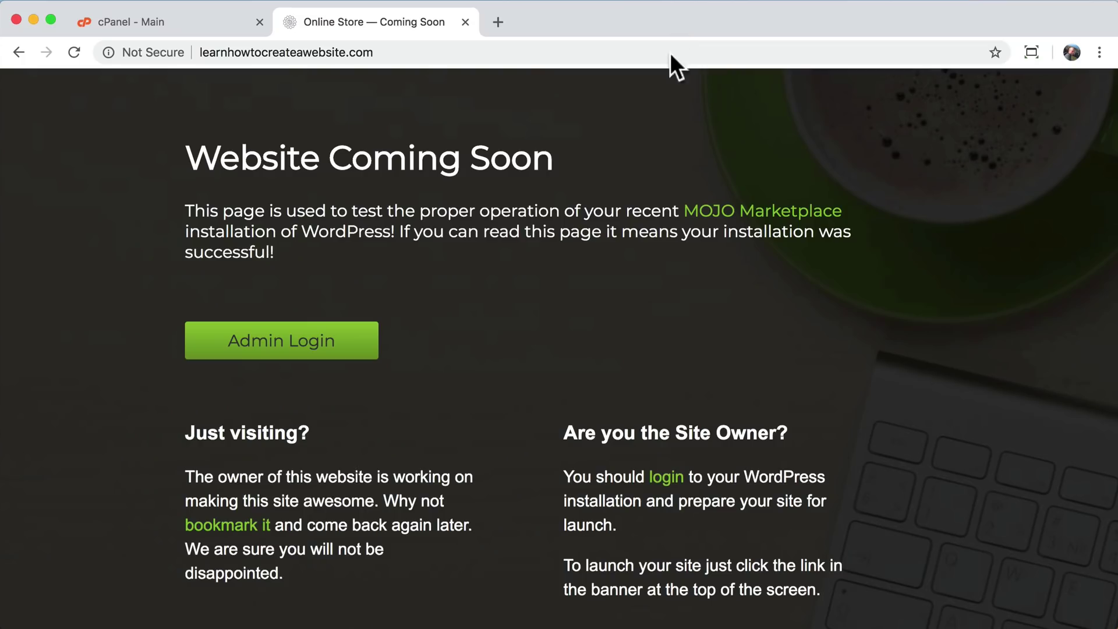
drag(188, 156, 593, 316)
- Append /wp-admin to the learnhowtocreateawebsite.com address to load the WordPress login page
click(593, 317)
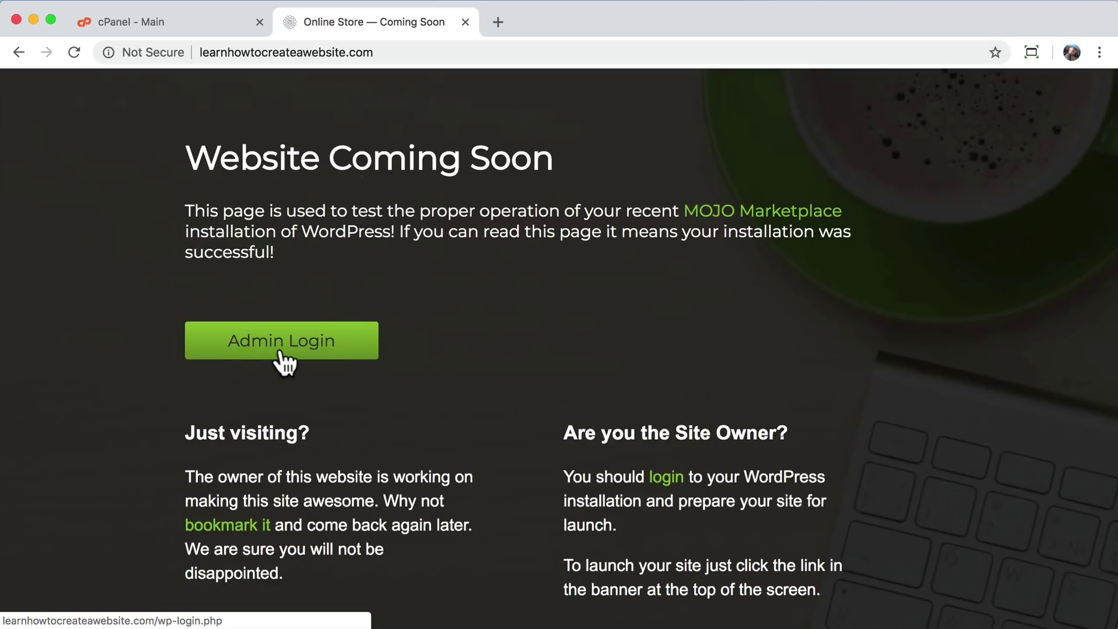
click(410, 52)
click(417, 51)
text(/)
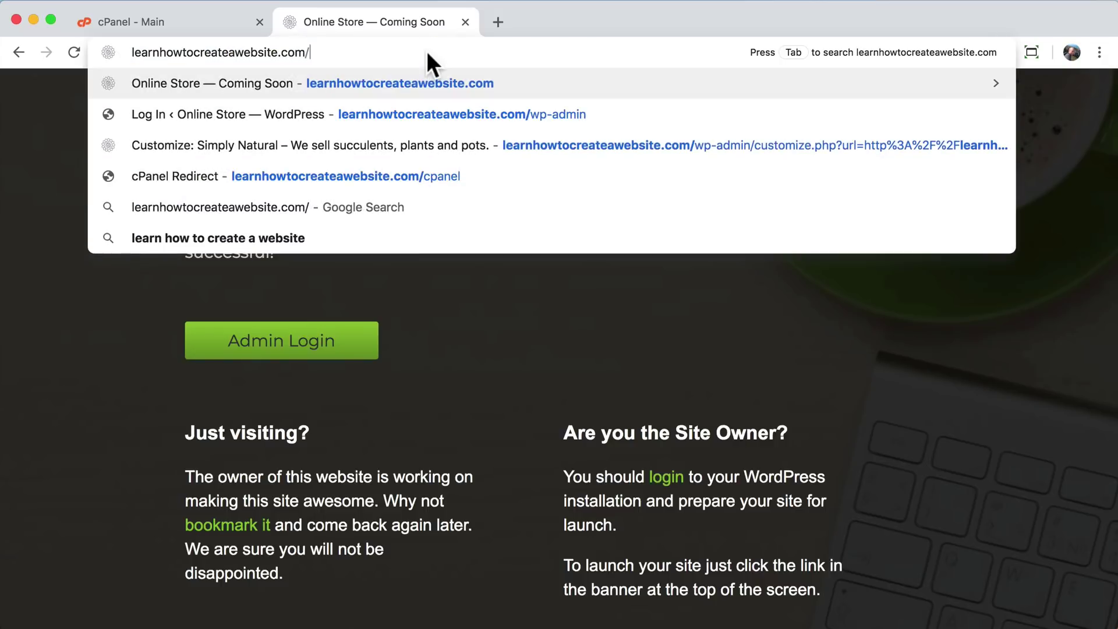
text(wp-ad)
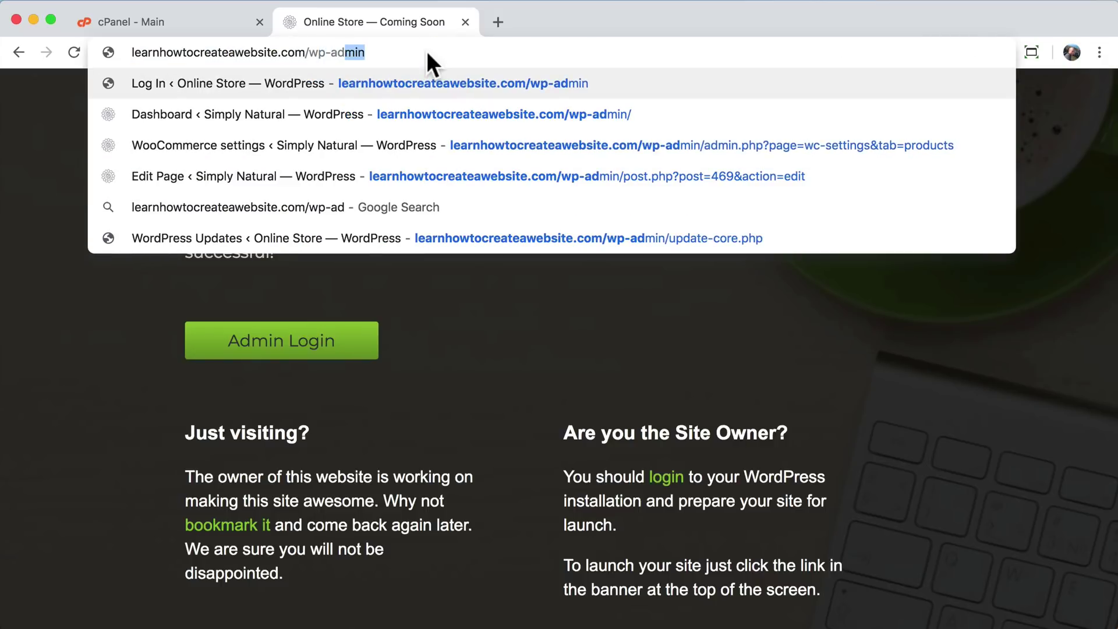
text(min)
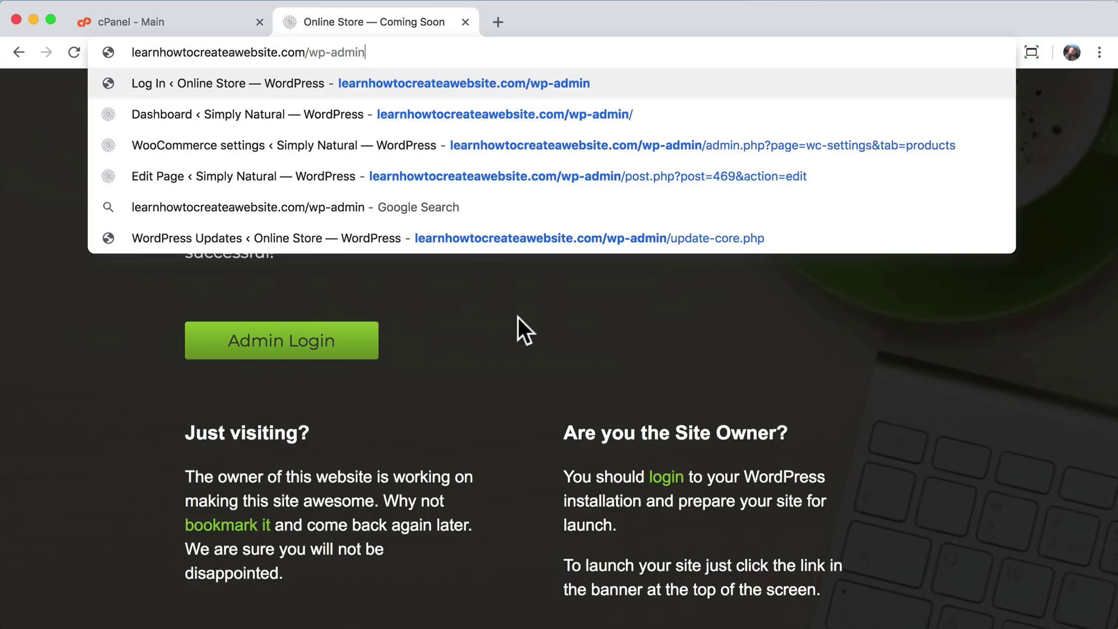
key(Return)
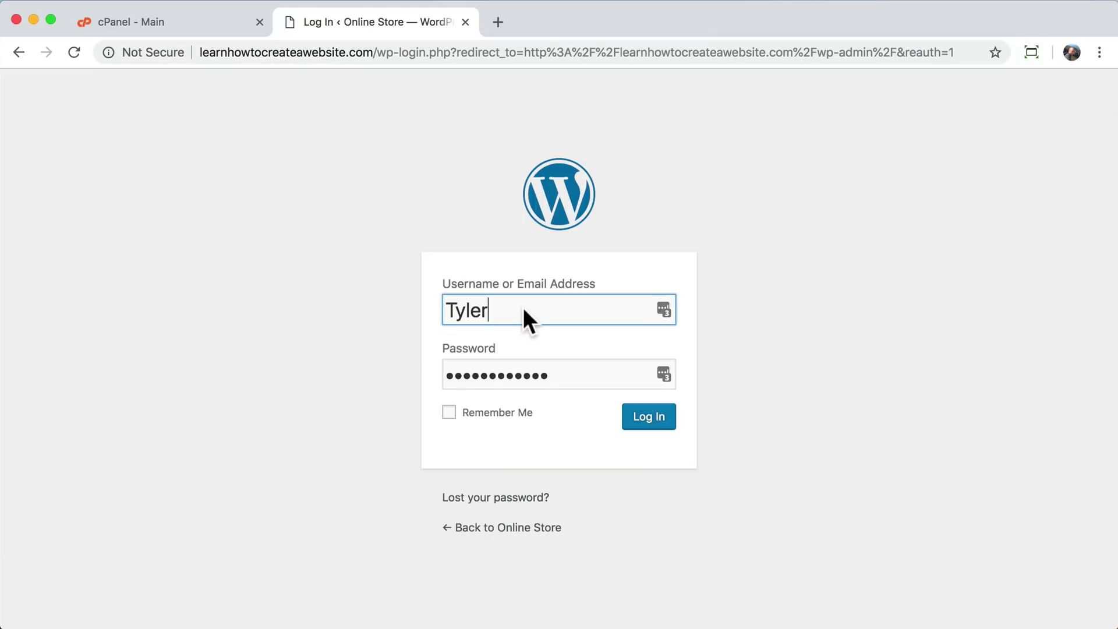
- Clear the prefilled login username and copy the generated admin password from cPanel's details
double_click(495, 310)
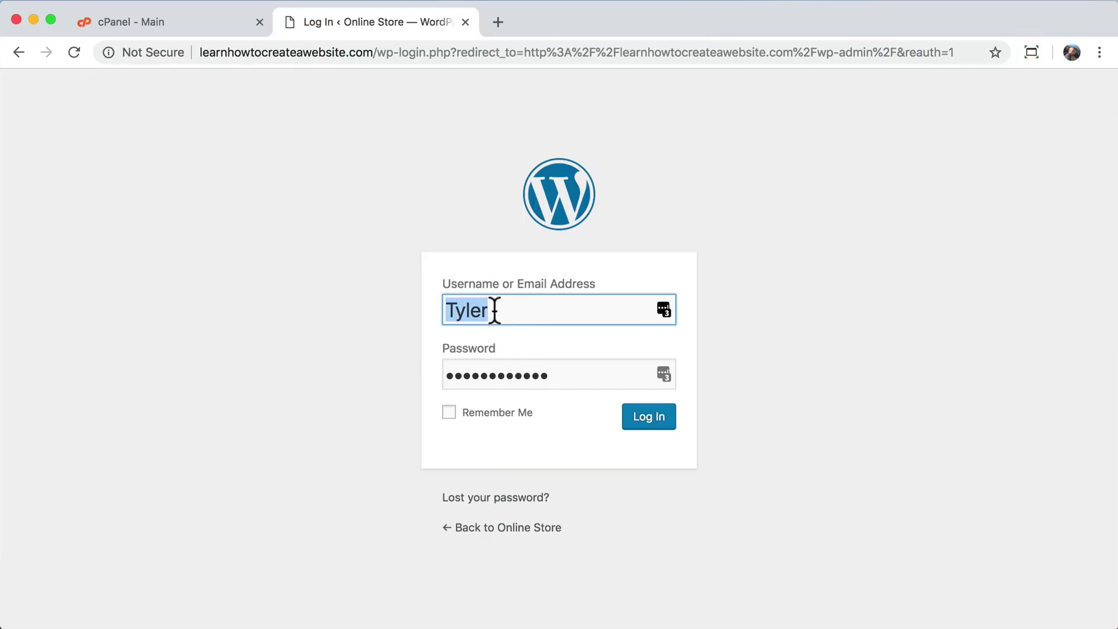
key(BackSpace)
double_click(565, 376)
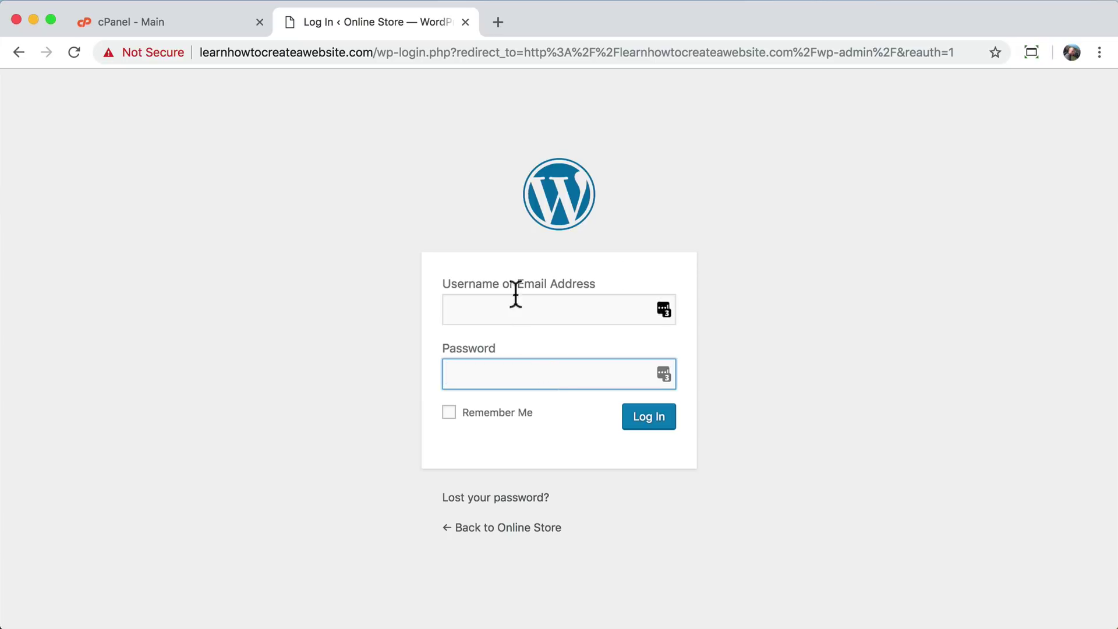
click(494, 315)
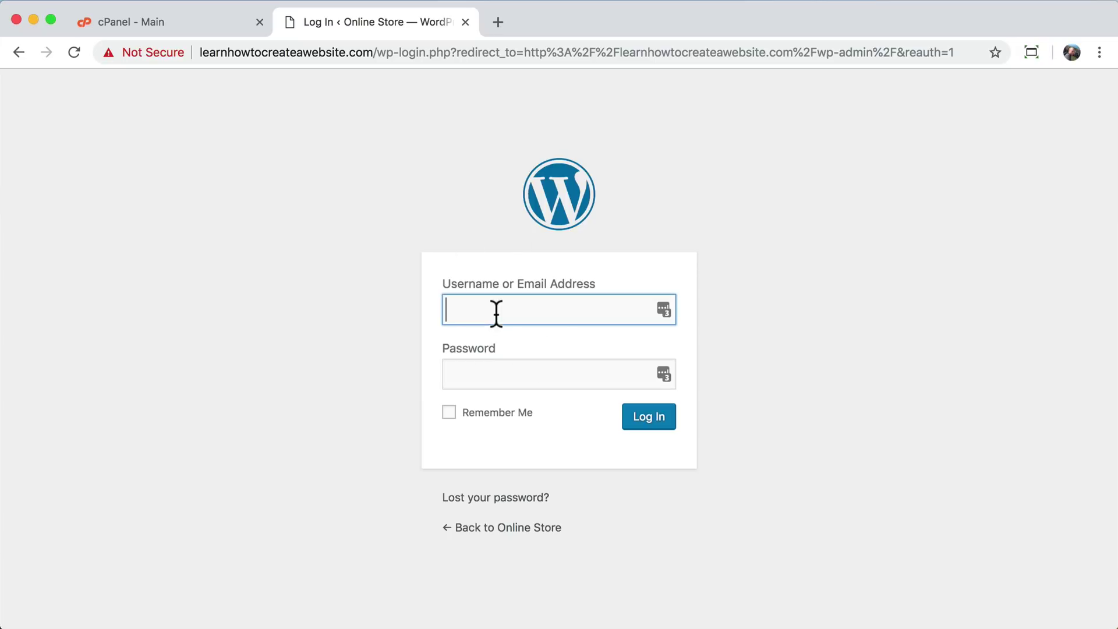
click(208, 20)
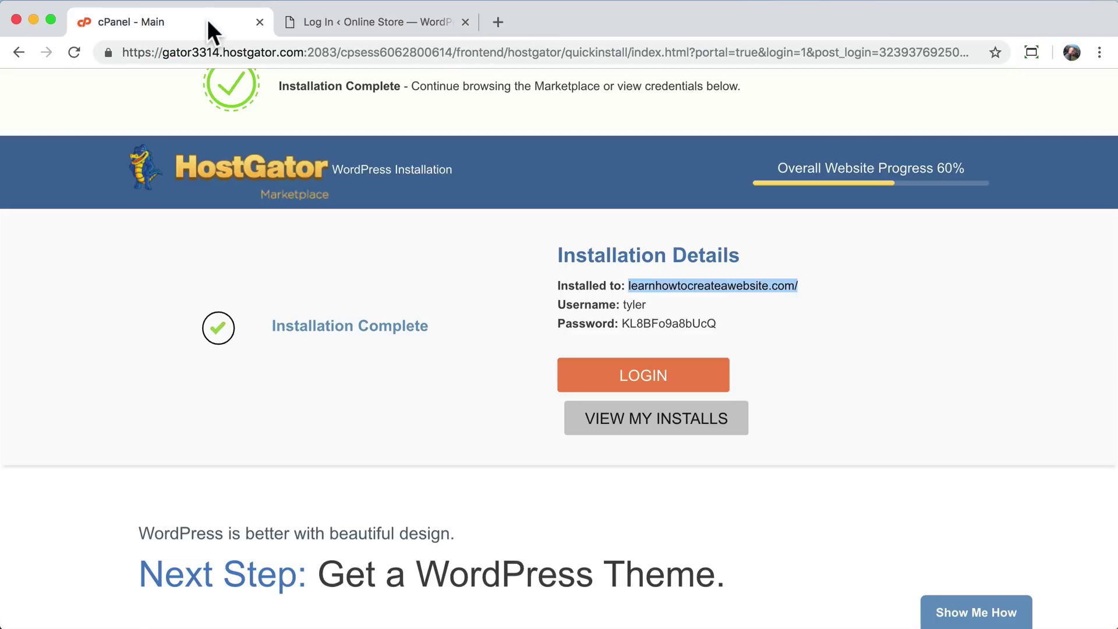
double_click(646, 322)
right_click(645, 320)
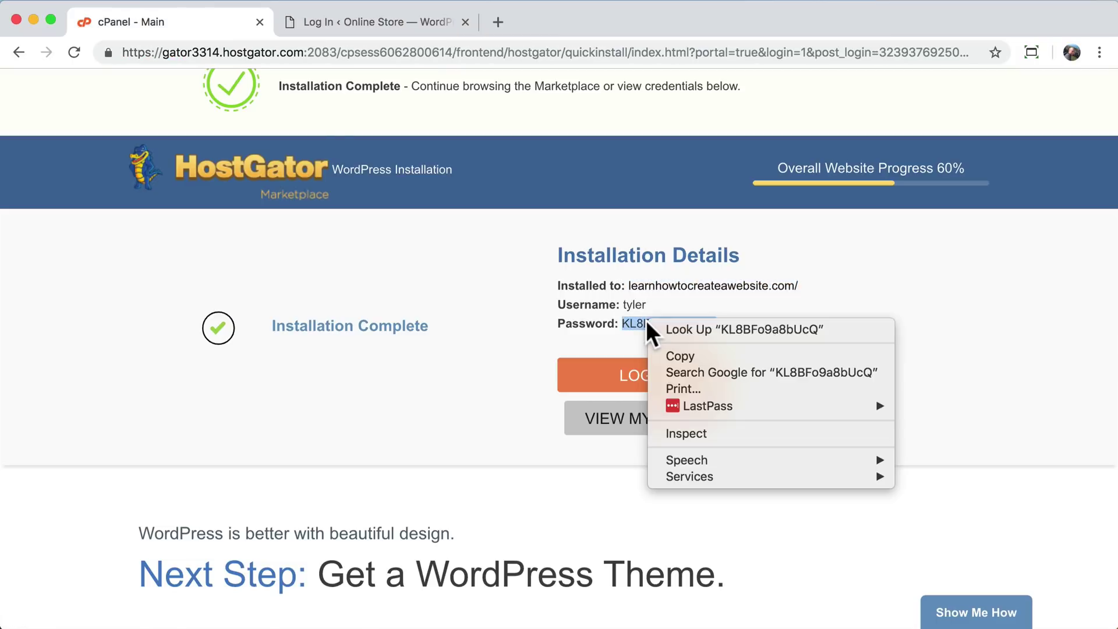
click(694, 357)
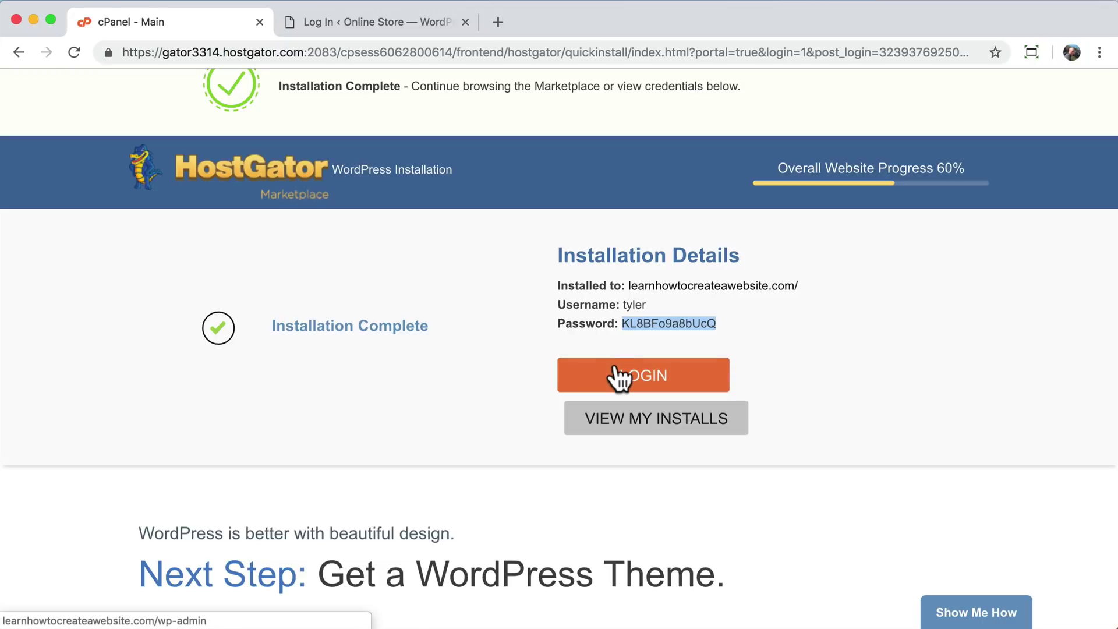
- Log in with the admin username and pasted password, then return to the cPanel tab
click(360, 27)
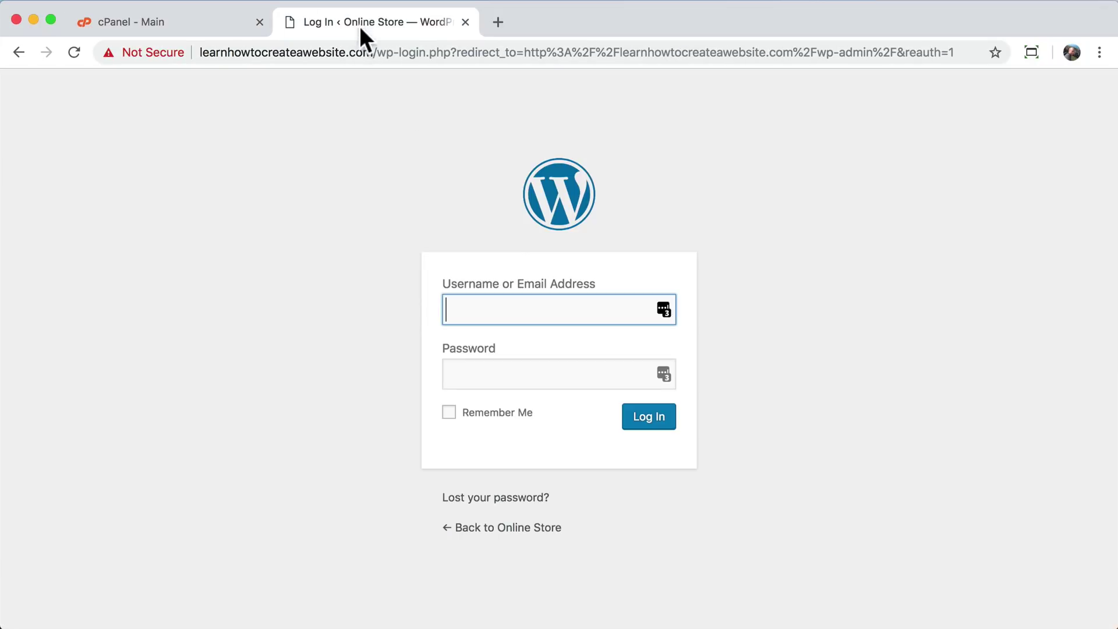
text(tyler)
key(Tab)
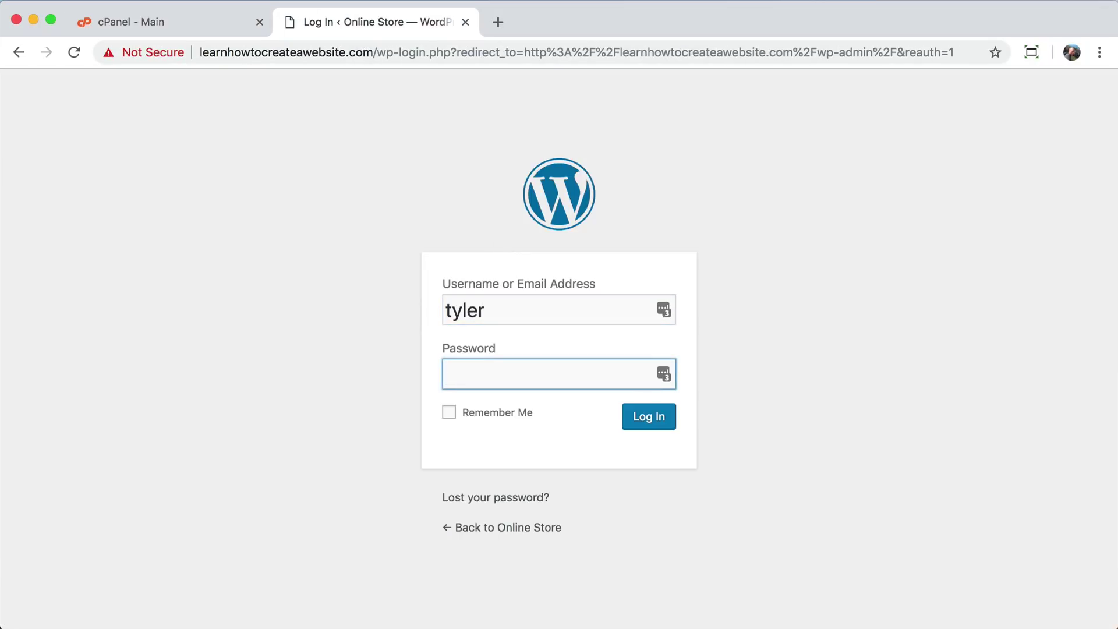
key(super+v)
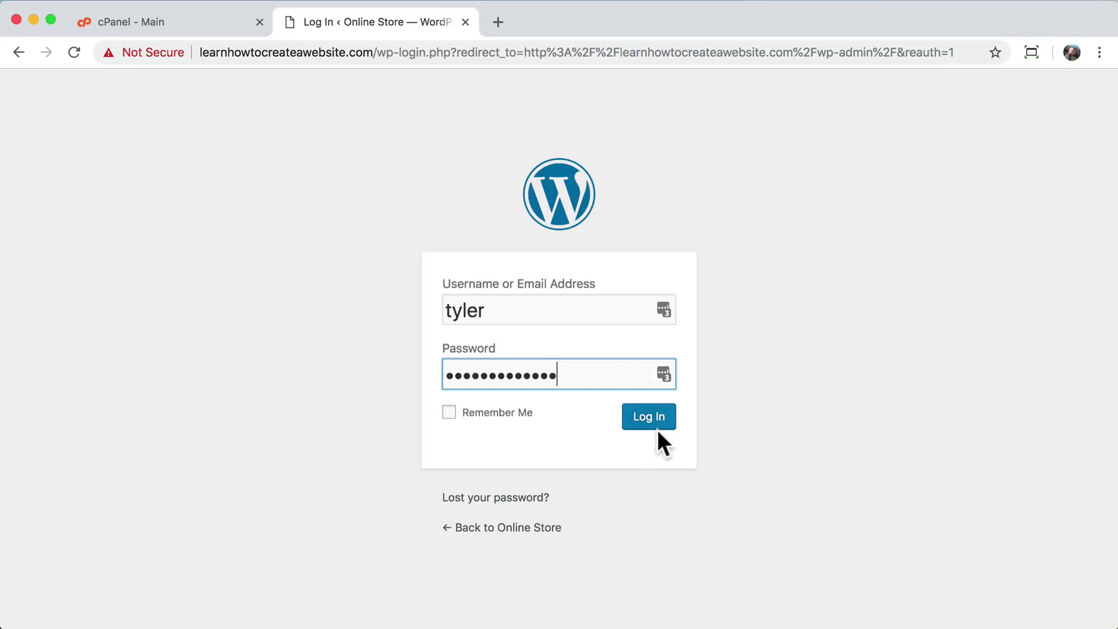
click(655, 423)
click(197, 19)
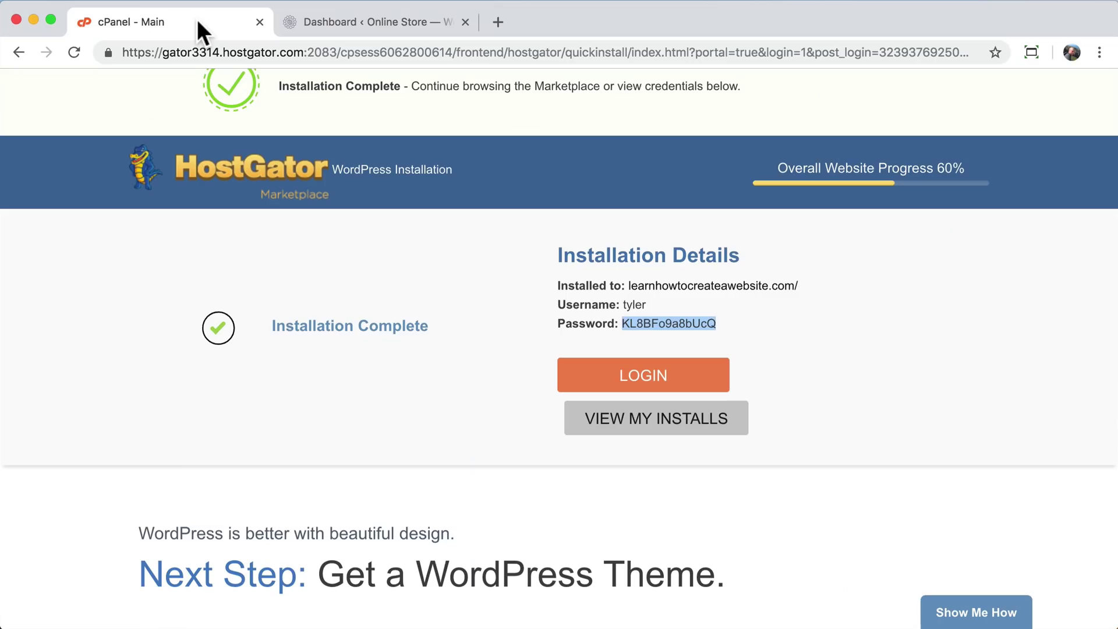
- Close the cPanel tab and tick Install WordPress as done in the Airtable checklist
click(259, 22)
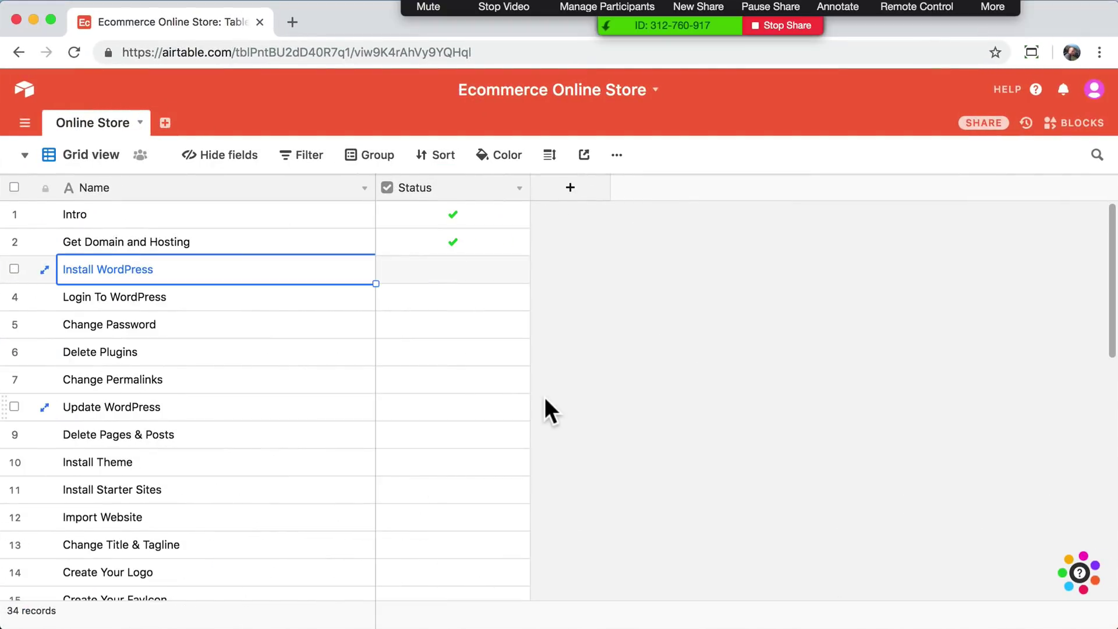
click(454, 270)
click(453, 269)
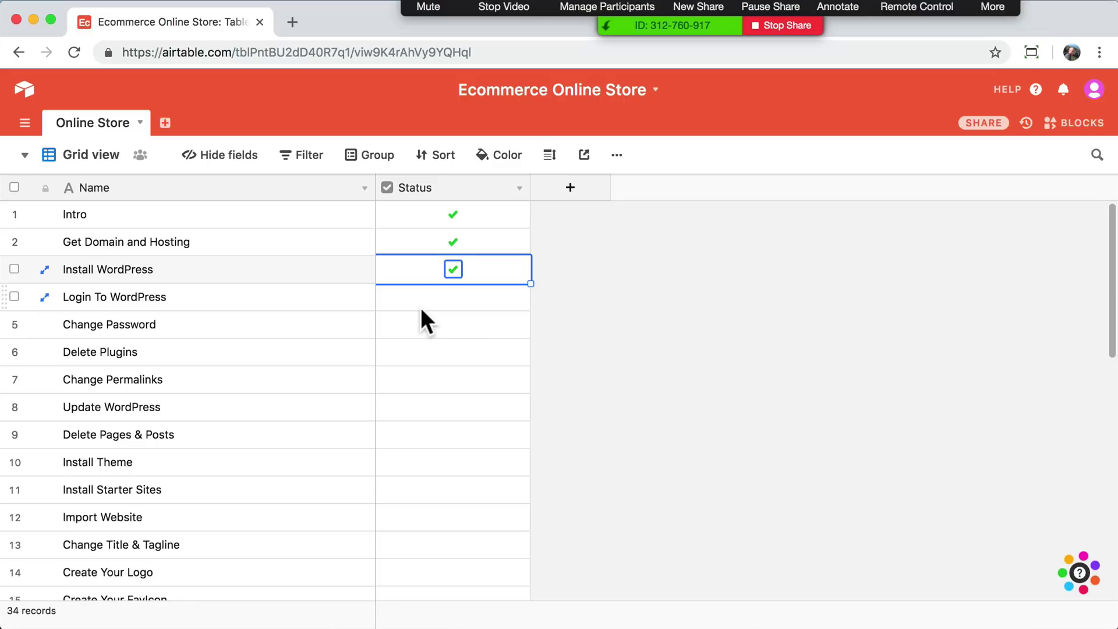
click(33, 16)
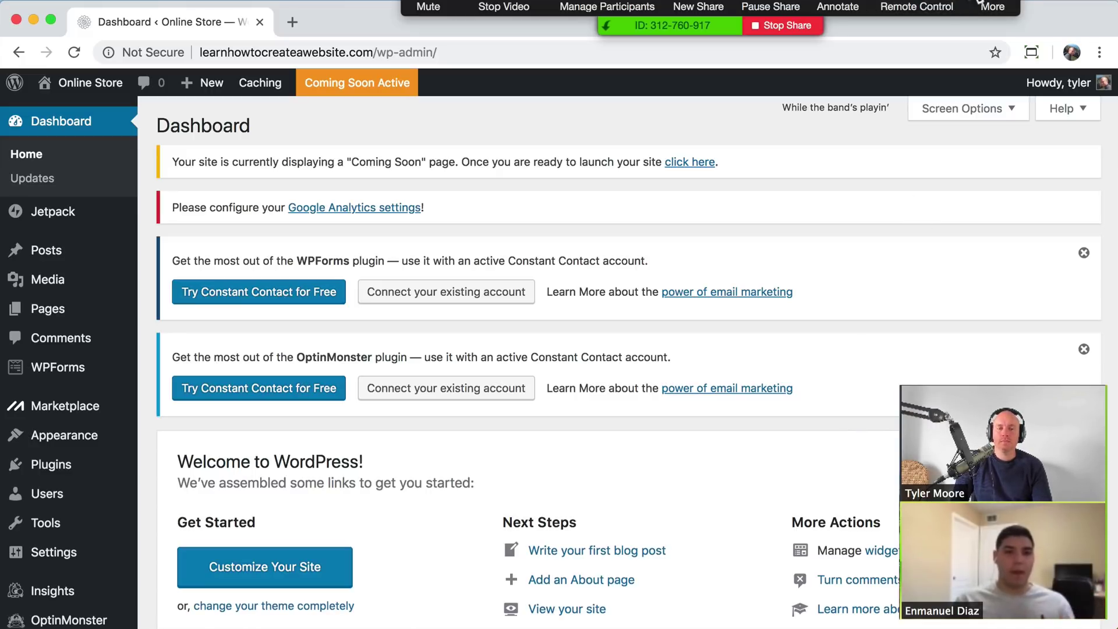
drag(984, 7, 958, 623)
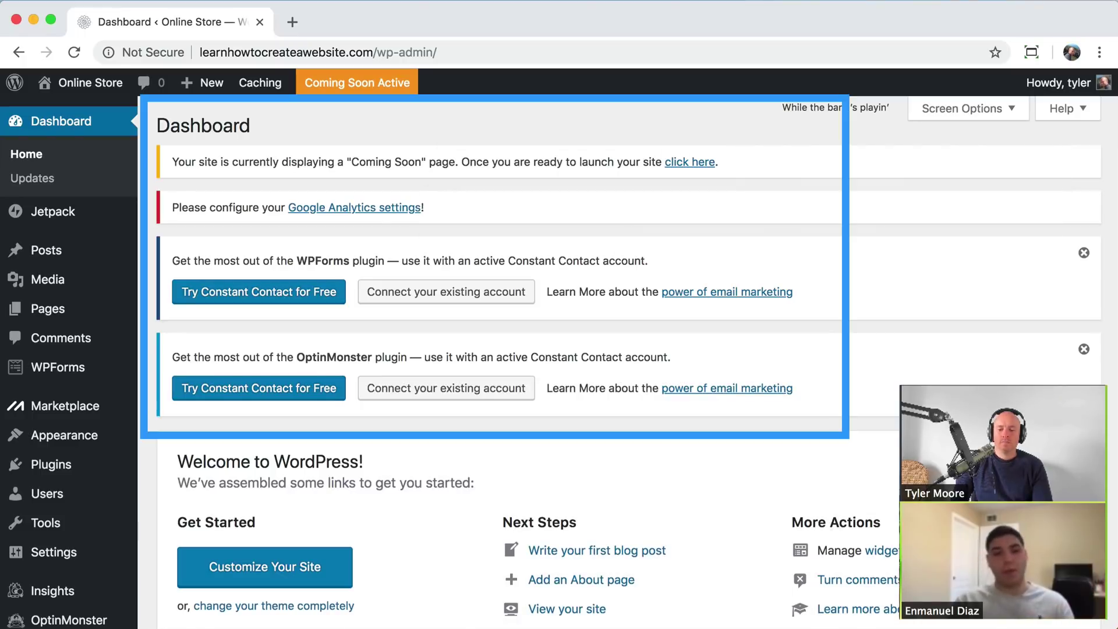
click(830, 435)
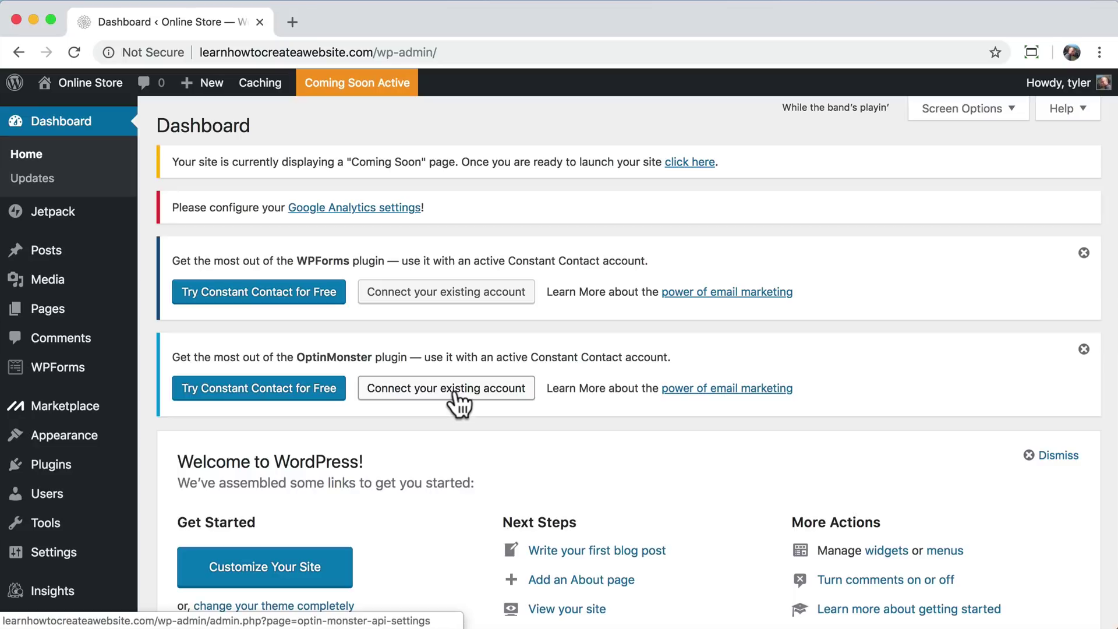
mouse_move(63, 504)
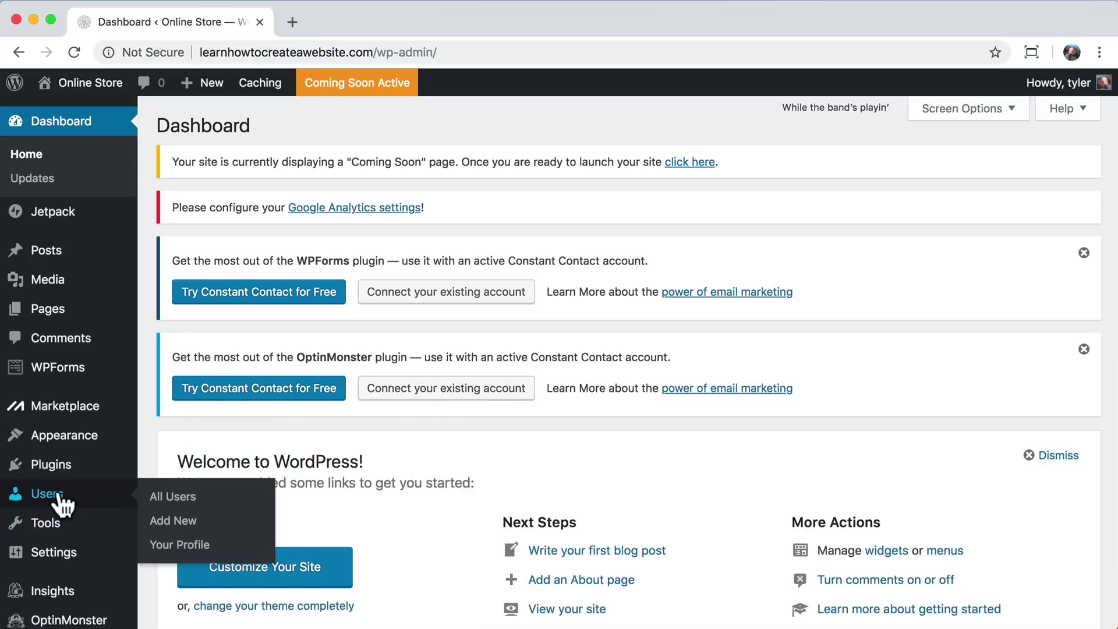
- Open the admin user's profile from All Users and scroll to Account Management
click(65, 508)
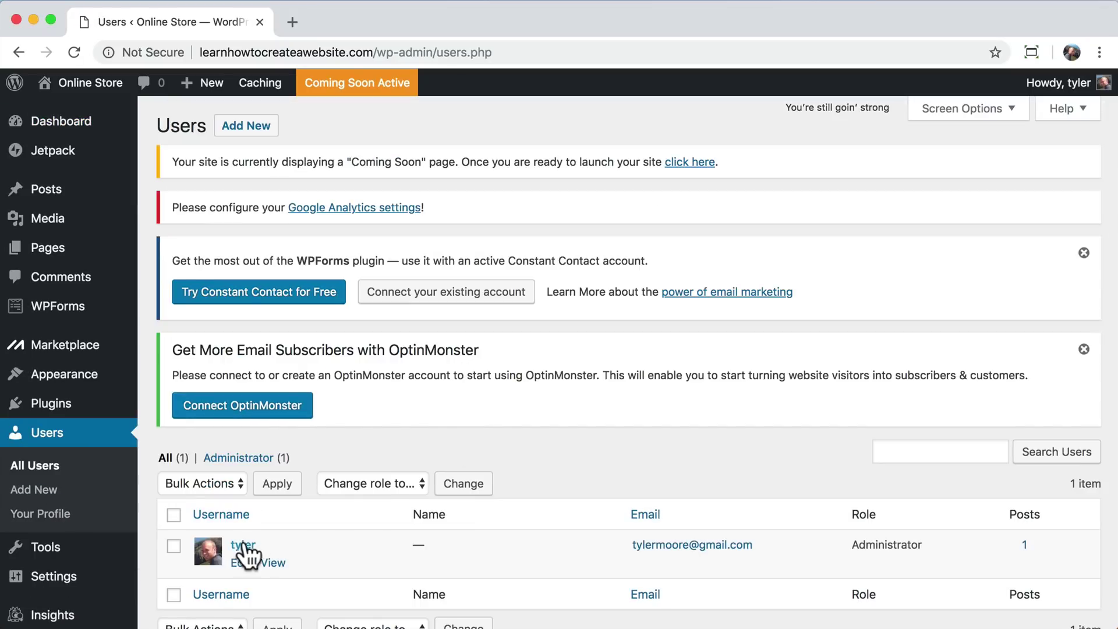
click(242, 544)
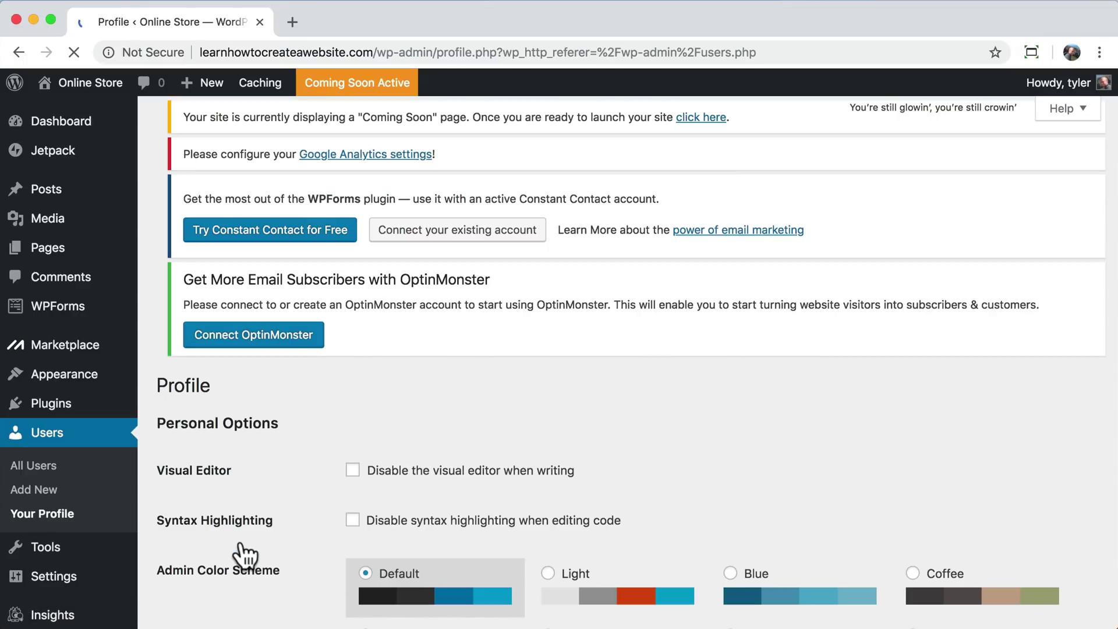
scroll(552, 376, down, 10)
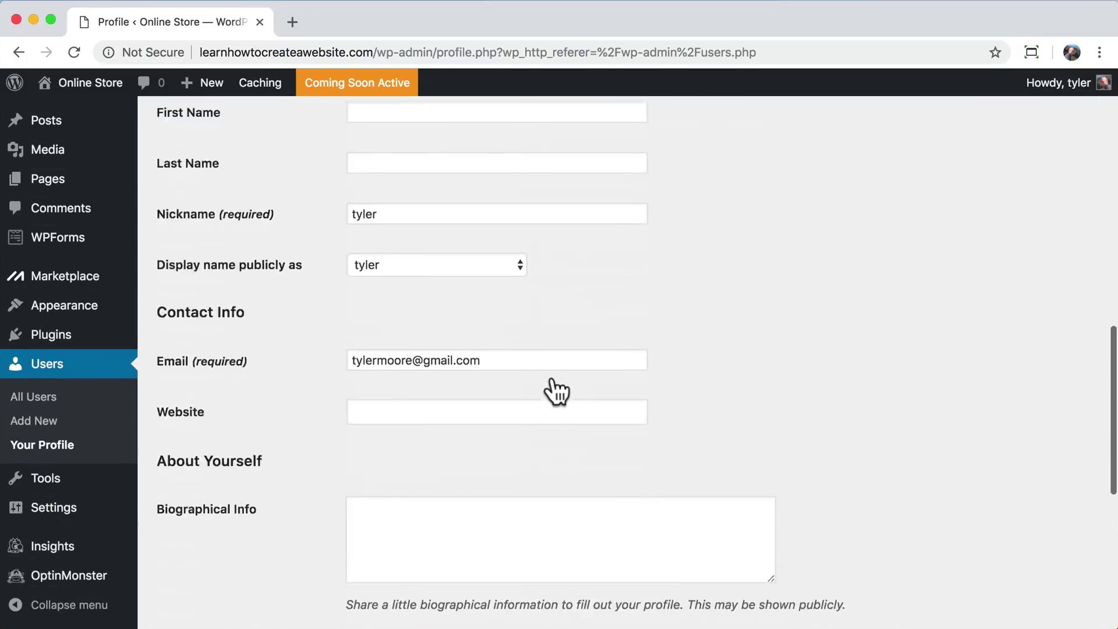
scroll(552, 389, down, 6)
- Replace the generated password with a custom one and save it with Update Profile
click(388, 400)
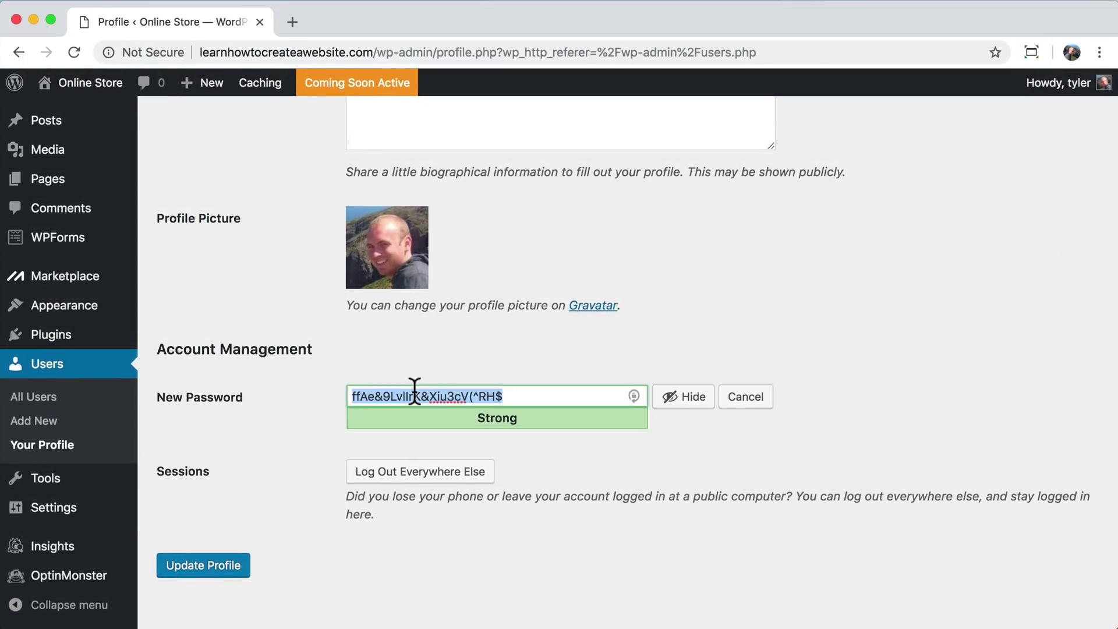
click(674, 402)
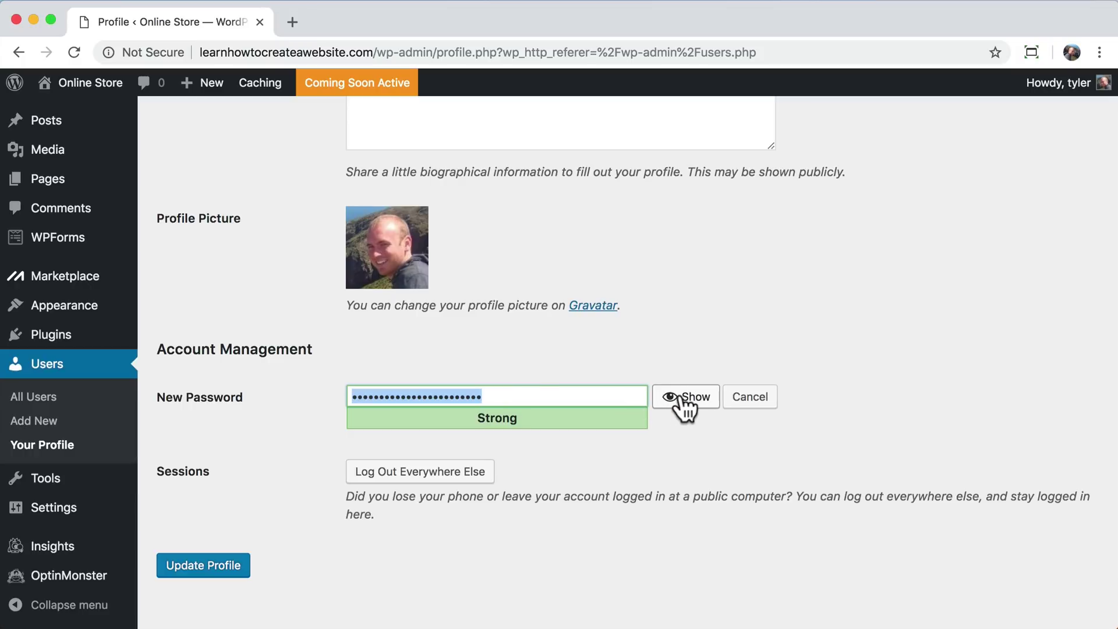
click(505, 395)
double_click(507, 397)
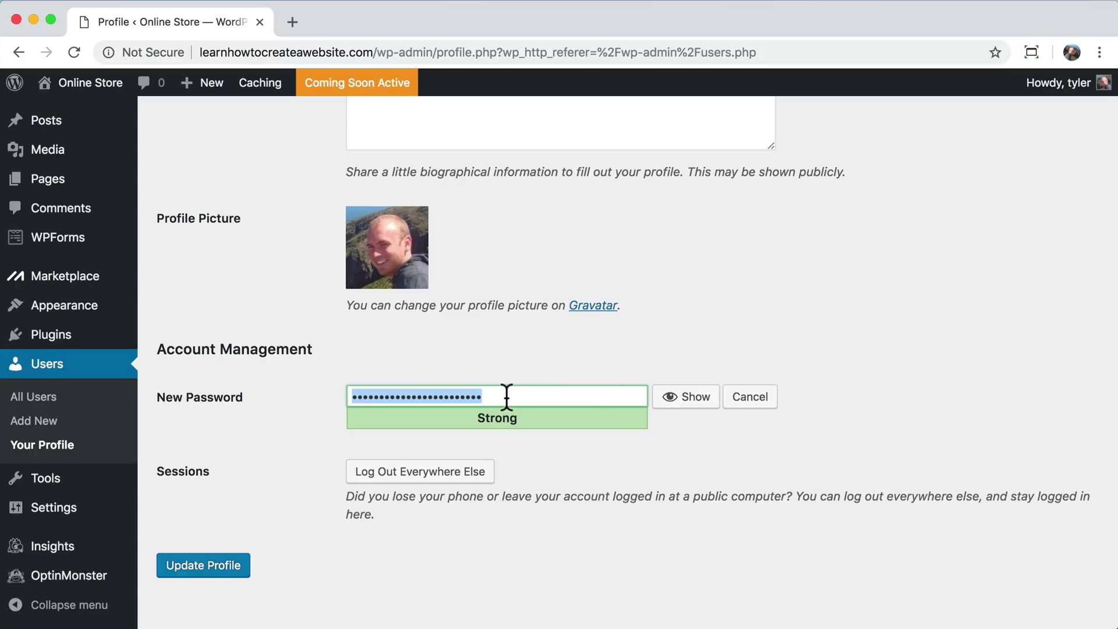
text(••)
key(BackSpace)
key(BackSpace)
text(••••••)
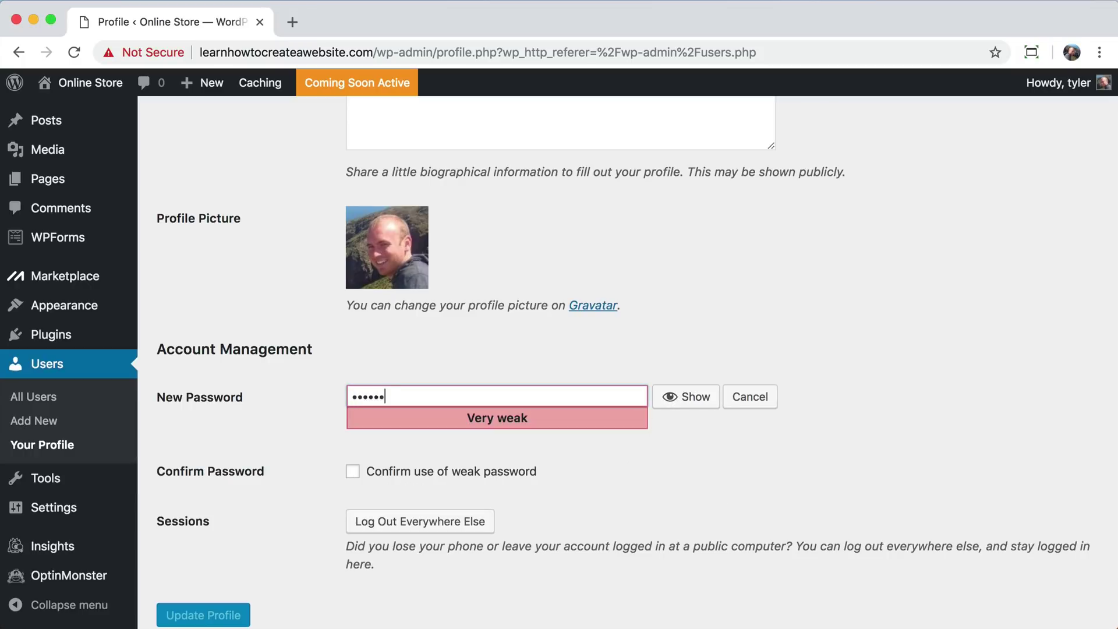
text(••••••)
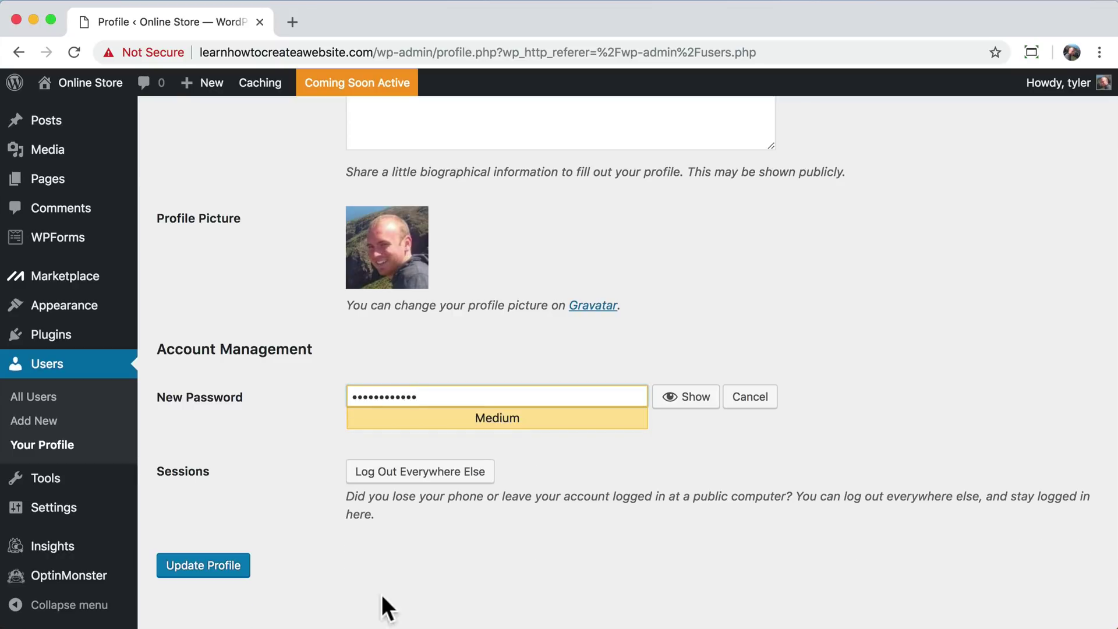
click(212, 576)
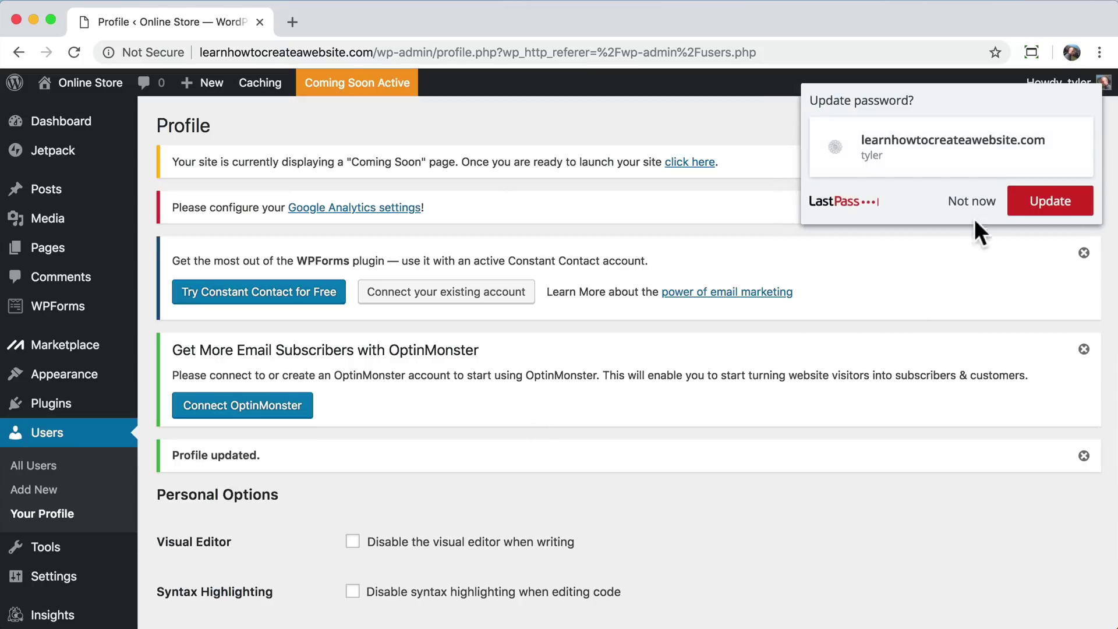
click(969, 202)
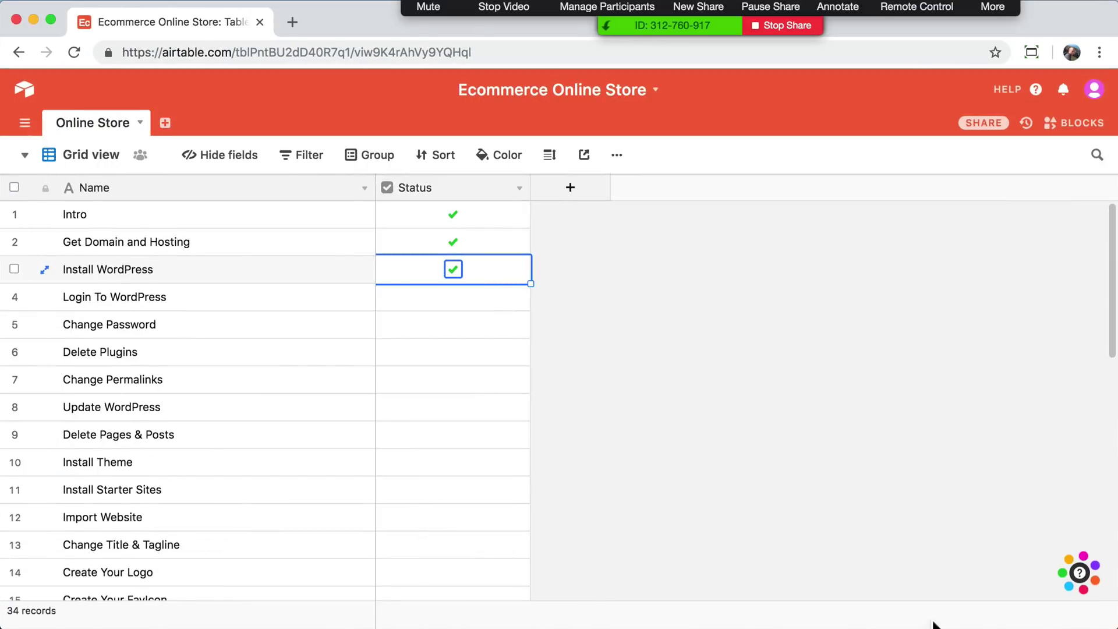
- Tick Login To WordPress and Change Password in Airtable, then minimize it to reveal WordPress
click(450, 302)
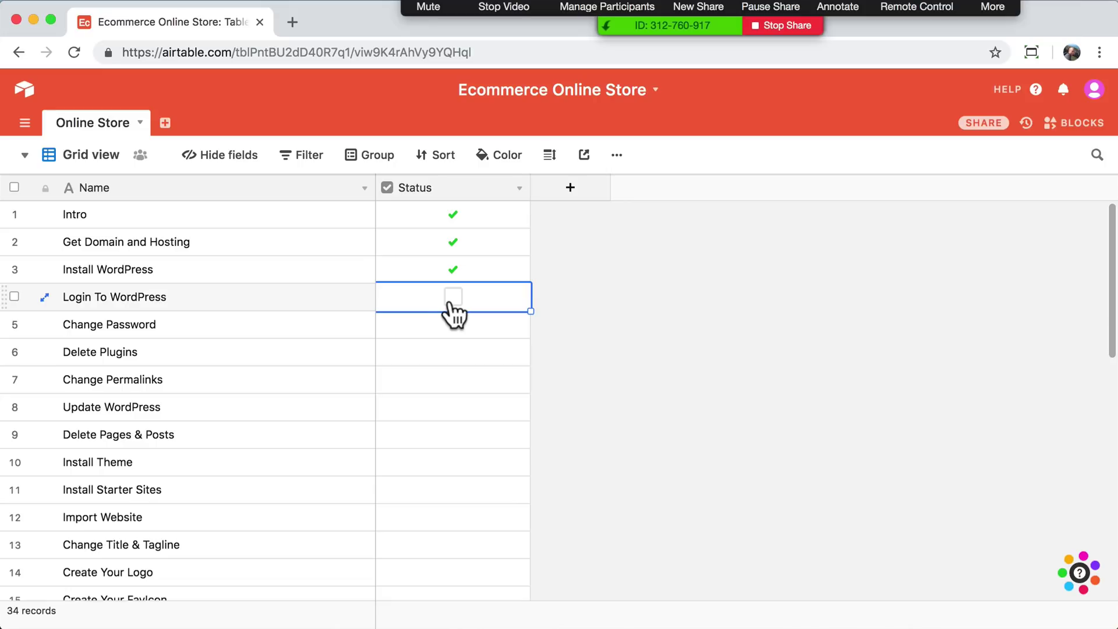
click(452, 299)
click(455, 331)
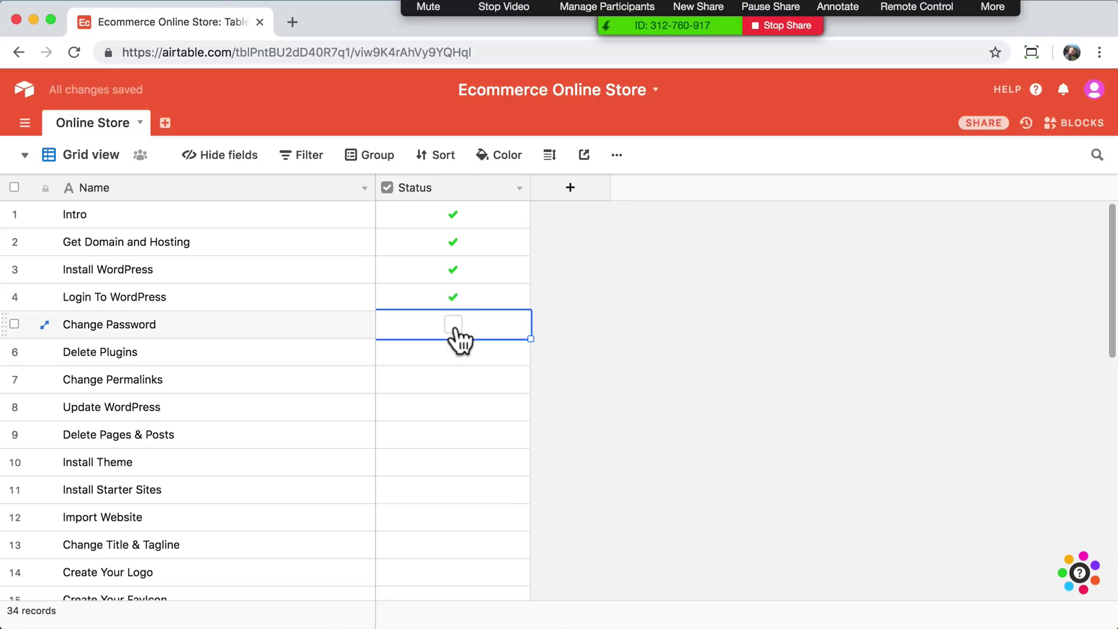
click(454, 327)
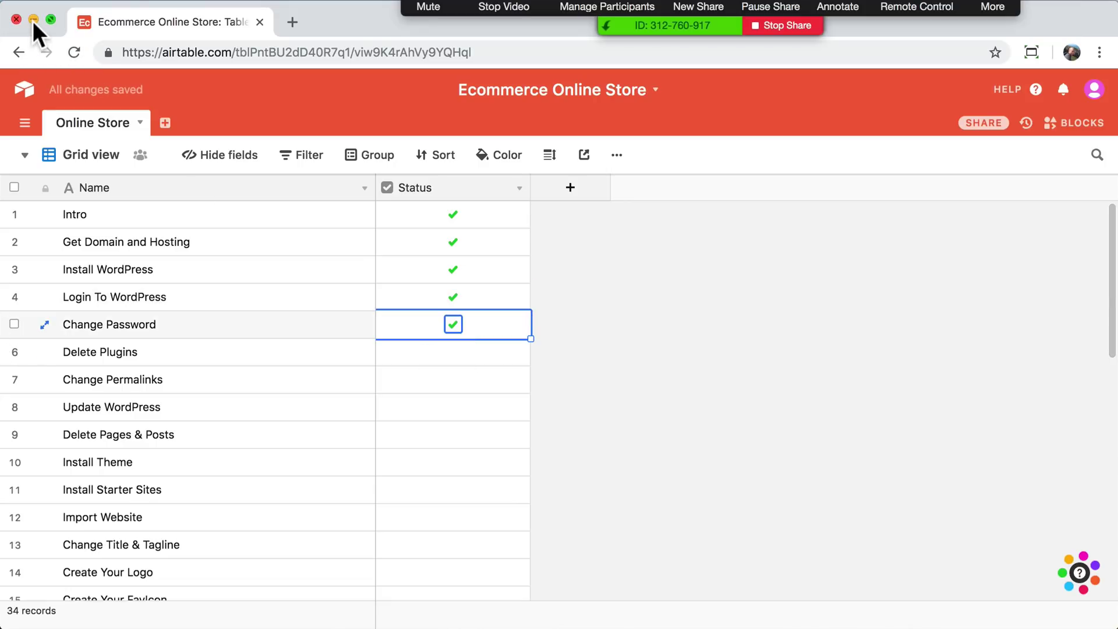
click(32, 19)
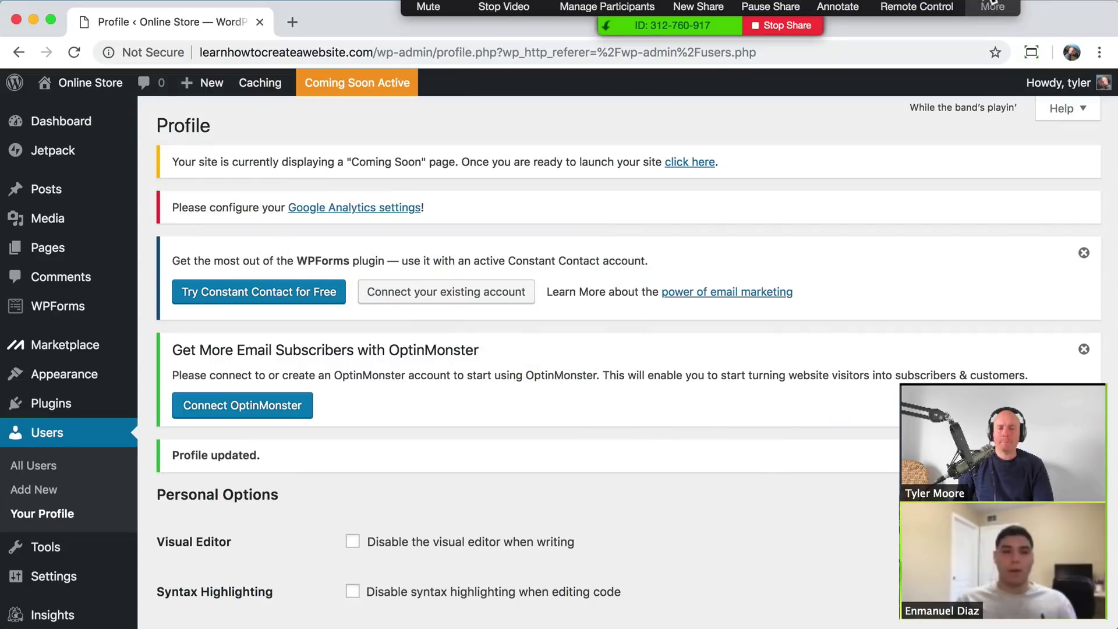
drag(988, 8, 1117, 291)
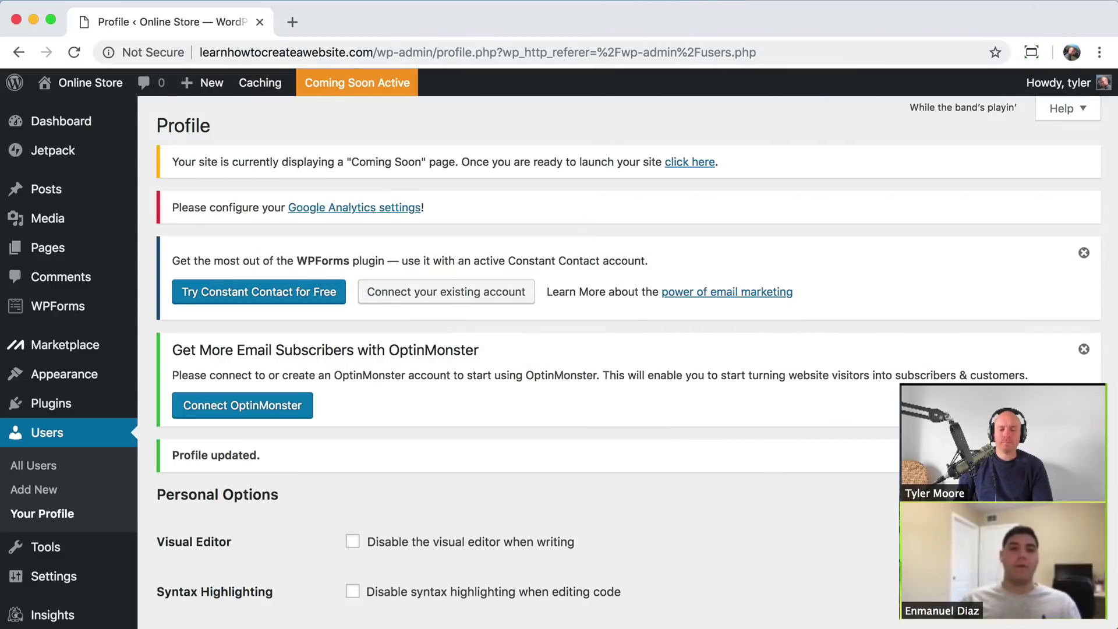
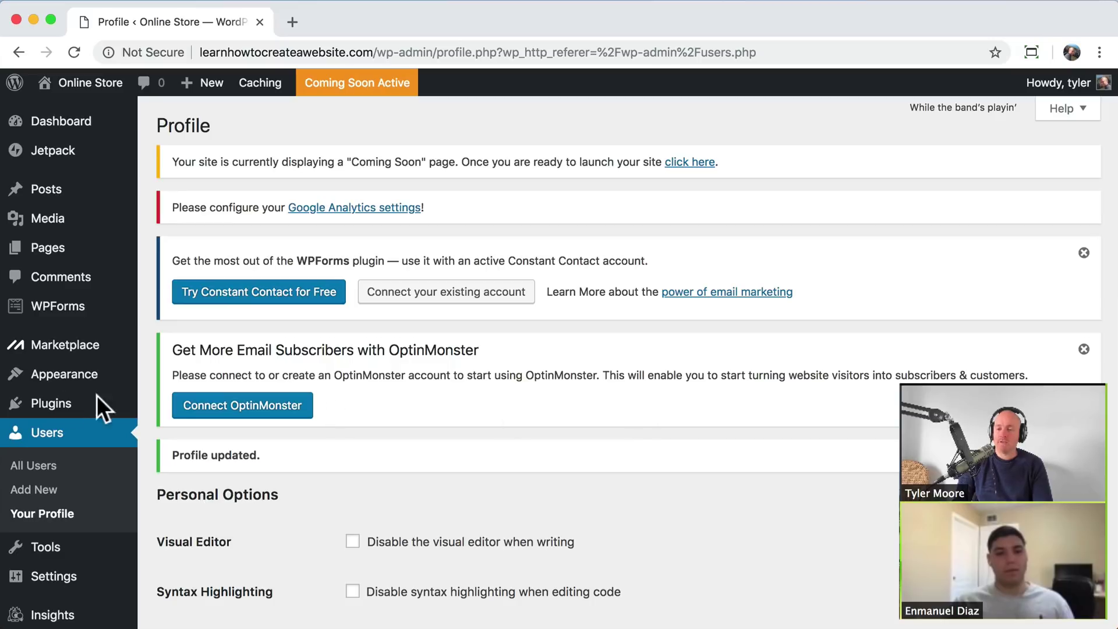
- Deactivate all seven installed plugins with the Deactivate bulk action
click(69, 408)
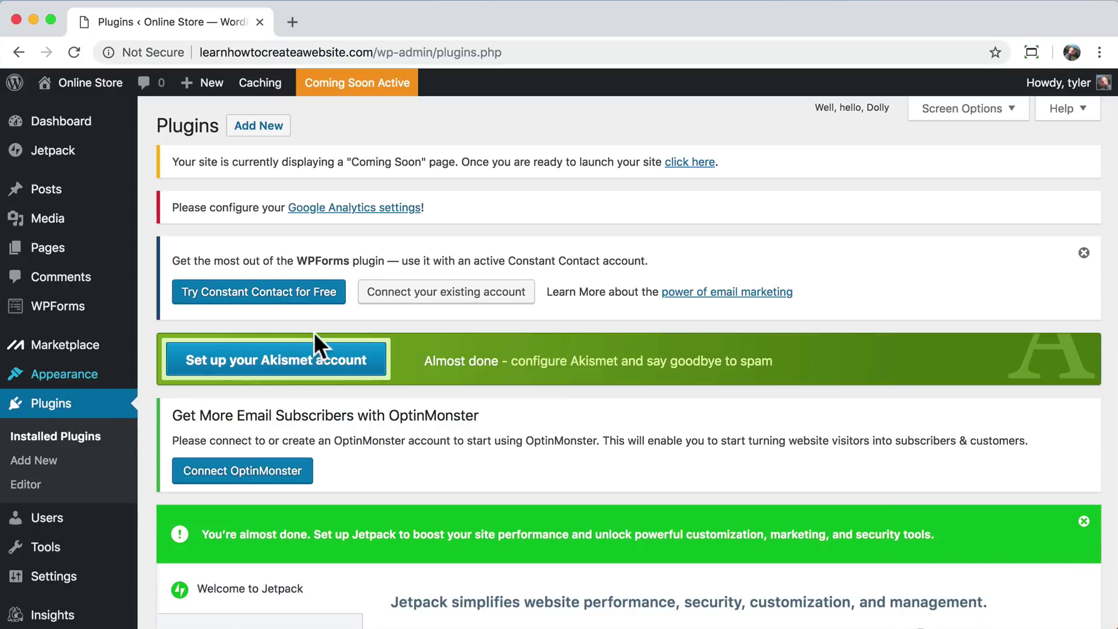
scroll(368, 334, down, 3)
scroll(369, 334, down, 2)
scroll(369, 334, up, 5)
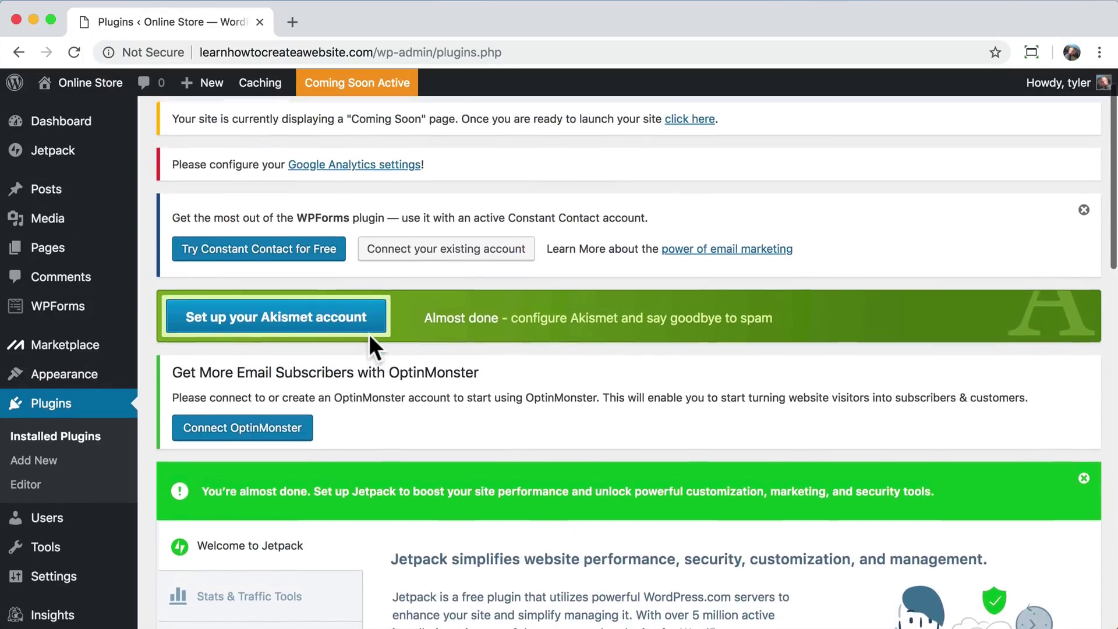
scroll(369, 334, down, 5)
scroll(369, 334, up, 6)
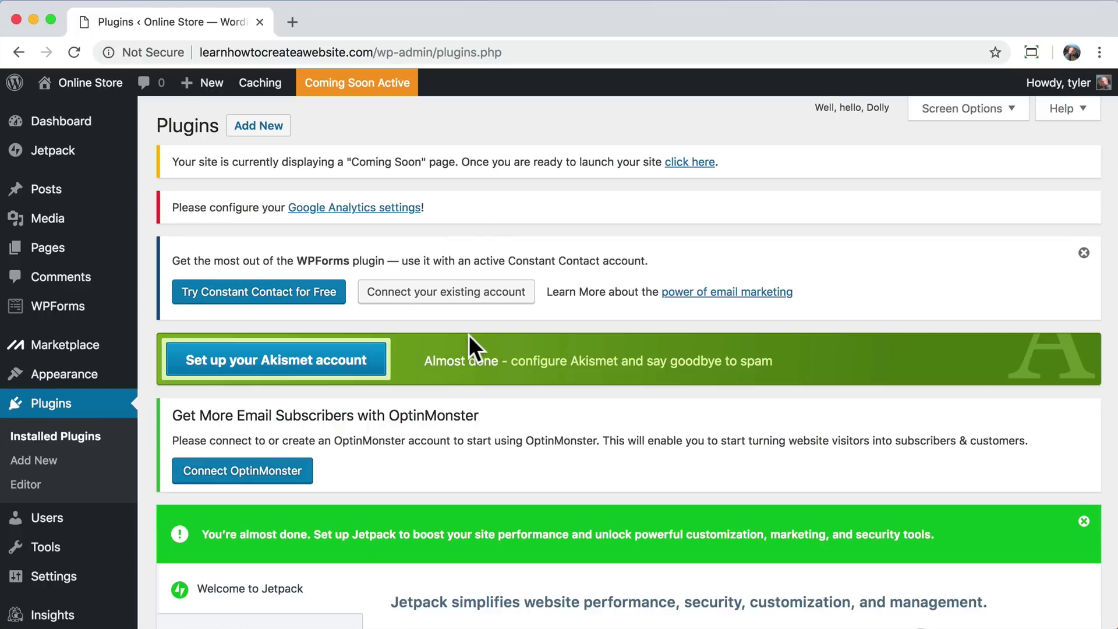
scroll(470, 334, down, 2)
scroll(554, 283, down, 4)
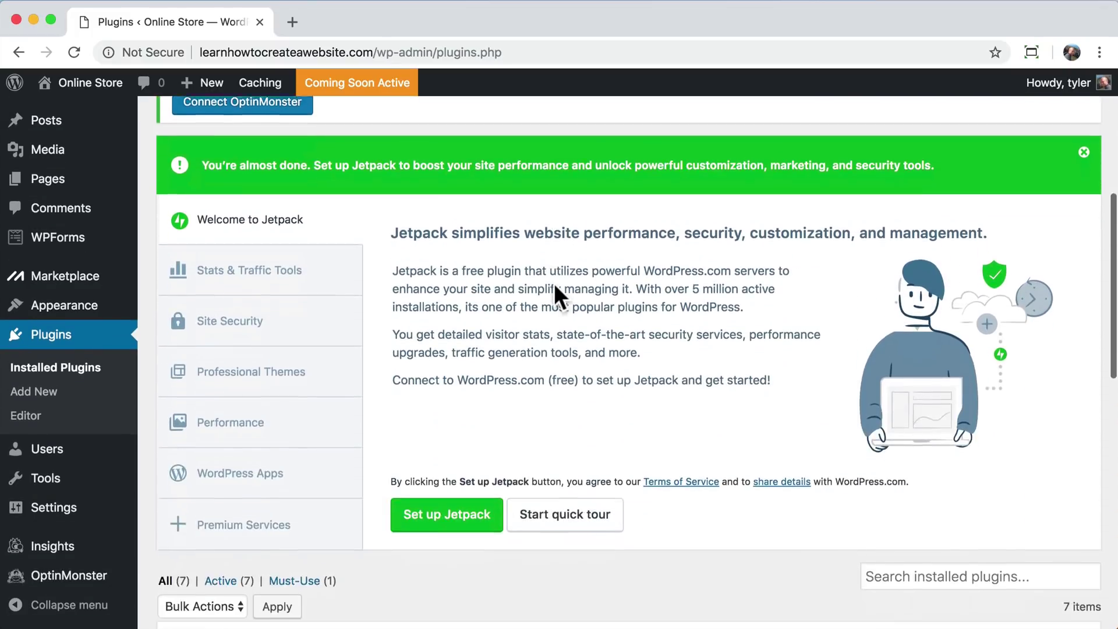
scroll(554, 283, down, 4)
scroll(554, 283, down, 3)
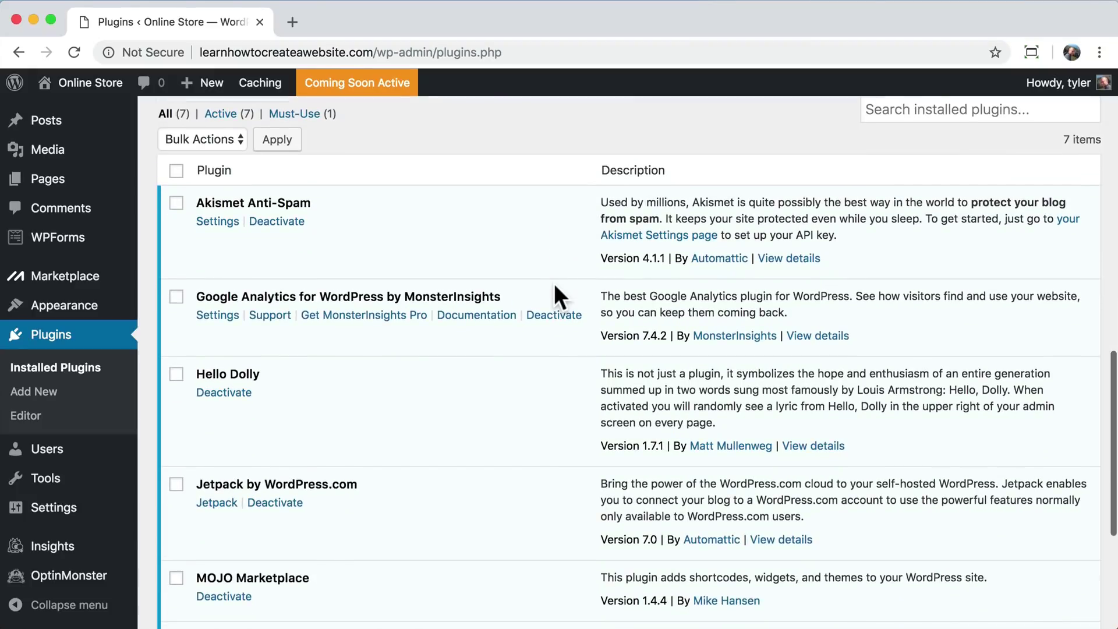
click(176, 172)
click(208, 139)
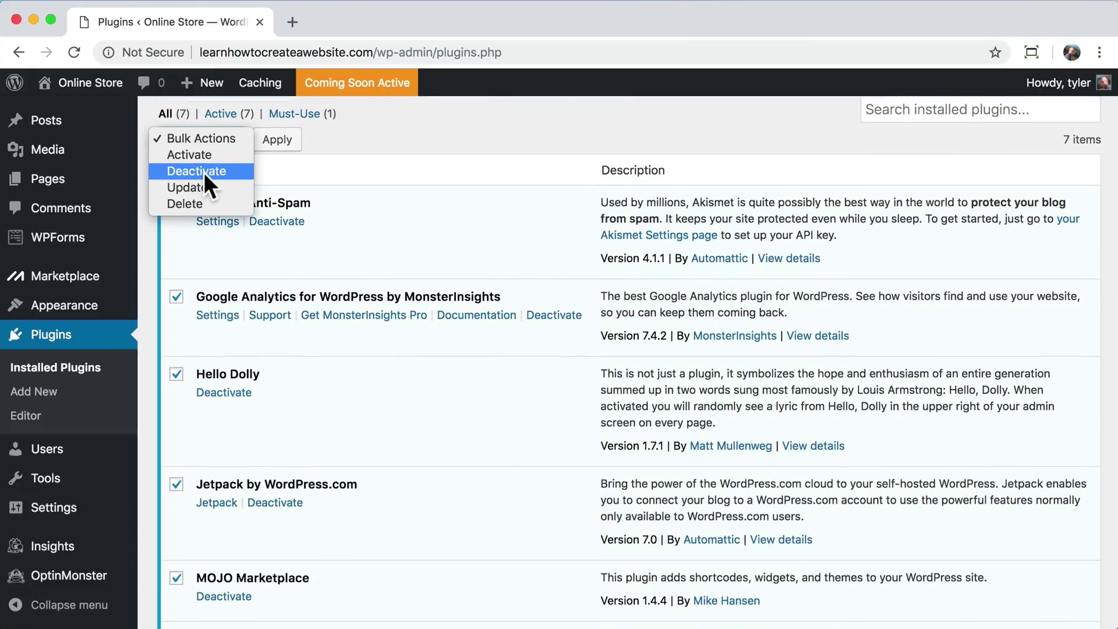
click(204, 172)
click(277, 142)
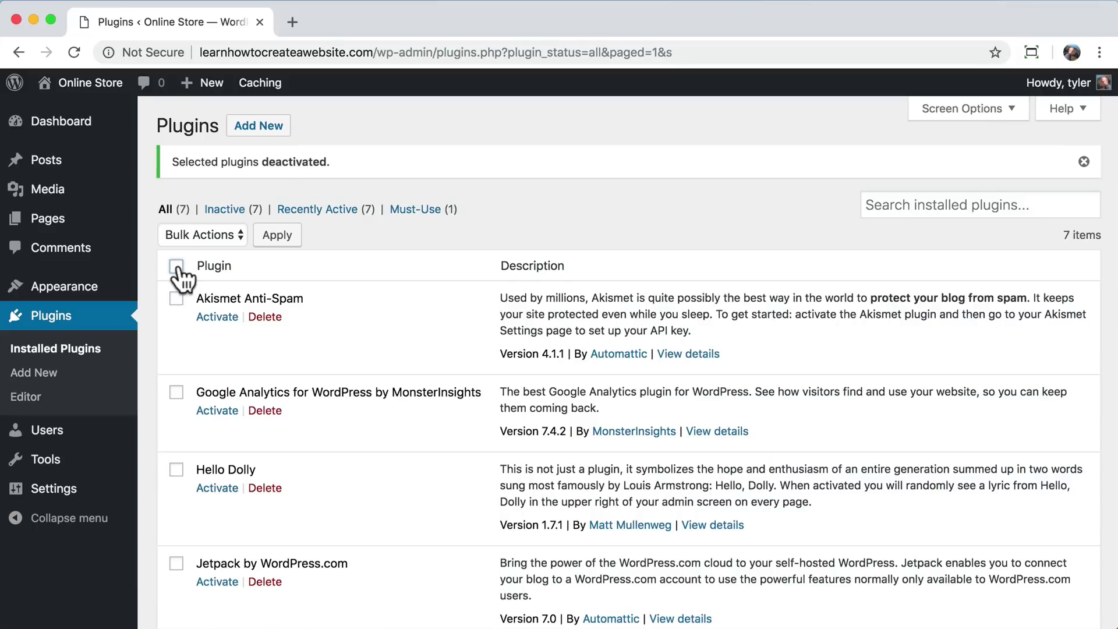
- Select all the inactive plugins, bulk-delete them and confirm the deletion
click(177, 268)
click(198, 234)
click(263, 246)
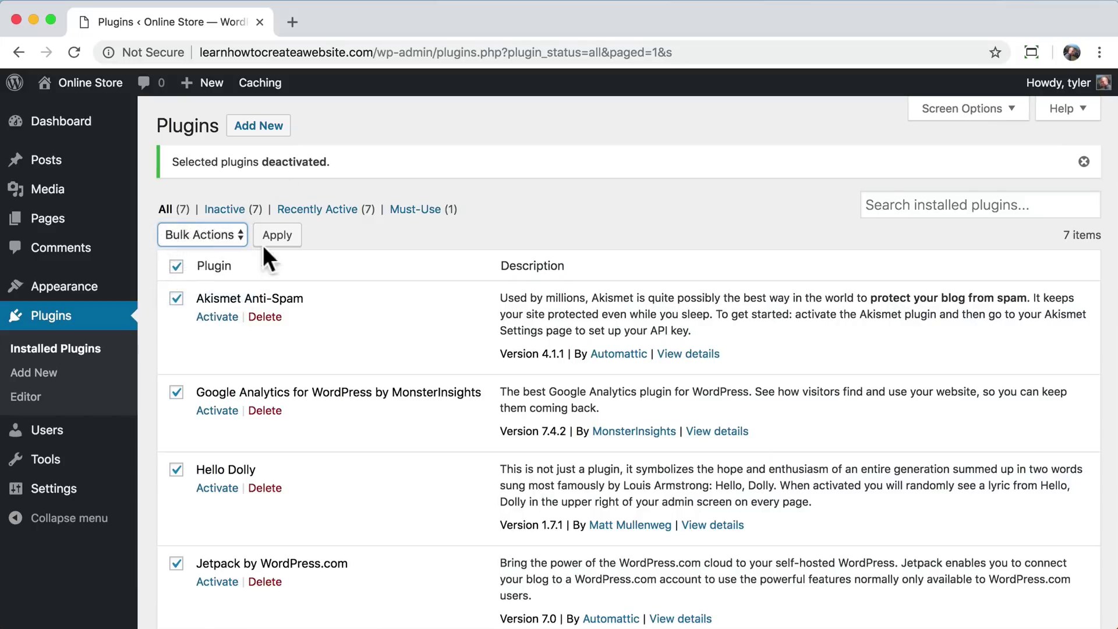
click(274, 239)
click(698, 169)
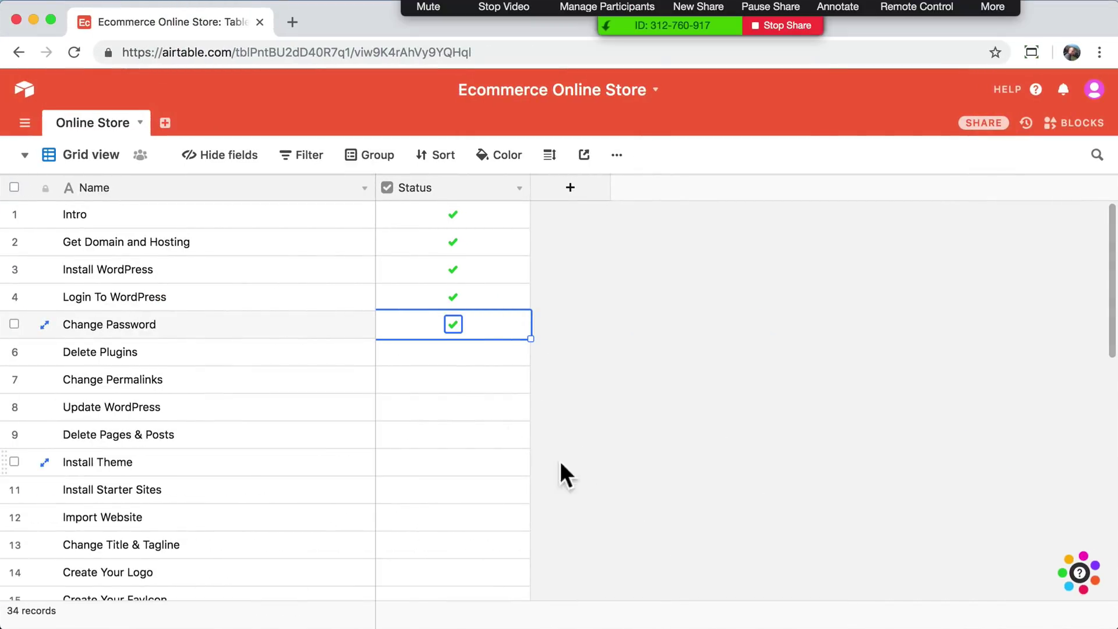
- Tick the Status checkbox on the Delete Plugins row in Airtable
click(459, 354)
click(454, 352)
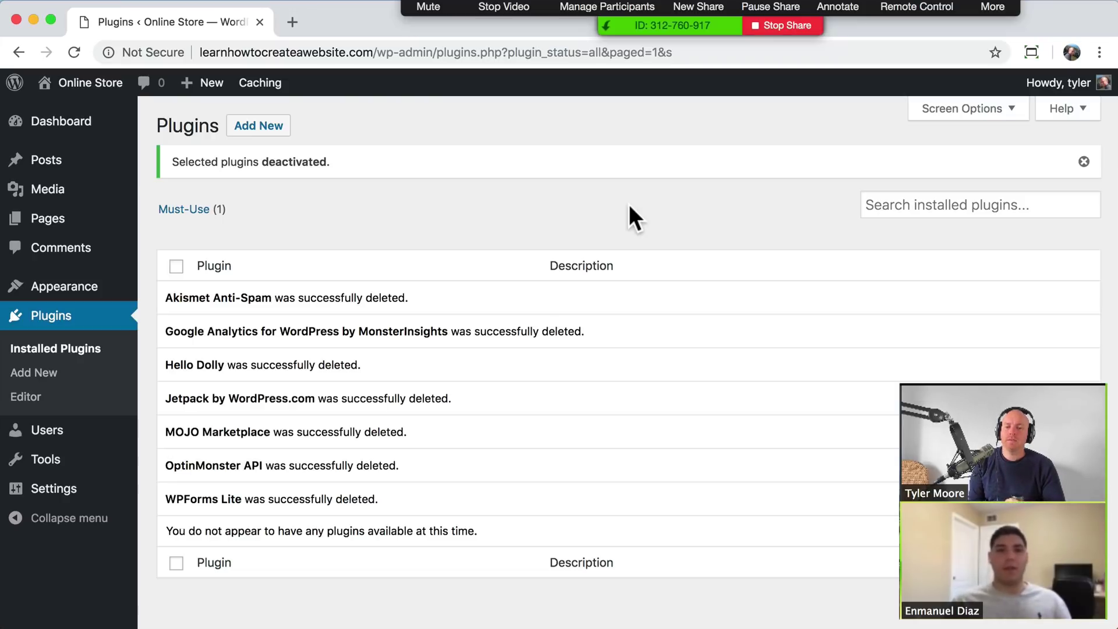
- Wait for the bulk delete to finish until the plugins list is empty
drag(983, 5, 1117, 195)
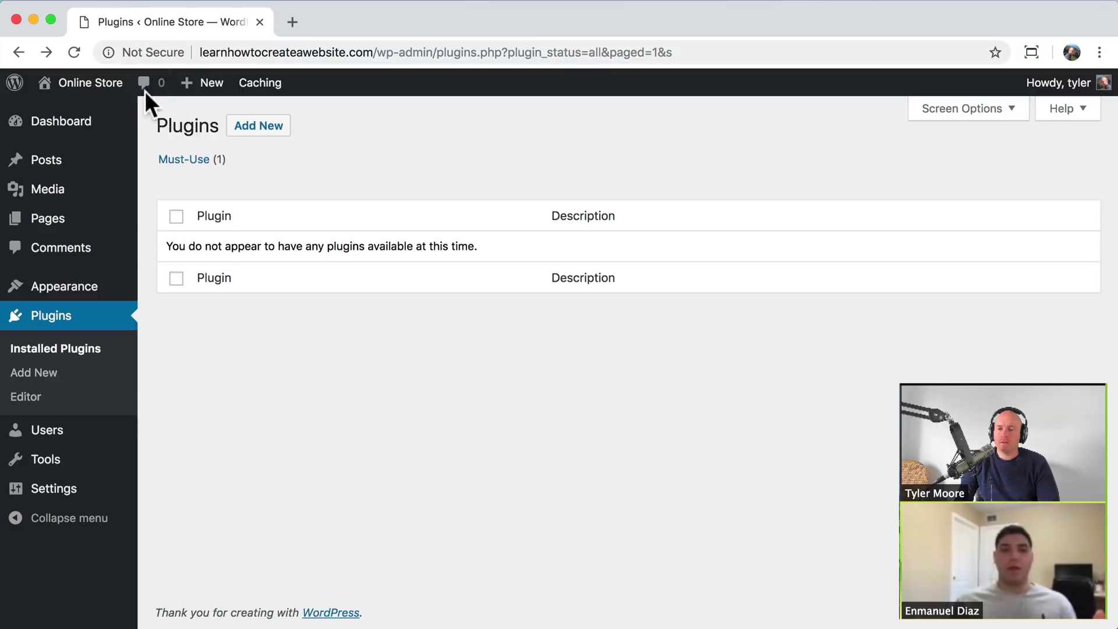
mouse_move(98, 86)
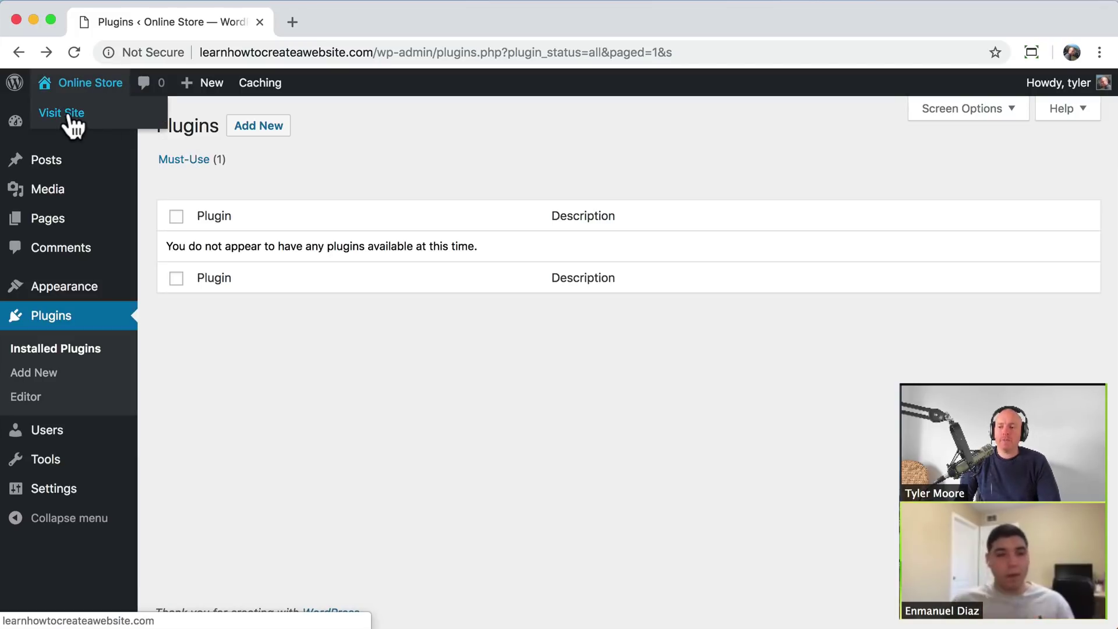
- Visit the live site and open the Hello world! post
click(70, 116)
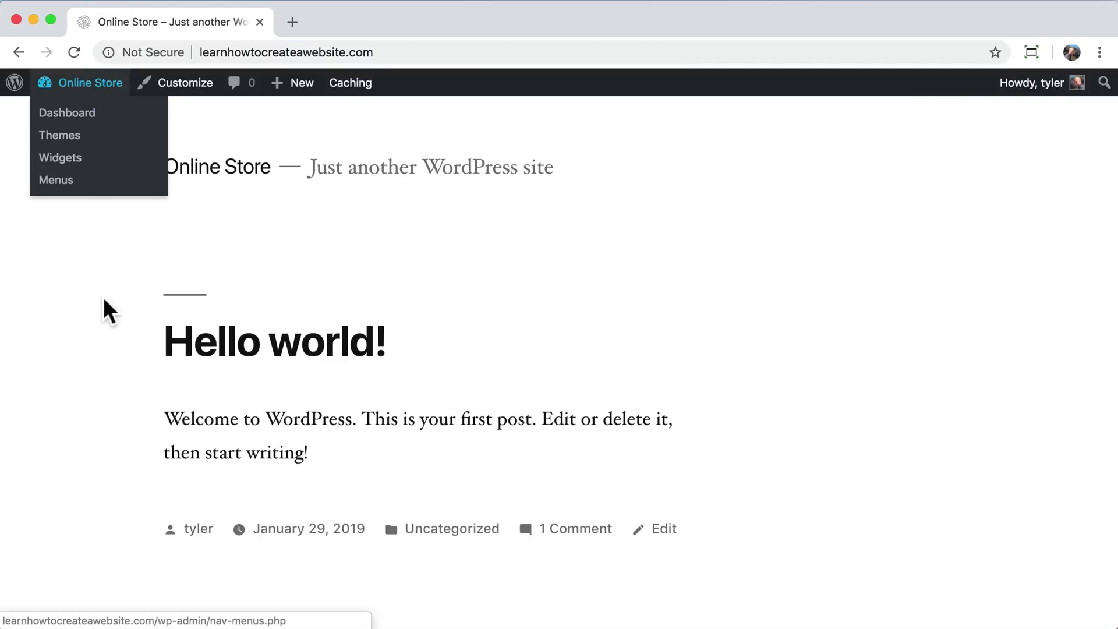
scroll(542, 256, down, 6)
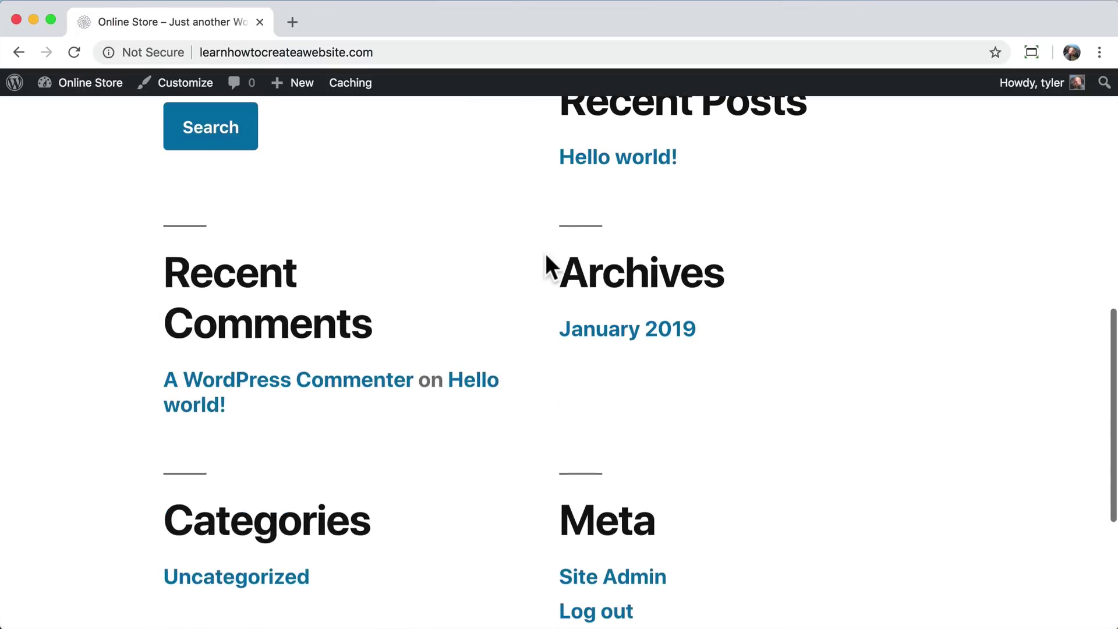
click(620, 239)
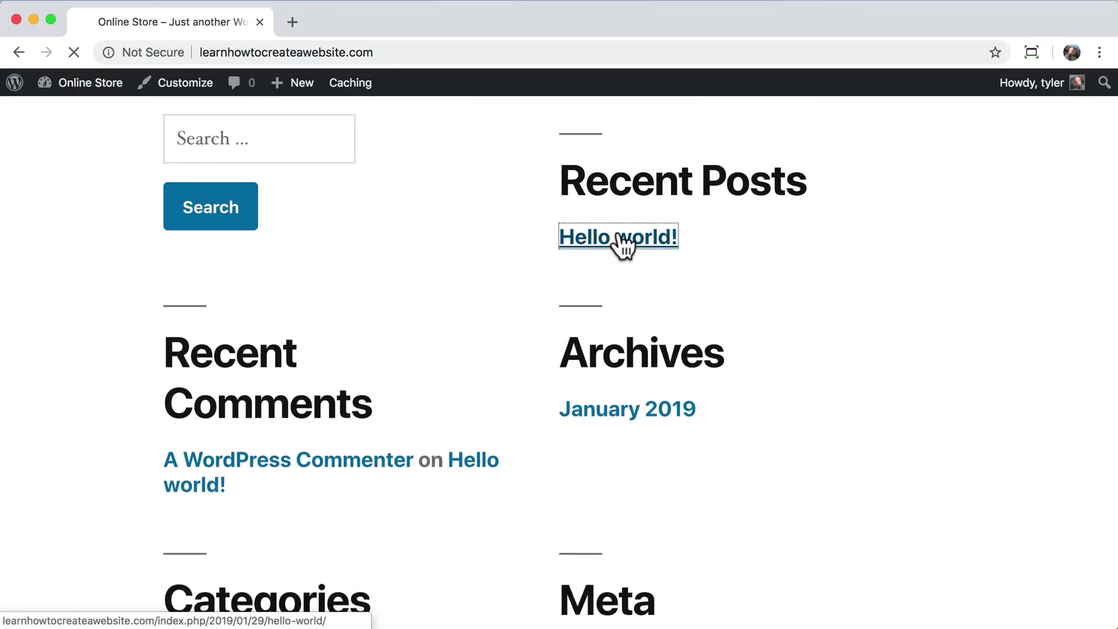
- Inspect the post's URL, noting index.php, then return to the admin Dashboard
click(428, 52)
drag(428, 52, 378, 52)
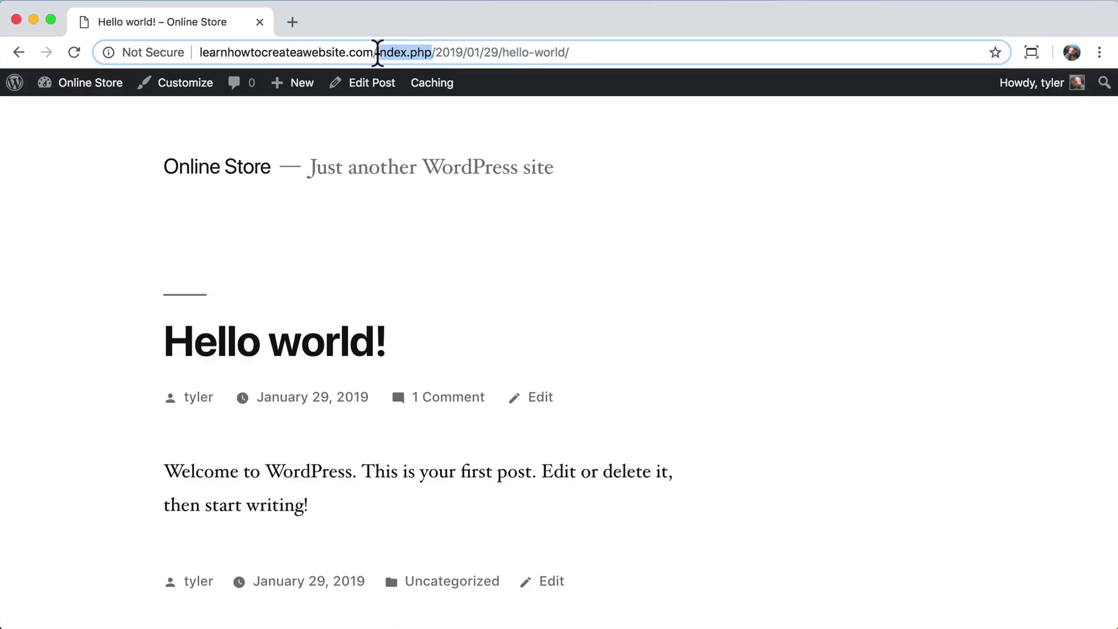
click(436, 51)
click(125, 137)
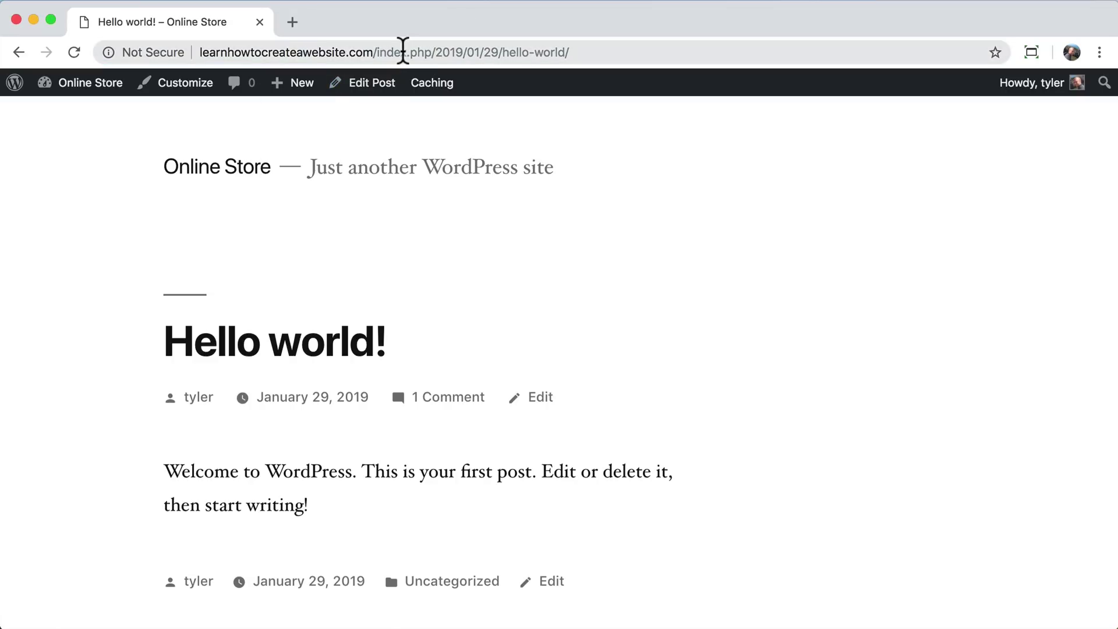
mouse_move(82, 94)
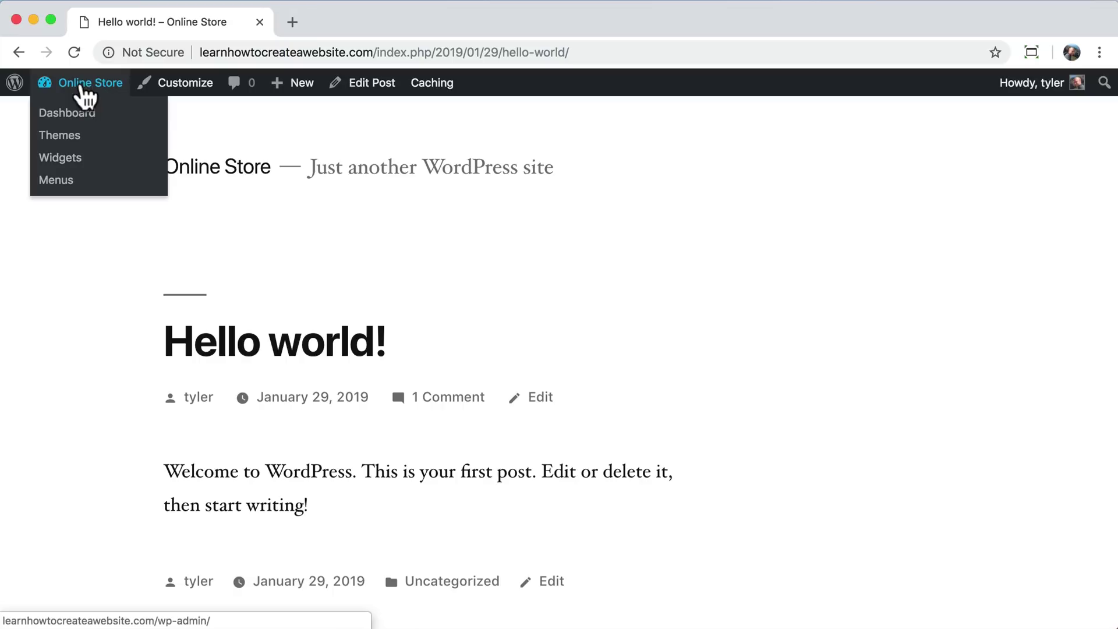
click(87, 113)
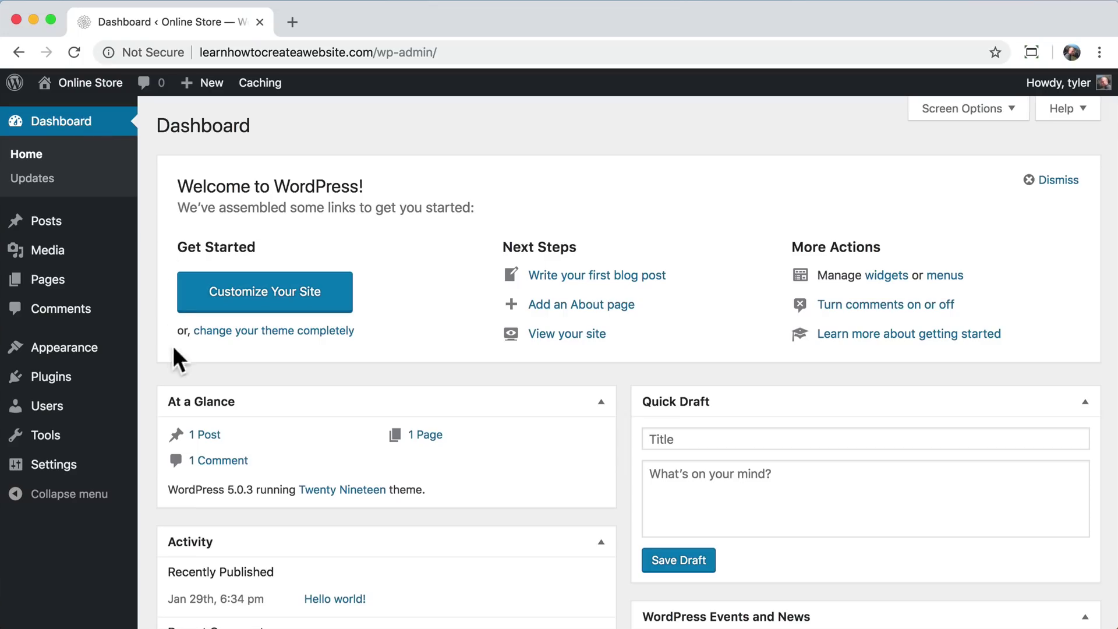
mouse_move(75, 481)
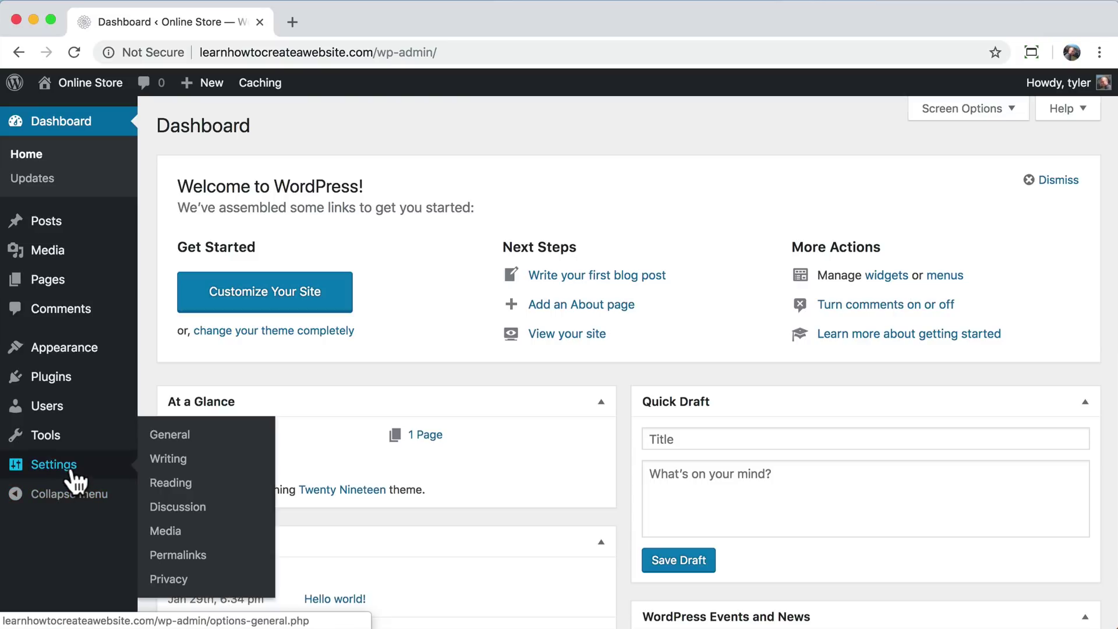
click(181, 561)
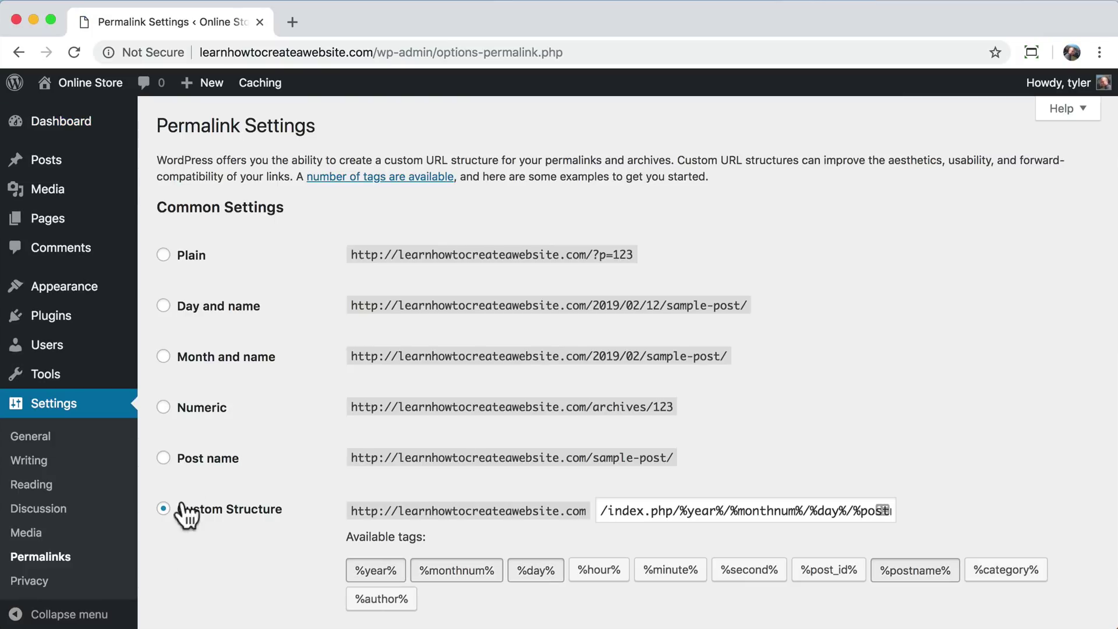
click(164, 458)
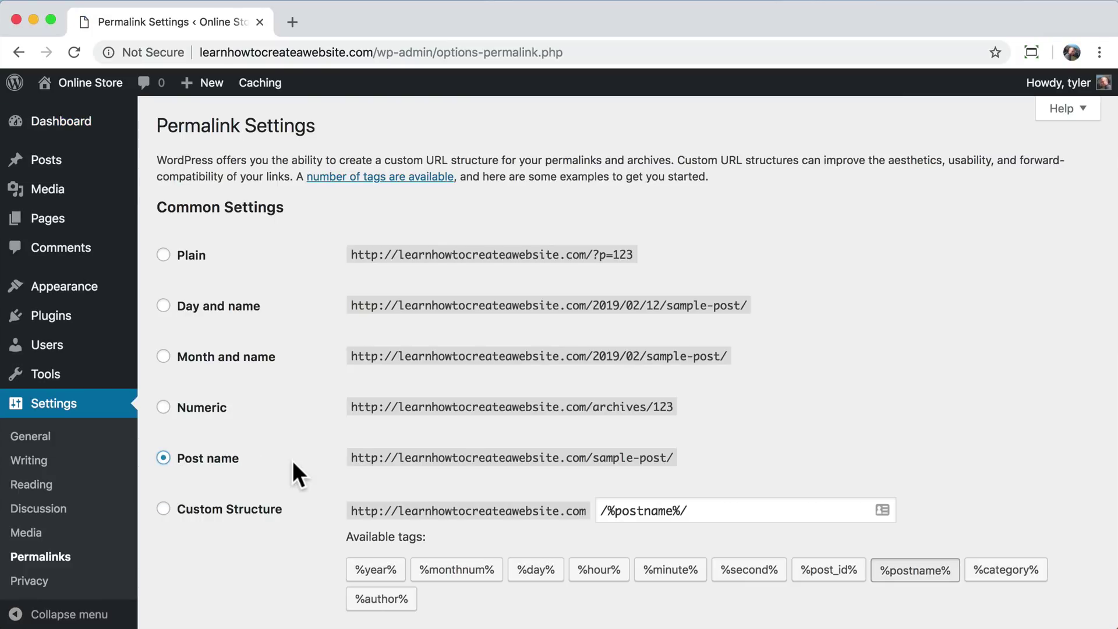
scroll(295, 469, down, 5)
click(229, 531)
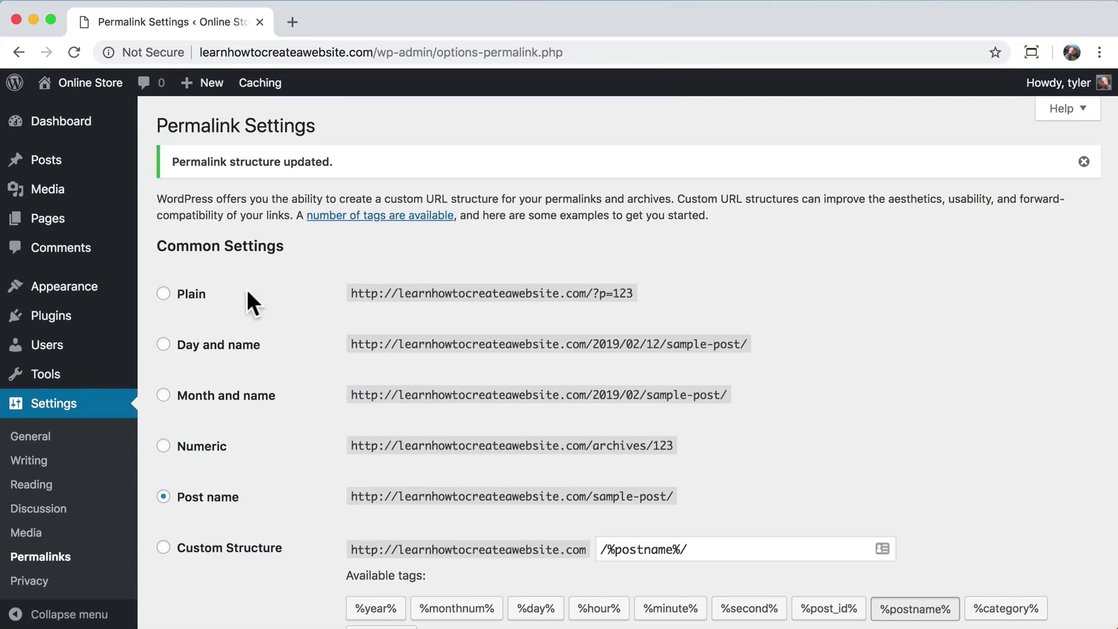
mouse_move(78, 98)
click(74, 119)
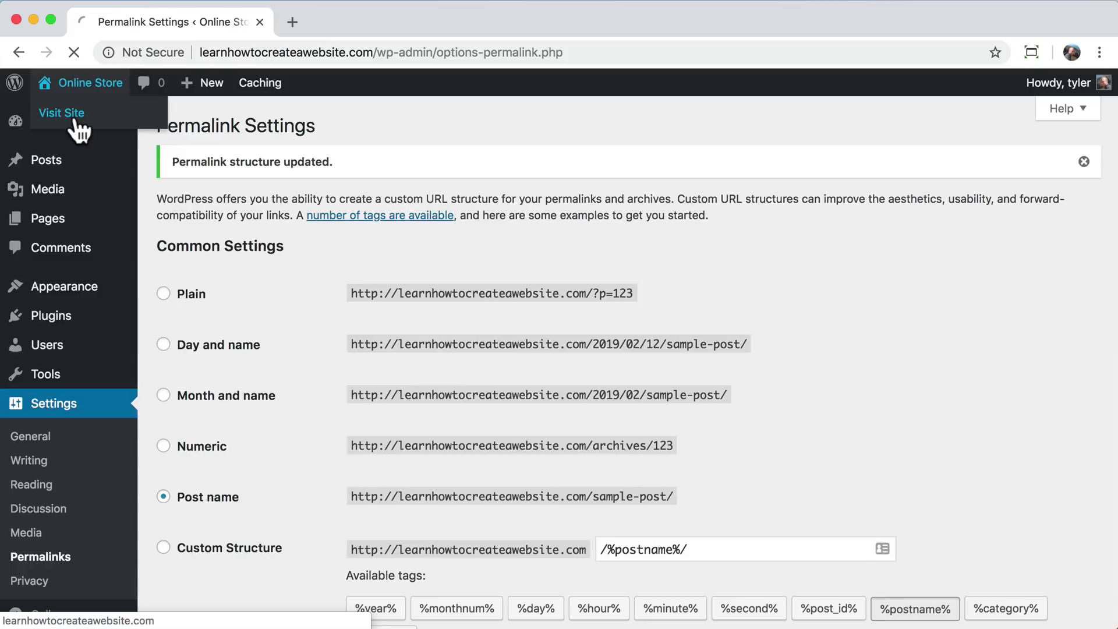
scroll(485, 306, down, 2)
scroll(485, 315, down, 5)
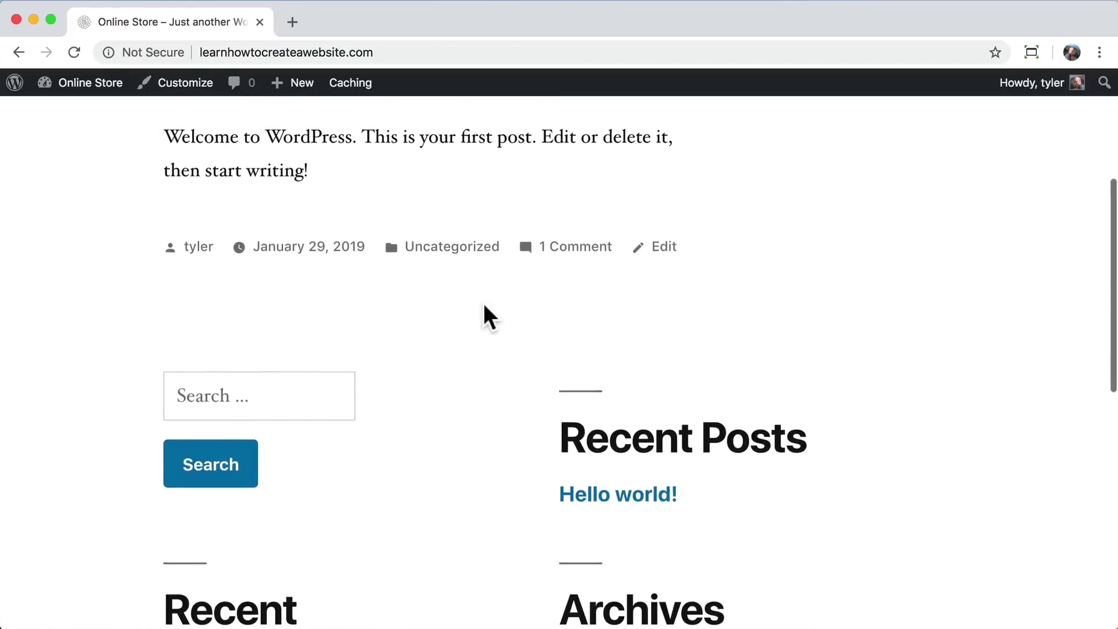
click(608, 385)
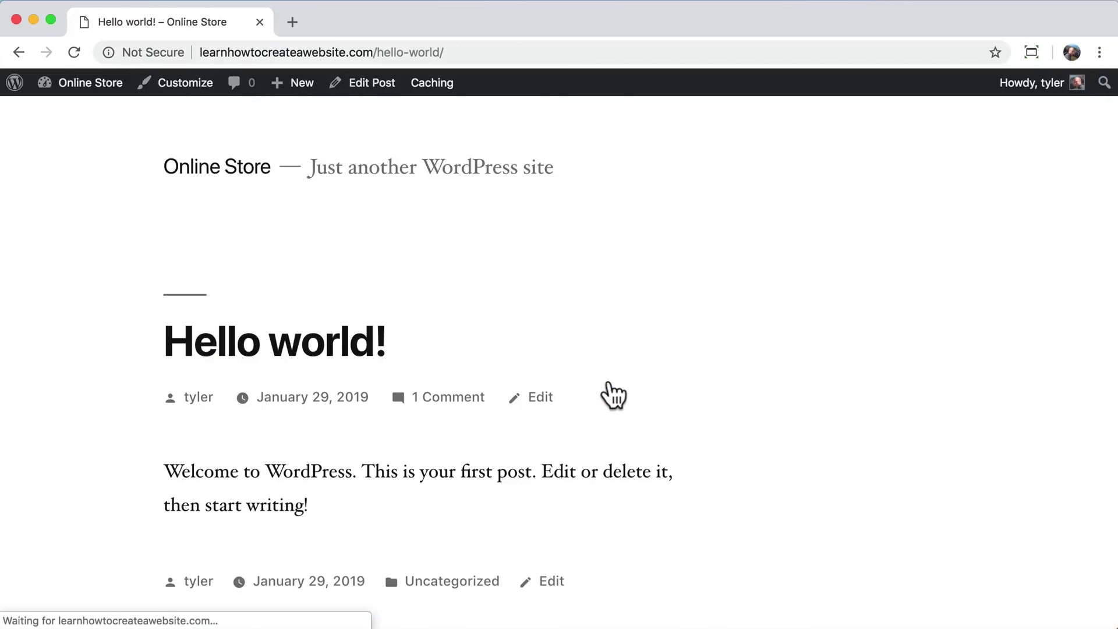
drag(377, 52, 498, 42)
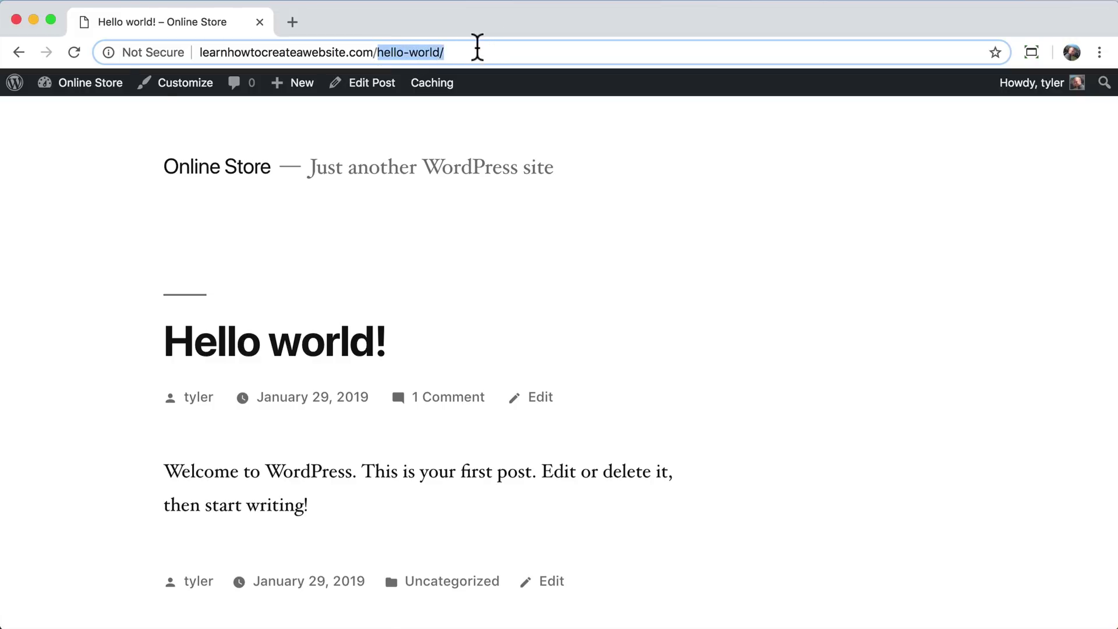
click(477, 48)
click(123, 252)
click(19, 53)
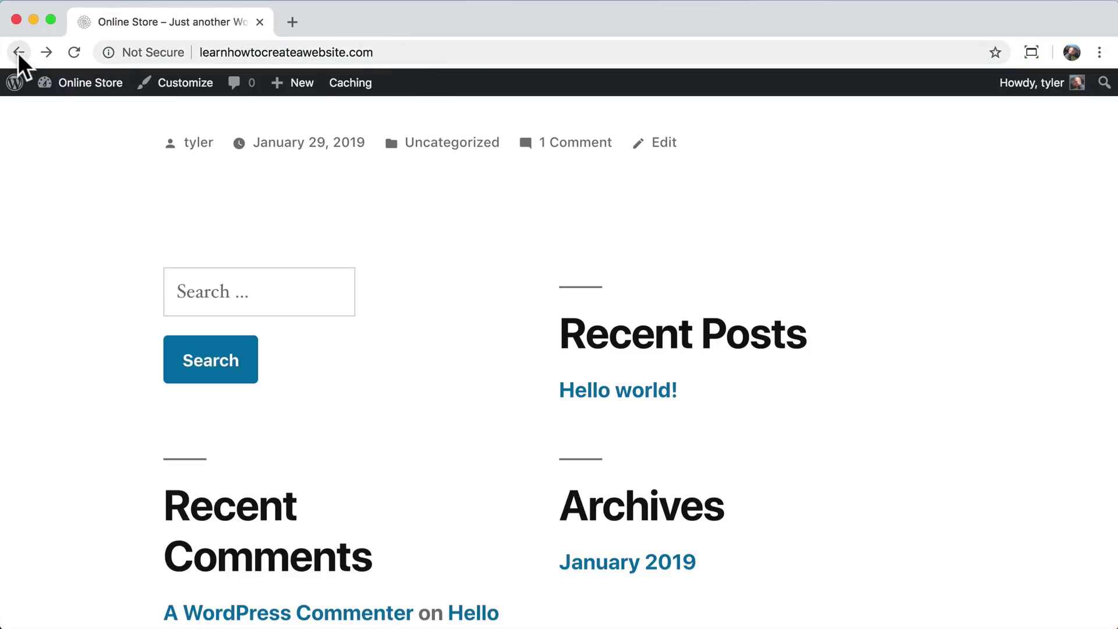
scroll(451, 226, up, 1)
scroll(499, 232, up, 6)
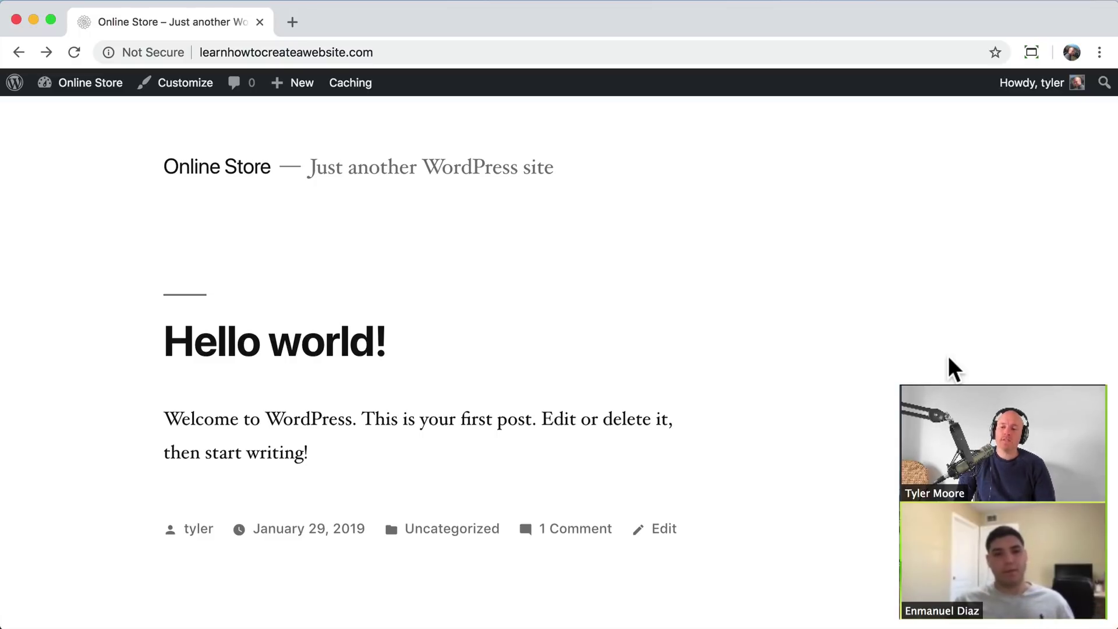
scroll(949, 359, down, 15)
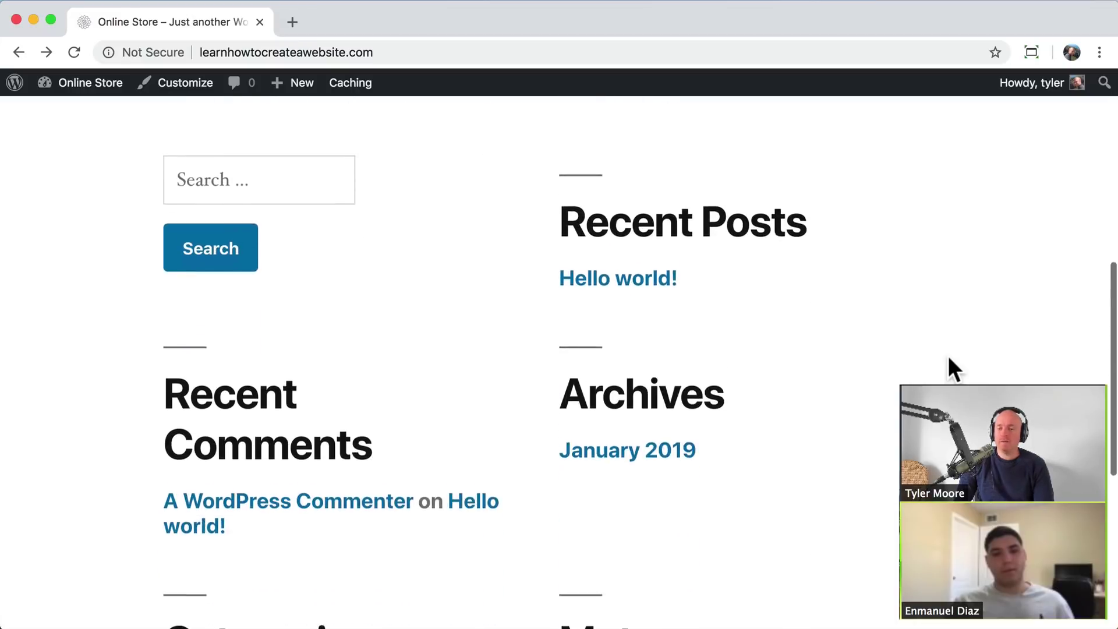
scroll(949, 358, up, 15)
scroll(948, 358, down, 5)
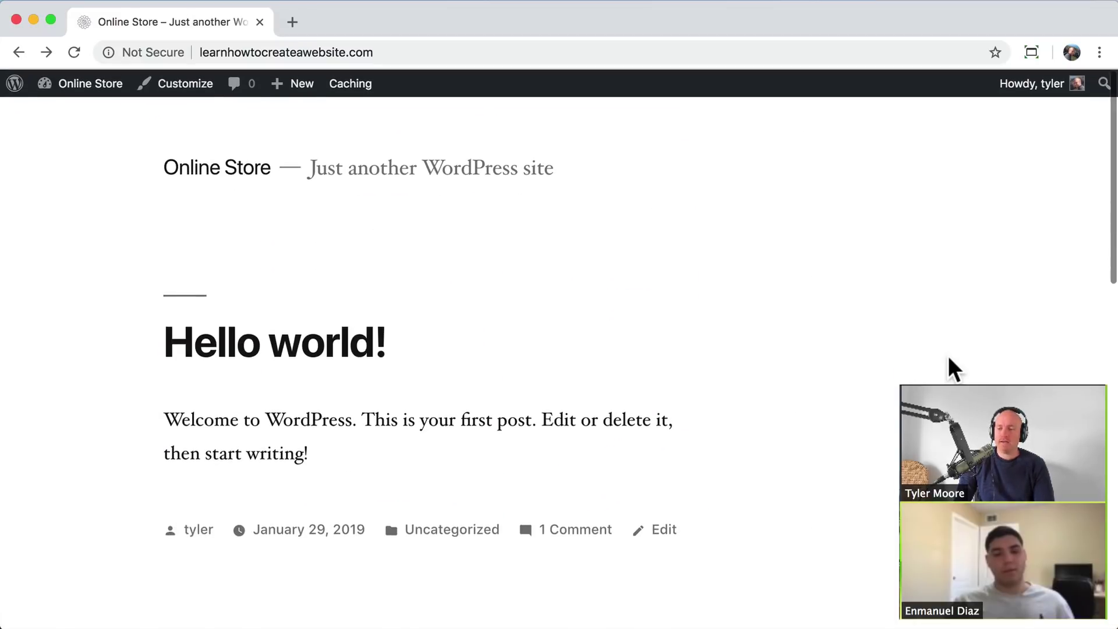
scroll(950, 358, down, 5)
scroll(950, 359, up, 10)
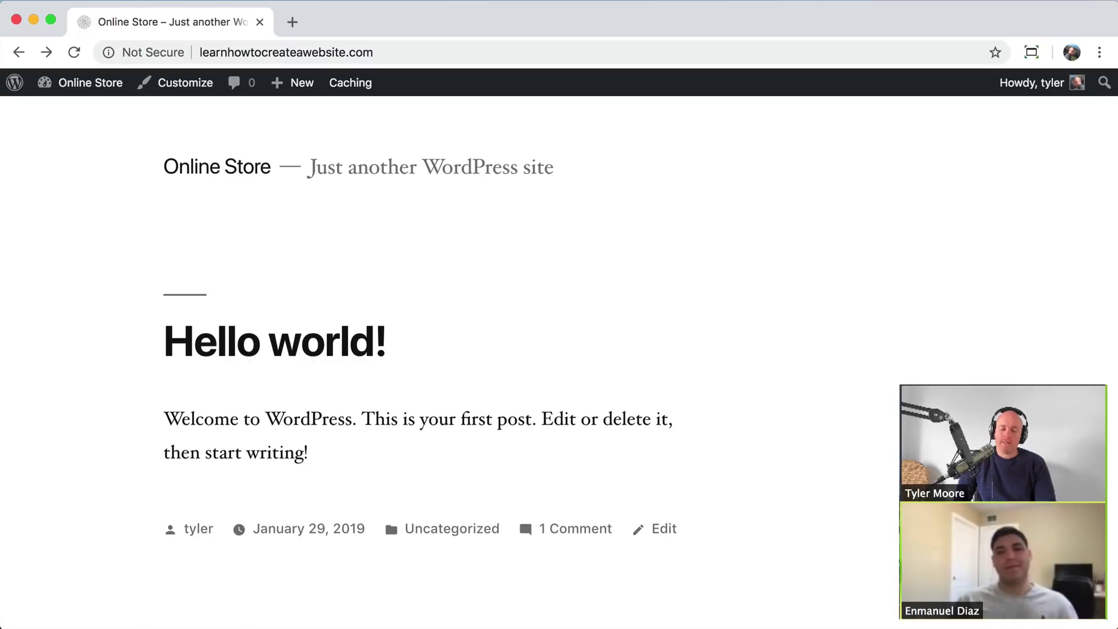
- Switch to the Airtable checklist and tick Change Permalinks as done
key(super+grave)
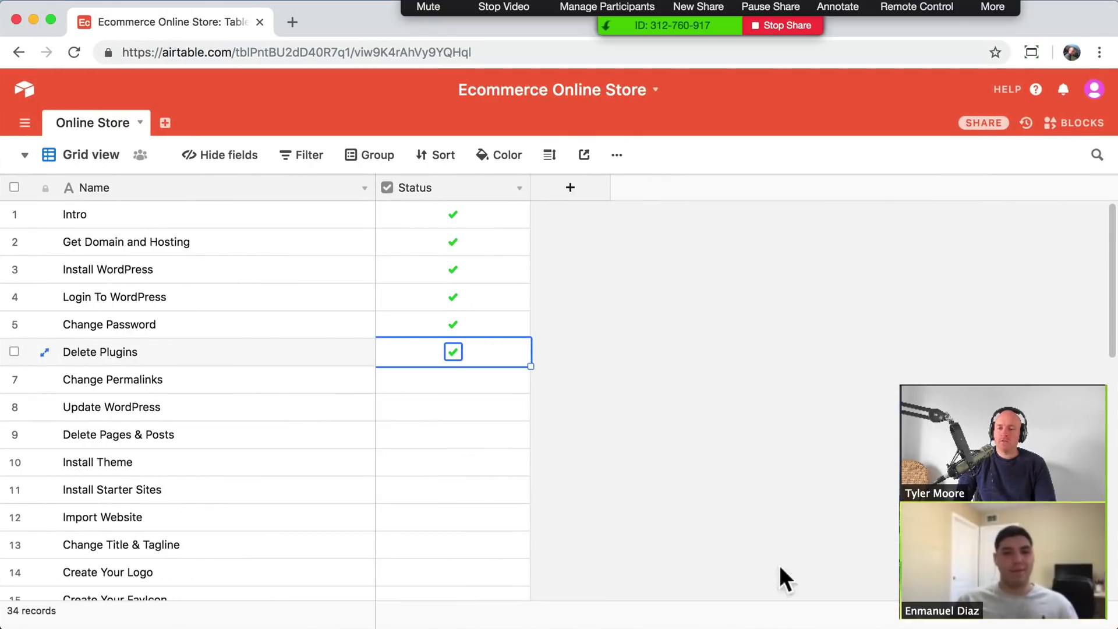
click(462, 393)
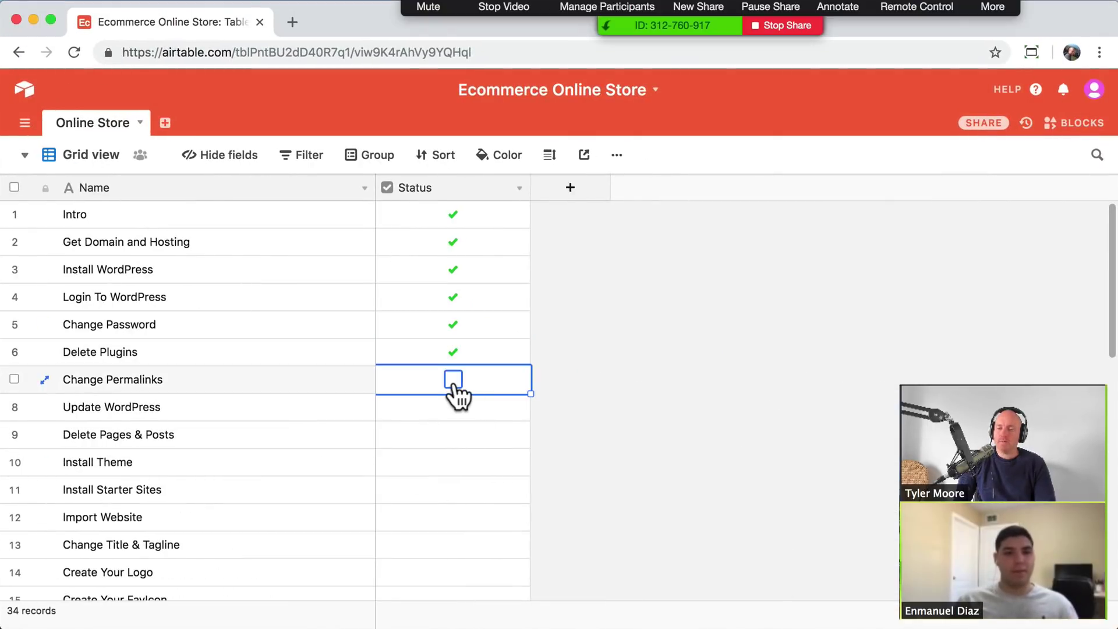
click(454, 386)
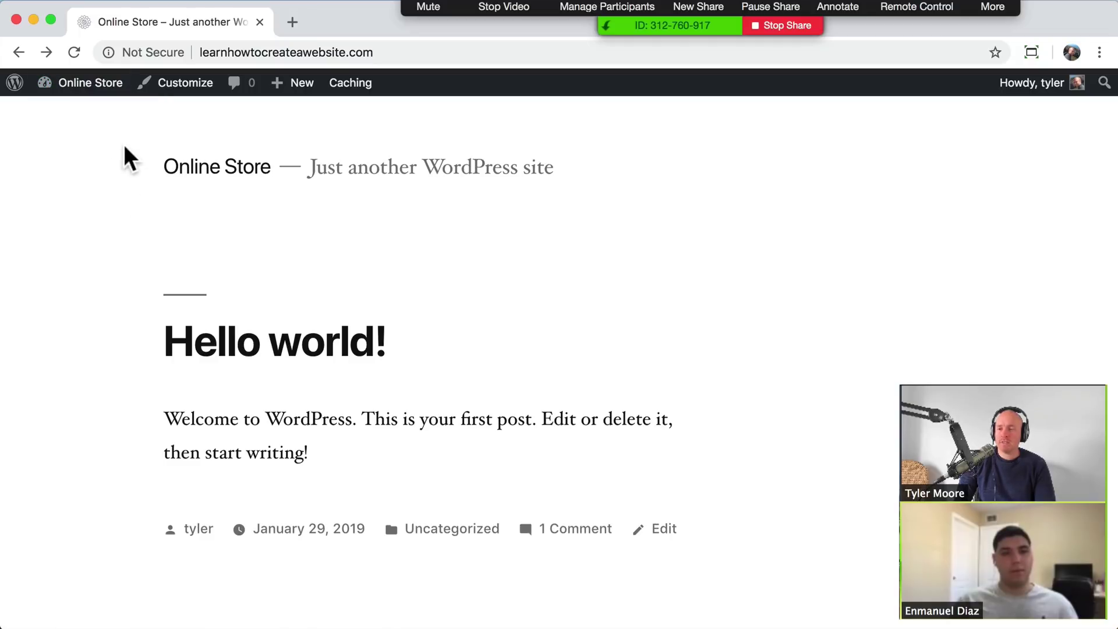
- Check Dashboard > Updates, confirming WordPress 5.0.3, plugins and themes are current
mouse_move(99, 88)
click(84, 114)
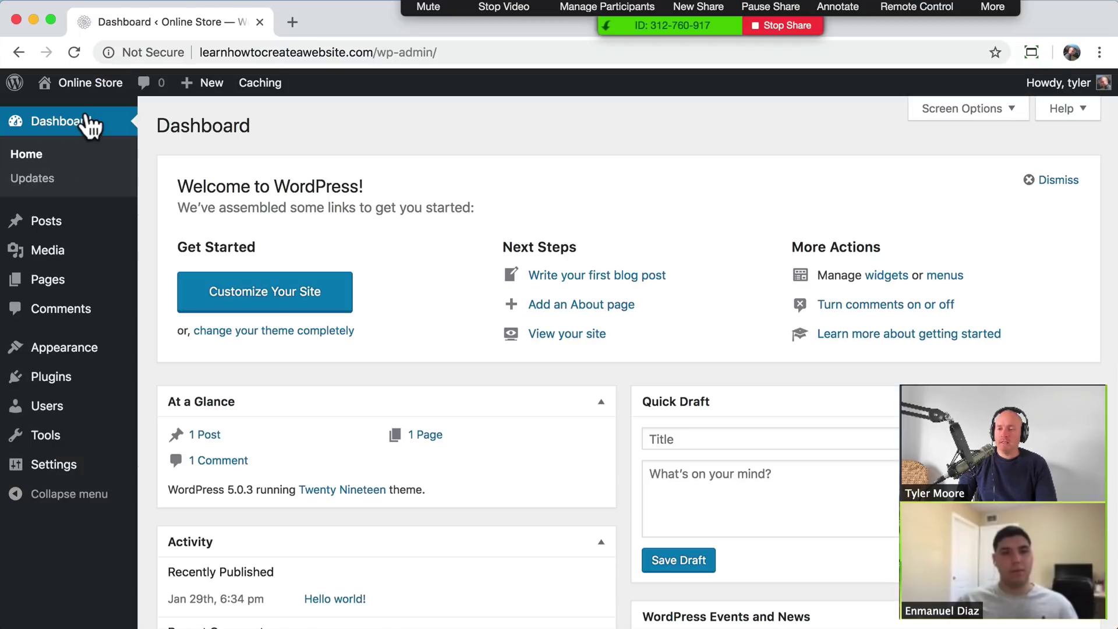
click(36, 180)
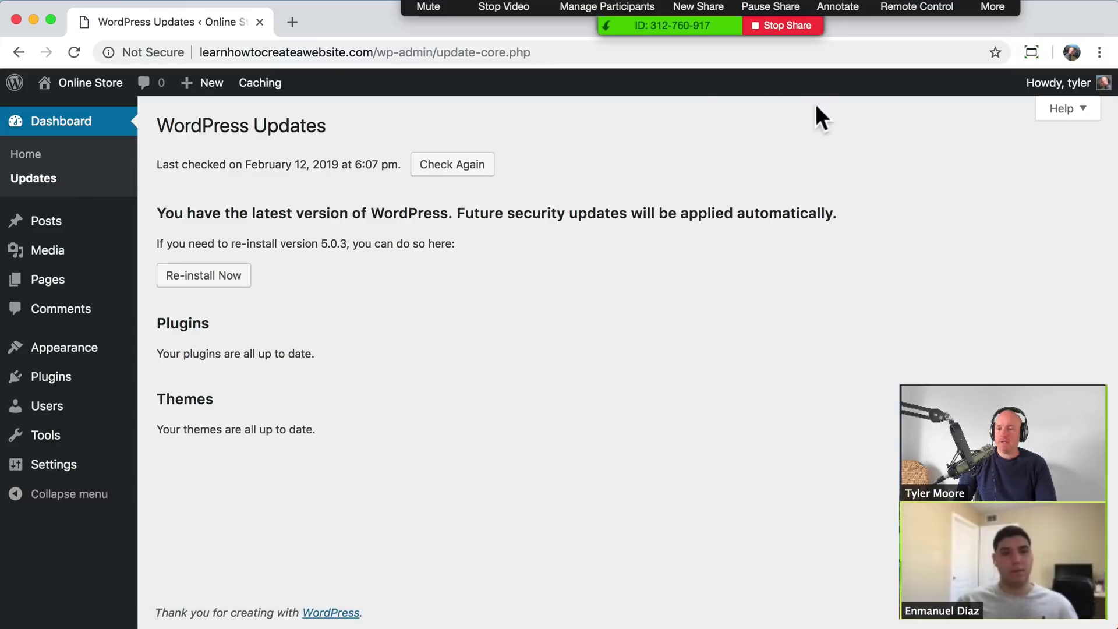
- Tick Update WordPress in the Airtable checklist, then minimize Airtable
drag(992, 2, 996, 627)
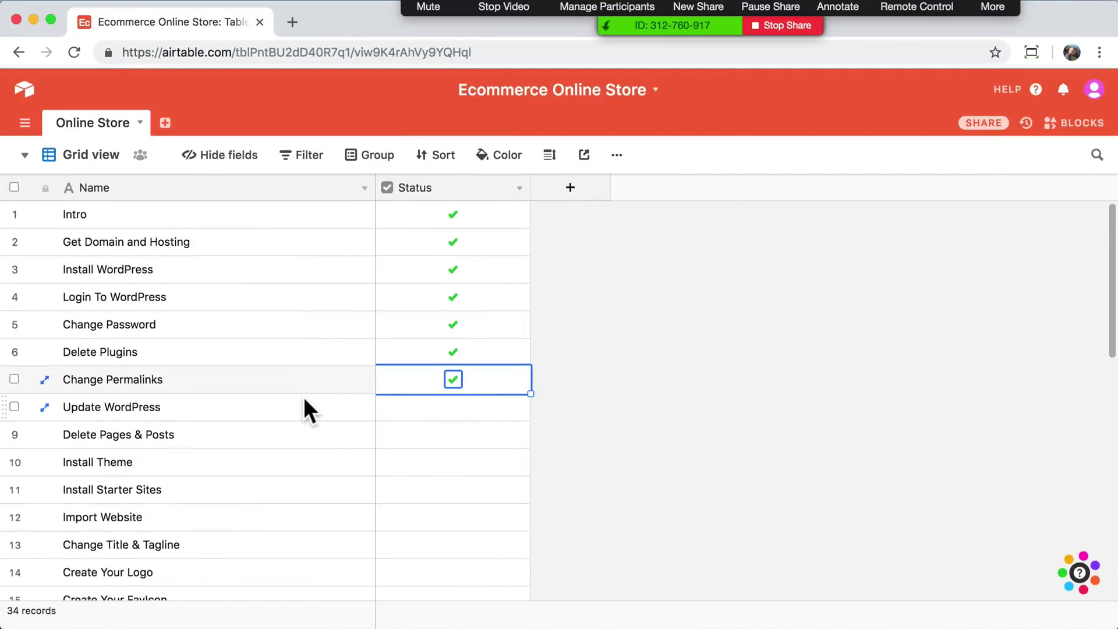
click(460, 415)
click(453, 408)
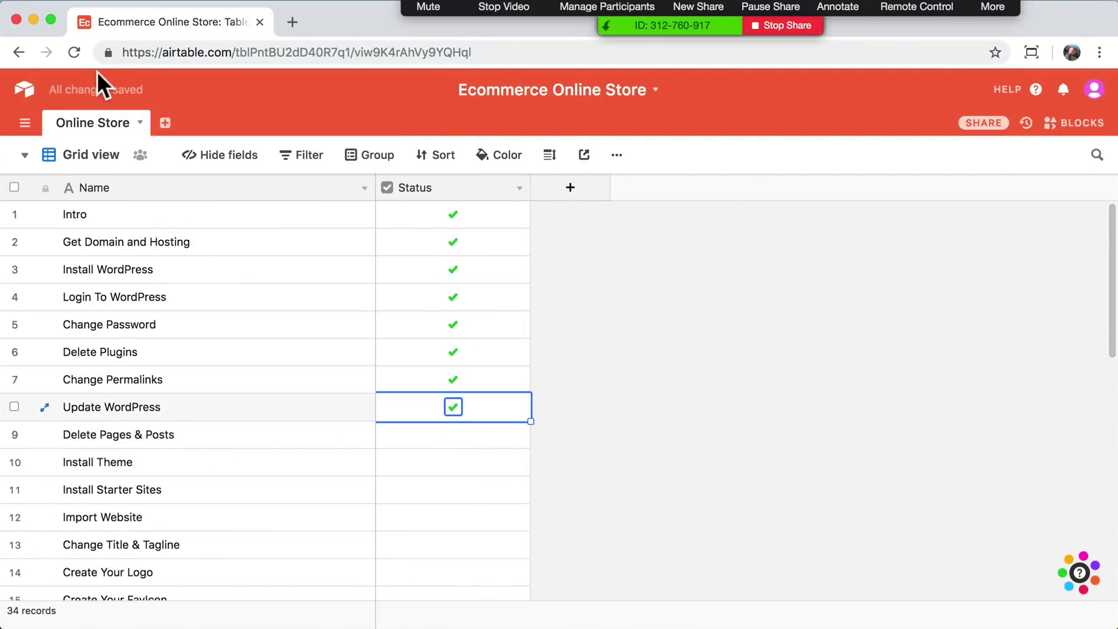
click(34, 19)
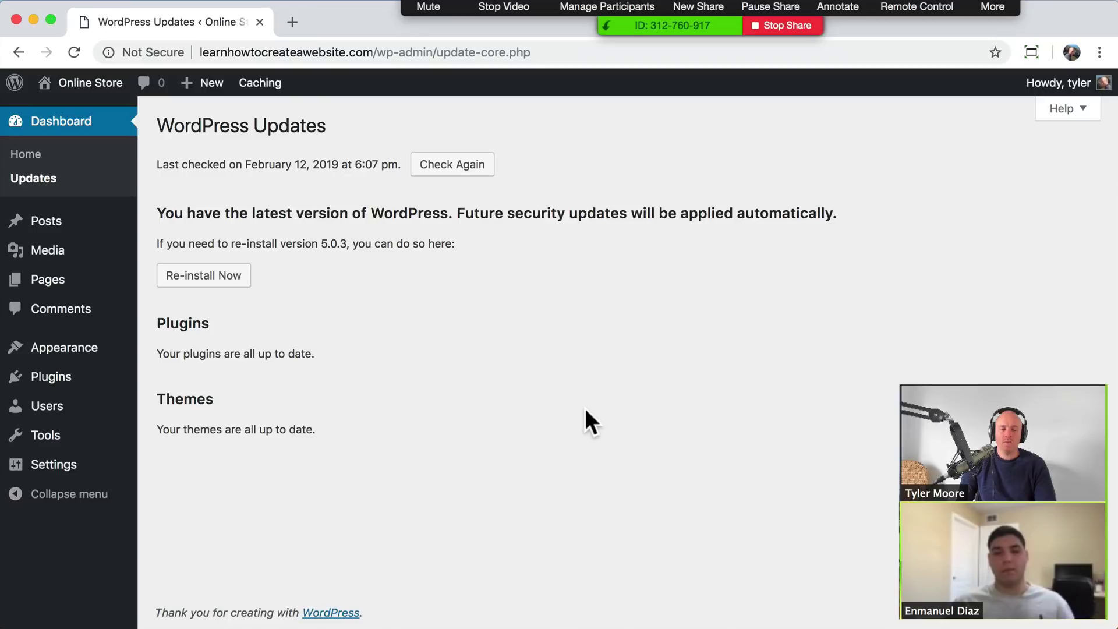
- Bulk-trash the Privacy Policy, Sample Page and WPForms Preview pages from All Pages
mouse_move(75, 288)
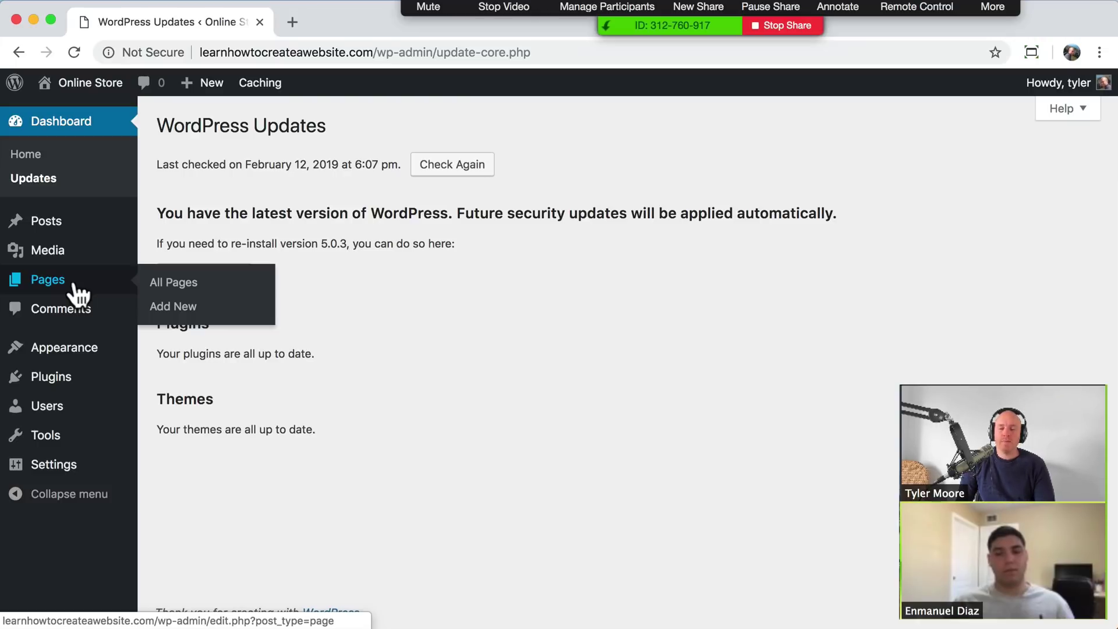
click(75, 286)
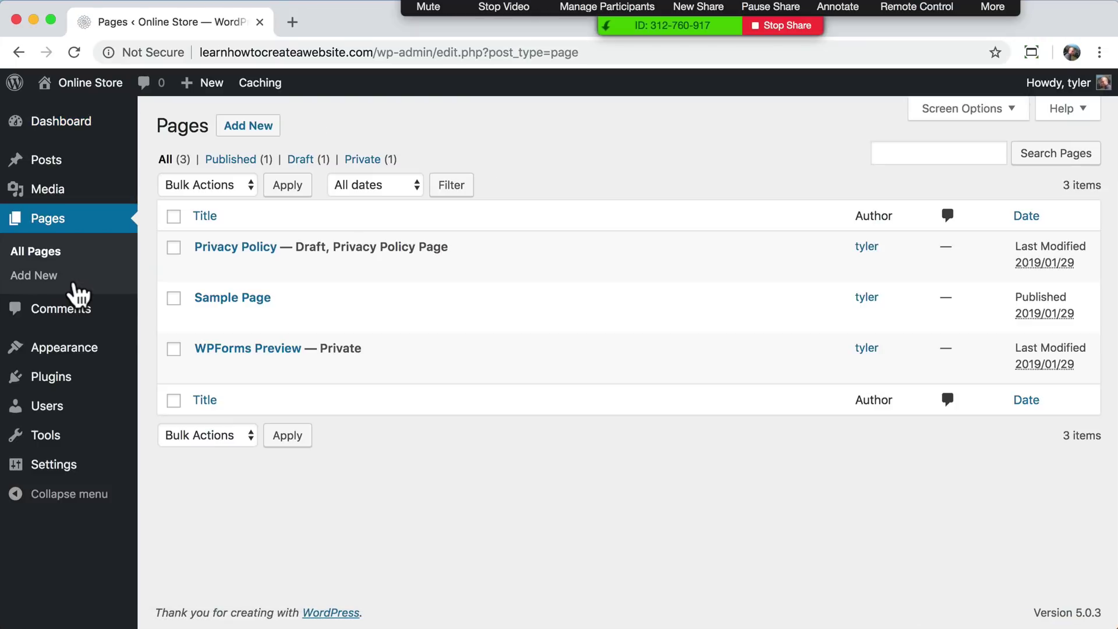
click(173, 217)
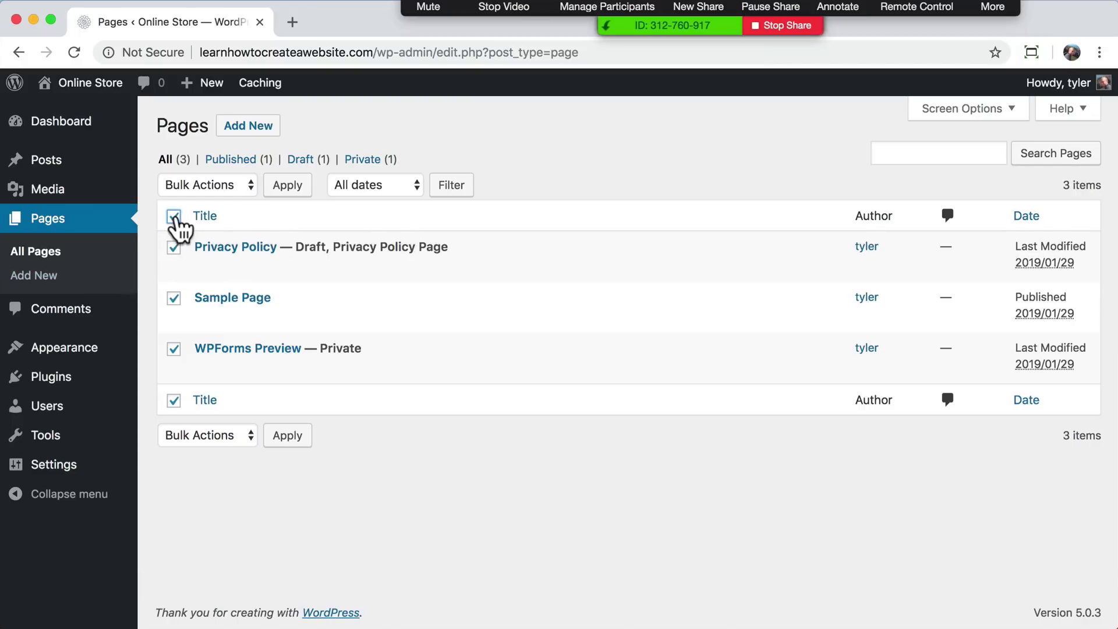
click(237, 191)
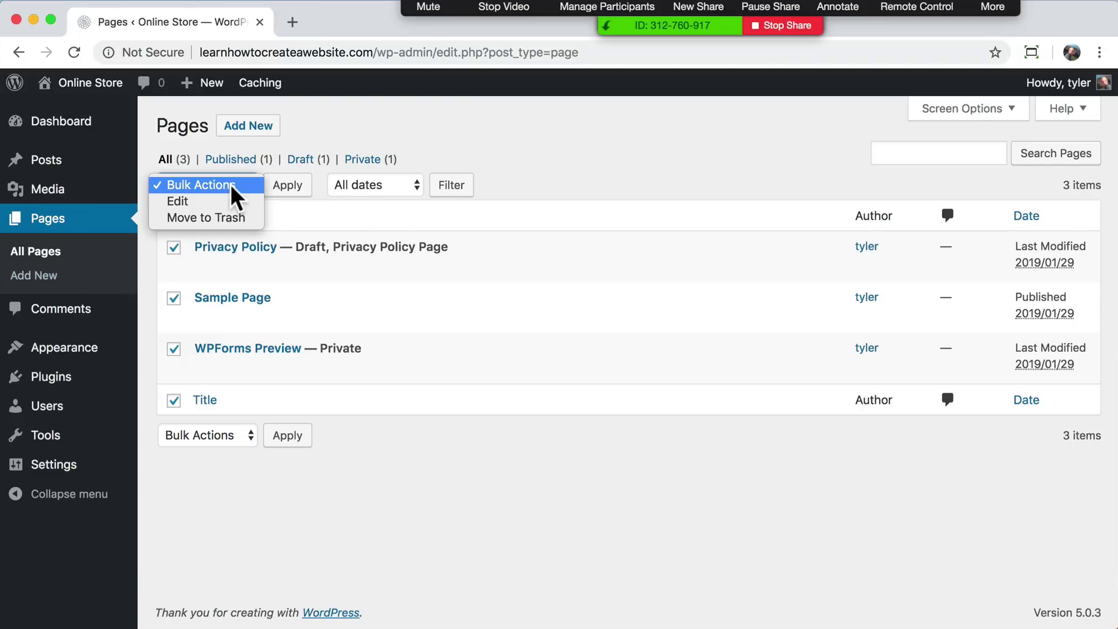
click(220, 220)
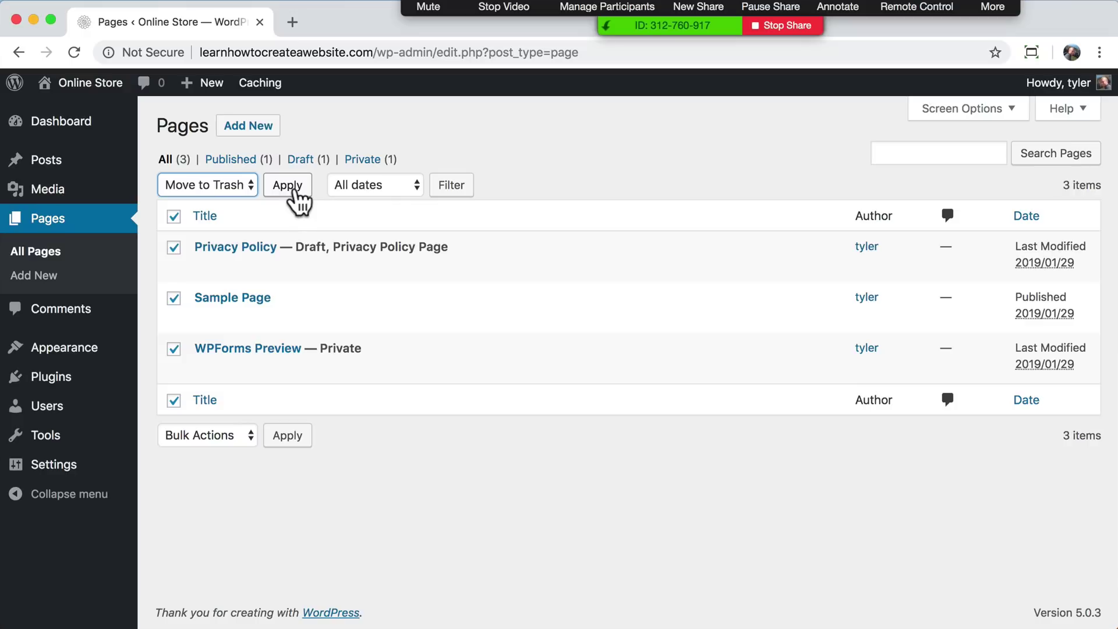
click(296, 192)
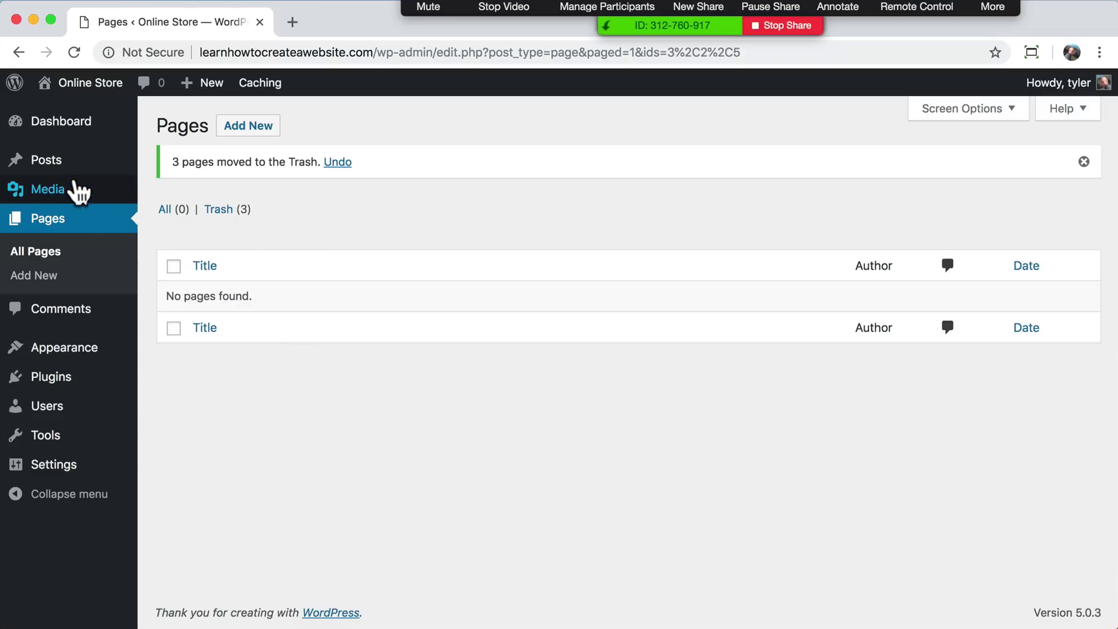
- Move the Hello world! post to the trash with the Posts bulk action
click(54, 166)
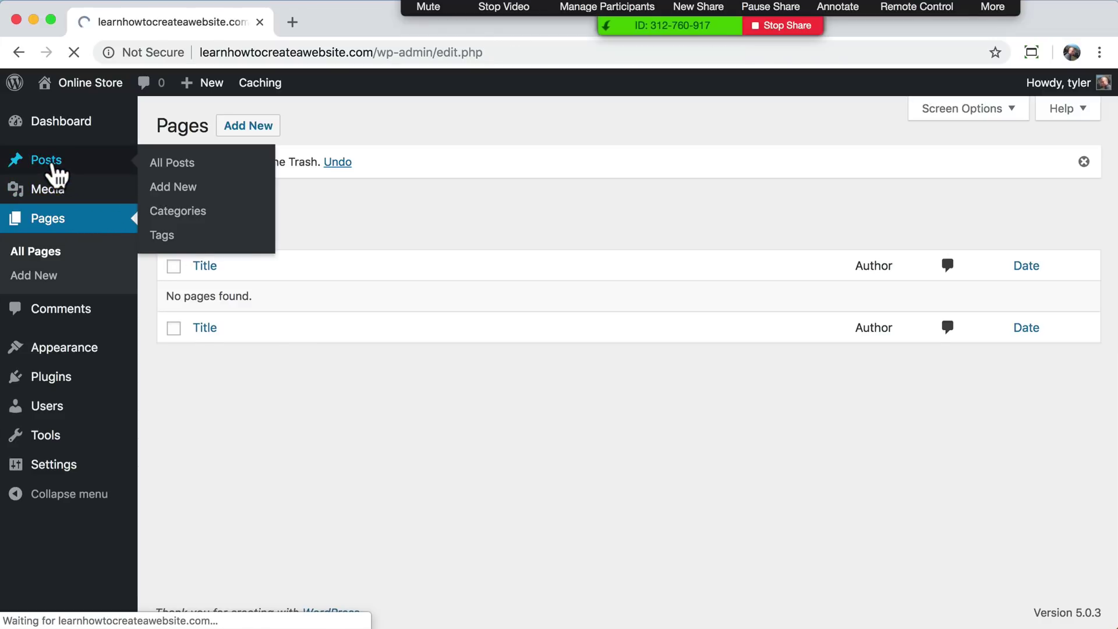
click(173, 216)
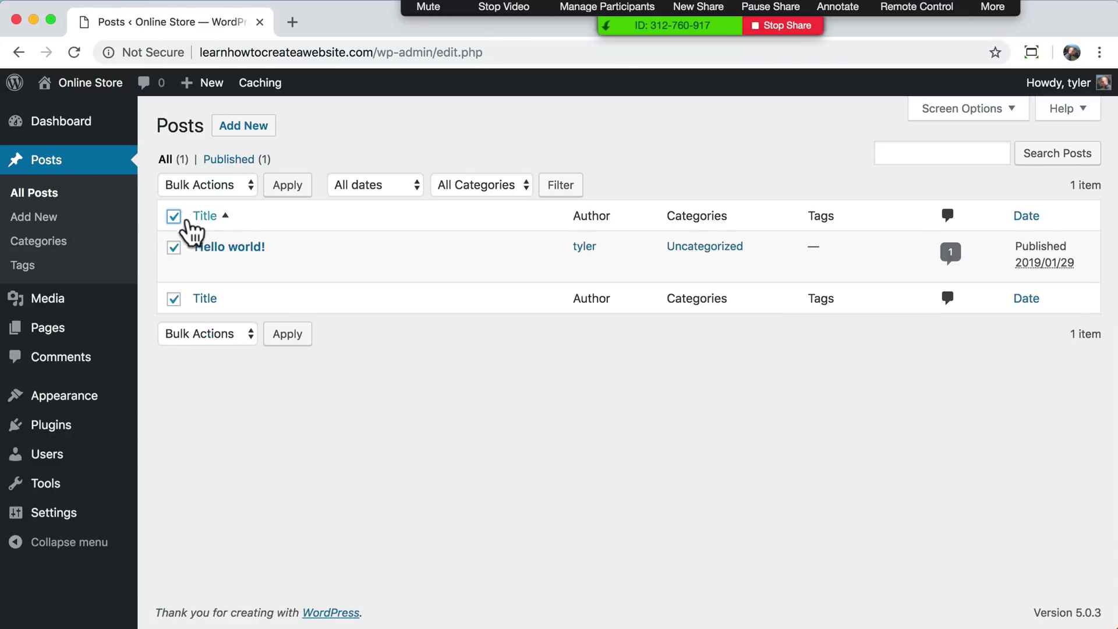
click(221, 190)
click(209, 218)
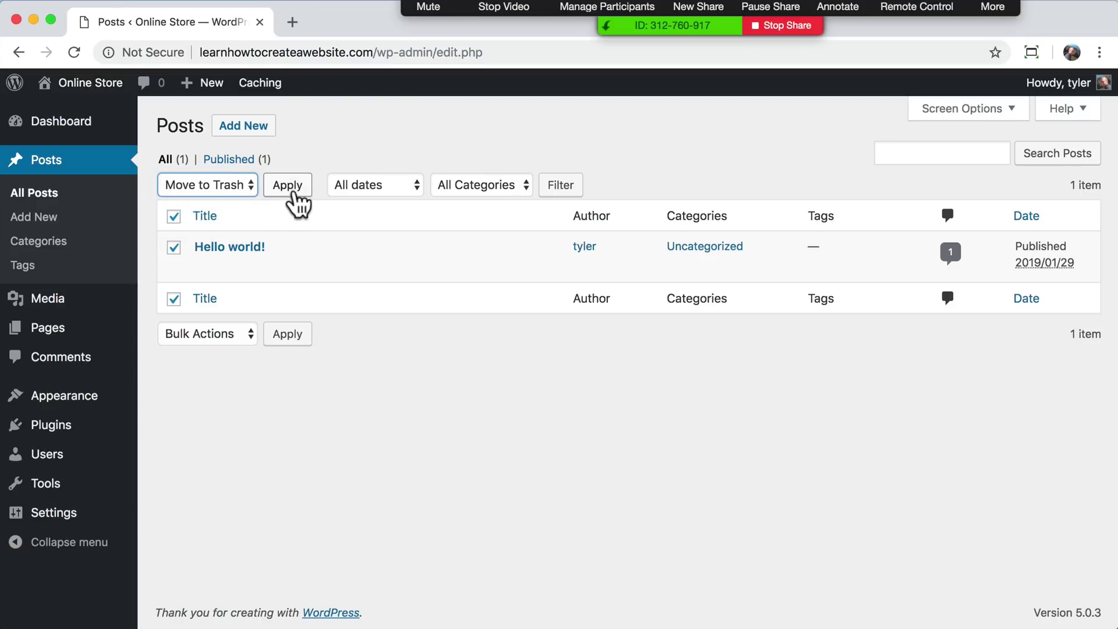
click(289, 186)
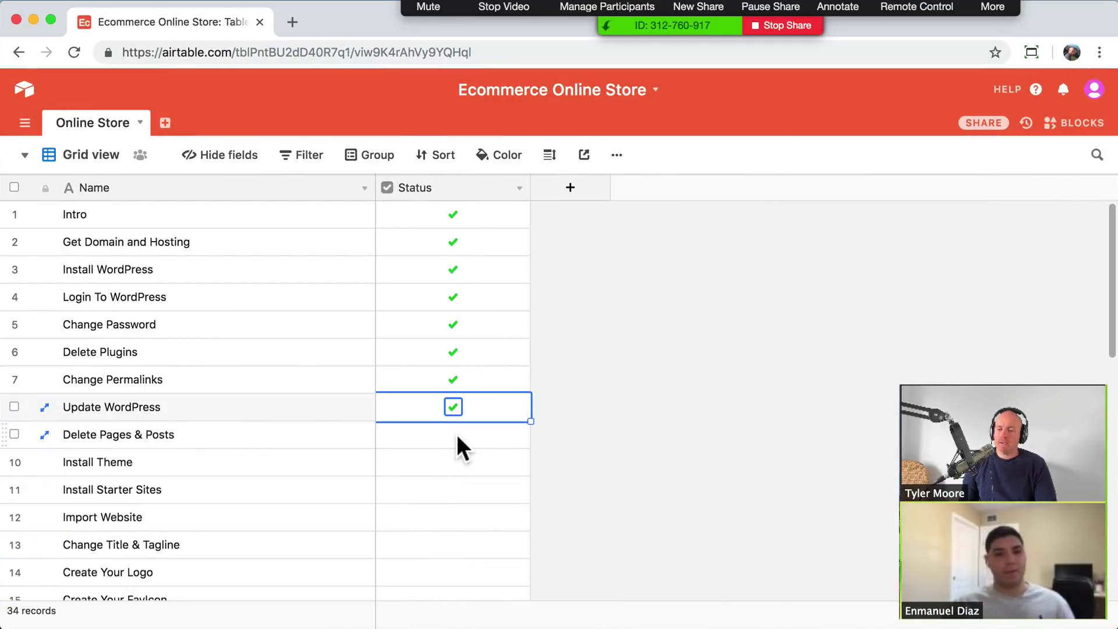
- Tick the Status checkbox on the Delete Pages & Posts row in Airtable
click(458, 438)
click(454, 436)
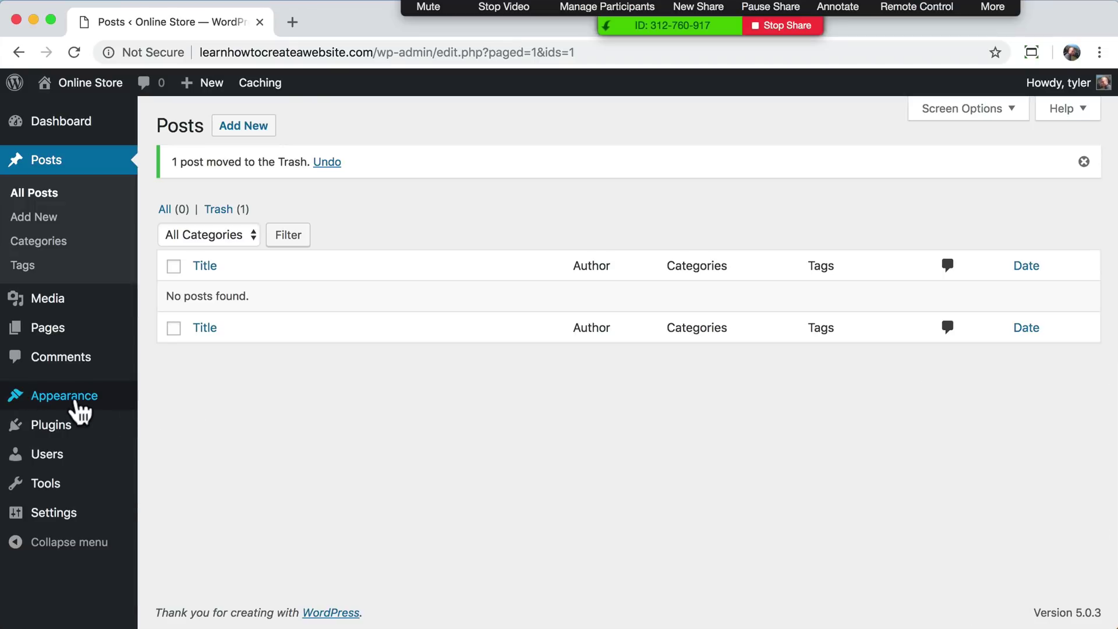
- Open Themes > Add New and browse featured themes like Lighthouse, Crafter and Dollah
mouse_move(74, 405)
click(192, 403)
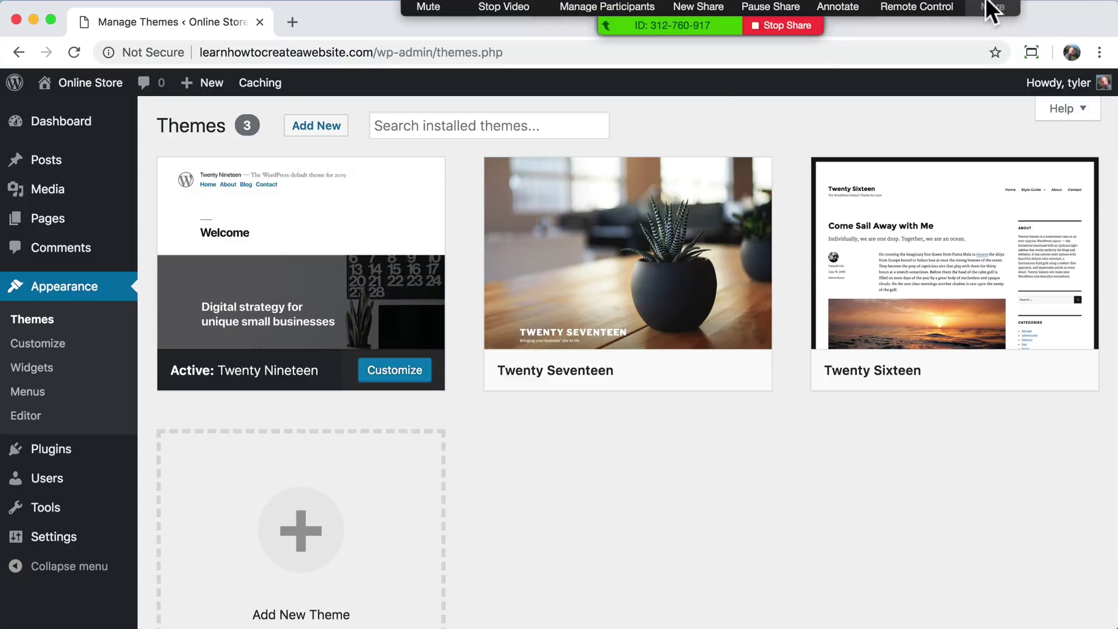
drag(991, 5, 814, 628)
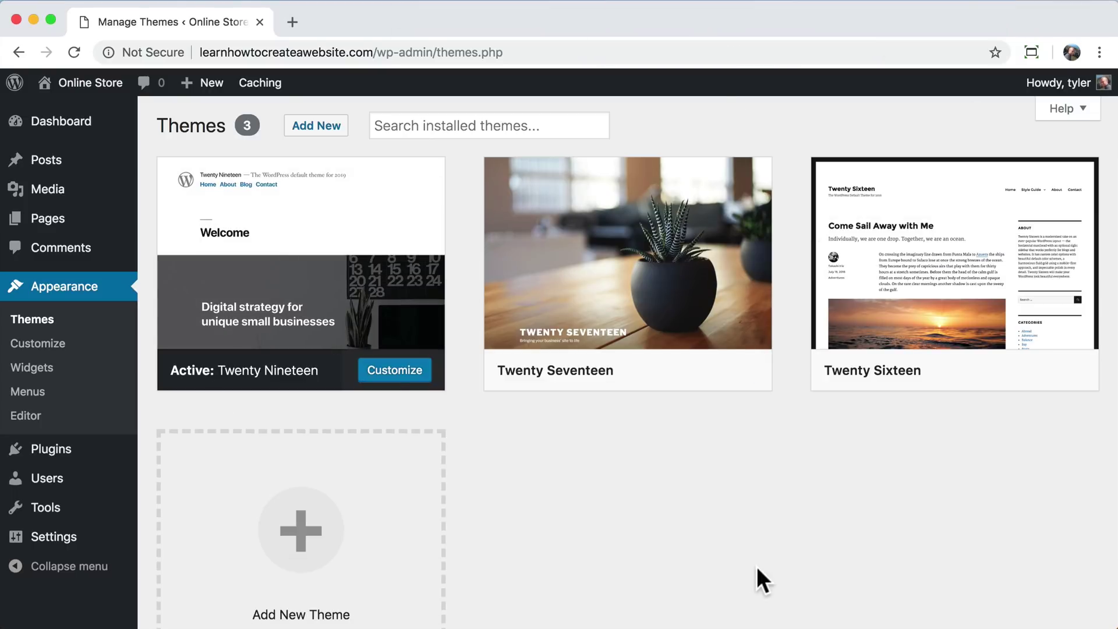
click(320, 133)
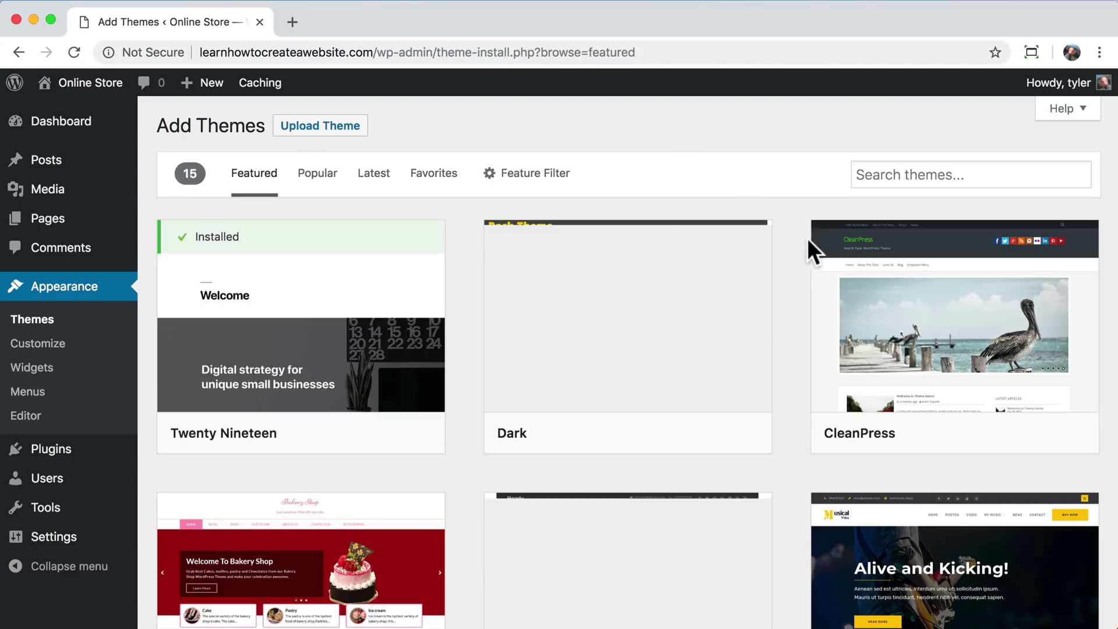
scroll(794, 300, down, 10)
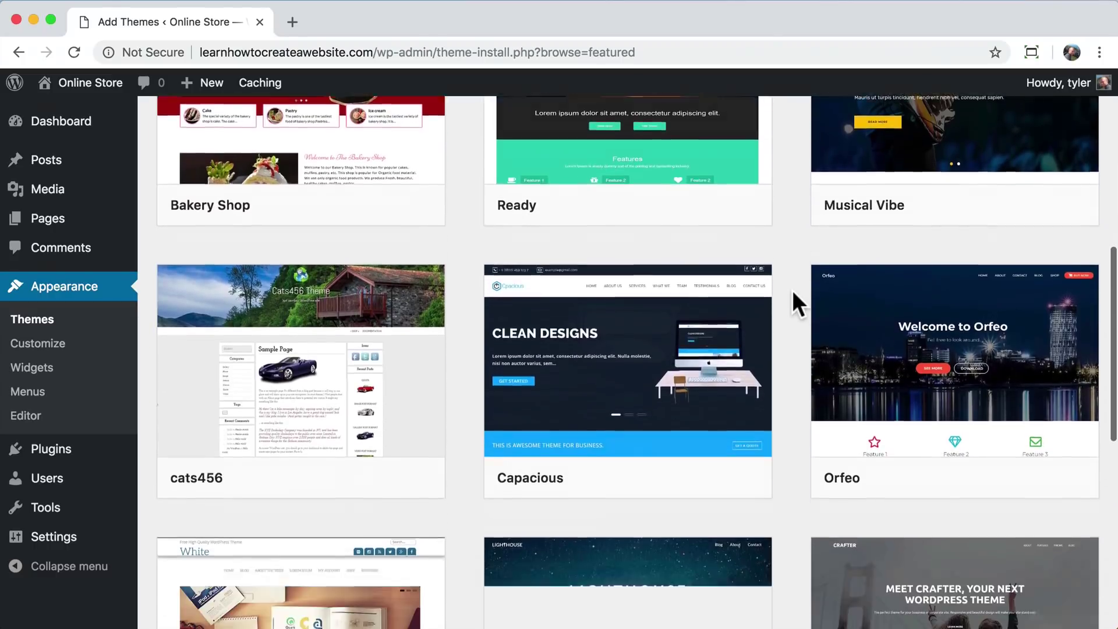
scroll(792, 290, down, 8)
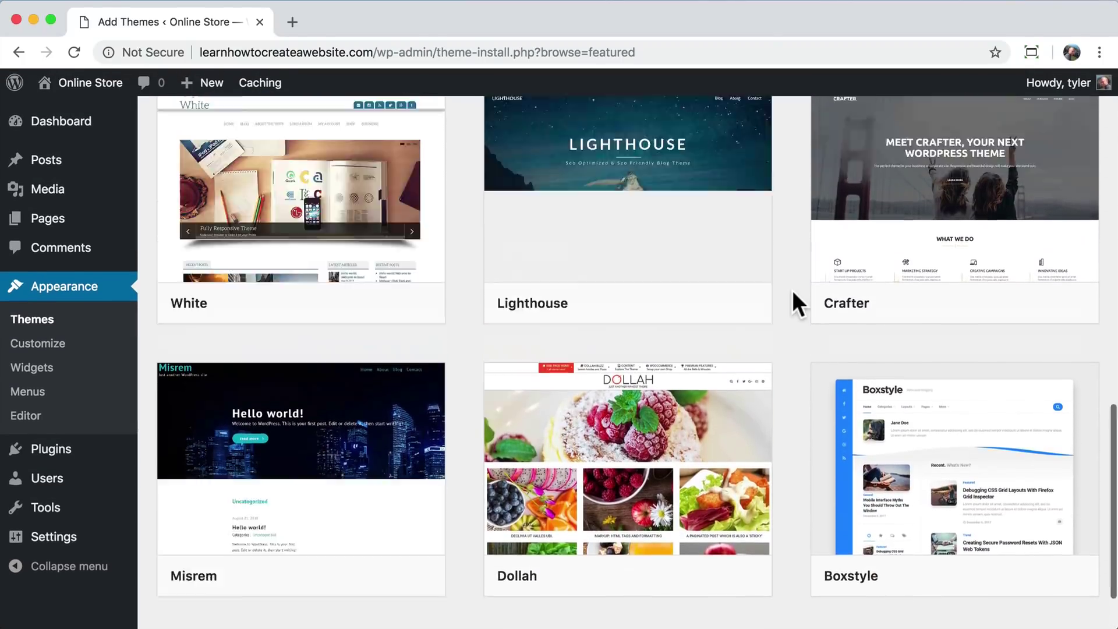
scroll(792, 290, up, 20)
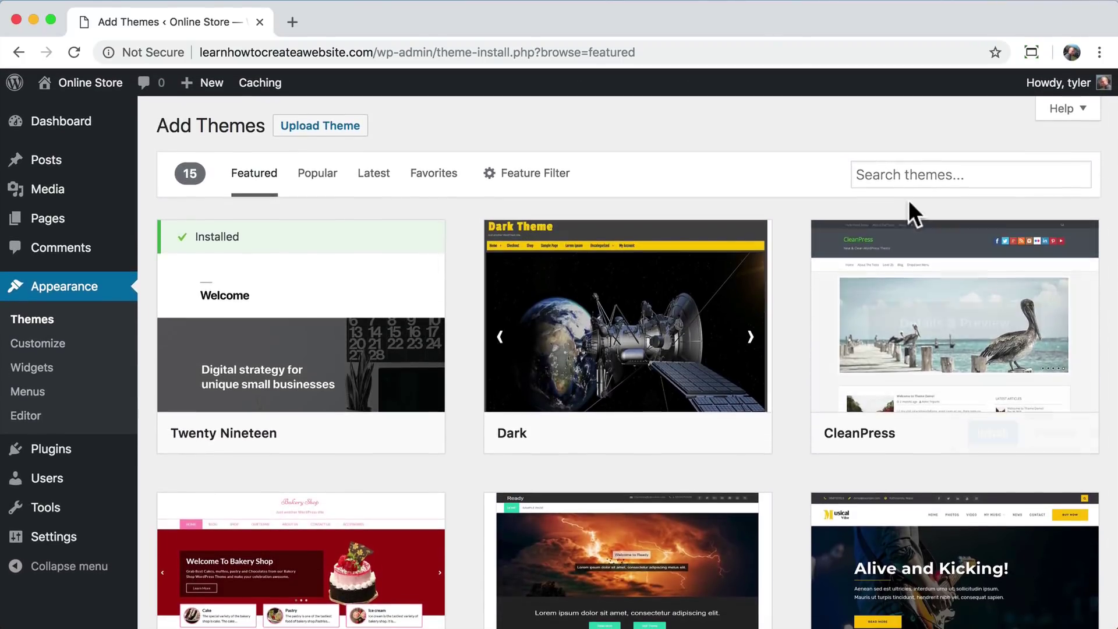
- Search themes for 'astra', preview it, then install and activate the Astra theme
click(919, 178)
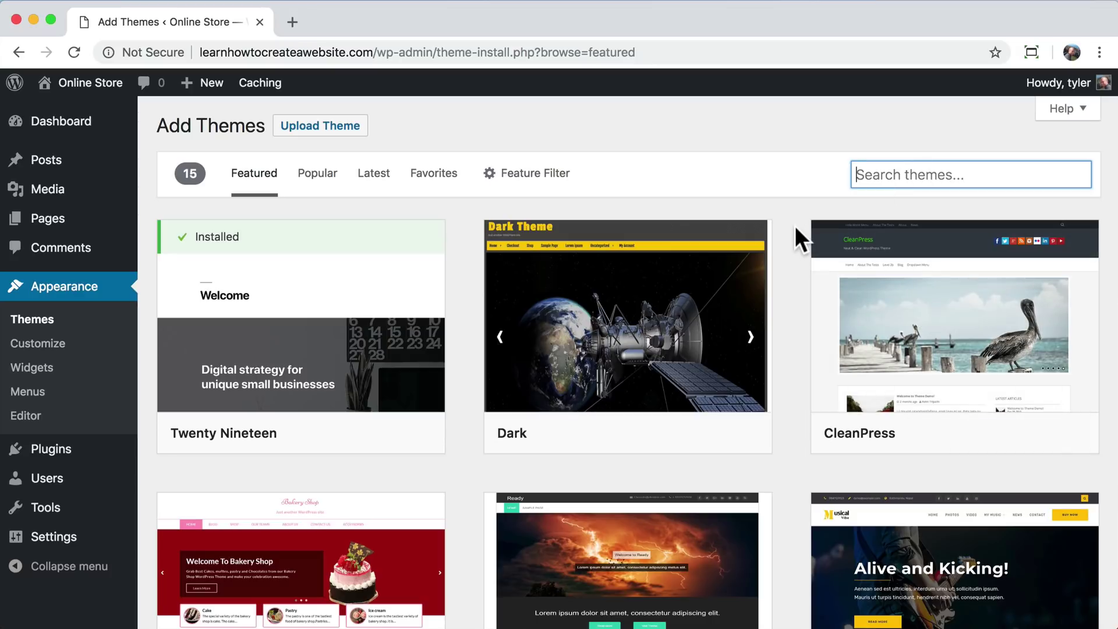
text(astra)
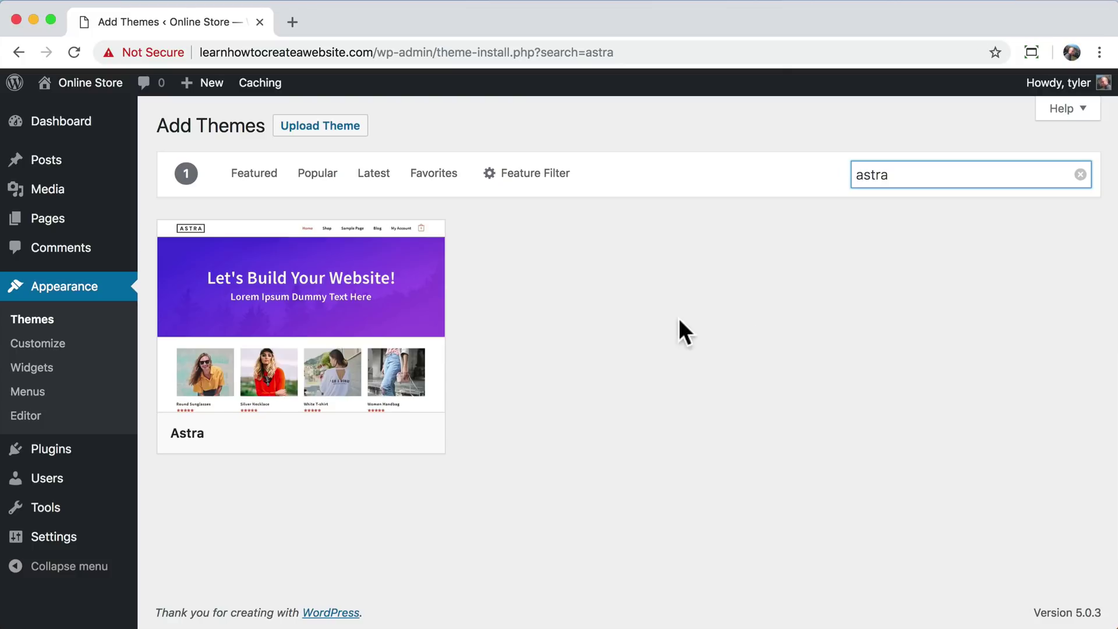
mouse_move(314, 344)
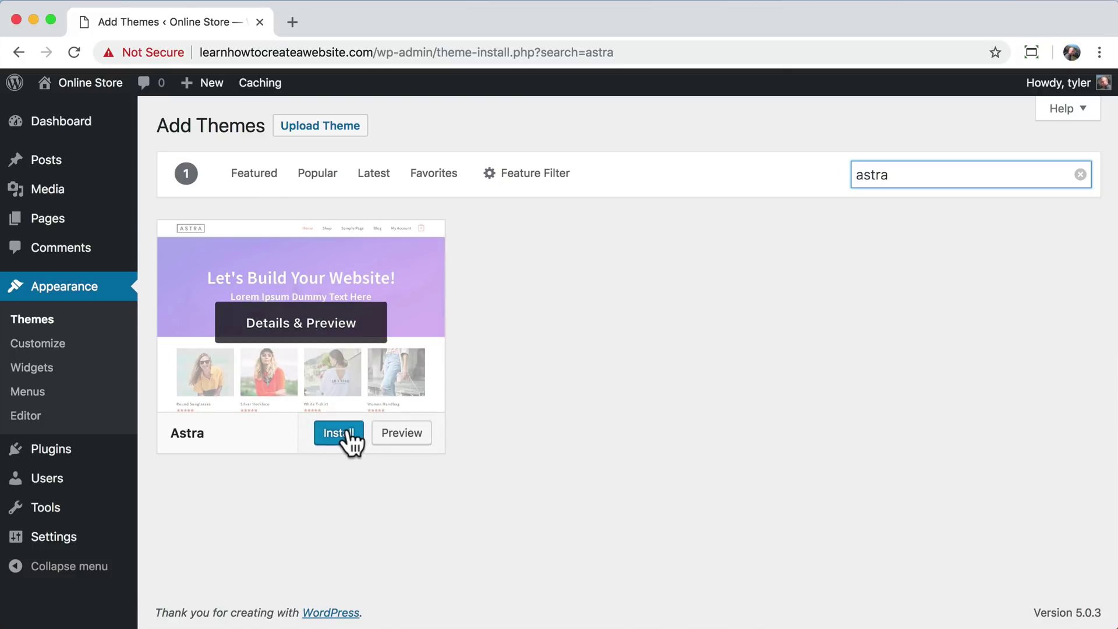
click(324, 337)
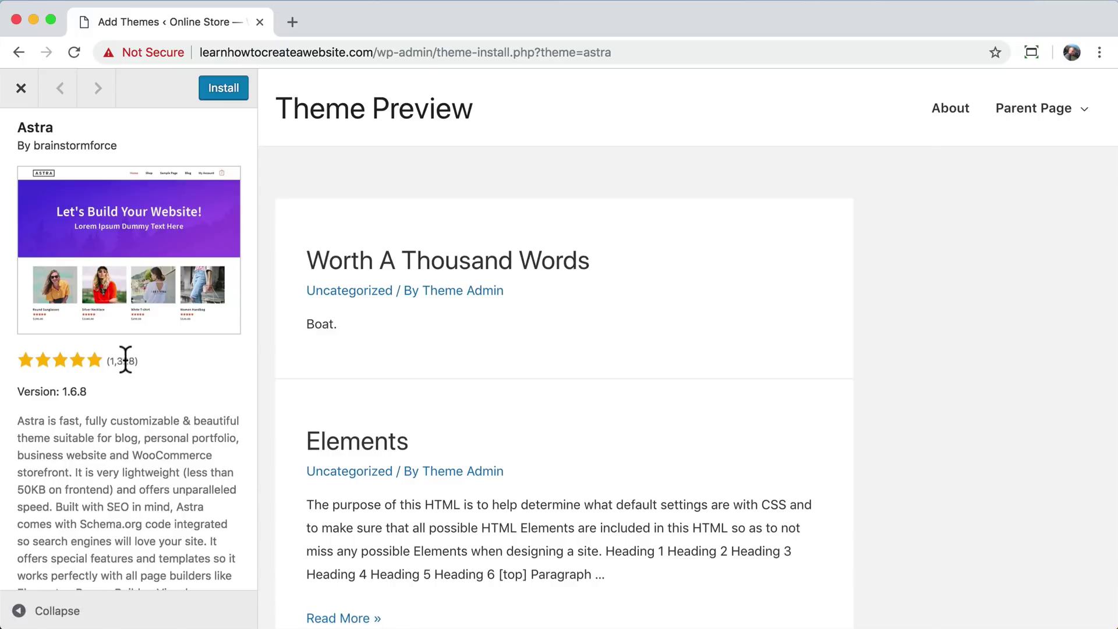
click(22, 88)
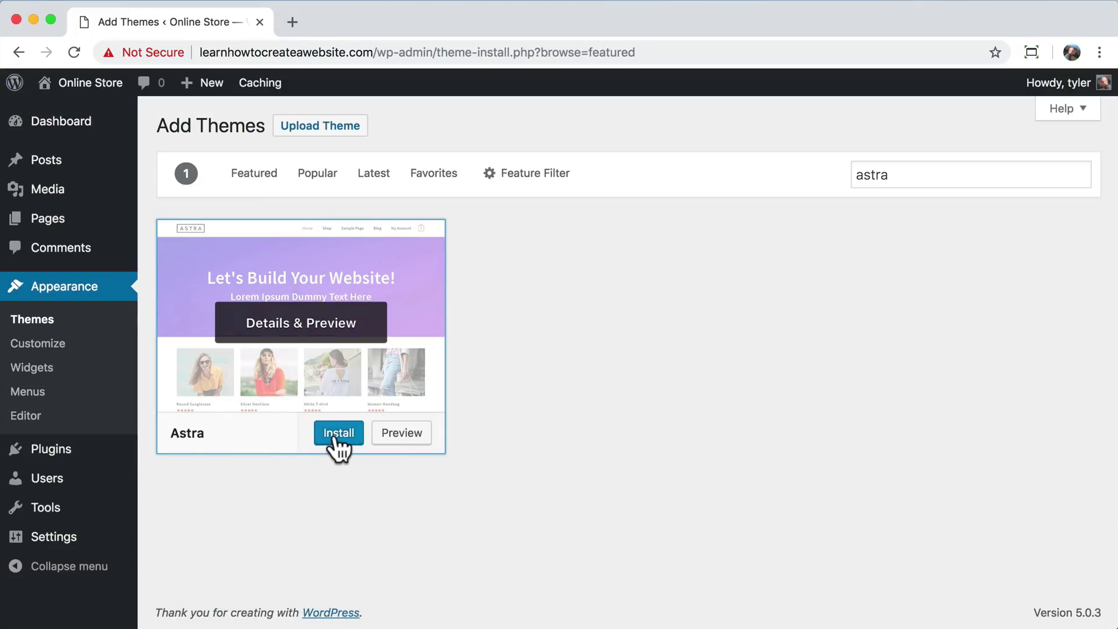
click(338, 436)
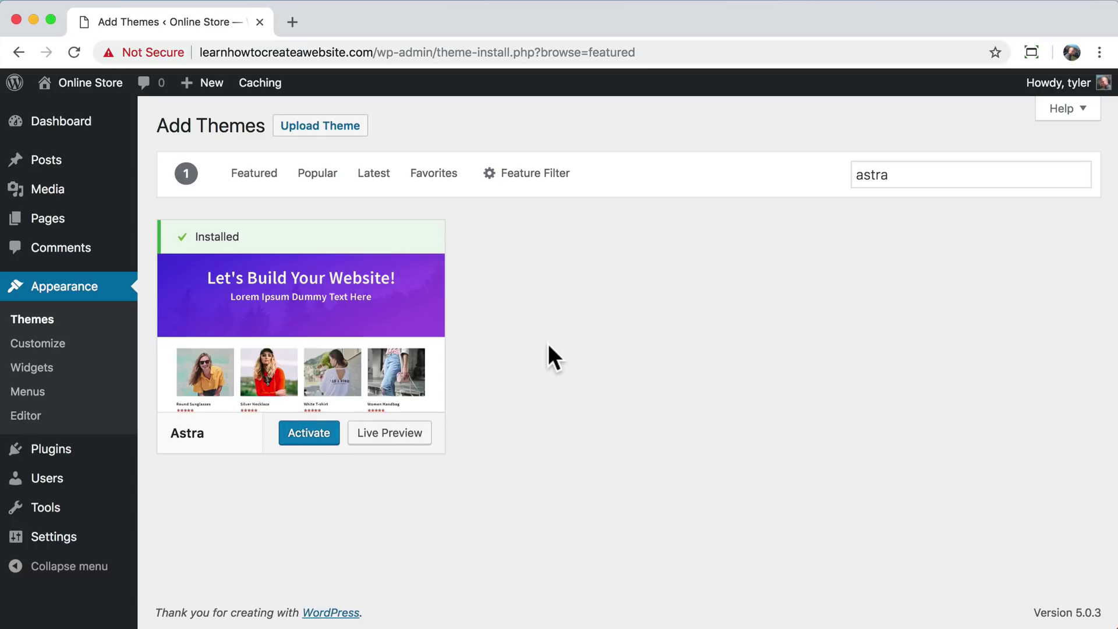
click(310, 433)
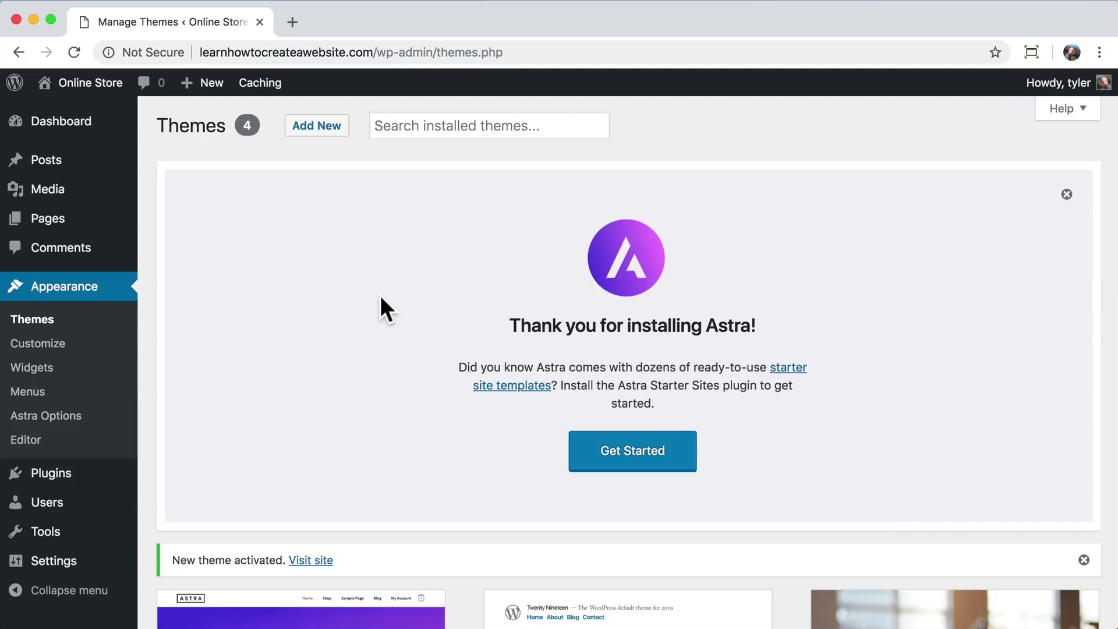
- Find 'astra starter sites' under Plugins > Add New, then install and activate Astra Starter Sites
click(73, 474)
scroll(280, 386, down, 2)
scroll(367, 332, down, 2)
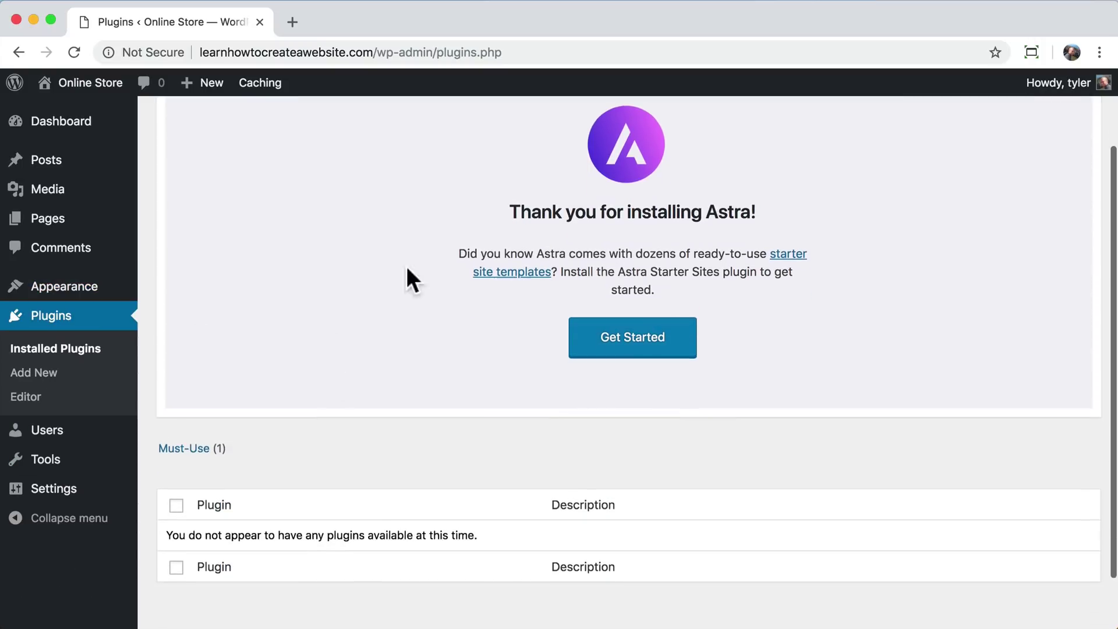
scroll(381, 350, up, 3)
click(261, 137)
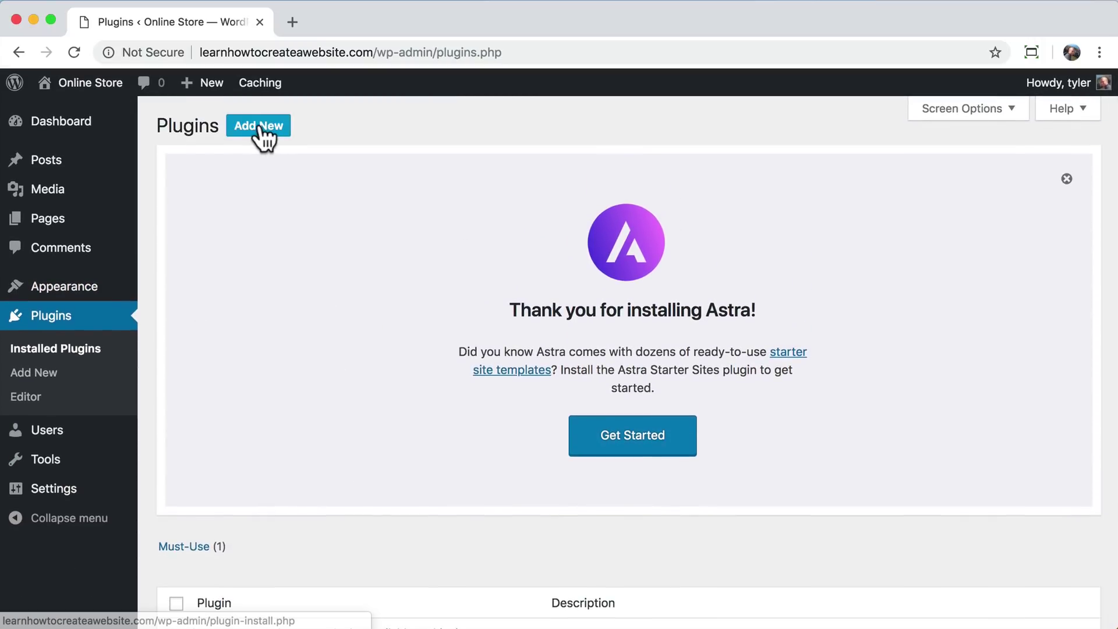
scroll(393, 389, down, 5)
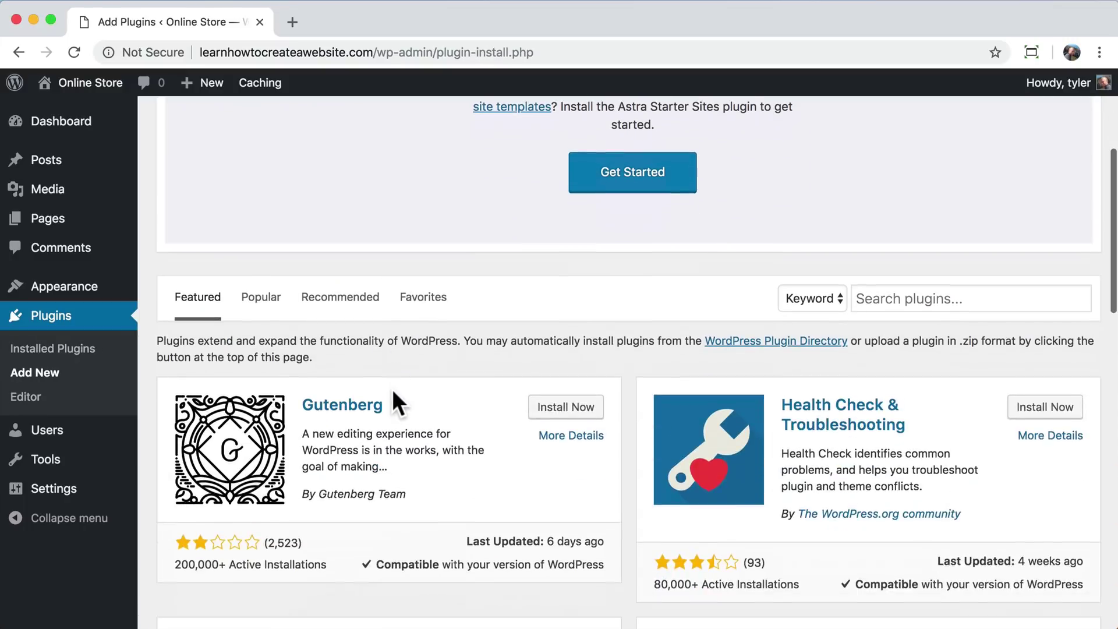
click(889, 297)
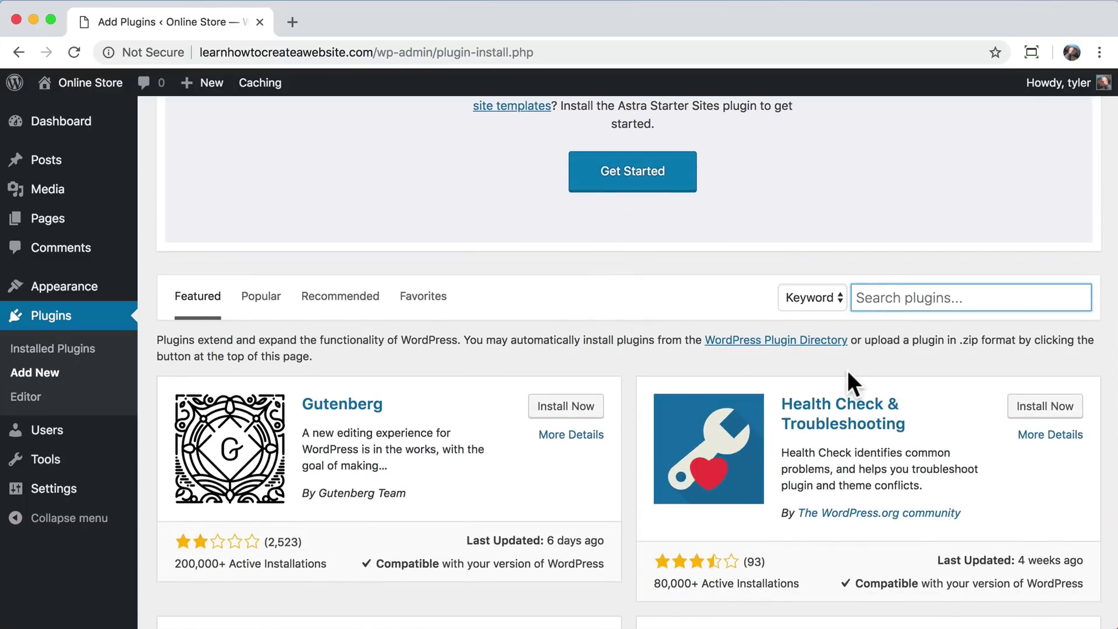
text(astra starter sites)
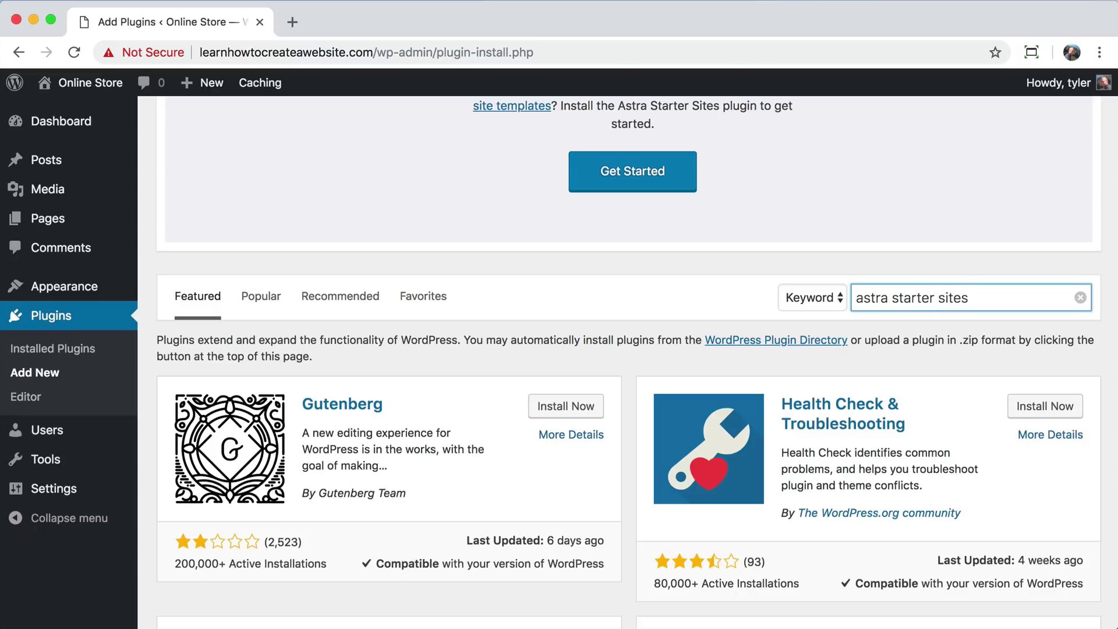
scroll(669, 466, down, 2)
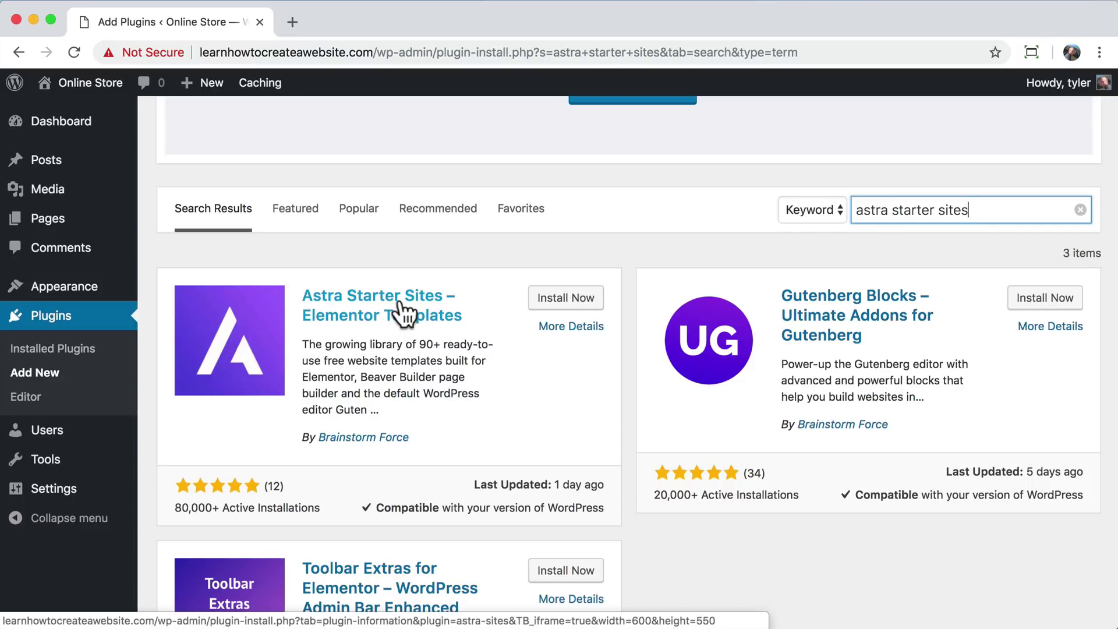
click(571, 299)
click(582, 302)
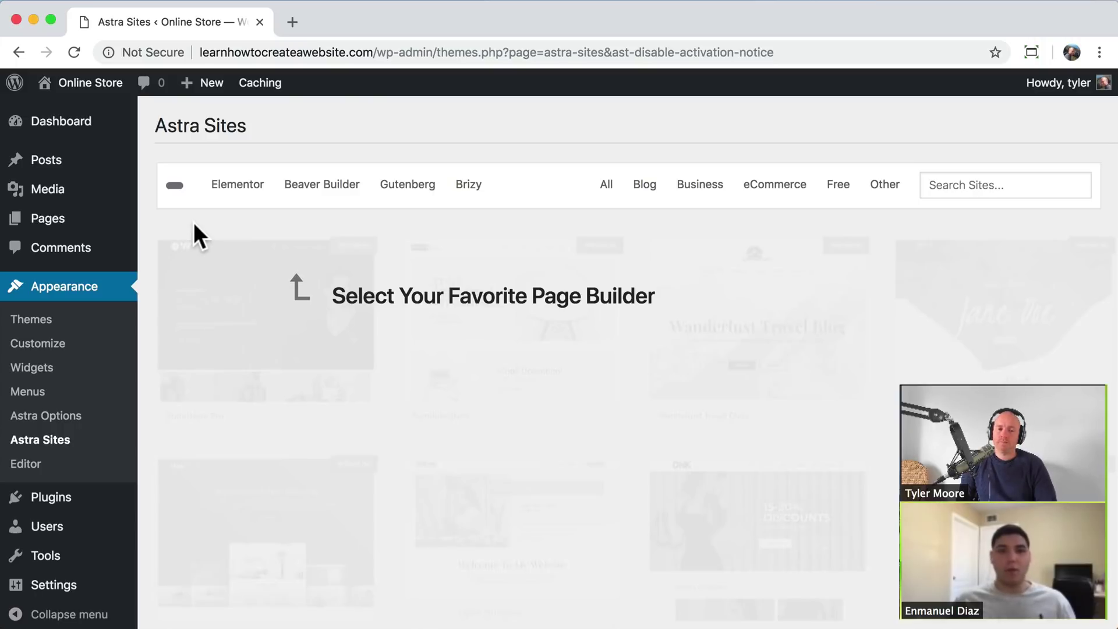
- Filter the starter templates to Elementor and browse through the available designs
click(229, 186)
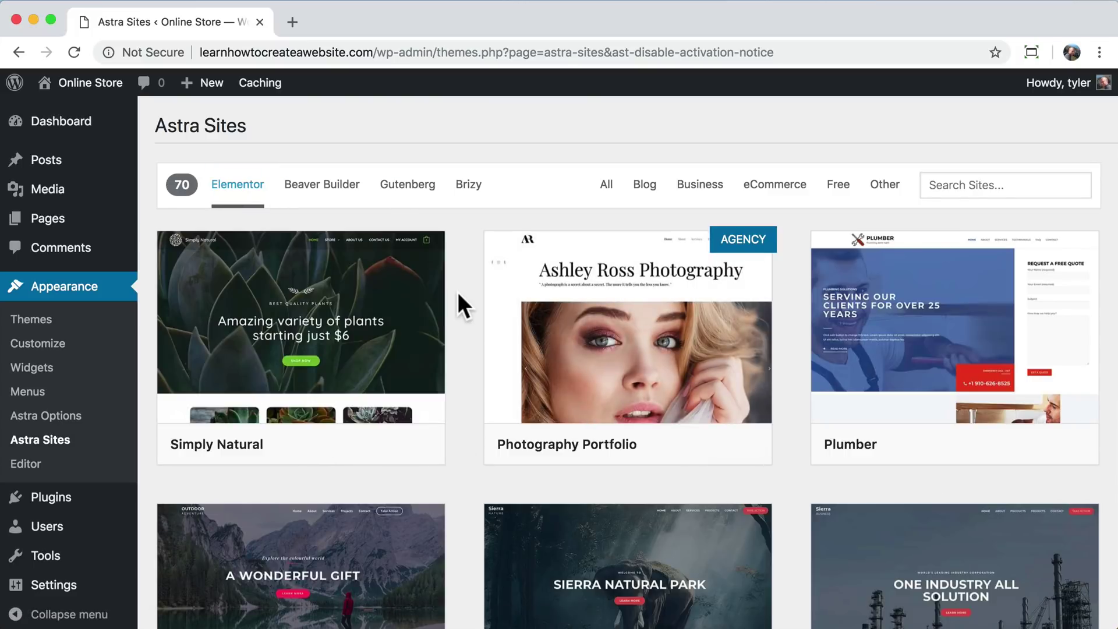
scroll(459, 294, down, 2)
scroll(457, 292, down, 15)
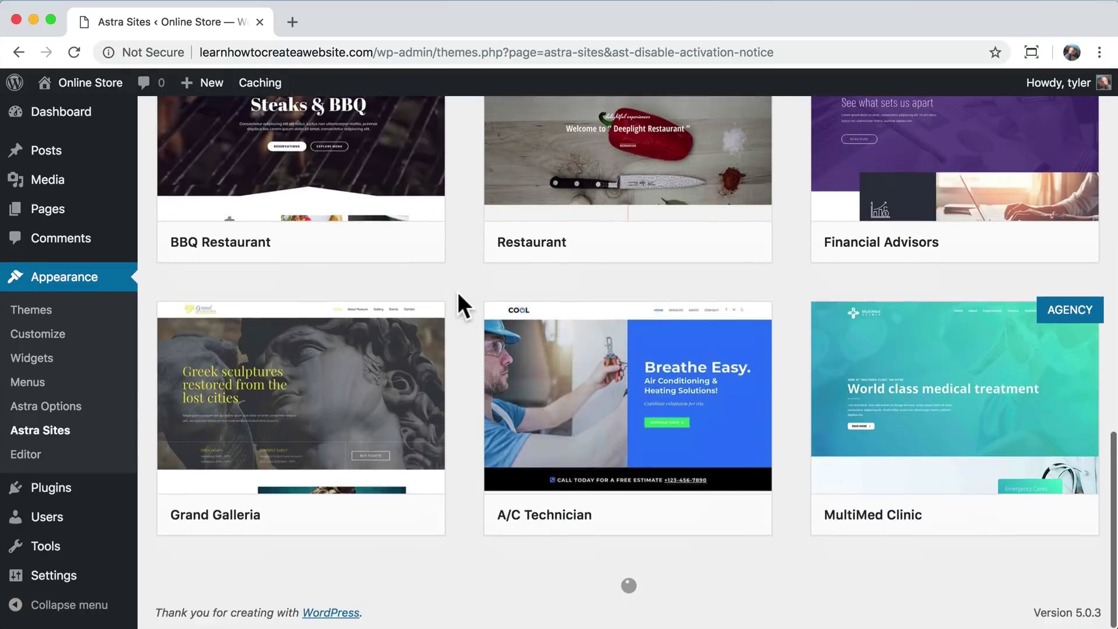
scroll(457, 291, down, 8)
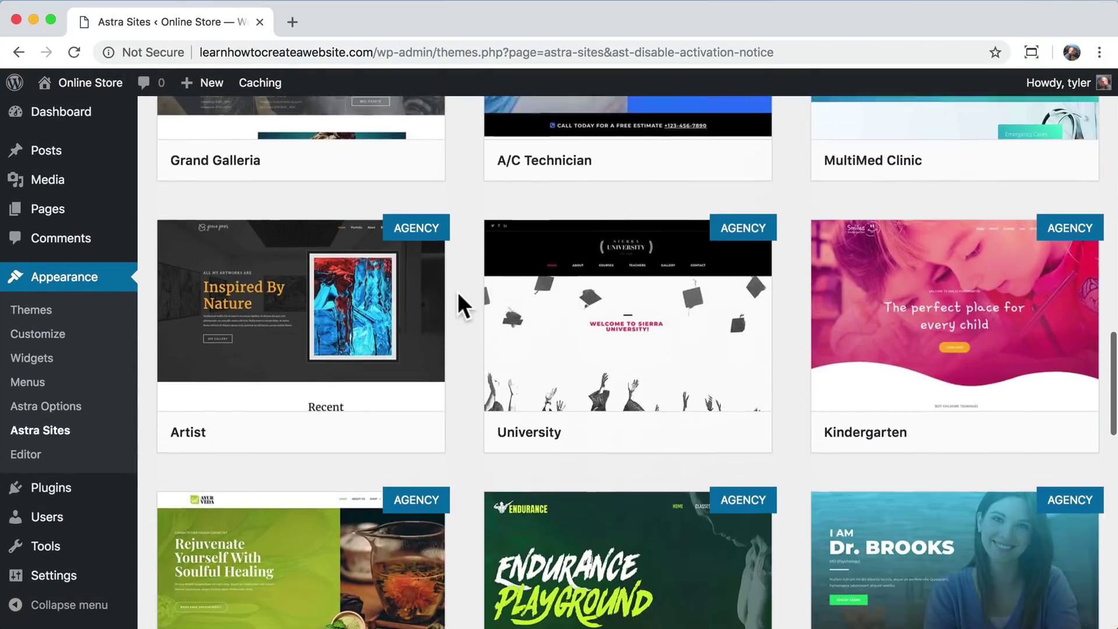
scroll(457, 292, down, 11)
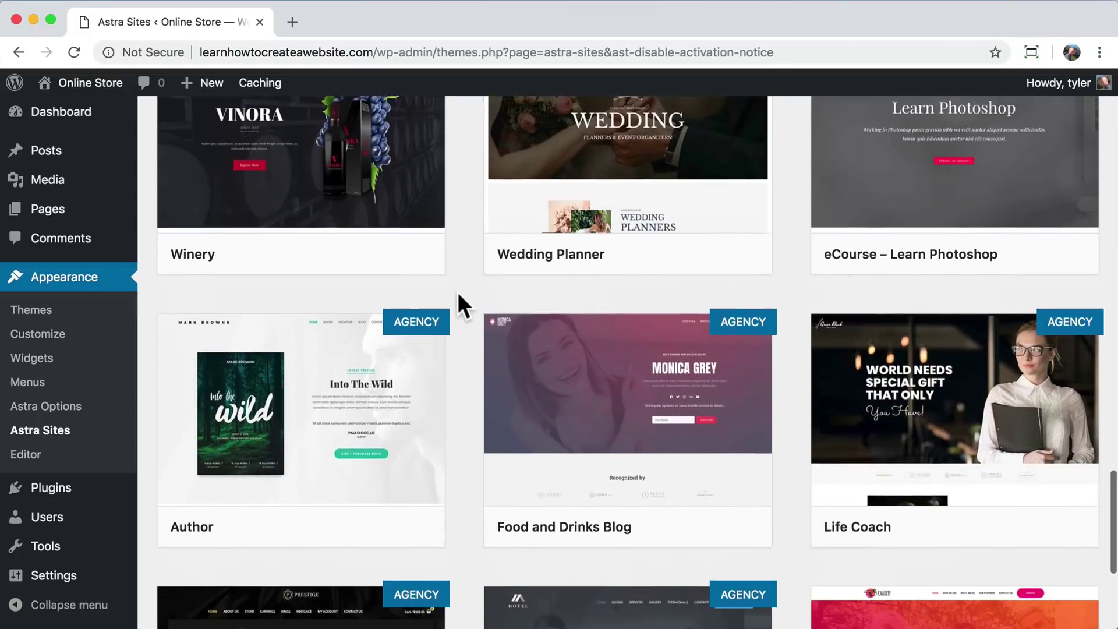
scroll(458, 293, down, 4)
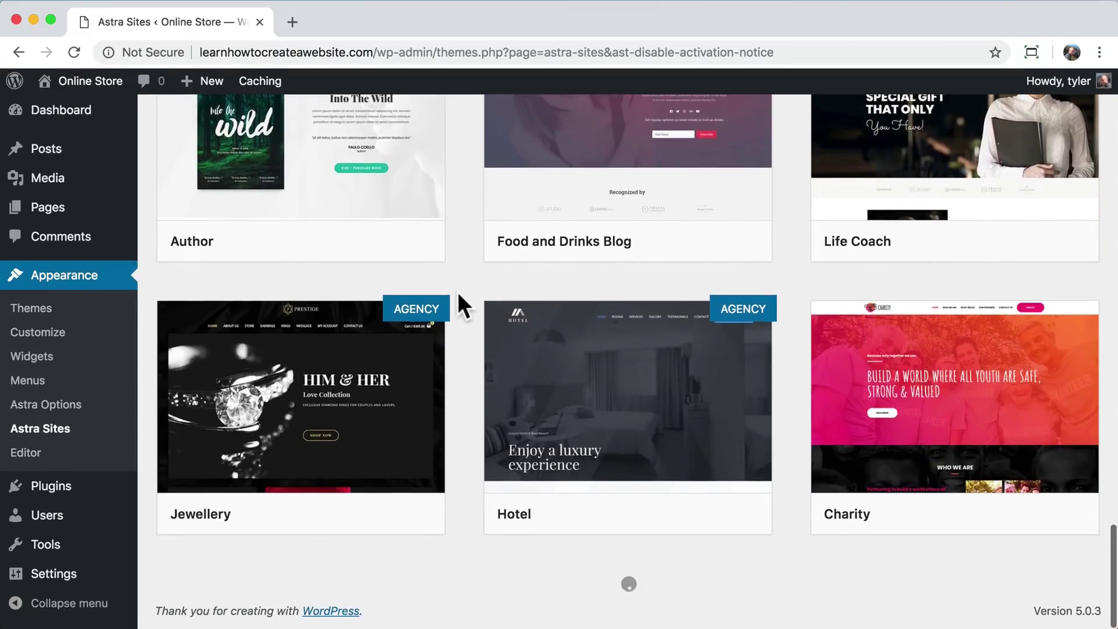
scroll(458, 293, up, 20)
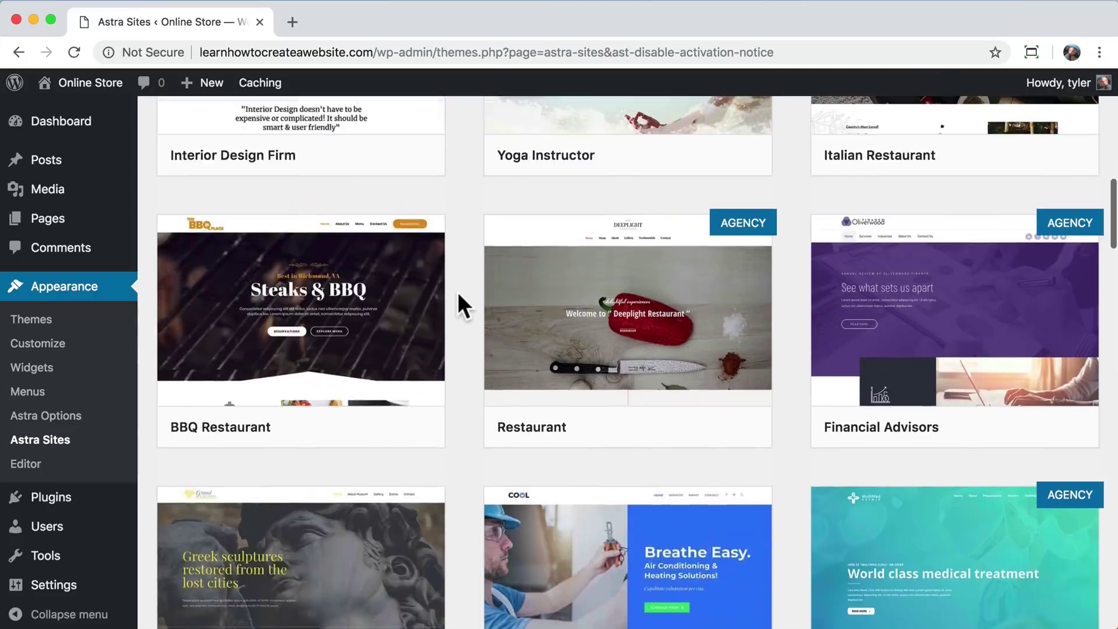
scroll(458, 291, up, 11)
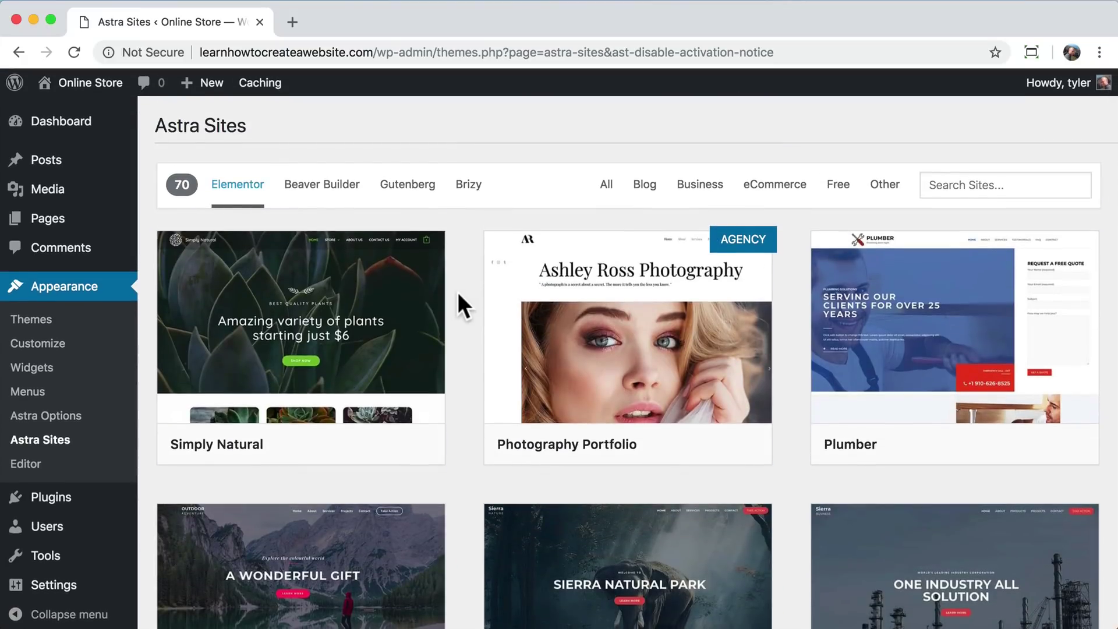
scroll(457, 292, down, 9)
scroll(458, 293, down, 4)
scroll(458, 293, up, 12)
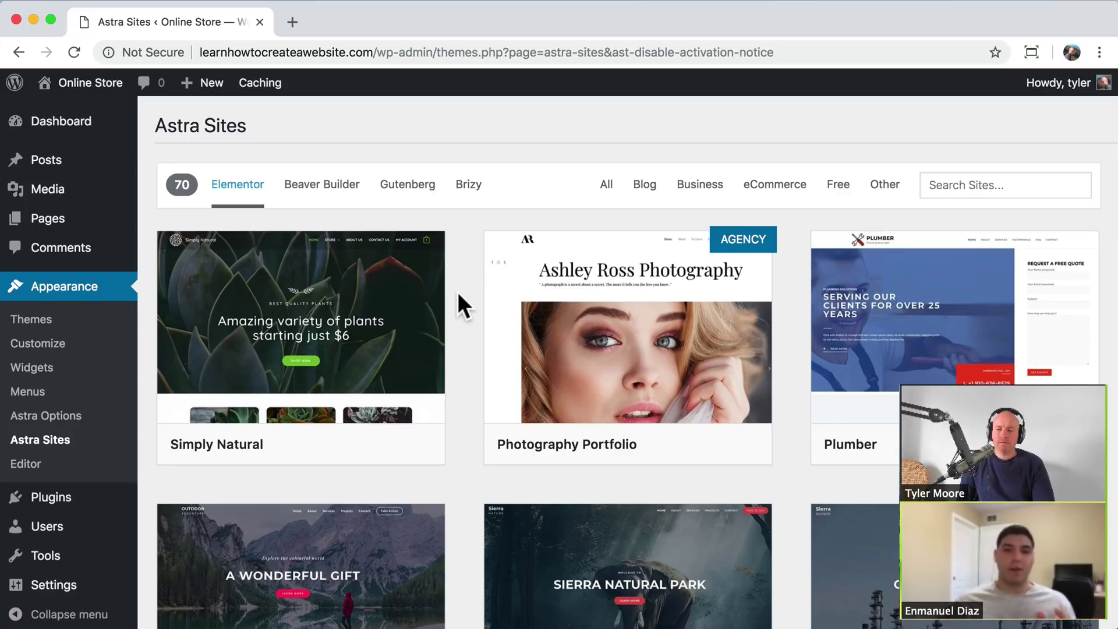
scroll(457, 292, down, 3)
scroll(456, 292, up, 2)
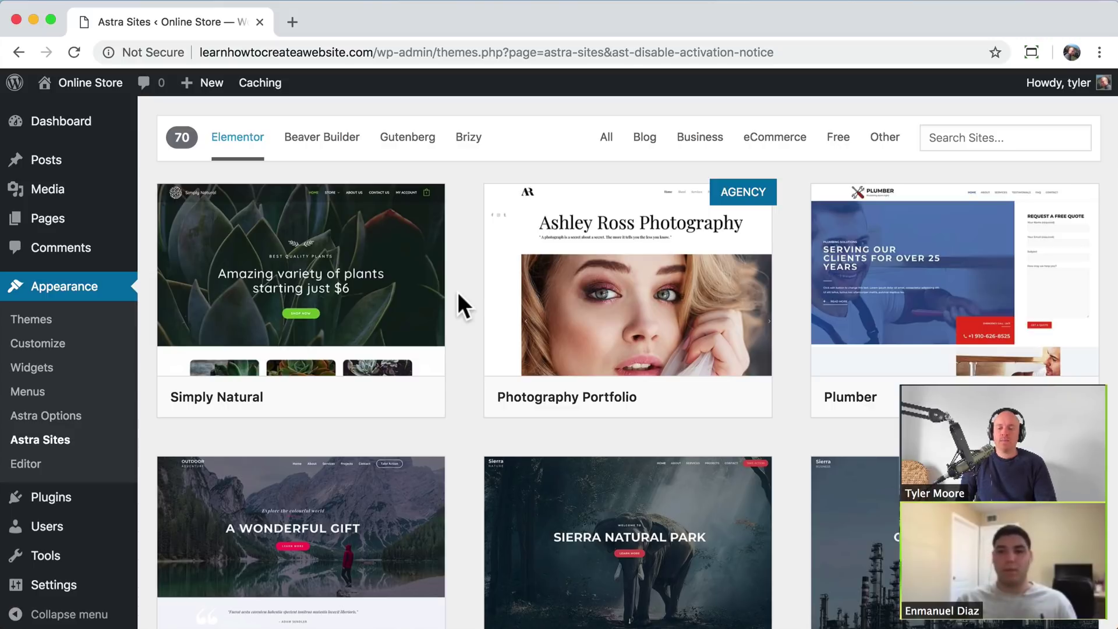
scroll(456, 292, down, 5)
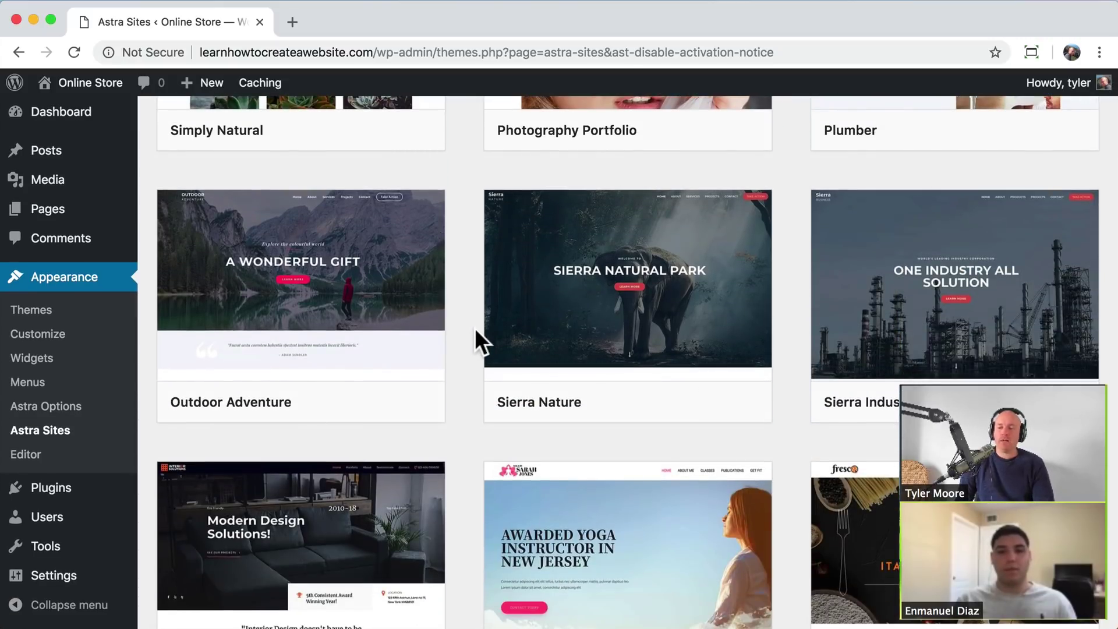
scroll(474, 328, down, 5)
scroll(473, 238, up, 6)
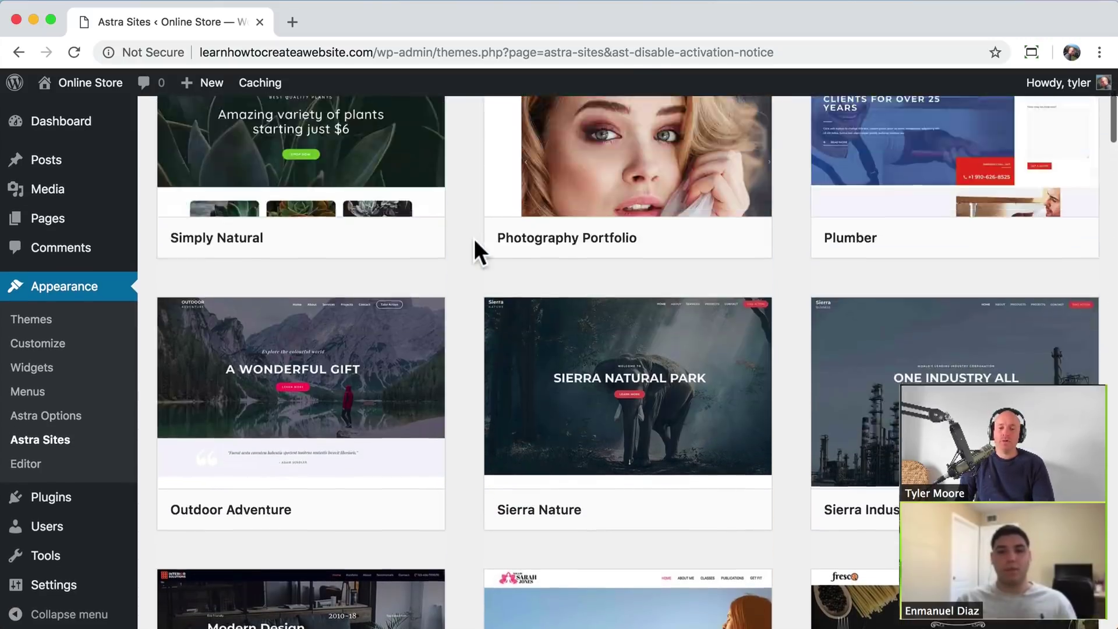
scroll(473, 239, up, 4)
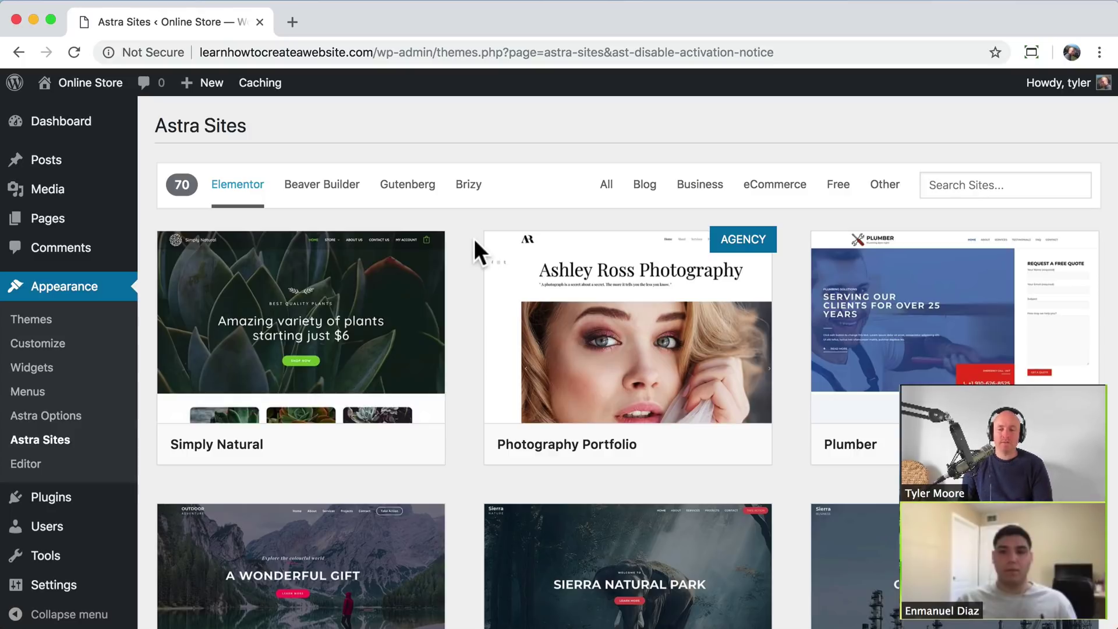
scroll(474, 239, down, 4)
scroll(474, 239, up, 4)
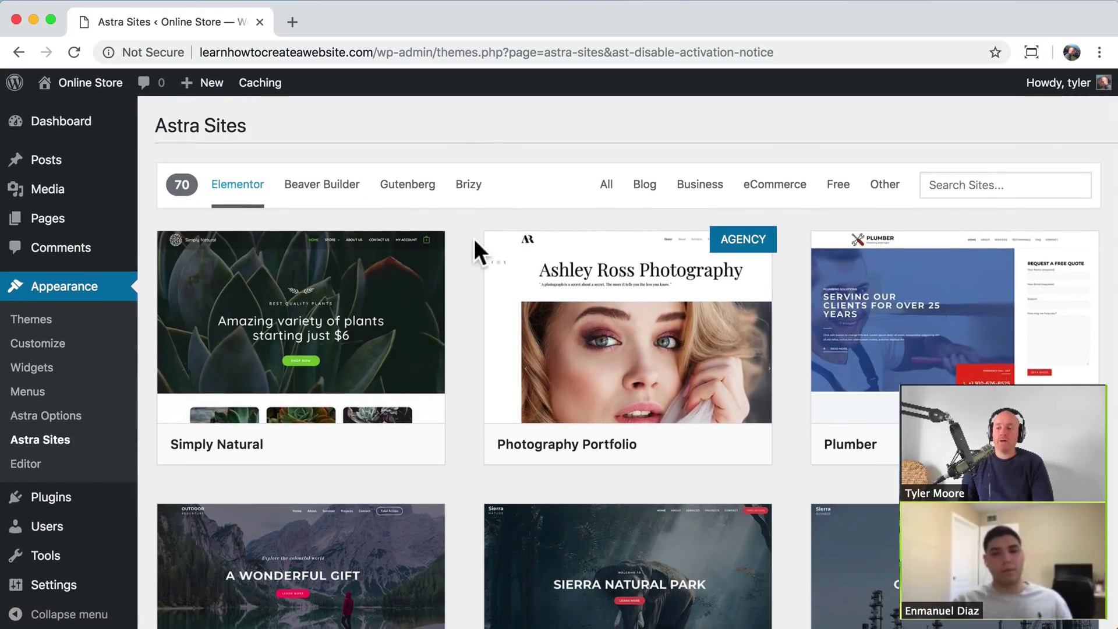
- Open the Simply Natural template's details showing its required plugins
mouse_move(411, 281)
scroll(459, 257, down, 1)
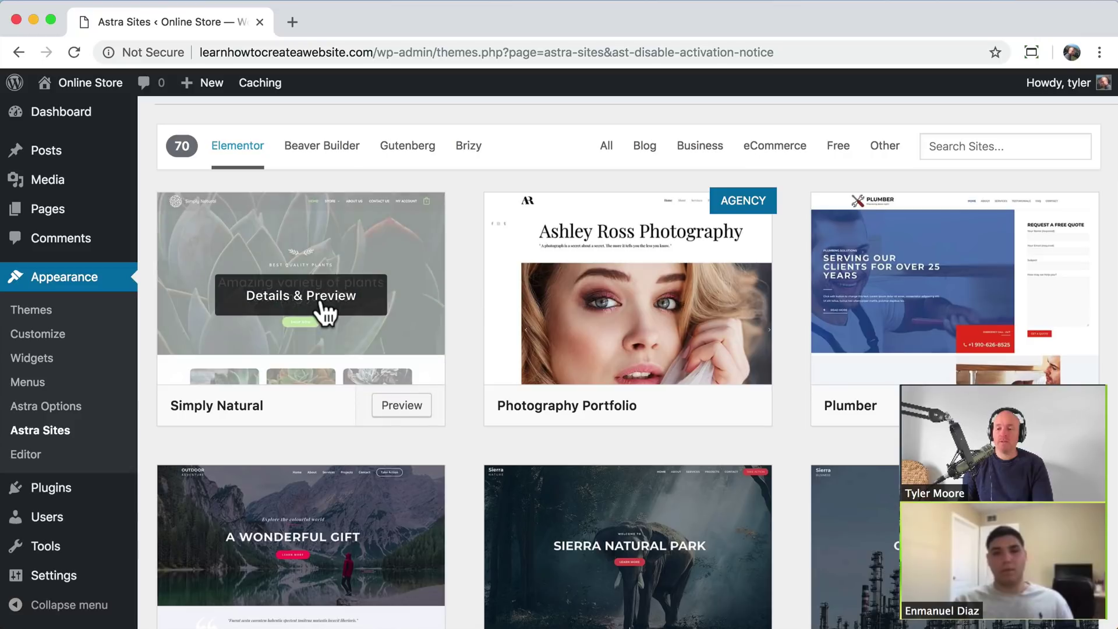
mouse_move(420, 307)
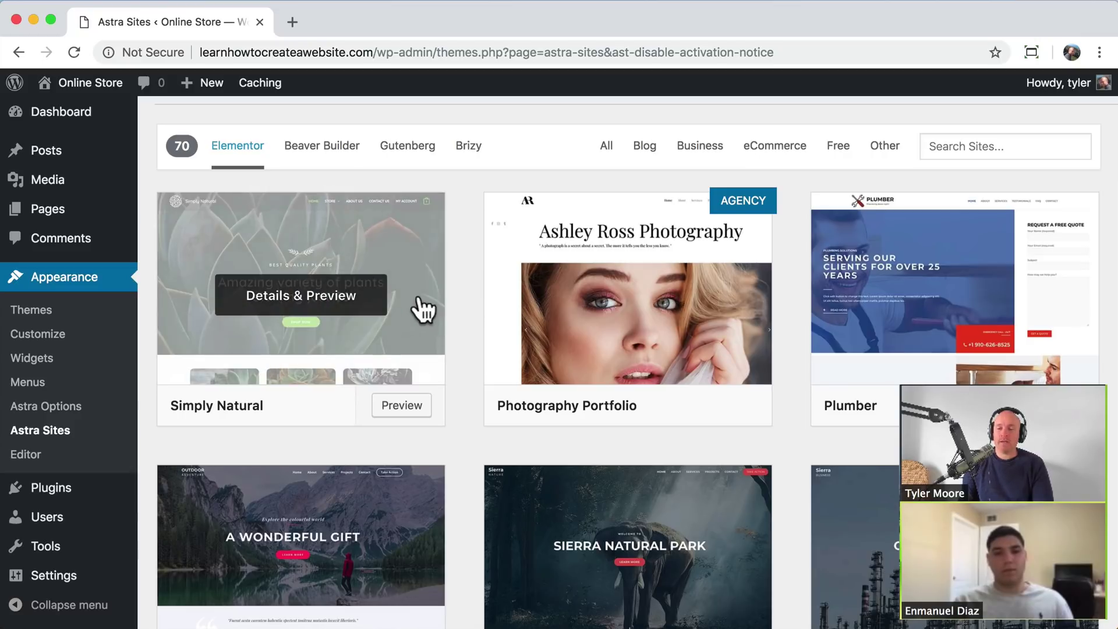
click(427, 307)
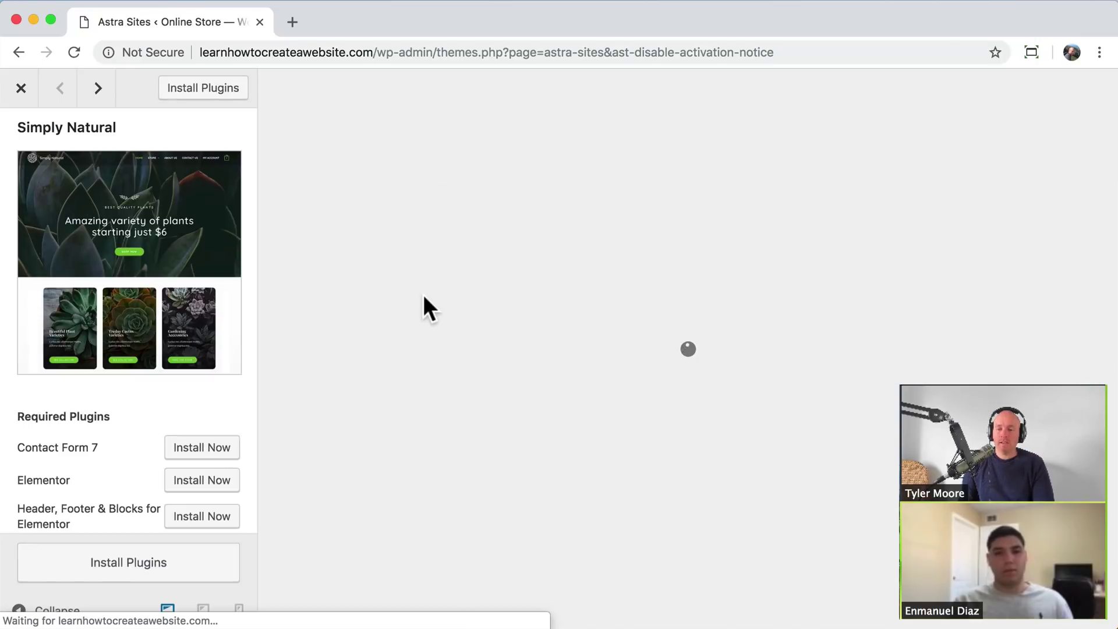
- Install Contact Form 7, Elementor, Header Footer & Blocks and WooCommerce for Simply Natural
scroll(533, 306, down, 15)
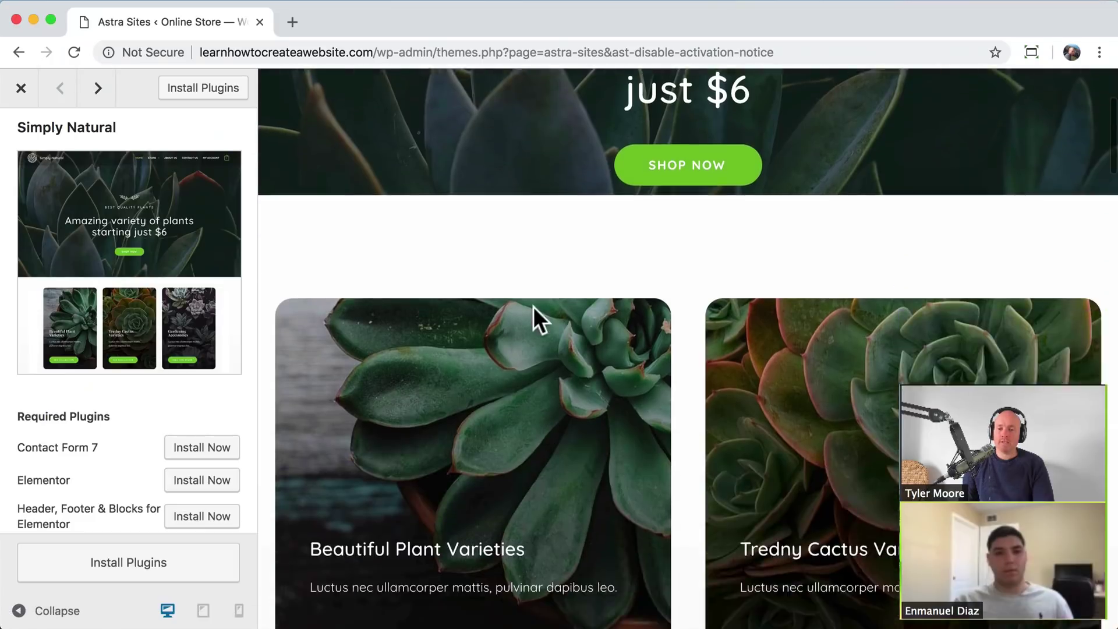
scroll(533, 306, up, 15)
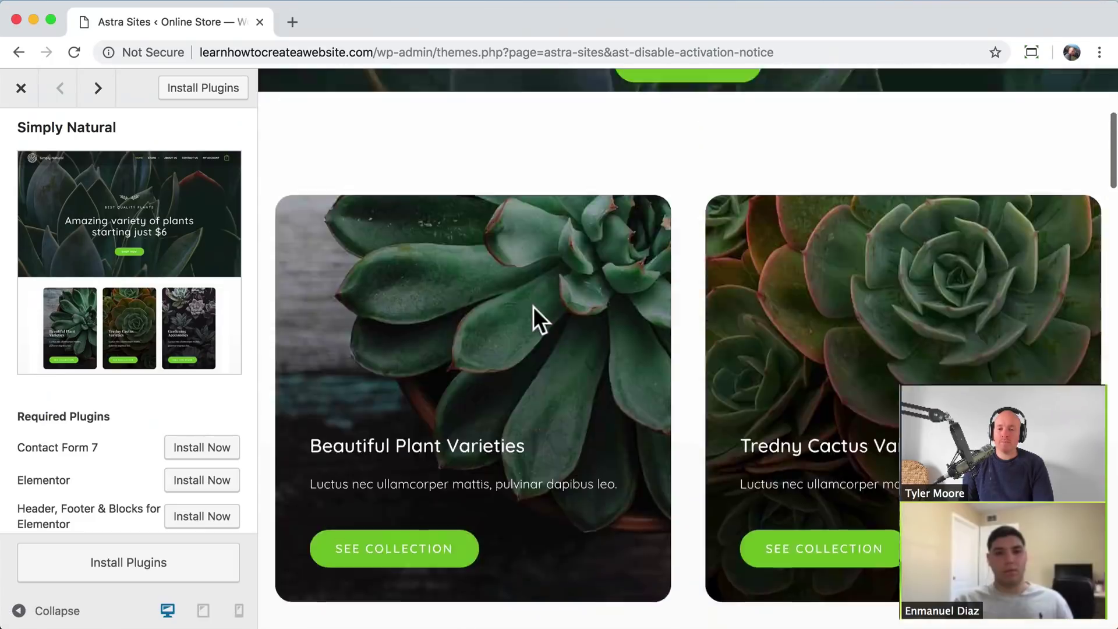
scroll(227, 227, down, 3)
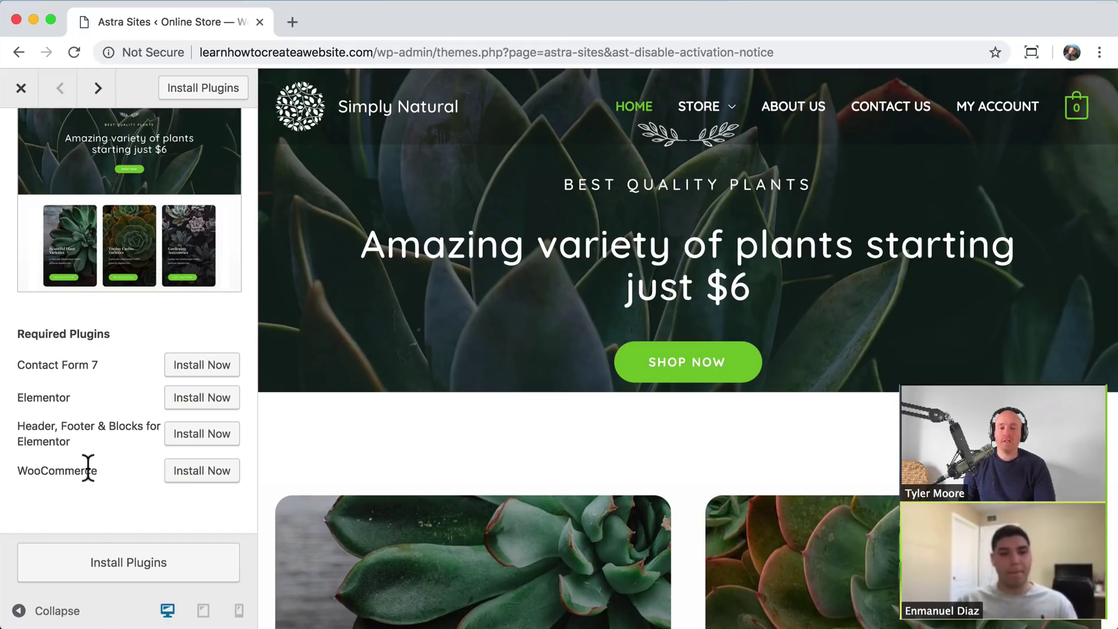
click(126, 565)
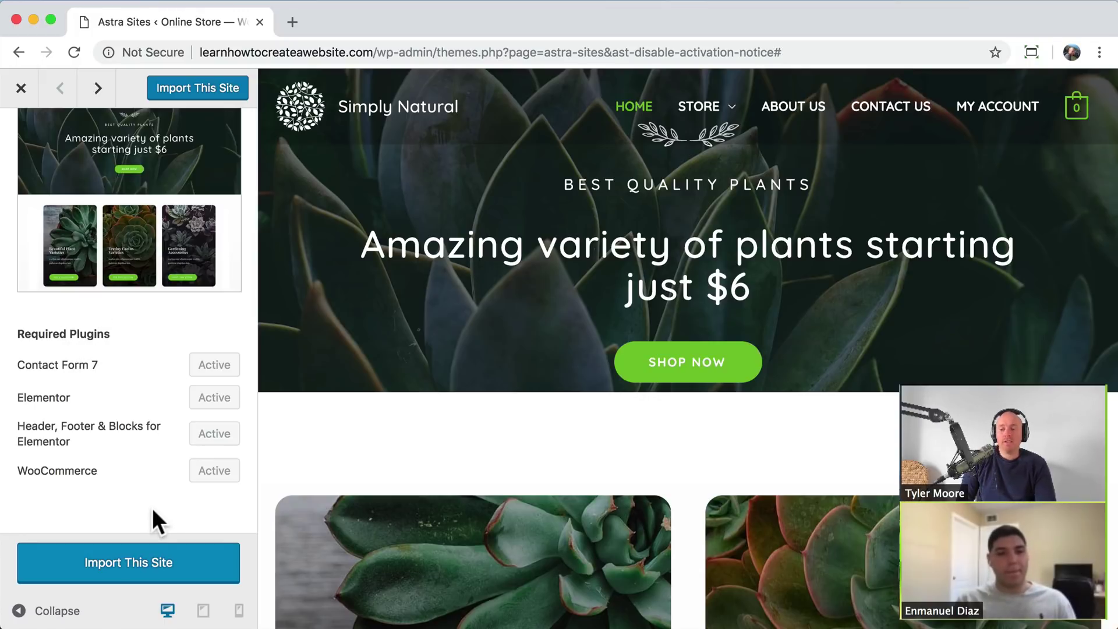
- Import the Simply Natural demo site and view the finished store in a new tab
click(152, 558)
click(742, 296)
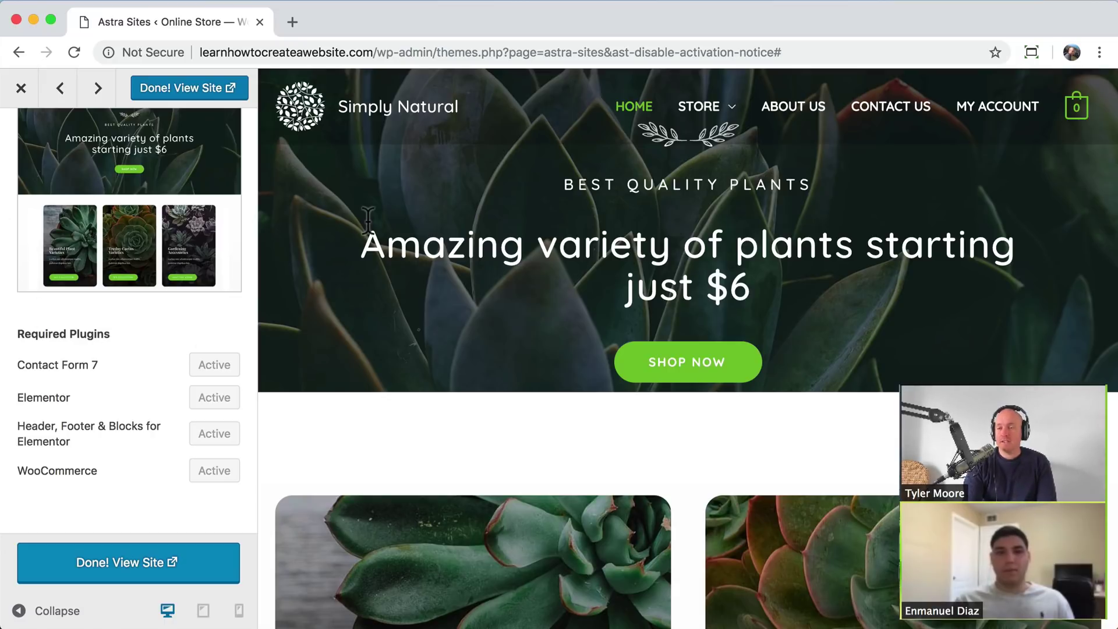
click(111, 561)
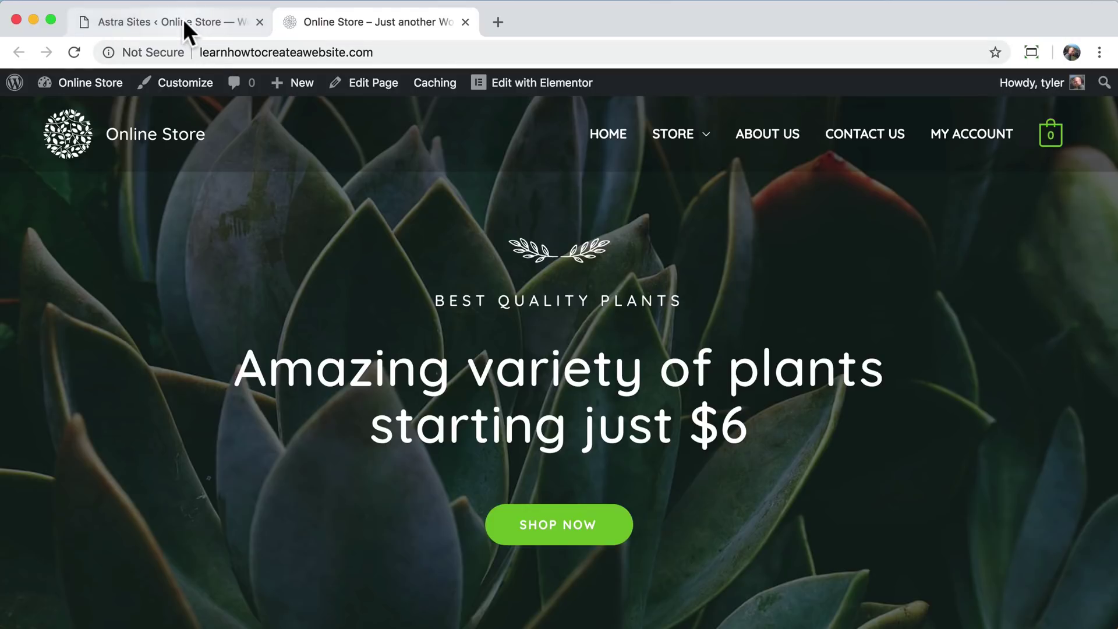
- Close the Astra Sites tab and scroll through the Online Store homepage from banner to footer
click(260, 22)
scroll(536, 288, down, 15)
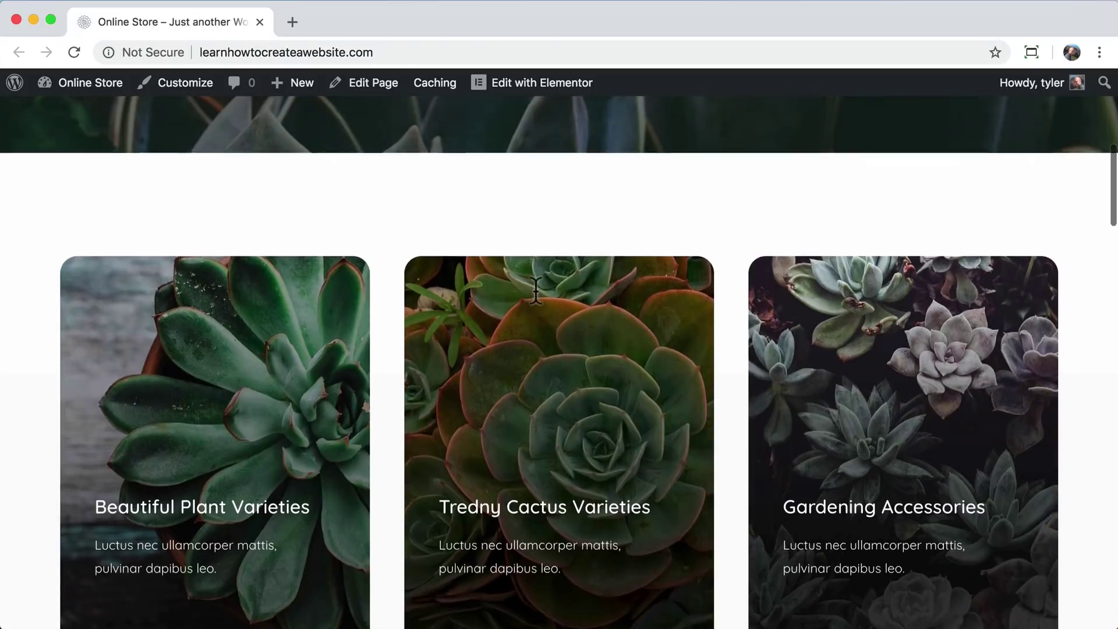
scroll(536, 290, down, 20)
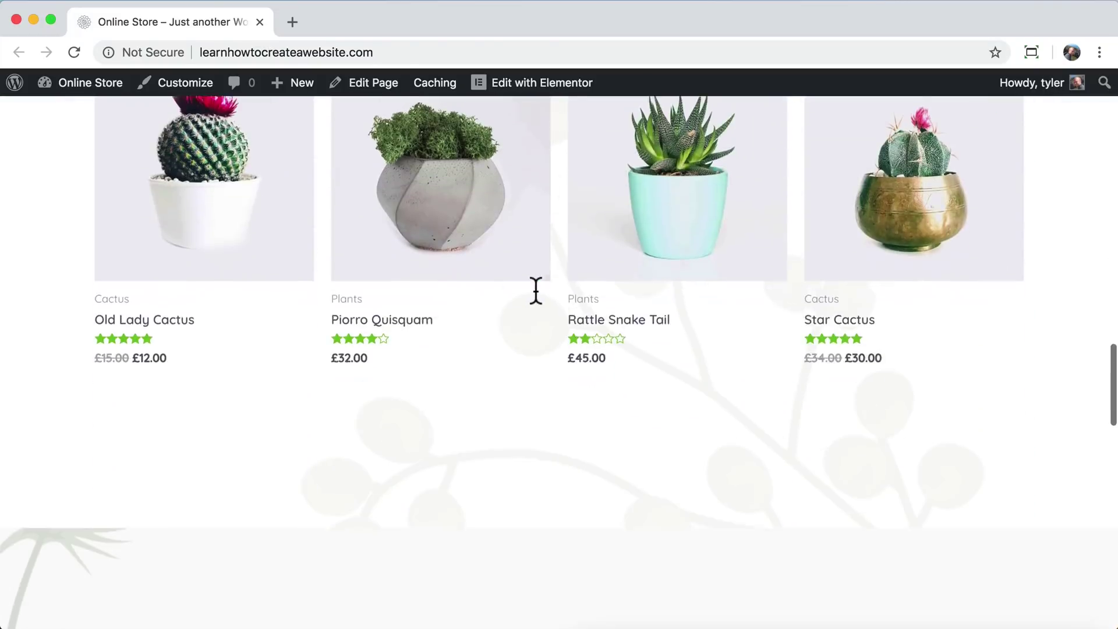
scroll(536, 290, down, 3)
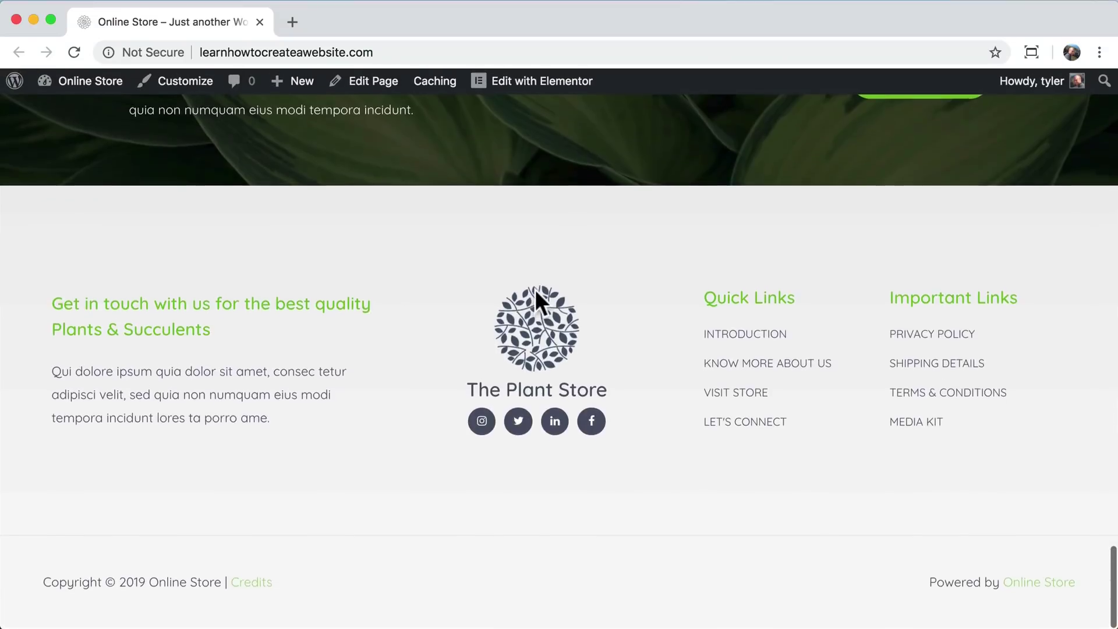
scroll(535, 290, up, 20)
scroll(535, 289, up, 1)
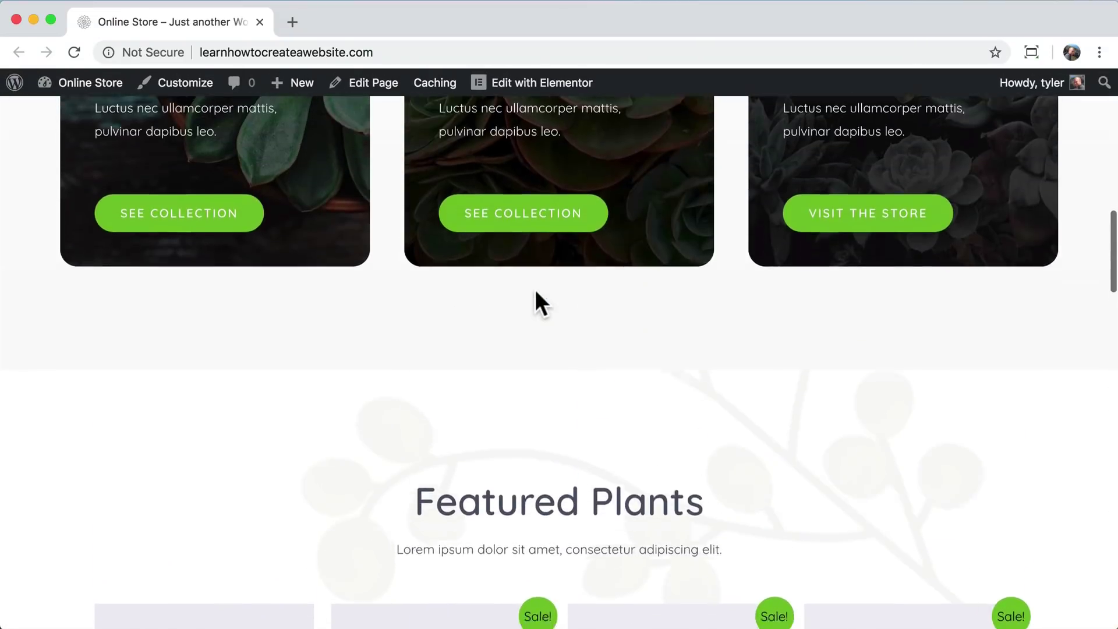
scroll(458, 395, down, 5)
scroll(469, 380, up, 16)
scroll(472, 380, up, 3)
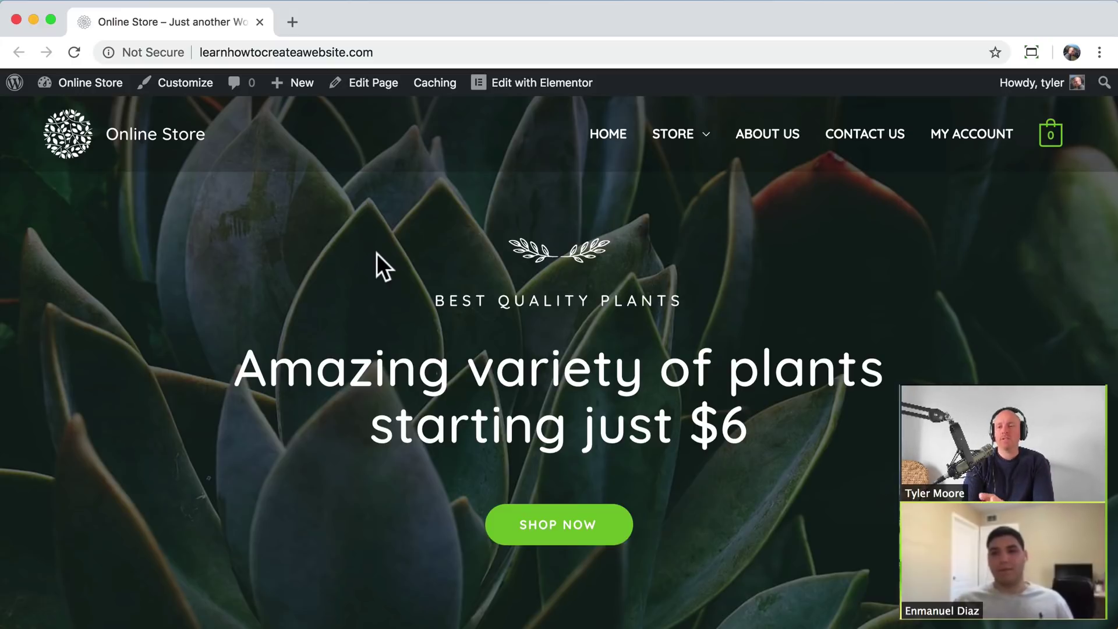
scroll(367, 233, down, 3)
scroll(367, 228, up, 4)
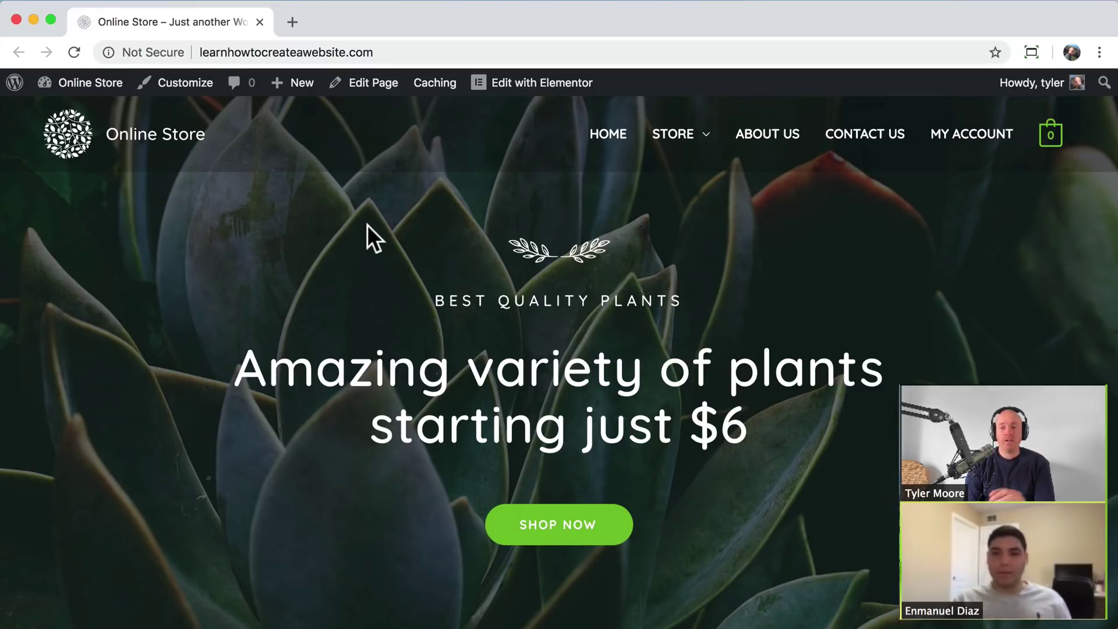
scroll(428, 309, down, 5)
scroll(429, 309, down, 3)
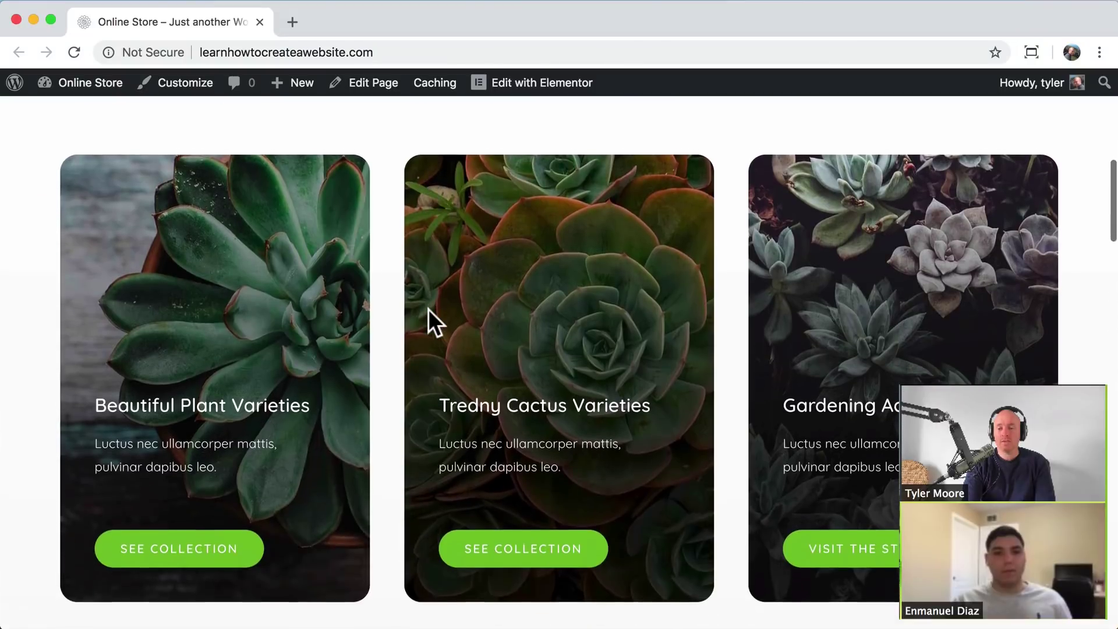
scroll(428, 309, down, 15)
scroll(430, 313, up, 3)
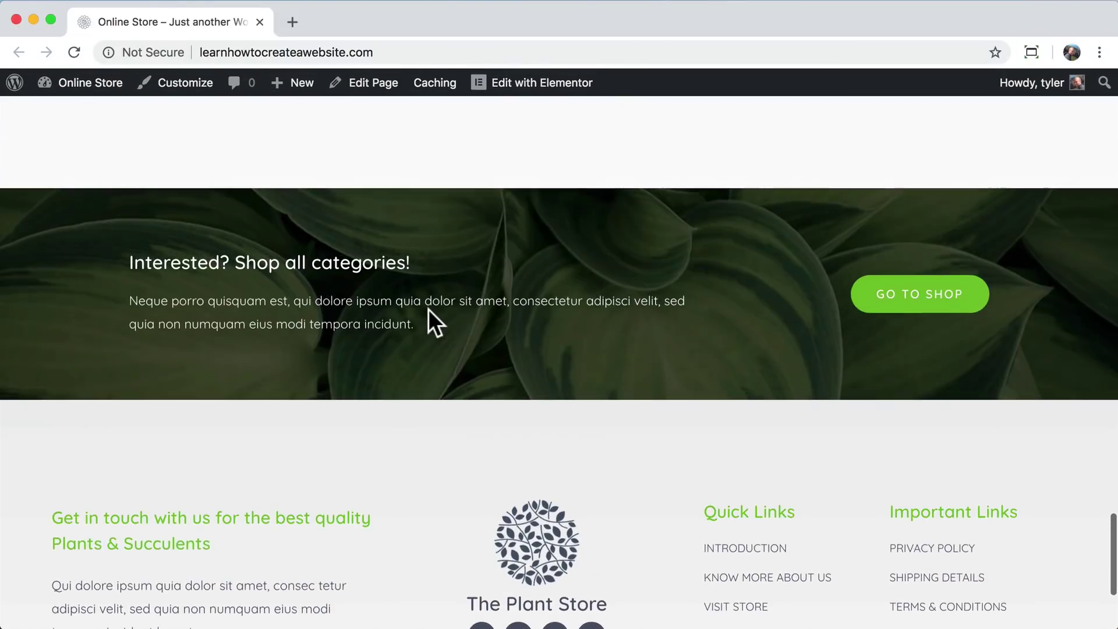
scroll(430, 312, up, 6)
scroll(434, 323, up, 10)
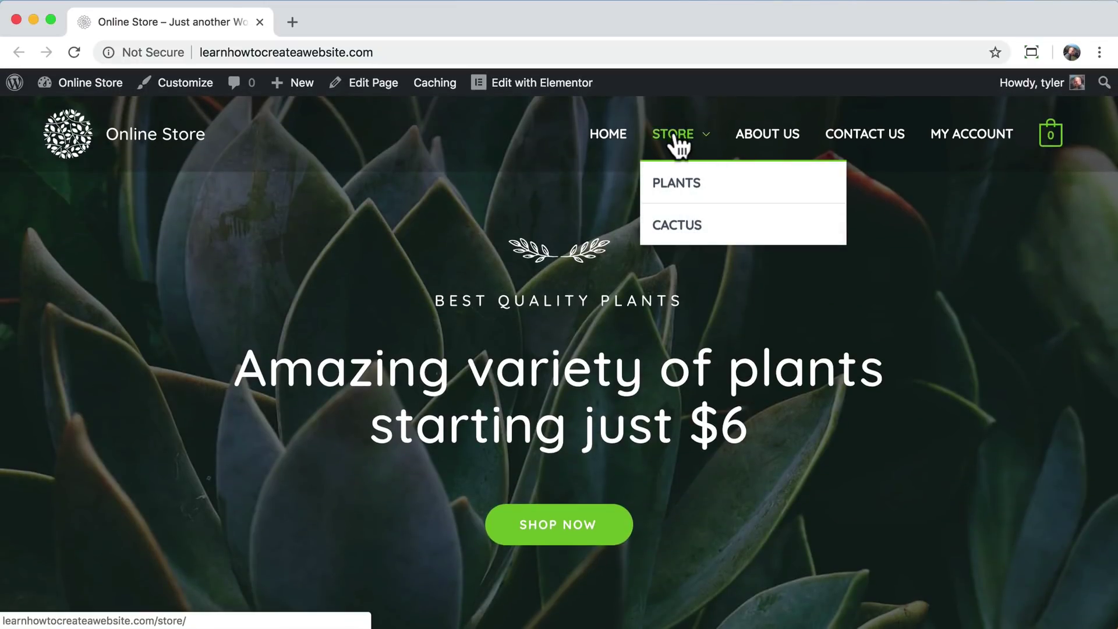
- Go to the Store page and open the Boncellensis Secullant product page
click(674, 135)
scroll(578, 284, down, 8)
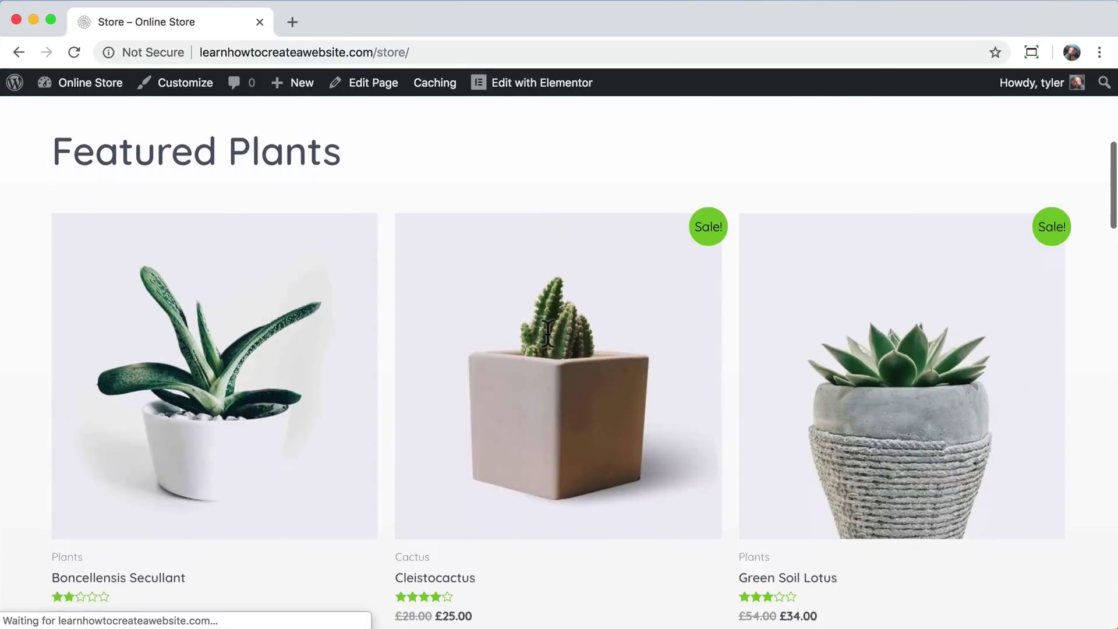
click(257, 320)
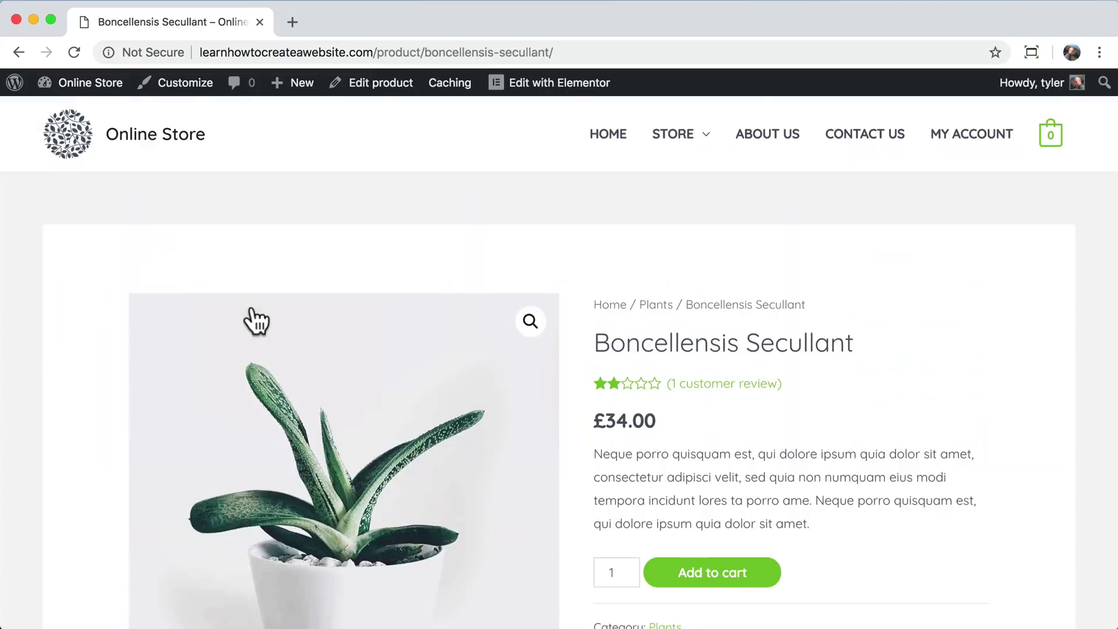
scroll(250, 320, down, 3)
scroll(250, 320, up, 1)
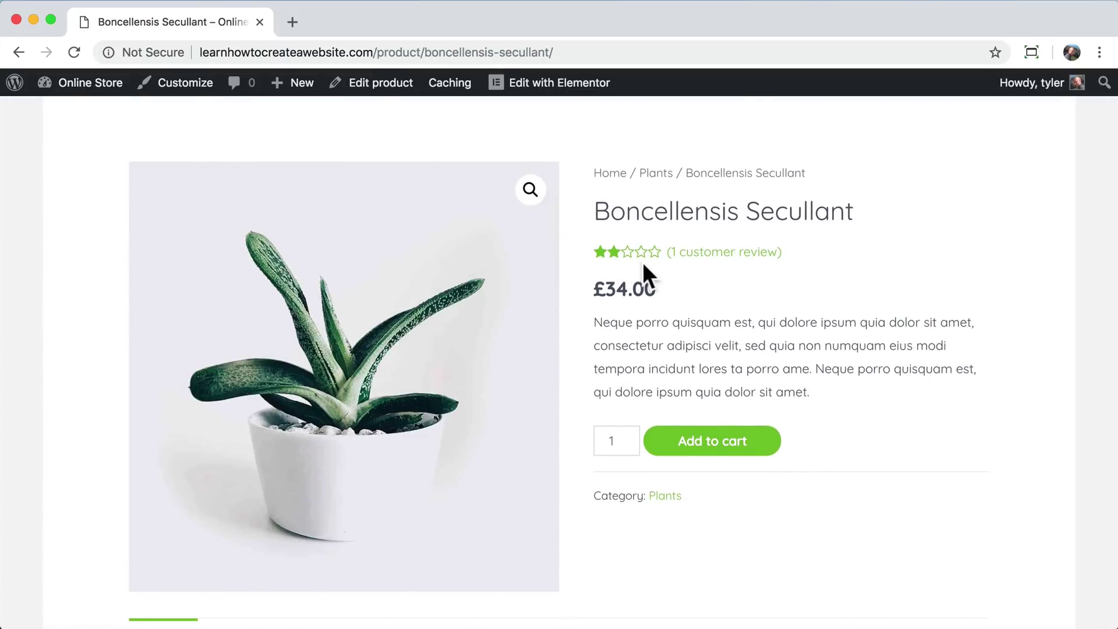
scroll(660, 291, down, 1)
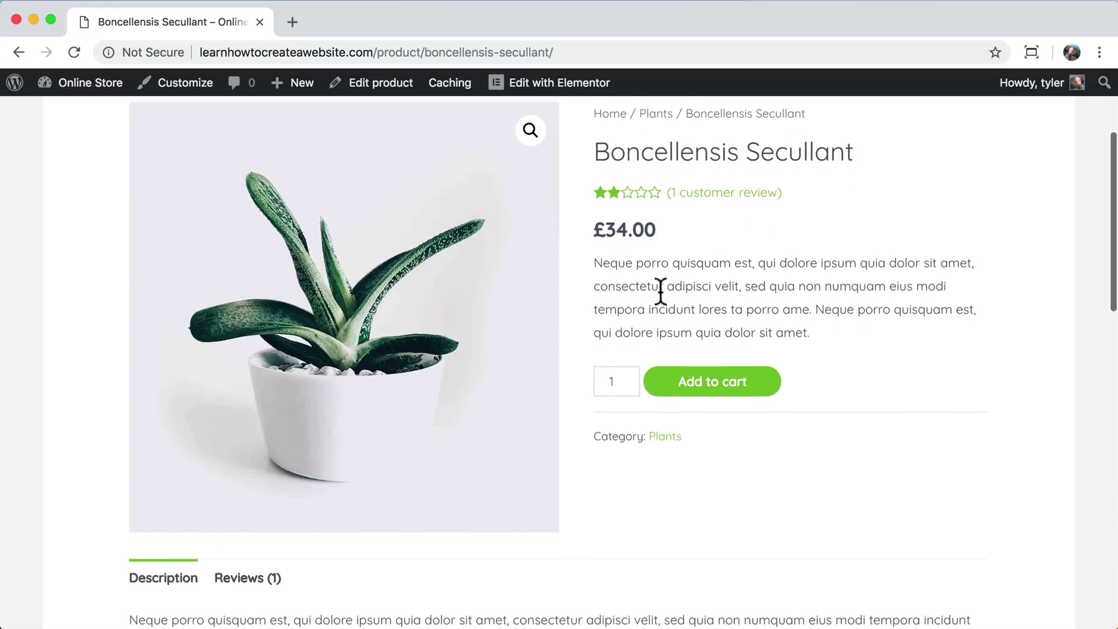
scroll(659, 291, up, 2)
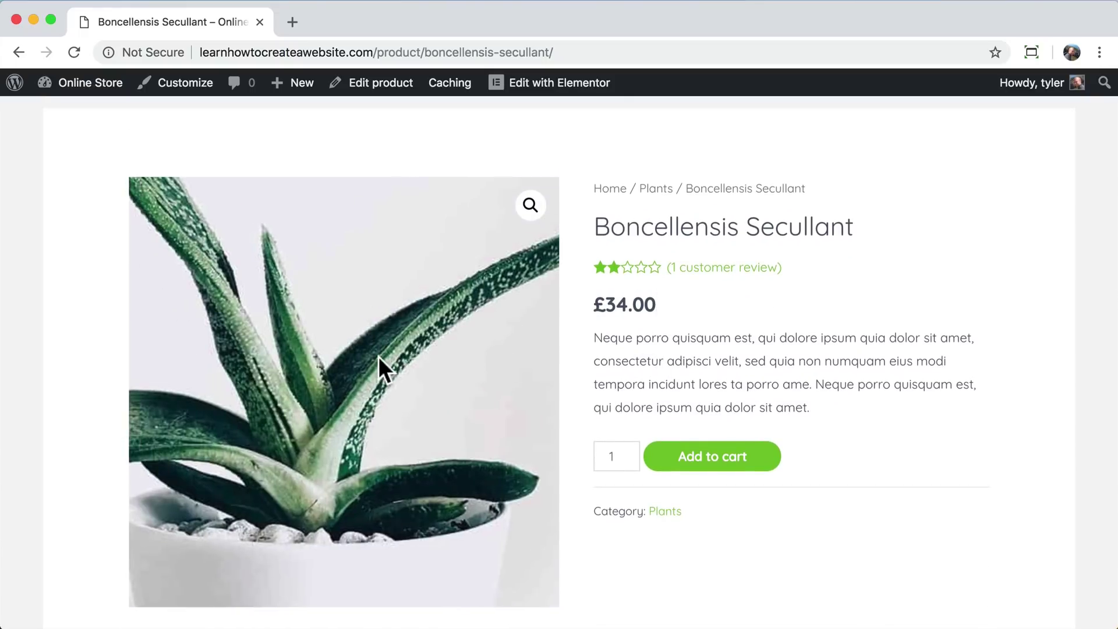
scroll(629, 309, up, 1)
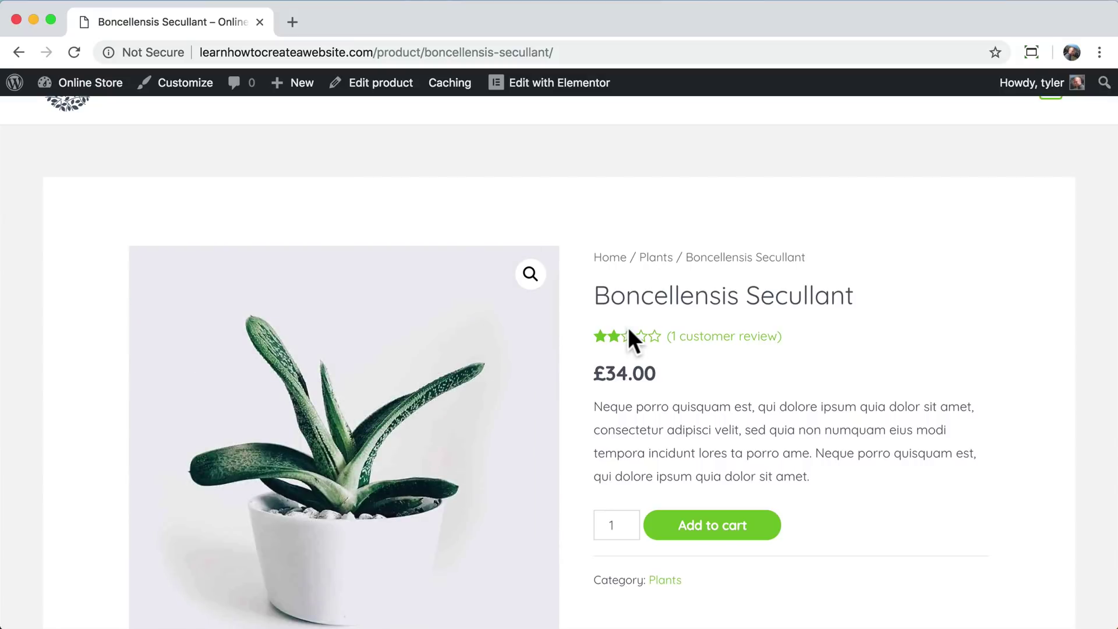
scroll(624, 358, down, 5)
scroll(624, 358, down, 3)
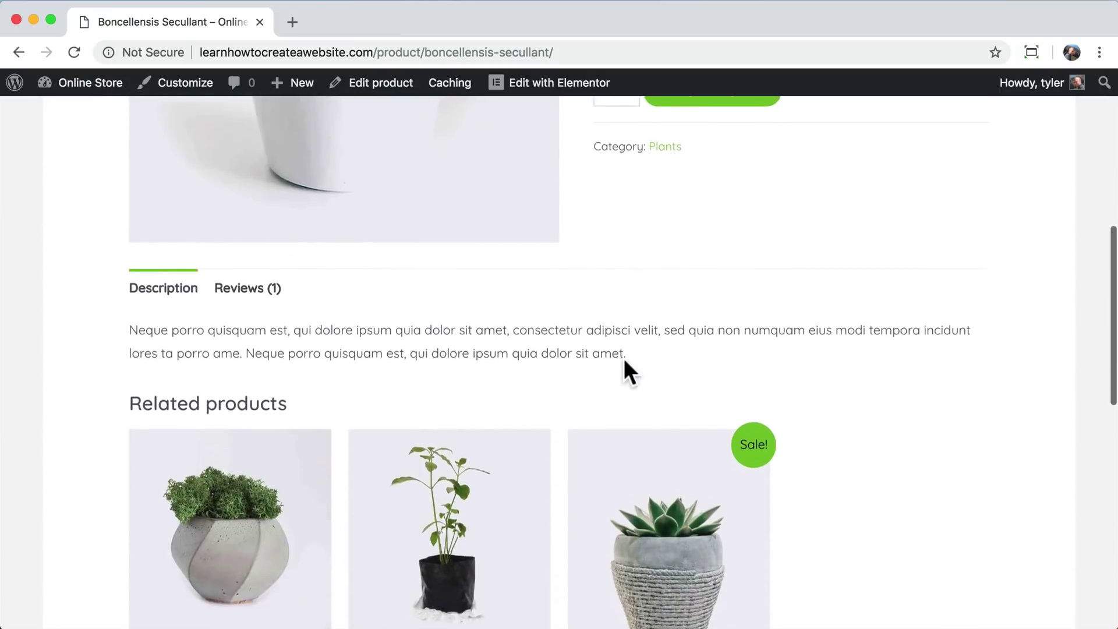
scroll(624, 358, up, 3)
scroll(624, 358, down, 5)
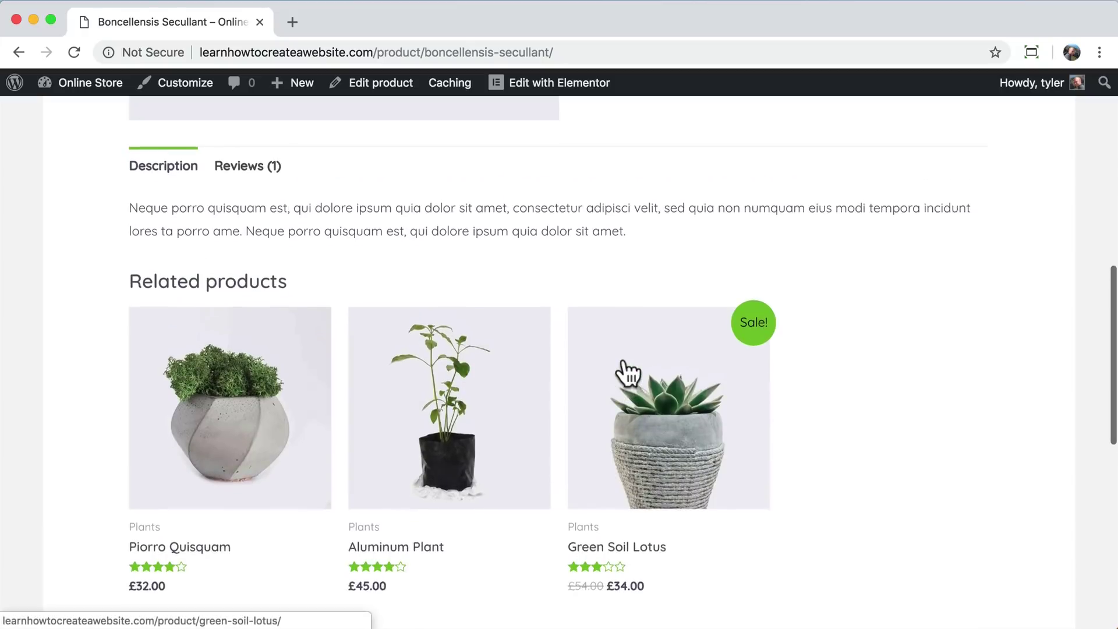
- Check the product's 'Best Quality Product' review and description, then add it to the cart
click(240, 191)
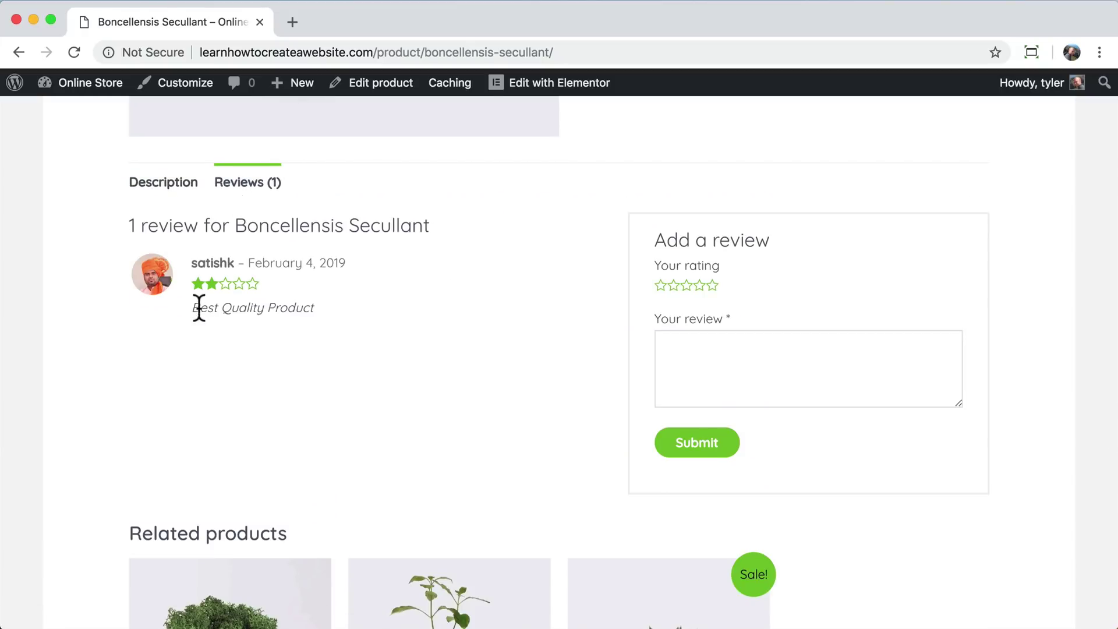
drag(198, 307, 303, 307)
click(303, 308)
click(159, 185)
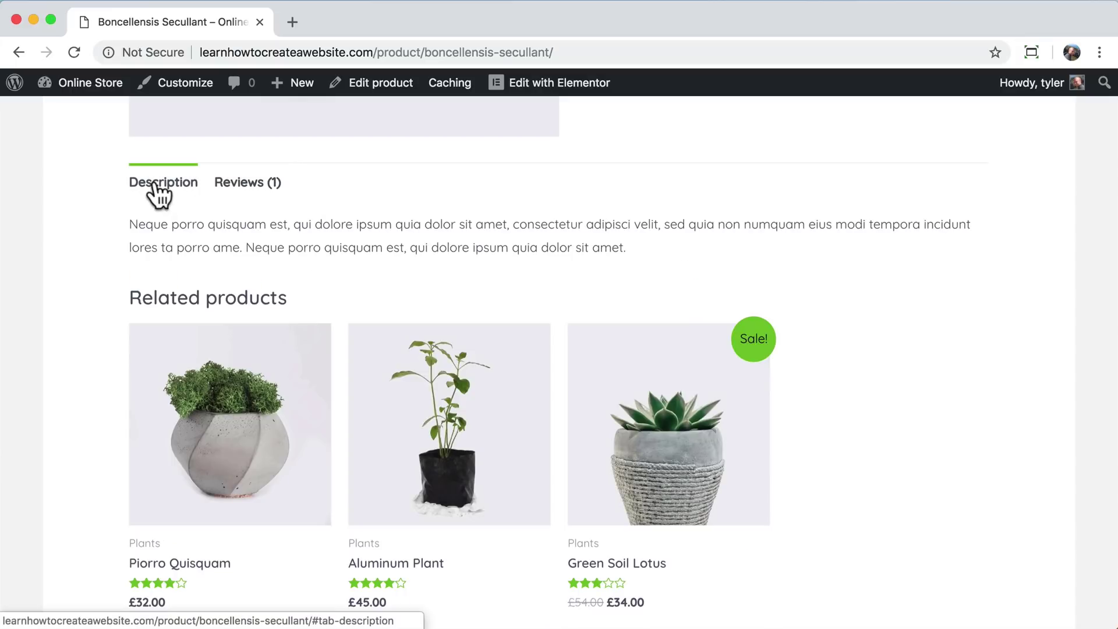
scroll(515, 274, down, 2)
scroll(501, 271, up, 2)
scroll(428, 297, down, 2)
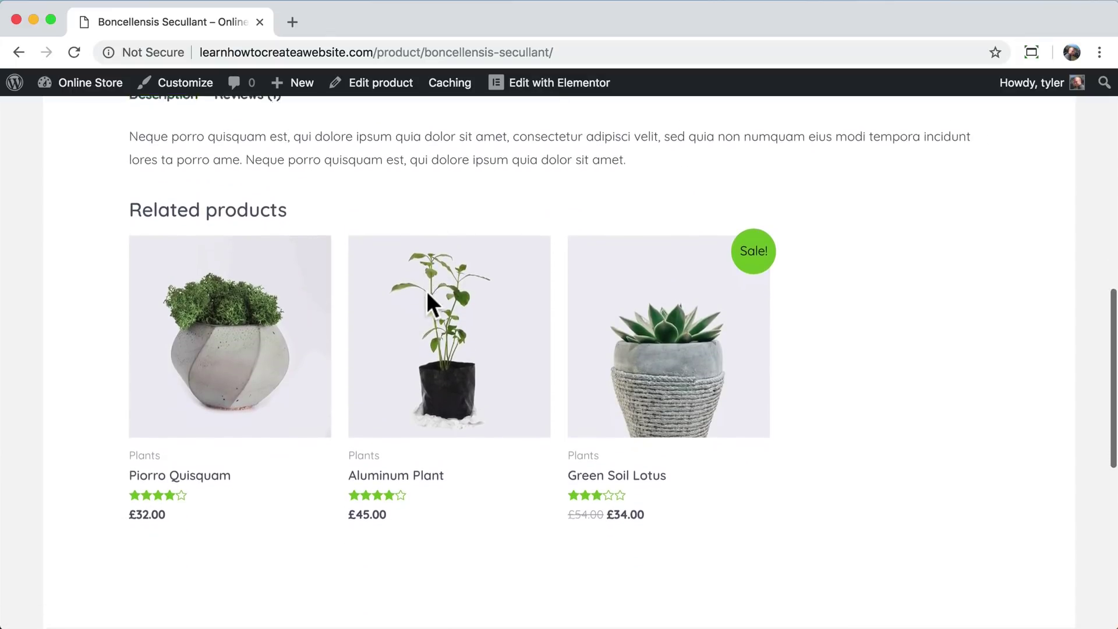
scroll(377, 308, down, 4)
scroll(376, 305, up, 15)
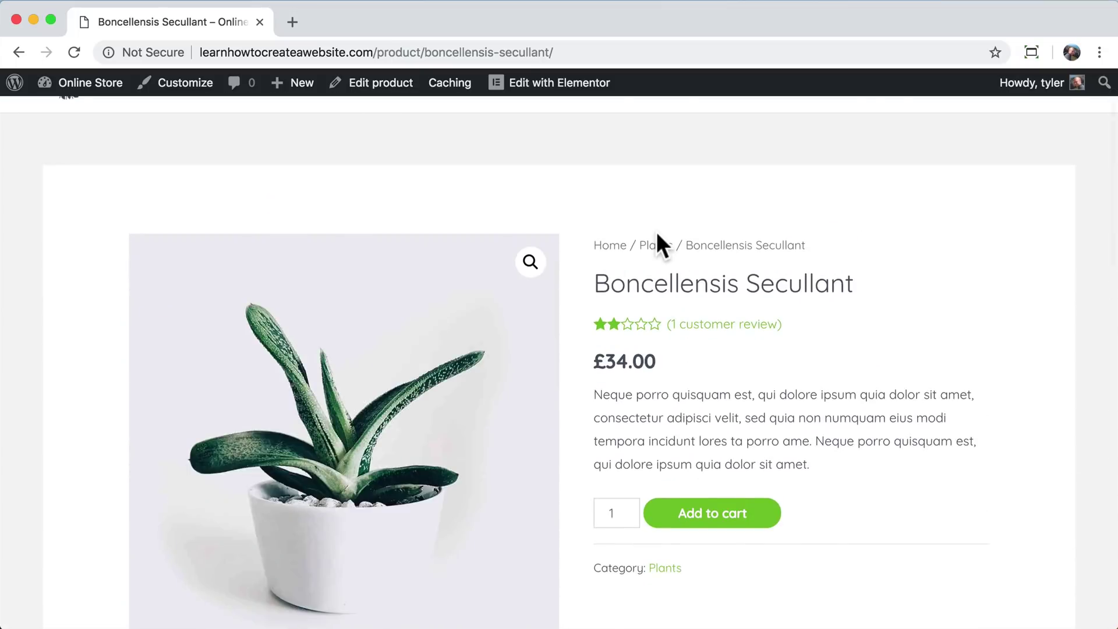
scroll(656, 243, down, 2)
click(724, 425)
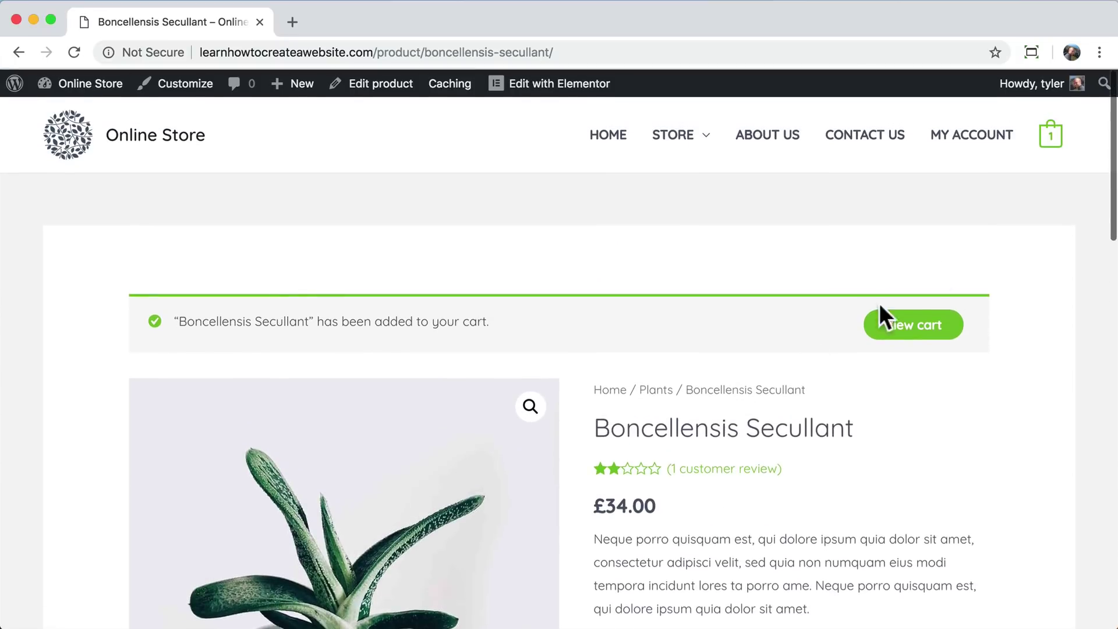
- Open the cart page holding the Boncellensis Secullant
mouse_move(1057, 143)
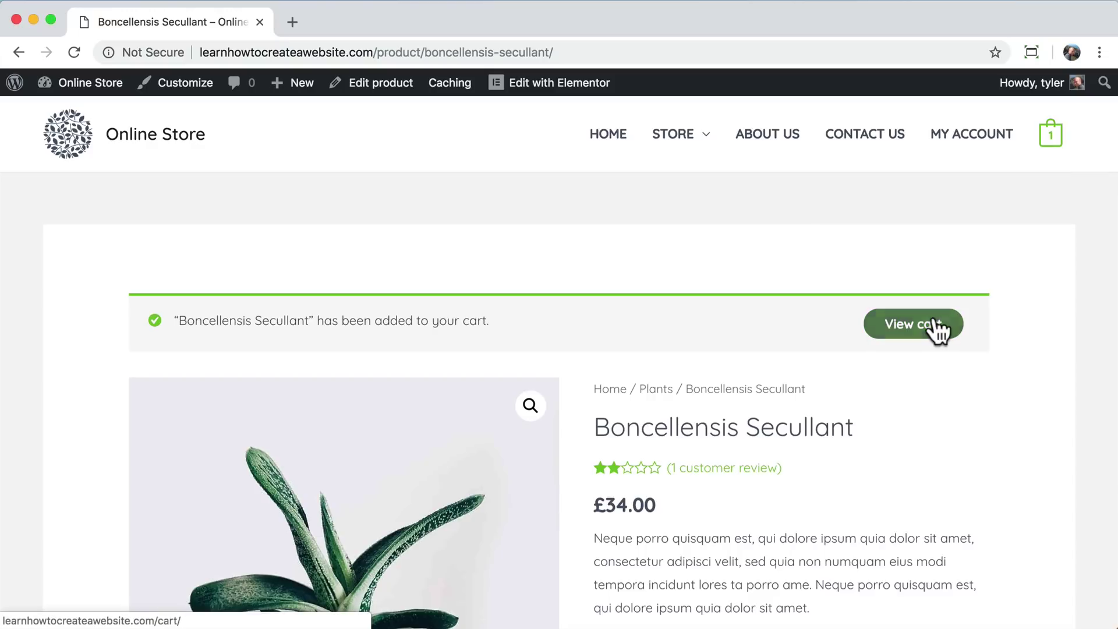
click(934, 331)
scroll(599, 205, down, 3)
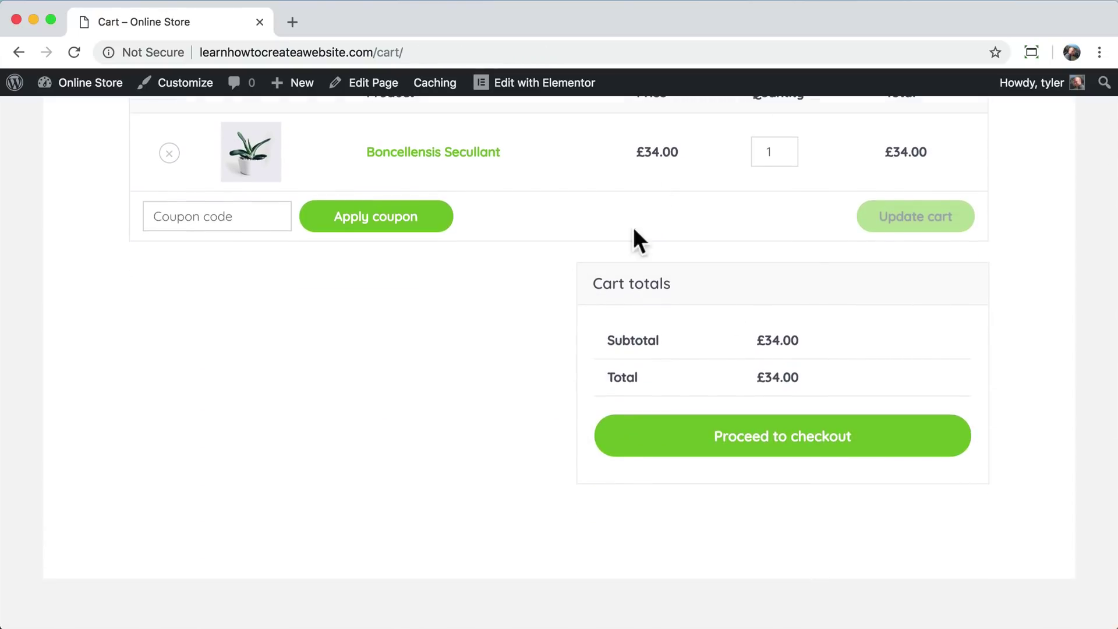
scroll(767, 266, up, 2)
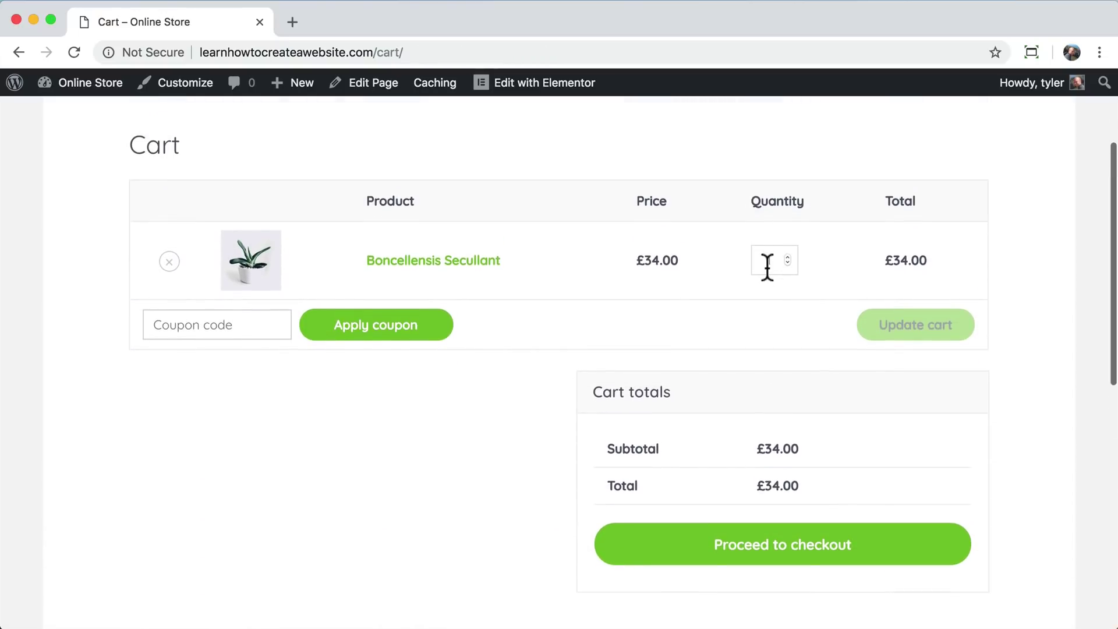
- Proceed to checkout and review the empty billing fields and £34.00 order summary
click(766, 551)
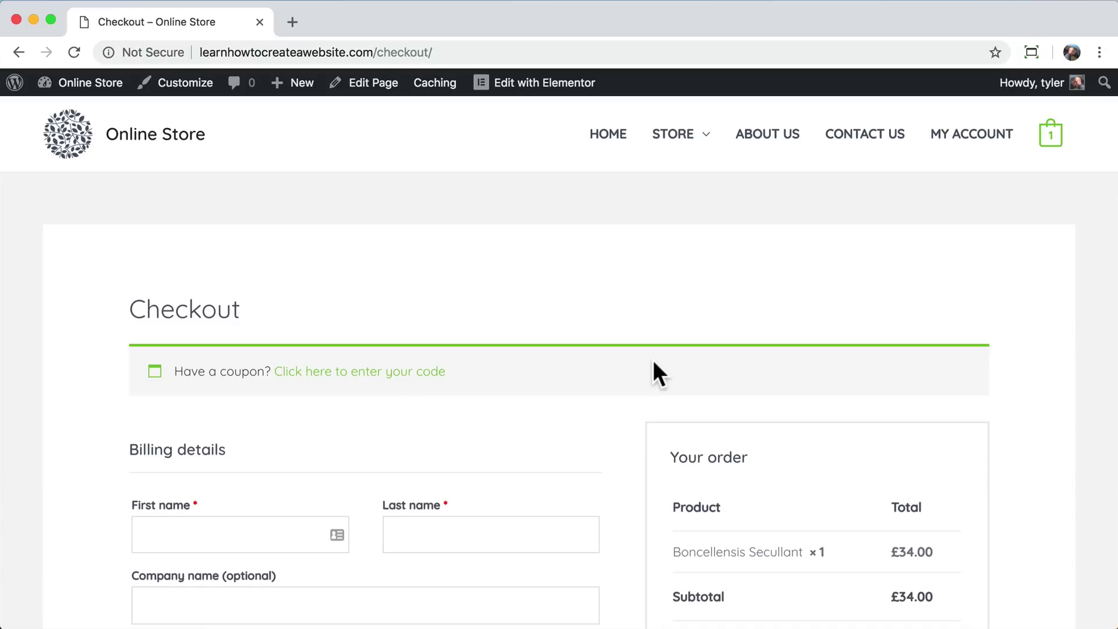
scroll(654, 364, down, 8)
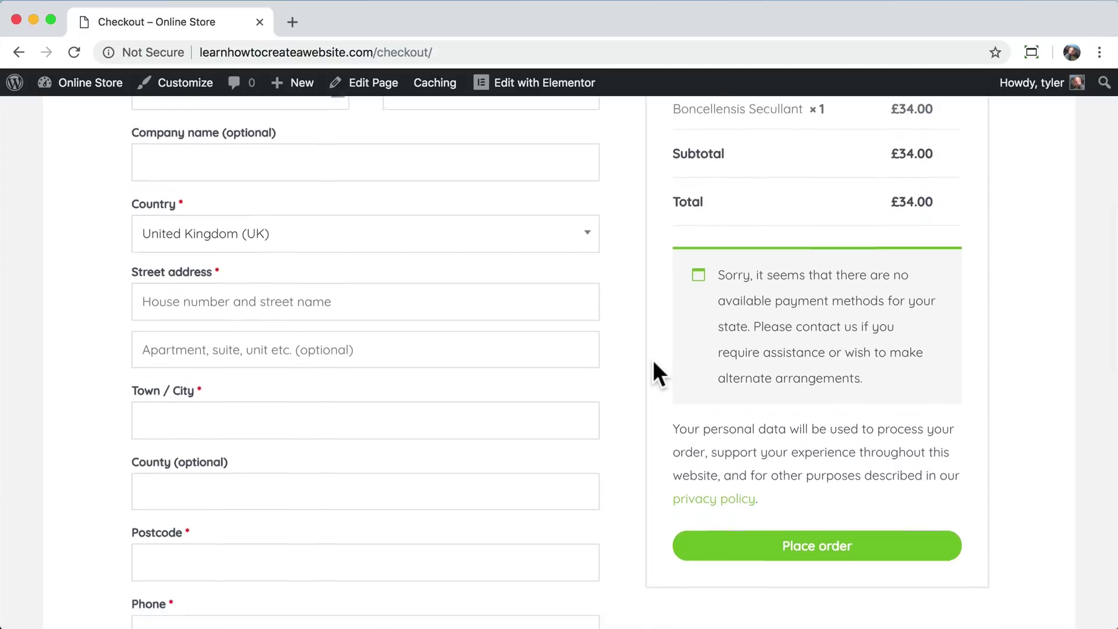
scroll(654, 367, down, 4)
scroll(653, 369, up, 6)
drag(743, 393, 869, 420)
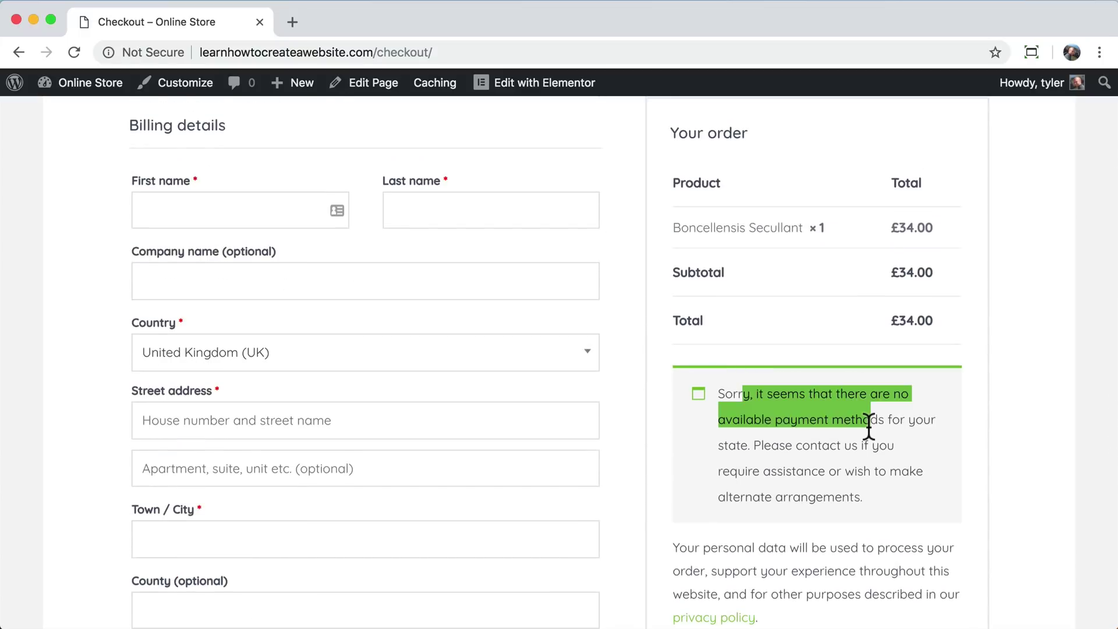
click(869, 421)
scroll(868, 424, down, 5)
scroll(761, 237, up, 2)
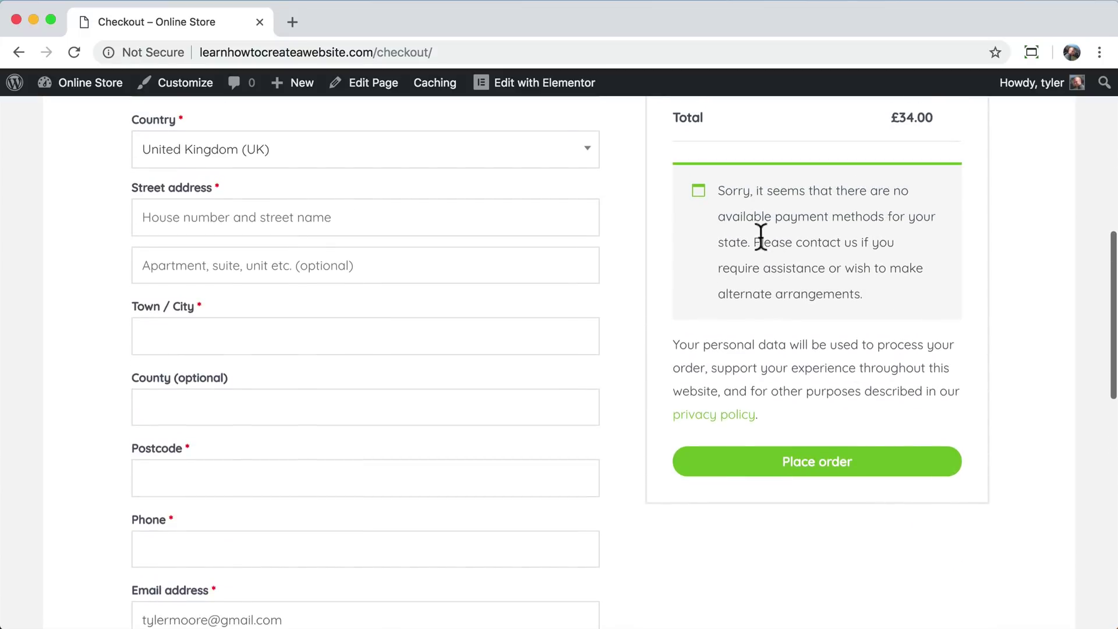
scroll(713, 442, down, 1)
scroll(712, 438, up, 6)
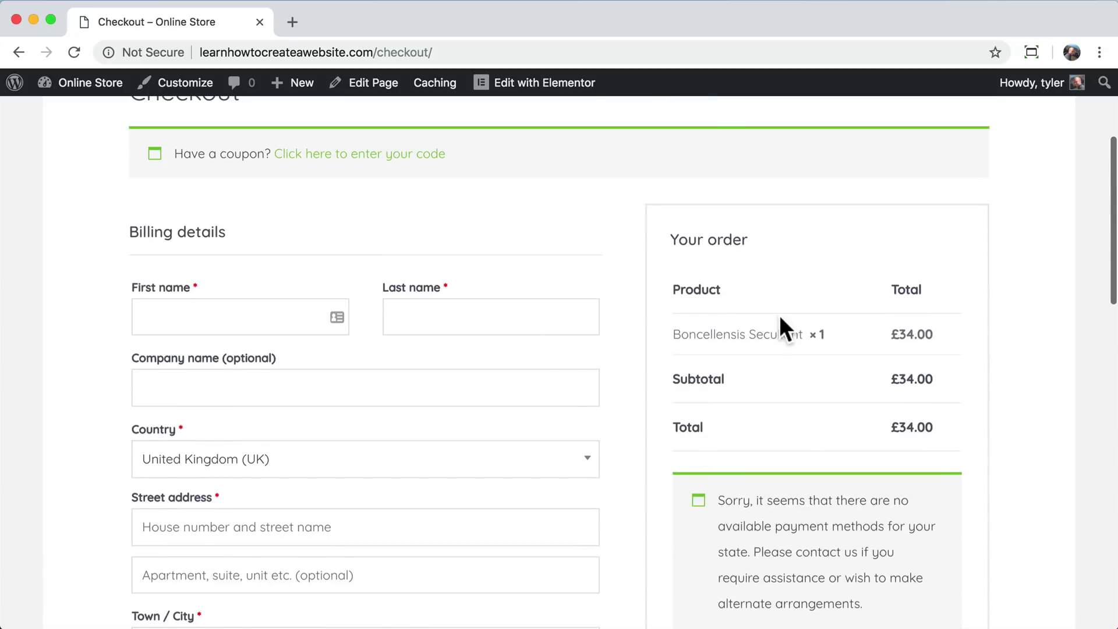
scroll(779, 316, down, 5)
scroll(779, 316, up, 10)
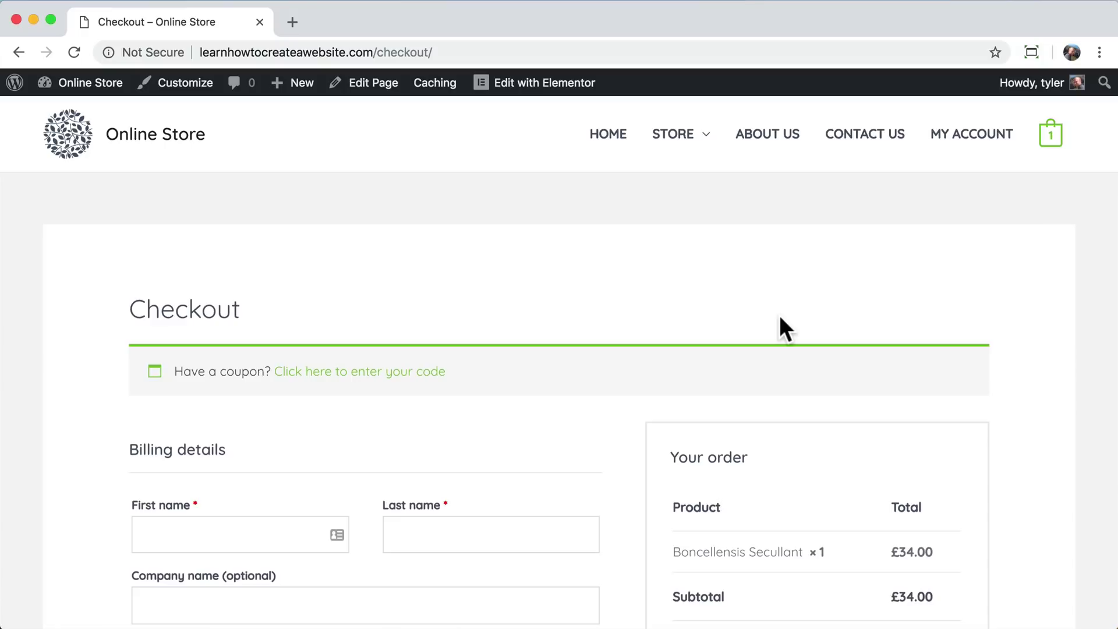
scroll(781, 318, down, 5)
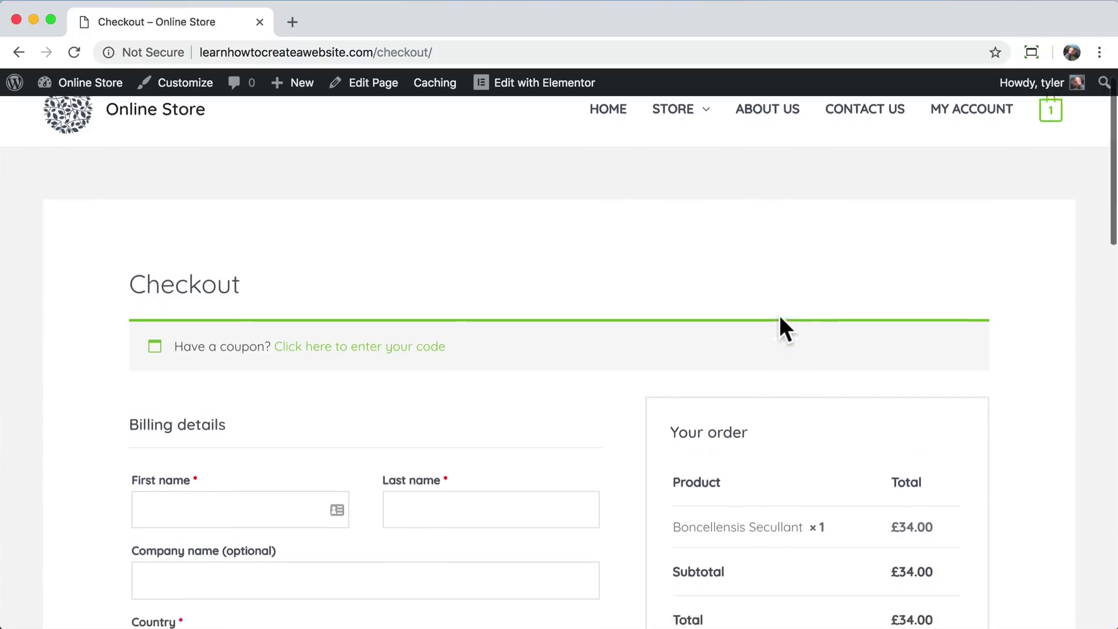
scroll(781, 318, up, 5)
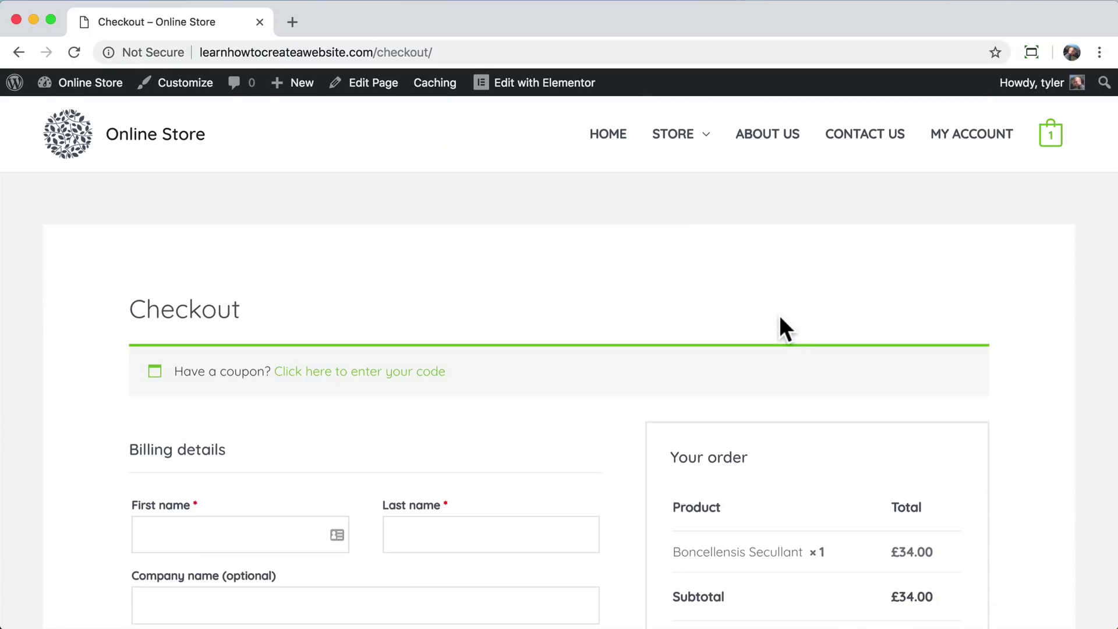
- Look through the About Us and Contact Us pages of the store
click(764, 140)
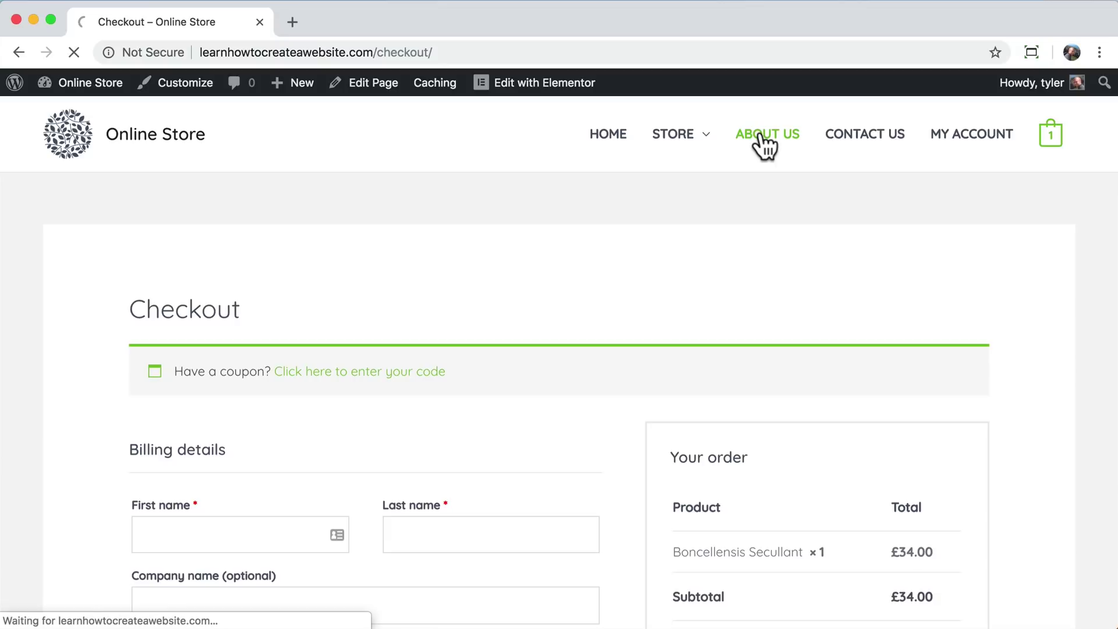
scroll(766, 349, down, 15)
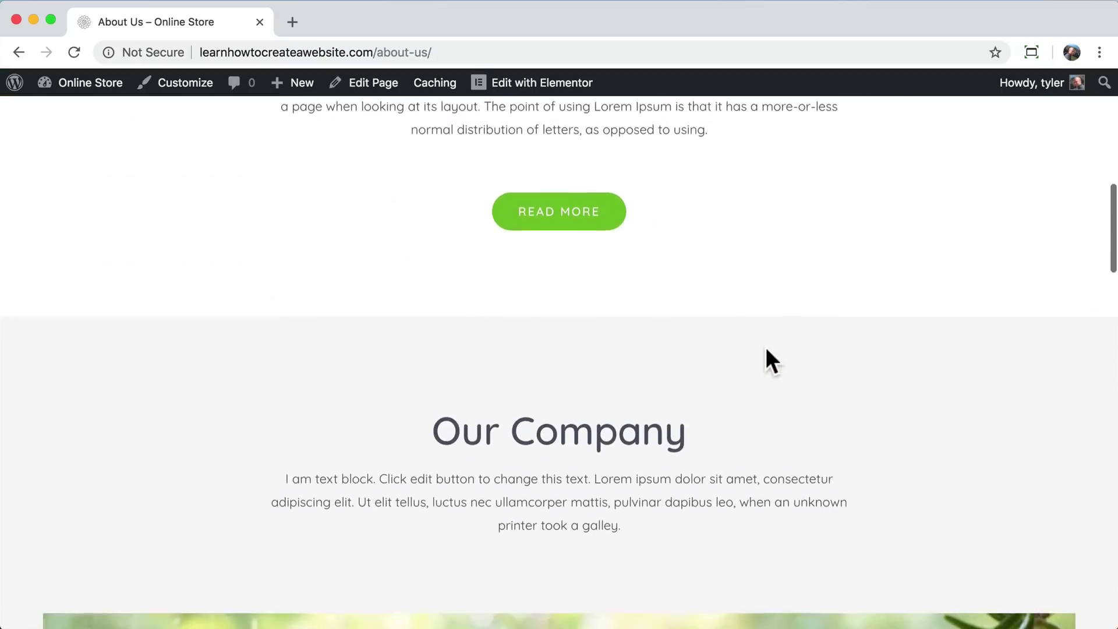
scroll(765, 347, down, 10)
scroll(765, 347, up, 20)
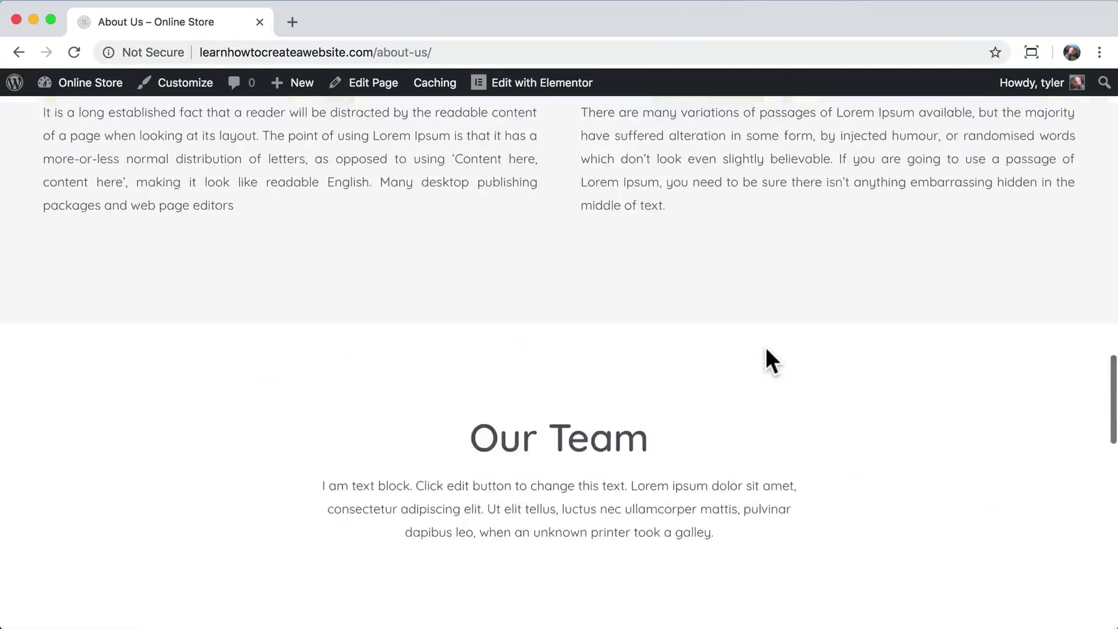
click(876, 140)
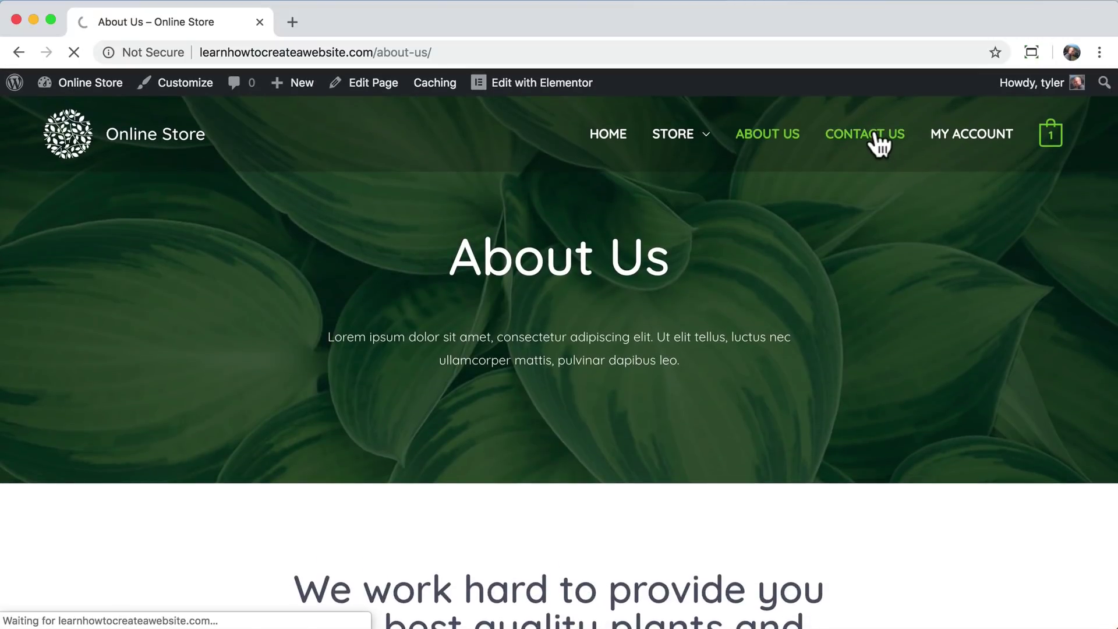
scroll(827, 338, down, 10)
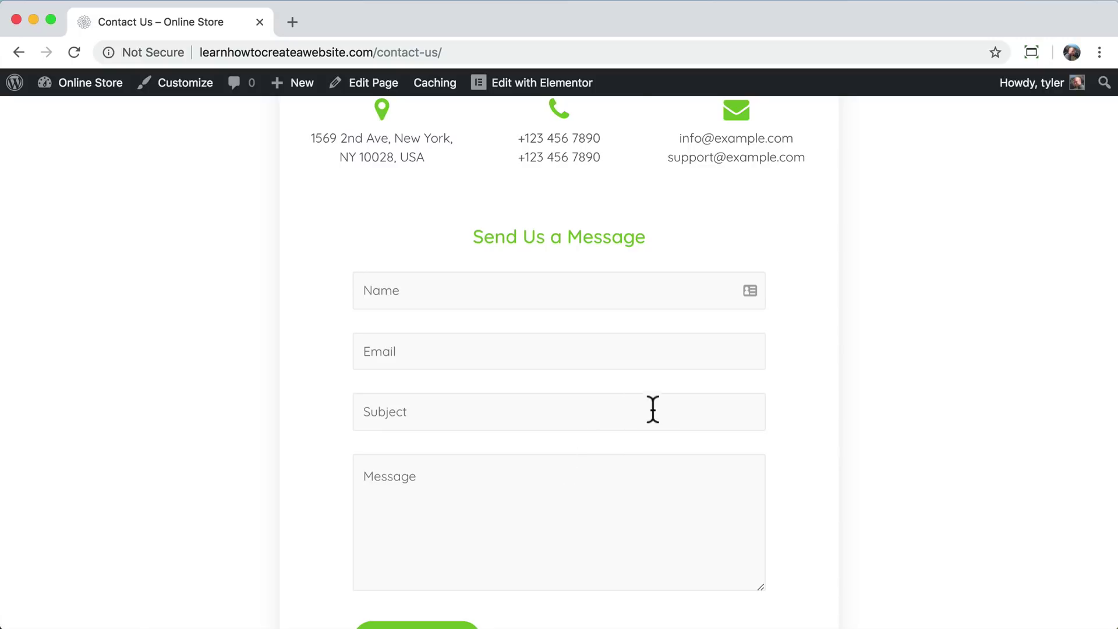
scroll(670, 414, up, 2)
scroll(684, 420, up, 10)
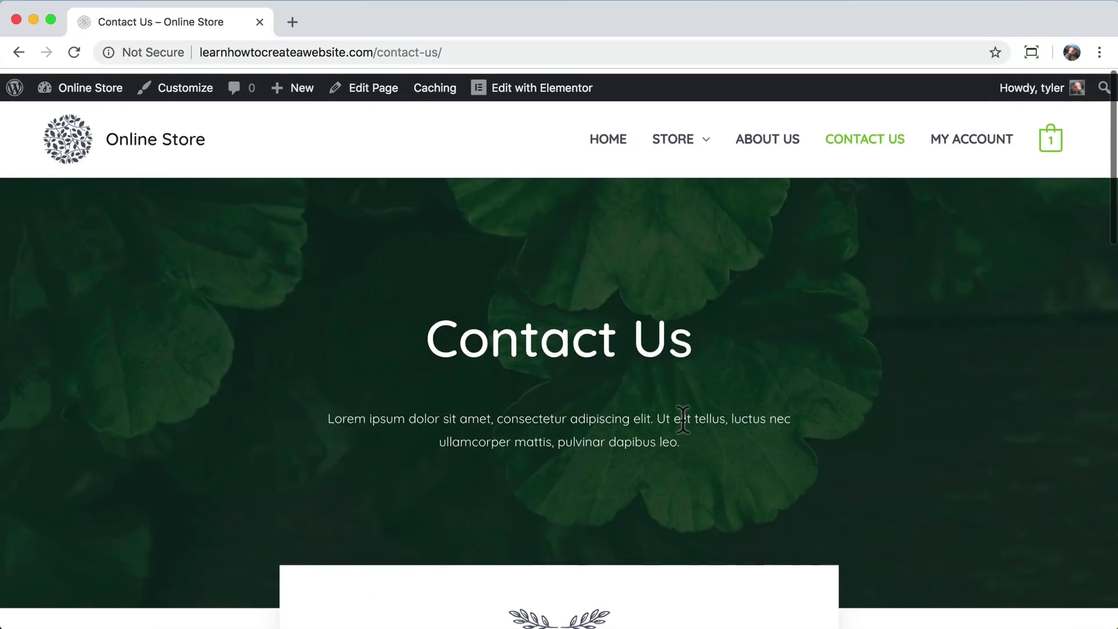
- View the My account page and the Store > Cactus category, then return to Home
click(977, 140)
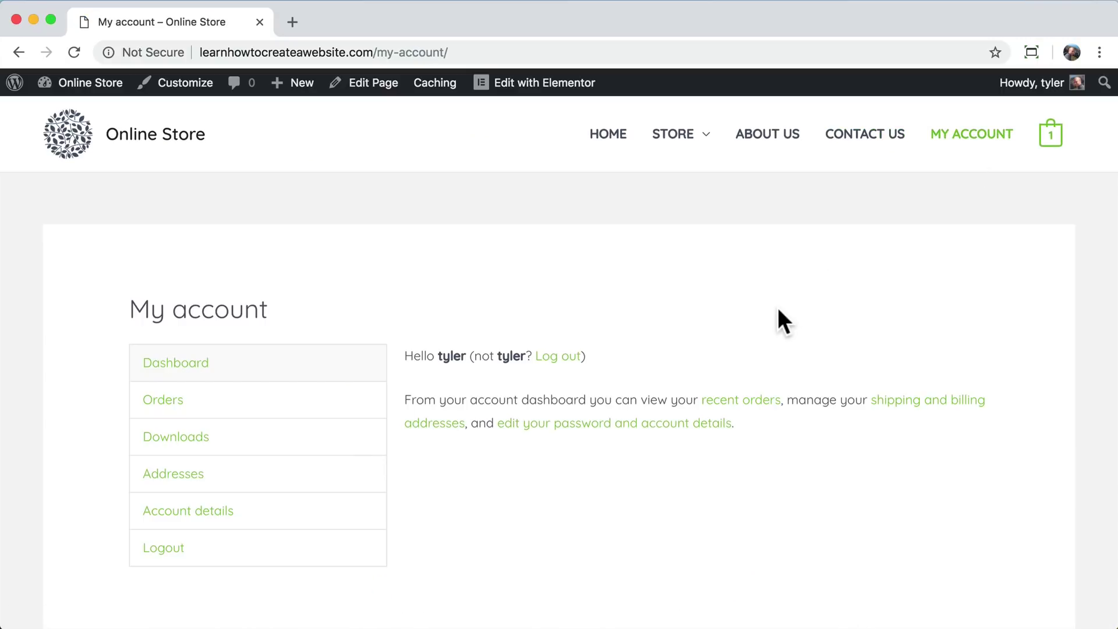
scroll(779, 311, down, 3)
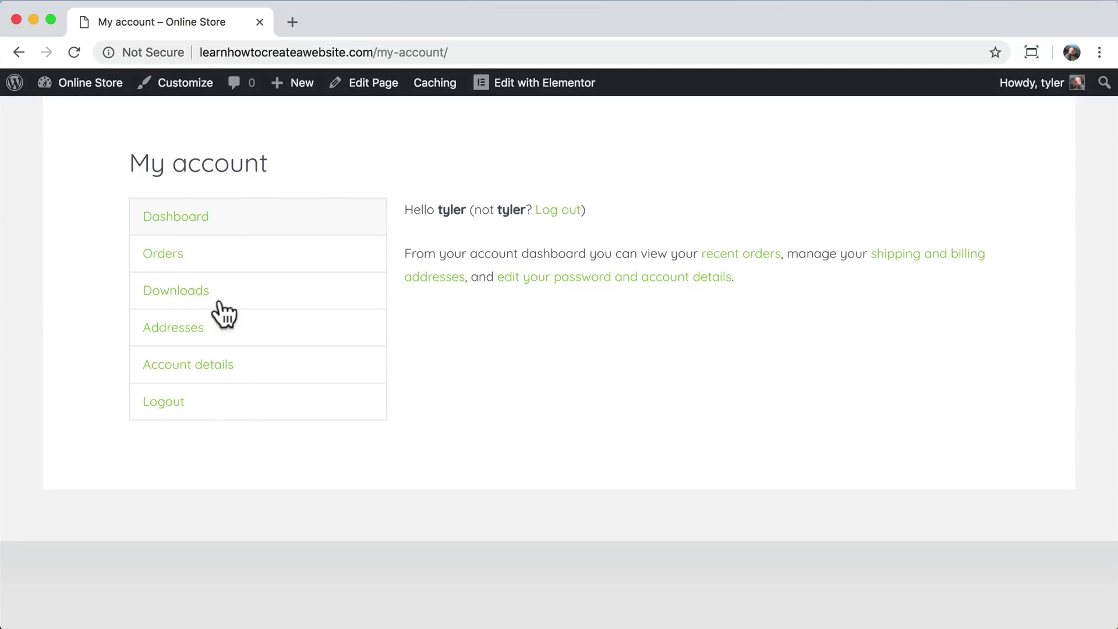
scroll(612, 338, up, 3)
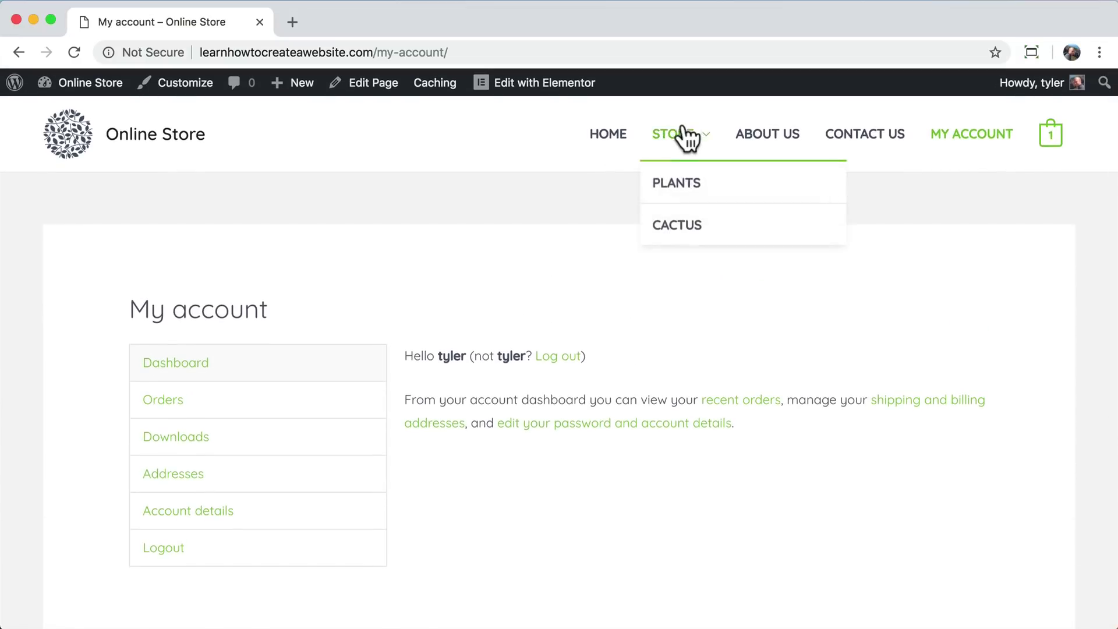
mouse_move(678, 135)
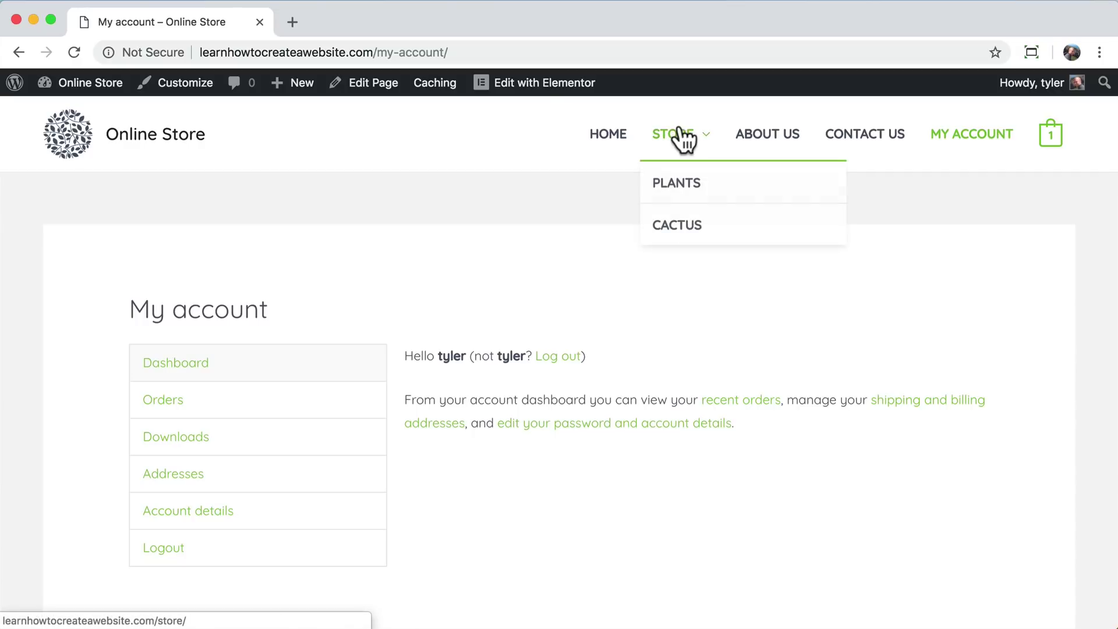
click(676, 226)
scroll(679, 242, down, 5)
scroll(681, 247, down, 8)
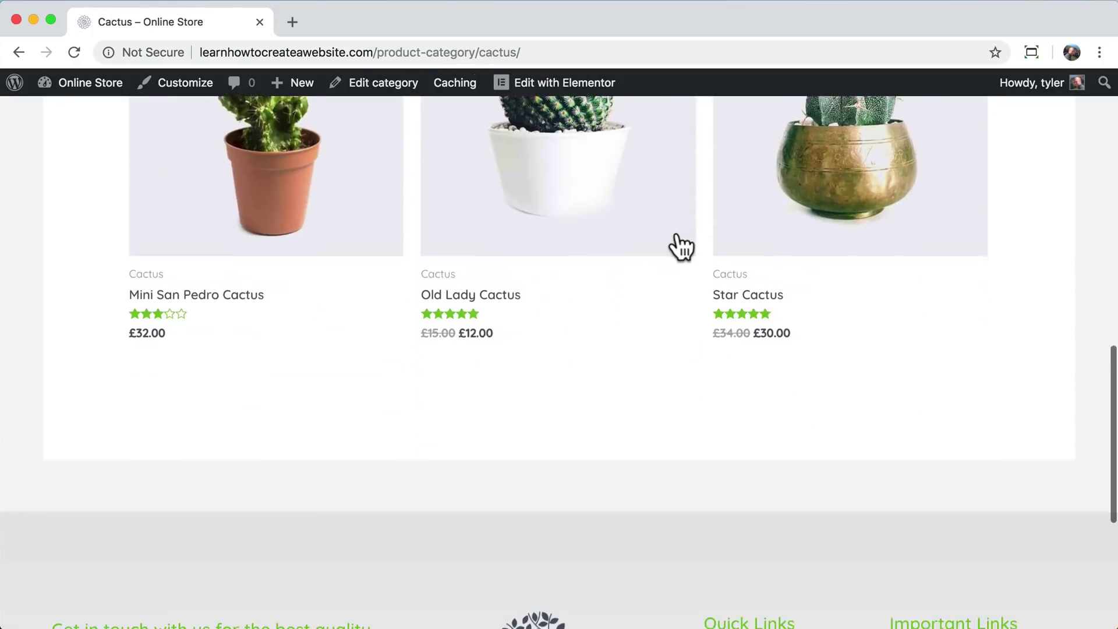
scroll(680, 247, up, 10)
scroll(681, 248, up, 4)
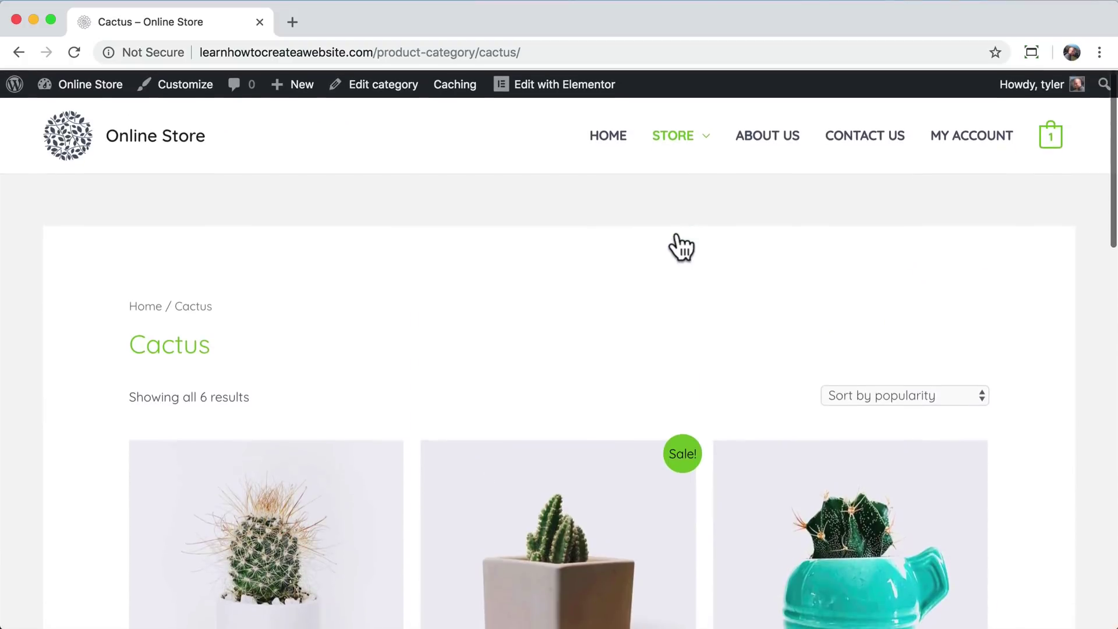
click(601, 146)
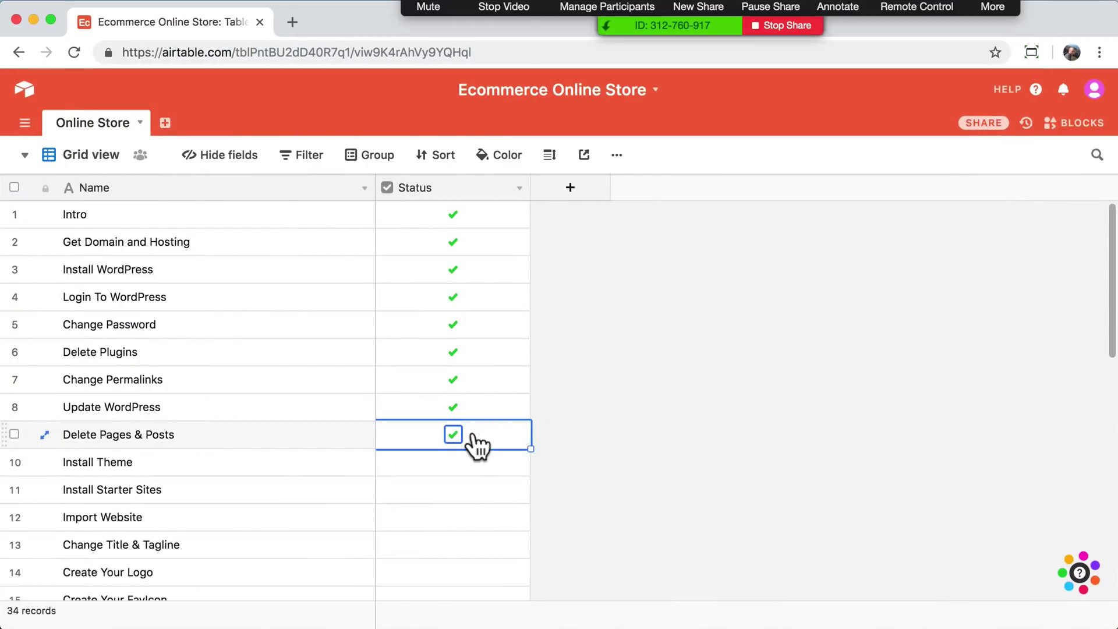
scroll(473, 434, down, 1)
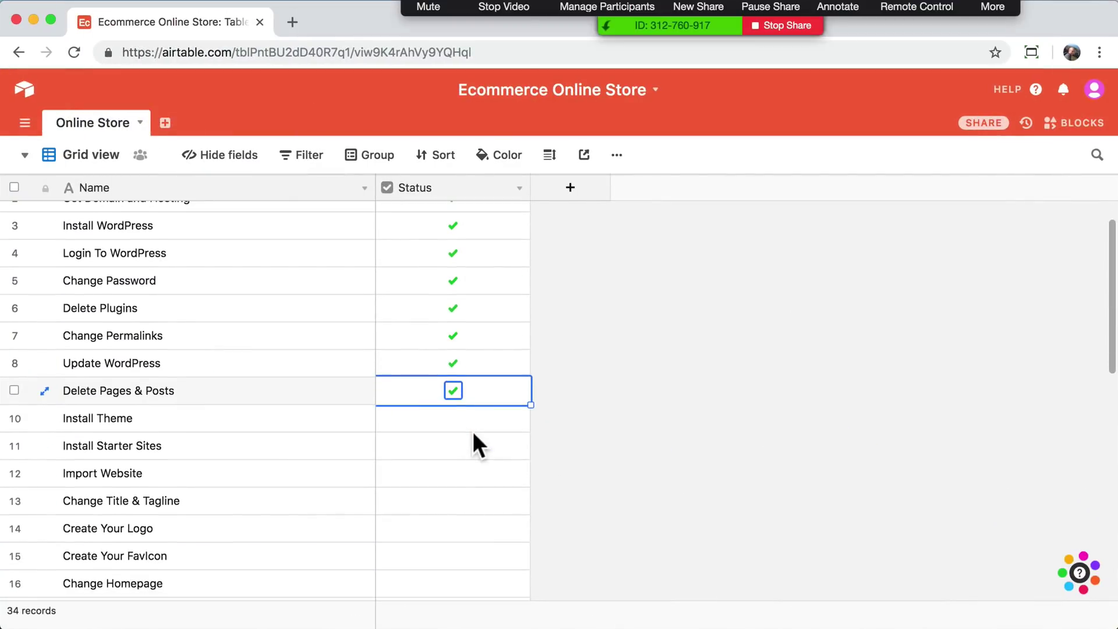
- Tick Install Theme, Install Starter Sites and Import Website as done, then minimize Airtable
click(452, 423)
click(453, 419)
click(452, 449)
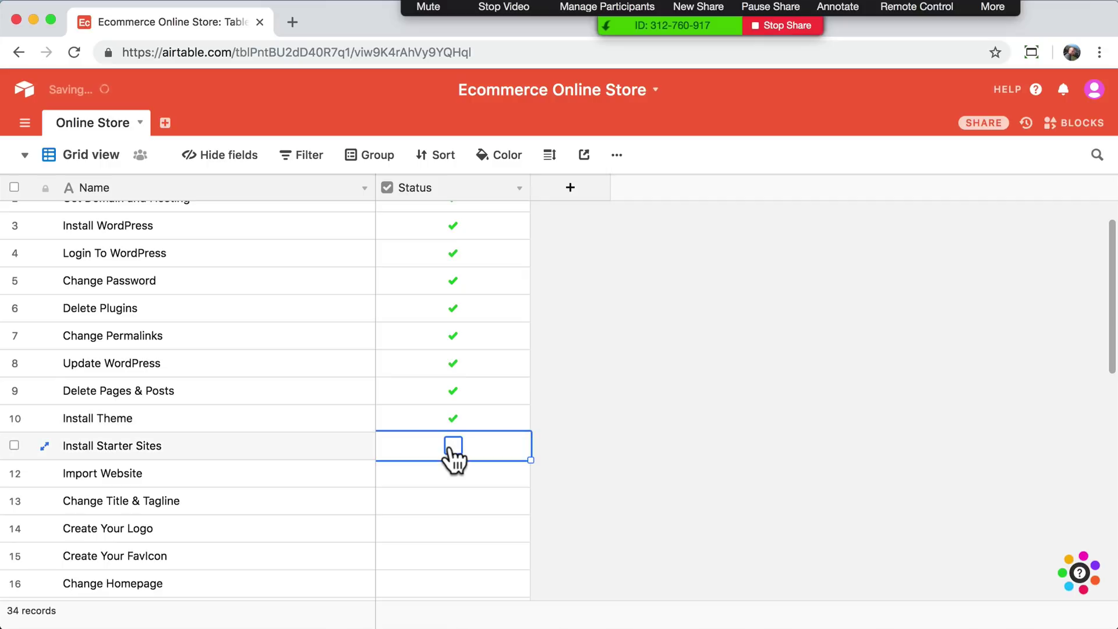
click(452, 449)
click(454, 474)
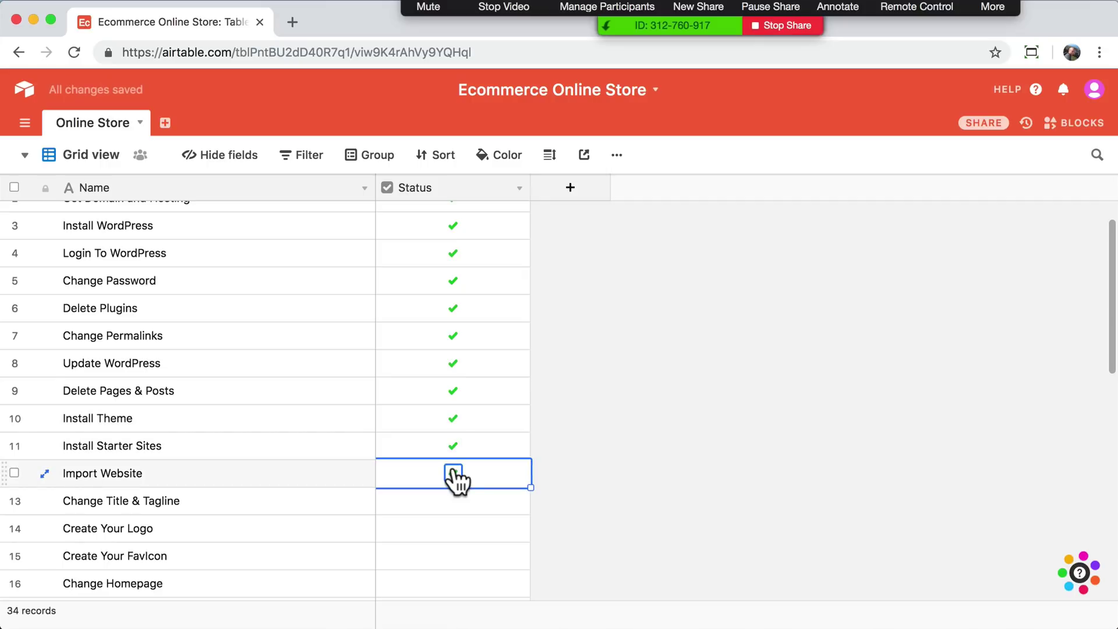
click(453, 473)
click(32, 20)
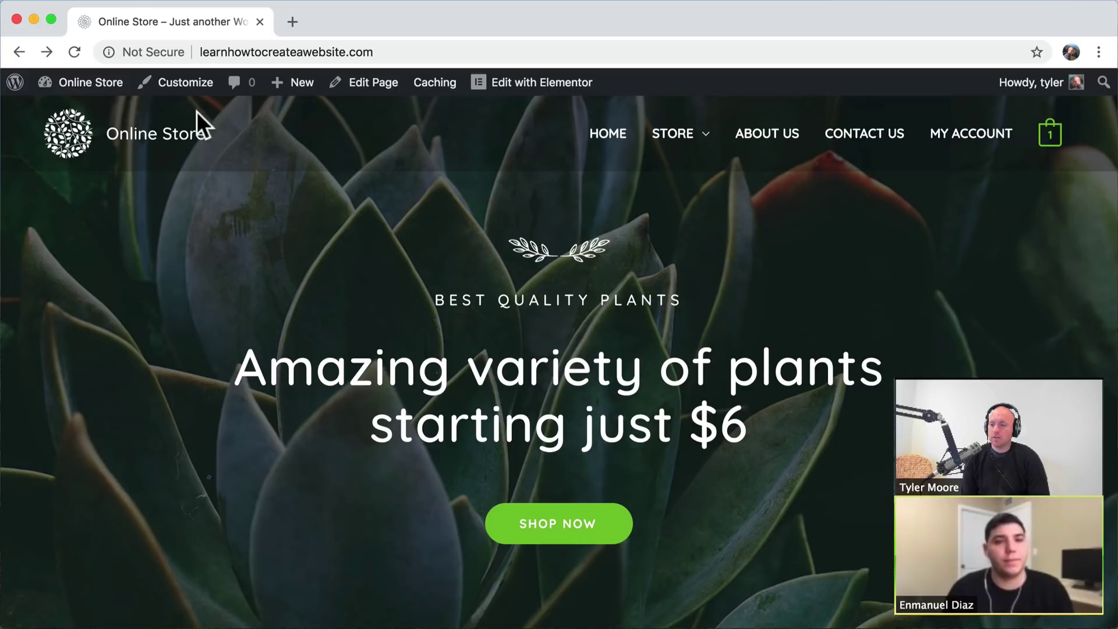
- Open the Customizer's header Site Identity settings for the live site
click(185, 87)
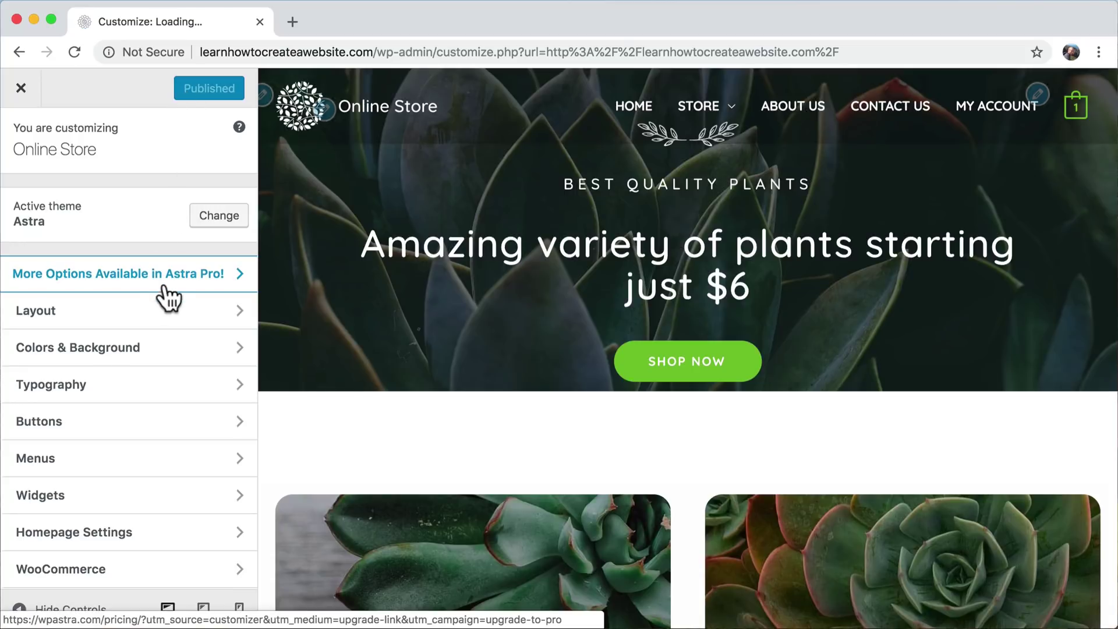
click(124, 319)
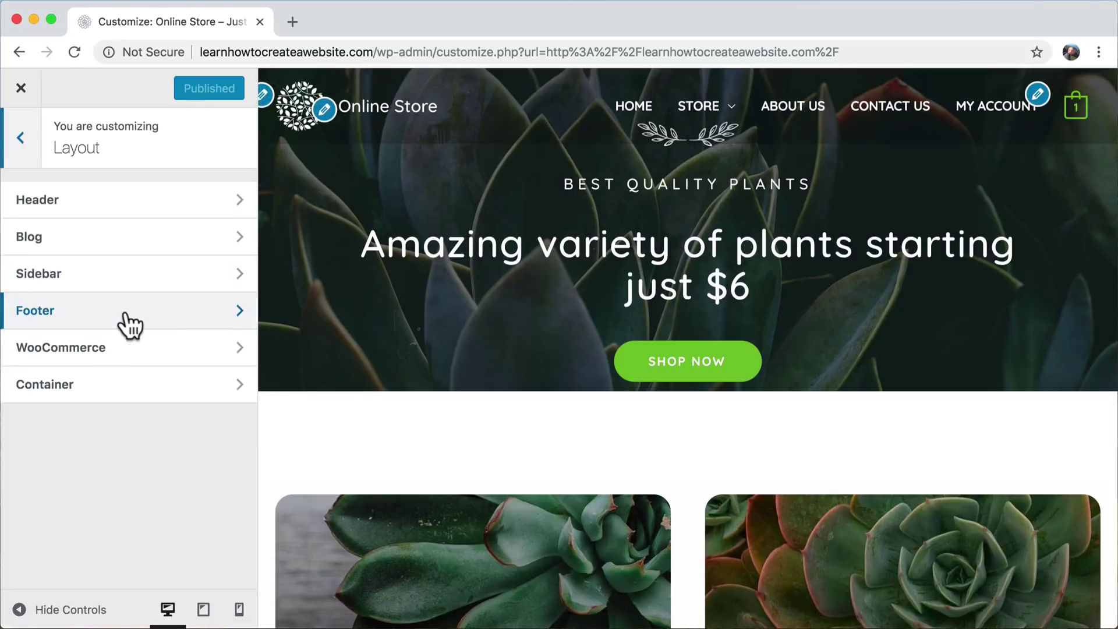
click(122, 219)
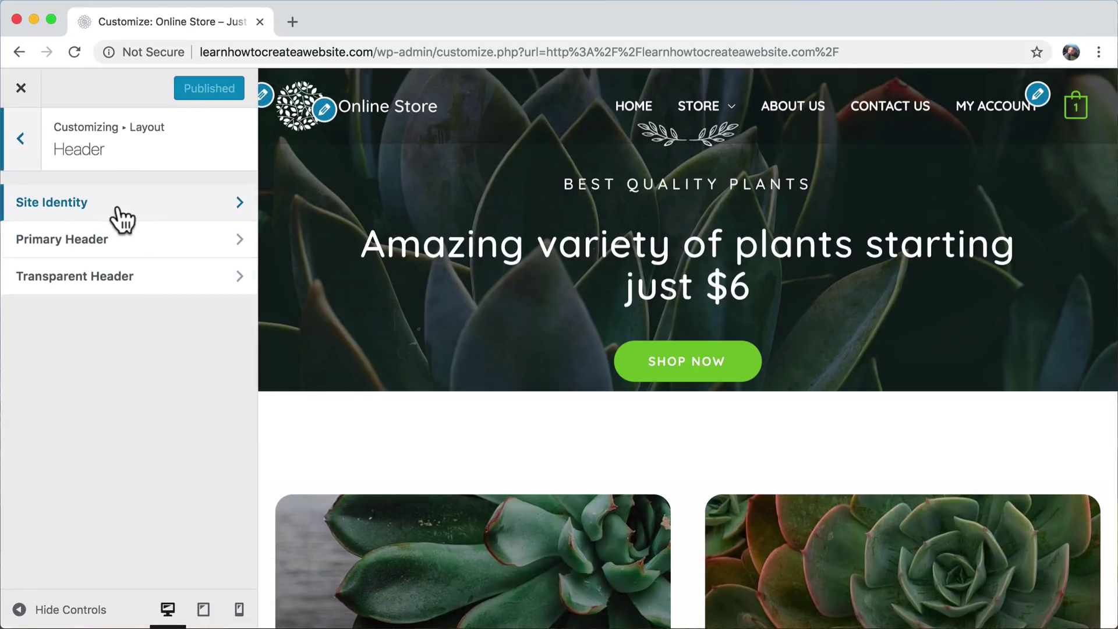
click(85, 207)
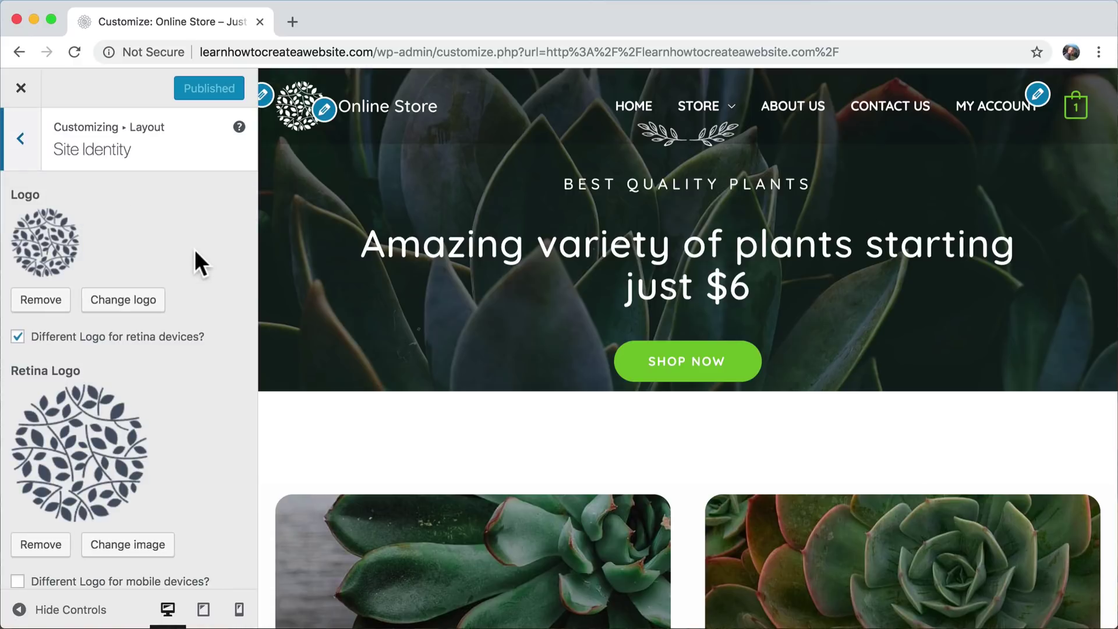
scroll(195, 249, down, 3)
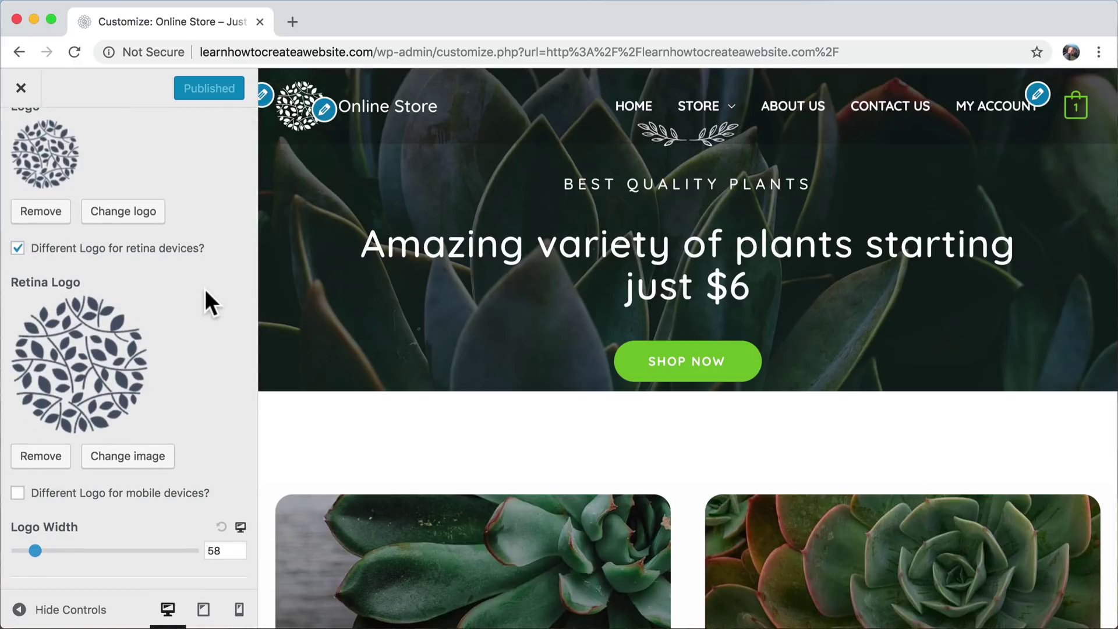
scroll(204, 288, down, 5)
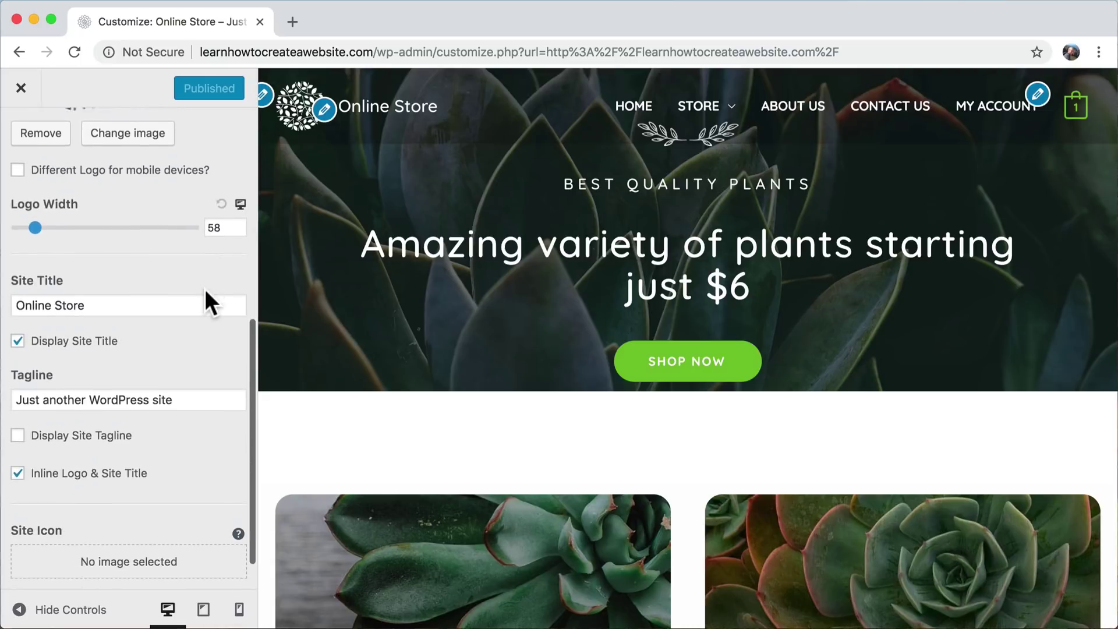
scroll(204, 289, down, 1)
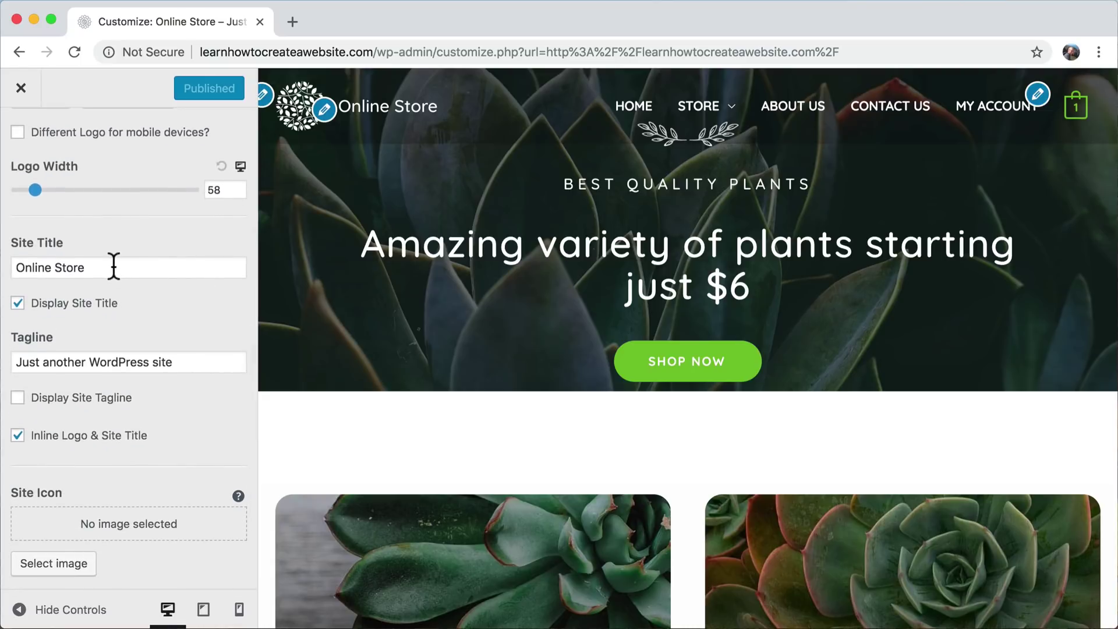
- Rename the site title from Online Store to Simply Natural and turn on the tagline display
triple_click(112, 267)
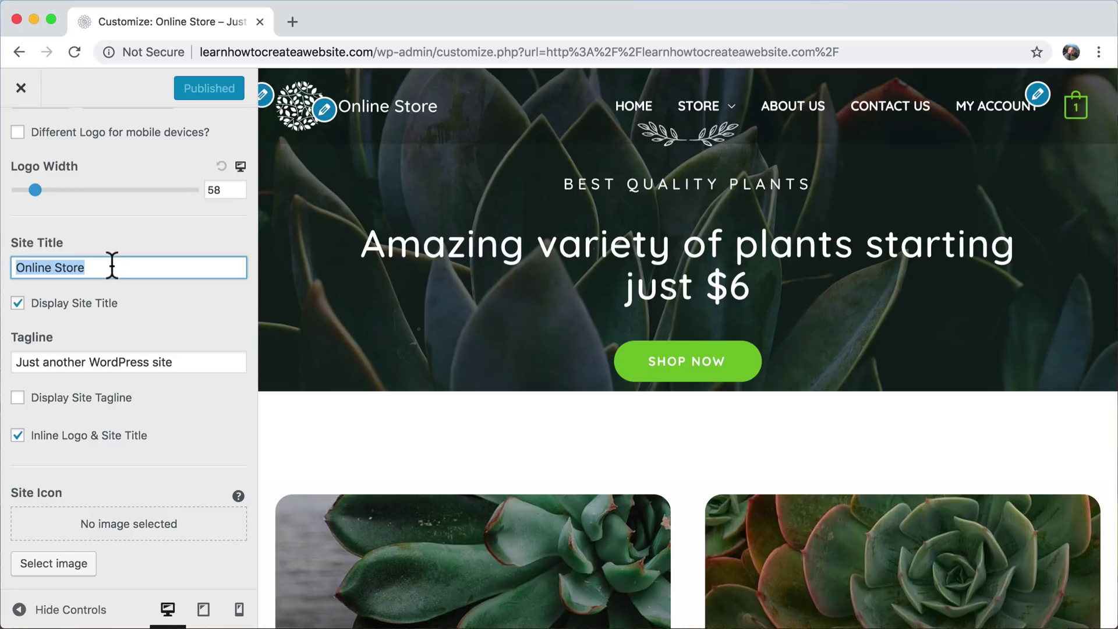
text(Simply N)
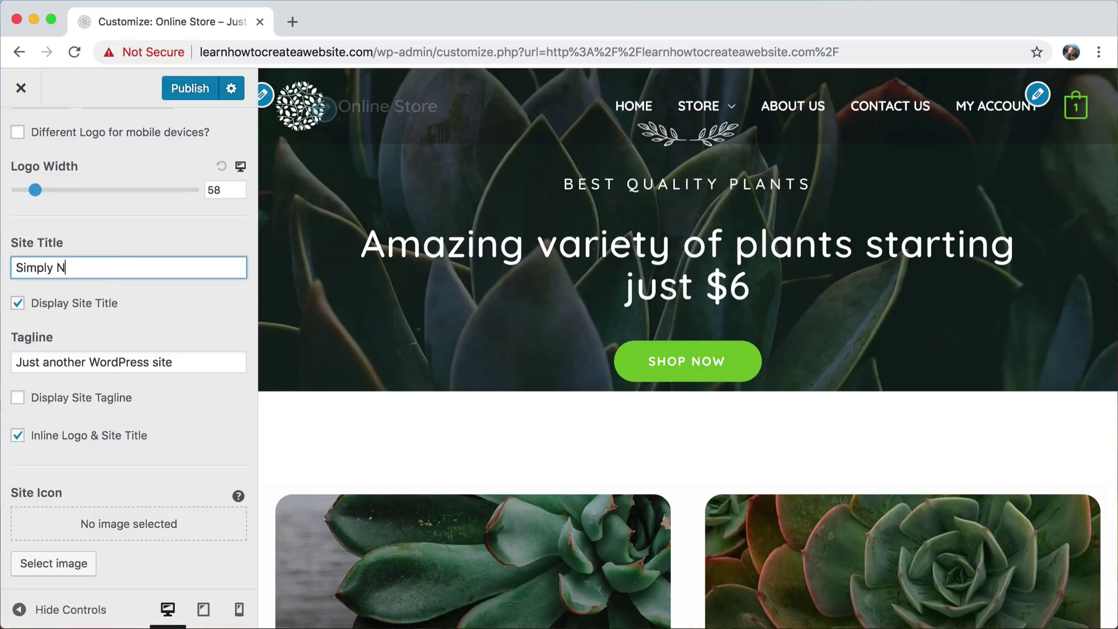
text(atural)
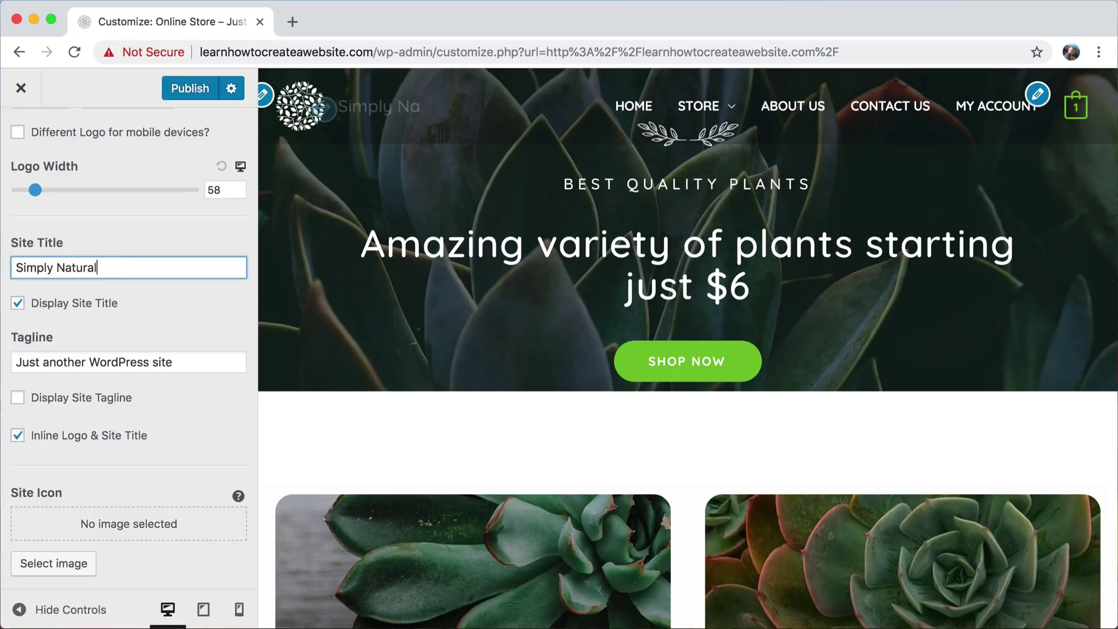
click(177, 303)
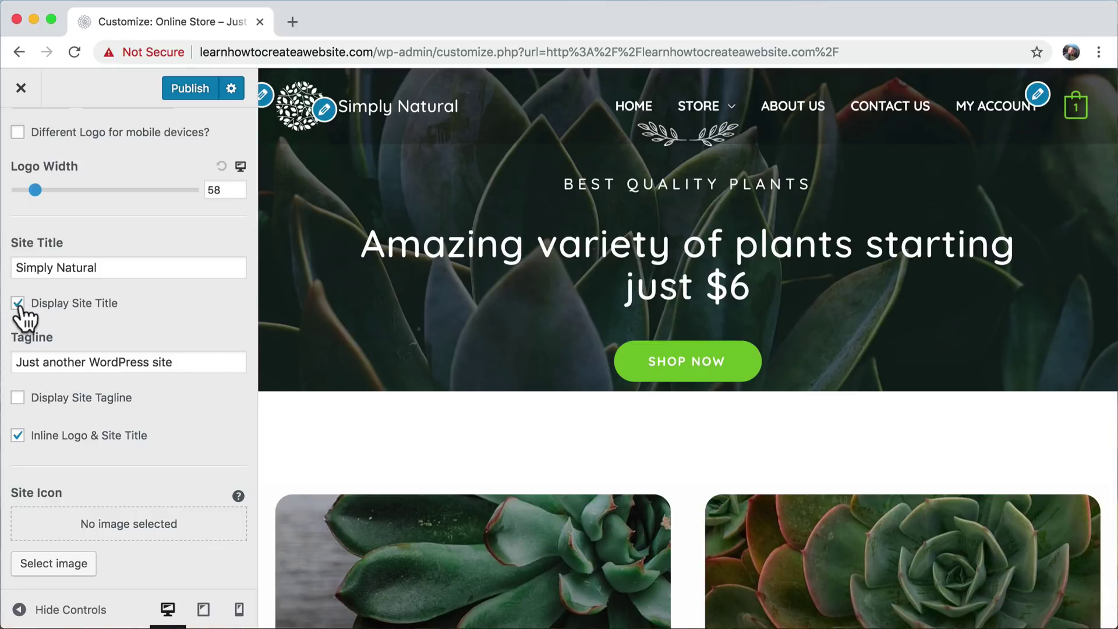
click(18, 400)
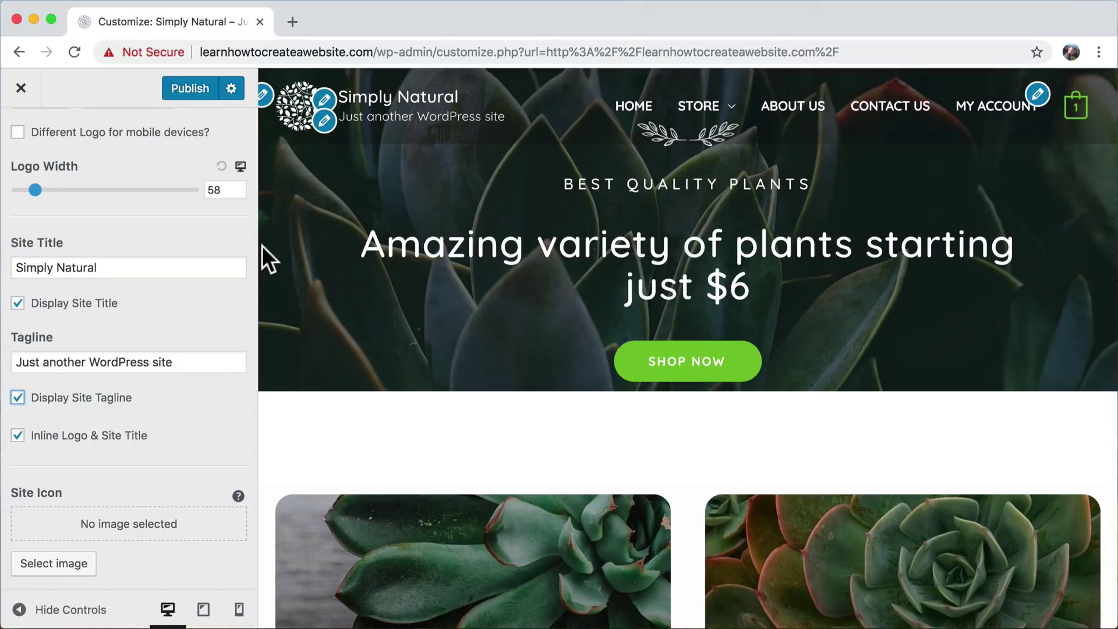
- Hide the tagline and change its text to 'We sell succulents, cacti and pots.'
click(18, 399)
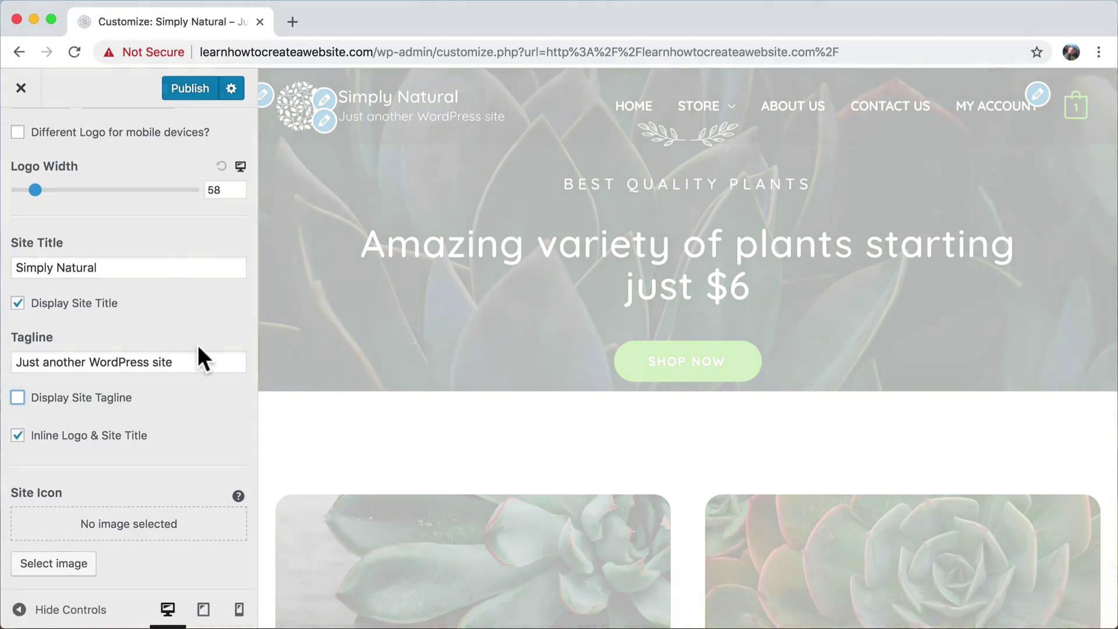
click(191, 357)
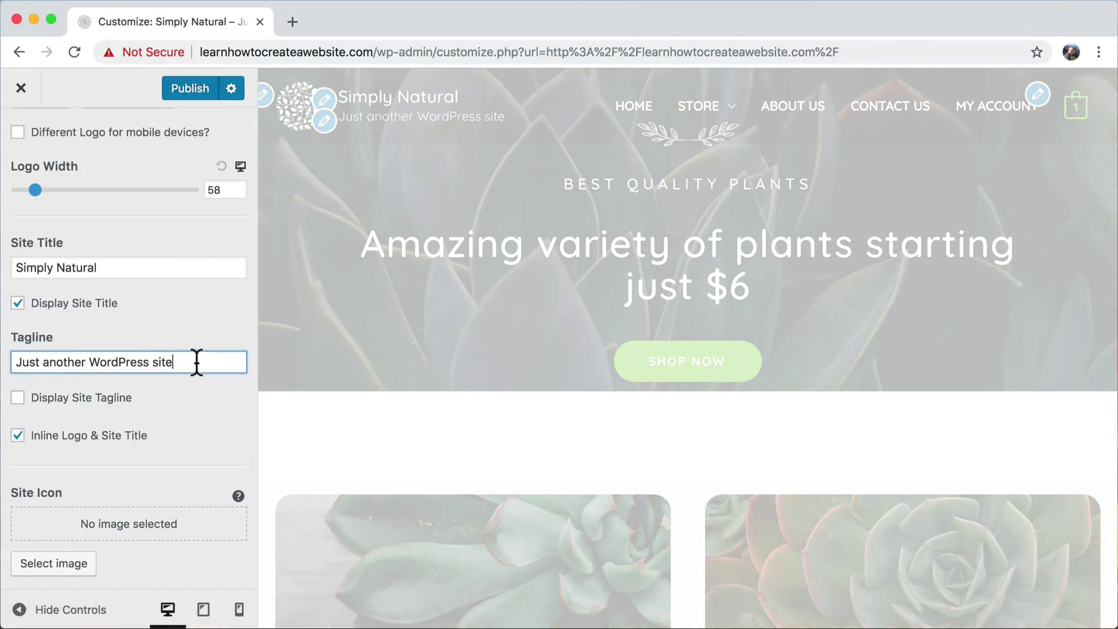
drag(194, 362, 9, 355)
text(We s)
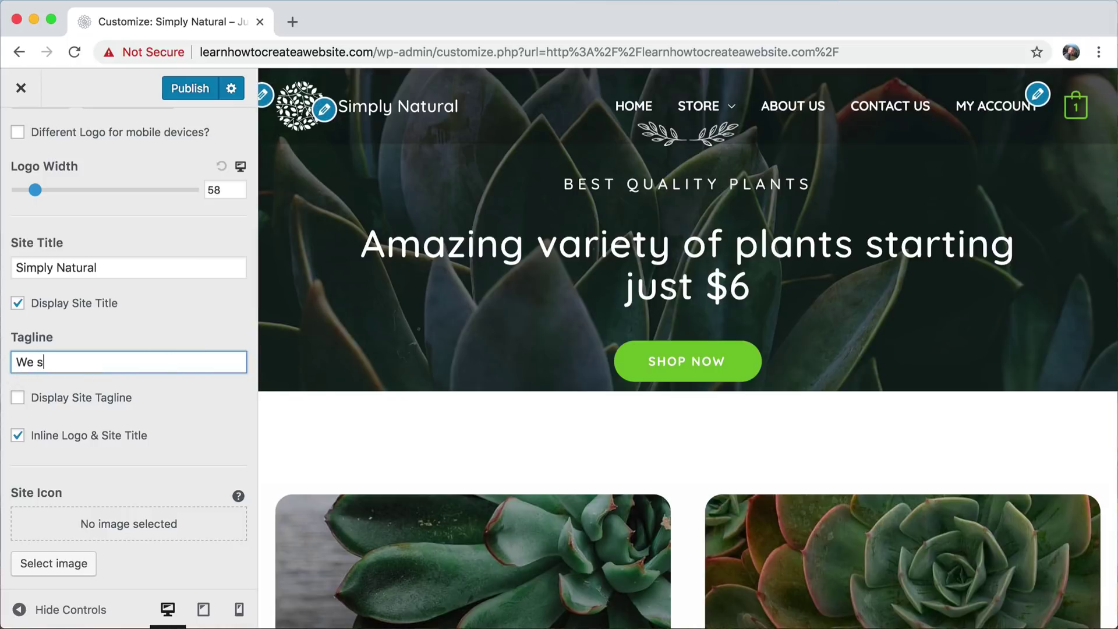
text(ell succul)
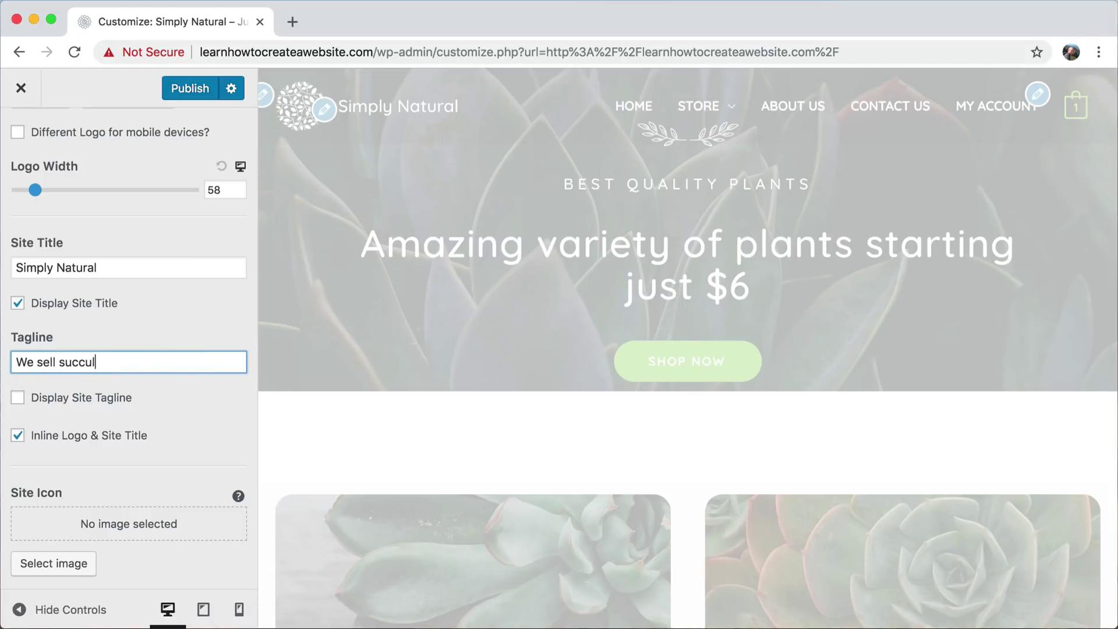
text(ents, cacti and pot)
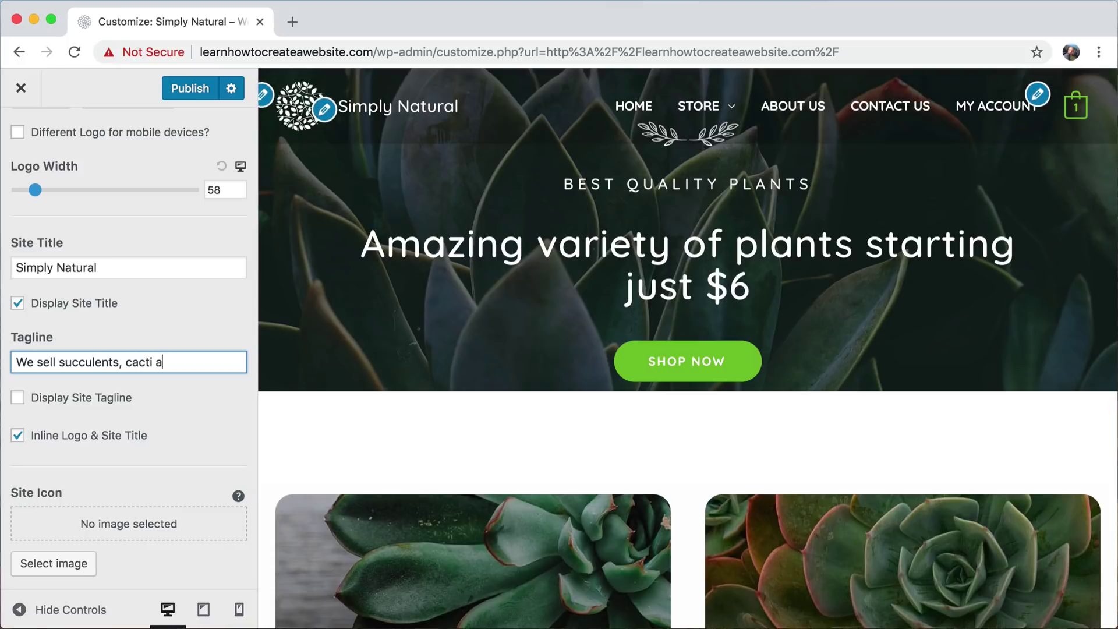
text(s.)
- Review the new title and tagline, publish the changes, and close the Customizer
drag(124, 265, 4, 261)
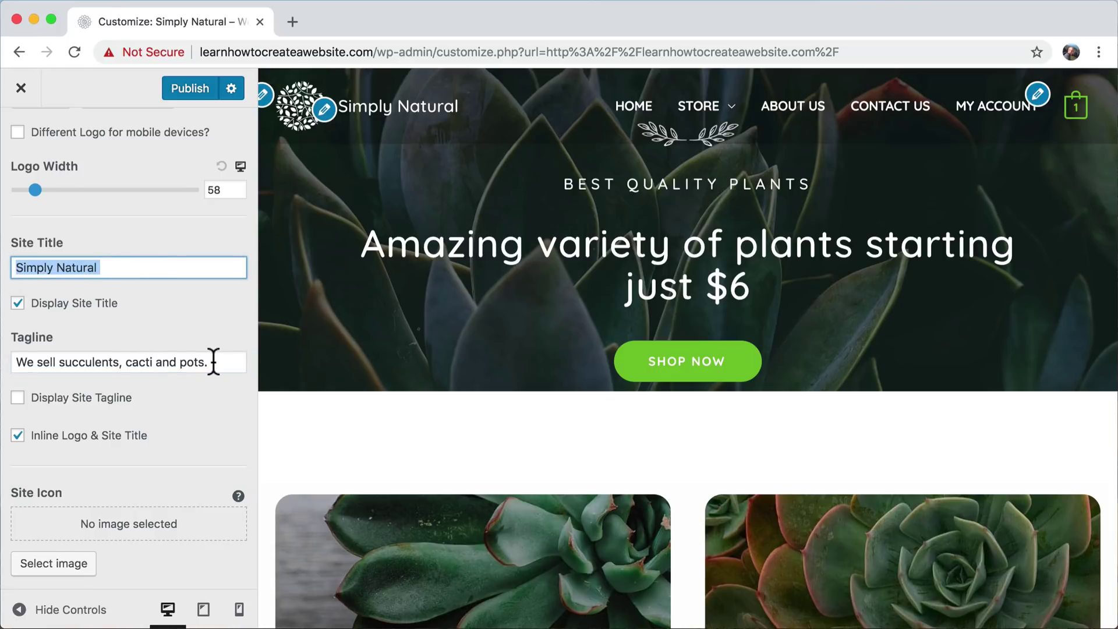
drag(215, 362, 5, 377)
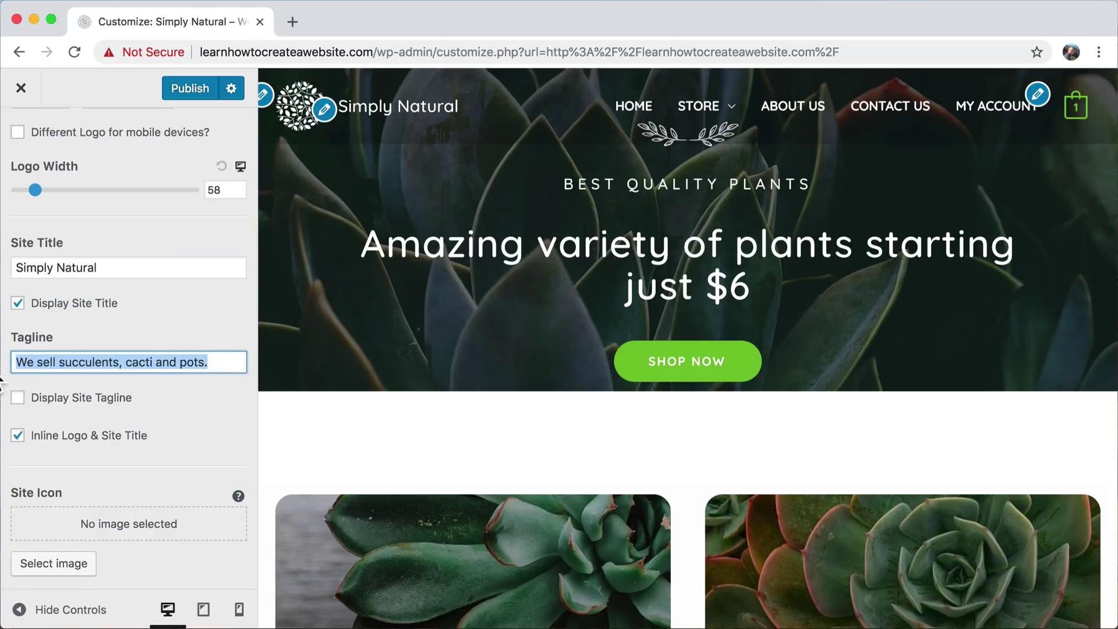
click(217, 362)
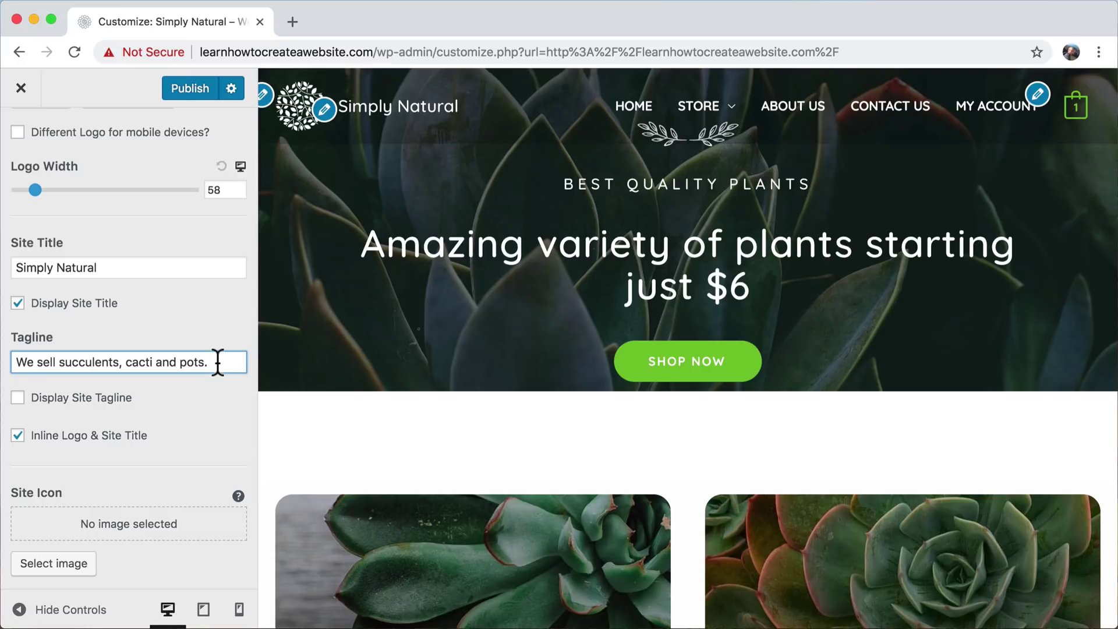
click(180, 89)
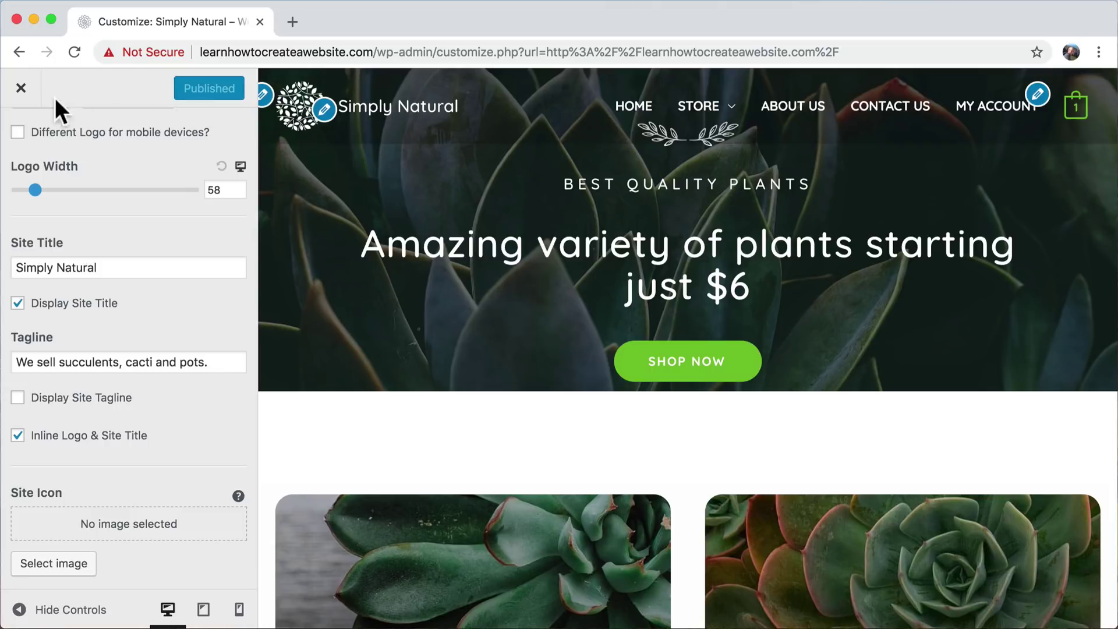
click(21, 88)
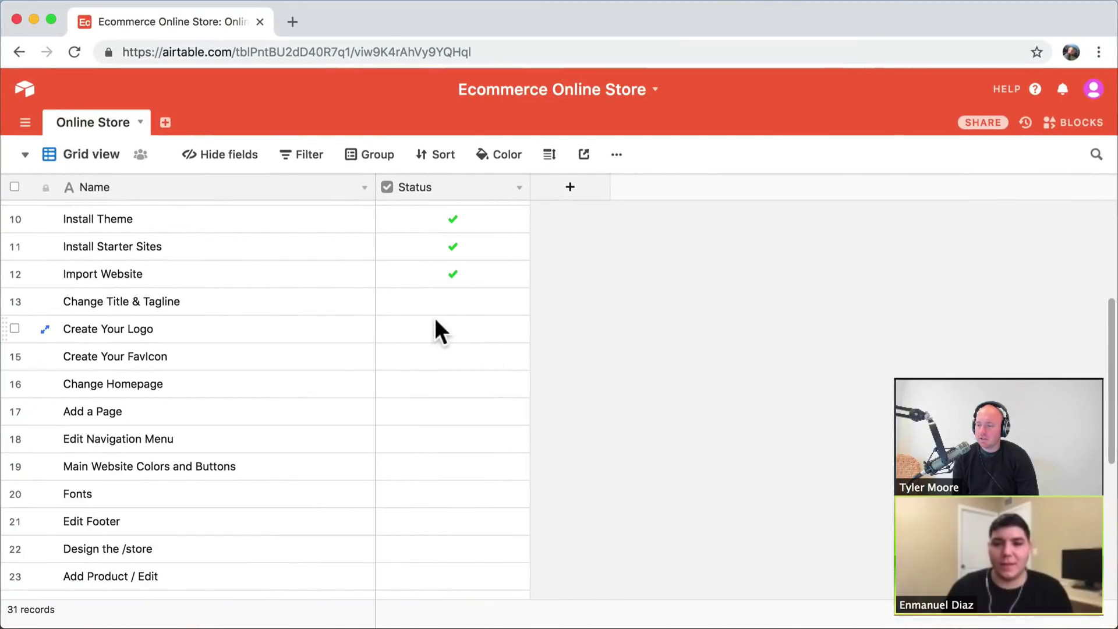
- Tick the Status checkbox for the Change Title & Tagline task in Airtable
click(442, 307)
click(454, 301)
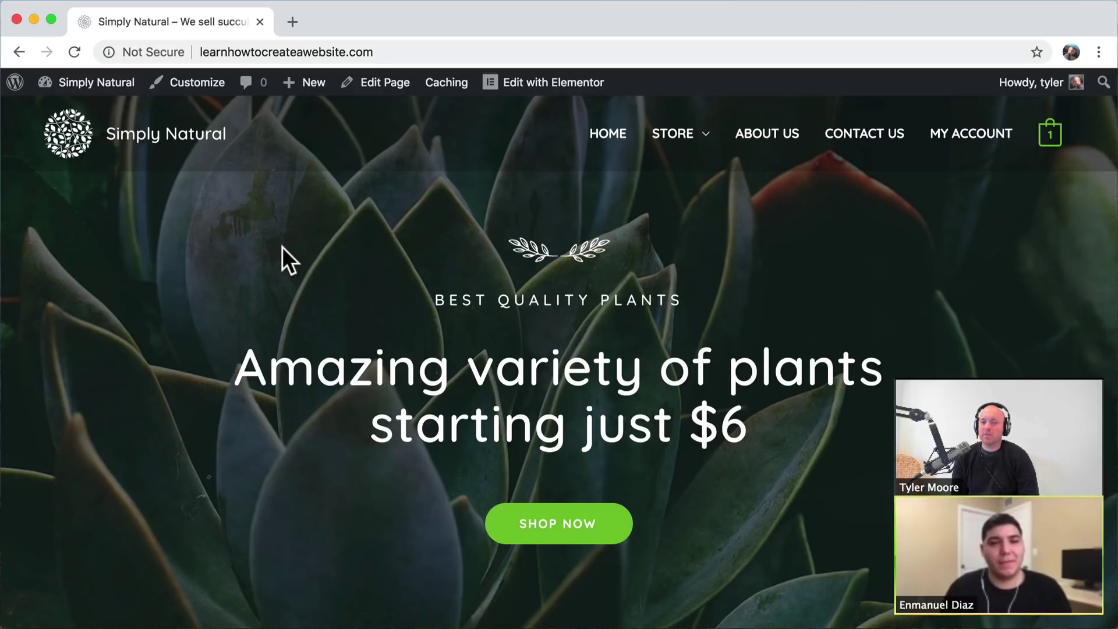
- Load logomakr.com in a new browser tab and close its intro video
click(293, 22)
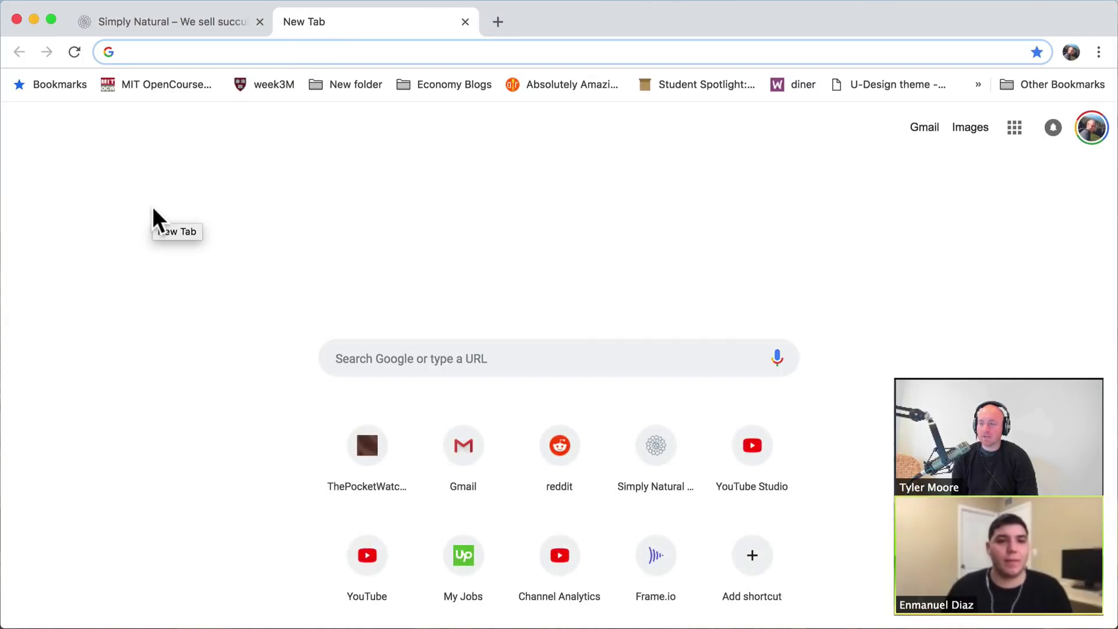
text(l)
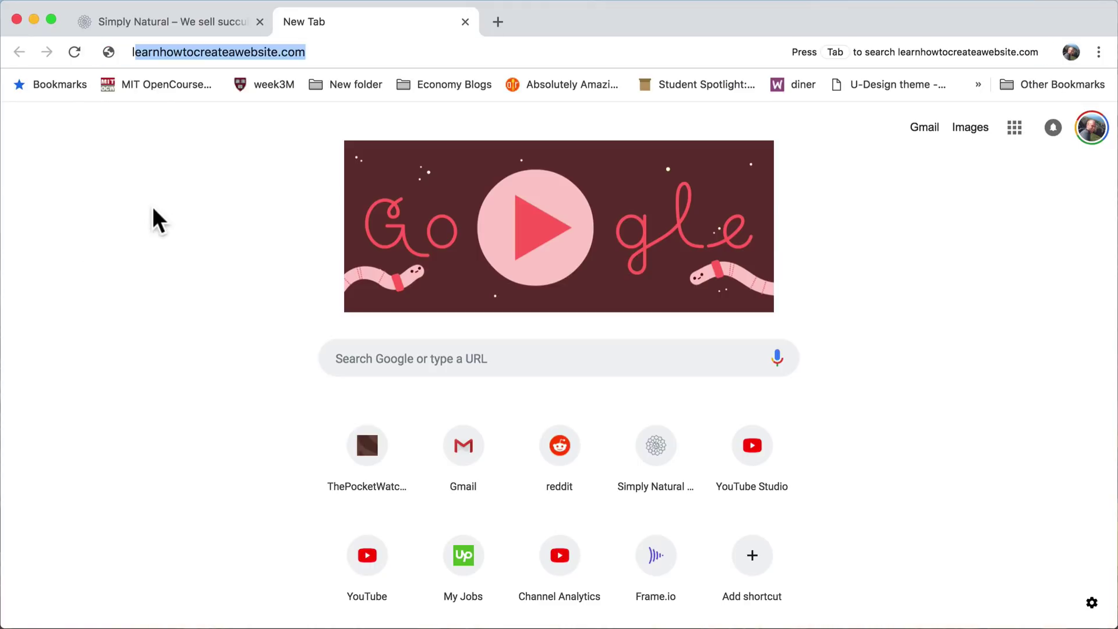
text(ogoma)
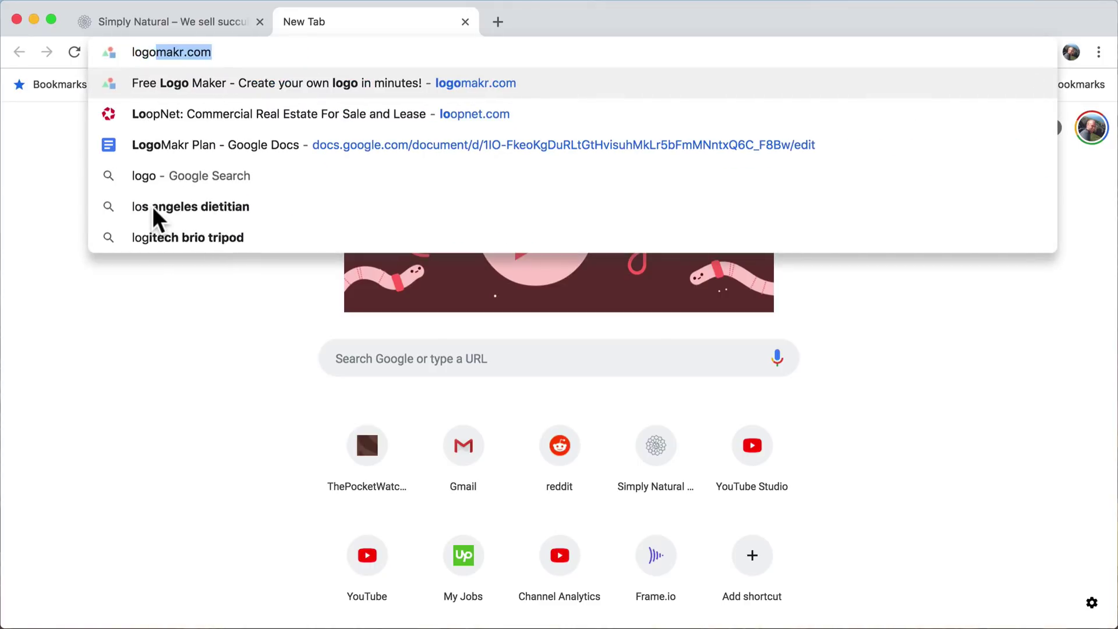
text(kr.com)
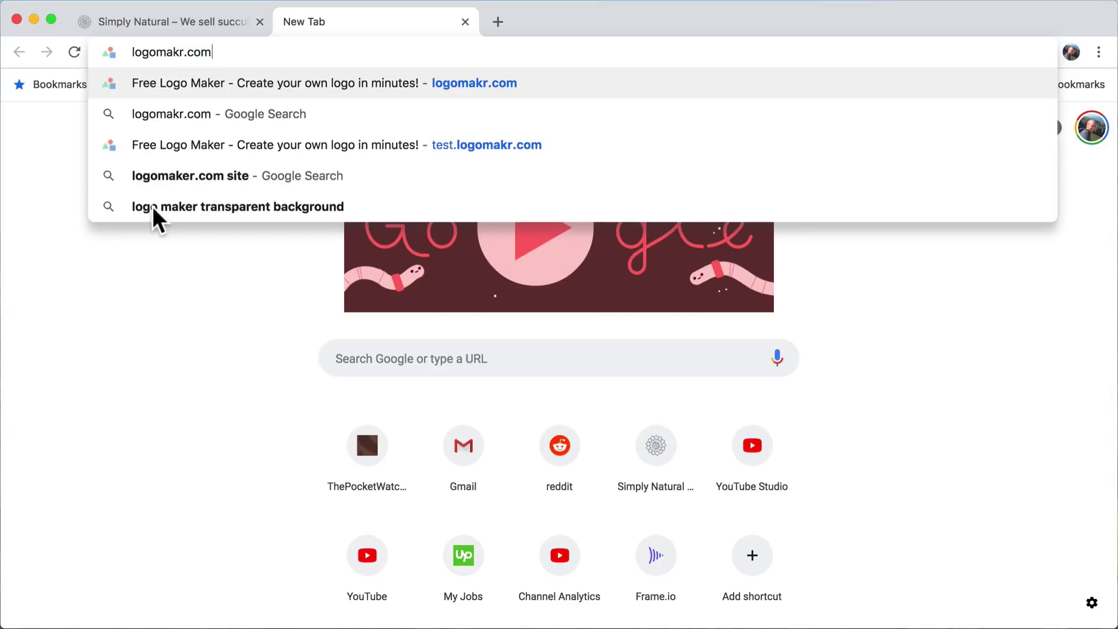
key(Return)
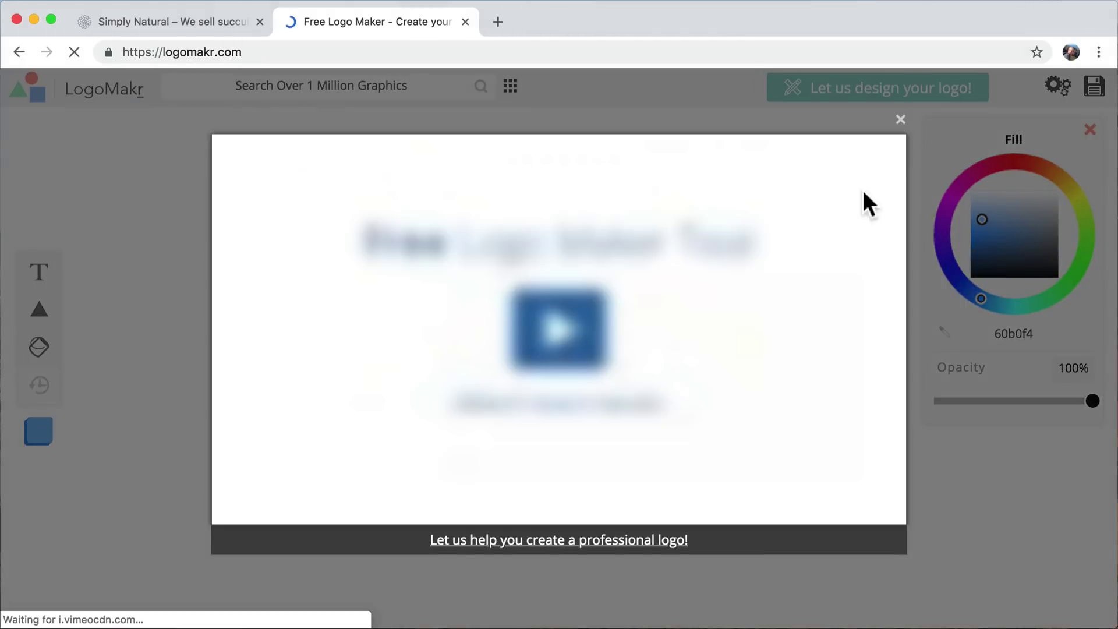
click(901, 119)
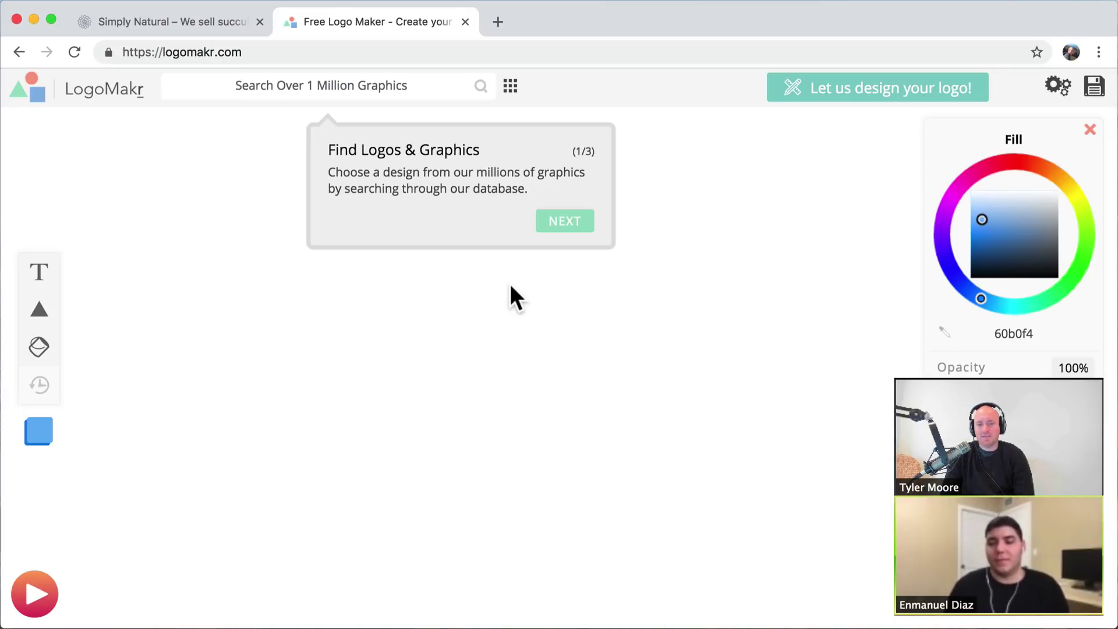
- Search LogoMakr graphics for 'suc' and add the outlined rosette succulent to the canvas
click(328, 85)
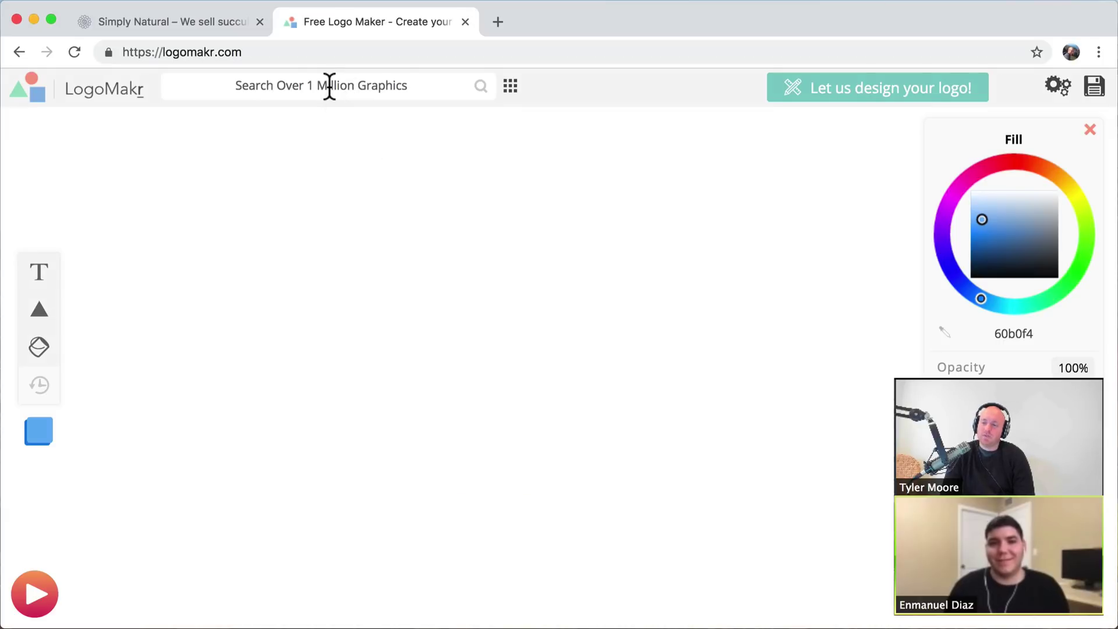
text(succulent)
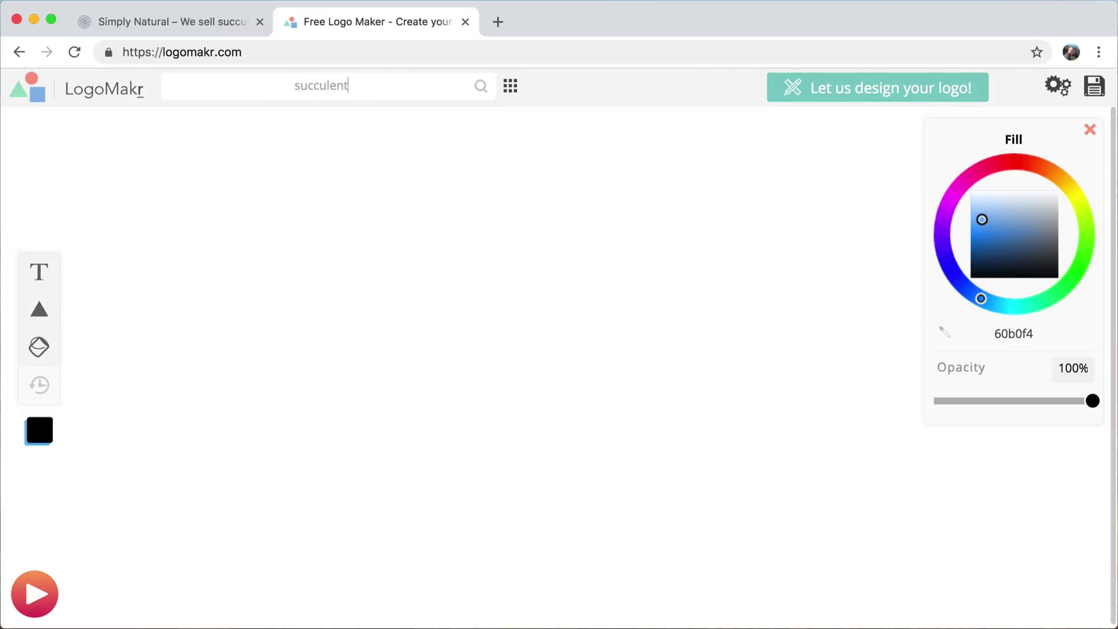
key(Return)
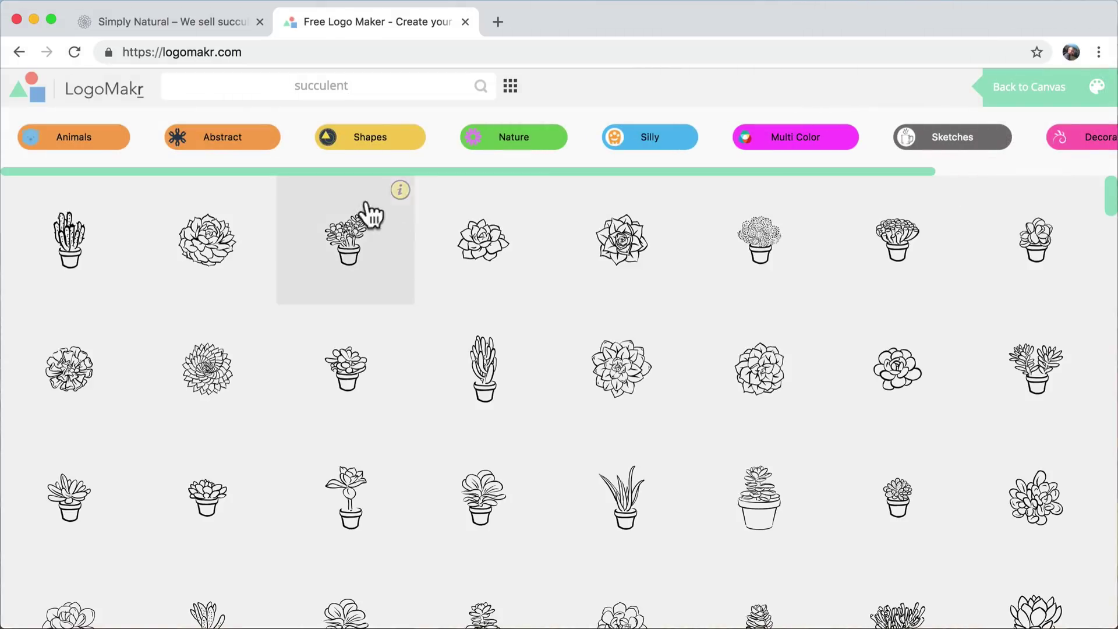
scroll(448, 329, down, 7)
scroll(456, 320, down, 5)
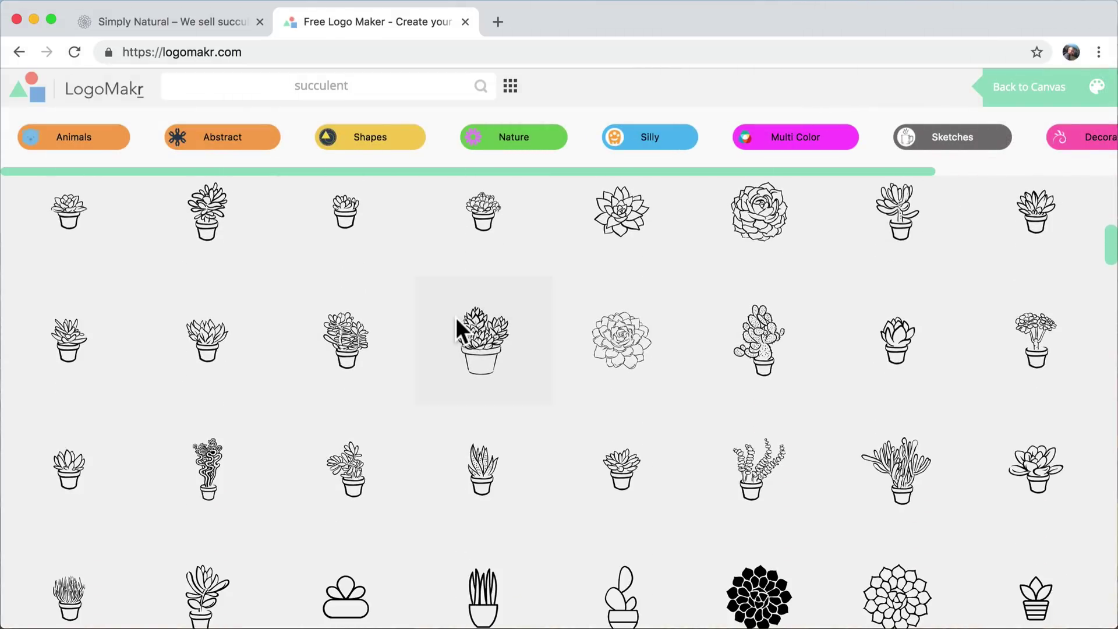
scroll(457, 320, down, 2)
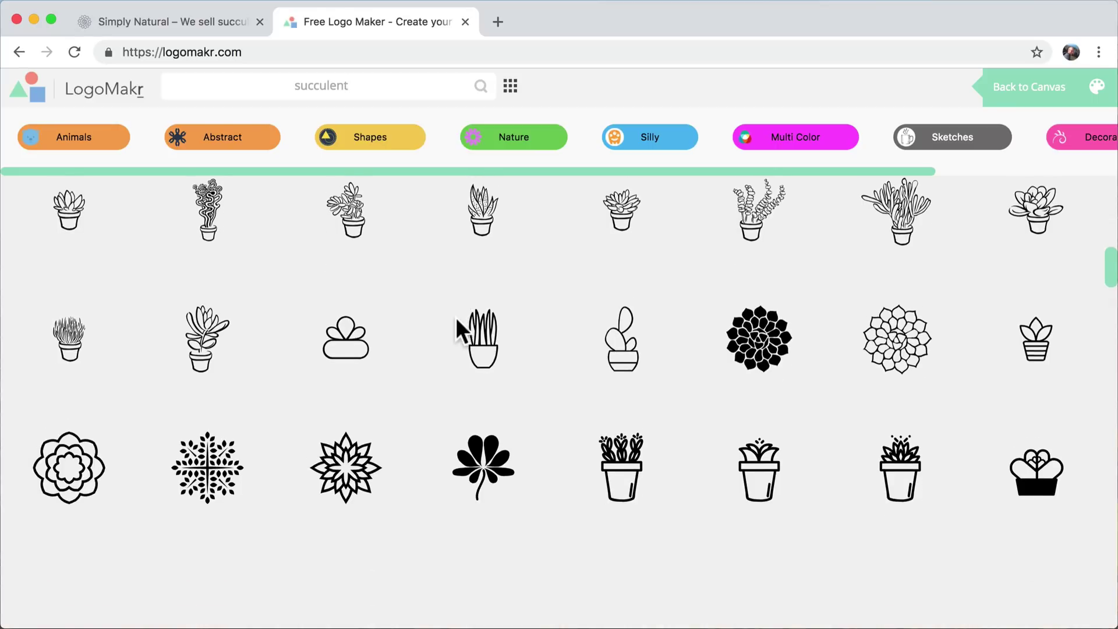
click(911, 340)
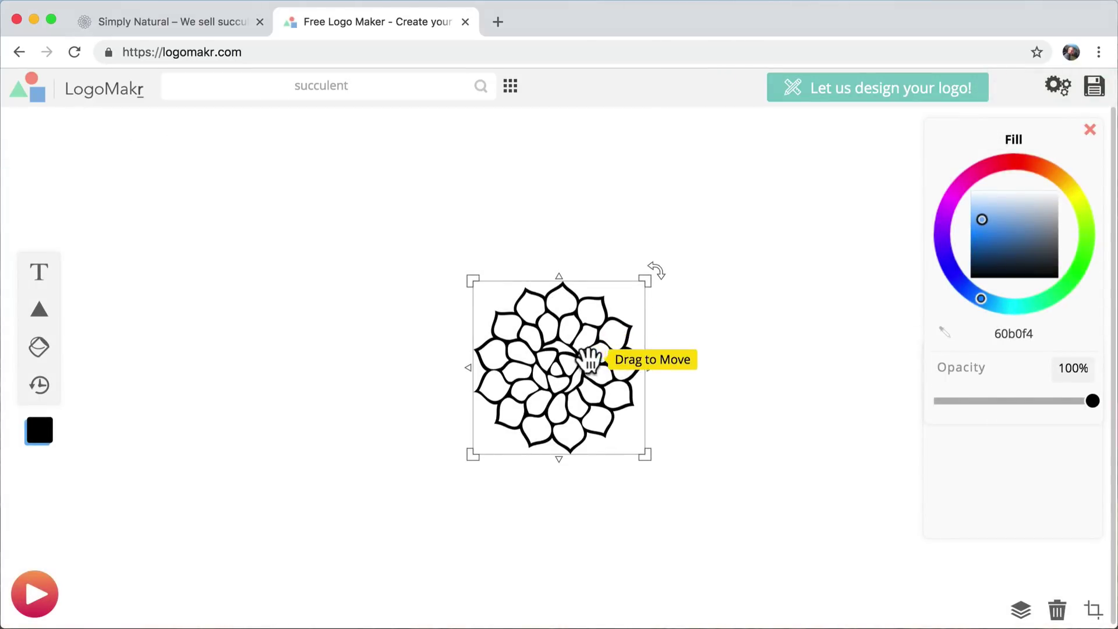
- Reposition and enlarge the succulent, trying pale blue-grey and brighter colours
drag(590, 358, 511, 283)
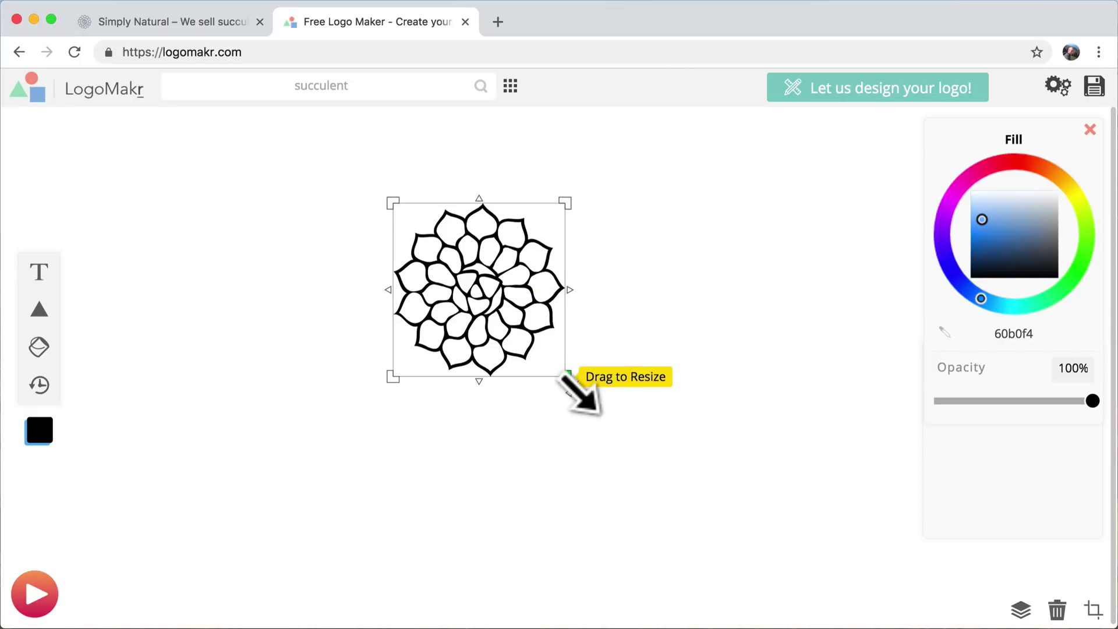
drag(563, 378, 722, 466)
drag(649, 391, 622, 366)
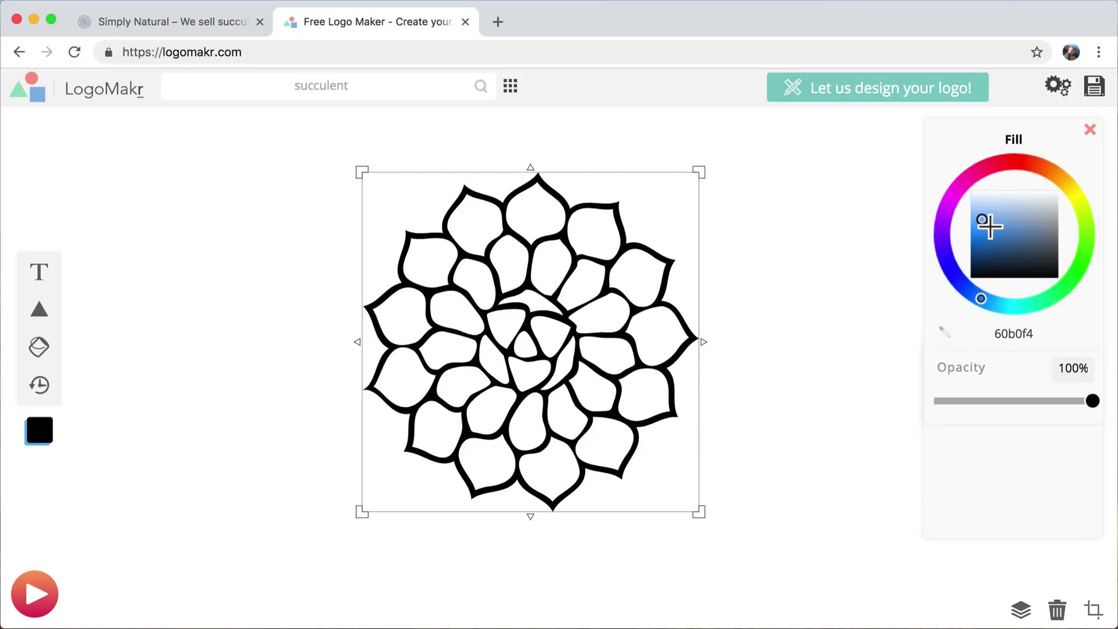
drag(986, 223, 1011, 211)
drag(1003, 160, 1044, 264)
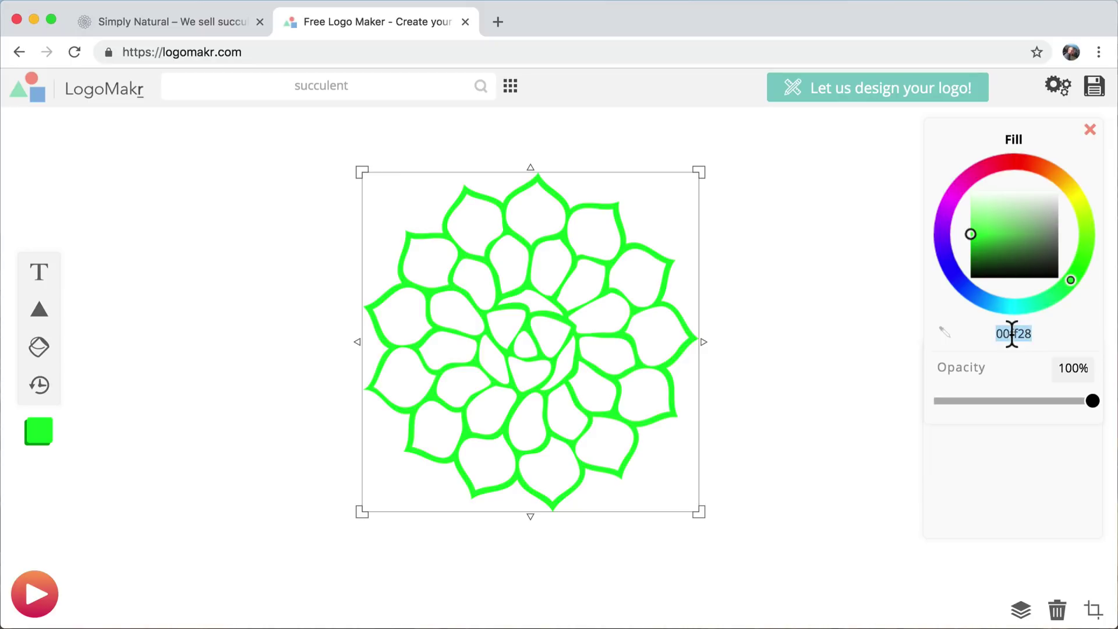
- Check the store's colours and recolour the succulent dark grey with hex 4B5667
click(202, 19)
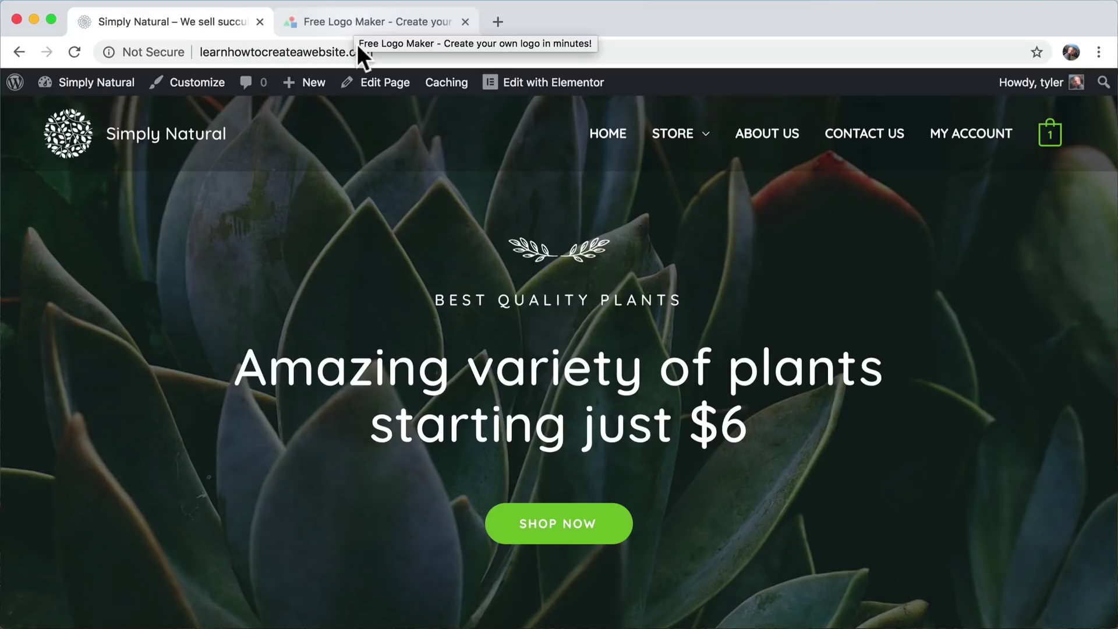
click(352, 19)
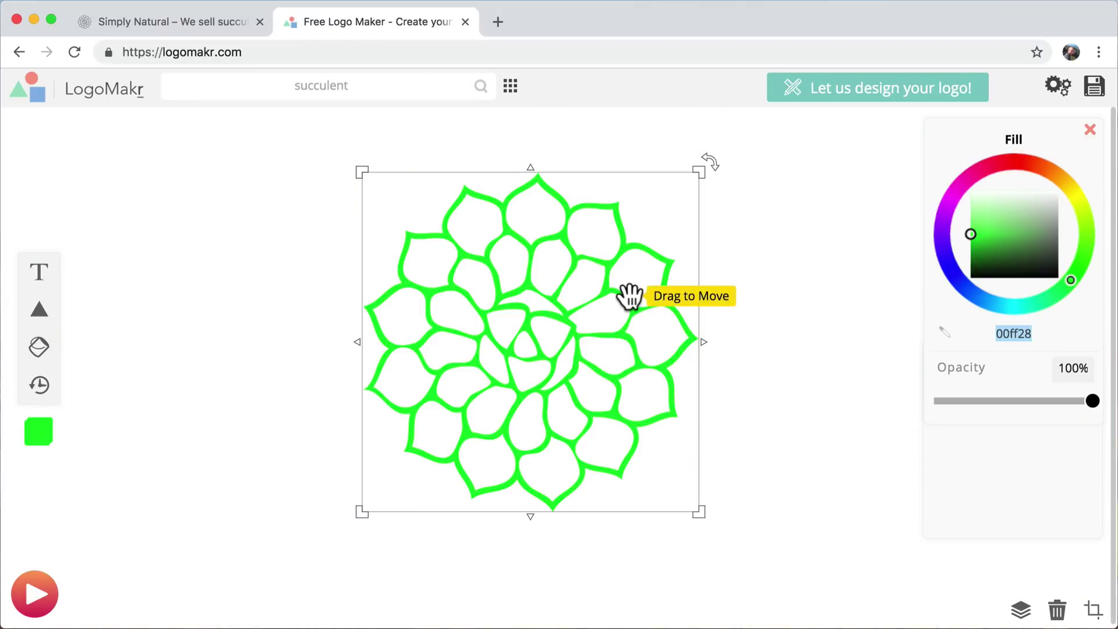
drag(610, 324, 588, 312)
double_click(1010, 334)
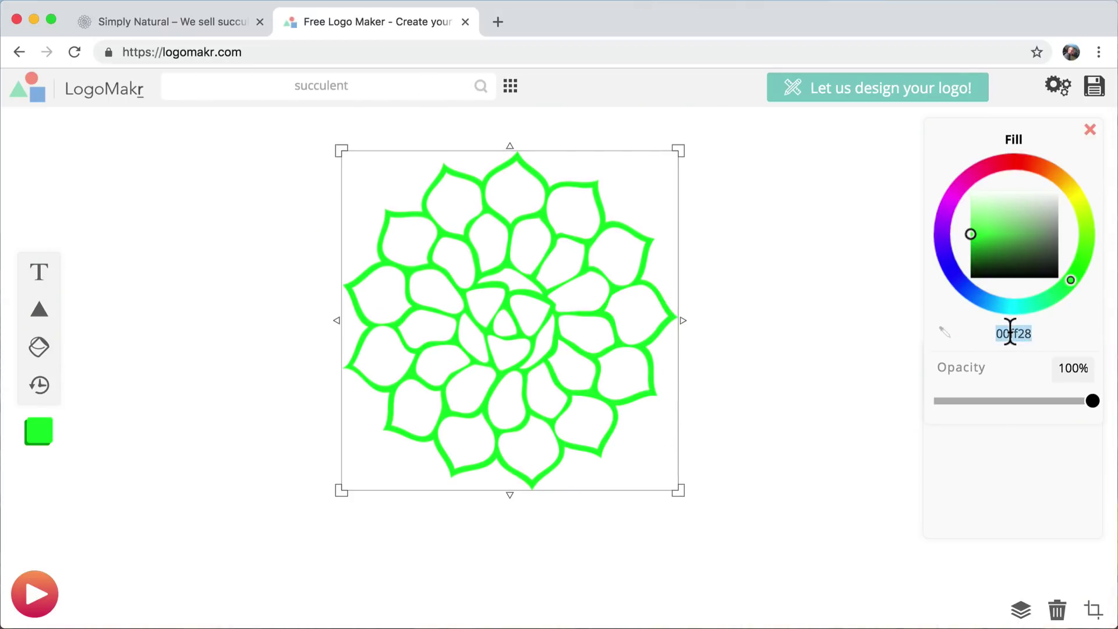
text(4B5667)
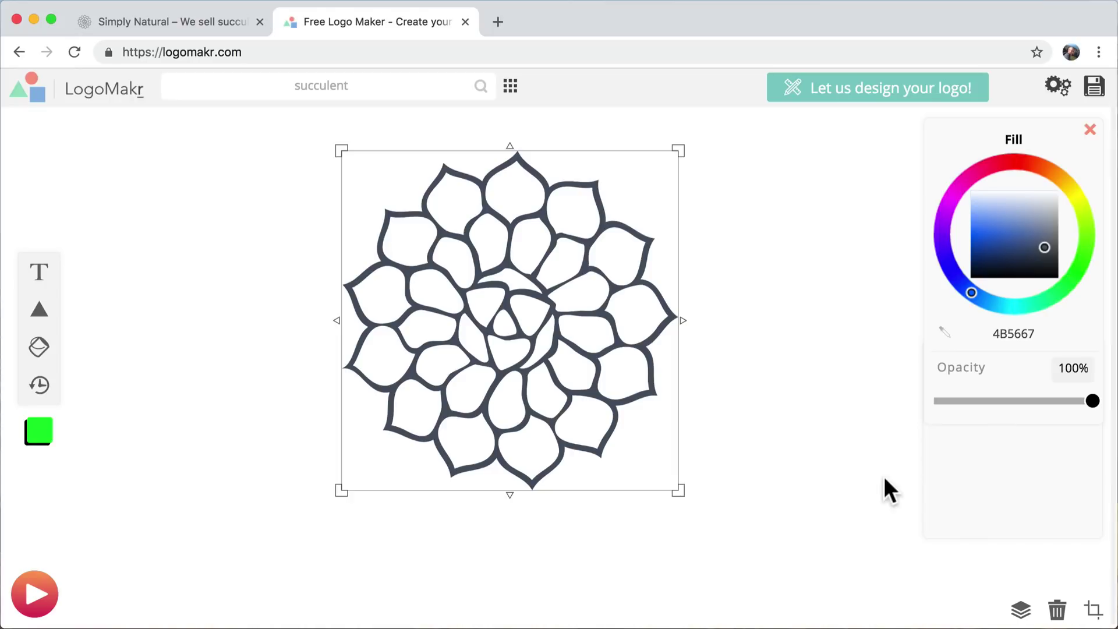
click(753, 488)
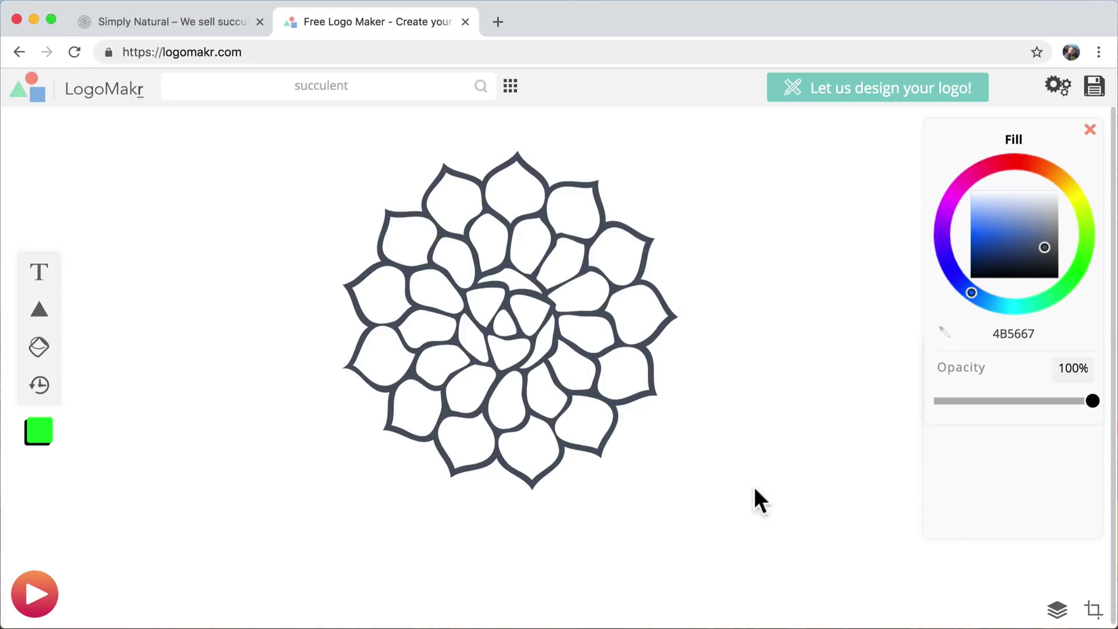
- Move the succulent toward the upper left and shrink it to about 198 by 199 px
click(554, 366)
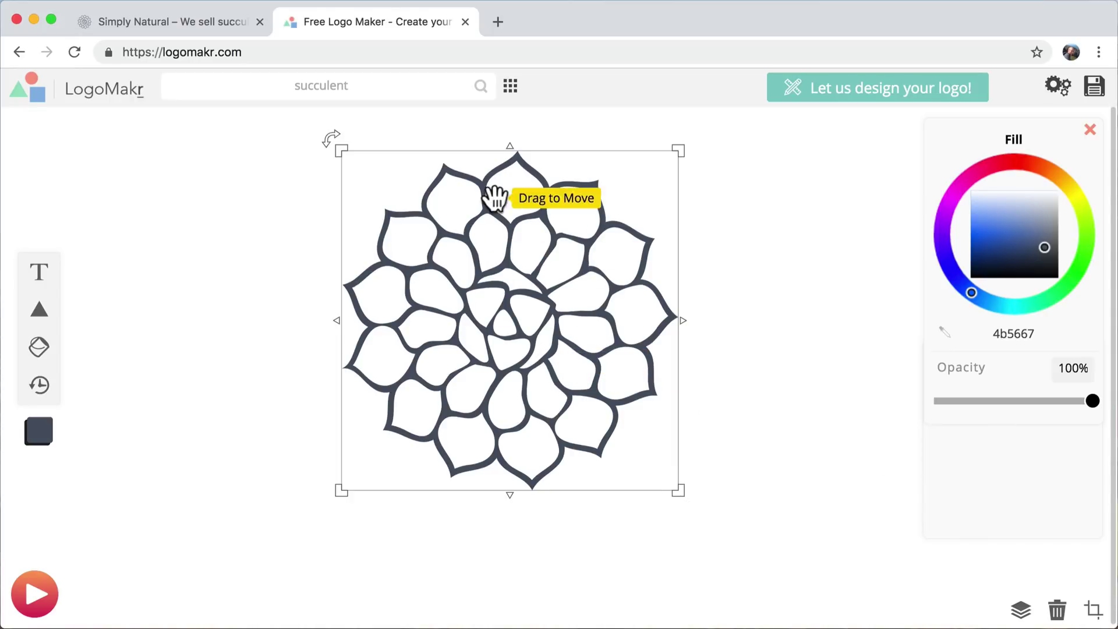
click(190, 20)
click(390, 20)
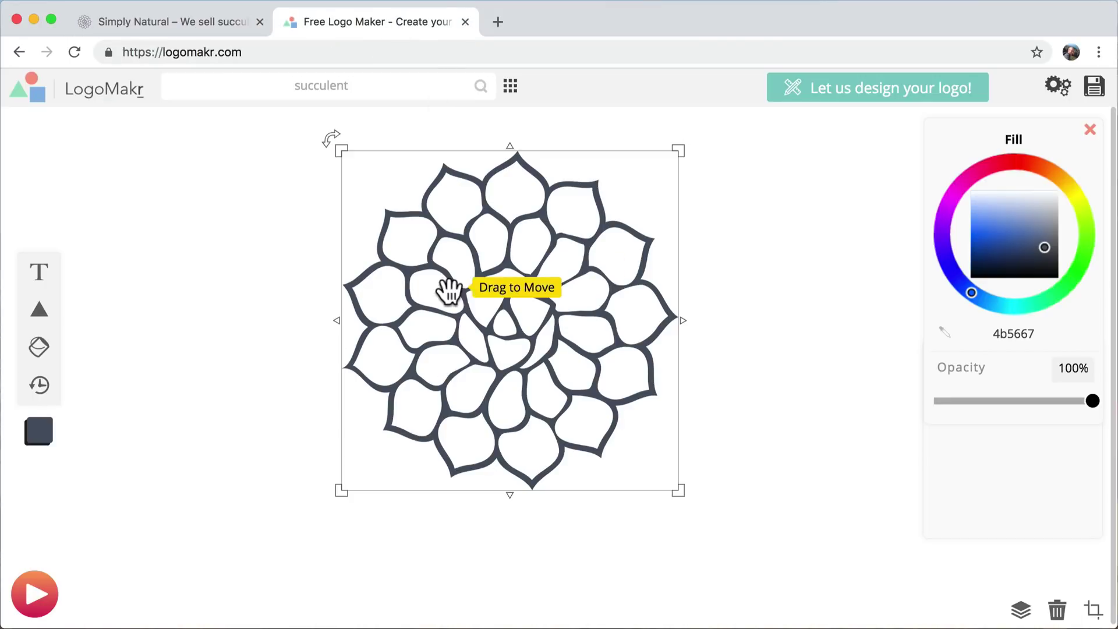
drag(546, 319, 428, 337)
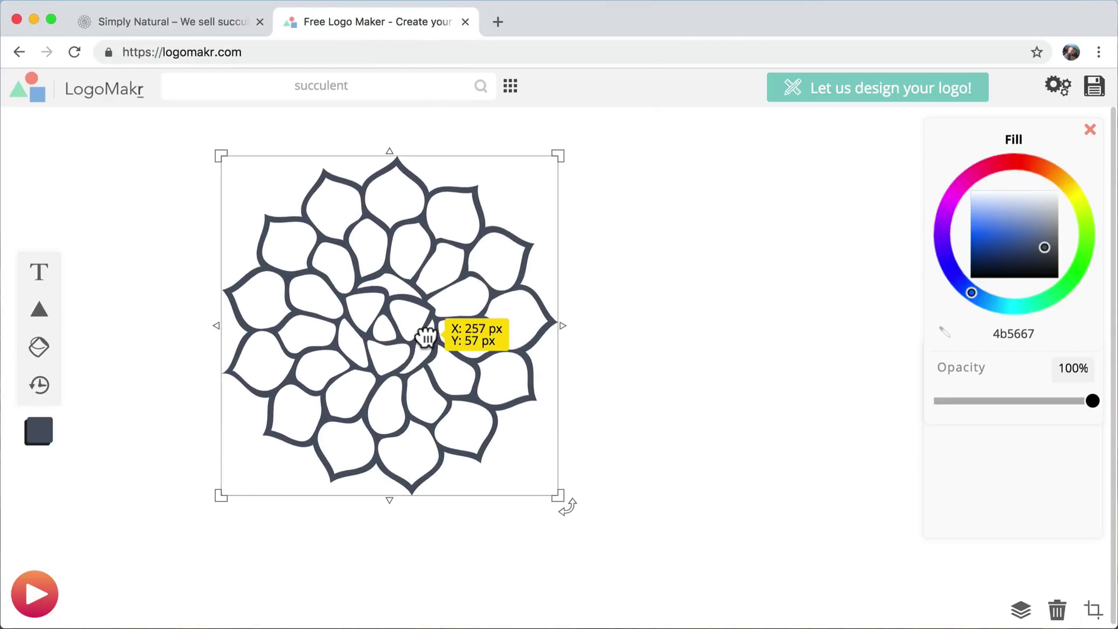
drag(559, 496, 398, 322)
- Add a SUCCULENT text box and move it up beside the succulent graphic
click(38, 273)
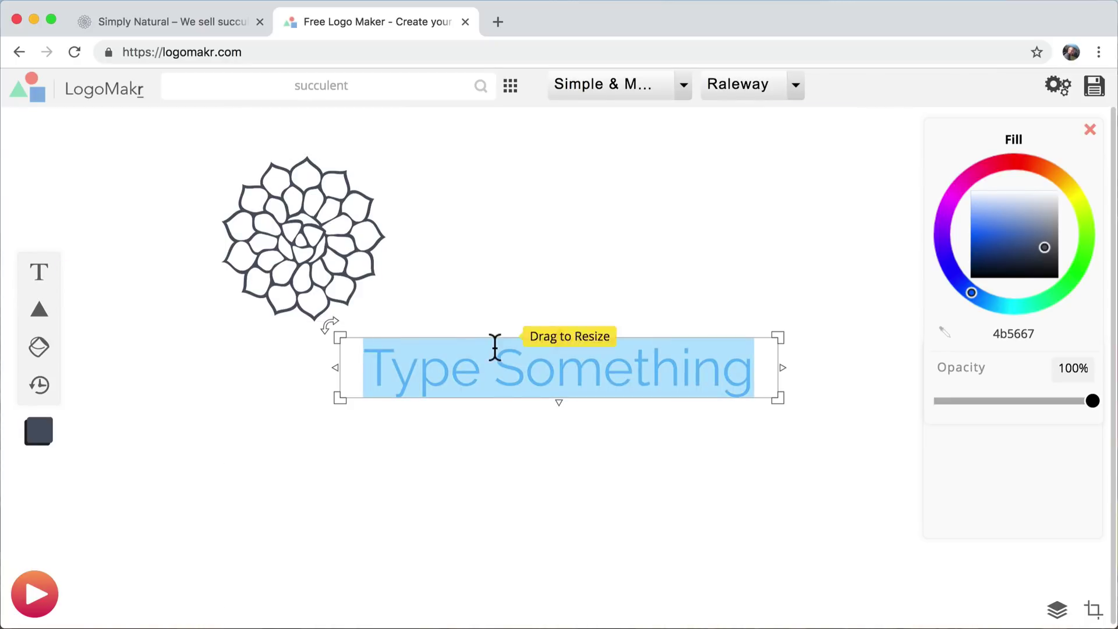
text(SUCC)
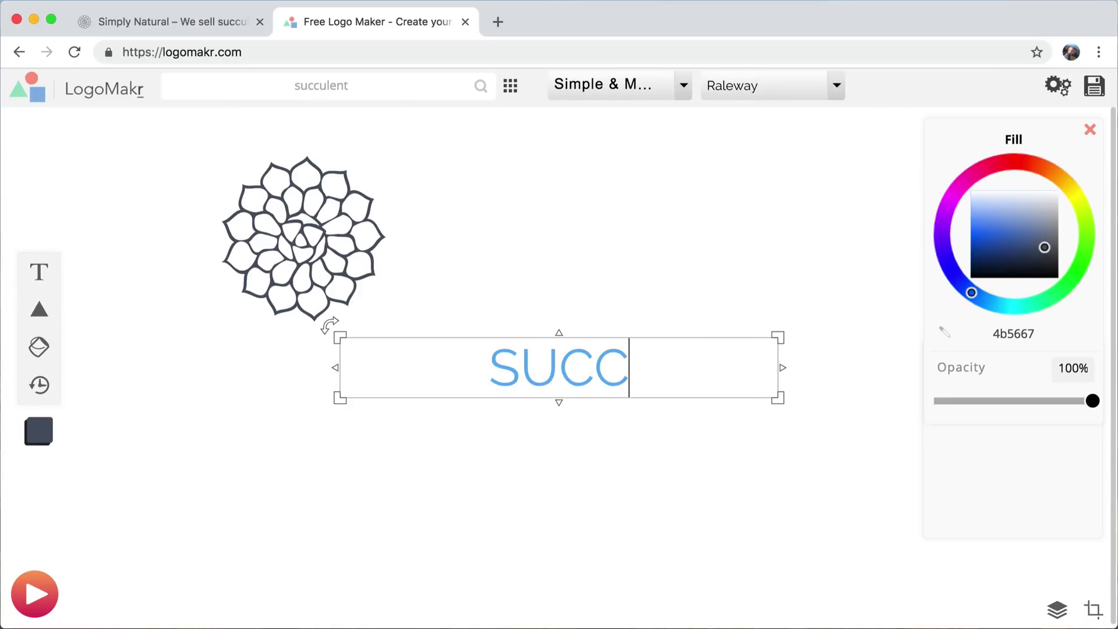
text(ULENT)
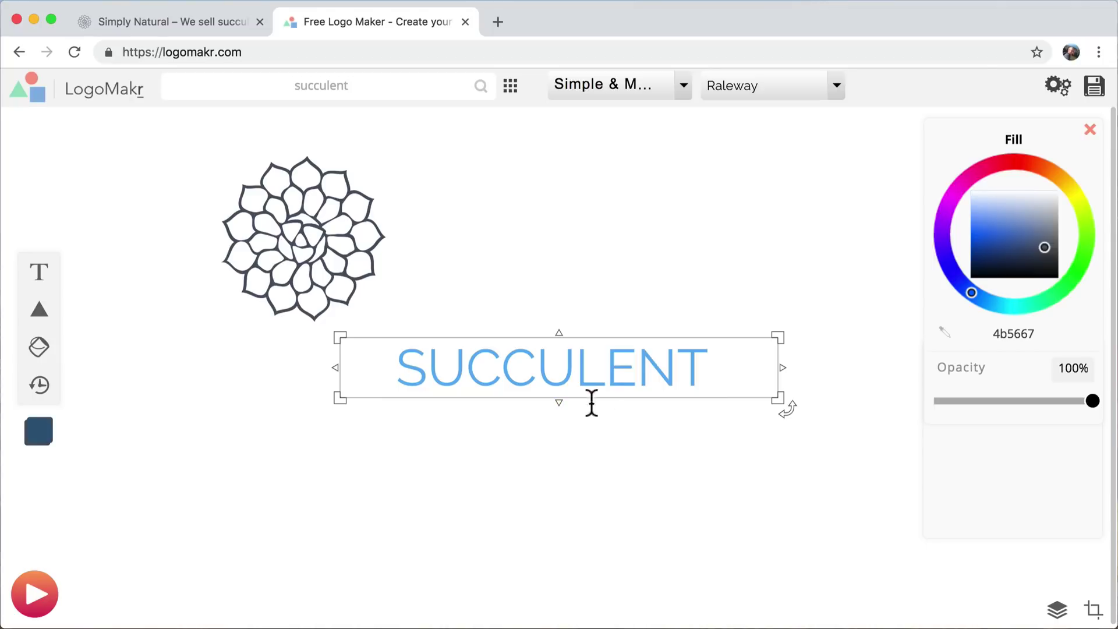
click(592, 404)
drag(604, 388, 629, 259)
click(632, 350)
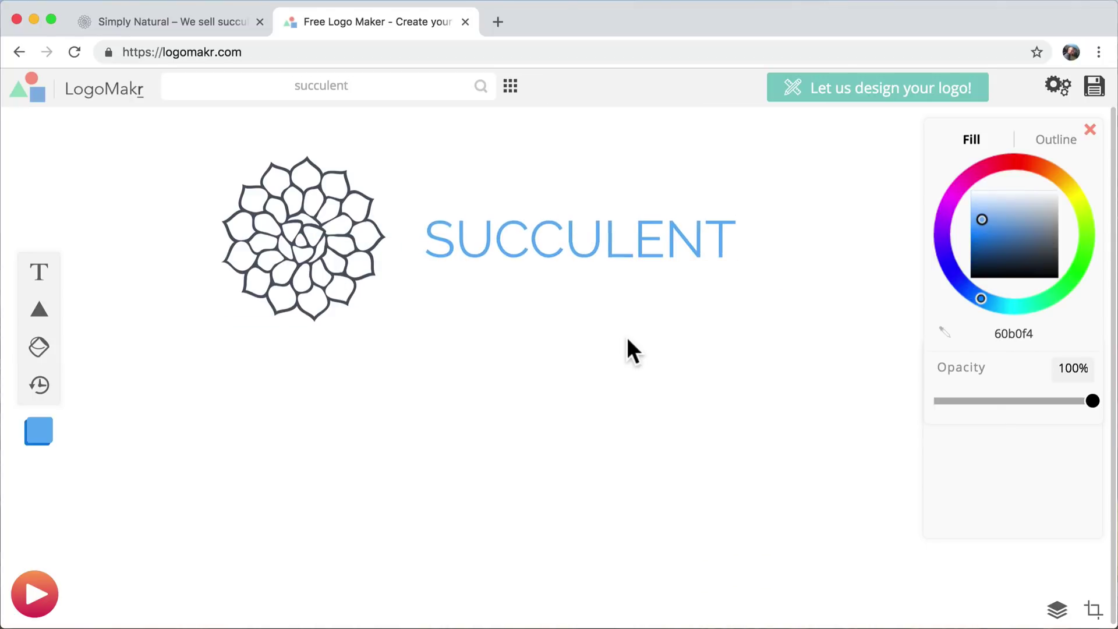
- Style the SUCCULENT text dark blue (2c6494) in the Archivo Black font
click(625, 239)
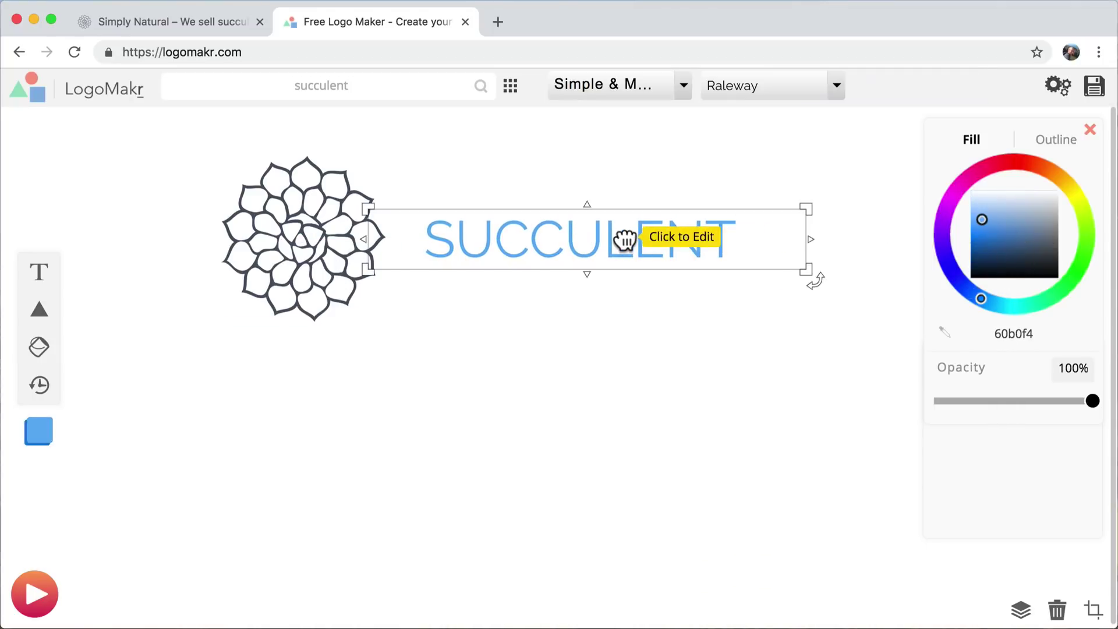
click(1011, 244)
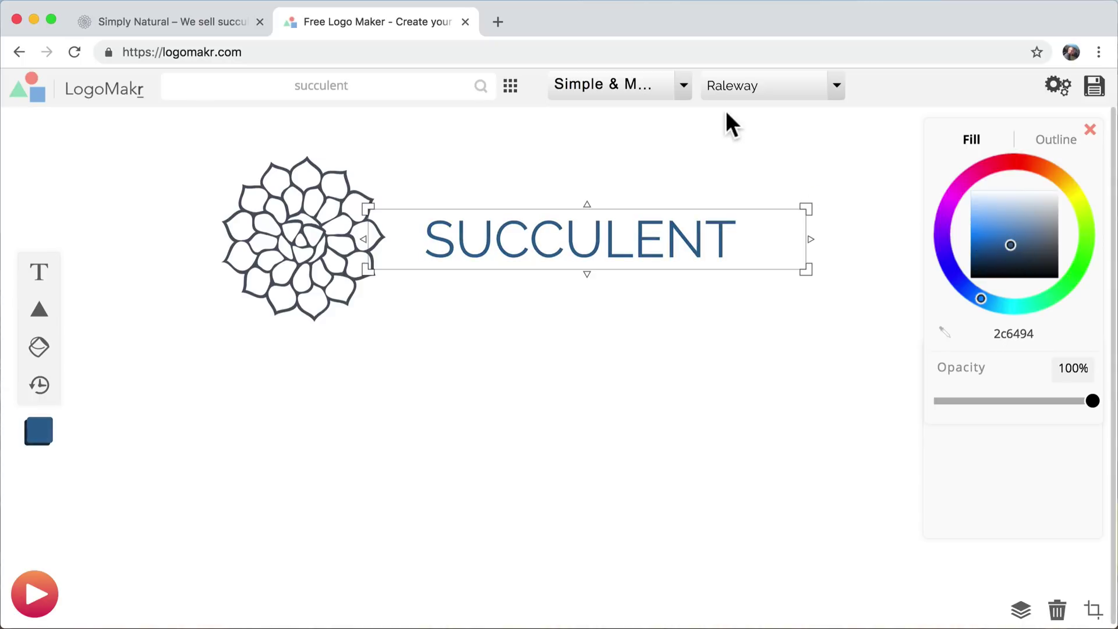
click(764, 87)
click(752, 299)
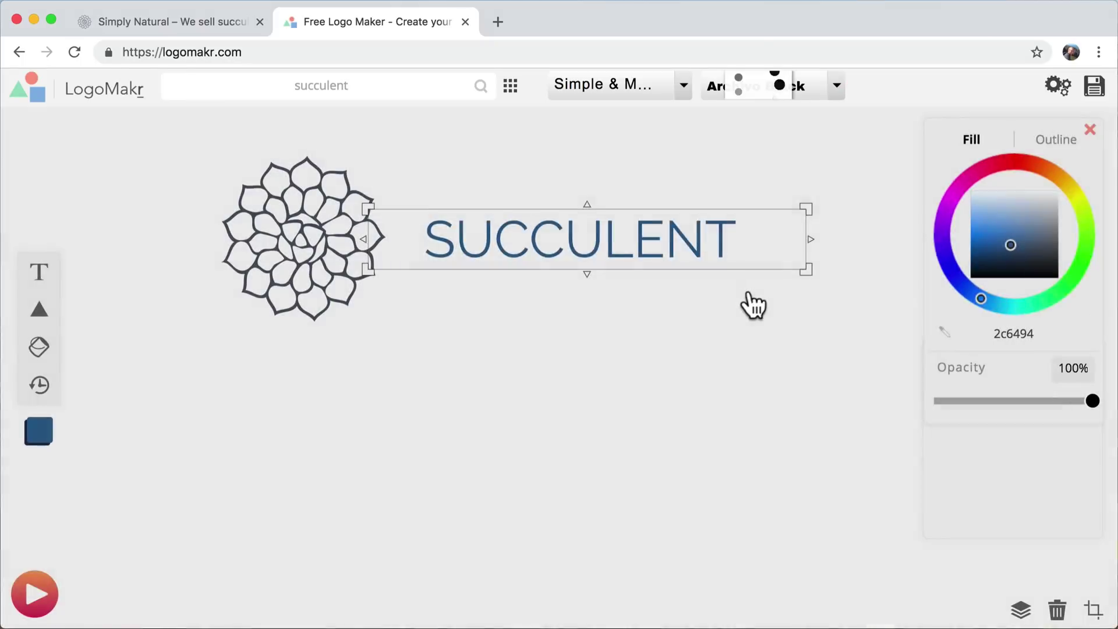
click(599, 342)
- Resize the succulent to about 258 by 260 px and rearrange SUCCULENT beside it
click(337, 250)
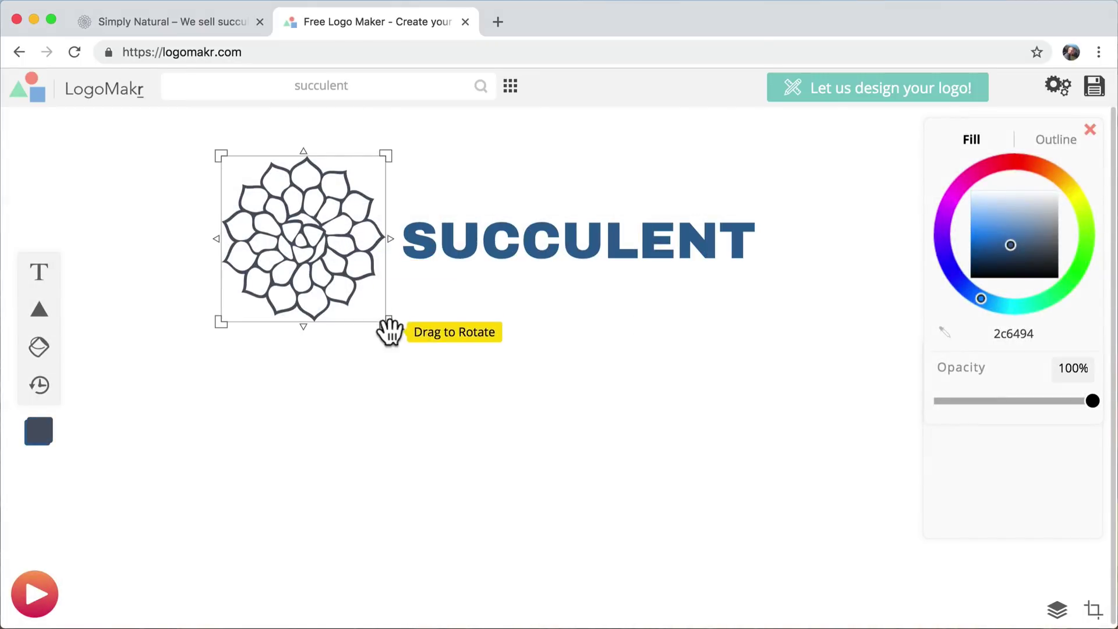
drag(402, 338, 402, 373)
drag(544, 254, 445, 468)
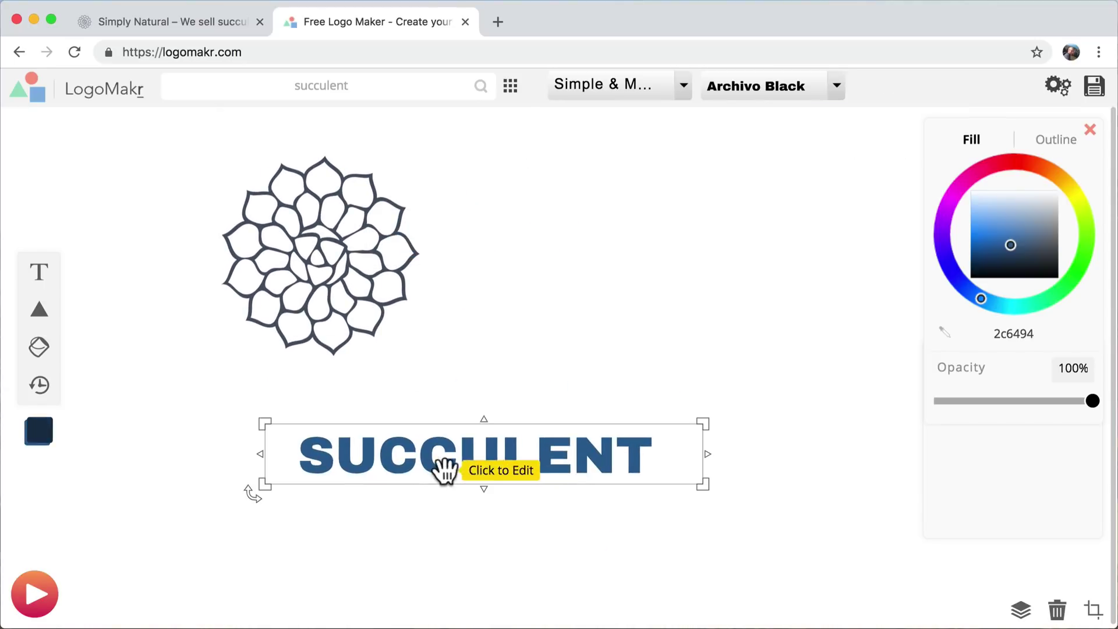
mouse_move(414, 290)
mouse_down()
mouse_move(499, 312)
mouse_move(417, 300)
mouse_up()
drag(489, 470, 680, 309)
- Delete the SUCCULENT text and enlarge the succulent to about 490 by 494 px
key(Delete)
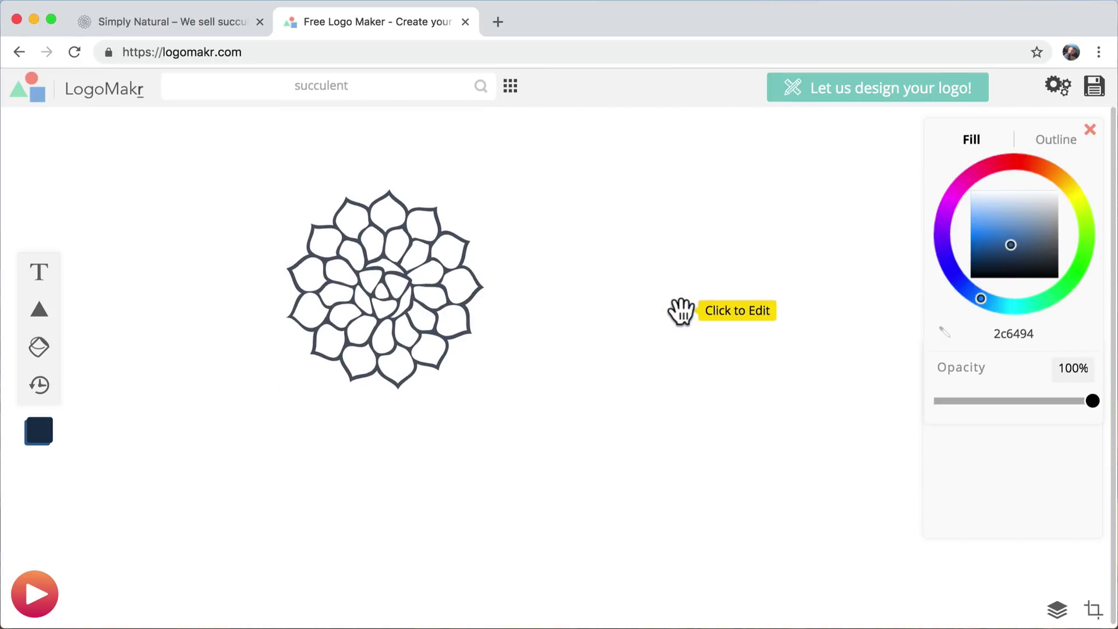
click(435, 239)
drag(512, 404, 554, 368)
click(774, 327)
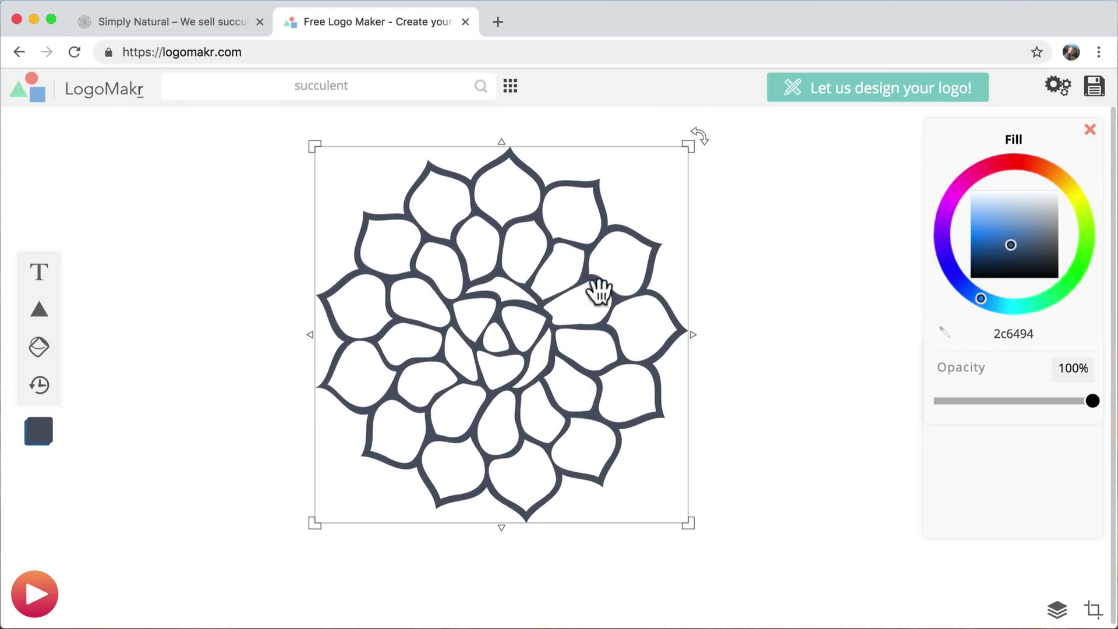
click(821, 282)
- Download the logo as a free low-resolution PNG named darker-logo.png
click(1095, 90)
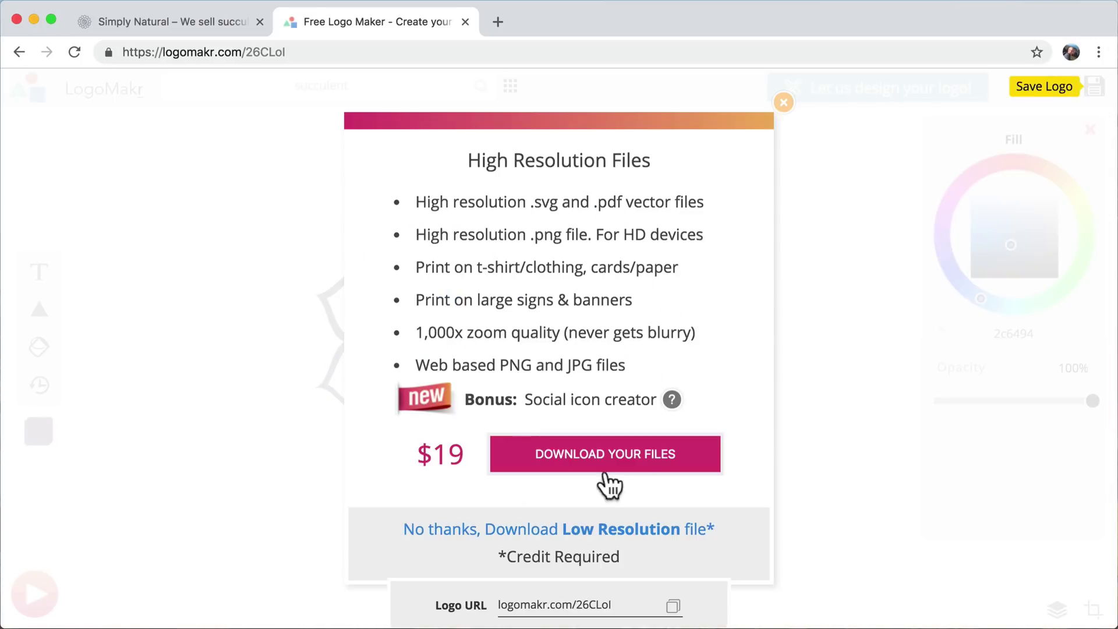
click(515, 530)
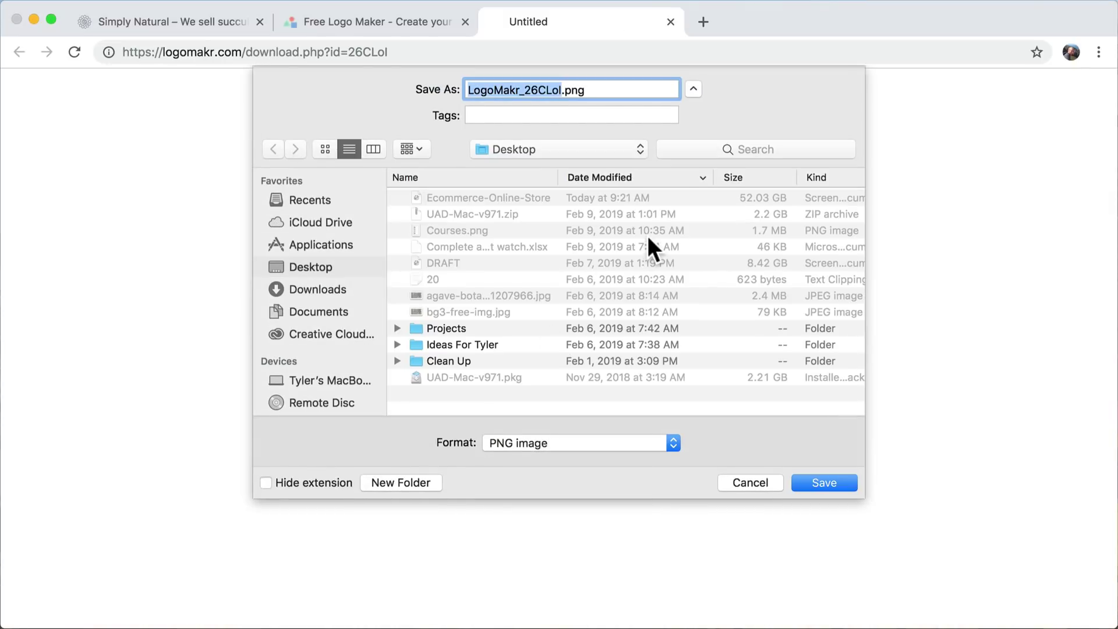
text(darker-logo)
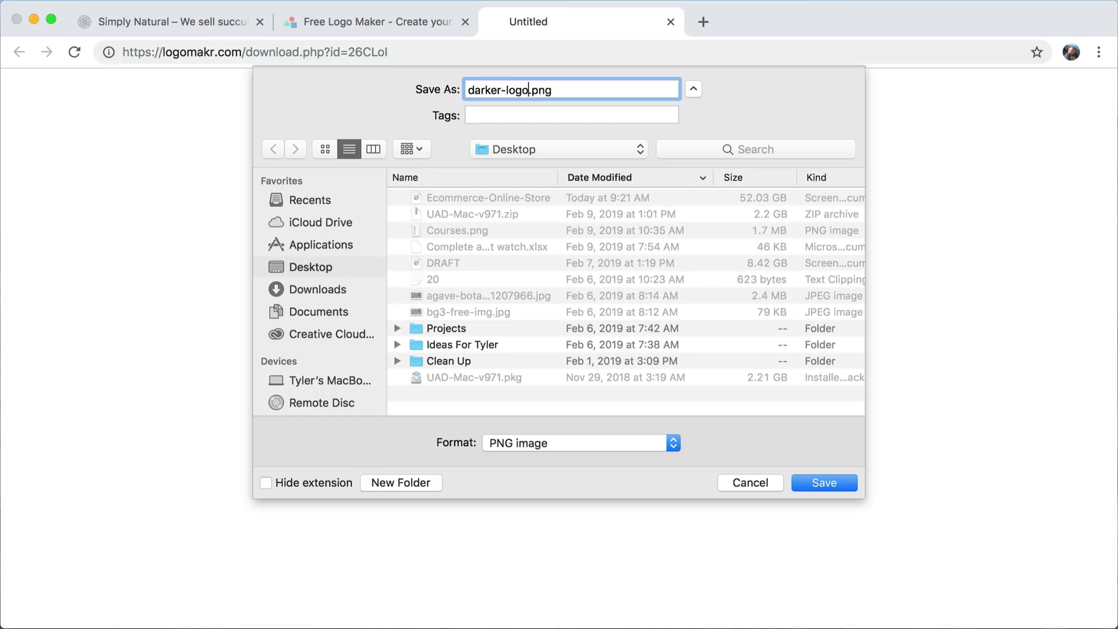
click(824, 483)
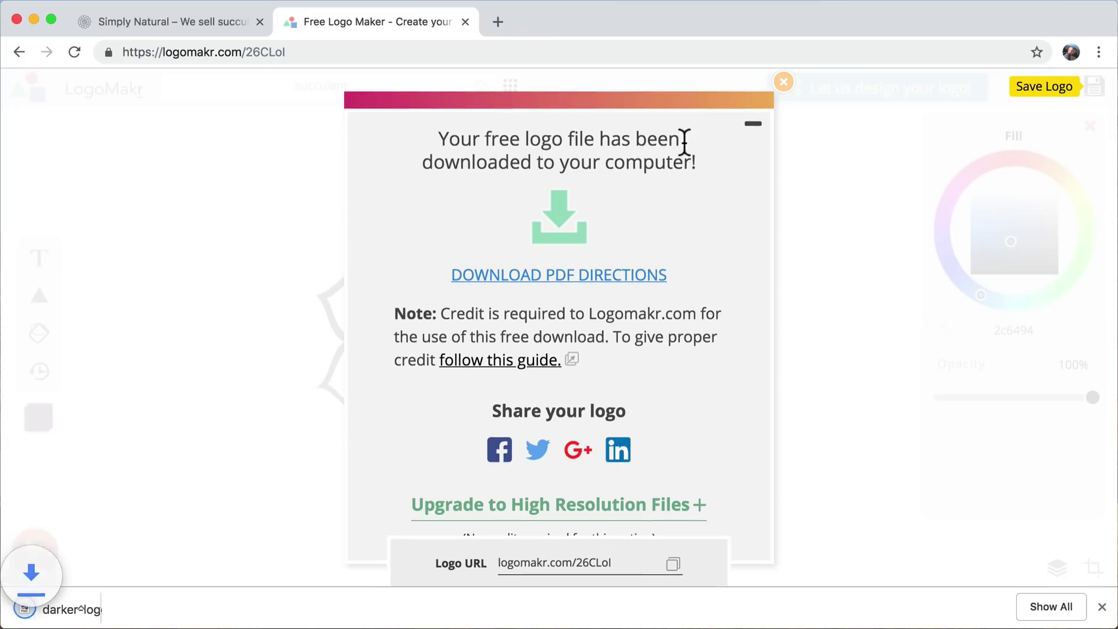
- Change the succulent graphic's colour to white (ffffff)
click(784, 82)
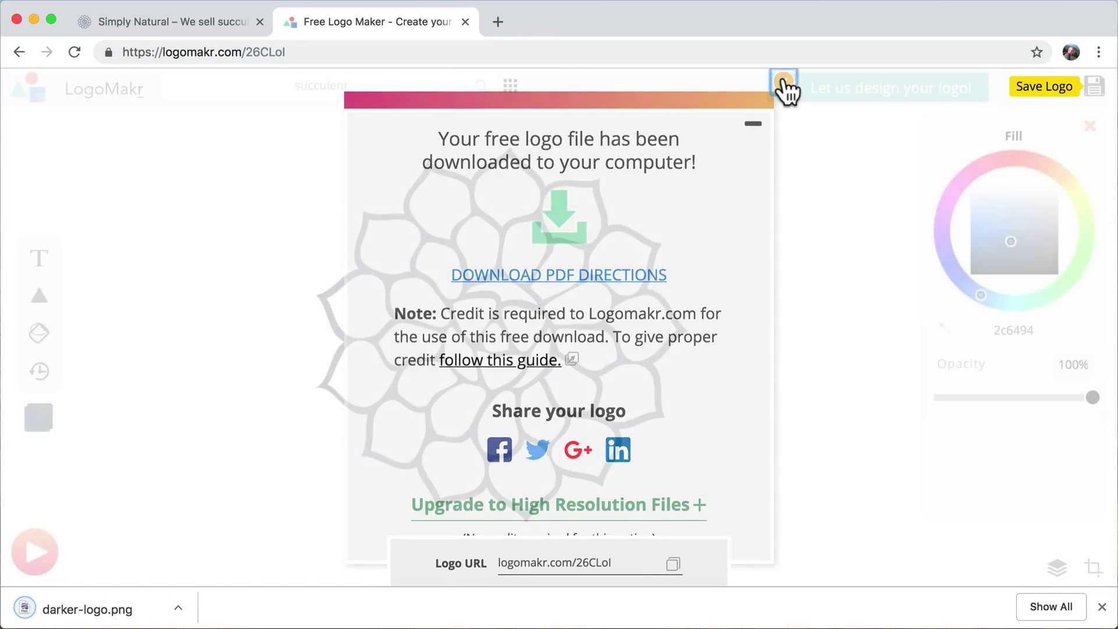
click(564, 297)
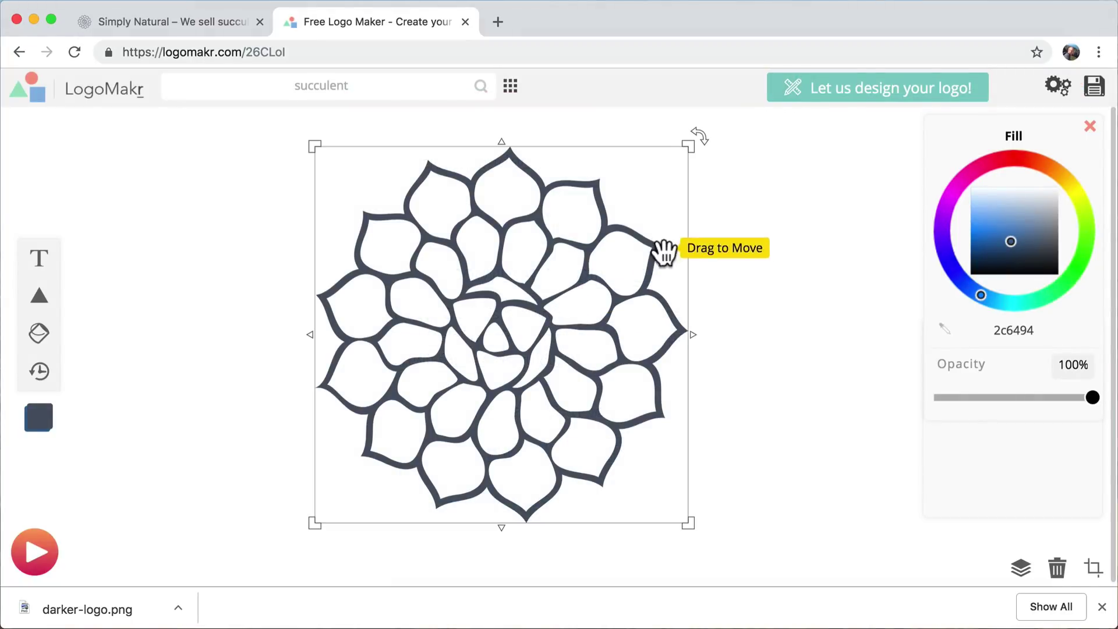
click(187, 21)
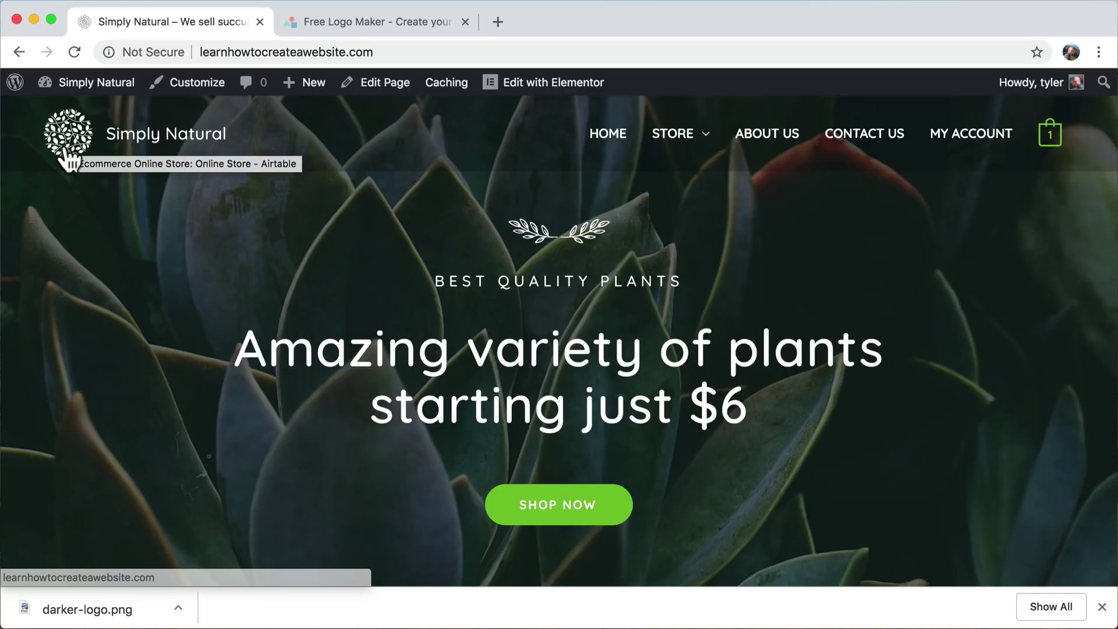
click(365, 22)
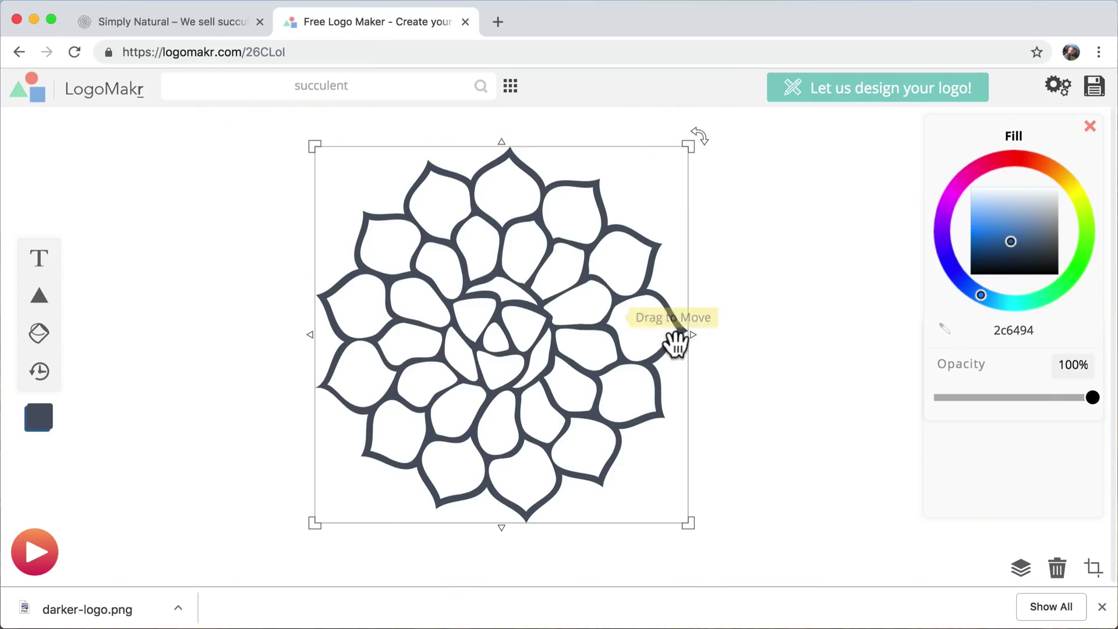
drag(1025, 233, 1064, 174)
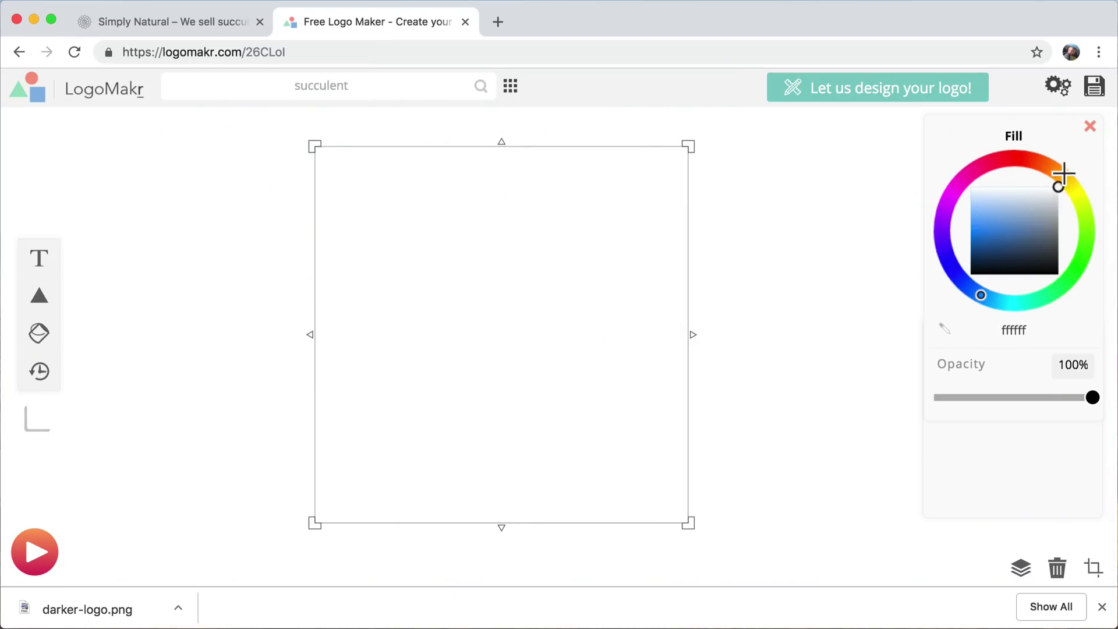
click(808, 258)
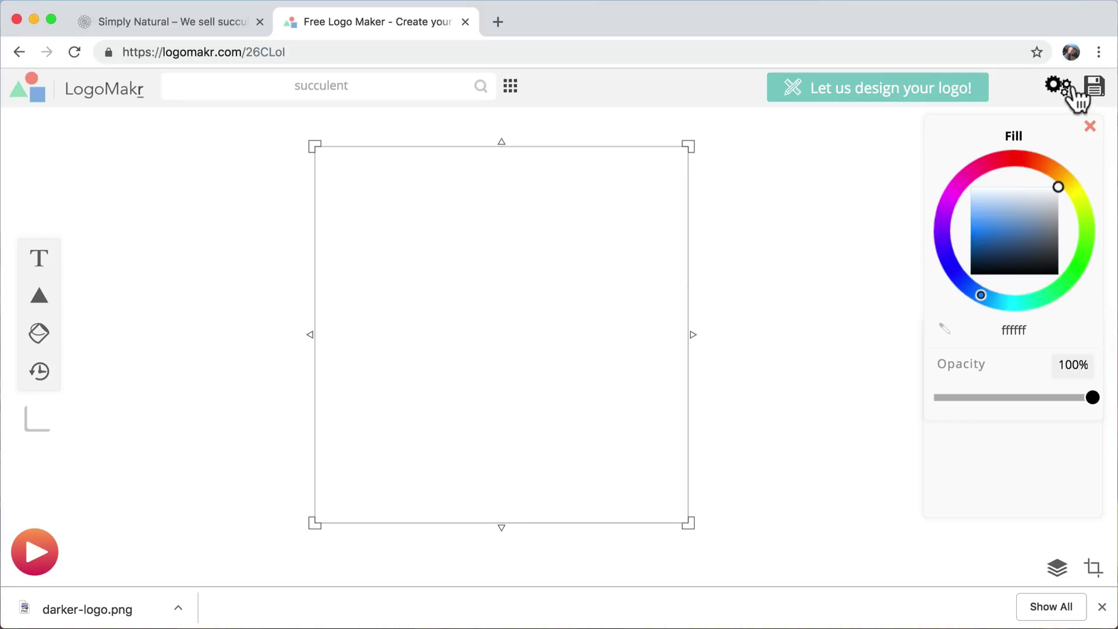
- Download the white logo as a free low-resolution PNG named white-version.png
click(1095, 87)
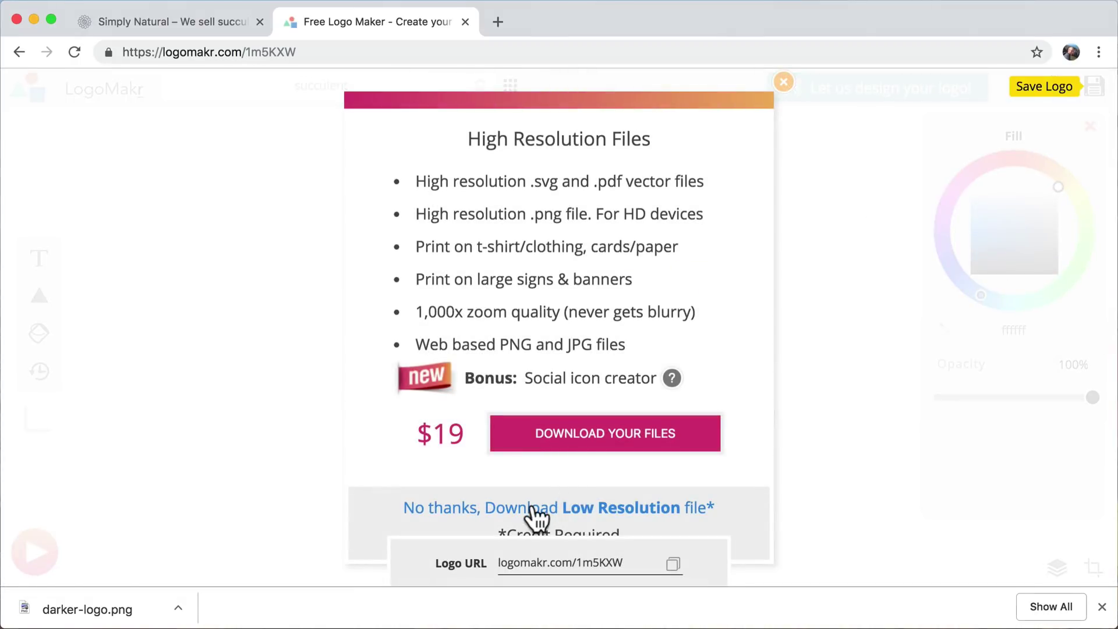
click(534, 508)
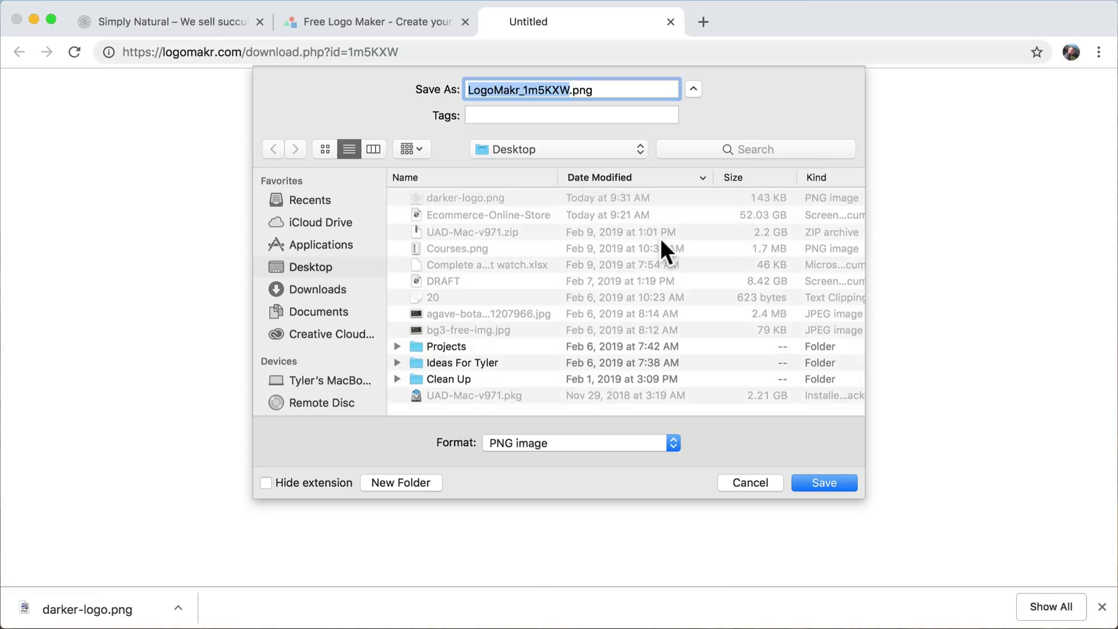
text(w)
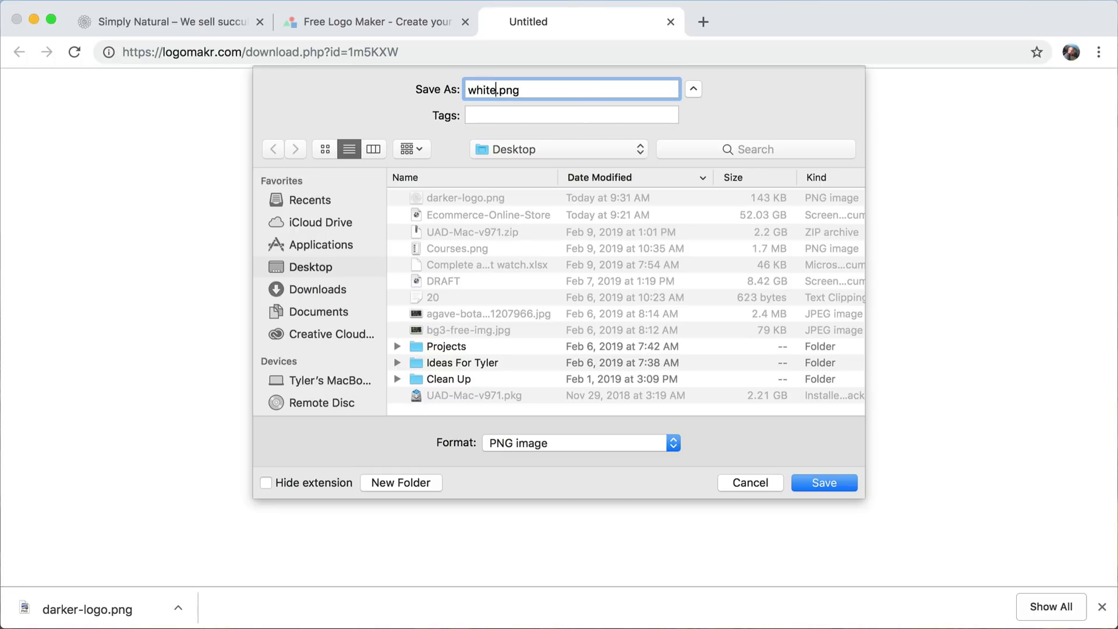
text(hite-version)
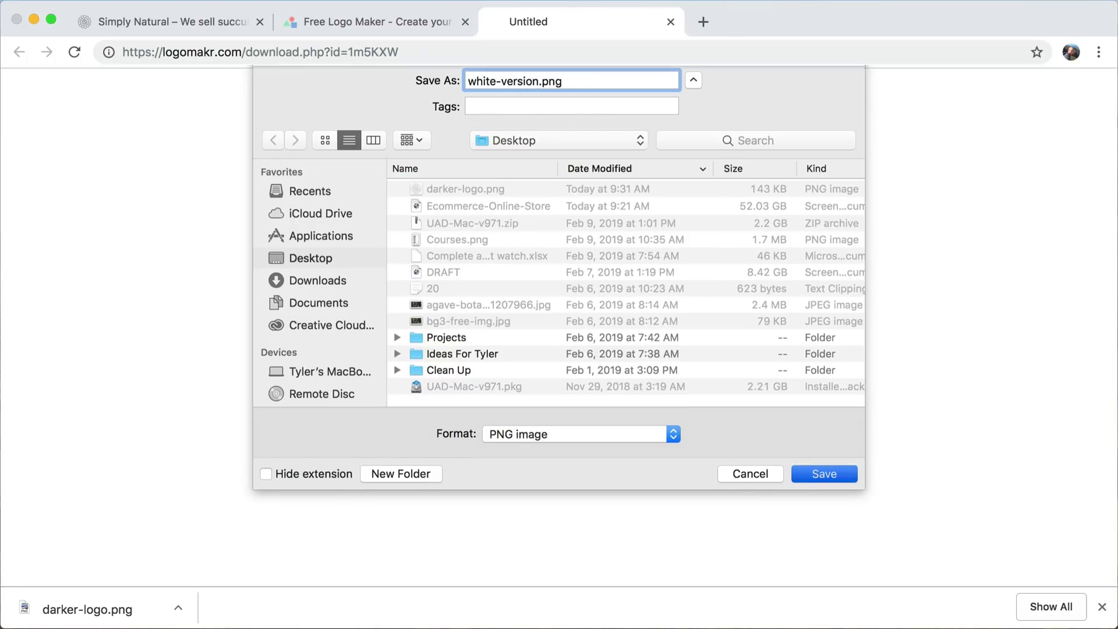
key(Return)
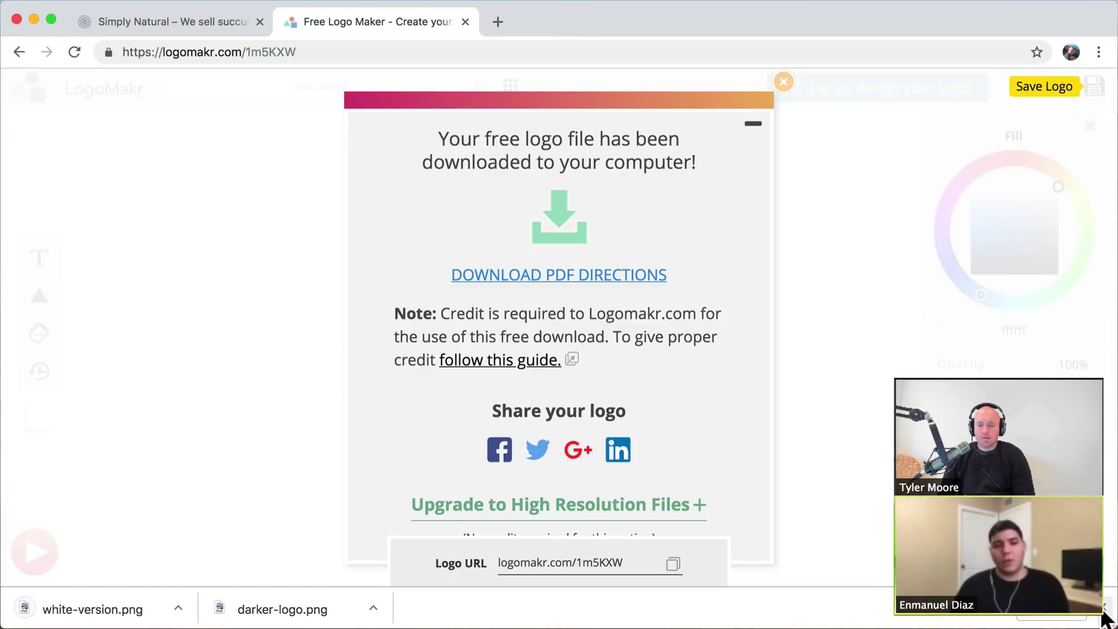
click(1104, 609)
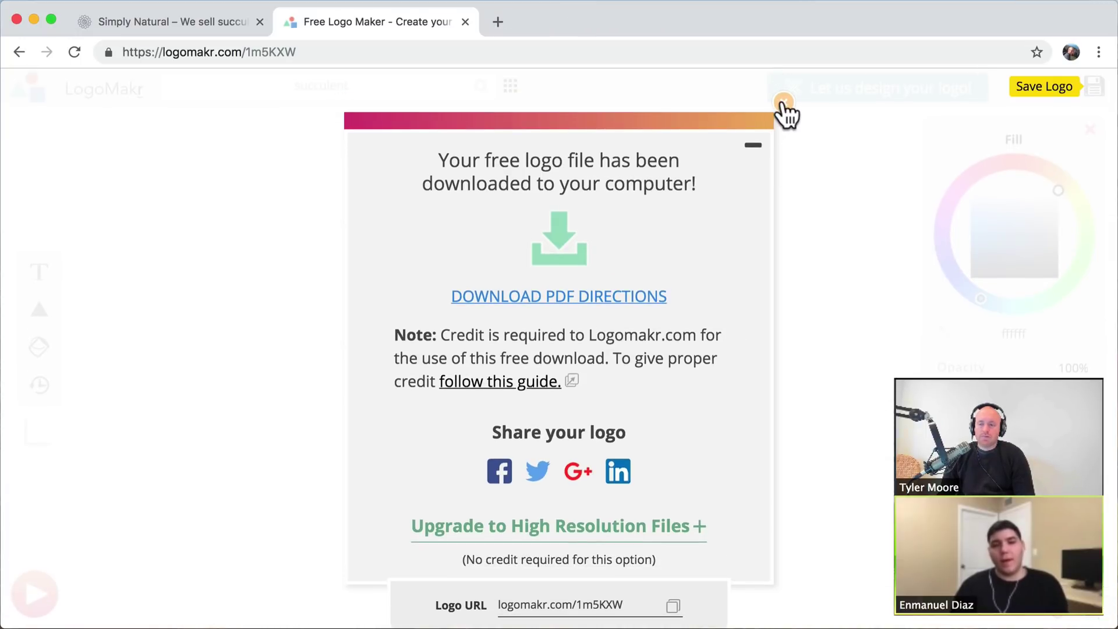
click(784, 105)
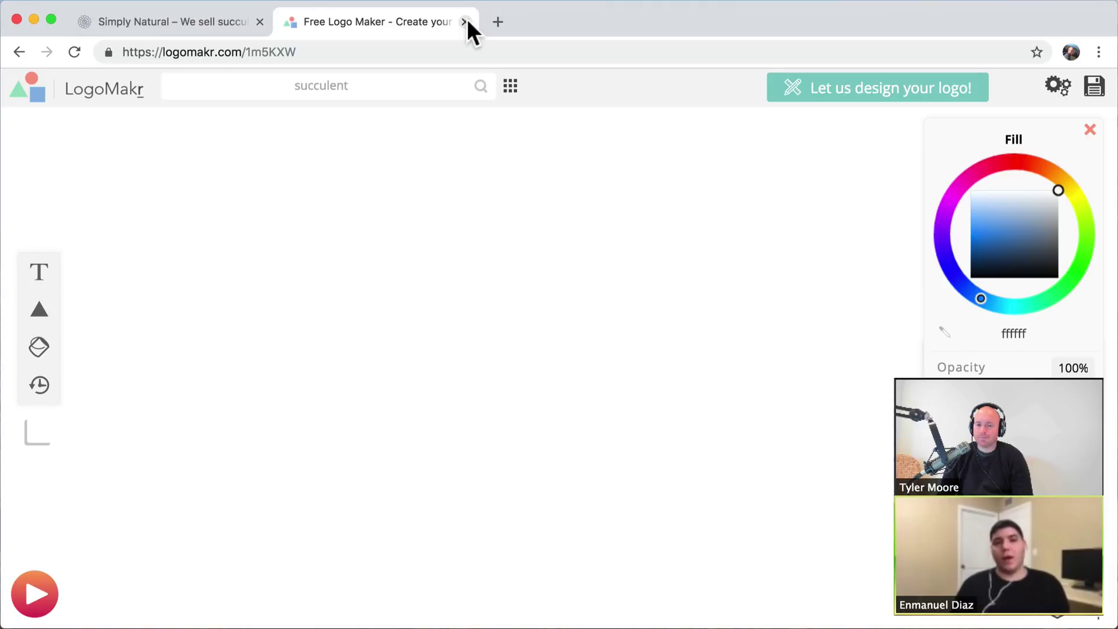
- Close LogoMakr, scroll through the Simply Natural homepage, then launch Customize from the admin bar
click(464, 22)
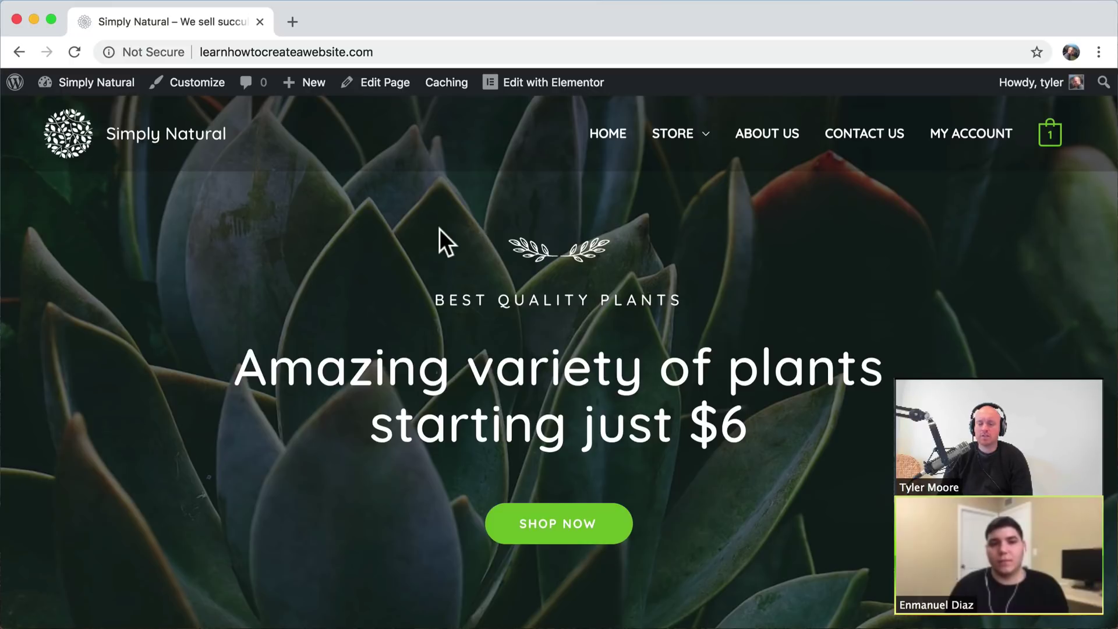
scroll(658, 233, down, 20)
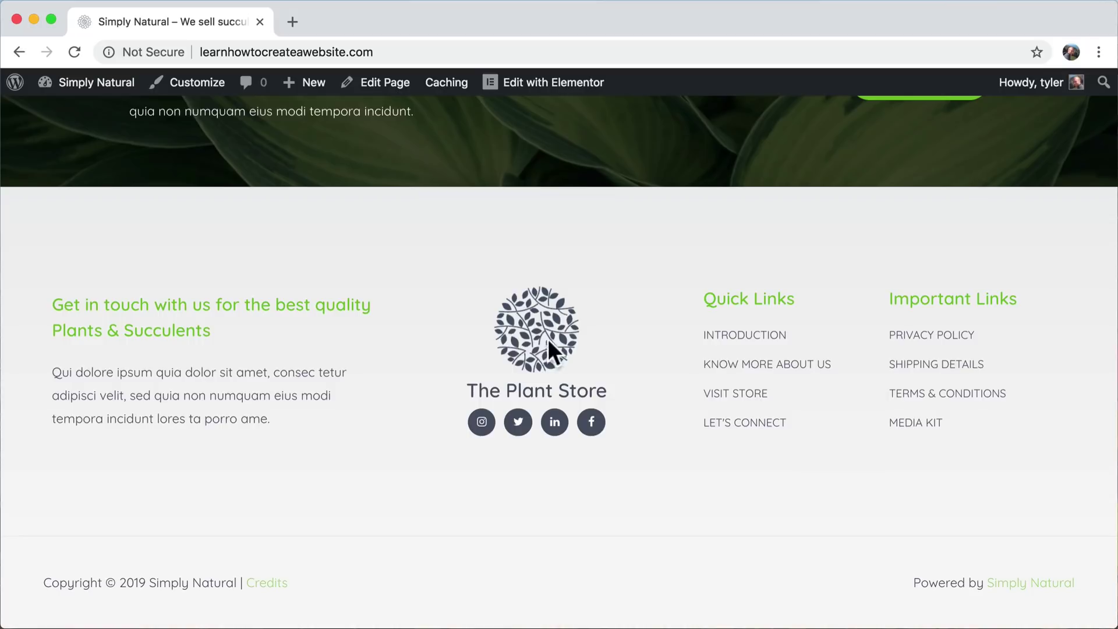
scroll(504, 325, up, 20)
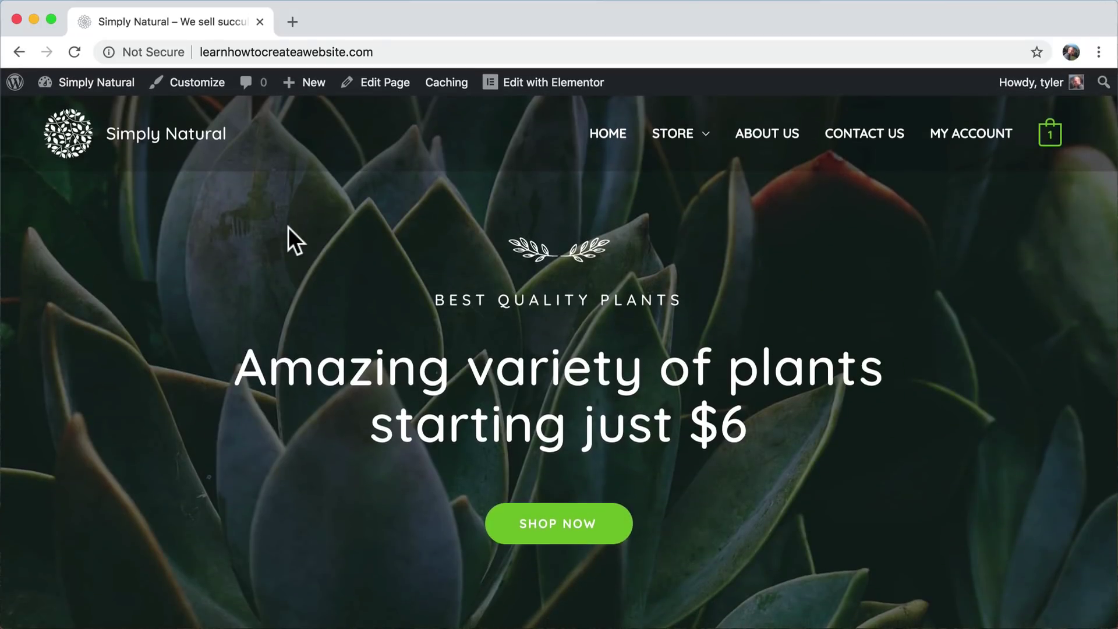
click(194, 87)
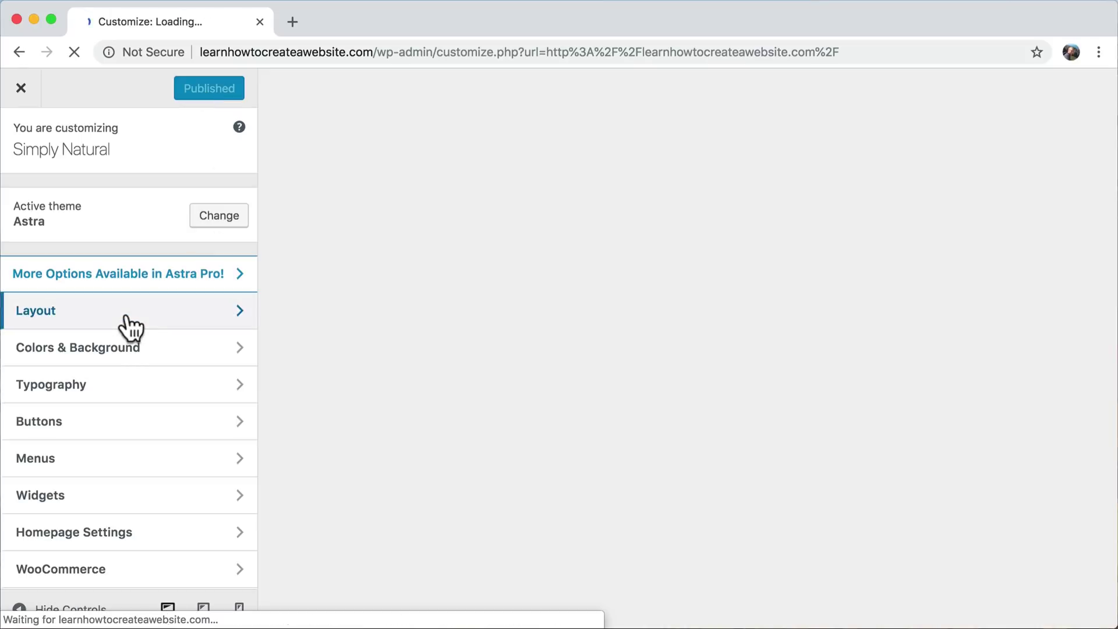
- In Site Identity, turn off the separate retina logo and remove the current site logo
click(126, 312)
click(137, 205)
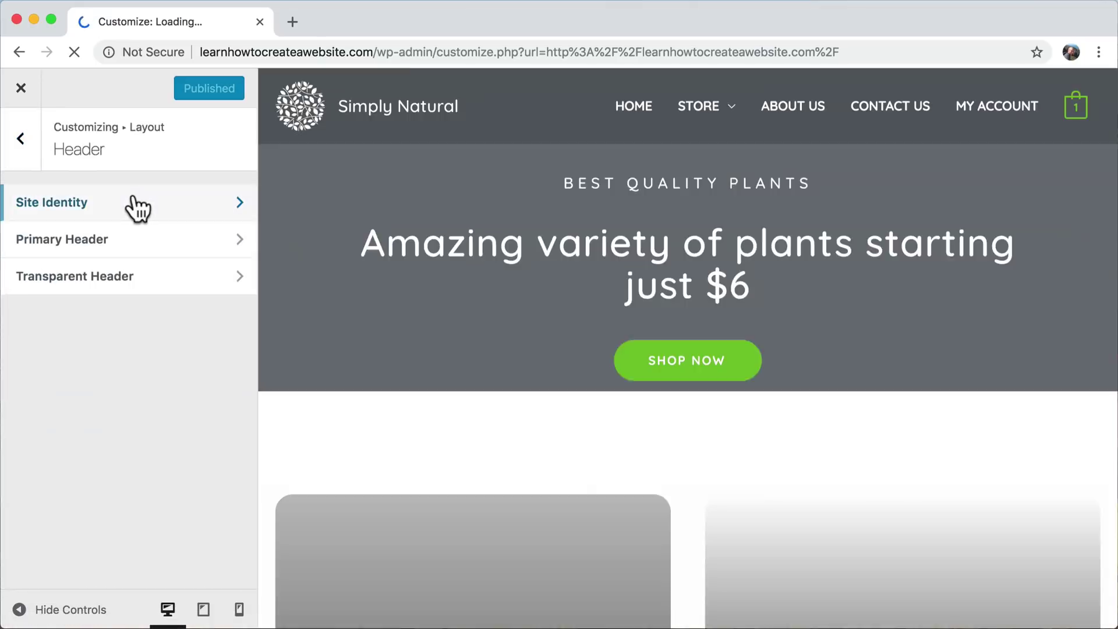
click(129, 203)
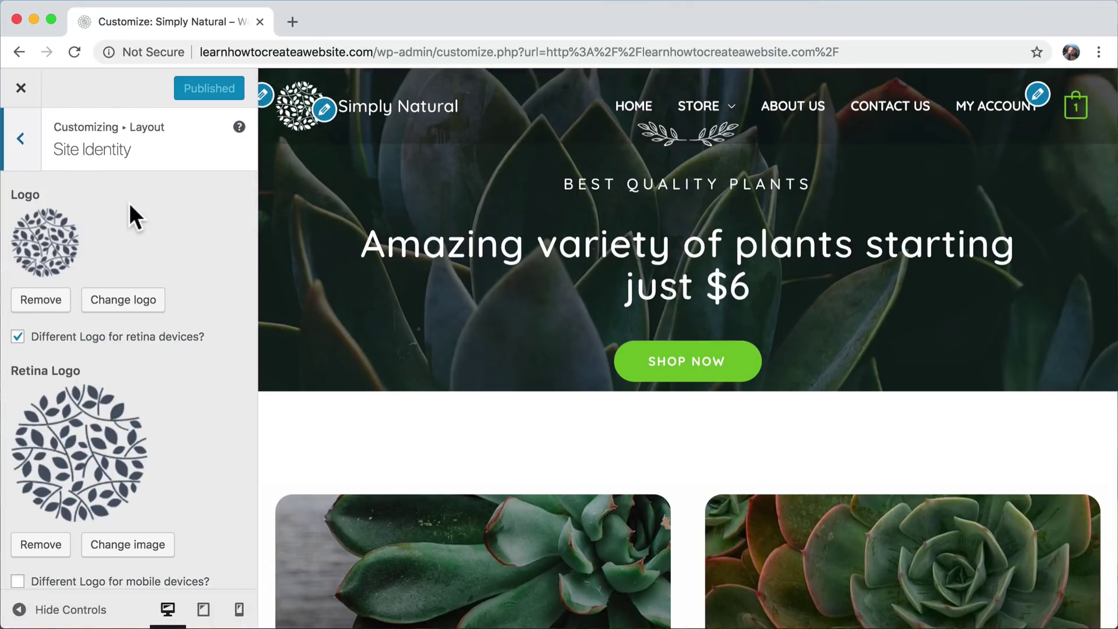
scroll(164, 372, down, 3)
scroll(164, 372, up, 1)
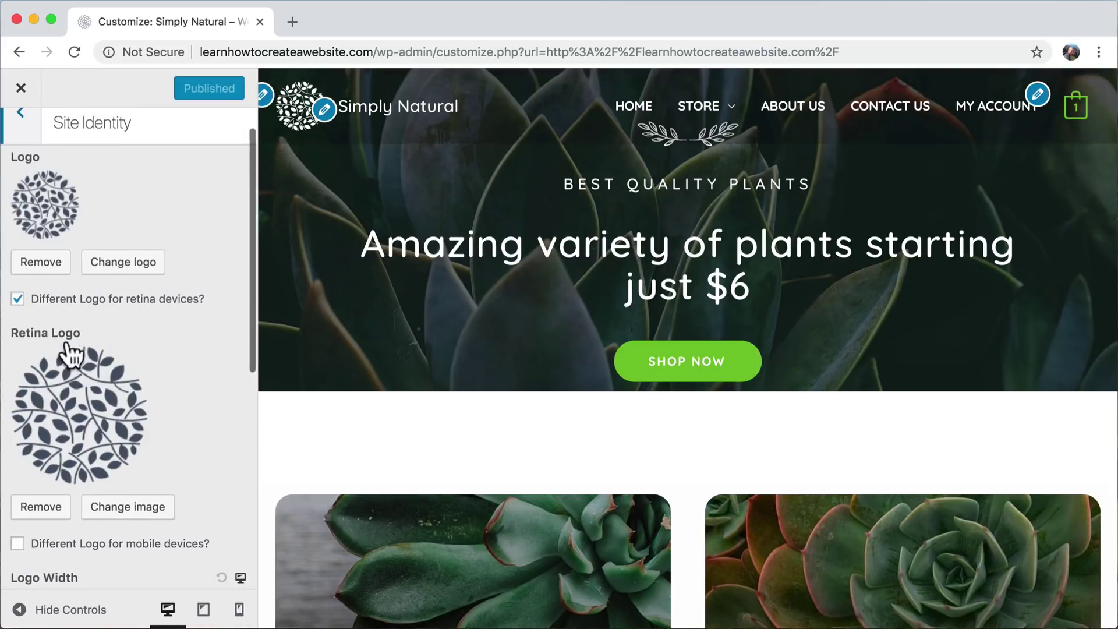
click(17, 299)
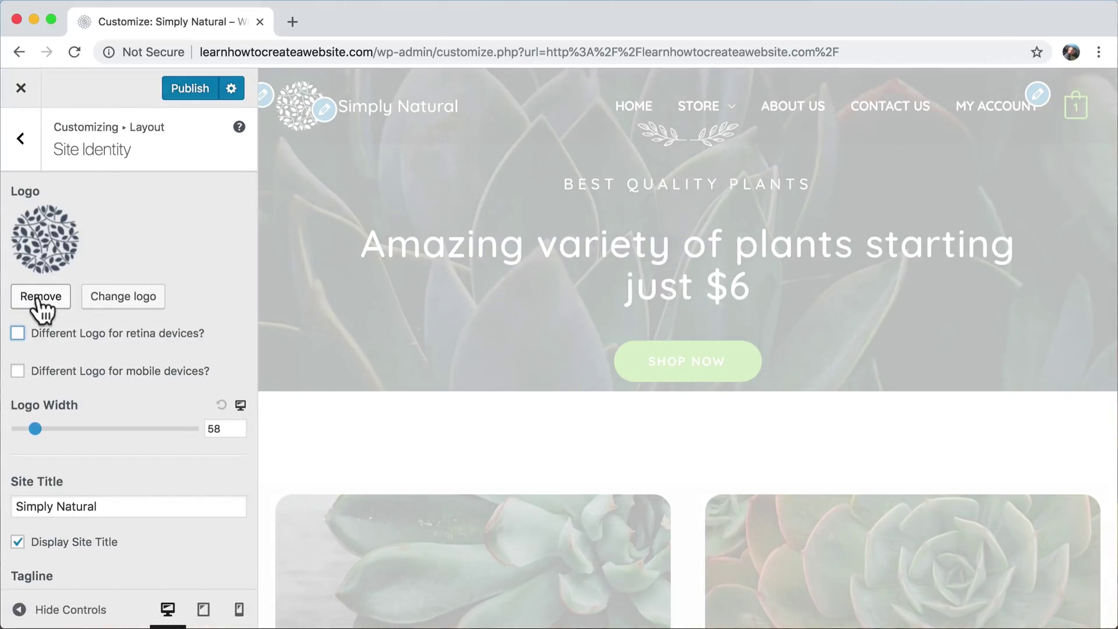
click(38, 299)
- Upload darker-logo.png as the site logo, skipping cropping
click(51, 261)
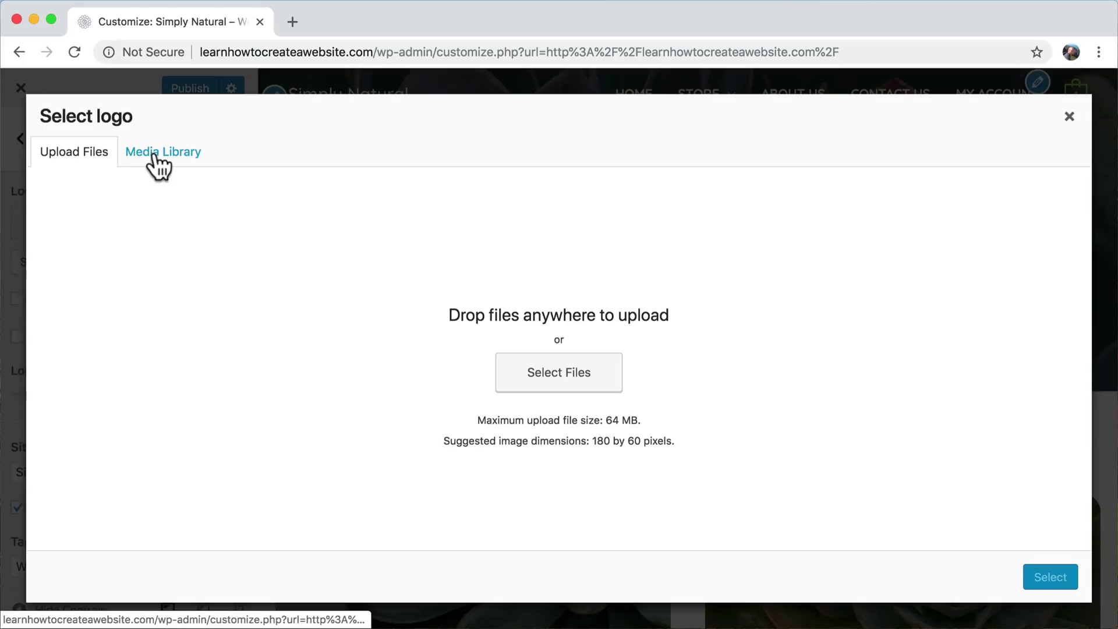
click(587, 376)
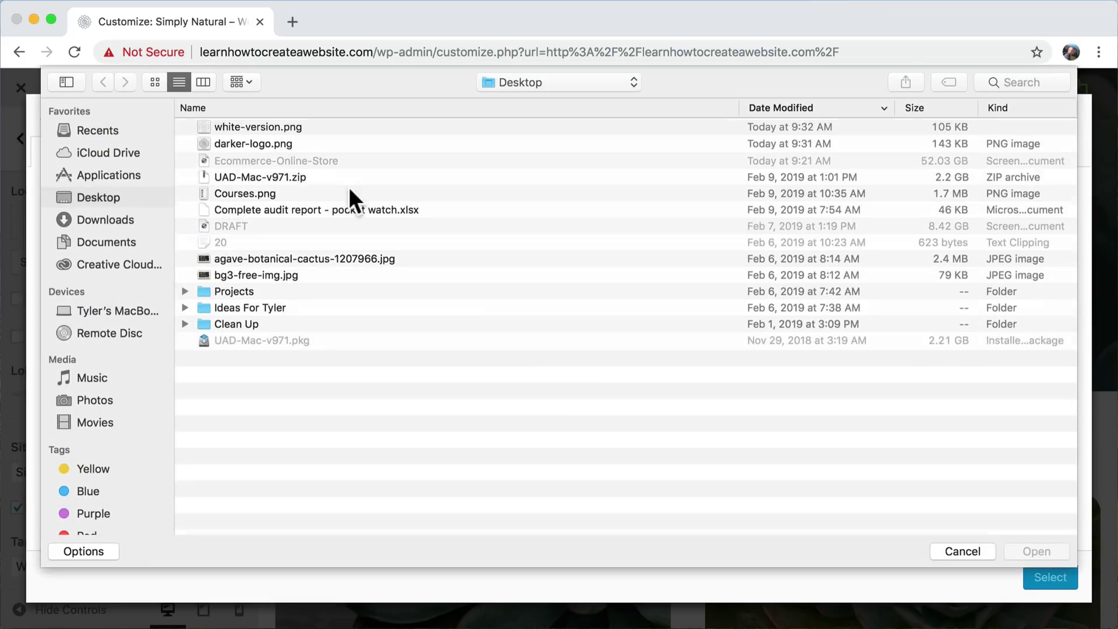
click(282, 145)
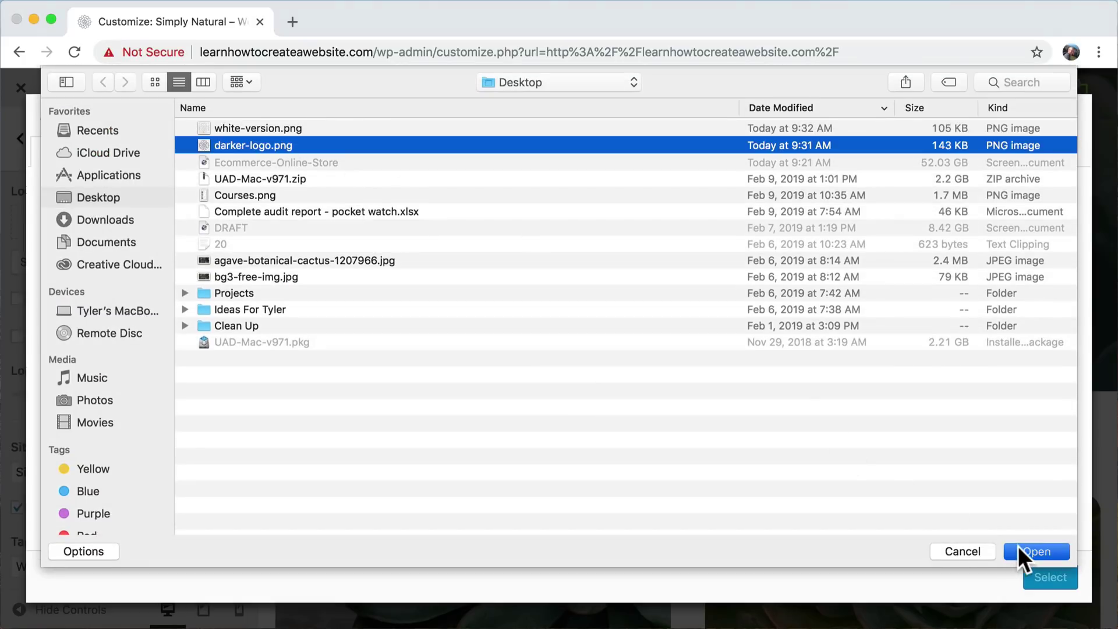
click(1020, 549)
click(1052, 579)
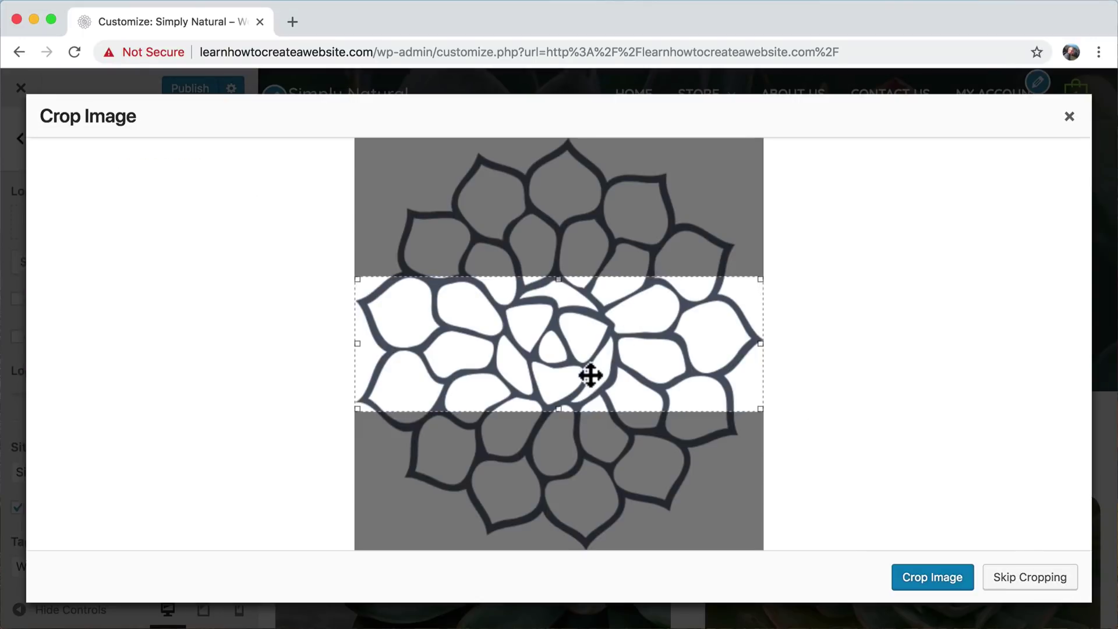
drag(589, 374, 612, 395)
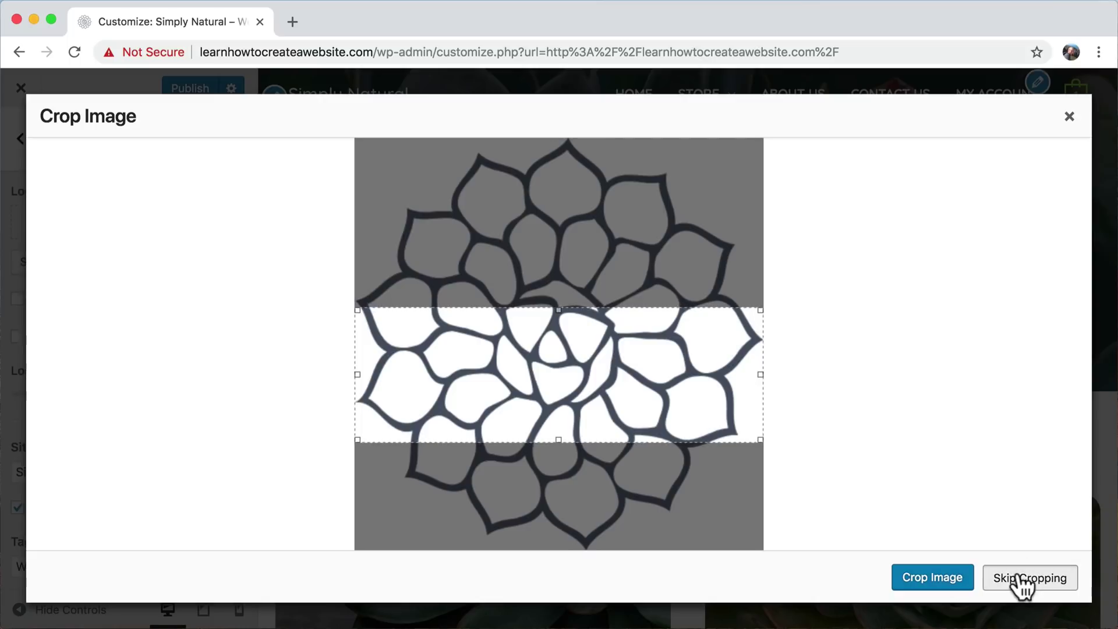
click(1023, 585)
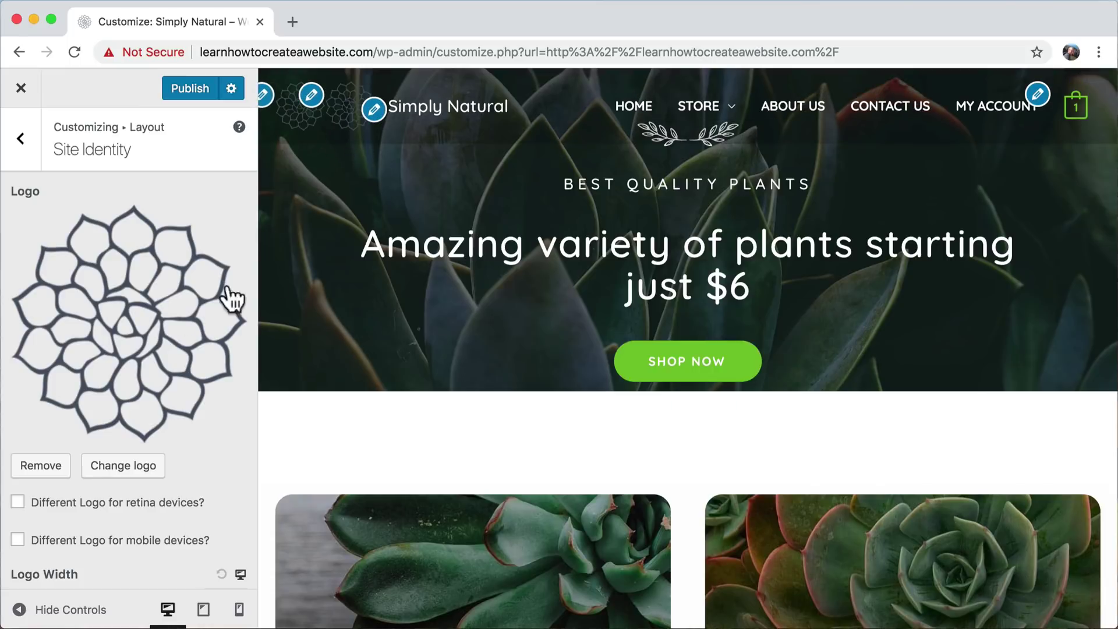
scroll(182, 362, down, 1)
scroll(169, 375, down, 7)
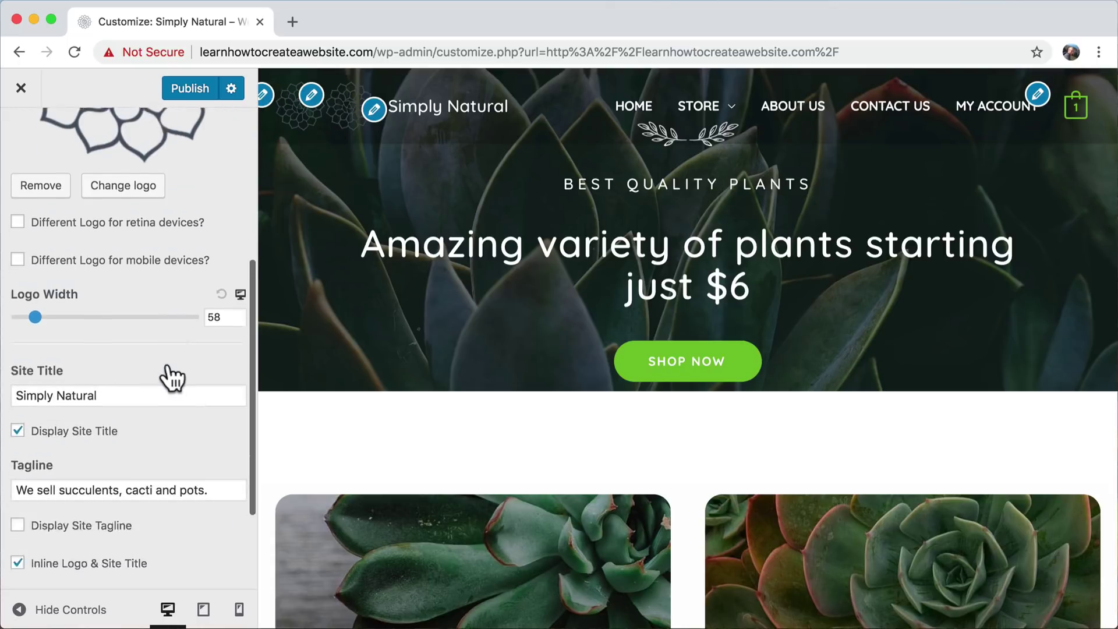
scroll(169, 373, up, 10)
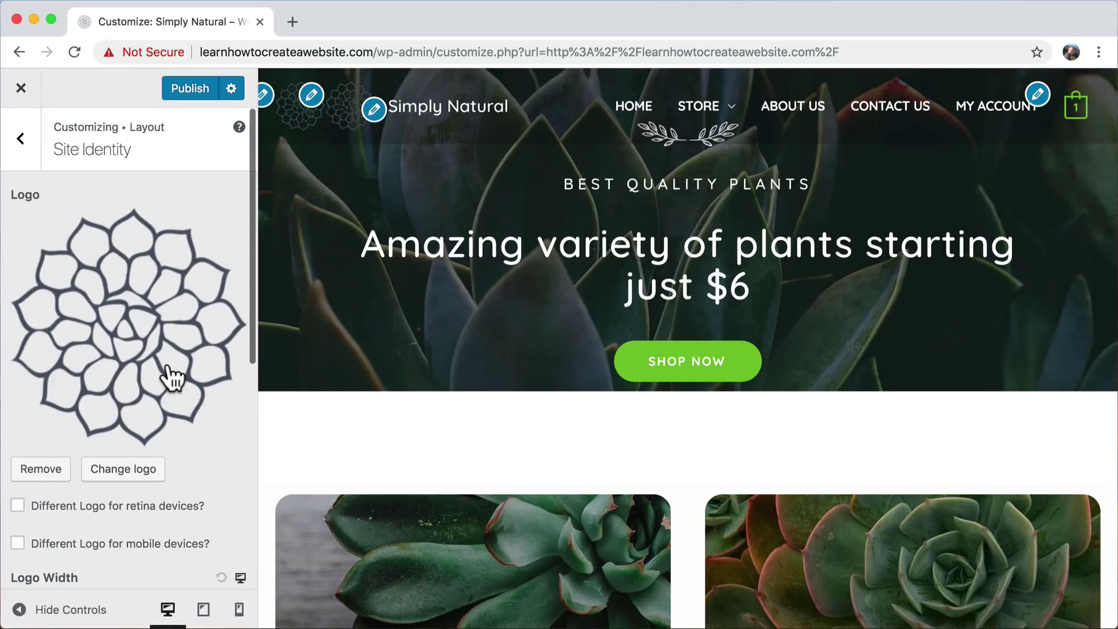
click(23, 143)
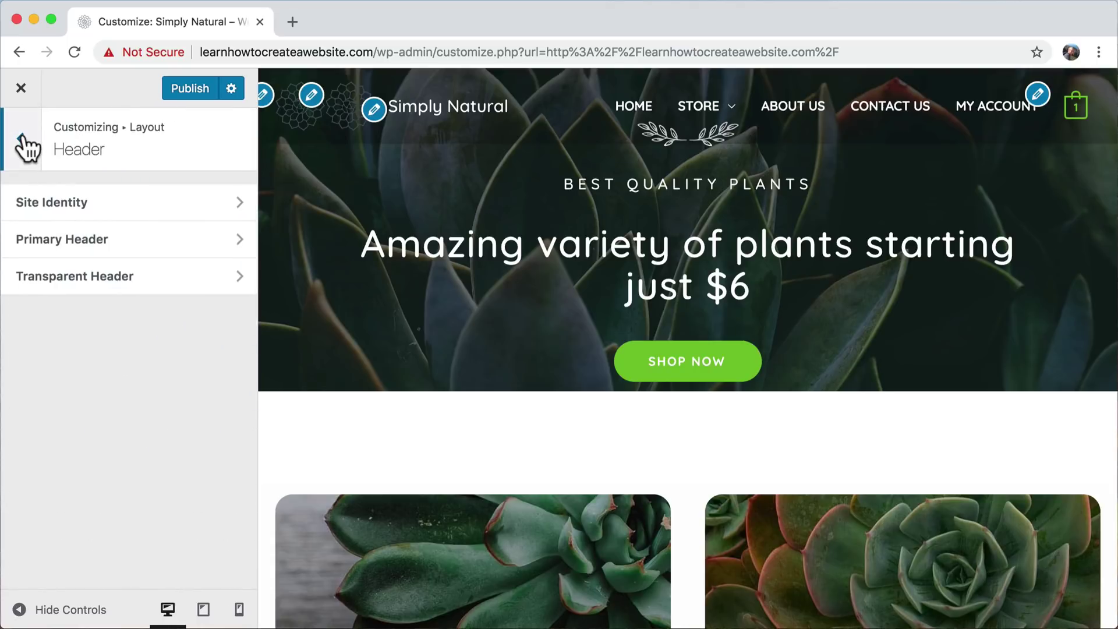
- In Transparent Header settings, disable the separate retina logo and remove the current logo
click(127, 283)
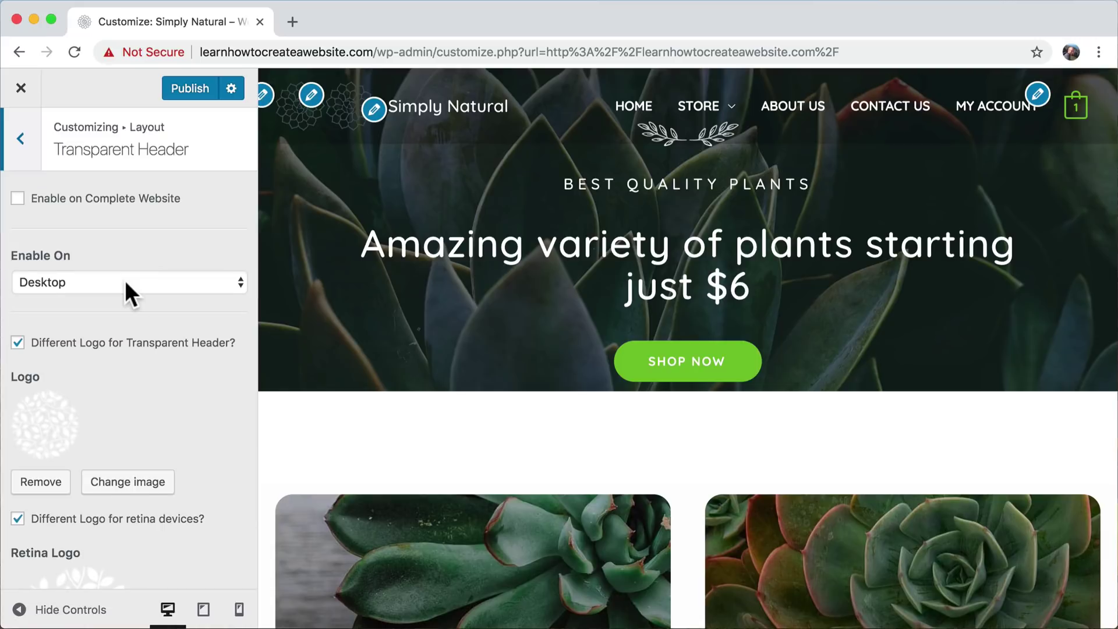
scroll(124, 281, down, 3)
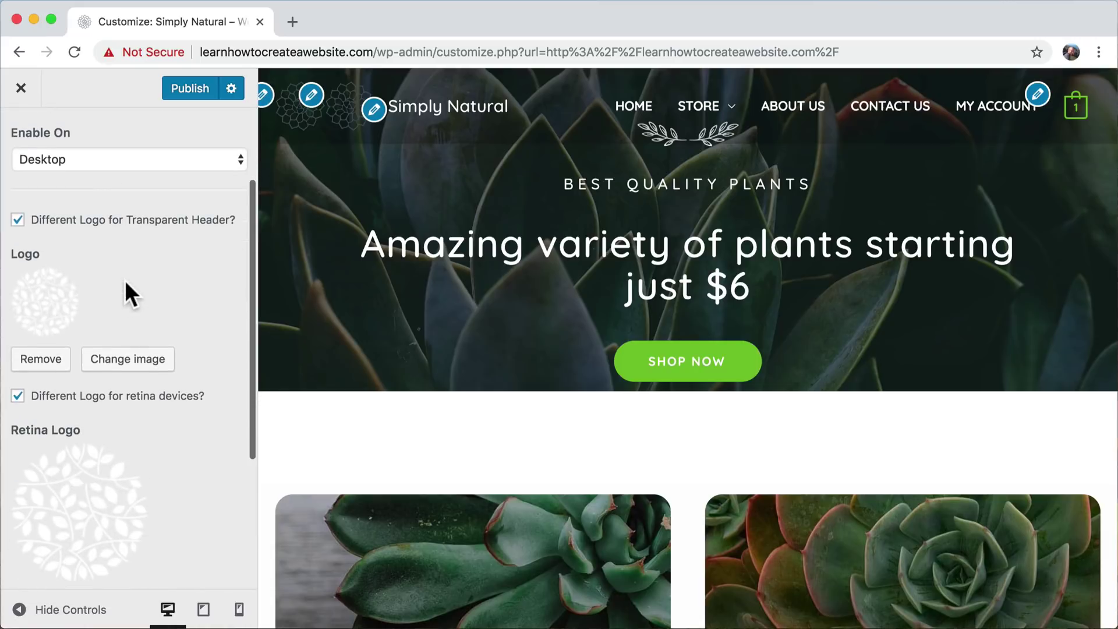
click(17, 396)
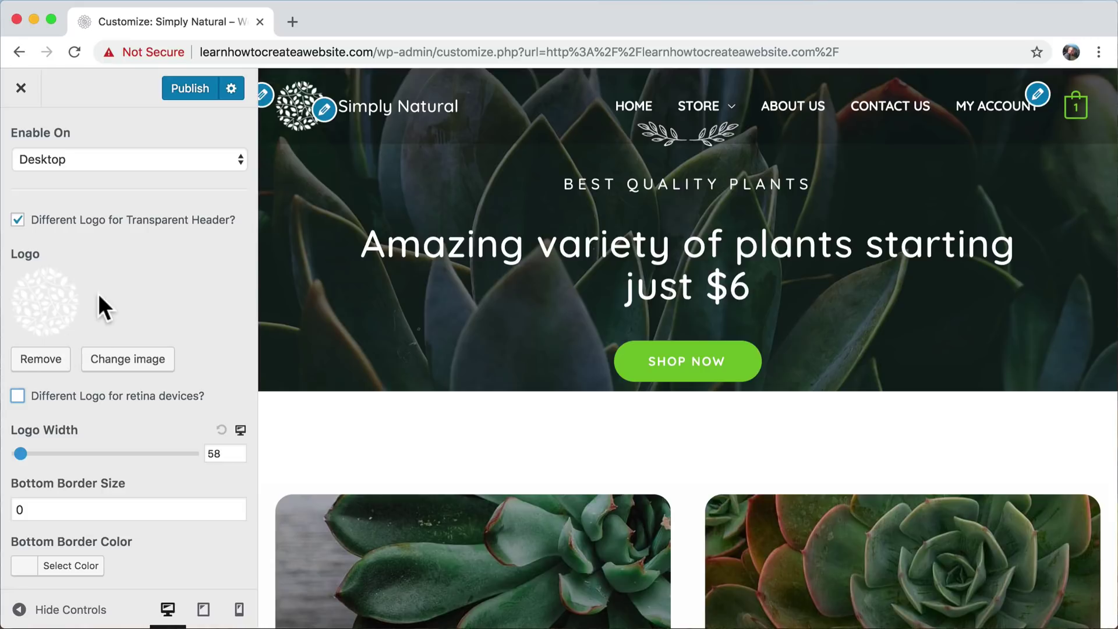
click(48, 363)
- Upload white-version.png and set it as the transparent header logo
click(120, 350)
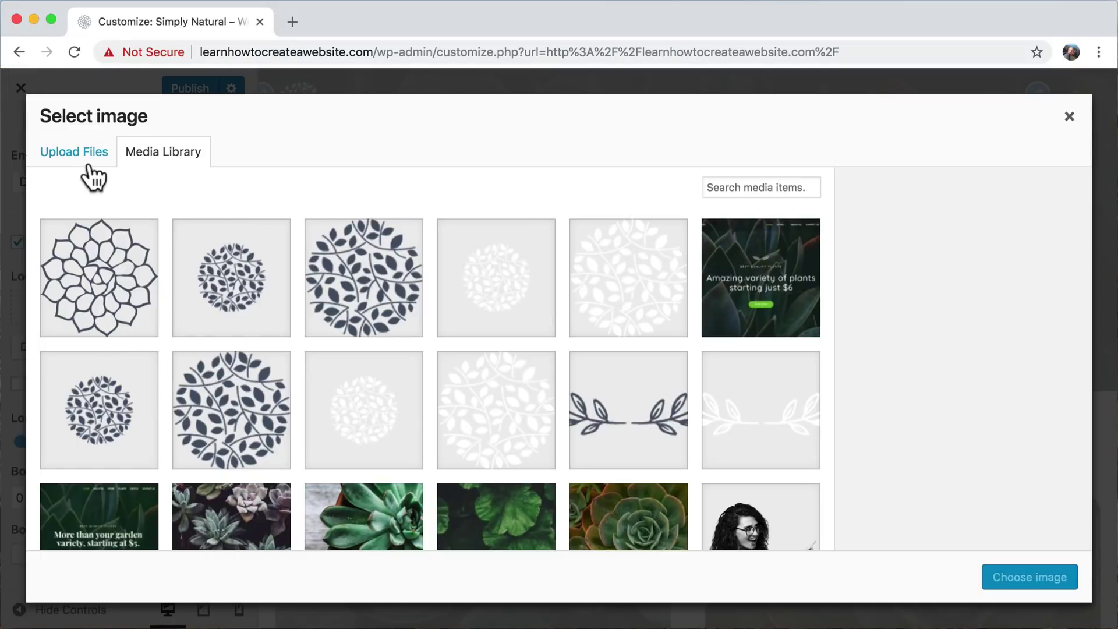
click(88, 169)
click(500, 373)
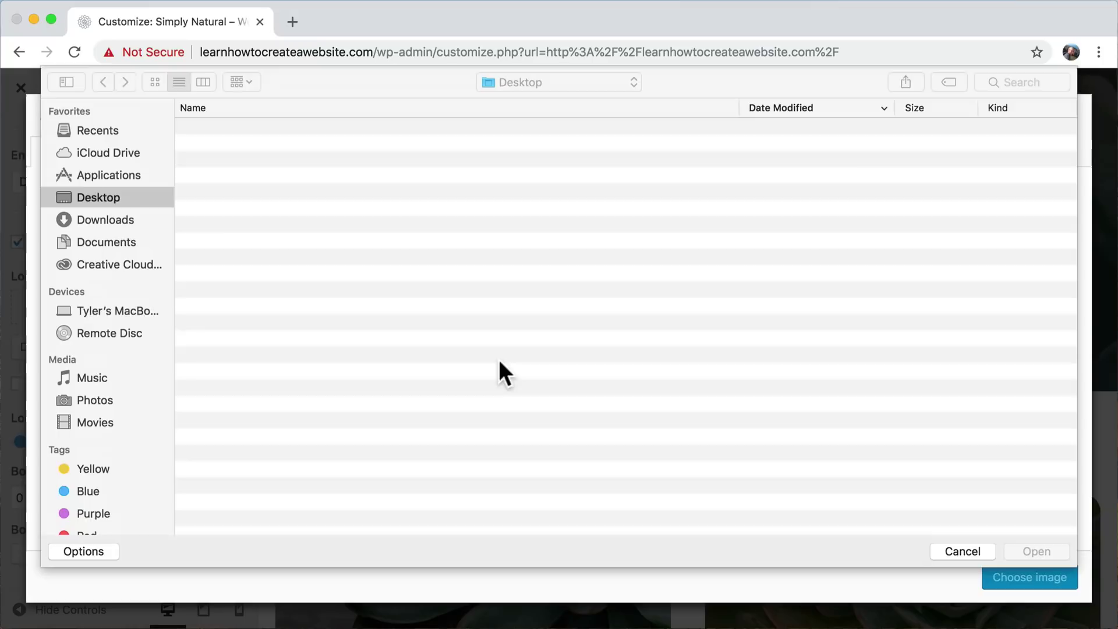
click(311, 128)
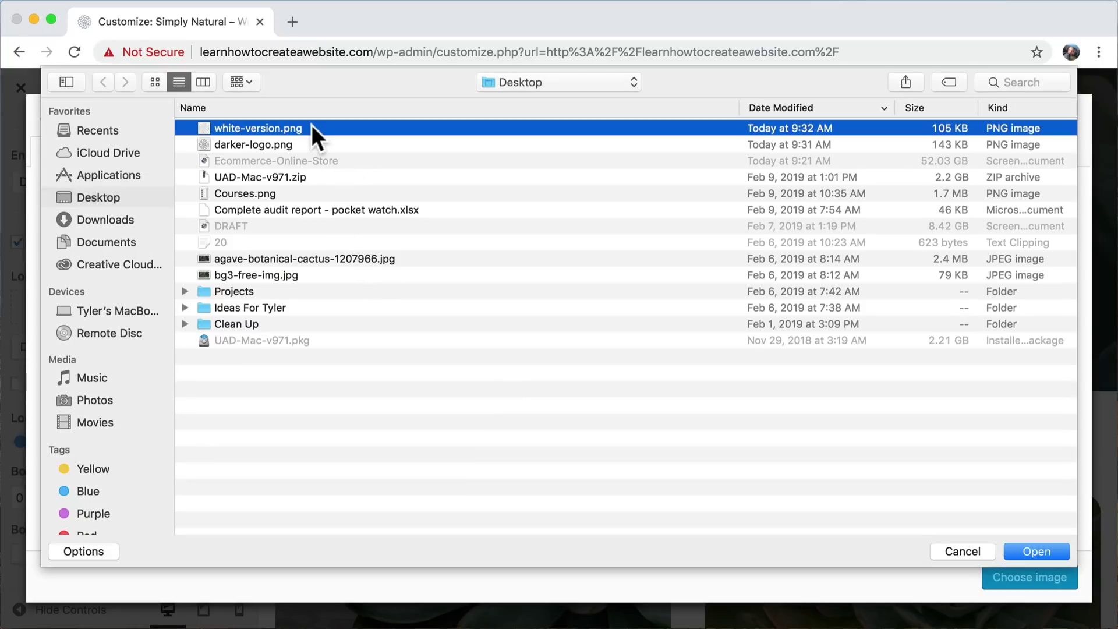
click(1033, 548)
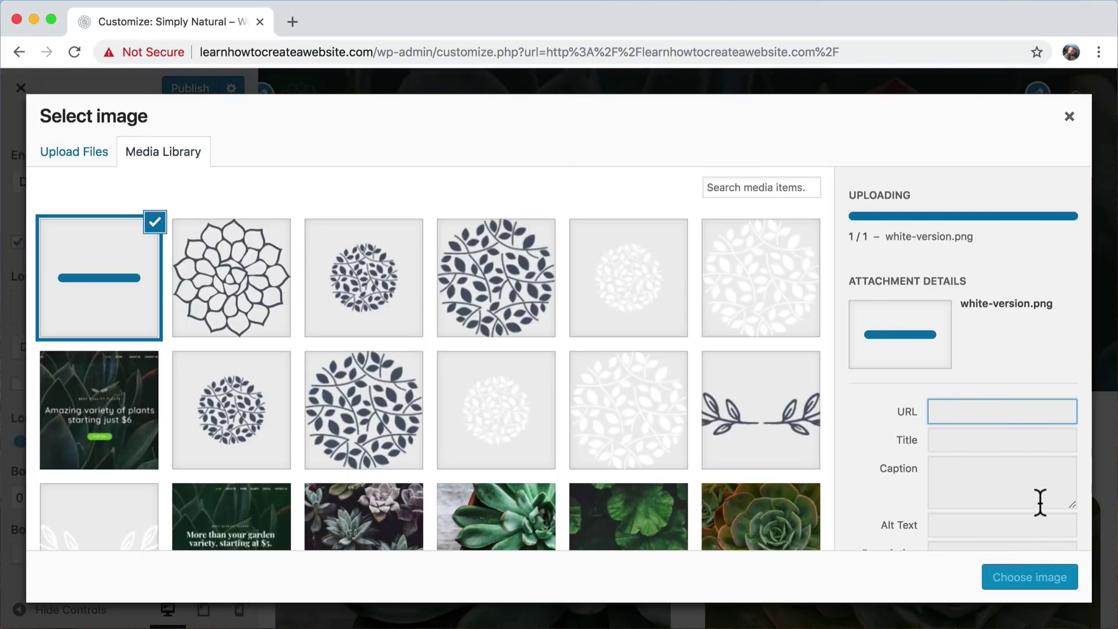
click(1029, 577)
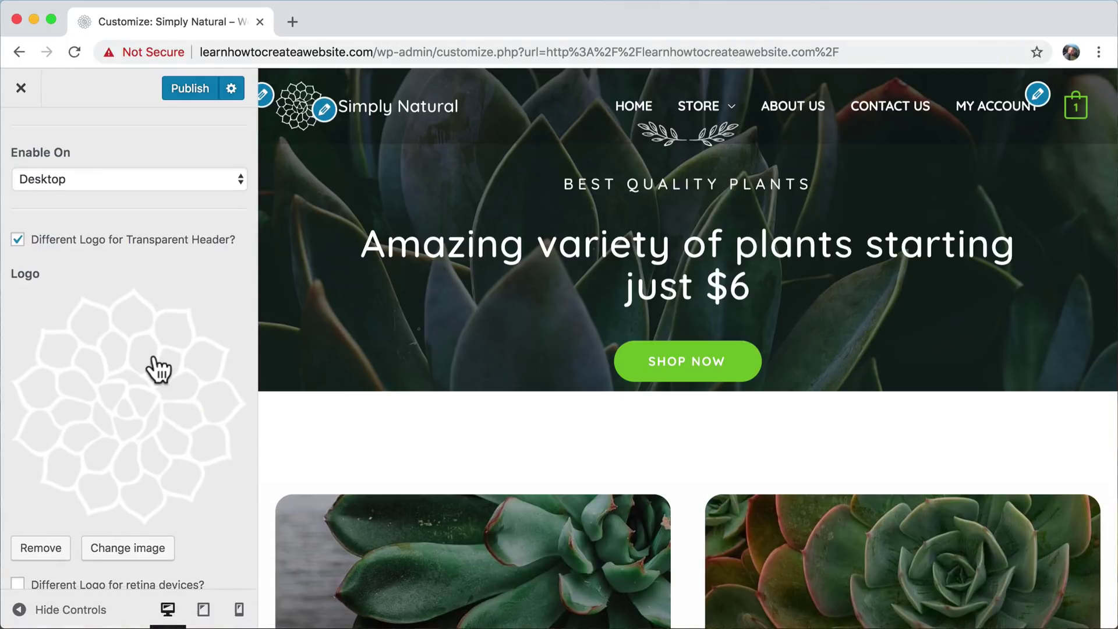
scroll(151, 362, up, 3)
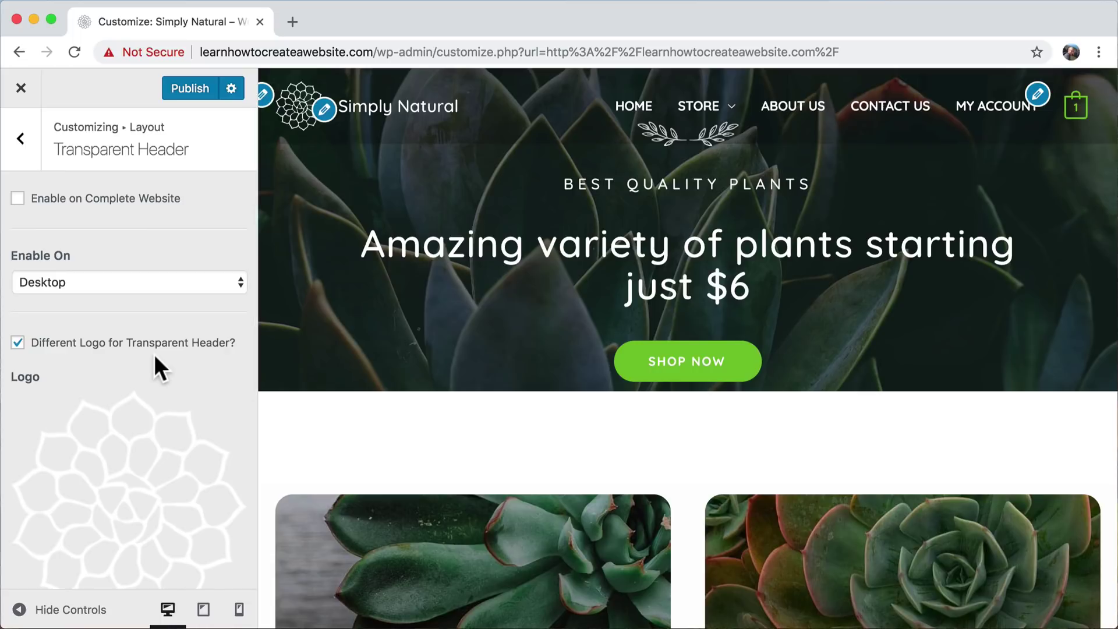
click(21, 142)
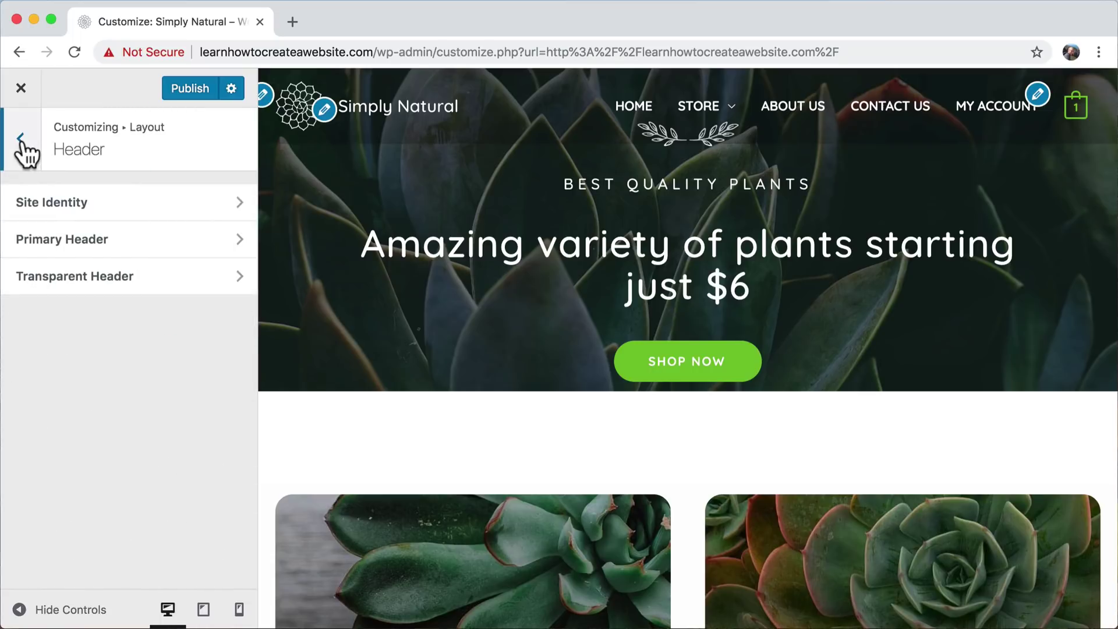
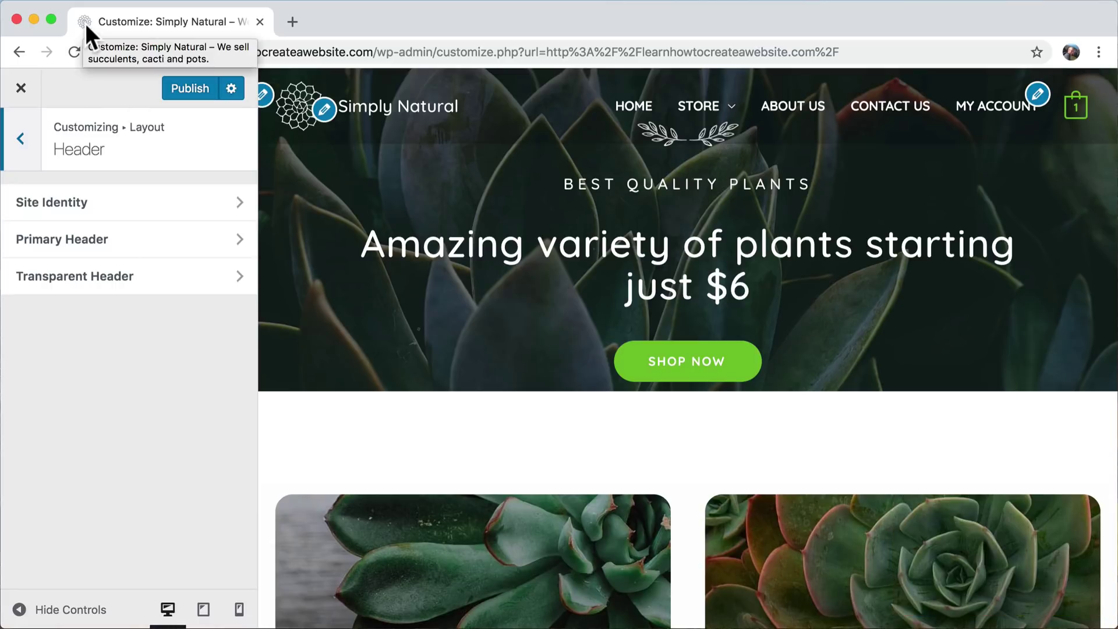
- Set darker-logo.png, the dark mandala image, cropped square, as the site icon
click(166, 207)
scroll(180, 299, down, 8)
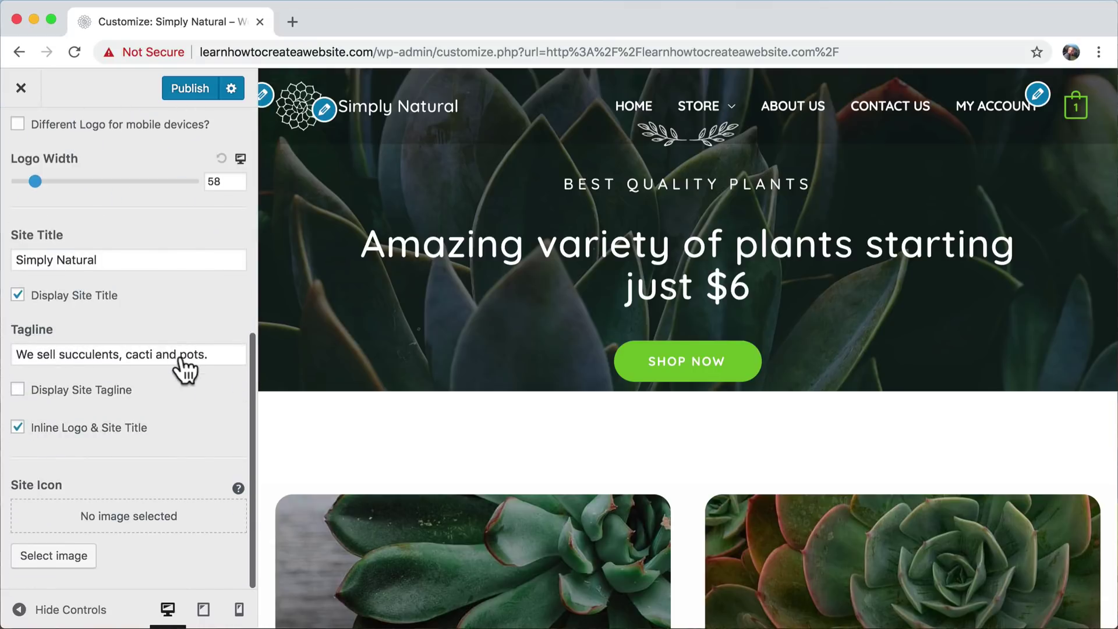
click(64, 556)
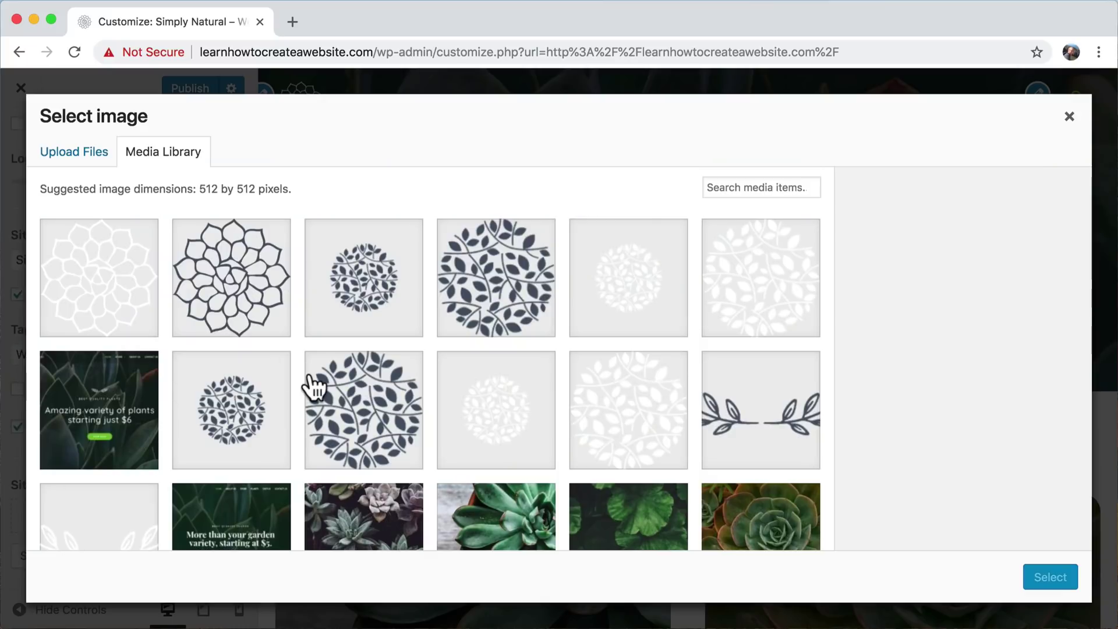
scroll(313, 387, down, 2)
scroll(313, 387, down, 10)
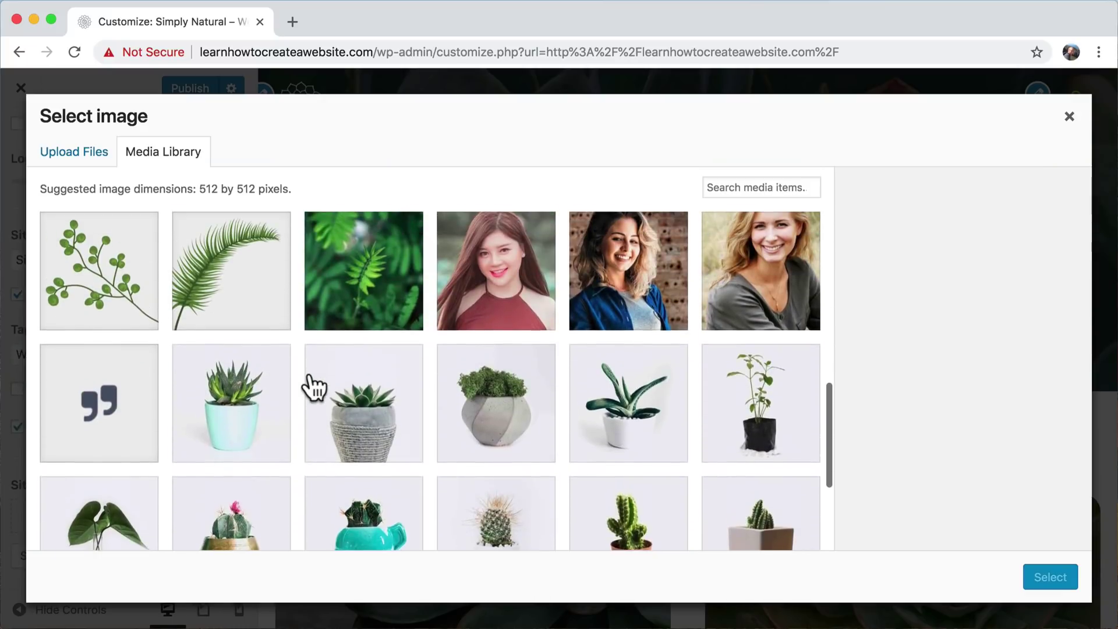
click(246, 416)
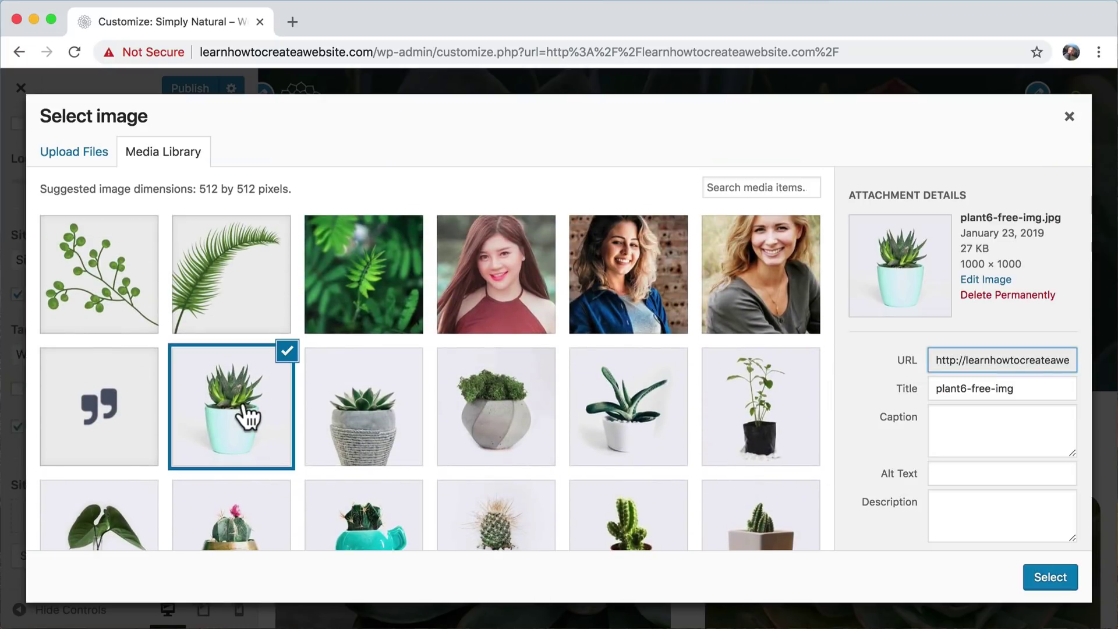
scroll(333, 286, down, 10)
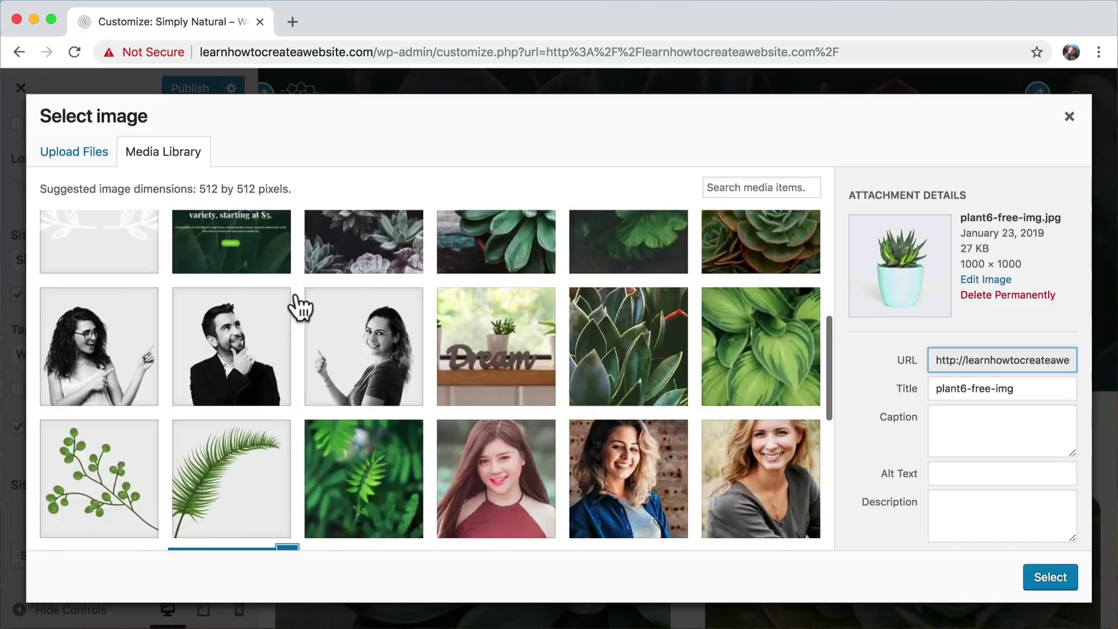
click(231, 276)
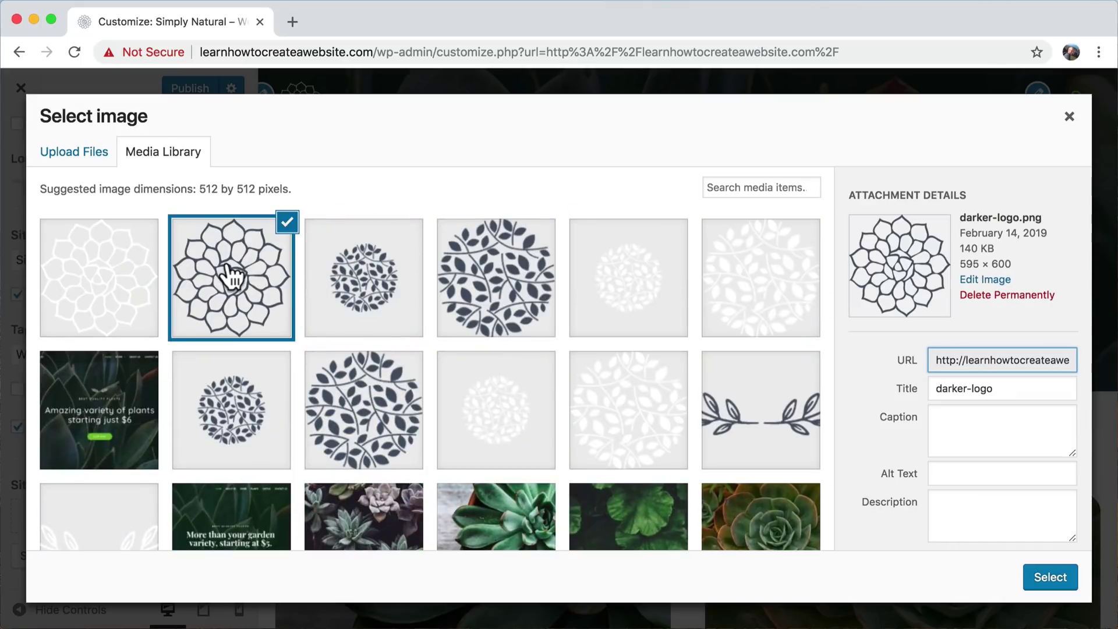
click(1063, 585)
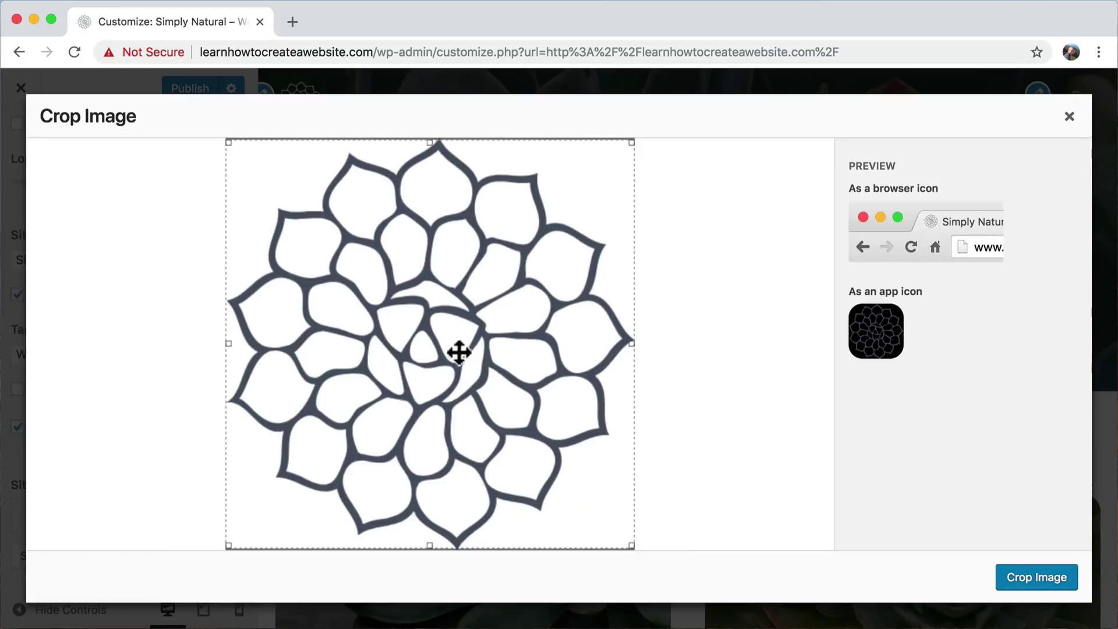
click(1029, 579)
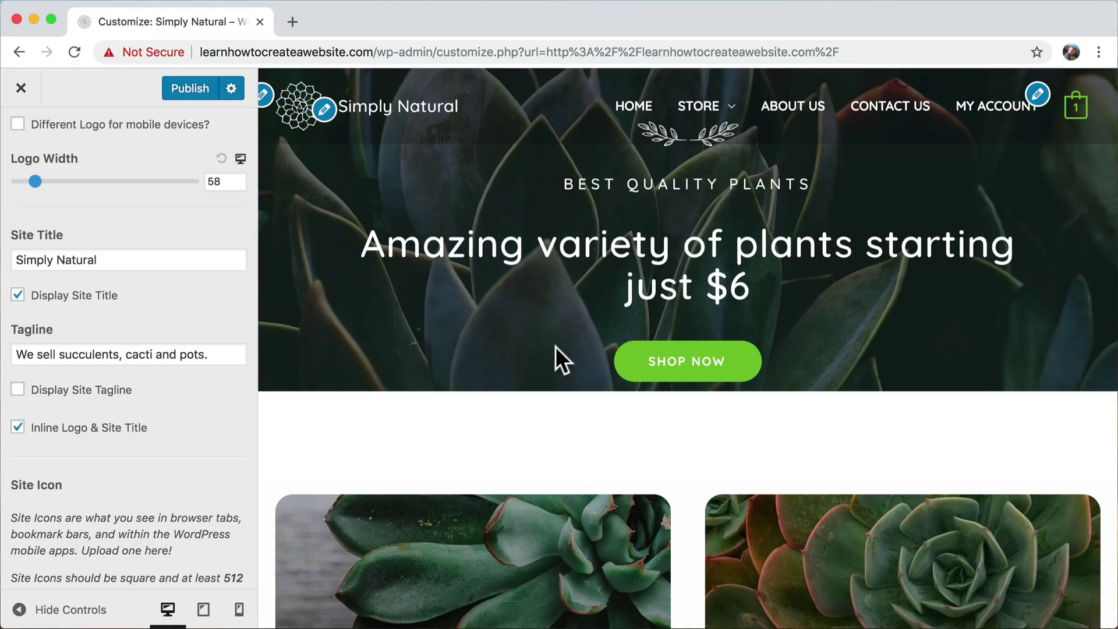
scroll(210, 317, down, 3)
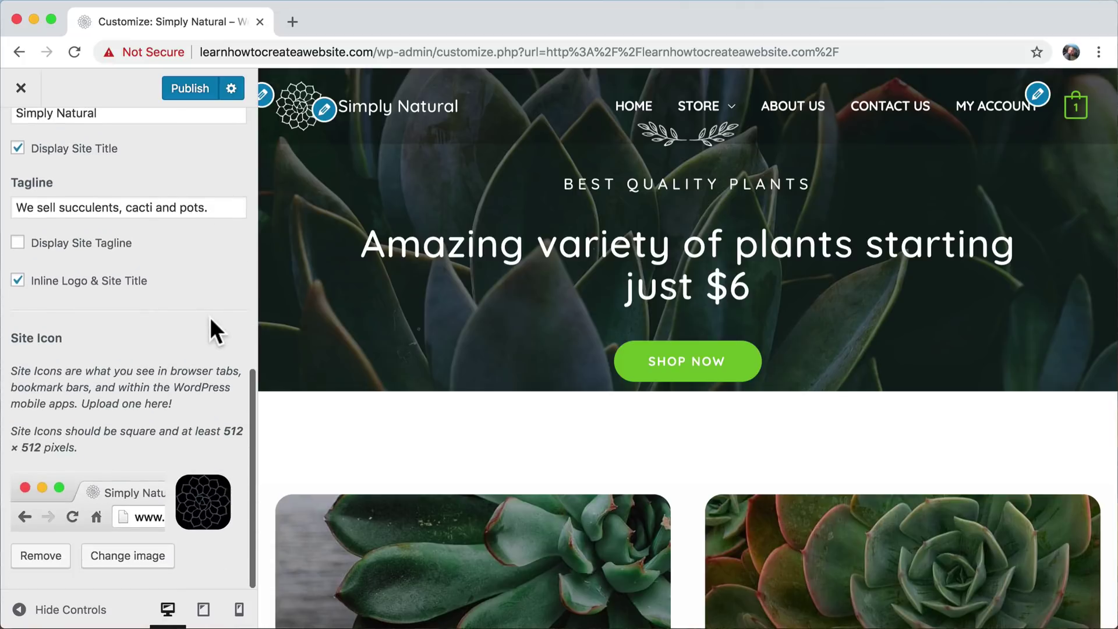
scroll(209, 316, up, 10)
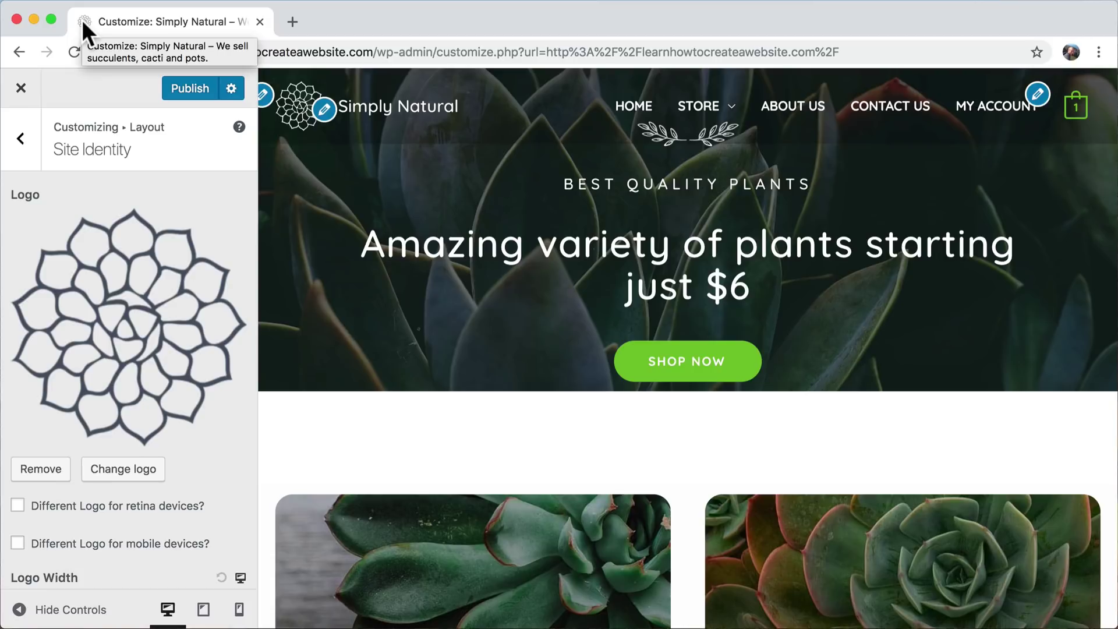
- Publish the site icon change and check the live site's My Account page and homepage
click(190, 88)
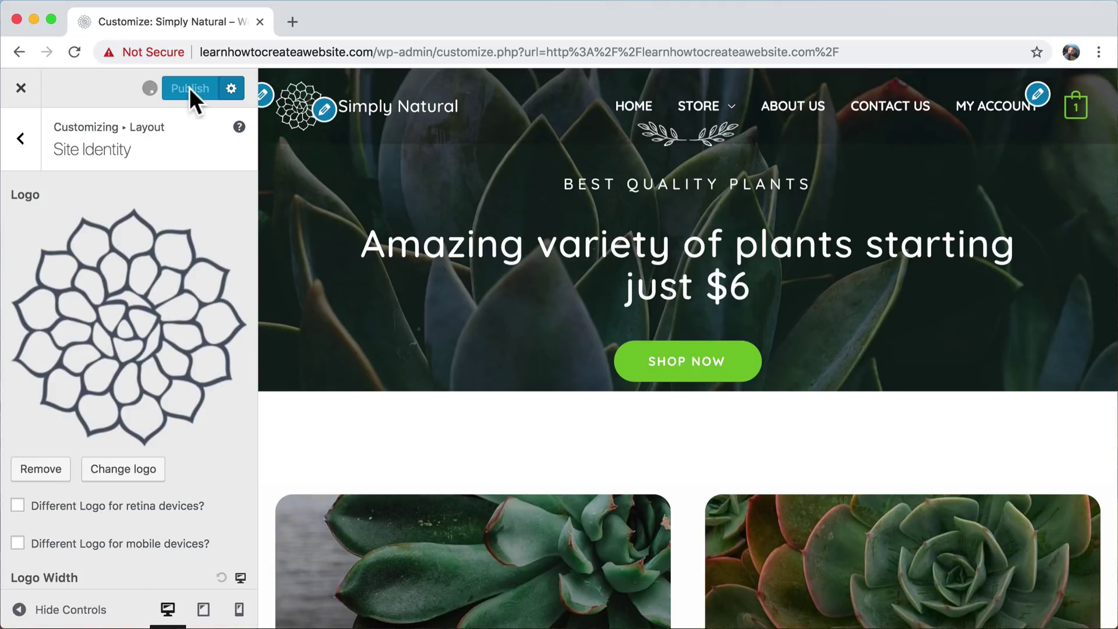
click(20, 88)
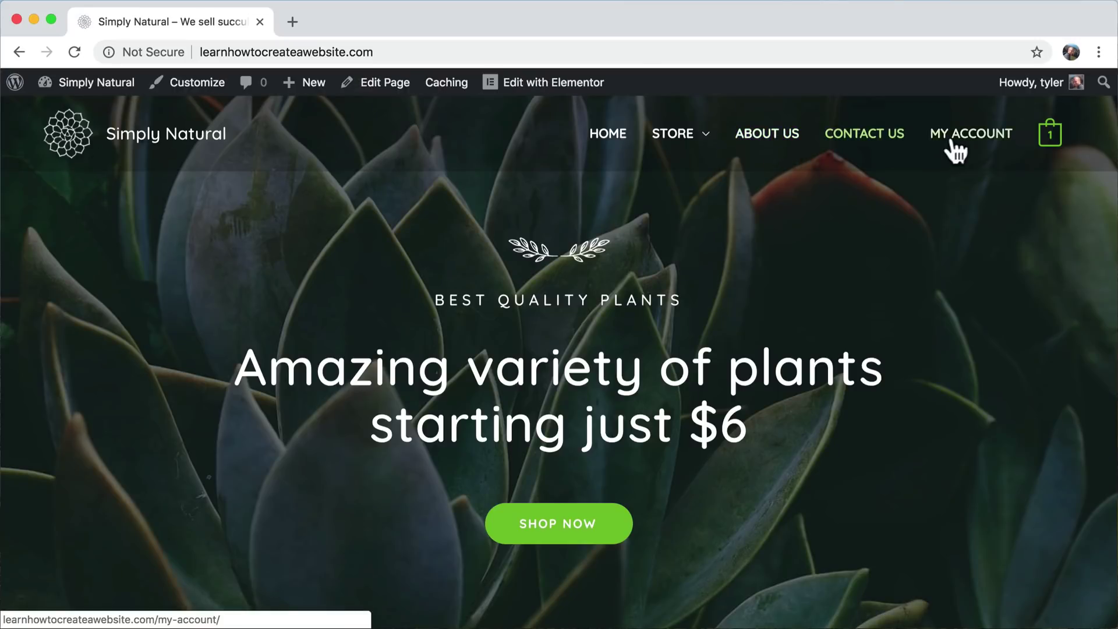
click(969, 137)
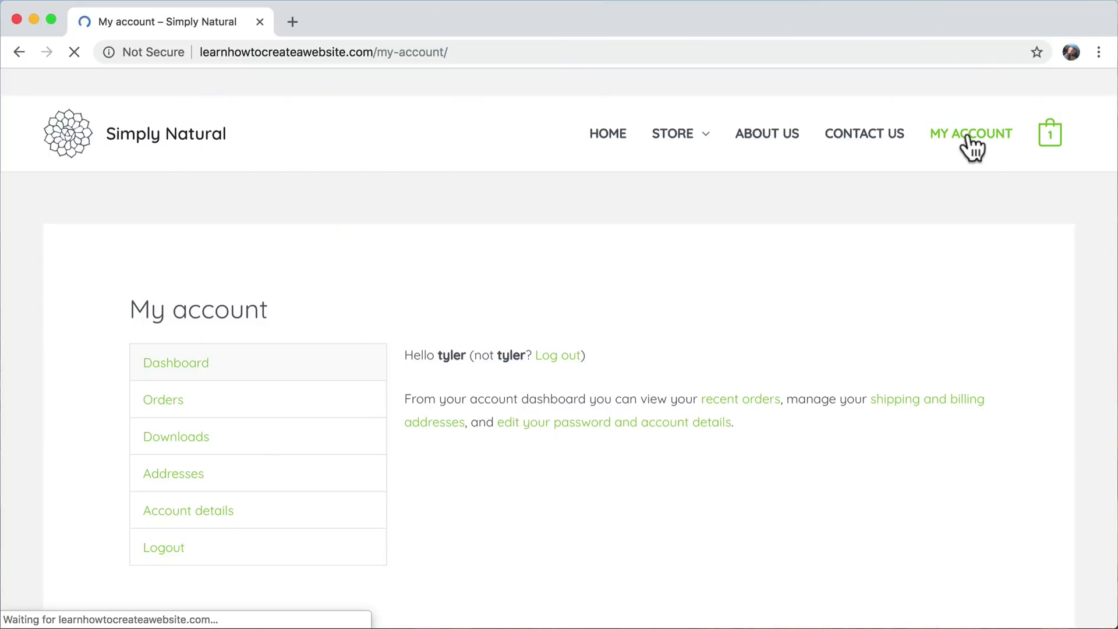
click(52, 137)
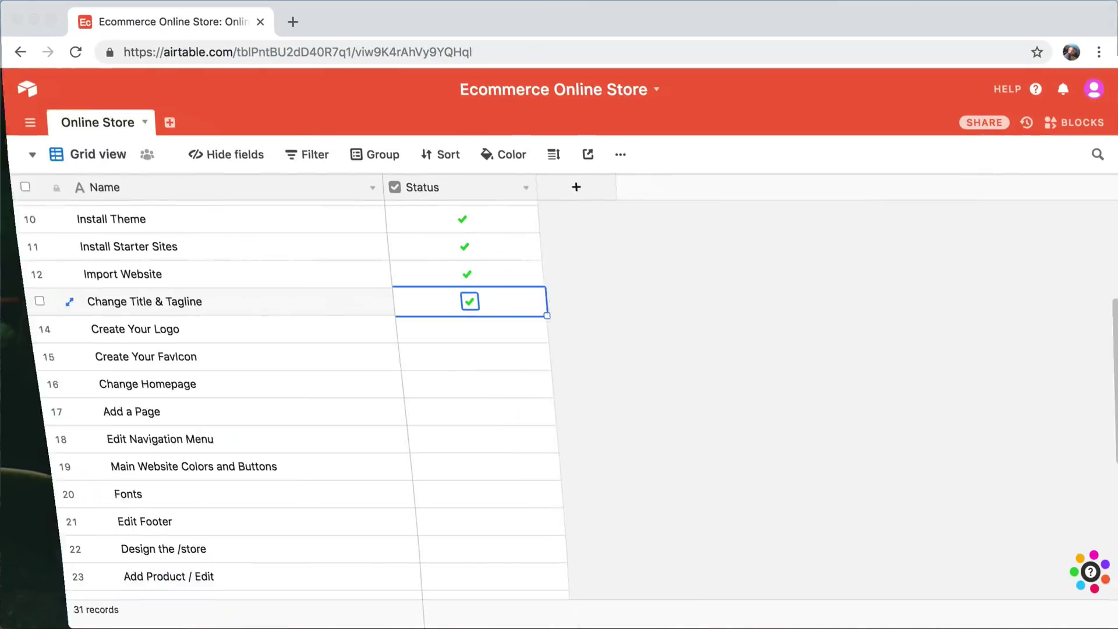
- Tick Create Your Logo and Create Your Favicon as done in Airtable, then minimise it
click(456, 330)
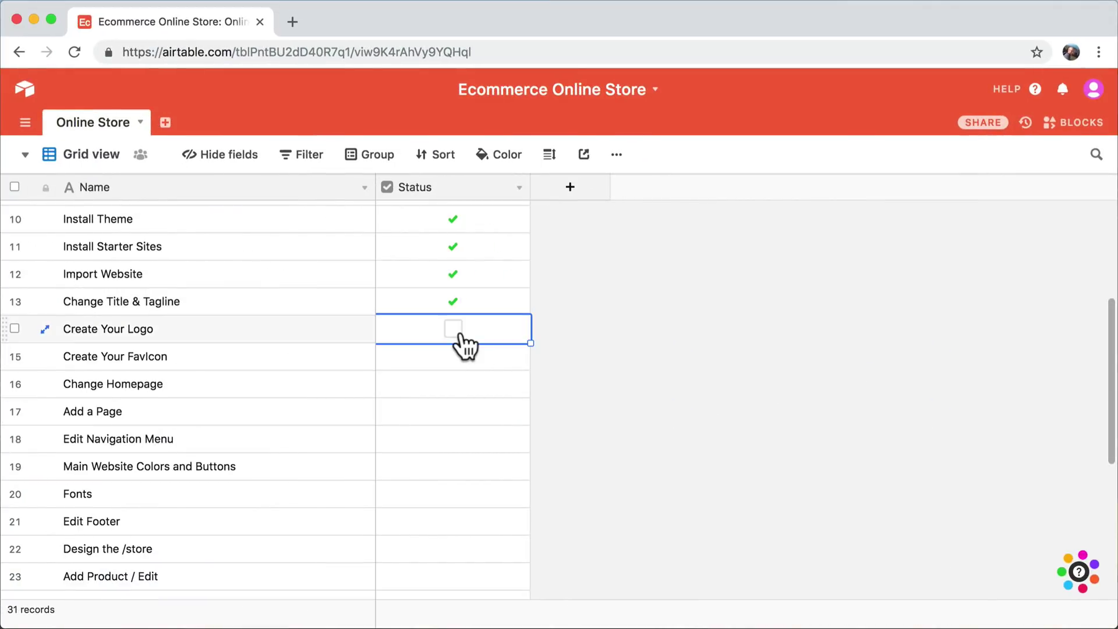
click(455, 330)
click(456, 356)
click(456, 357)
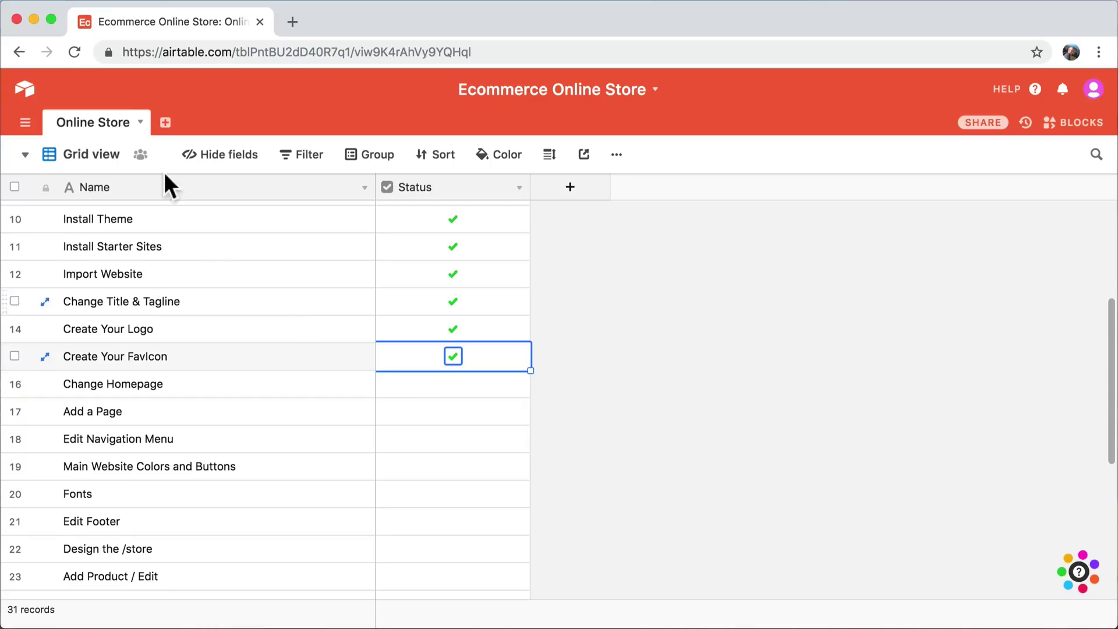
click(33, 18)
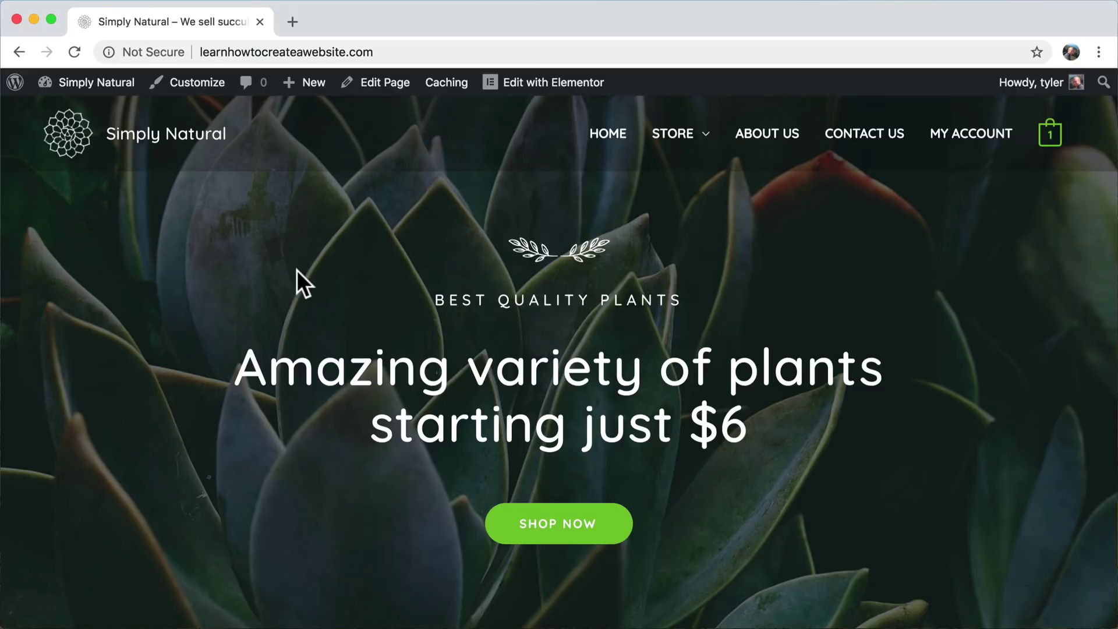
- Open the Simply Natural homepage in Elementor from the admin bar's Edit with Elementor
scroll(296, 270, down, 10)
scroll(296, 271, up, 10)
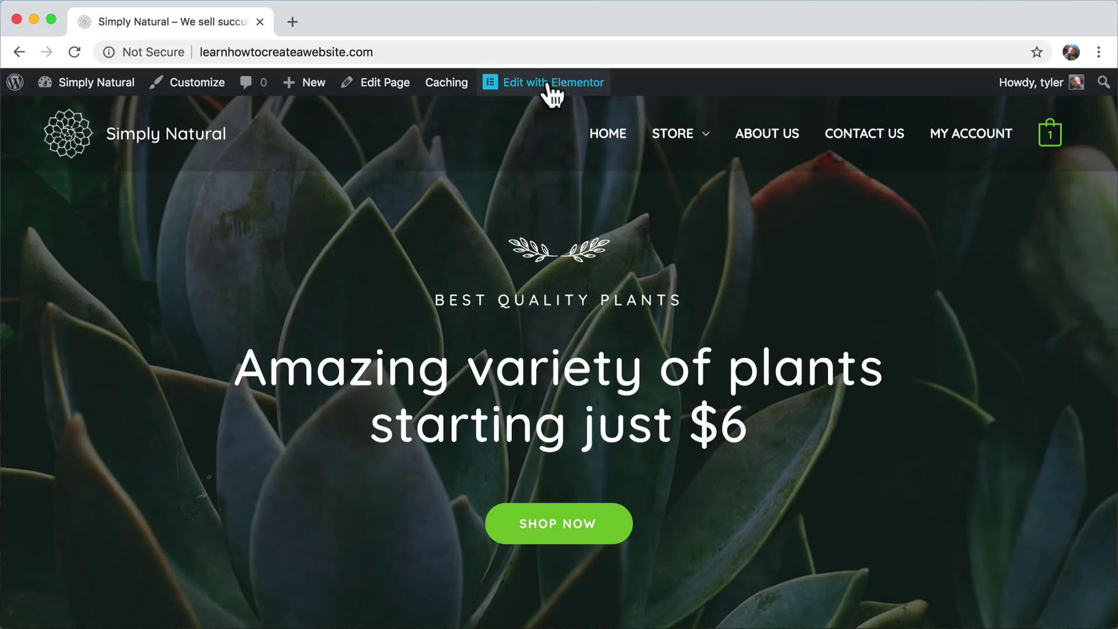
mouse_move(531, 85)
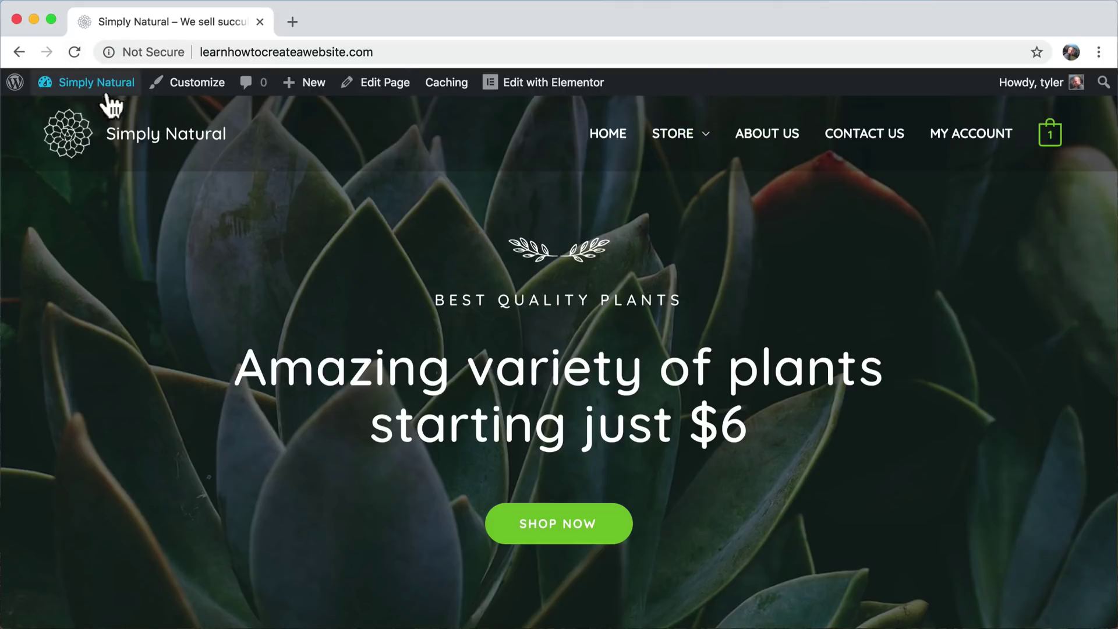
mouse_move(1027, 88)
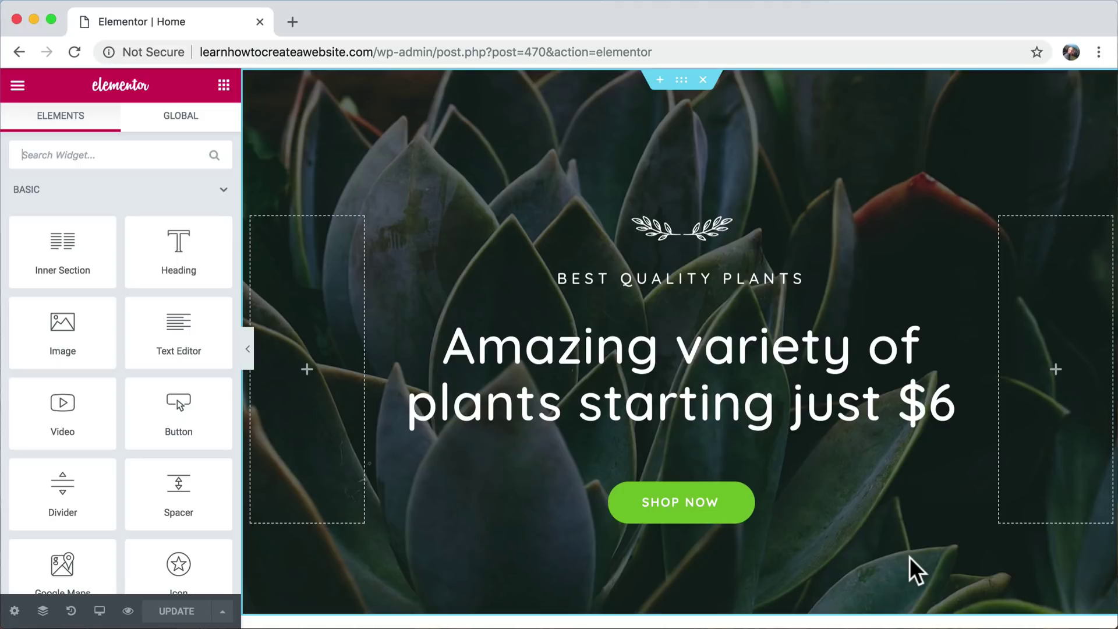
scroll(909, 557, down, 10)
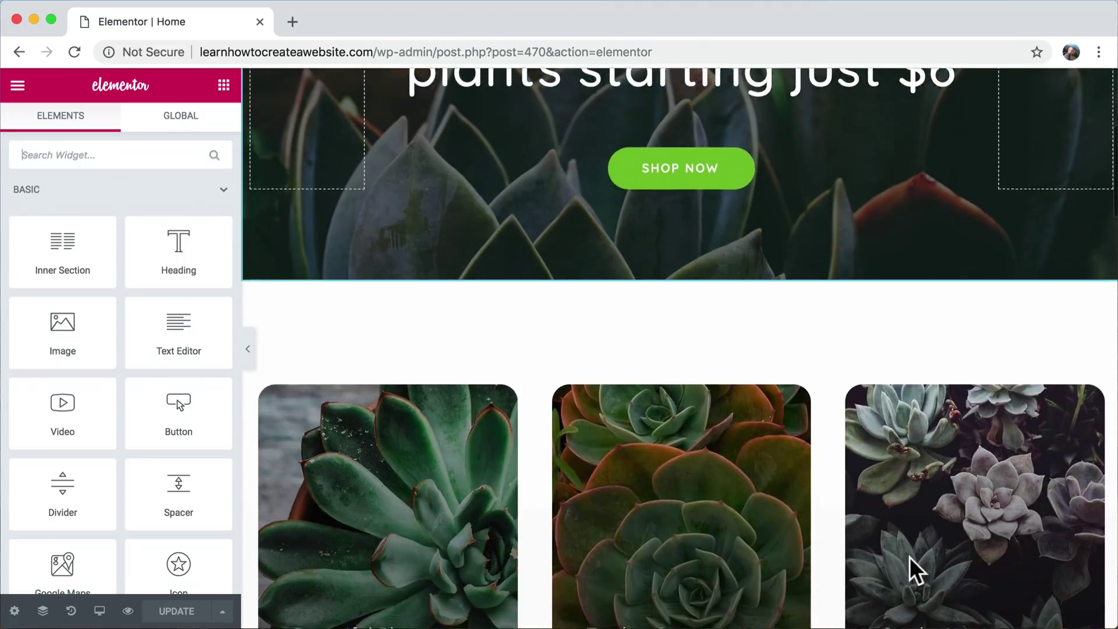
scroll(910, 557, down, 14)
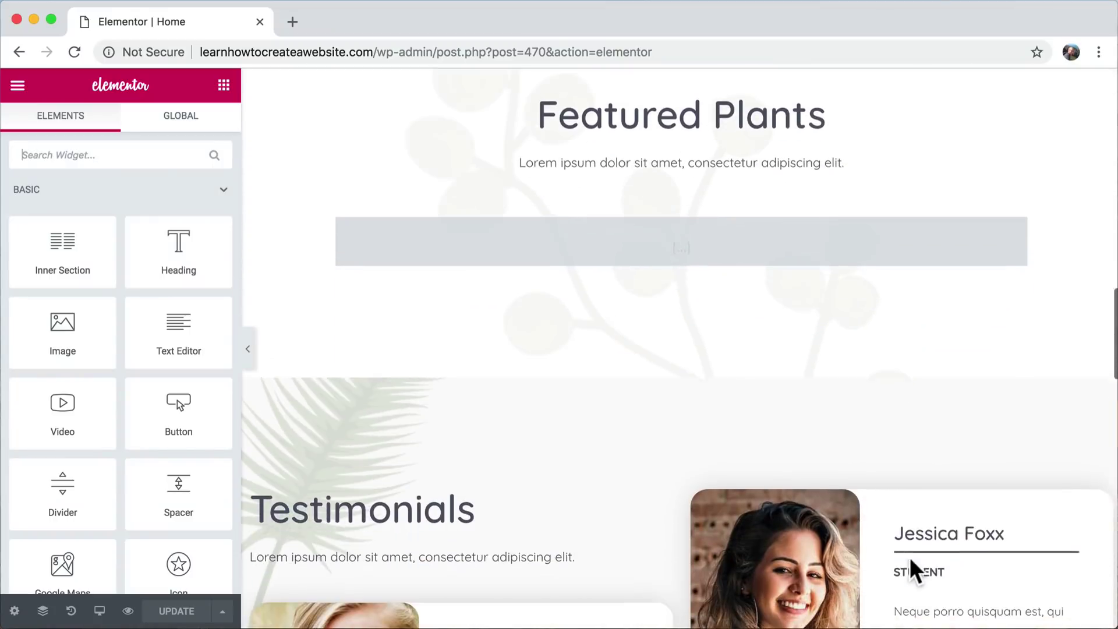
scroll(910, 557, down, 15)
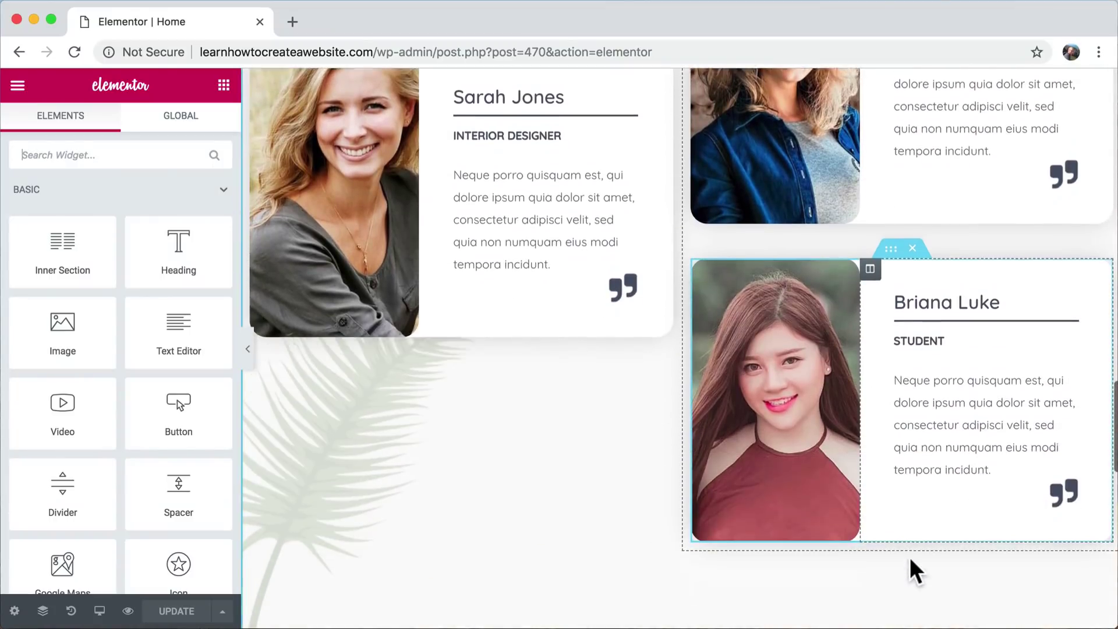
scroll(912, 560, down, 5)
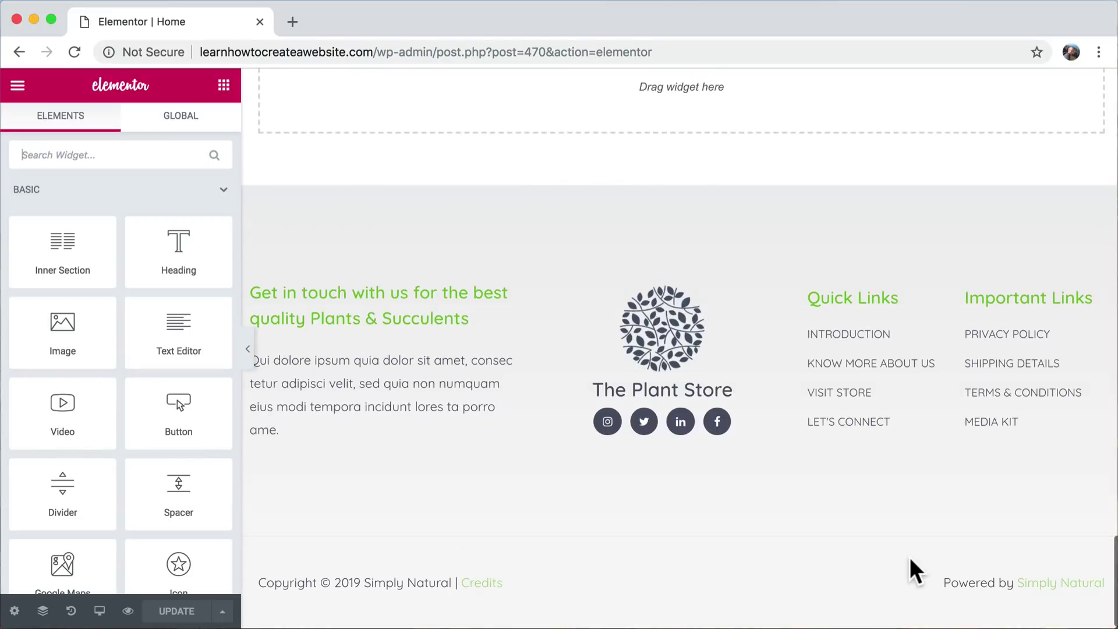
scroll(911, 561, up, 20)
scroll(910, 559, up, 10)
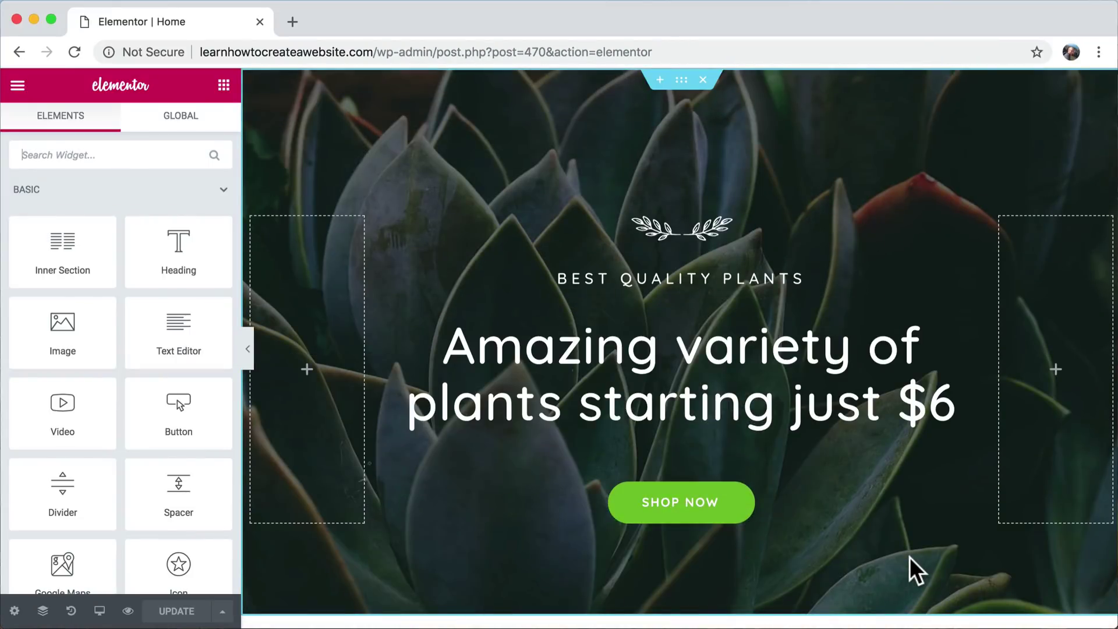
scroll(818, 501, down, 3)
scroll(822, 494, up, 2)
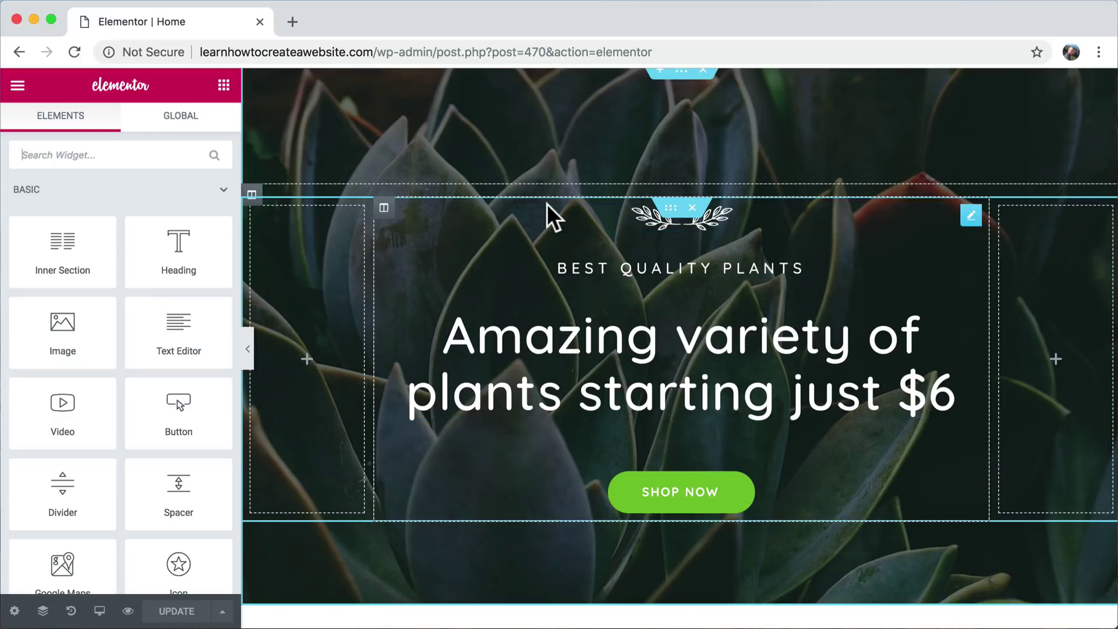
scroll(677, 99, up, 1)
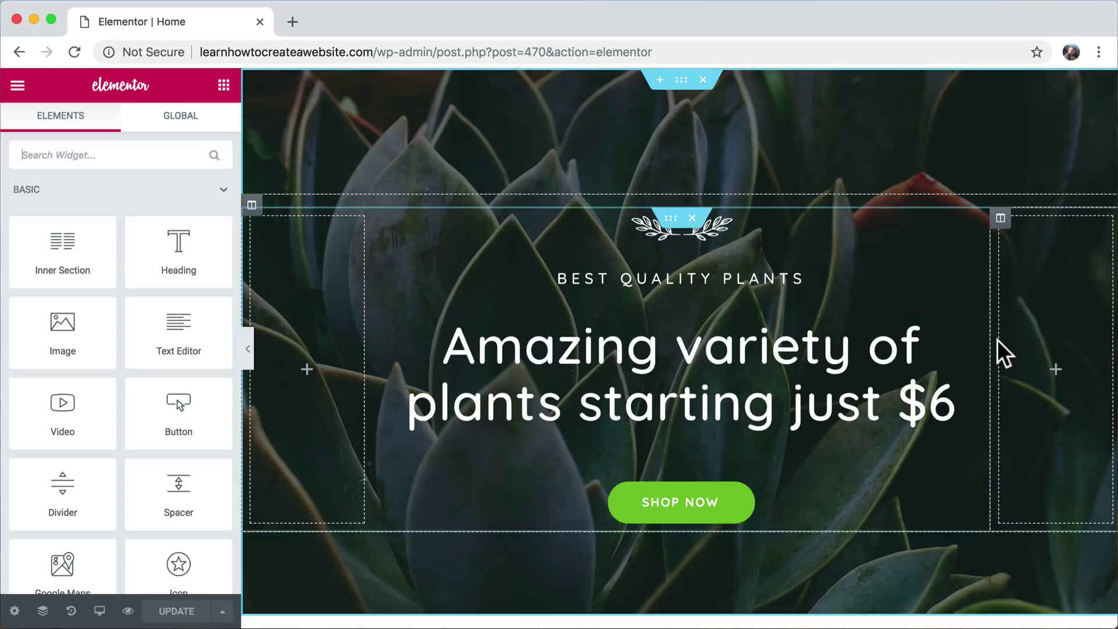
scroll(998, 350, down, 6)
scroll(997, 340, down, 2)
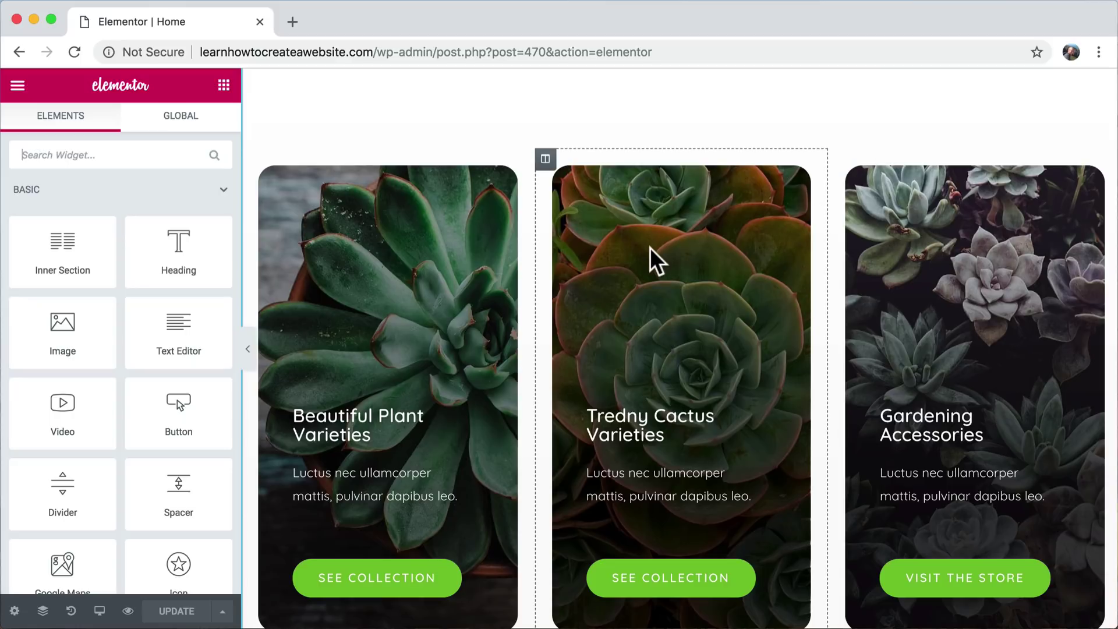
scroll(650, 247, up, 8)
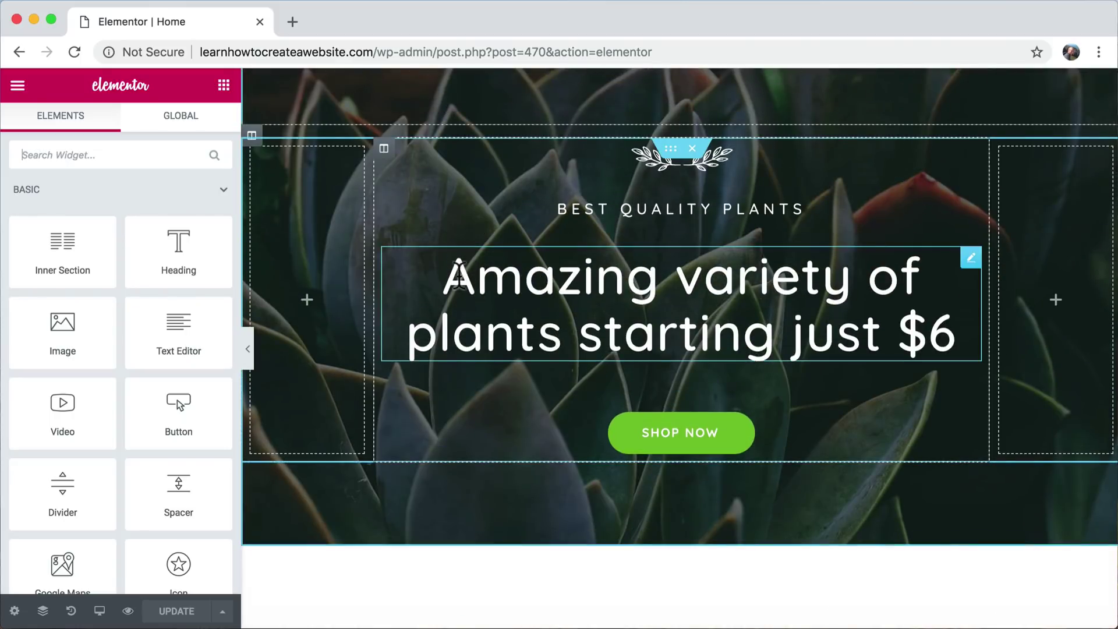
drag(450, 279, 874, 334)
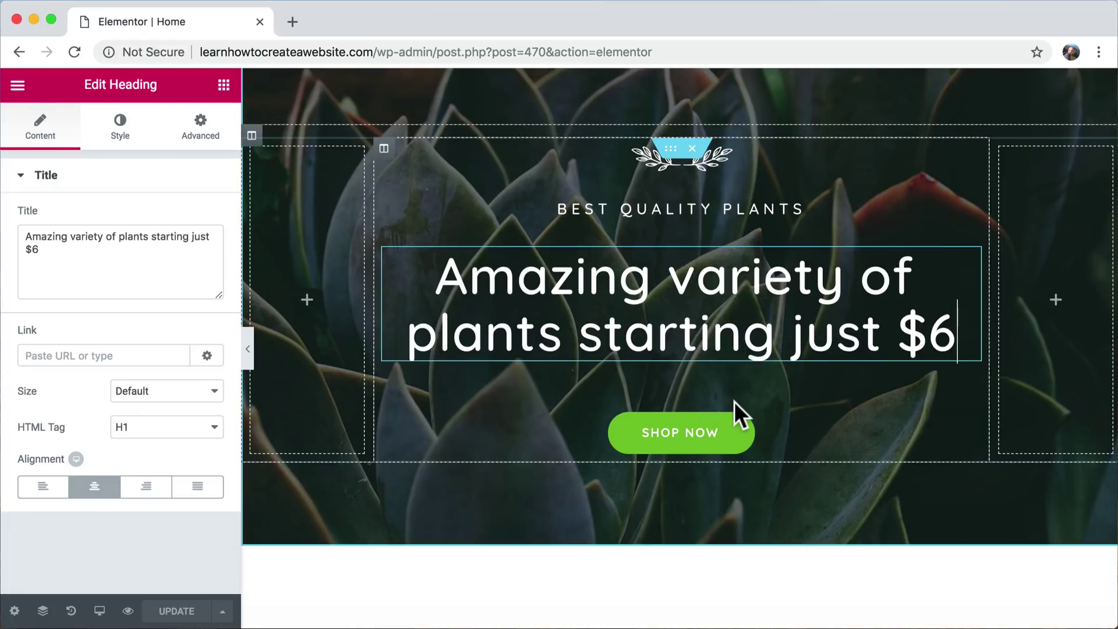
click(224, 85)
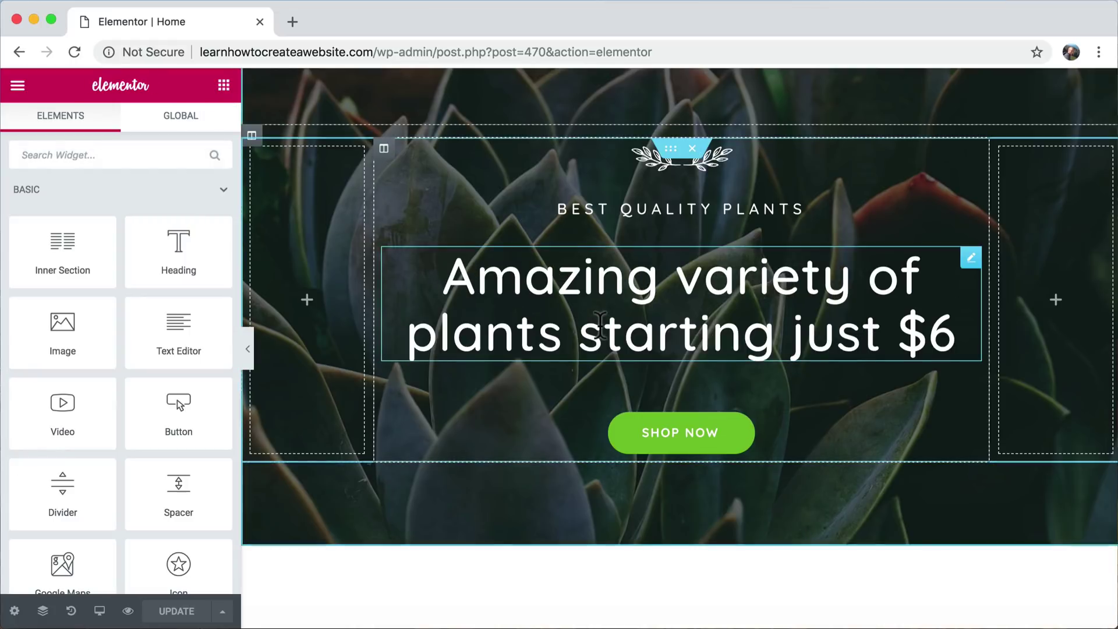
scroll(600, 323, down, 8)
scroll(600, 324, down, 6)
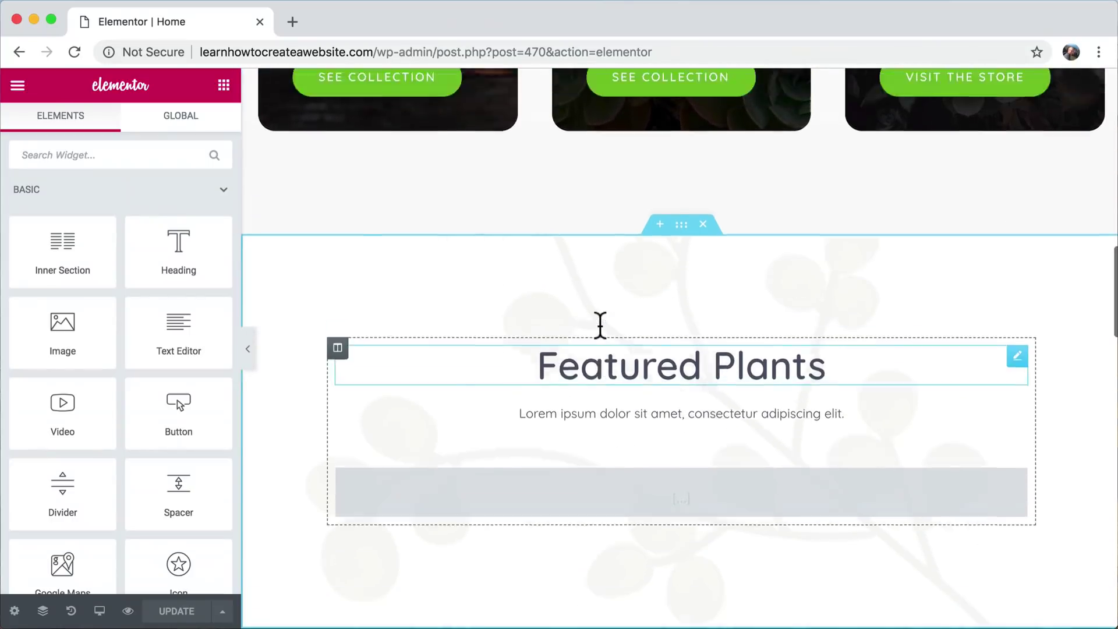
scroll(599, 324, up, 15)
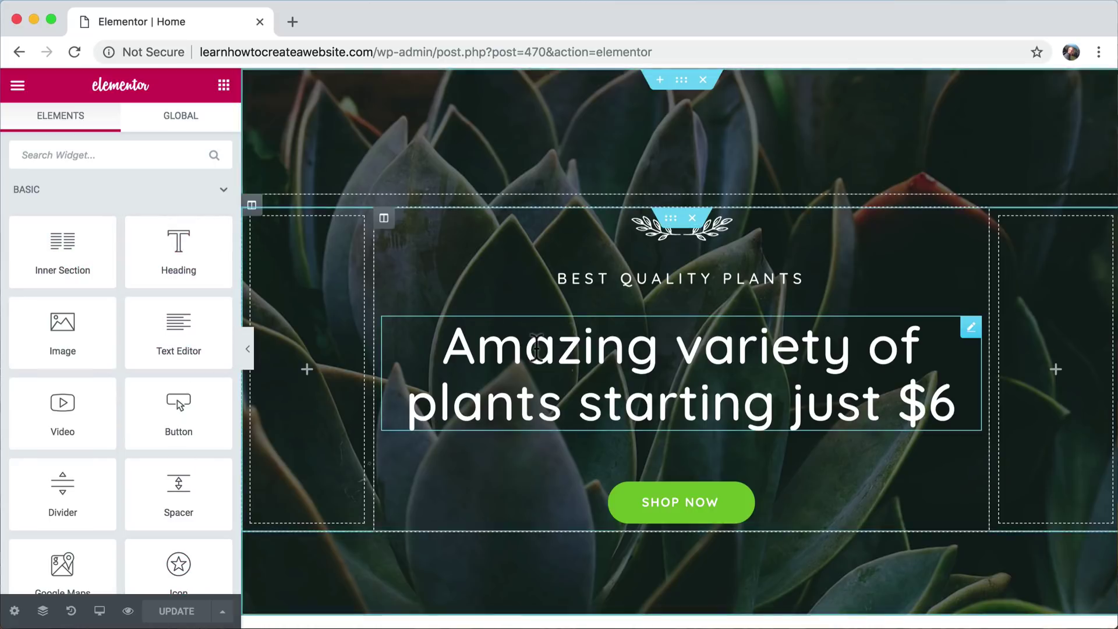
scroll(537, 353, down, 5)
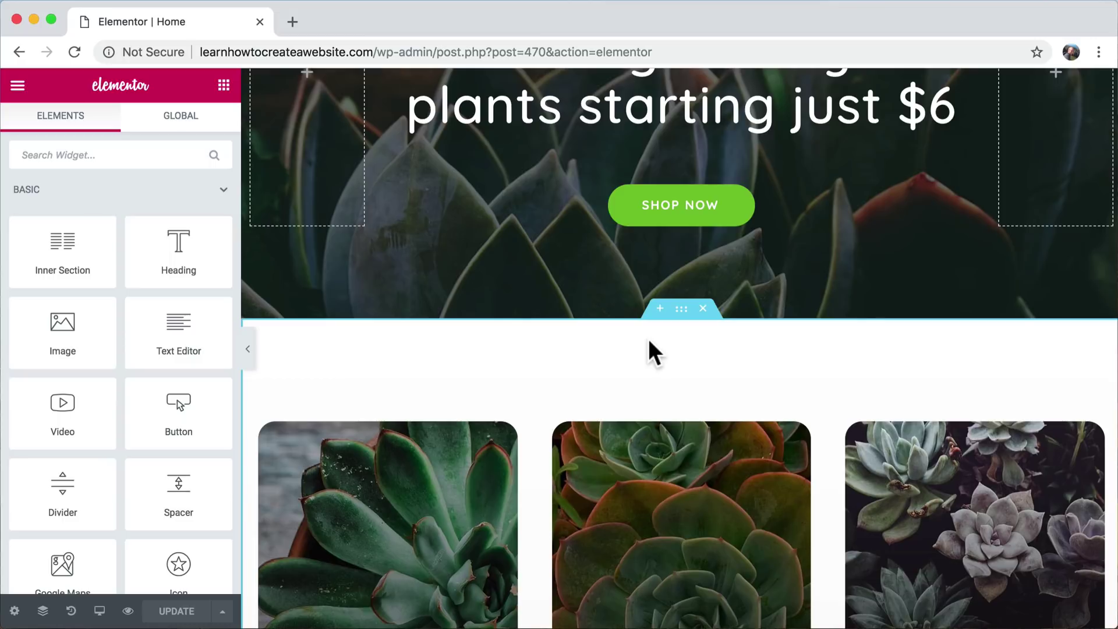
- Add a new one-column section directly below the hero
click(660, 310)
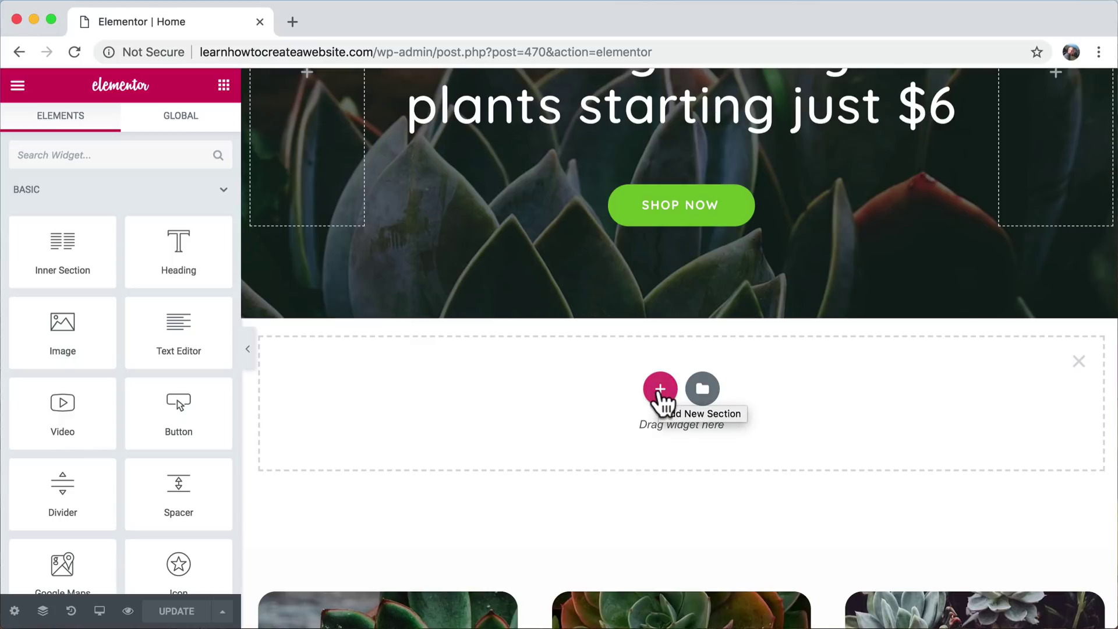
click(660, 391)
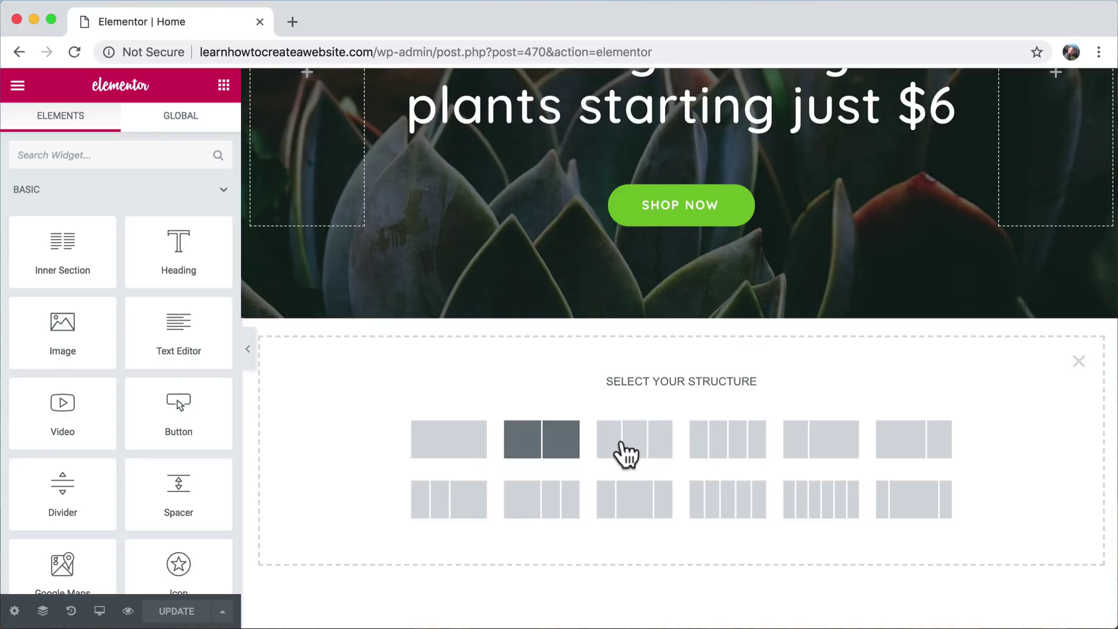
click(456, 449)
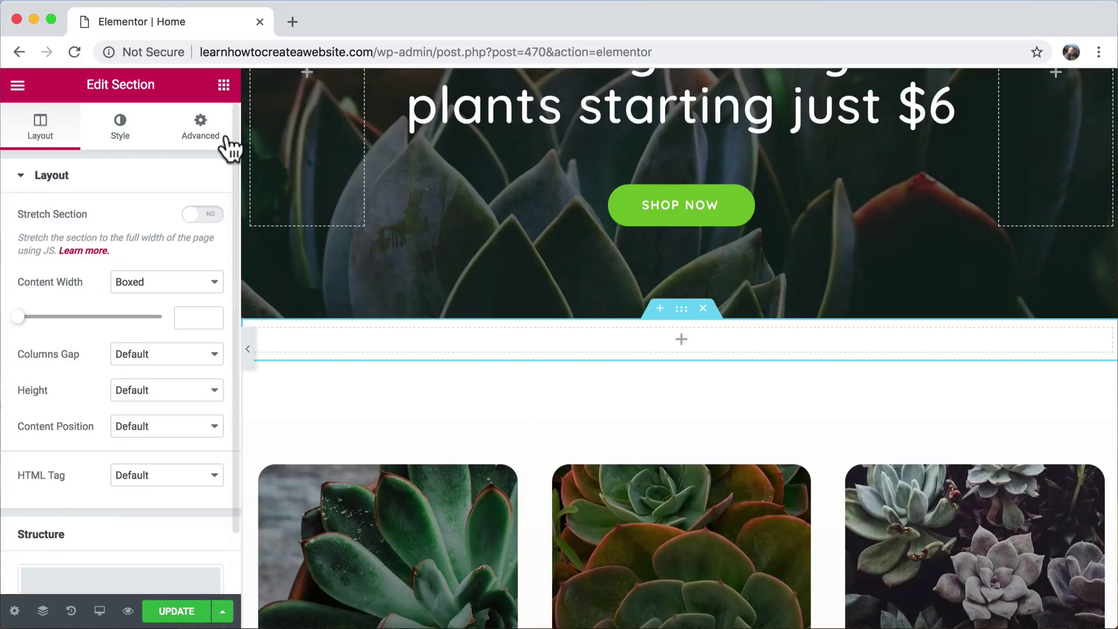
- Drag a Heading widget into the new empty section
click(224, 85)
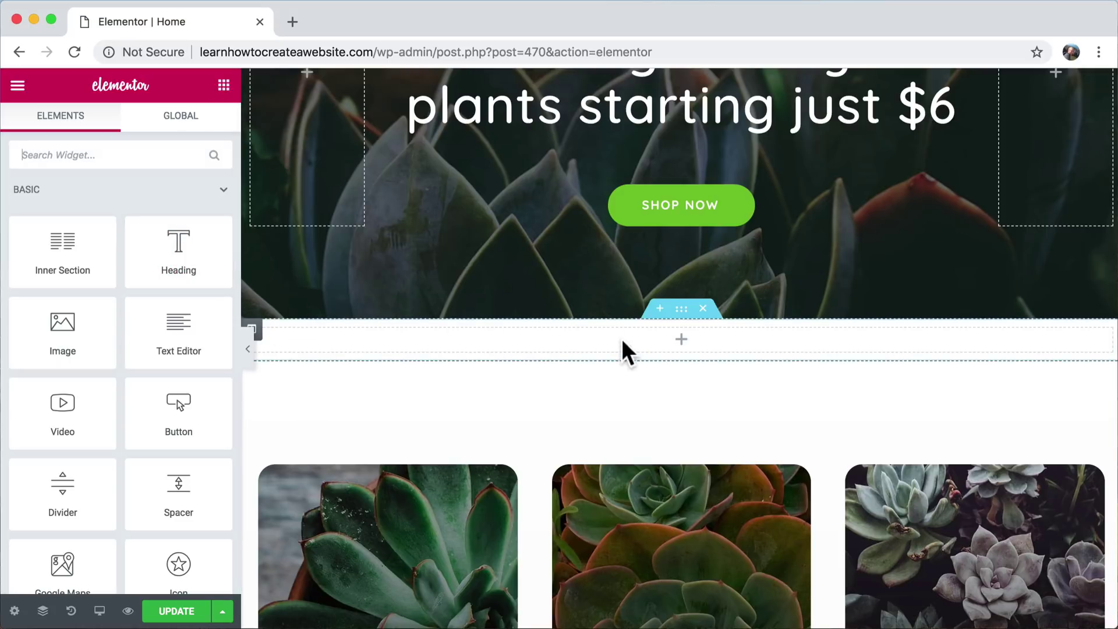
scroll(621, 337, up, 3)
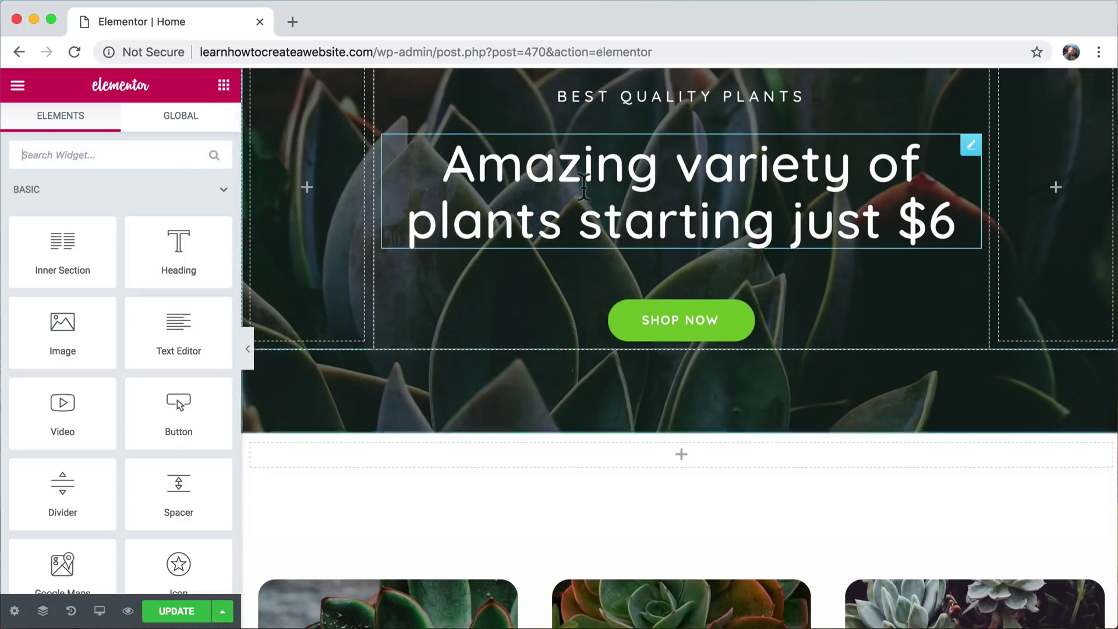
scroll(555, 358, down, 2)
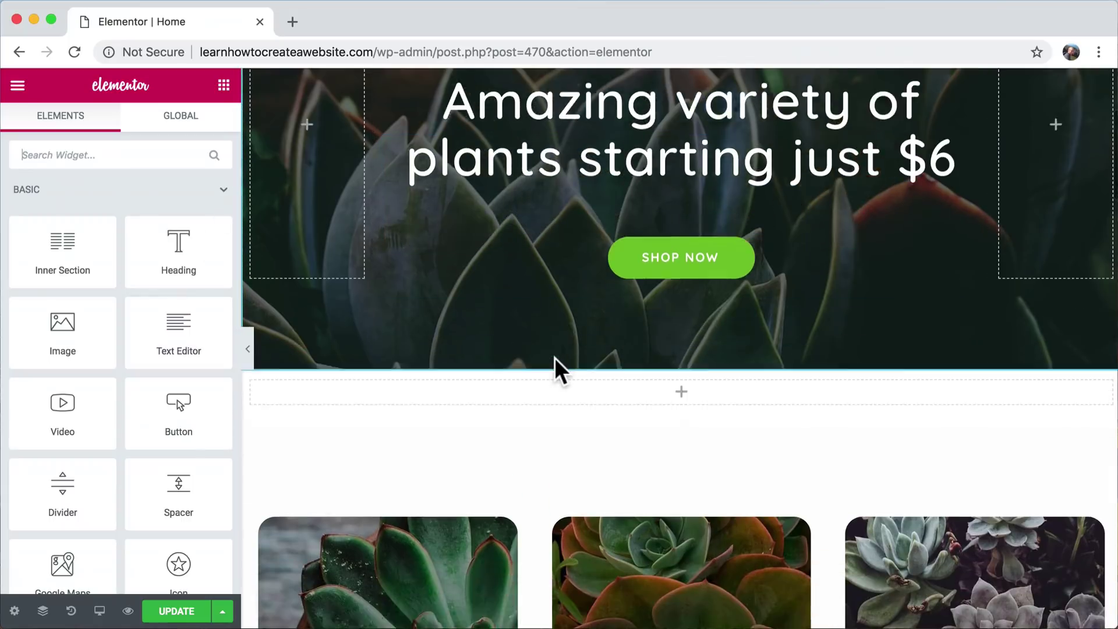
scroll(555, 358, down, 2)
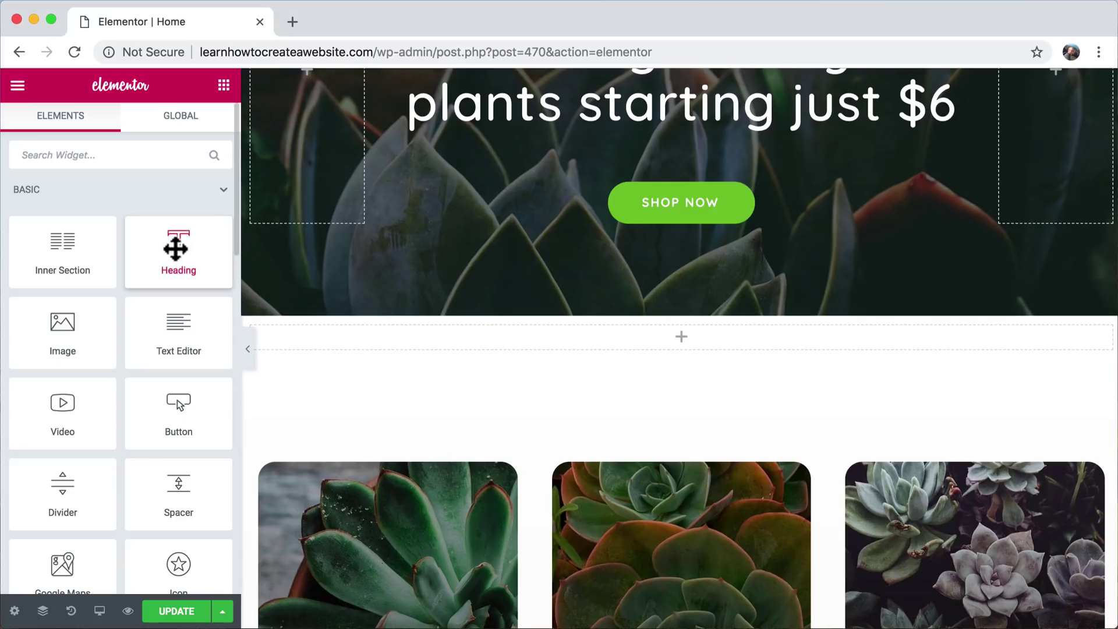
drag(175, 249, 606, 344)
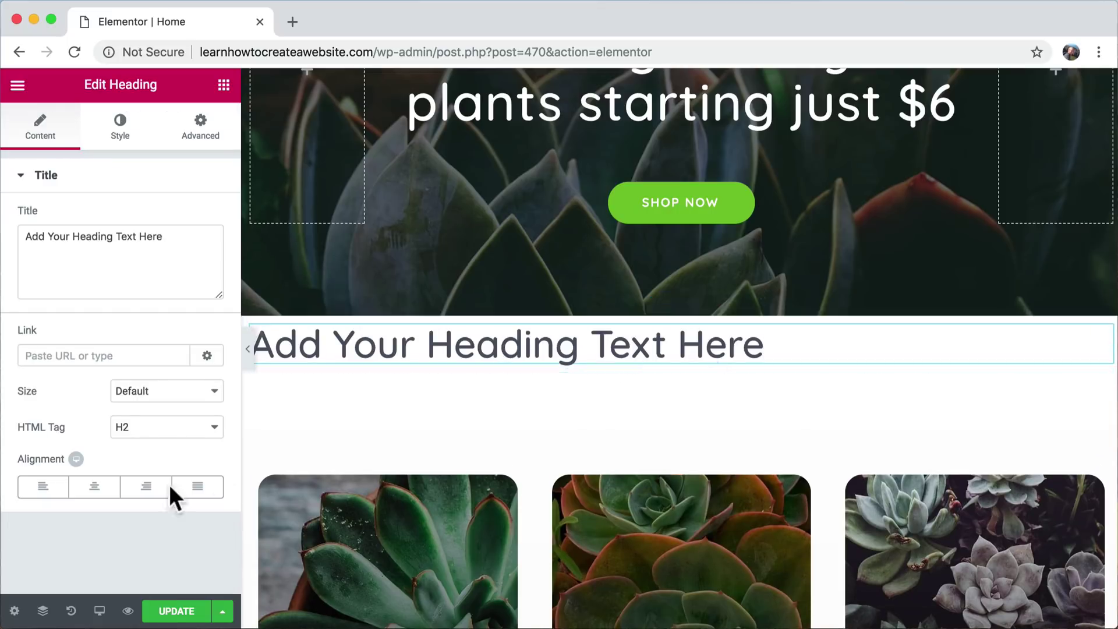
- Centre the heading and change its text to 'Best Sellers'
click(94, 487)
triple_click(585, 345)
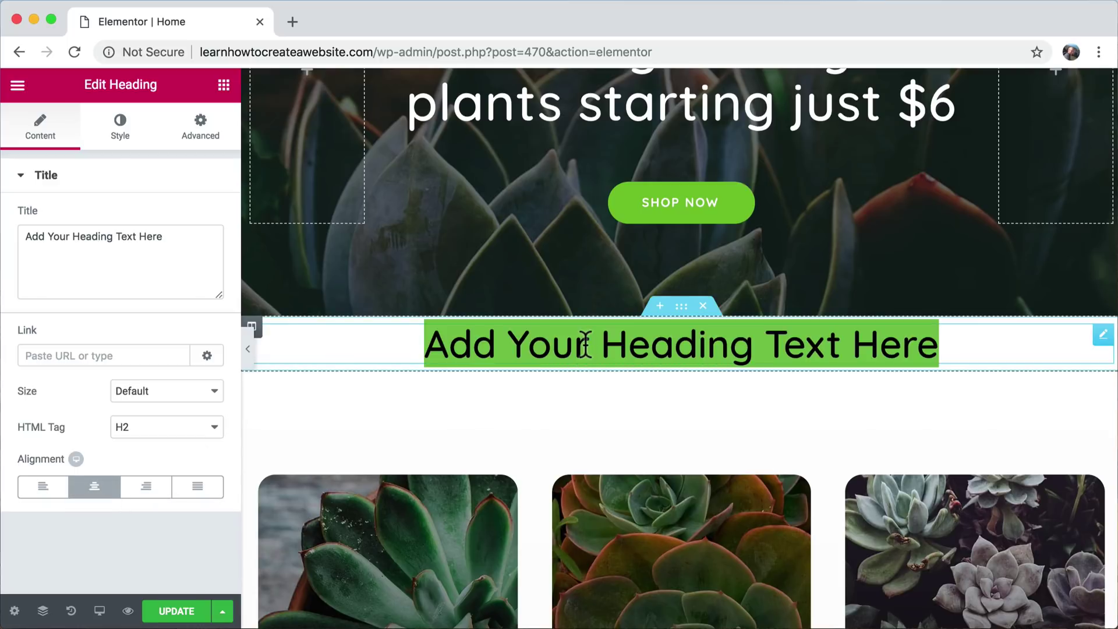
text(Fea)
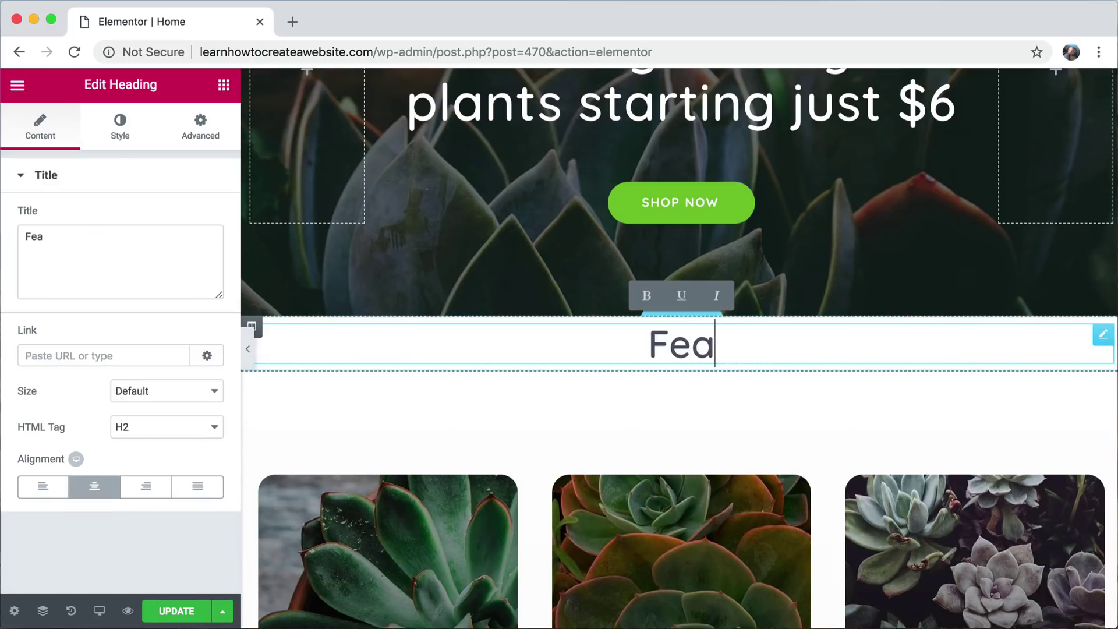
text(tured Products)
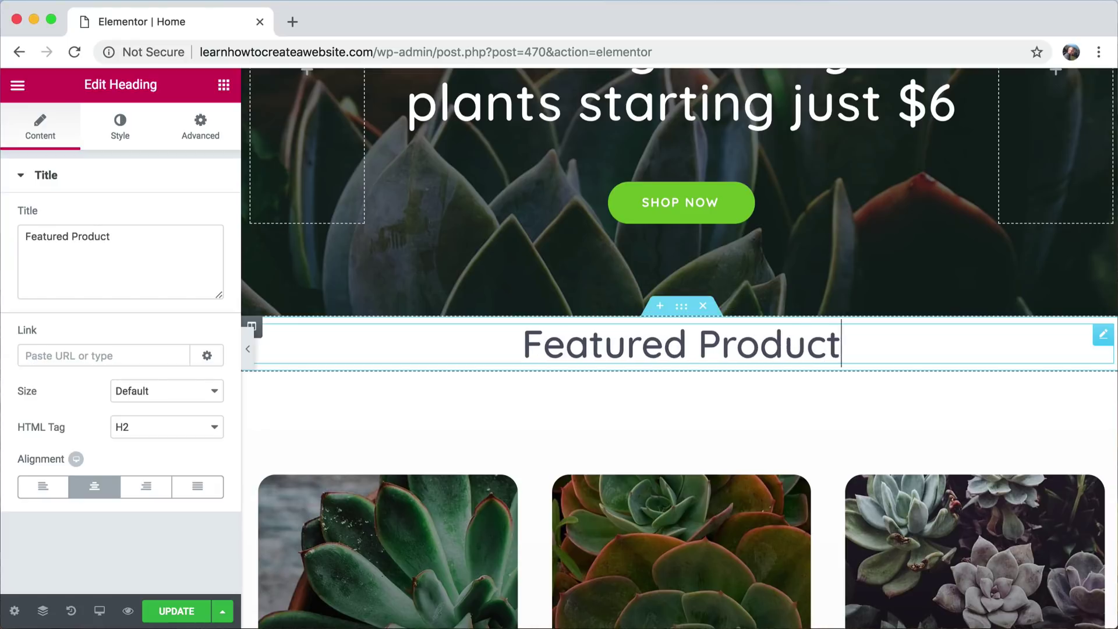
key(BackSpace)
key(BackSpace)
key(BackSpace)
key(BackSpace)
key(BackSpace)
key(BackSpace)
key(BackSpace)
key(BackSpace)
key(BackSpace)
key(BackSpace)
key(BackSpace)
key(BackSpace)
key(BackSpace)
key(BackSpace)
key(BackSpace)
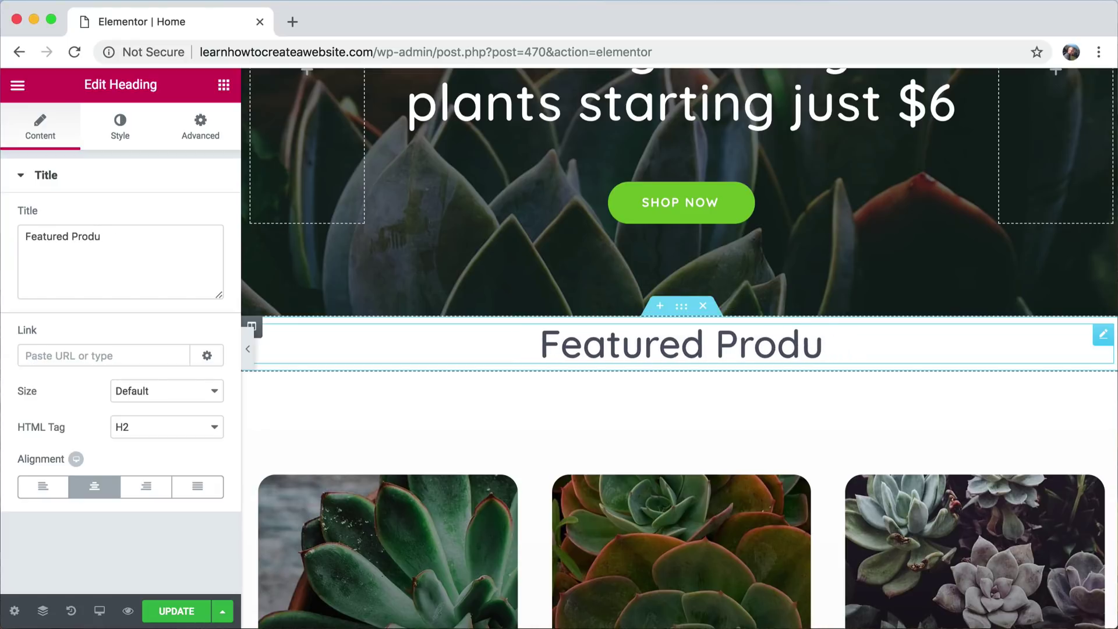
key(BackSpace)
key(BackSpace)
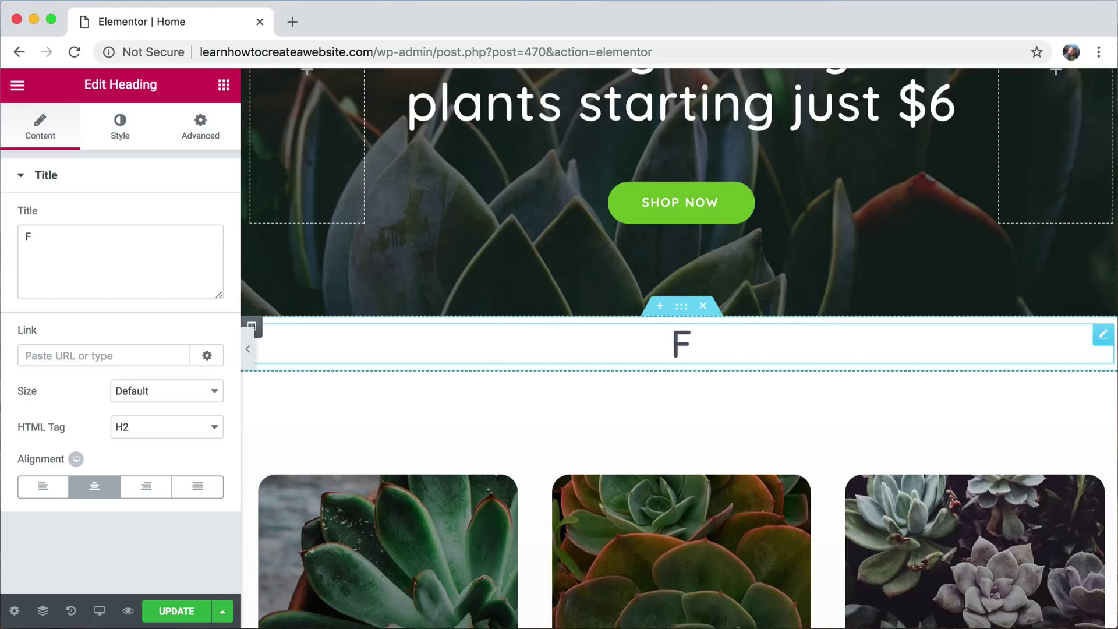
text(Best Sellers)
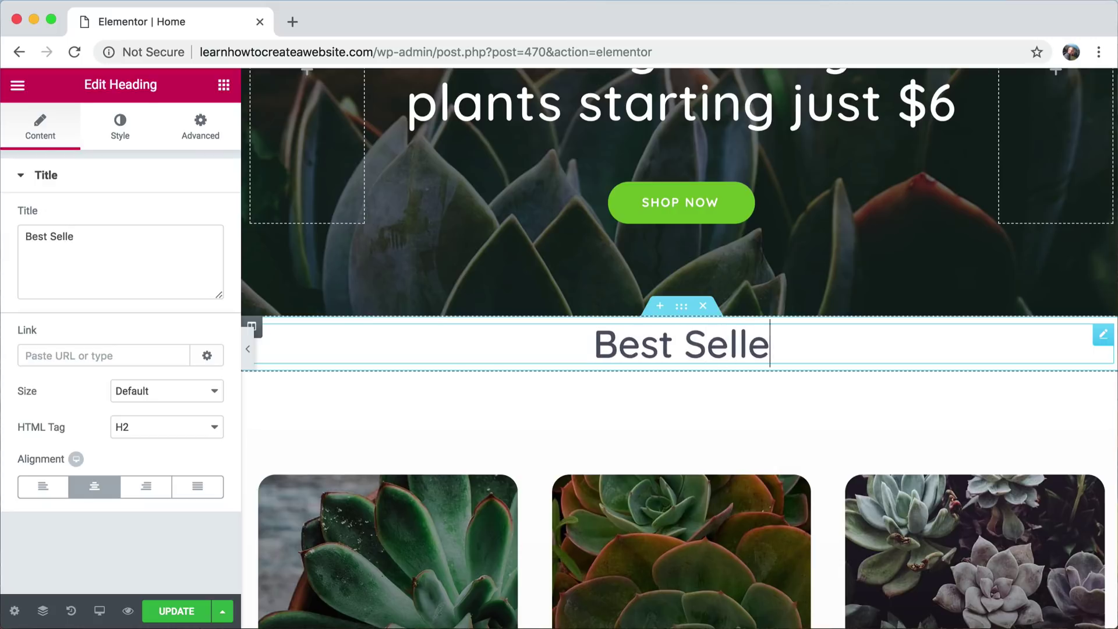
- Apply bold, underline and italic to 'Best Sellers', then remove them to leave plain text
triple_click(609, 348)
click(609, 349)
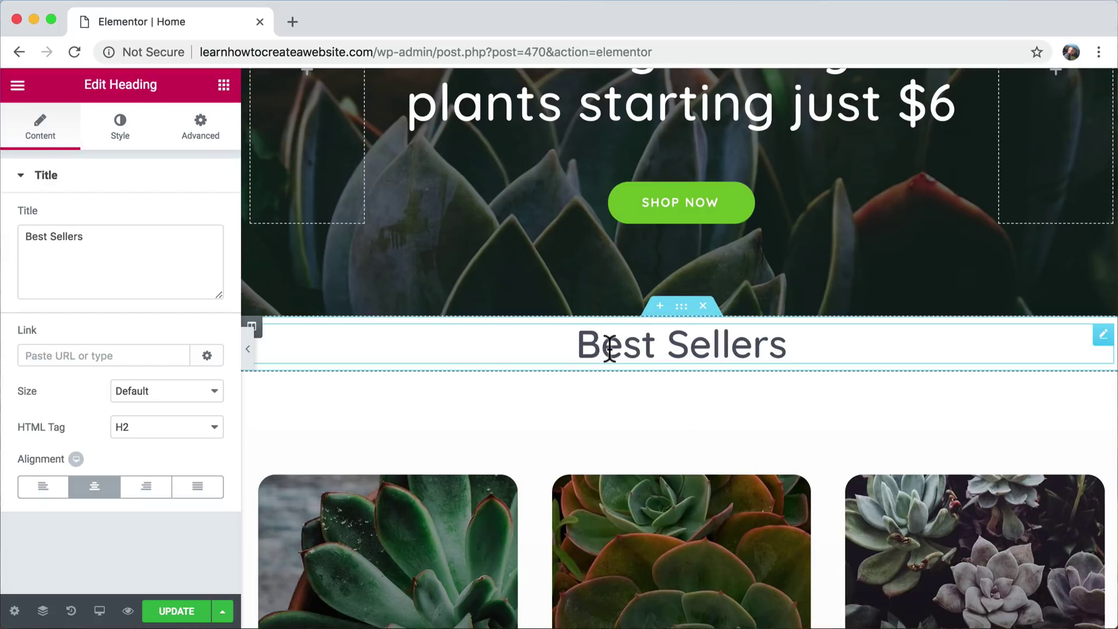
triple_click(609, 348)
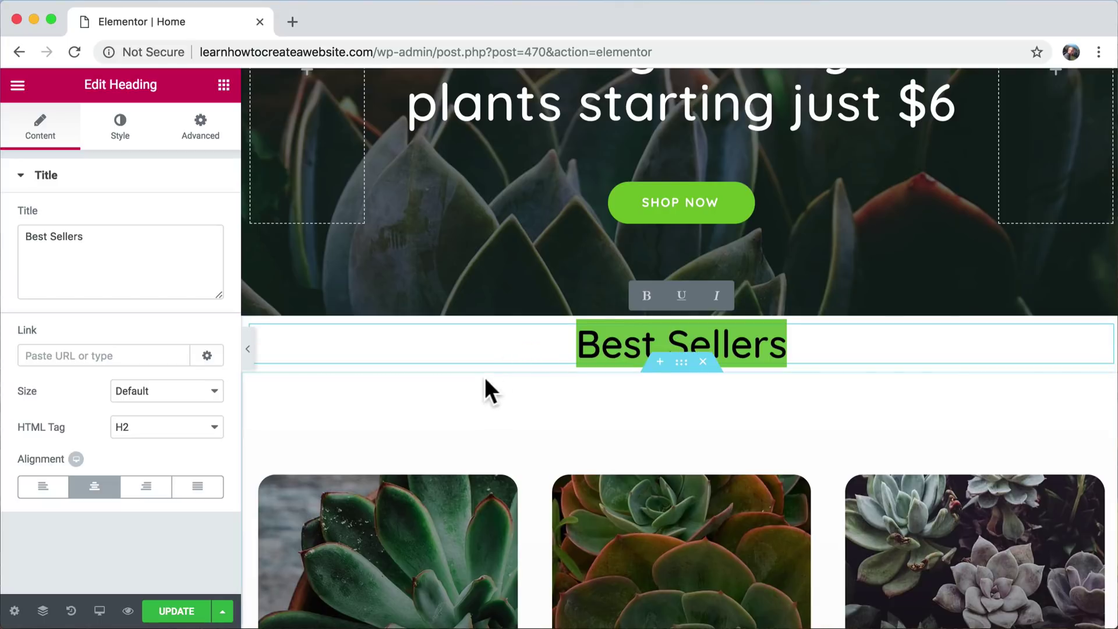
click(647, 297)
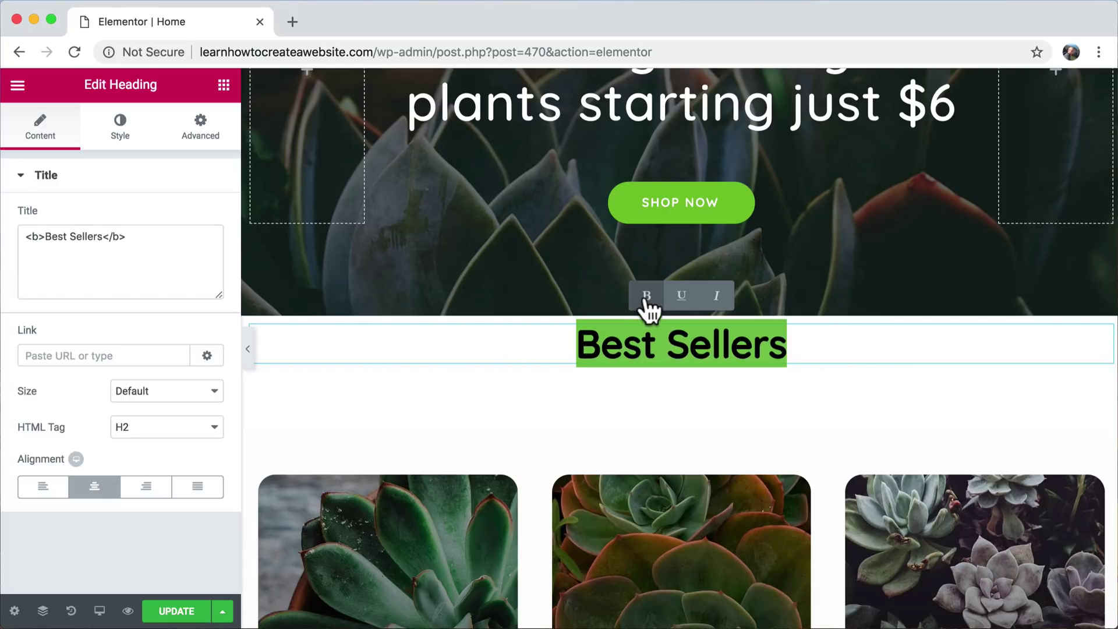
click(680, 297)
click(718, 298)
click(718, 298)
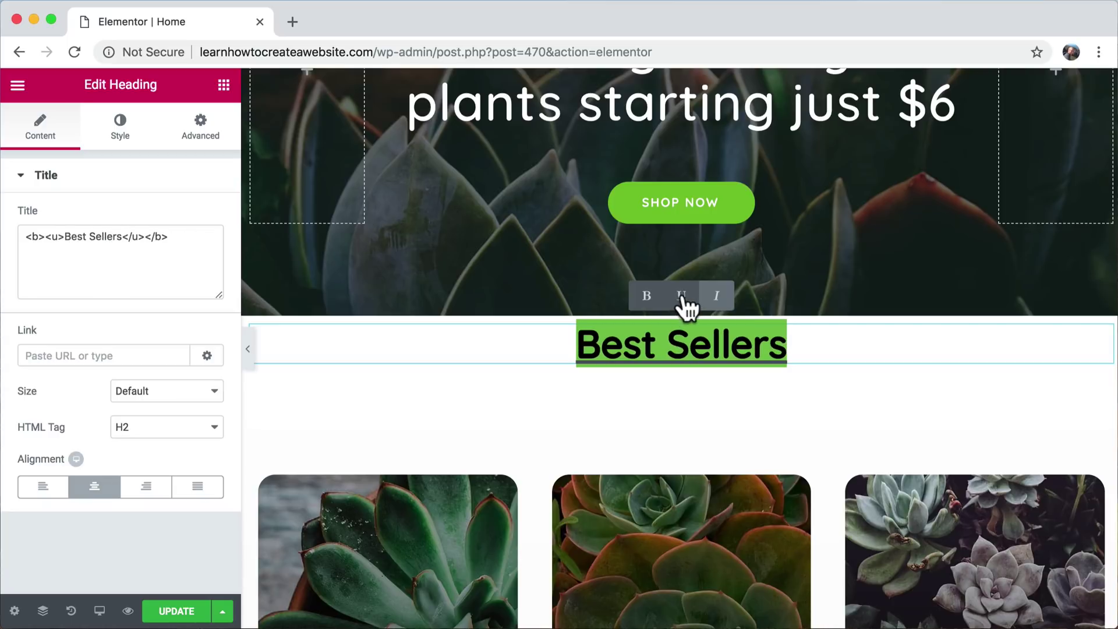
click(681, 296)
click(647, 297)
click(642, 349)
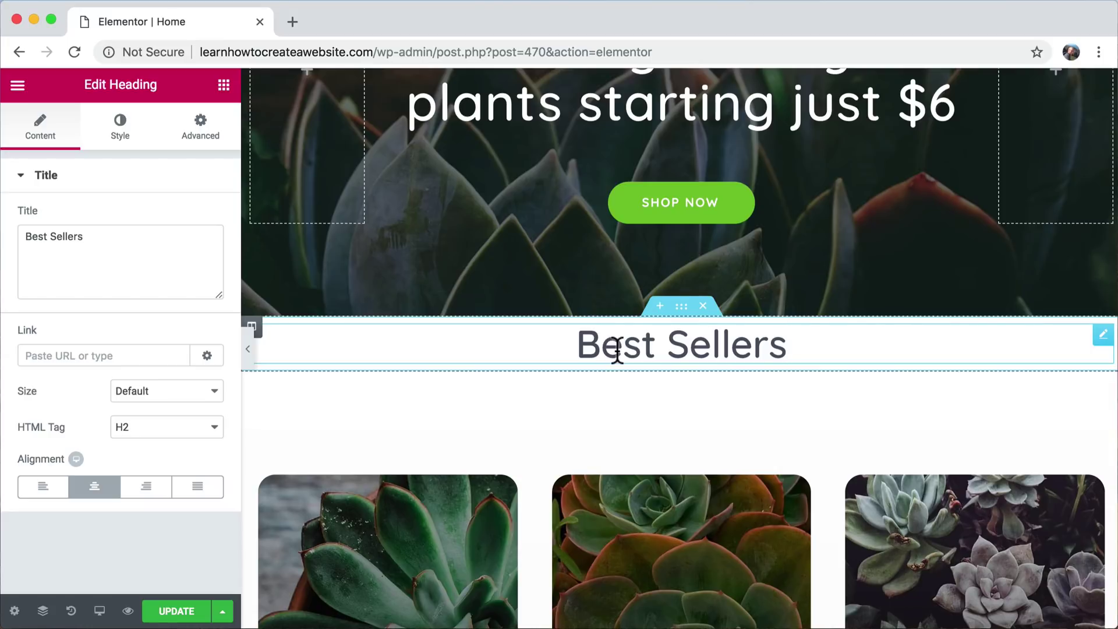
- Set the heading typography to Reenie Beanie at 102 px
click(126, 130)
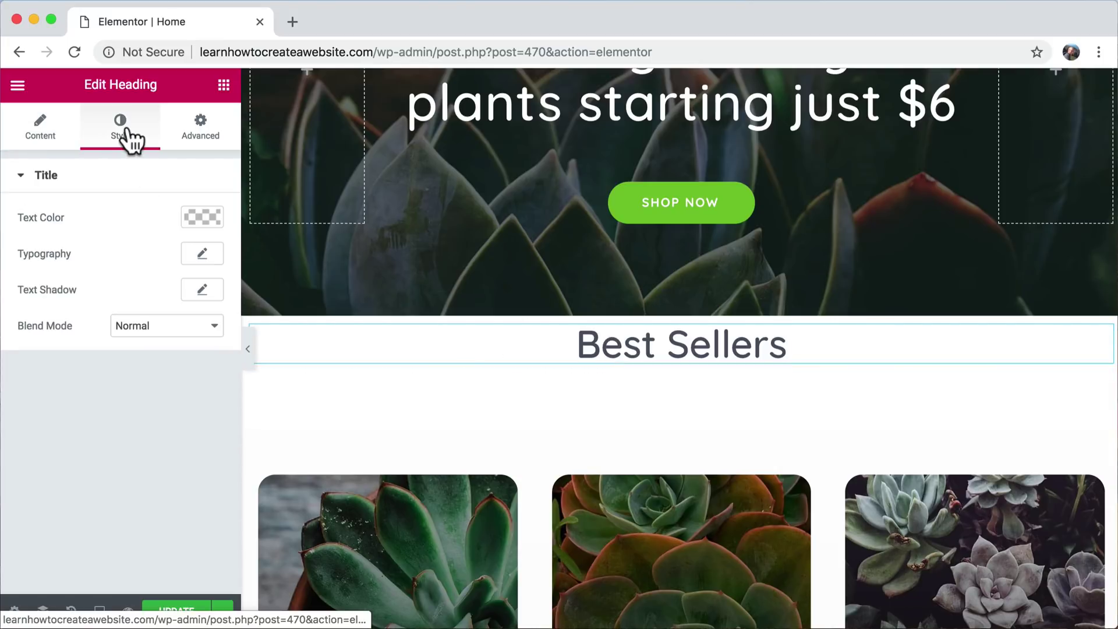
click(201, 256)
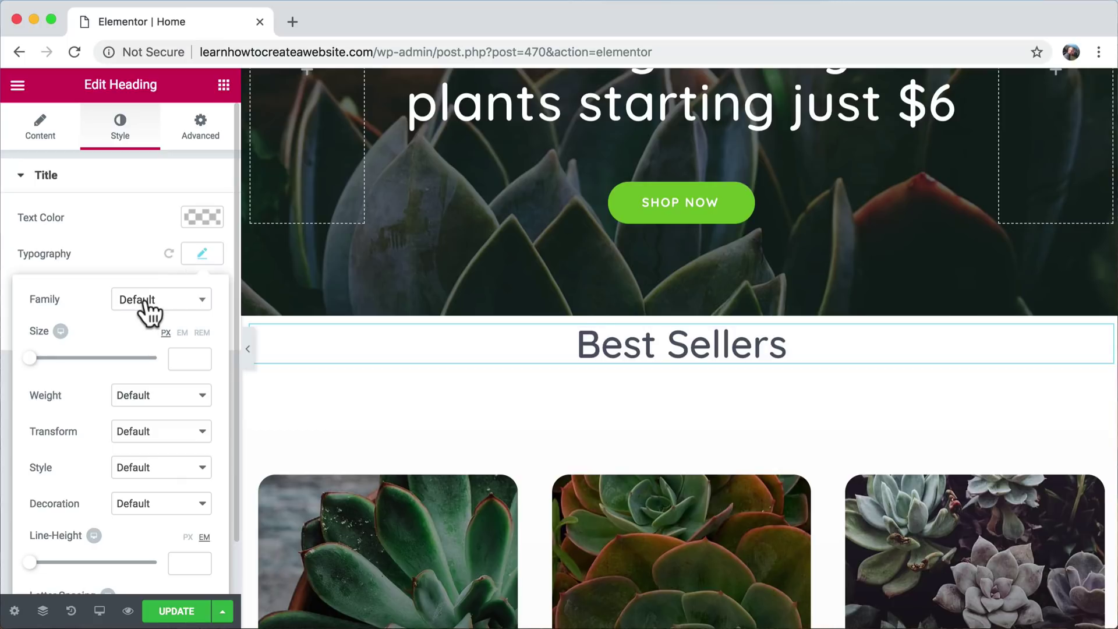
click(145, 301)
text(reen)
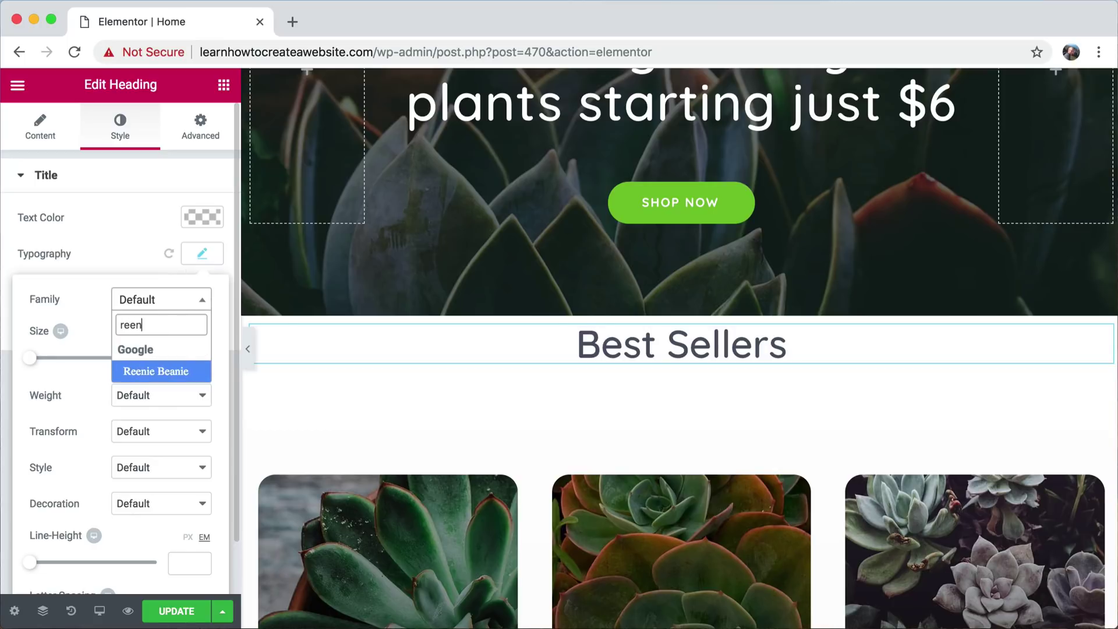
click(156, 371)
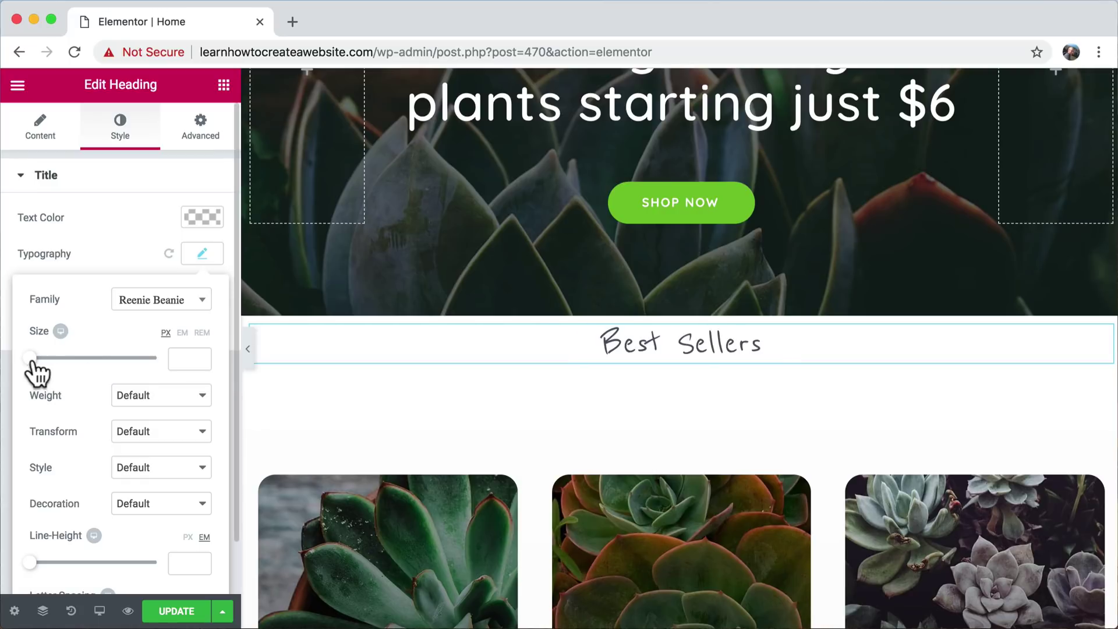
drag(31, 360, 95, 361)
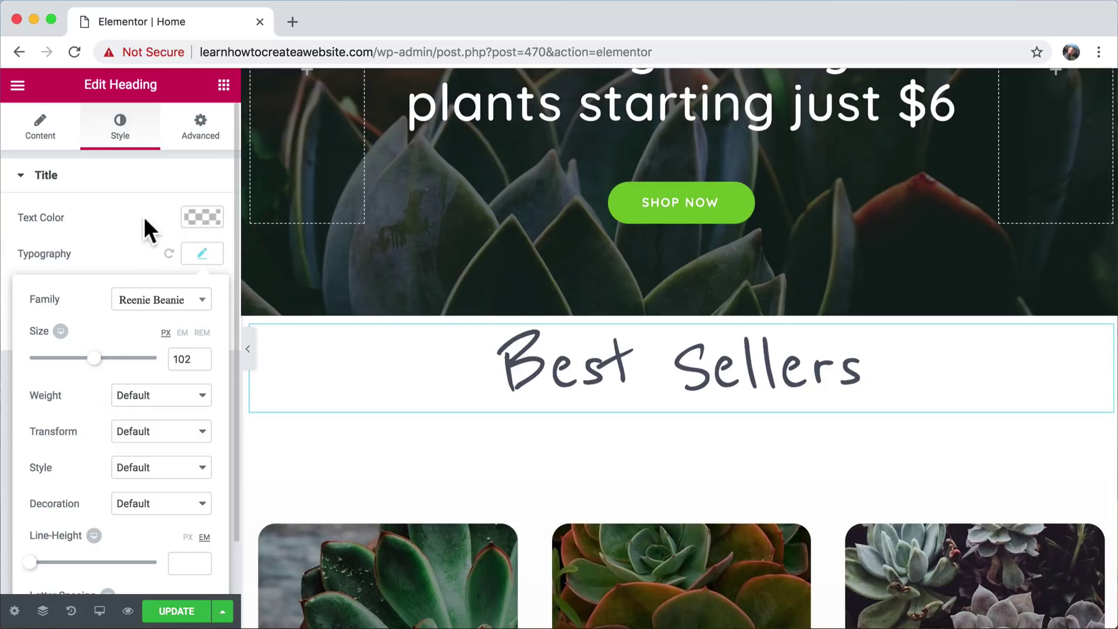
click(200, 215)
- Change the heading text colour to green #68a033
click(201, 217)
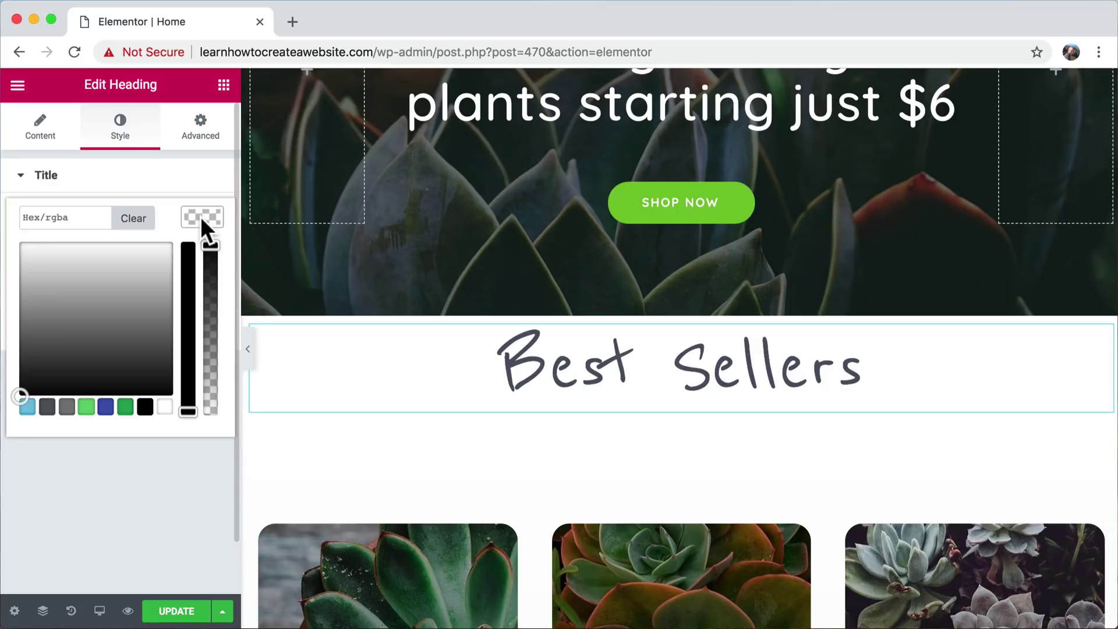
click(105, 407)
mouse_move(73, 293)
mouse_down()
mouse_move(43, 252)
mouse_move(135, 257)
mouse_move(45, 242)
mouse_move(102, 250)
mouse_move(70, 244)
mouse_move(77, 279)
mouse_move(58, 320)
mouse_move(65, 303)
mouse_up()
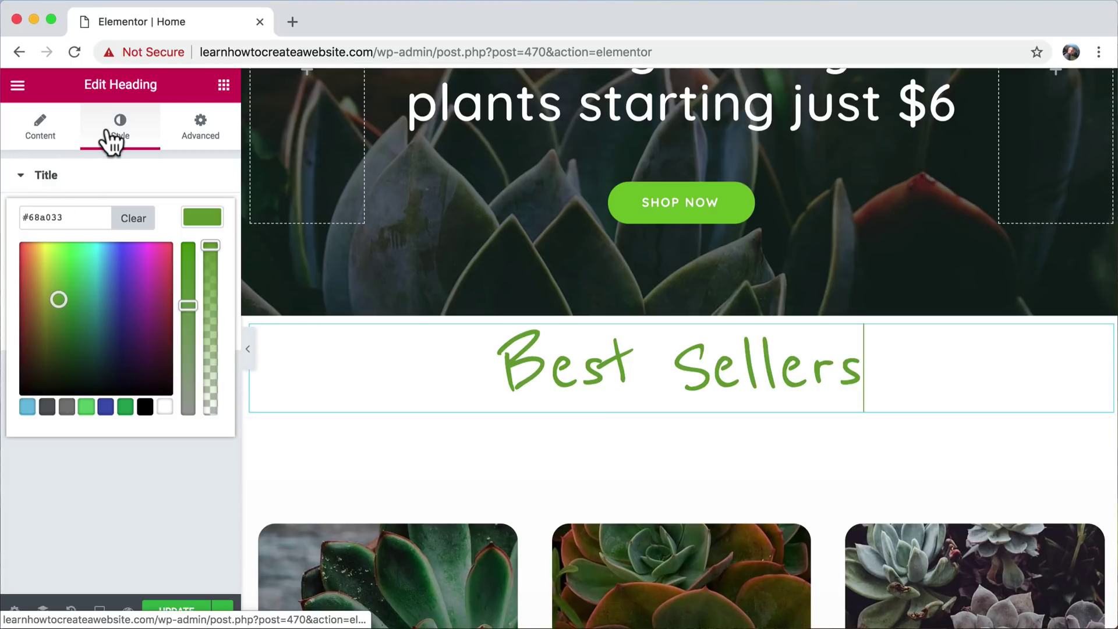
click(175, 482)
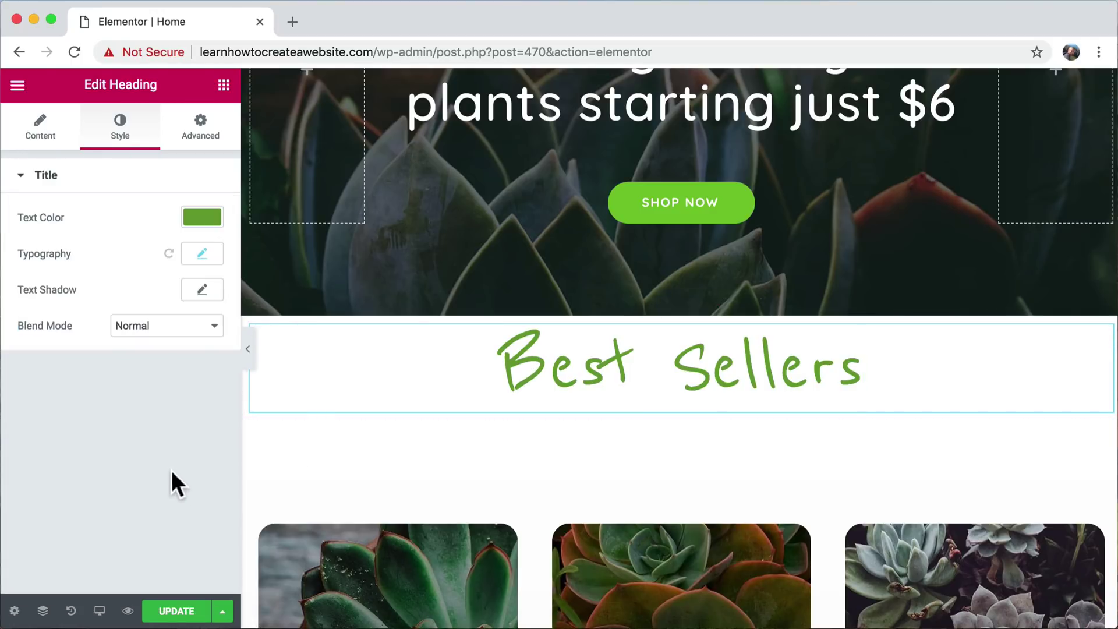
click(224, 86)
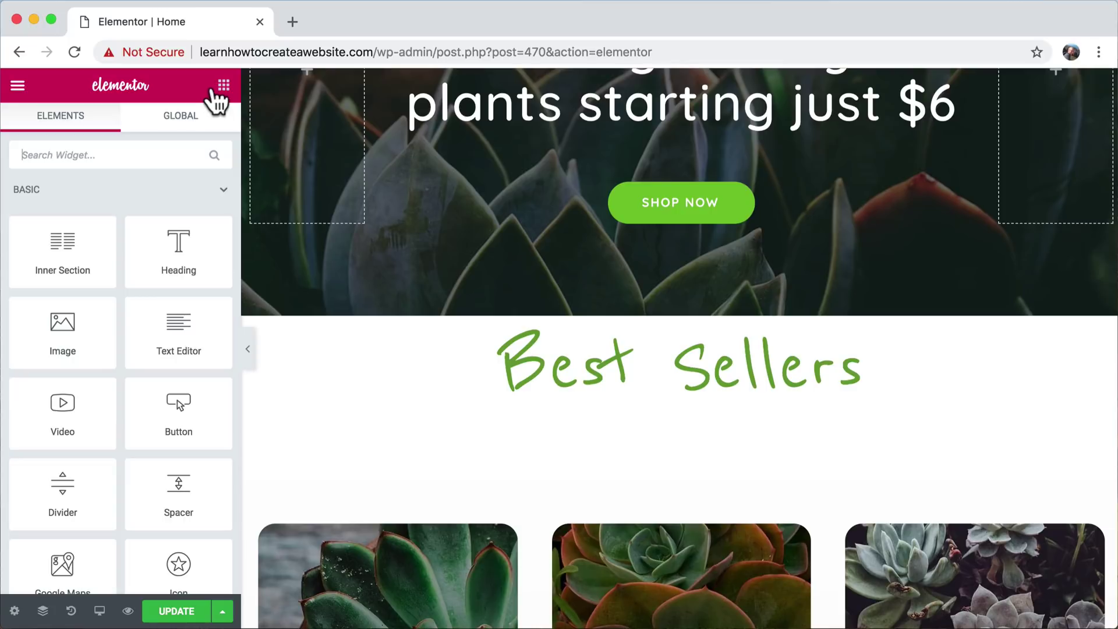
- Add a spacer above the Best Sellers heading, then delete it again
drag(175, 496, 601, 338)
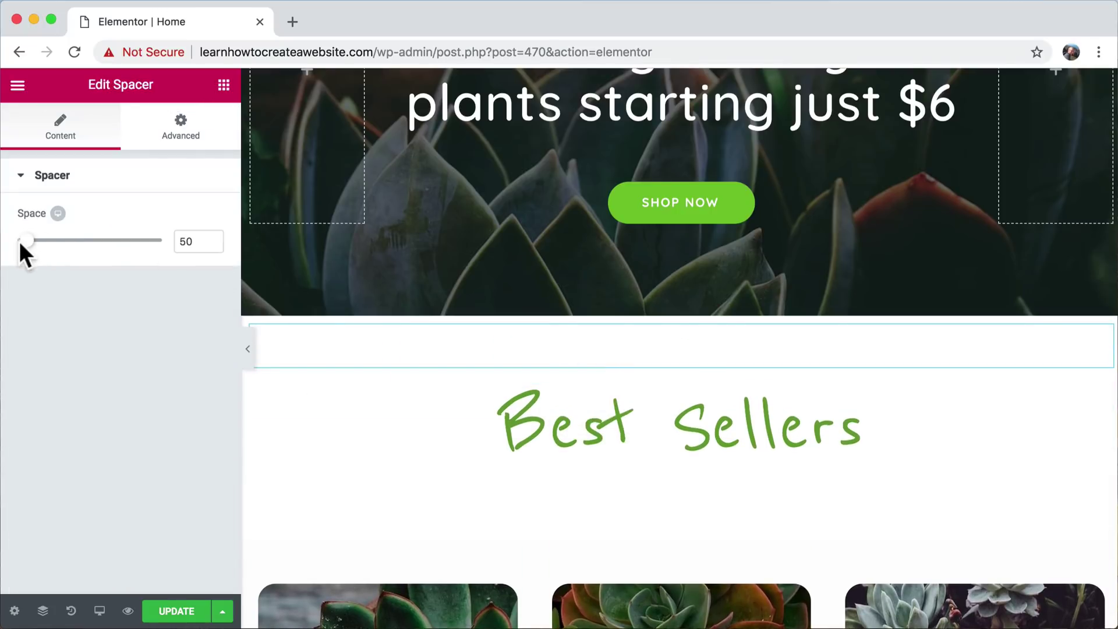
mouse_move(23, 244)
mouse_down()
mouse_move(75, 250)
mouse_move(12, 247)
mouse_move(28, 251)
mouse_up()
scroll(641, 338, down, 1)
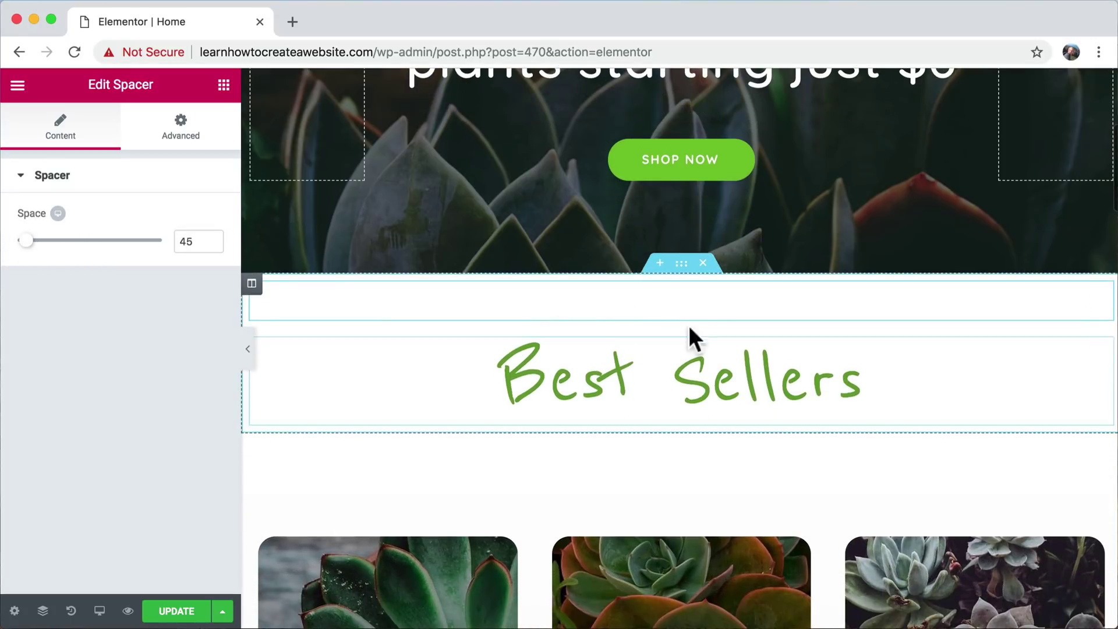
right_click(1101, 299)
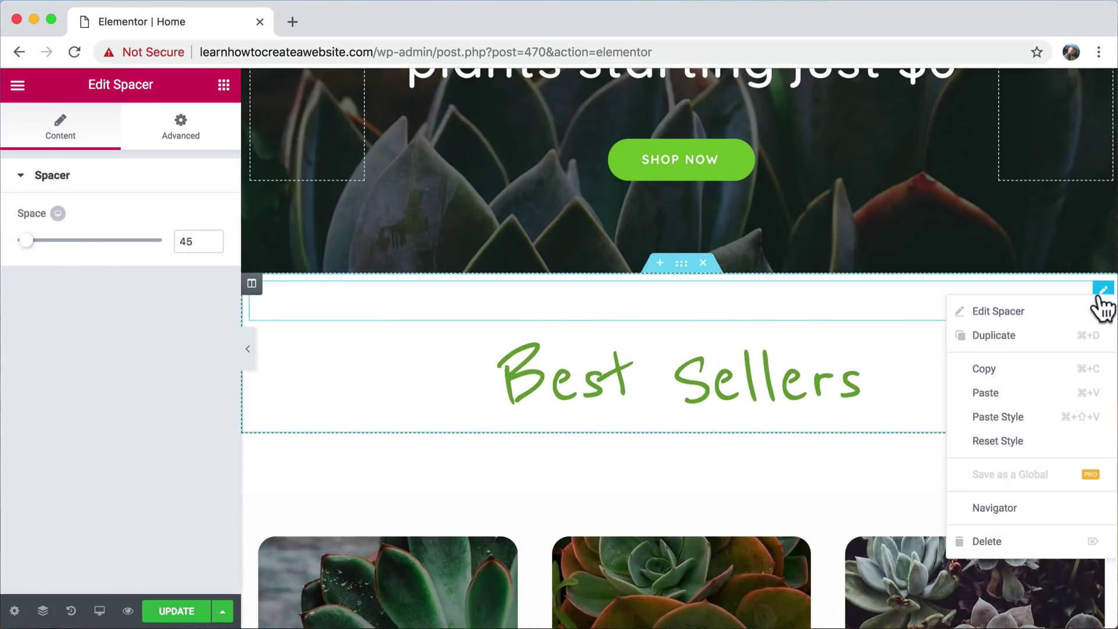
click(934, 304)
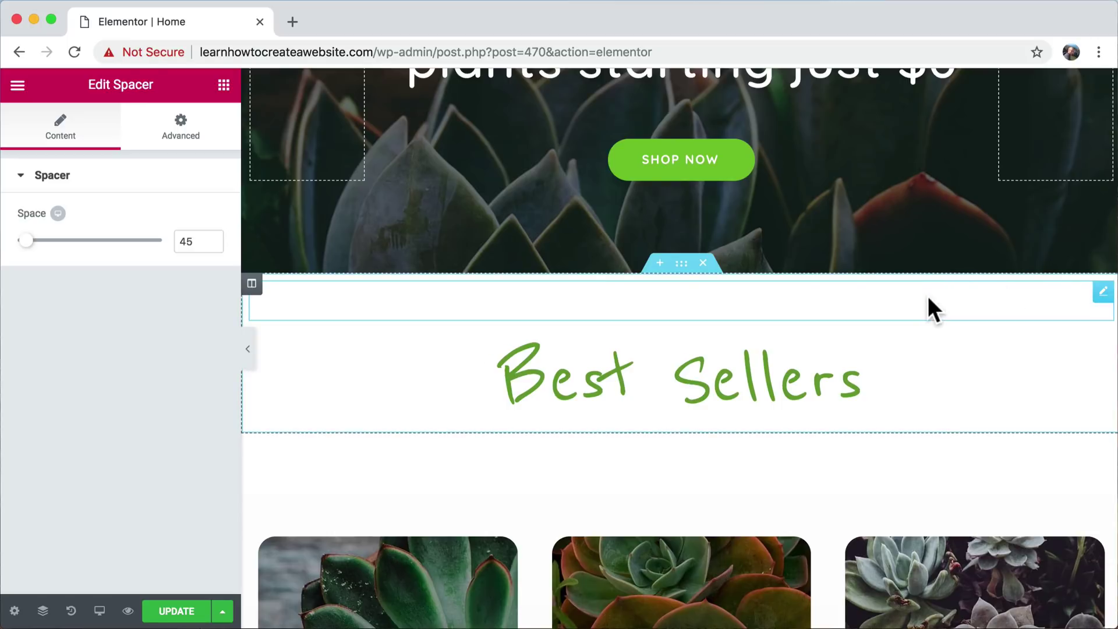
right_click(1103, 302)
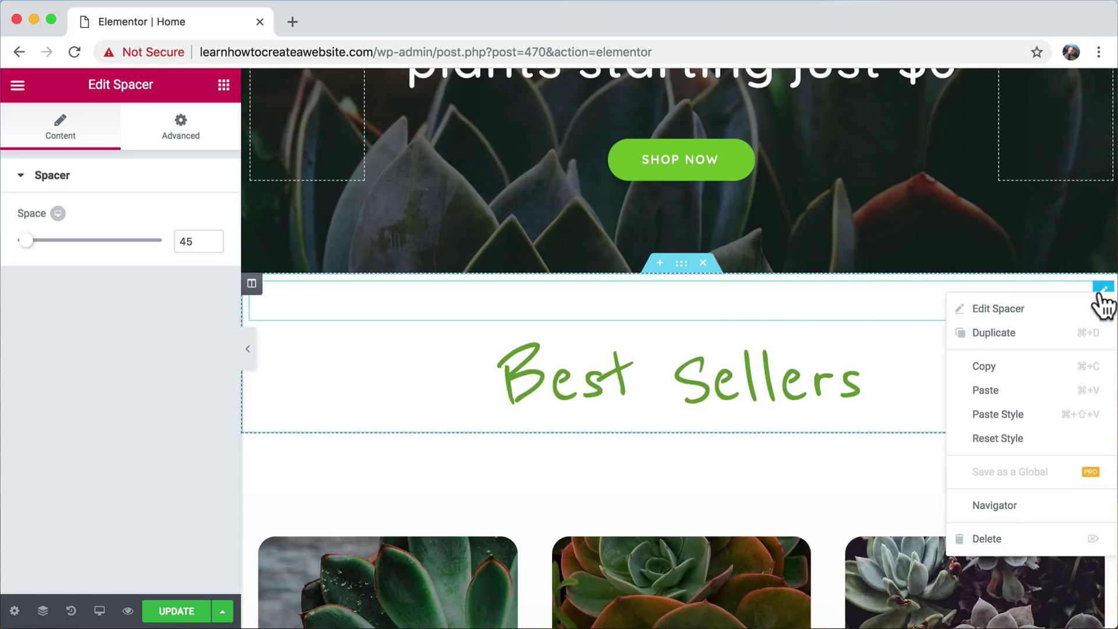
click(1012, 551)
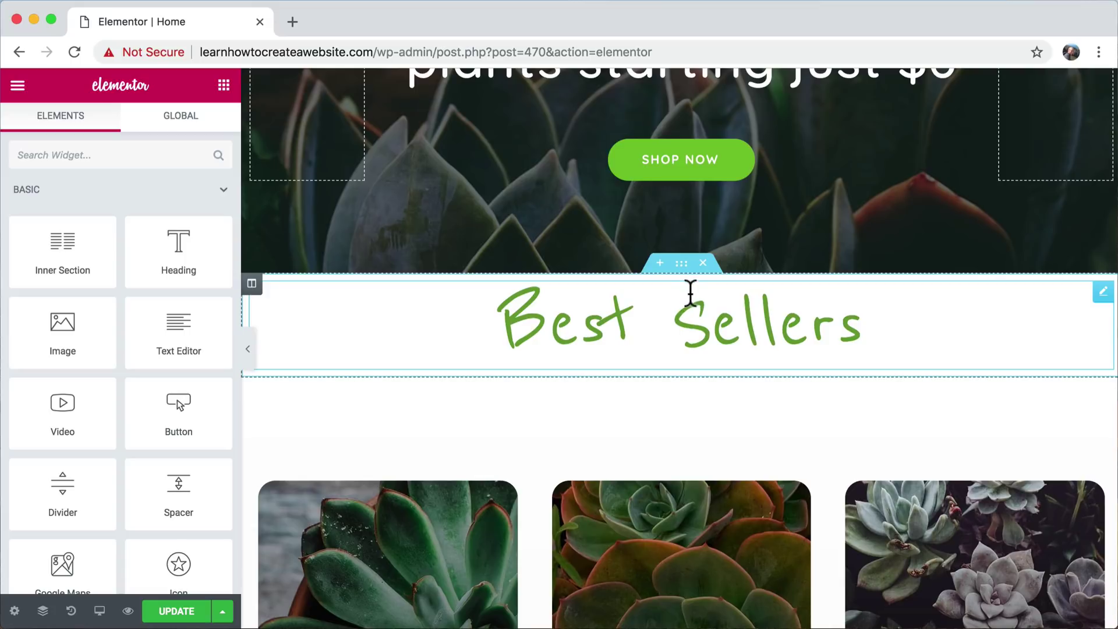
- Give the Best Sellers heading unlinked padding of 50 px top and 50 px bottom
click(691, 315)
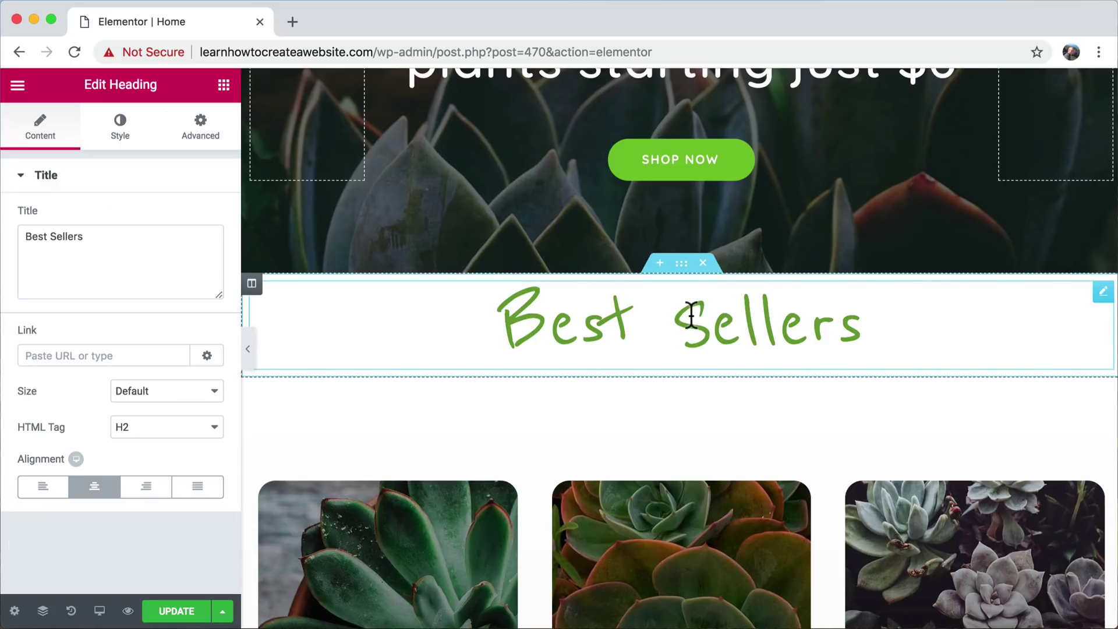
click(200, 133)
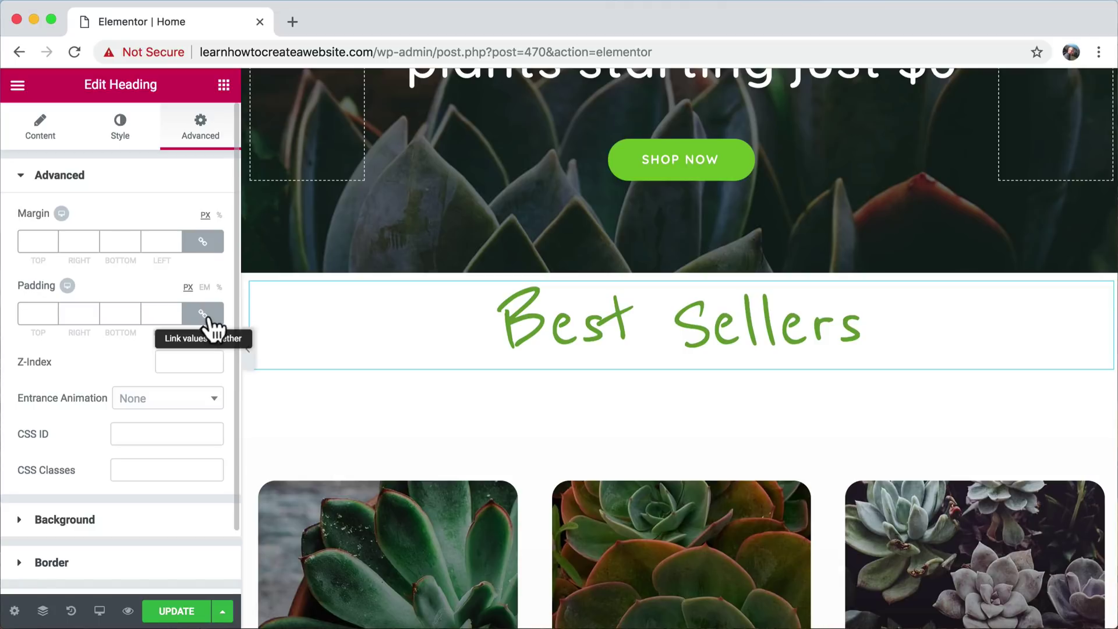
click(34, 315)
text(100)
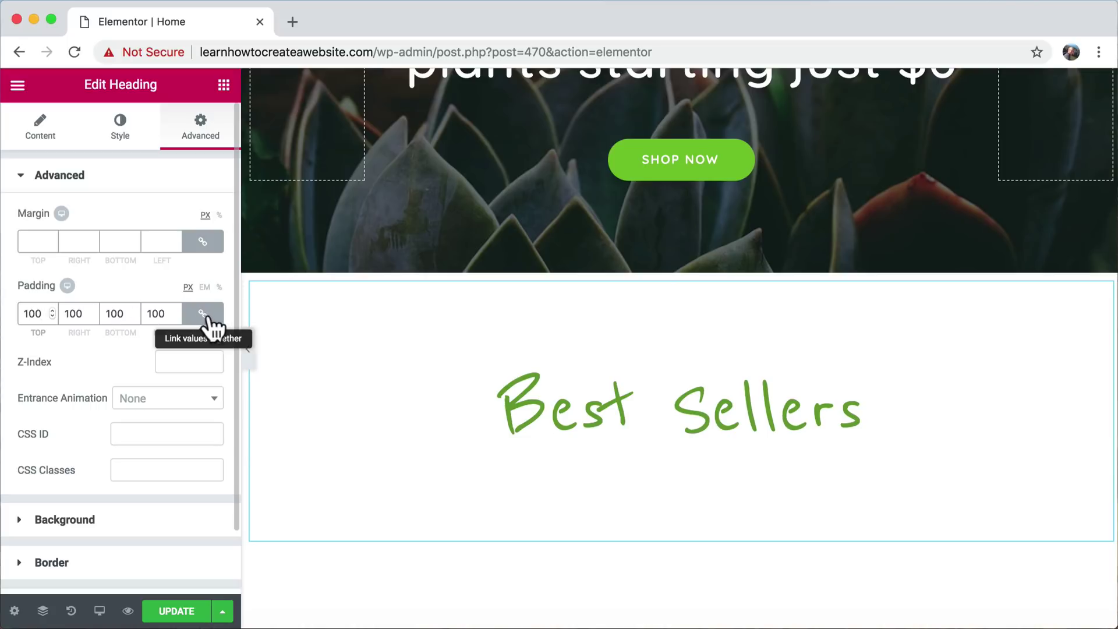
key(BackSpace)
key(BackSpace)
key(BackSpace)
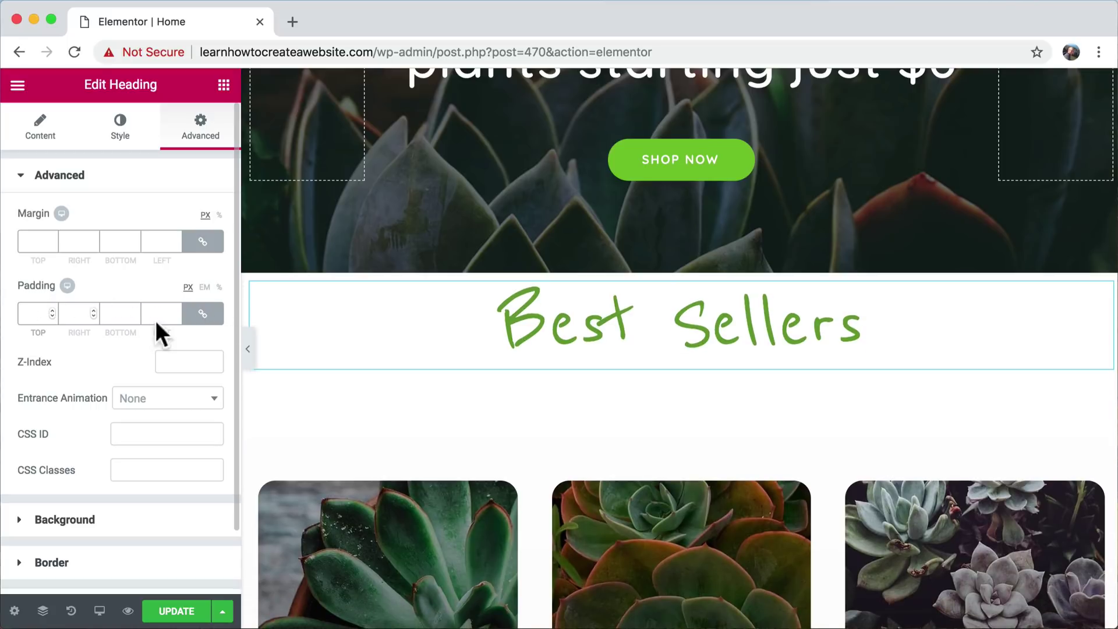
click(202, 322)
click(28, 319)
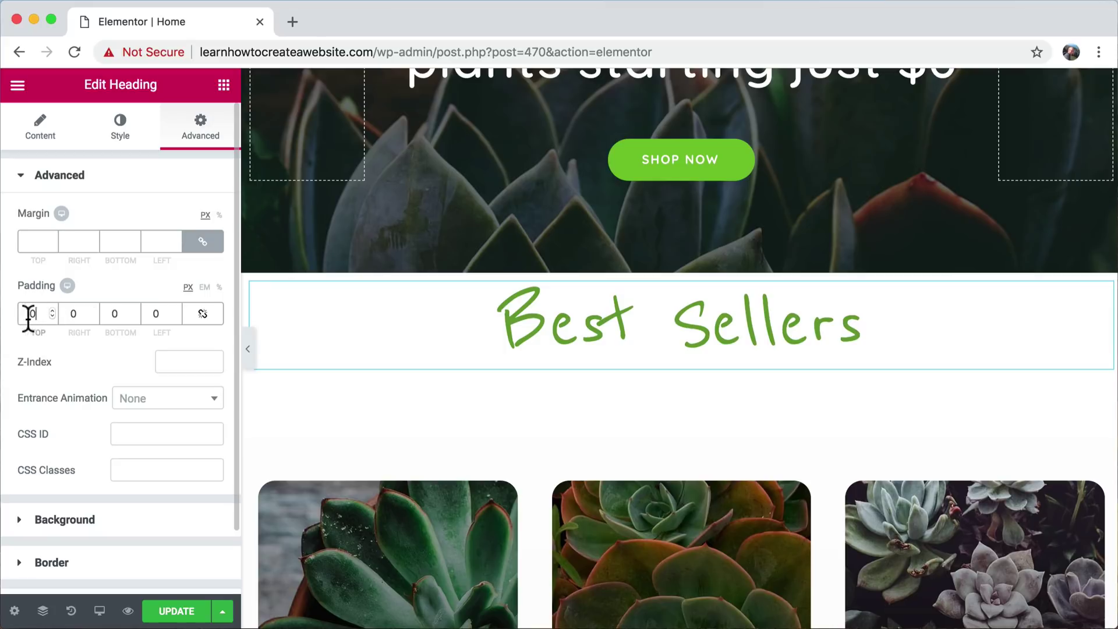
text(50)
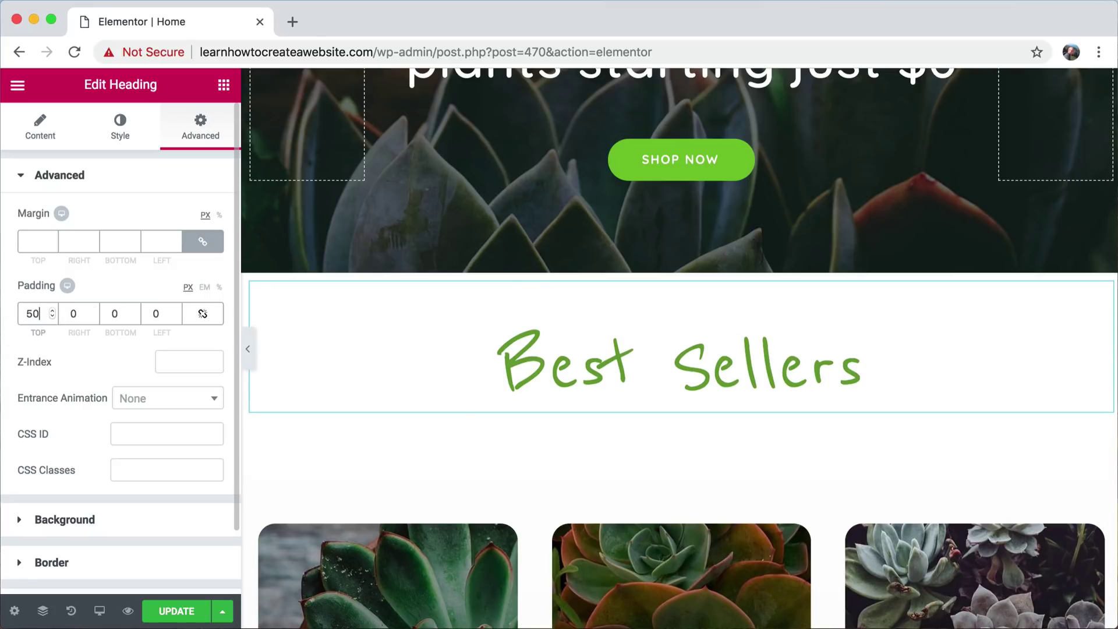
click(109, 314)
text(50)
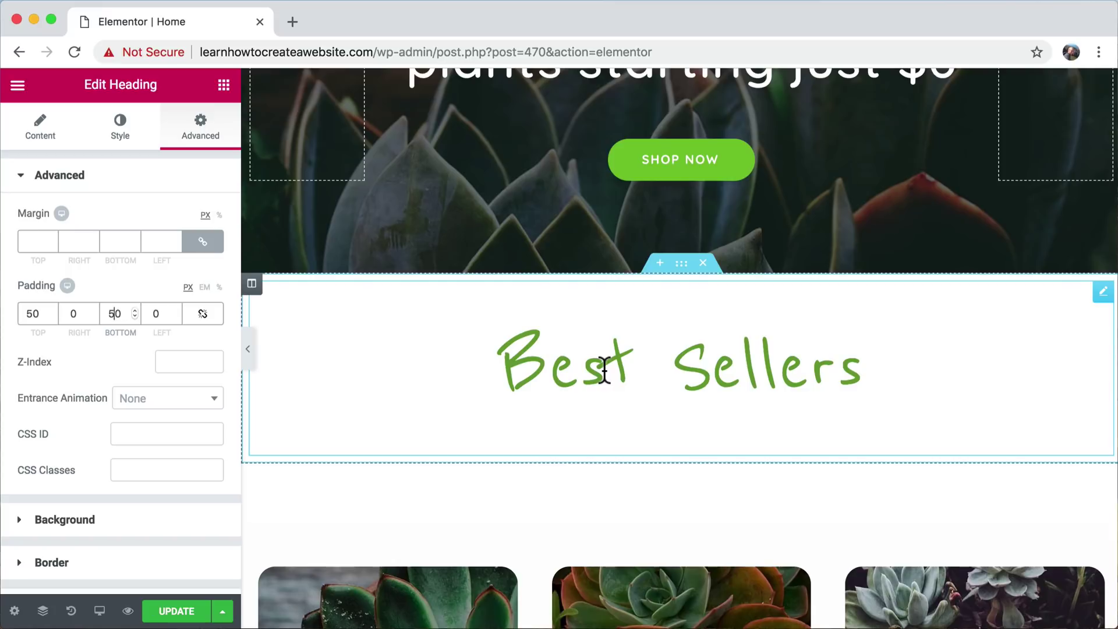
scroll(605, 370, down, 3)
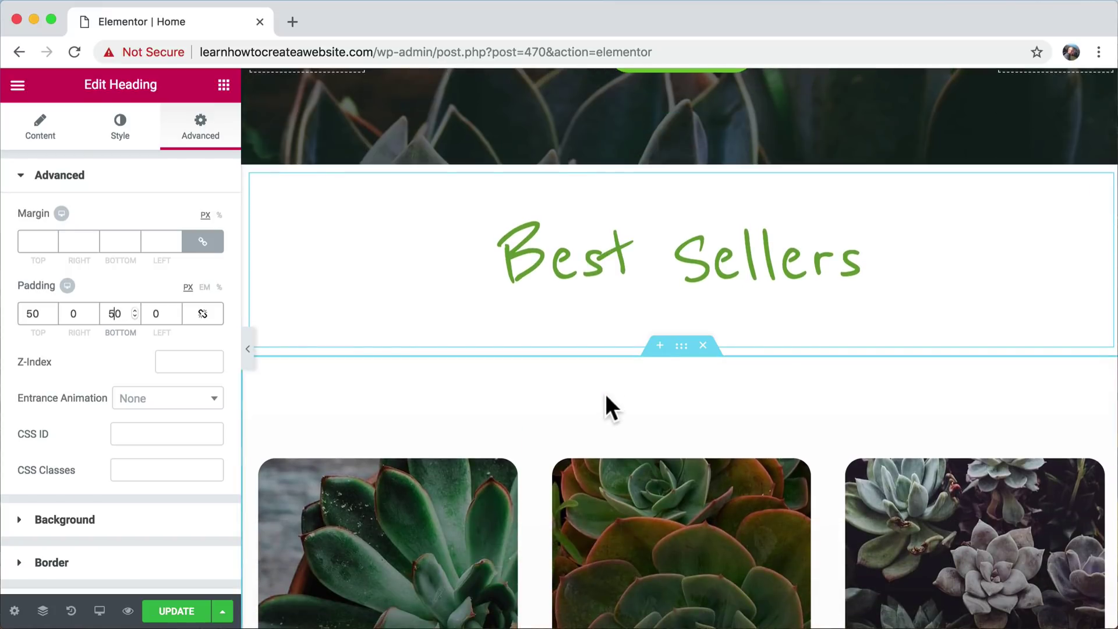
scroll(640, 401, down, 1)
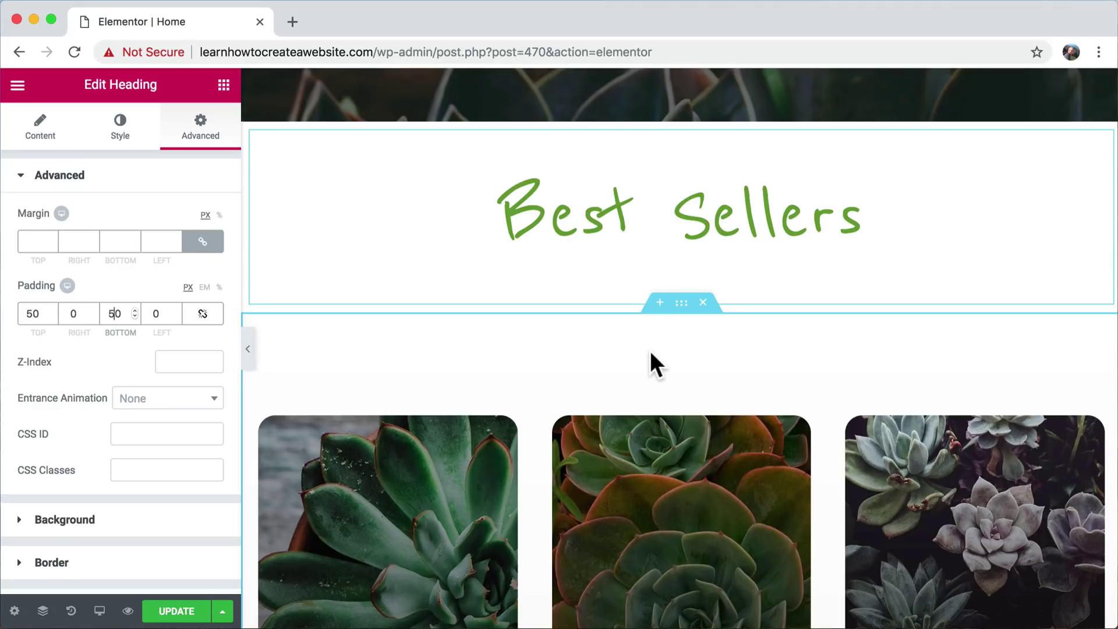
click(681, 304)
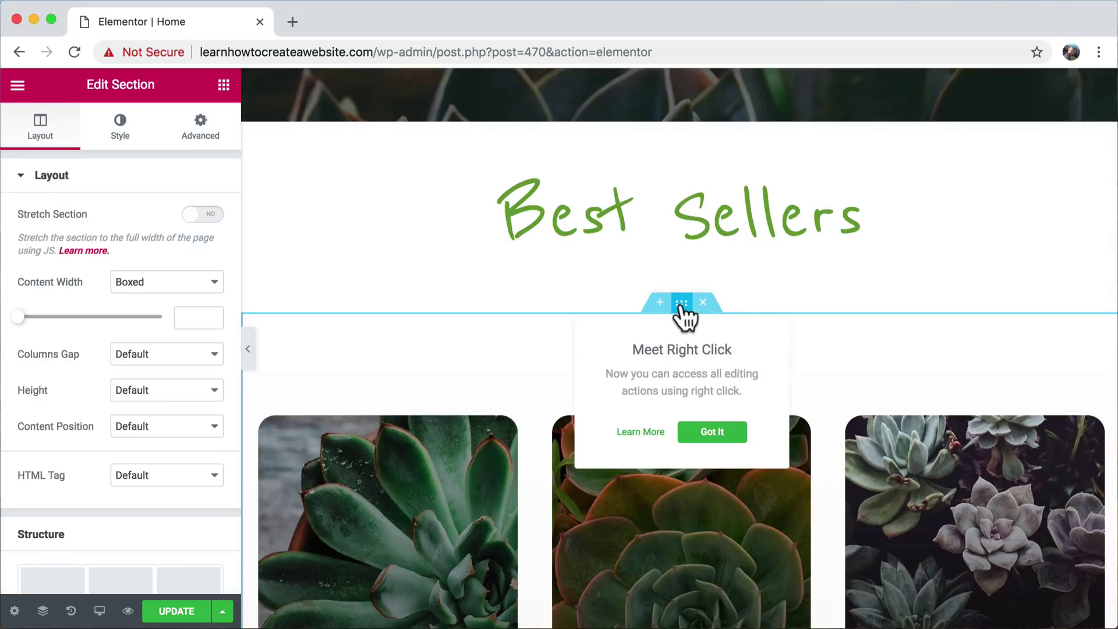
click(711, 434)
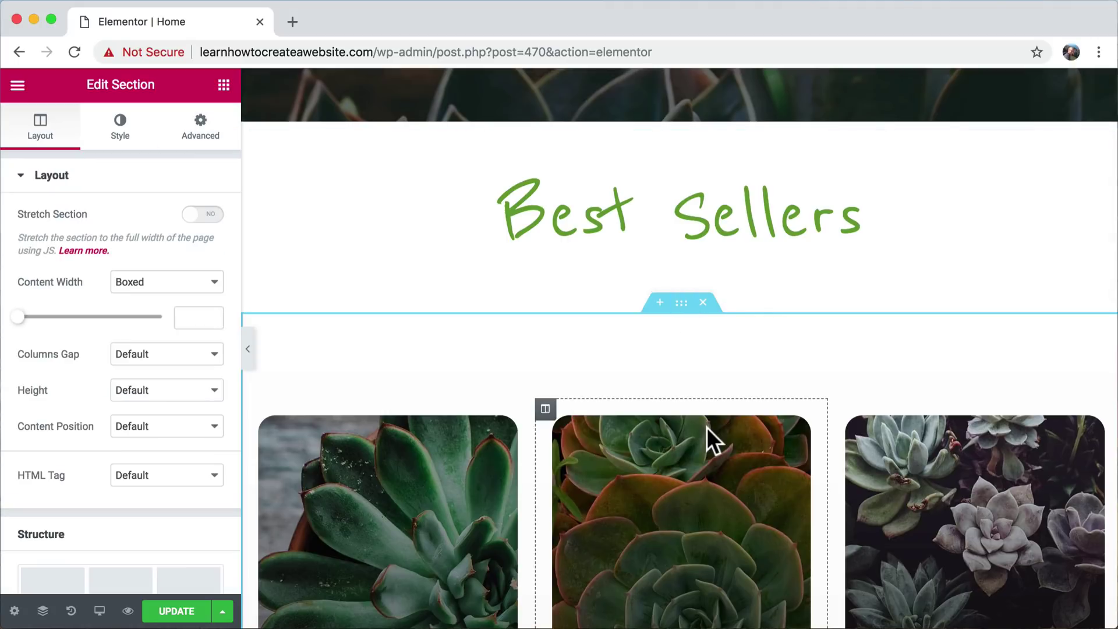
click(200, 139)
double_click(34, 314)
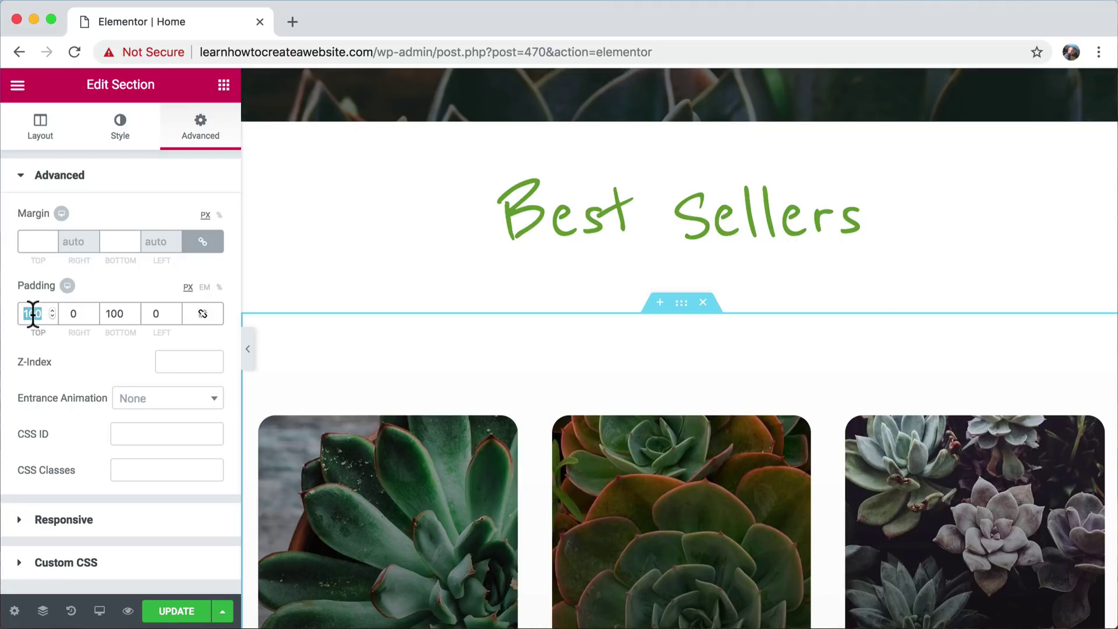
text(0)
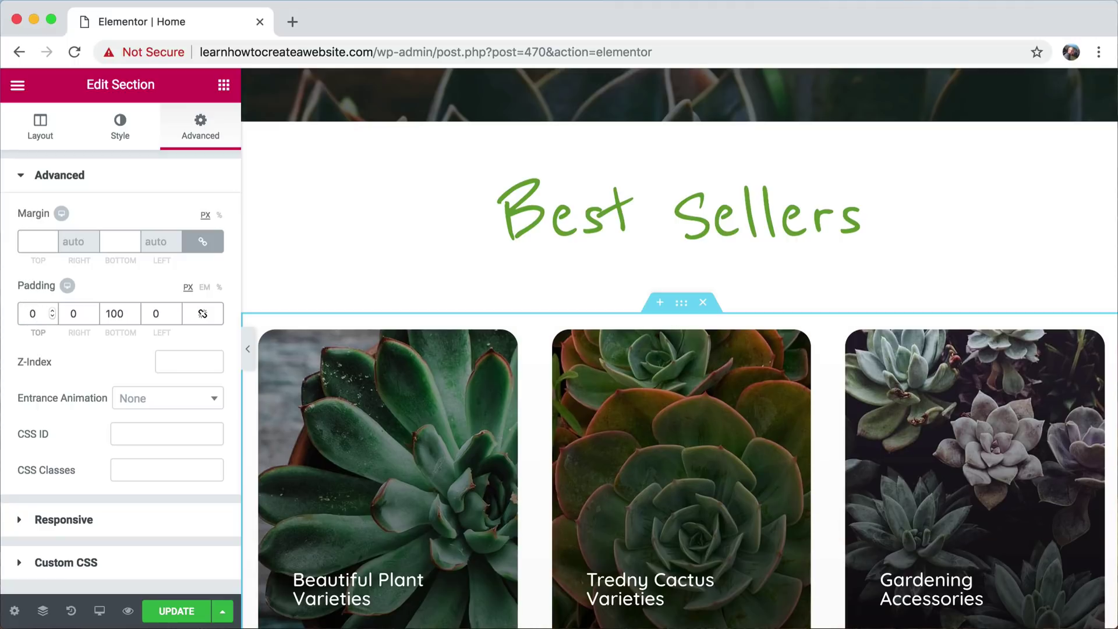
text(100)
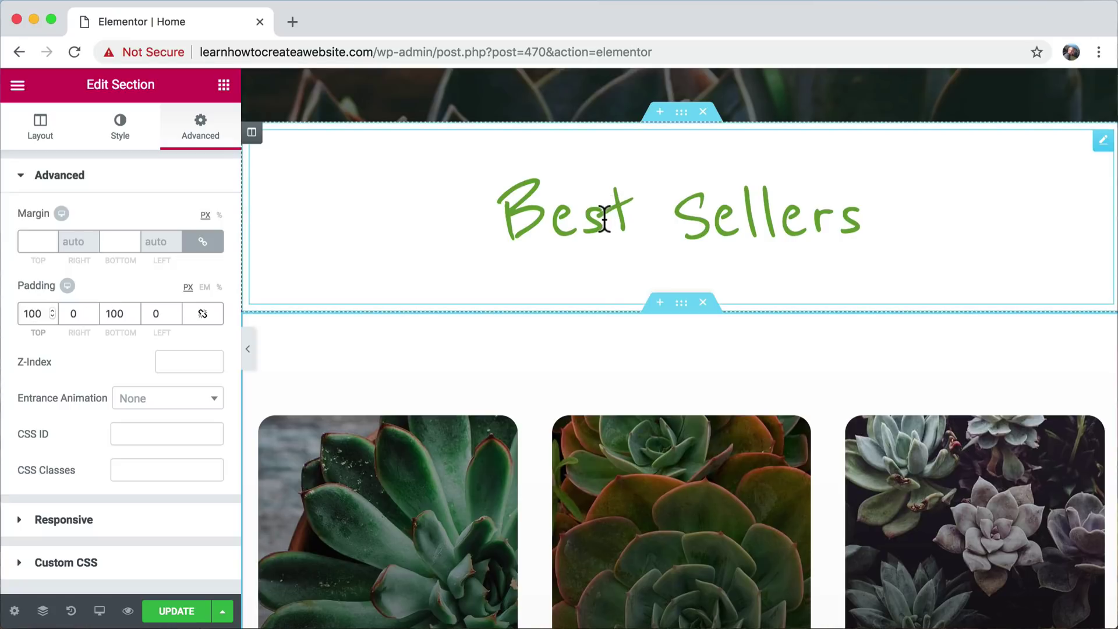
click(604, 219)
click(561, 220)
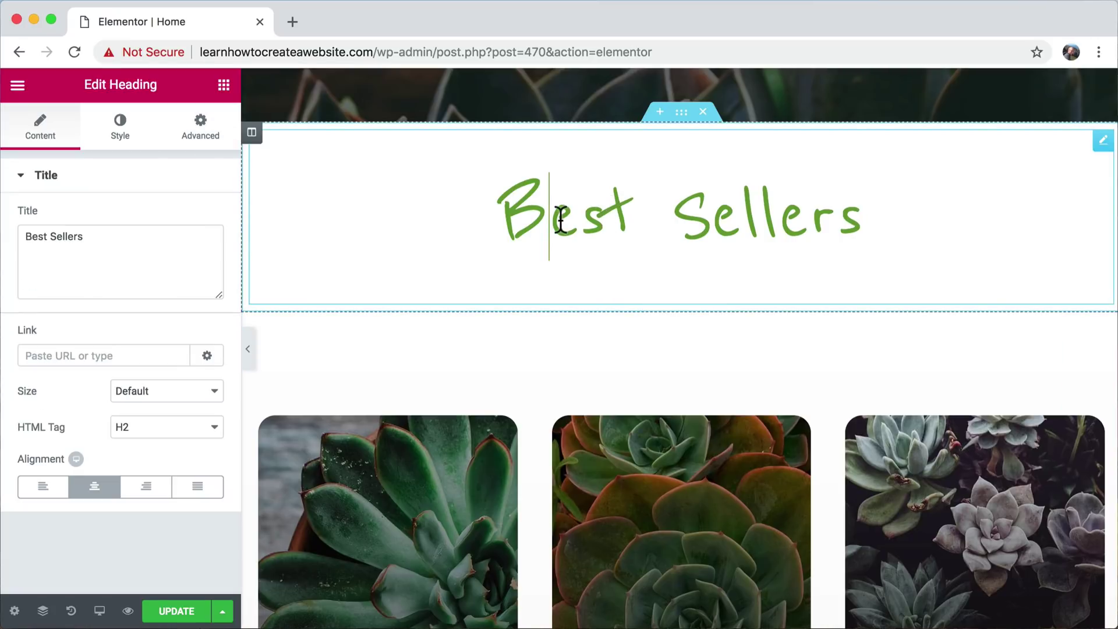
triple_click(552, 222)
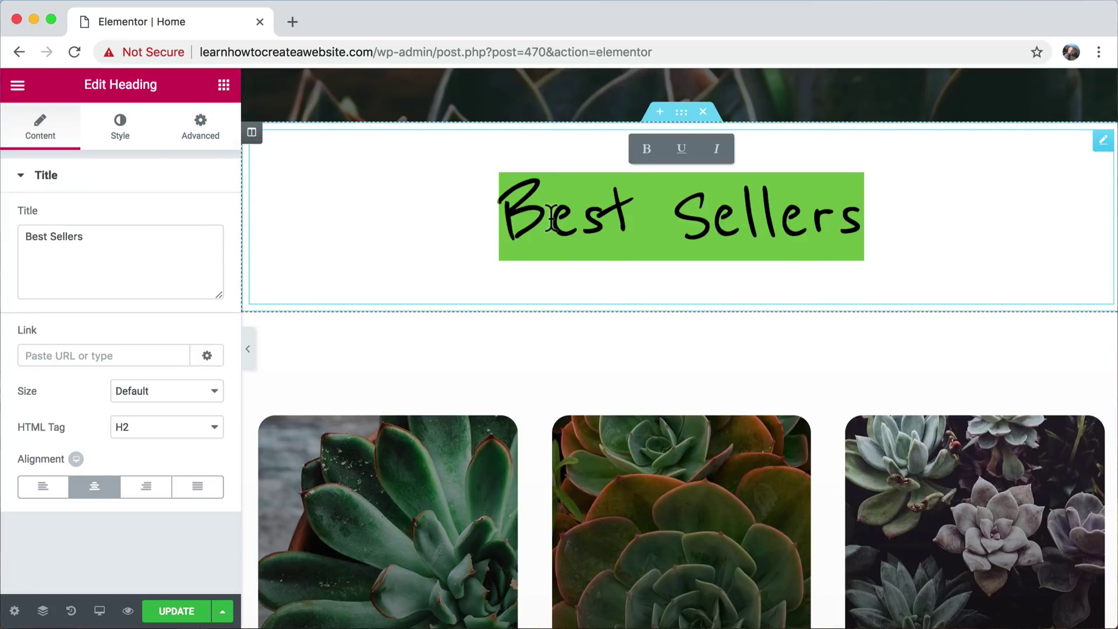
click(553, 223)
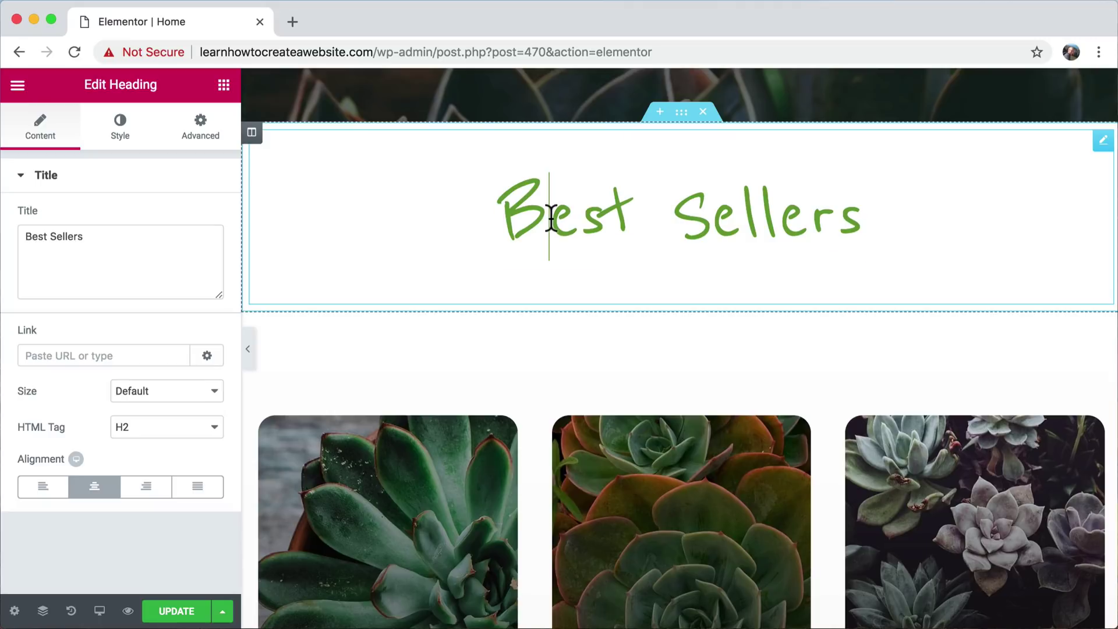
- Reset the Best Sellers heading's top and bottom padding to 0
click(202, 140)
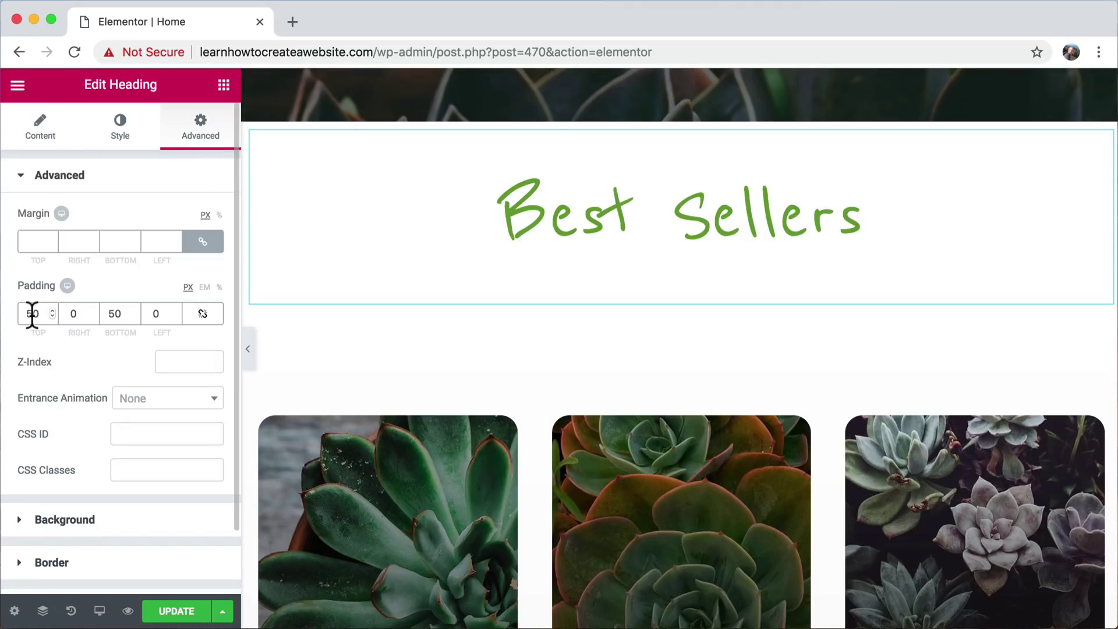
double_click(110, 320)
text(0)
double_click(34, 313)
text(0)
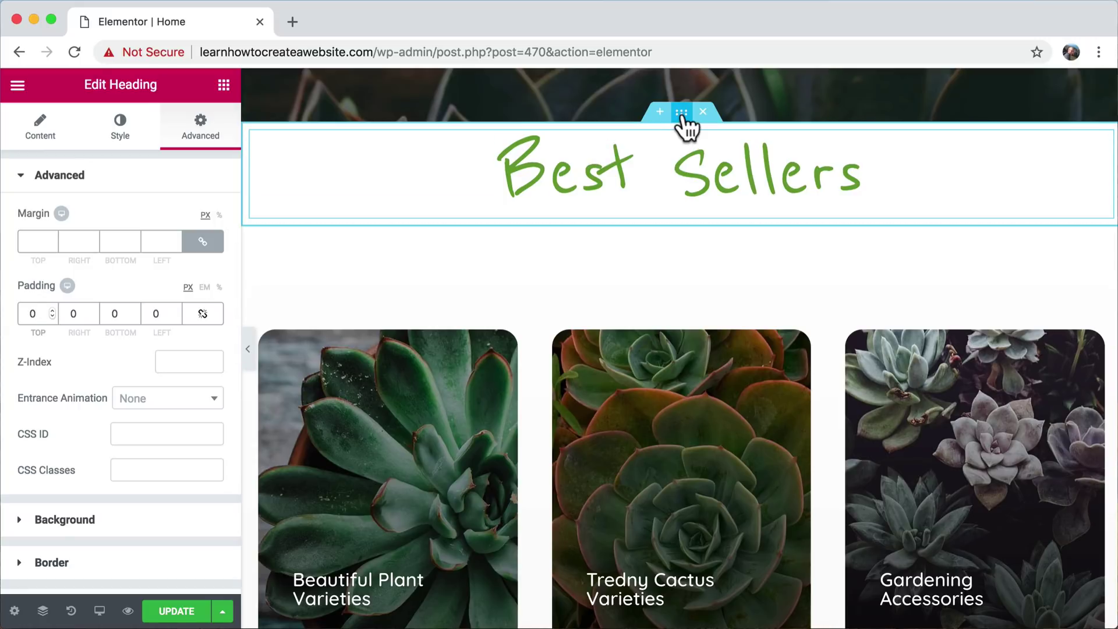
- Give the Best Sellers section 50 px padding on top and sides, 0 at the bottom
click(682, 114)
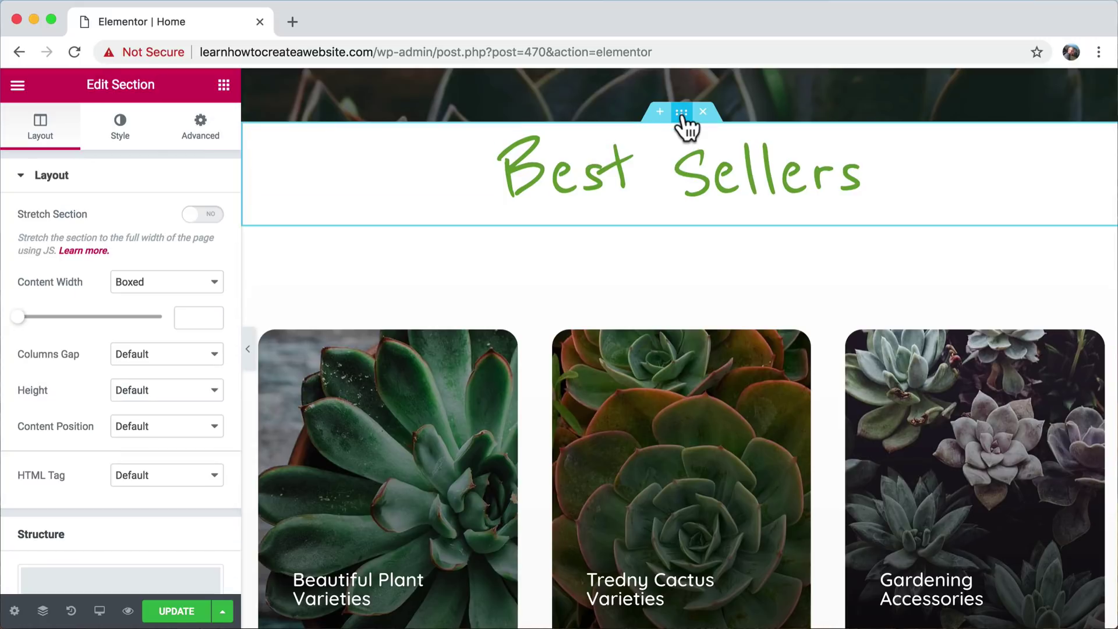
click(205, 133)
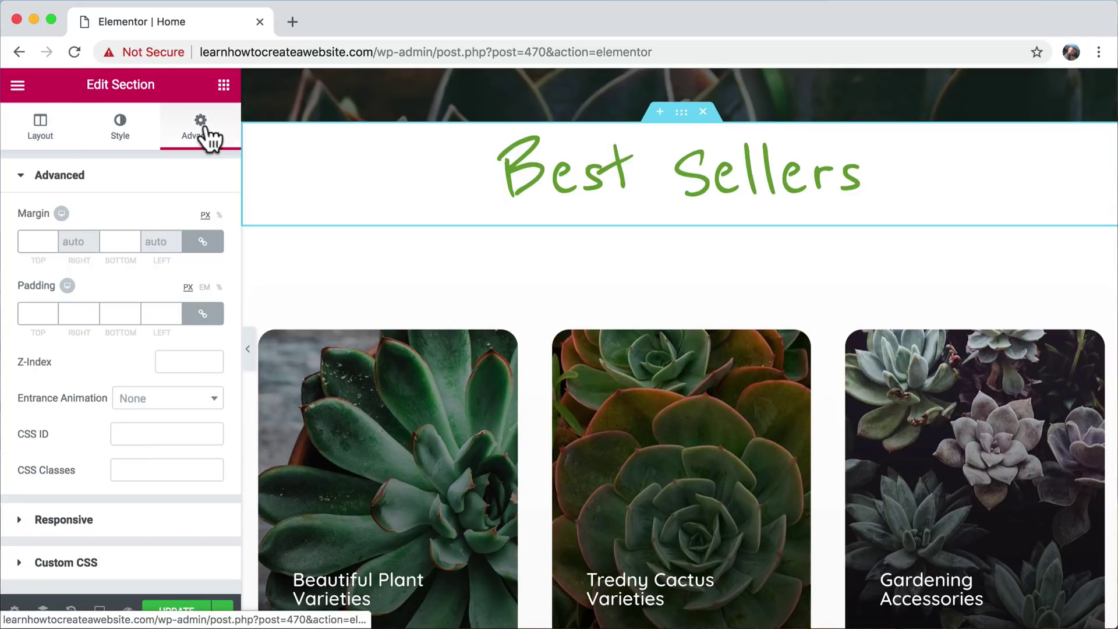
click(29, 309)
text(50)
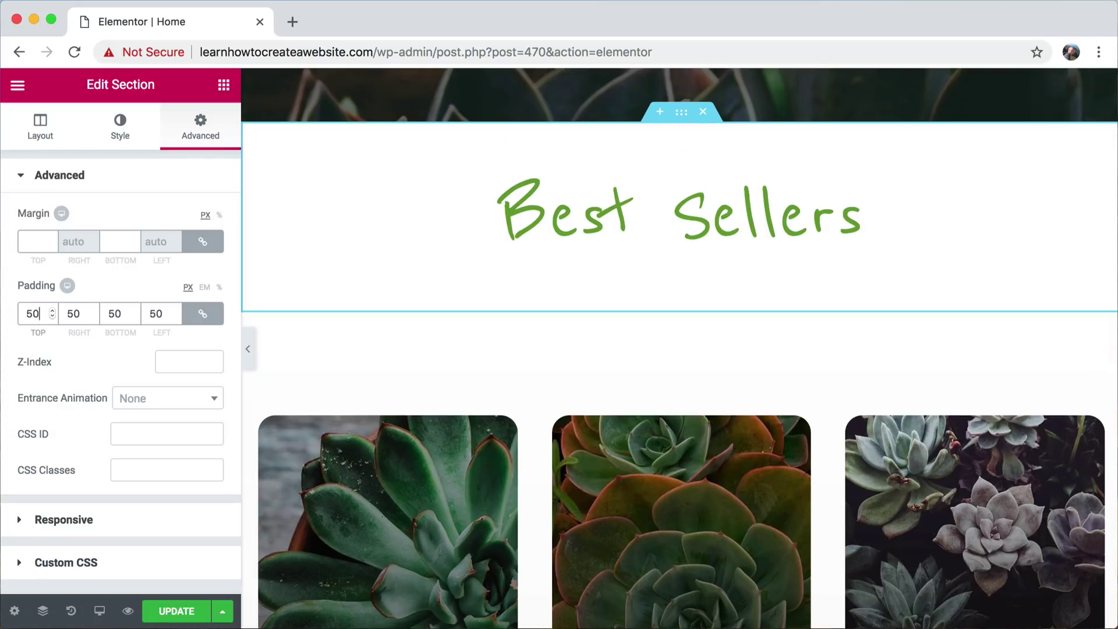
key(BackSpace)
key(BackSpace)
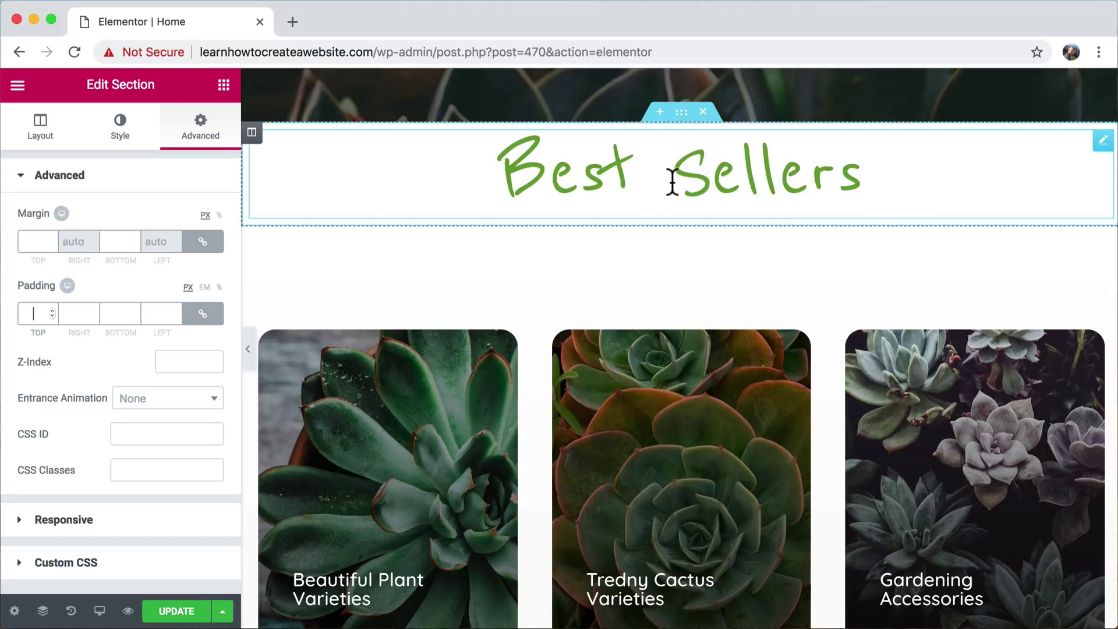
text(5)
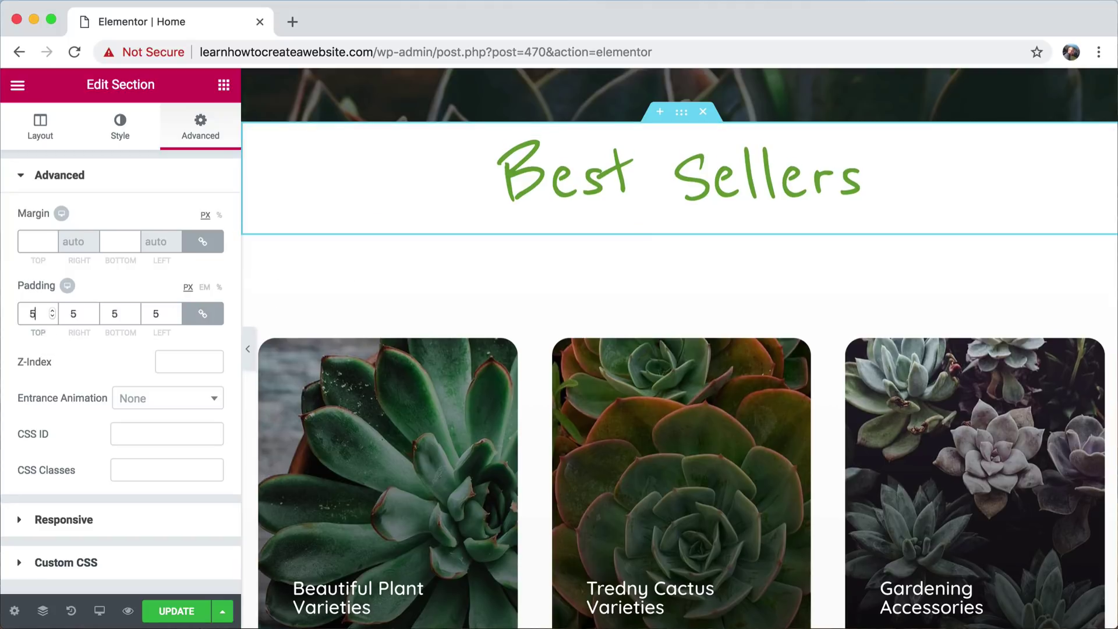
text(0)
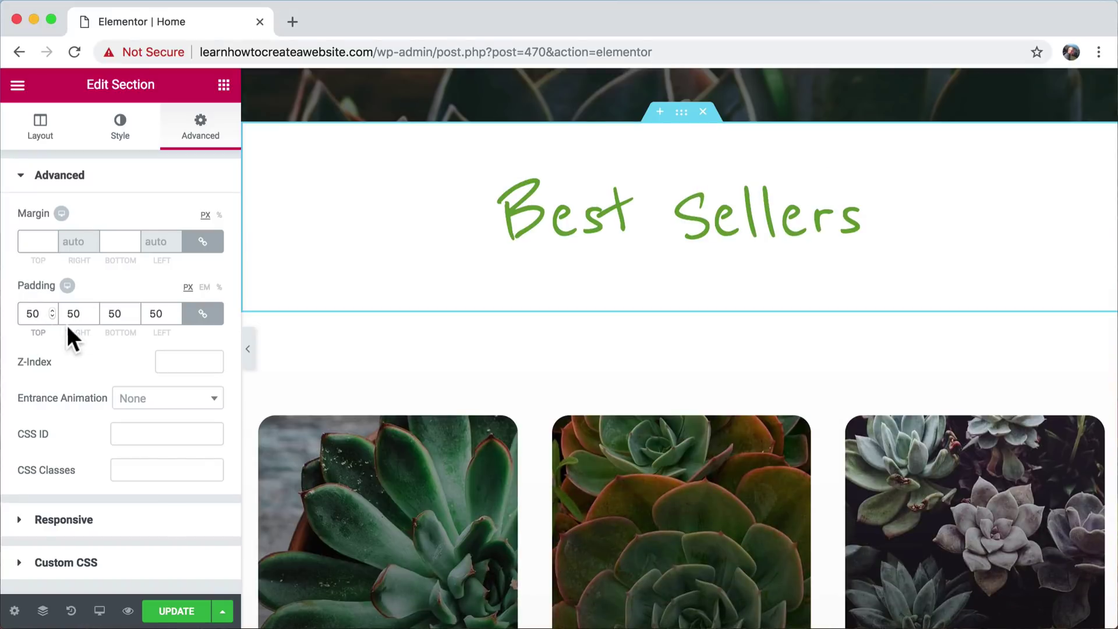
click(202, 315)
double_click(111, 314)
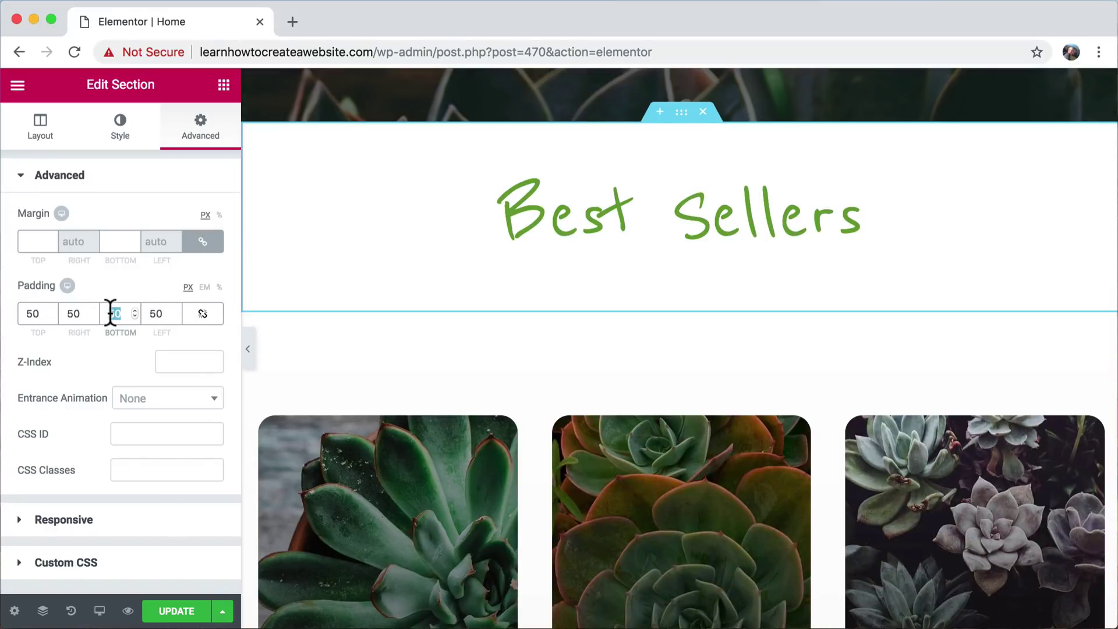
text(0)
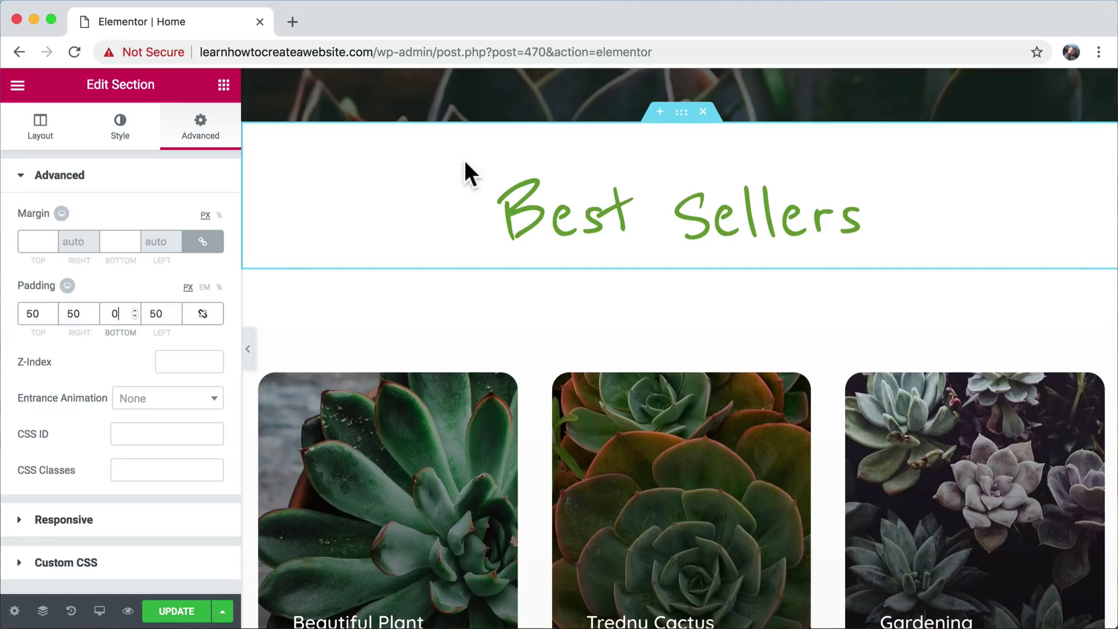
click(565, 200)
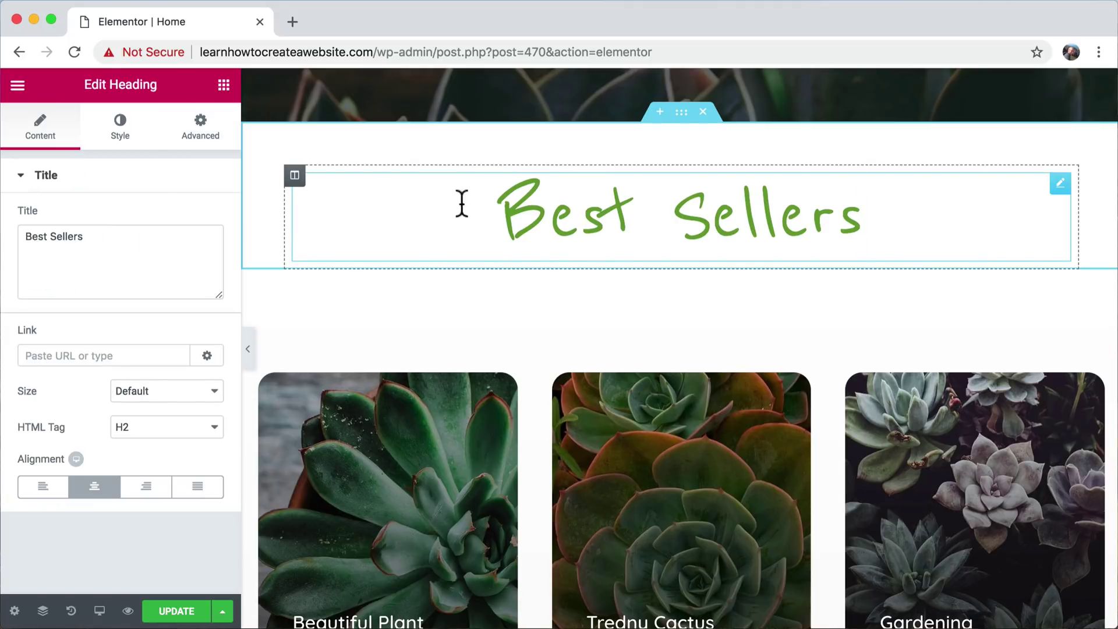
- Add a Text Editor widget under the heading reading 'These are the best selling things ever in your life.'
click(224, 85)
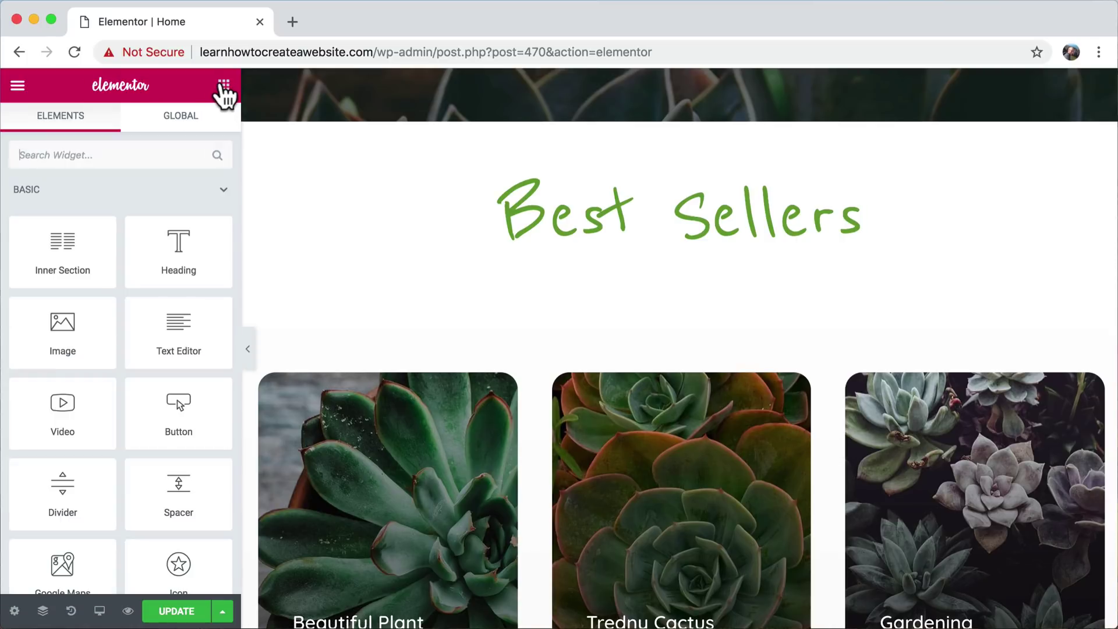
scroll(170, 364, down, 2)
scroll(169, 365, down, 1)
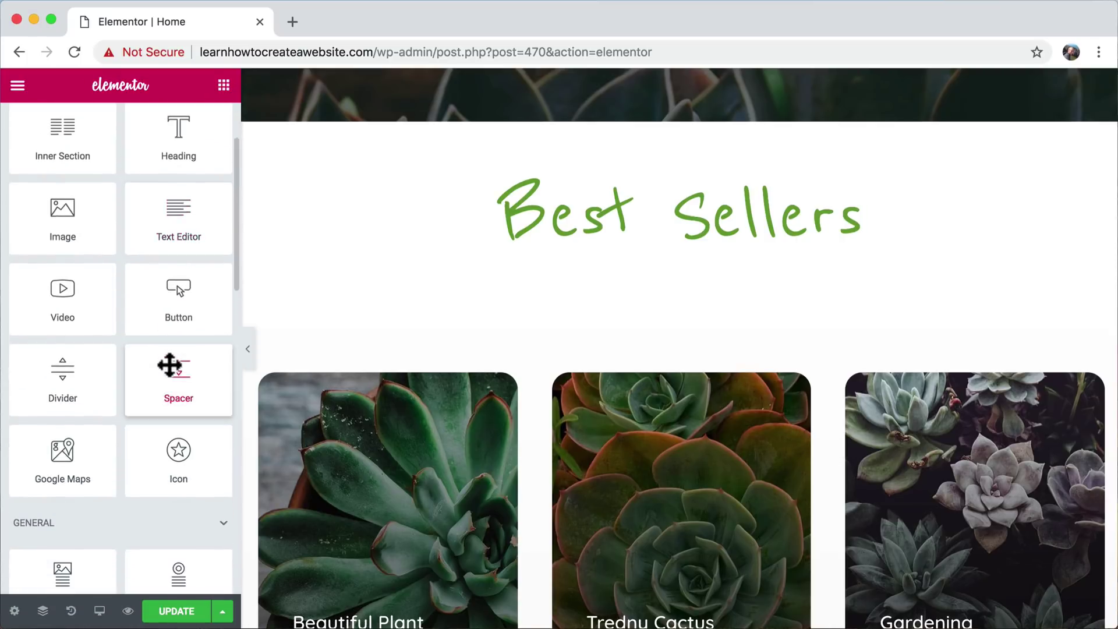
scroll(170, 365, up, 3)
scroll(167, 367, down, 2)
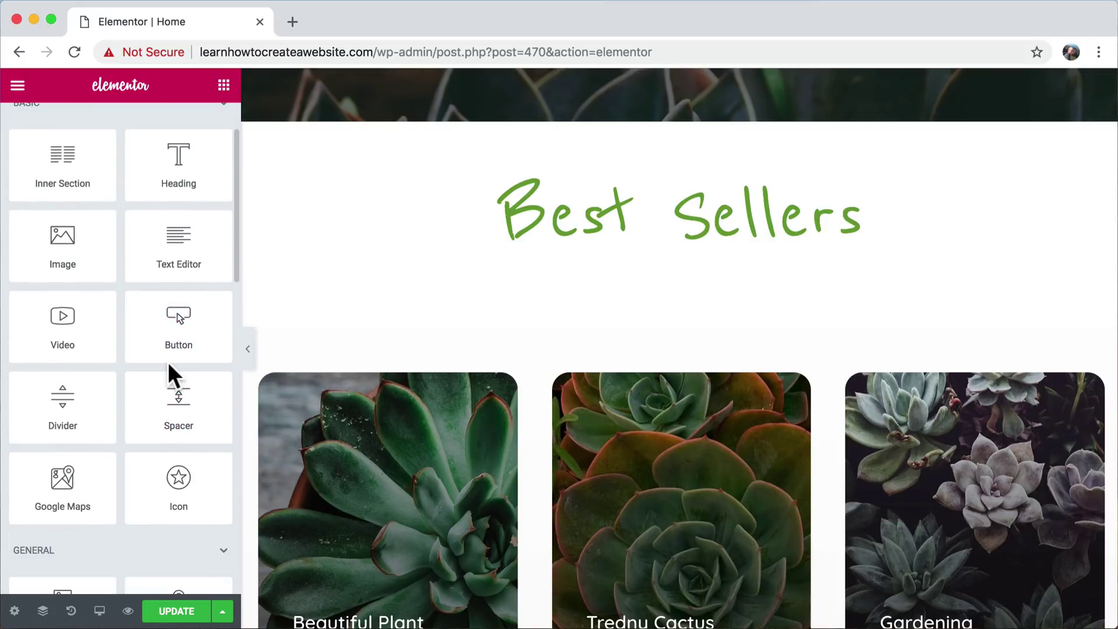
drag(194, 218, 633, 243)
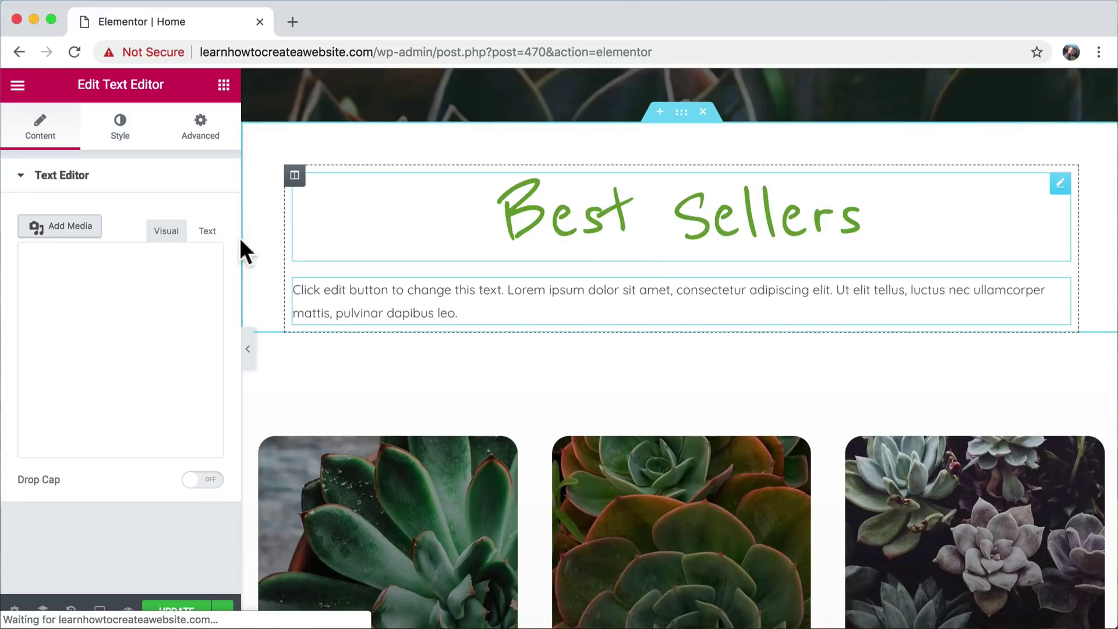
drag(124, 482, 1, 303)
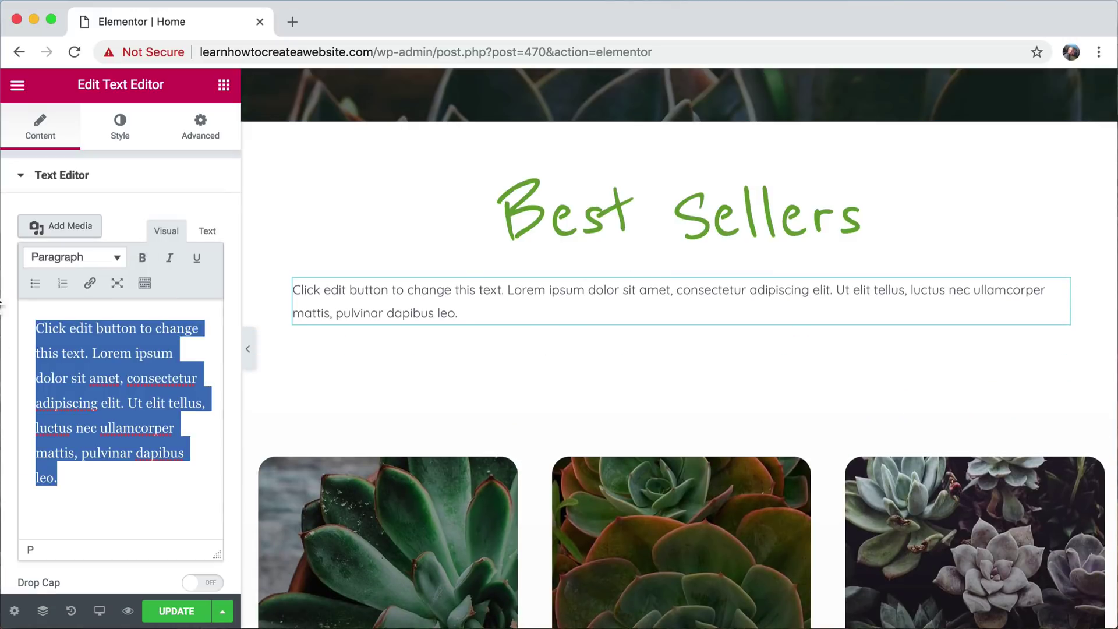
text(These are )
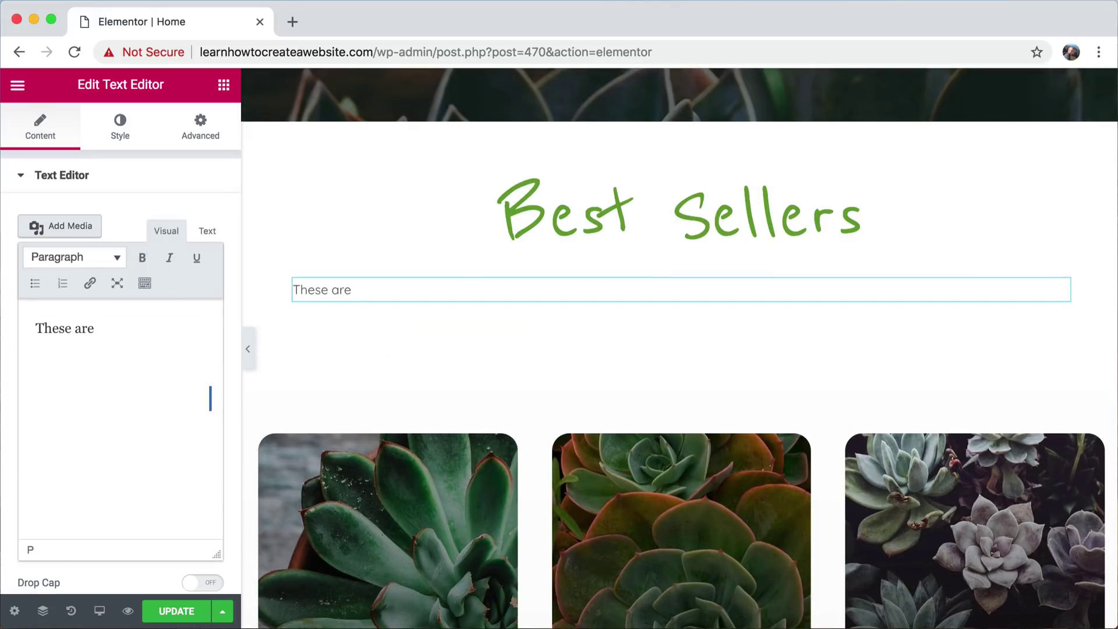
text(the best selling th)
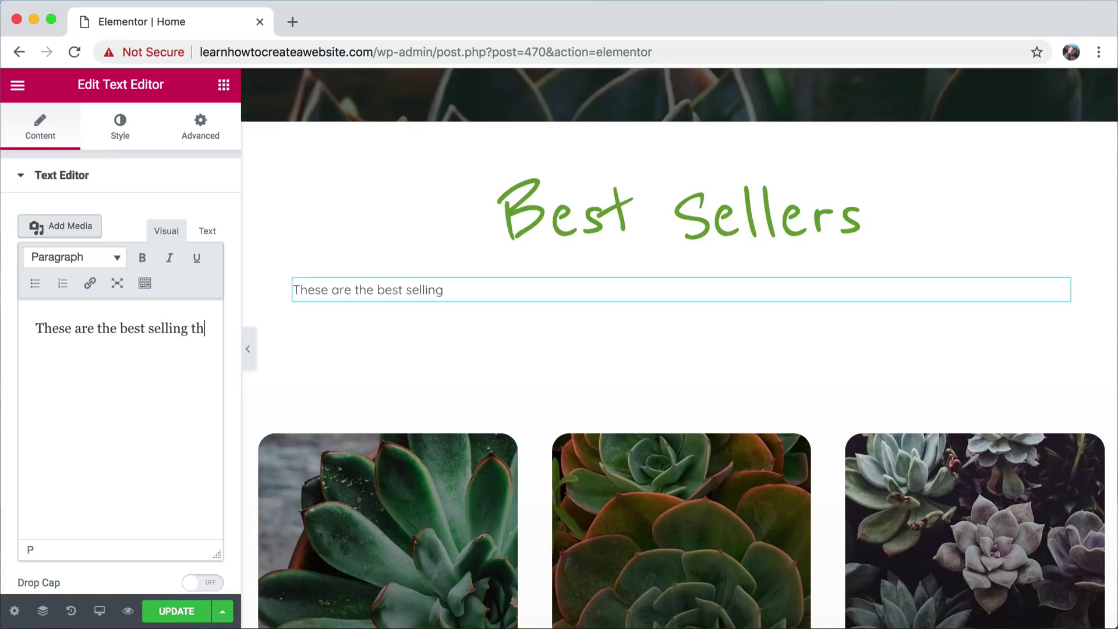
text(ings ever in your life)
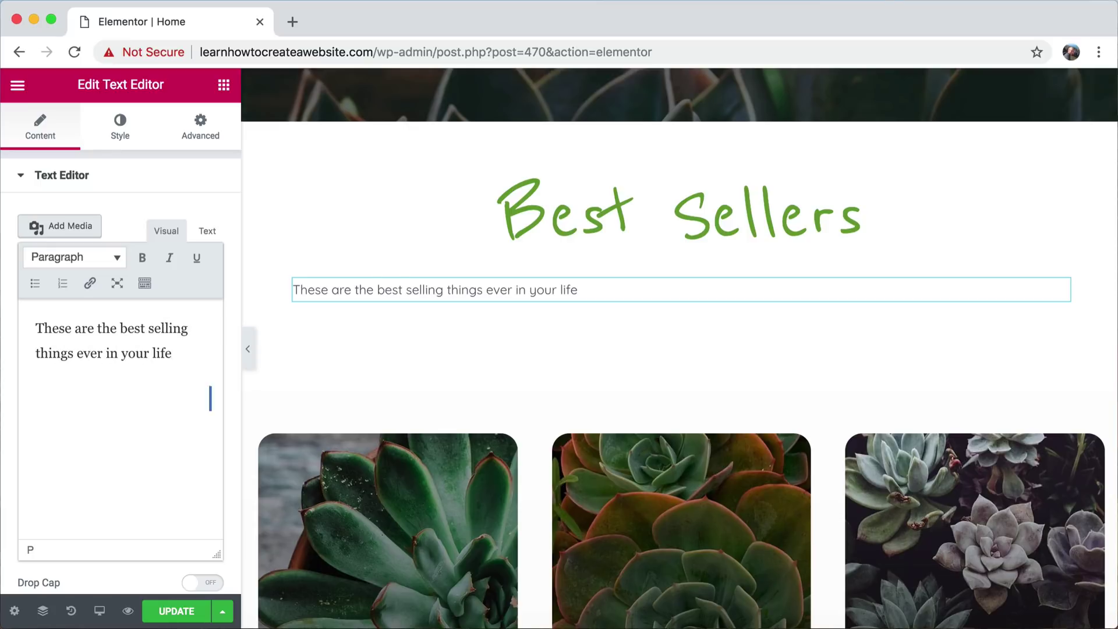
text(.)
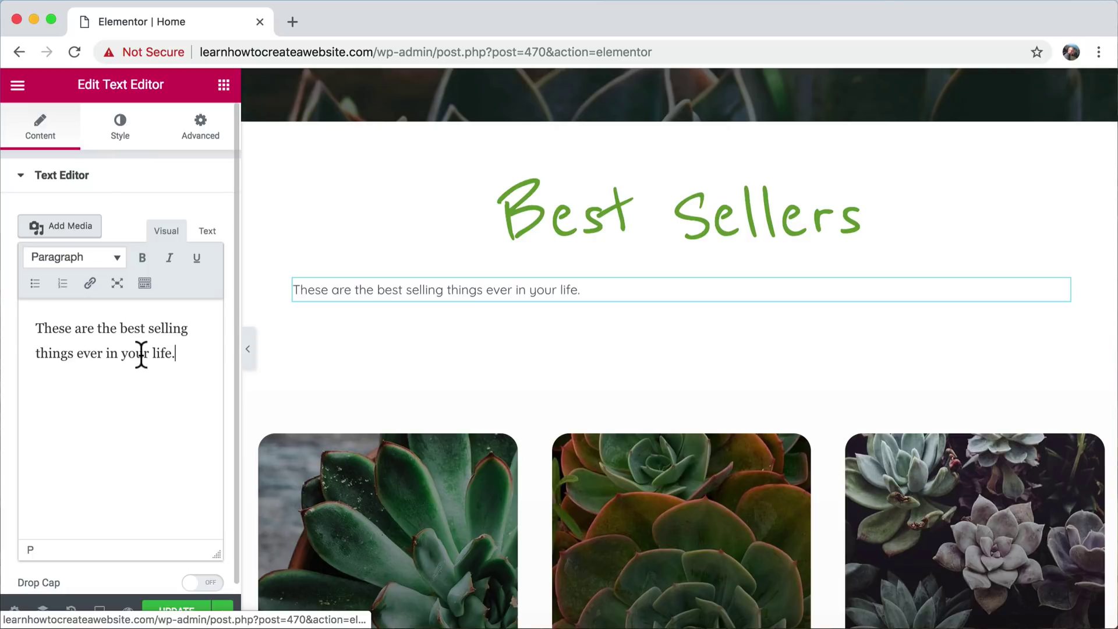
- Centre the paragraph and set its margin and padding to 0
scroll(223, 320, down, 1)
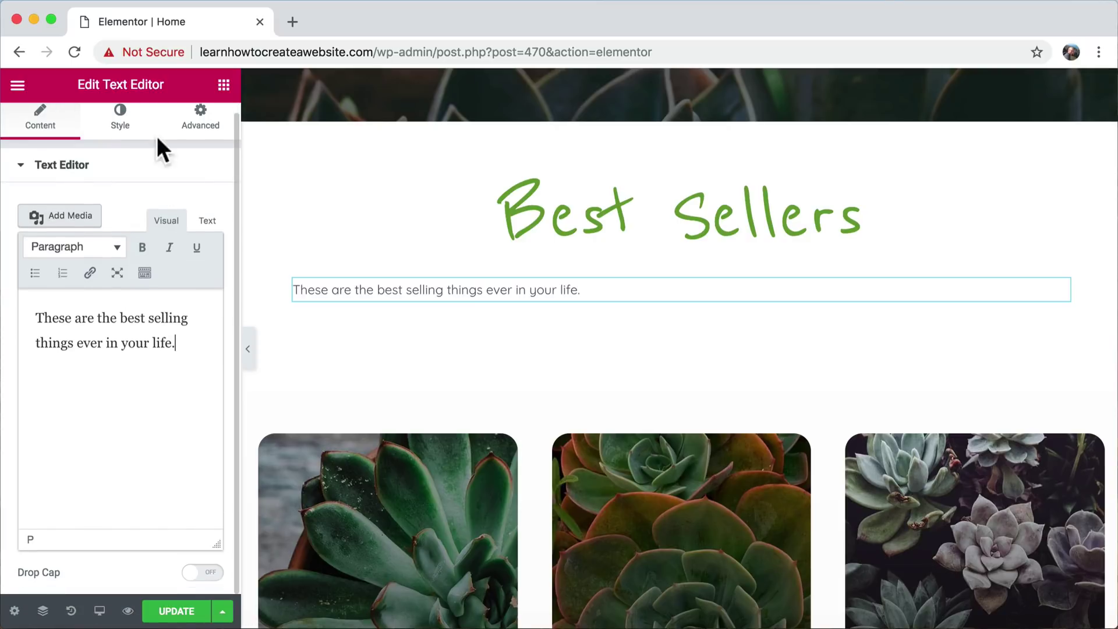
click(117, 124)
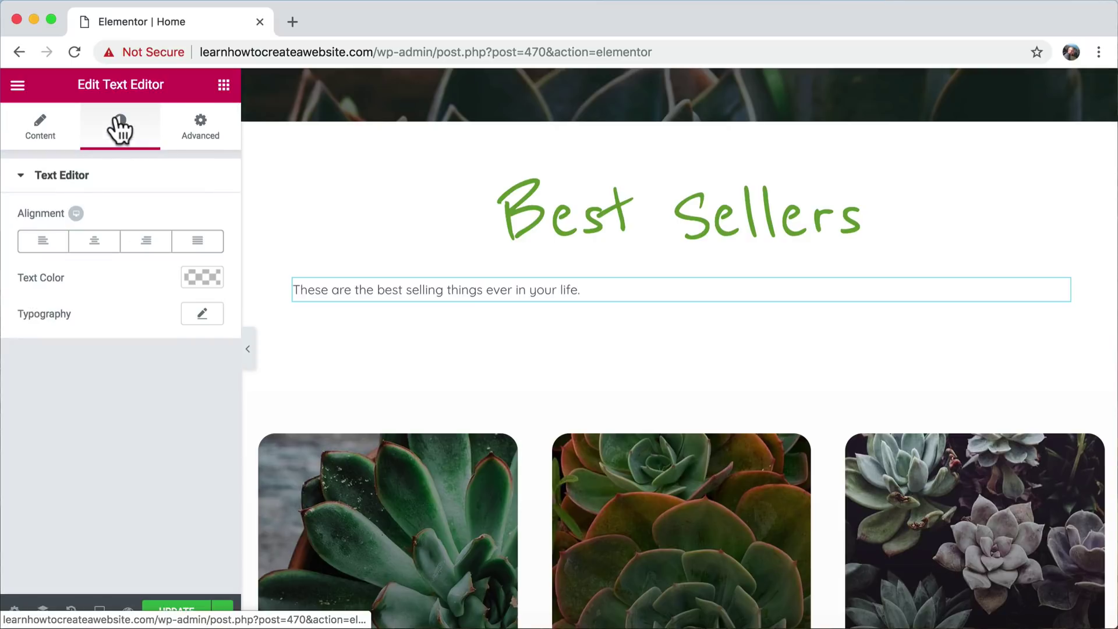
click(94, 249)
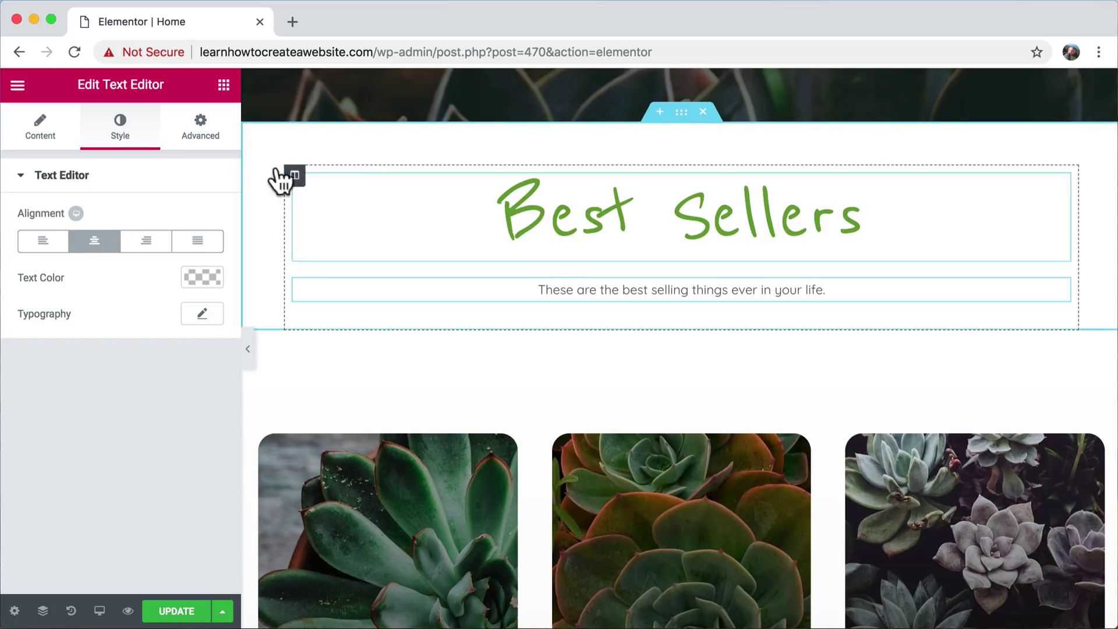
click(200, 126)
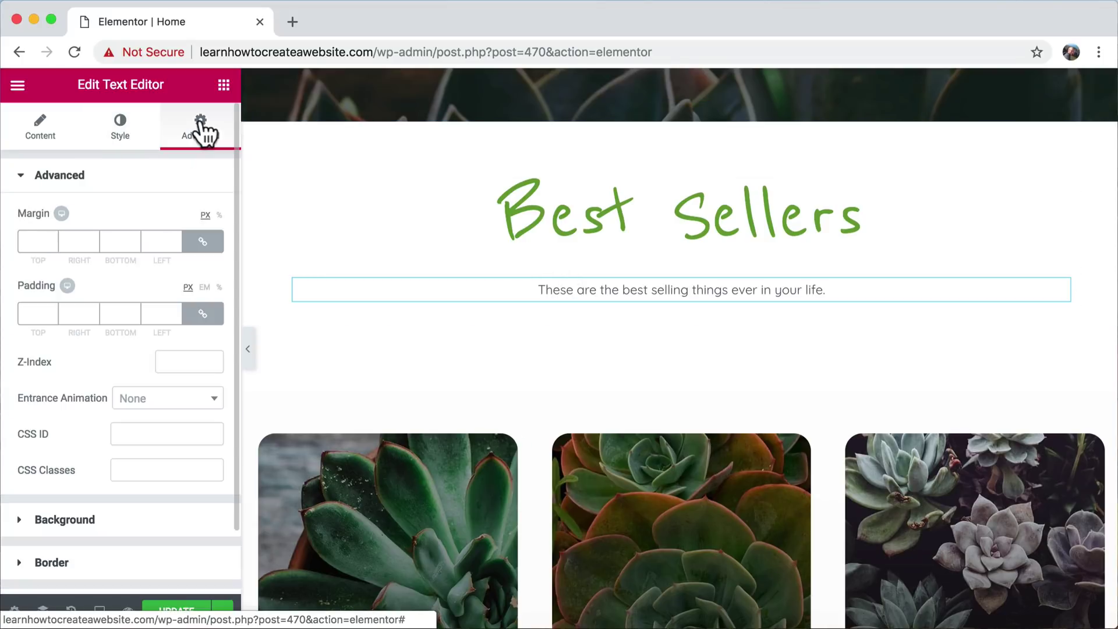
text(0)
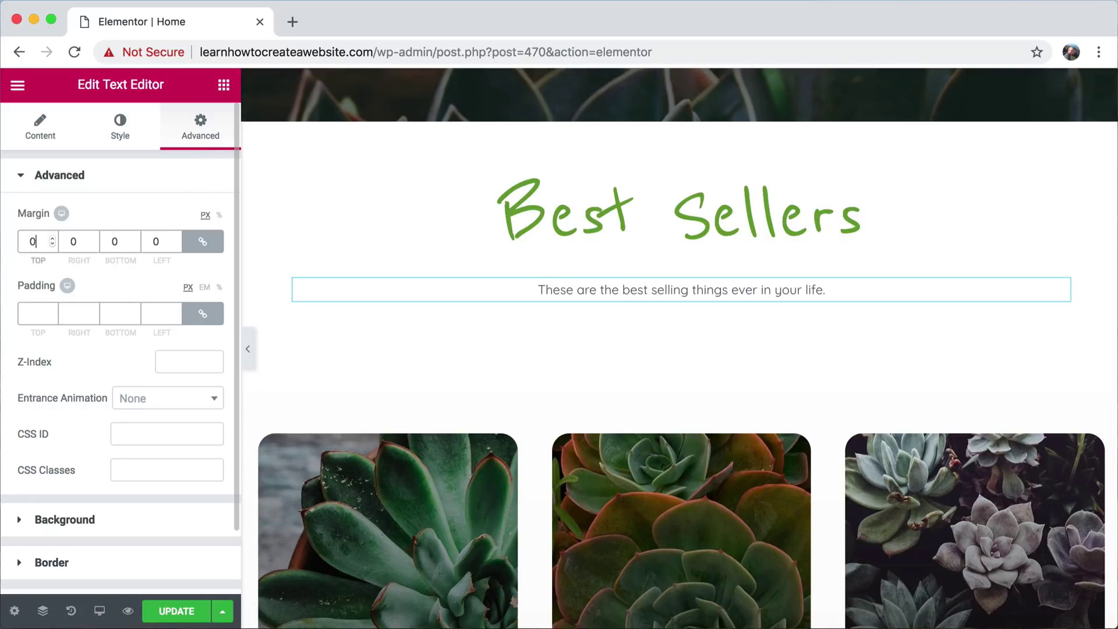
click(27, 313)
text(0)
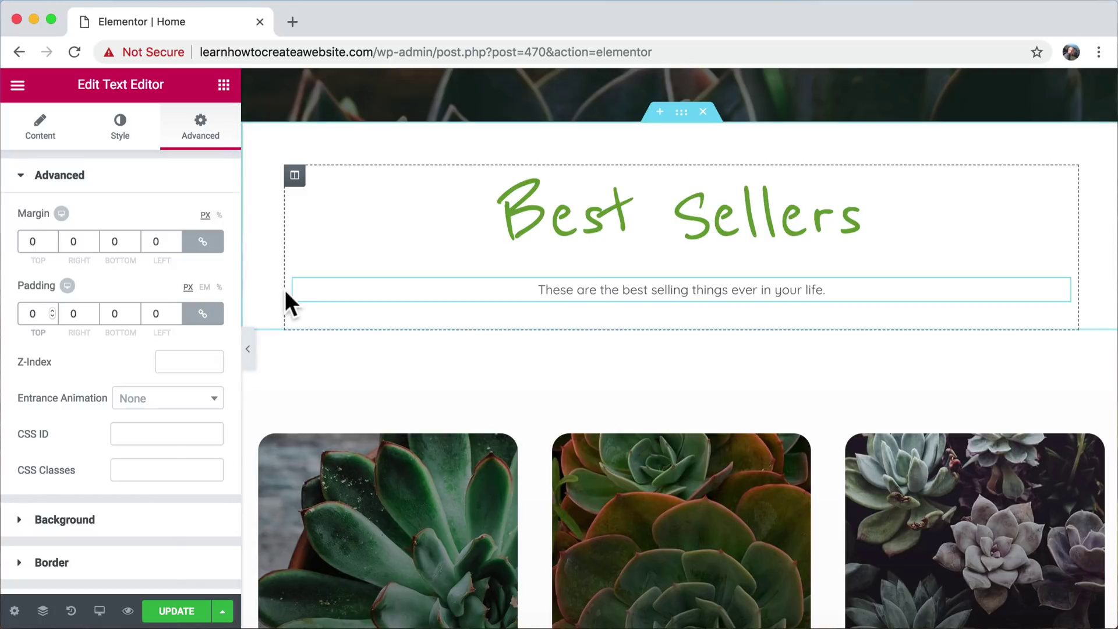
scroll(99, 245, down, 3)
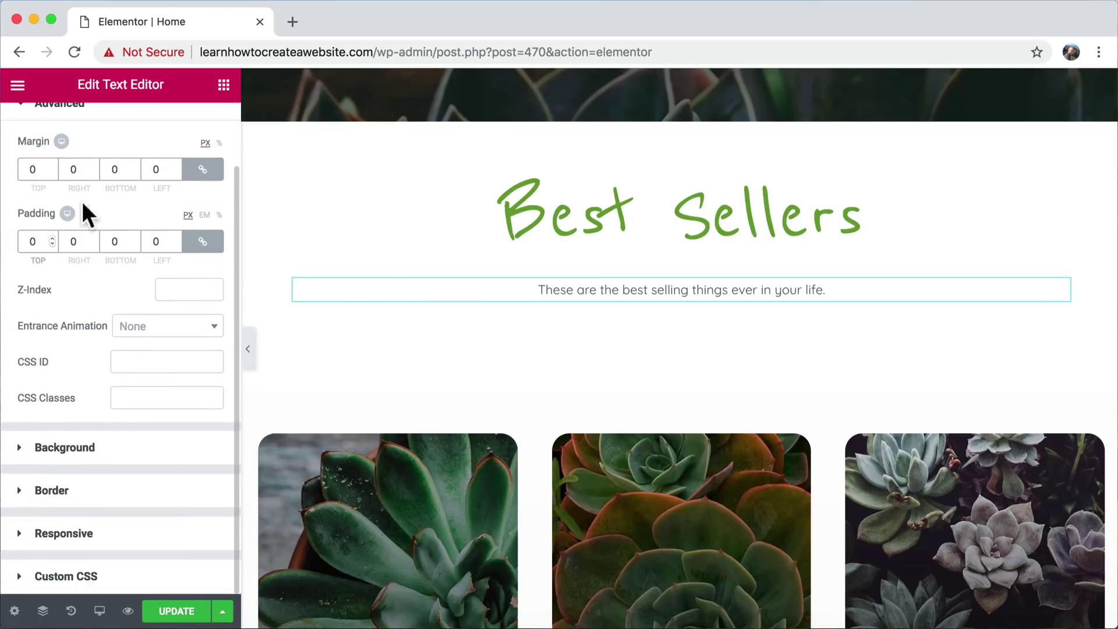
scroll(82, 187, up, 3)
- Set the paragraph typography to 24 px size with a 0.1 em line height
click(34, 131)
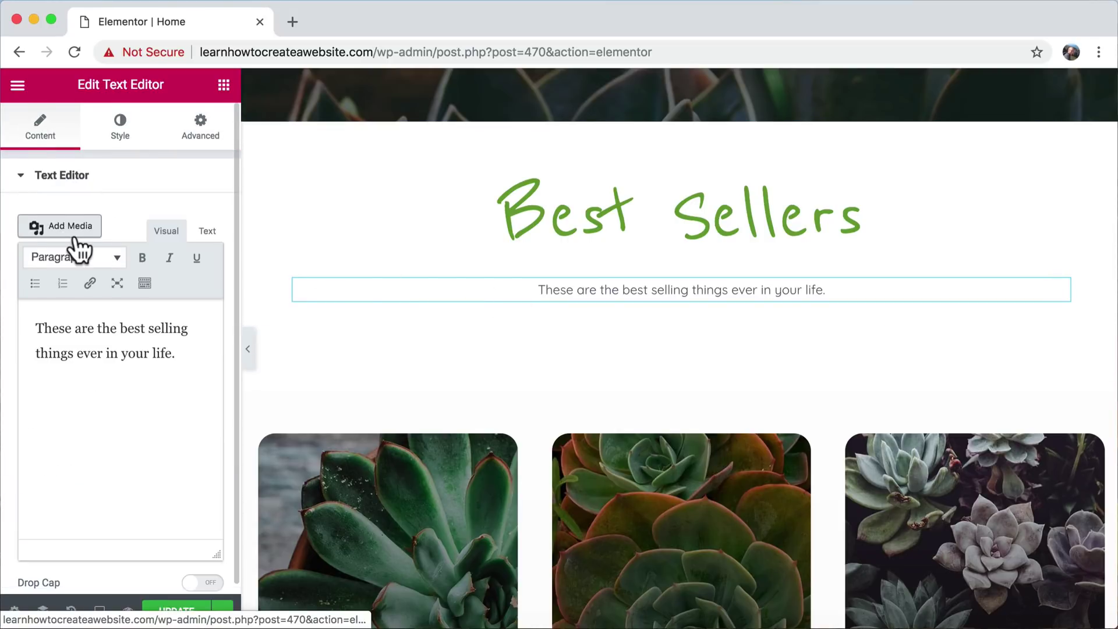
scroll(80, 250, down, 1)
scroll(88, 222, up, 1)
click(122, 131)
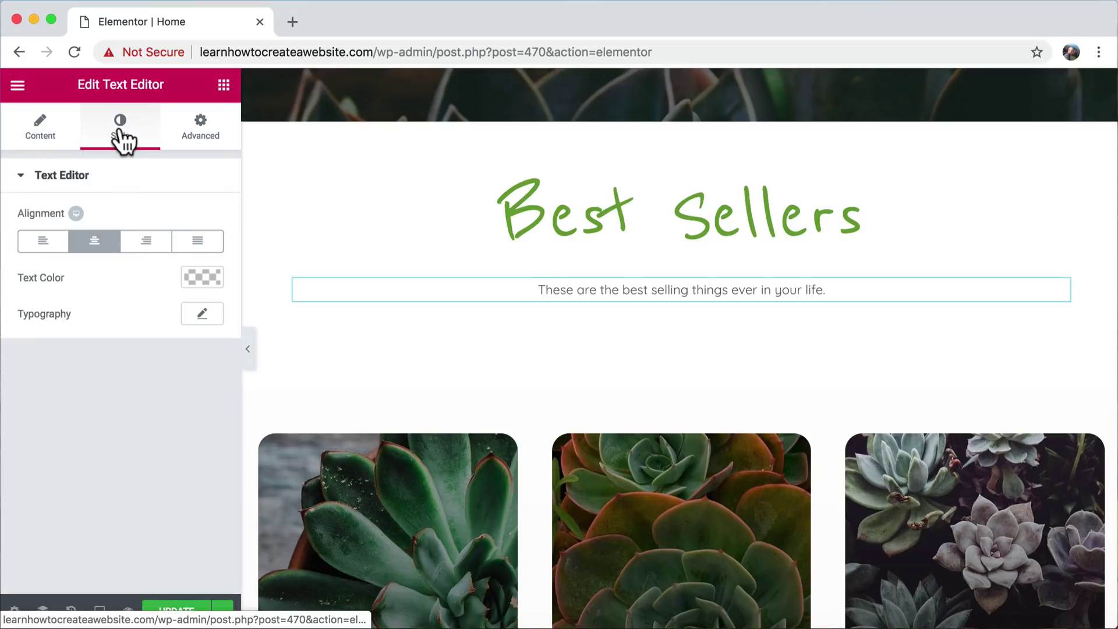
click(202, 314)
scroll(105, 369, down, 1)
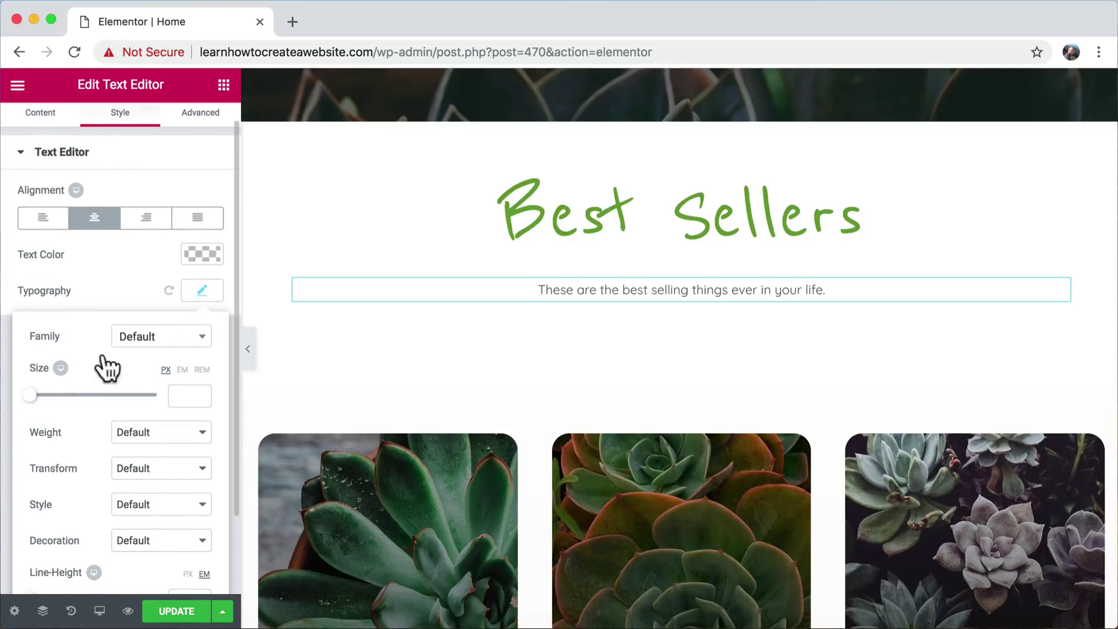
mouse_move(32, 395)
mouse_down()
mouse_move(65, 390)
mouse_move(46, 398)
mouse_up()
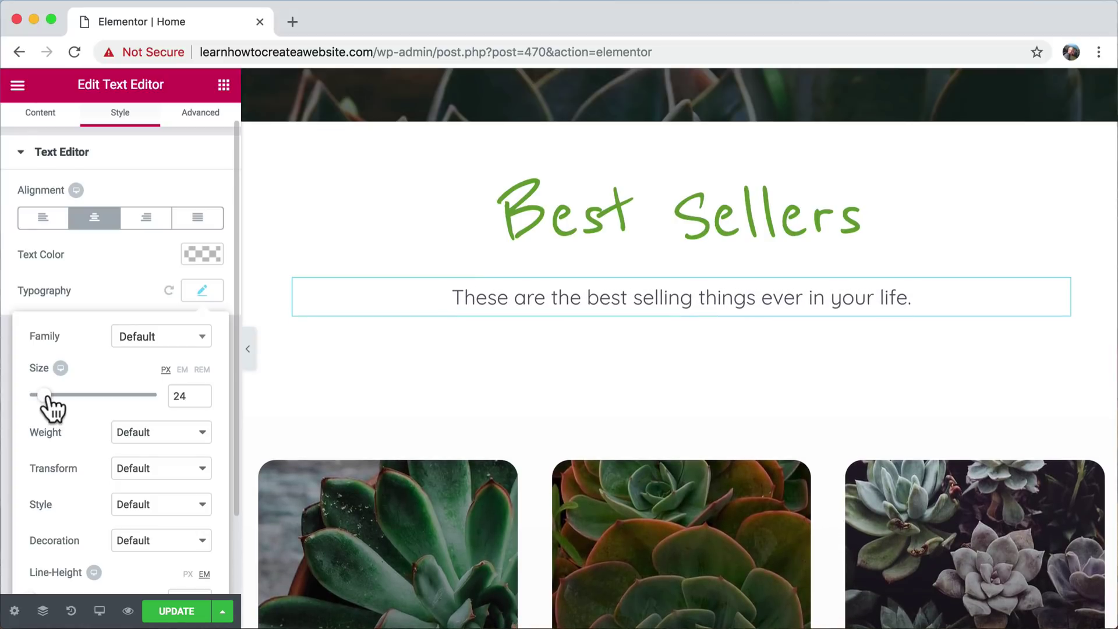
scroll(103, 424, down, 3)
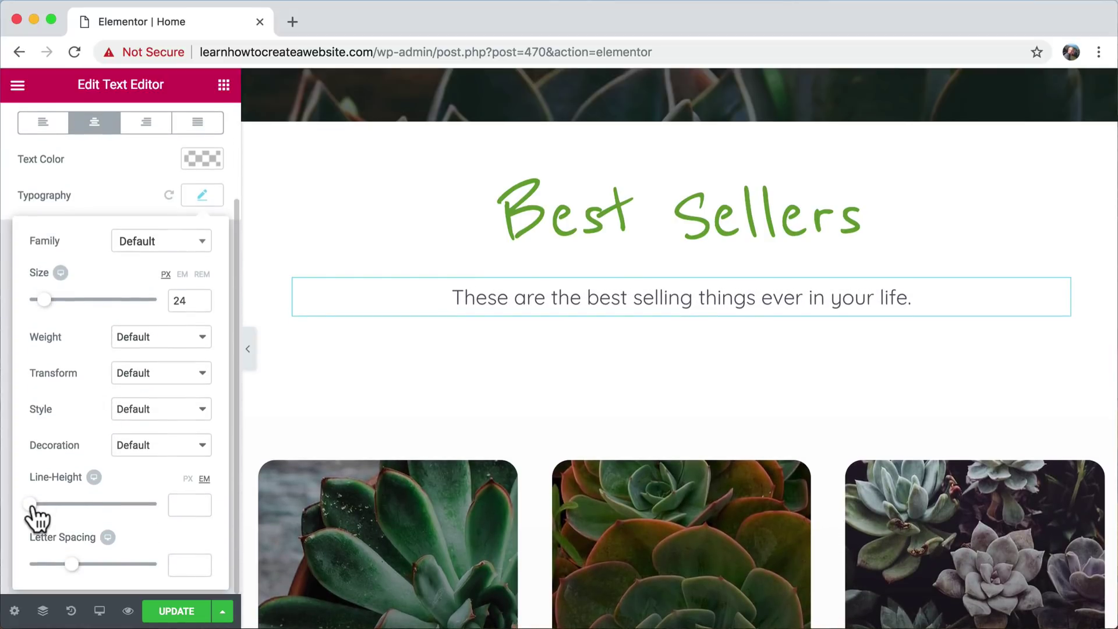
click(41, 505)
drag(43, 505, 8, 515)
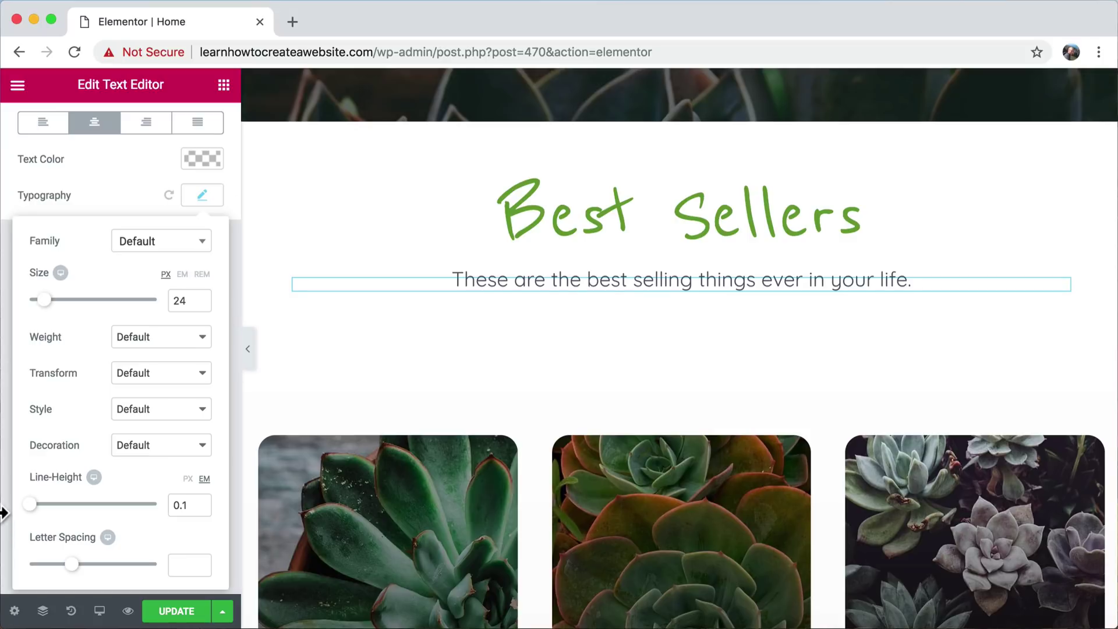
click(3, 512)
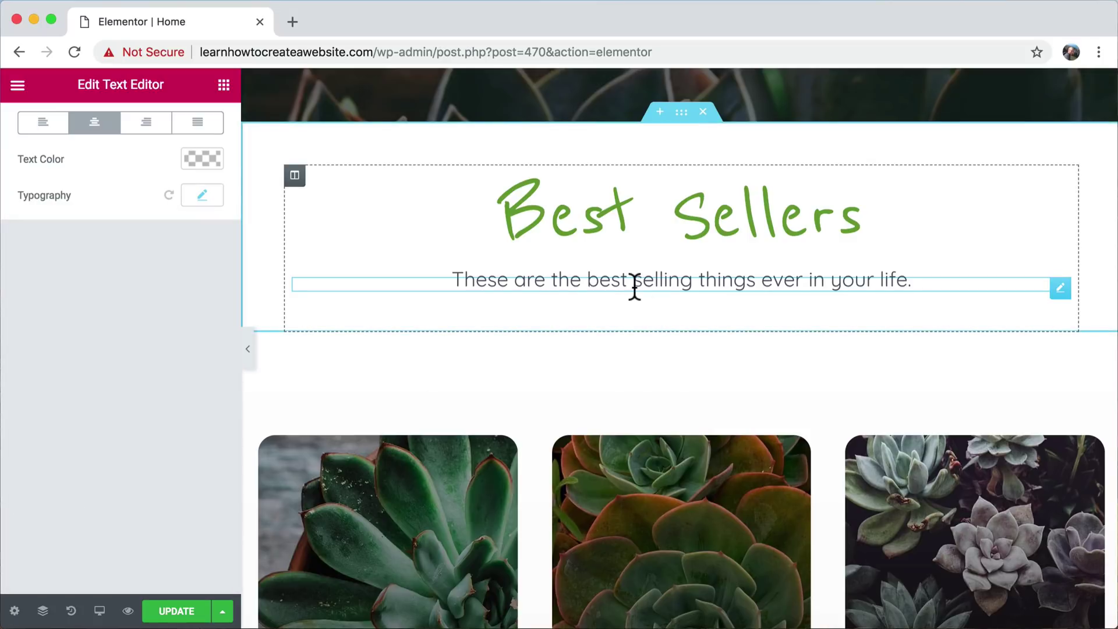
- Add a Button widget to the Best Sellers section and place the paragraph above it
click(224, 86)
drag(183, 417, 628, 290)
mouse_move(630, 272)
mouse_down()
mouse_move(617, 303)
mouse_move(627, 272)
mouse_move(614, 302)
mouse_move(594, 296)
mouse_move(609, 271)
mouse_up()
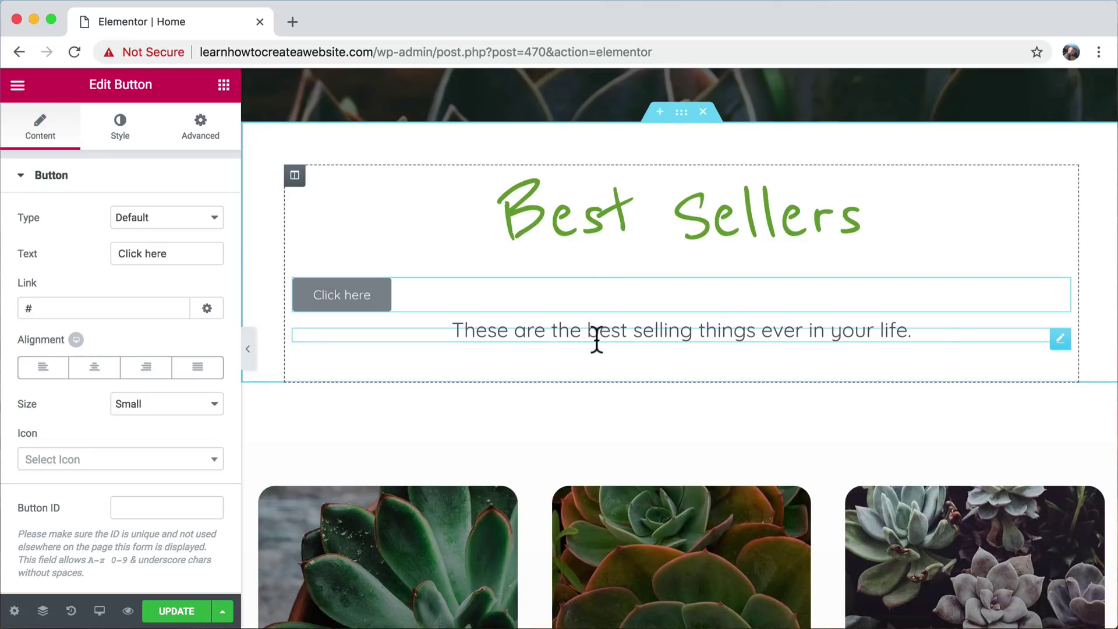
drag(1061, 349, 903, 267)
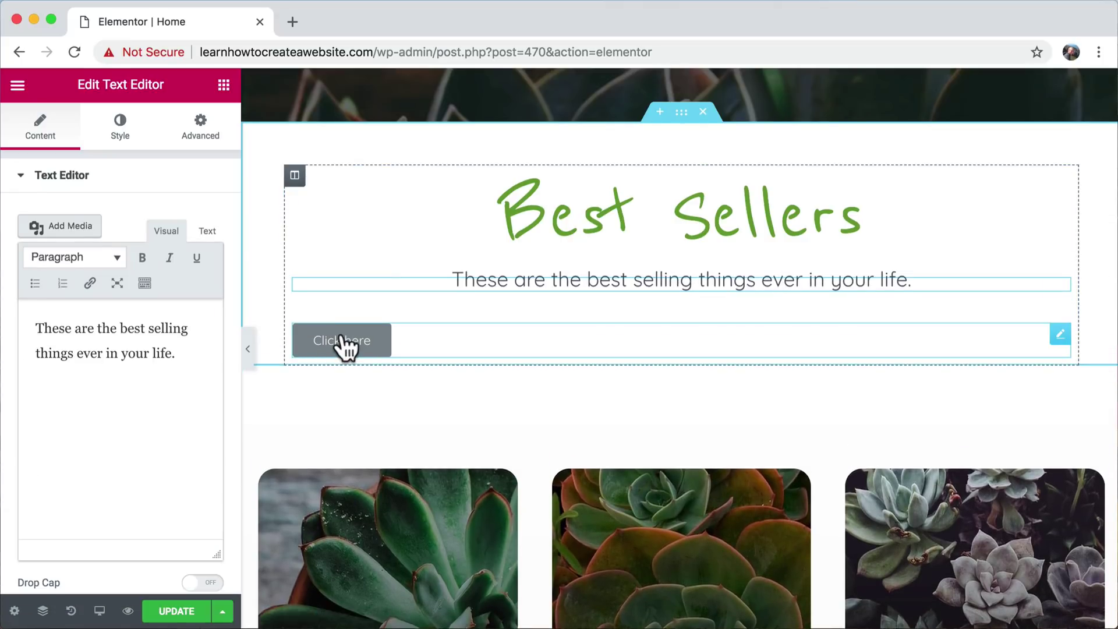
- Centre the Click here button, link it to the About Us page, then select the section
click(344, 348)
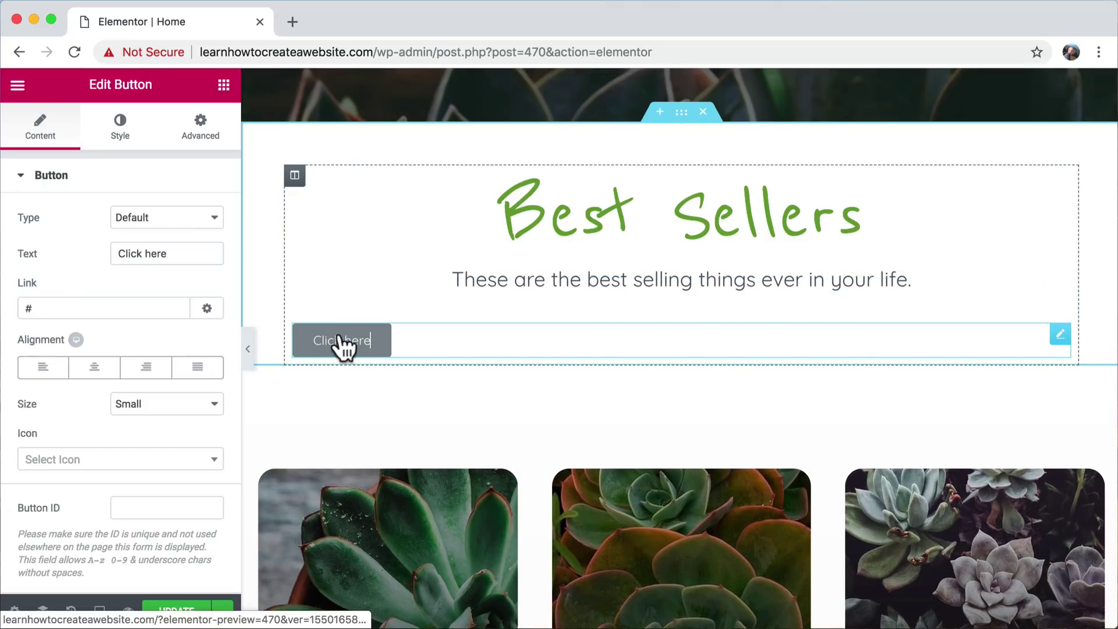
click(102, 368)
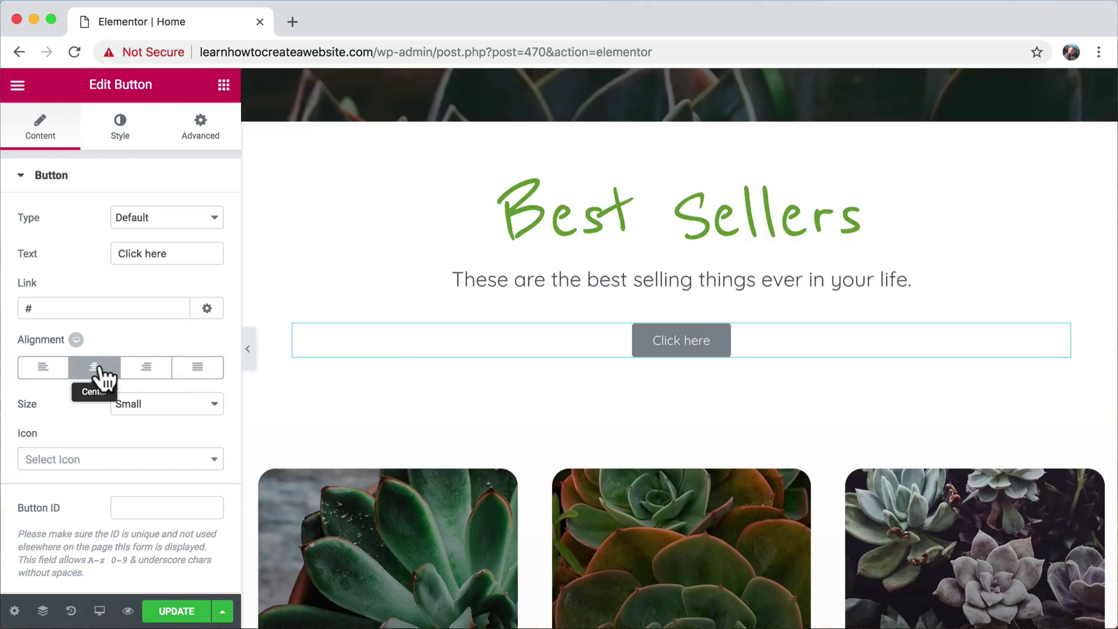
double_click(54, 308)
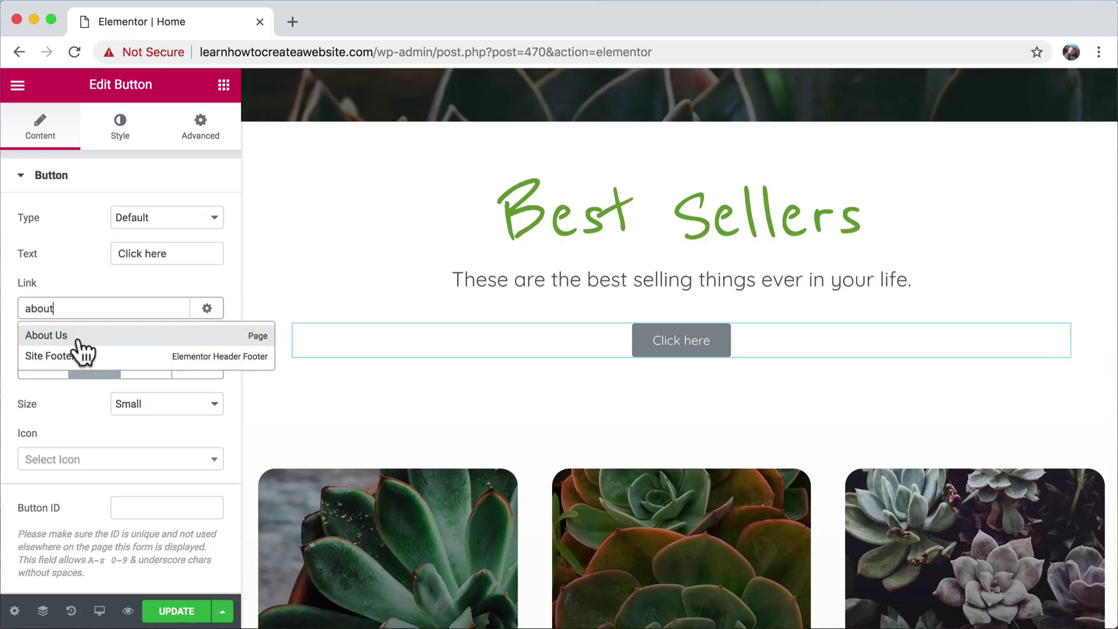
click(78, 339)
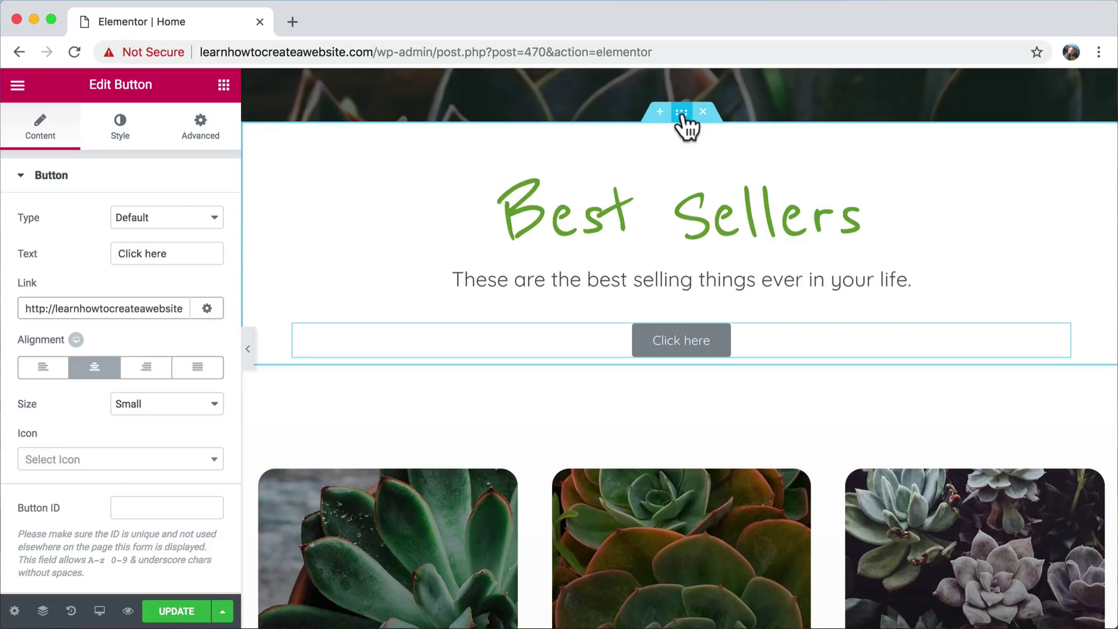
click(683, 114)
click(197, 135)
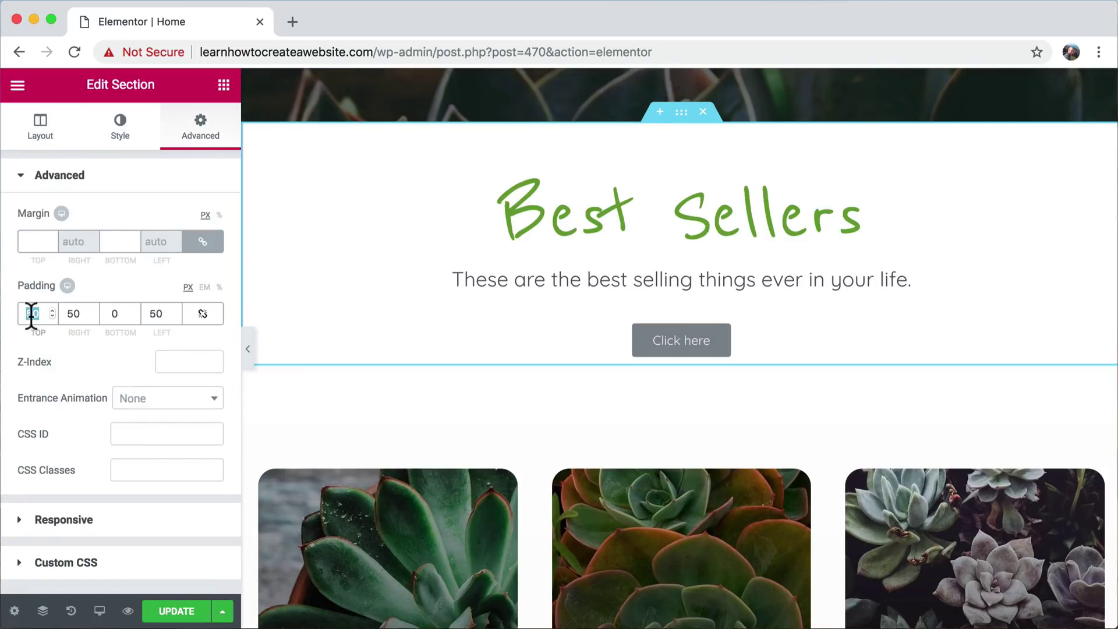
- Change the section padding from 150 to 100 px top and bottom, keeping 50 px sides
text(150)
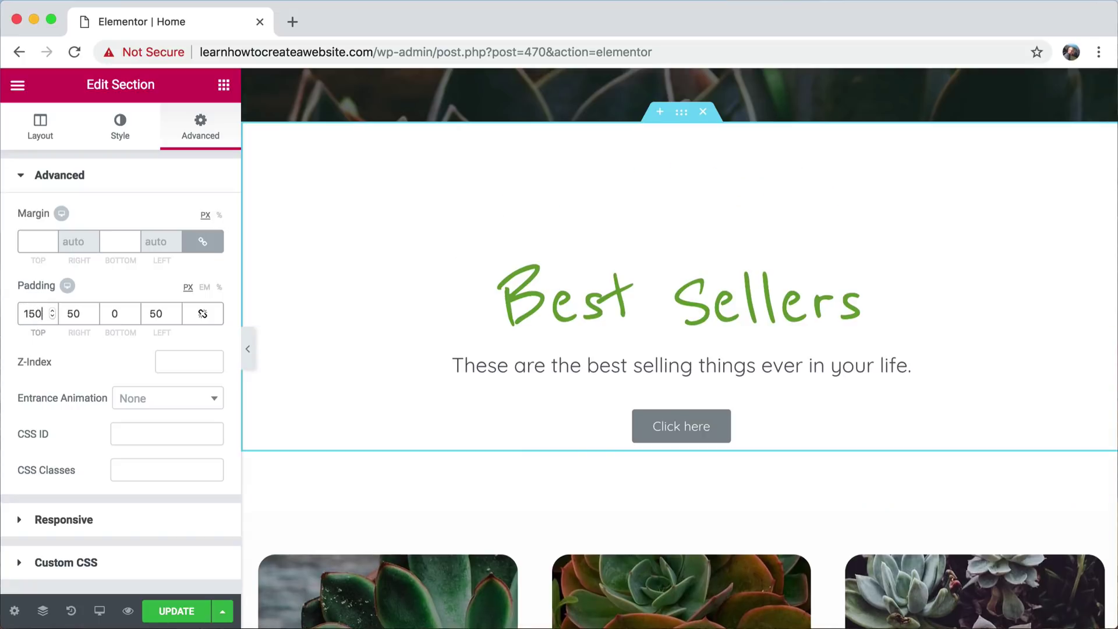
key(BackSpace)
key(BackSpace)
text(0)
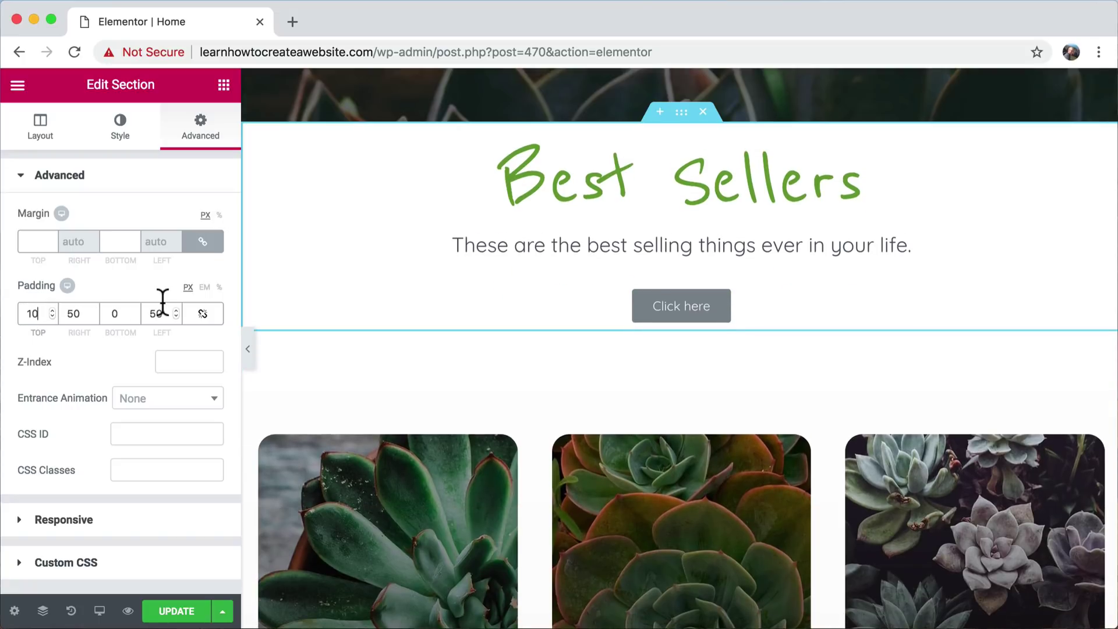
click(108, 313)
text(10)
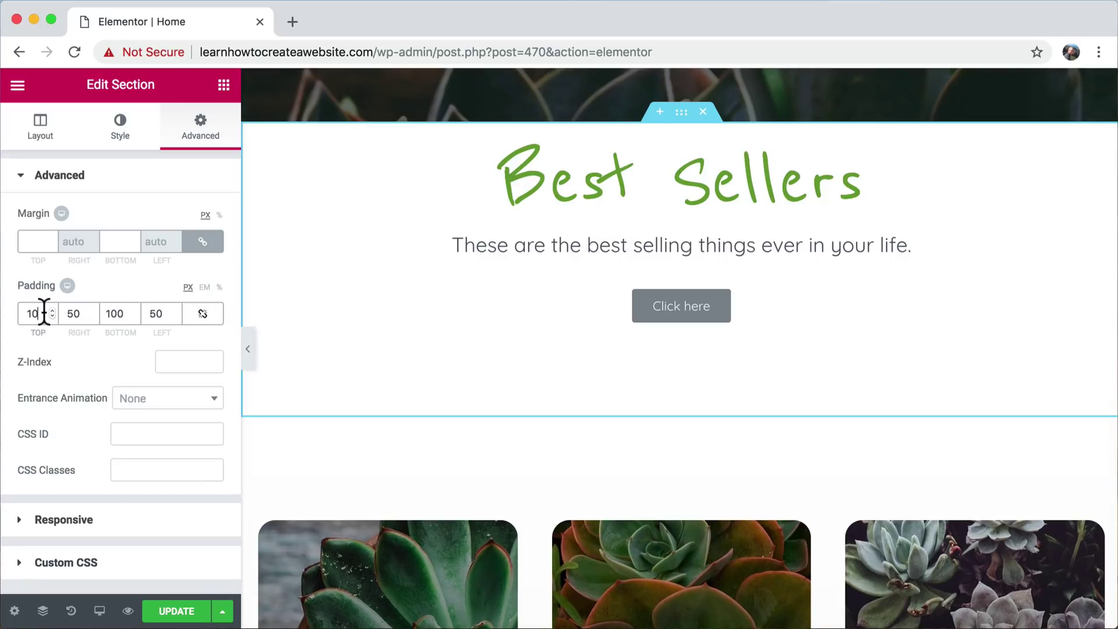
text(0)
scroll(626, 386, down, 2)
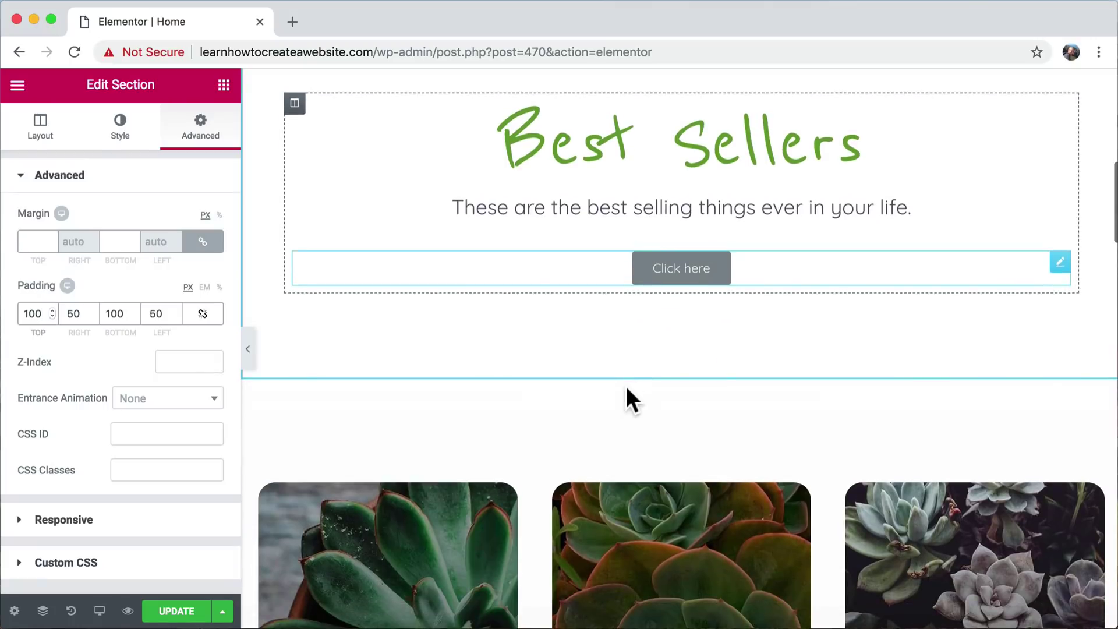
scroll(652, 362, up, 3)
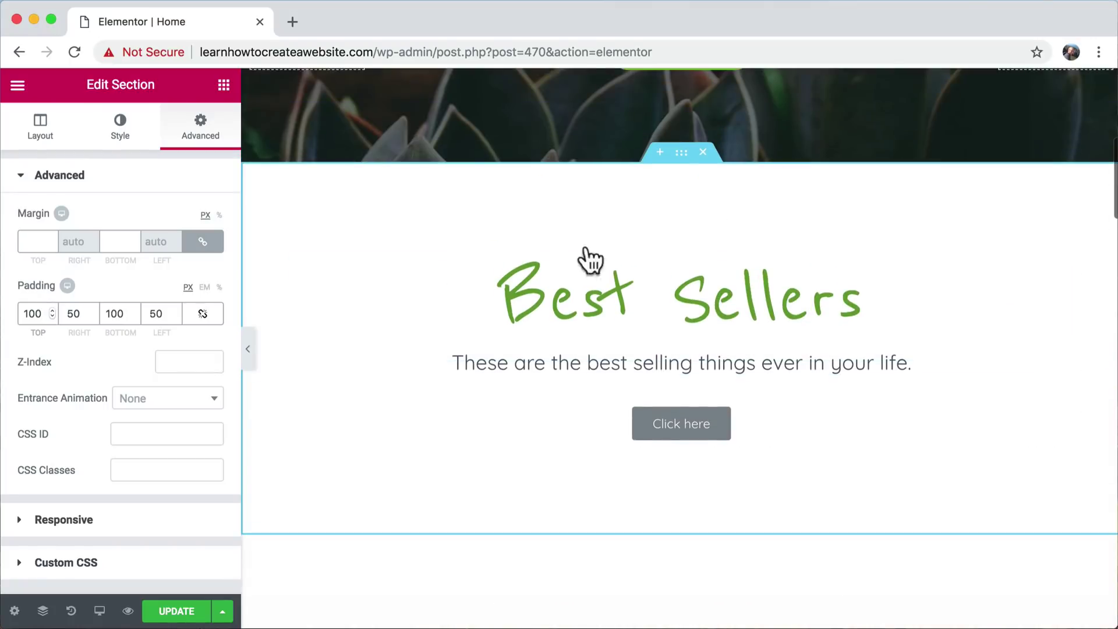
scroll(819, 260, up, 1)
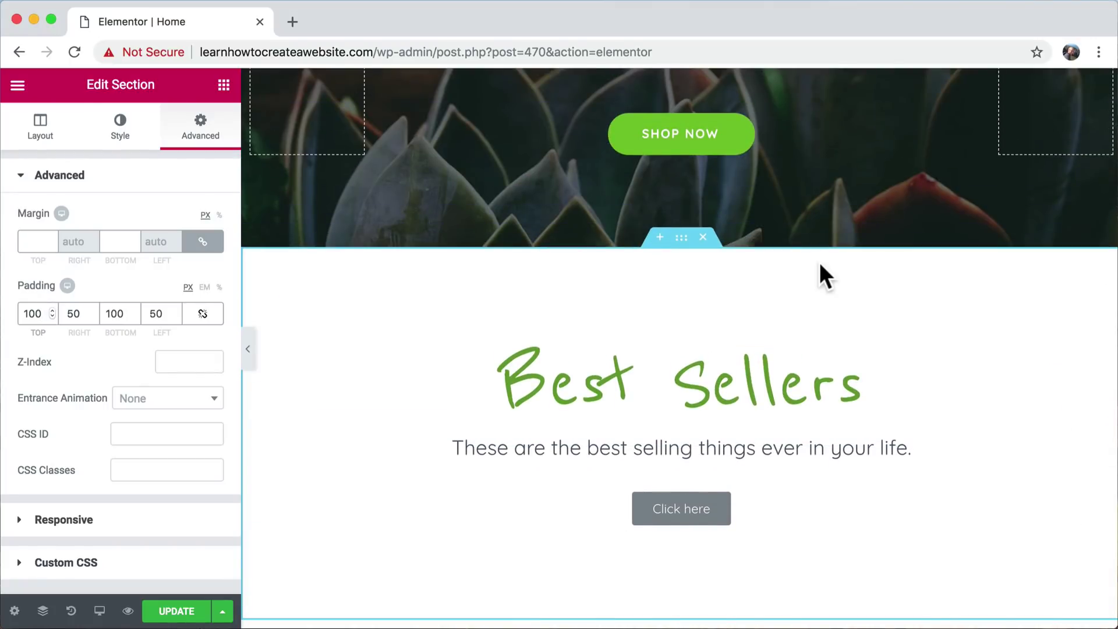
scroll(726, 476, down, 1)
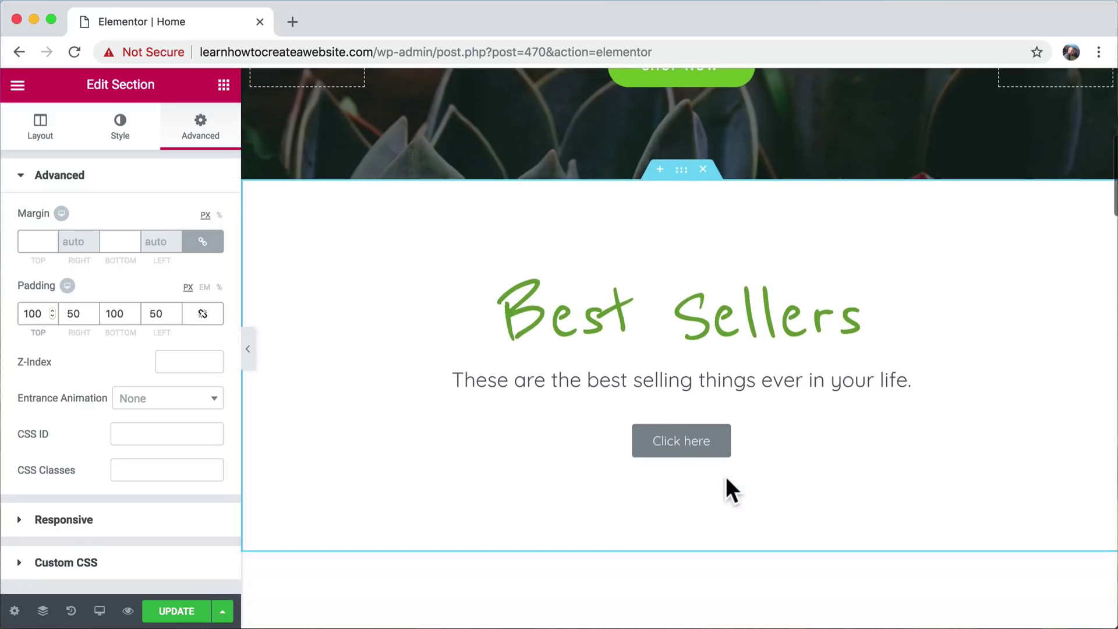
scroll(725, 477, up, 1)
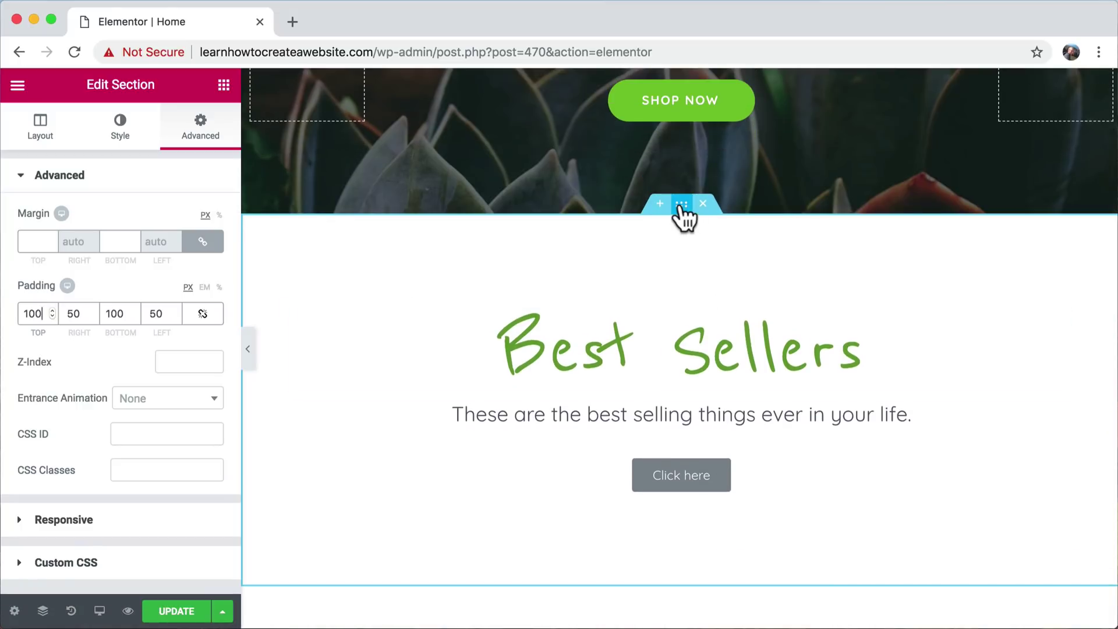
- Set a Classic background colour on the section, adjusted from blue to pale cyan #dcefef
click(119, 131)
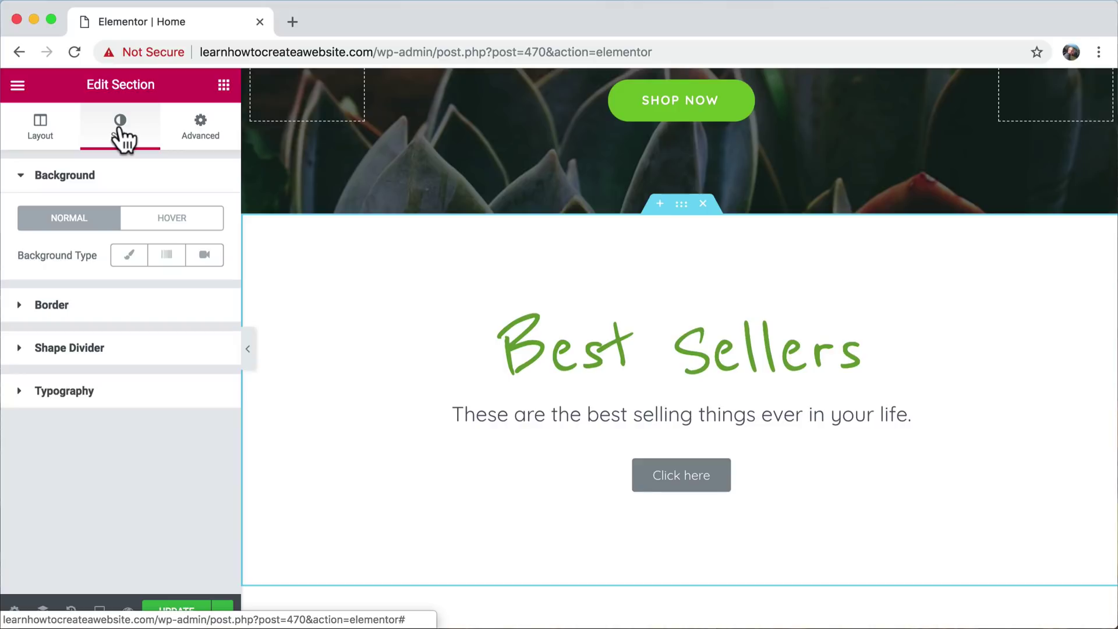
click(130, 256)
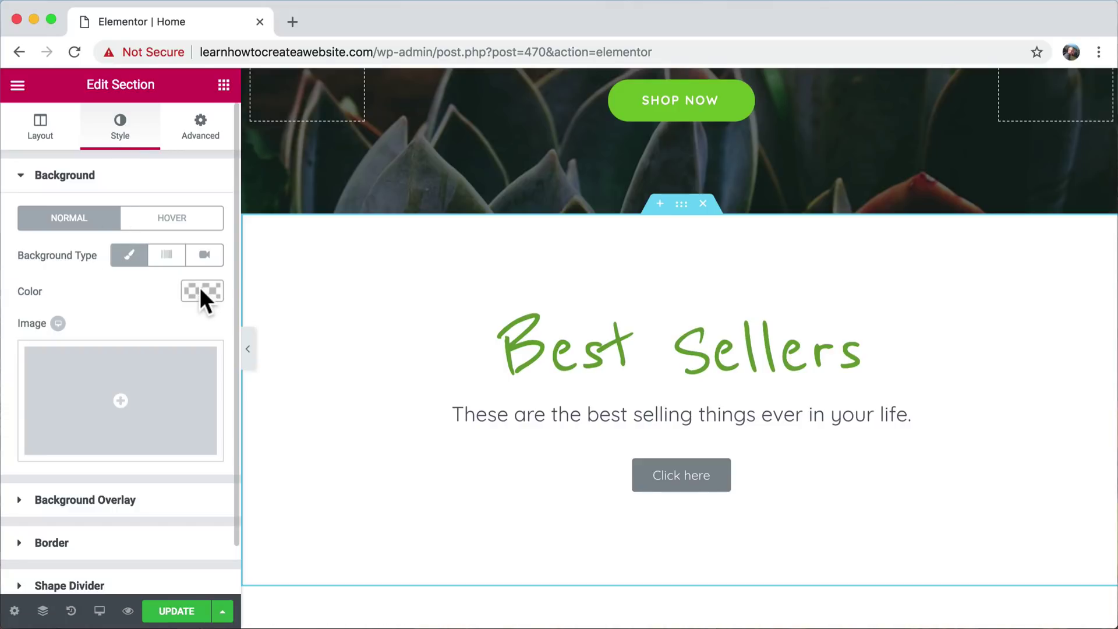
click(200, 291)
drag(64, 434, 31, 338)
click(106, 483)
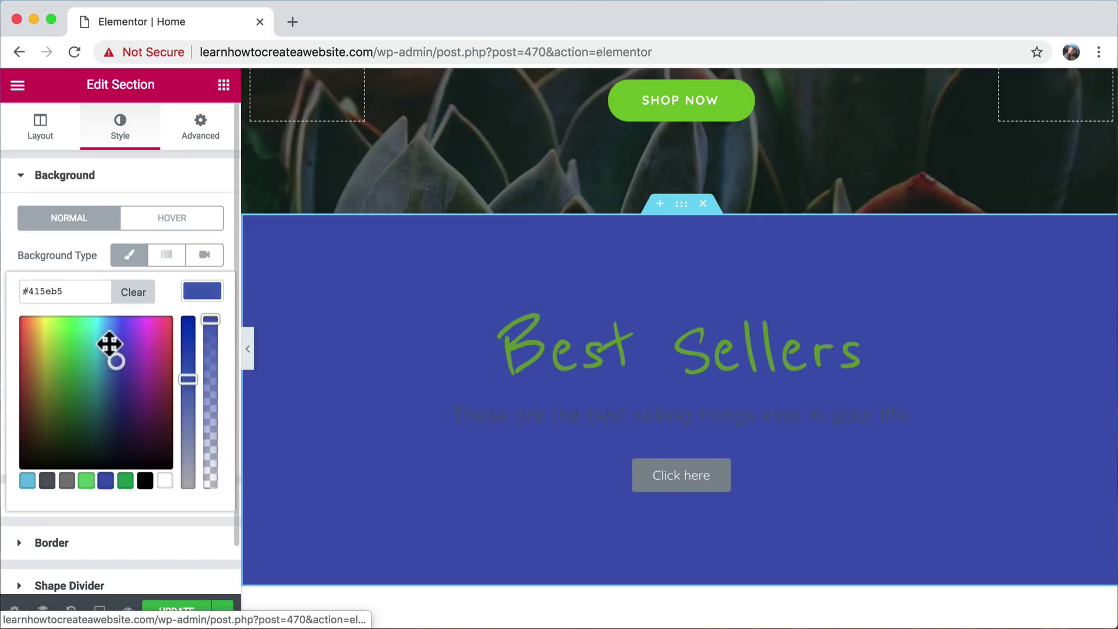
click(100, 324)
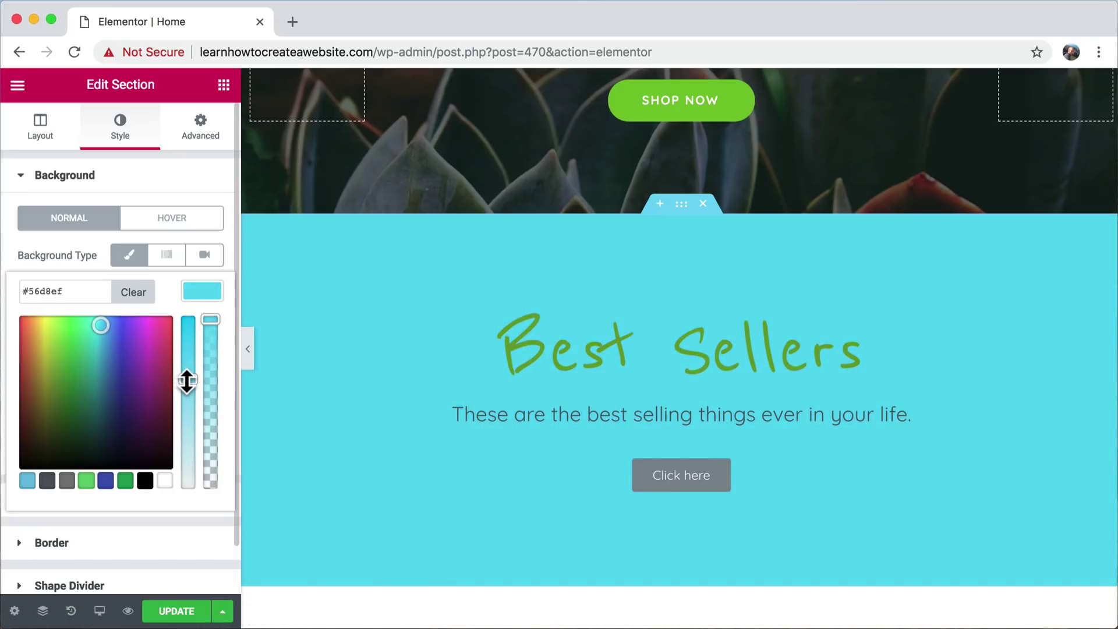
drag(184, 378, 183, 476)
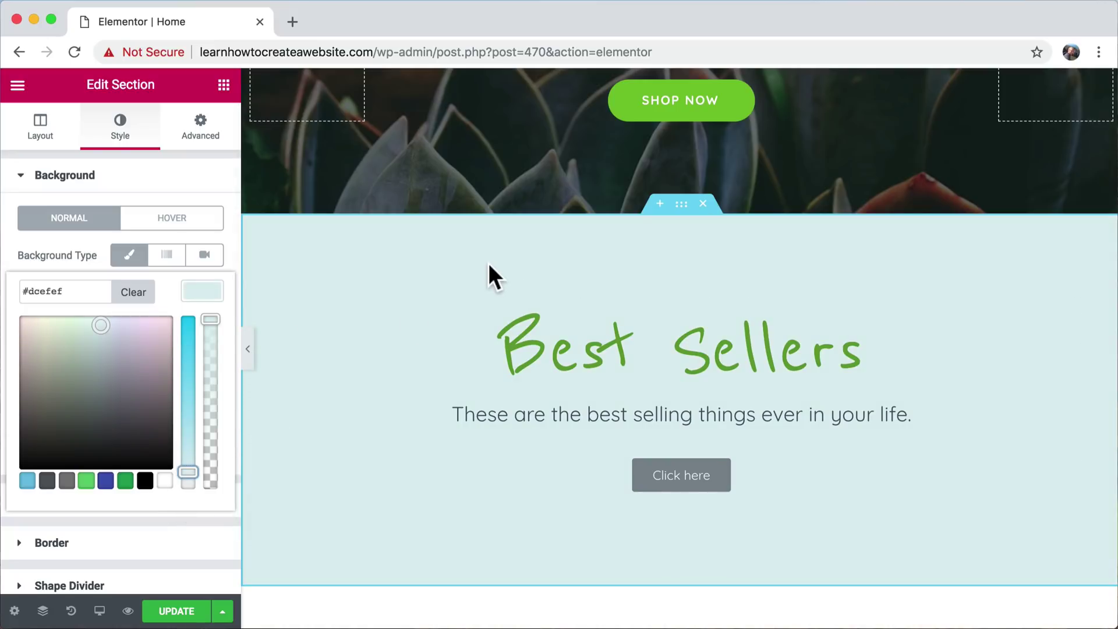
scroll(488, 263, down, 3)
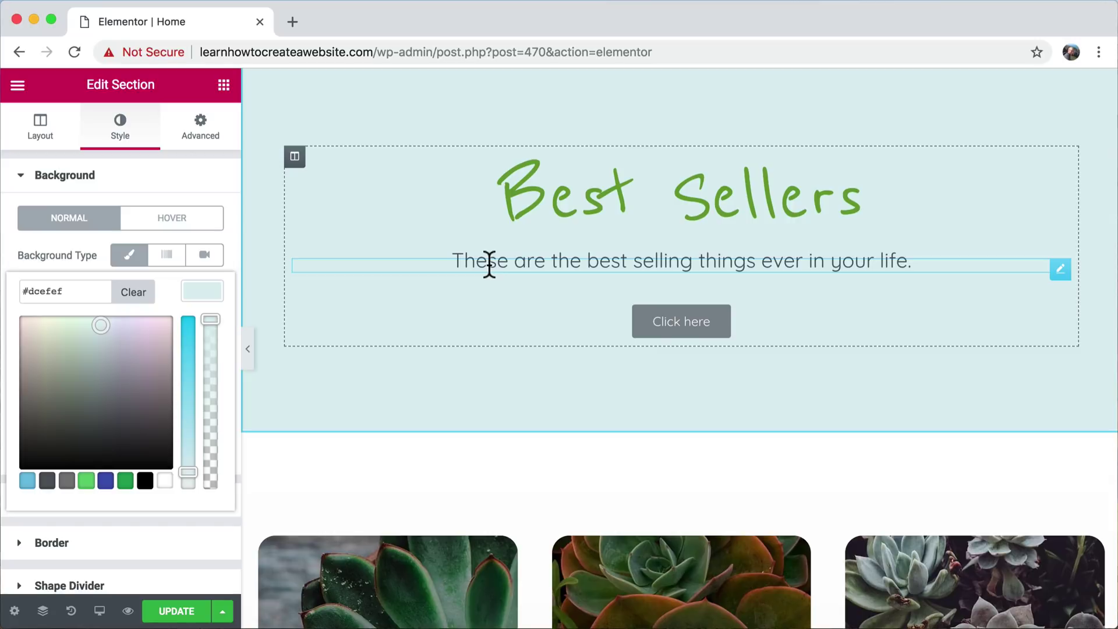
scroll(490, 264, up, 1)
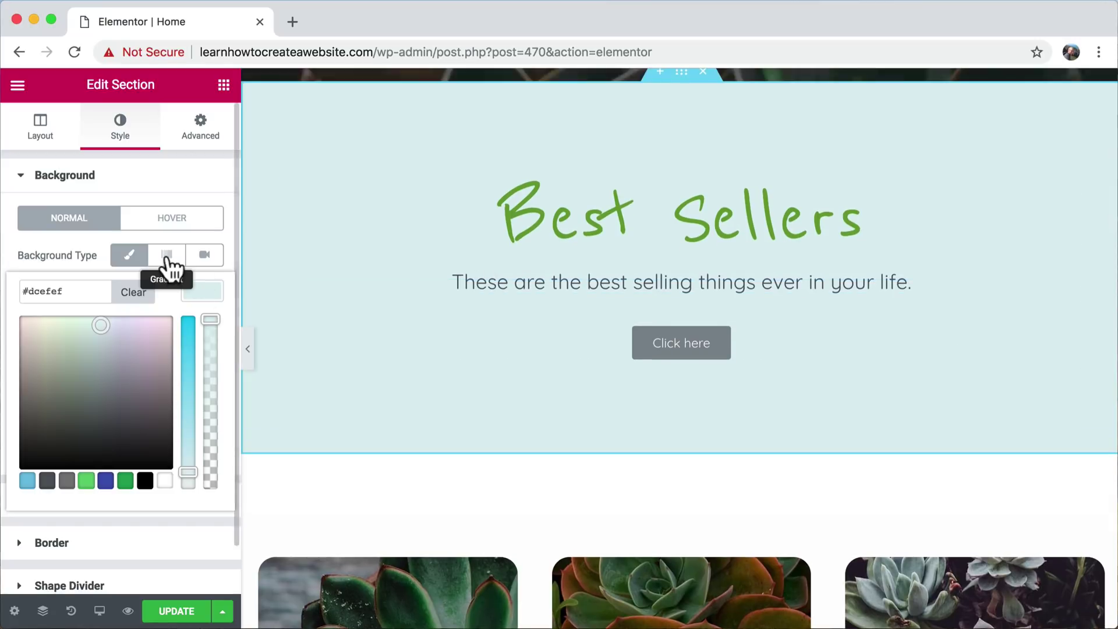
- Switch the section background to Gradient and set the angle from 180 to 0°
click(167, 257)
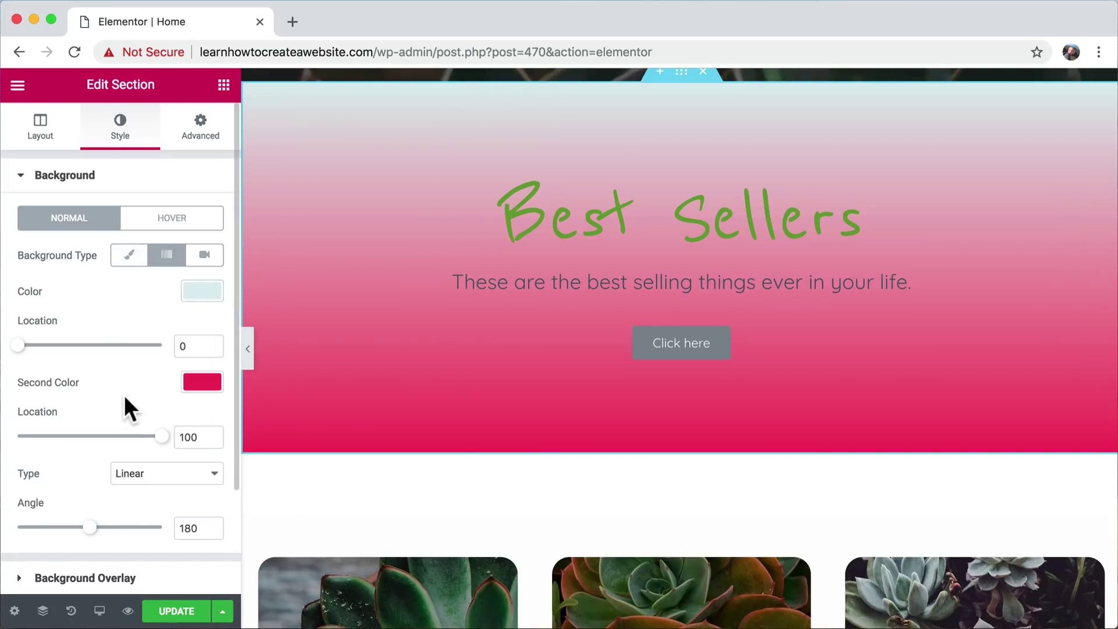
scroll(125, 407, down, 3)
scroll(125, 421, up, 3)
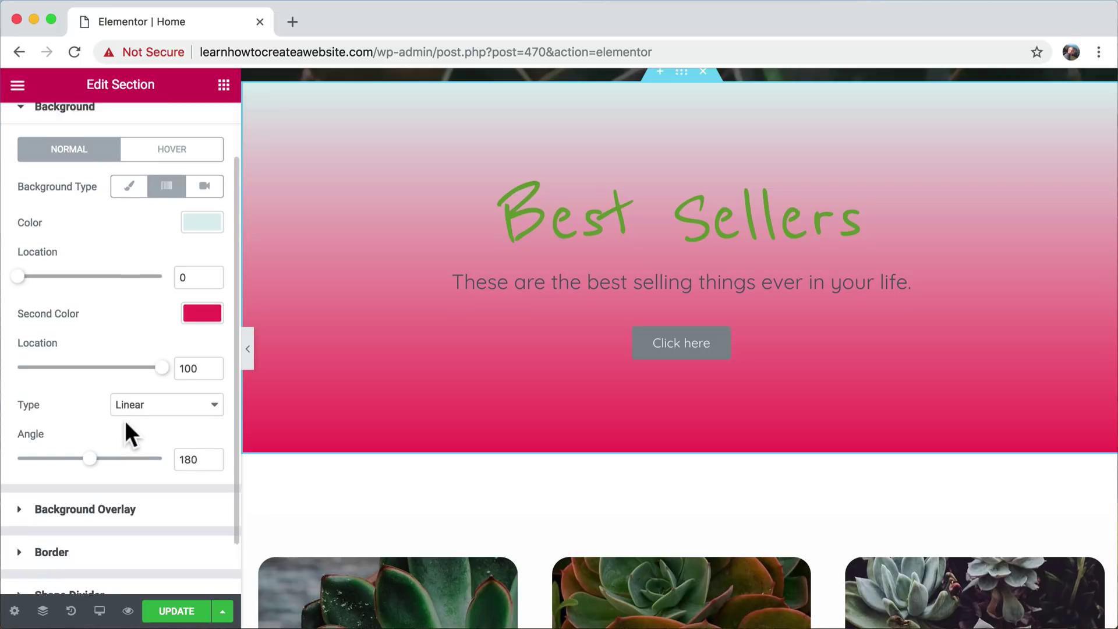
scroll(371, 302, up, 3)
scroll(371, 302, down, 2)
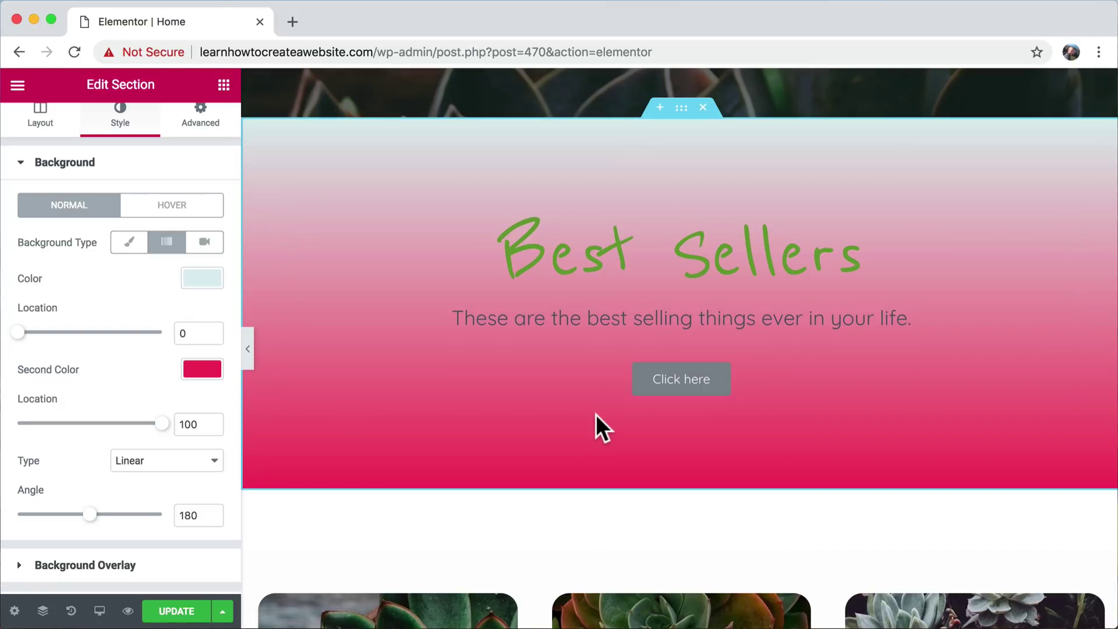
scroll(165, 401, down, 2)
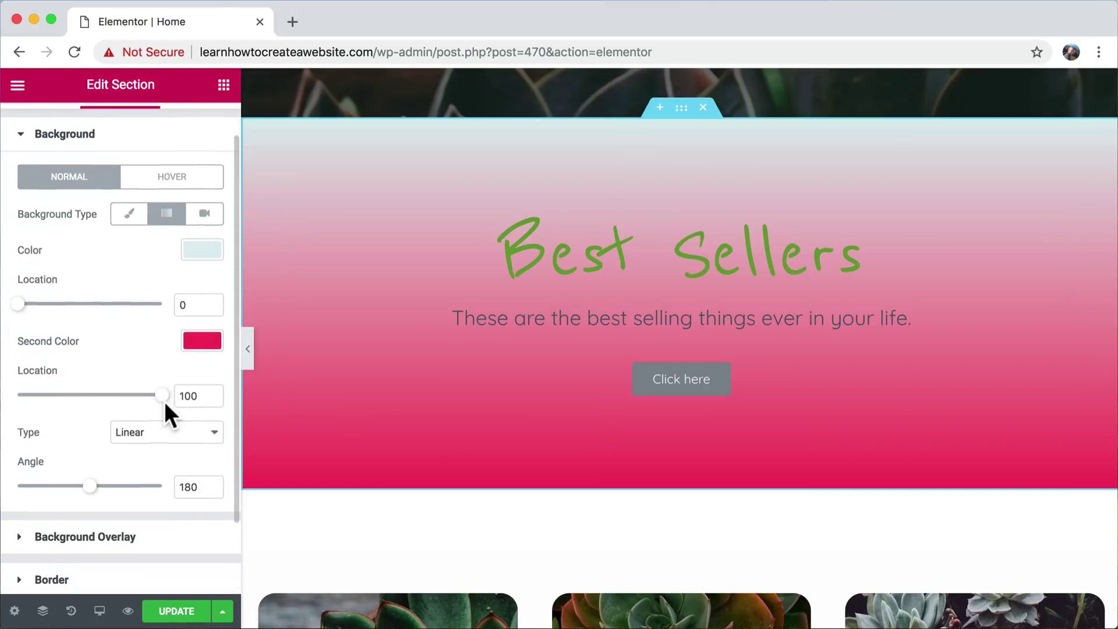
drag(91, 482, 5, 481)
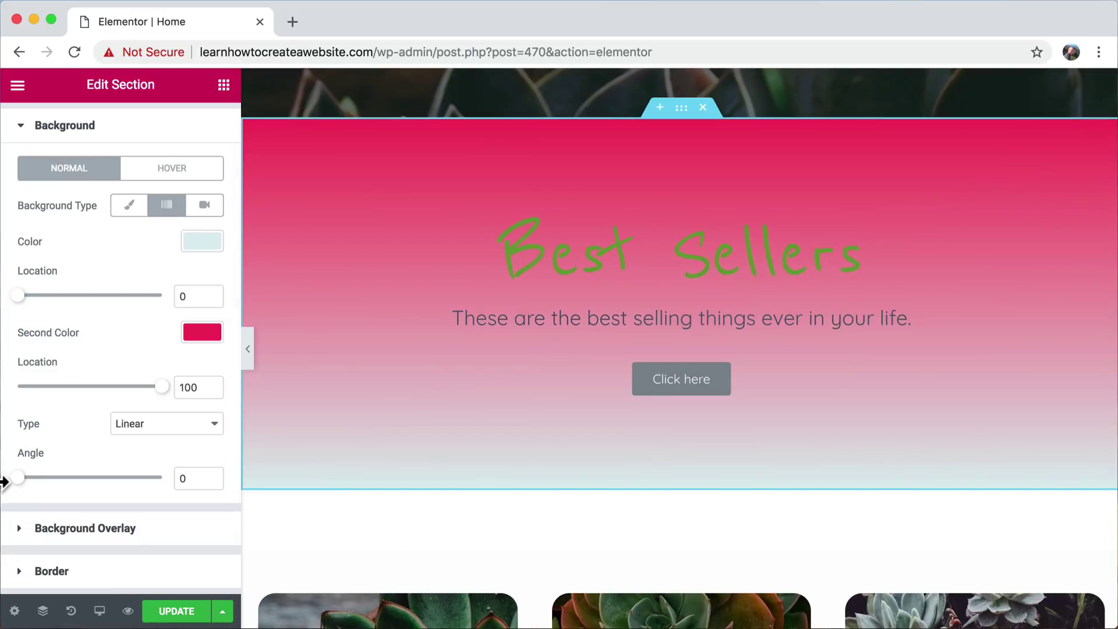
- Give the Click here button the blue preset background colour #4054b2
click(655, 386)
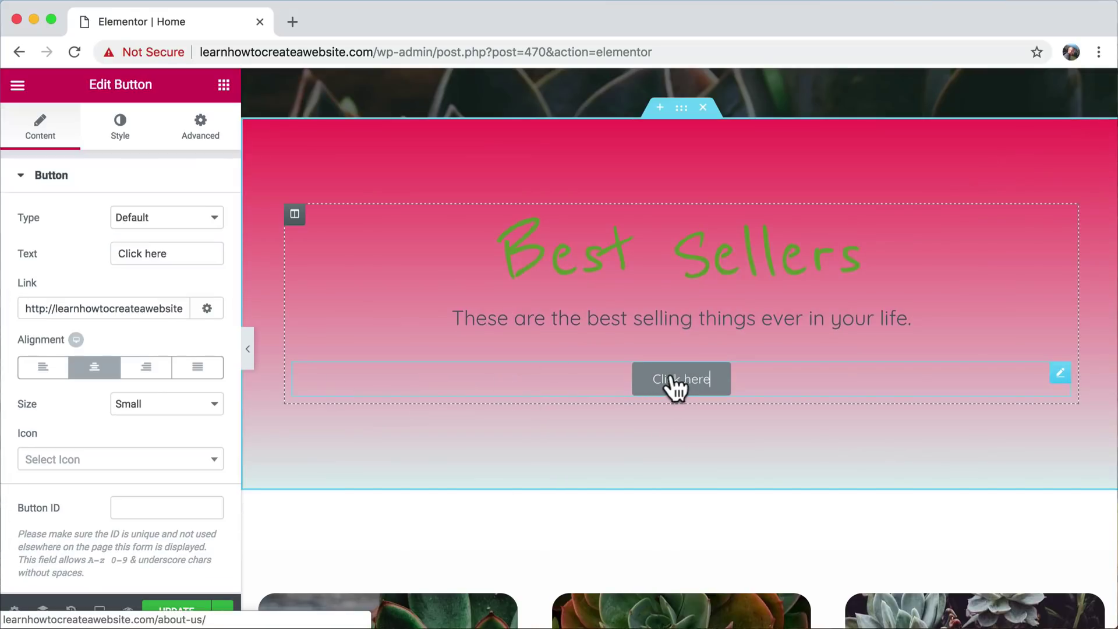
click(124, 140)
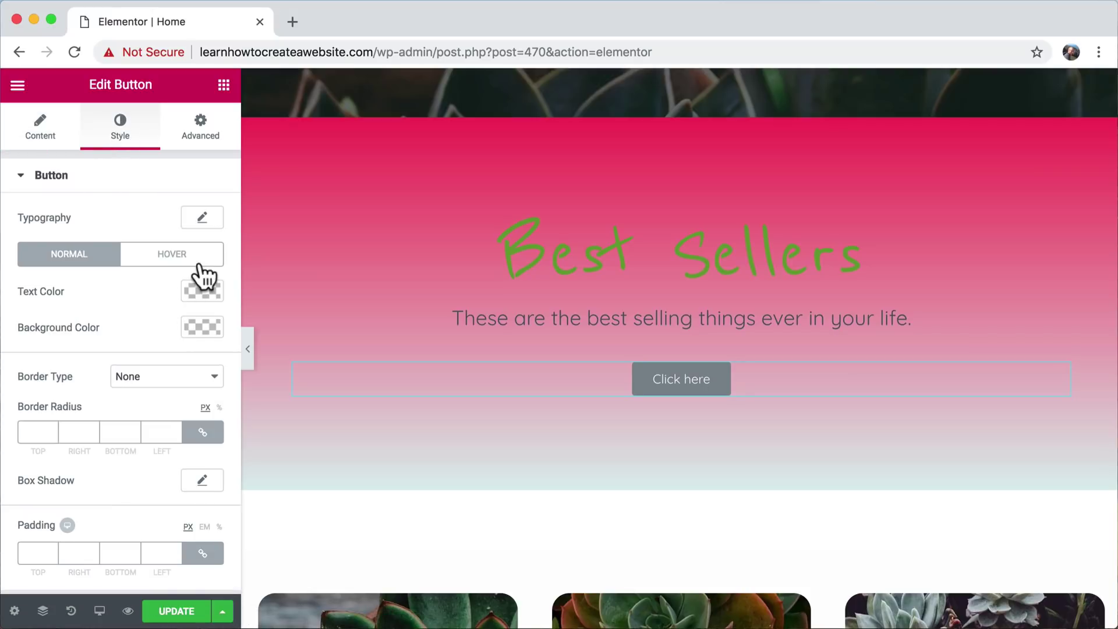
click(205, 328)
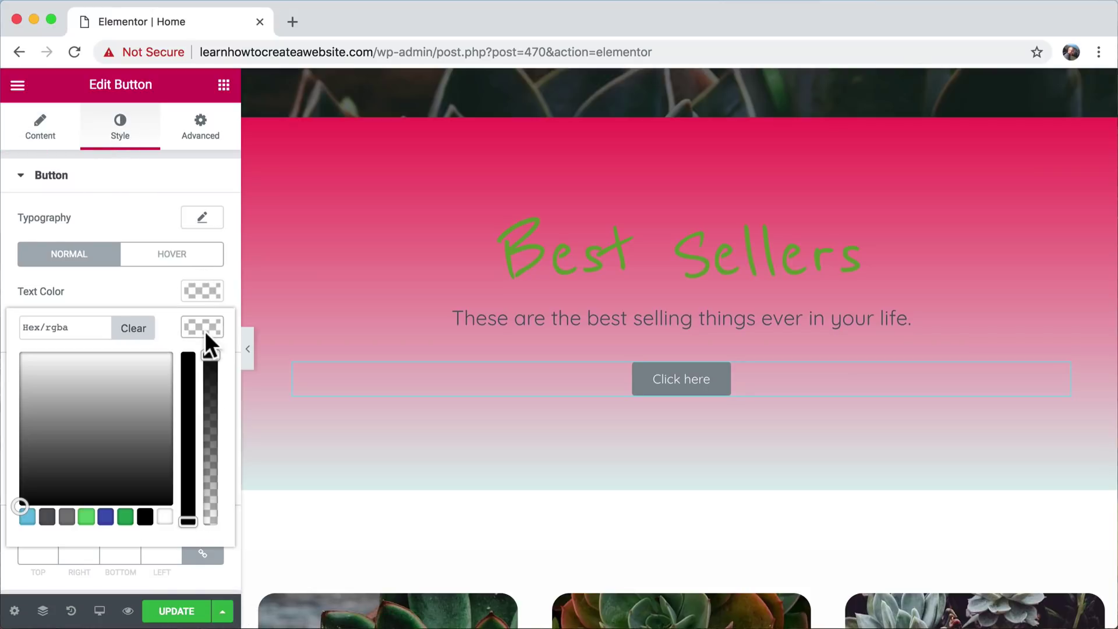
click(105, 517)
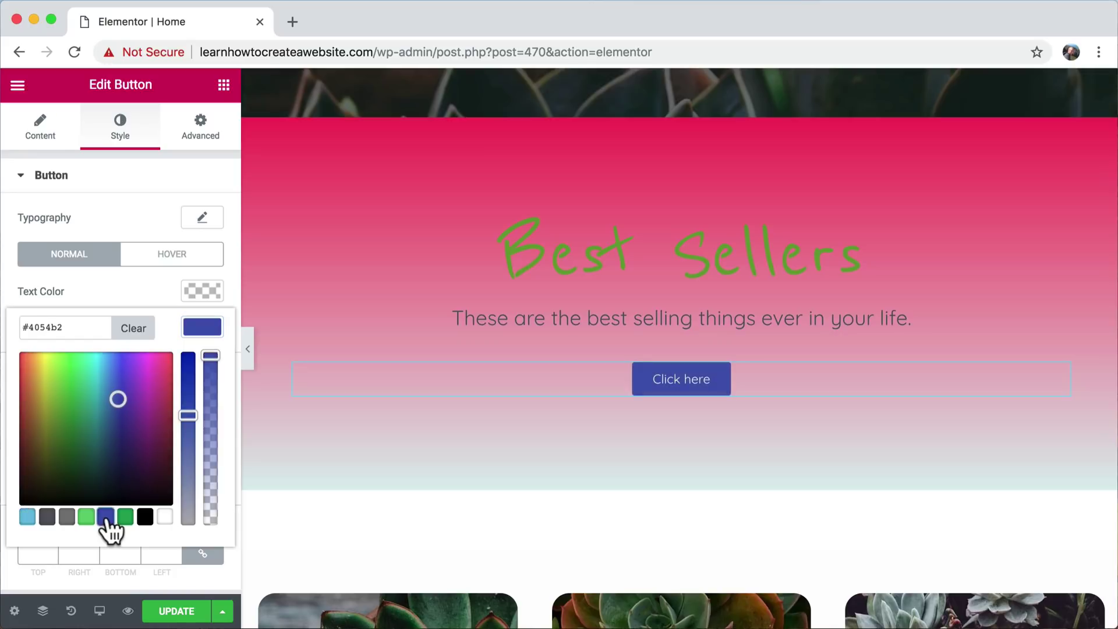
click(155, 280)
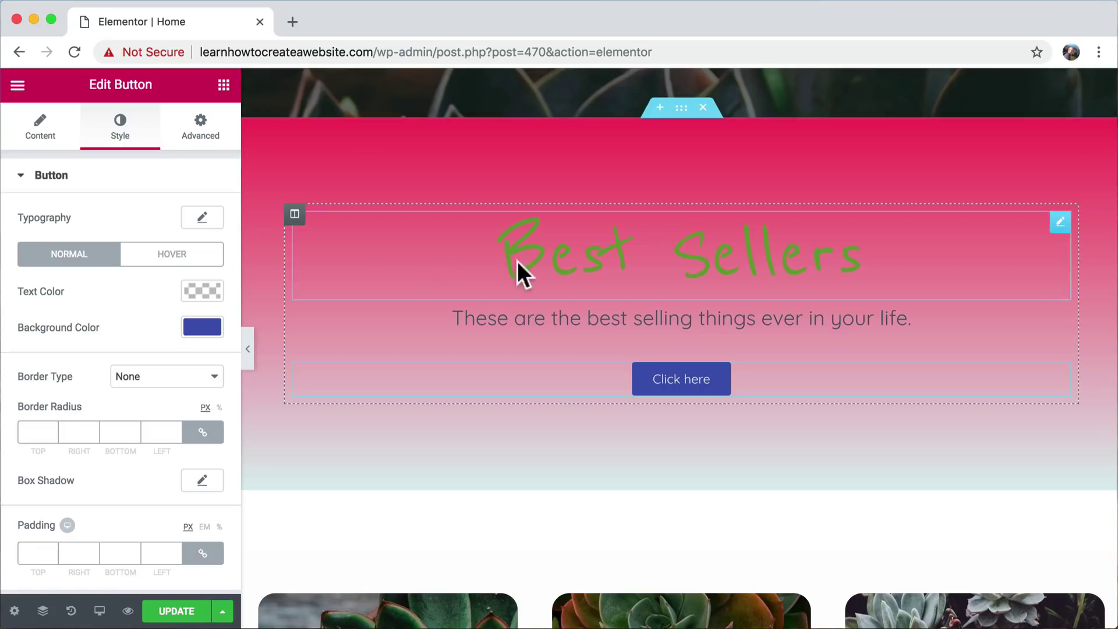
- Set the Best Sellers section background type to Video and open a new browser tab
click(682, 109)
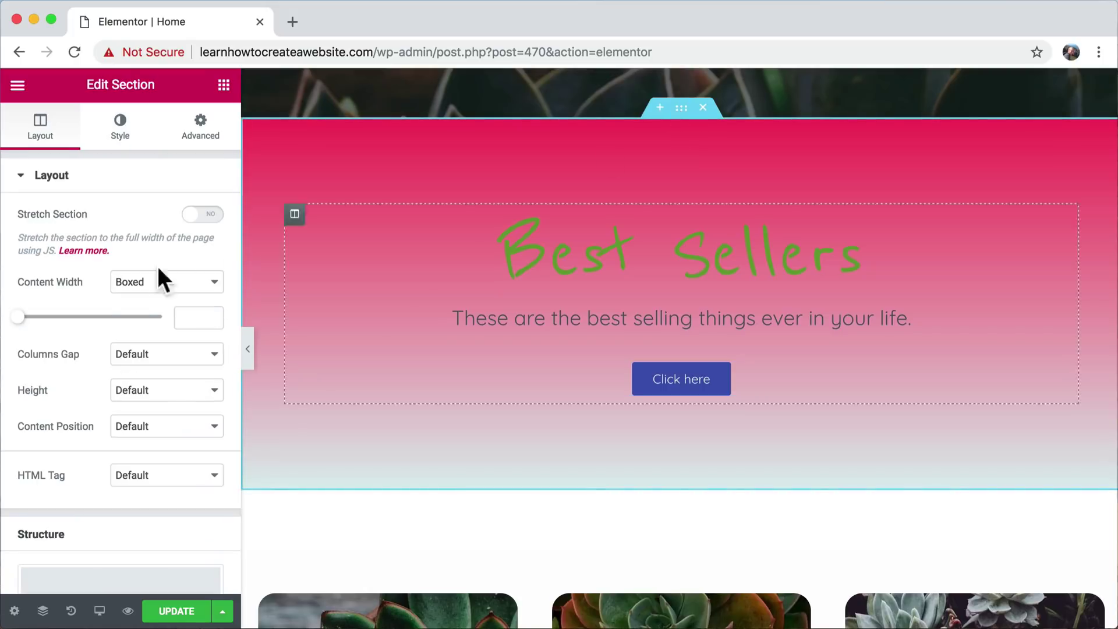
click(121, 134)
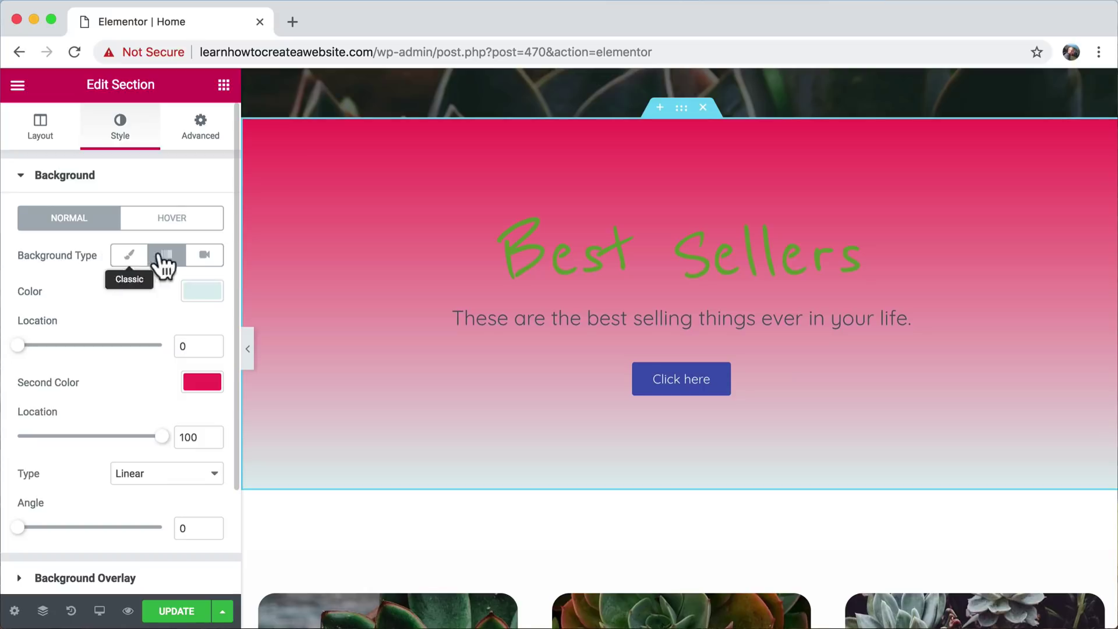
click(205, 256)
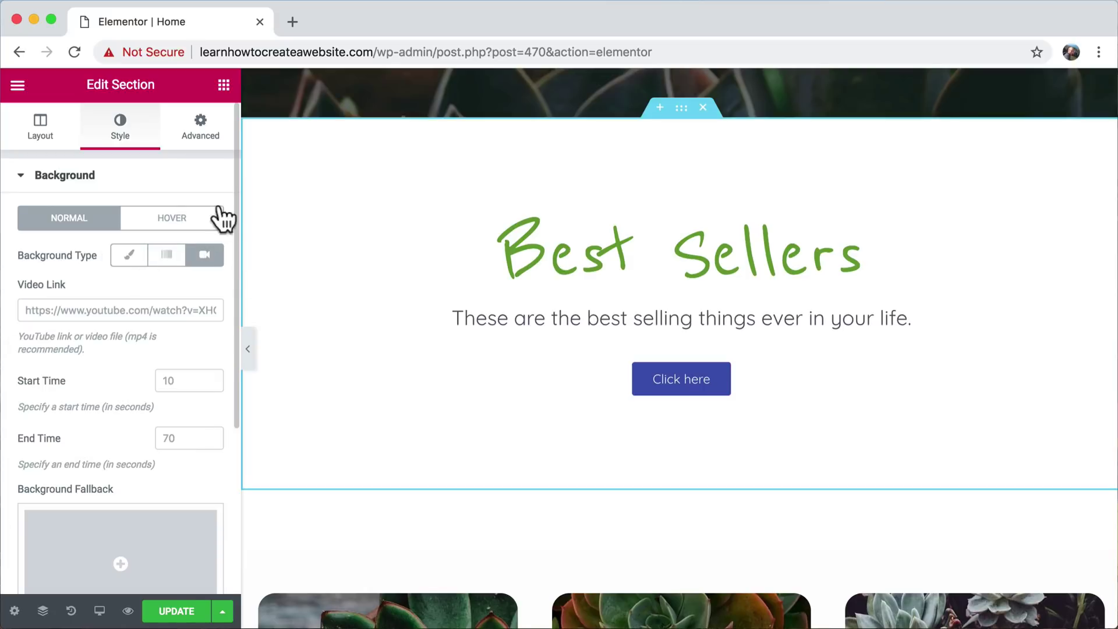
click(292, 22)
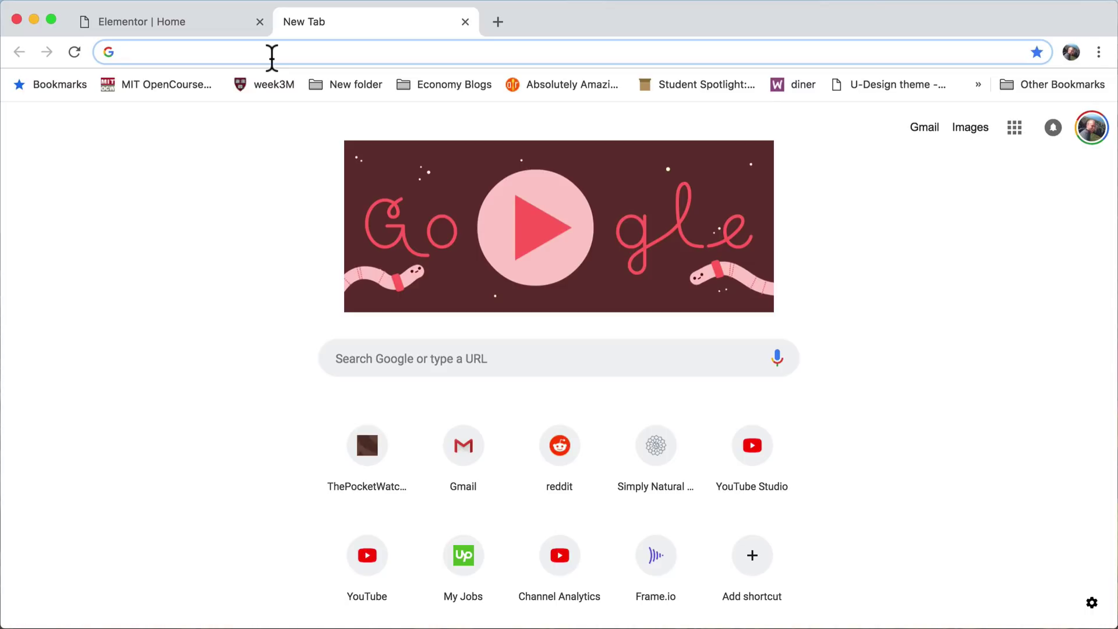
- Search YouTube for 'nature video youtube', open the first result and copy its web address
text(nature video )
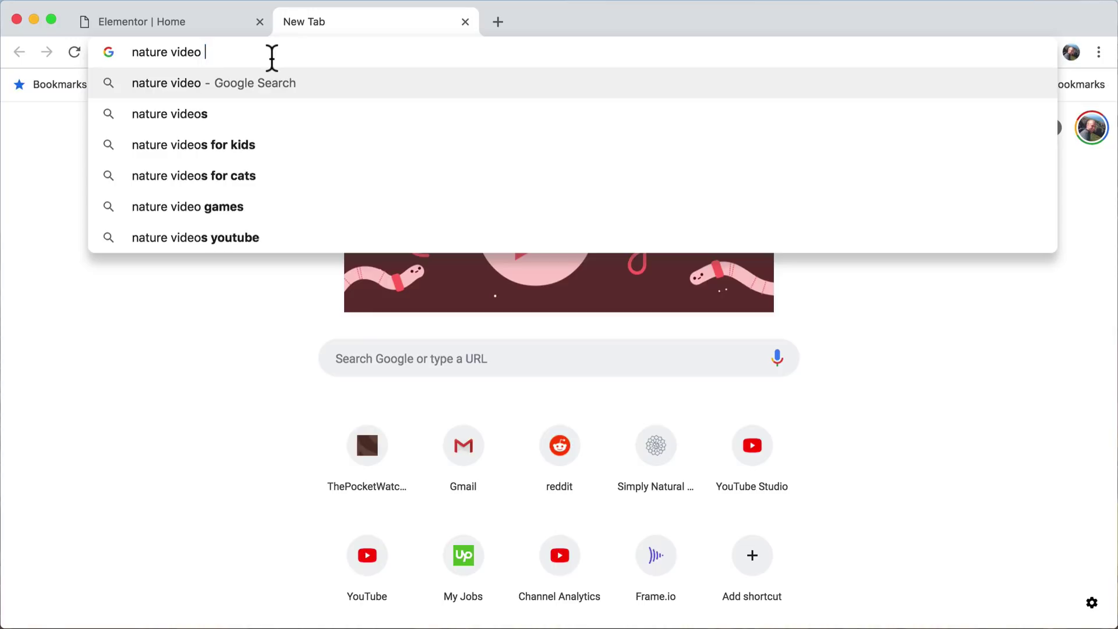
text(youtube)
key(Return)
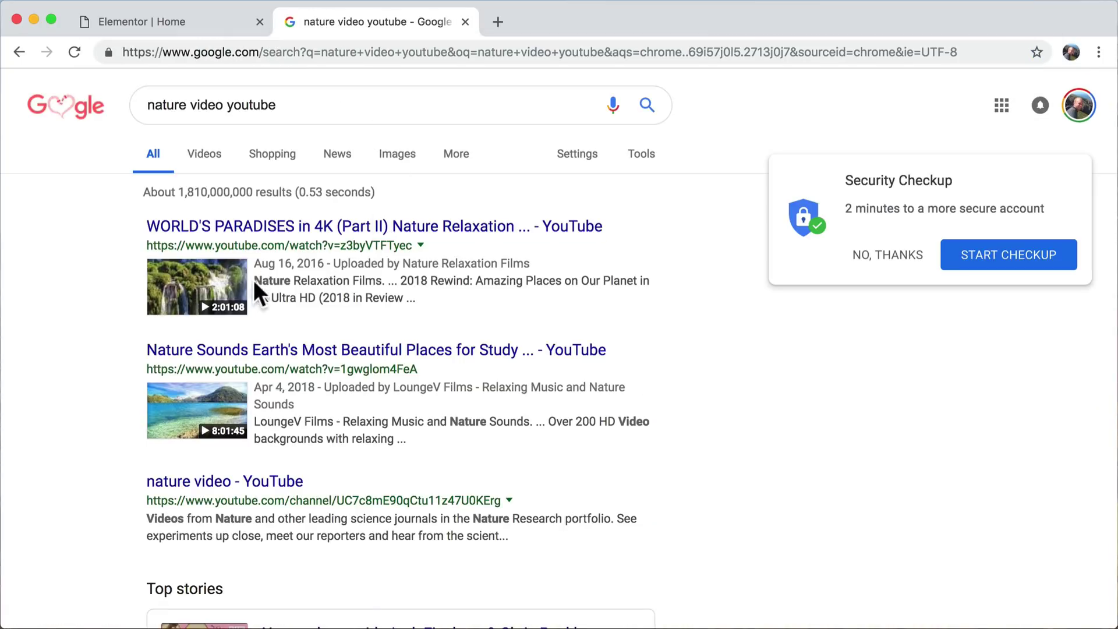
click(271, 231)
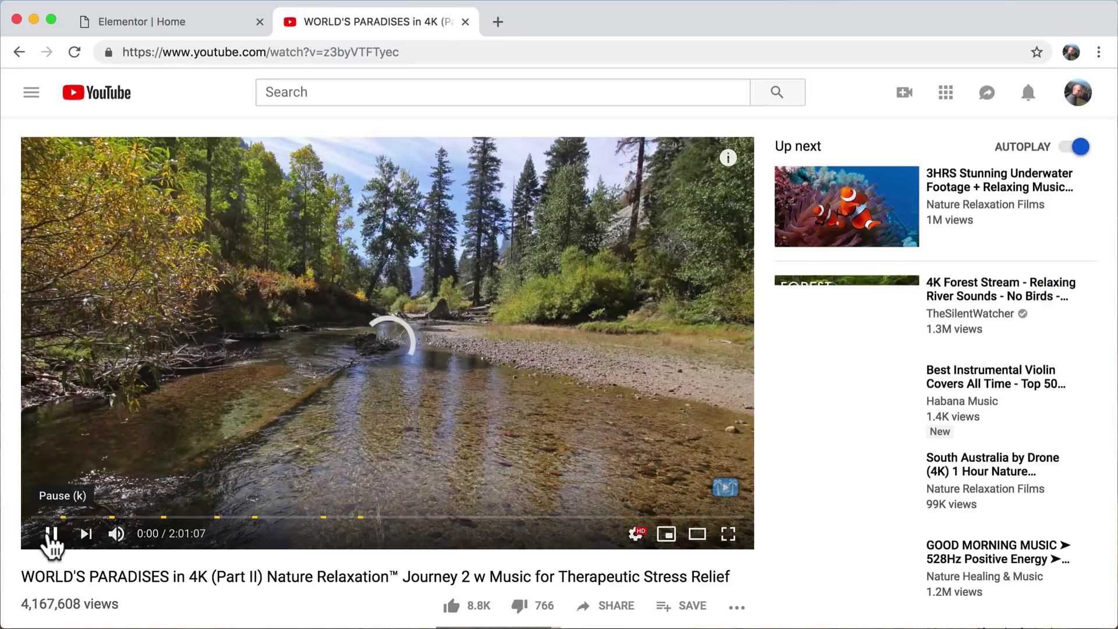
click(51, 535)
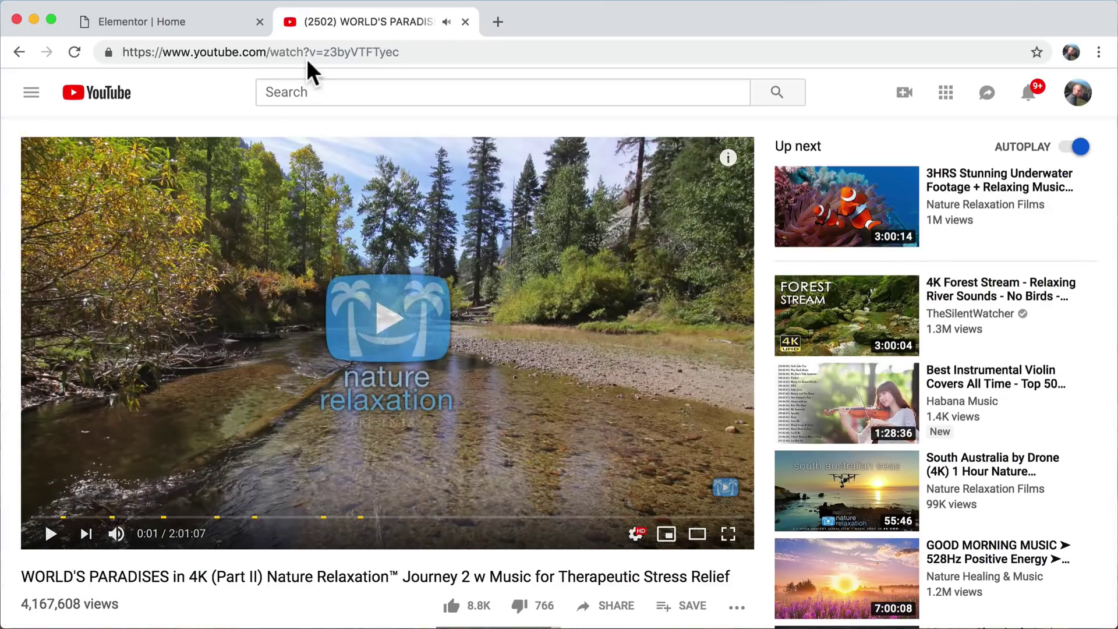
click(300, 52)
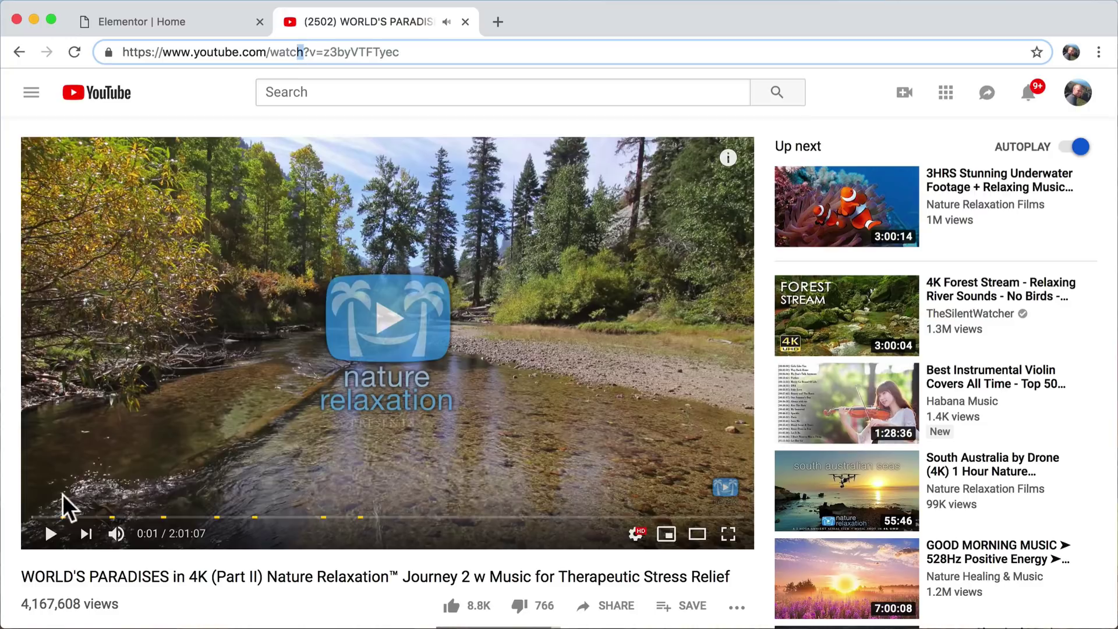
click(47, 517)
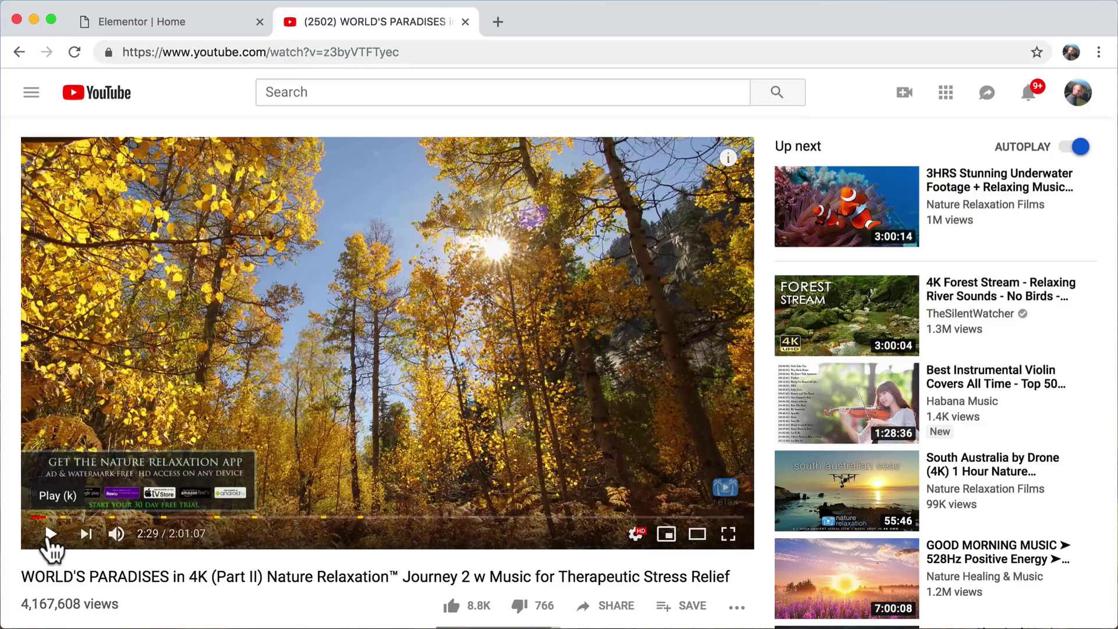
click(308, 53)
key(super+c)
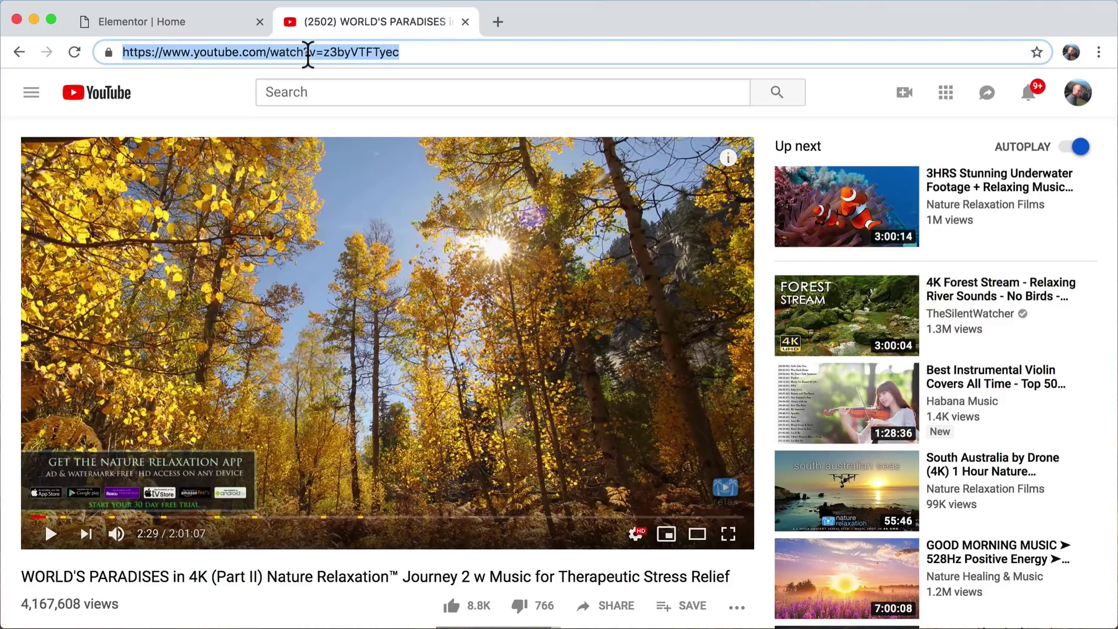
click(190, 17)
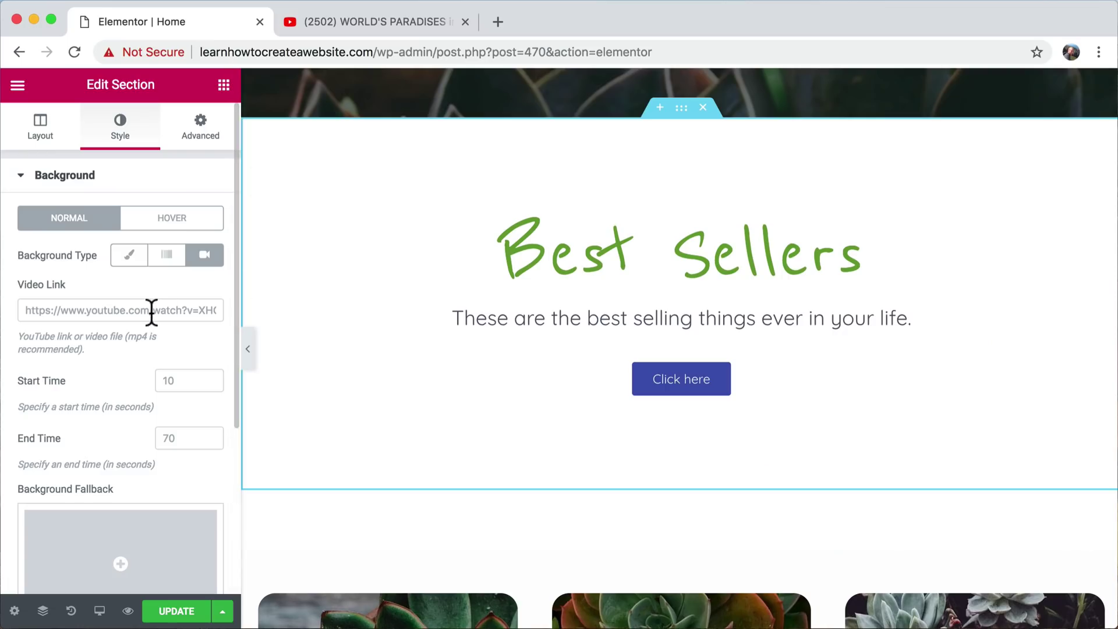
- Paste the YouTube link as the background video and set its start time to 500 seconds
key(super+v)
click(187, 378)
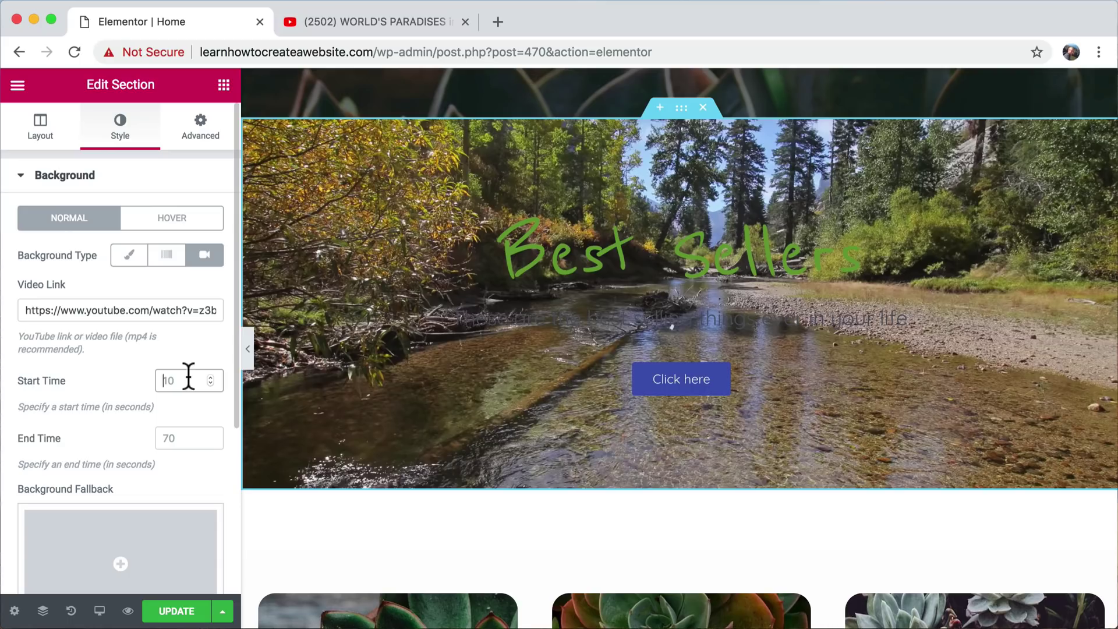
text(200)
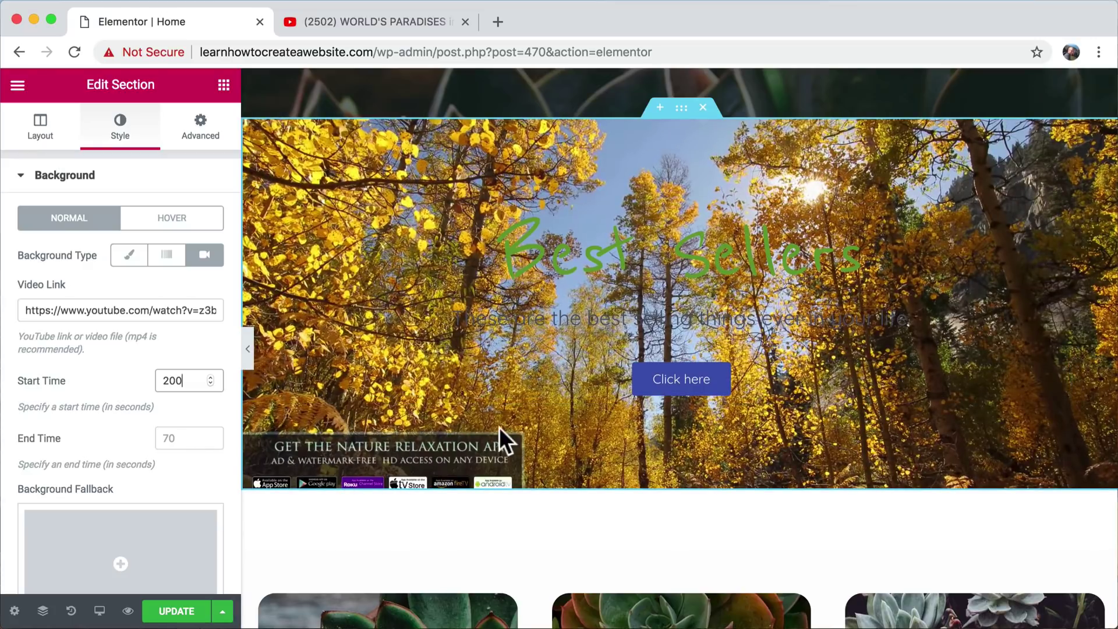
double_click(168, 380)
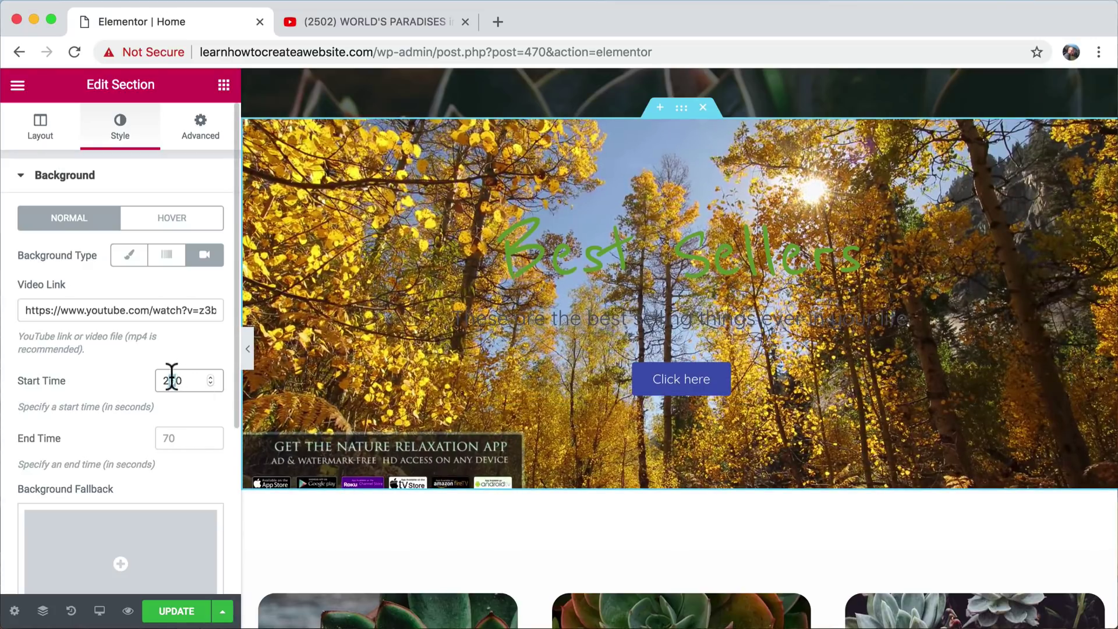
text(500)
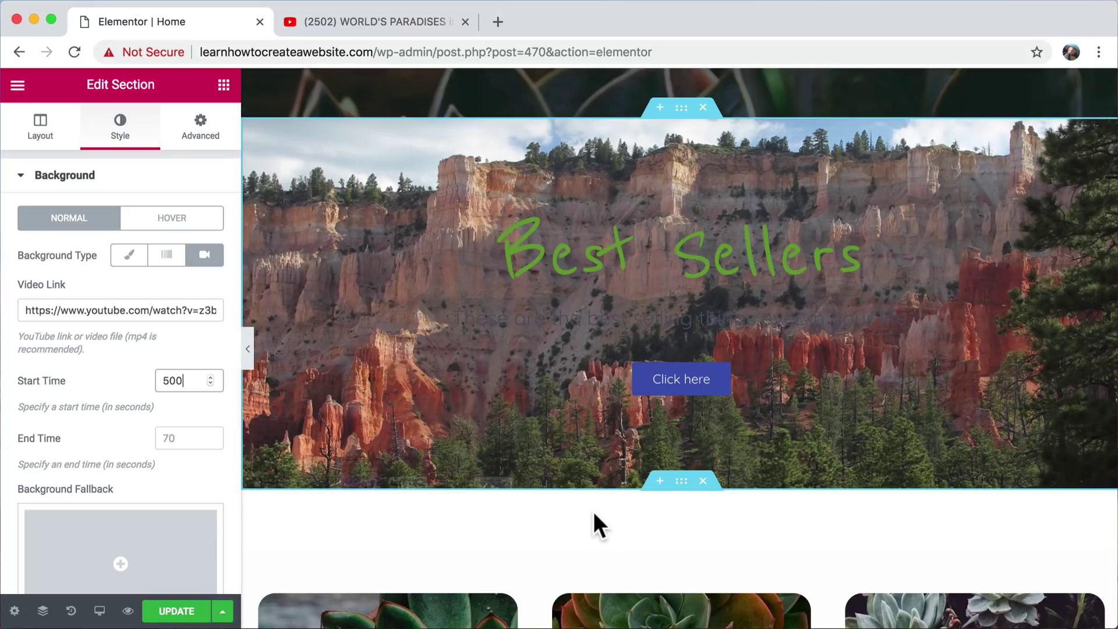
click(186, 436)
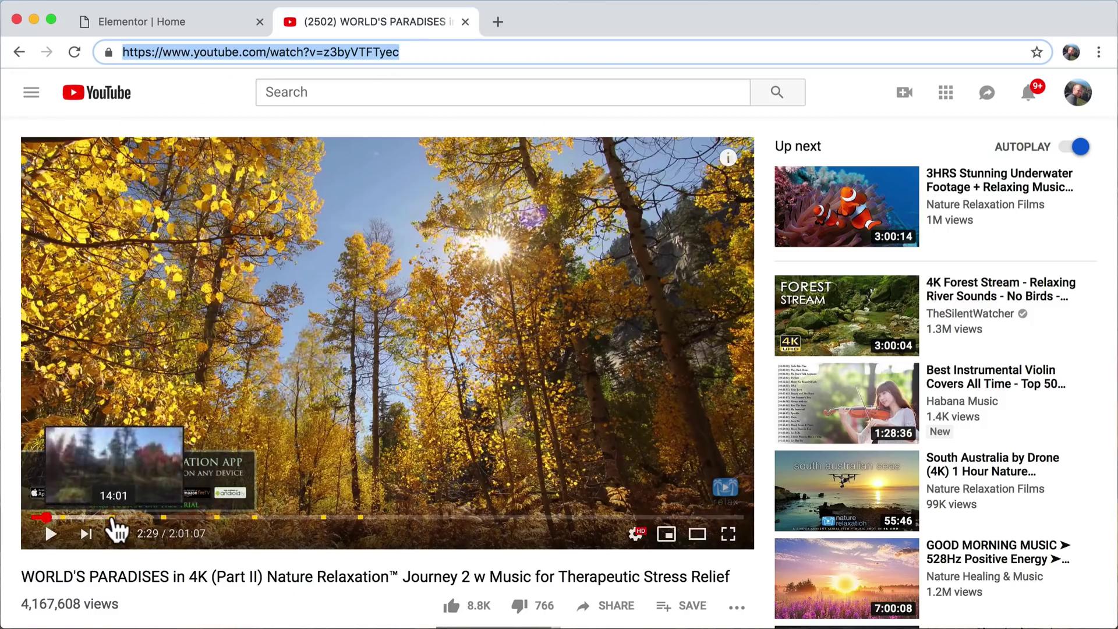
- Open the suggested '3HRS Stunning Underwater Footage' video, skip its ad and skim ahead to 50:39
click(99, 517)
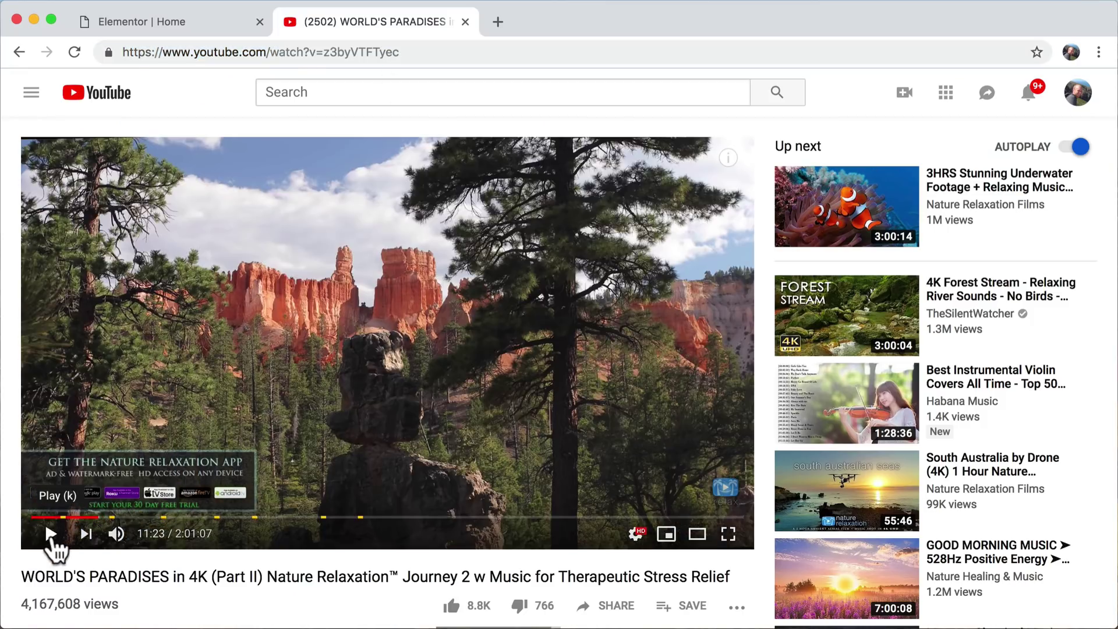
click(51, 535)
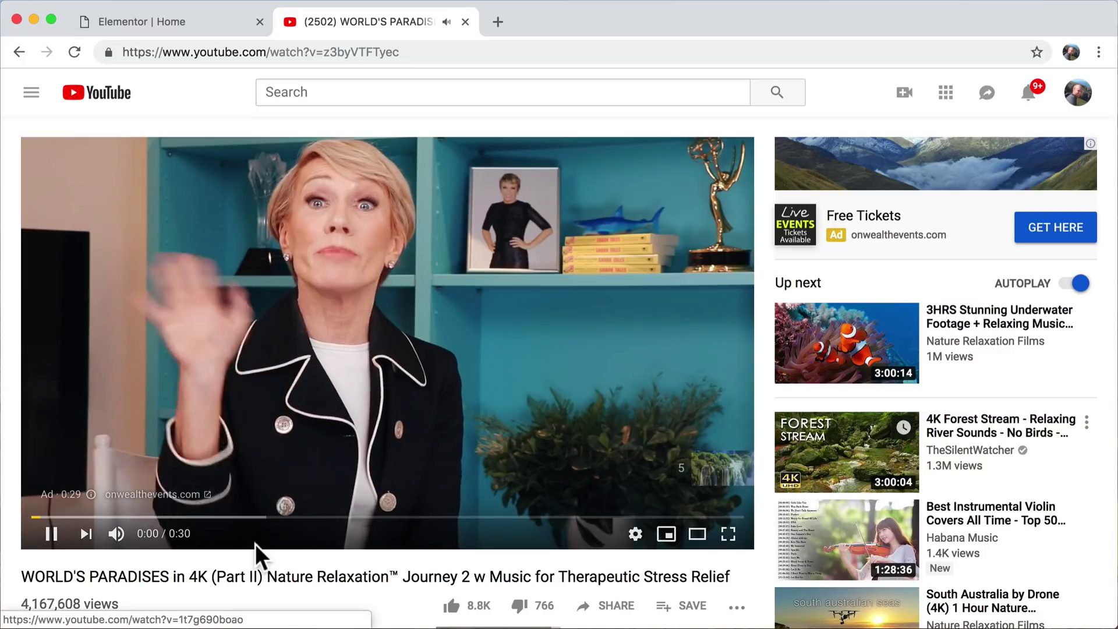
click(52, 543)
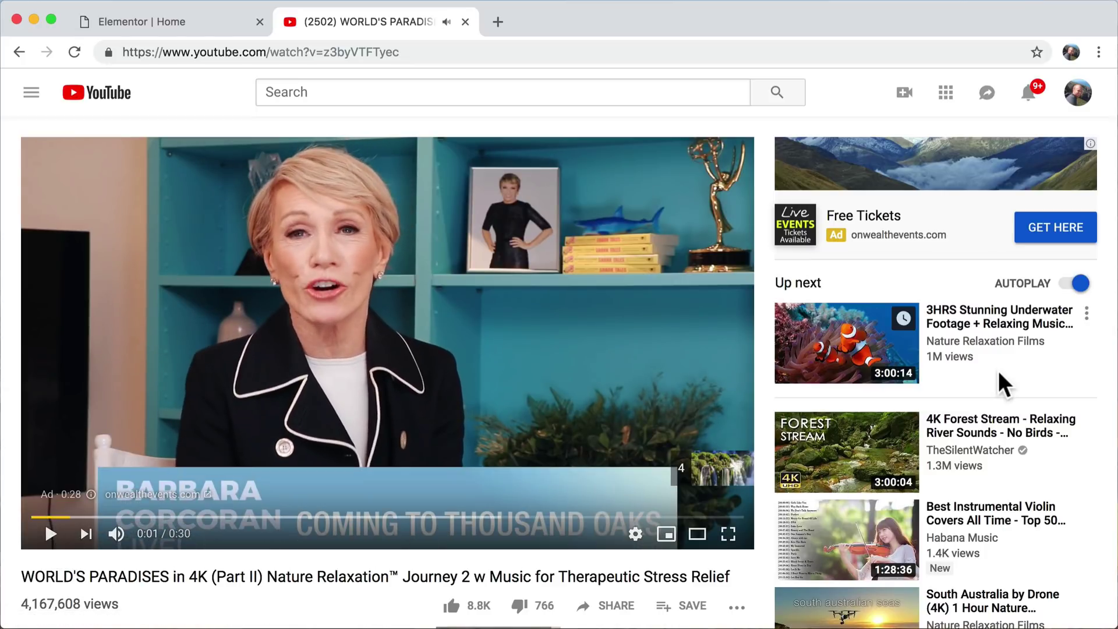
click(988, 324)
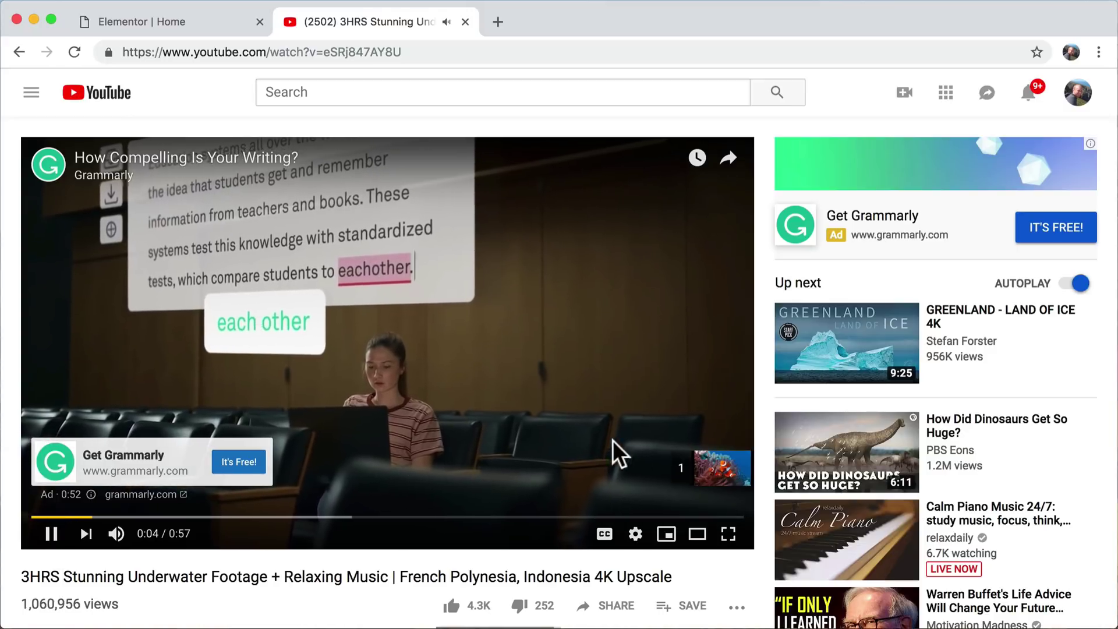
click(714, 470)
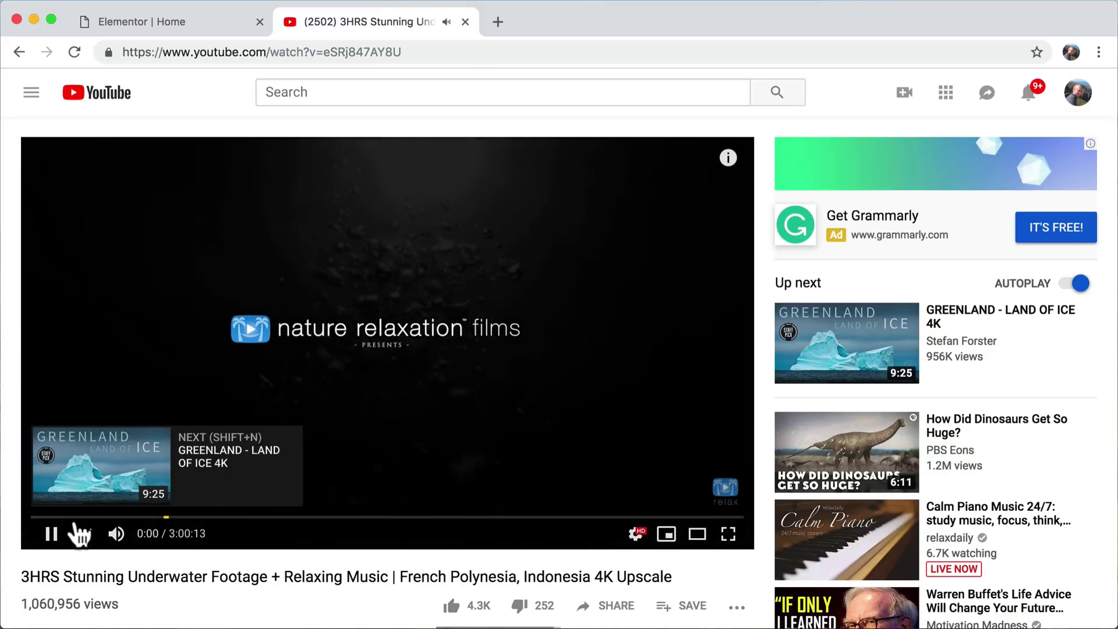
click(73, 519)
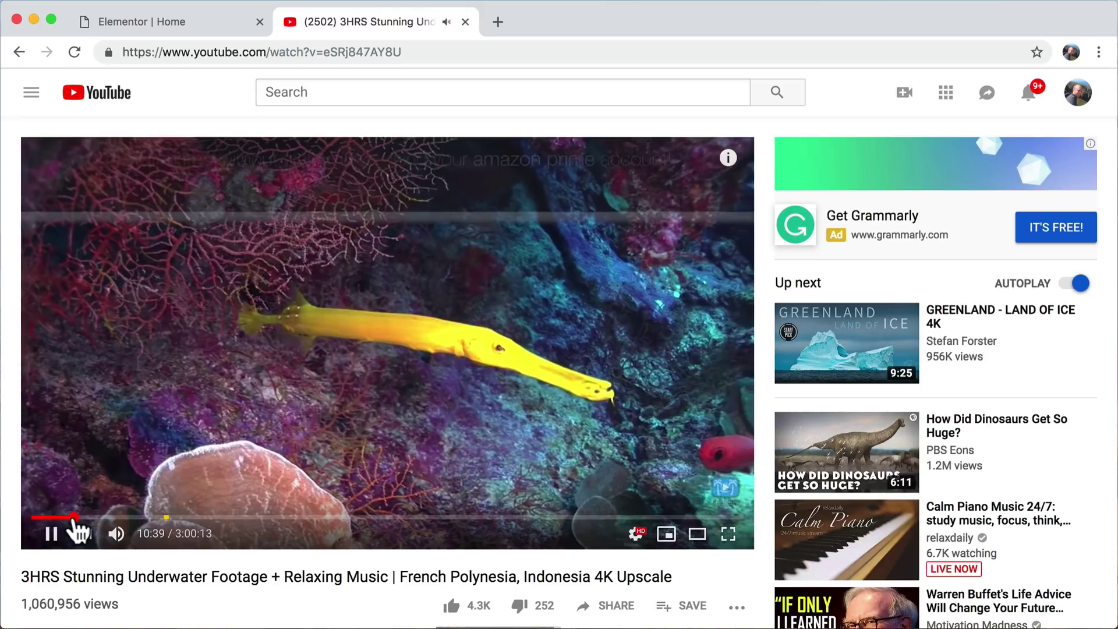
click(232, 518)
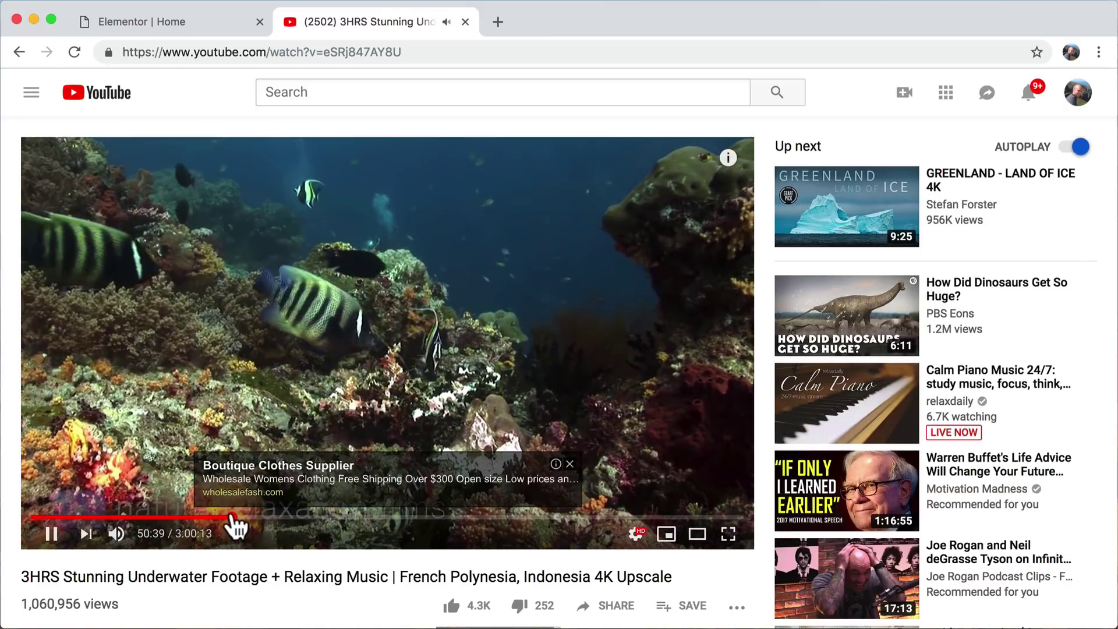
click(176, 23)
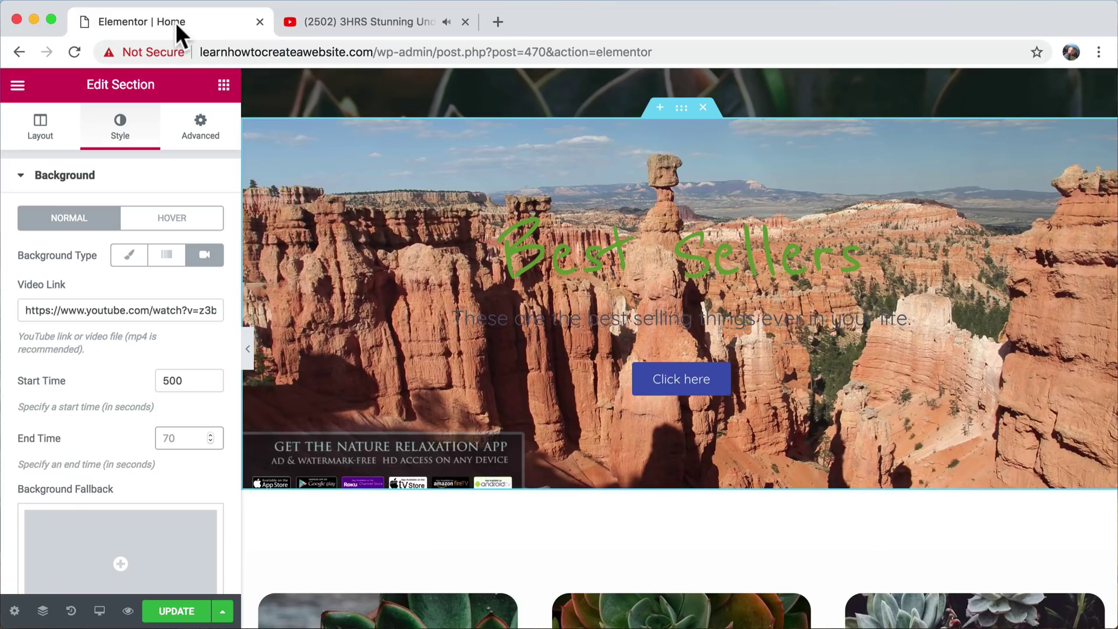
- Delete the Best Sellers video section, then undo to restore it
scroll(362, 233, up, 2)
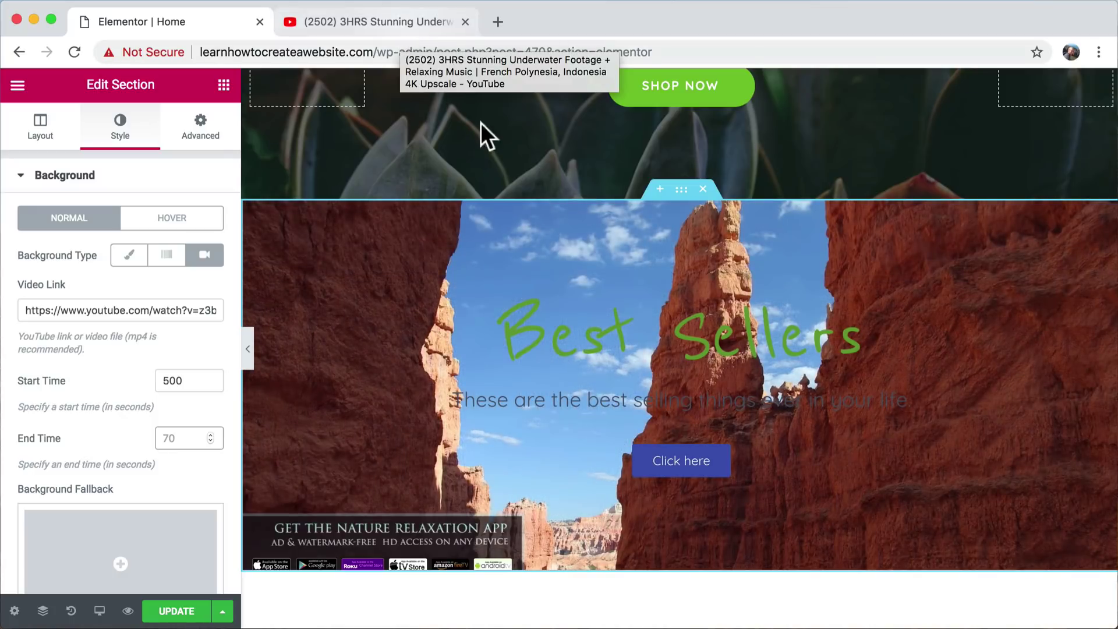
scroll(158, 337, down, 5)
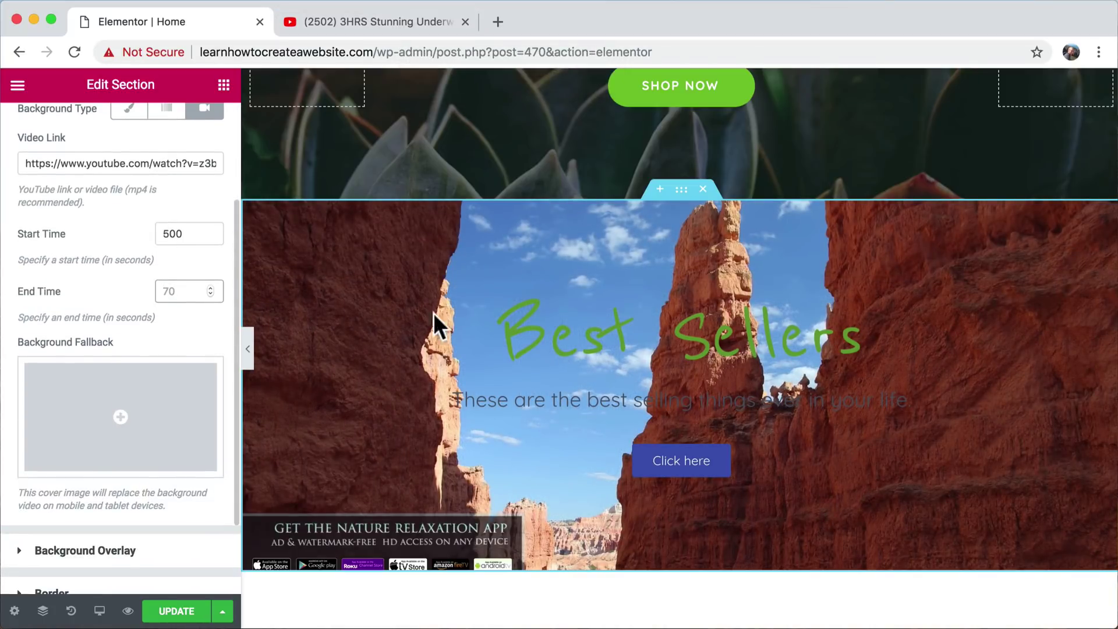
click(704, 189)
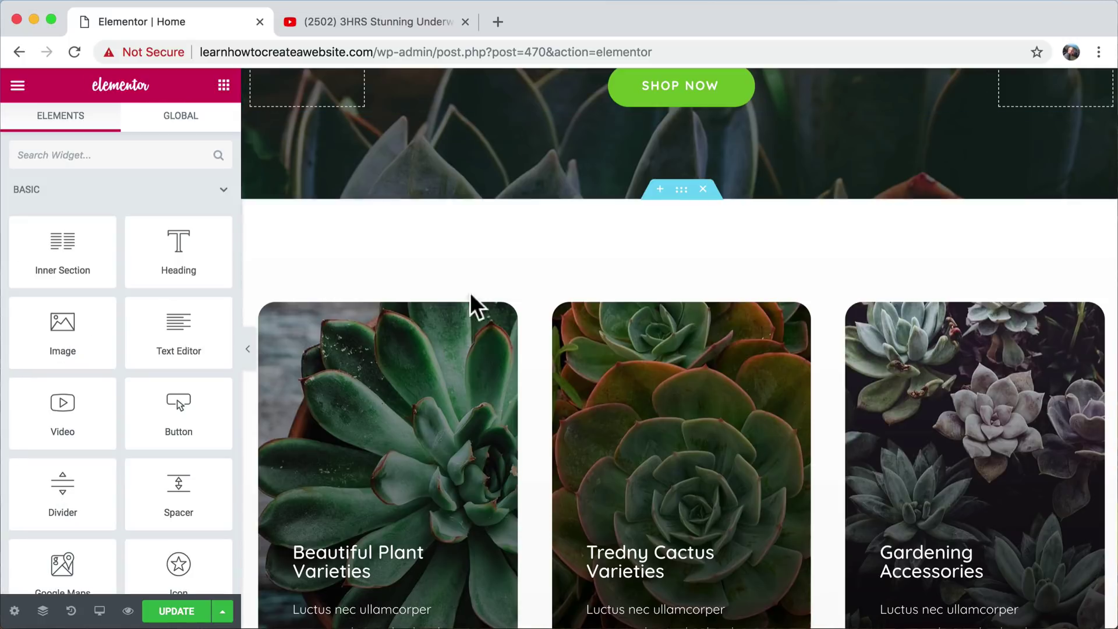
key(super+z)
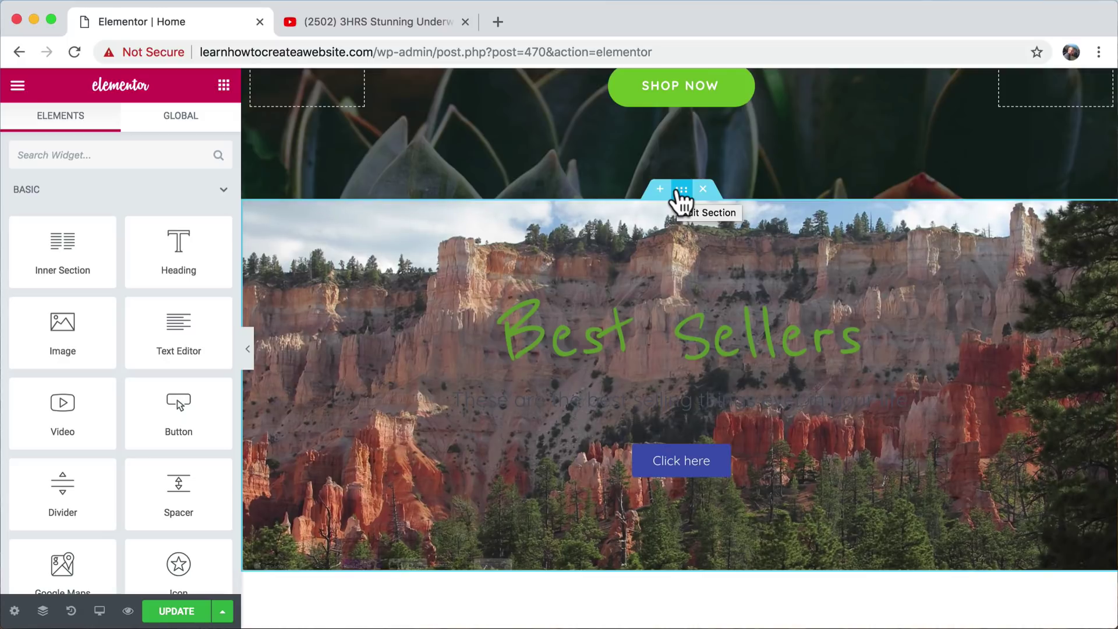
- Open the Best Sellers section's Edit Section layout settings and scroll up to the hero
click(678, 193)
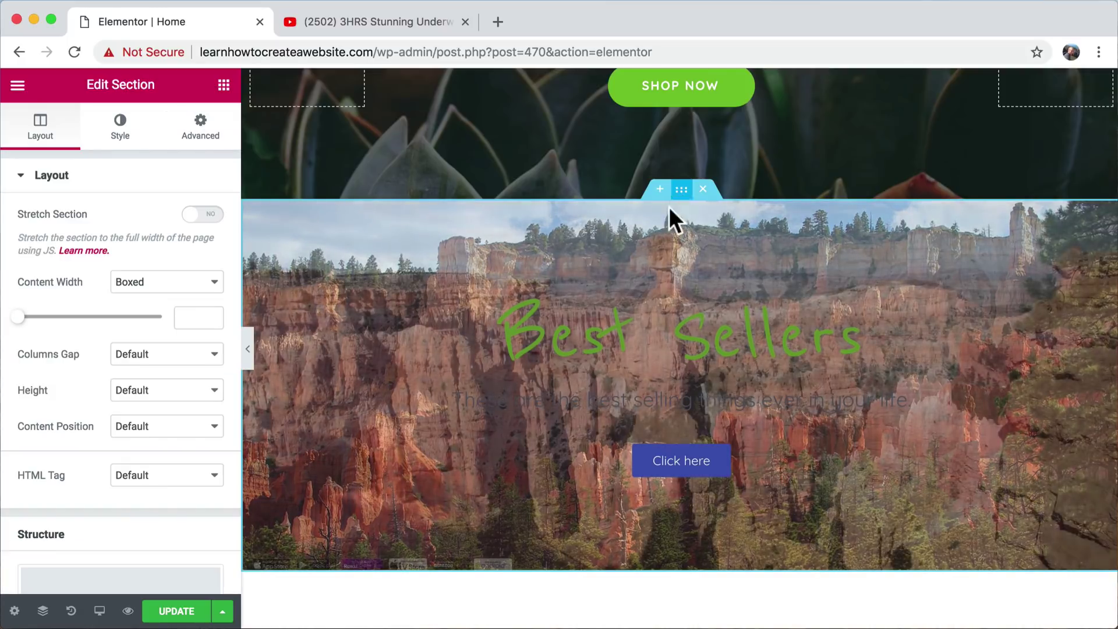
scroll(643, 309, down, 2)
scroll(643, 309, up, 1)
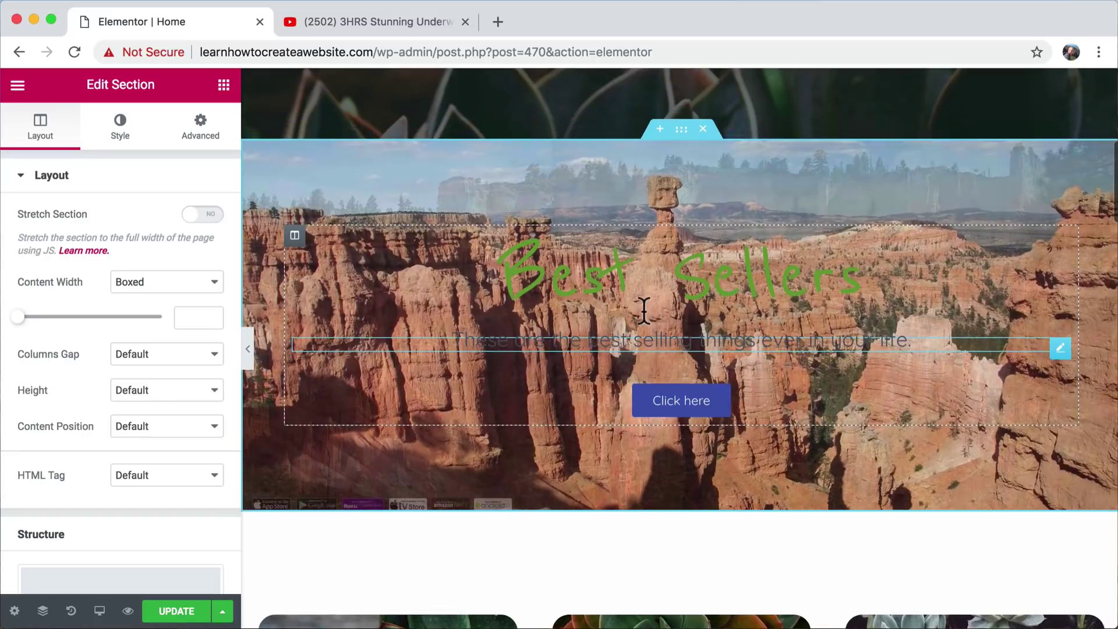
scroll(643, 309, down, 3)
scroll(643, 309, up, 3)
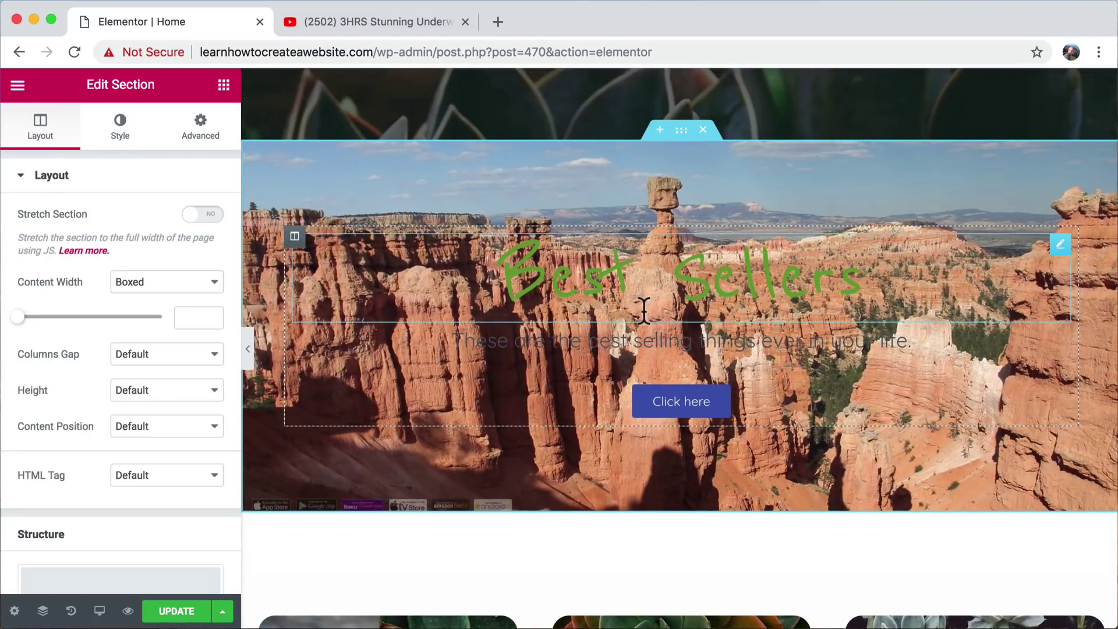
scroll(644, 309, up, 1)
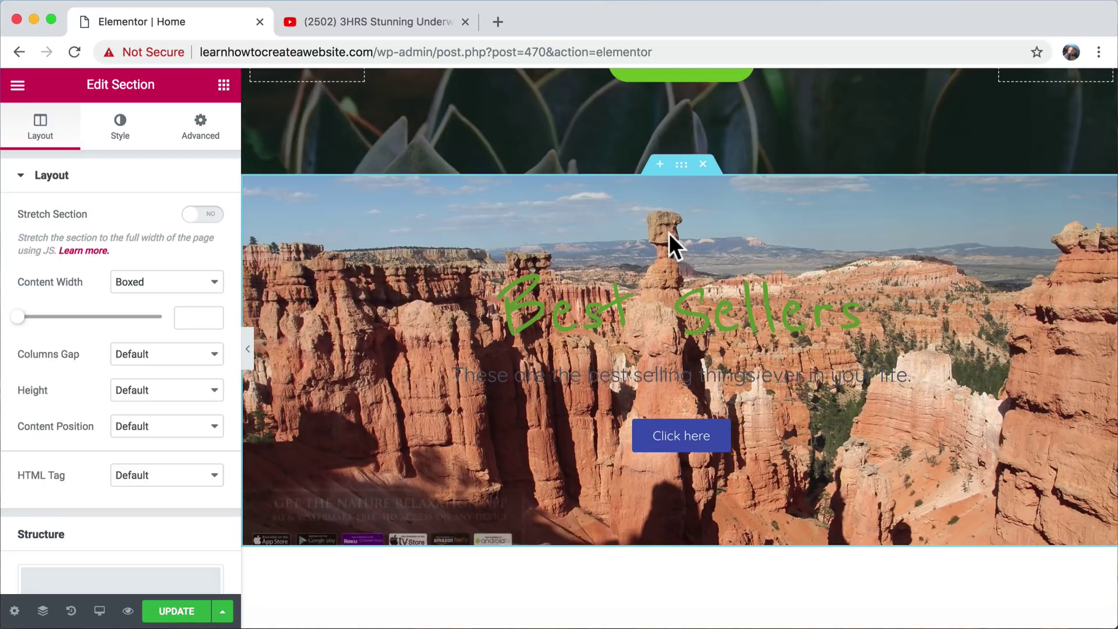
scroll(669, 232, up, 5)
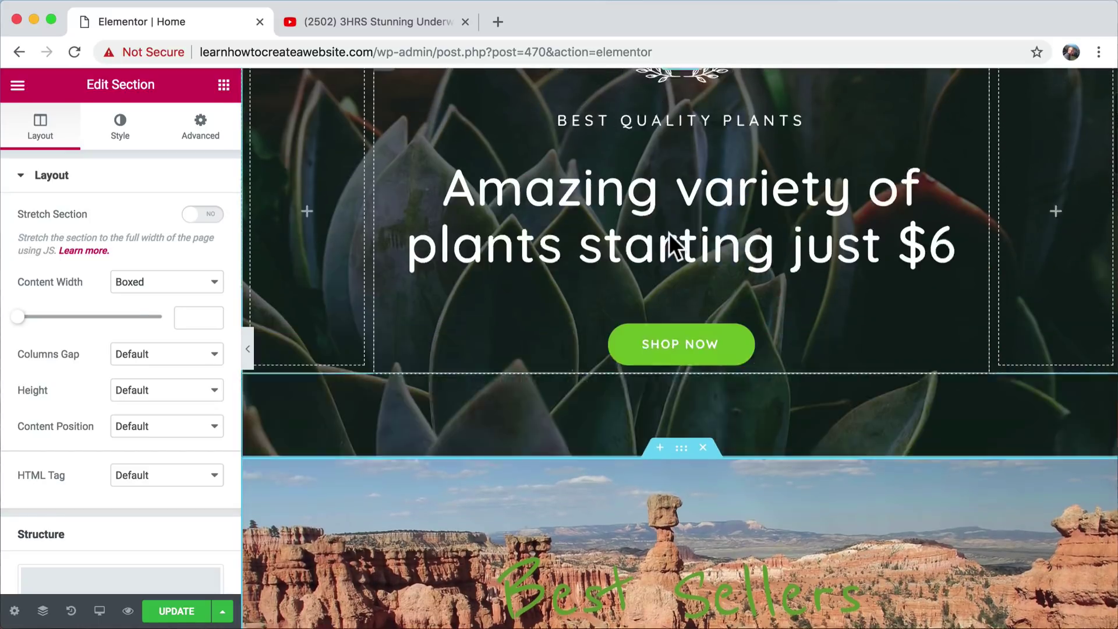
scroll(670, 233, up, 2)
- Copy the hero heading's style and paste it onto the Best Sellers heading
right_click(616, 271)
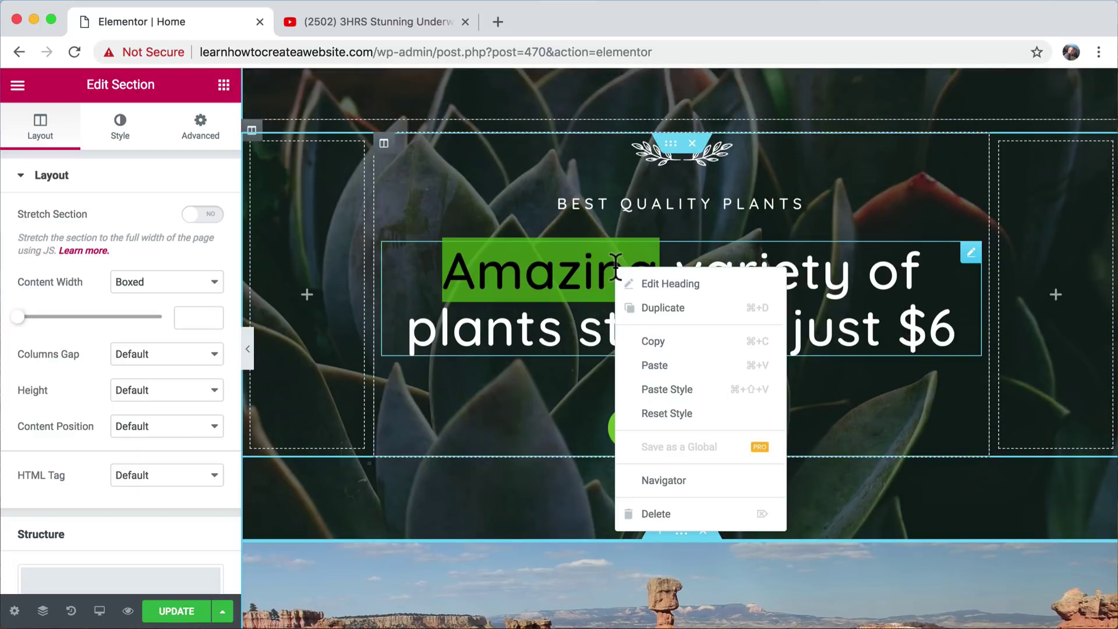
click(678, 341)
scroll(612, 417, down, 4)
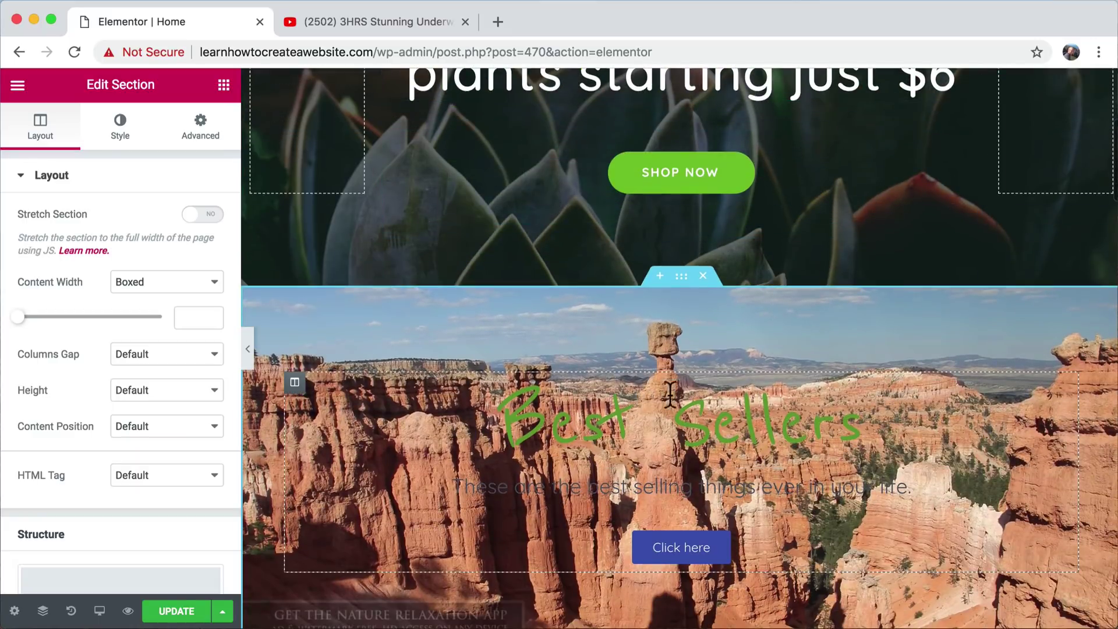
right_click(613, 415)
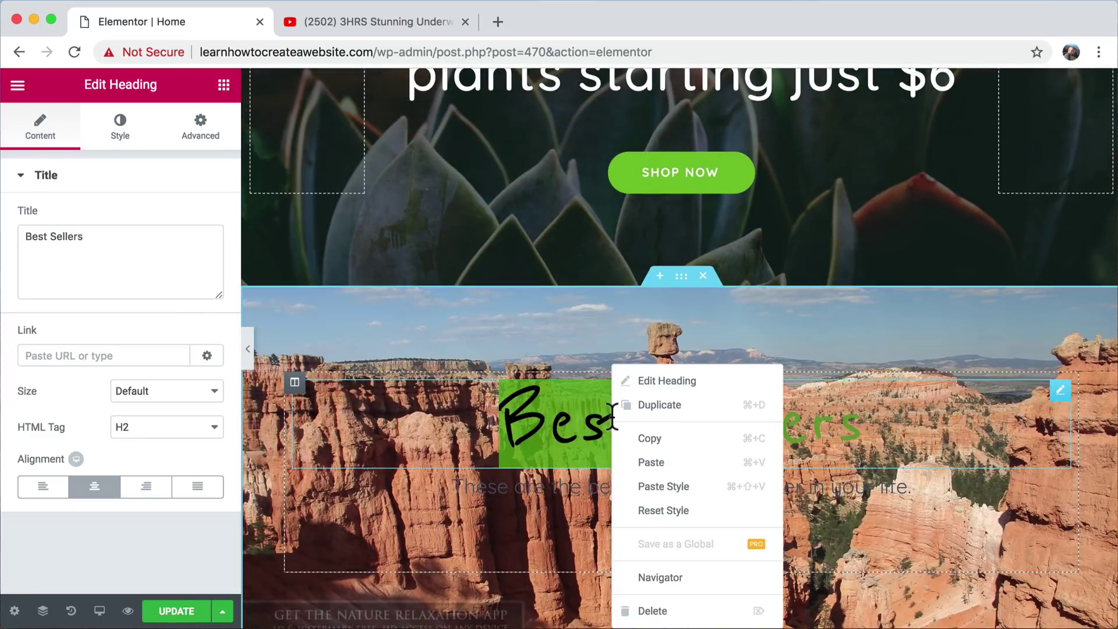
click(686, 498)
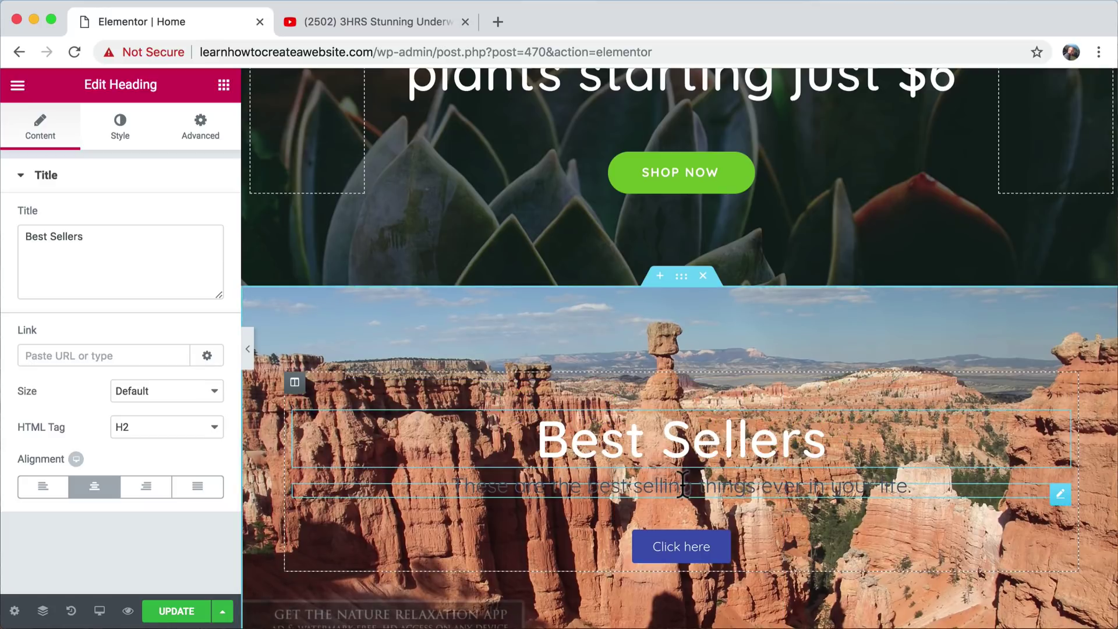
- Apply the BEST QUALITY PLANTS line's letter-spaced style to the Best Sellers subtitle
scroll(683, 484, down, 1)
scroll(687, 494, up, 3)
scroll(683, 483, up, 1)
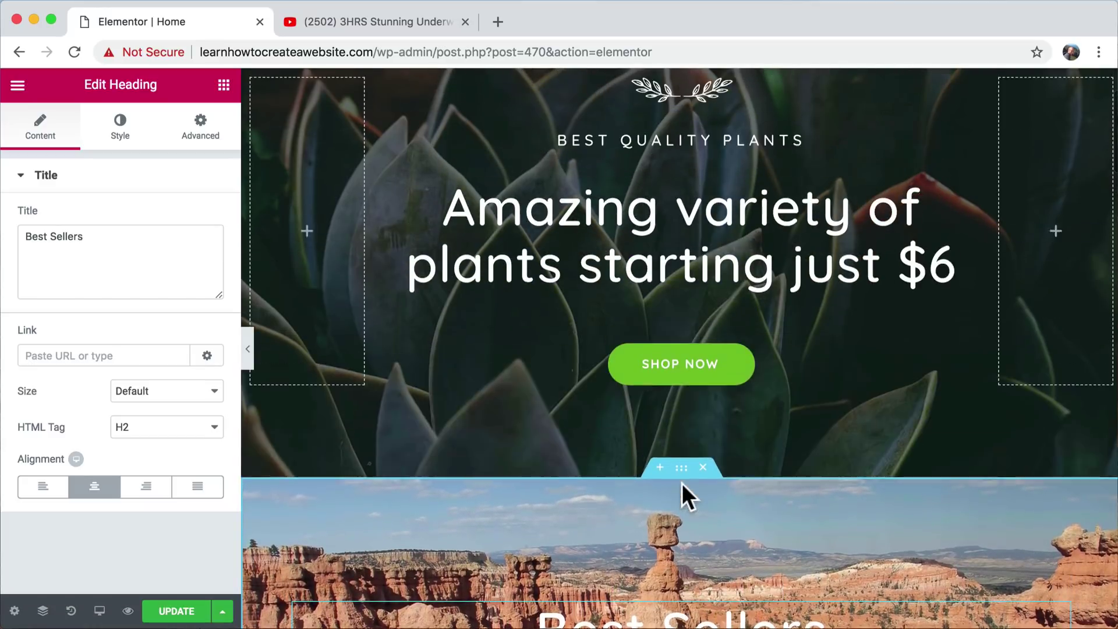
right_click(670, 143)
click(737, 217)
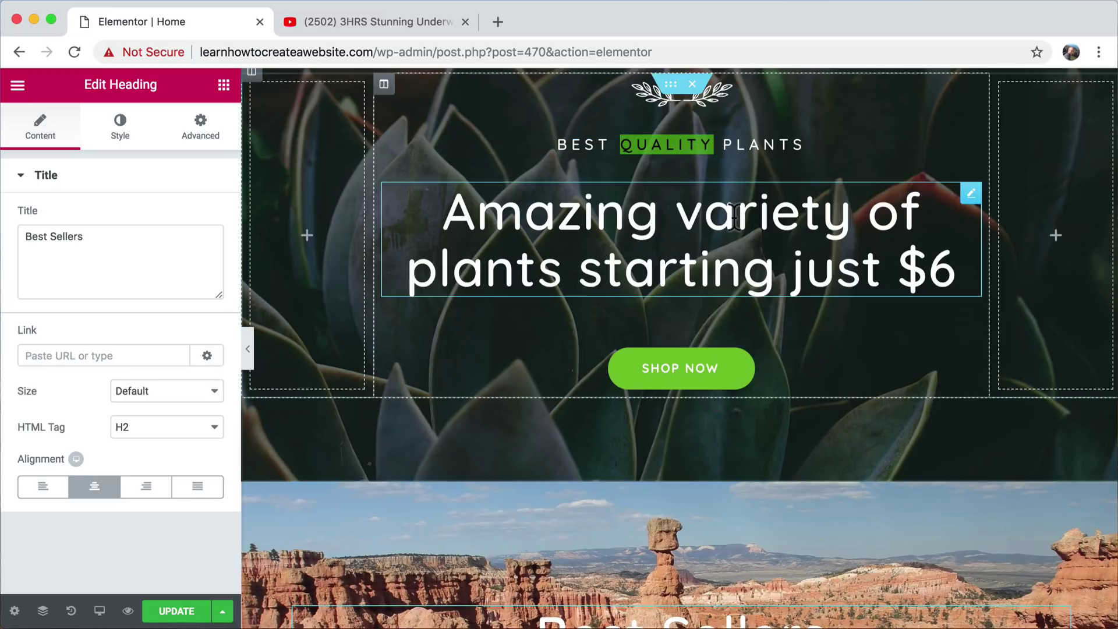
scroll(751, 380, down, 4)
right_click(640, 464)
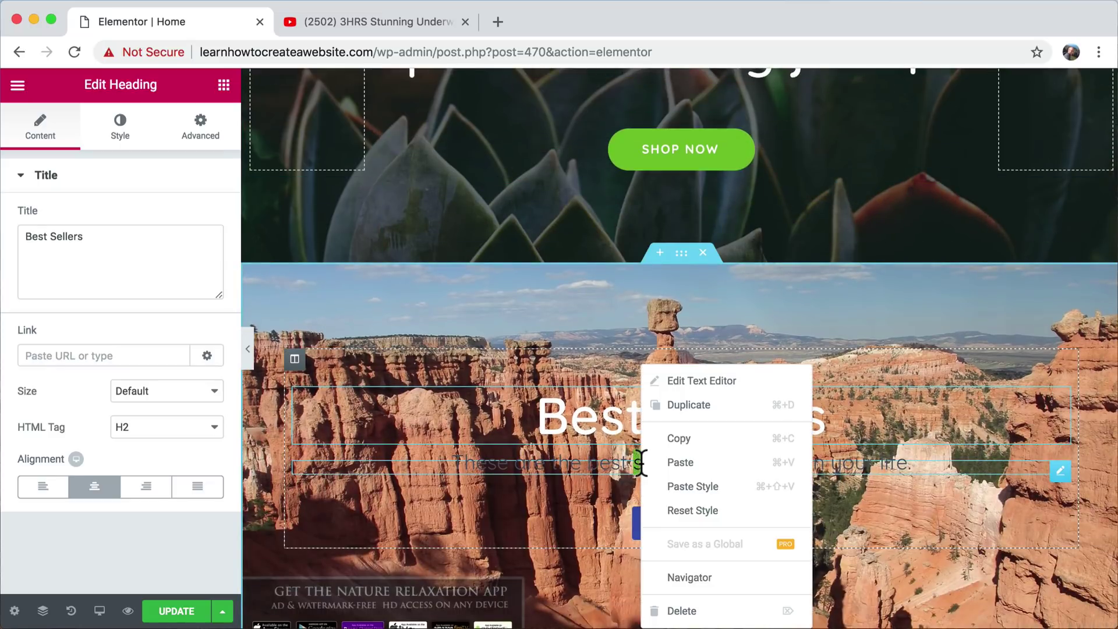
click(711, 486)
- Set the Best Sellers subtitle's text colour to white (#ffffff)
scroll(702, 466, down, 2)
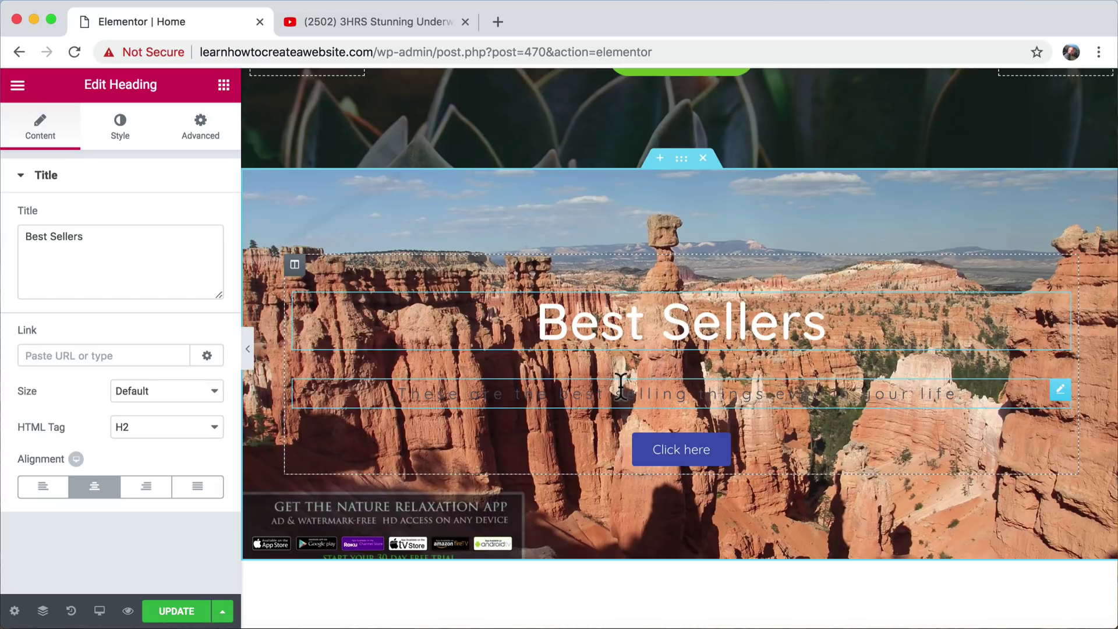
click(118, 138)
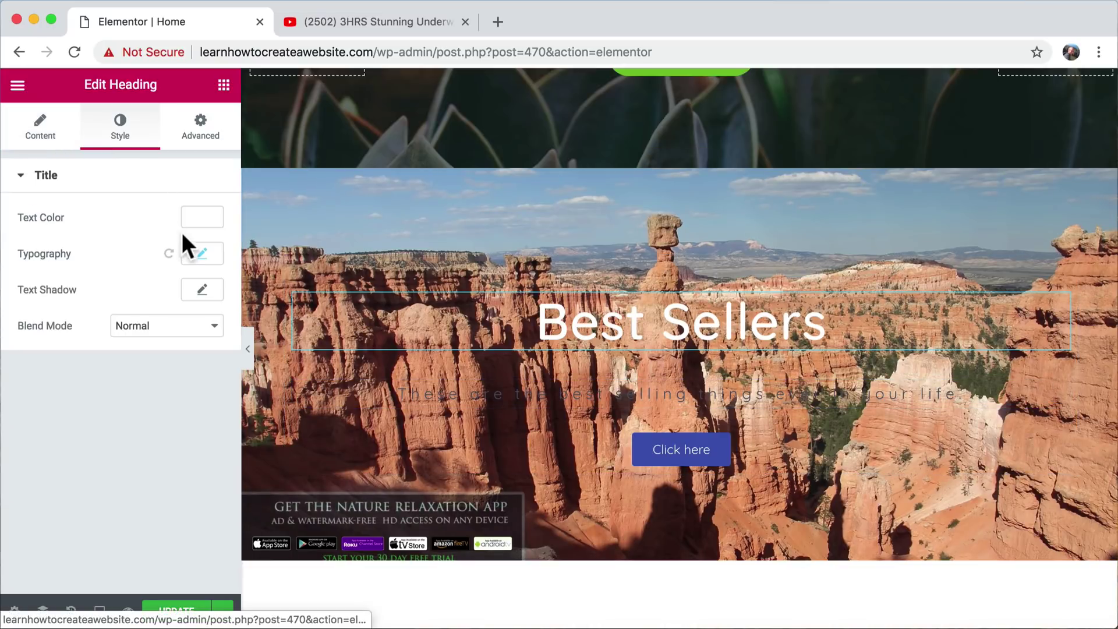
click(654, 389)
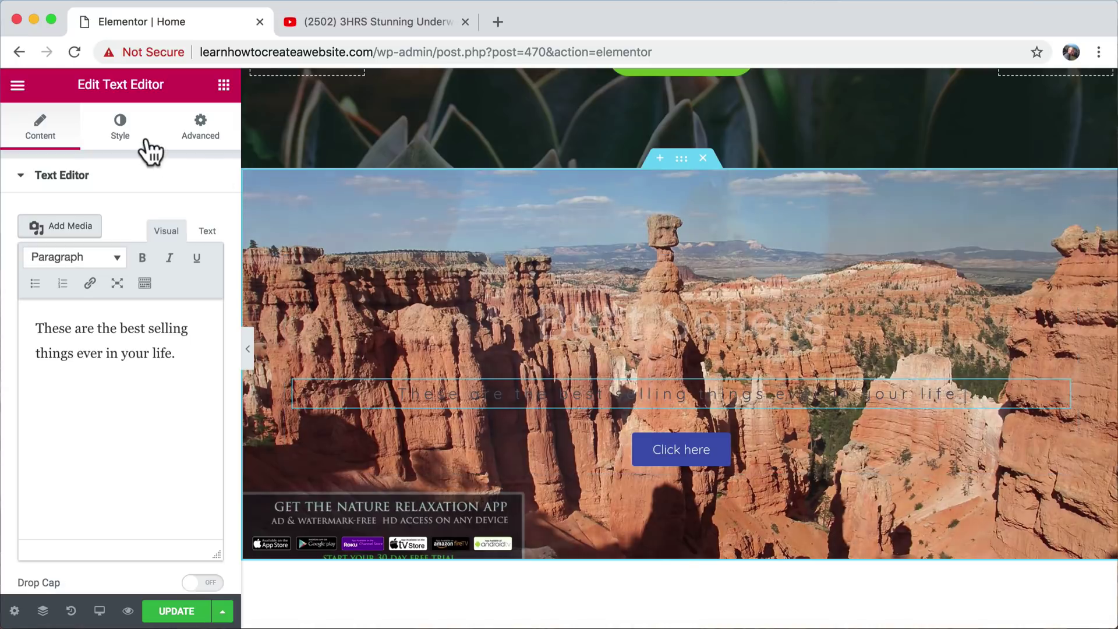
click(120, 127)
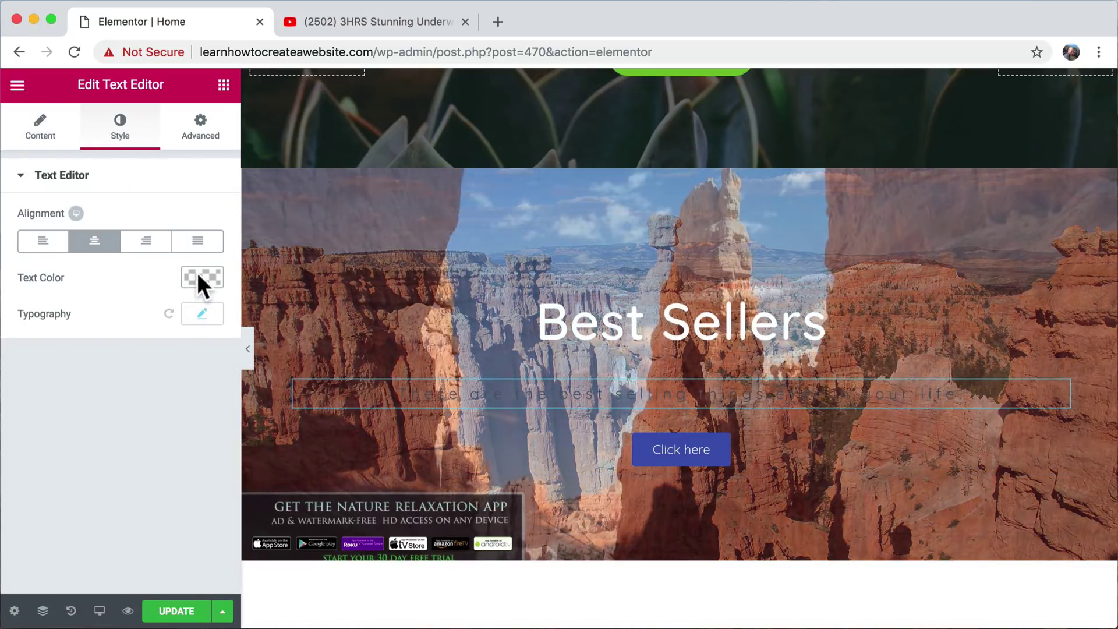
click(199, 275)
drag(34, 344, 0, 289)
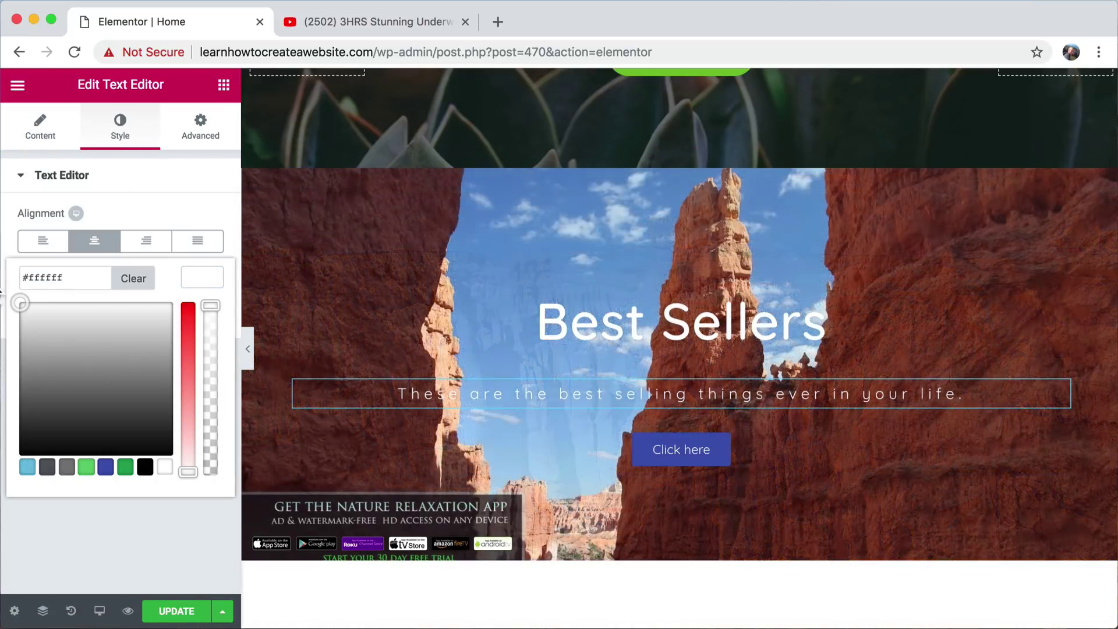
scroll(752, 163, up, 2)
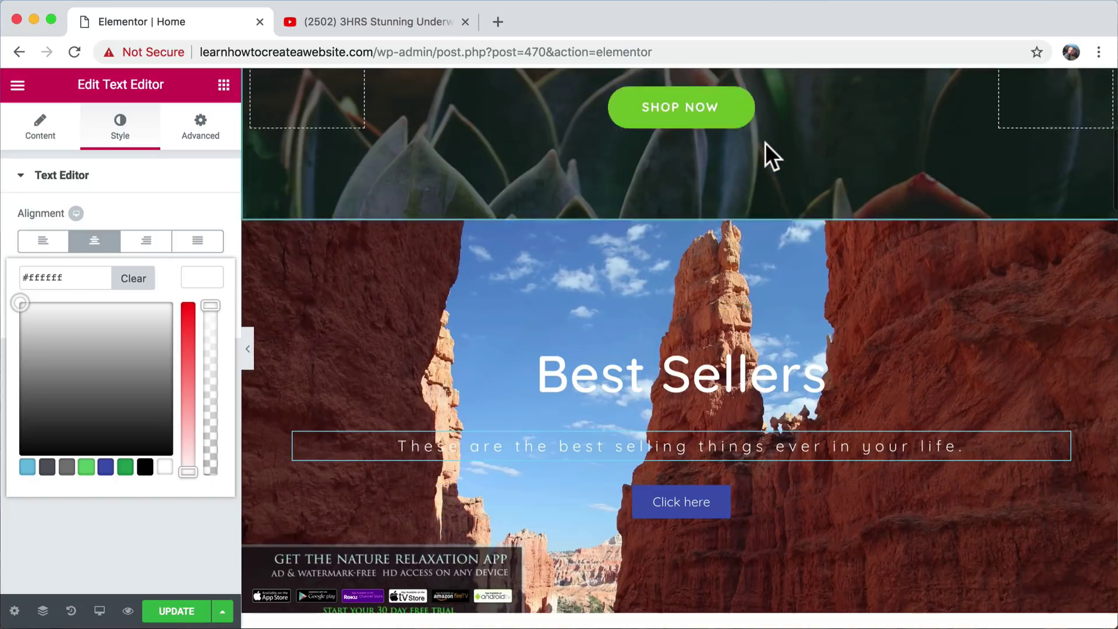
scroll(765, 142, up, 1)
- Paste the SHOP NOW button's green style onto the Click here button
right_click(691, 162)
click(752, 224)
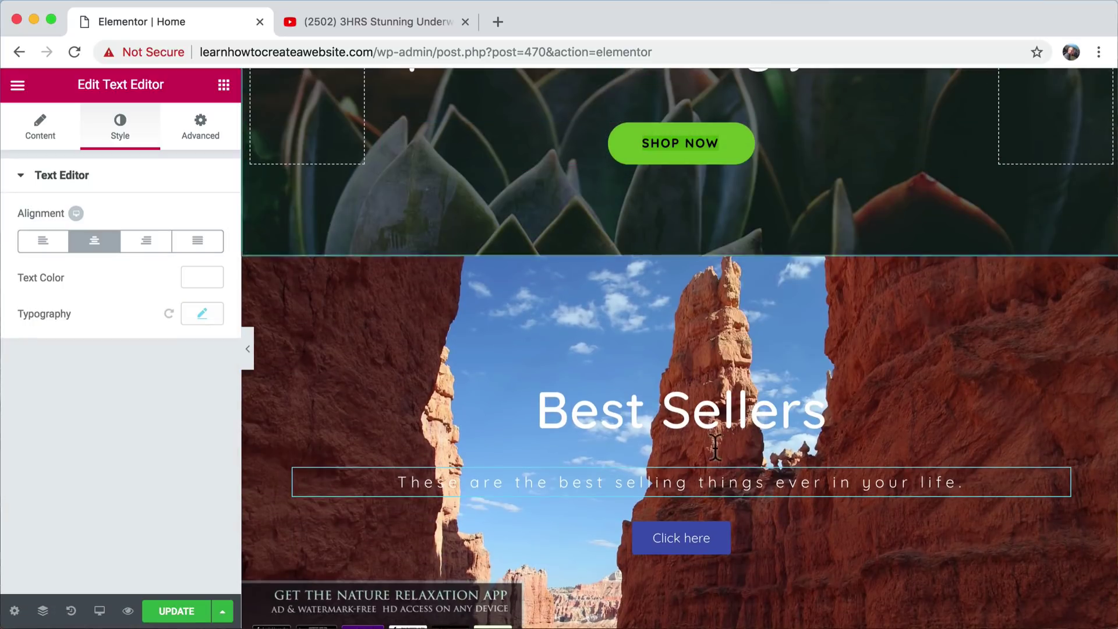
right_click(680, 537)
click(736, 485)
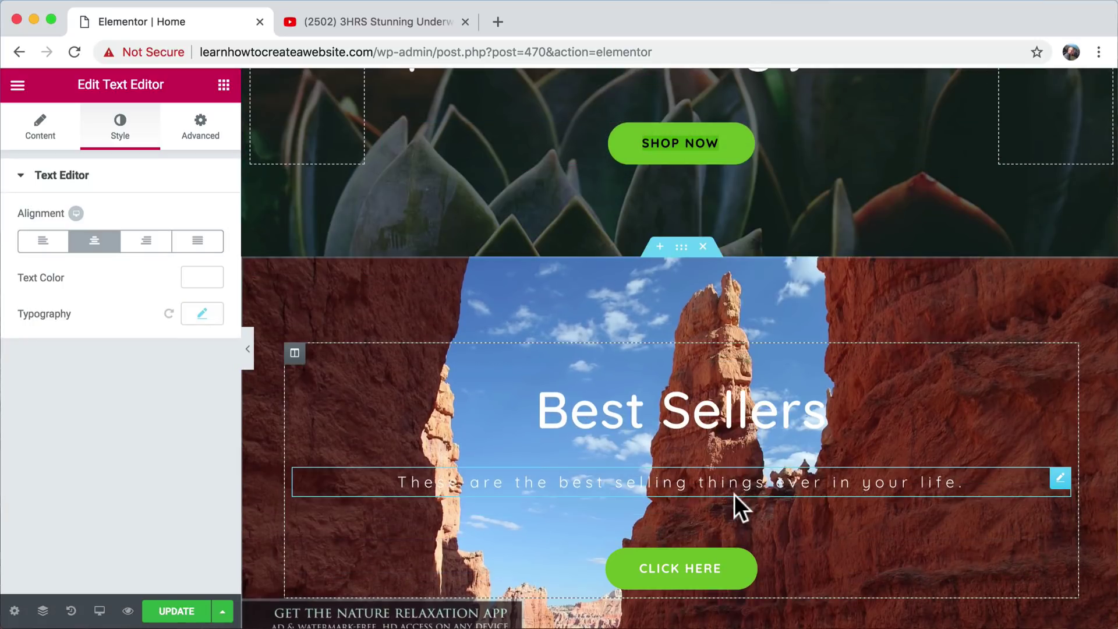
scroll(735, 494, down, 3)
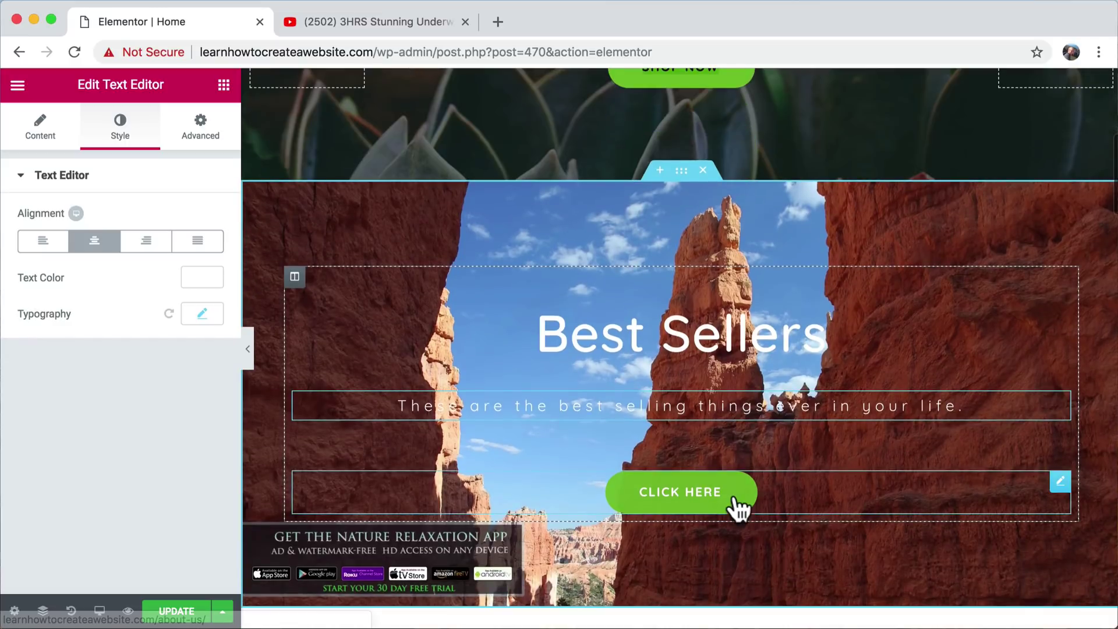
click(682, 174)
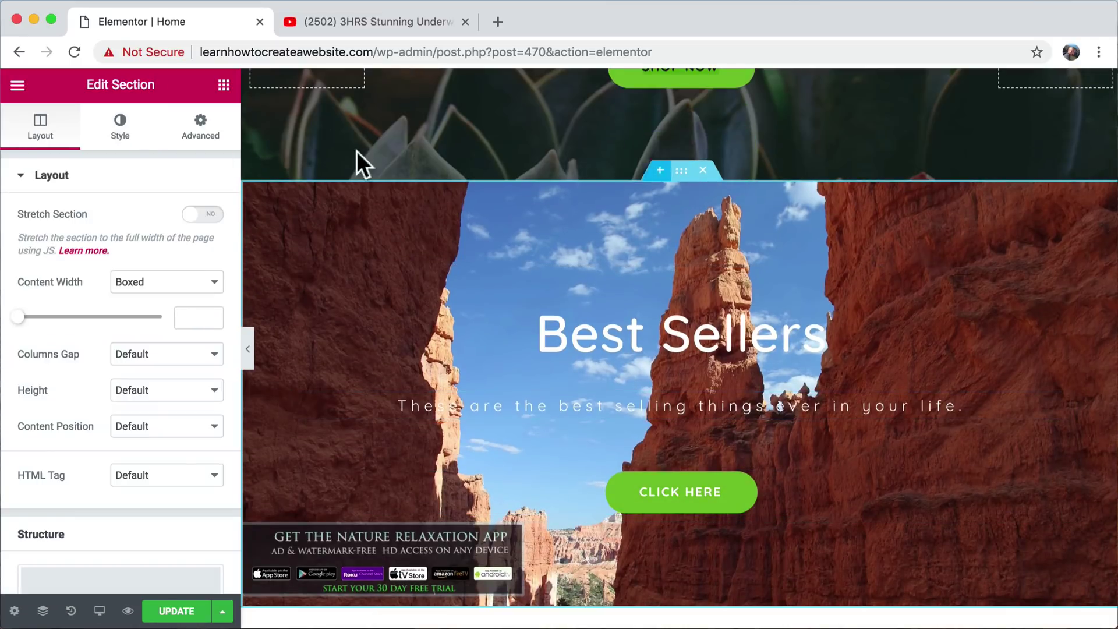
- Give the section a Classic background overlay in #0c0c0c at 0.62 opacity
click(120, 128)
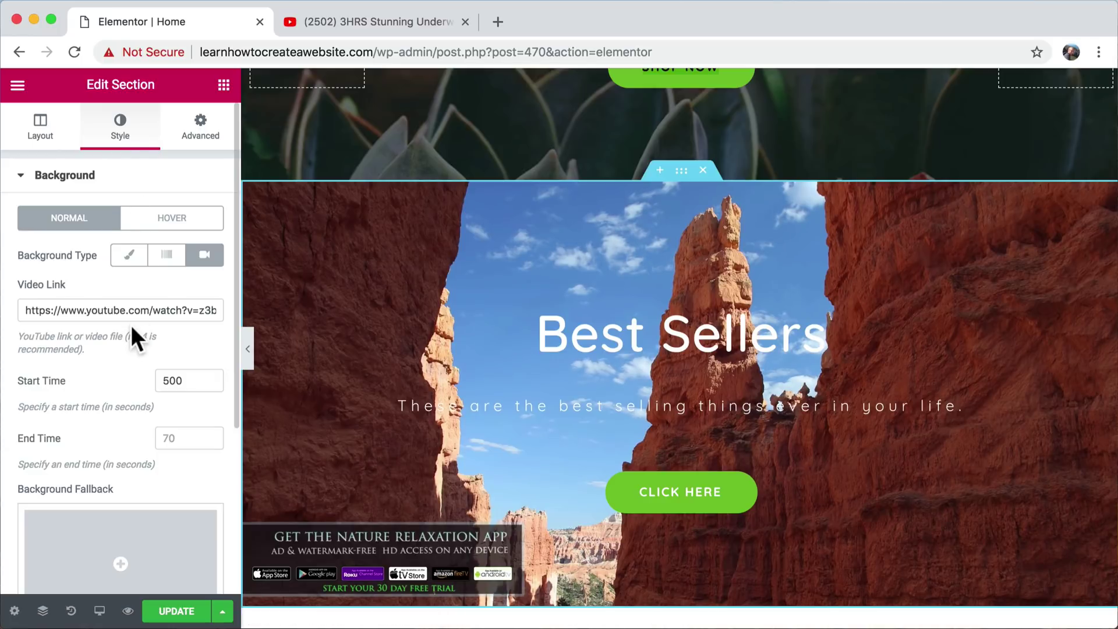
scroll(131, 325, down, 5)
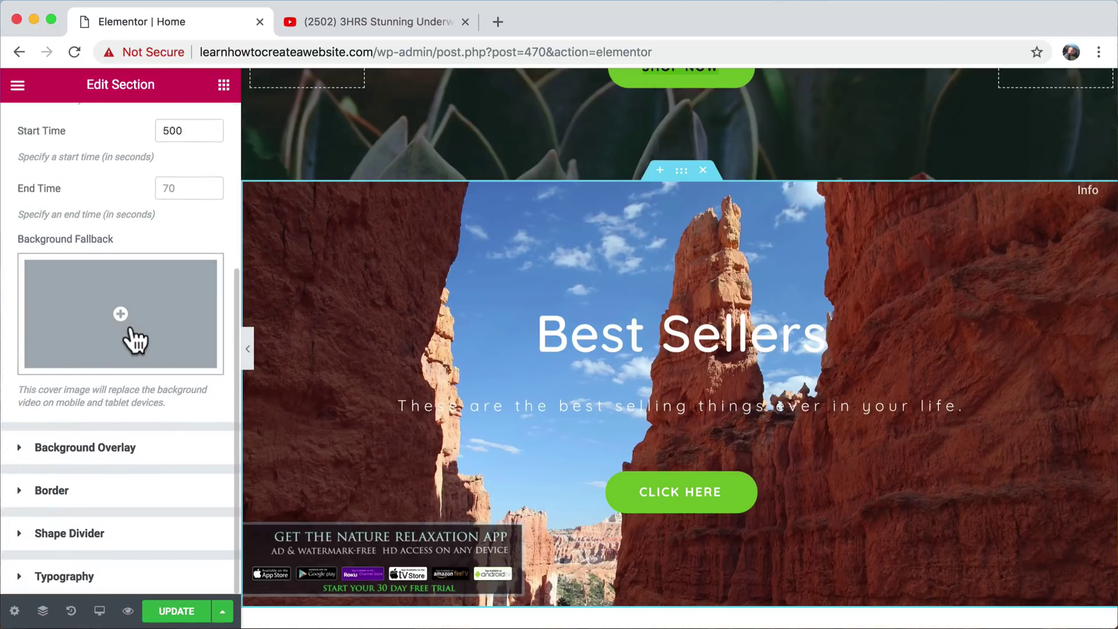
click(97, 449)
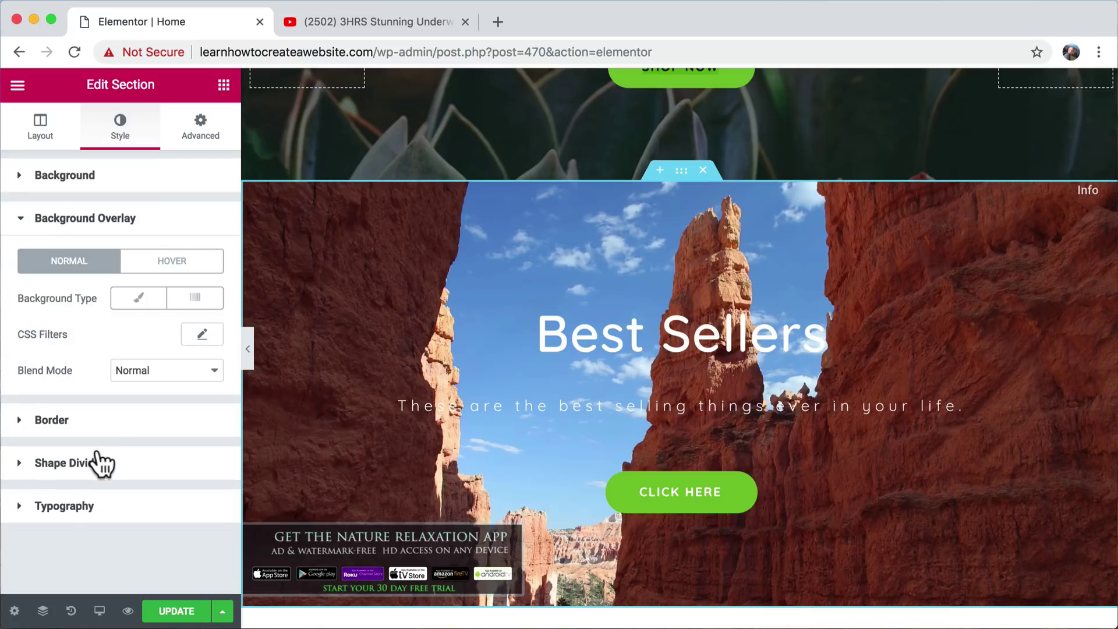
click(140, 308)
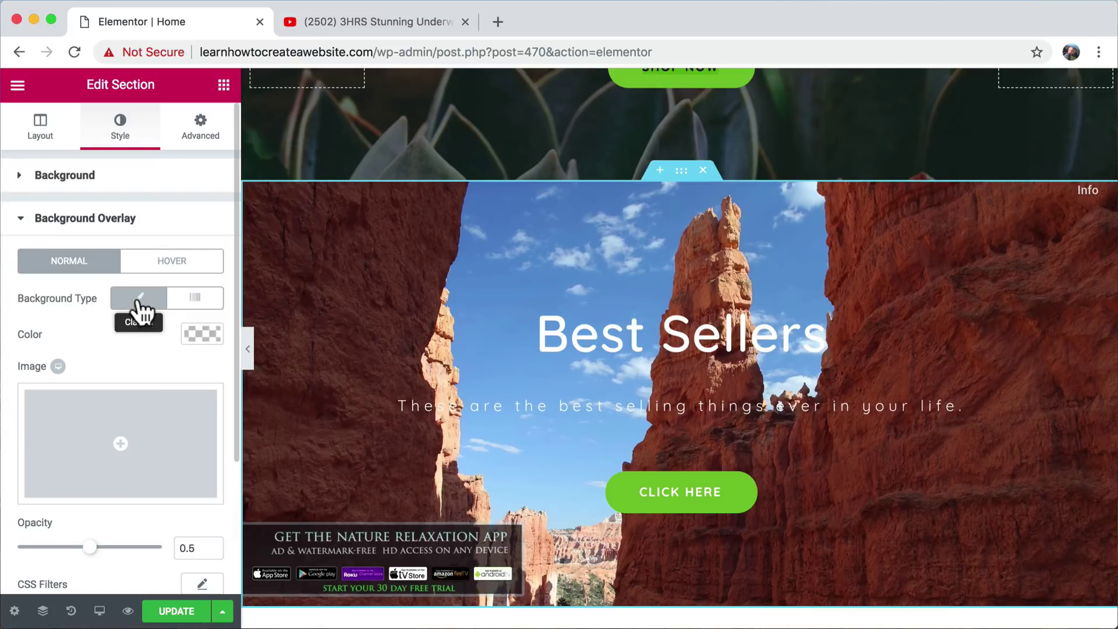
click(205, 333)
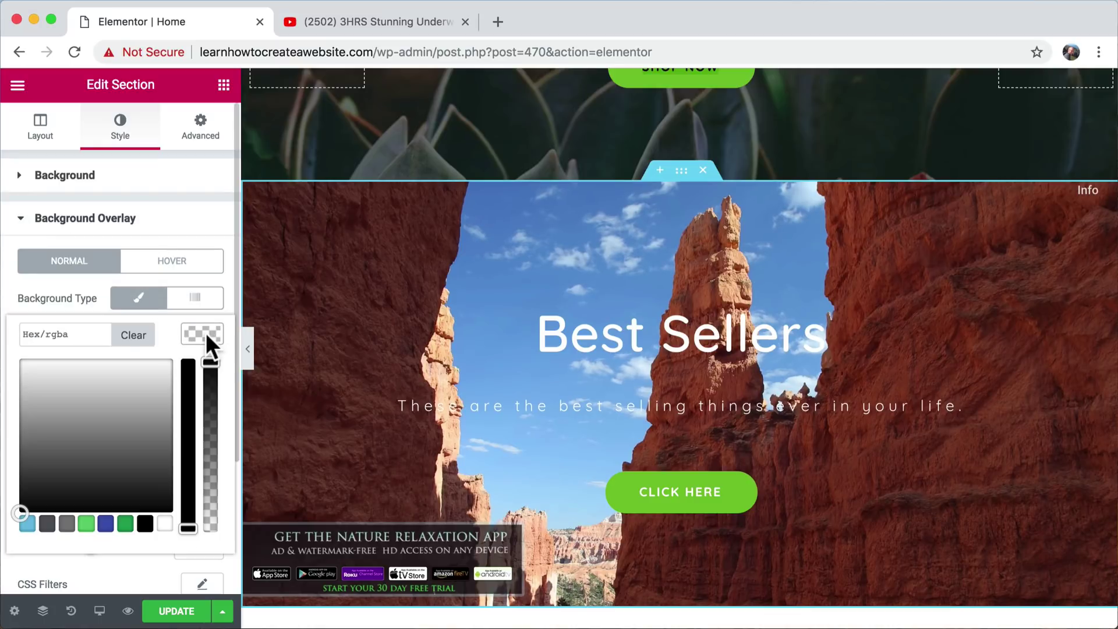
drag(67, 472, 2, 569)
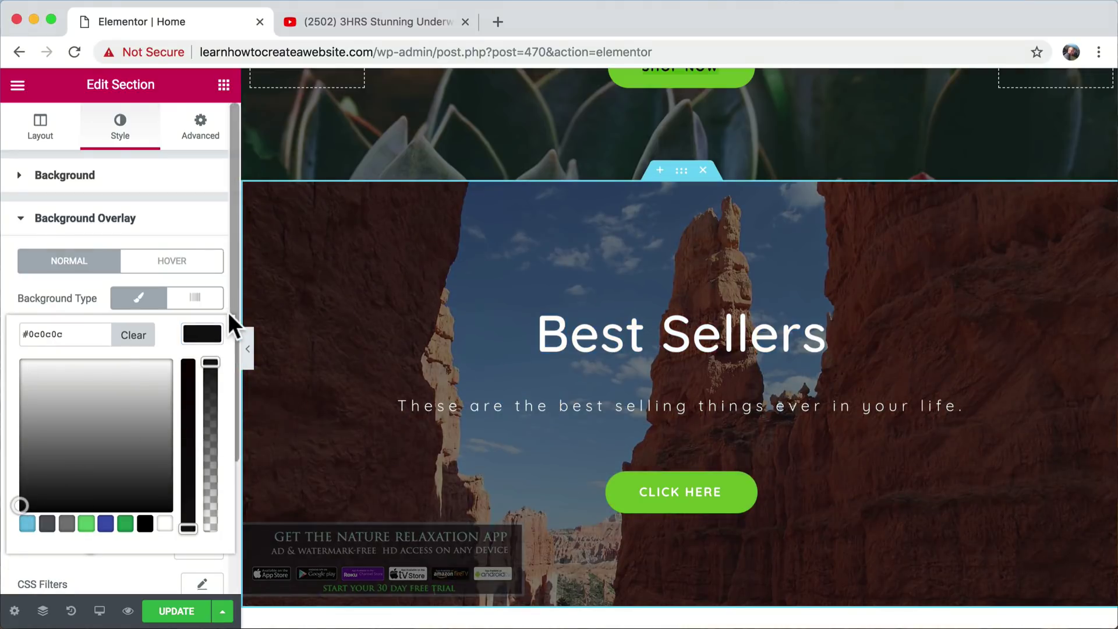
scroll(229, 315, down, 3)
drag(86, 371, 107, 373)
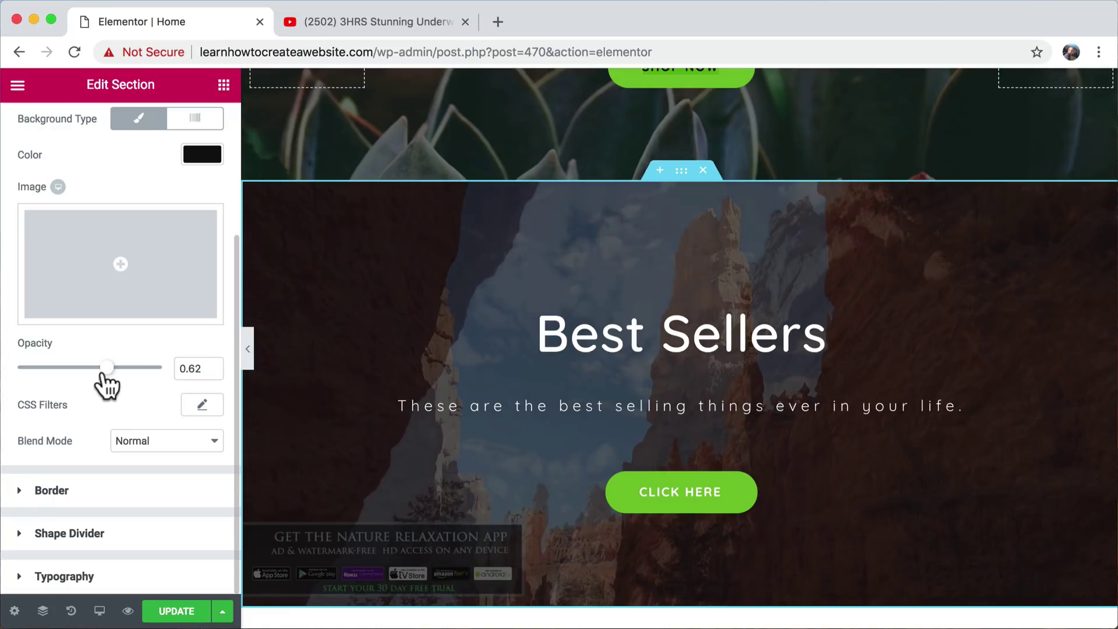
- Switch the section's Background Type from video to Classic
scroll(417, 355, down, 2)
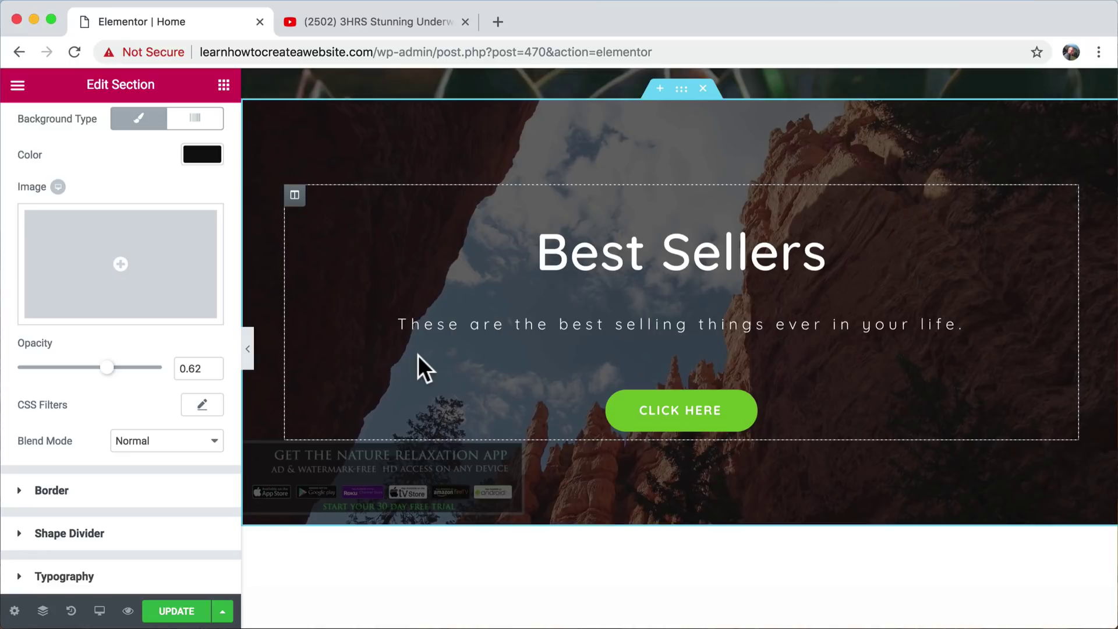
scroll(417, 355, up, 1)
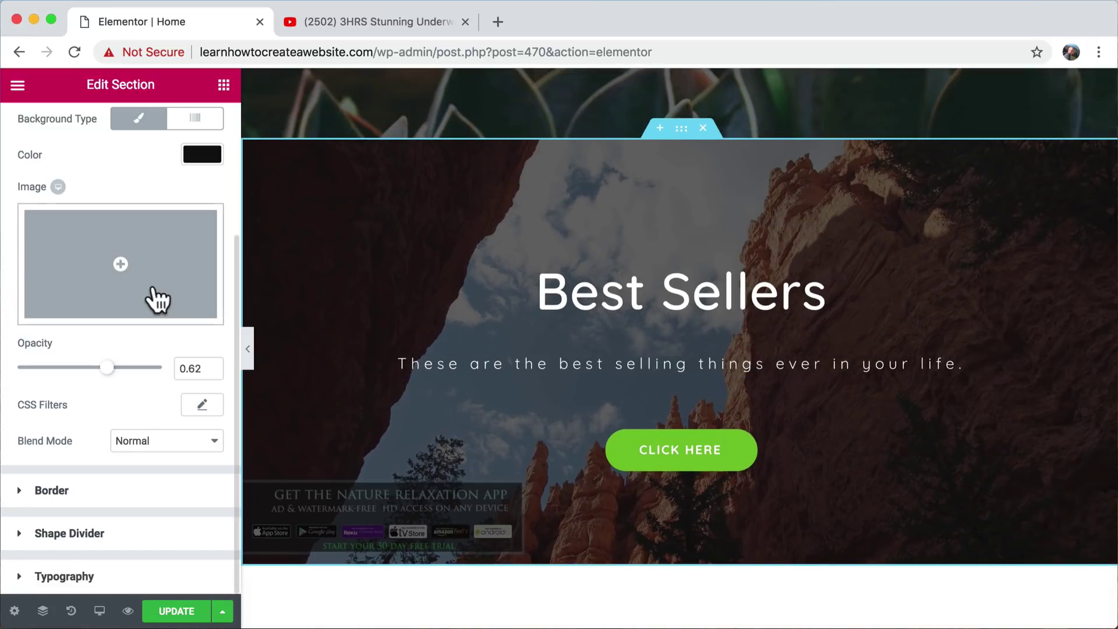
scroll(154, 289, up, 4)
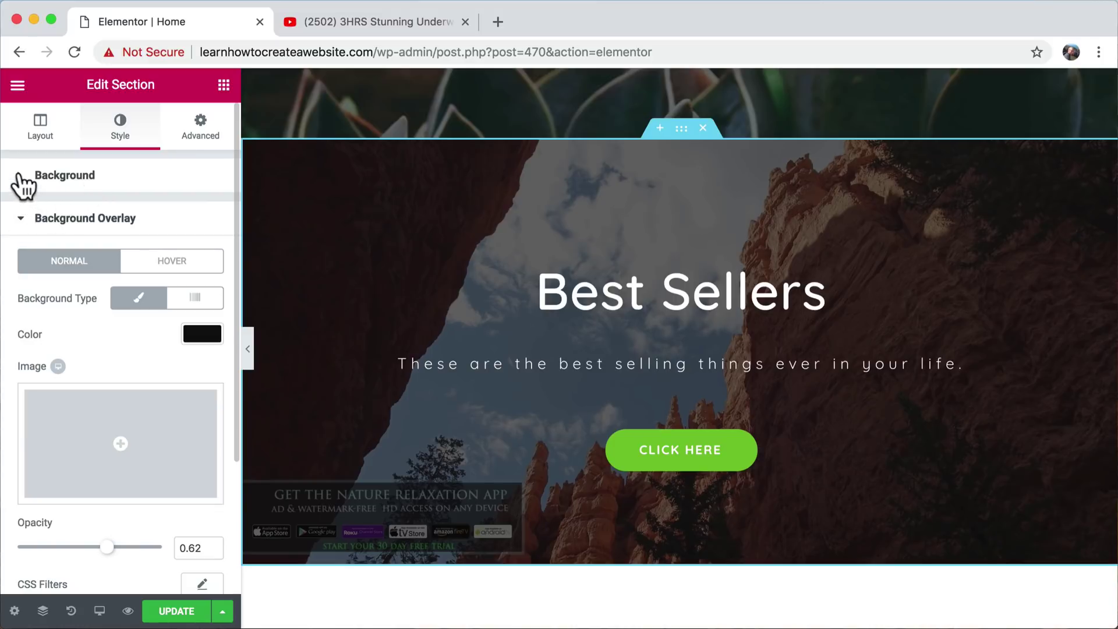
click(20, 175)
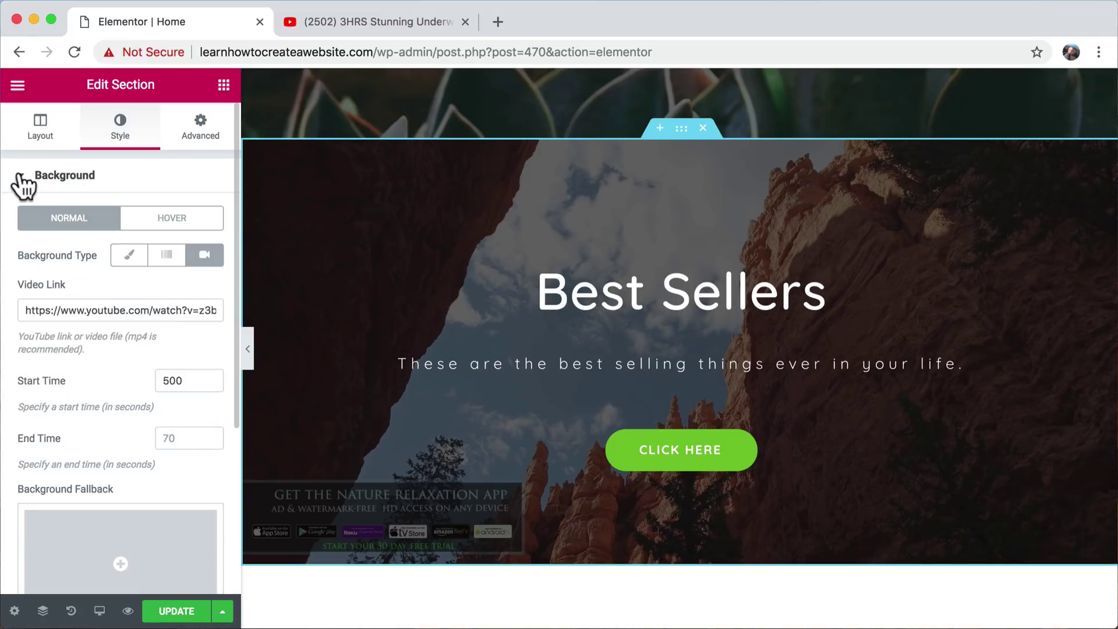
click(167, 257)
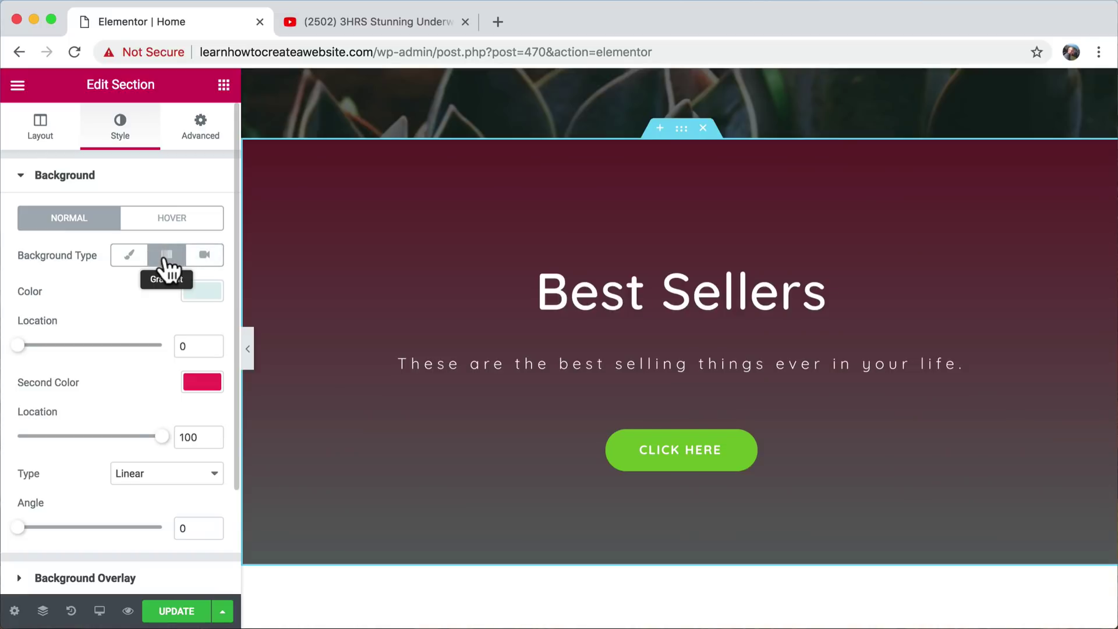
click(125, 257)
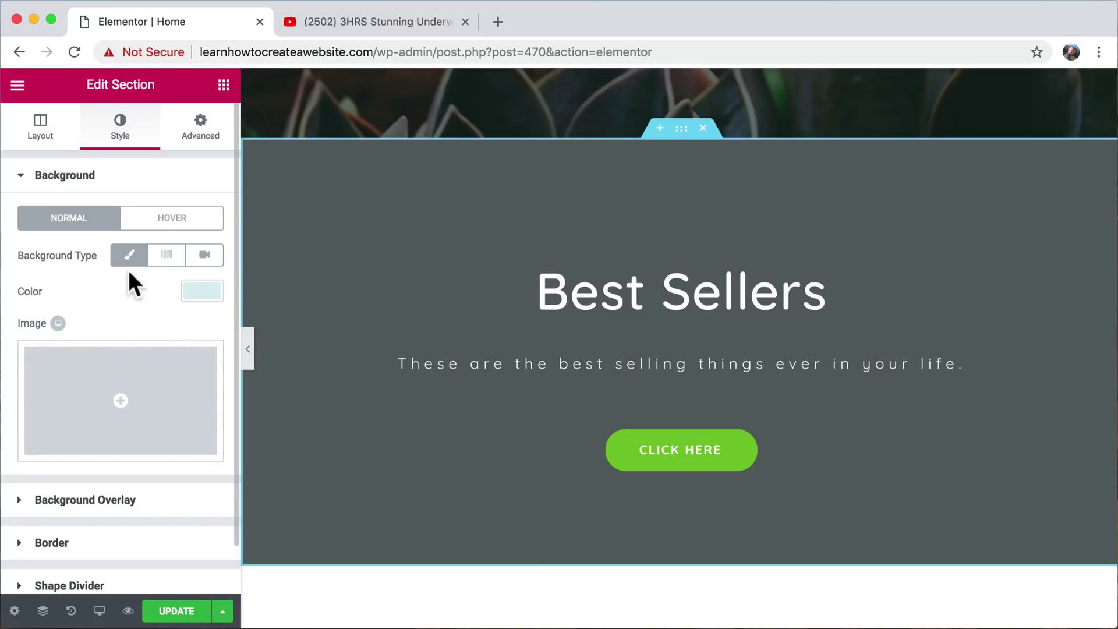
- Insert the succulent image cat2-free-img.jpg as the section's background image
scroll(152, 291, down, 1)
click(175, 338)
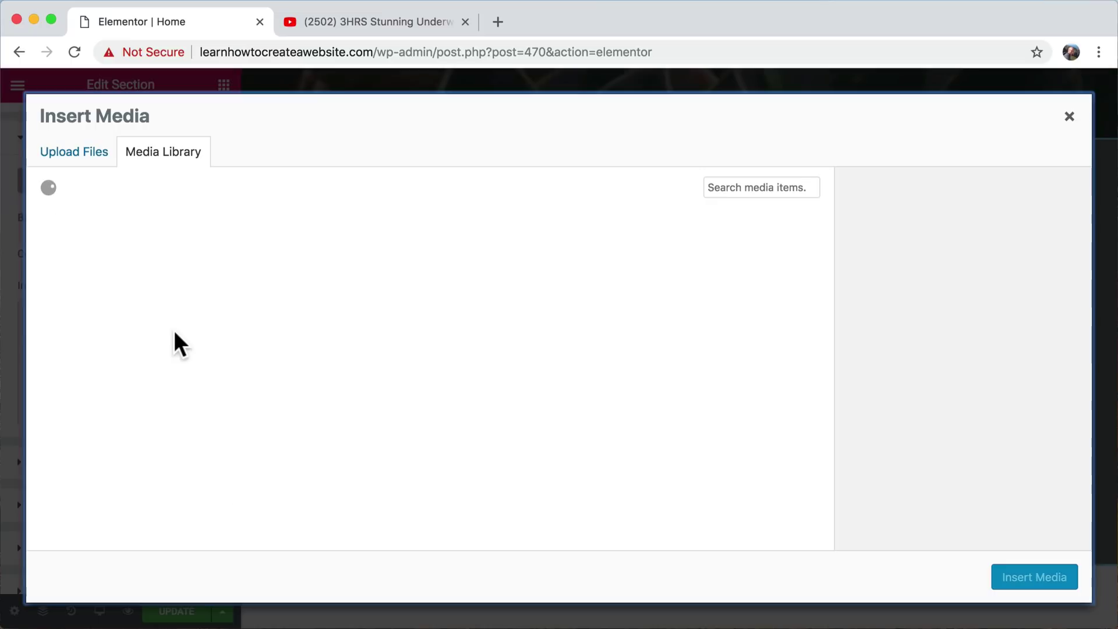
scroll(399, 364, down, 2)
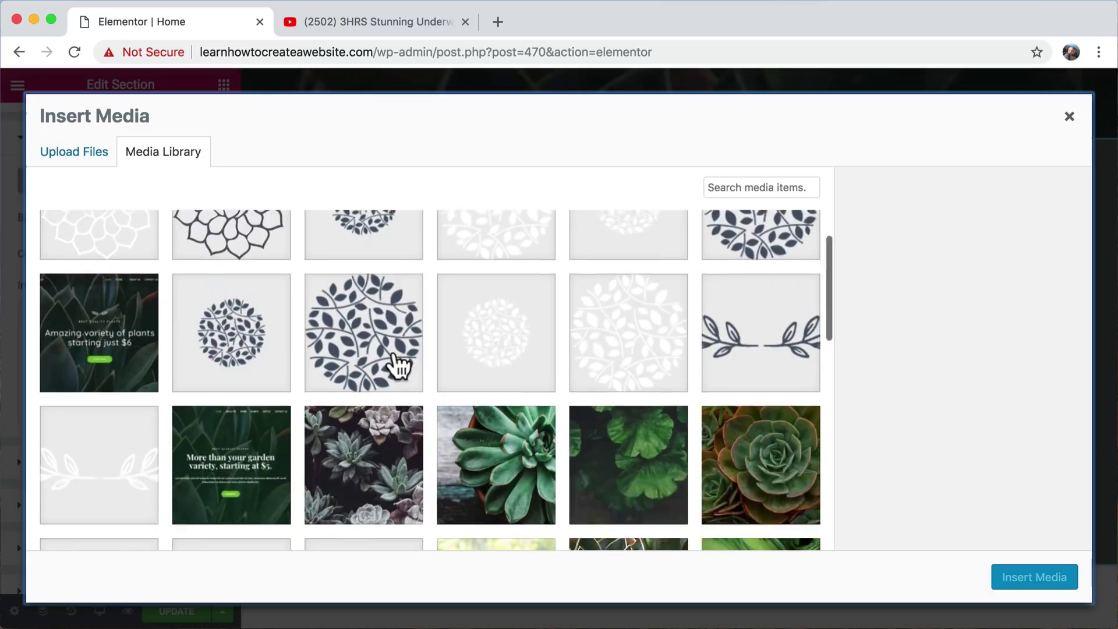
scroll(399, 364, down, 2)
click(520, 384)
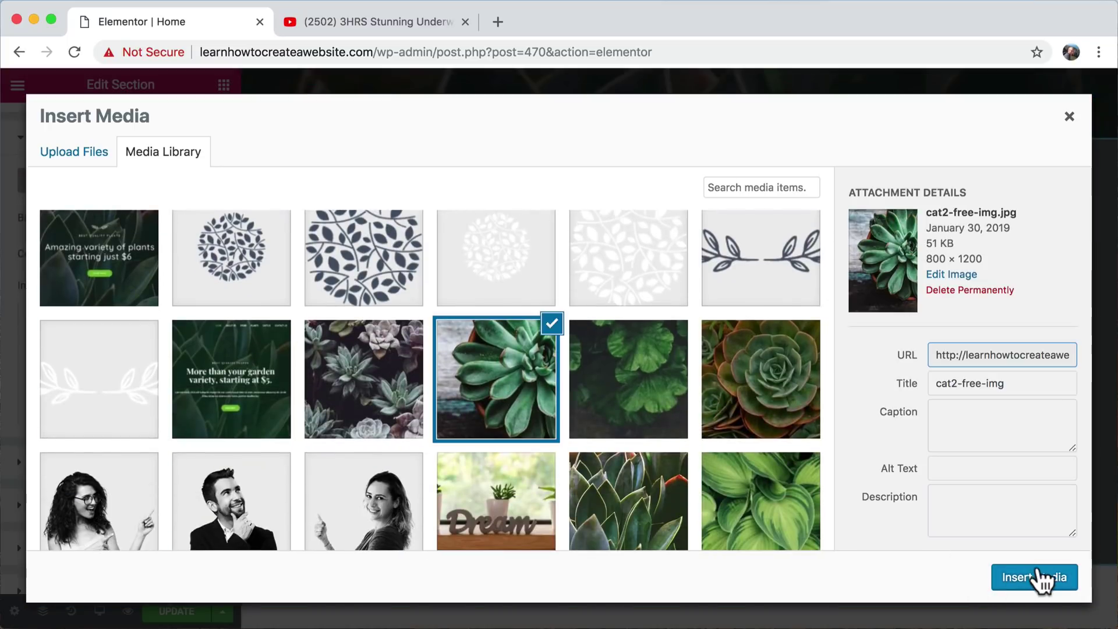
click(1036, 574)
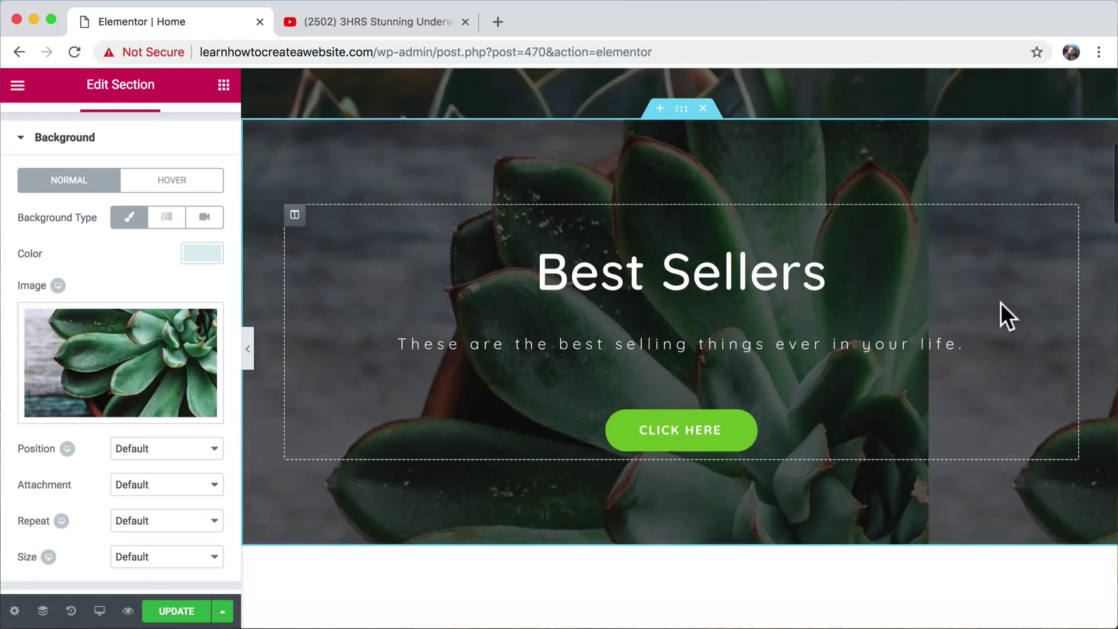
- Replace the succulent with the dark-green hosta leaf image from the Media Library
scroll(1001, 303, up, 1)
click(128, 407)
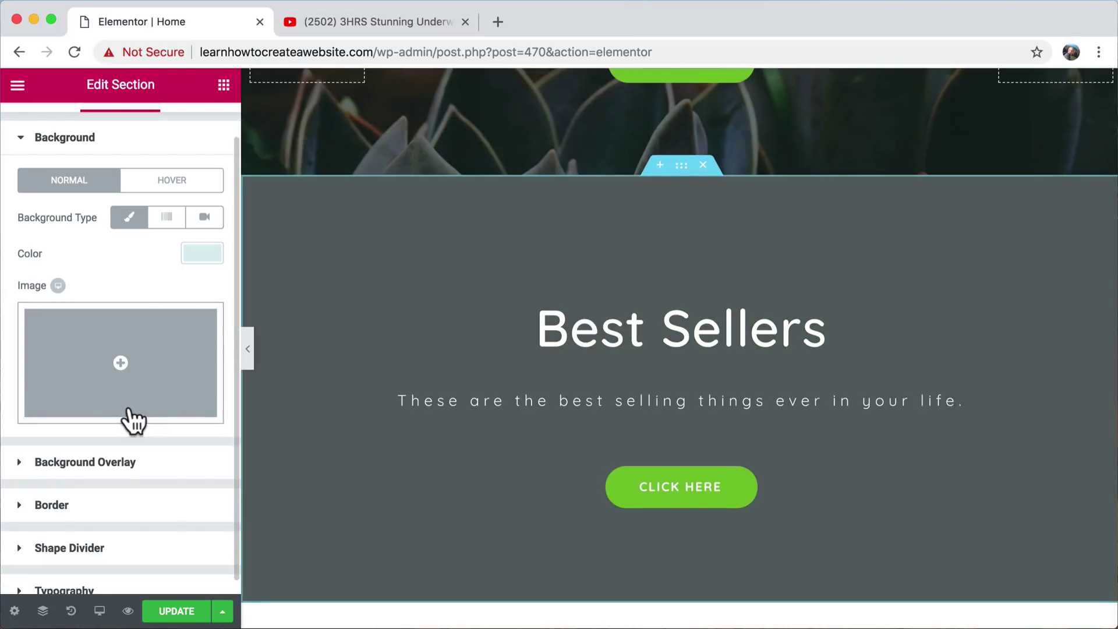
click(169, 374)
scroll(375, 369, down, 5)
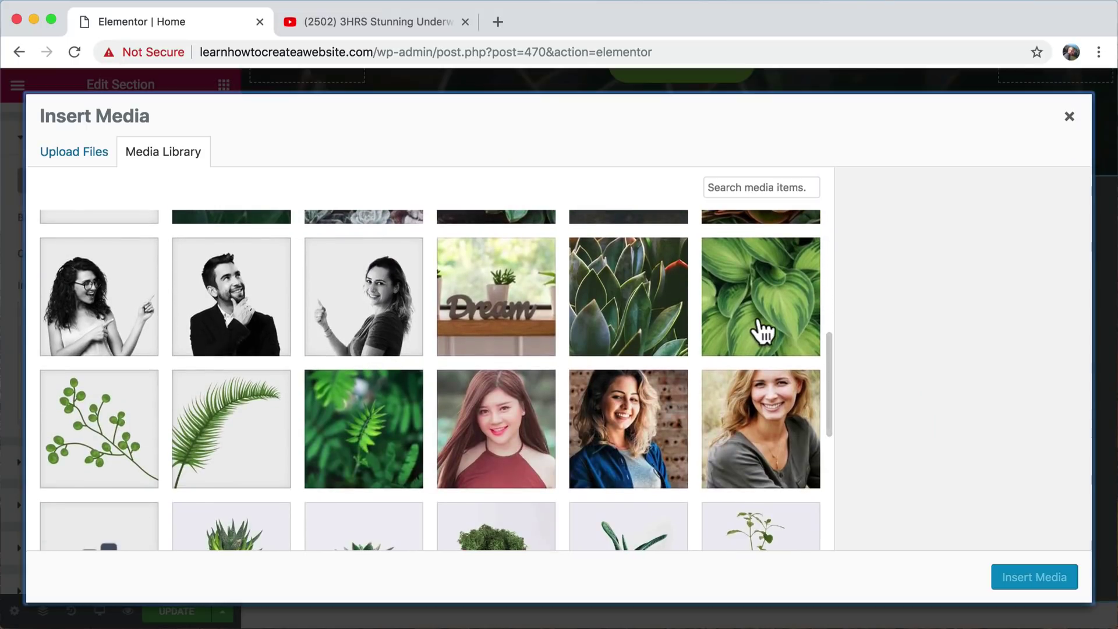
click(766, 330)
click(1035, 577)
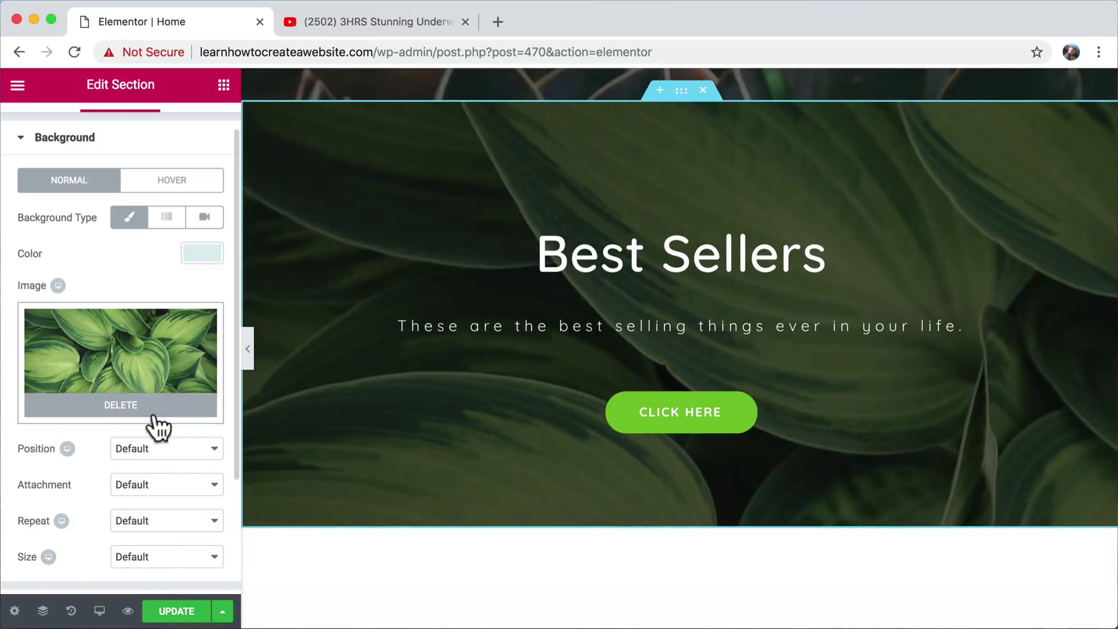
- Set the leaf background Size to Cover, leaving position and attachment at Default
scroll(155, 424, down, 3)
click(197, 348)
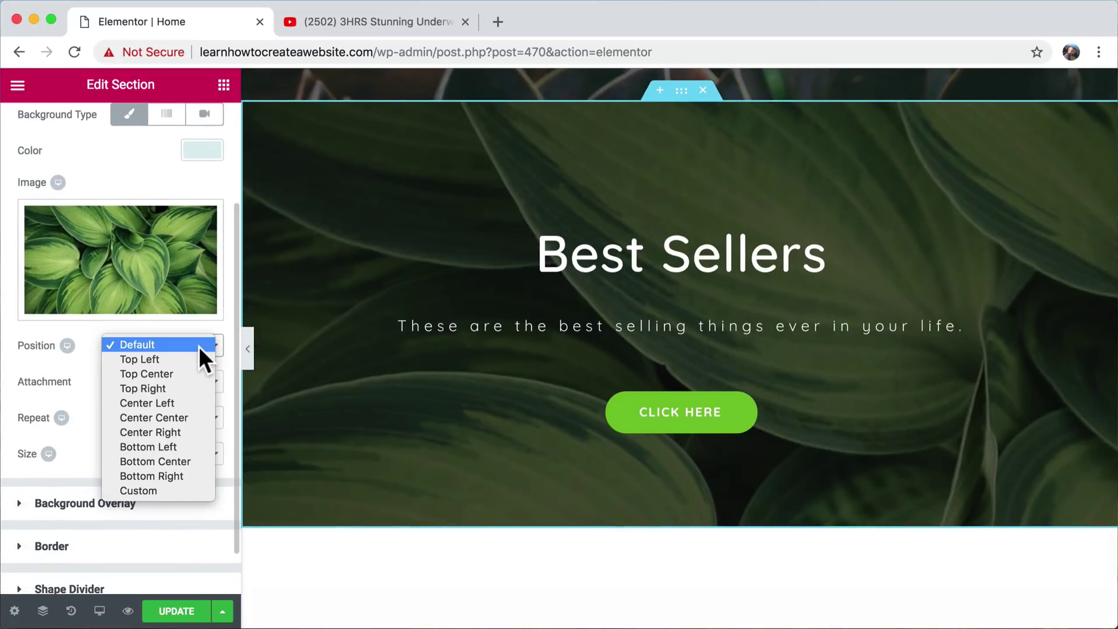
click(198, 347)
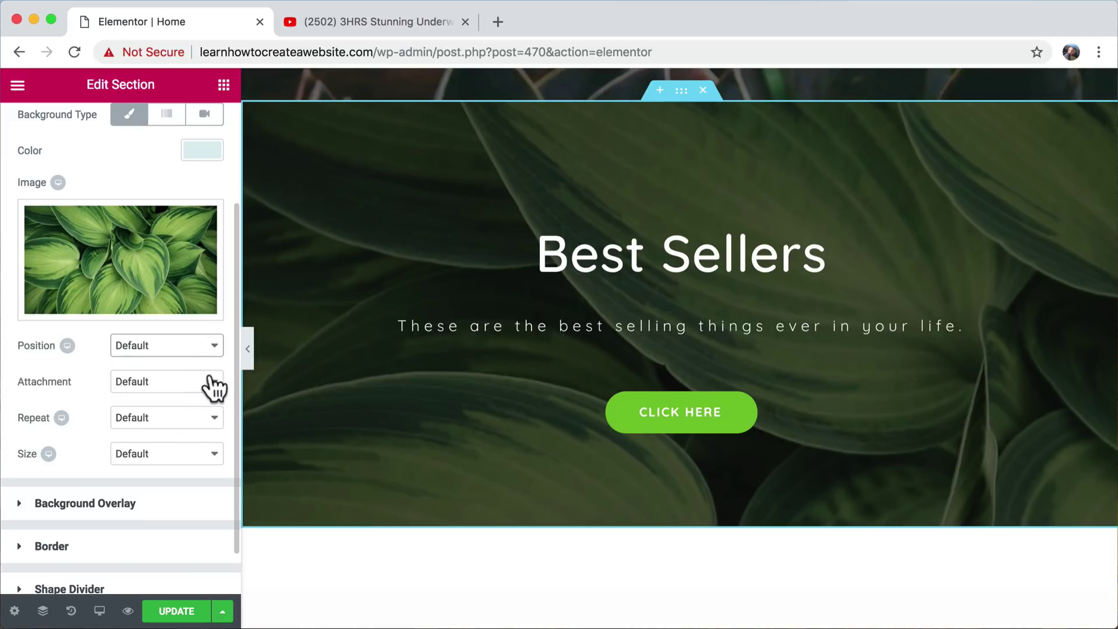
click(202, 379)
click(202, 377)
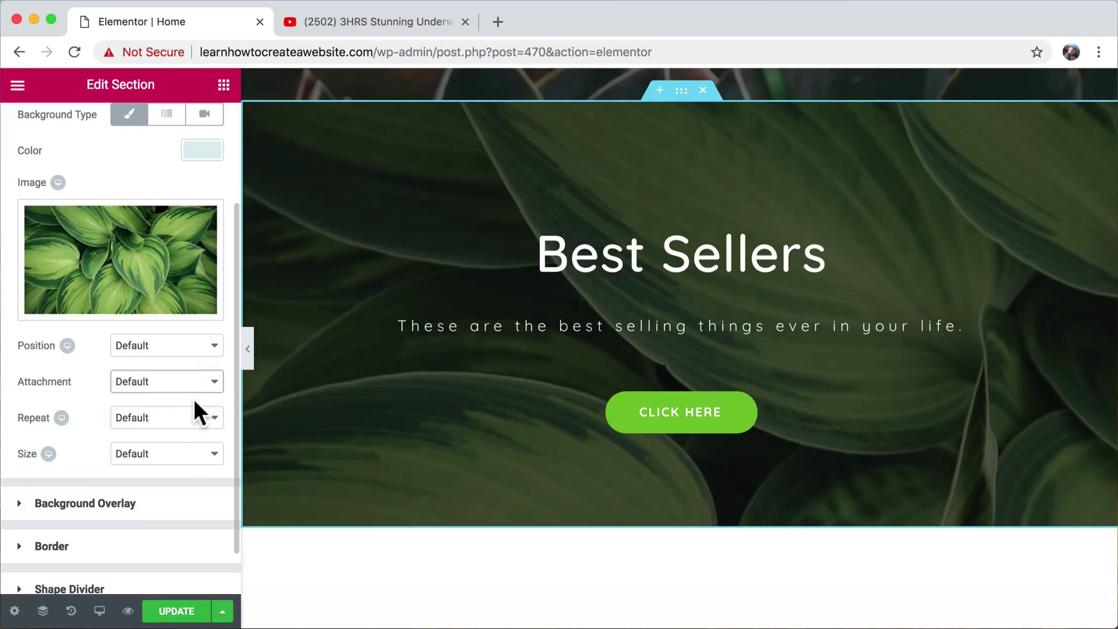
click(178, 453)
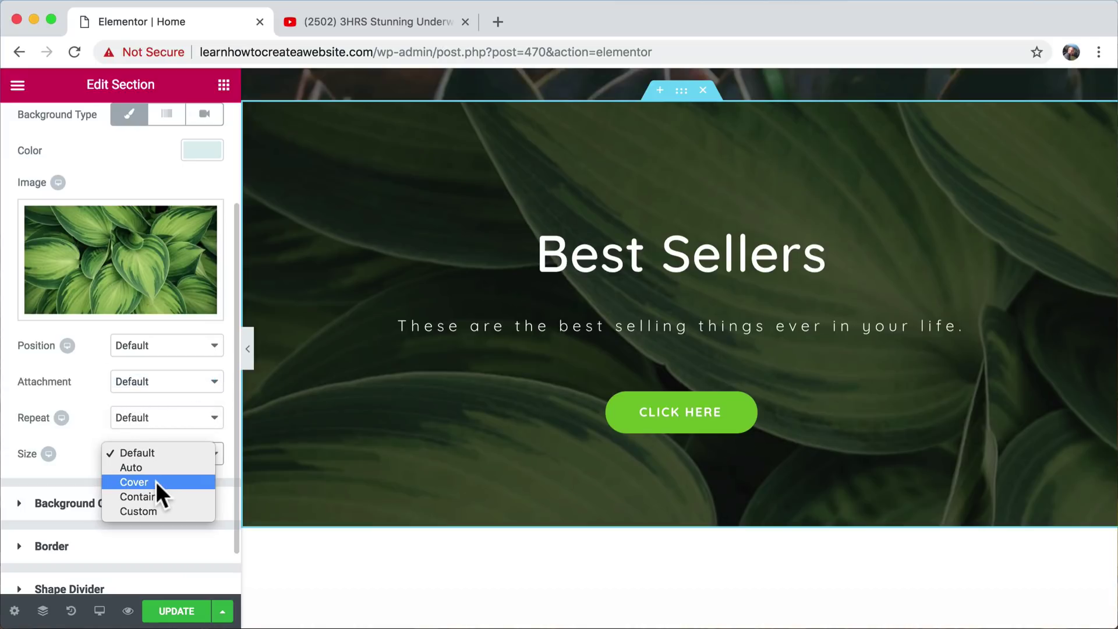
click(155, 481)
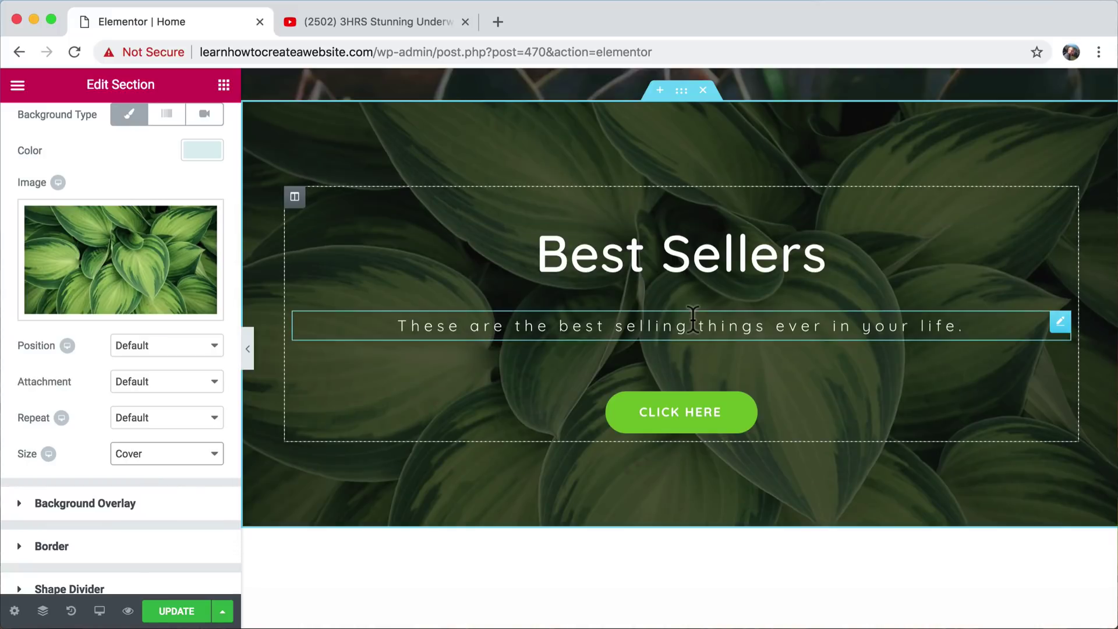
- Drag the Best Sellers section below the three collection cards
scroll(692, 318, up, 5)
scroll(692, 318, down, 10)
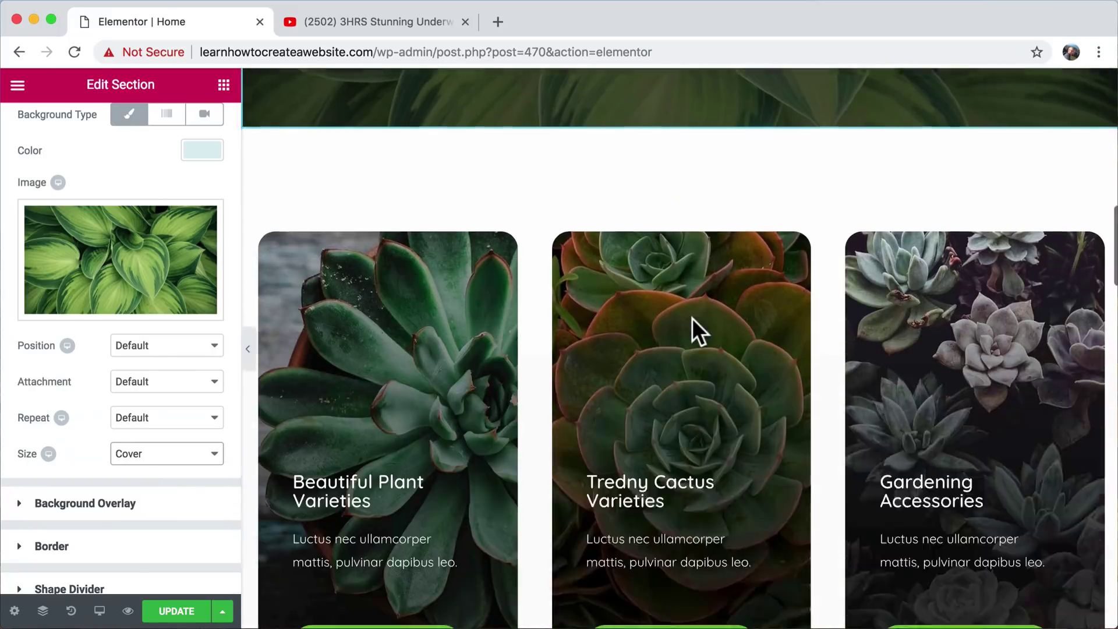
scroll(692, 318, down, 5)
scroll(692, 318, up, 12)
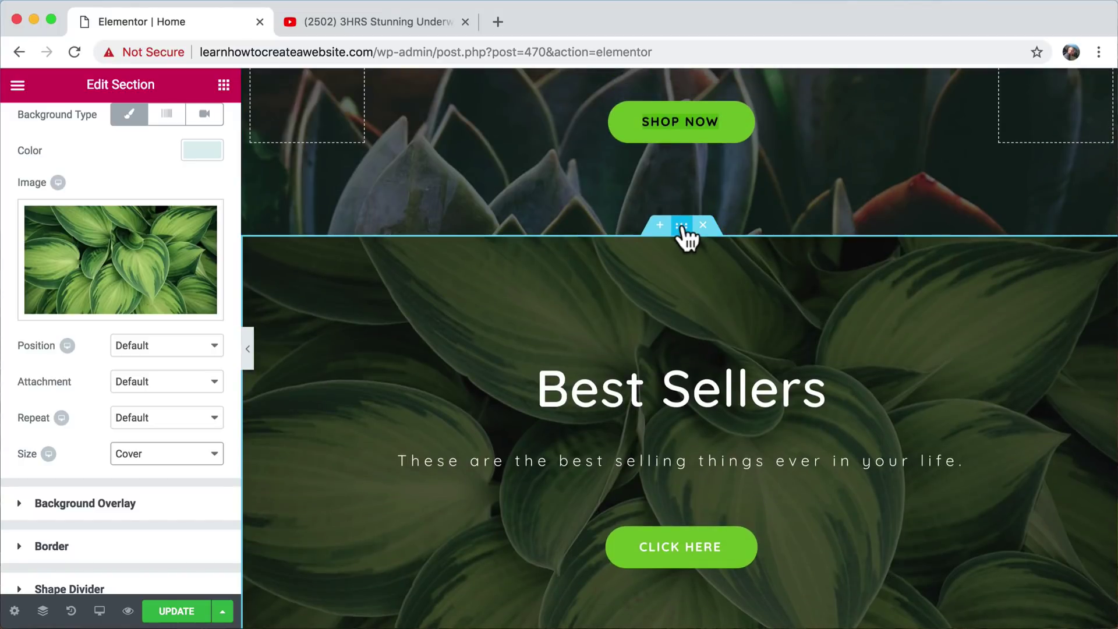
drag(683, 225, 702, 387)
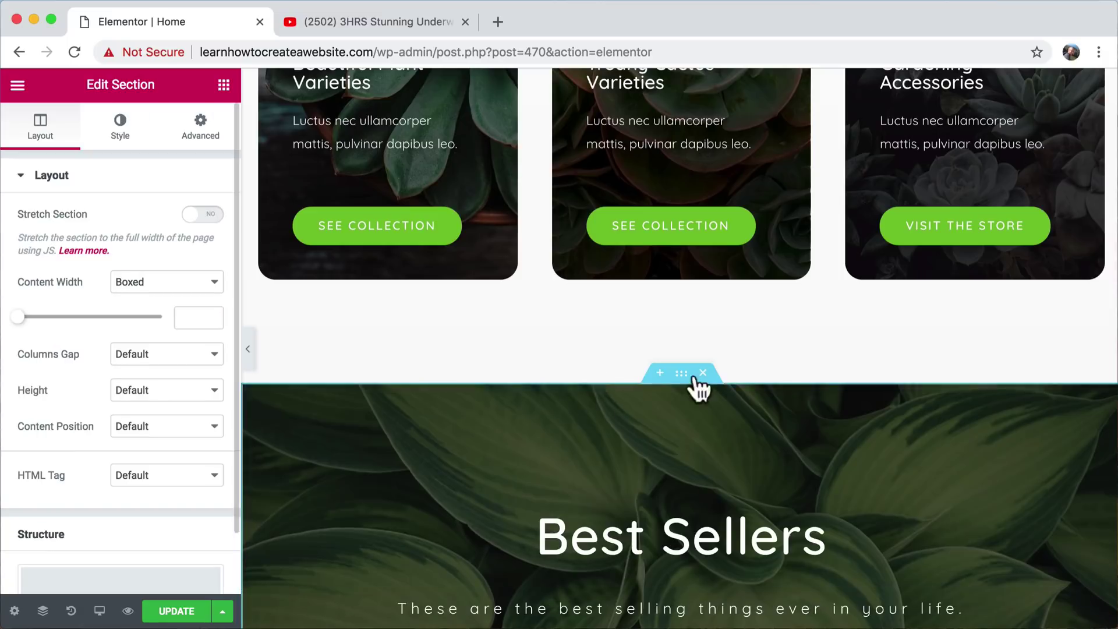
scroll(711, 382, up, 10)
scroll(684, 303, down, 15)
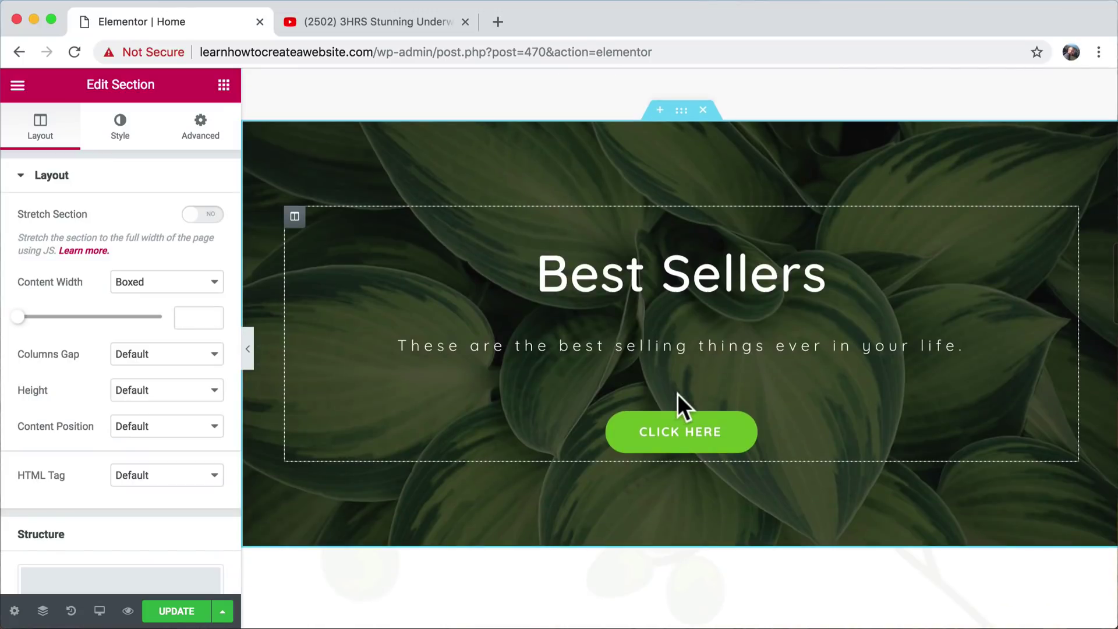
scroll(745, 456, down, 3)
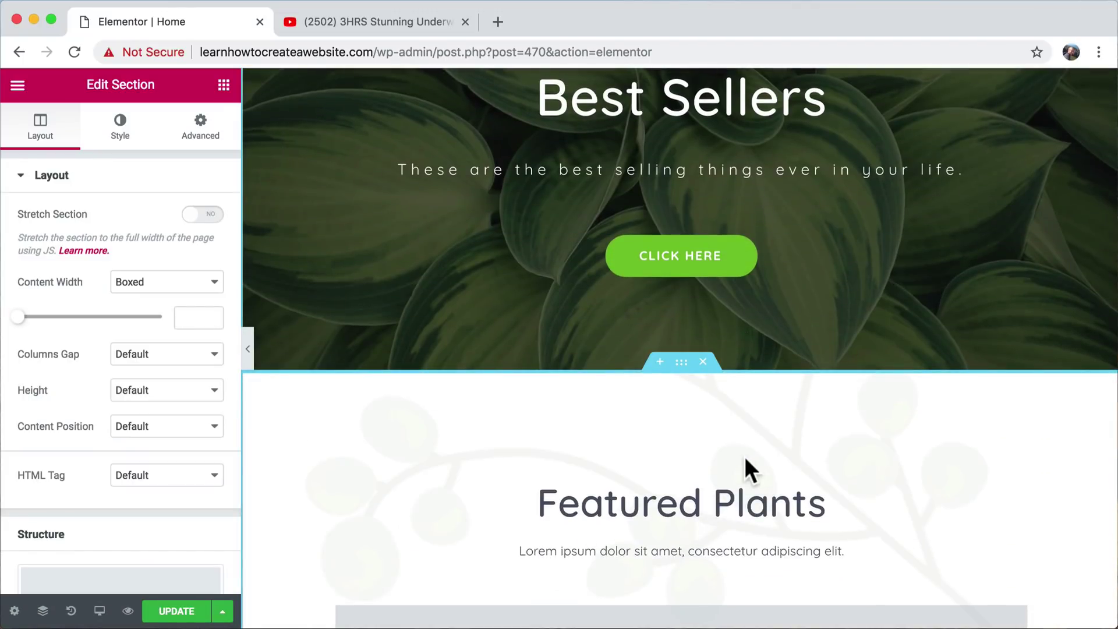
scroll(744, 456, up, 3)
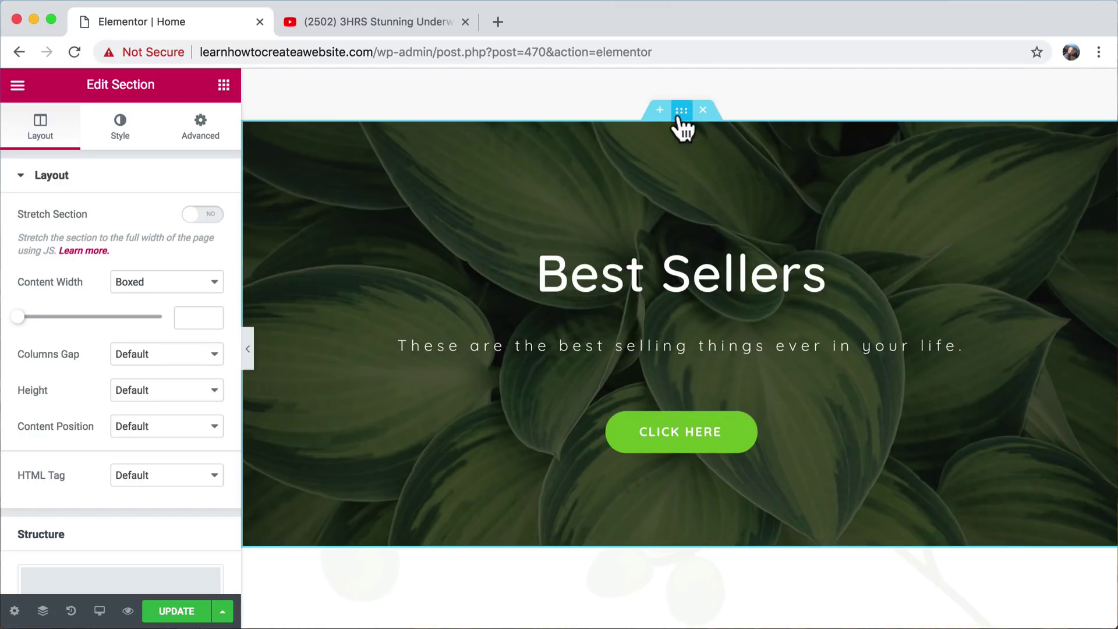
- Set the section's Background Attachment to Fixed and preview the scrolling effect
click(120, 125)
scroll(141, 313, down, 5)
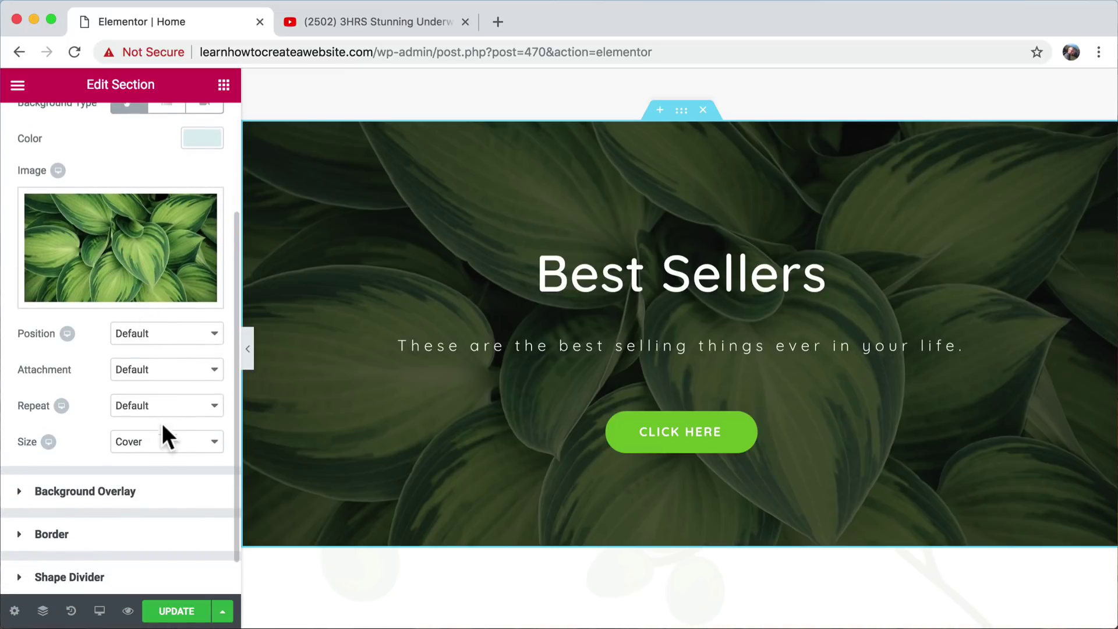
click(178, 369)
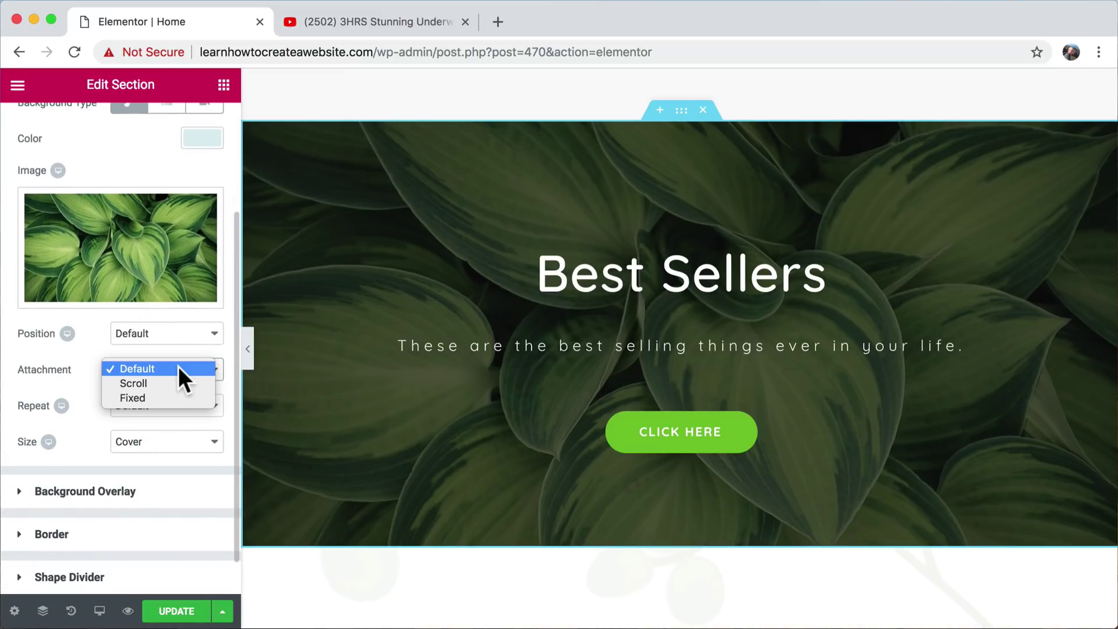
click(156, 396)
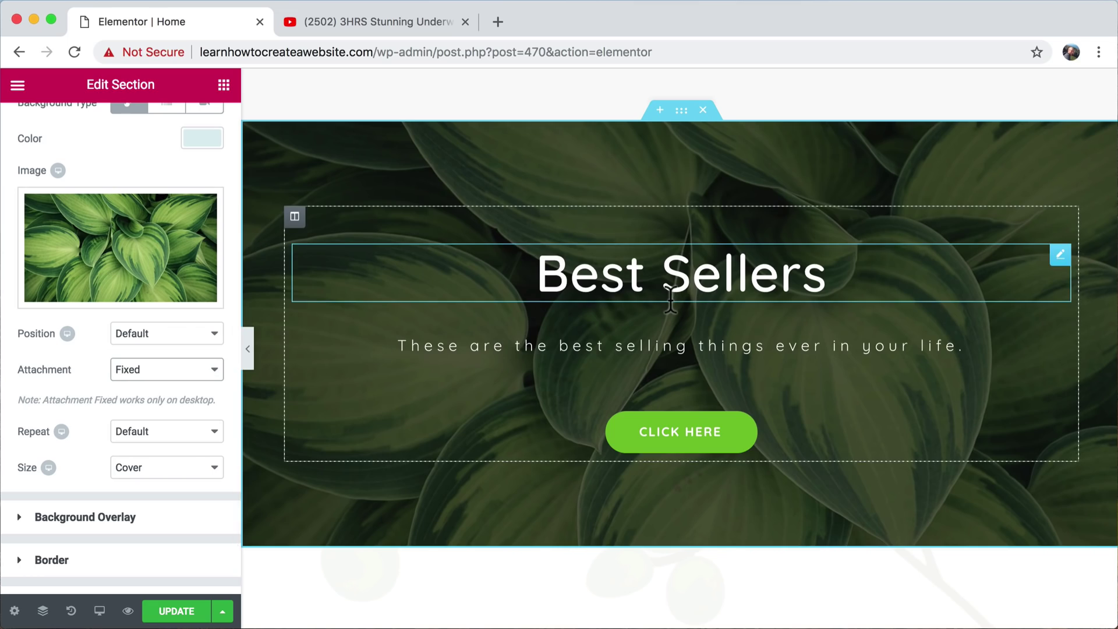
scroll(671, 300, down, 4)
scroll(672, 300, up, 4)
scroll(671, 300, up, 4)
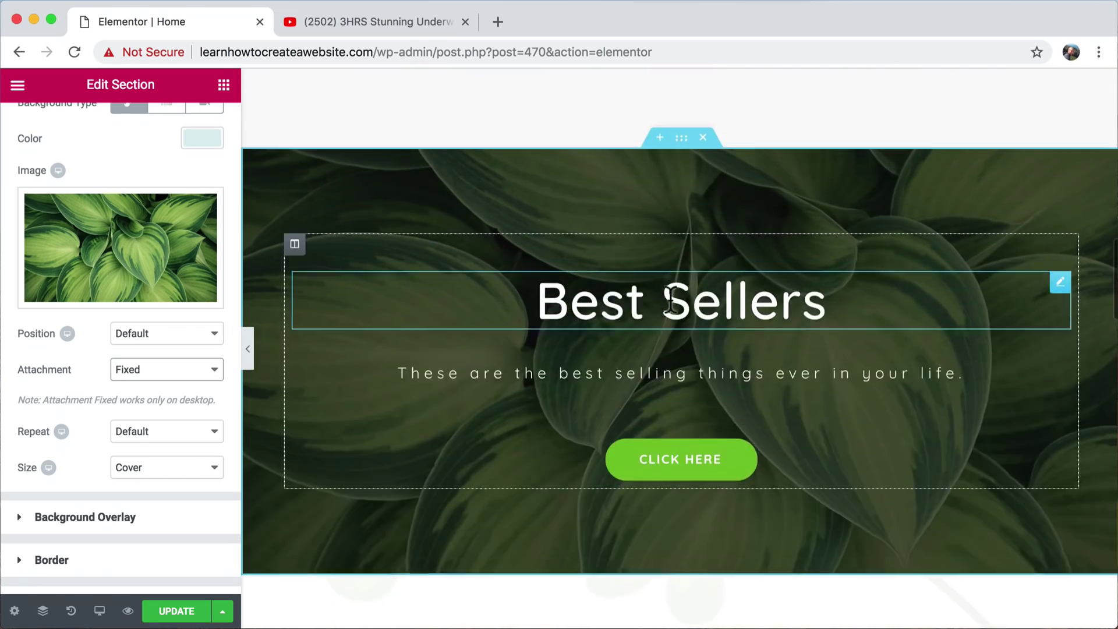
scroll(671, 300, down, 4)
scroll(671, 300, up, 4)
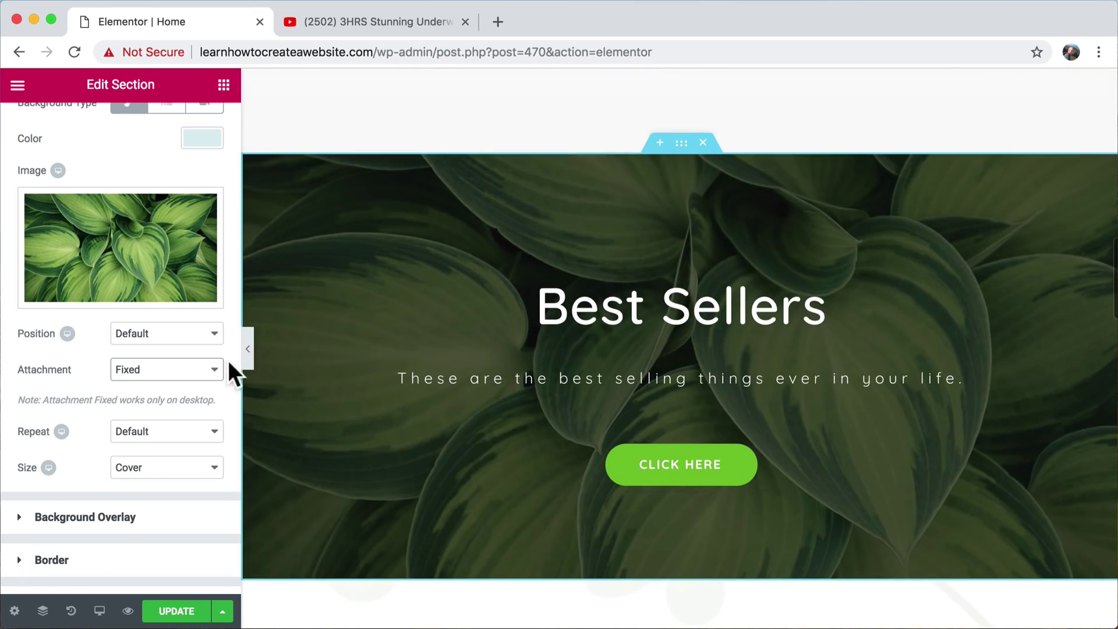
- Return the Background Attachment to Default
click(188, 367)
click(178, 337)
scroll(583, 308, down, 5)
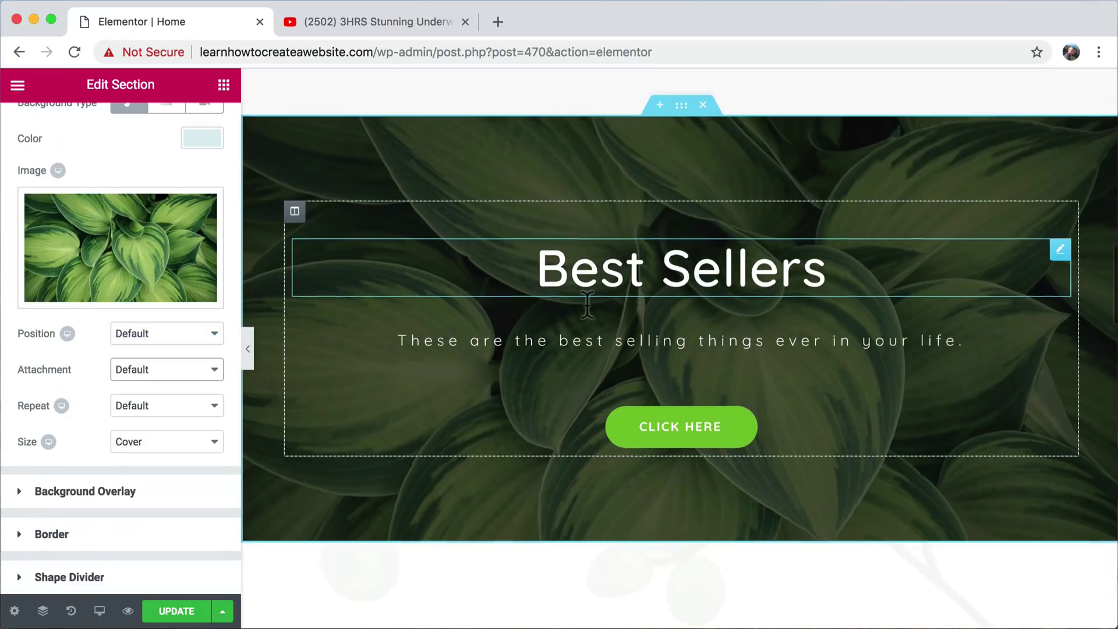
scroll(583, 308, up, 4)
scroll(586, 303, down, 3)
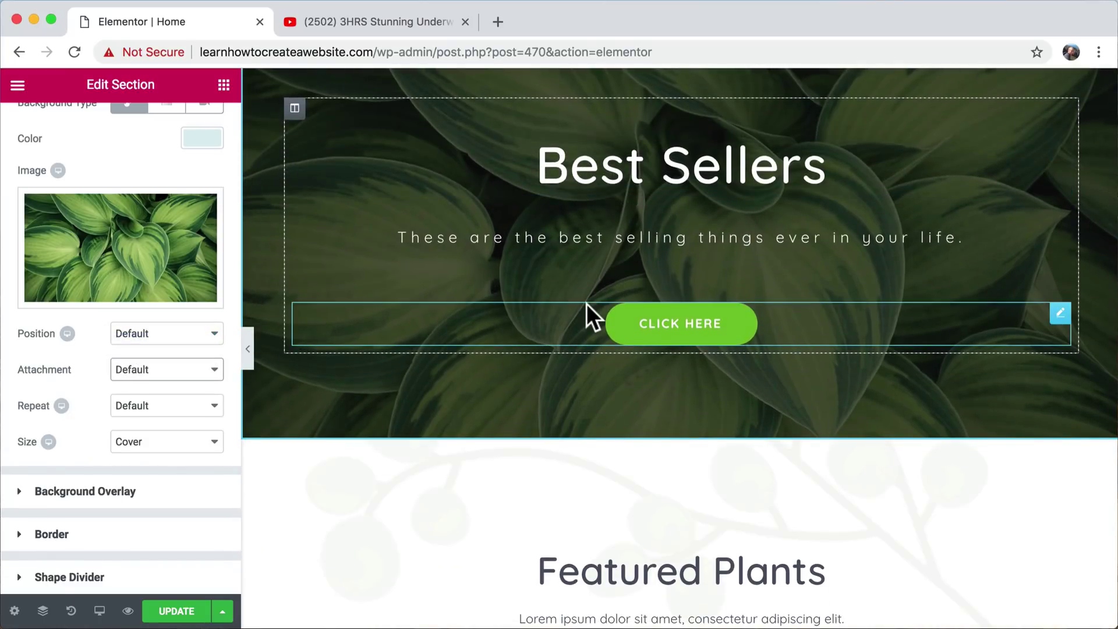
scroll(586, 303, up, 3)
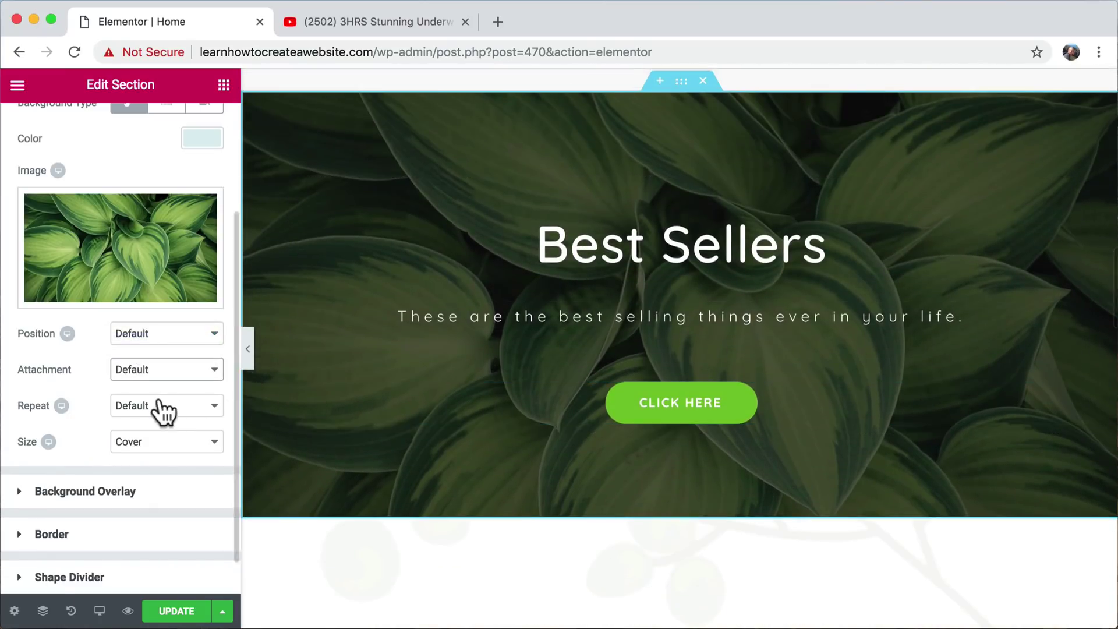
- Set the leaf background Position to Center Center, then change it to Top Center
click(177, 334)
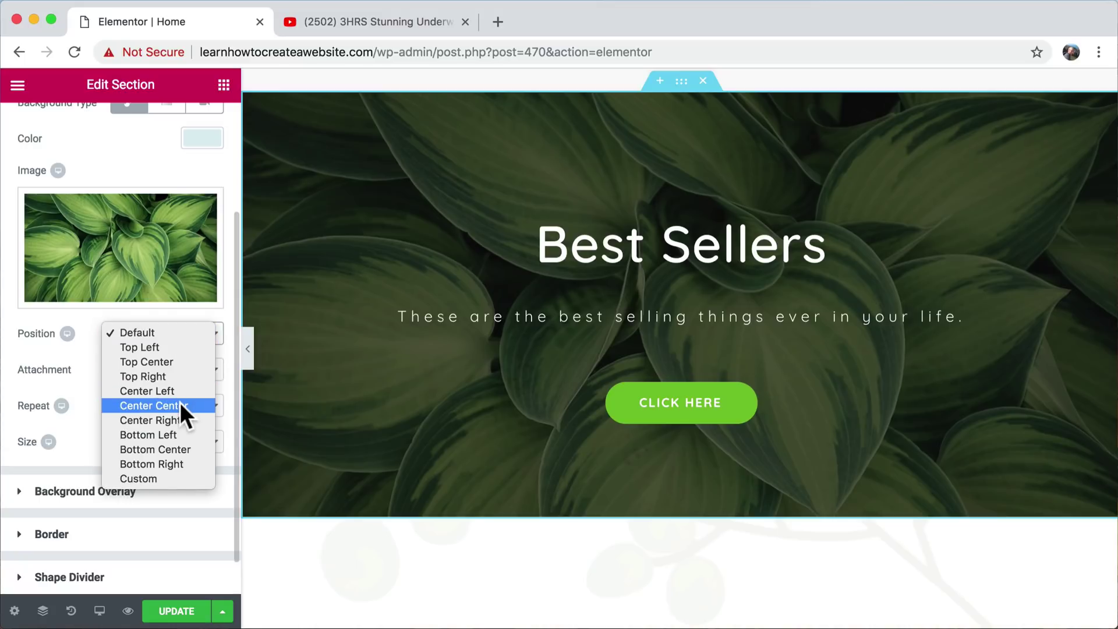
click(180, 403)
click(169, 341)
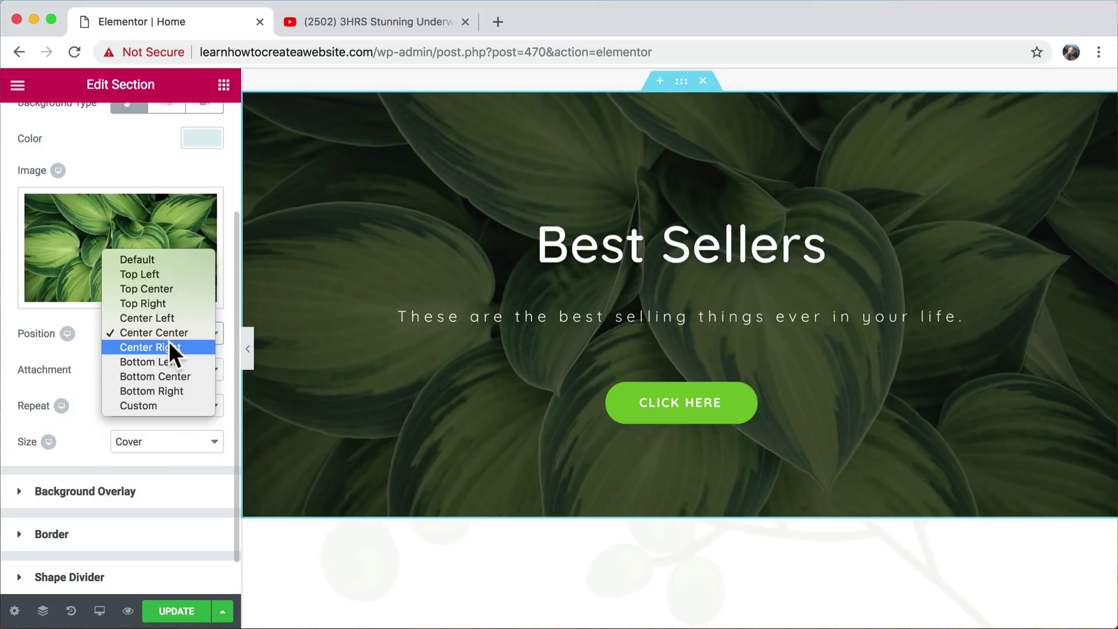
click(169, 294)
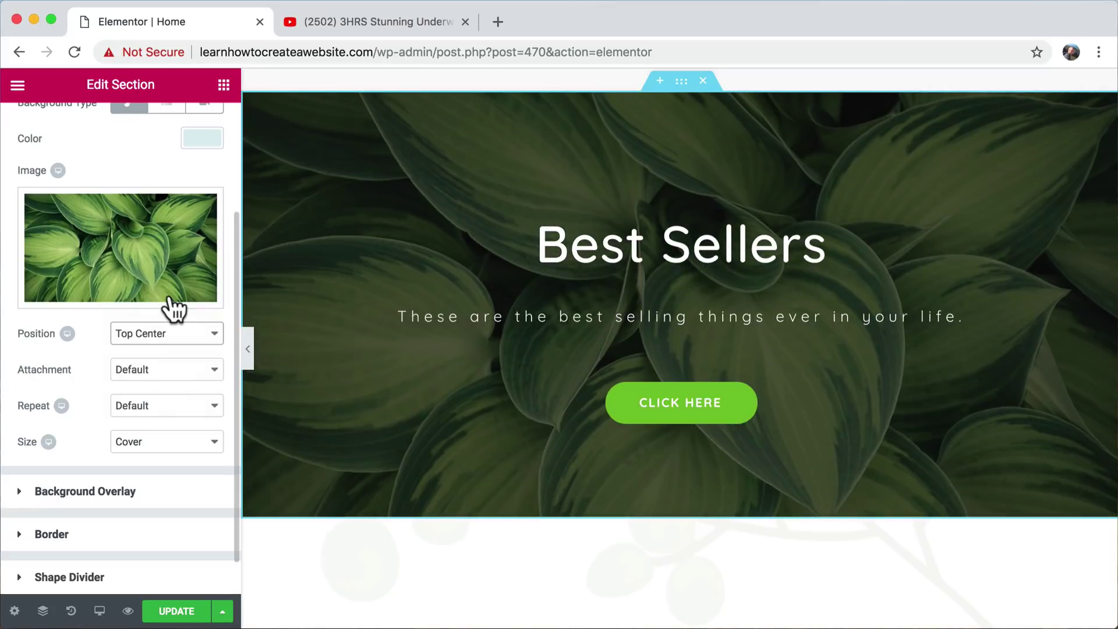
scroll(583, 373, up, 3)
scroll(583, 373, down, 5)
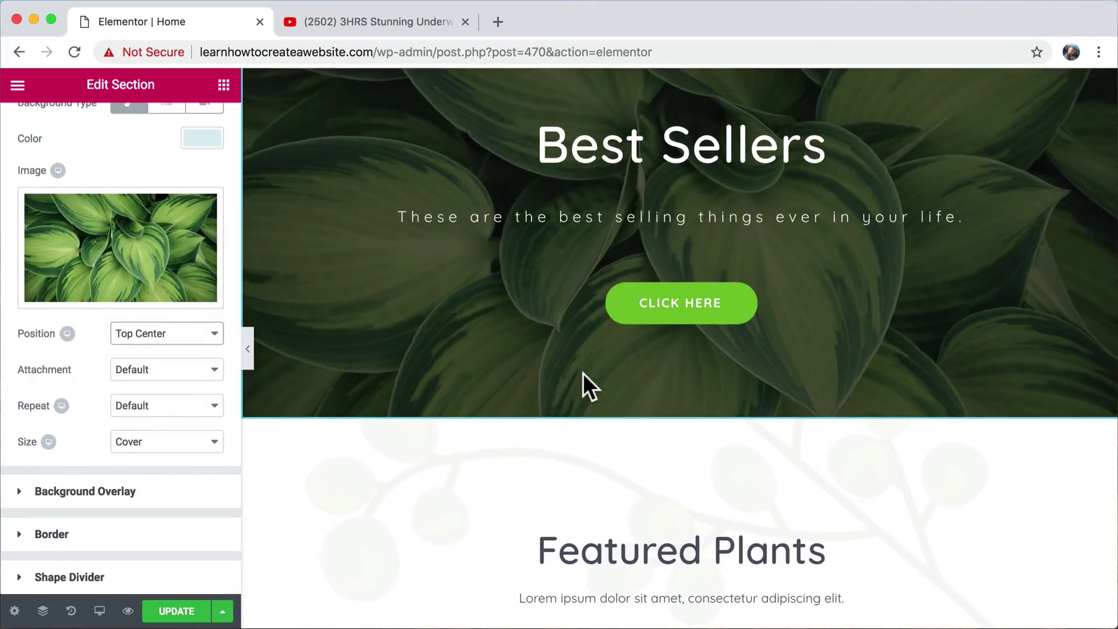
scroll(583, 373, up, 3)
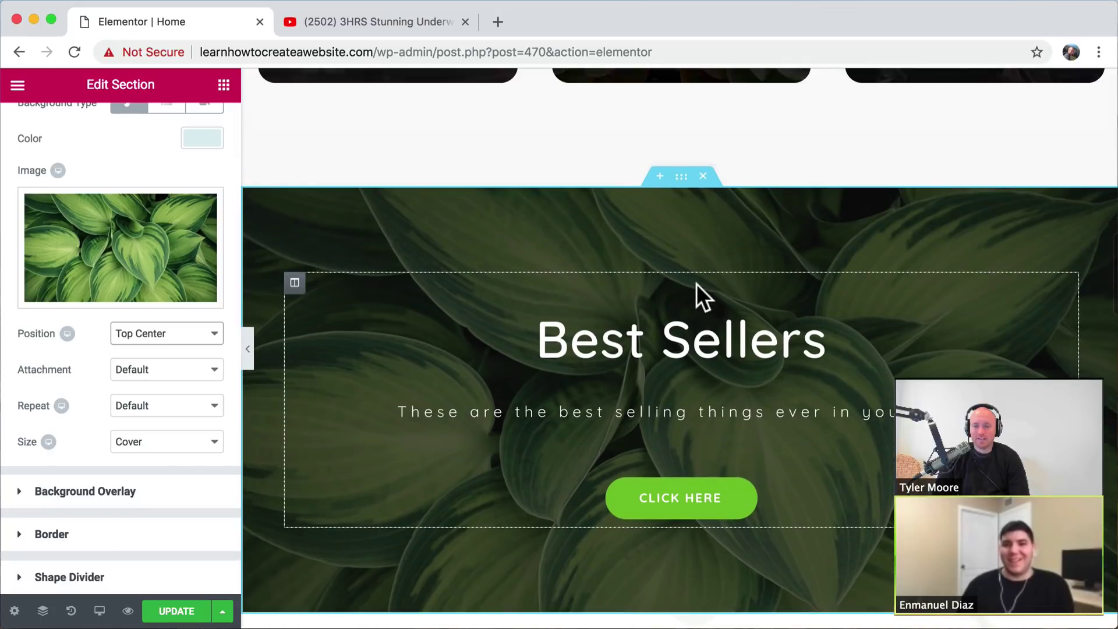
- Review the section, then close the YouTube underwater-footage browser tab
scroll(698, 291, down, 5)
scroll(698, 286, up, 5)
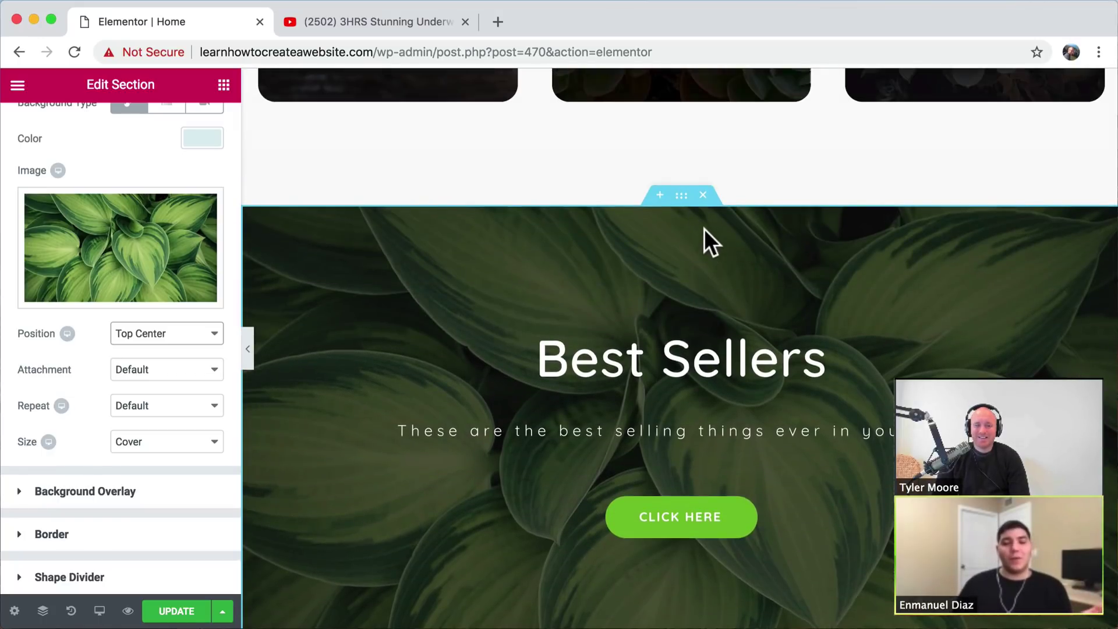
scroll(704, 228, down, 1)
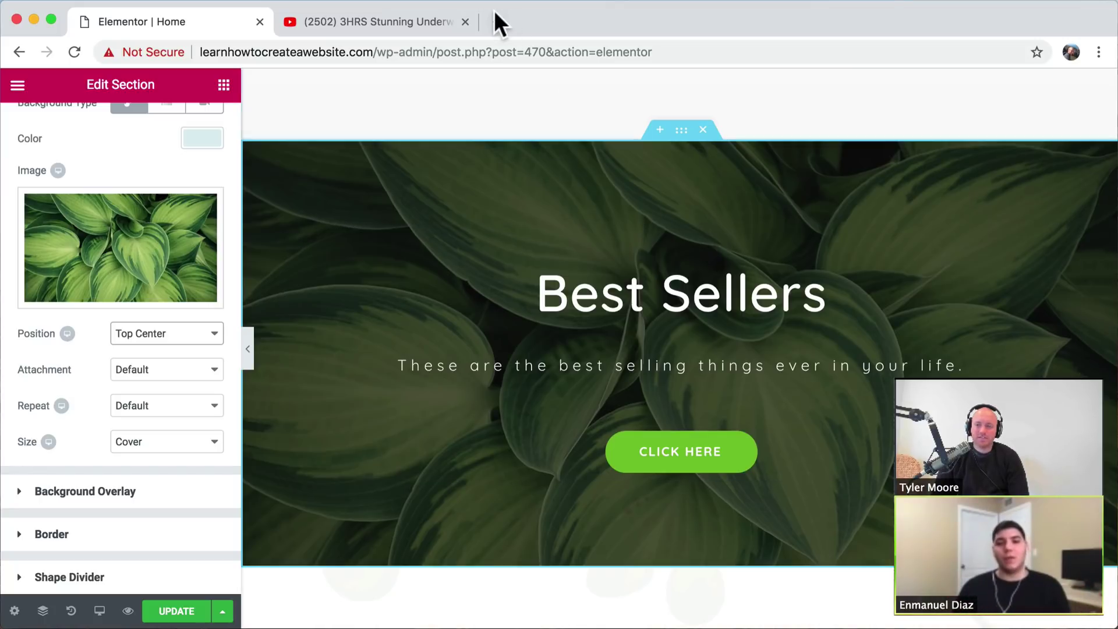
click(465, 22)
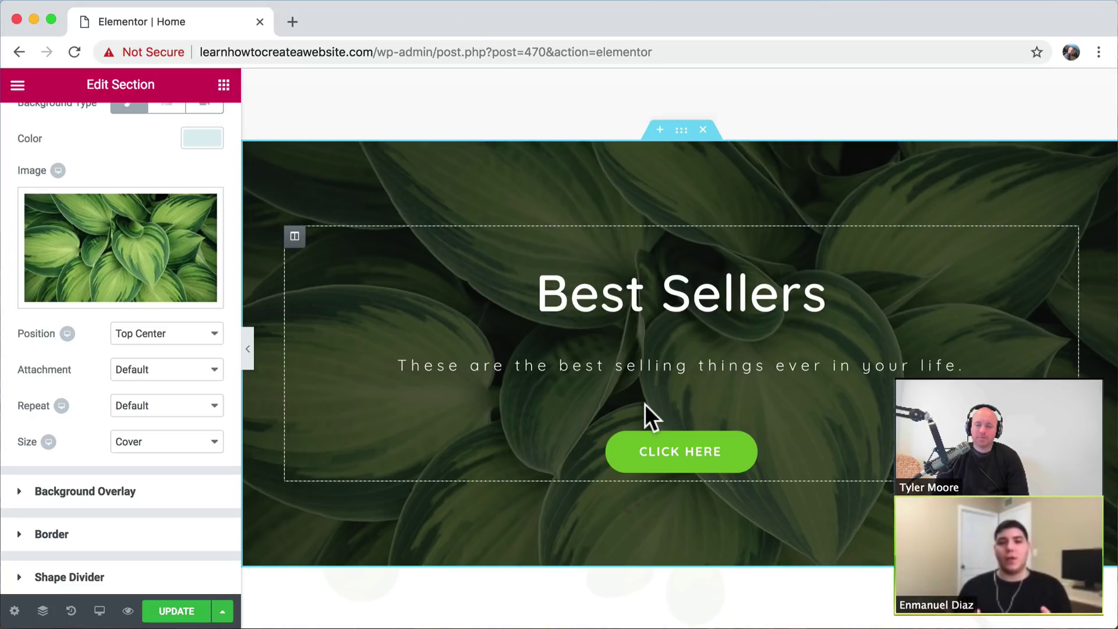
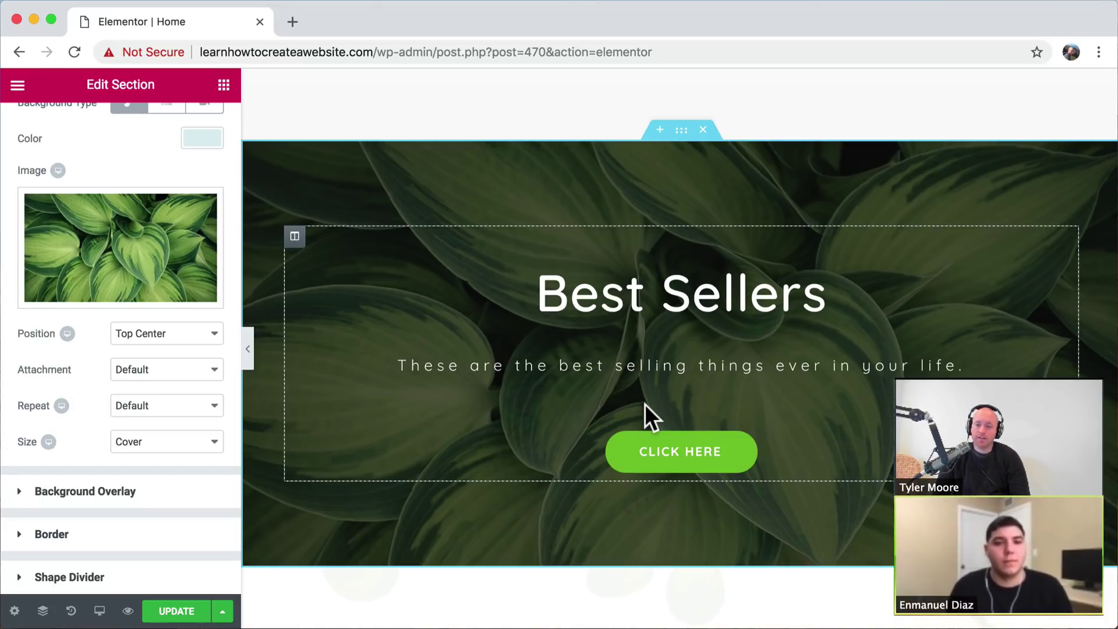
- Review the hero's main heading, laurel ornament and BEST QUALITY PLANTS subheading
scroll(754, 525, down, 3)
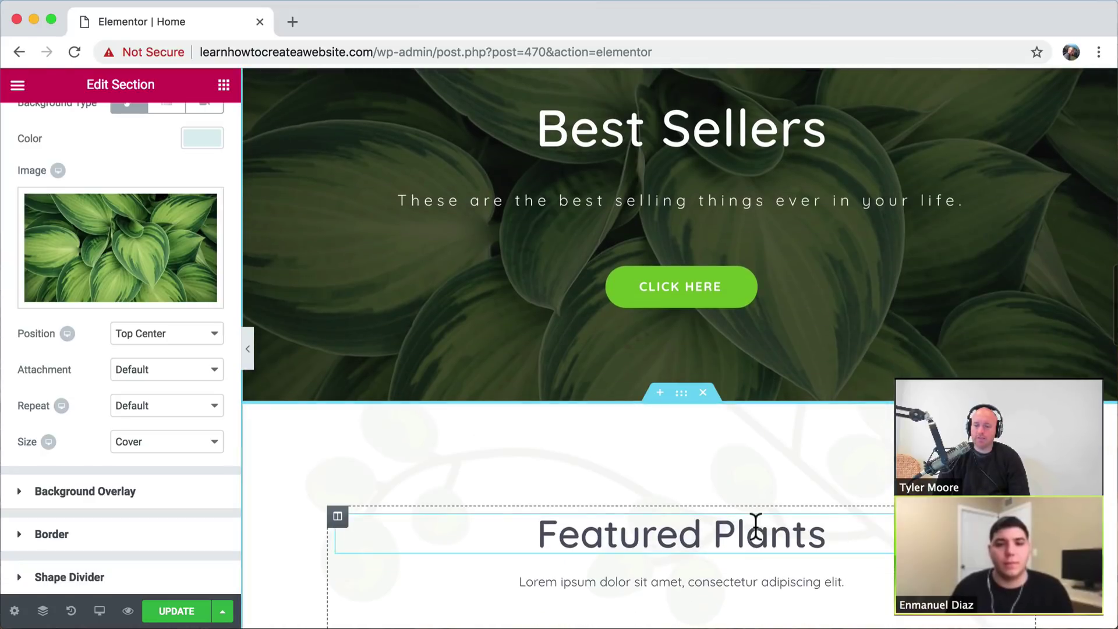
scroll(755, 525, down, 1)
scroll(755, 526, up, 4)
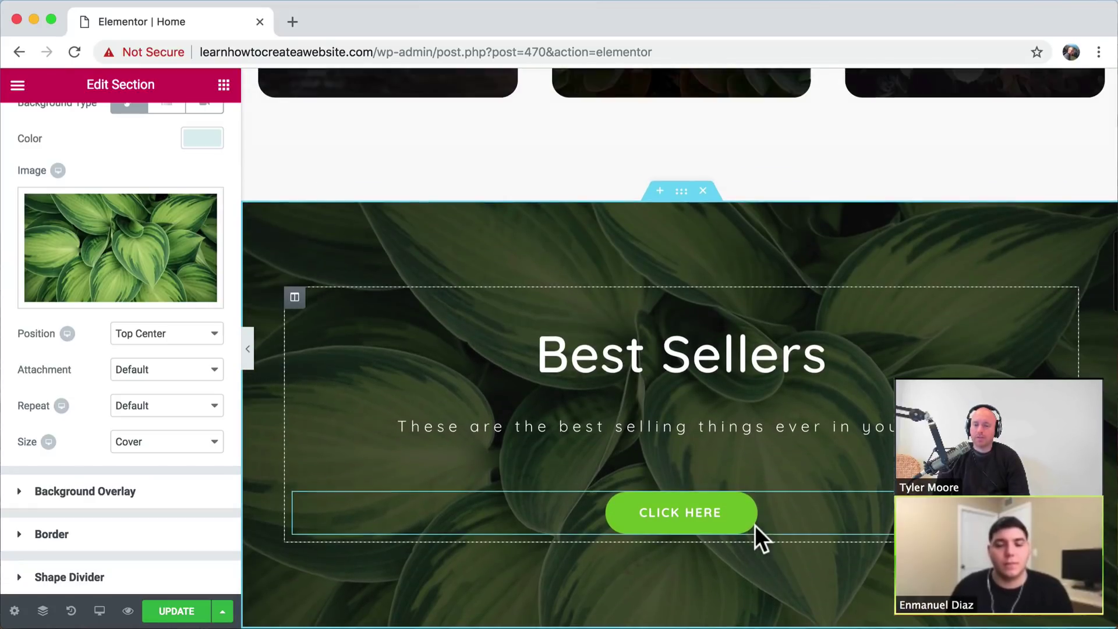
scroll(755, 525, down, 3)
scroll(755, 525, up, 2)
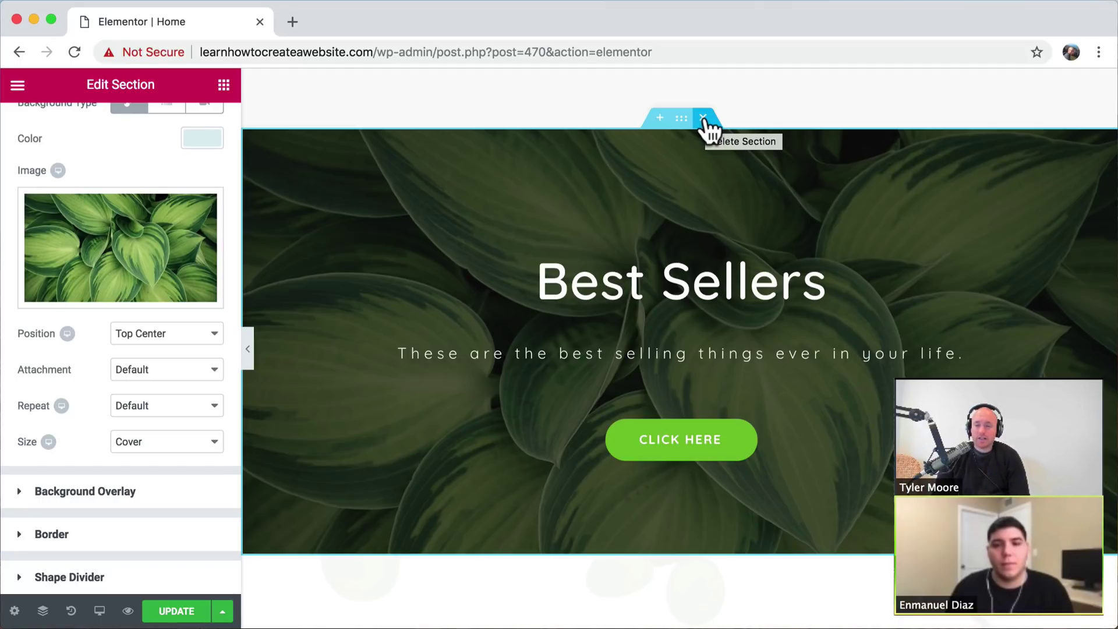
scroll(746, 312, up, 15)
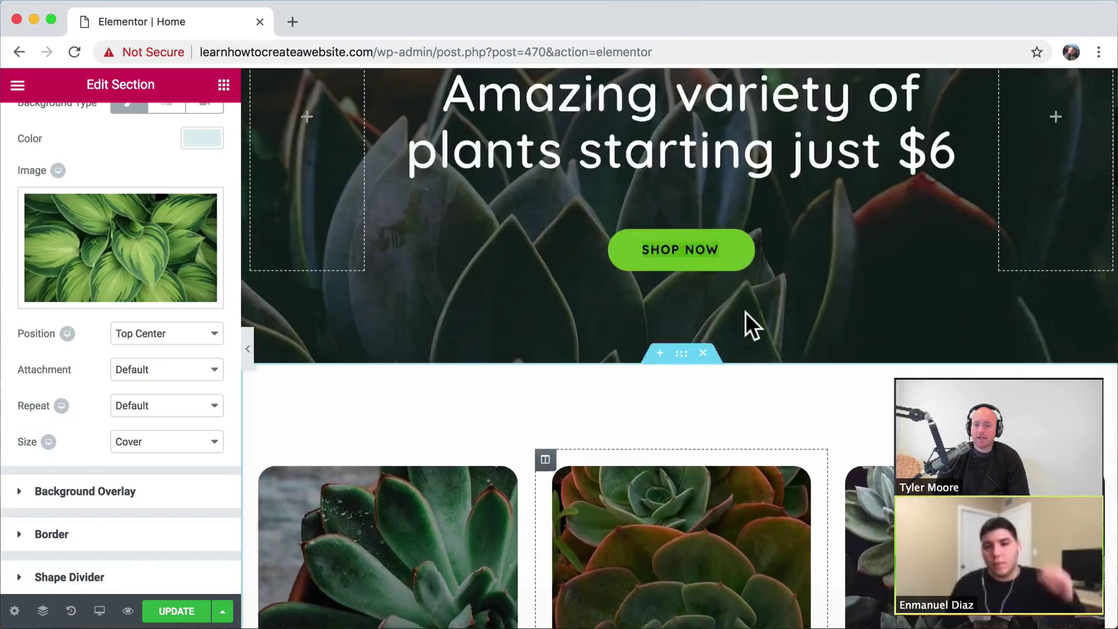
scroll(745, 313, up, 5)
click(611, 378)
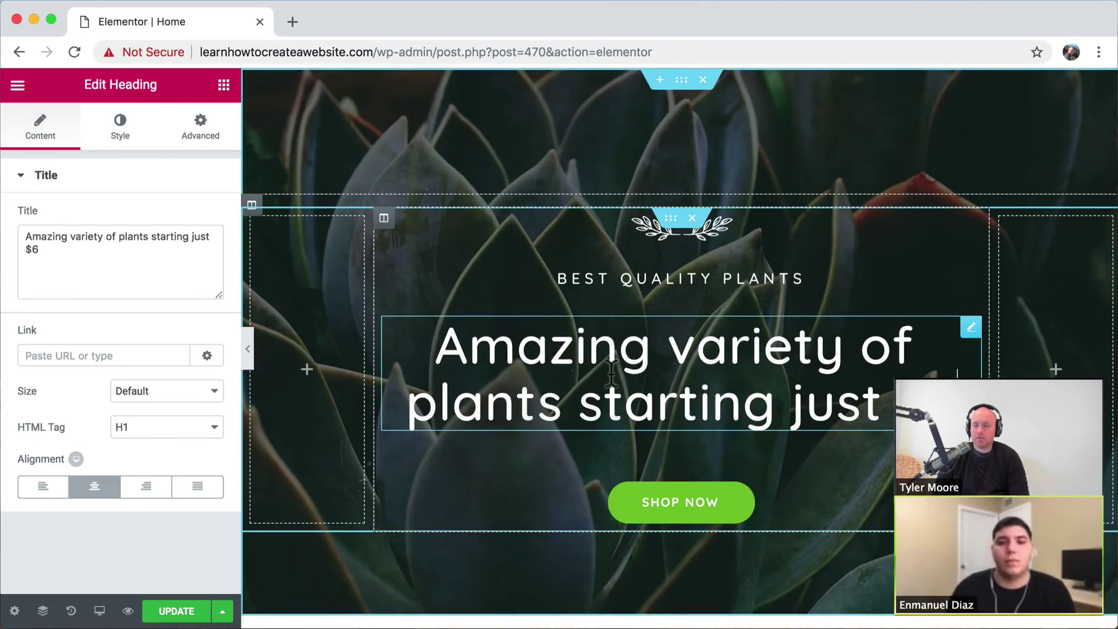
click(694, 233)
click(662, 274)
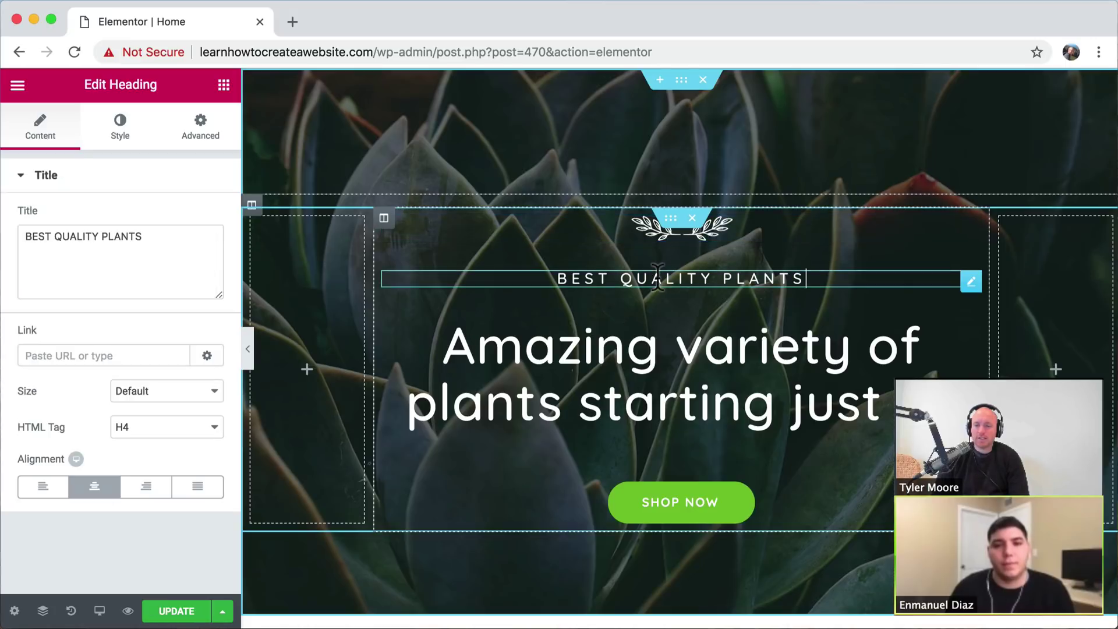
click(643, 350)
- Insert a trial three-column section above Best Sellers with an image in the first column
scroll(640, 353, down, 5)
scroll(640, 352, down, 6)
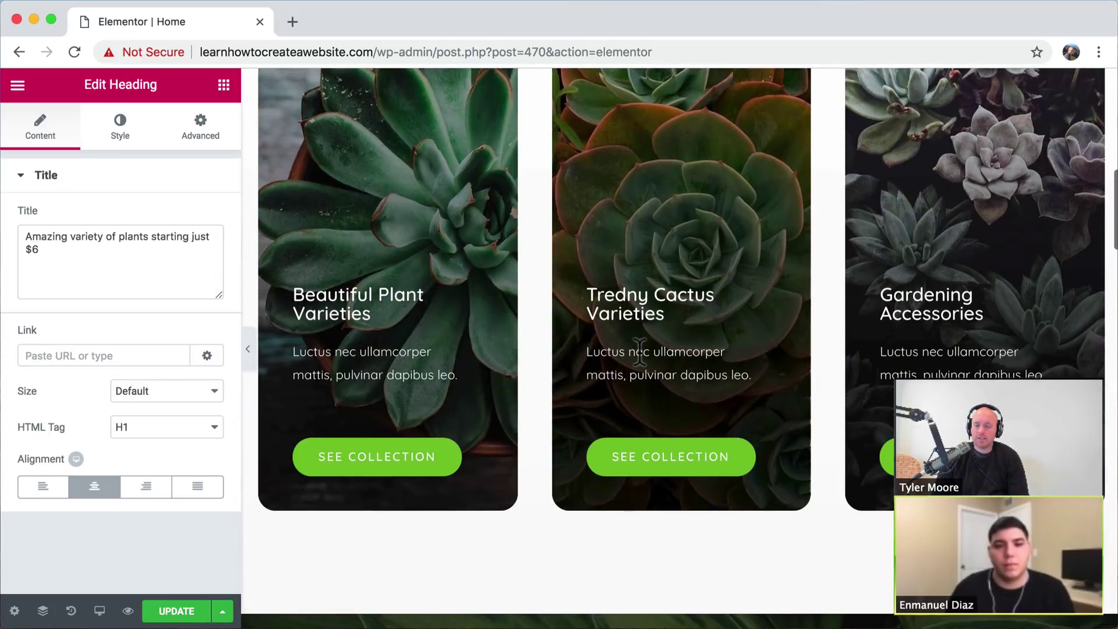
scroll(640, 352, up, 2)
scroll(639, 362, down, 6)
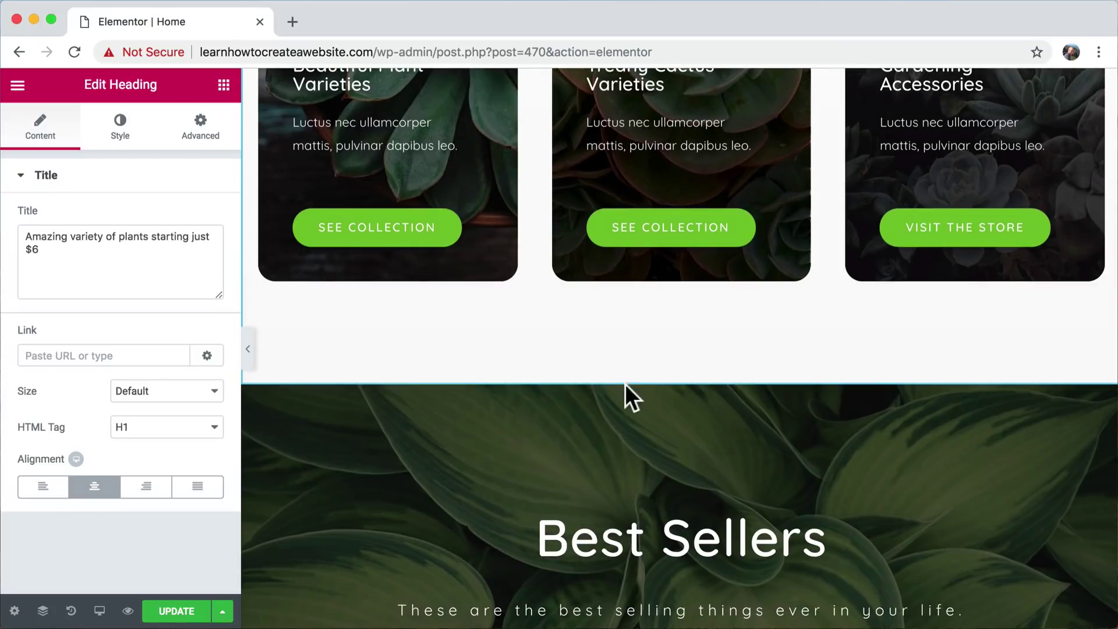
click(659, 379)
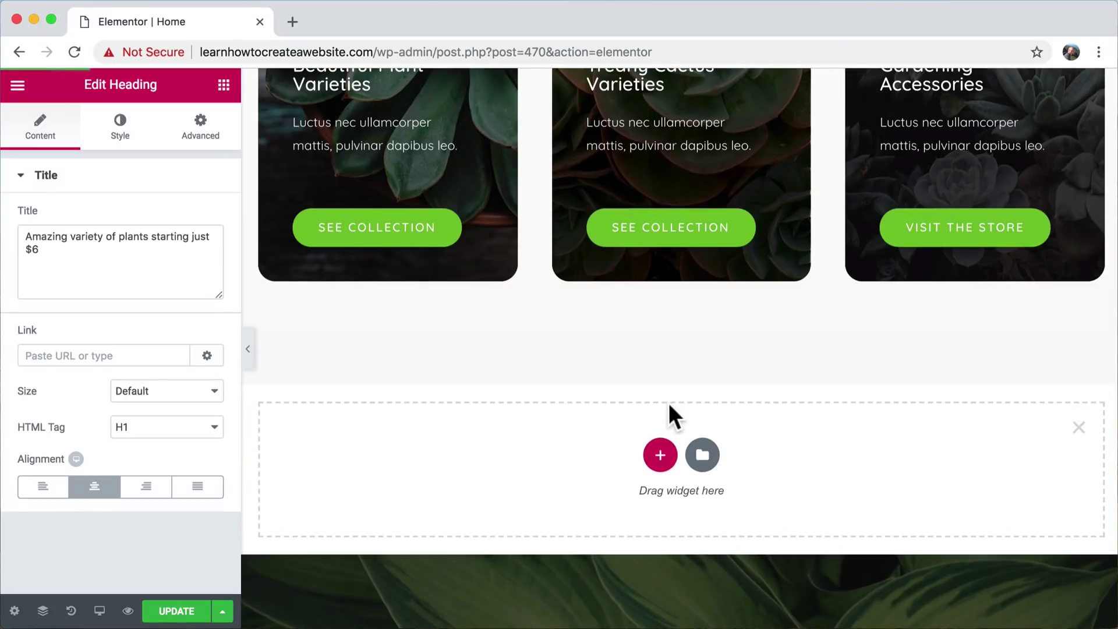
click(659, 453)
click(638, 506)
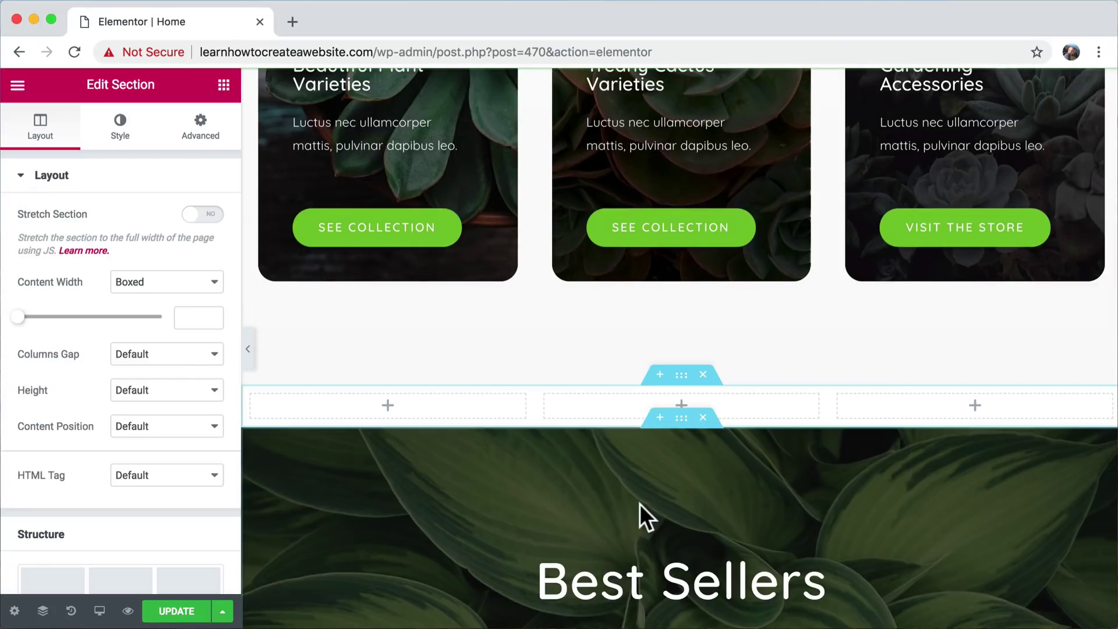
click(224, 86)
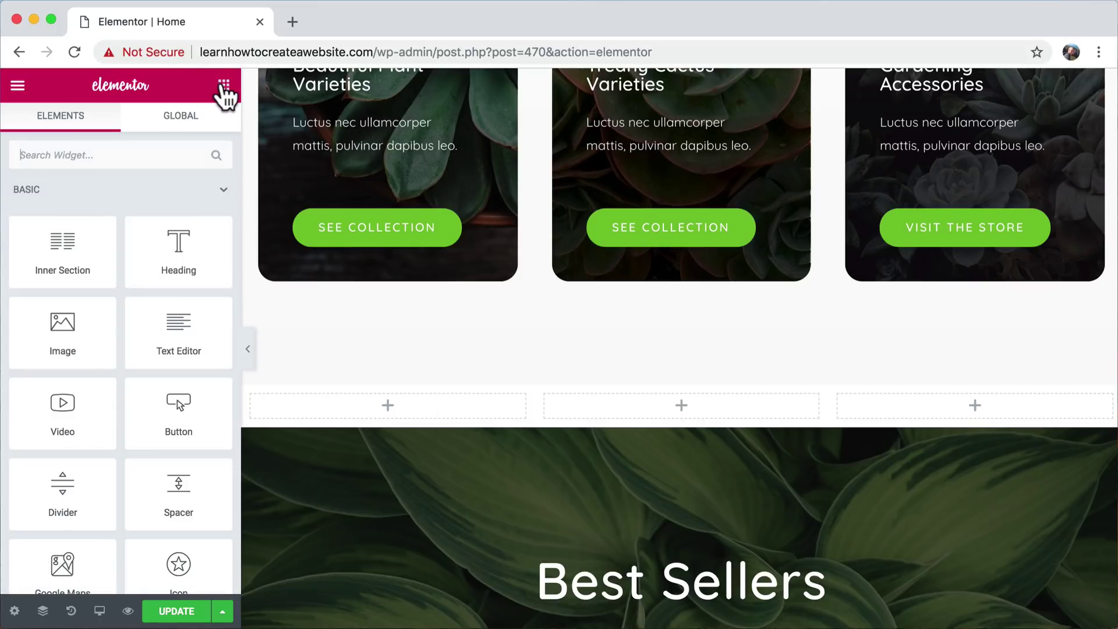
drag(70, 334, 417, 407)
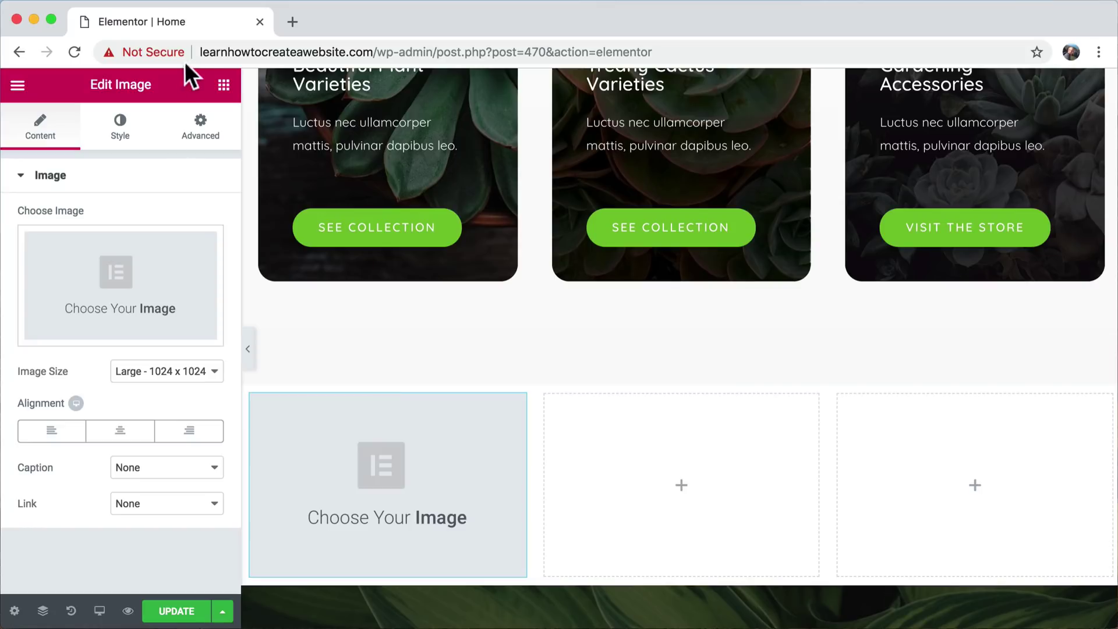
- Add another widget to the trial section, then delete the whole trial image and progress bar section
click(224, 88)
scroll(166, 340, down, 5)
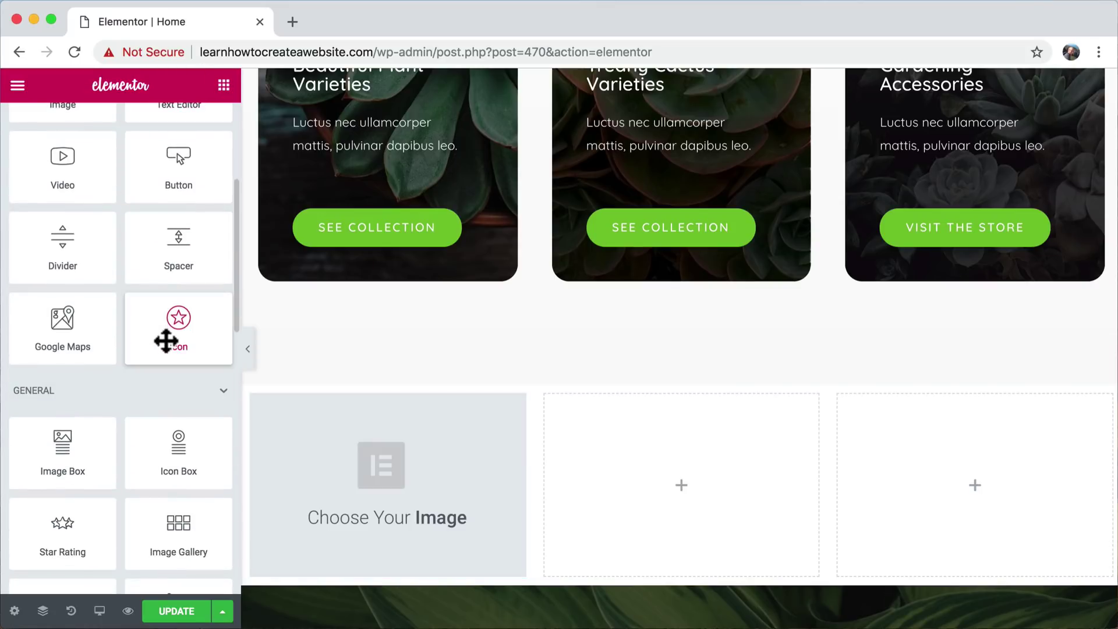
scroll(168, 347, down, 5)
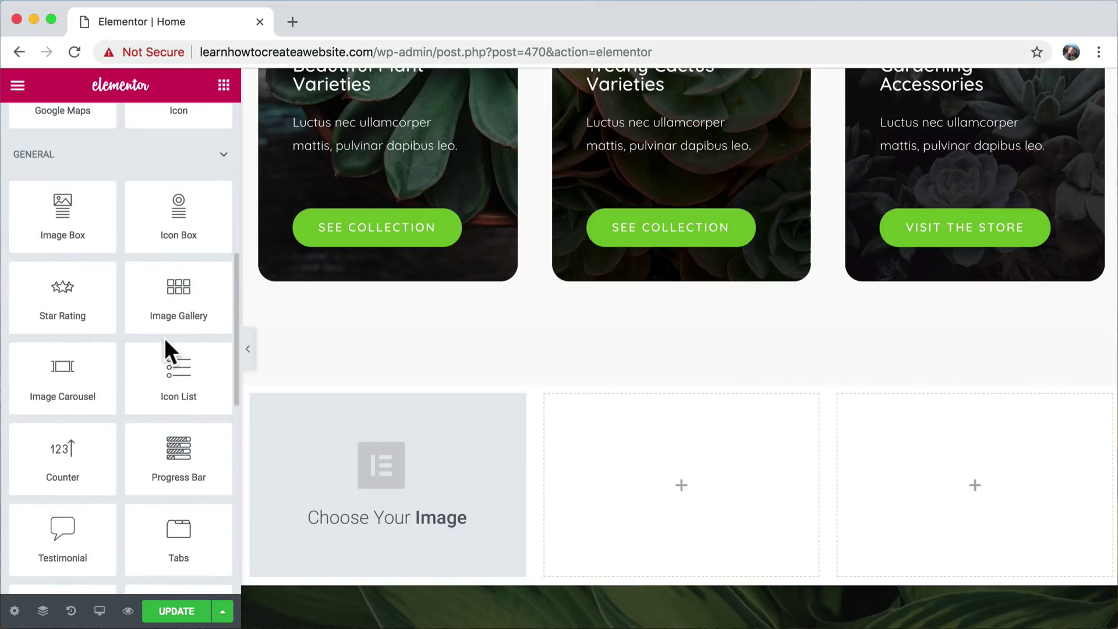
scroll(186, 307, down, 2)
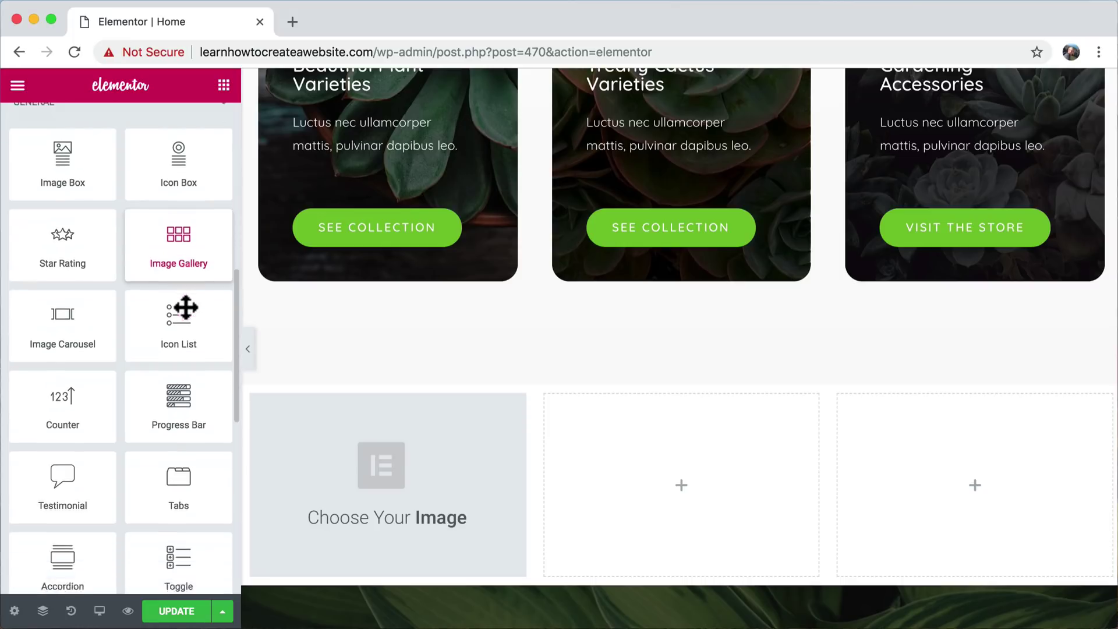
drag(177, 382, 649, 483)
scroll(653, 498, down, 2)
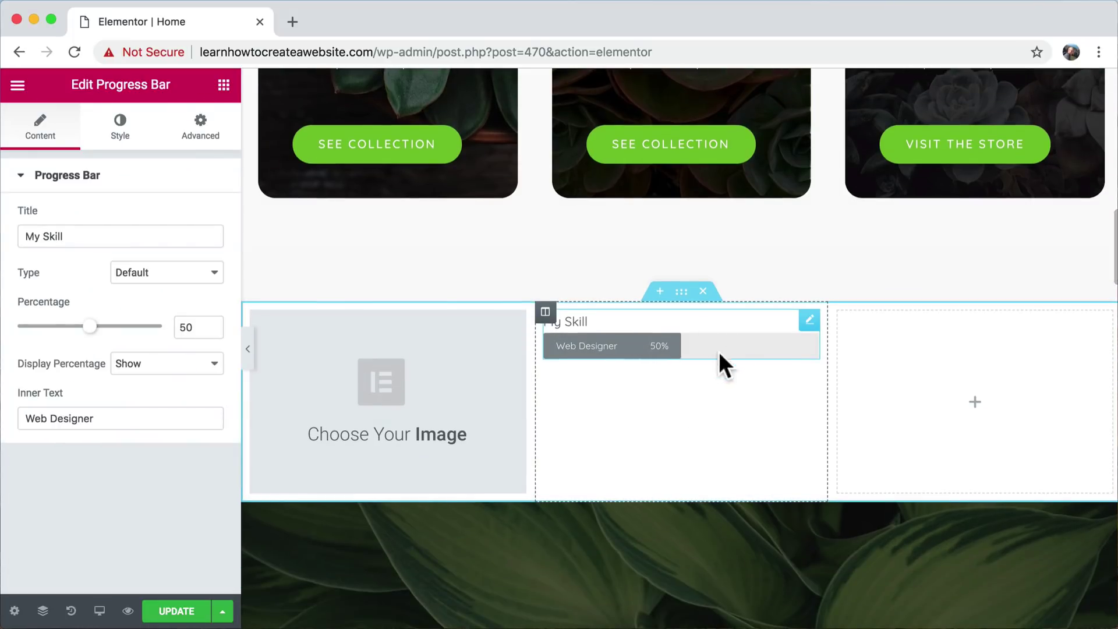
click(704, 293)
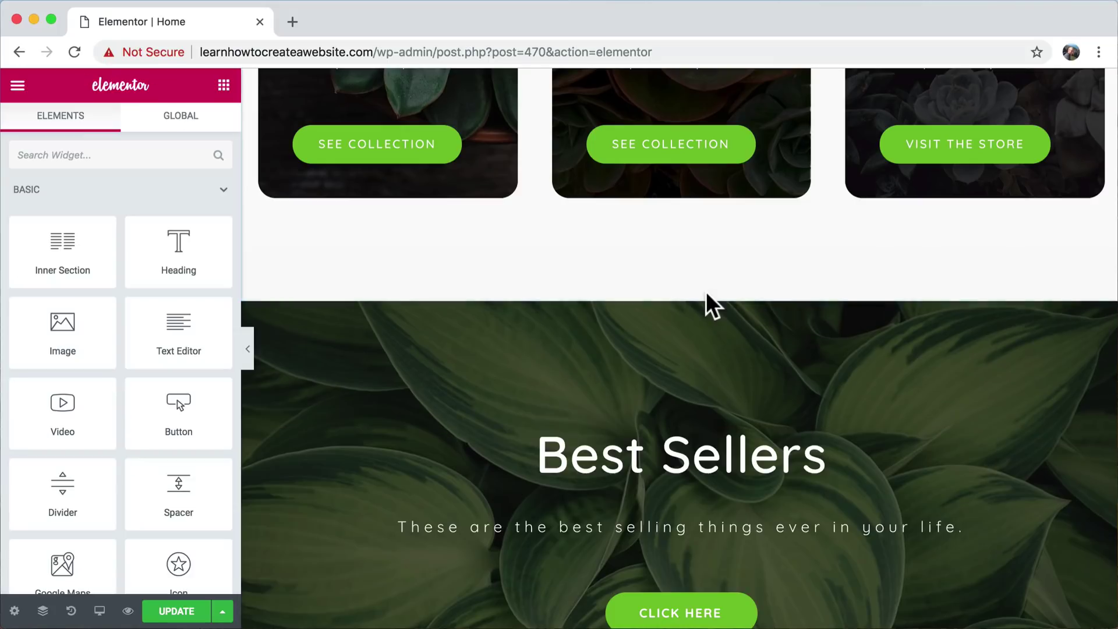
scroll(706, 291, up, 15)
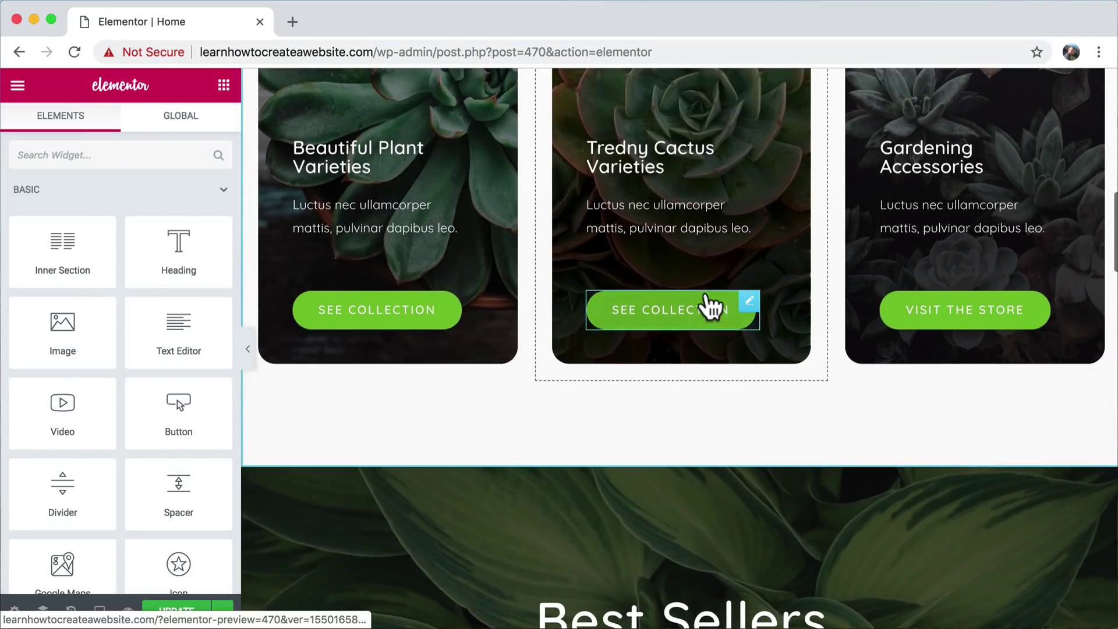
scroll(706, 291, down, 15)
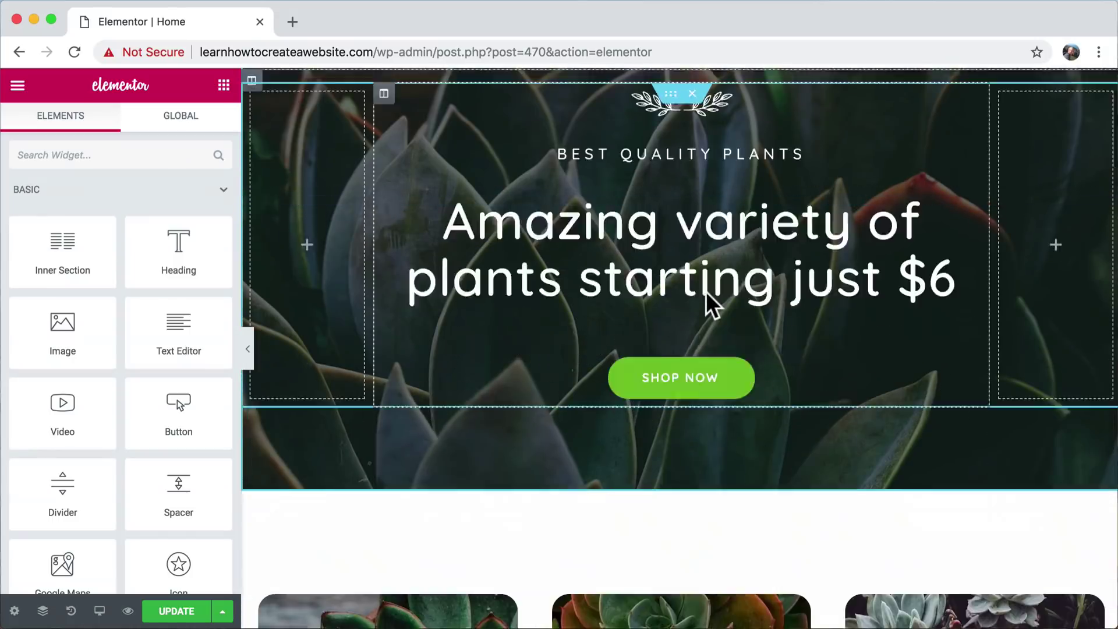
scroll(706, 291, down, 4)
scroll(706, 292, up, 6)
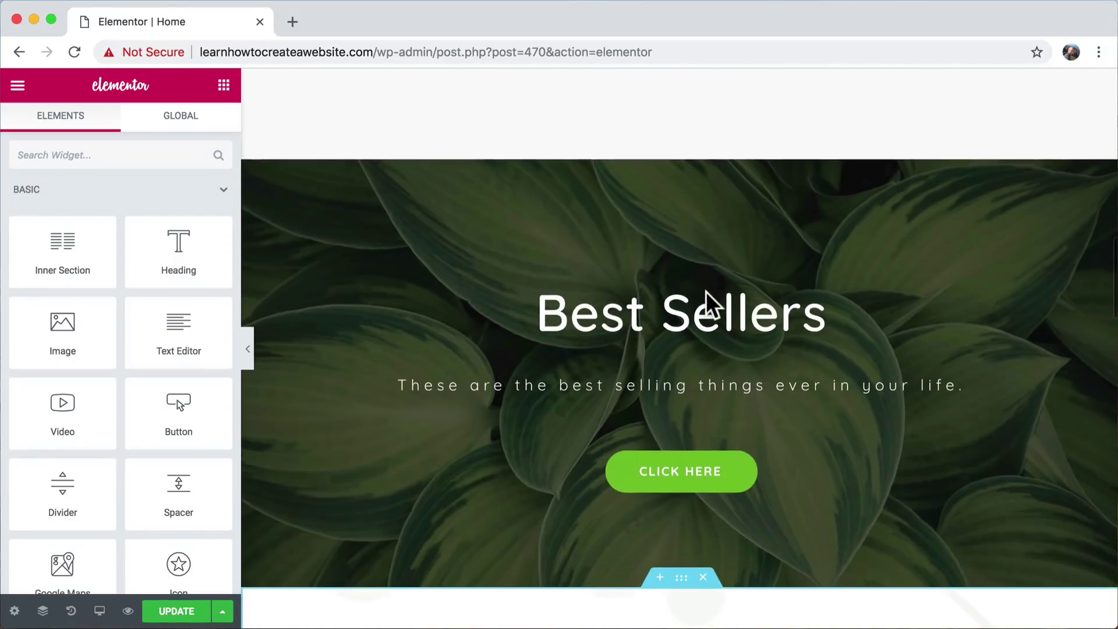
scroll(706, 291, down, 5)
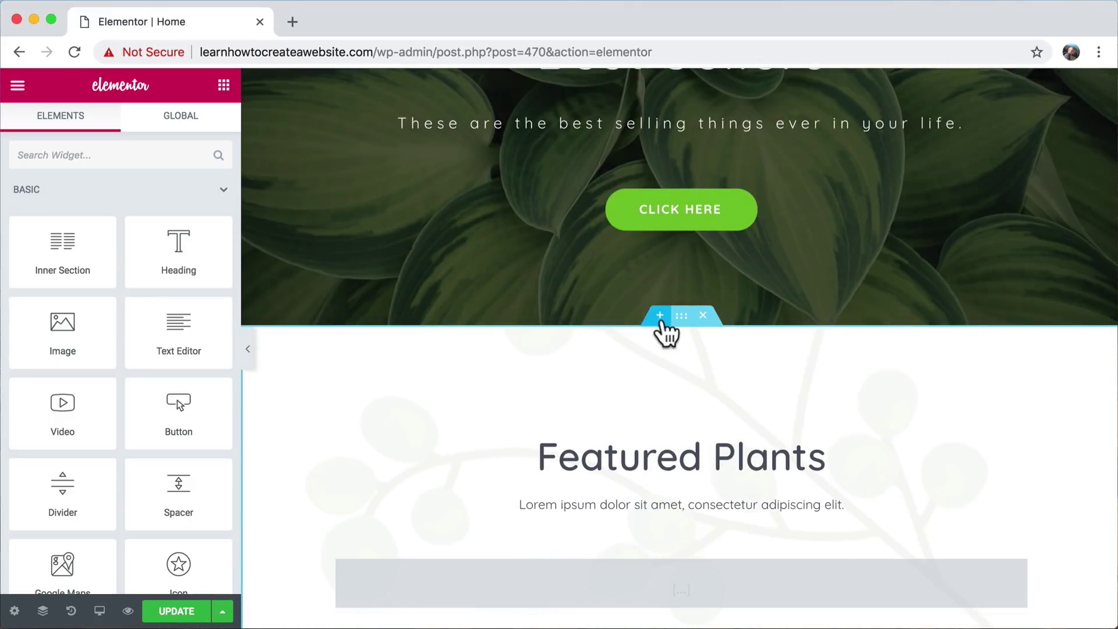
scroll(666, 331, up, 9)
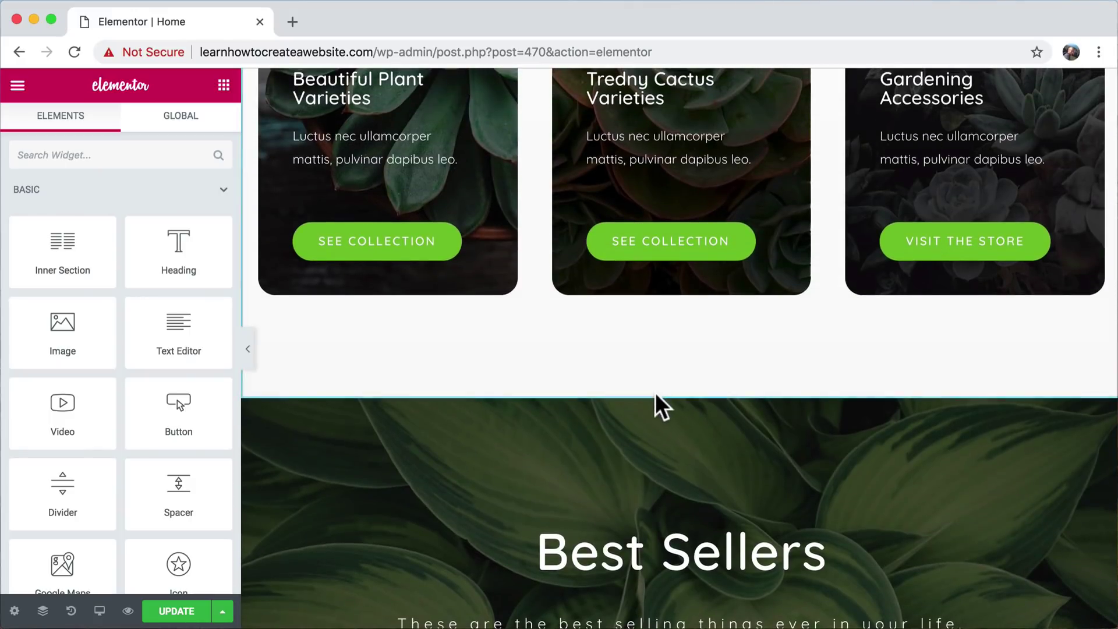
- Insert a two-column section above Best Sellers and add a text block to the left column
mouse_move(656, 412)
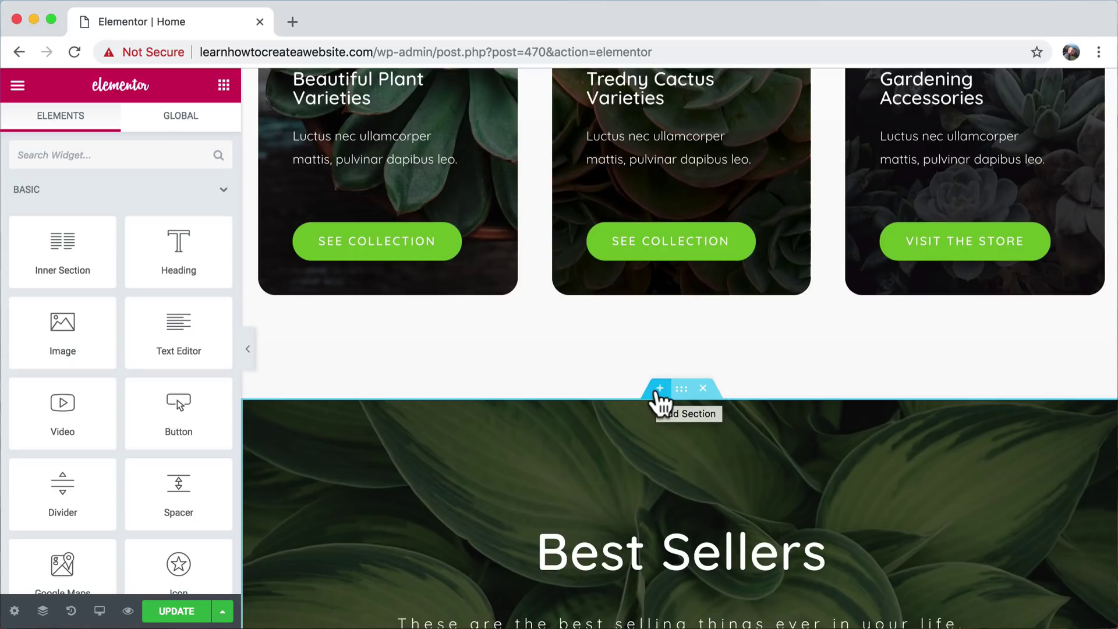
click(658, 390)
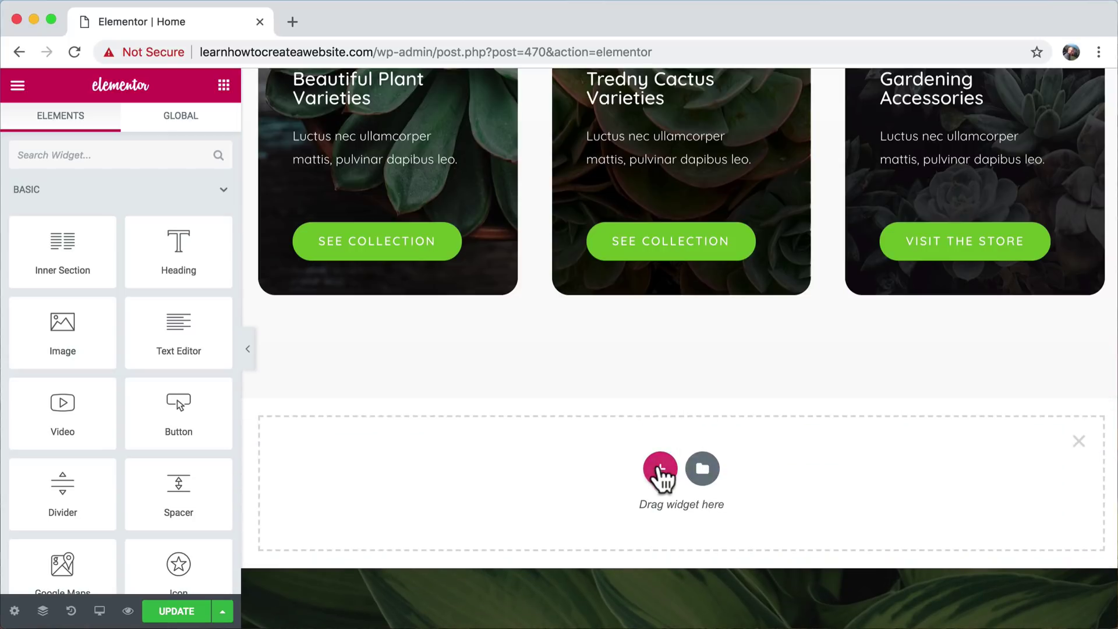
click(661, 469)
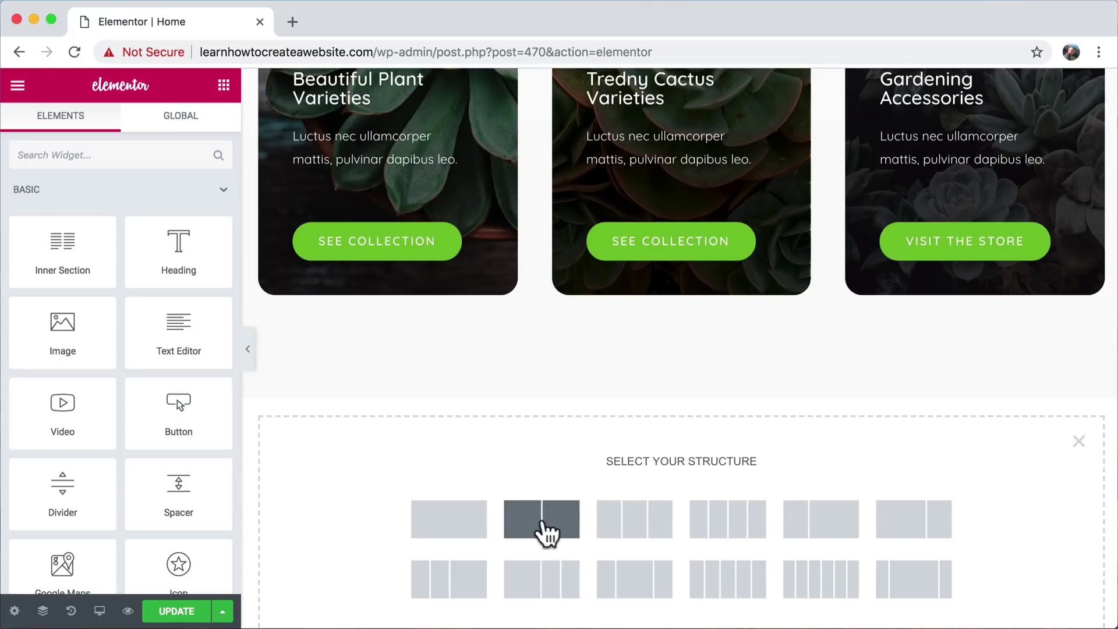
click(537, 533)
click(224, 86)
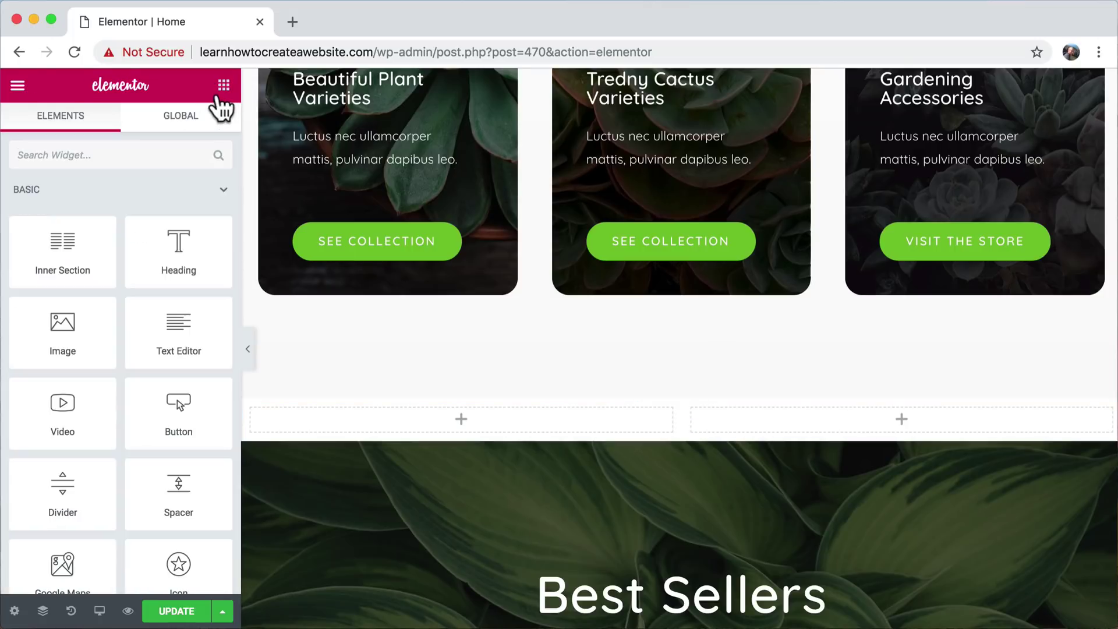
drag(205, 324, 469, 420)
drag(109, 326, 829, 464)
- Add a divider under the left column text, followed by the London Eye map
click(224, 85)
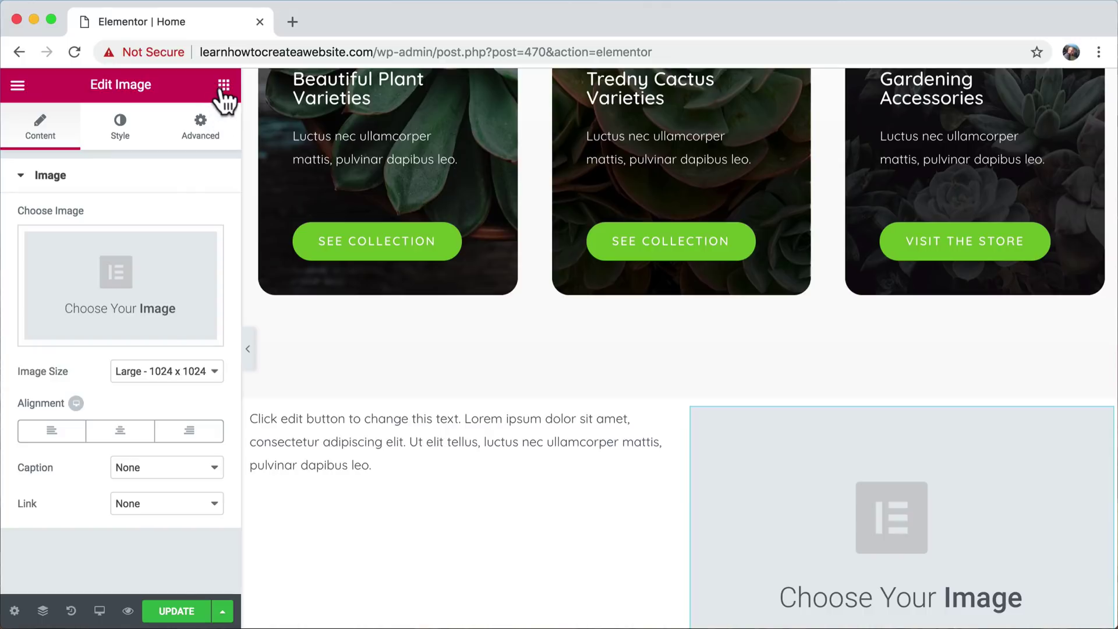
click(223, 85)
drag(65, 483, 359, 448)
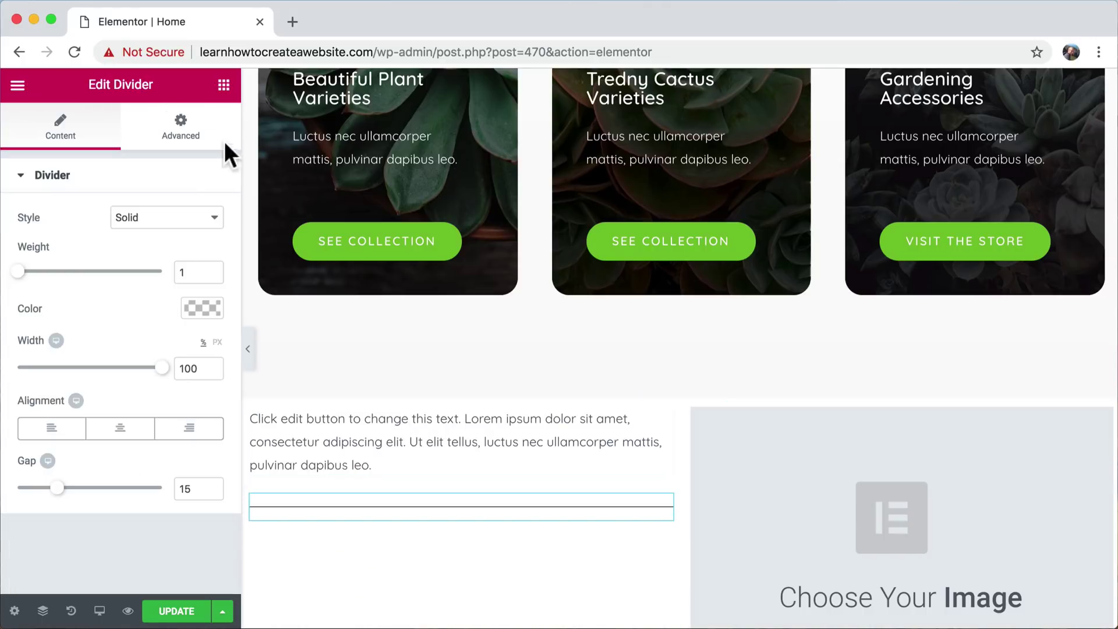
click(224, 85)
scroll(147, 342, down, 3)
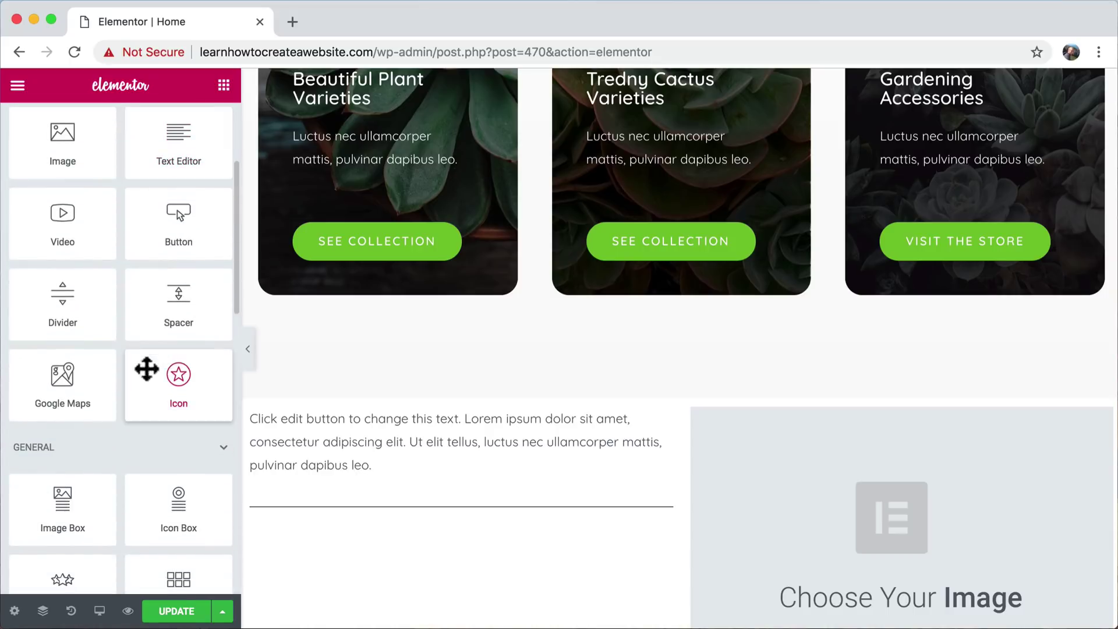
drag(87, 382, 502, 514)
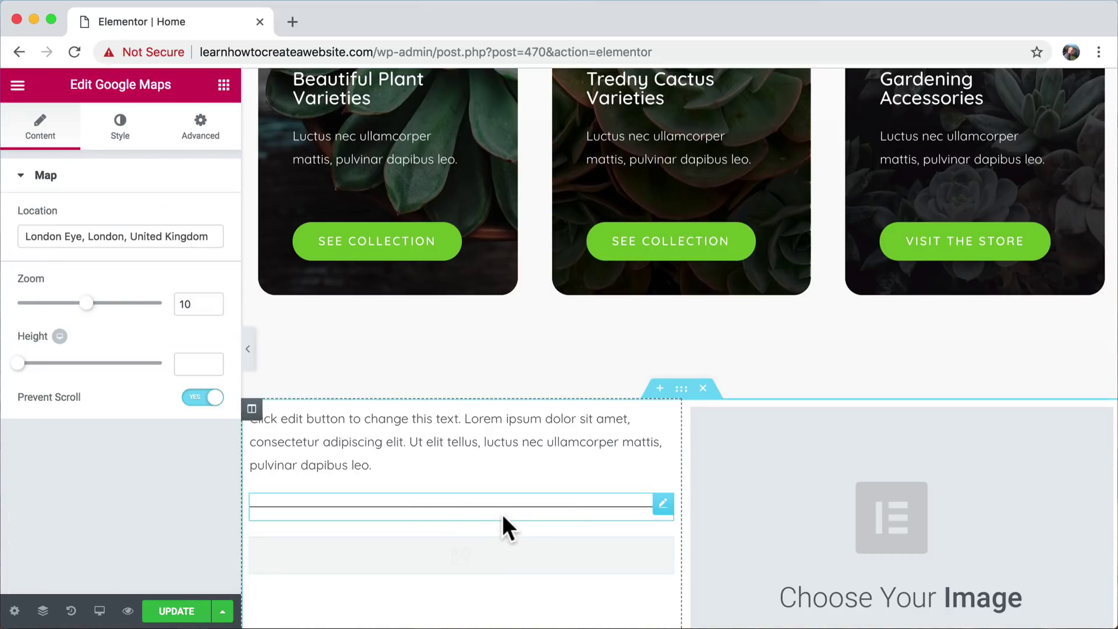
scroll(502, 514, down, 4)
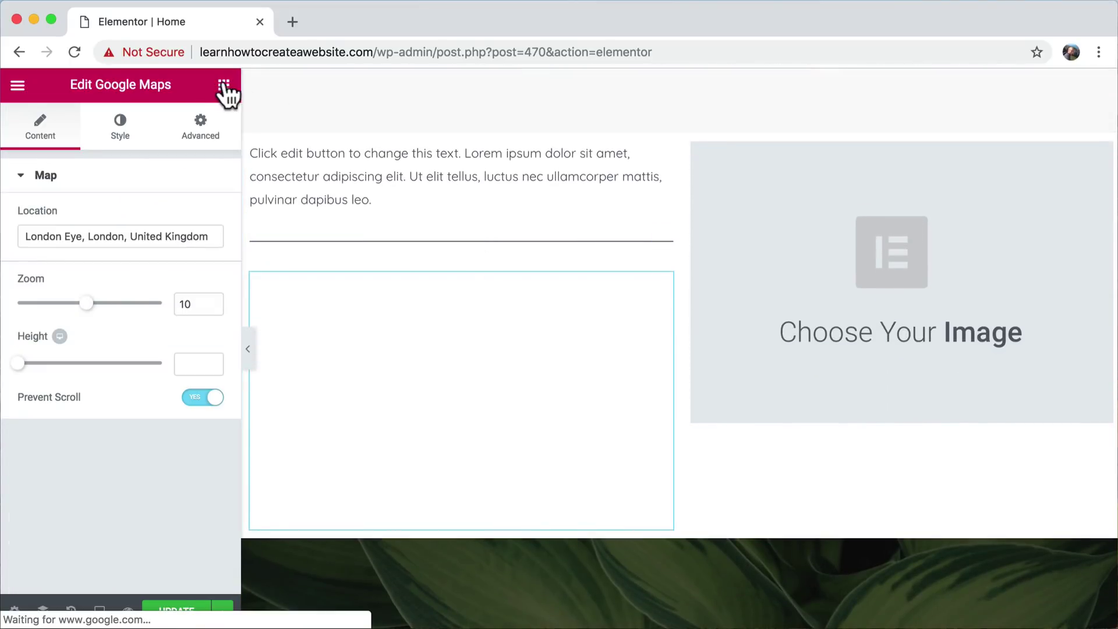
- Place a Click here button beneath the image placeholder in the right column
click(224, 85)
scroll(167, 392, down, 2)
drag(183, 283, 851, 411)
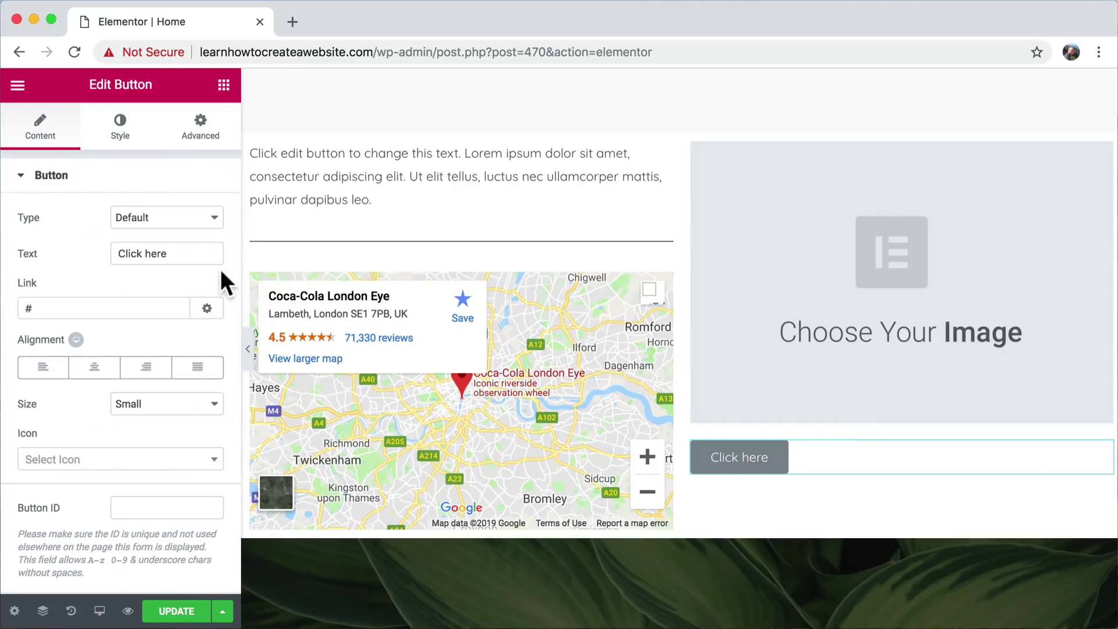
click(230, 97)
- Add a star Icon widget below the Click here button
scroll(175, 291, down, 3)
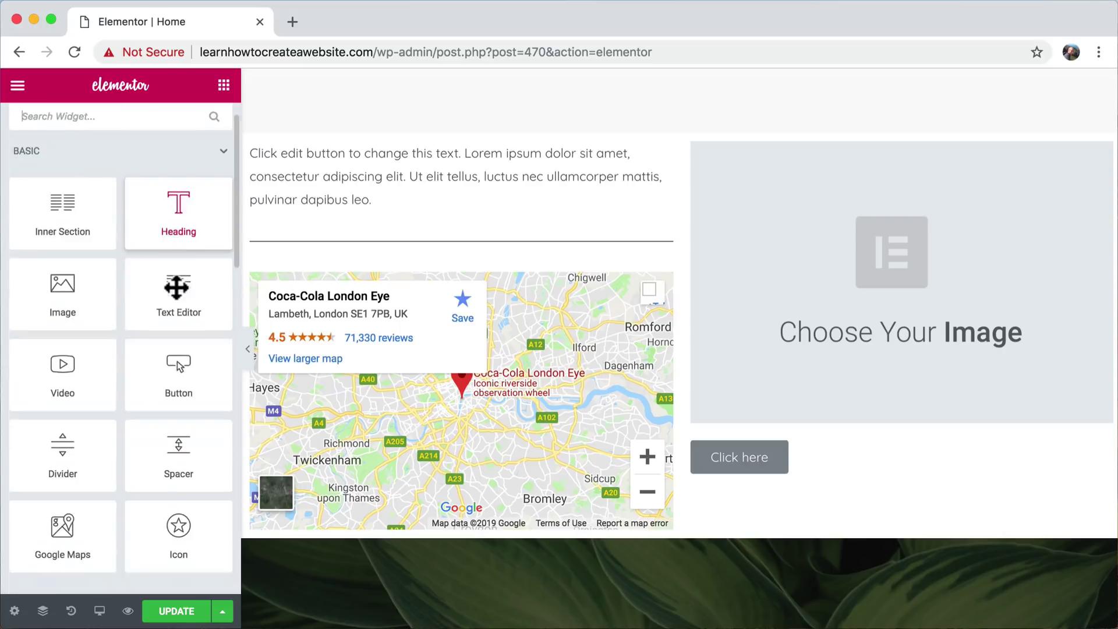
scroll(179, 292, down, 3)
drag(178, 270, 761, 474)
scroll(762, 473, down, 4)
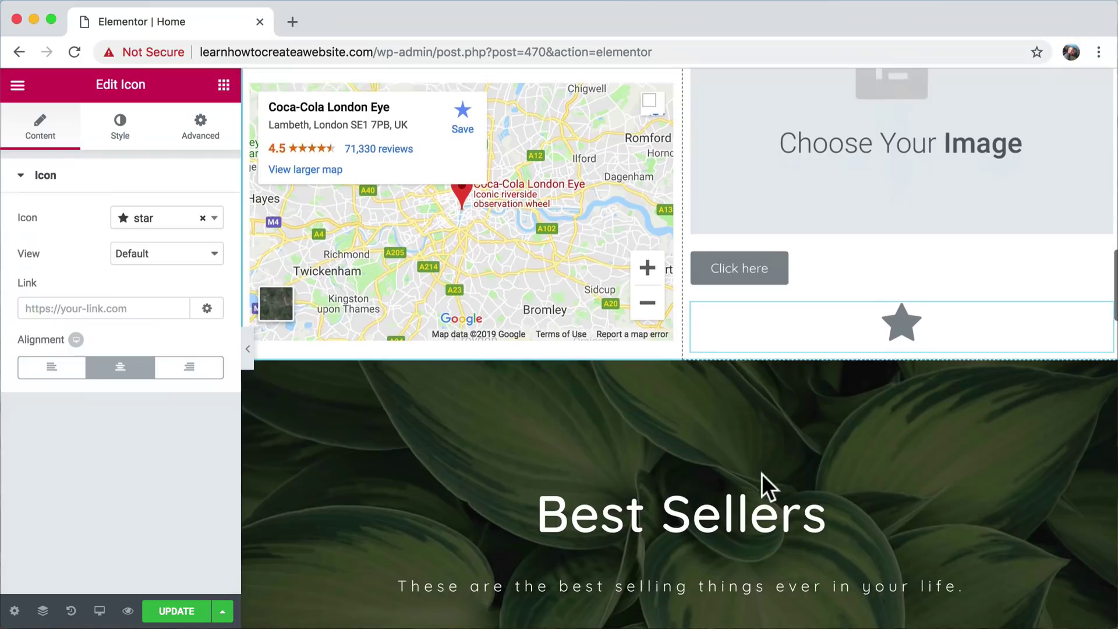
- Add an empty Image Carousel below the star icon in the right column
click(224, 85)
scroll(193, 389, down, 3)
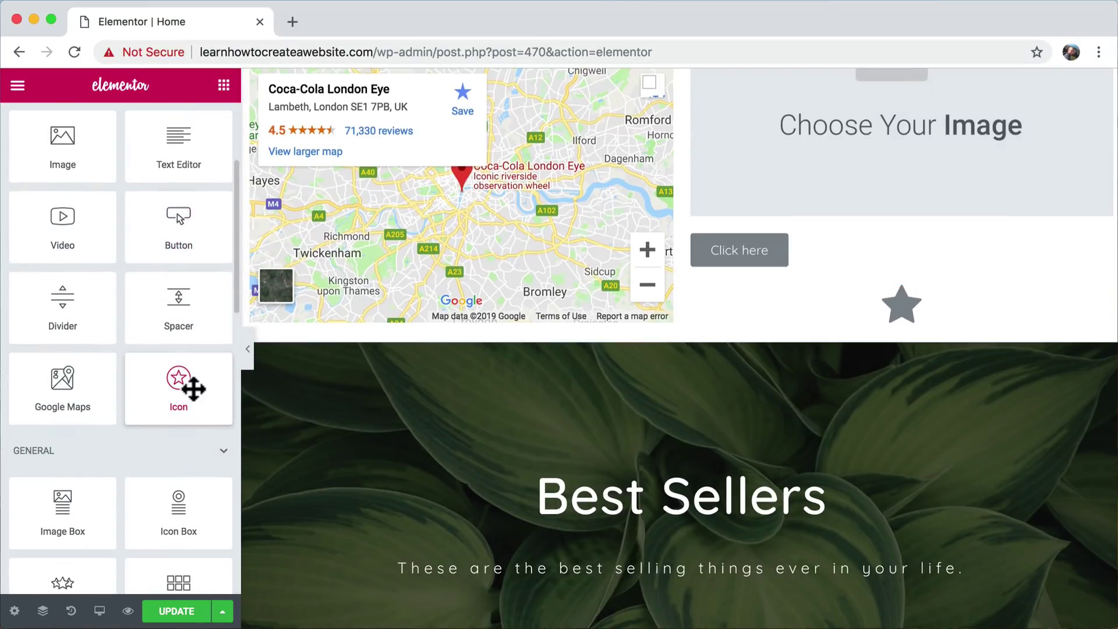
scroll(194, 389, down, 4)
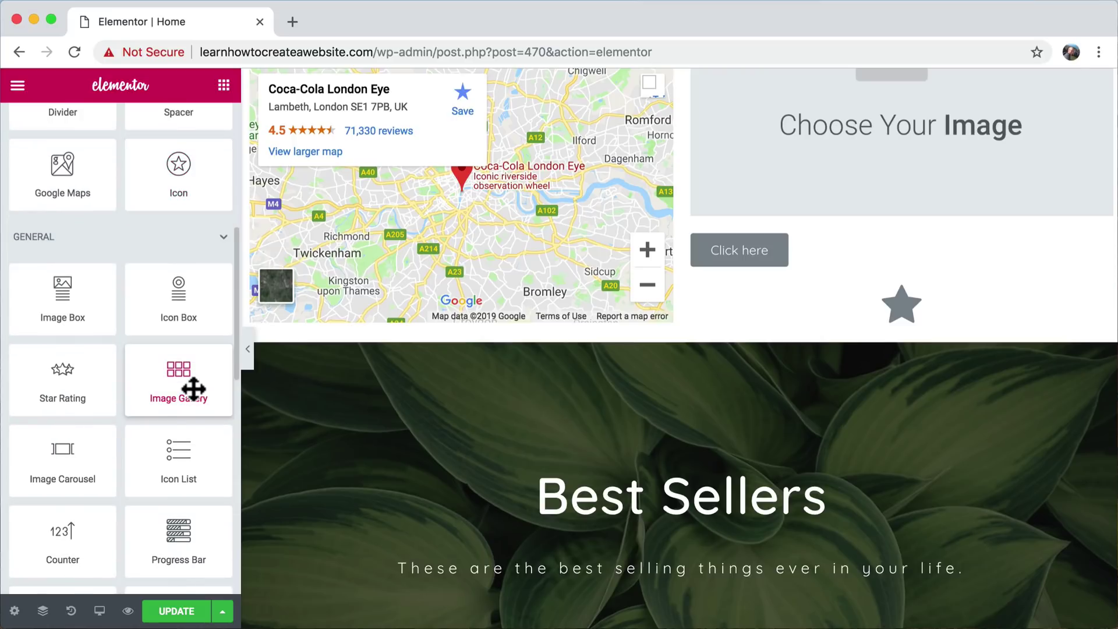
scroll(193, 389, down, 1)
drag(75, 424, 531, 323)
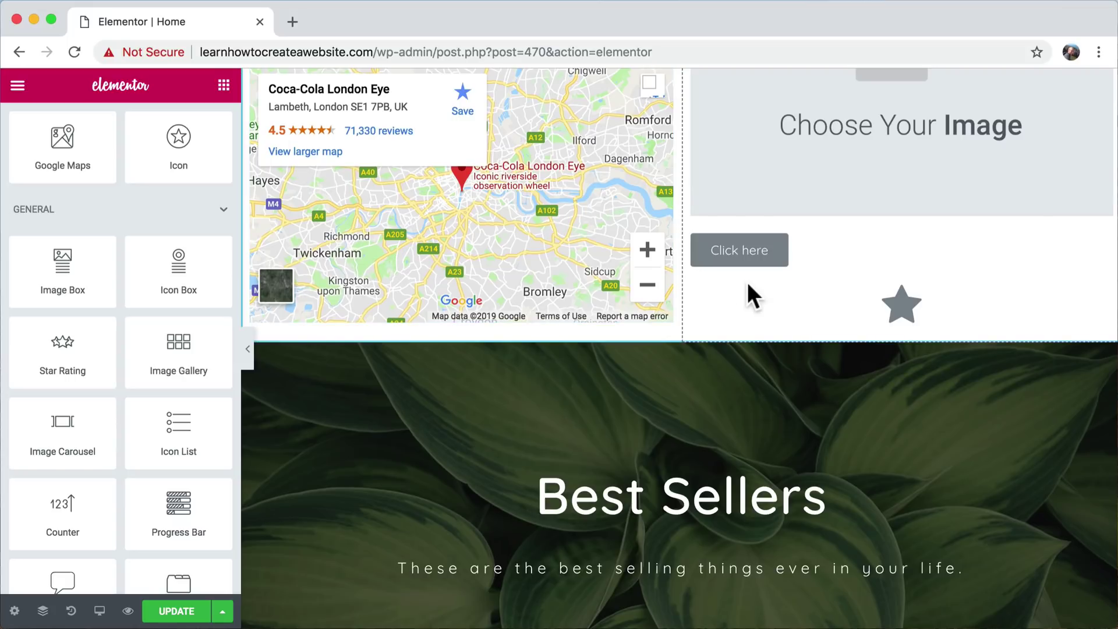
drag(69, 431, 455, 319)
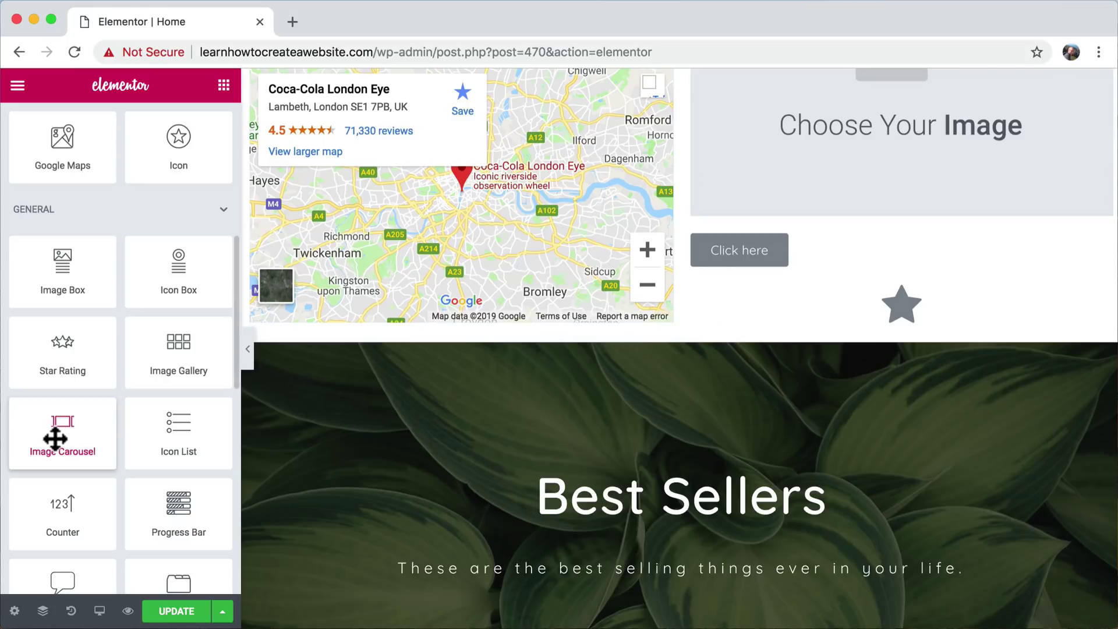
drag(54, 437, 856, 317)
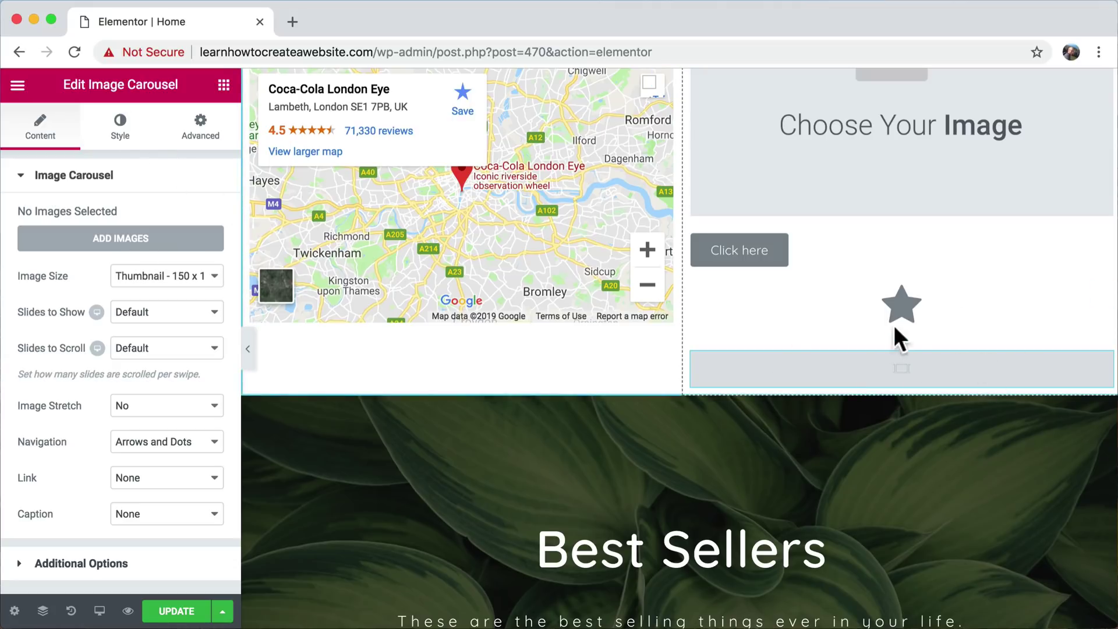
scroll(784, 408, up, 8)
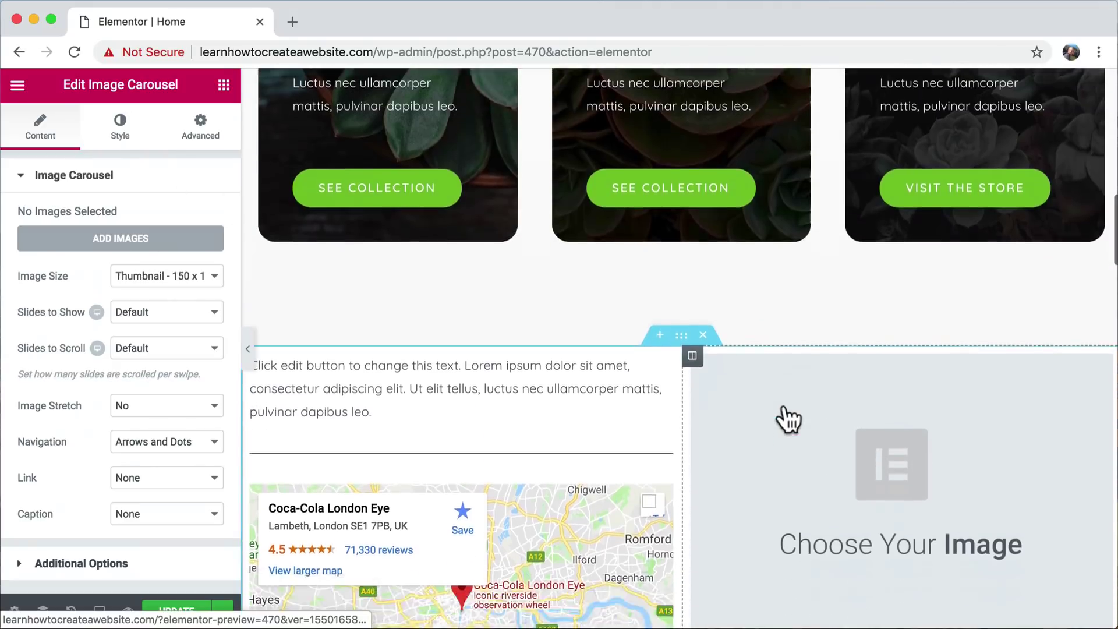
scroll(787, 418, down, 3)
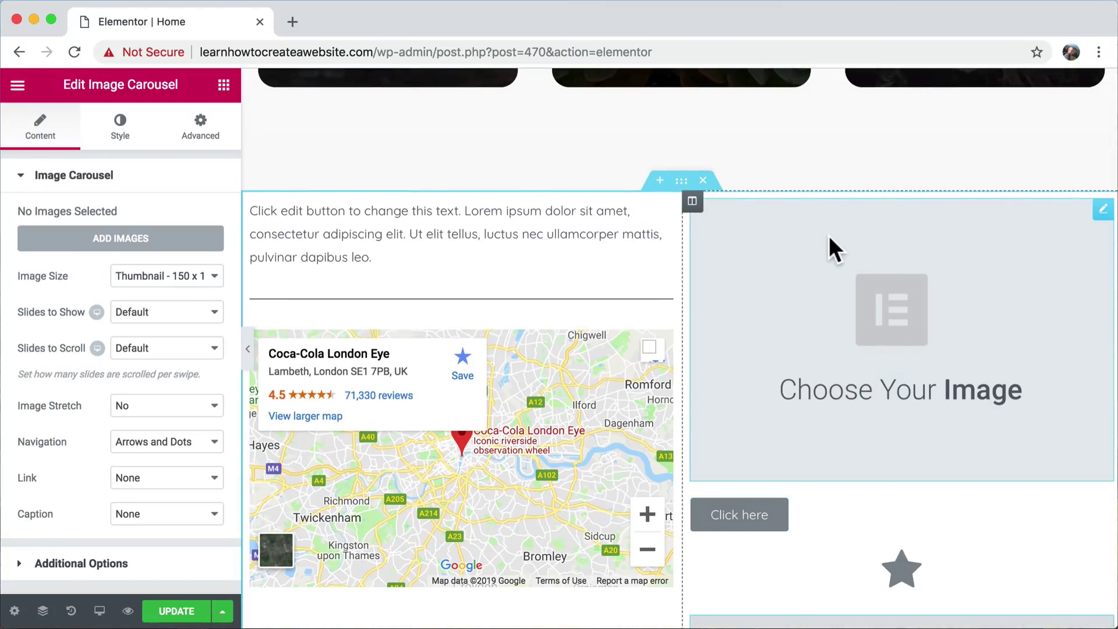
scroll(830, 235, down, 3)
scroll(829, 235, up, 2)
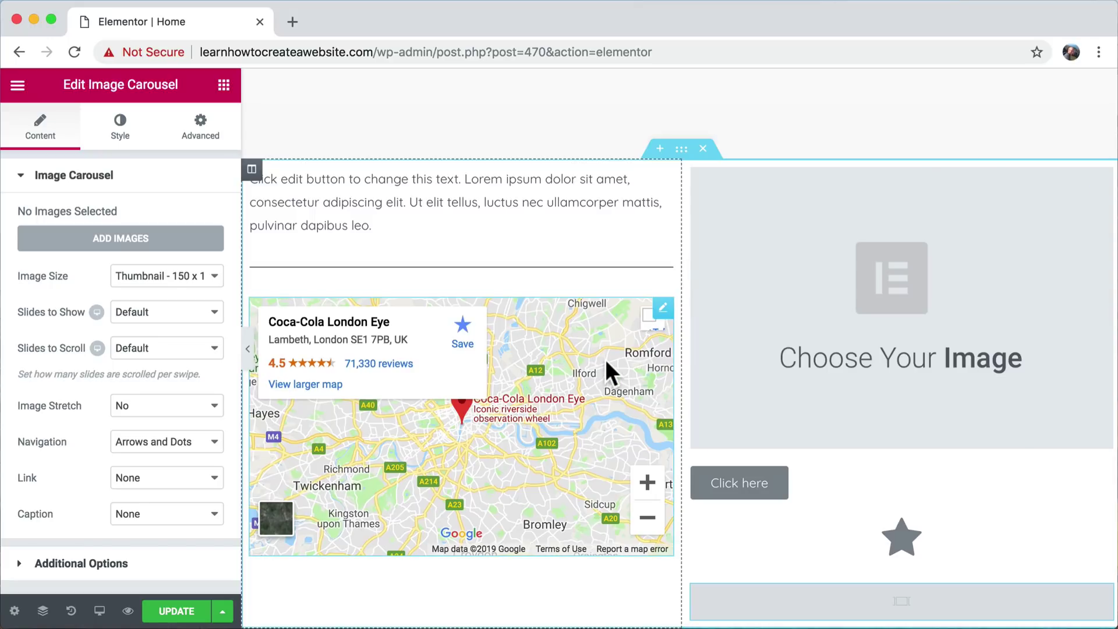
- Undo the recent widget additions and restore the History state from after the divider was added
key(super+z)
key(super+z)
key(super+z)
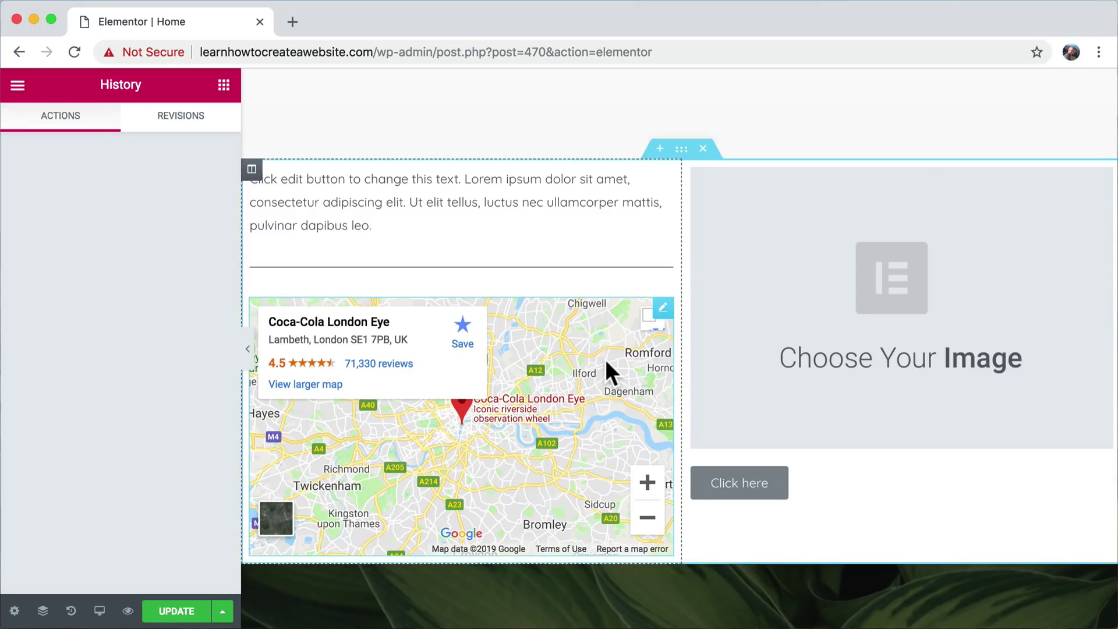
key(super+z)
key(super+z)
key(super+z)
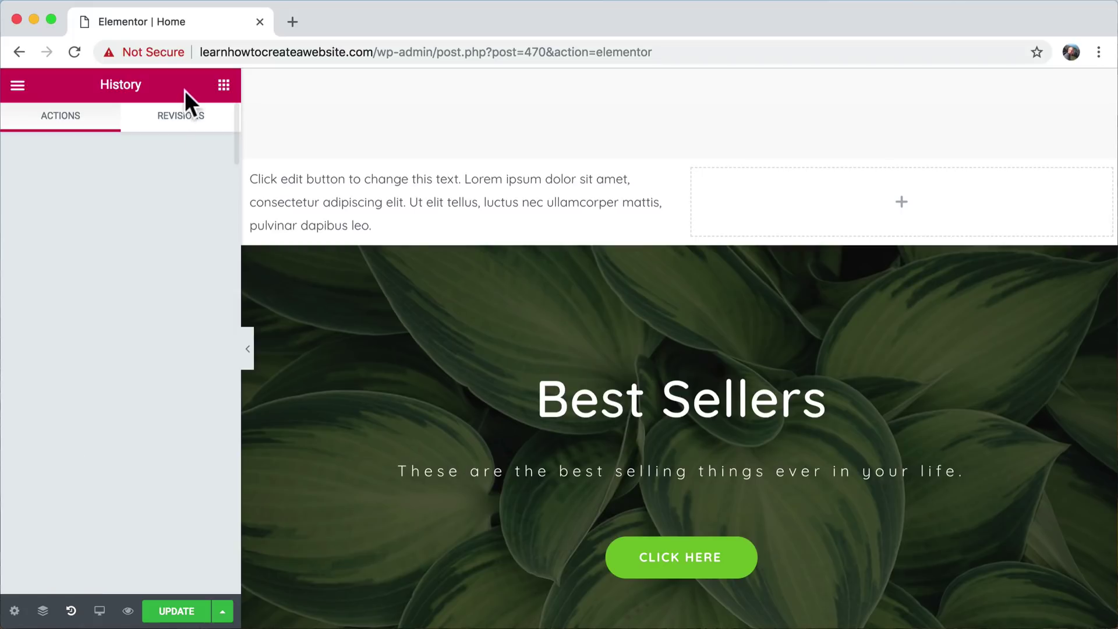
click(157, 120)
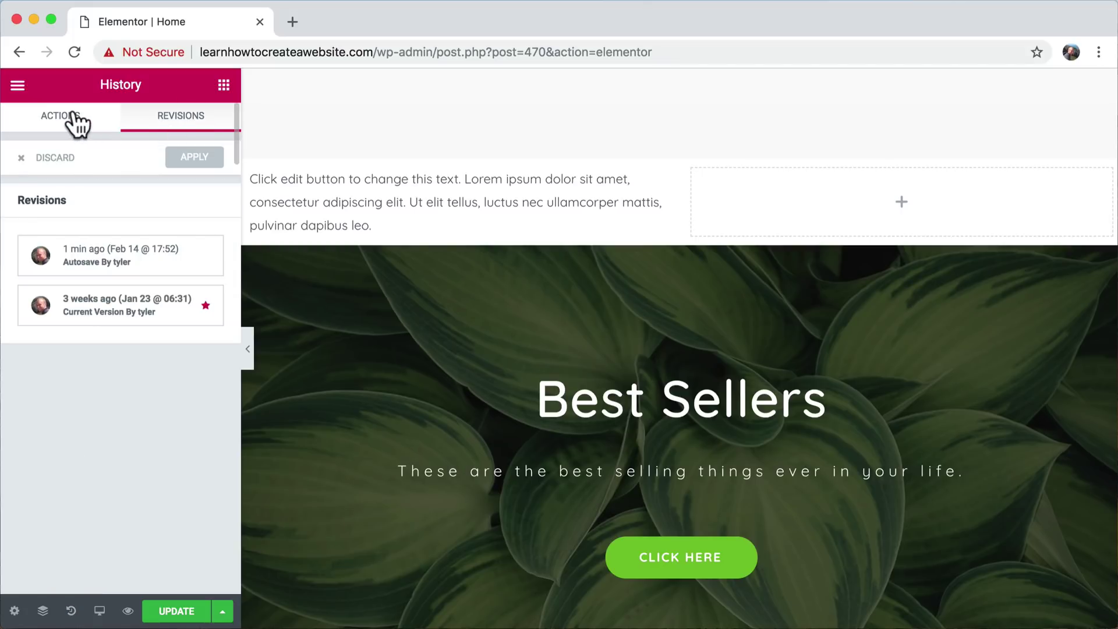
click(68, 119)
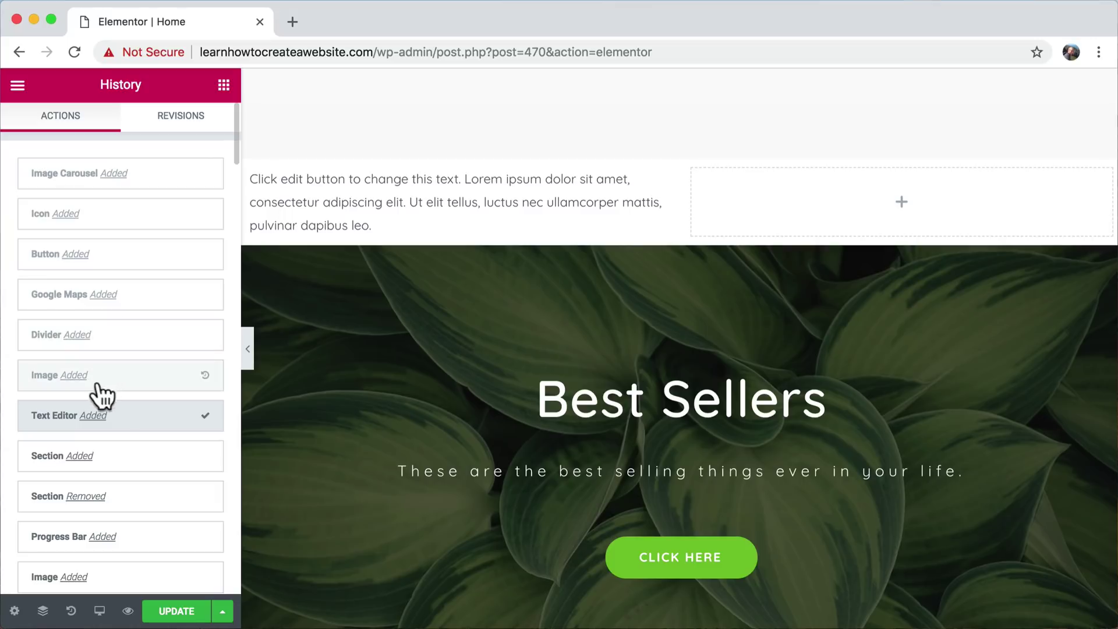
click(132, 348)
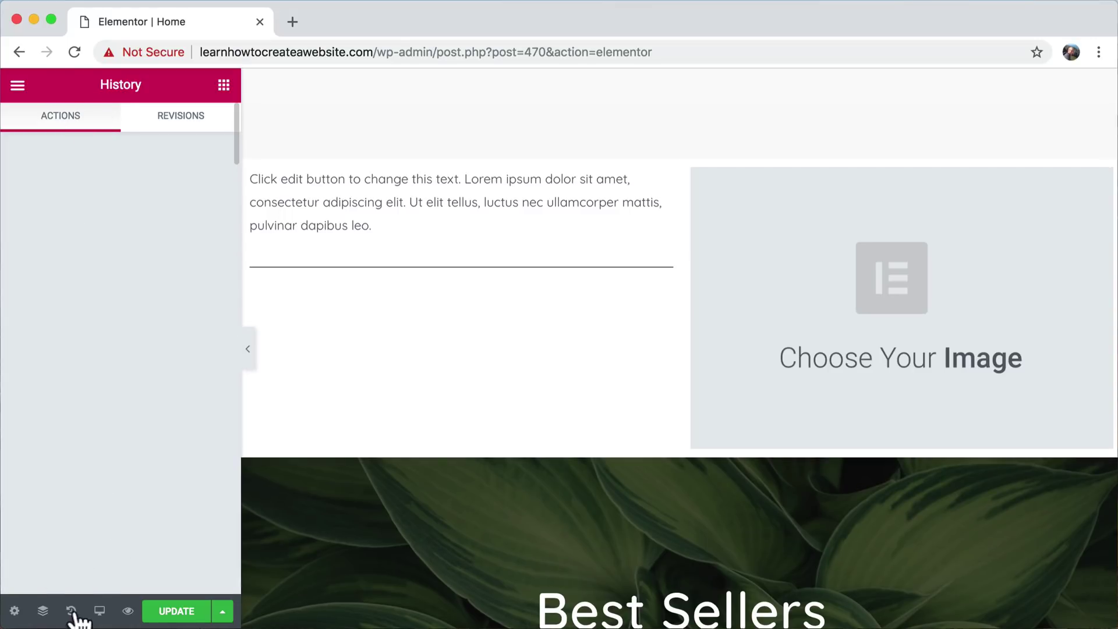
- Restore the History Actions to the Button Added entry, then show the Revisions list
click(182, 117)
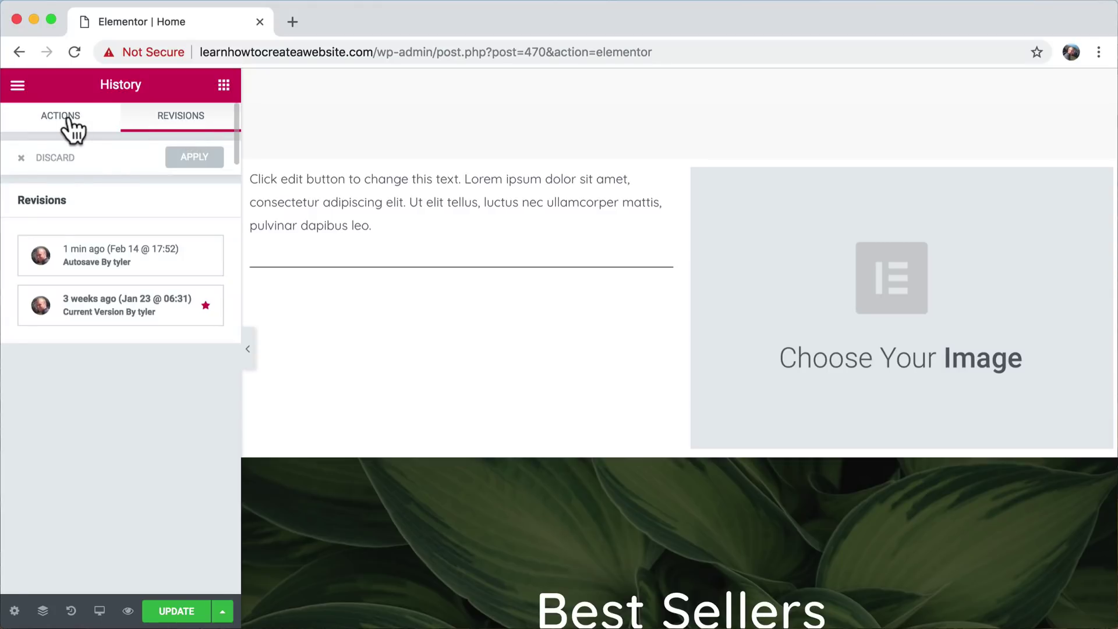
click(64, 117)
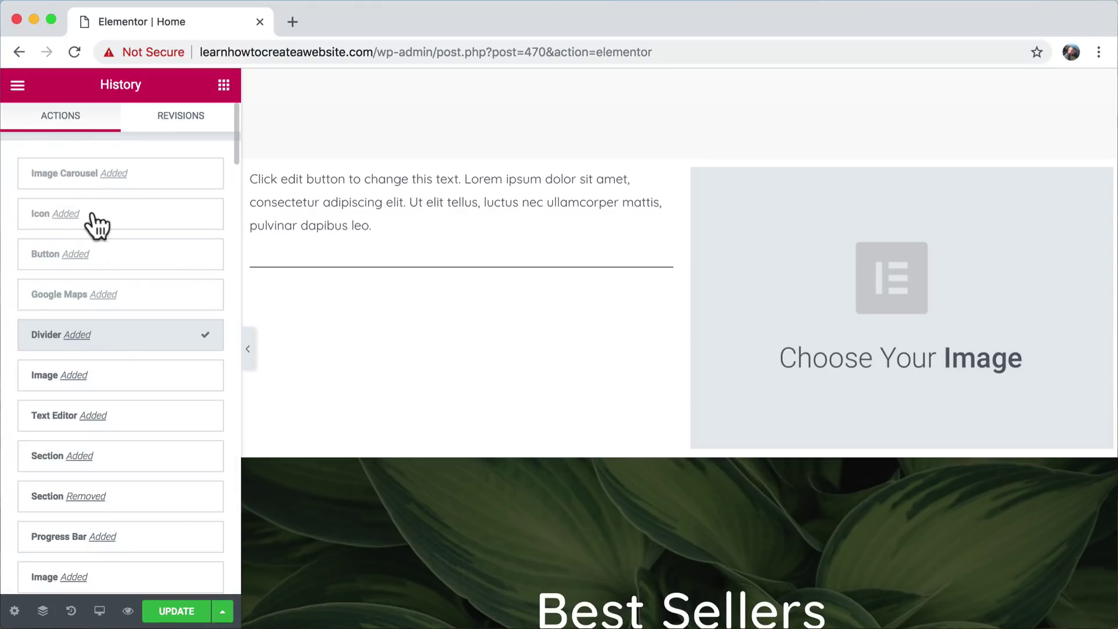
click(103, 257)
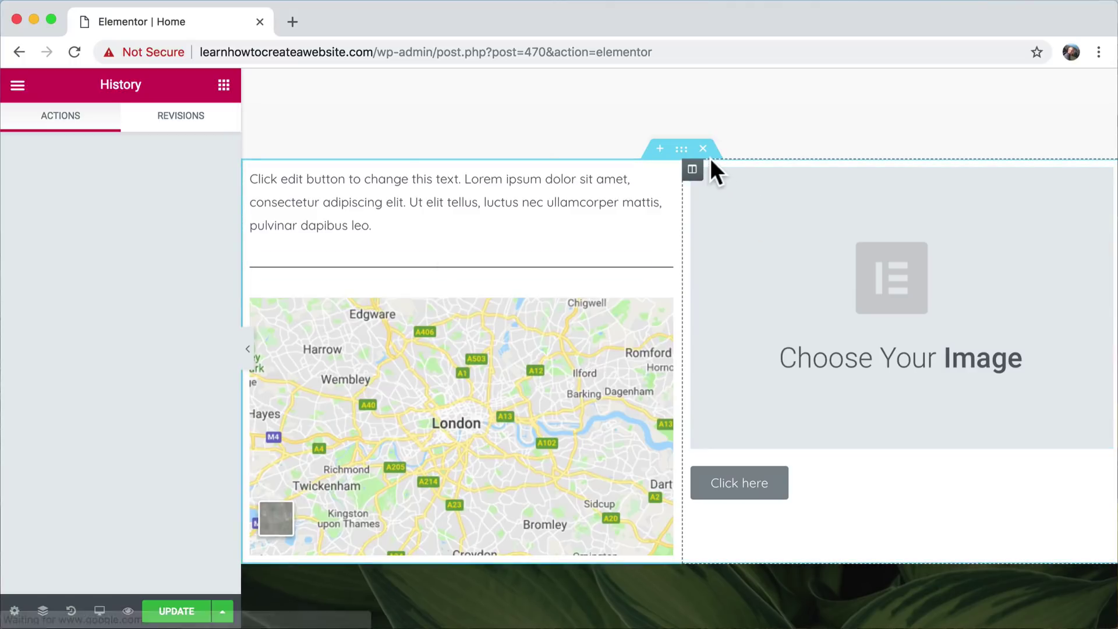
click(181, 125)
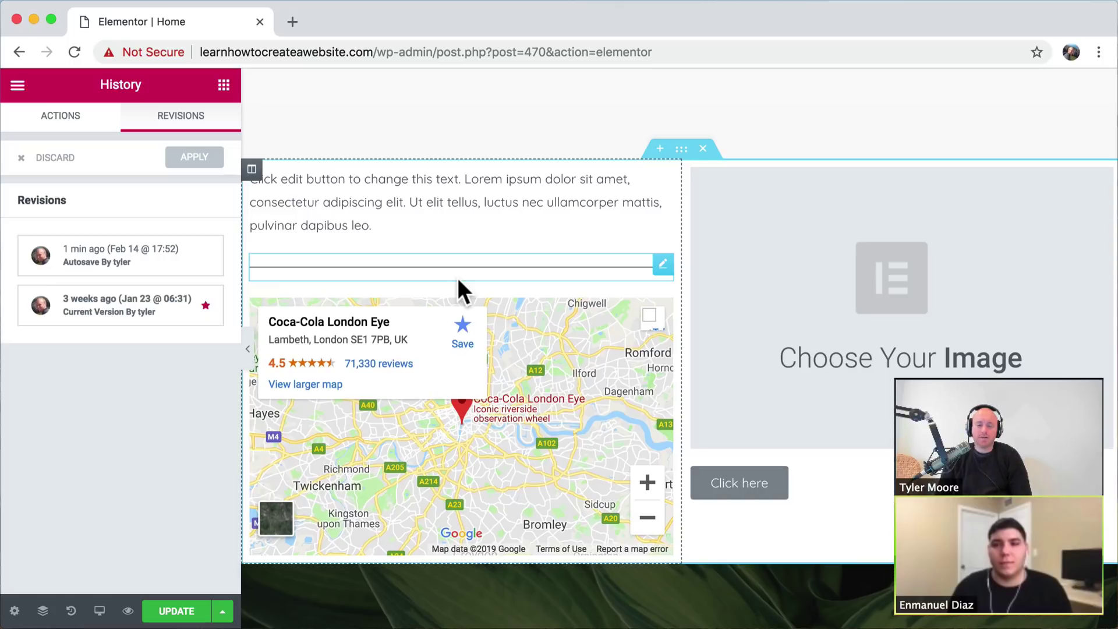
- Delete the two-column section with the text, London Eye map, image placeholder and Click here button
click(703, 149)
scroll(779, 287, up, 5)
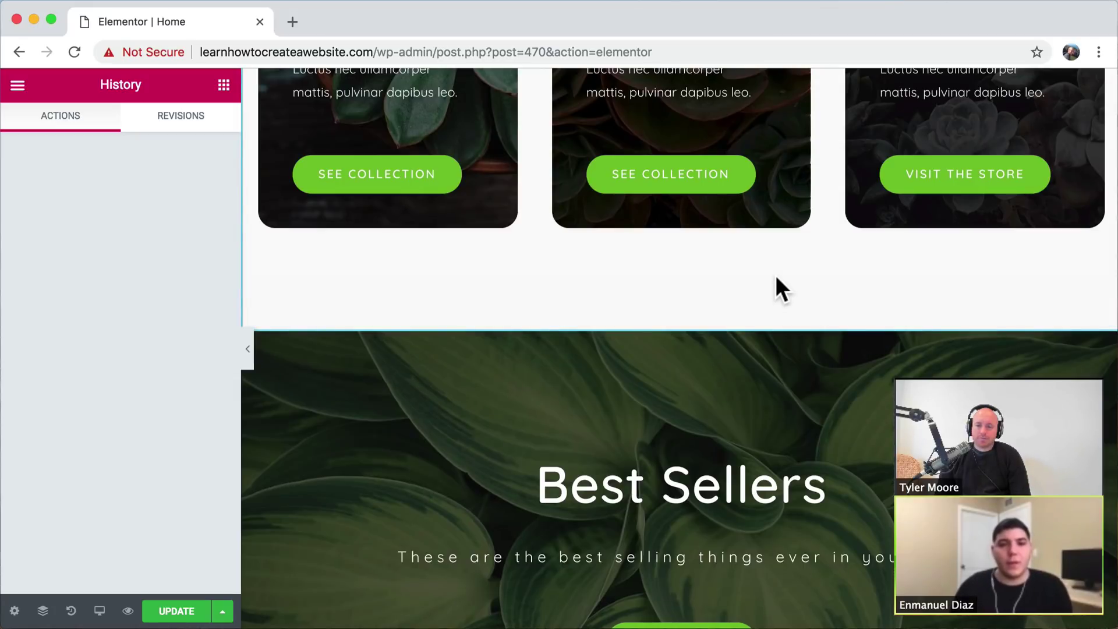
scroll(774, 275, up, 10)
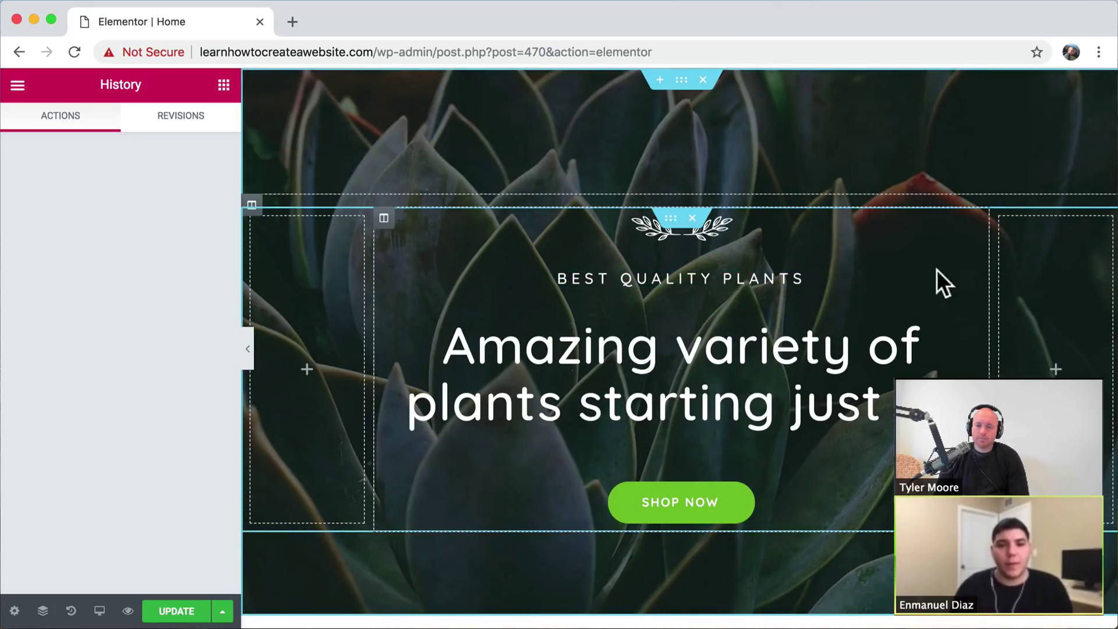
scroll(1060, 287, down, 10)
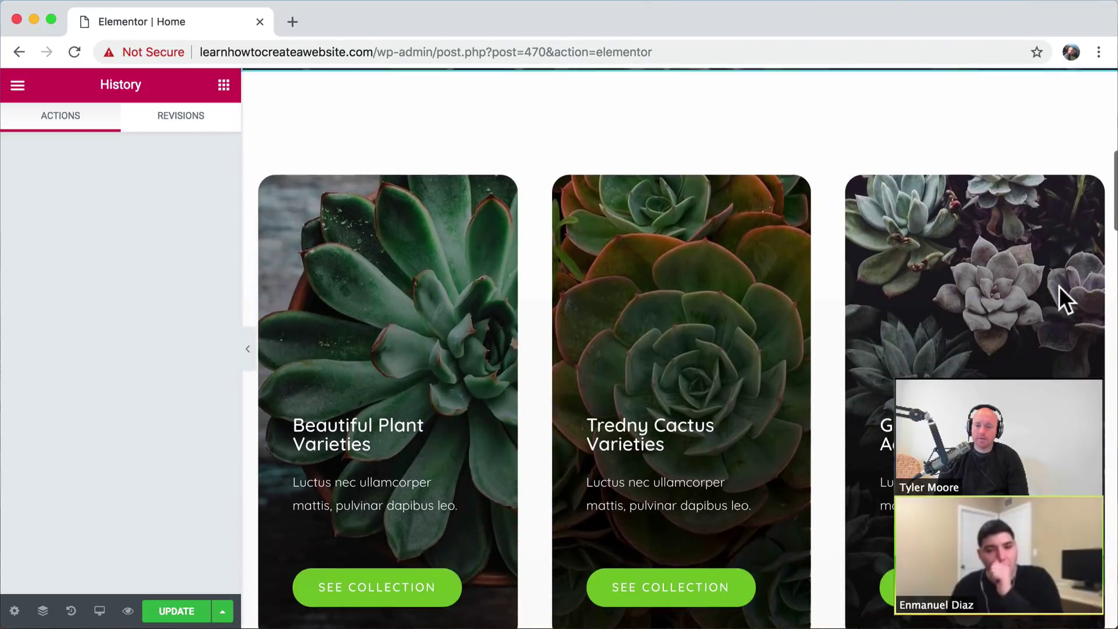
scroll(746, 341, down, 2)
scroll(747, 340, up, 1)
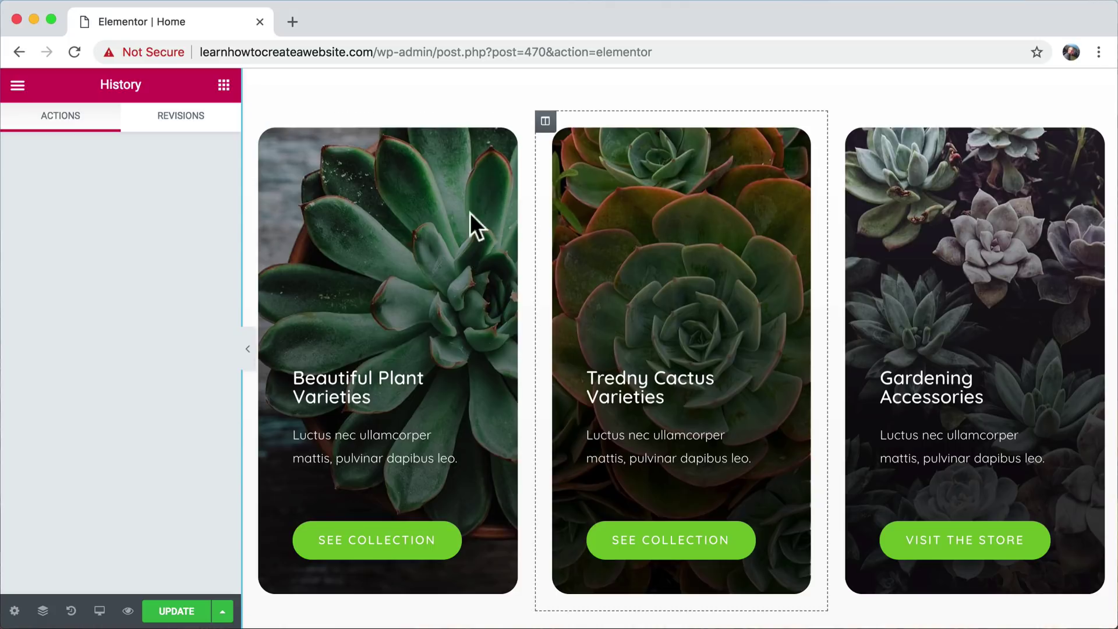
- Open the first card column's Style settings to view its succulent background set to Cover
right_click(370, 199)
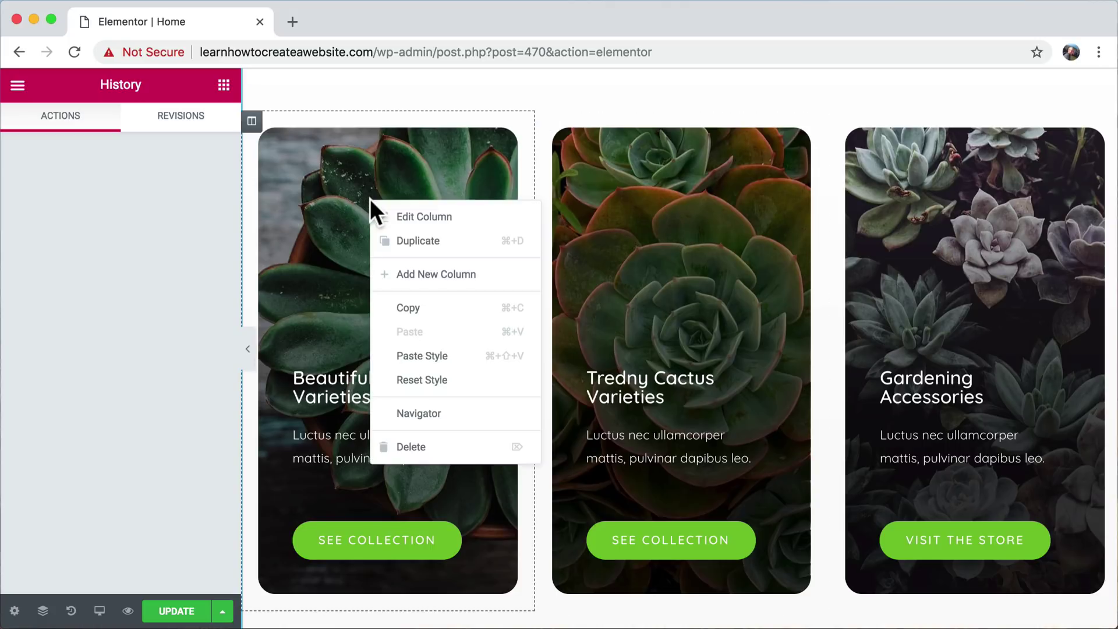
click(412, 217)
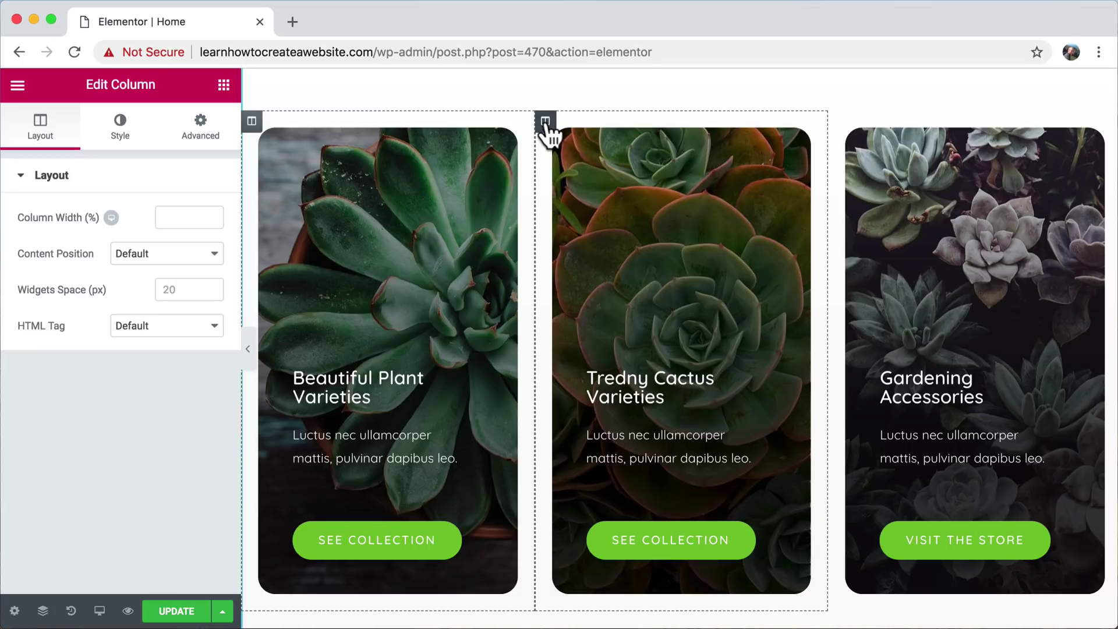
click(119, 137)
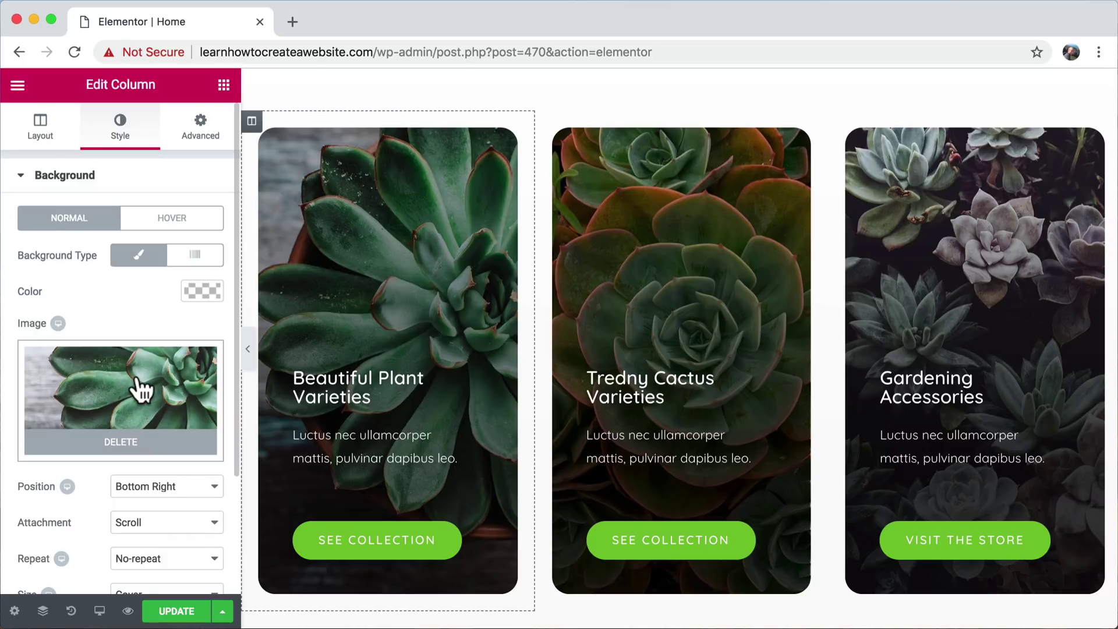
scroll(140, 389, down, 3)
scroll(145, 384, down, 1)
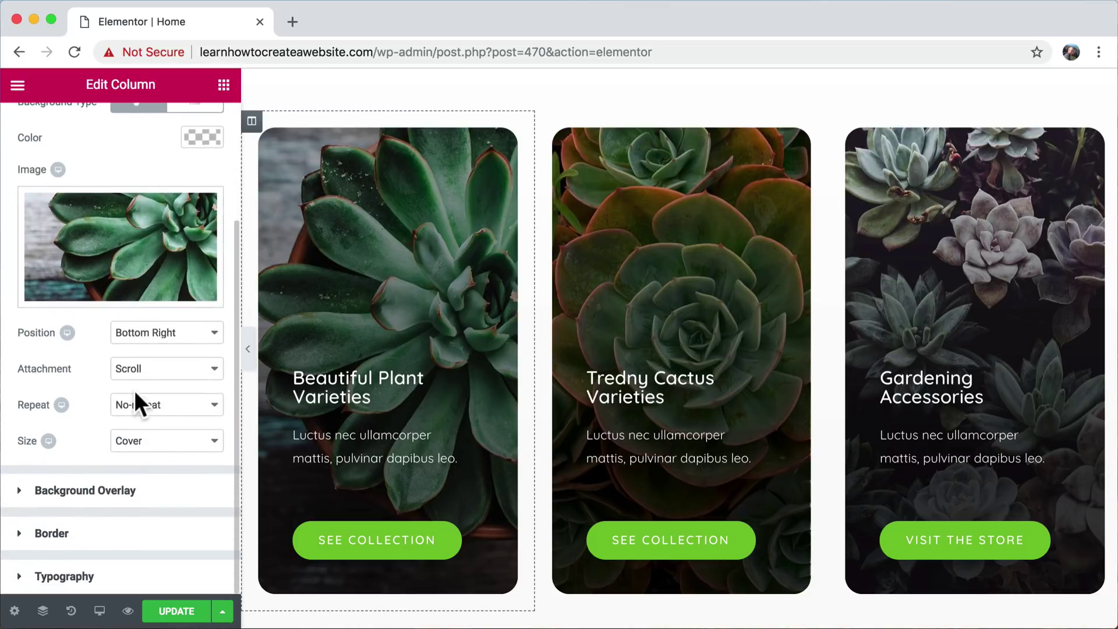
- Retype the Beautiful Plant Varieties heading title, then undo to restore the original text
click(353, 394)
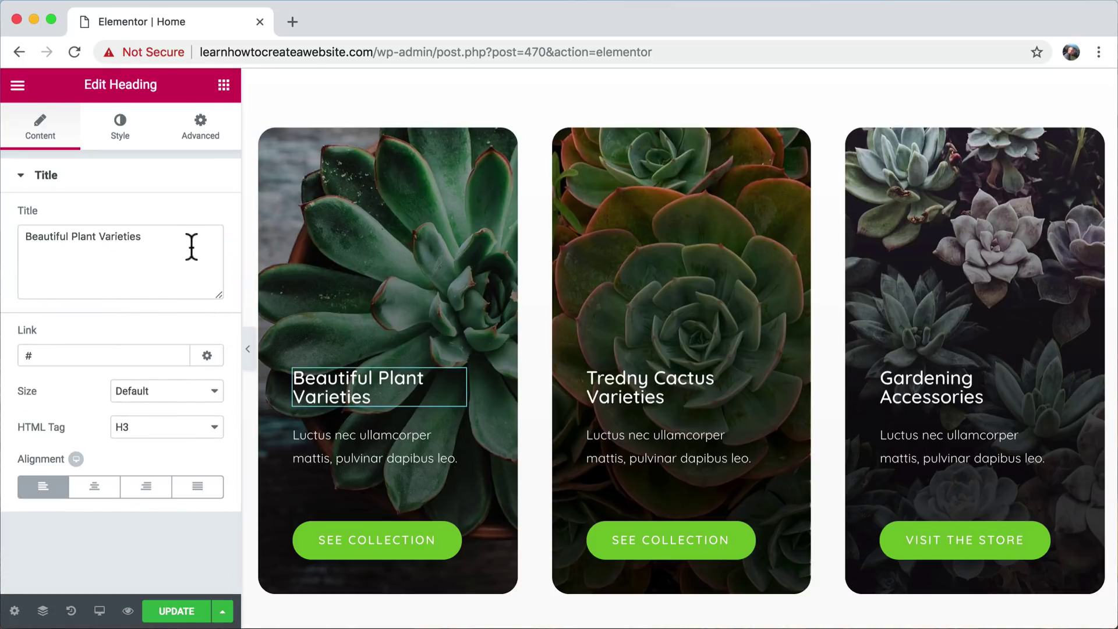
drag(192, 244, 5, 226)
text(jsakdfj lkasdj fl jk)
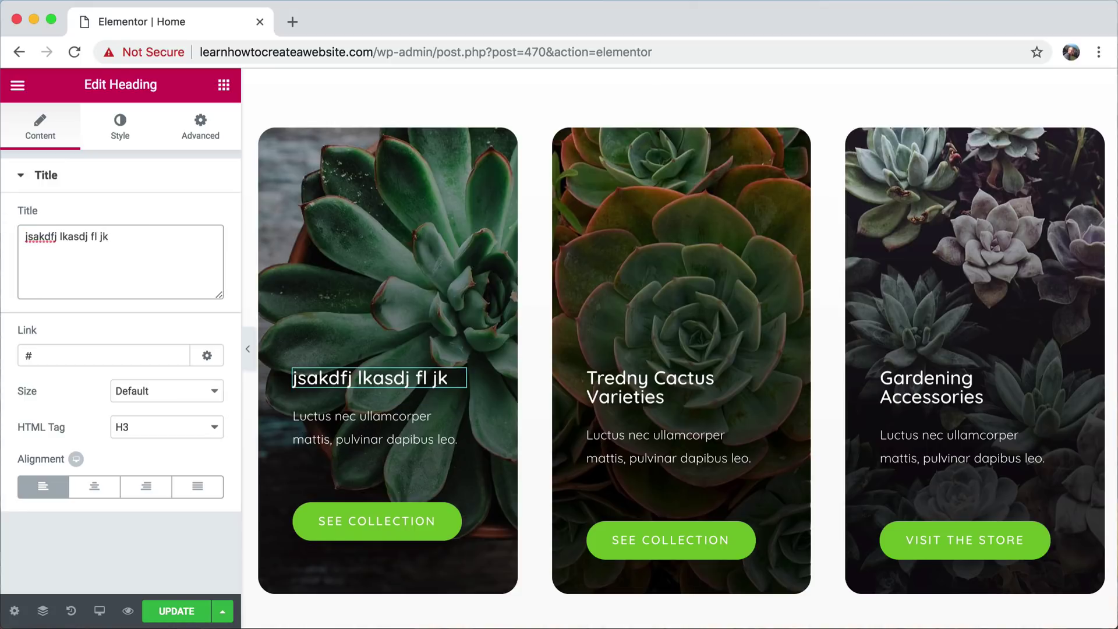
key(super+z)
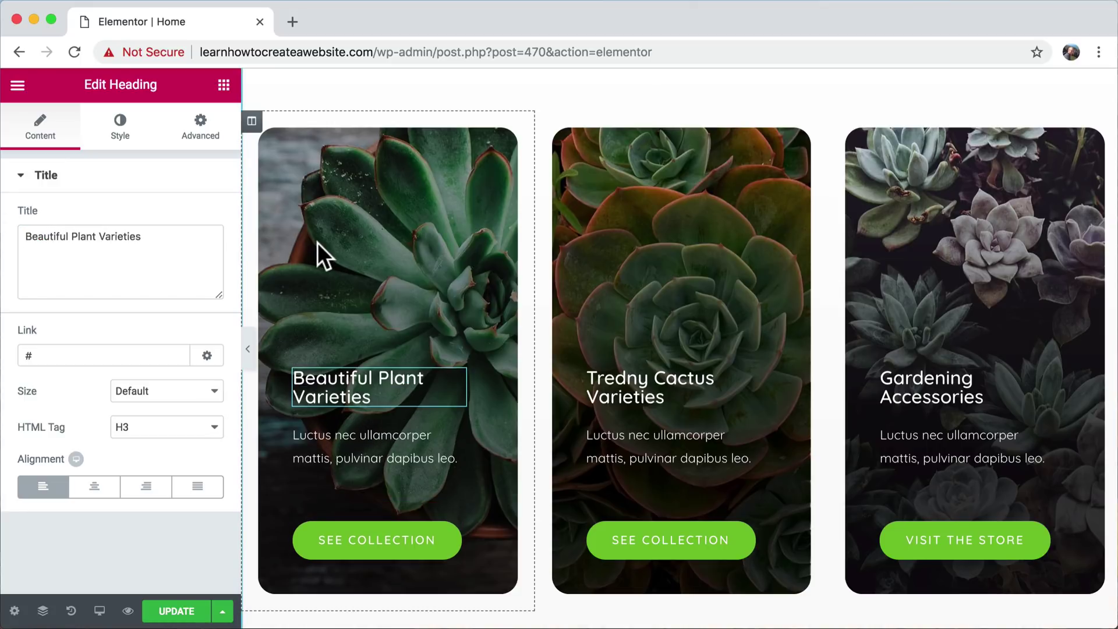
- Empty the Link field of the first card's See Collection button after searching for 'plant'
click(379, 548)
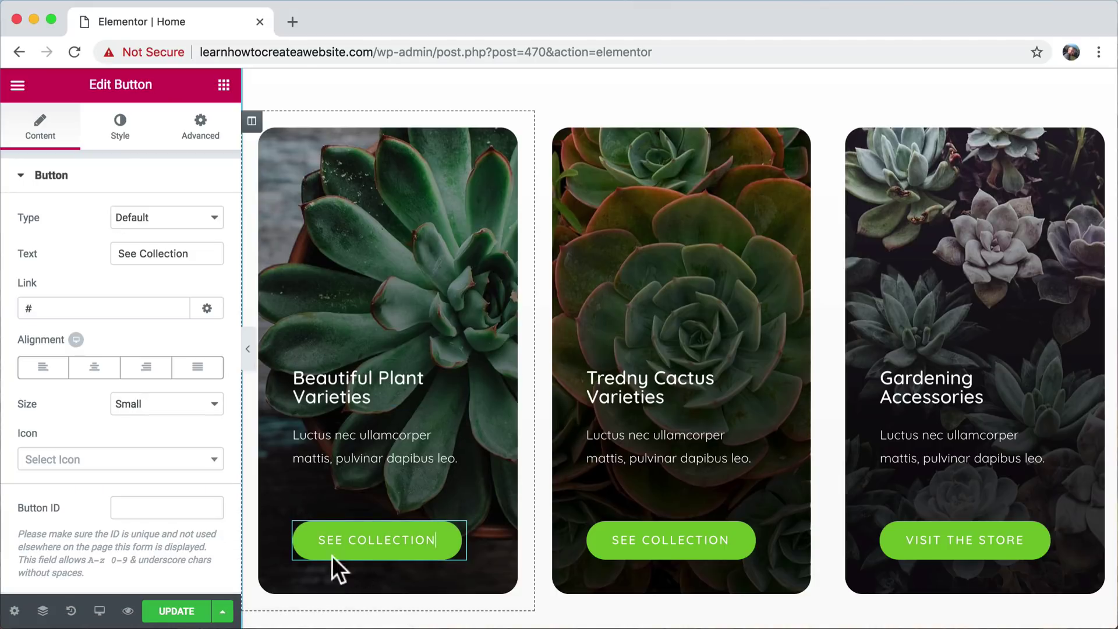
double_click(61, 311)
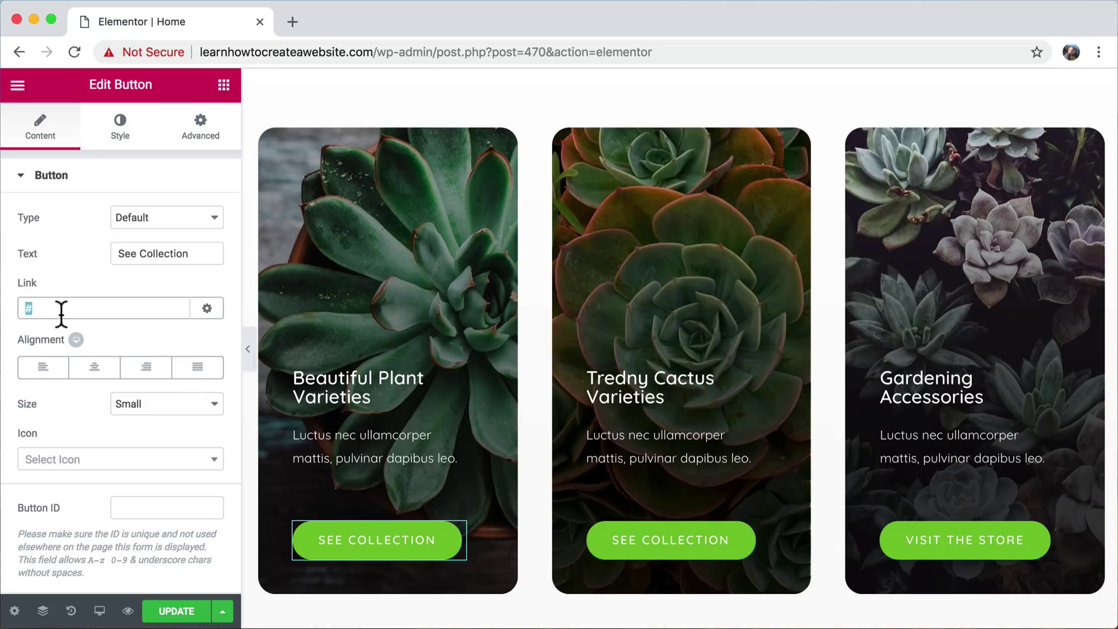
text(plant)
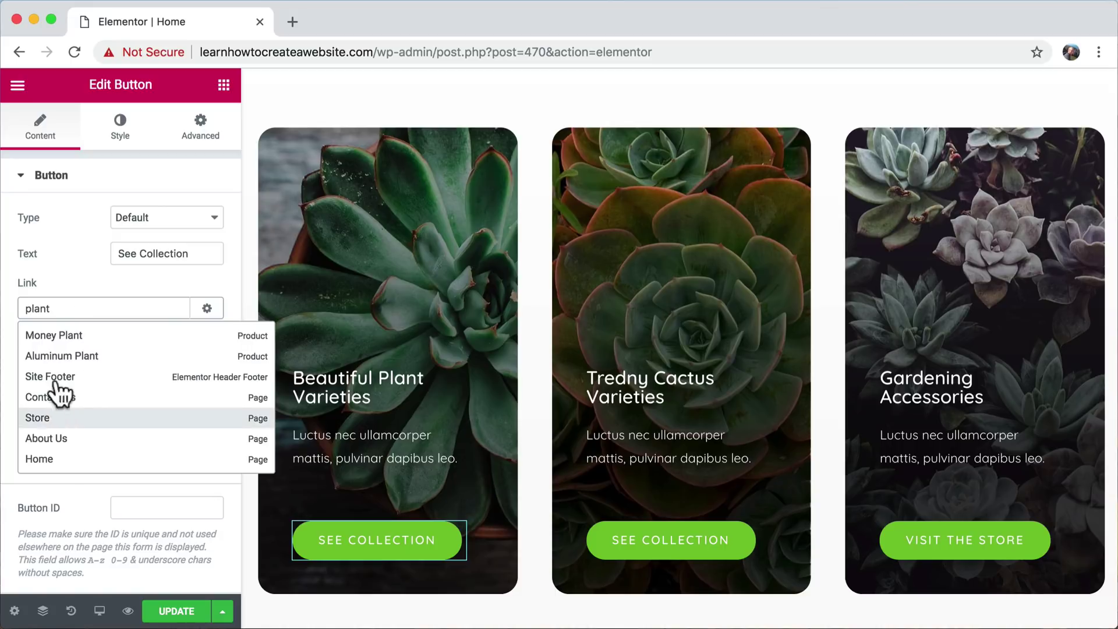
double_click(70, 309)
key(BackSpace)
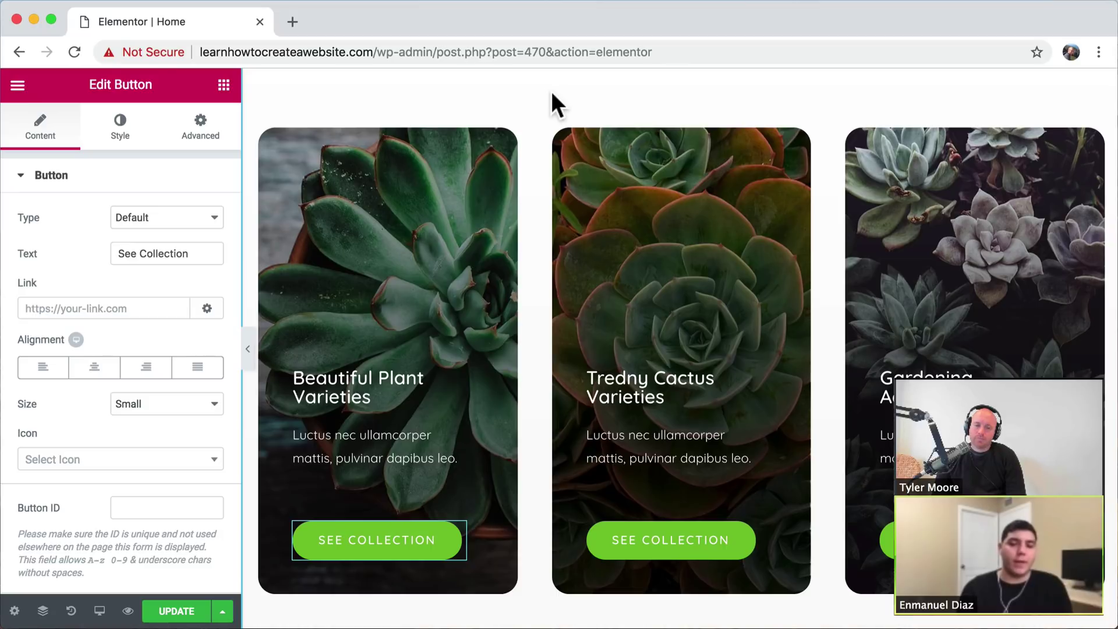
scroll(551, 93, down, 1)
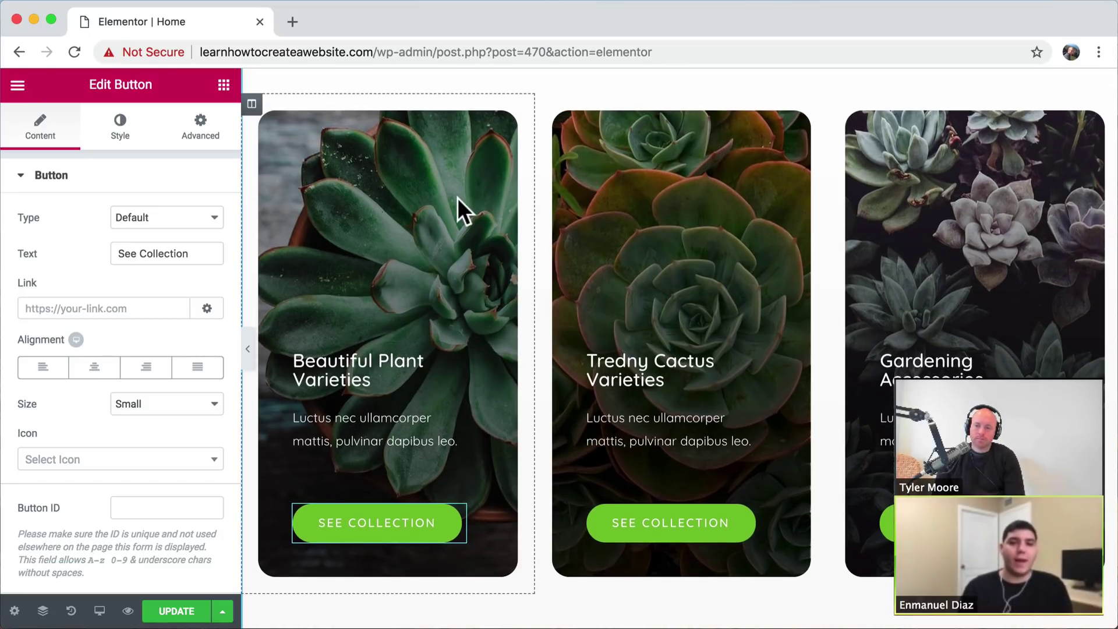
scroll(709, 156, up, 2)
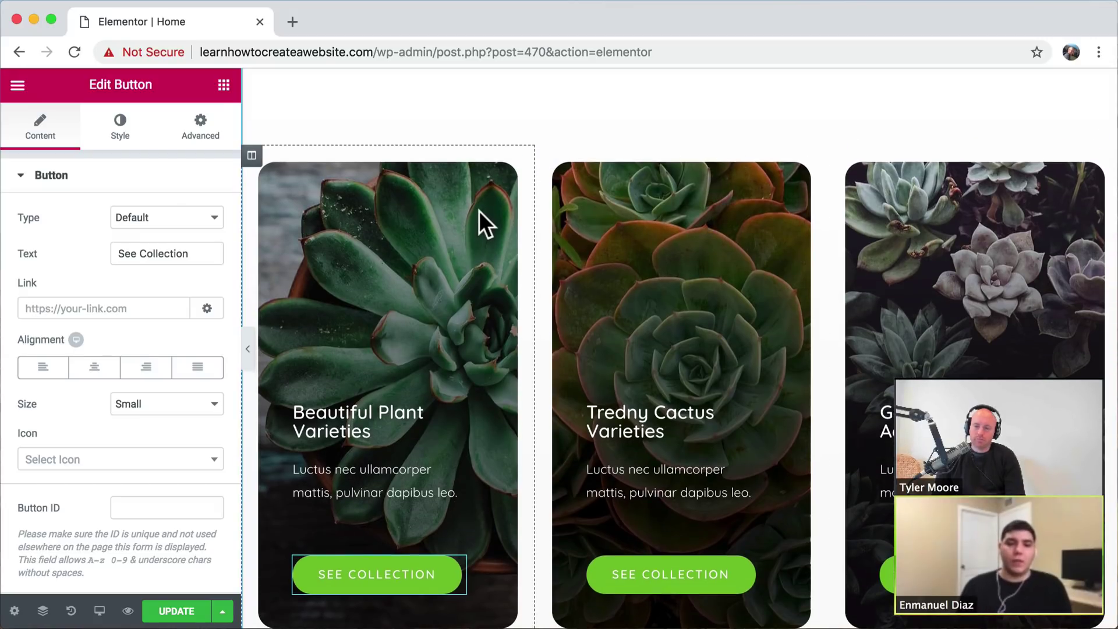
scroll(479, 211, down, 2)
scroll(478, 211, up, 1)
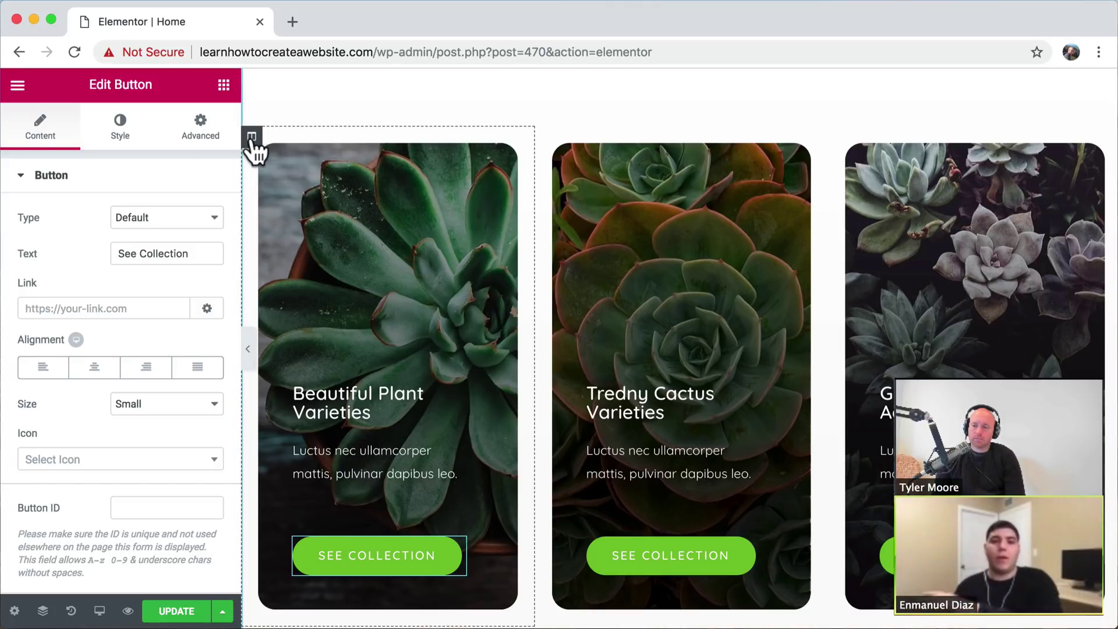
- In the first card column's Border settings, try radii 50, 500 and 200, then settle on 20 px
right_click(338, 182)
click(375, 200)
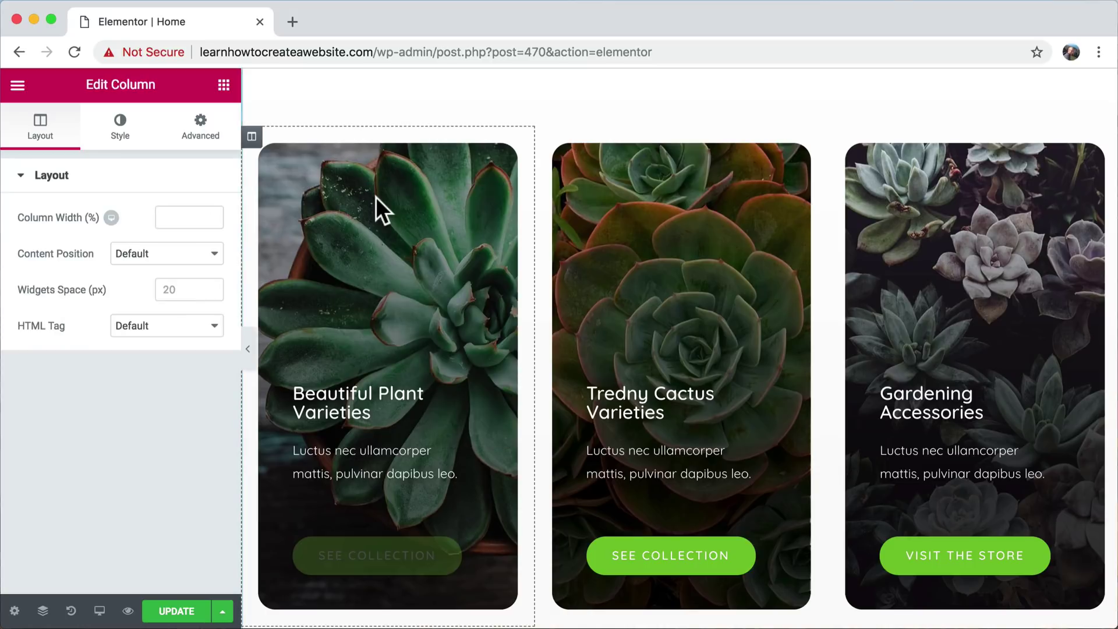
click(123, 135)
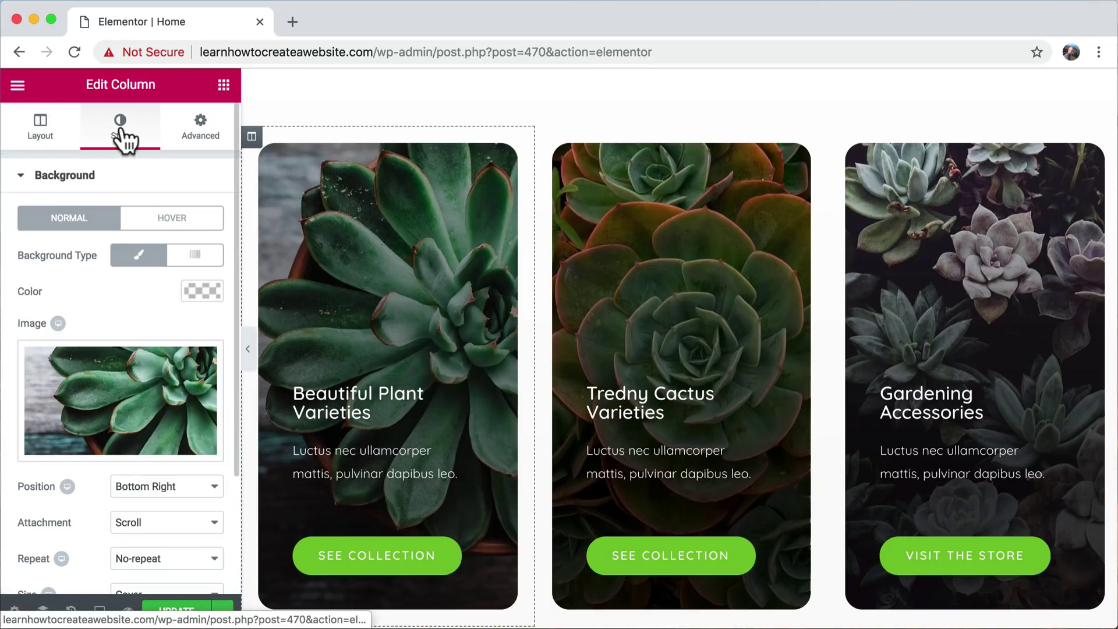
scroll(170, 303, down, 3)
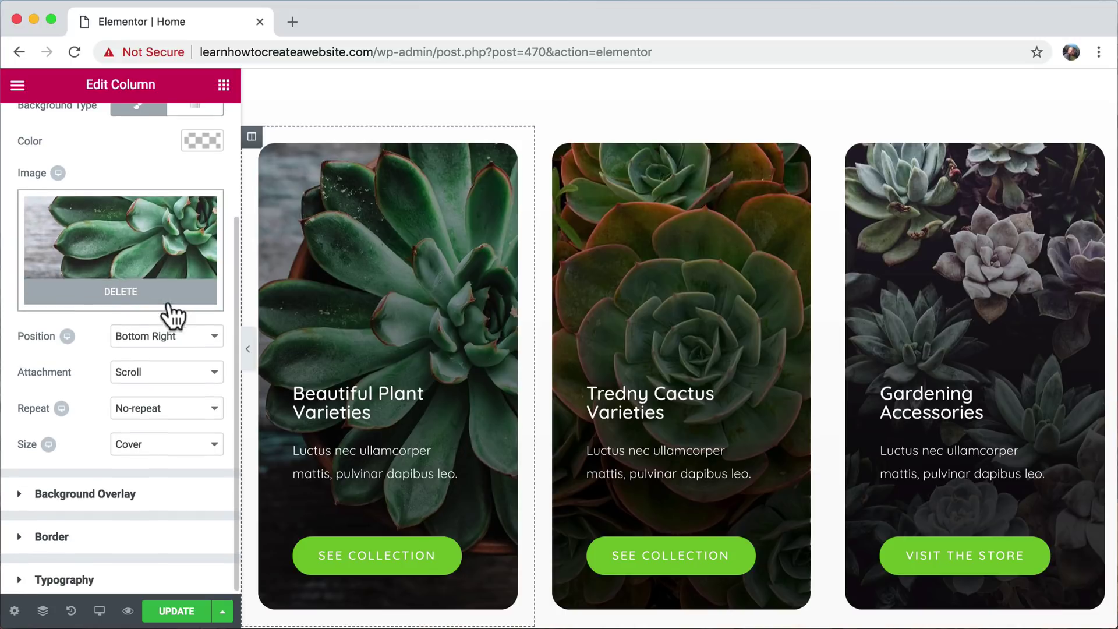
click(71, 535)
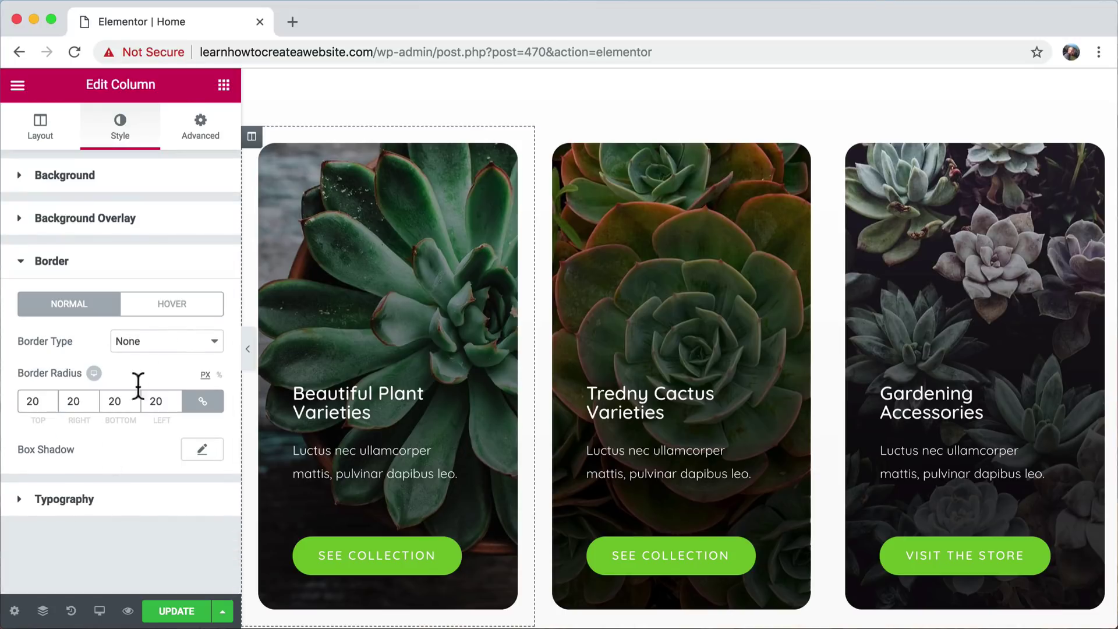
double_click(34, 401)
text(50)
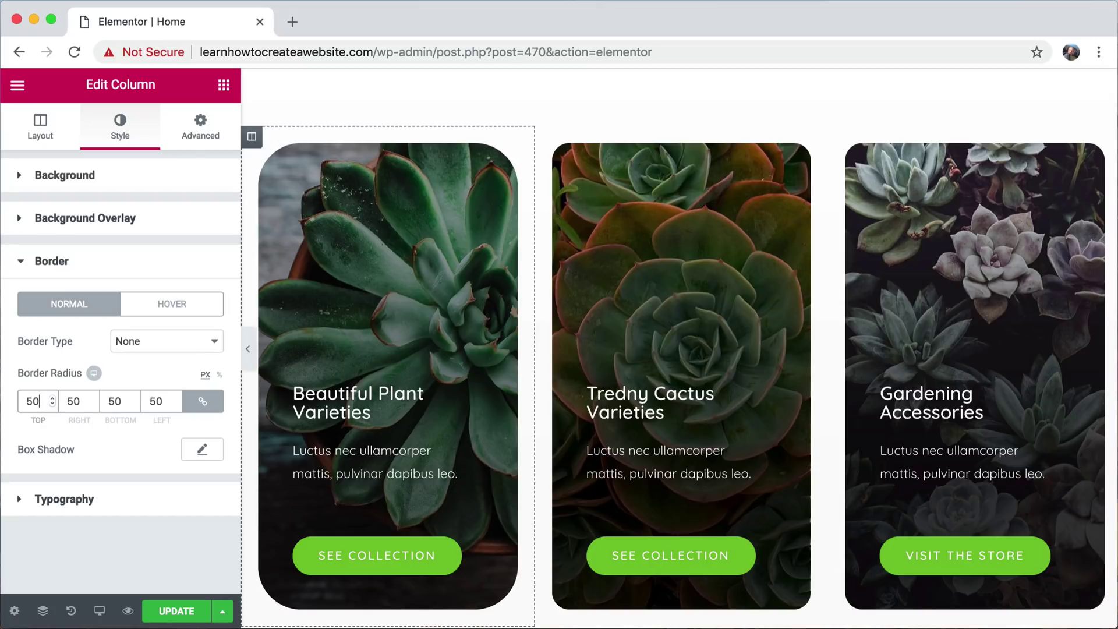
text(0)
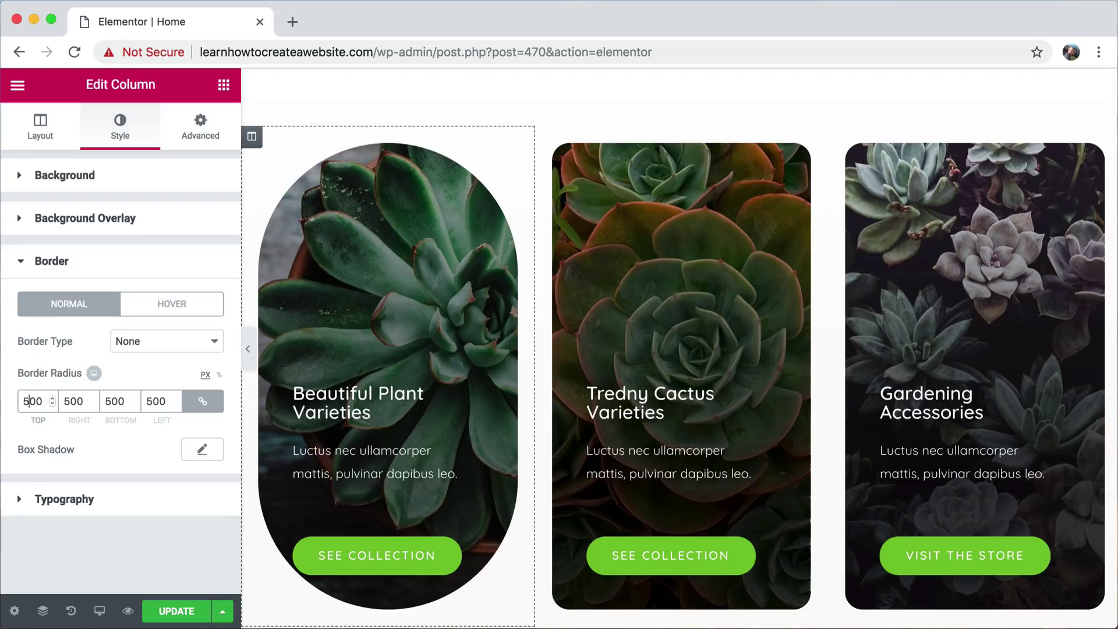
key(BackSpace)
text(100)
key(BackSpace)
key(BackSpace)
key(BackSpace)
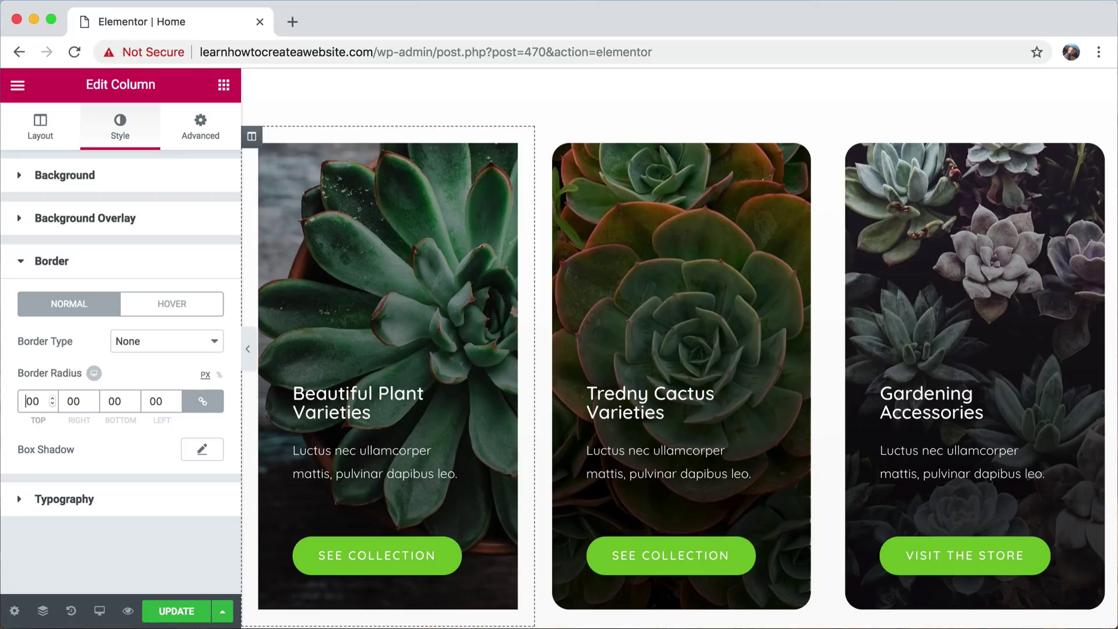
text(2)
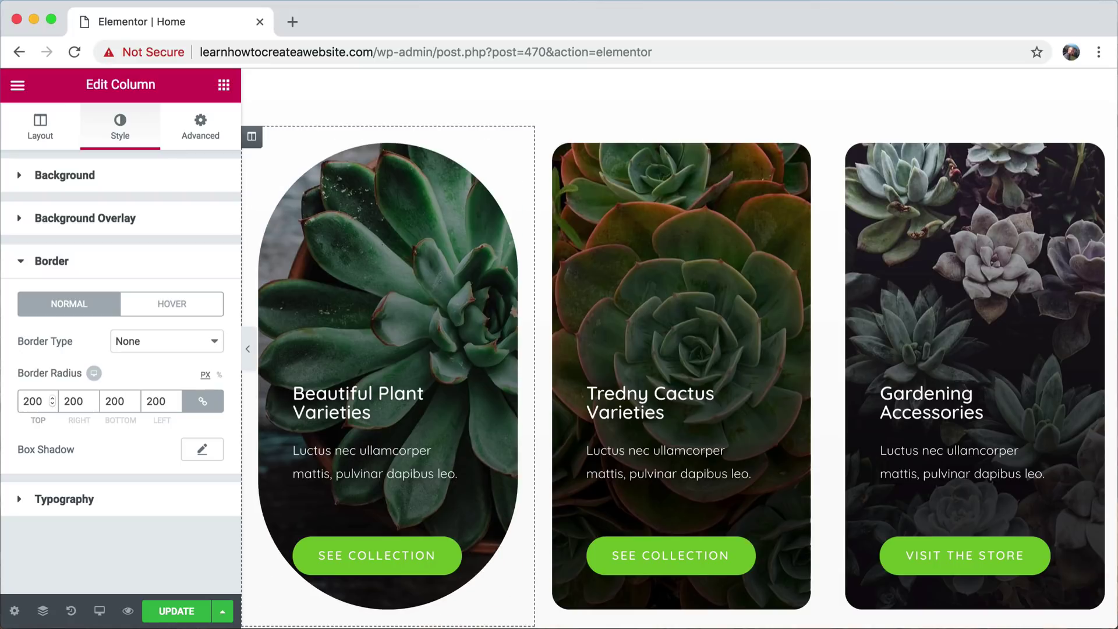
key(BackSpace)
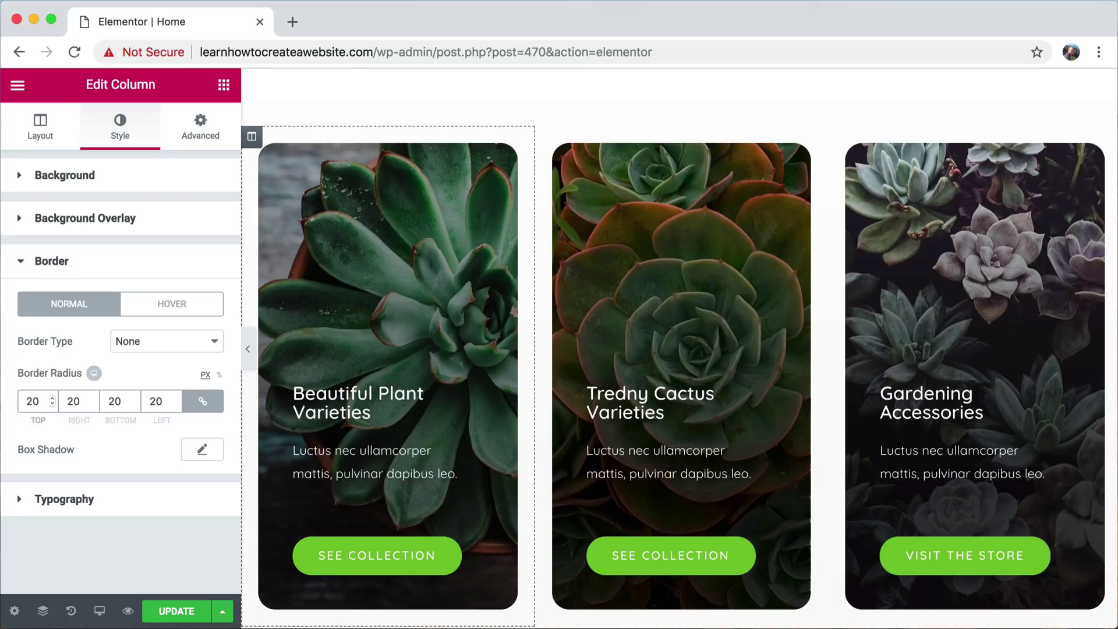
- Open the Featured Plants shortcode and review its limit 8, columns 4 and visibility featured values
scroll(445, 165, up, 10)
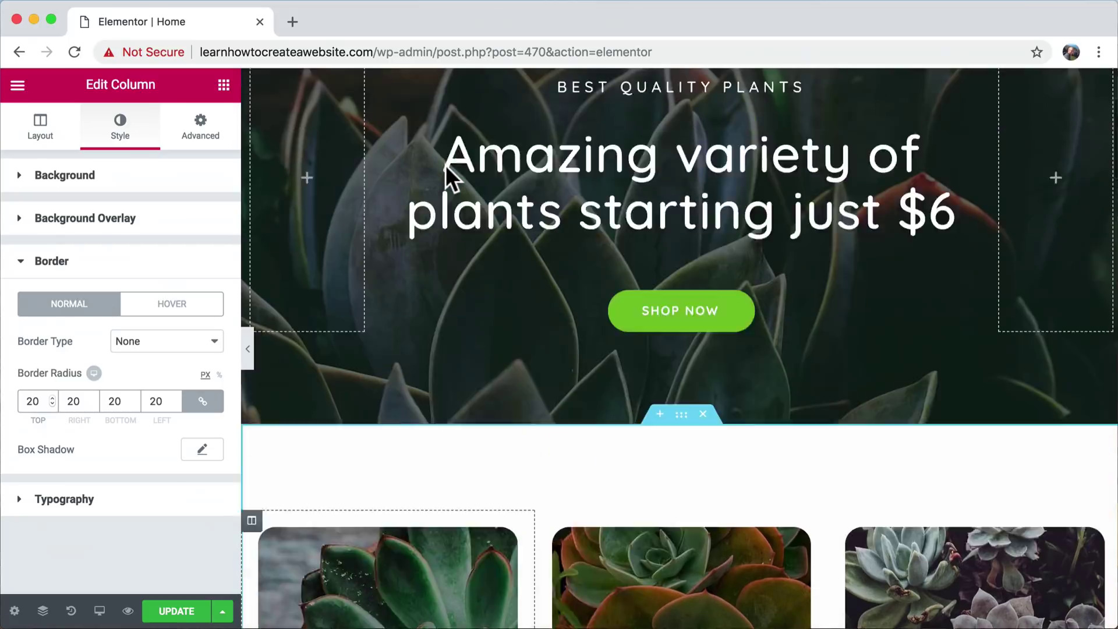
scroll(446, 166, down, 15)
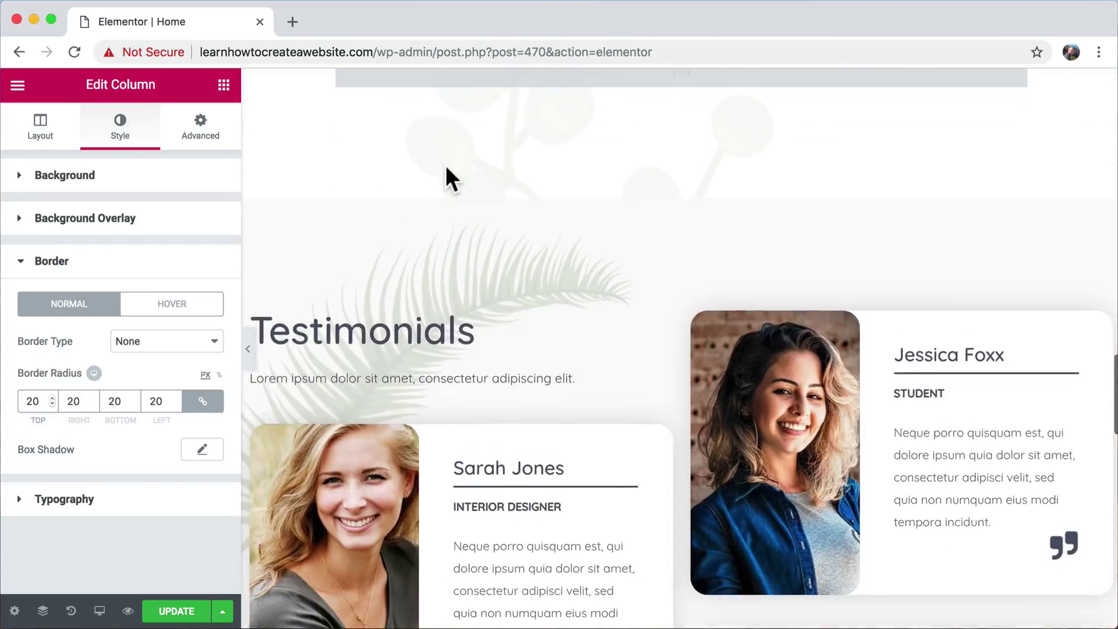
scroll(445, 165, up, 10)
scroll(446, 166, up, 8)
scroll(445, 166, down, 12)
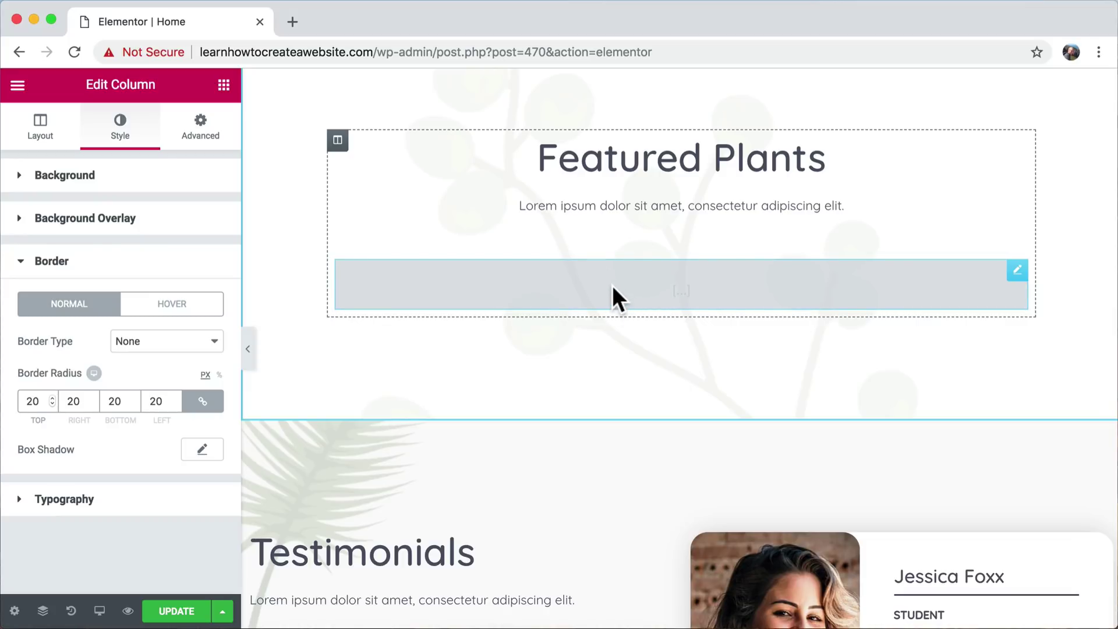
click(612, 285)
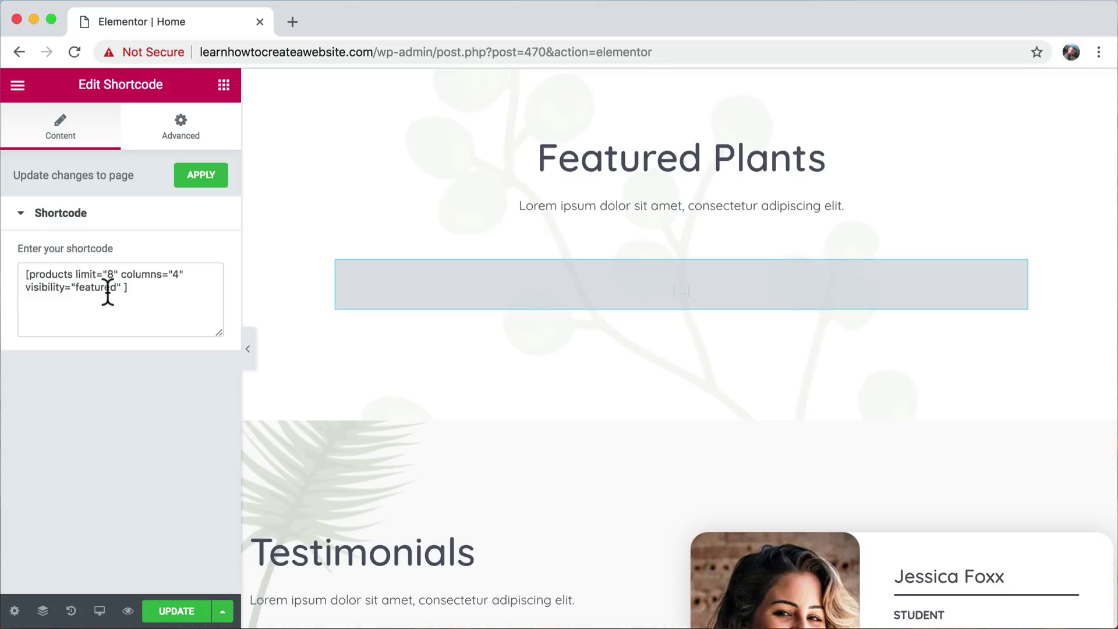
double_click(86, 288)
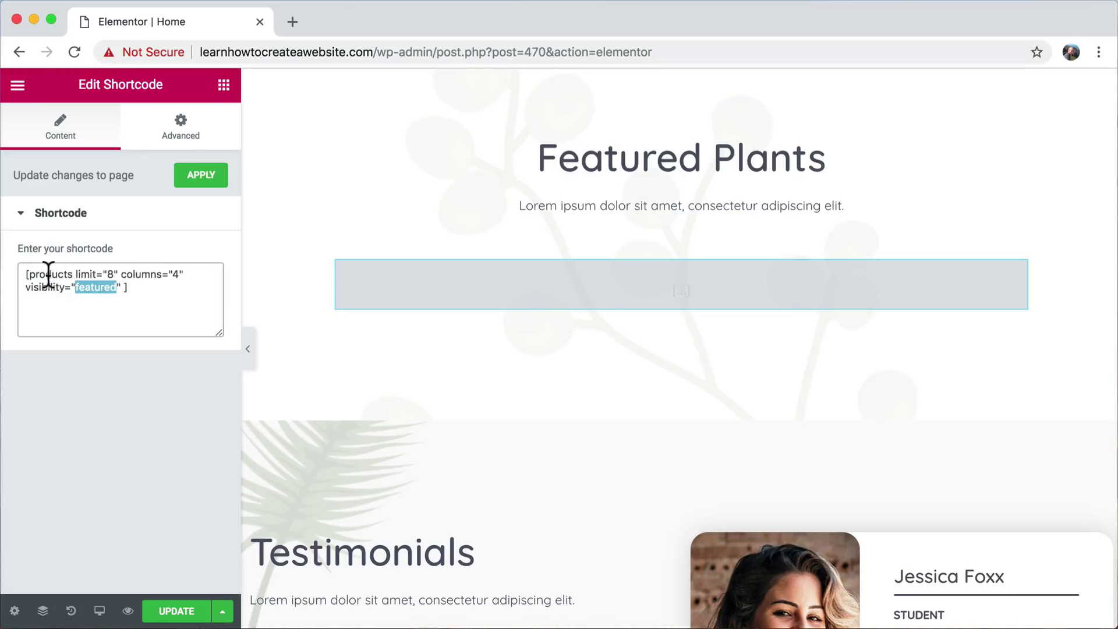
click(112, 274)
click(173, 275)
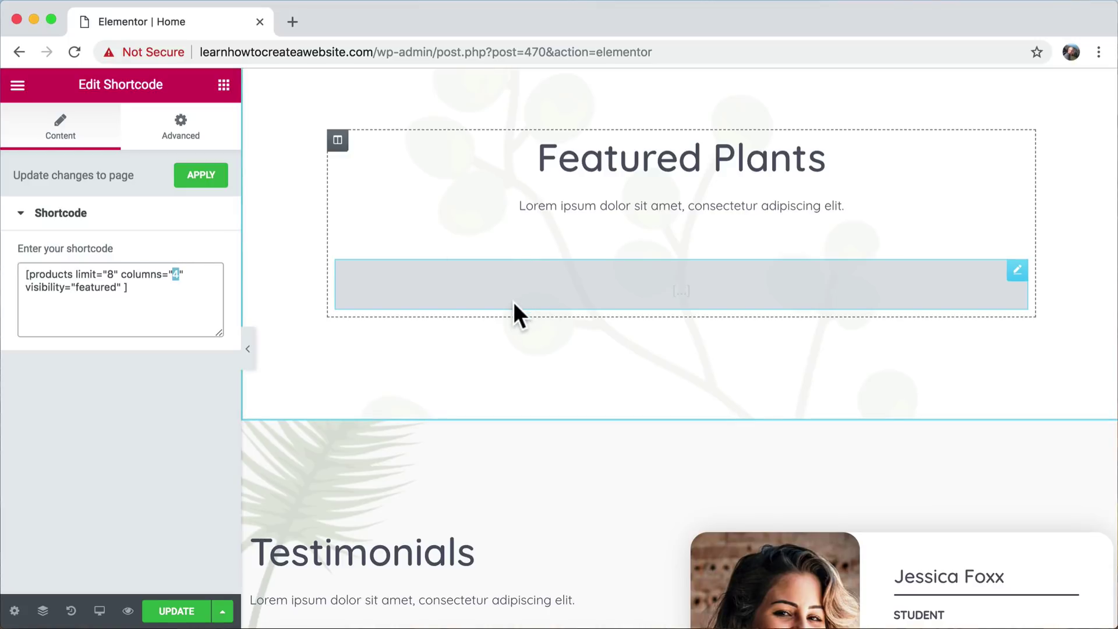
drag(167, 292, 19, 274)
click(182, 289)
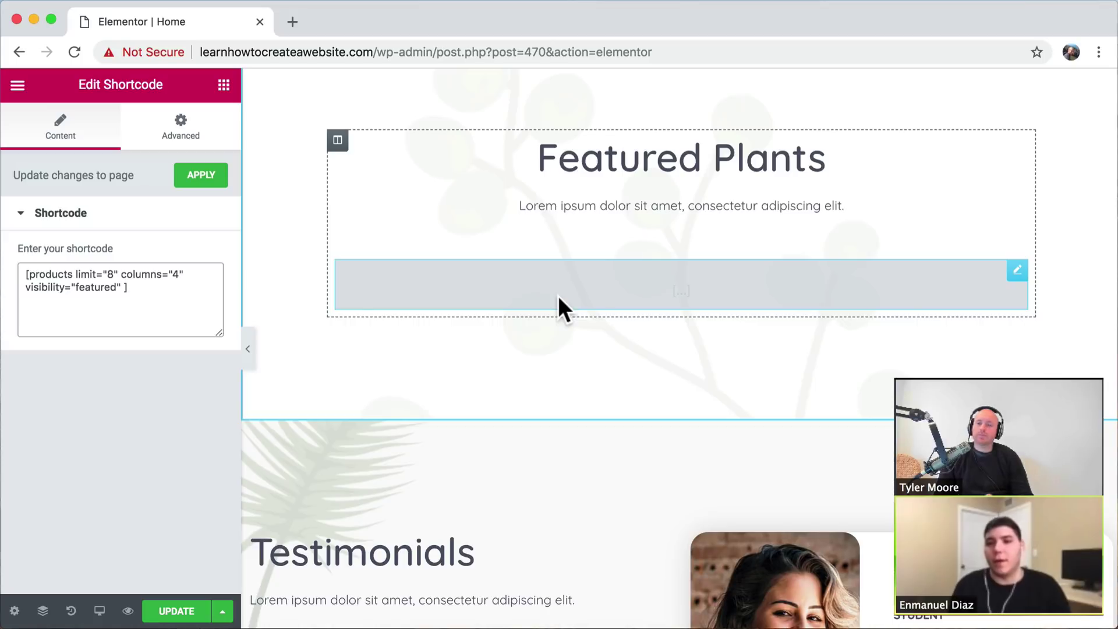
scroll(558, 295, down, 5)
scroll(558, 295, down, 5)
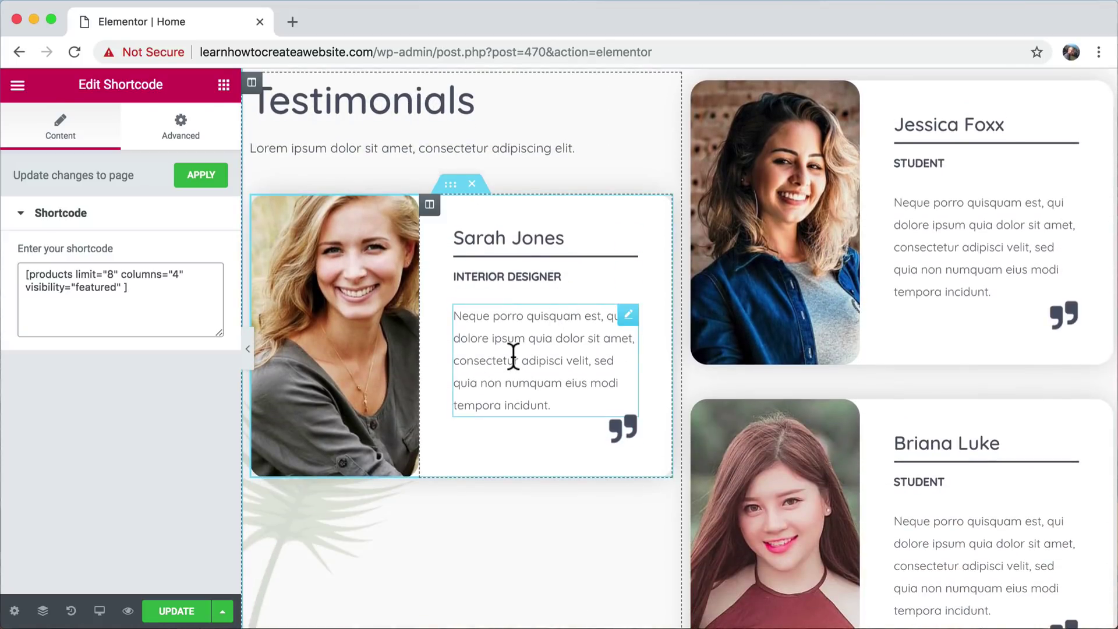
- Open the first testimonial's text for editing and save the Home page changes
click(543, 359)
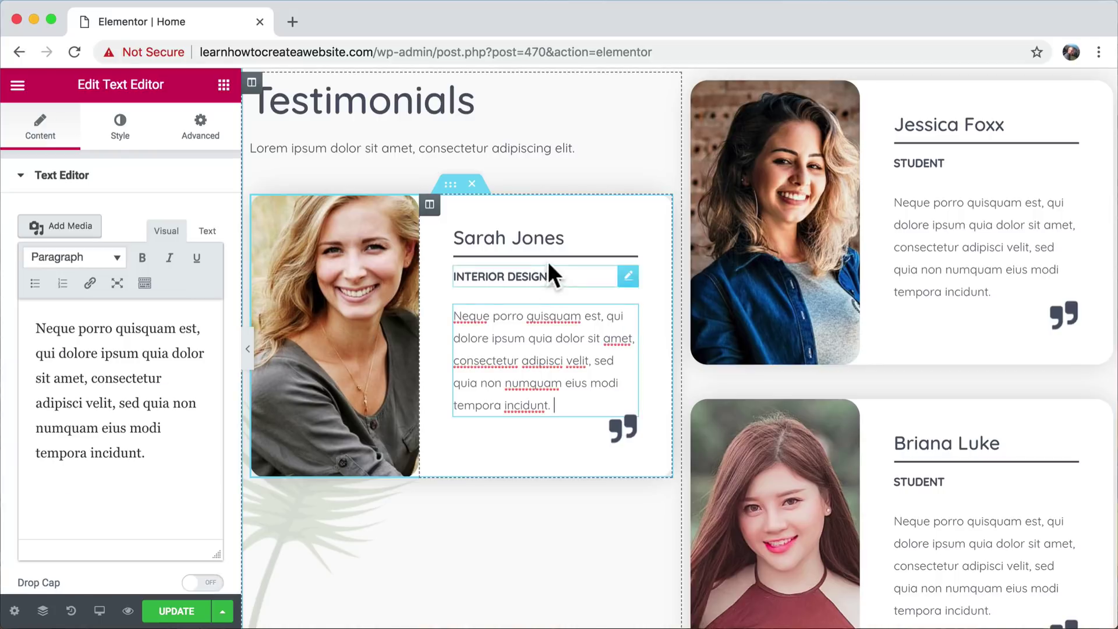
scroll(430, 102, down, 10)
scroll(427, 112, down, 5)
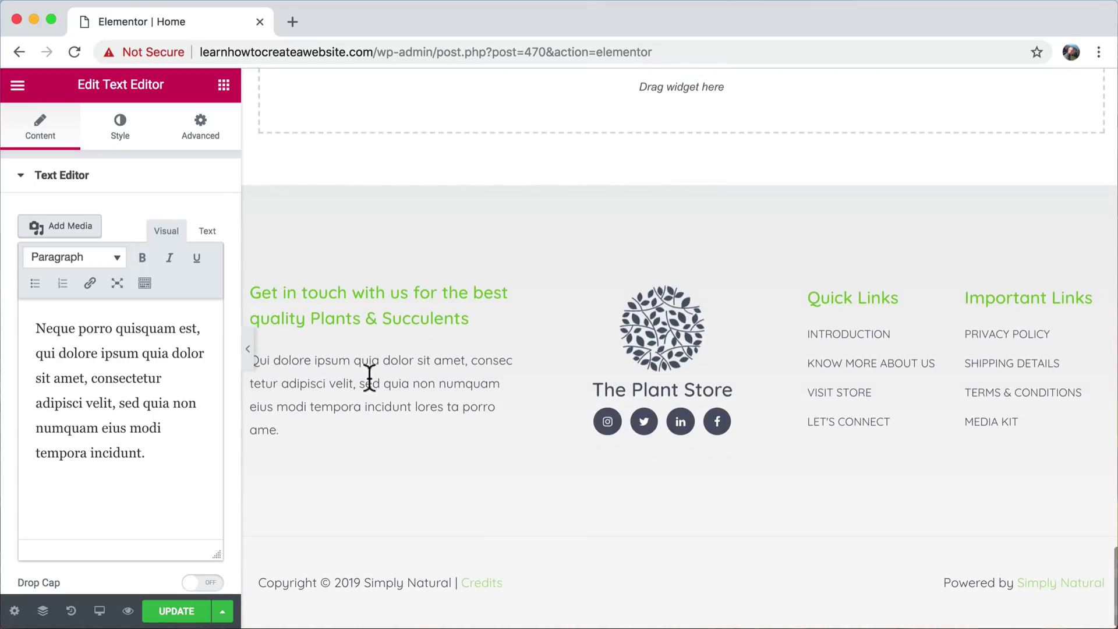
scroll(609, 215, up, 15)
scroll(608, 215, up, 15)
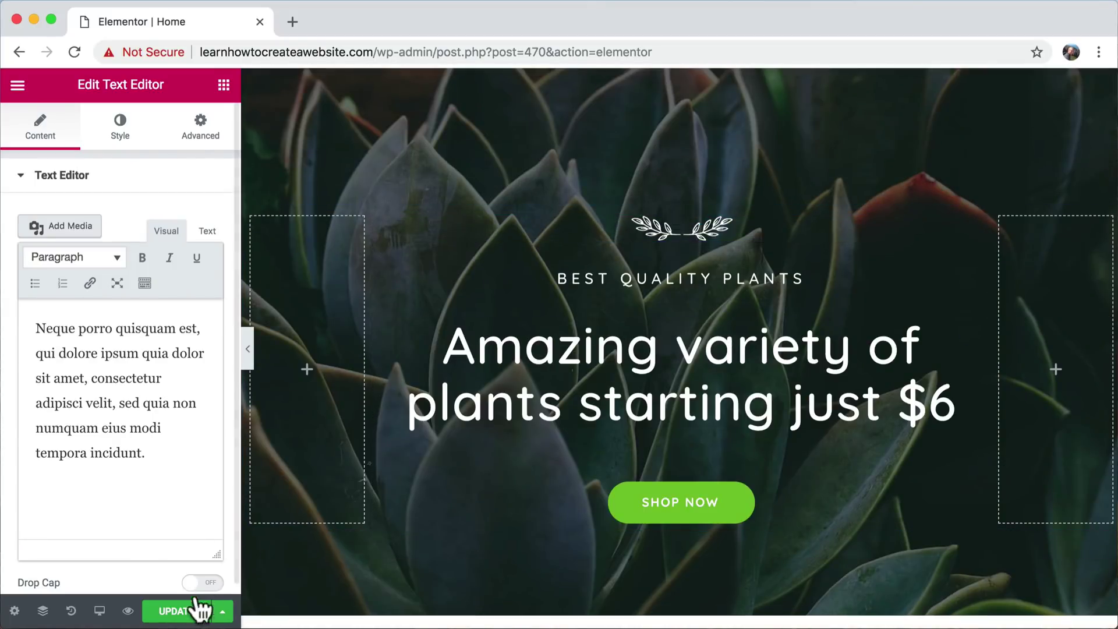
click(180, 615)
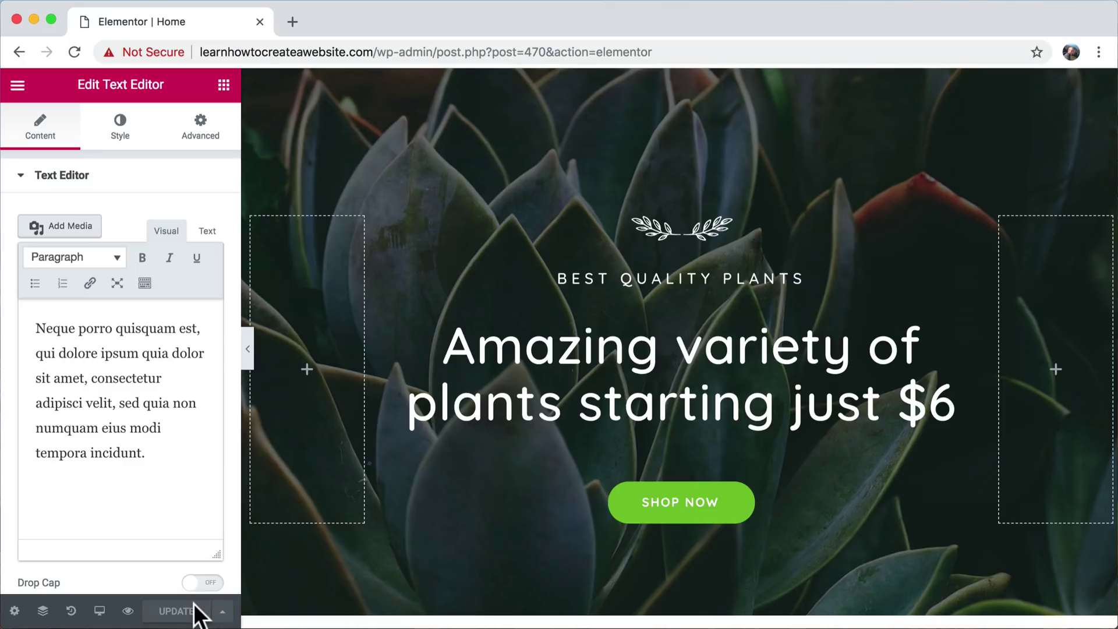
- Preview the saved Home page, close the editor, and load the live site's home page
click(128, 611)
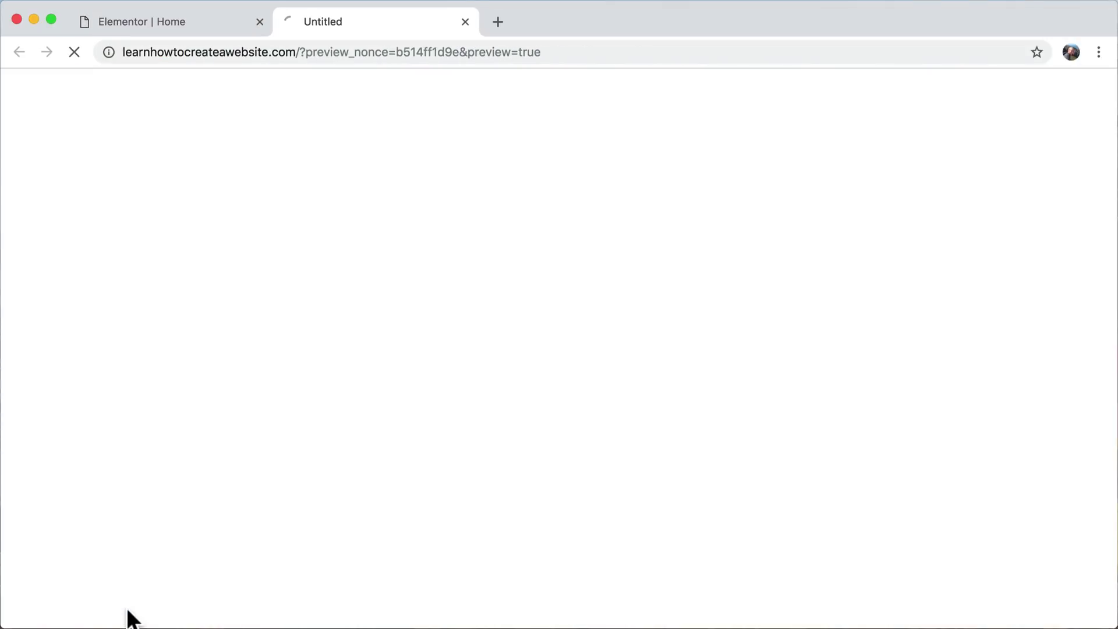
click(260, 20)
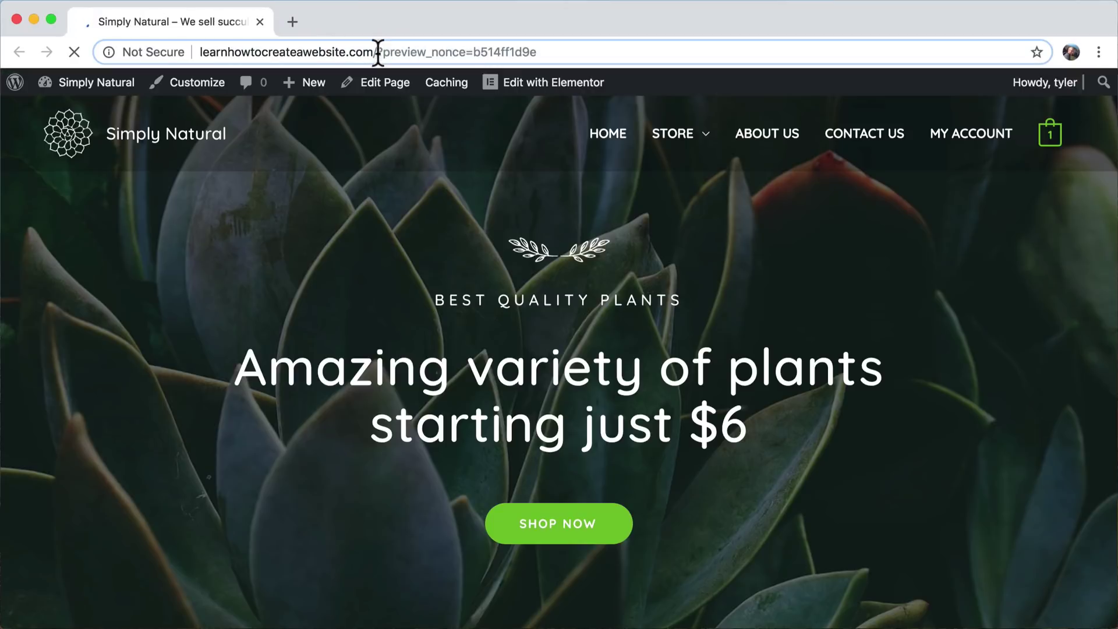
drag(378, 52, 617, 61)
key(BackSpace)
key(Return)
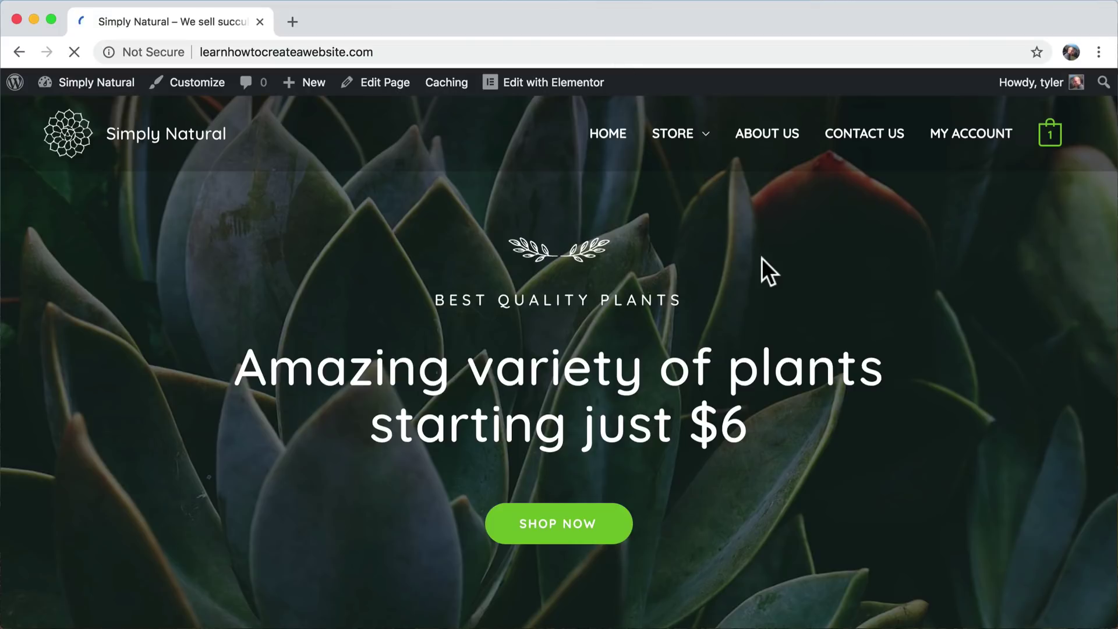
- Look over the live homepage's product and testimonial sections
scroll(762, 257, down, 15)
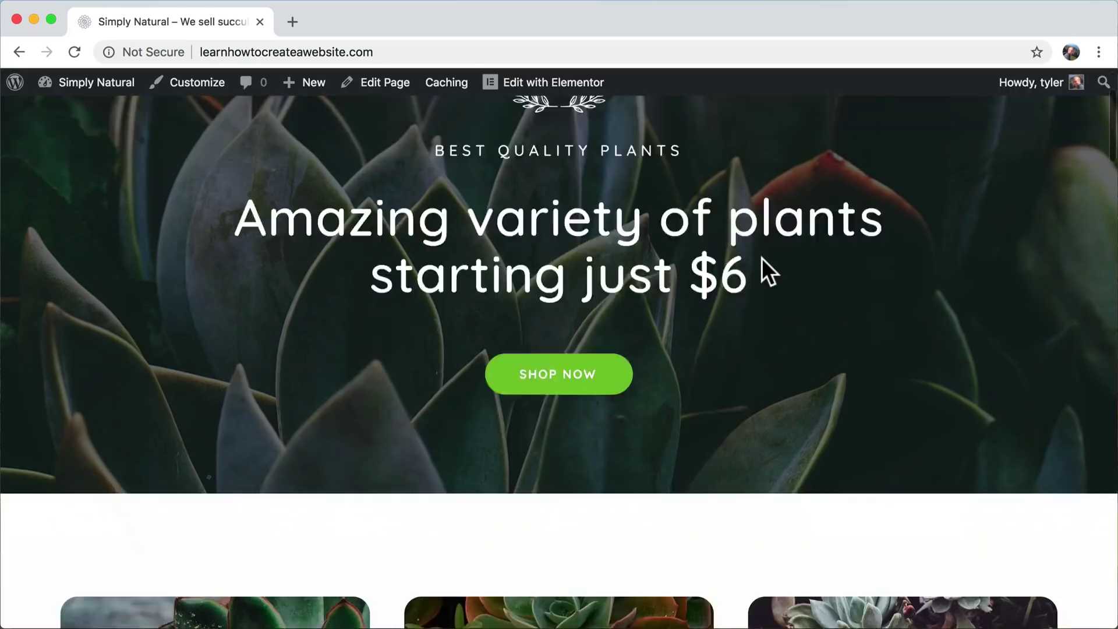
scroll(762, 257, up, 4)
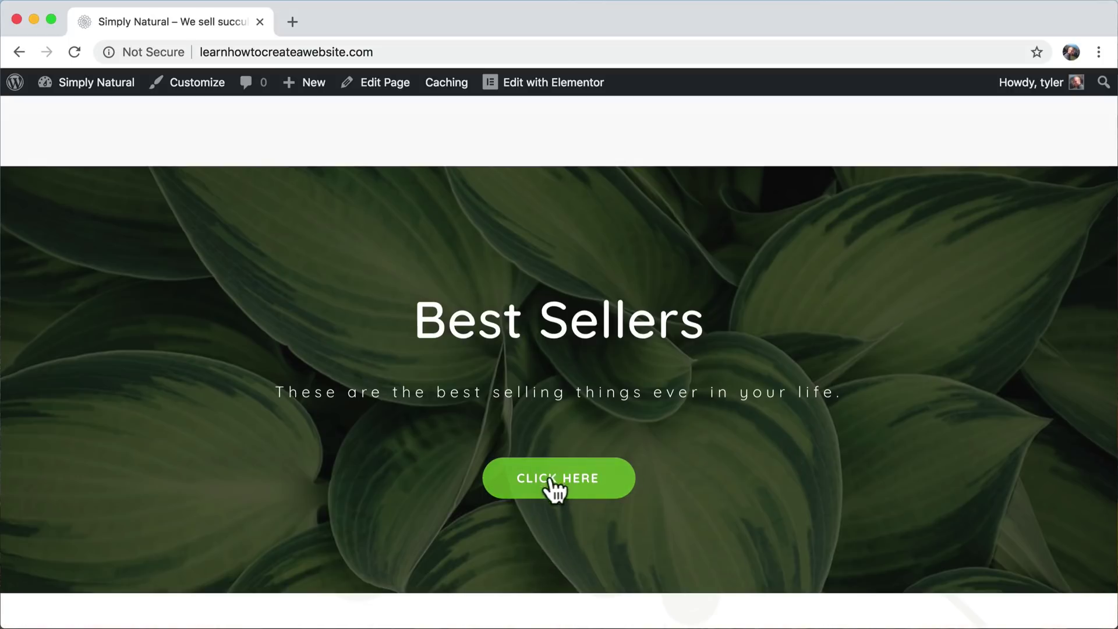
scroll(759, 472, down, 5)
scroll(758, 471, down, 7)
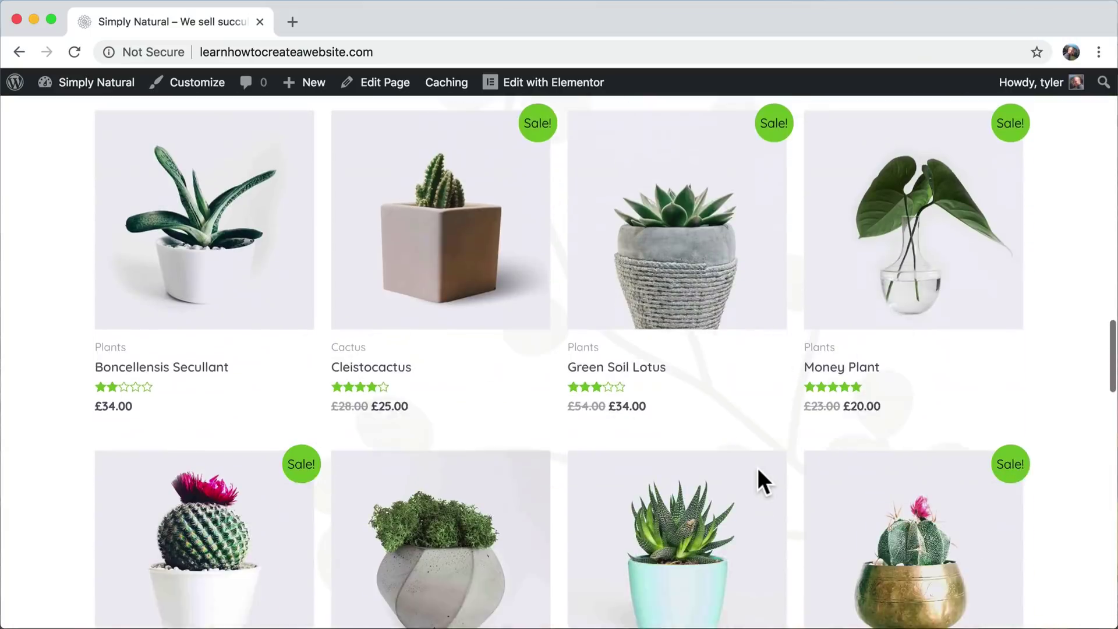
scroll(758, 470, up, 2)
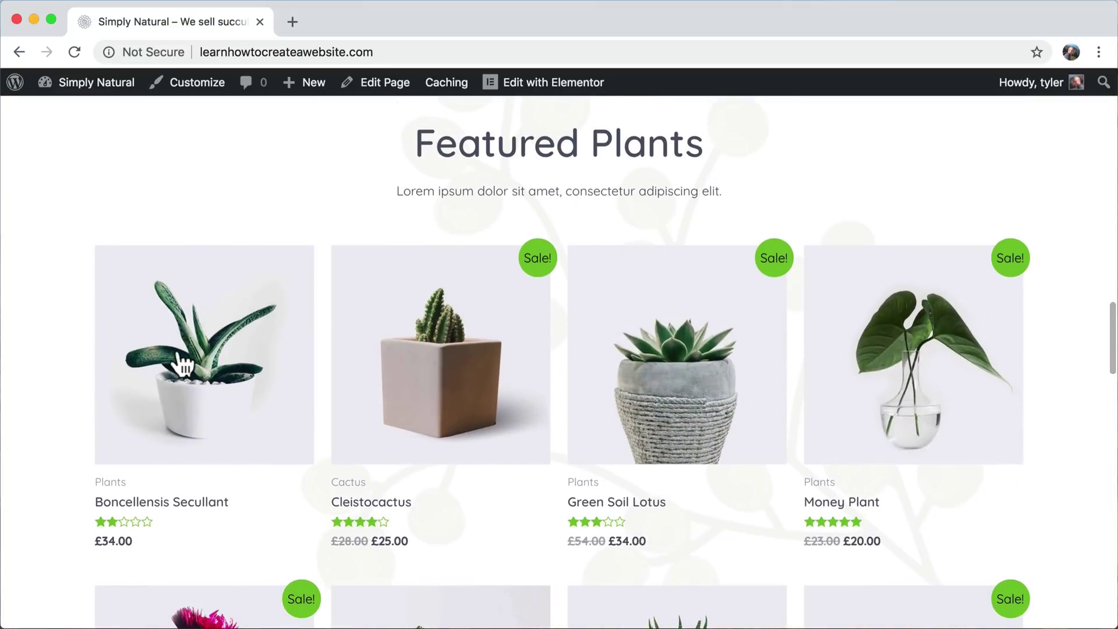
scroll(1011, 324, down, 3)
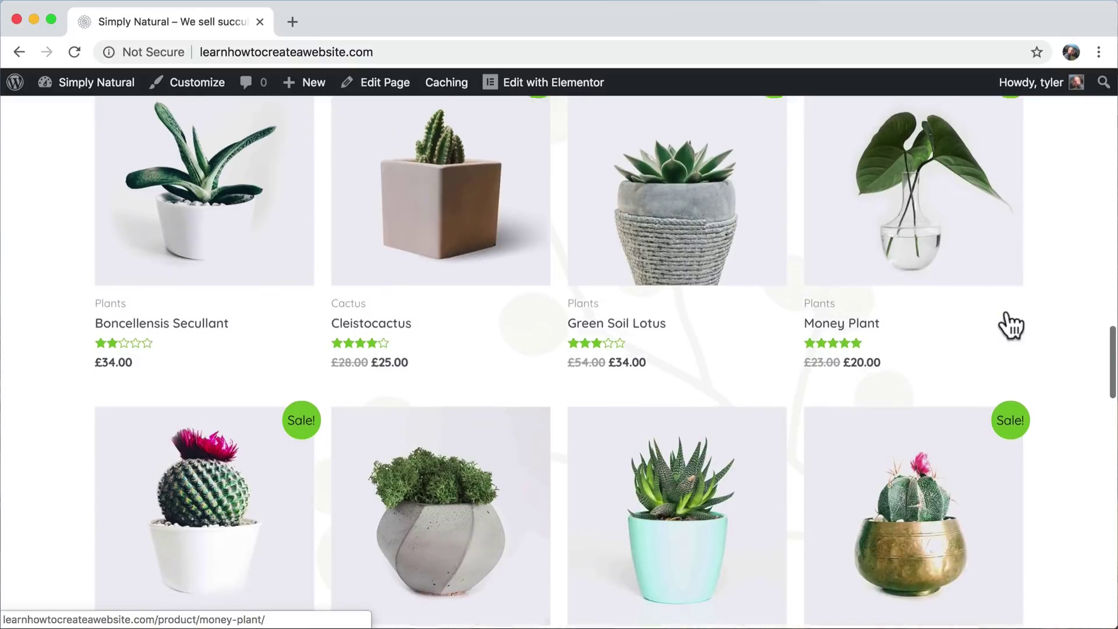
scroll(452, 394, up, 3)
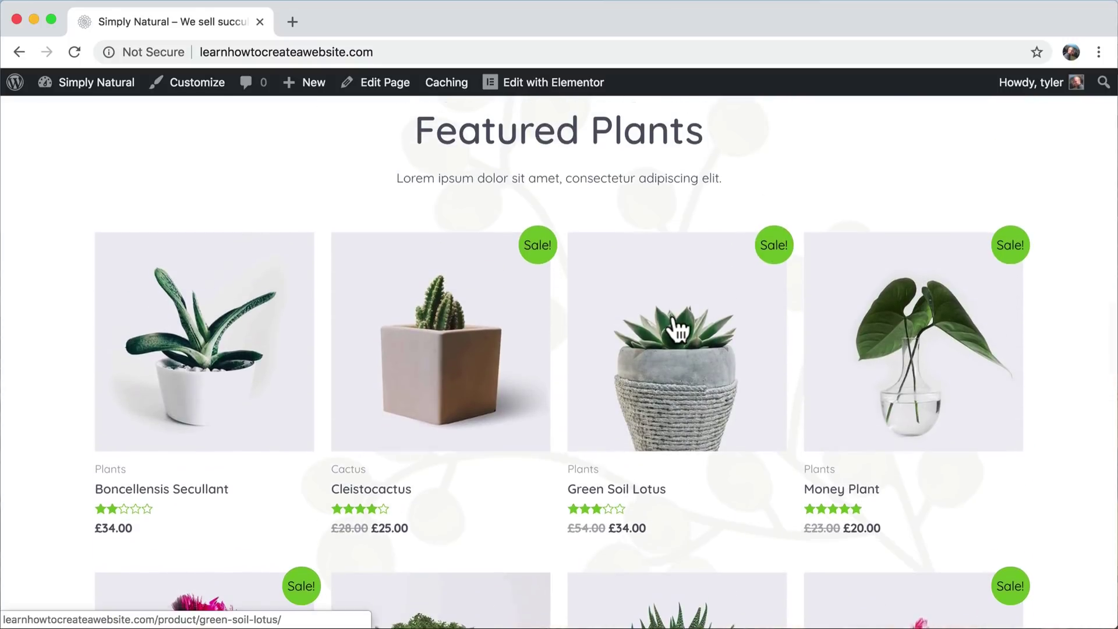
scroll(676, 321, down, 10)
scroll(670, 326, down, 15)
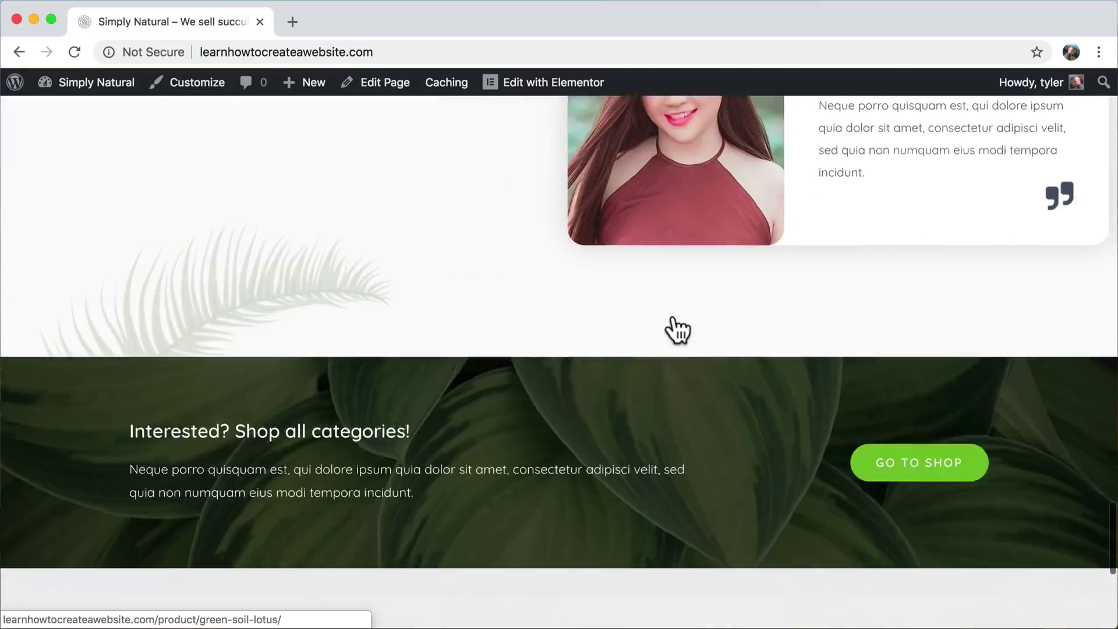
scroll(674, 314, up, 15)
scroll(673, 314, up, 15)
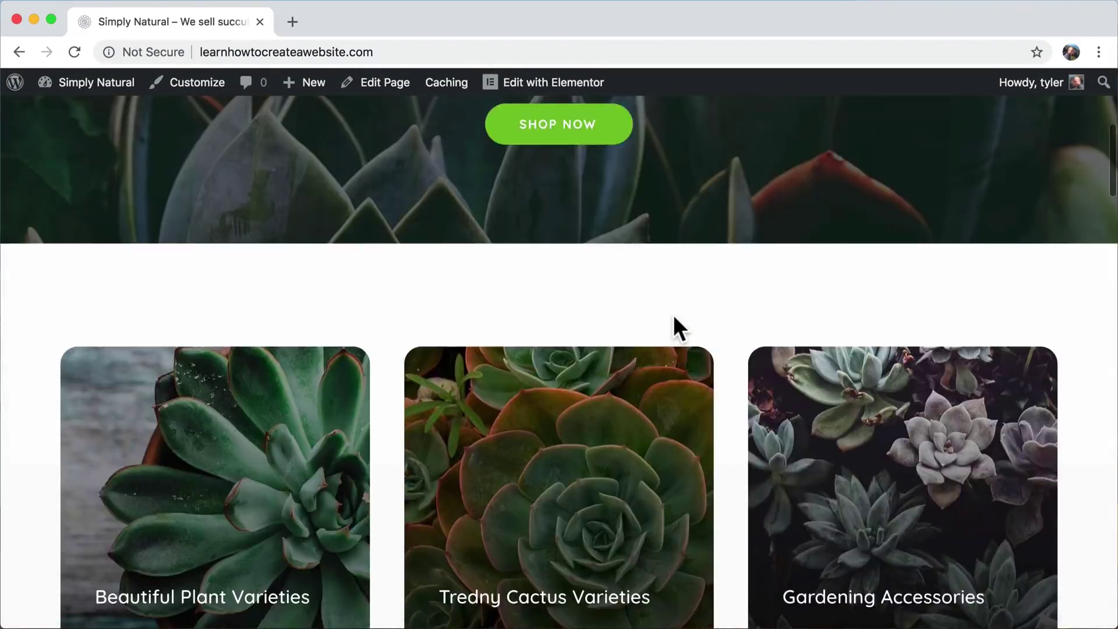
- Go to the About Us page from the site's navigation menu
click(787, 140)
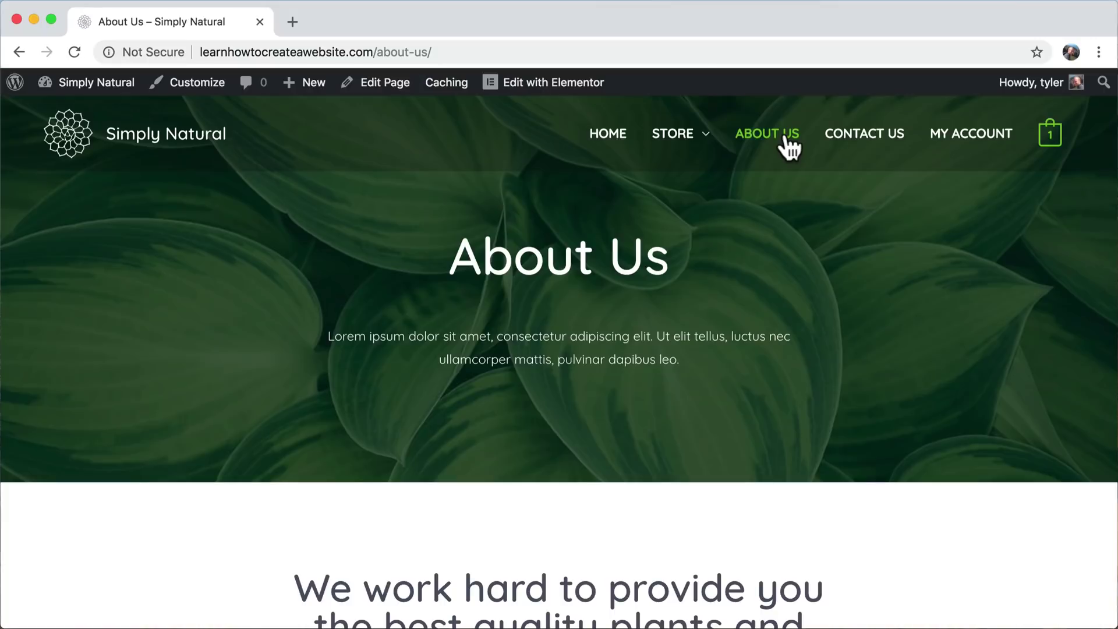
mouse_move(562, 82)
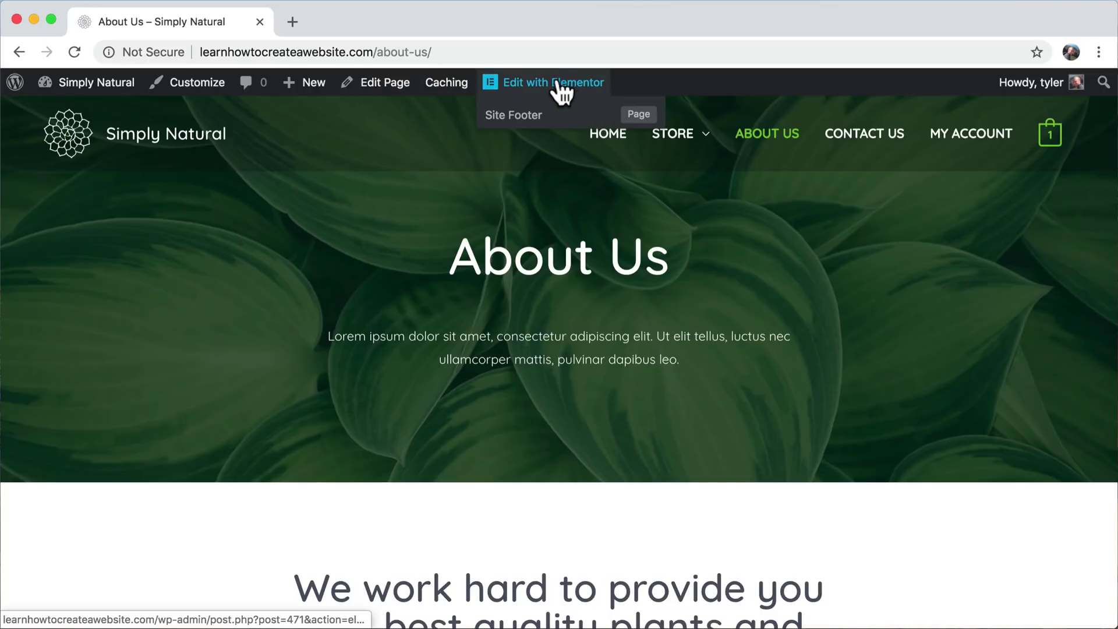
scroll(564, 406, down, 15)
scroll(564, 406, up, 15)
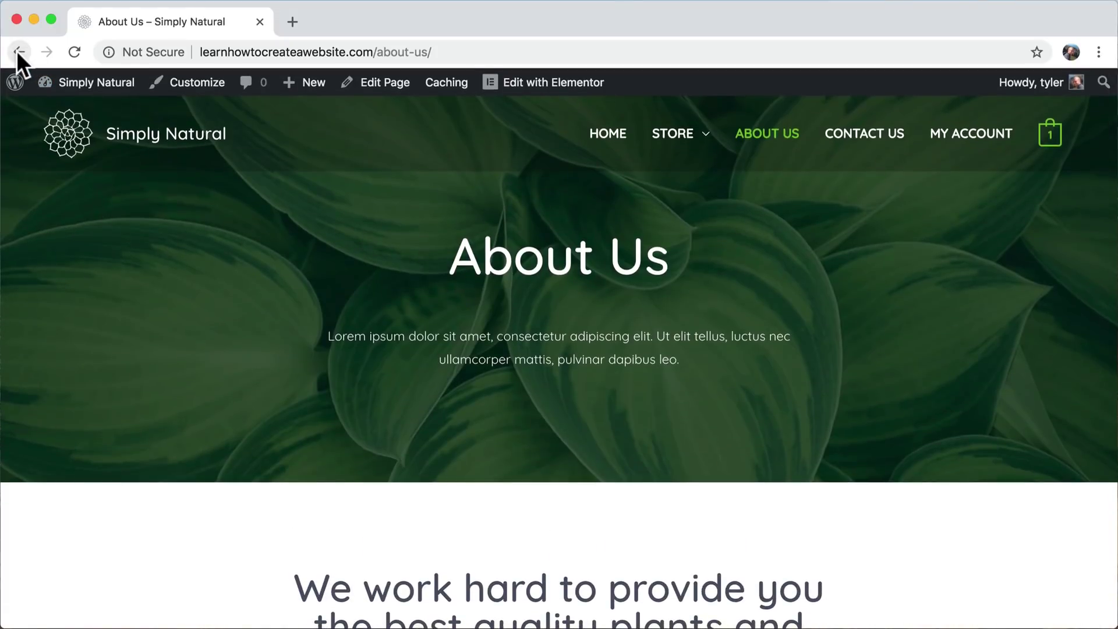
- Check off the Change Homepage task's Status in Airtable and minimize the checklist
click(18, 51)
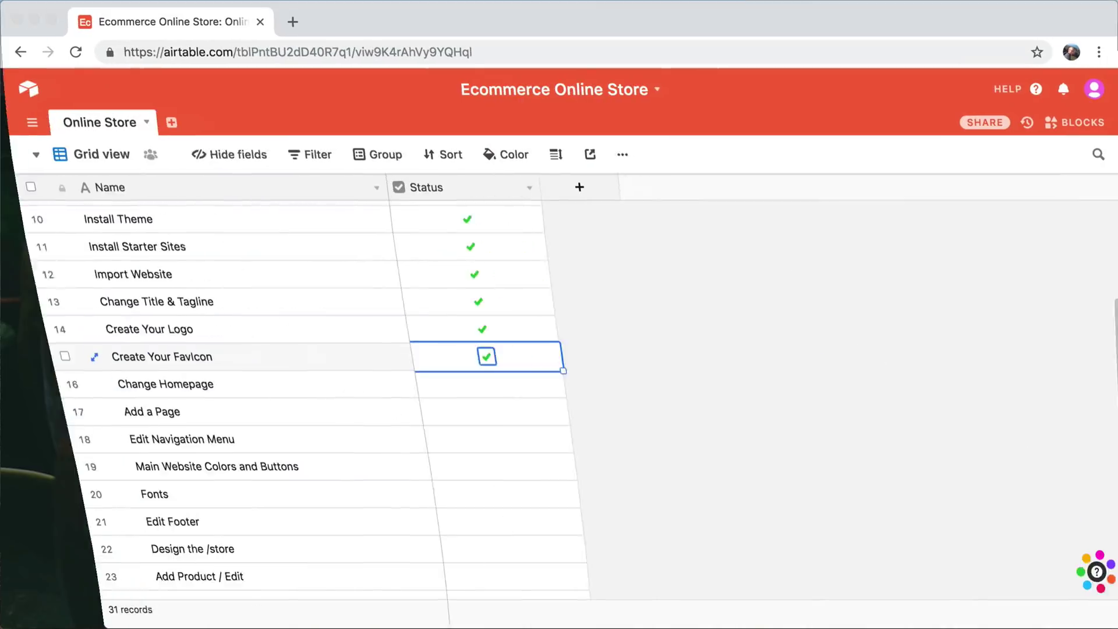
click(455, 390)
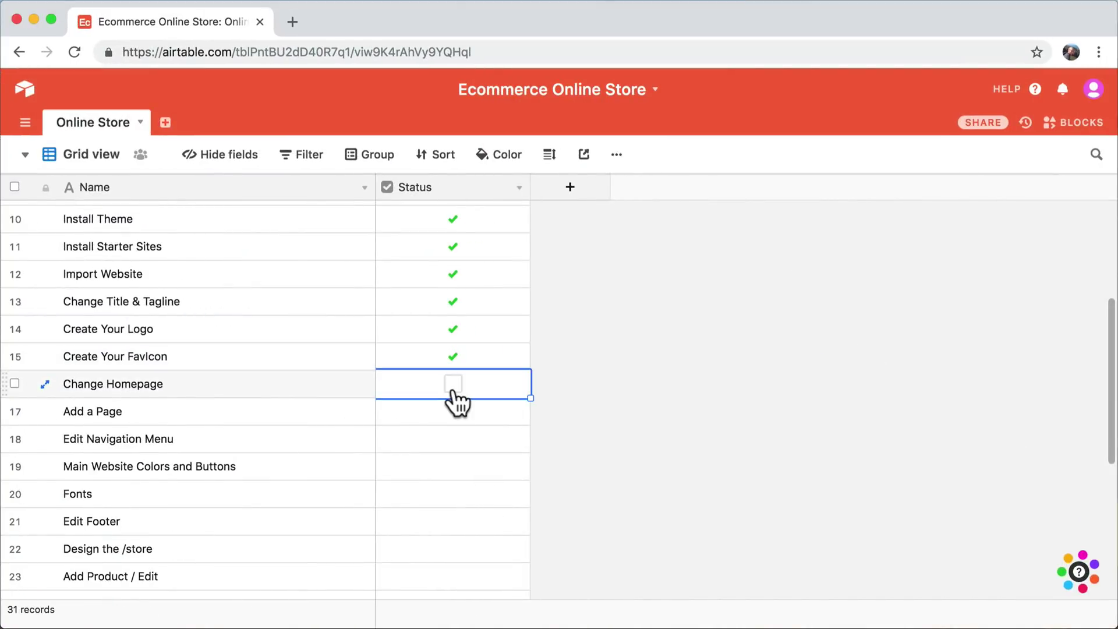
click(453, 385)
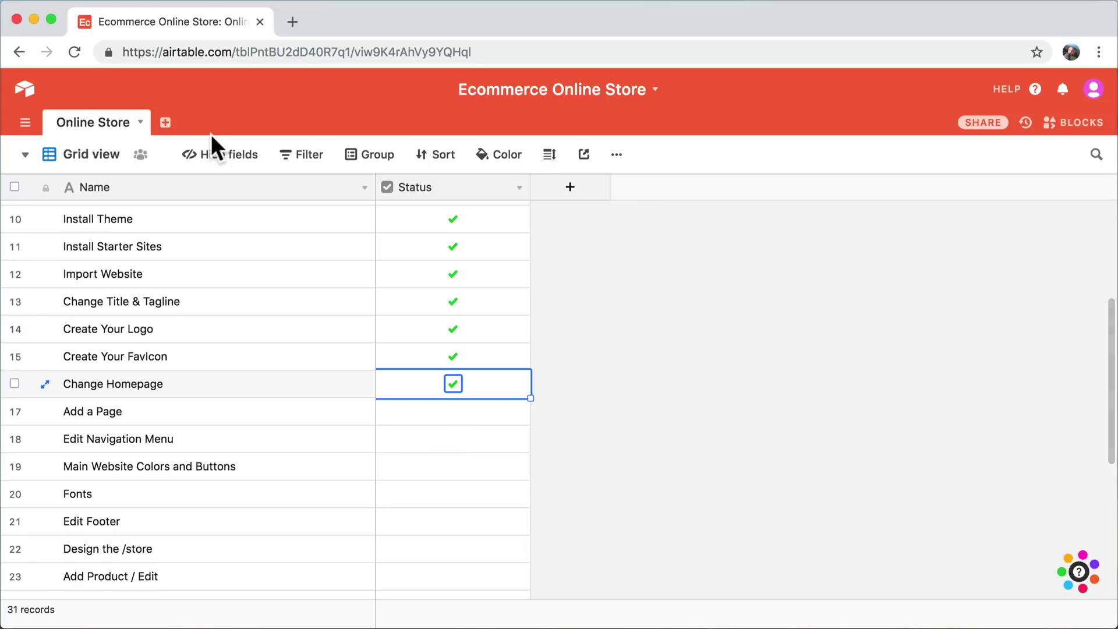
click(33, 18)
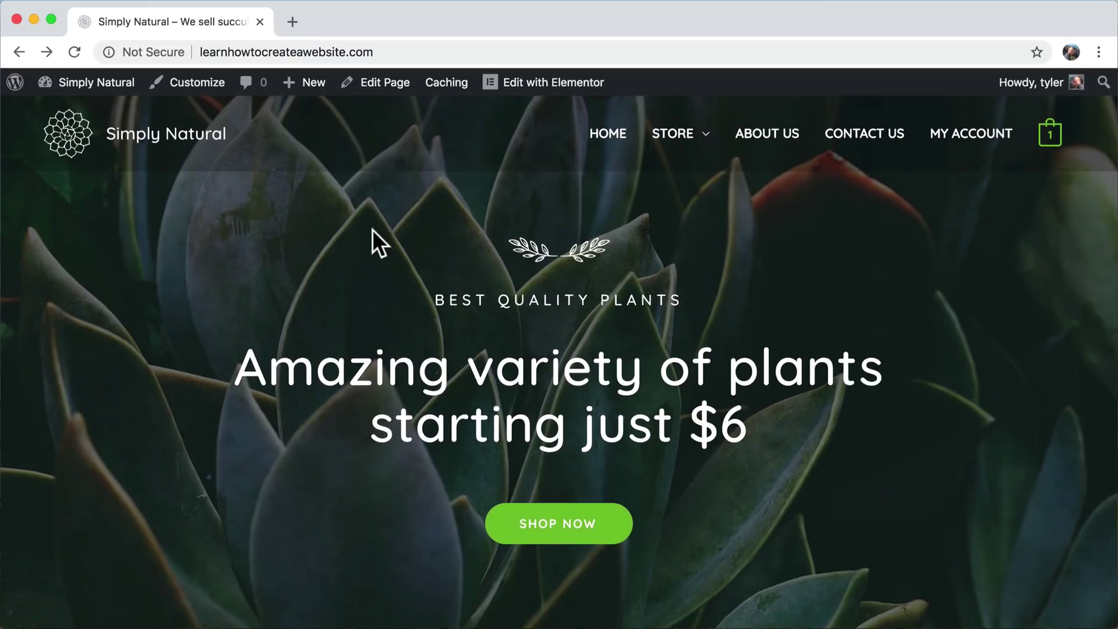
- Go to the Dashboard from the Simply Natural admin-bar menu, then show the Pages list
mouse_move(94, 84)
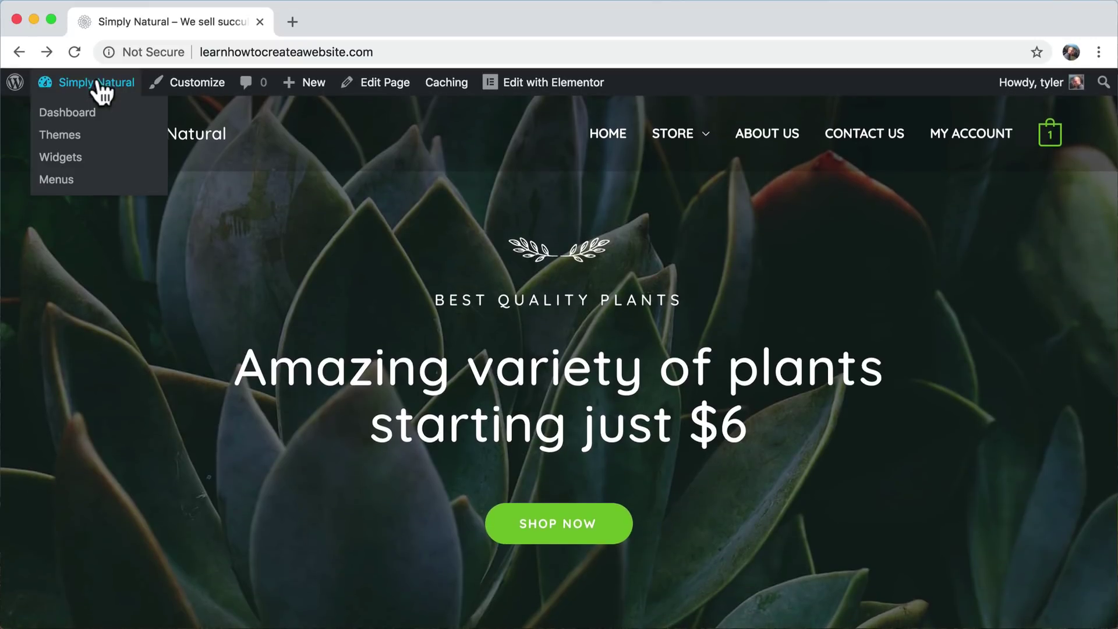
click(90, 114)
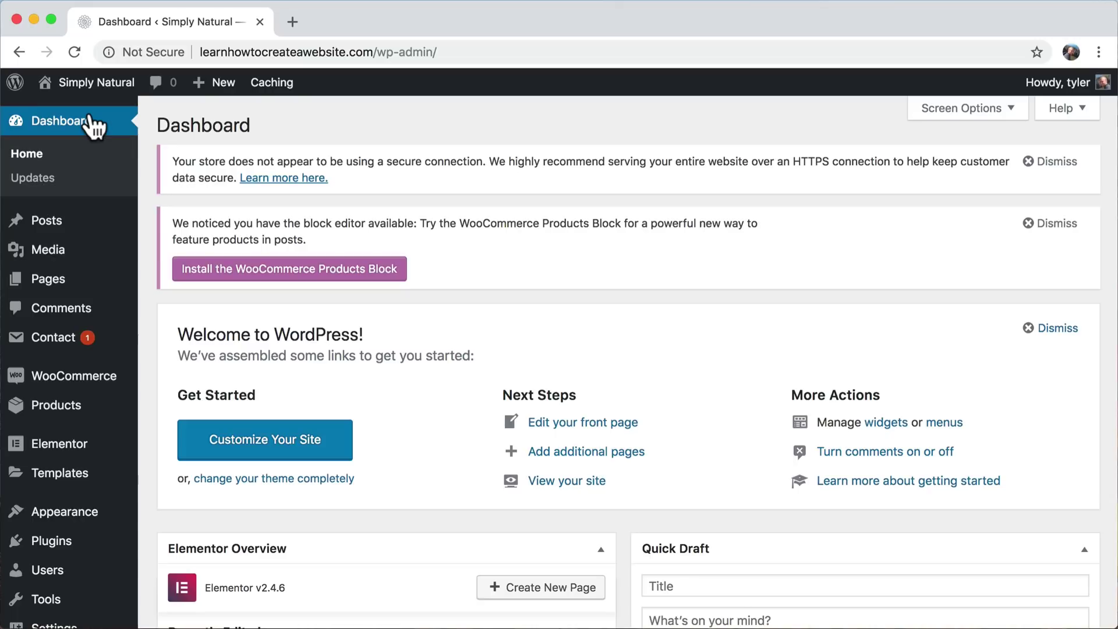
click(68, 286)
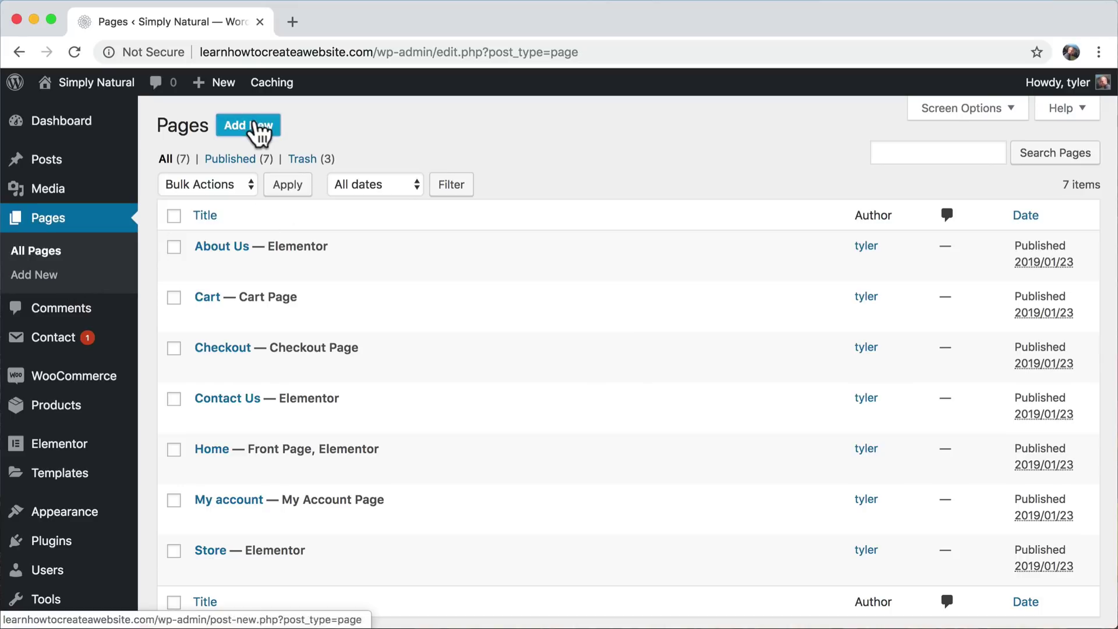
- Start a new blank page with Add New on the Pages list
click(256, 129)
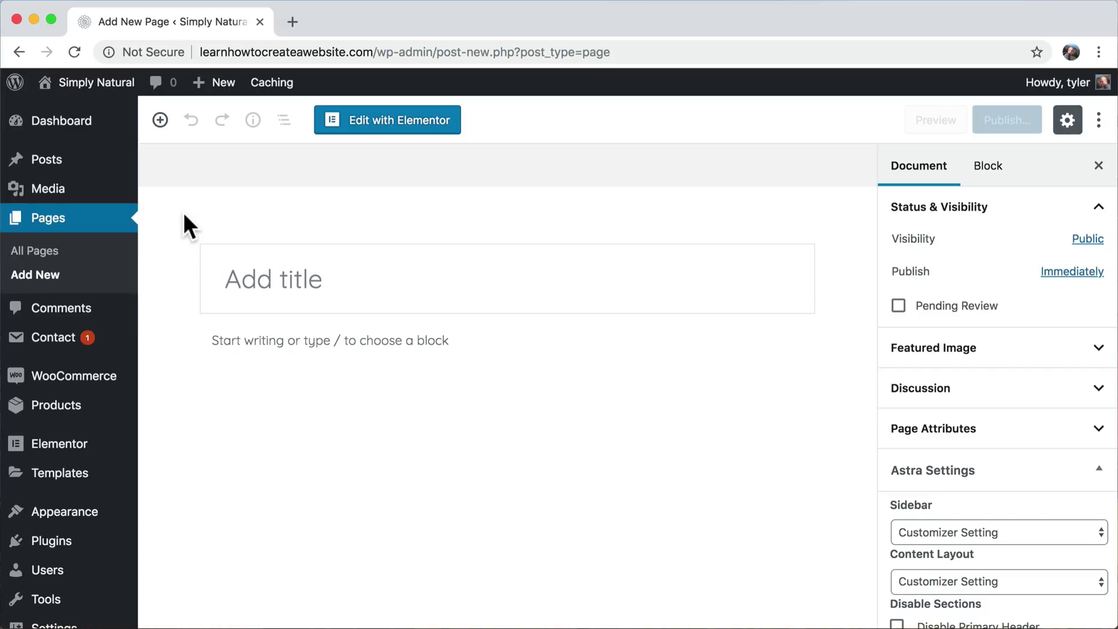
- Enter 'Services' as the page title and publish it through the pre-publish panel
text(Services)
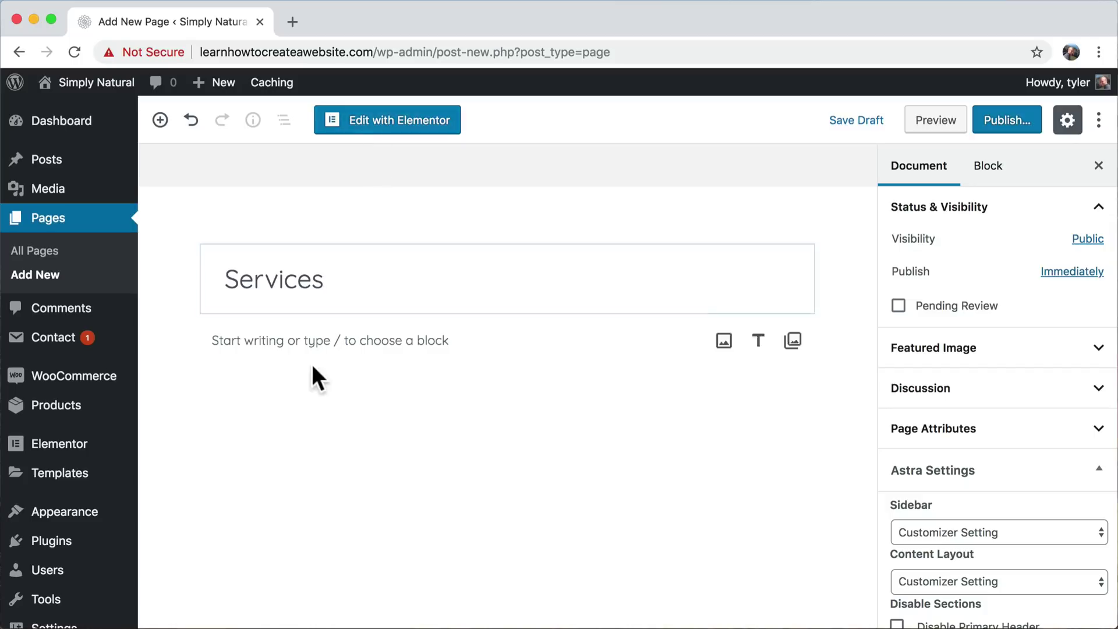
scroll(362, 420, down, 2)
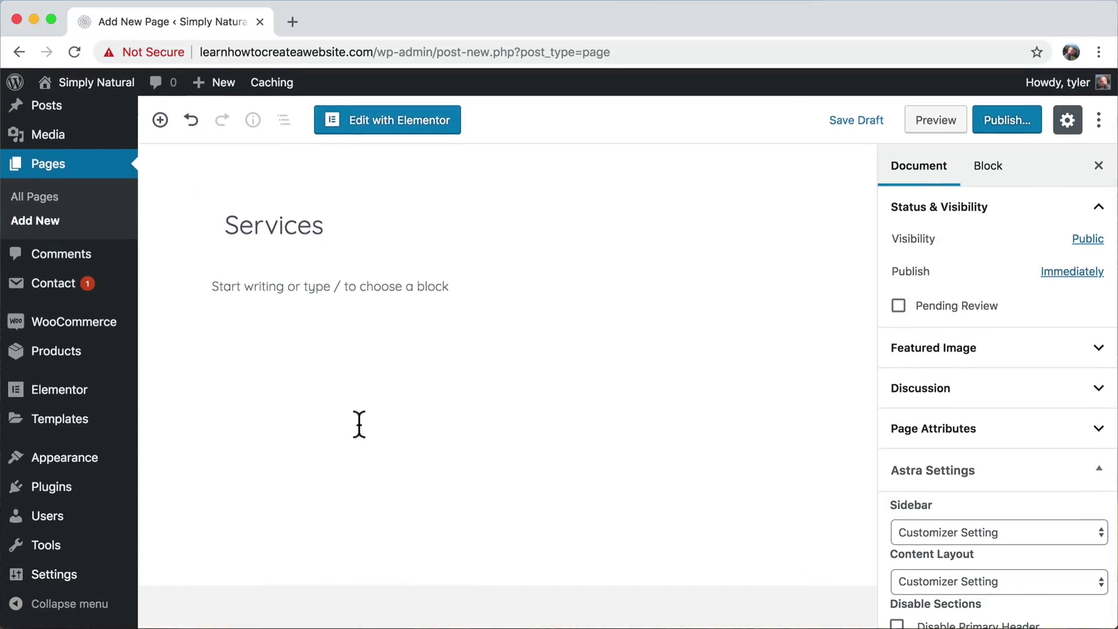
click(388, 127)
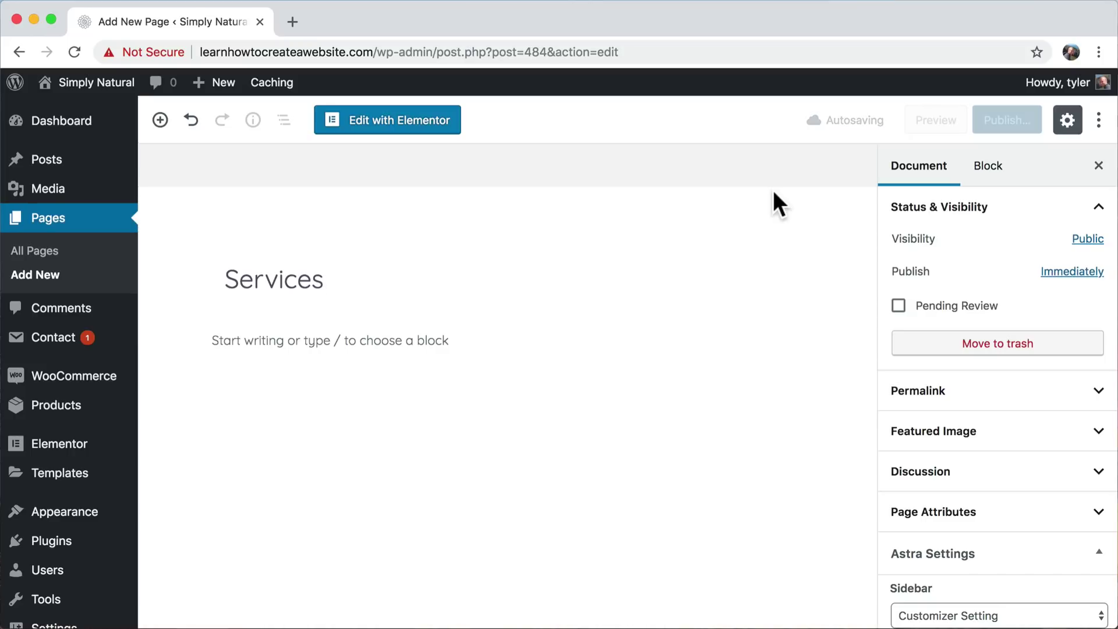
click(1018, 122)
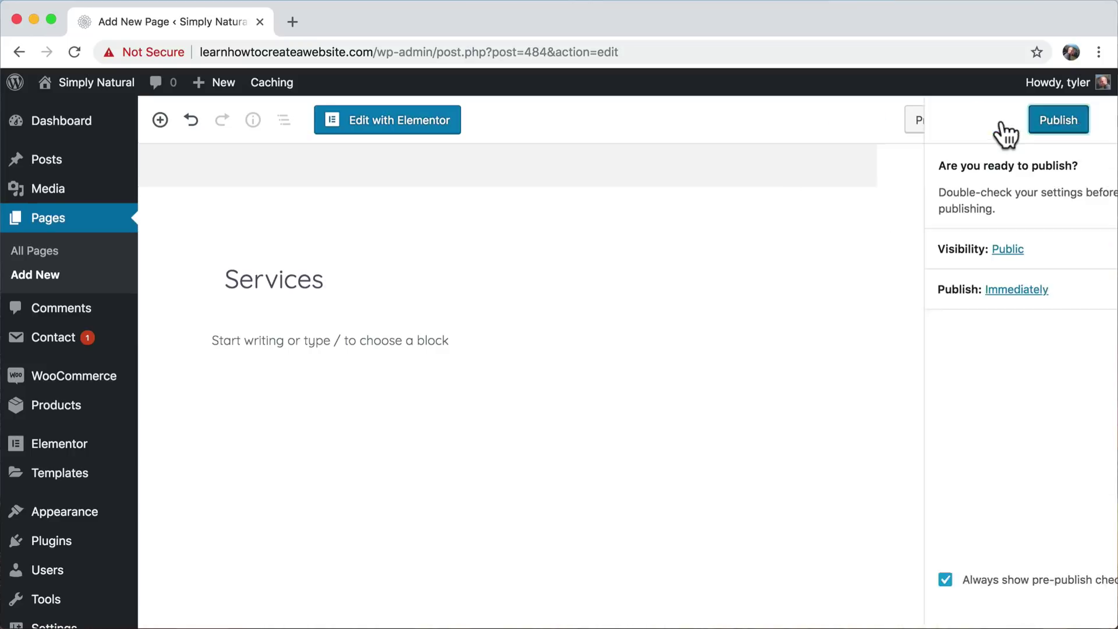
click(1002, 121)
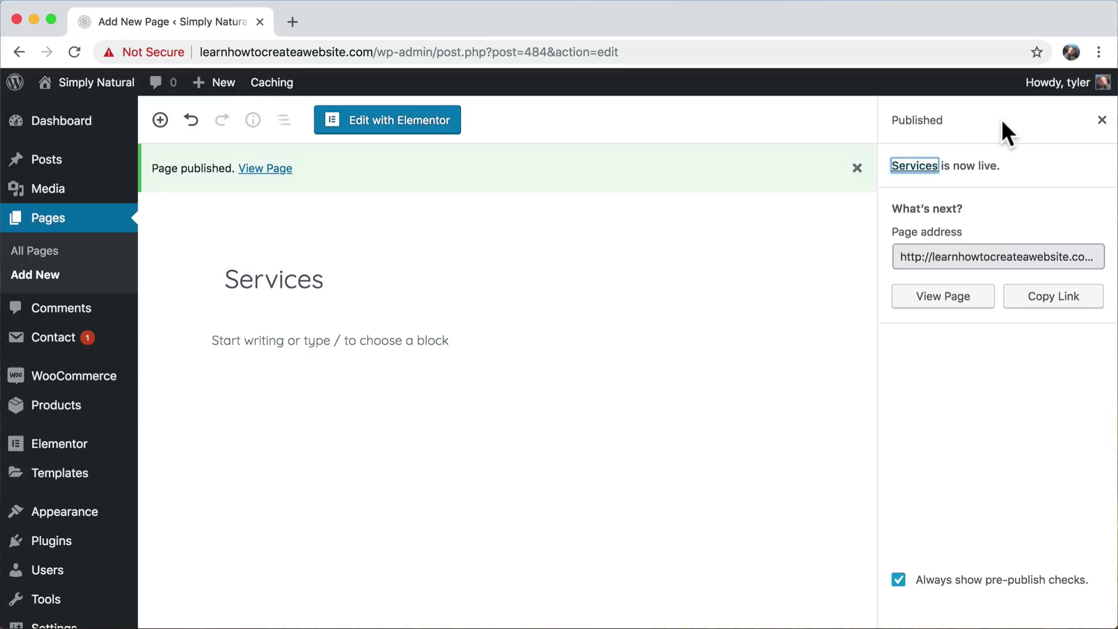
- Load the Services page in Elementor and dismiss the new-section structure picker
click(386, 124)
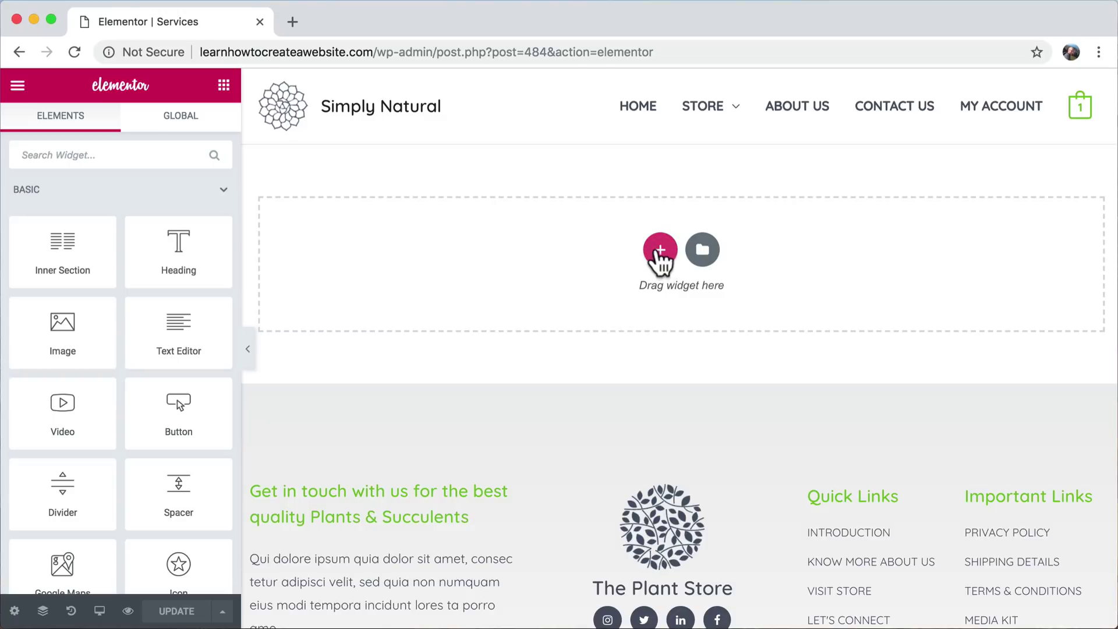
click(661, 255)
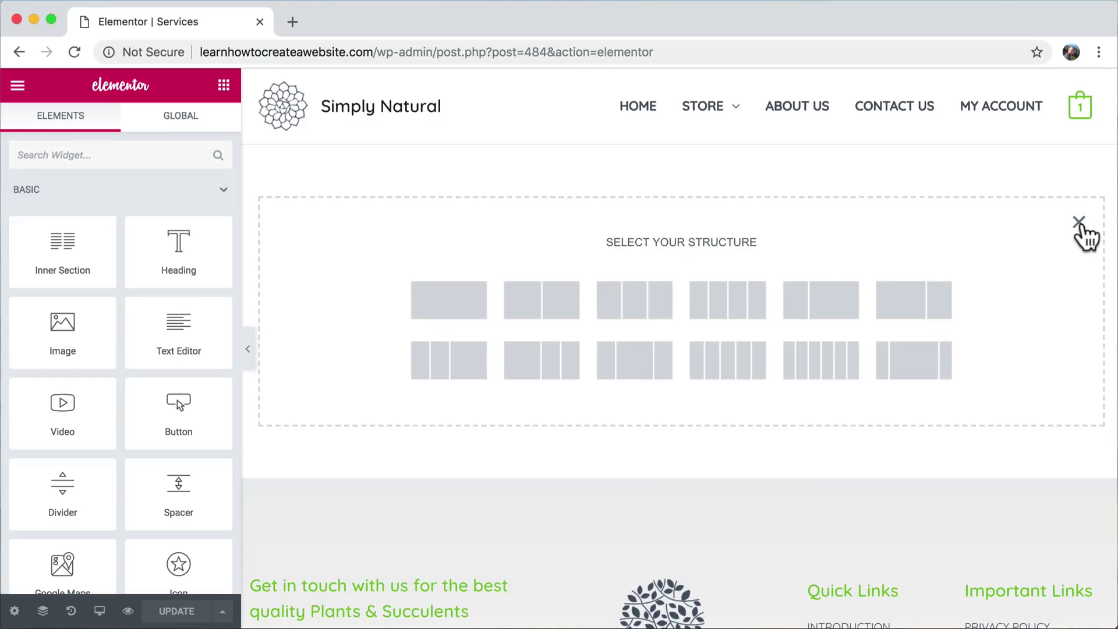
click(1079, 223)
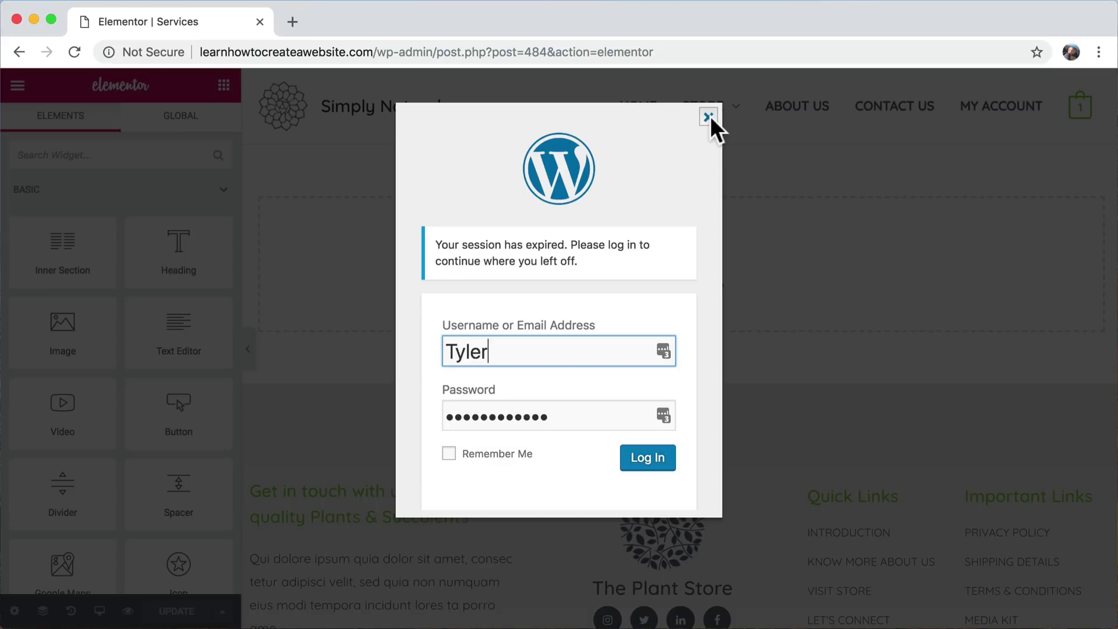
- Log back in with the account password, decline LastPass, and open Elementor's template library
double_click(582, 417)
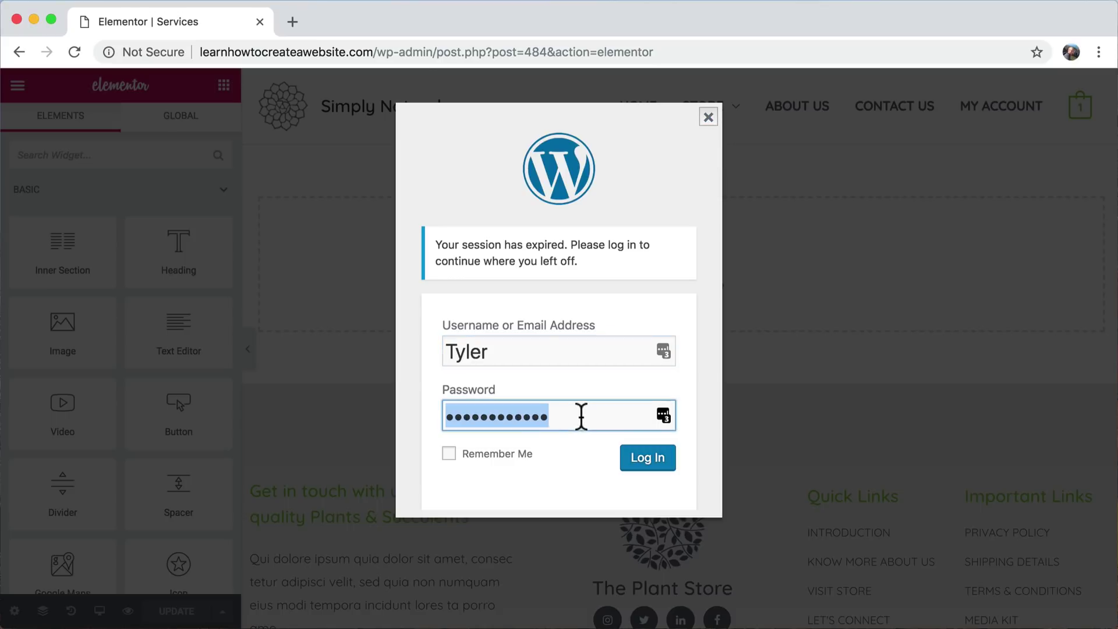
text(••••••••••)
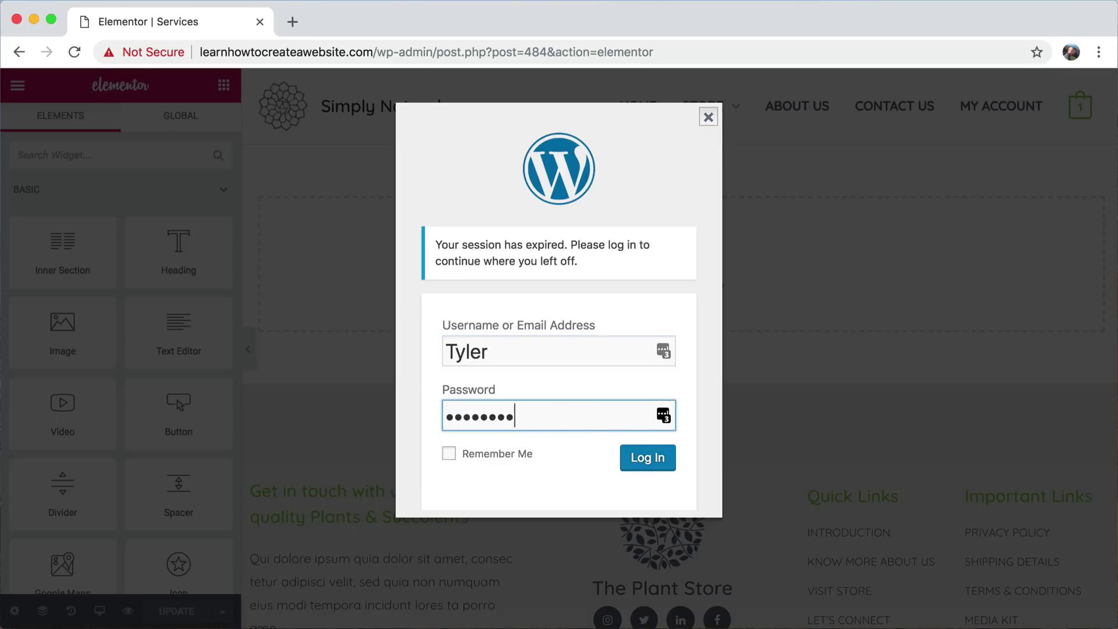
text(••)
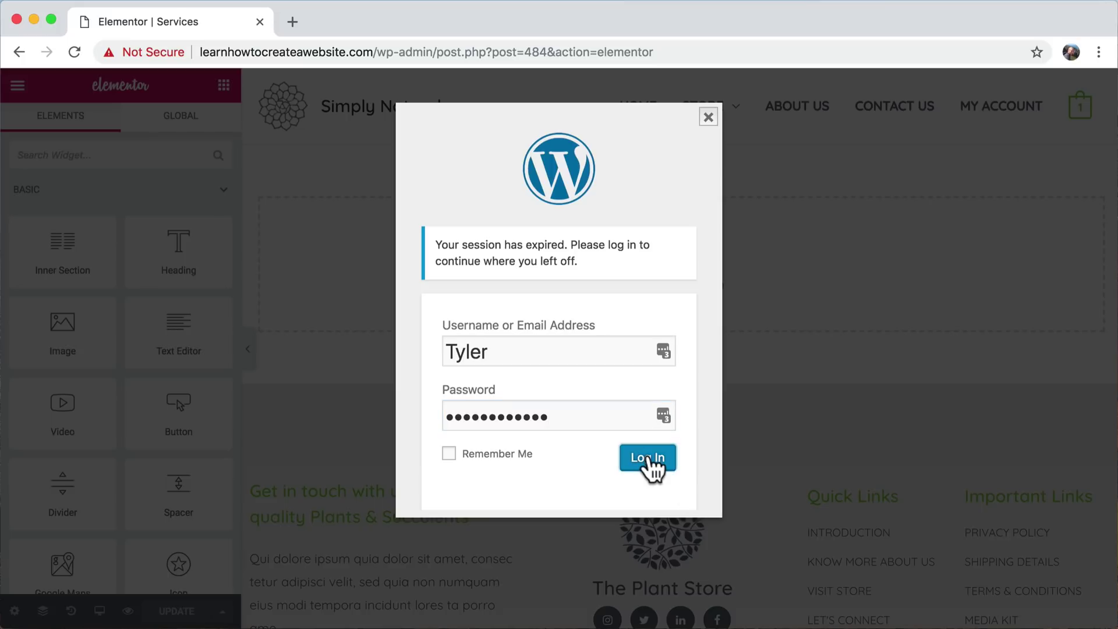
click(648, 461)
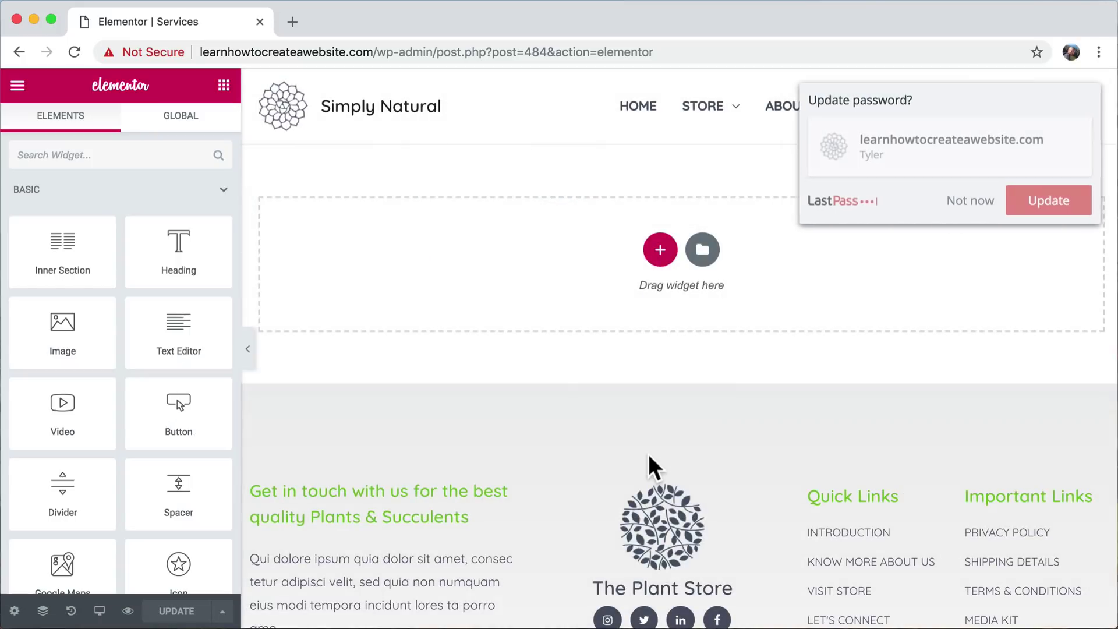
click(967, 203)
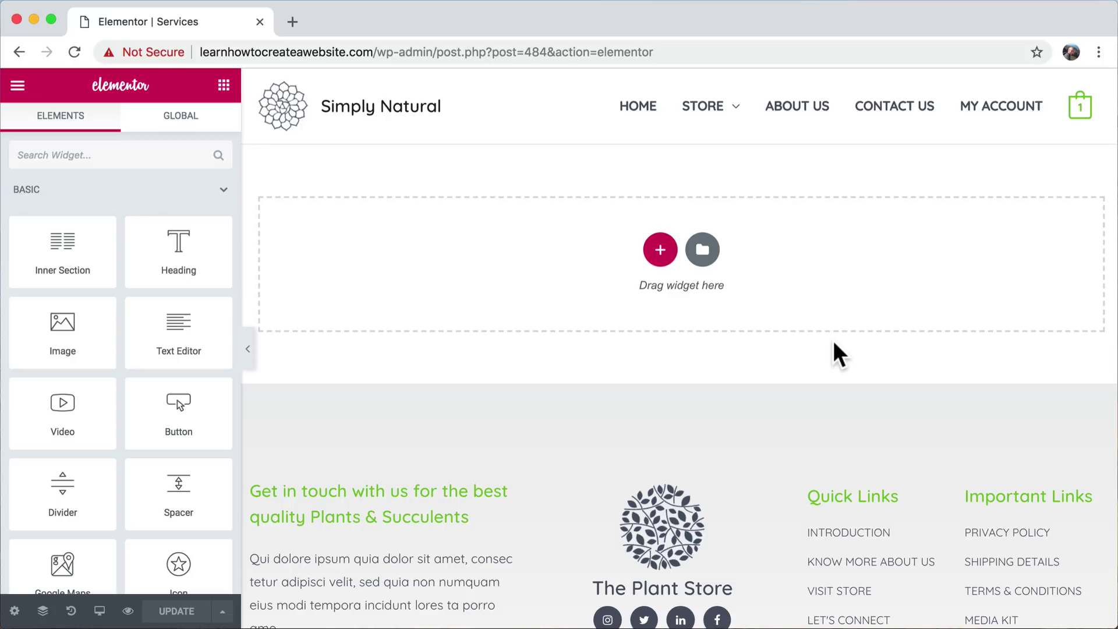
click(703, 248)
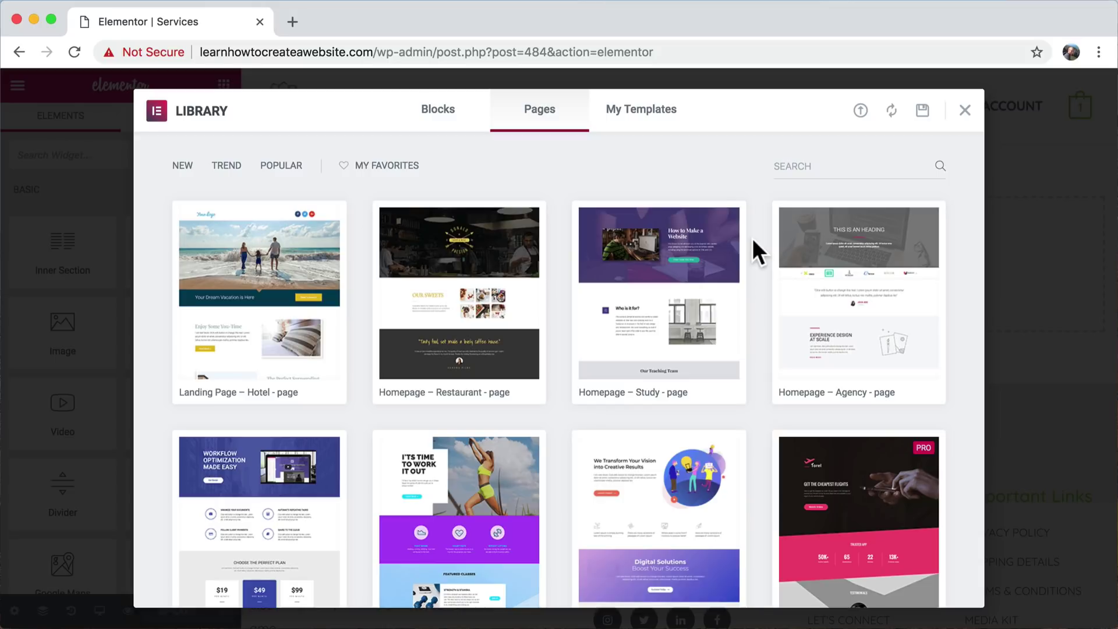
- Browse the page templates and try the Homepage – Study preview, then return to the Library
scroll(752, 238, down, 12)
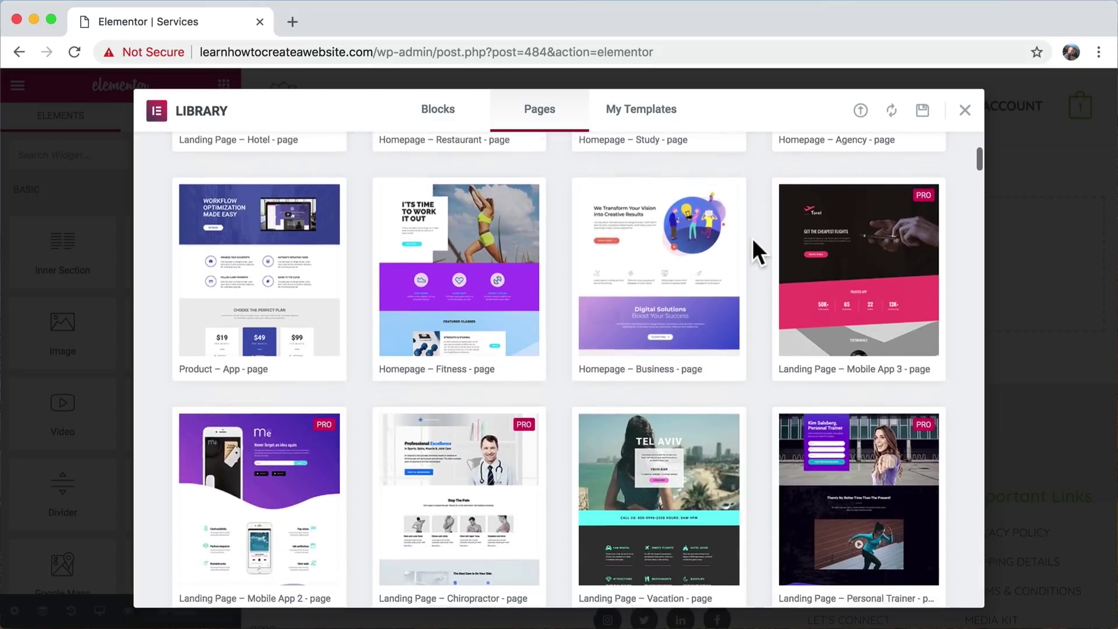
scroll(753, 239, up, 15)
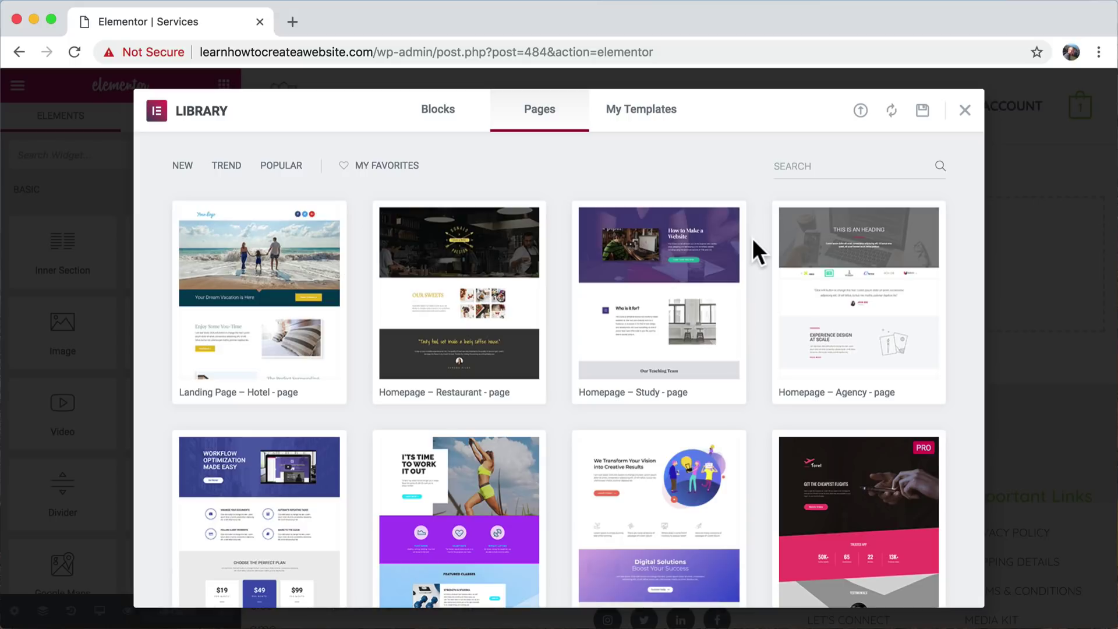
mouse_move(667, 251)
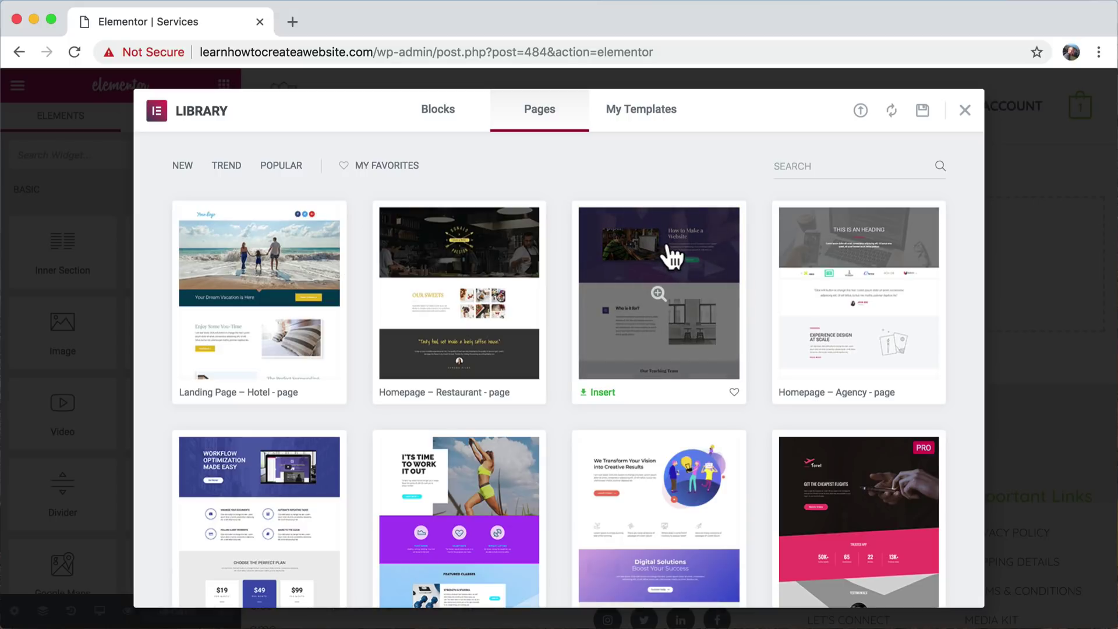
click(695, 236)
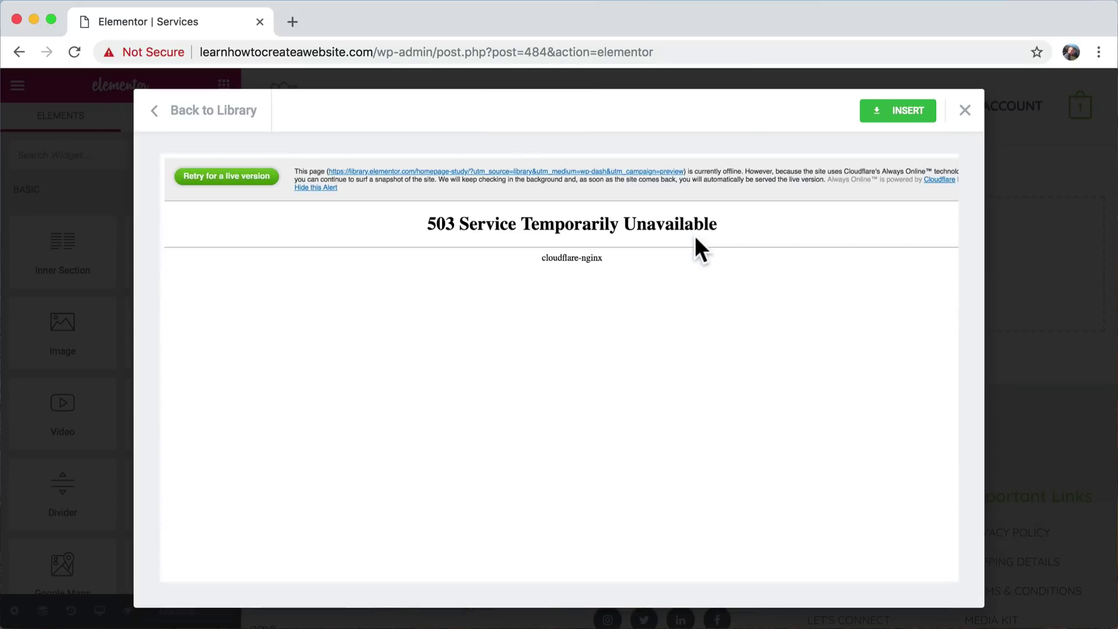
click(210, 113)
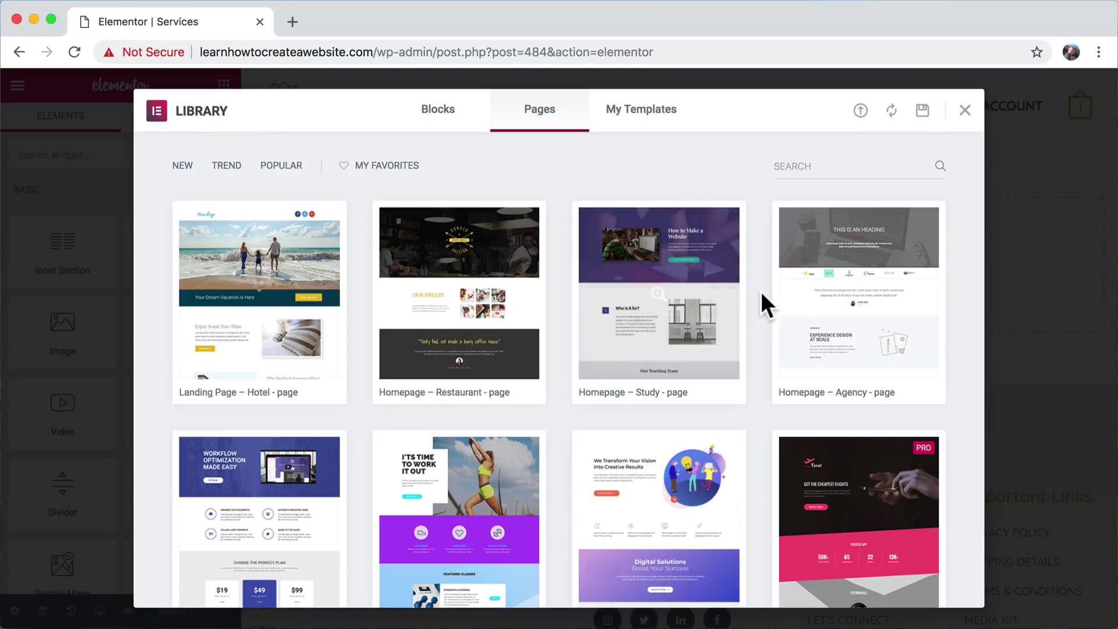
- Preview the FAQ block design, then return to Pages and preview Homepage – Study
click(442, 112)
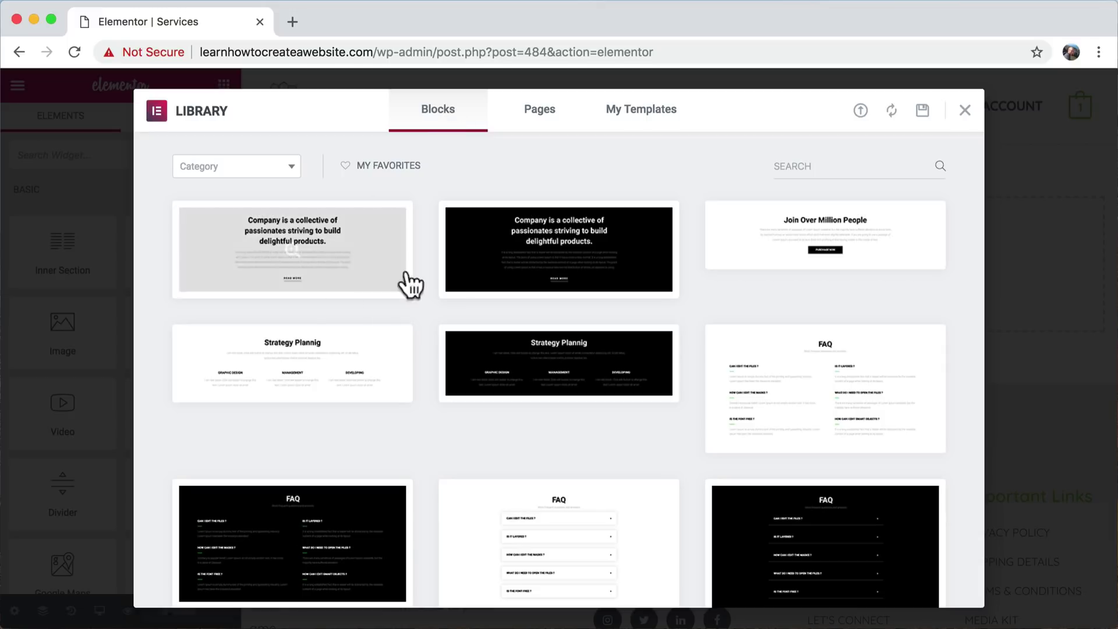
click(795, 367)
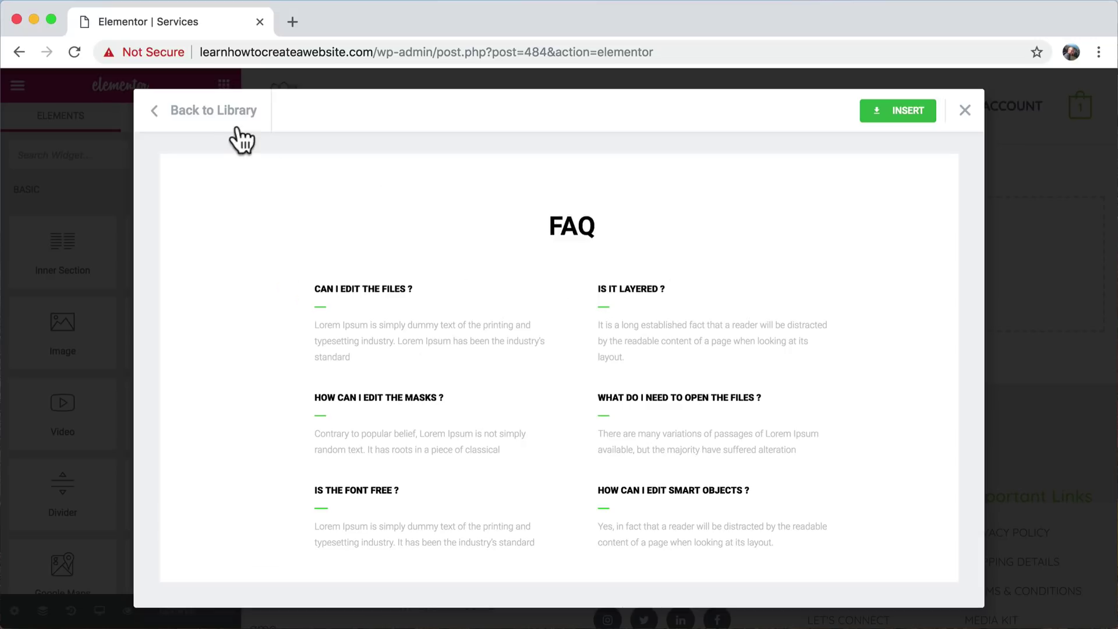
click(224, 115)
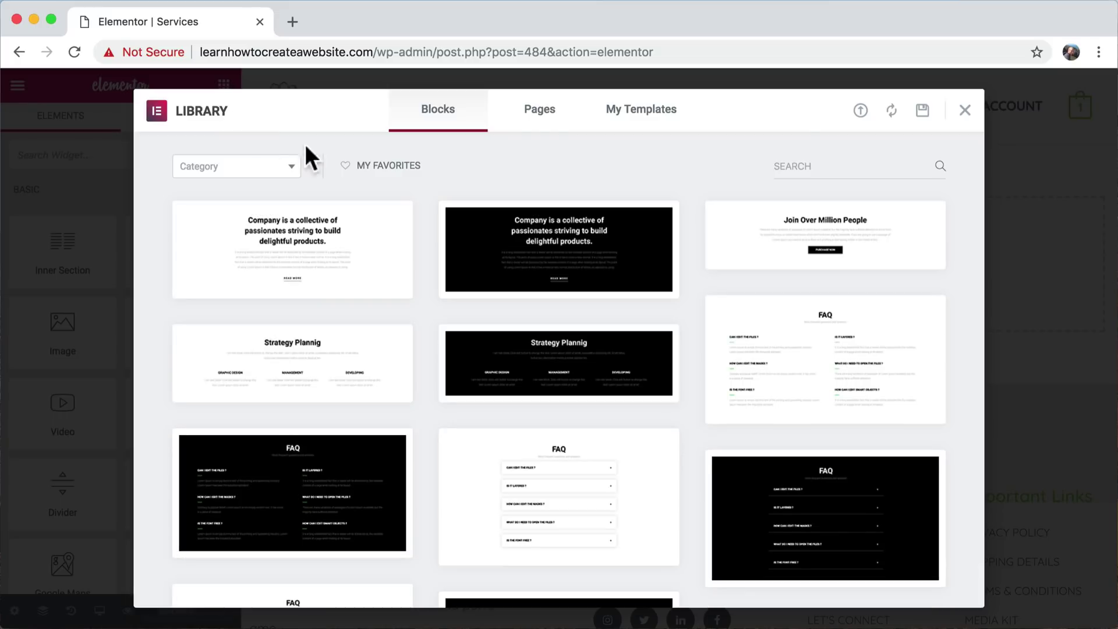
click(551, 110)
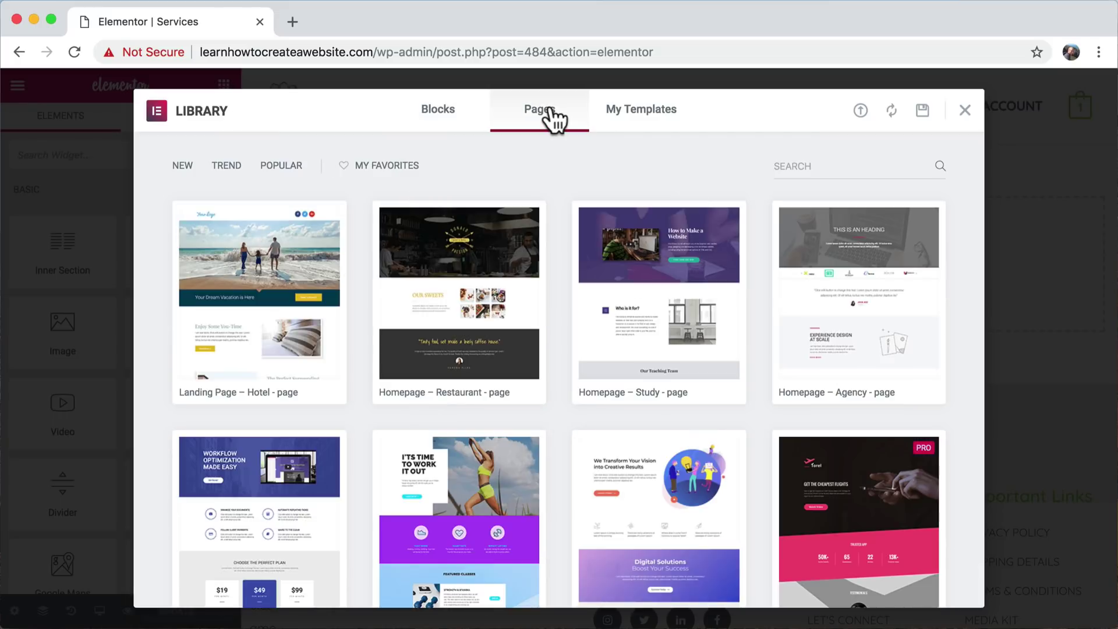
click(699, 242)
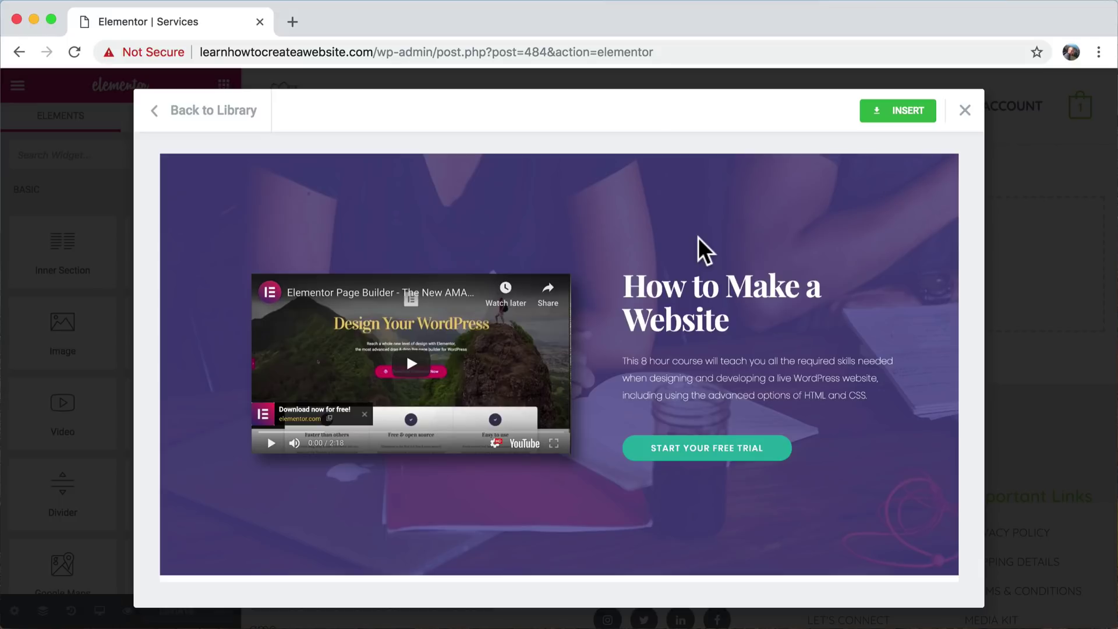
- Scroll through the Homepage – Study preview and insert it into the Services page
scroll(697, 237, down, 5)
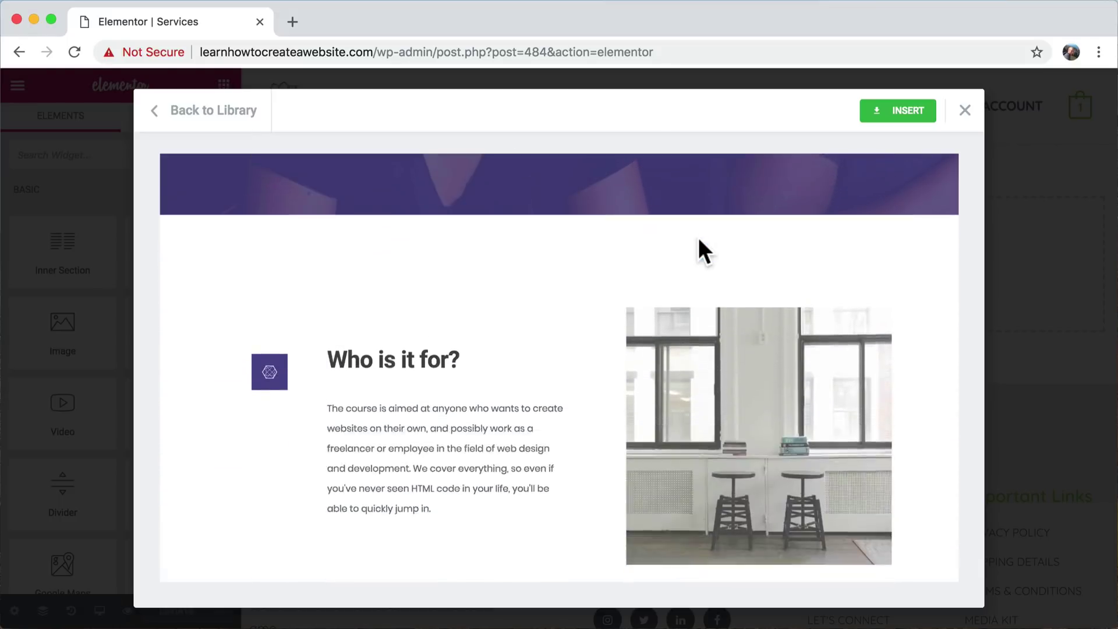
scroll(697, 237, up, 5)
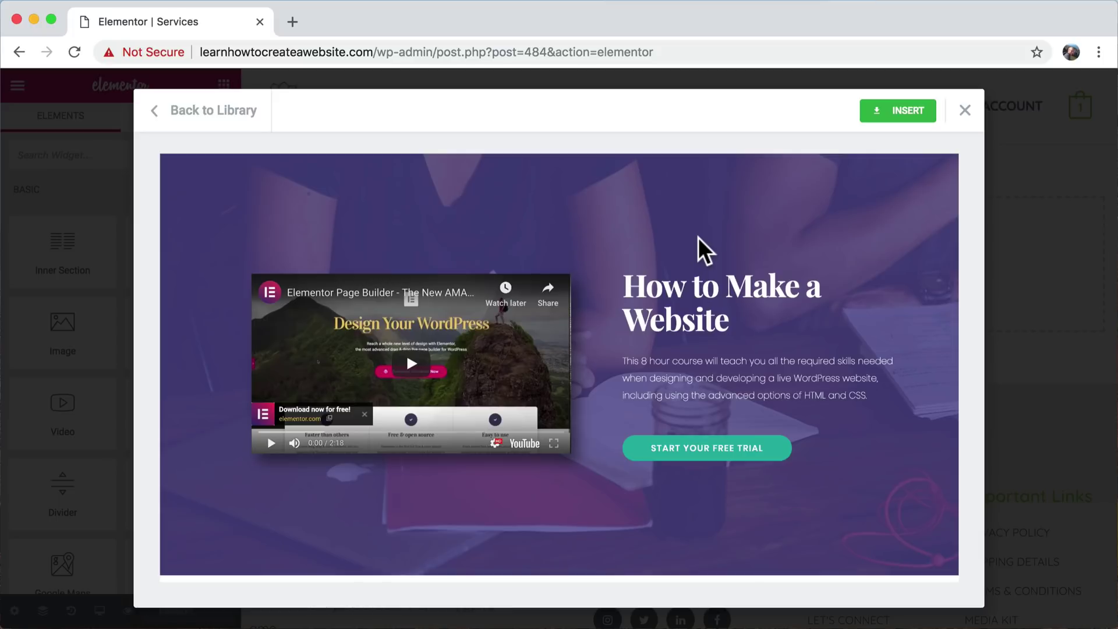
scroll(697, 236, down, 5)
scroll(697, 237, up, 5)
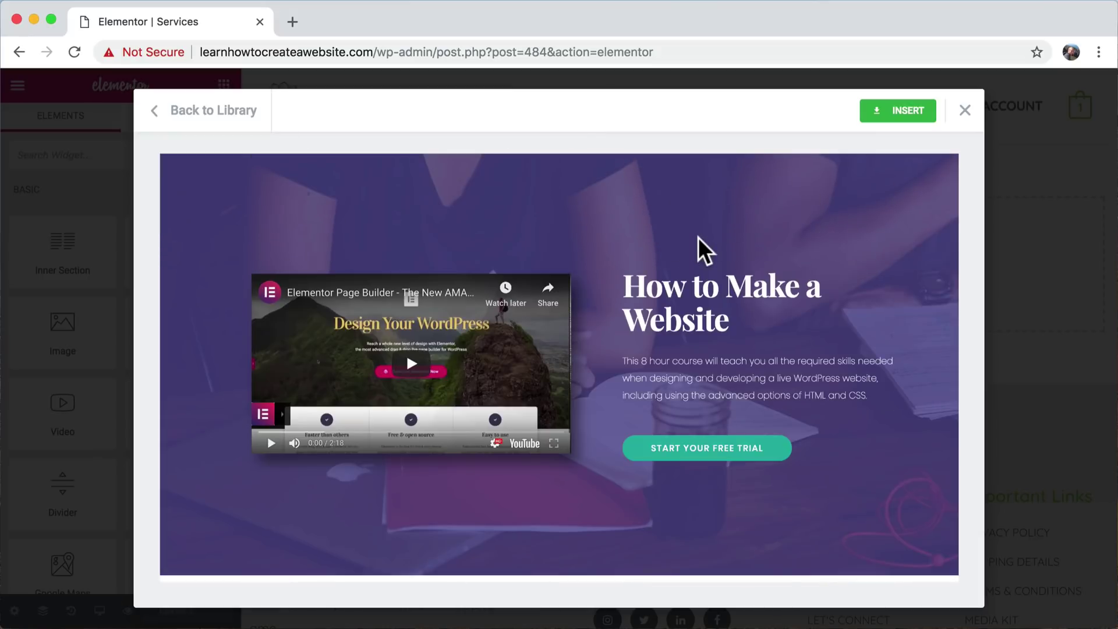
scroll(699, 237, down, 15)
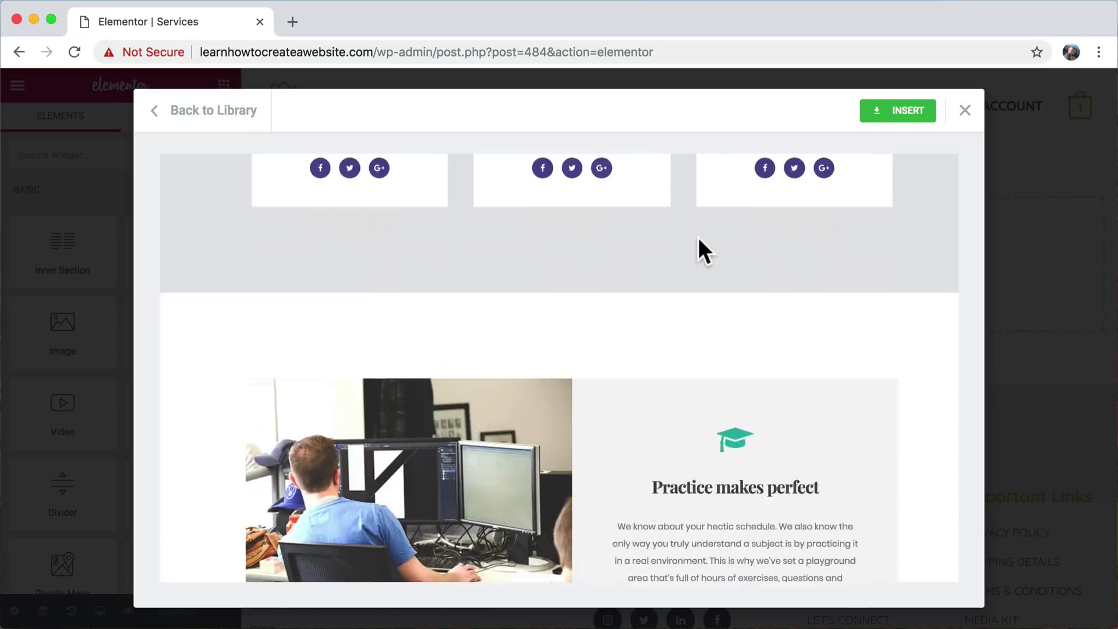
scroll(698, 237, down, 5)
scroll(697, 237, up, 15)
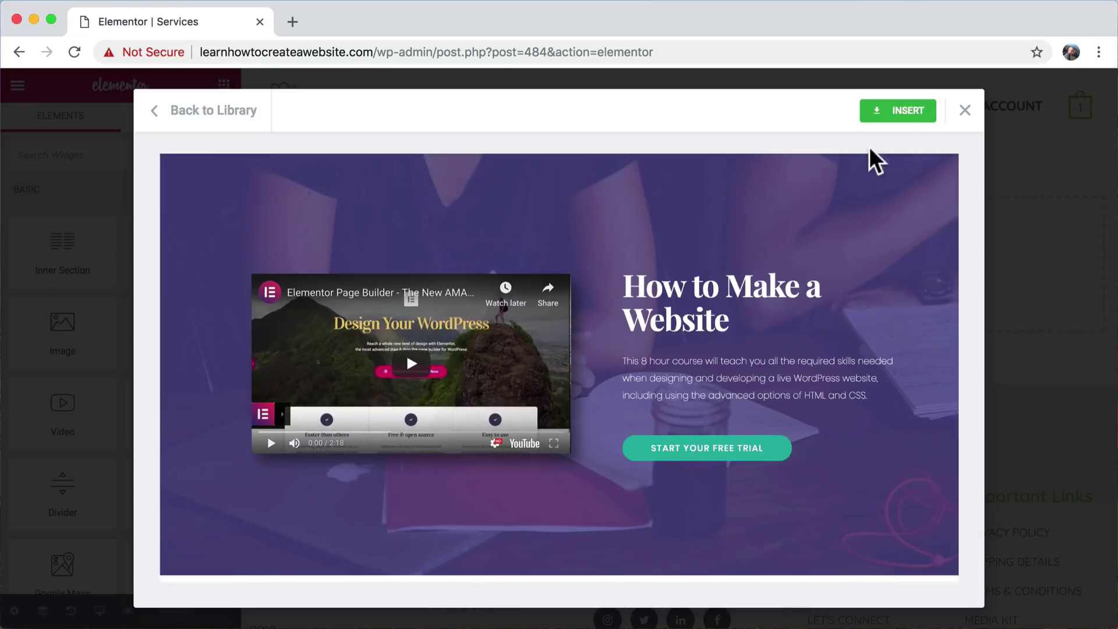
click(898, 108)
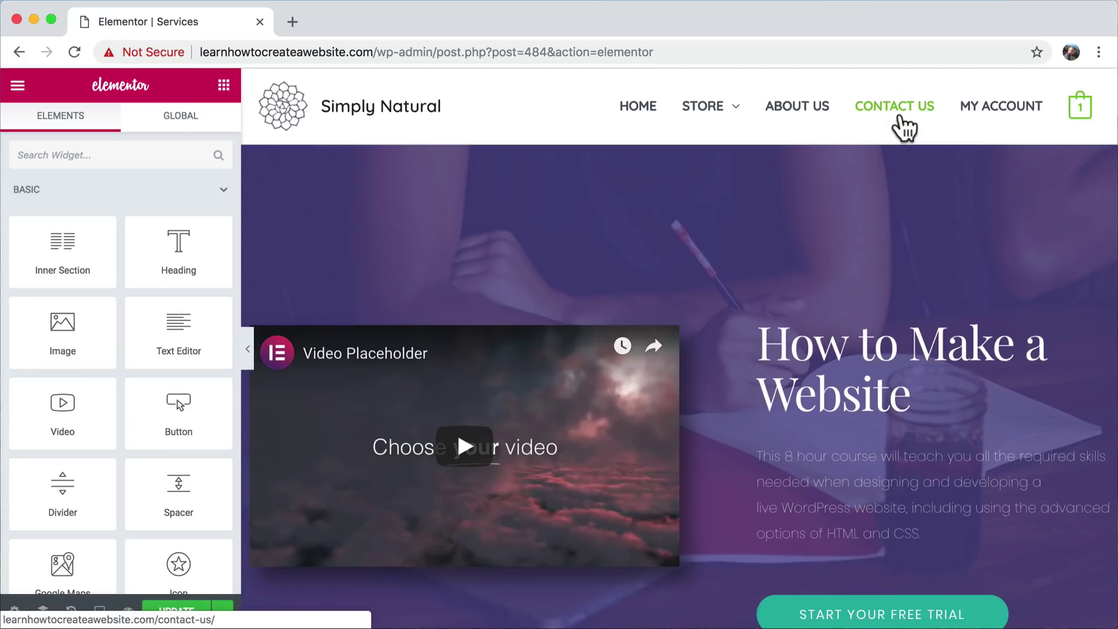
- Scroll through the inserted hero, instructor cards, campus facilities and map sections, then back up
scroll(967, 341, down, 15)
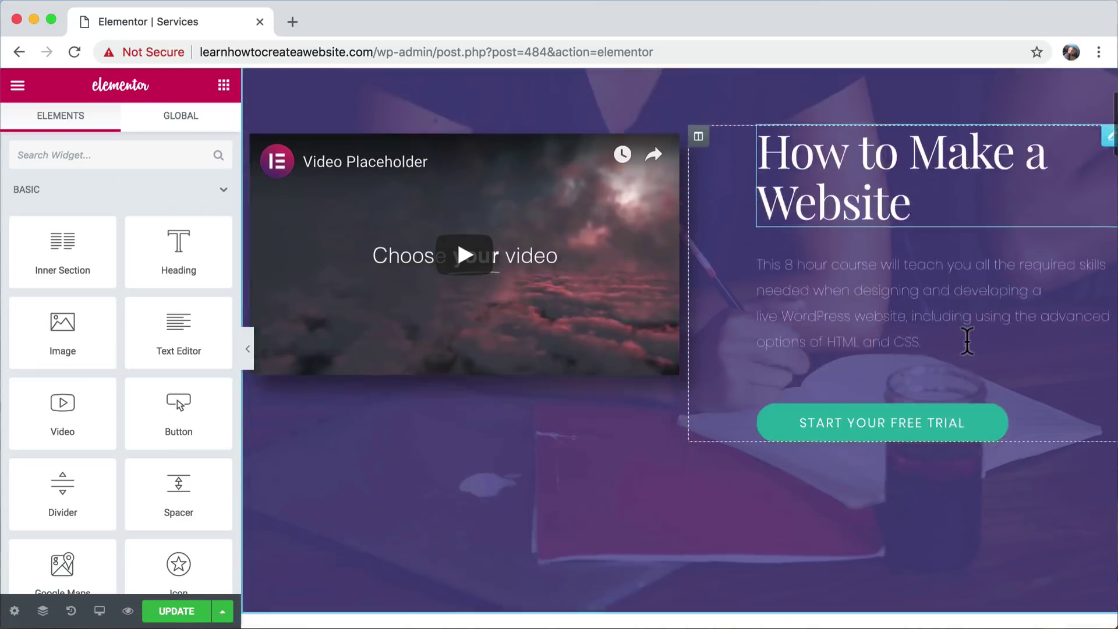
scroll(967, 340, down, 15)
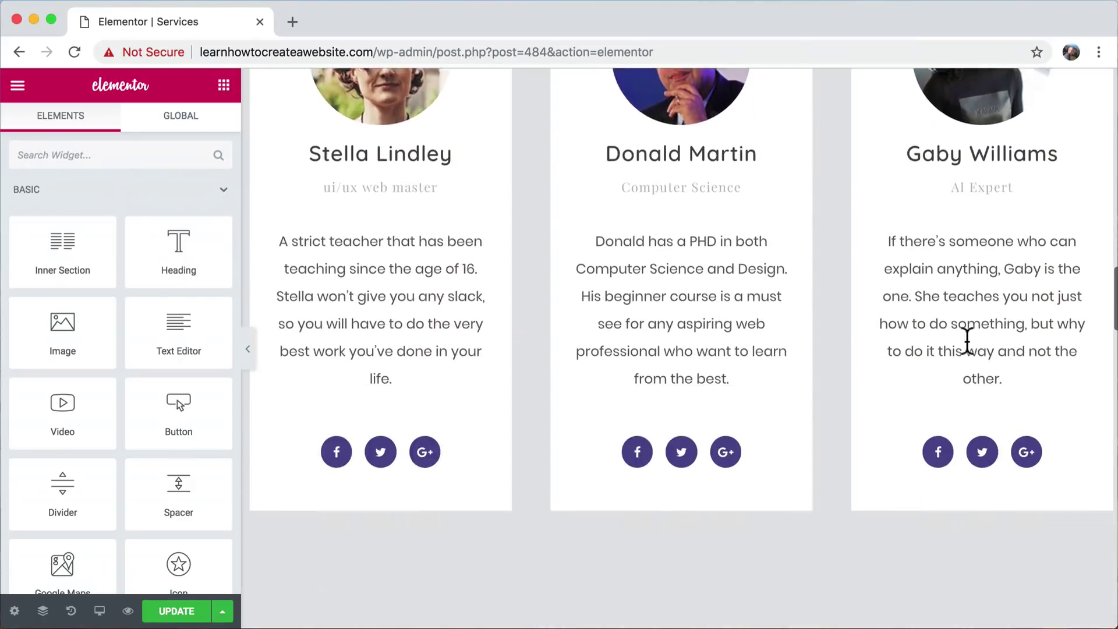
scroll(973, 353, down, 15)
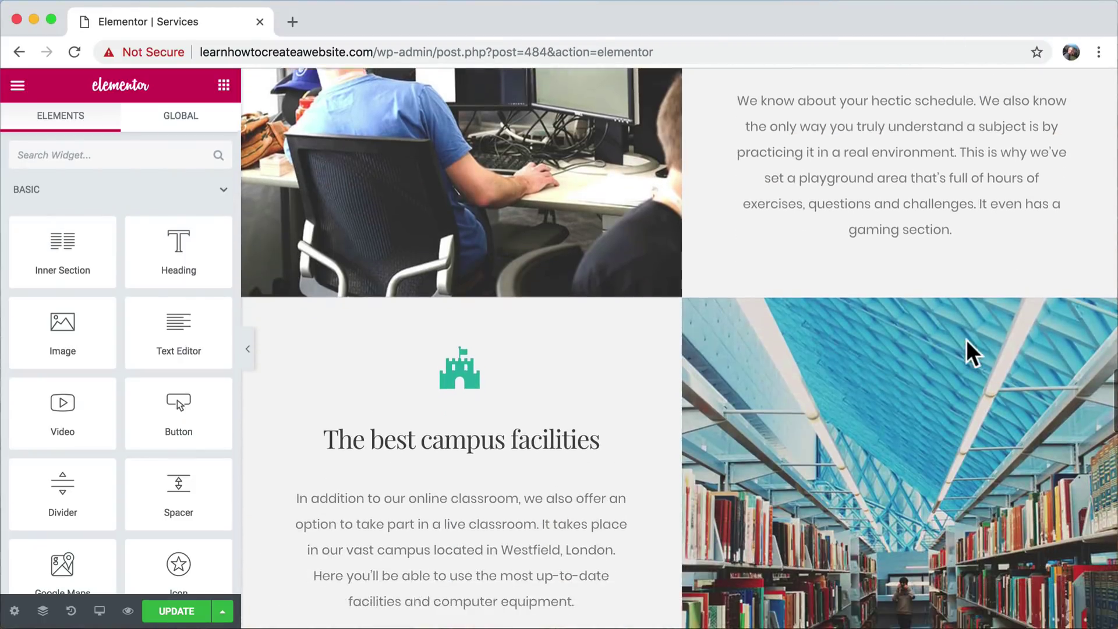
scroll(972, 351, down, 15)
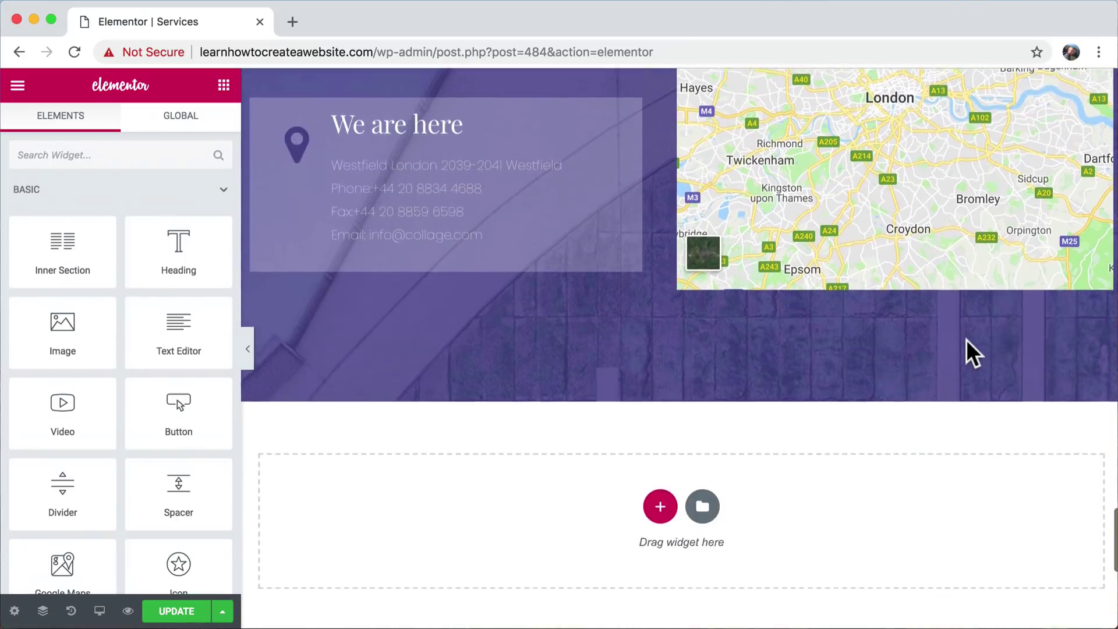
scroll(970, 349, up, 6)
scroll(970, 349, up, 20)
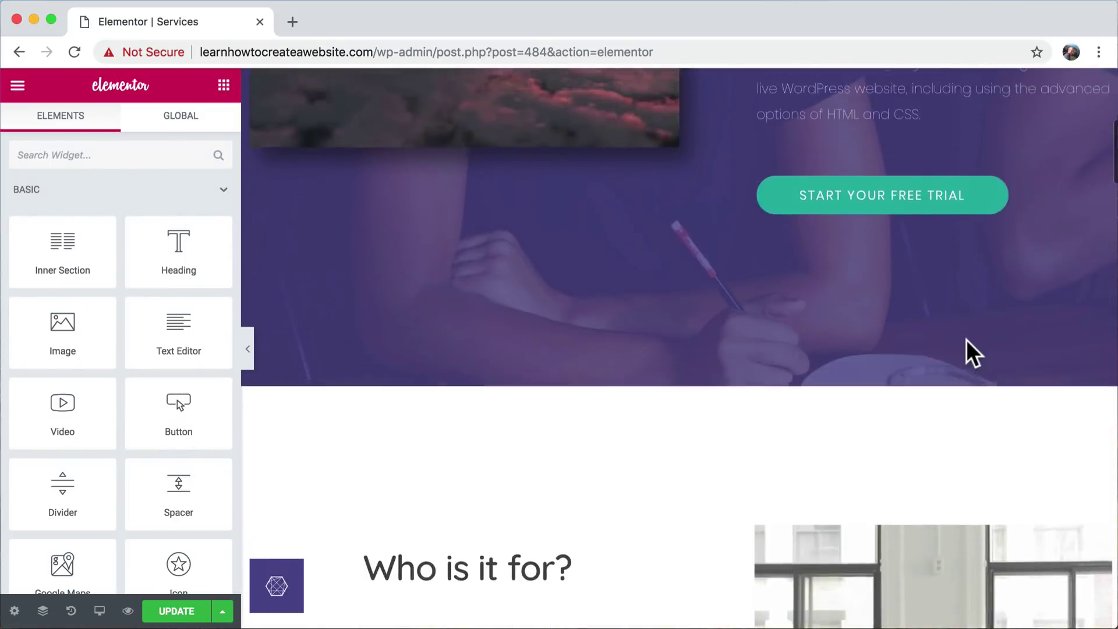
scroll(966, 341, down, 4)
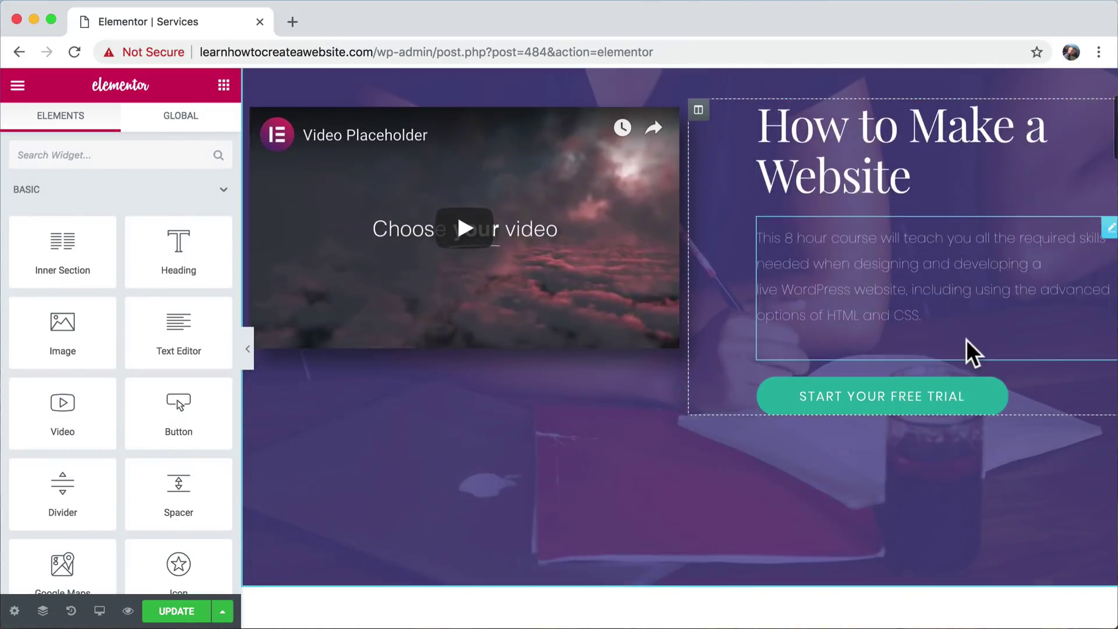
scroll(968, 347, up, 4)
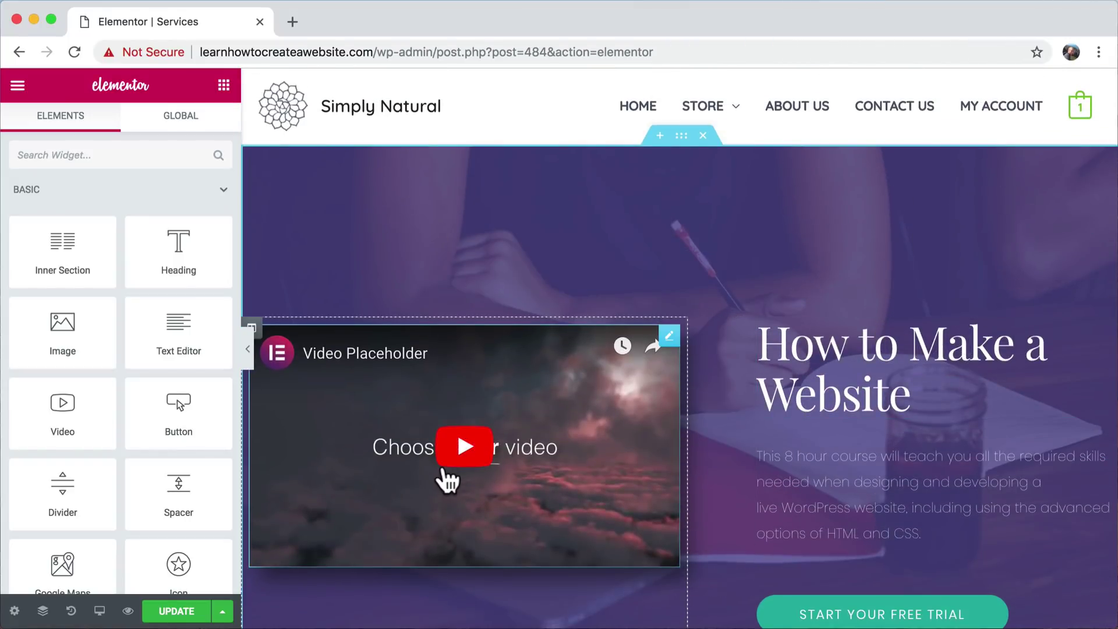
- Save the Services page, then check its heading, placeholder video, paragraph and Start Your Free Trial button
click(178, 615)
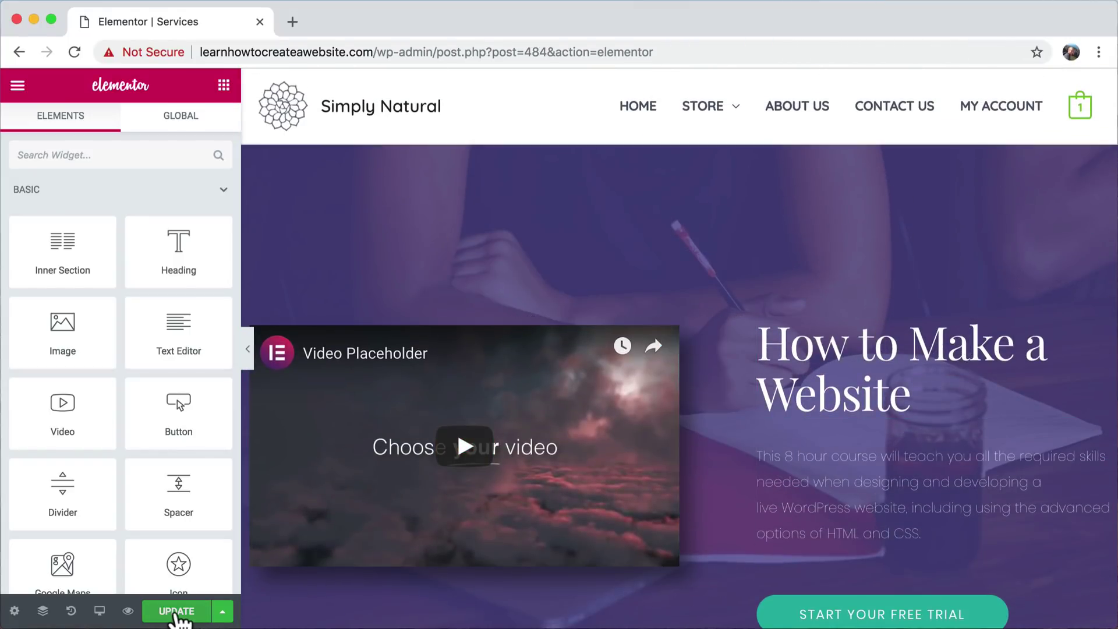
click(781, 342)
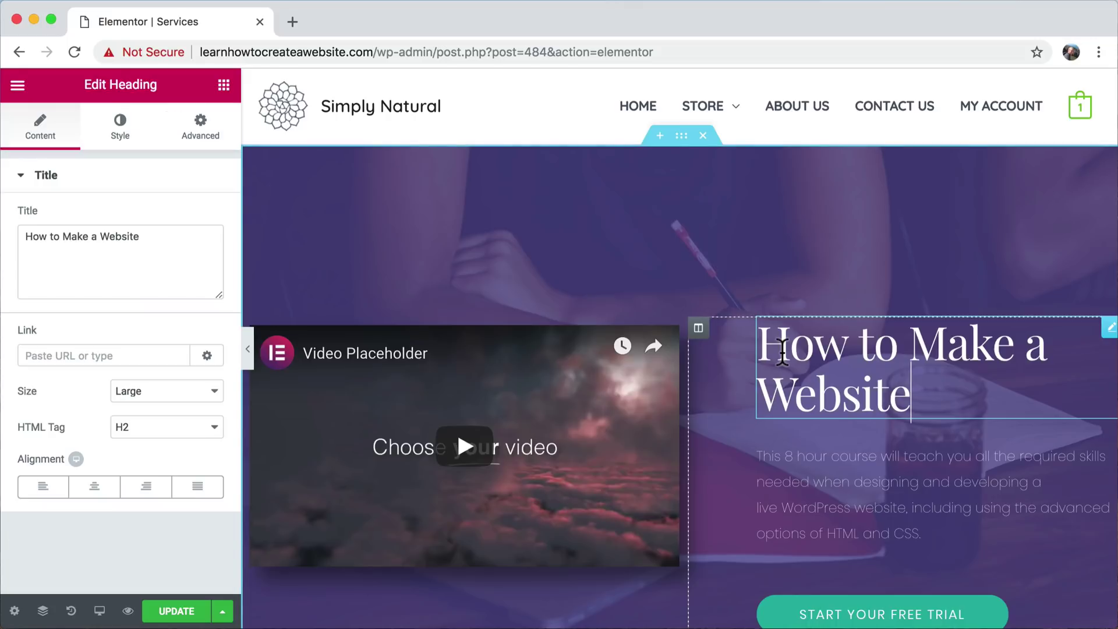
click(549, 414)
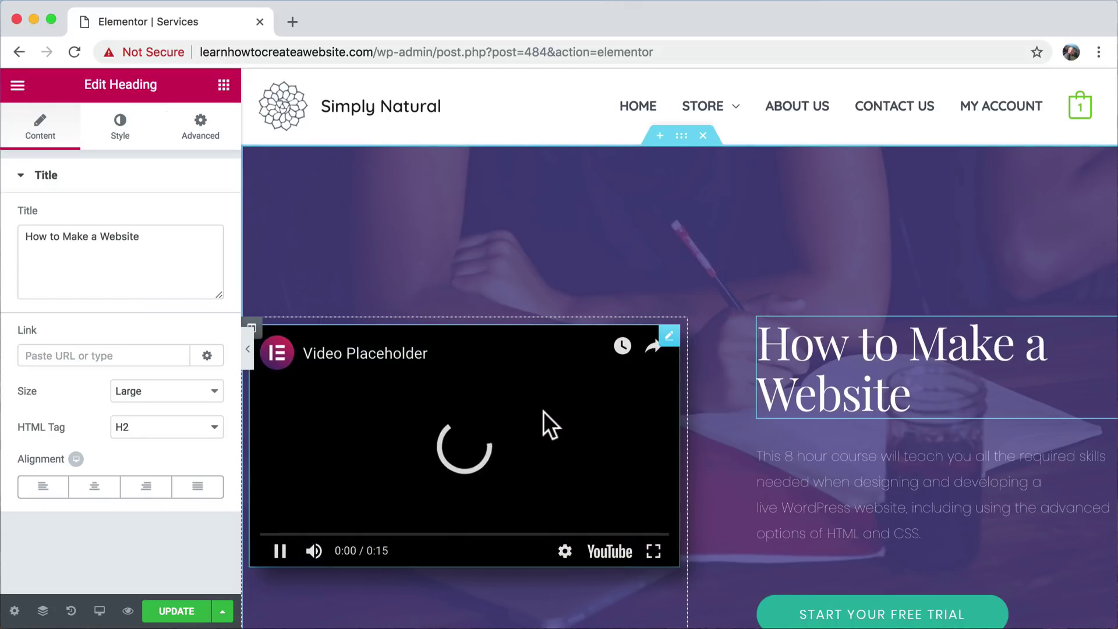
click(280, 552)
click(844, 475)
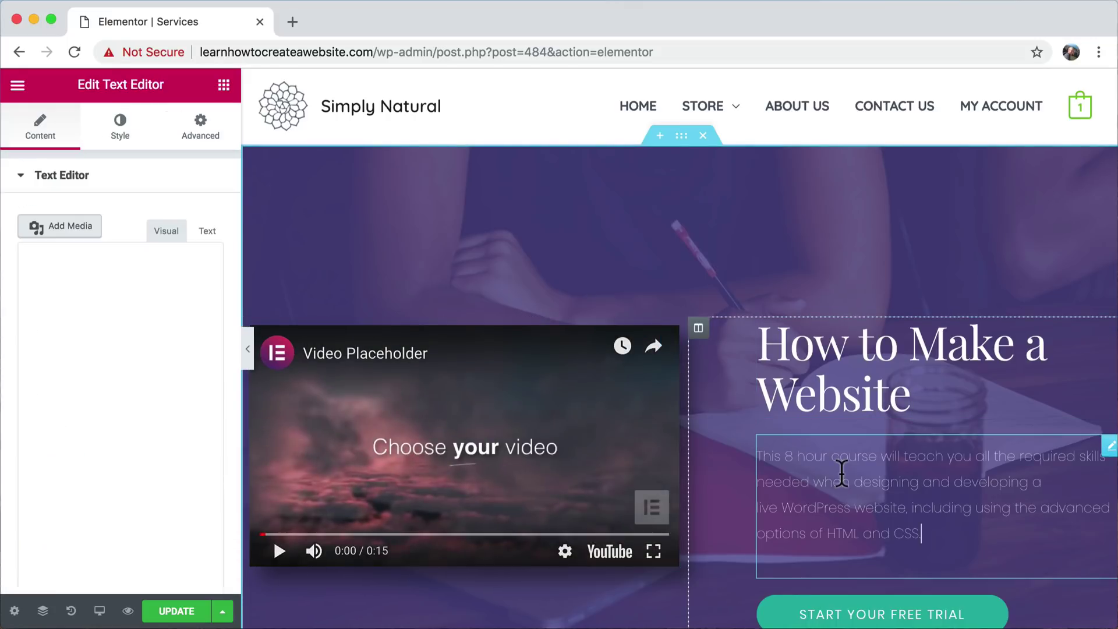
scroll(844, 472, down, 3)
click(876, 457)
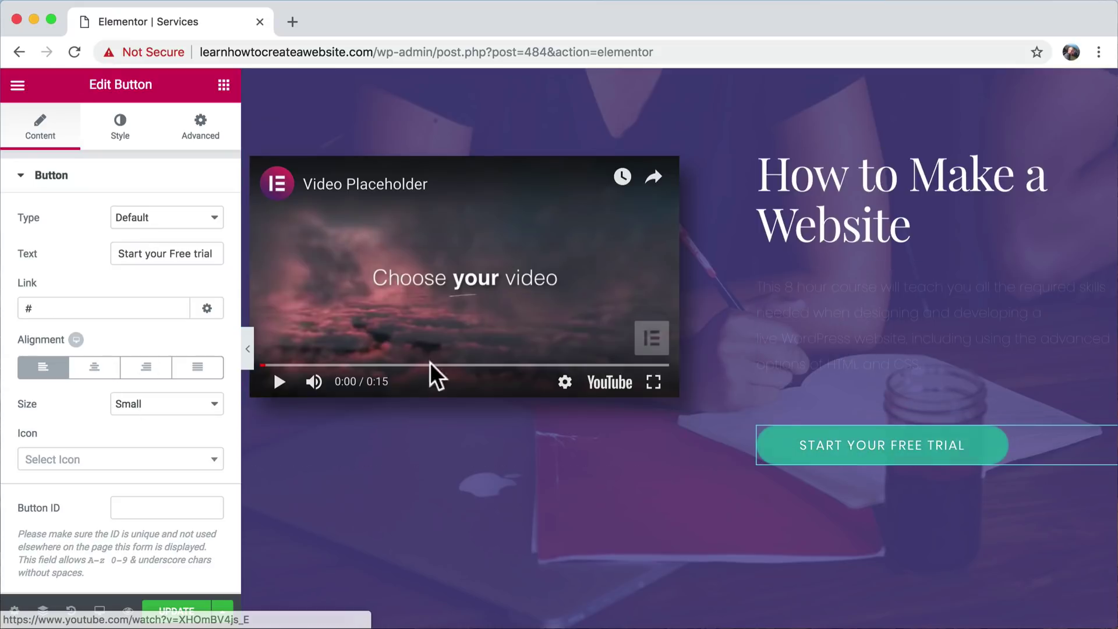
scroll(839, 344, down, 10)
scroll(838, 345, down, 8)
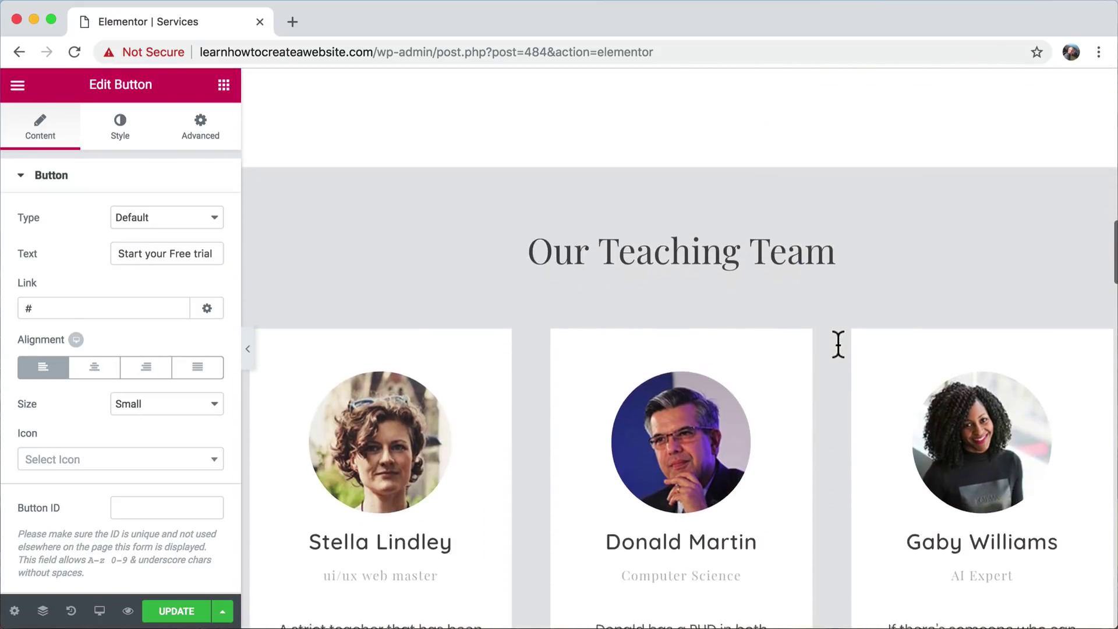
scroll(839, 344, up, 20)
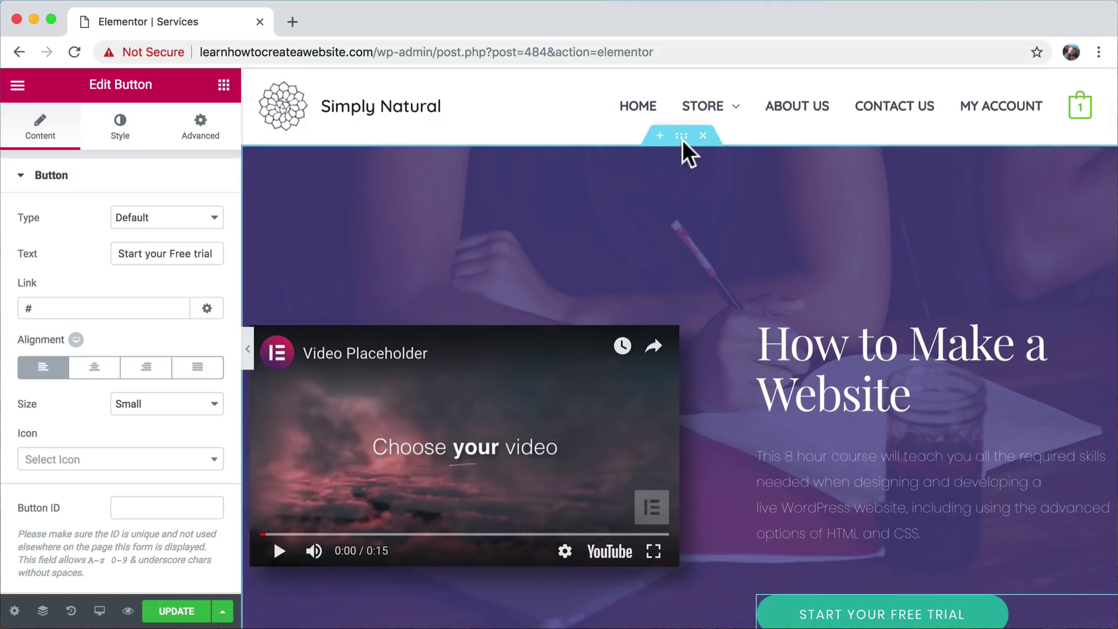
- Inspect the hero section's background overlay style, save again, and preview the page in a new tab
click(683, 137)
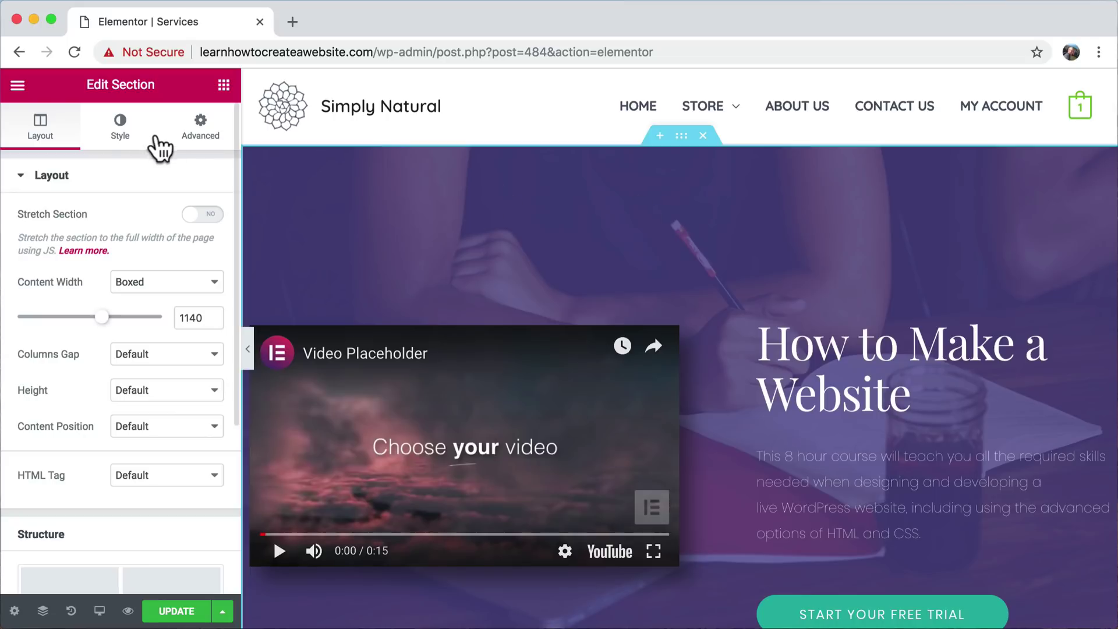
click(122, 135)
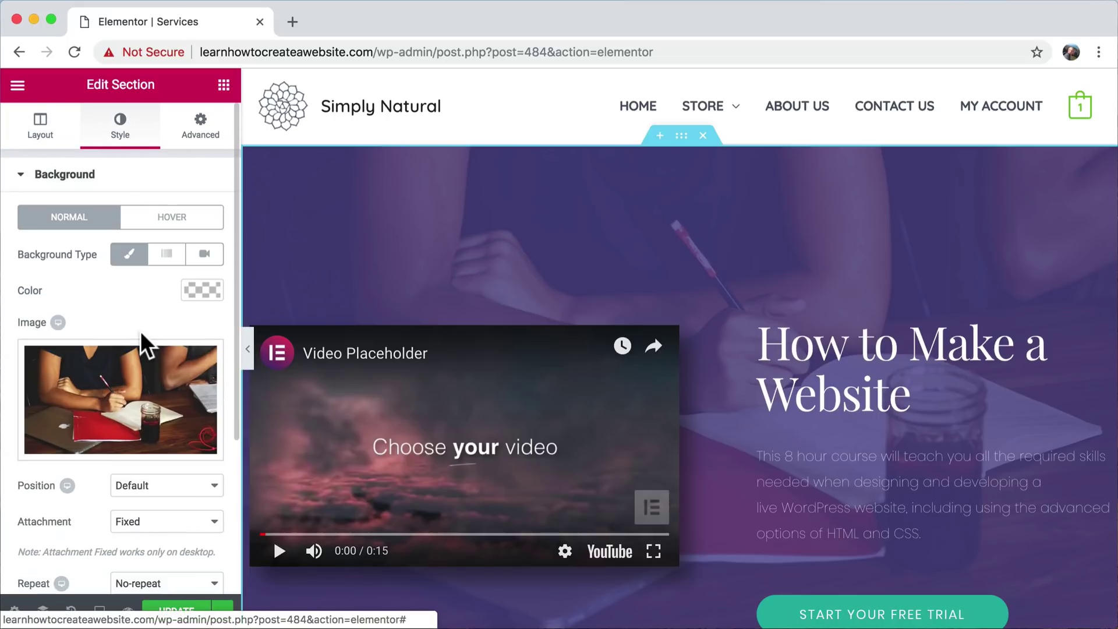
scroll(143, 338, down, 4)
click(131, 447)
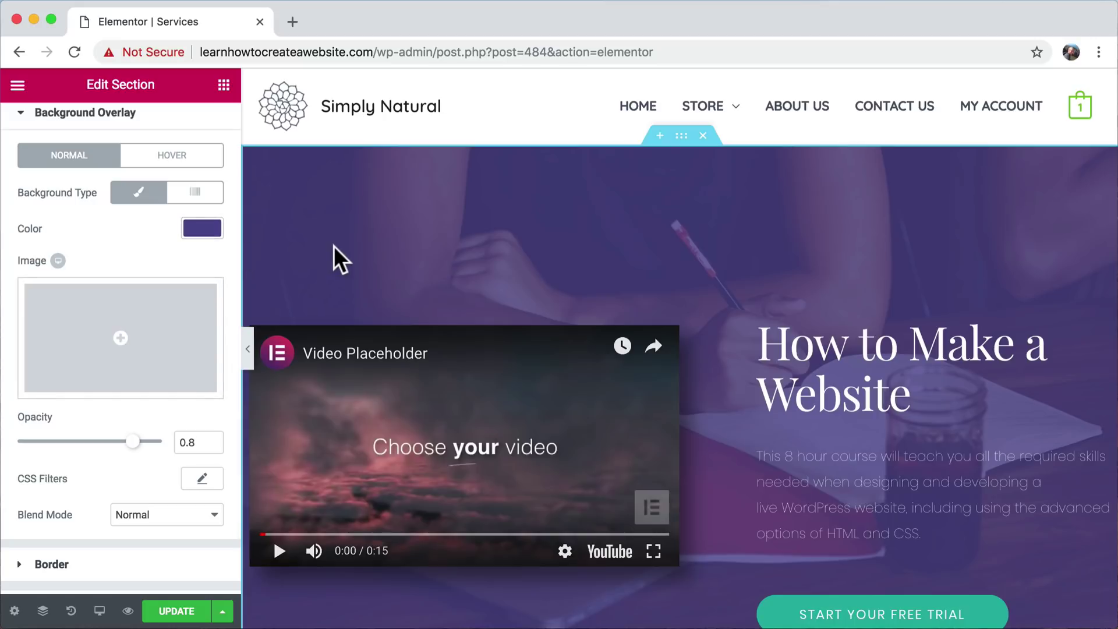
click(176, 611)
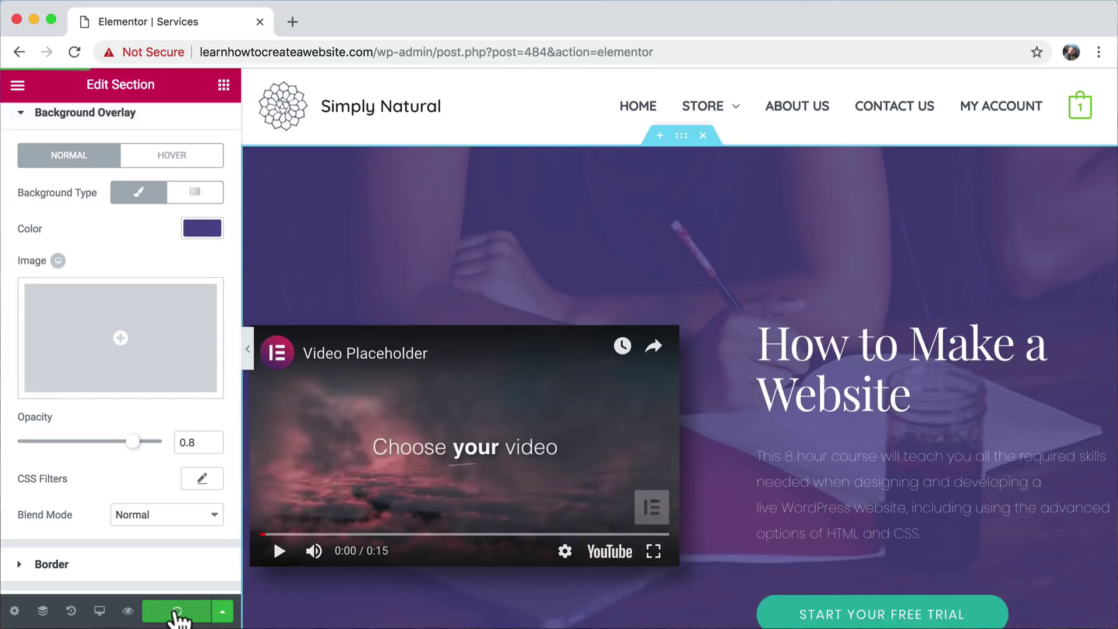
click(128, 611)
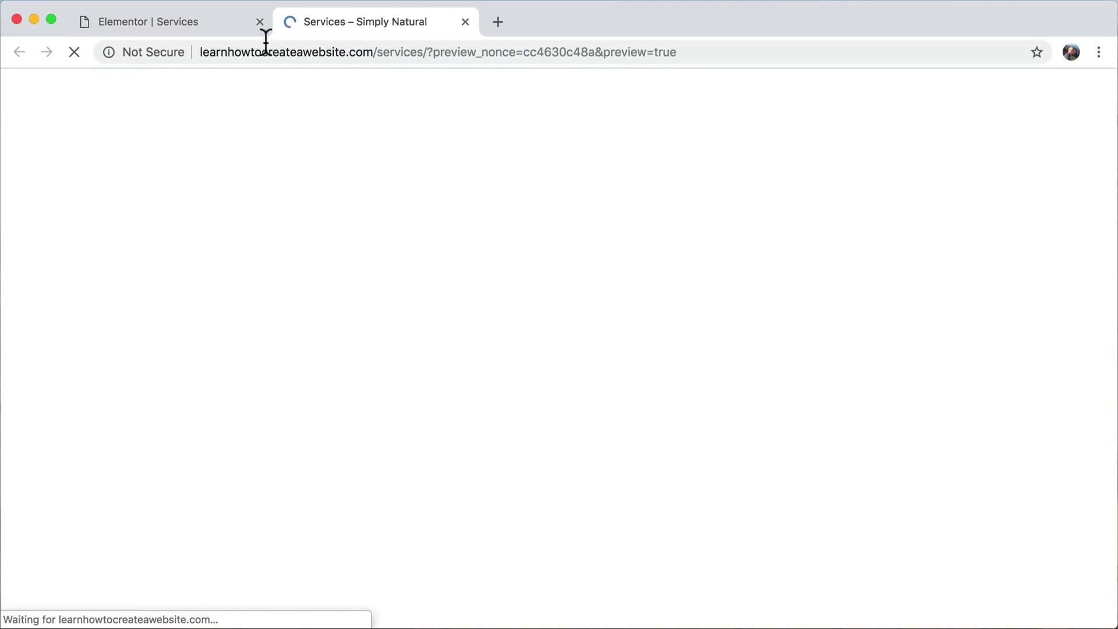
- Close the Elementor editor tab and scroll through the Services preview
click(260, 22)
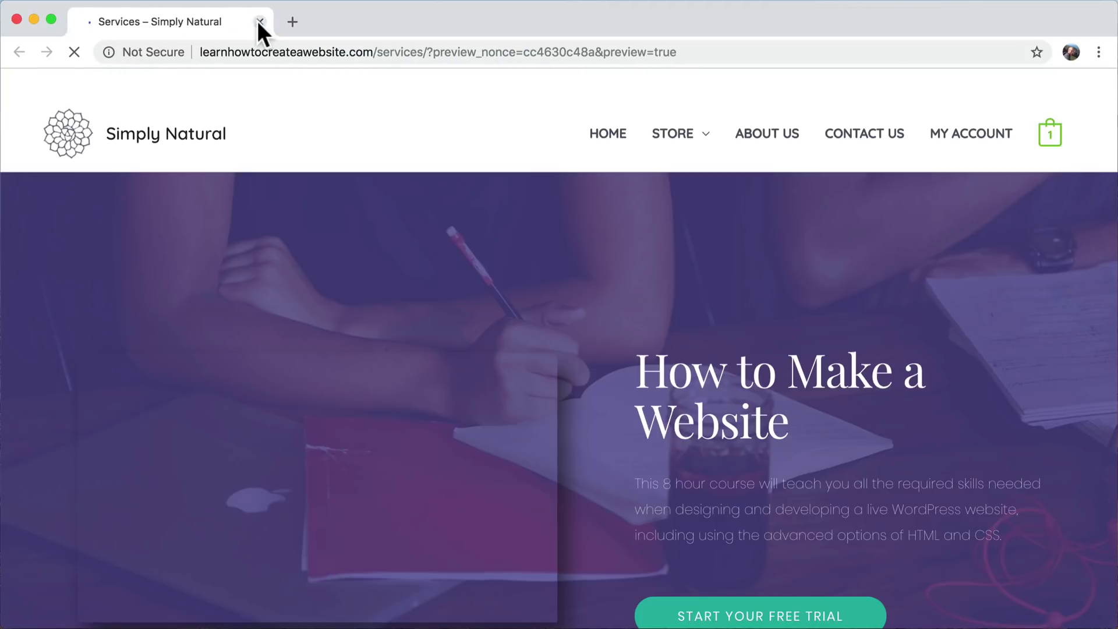
scroll(830, 298, down, 8)
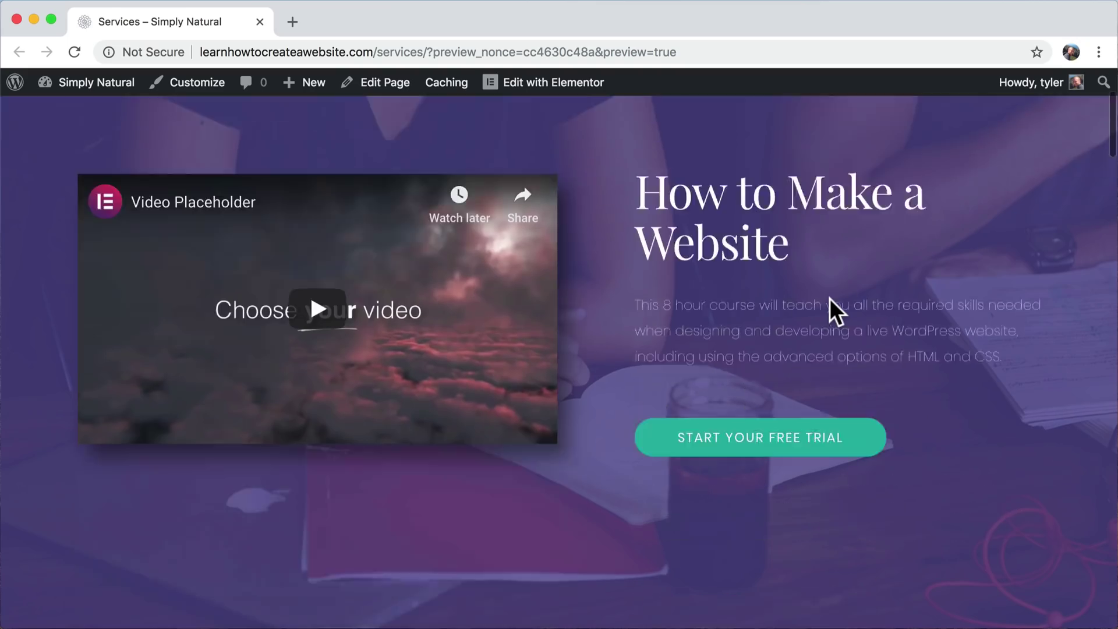
scroll(829, 312, down, 20)
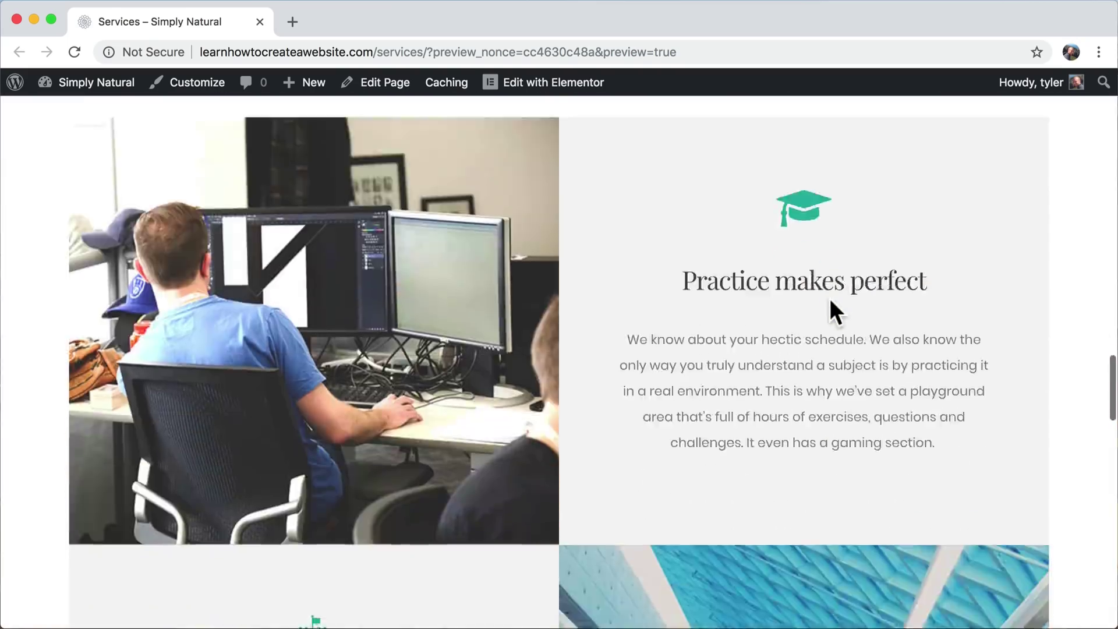
scroll(831, 303, up, 20)
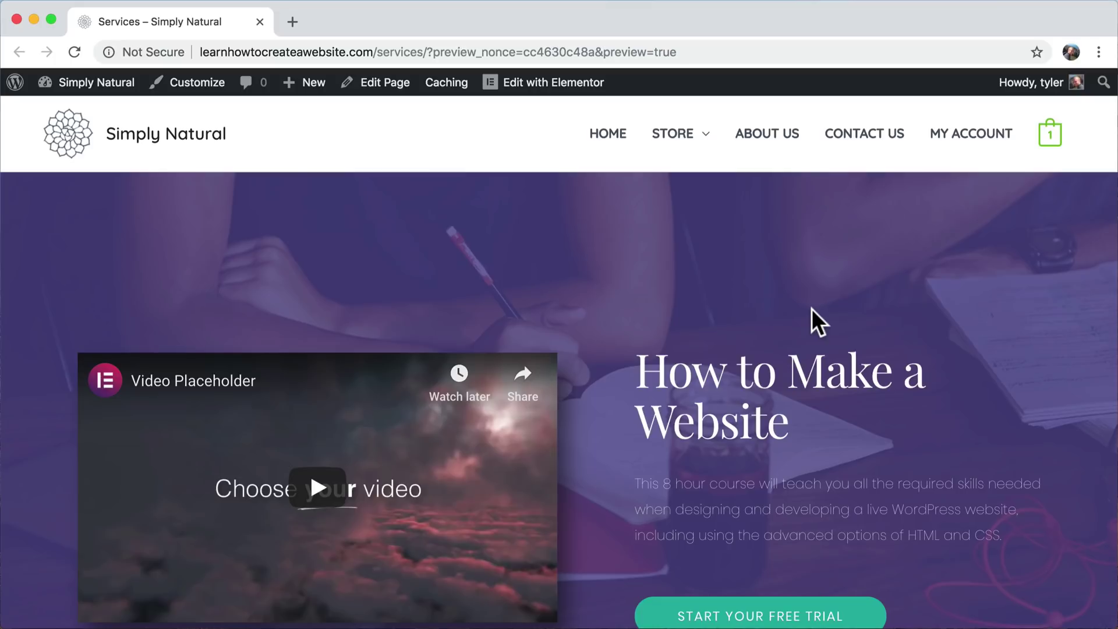
- Reload the page at its plain /services/ address and go to its Edit Page screen
drag(429, 52, 749, 52)
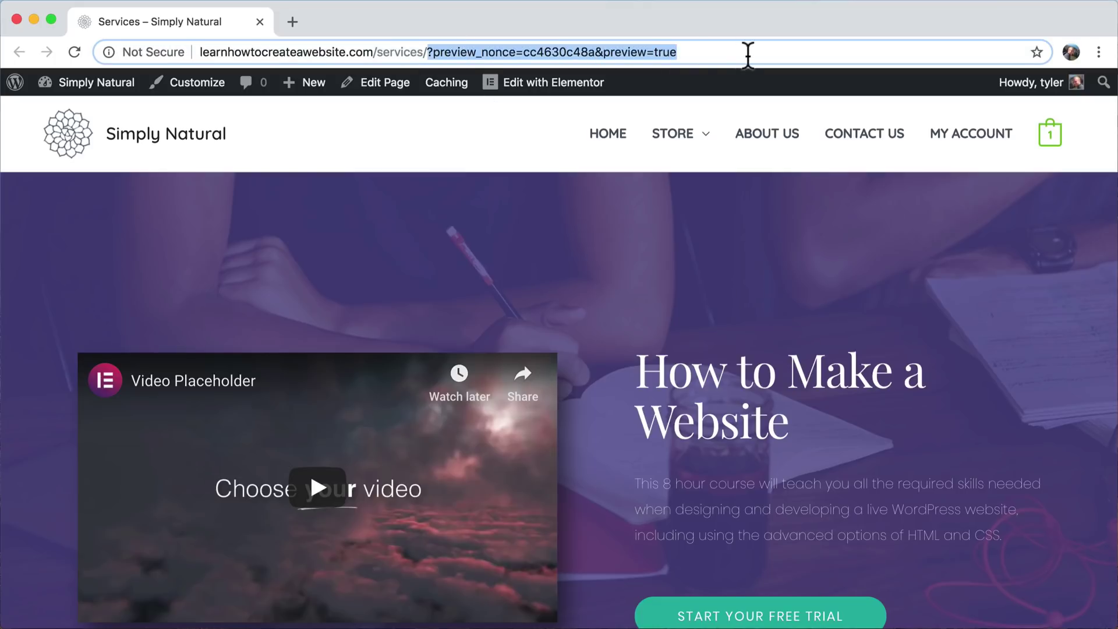
key(BackSpace)
key(Return)
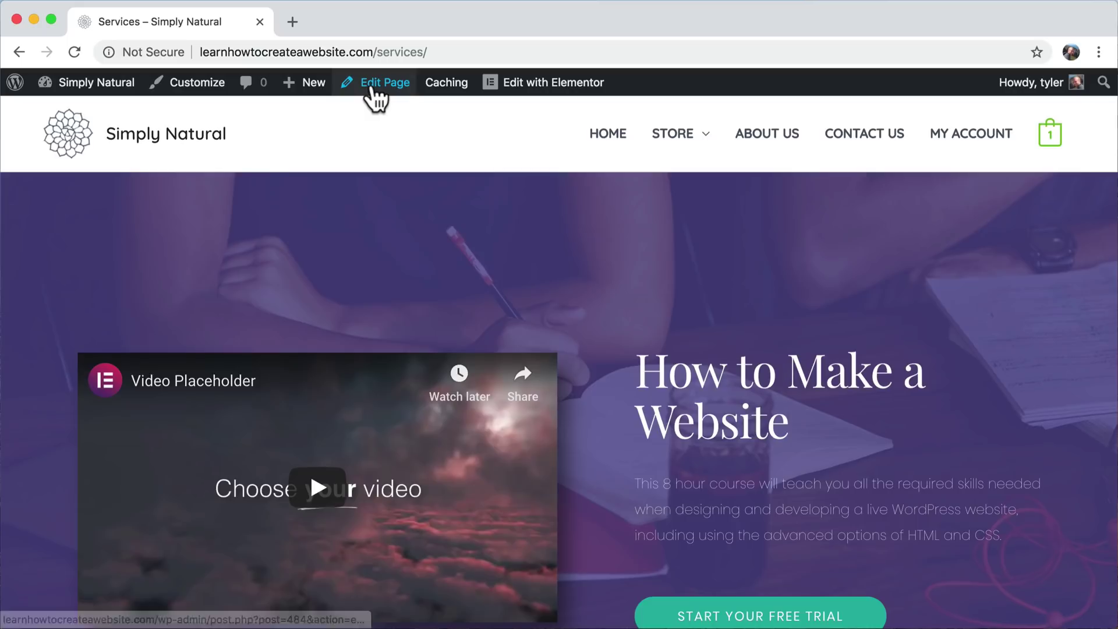
click(373, 90)
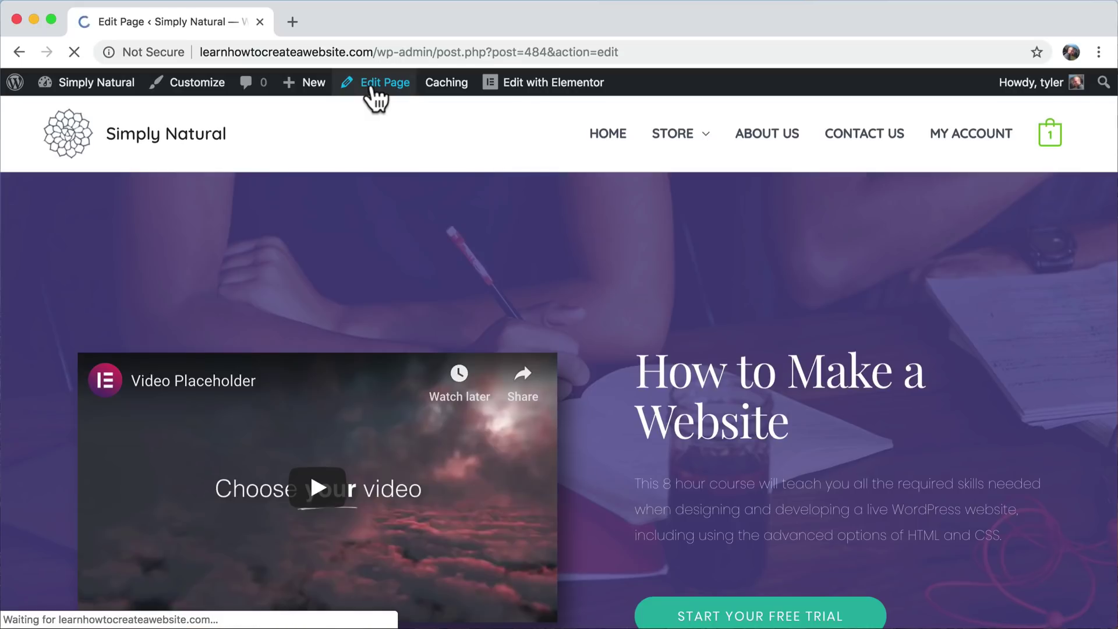
- Enable Astra's Transparent Header for the Services page, update it, and view the live page
scroll(992, 407, down, 5)
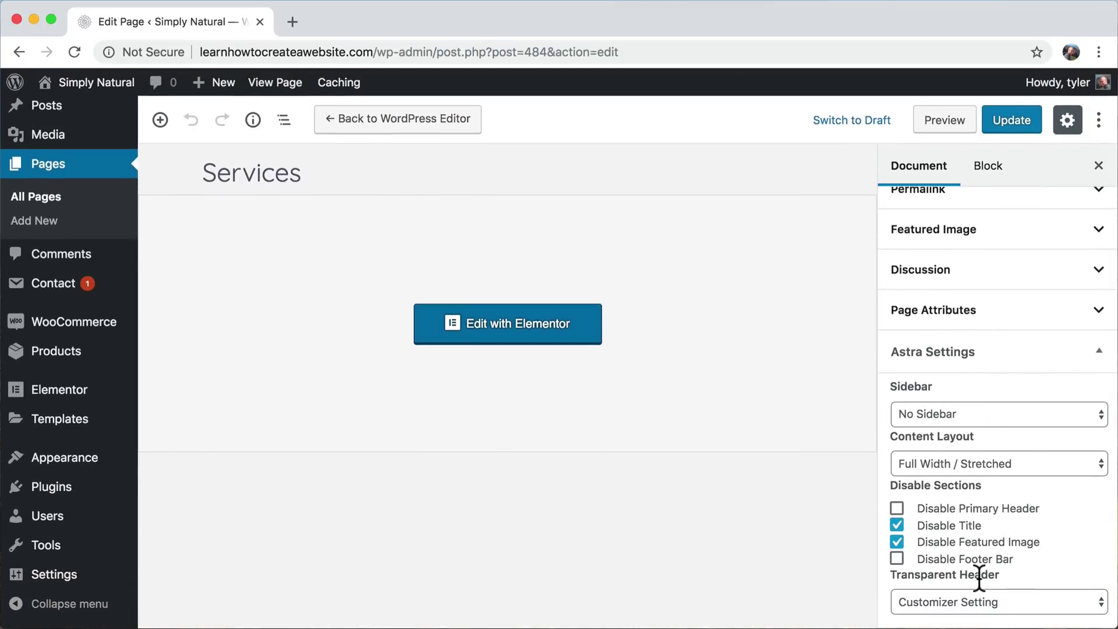
click(995, 602)
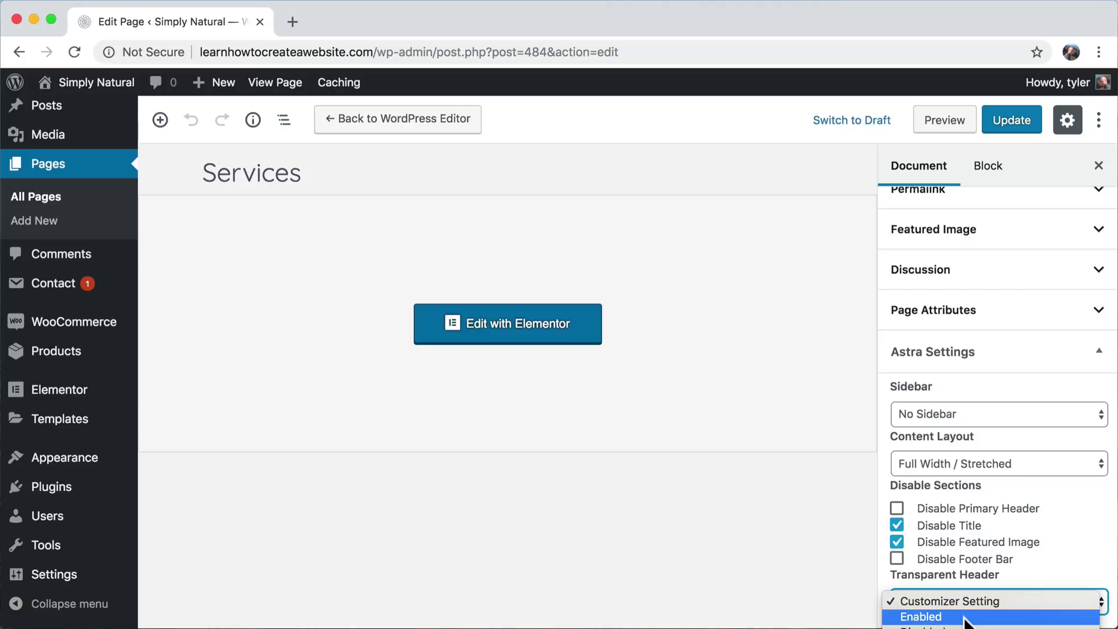
click(990, 616)
click(1021, 119)
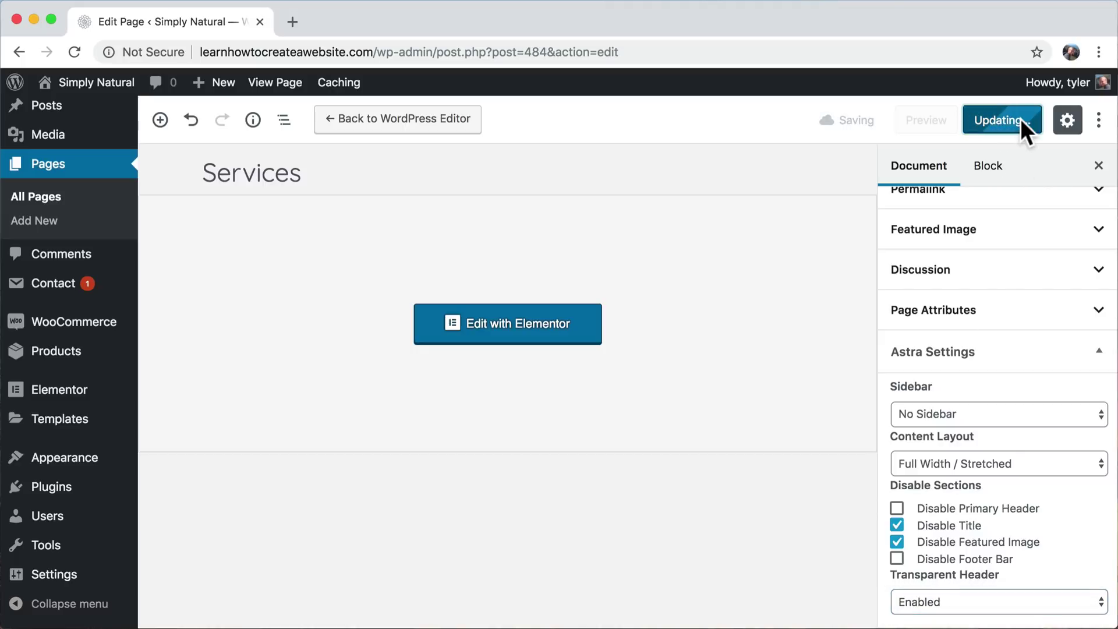
click(274, 87)
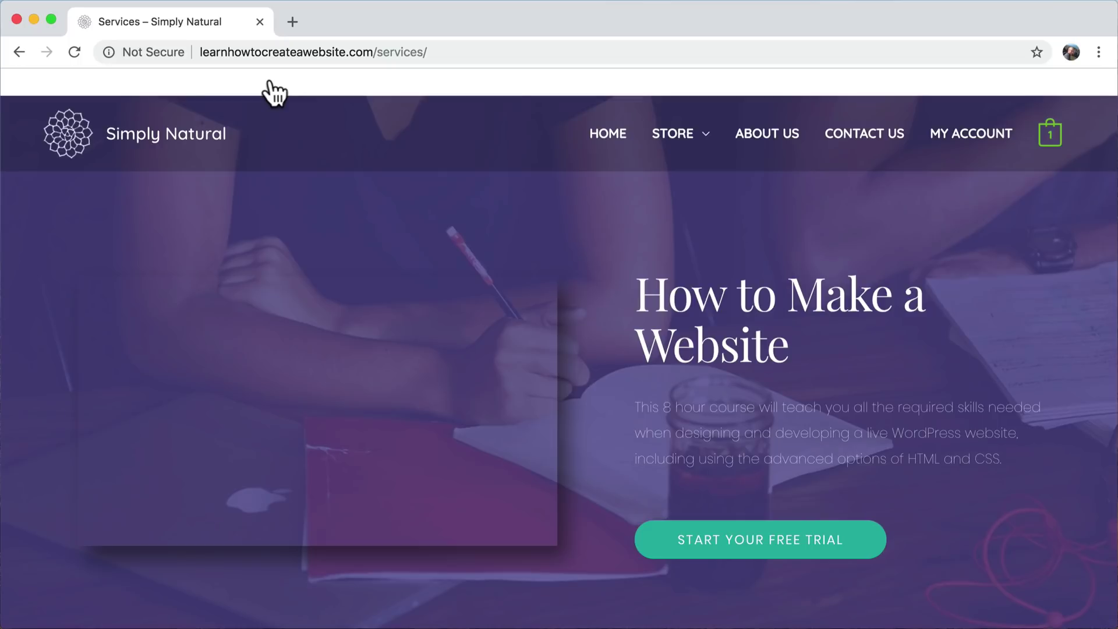
- Scroll the Services page to check the new transparent header
mouse_move(688, 143)
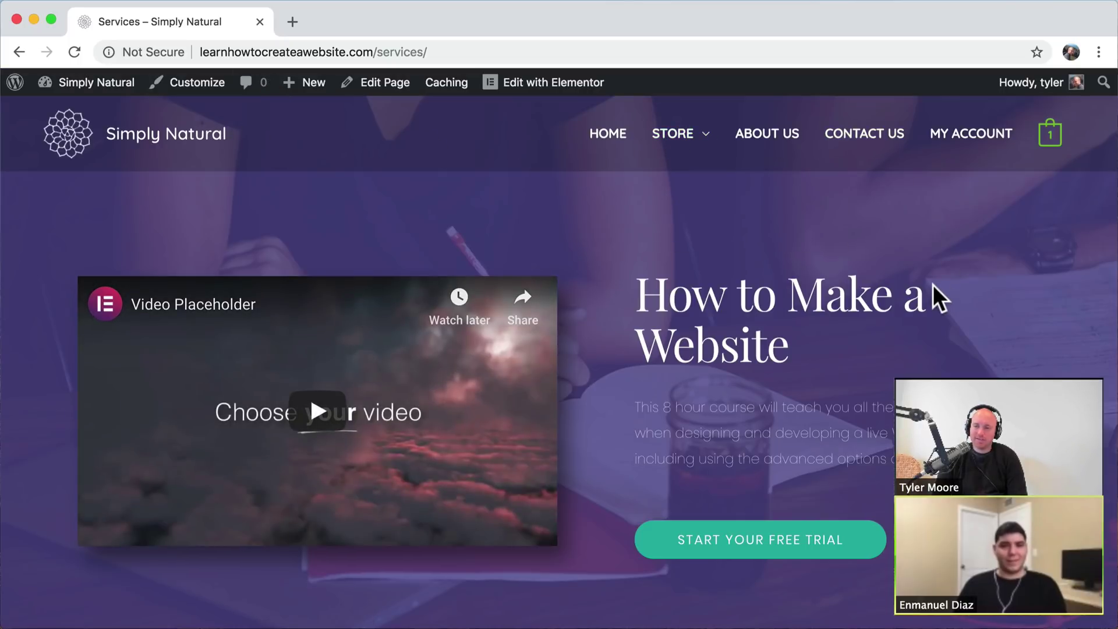
scroll(933, 284, down, 10)
scroll(933, 284, down, 20)
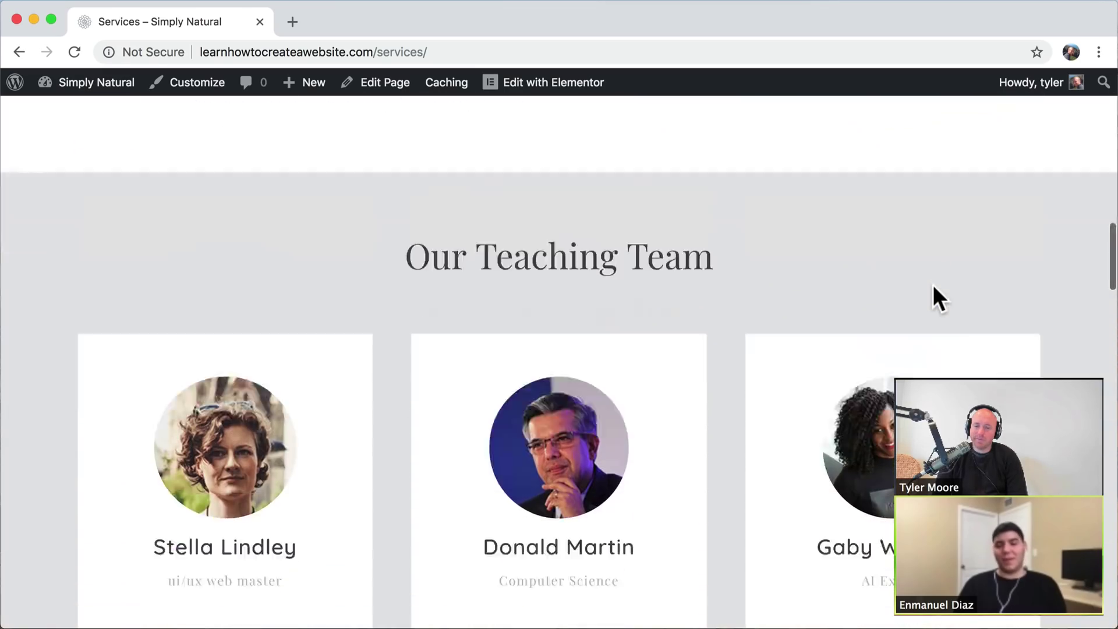
scroll(933, 284, up, 20)
scroll(933, 284, up, 10)
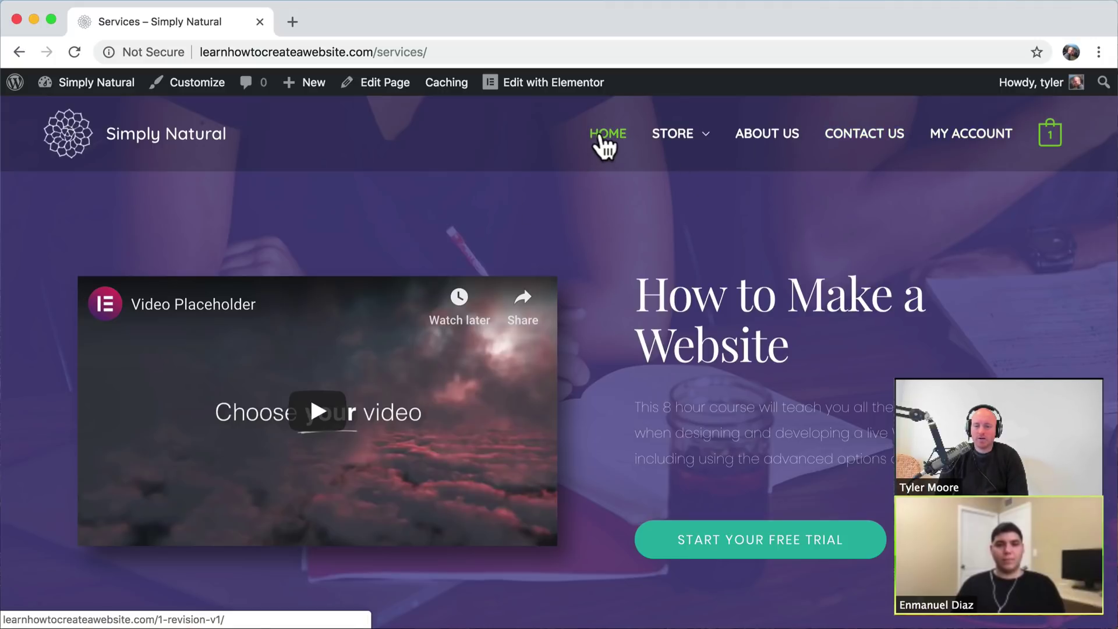
- Follow the HOME menu link to a 404 page, return to Services, and open the Customizer
click(601, 140)
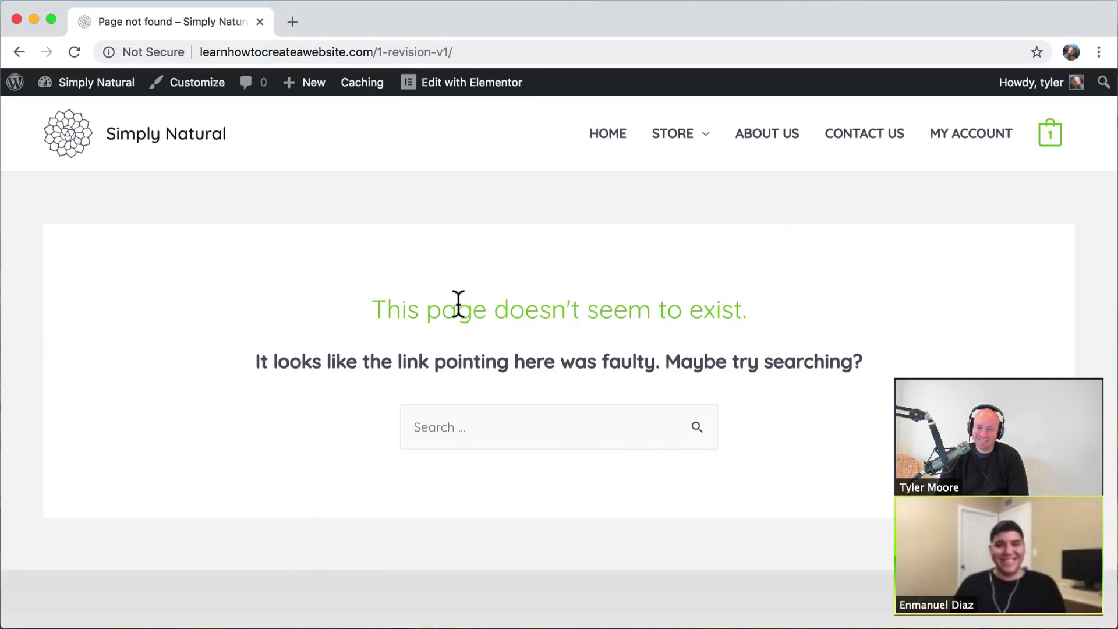
click(20, 52)
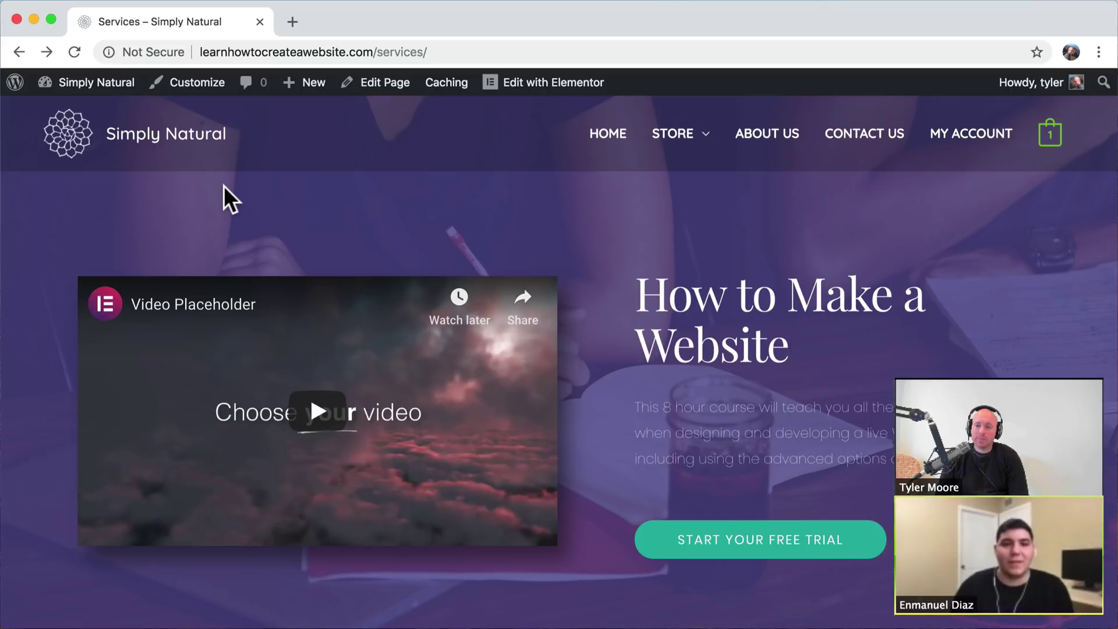
click(193, 85)
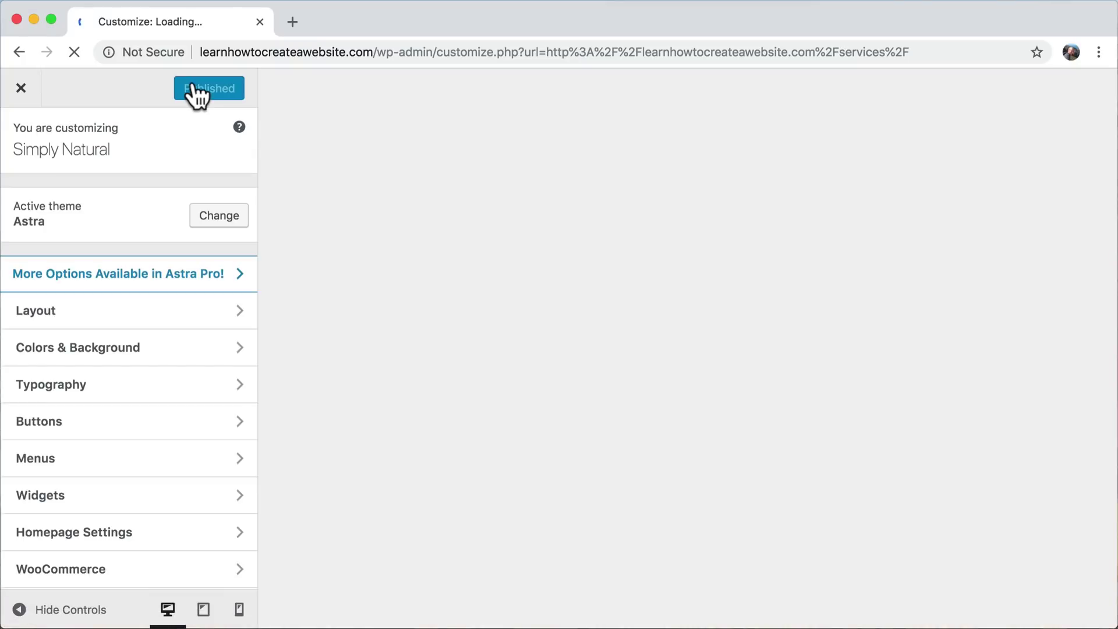
- View the Main Menu's items under Menus in the Customizer, then close it back to Services
scroll(205, 324, down, 1)
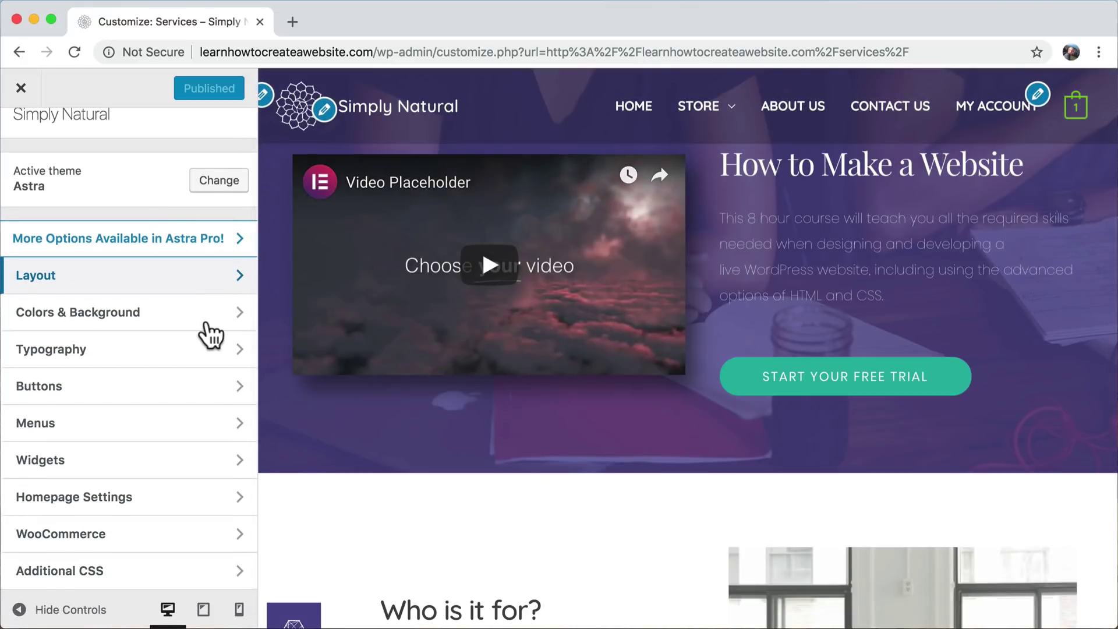
scroll(211, 335, up, 1)
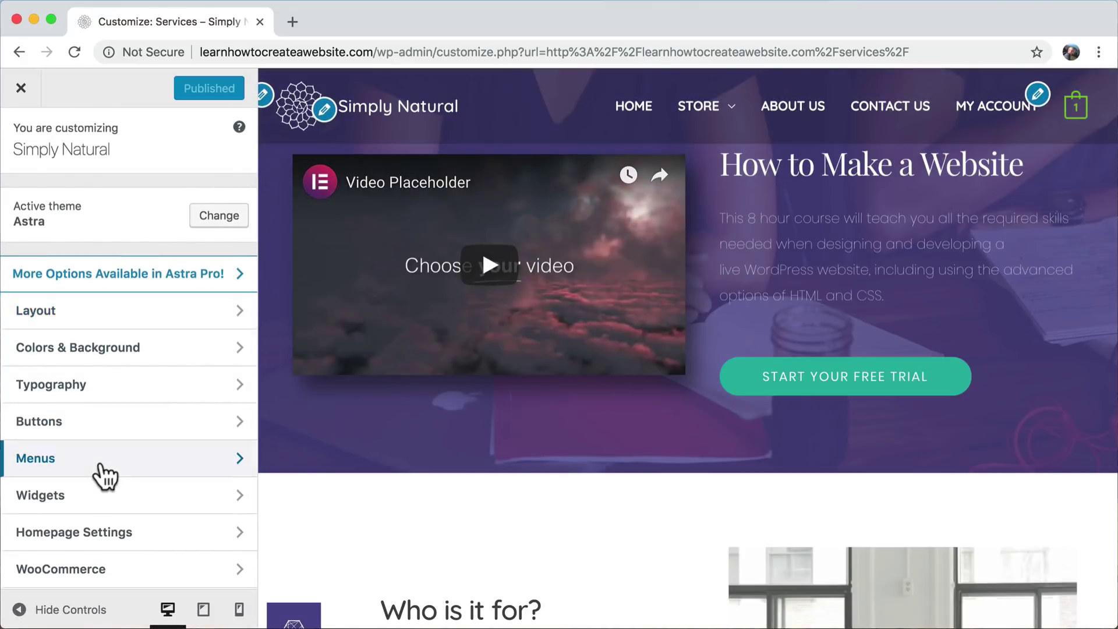
click(104, 471)
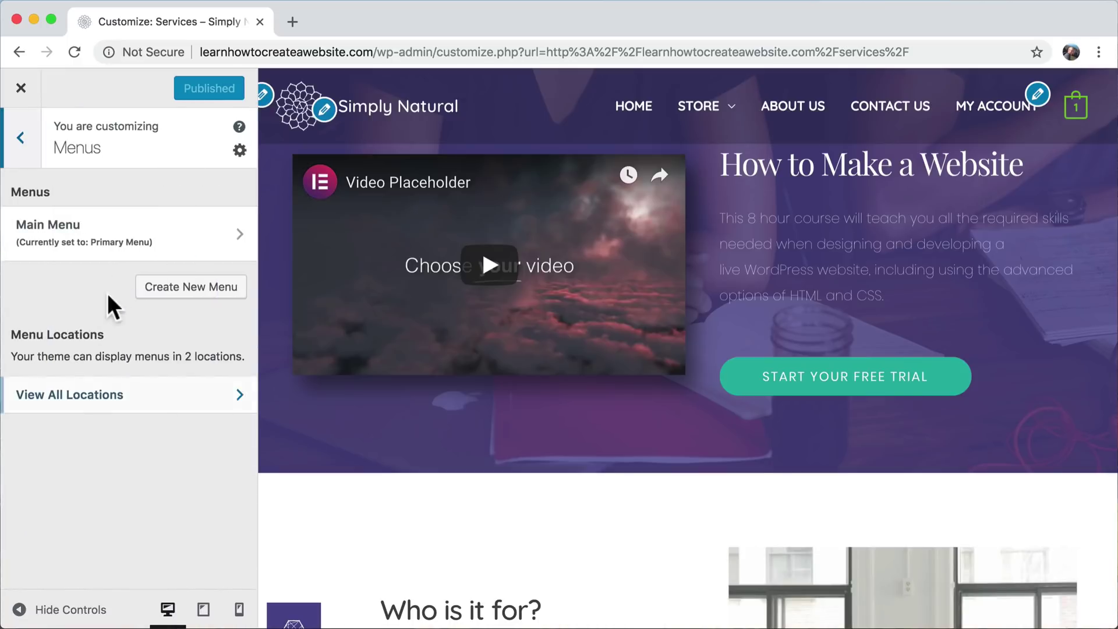
click(143, 234)
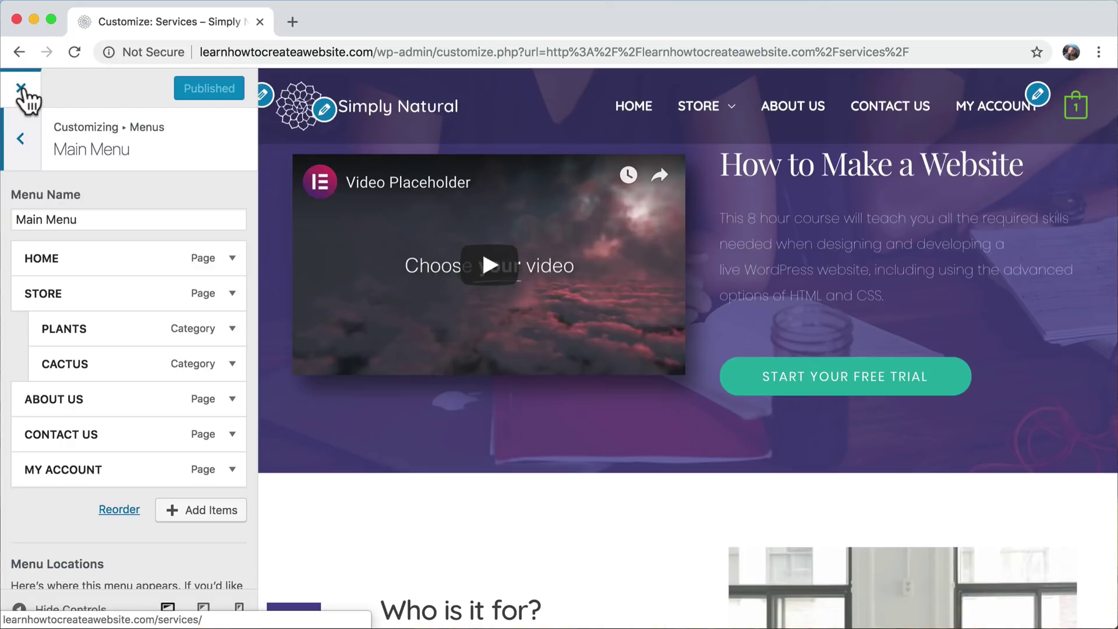
click(22, 92)
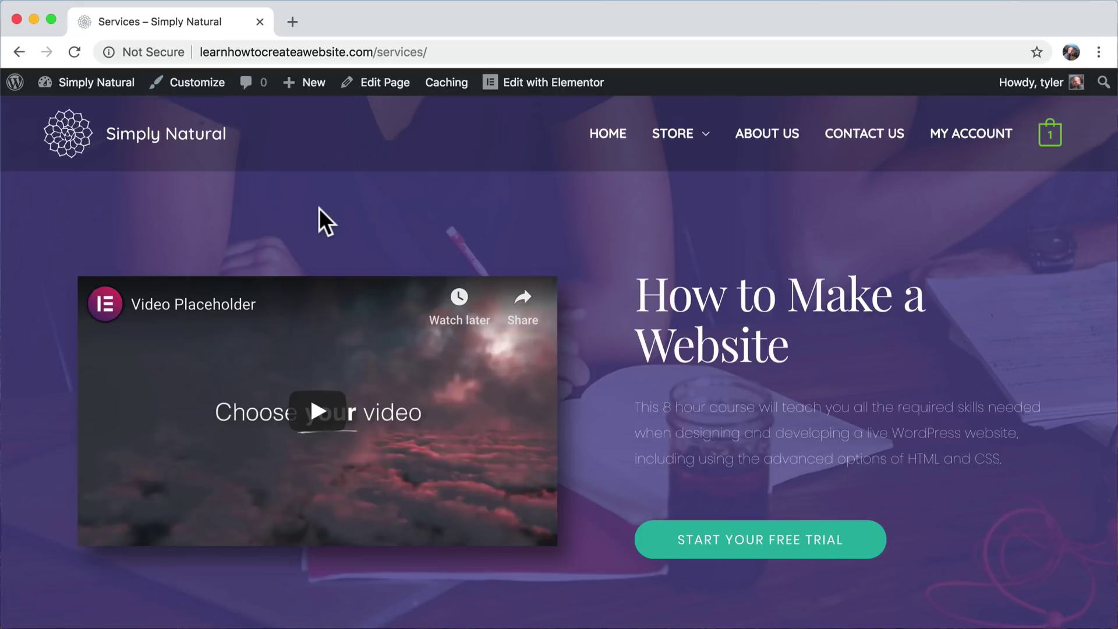
mouse_move(744, 149)
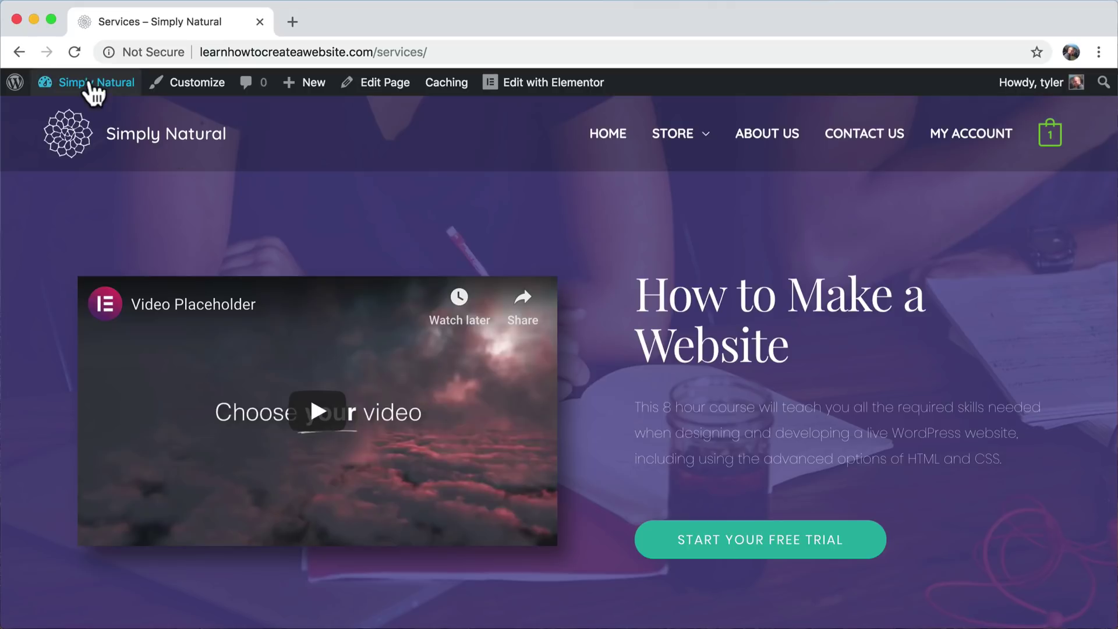
- Go from the Dashboard to Appearance > Menus to view the Main Menu structure
mouse_move(58, 86)
click(76, 113)
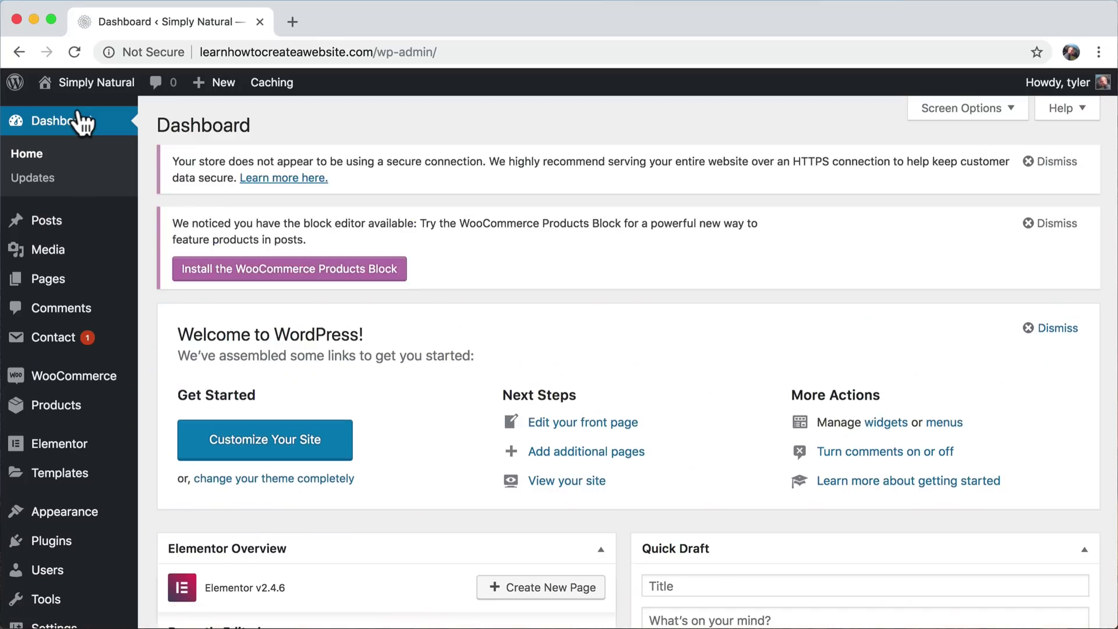
scroll(127, 174, down, 5)
mouse_move(86, 467)
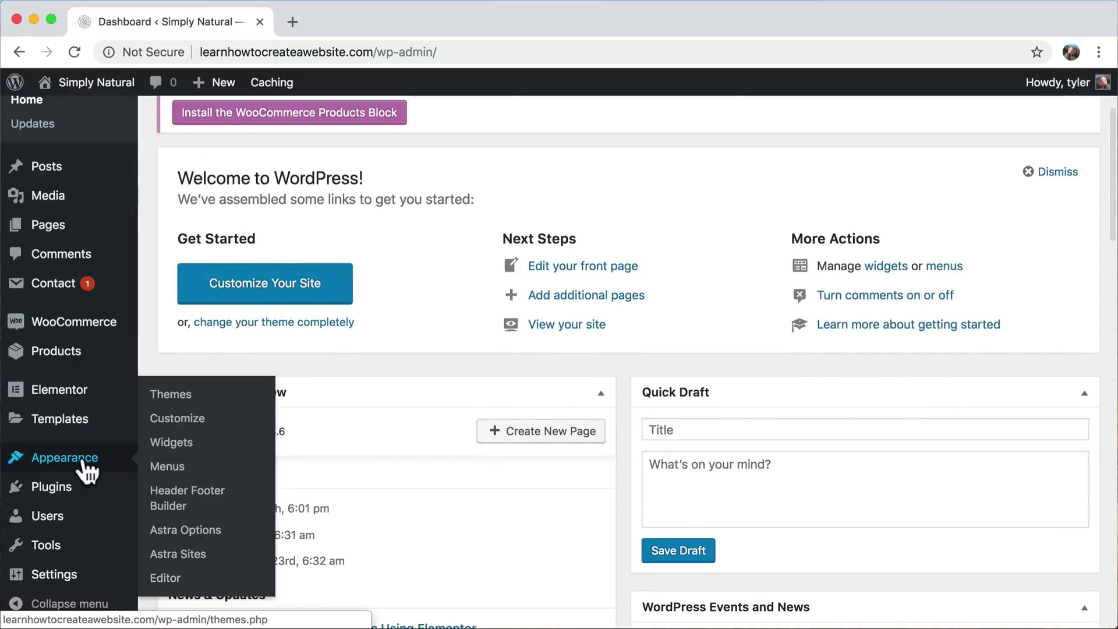
click(182, 473)
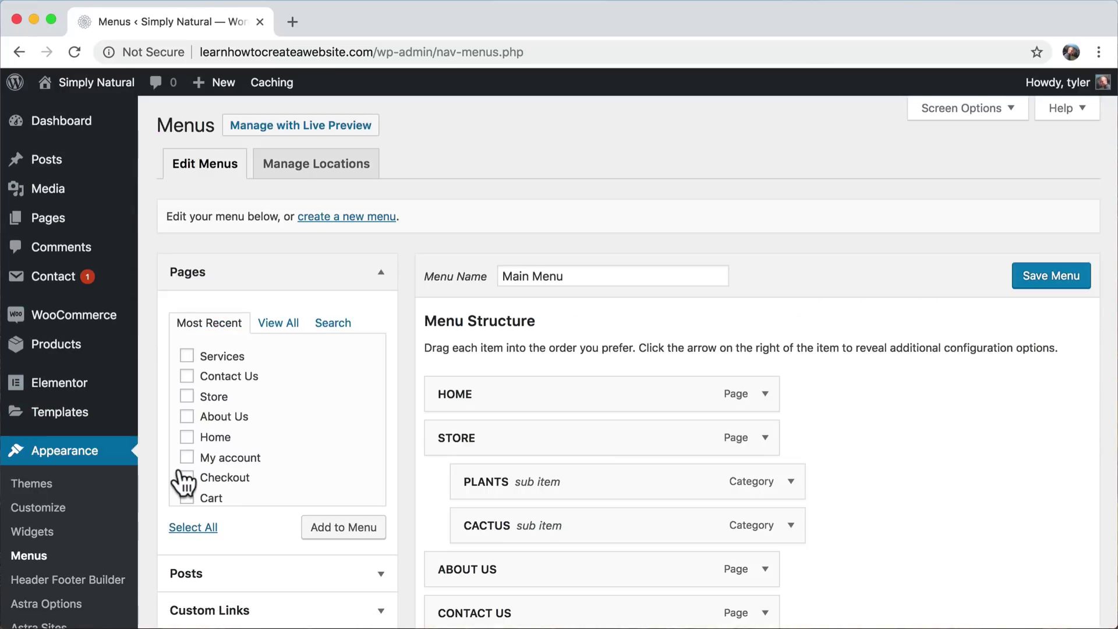
scroll(764, 301, down, 3)
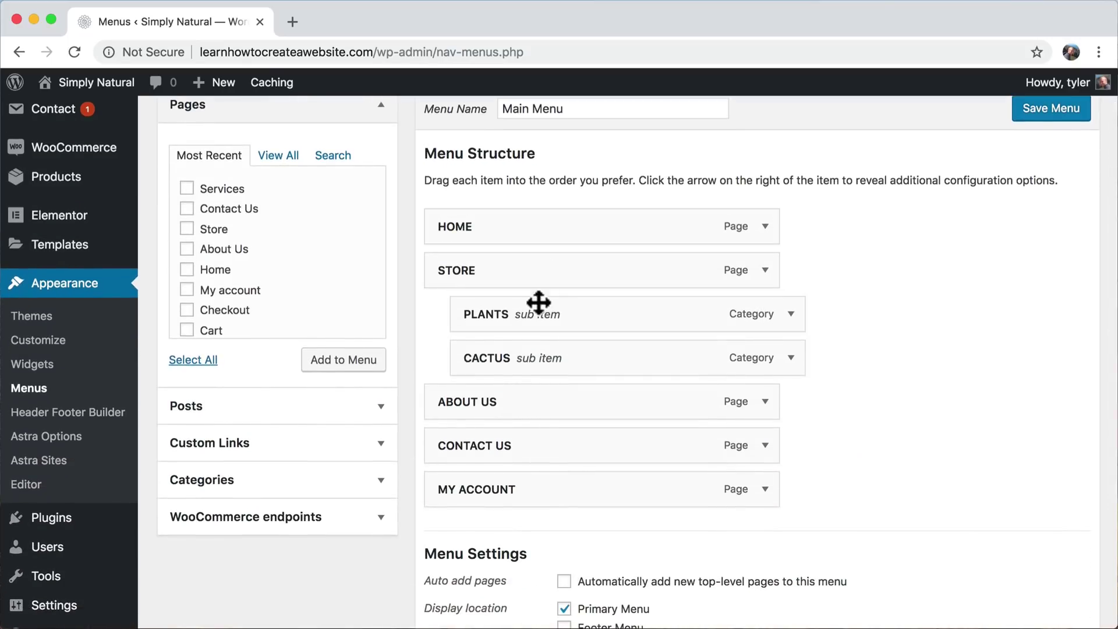
- Load learnhowtocreateawebsite.com in a new tab, then return to the Menus tab
click(293, 22)
text(lae)
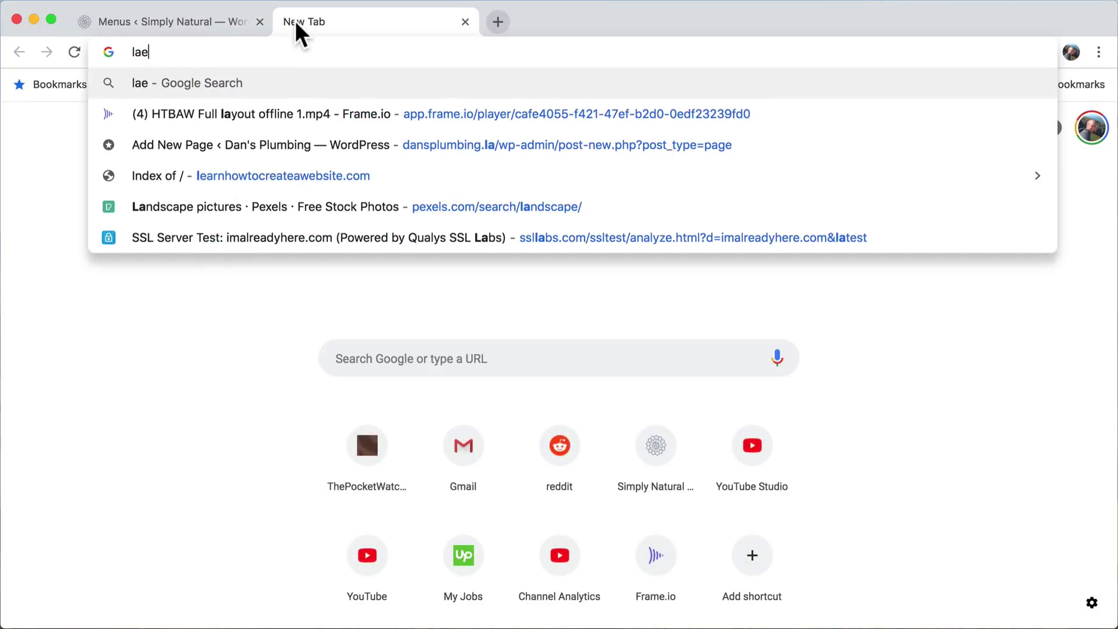
key(BackSpace)
key(BackSpace)
text(e)
key(Return)
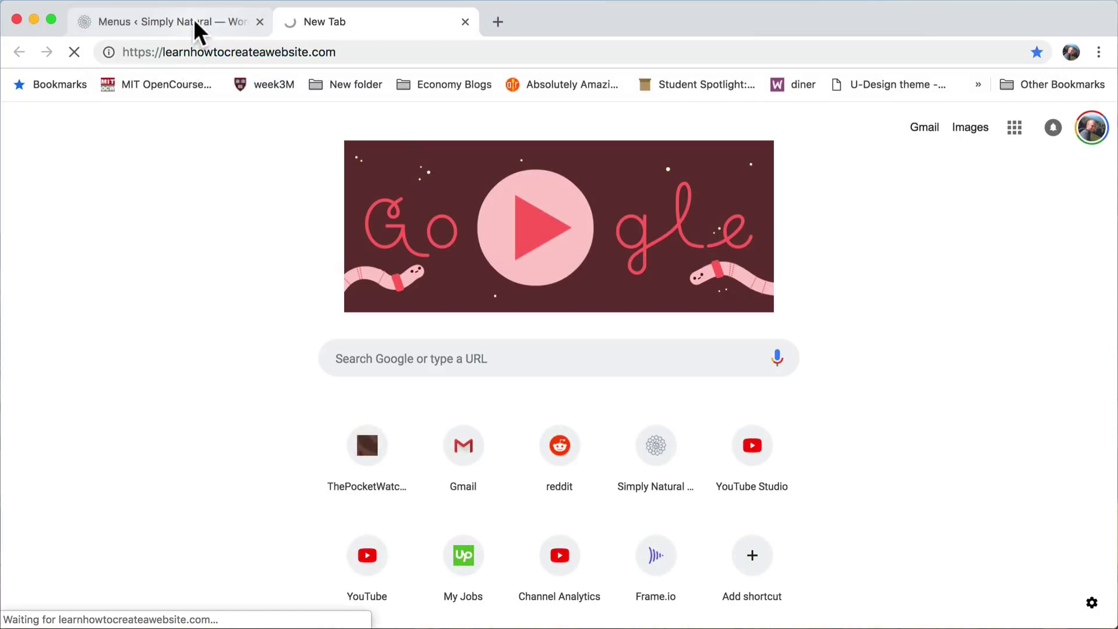
click(195, 29)
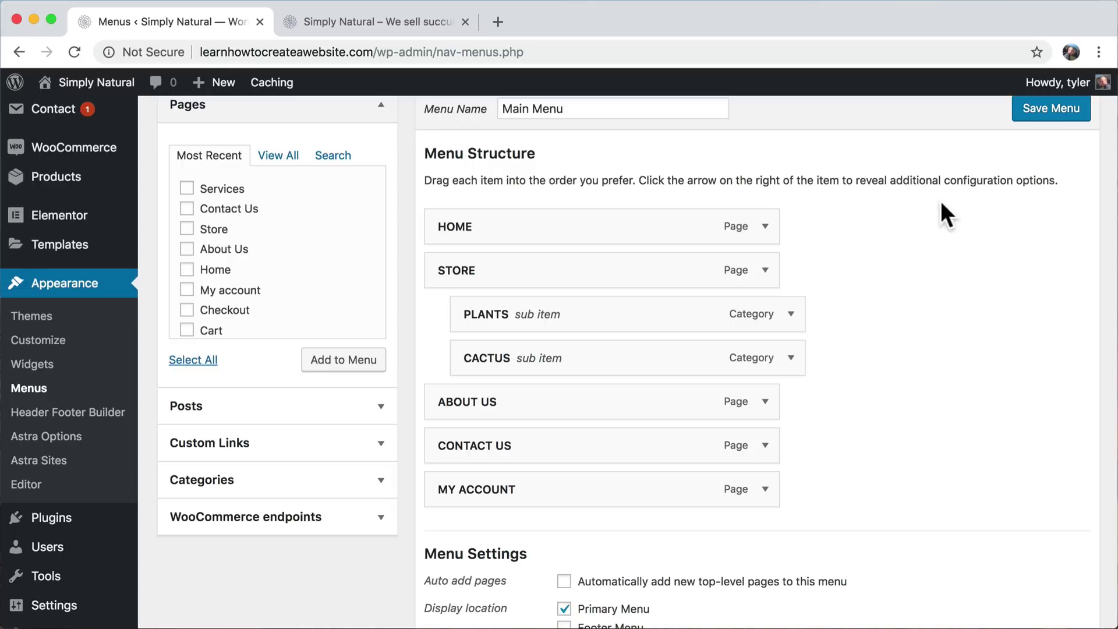
- Add the Services page to the Main Menu and relabel it SERVICES
scroll(924, 226, down, 1)
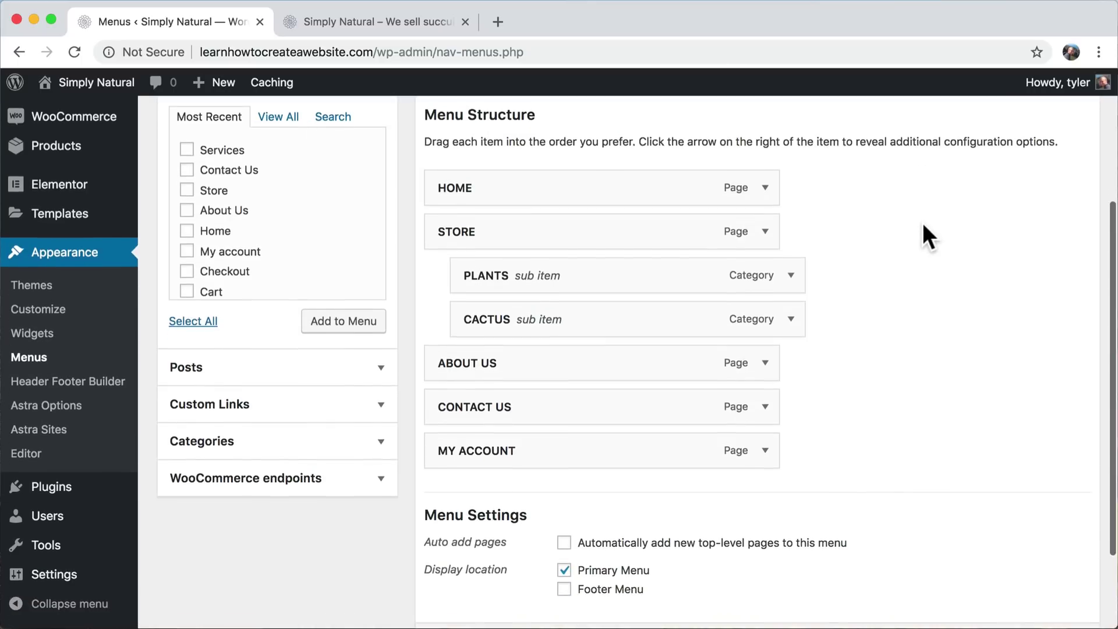
scroll(924, 226, up, 2)
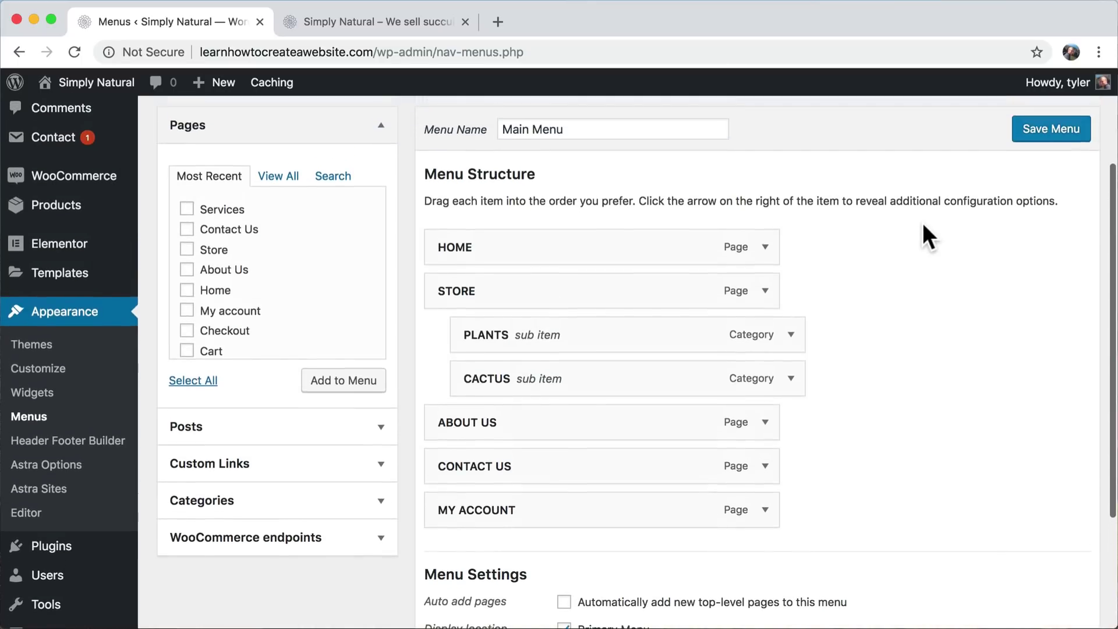
click(187, 209)
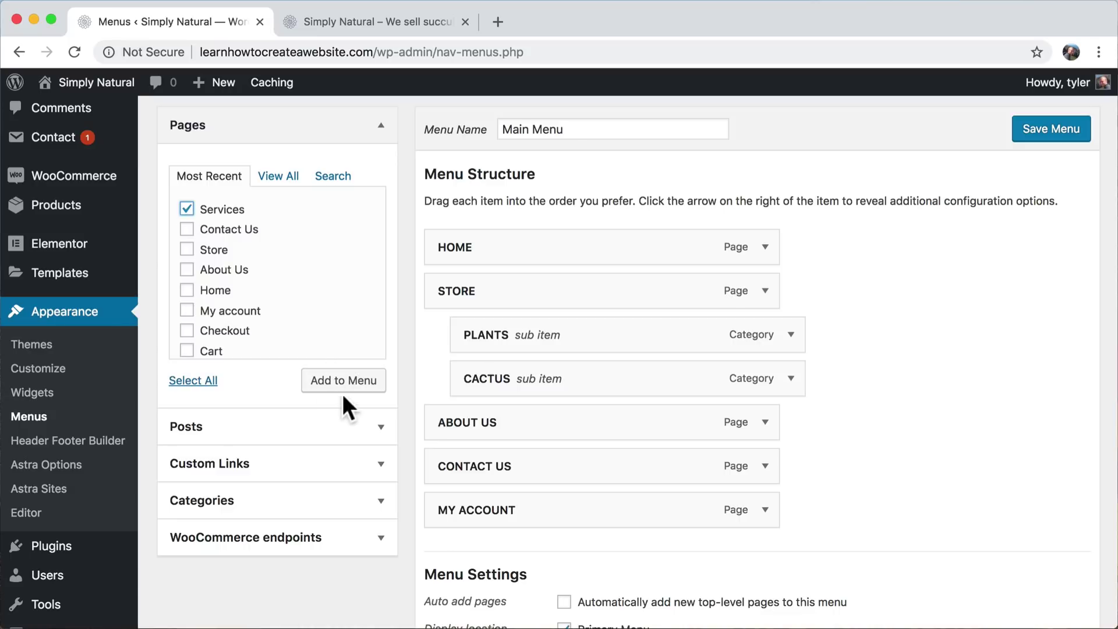
click(355, 385)
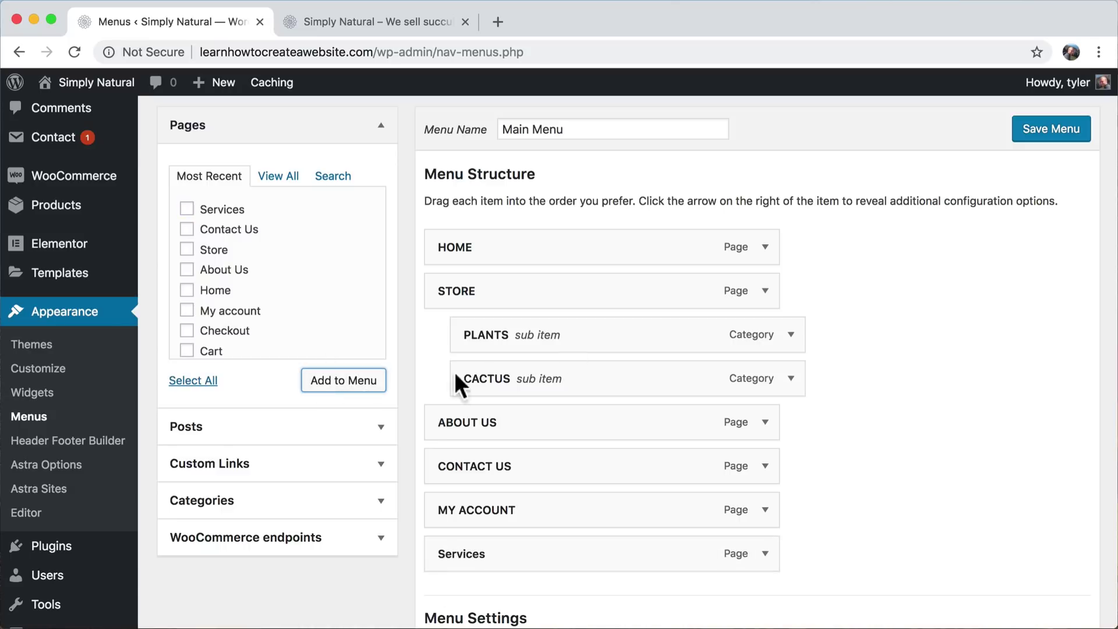
scroll(809, 384, down, 3)
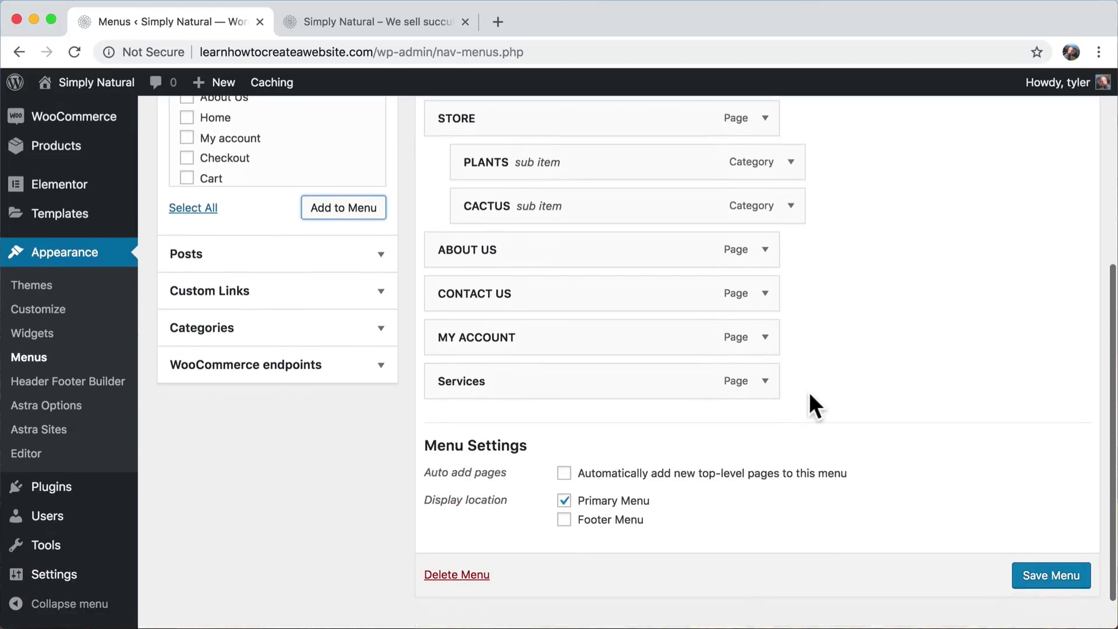
click(765, 382)
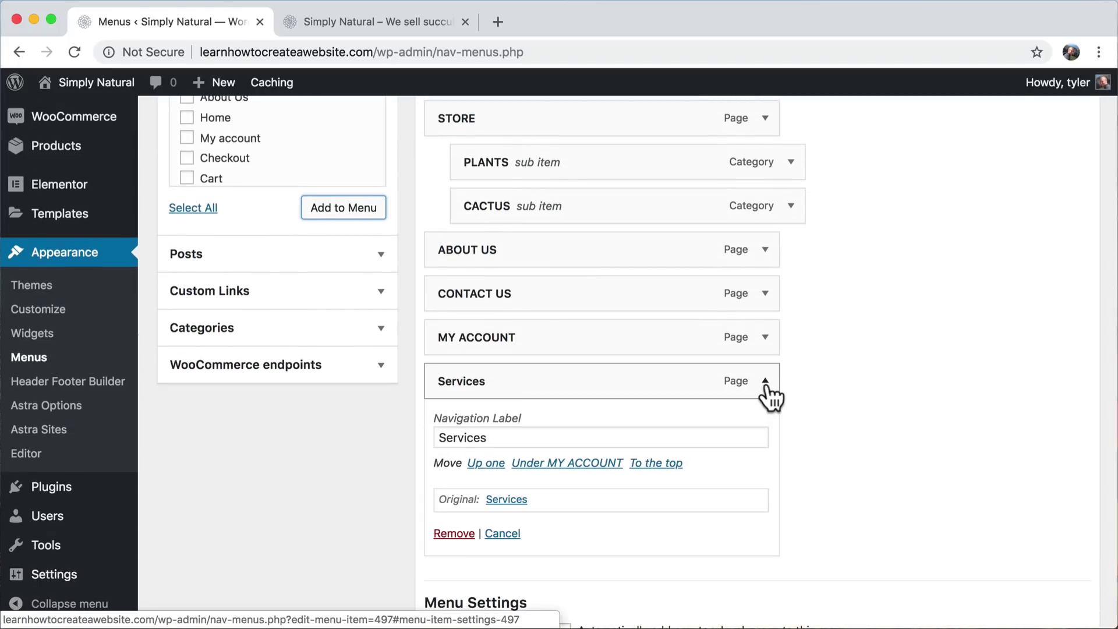
double_click(519, 437)
text(SERVICES)
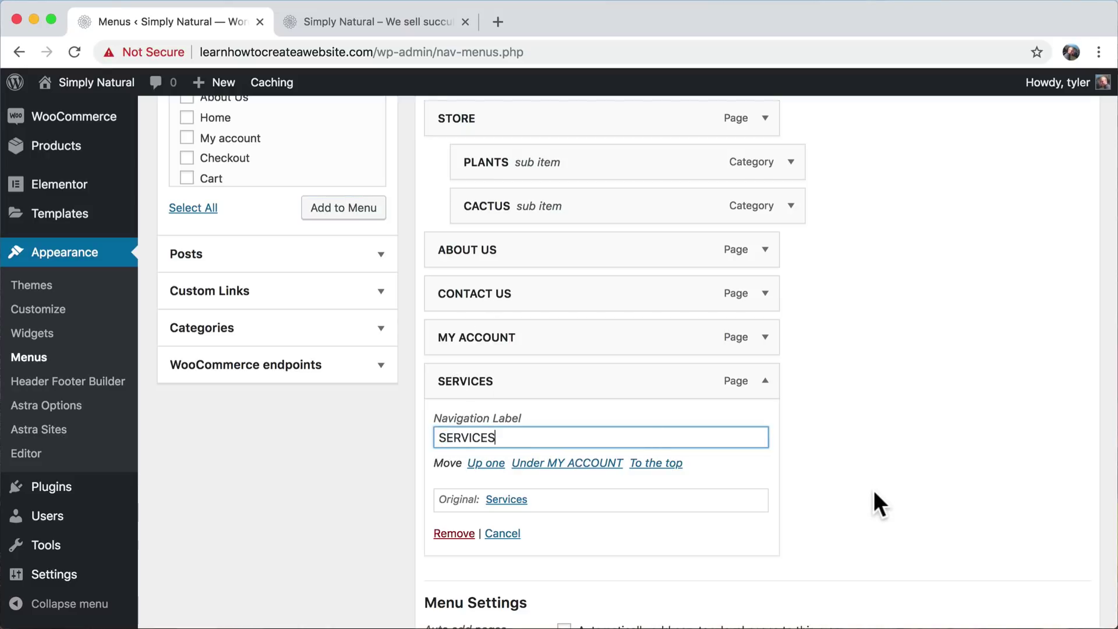
- Move SERVICES between STORE and ABOUT US and save the menu
click(767, 385)
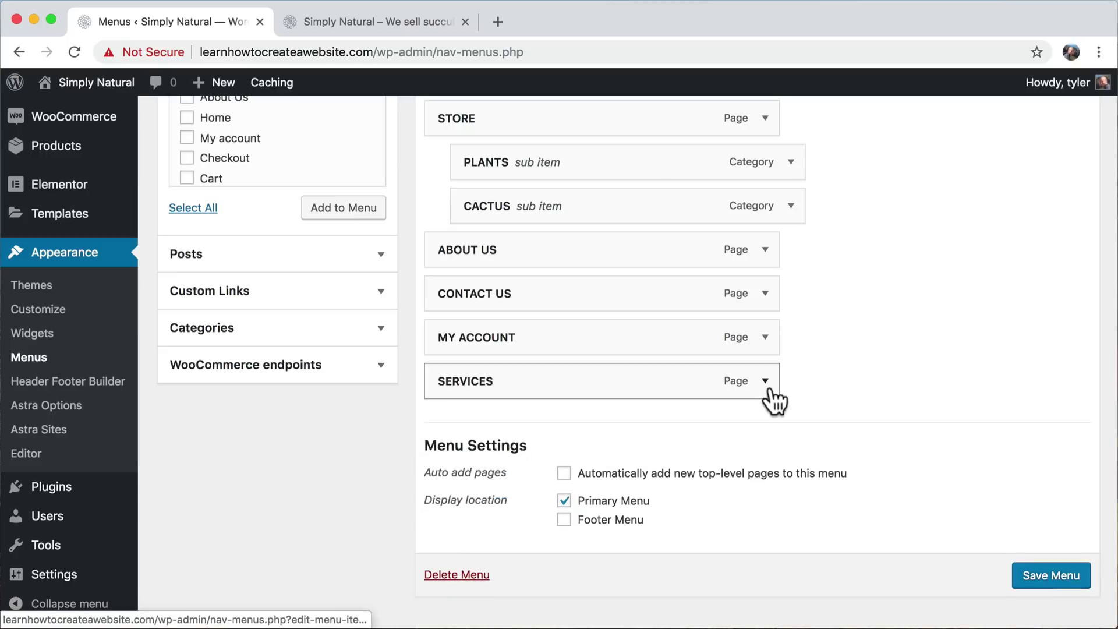
scroll(775, 401, up, 3)
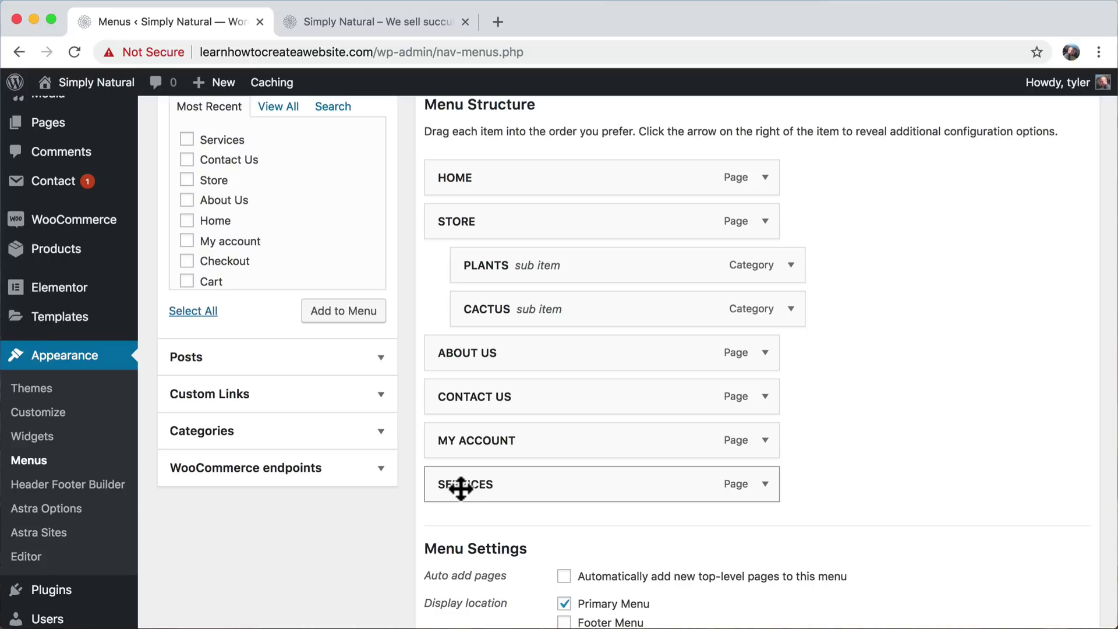
drag(460, 488, 455, 366)
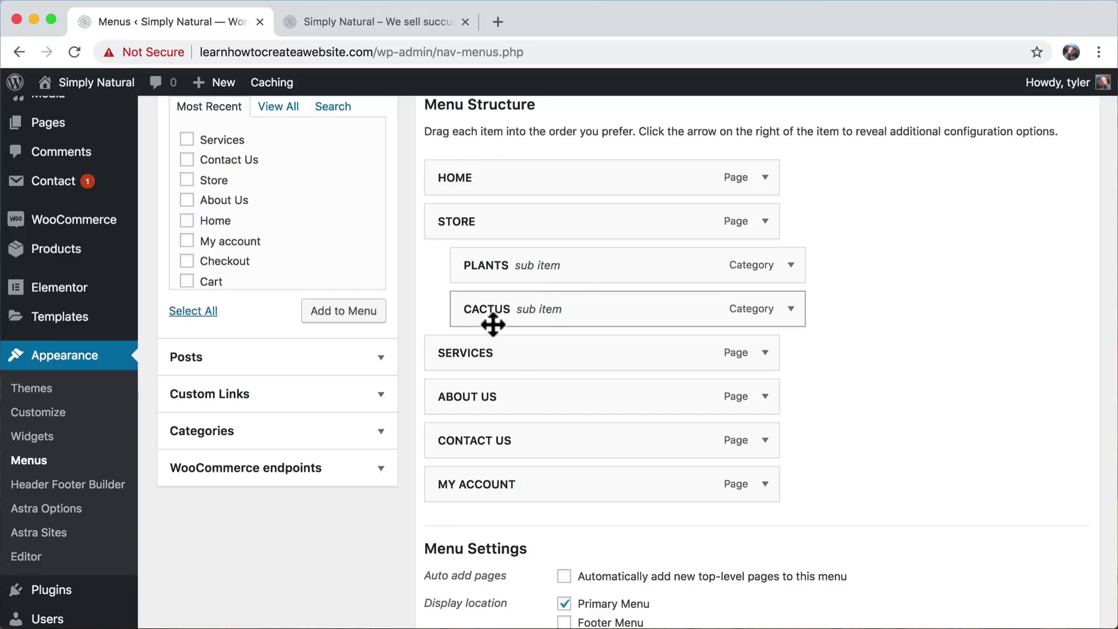
scroll(839, 477, down, 2)
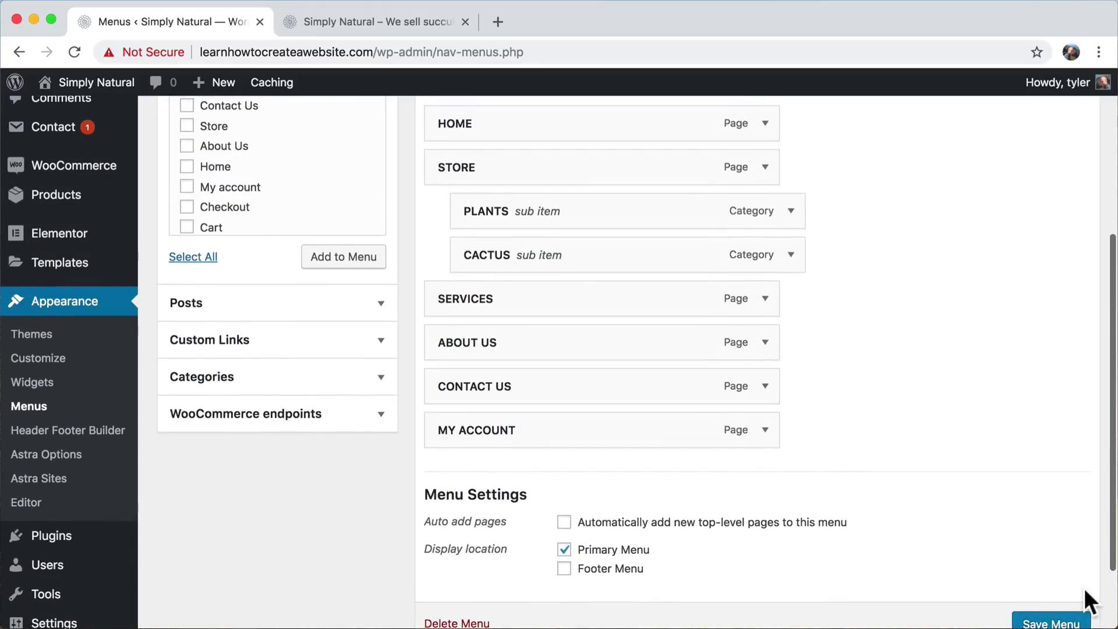
click(1048, 622)
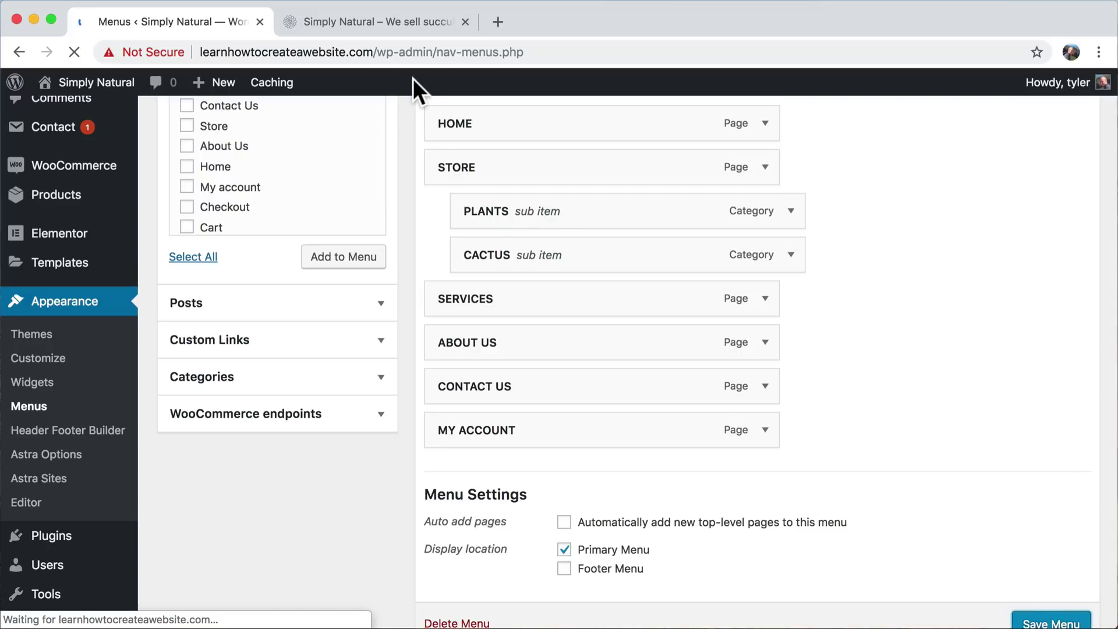
- Reload the live site and open Services from the new SERVICES navigation link
click(342, 19)
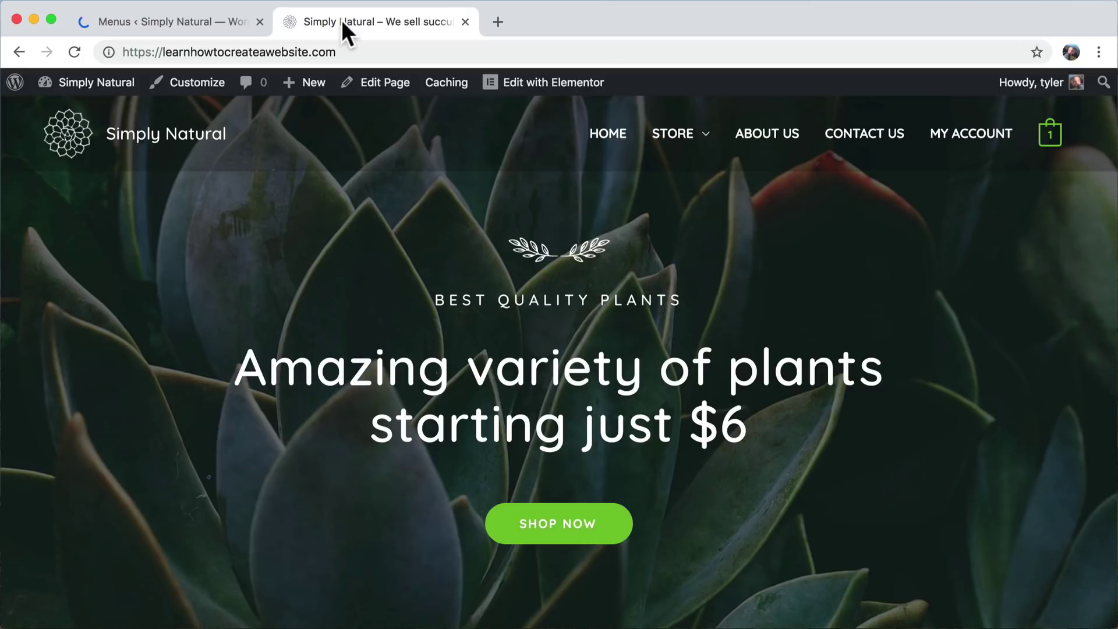
click(75, 51)
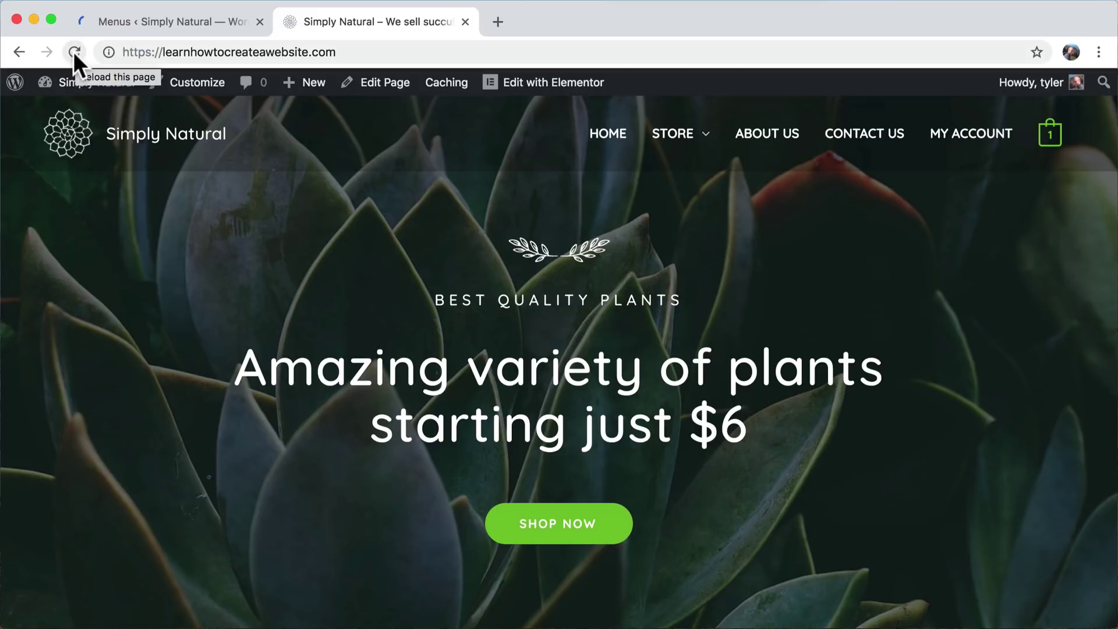
click(71, 52)
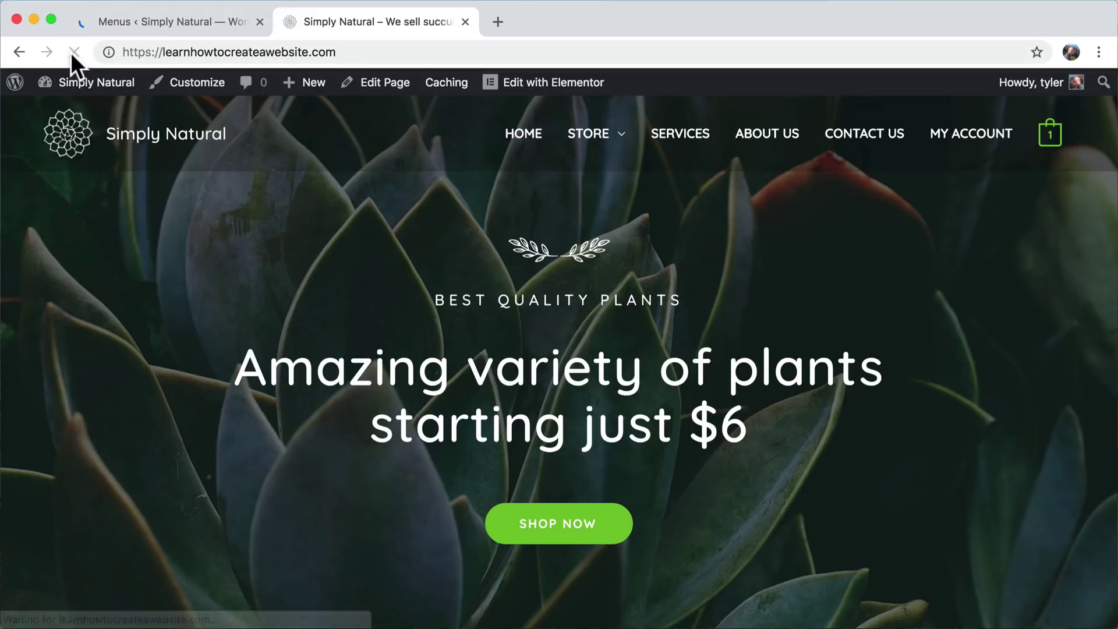
click(691, 139)
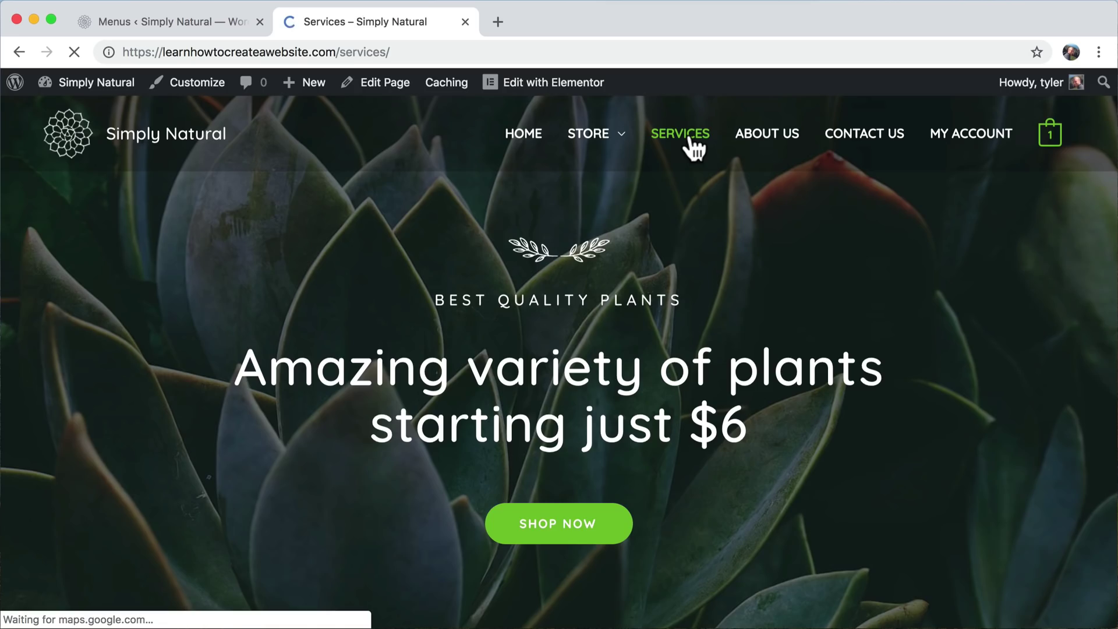
scroll(944, 382, down, 15)
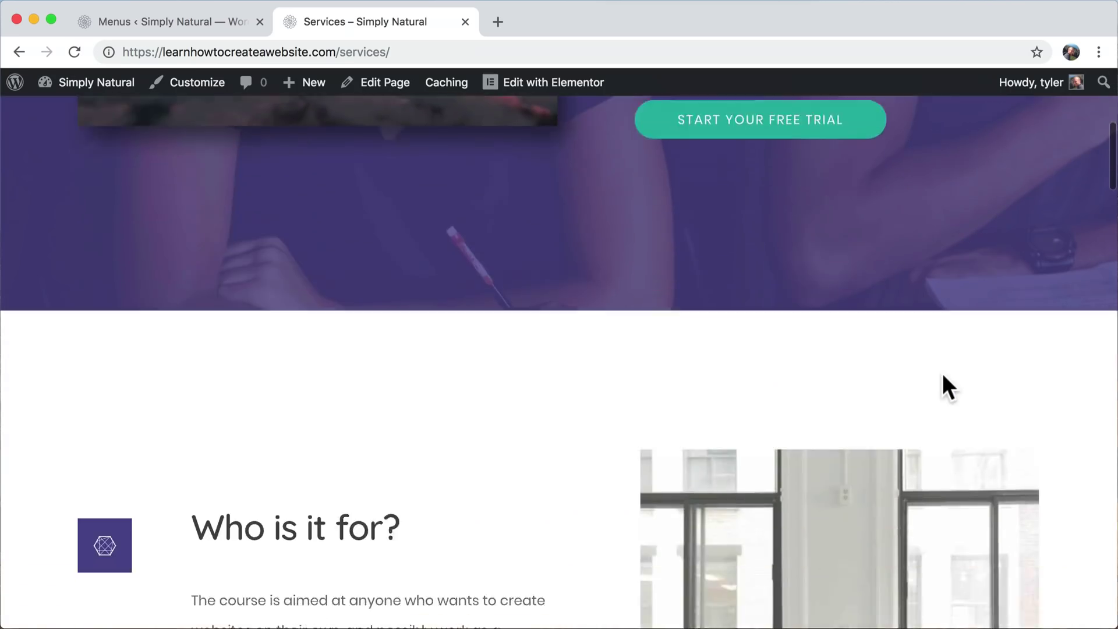
scroll(944, 374, down, 20)
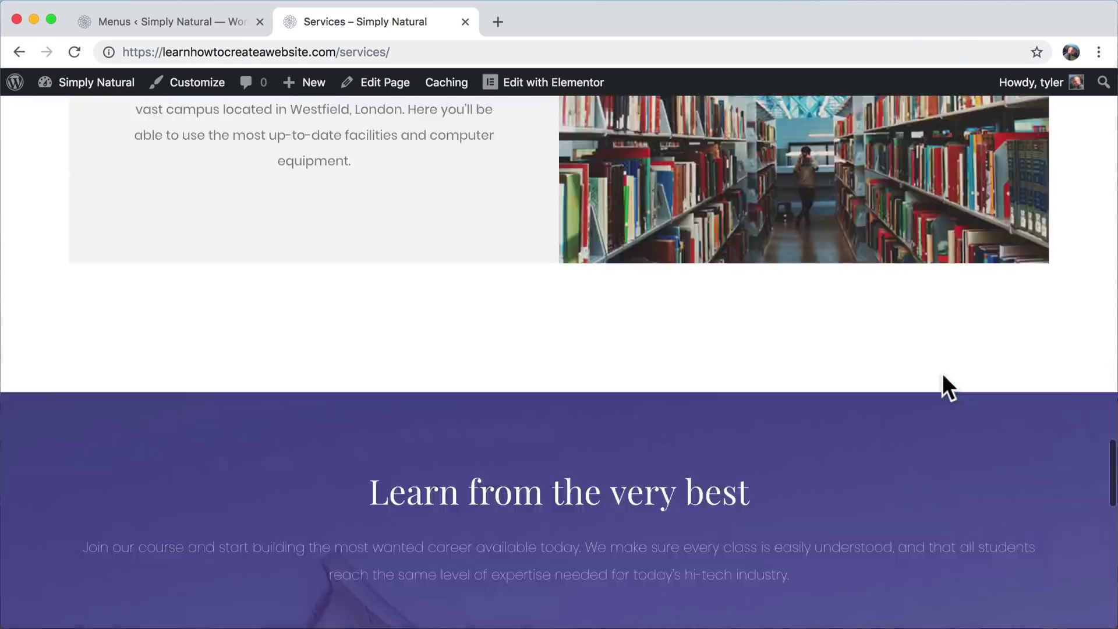
scroll(944, 376, up, 20)
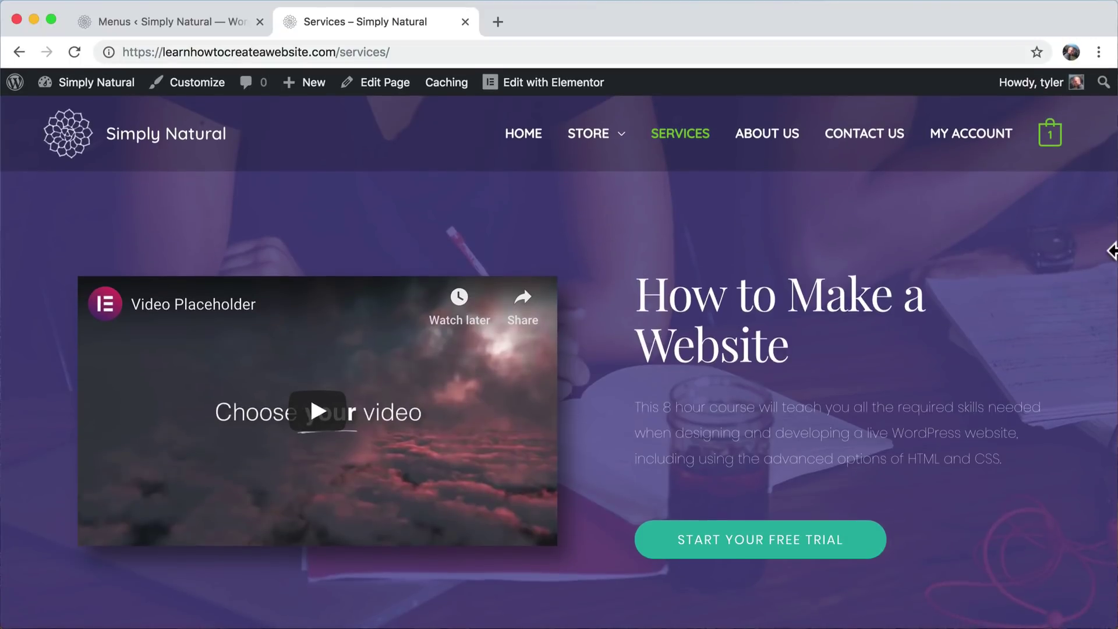
- Check the Services page at mobile width, then restore the full-width browser window
drag(1111, 249, 155, 282)
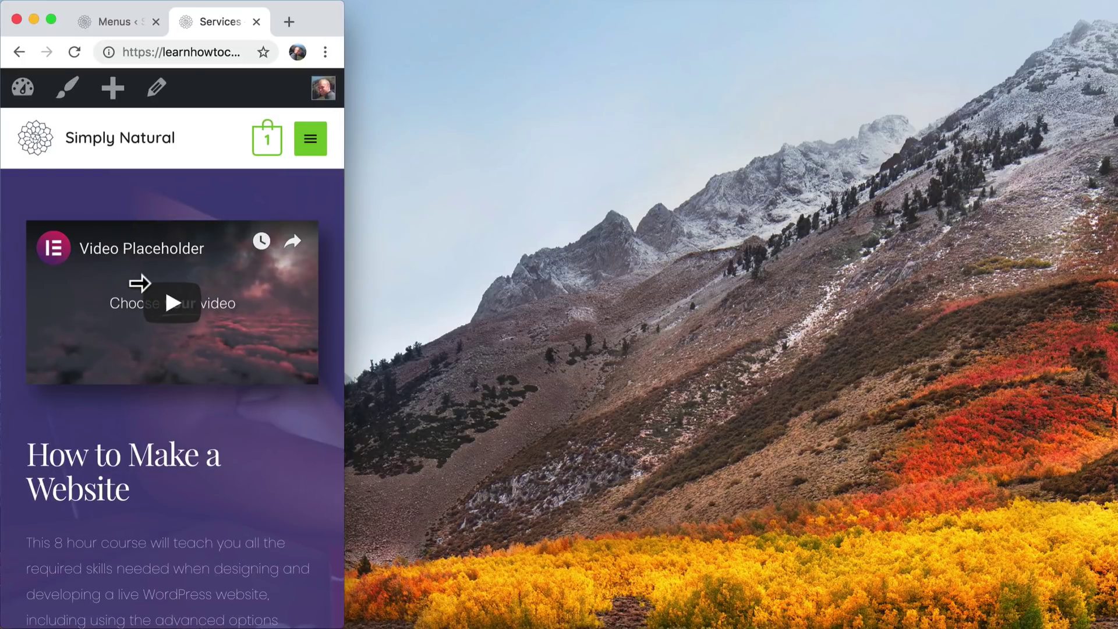
scroll(187, 410, down, 20)
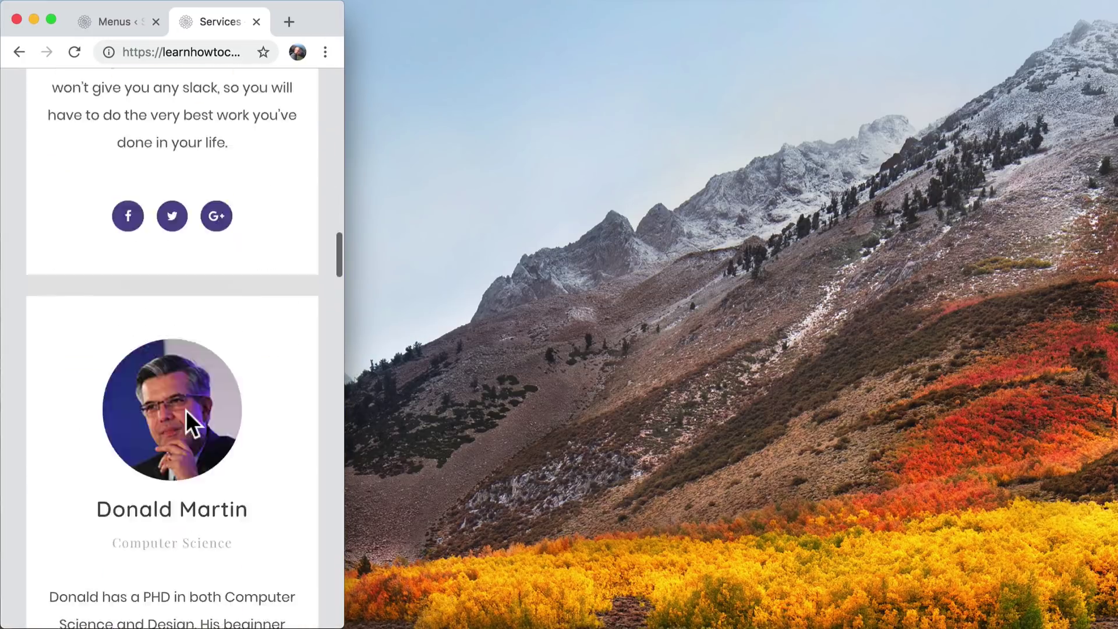
scroll(187, 410, up, 20)
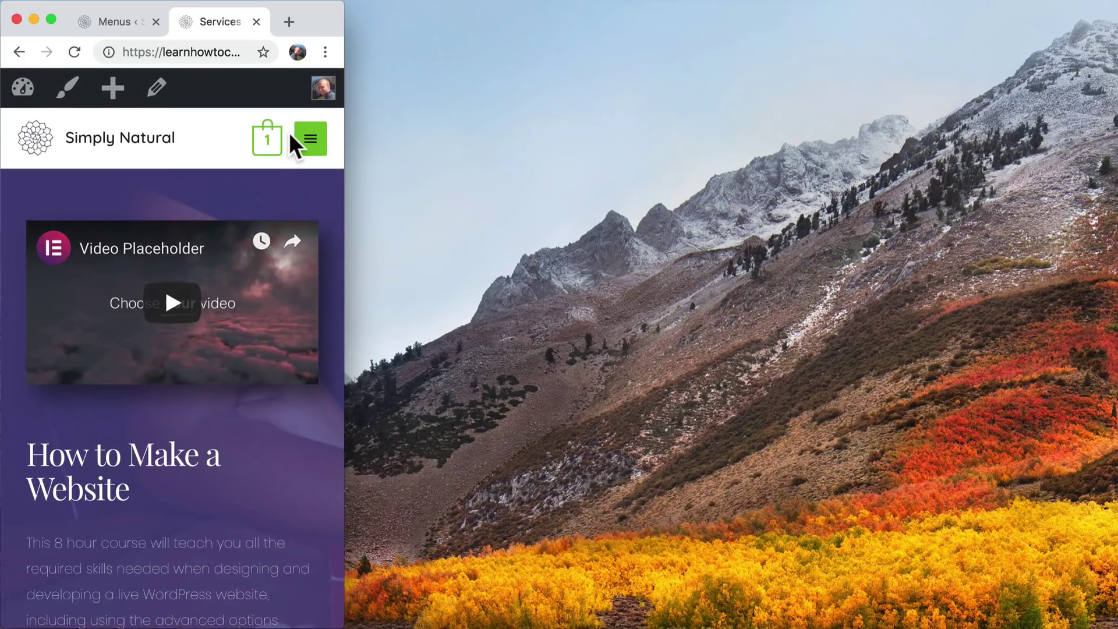
drag(348, 166, 882, 178)
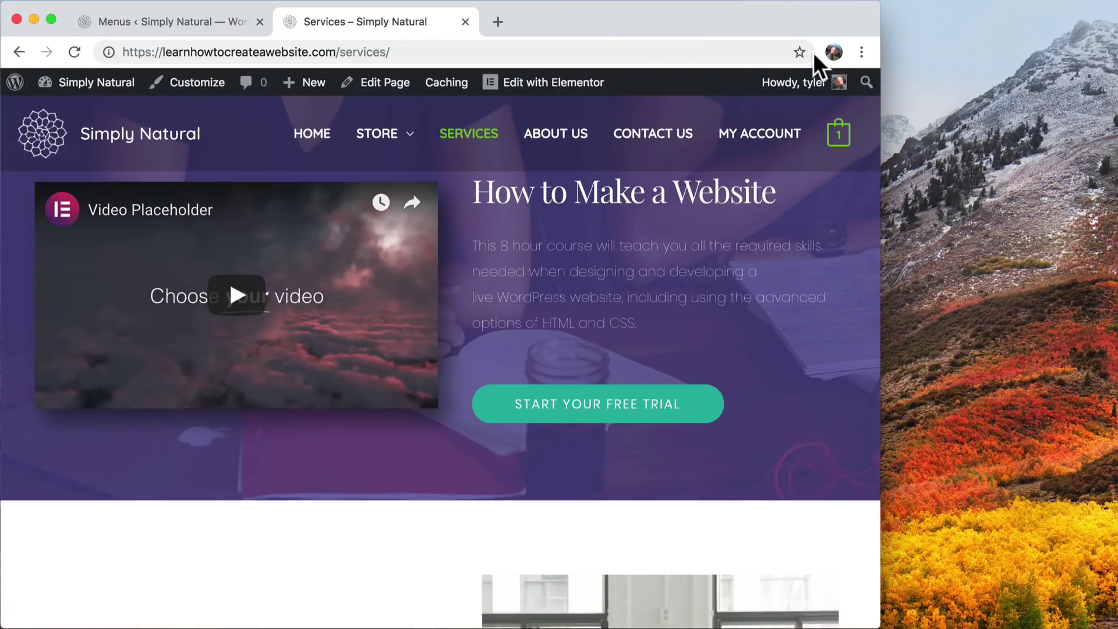
drag(813, 51, 743, 53)
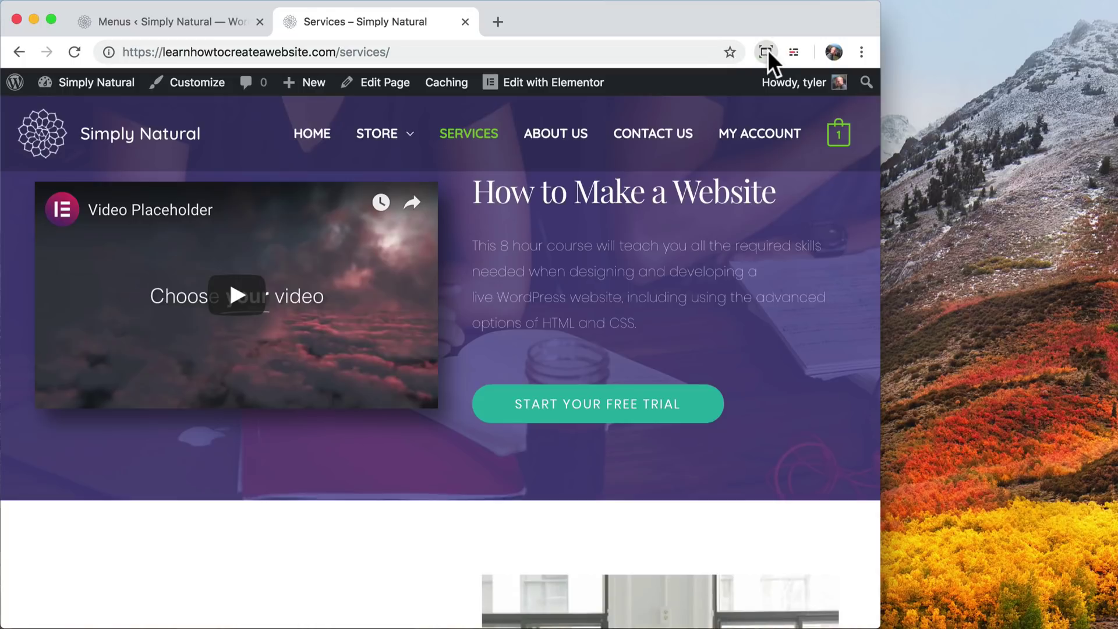
click(768, 50)
click(647, 155)
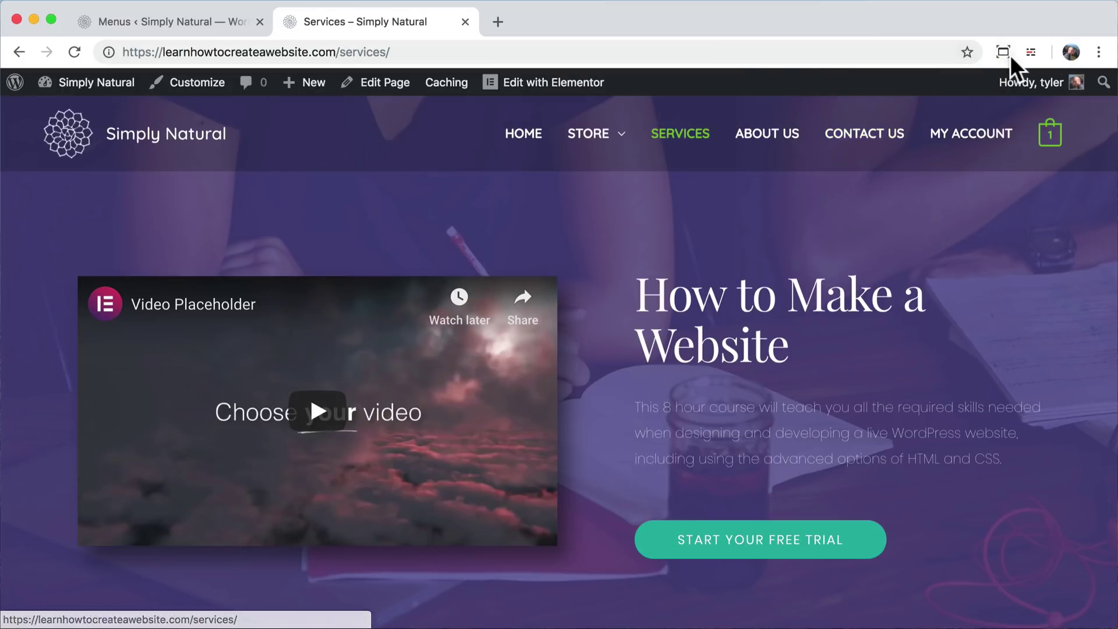
drag(987, 56, 1049, 52)
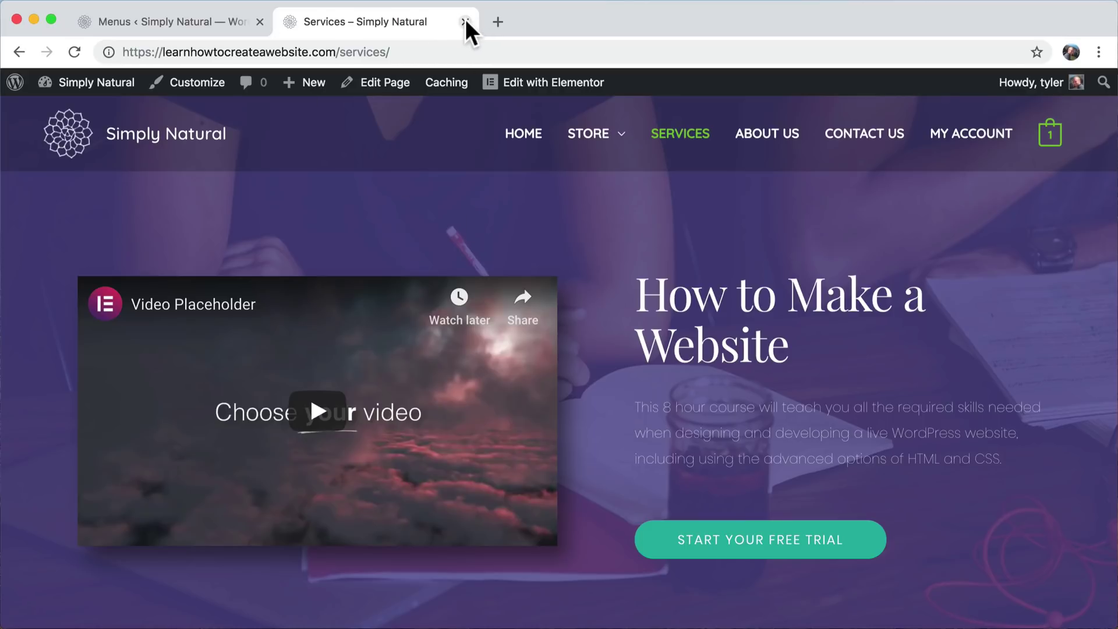
- Remove SERVICES from the Main Menu, save, and check the live Services page
click(207, 19)
scroll(466, 338, down, 3)
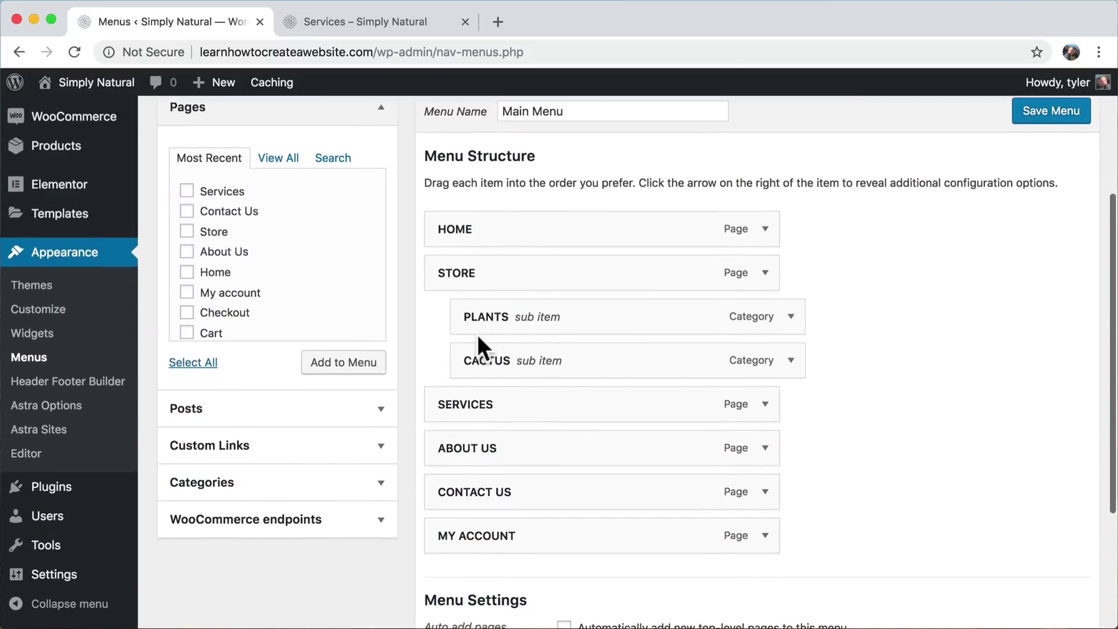
click(764, 403)
scroll(769, 417, down, 2)
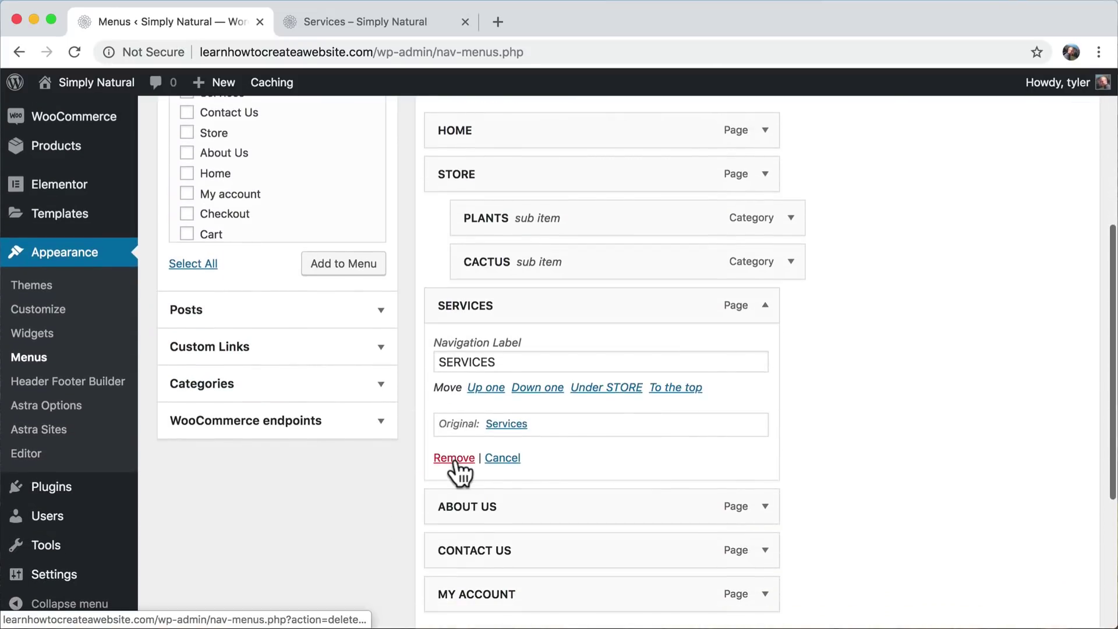
click(455, 458)
click(1052, 589)
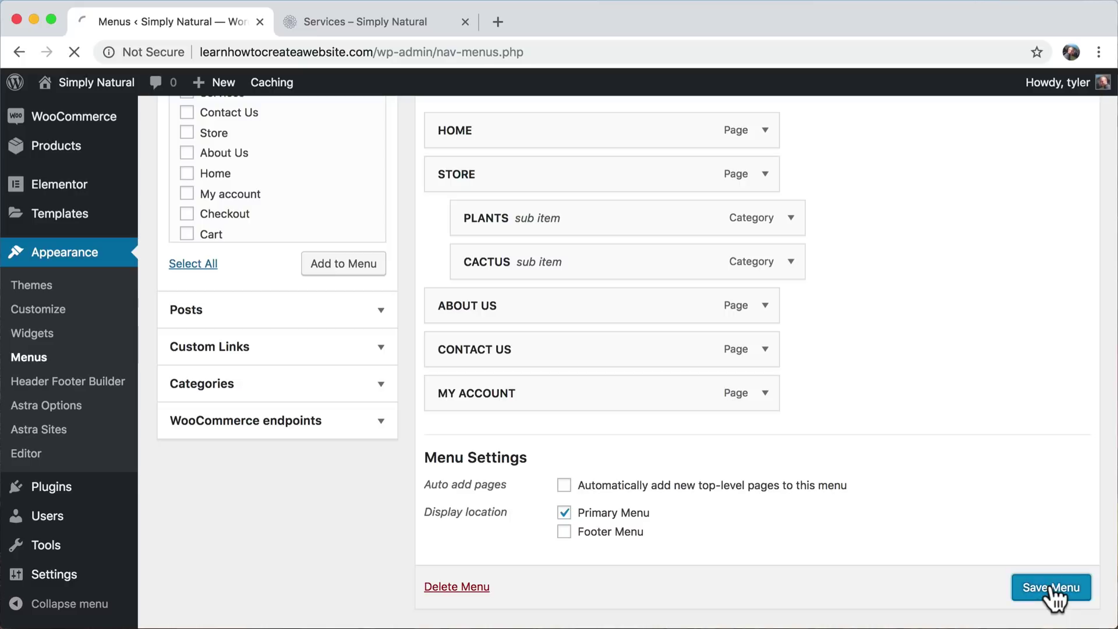
click(379, 22)
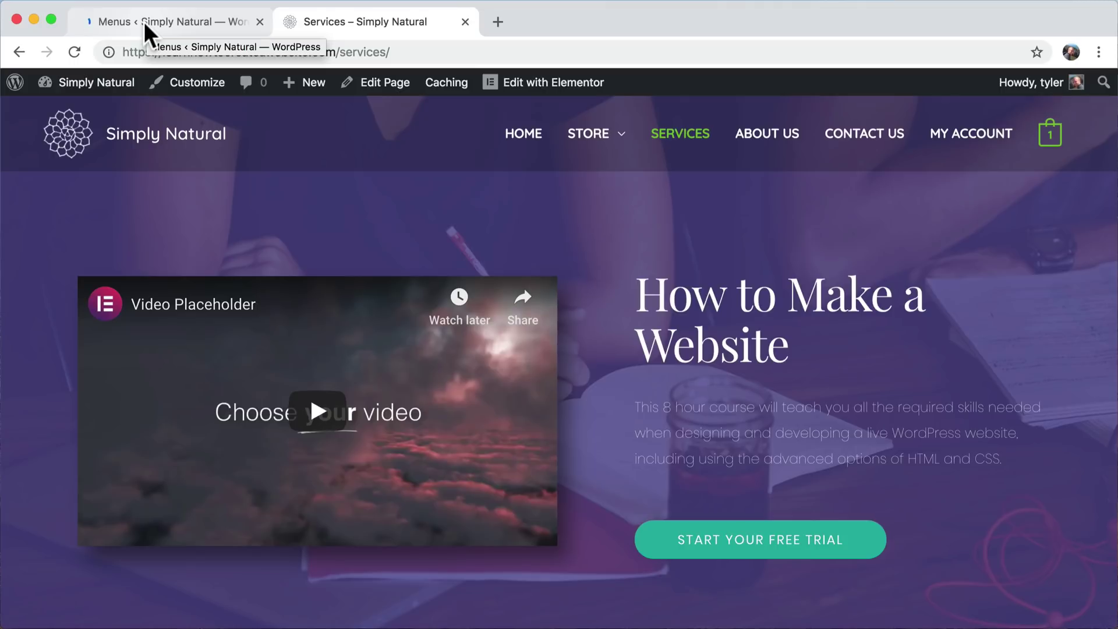
click(144, 21)
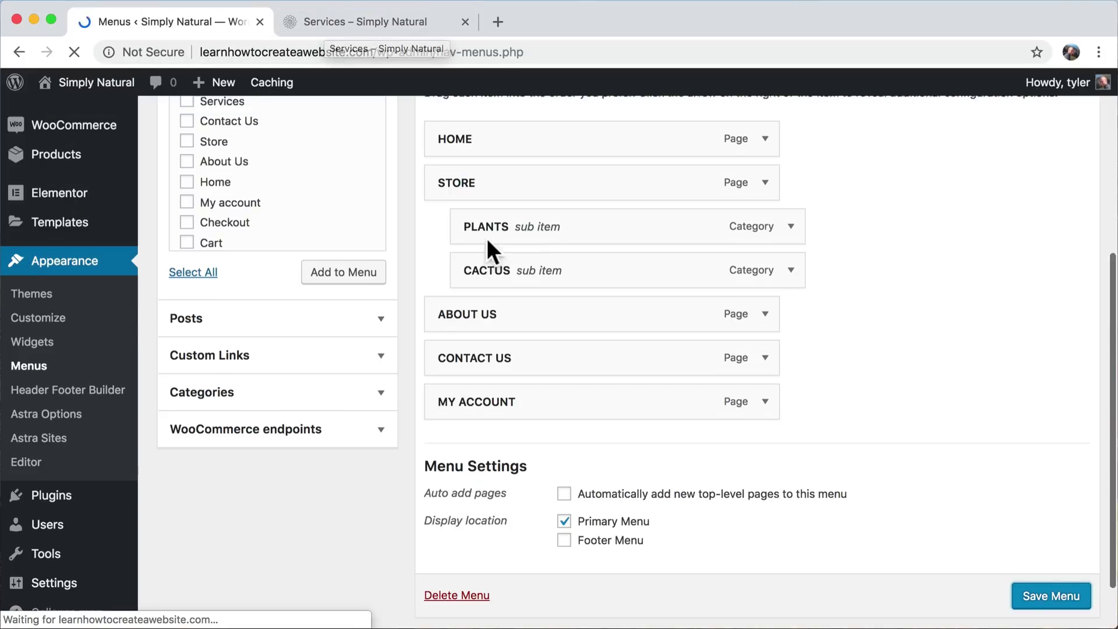
- Expand the HOME item's settings, revealing it links to the Hello world! post
scroll(487, 239, up, 3)
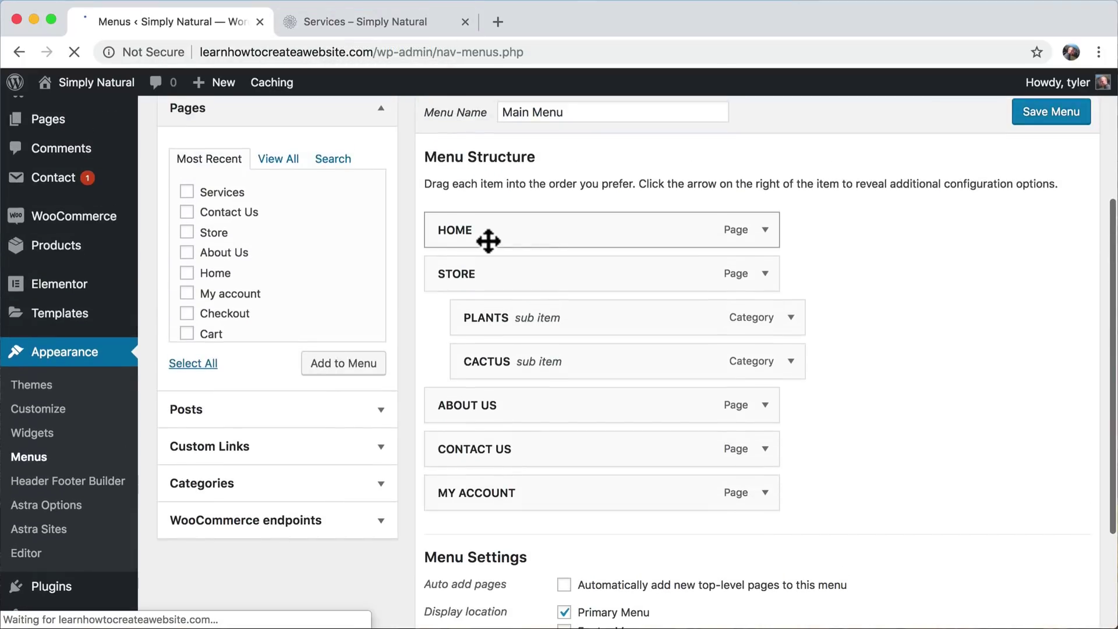
click(766, 231)
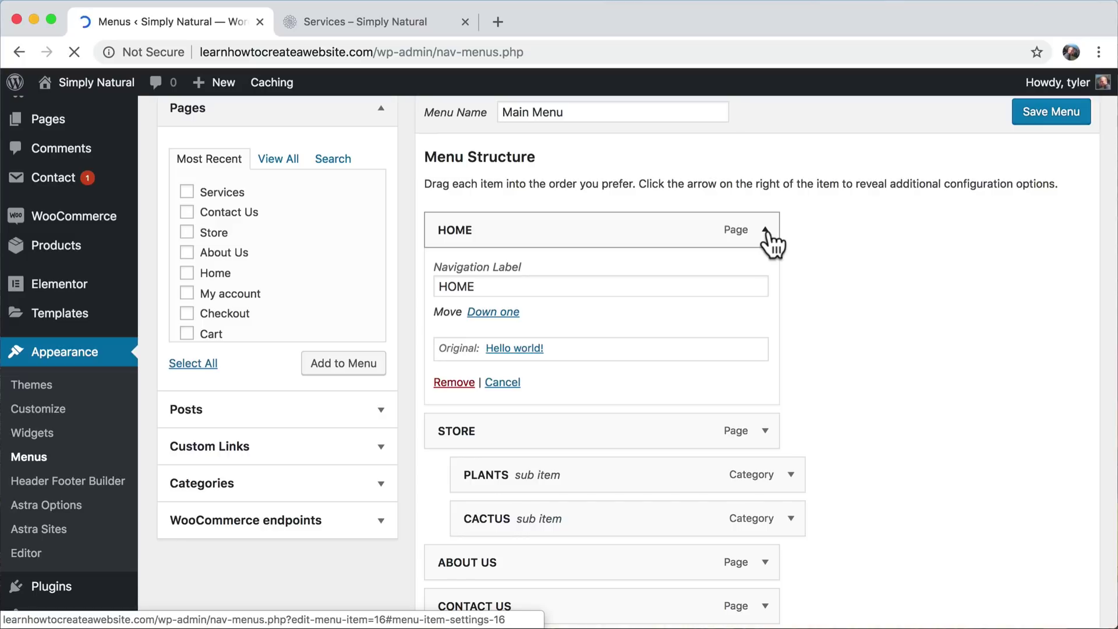
click(767, 231)
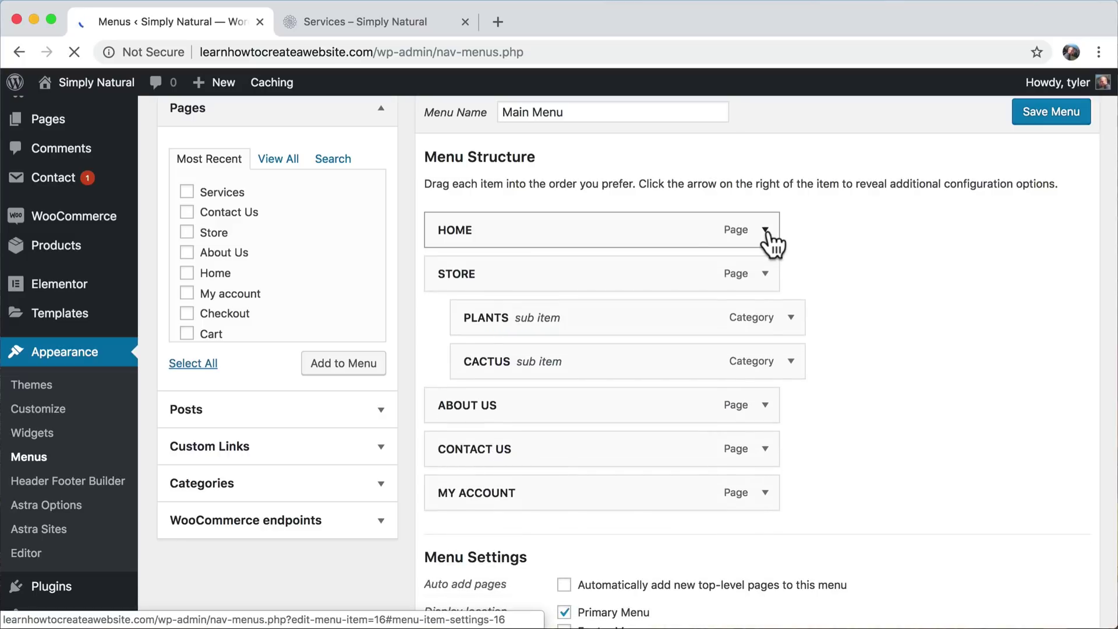
scroll(283, 269, down, 1)
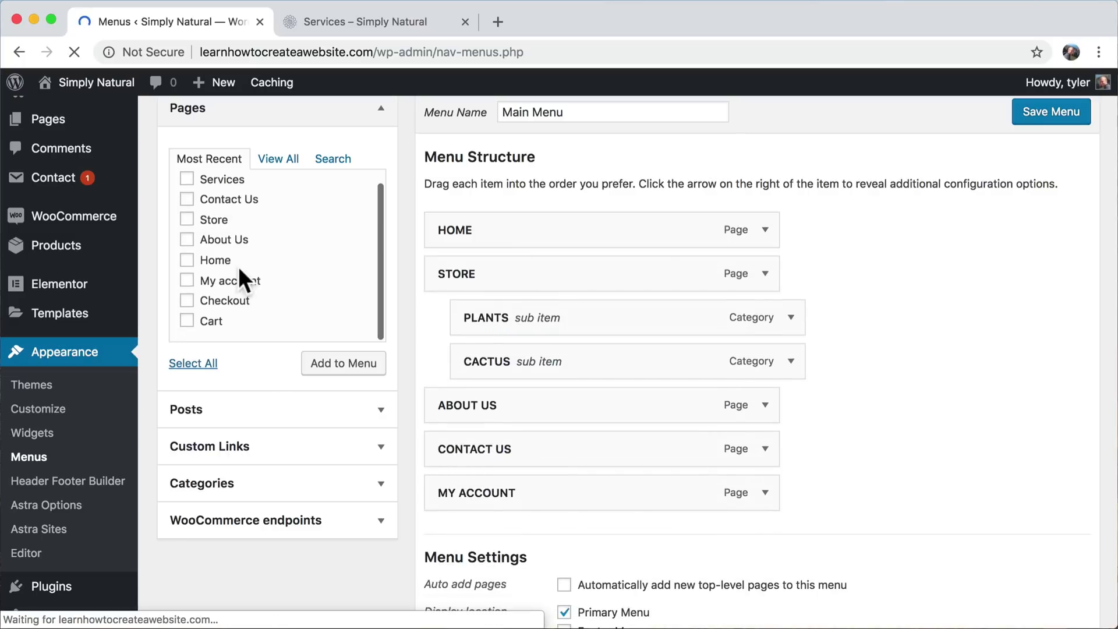
scroll(249, 265, up, 1)
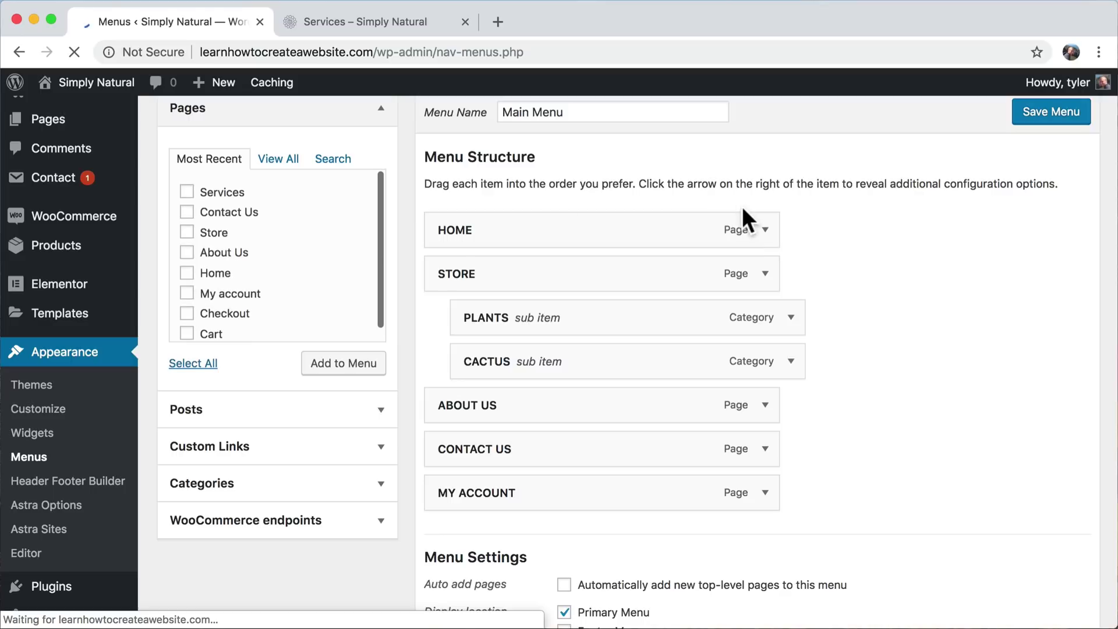
click(763, 231)
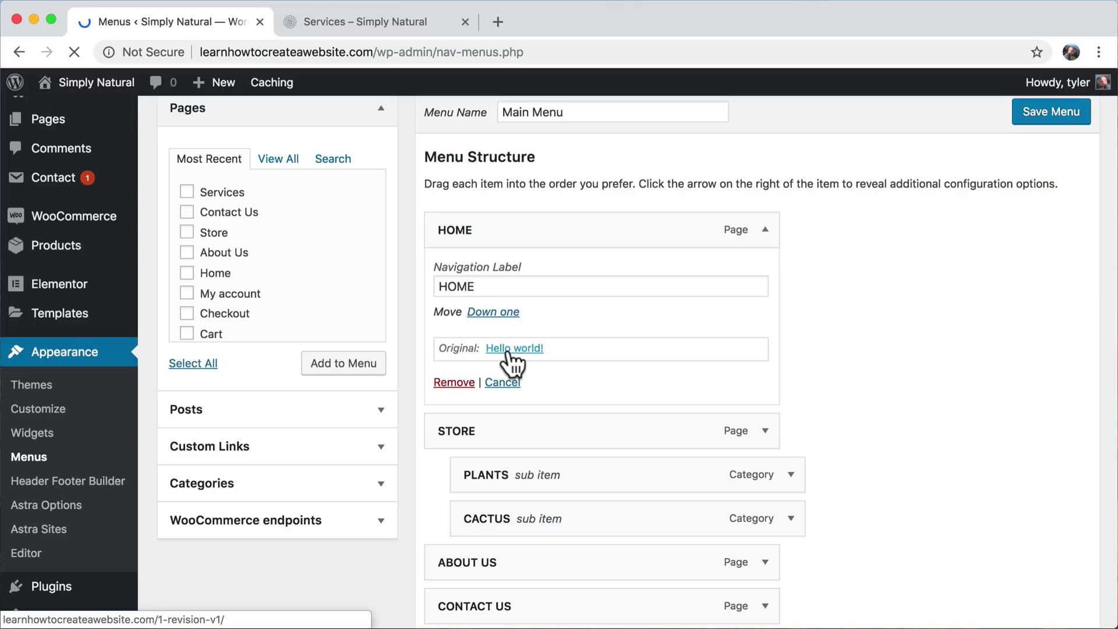
- Replace the old HOME item with the Home page, moved to the top of the menu
scroll(728, 337, down, 3)
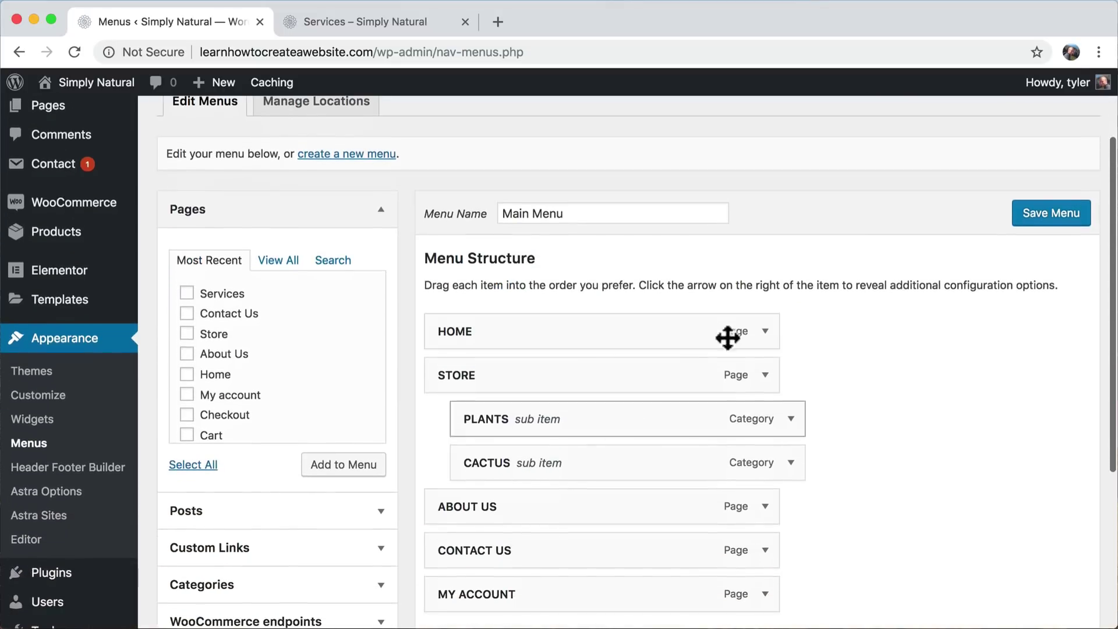
click(765, 332)
scroll(667, 381, down, 3)
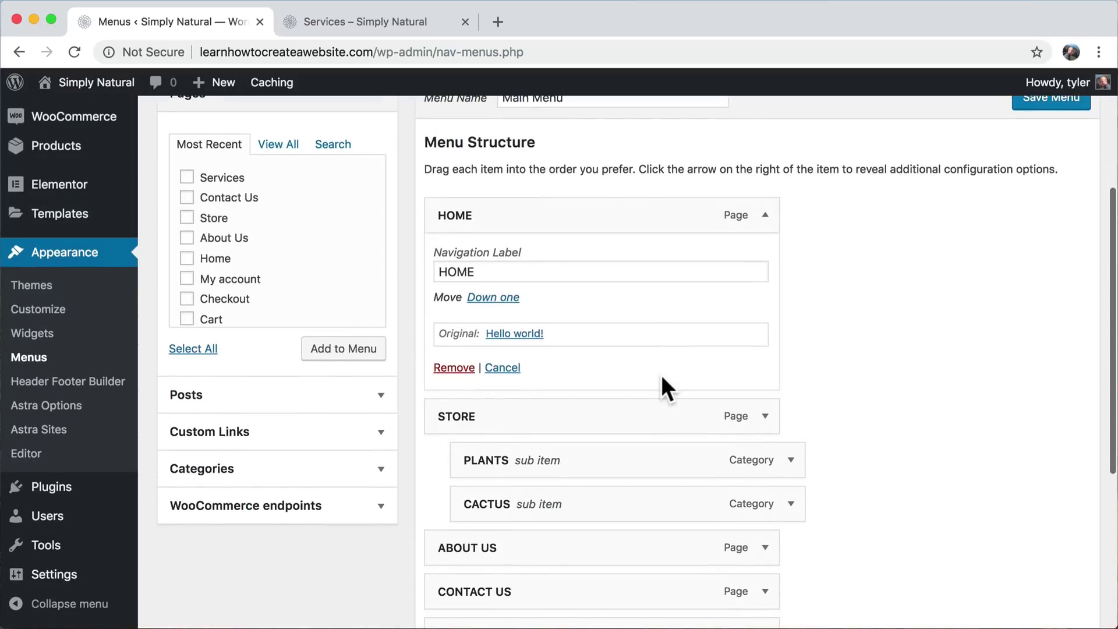
click(452, 368)
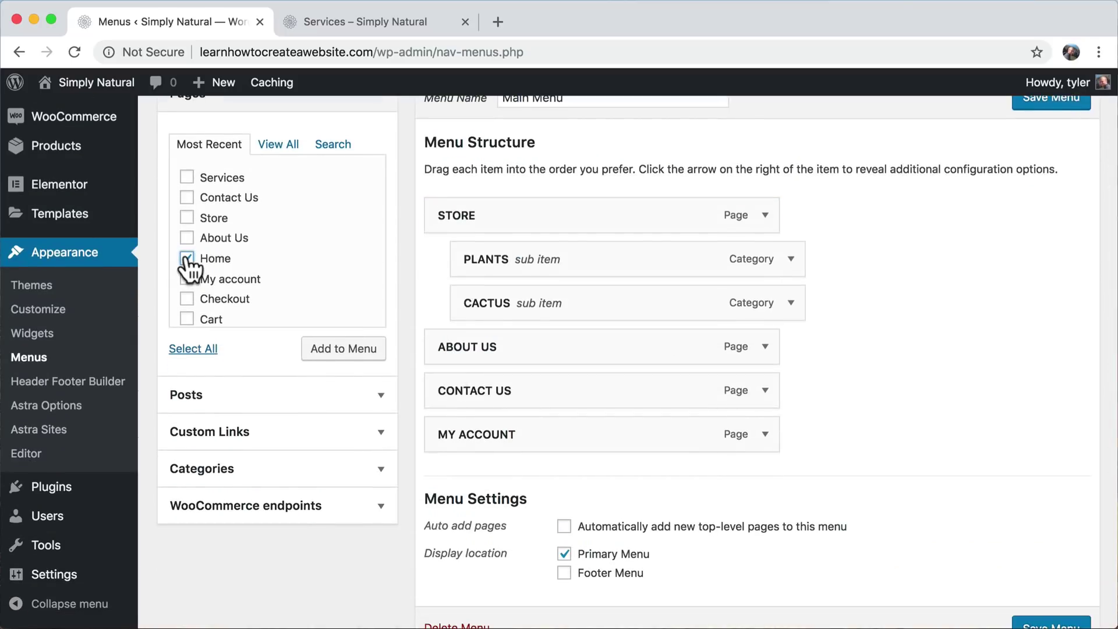
click(352, 348)
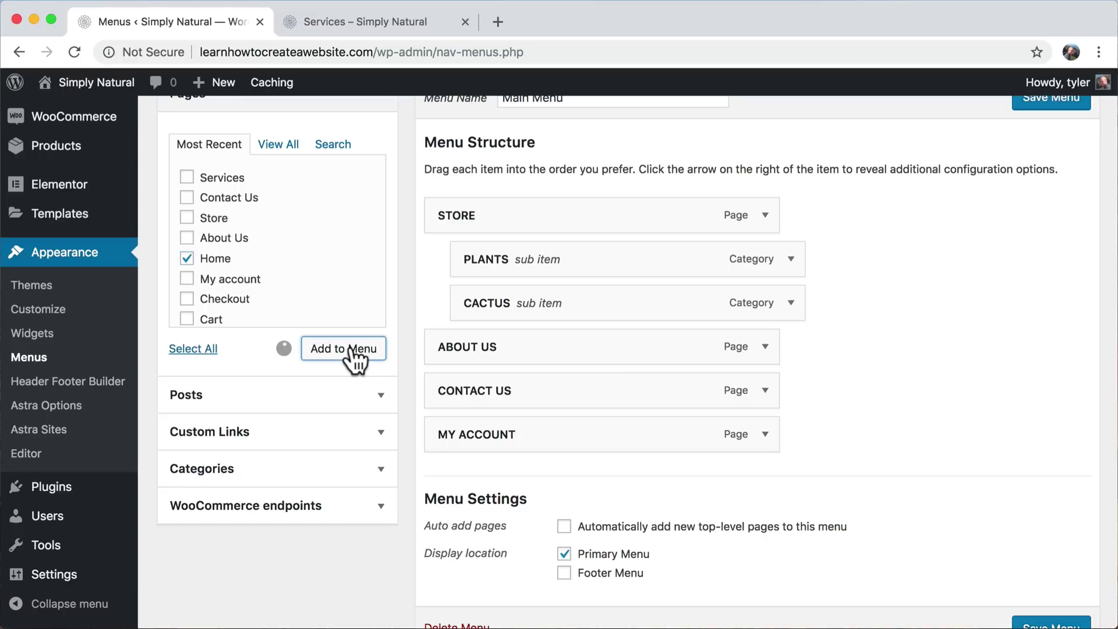
drag(481, 492, 466, 216)
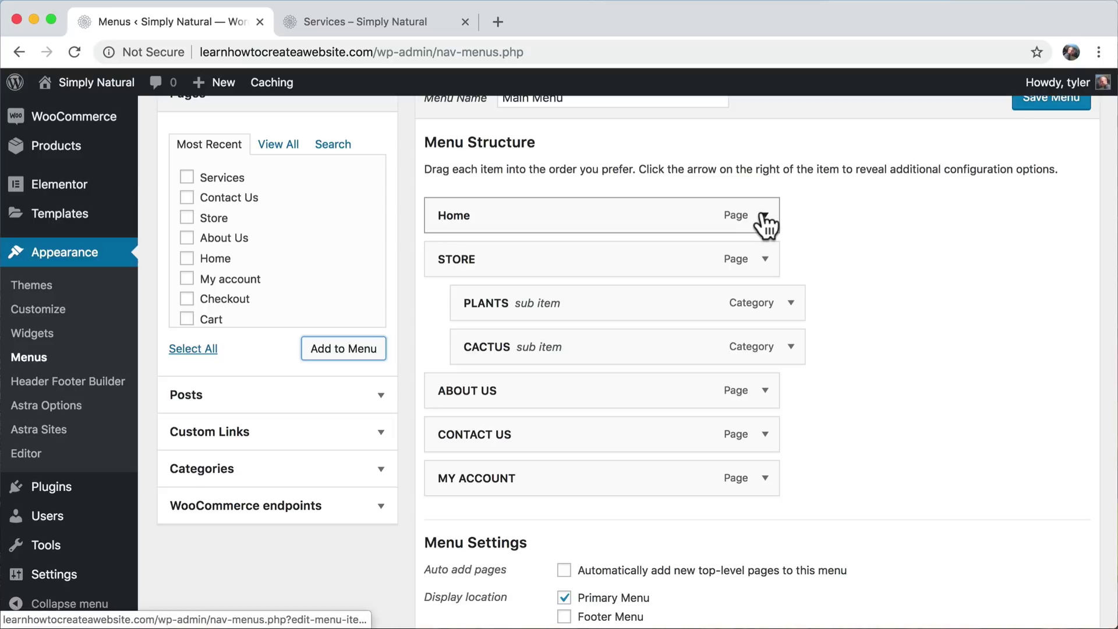
- Label the new Home item HOME and save the Main Menu
click(764, 216)
double_click(532, 270)
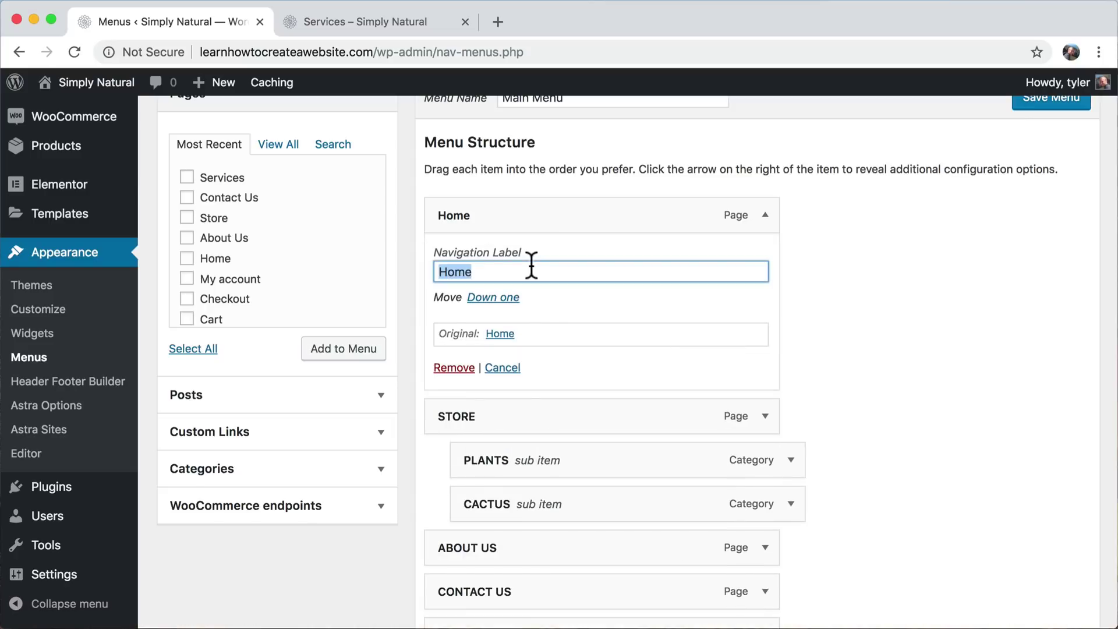
text(HOME)
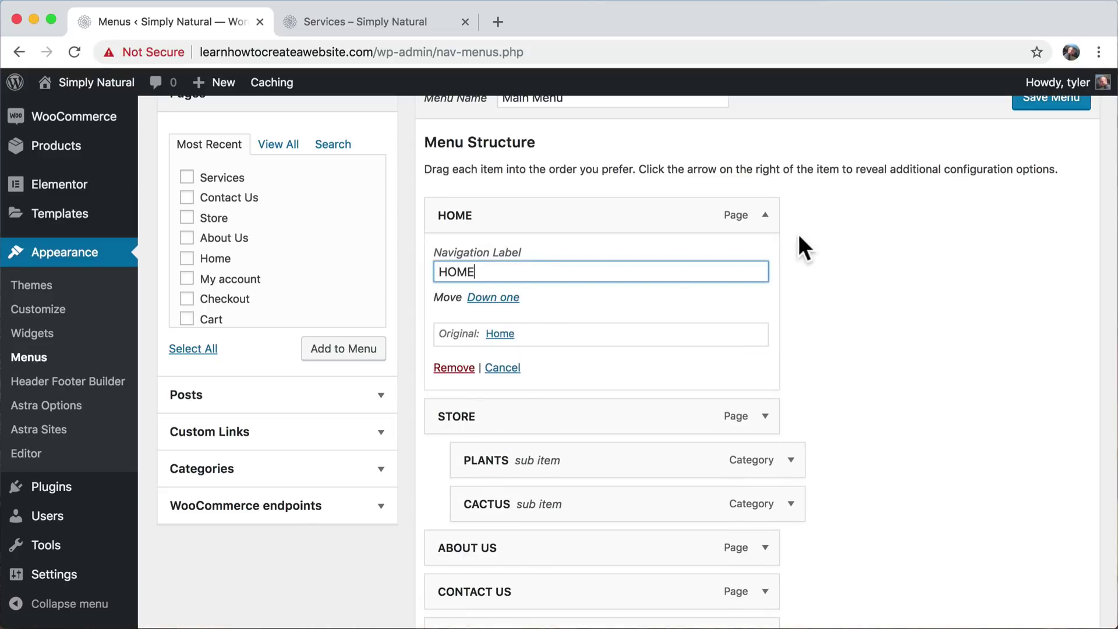
click(763, 218)
scroll(949, 209, up, 1)
click(1059, 151)
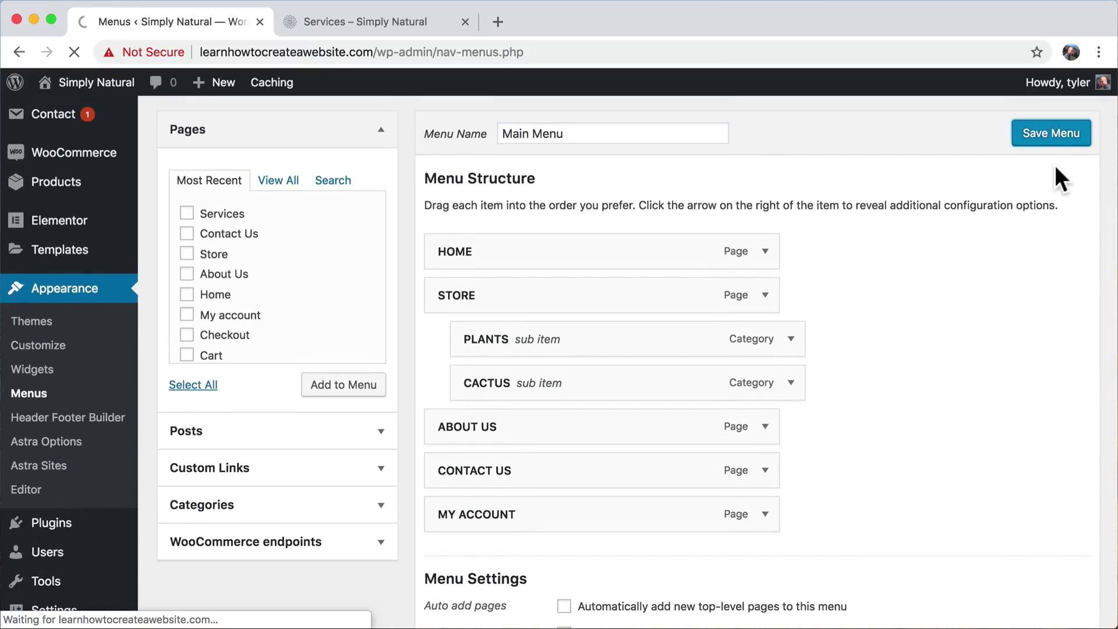
- Trim the HOME item's Navigation Label back to just HOME, then view the live Services page
click(766, 253)
double_click(496, 308)
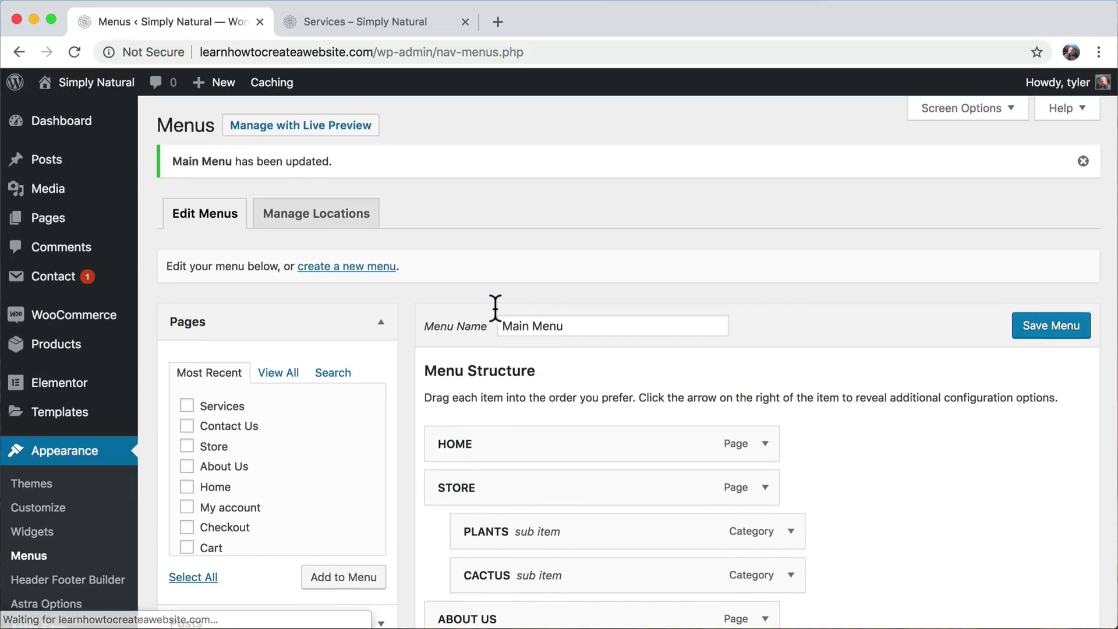
click(765, 445)
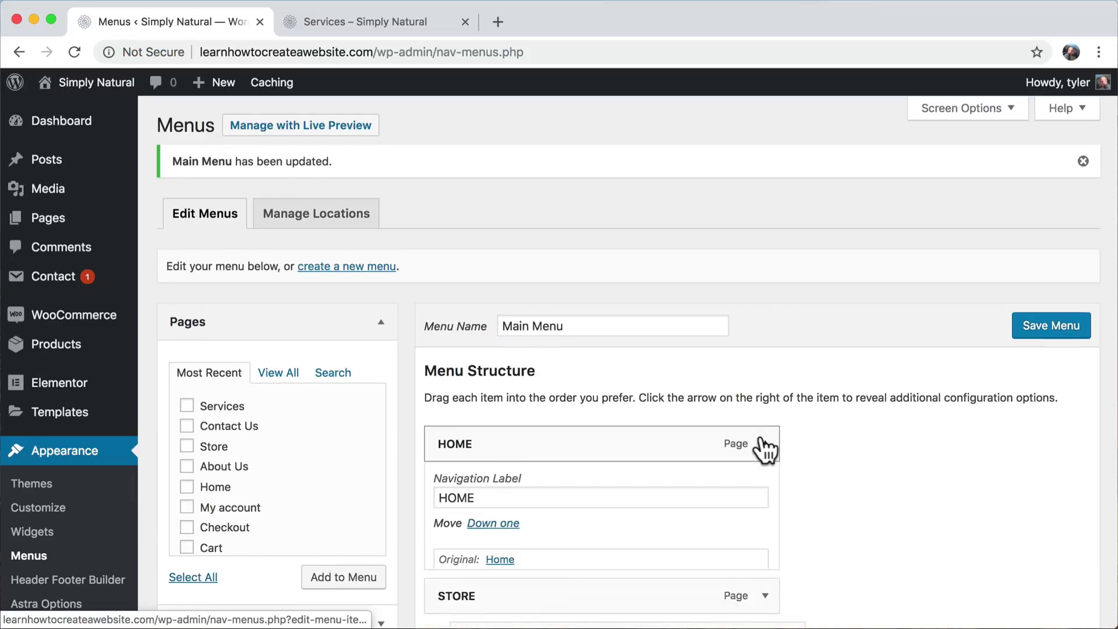
double_click(535, 506)
text(NOT THE HOME)
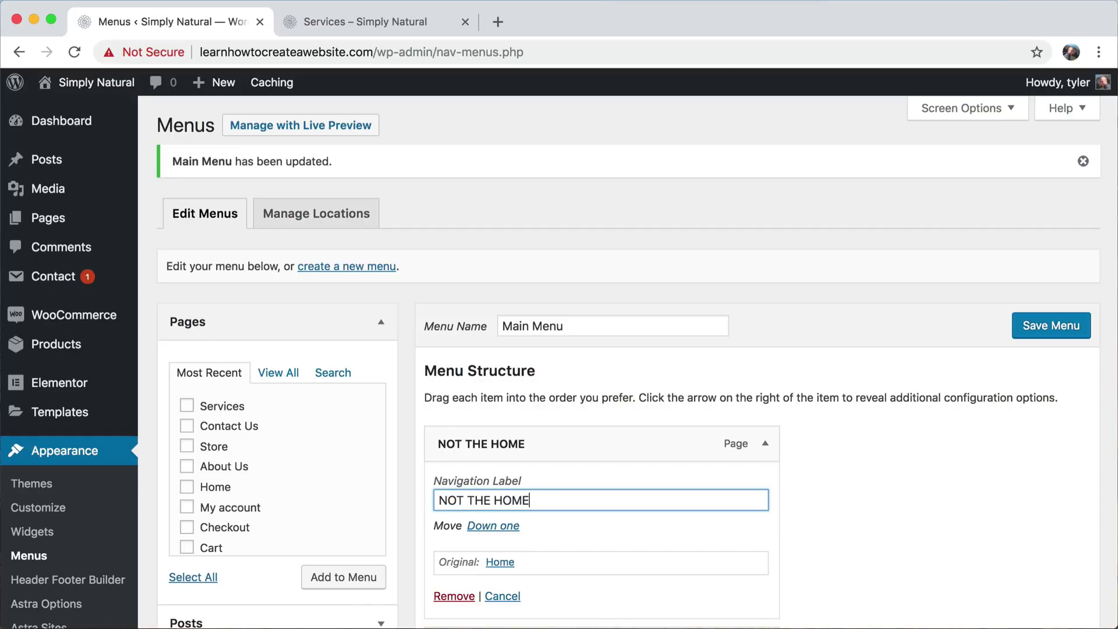
text( PAGE NO)
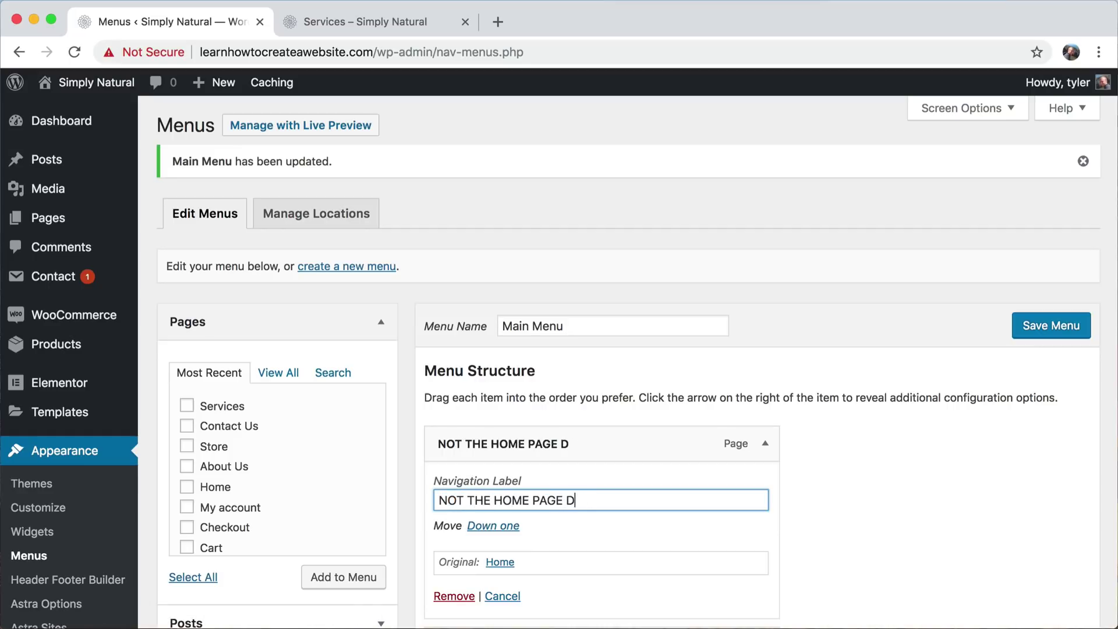
text(ON'T CLI)
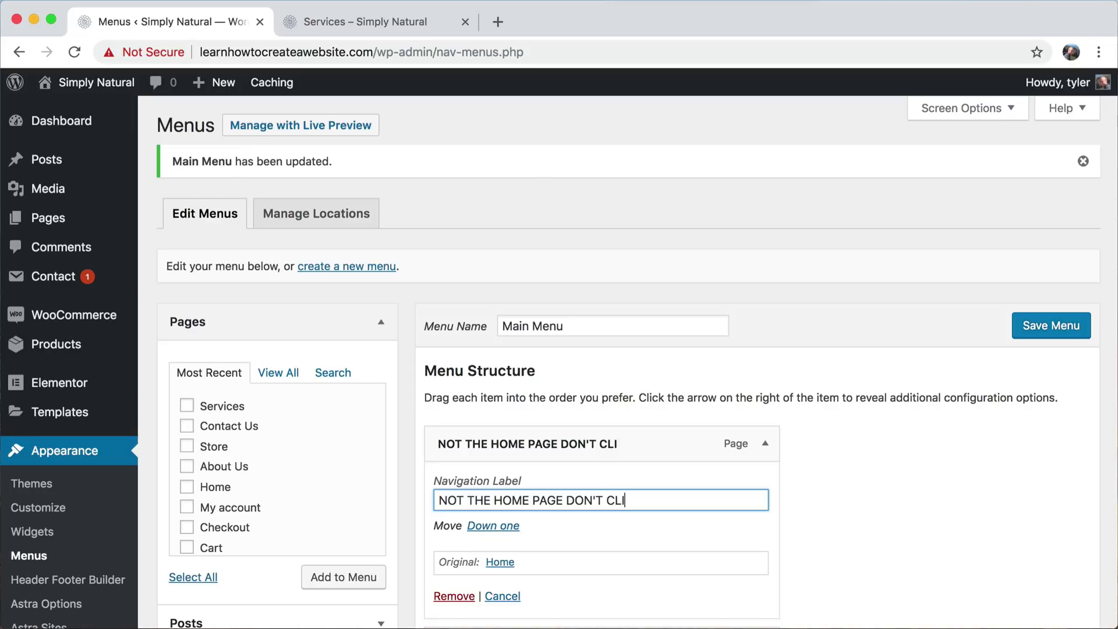
text(CK)
key(BackSpace)
key(BackSpace)
key(BackSpace)
key(BackSpace)
key(BackSpace)
key(BackSpace)
key(BackSpace)
key(BackSpace)
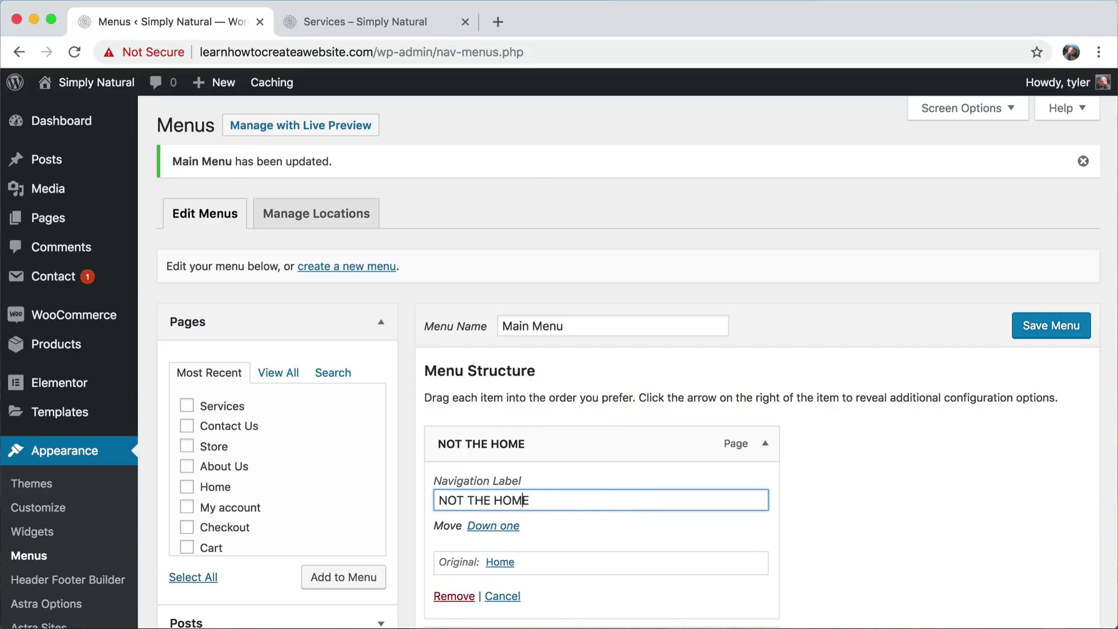
key(BackSpace)
key(BackSpace)
key(BackSpace)
key(BackSpace)
key(BackSpace)
key(BackSpace)
key(BackSpace)
key(BackSpace)
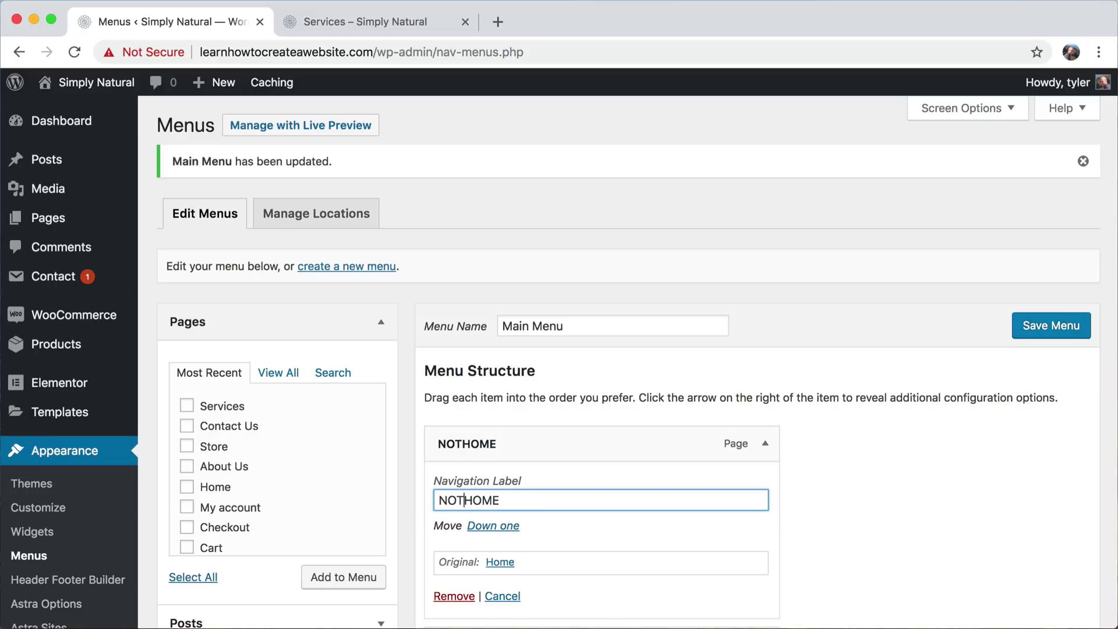
click(365, 21)
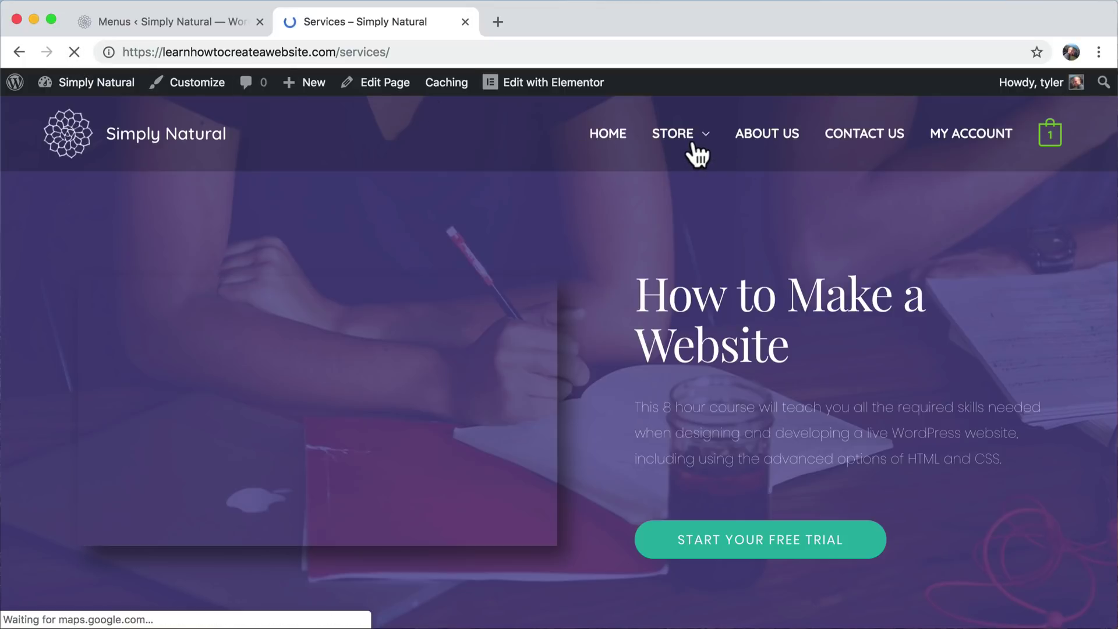
- Confirm the site's HOME menu link opens the plant-hero homepage, then close that page
click(606, 140)
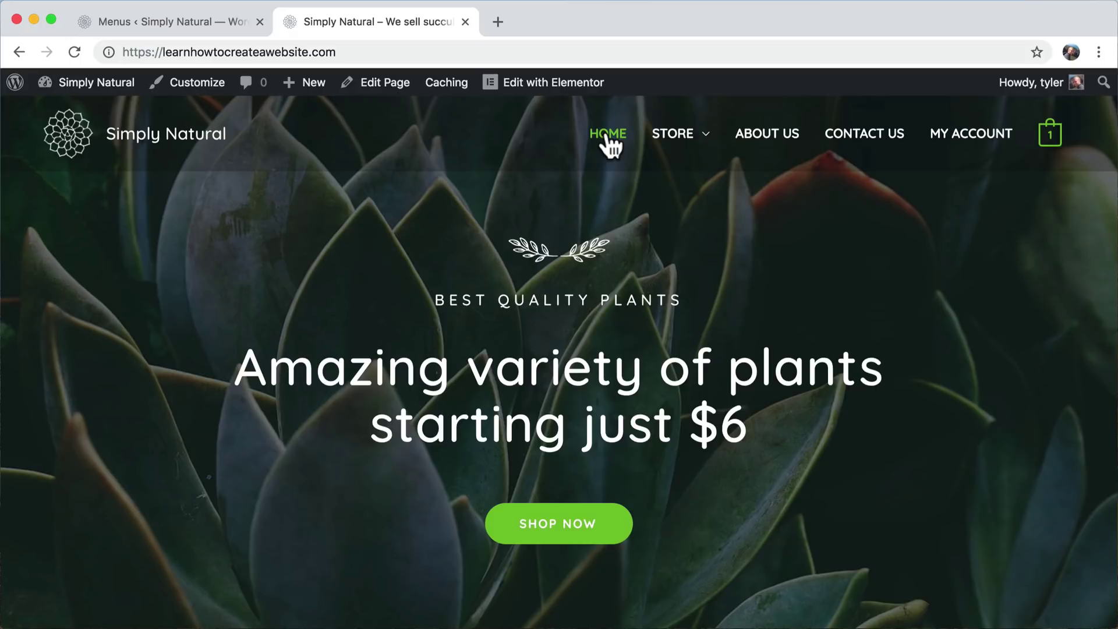
click(466, 21)
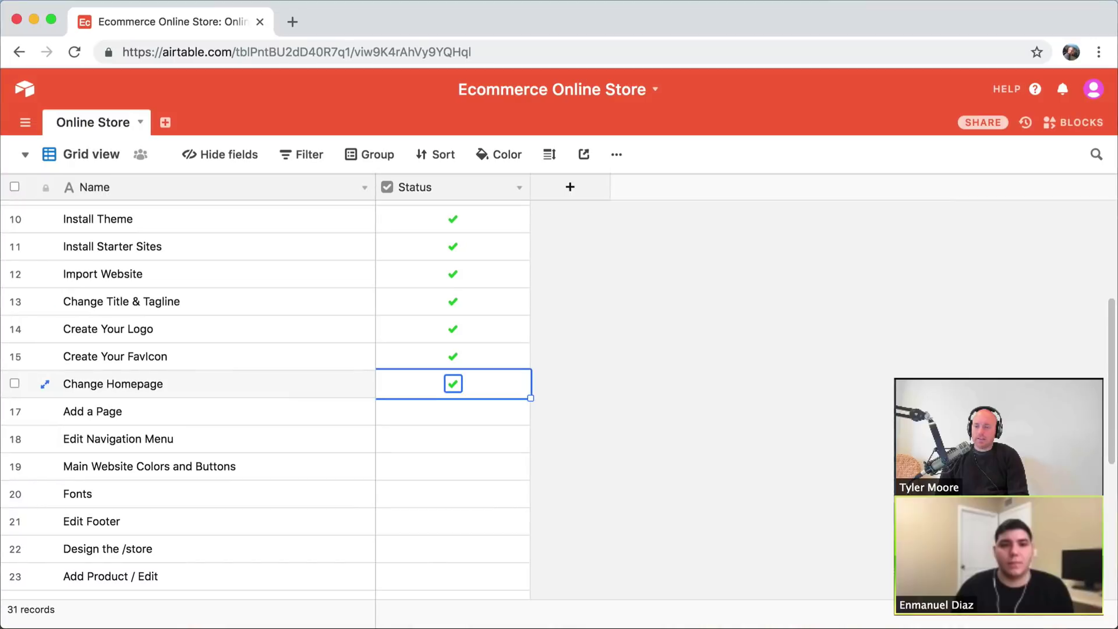
- Tick the Status checkboxes for the Add a Page and Edit Navigation Menu tasks
click(458, 414)
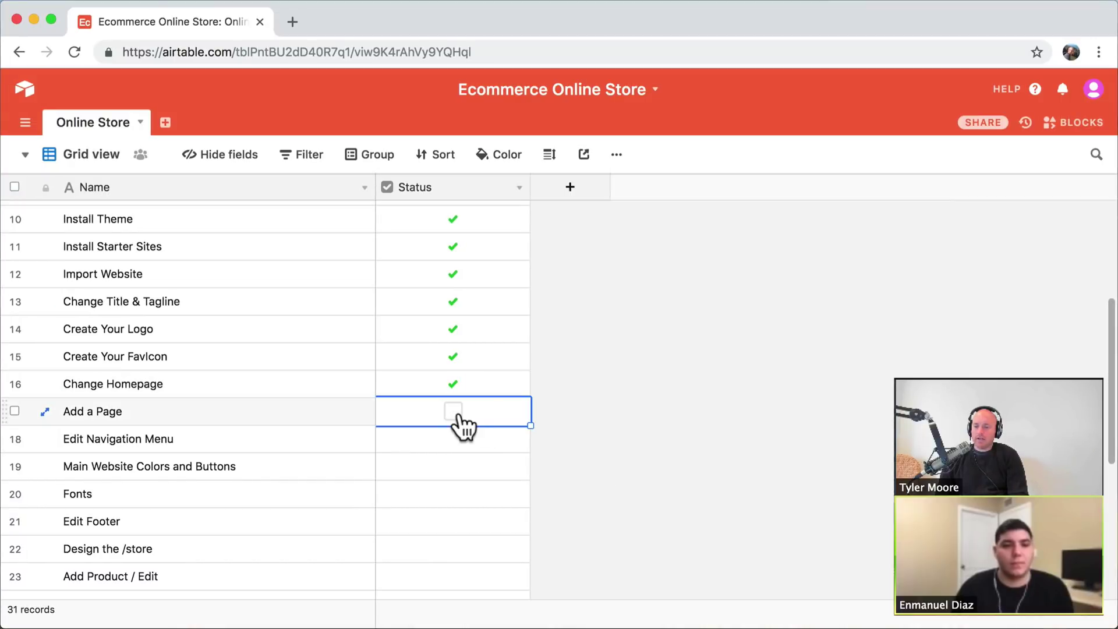
click(454, 412)
click(456, 440)
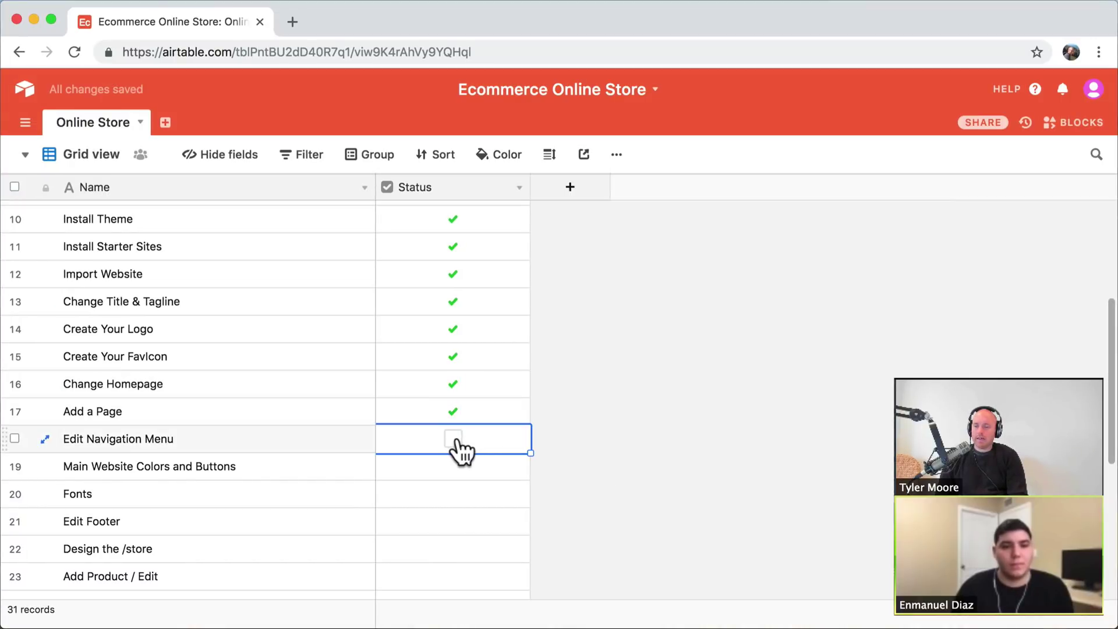
click(454, 439)
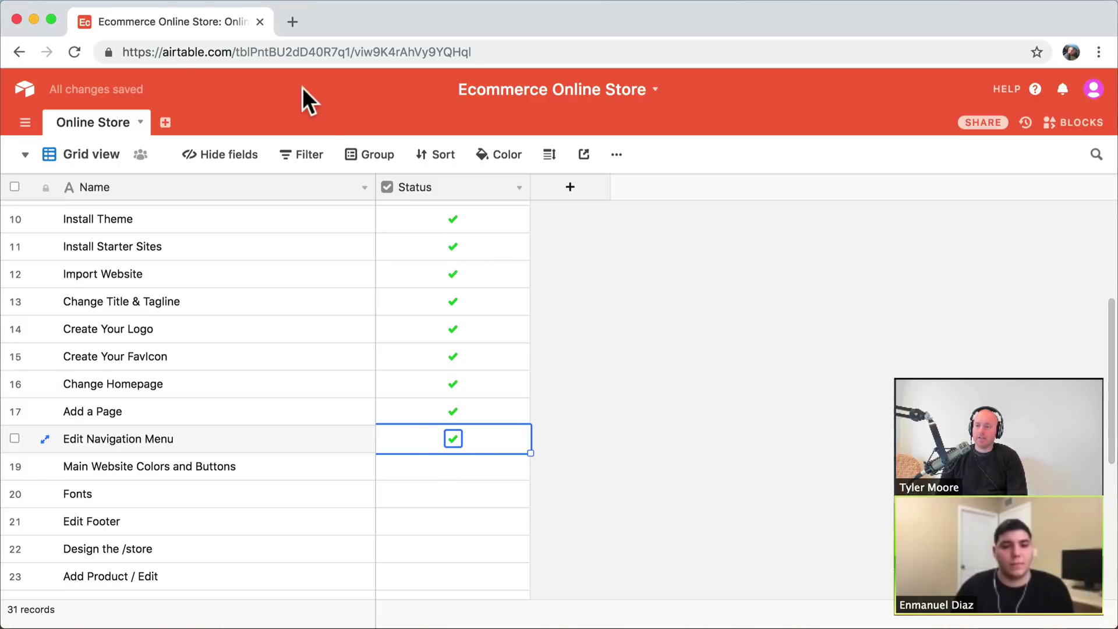
- Minimize Airtable and visit the live Simply Natural home page from WordPress
click(34, 18)
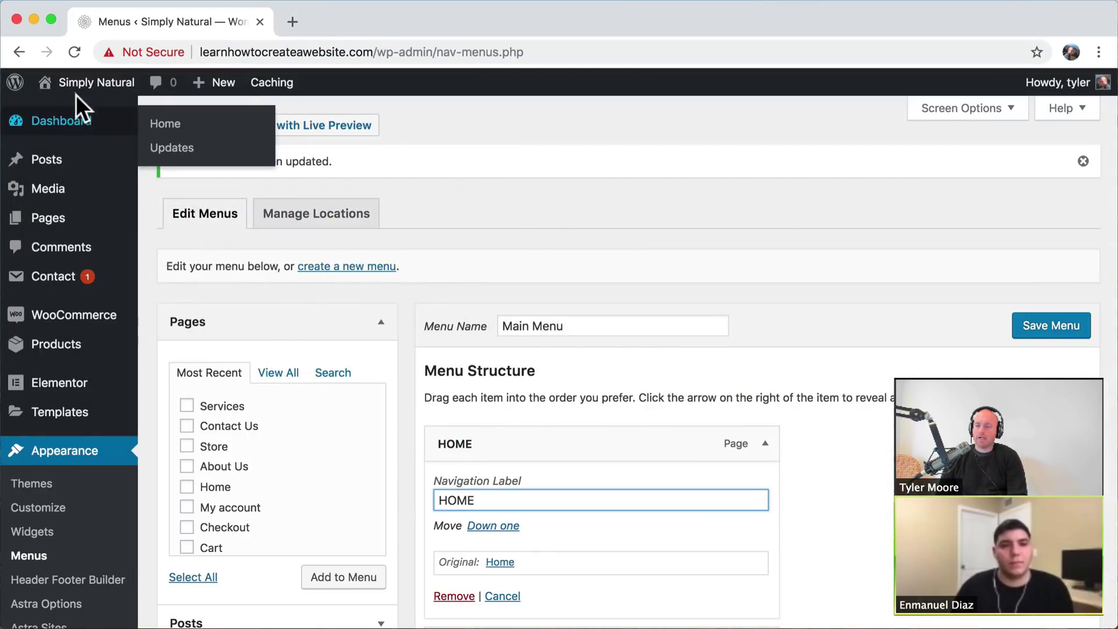
mouse_move(78, 92)
click(72, 113)
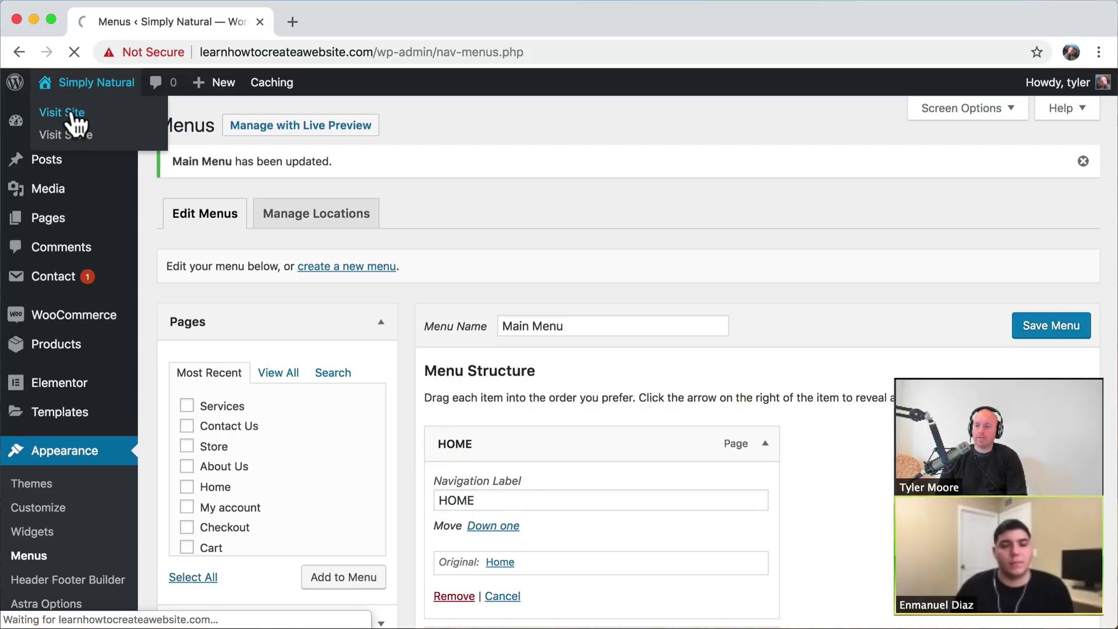
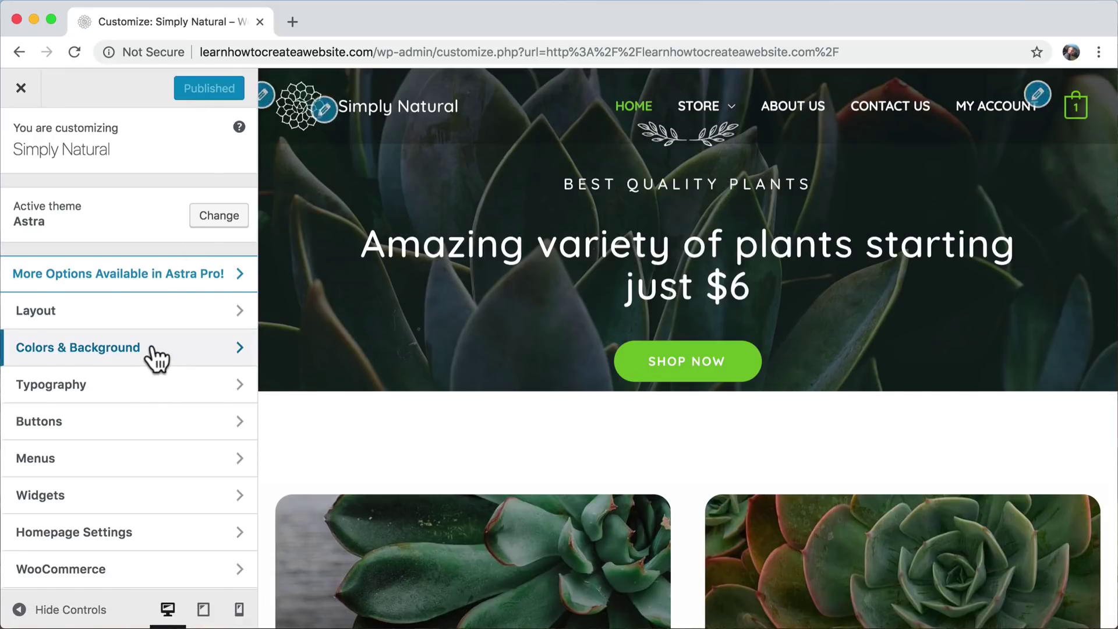
- Open Base Colors' Theme Color picker and copy its hex value #75c32c
click(155, 353)
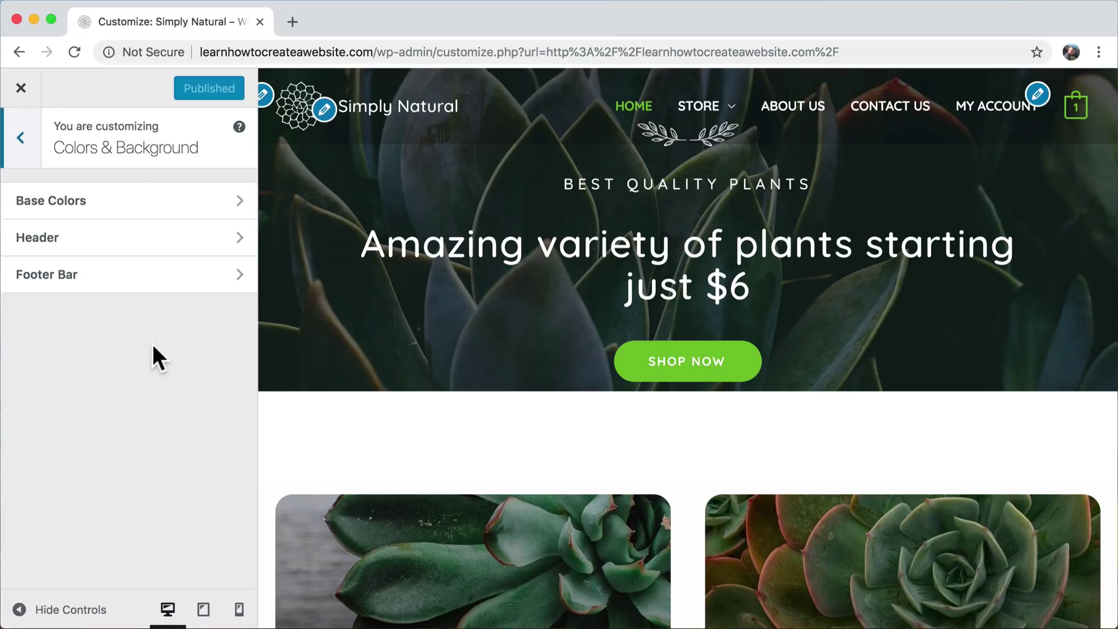
click(137, 201)
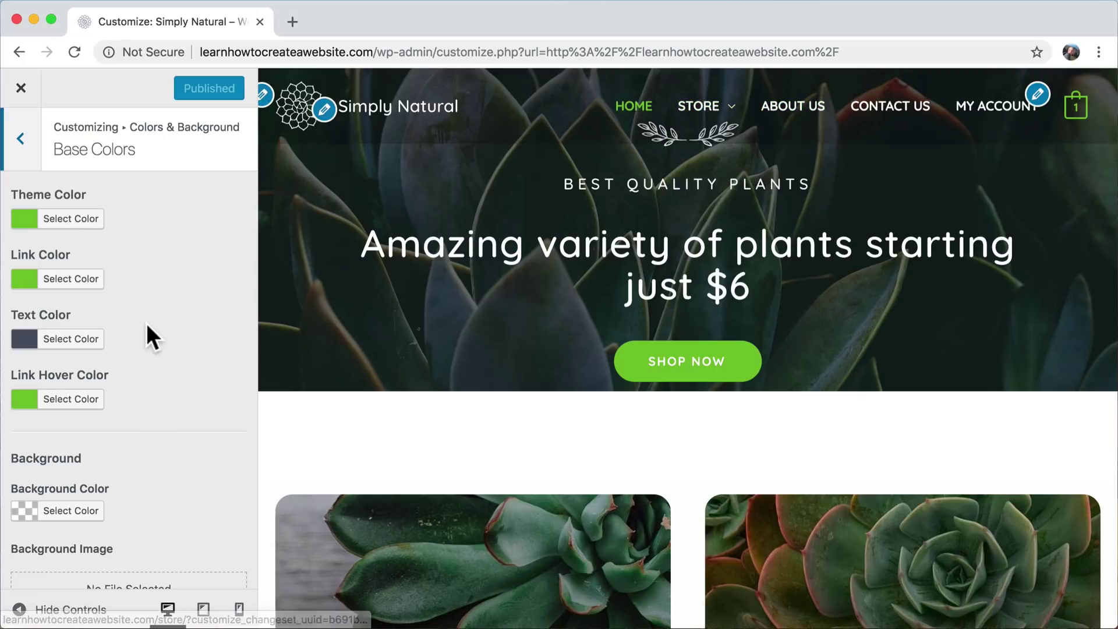
click(70, 221)
double_click(145, 219)
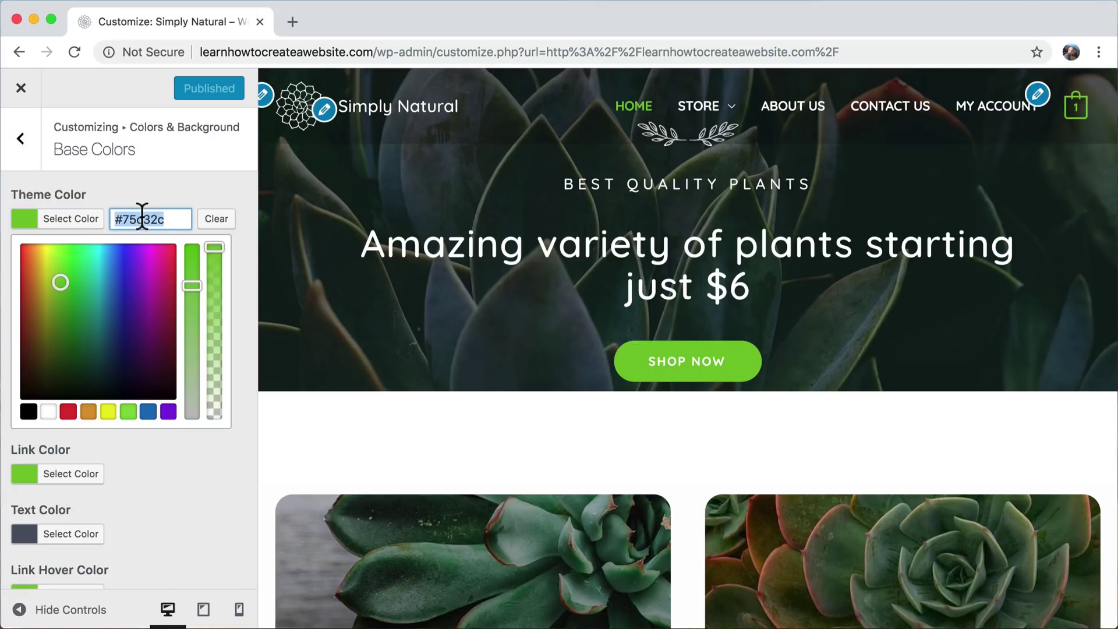
right_click(142, 215)
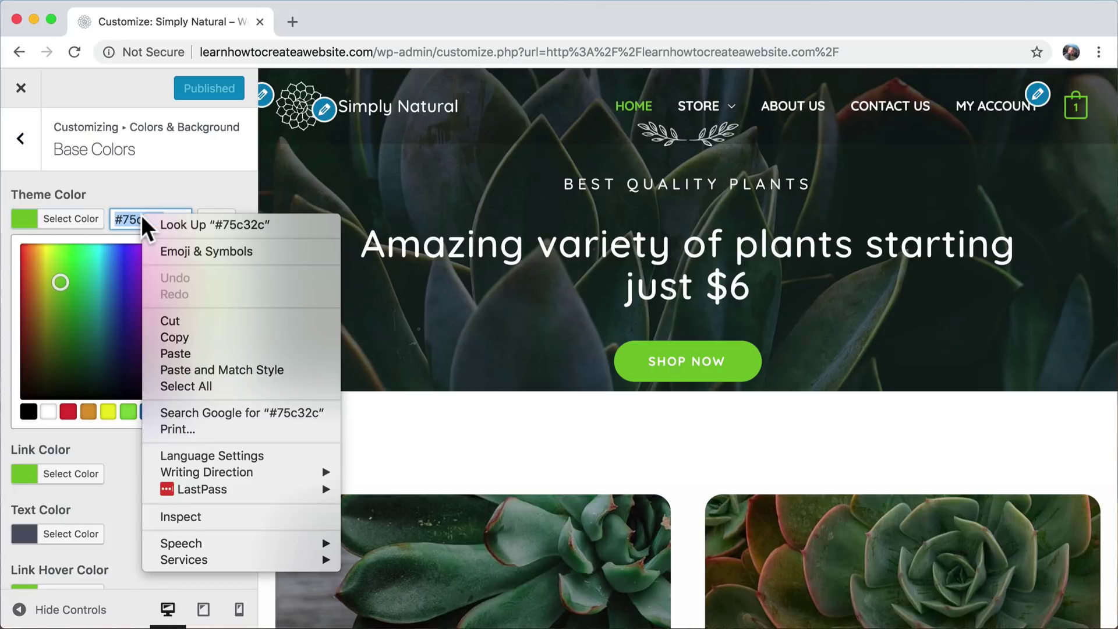
click(191, 337)
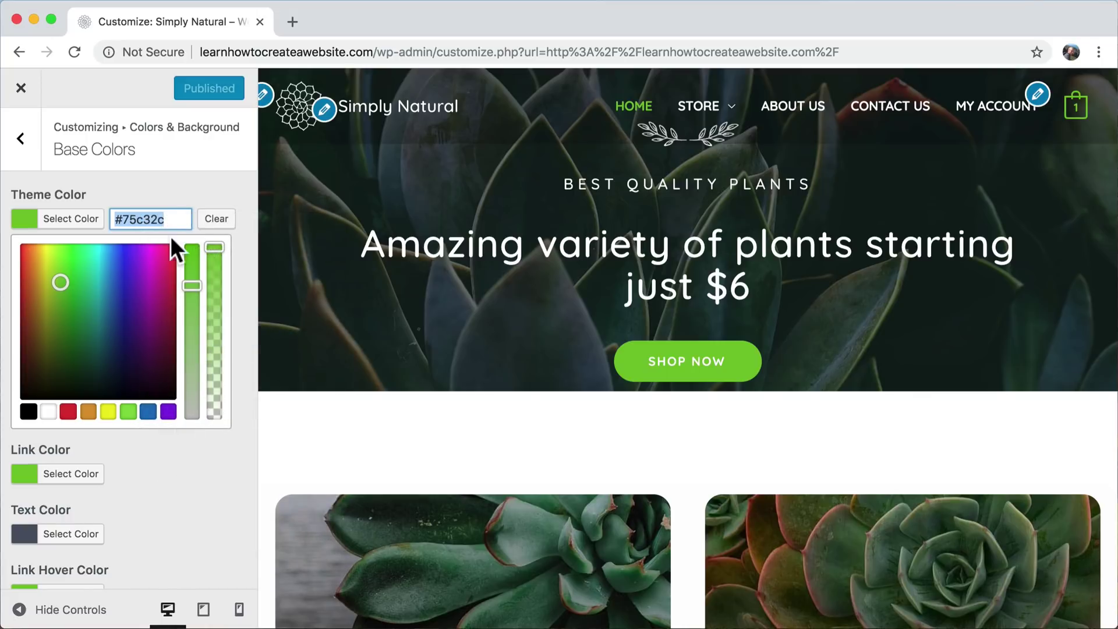
- Copy the #75c32c hex value twice more, then close and reopen the Theme Color picker
click(164, 220)
double_click(152, 220)
right_click(151, 220)
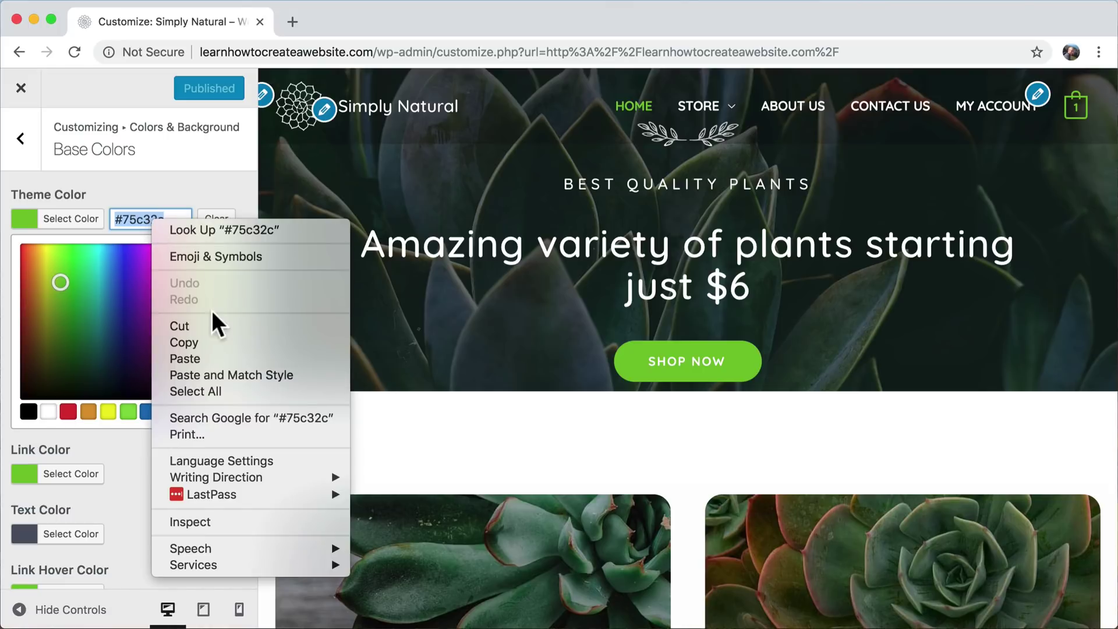
click(198, 342)
click(177, 220)
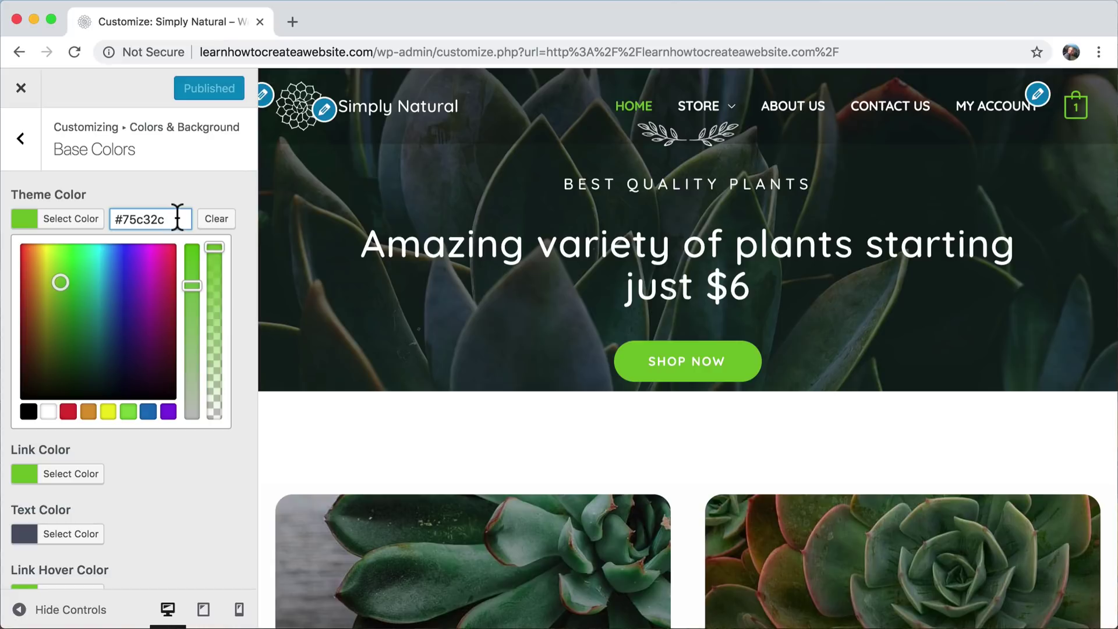
double_click(125, 220)
right_click(143, 221)
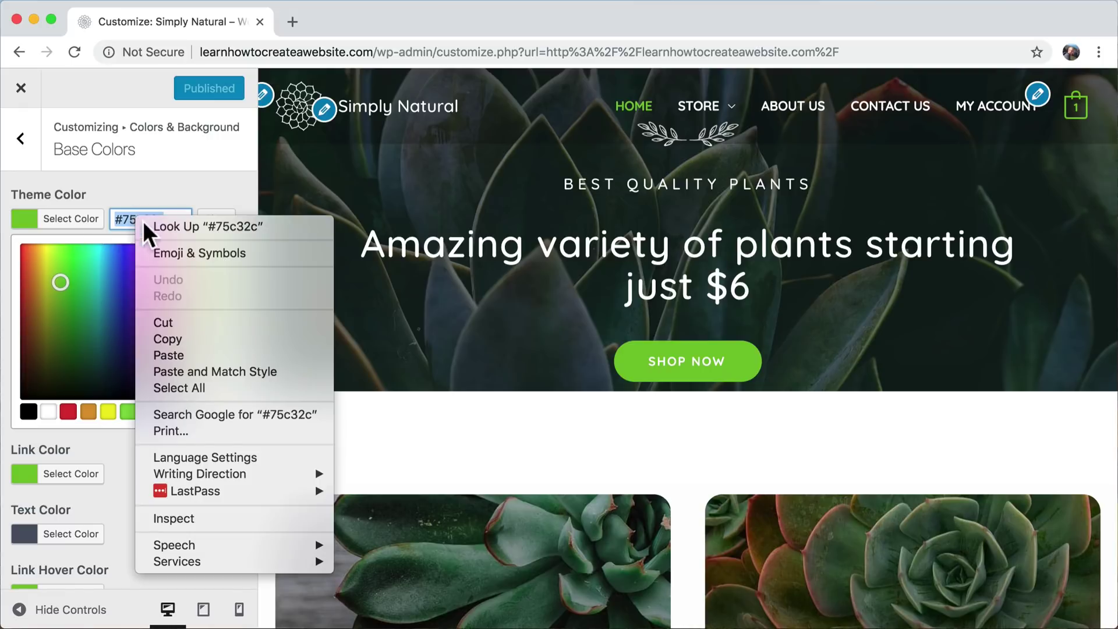
click(177, 341)
click(186, 183)
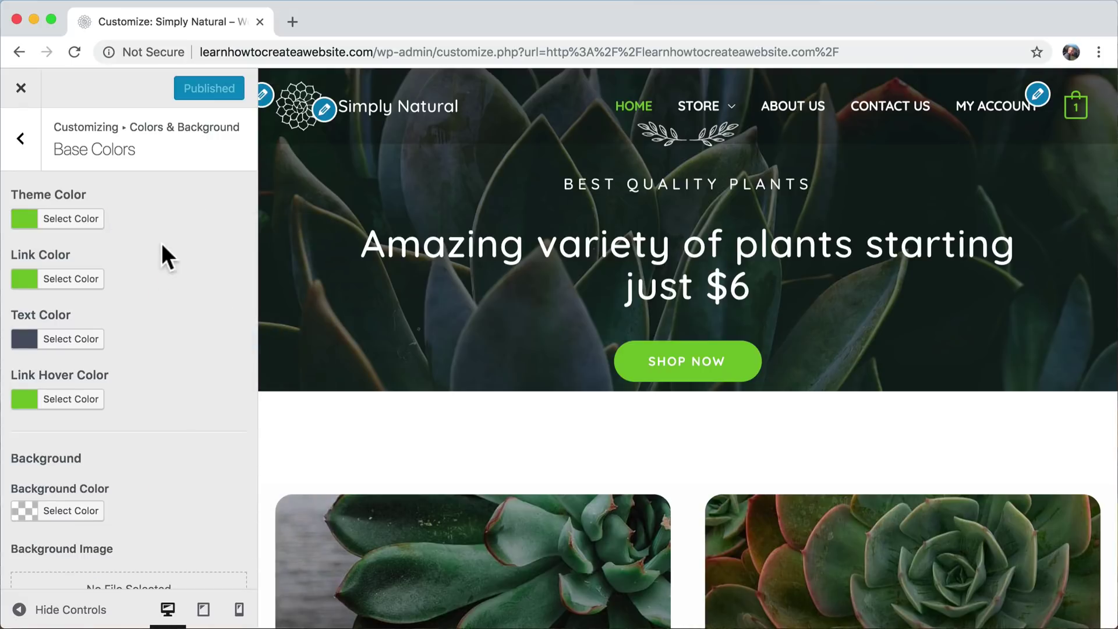
click(70, 224)
- Change the Theme Color to blue #315bd8 and view the Cleistocactus product page in the preview
mouse_move(130, 273)
mouse_down()
mouse_move(120, 252)
mouse_move(119, 269)
mouse_up()
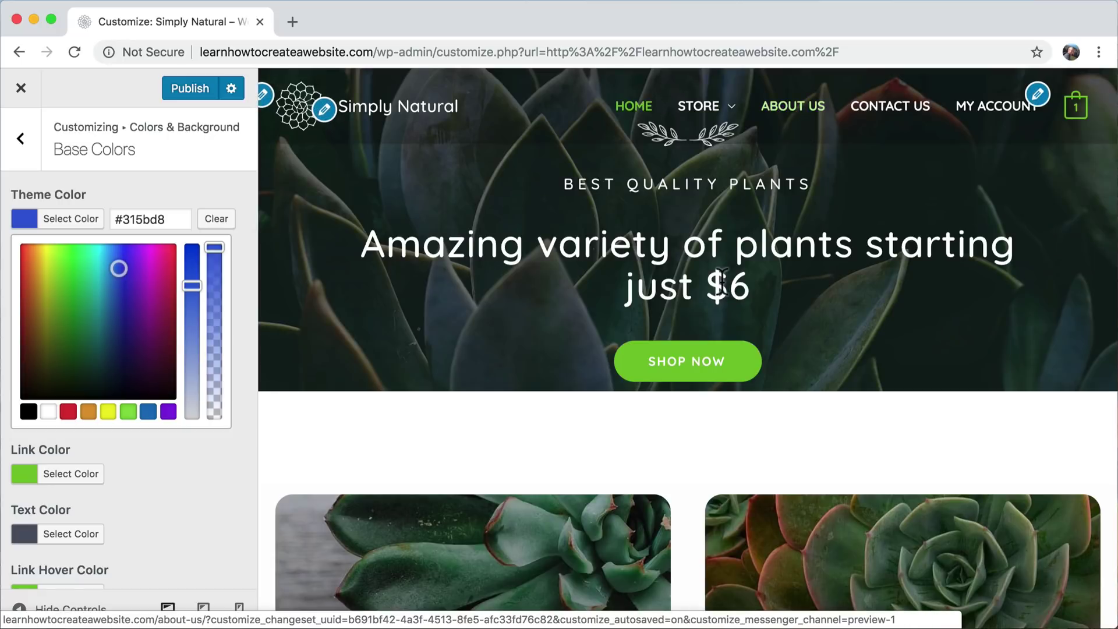
scroll(723, 283, down, 15)
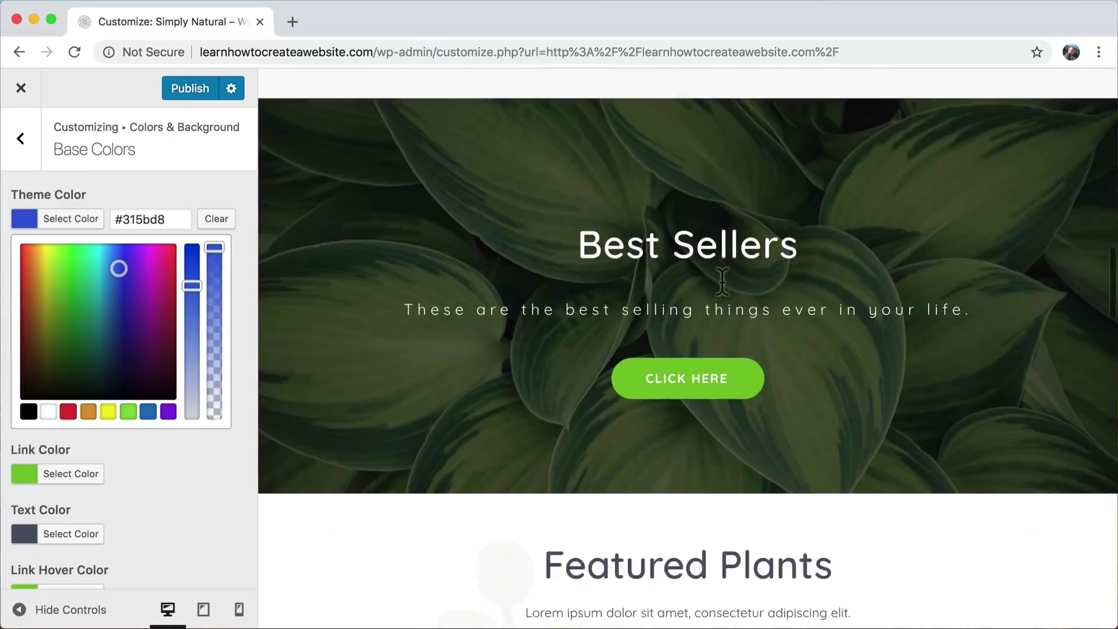
scroll(722, 281, down, 8)
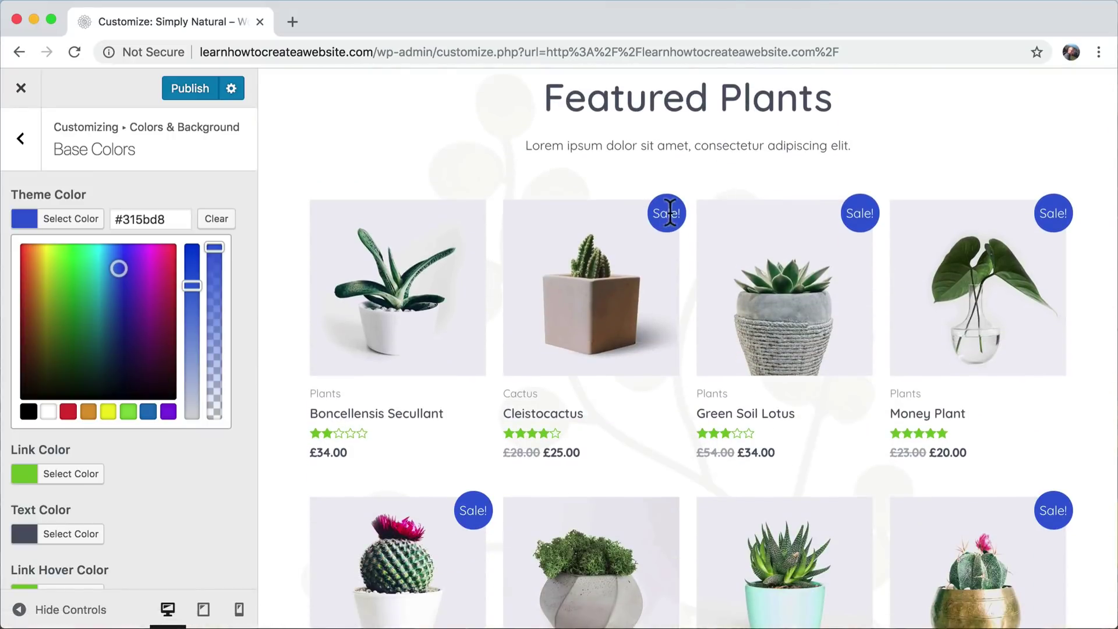
click(629, 315)
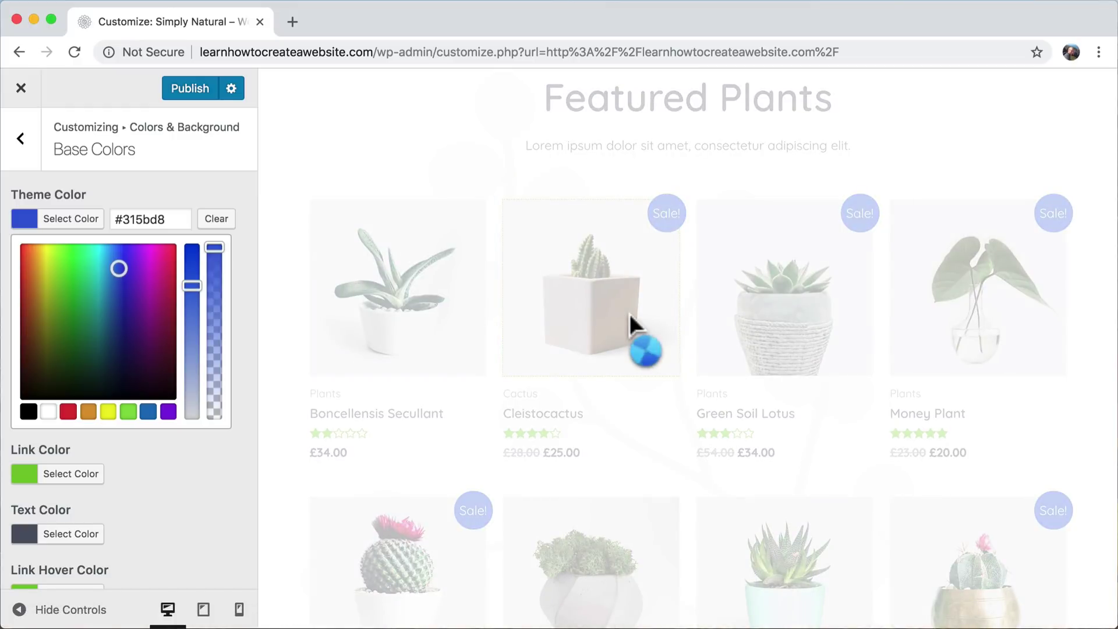
scroll(630, 315, down, 10)
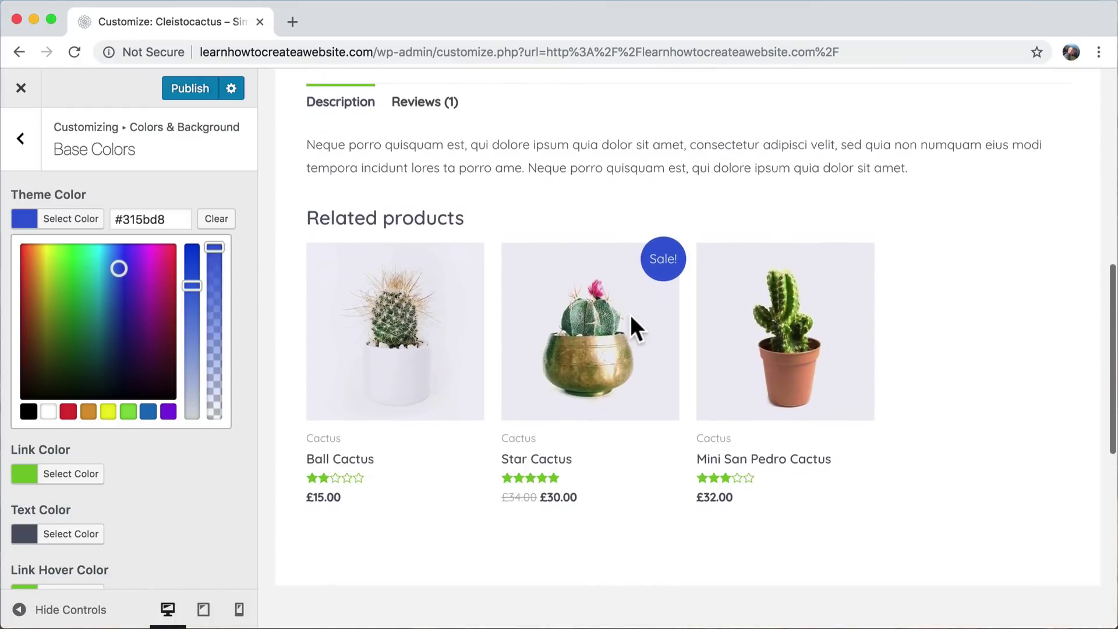
scroll(661, 279, up, 10)
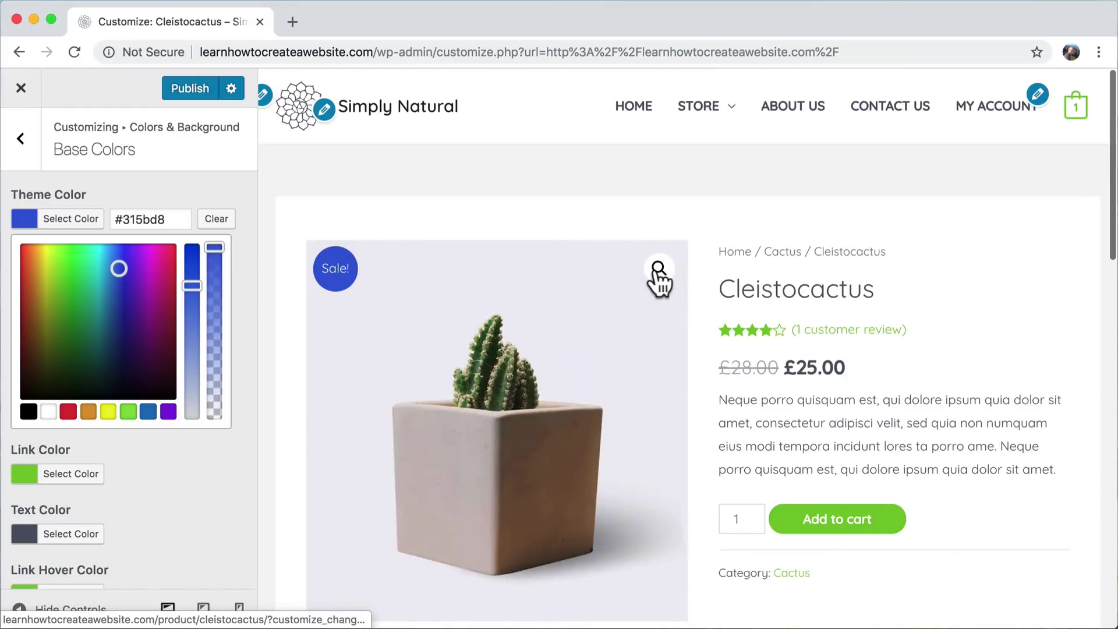
- Paste the original green #75c32c back as Theme Color and return the preview home
double_click(151, 219)
key(super+v)
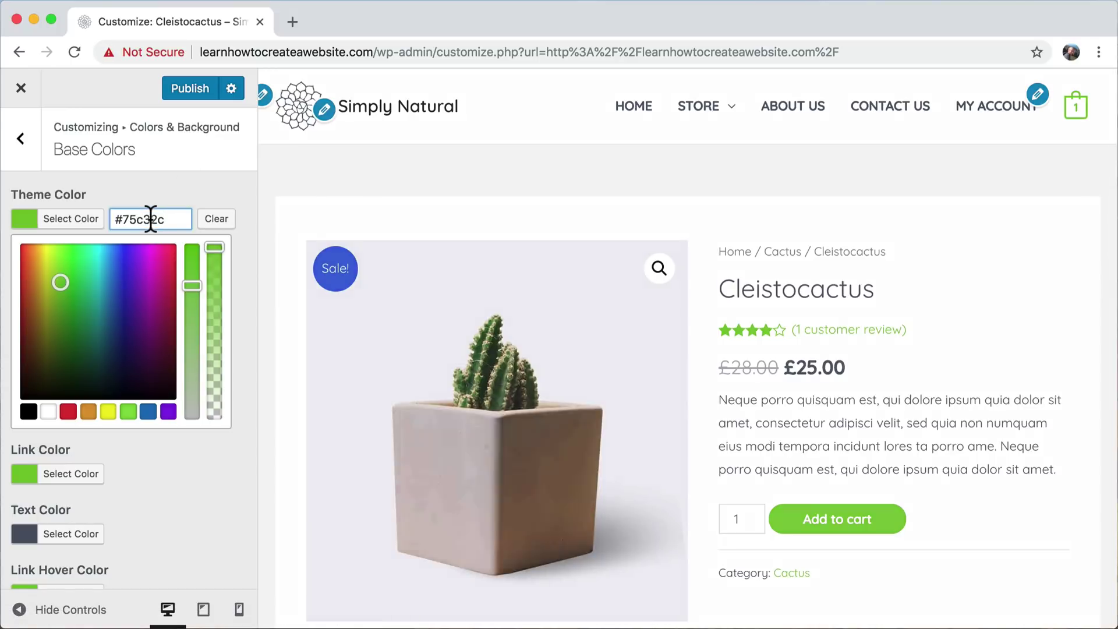
click(225, 180)
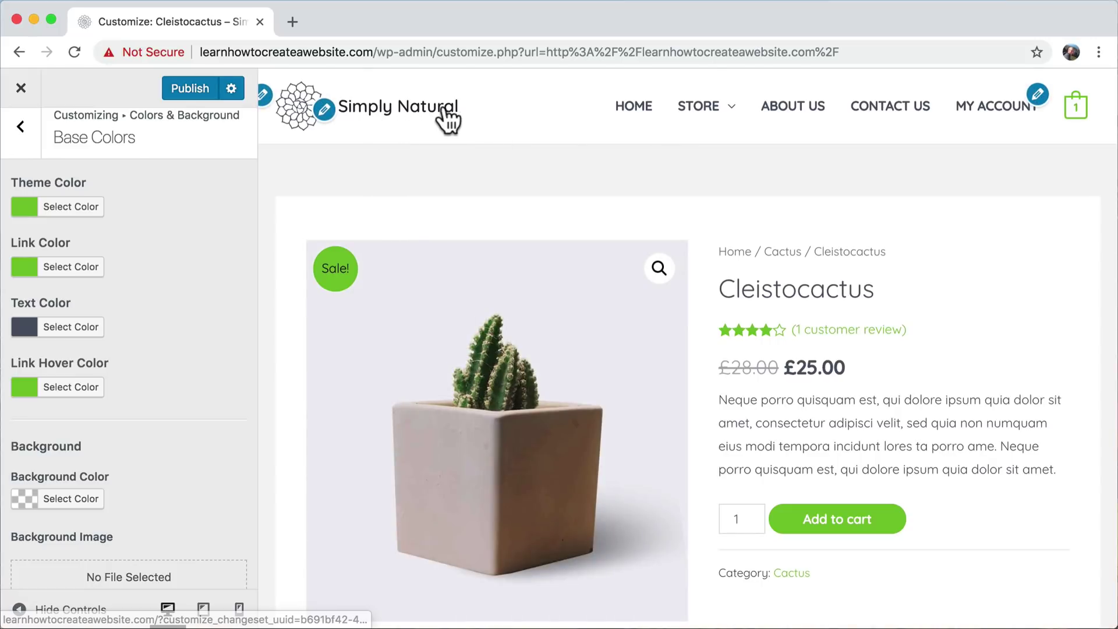
click(393, 107)
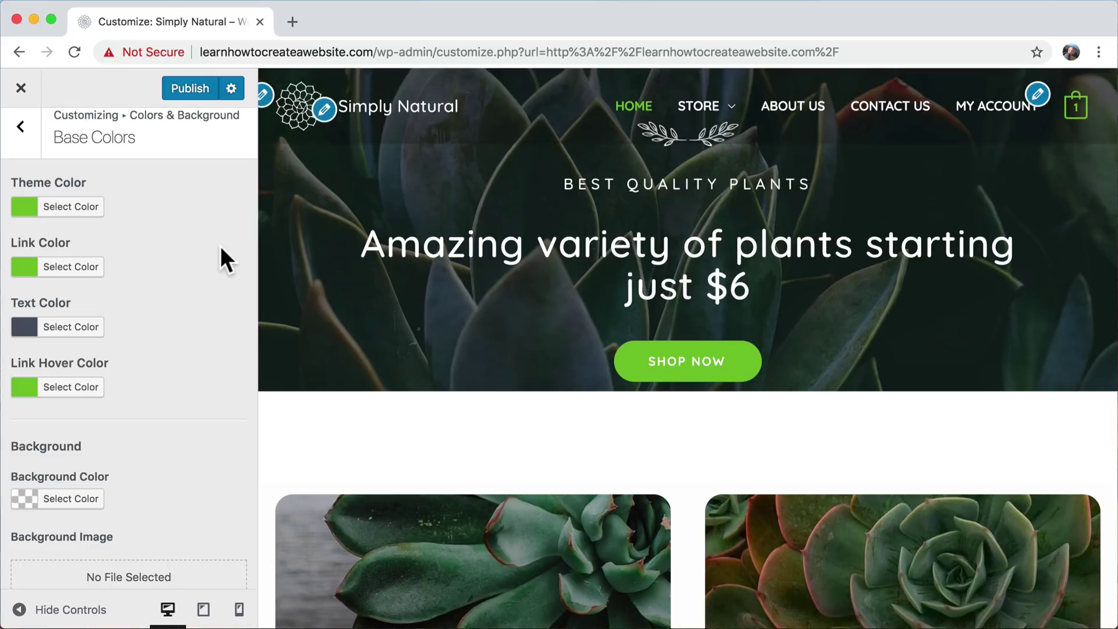
- Set Link Color to blue #2b7abf, review the preview, and go back to Colors & Background
click(86, 269)
drag(71, 331, 114, 332)
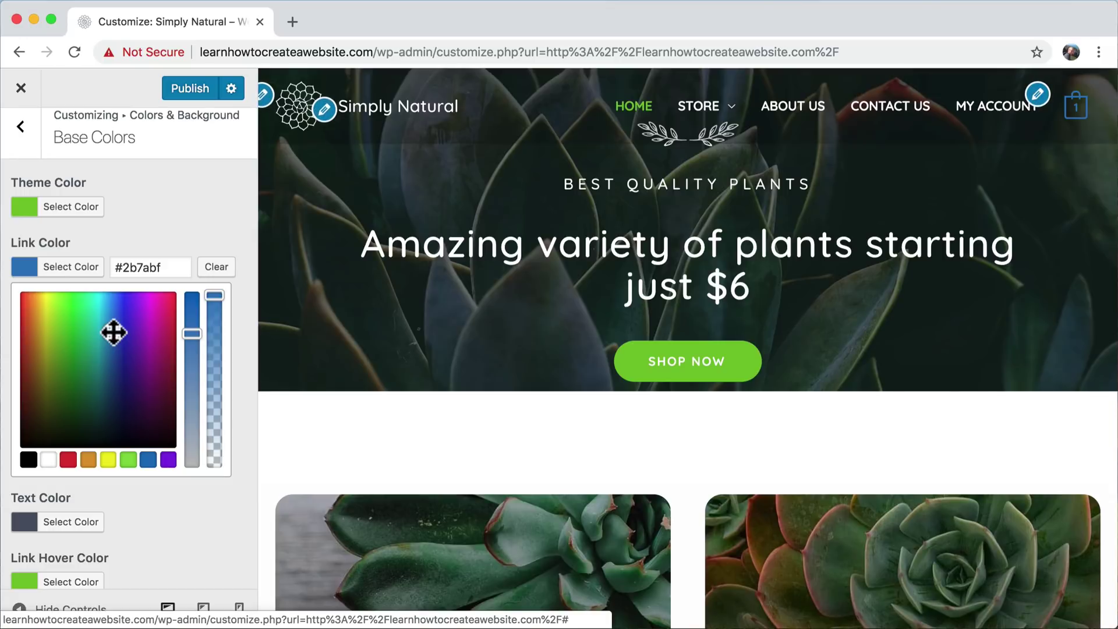
mouse_move(1078, 114)
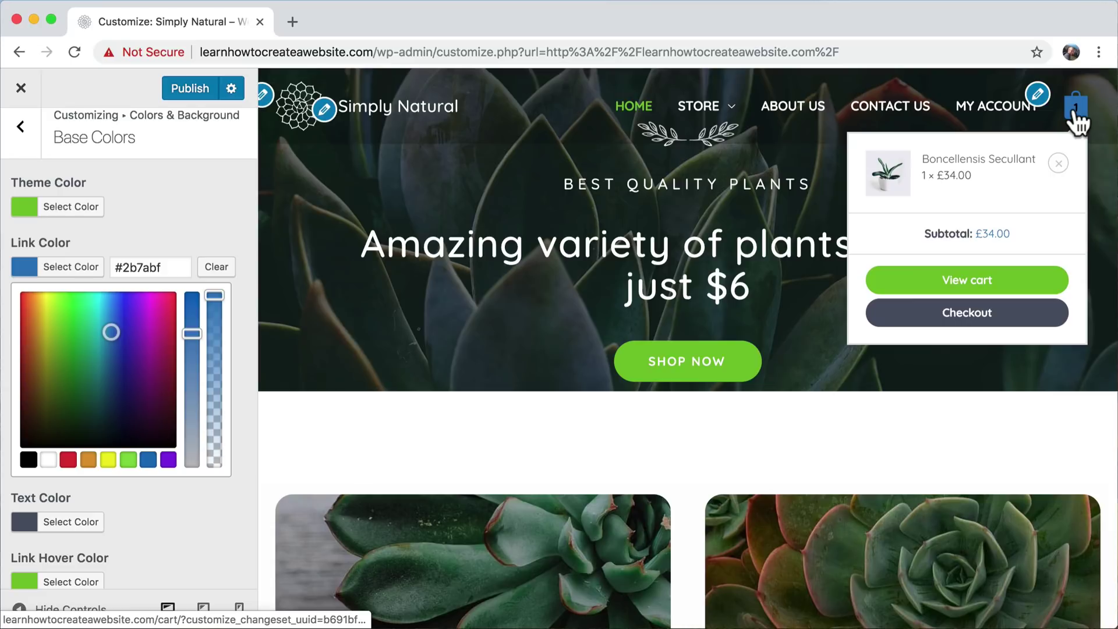
scroll(855, 493, down, 10)
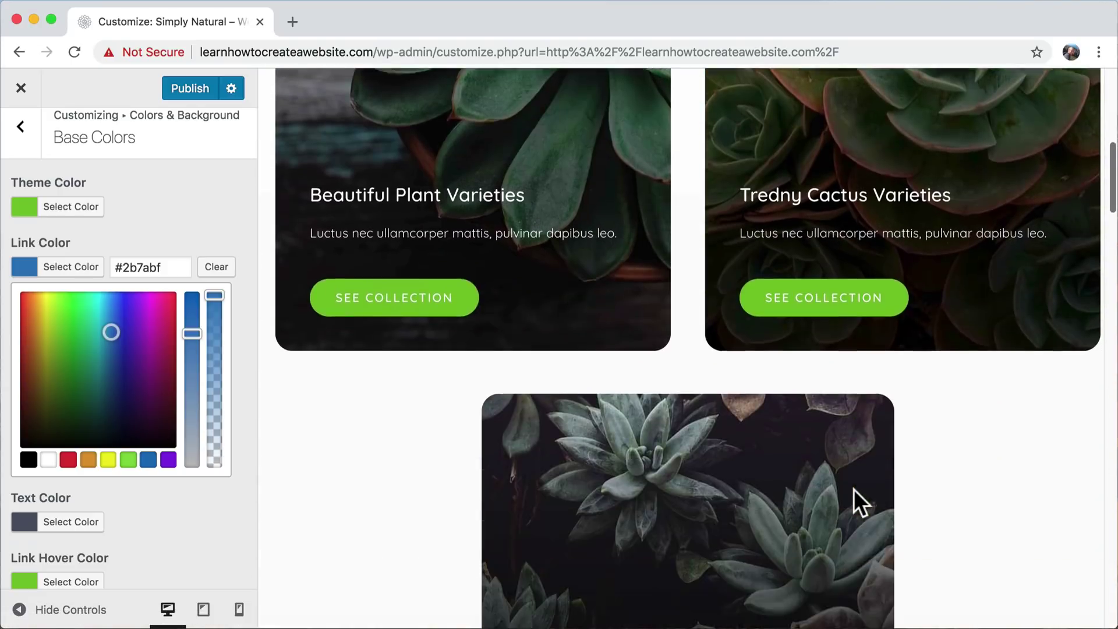
scroll(854, 489, down, 15)
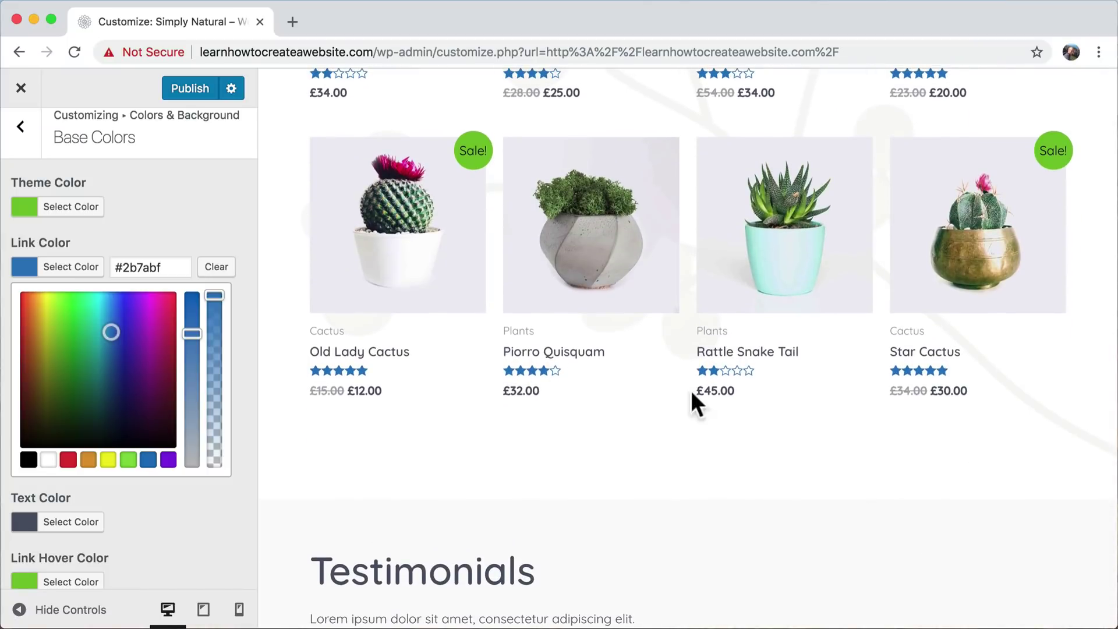
scroll(720, 403, up, 4)
scroll(720, 403, up, 12)
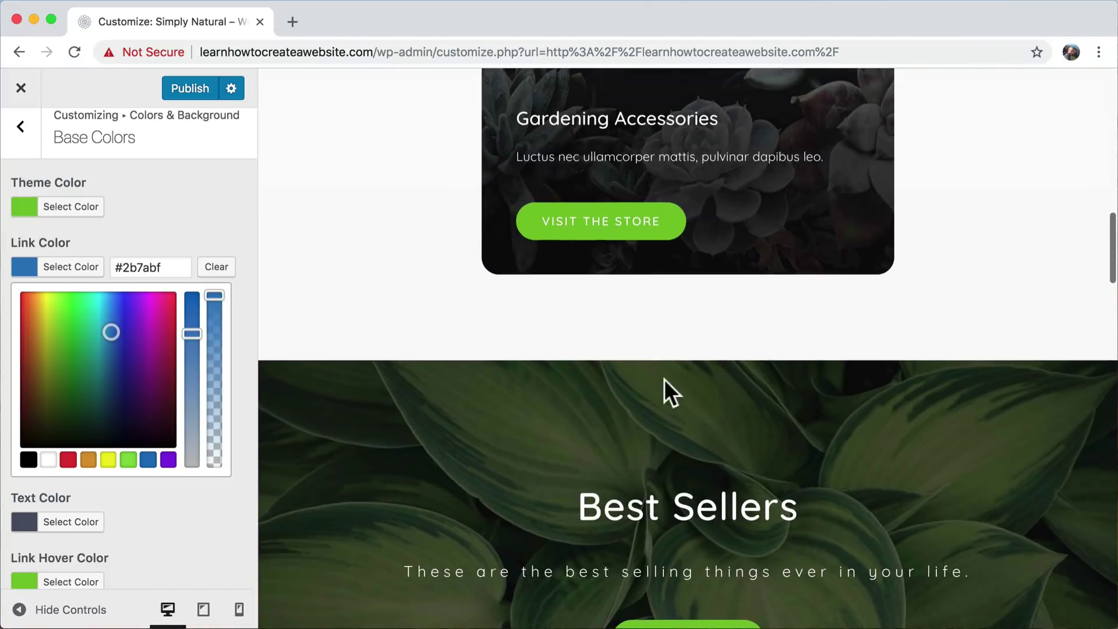
click(169, 266)
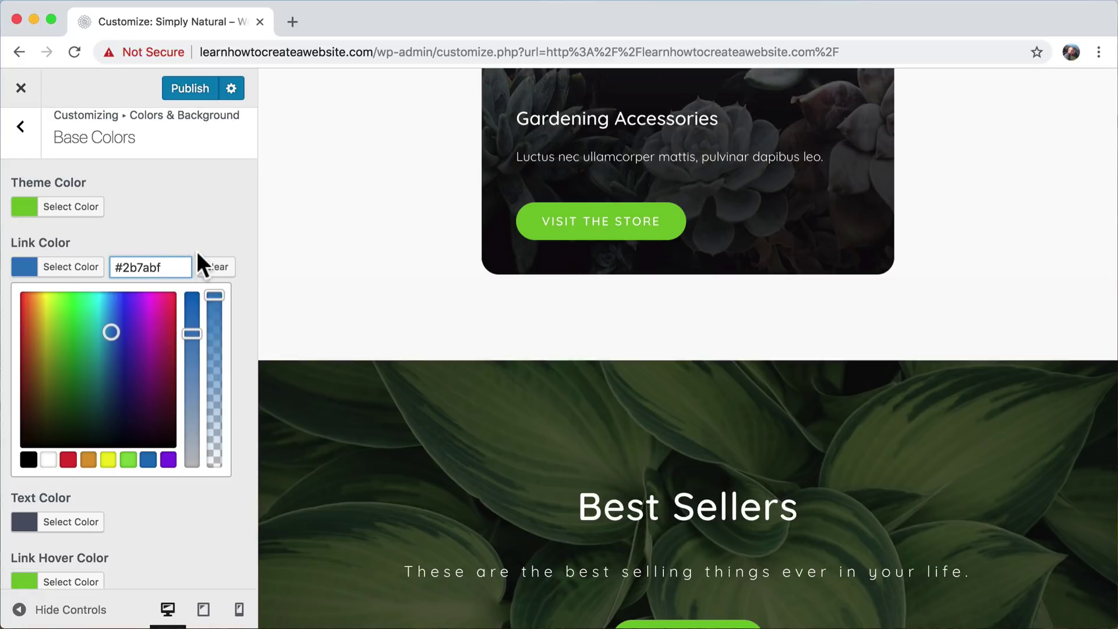
scroll(206, 213, down, 3)
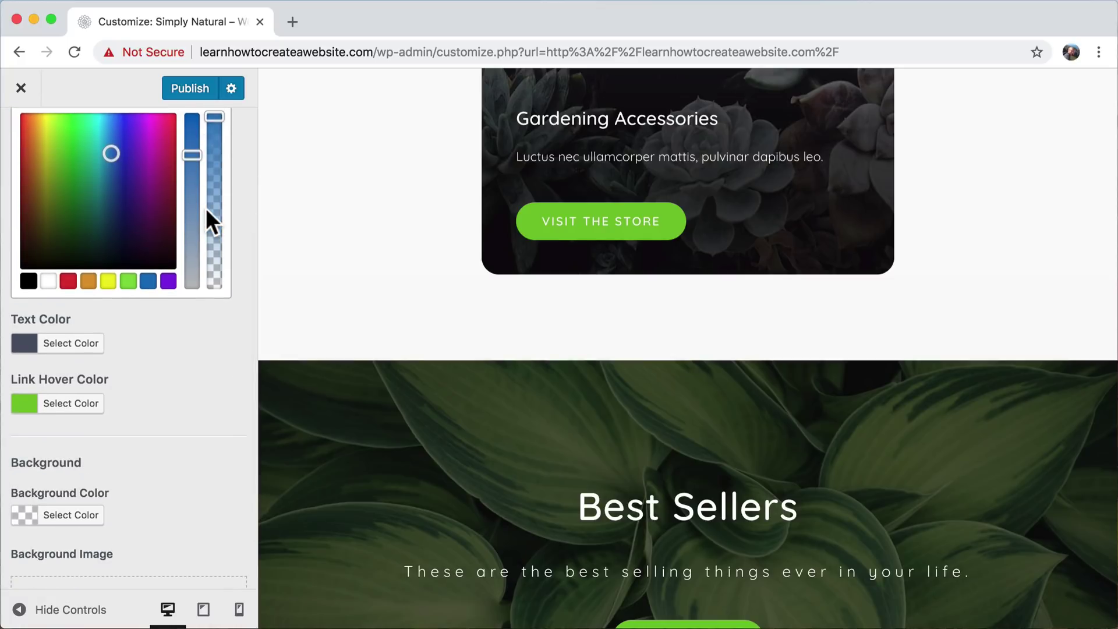
scroll(207, 211, down, 1)
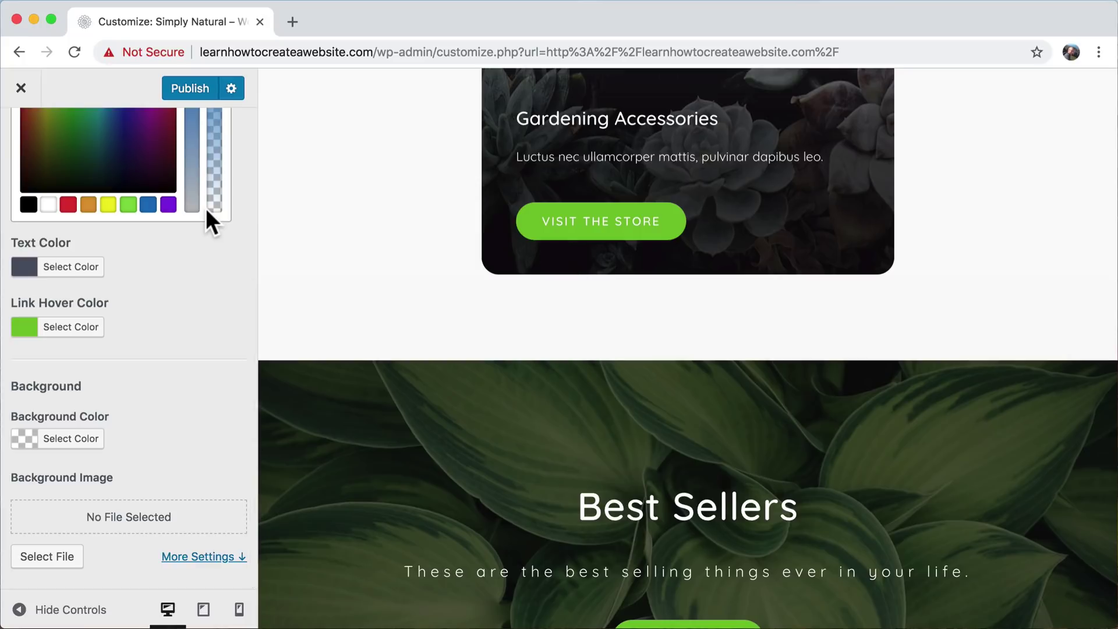
scroll(205, 208, up, 5)
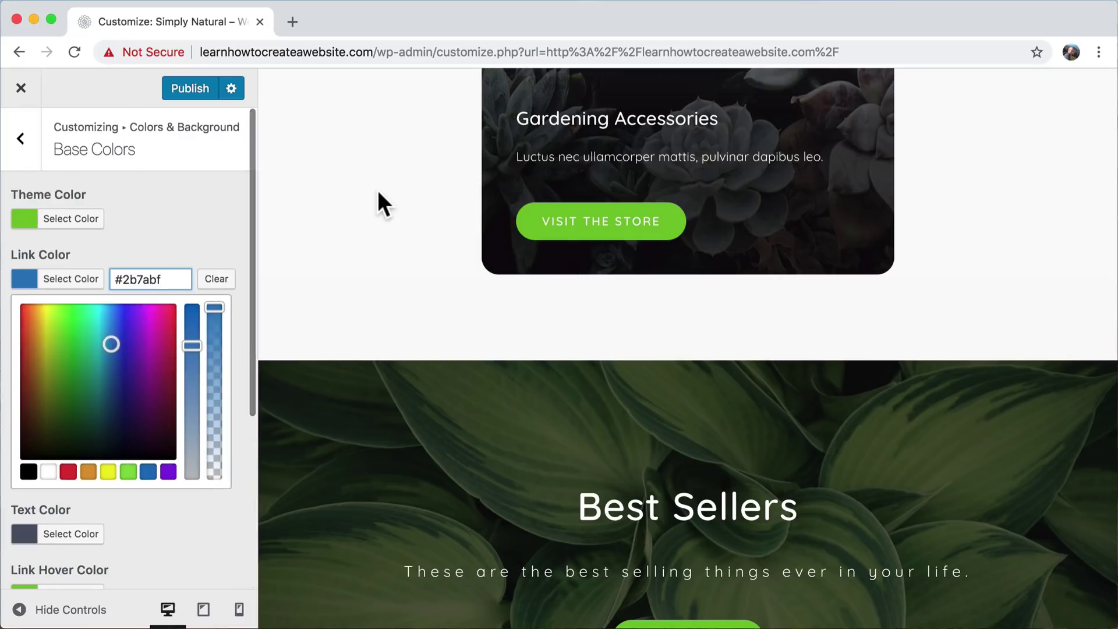
scroll(378, 190, up, 10)
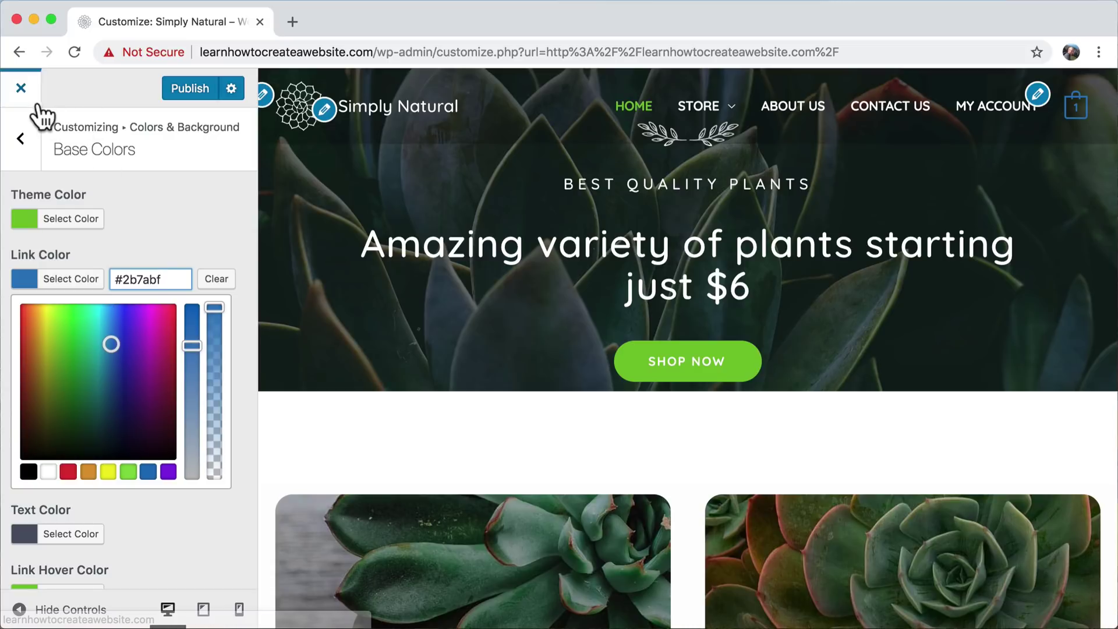
click(22, 140)
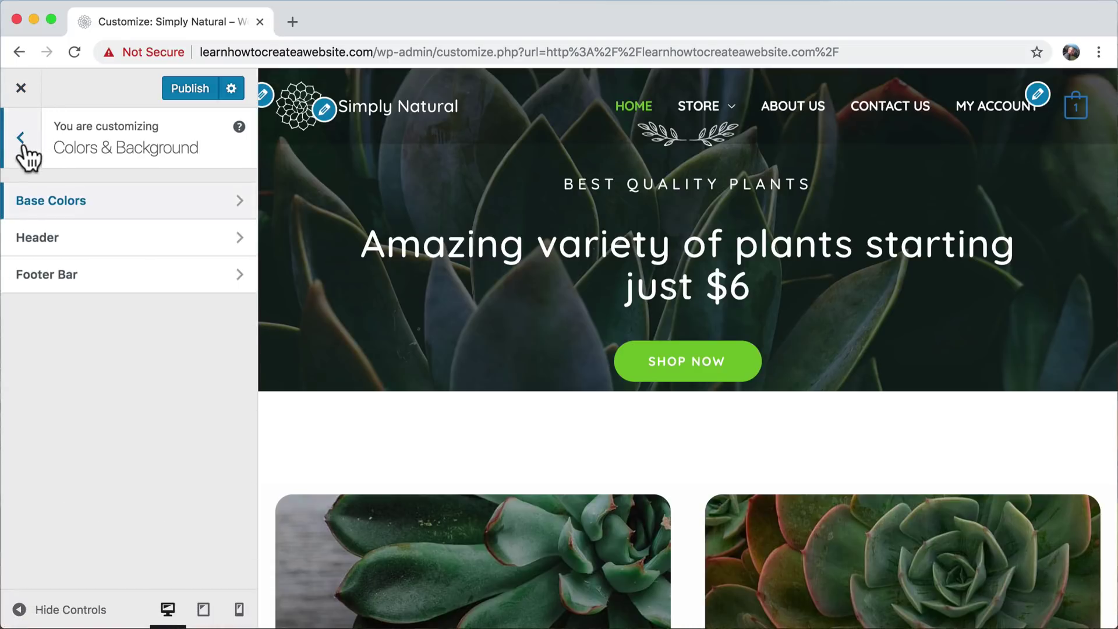
- Set the Transparent Header's Menu Link Active/Hover Color to blue #2b75bf
click(100, 237)
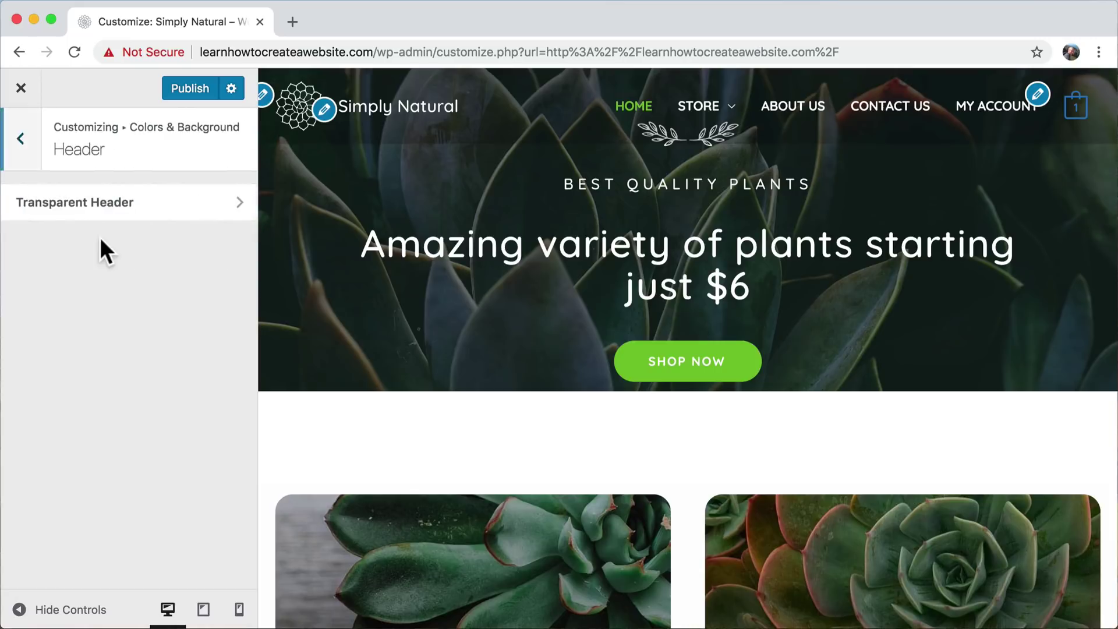
click(157, 205)
scroll(170, 300, down, 3)
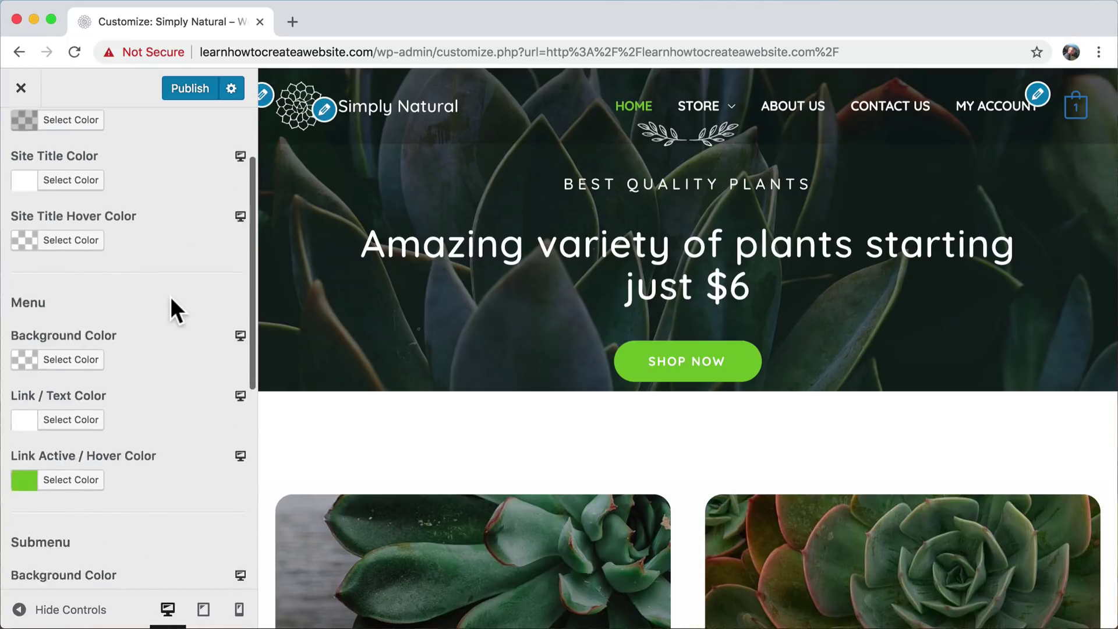
scroll(172, 302, up, 3)
scroll(170, 296, down, 3)
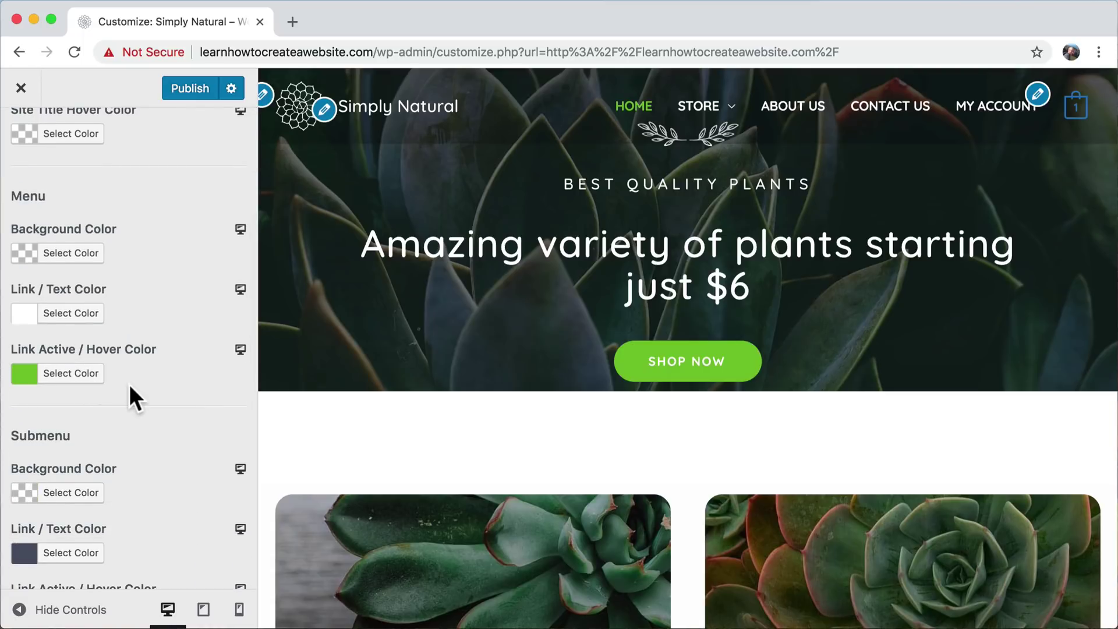
click(65, 379)
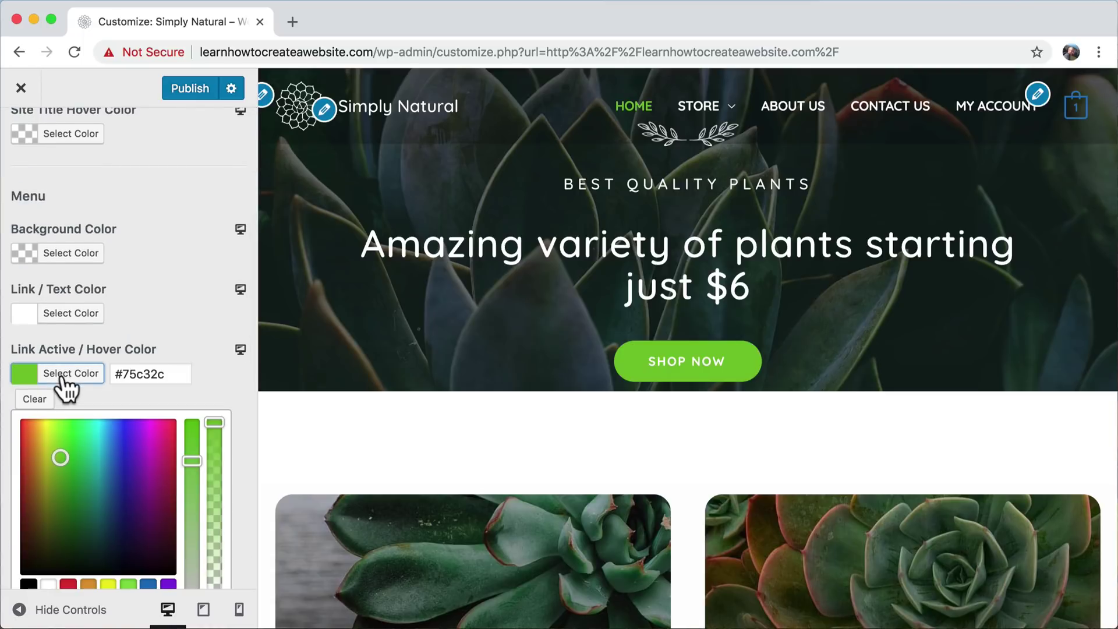
double_click(137, 372)
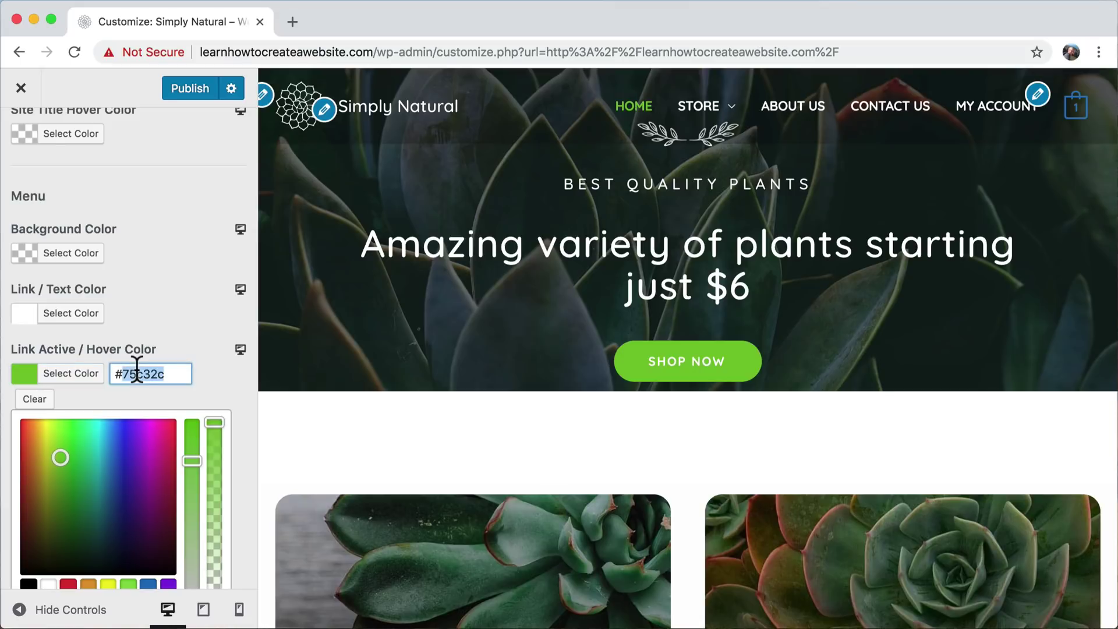
drag(61, 458, 112, 460)
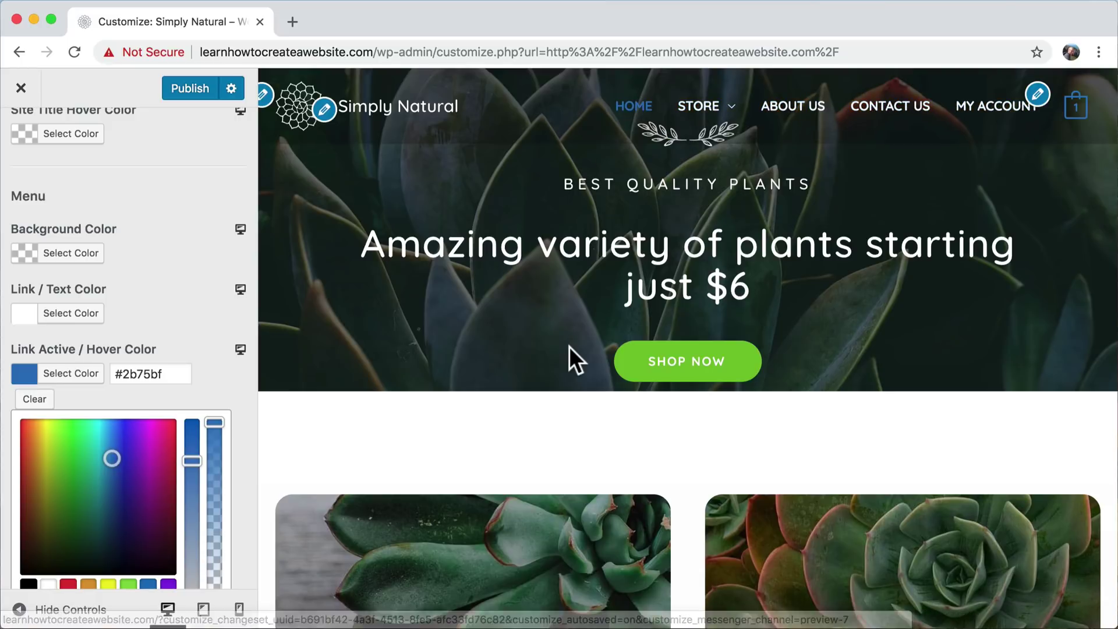
scroll(570, 347, down, 3)
scroll(566, 349, down, 2)
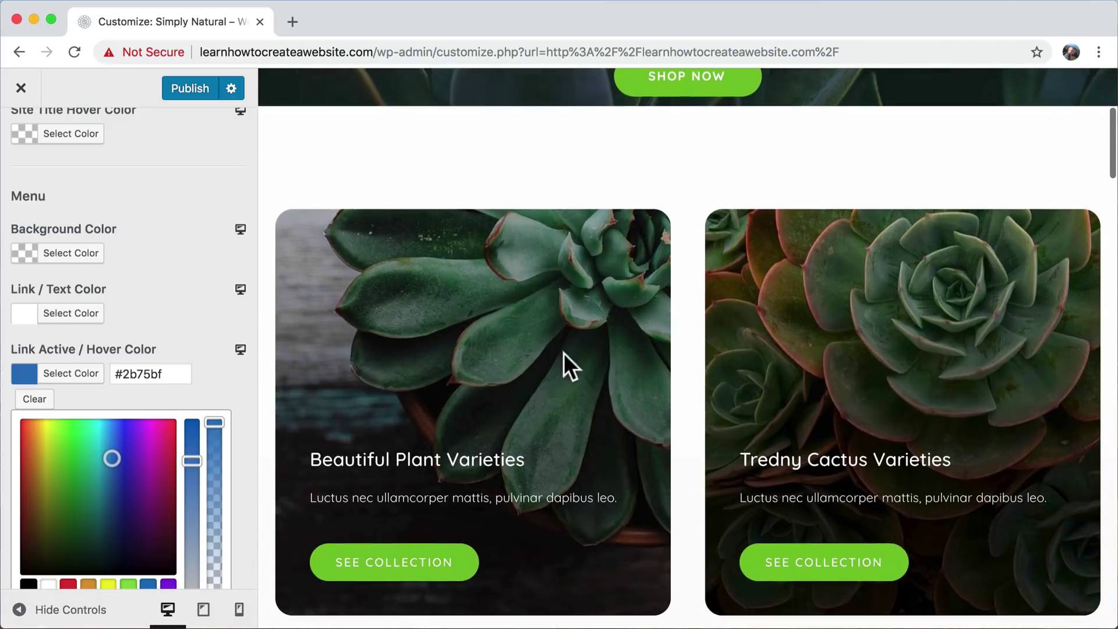
click(234, 385)
- Preview the header at tablet, phone, then desktop widths
scroll(234, 385, down, 3)
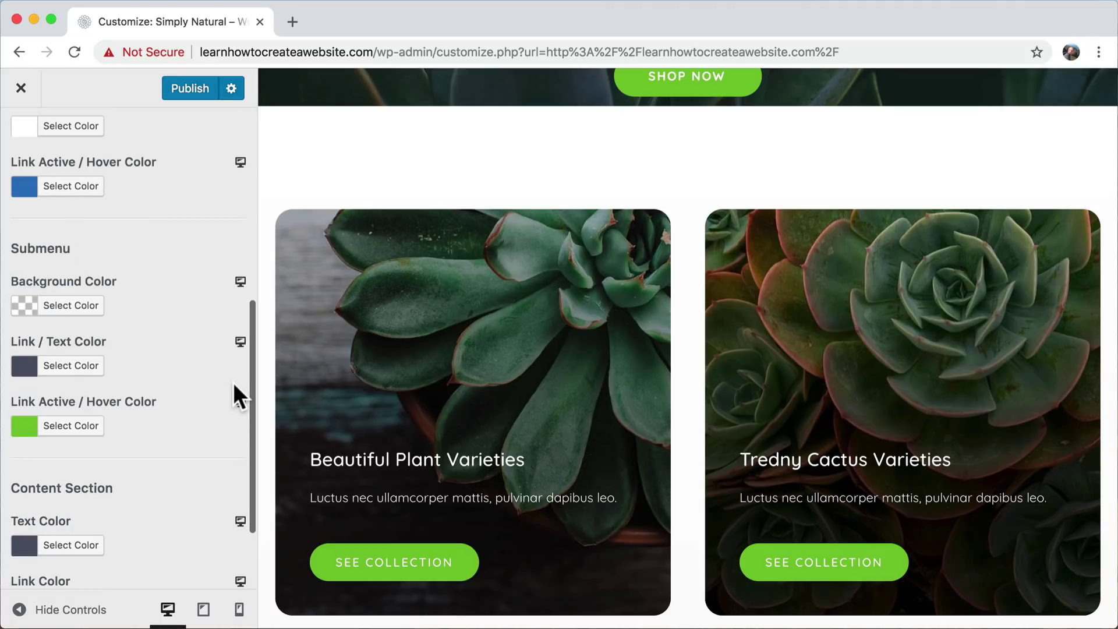
scroll(233, 382, down, 2)
scroll(233, 383, up, 8)
scroll(233, 383, up, 1)
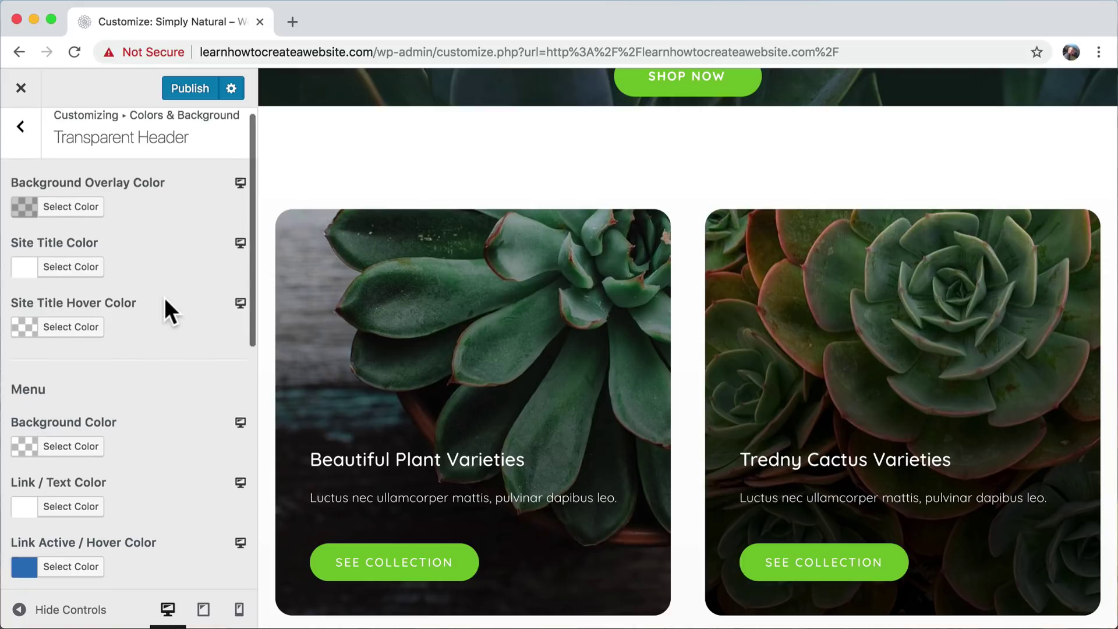
scroll(165, 300, down, 9)
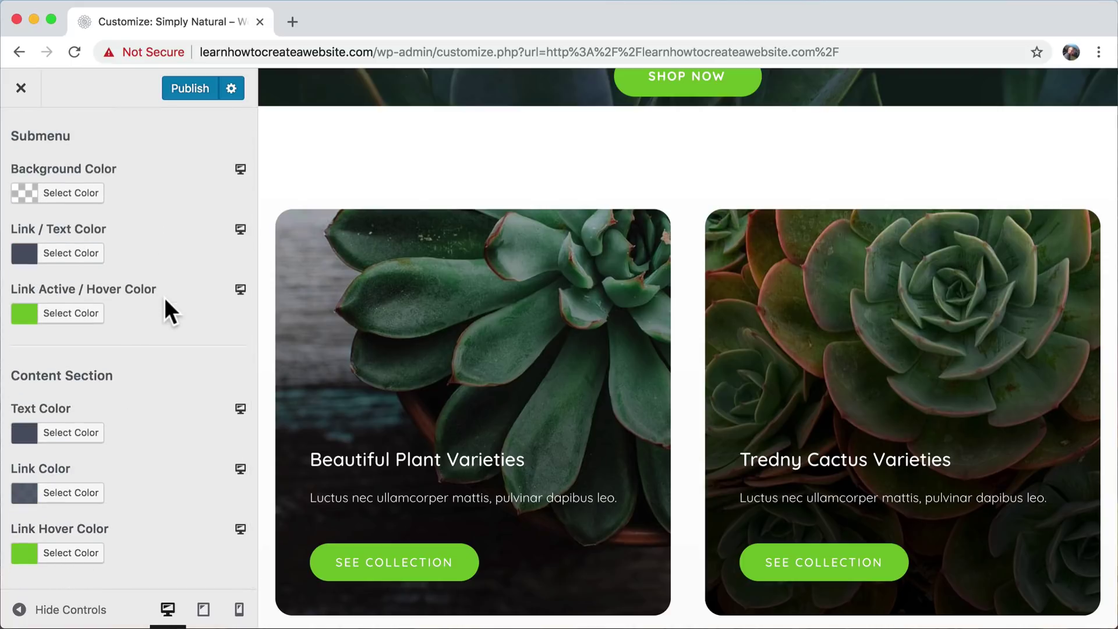
scroll(164, 297, up, 9)
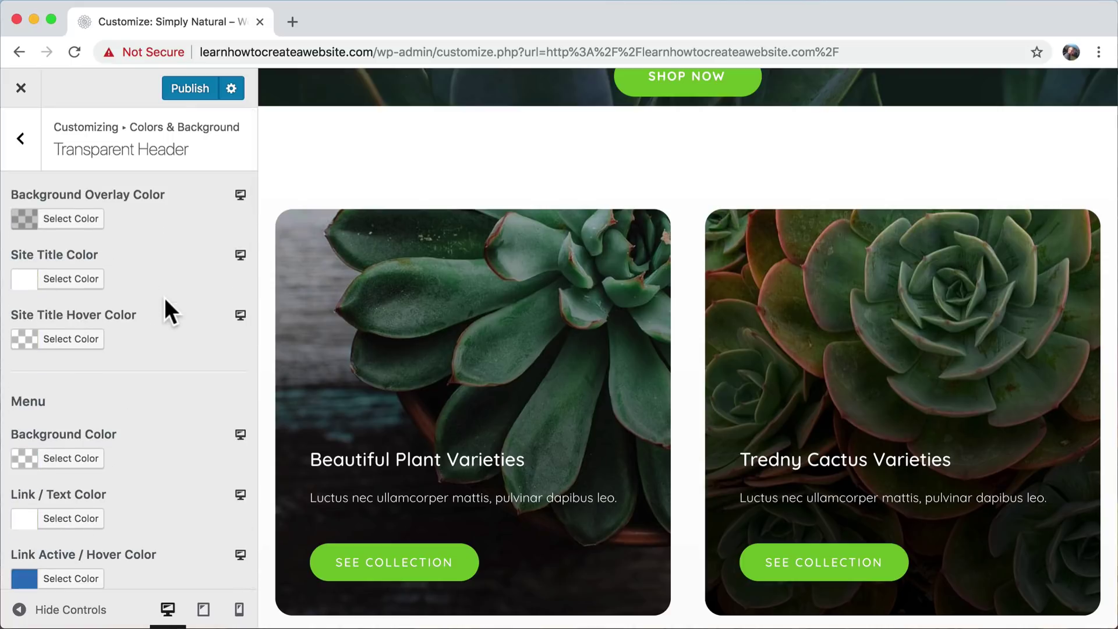
click(240, 195)
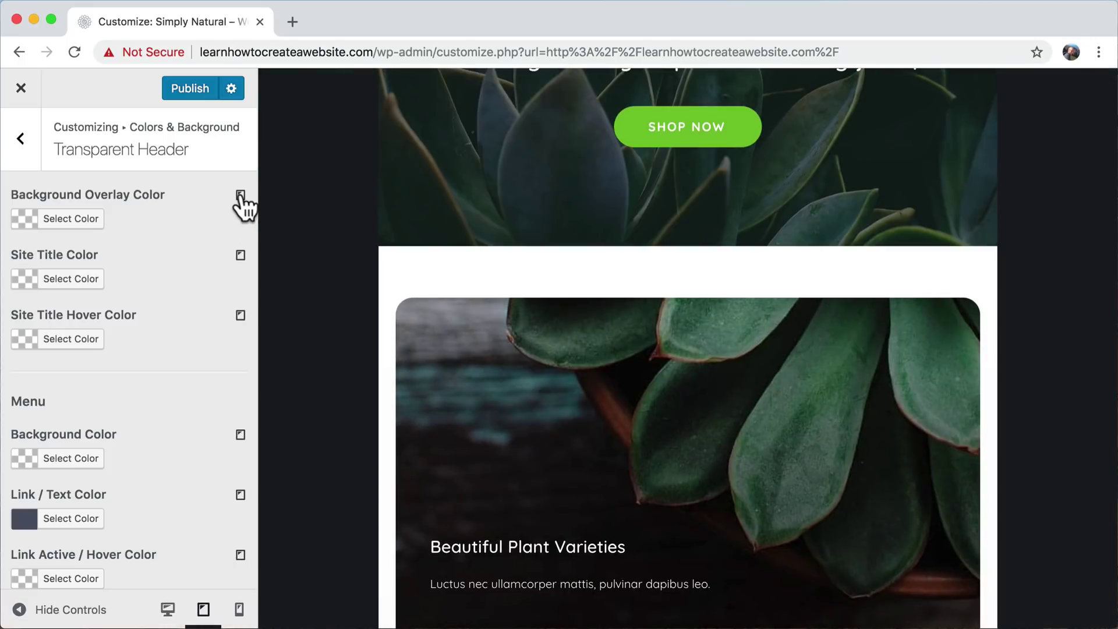
click(240, 195)
click(240, 195)
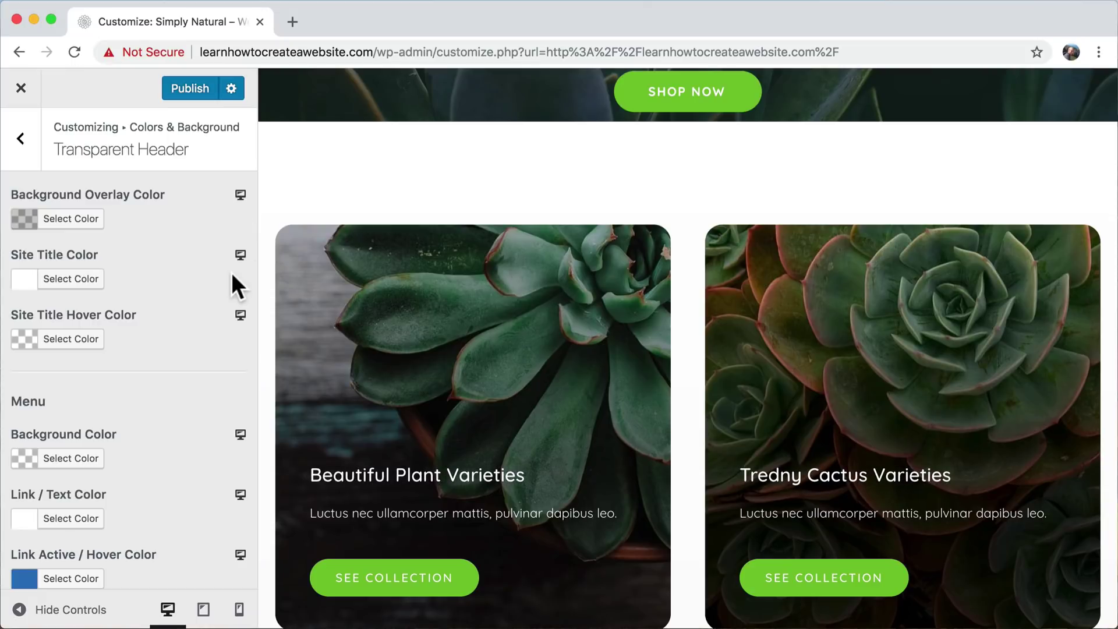
- Back out through Header and Colors & Background and exit the Customizer
click(22, 141)
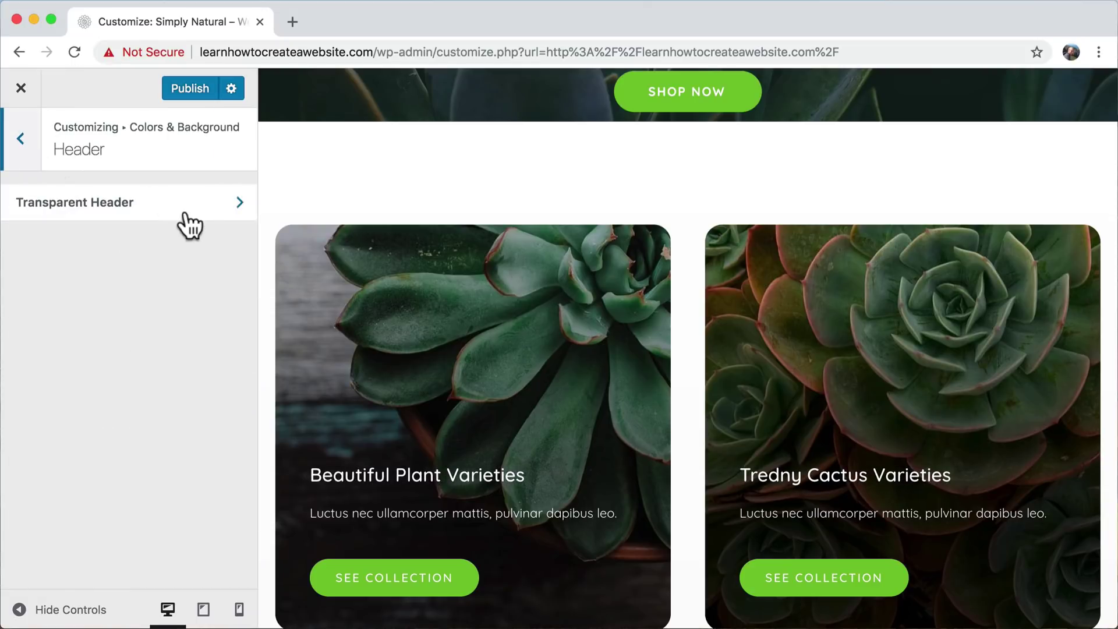
scroll(571, 215, up, 5)
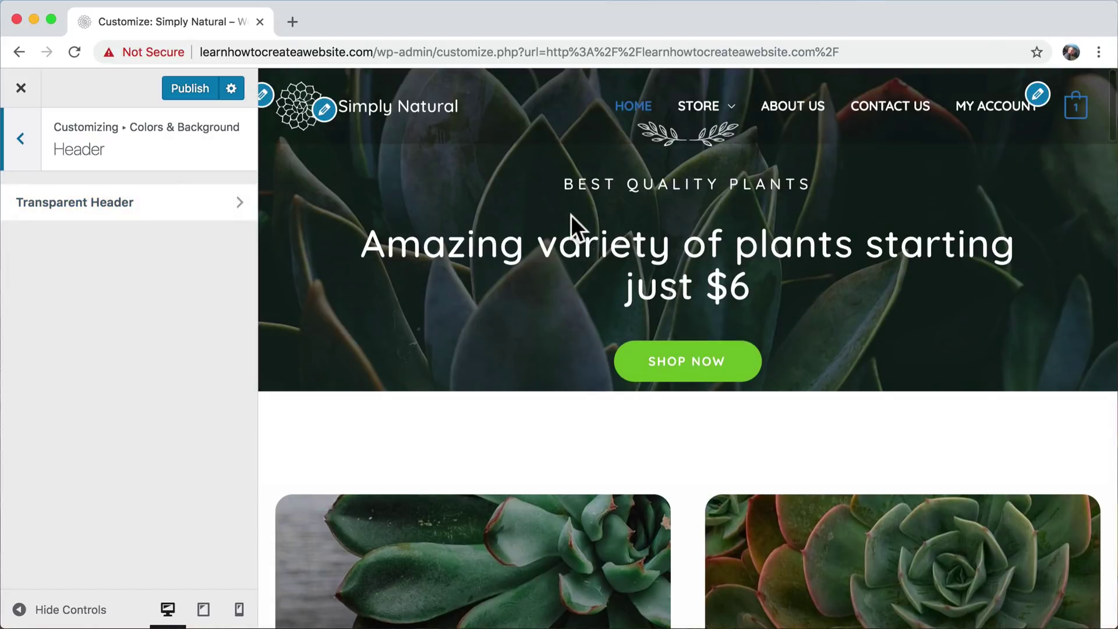
scroll(697, 400, down, 6)
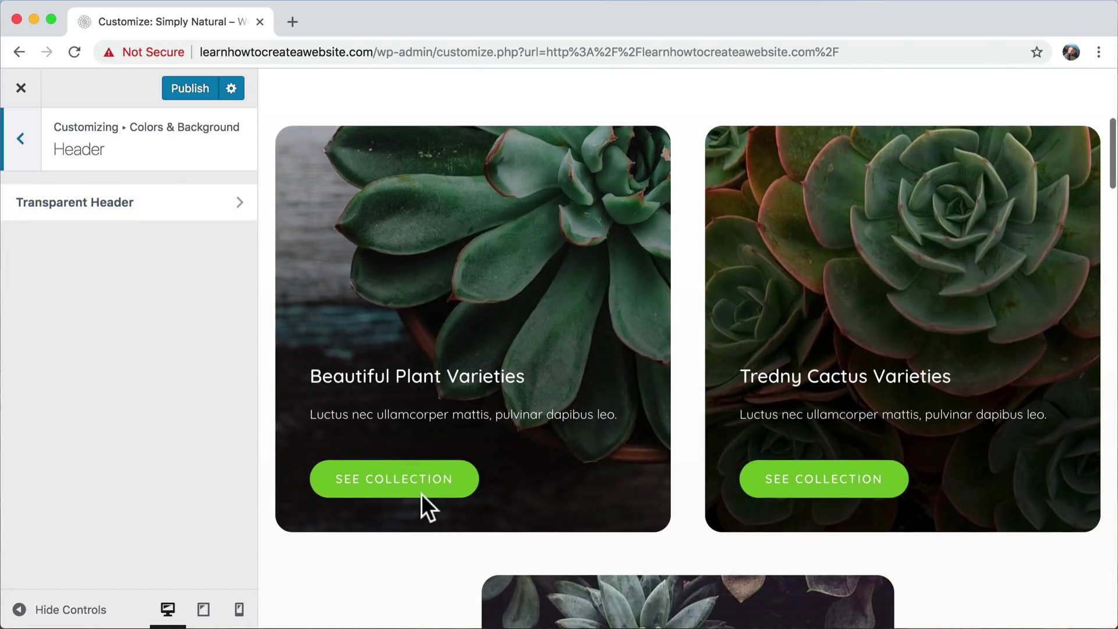
scroll(676, 466, down, 5)
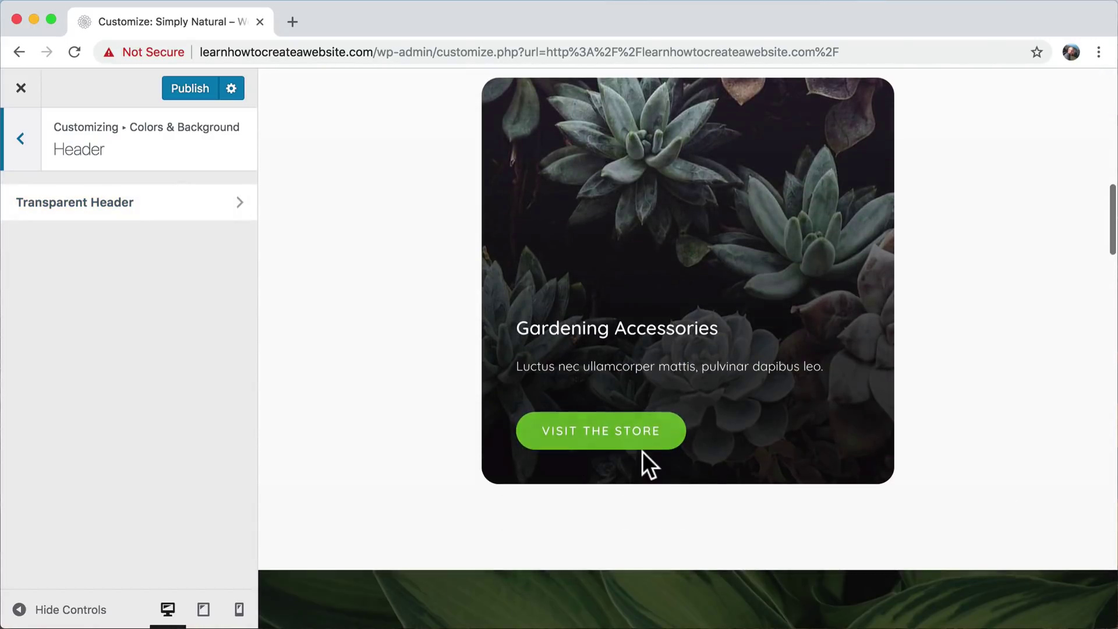
scroll(642, 453, up, 5)
scroll(642, 452, up, 5)
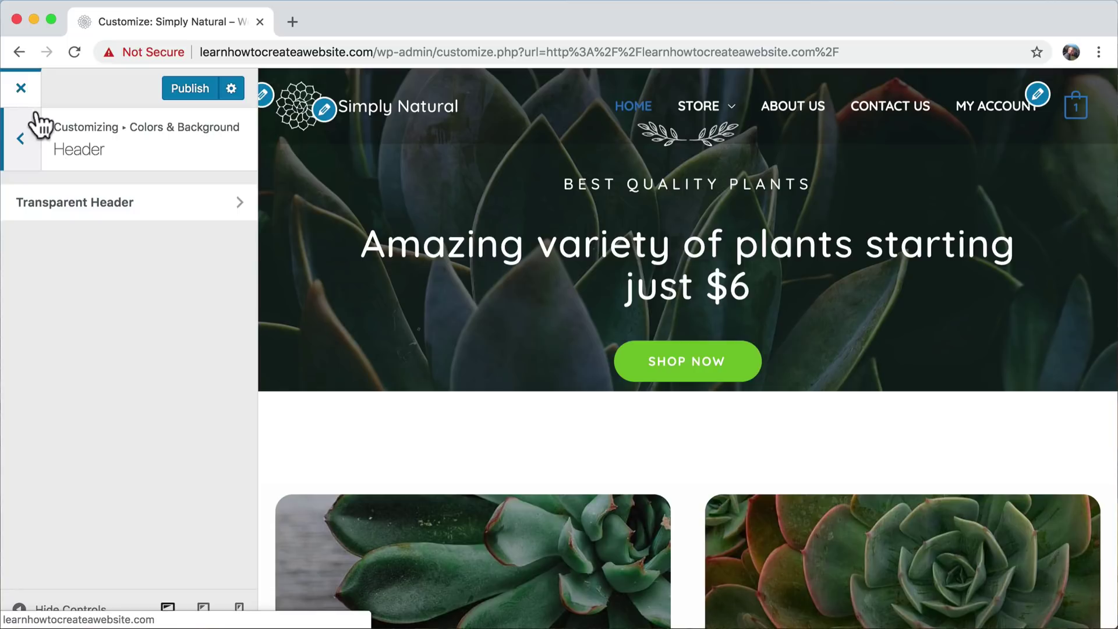
click(22, 150)
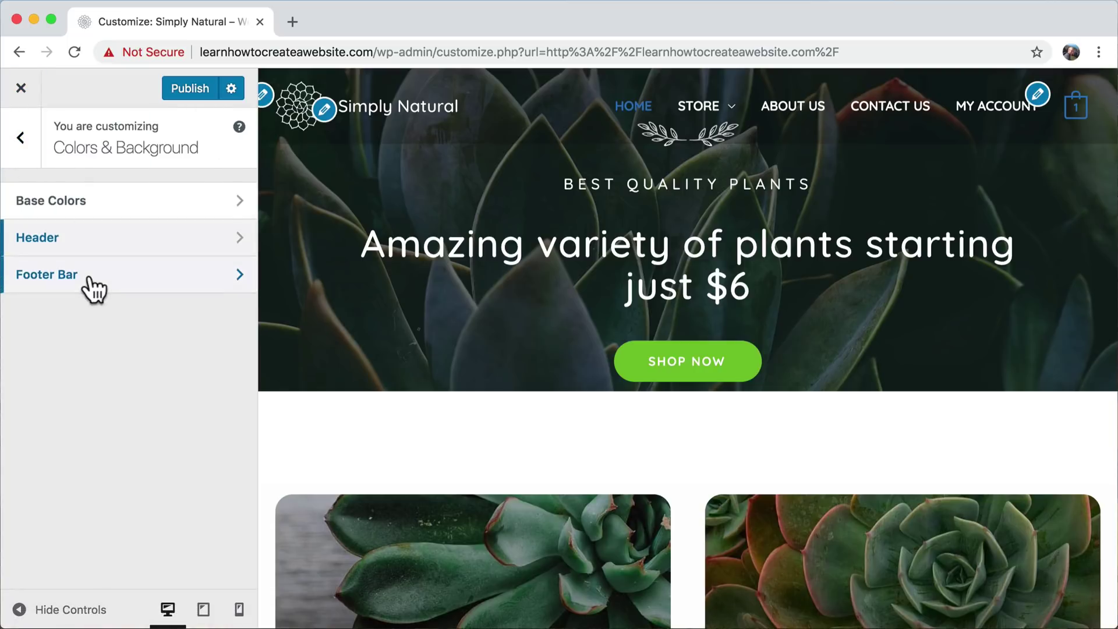
click(17, 138)
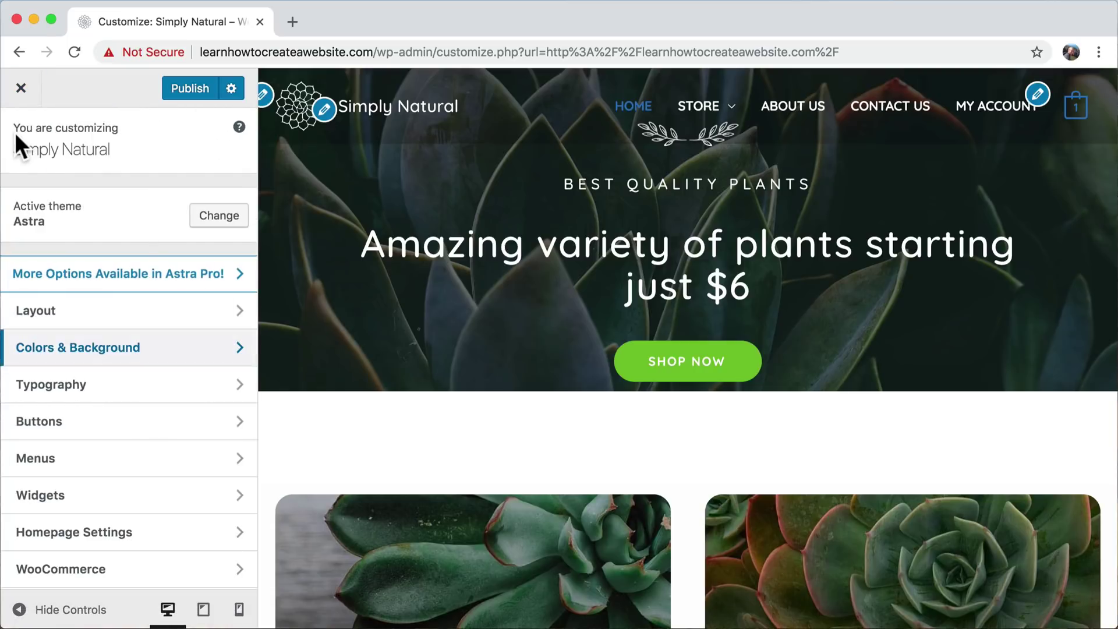
click(21, 88)
- Leave the Customizer unsaved and tick Main Website Colors and Buttons as done in Airtable
click(707, 166)
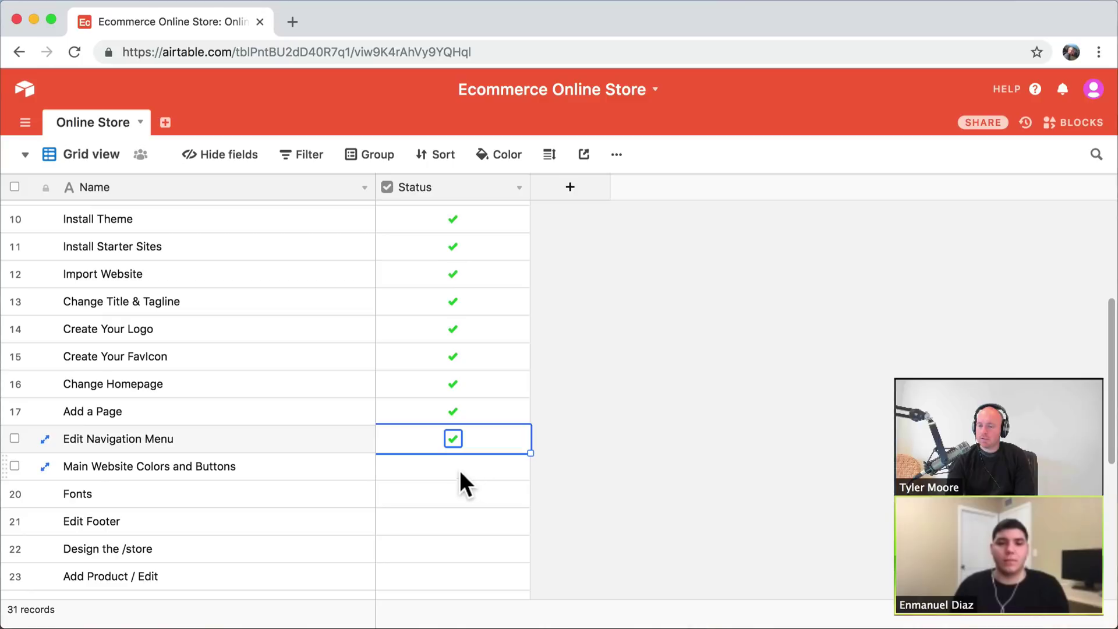
click(460, 472)
click(454, 467)
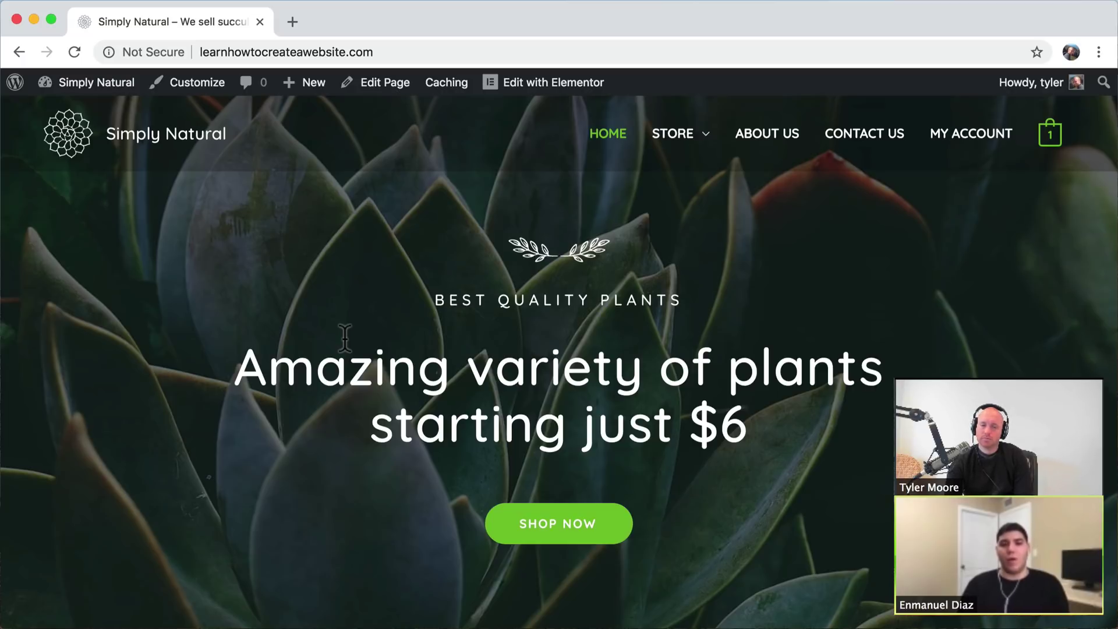
- Highlight the hero headline on the live homepage, then open Customize from the admin bar
scroll(345, 338, down, 12)
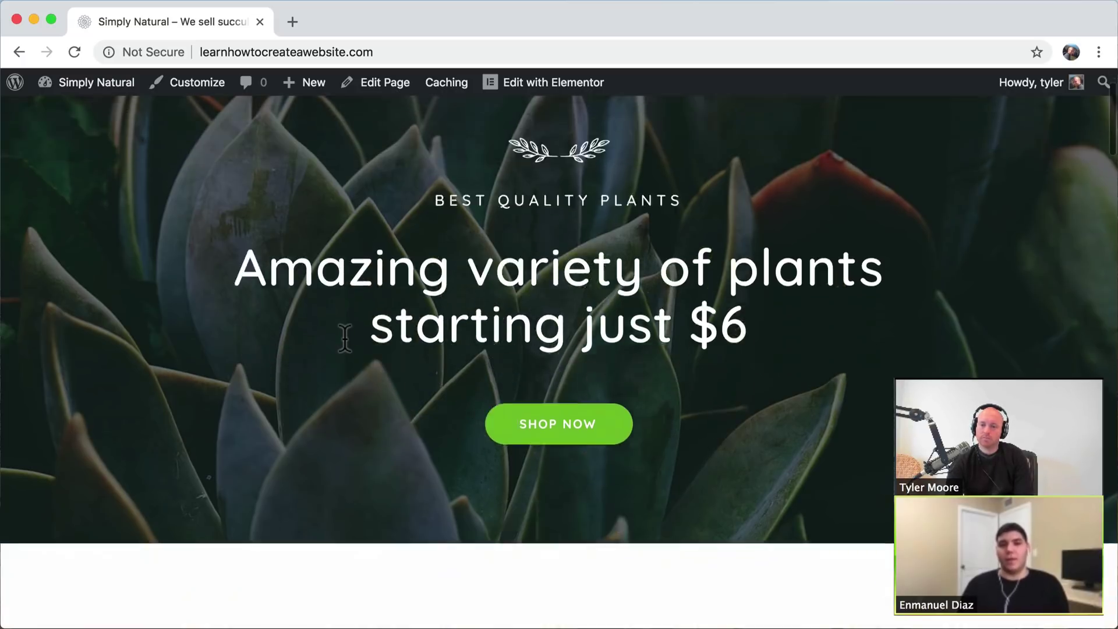
scroll(344, 339, up, 13)
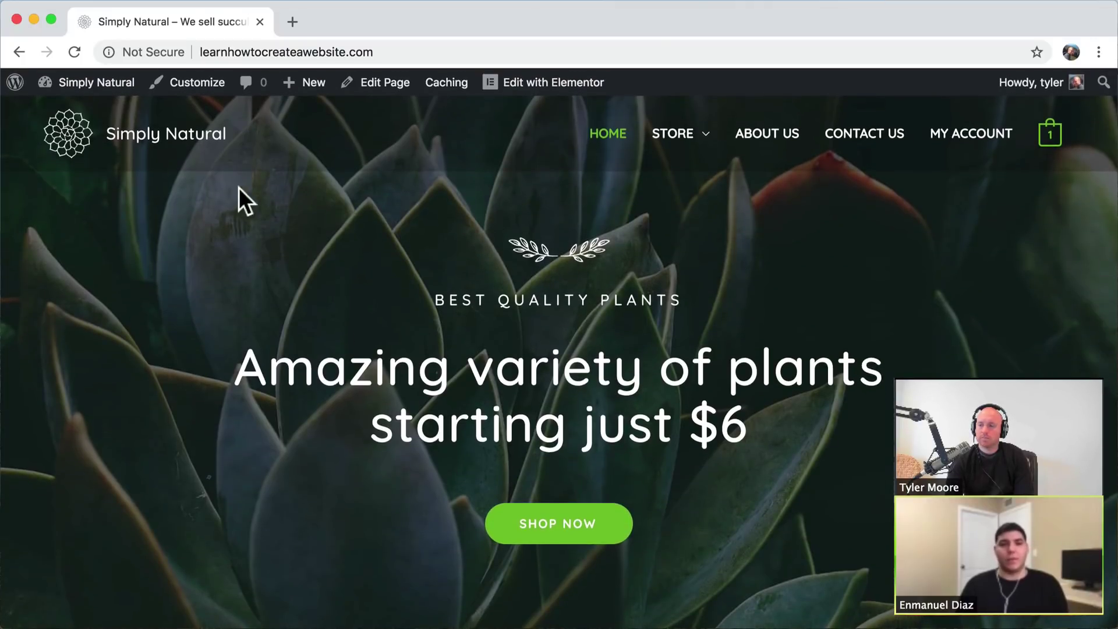
drag(238, 352, 760, 423)
click(730, 424)
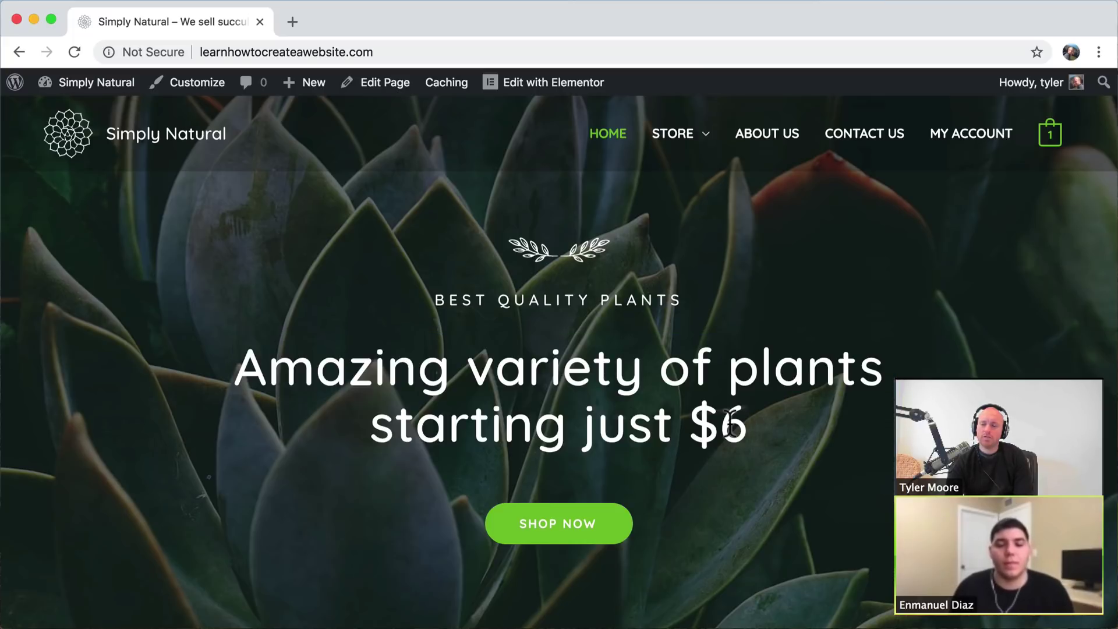
scroll(730, 425, down, 5)
scroll(729, 422, up, 5)
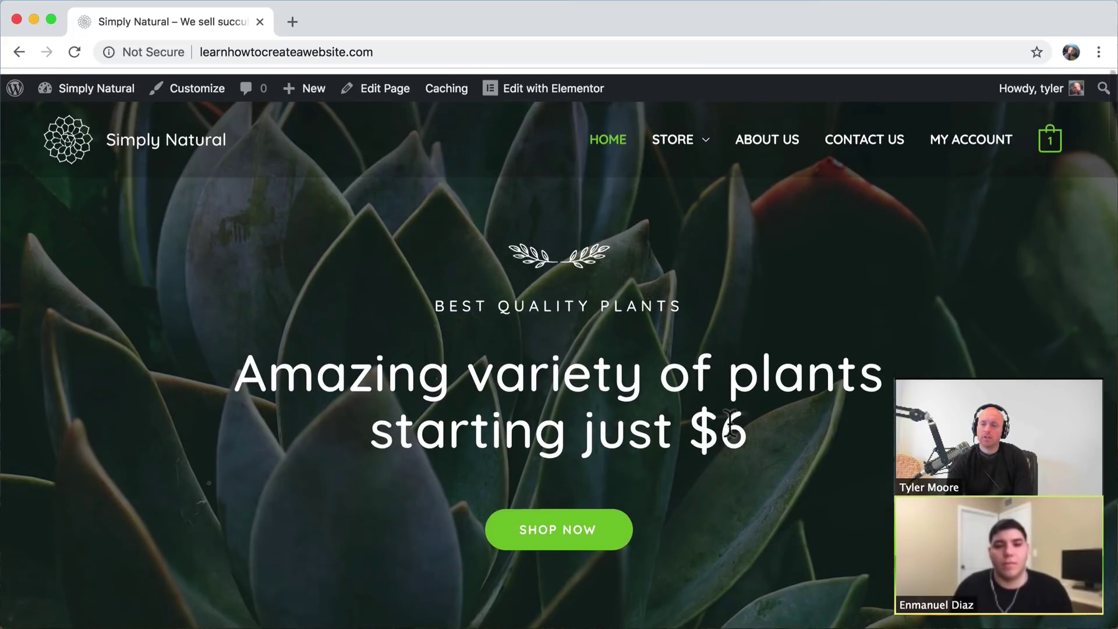
mouse_move(567, 95)
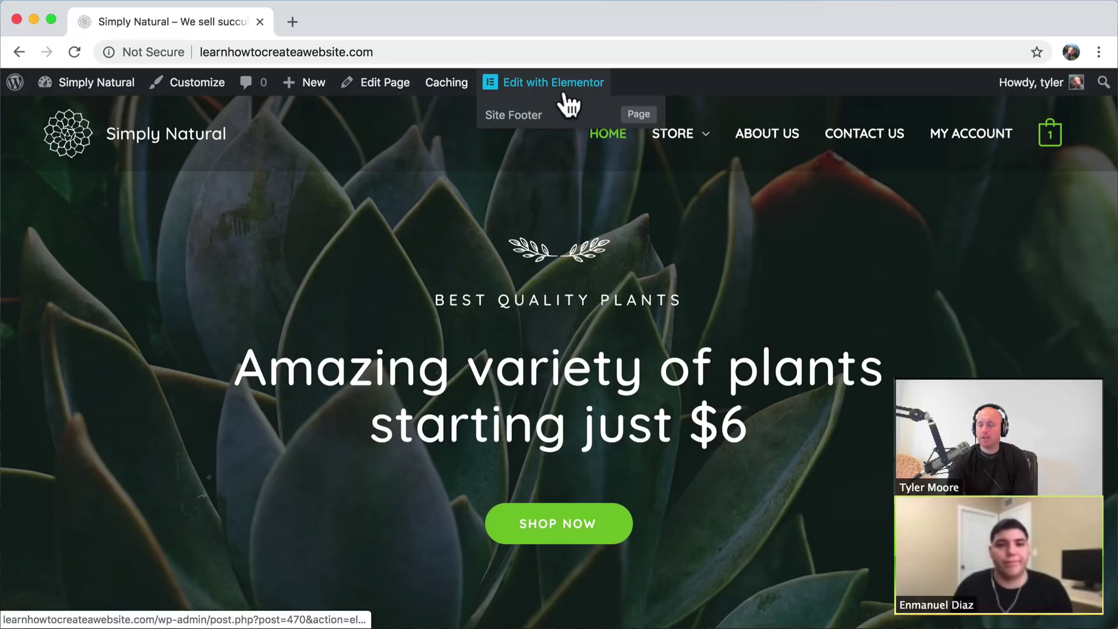
drag(411, 375, 659, 408)
click(662, 403)
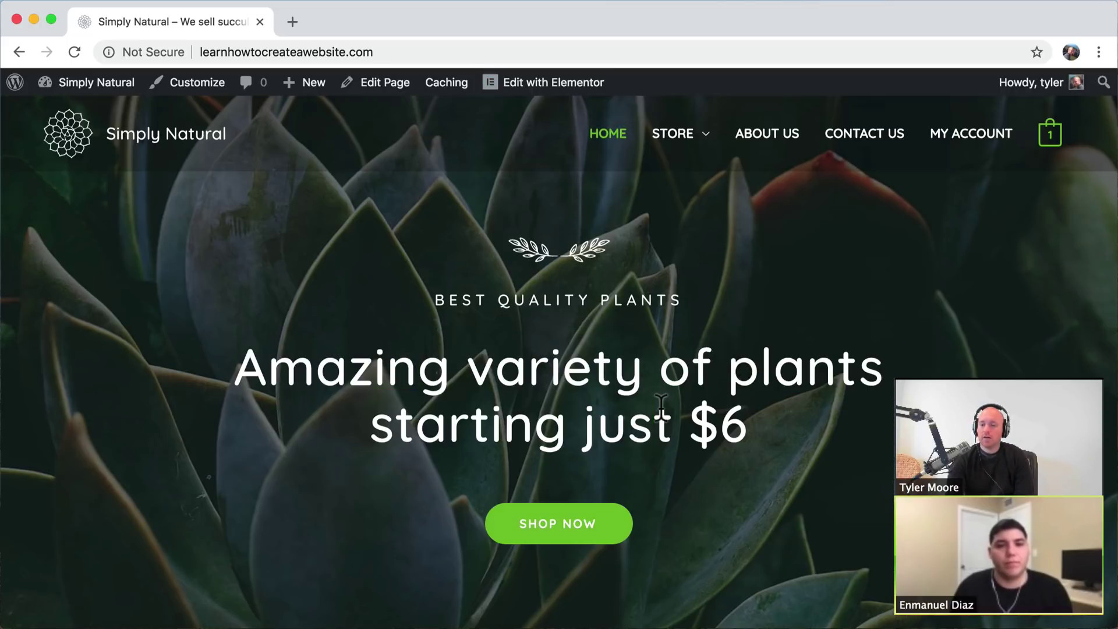
drag(742, 424, 236, 367)
click(240, 371)
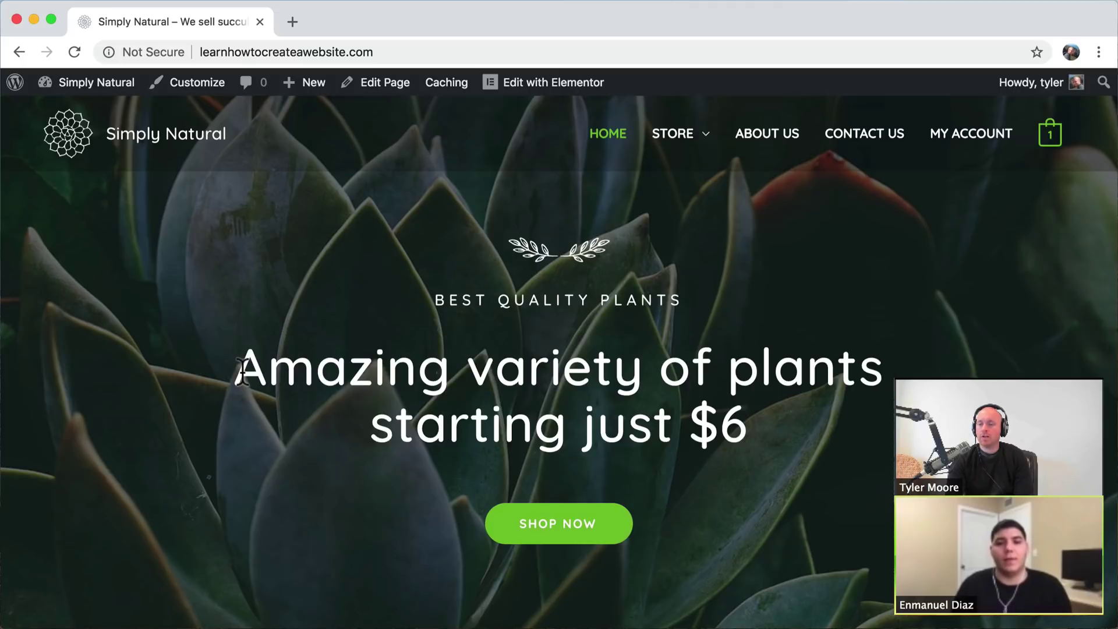
click(197, 88)
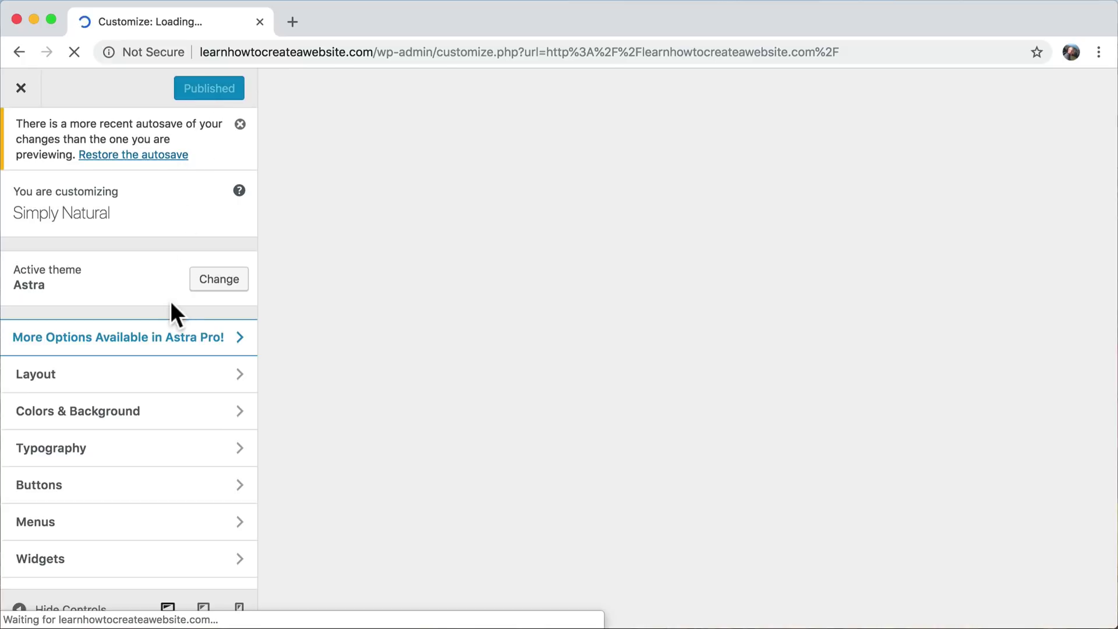
- Set the Base Typography body font family to Reenie Beanie via a 'REEN' search
scroll(170, 300, down, 3)
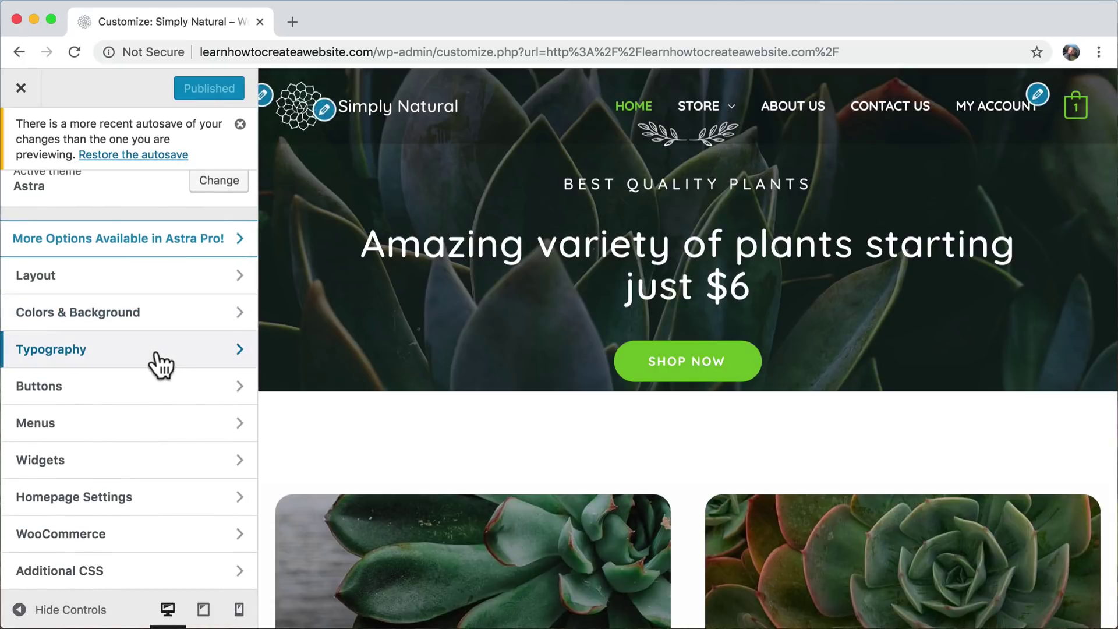
click(161, 364)
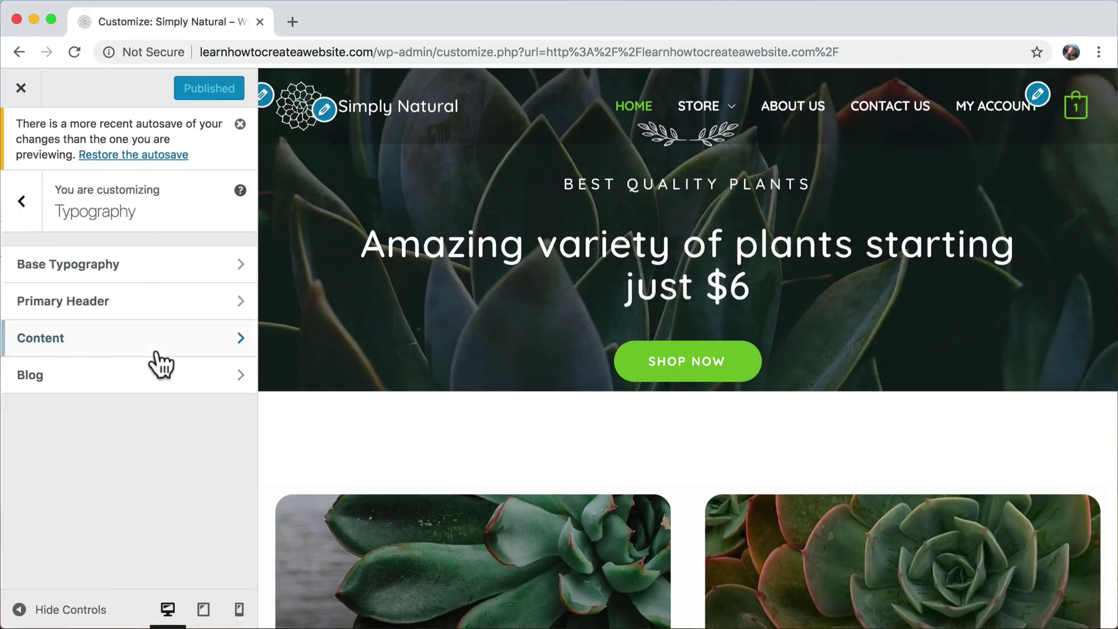
click(159, 267)
scroll(158, 266, down, 3)
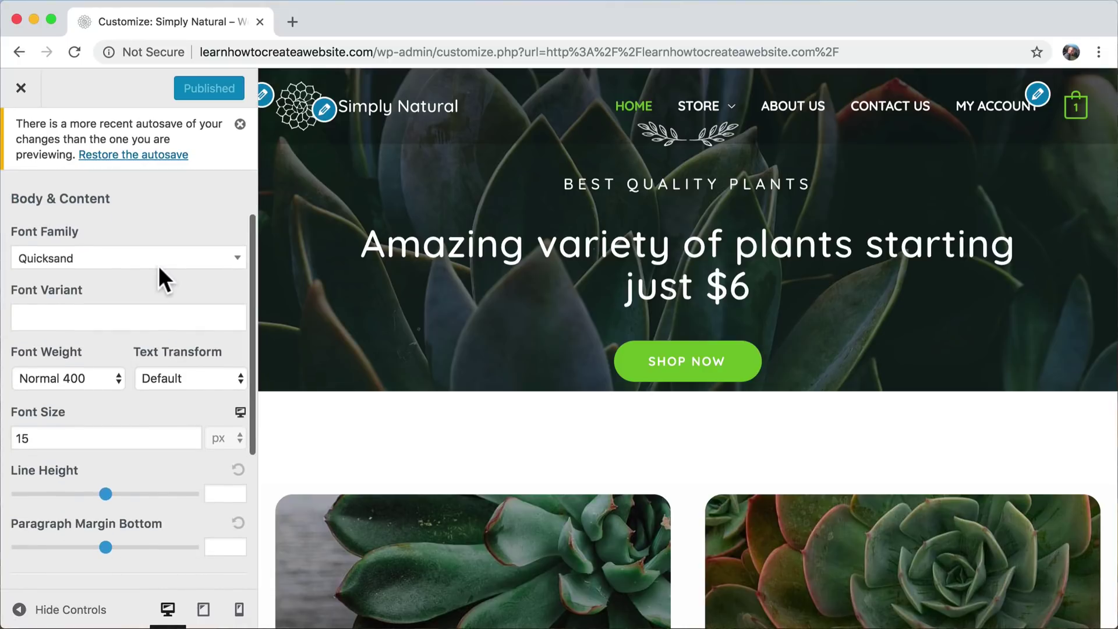
scroll(158, 265, up, 3)
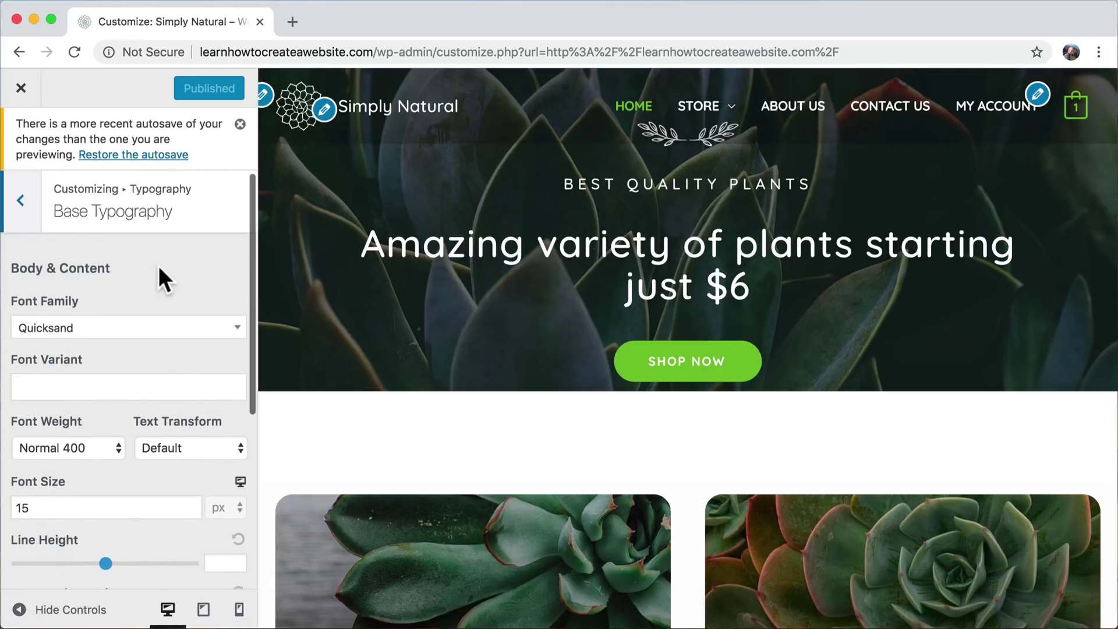
click(100, 341)
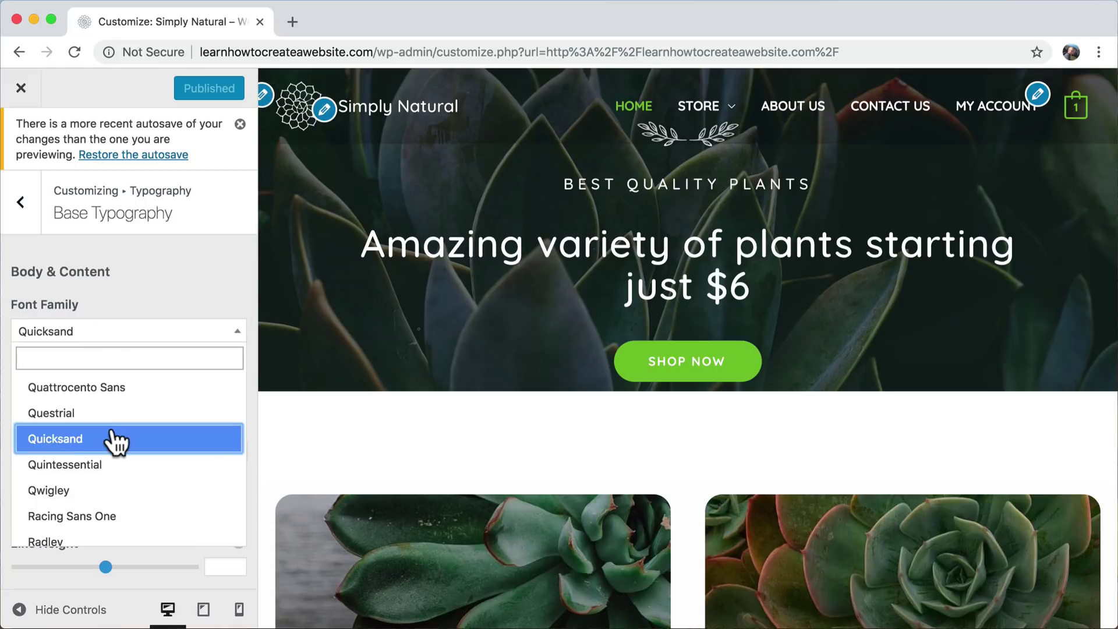
text(REEN)
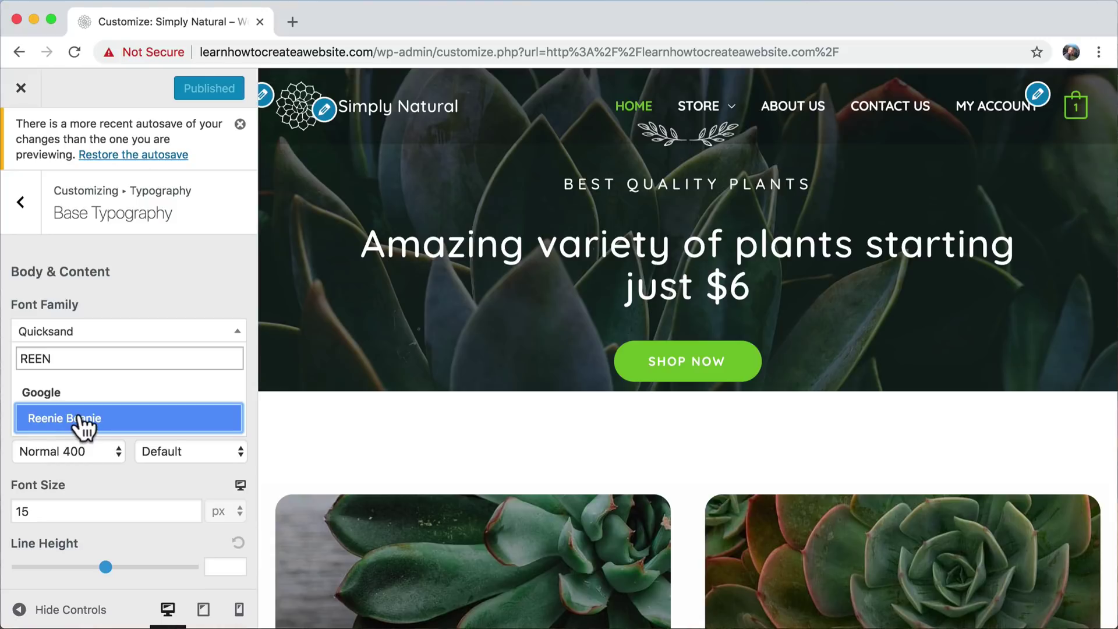
click(85, 420)
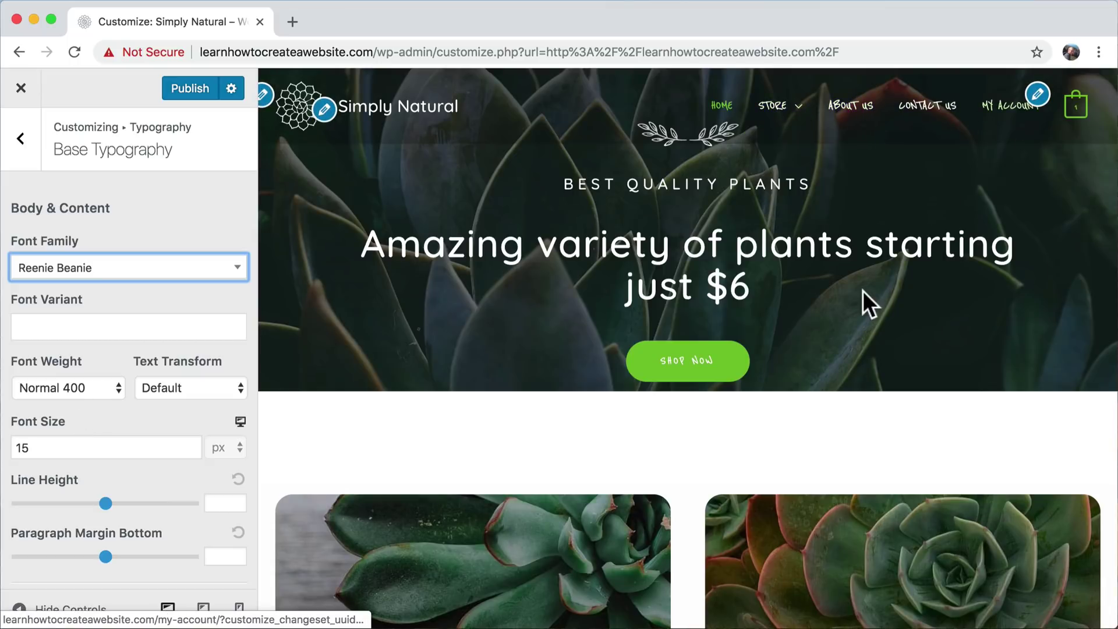
- Change the body font size from 15 to 18 px and check the preview
scroll(862, 297, down, 10)
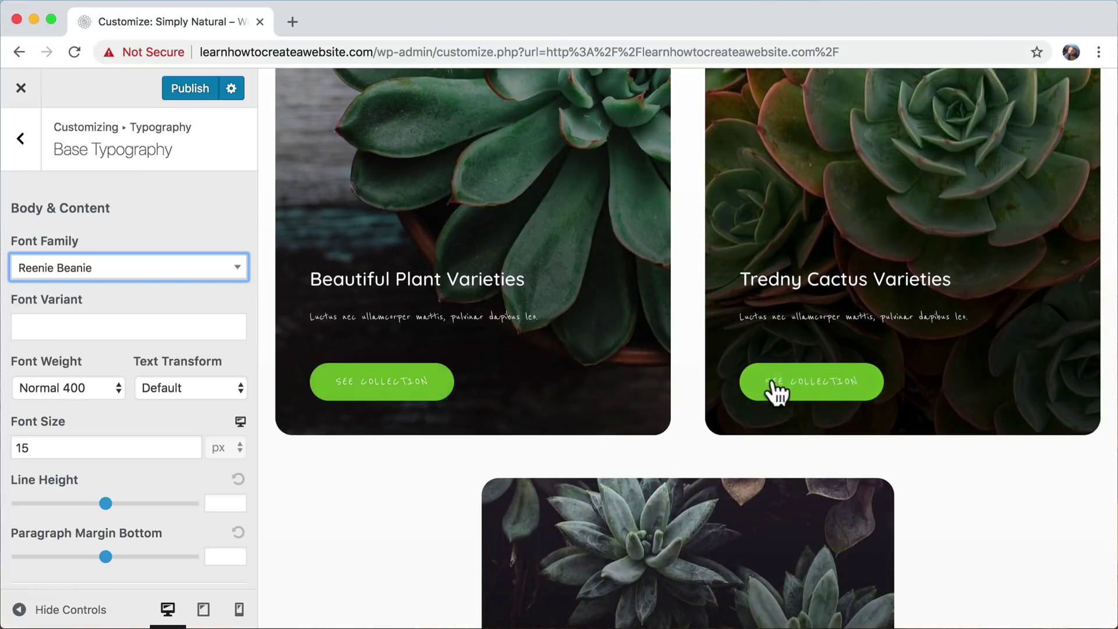
click(78, 454)
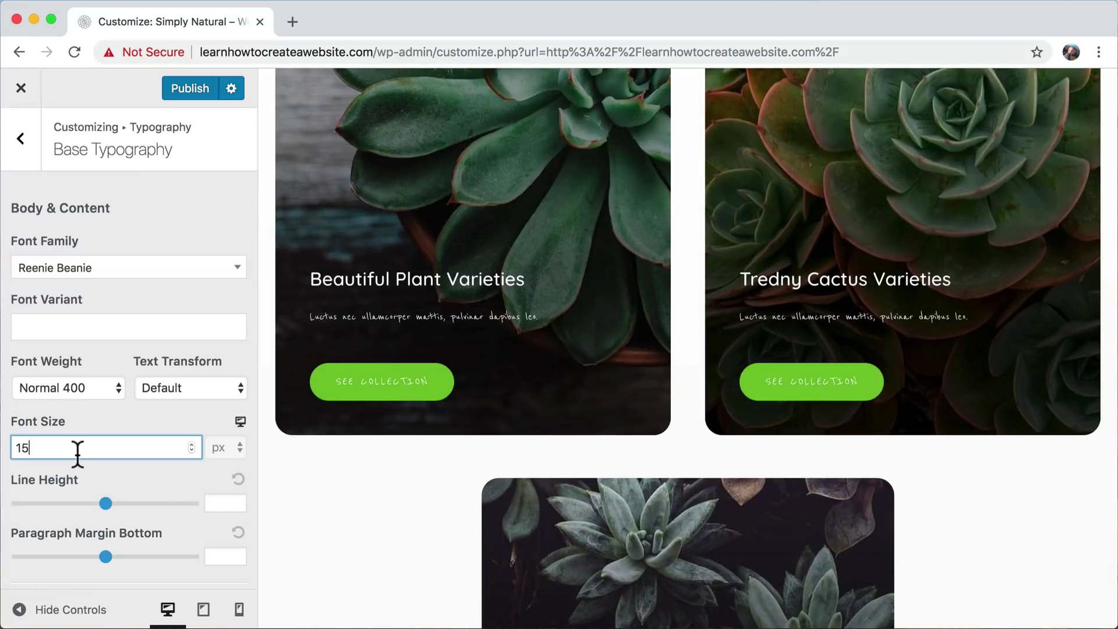
drag(53, 448, 1, 460)
scroll(569, 320, up, 8)
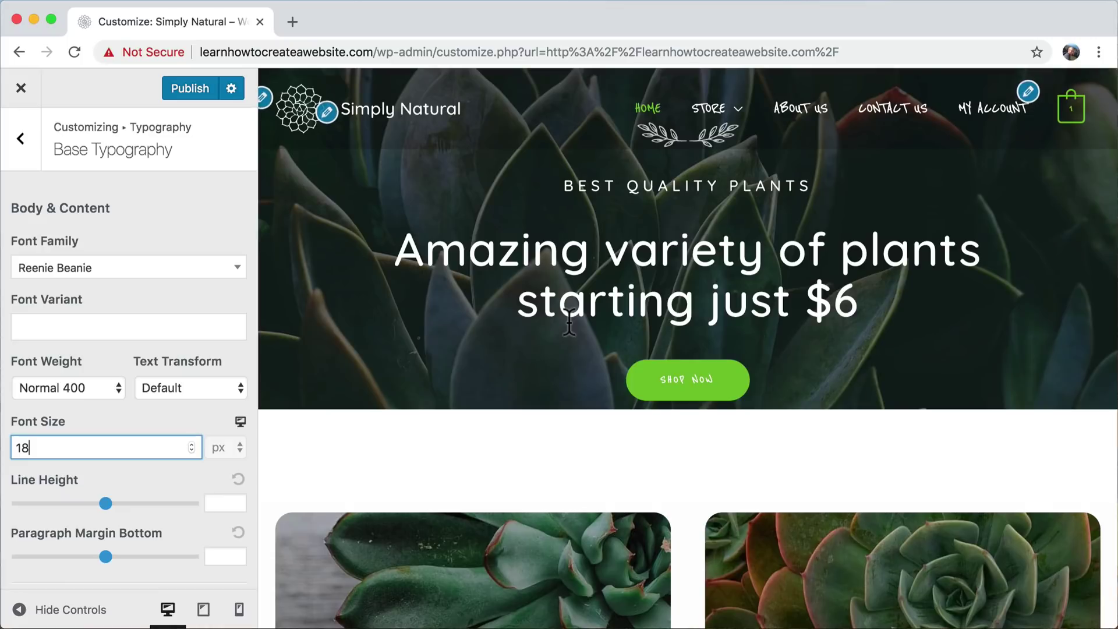
mouse_move(728, 111)
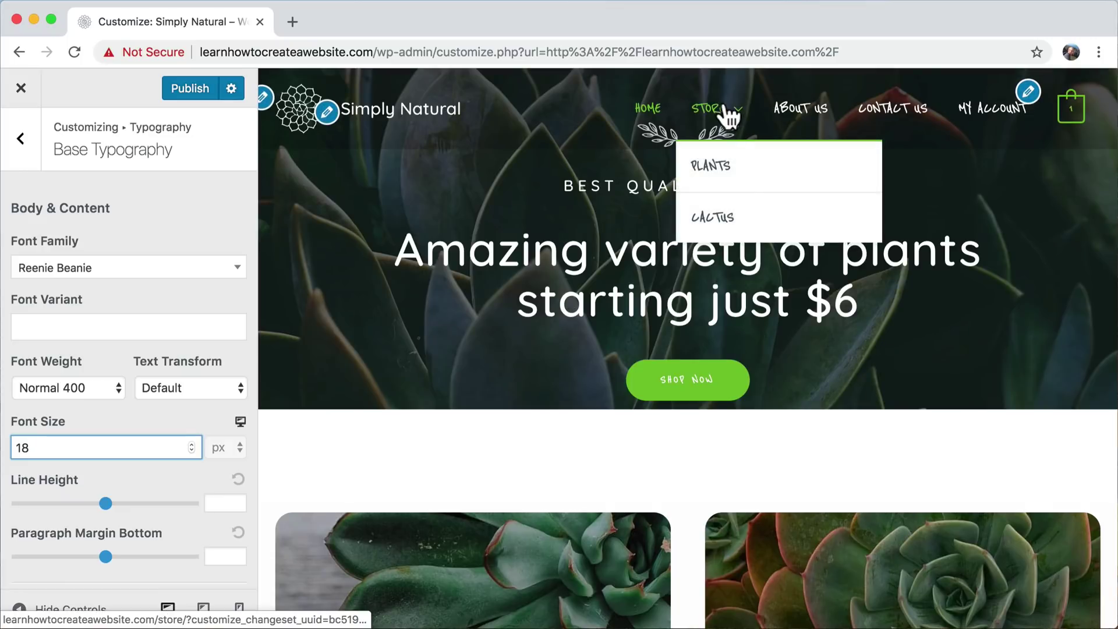
scroll(922, 324, down, 10)
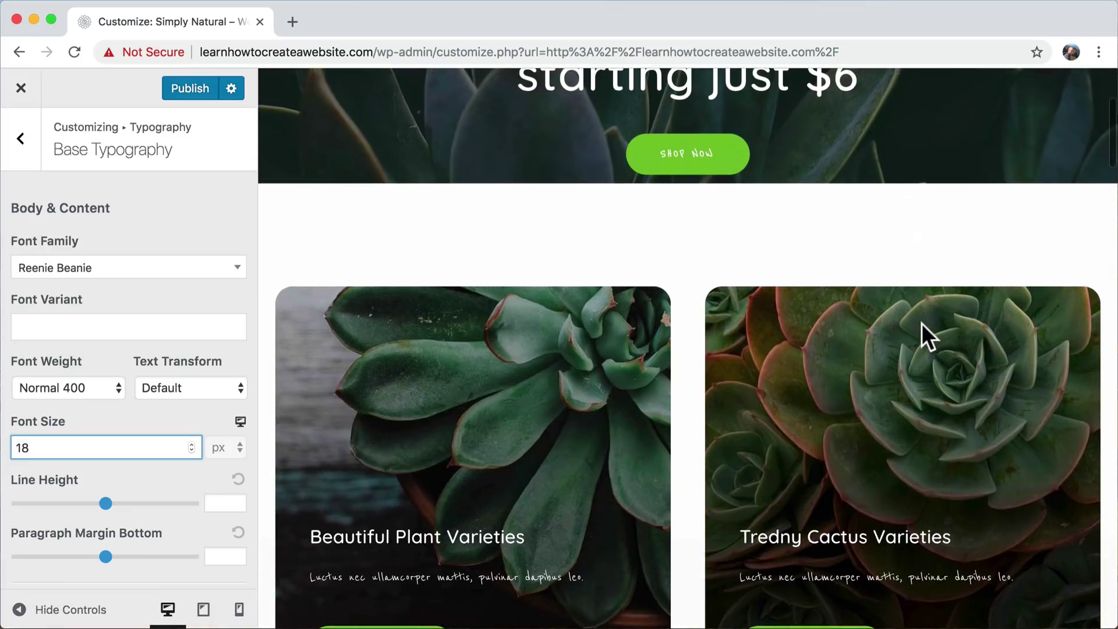
scroll(922, 323, down, 8)
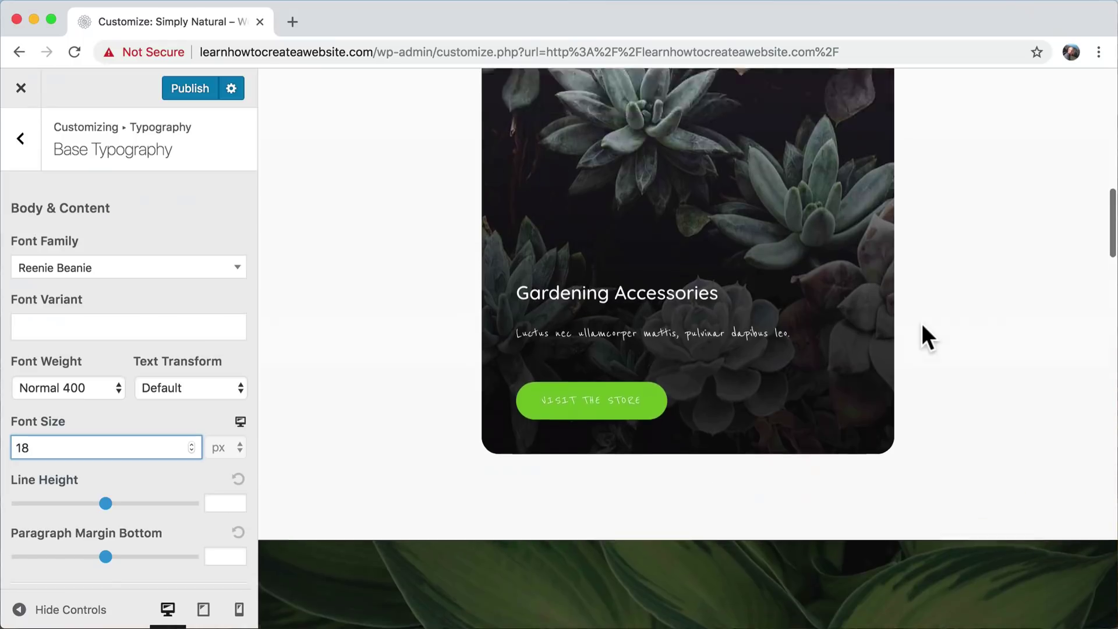
scroll(921, 323, up, 16)
scroll(162, 340, down, 4)
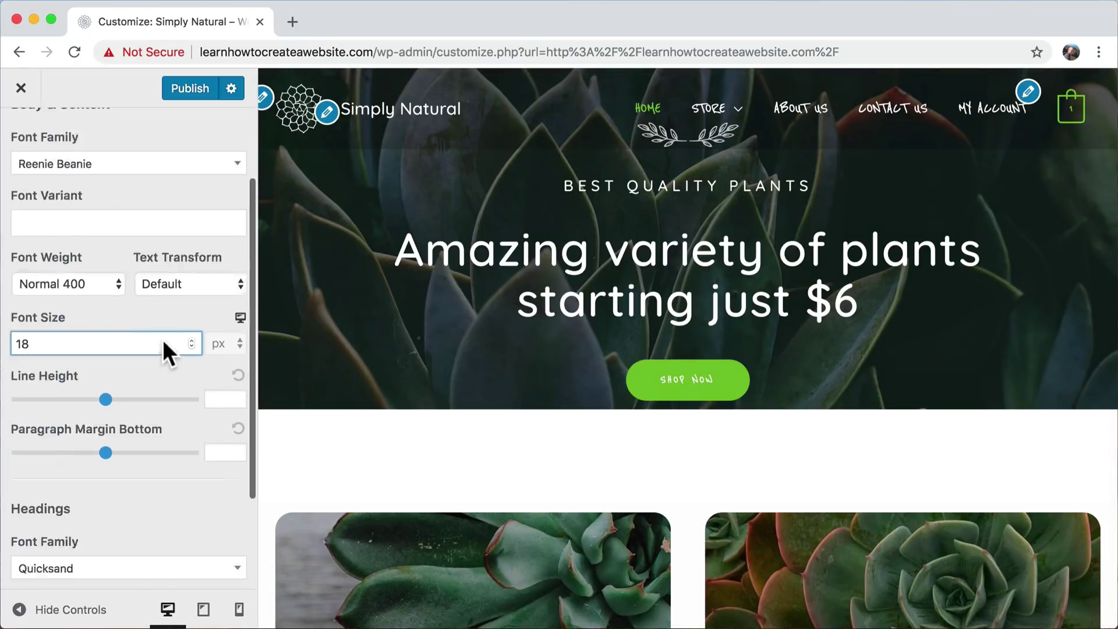
- Set the Headings font family to Reenie Beanie and review it in the preview
click(99, 446)
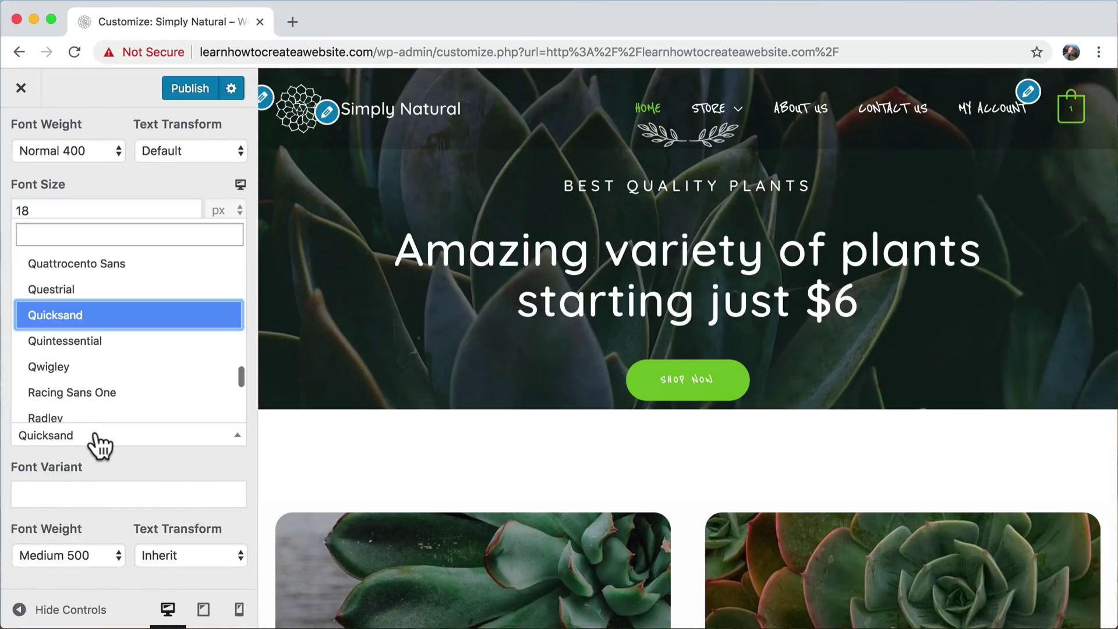
text(REE)
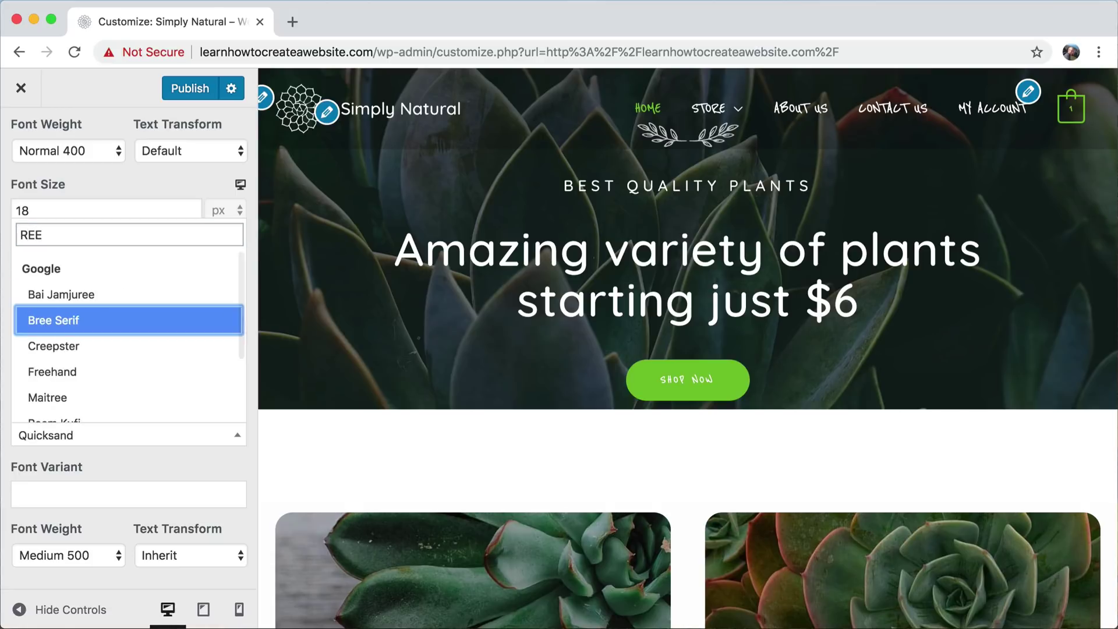
text(N)
click(87, 405)
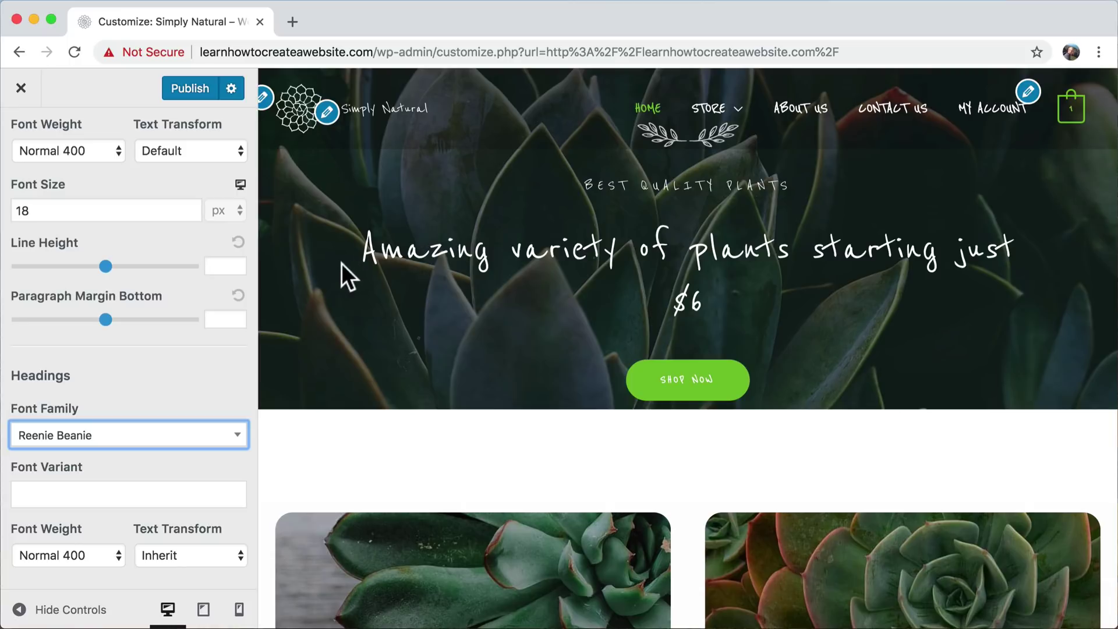
scroll(624, 309, down, 7)
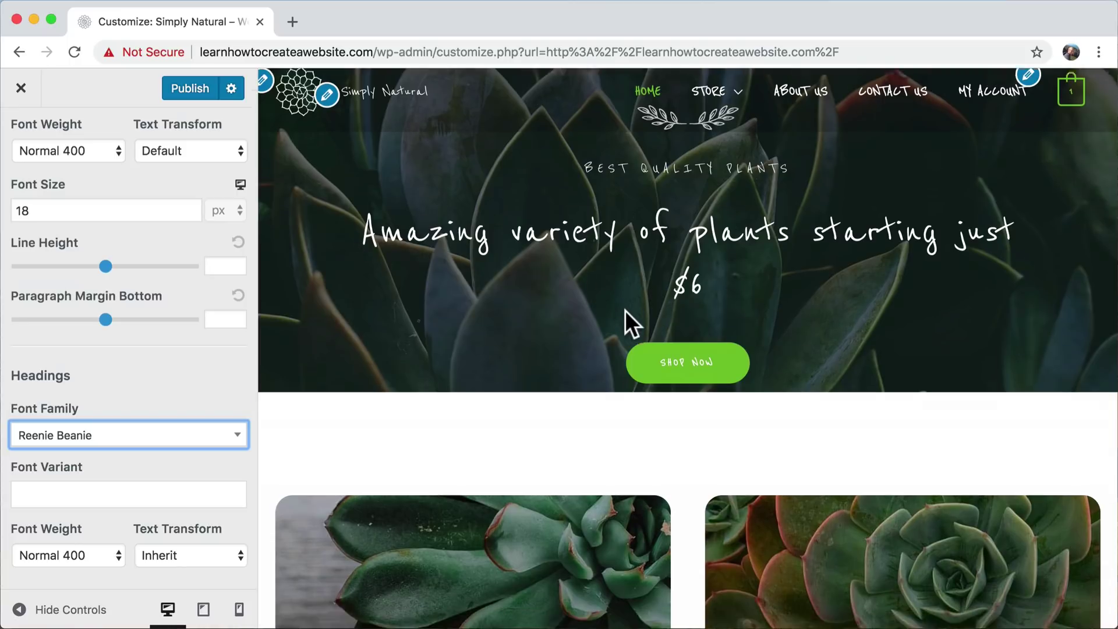
scroll(625, 310, up, 5)
scroll(624, 310, down, 6)
scroll(622, 305, down, 2)
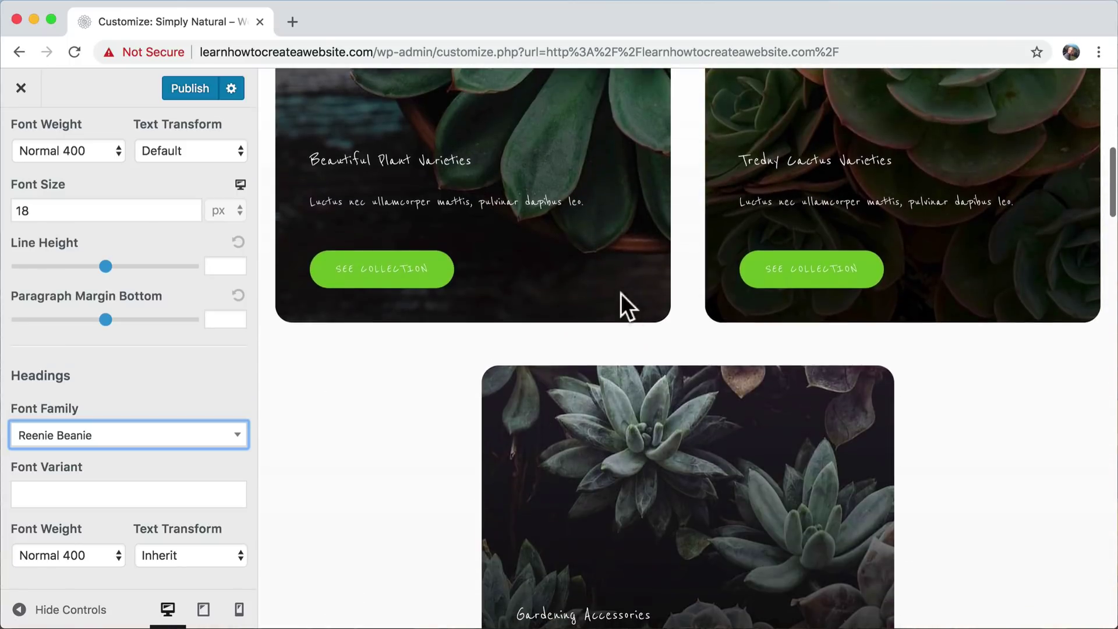
scroll(646, 223, down, 6)
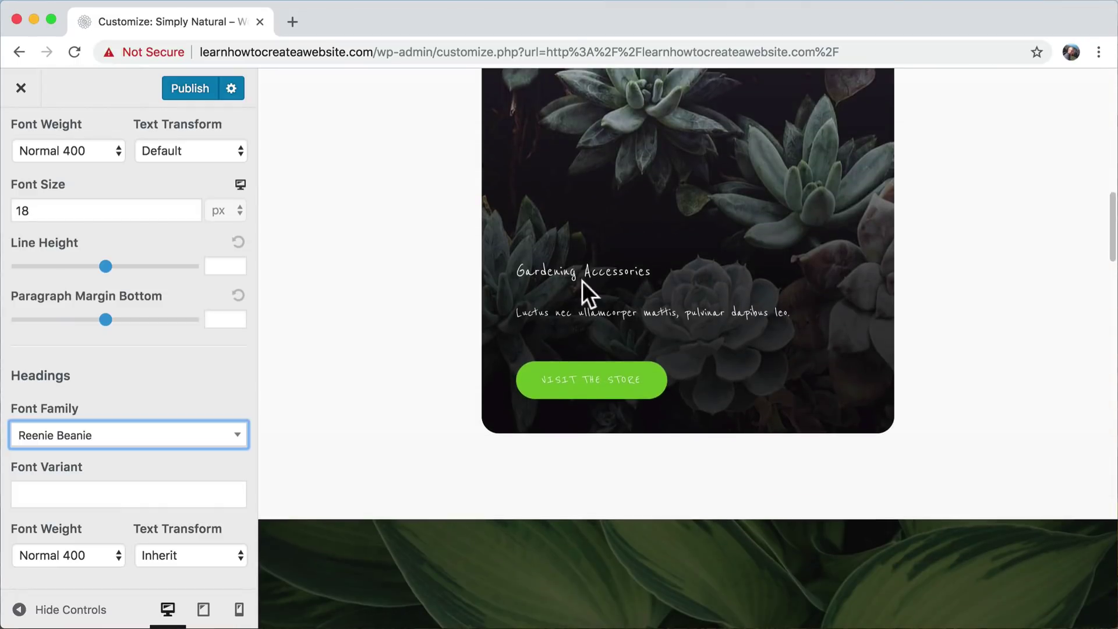
scroll(679, 334, down, 7)
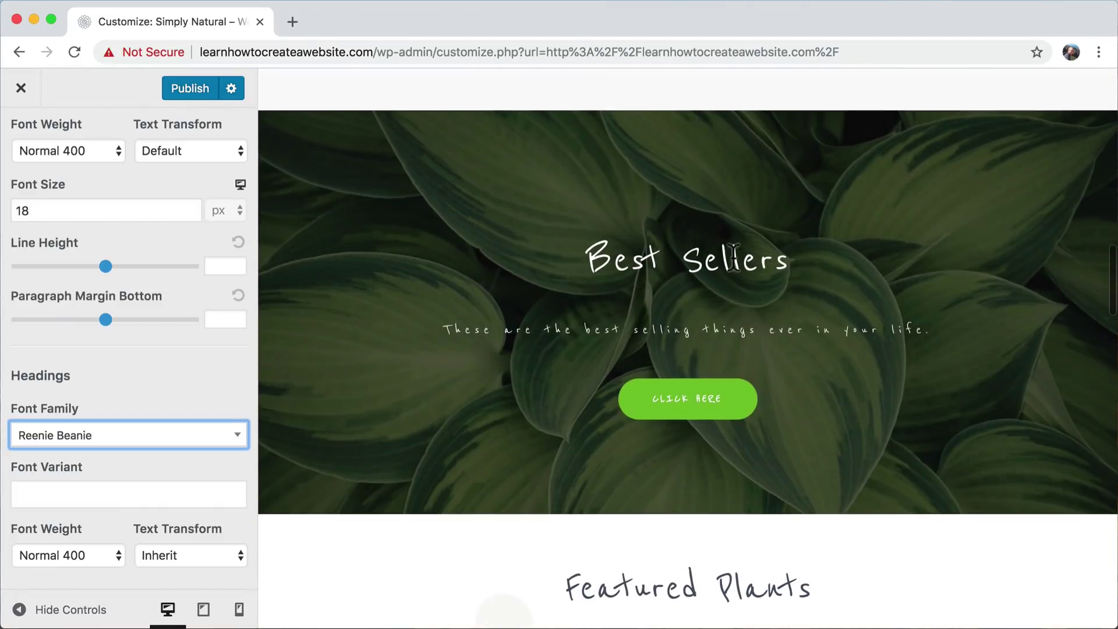
scroll(691, 428, down, 7)
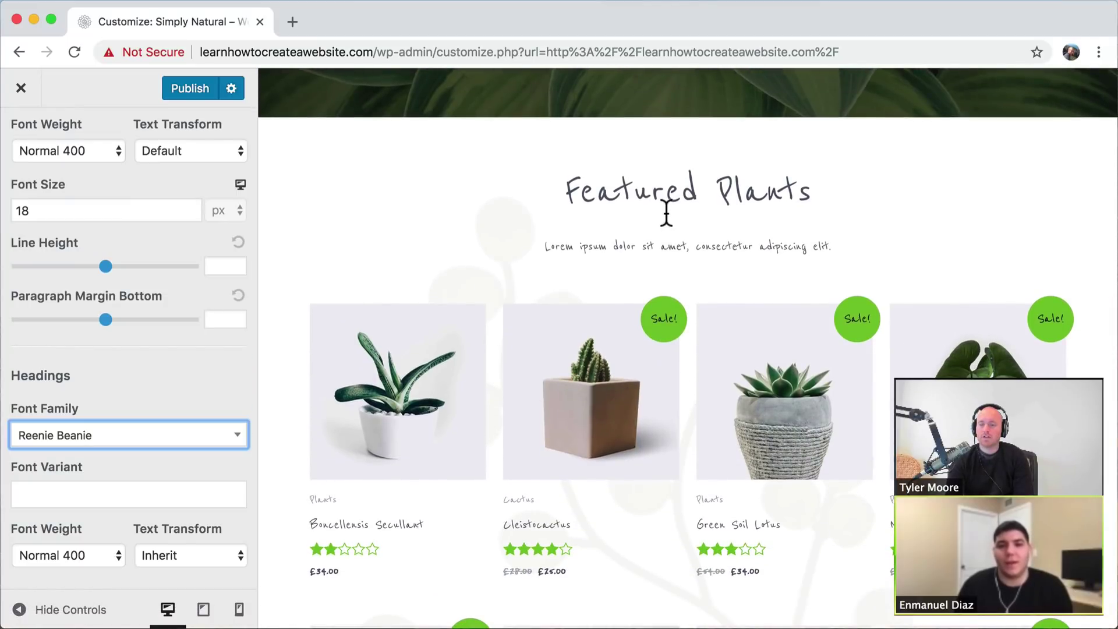
scroll(665, 215, down, 4)
scroll(666, 212, up, 5)
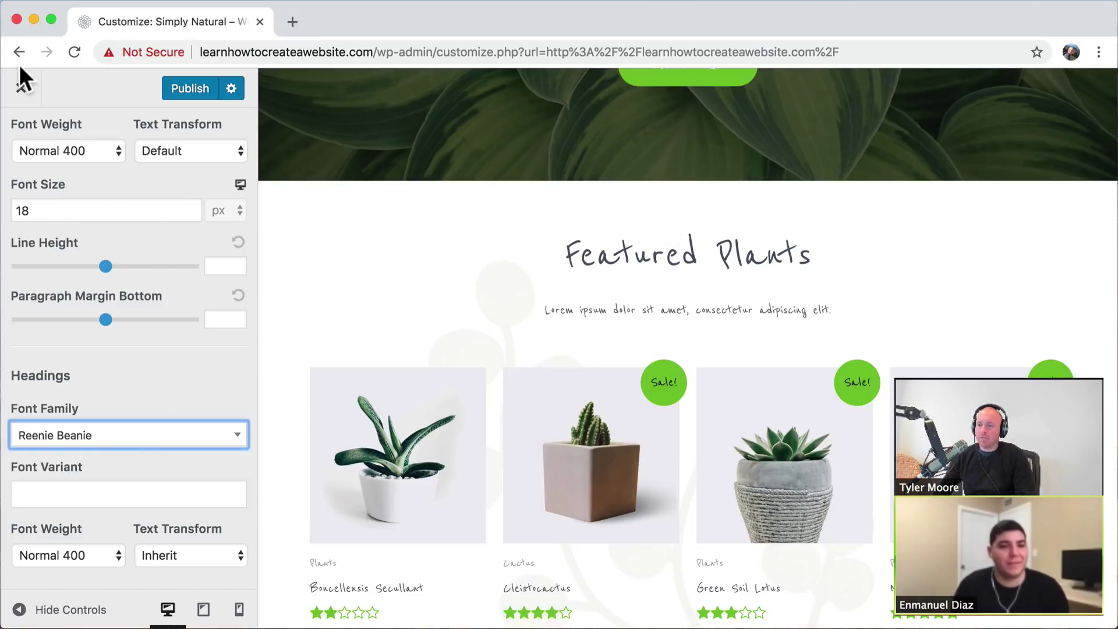
- Close the Customizer discarding changes and tick the Fonts task done in Airtable
click(24, 95)
click(706, 164)
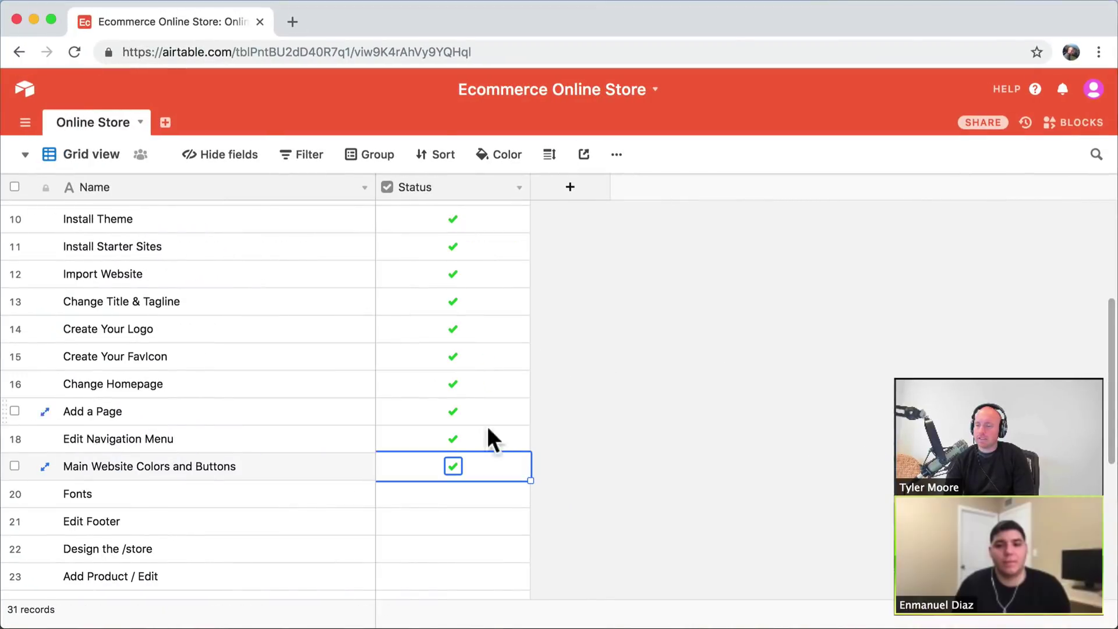
scroll(466, 437, down, 2)
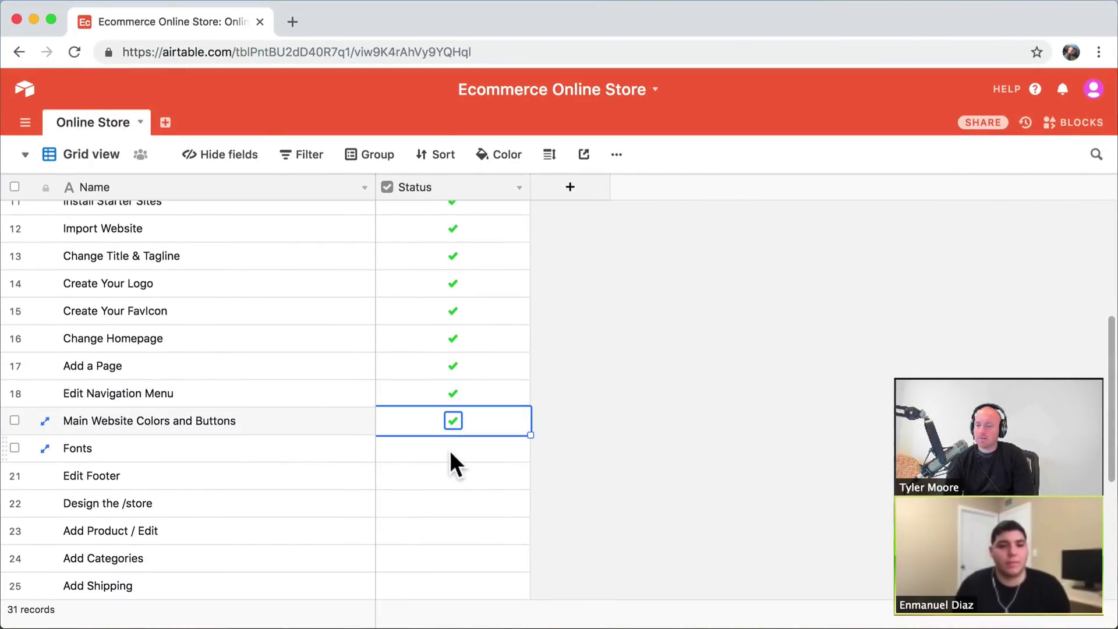
click(451, 453)
click(452, 449)
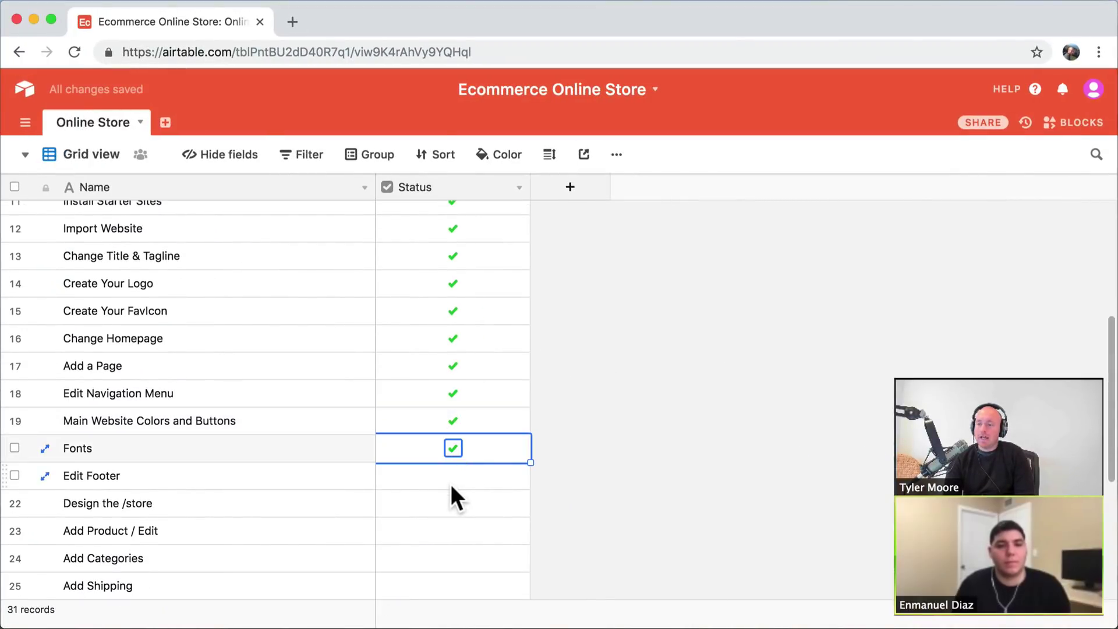
click(33, 19)
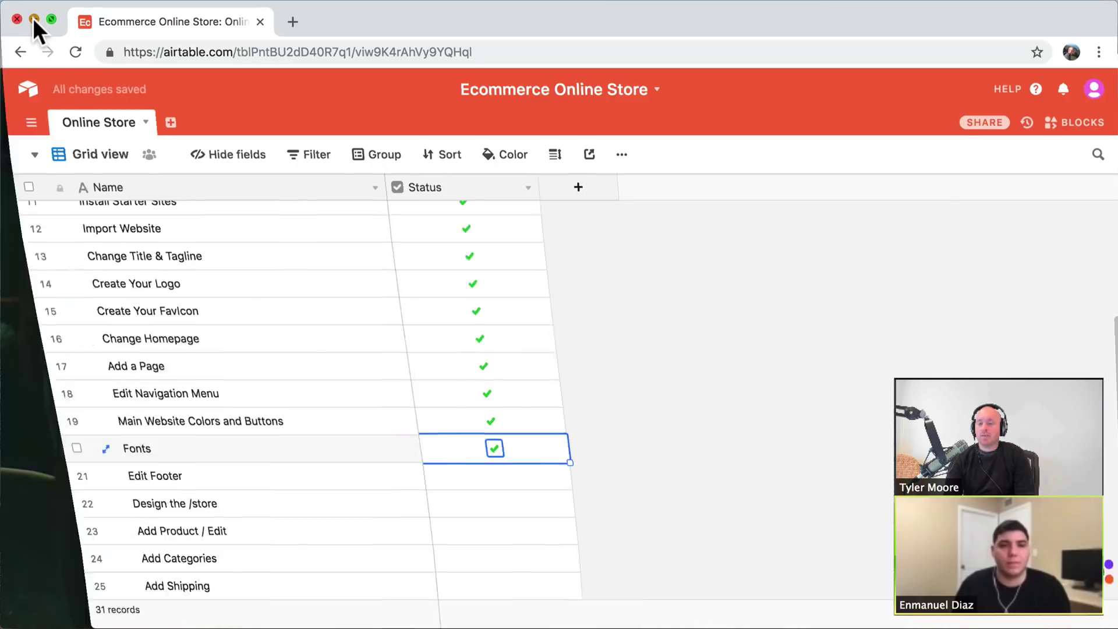
- Scroll to the site footer and reveal the Edit with Elementor menu's Site Footer entry
scroll(667, 361, down, 3)
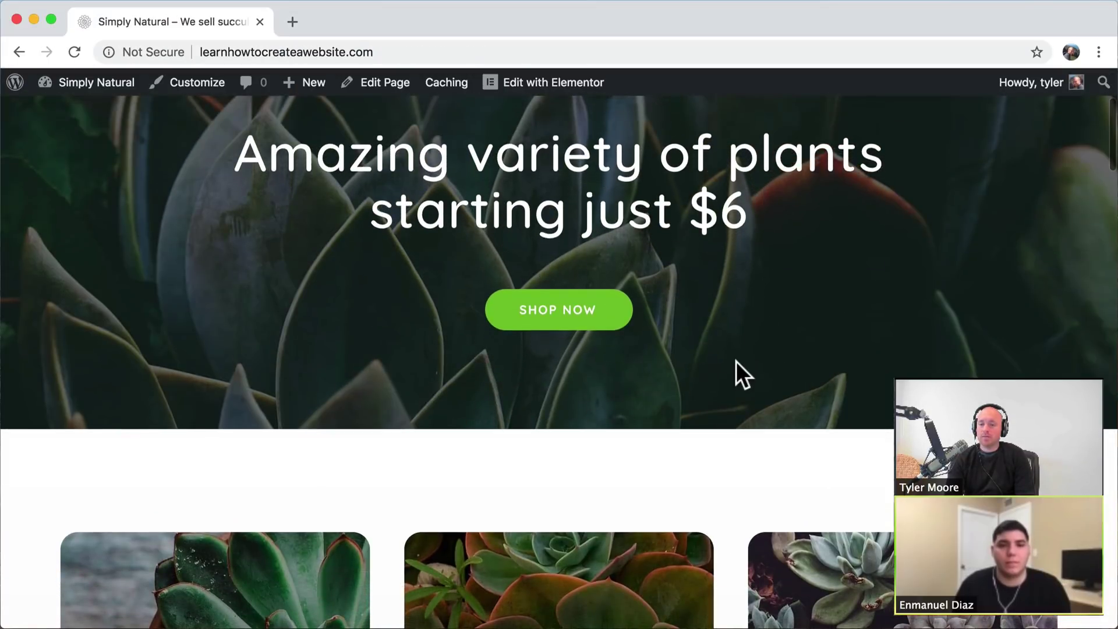
scroll(737, 364, down, 2)
scroll(736, 364, up, 5)
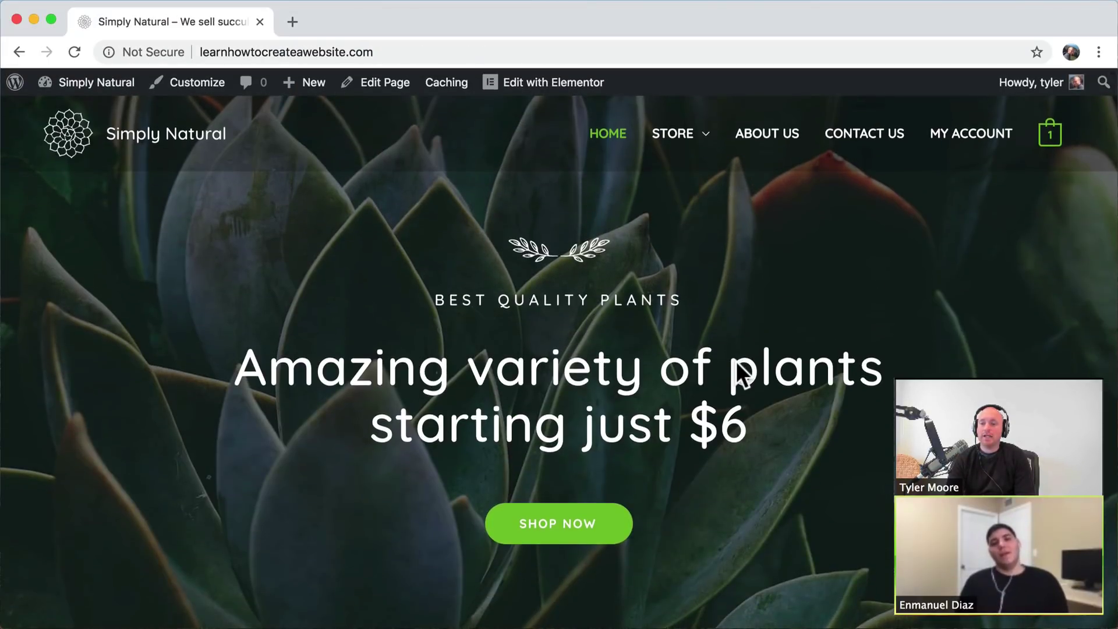
scroll(736, 366, down, 15)
scroll(737, 365, up, 4)
scroll(737, 364, up, 10)
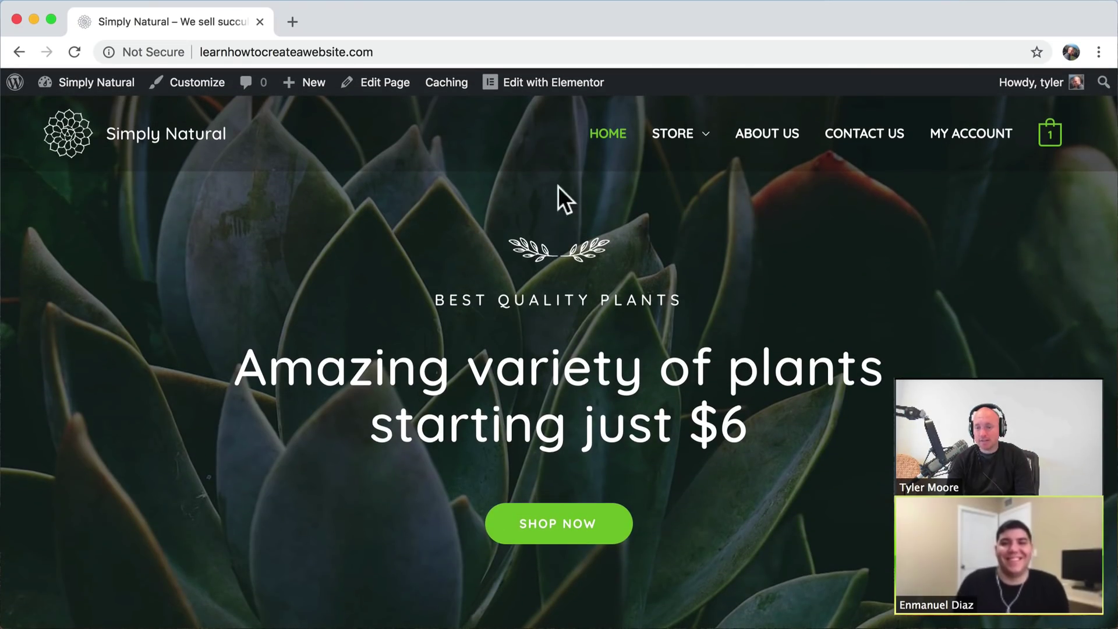
scroll(749, 306, down, 15)
scroll(750, 306, up, 6)
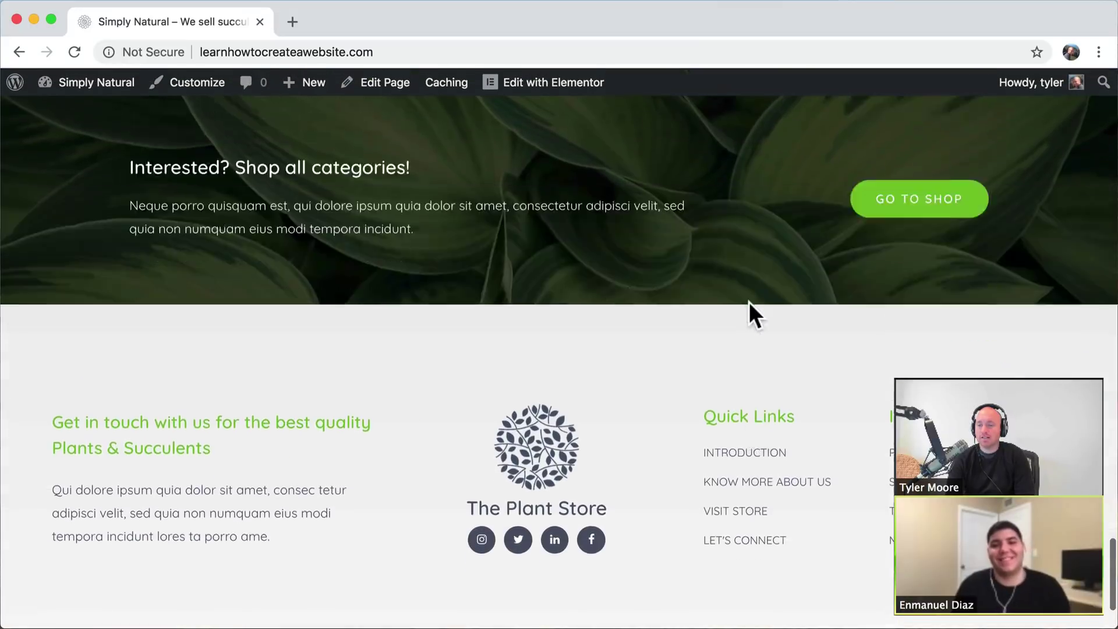
scroll(750, 306, down, 5)
scroll(751, 306, up, 3)
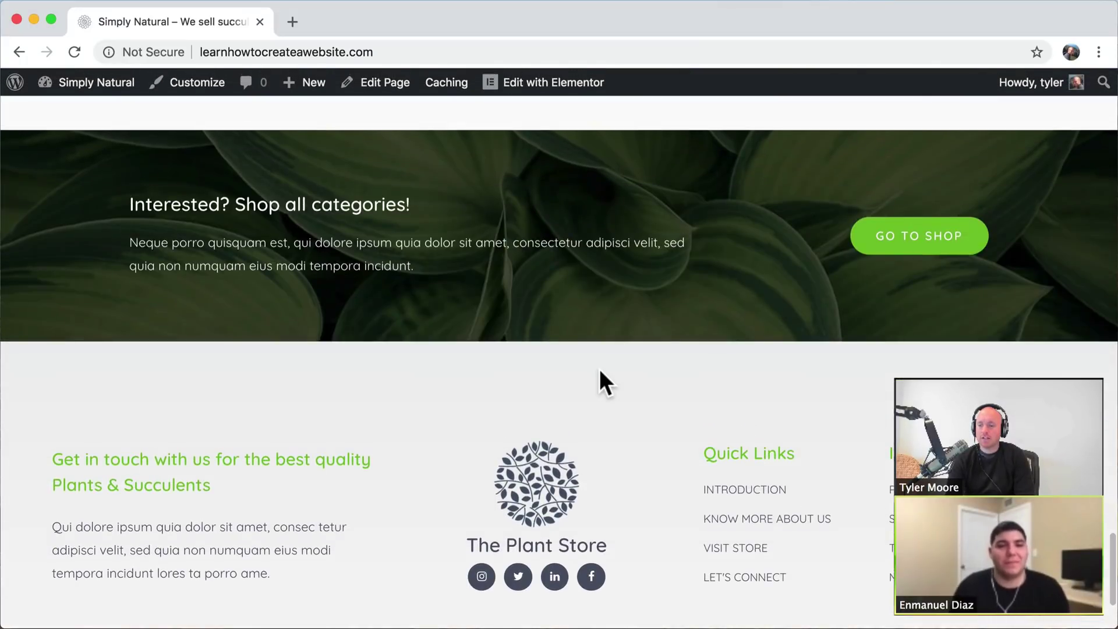
scroll(599, 379, down, 3)
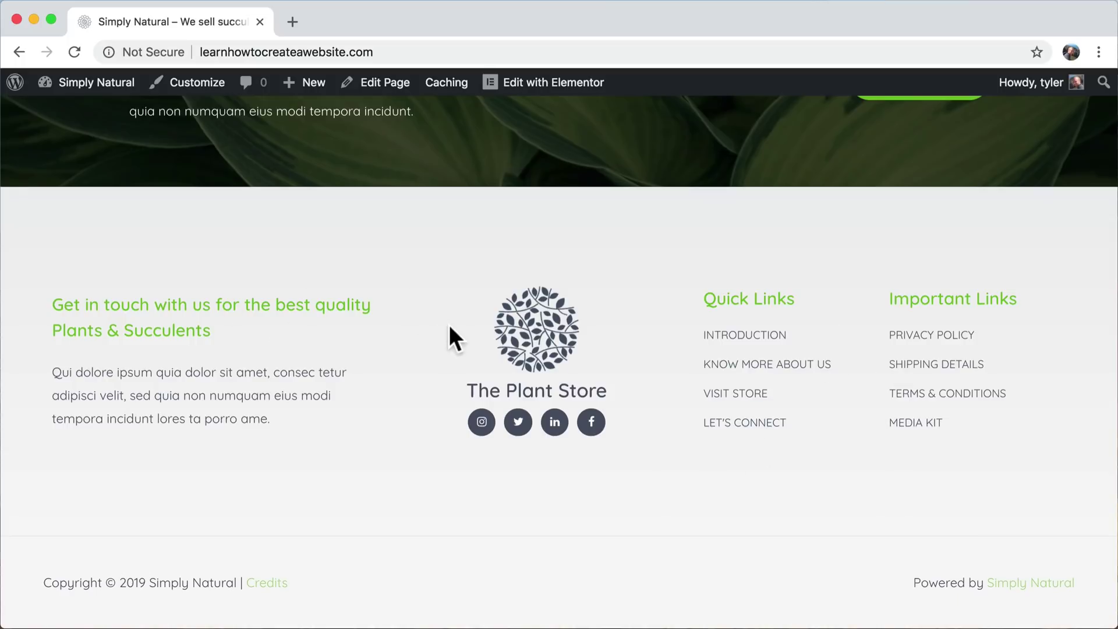
mouse_move(559, 88)
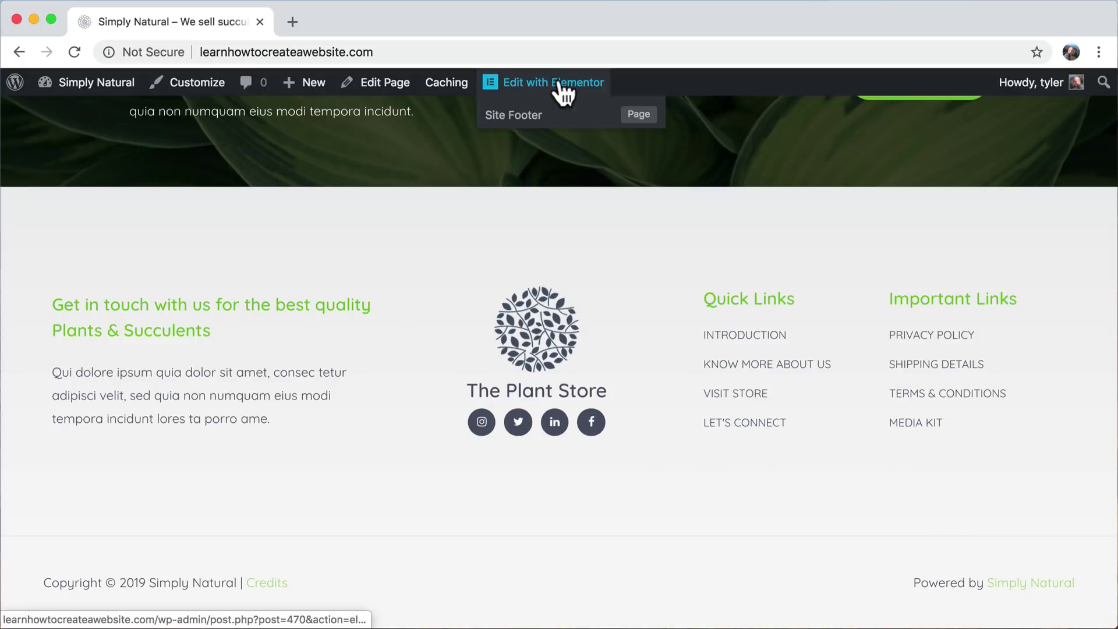
- In the Site Footer template, replace the logo image with darker-logo from the Media Library
click(515, 115)
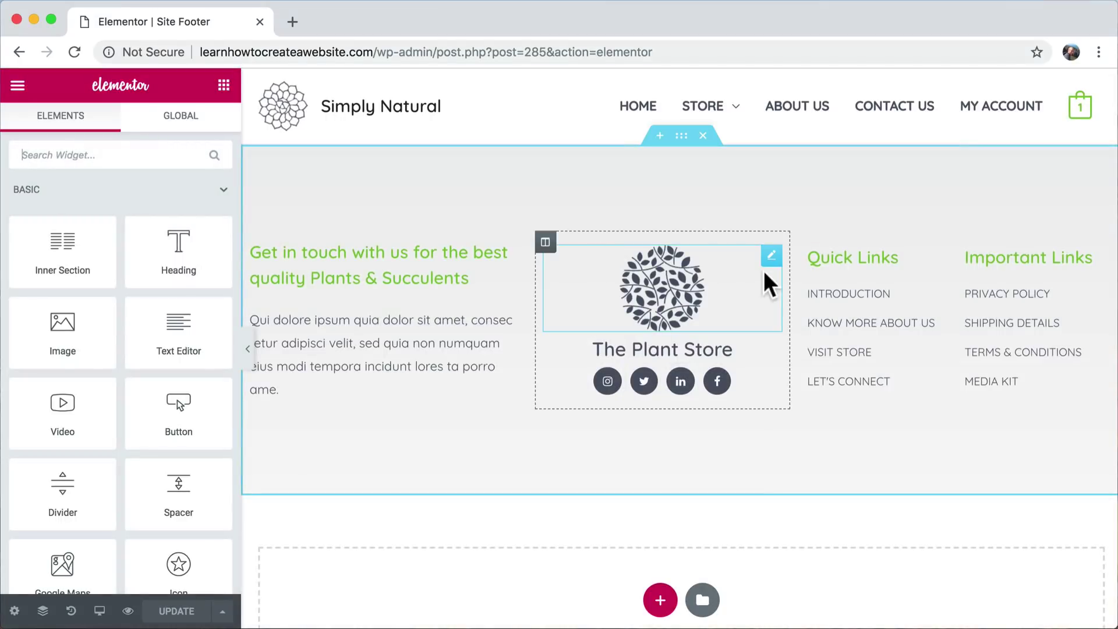
click(665, 288)
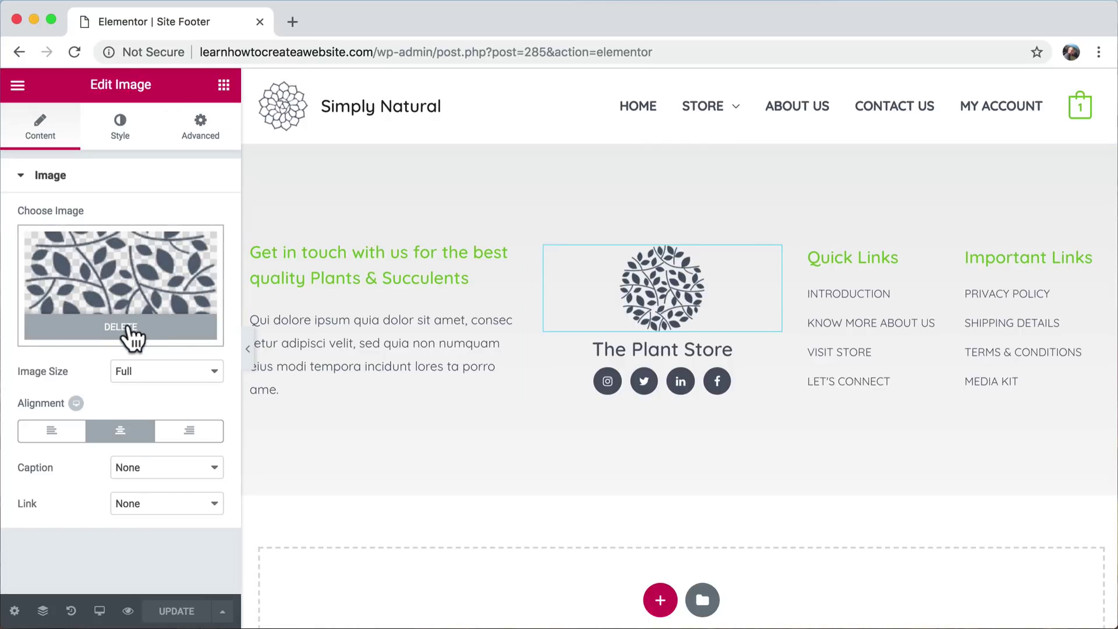
click(125, 331)
click(145, 289)
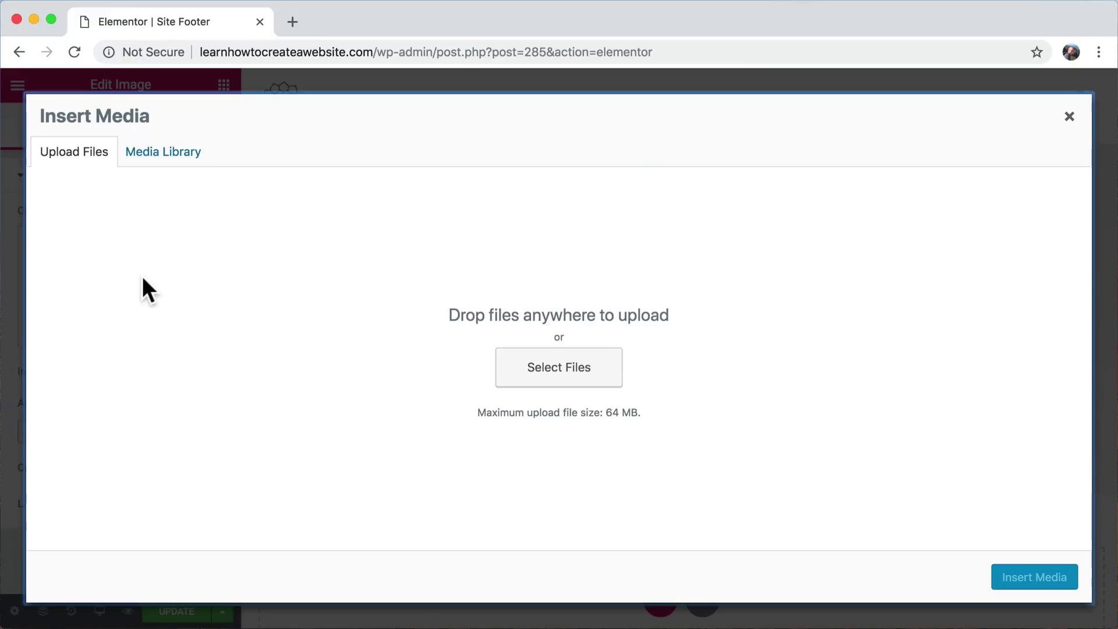
click(154, 166)
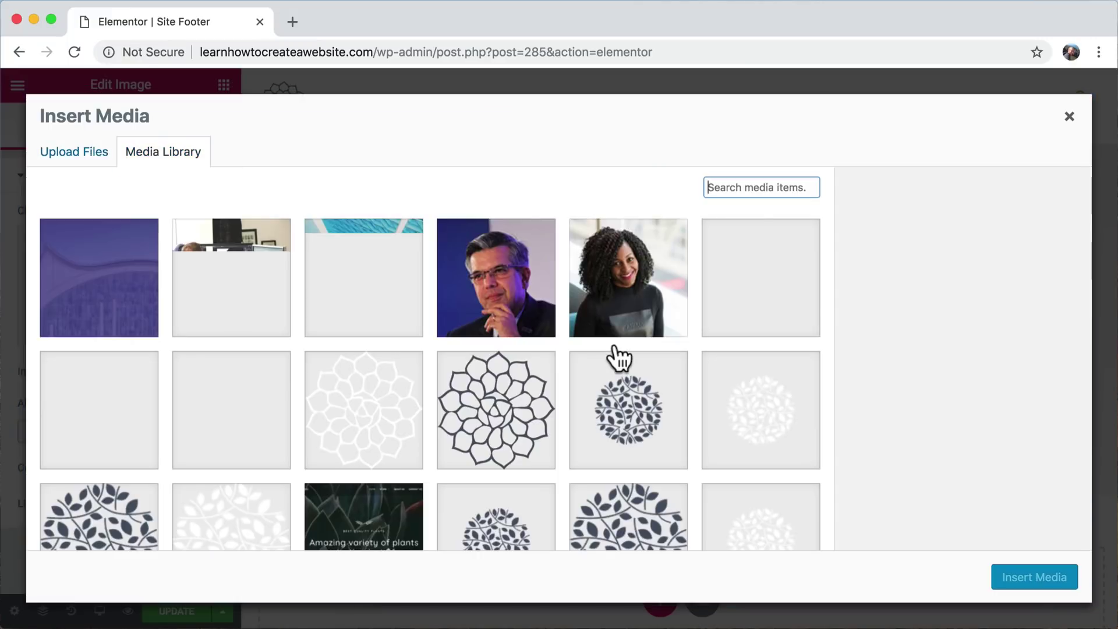
click(524, 402)
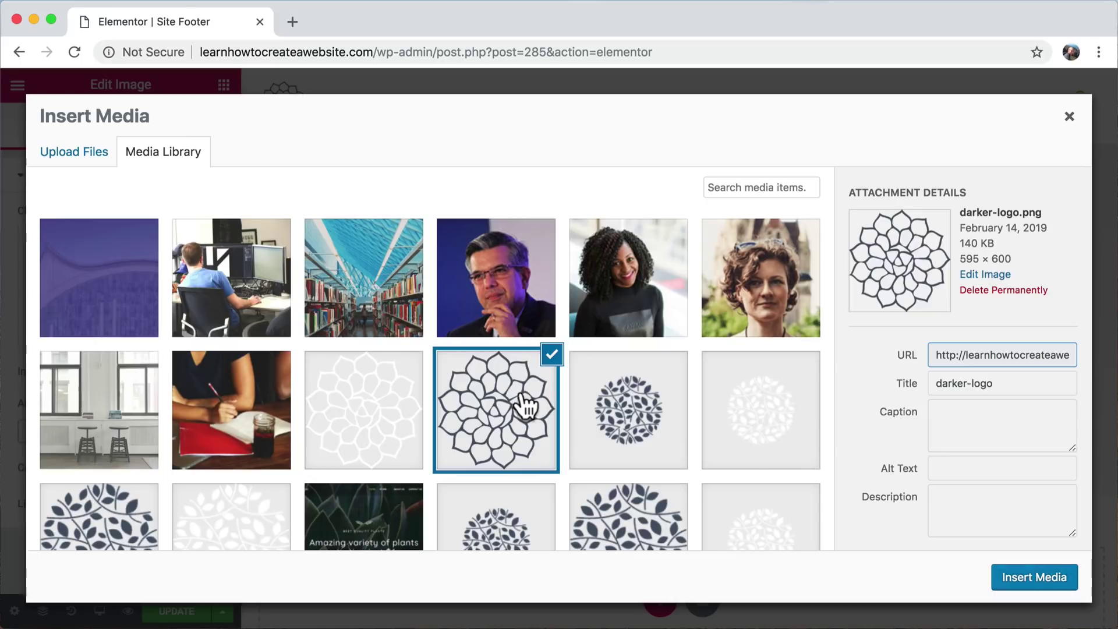
click(1047, 577)
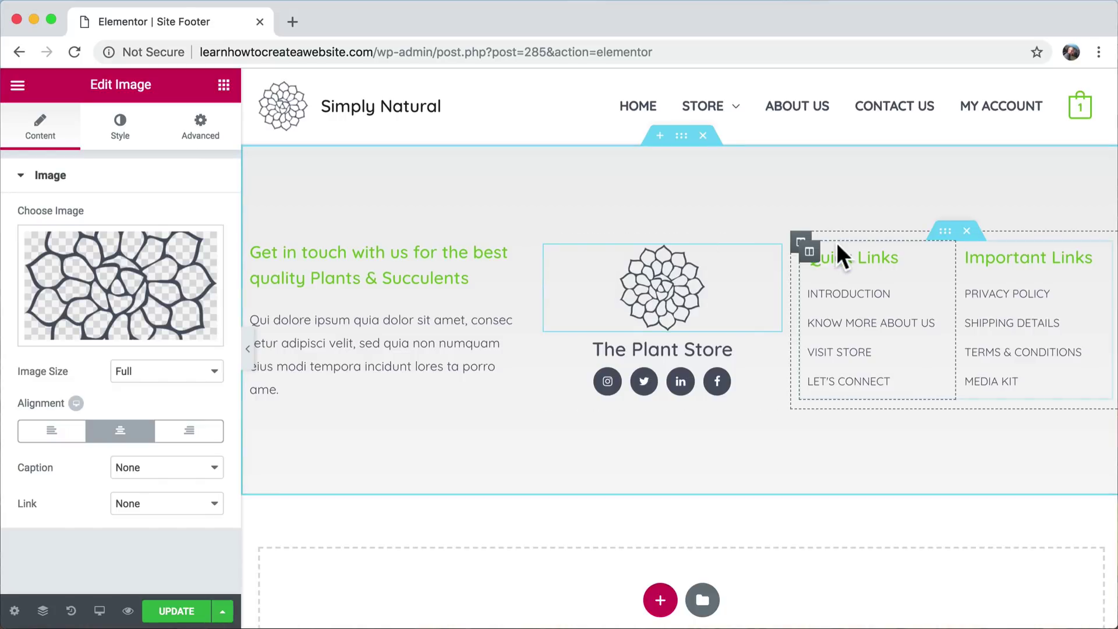
scroll(837, 244, down, 3)
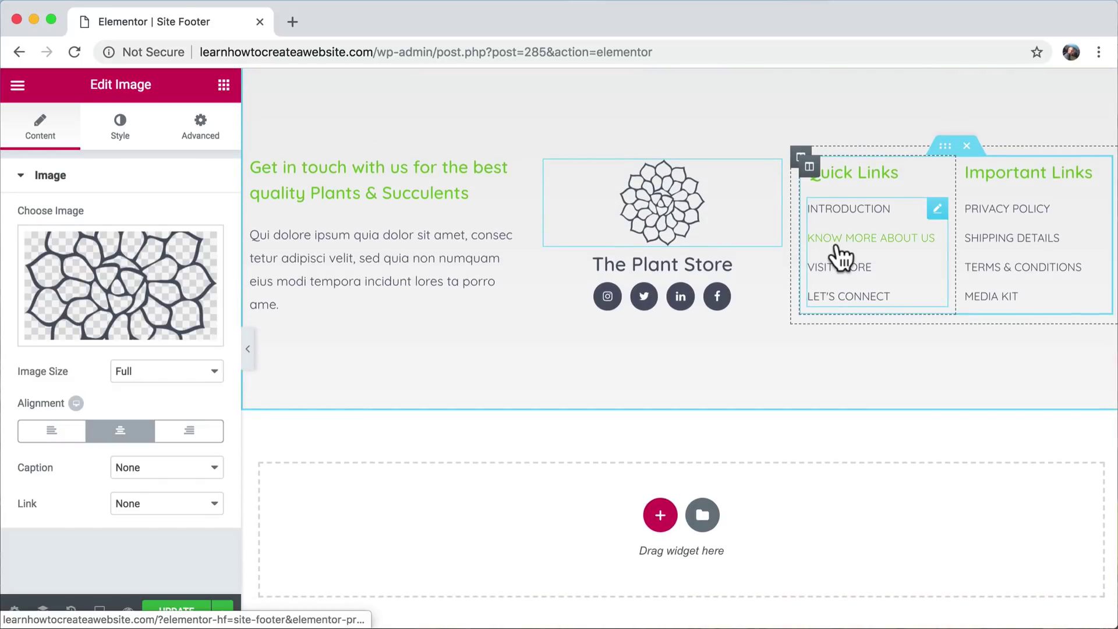
scroll(840, 256, up, 3)
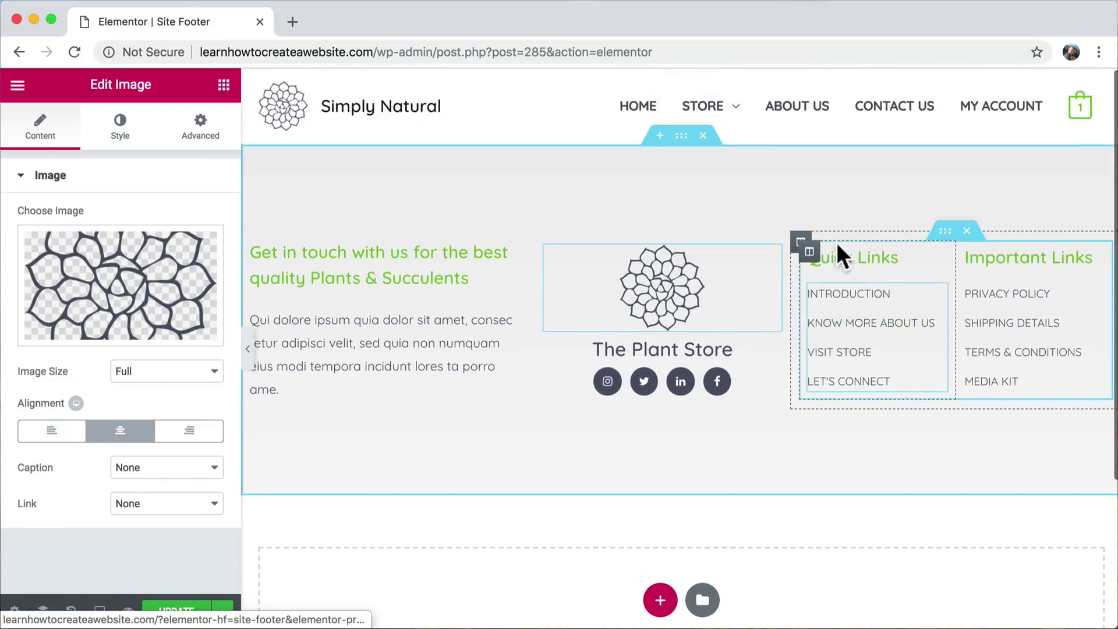
click(856, 298)
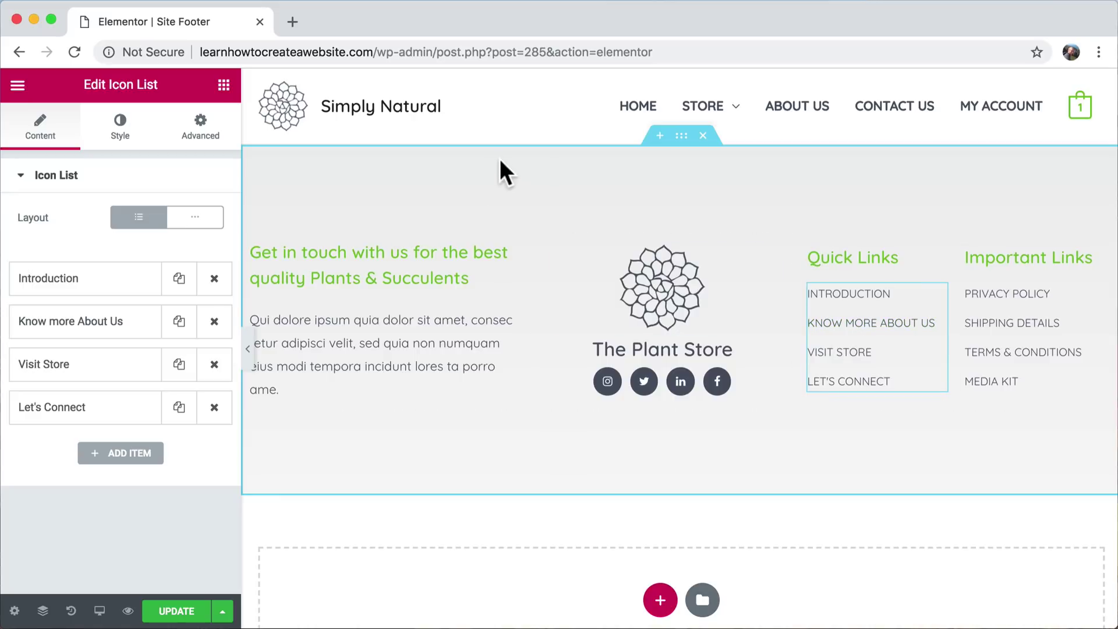
click(838, 327)
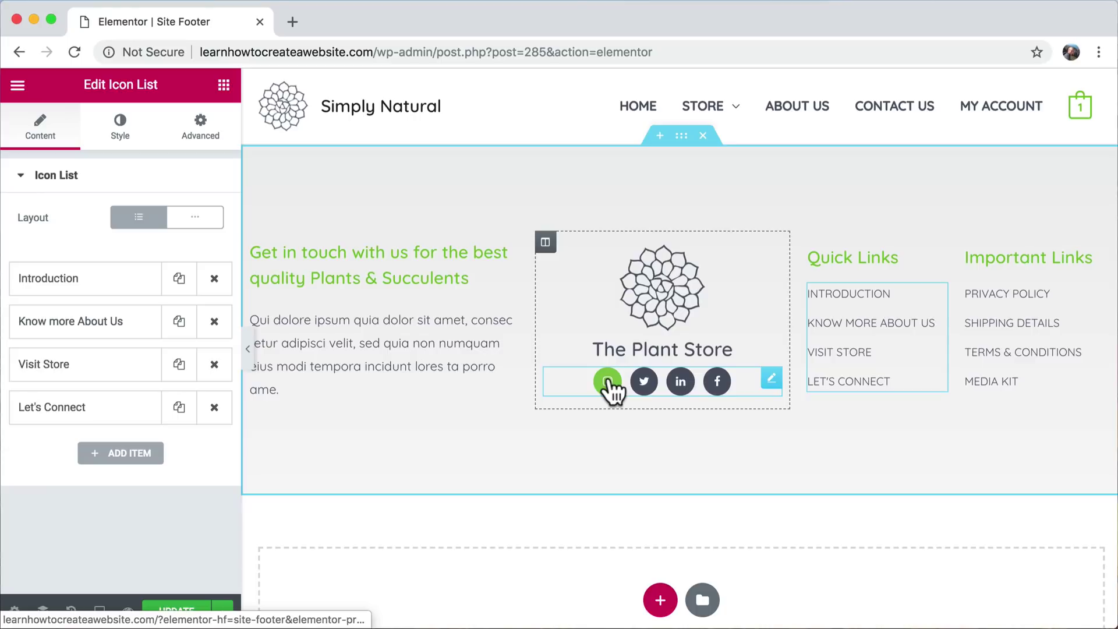
click(609, 386)
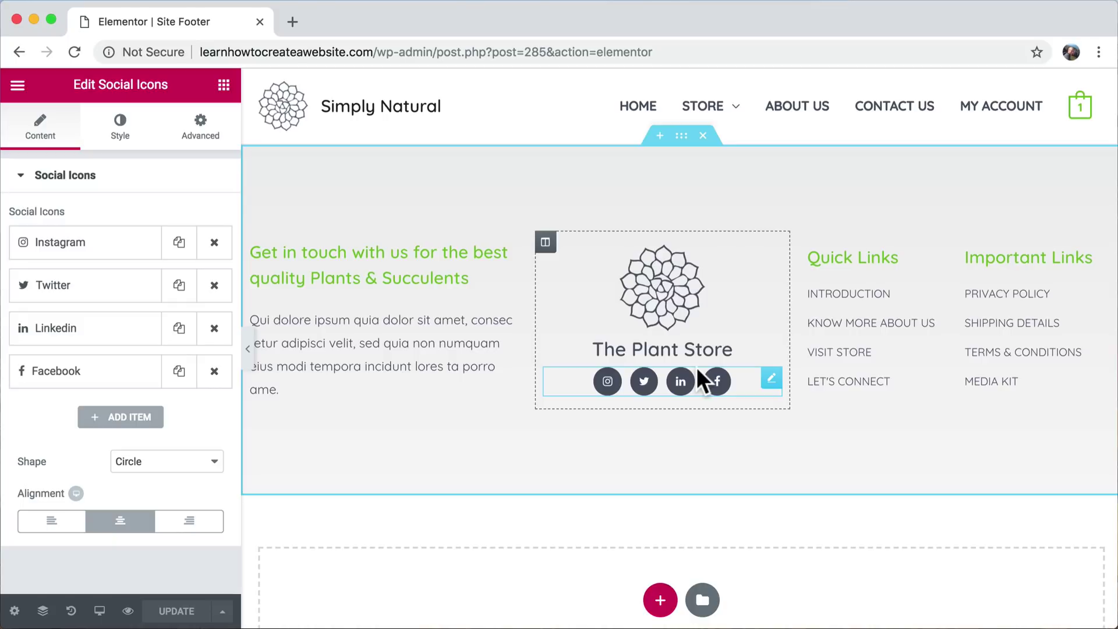
click(669, 289)
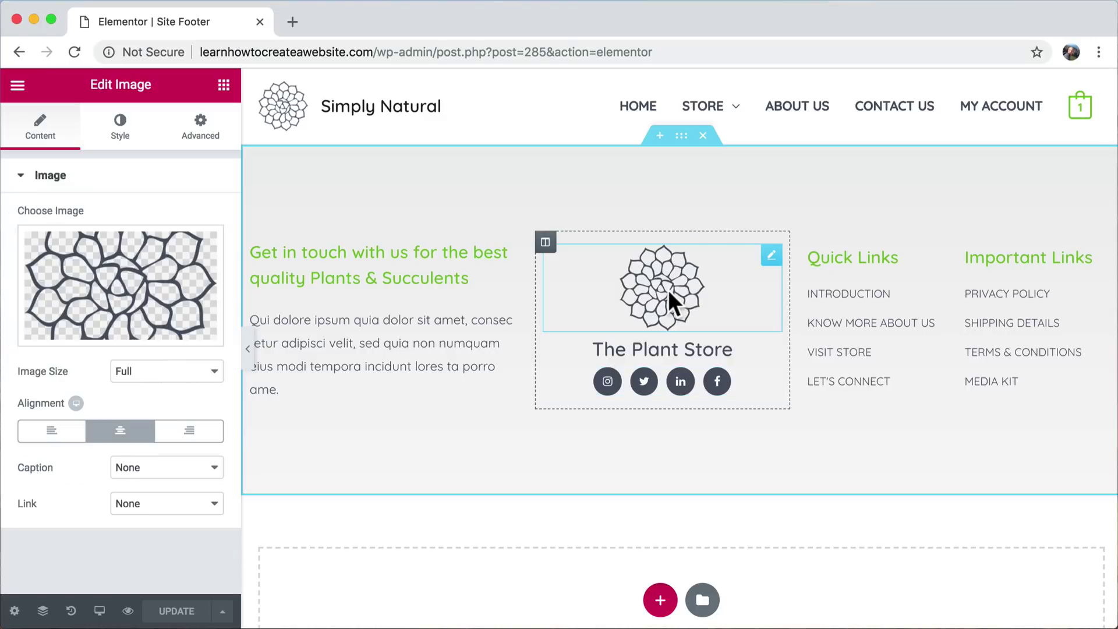
- Try Fade In and Fade In Left on the footer logo, reset to None, and select the footer section
click(201, 132)
scroll(186, 338, down, 2)
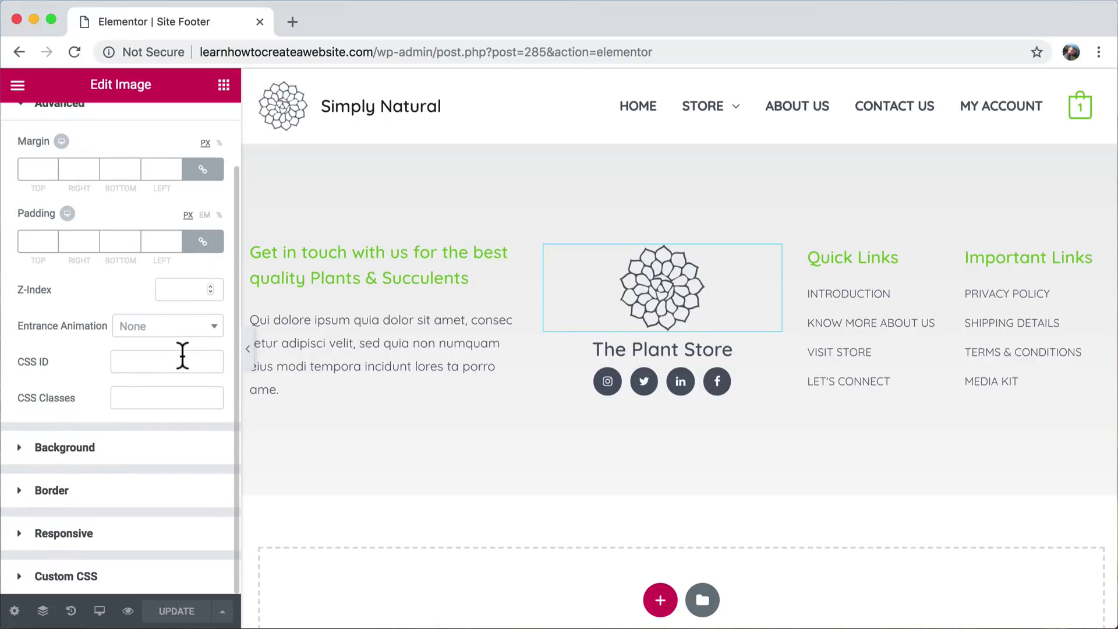
scroll(182, 357, up, 2)
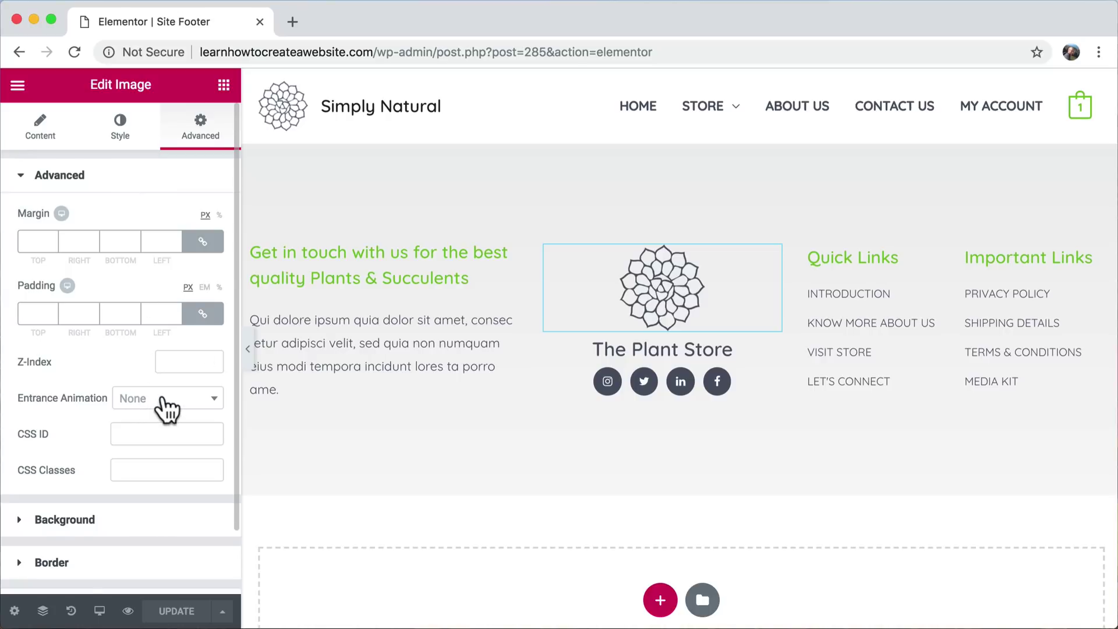
scroll(167, 408, down, 2)
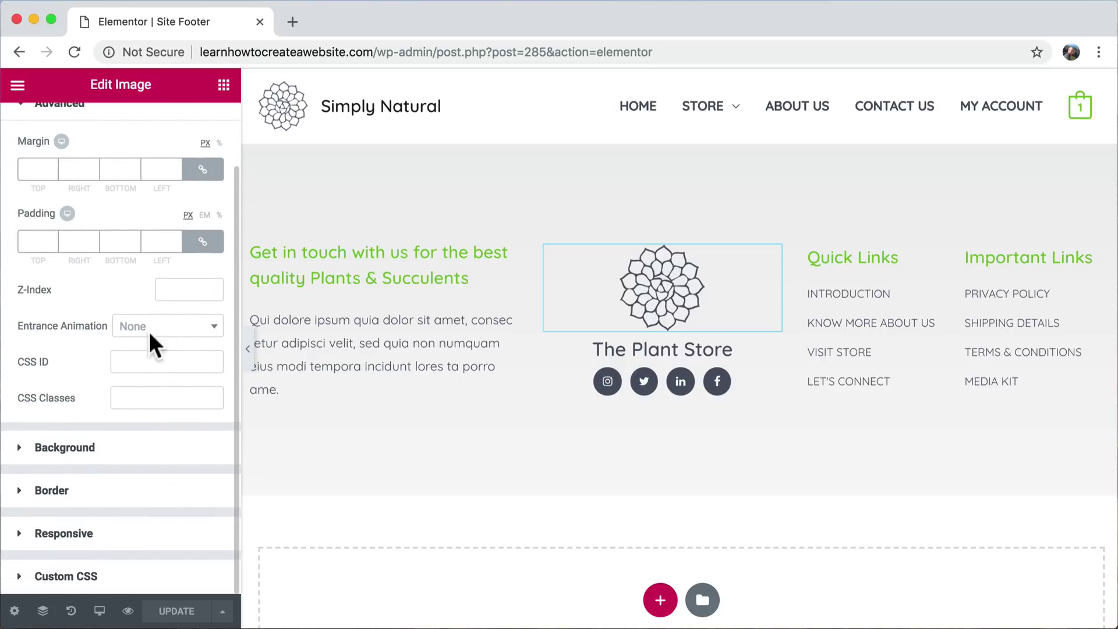
click(170, 328)
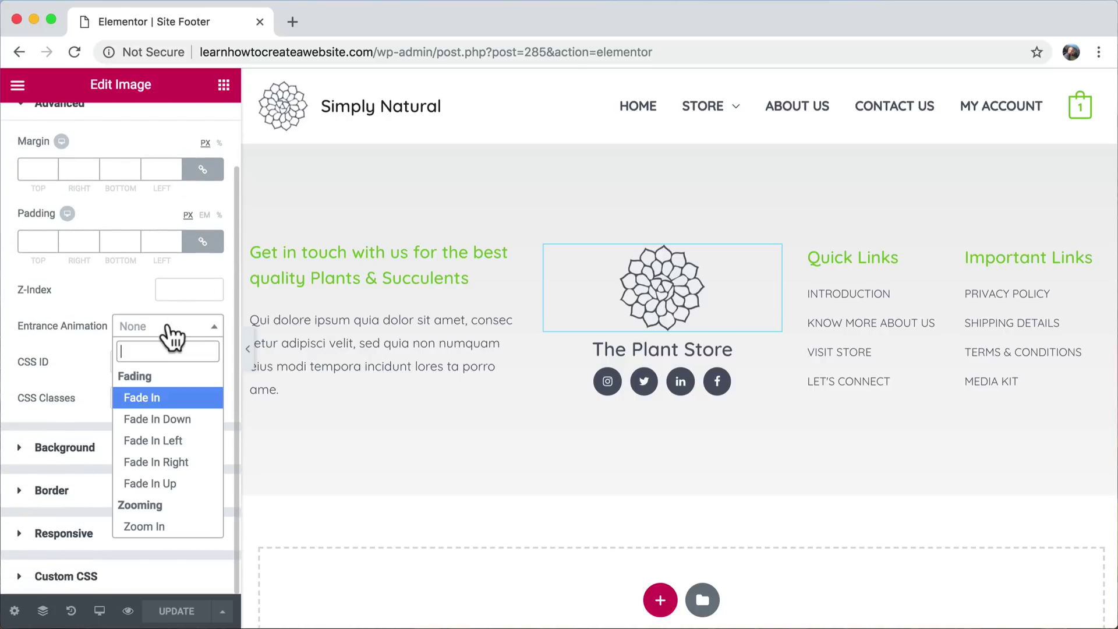
click(177, 397)
click(182, 328)
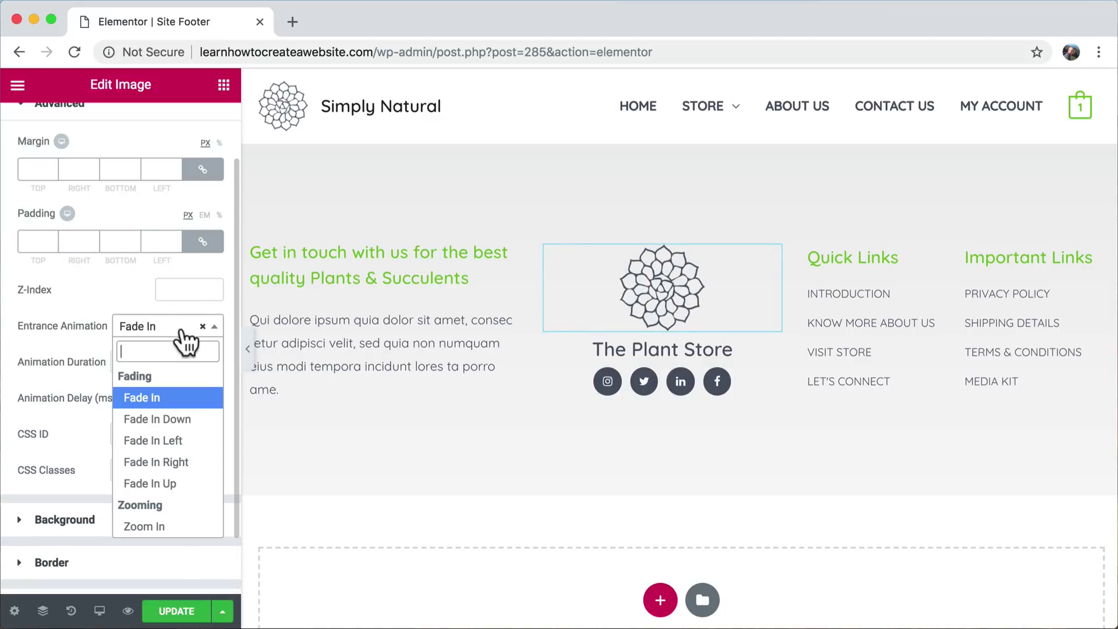
click(179, 441)
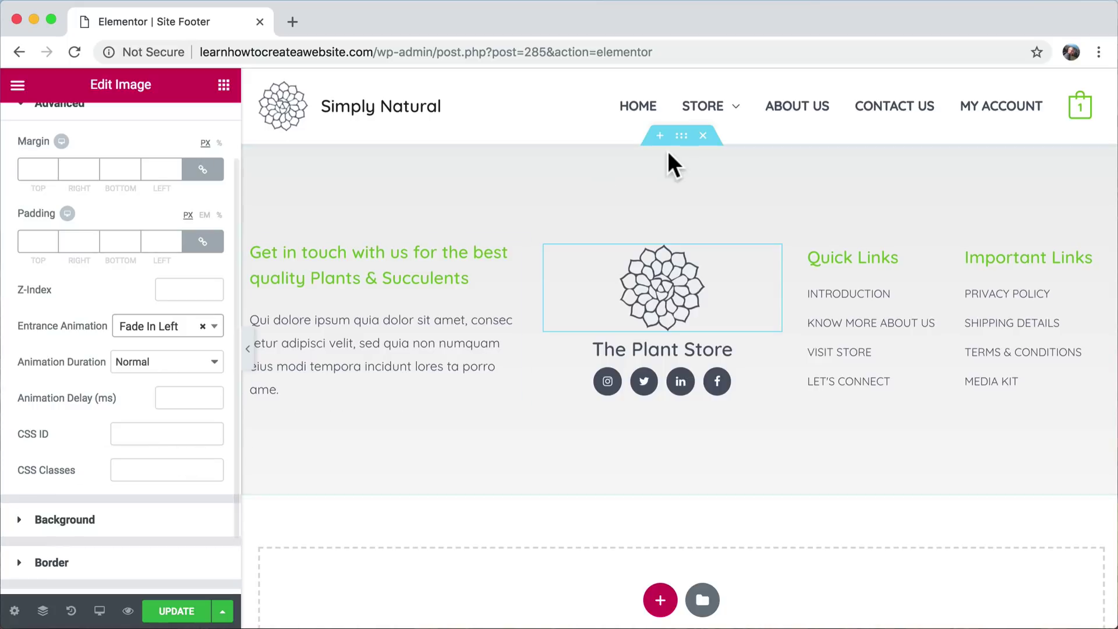
click(202, 327)
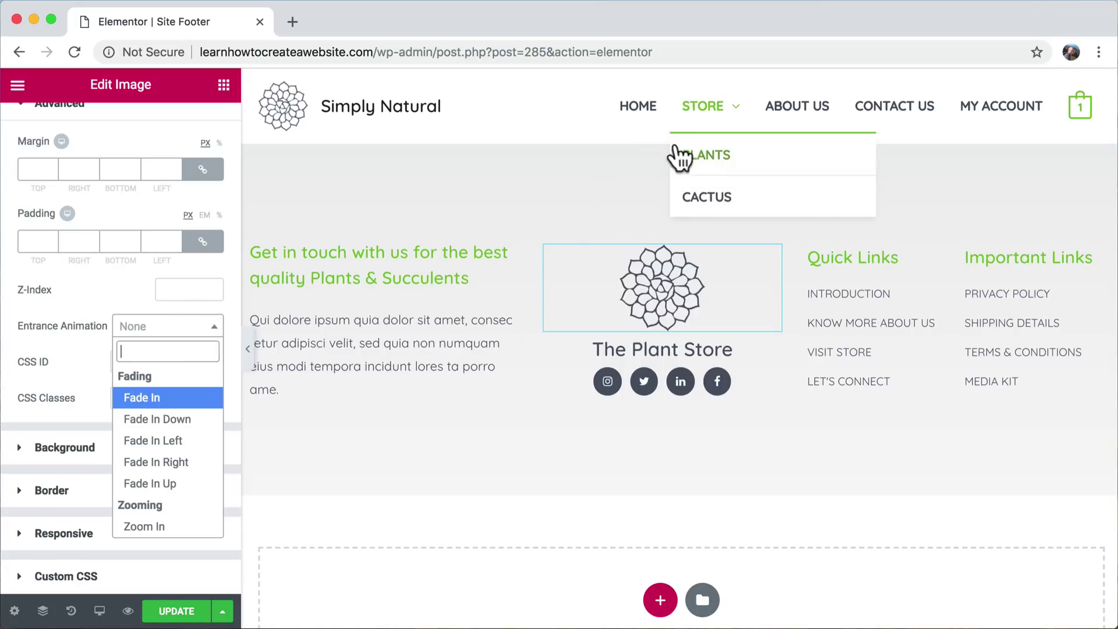
click(683, 140)
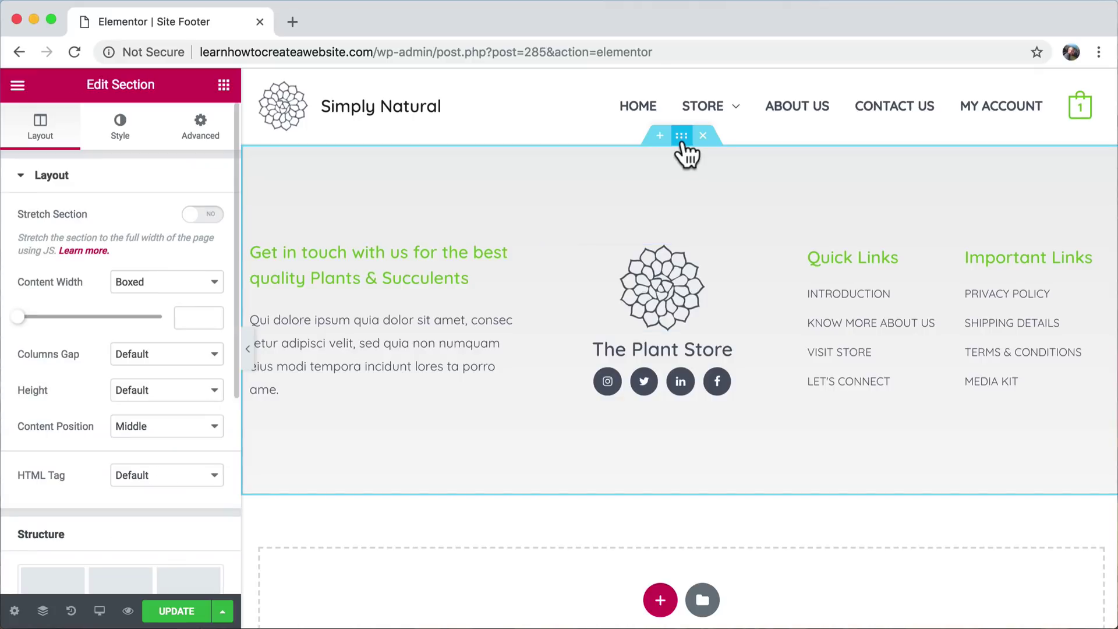
- Try slow Fade In and Zoom In on the footer section, leave no animation, and update the template
click(204, 138)
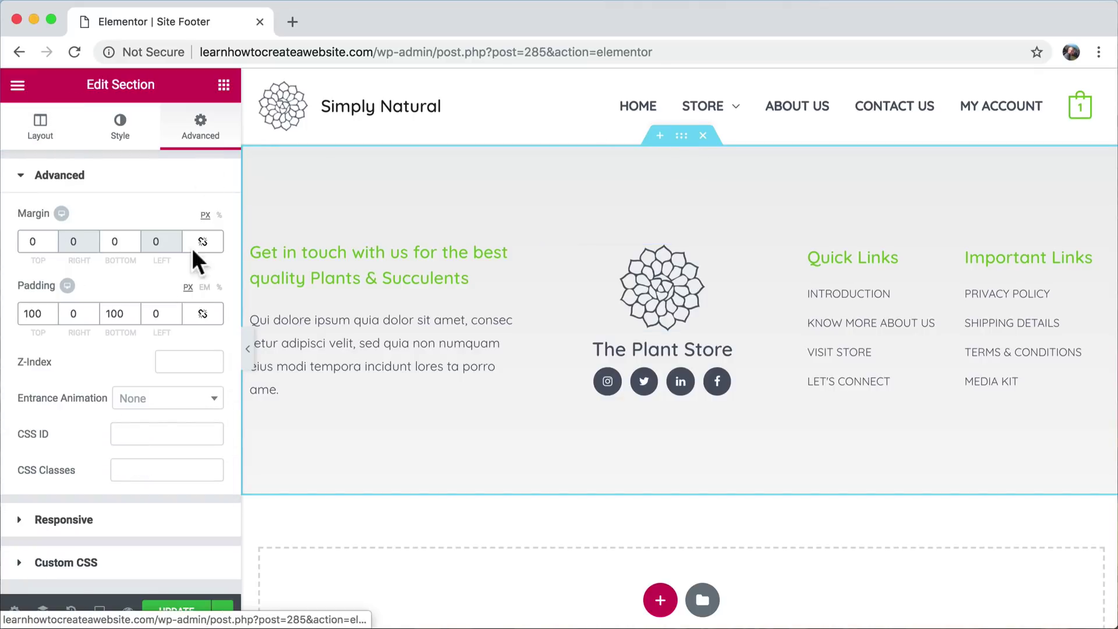
click(182, 399)
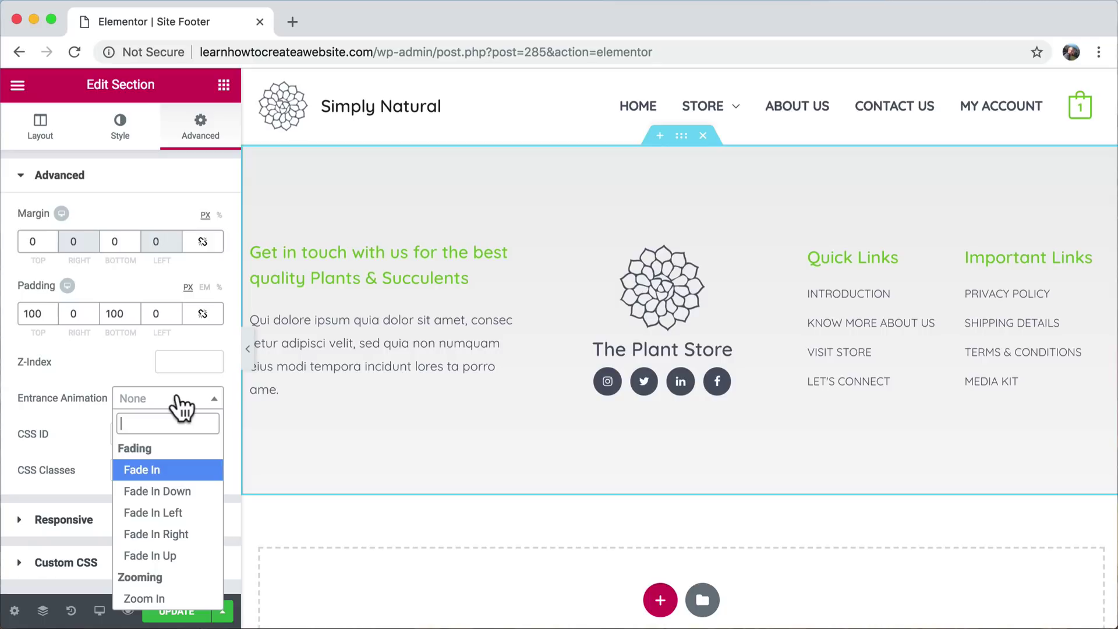
click(175, 470)
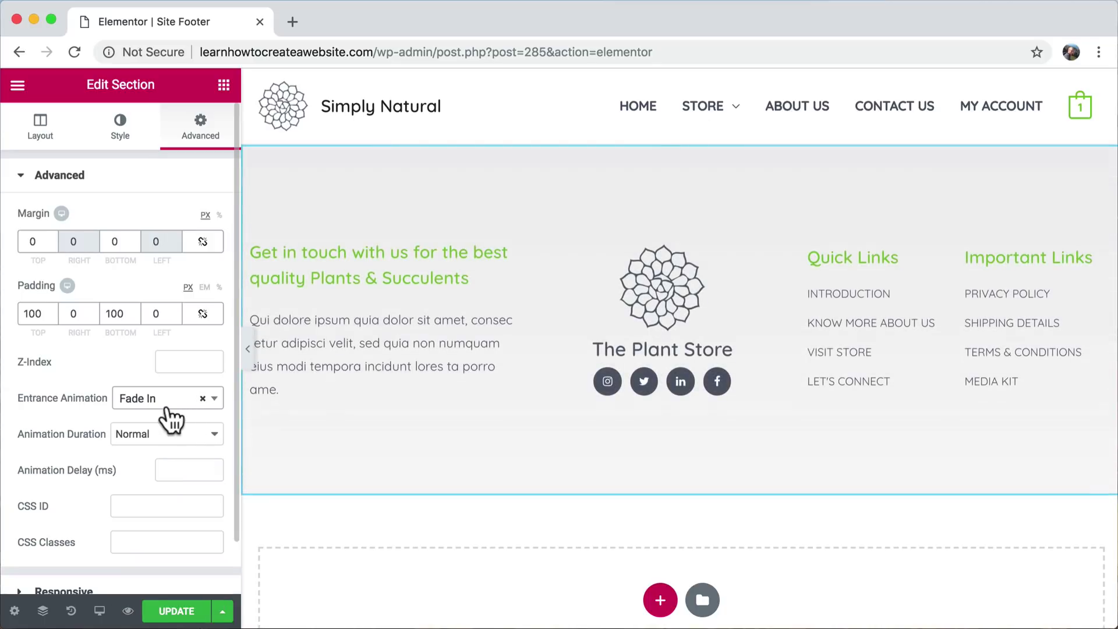
click(155, 437)
click(157, 420)
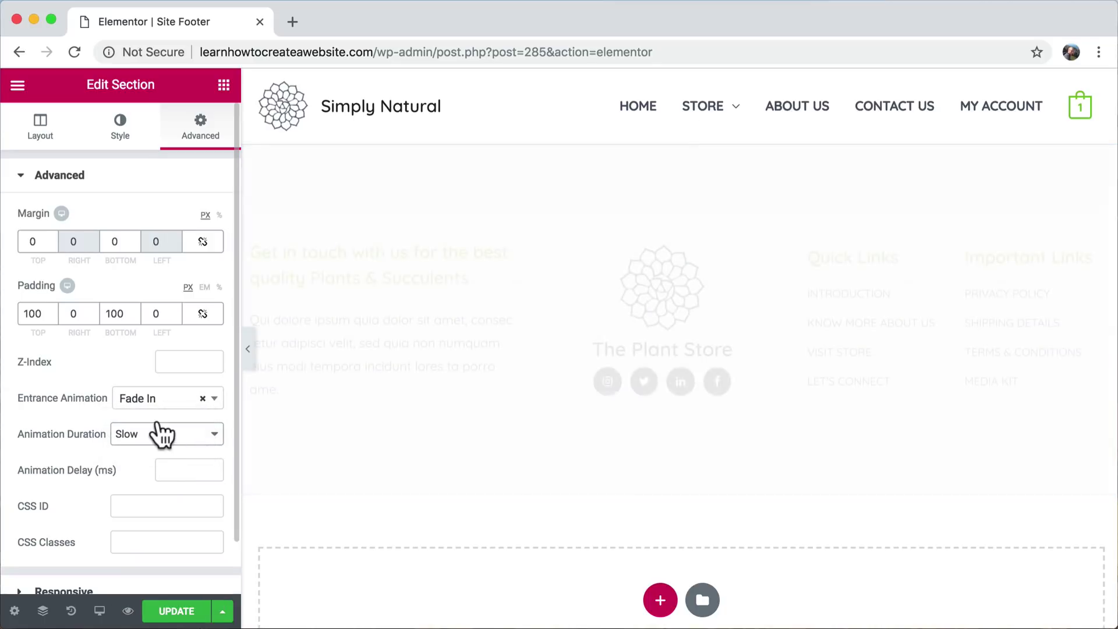
click(168, 402)
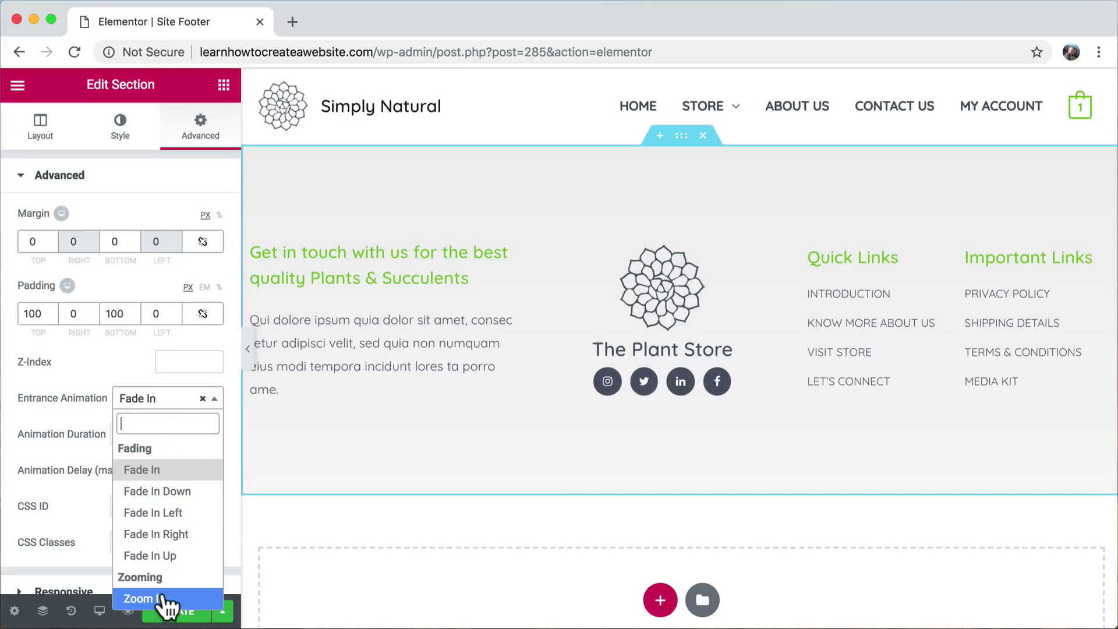
click(166, 600)
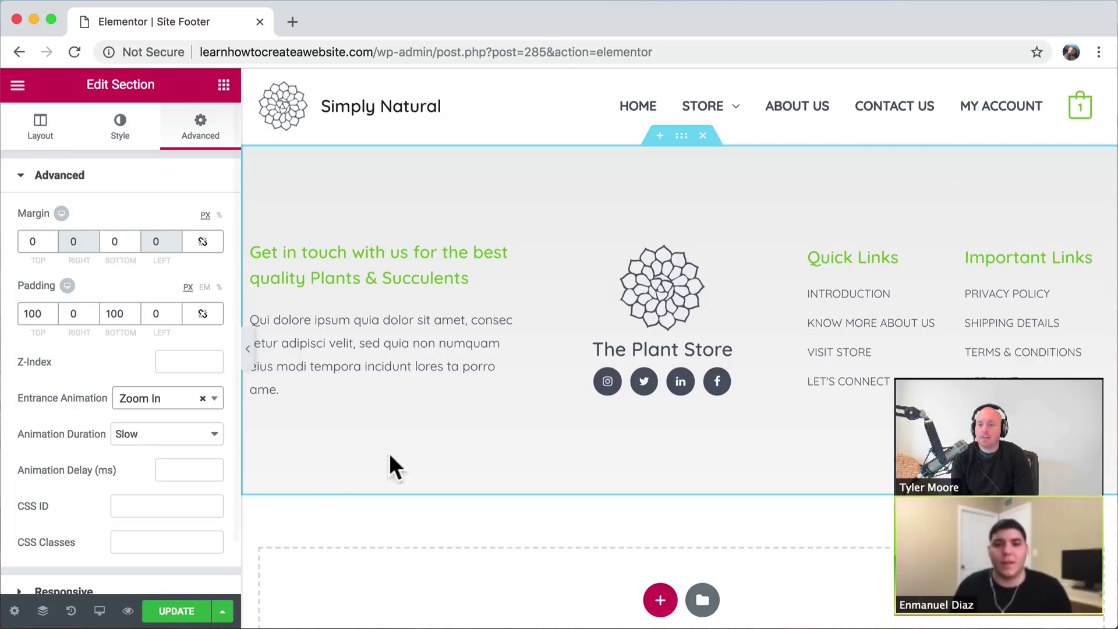
click(203, 400)
click(202, 402)
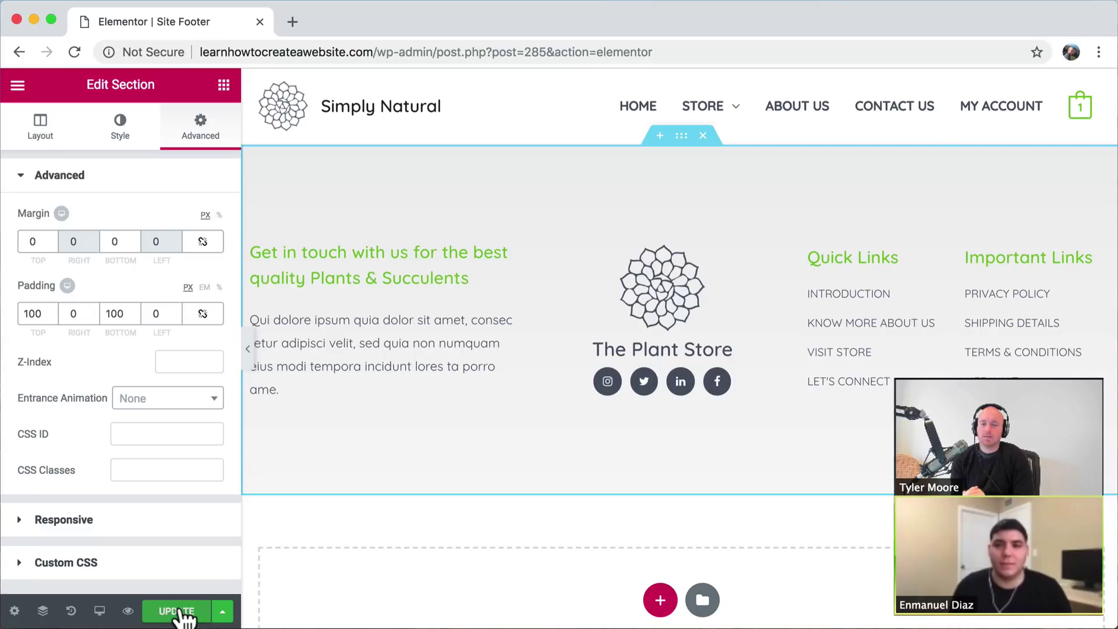
click(179, 611)
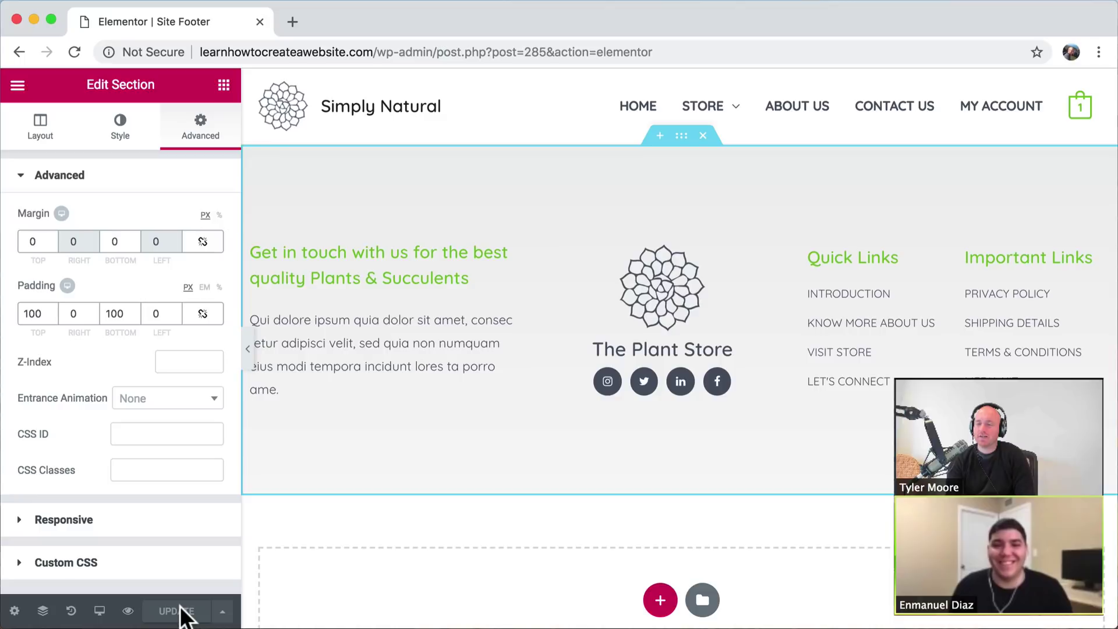
- Preview the saved footer, close the Elementor tab, and scroll the home page to the copyright line
click(128, 611)
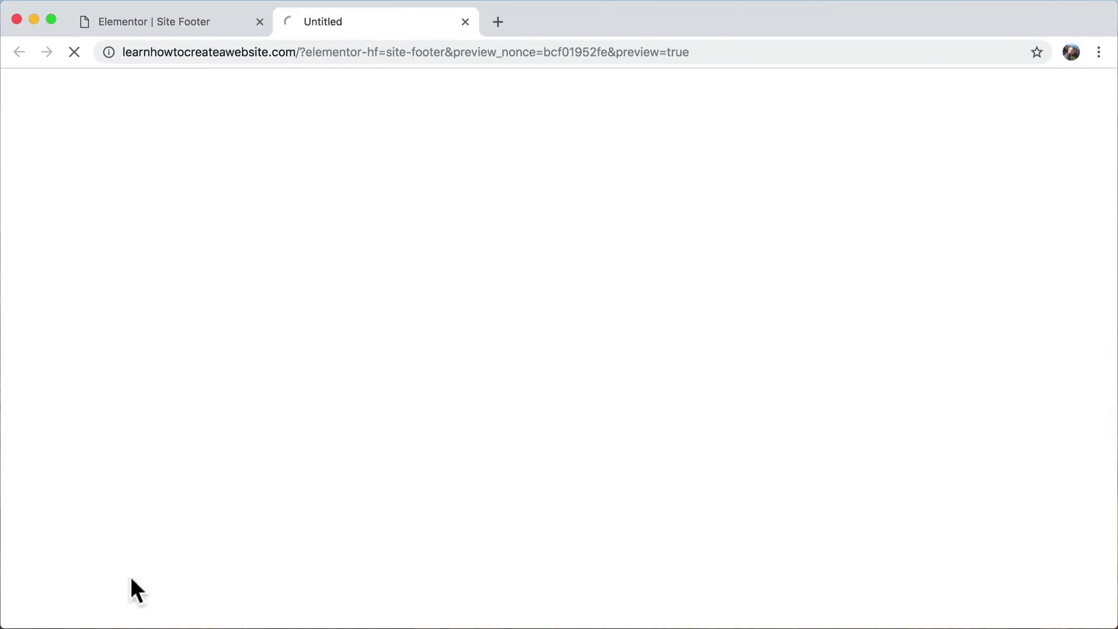
click(257, 22)
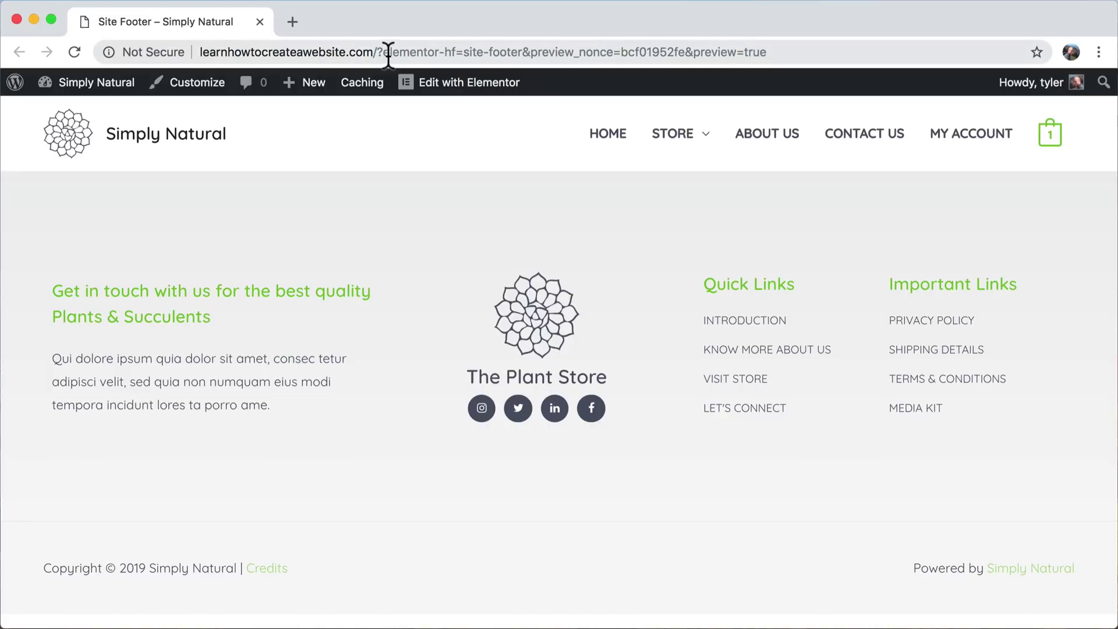
click(68, 138)
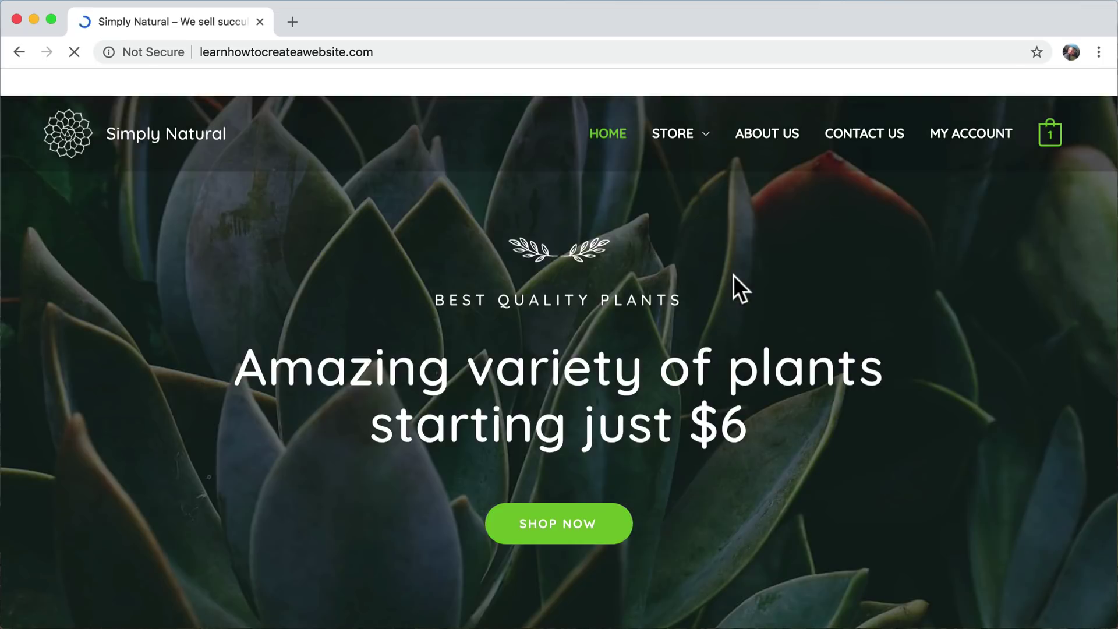
scroll(733, 279, down, 10)
scroll(733, 275, down, 10)
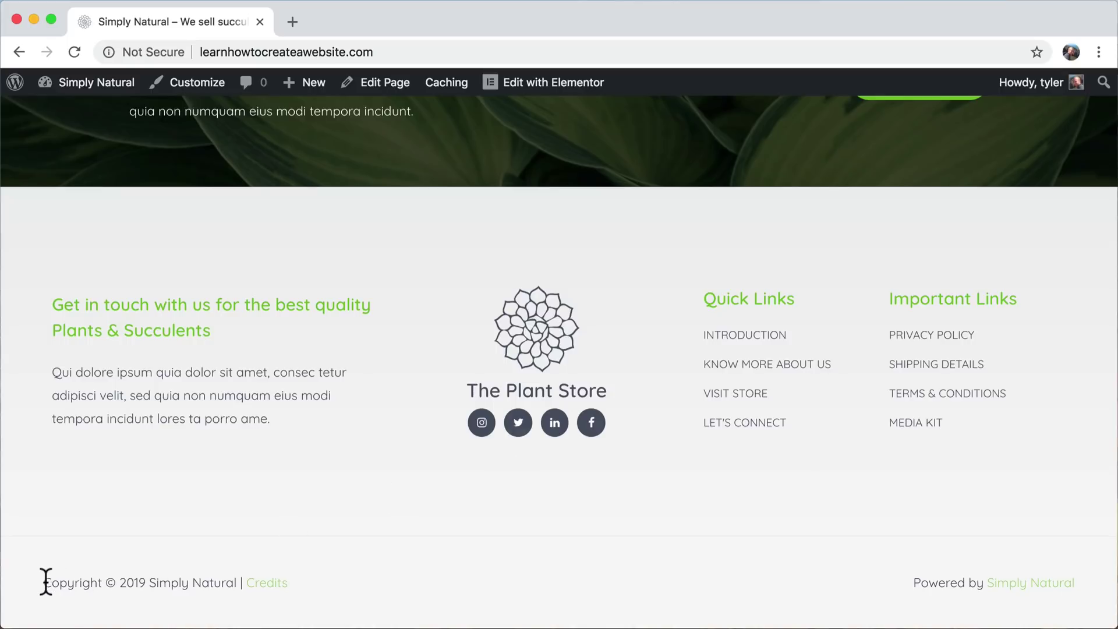
drag(44, 581, 707, 568)
click(707, 565)
- In the Customizer's Layout > Footer > Footer Bar, choose the second, stacked footer bar layout
click(192, 94)
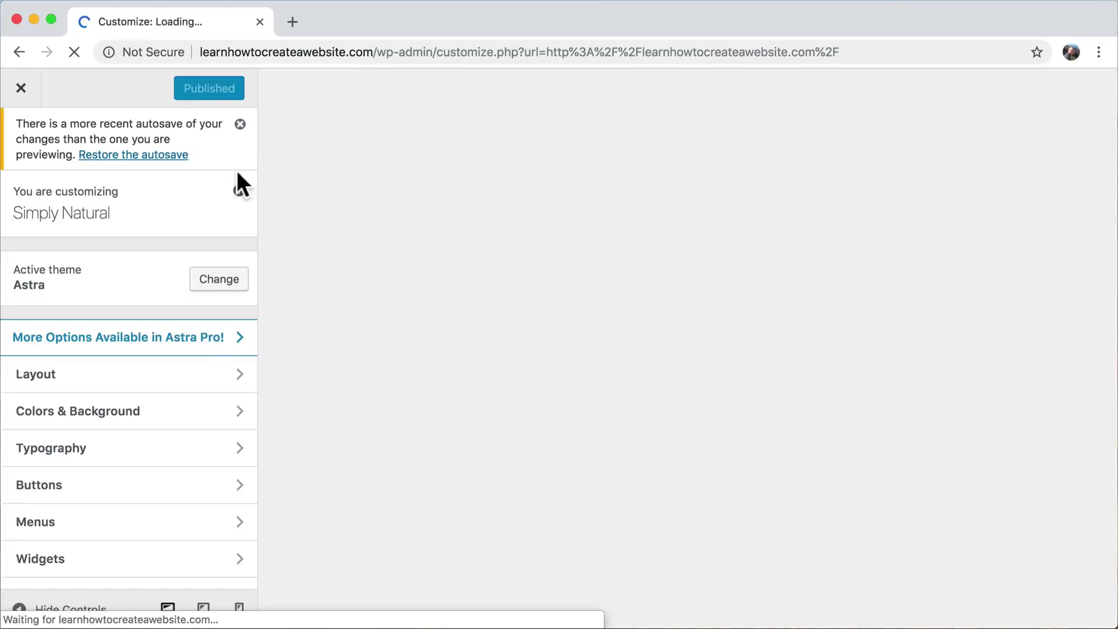
scroll(197, 374, down, 1)
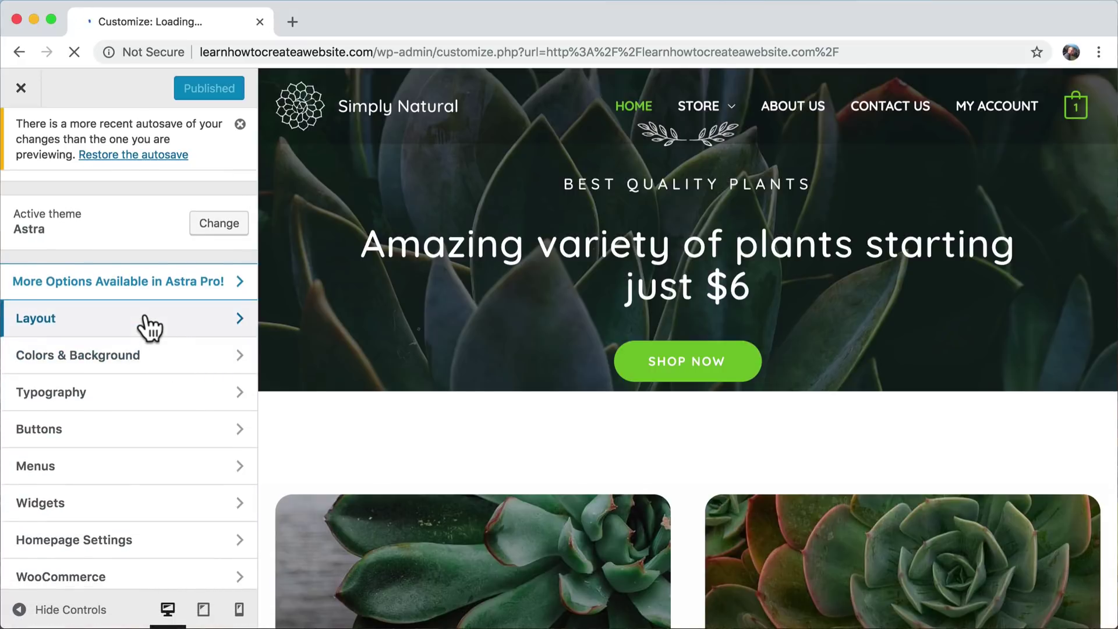
click(143, 325)
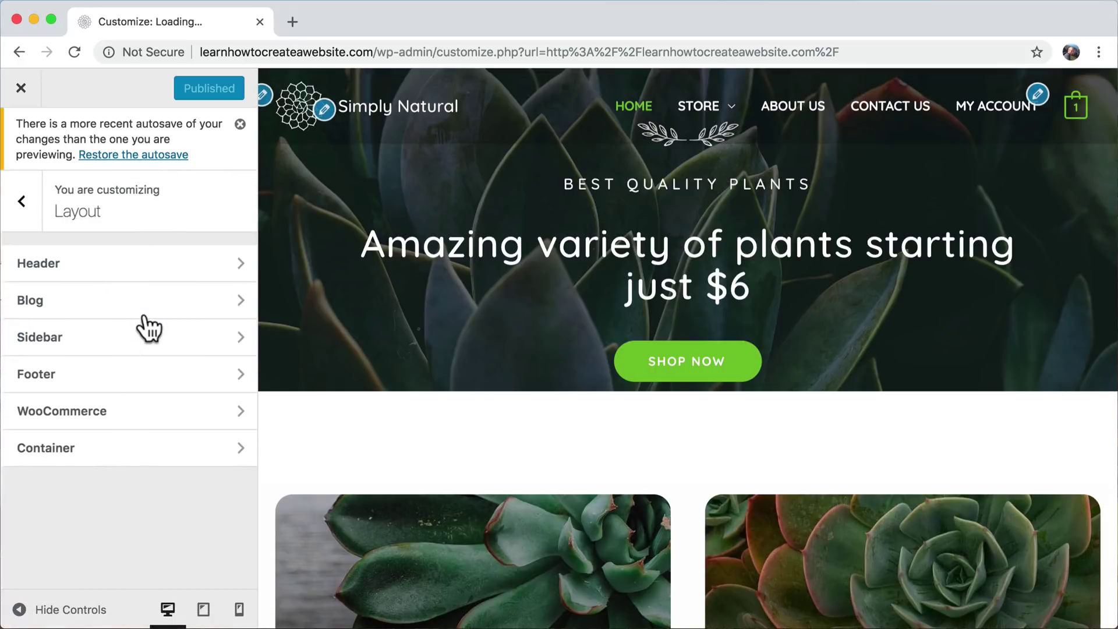
click(108, 375)
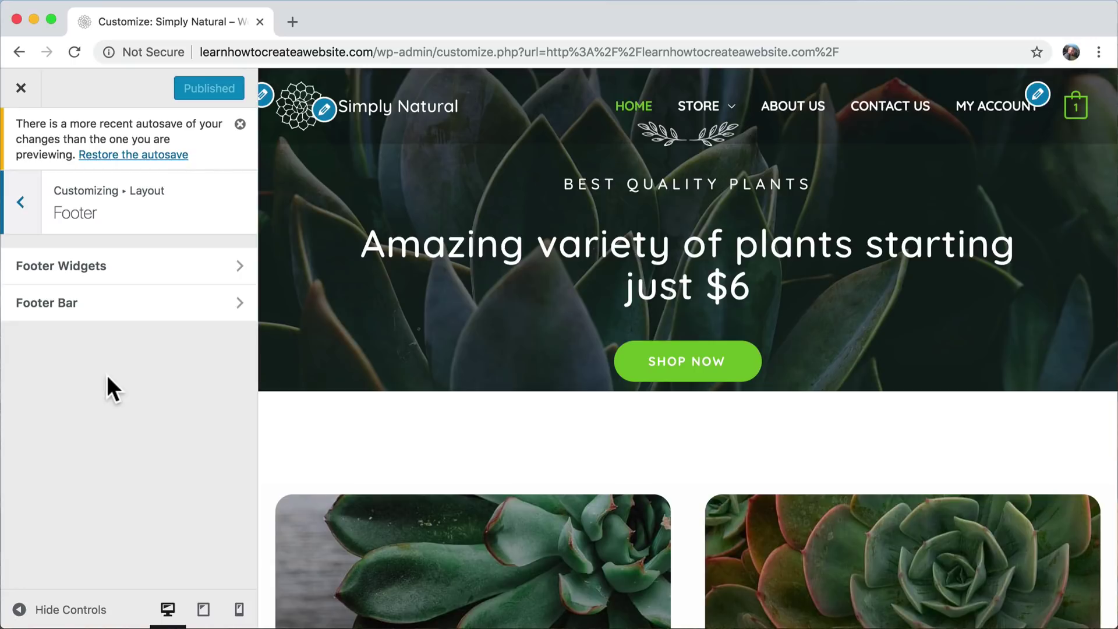
click(121, 315)
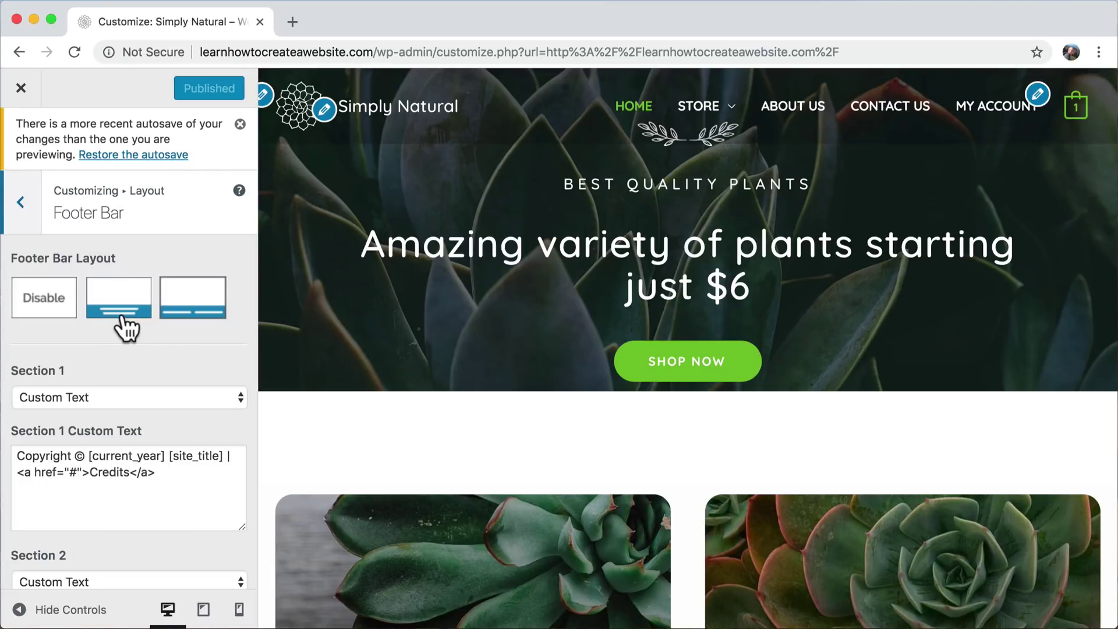
scroll(424, 406, down, 15)
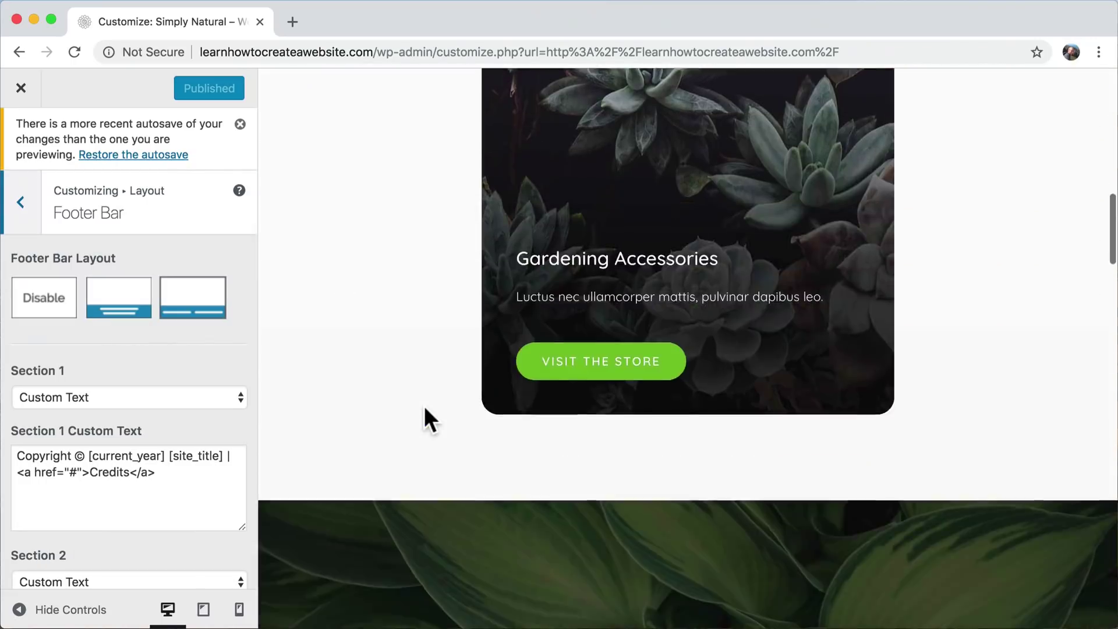
scroll(424, 405, down, 15)
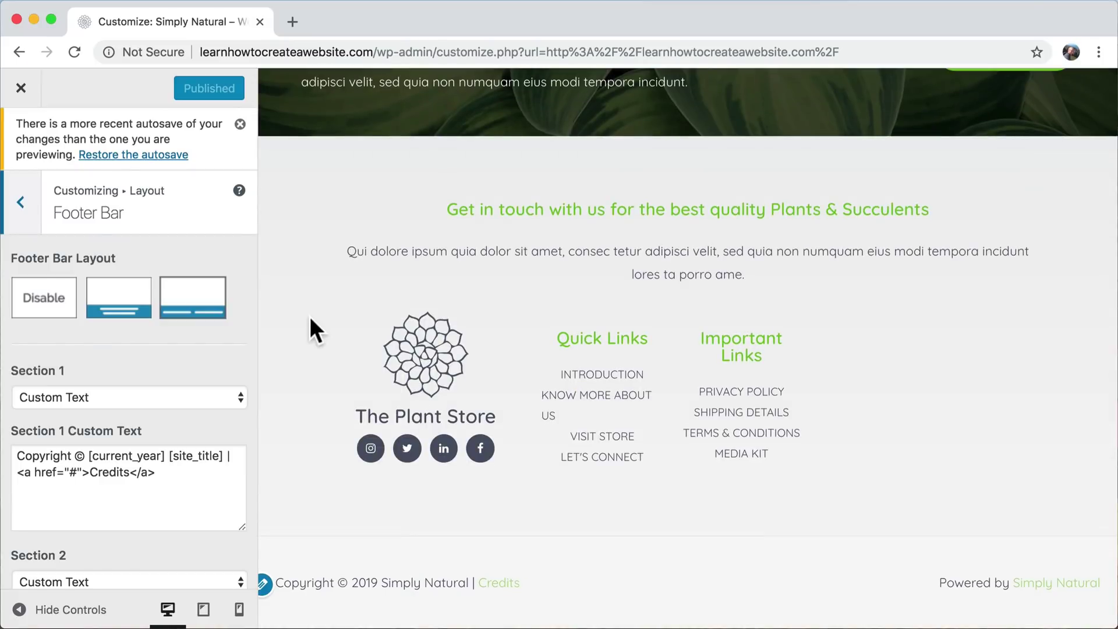
click(124, 298)
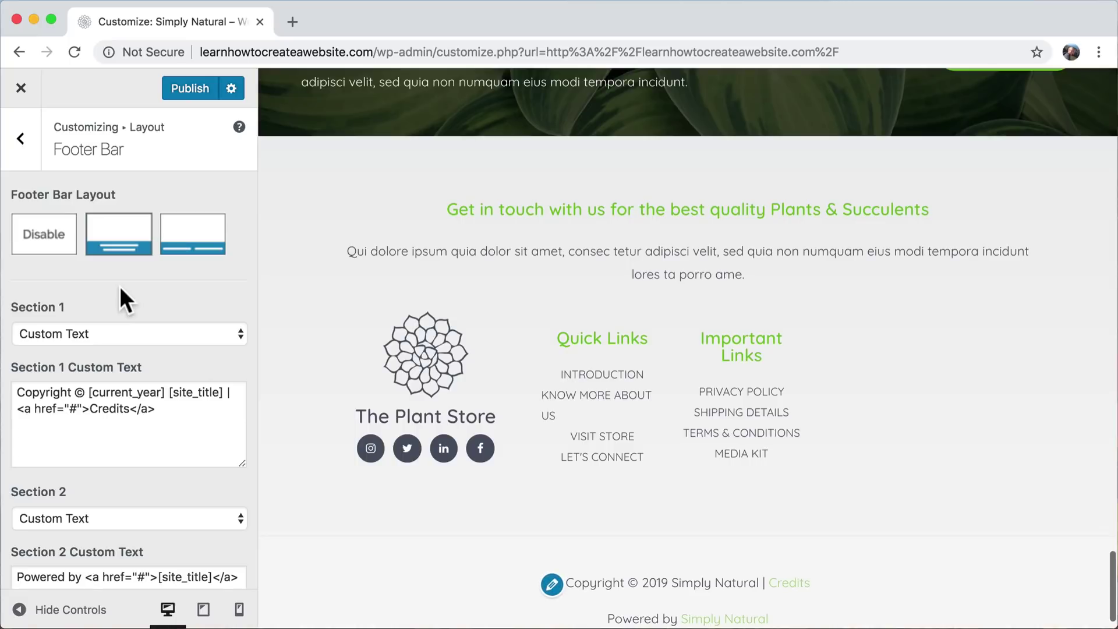
- Switch back to the third, side-by-side layout and review the [current_year] and [site_title] placeholders
click(192, 240)
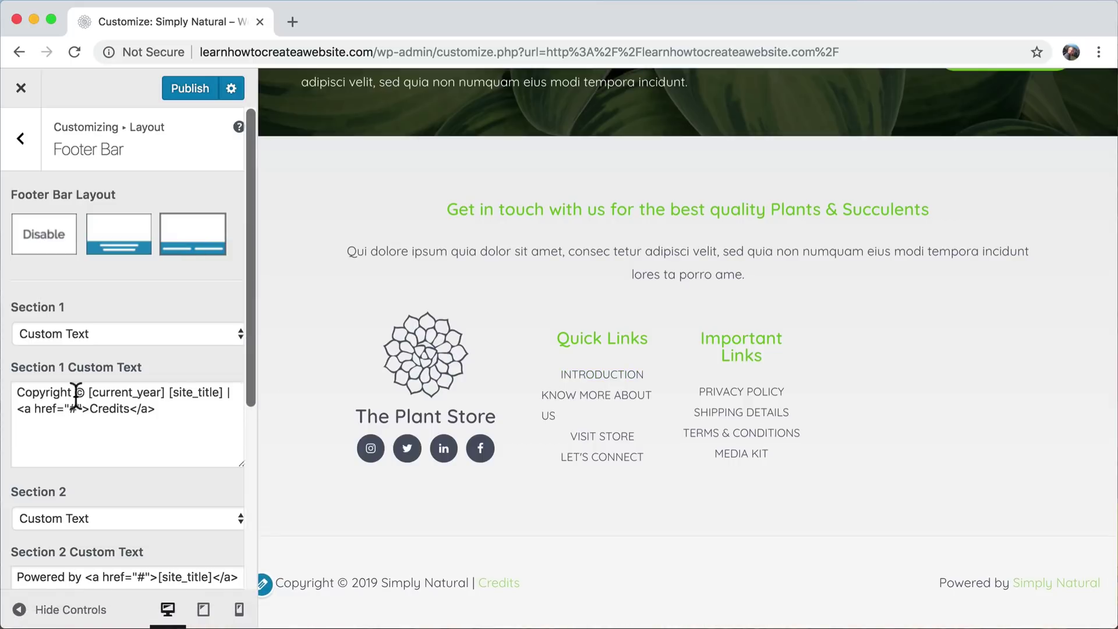
drag(91, 395, 163, 395)
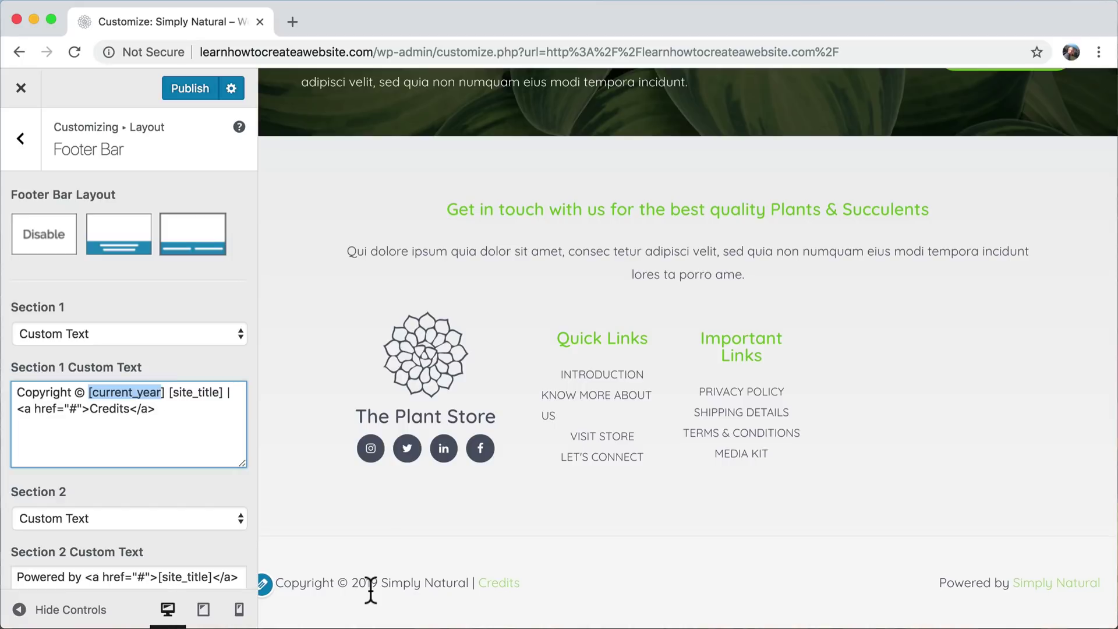
drag(170, 394, 224, 394)
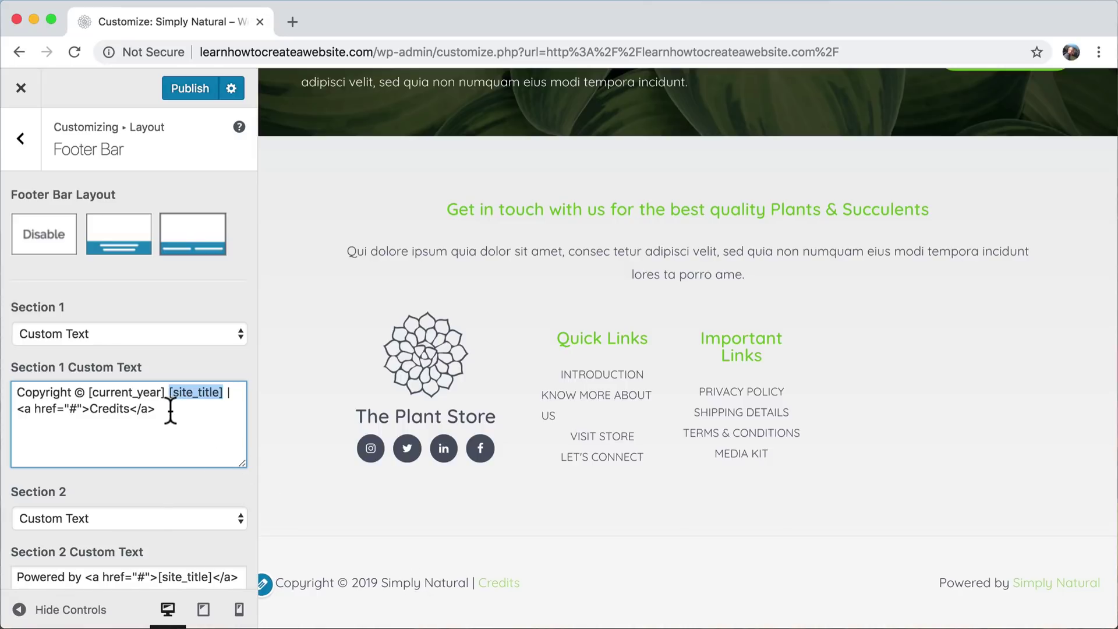
- Delete ' | Credits' from Section 1 text, leaving 'Copyright © [current_year] [site_title]'
drag(156, 410, 18, 406)
click(233, 409)
drag(233, 409, 226, 398)
key(BackSpace)
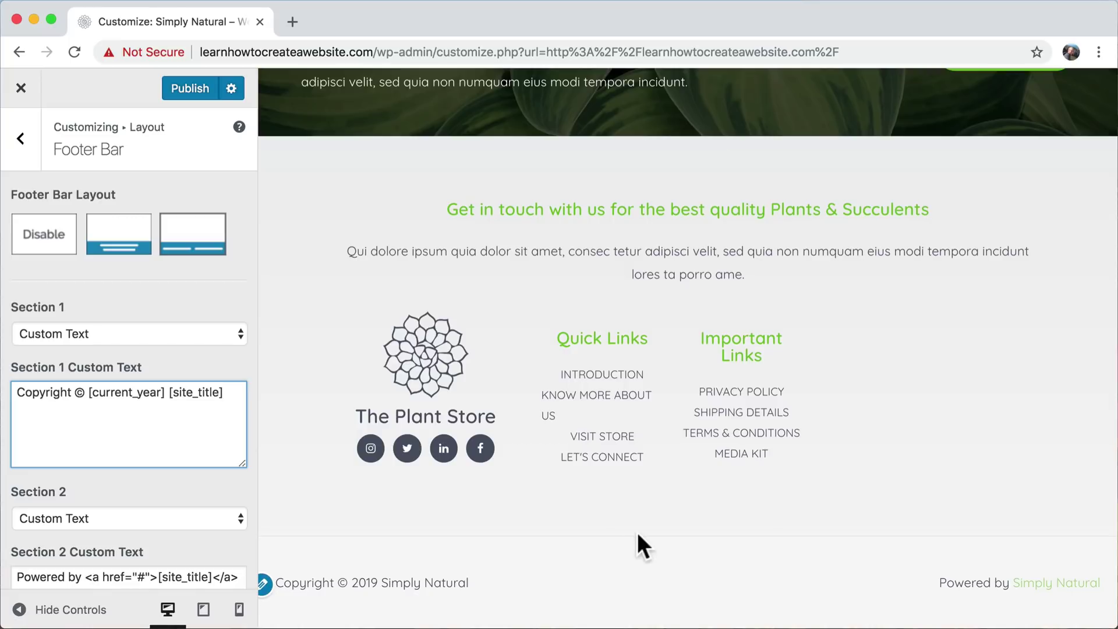
scroll(180, 496, down, 1)
scroll(180, 497, down, 5)
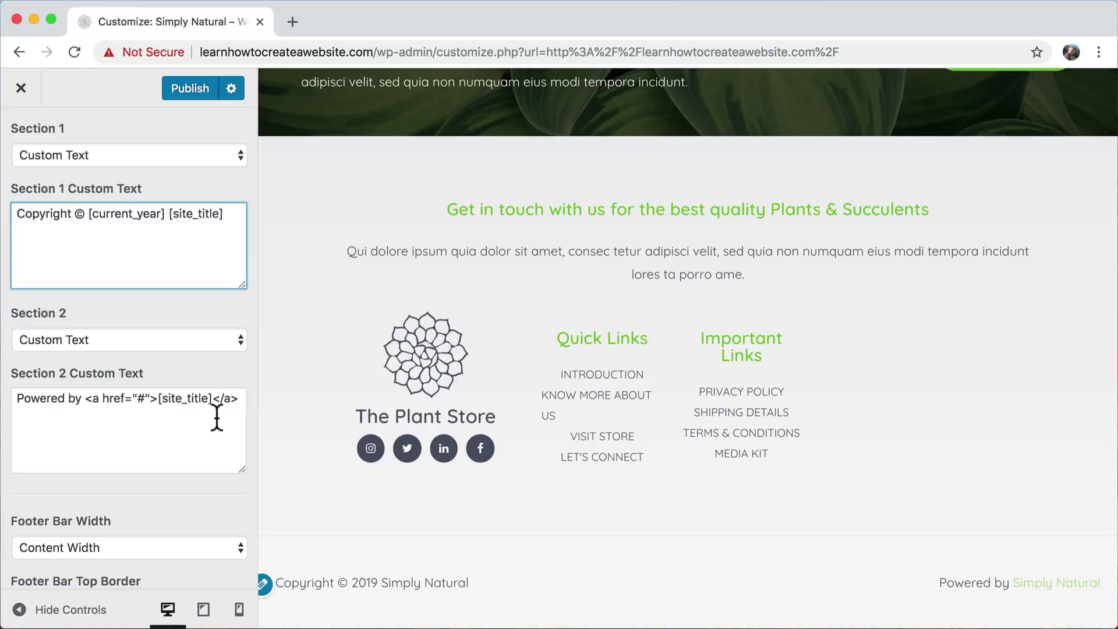
click(207, 157)
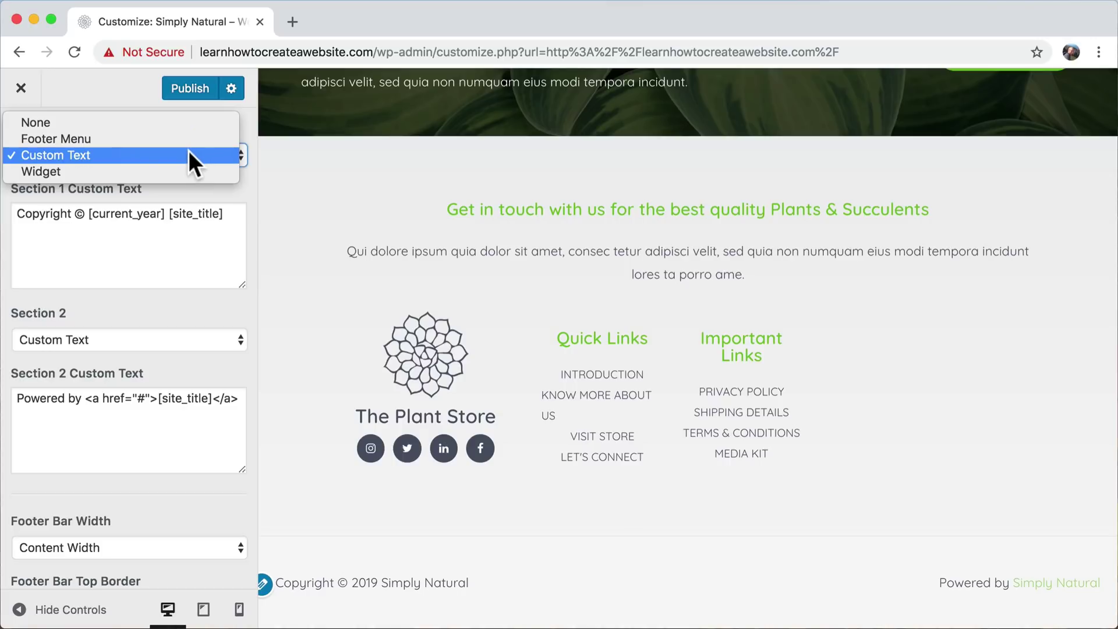
click(188, 153)
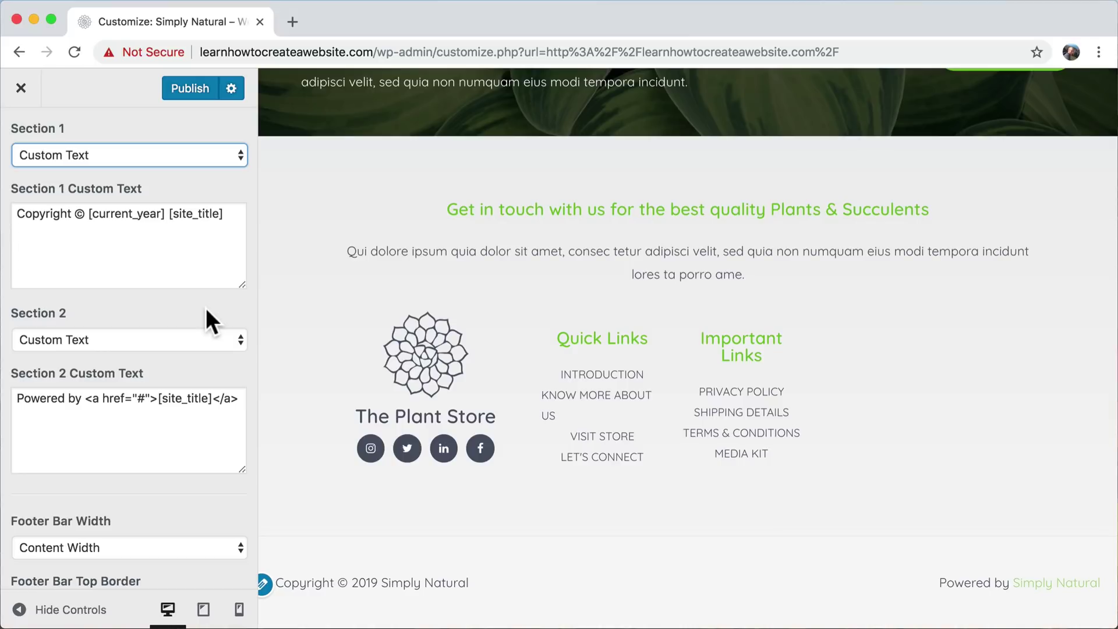
click(235, 150)
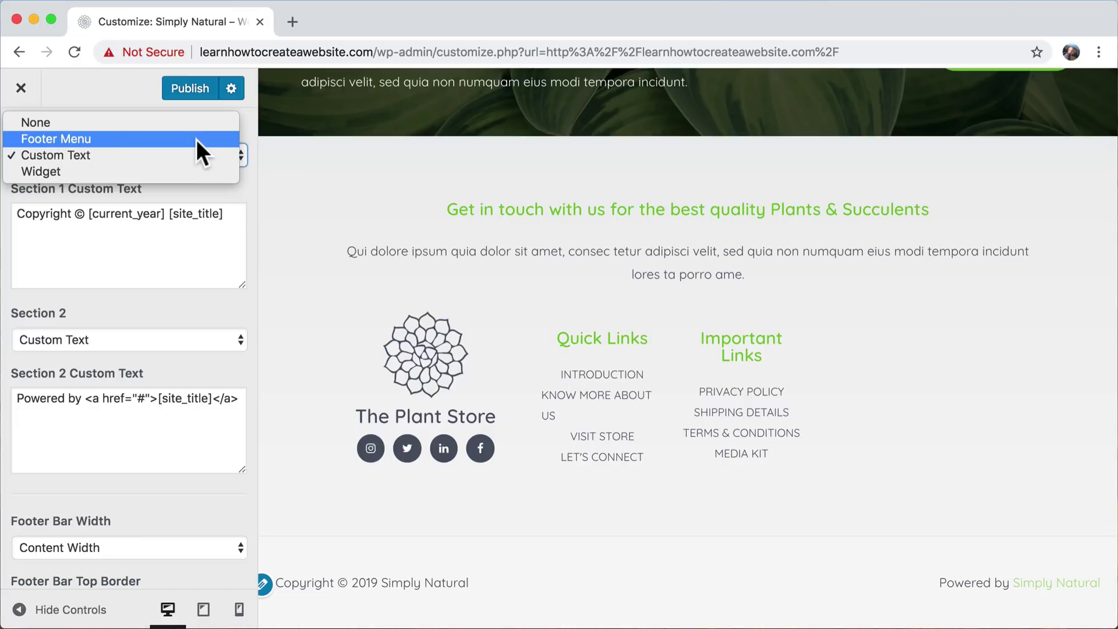
click(222, 303)
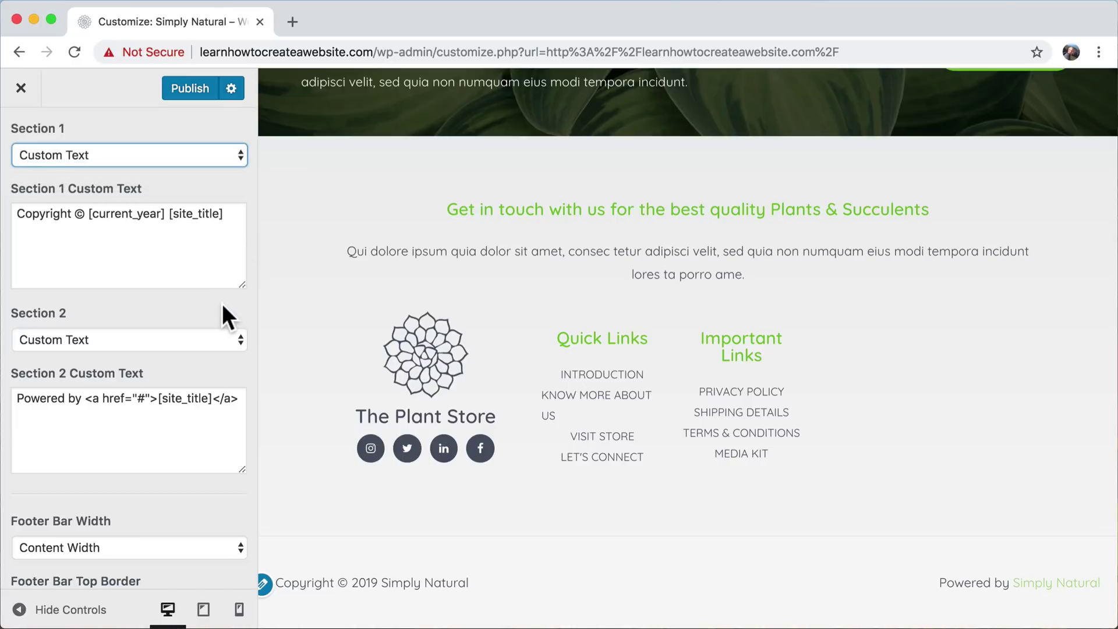
click(158, 340)
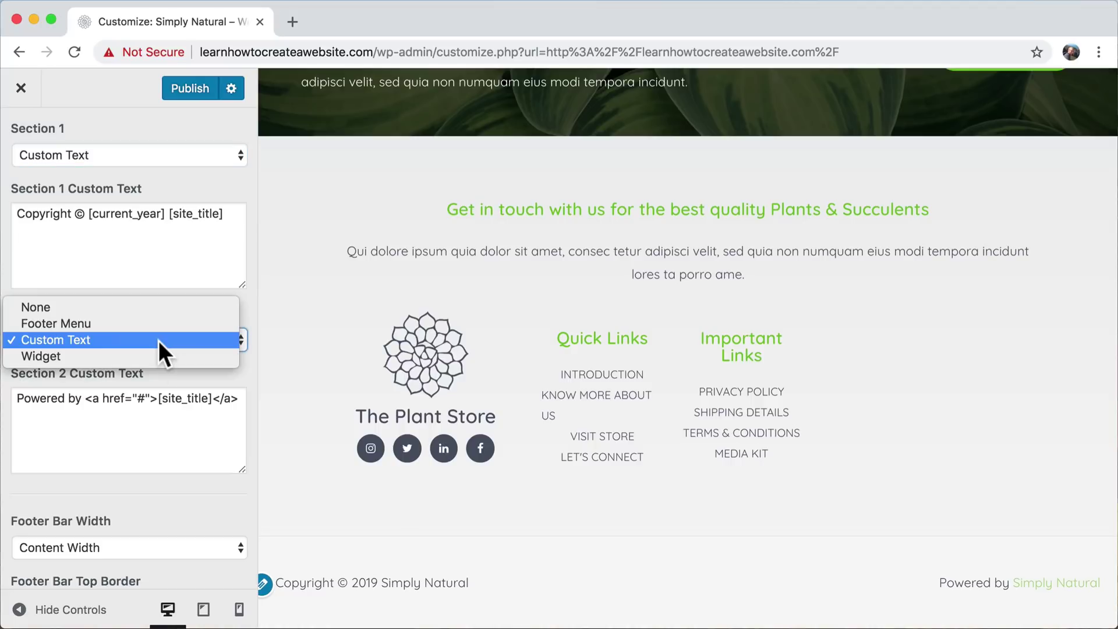
click(109, 342)
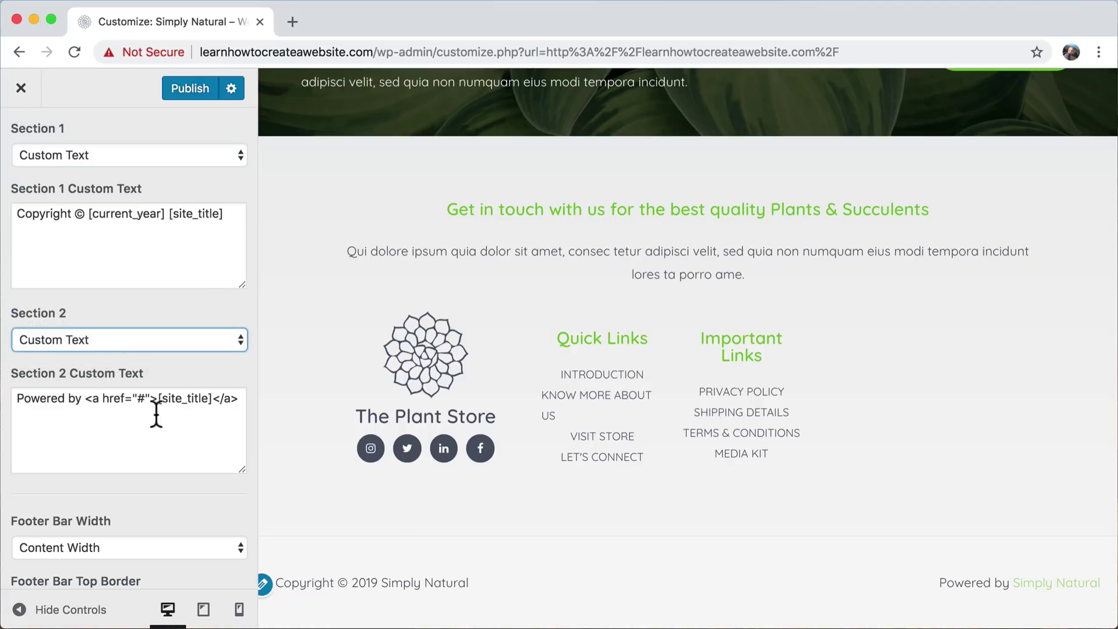
scroll(210, 453, down, 3)
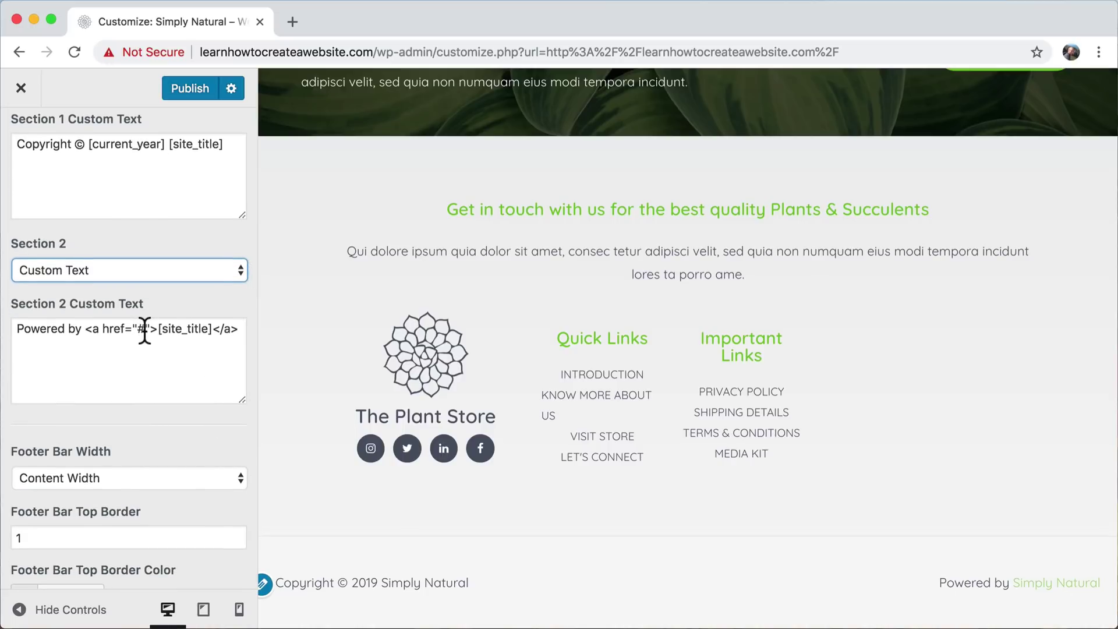
drag(144, 330, 137, 330)
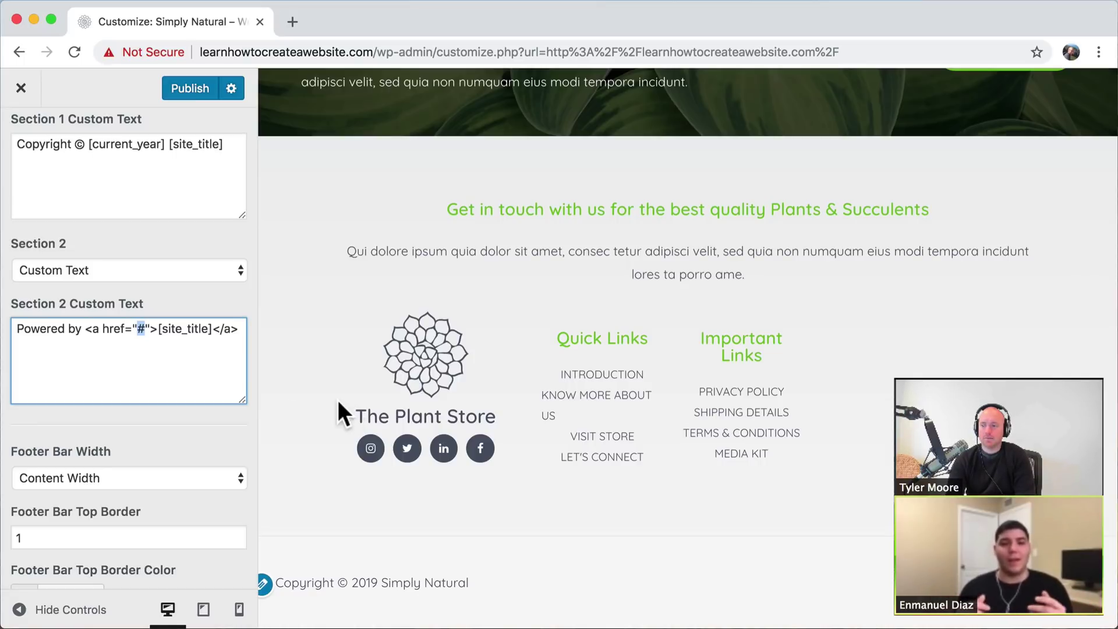
click(156, 331)
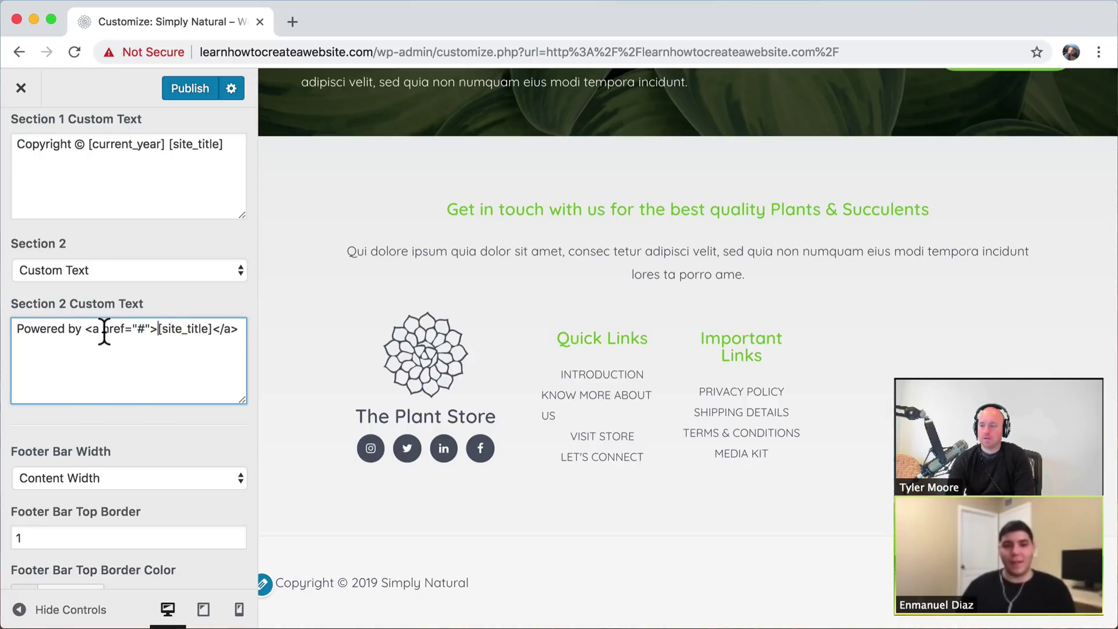
drag(103, 331, 143, 329)
click(143, 329)
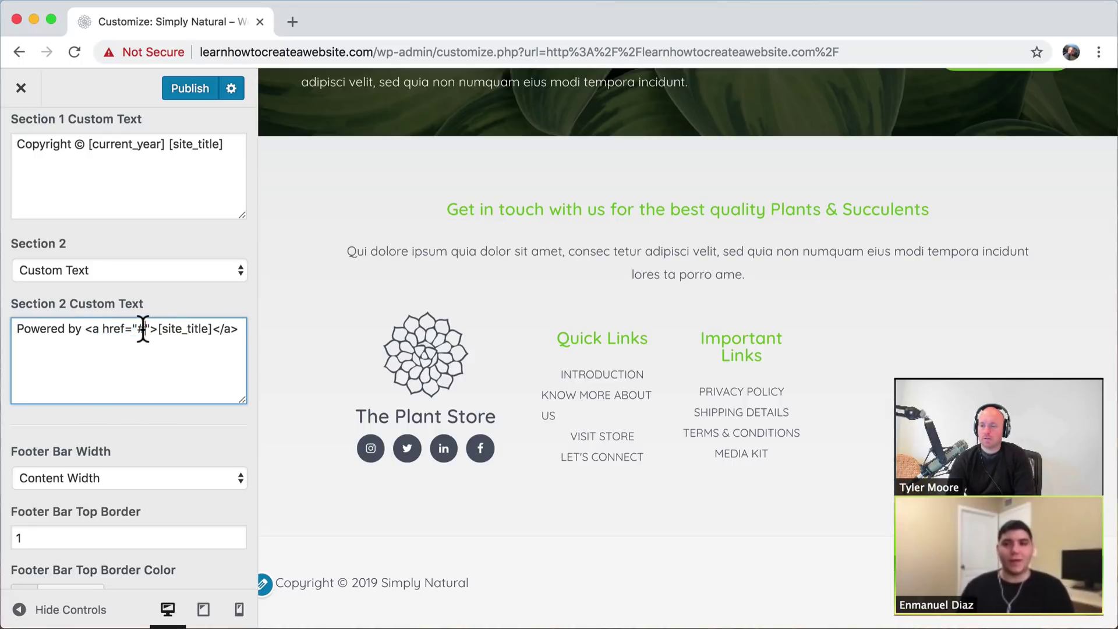
drag(374, 52, 188, 48)
key(super+c)
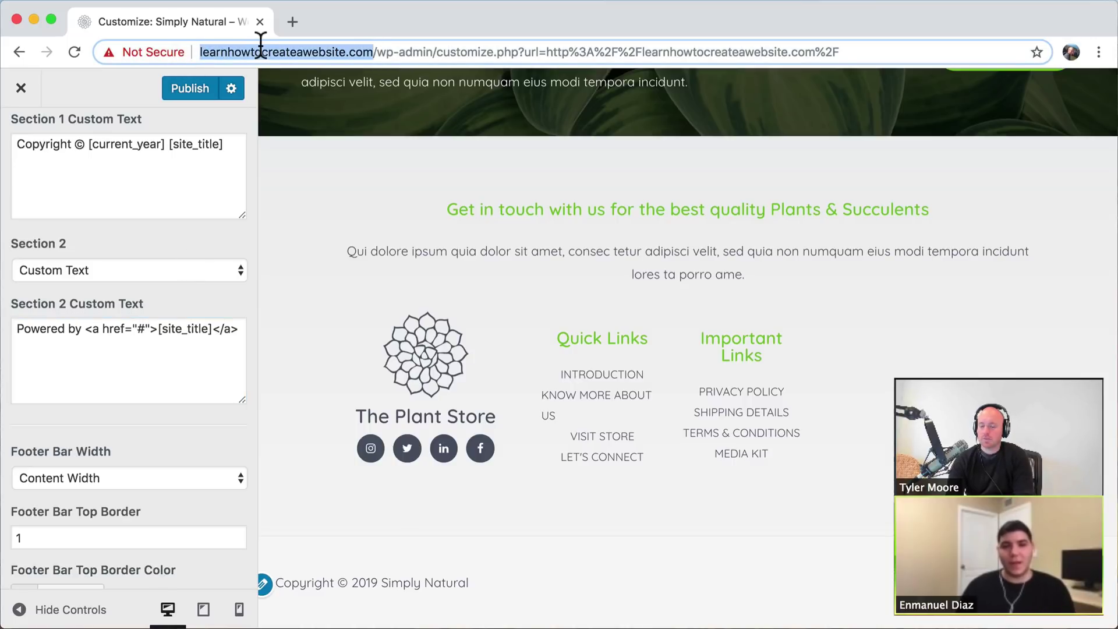
click(145, 329)
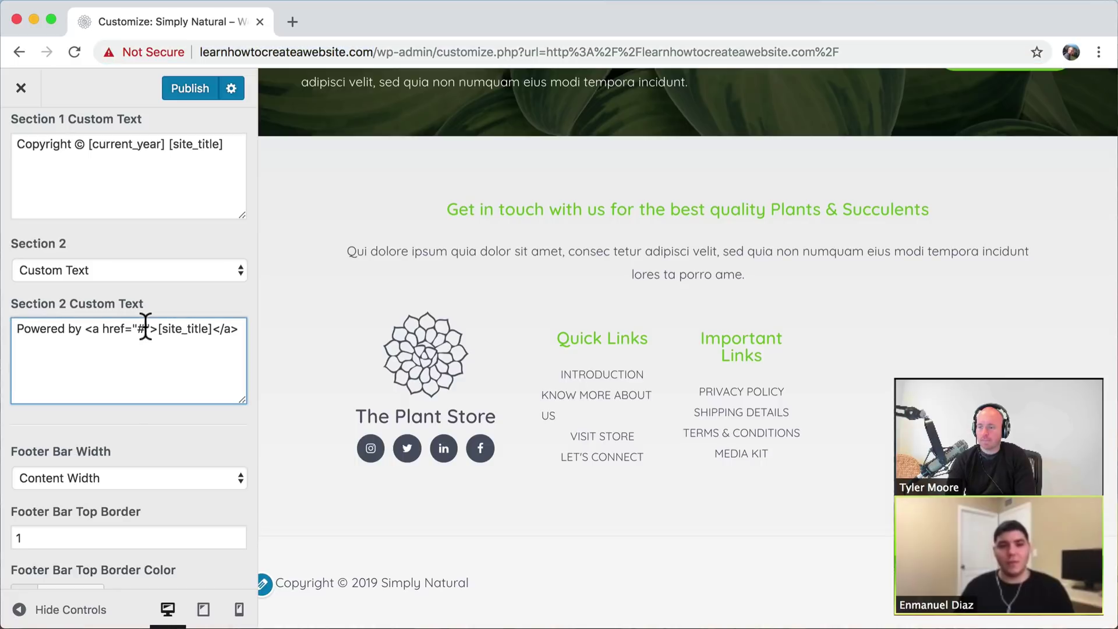
key(BackSpace)
key(super+v)
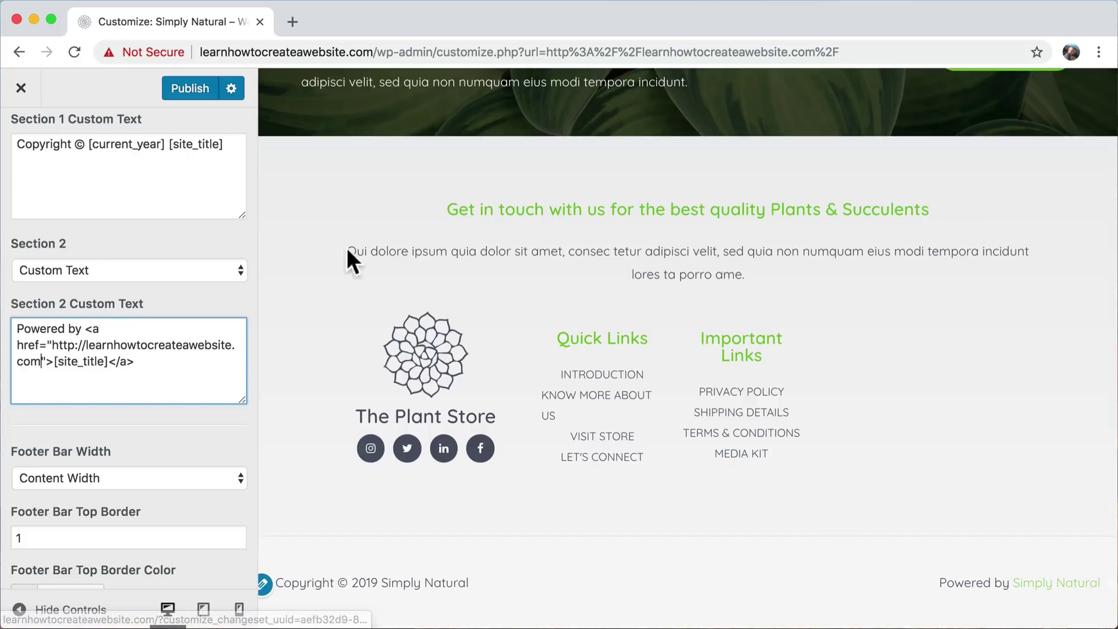
click(176, 89)
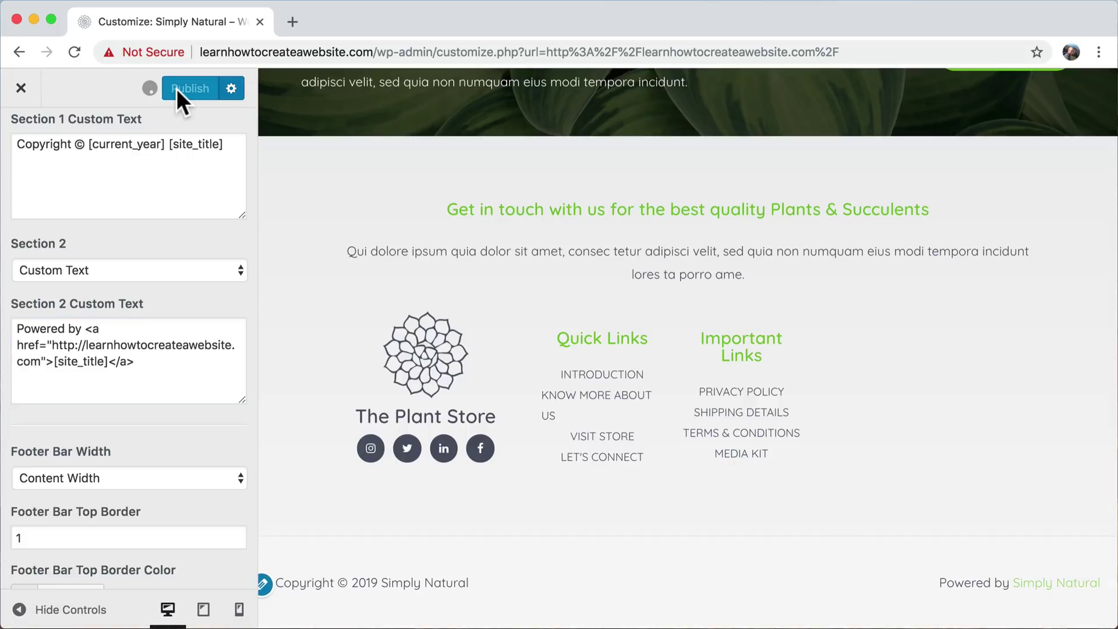
click(20, 88)
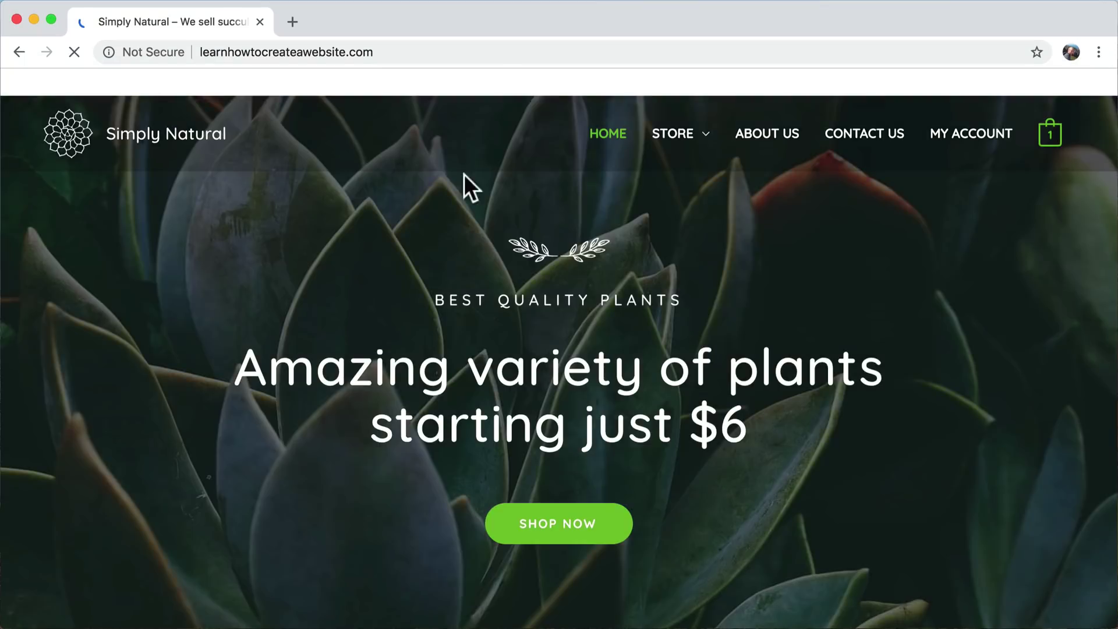
- Scroll the live site down to check the updated footer
scroll(993, 483, down, 20)
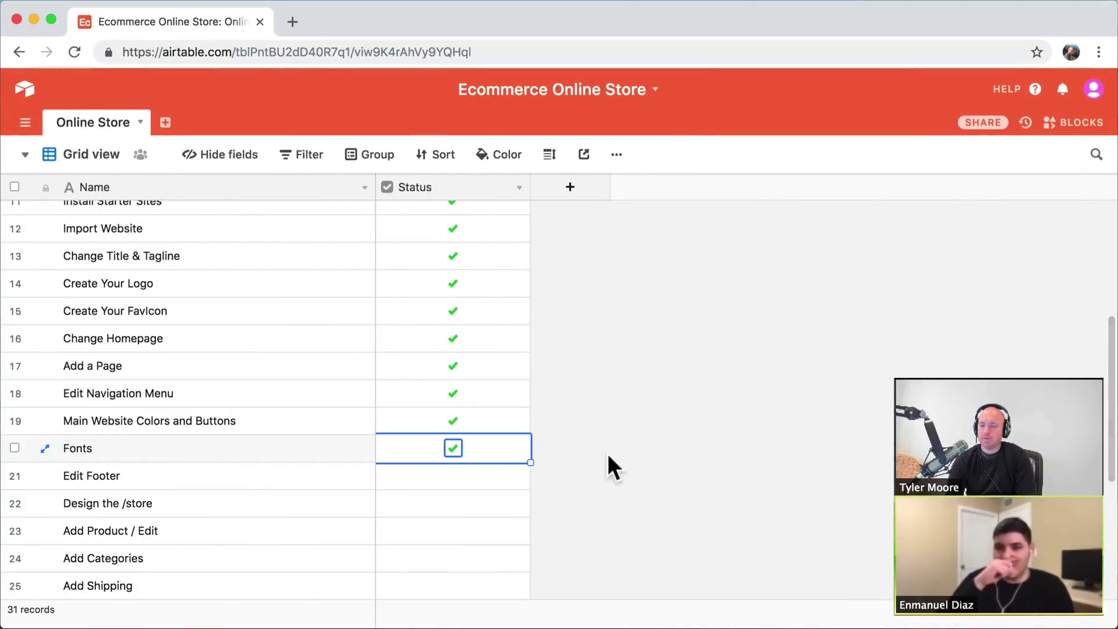
- Tick Edit Footer's Status checkbox as done in Airtable, then minimize the Airtable window
click(449, 485)
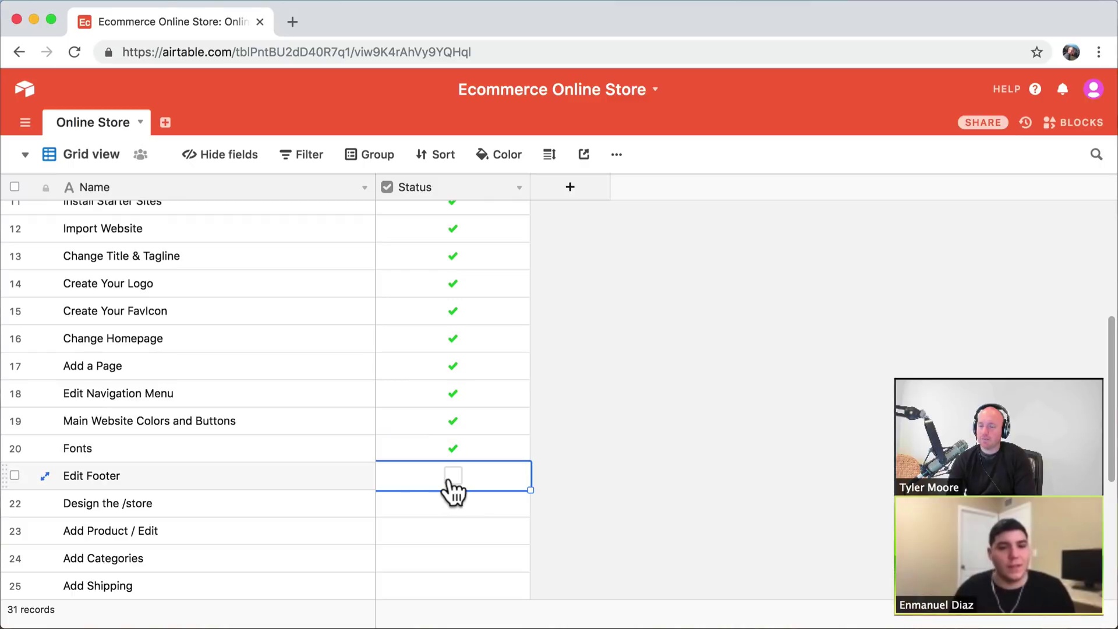
click(452, 478)
scroll(452, 487, down, 4)
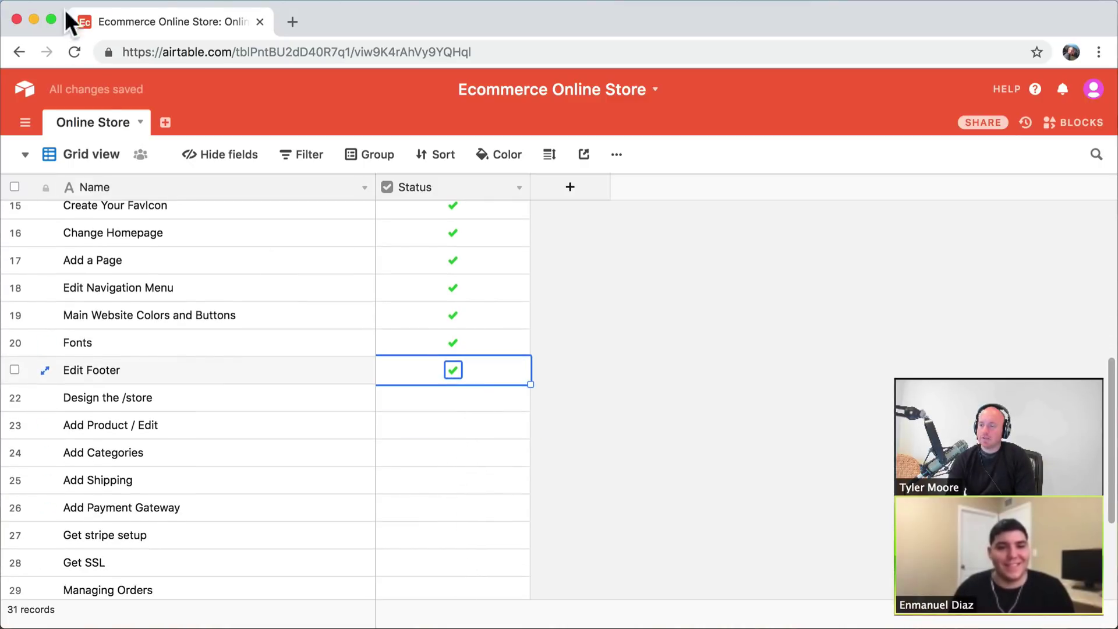
click(32, 17)
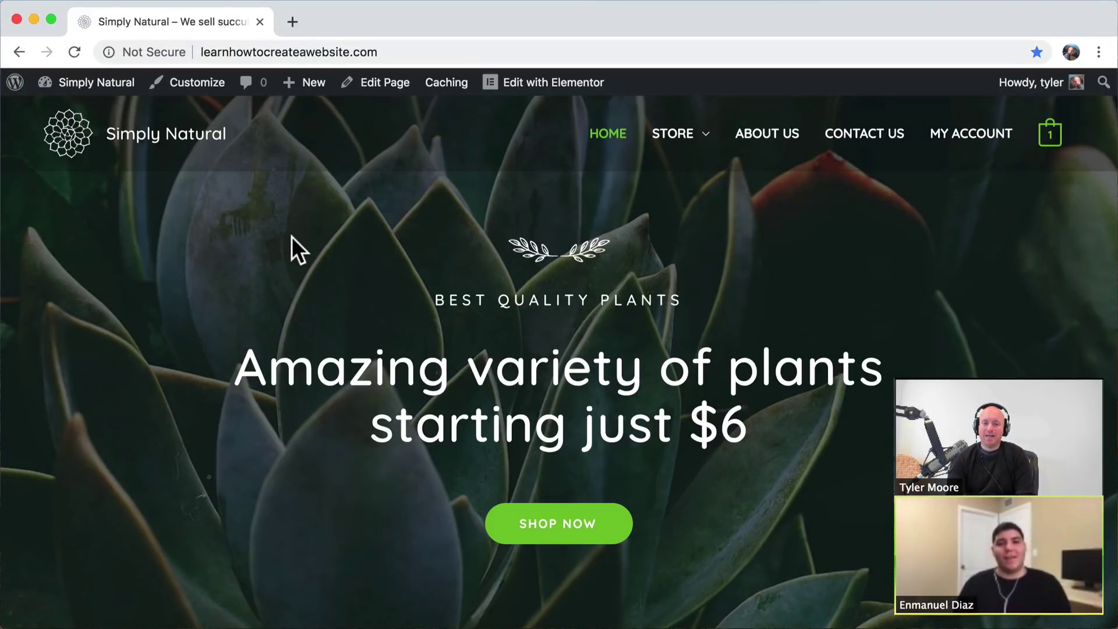
- Scroll through the Store page's Featured Plants products and their sale prices
mouse_move(678, 143)
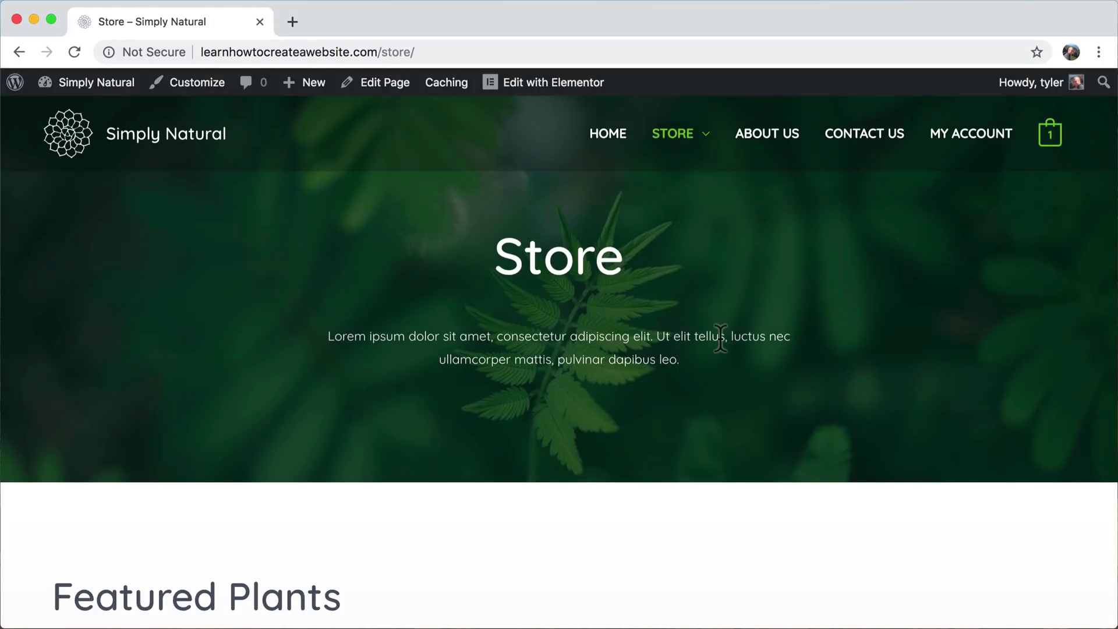
scroll(721, 338, down, 6)
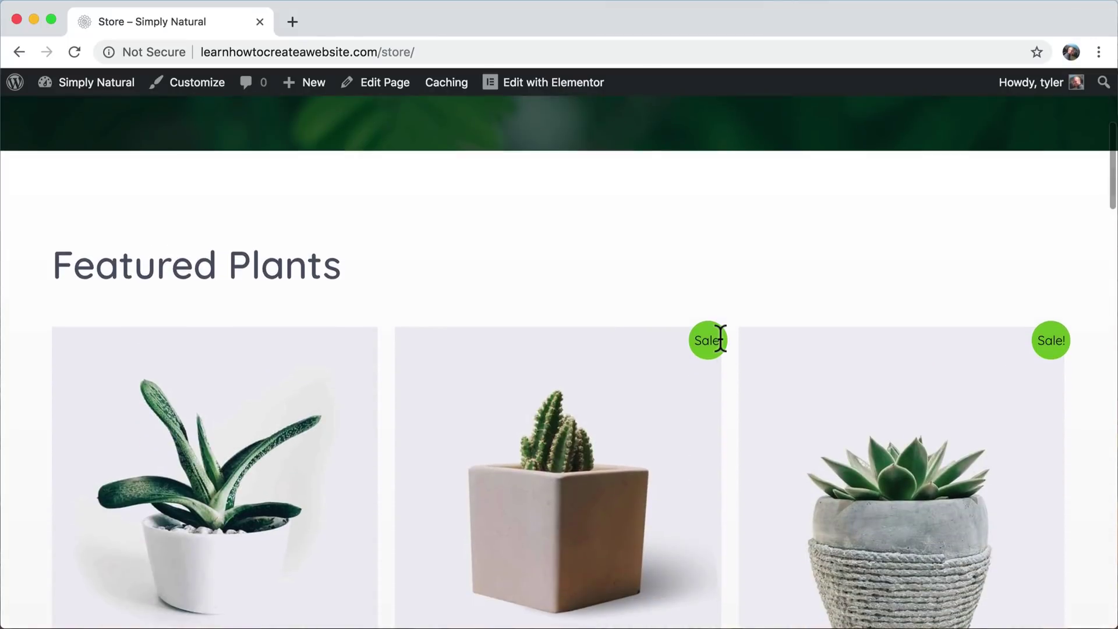
scroll(721, 340, up, 6)
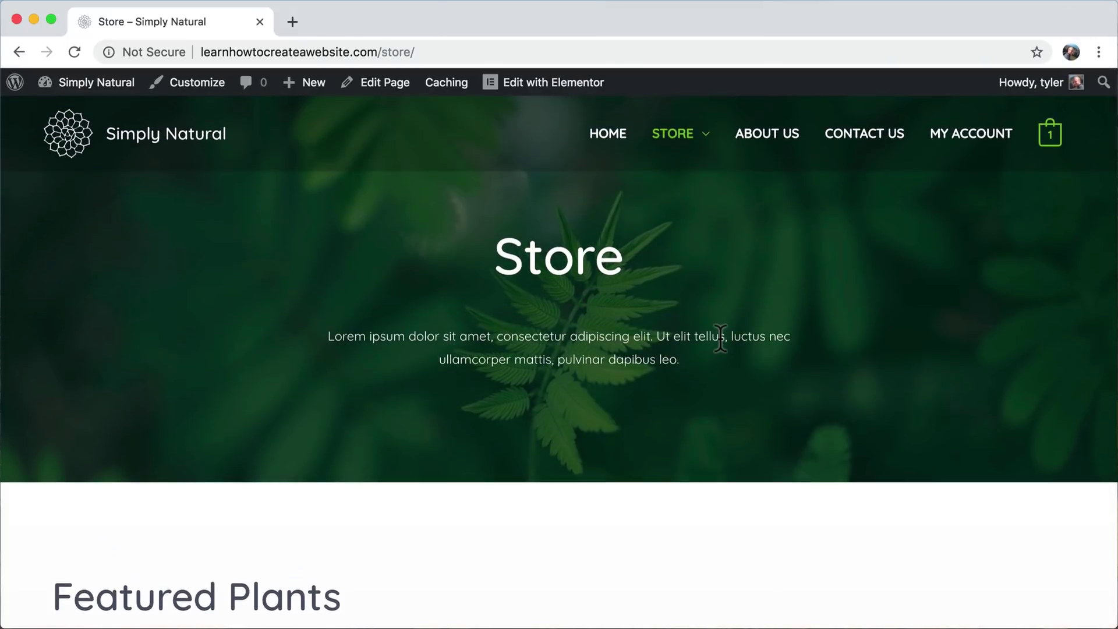
scroll(721, 338, down, 10)
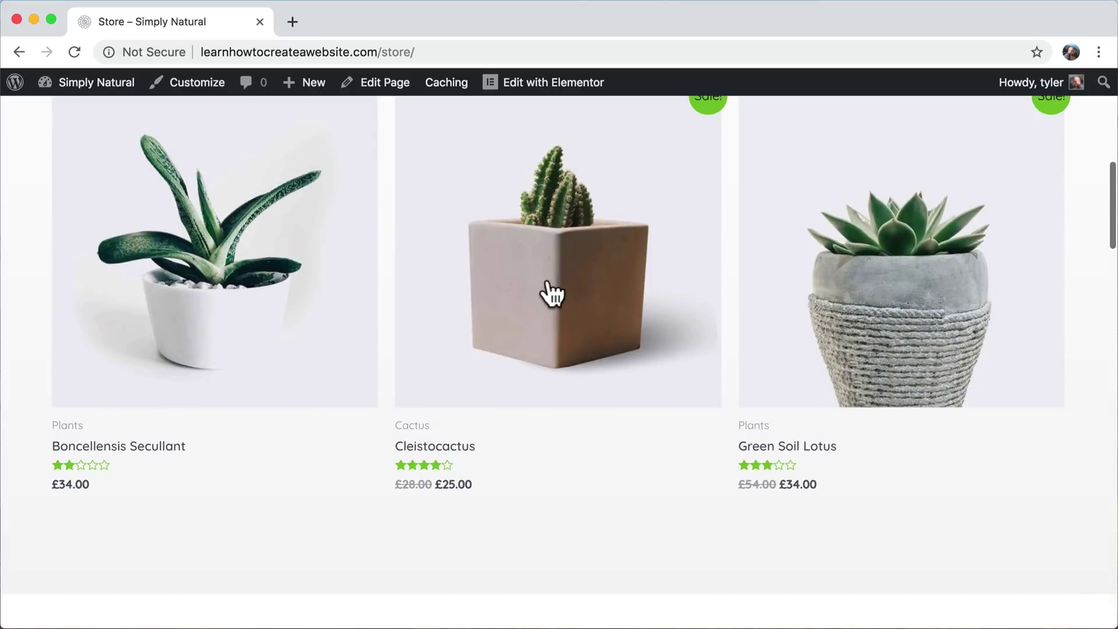
scroll(731, 327, down, 4)
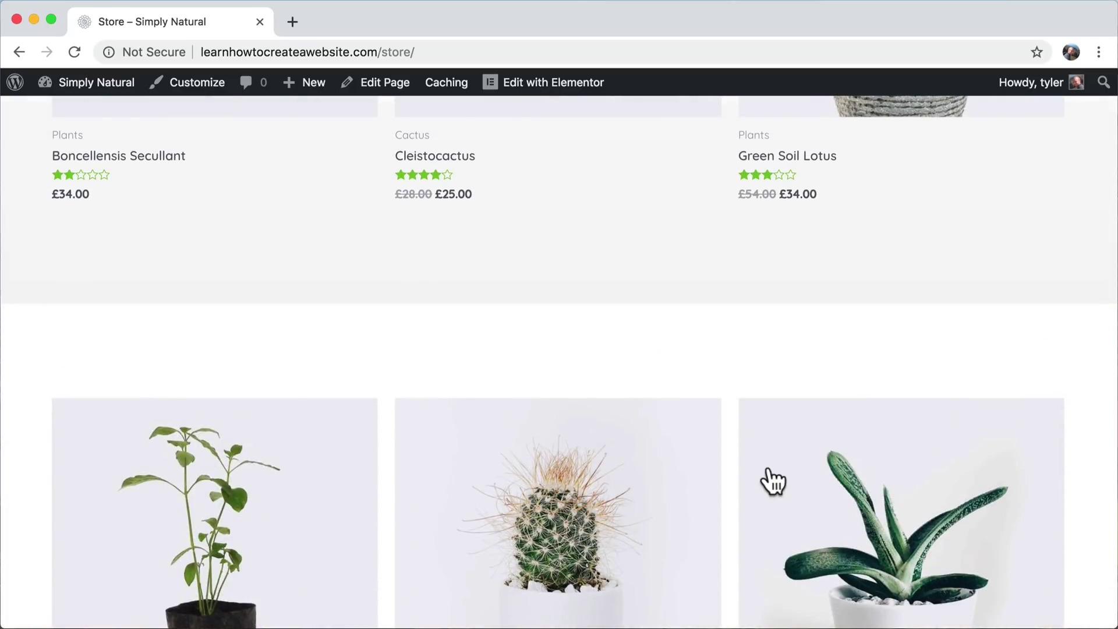
scroll(771, 480, down, 7)
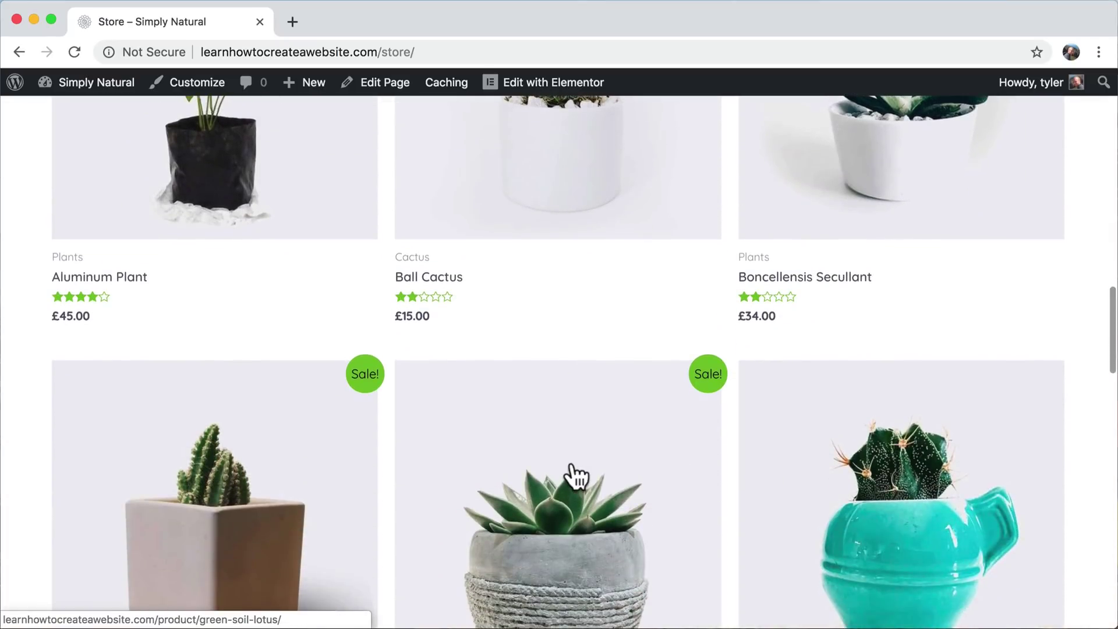
scroll(574, 474, down, 6)
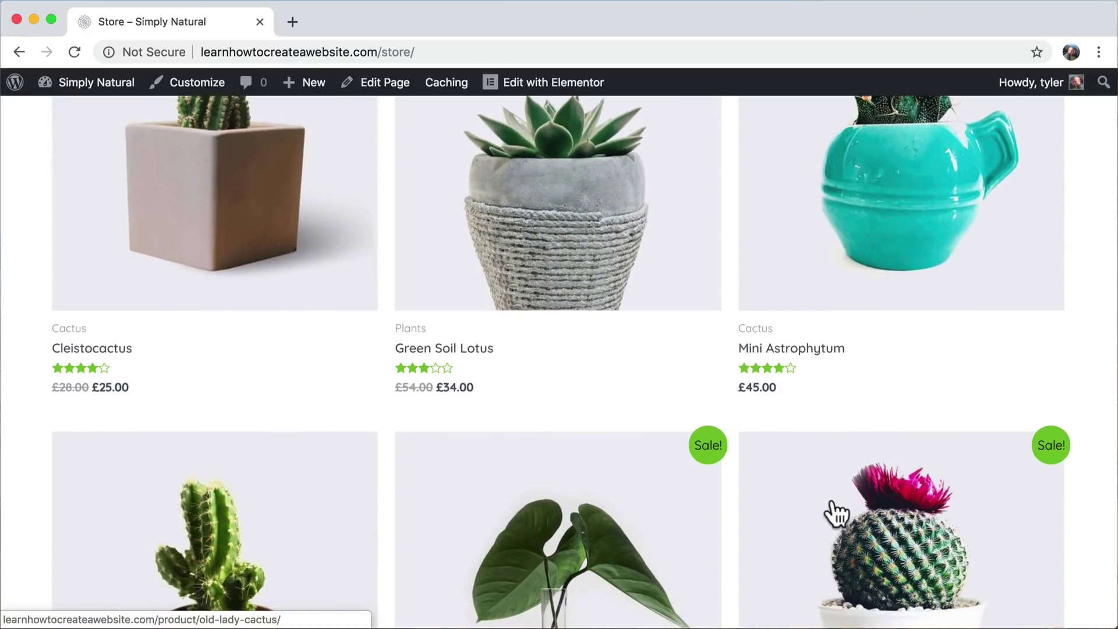
scroll(833, 514, down, 7)
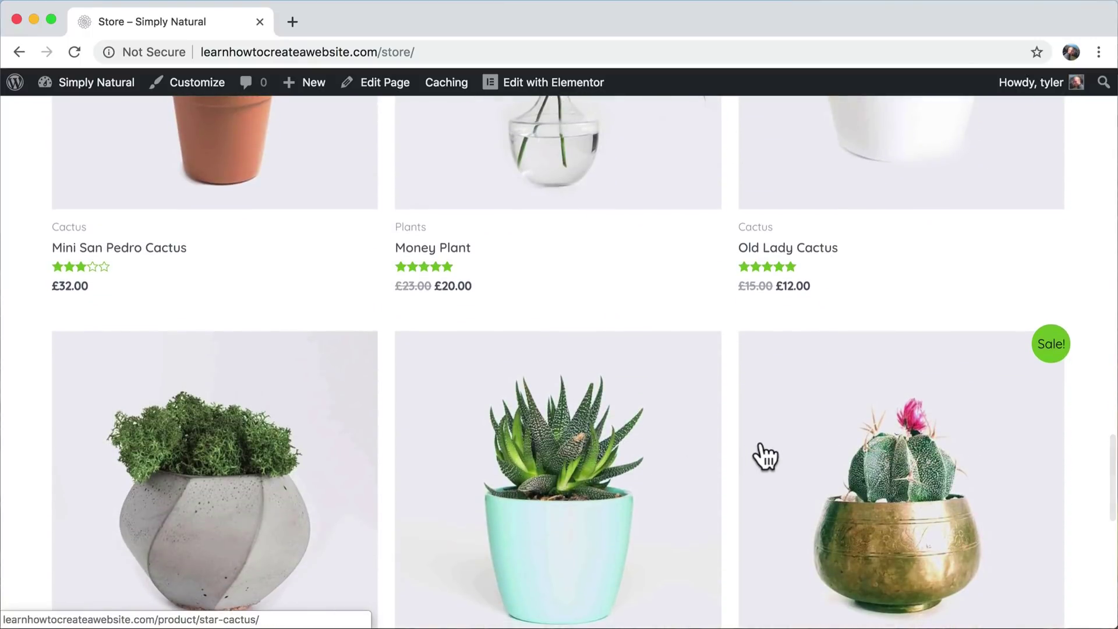
scroll(763, 454, down, 8)
scroll(764, 455, up, 15)
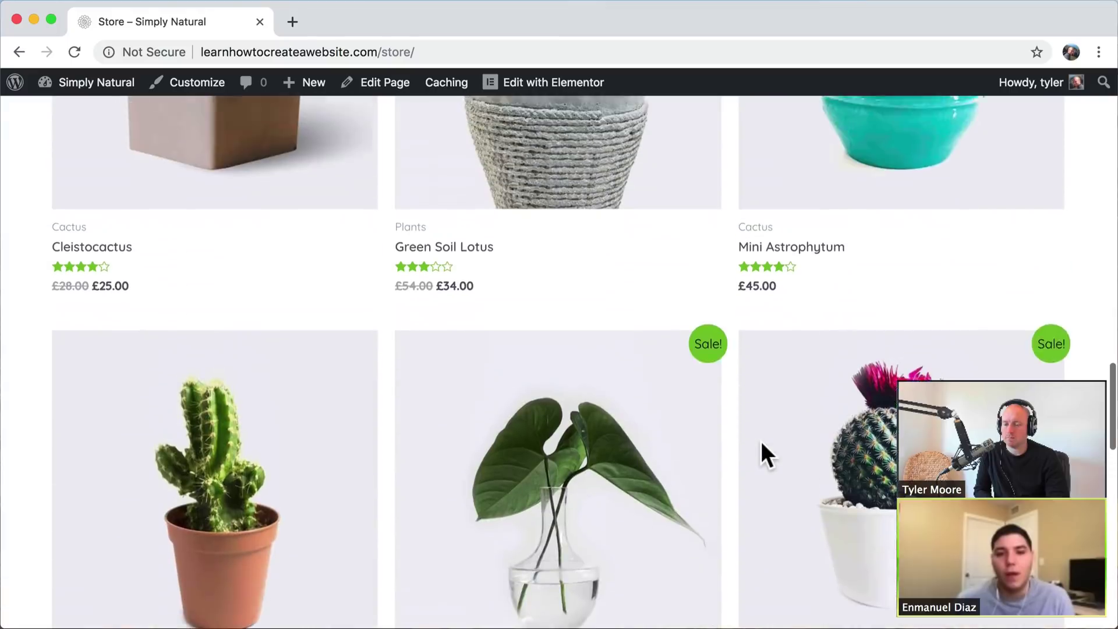
scroll(762, 444, up, 12)
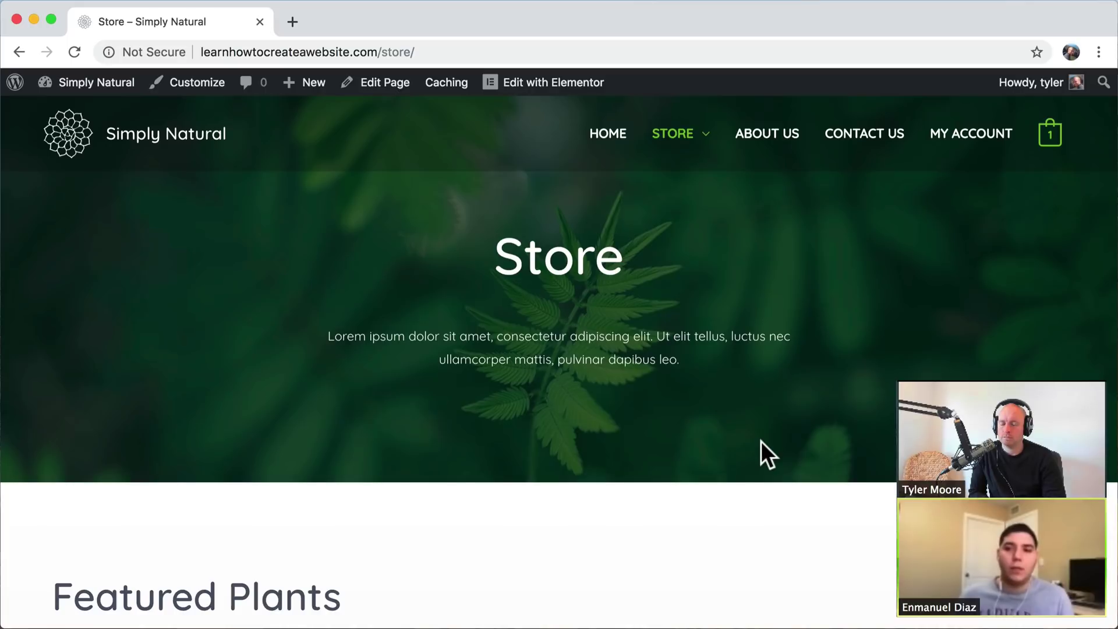
scroll(760, 442, down, 5)
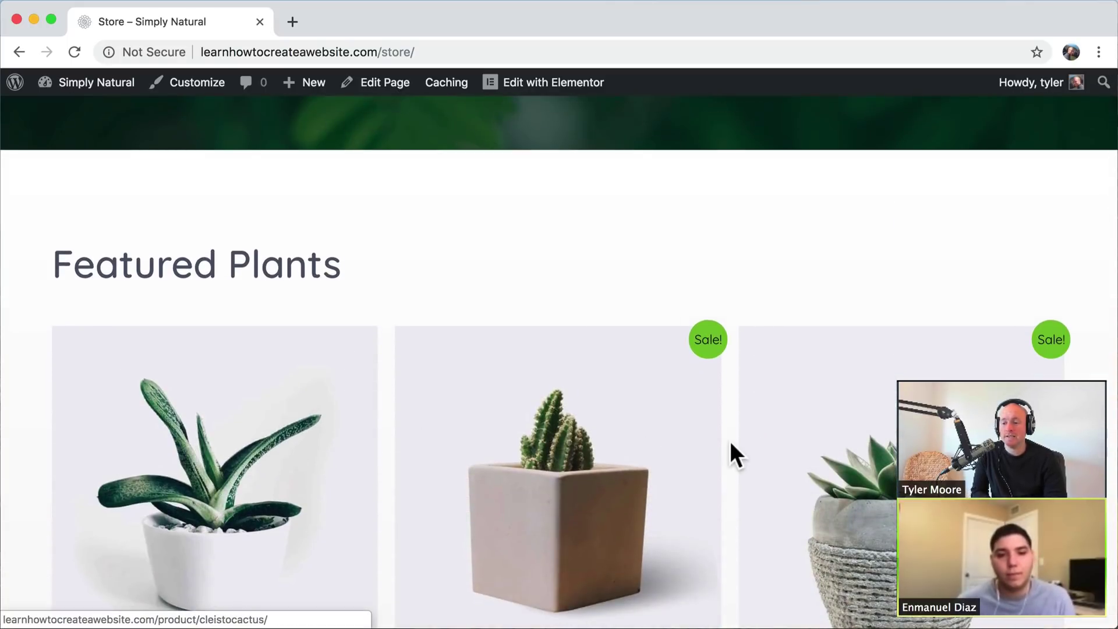
scroll(728, 452, down, 5)
scroll(609, 362, down, 5)
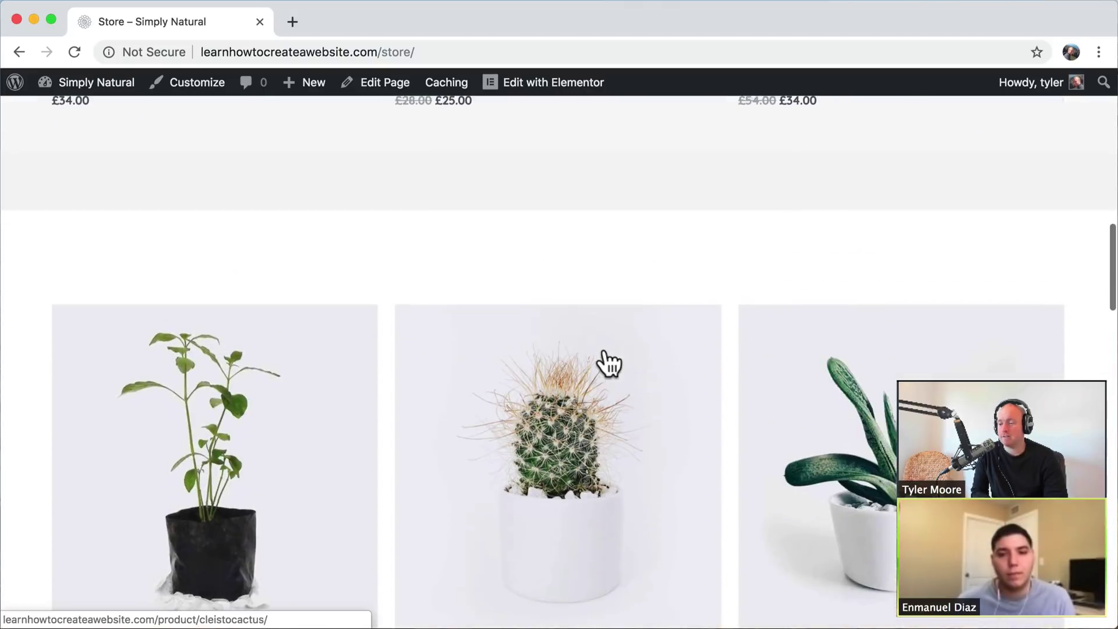
scroll(548, 367, up, 15)
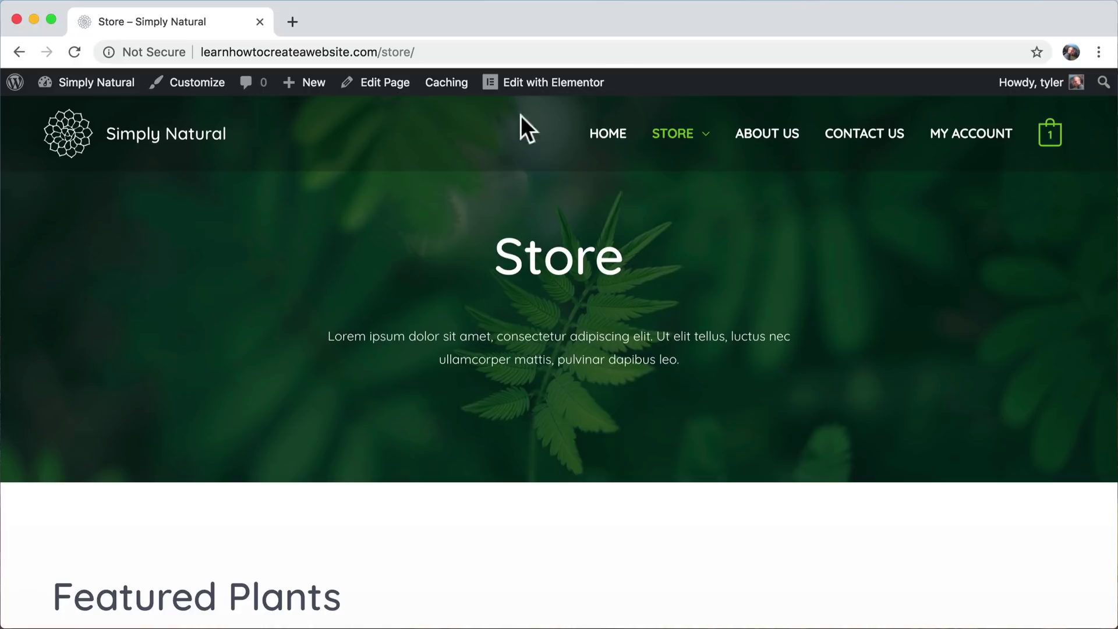
mouse_move(535, 87)
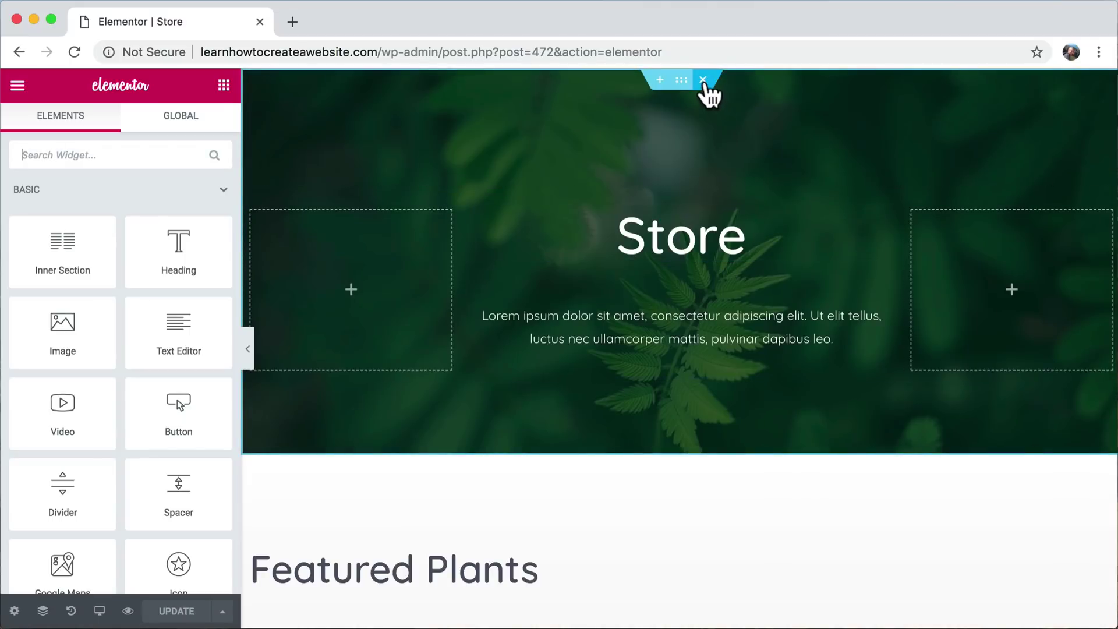
- Delete the green Store hero section and inspect the featured products shortcode text
click(703, 82)
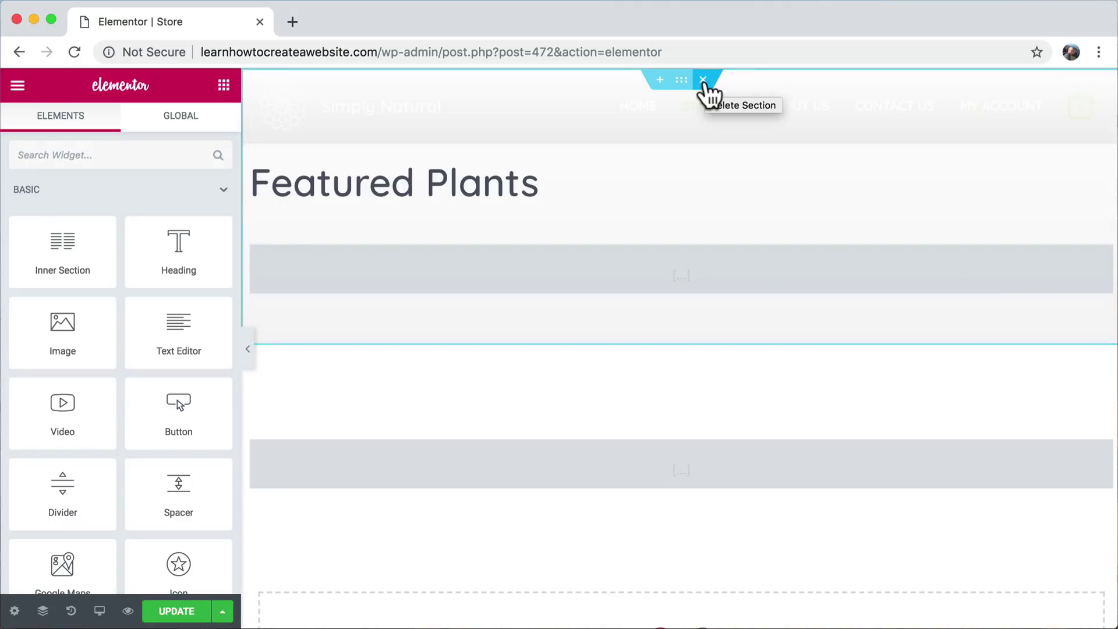
click(584, 271)
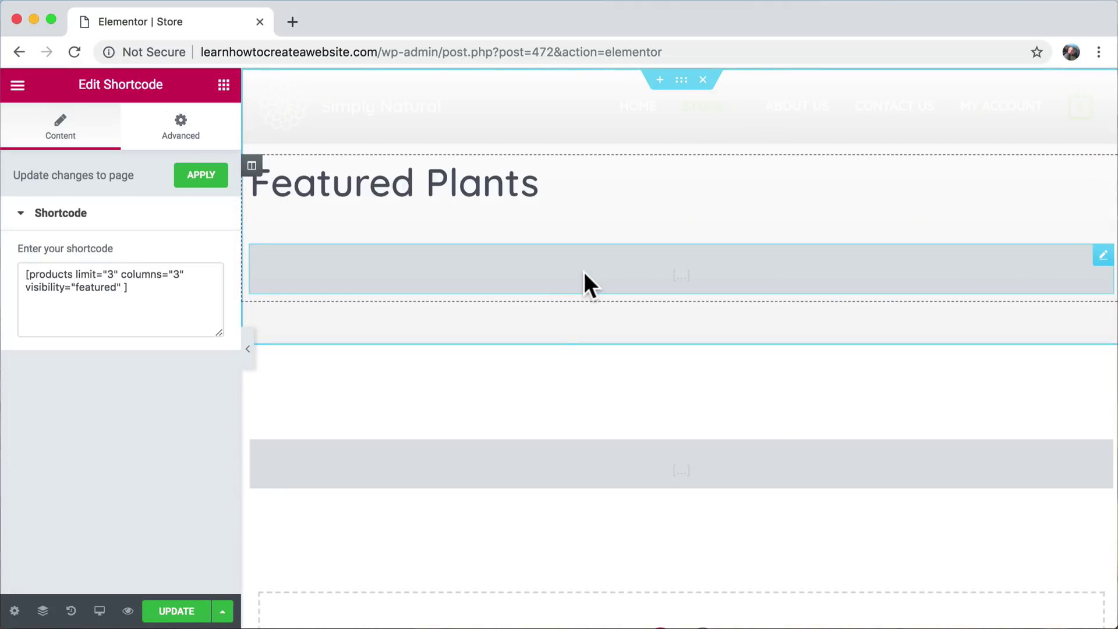
drag(165, 294, 1, 269)
click(176, 301)
double_click(100, 287)
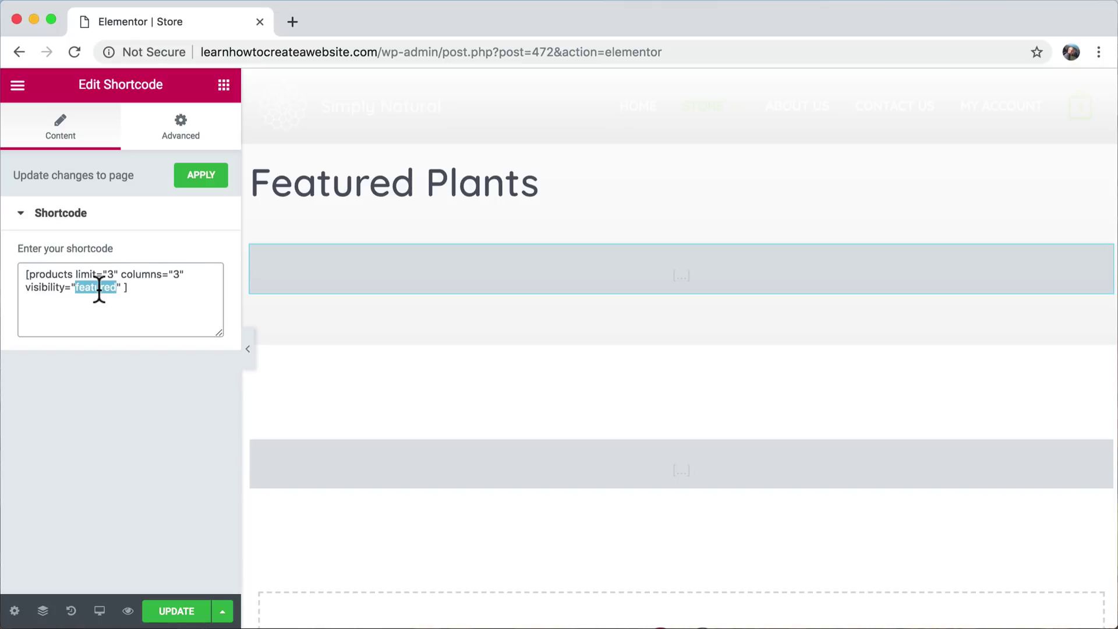
click(146, 290)
double_click(76, 288)
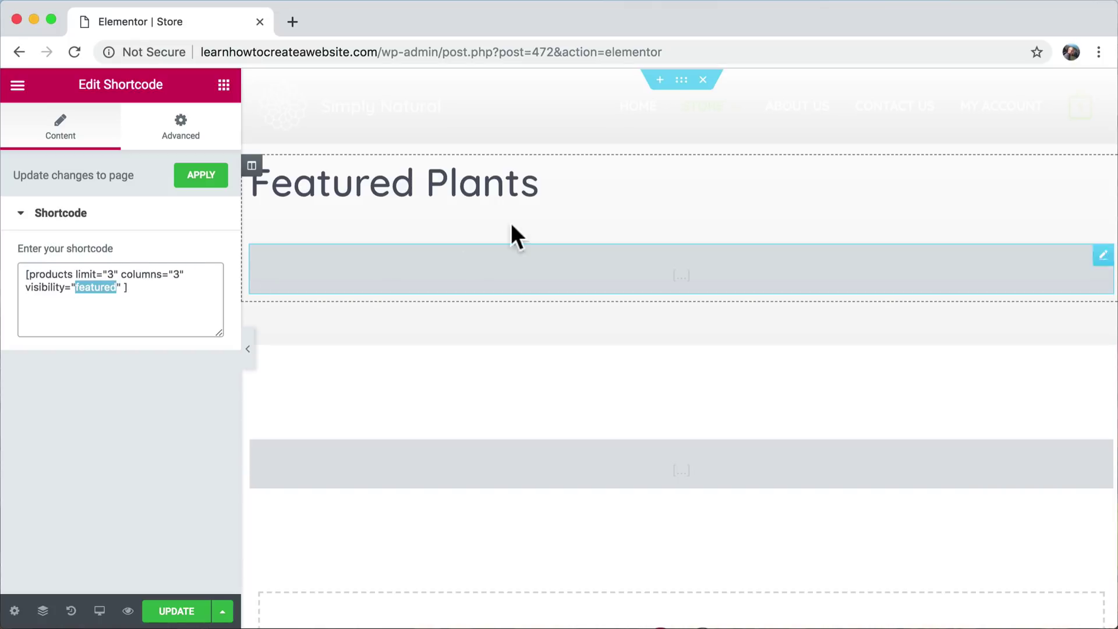
- Delete the all-products and Featured Plants sections and update the Store page
click(480, 467)
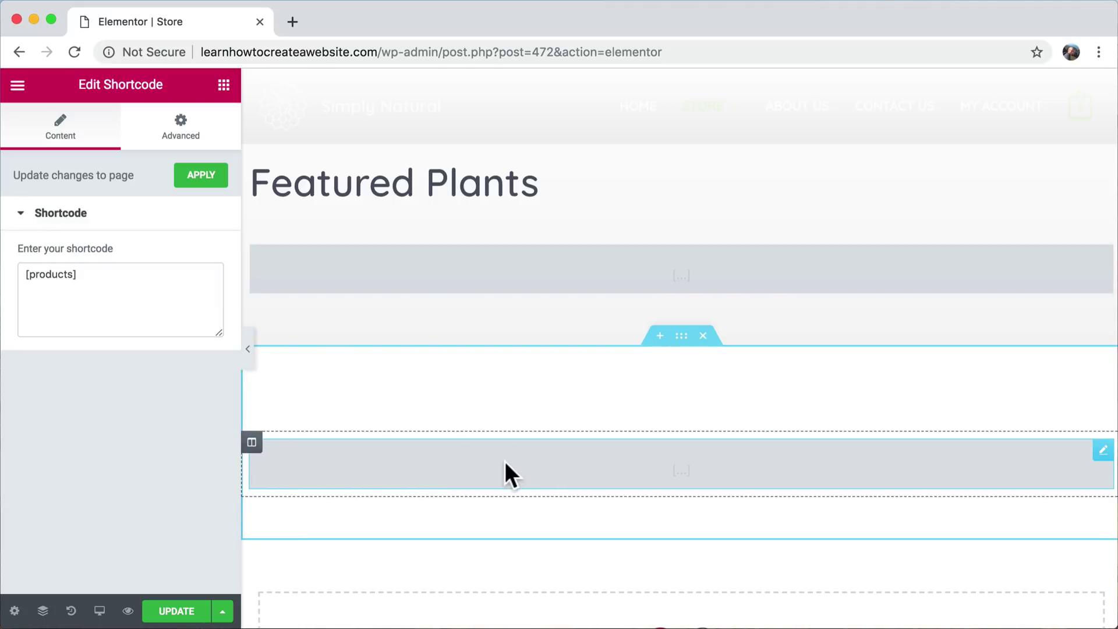
drag(120, 278, 10, 282)
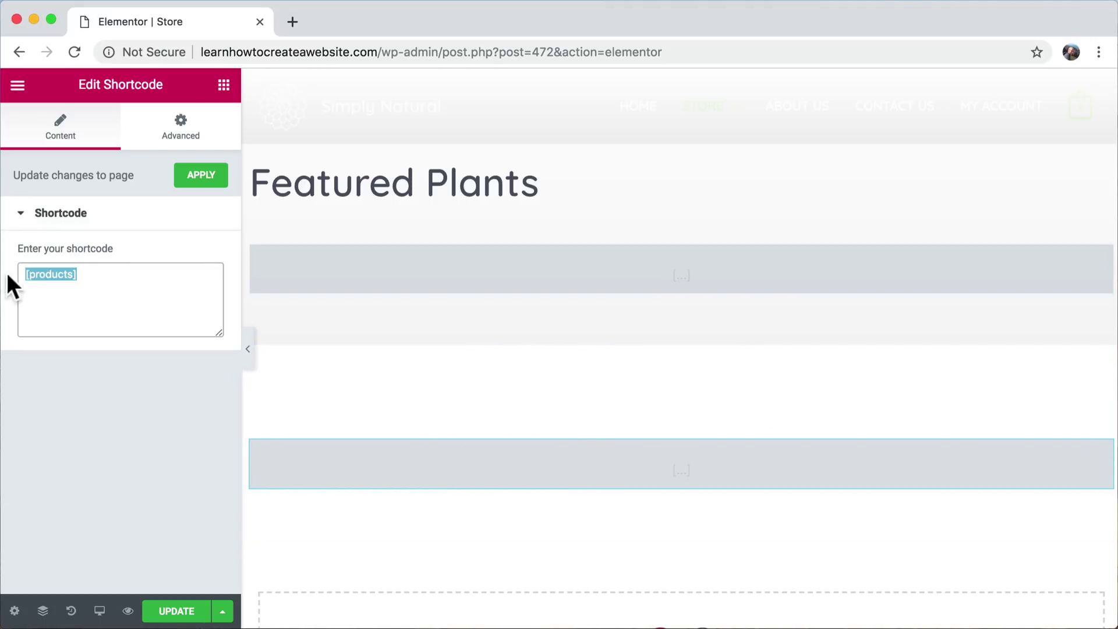
click(704, 336)
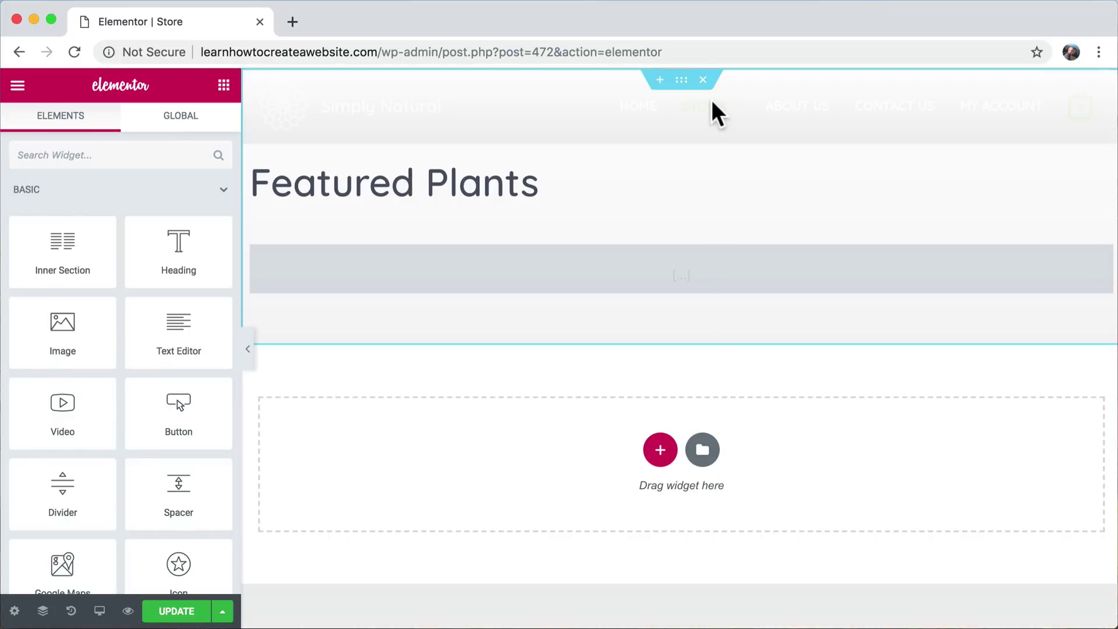
click(704, 80)
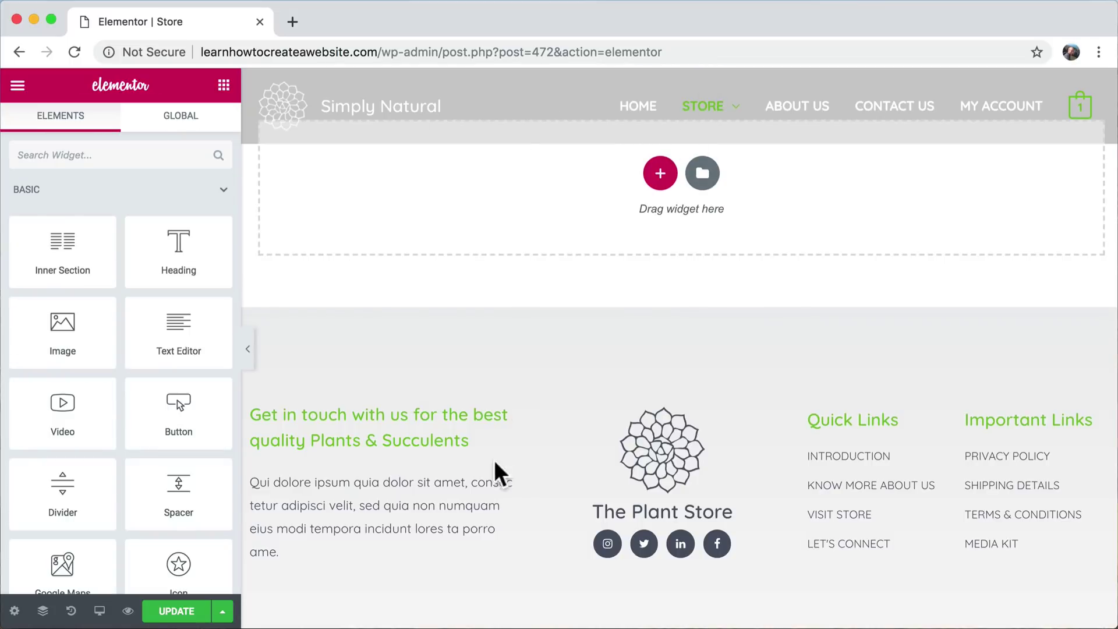
click(164, 610)
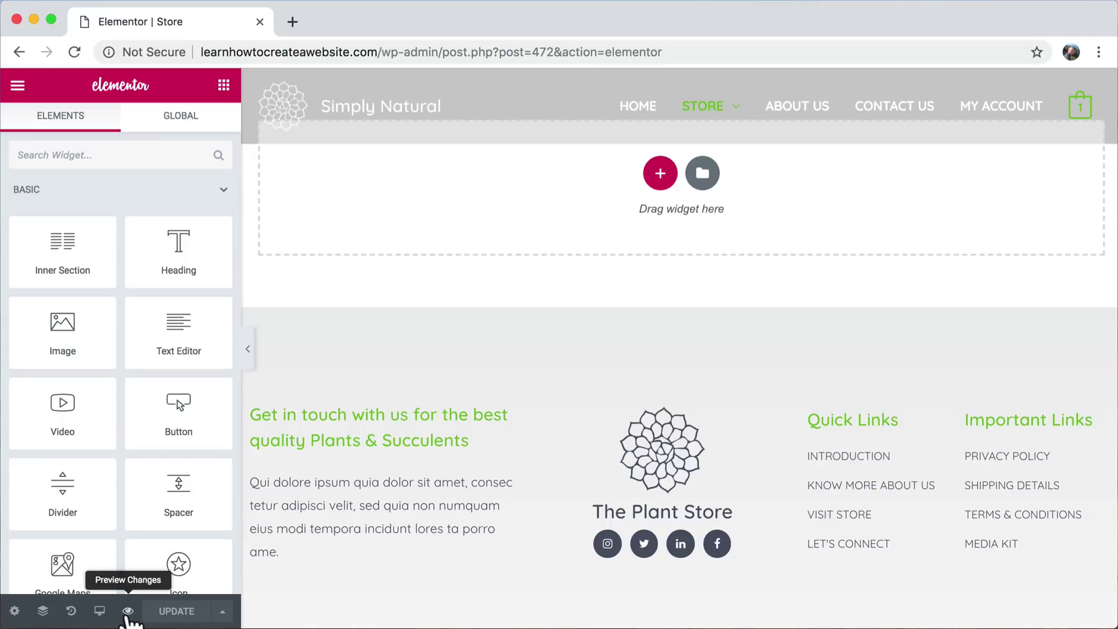
- Preview the Store page, close the Elementor tab, and go to the WordPress Dashboard
click(127, 611)
click(260, 22)
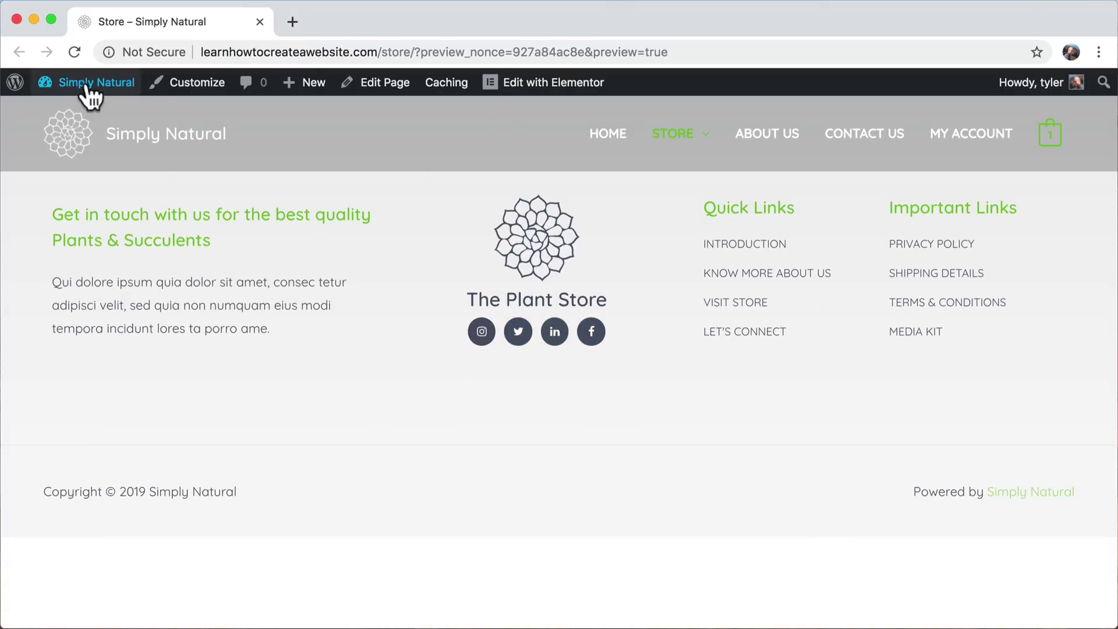
mouse_move(88, 84)
click(73, 114)
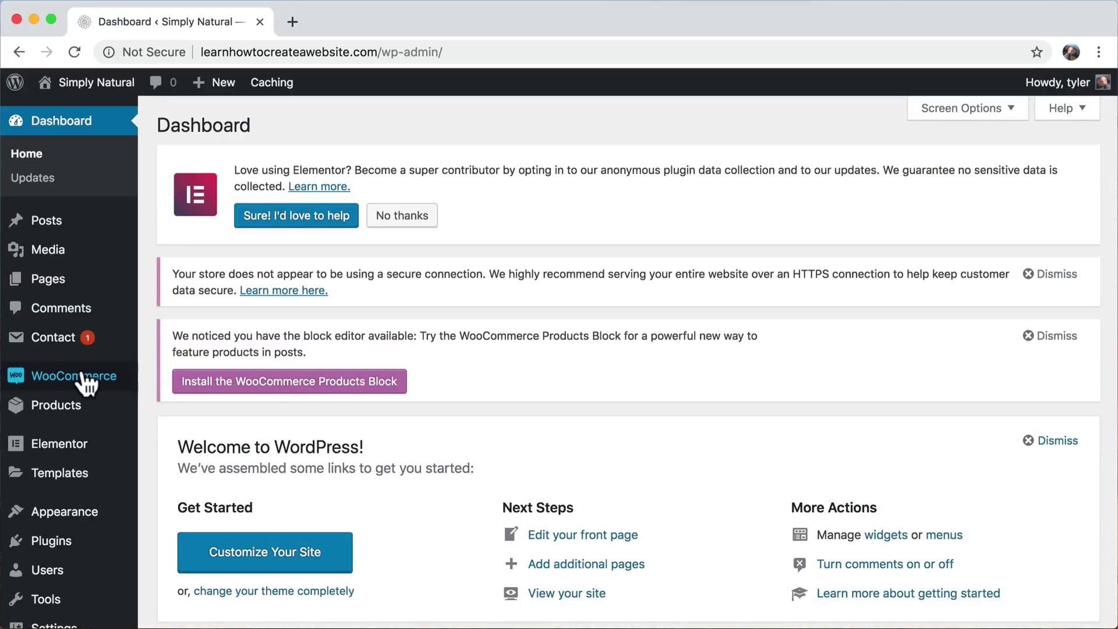
- Make Store the WooCommerce shop page in the Products settings
mouse_move(79, 382)
click(172, 451)
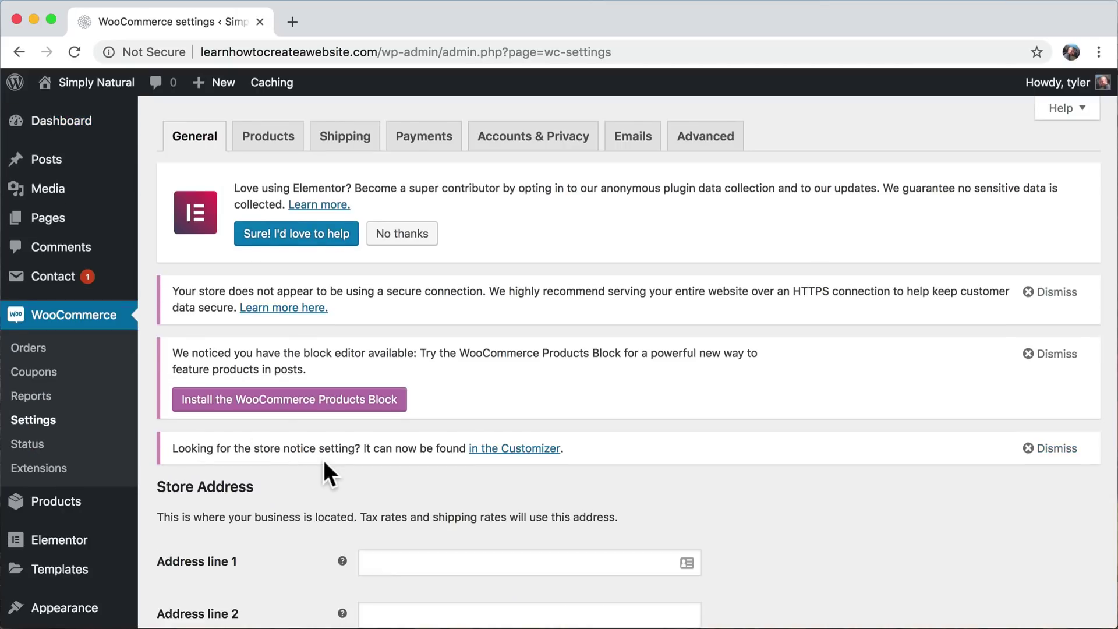
scroll(323, 460, down, 7)
scroll(324, 459, up, 7)
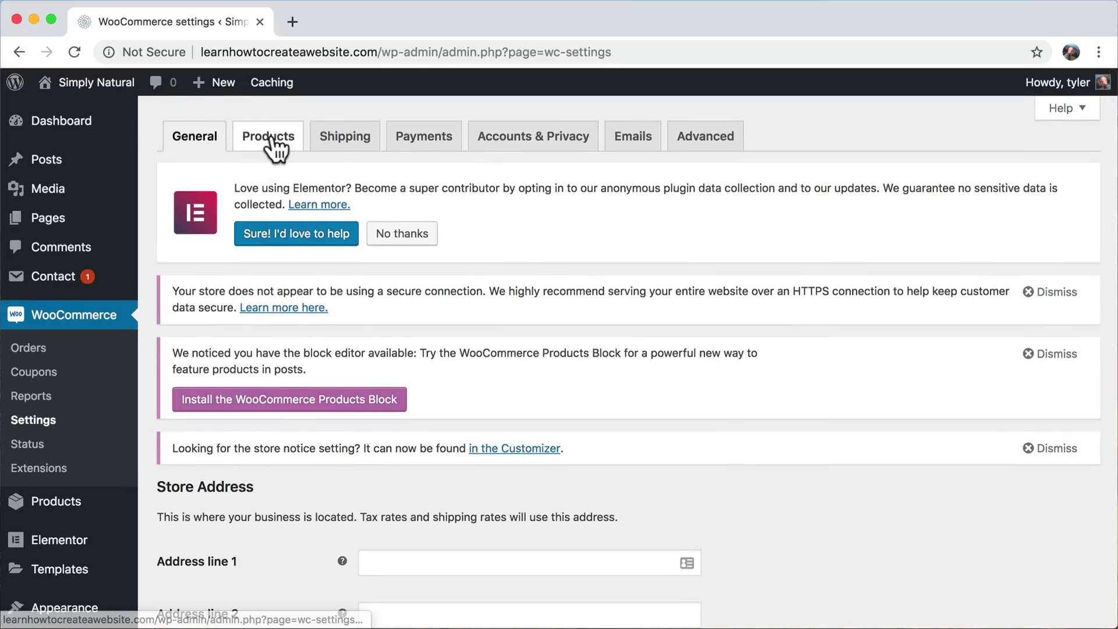
click(270, 139)
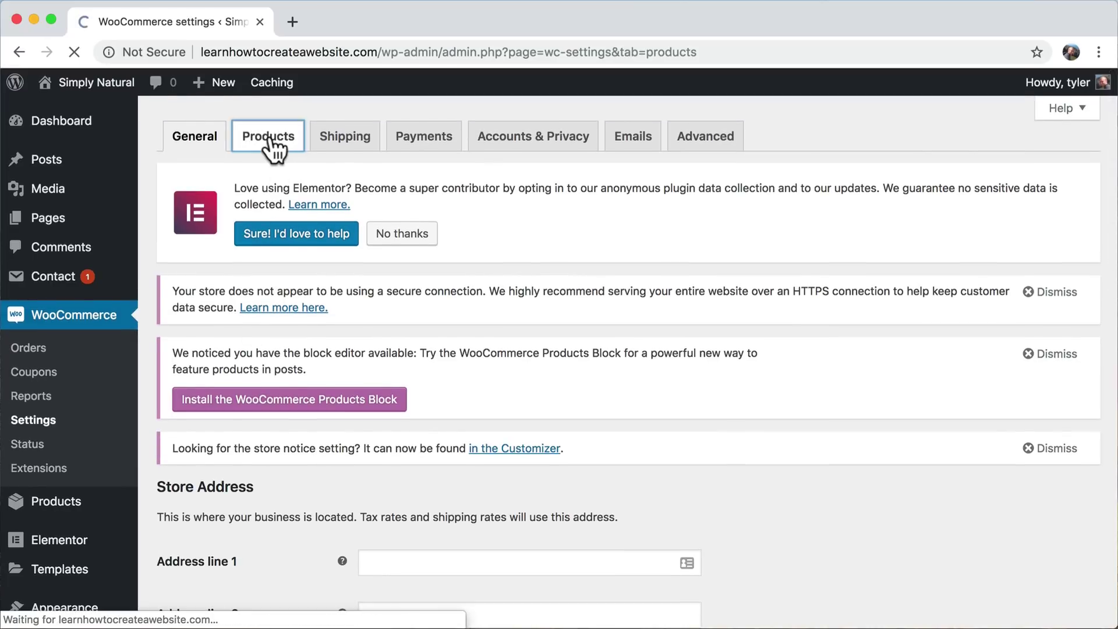
scroll(611, 352, down, 4)
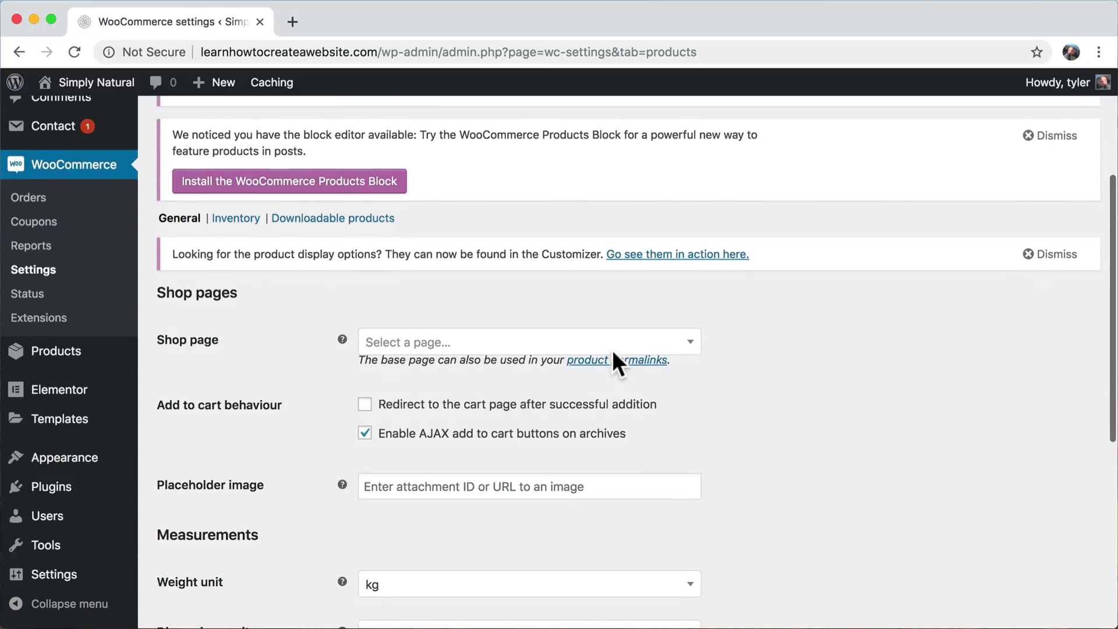
click(419, 341)
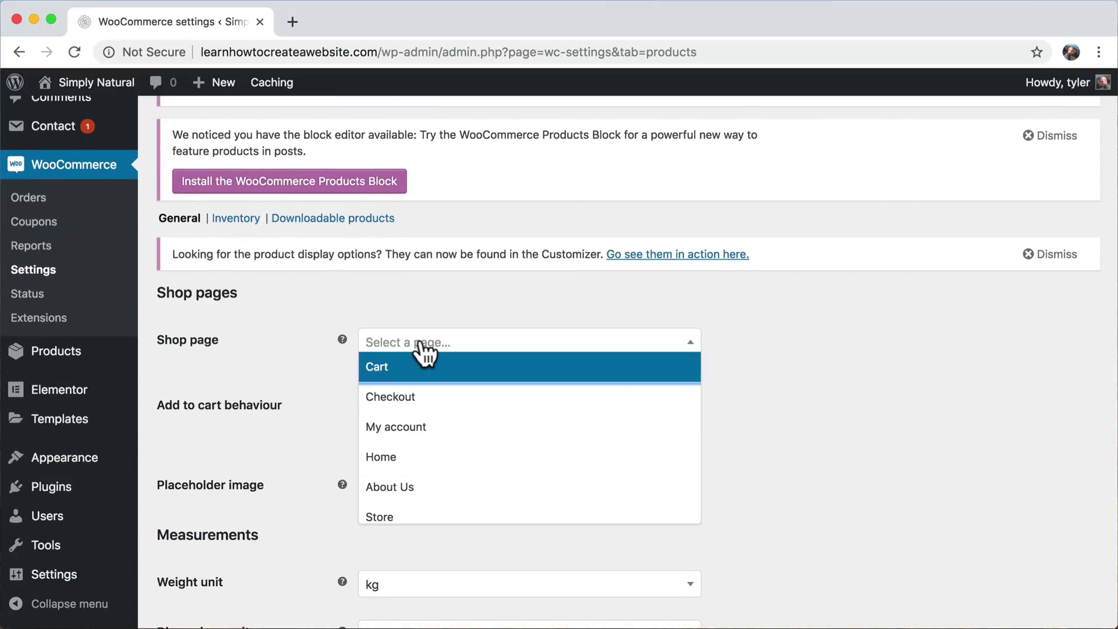
click(388, 517)
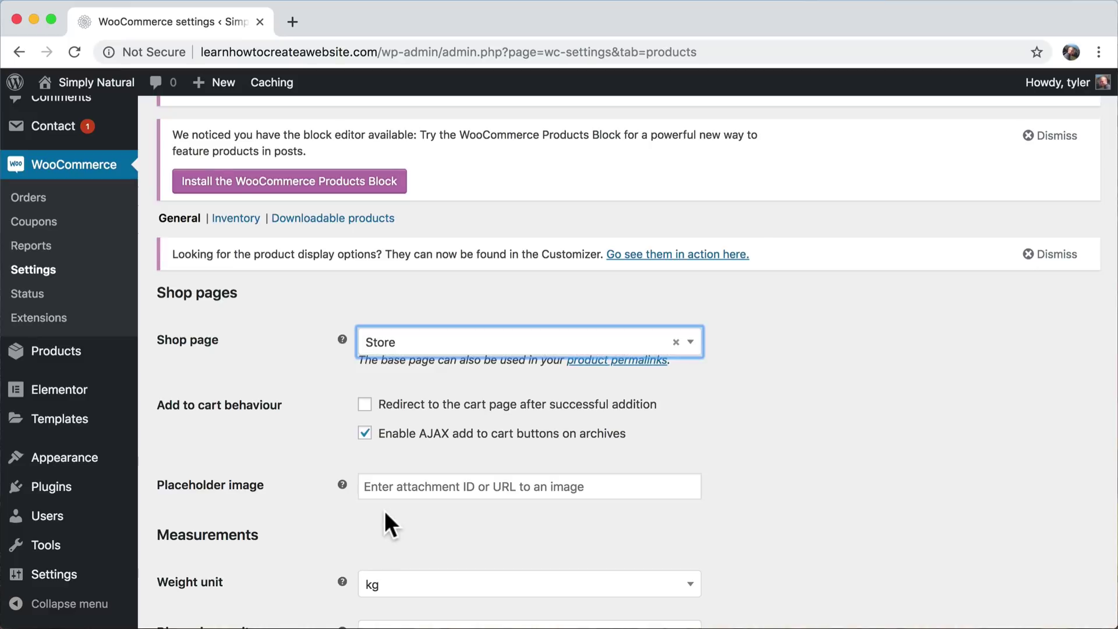
- Set the weight unit to lbs and the dimensions unit to in, then save
scroll(838, 446, down, 5)
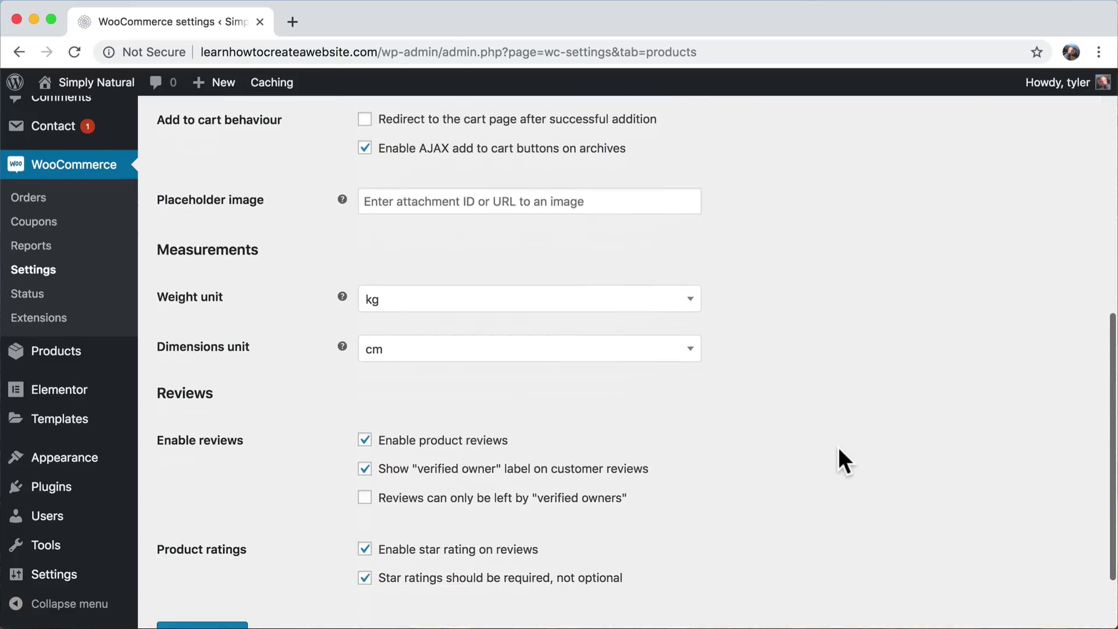
scroll(838, 446, up, 2)
scroll(838, 449, up, 1)
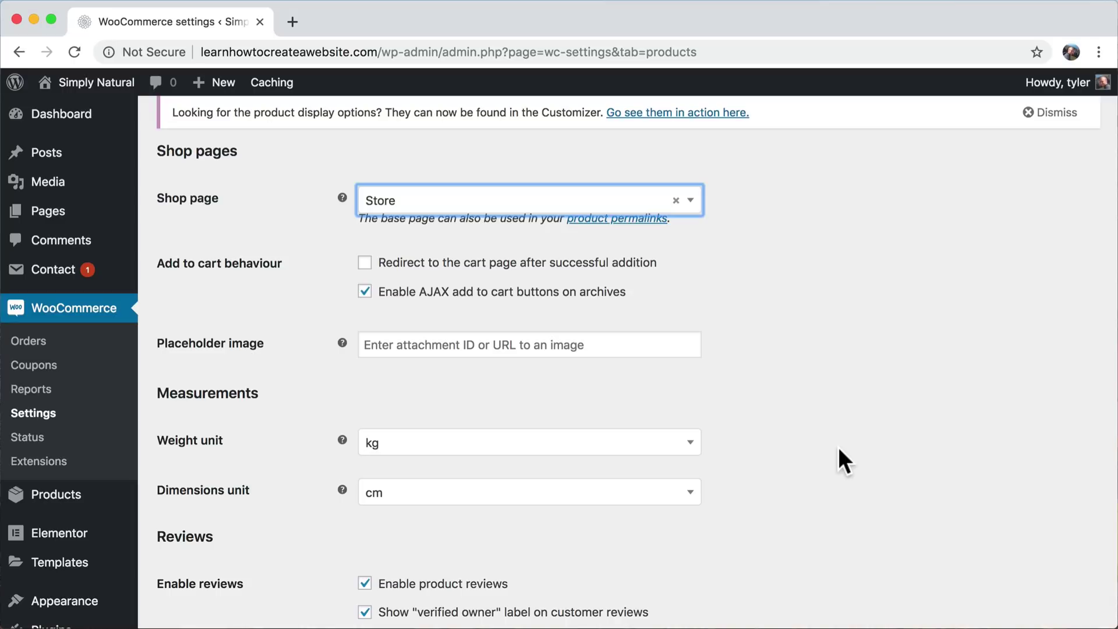
scroll(838, 446, down, 3)
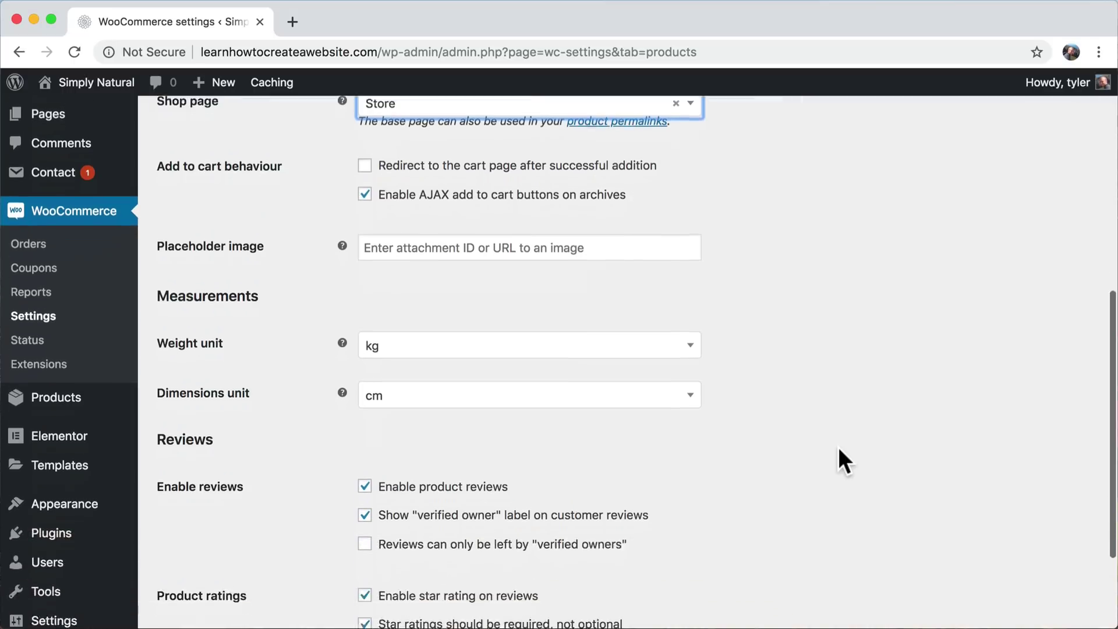
click(488, 316)
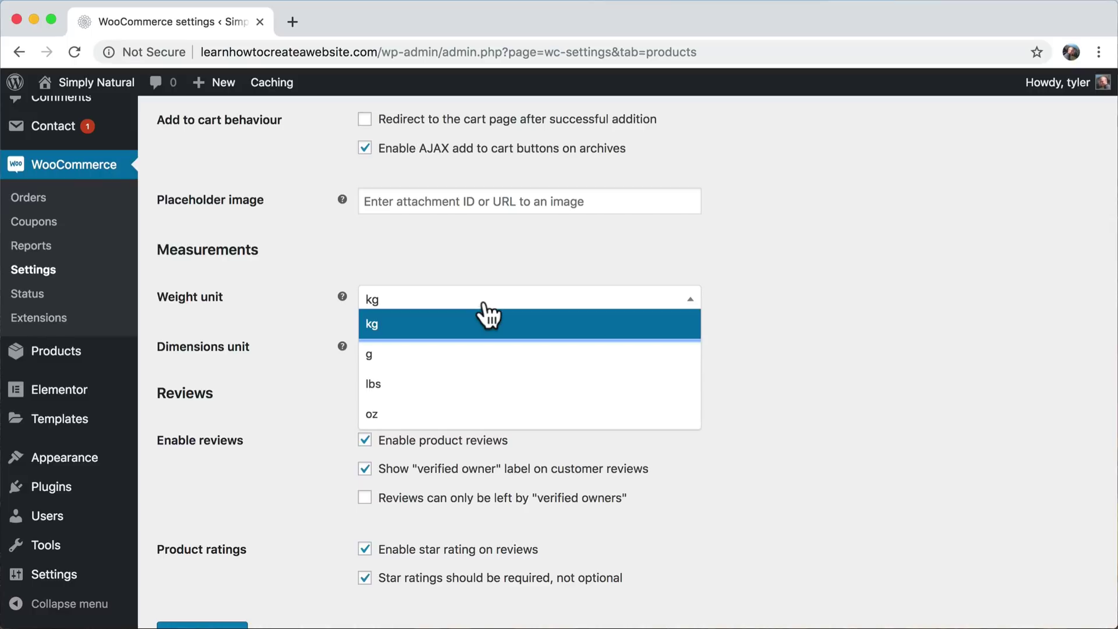
click(426, 386)
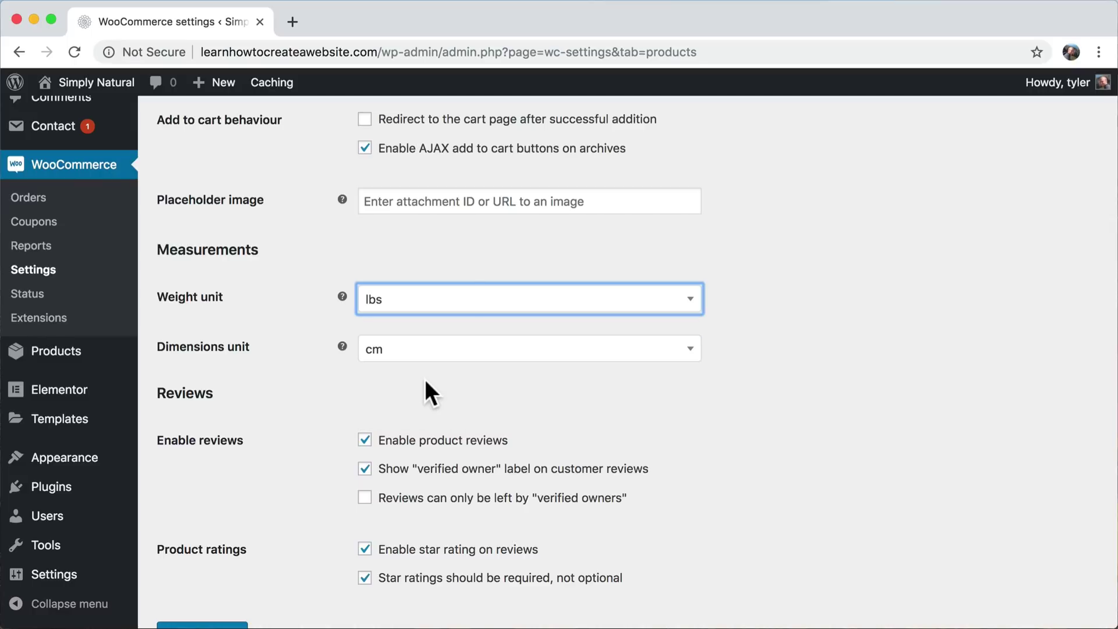
click(472, 350)
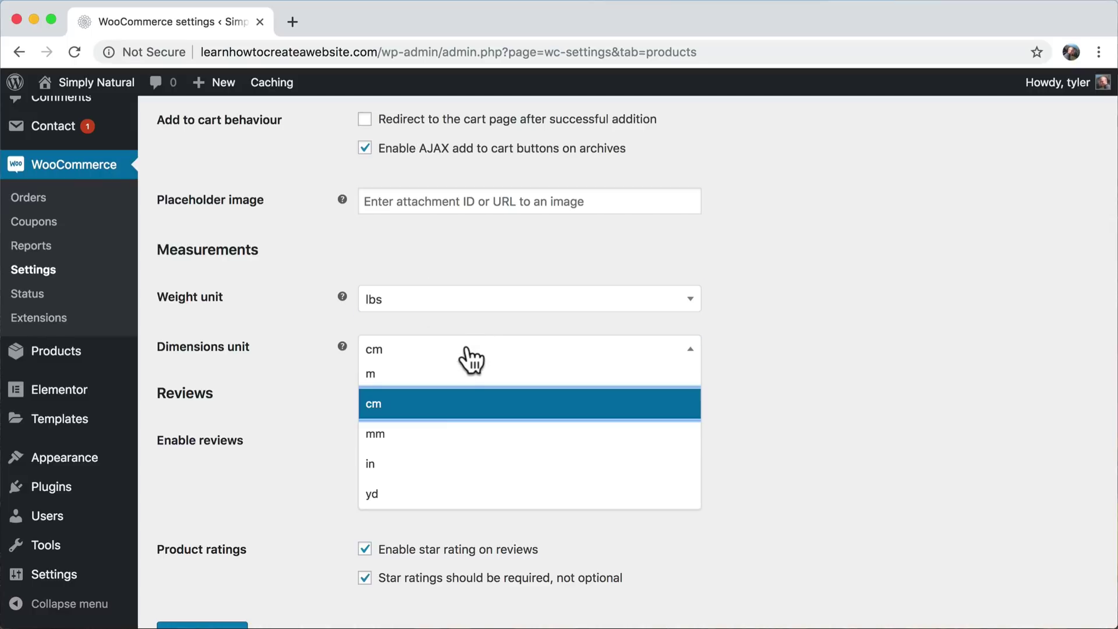
click(427, 464)
scroll(821, 394, down, 3)
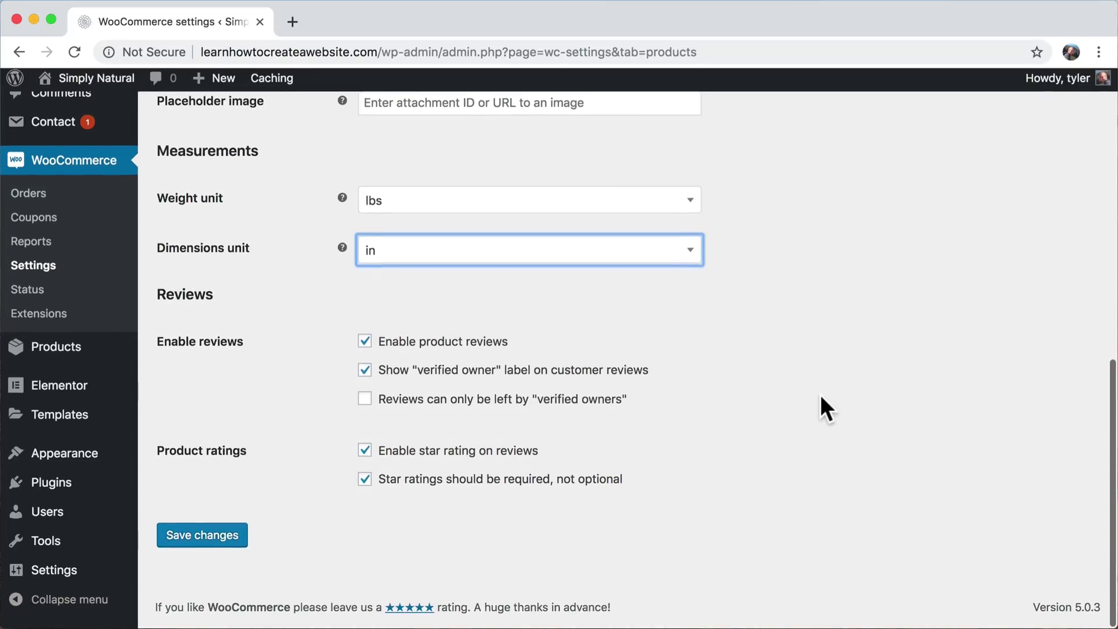
click(205, 543)
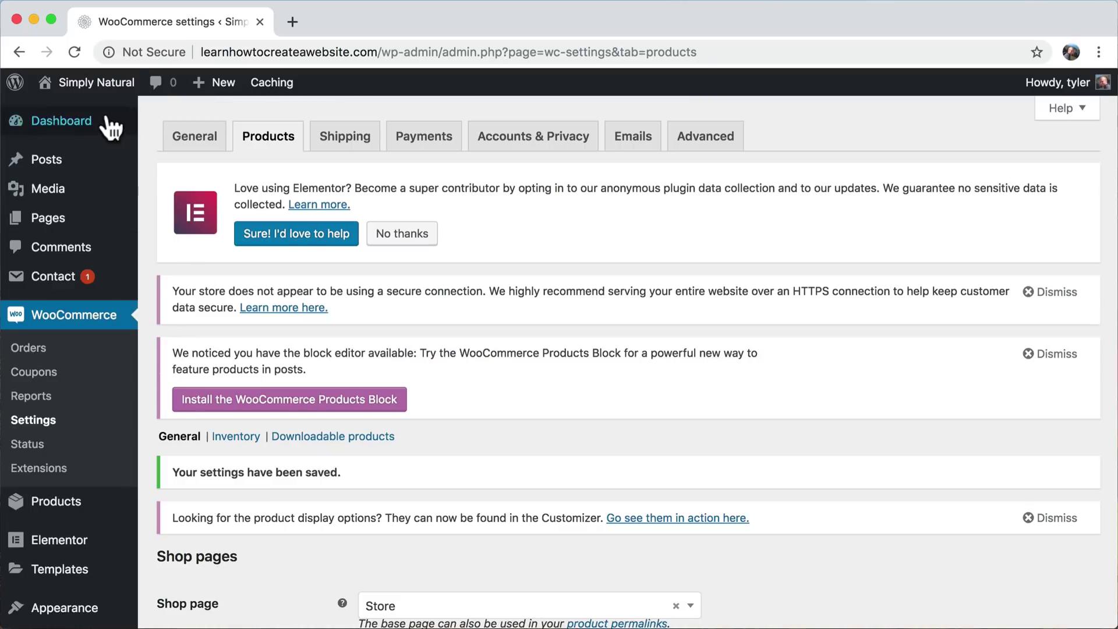
- Visit the live Store page, browse its 12 products, and return to the listing
mouse_move(69, 87)
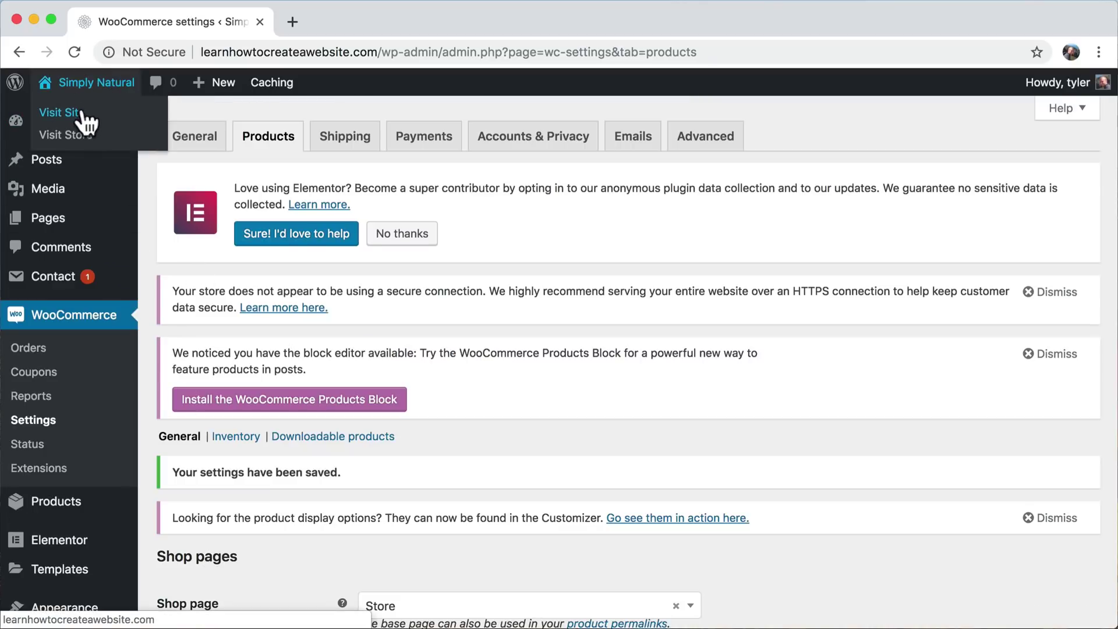
click(83, 116)
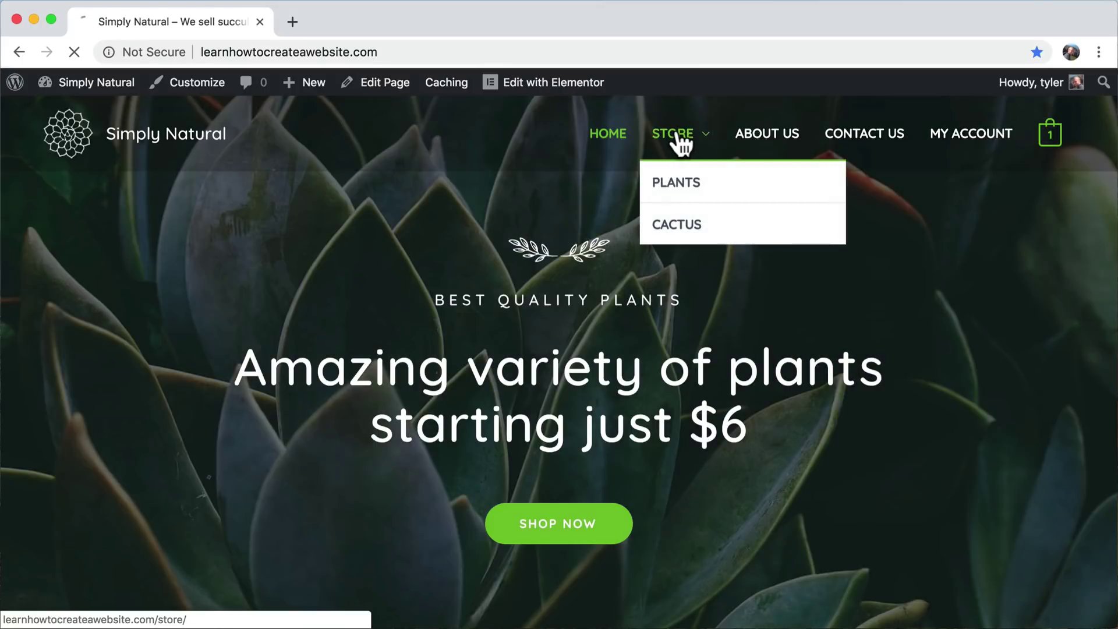
click(676, 135)
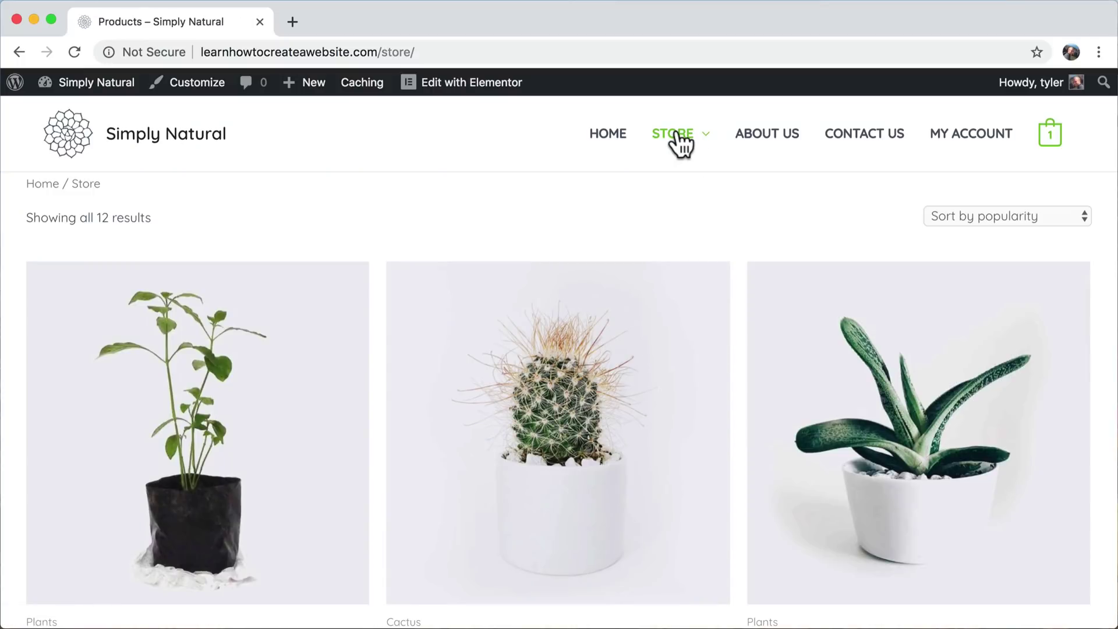
scroll(745, 332, down, 8)
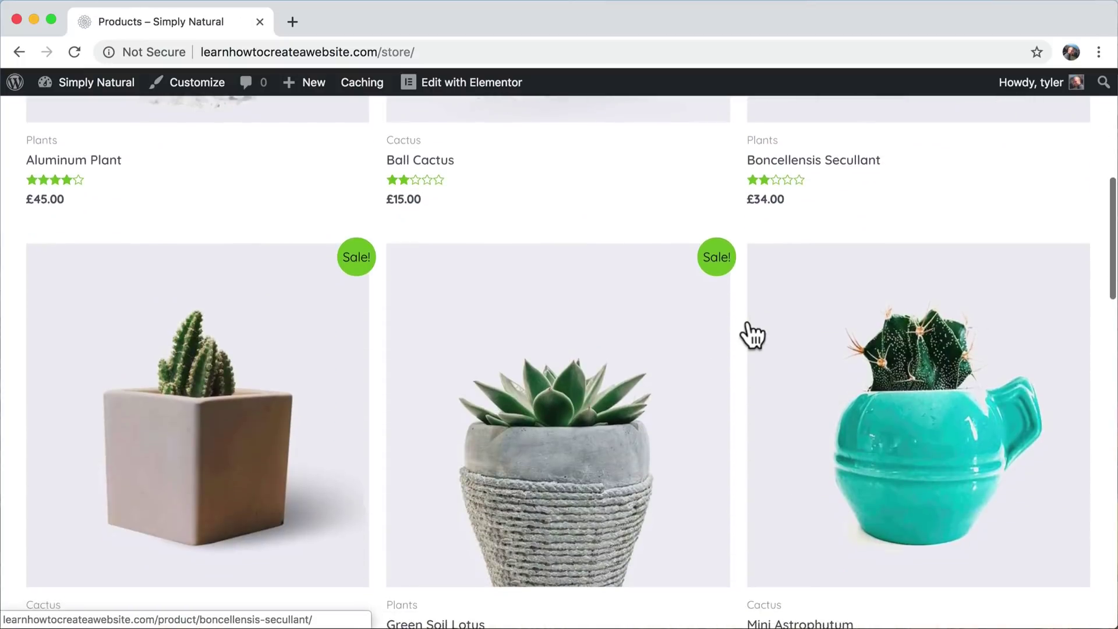
scroll(751, 335, down, 20)
scroll(752, 335, up, 6)
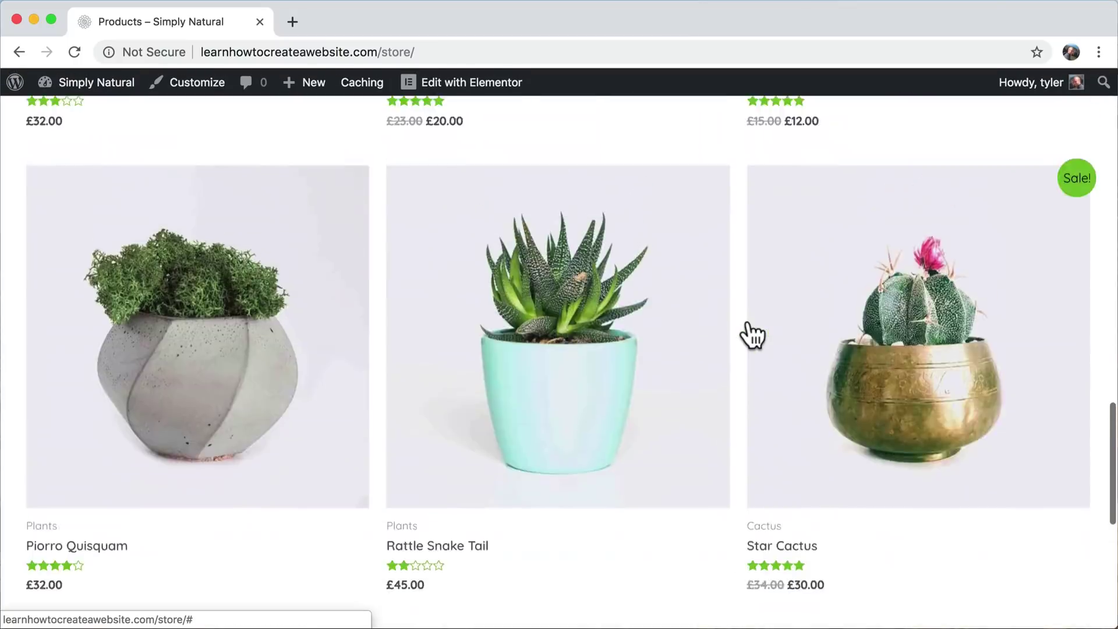
scroll(753, 335, up, 15)
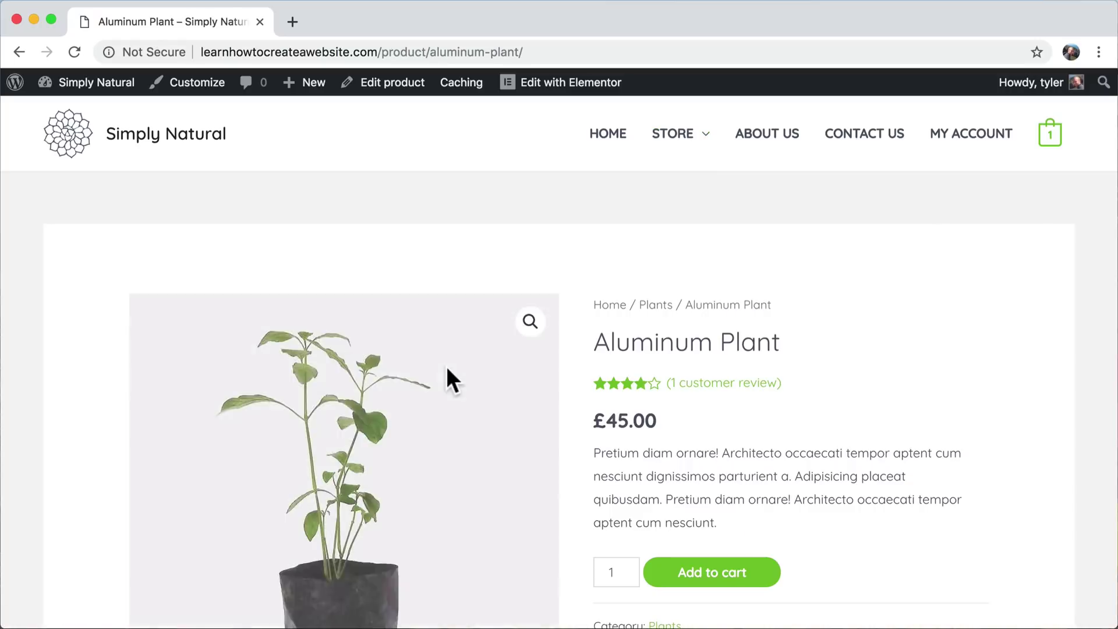
scroll(447, 368, down, 5)
scroll(446, 366, up, 5)
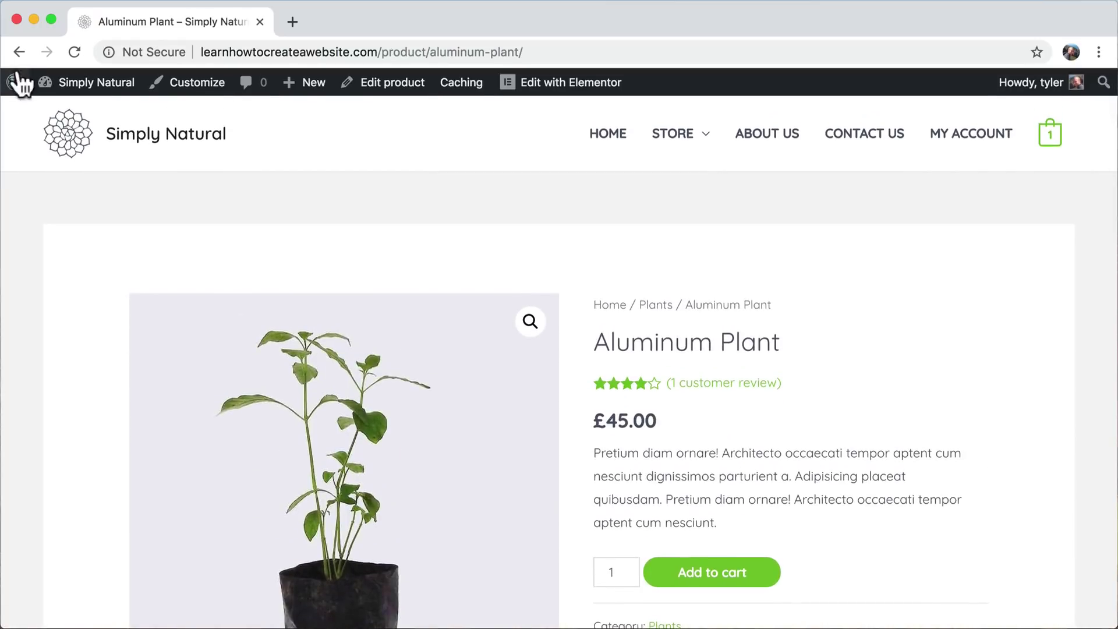
click(19, 53)
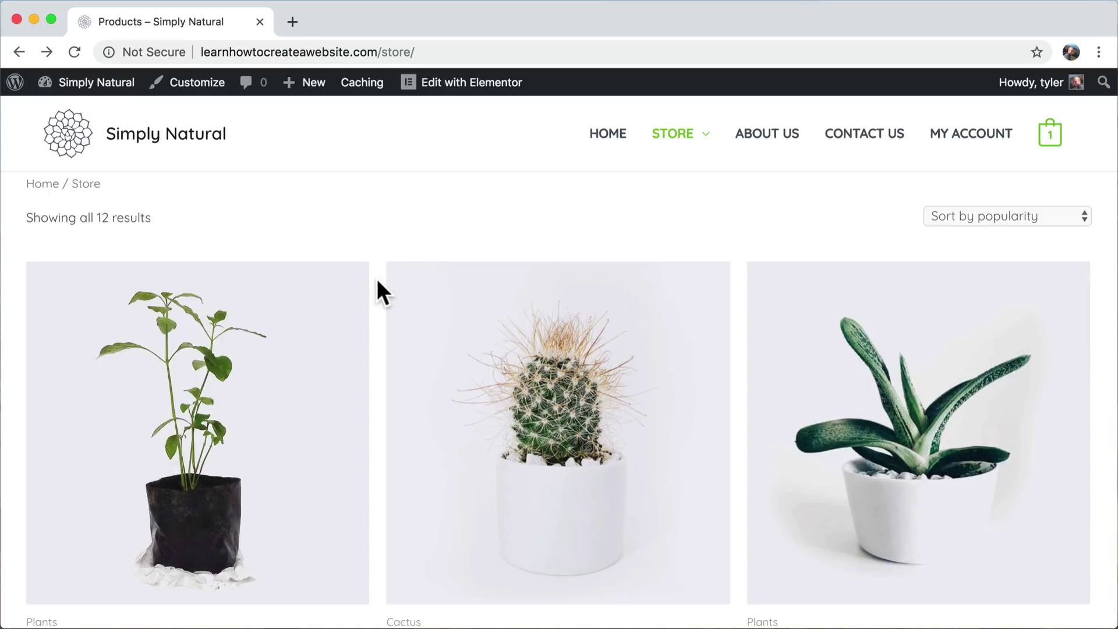
- Open the Customizer's Colors & Background > Base Colors settings for the store
click(198, 83)
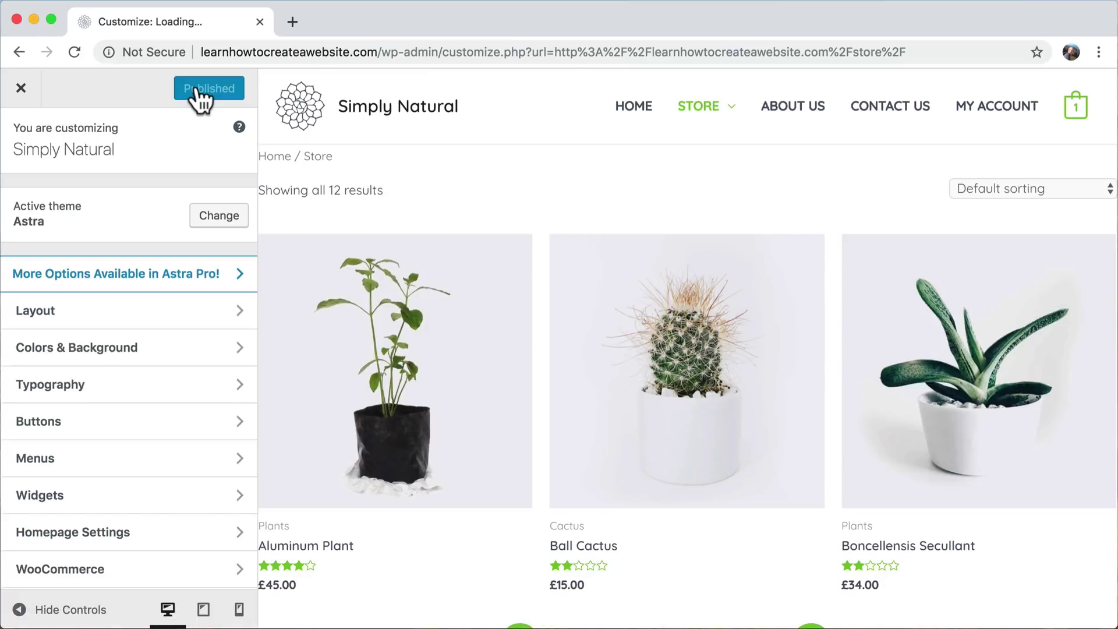
scroll(353, 377, down, 2)
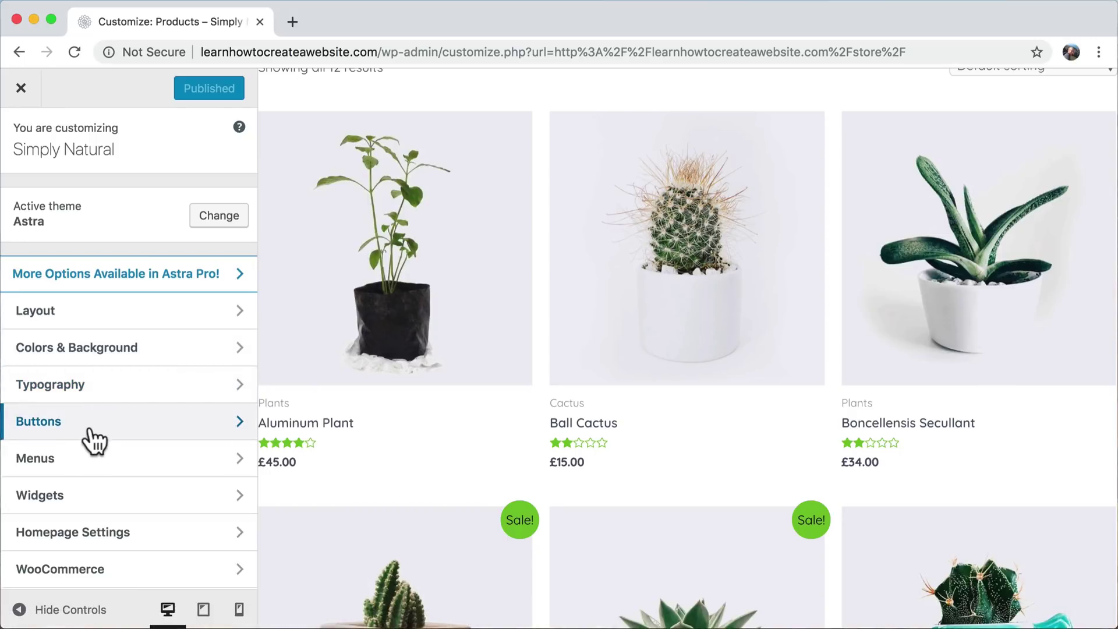
click(105, 351)
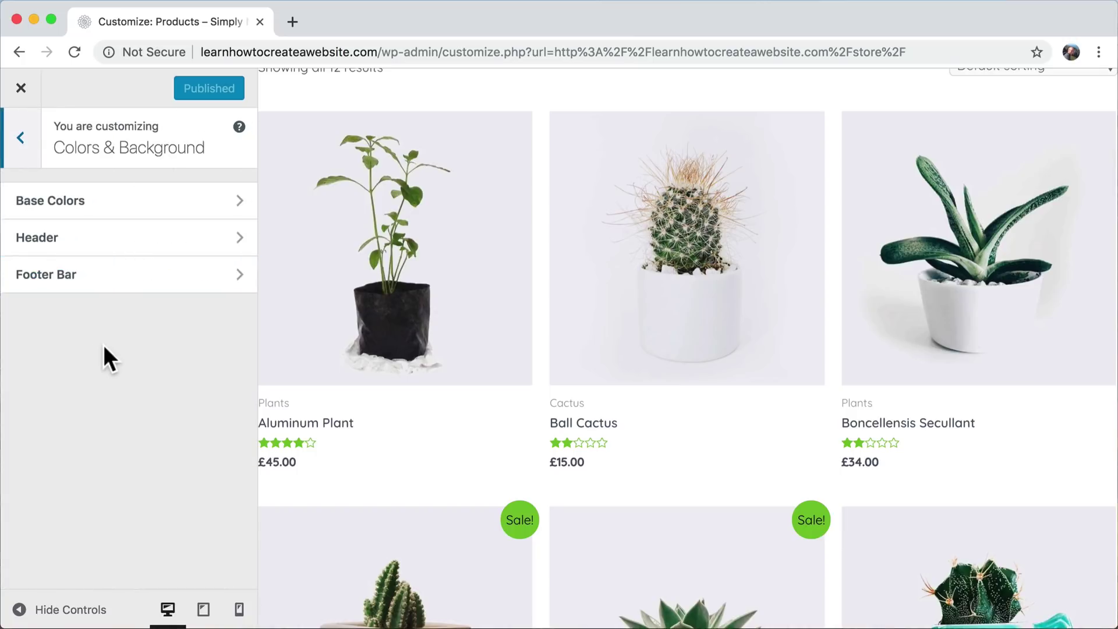
click(119, 204)
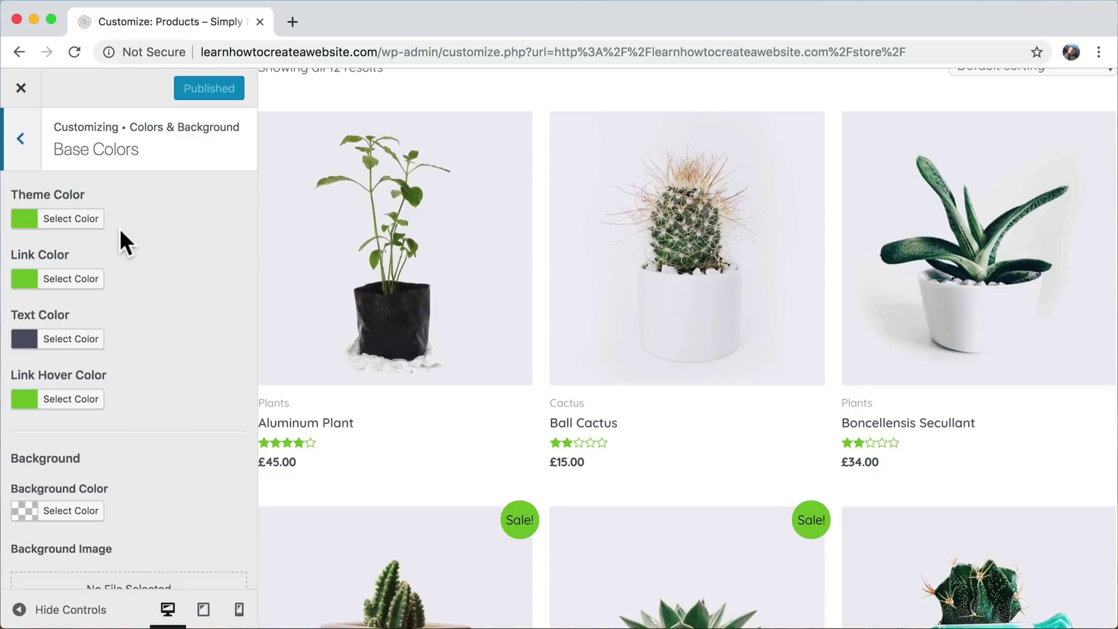
scroll(314, 247, up, 3)
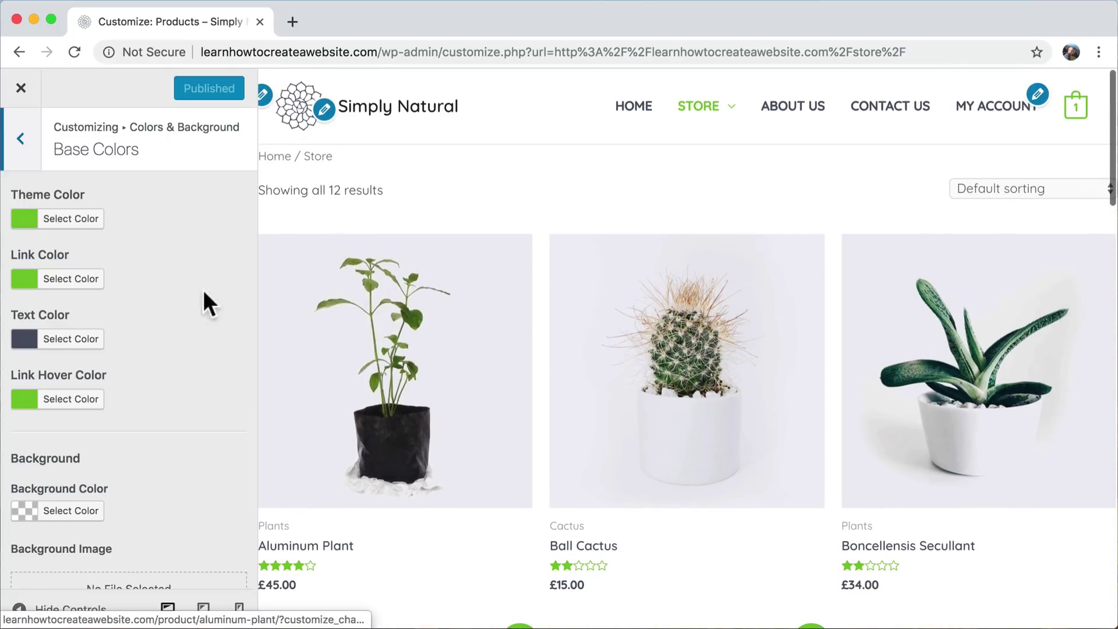
scroll(350, 321, down, 2)
scroll(356, 326, down, 1)
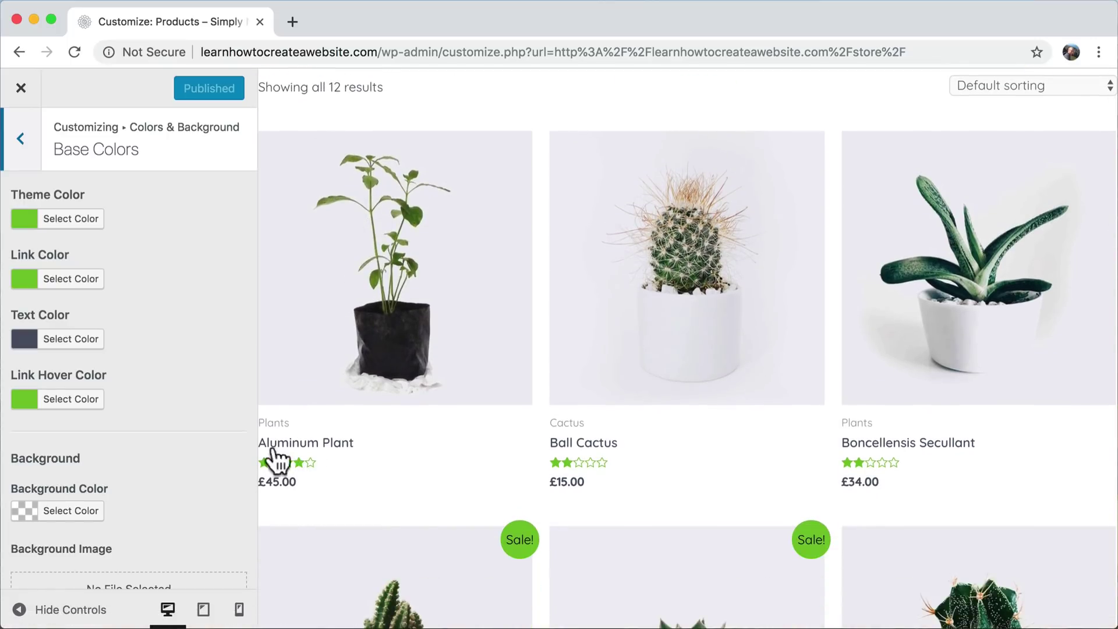
- Change the Theme Color from green to blue #2b48bc
click(62, 222)
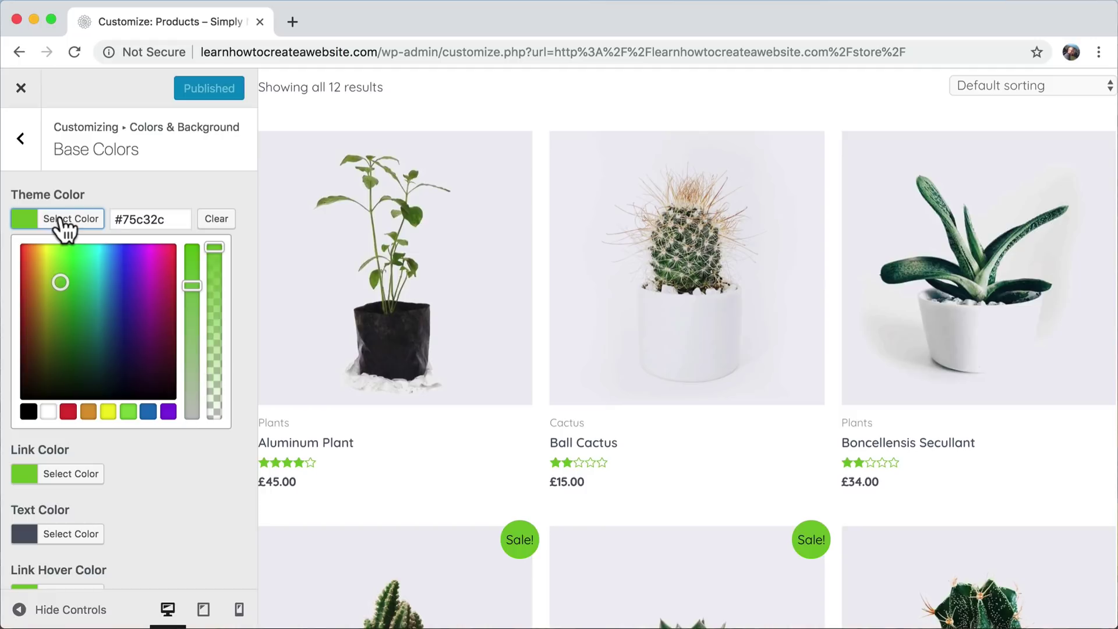
triple_click(152, 219)
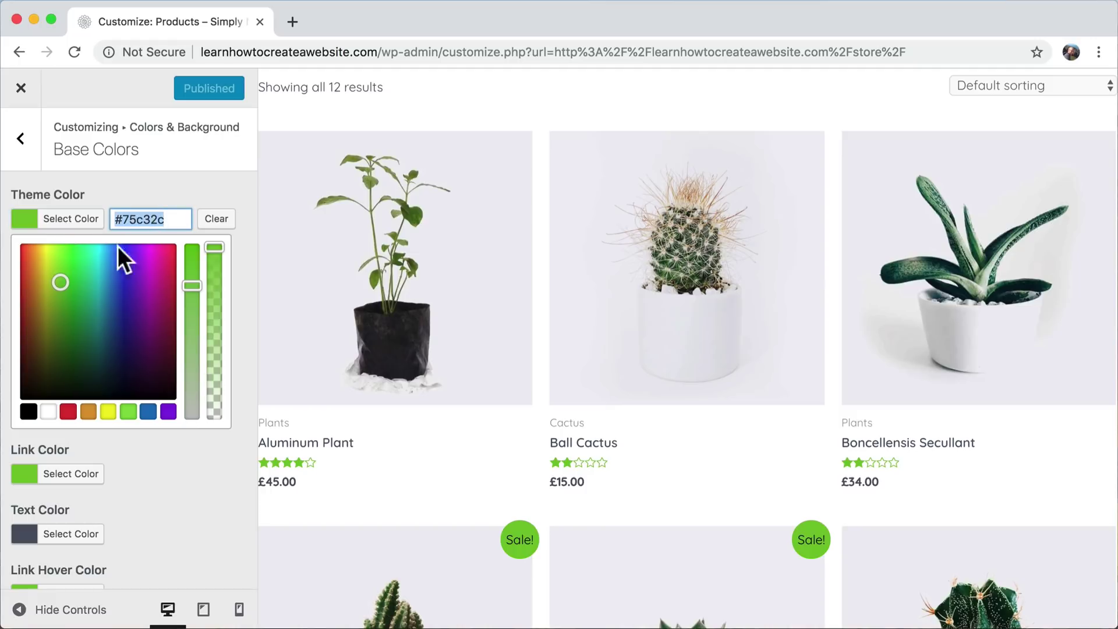
drag(60, 282, 120, 285)
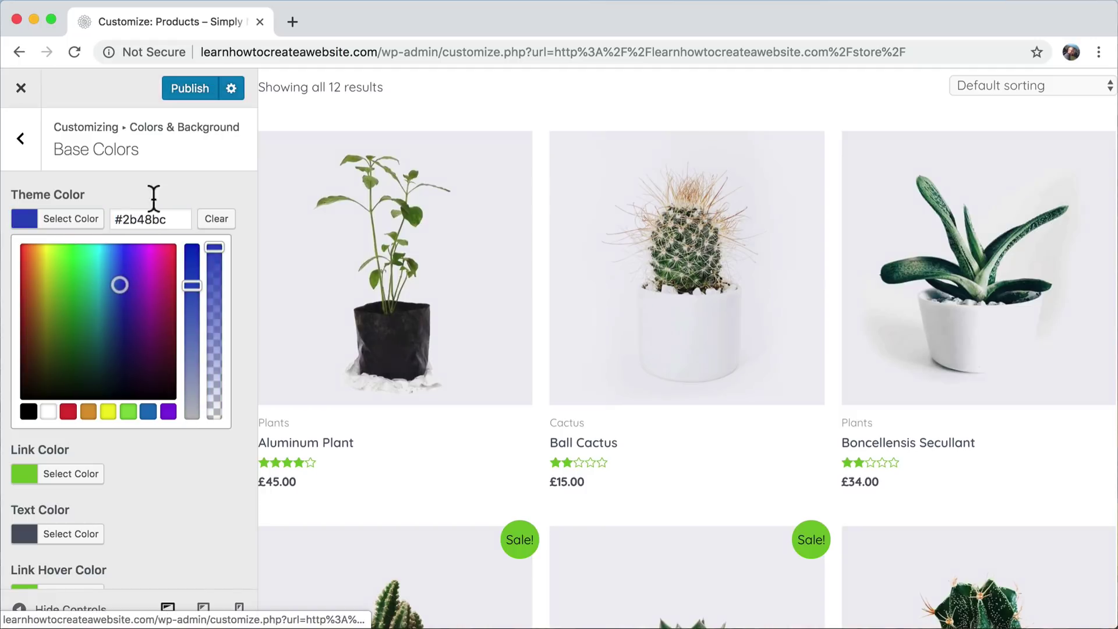
click(159, 187)
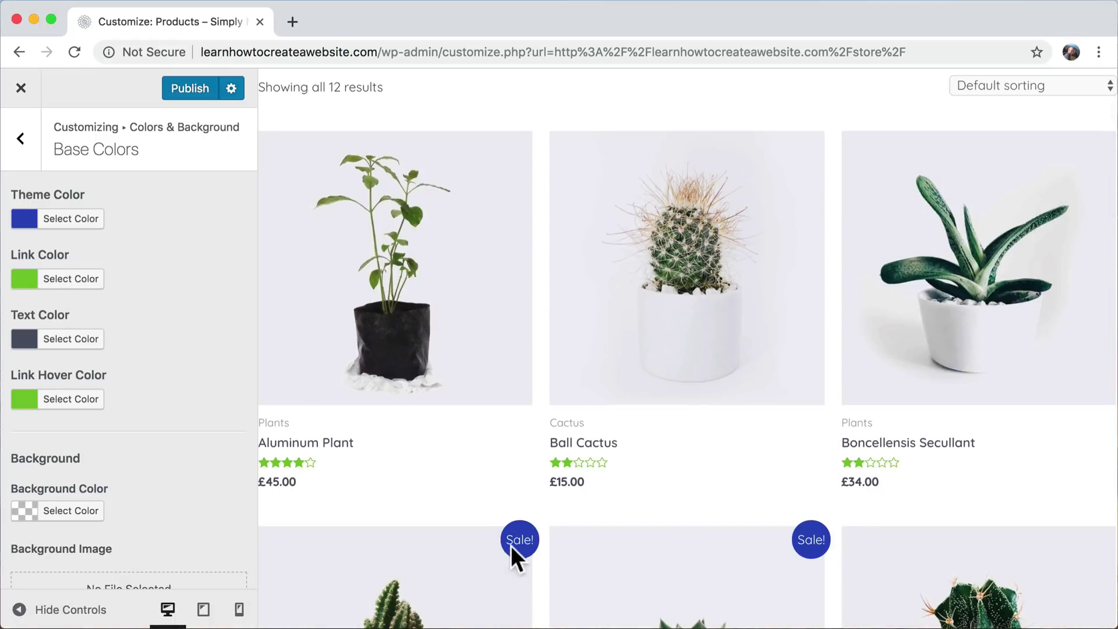
- Change the Link Color to blue #2b38bf, turning the star ratings blue
click(72, 284)
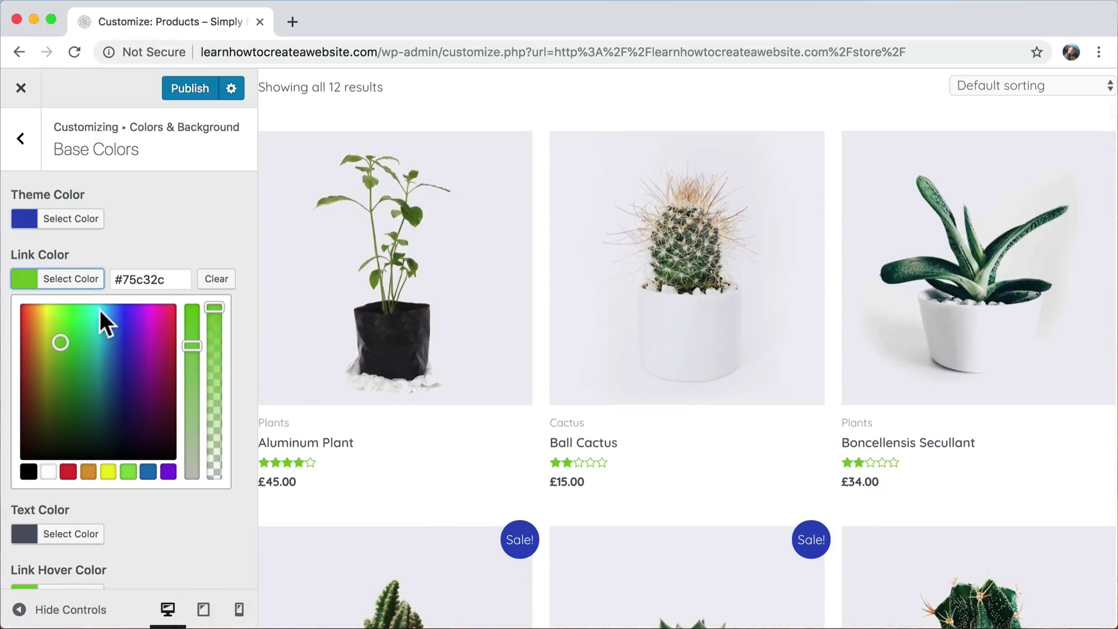
click(150, 279)
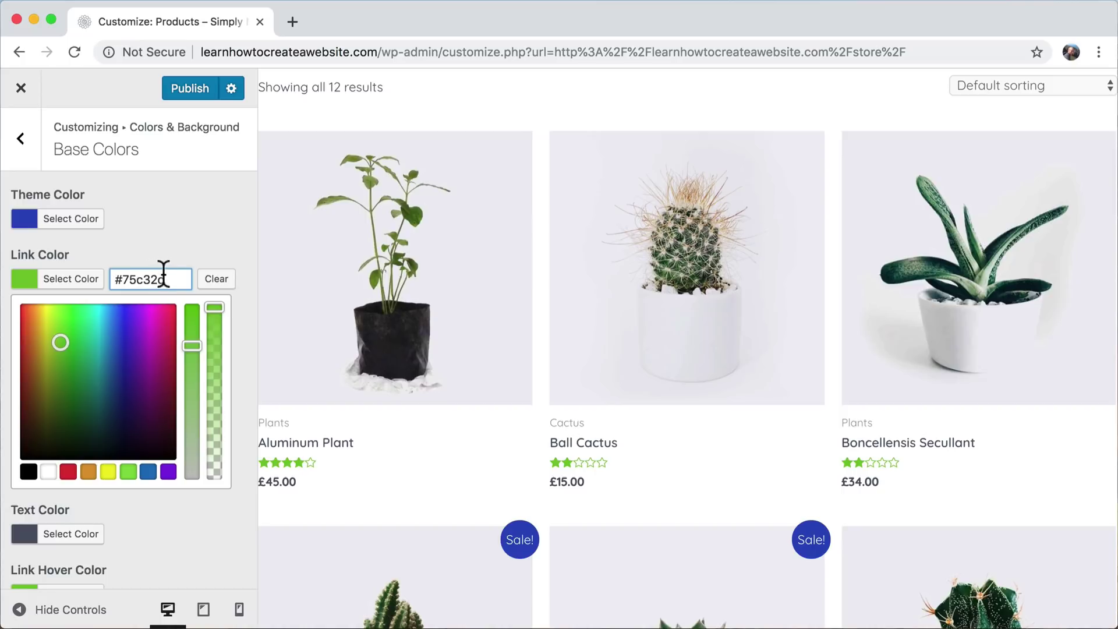
drag(60, 346, 122, 344)
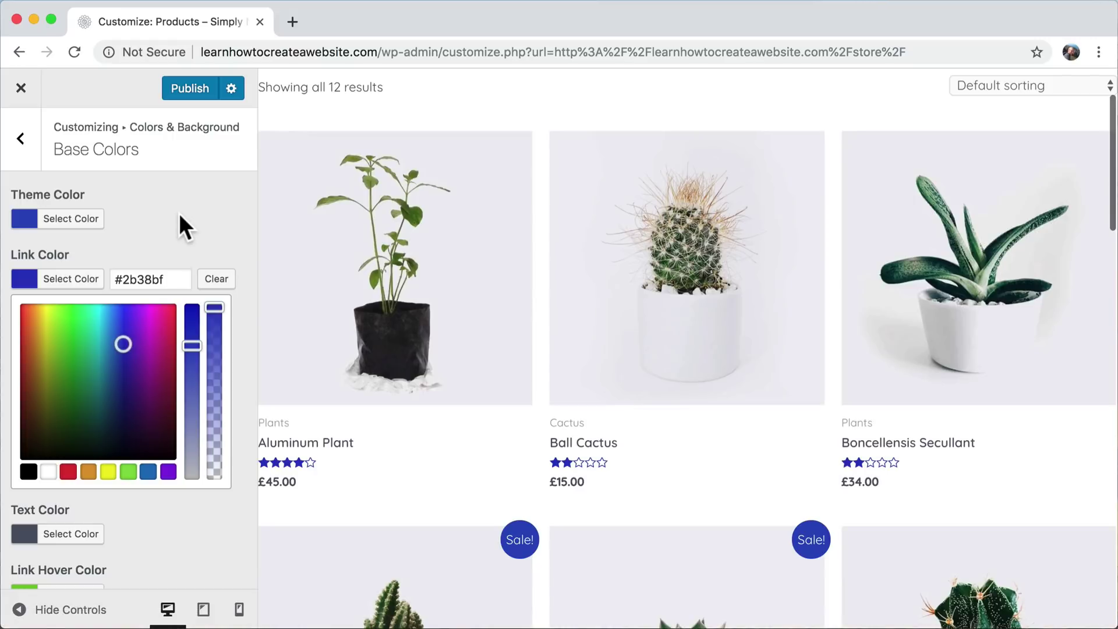
scroll(344, 437, down, 12)
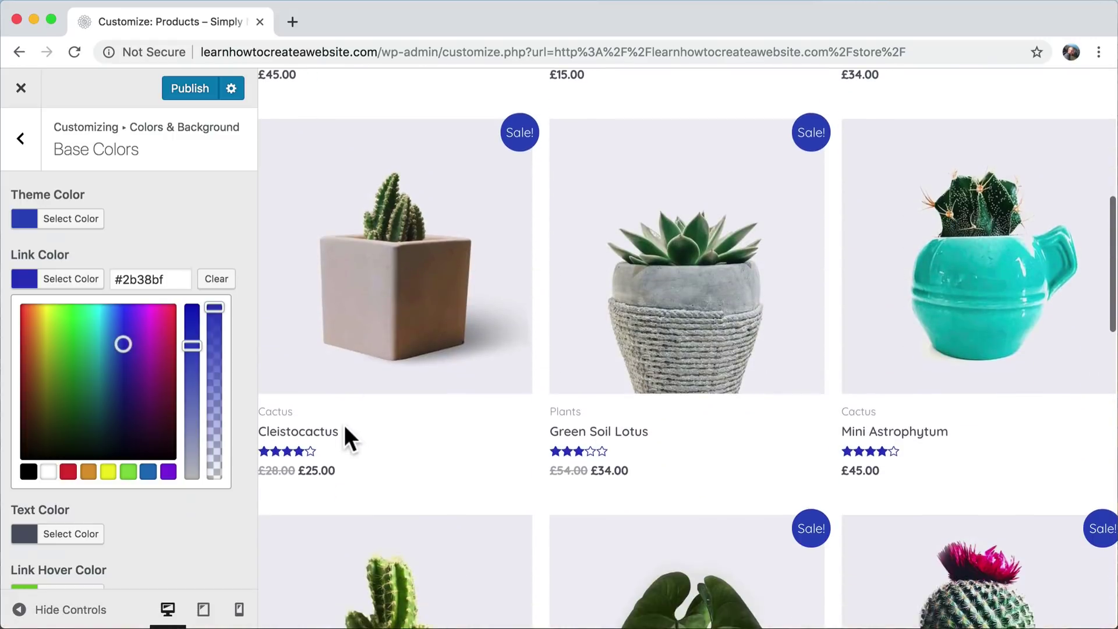
scroll(292, 390, up, 5)
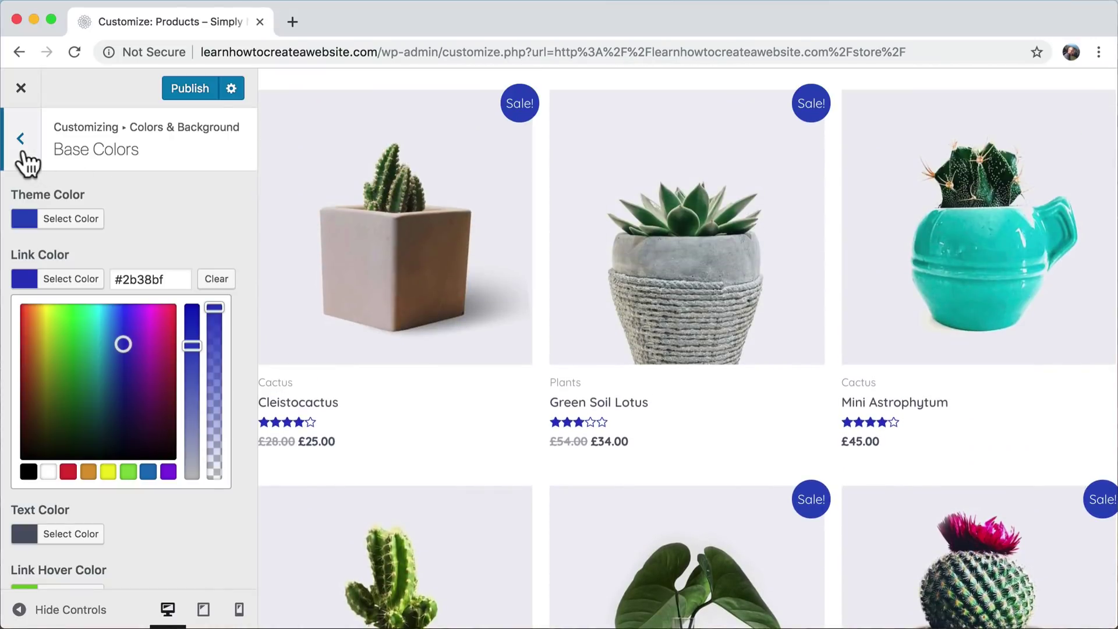
click(22, 152)
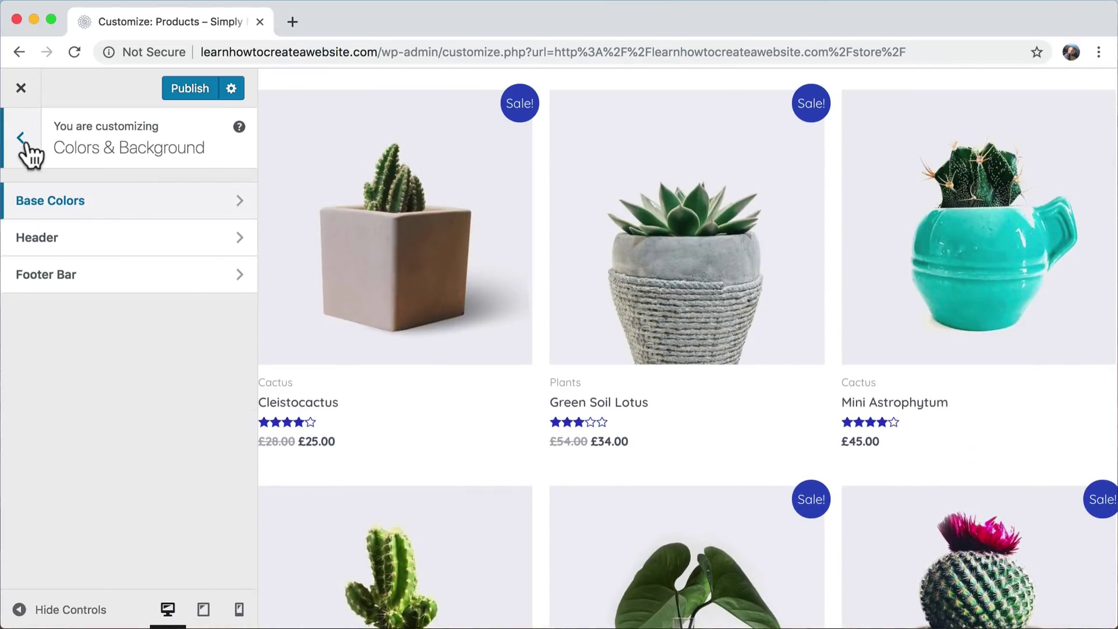
- Exit the Customizer, discarding the blue colours, and open the Aluminum Plant product page
click(21, 89)
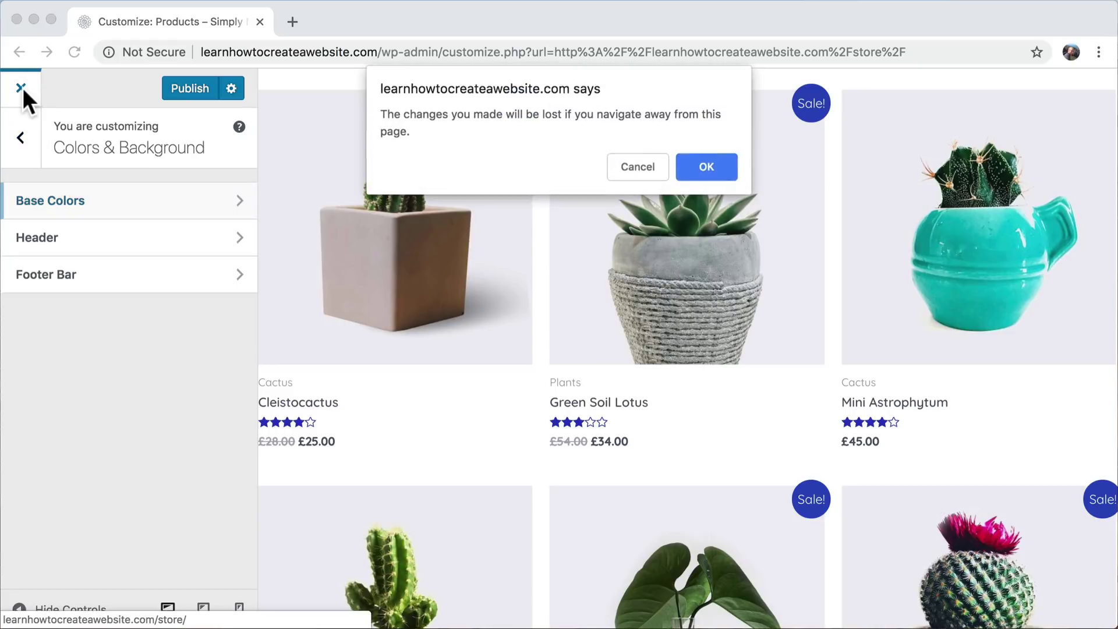
click(712, 168)
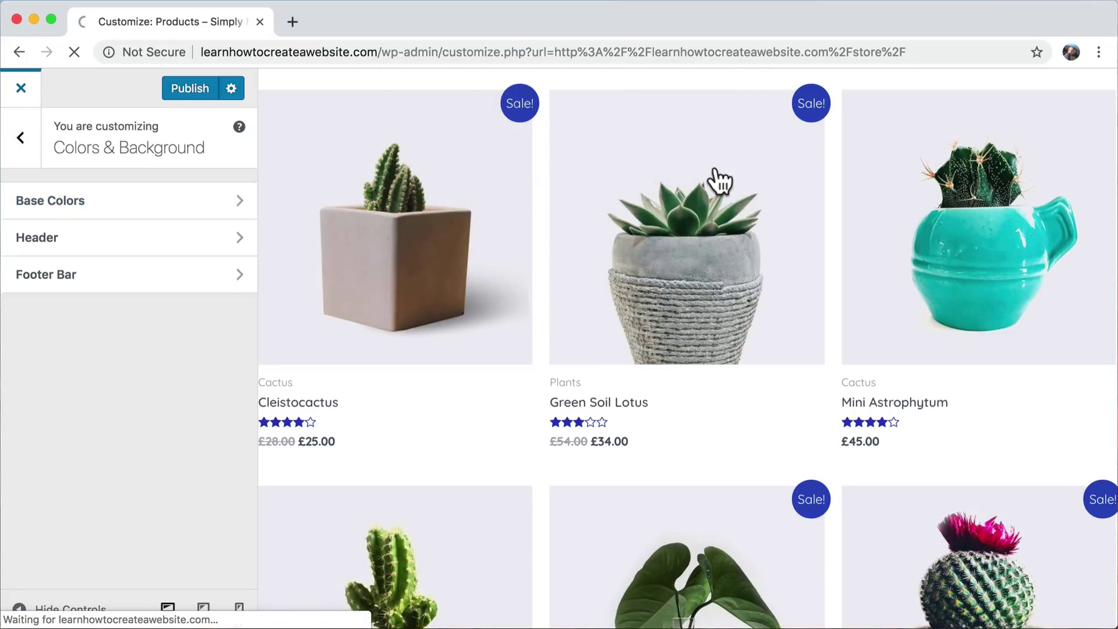
scroll(629, 387, down, 3)
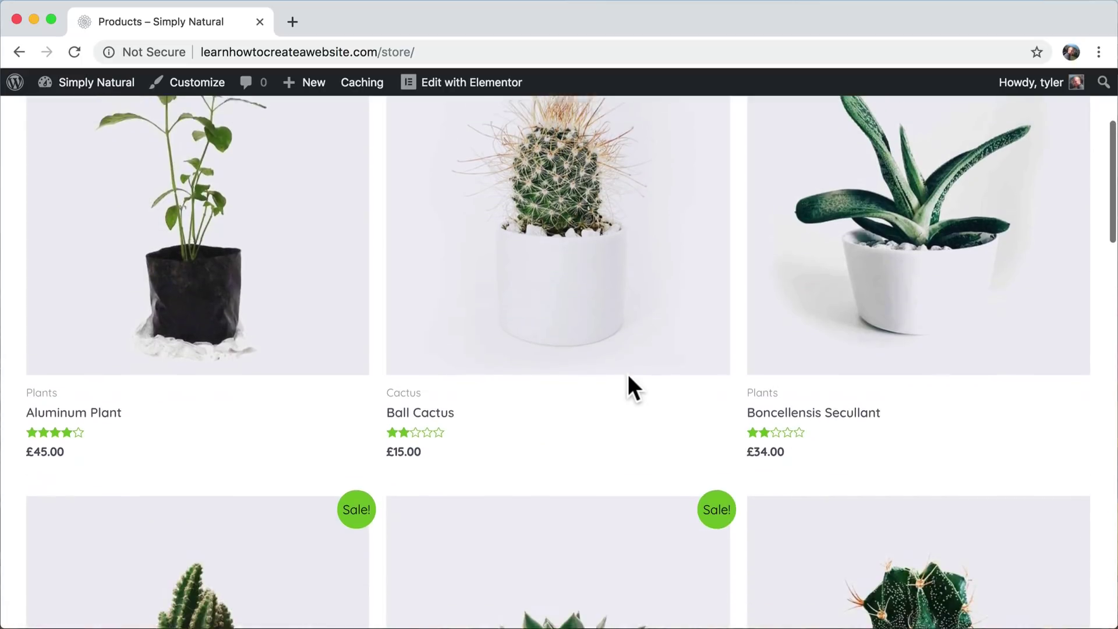
scroll(628, 377, up, 2)
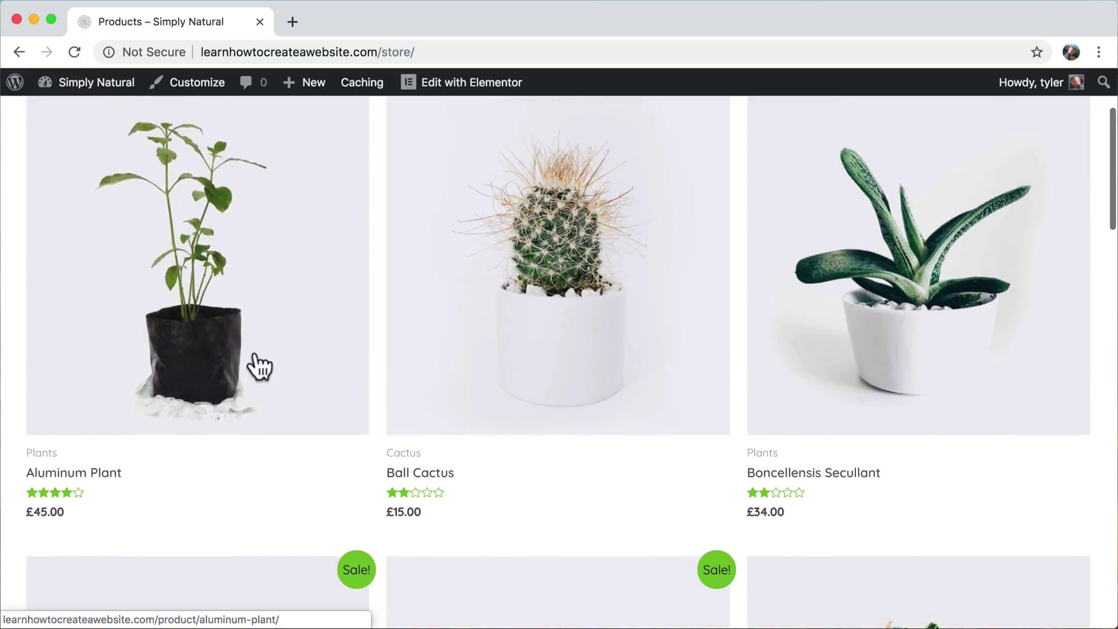
click(225, 296)
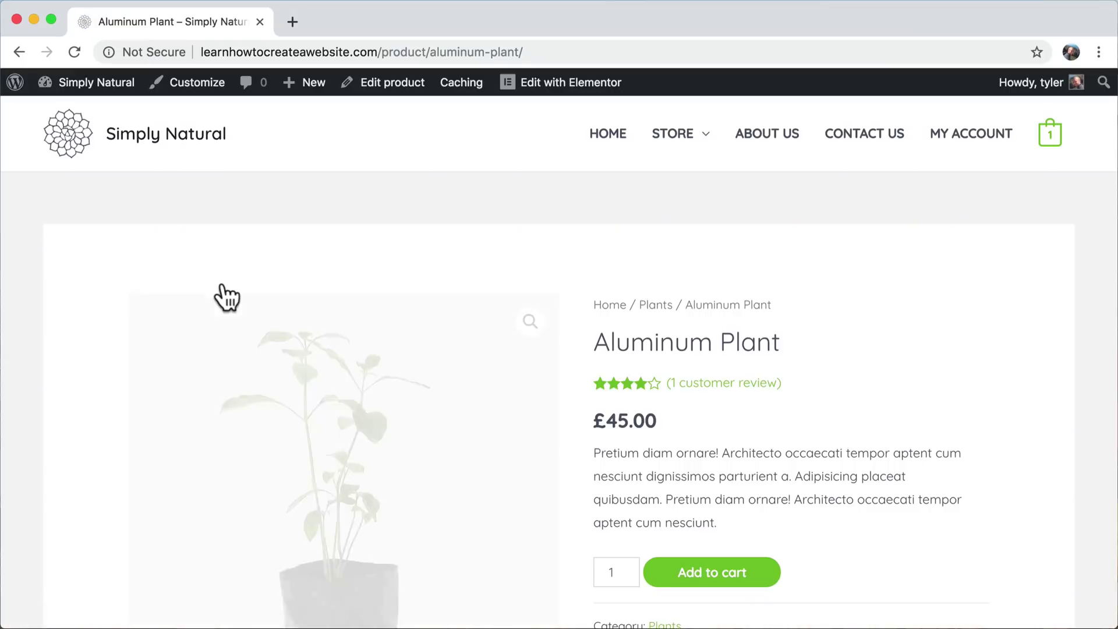
scroll(480, 400, down, 2)
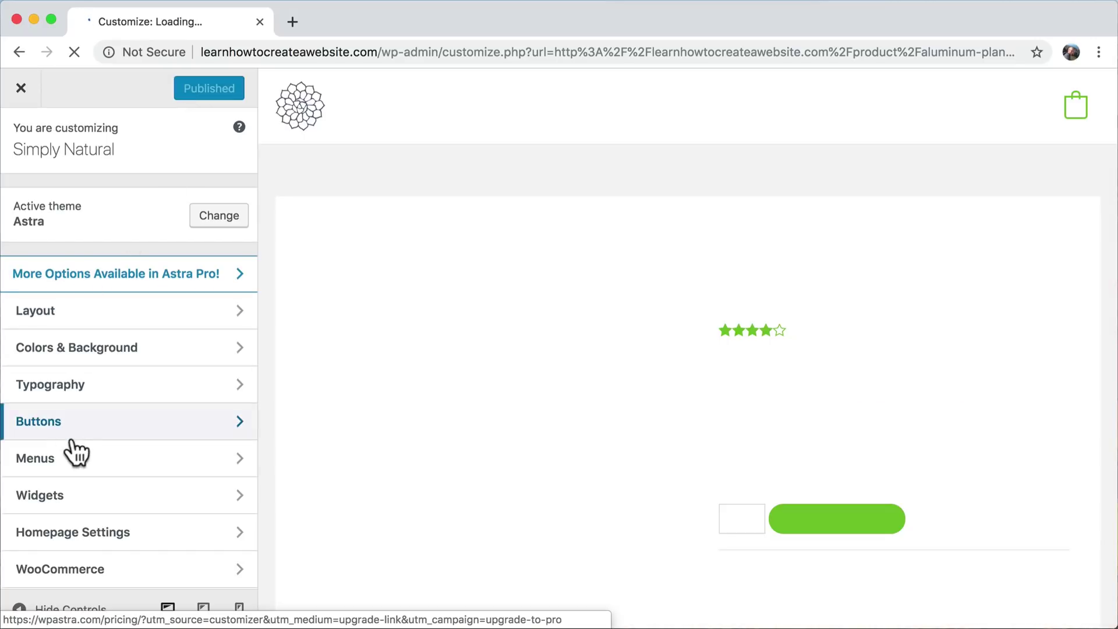
- Set the Theme Button's Button Radius from 50 to 0
click(97, 434)
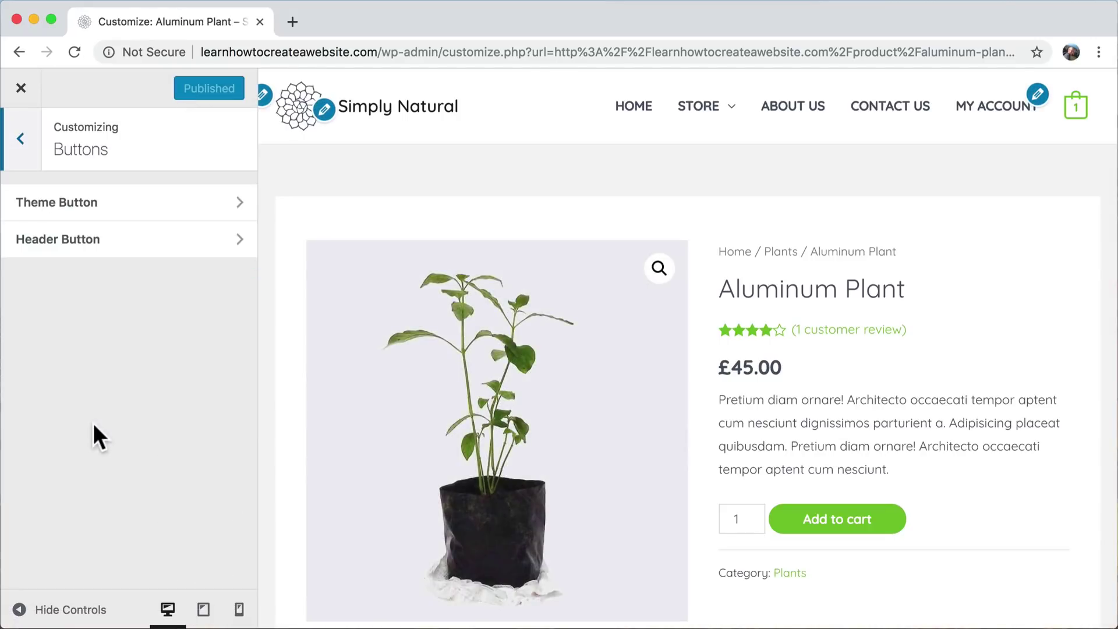
click(116, 211)
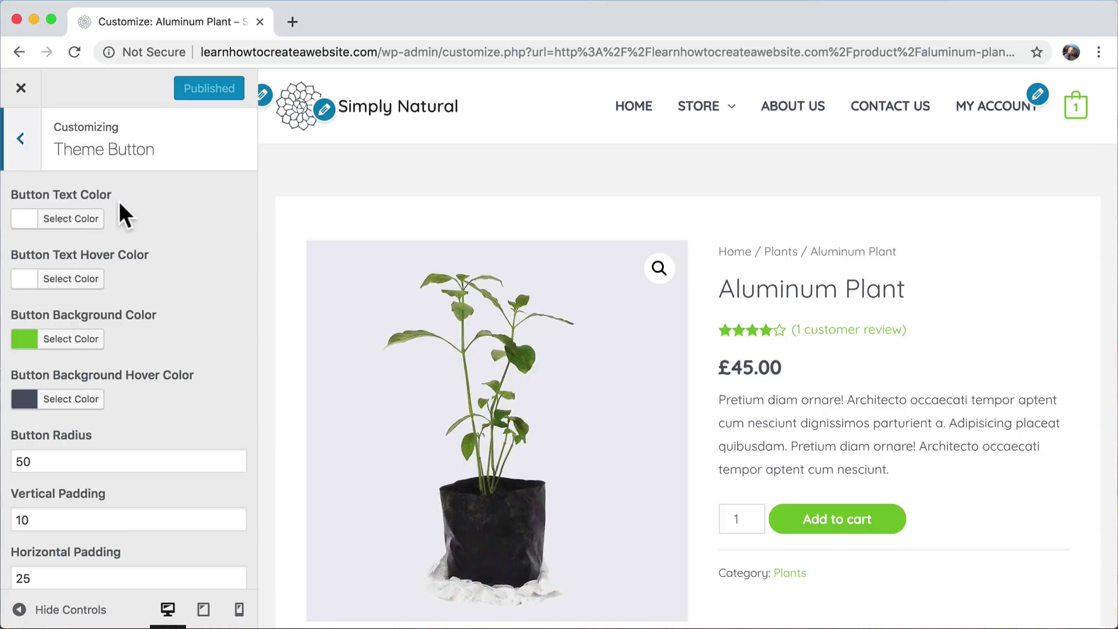
scroll(193, 357, down, 1)
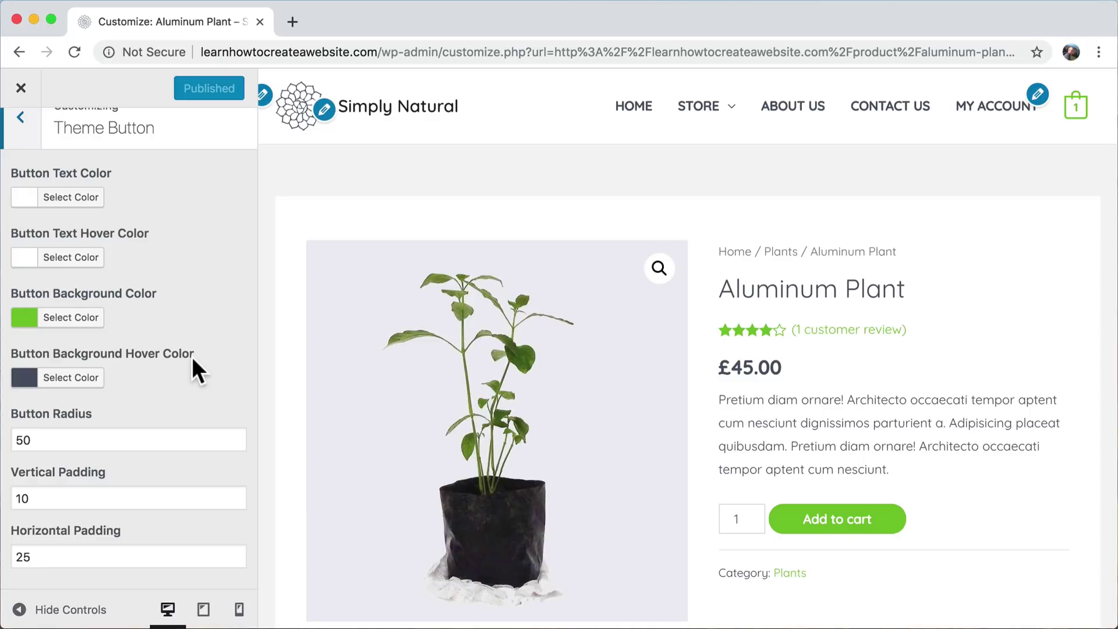
click(57, 440)
drag(58, 440, 2, 449)
text(0)
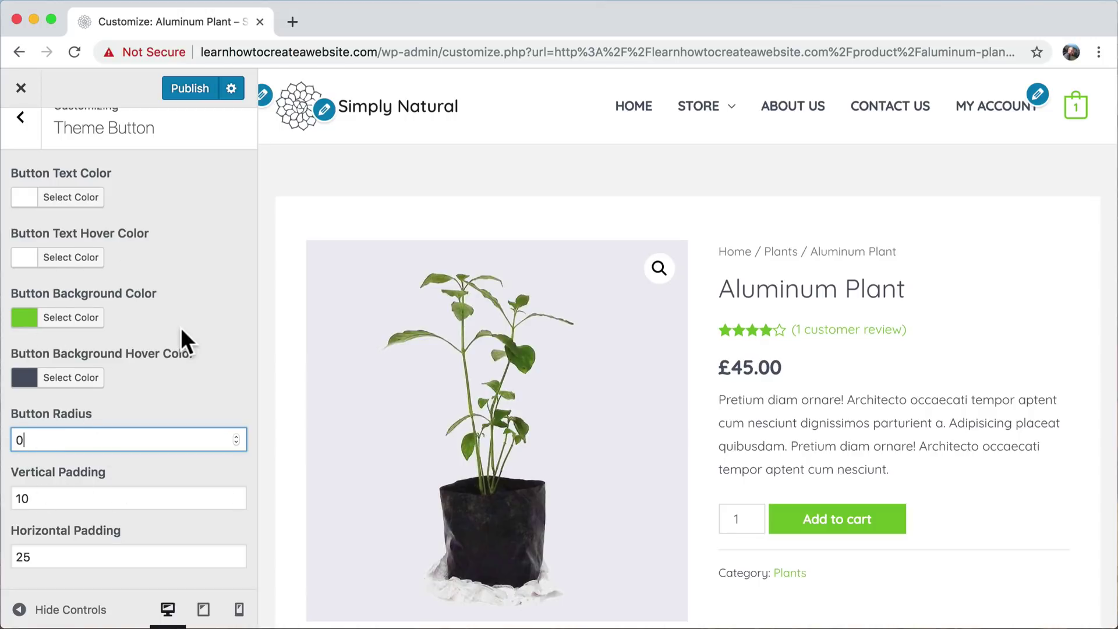
- Try a blue button background, restore green #75c32c, and publish the button changes
scroll(181, 327, up, 1)
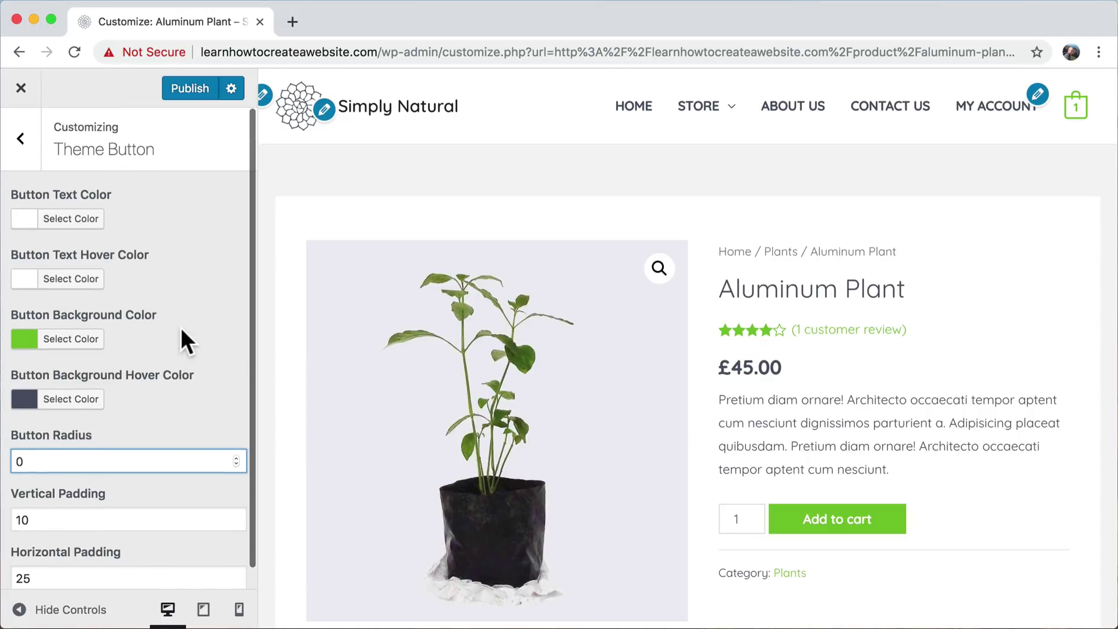
click(67, 344)
double_click(140, 338)
key(super+c)
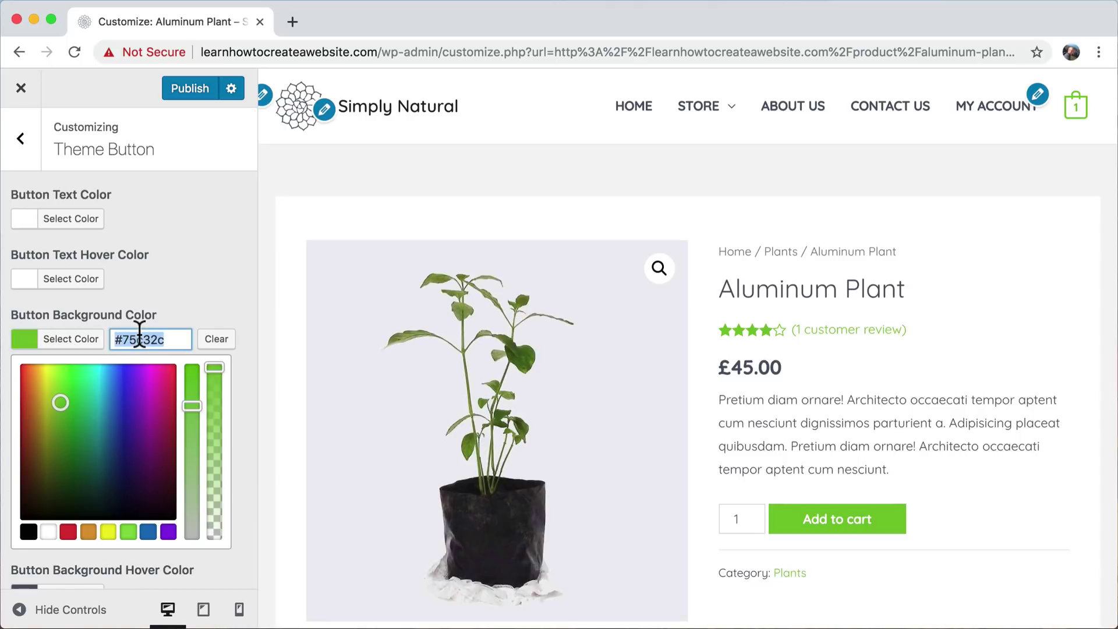
click(117, 405)
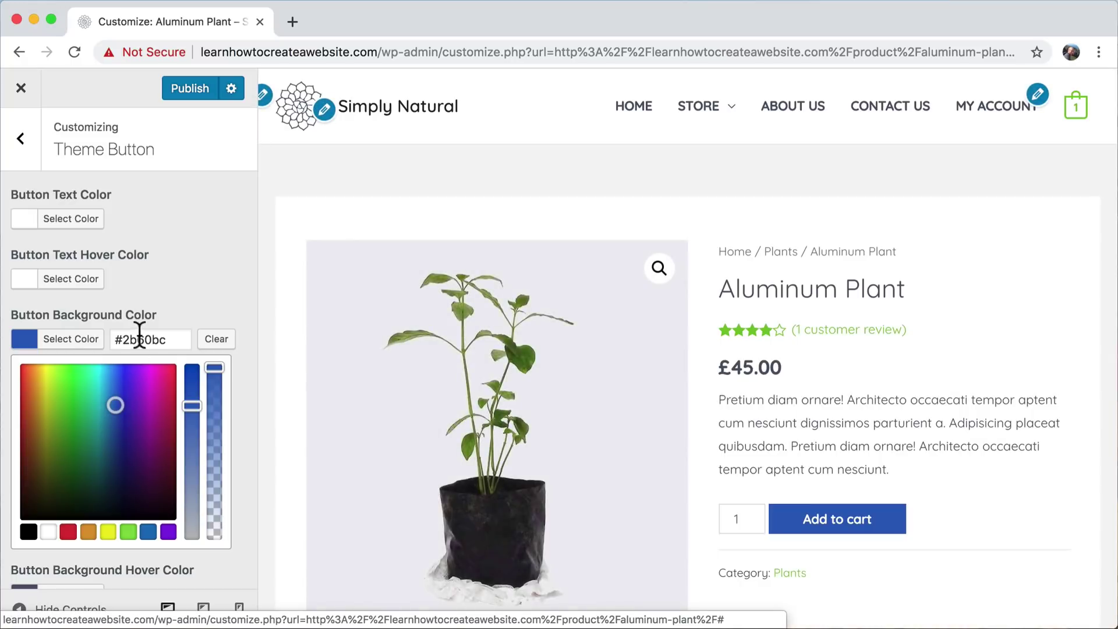
double_click(152, 338)
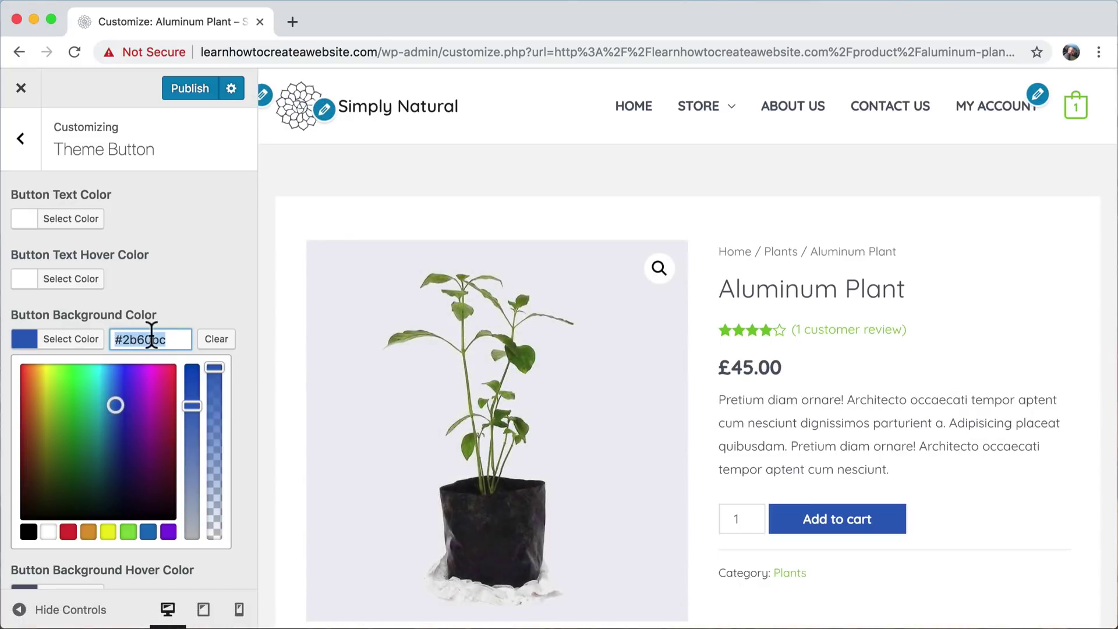
key(super+v)
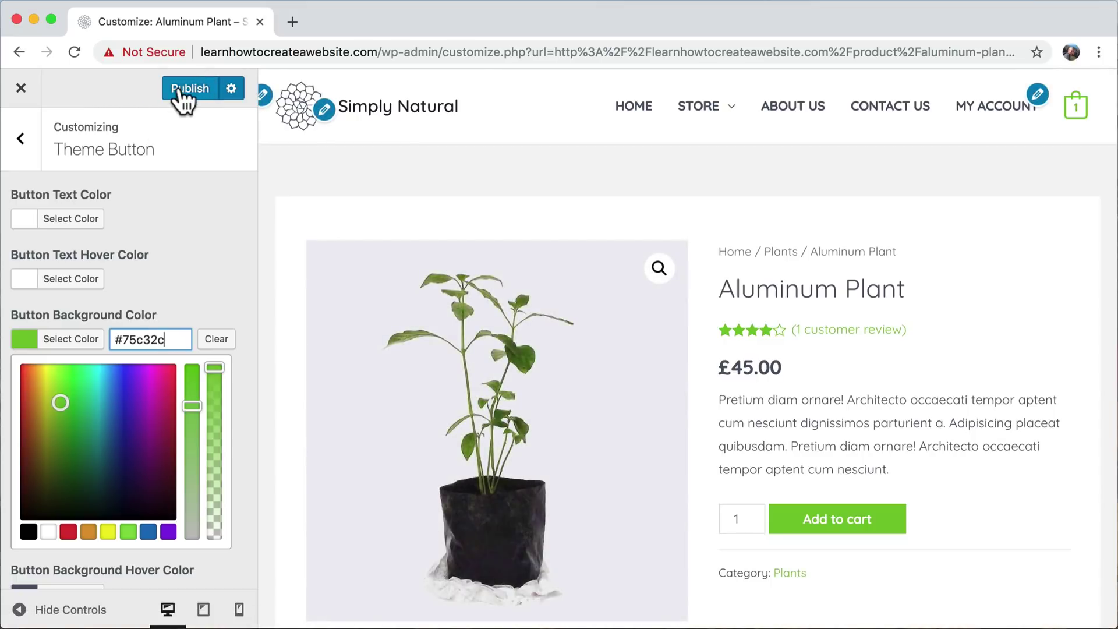
click(180, 87)
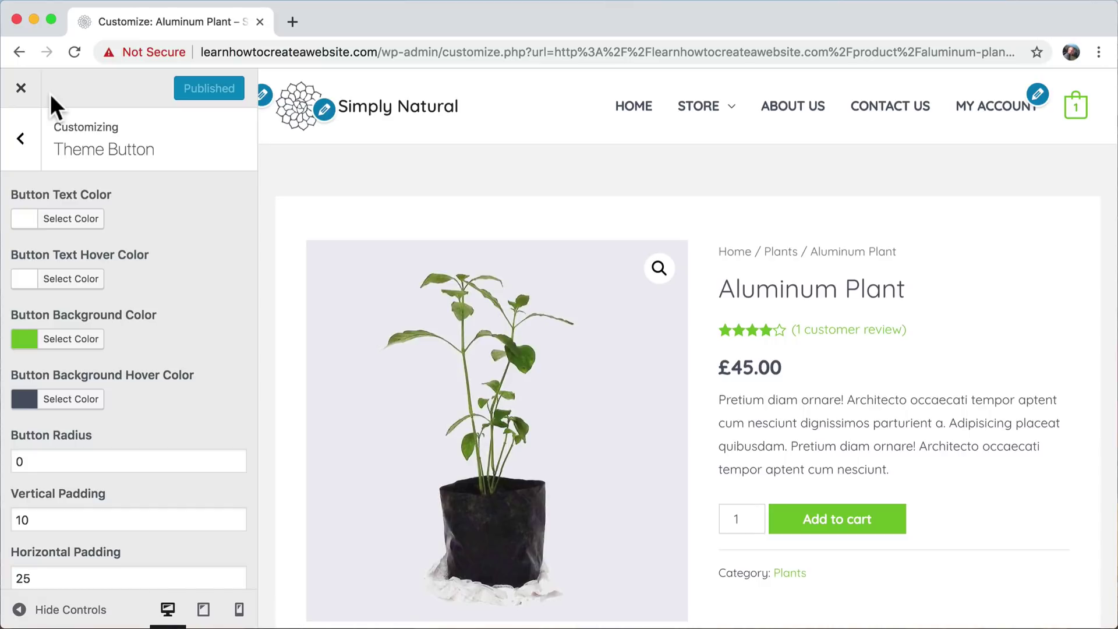
click(21, 88)
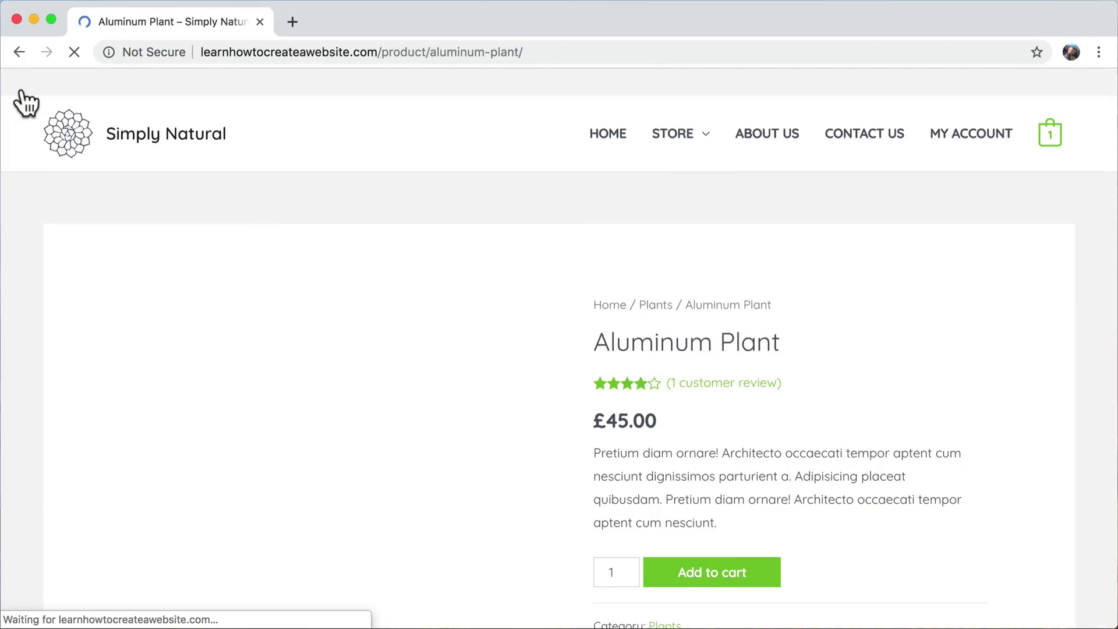
- Go to the Store page and reopen the Customizer from there
click(674, 137)
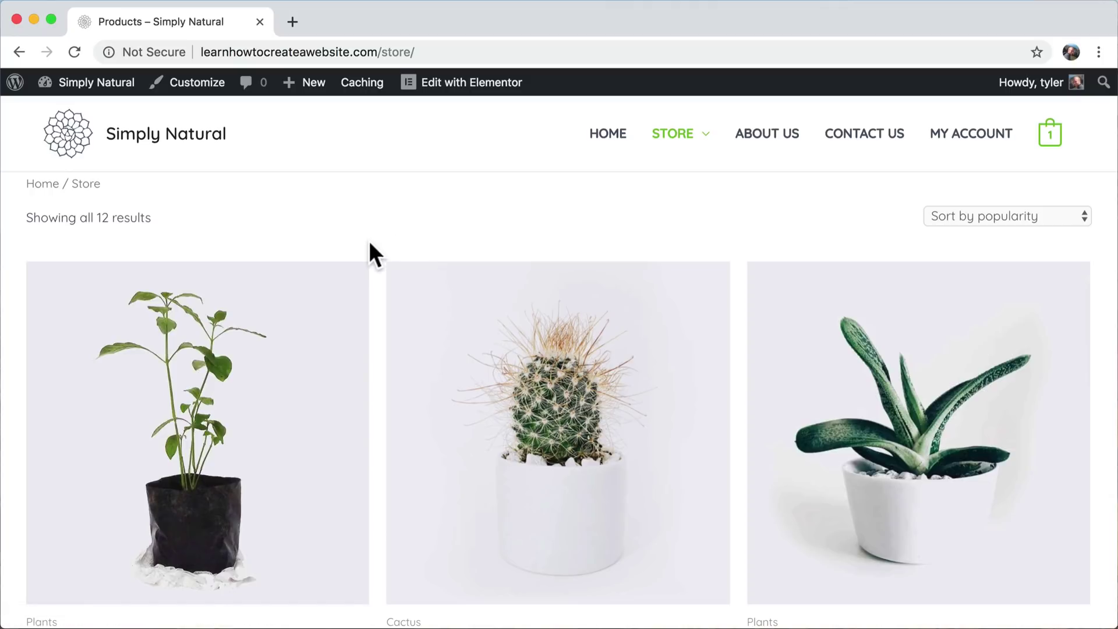
click(197, 83)
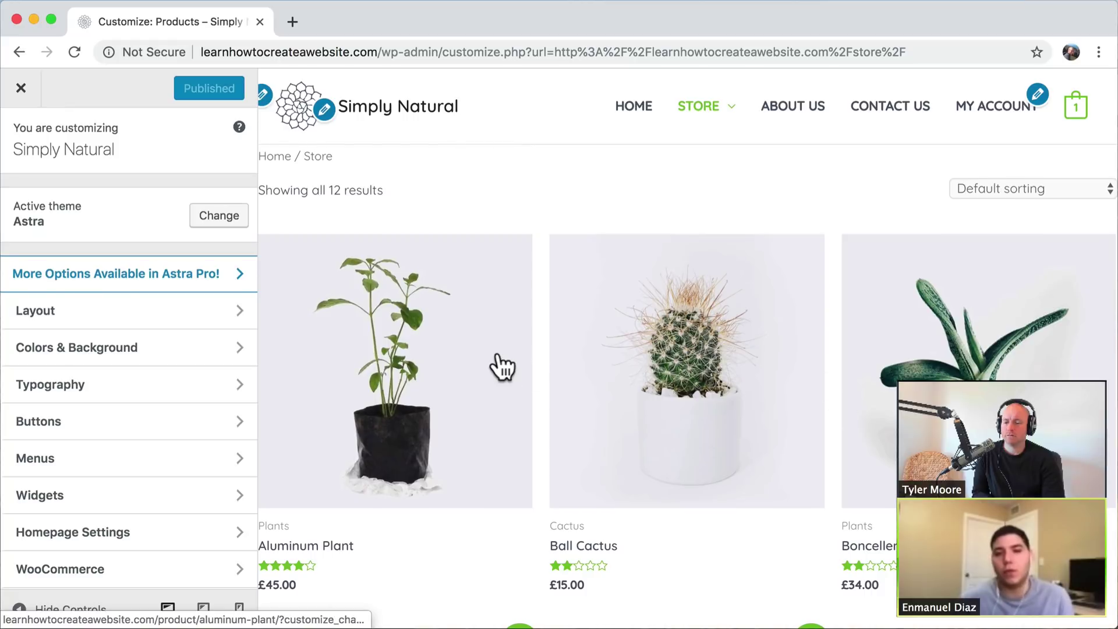
- Set the WooCommerce pages to Left Sidebar under Layout > Sidebar, publish, and close the Customizer
scroll(499, 367, down, 5)
scroll(499, 367, up, 5)
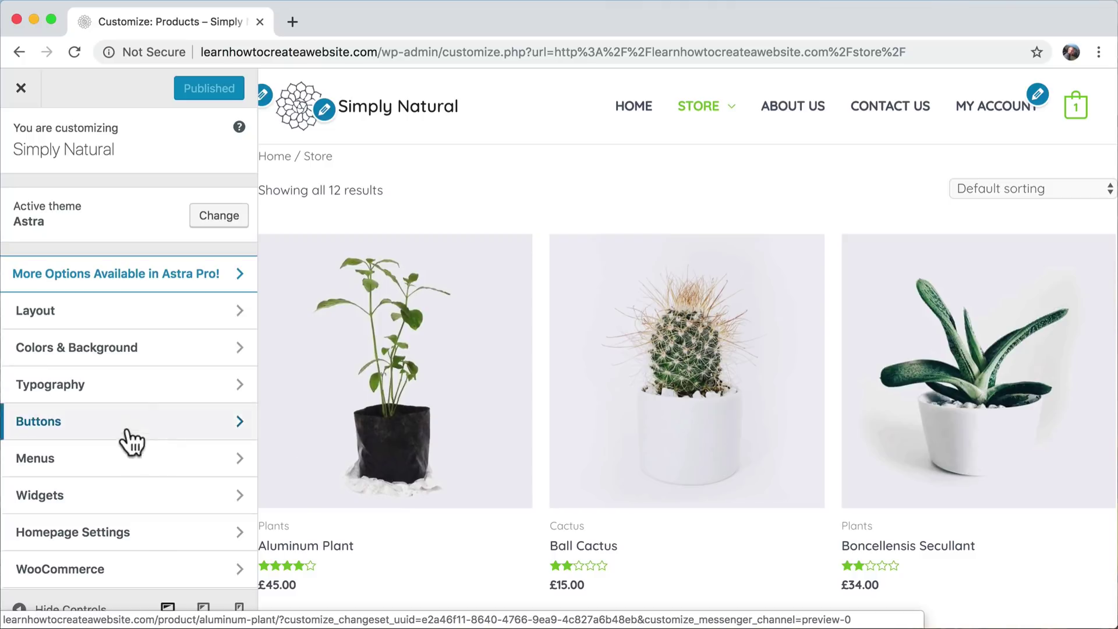
scroll(142, 385, down, 1)
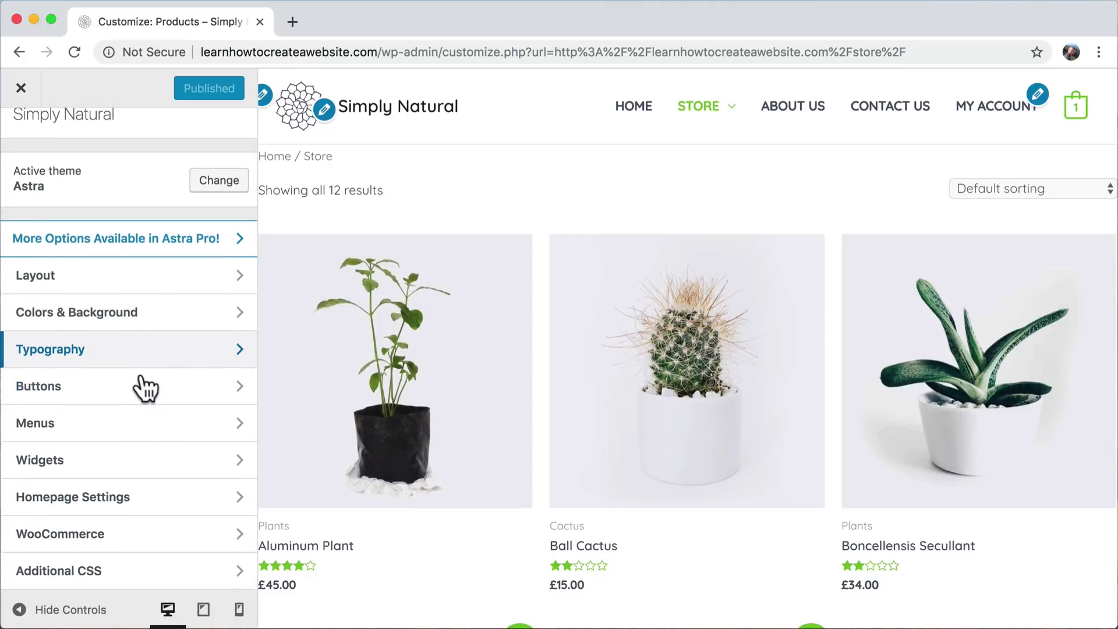
click(114, 284)
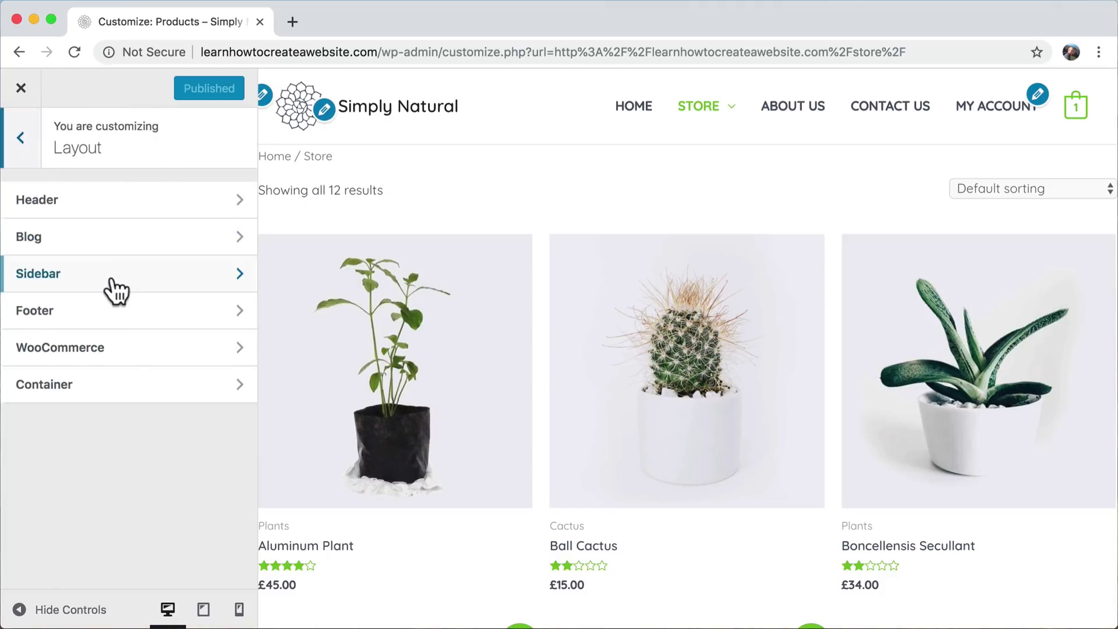
click(150, 287)
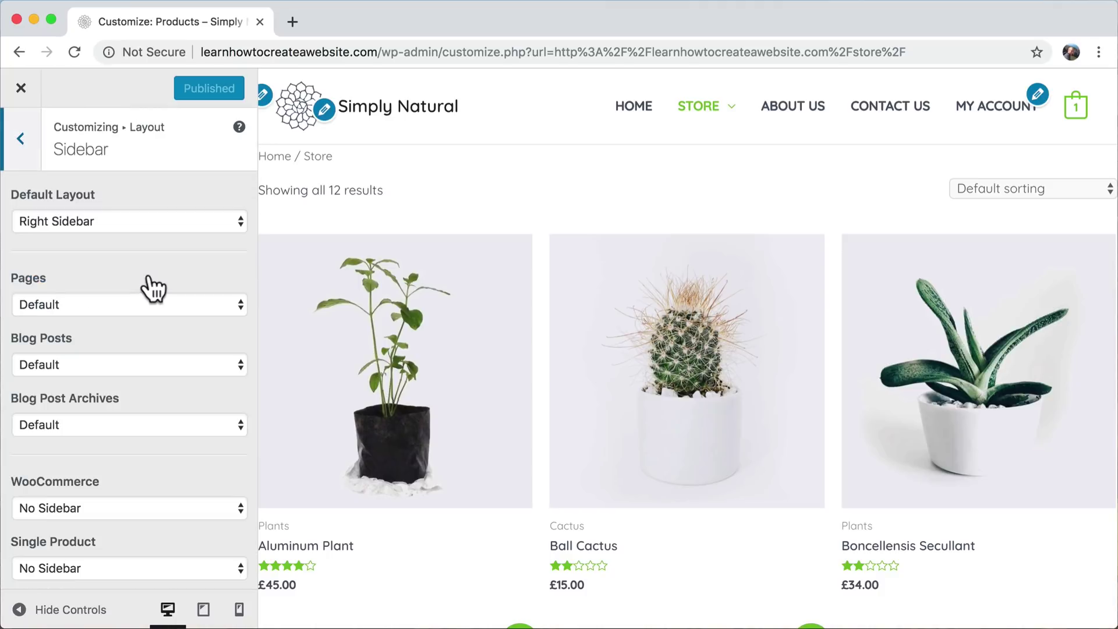
scroll(150, 287, down, 3)
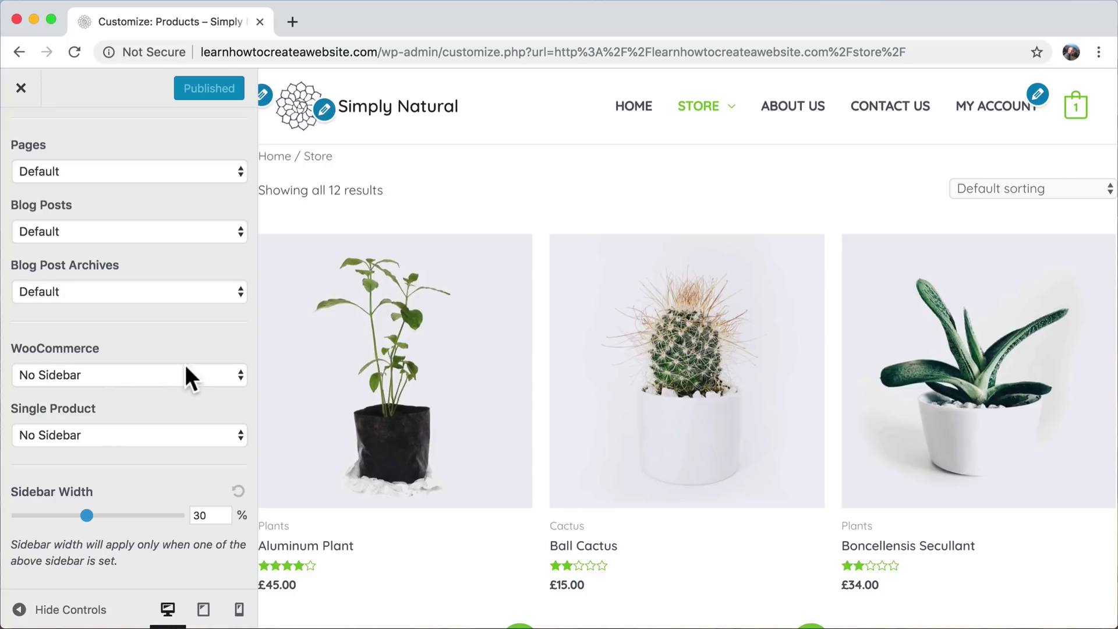
click(154, 375)
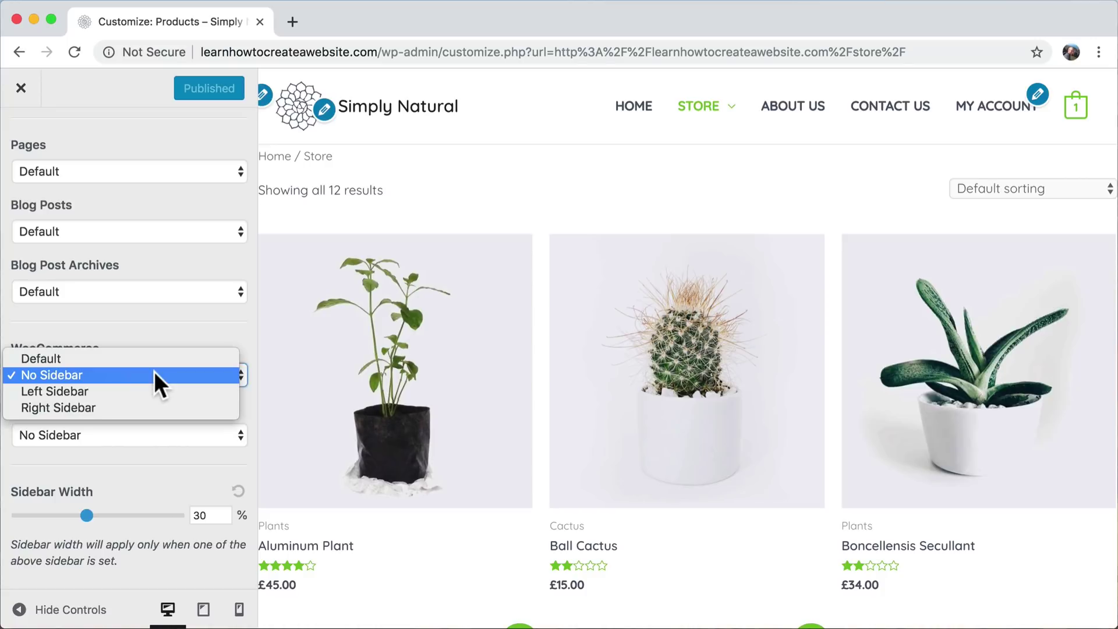
click(121, 396)
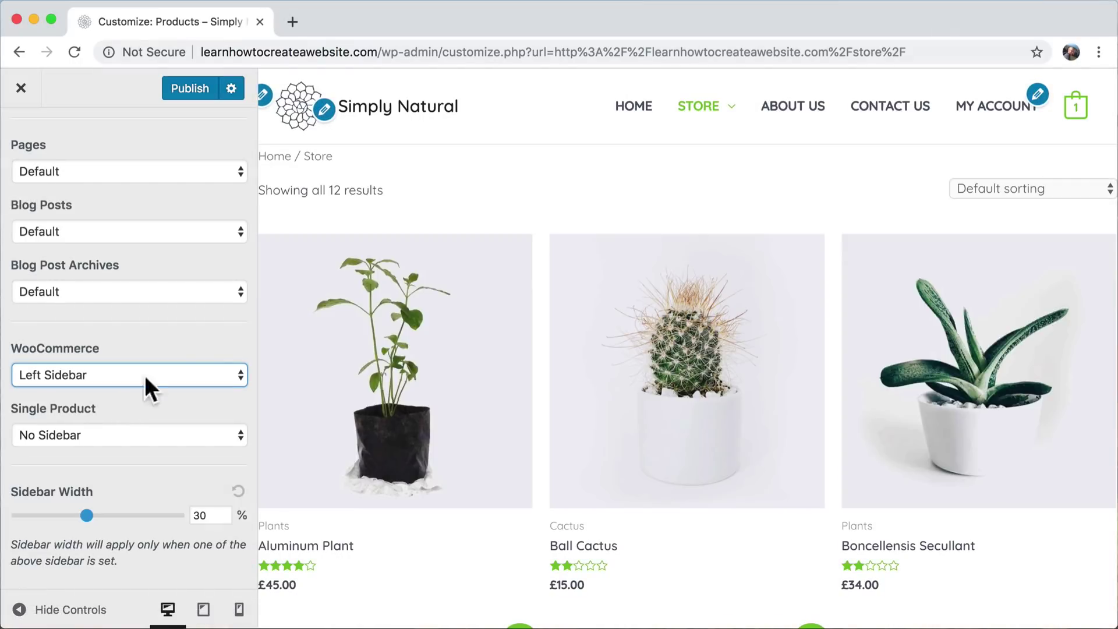
scroll(483, 291, down, 15)
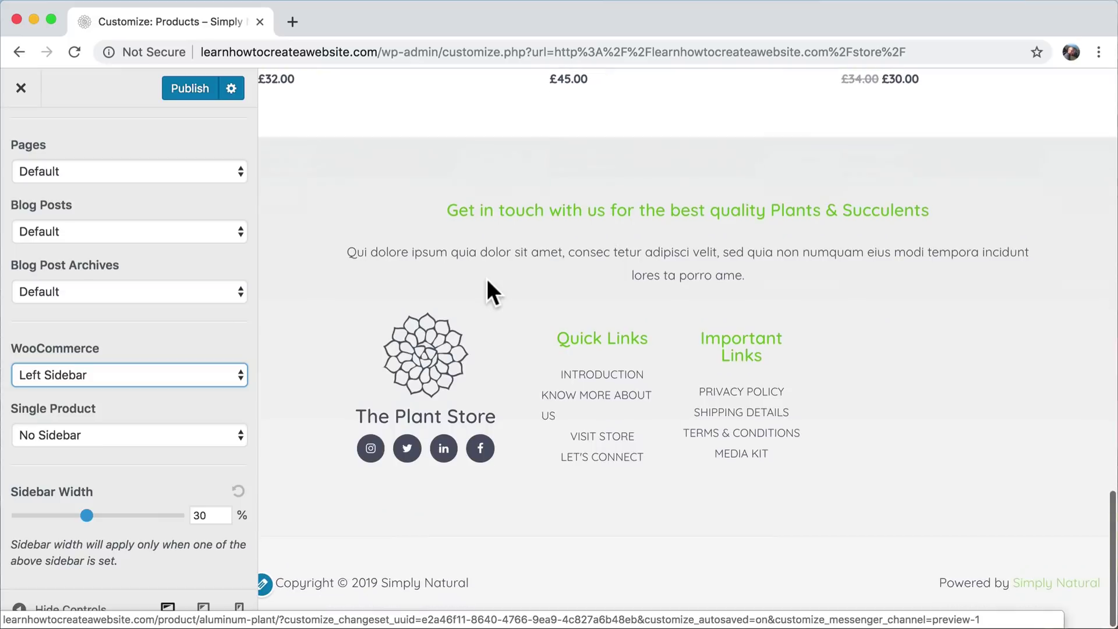
scroll(488, 281, up, 15)
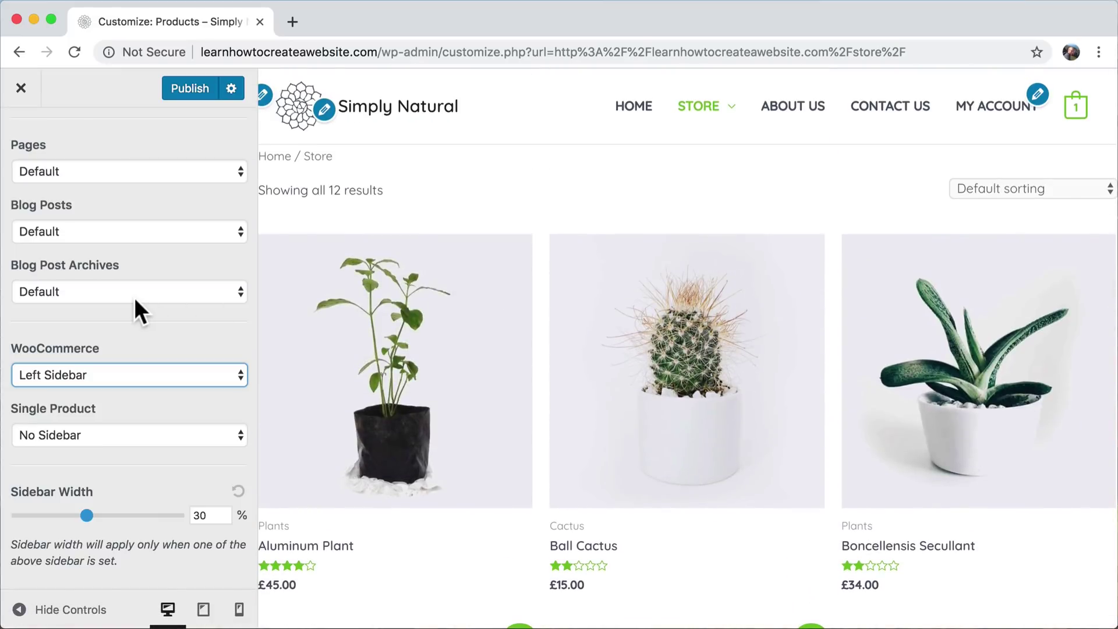
click(184, 87)
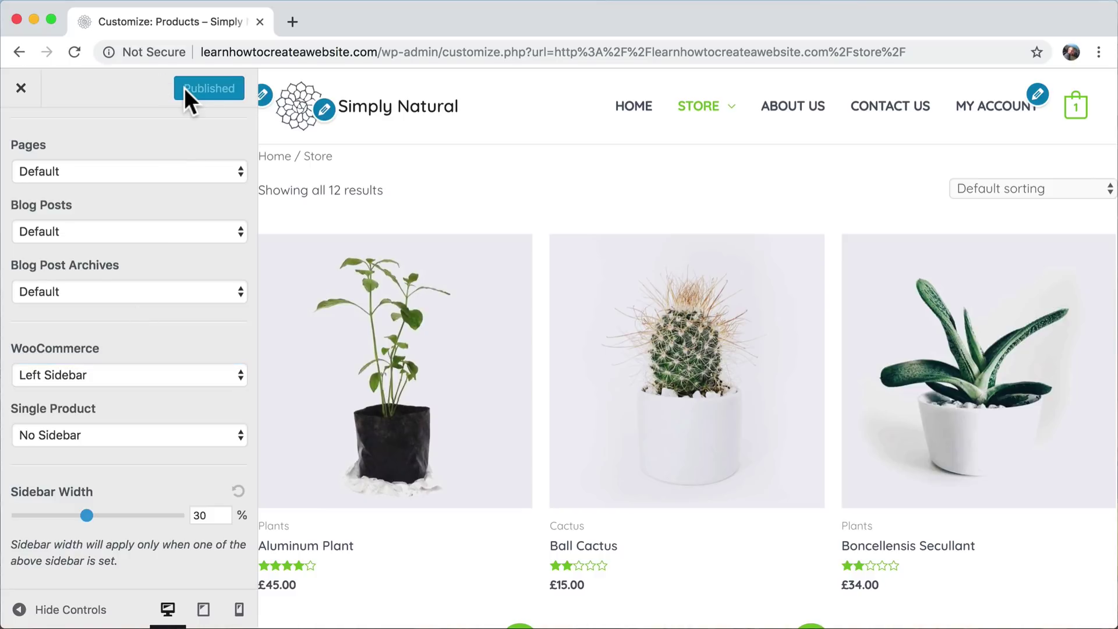
click(21, 87)
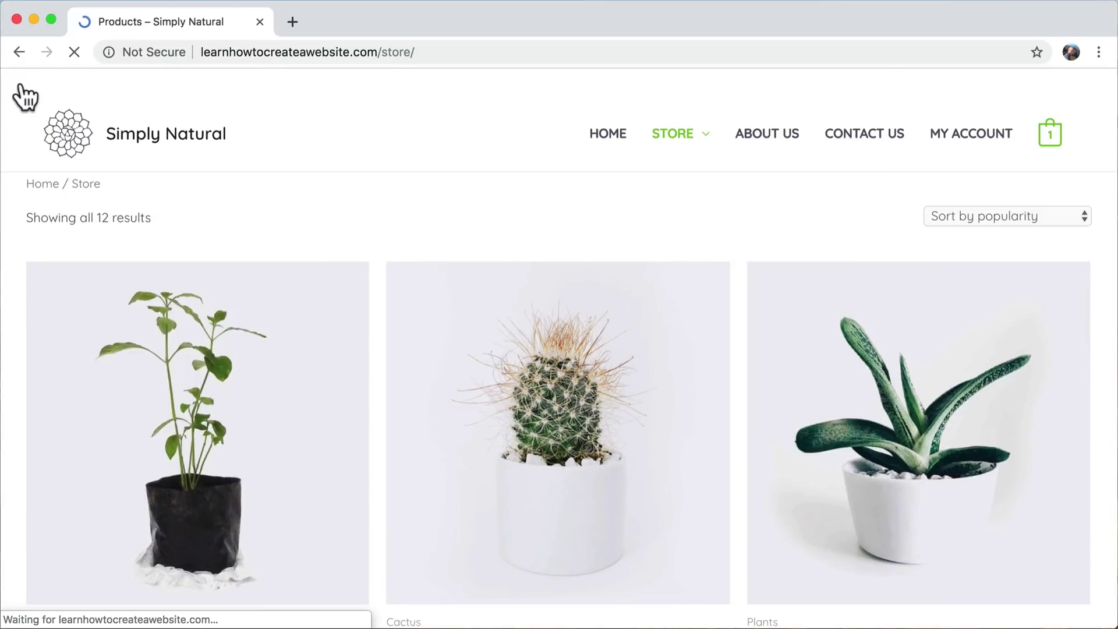
- Reload the live Store page to check the published sidebar layout
click(670, 137)
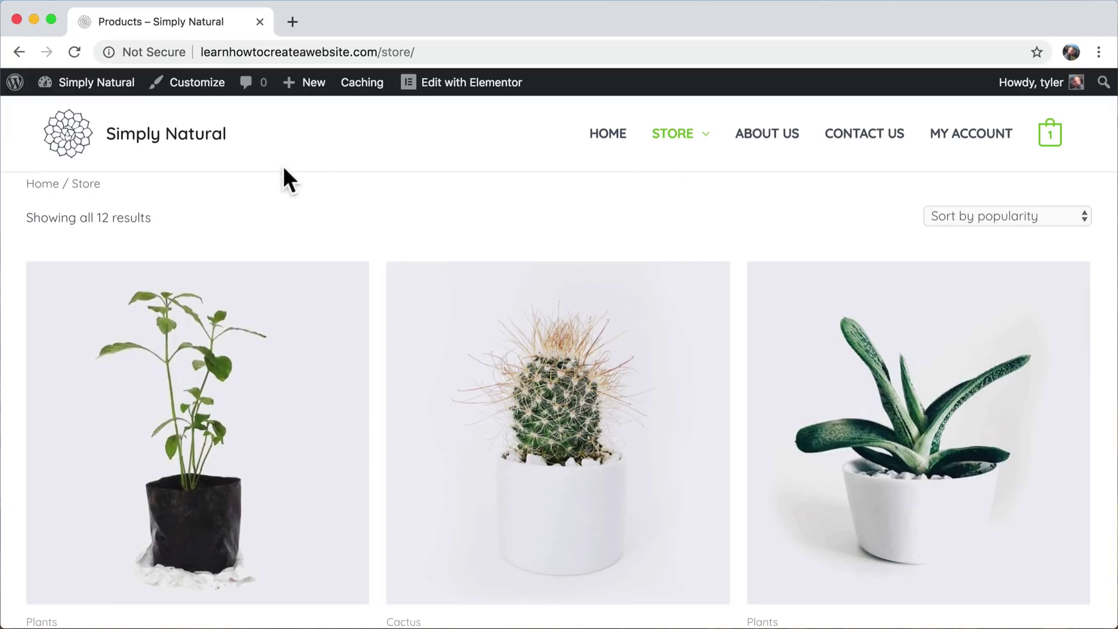
mouse_move(100, 94)
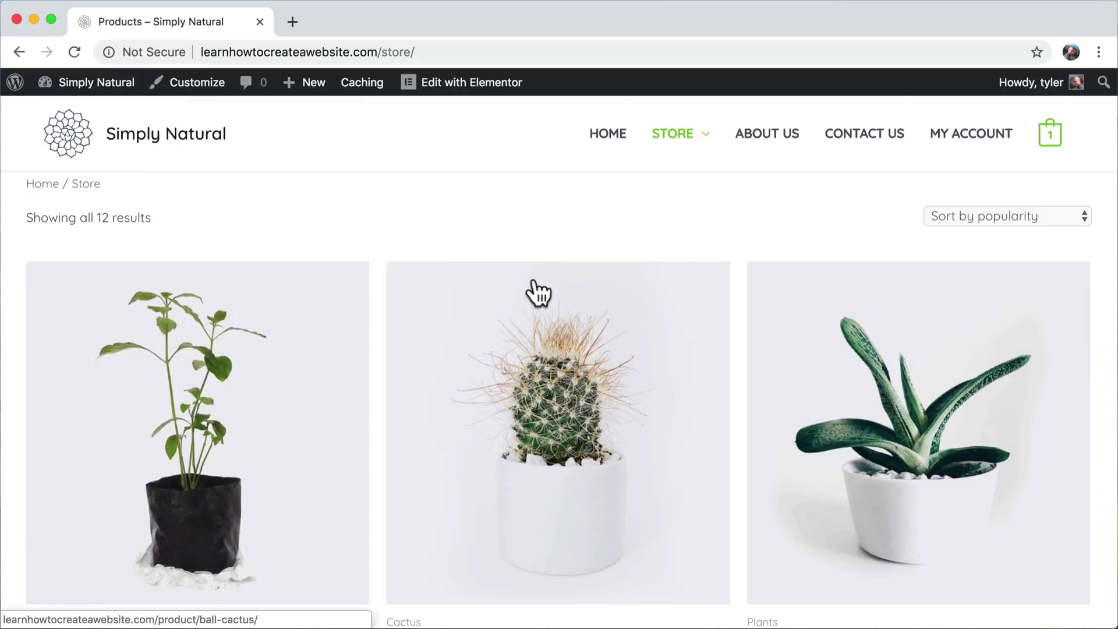
scroll(533, 294, down, 15)
scroll(534, 278, up, 15)
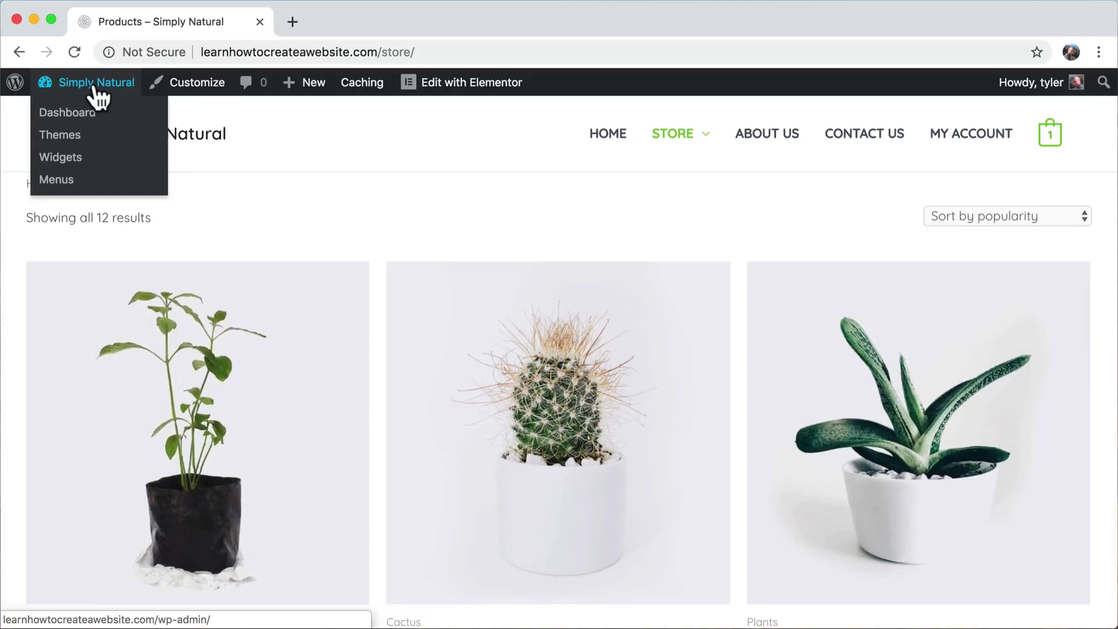
click(74, 51)
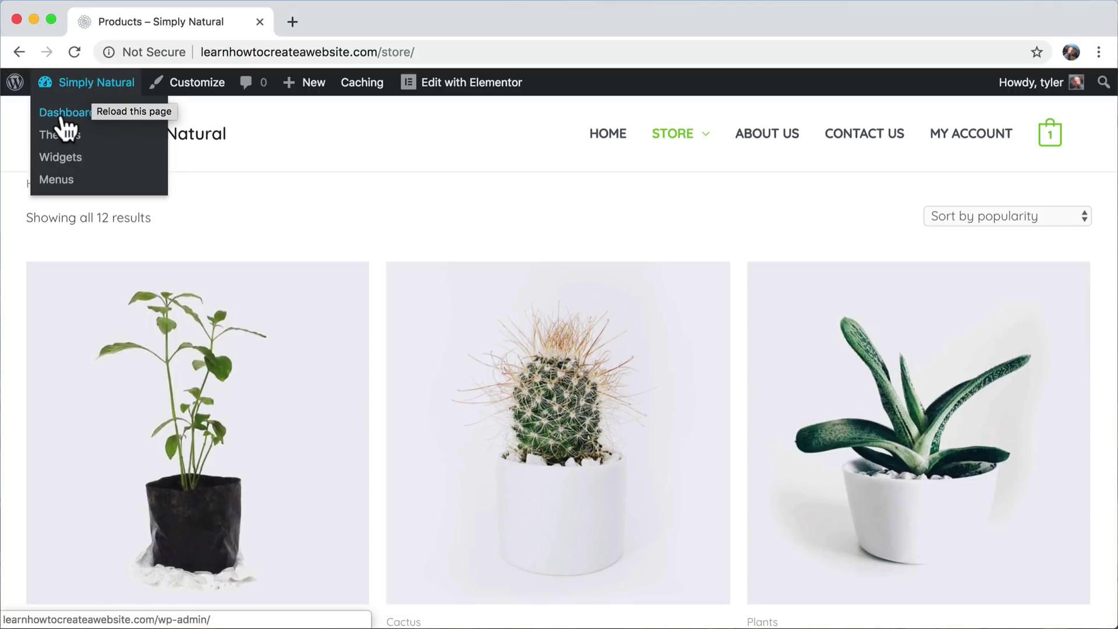
click(64, 119)
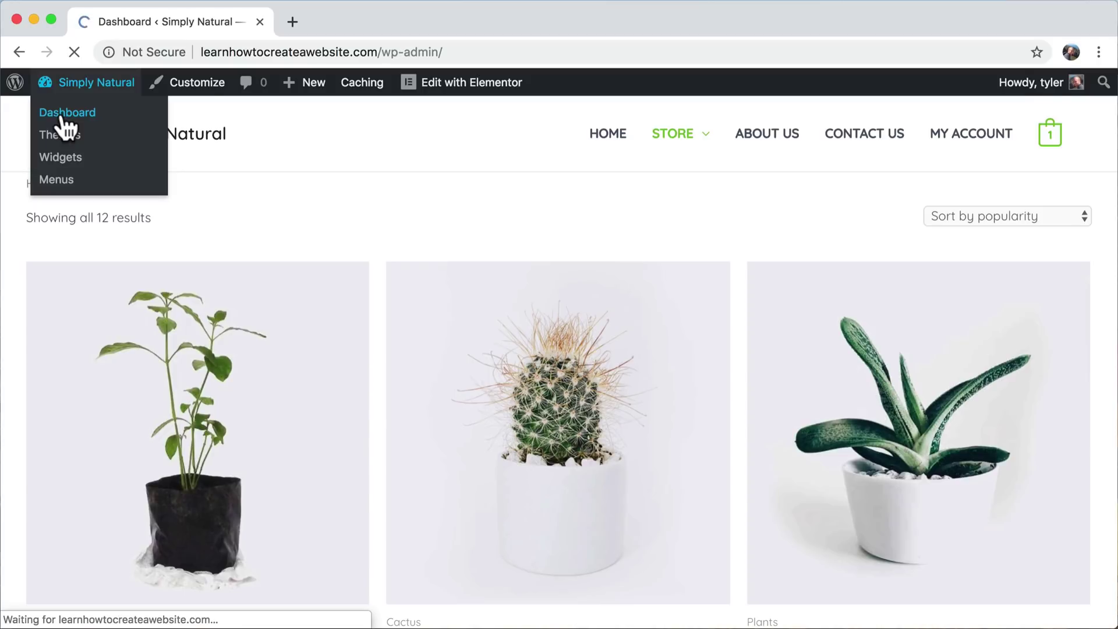
scroll(58, 262, down, 3)
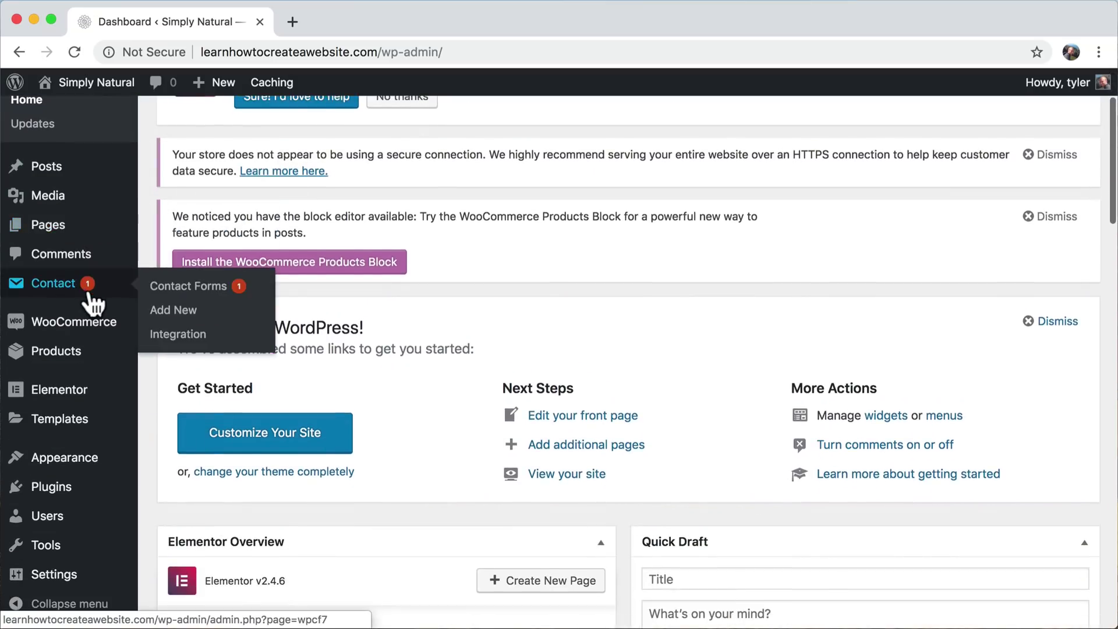
mouse_move(90, 491)
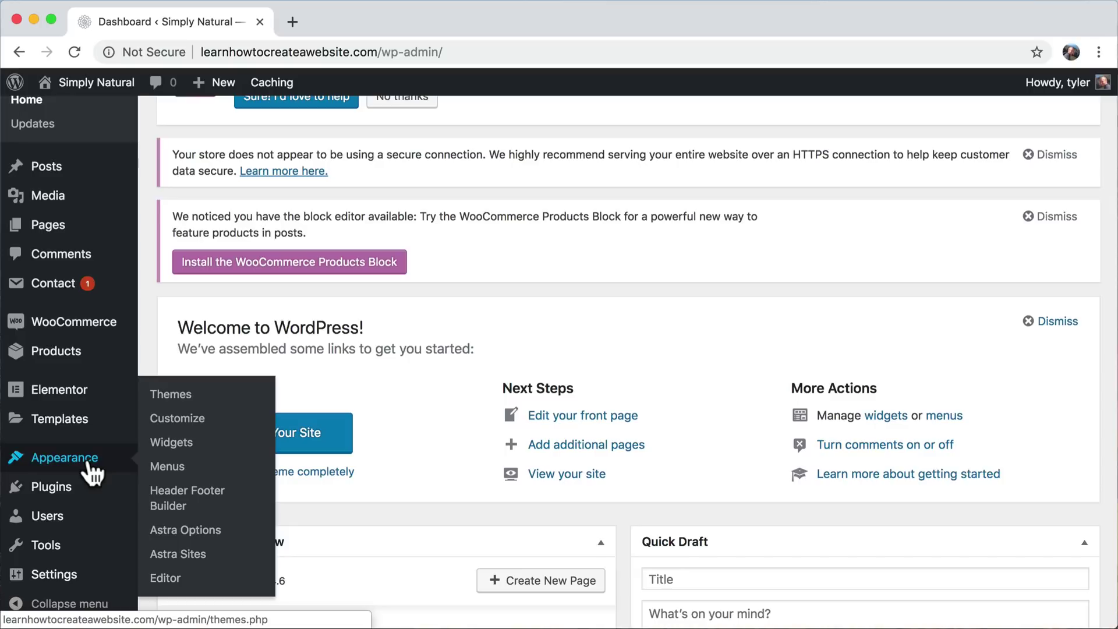
click(176, 444)
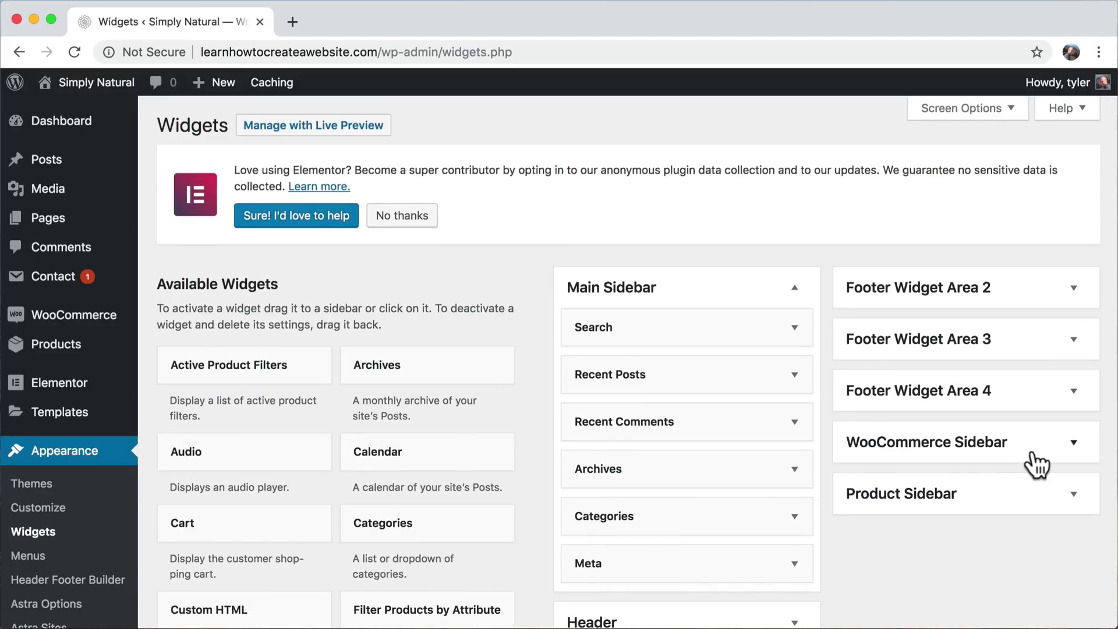
click(1032, 456)
scroll(967, 373, down, 3)
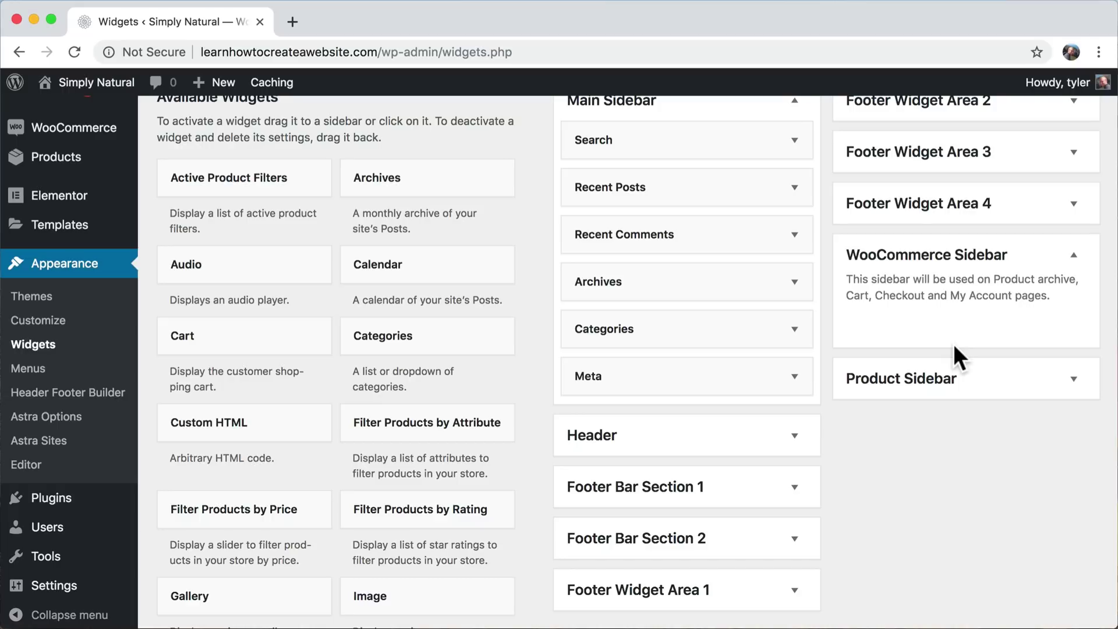
scroll(953, 350, up, 2)
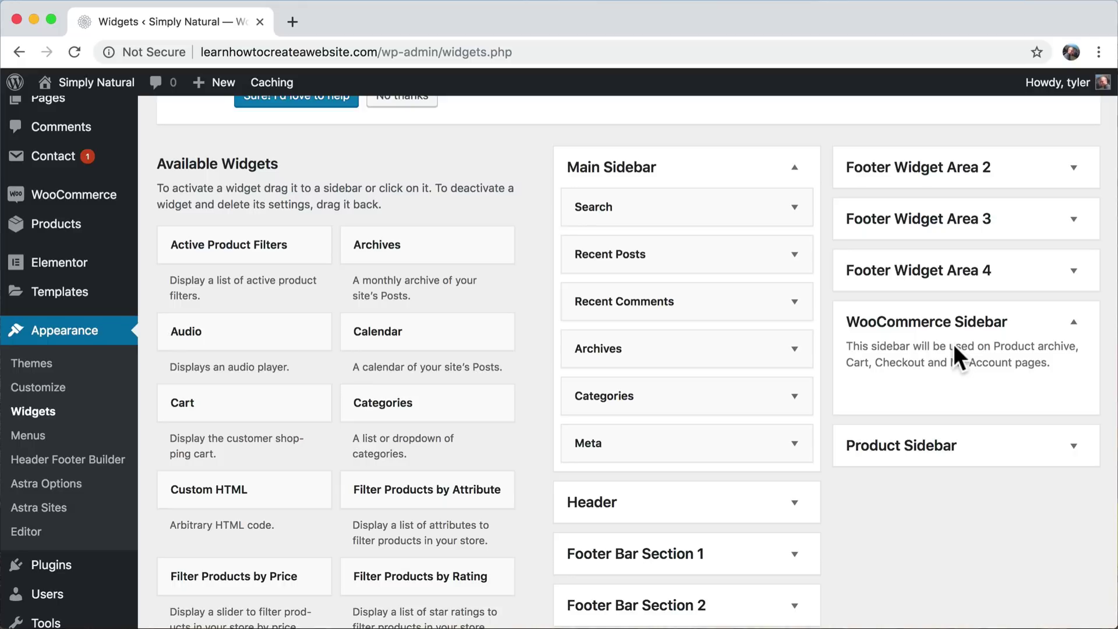
scroll(689, 285, down, 5)
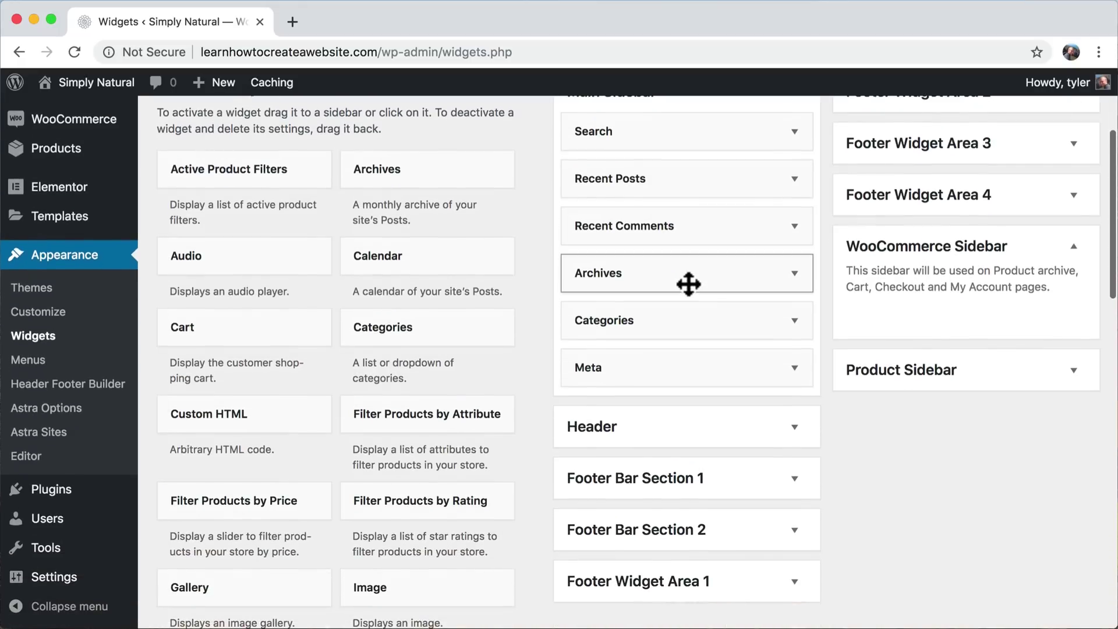
scroll(689, 285, up, 5)
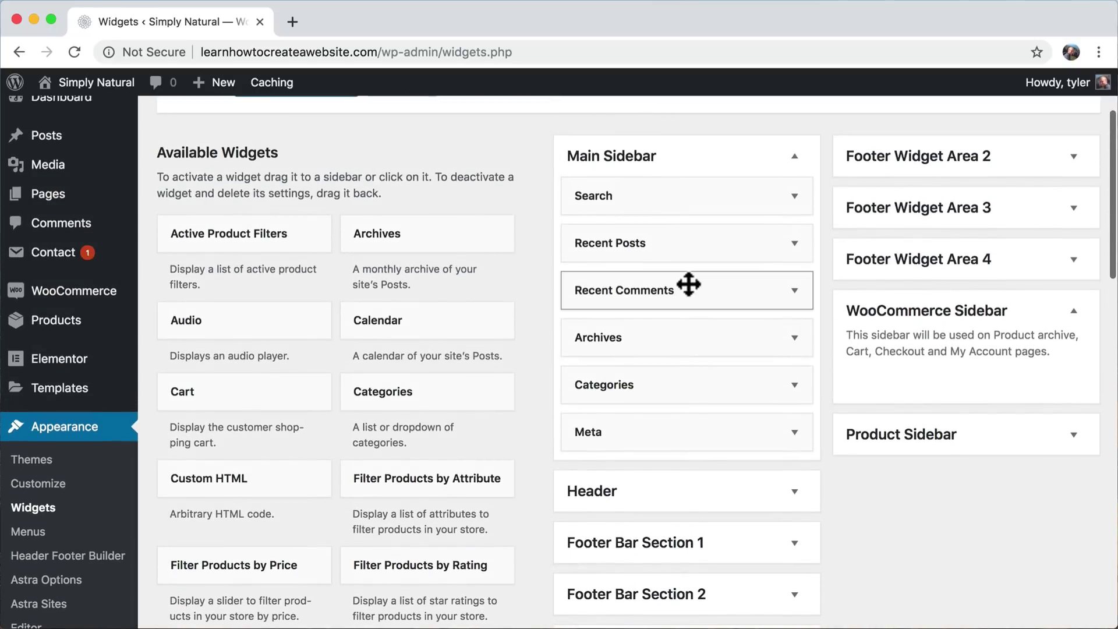
scroll(689, 285, down, 4)
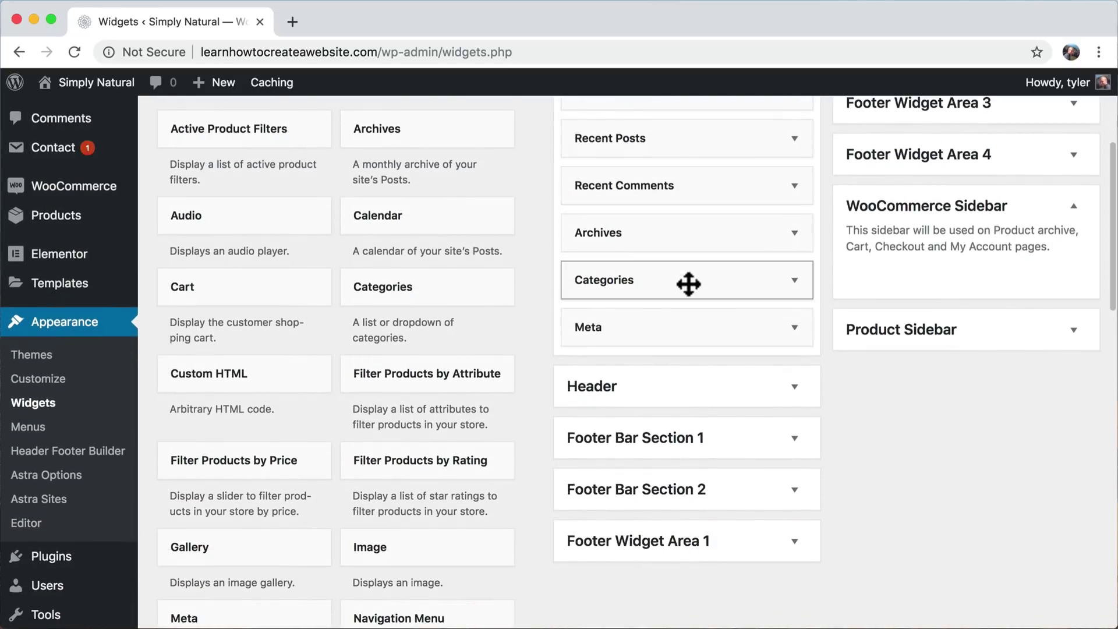
scroll(689, 285, down, 10)
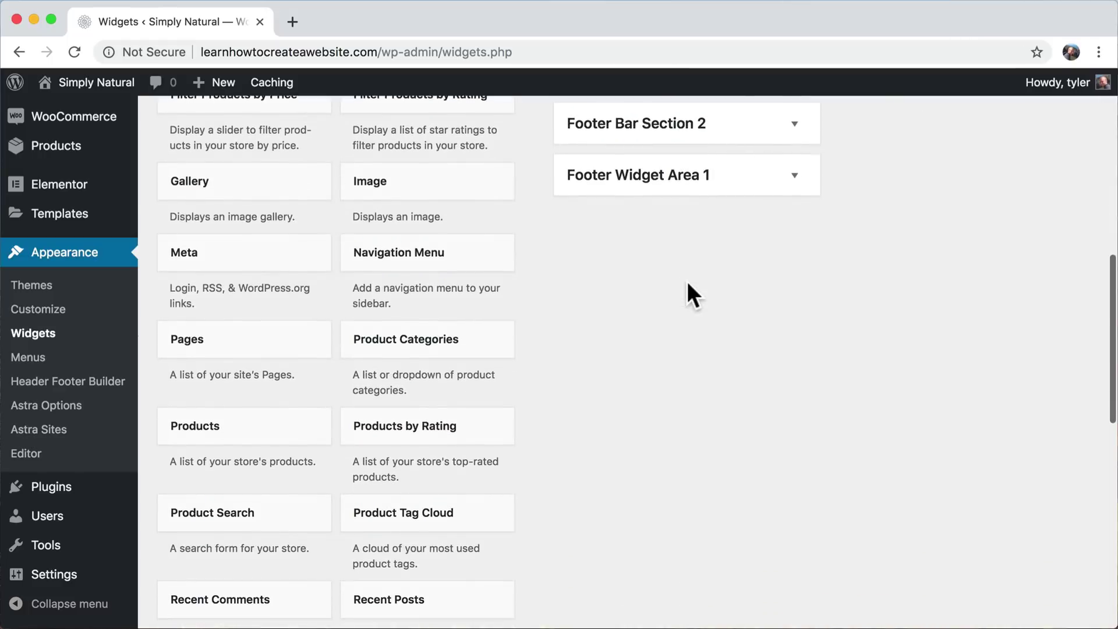
scroll(689, 285, down, 3)
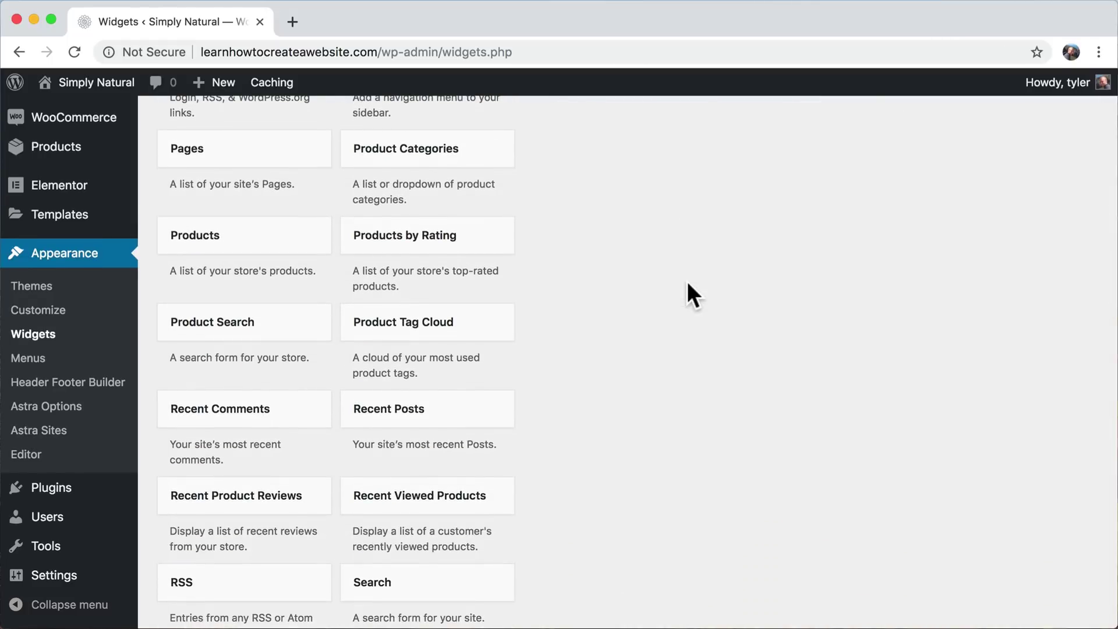
scroll(688, 285, down, 5)
scroll(688, 285, up, 15)
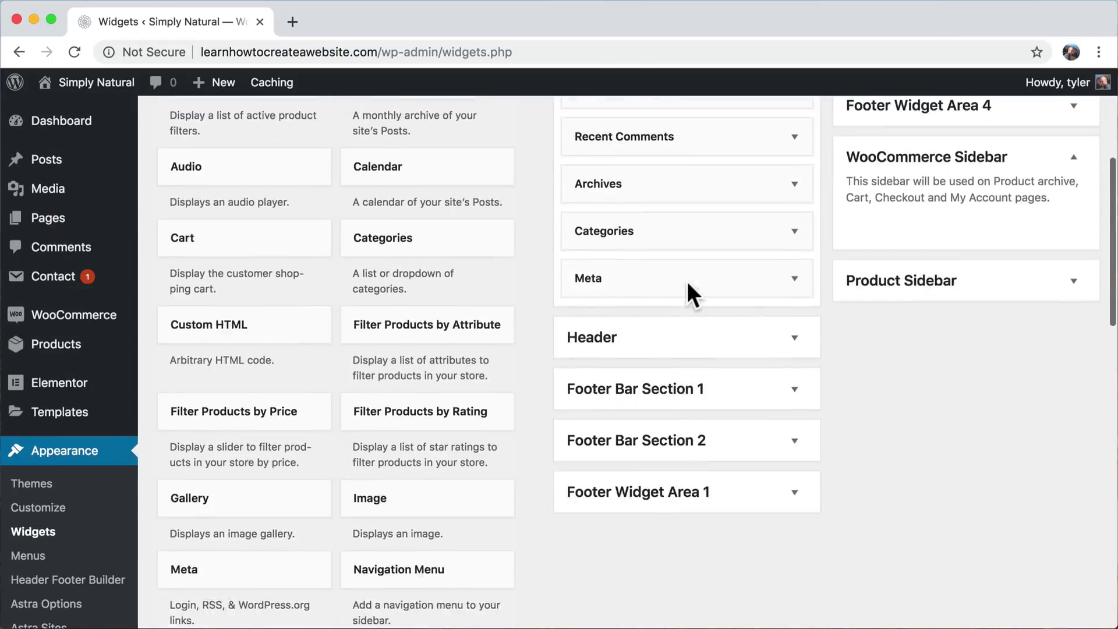
scroll(688, 284, up, 4)
scroll(688, 284, down, 3)
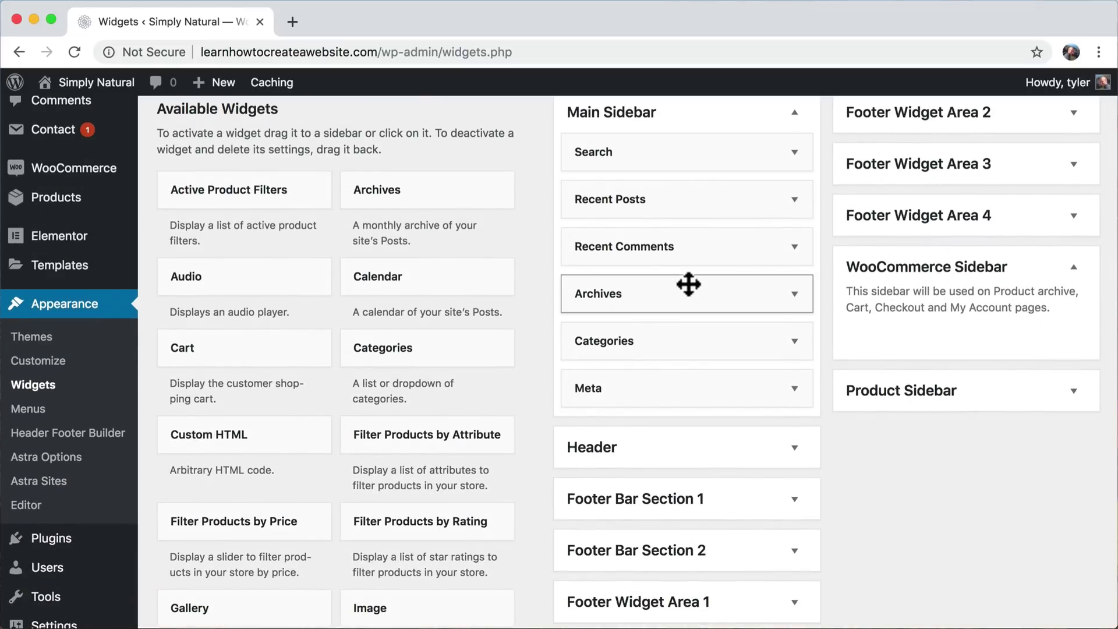
scroll(412, 288, down, 2)
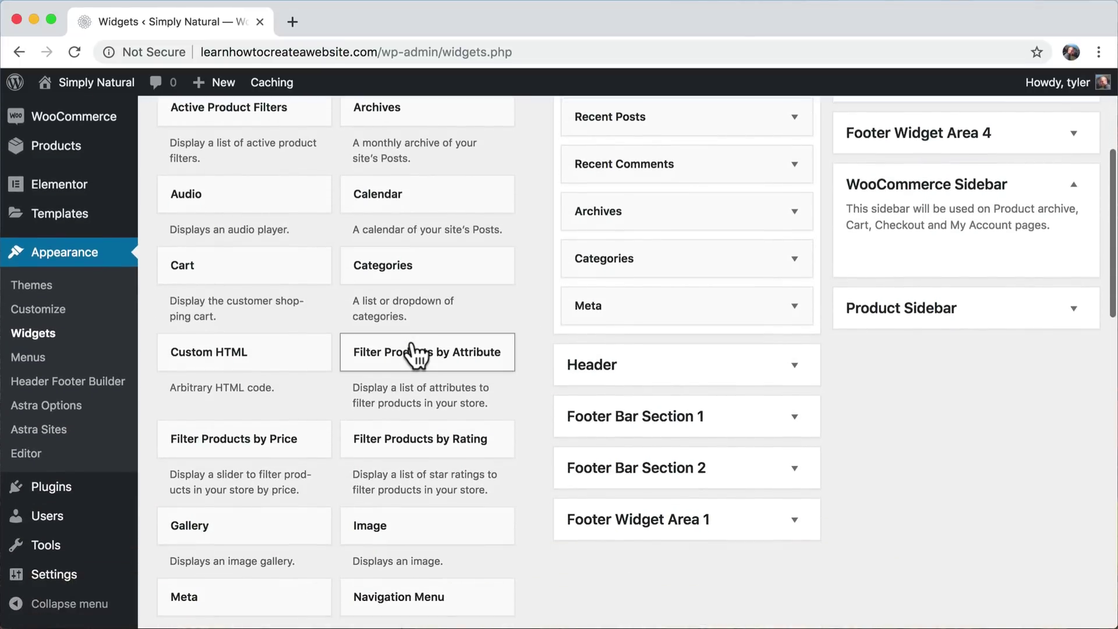
scroll(411, 352, up, 2)
scroll(411, 352, down, 7)
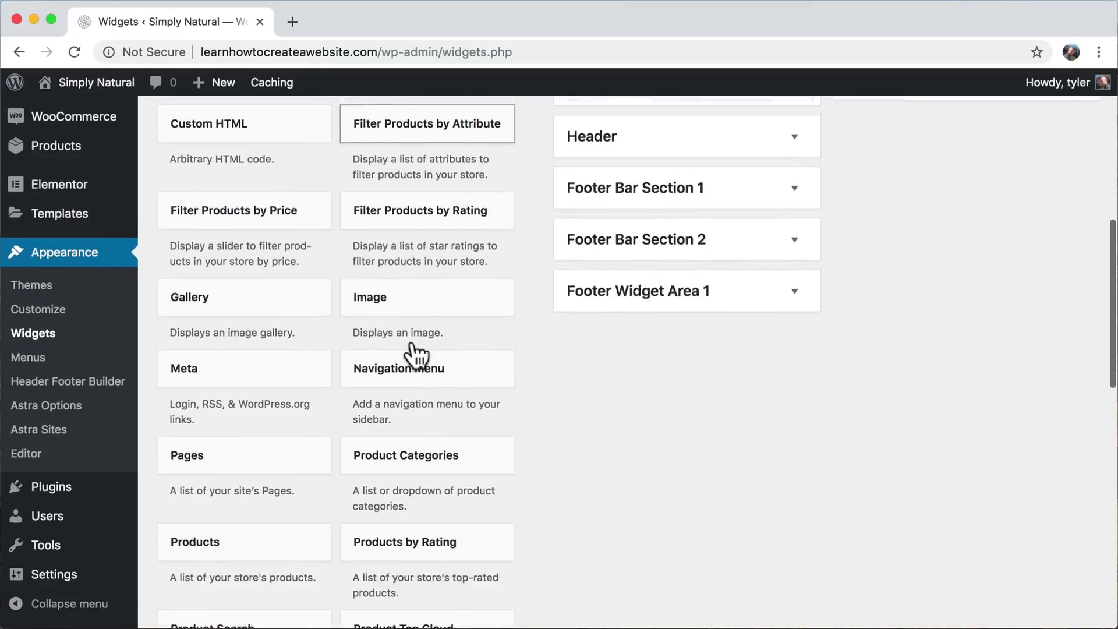
scroll(414, 355, down, 1)
scroll(414, 355, down, 3)
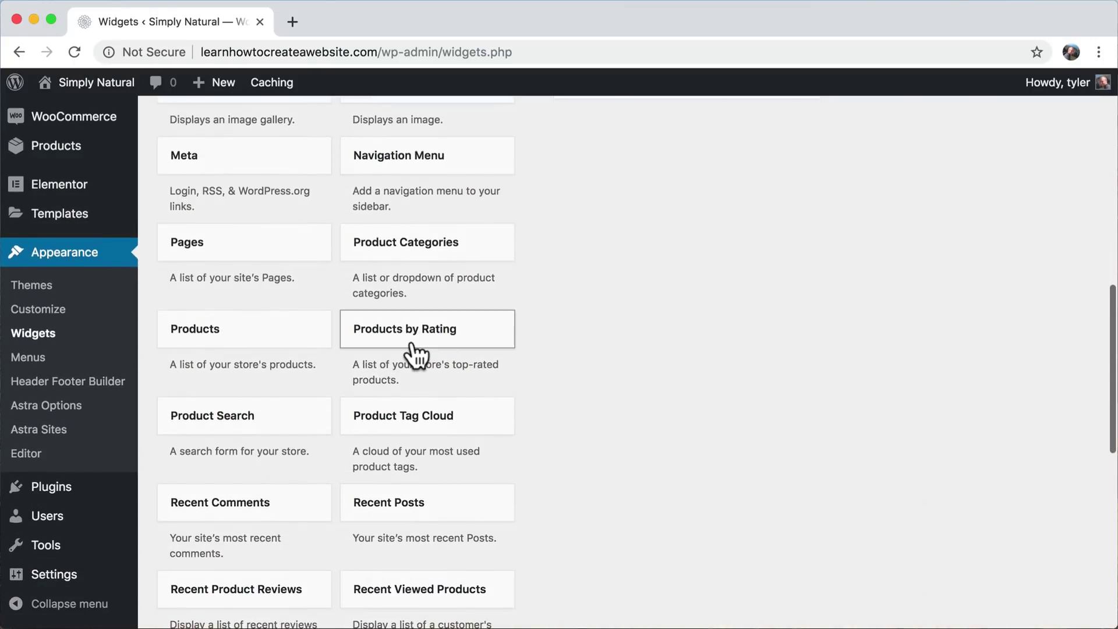
scroll(413, 350, down, 6)
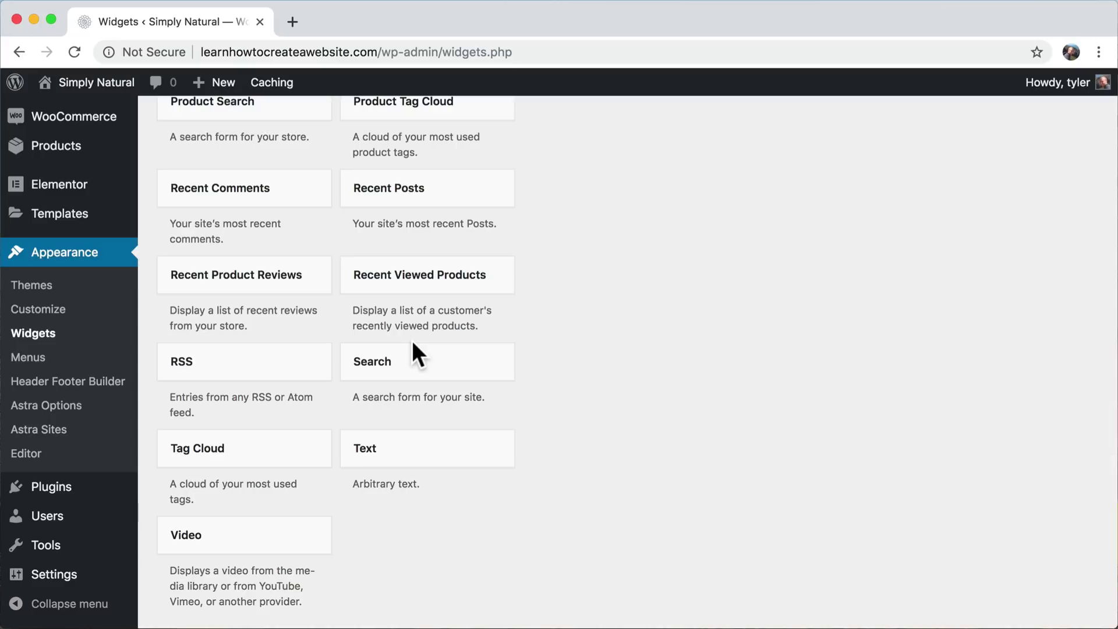
- Add the Product Search widget to the WooCommerce Sidebar
drag(386, 369, 404, 515)
scroll(614, 302, up, 5)
scroll(613, 302, up, 1)
drag(238, 419, 943, 380)
scroll(492, 292, up, 10)
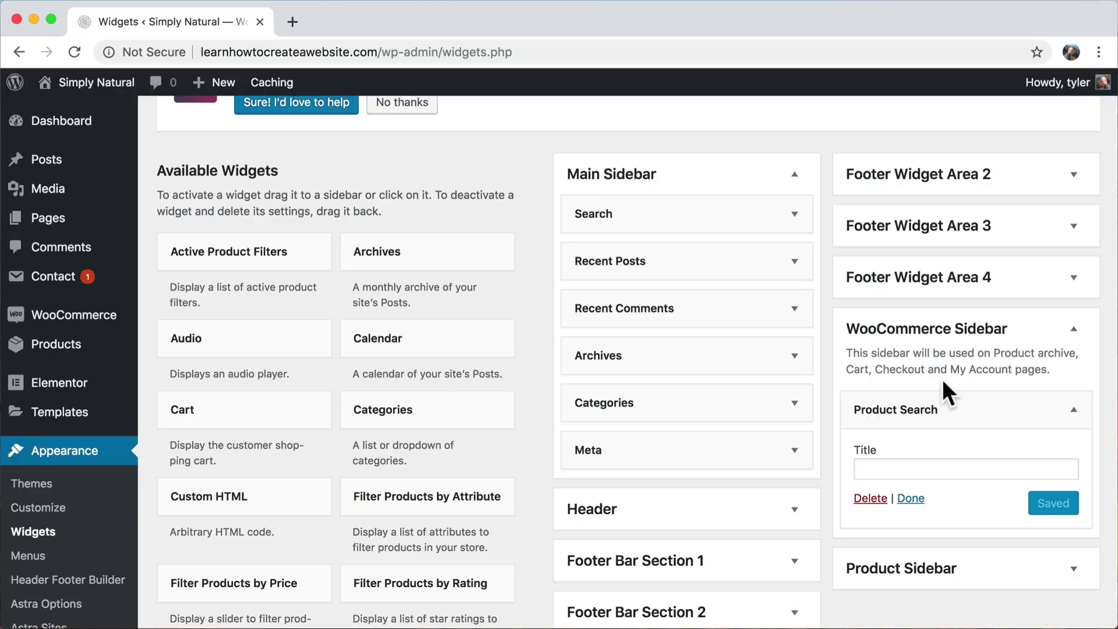
scroll(417, 371, down, 5)
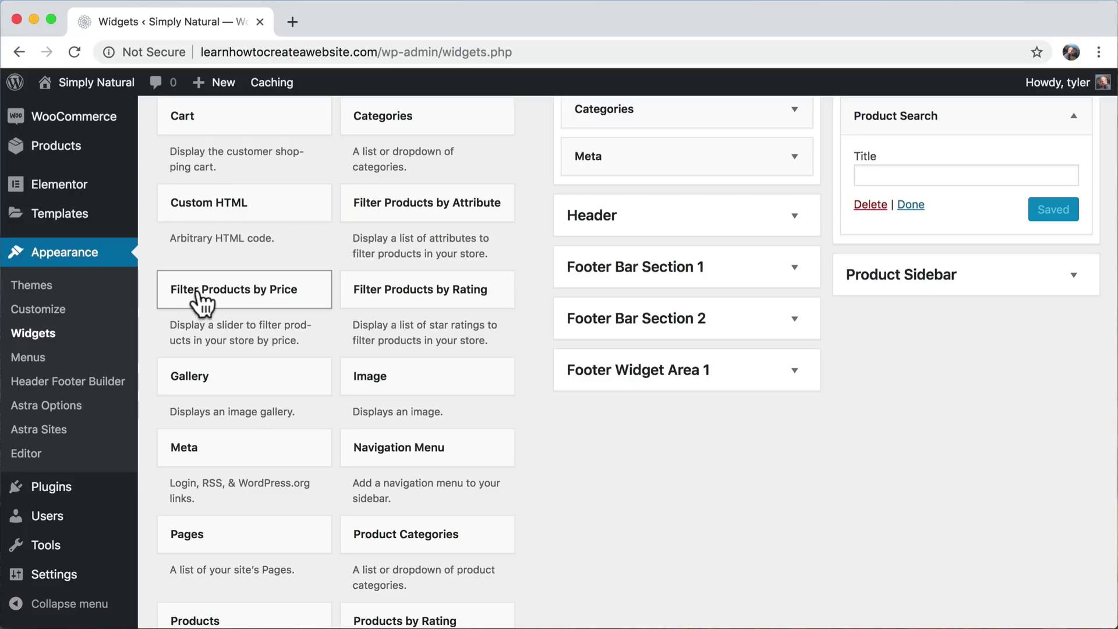
- Add the Filter by price, Top rated products and Product categories widgets to the sidebar
drag(199, 297, 904, 251)
scroll(365, 394, down, 5)
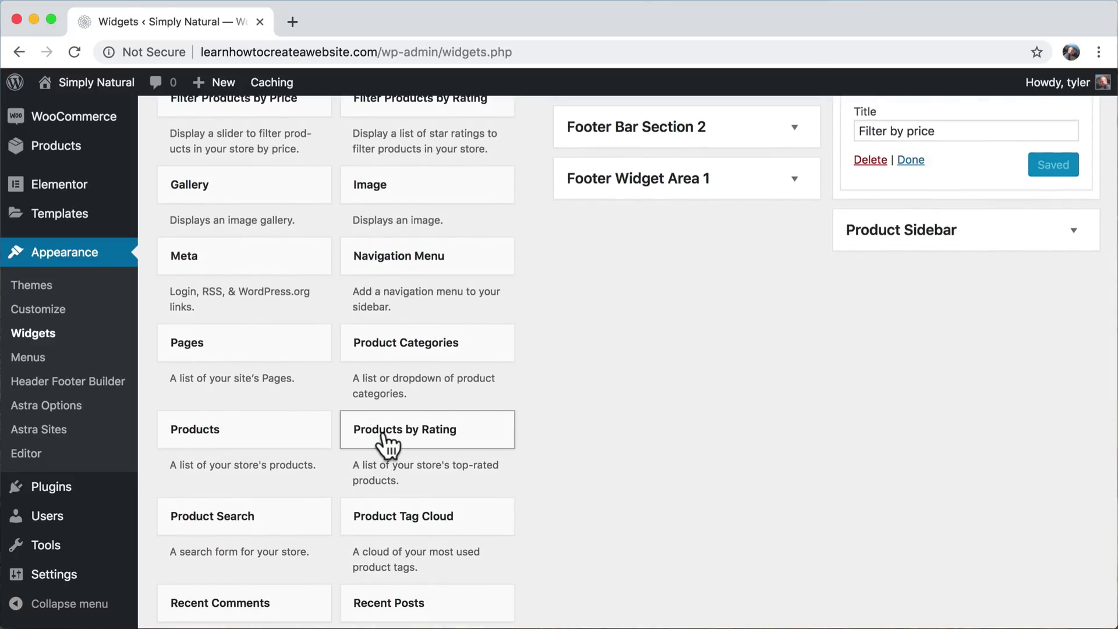
drag(386, 431, 906, 205)
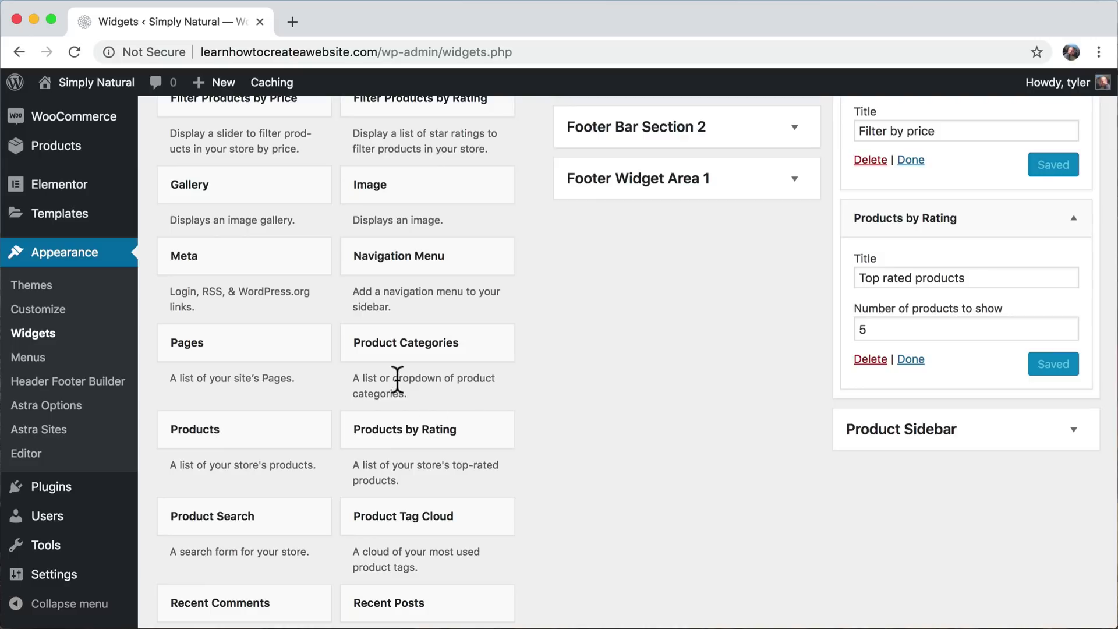
scroll(395, 379, down, 2)
drag(399, 291, 918, 443)
scroll(581, 275, up, 5)
scroll(976, 344, up, 5)
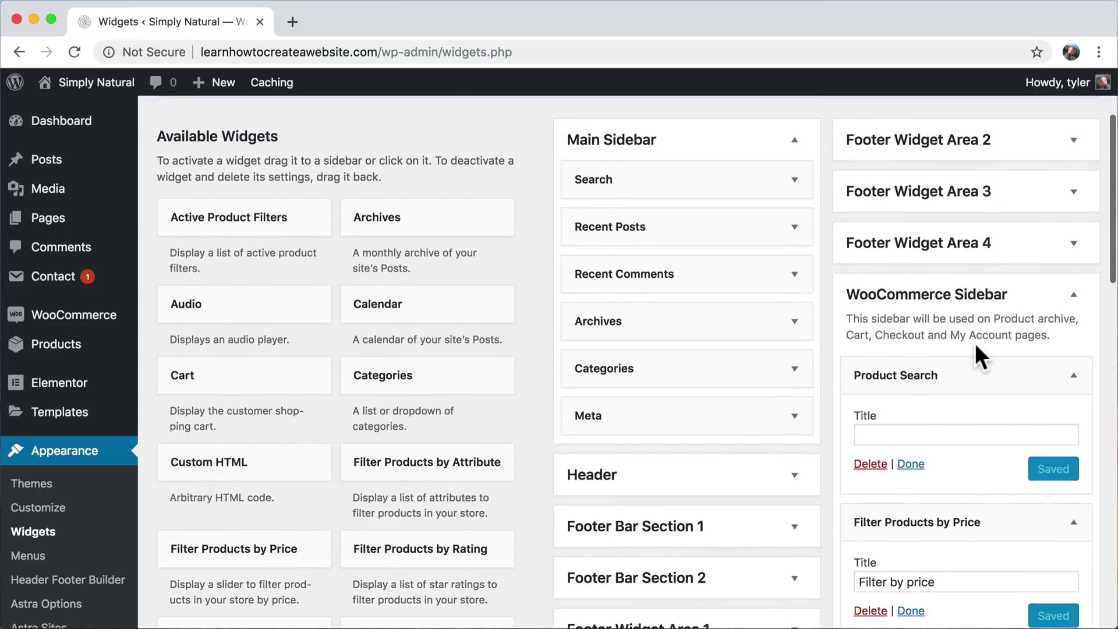
scroll(977, 344, down, 3)
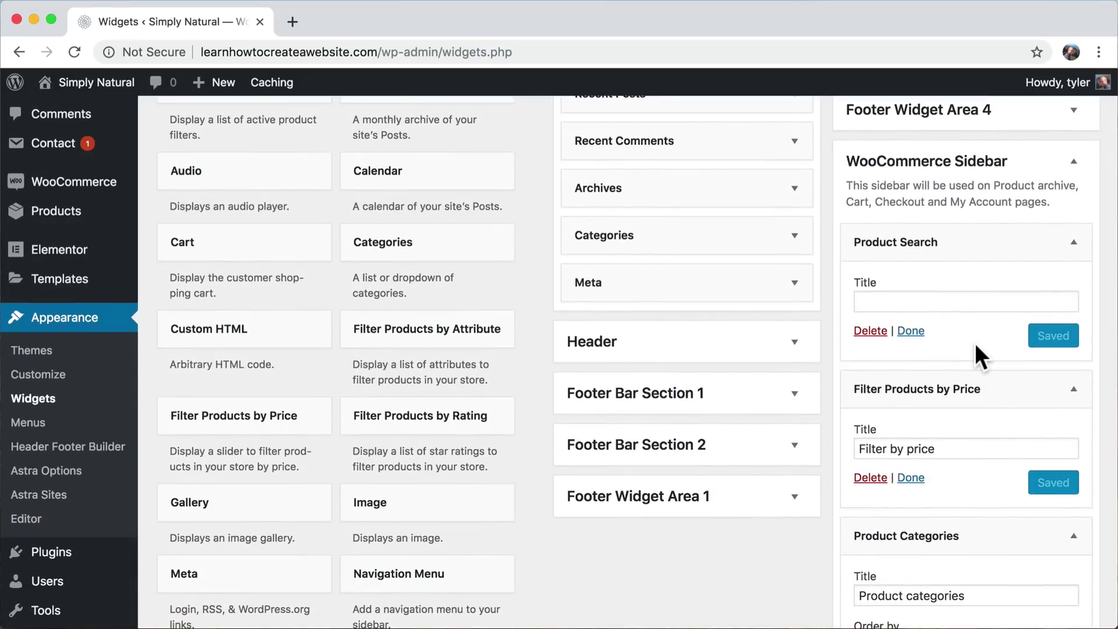
scroll(955, 376, down, 2)
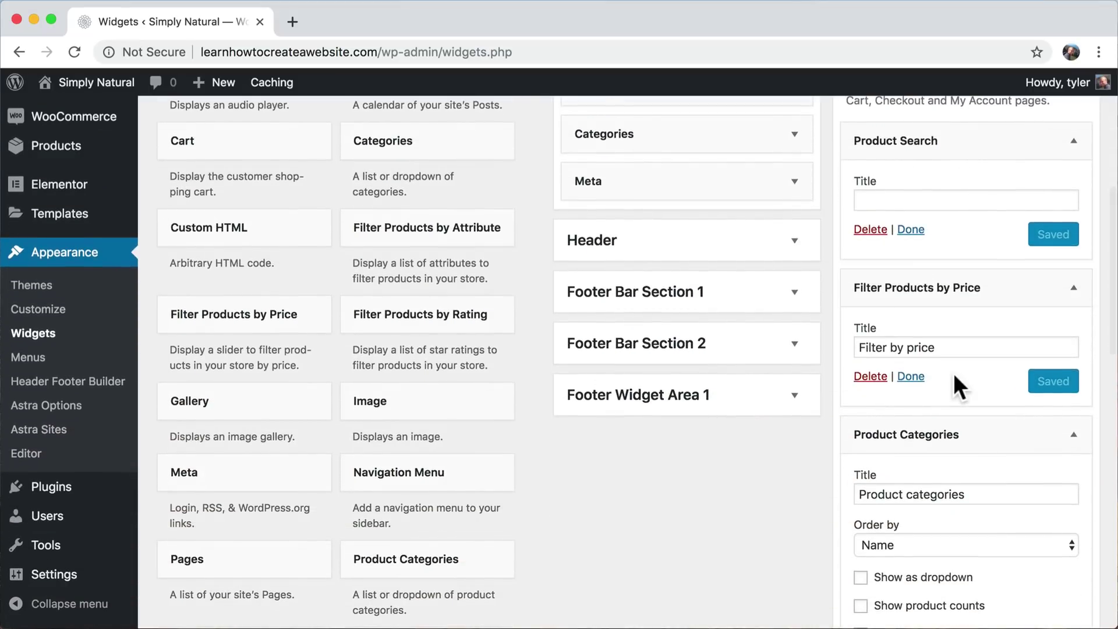
scroll(1002, 312, down, 2)
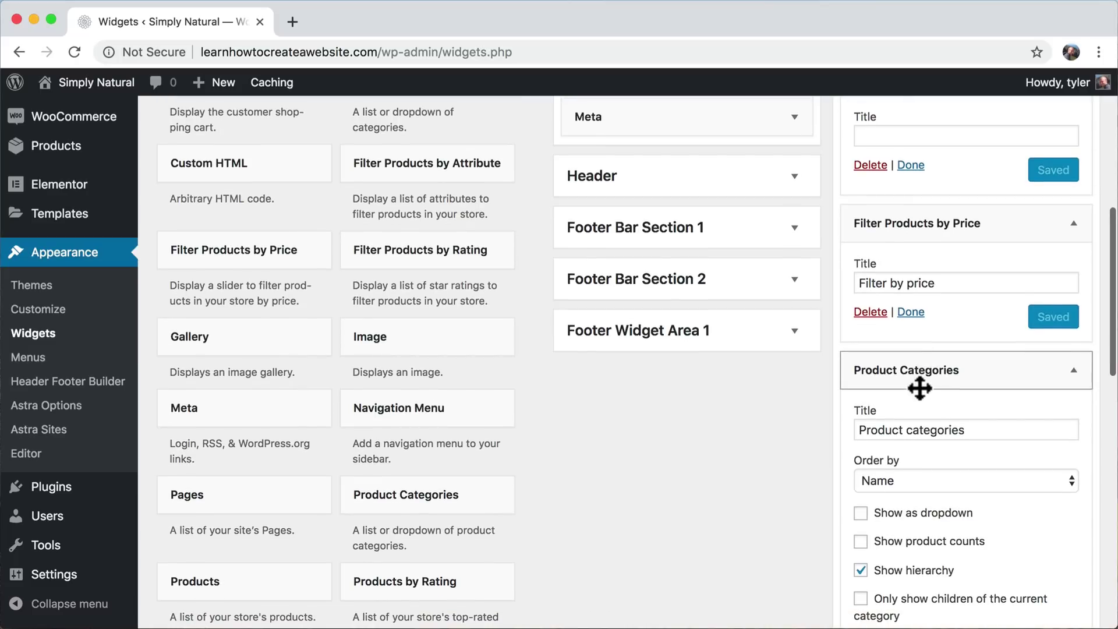
scroll(919, 388, down, 5)
scroll(918, 386, down, 3)
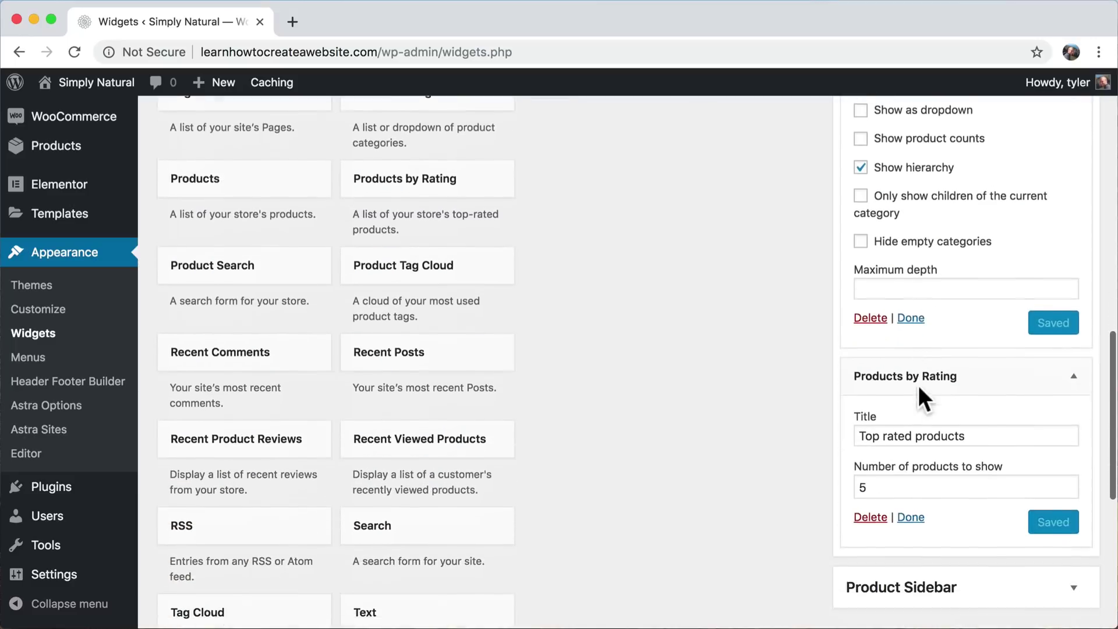
scroll(945, 389, up, 6)
scroll(946, 394, up, 2)
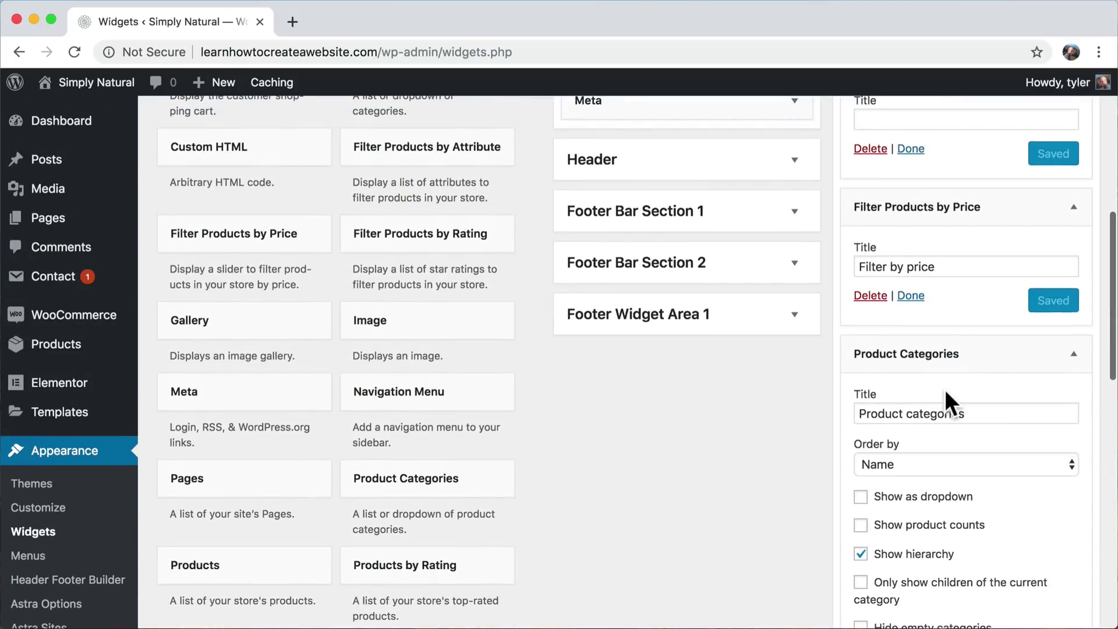
scroll(946, 394, down, 8)
scroll(946, 397, down, 1)
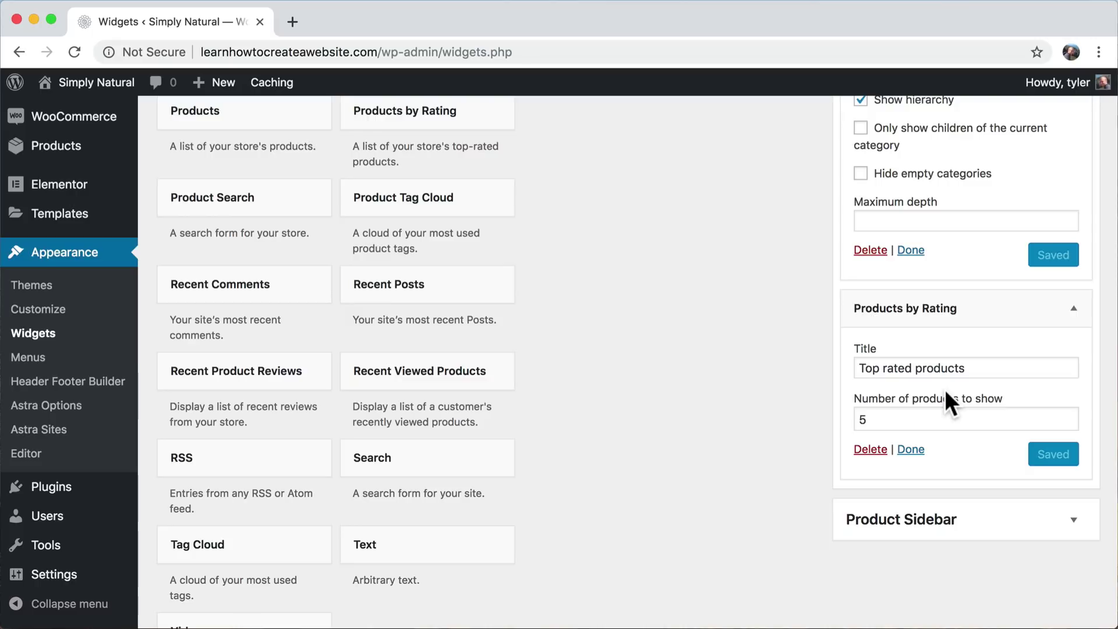
scroll(640, 283, up, 14)
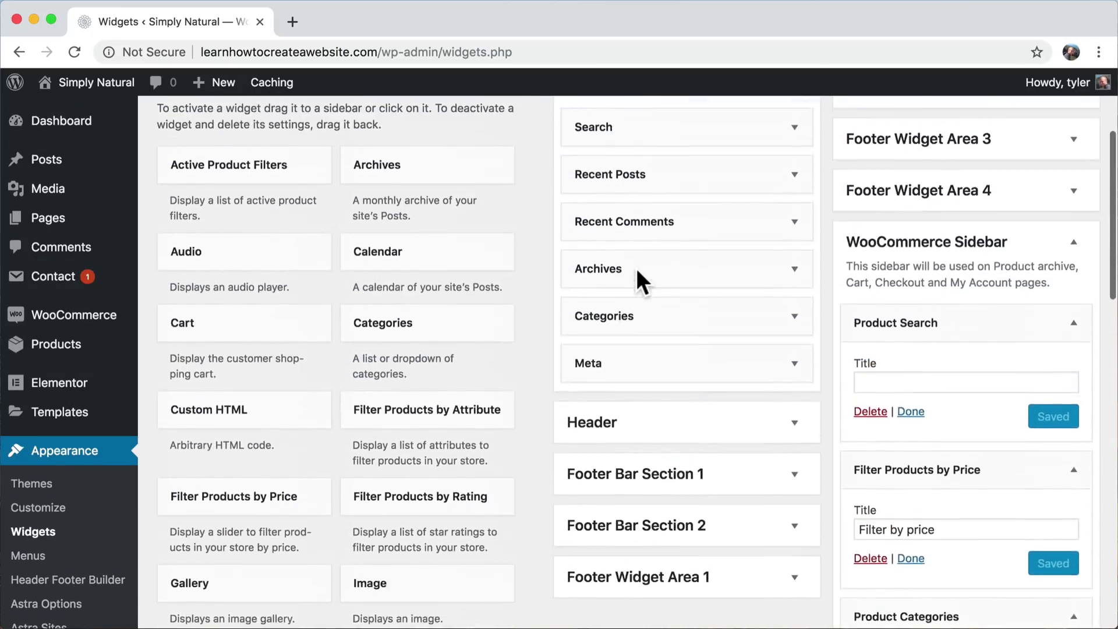
- Visit the live site's Store page and scroll through its 12 products
mouse_move(76, 84)
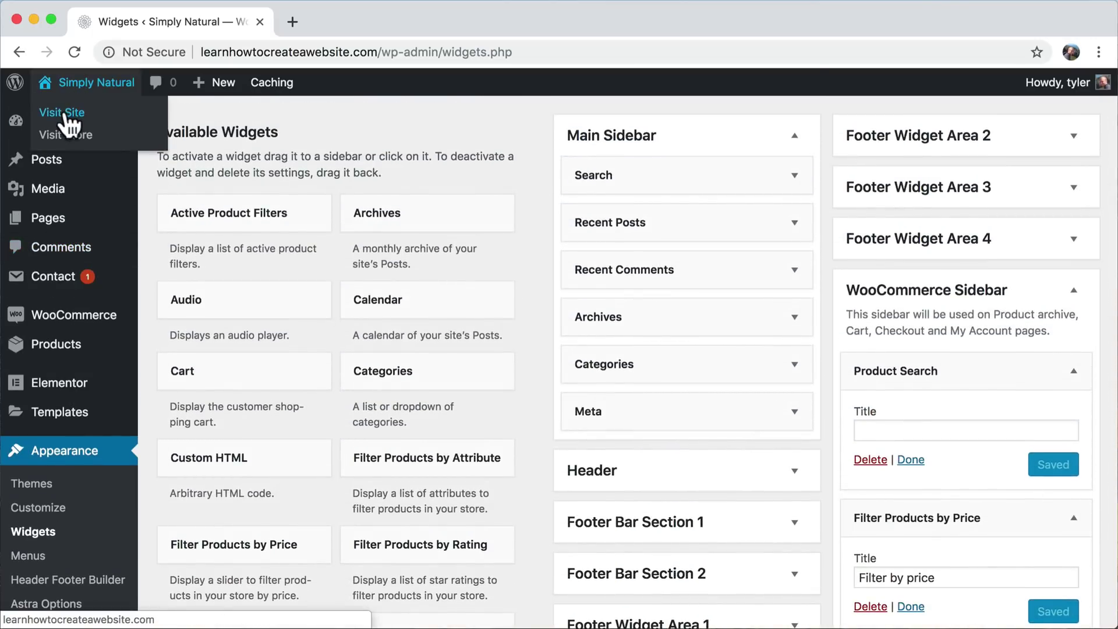
click(64, 111)
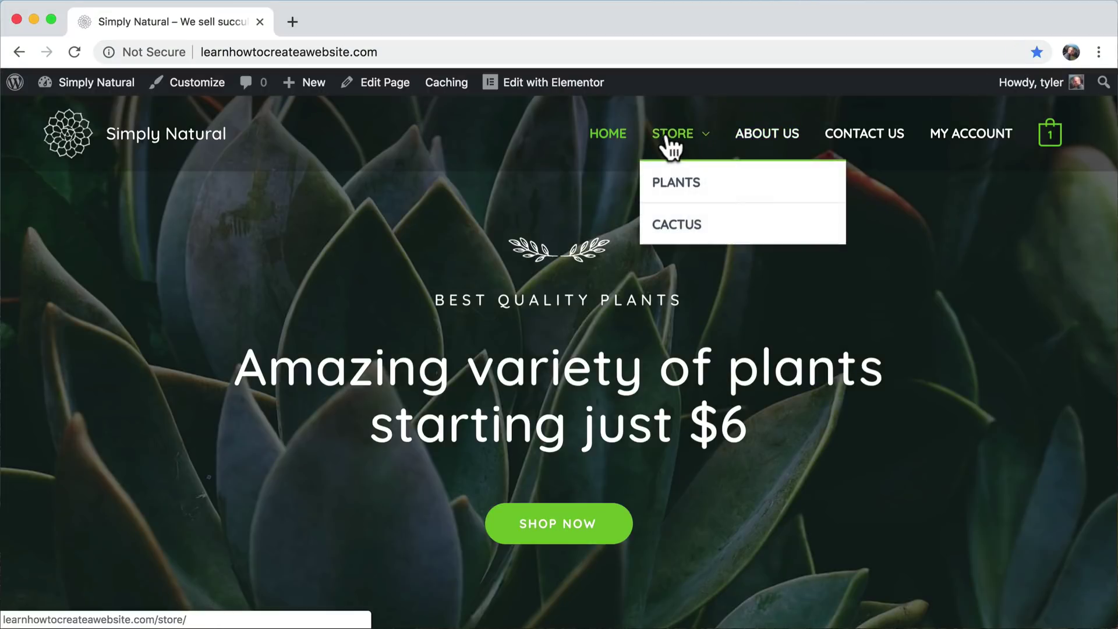
click(670, 146)
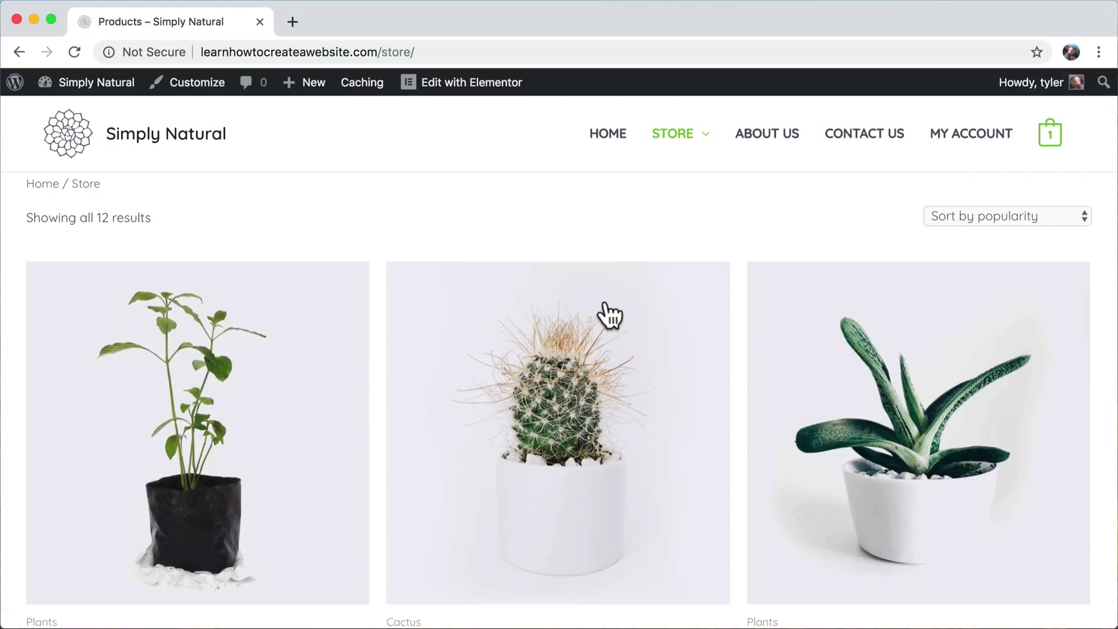
scroll(606, 308, down, 10)
scroll(605, 300, down, 10)
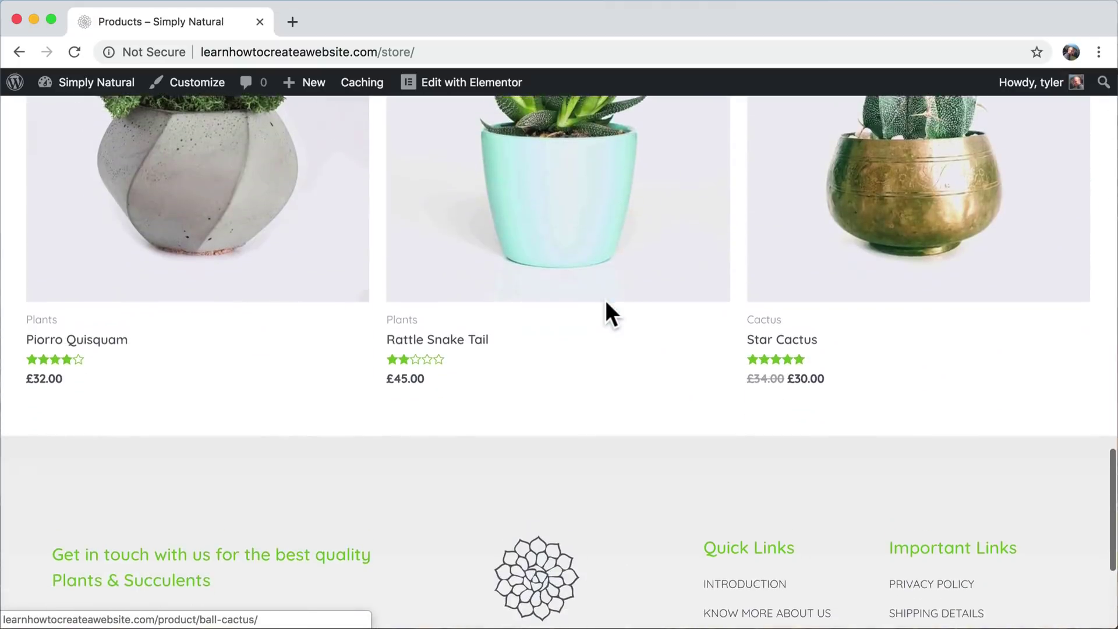
scroll(606, 300, up, 20)
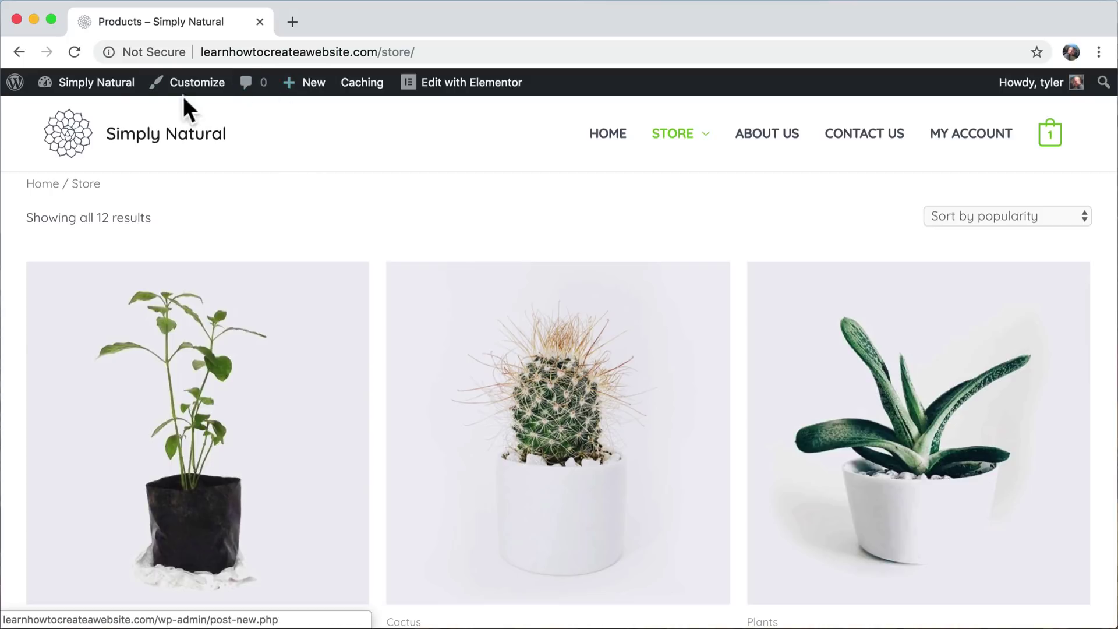
- Open the Store page from the Pages list in the block editor and scroll down to its Astra Settings
mouse_move(60, 93)
click(79, 115)
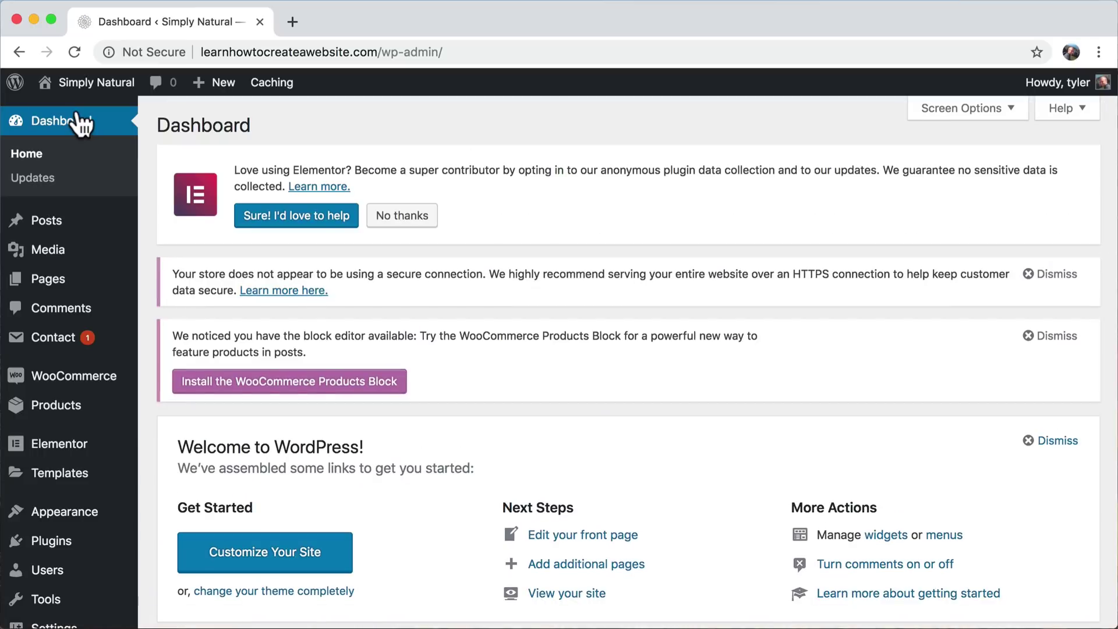
click(53, 281)
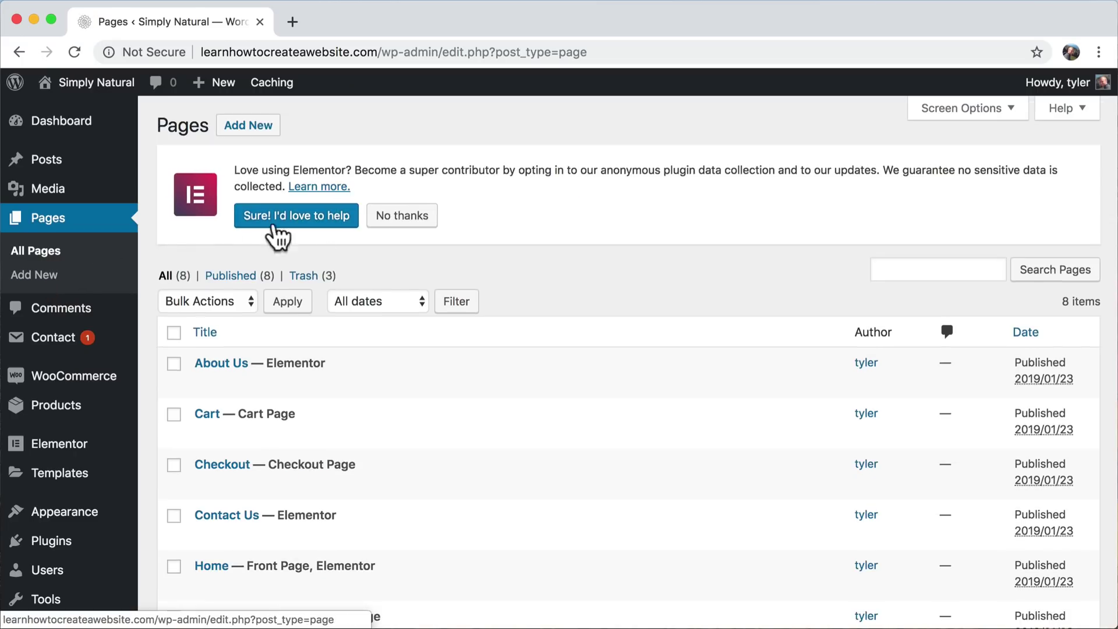
scroll(399, 323, down, 5)
scroll(402, 323, down, 2)
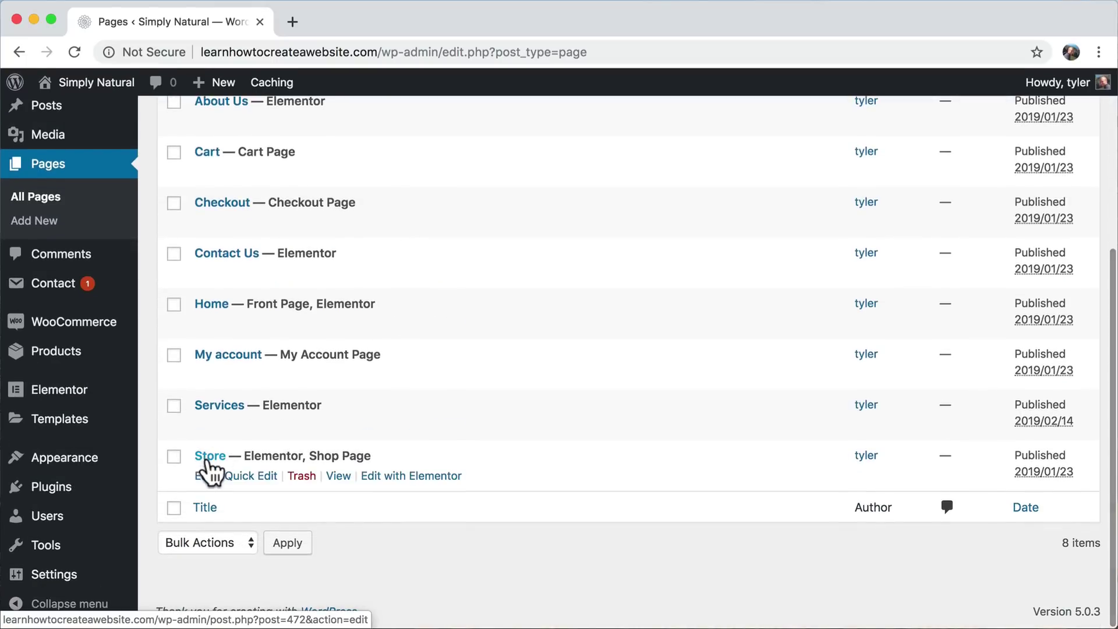
click(210, 457)
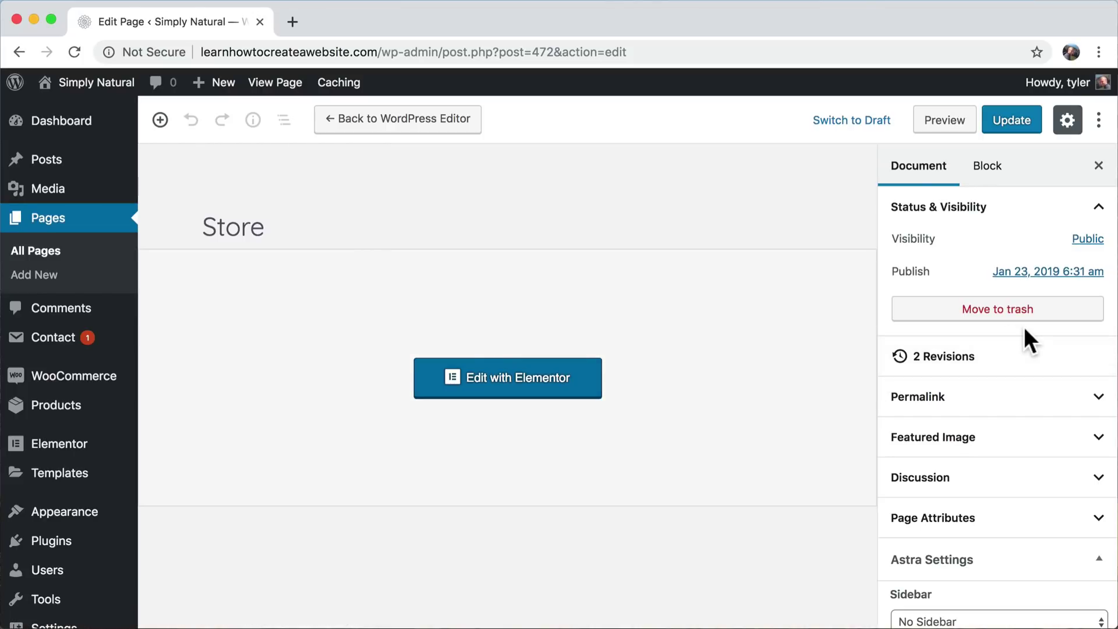
scroll(1025, 329, down, 4)
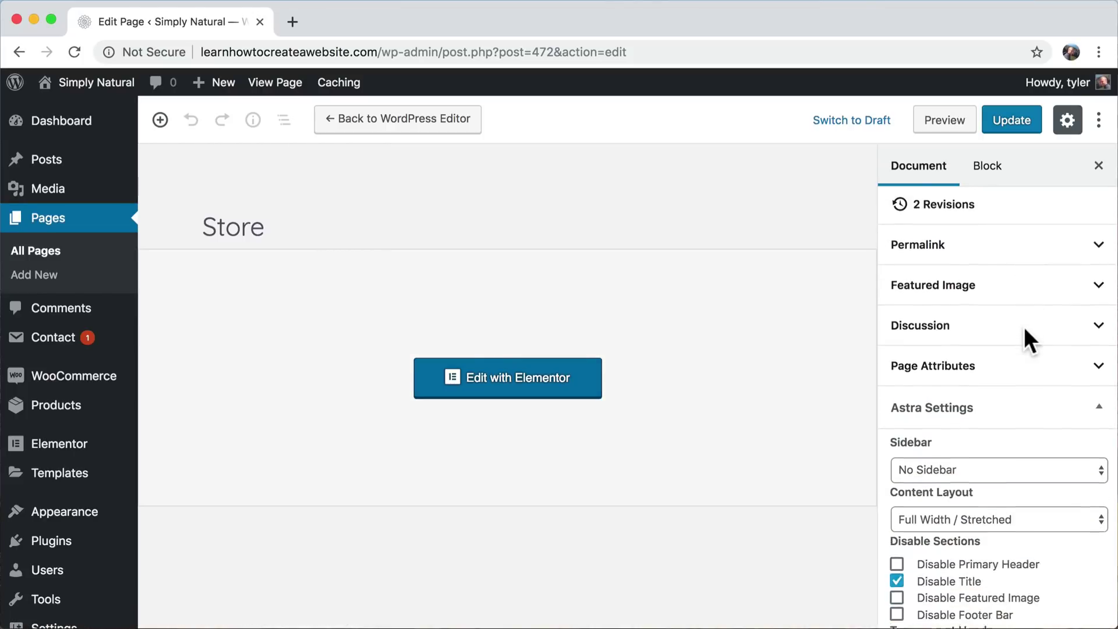
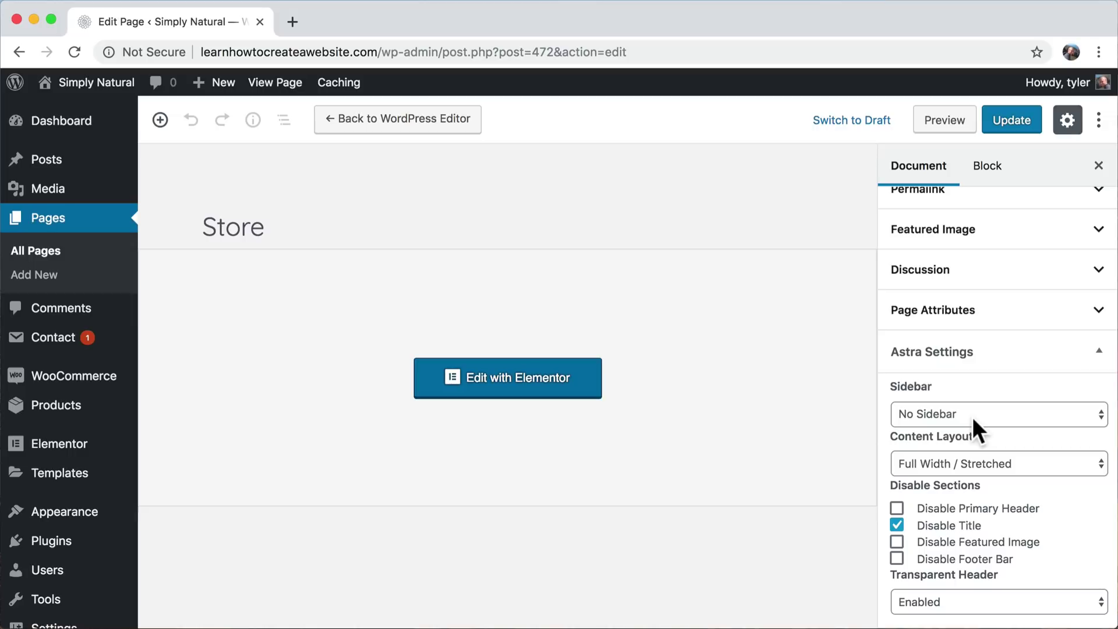
- Change the Store page's Astra sidebar to Customizer Setting, update the page, and view it
click(957, 415)
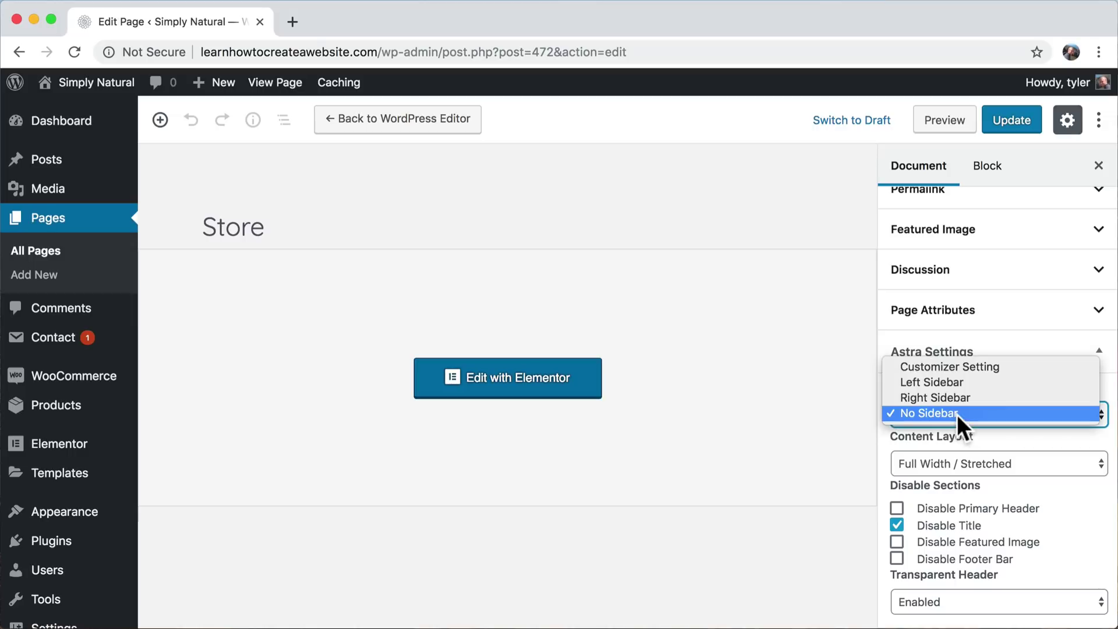
click(963, 366)
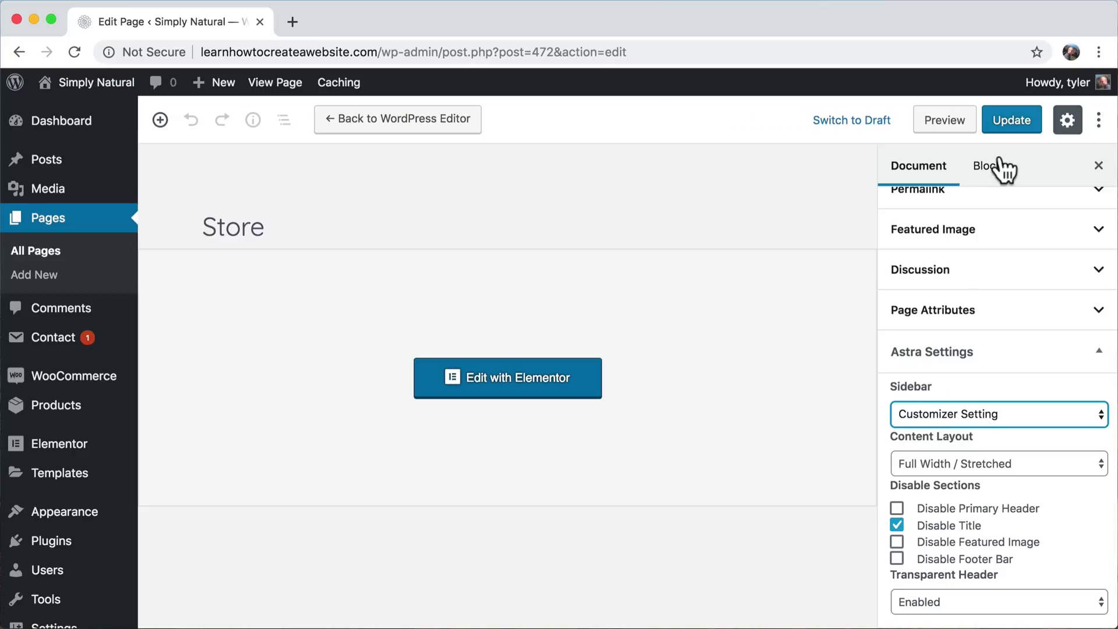
click(1012, 119)
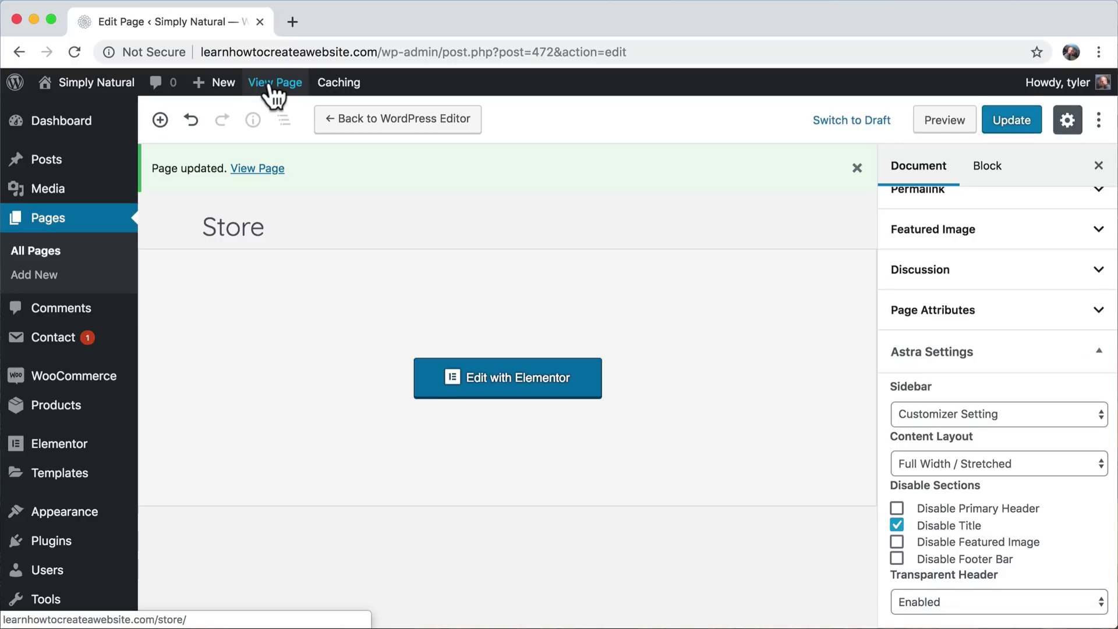
click(272, 84)
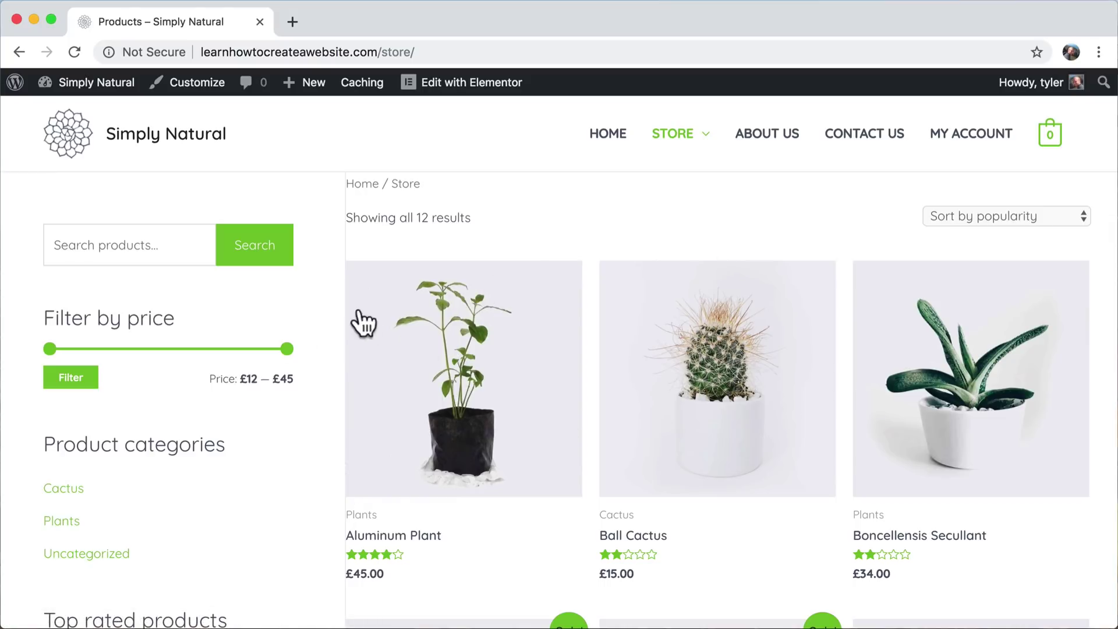
- Scroll the live Store page to check the search, price filter and categories sidebar
scroll(417, 400, down, 7)
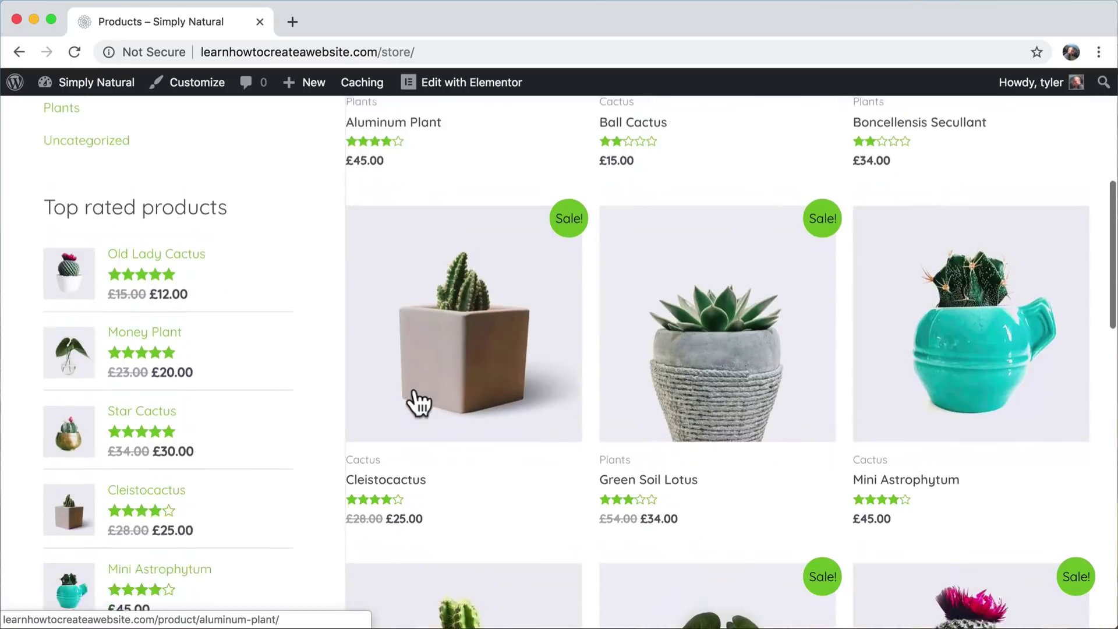
scroll(417, 399, up, 10)
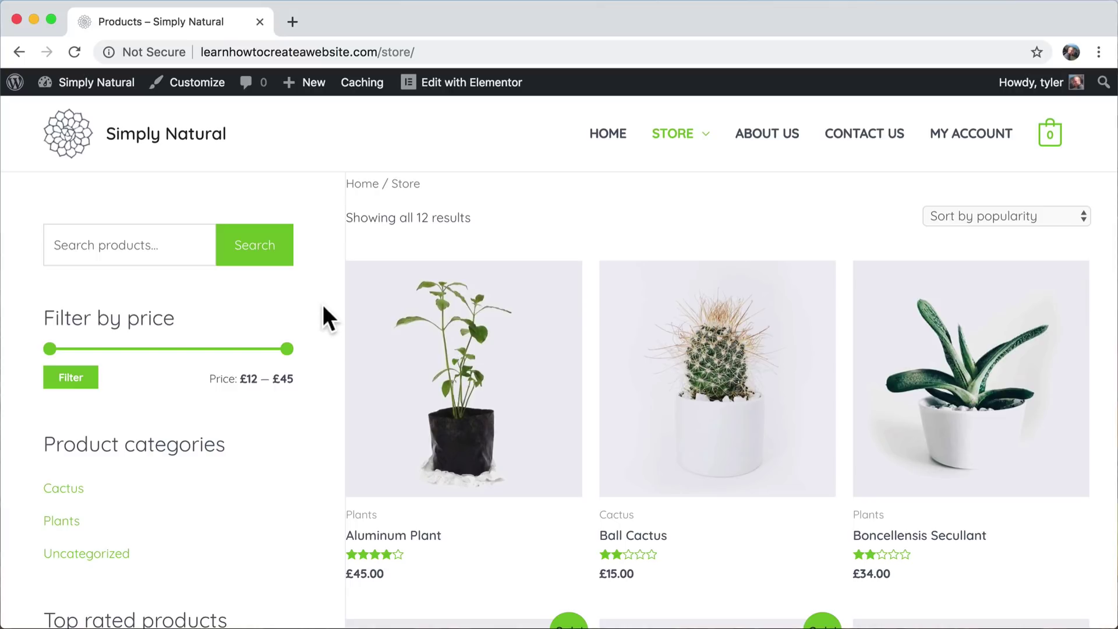
- Open the Store page for editing from the dashboard's Pages list
mouse_move(72, 91)
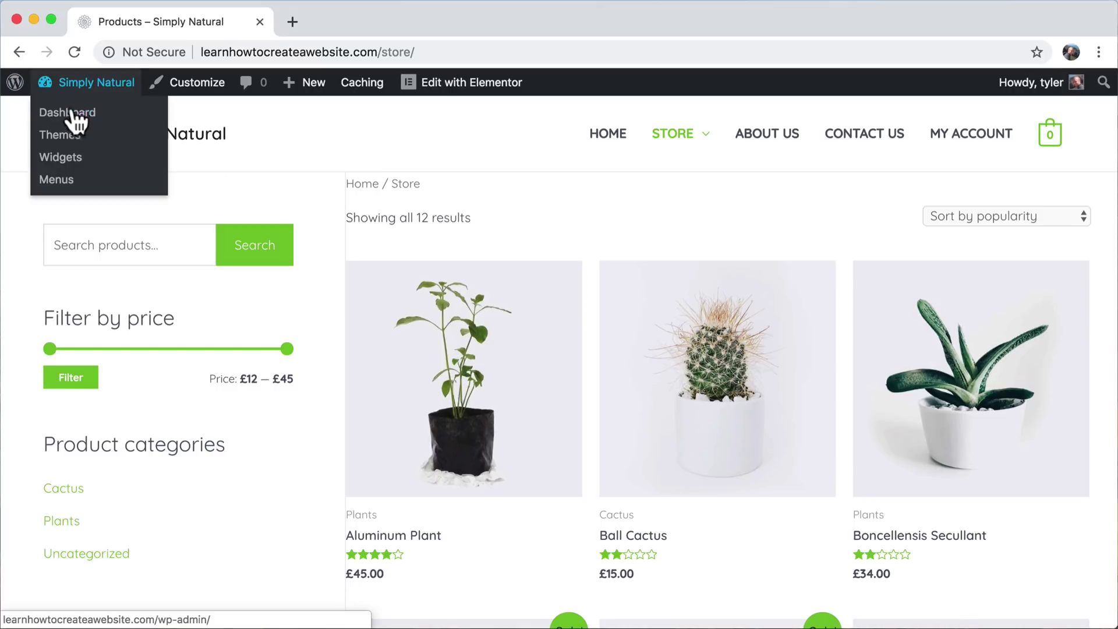
click(68, 114)
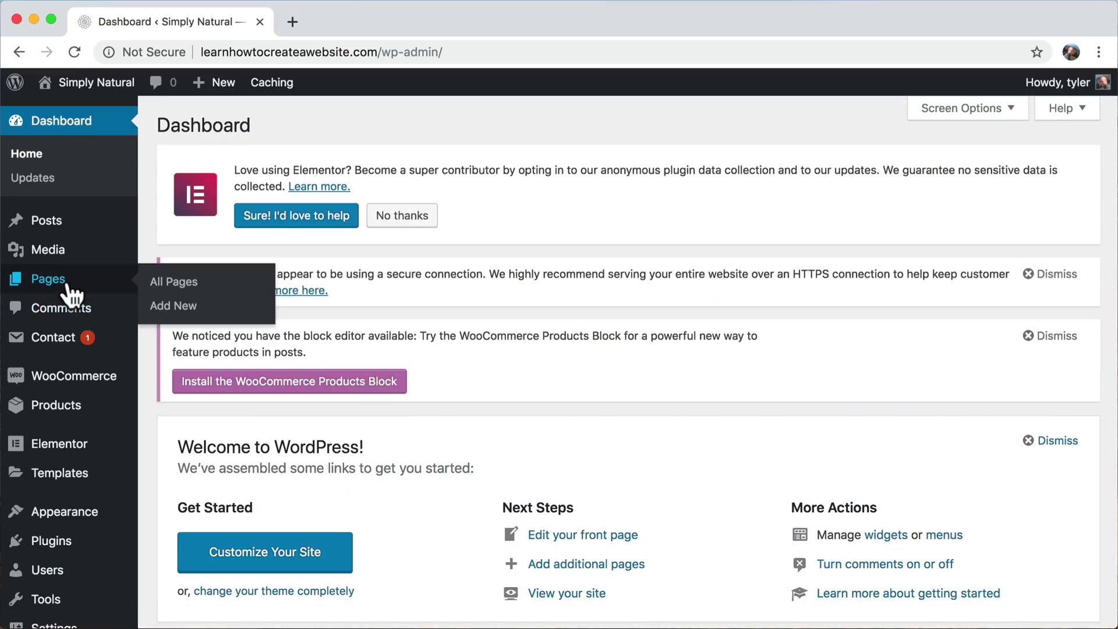
click(68, 287)
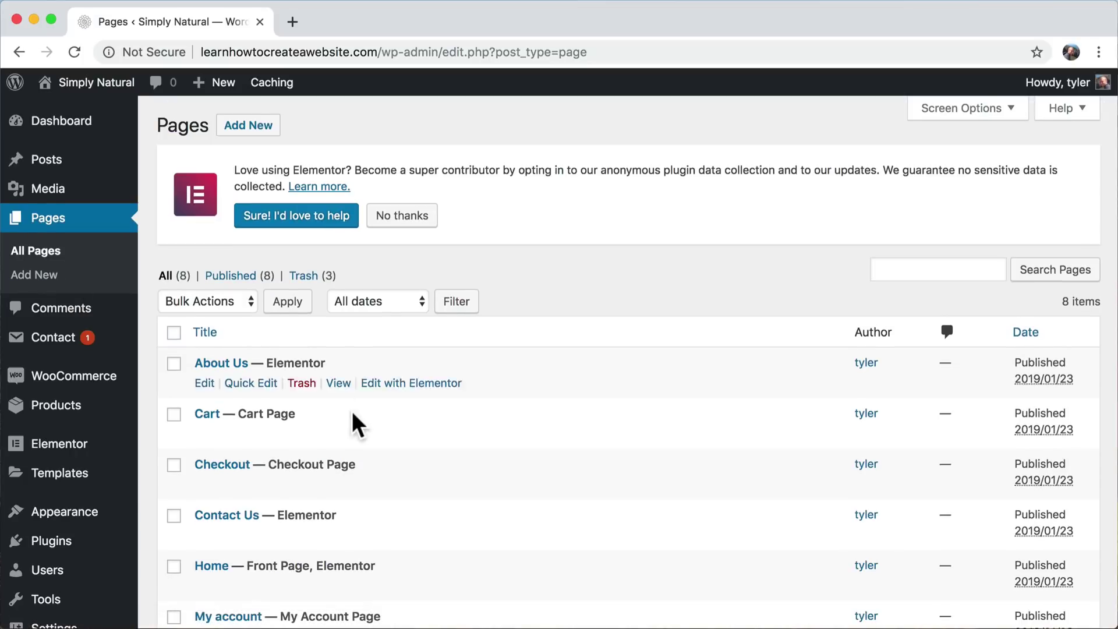
scroll(352, 425, down, 5)
click(208, 460)
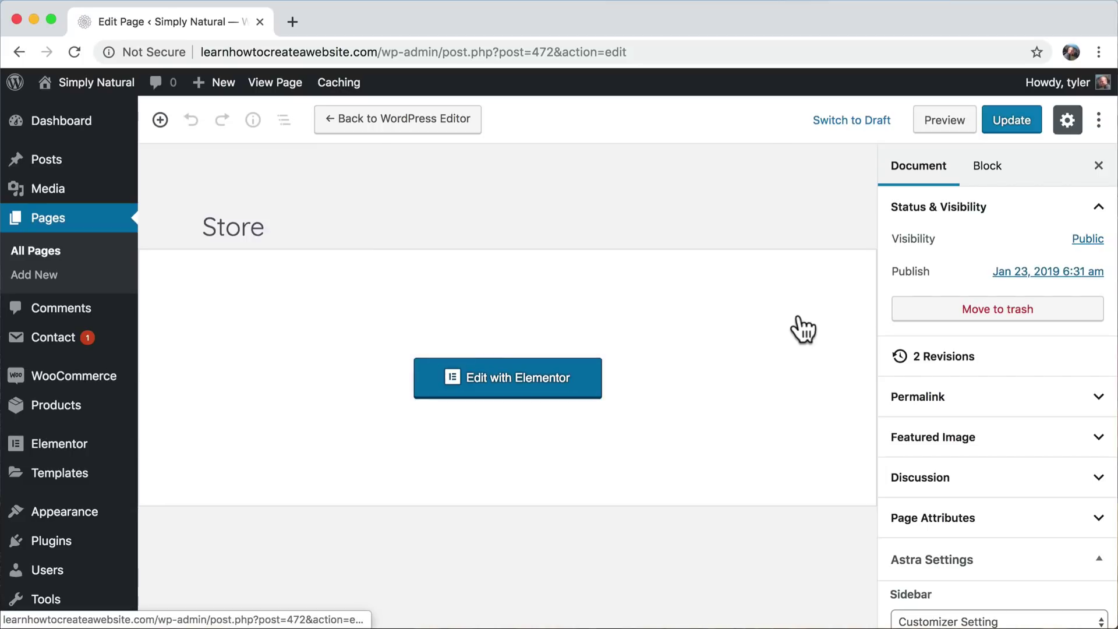
- Set Astra Content Layout to Full Width / Contained, update, and view the Store page
scroll(803, 329, down, 2)
scroll(974, 407, down, 5)
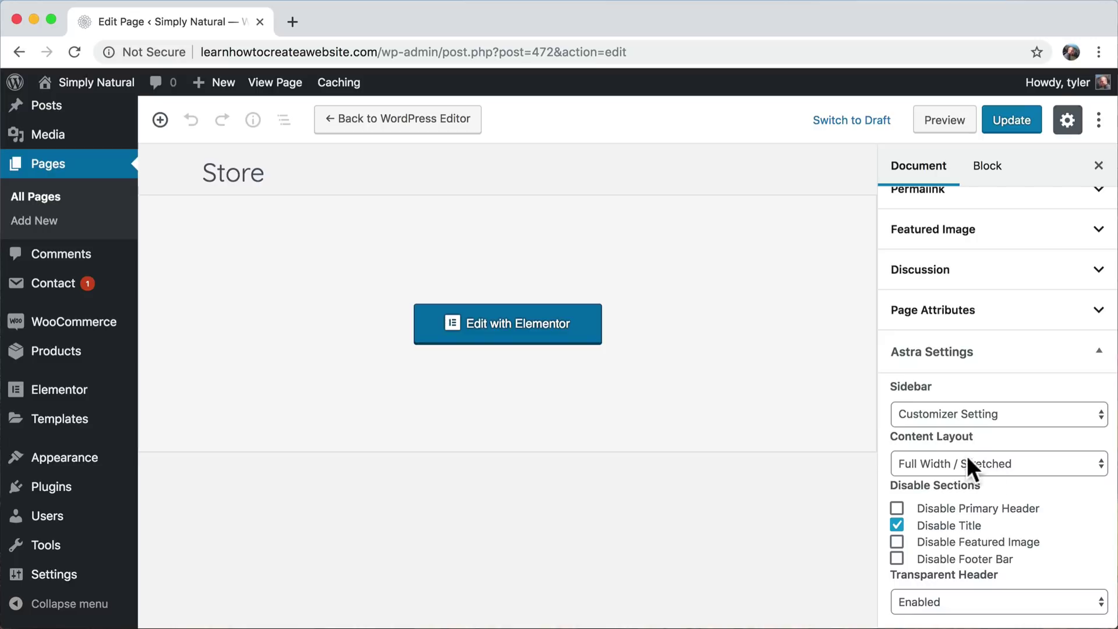
click(986, 463)
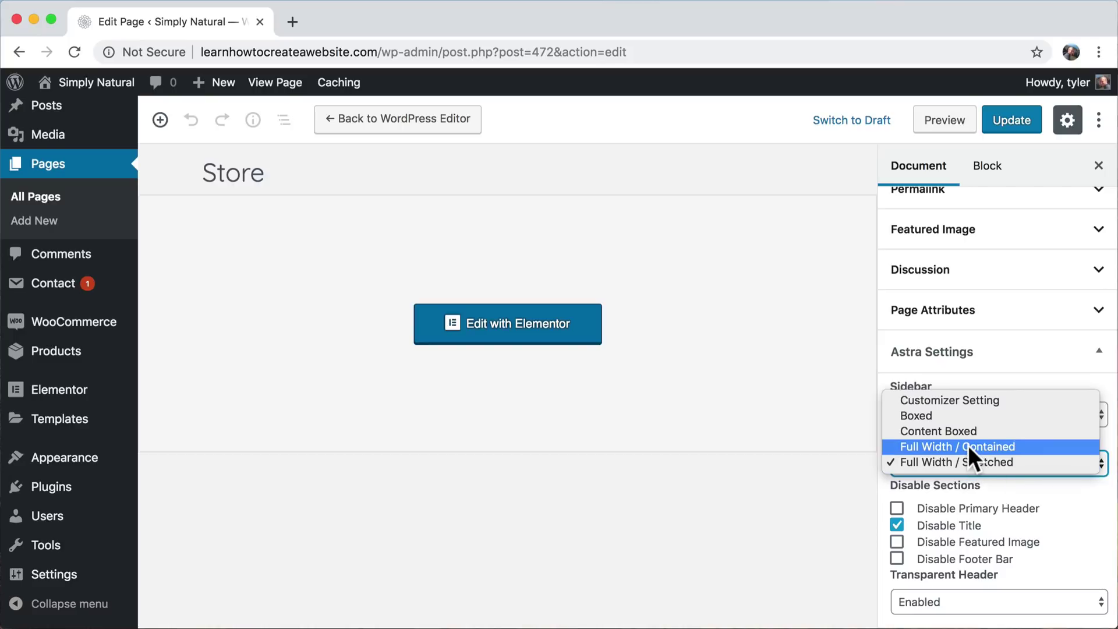
click(995, 448)
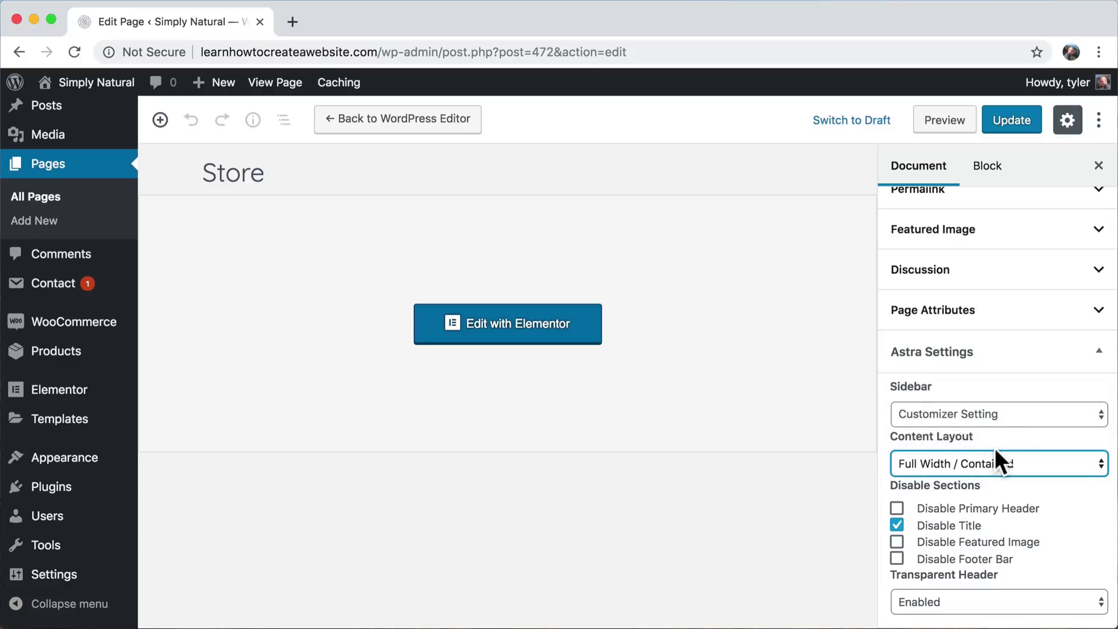
click(1011, 122)
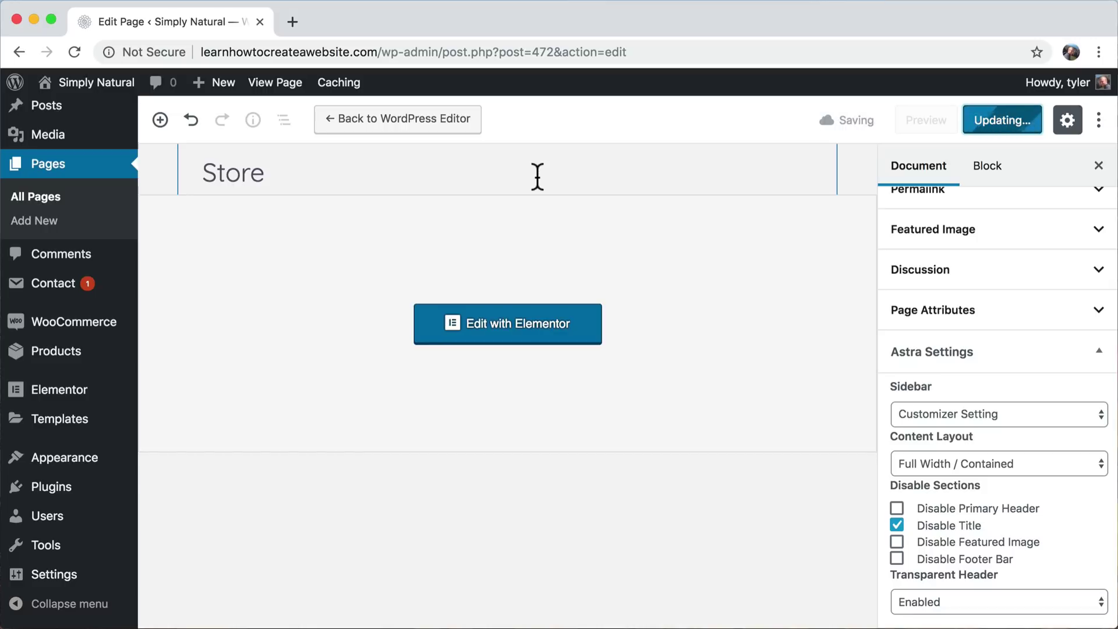
click(275, 87)
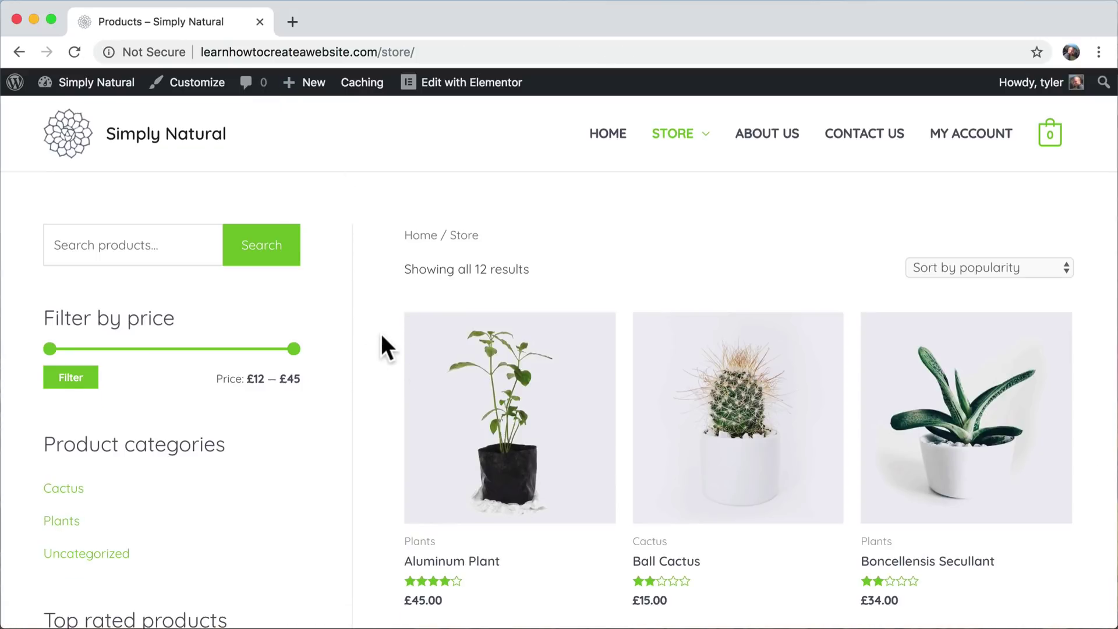
- Scroll down and back up the live Store page to check the contained layout with sidebar
scroll(382, 337, down, 20)
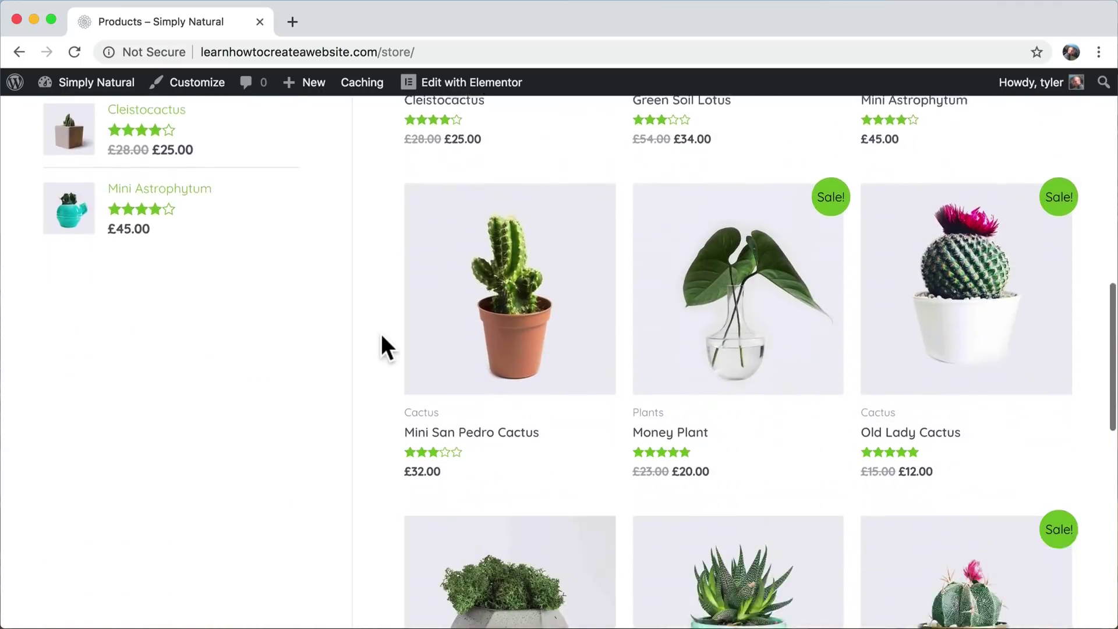
scroll(382, 336, up, 20)
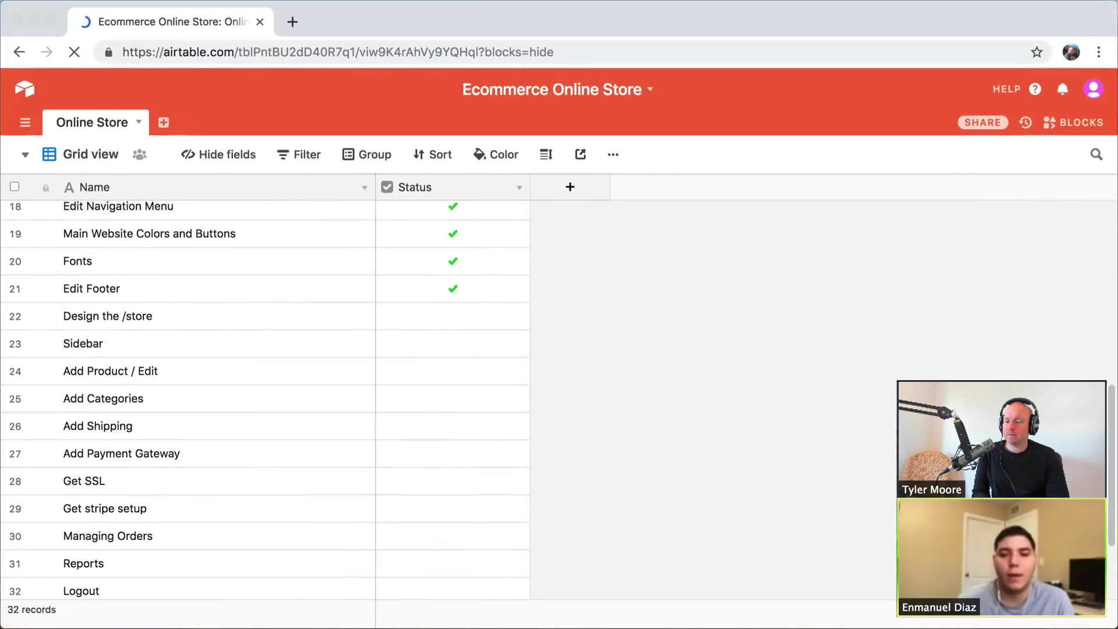
- Tick rows 22 'Design the /store' and 23 'Sidebar' as done, then minimize the window
click(451, 315)
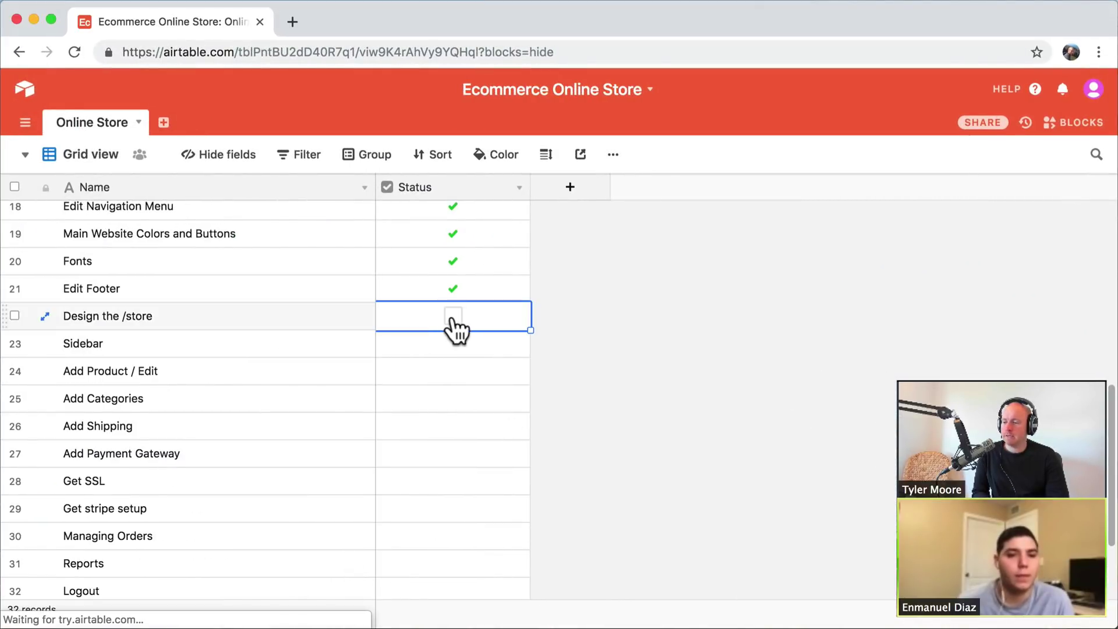
click(452, 317)
click(456, 349)
click(454, 344)
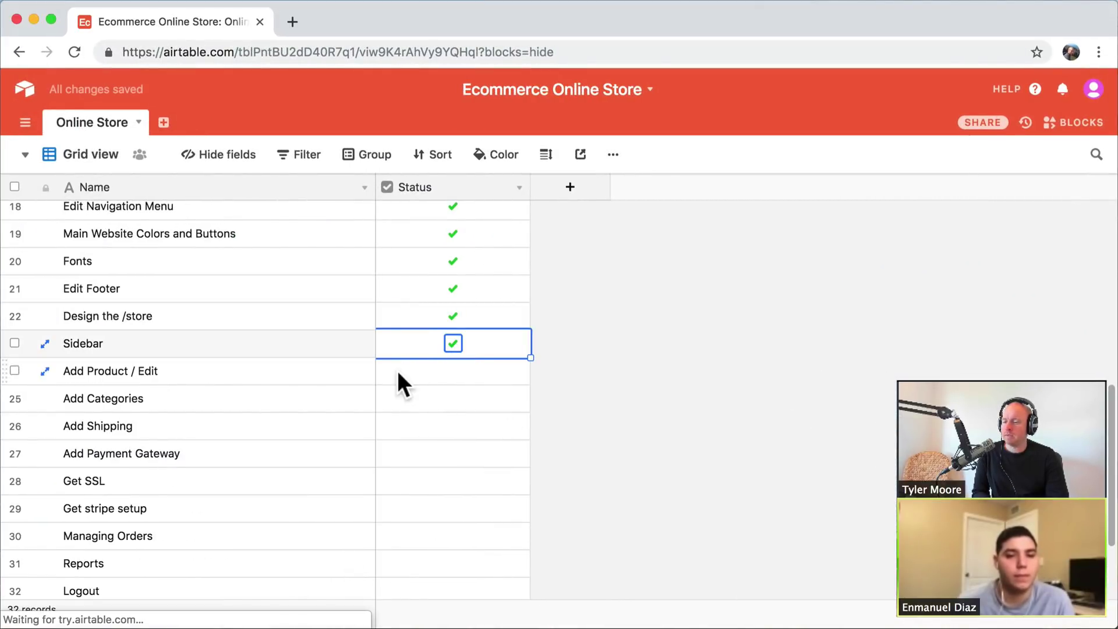
click(33, 19)
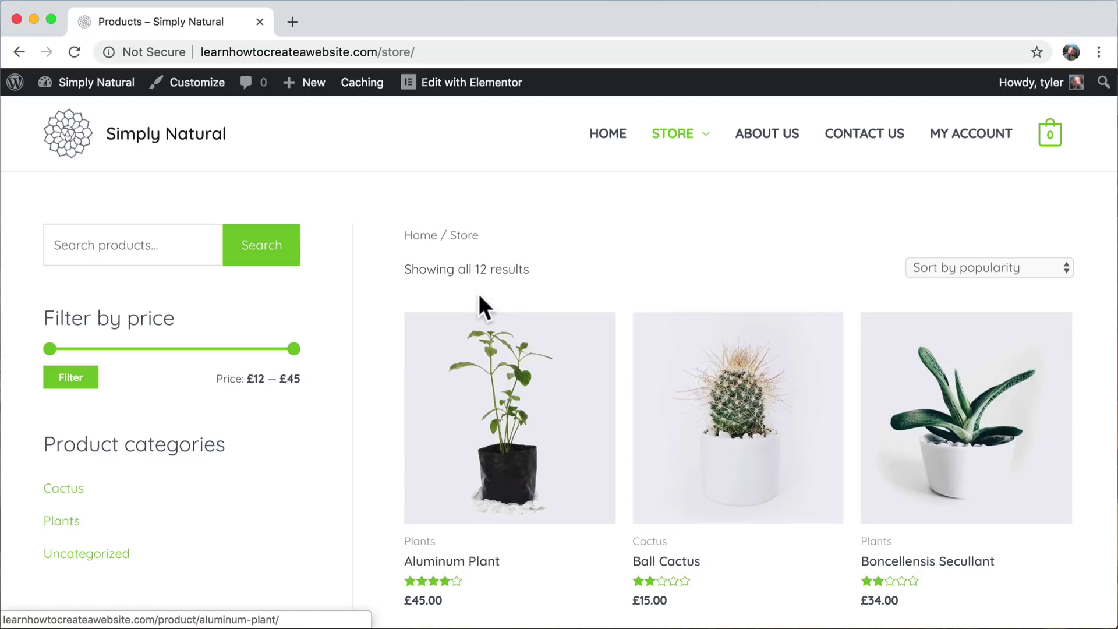
- Start a new product from the dashboard's Products list
mouse_move(89, 93)
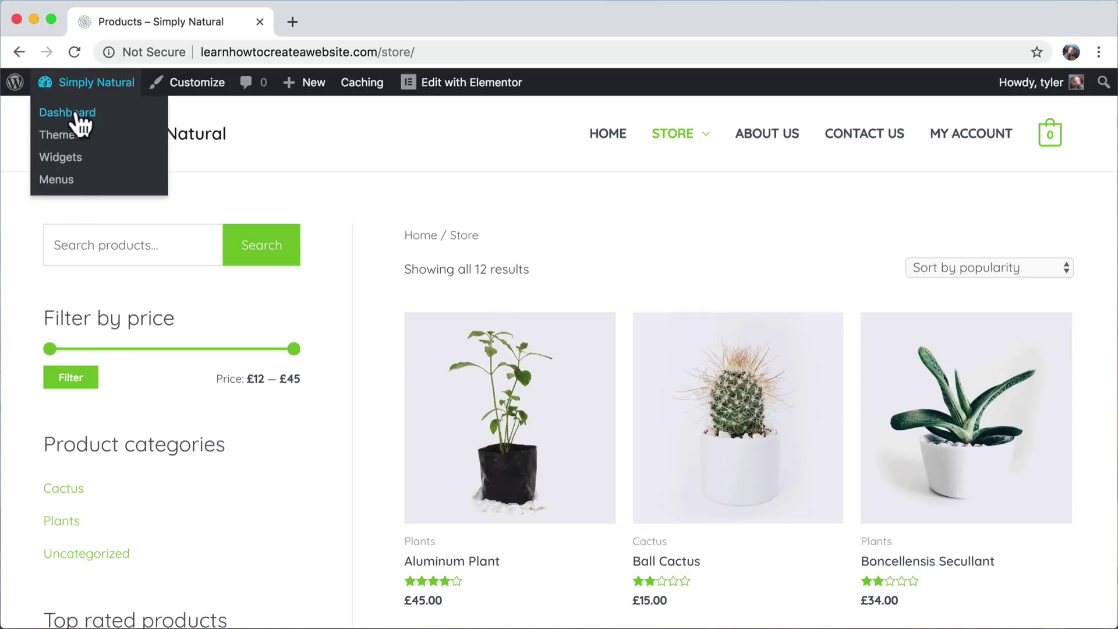
click(77, 117)
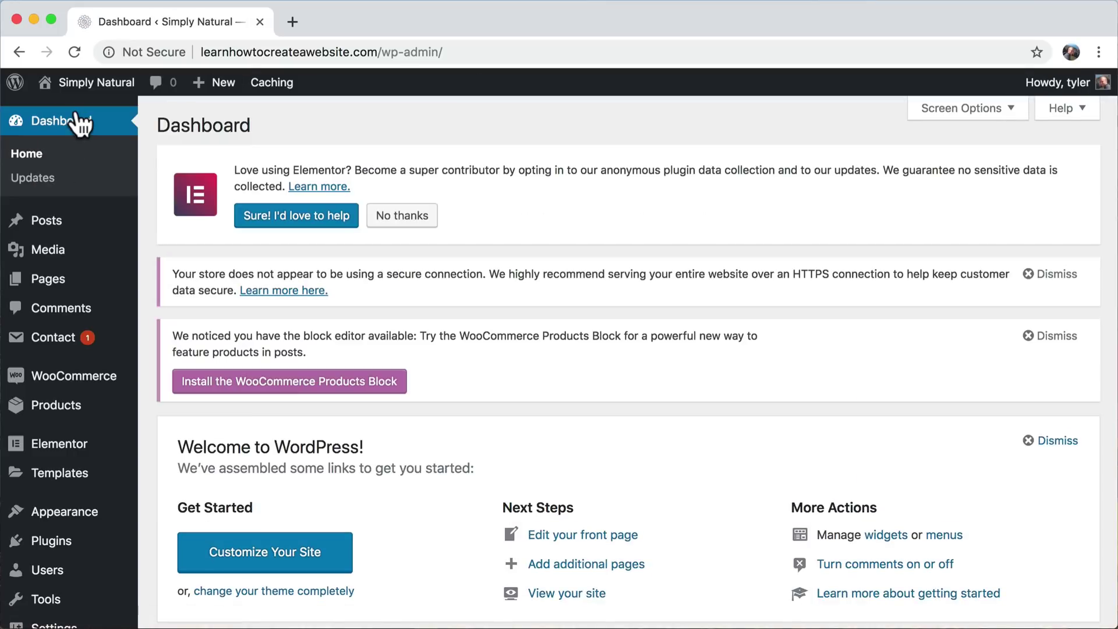
click(66, 411)
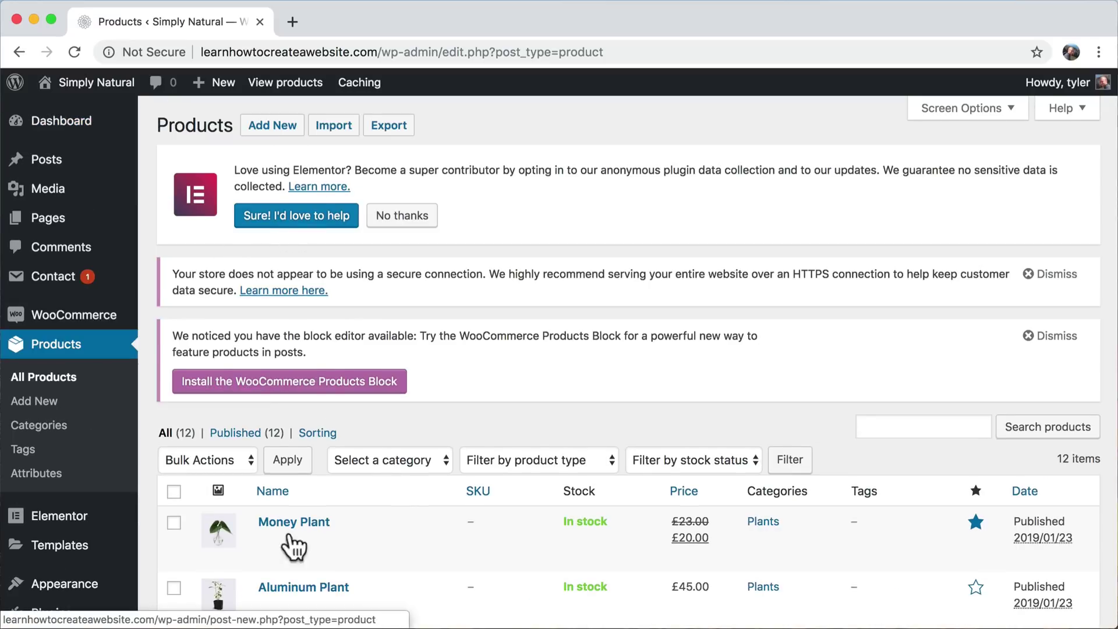
click(269, 138)
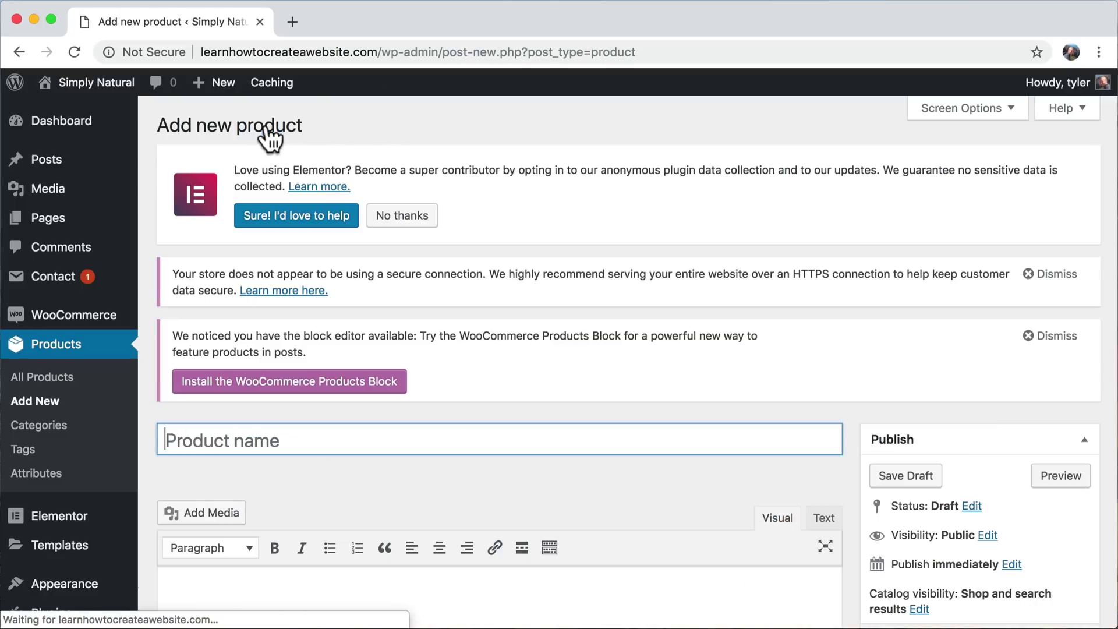
- Title the product 'New Succulent' and return to its empty main description
scroll(505, 406, down, 3)
scroll(505, 406, up, 1)
scroll(505, 407, up, 1)
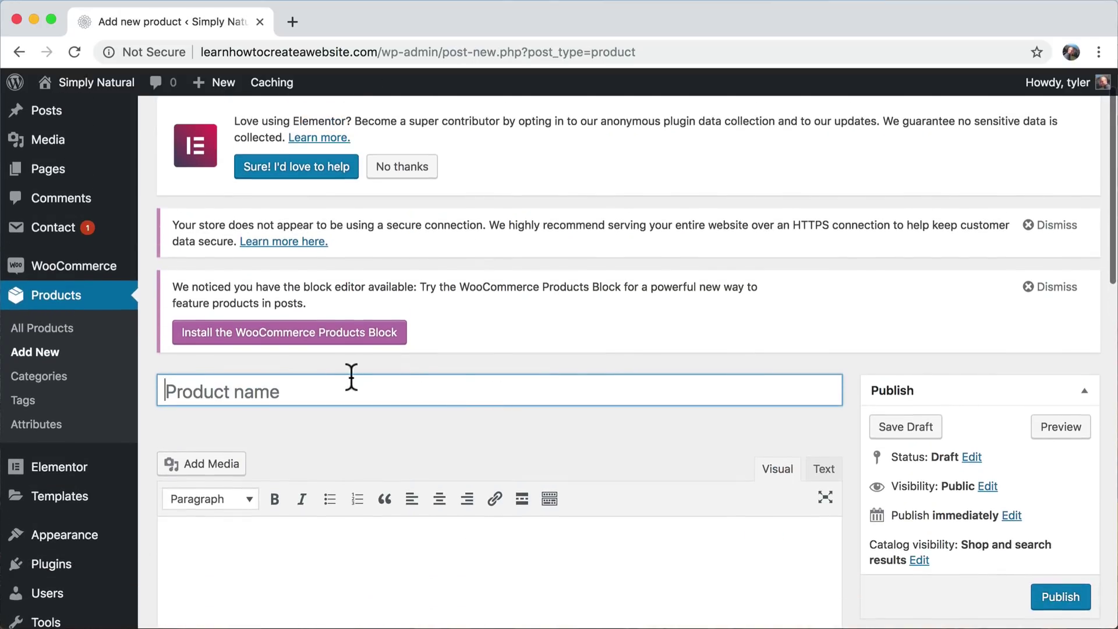
text(New )
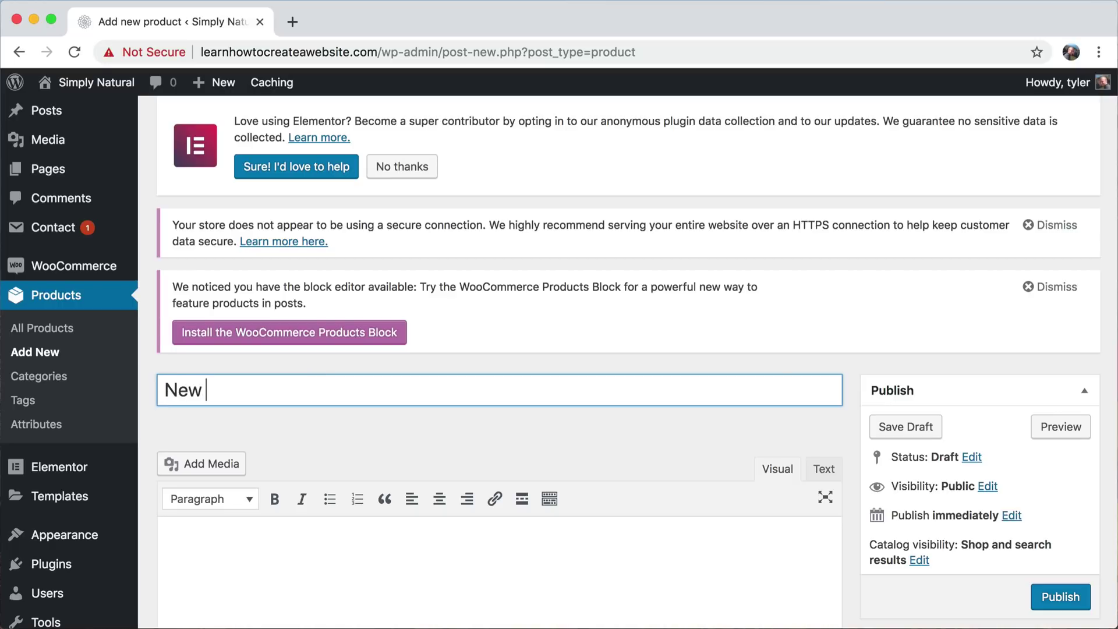
text(Succulent)
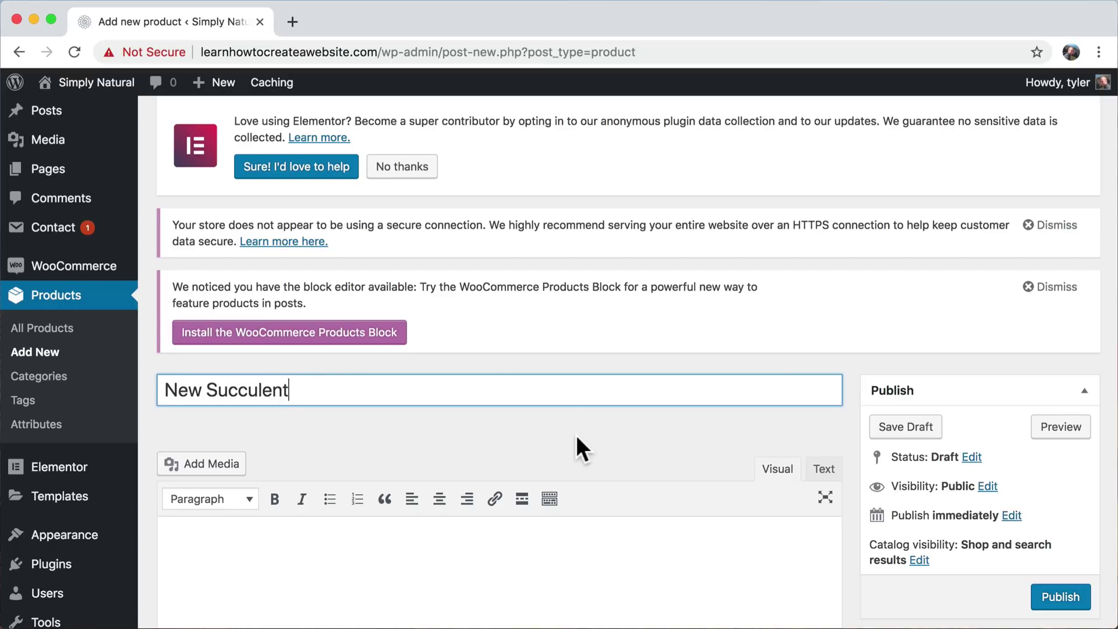
scroll(575, 435, down, 5)
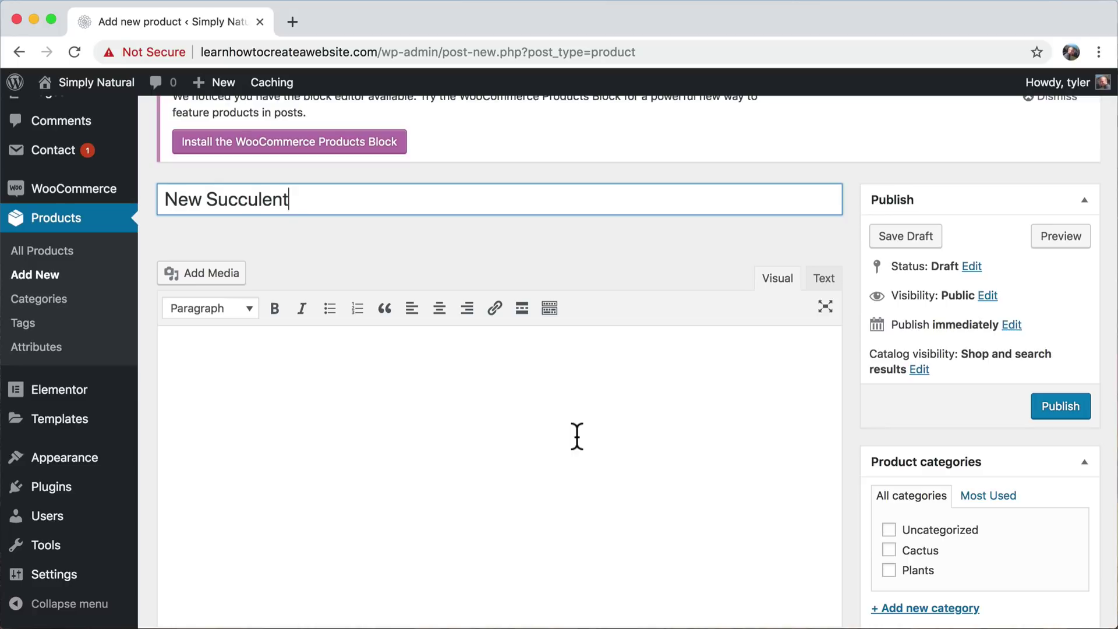
click(576, 437)
scroll(577, 437, down, 1)
scroll(326, 379, down, 10)
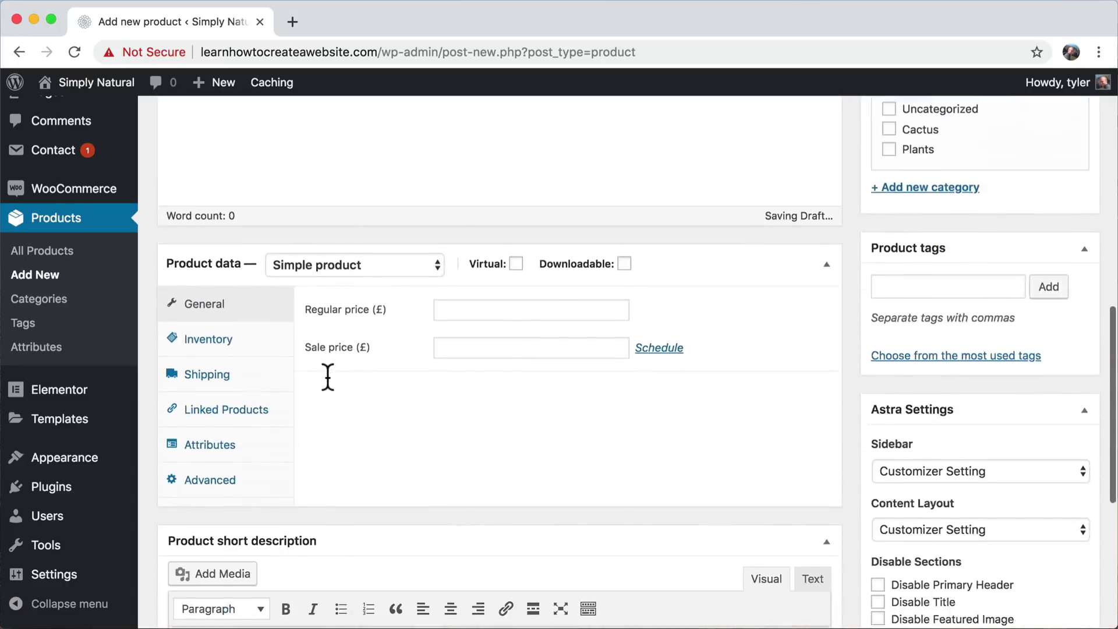
scroll(327, 377, down, 8)
click(322, 338)
scroll(323, 338, up, 2)
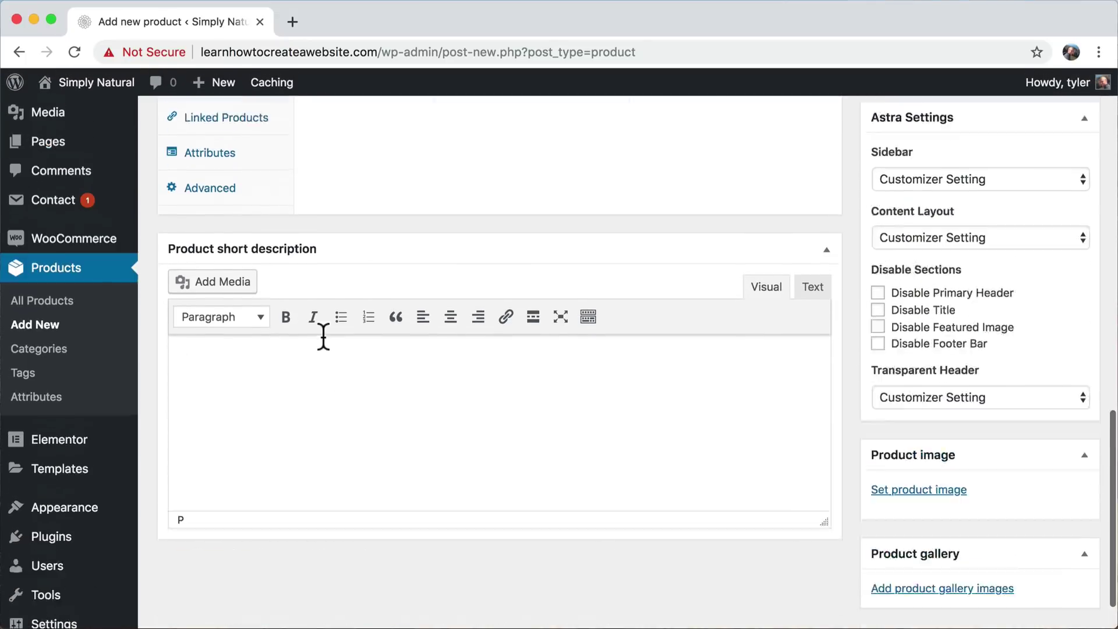
scroll(323, 338, up, 5)
scroll(325, 524, up, 11)
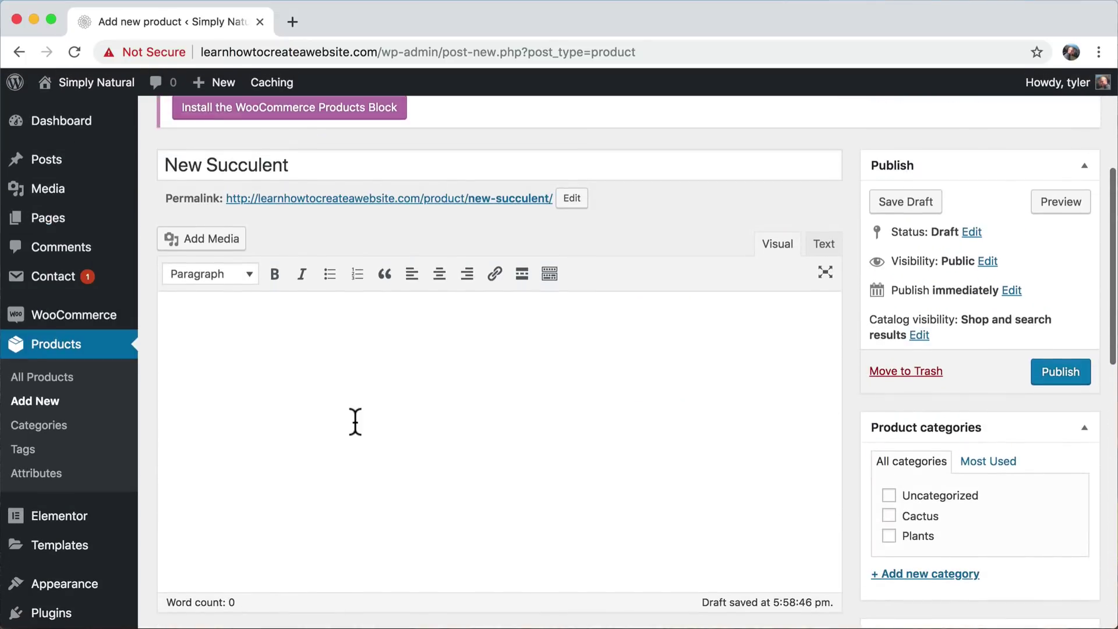
- Write the short description 'This is a beautiful description about succulents and it is awesome!', fixing the typo
click(356, 421)
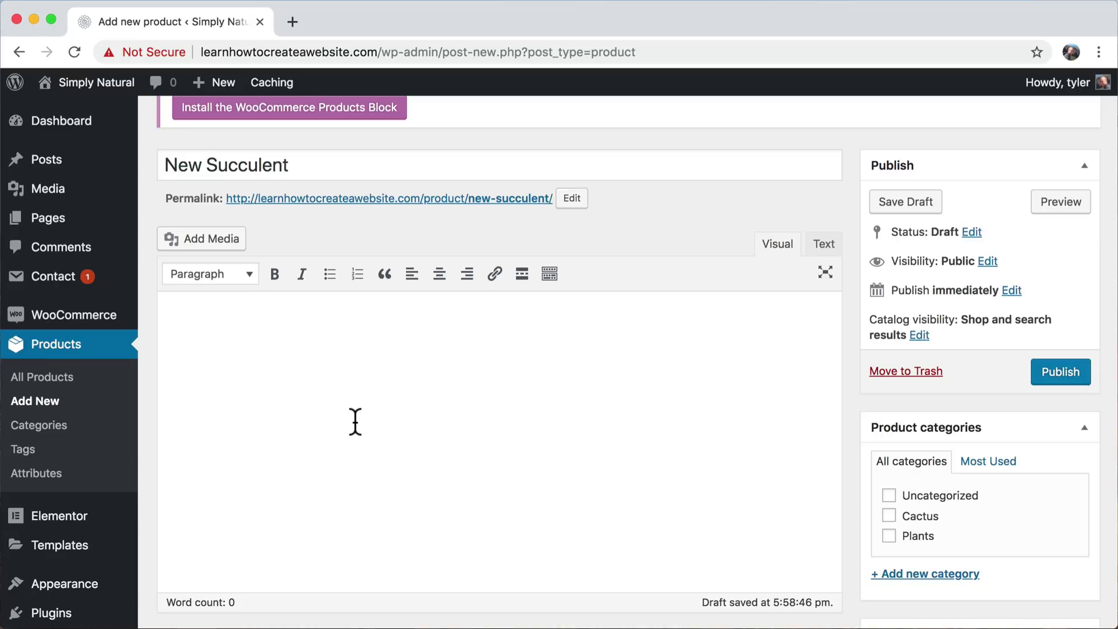
scroll(355, 422, down, 14)
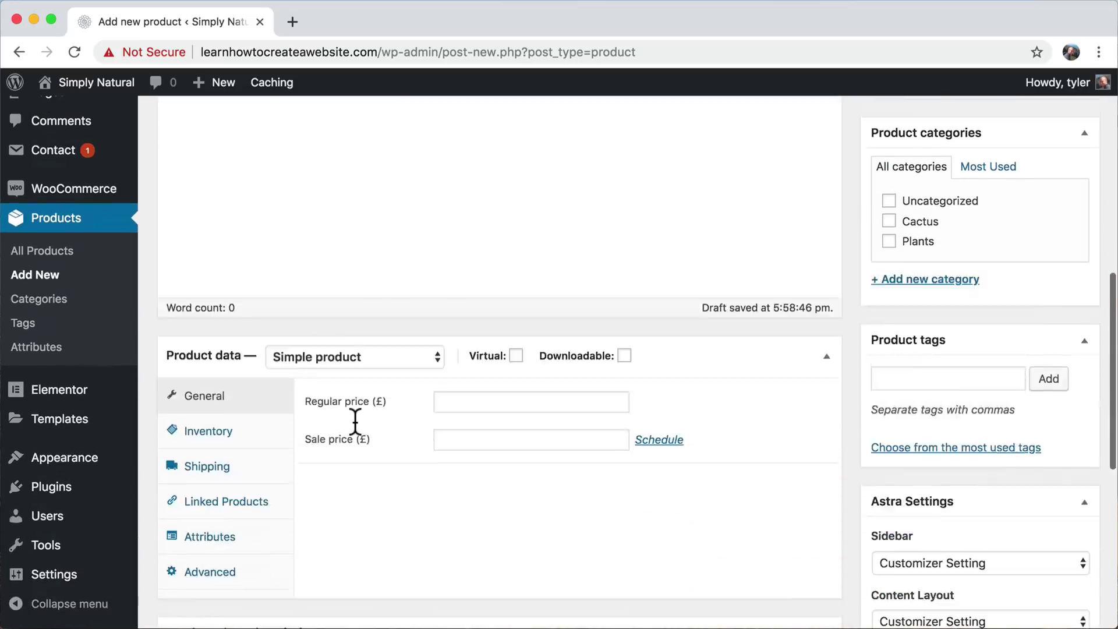
click(354, 420)
text(This is)
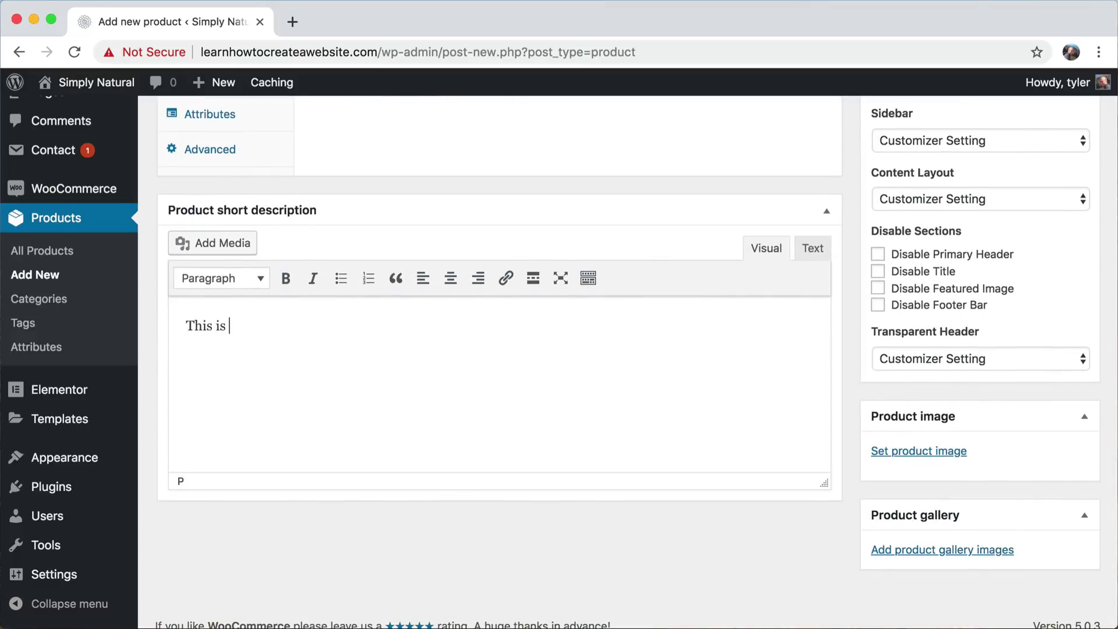
text( a beatuful)
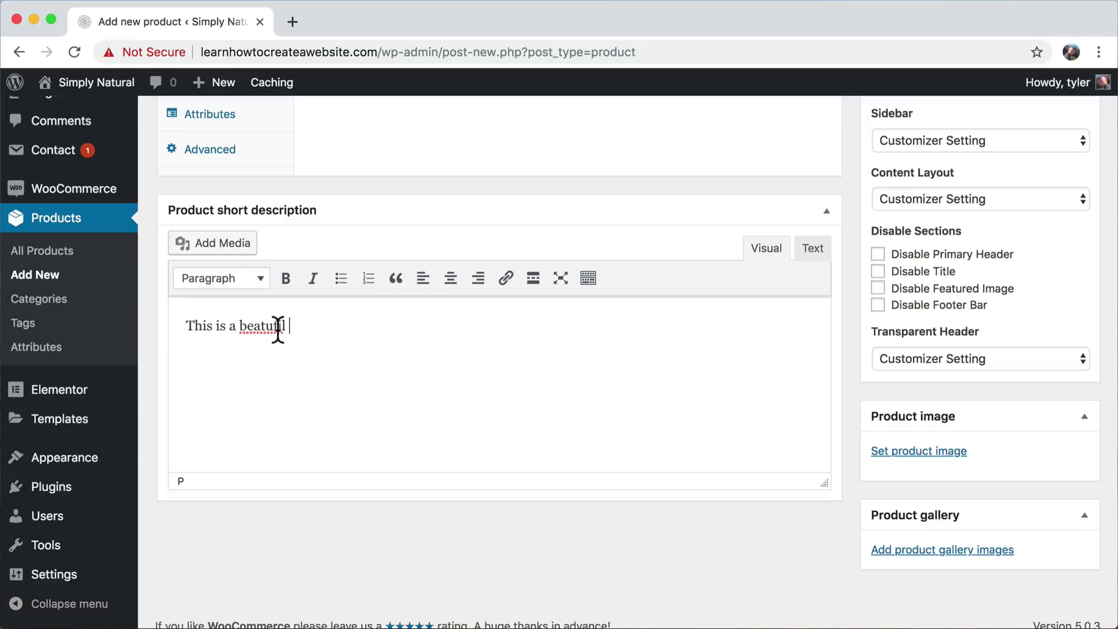
right_click(279, 337)
click(315, 337)
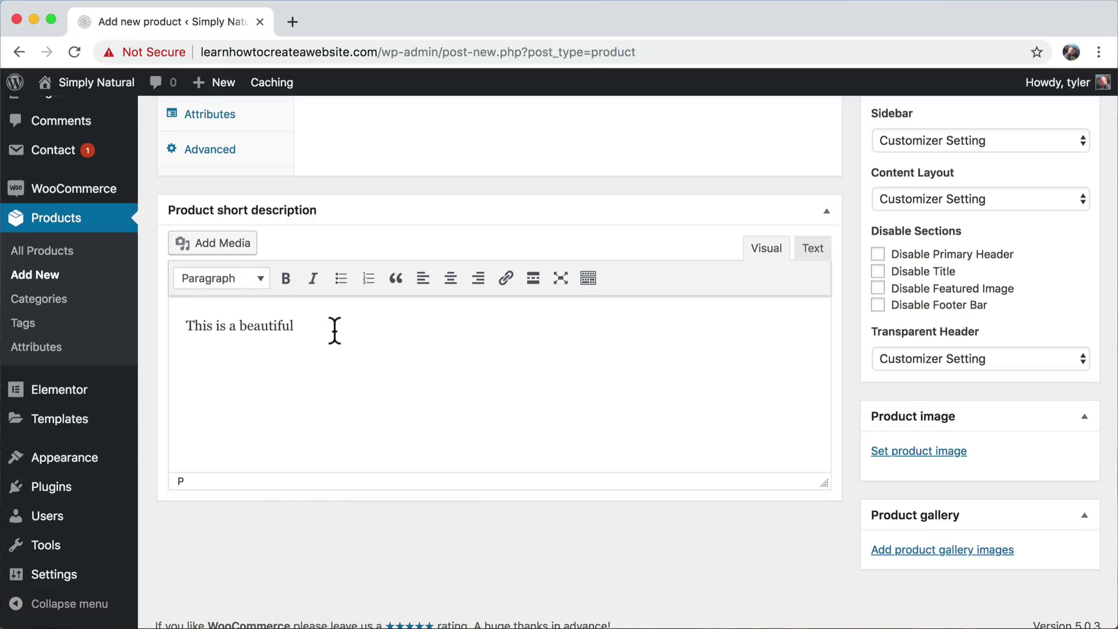
text(description ab)
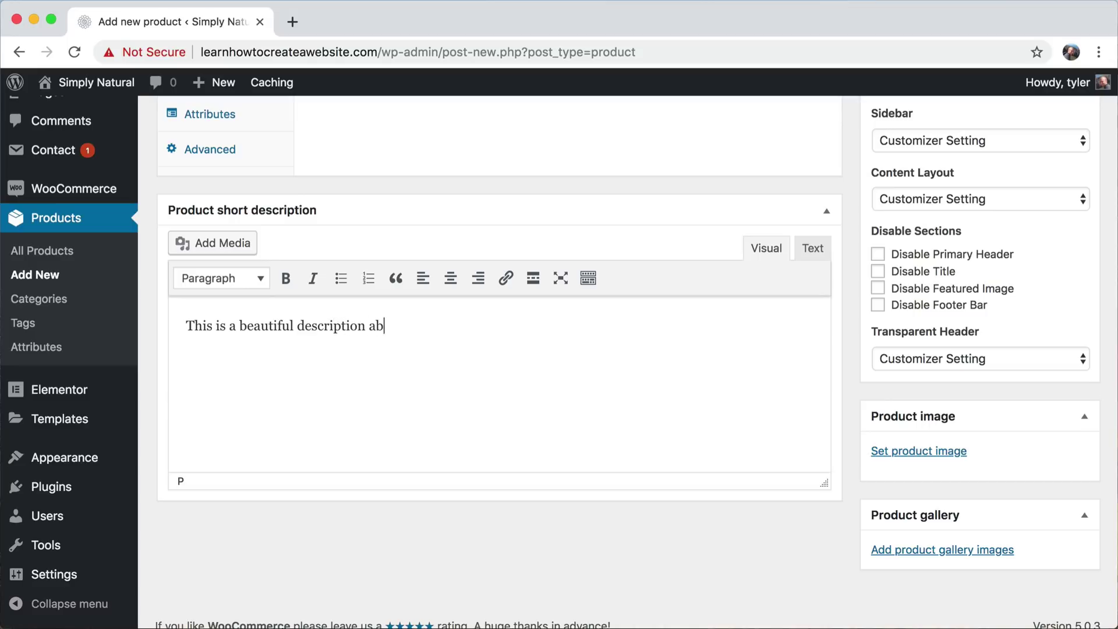
text(out succulents and it i)
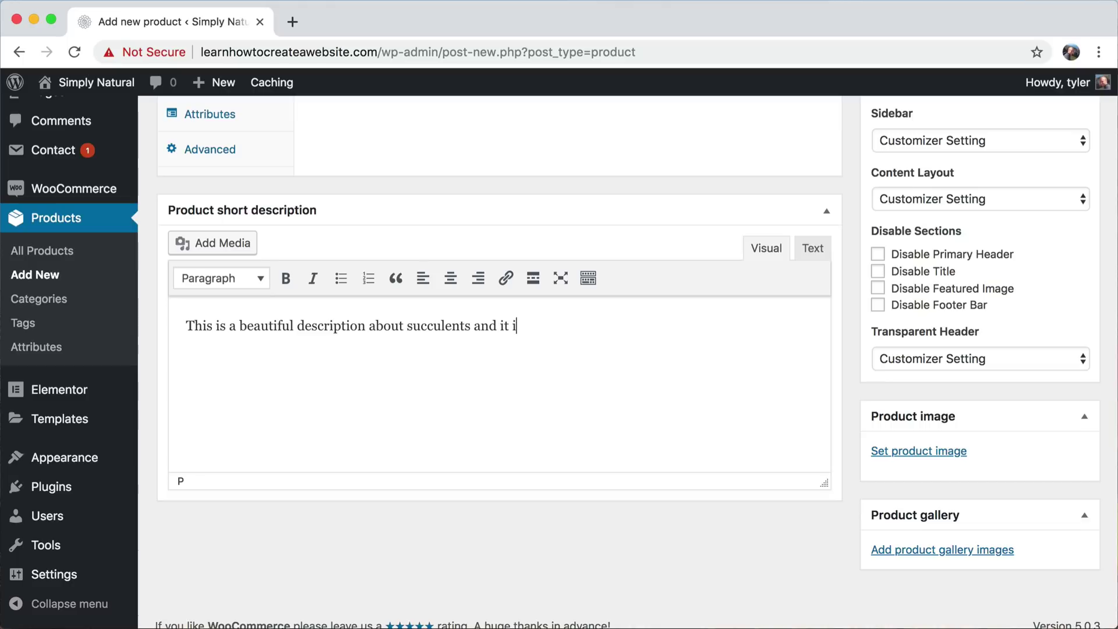
text(s awesome!)
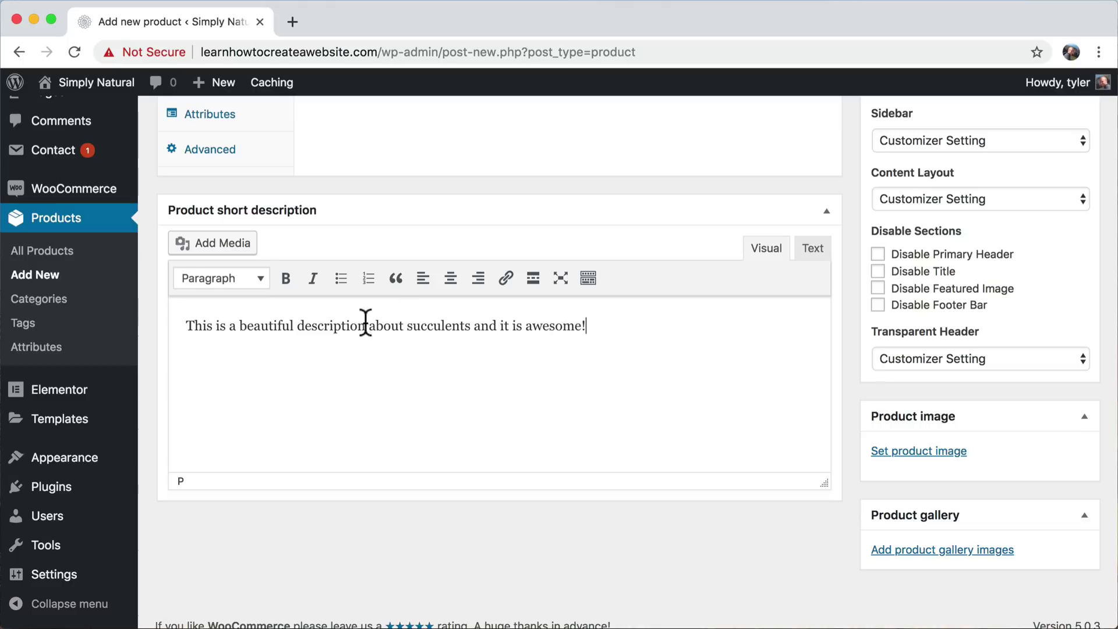
- Copy that sentence and paste it into the main product description
drag(624, 330, 165, 305)
key(super+c)
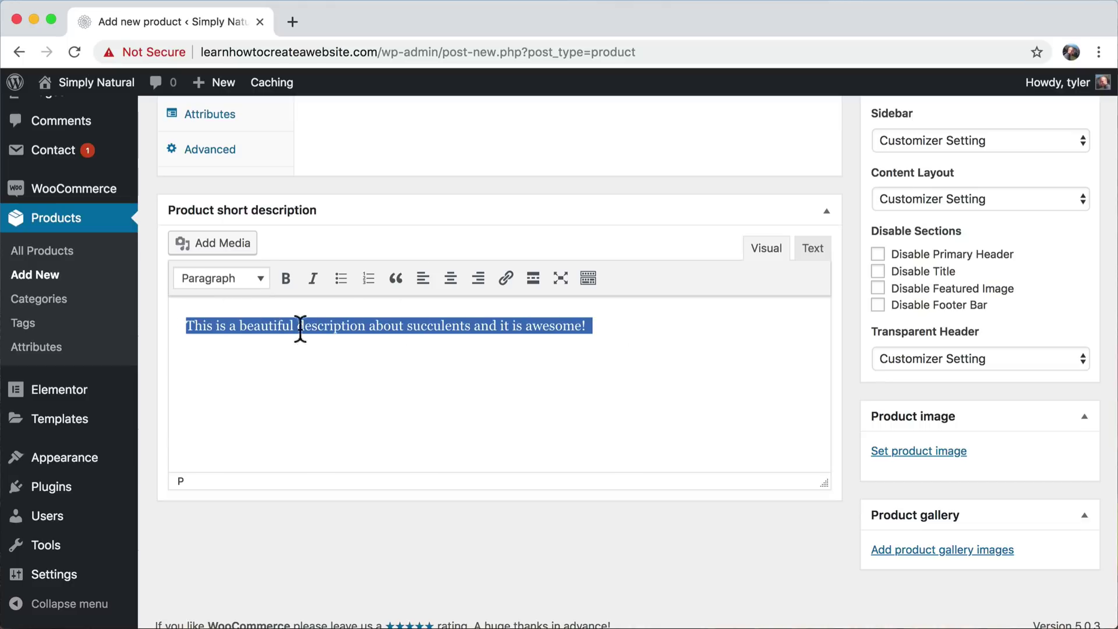
scroll(441, 371, up, 10)
scroll(441, 371, up, 2)
click(312, 330)
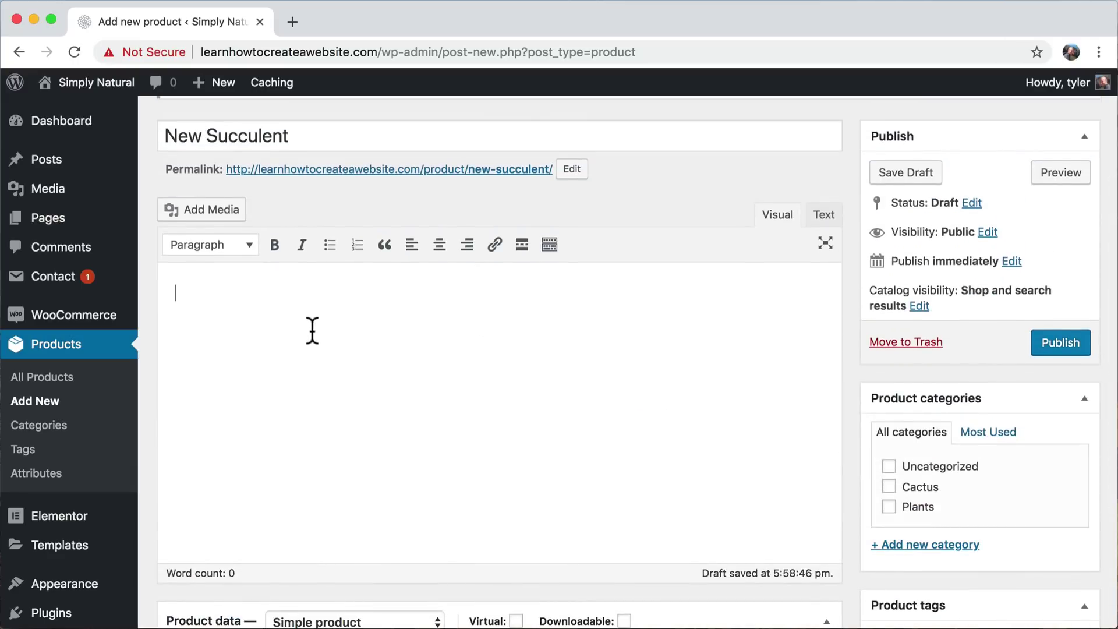
key(super+v)
key(super+v)
key(super+v)
key(super+v)
key(super+v)
key(super+v)
key(super+v)
key(super+v)
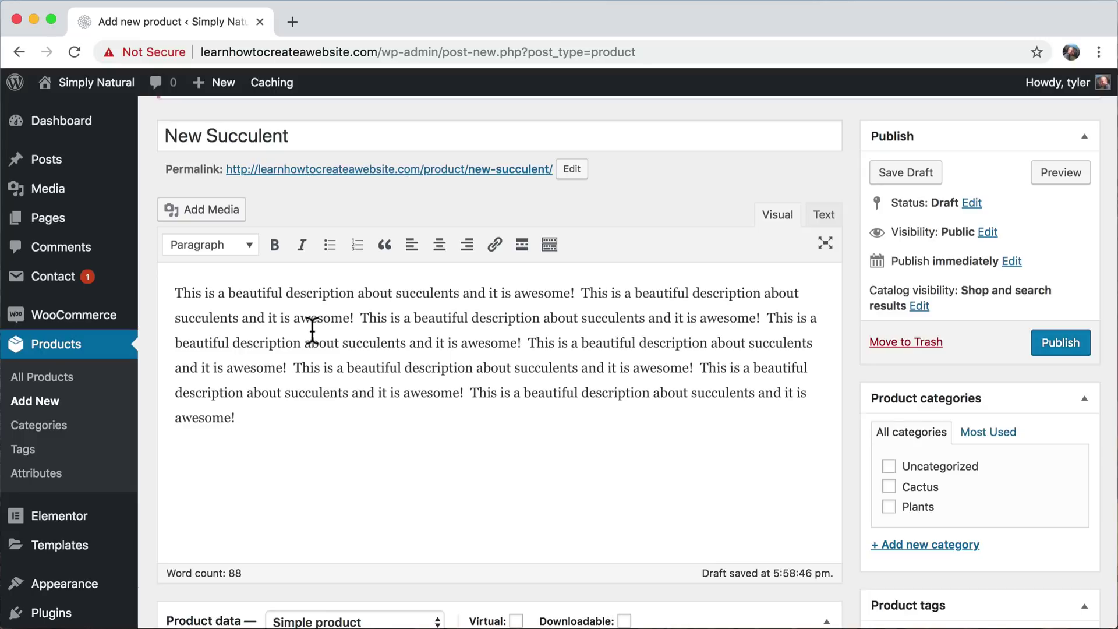
scroll(312, 329, down, 5)
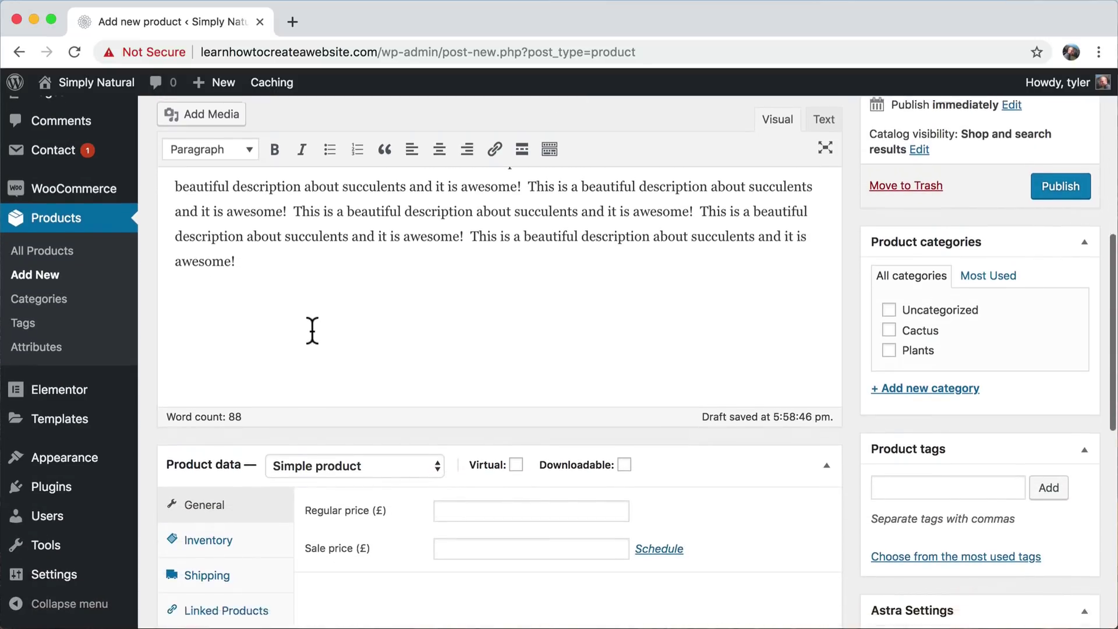
scroll(311, 329, down, 1)
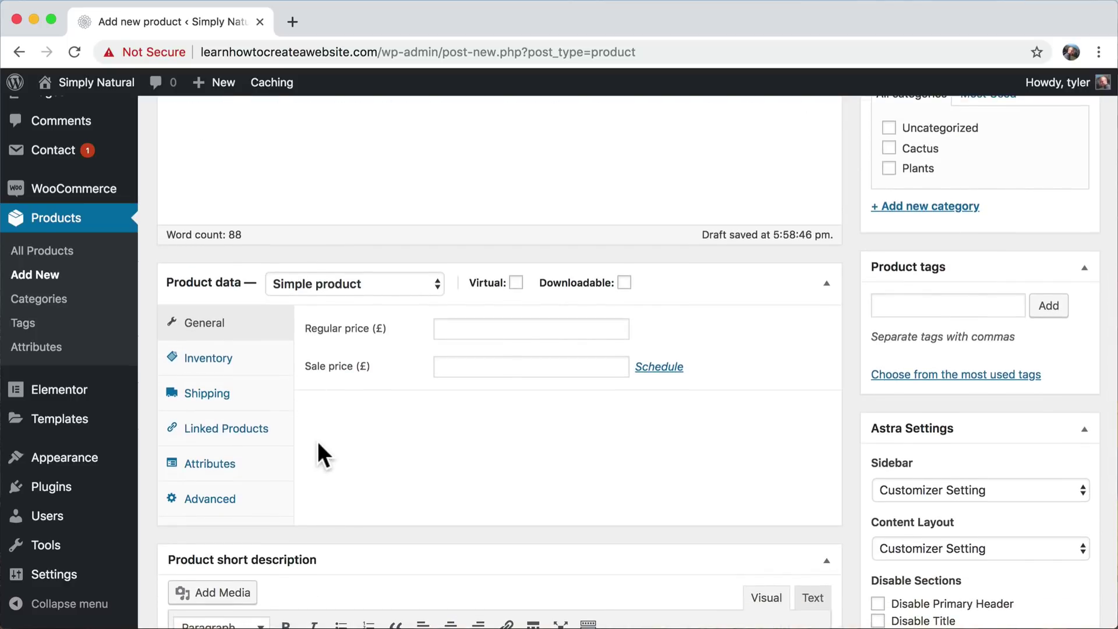
- Enter 50 as the Regular price under Product data > General, leaving Sale price blank
scroll(320, 453, down, 1)
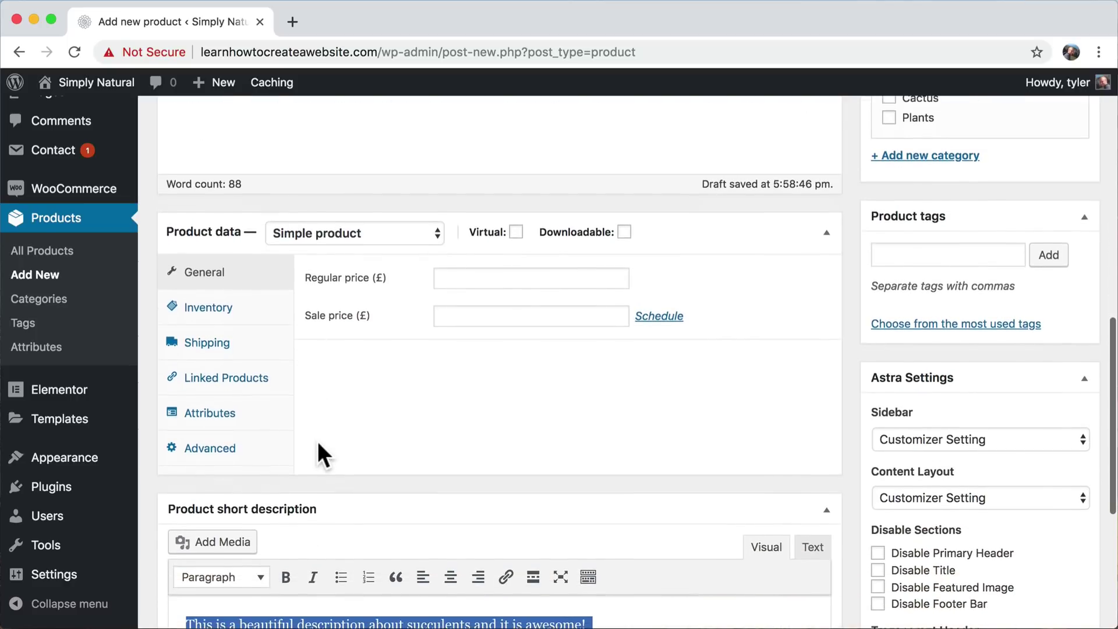
click(480, 278)
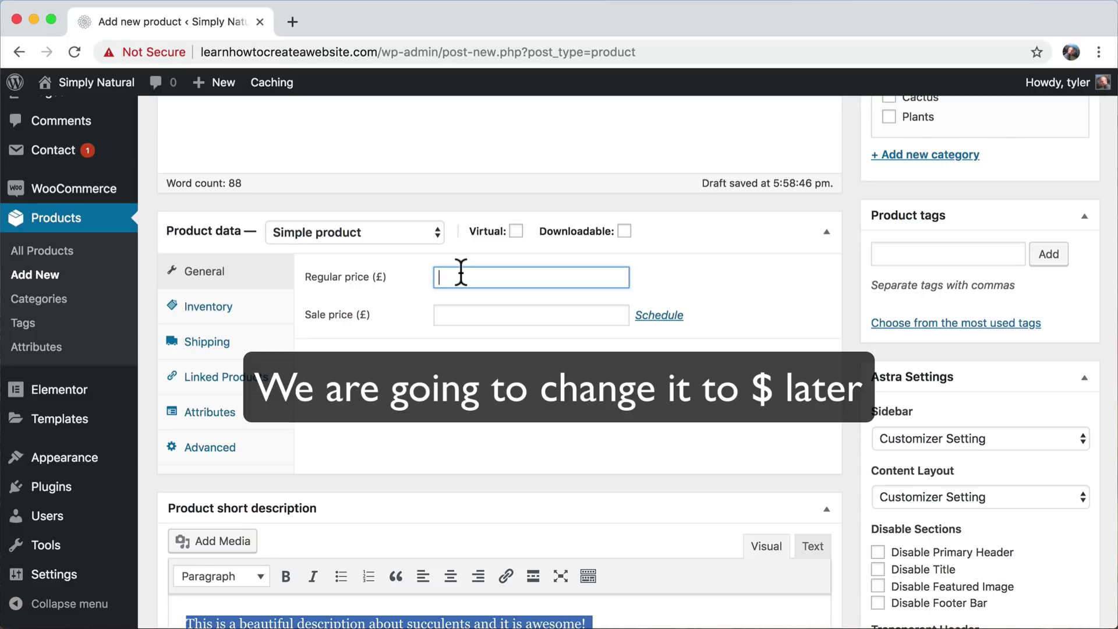
text(50)
click(468, 315)
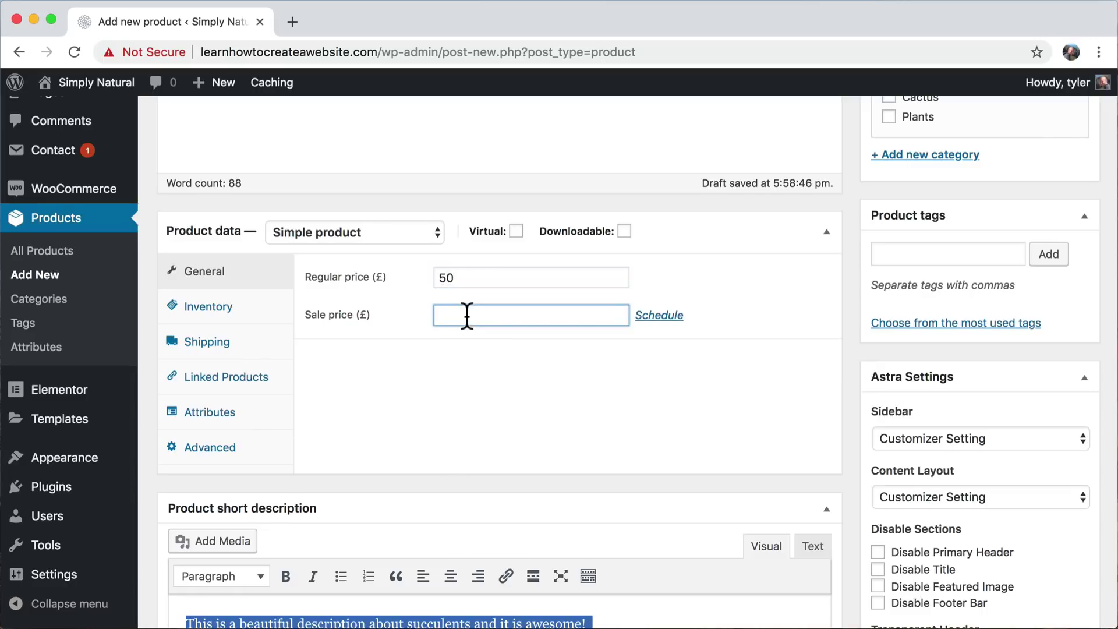
scroll(467, 315, up, 5)
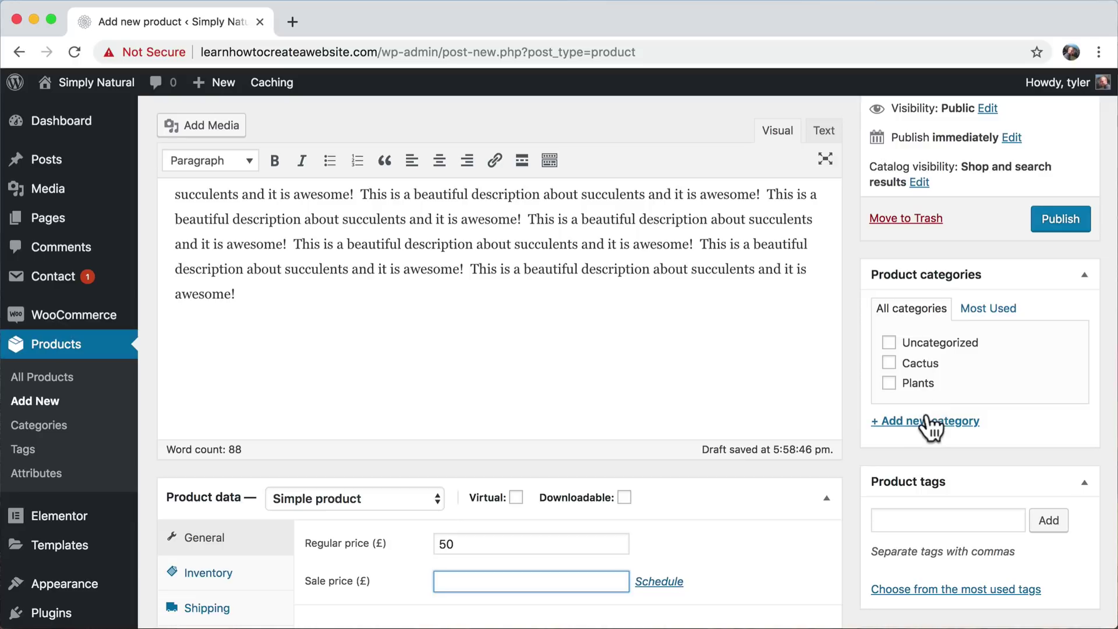
- Add a new 'Succulent' category from the Product categories box
click(916, 424)
text(Suc)
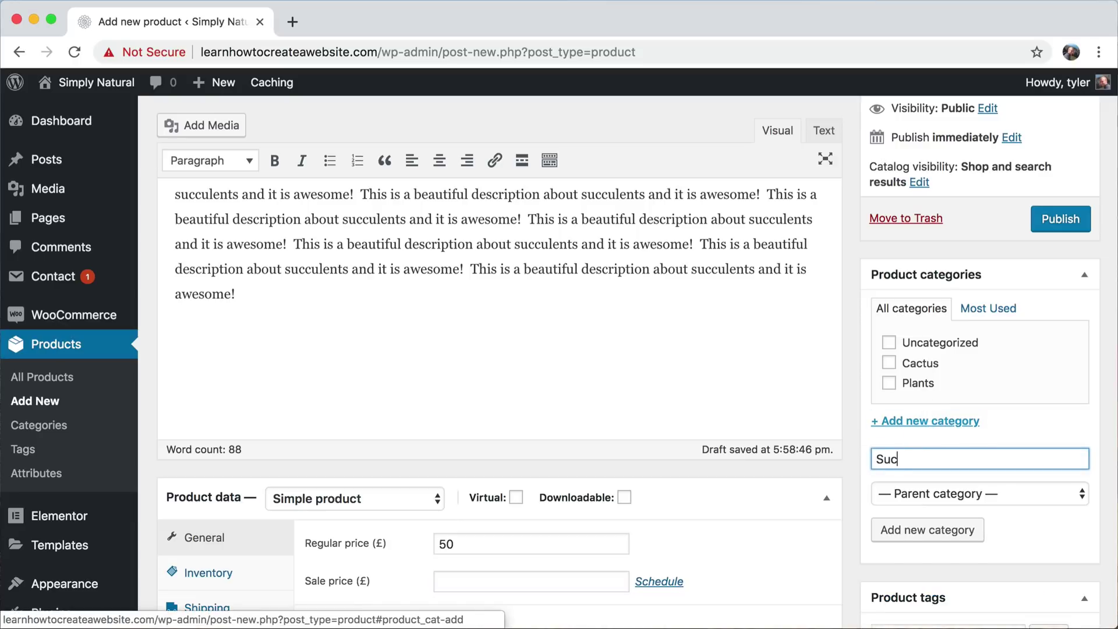
text(culent)
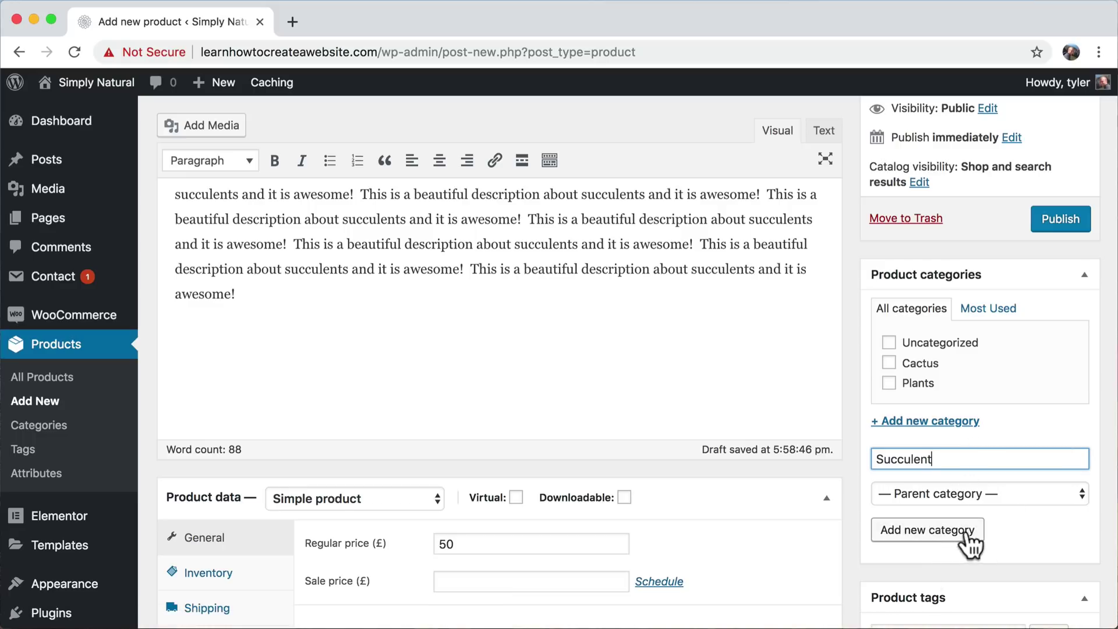
click(913, 533)
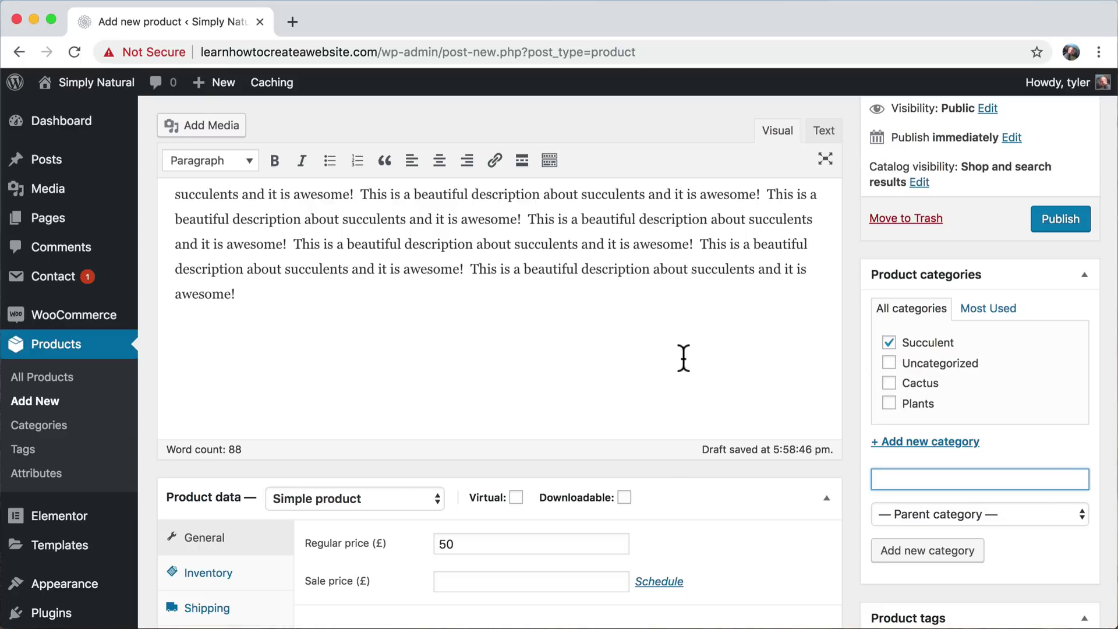
scroll(684, 358, down, 5)
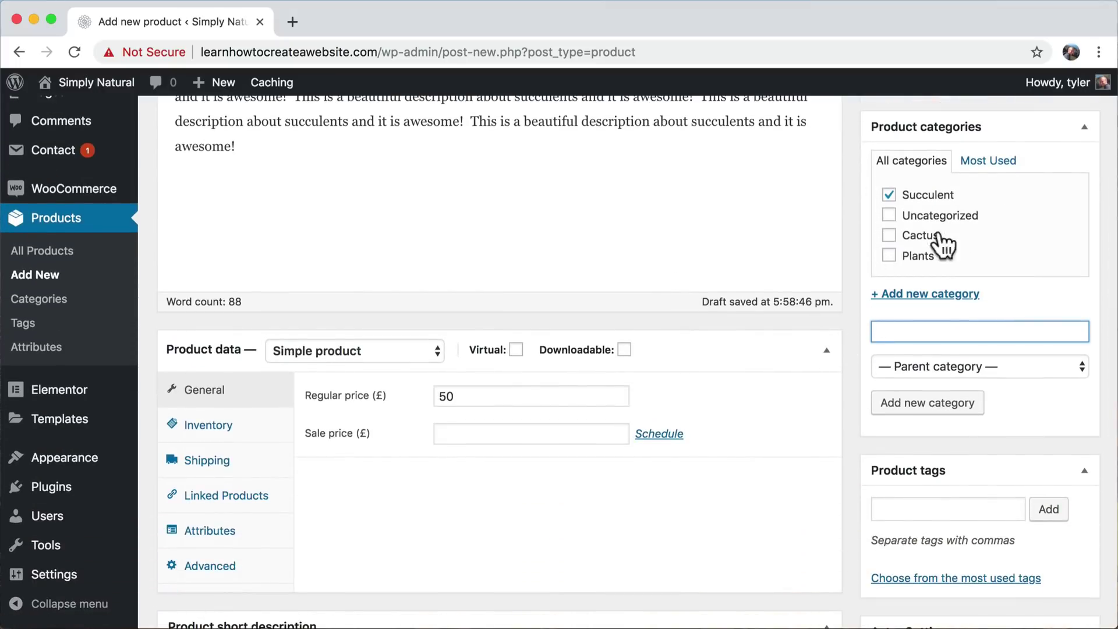
scroll(699, 298, down, 3)
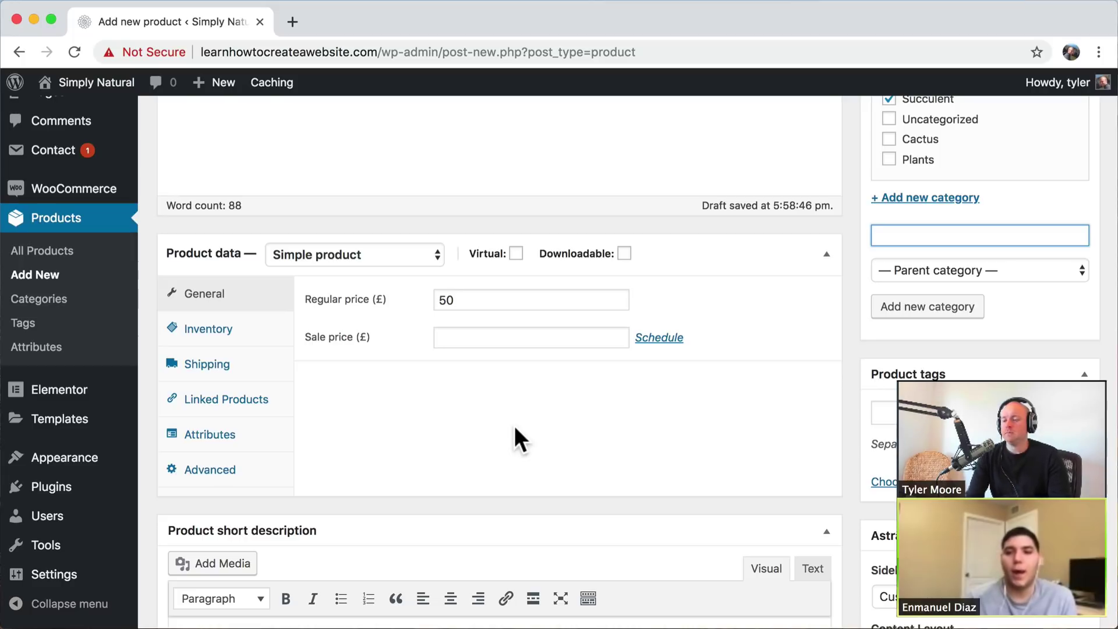
click(517, 254)
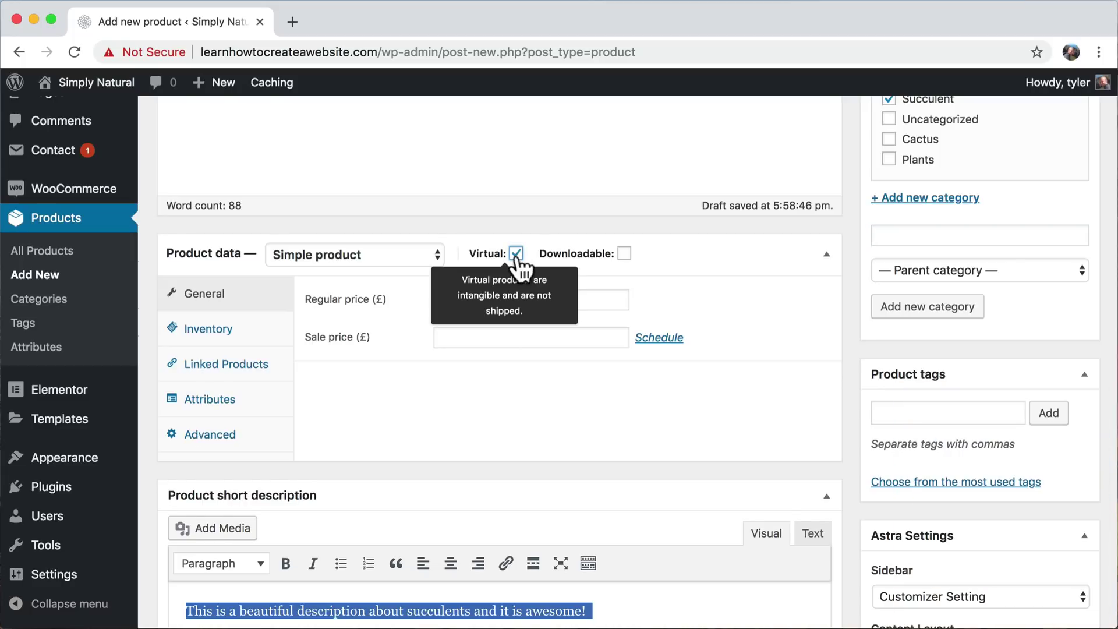
click(516, 254)
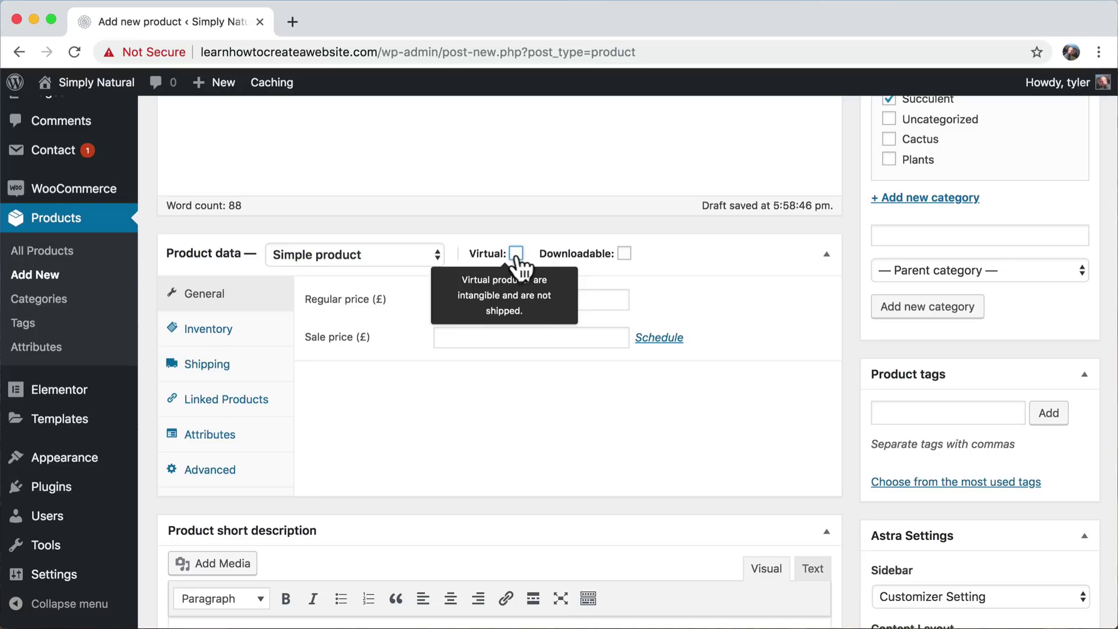
click(516, 254)
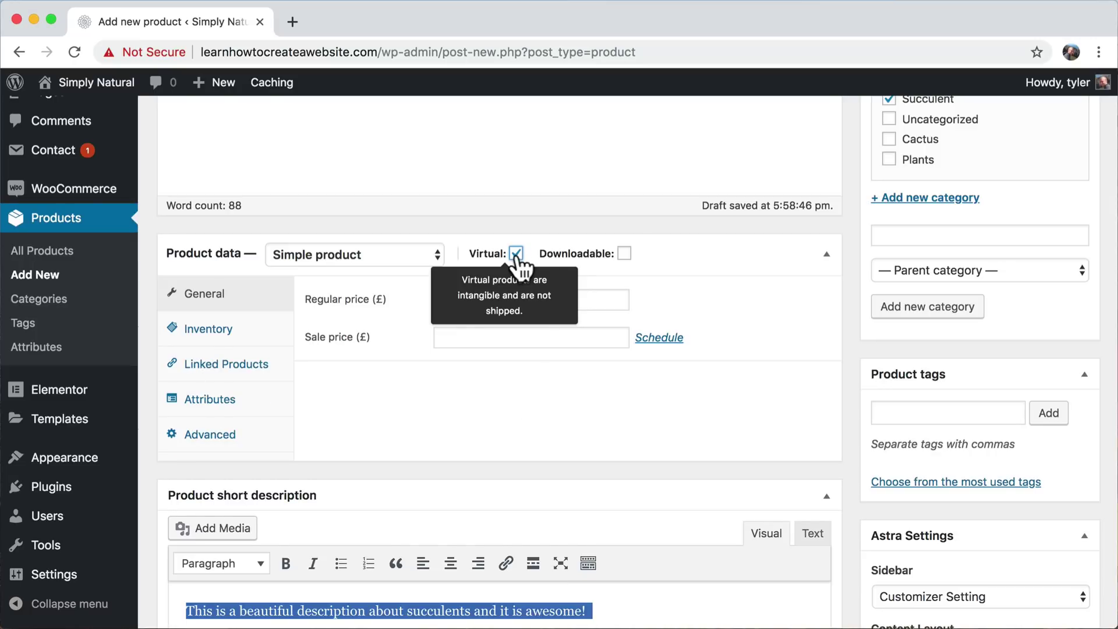
click(516, 254)
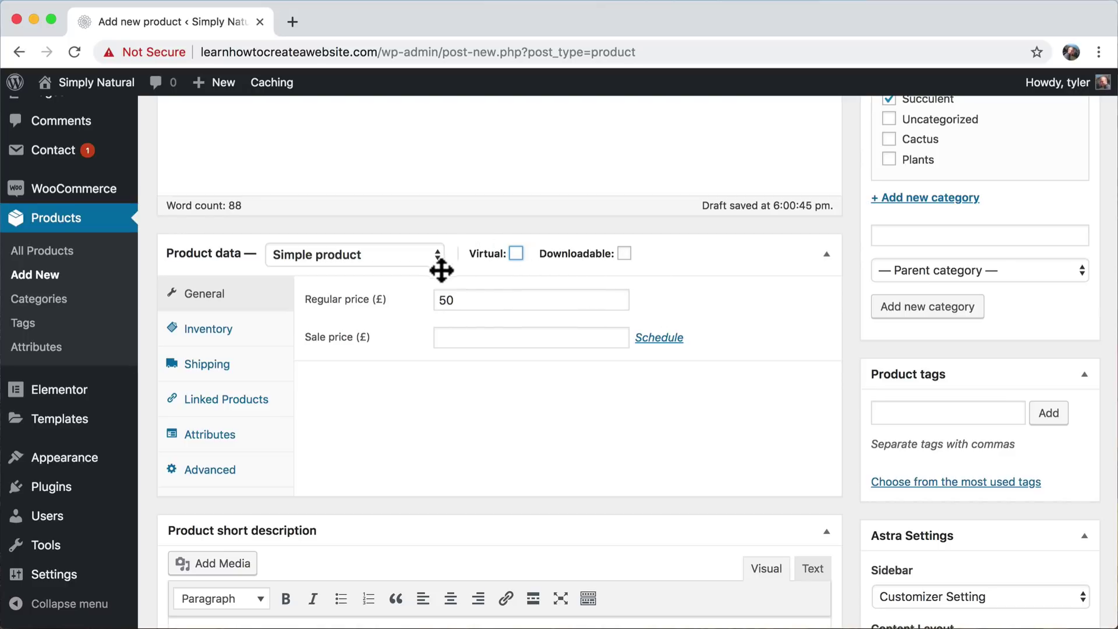
mouse_move(507, 249)
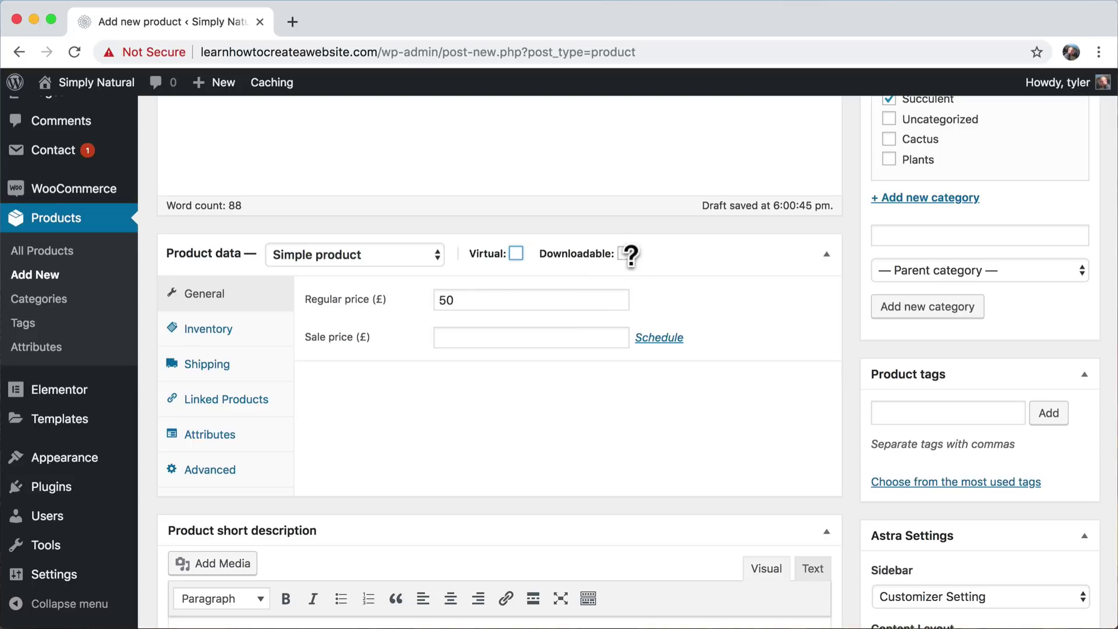
mouse_move(627, 267)
scroll(623, 396, down, 10)
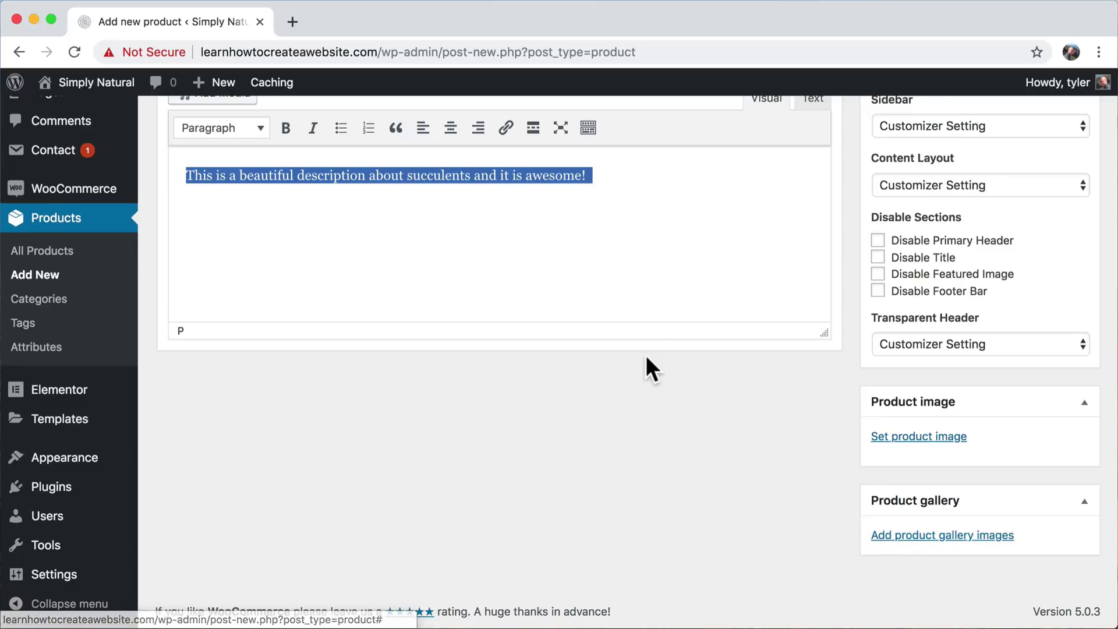
- Open pexels.com in a new tab and search for 'succlents'
click(290, 22)
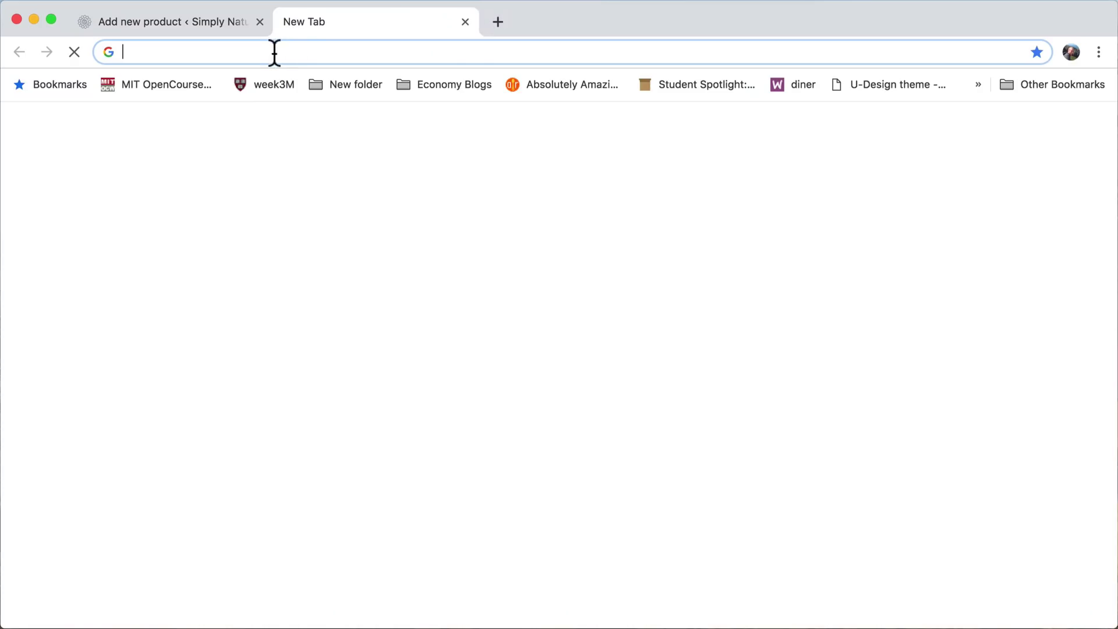
text(pexels.co)
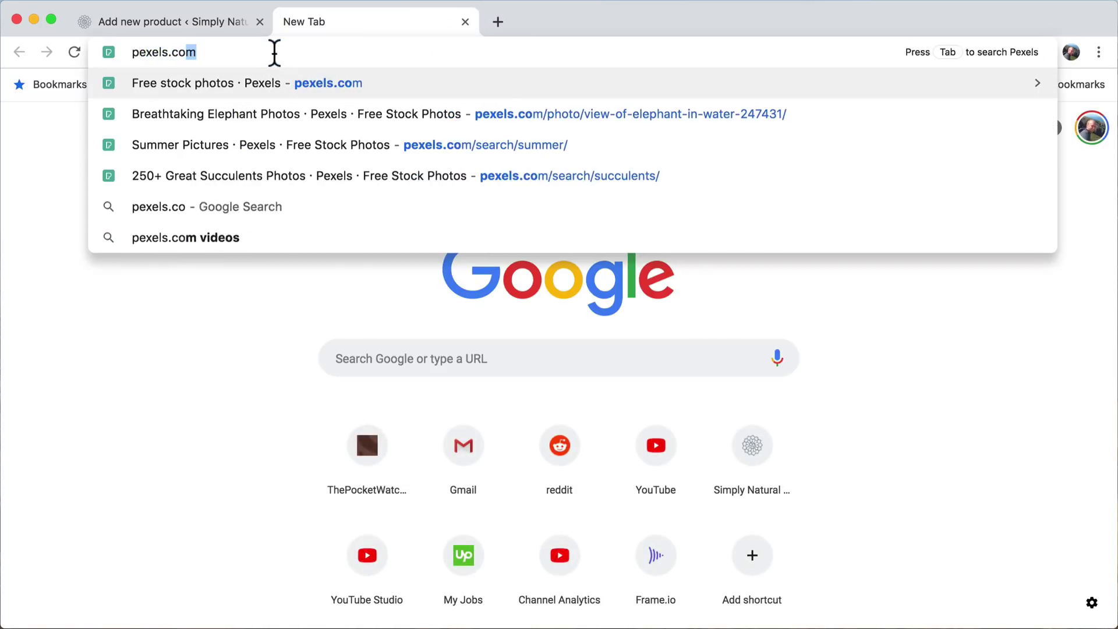
key(Return)
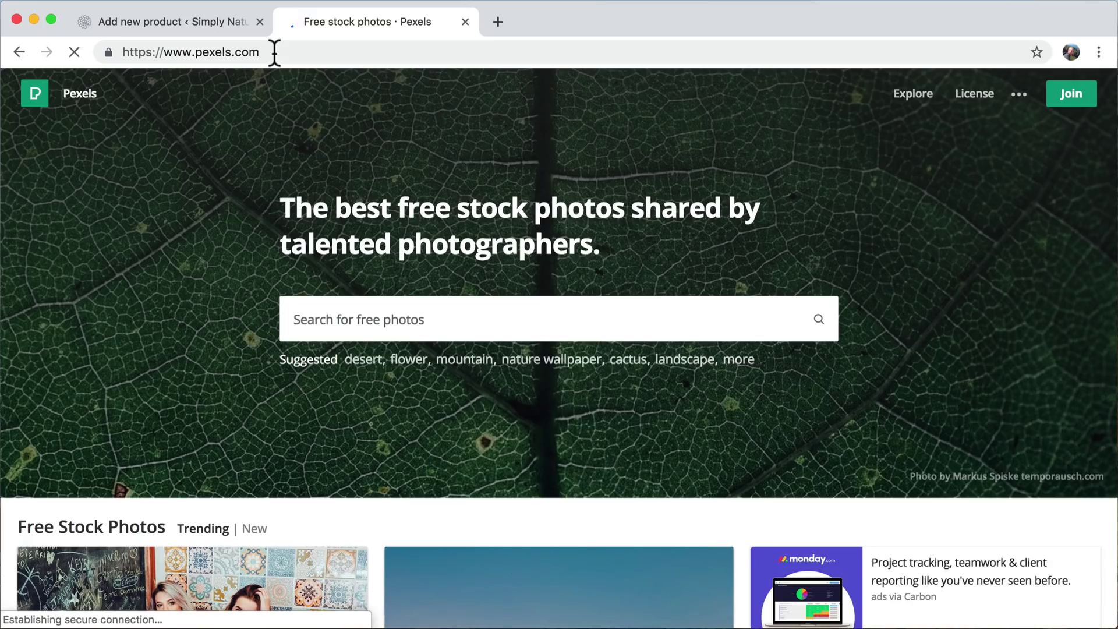
click(338, 319)
text(succlents)
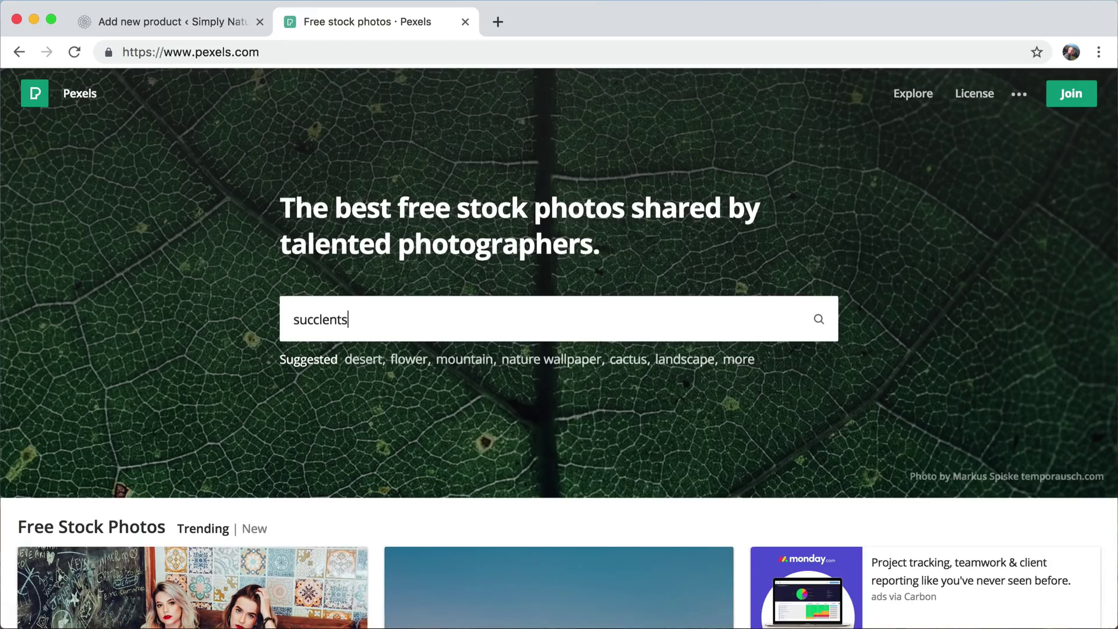
key(Return)
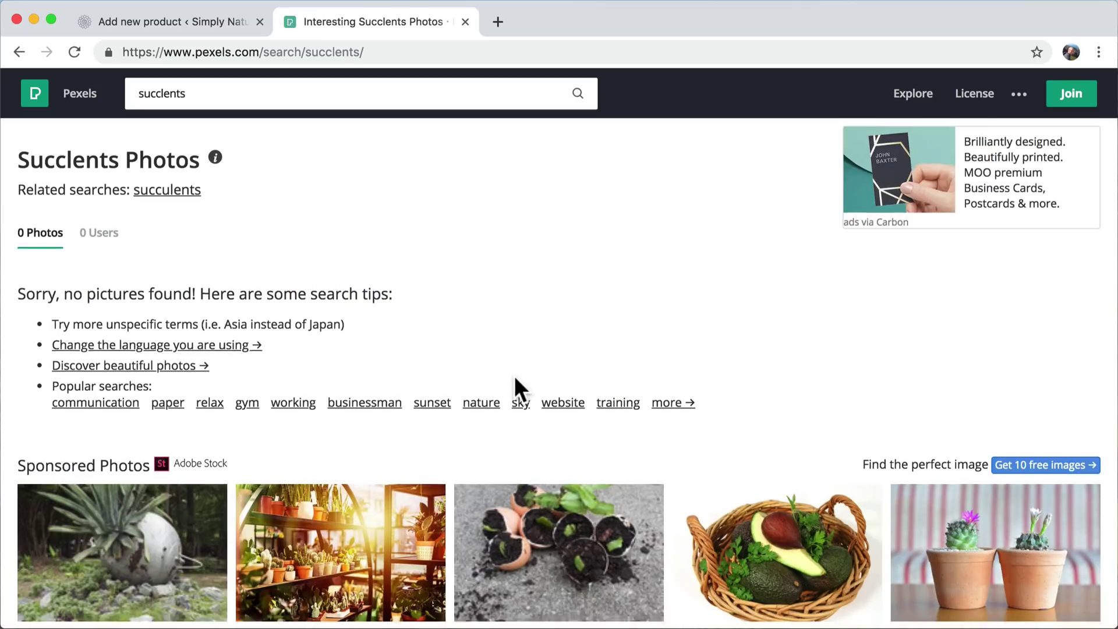
- Rerun the search with the correct spelling 'succulents' and browse the photo results
scroll(515, 376, down, 5)
scroll(515, 376, up, 5)
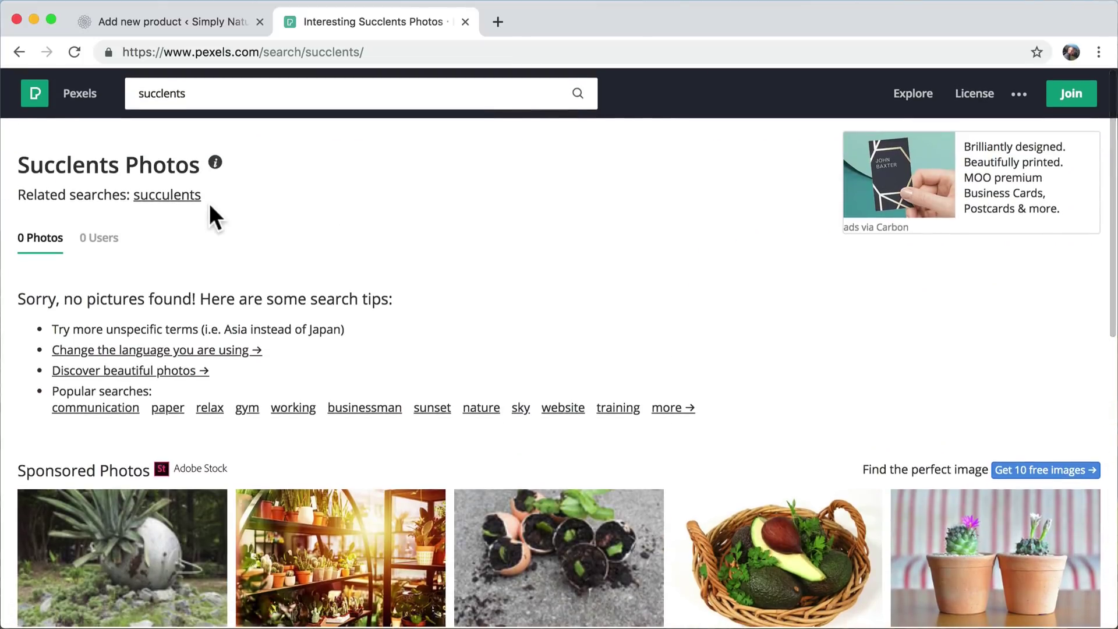
click(168, 199)
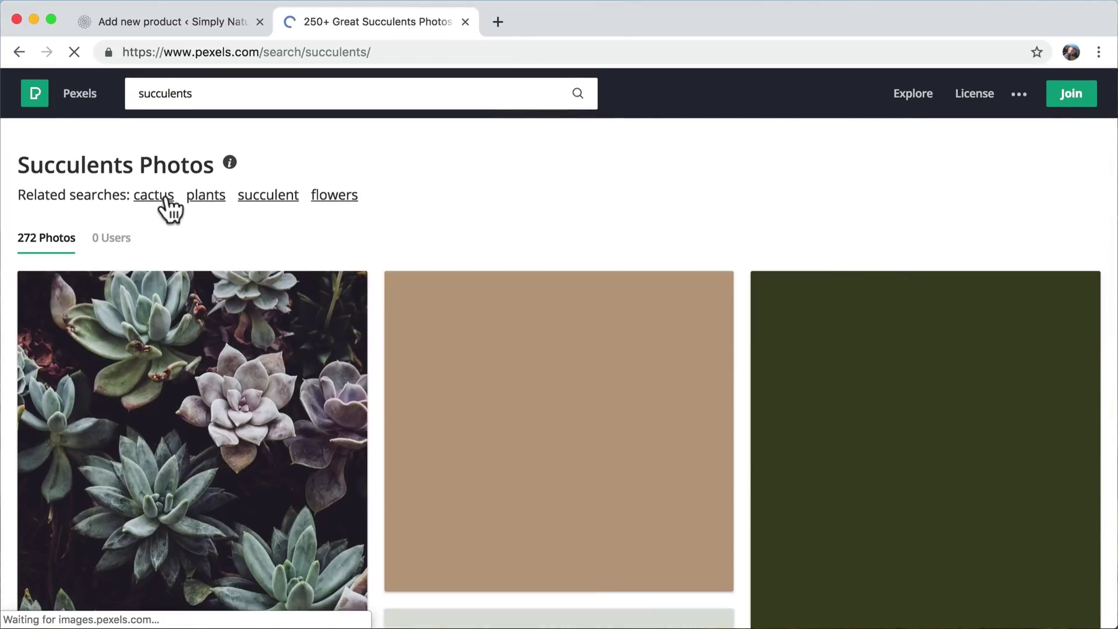
scroll(611, 224, down, 5)
scroll(612, 226, down, 5)
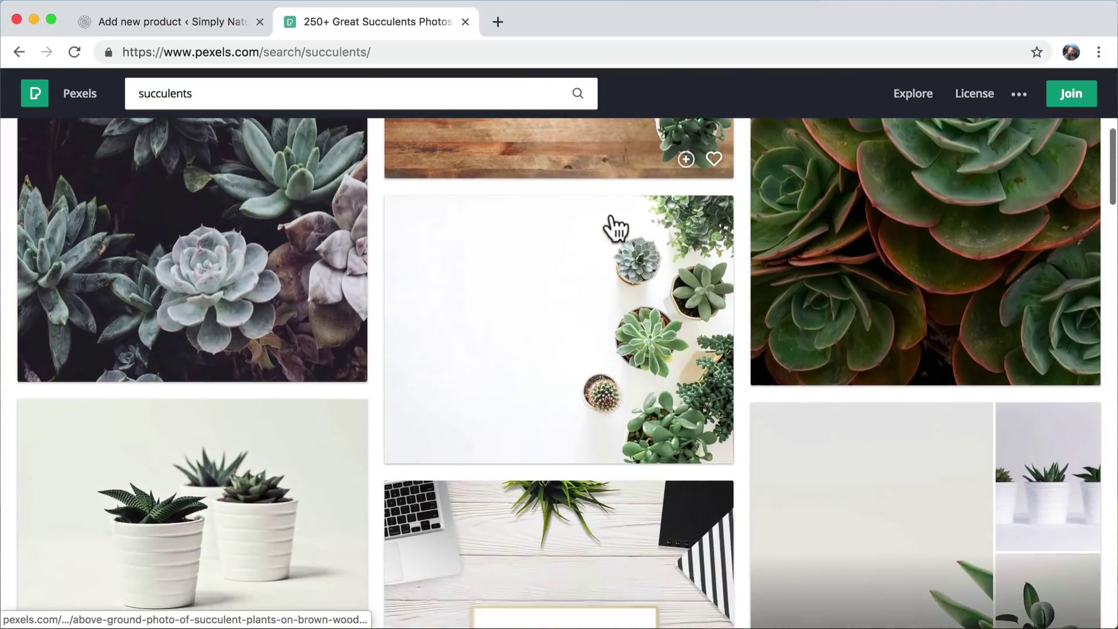
scroll(615, 228, down, 4)
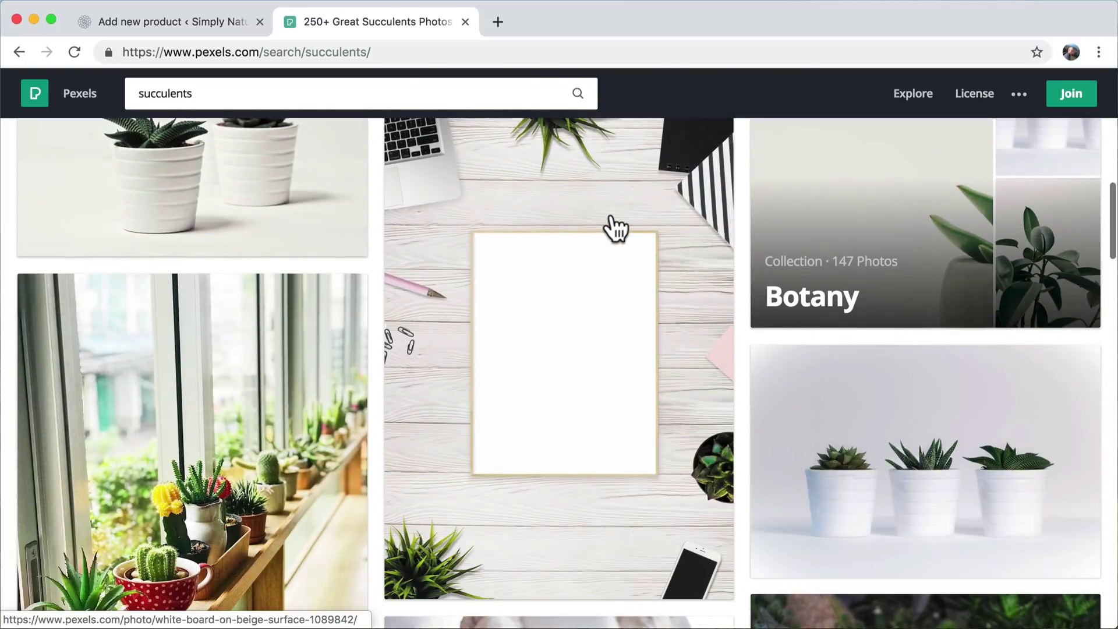
scroll(615, 227, up, 15)
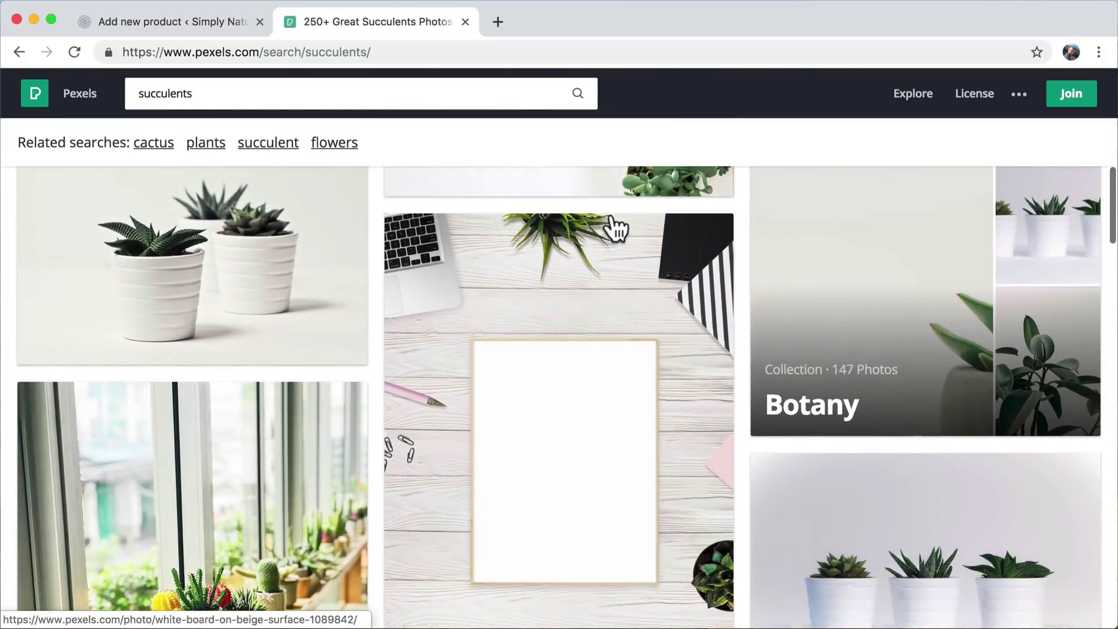
scroll(611, 215, up, 3)
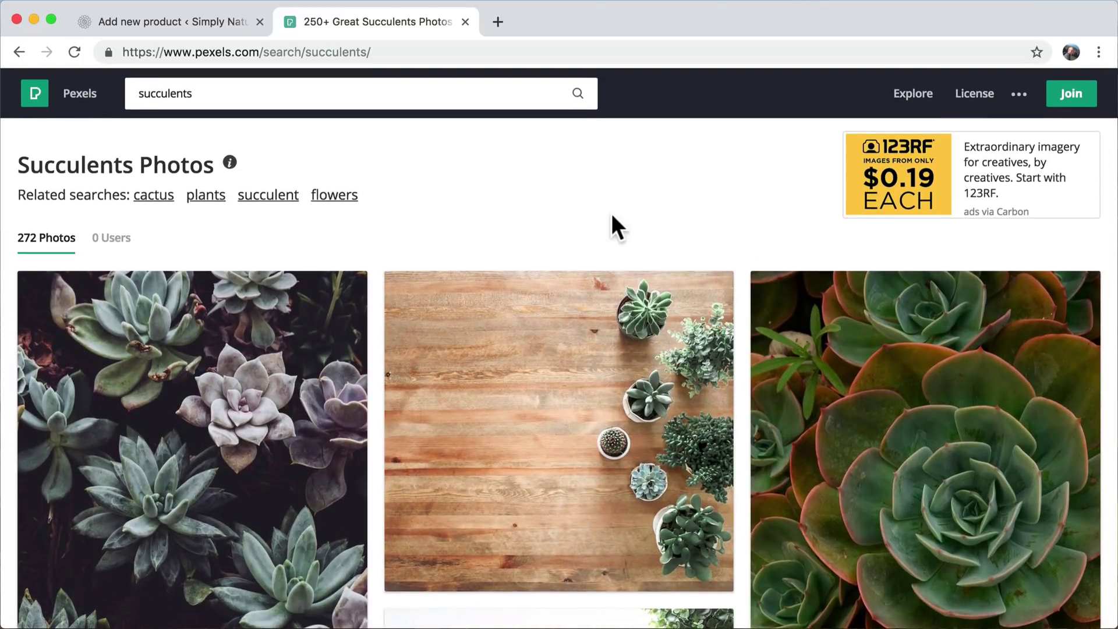
drag(195, 52, 259, 52)
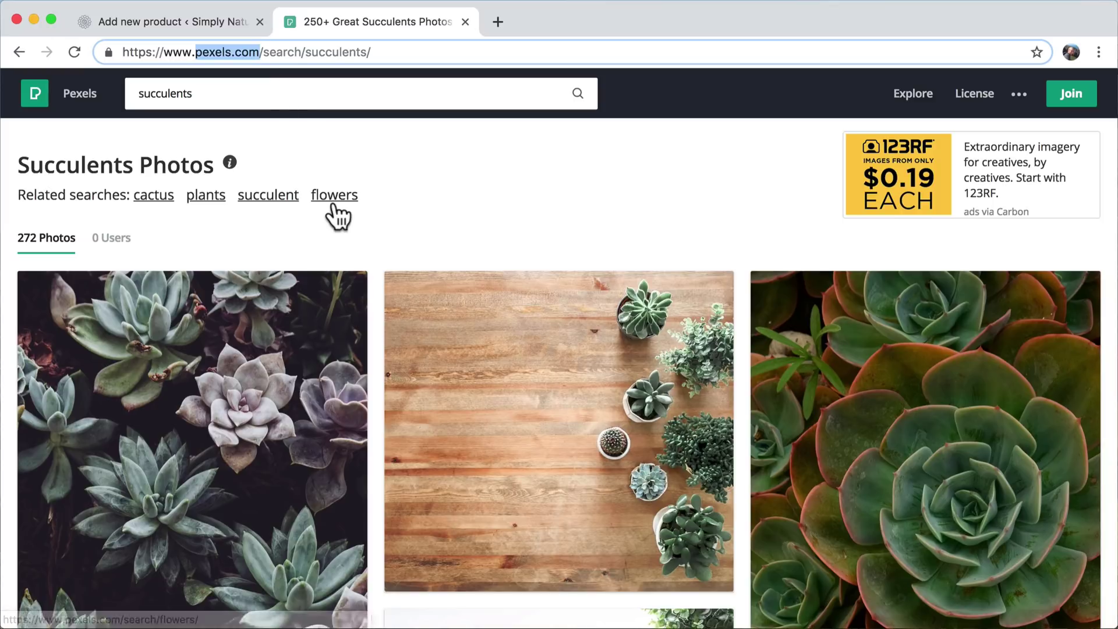
scroll(335, 216, down, 7)
scroll(337, 215, down, 12)
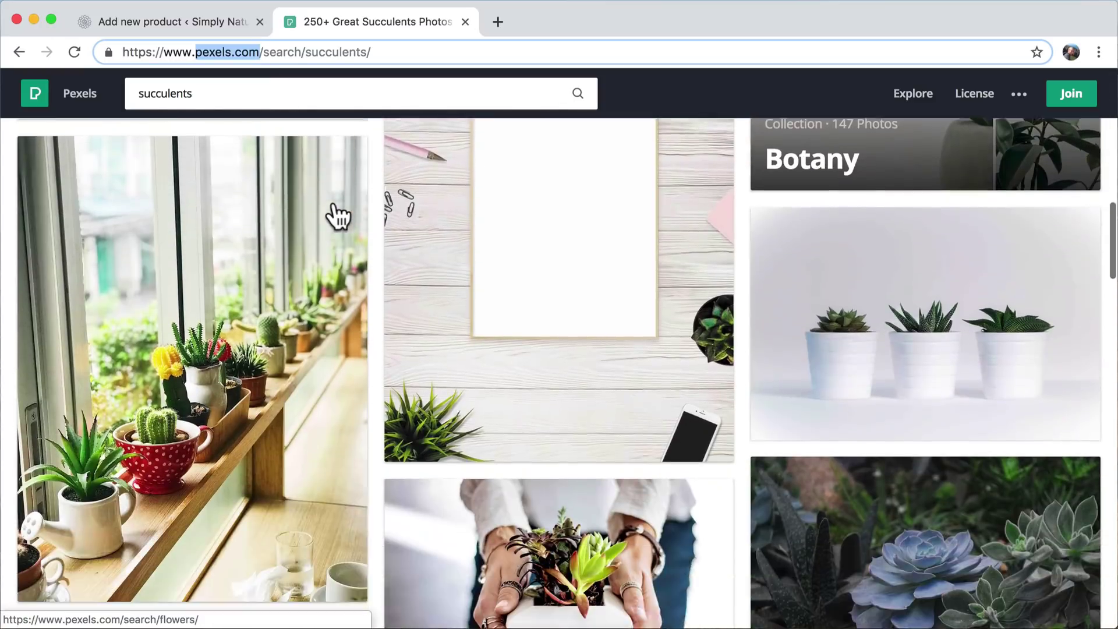
scroll(338, 216, down, 4)
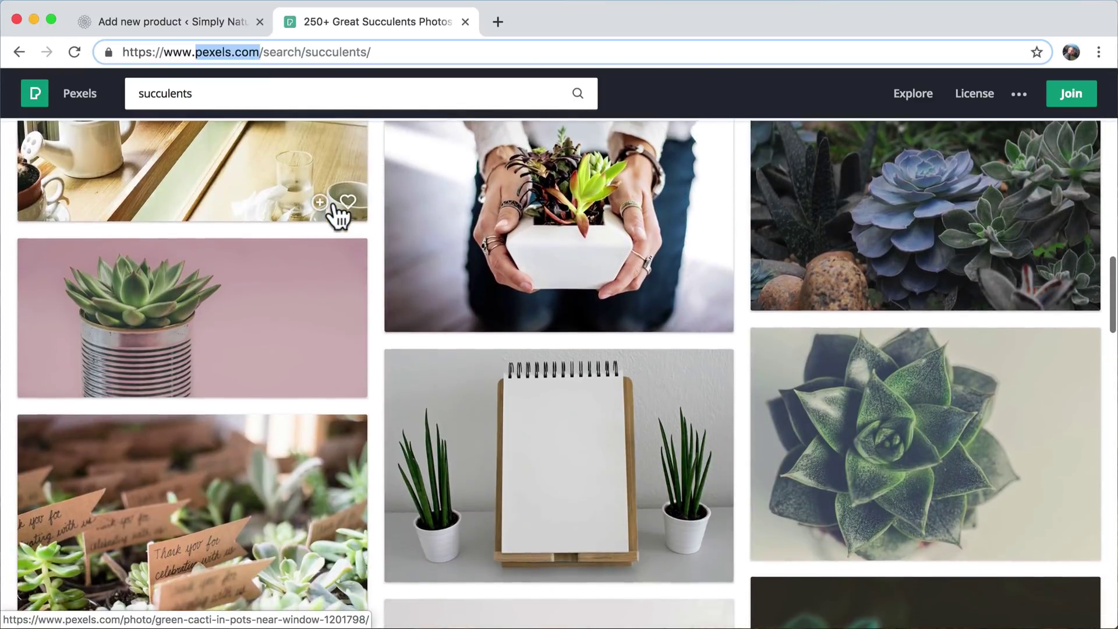
scroll(338, 215, down, 13)
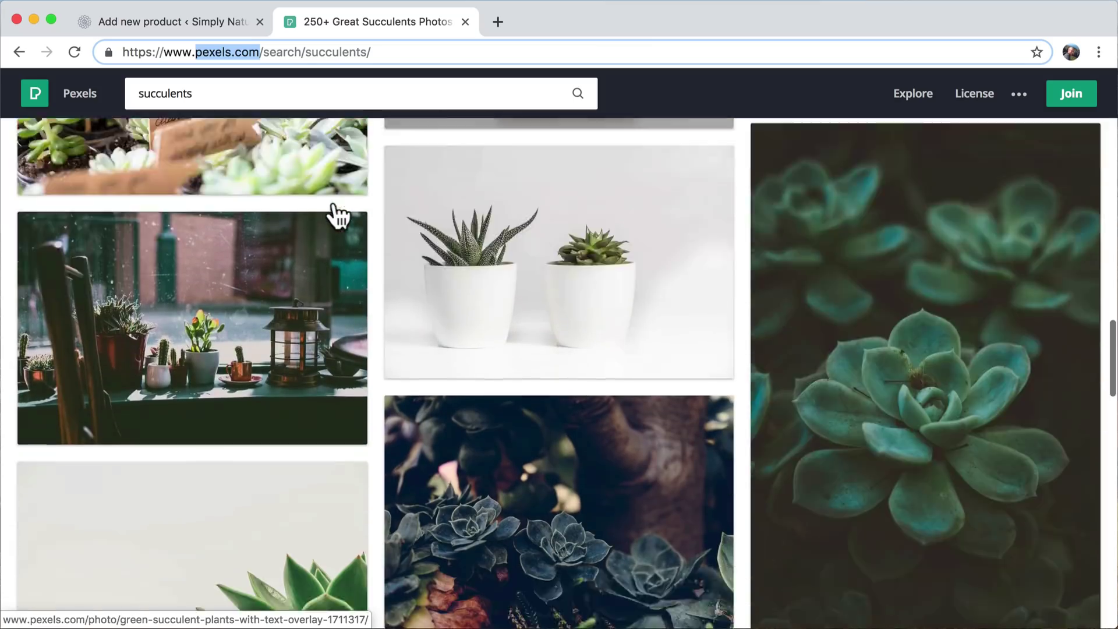
scroll(338, 216, down, 15)
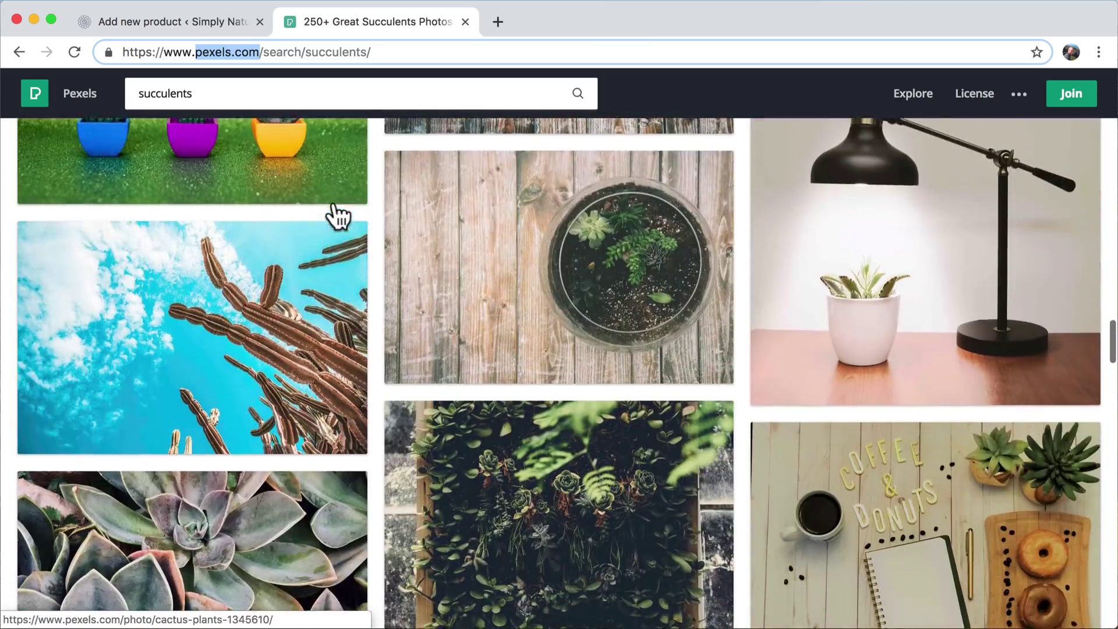
scroll(338, 215, down, 13)
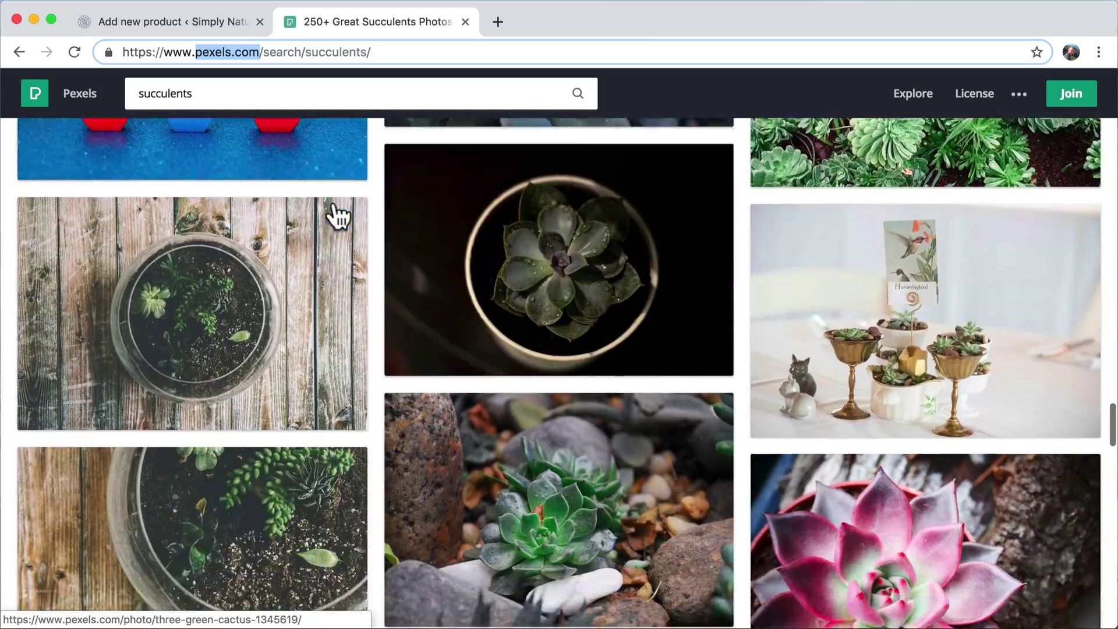
scroll(338, 215, down, 7)
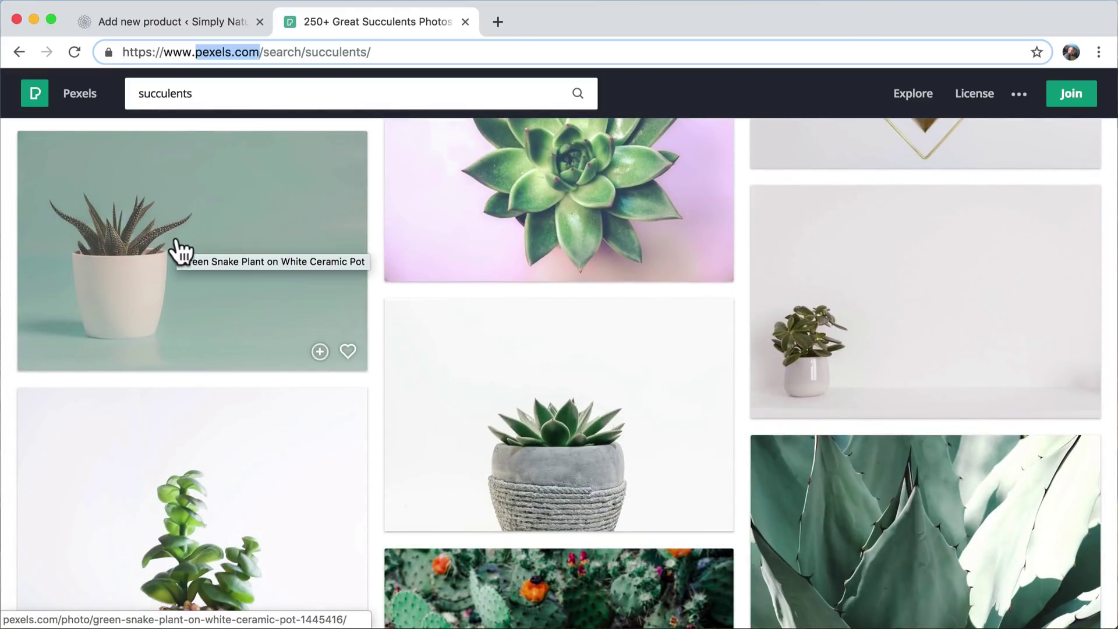
scroll(559, 421, down, 3)
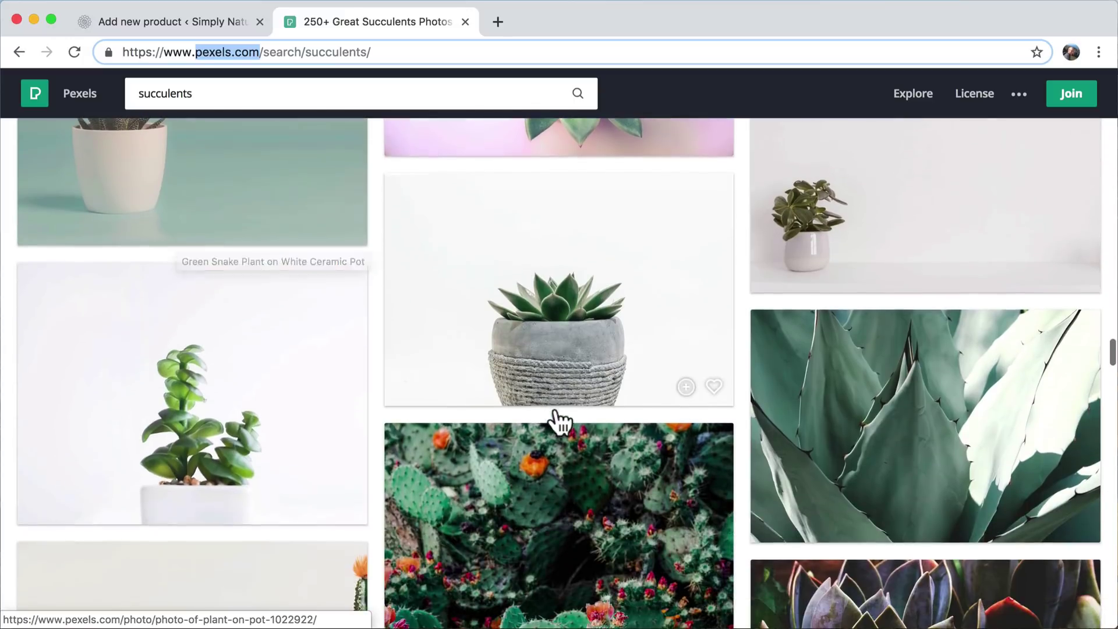
- Download the concrete-pot succulent photo at Medium (1280 x 853) as main.jpeg, then close the photo
click(585, 283)
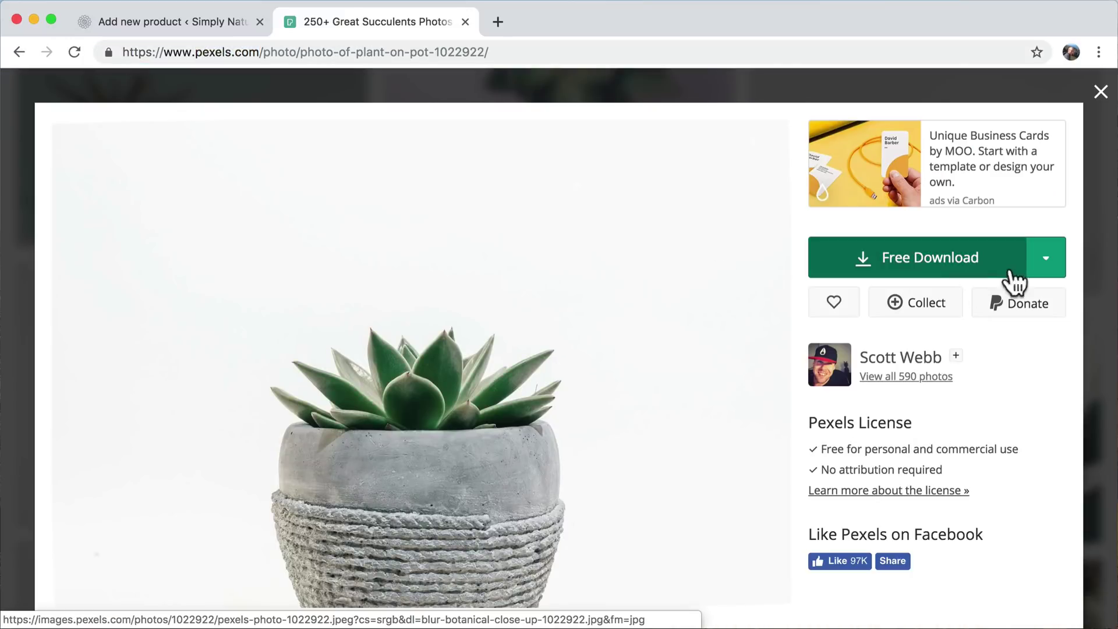
click(1047, 262)
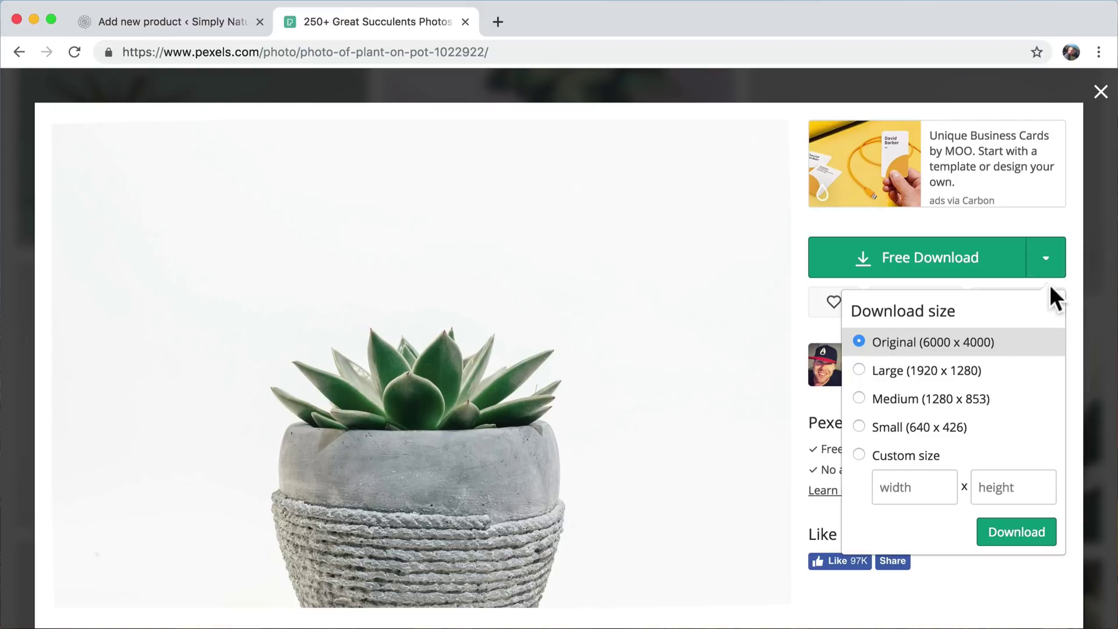
mouse_move(1044, 272)
click(929, 405)
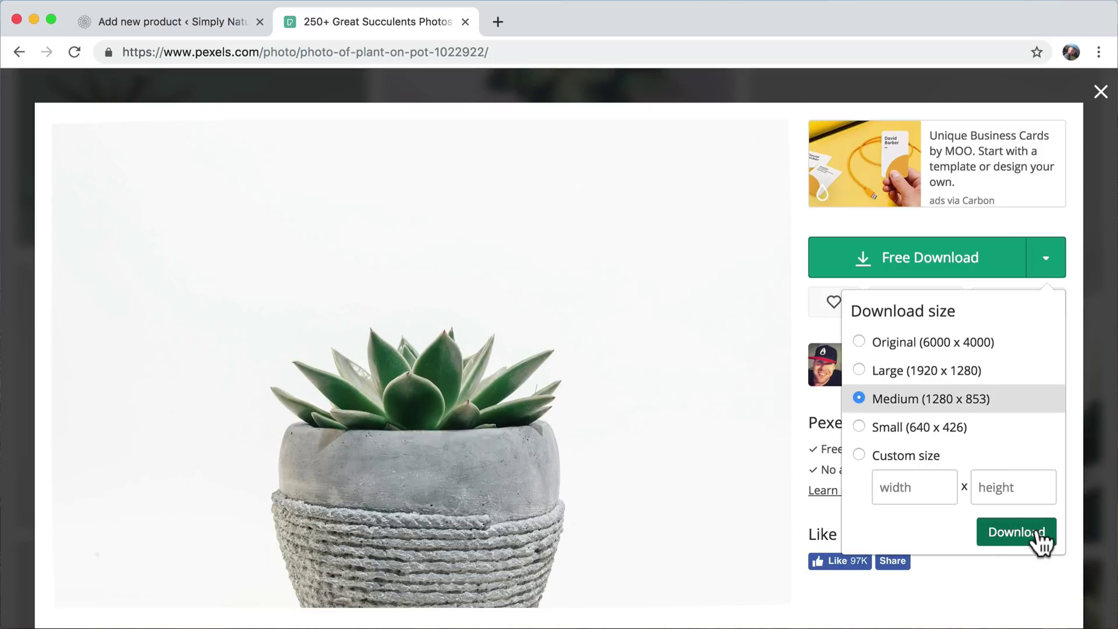
click(1014, 534)
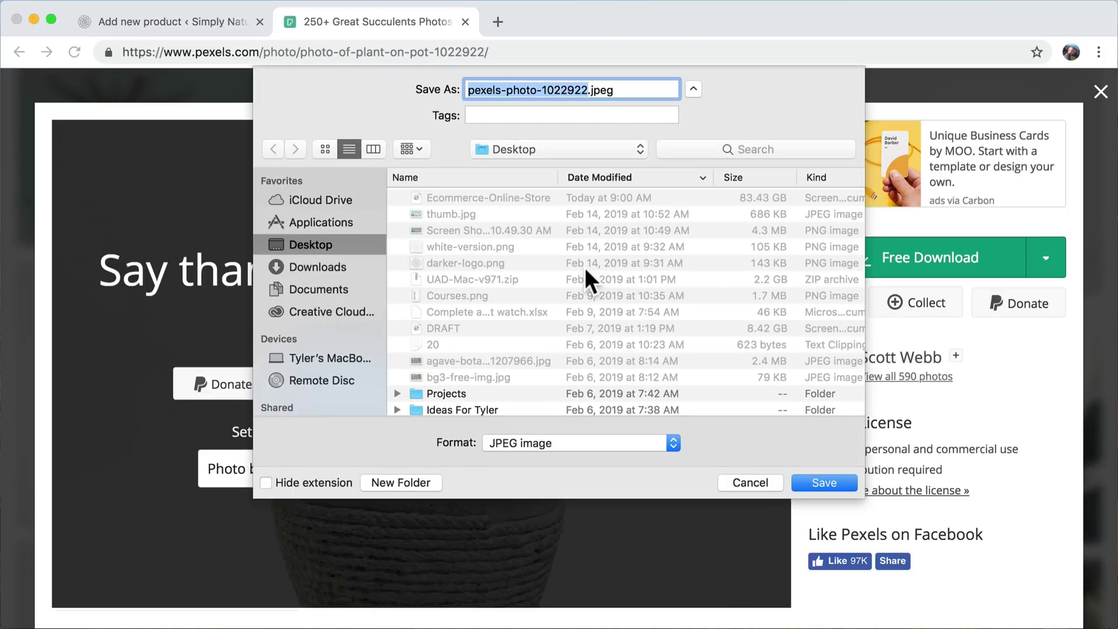
text(first)
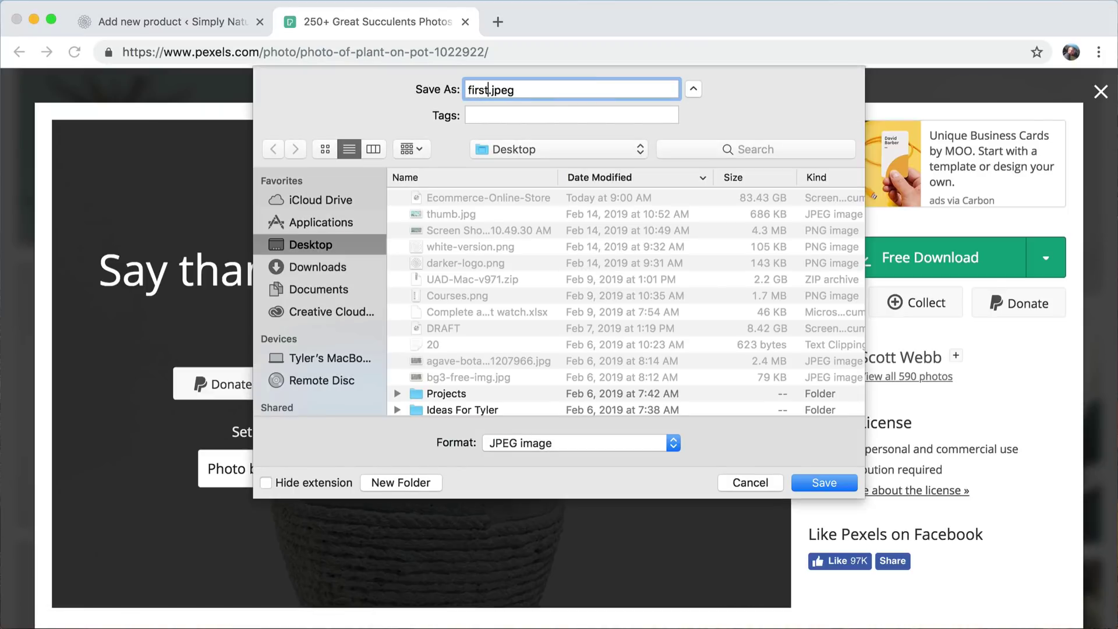
key(BackSpace)
key(BackSpace)
key(BackSpace)
key(BackSpace)
key(BackSpace)
text(main)
key(Return)
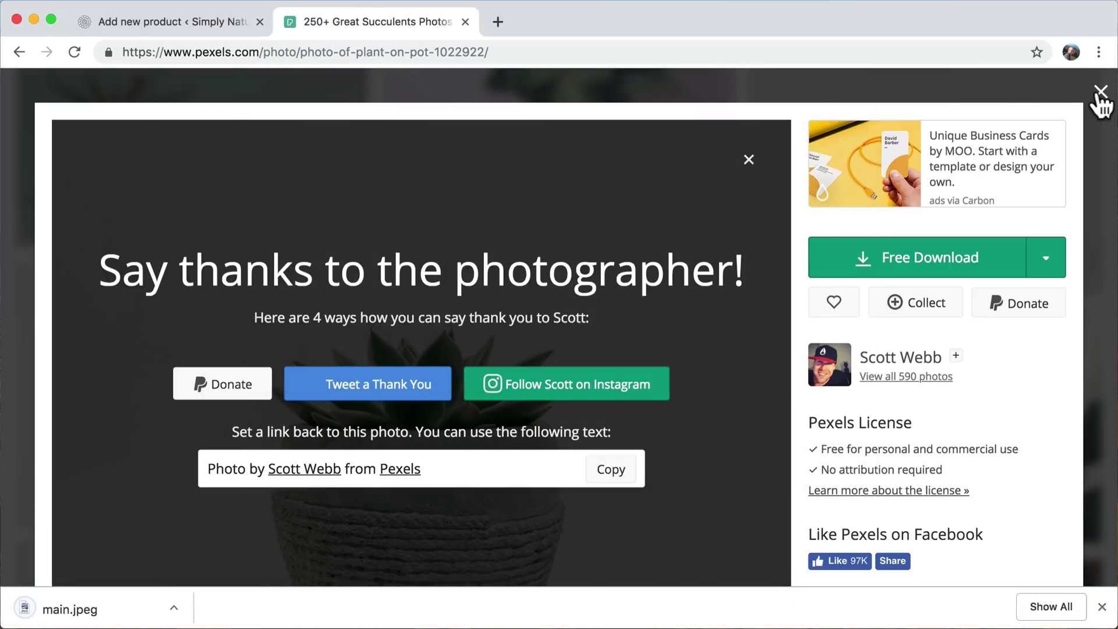
click(1100, 92)
scroll(789, 307, up, 5)
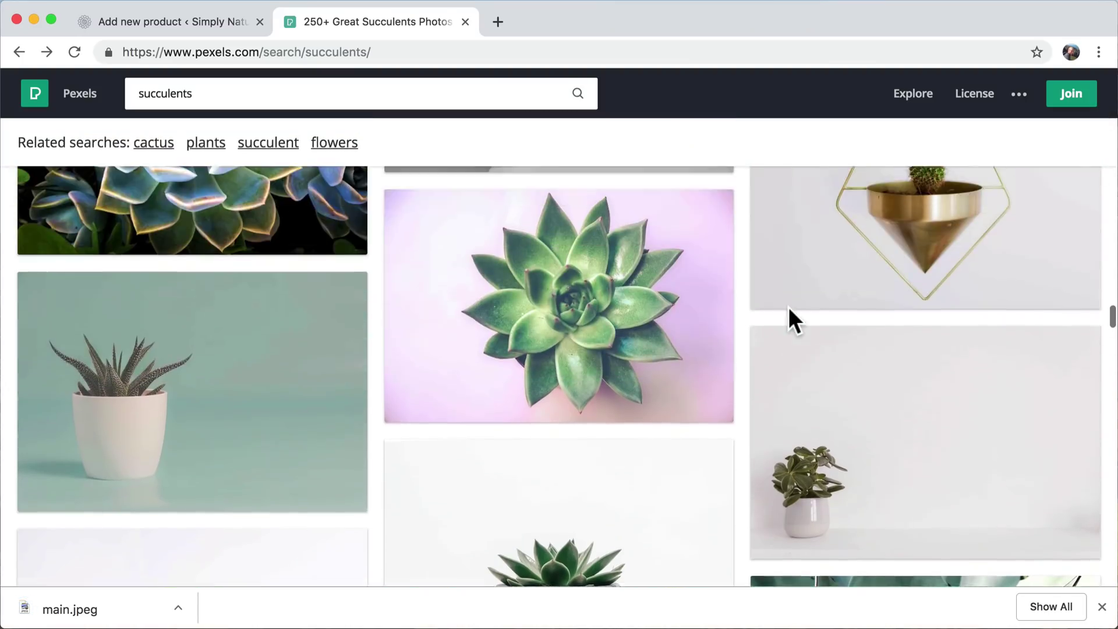
- Download the pink-background succulent photo at Medium size as 2.jpeg
scroll(789, 306, down, 1)
click(532, 335)
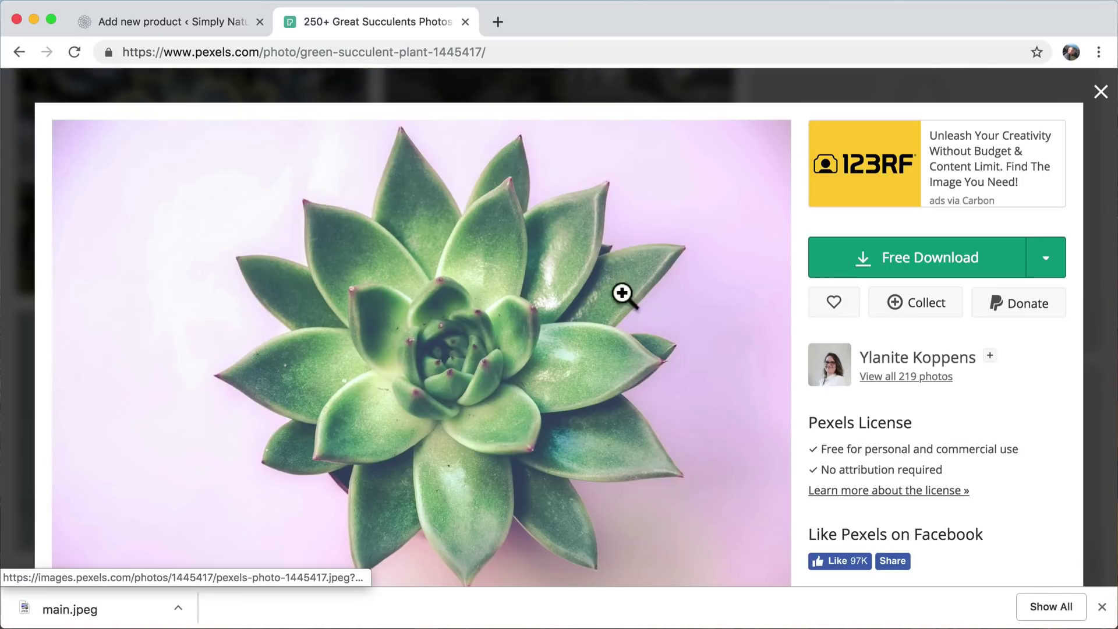
click(1061, 261)
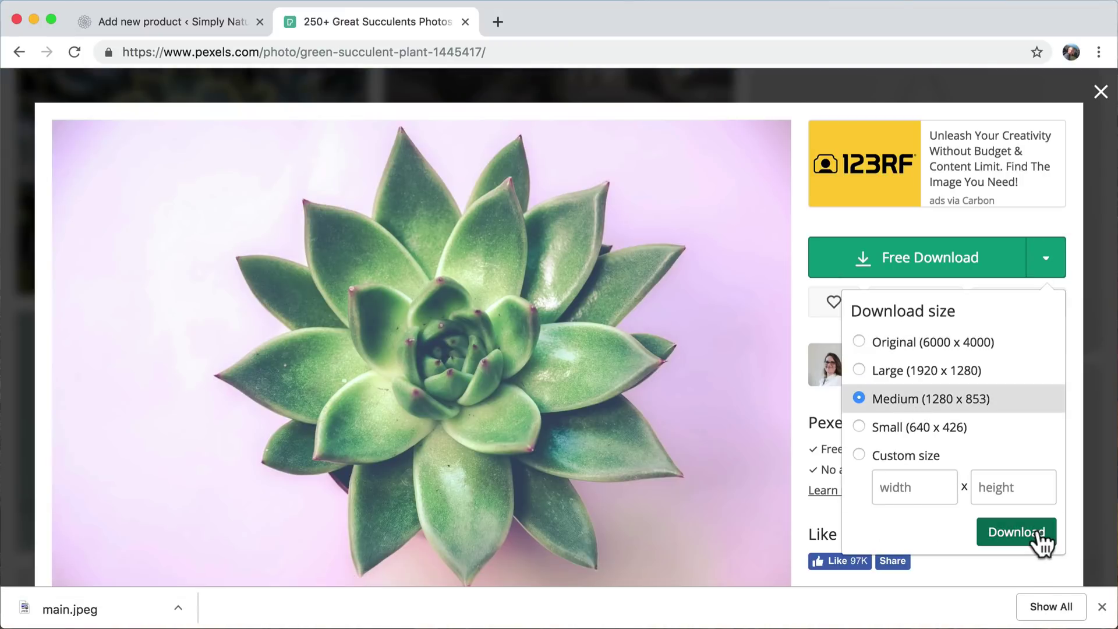
click(1026, 545)
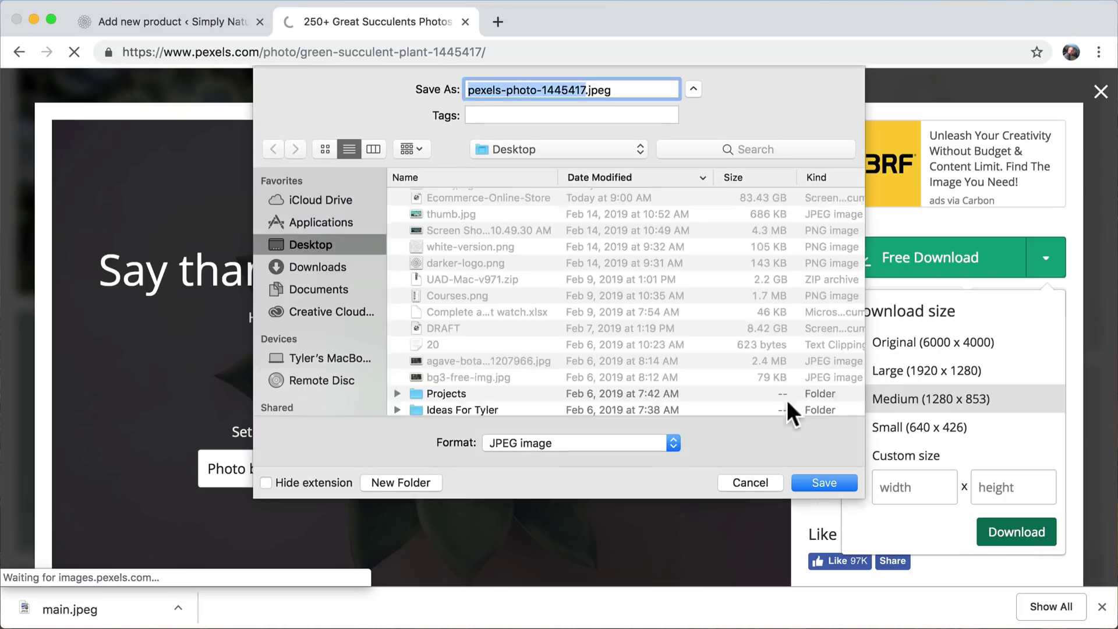
text(2)
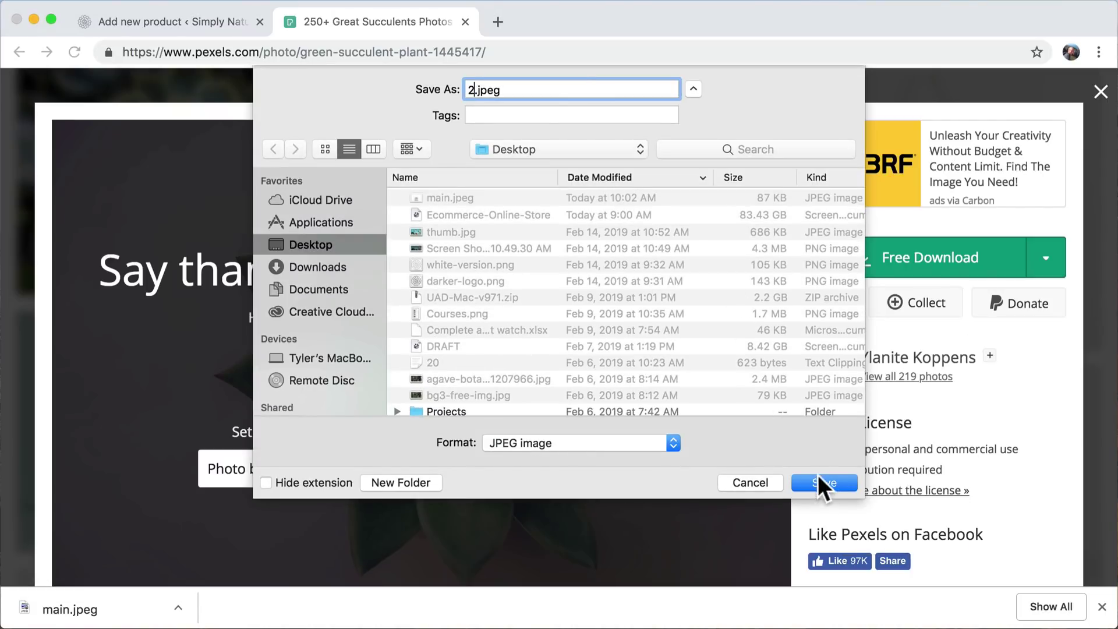
click(821, 482)
click(1101, 93)
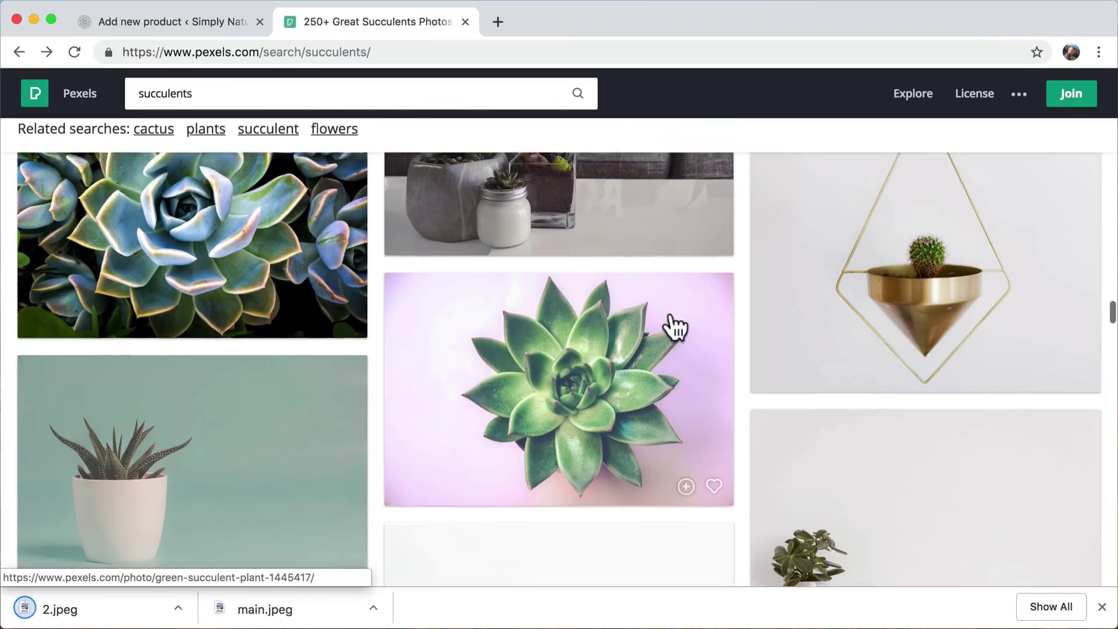
- Download the blue succulent photo at Medium (1280 x 960) as 3.jpeg
scroll(672, 323, up, 4)
click(194, 412)
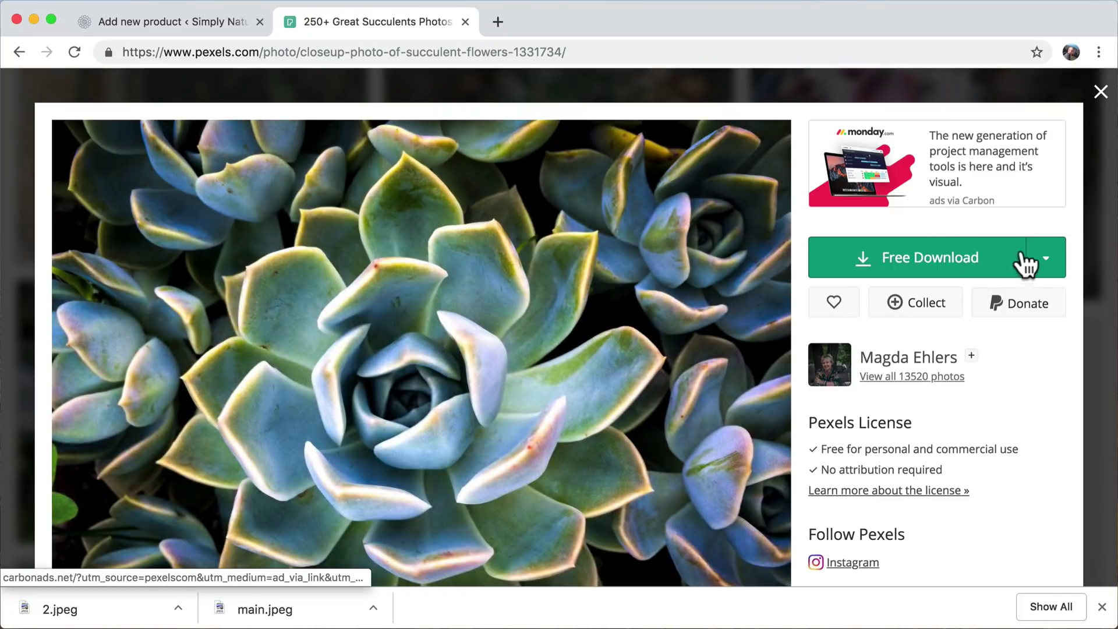
click(1032, 259)
click(935, 404)
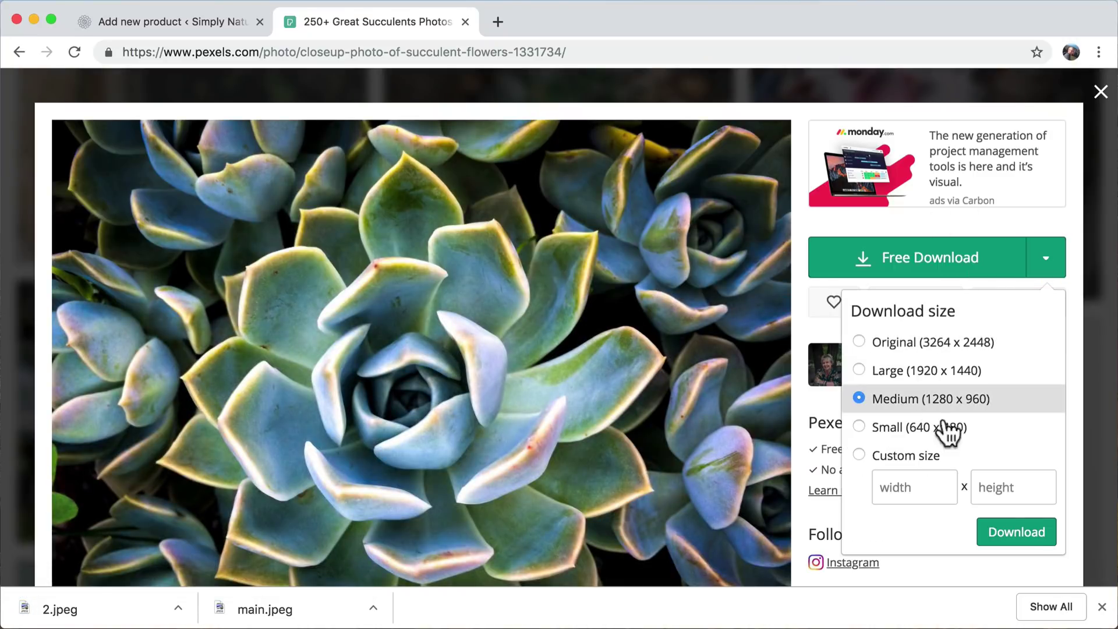
click(1026, 539)
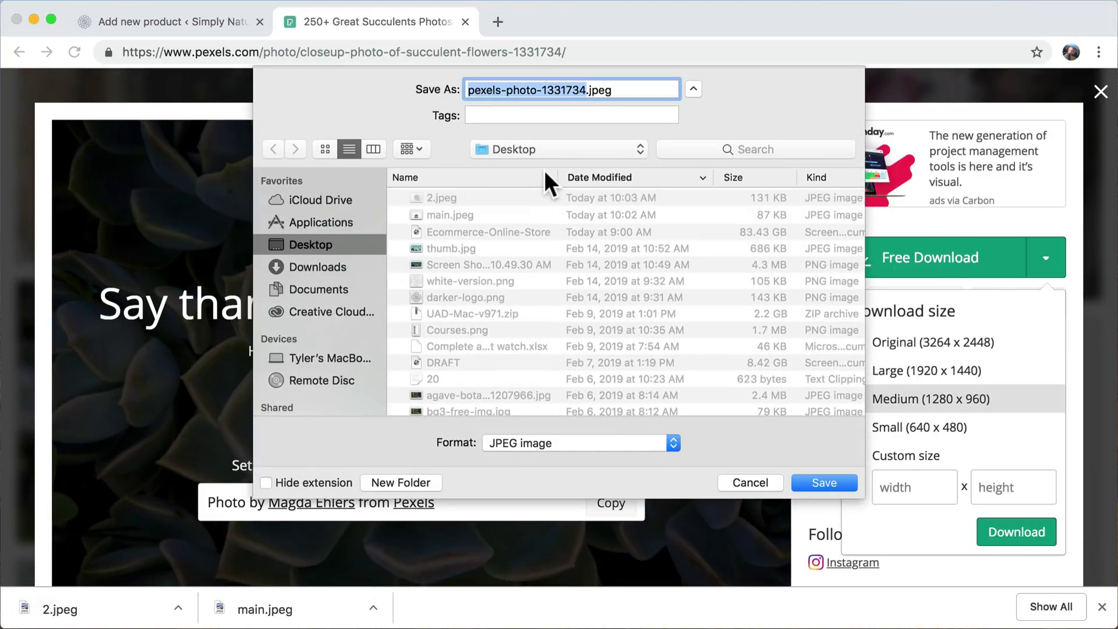
text(3)
click(823, 481)
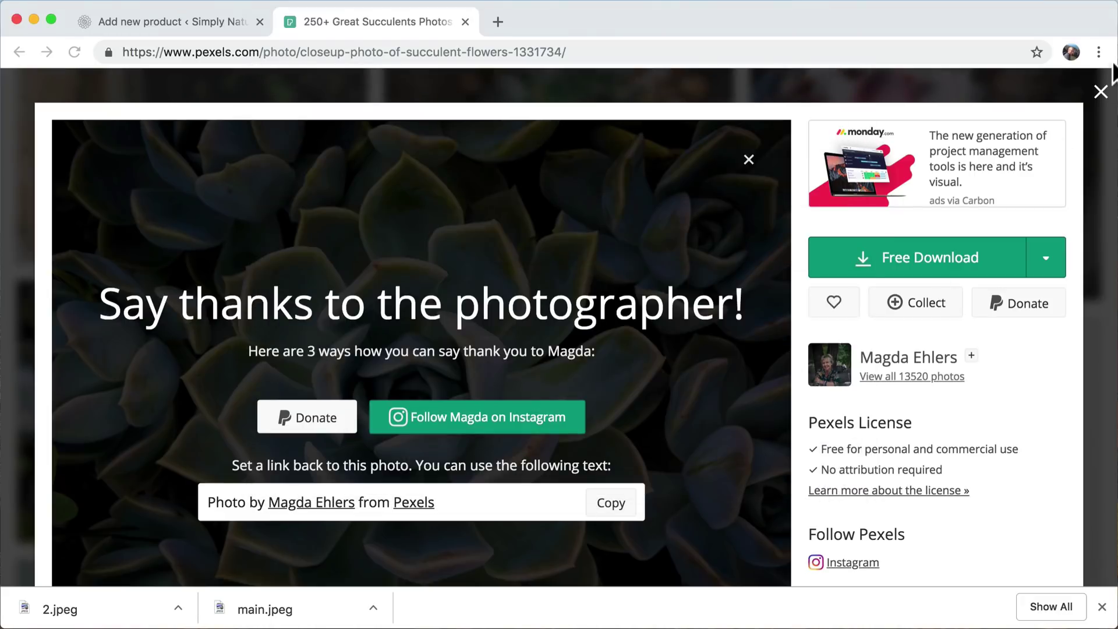
click(1100, 93)
- Download the glass-jar terrarium photo at Medium (1280 x 871) as 4.jpeg
scroll(759, 325, up, 15)
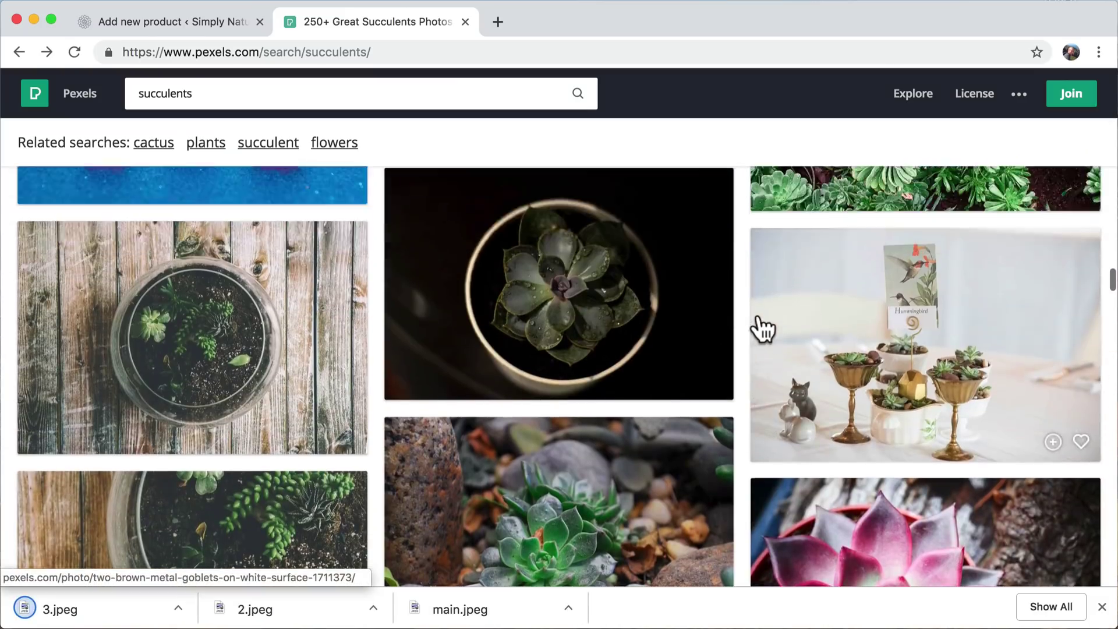
scroll(760, 329, up, 15)
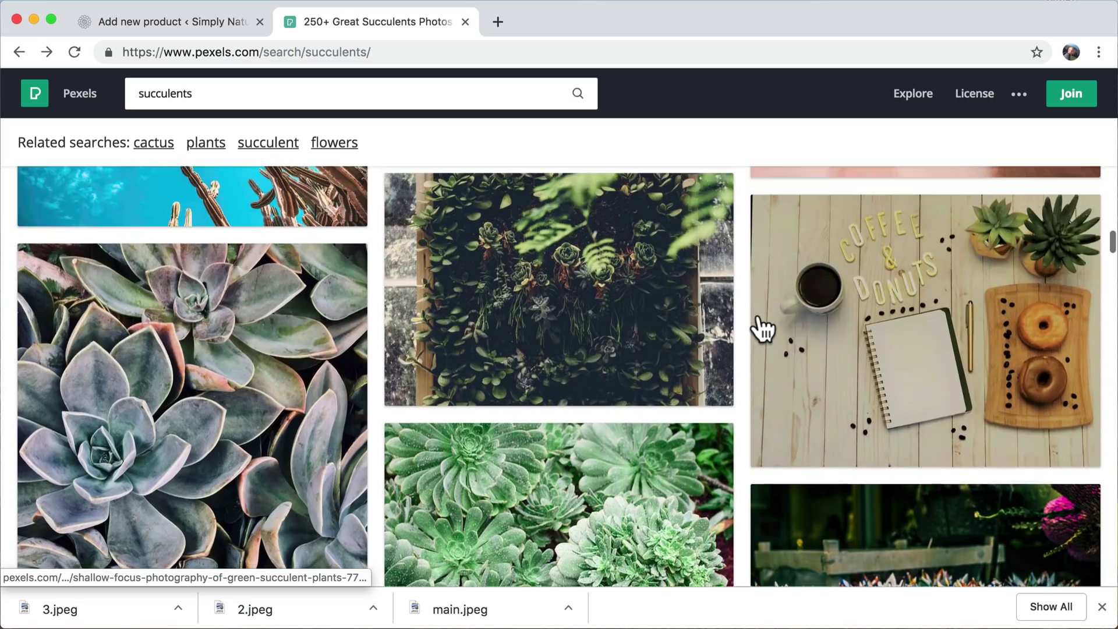
scroll(760, 329, up, 5)
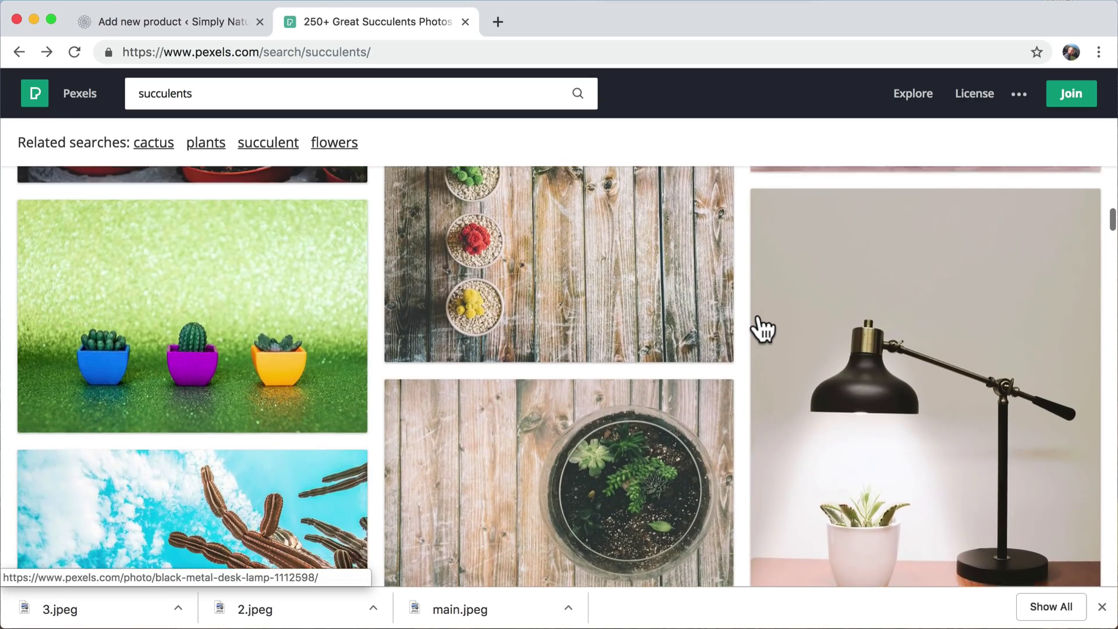
scroll(591, 453, down, 10)
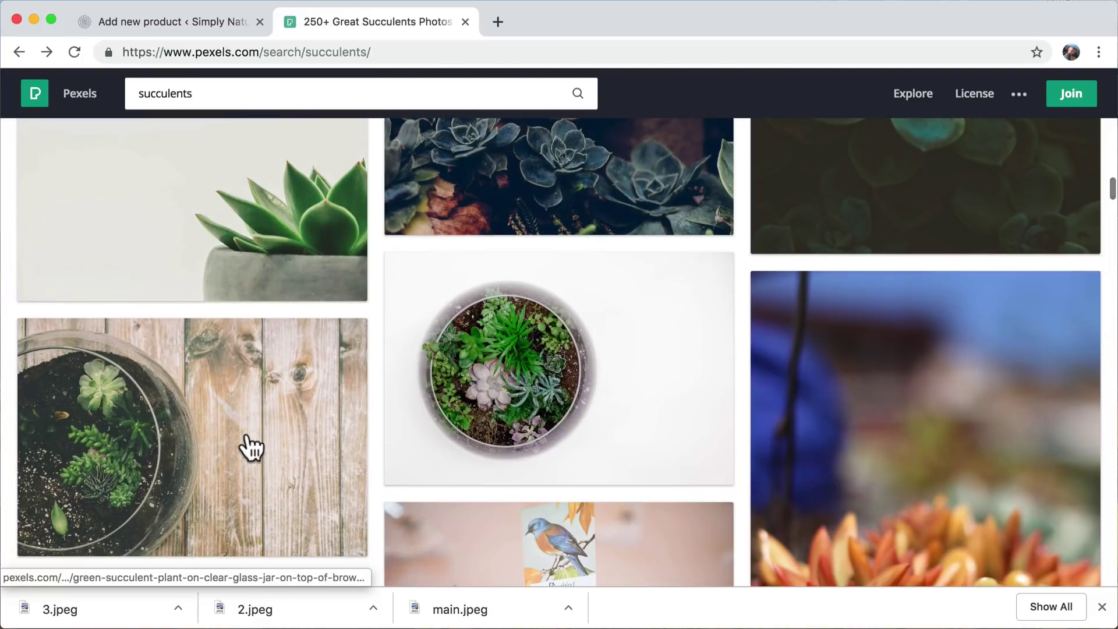
click(251, 448)
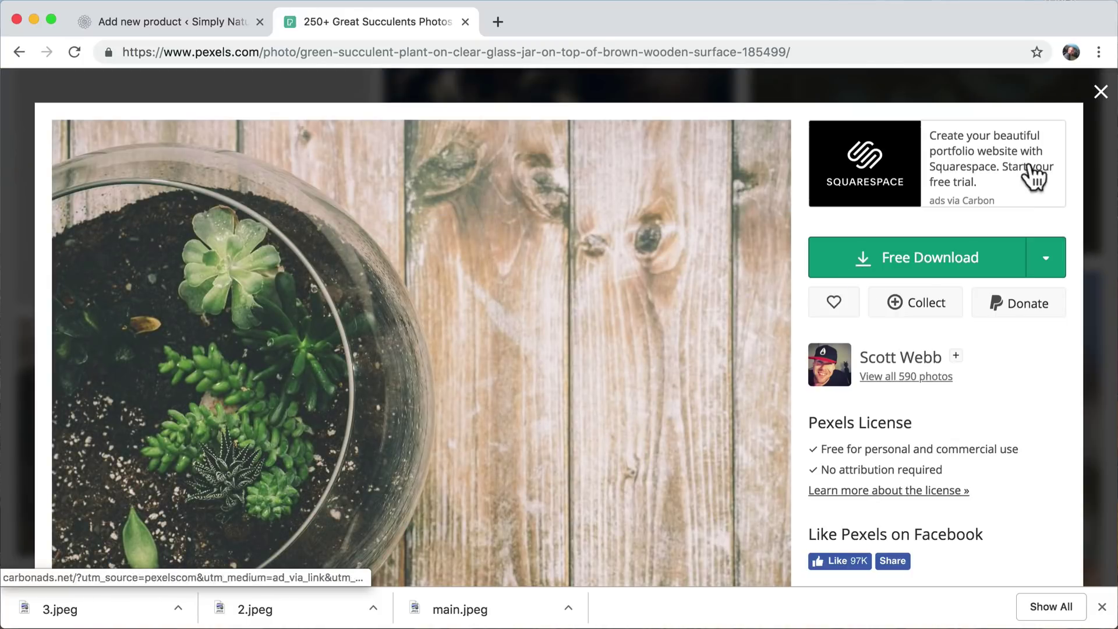
click(1046, 258)
click(865, 403)
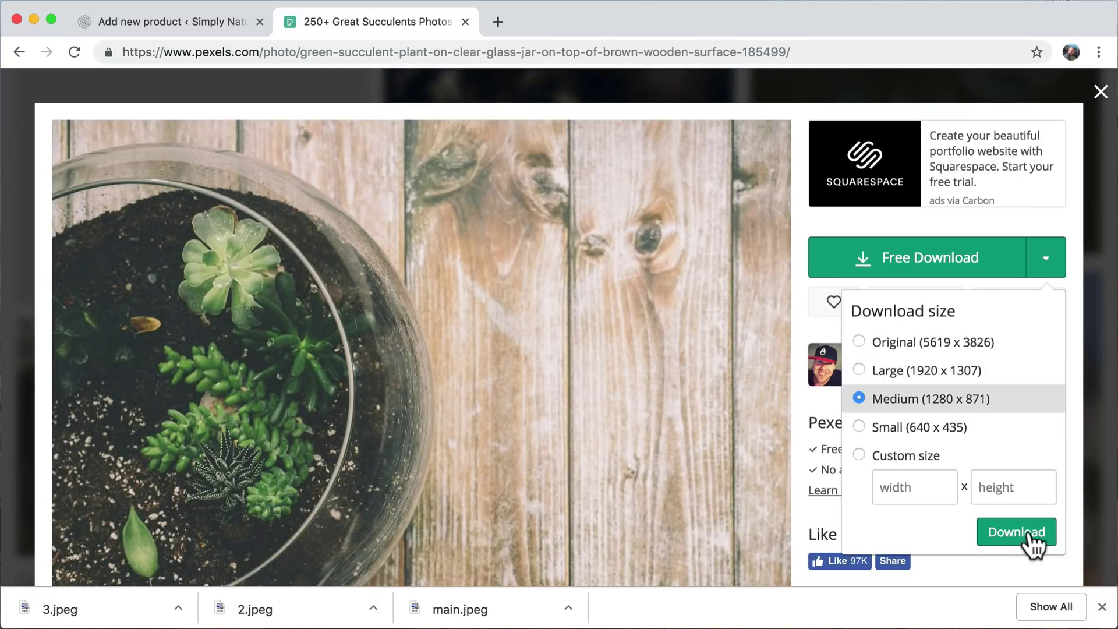
click(1017, 533)
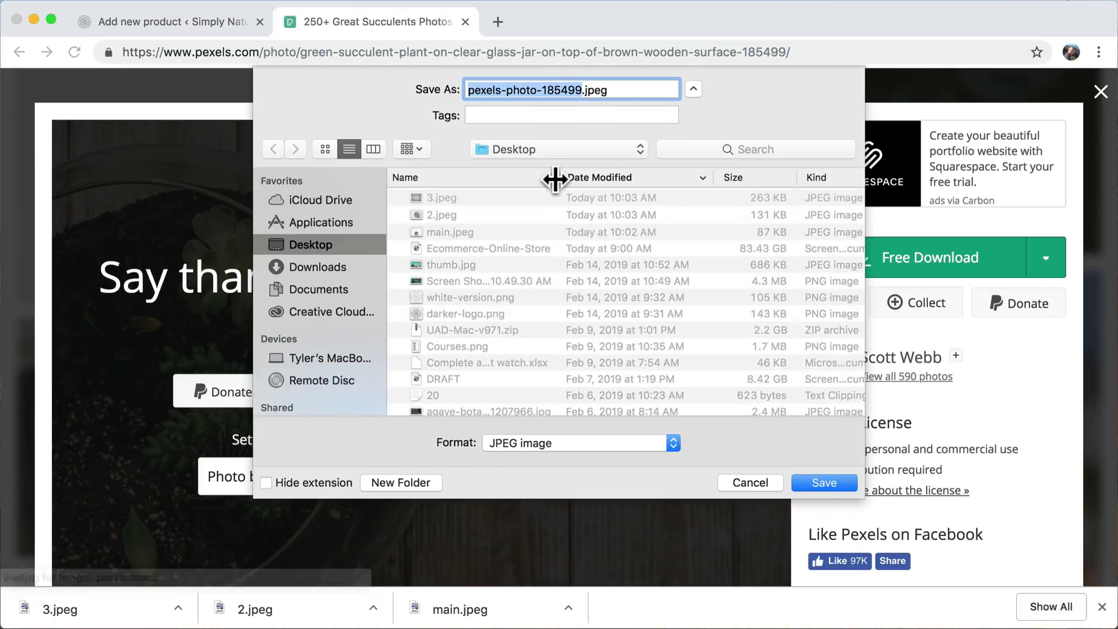
text(4)
key(Return)
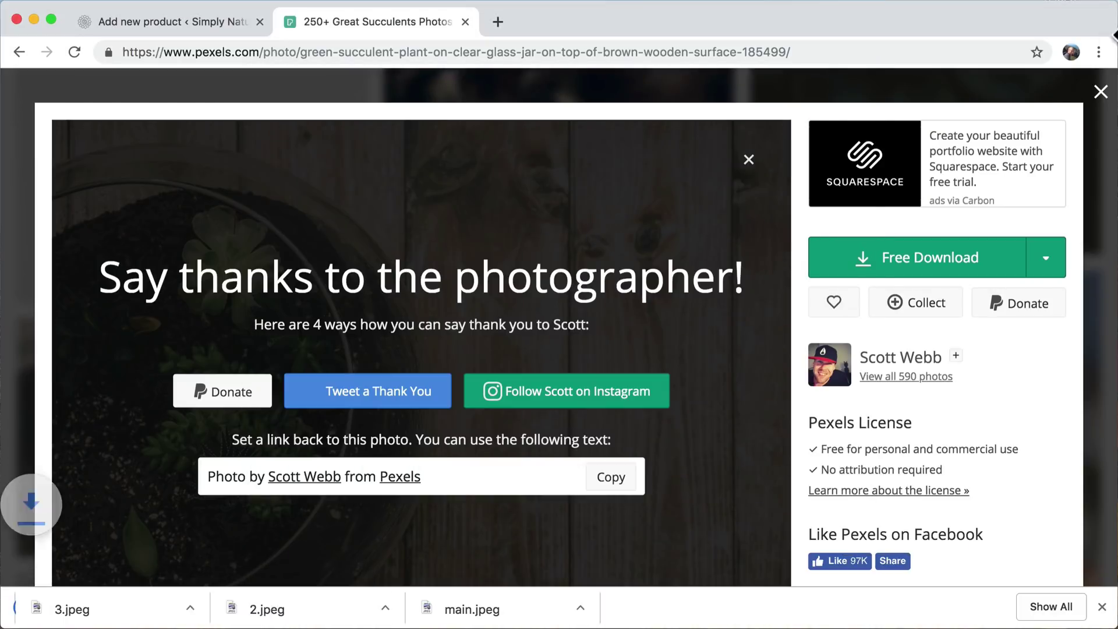
click(1100, 93)
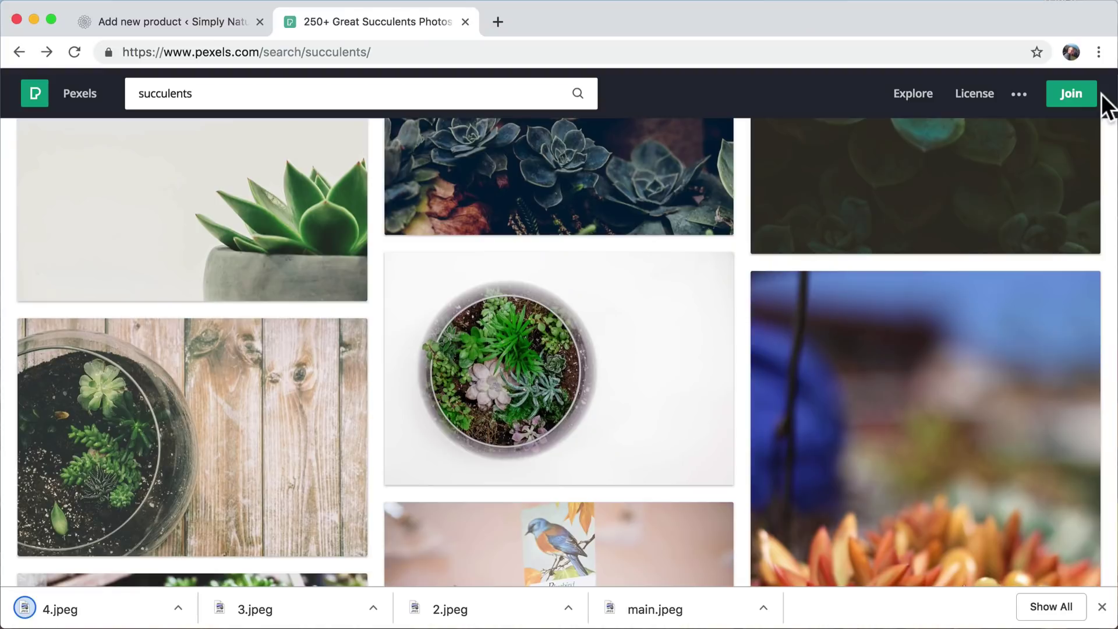
- Upload main.jpeg from the Desktop and set it as the product image
click(466, 22)
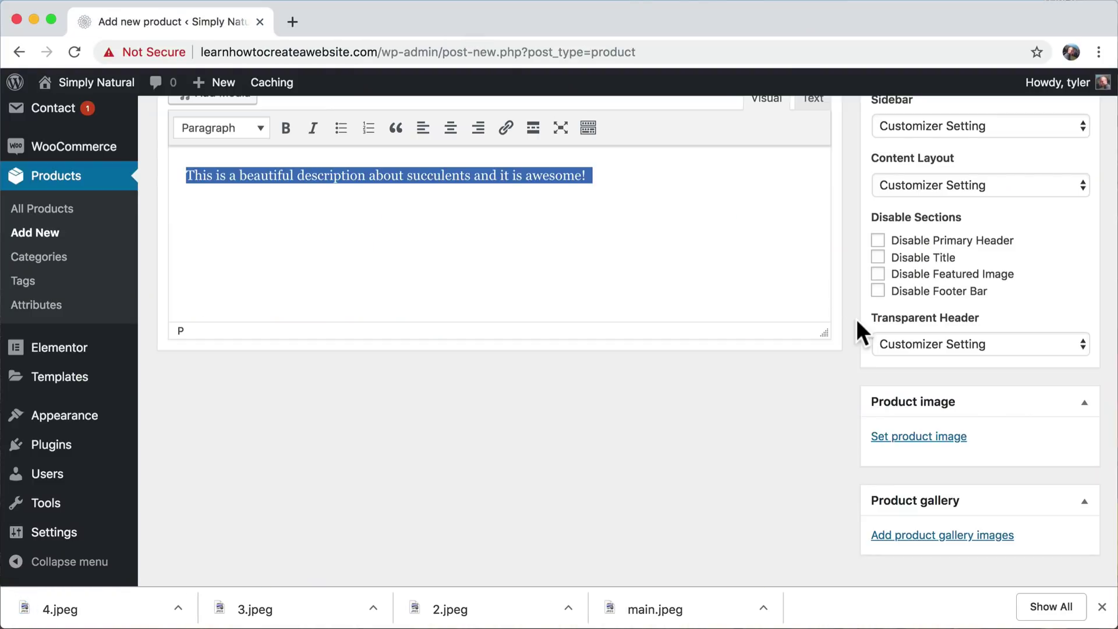
click(906, 437)
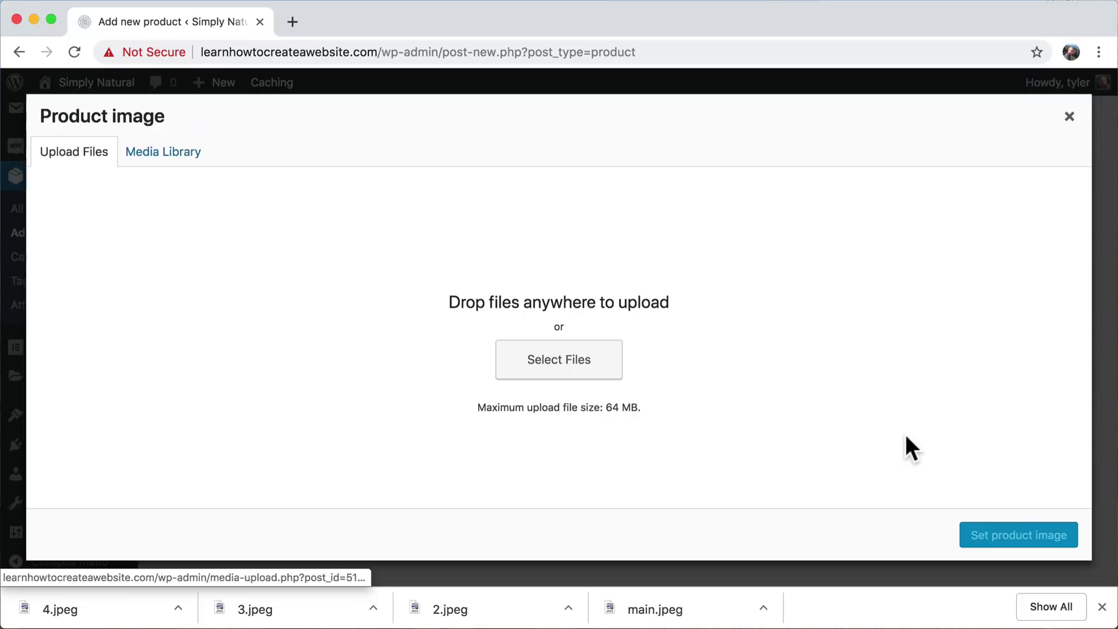
click(556, 364)
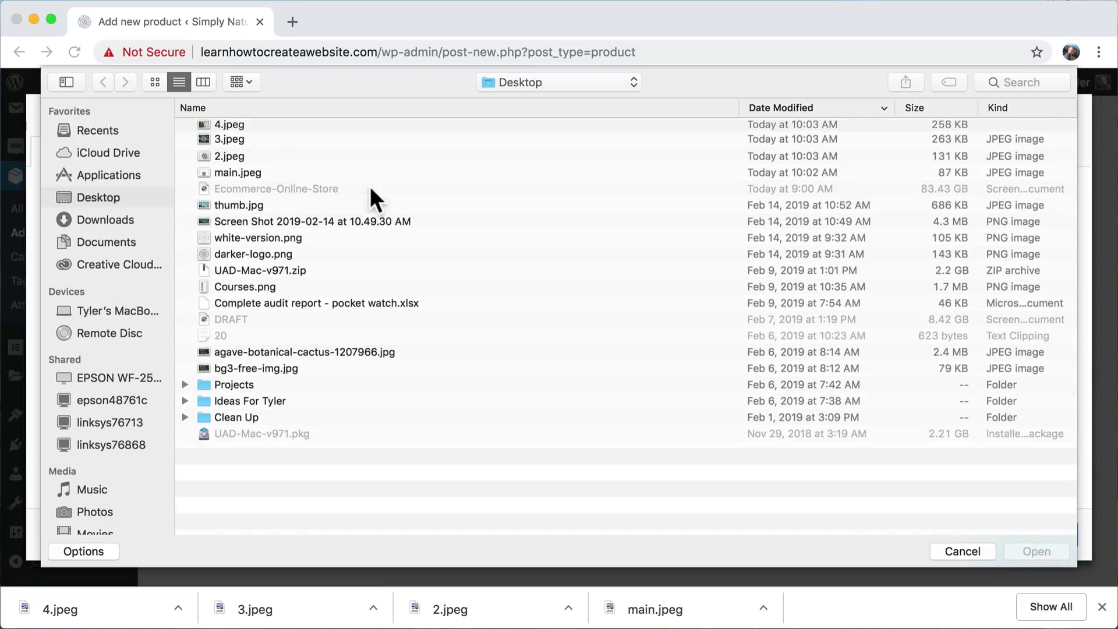
click(250, 181)
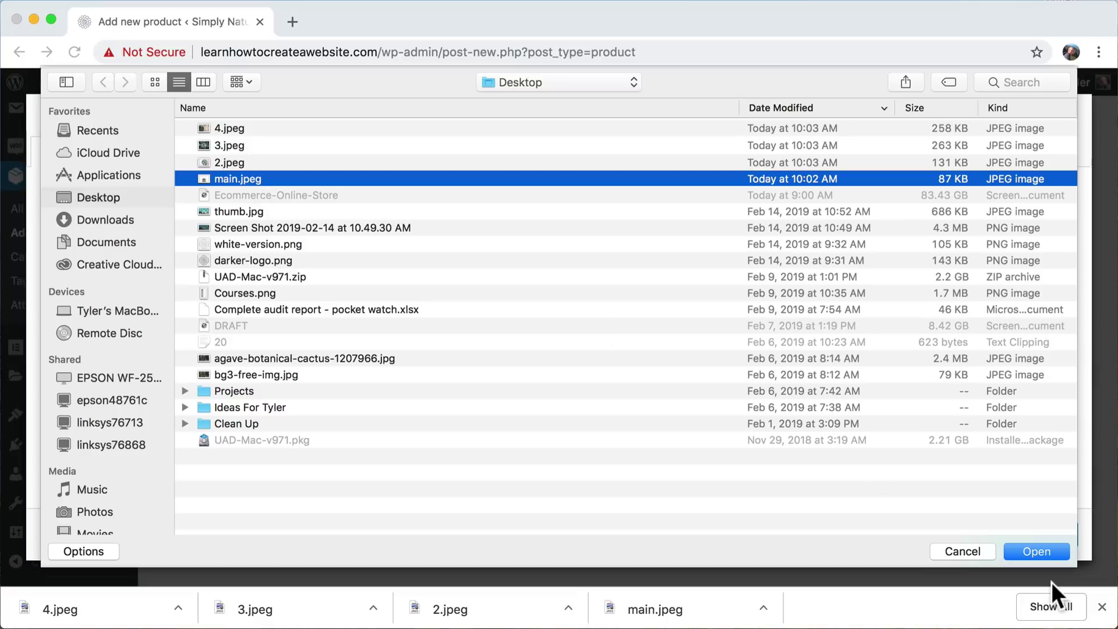
click(1039, 550)
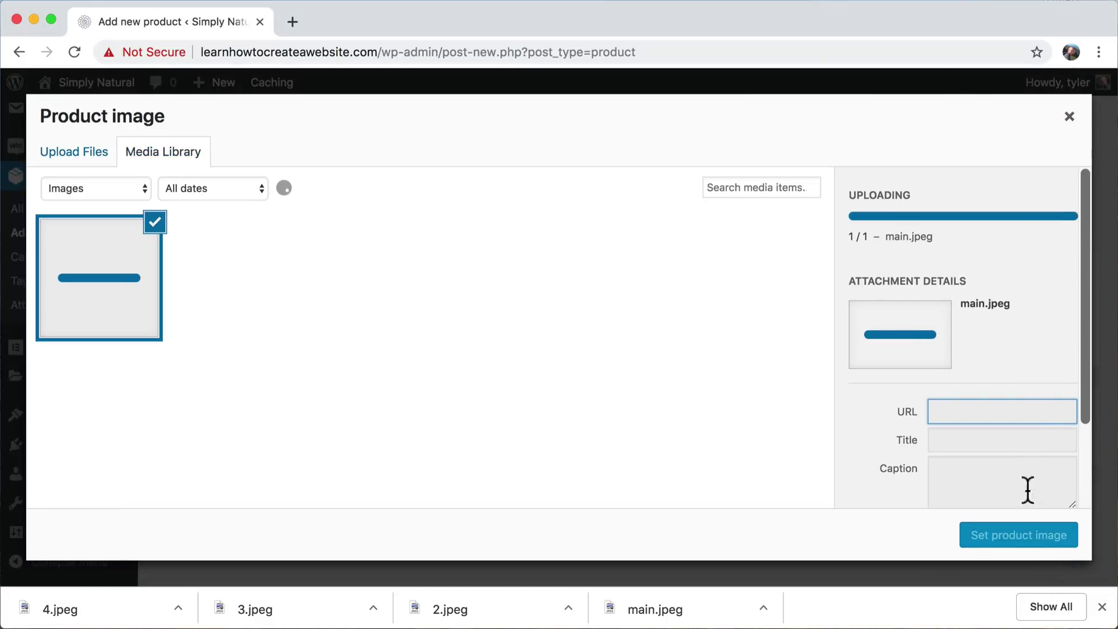
click(1016, 539)
- Upload 2.jpeg, 3.jpeg and 4.jpeg and add them to the product gallery
scroll(1055, 420, down, 5)
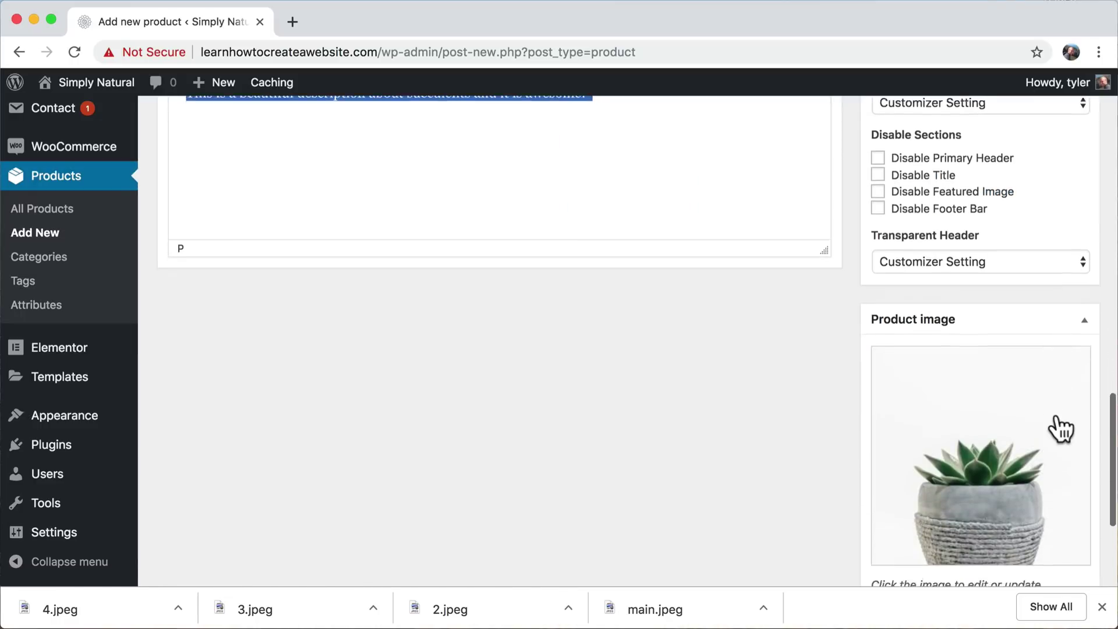
click(929, 493)
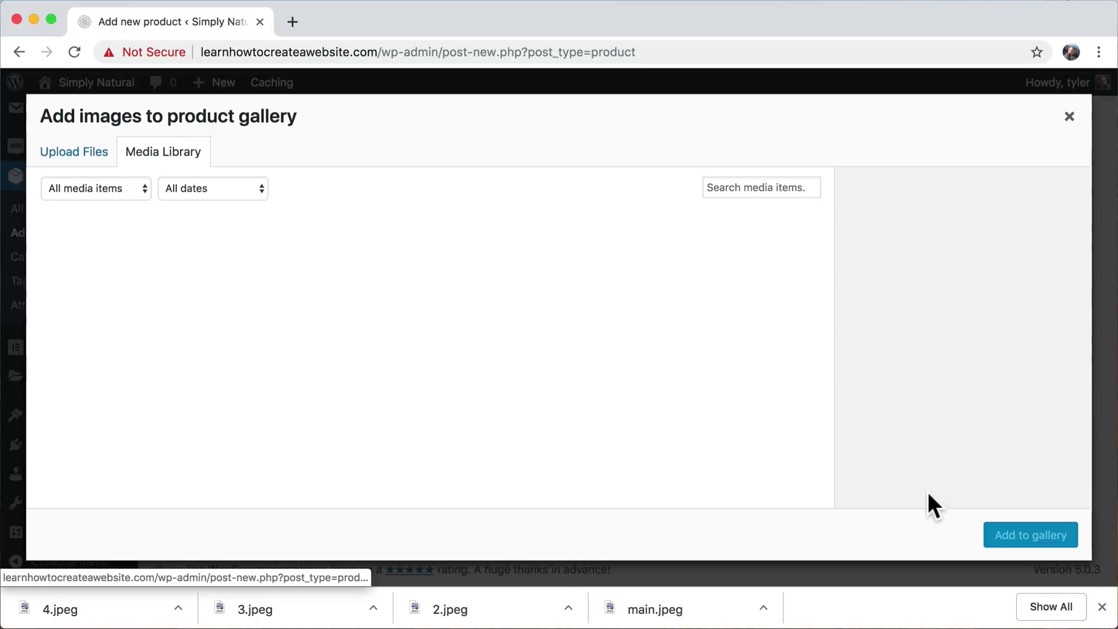
click(92, 162)
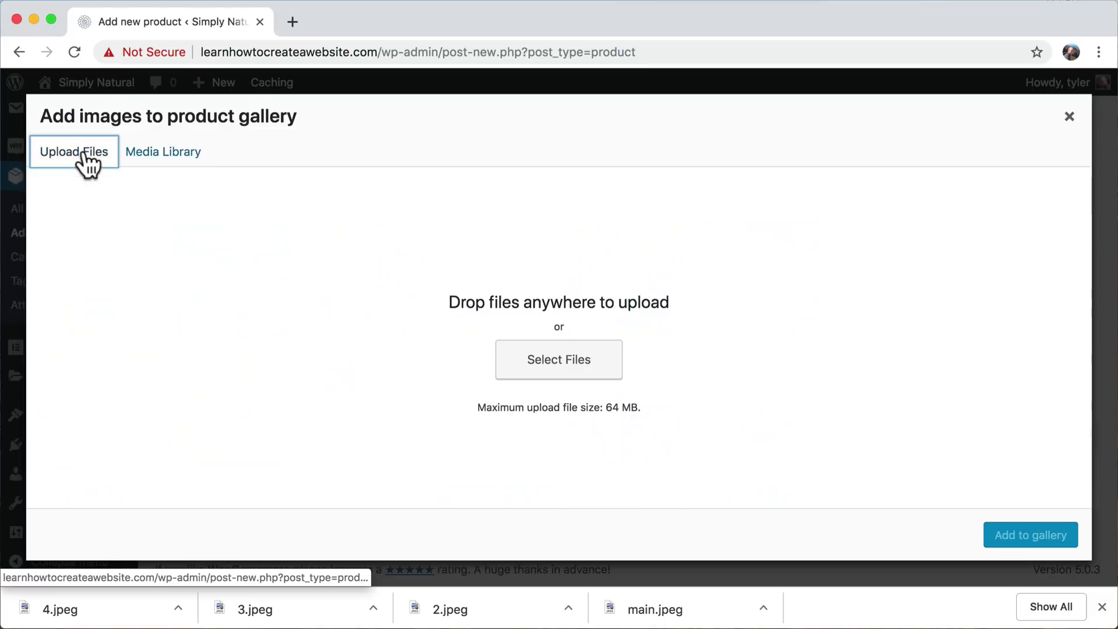
click(549, 370)
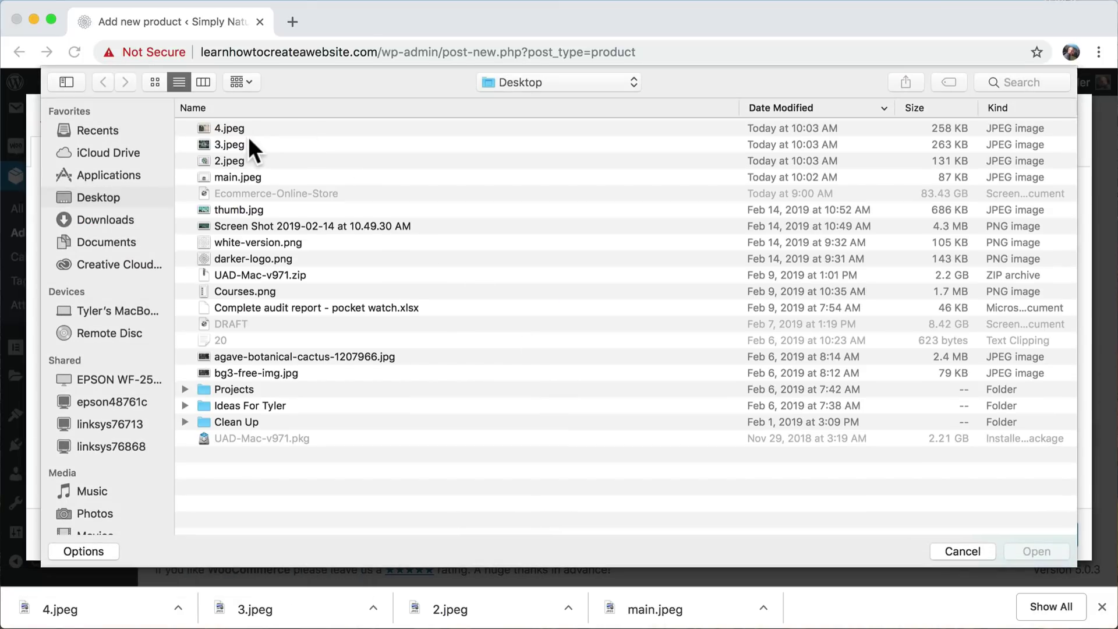
click(239, 159)
shift+click(239, 129)
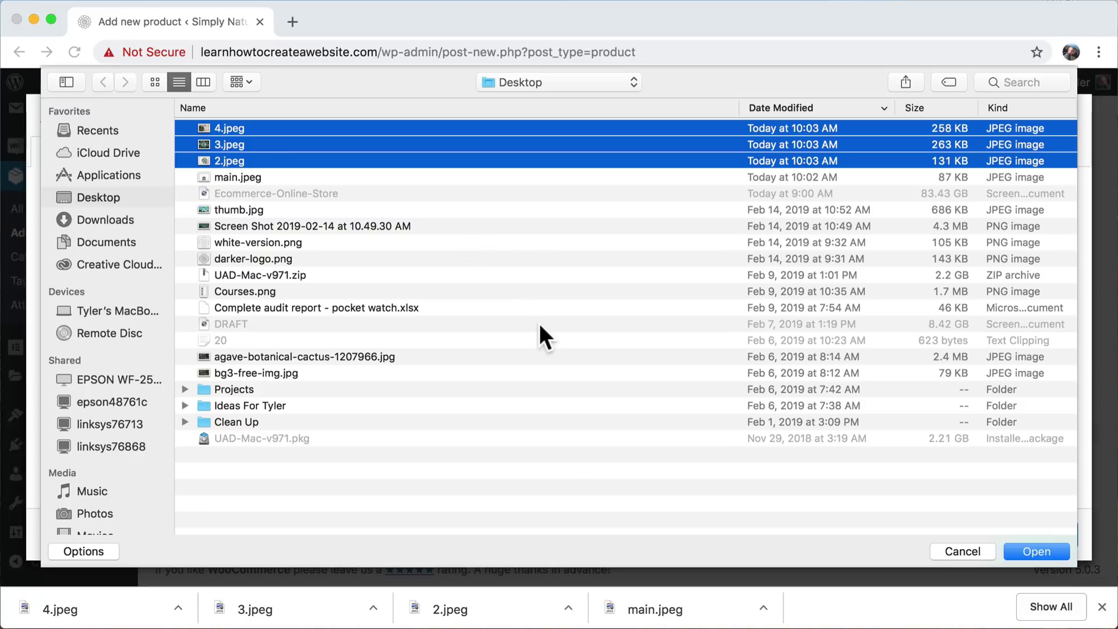
click(1032, 548)
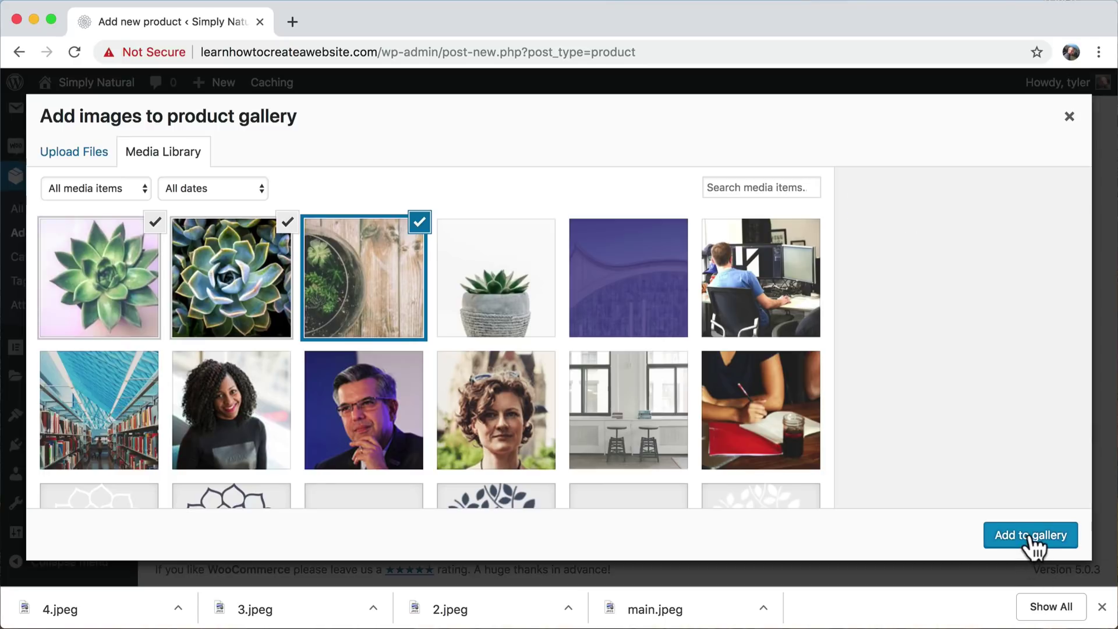
click(1031, 535)
scroll(987, 292, up, 10)
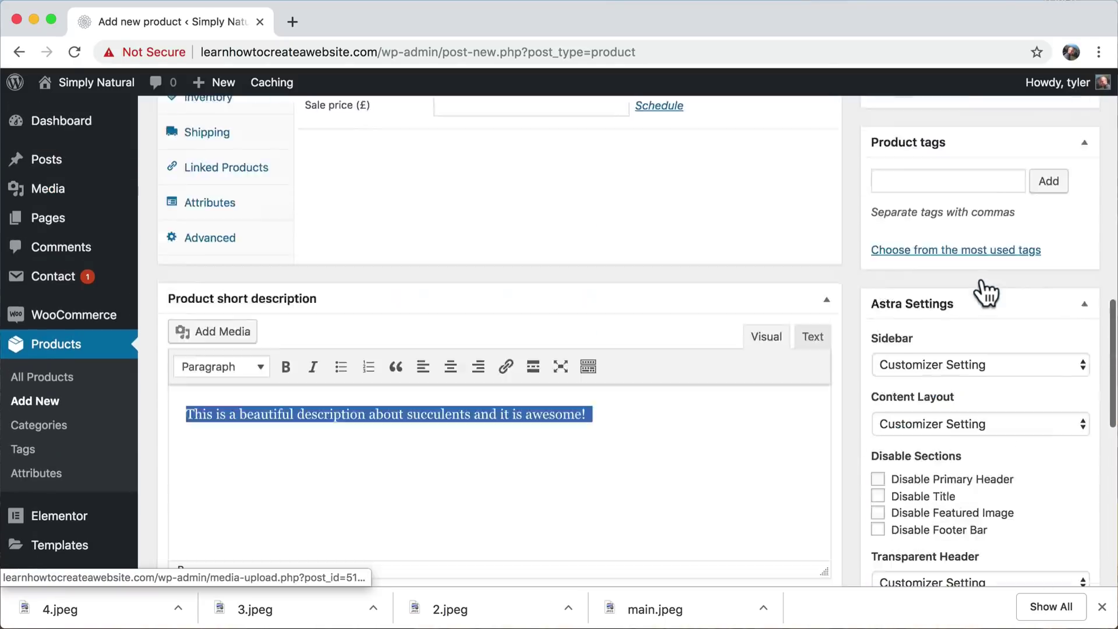
- Publish the New Succulent product from the Publish box
scroll(1028, 274, up, 10)
scroll(1031, 289, down, 5)
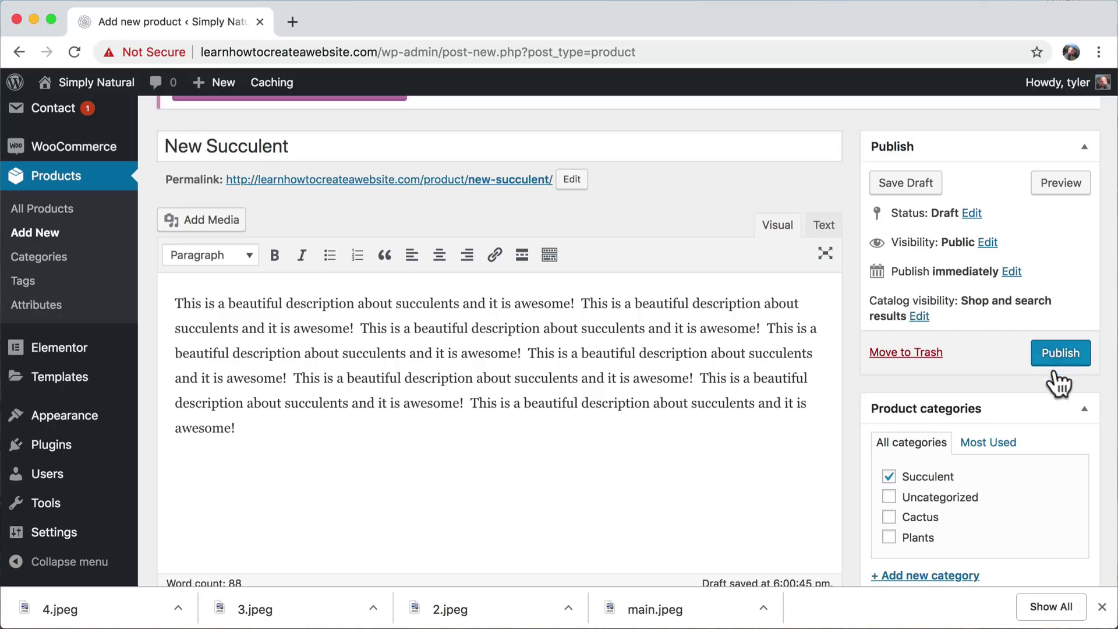
scroll(1029, 425, down, 7)
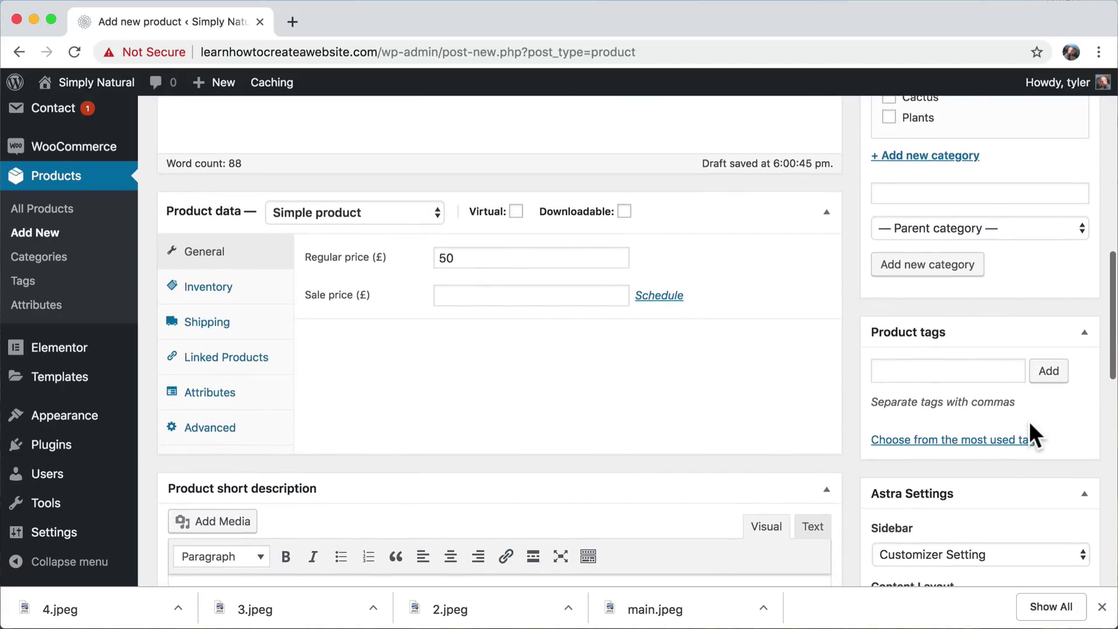
scroll(1029, 421, up, 3)
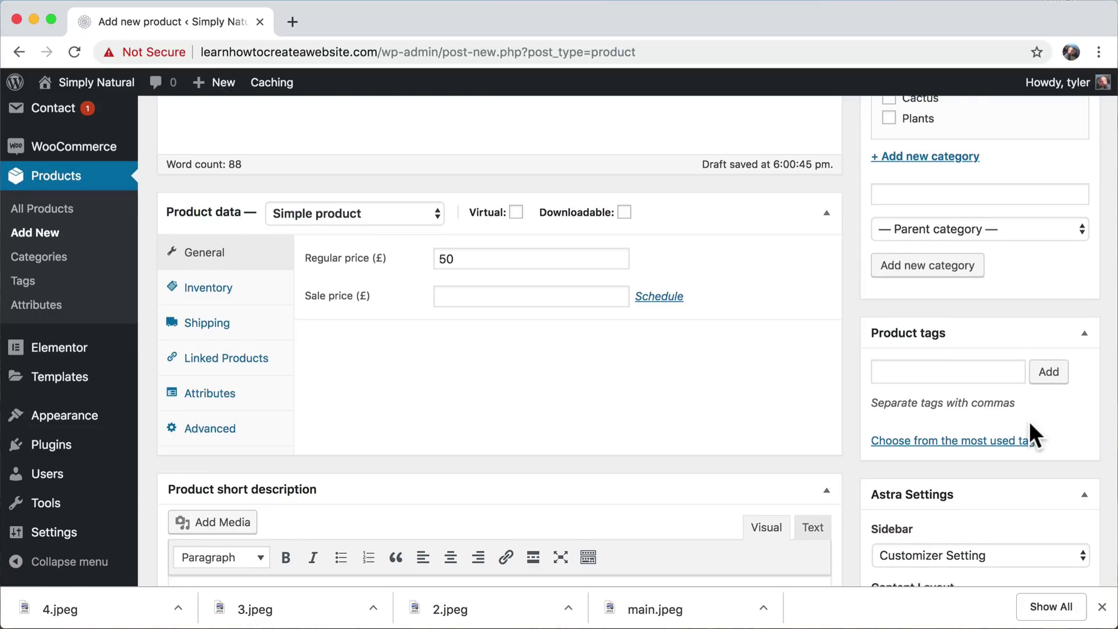
scroll(1030, 421, up, 5)
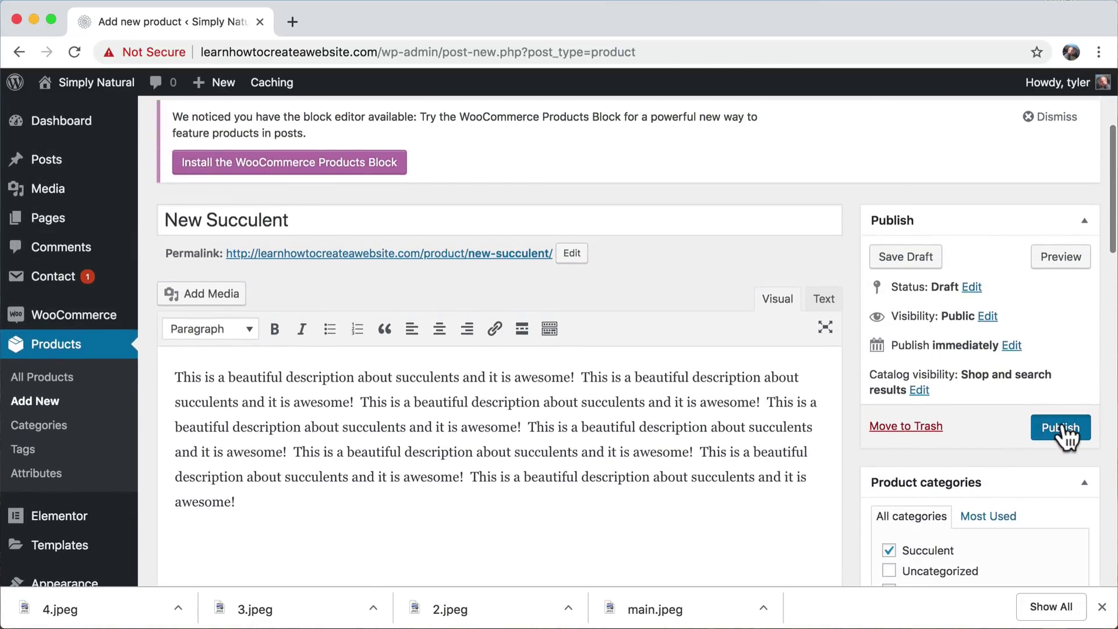
click(1061, 429)
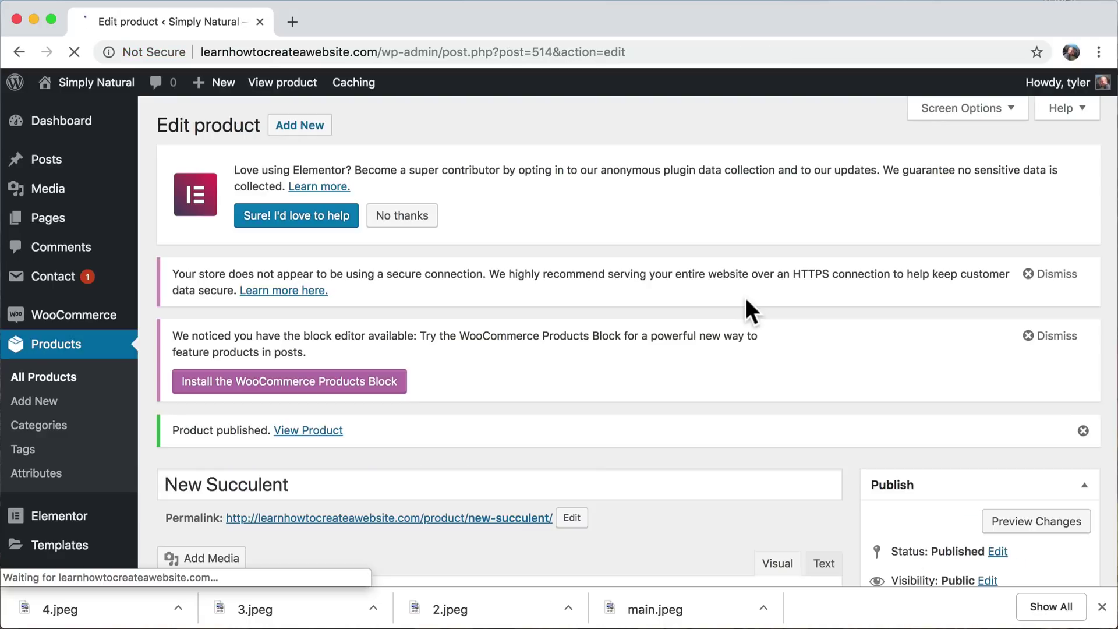
- View New Succulent on the live site and cycle through its terrarium, blue and green gallery photos
click(268, 84)
scroll(767, 289, down, 3)
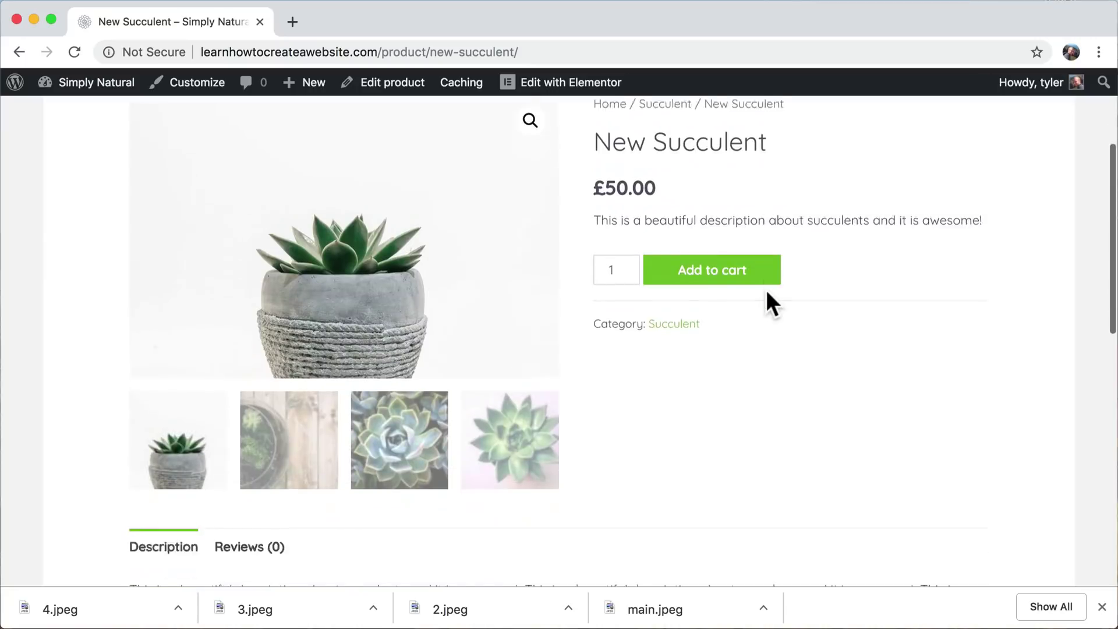
scroll(767, 289, up, 2)
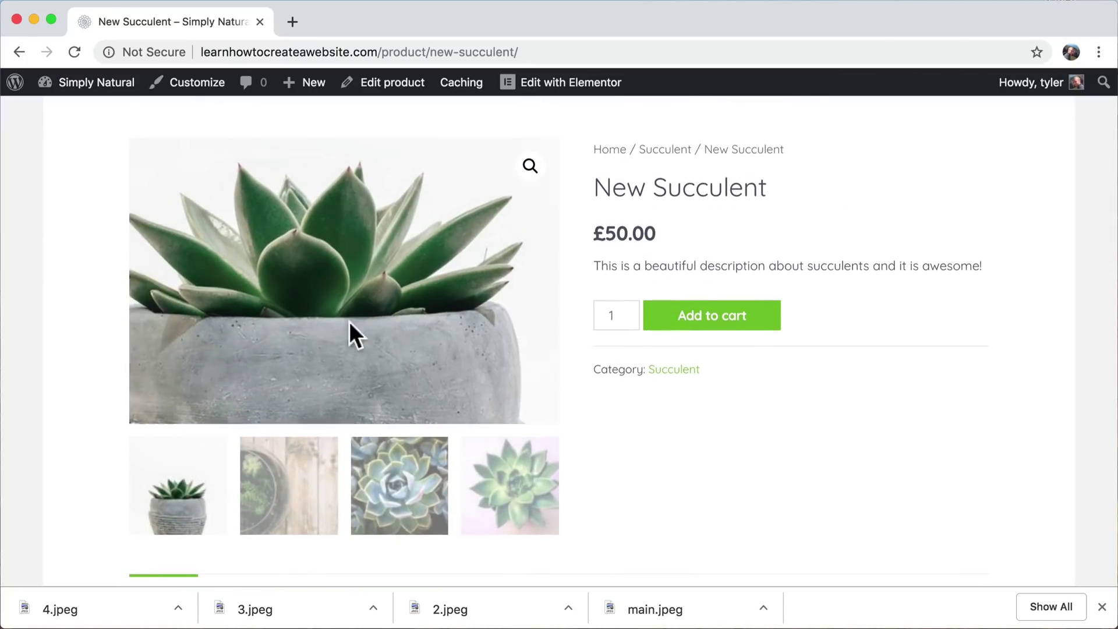
click(309, 482)
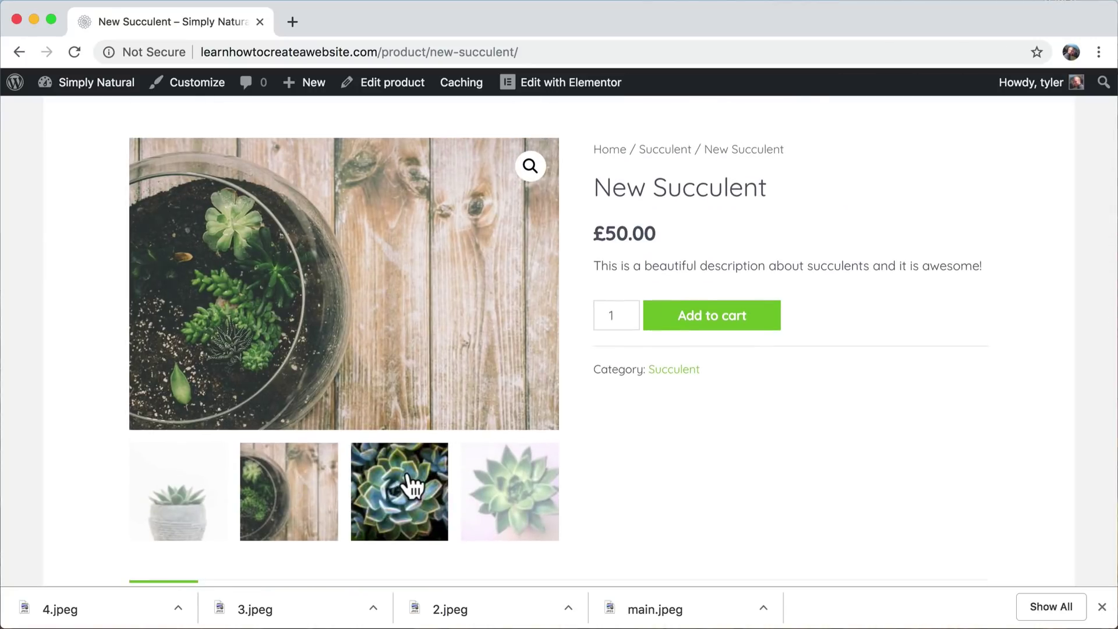
click(412, 485)
click(501, 512)
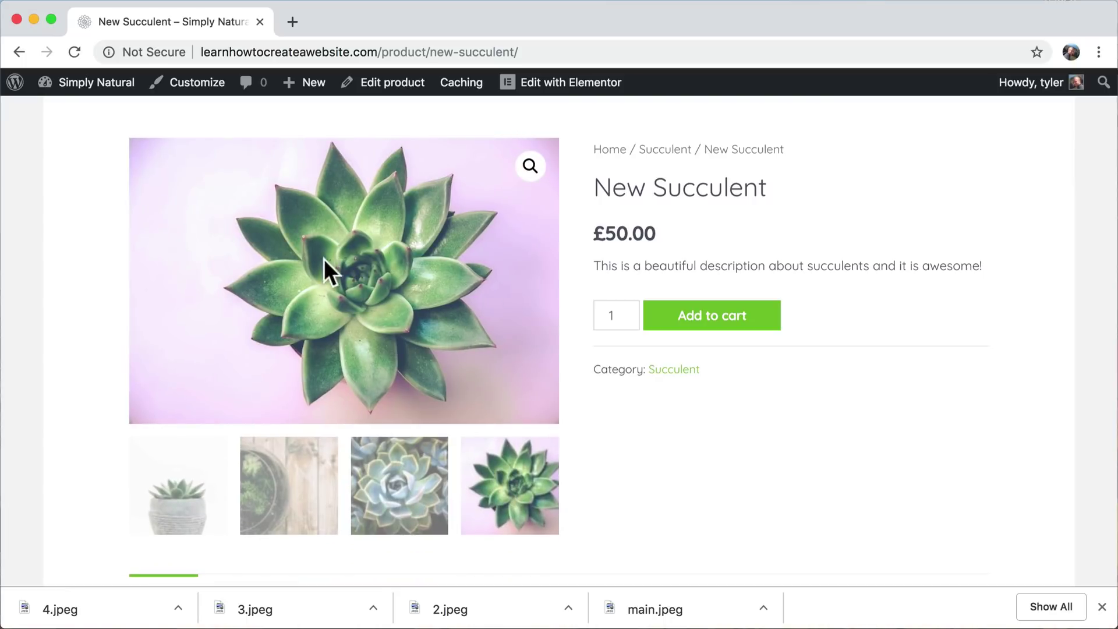
scroll(702, 382, up, 2)
scroll(702, 382, down, 3)
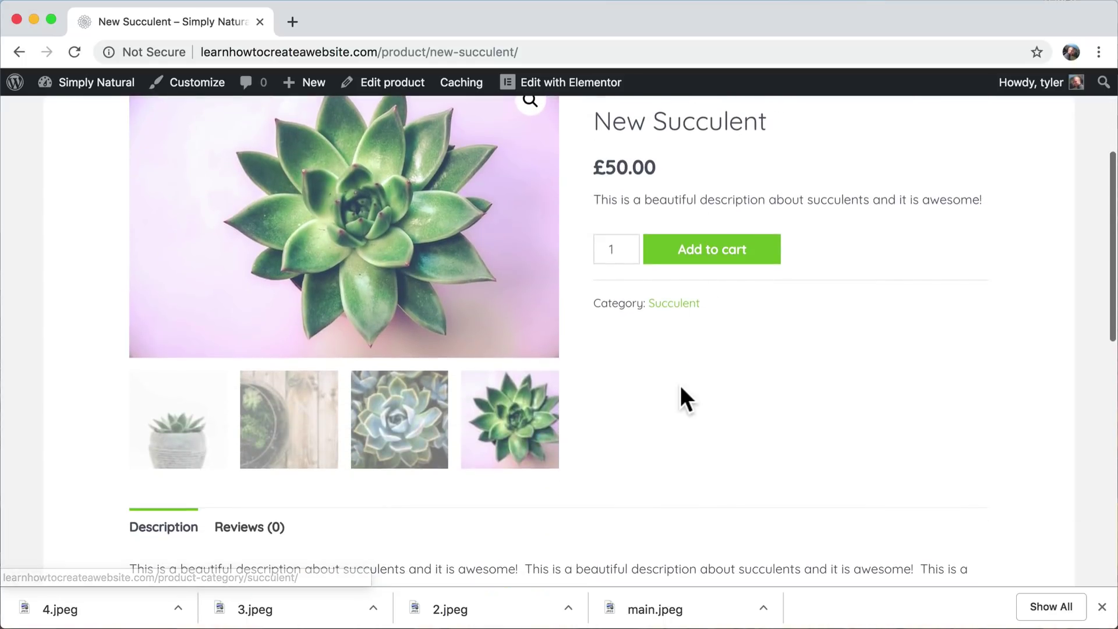
scroll(685, 399, down, 10)
scroll(682, 389, up, 15)
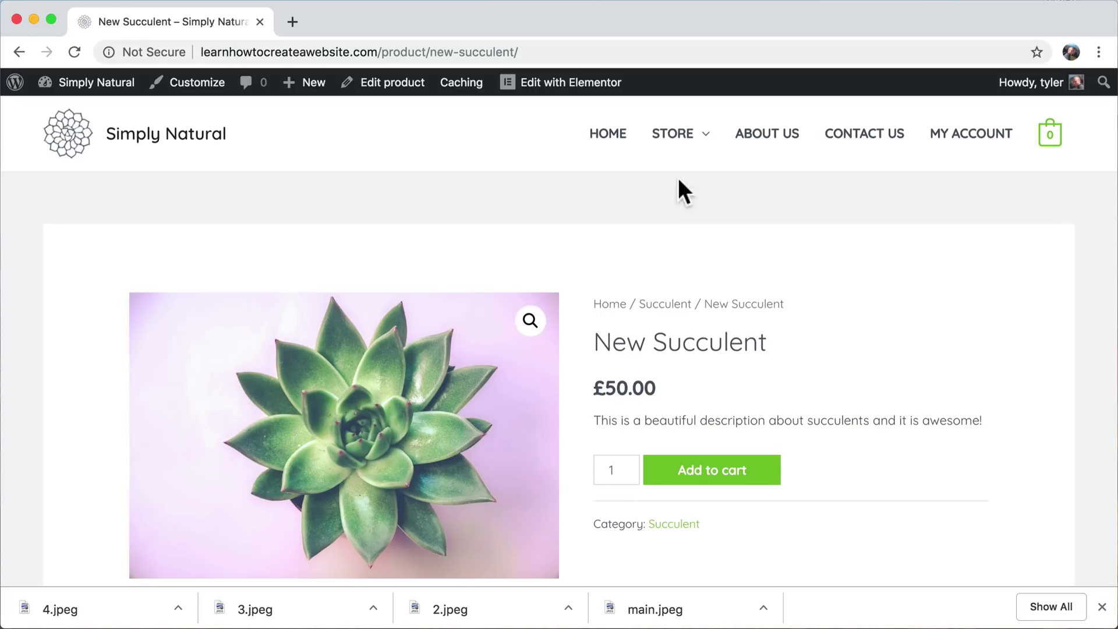
- Open the Store listing and browse through to the second page of products
click(674, 135)
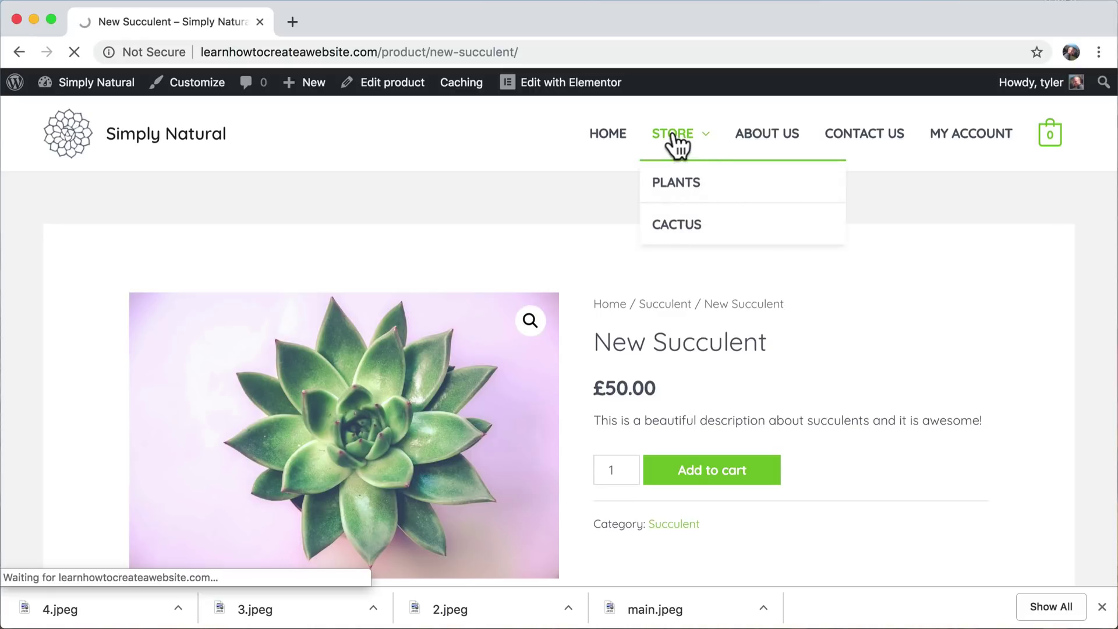
scroll(719, 364, down, 15)
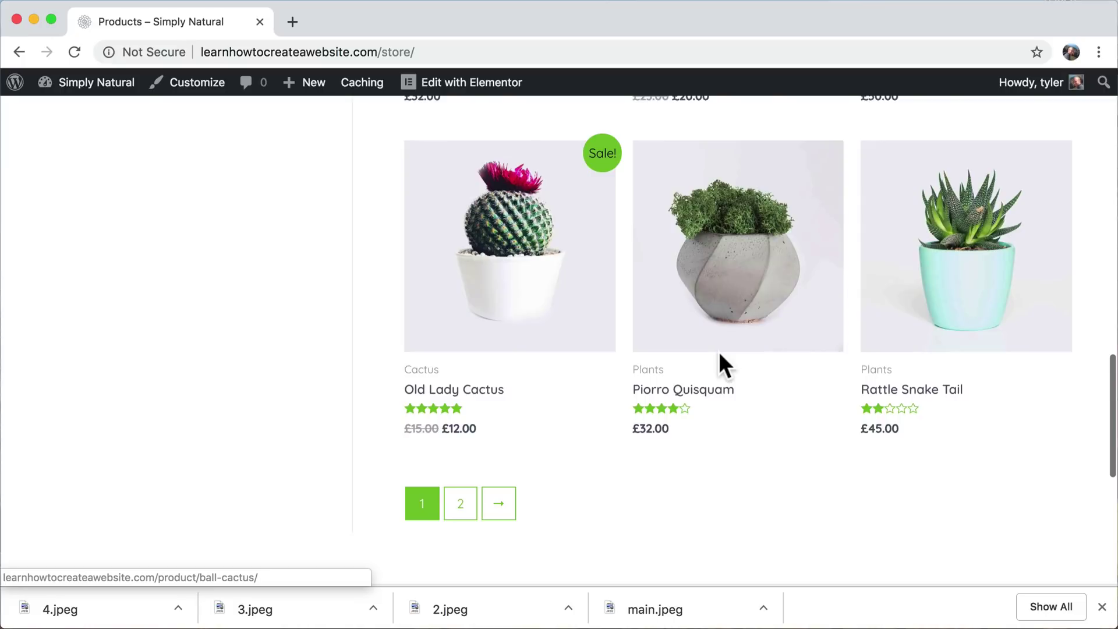
scroll(719, 352, up, 15)
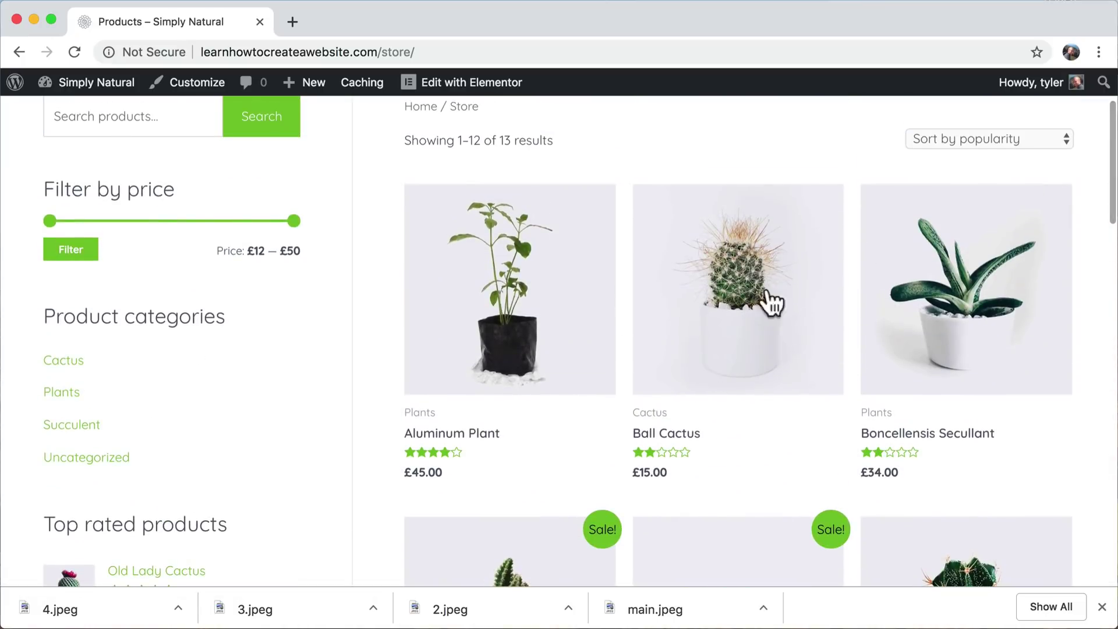
scroll(772, 300, down, 15)
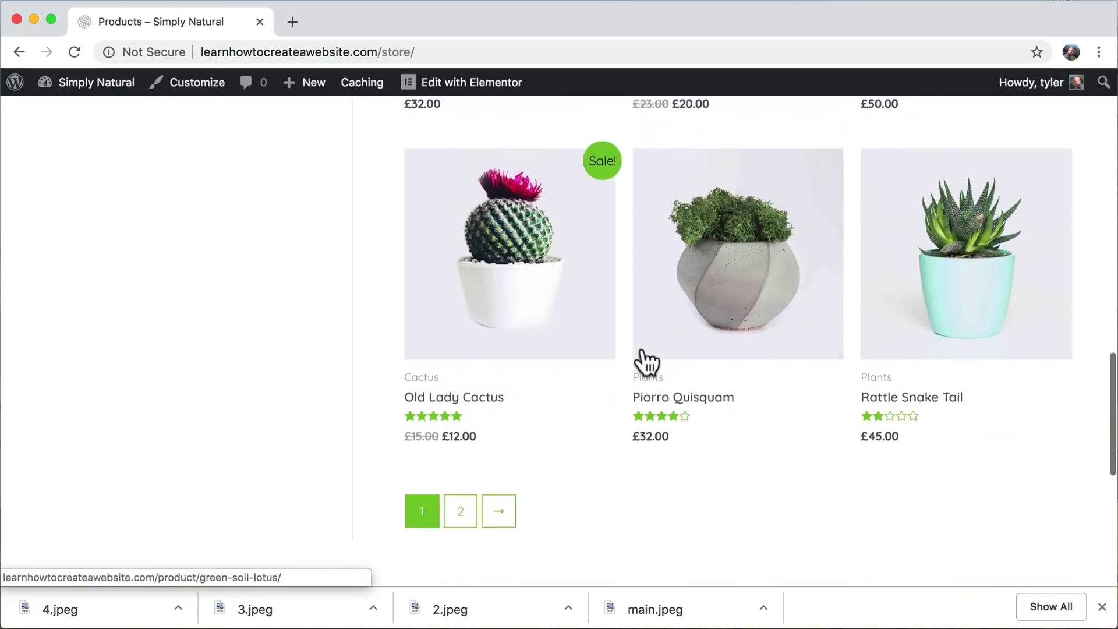
scroll(646, 362, down, 3)
click(461, 368)
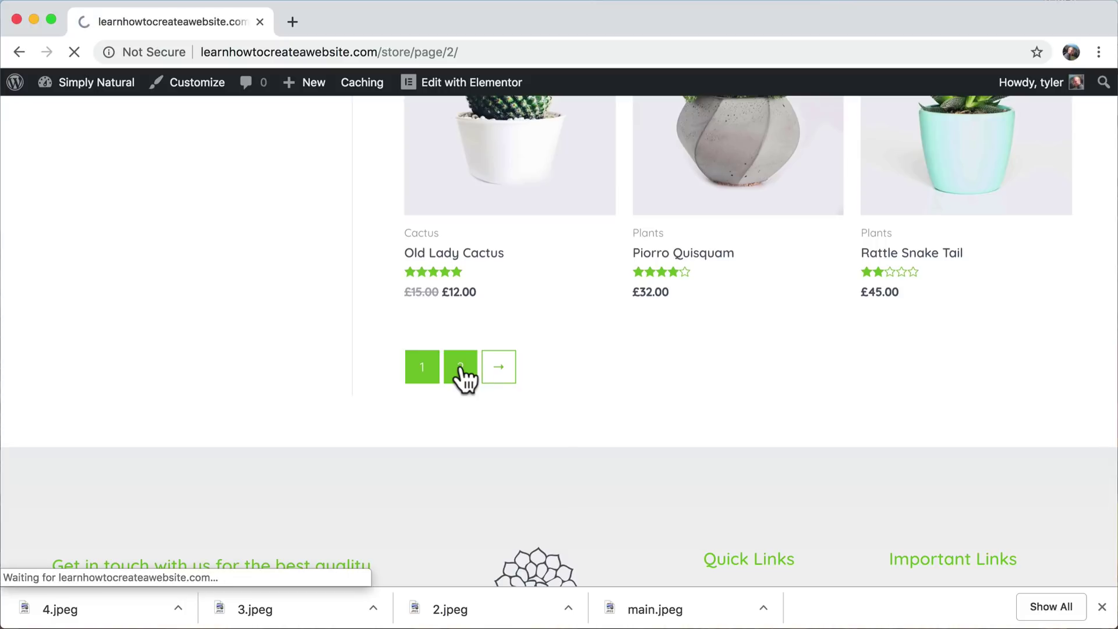
scroll(681, 410, down, 5)
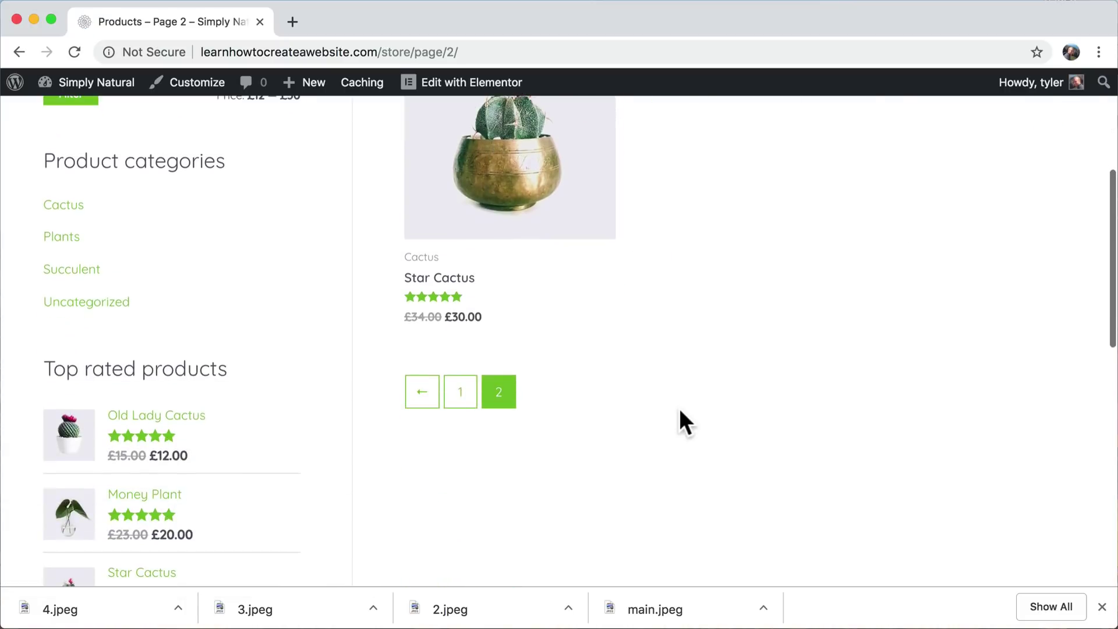
scroll(680, 410, up, 3)
scroll(680, 411, down, 2)
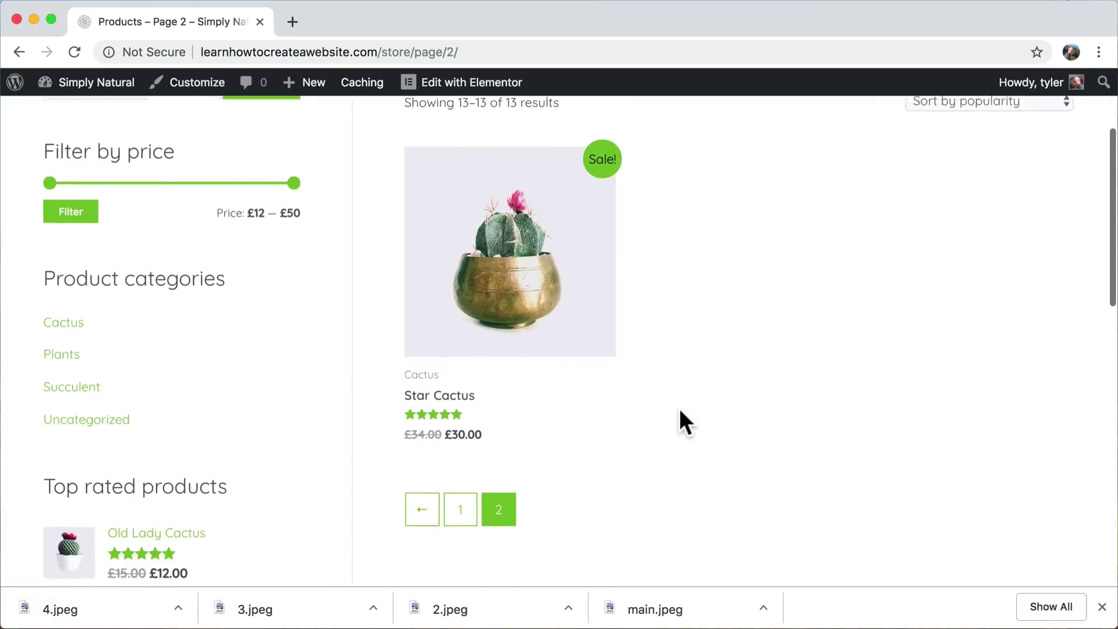
scroll(680, 412, up, 3)
scroll(680, 412, down, 3)
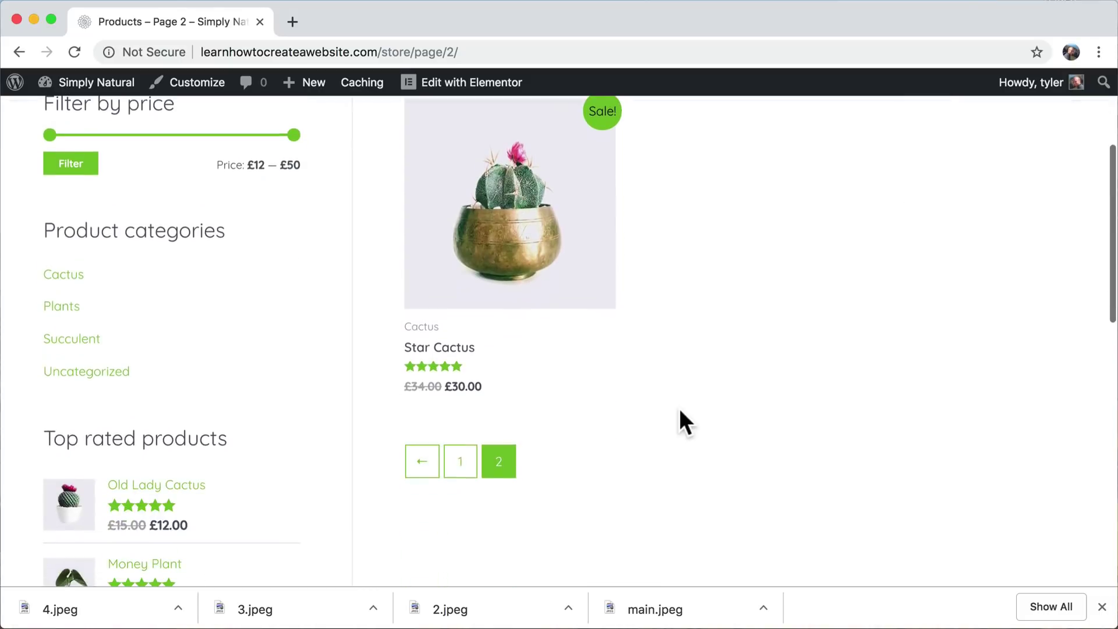
- Return to the first page of products and scroll through the listing
click(459, 477)
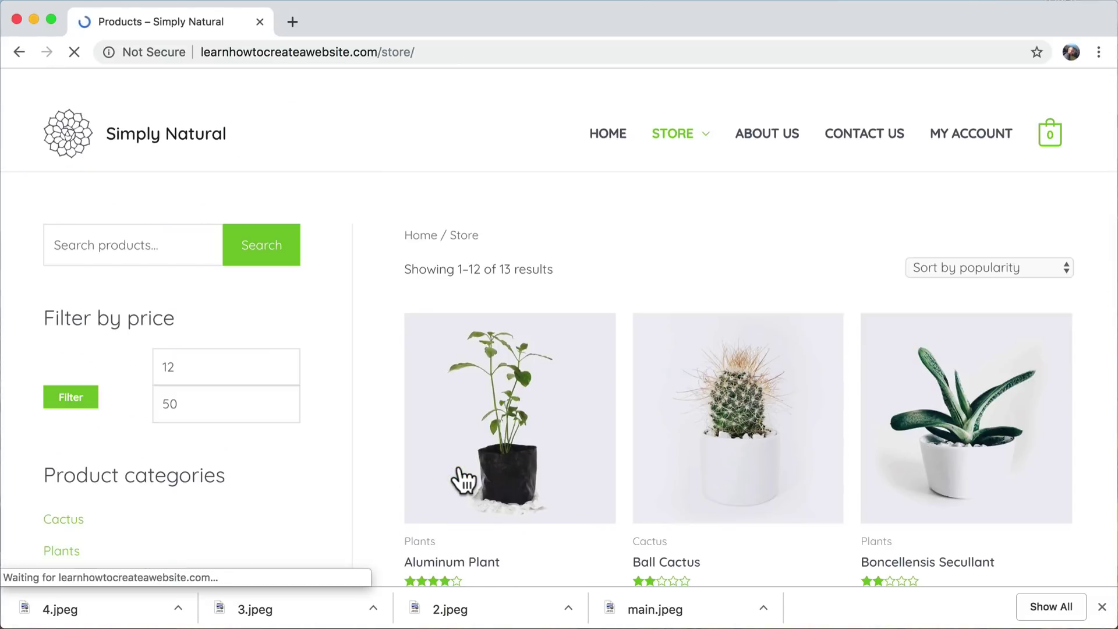
scroll(720, 394, down, 2)
scroll(726, 401, down, 5)
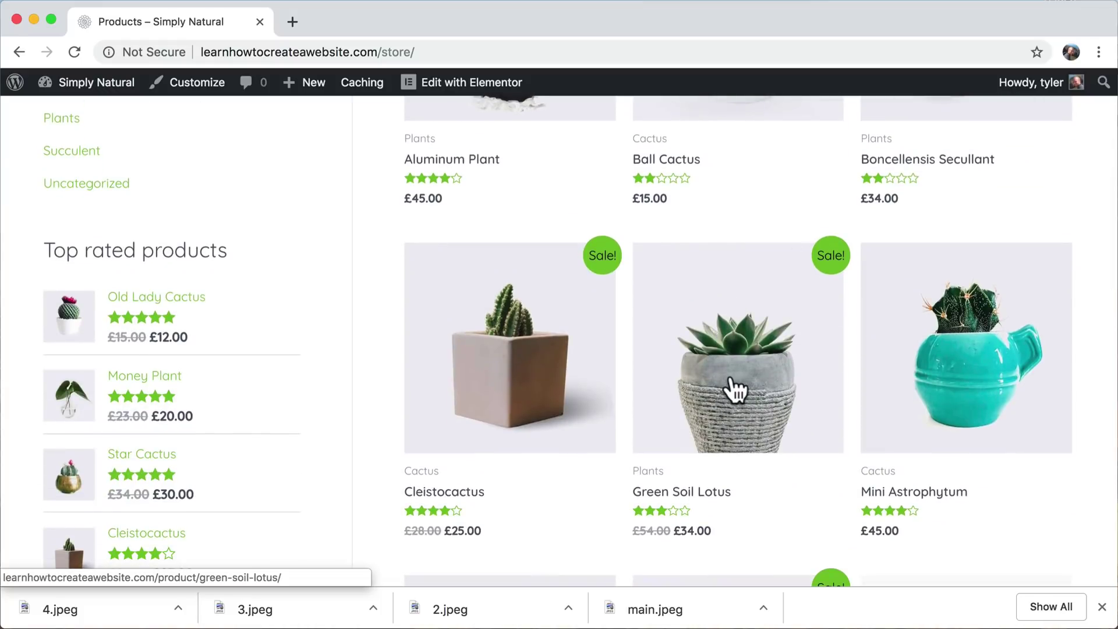
scroll(735, 389, down, 7)
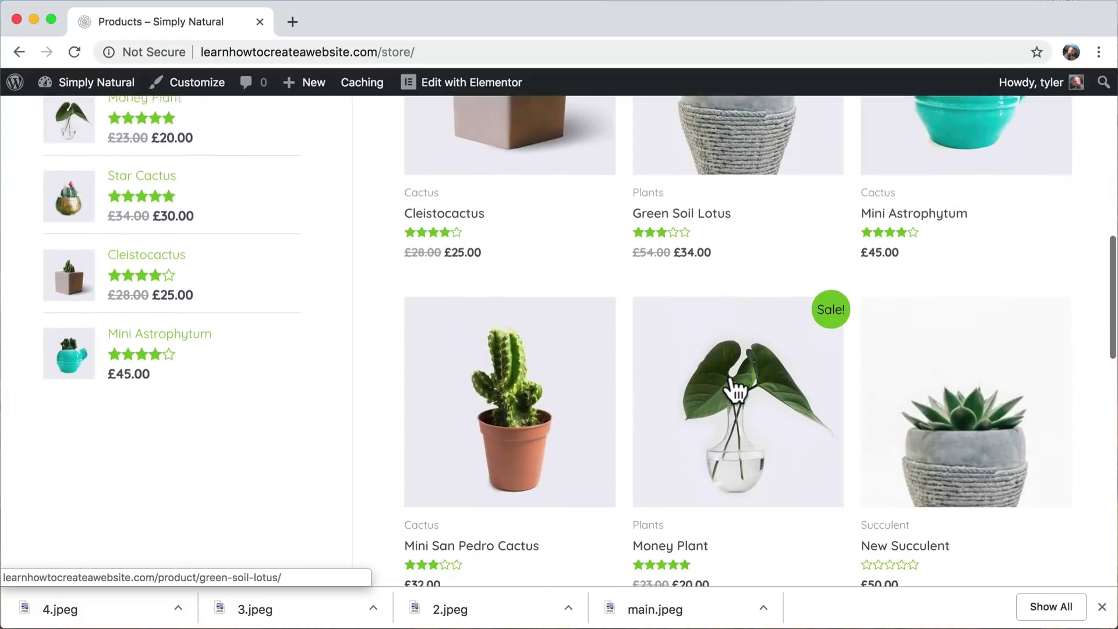
scroll(941, 332, up, 4)
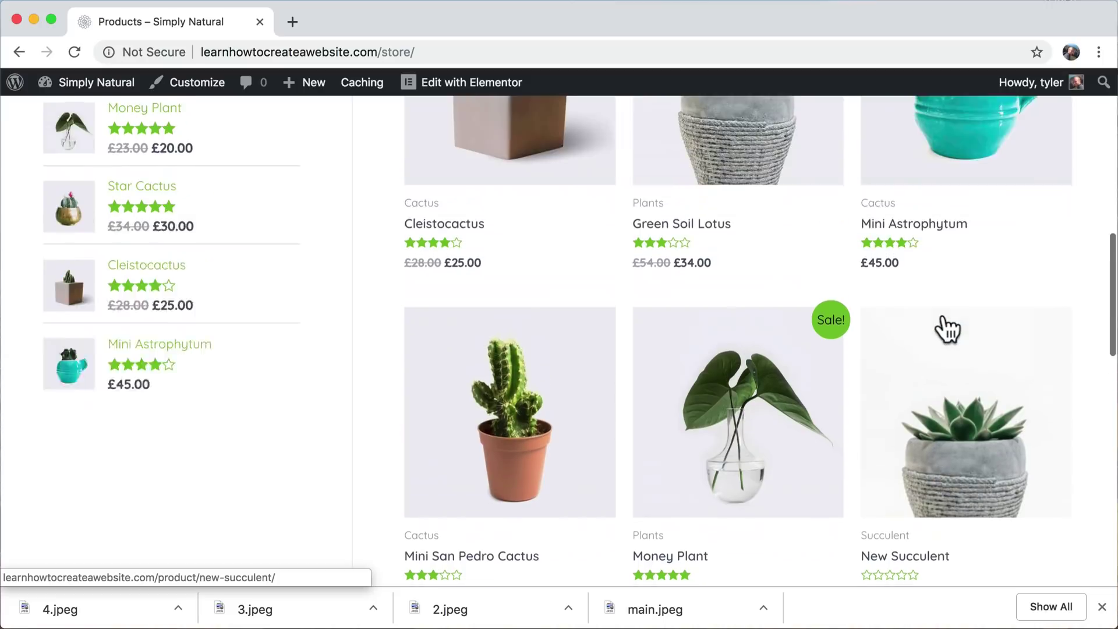
scroll(931, 372, down, 4)
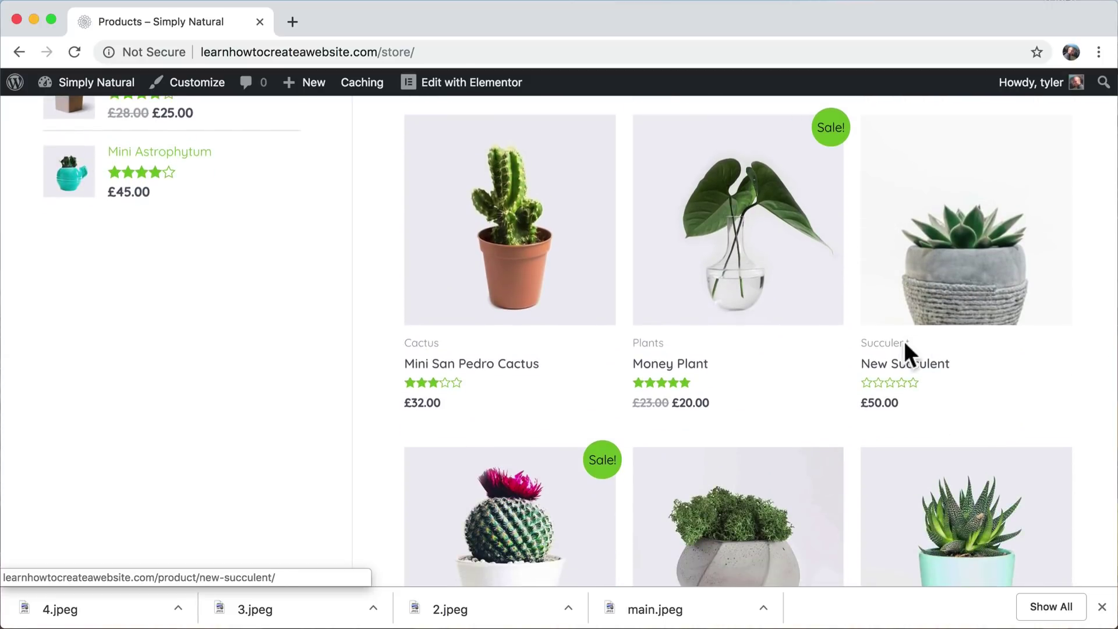
scroll(849, 309, up, 10)
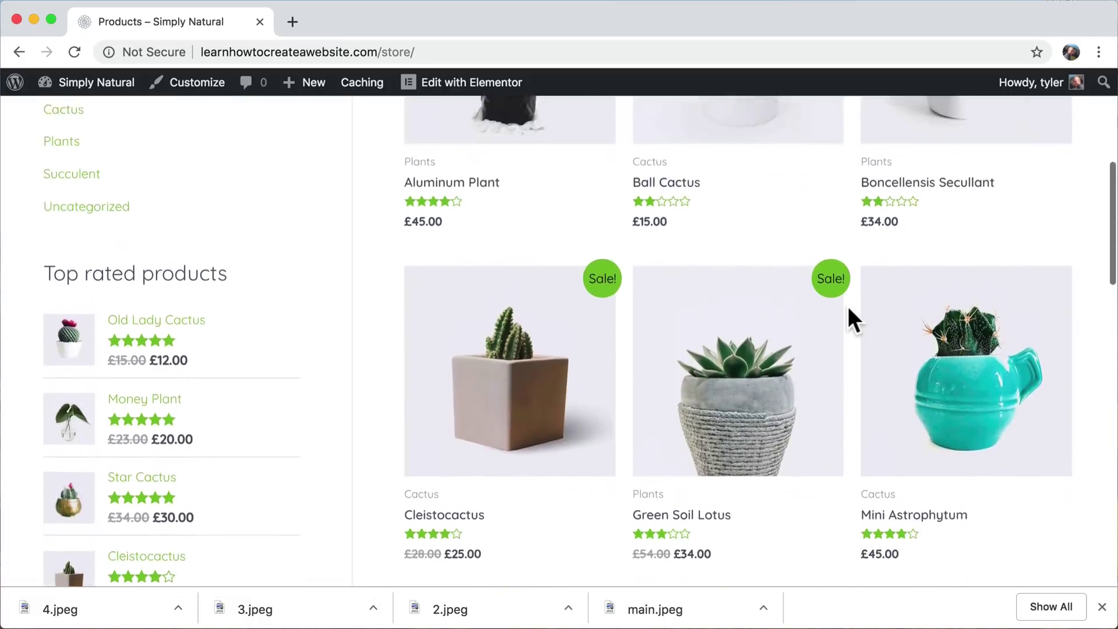
scroll(847, 306, up, 2)
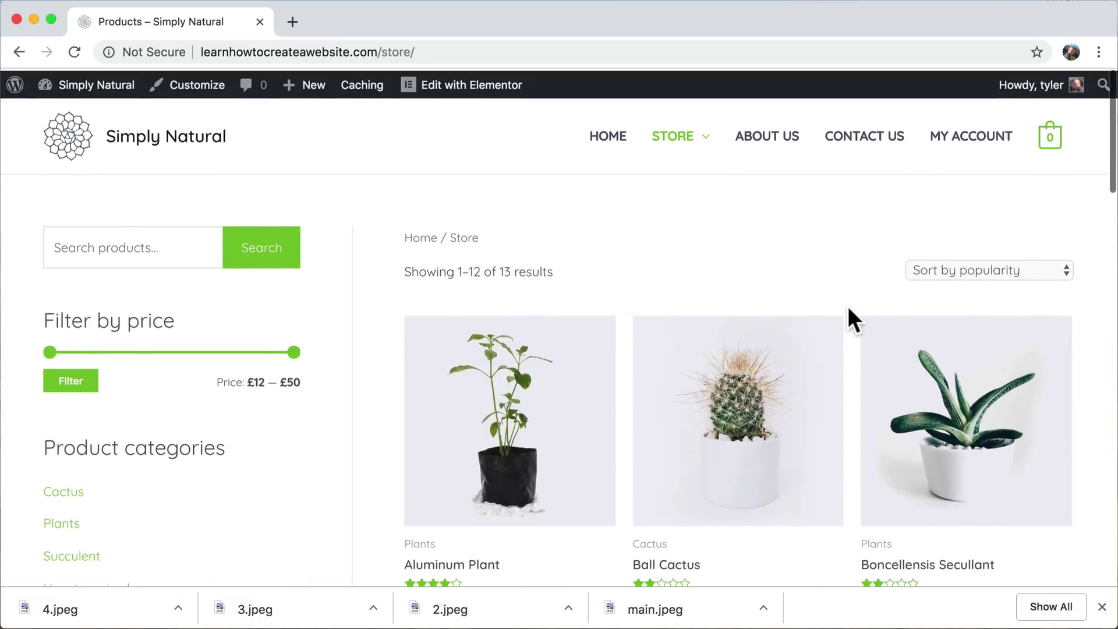
- Sort the store by latest, then filter to the Succulent category
click(991, 270)
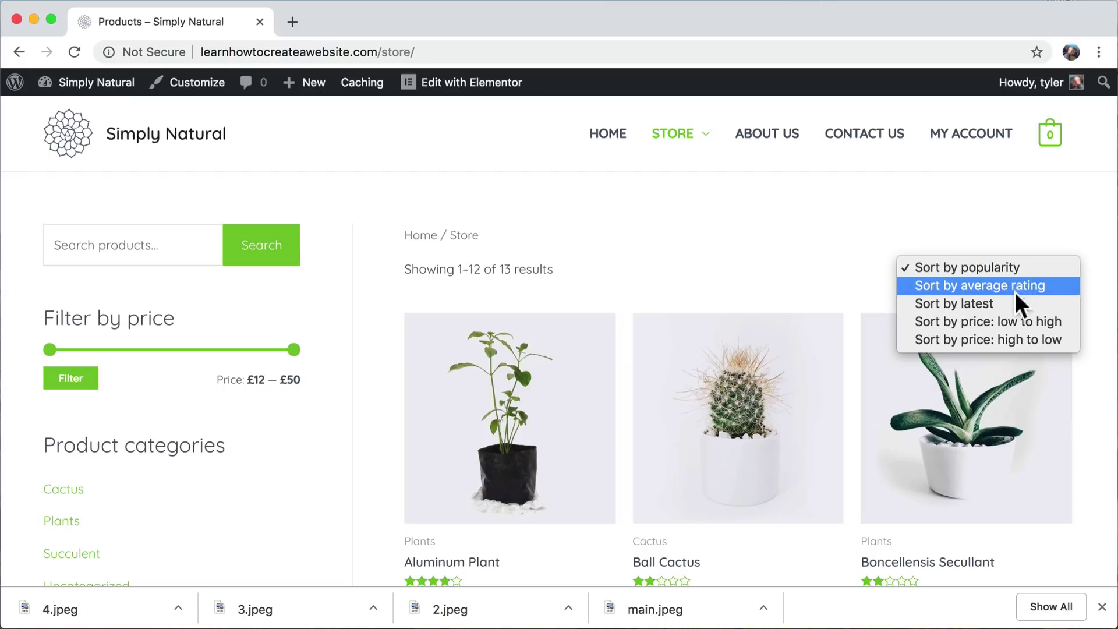
click(1005, 303)
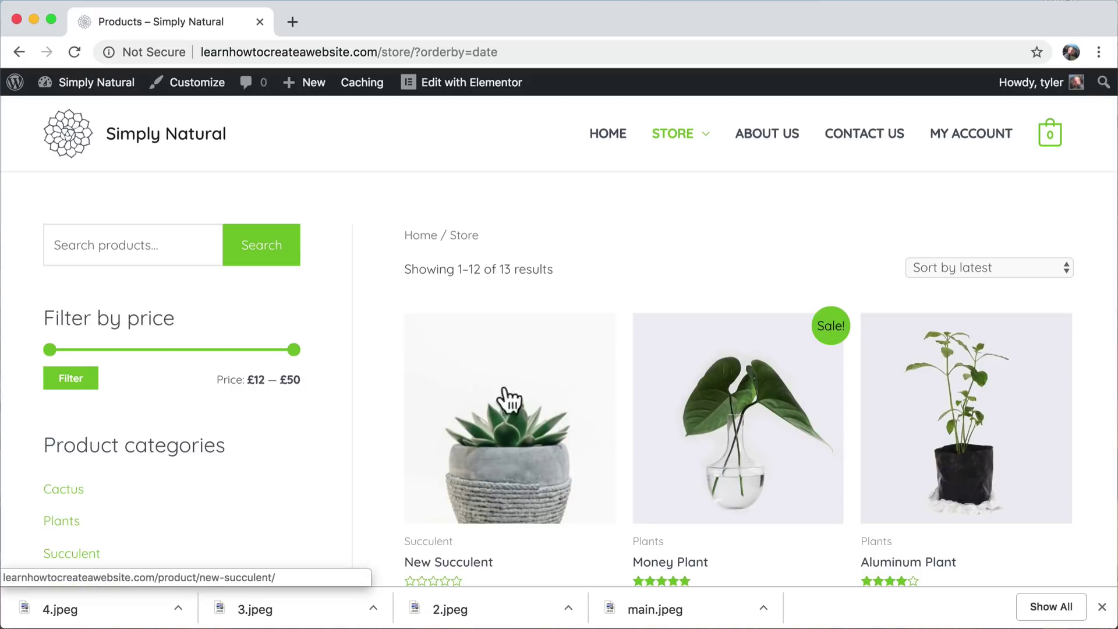
scroll(569, 430, down, 3)
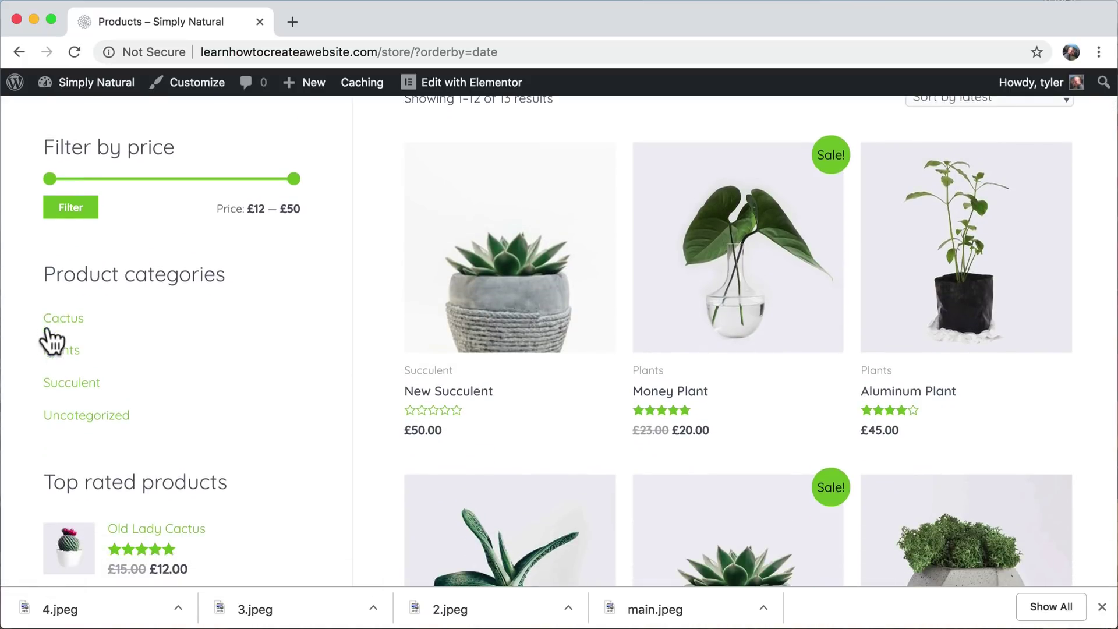
click(72, 388)
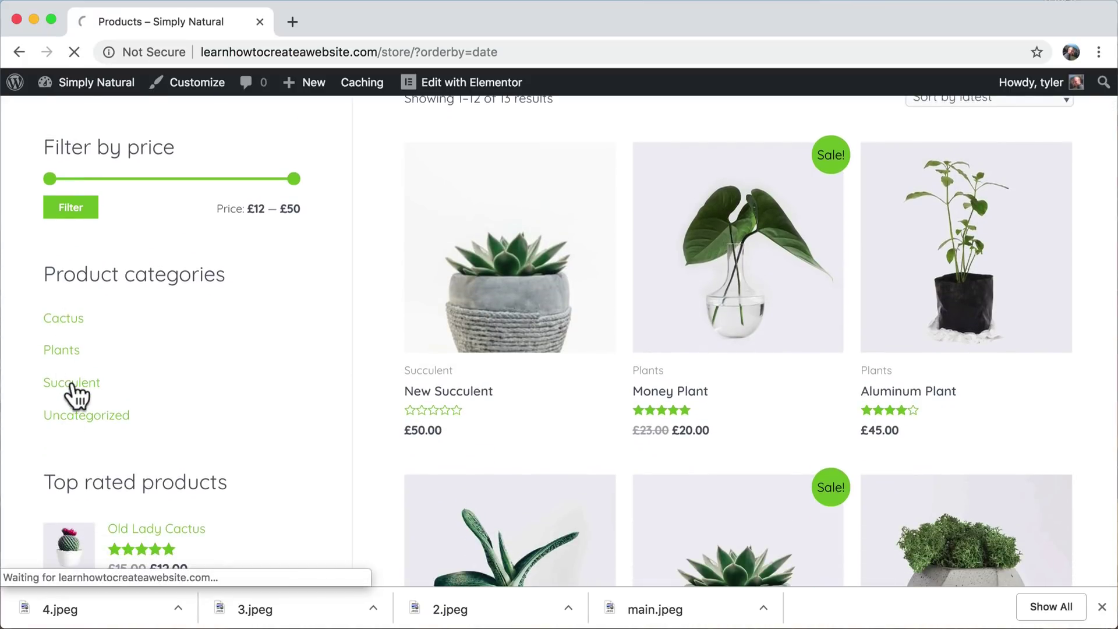
- Review the Succulent category page listing only New Succulent, then head for the admin Dashboard
scroll(630, 358, down, 4)
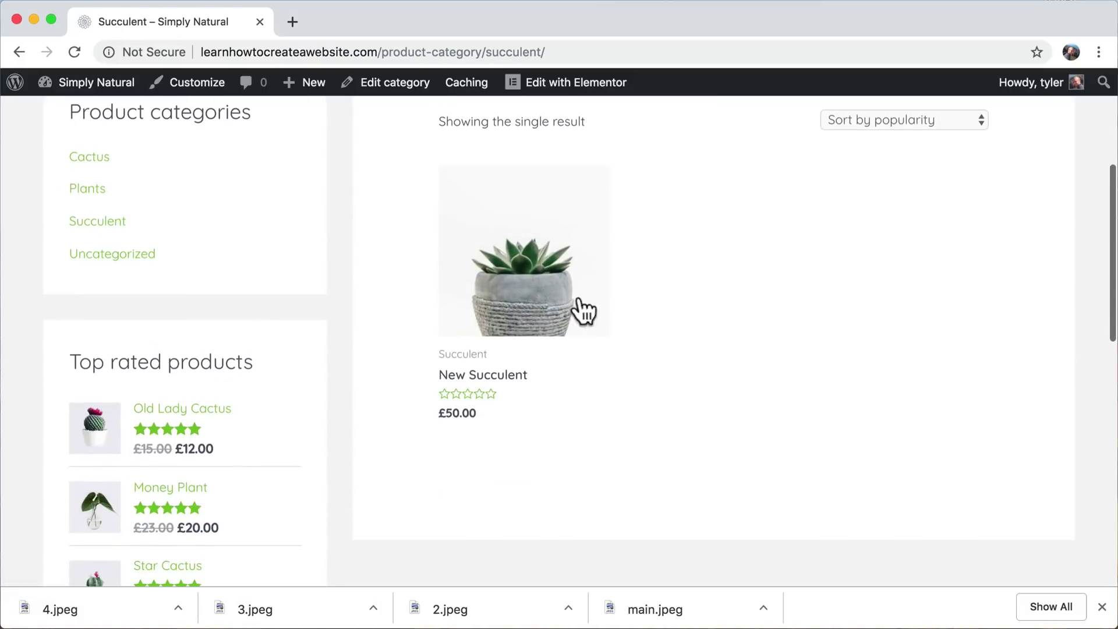
scroll(539, 303, up, 1)
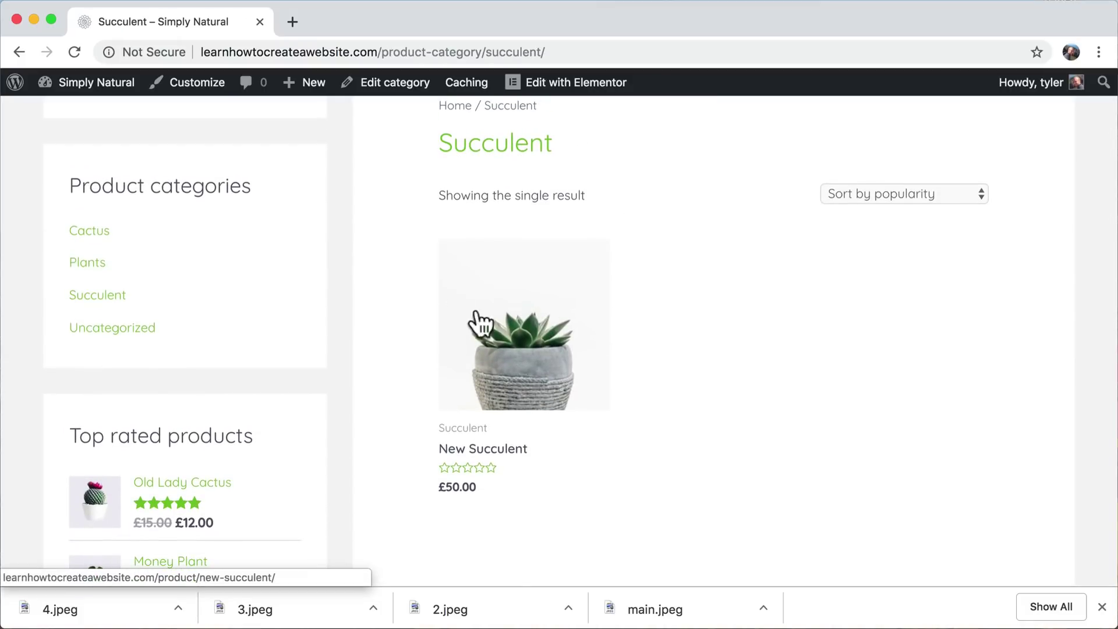
scroll(663, 341, down, 1)
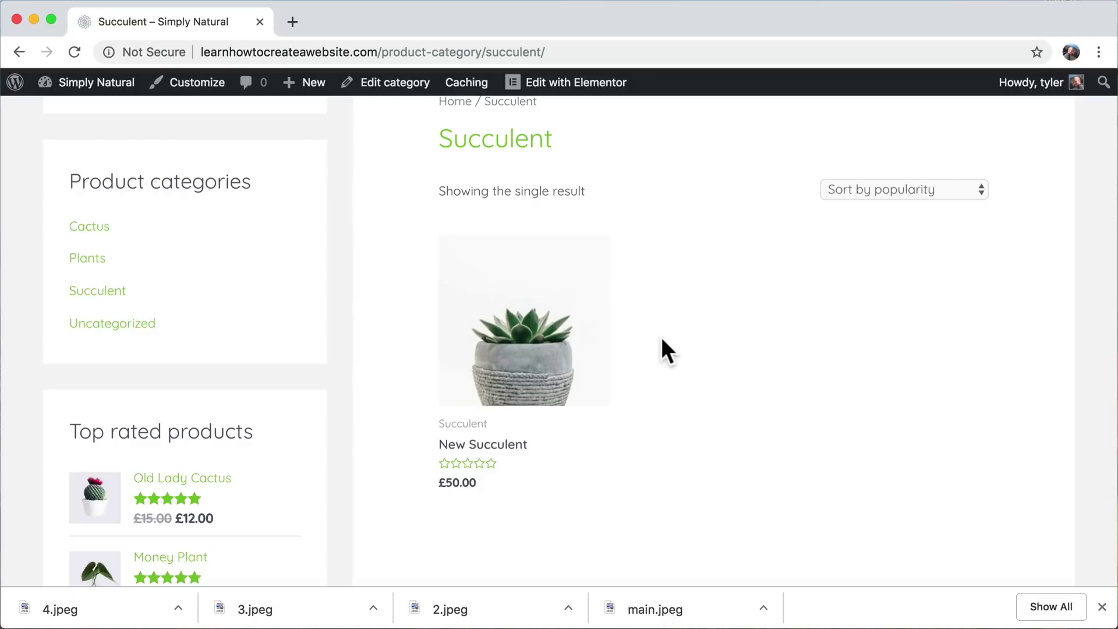
scroll(662, 339, up, 1)
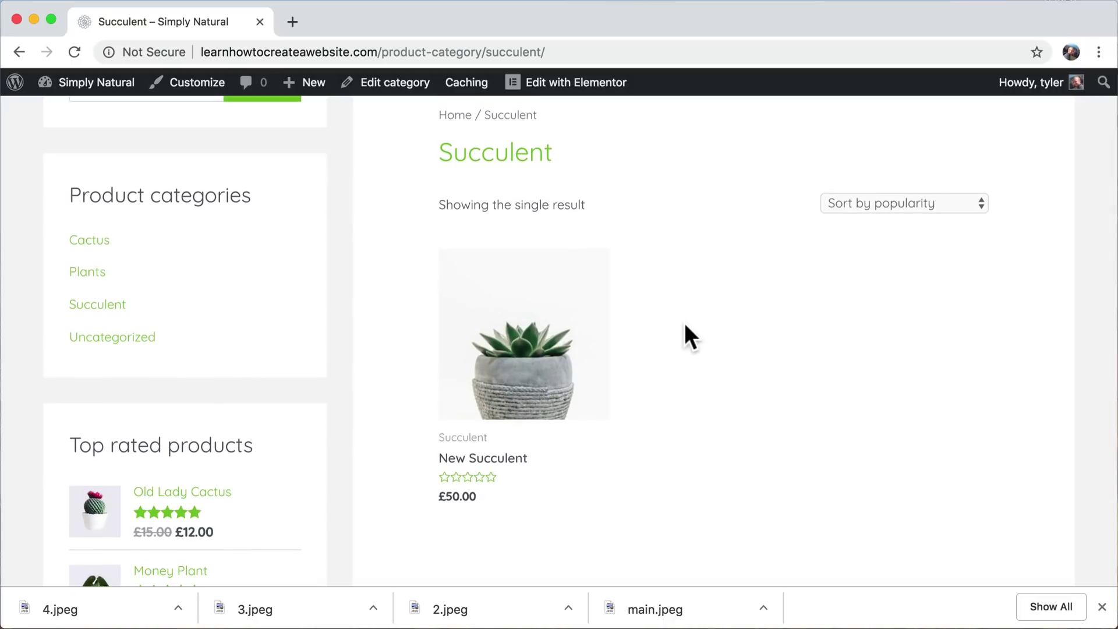
scroll(687, 326, up, 5)
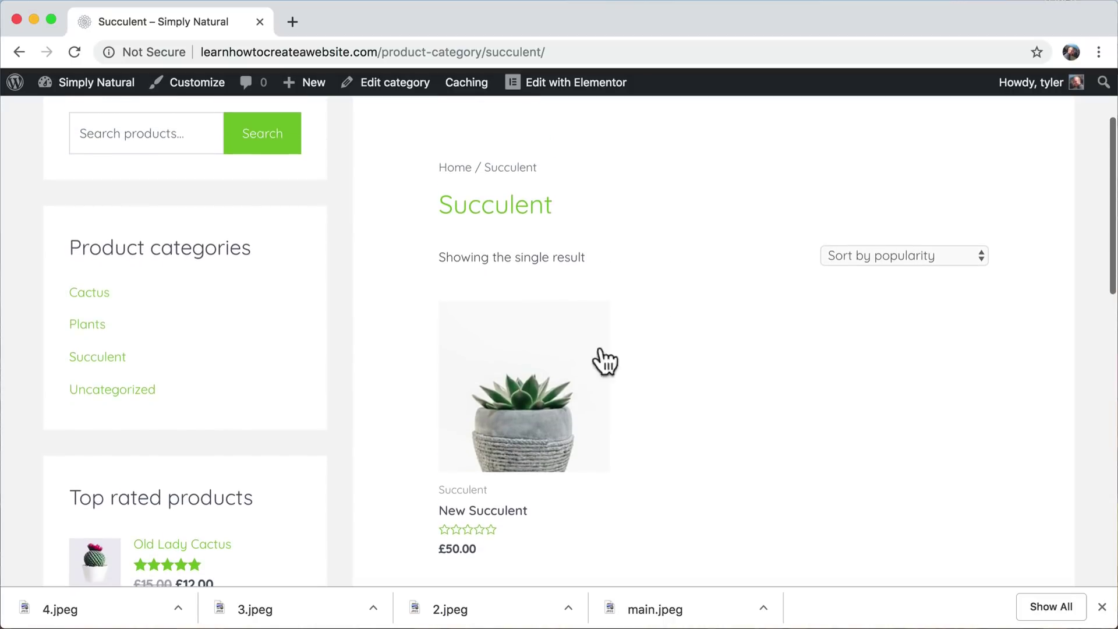
scroll(685, 342, up, 3)
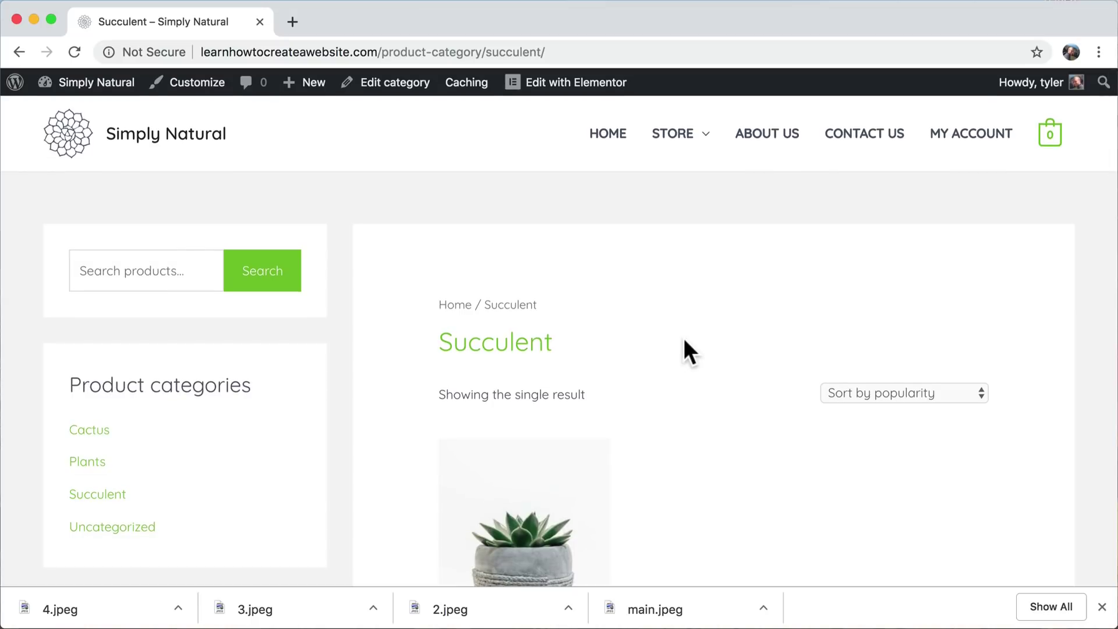
mouse_move(99, 85)
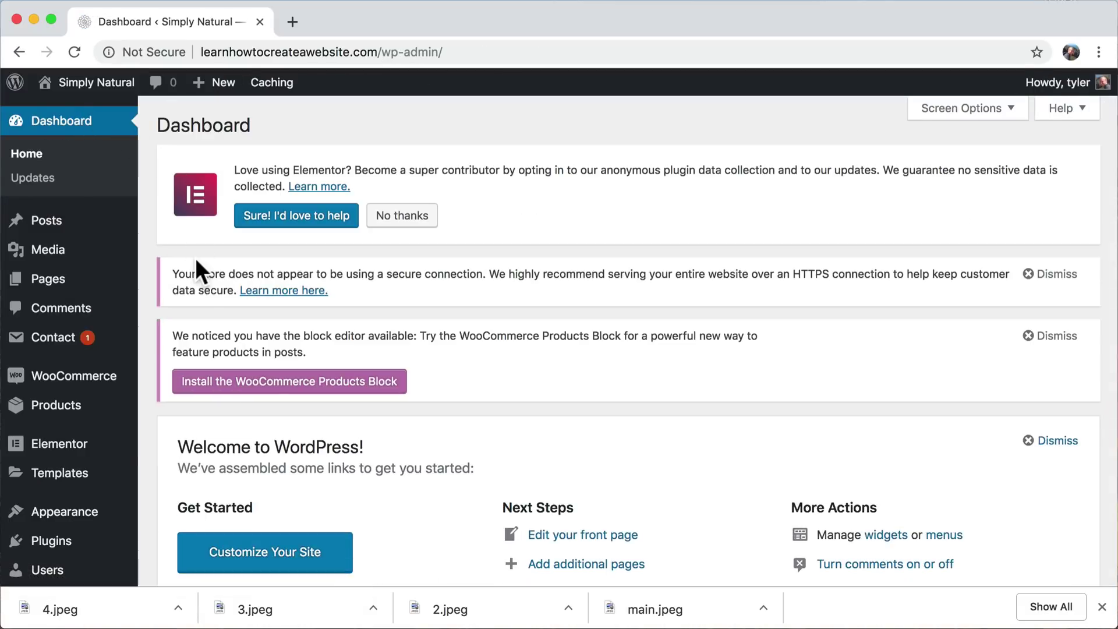
- Open the Products list and bring up Quick Edit for New Succulent
click(63, 408)
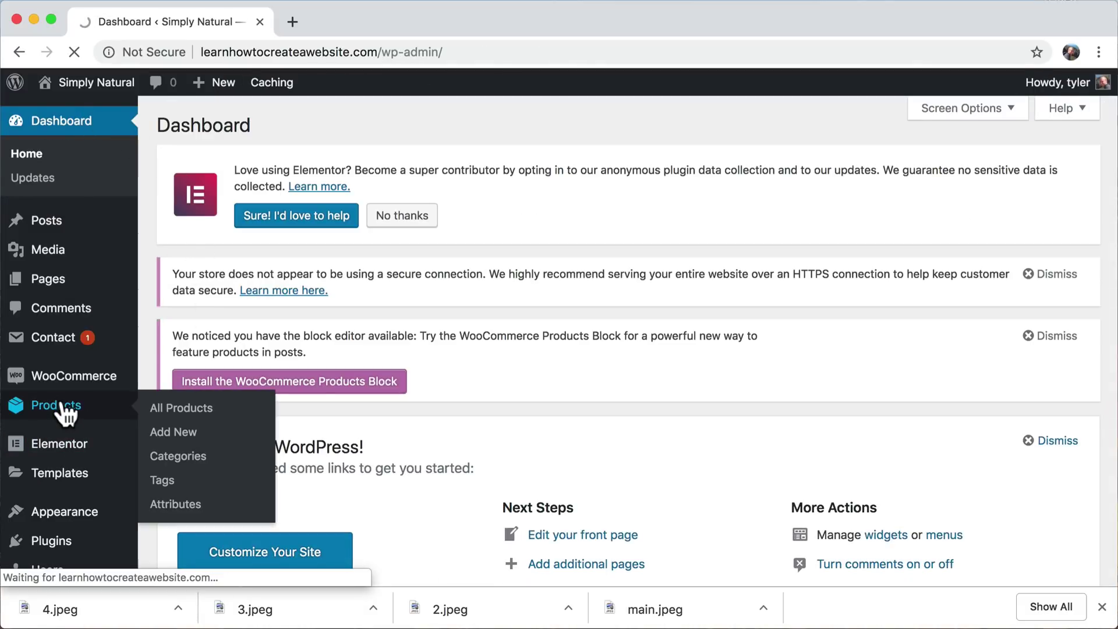
scroll(452, 362, down, 3)
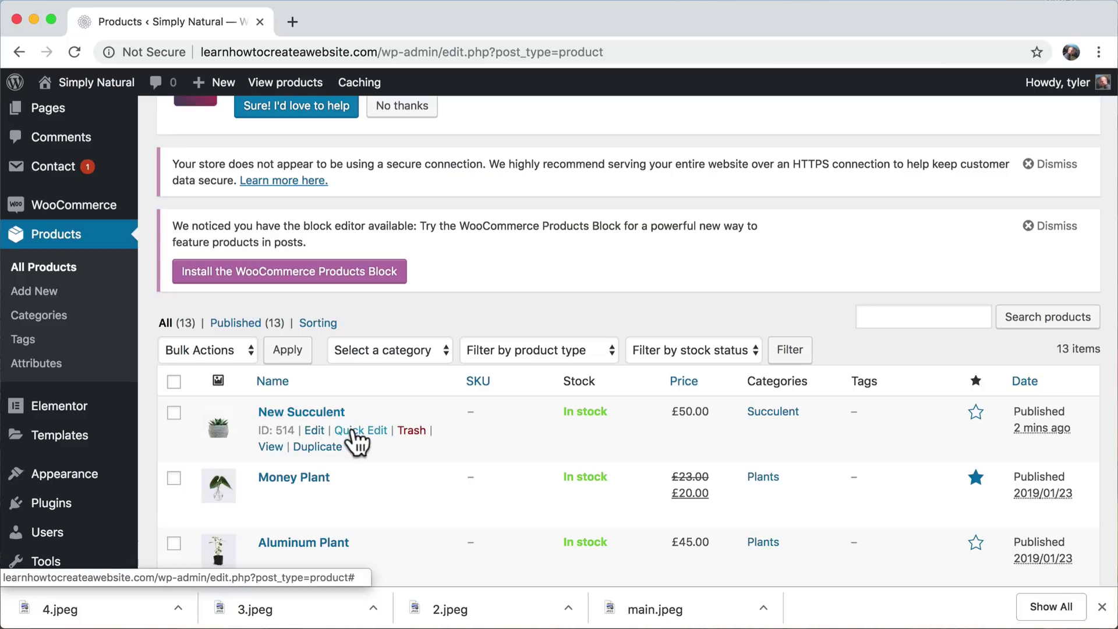
click(353, 431)
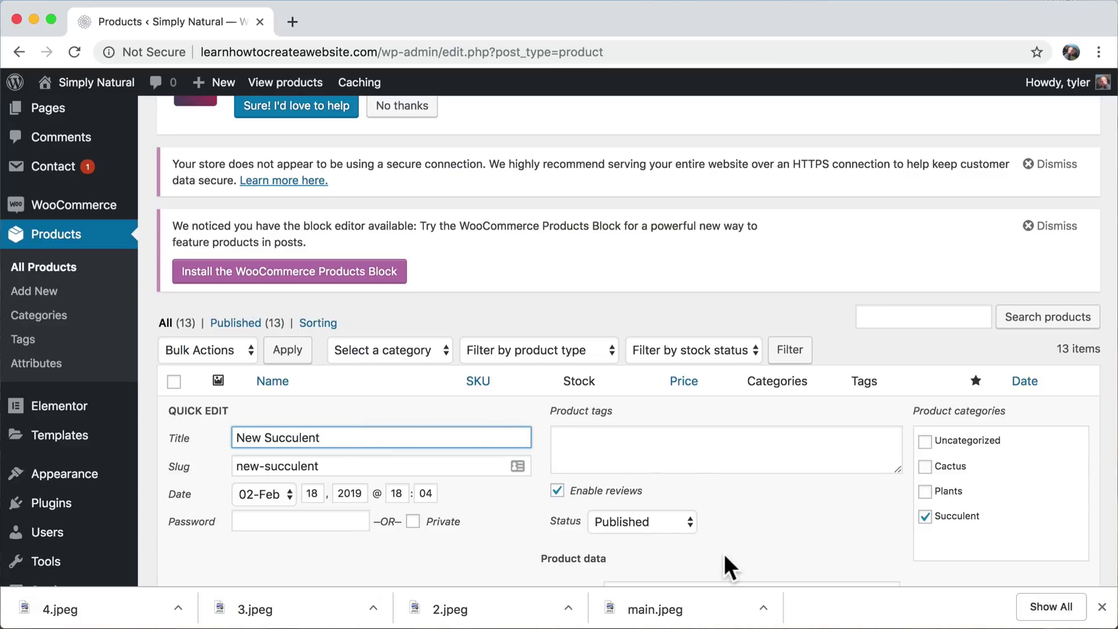
scroll(725, 554, down, 1)
scroll(724, 554, down, 4)
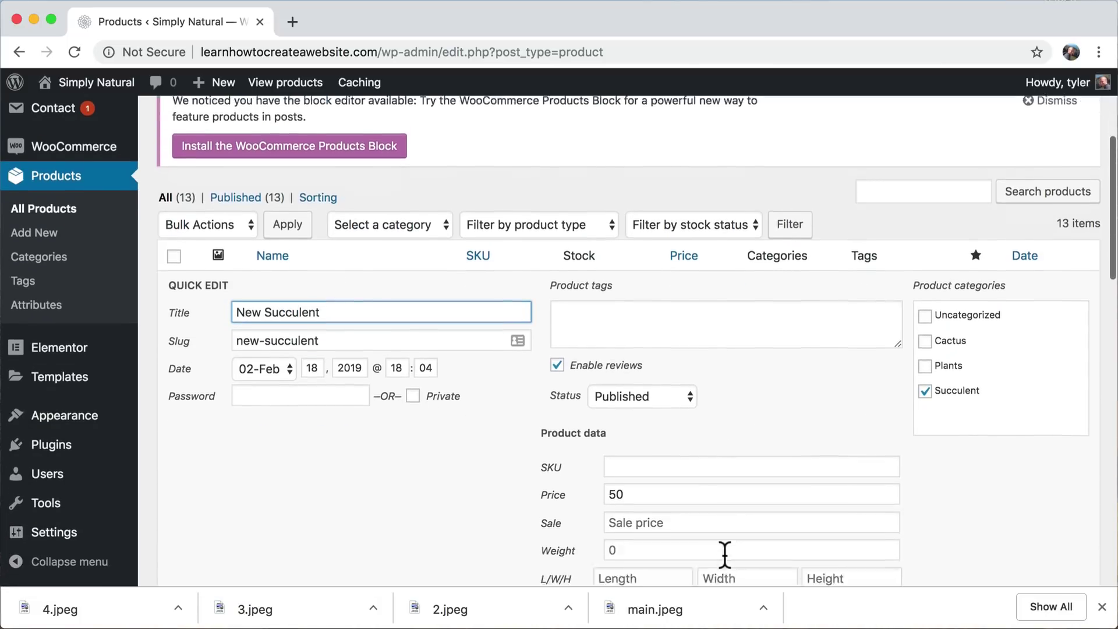
scroll(724, 554, down, 8)
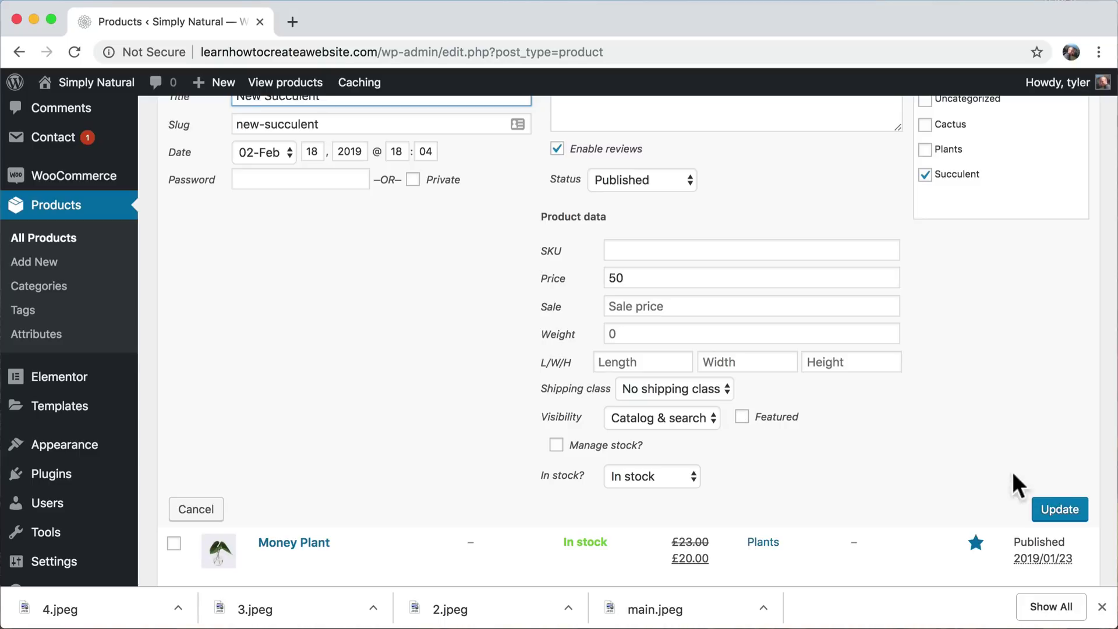
scroll(807, 443, up, 2)
scroll(802, 429, up, 5)
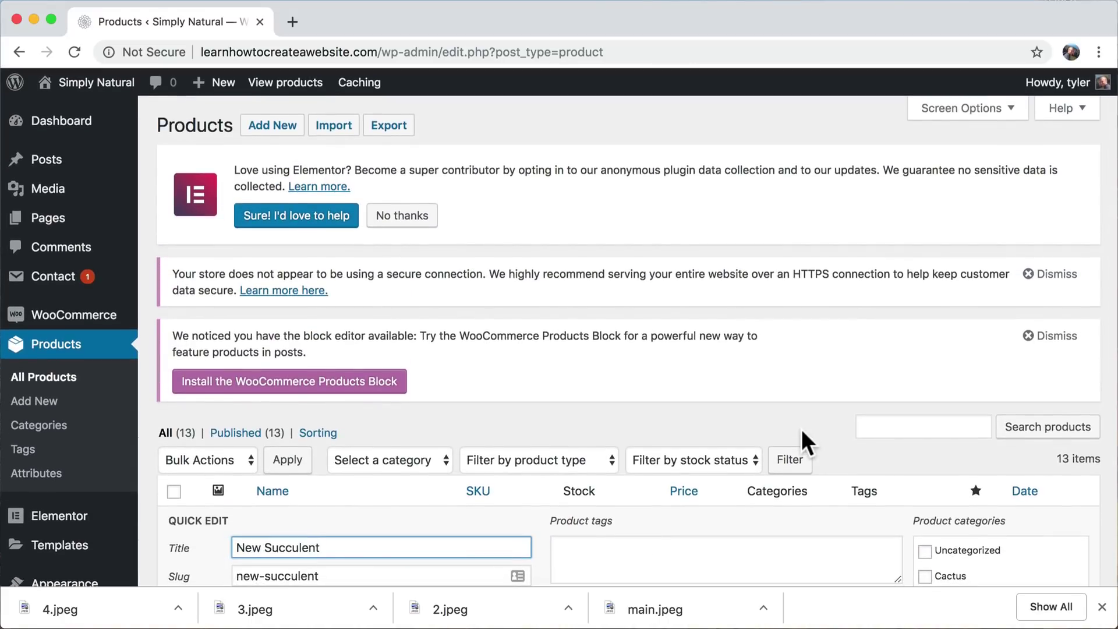
scroll(802, 429, down, 15)
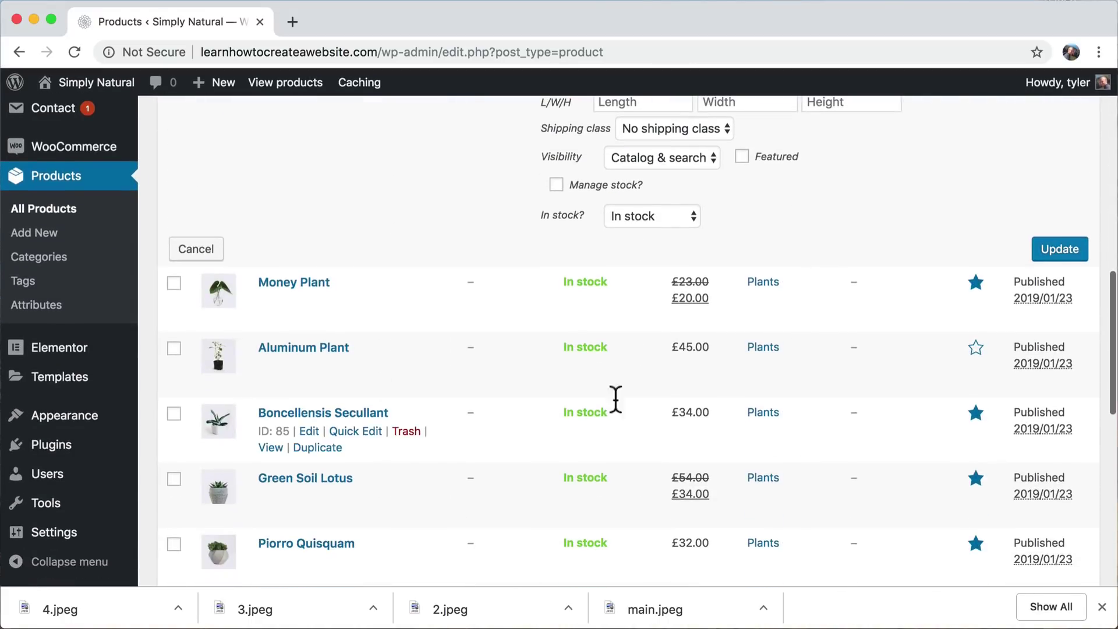
- Select Money Plant and look at the Bulk Actions options without applying any
click(174, 283)
scroll(400, 332, up, 13)
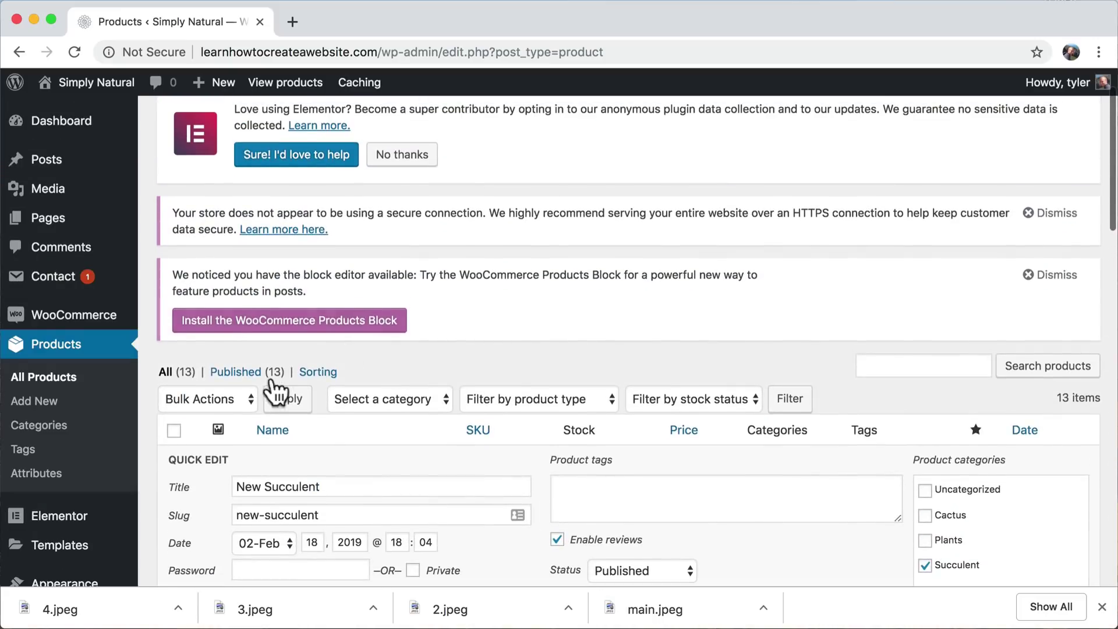
click(225, 396)
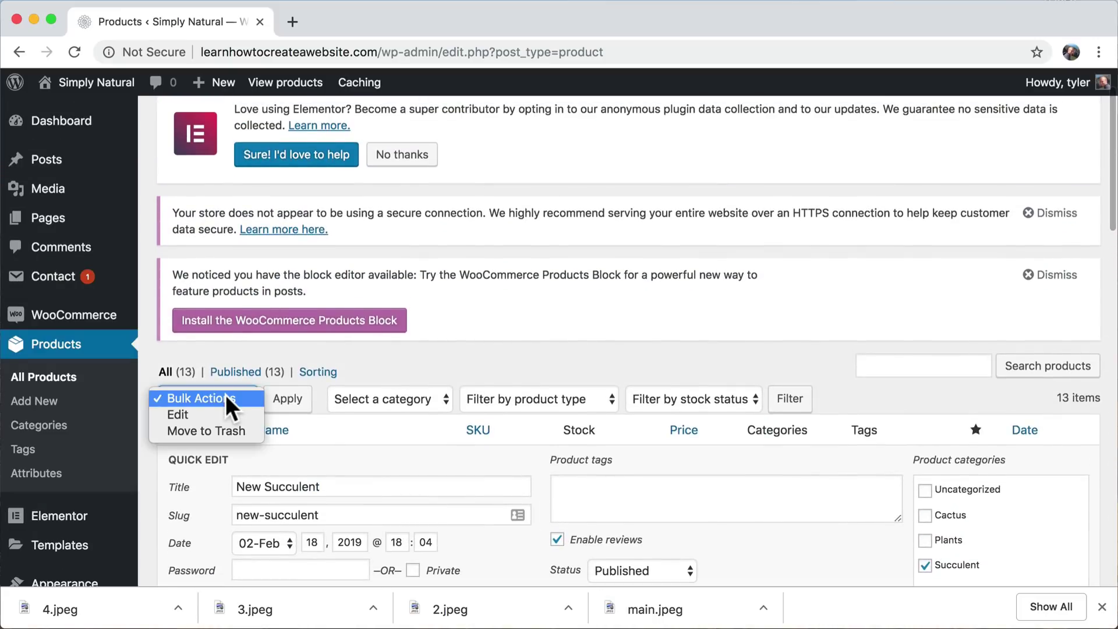
click(510, 360)
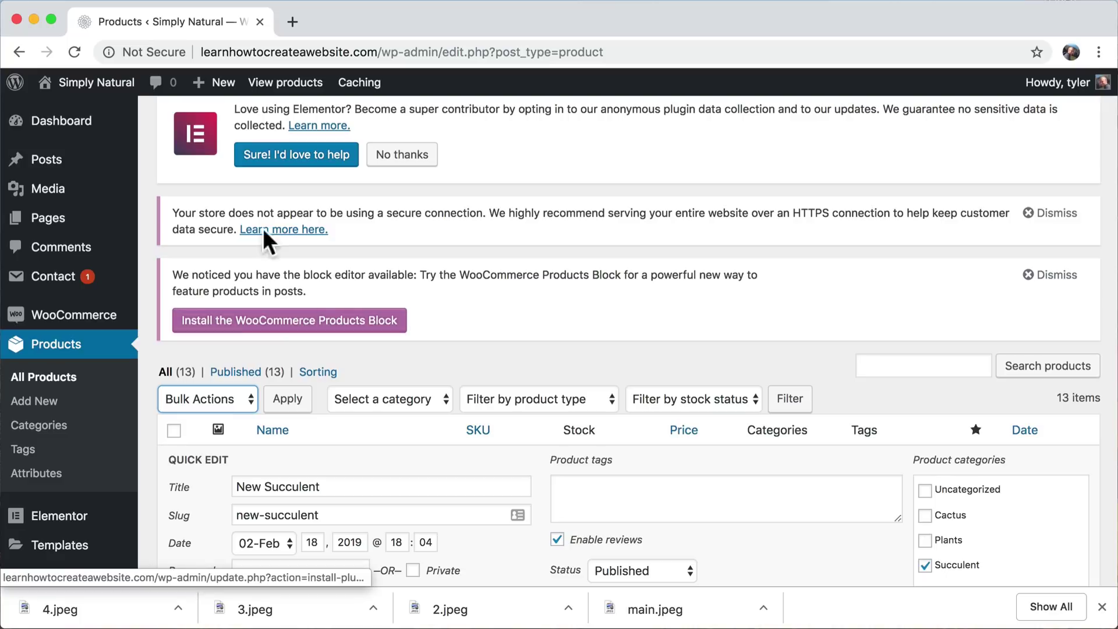
- Visit the live Simply Natural homepage via the site name menu, then return to the Dashboard
mouse_move(86, 94)
click(70, 115)
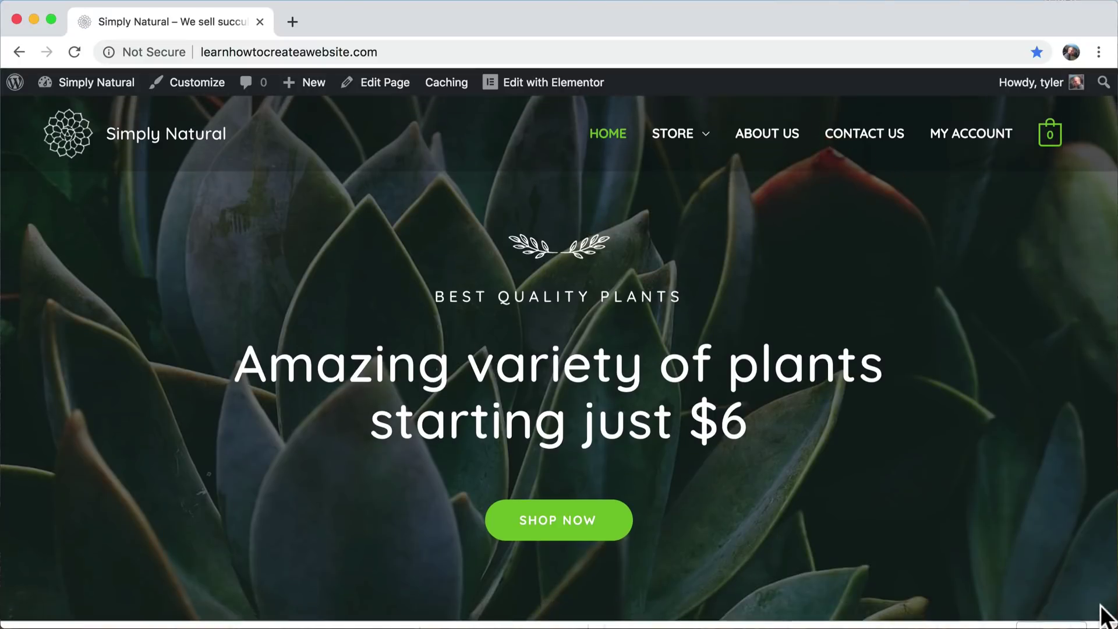
mouse_move(691, 142)
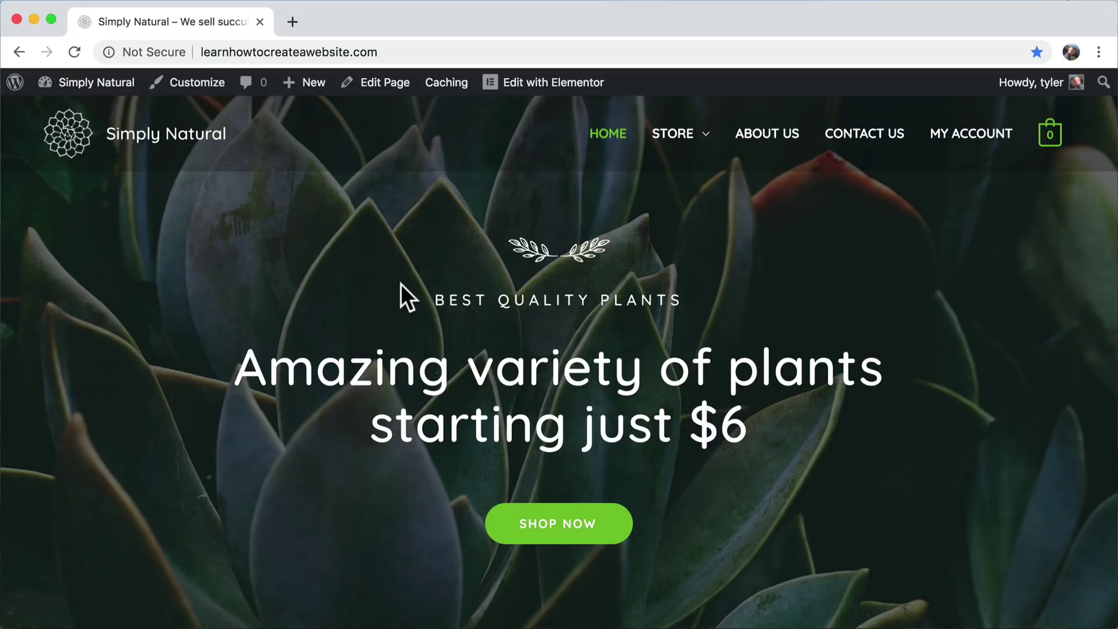
mouse_move(95, 86)
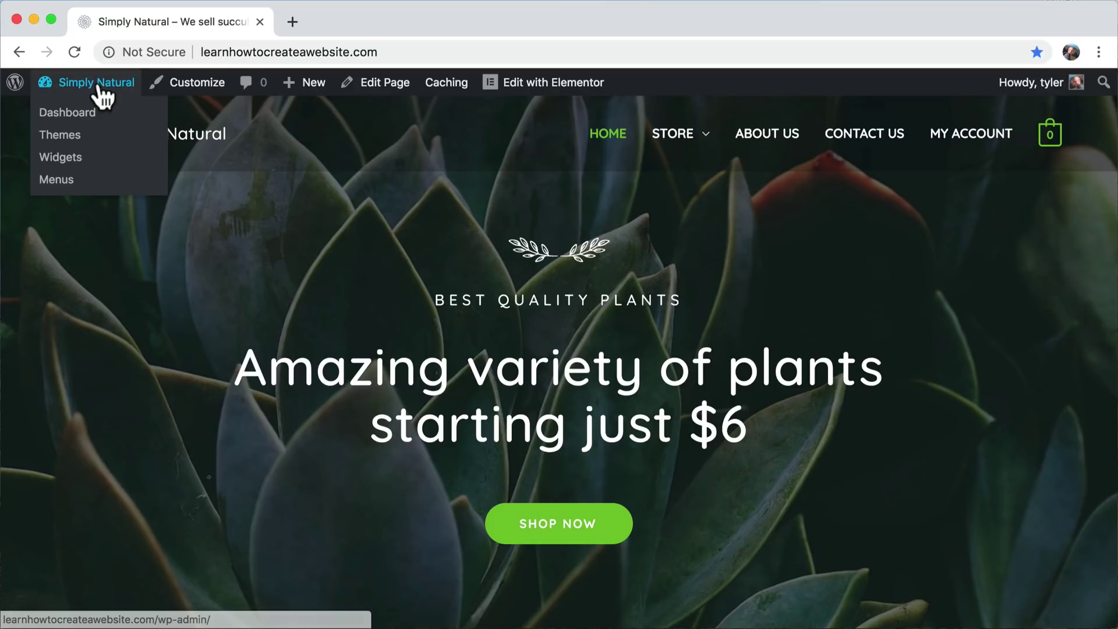
click(88, 116)
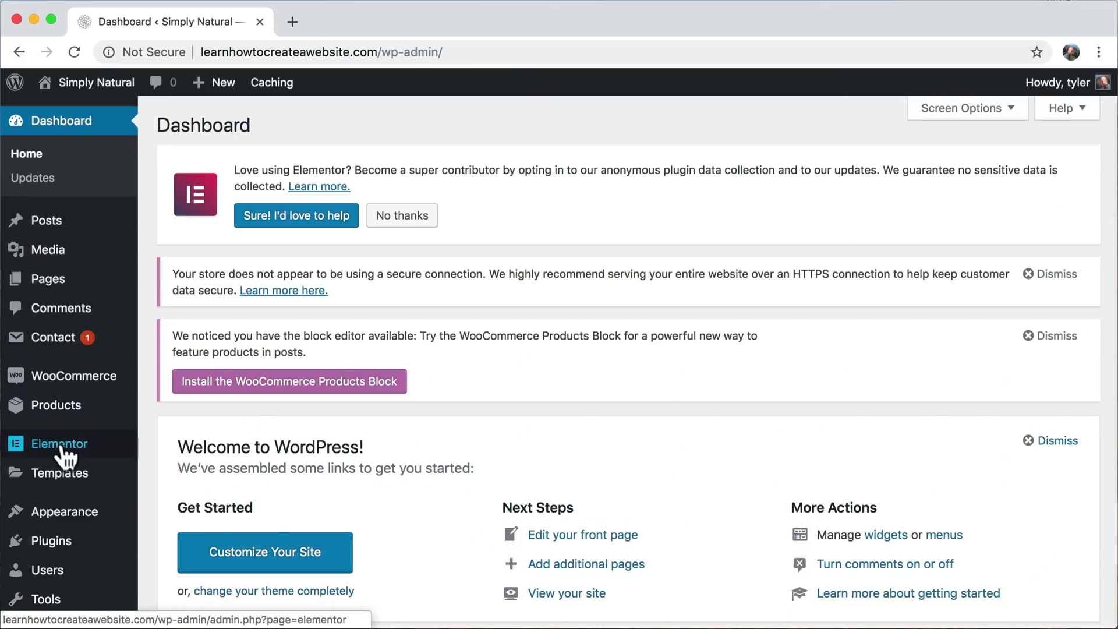
- Open Appearance > Menus and look over the Main Menu structure
mouse_move(79, 406)
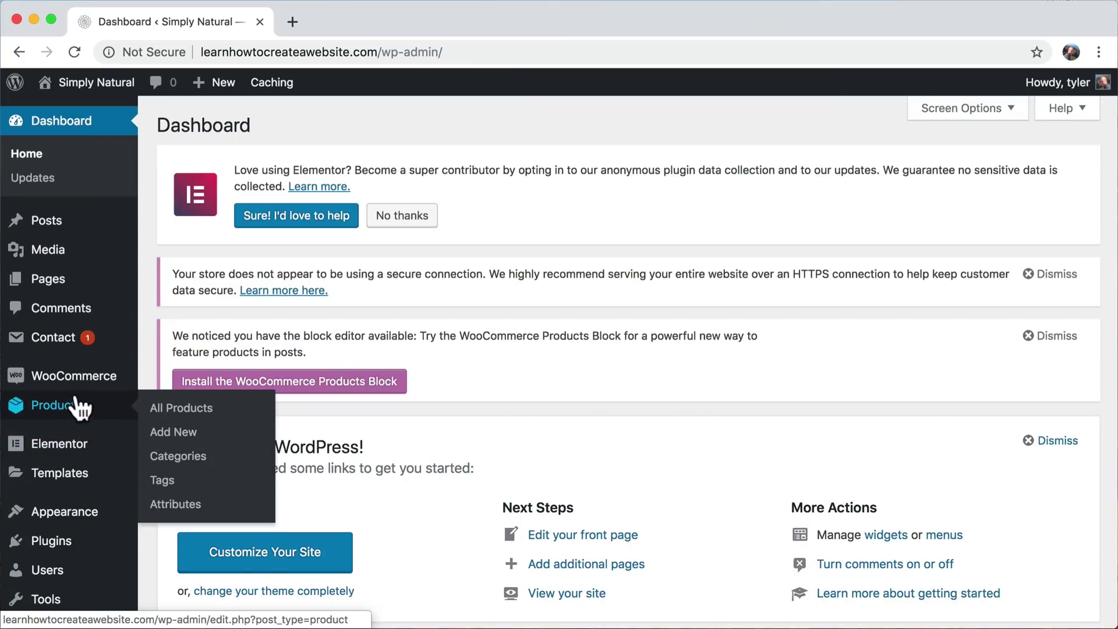
scroll(76, 402, down, 2)
mouse_move(83, 472)
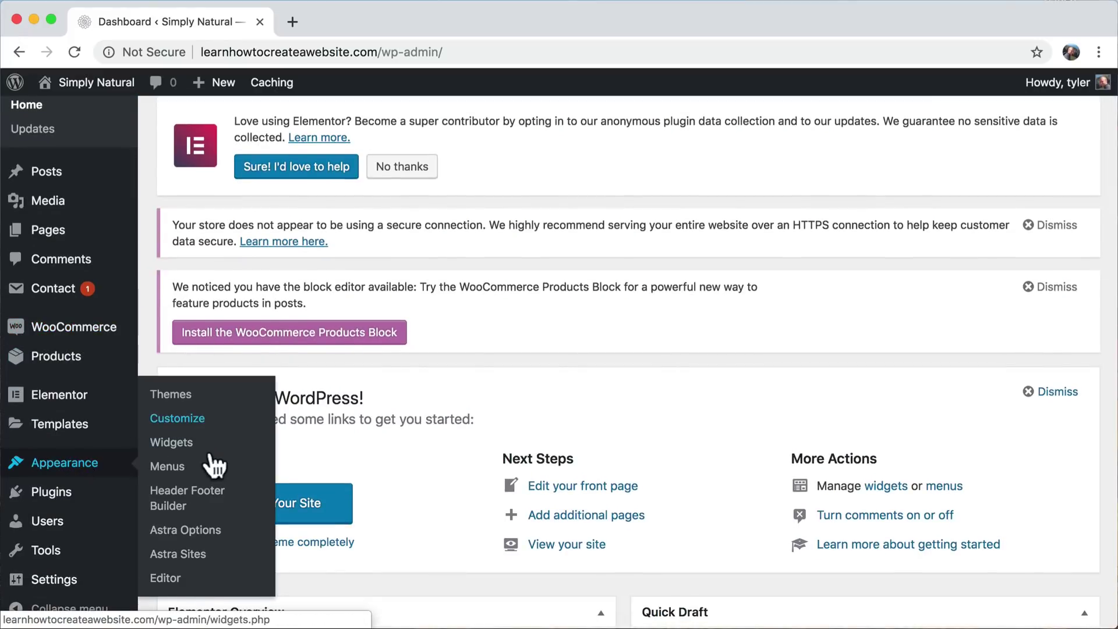
click(183, 471)
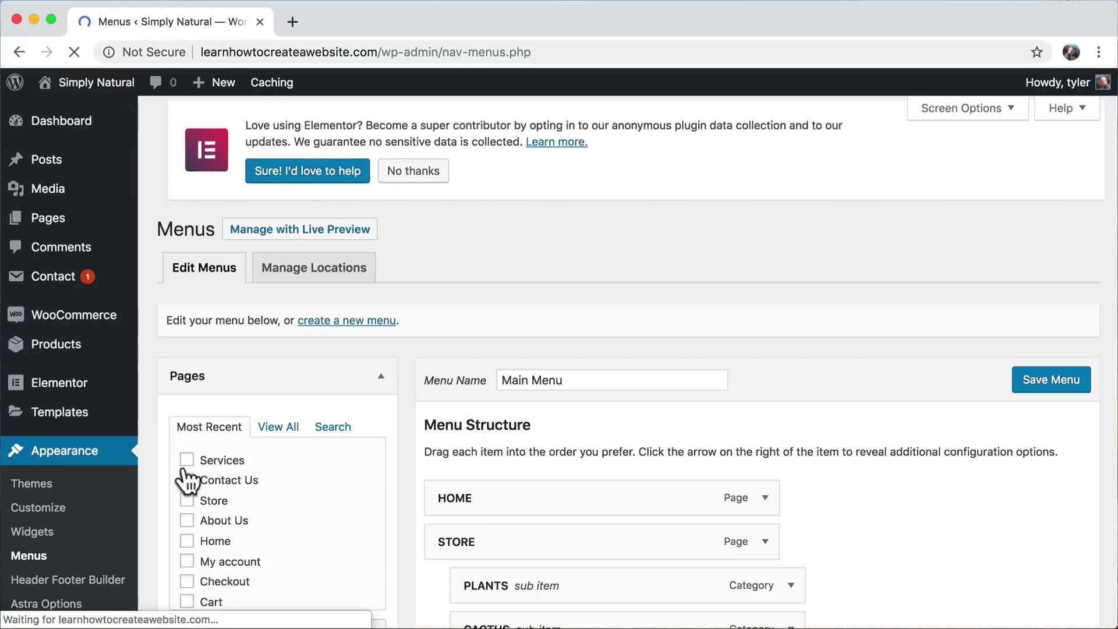
scroll(612, 345, down, 5)
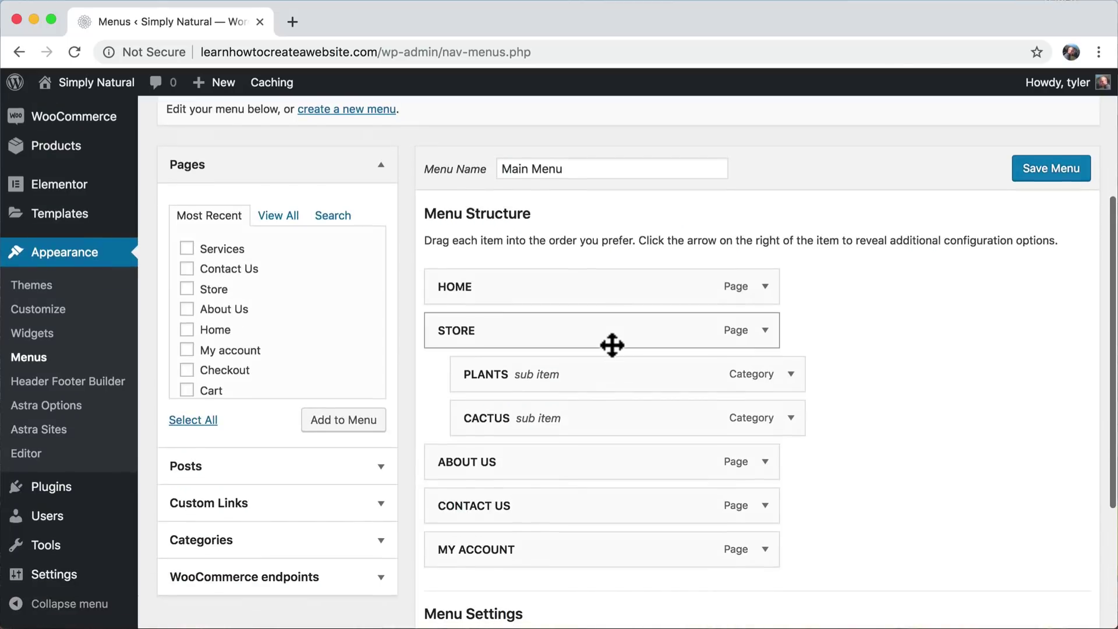
scroll(226, 374, down, 1)
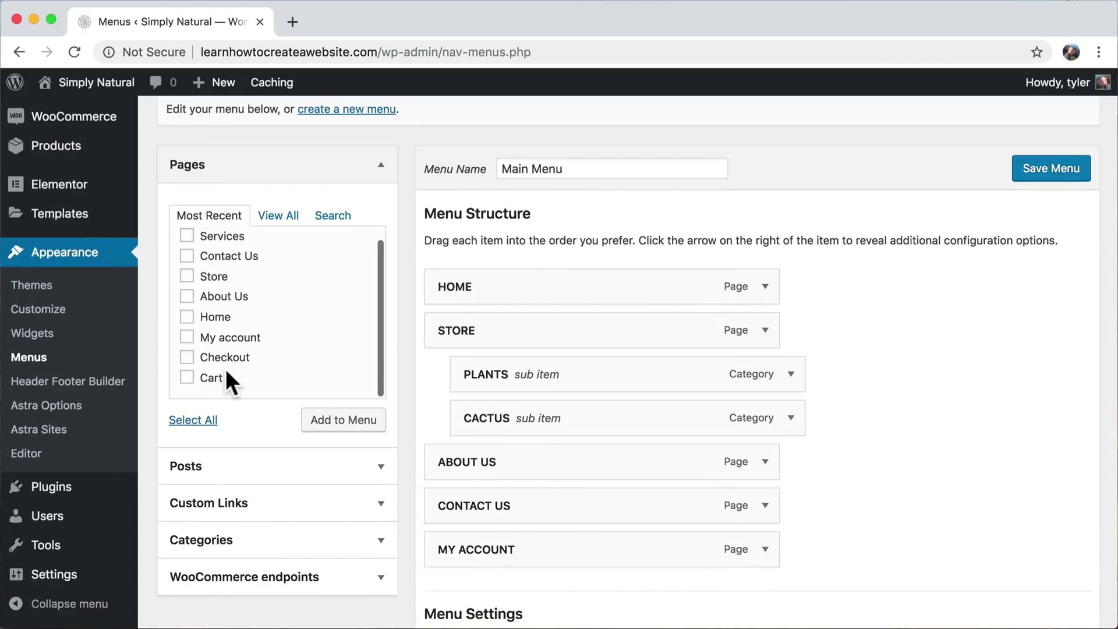
scroll(226, 373, up, 1)
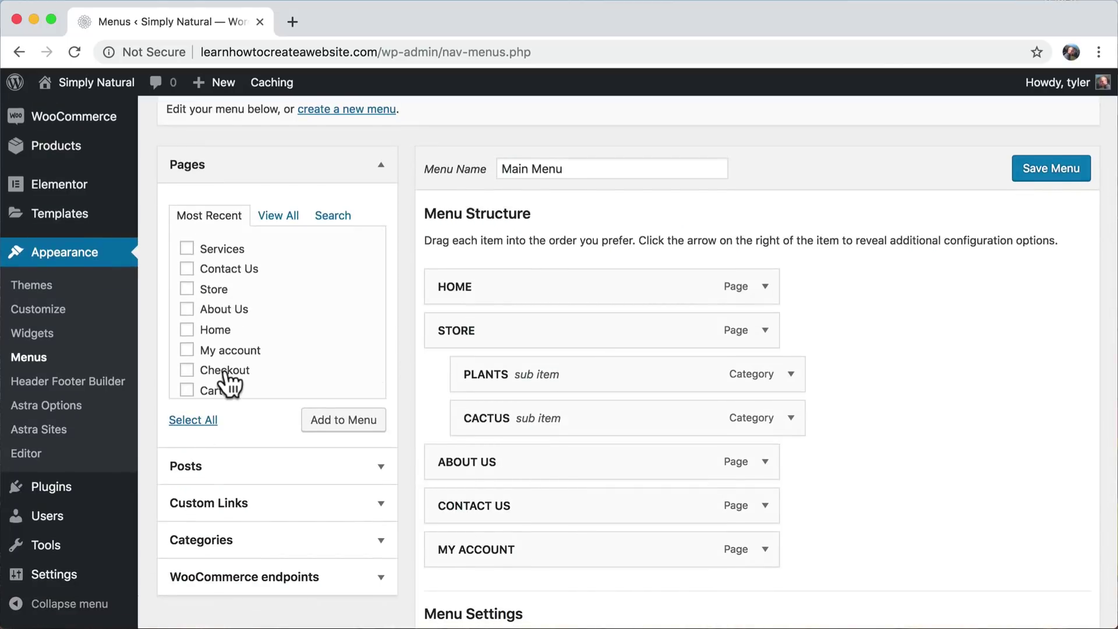
scroll(324, 330, up, 1)
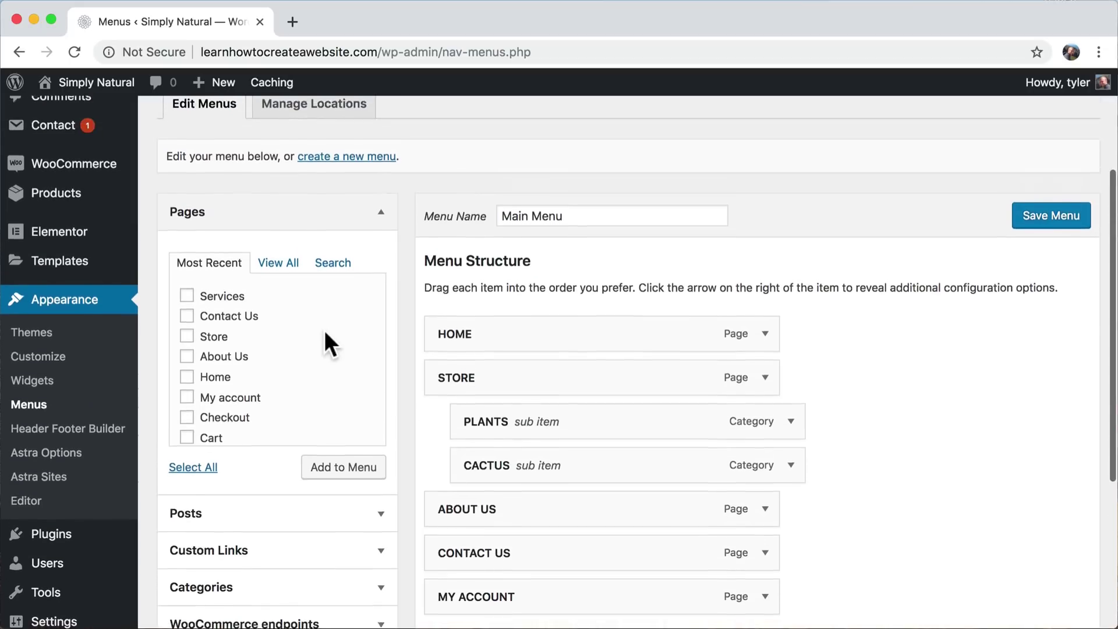
scroll(324, 331, down, 1)
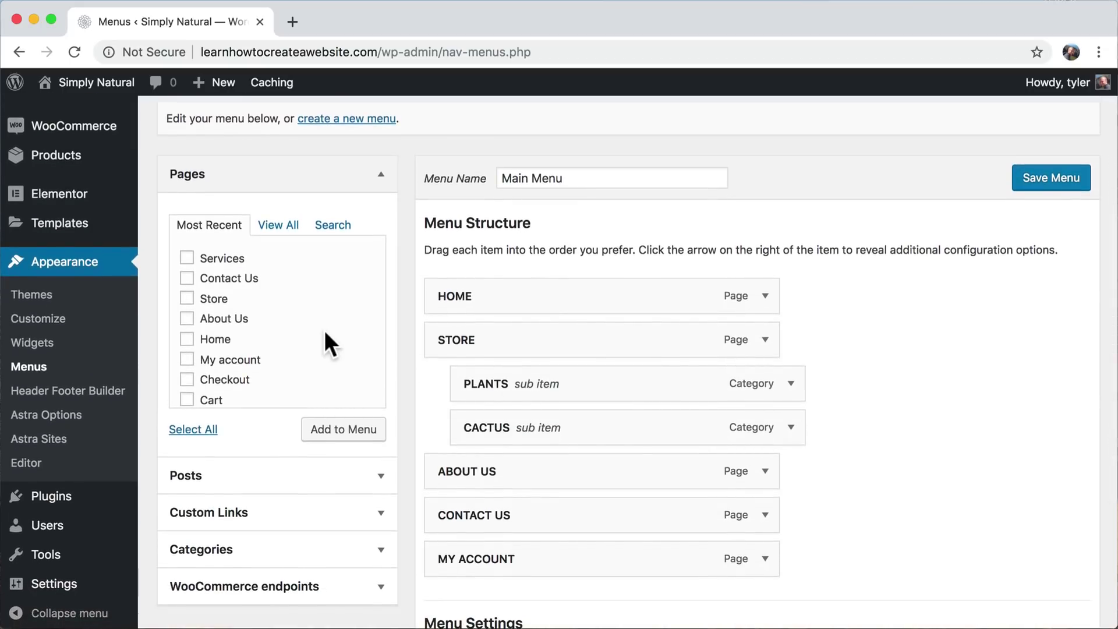
scroll(324, 331, up, 3)
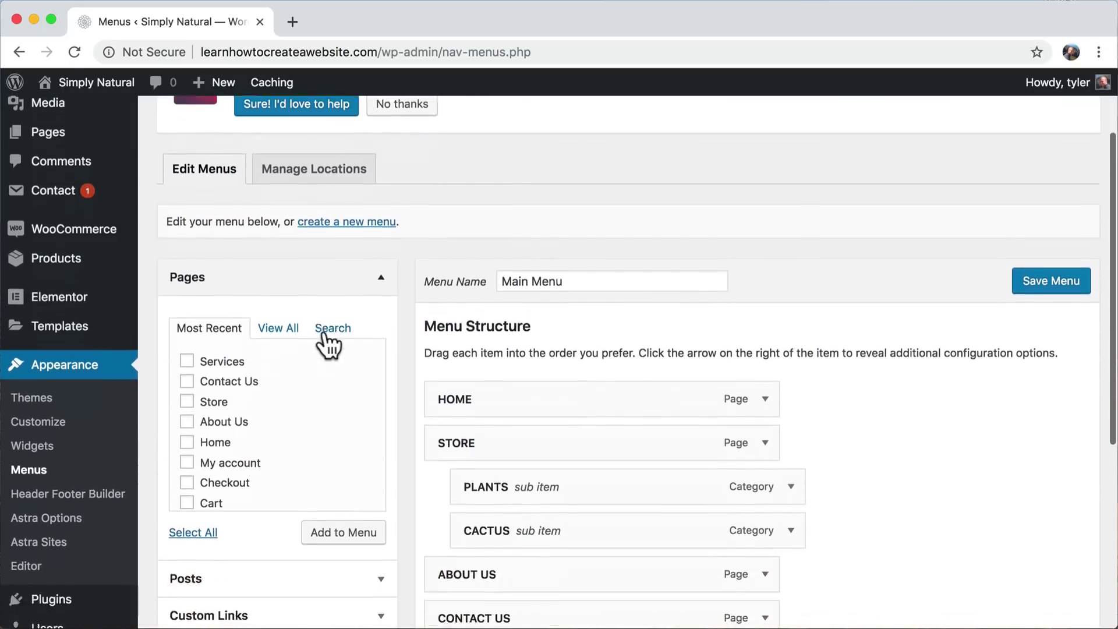
scroll(324, 331, down, 1)
scroll(324, 331, down, 1)
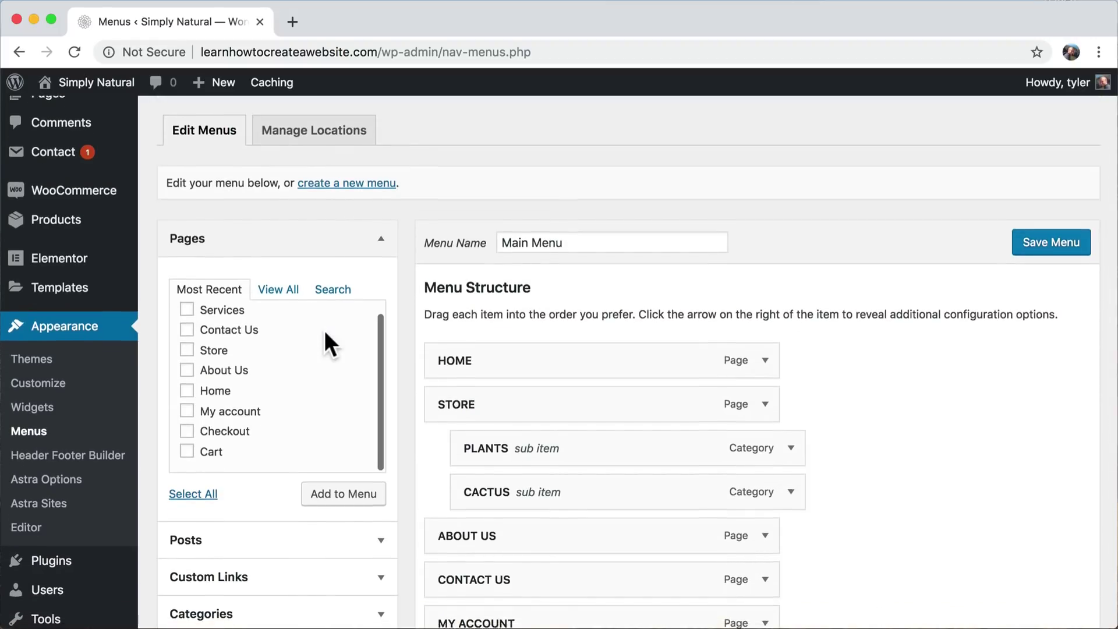
scroll(324, 331, down, 2)
scroll(323, 331, up, 2)
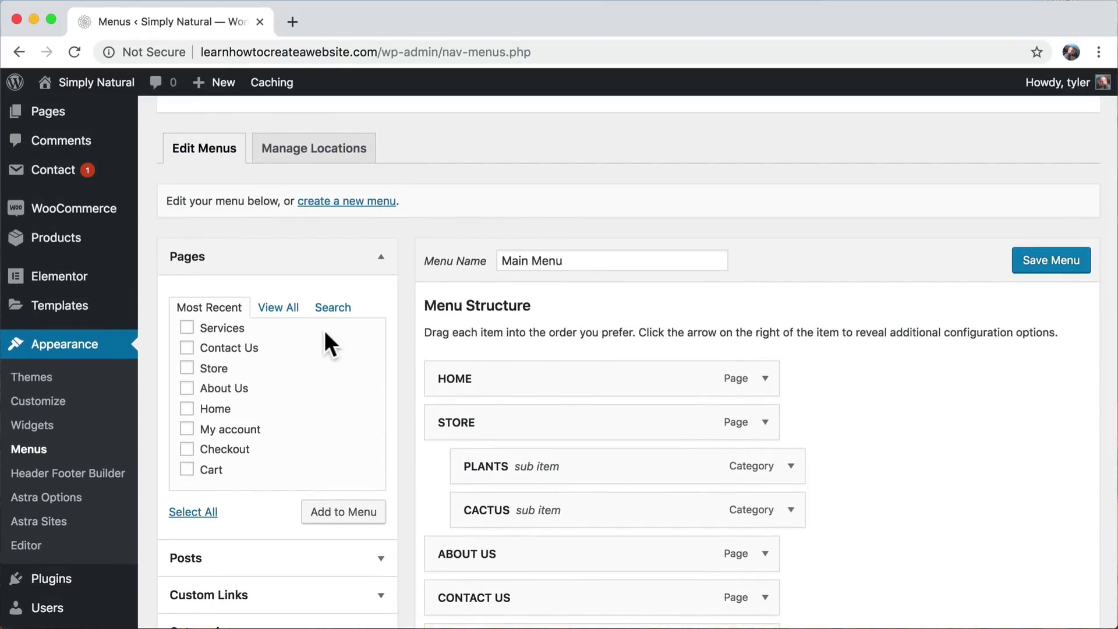
scroll(323, 330, down, 4)
scroll(324, 330, down, 3)
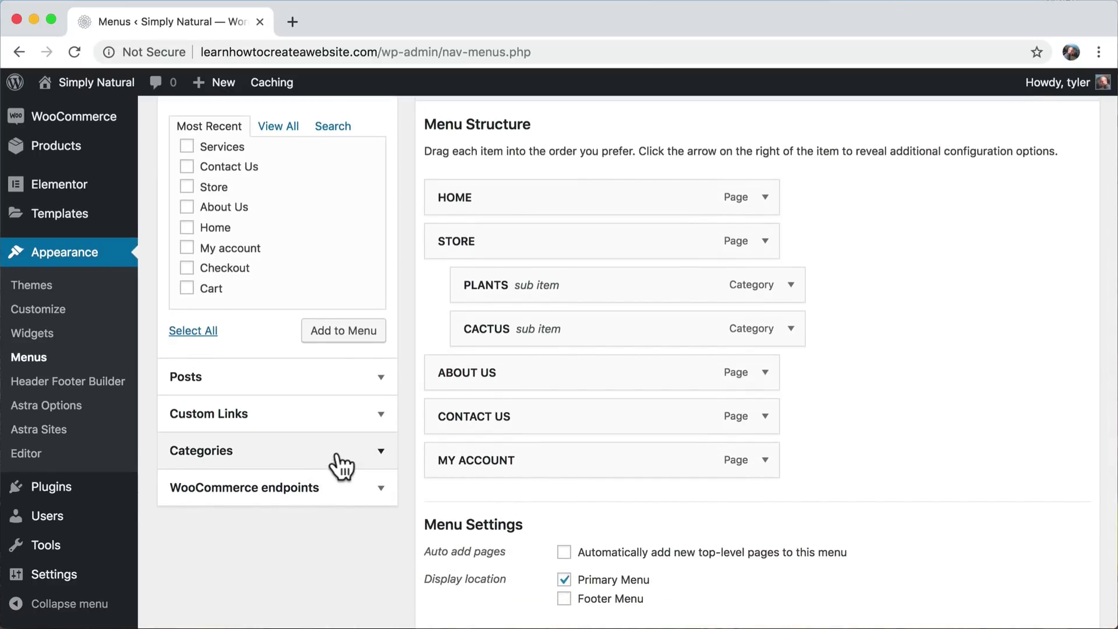
scroll(423, 253, up, 12)
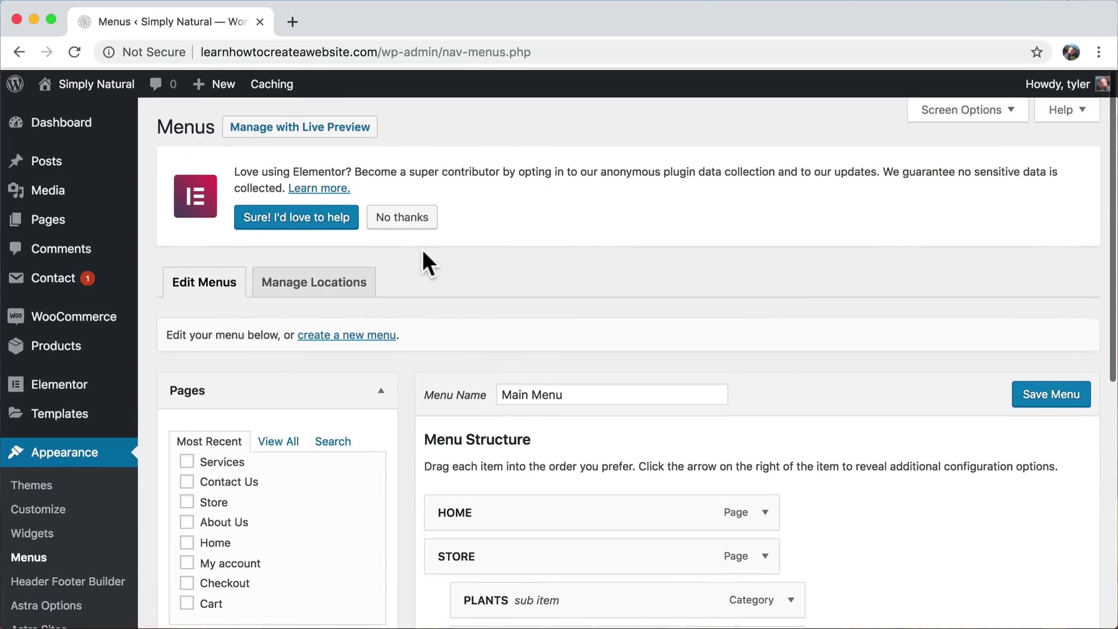
- Enable Product categories in Screen Options so they appear among the addable menu items
click(977, 116)
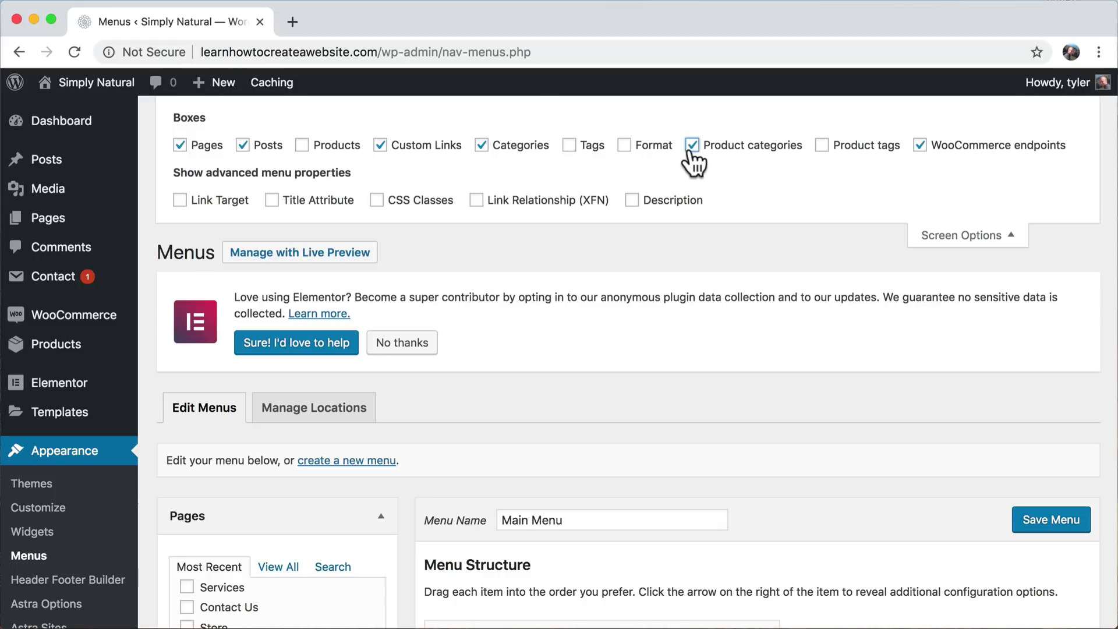
click(964, 236)
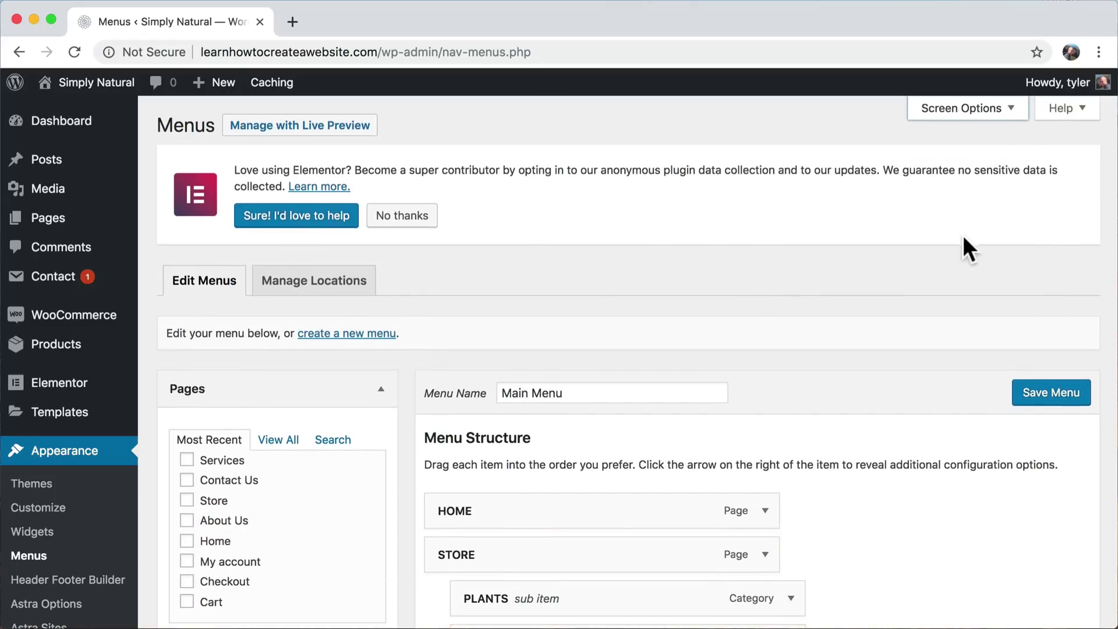
scroll(747, 294, down, 5)
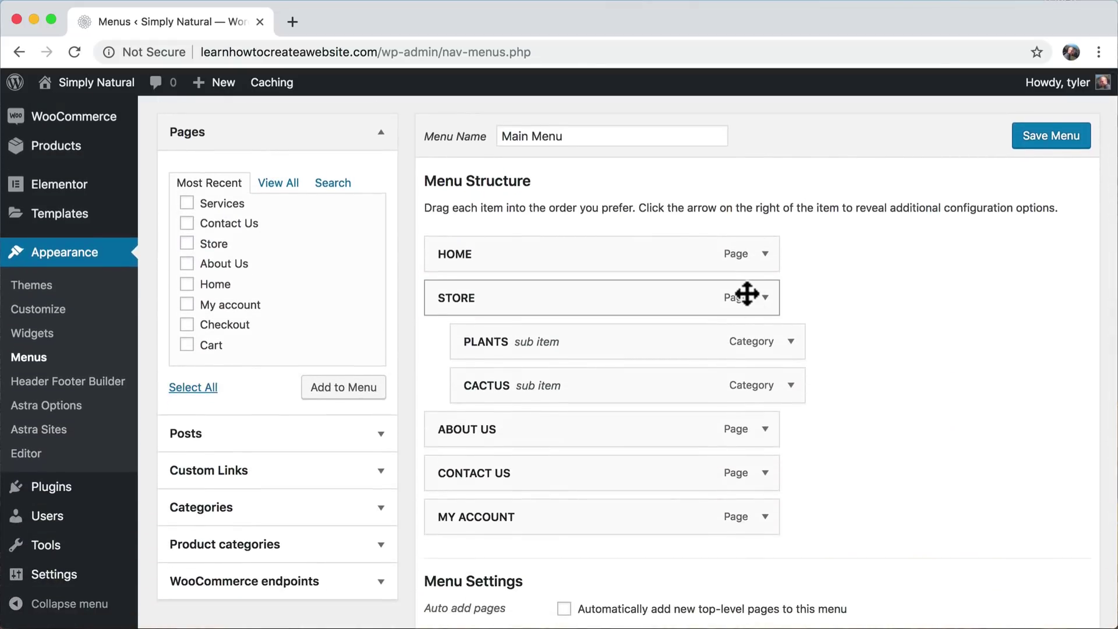
scroll(746, 295, down, 1)
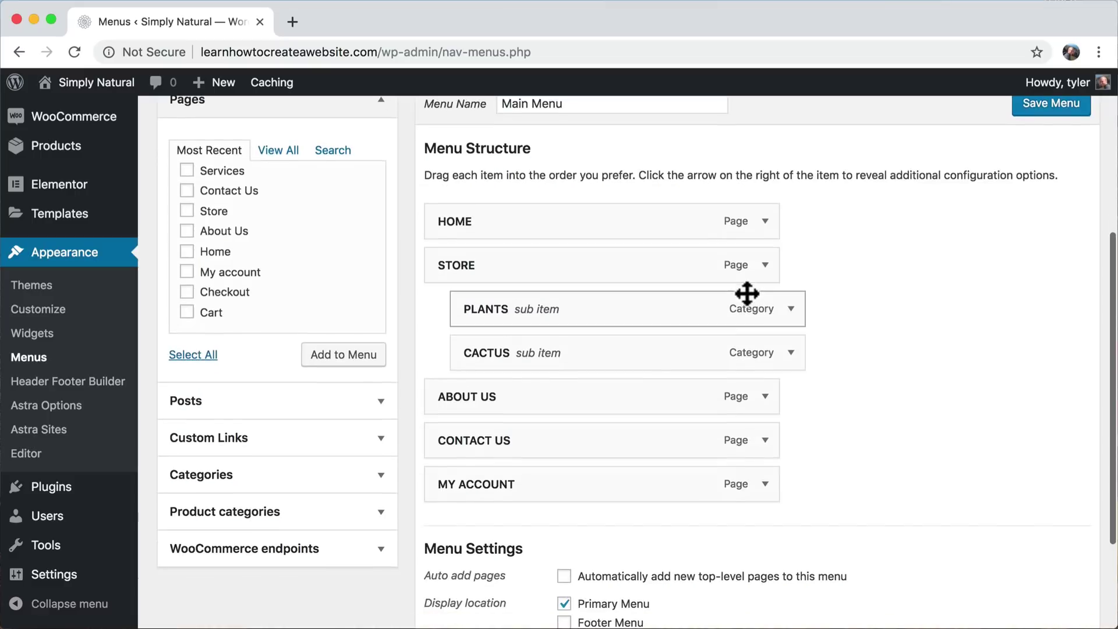
- Add the Succulent product category beneath CACTUS, relabel it SUCCULENTS, and save the Main Menu
click(356, 513)
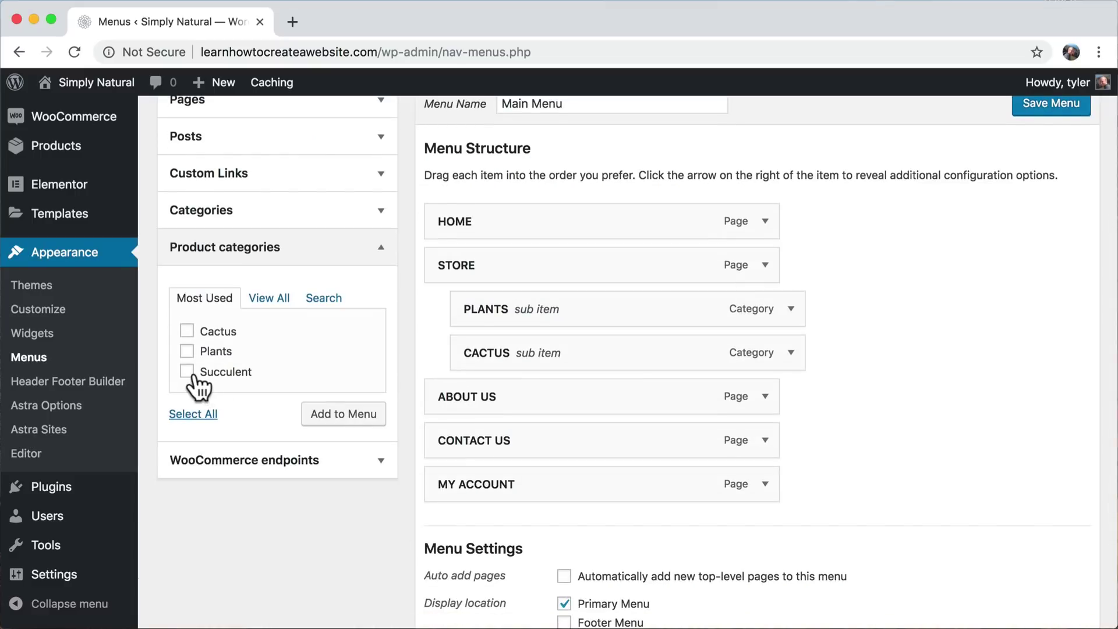
click(325, 416)
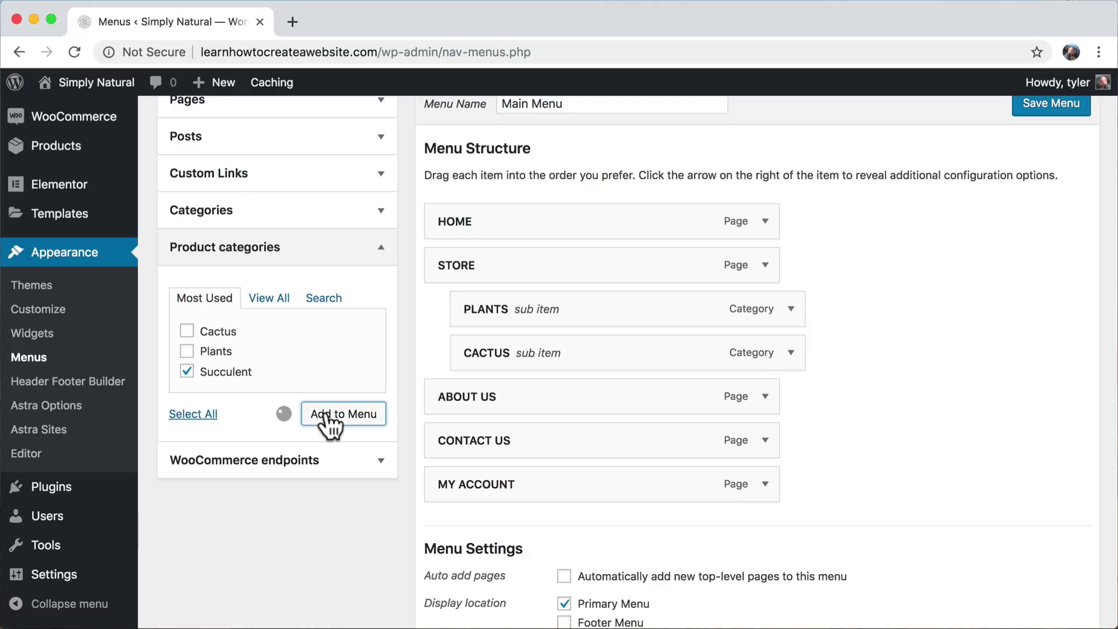
drag(466, 537, 478, 407)
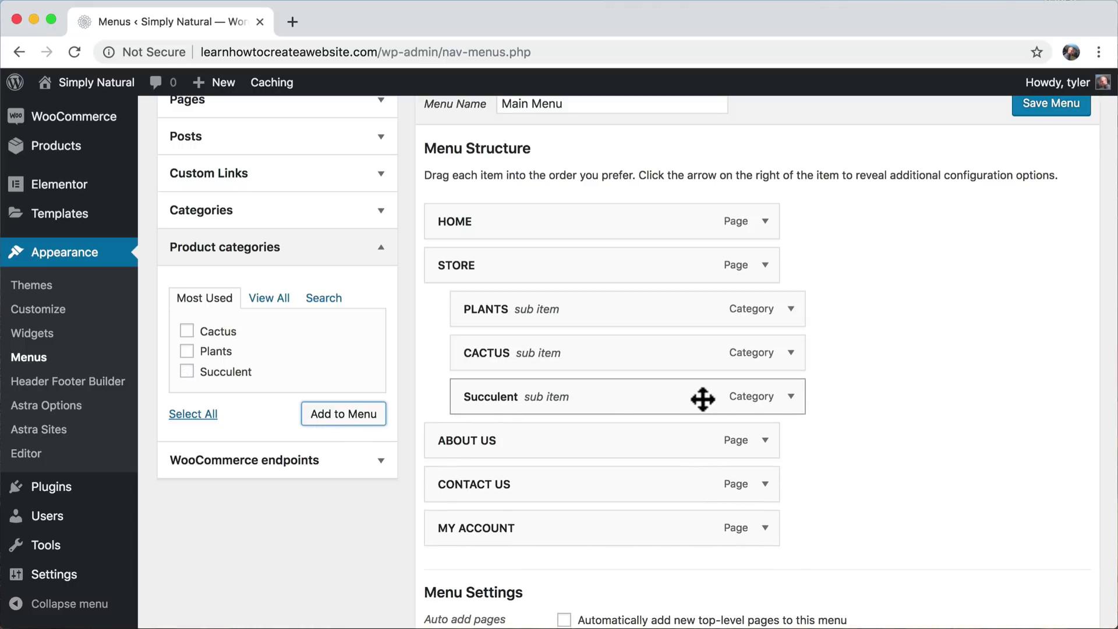
click(790, 397)
double_click(540, 452)
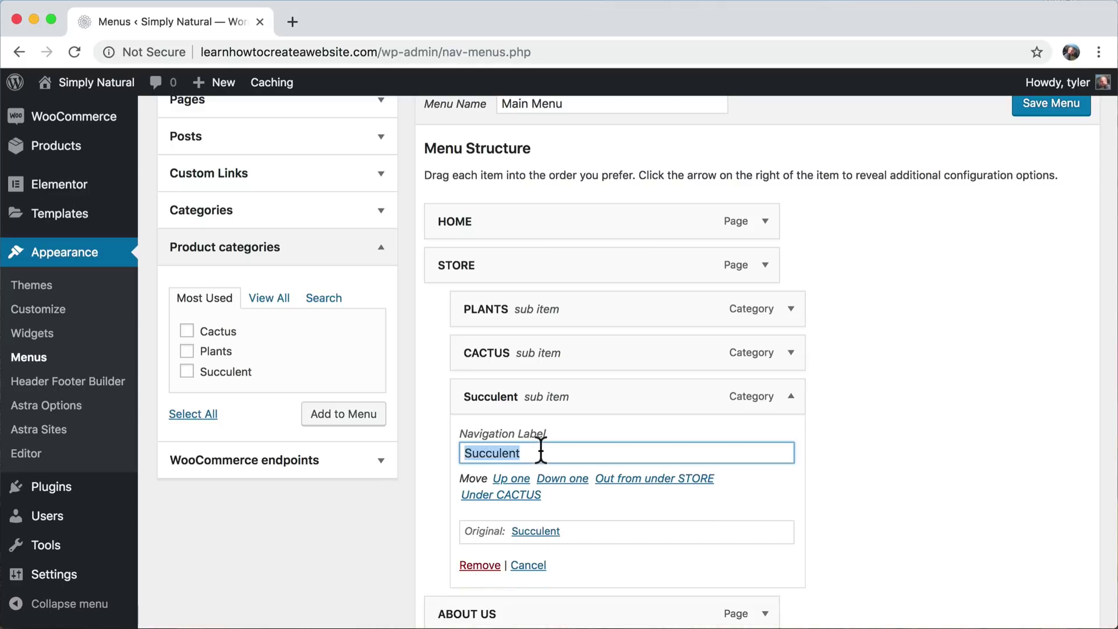
text(SUCCU)
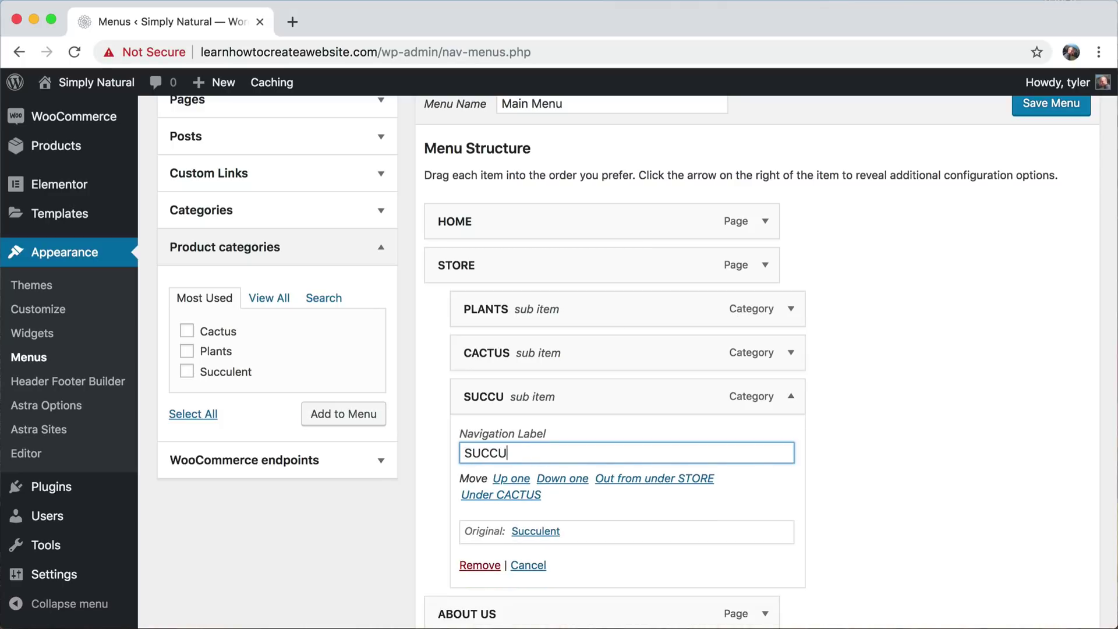
text(LENTS)
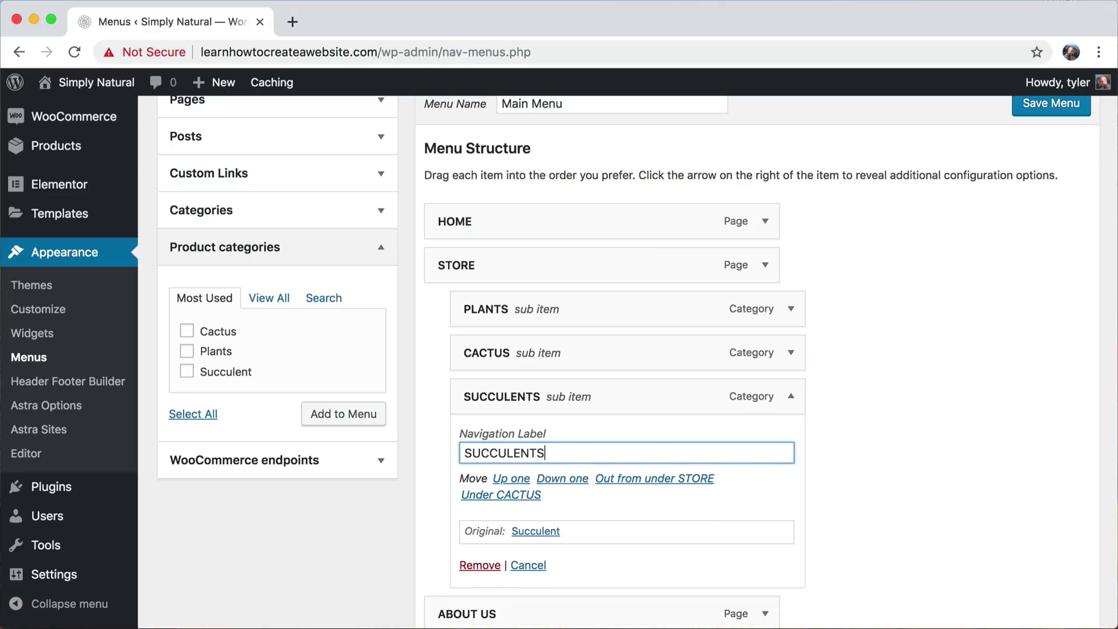
click(1046, 106)
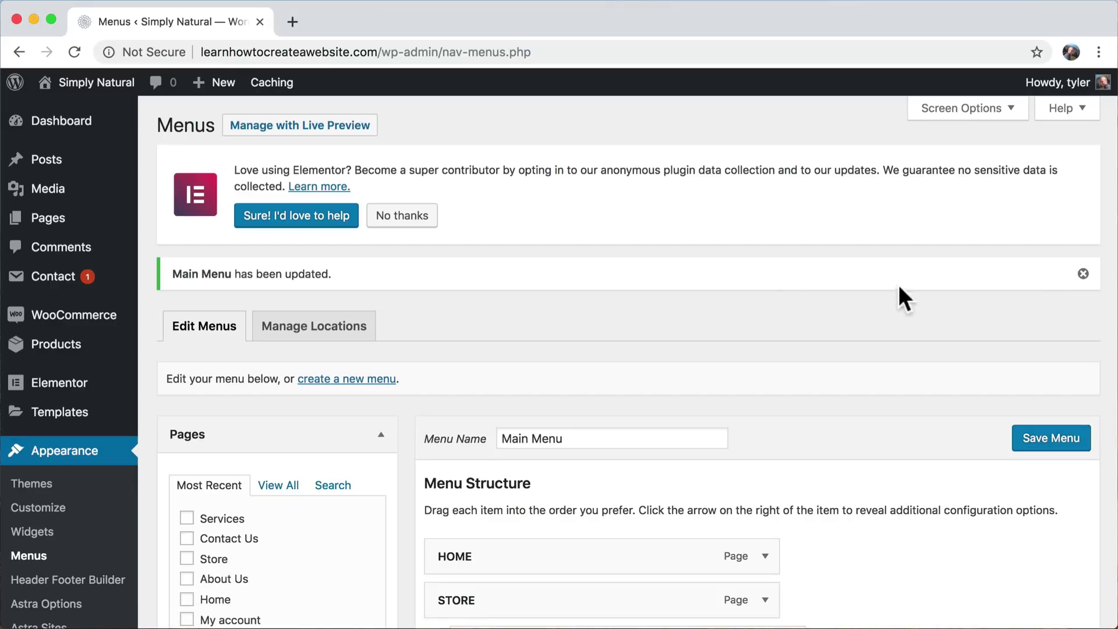
- Visit the live site, open STORE > SUCCULENTS to confirm the Succulent category, then open STORE
mouse_move(105, 86)
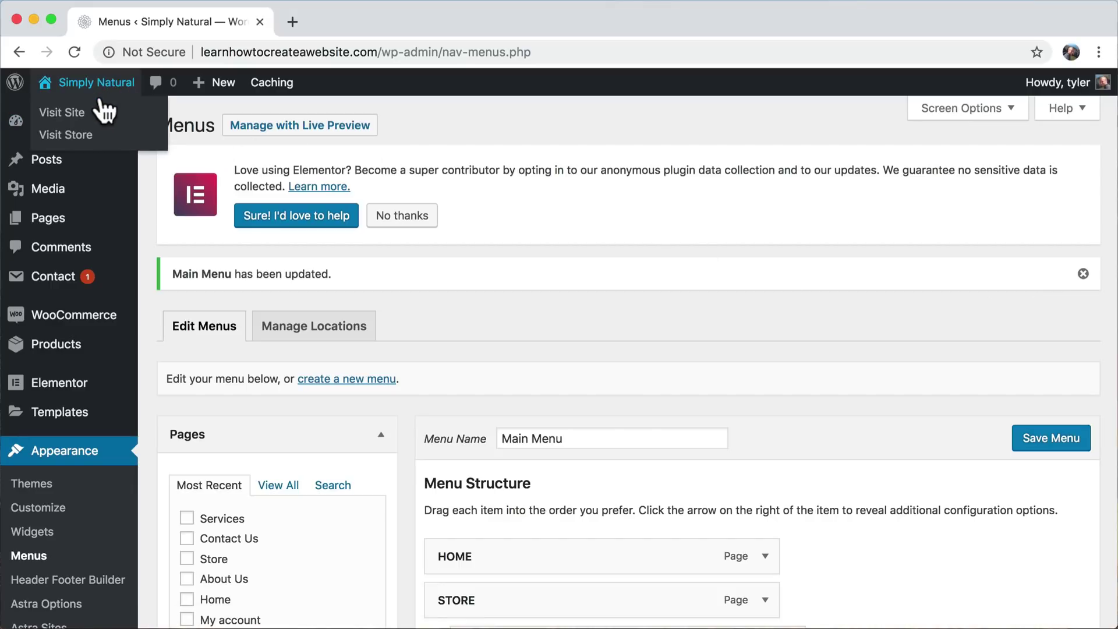
click(84, 117)
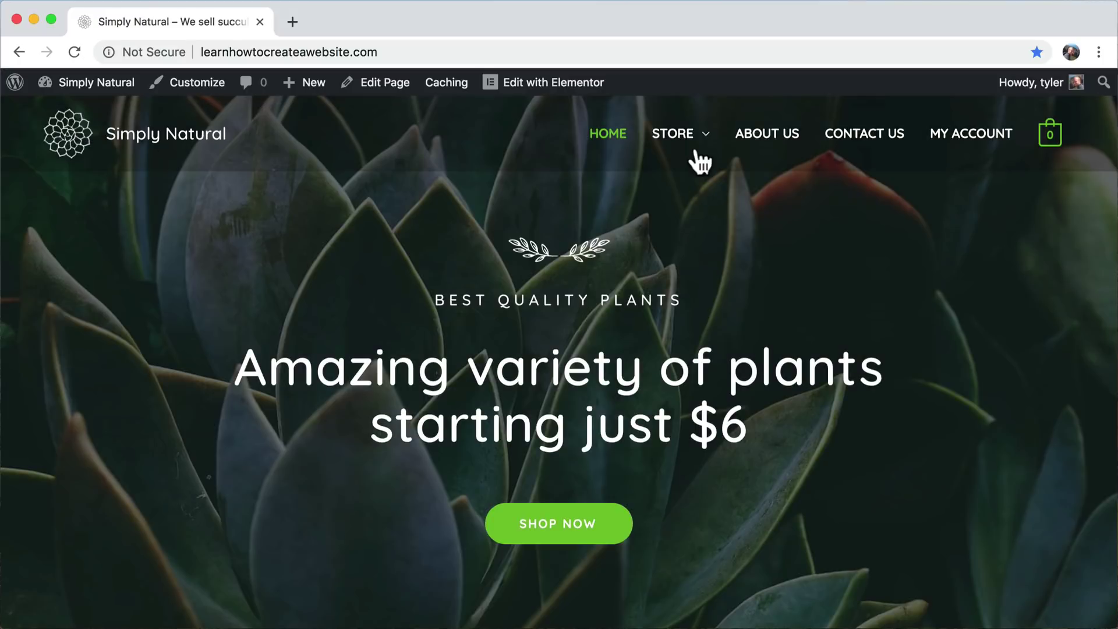
mouse_move(697, 144)
click(693, 278)
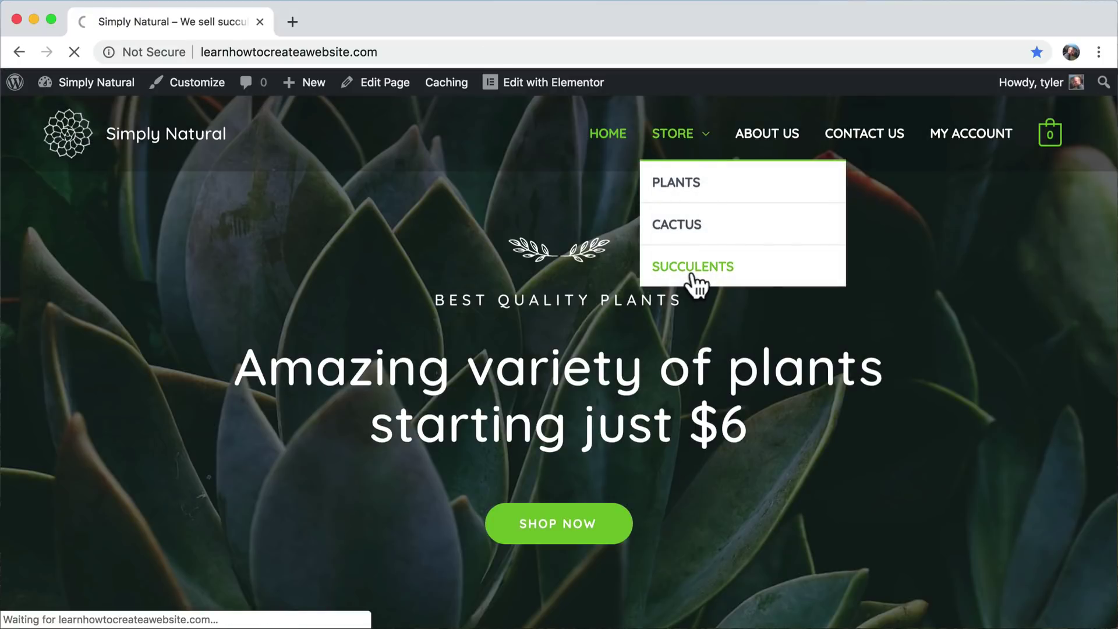
scroll(685, 347, down, 3)
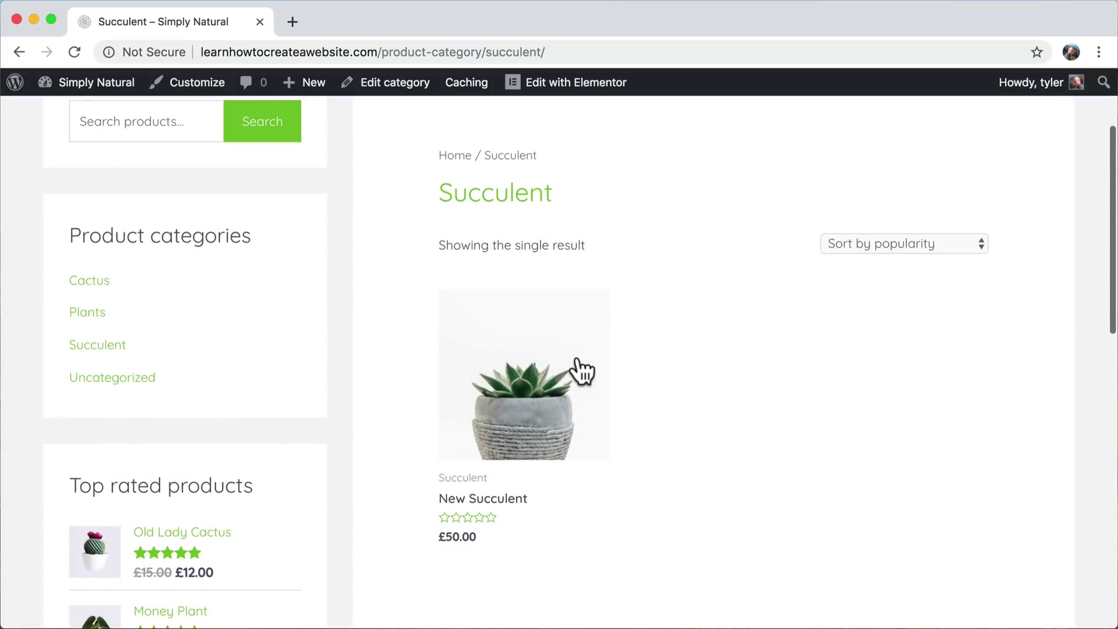
scroll(576, 367, down, 3)
scroll(582, 355, up, 6)
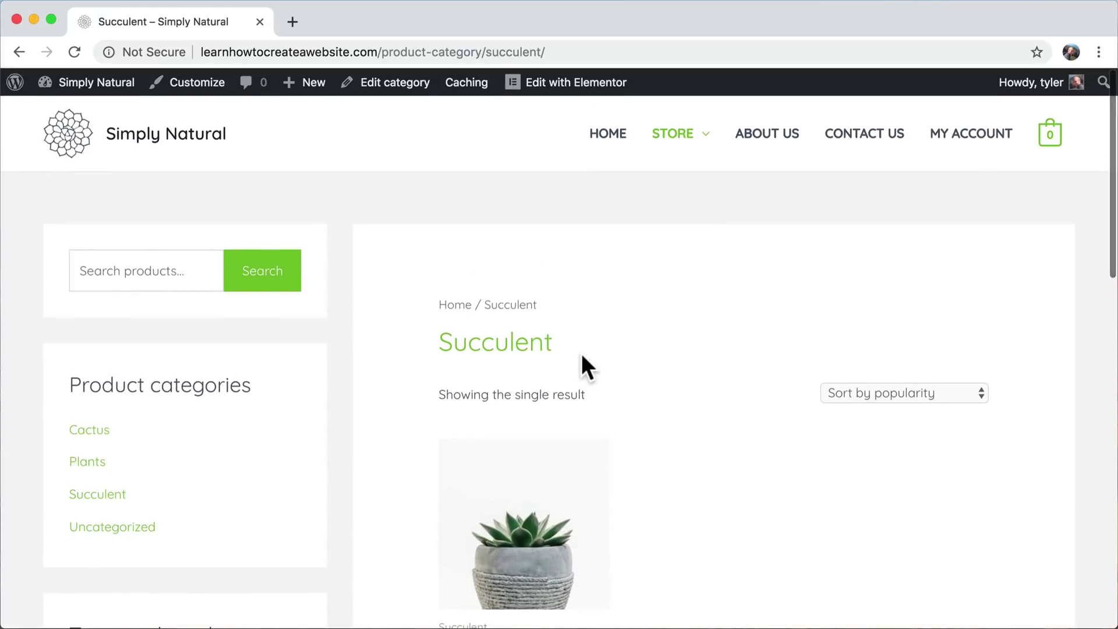
click(671, 140)
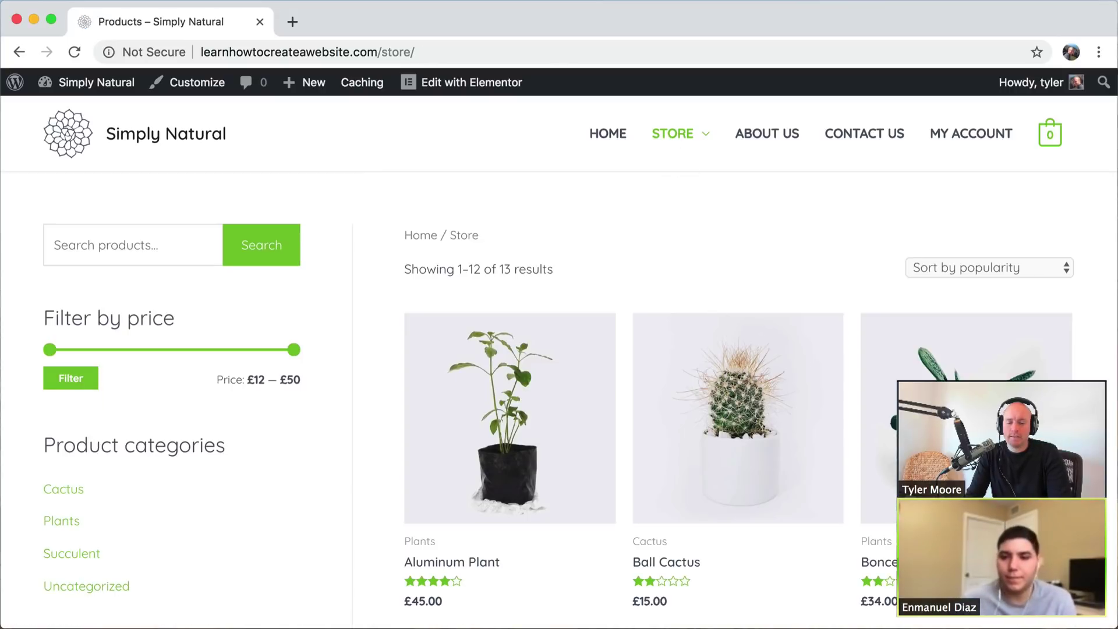
- Tick Status for 'Add Product / Edit' and 'Add Categories' in Airtable, then minimize it
click(670, 628)
click(453, 378)
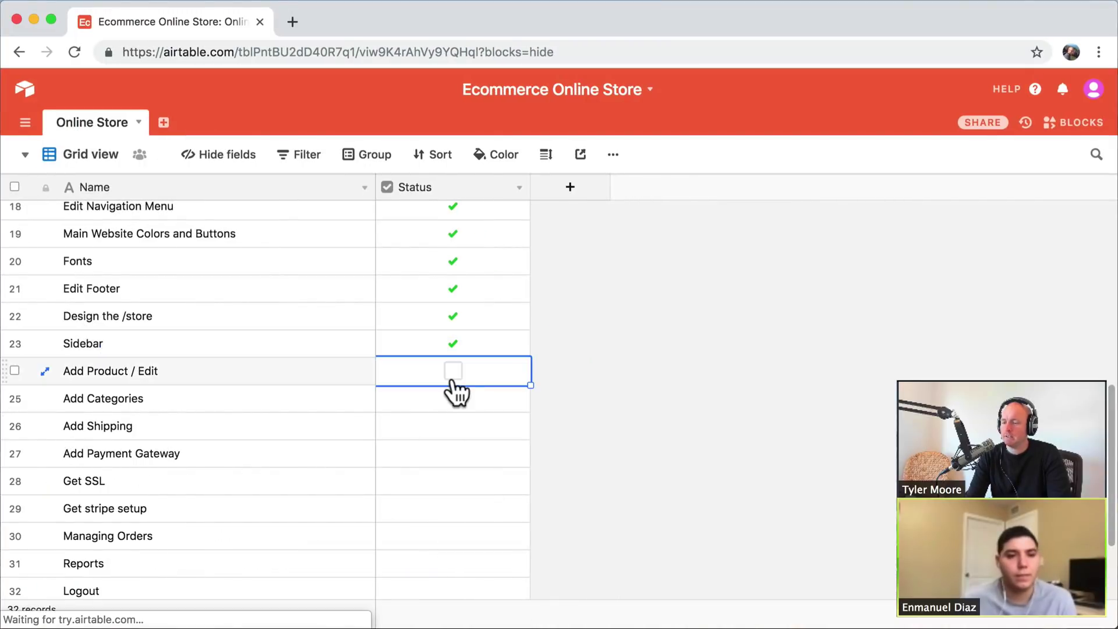
click(454, 373)
click(457, 402)
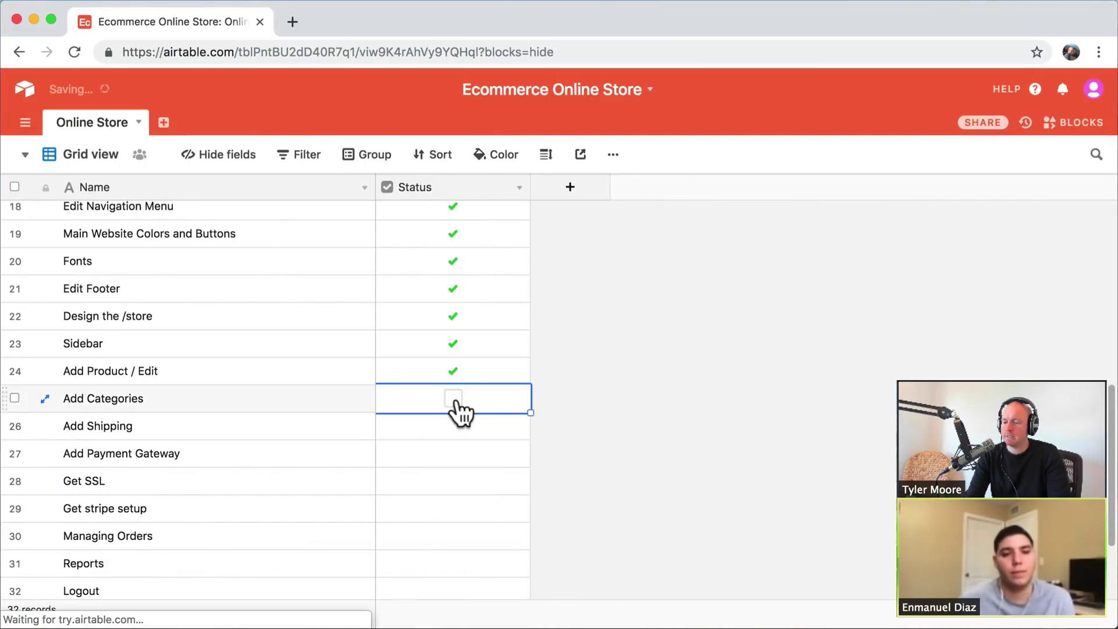
click(454, 400)
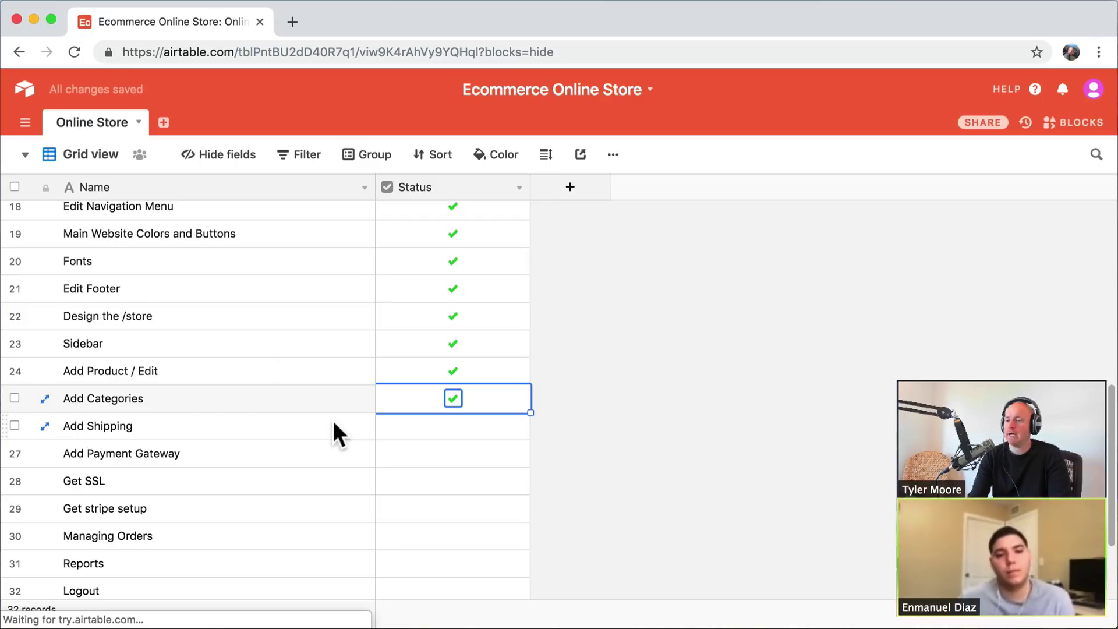
click(33, 19)
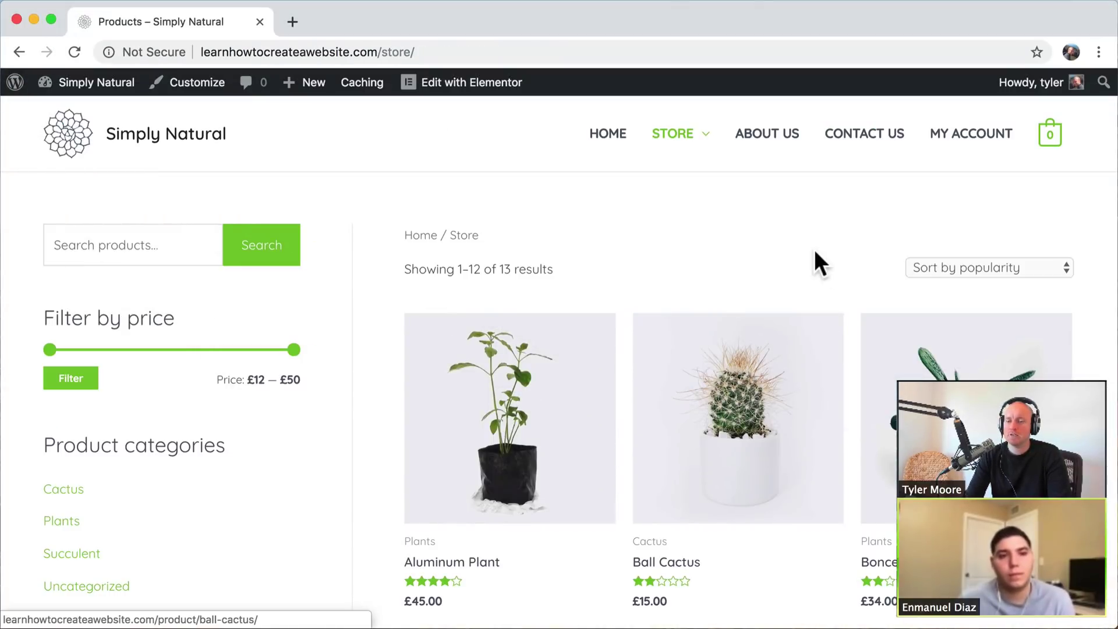
- Find the Aluminum Plant on the Store page and add it to the cart
scroll(814, 218, down, 3)
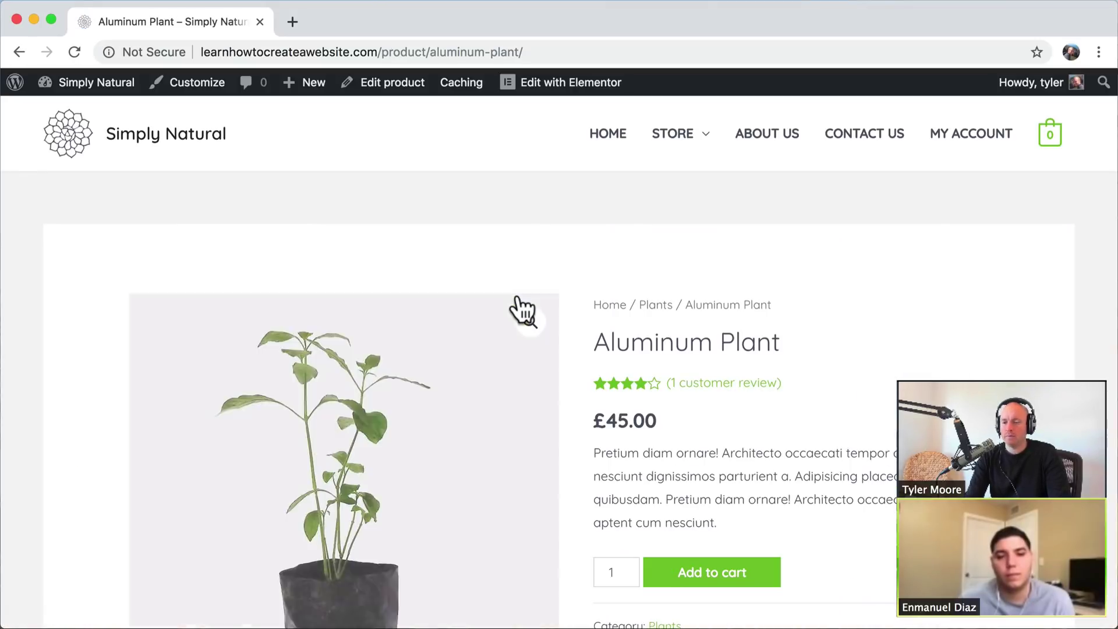
scroll(781, 323, down, 3)
scroll(781, 324, up, 3)
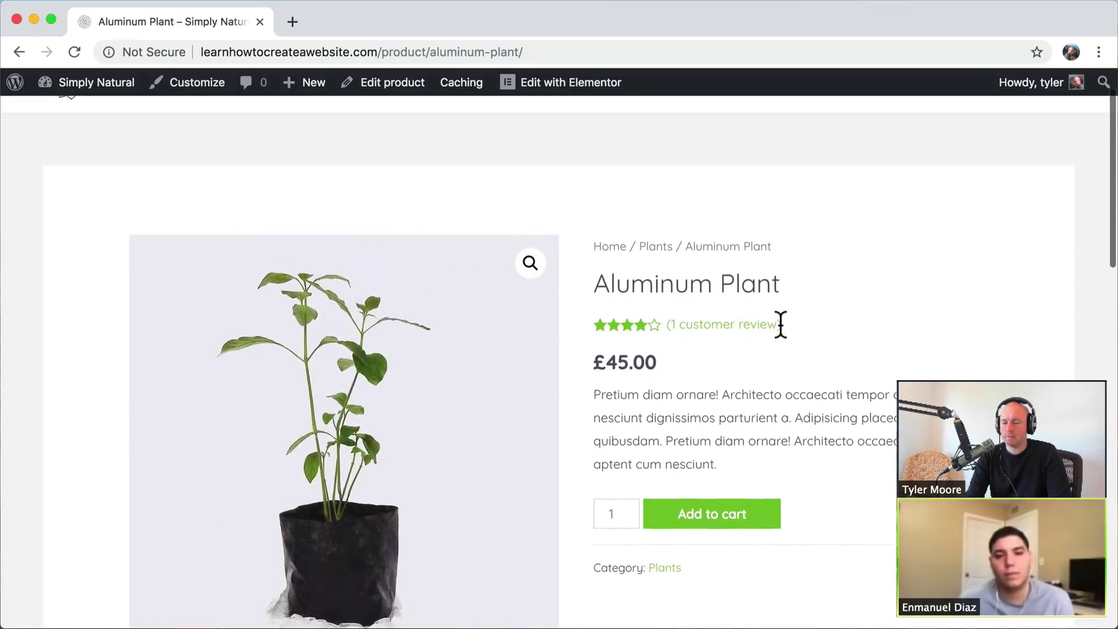
scroll(767, 370, down, 2)
click(715, 507)
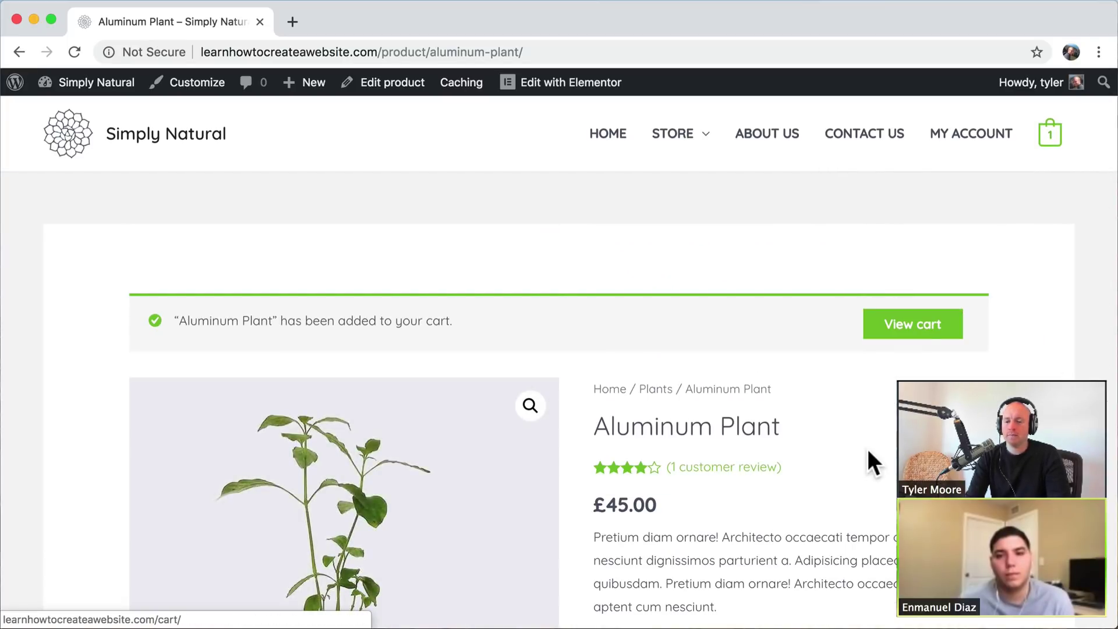
- View the cart page and look over its layout with the £45.00 total
click(919, 339)
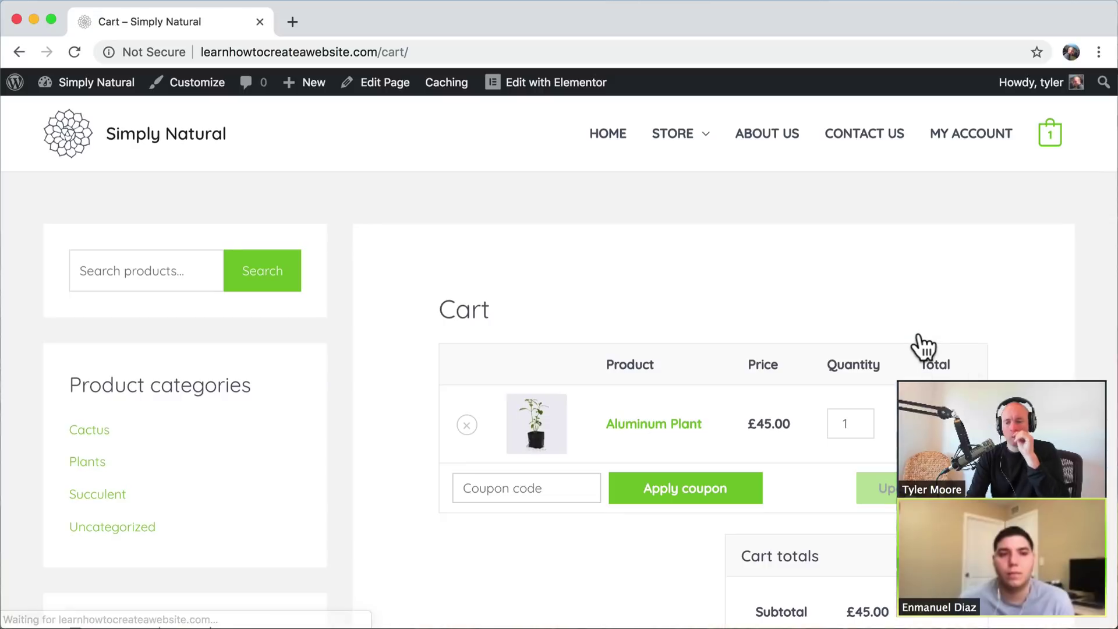
scroll(918, 335, down, 1)
scroll(925, 347, down, 2)
scroll(925, 348, up, 2)
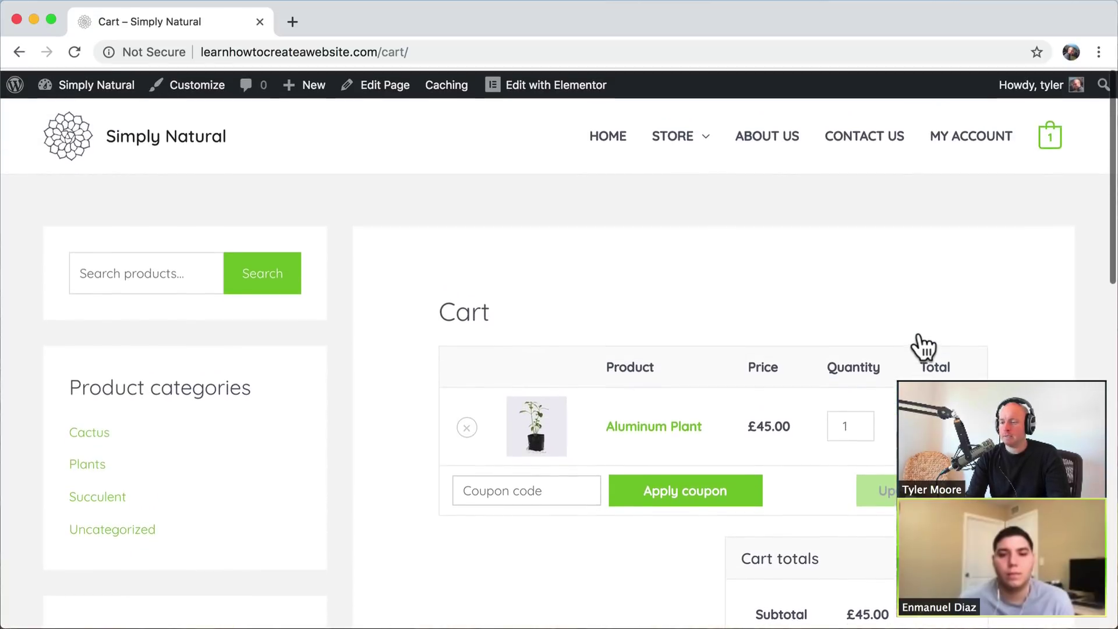
scroll(925, 348, down, 5)
scroll(924, 347, up, 5)
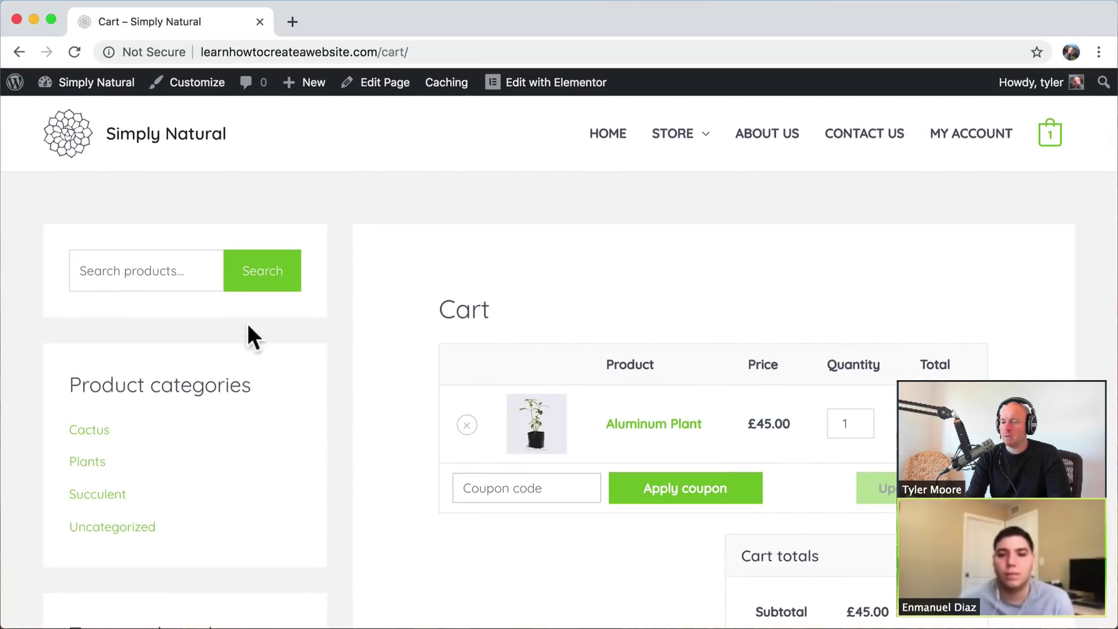
scroll(468, 364, down, 4)
scroll(470, 362, up, 2)
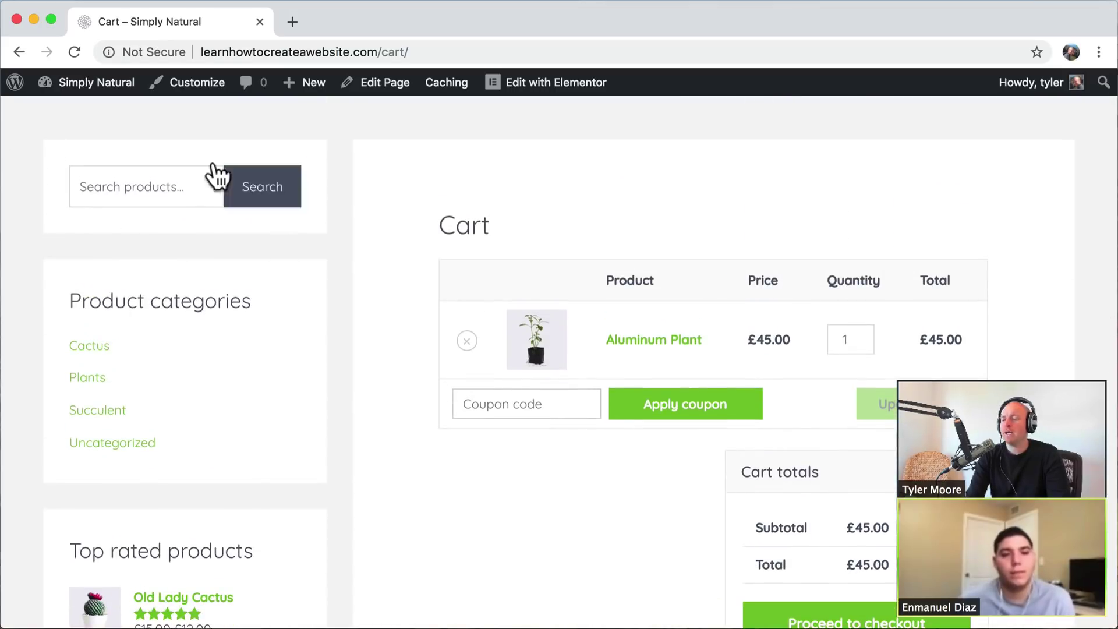
scroll(297, 385, down, 4)
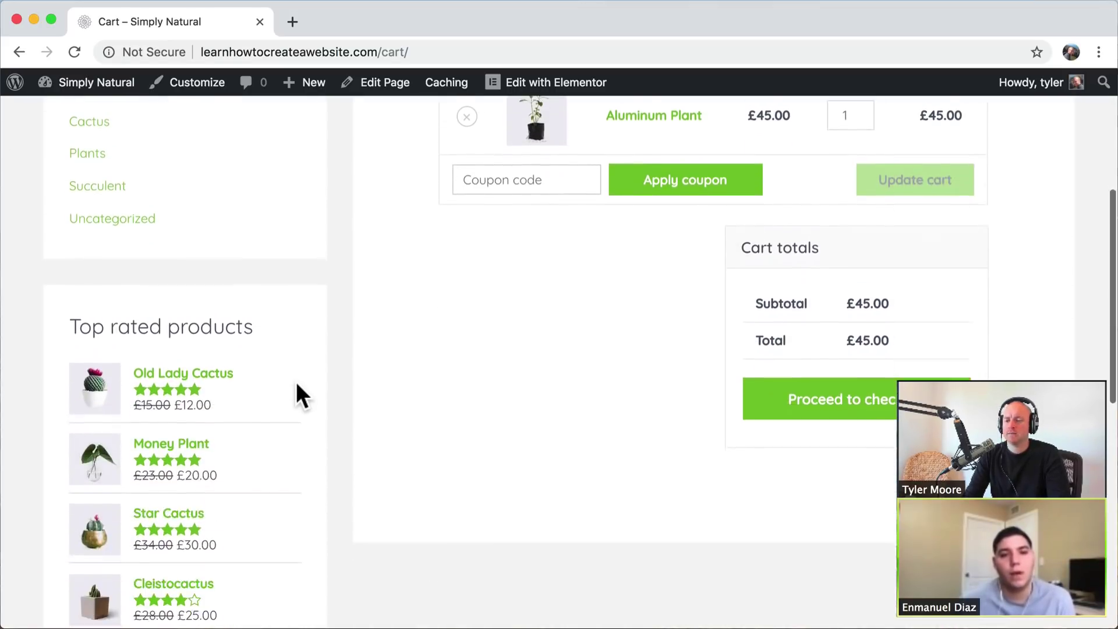
scroll(297, 385, up, 6)
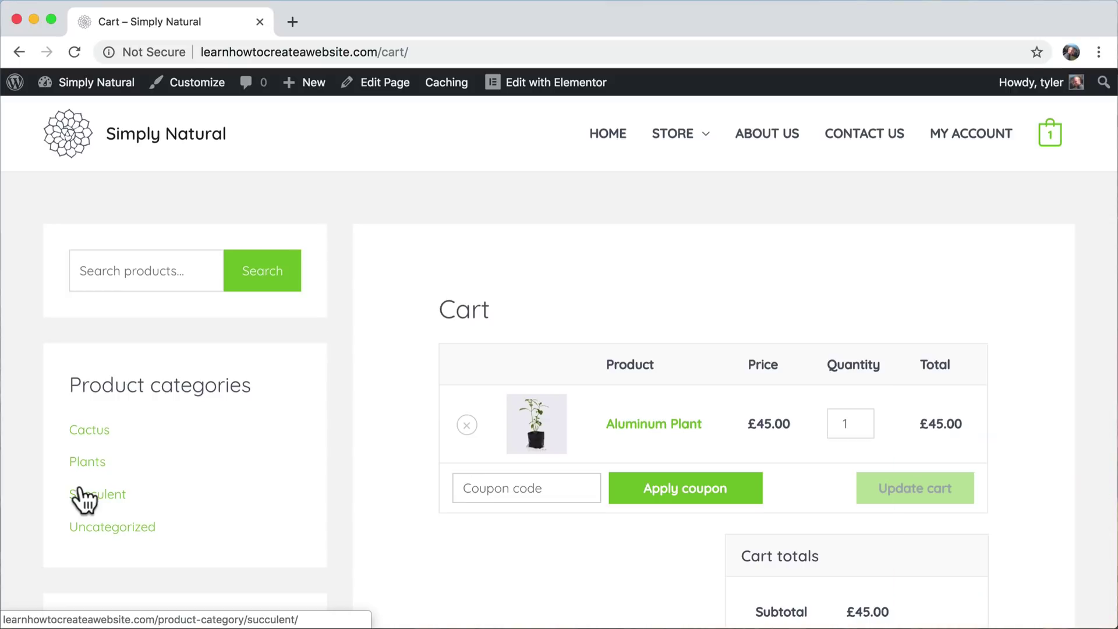
- Set the Cart page's Astra content layout to Full Width / Contained, update, and view it
click(379, 86)
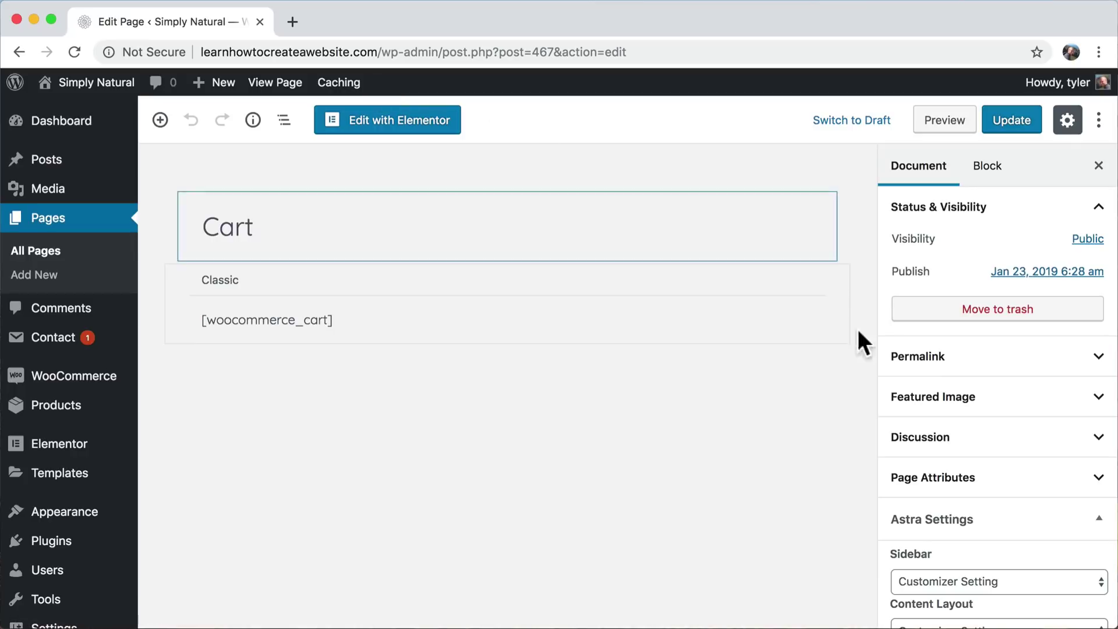
scroll(886, 387, down, 3)
scroll(890, 384, down, 1)
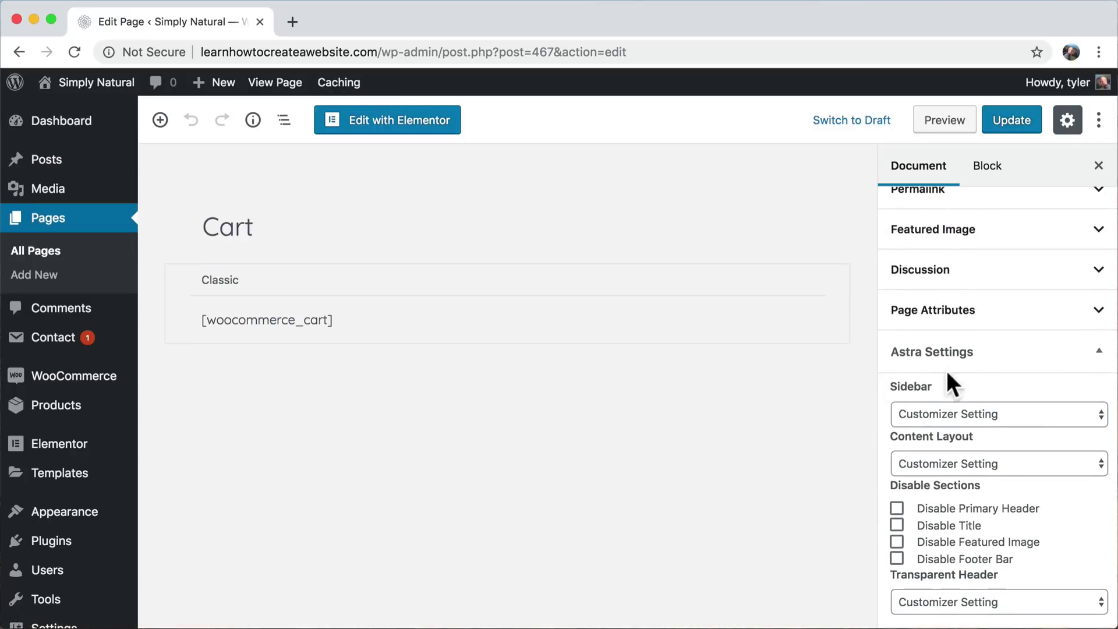
scroll(1014, 482, down, 2)
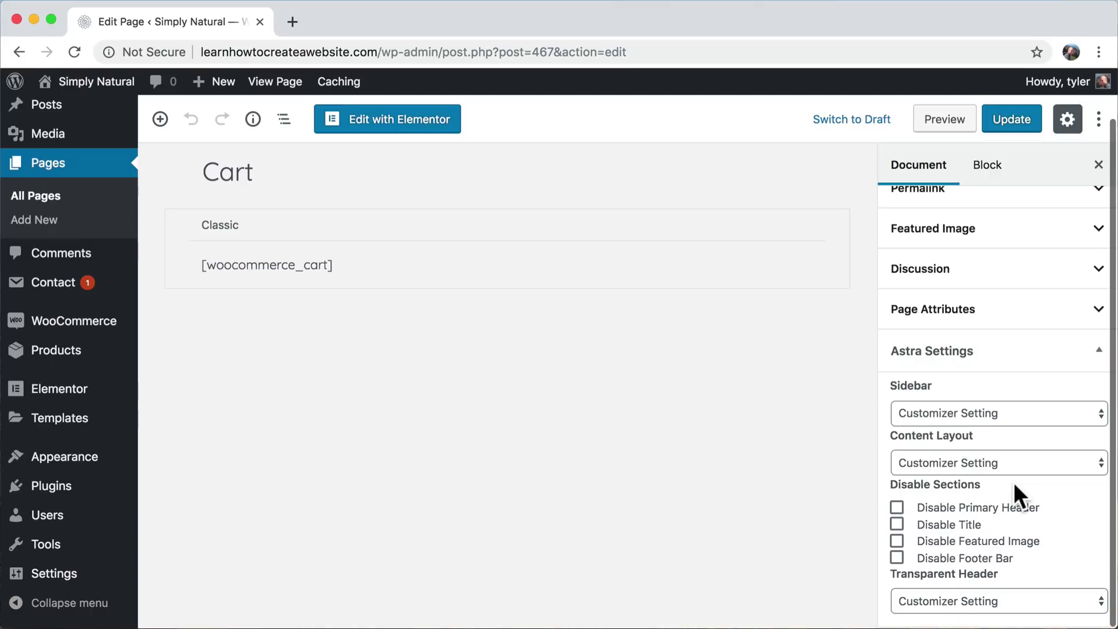
click(988, 464)
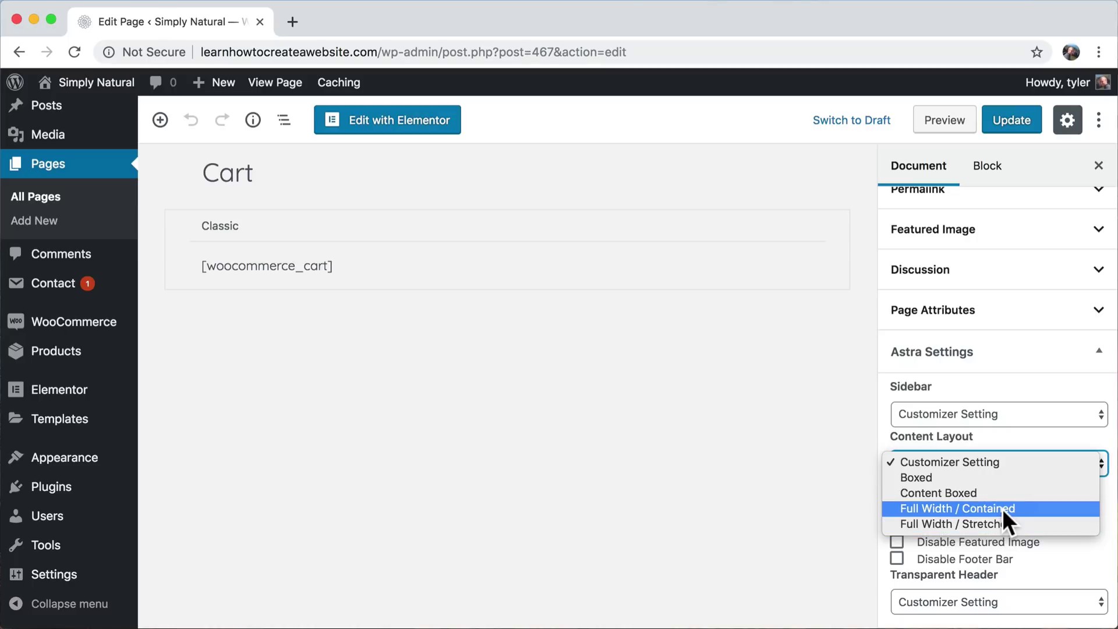
click(1002, 508)
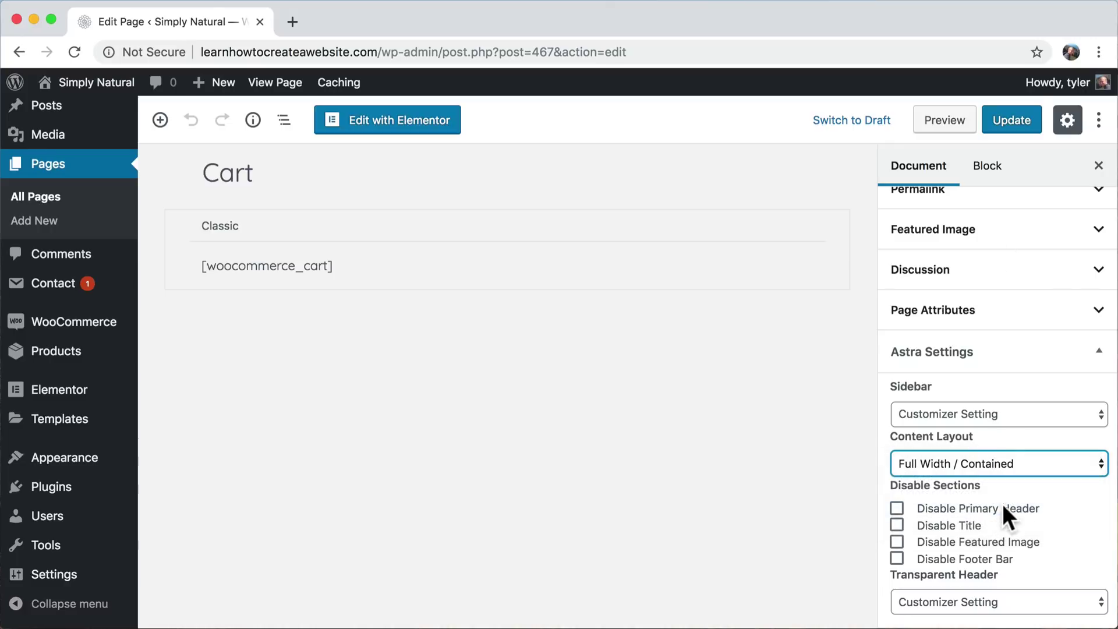
click(1013, 121)
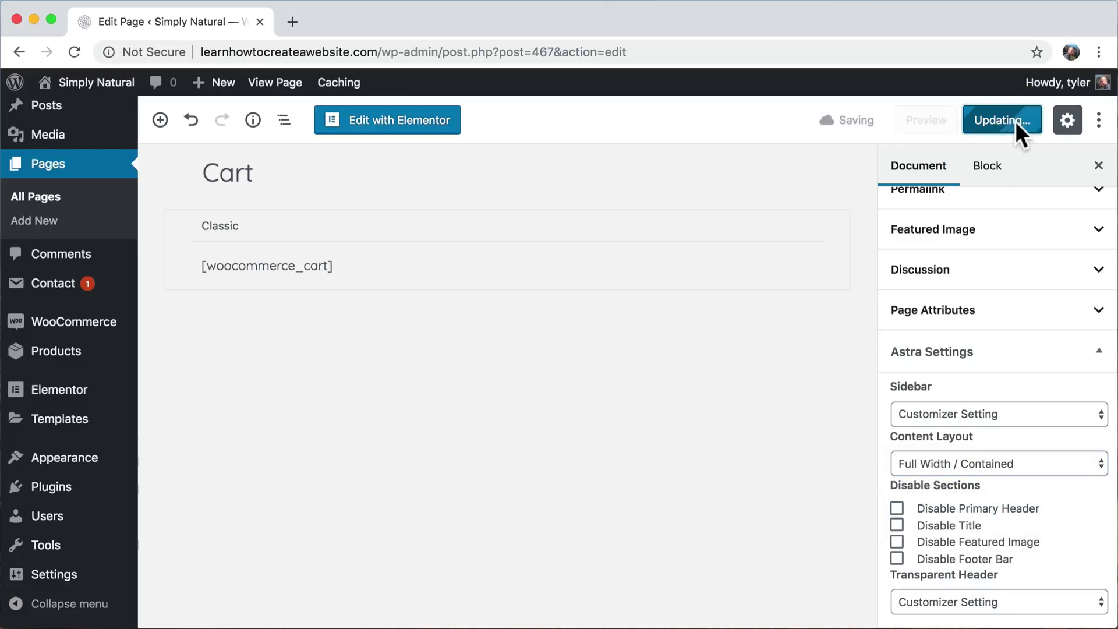
click(277, 87)
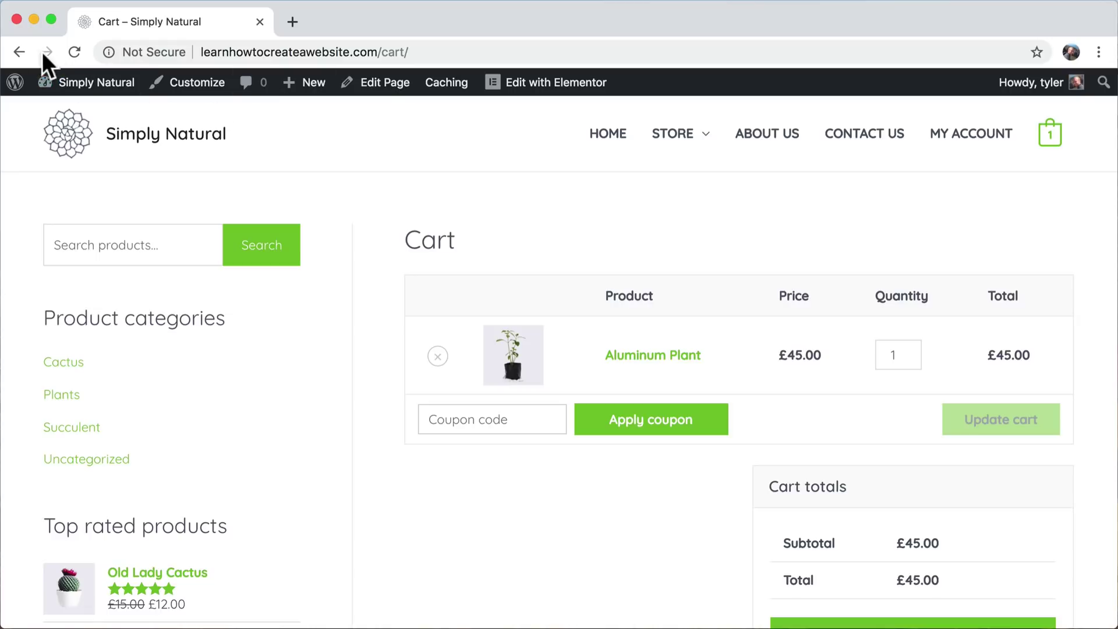
- Set the Cart page to No Sidebar with Customizer Setting layout, update, and view it
click(382, 85)
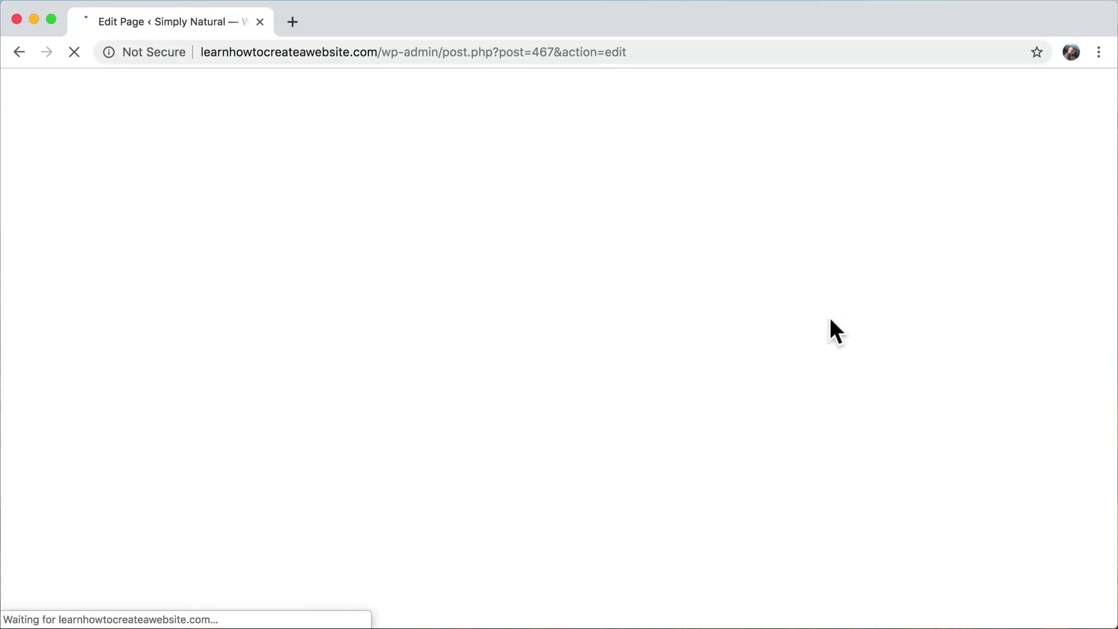
scroll(1008, 446, down, 5)
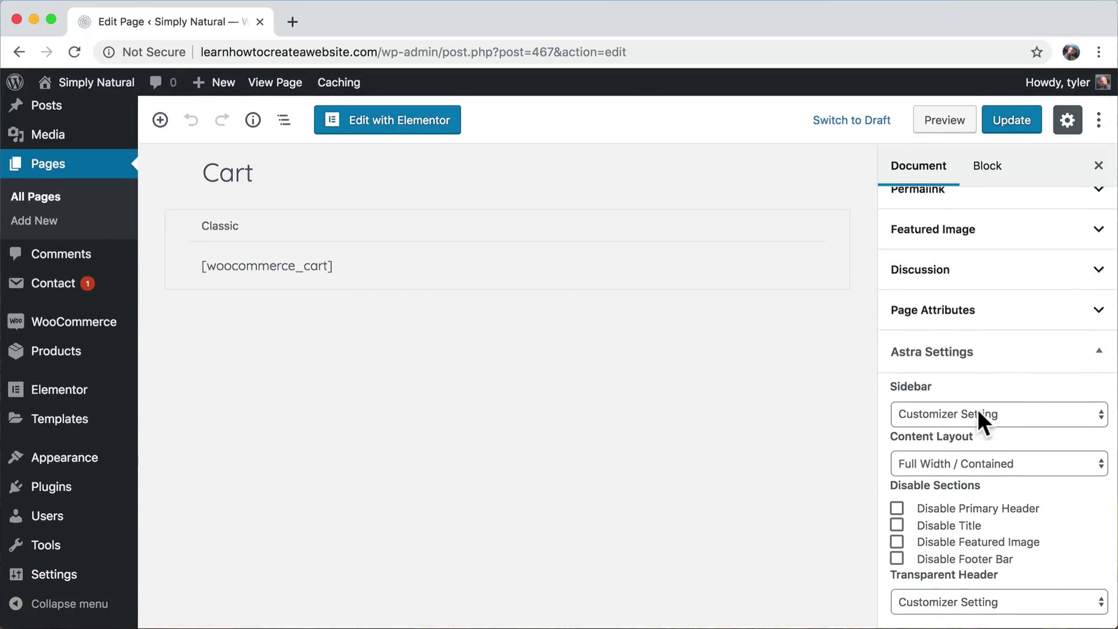
click(977, 412)
click(945, 458)
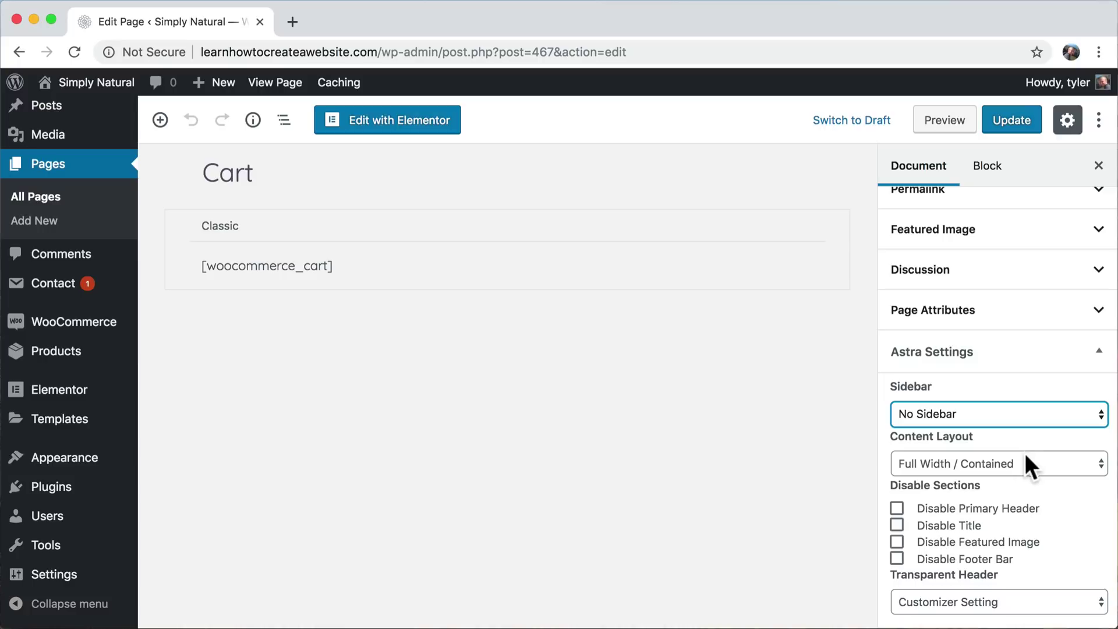
click(1003, 462)
click(1002, 458)
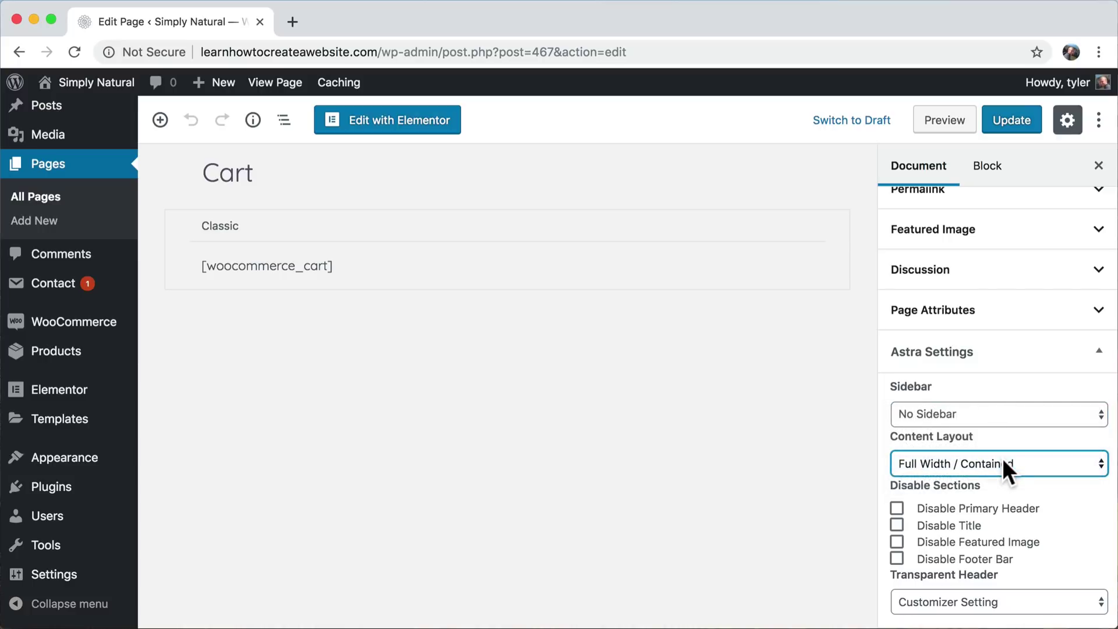
click(1002, 458)
click(981, 418)
click(1010, 116)
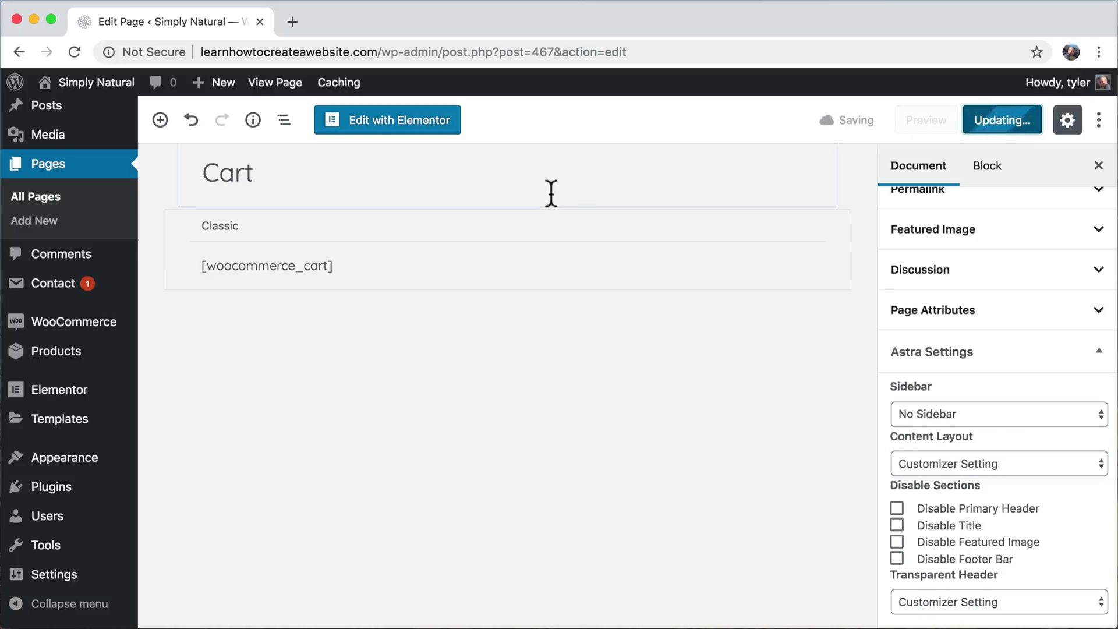
click(275, 83)
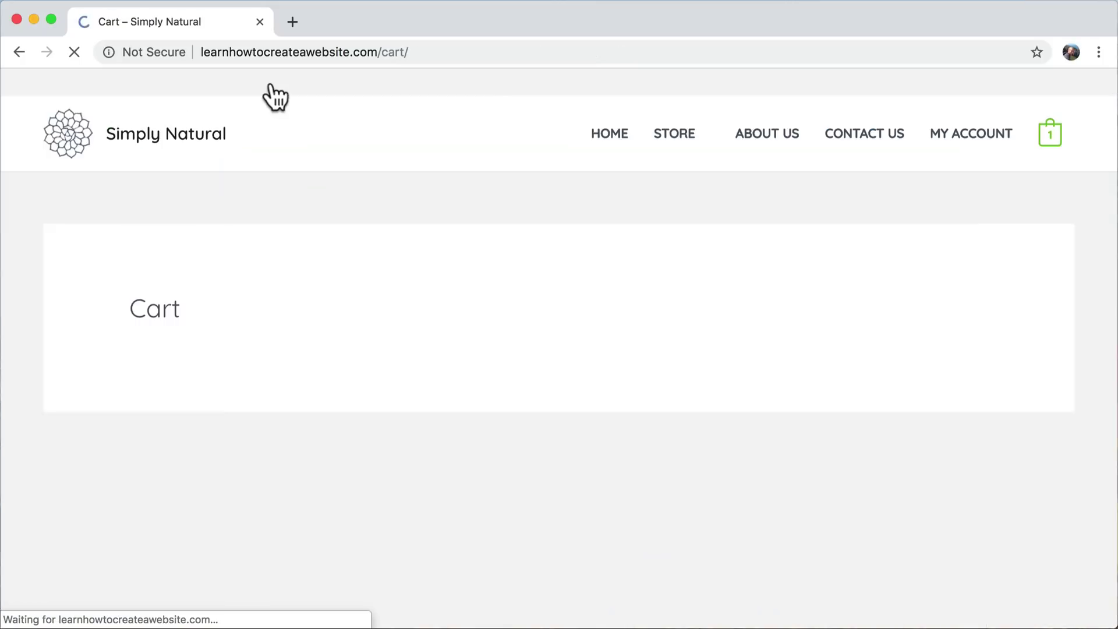
- Review the full-width, sidebar-free live Cart page, then proceed to checkout
scroll(643, 353, down, 5)
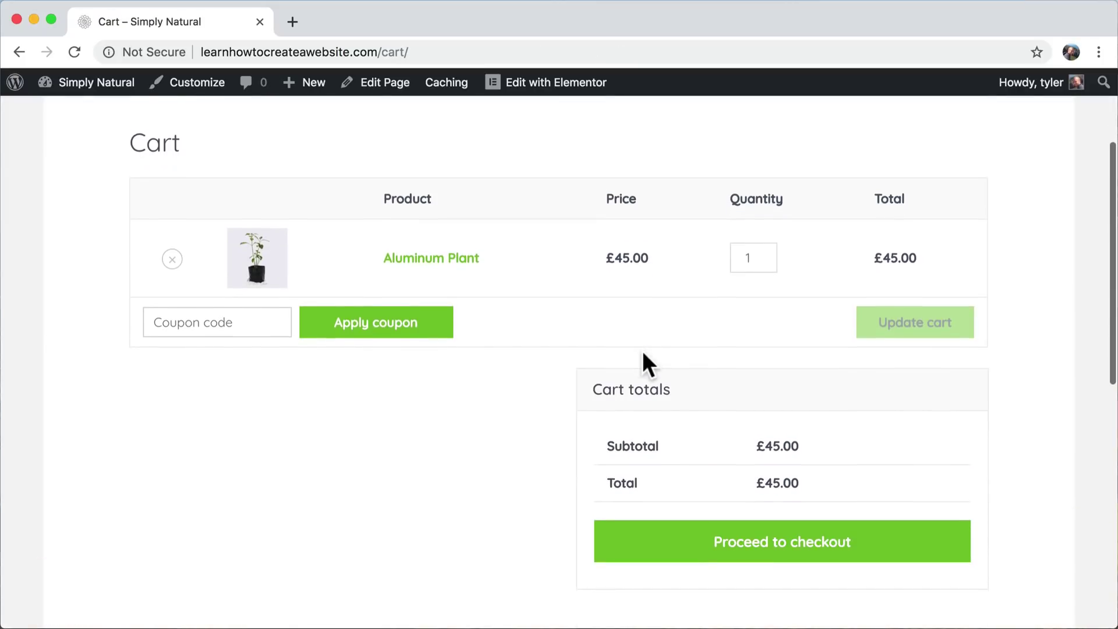
scroll(643, 353, up, 5)
scroll(643, 353, down, 1)
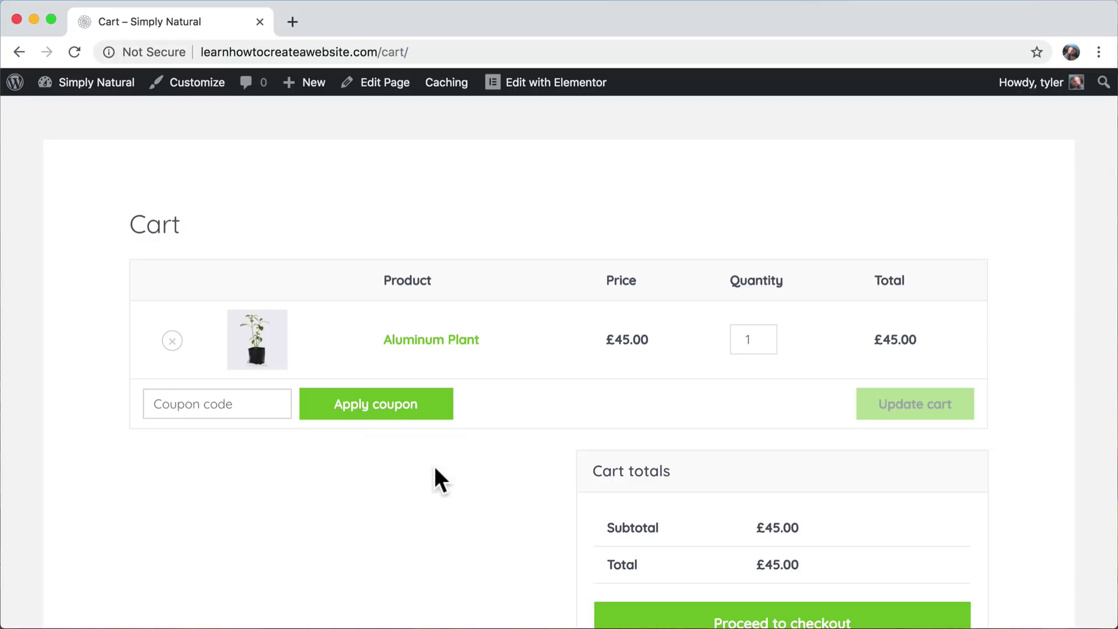
scroll(436, 468, down, 4)
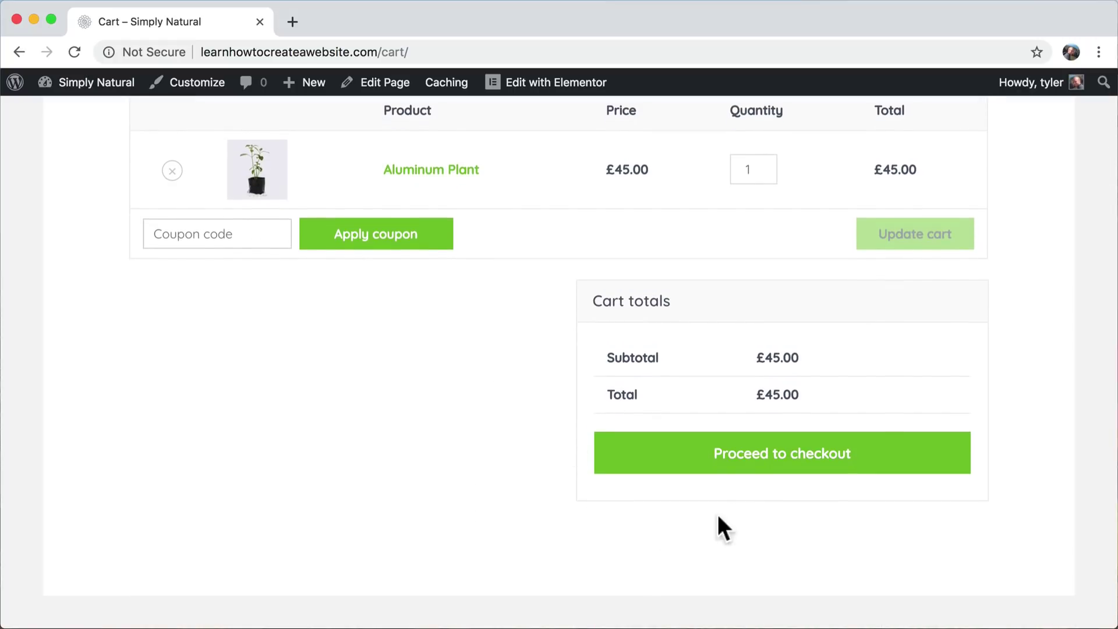
click(757, 464)
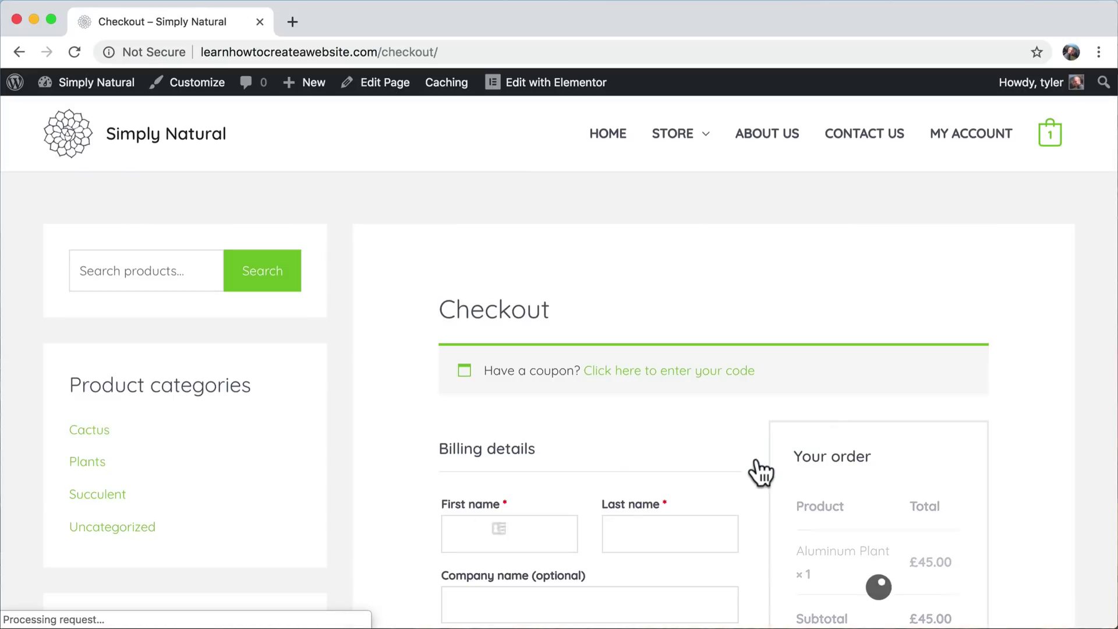
- Set the Checkout page's Astra Sidebar to No Sidebar and update the page
click(376, 87)
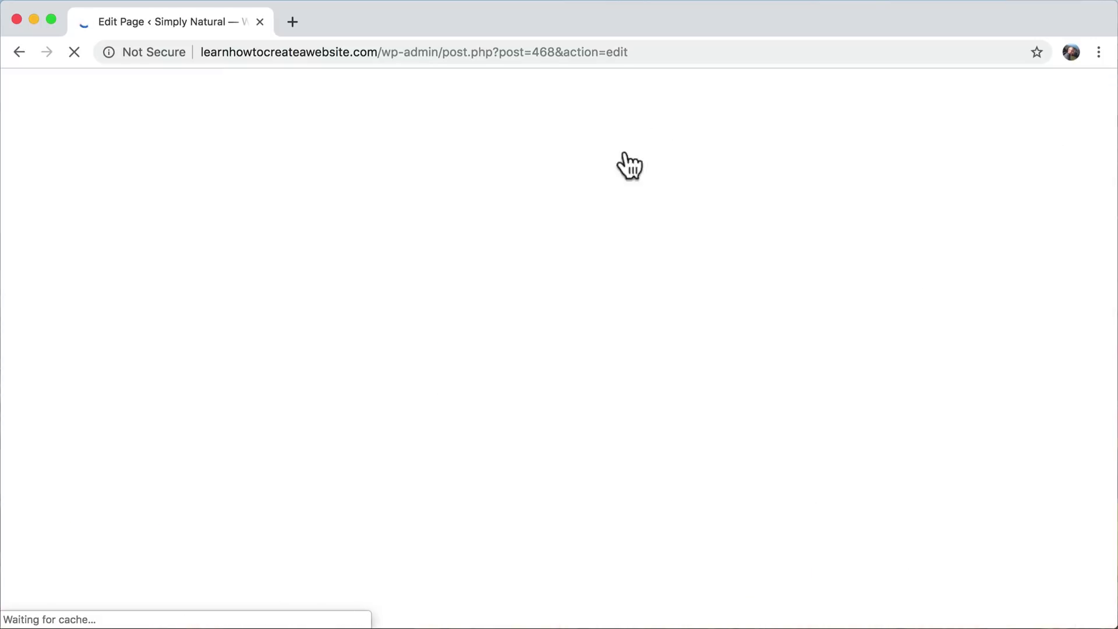
scroll(1031, 403, down, 1)
scroll(1031, 403, down, 5)
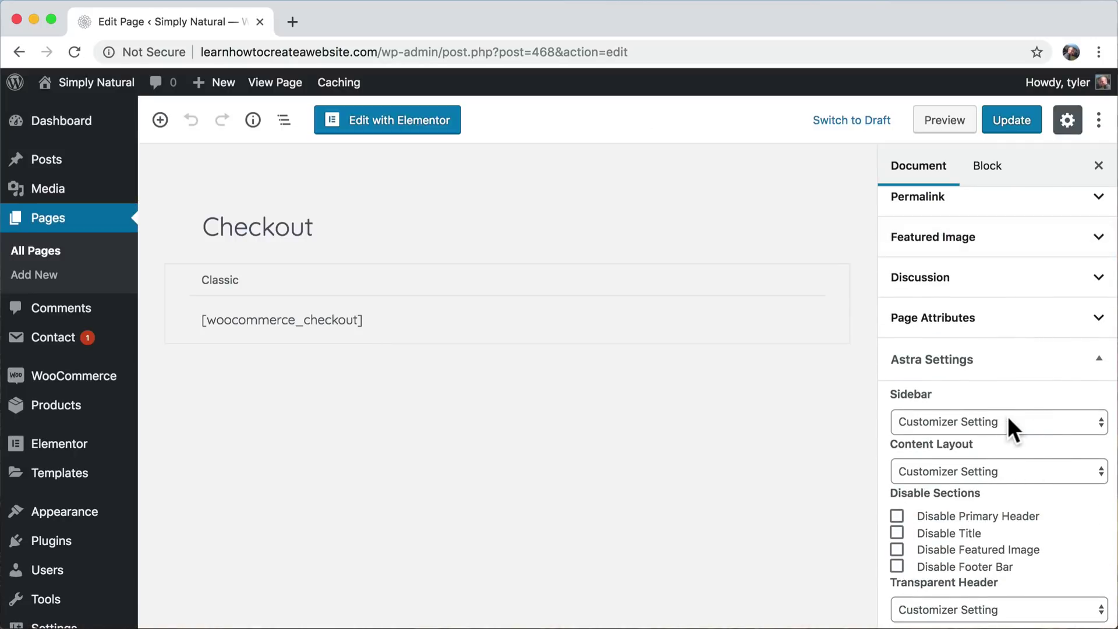
click(1005, 417)
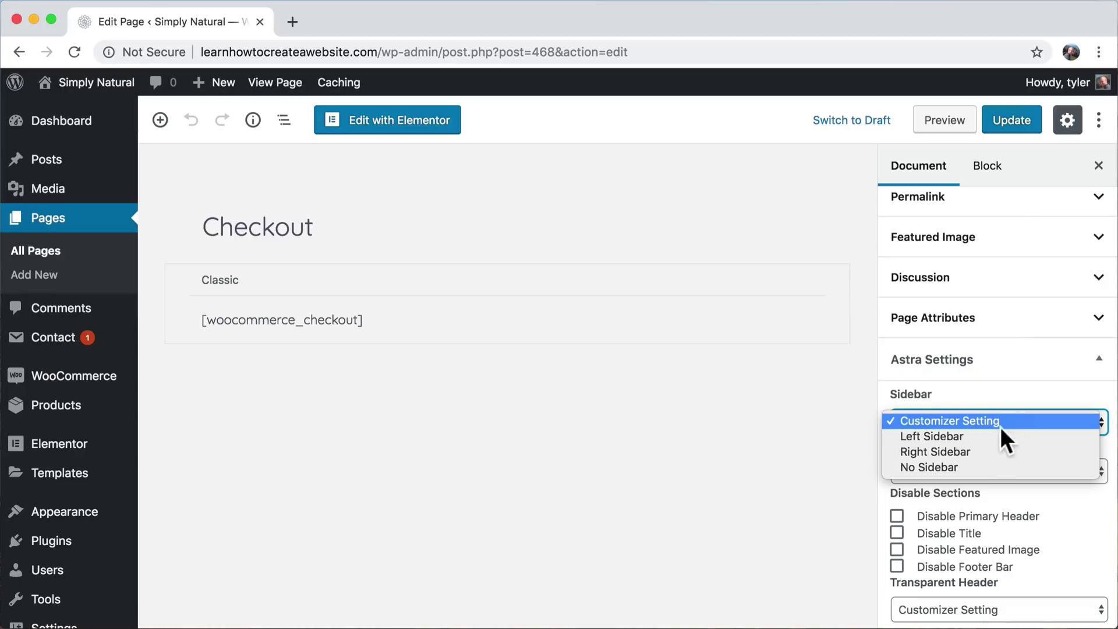
click(956, 467)
click(1011, 122)
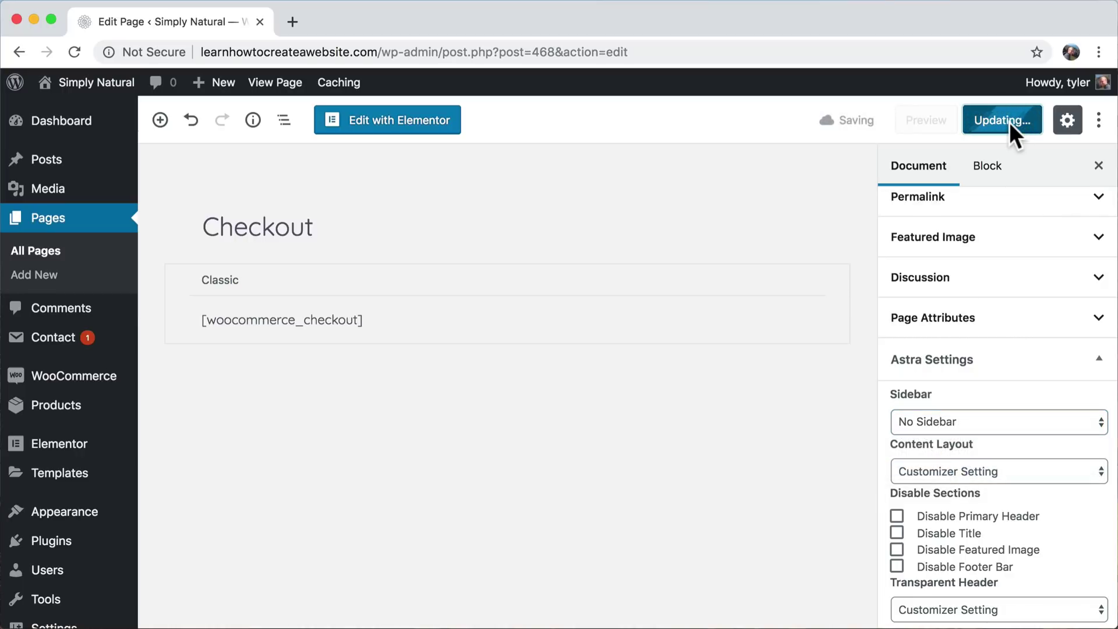
- View the live full-width Checkout page and scroll through billing details and order panel
click(272, 85)
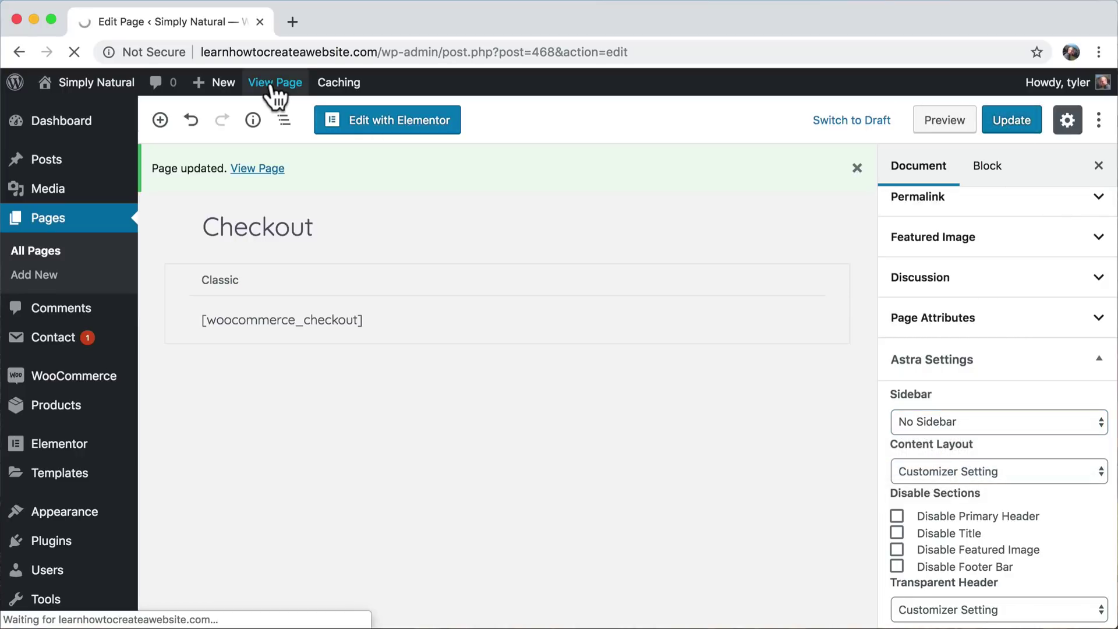
scroll(589, 283, down, 1)
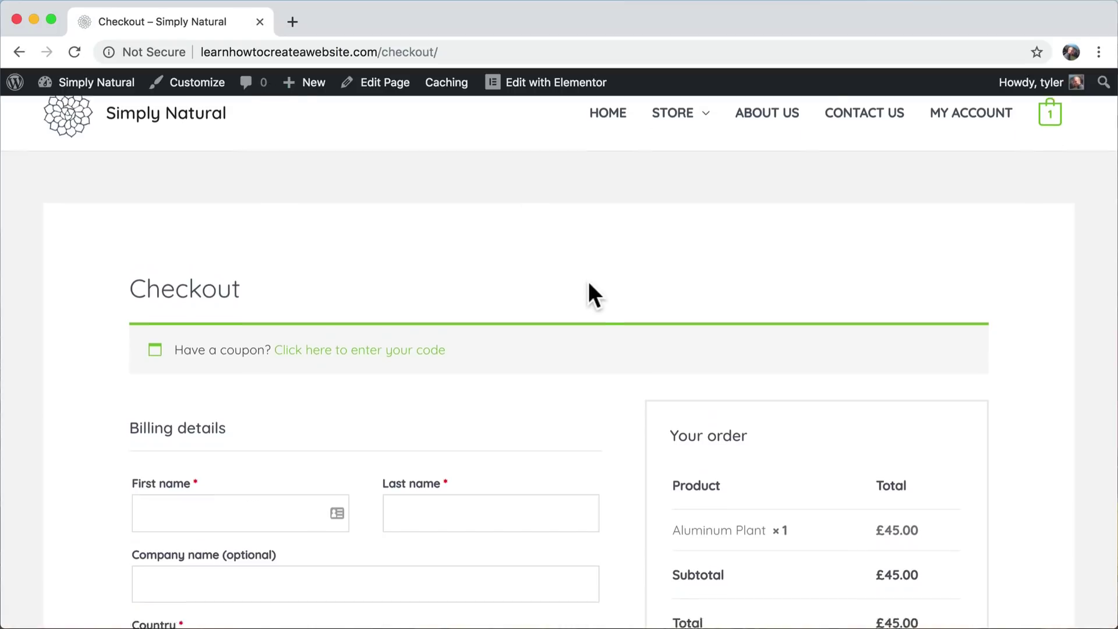
scroll(588, 281, down, 2)
scroll(589, 281, up, 3)
scroll(597, 292, down, 1)
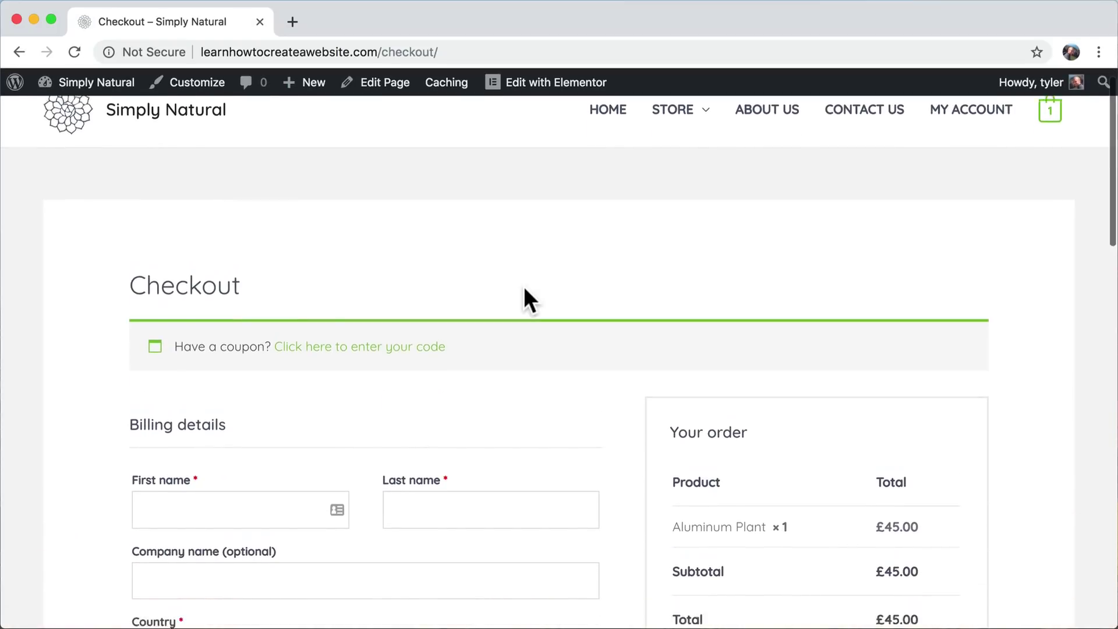
scroll(523, 286, down, 8)
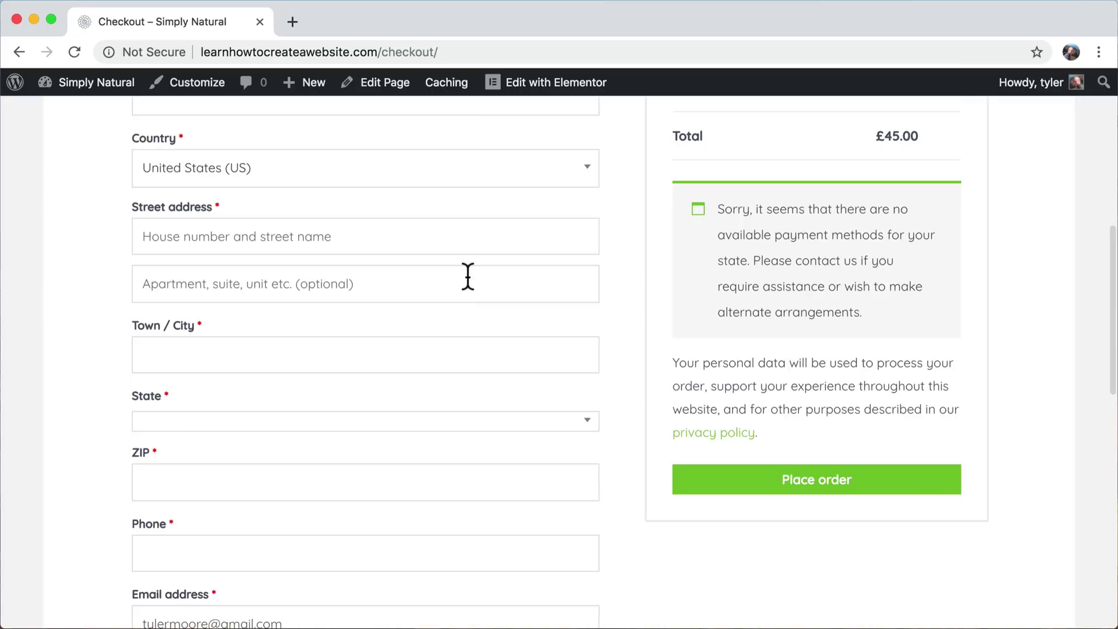
scroll(468, 276, down, 5)
scroll(467, 277, up, 8)
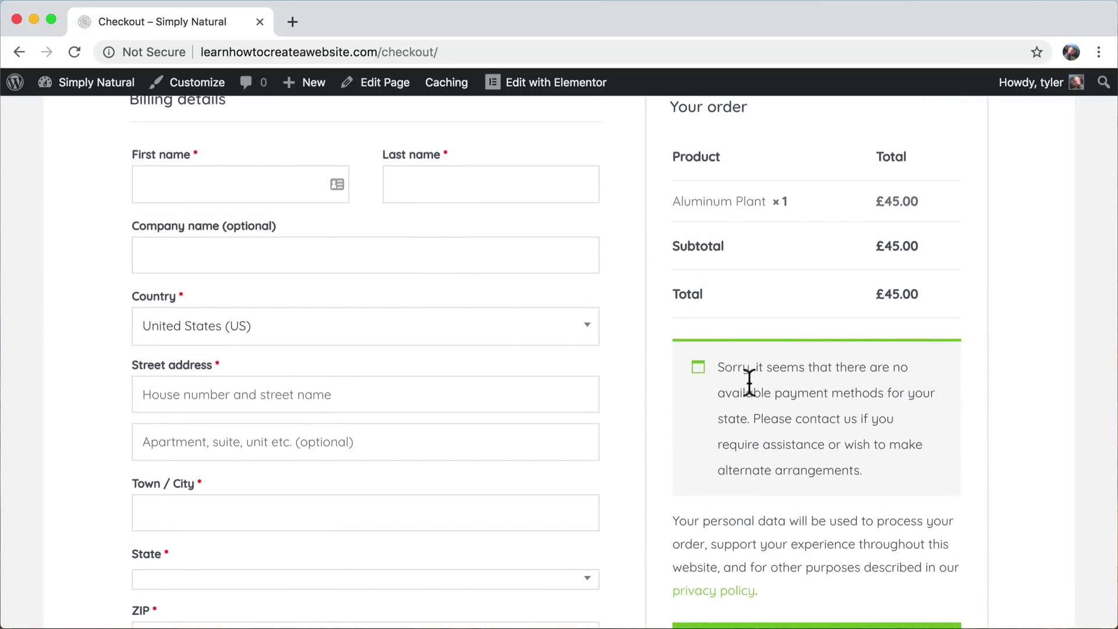
scroll(781, 457, down, 2)
scroll(782, 454, up, 4)
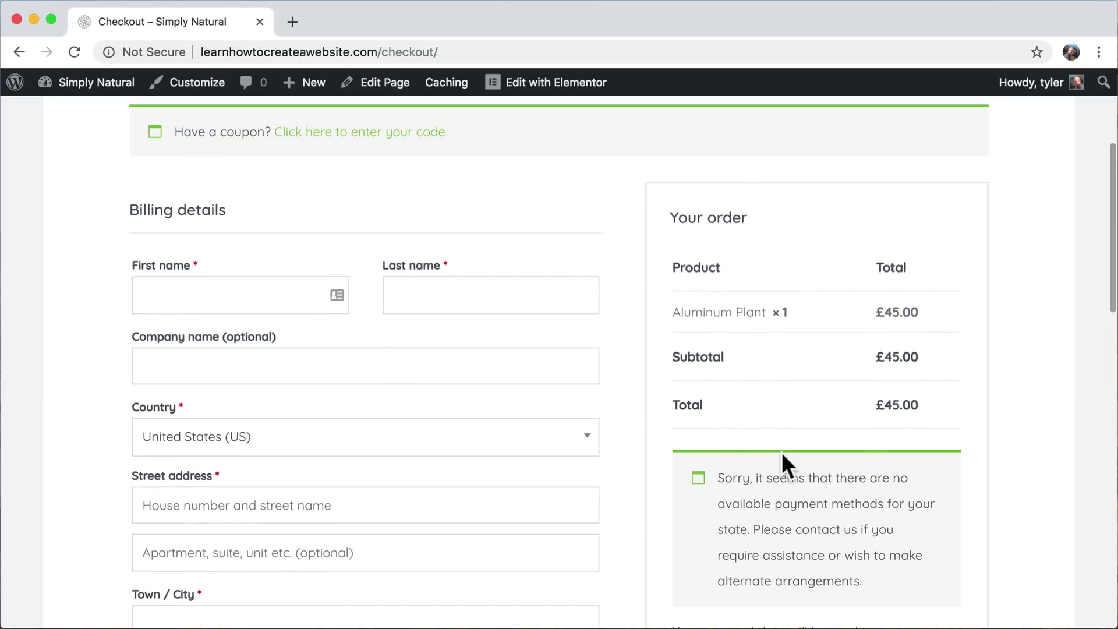
scroll(782, 454, down, 5)
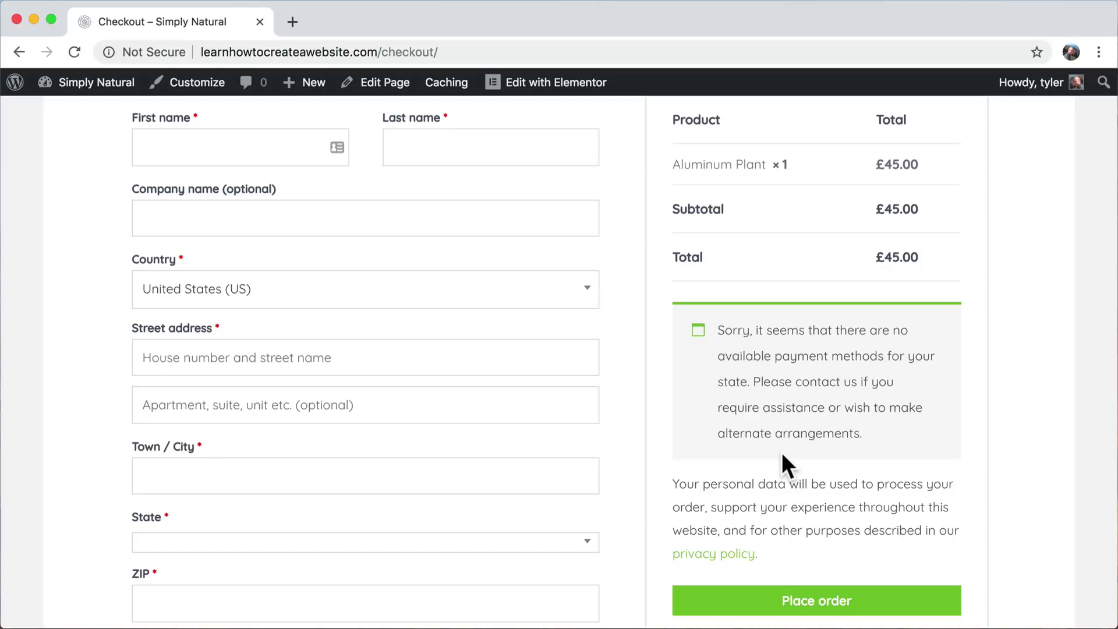
scroll(782, 454, down, 15)
scroll(782, 454, up, 20)
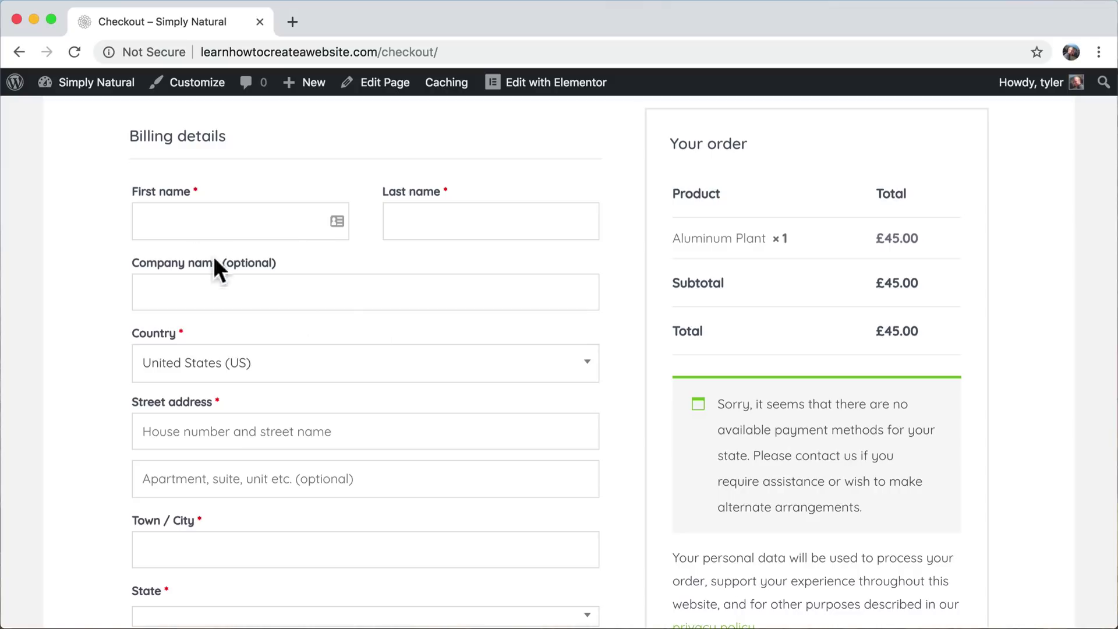
- Go to WooCommerce Settings > Shipping and scroll to the empty shipping zones explainer
mouse_move(96, 89)
click(92, 118)
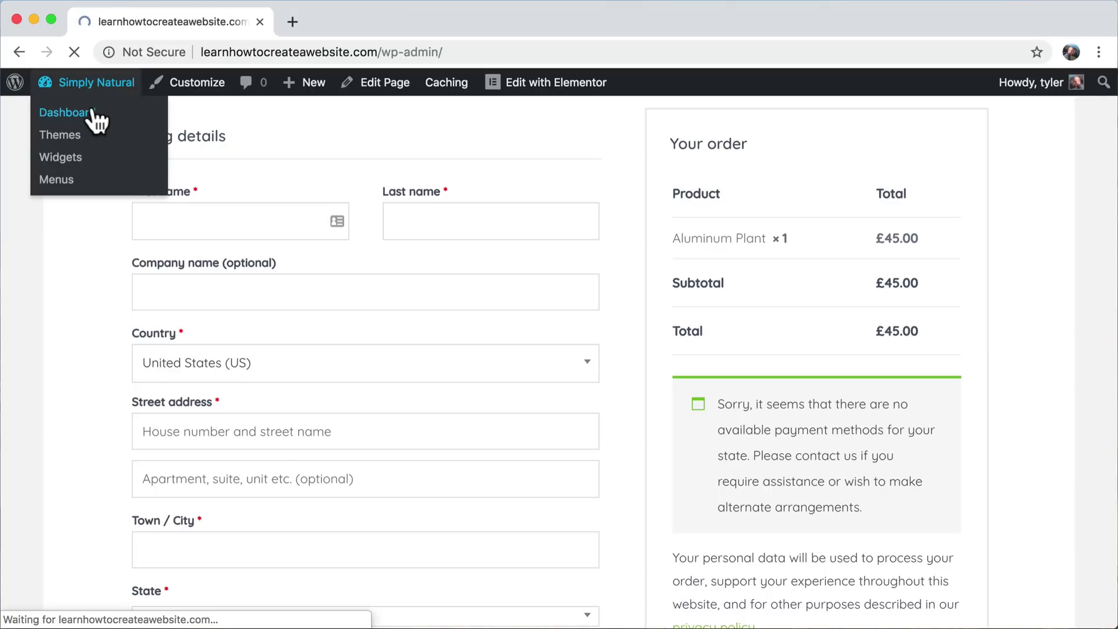
mouse_move(101, 384)
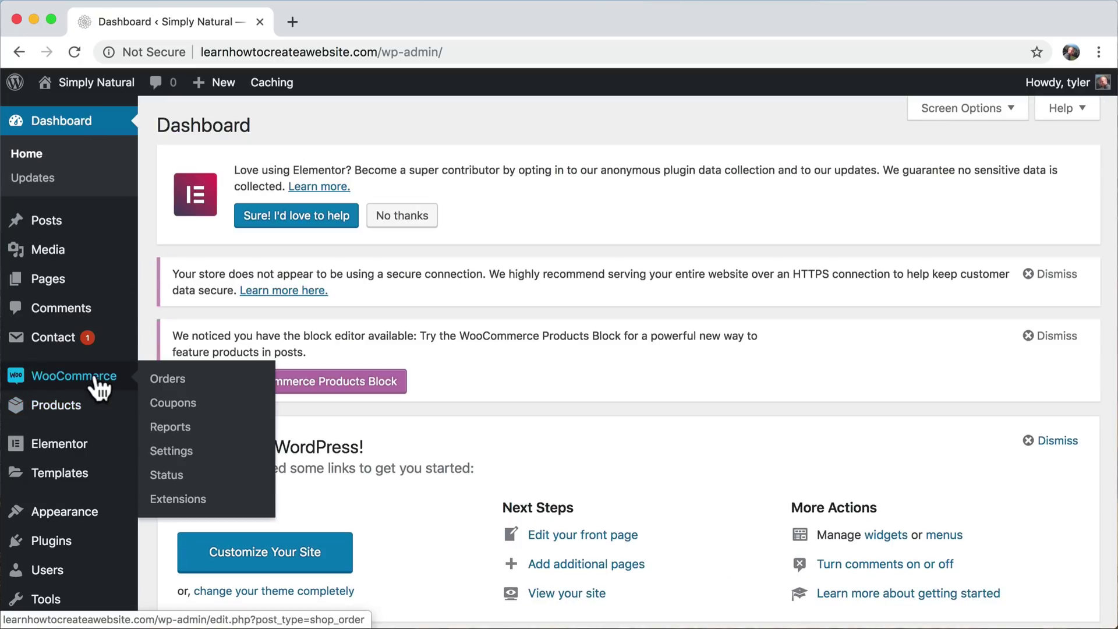
click(175, 452)
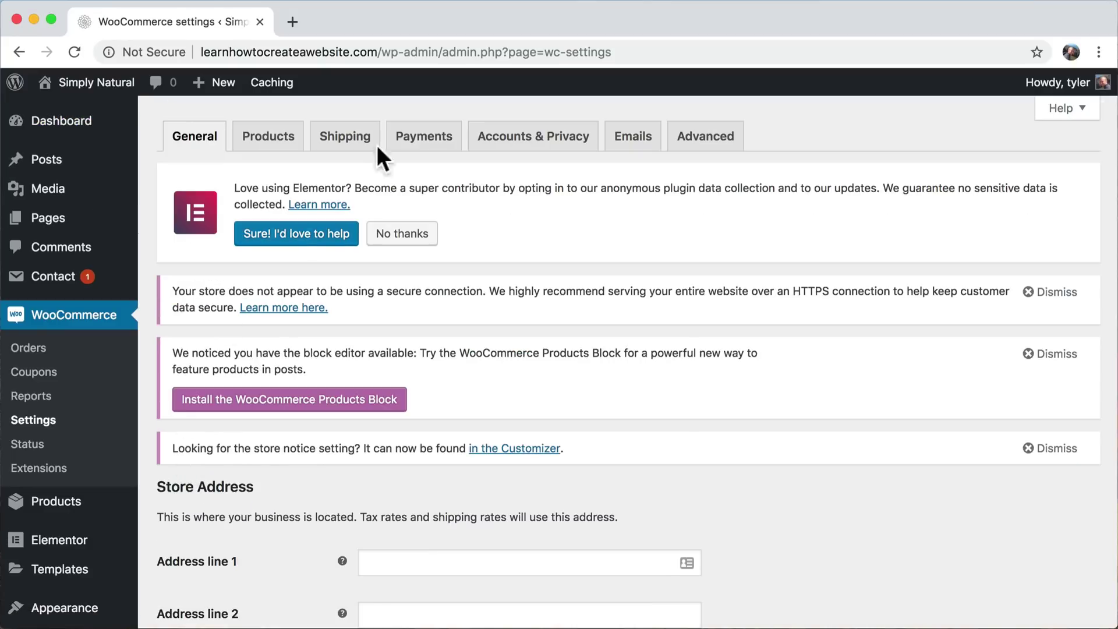
click(356, 142)
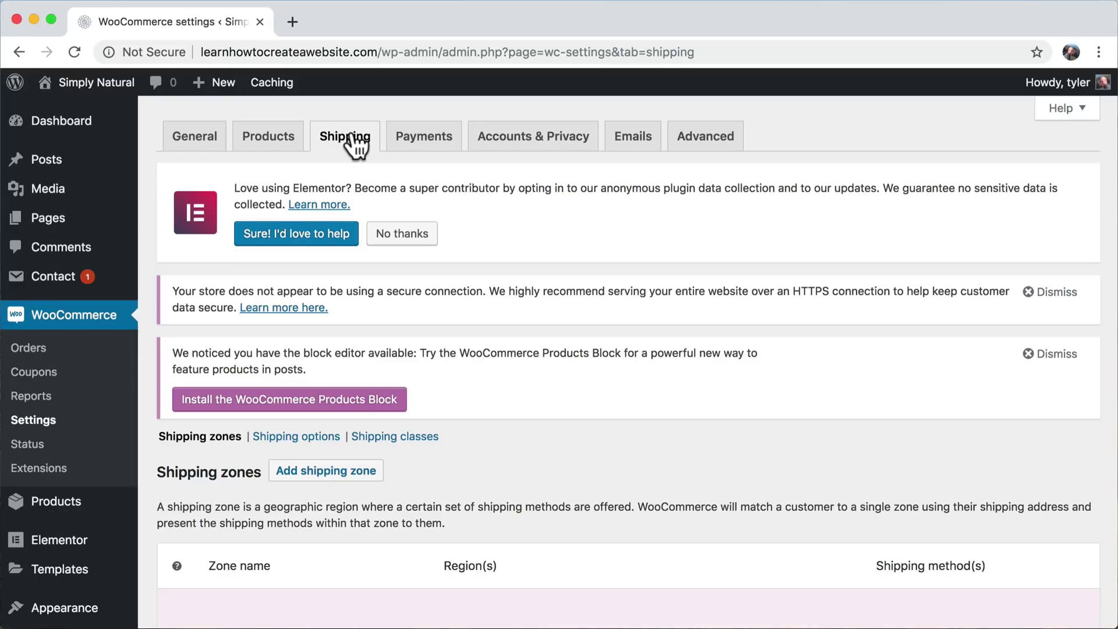
scroll(545, 321, down, 7)
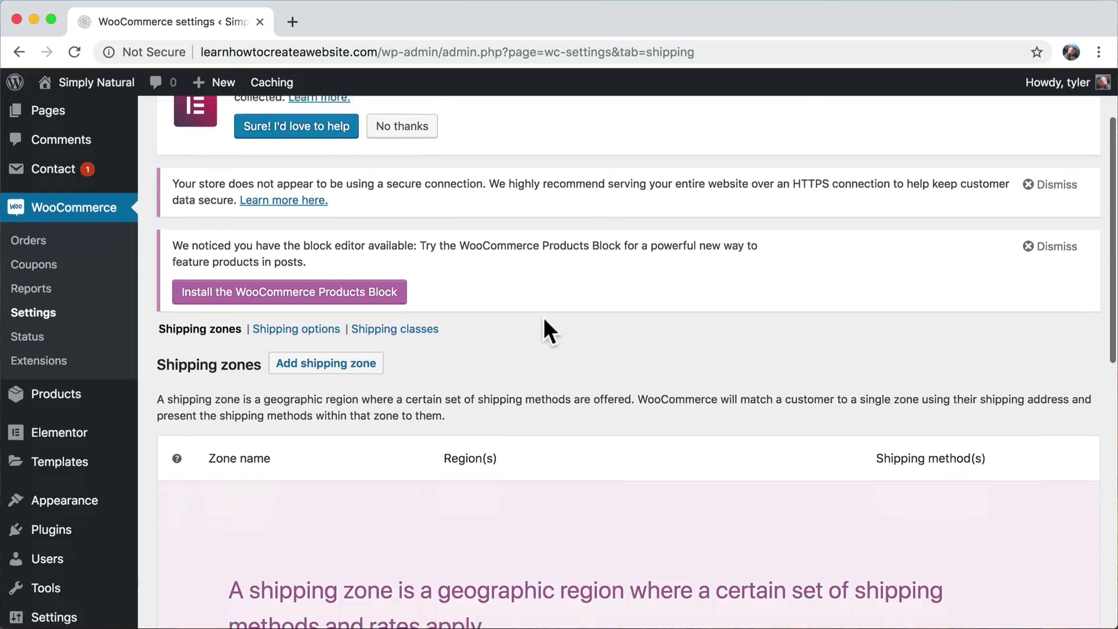
scroll(543, 317, down, 2)
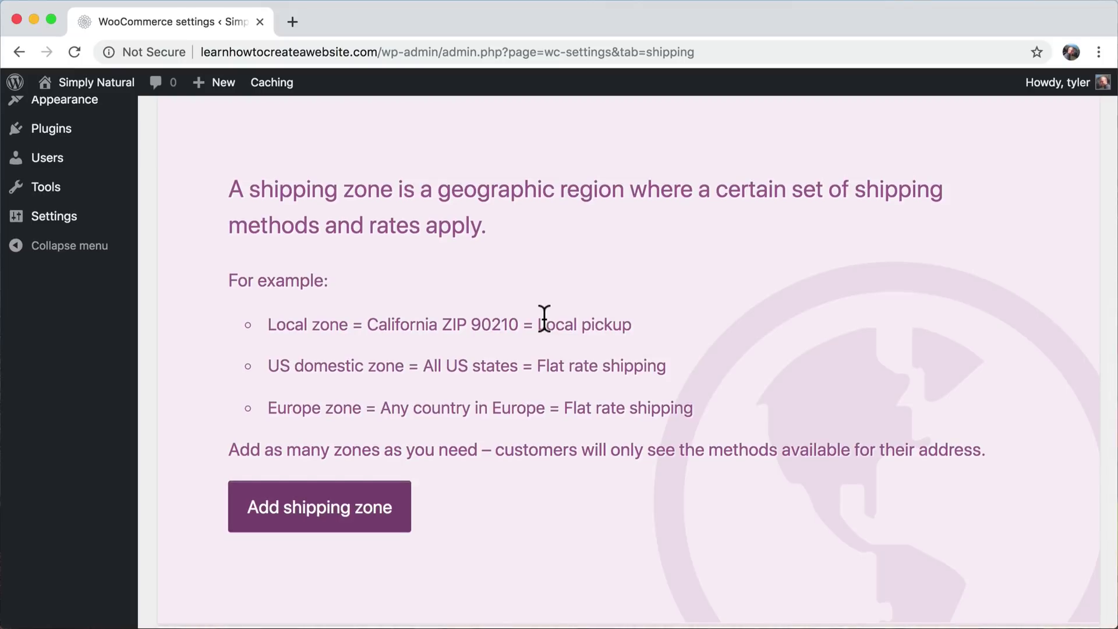
- Add a new shipping zone and name it United States
click(382, 517)
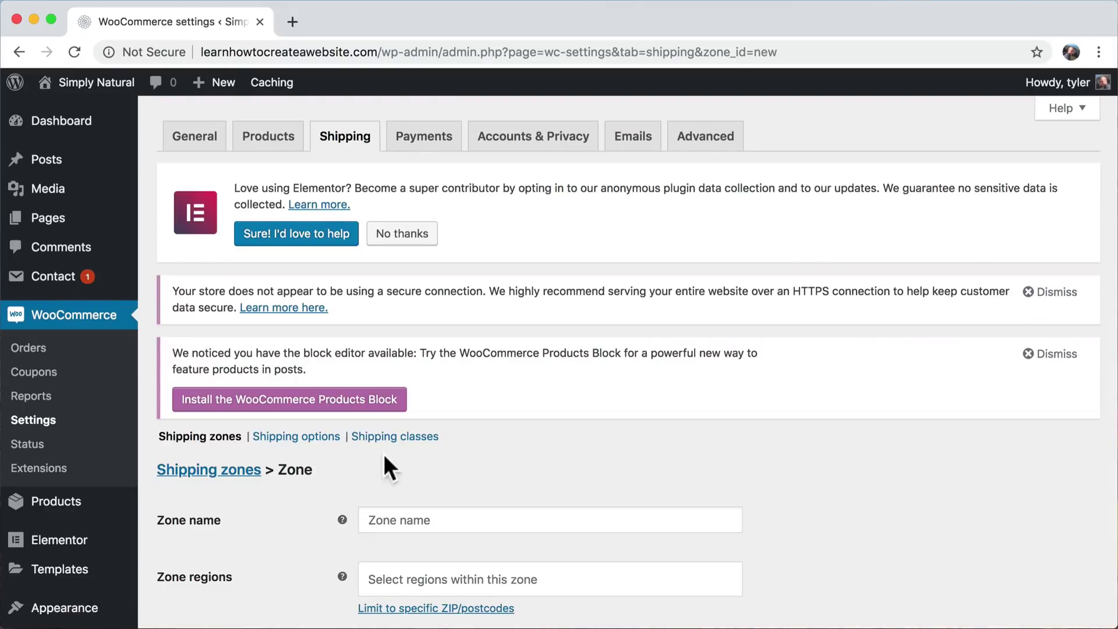
scroll(385, 457, down, 3)
click(442, 342)
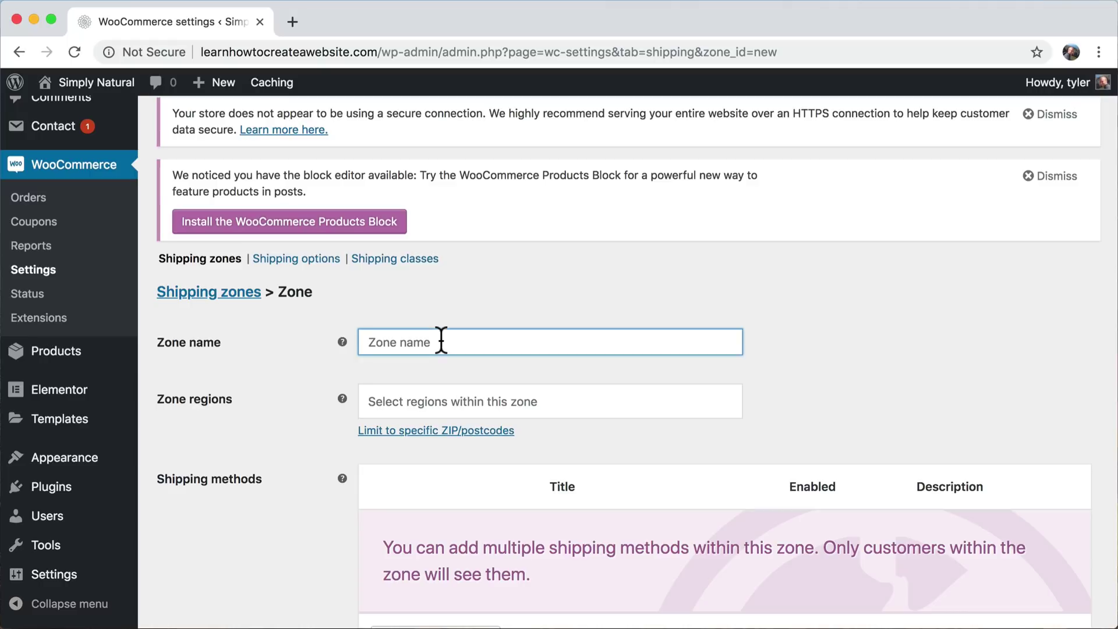
text(UNIT)
key(BackSpace)
key(BackSpace)
key(BackSpace)
text(ni)
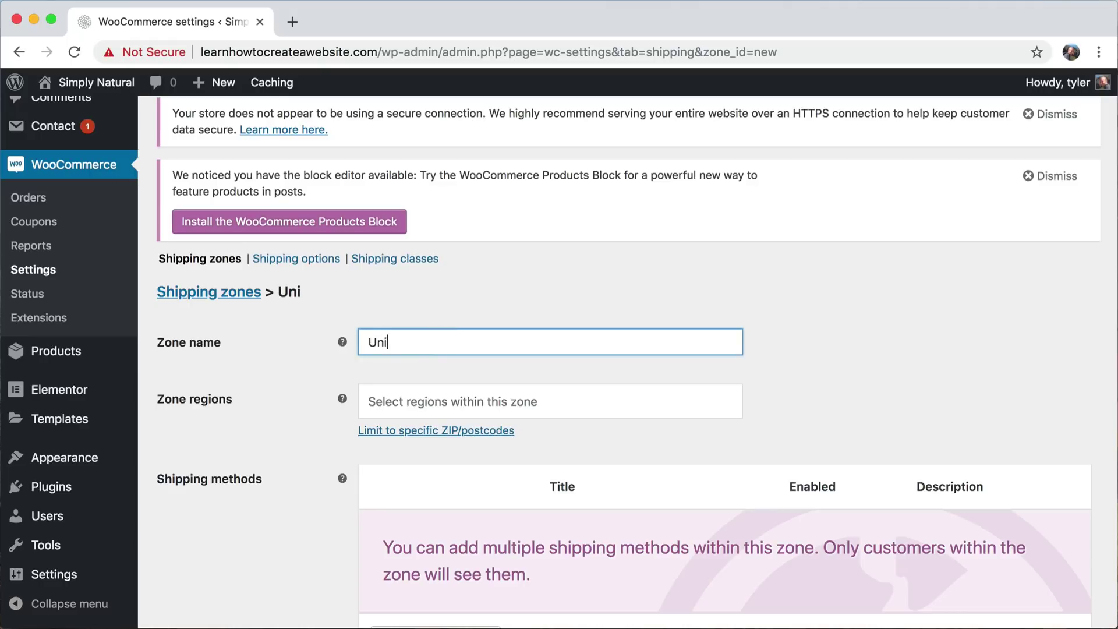
text(ted States)
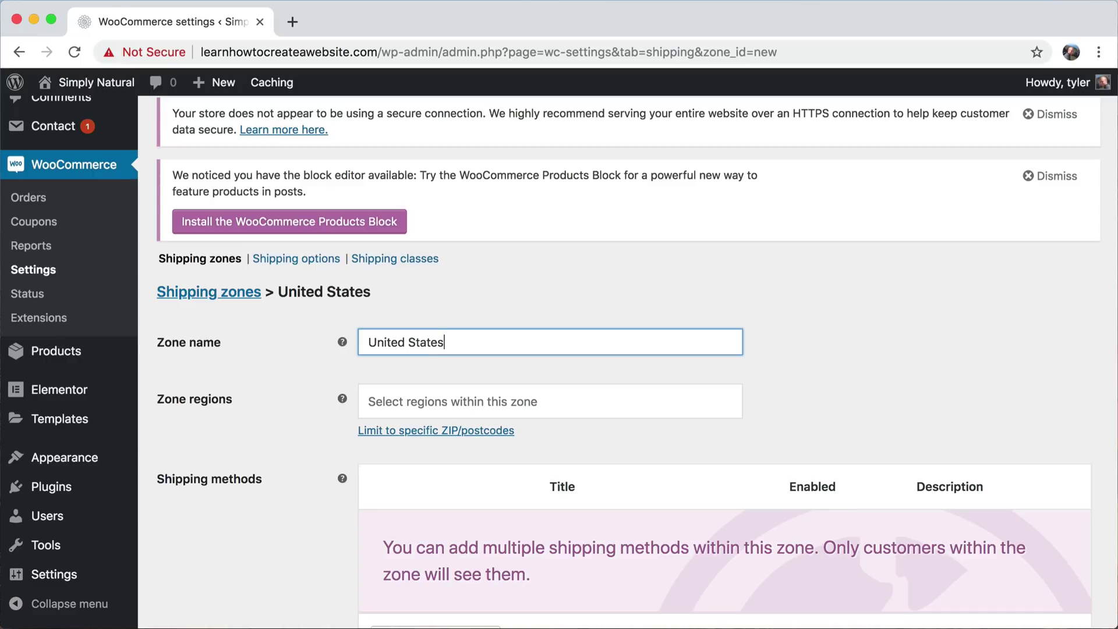
- Search 'unit' in Zone regions and add United States (US) as the region
click(518, 401)
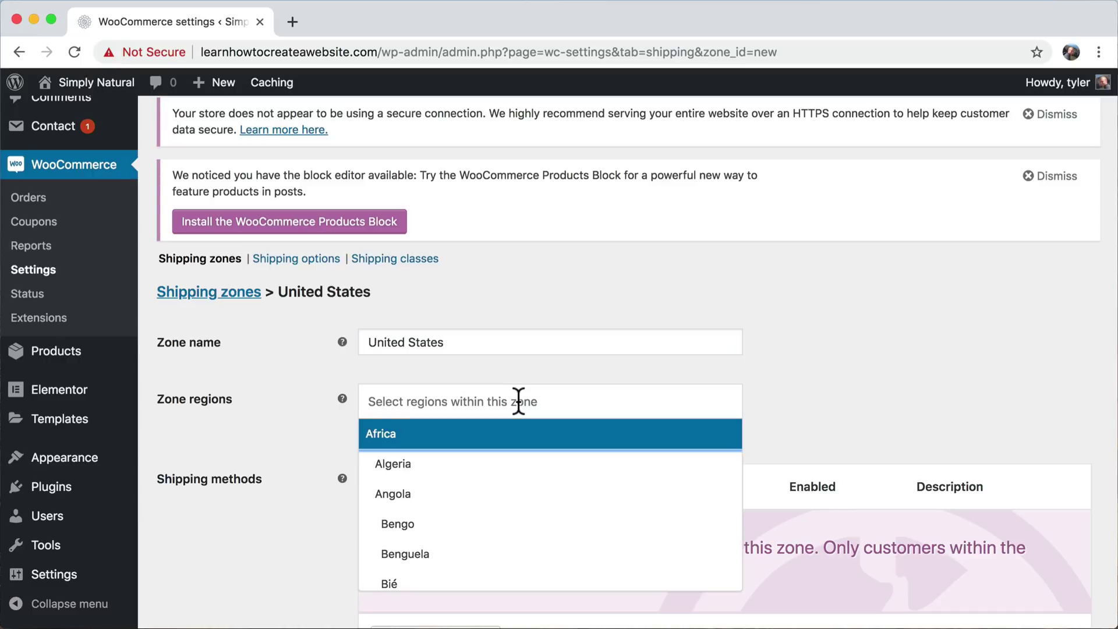
text(unit)
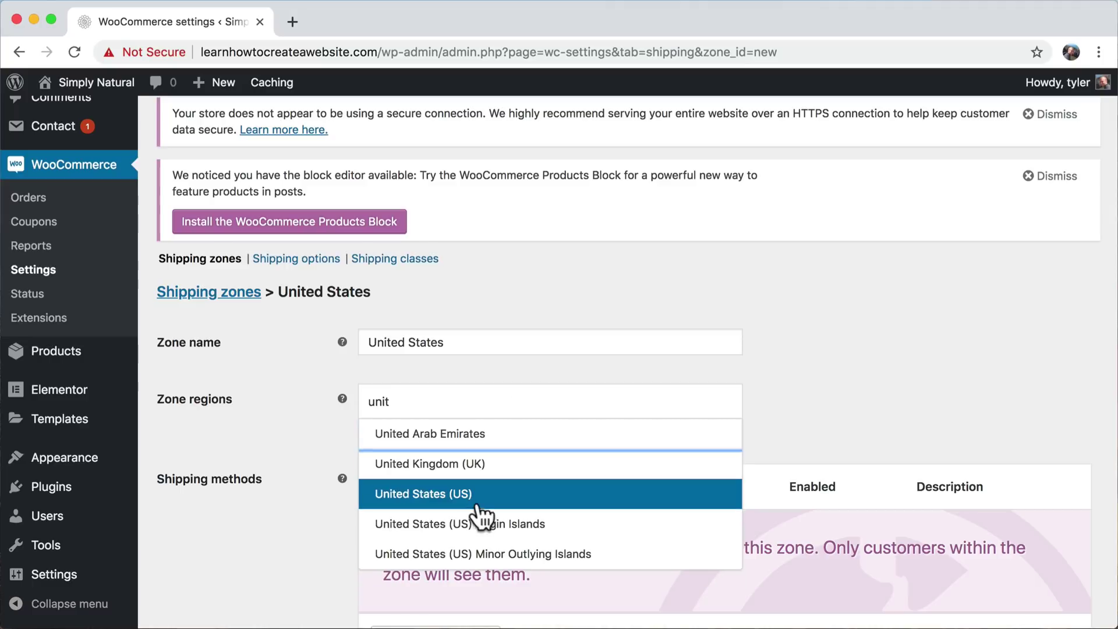
click(480, 517)
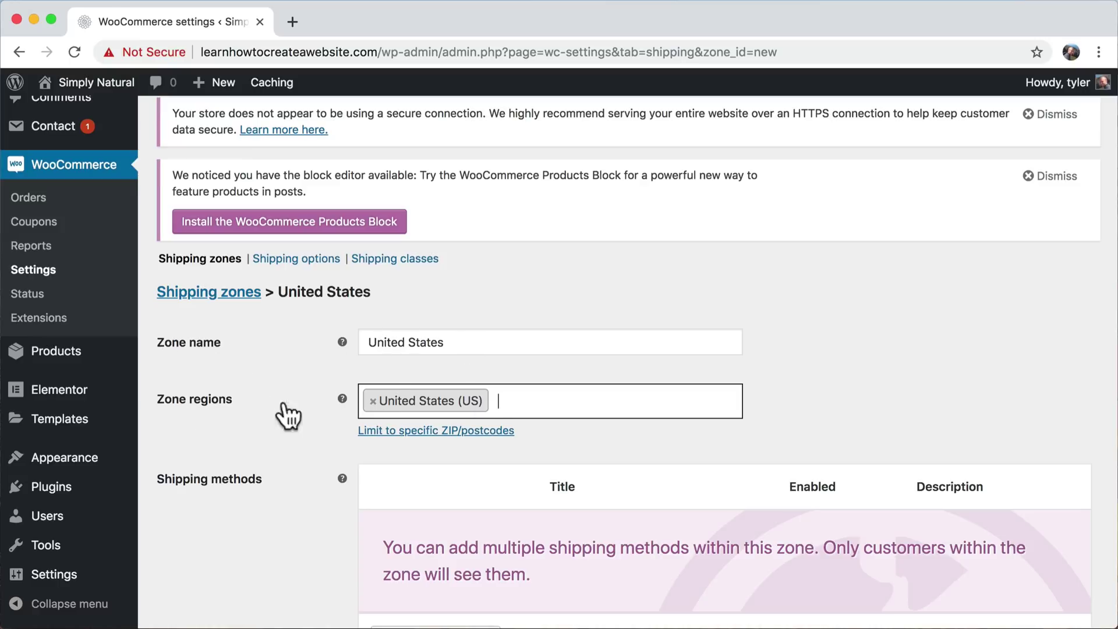
scroll(410, 398, down, 1)
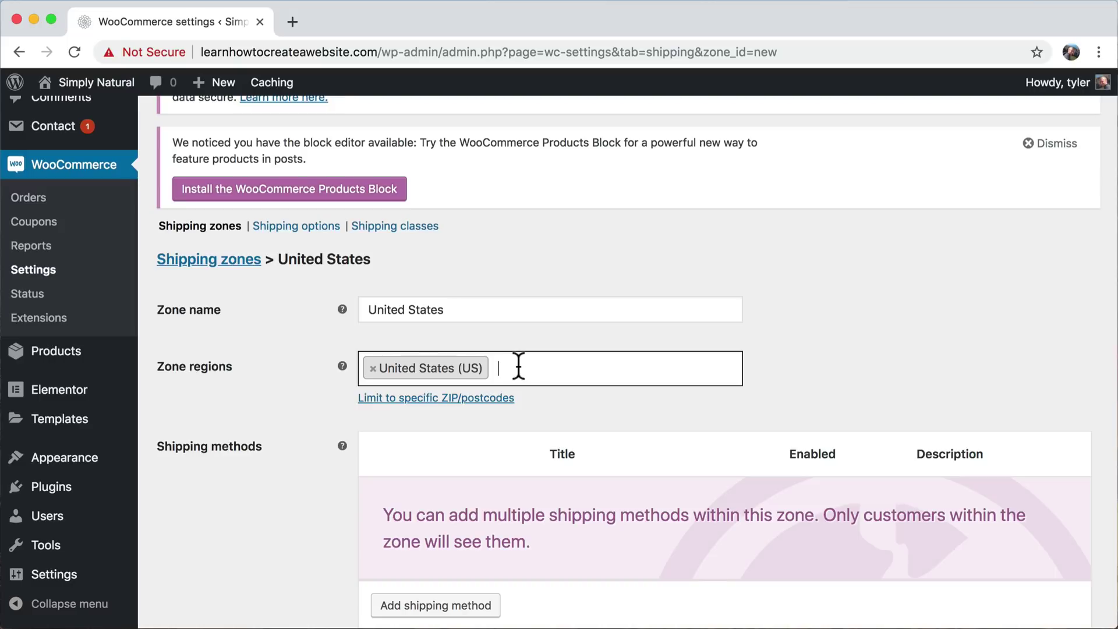
scroll(519, 366, down, 5)
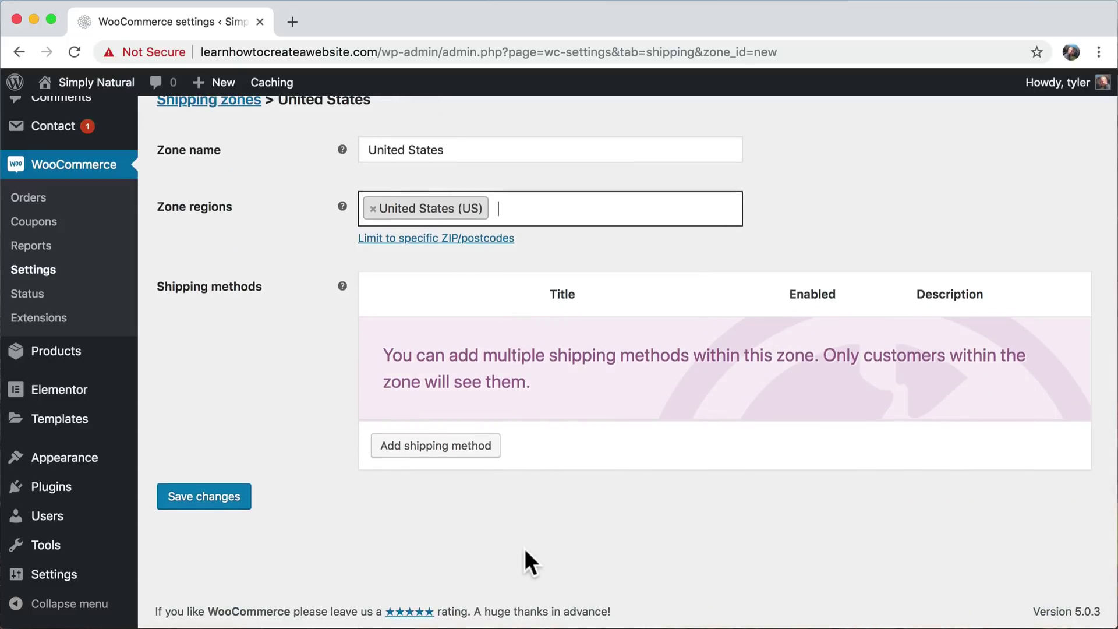
- Add a Flat rate shipping method to the United States zone
click(404, 447)
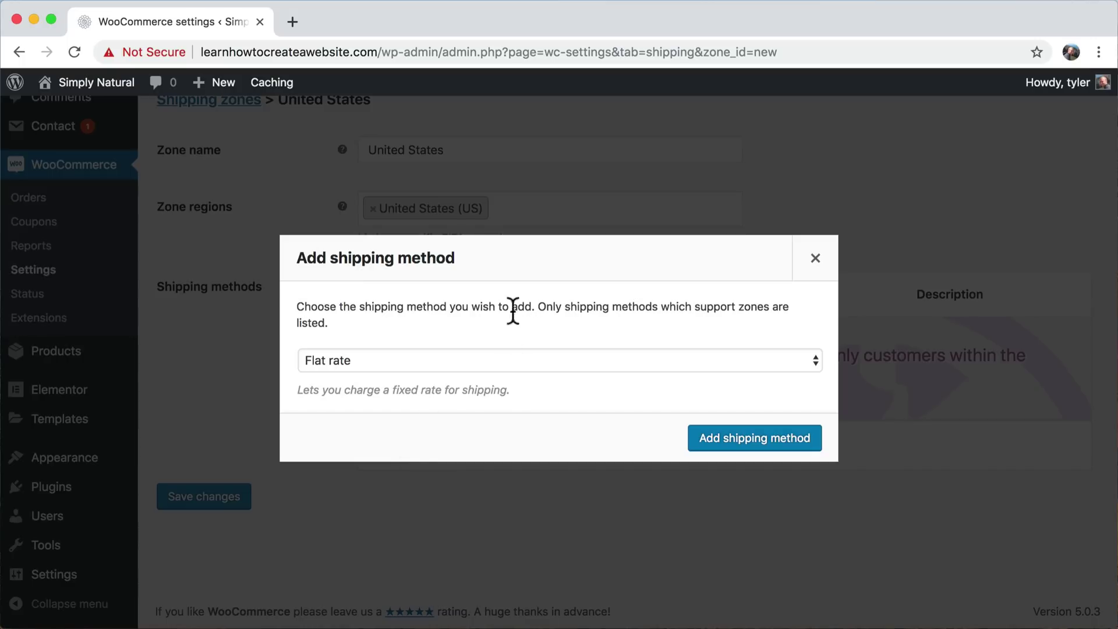
click(478, 370)
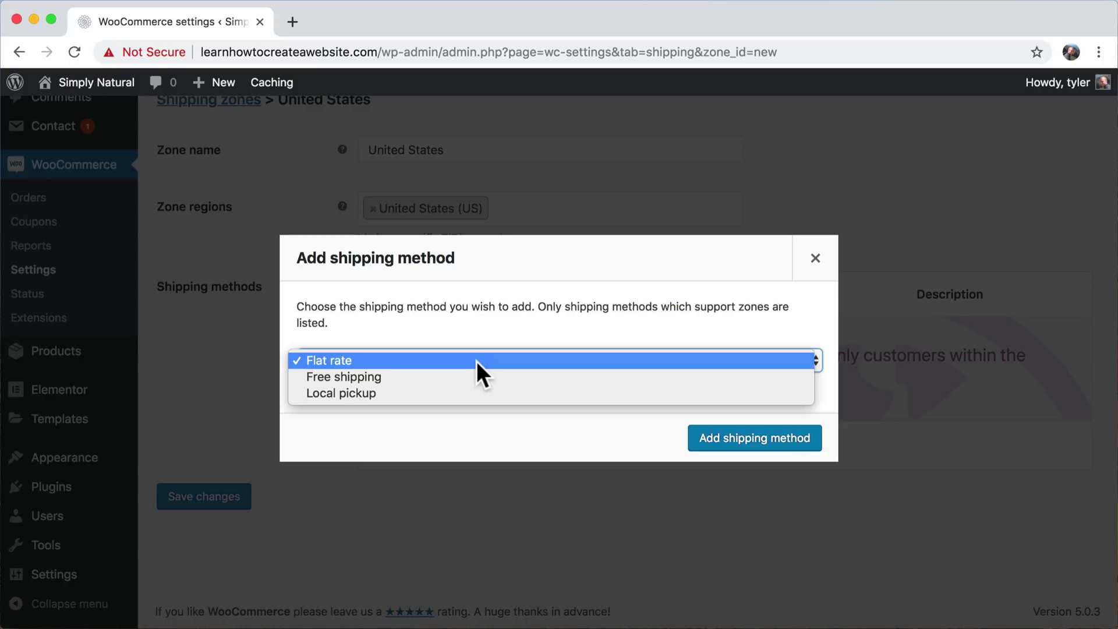
click(477, 362)
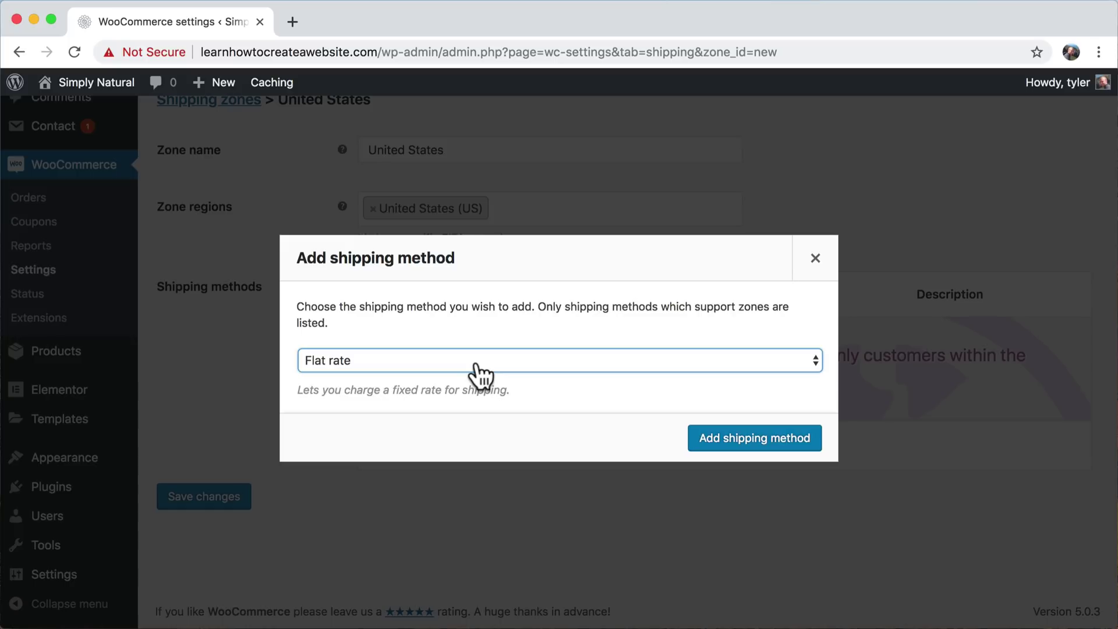
click(760, 441)
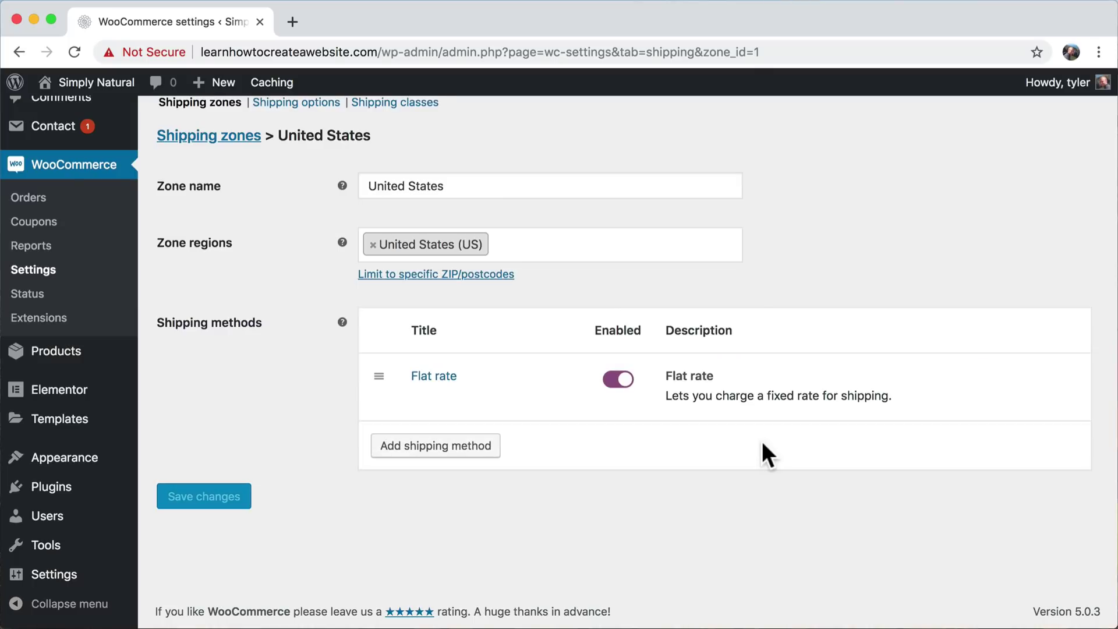
- Edit the Flat rate method: set Cost to 7 and Tax status to None
mouse_move(525, 380)
click(421, 400)
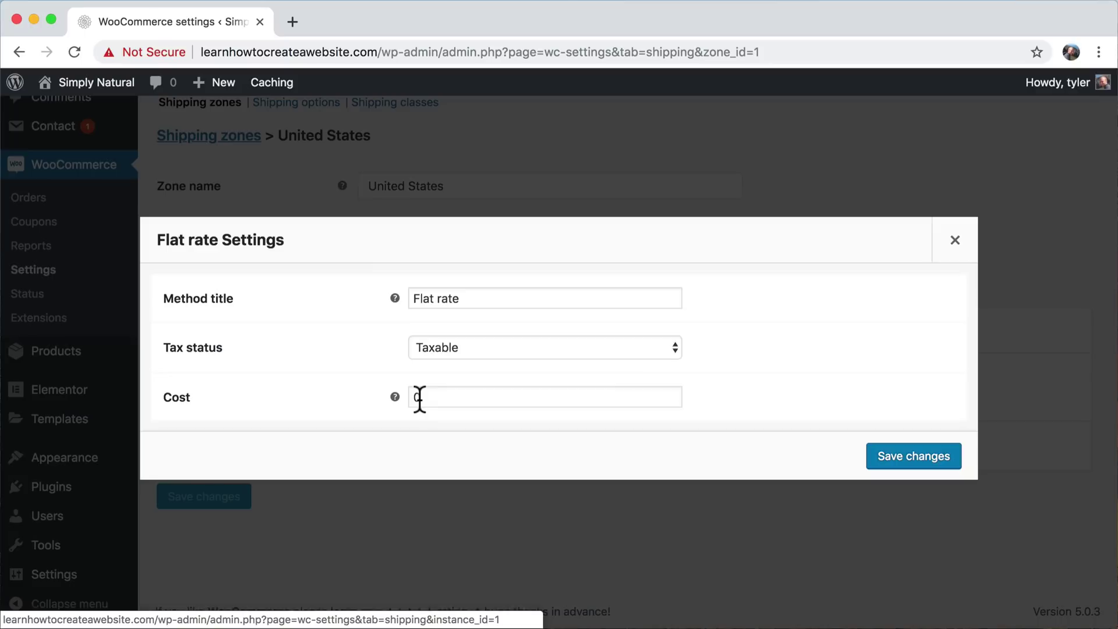
click(418, 396)
text(0)
drag(444, 396, 386, 394)
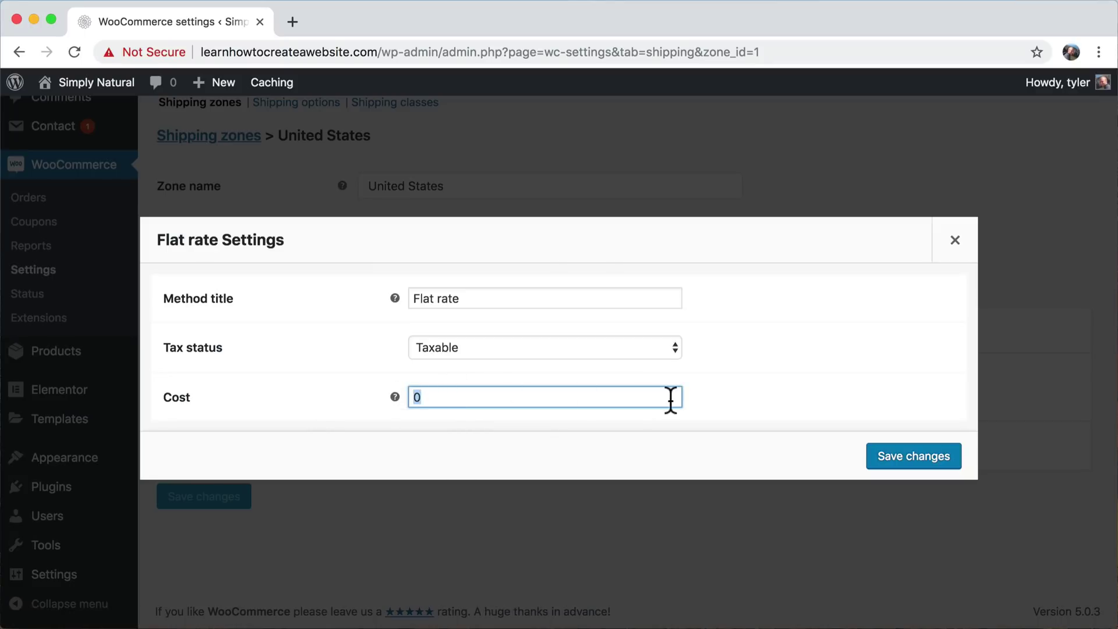
text(7)
click(605, 345)
click(555, 364)
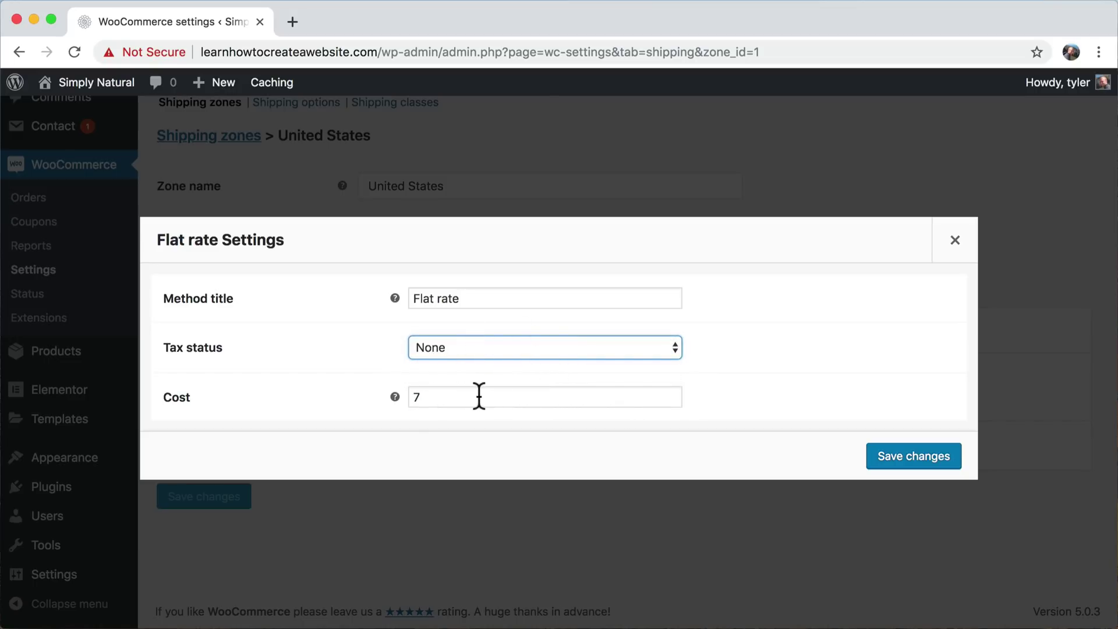
drag(439, 395, 392, 395)
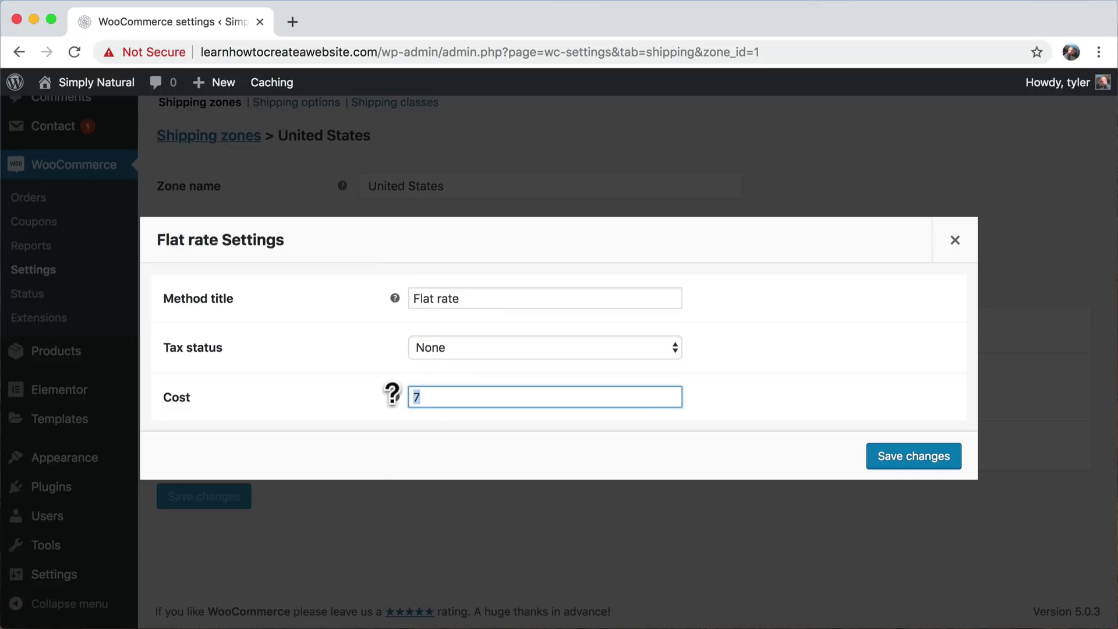
click(472, 398)
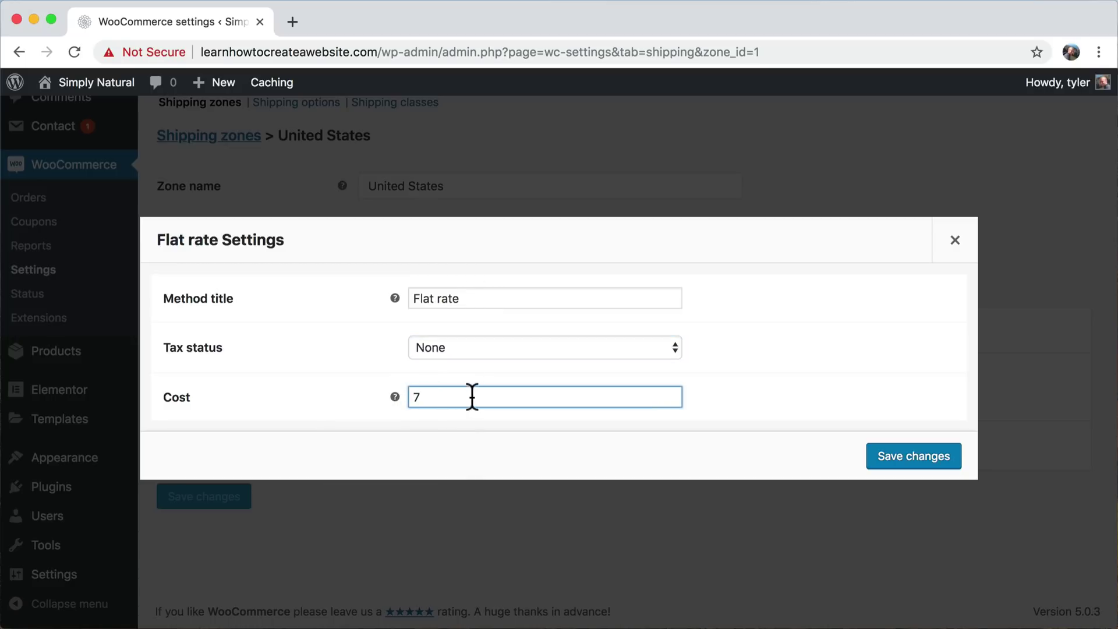
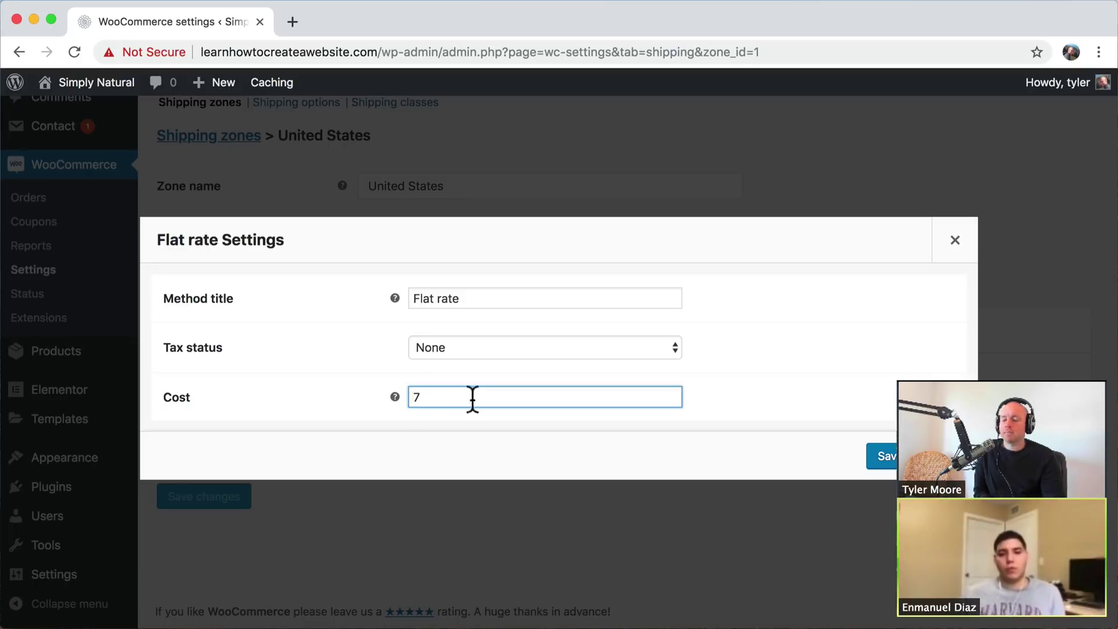
- Save the United States Flat rate shipping method with a cost of 7
mouse_move(395, 398)
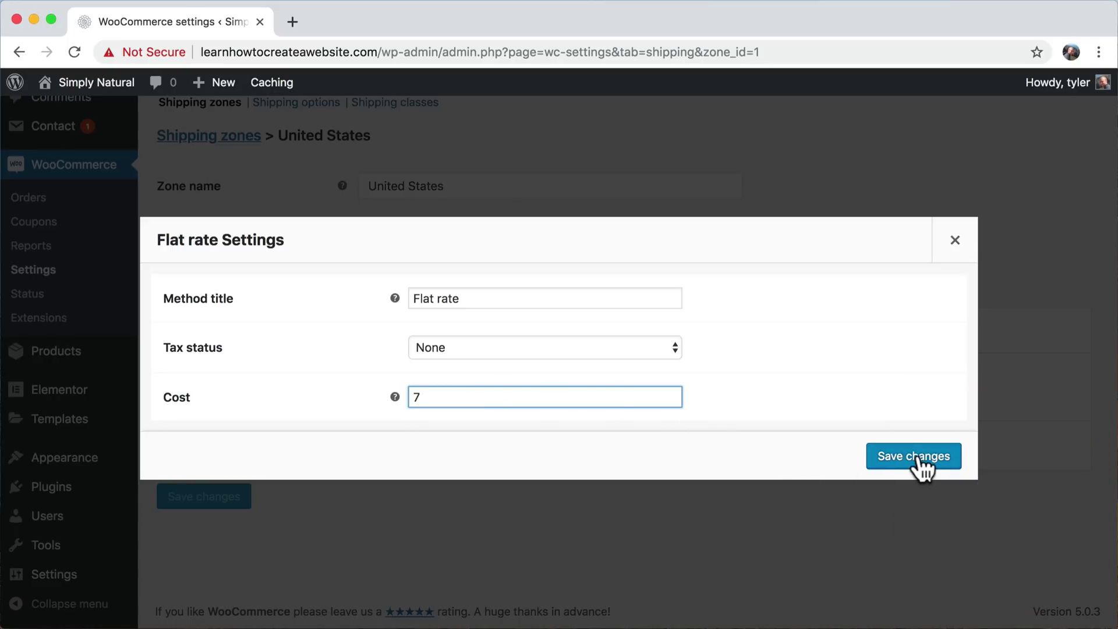
click(918, 460)
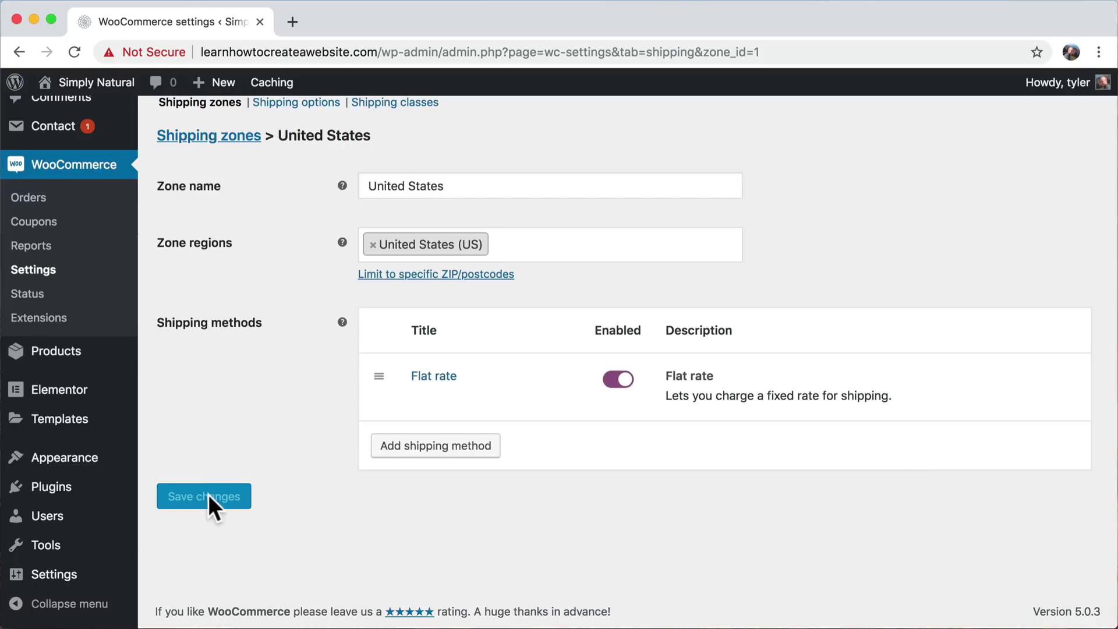
scroll(434, 386, up, 6)
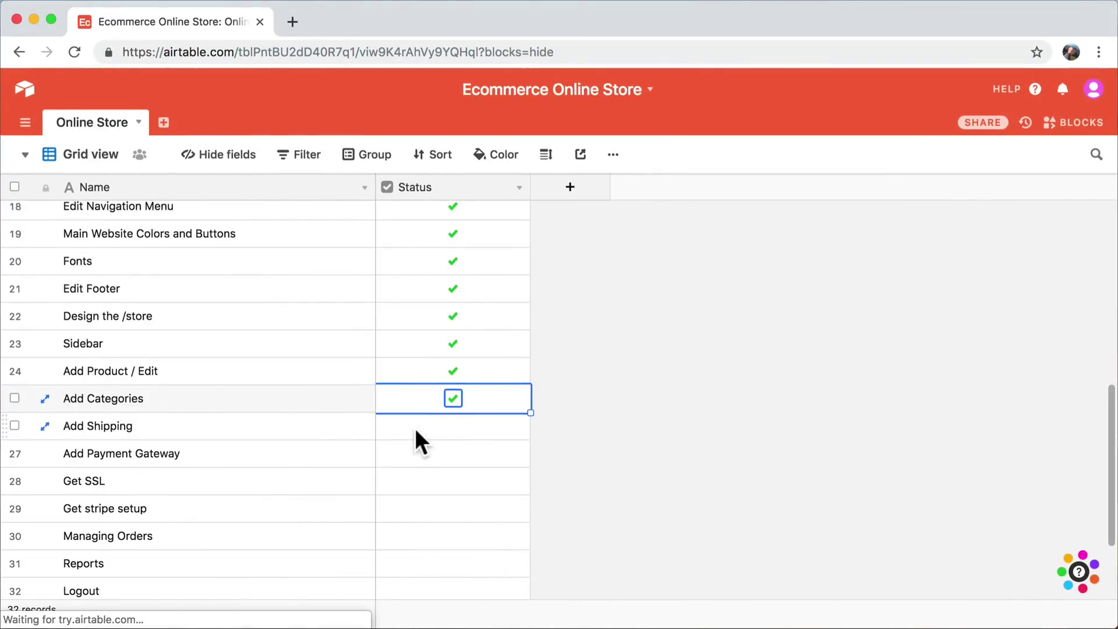
- Tick the Status checkbox on the Add Shipping row in Airtable
click(434, 435)
click(453, 425)
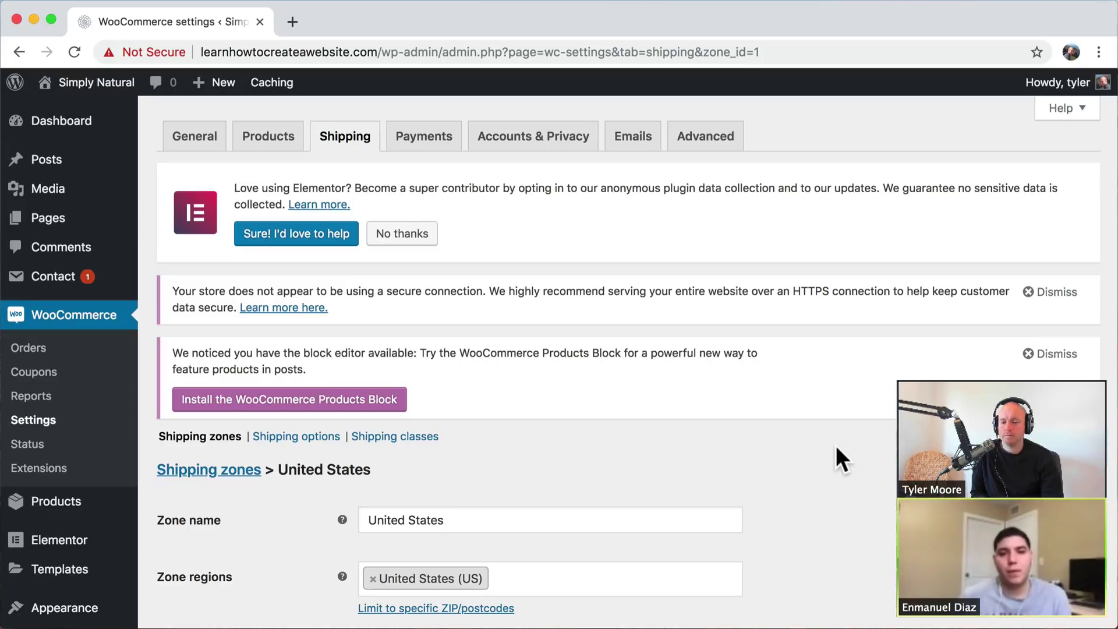
- Leave the shipping zone page for the WooCommerce Payments settings
click(424, 135)
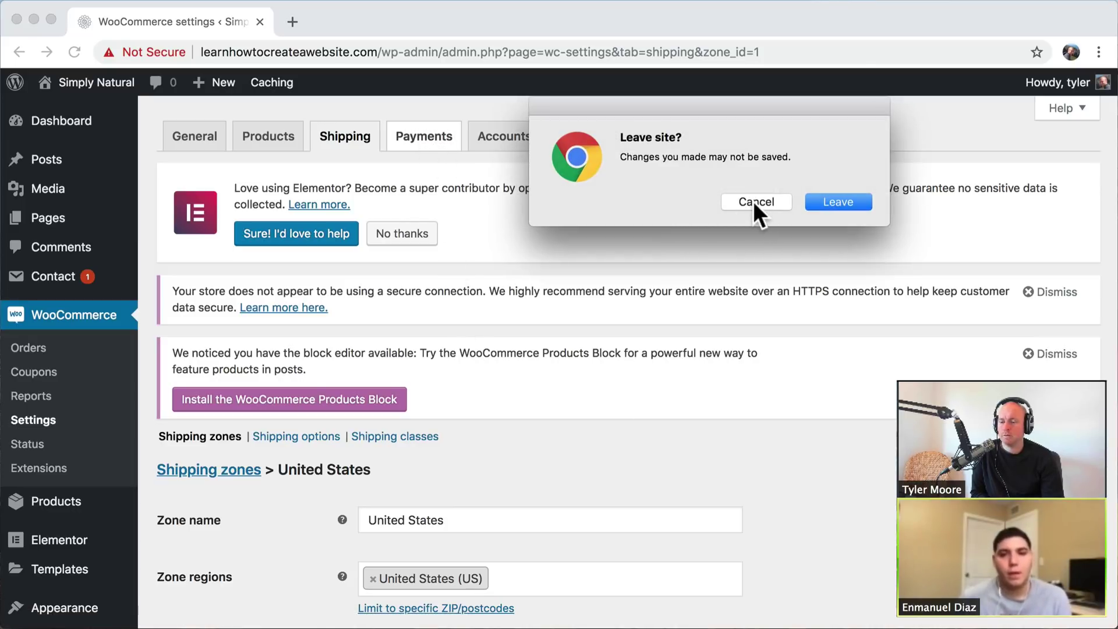
click(755, 202)
scroll(696, 347, down, 6)
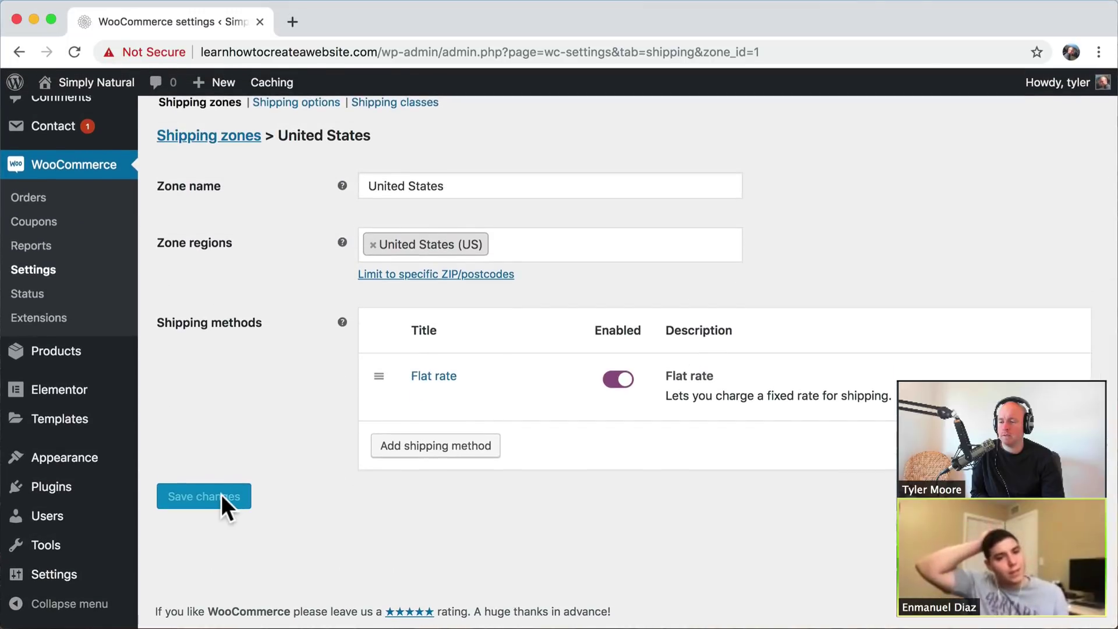
scroll(531, 431, up, 6)
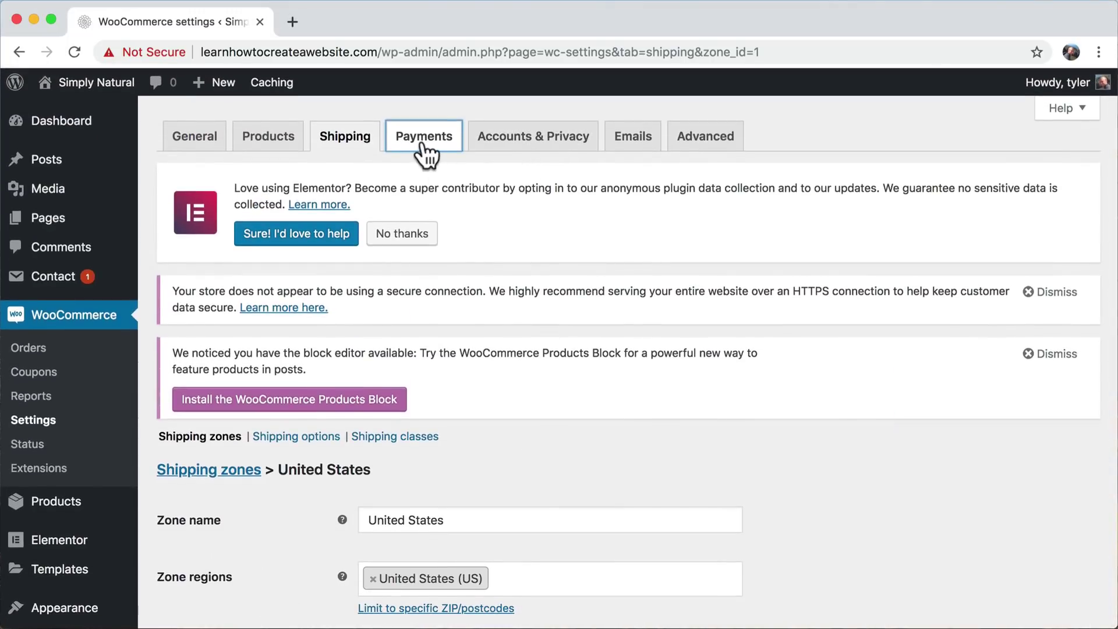
click(423, 141)
click(851, 211)
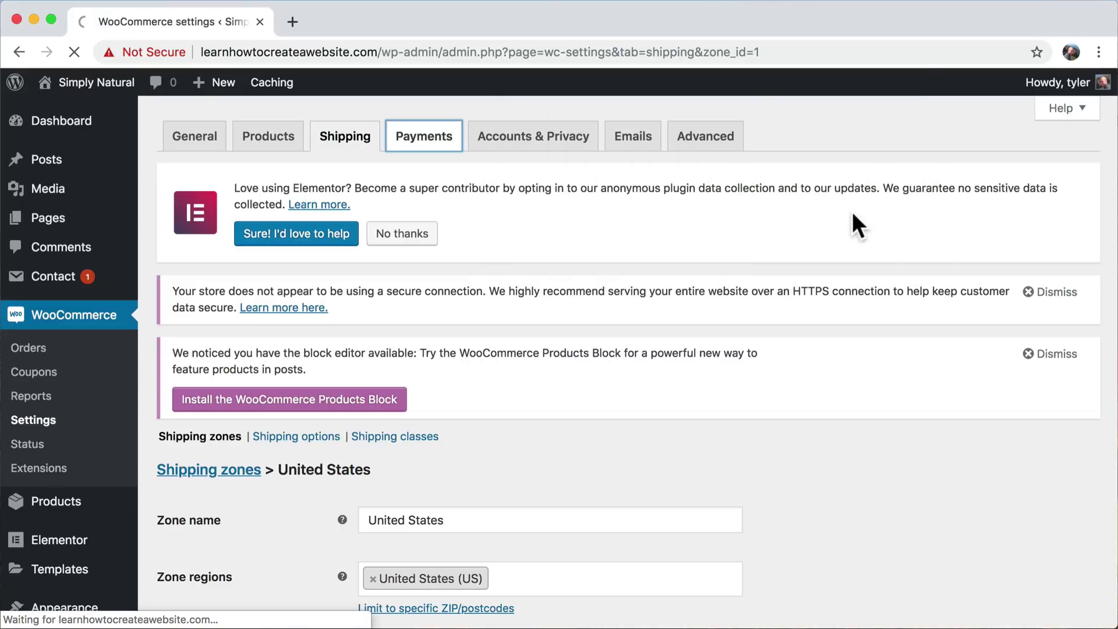
scroll(833, 322, down, 5)
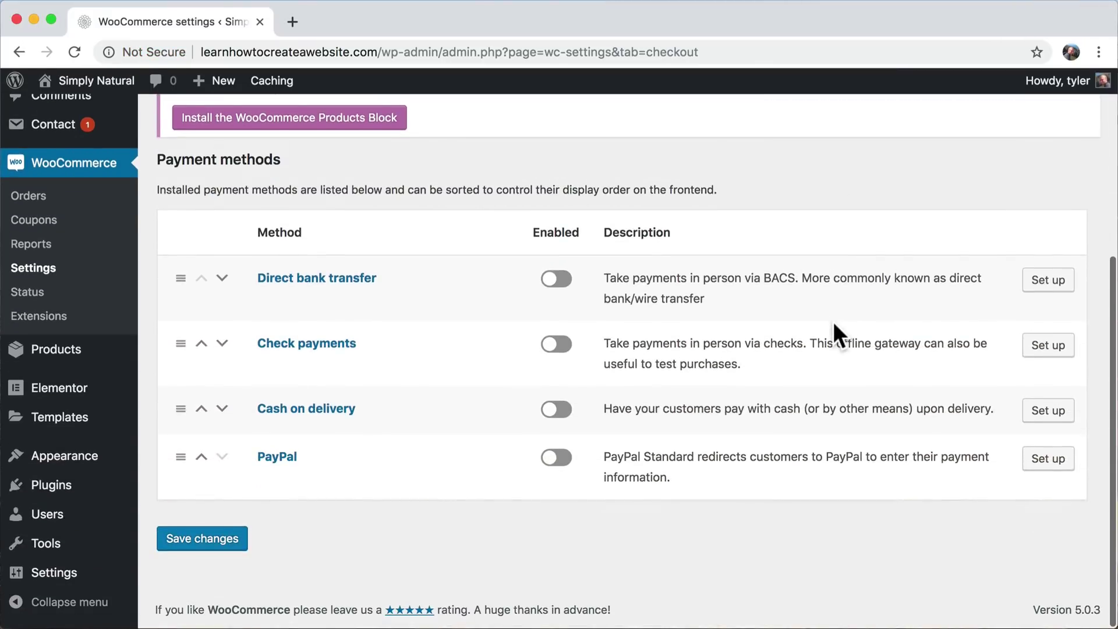
scroll(833, 322, up, 1)
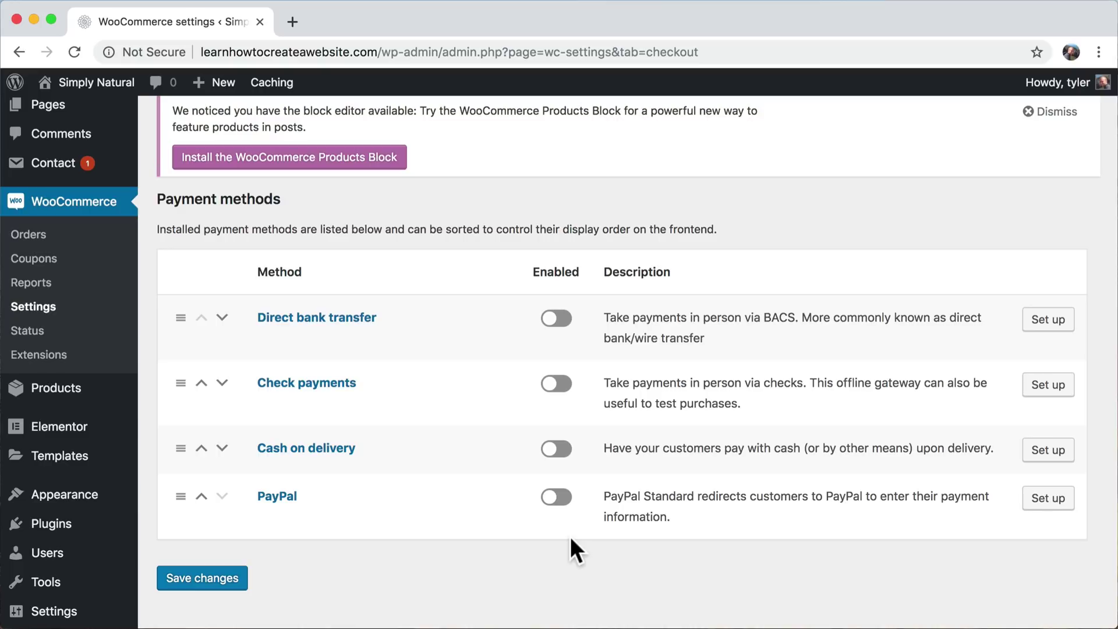
- Enable PayPal, review its settings and save them, then visit the storefront
click(551, 500)
click(1045, 500)
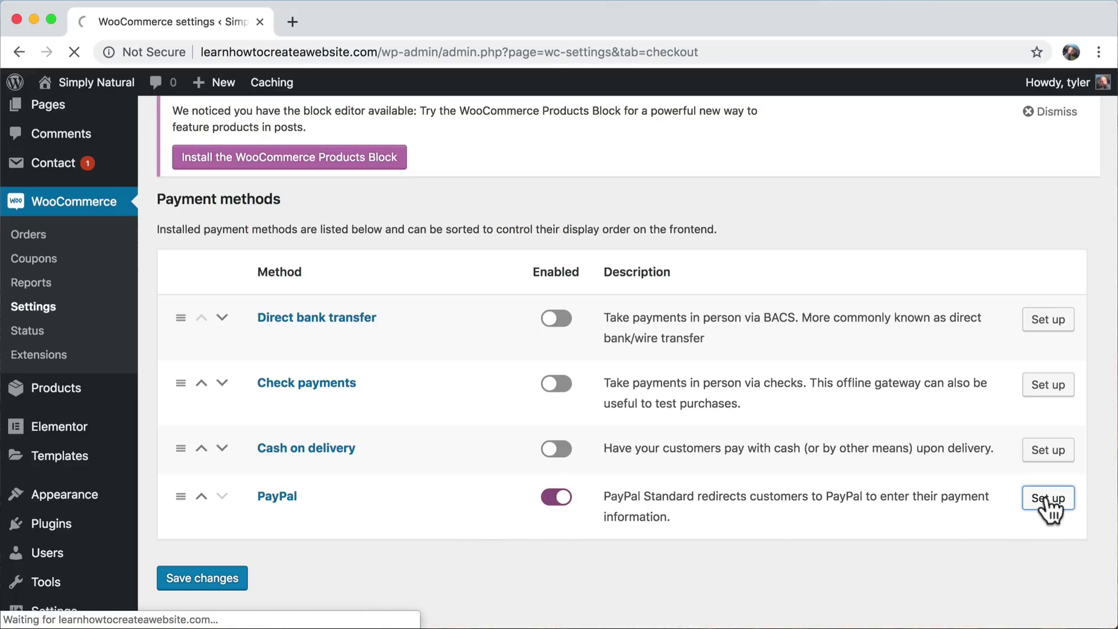
scroll(685, 394, down, 3)
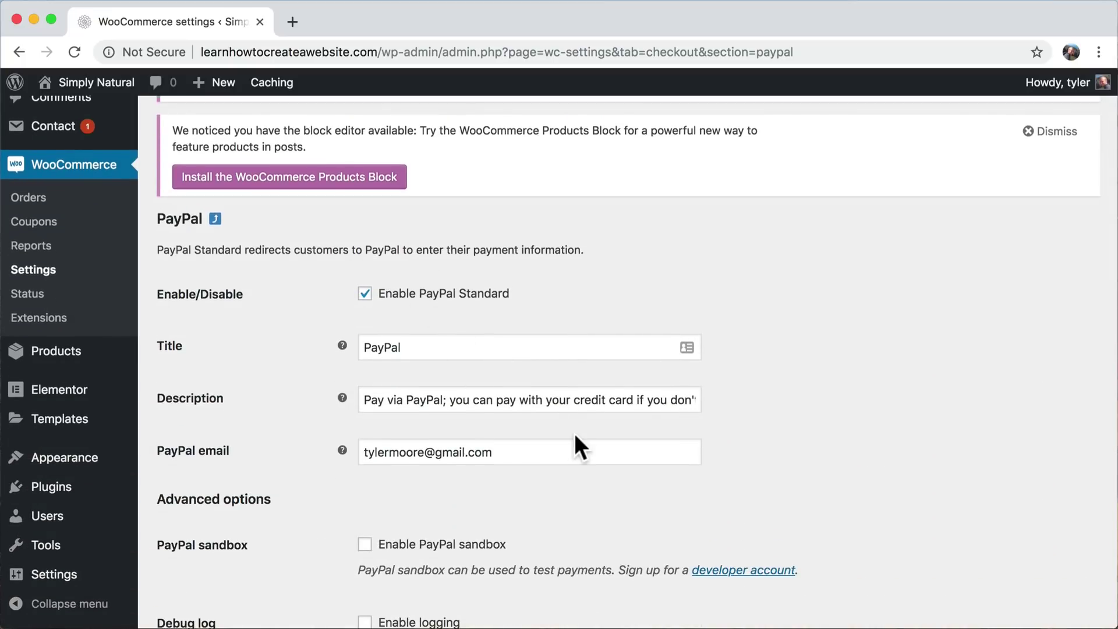
drag(527, 452, 351, 450)
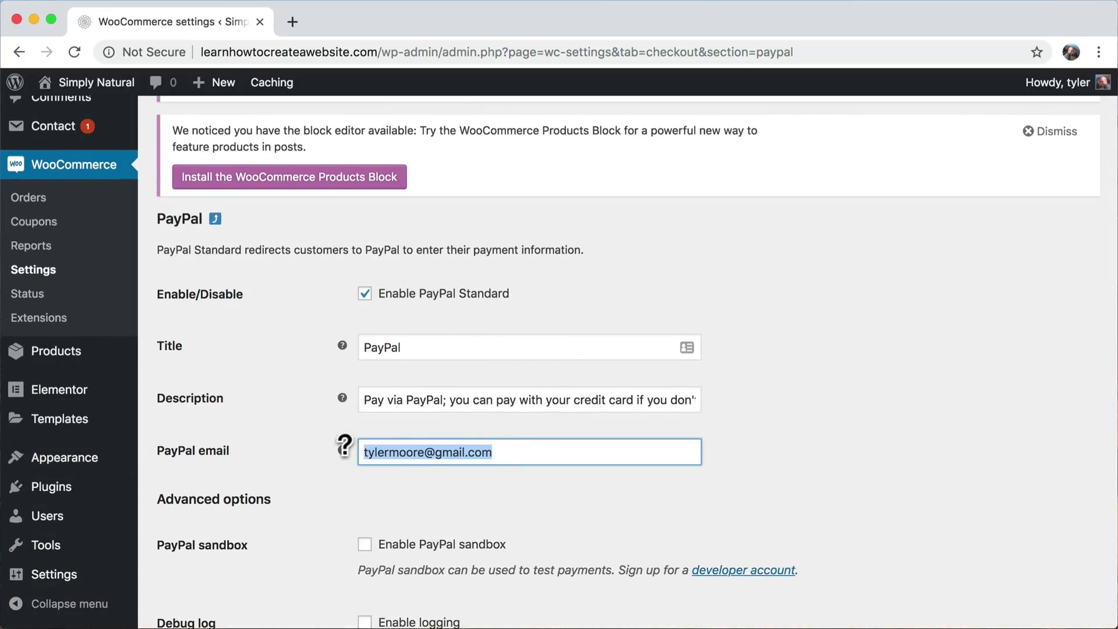
click(554, 452)
scroll(554, 452, down, 6)
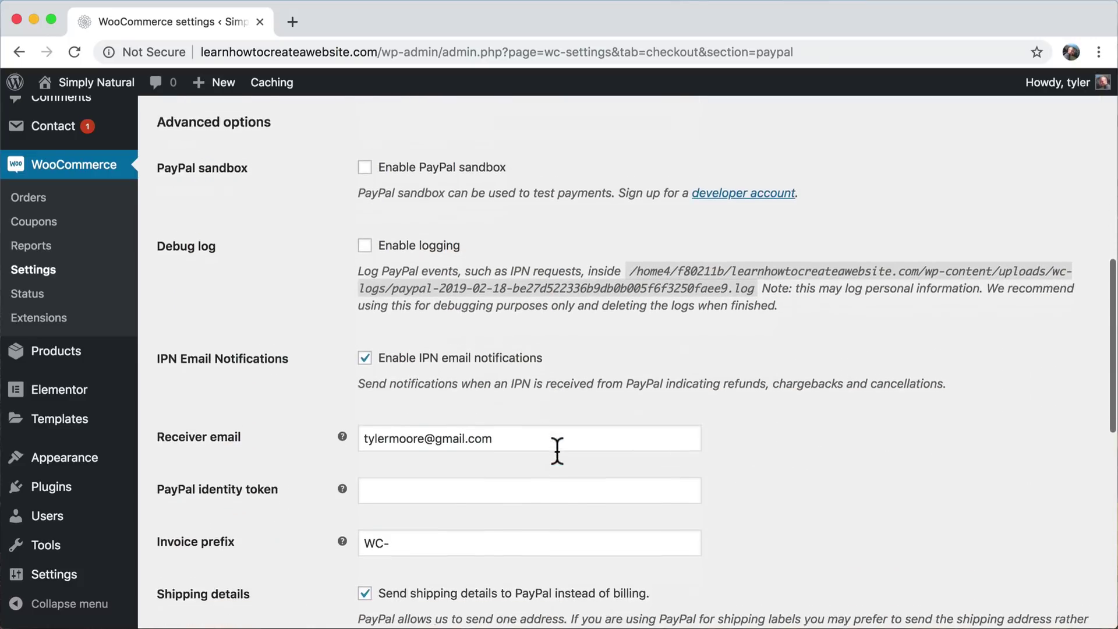
scroll(557, 452, down, 6)
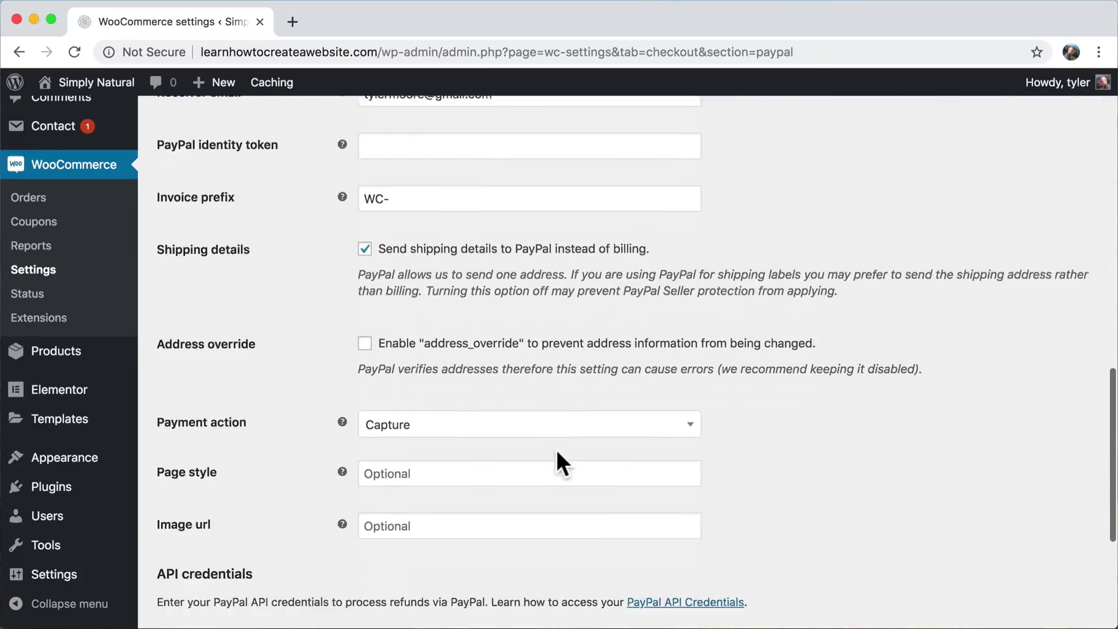
scroll(557, 450, down, 5)
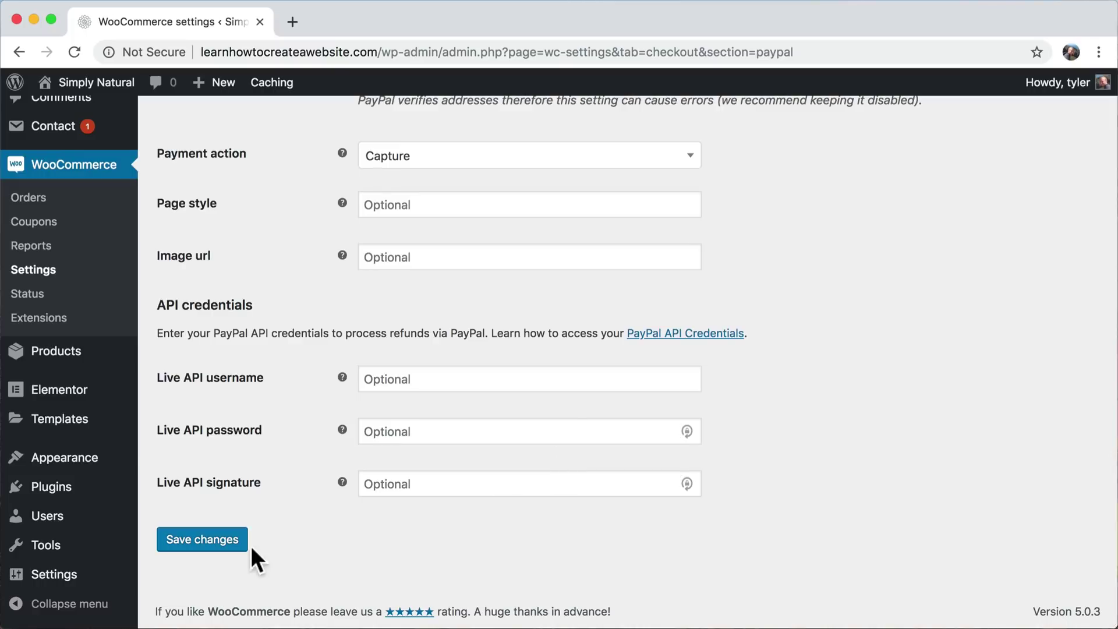
click(233, 545)
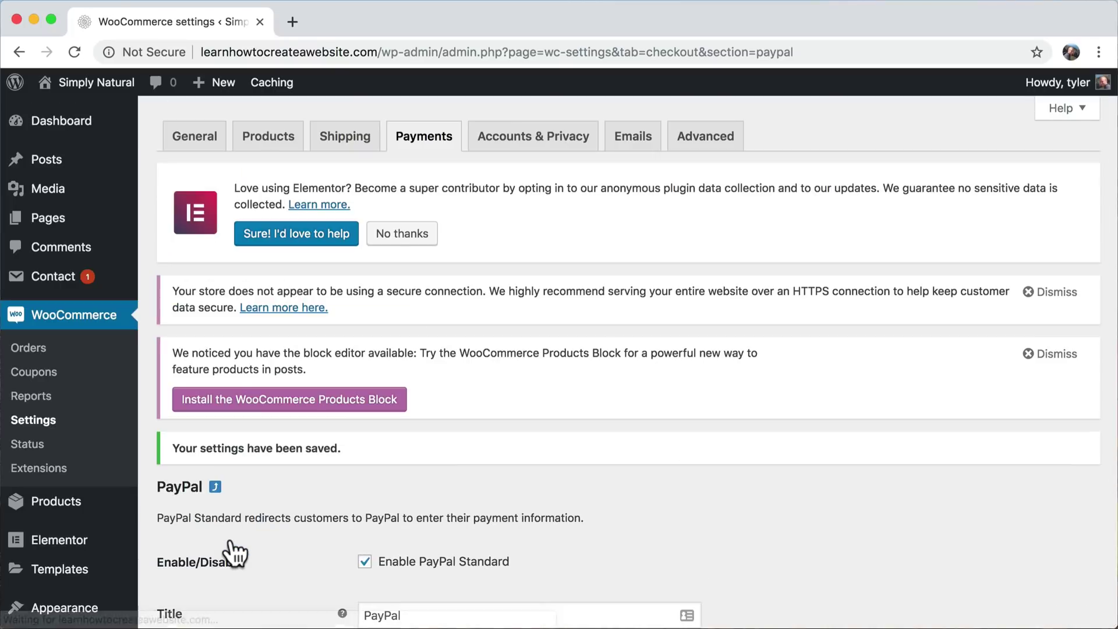
mouse_move(64, 83)
click(82, 114)
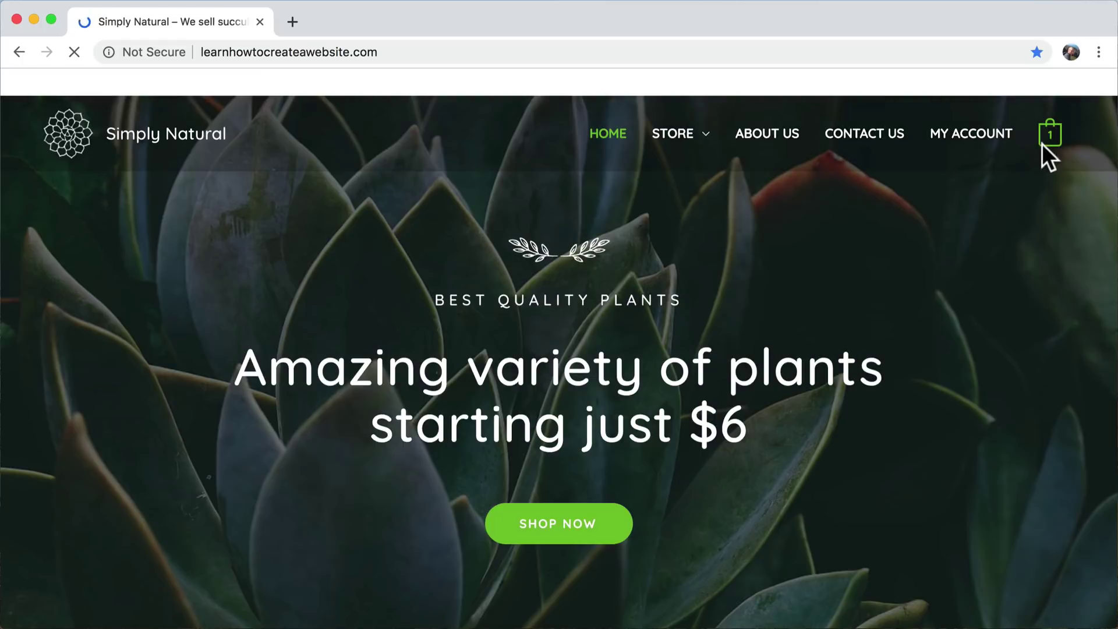
- Open the full cart page and check the Flat rate: £7.00 shipping charge
mouse_move(1045, 145)
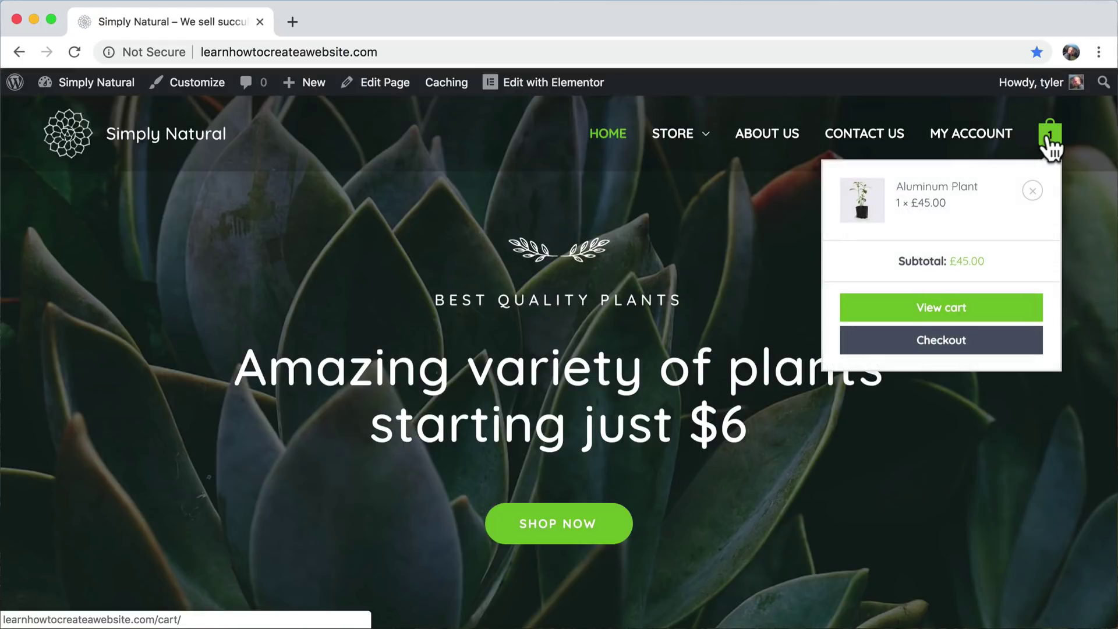
click(956, 323)
scroll(956, 324, down, 5)
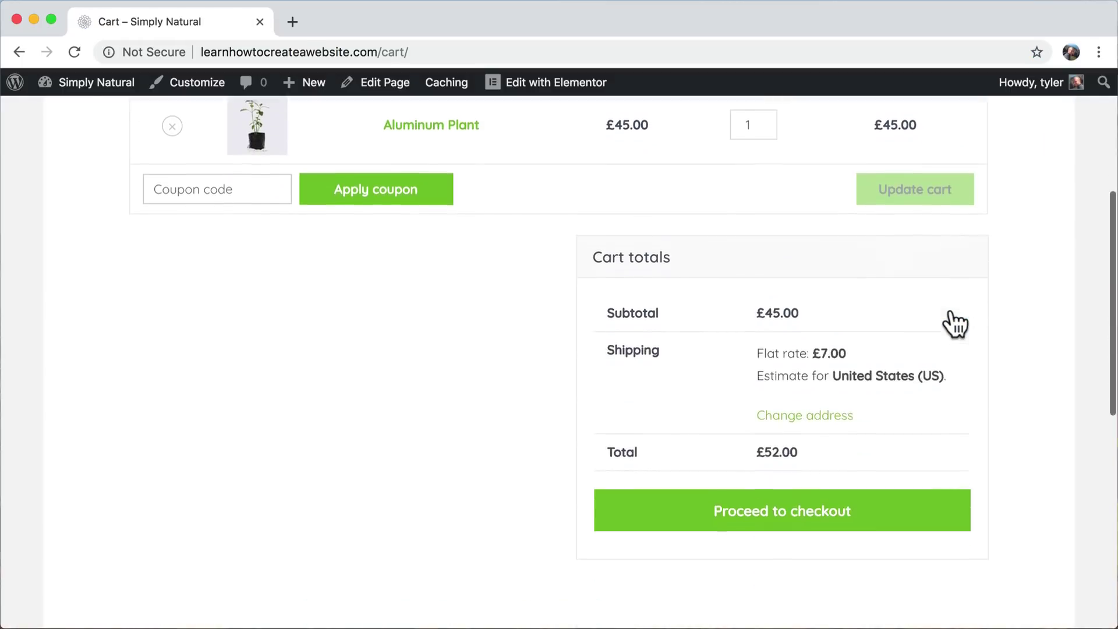
scroll(951, 315, down, 2)
scroll(907, 338, up, 2)
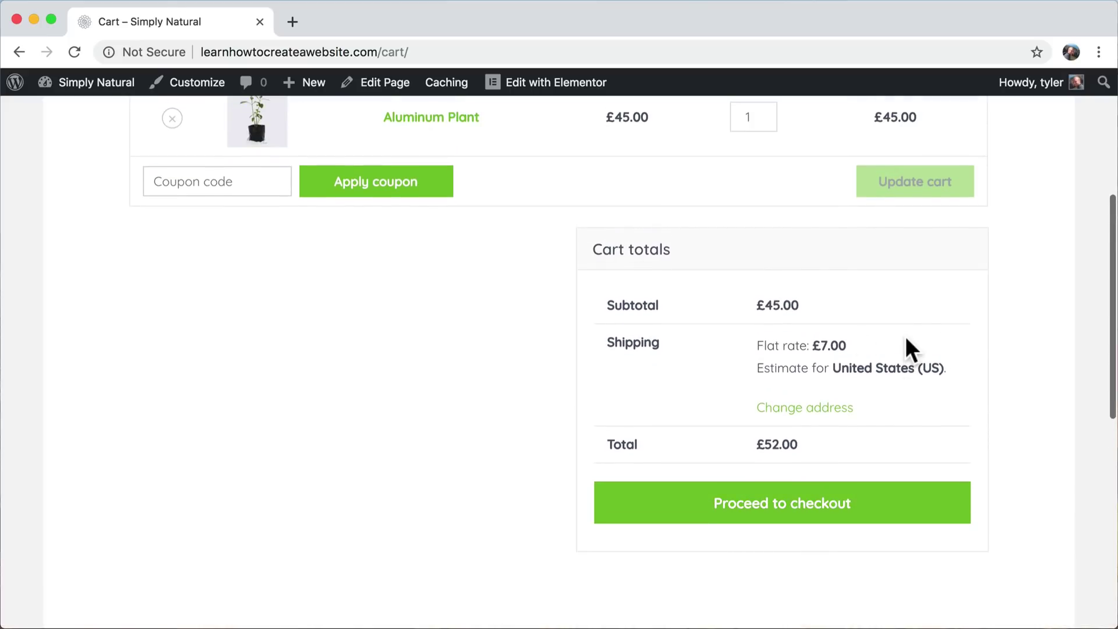
drag(754, 345, 851, 343)
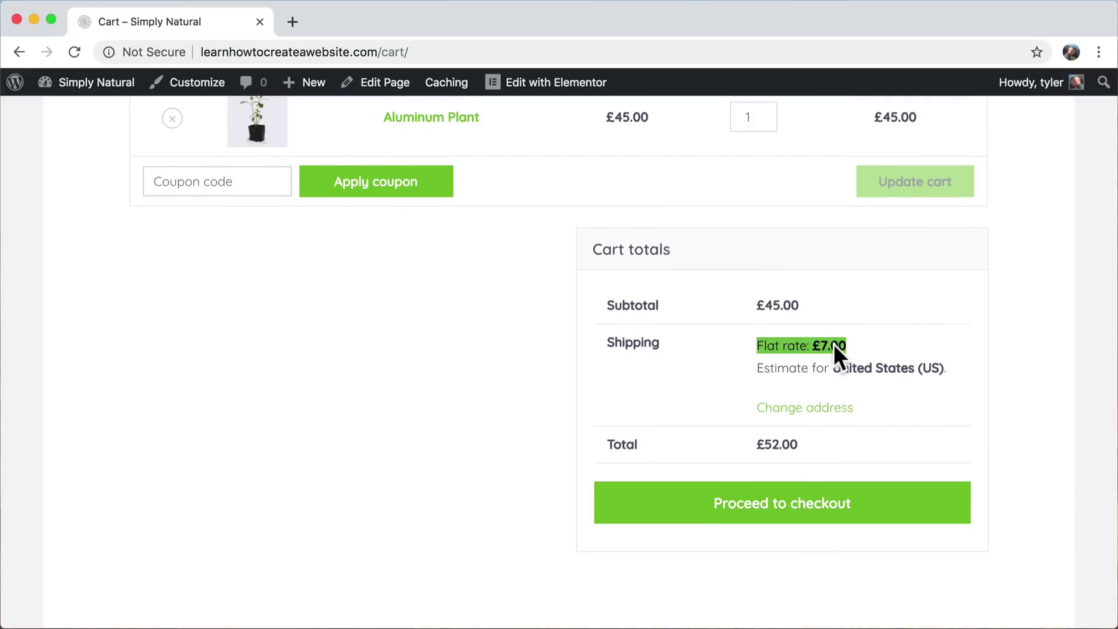
- Proceed to checkout and try Proceed to PayPal with the billing fields empty
click(832, 345)
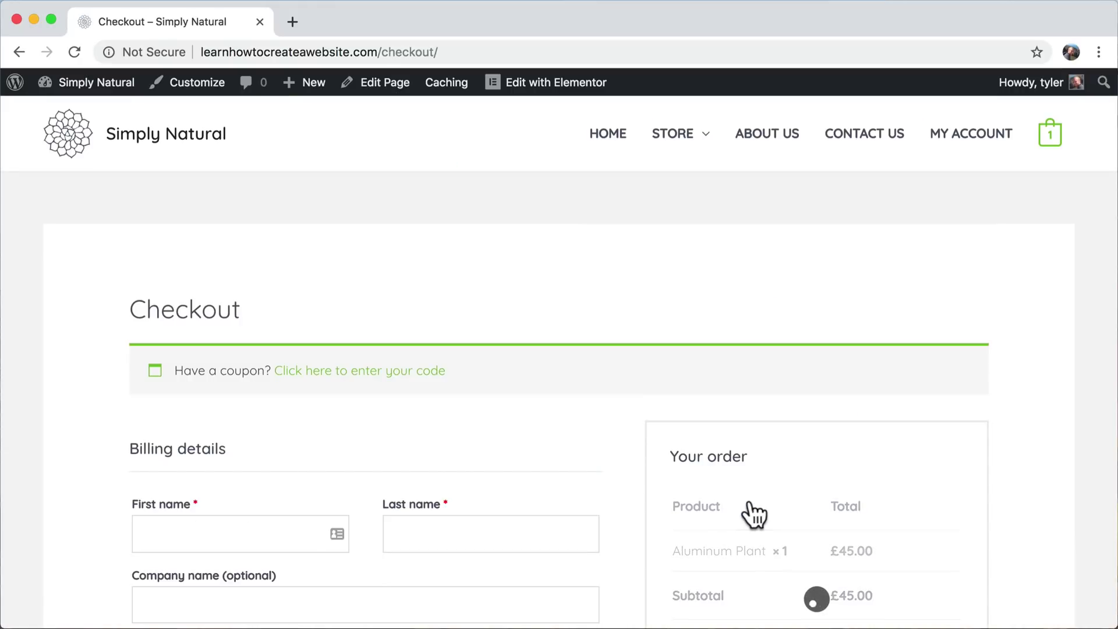
scroll(749, 515, down, 5)
scroll(574, 285, down, 5)
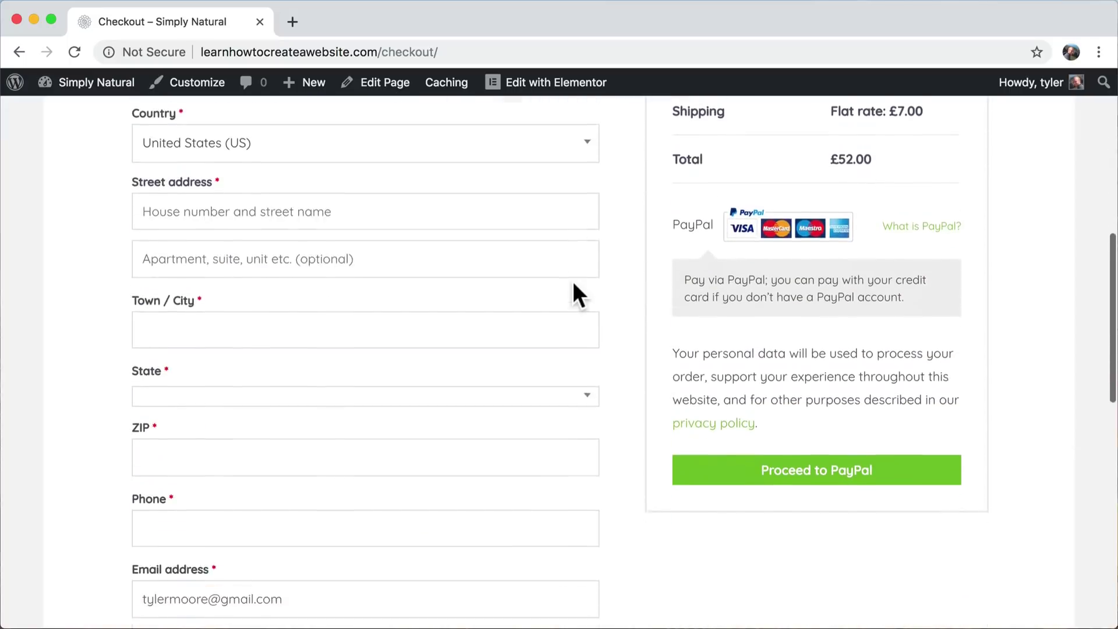
scroll(574, 283, up, 1)
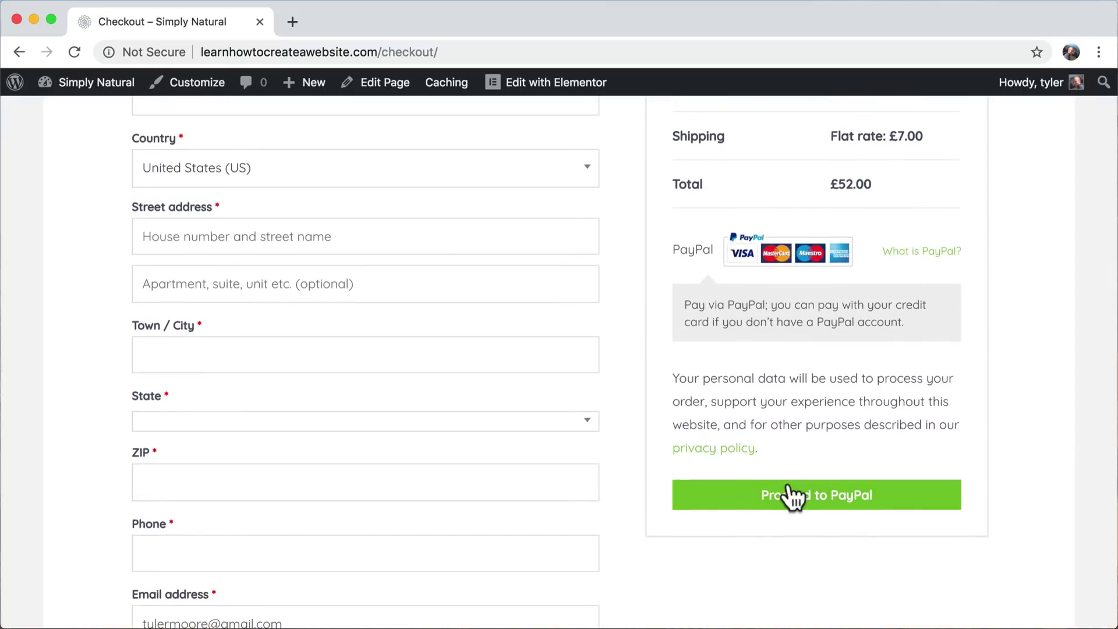
click(770, 502)
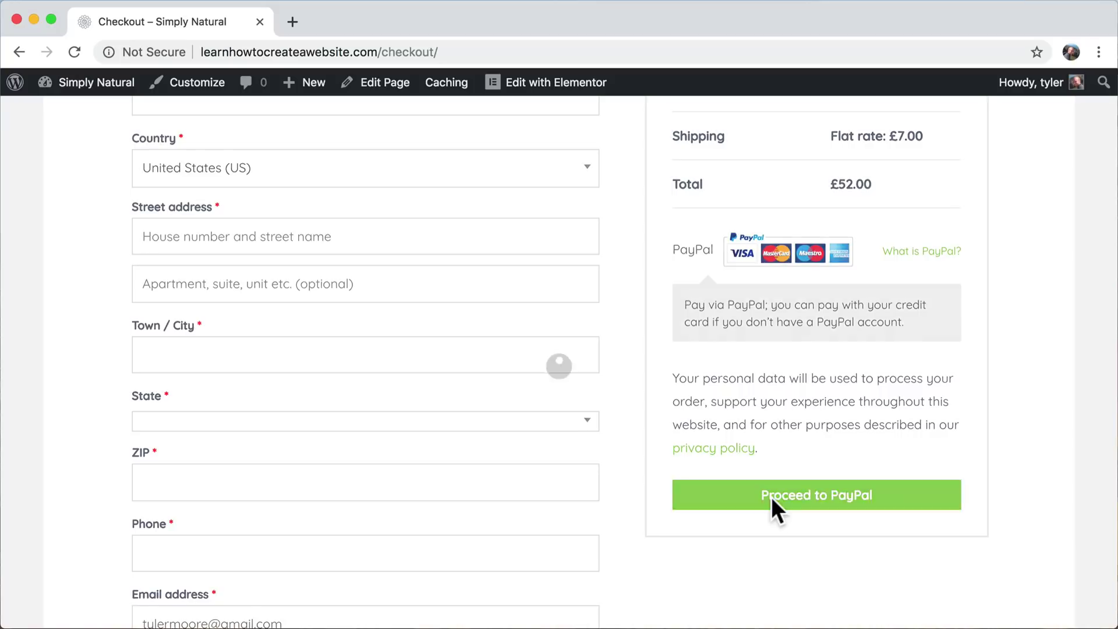
scroll(771, 497, up, 1)
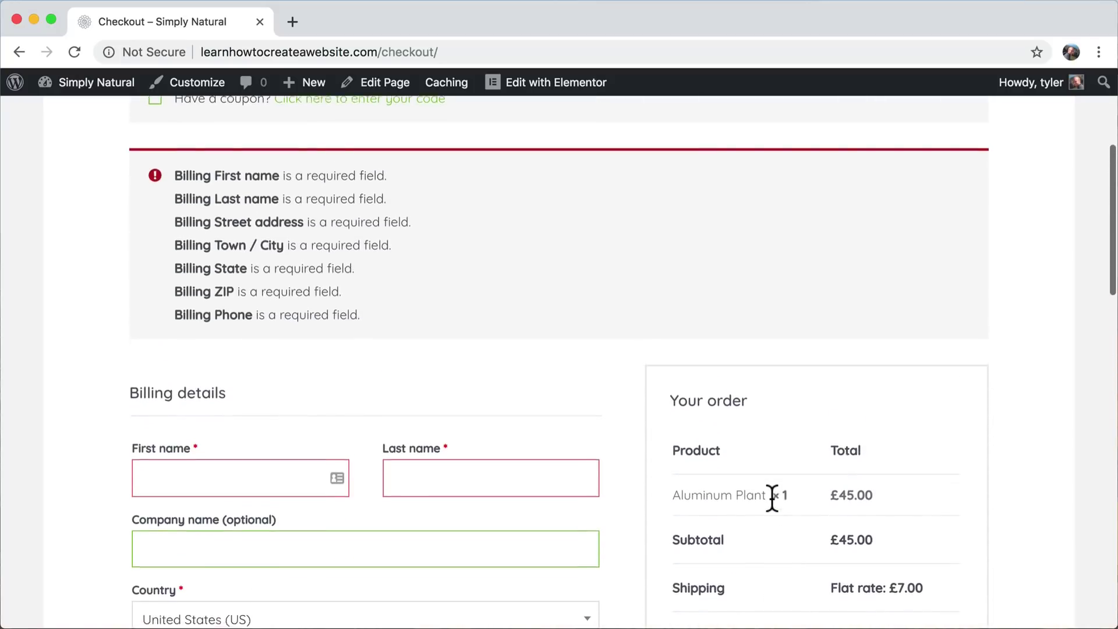
- Fill the billing first name, last name and company fields with placeholder text
scroll(771, 498, down, 10)
scroll(771, 497, up, 7)
scroll(772, 498, up, 1)
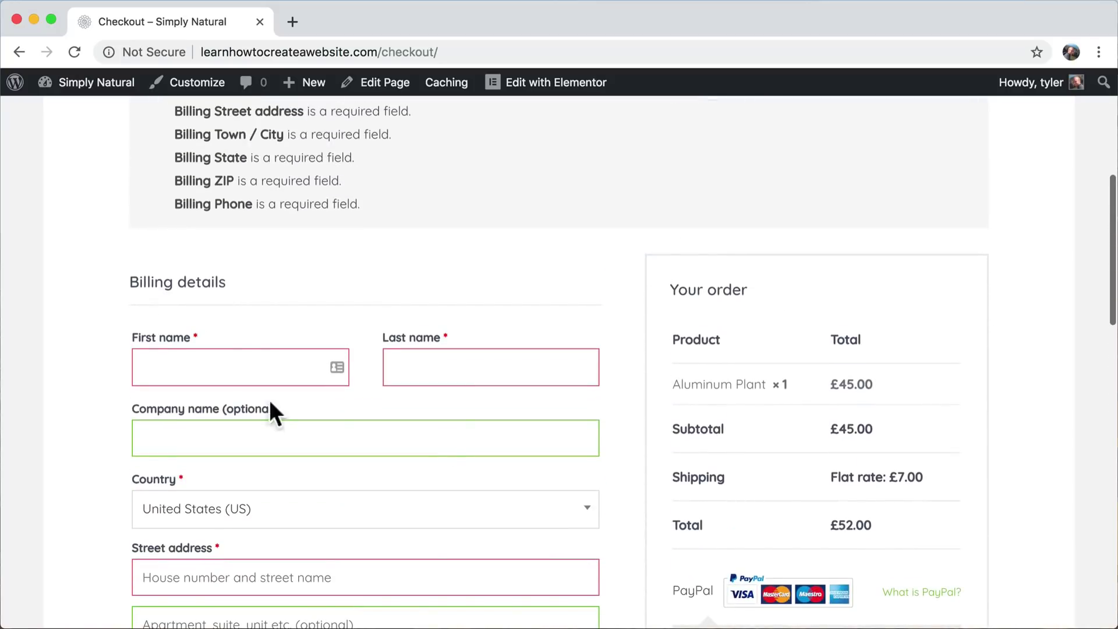
click(212, 367)
text(hjkhkjhkjhk)
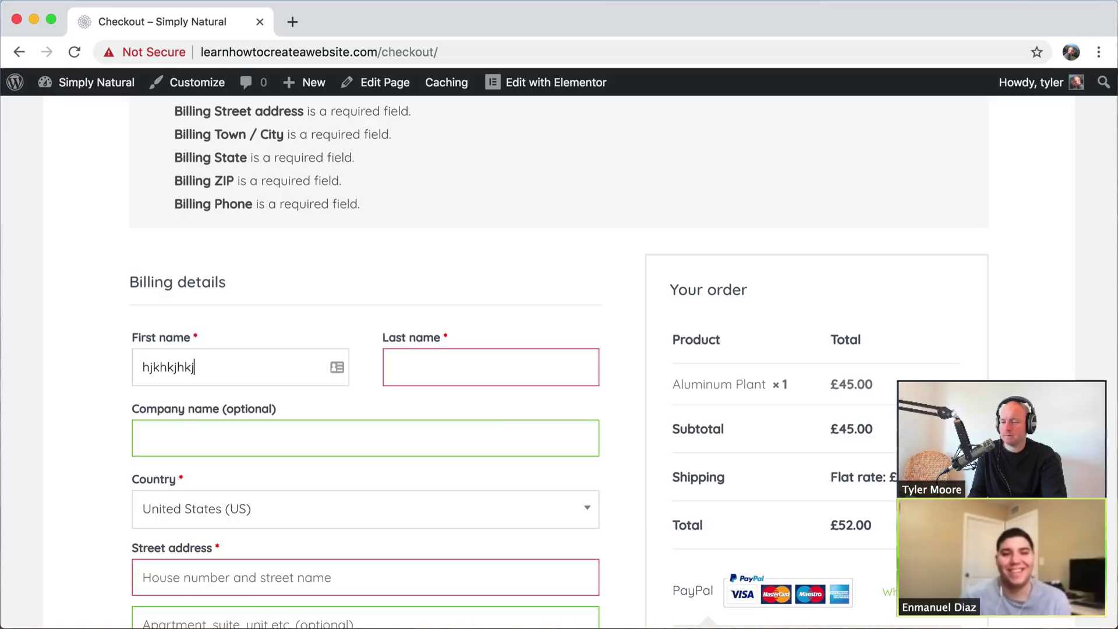
key(Tab)
text(jhkjhkjhkjhkj)
key(Tab)
text(hkjhkjhkjh)
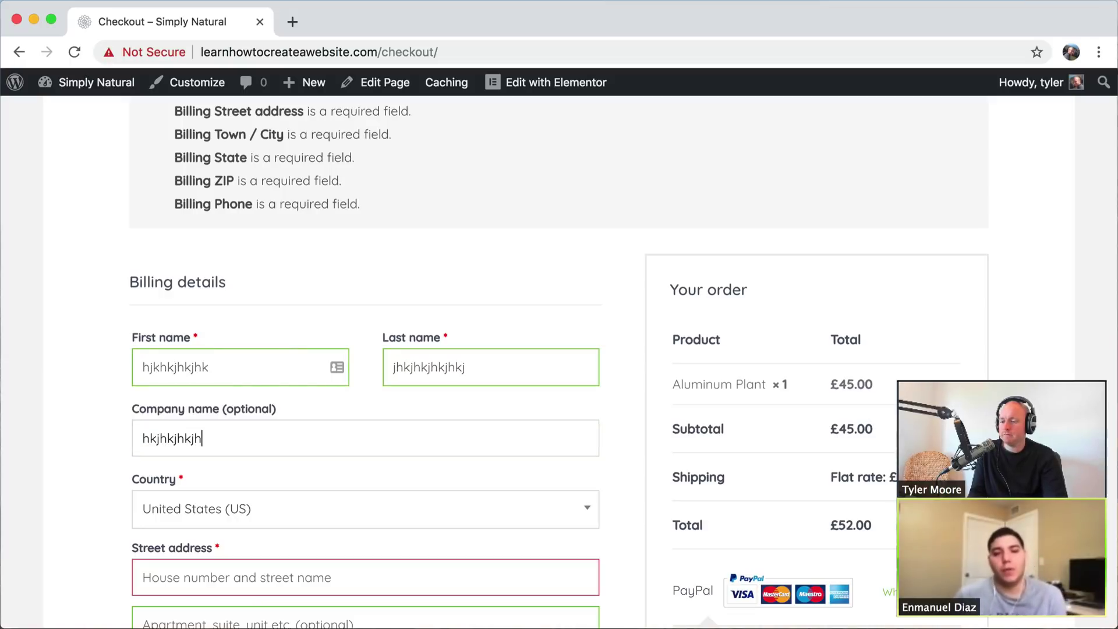
- Enter a street address and town, and choose California as the billing state
scroll(257, 384, down, 3)
click(200, 409)
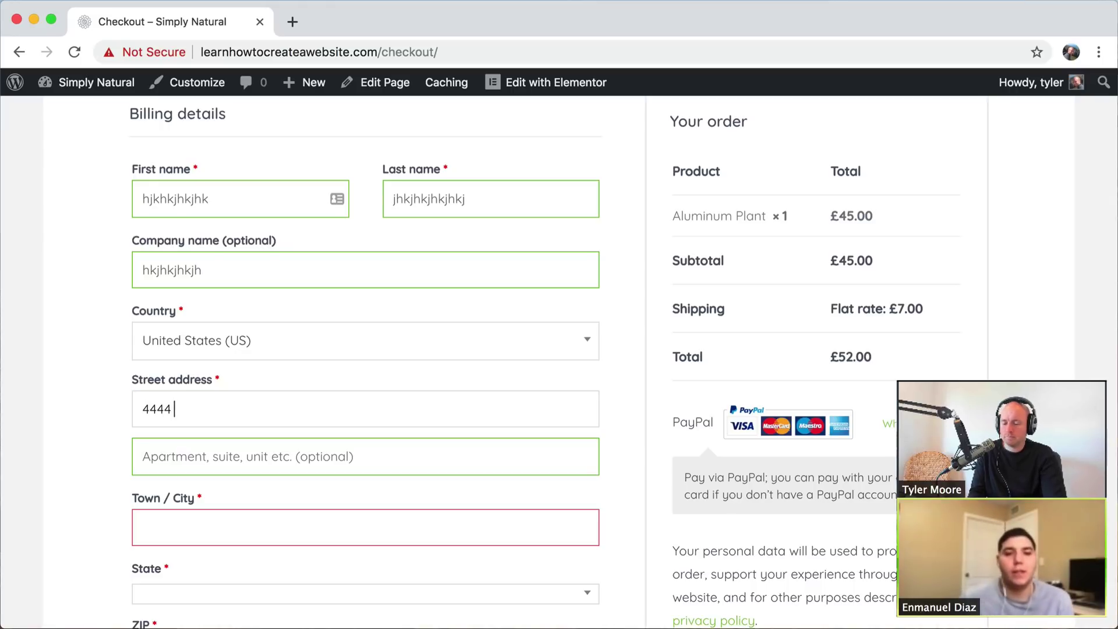
key(Tab)
key(Tab)
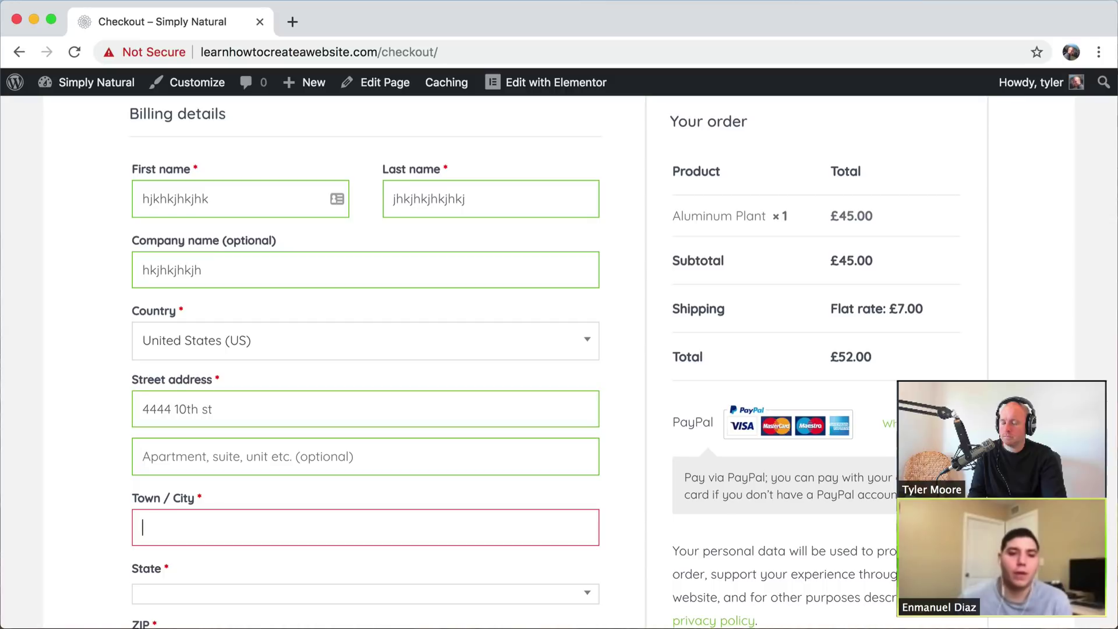
text(V)
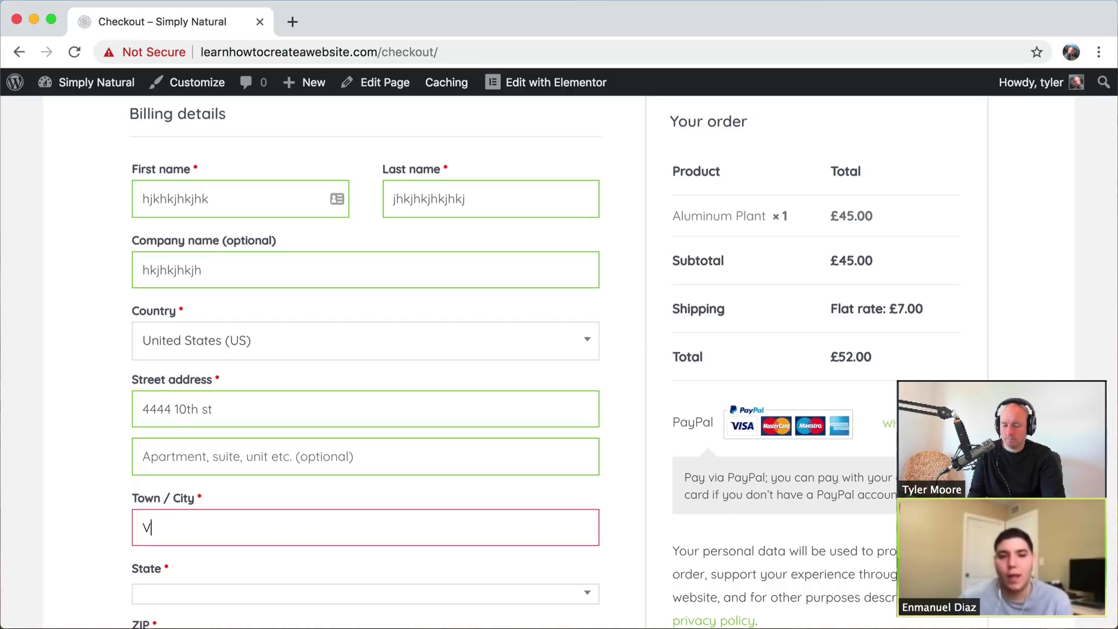
text(enice)
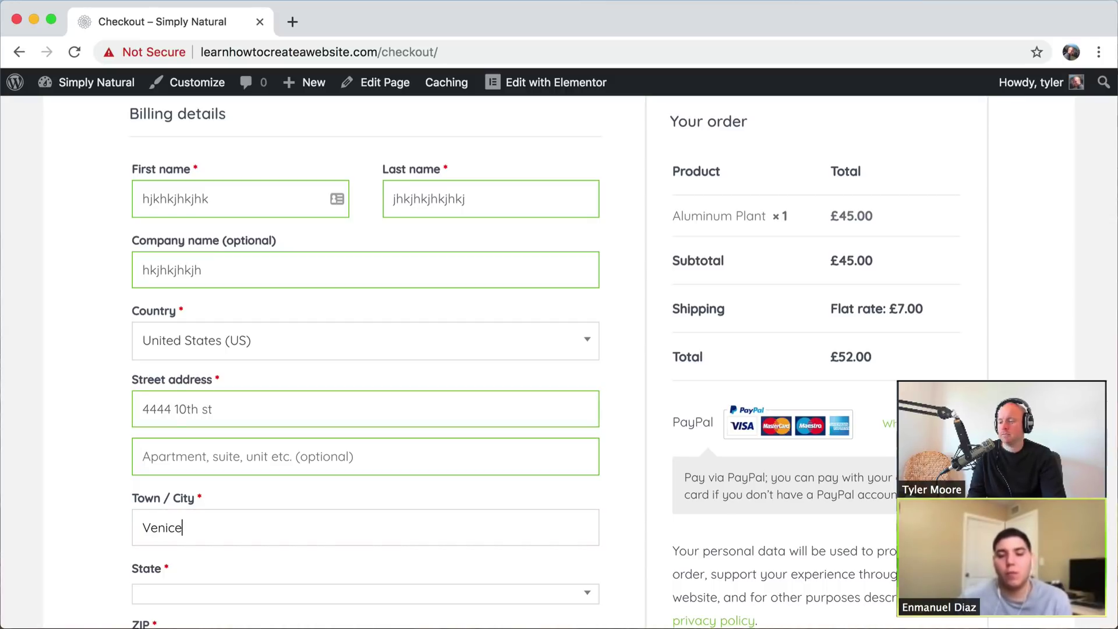
click(172, 595)
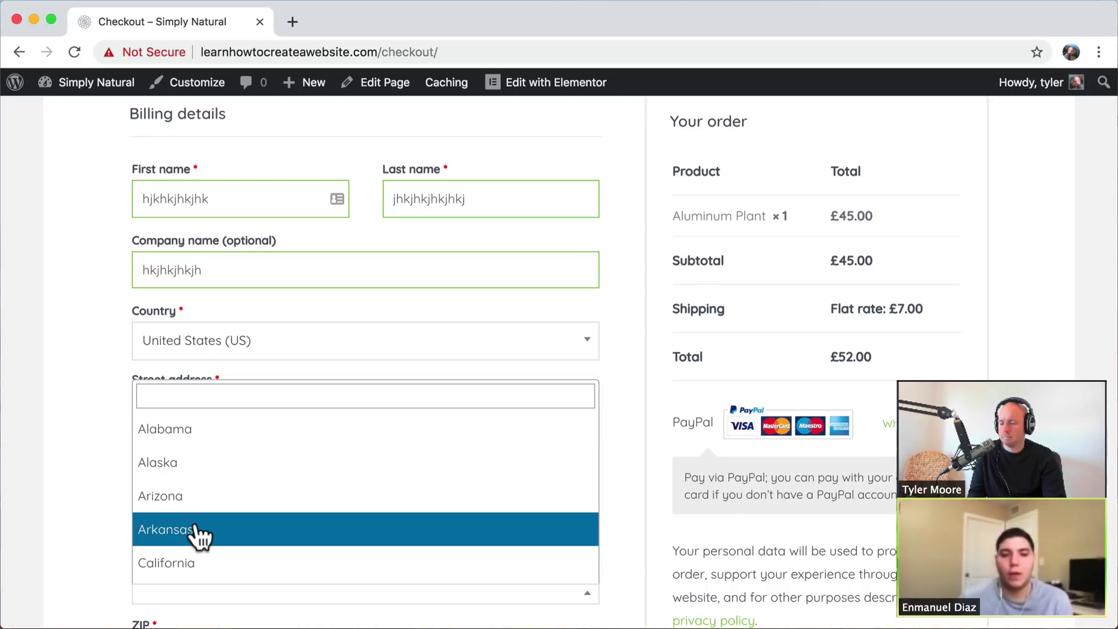
click(192, 574)
- Enter a ZIP code and phone number, then submit the order to PayPal
scroll(233, 495, down, 2)
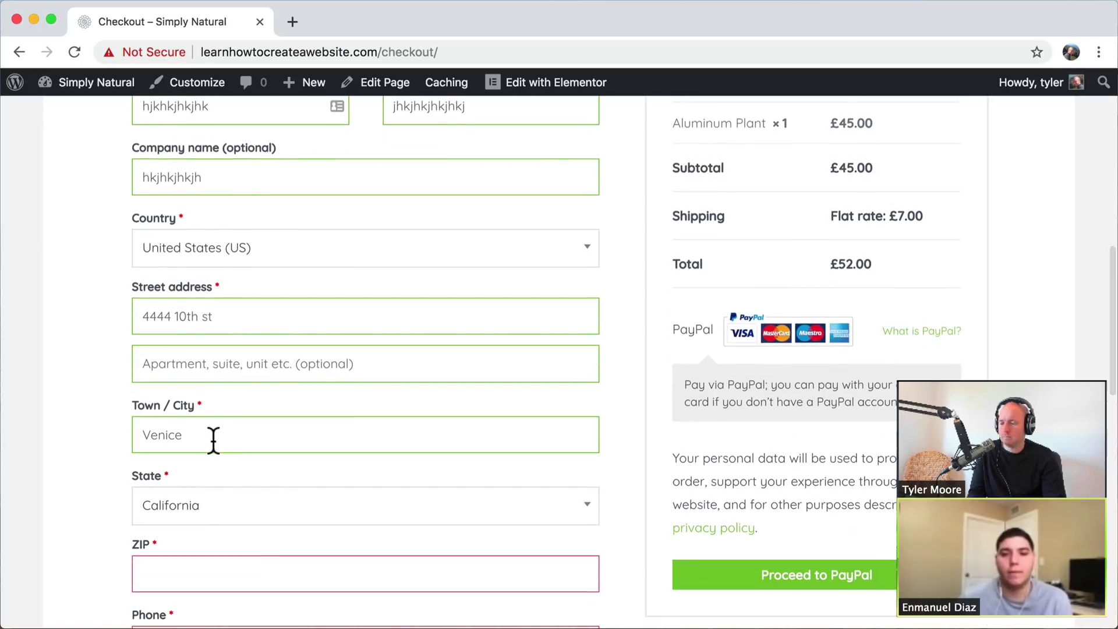
click(185, 576)
text(90038)
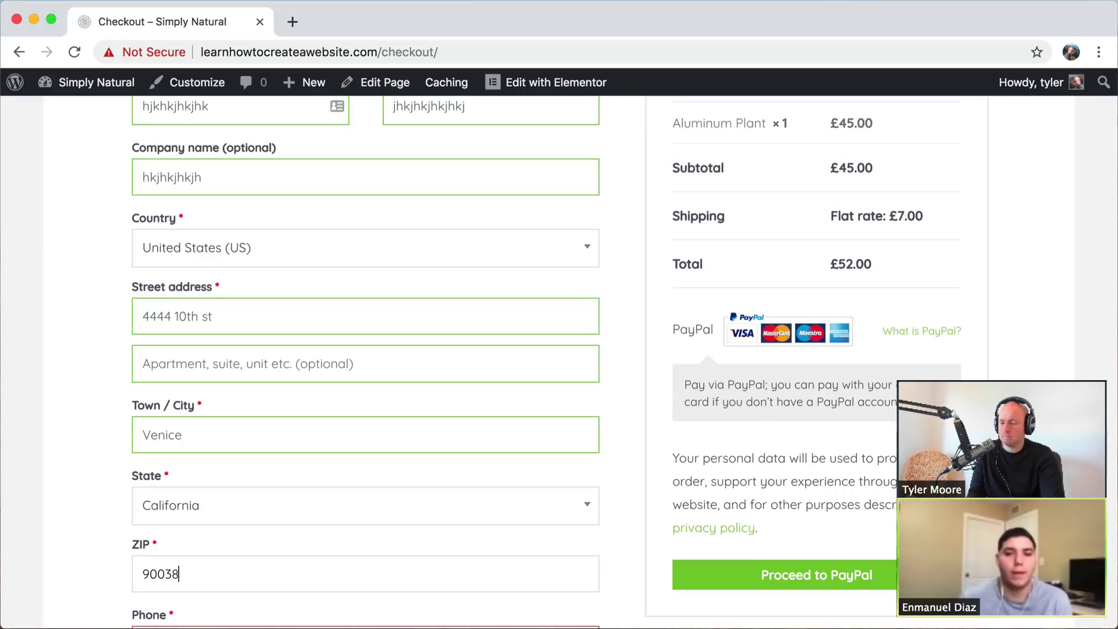
scroll(227, 474, down, 4)
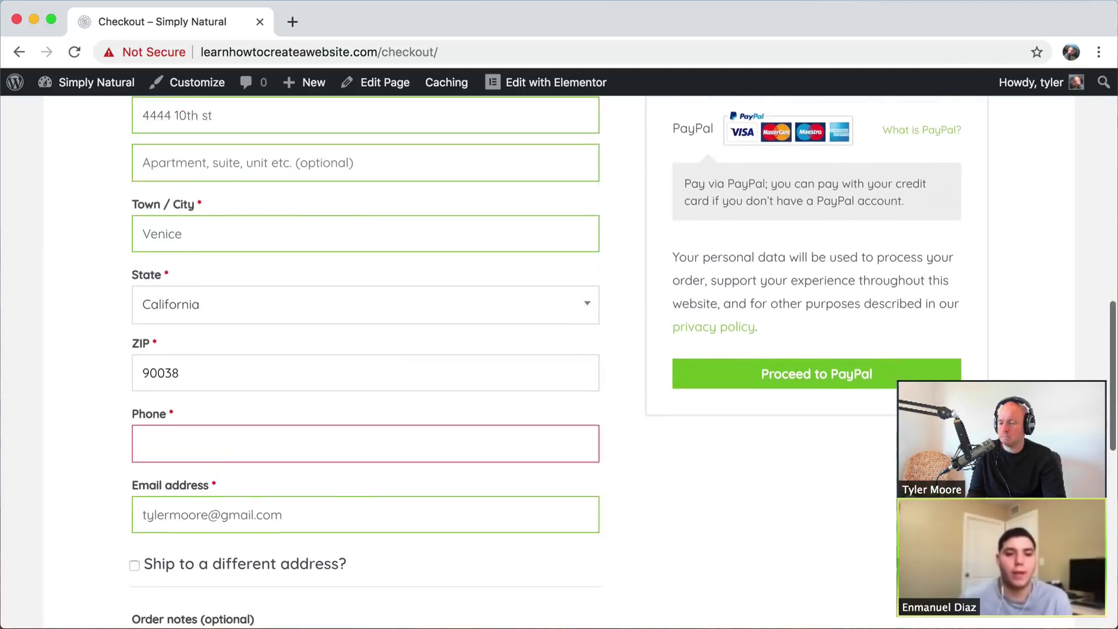
click(220, 425)
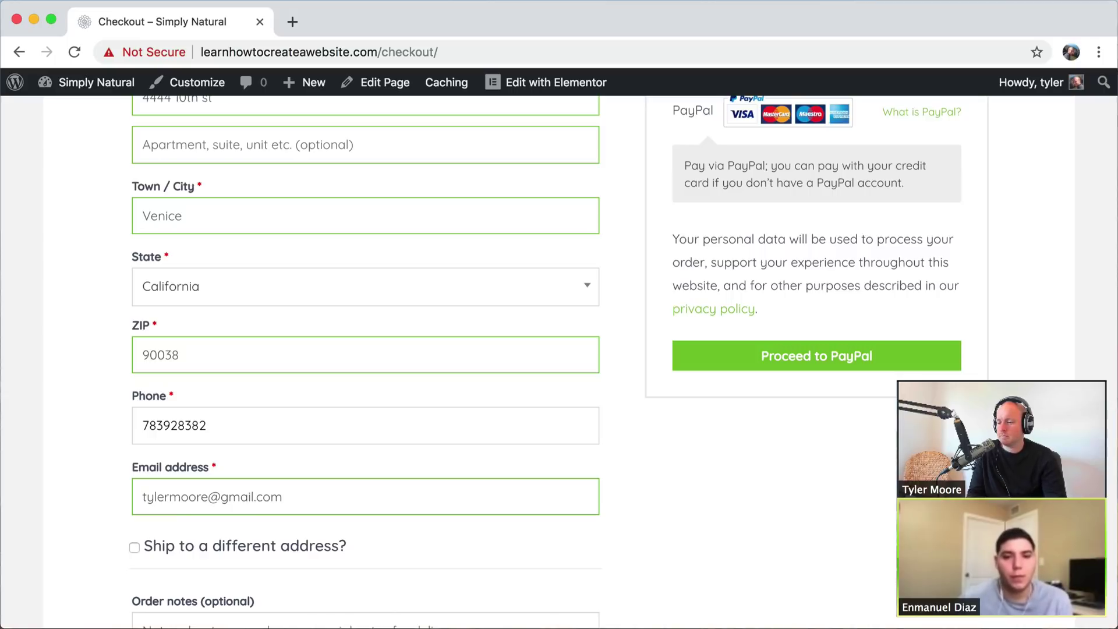
scroll(411, 481, down, 4)
scroll(411, 481, up, 3)
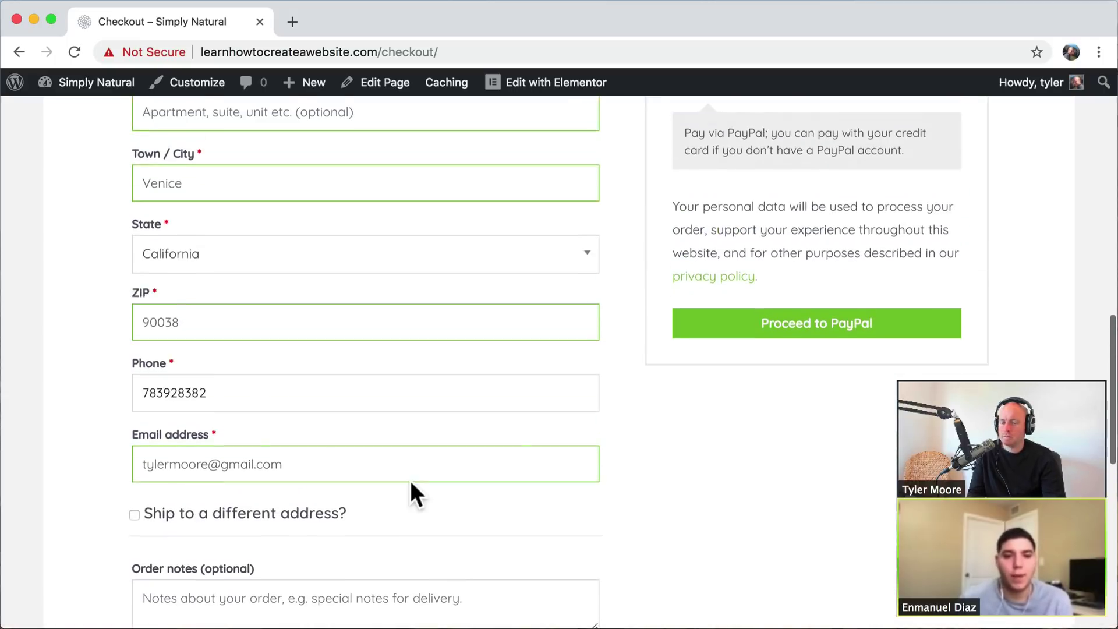
scroll(675, 472, down, 3)
click(234, 474)
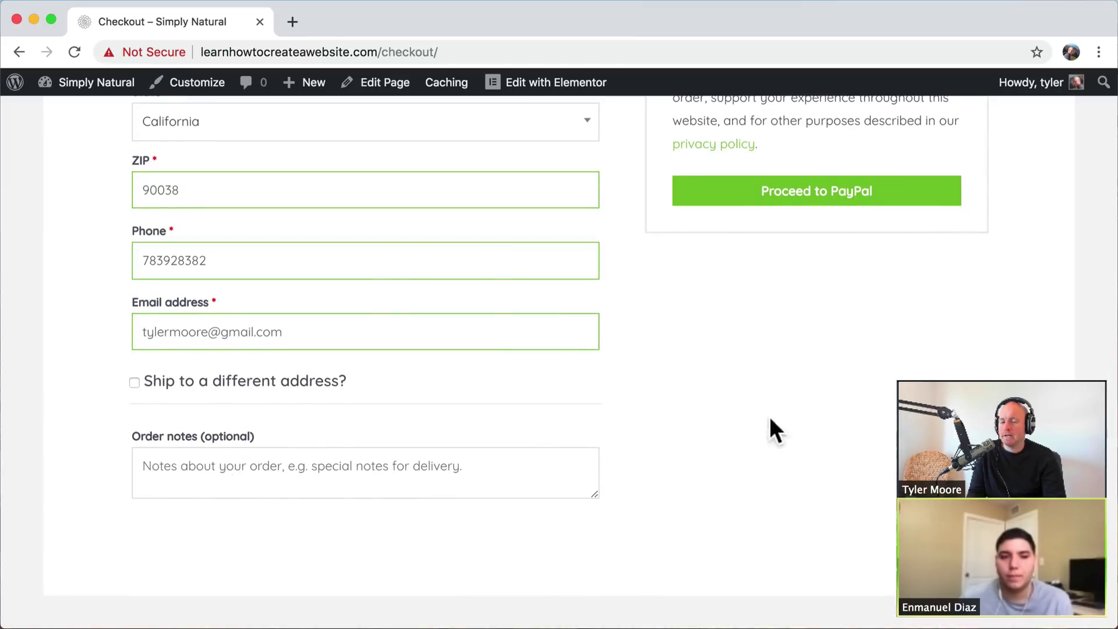
scroll(787, 414, up, 4)
click(820, 403)
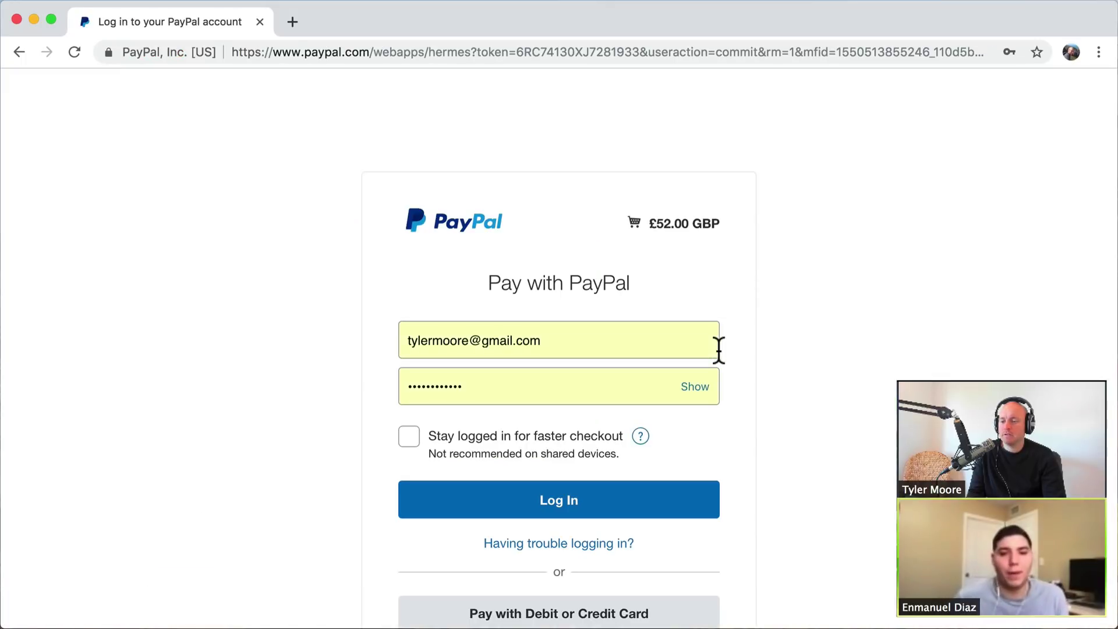
- Choose Pay with Debit or Credit Card for the £52.00 PayPal payment
scroll(719, 350, down, 3)
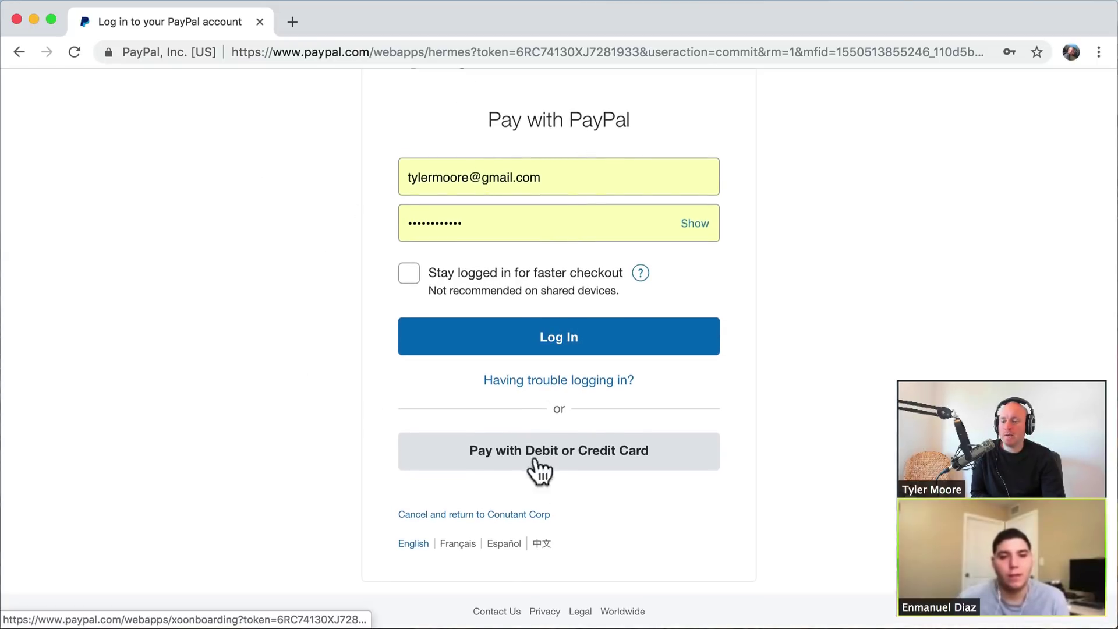
scroll(559, 210, up, 2)
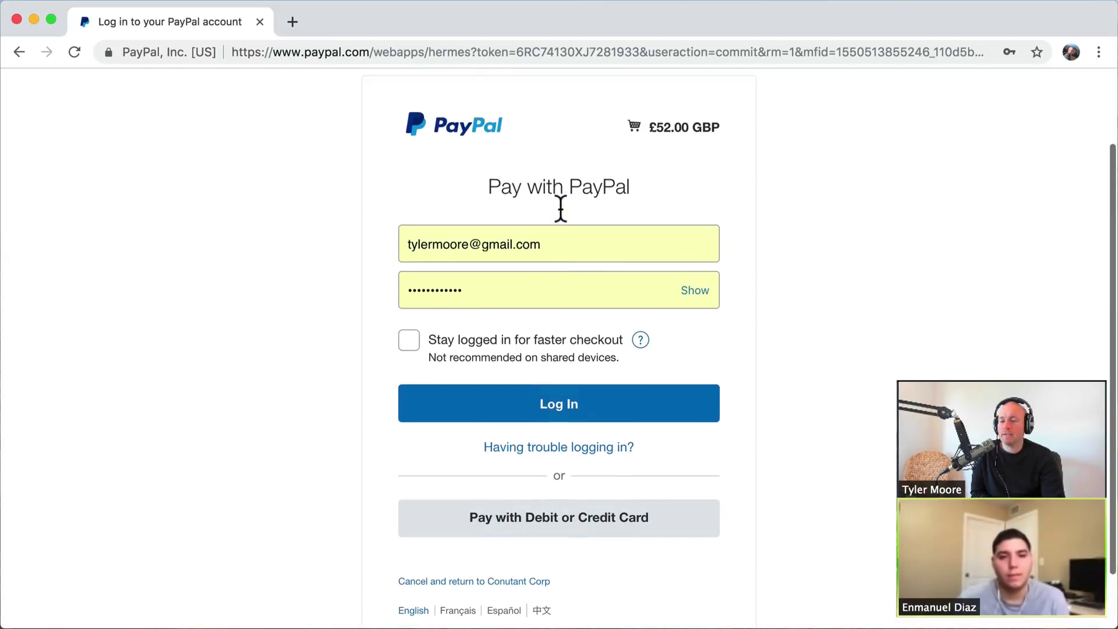
scroll(534, 449, down, 2)
click(526, 462)
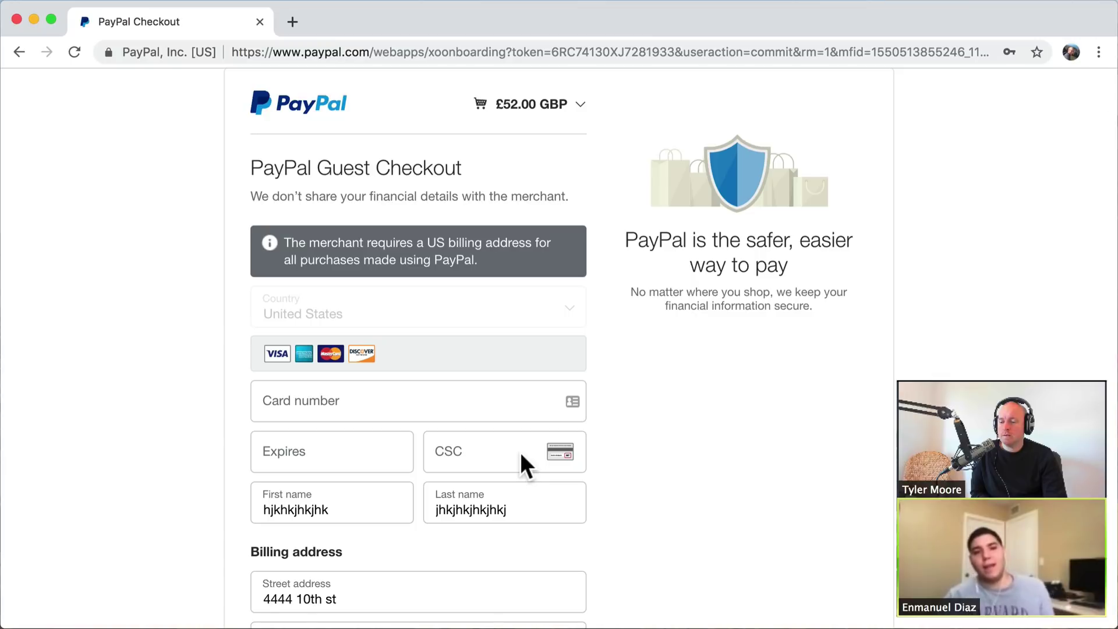
- Review the Guest Checkout form with its carried-over billing address, then bring up Back history
scroll(499, 265, down, 4)
scroll(497, 262, down, 3)
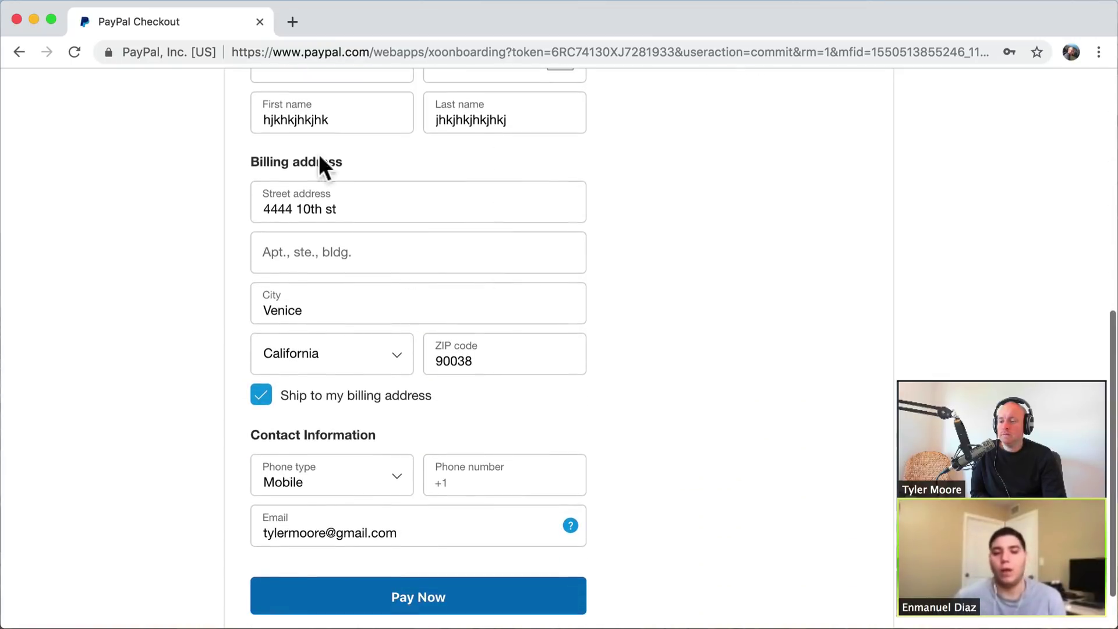
scroll(449, 149, down, 1)
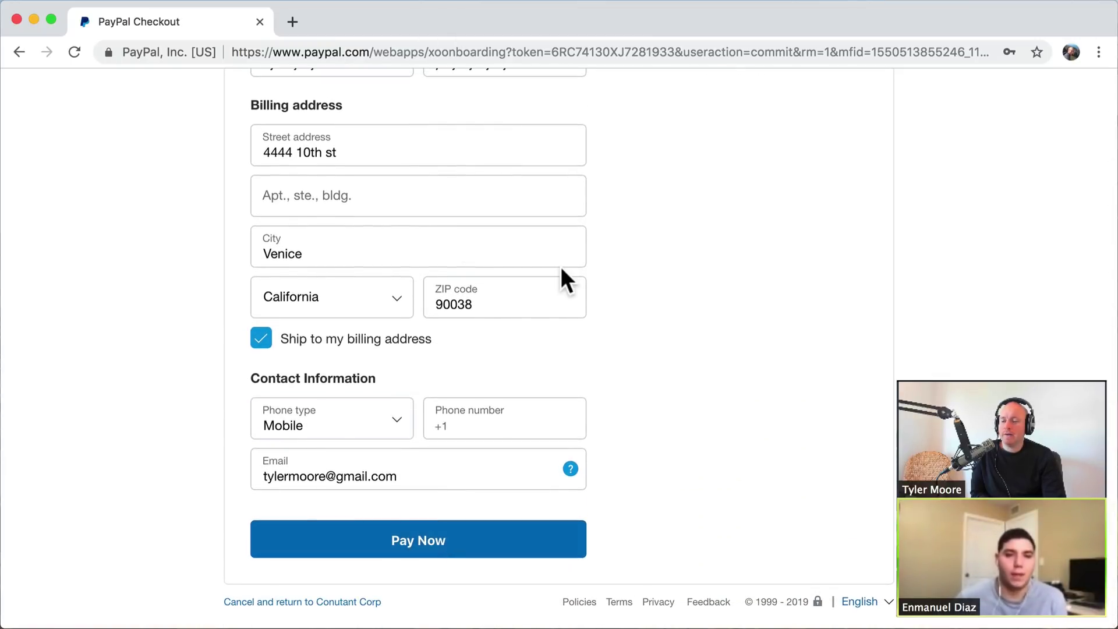
scroll(560, 273, up, 9)
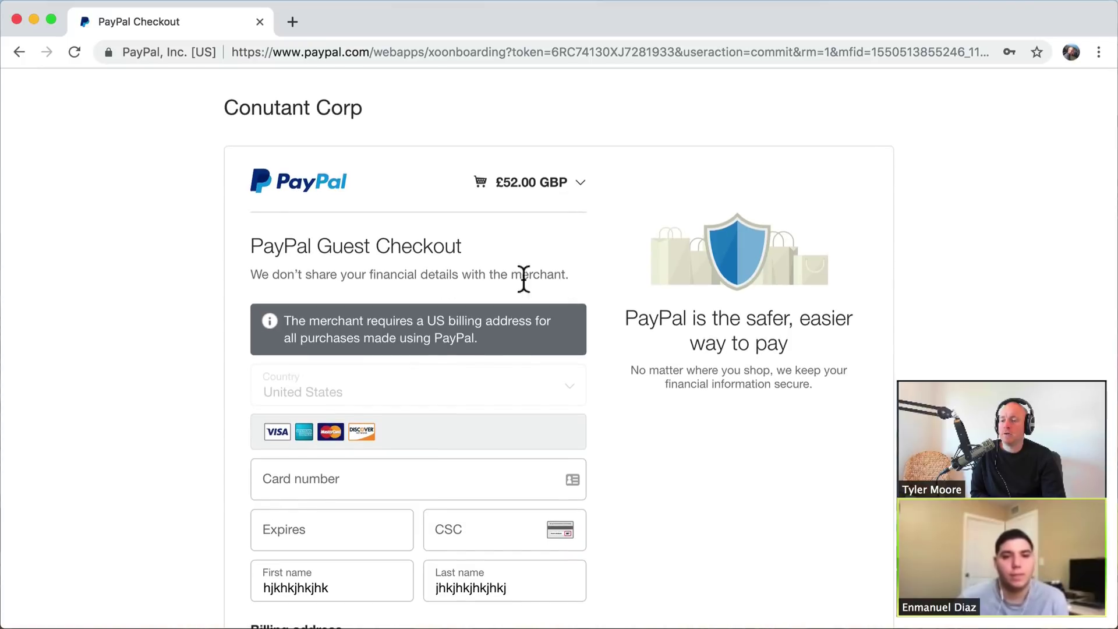
scroll(482, 265, down, 7)
scroll(482, 264, down, 2)
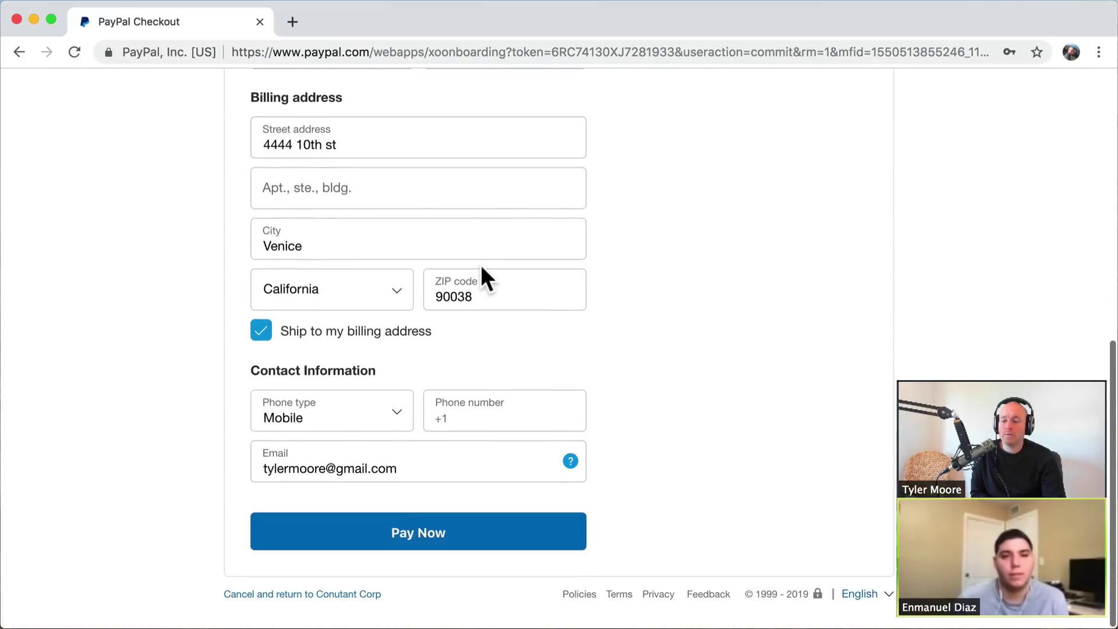
scroll(464, 289, up, 9)
scroll(464, 285, down, 9)
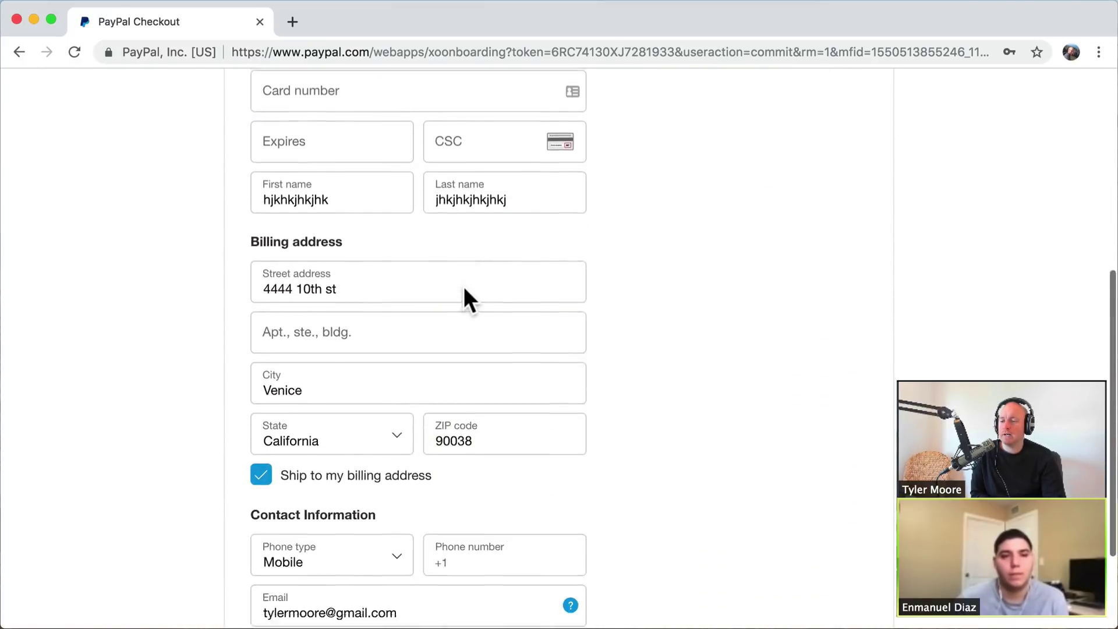
scroll(464, 295, up, 9)
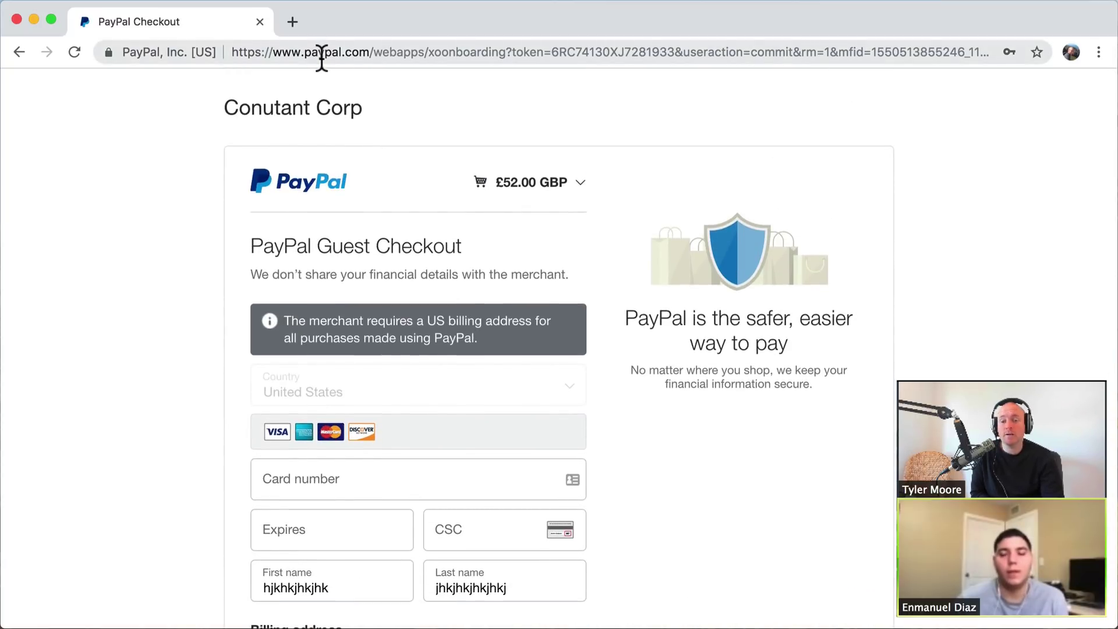
right_click(18, 50)
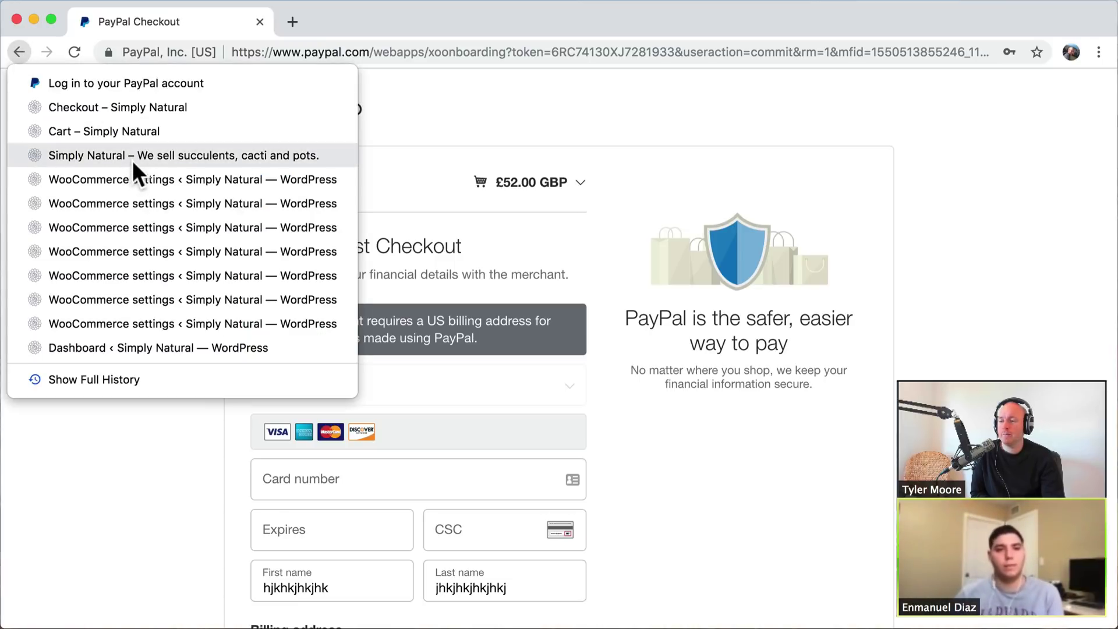
- Go back to Cart – Simply Natural and reload it, showing the Aluminum Plant at £52.00
click(123, 135)
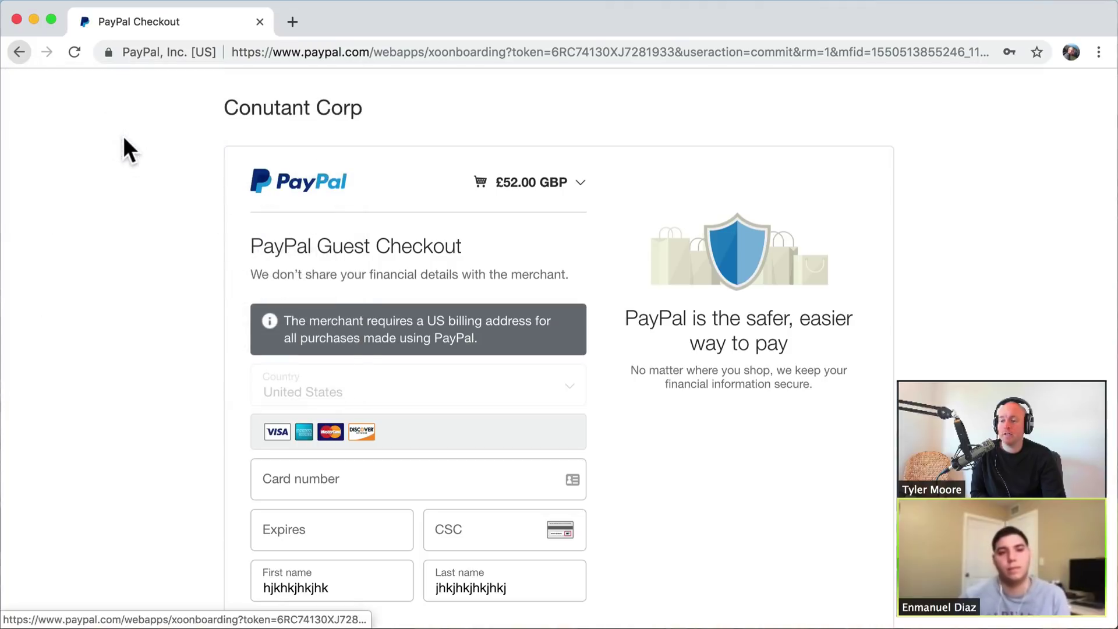
scroll(425, 321, up, 5)
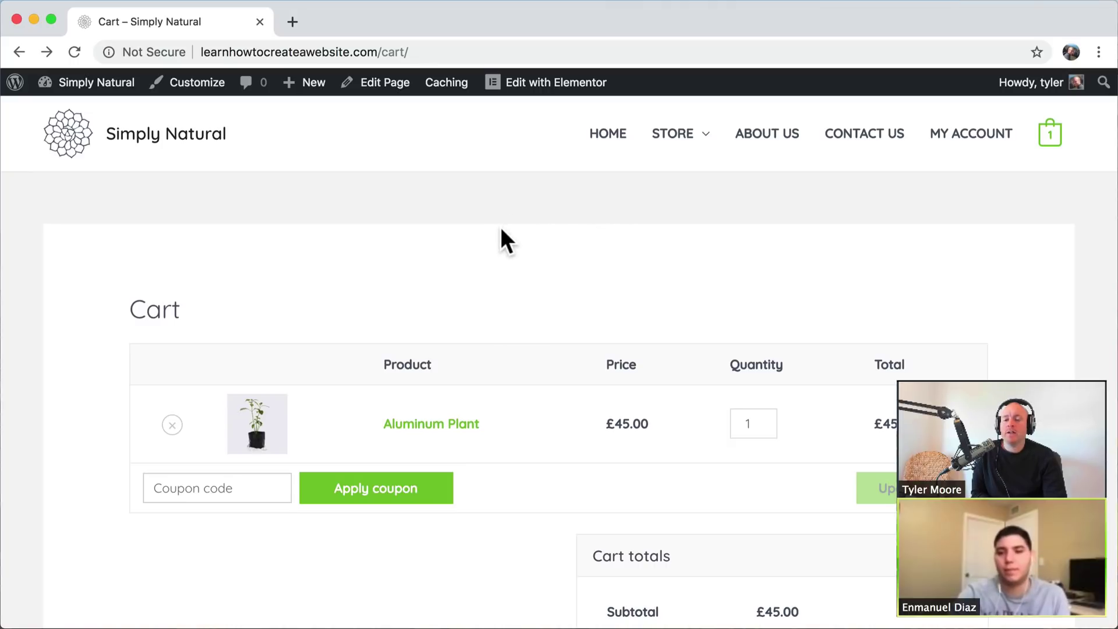
click(1053, 140)
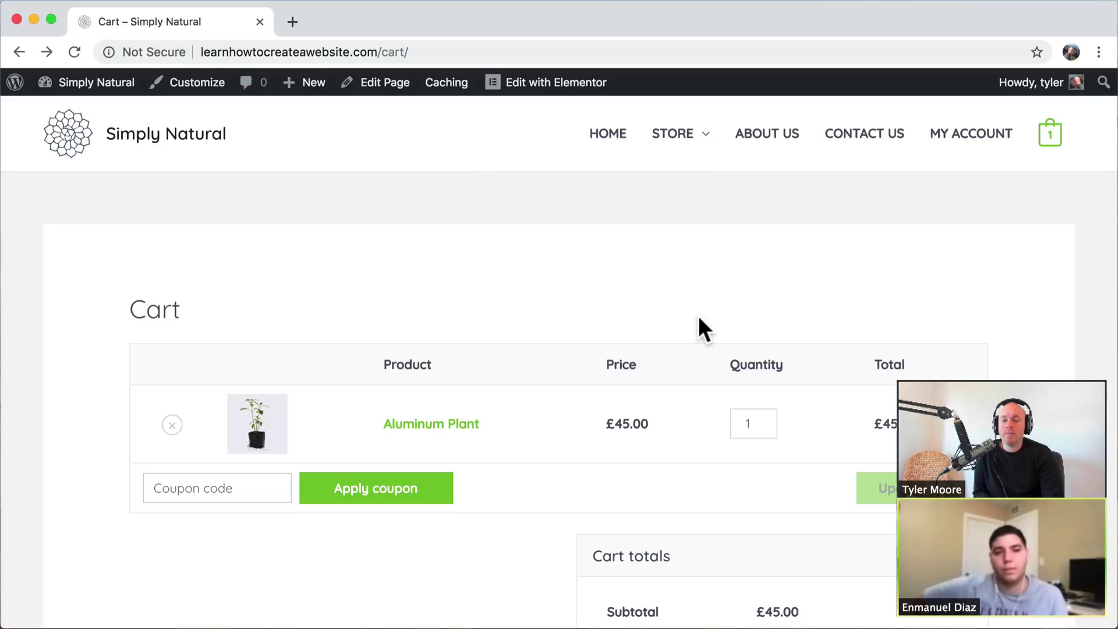
scroll(919, 364, down, 5)
click(782, 574)
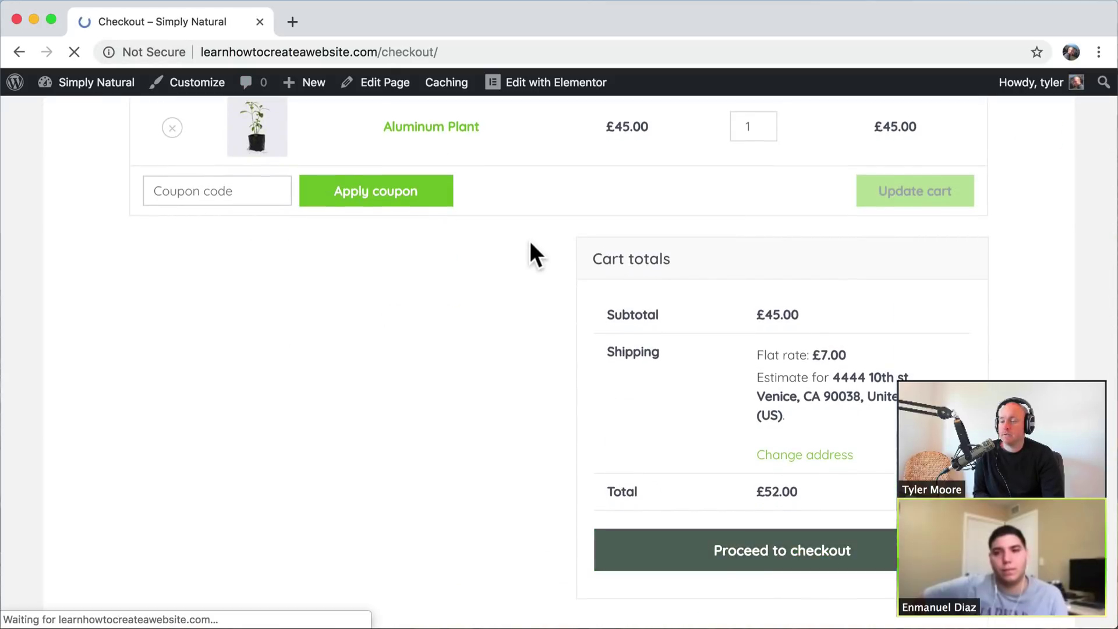
scroll(531, 248, down, 10)
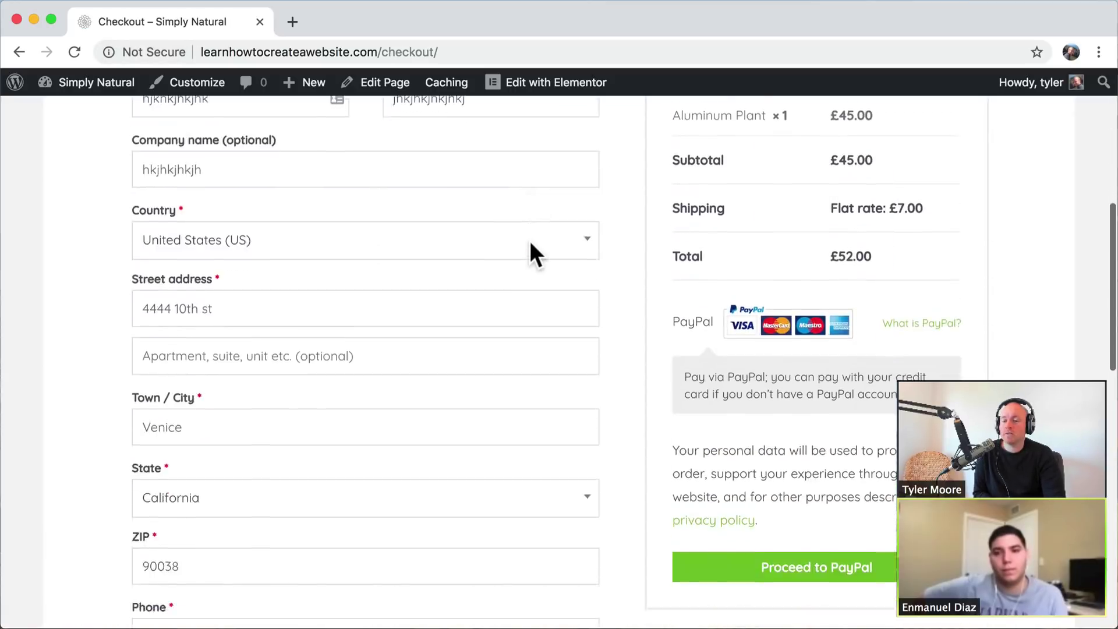
scroll(755, 337, up, 10)
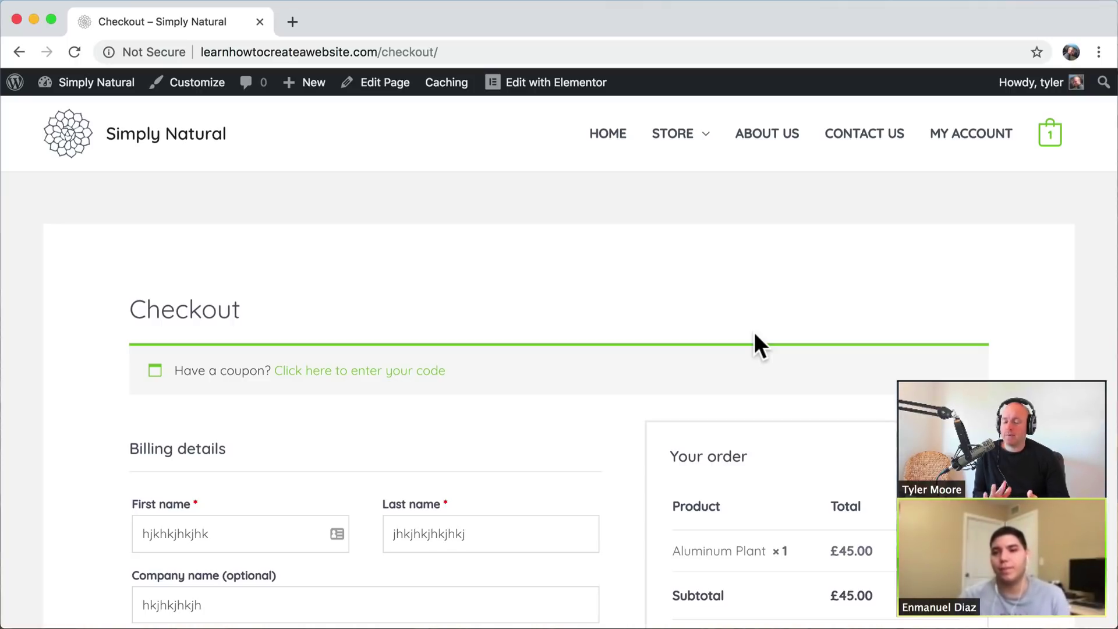
scroll(754, 332, down, 7)
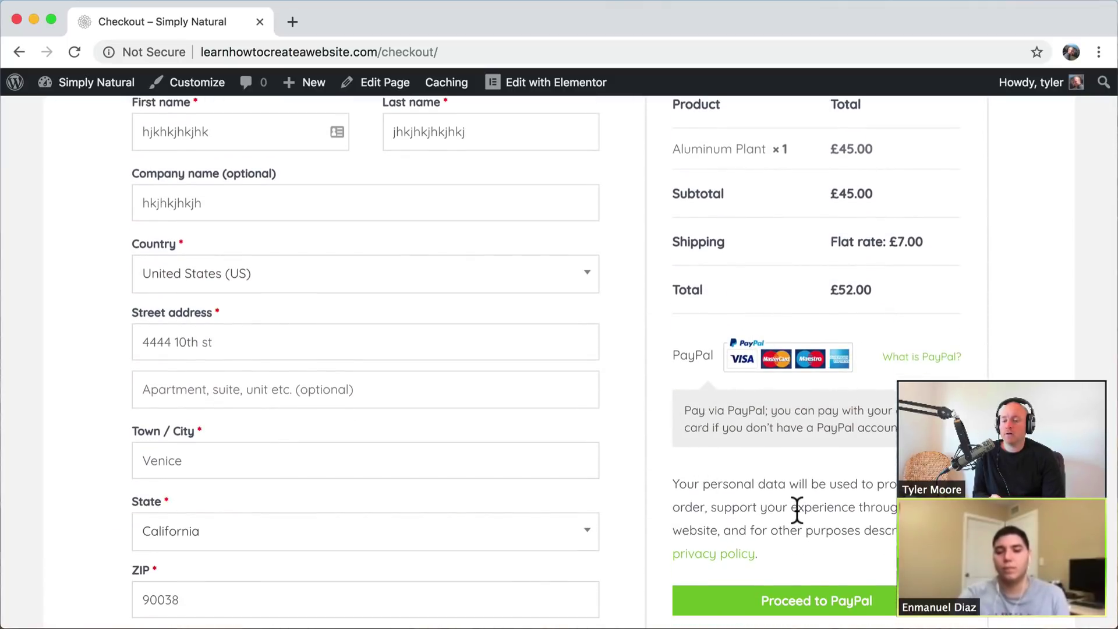
scroll(797, 509, up, 7)
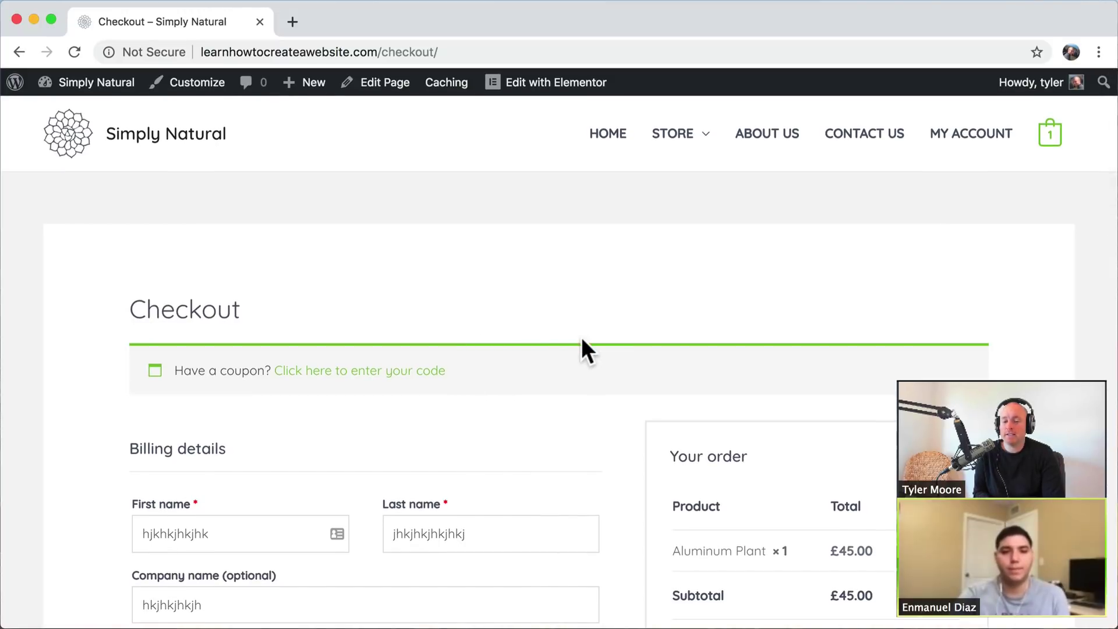
scroll(581, 338, down, 3)
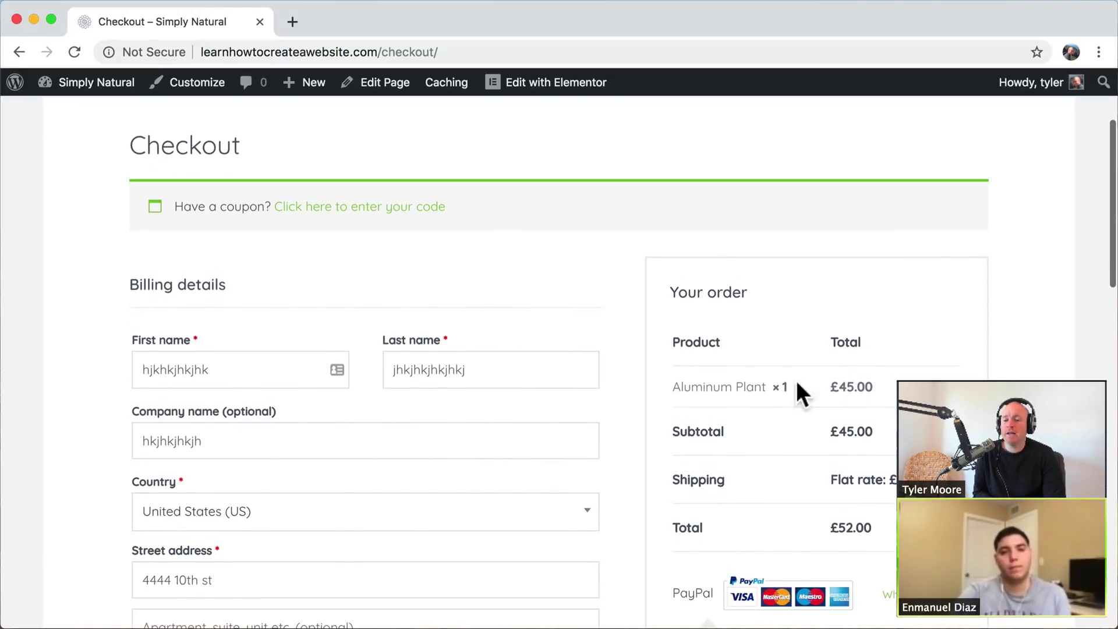
drag(838, 389, 831, 389)
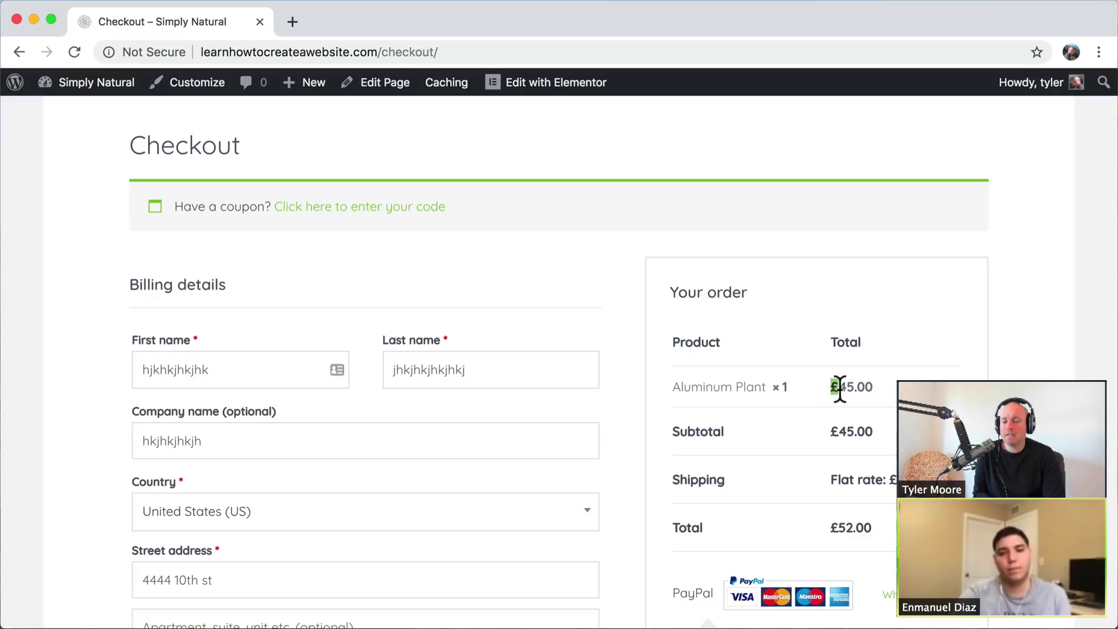
click(835, 389)
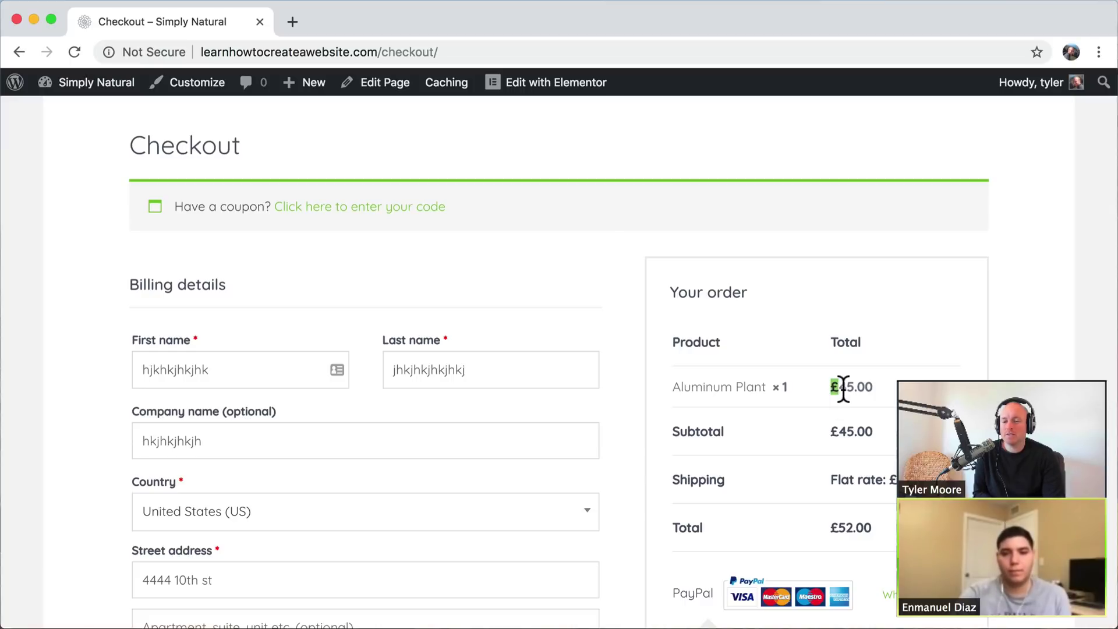
click(837, 389)
drag(838, 389, 826, 388)
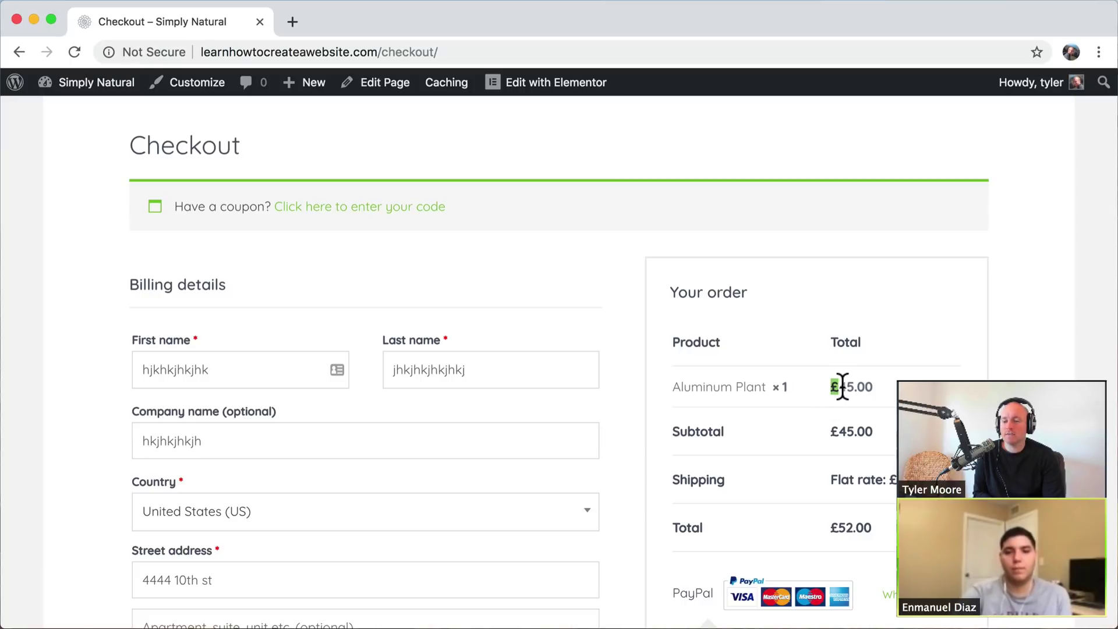
click(843, 387)
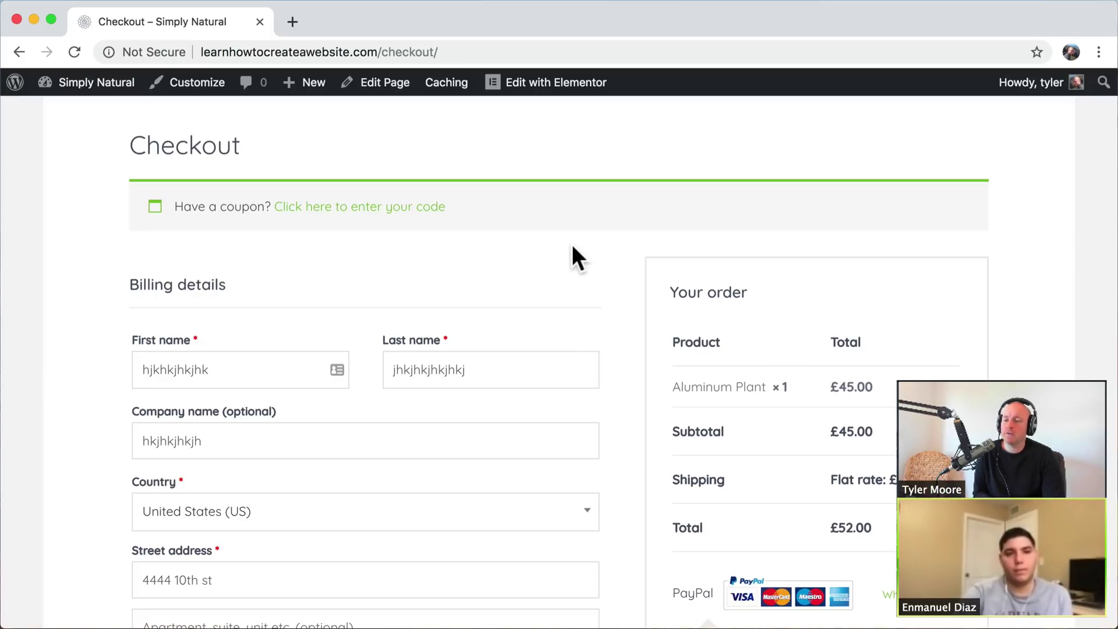
mouse_move(68, 88)
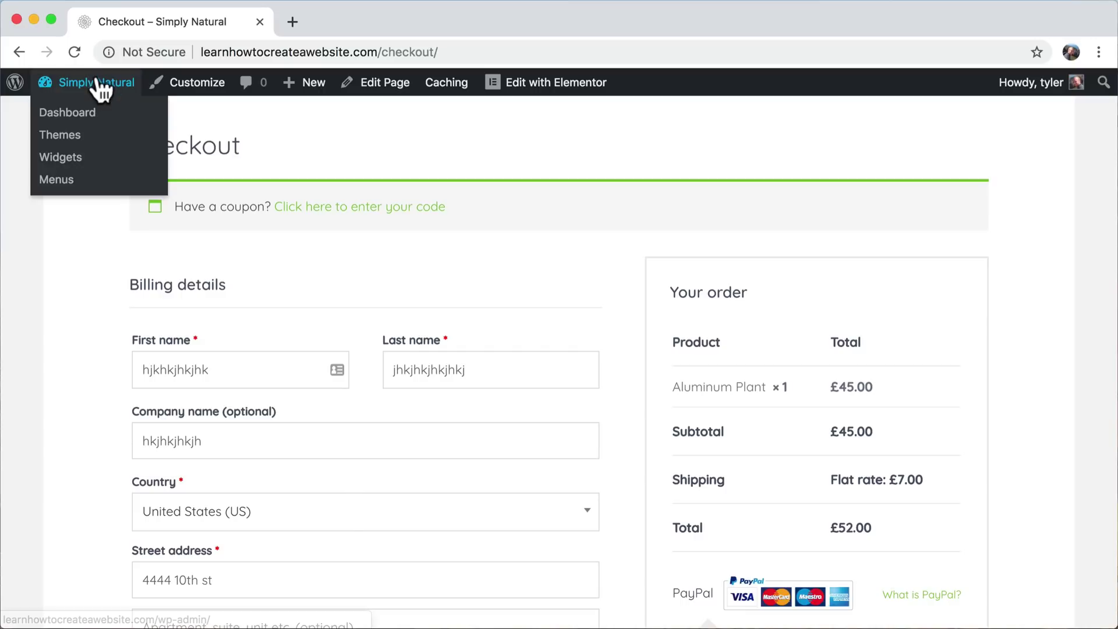
- Go to the WooCommerce General settings from the admin dashboard
click(91, 114)
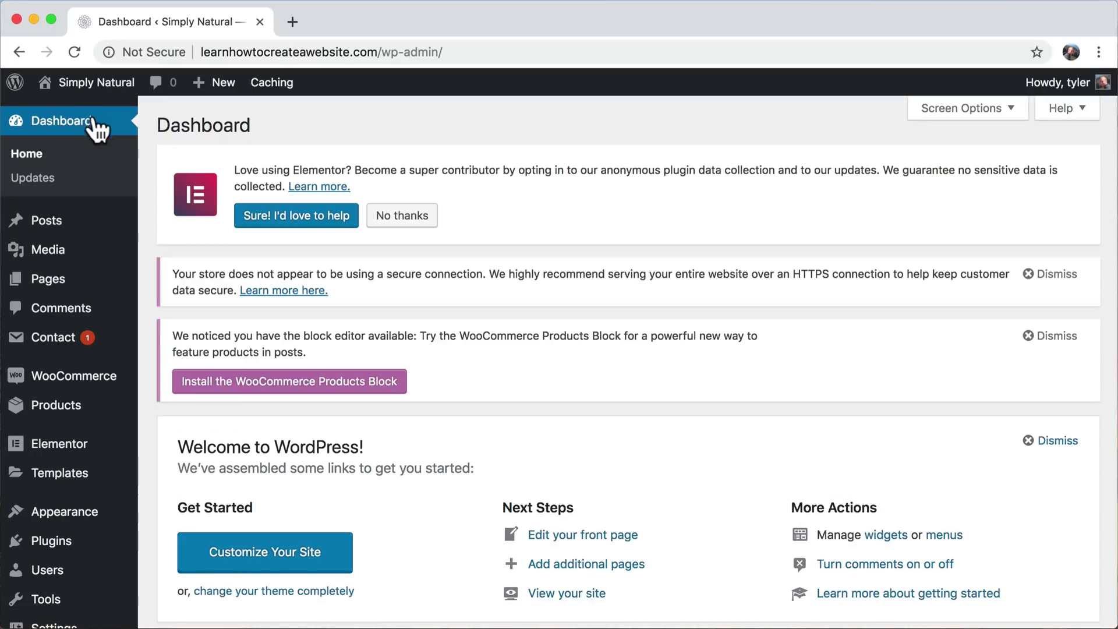
click(77, 382)
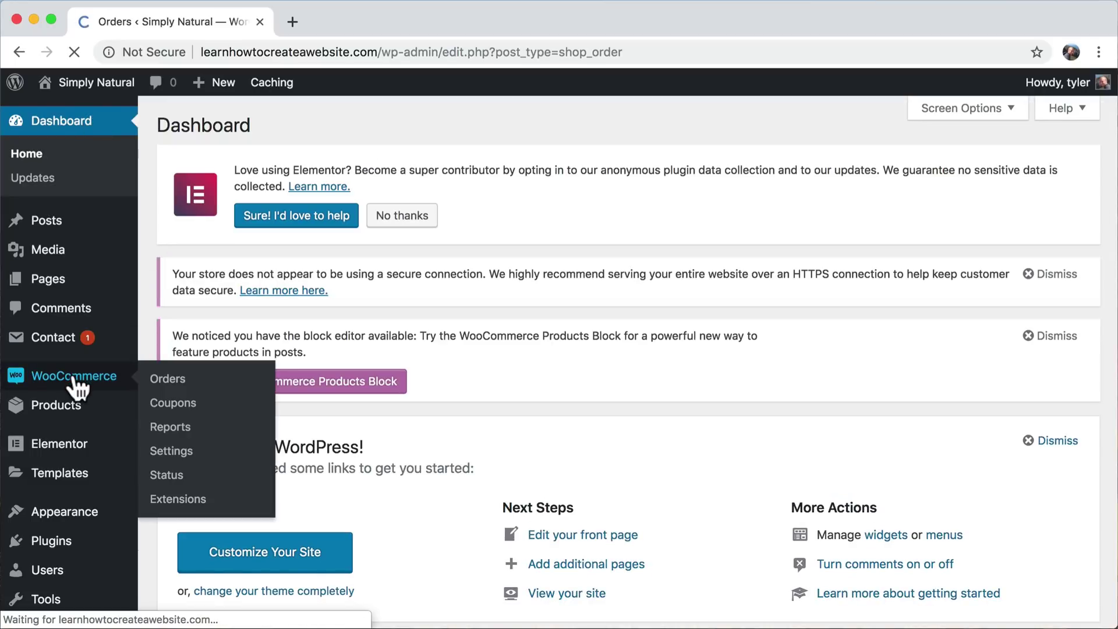
click(38, 424)
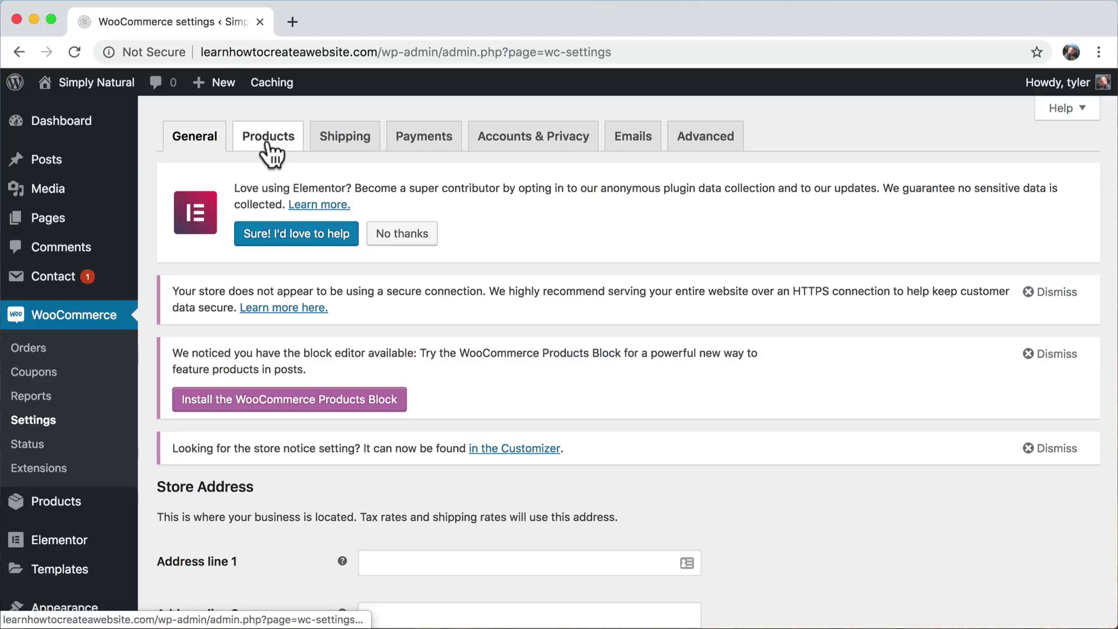
scroll(329, 344, down, 10)
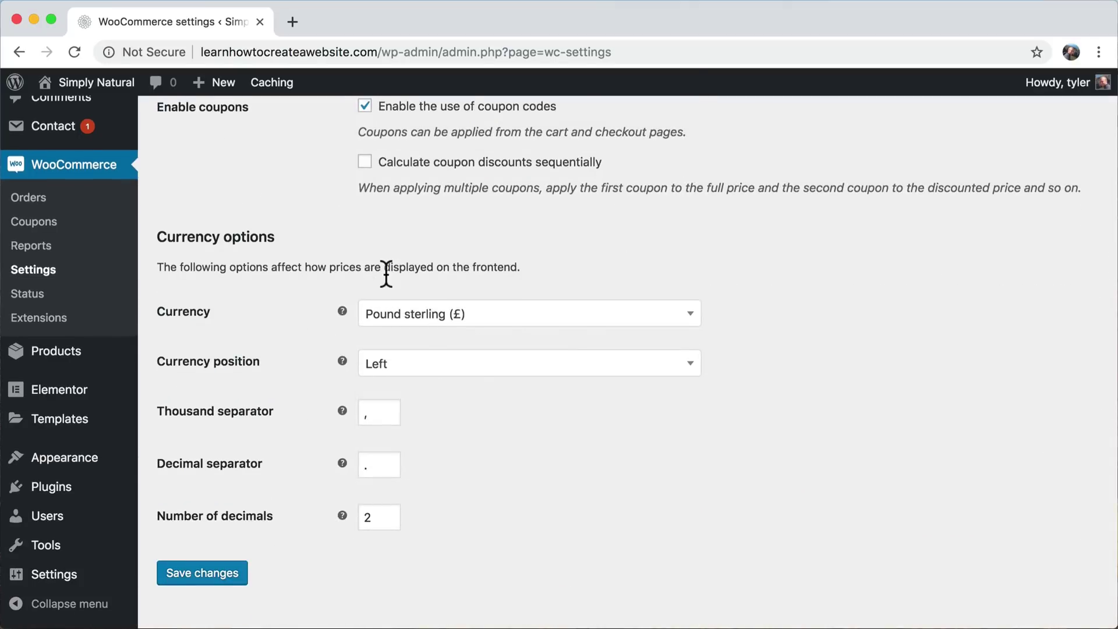
scroll(386, 274, up, 4)
scroll(384, 272, down, 5)
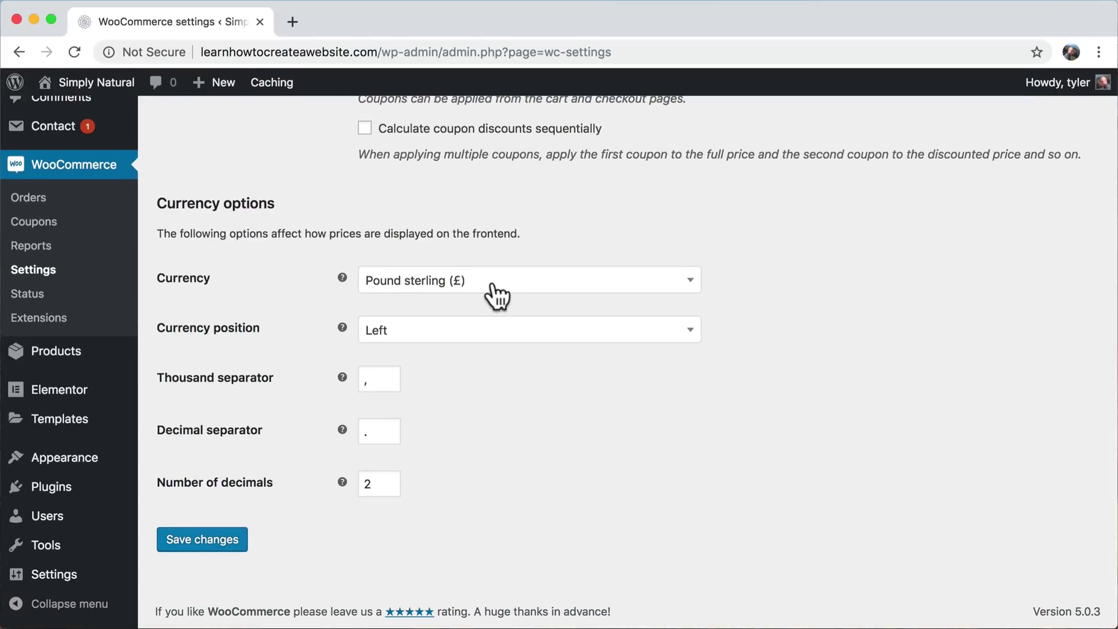
- Set Currency to United States (US) dollar ($) and save the settings
click(492, 285)
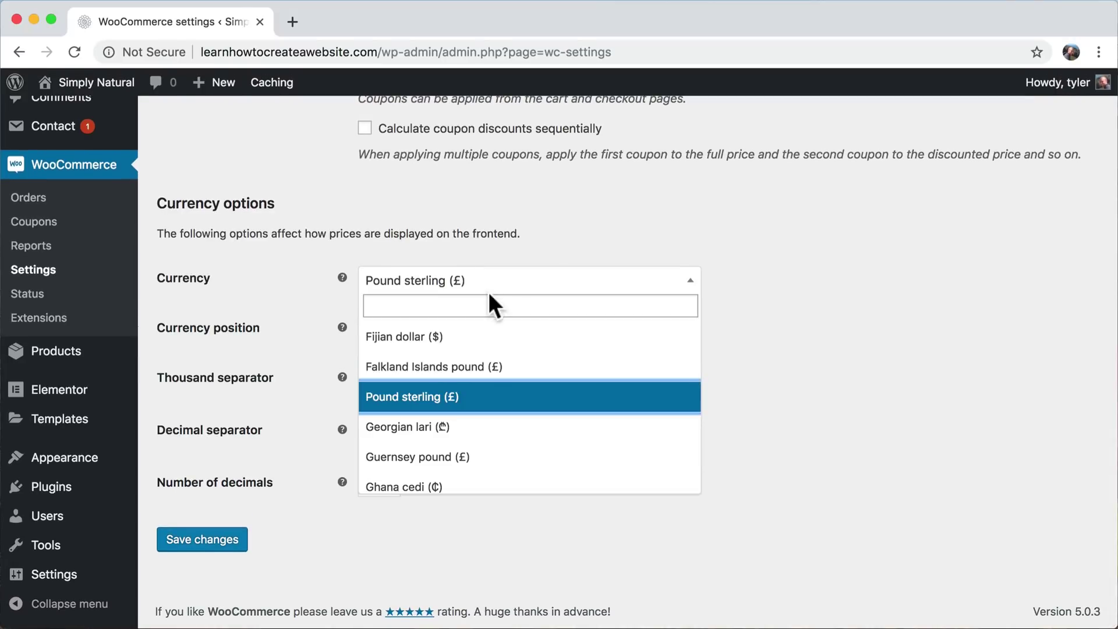
click(478, 304)
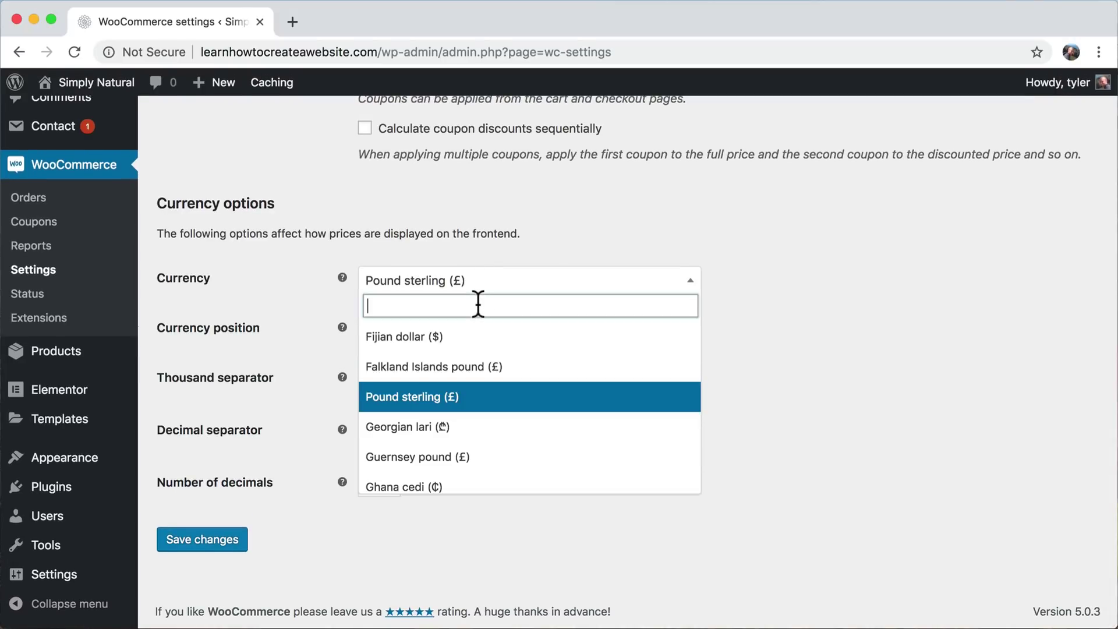
text(usd)
key(BackSpace)
key(BackSpace)
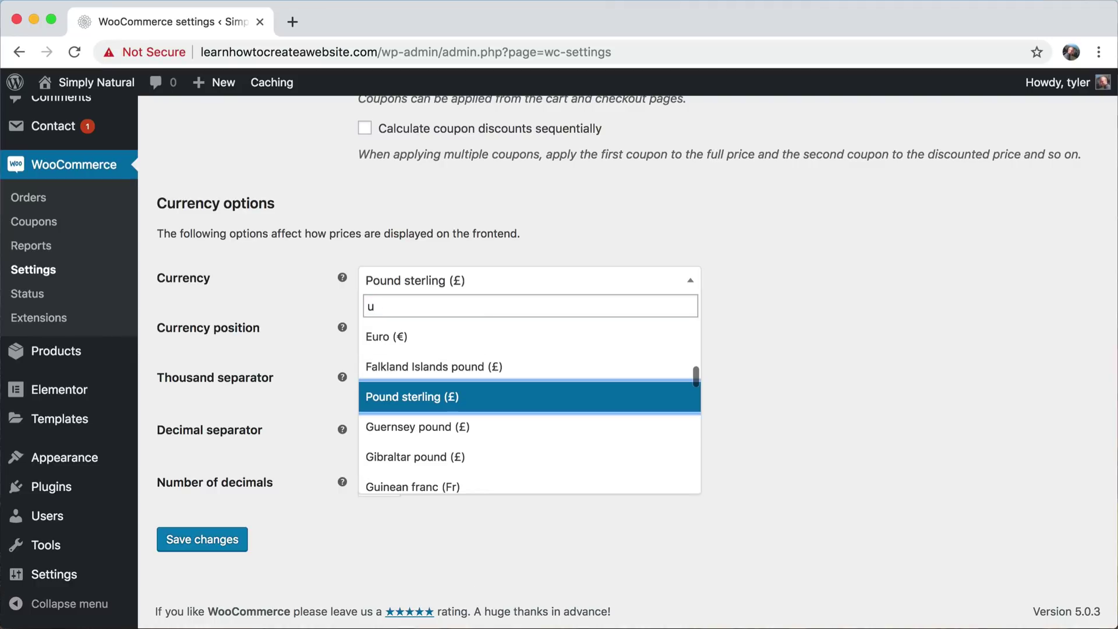
text(nit)
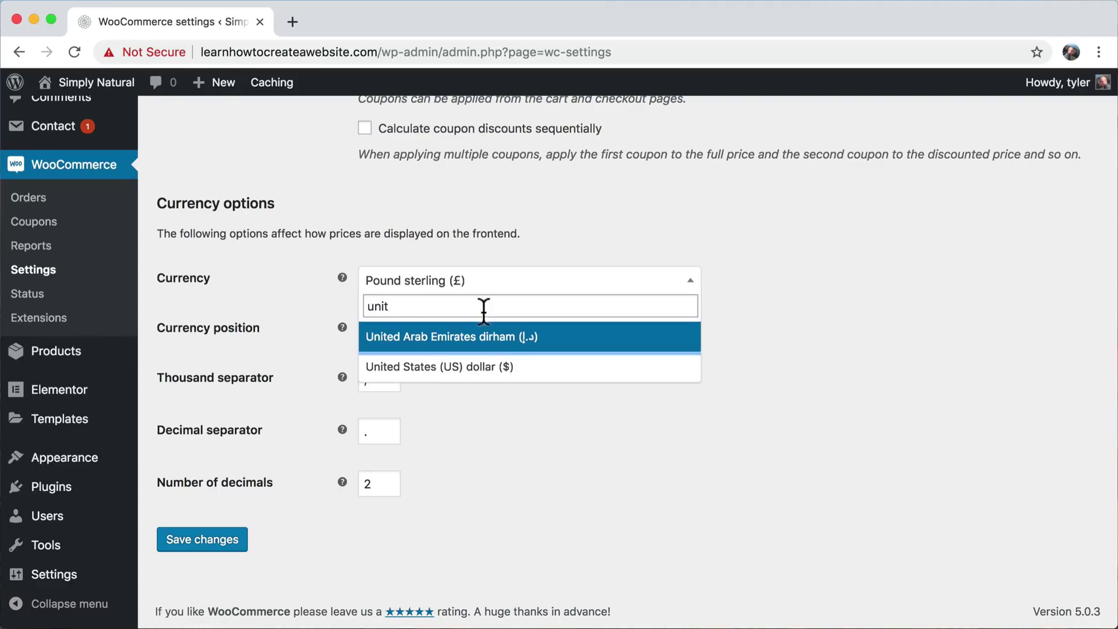
click(506, 367)
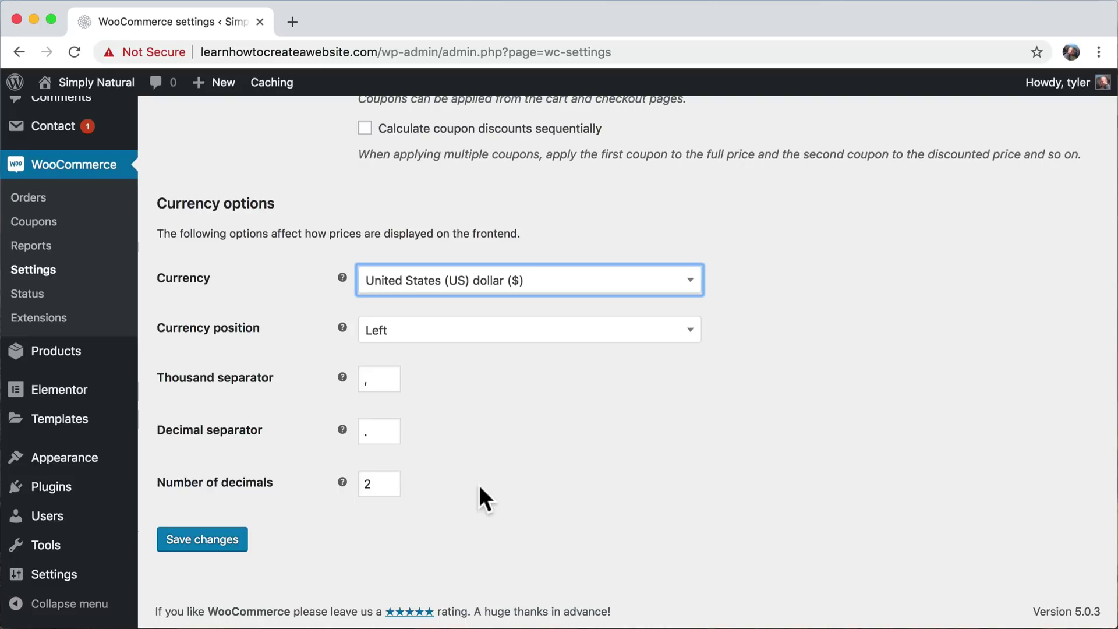
click(195, 541)
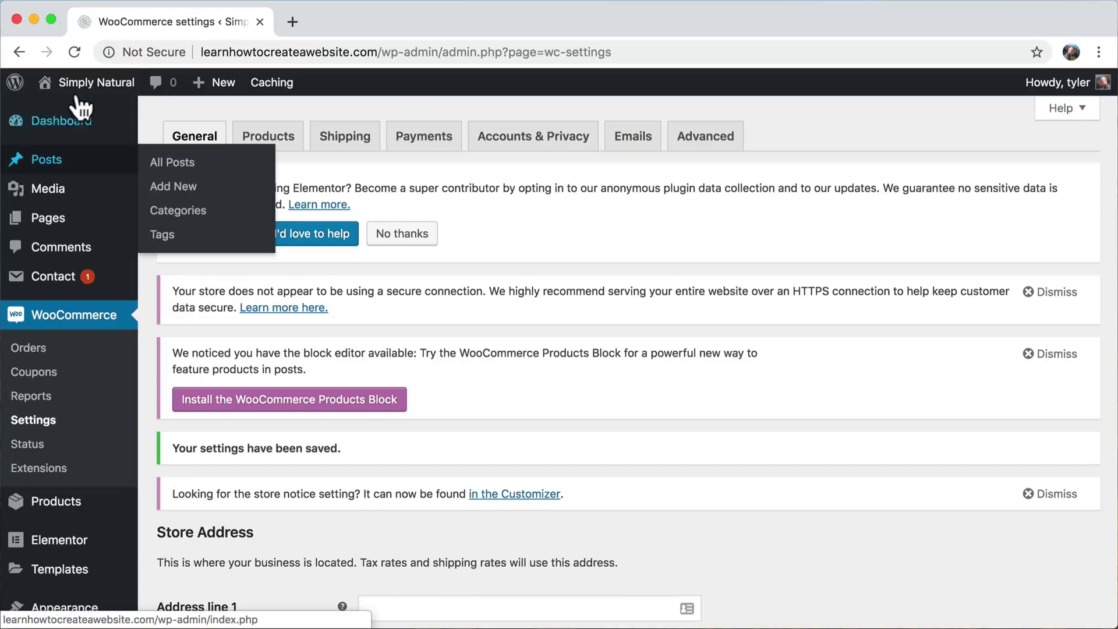
- From Orders visit the site, confirm the cart shows the Aluminum Plant at $45.00, then go HOME
mouse_move(84, 88)
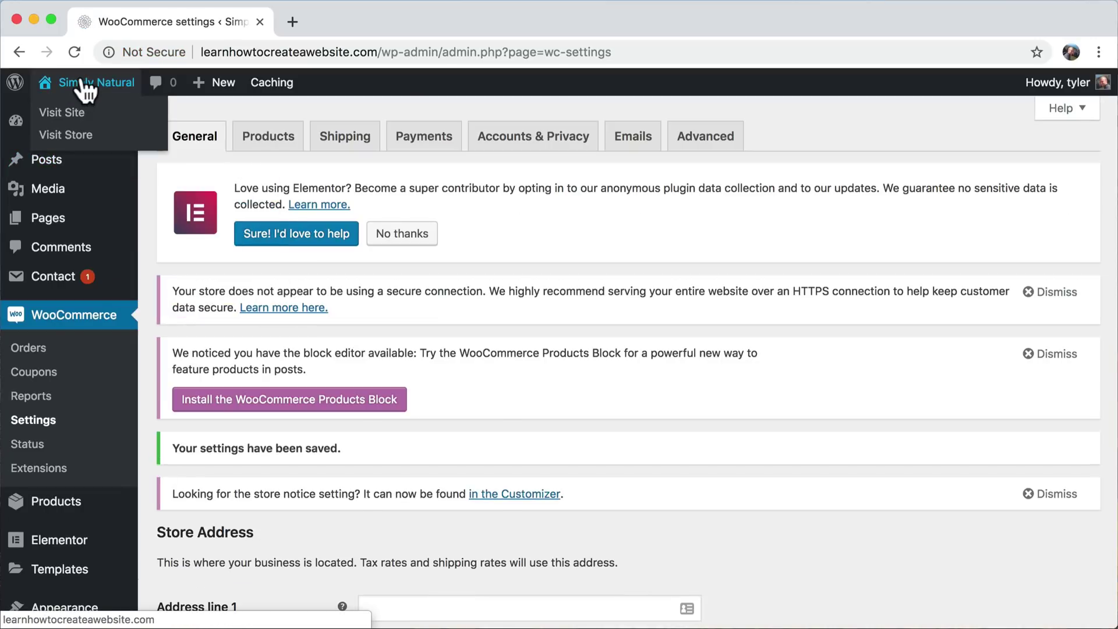
right_click(19, 50)
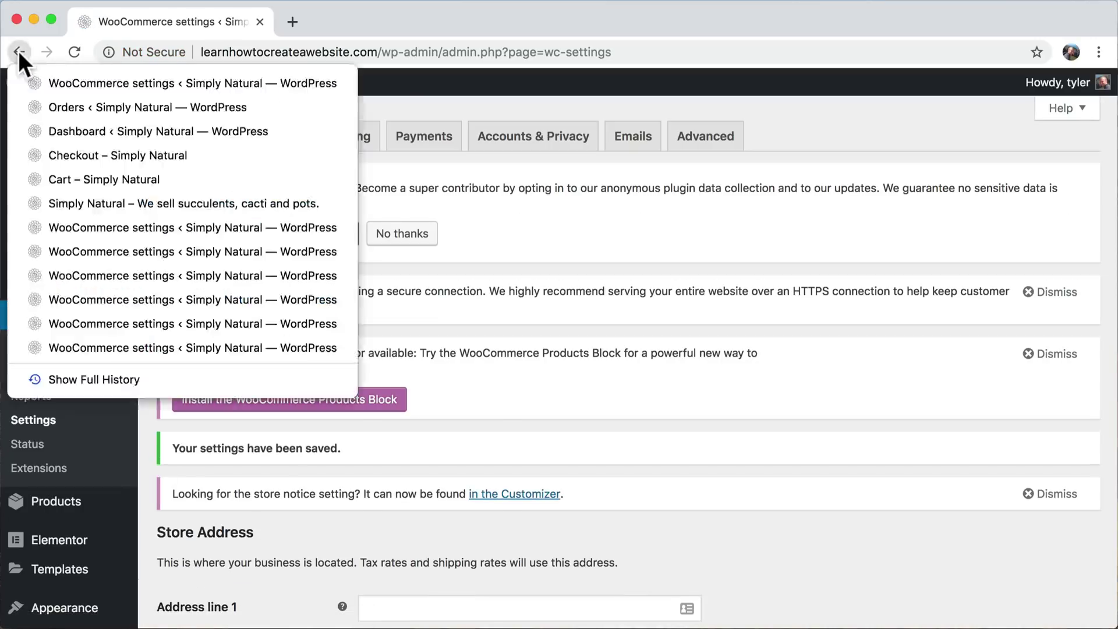
click(92, 110)
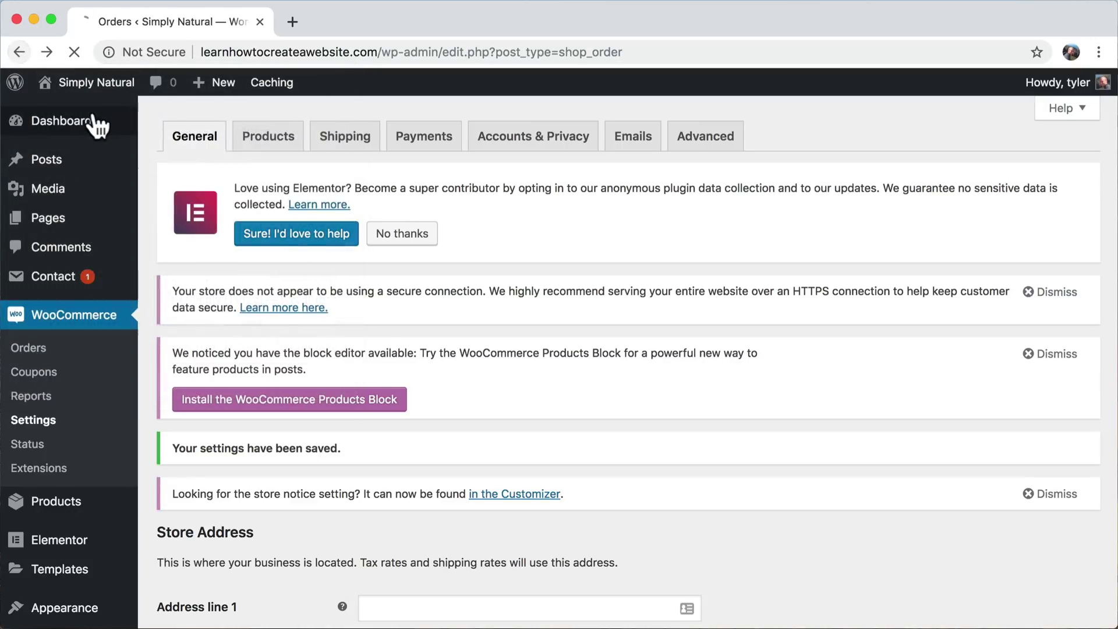
mouse_move(70, 88)
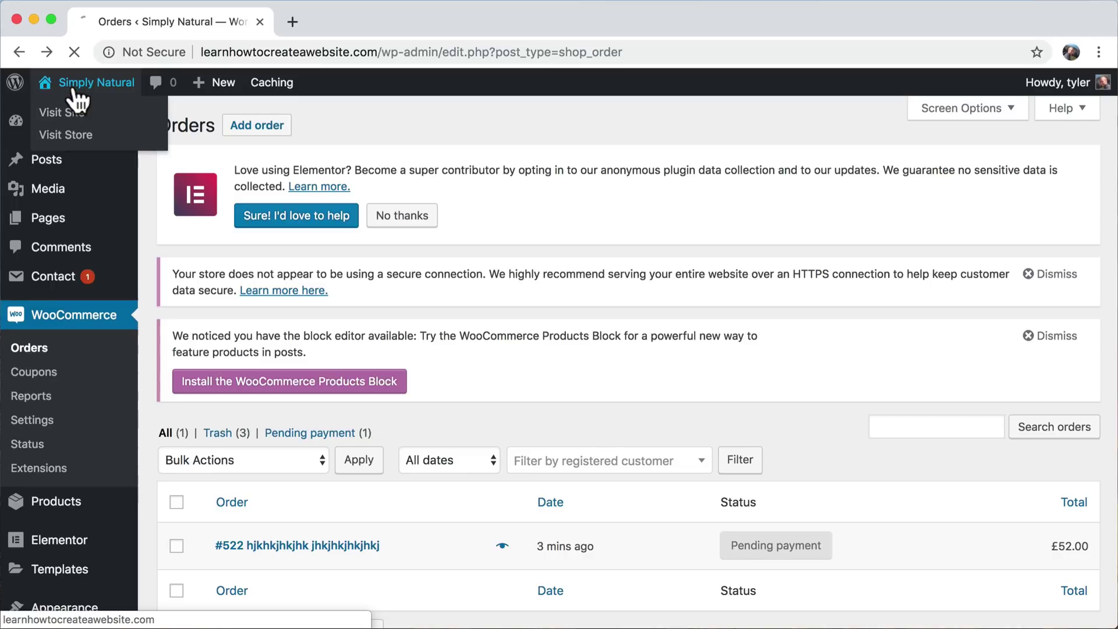
click(74, 113)
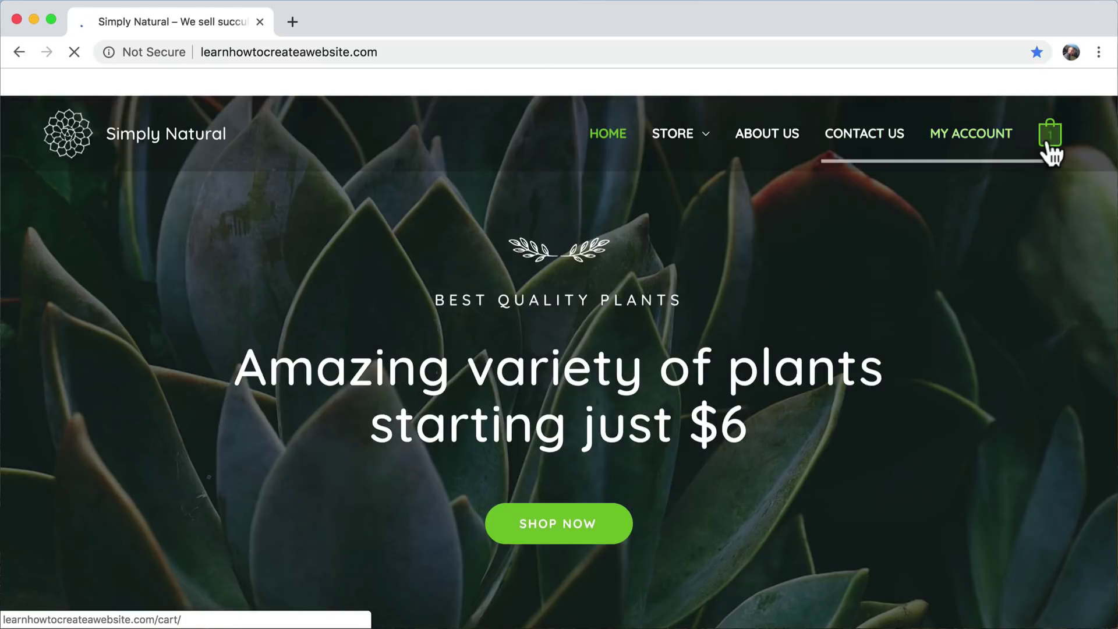
click(1048, 145)
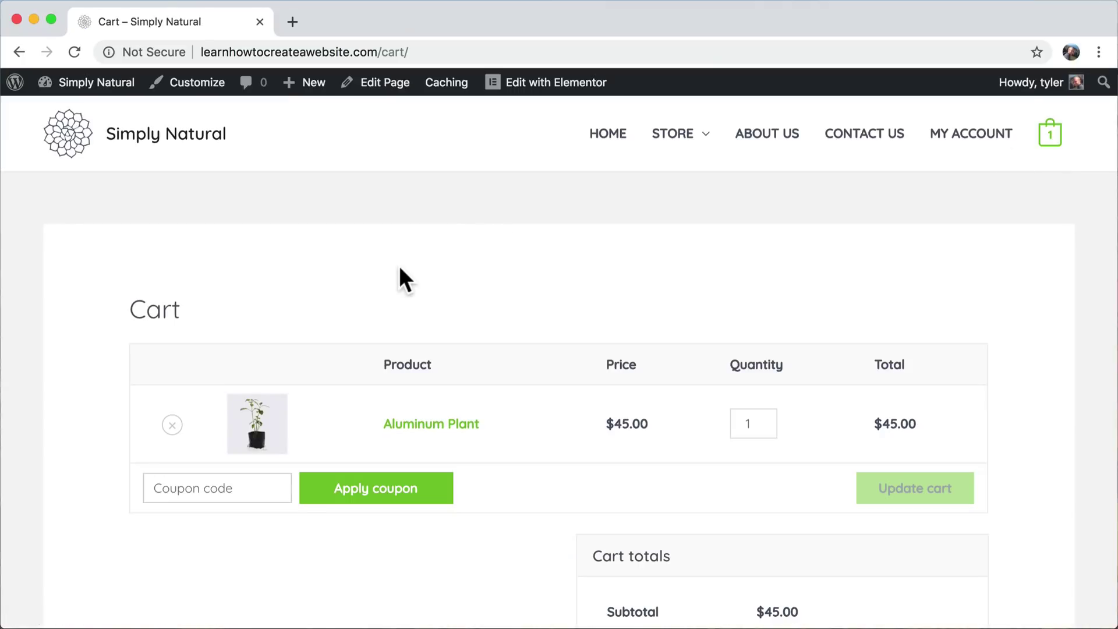
drag(606, 424, 629, 424)
click(629, 424)
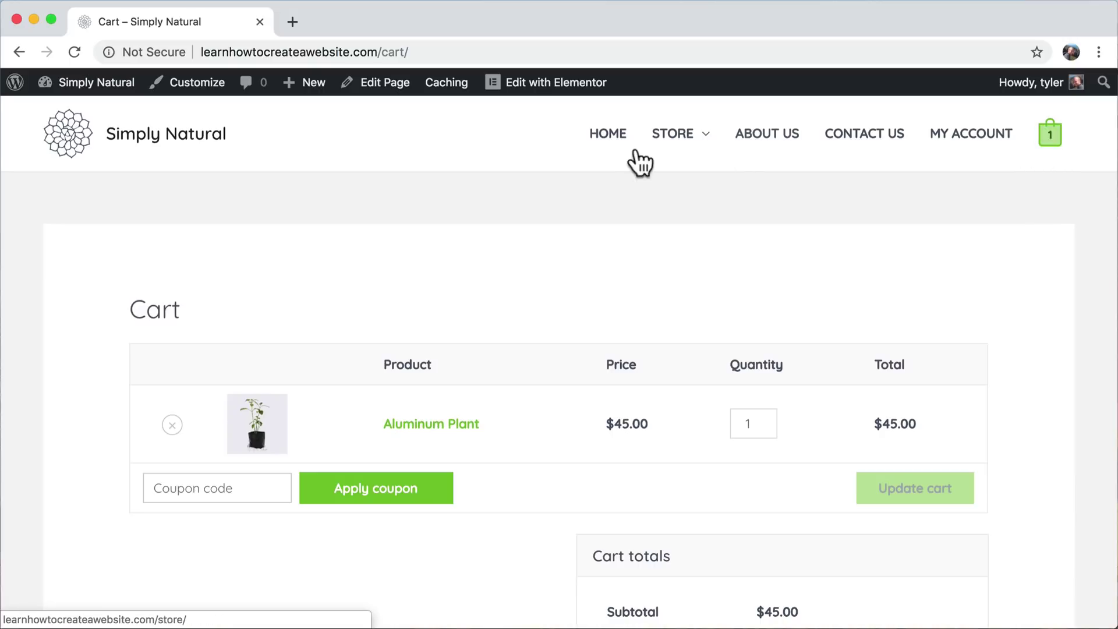
click(605, 137)
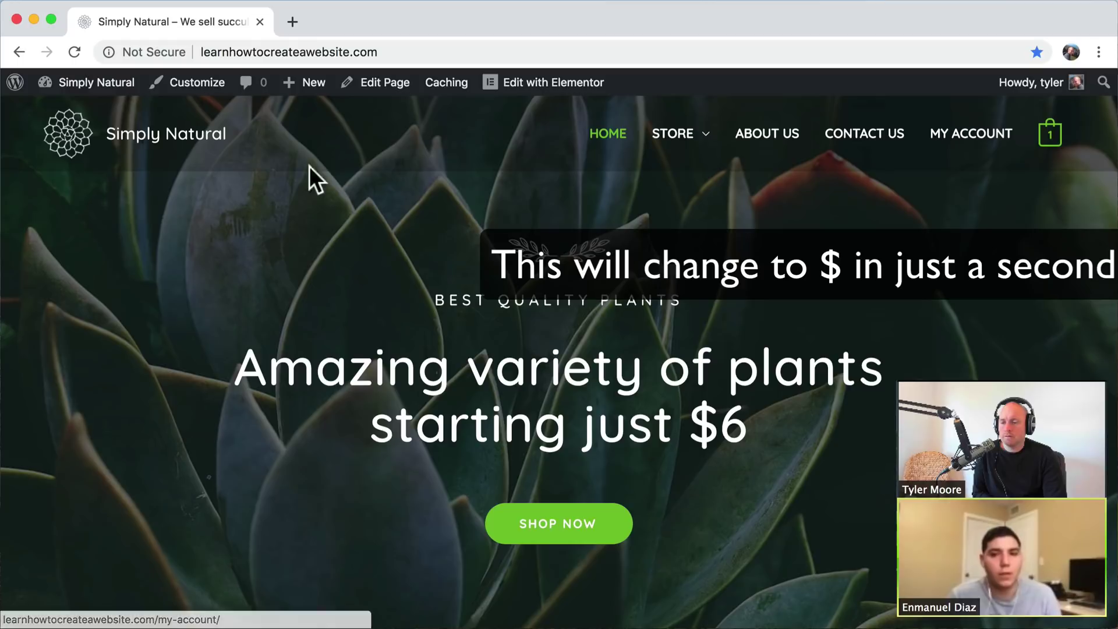
click(74, 53)
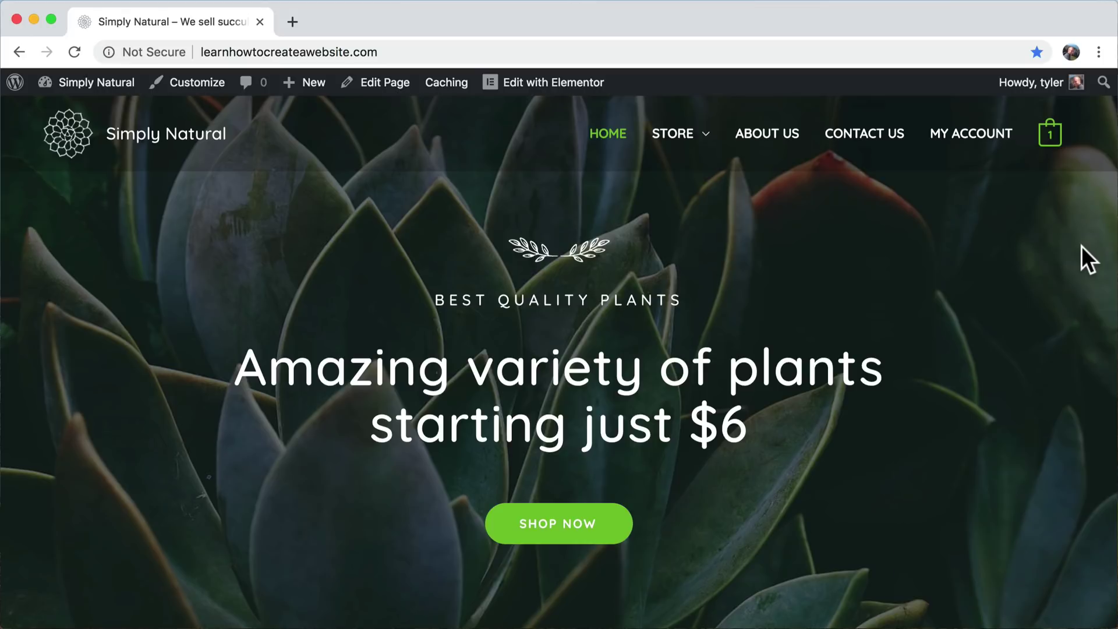
mouse_move(118, 79)
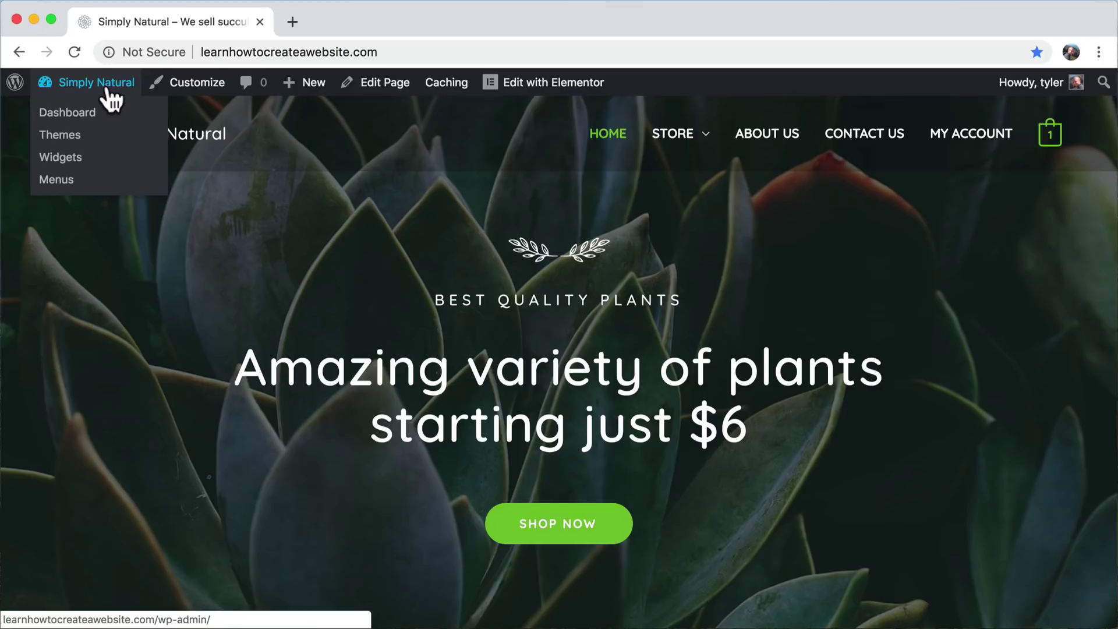
- Search the plugin directory for 'ssl' from Plugins > Add New
click(92, 117)
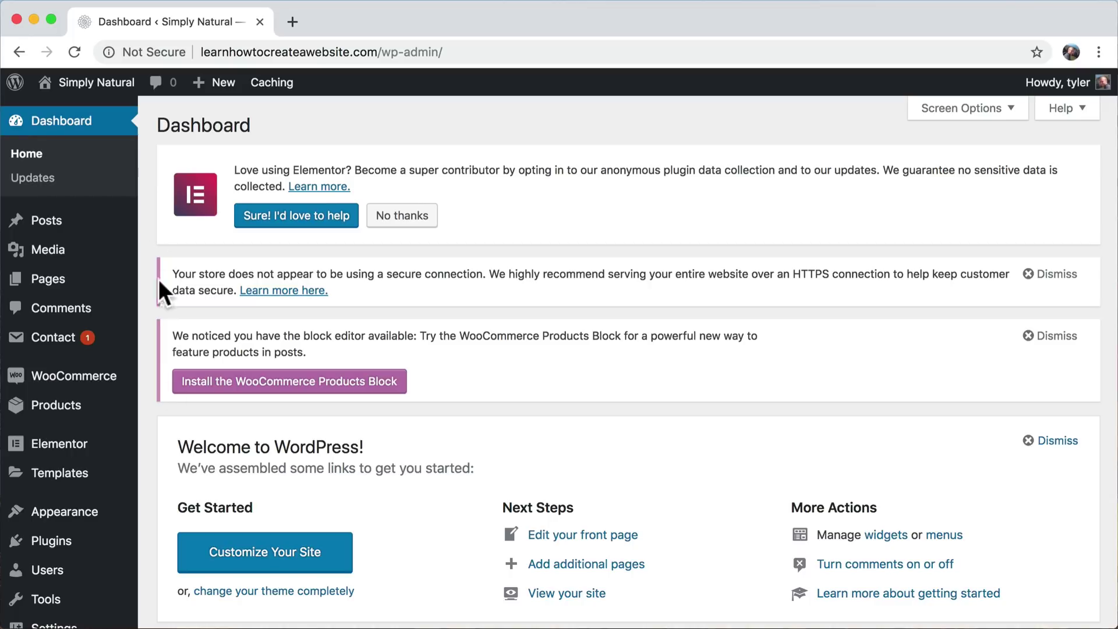
click(64, 547)
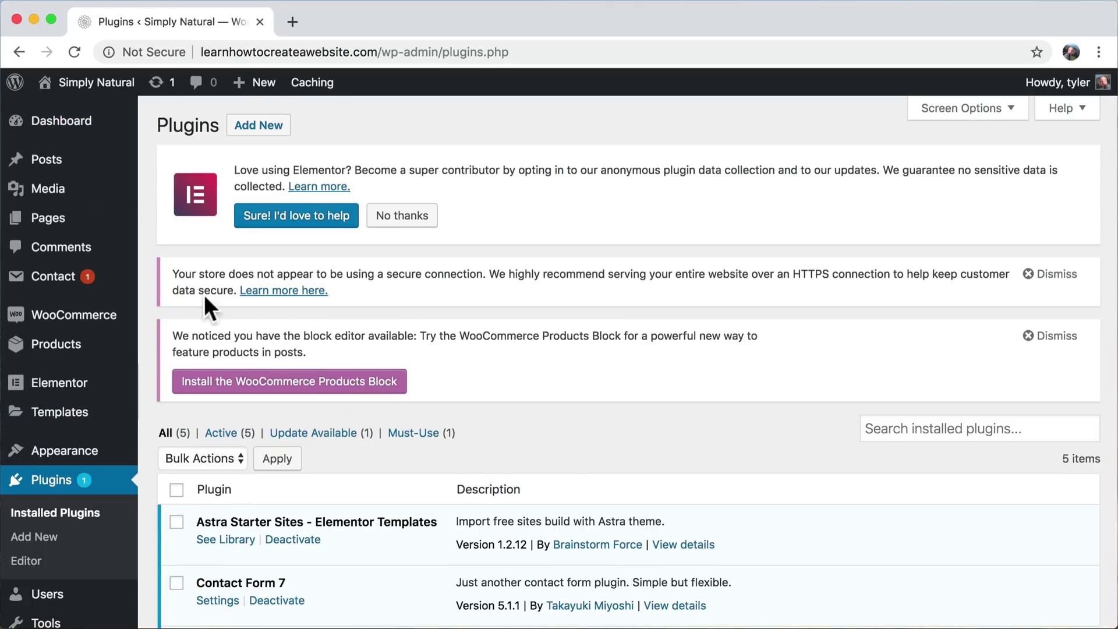
click(266, 125)
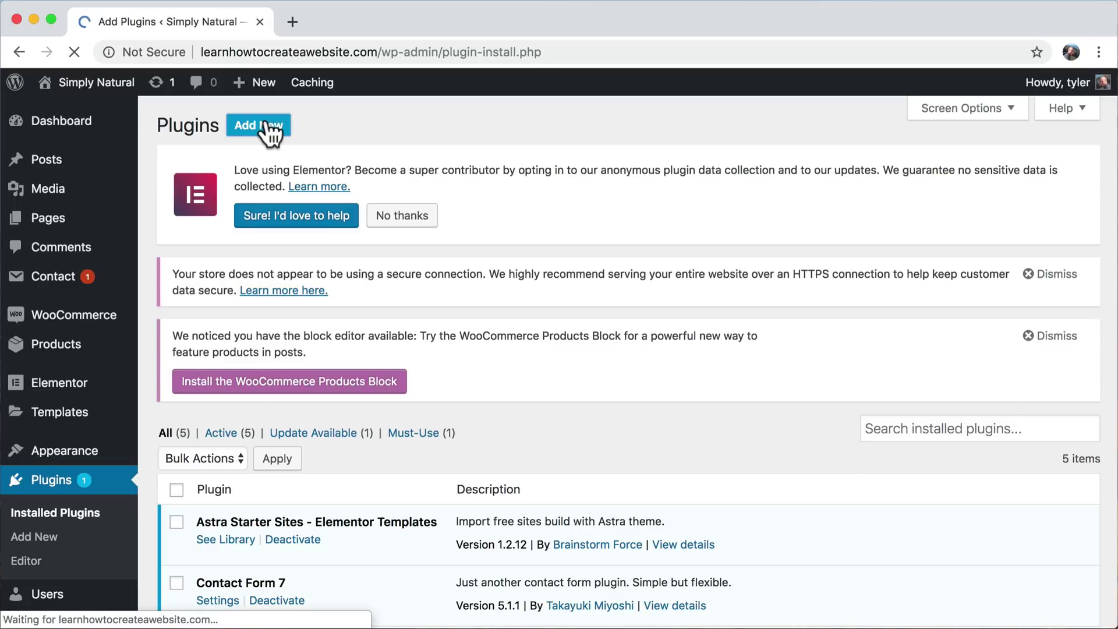
click(884, 291)
text(ssl)
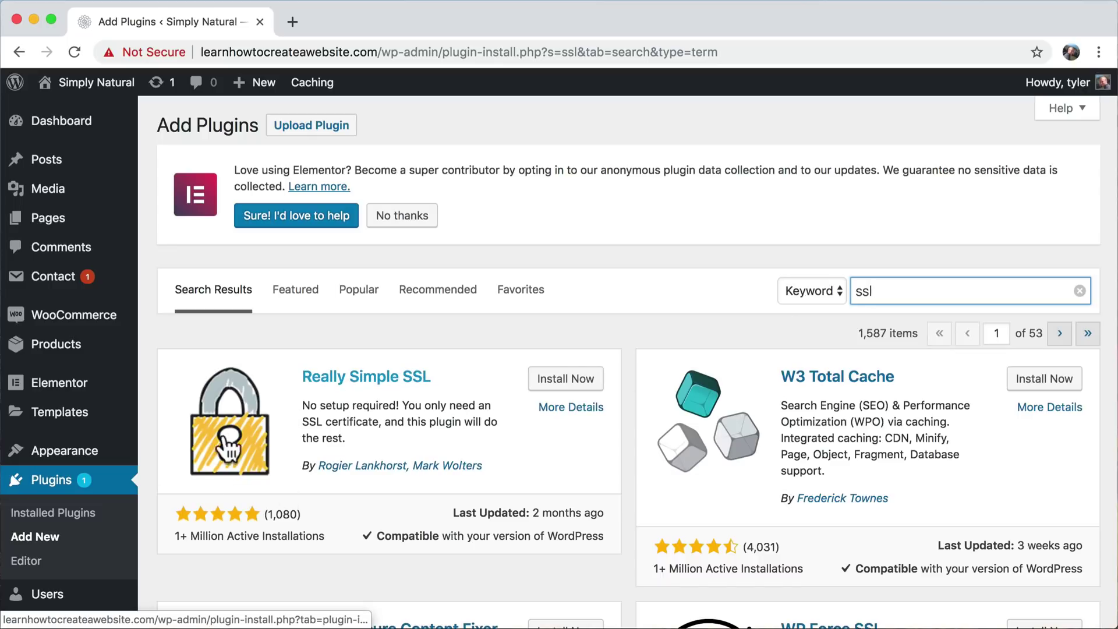
- Install and activate Really Simple SSL, then check it in the active plugins list
click(558, 382)
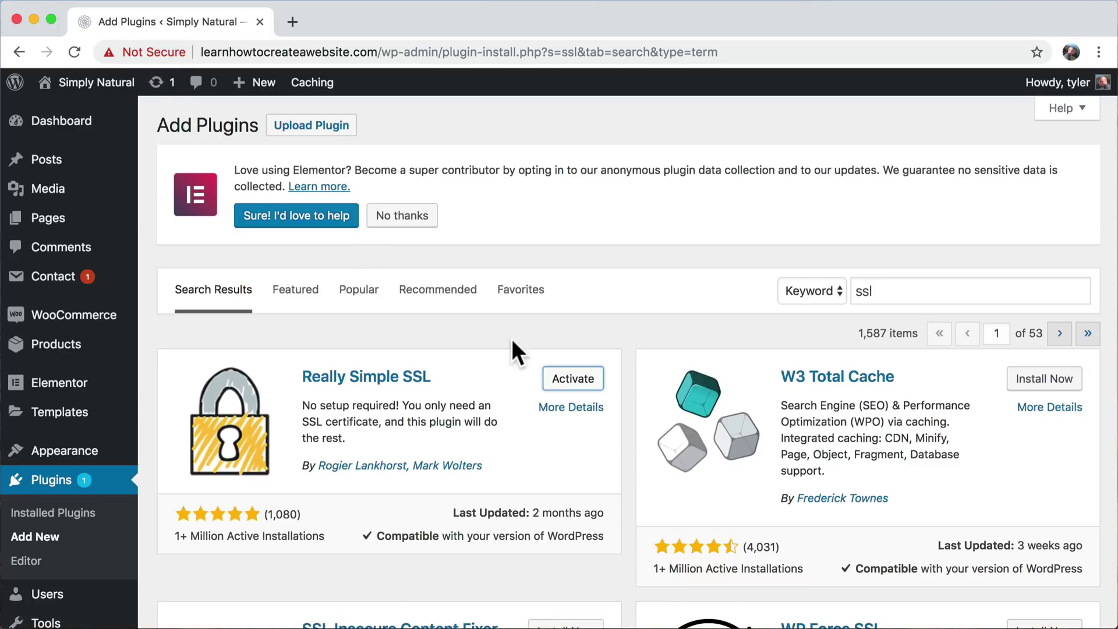
click(572, 381)
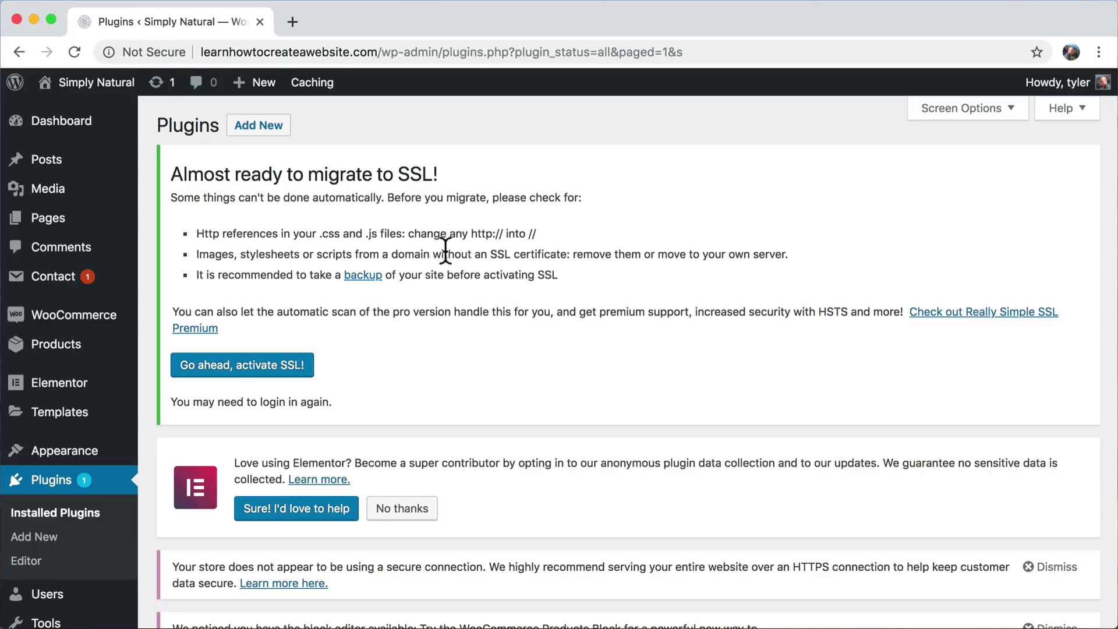
scroll(445, 250, down, 5)
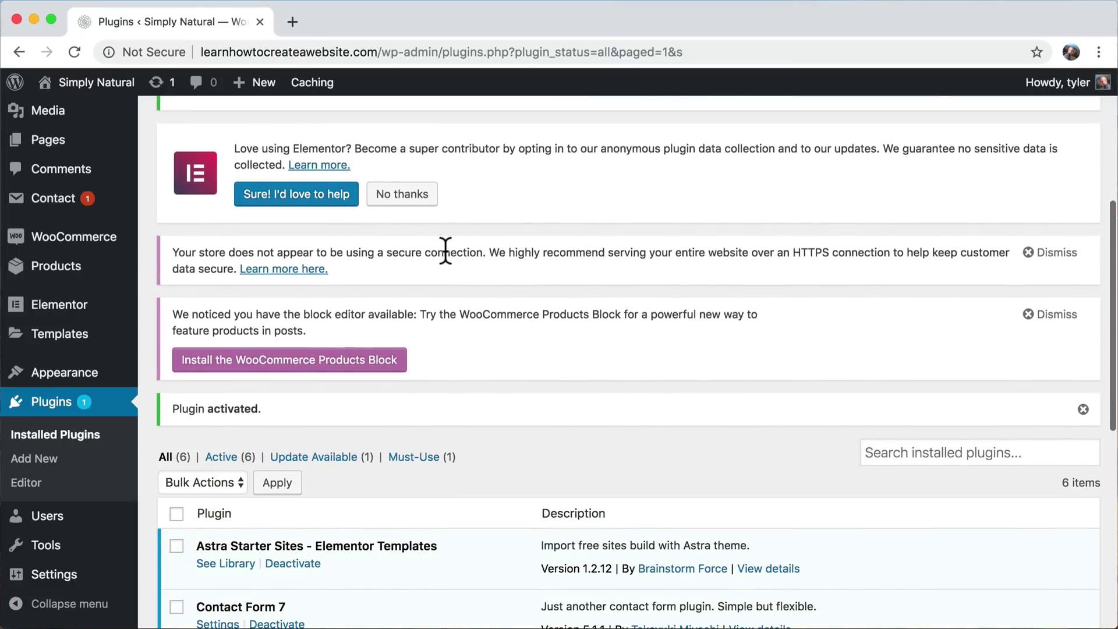
scroll(445, 251, down, 5)
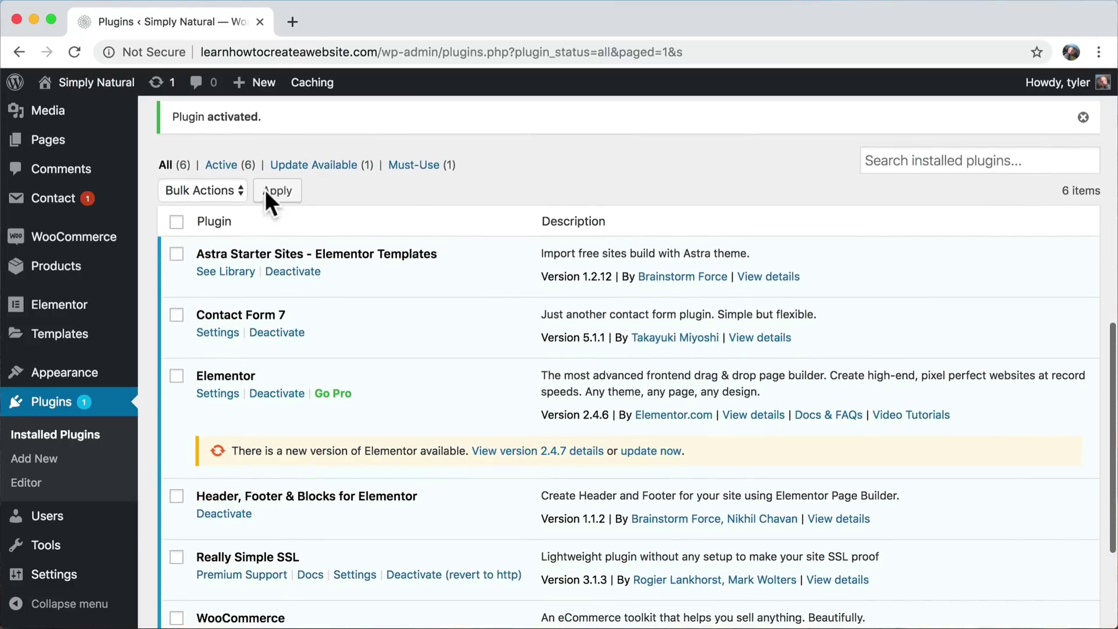
scroll(480, 316, down, 3)
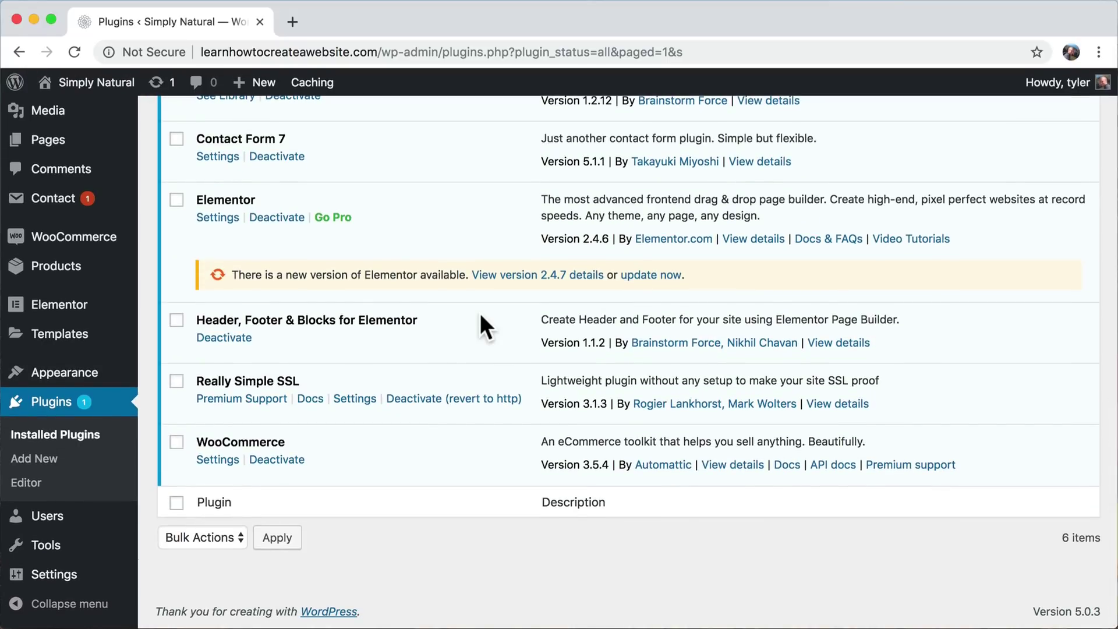
scroll(482, 316, up, 1)
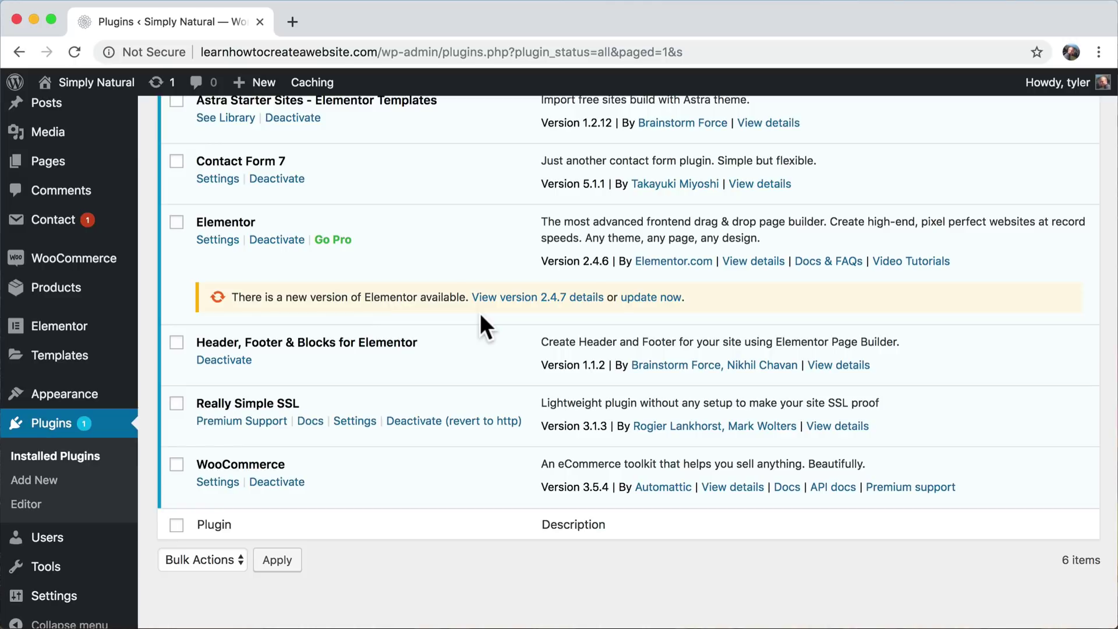
scroll(480, 313, down, 1)
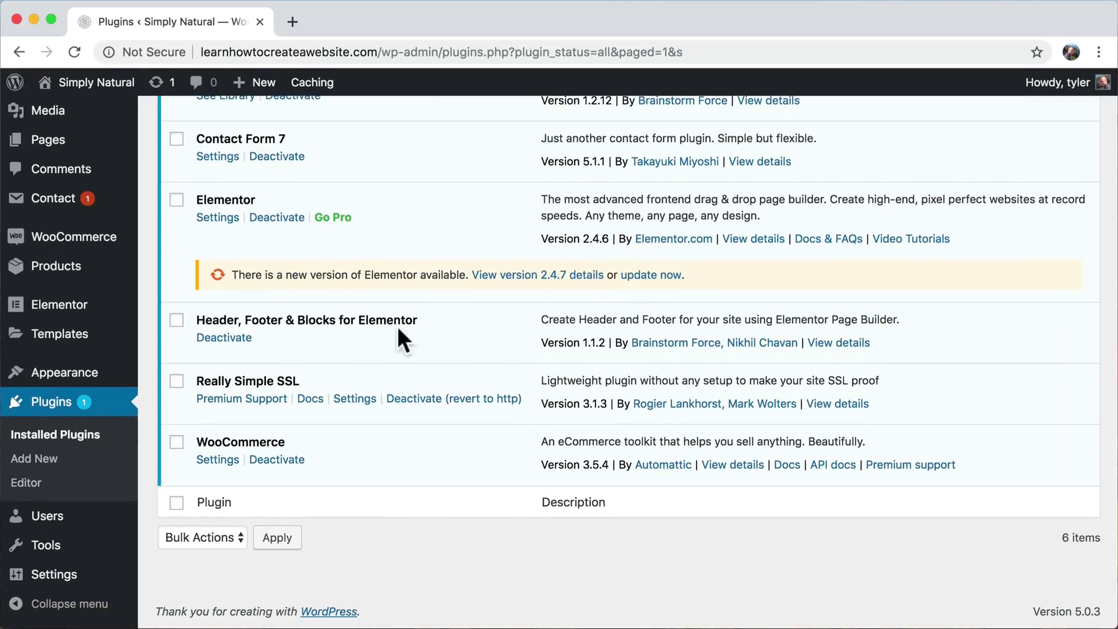
- Open the Really Simple SSL settings and review the detected SSL certificate message
click(356, 401)
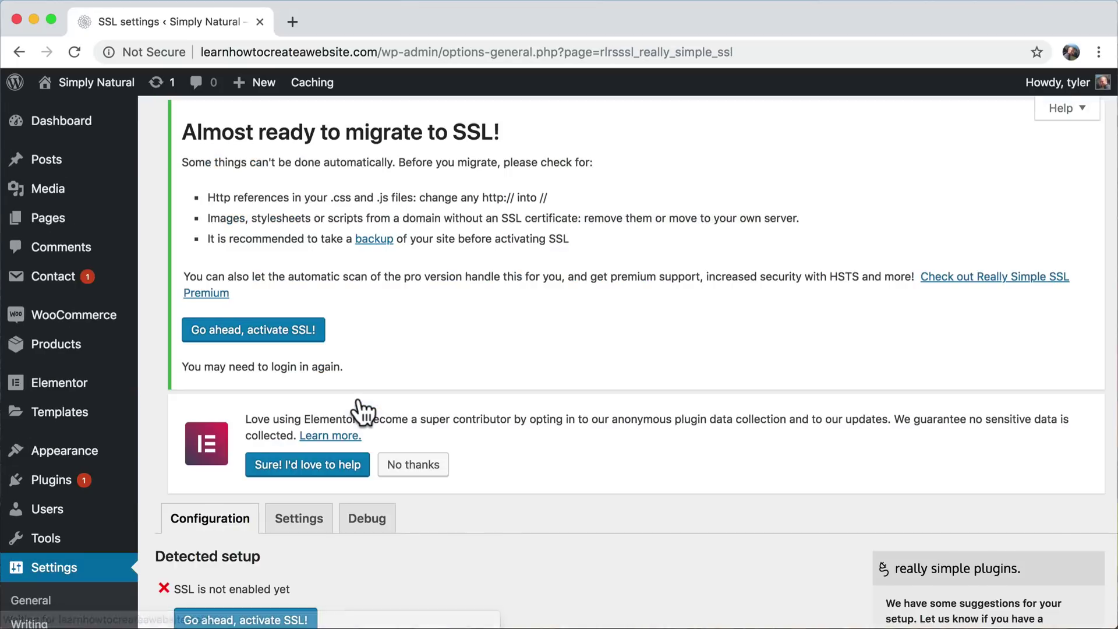
scroll(362, 411, down, 5)
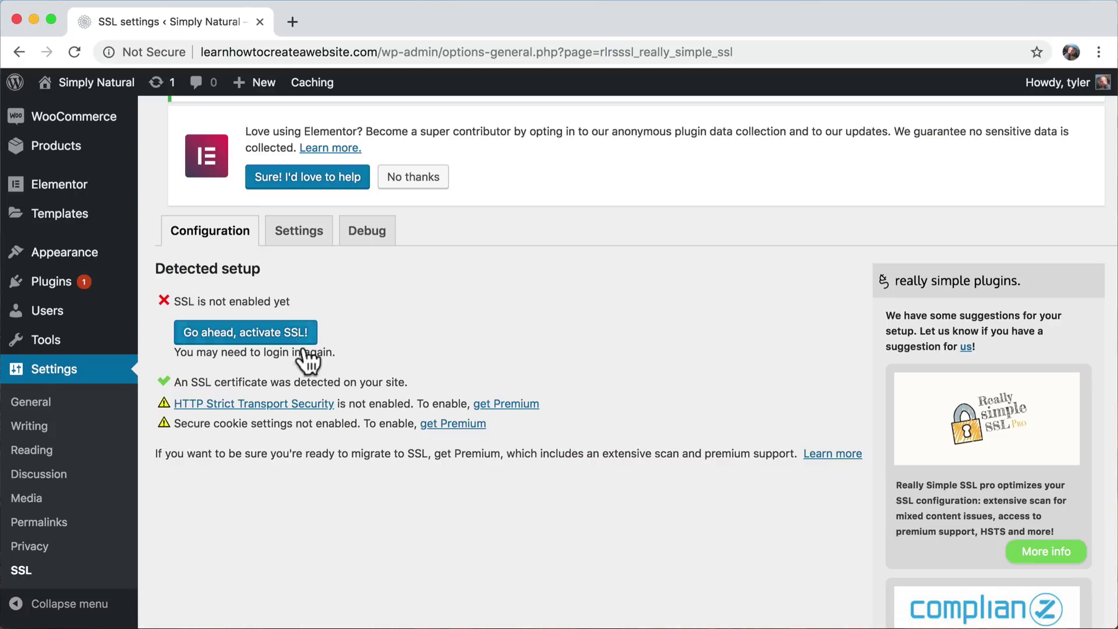
drag(174, 382, 385, 382)
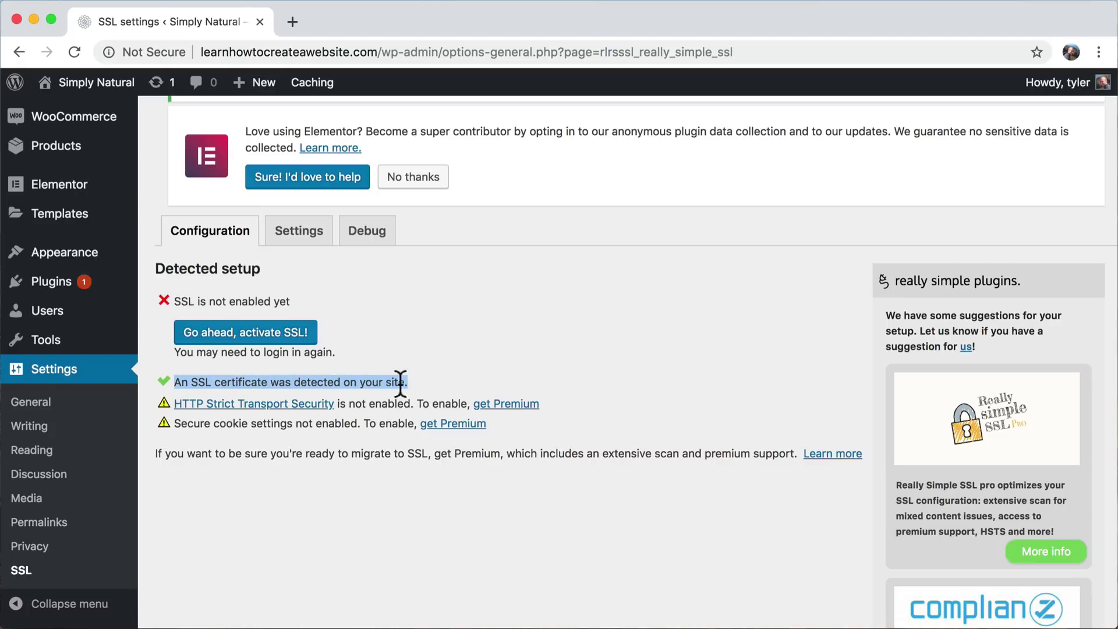
triple_click(278, 383)
click(180, 384)
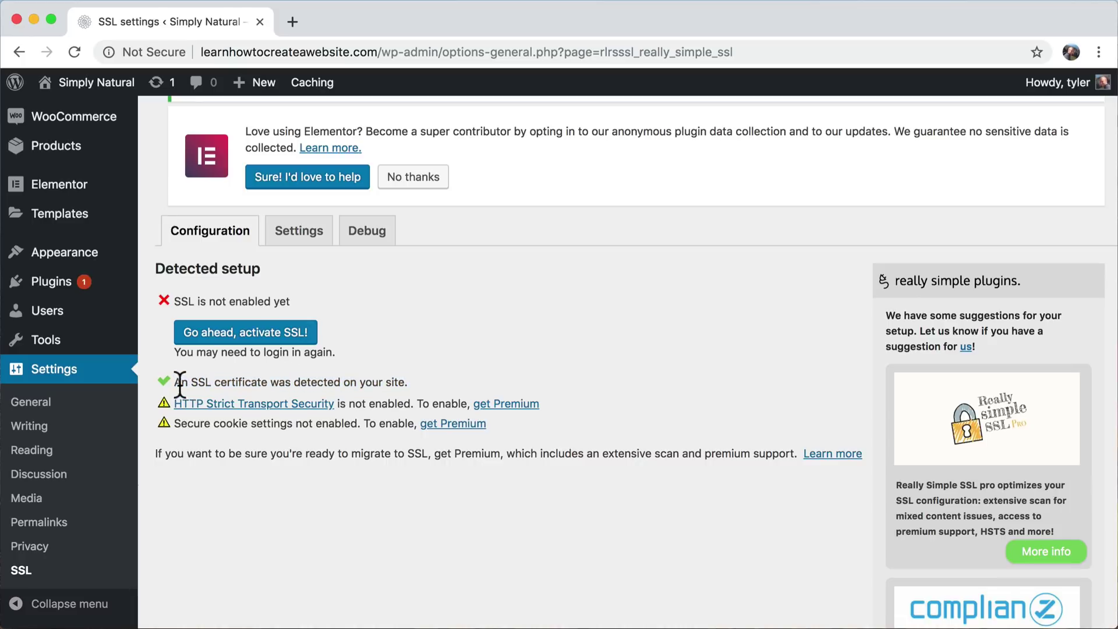
drag(180, 384, 410, 379)
double_click(400, 382)
double_click(357, 383)
triple_click(357, 383)
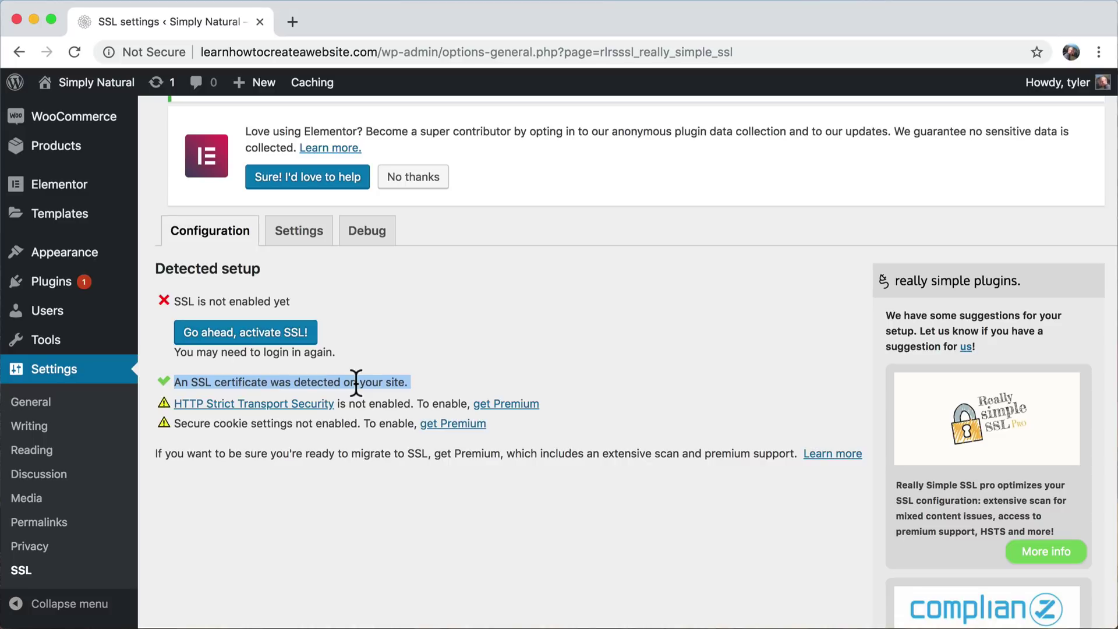
triple_click(322, 384)
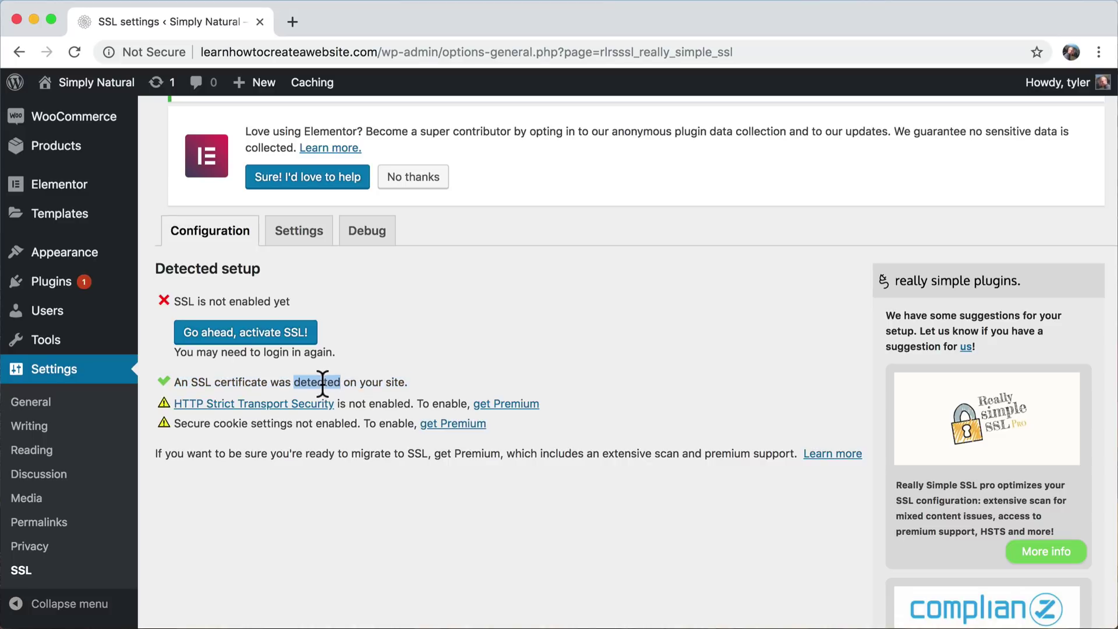
click(322, 383)
- Activate SSL site-wide and review the four successful checks, including the 301 https redirect
click(231, 338)
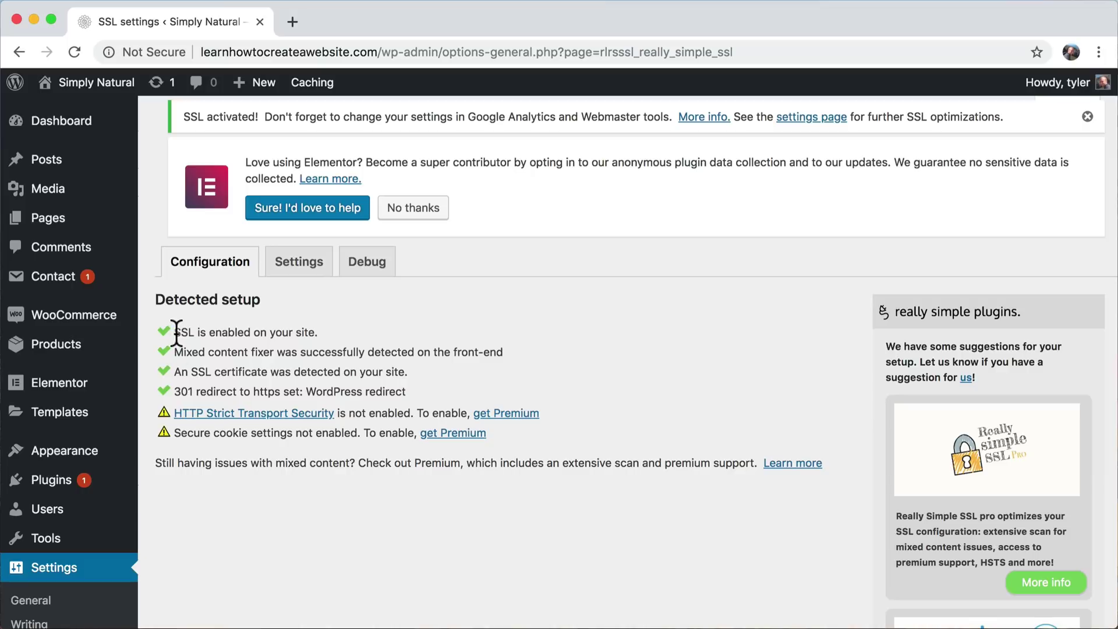
drag(176, 332, 410, 391)
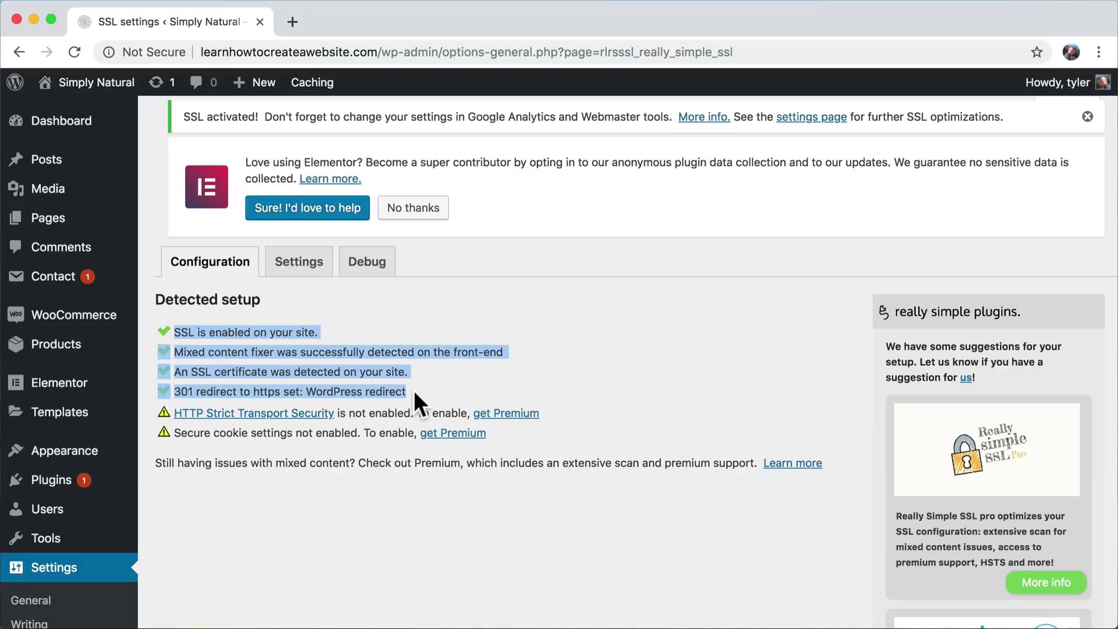
click(364, 389)
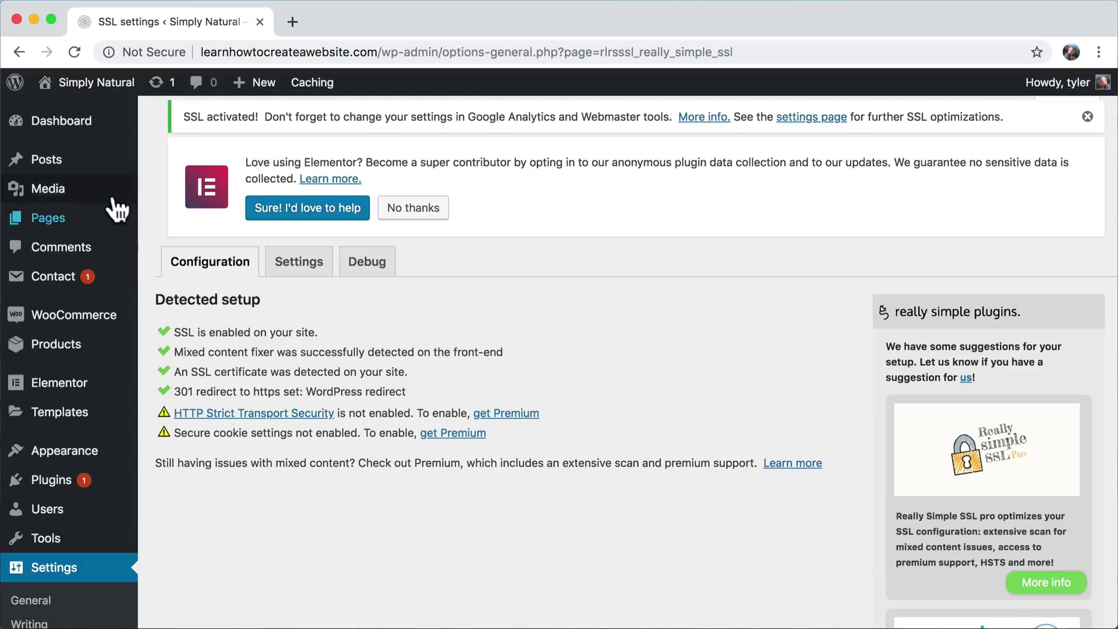
mouse_move(103, 92)
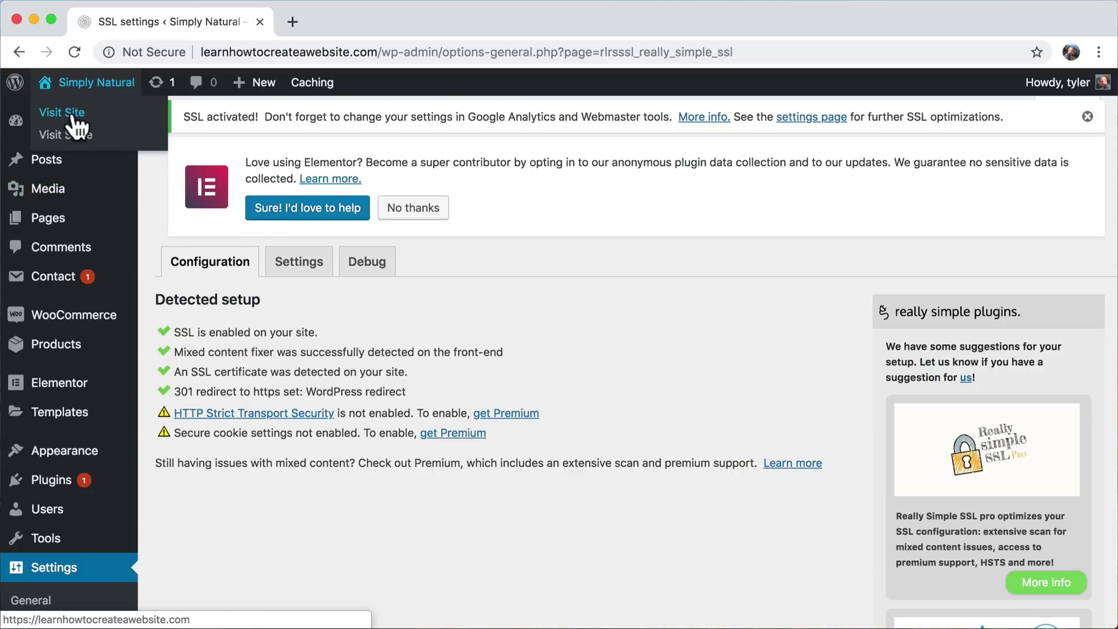
- View the live storefront and its My account page, then return to the home page
click(74, 115)
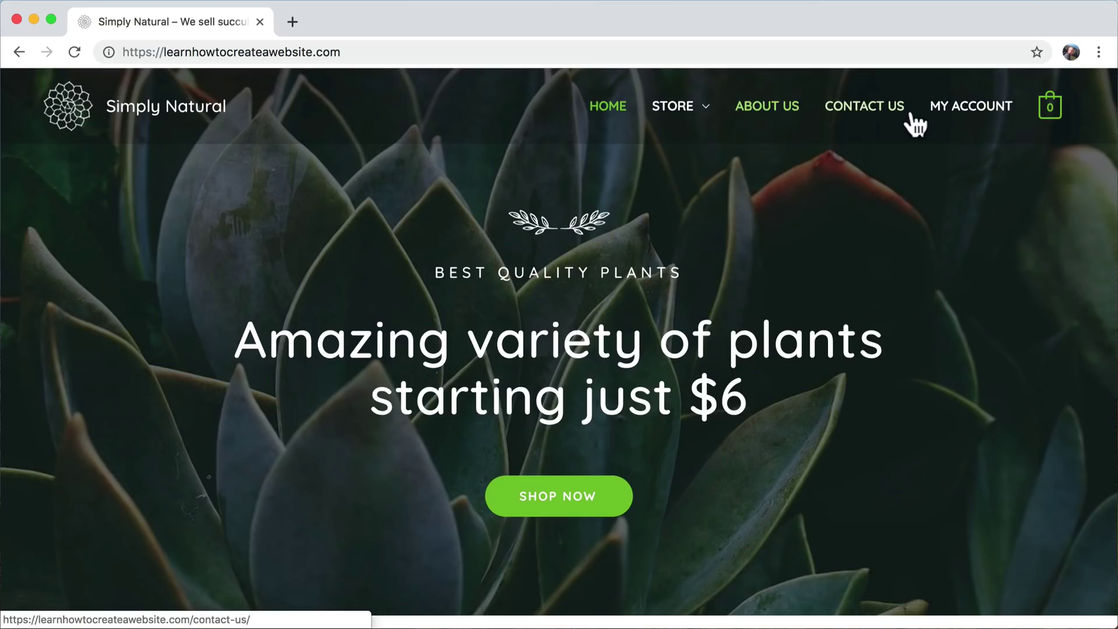
click(969, 114)
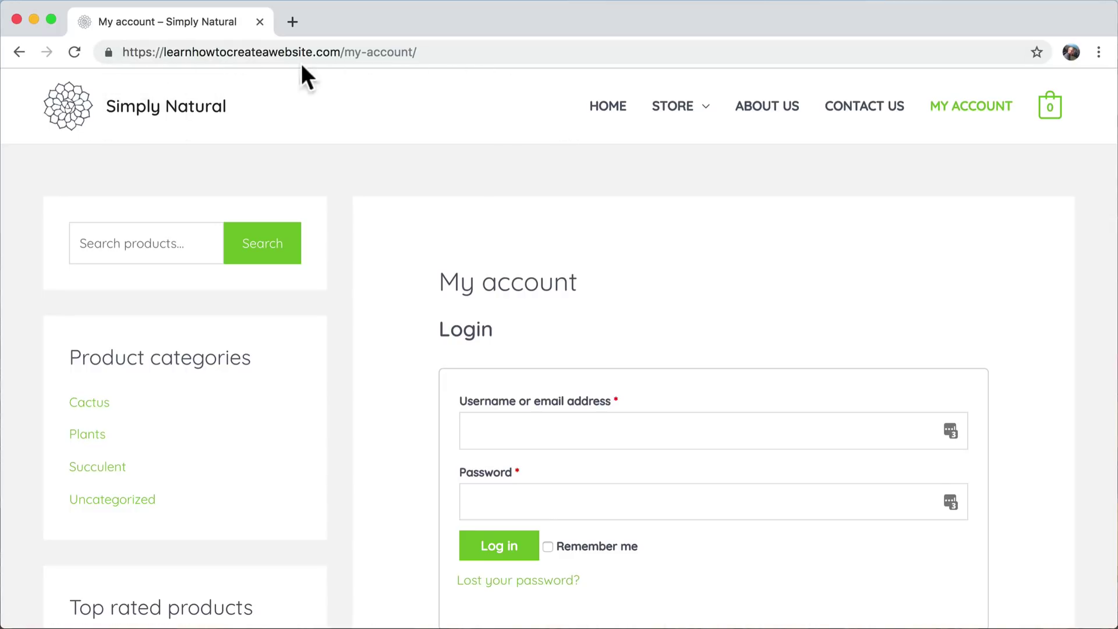
click(71, 110)
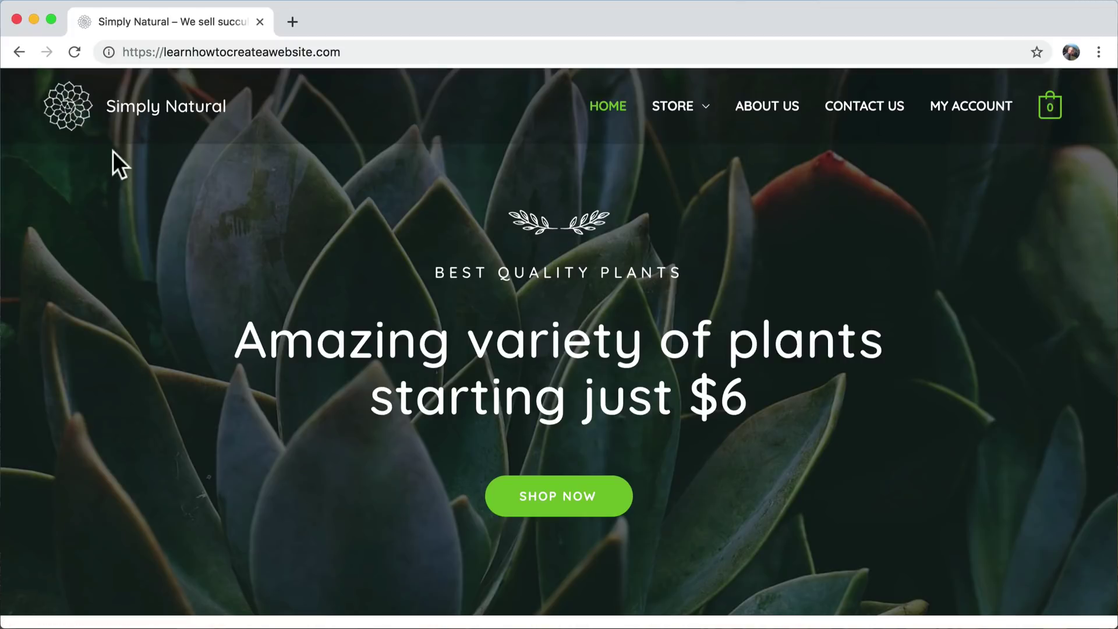
- Inspect the storefront's https connection security details in the address bar
click(108, 53)
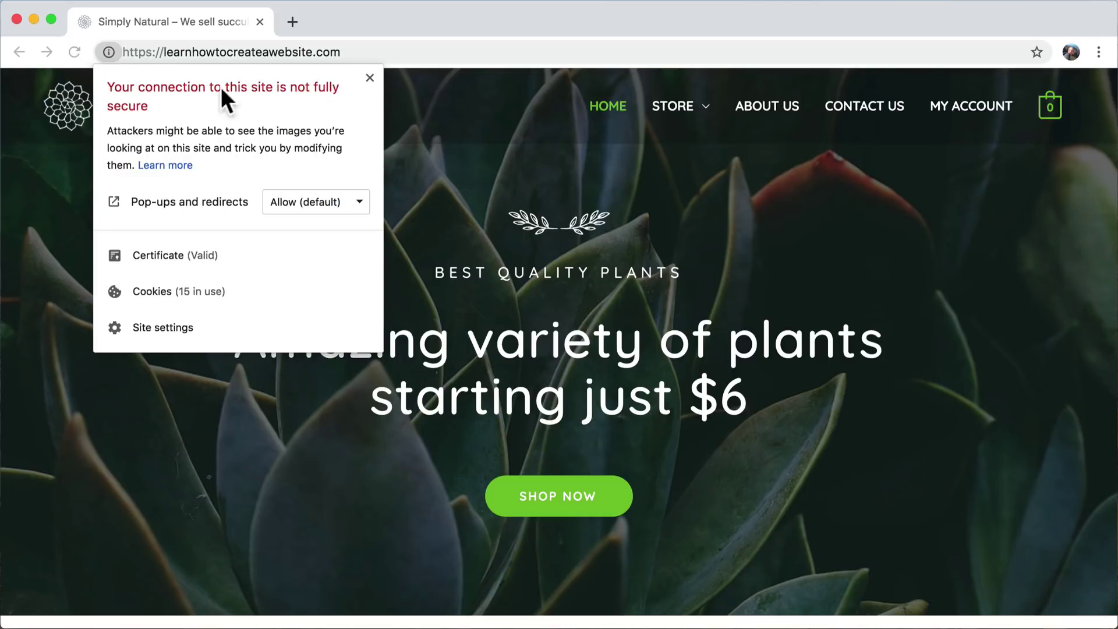
click(369, 78)
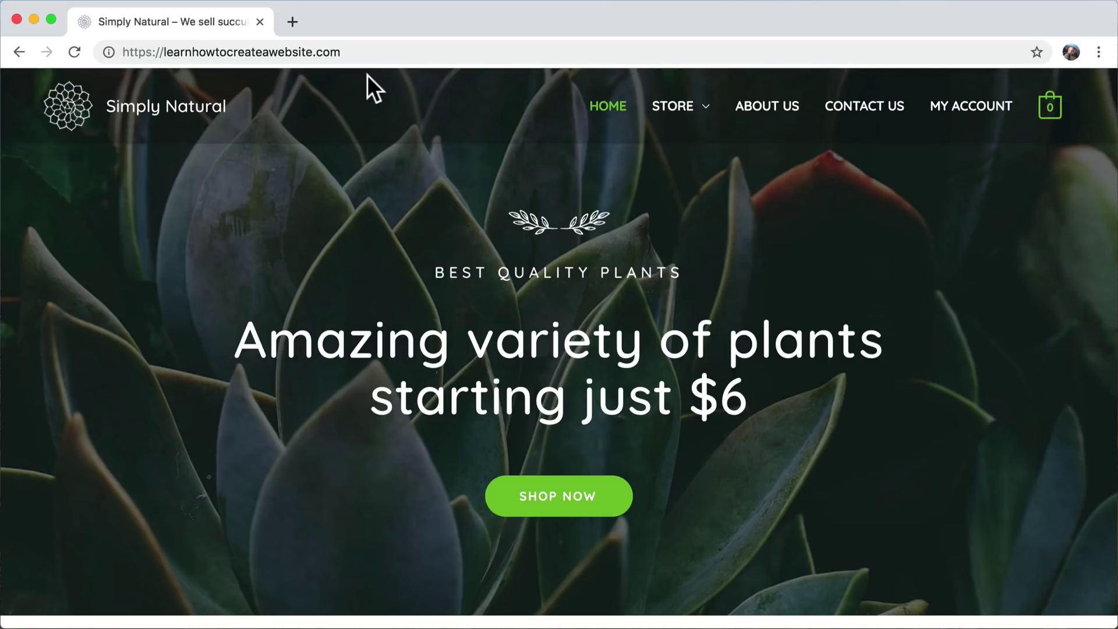
click(388, 53)
- Load /wp-admin, log in by retyping the saved password, and decline updating it in LastPass
text(/wp0ad)
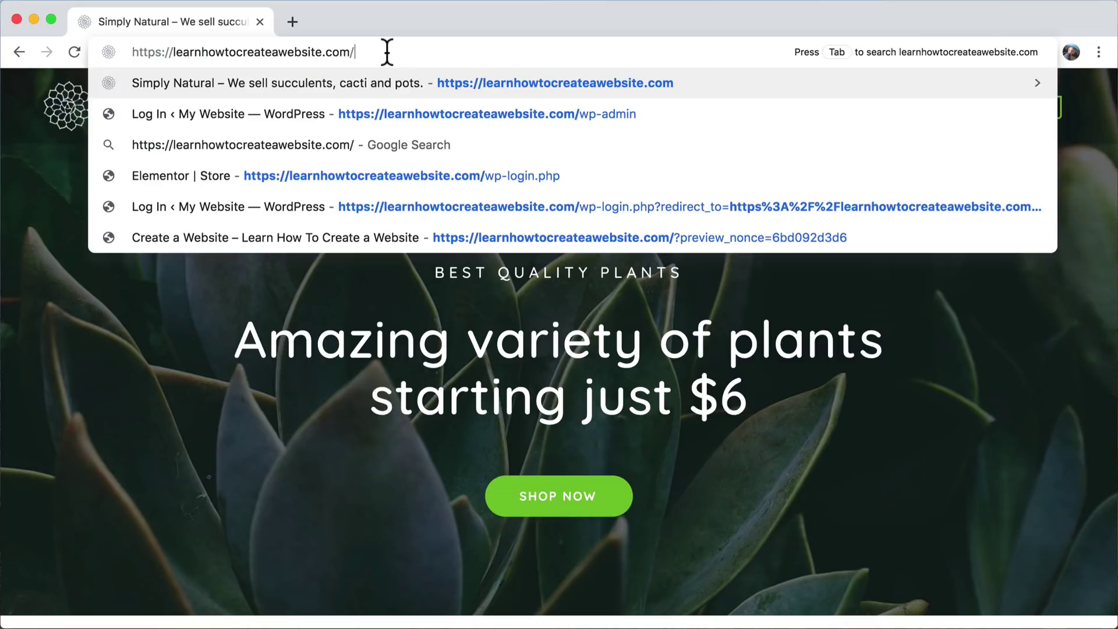
key(BackSpace)
key(BackSpace)
key(BackSpace)
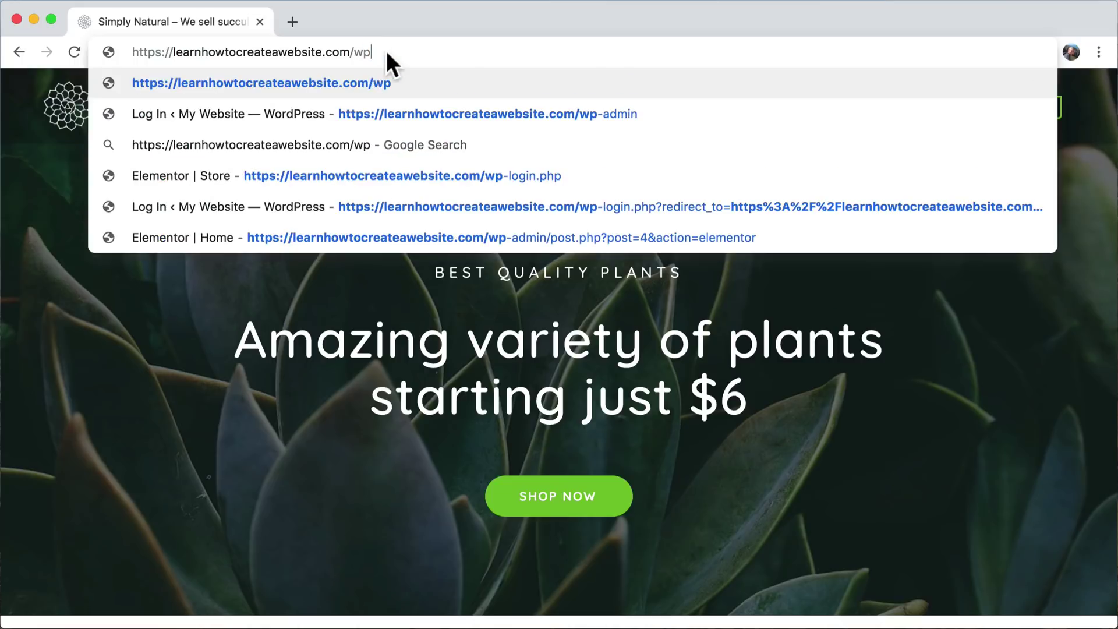
text(-admin)
key(Return)
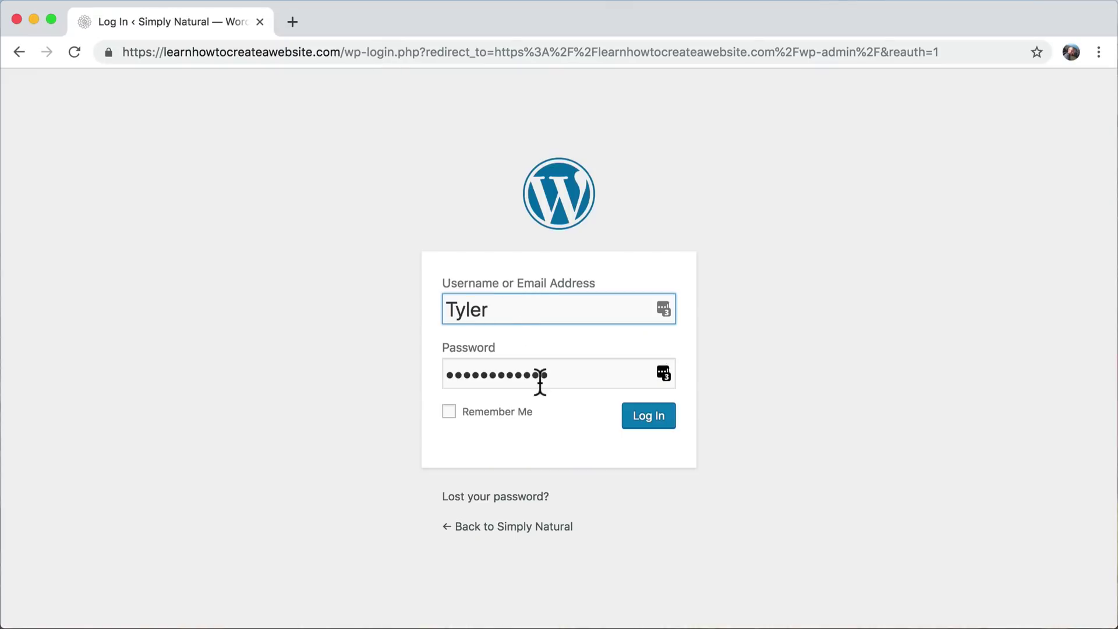
double_click(540, 381)
text(•••••••••)
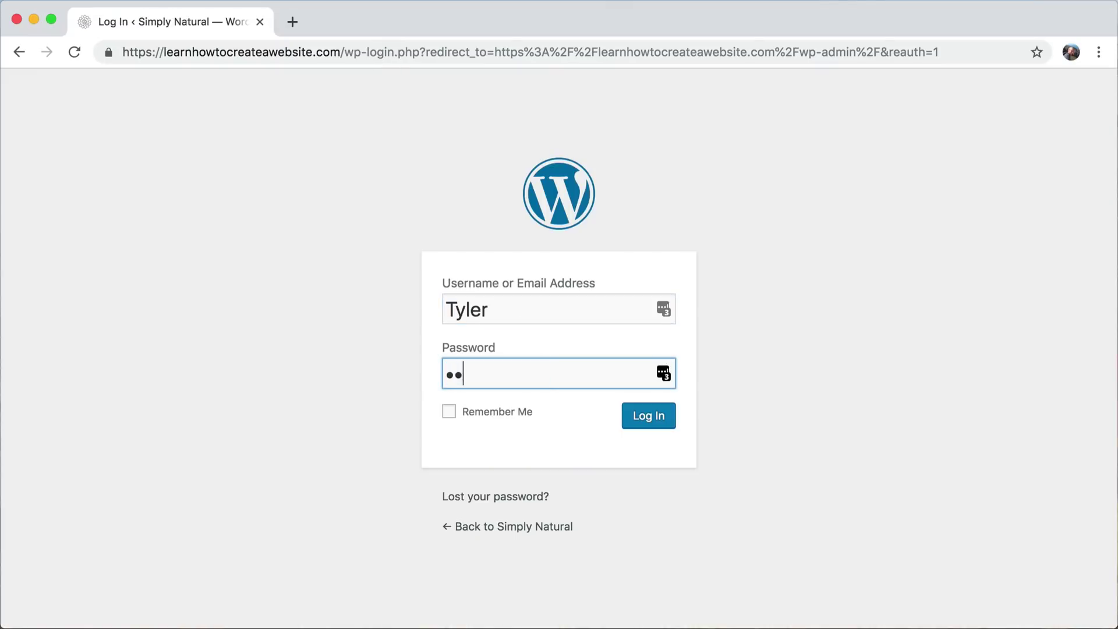
text(•••)
key(Return)
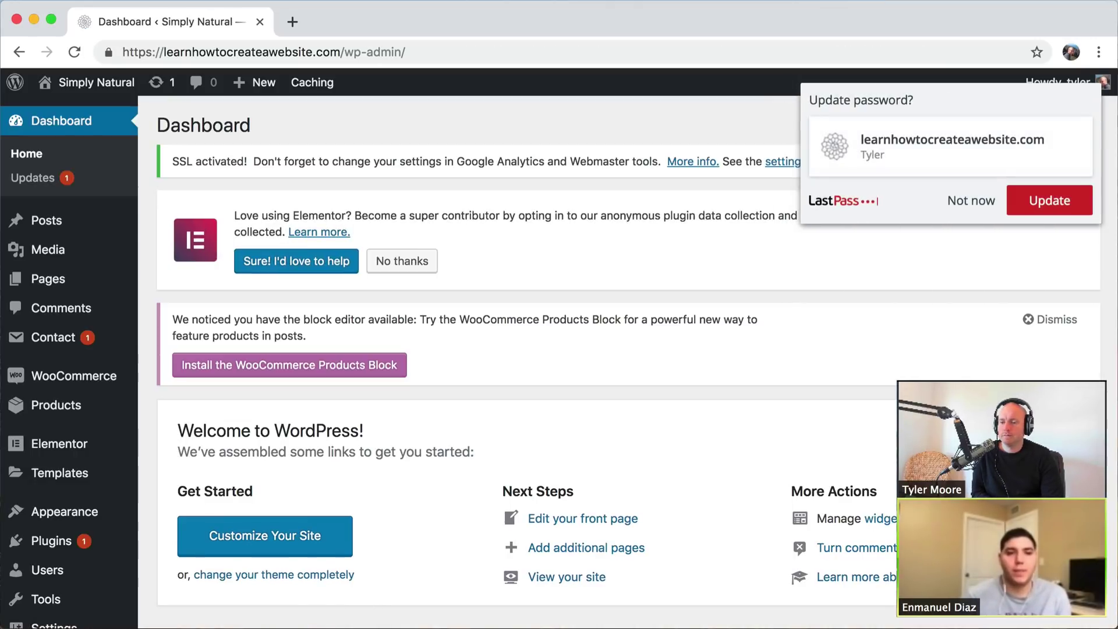
click(971, 199)
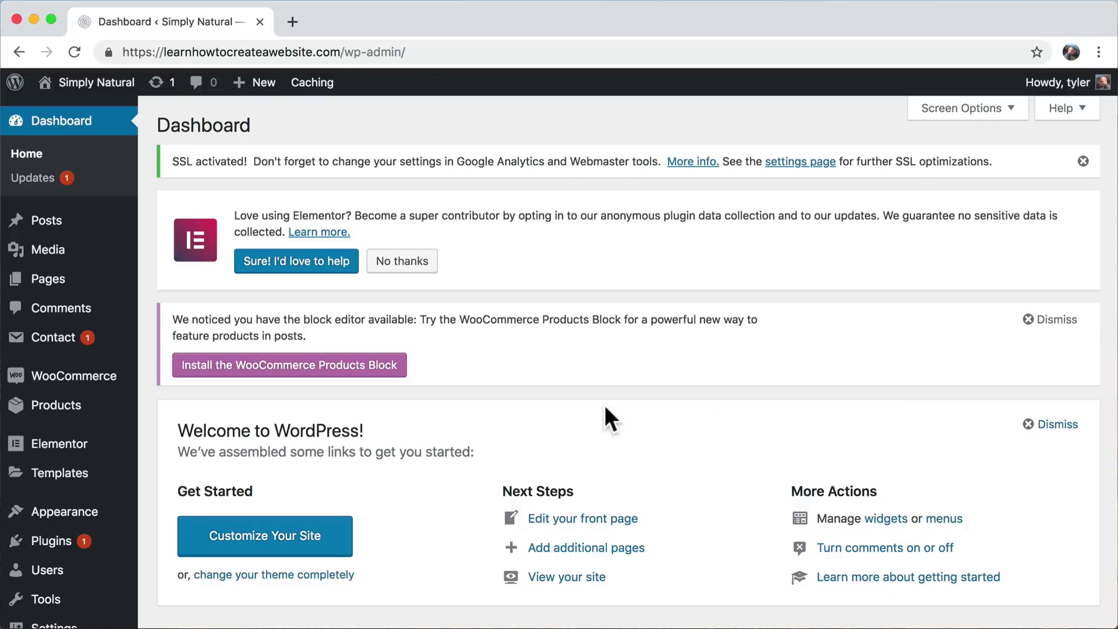
- Open Elementor's Tools page and show its Replace URL settings
mouse_move(39, 447)
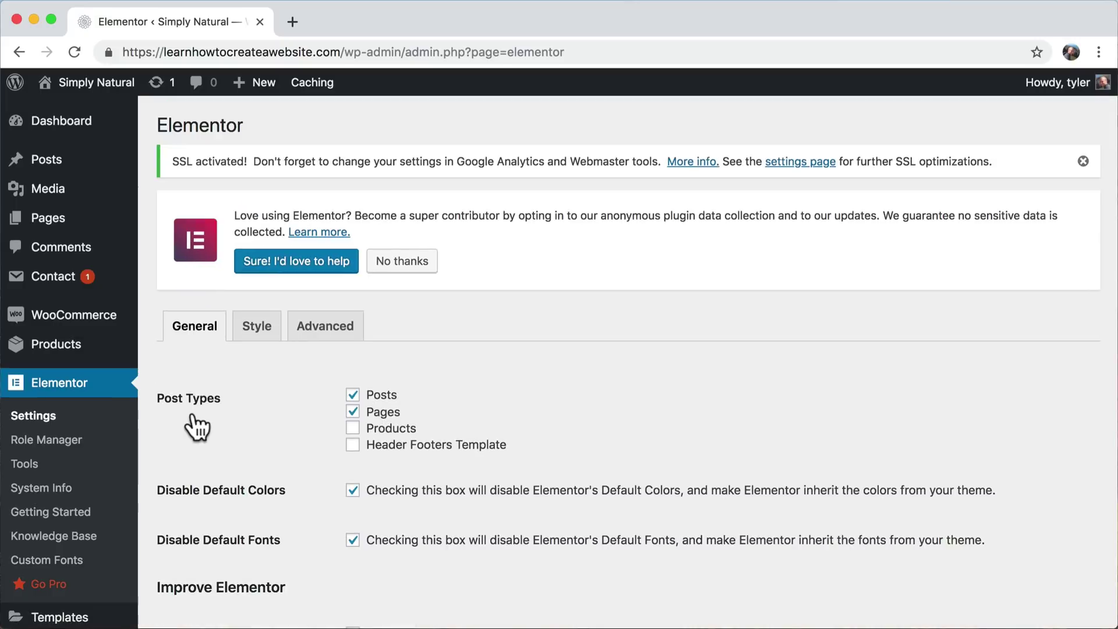
scroll(197, 428, down, 5)
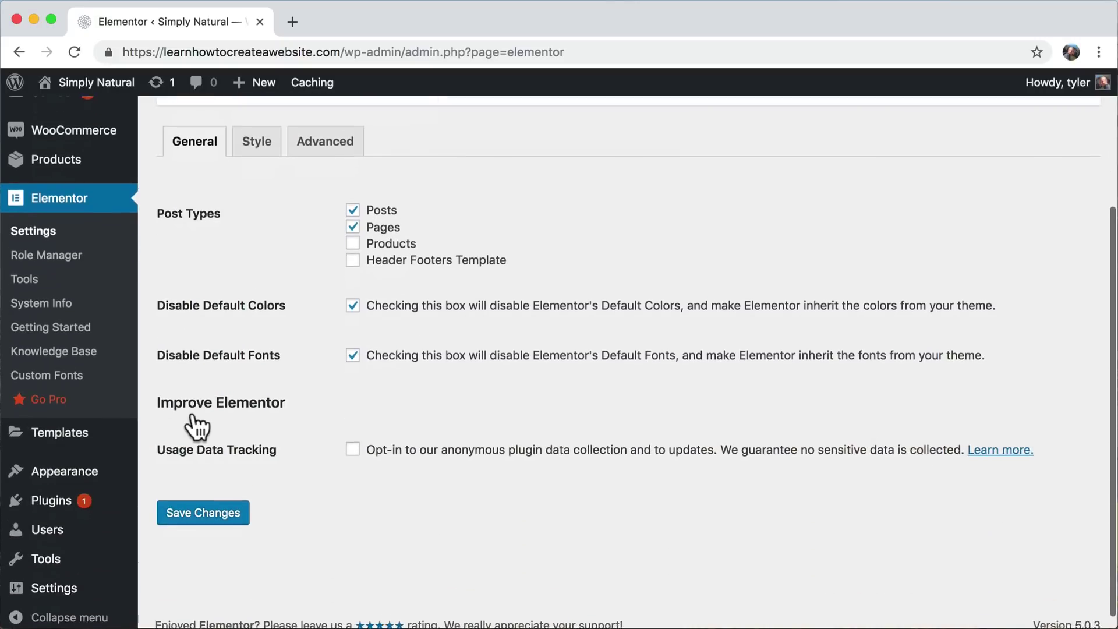
scroll(197, 428, up, 2)
scroll(197, 428, down, 2)
scroll(195, 426, up, 1)
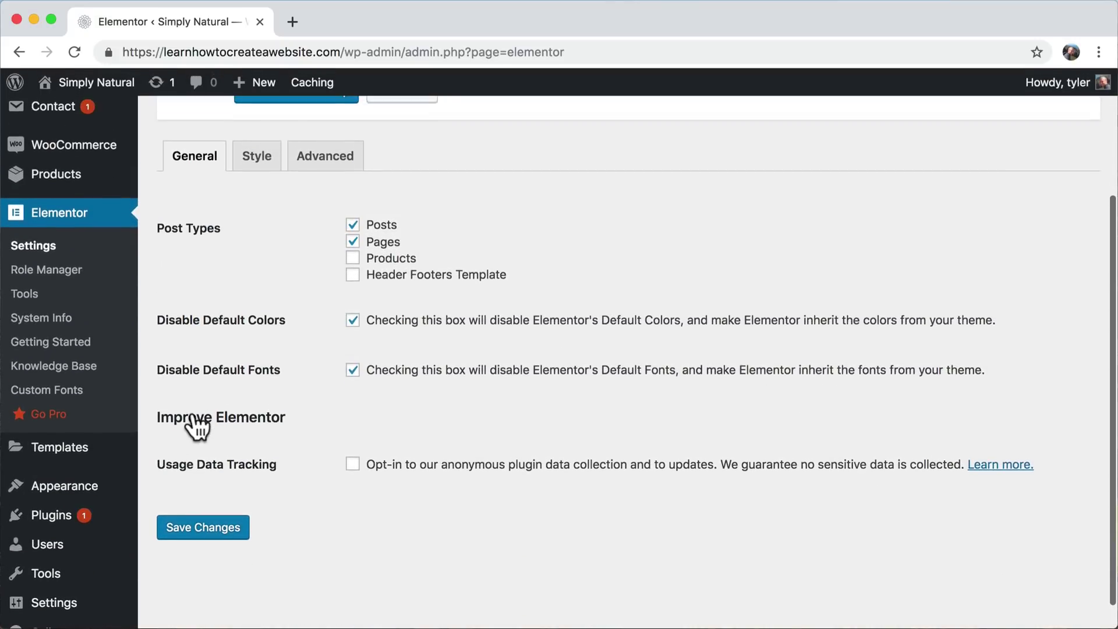
click(26, 294)
scroll(241, 438, down, 3)
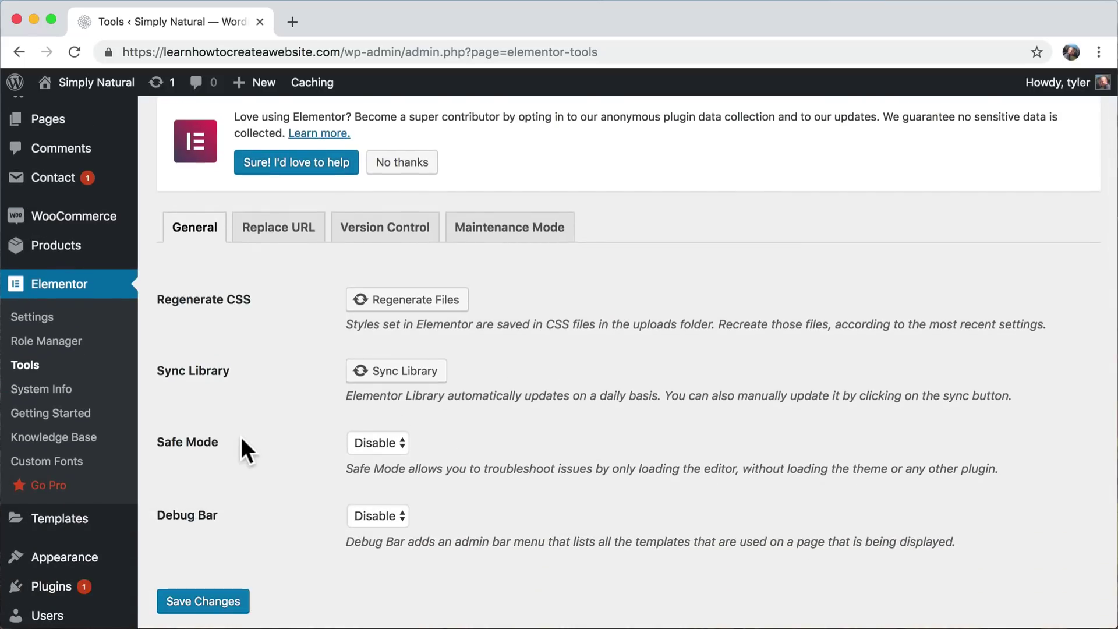
click(279, 233)
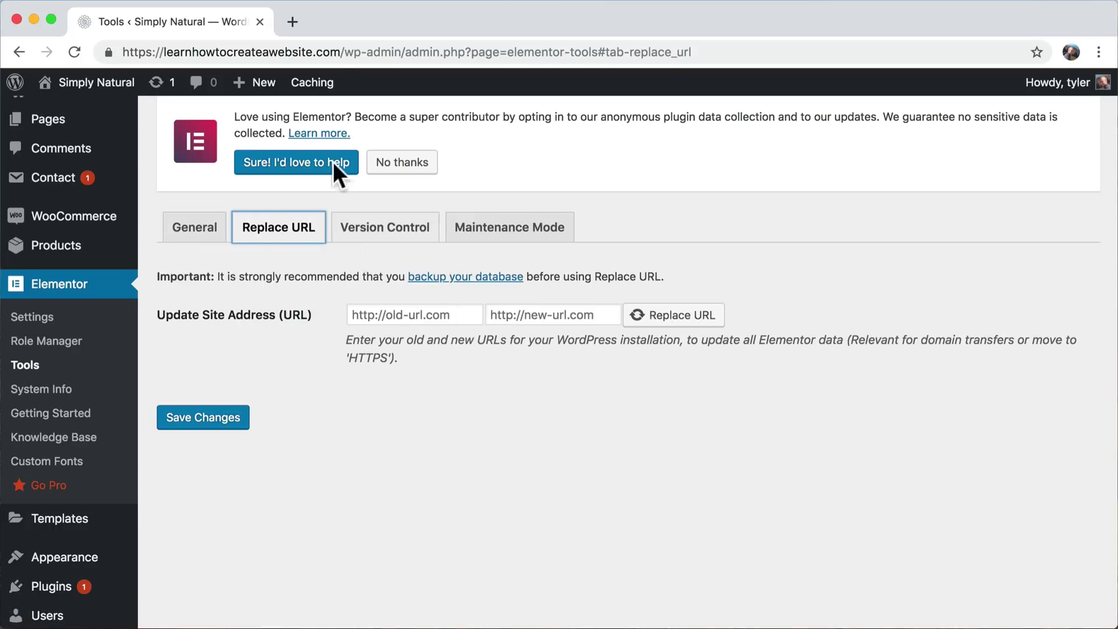
- Copy the site's https address and paste it in as the new URL
drag(342, 52, 106, 51)
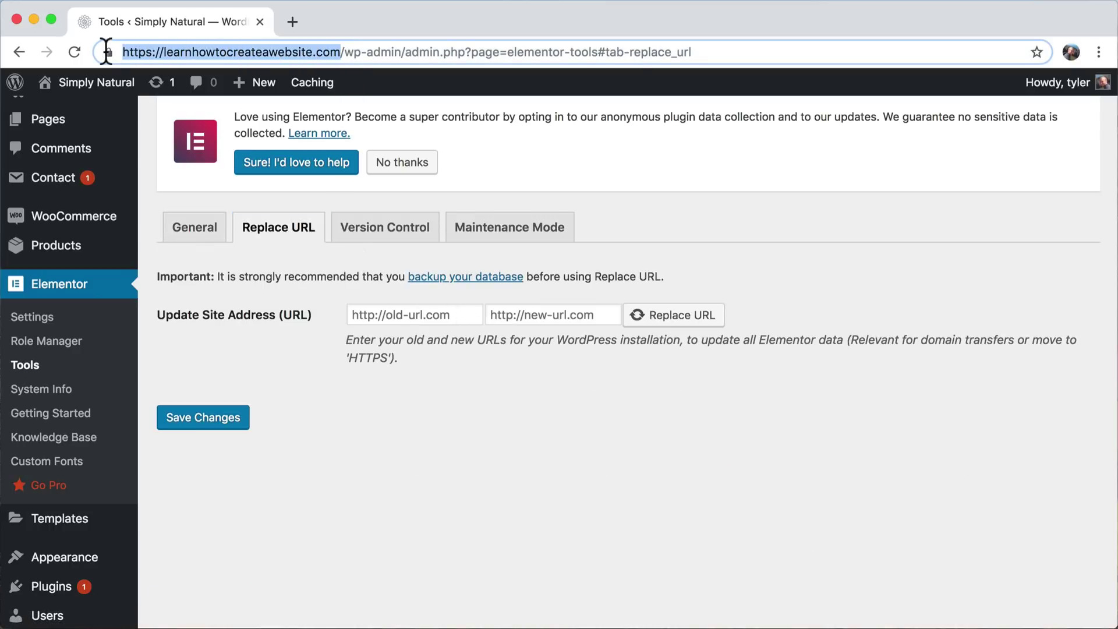
right_click(193, 53)
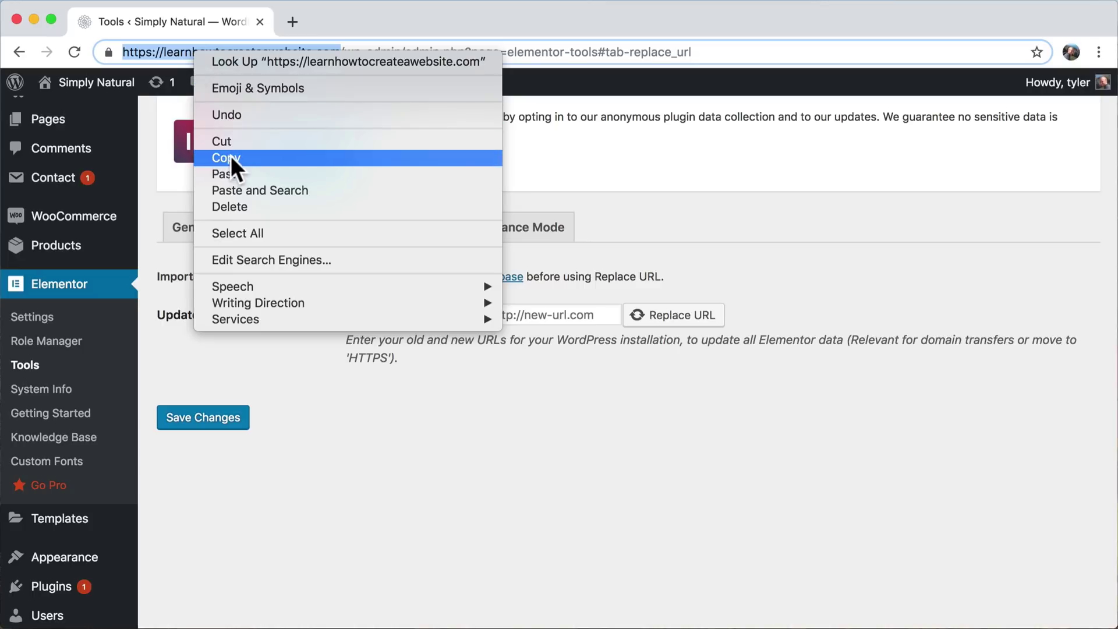
click(231, 156)
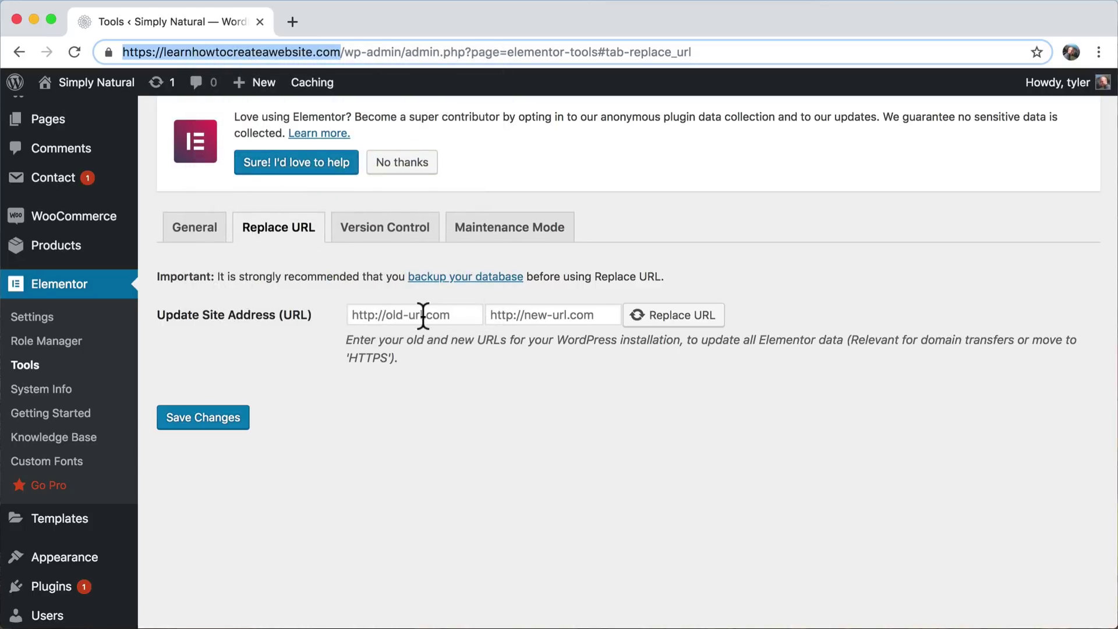
click(383, 314)
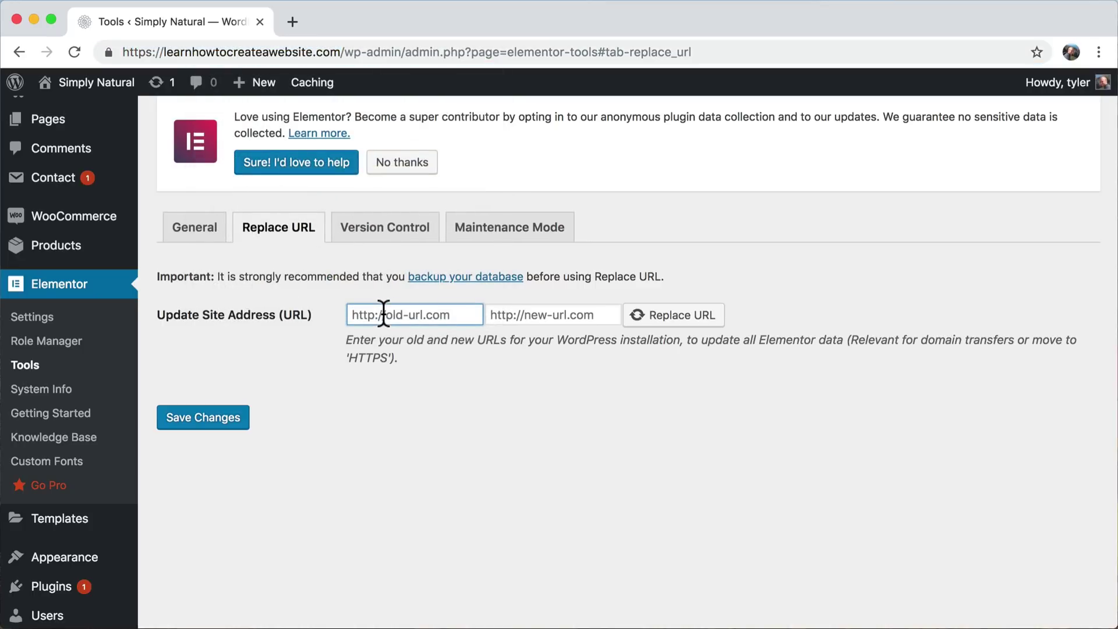
click(542, 318)
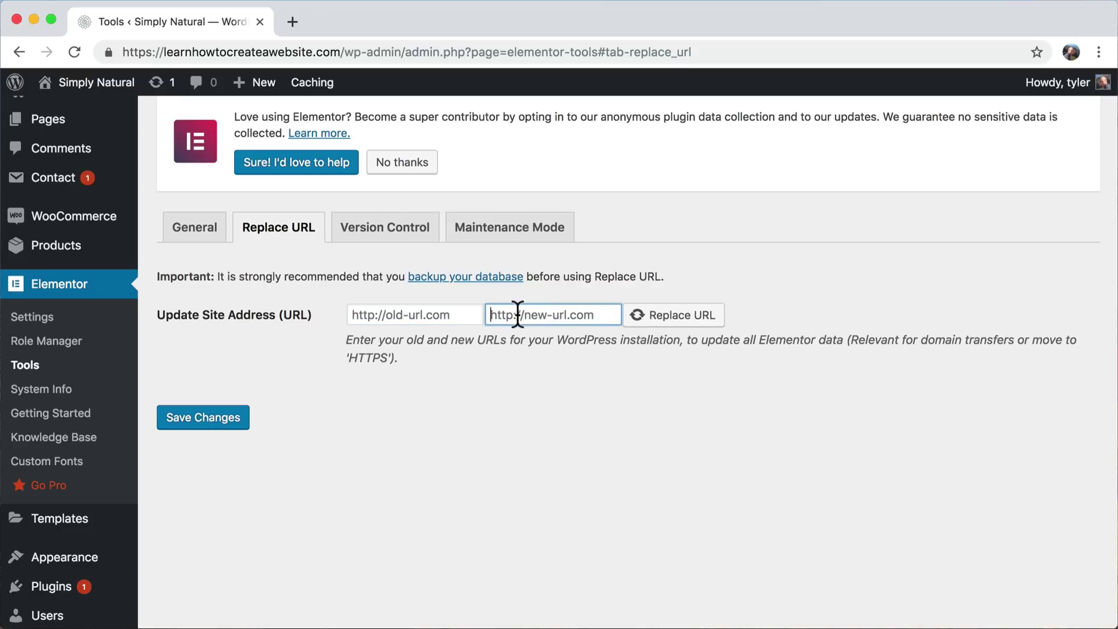
right_click(518, 315)
click(567, 419)
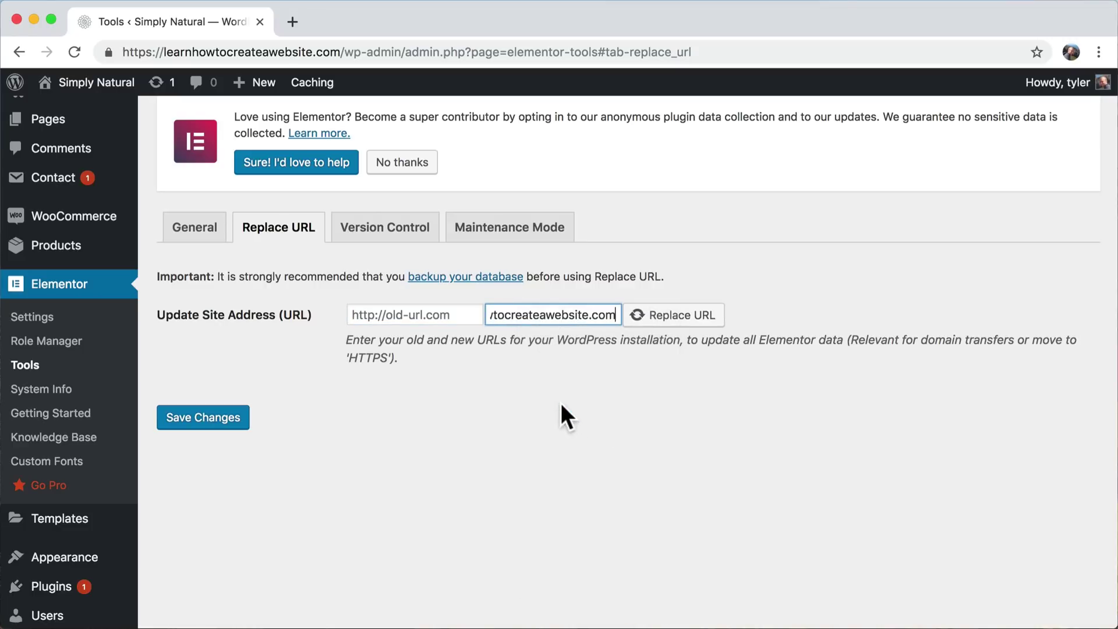
drag(527, 315, 417, 319)
click(517, 319)
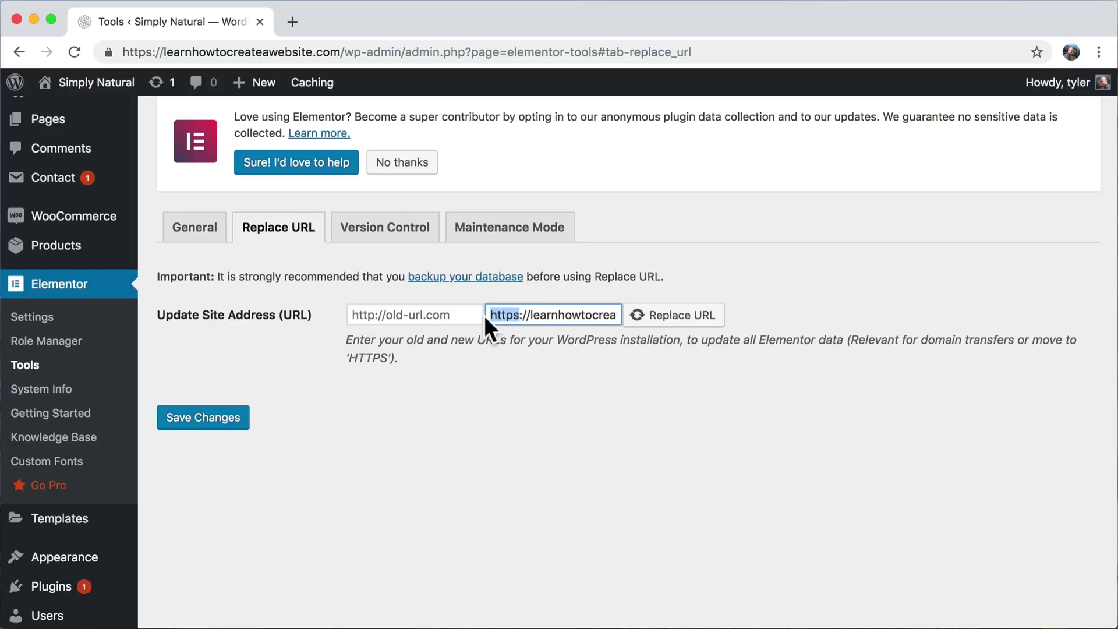
- Enter the http version as the old URL, replace it everywhere (8 rows), and save
click(366, 314)
right_click(366, 313)
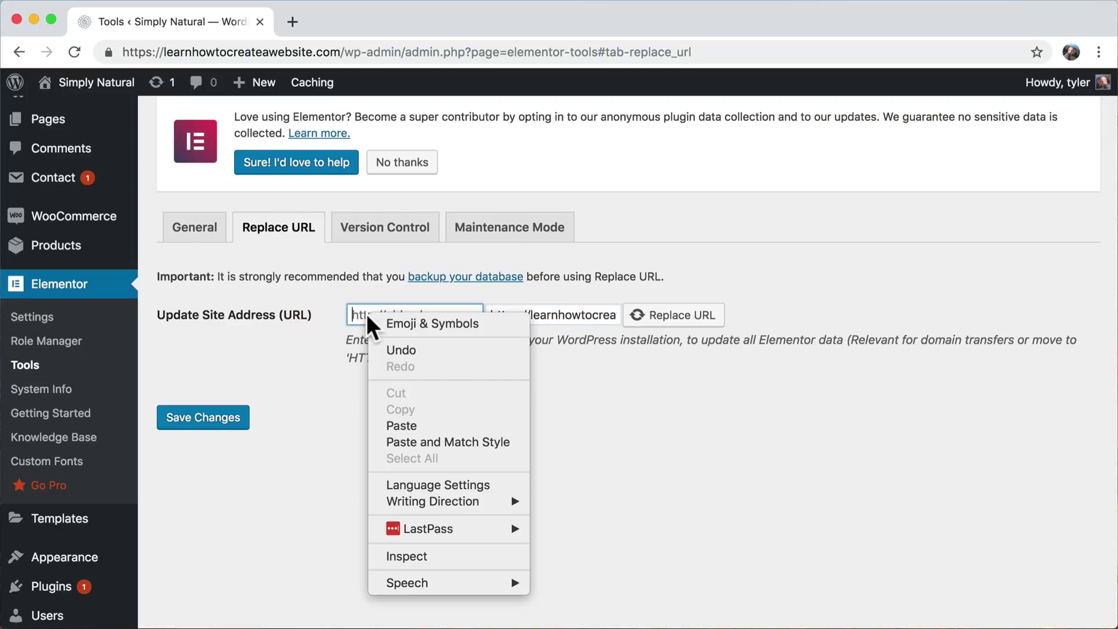
click(427, 421)
drag(456, 314, 293, 317)
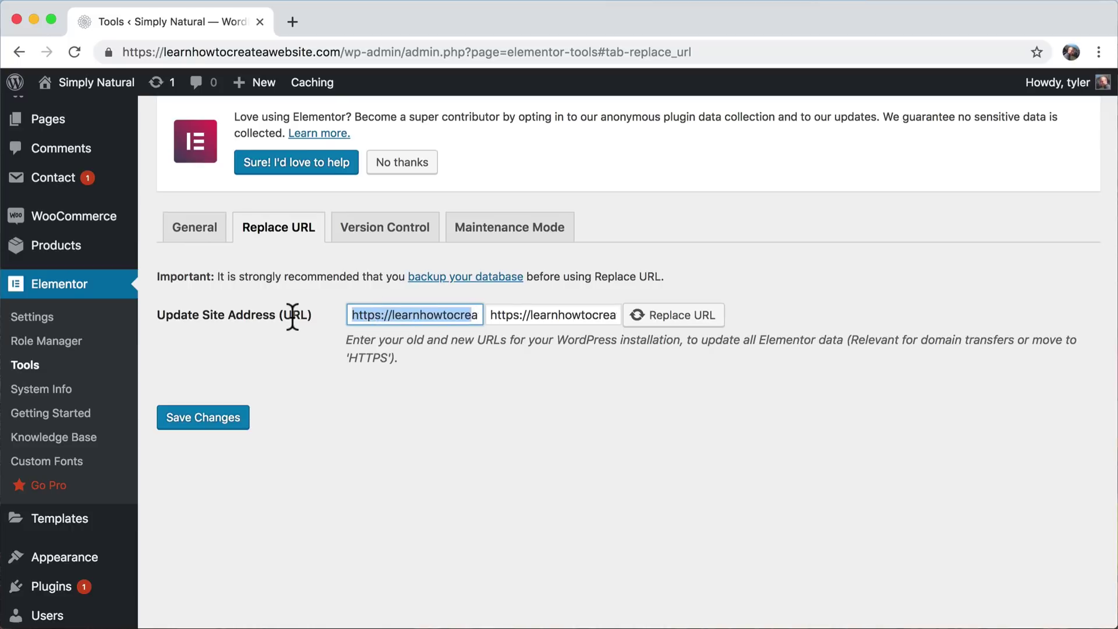
click(381, 315)
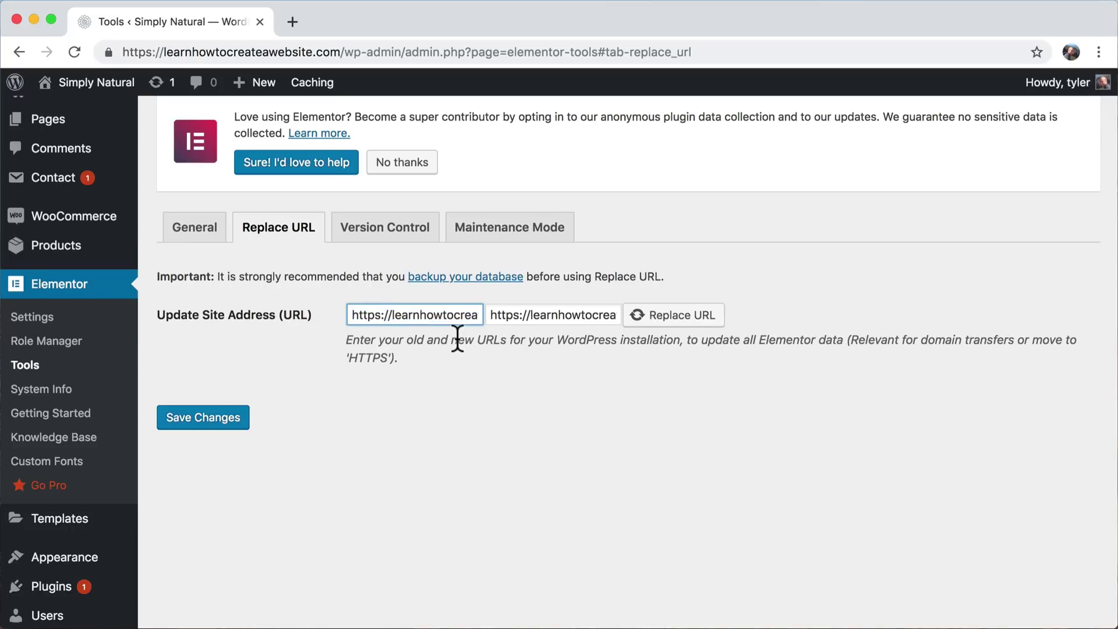
key(BackSpace)
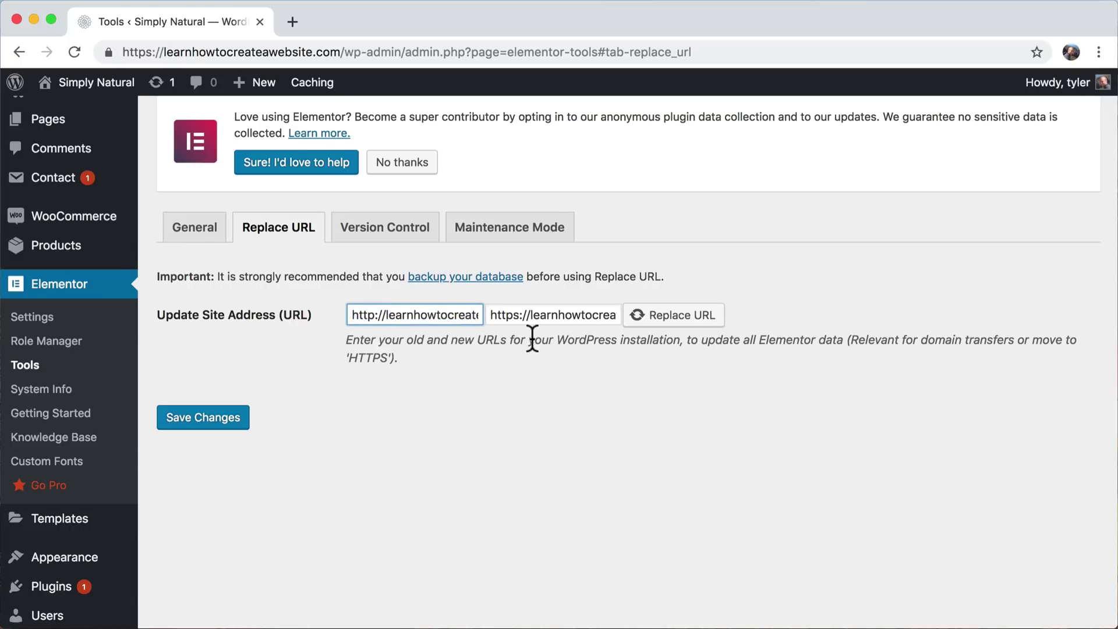
click(688, 316)
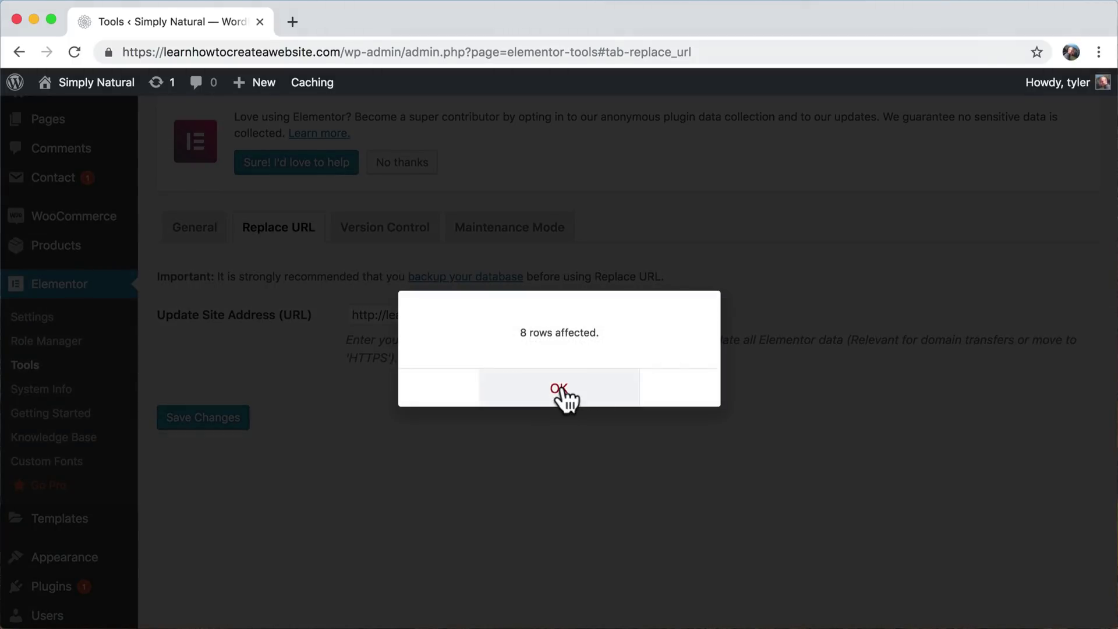
click(563, 391)
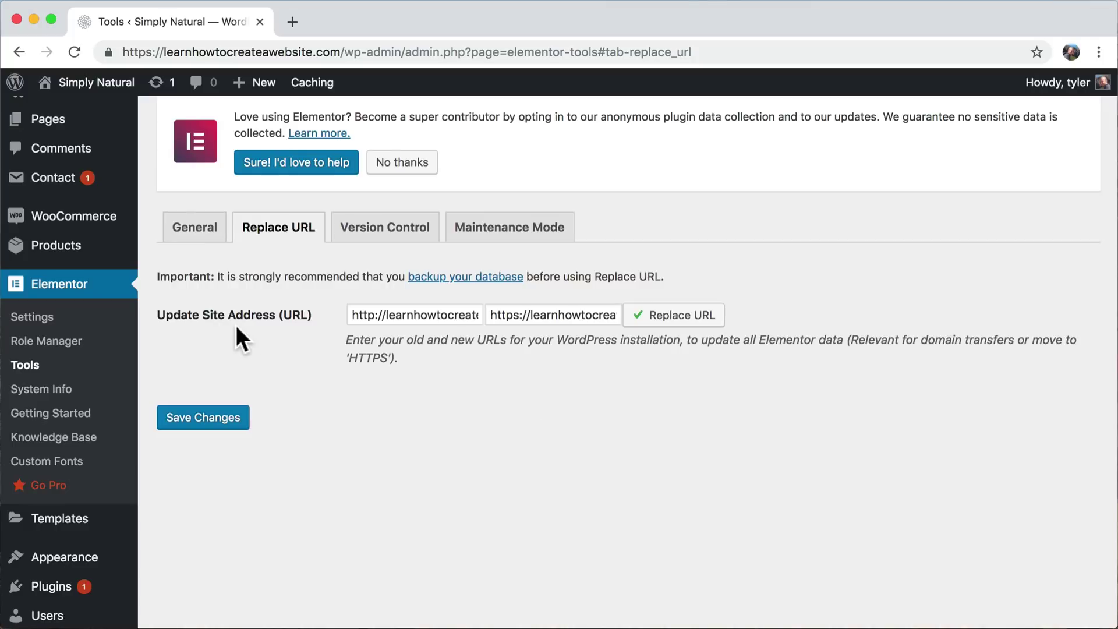
click(211, 421)
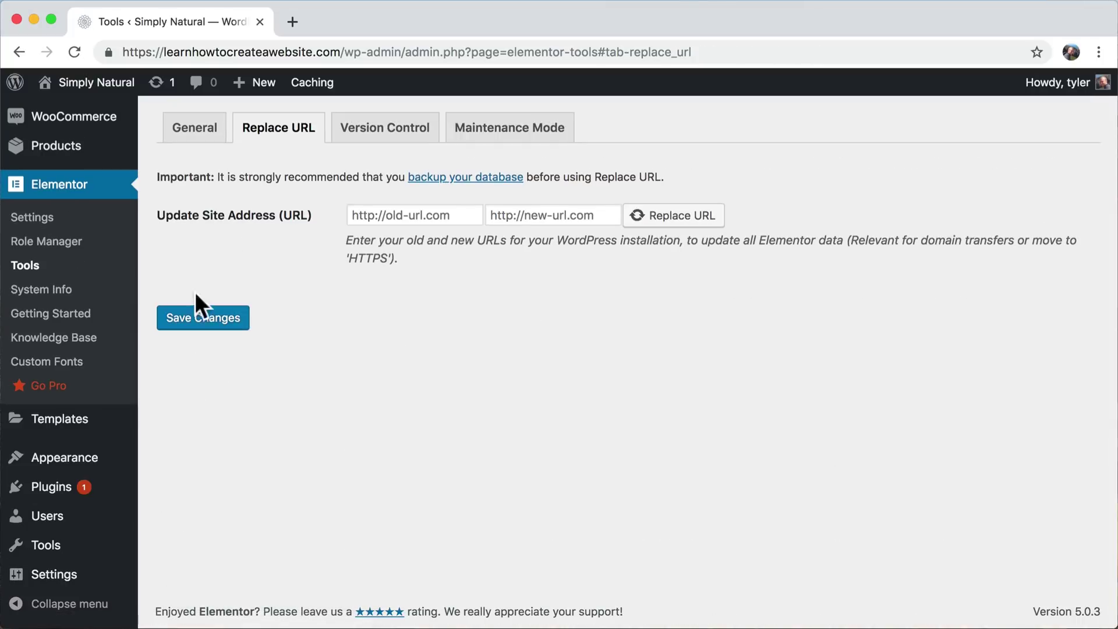
- Regenerate Elementor's CSS files, sync the template library, and save the Tools settings
click(191, 306)
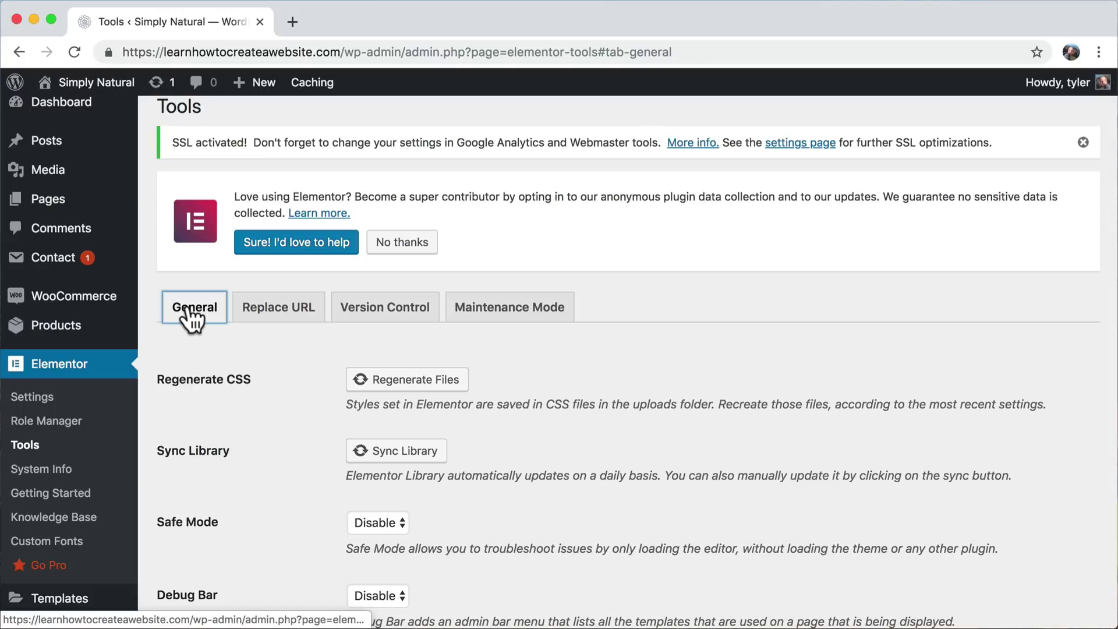
click(396, 383)
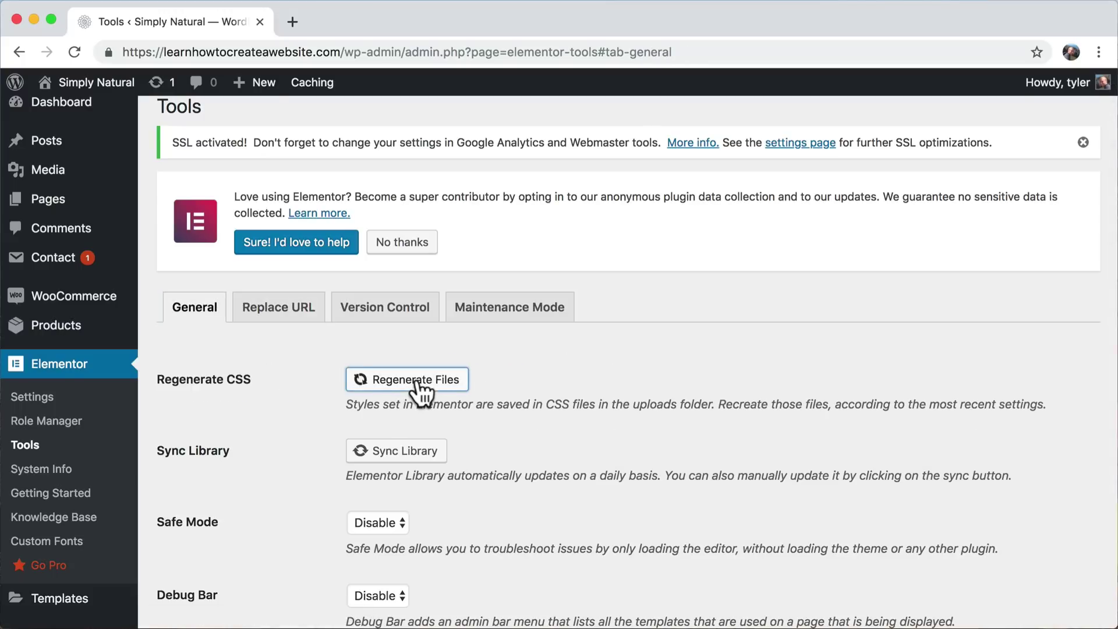
scroll(466, 436, down, 1)
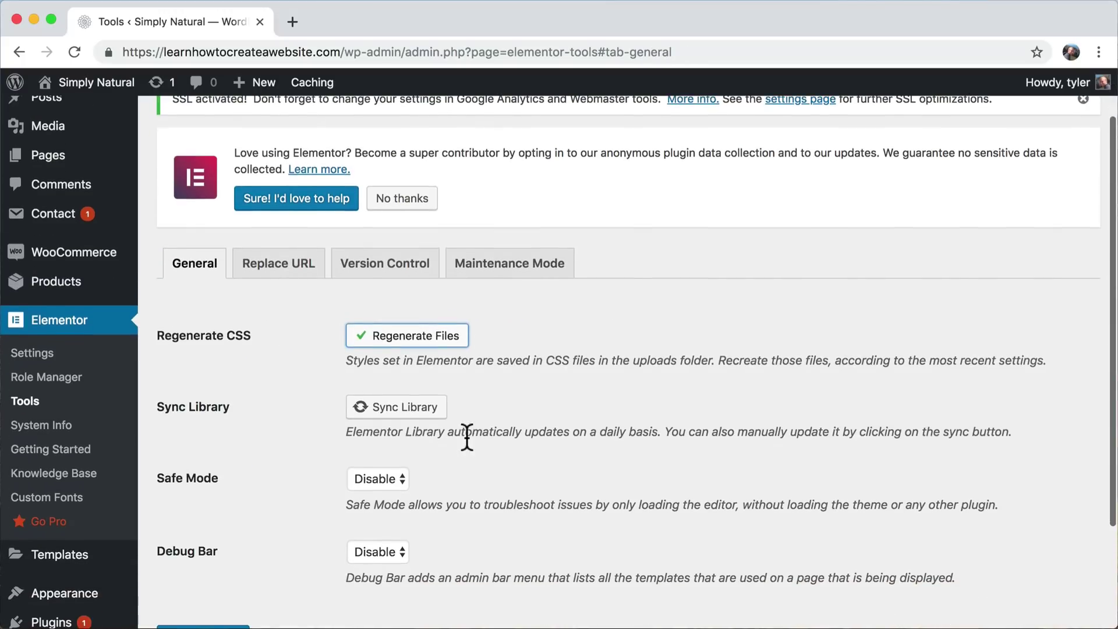
click(389, 411)
scroll(592, 429, down, 3)
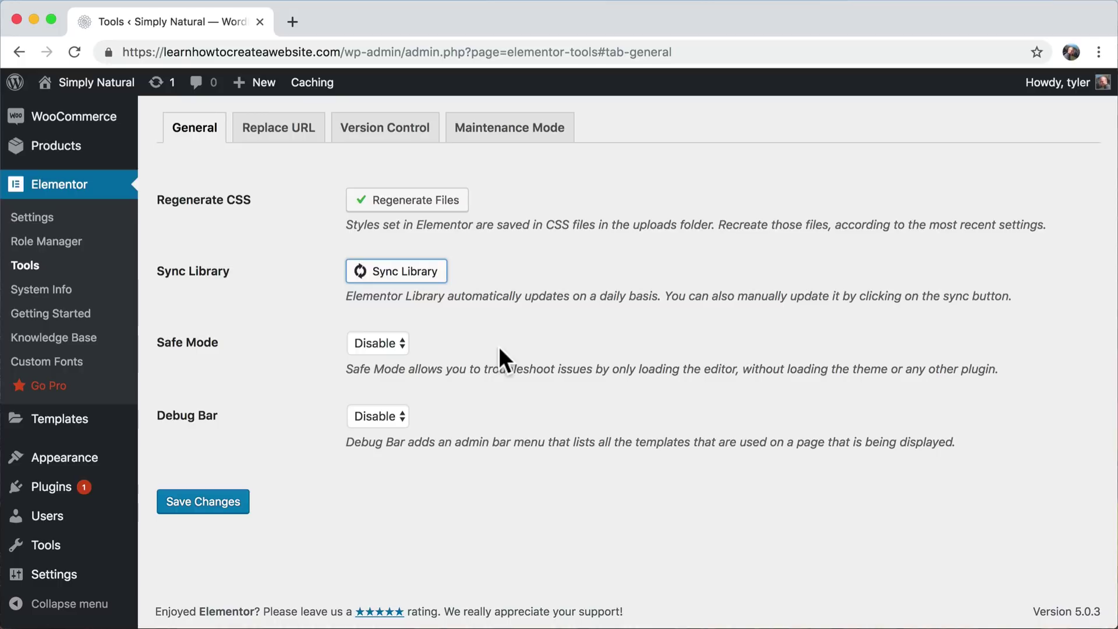
click(221, 510)
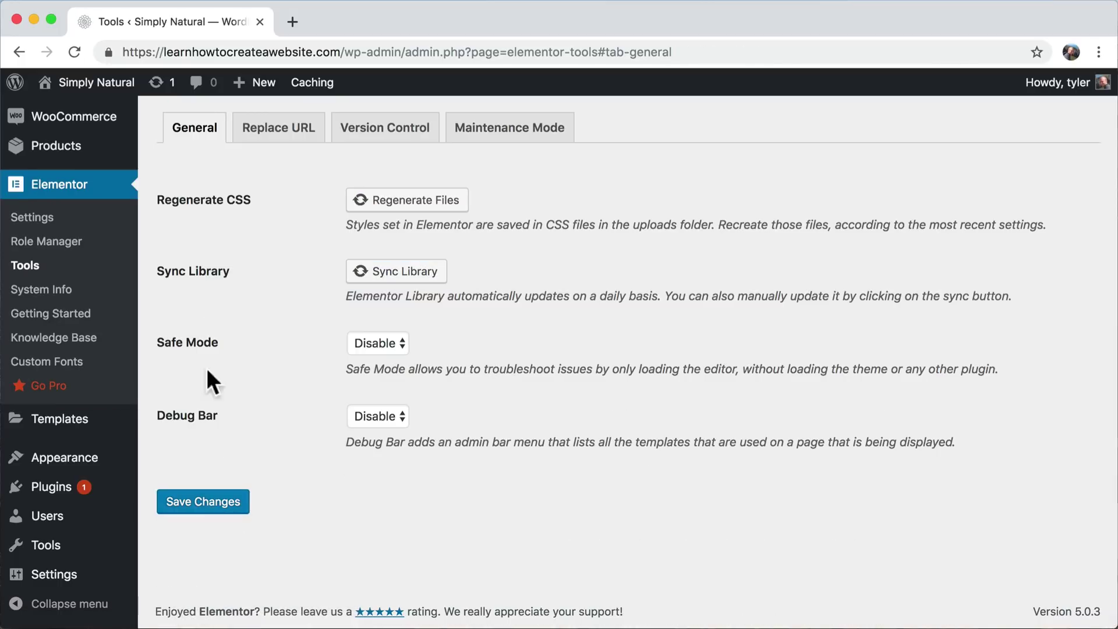
scroll(257, 232, up, 2)
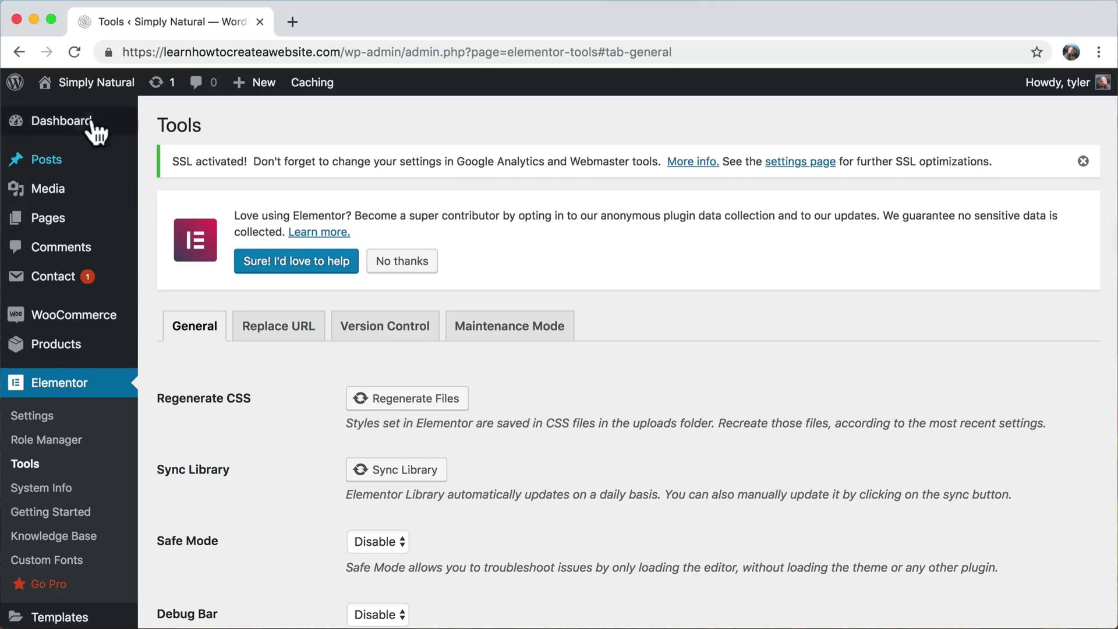
mouse_move(83, 94)
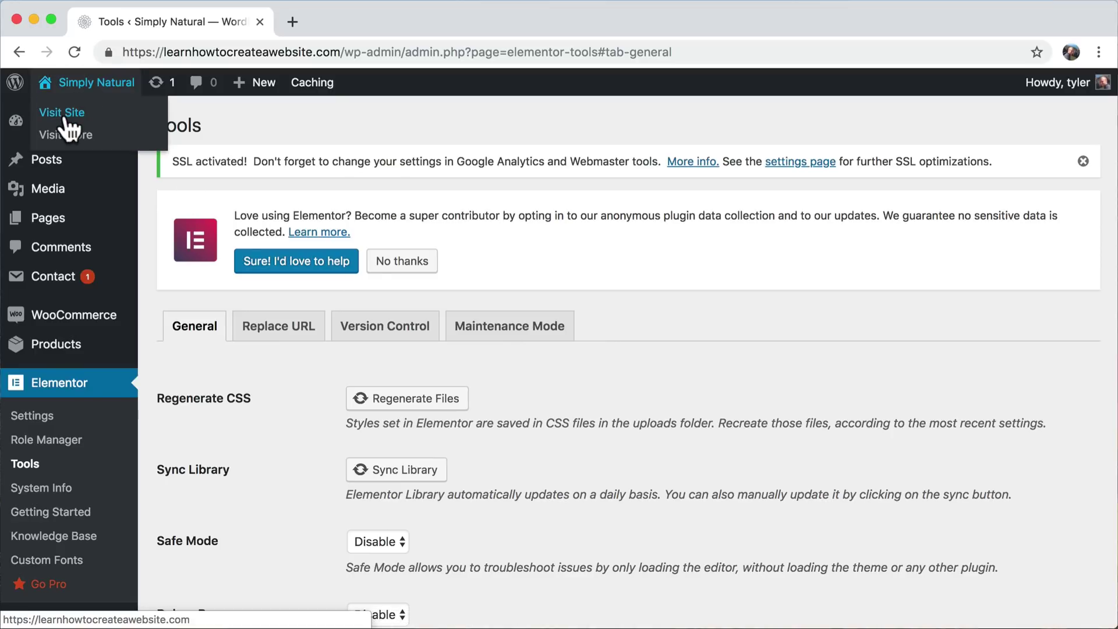
- View and reload the live store homepage, then open the Contact Us page
click(64, 114)
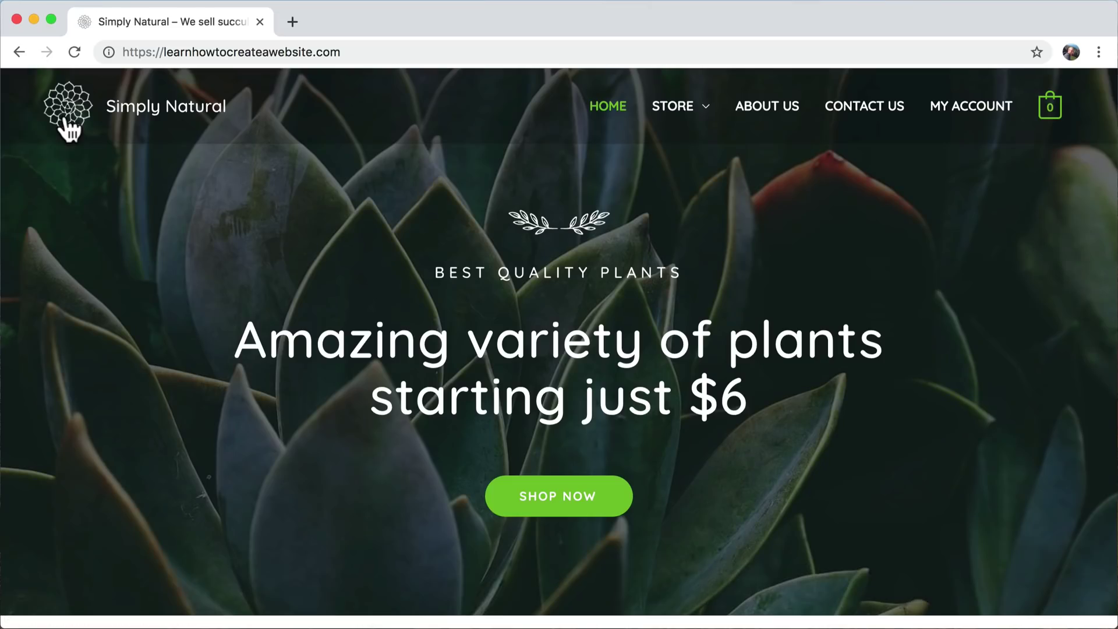
click(74, 52)
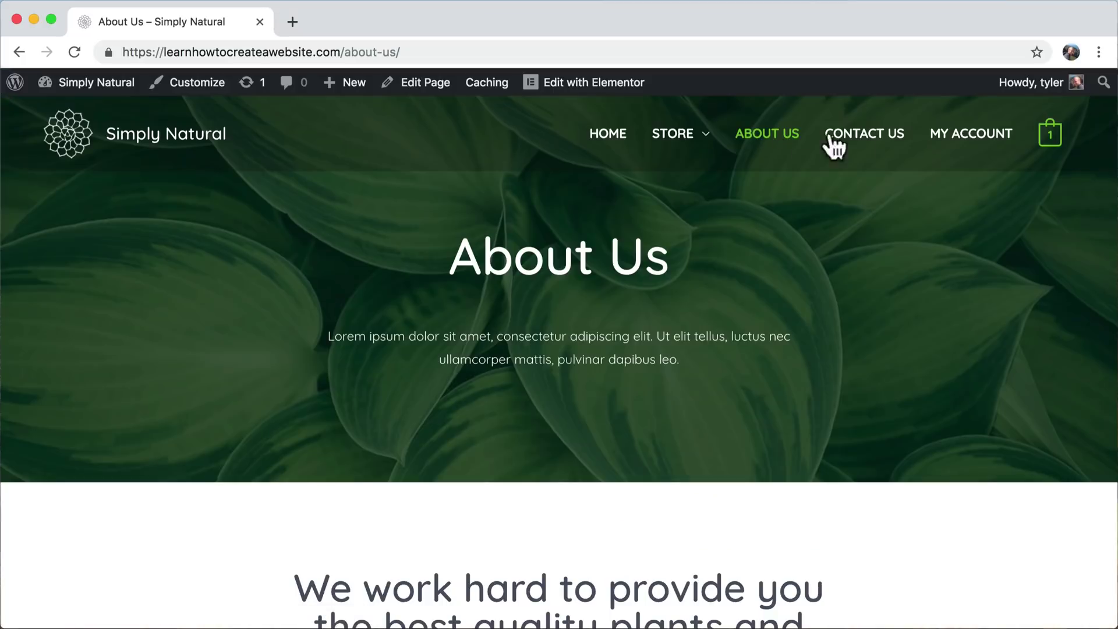
click(880, 145)
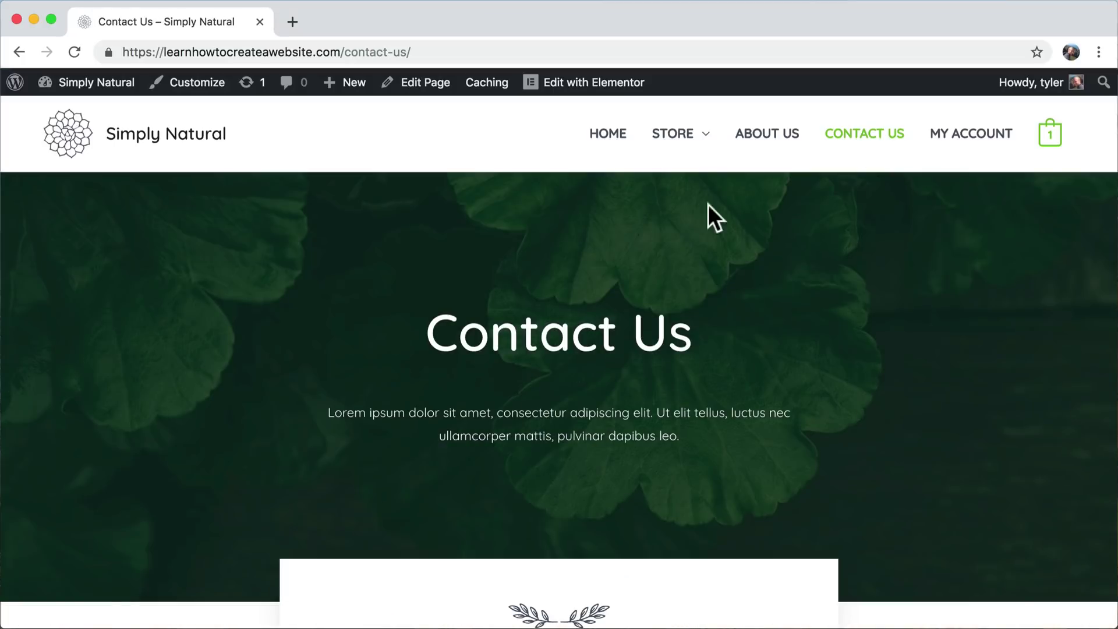
scroll(774, 235, down, 1)
scroll(774, 236, up, 1)
mouse_move(568, 93)
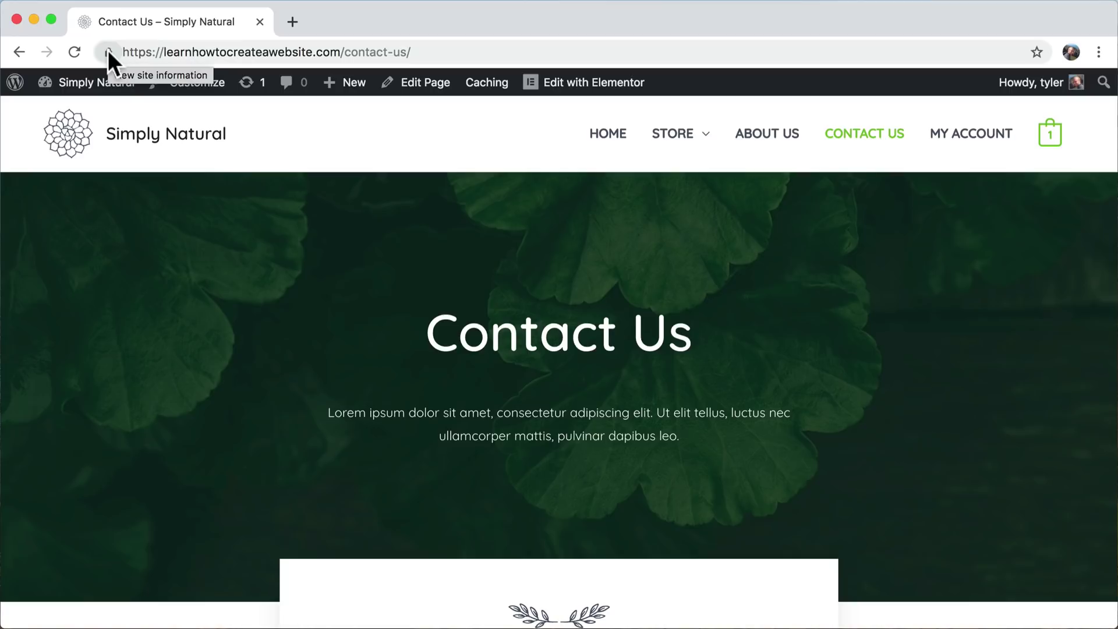
- Scroll to the contact form and try its Name, Email and Message fields
scroll(260, 343, down, 4)
scroll(261, 348, down, 8)
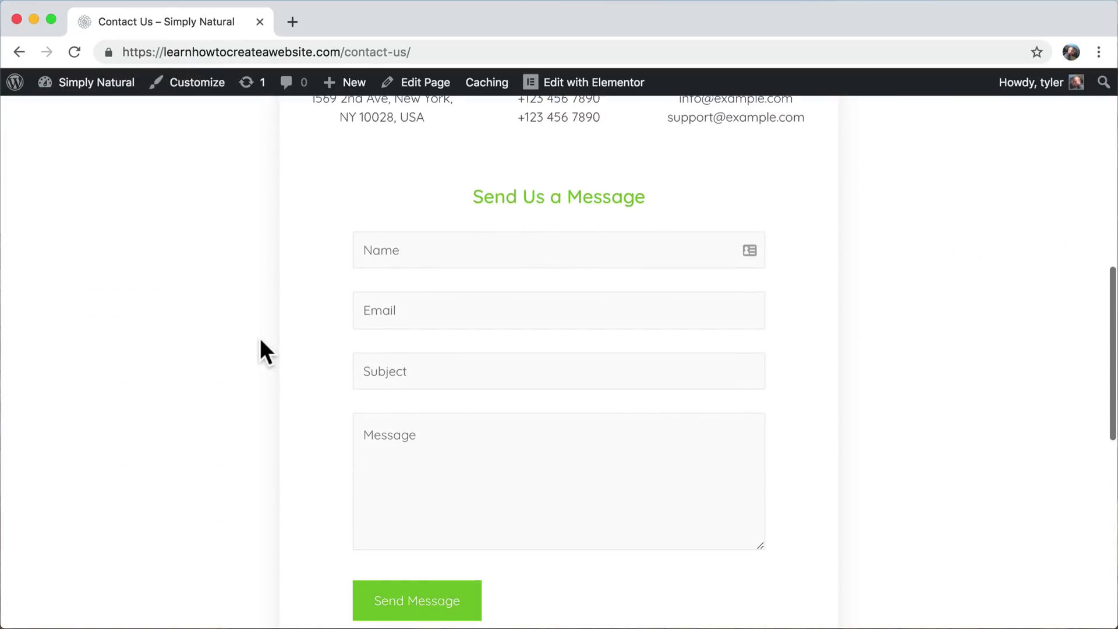
scroll(261, 348, up, 4)
scroll(261, 348, down, 5)
scroll(261, 342, up, 2)
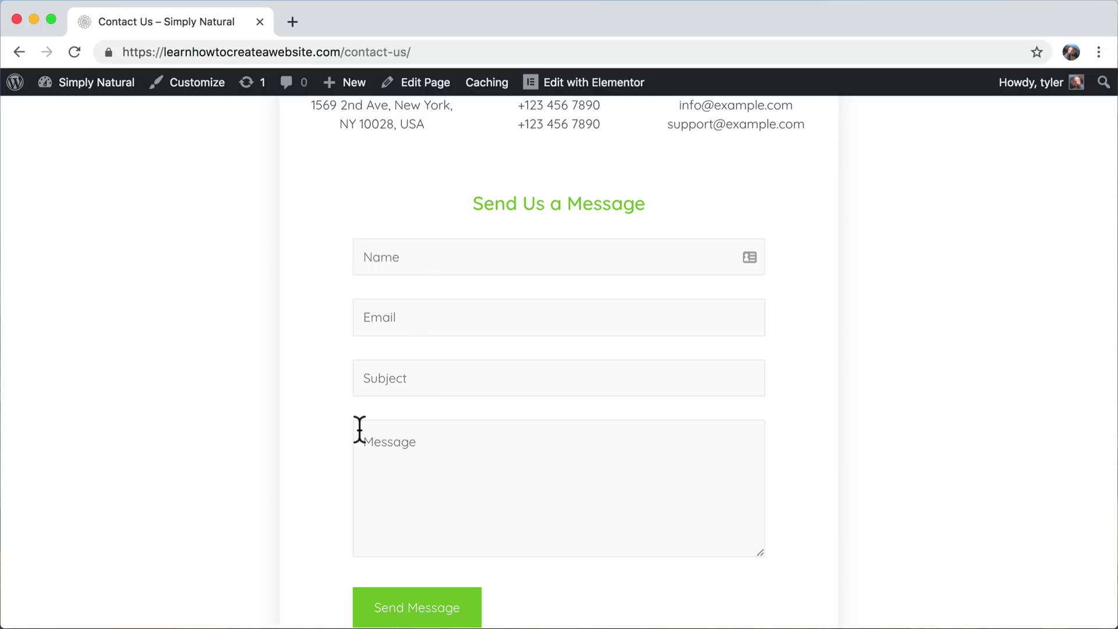
scroll(266, 237, up, 10)
scroll(267, 237, down, 7)
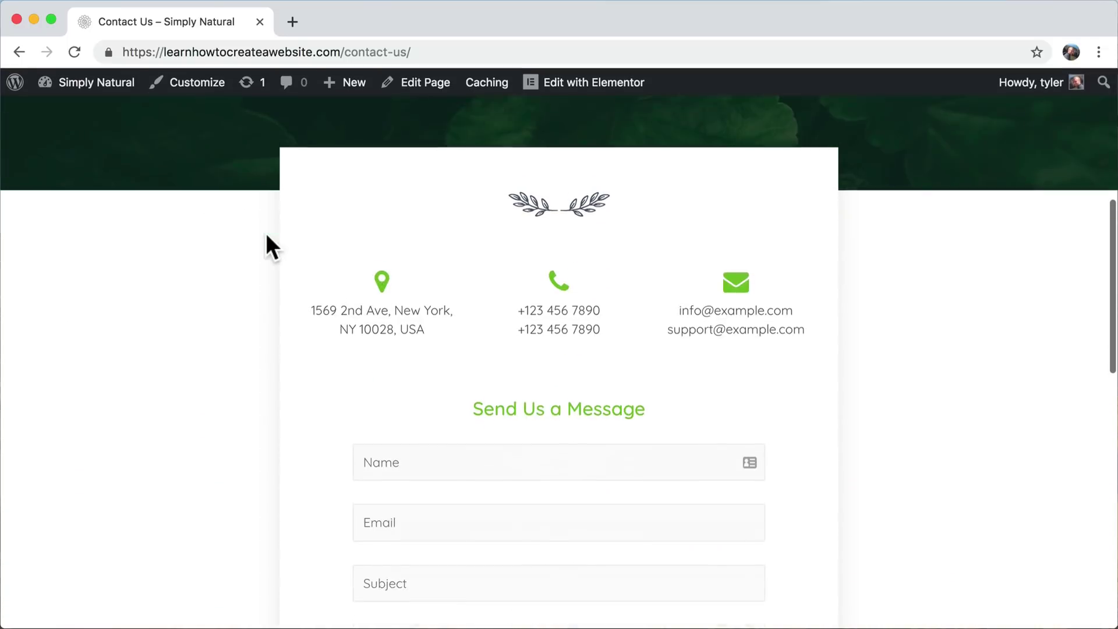
scroll(267, 235, down, 4)
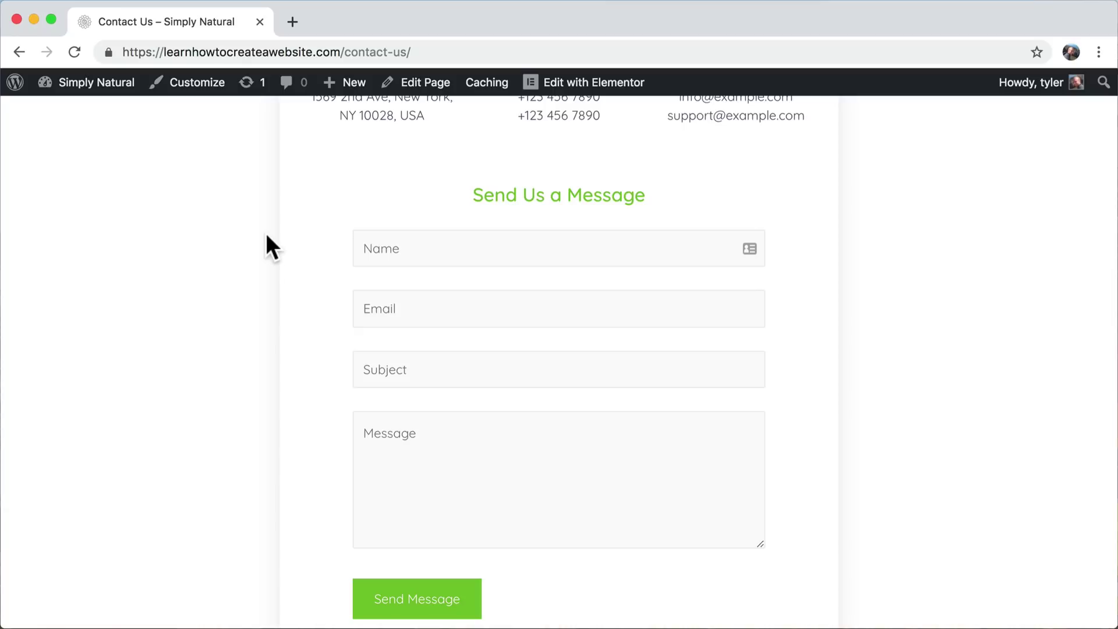
scroll(266, 236, down, 2)
scroll(266, 235, up, 3)
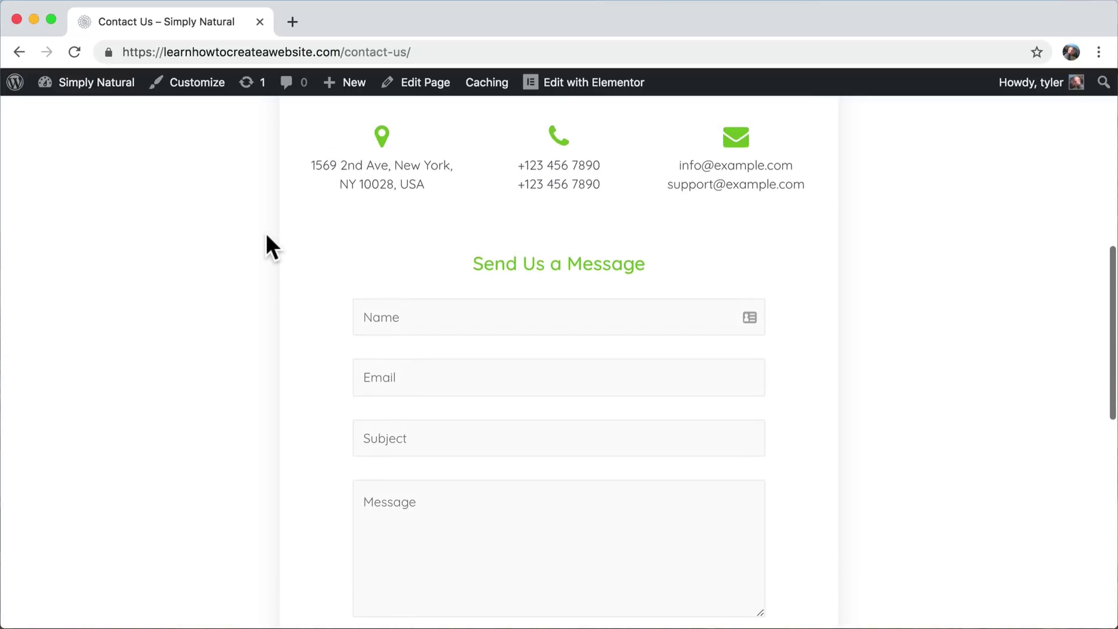
scroll(266, 236, down, 2)
scroll(267, 236, down, 1)
scroll(267, 236, up, 1)
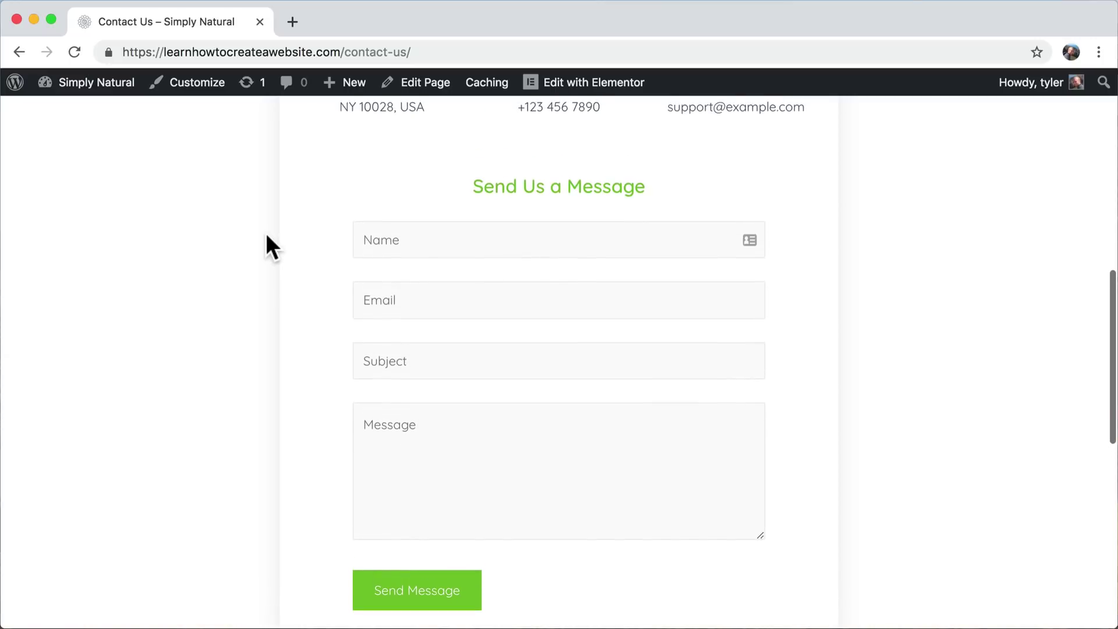
click(432, 236)
click(421, 300)
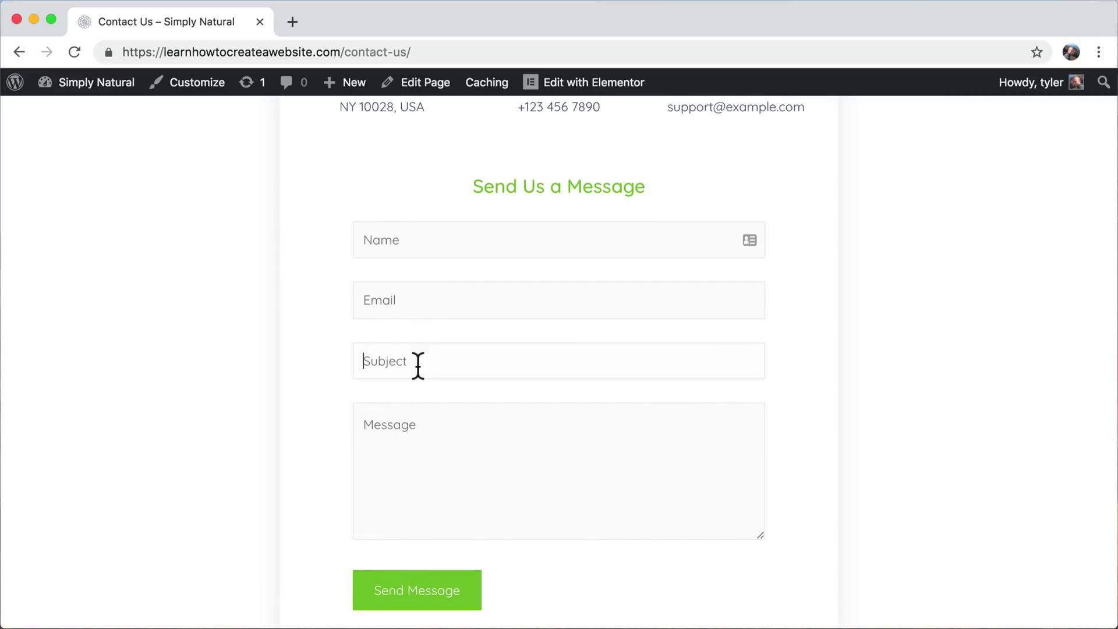
click(434, 453)
scroll(464, 325, up, 2)
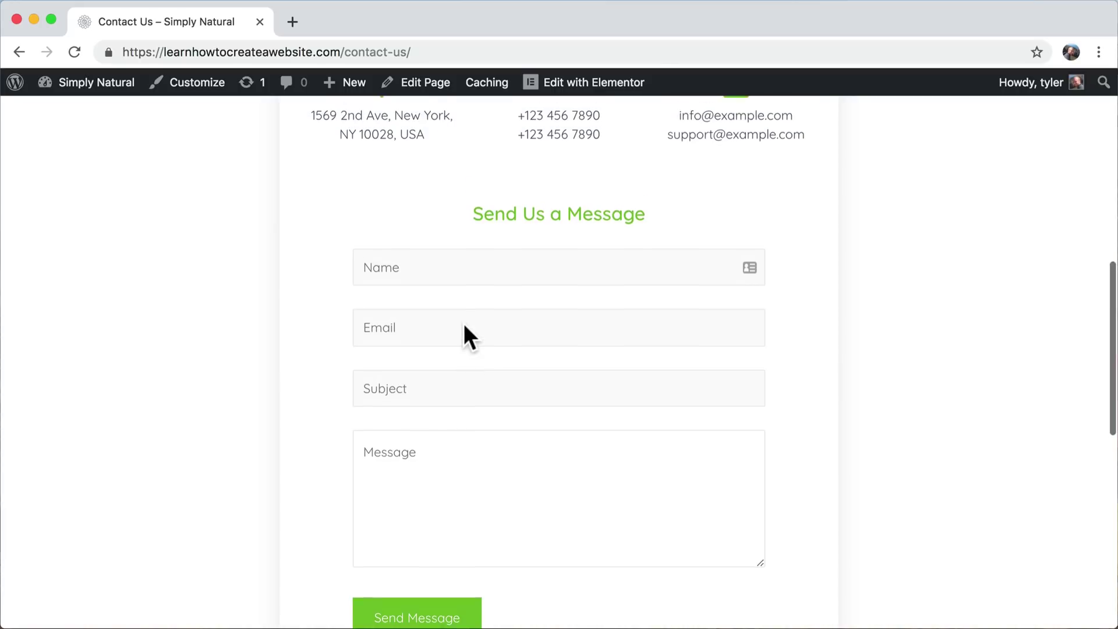
scroll(464, 325, down, 3)
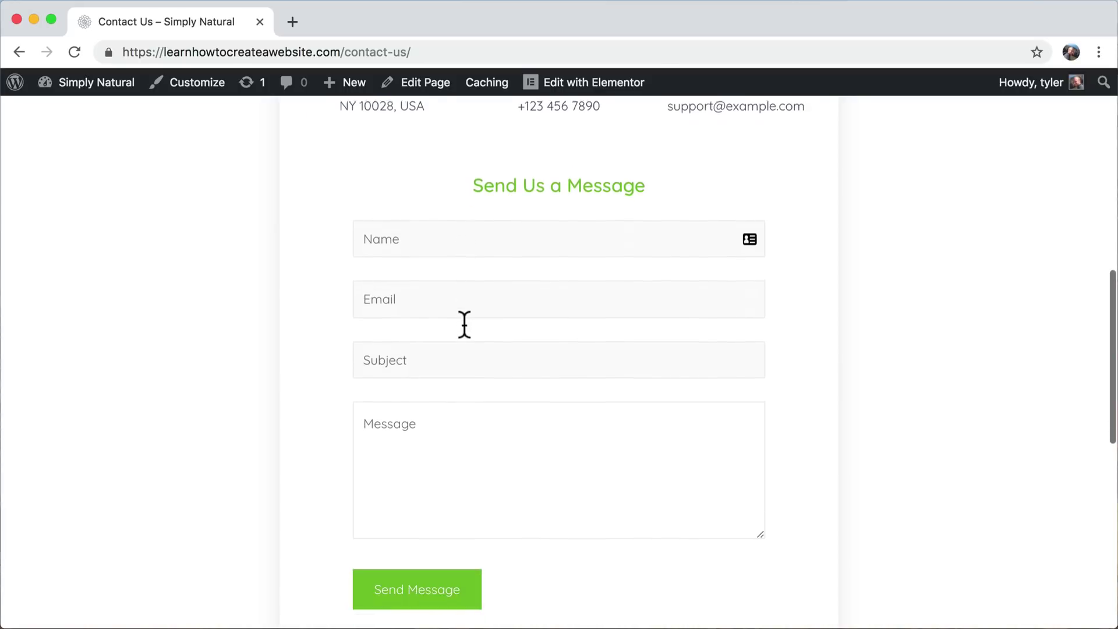
scroll(464, 323, up, 4)
scroll(464, 324, up, 8)
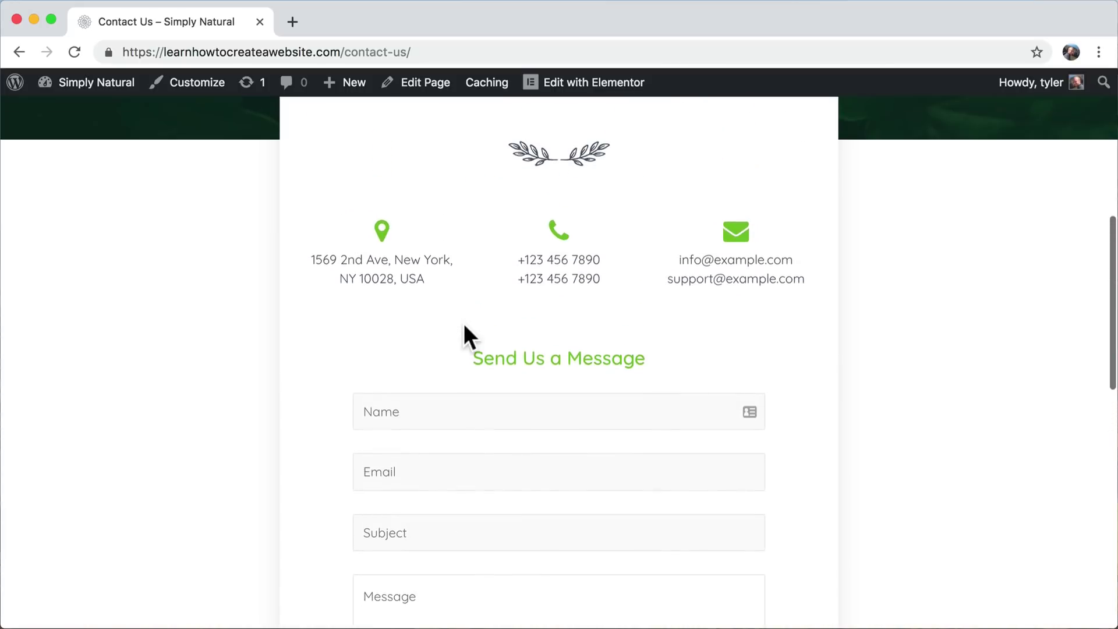
mouse_move(93, 84)
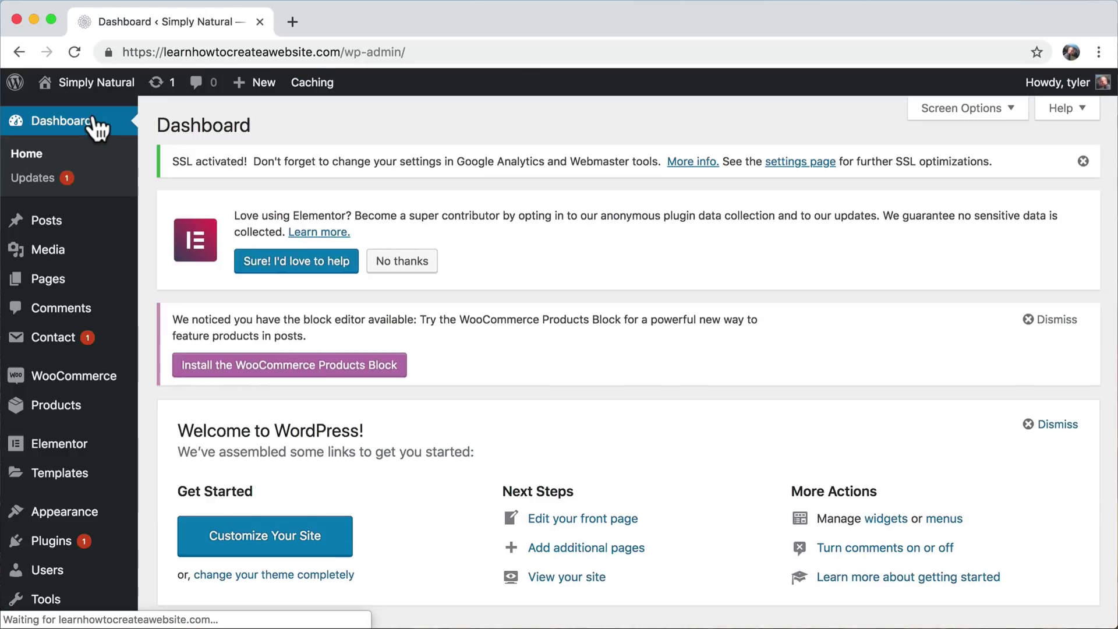
- Open the Contact form for editing in Contact Form 7 and go to its Mail settings
scroll(263, 297, down, 2)
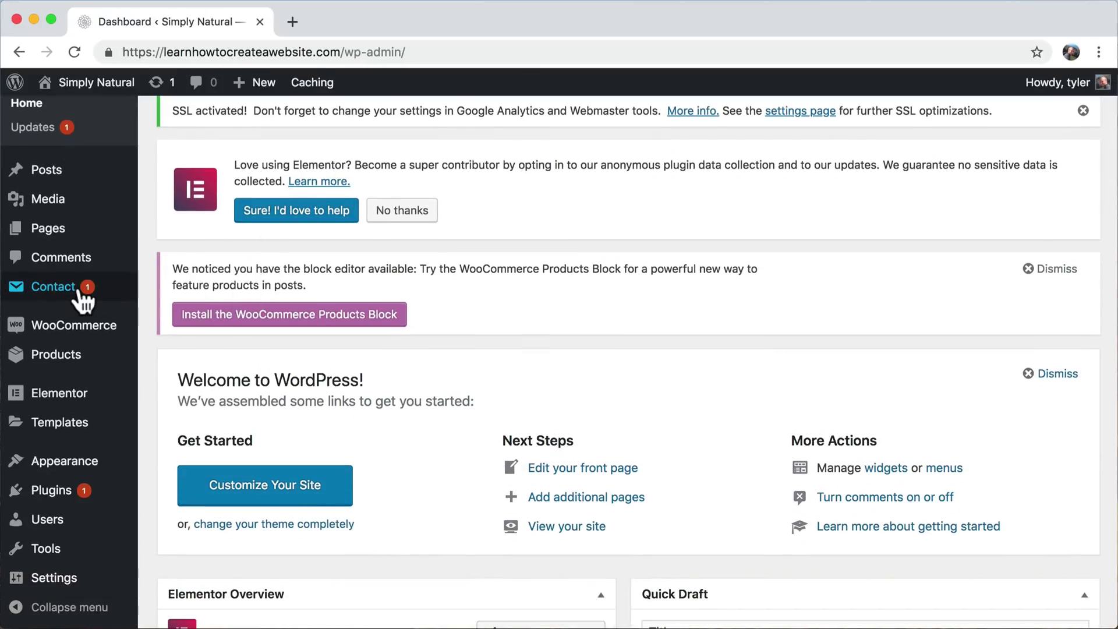
click(53, 292)
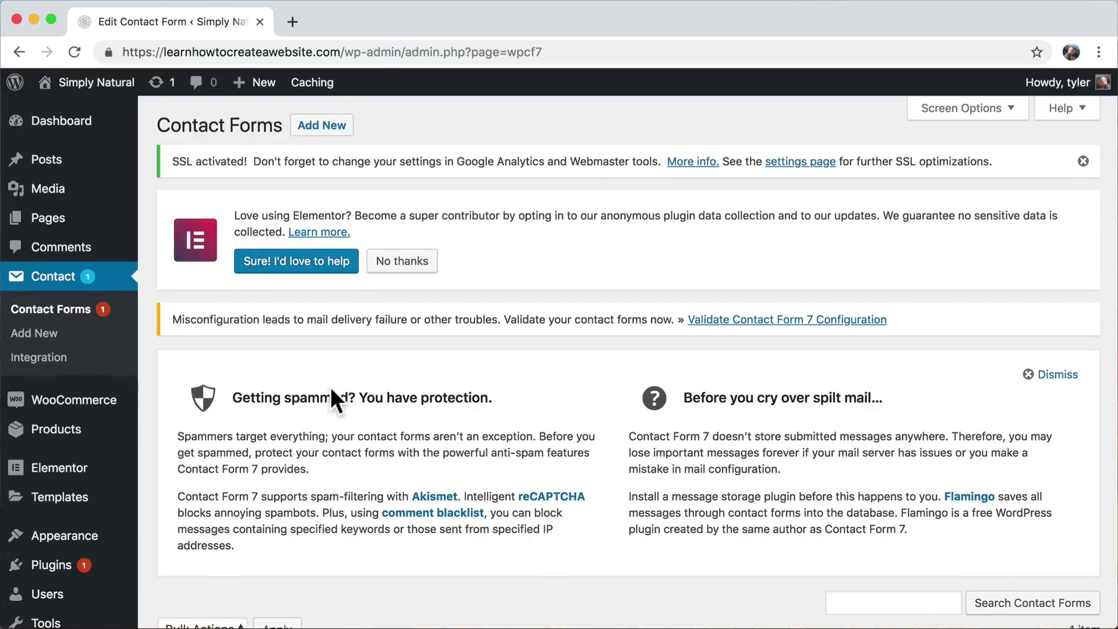
scroll(330, 386, down, 4)
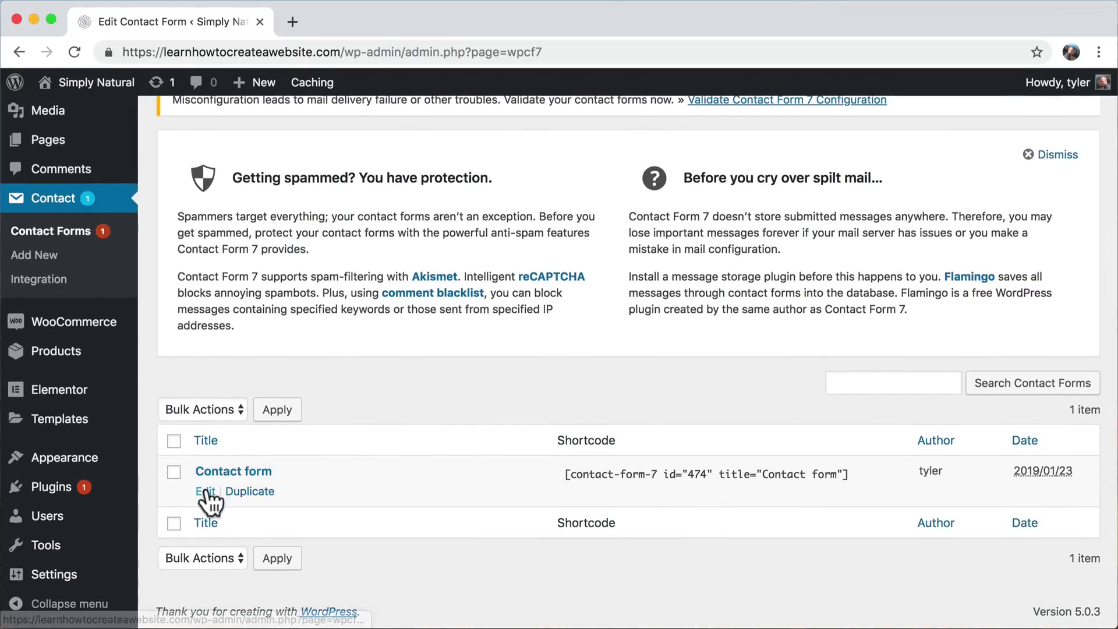
click(205, 492)
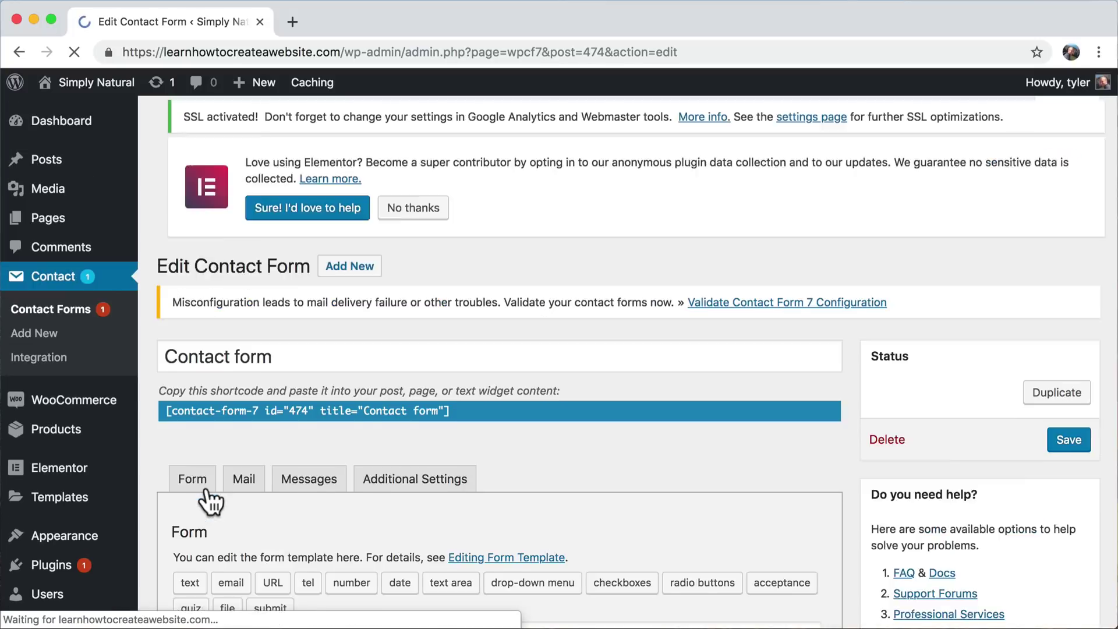
scroll(337, 439, down, 5)
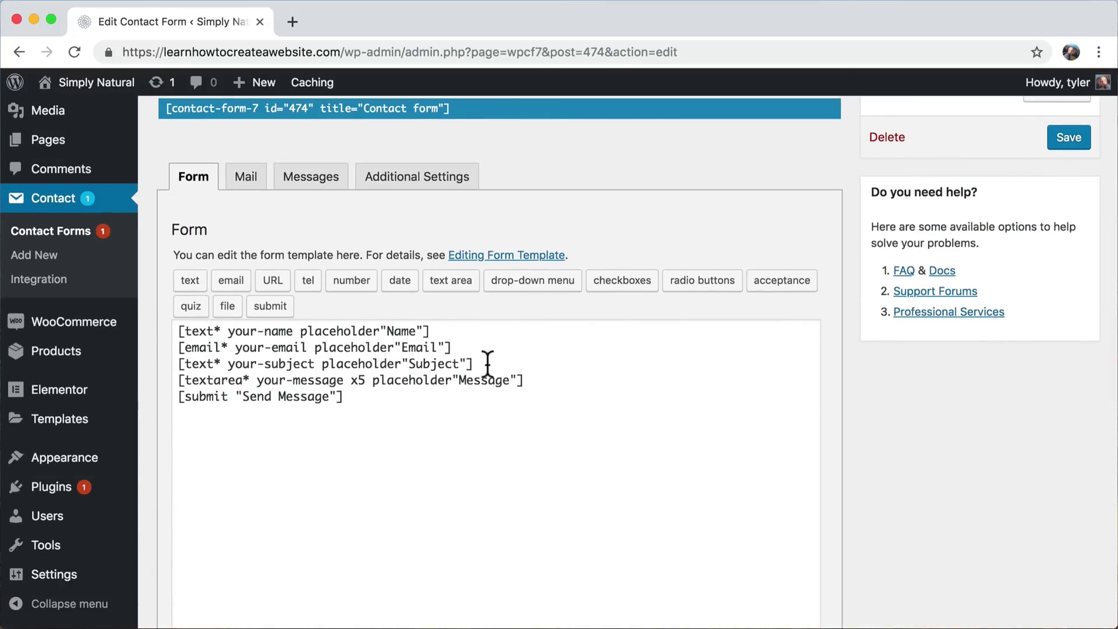
scroll(285, 210, up, 3)
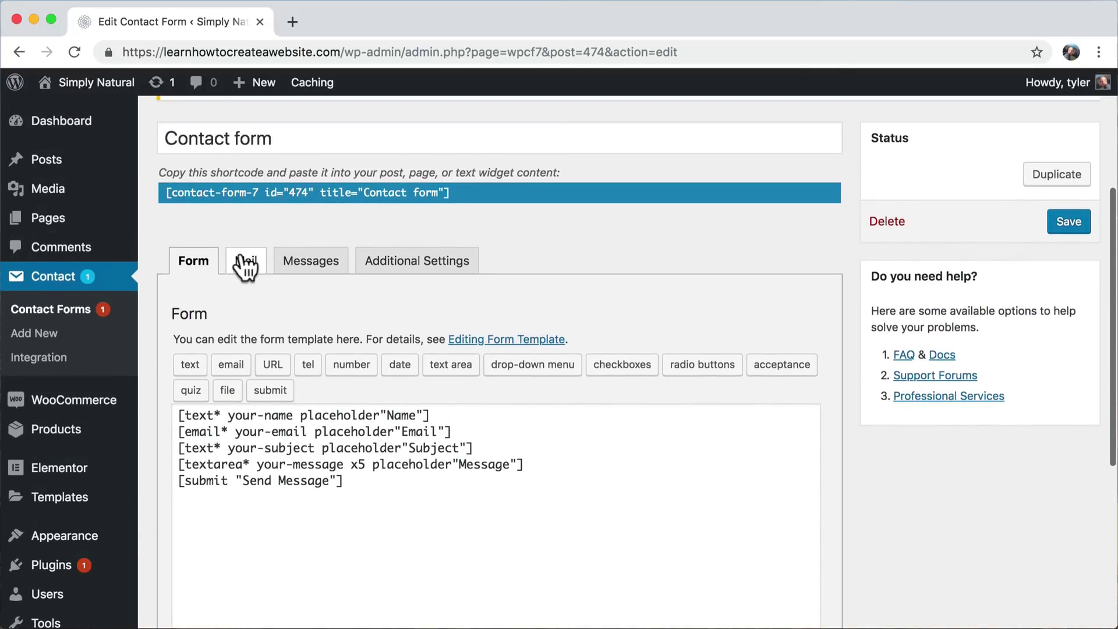
click(242, 263)
scroll(434, 400, down, 3)
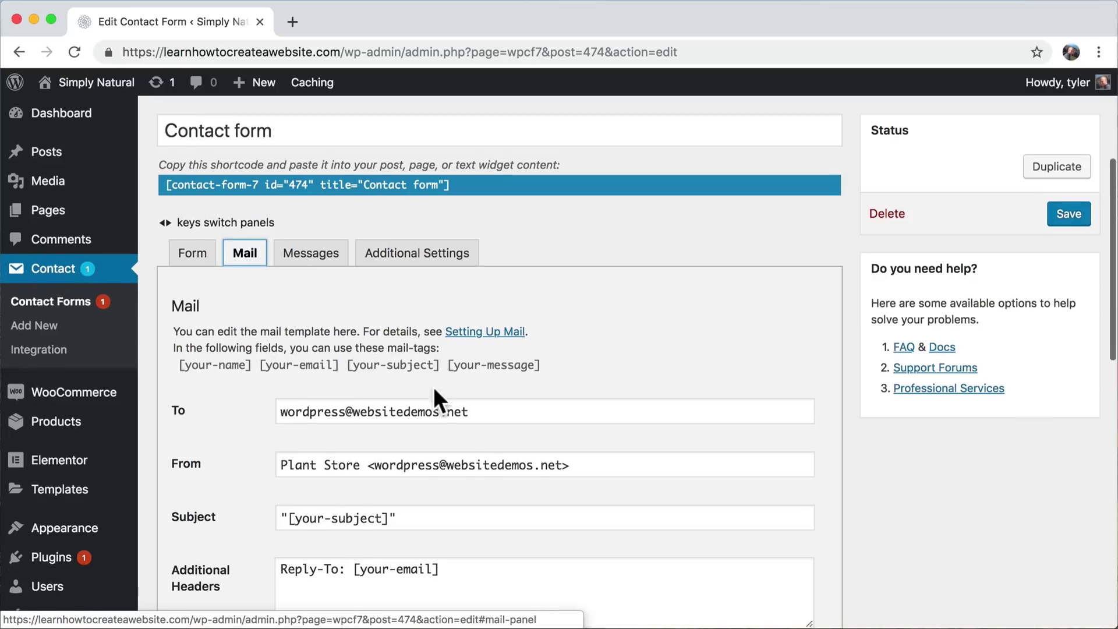
- Replace the recipient address and change the sender's domain to learnhowtocreateawebsite.com
click(484, 304)
drag(485, 304, 278, 296)
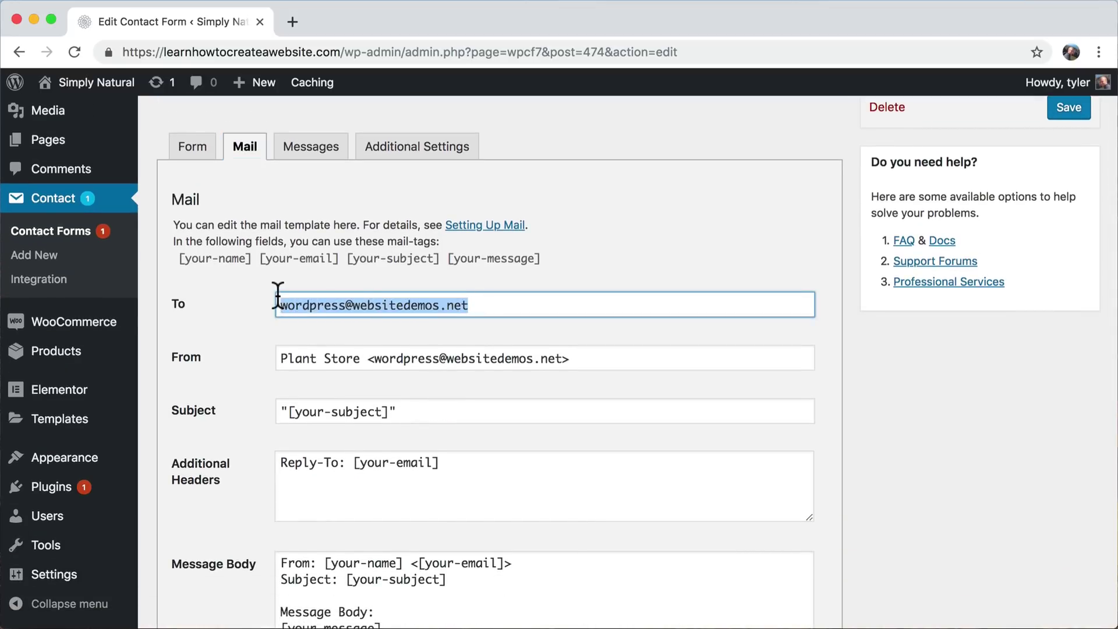
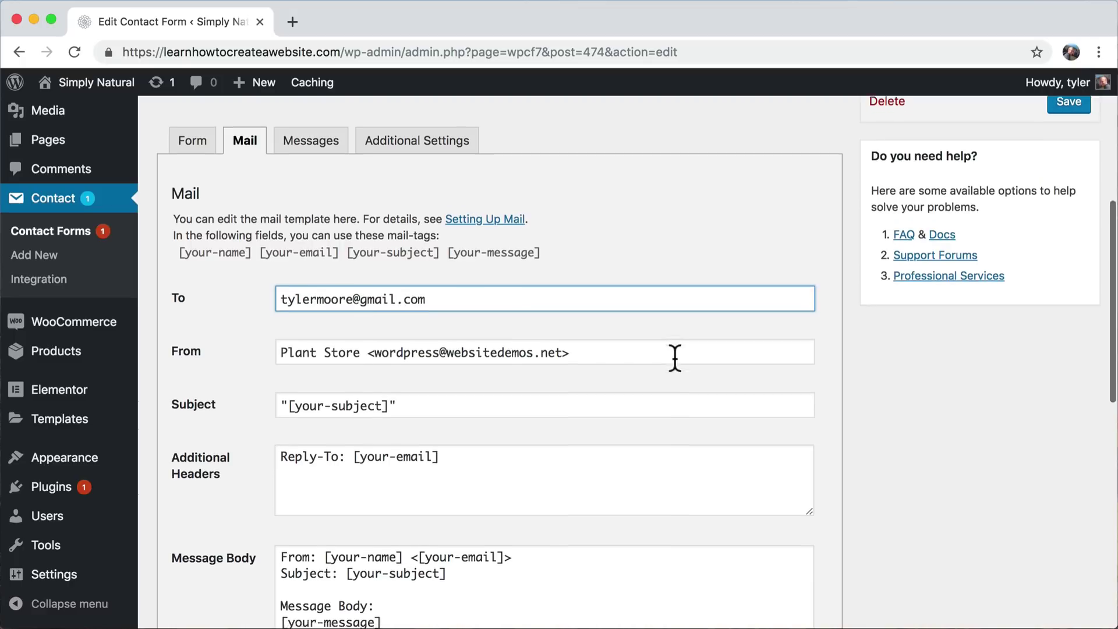
scroll(674, 357, down, 3)
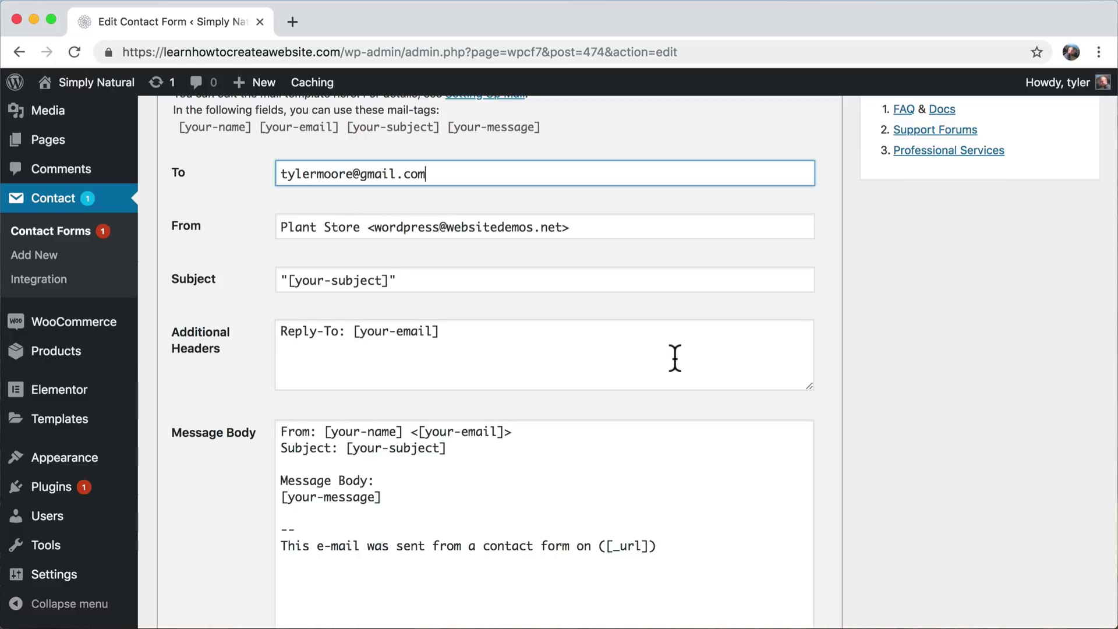
double_click(481, 228)
text(learnhow)
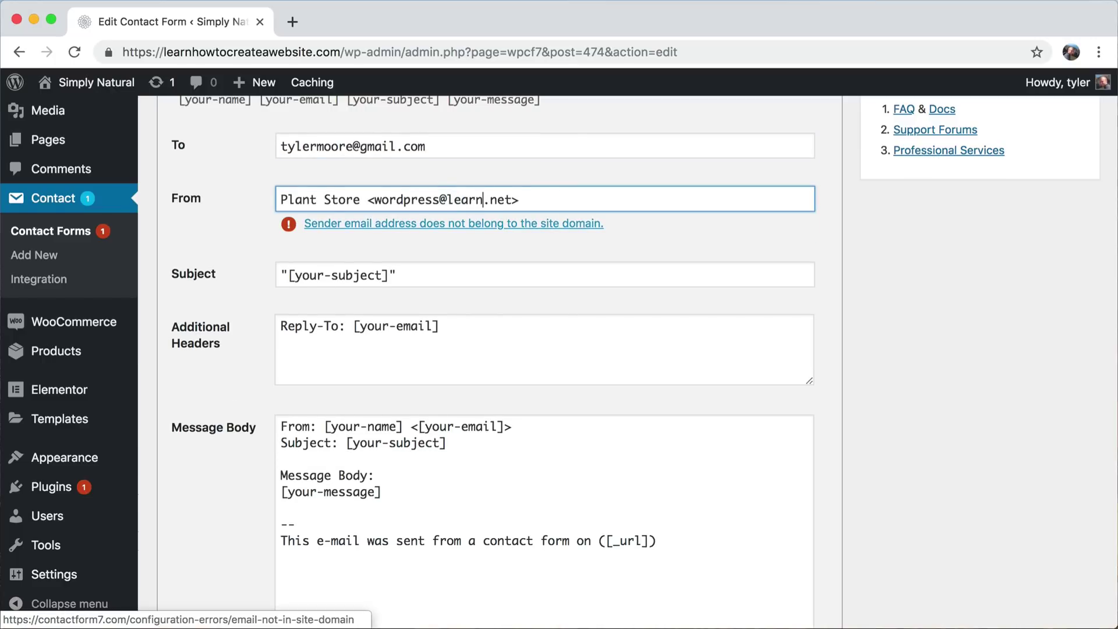
text(tocreateawebsite)
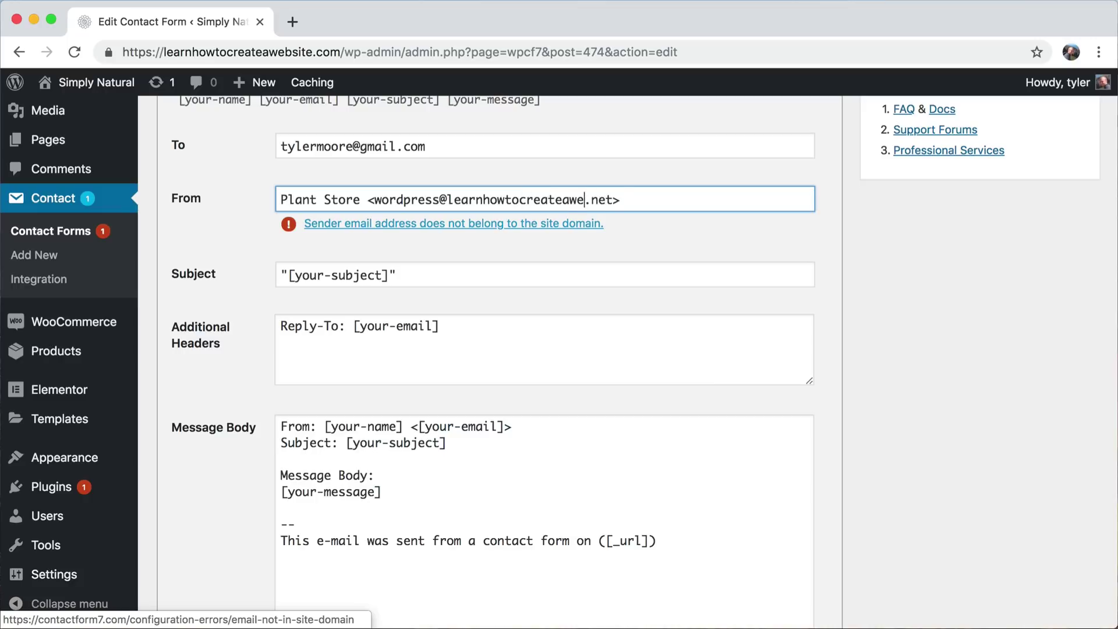
key(BackSpace)
key(BackSpace)
key(BackSpace)
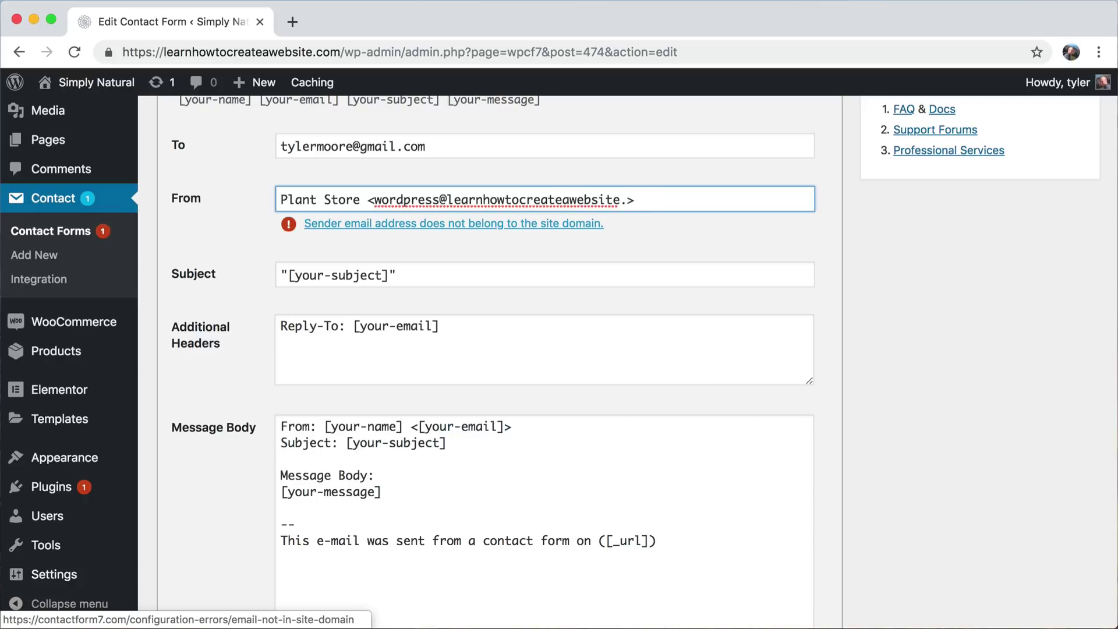
text(com)
click(598, 265)
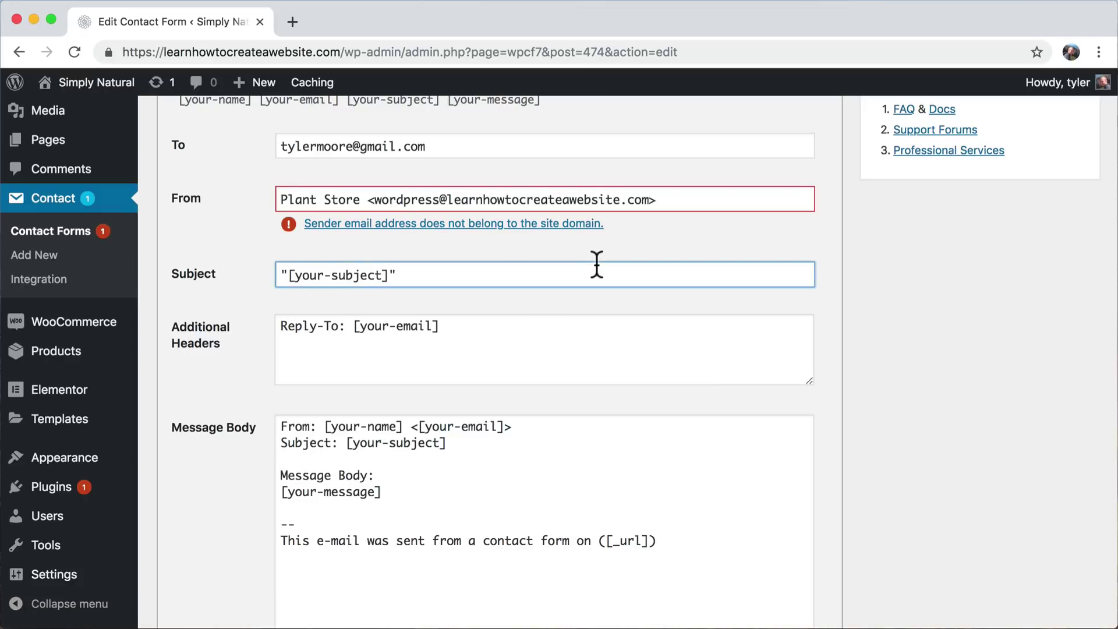
- Save the contact form's updated mail settings
scroll(596, 263, down, 10)
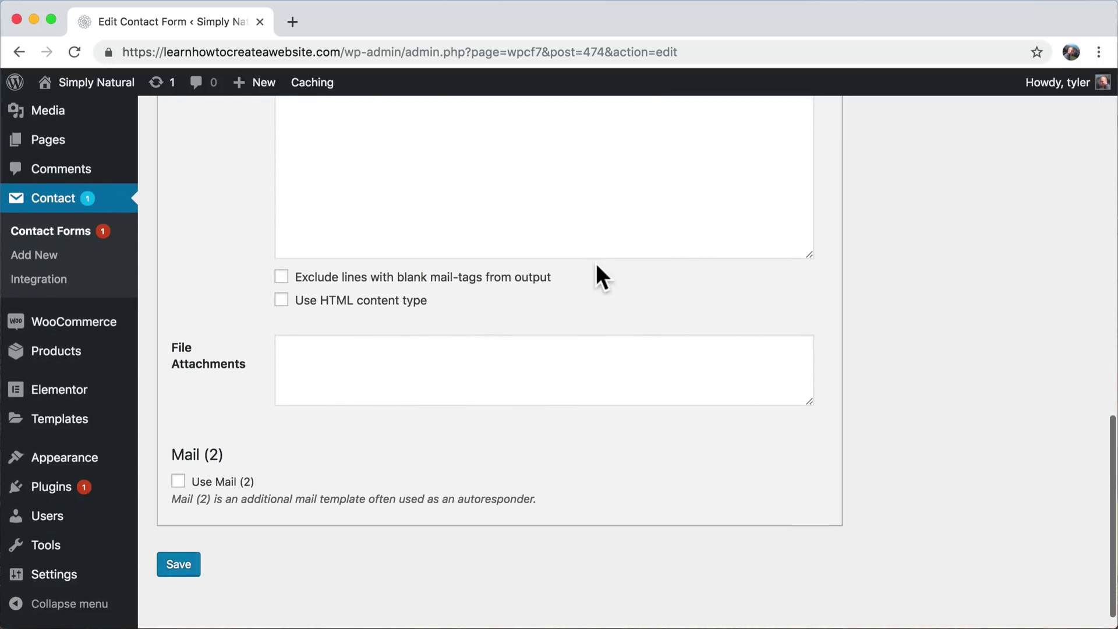
scroll(596, 263, up, 20)
scroll(596, 263, down, 13)
scroll(596, 263, down, 8)
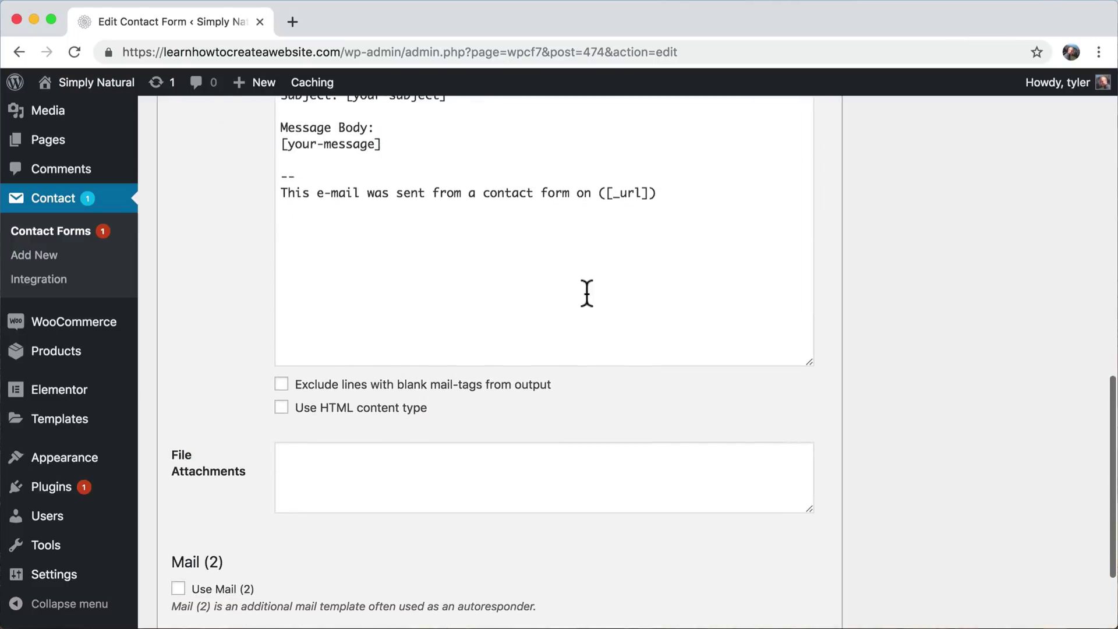
click(183, 550)
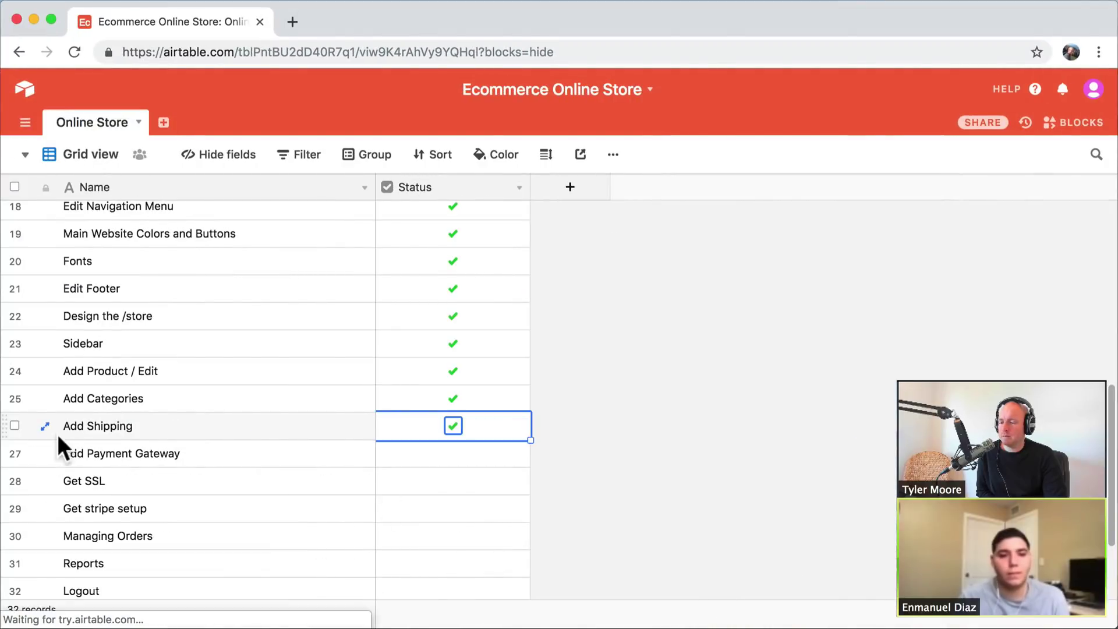
- Mark the Add Payment Gateway and Get SSL tasks as done in Airtable
click(15, 453)
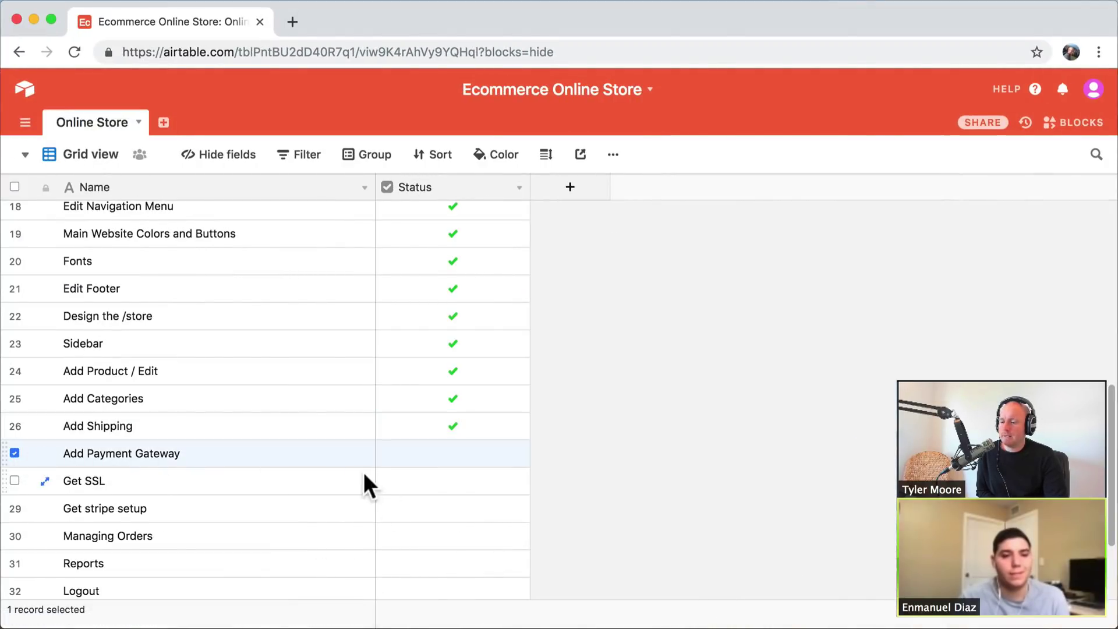
click(15, 452)
click(452, 454)
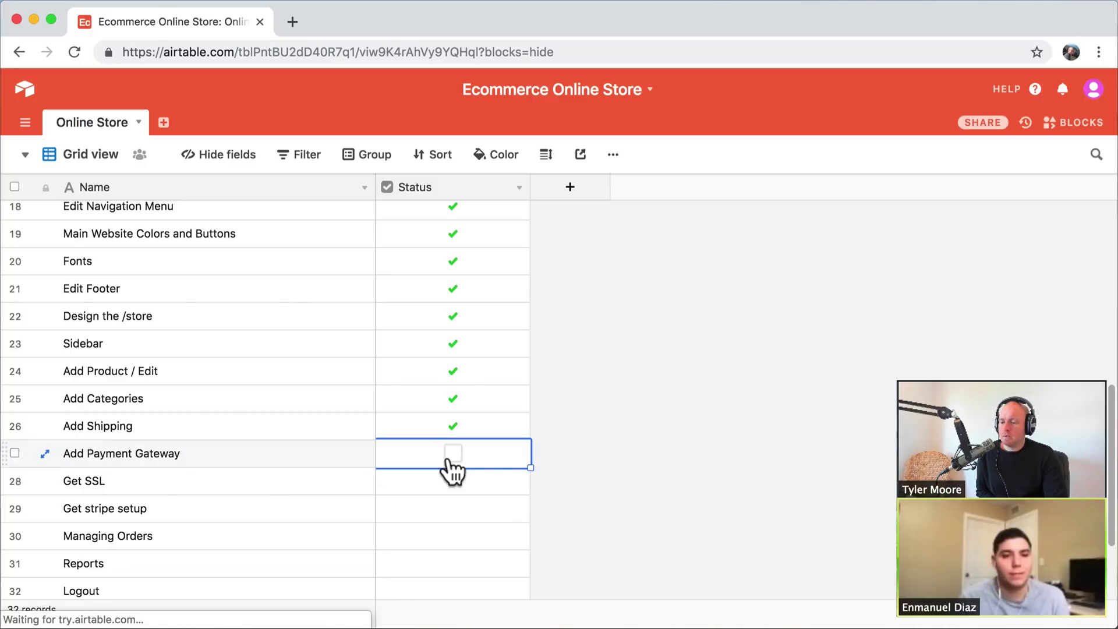
click(453, 483)
click(453, 482)
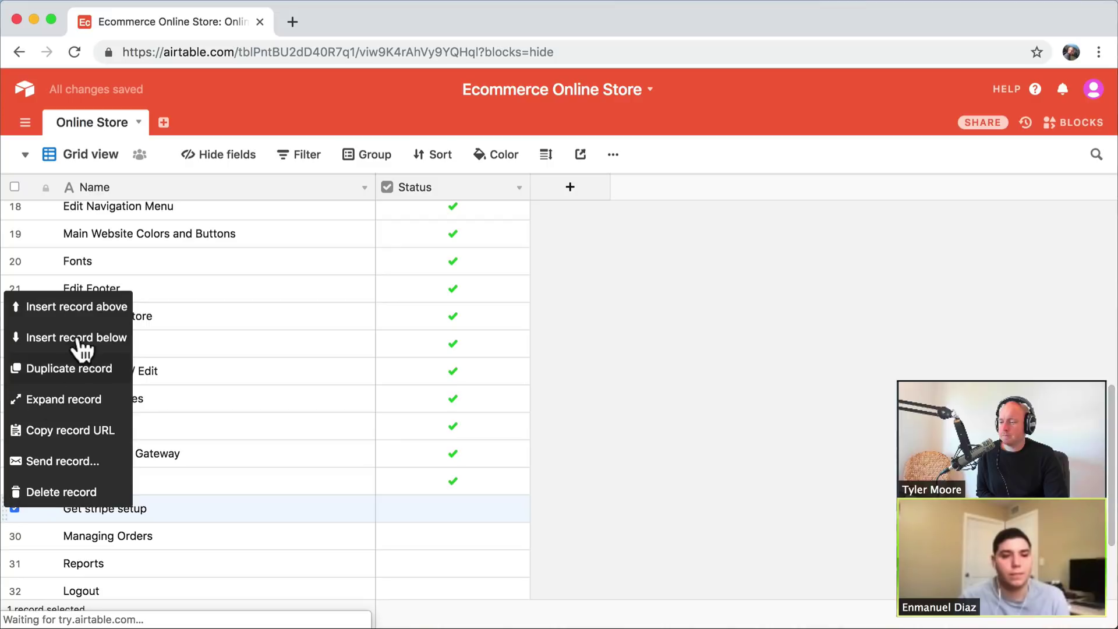
- Insert a 'Contact Form' record above Get stripe setup and mark it done
click(87, 307)
text(Co)
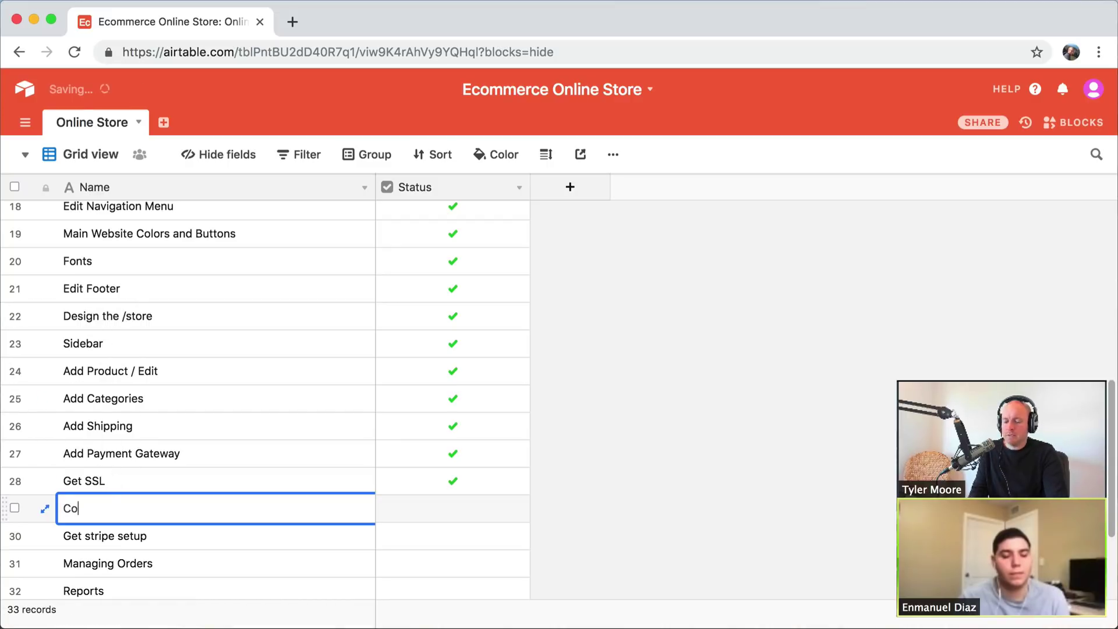
text(ntact Form)
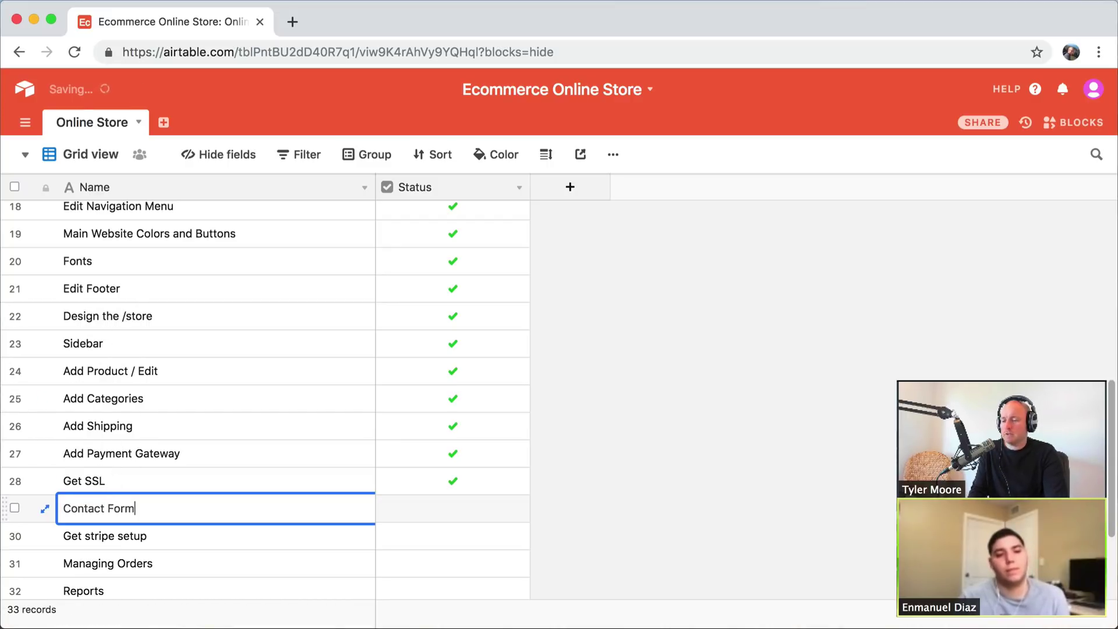
click(453, 509)
click(453, 508)
scroll(211, 400, down, 5)
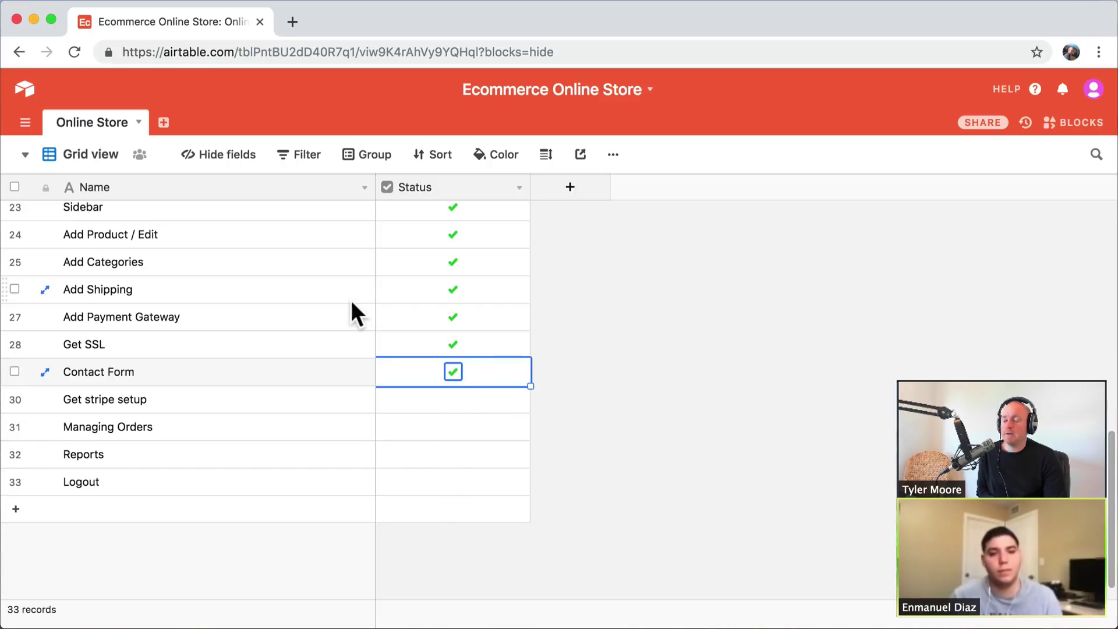
click(33, 19)
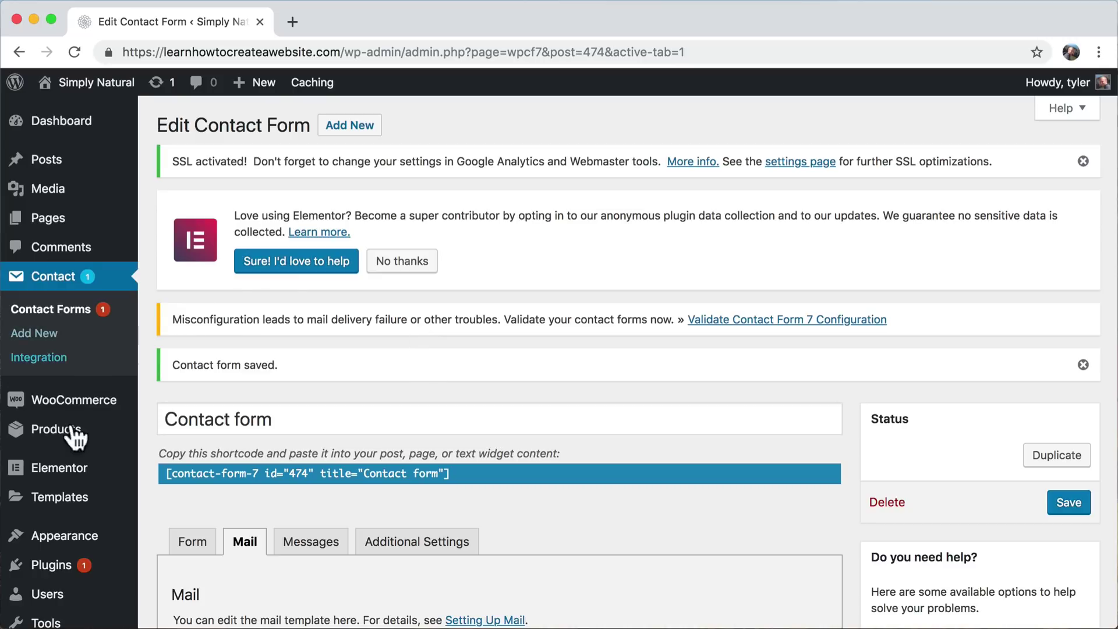
- Search plugins for 'woocommerce stripe', then install and activate WooCommerce Stripe Payment Gateway
click(62, 574)
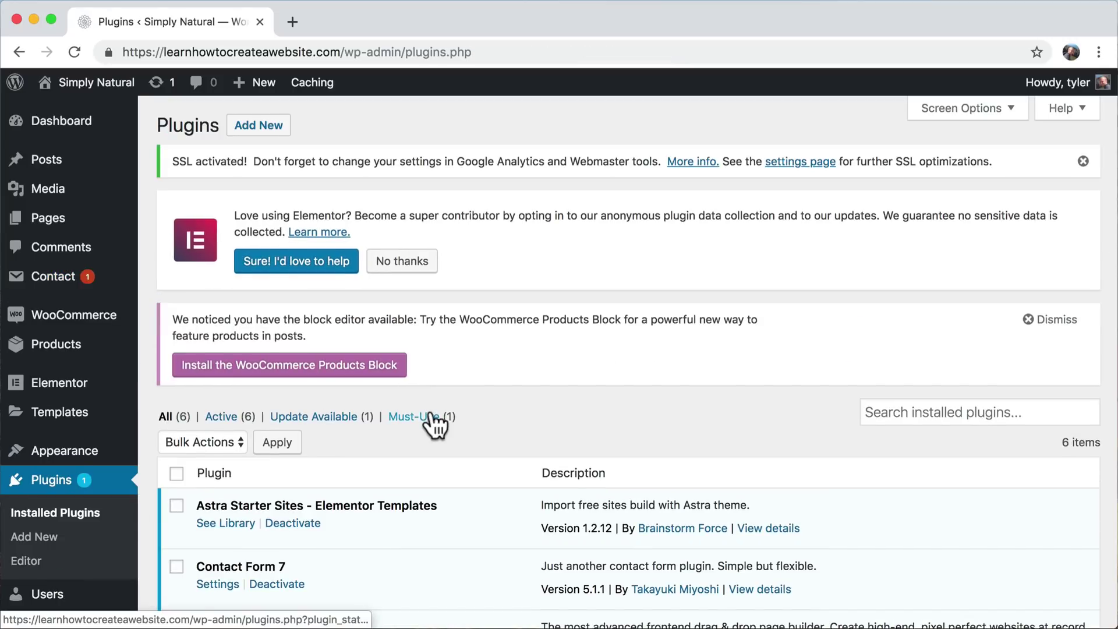
scroll(434, 424, down, 5)
scroll(434, 424, up, 5)
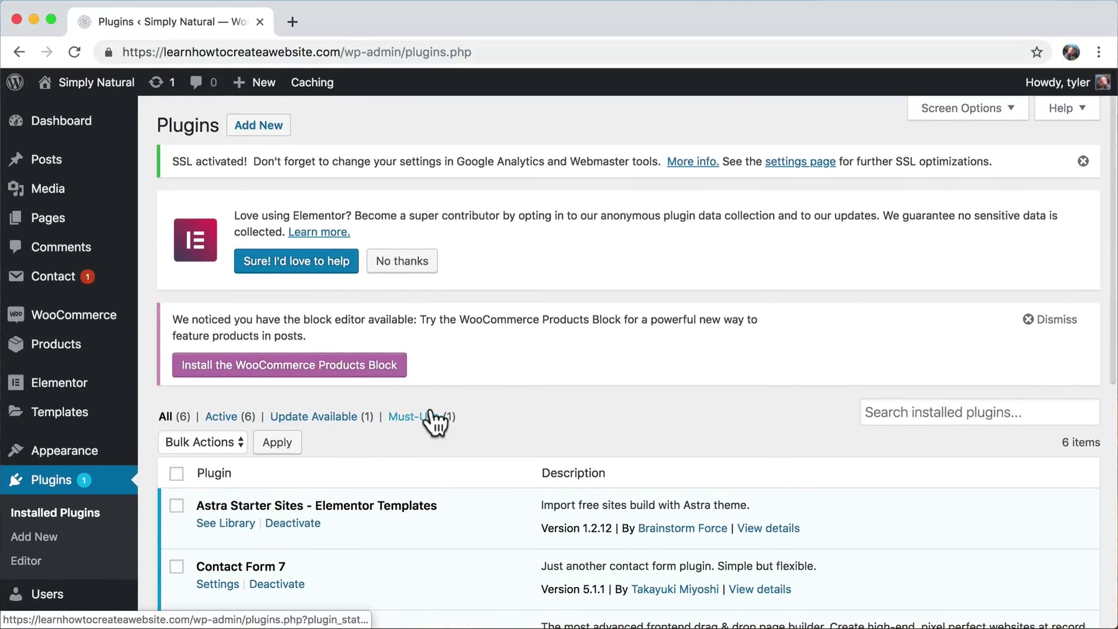
click(259, 126)
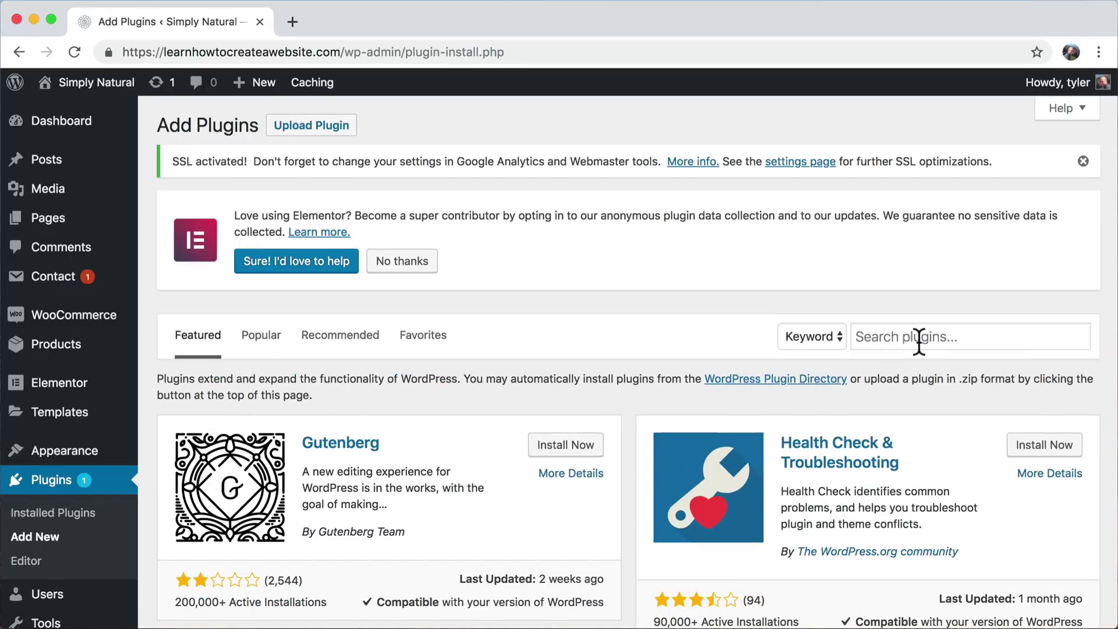
click(919, 341)
text(wooco)
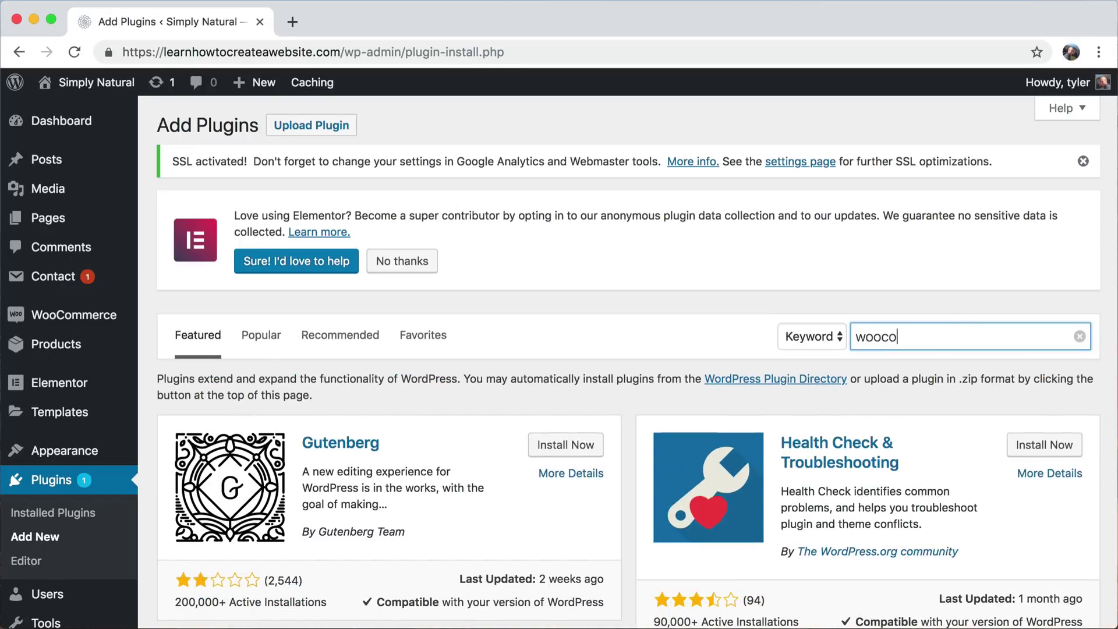
text(mmerce stripe)
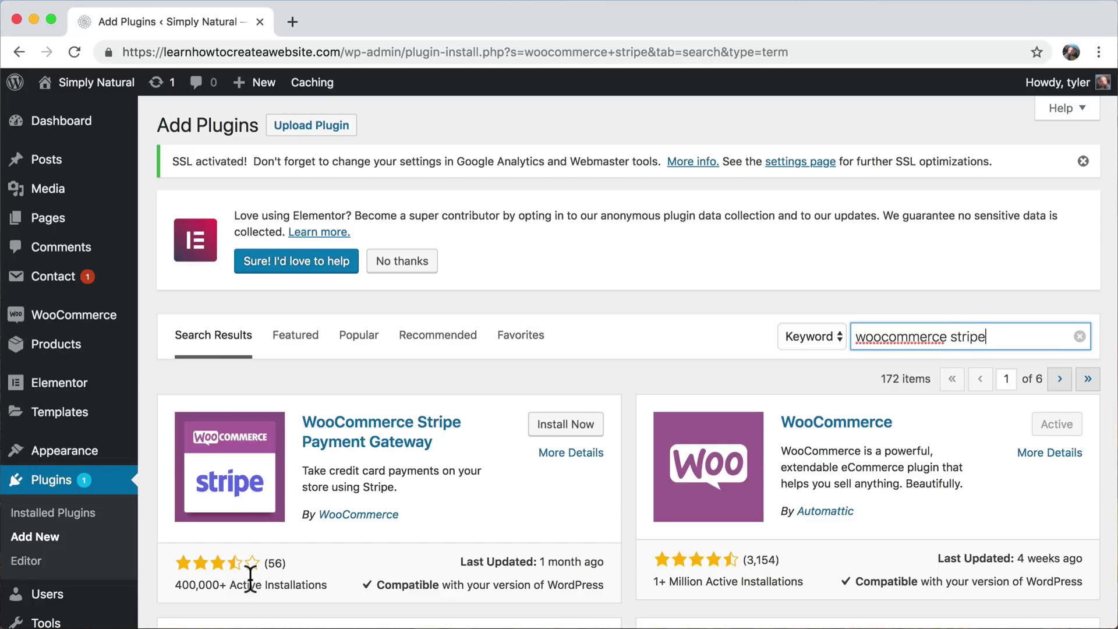
scroll(250, 576, down, 3)
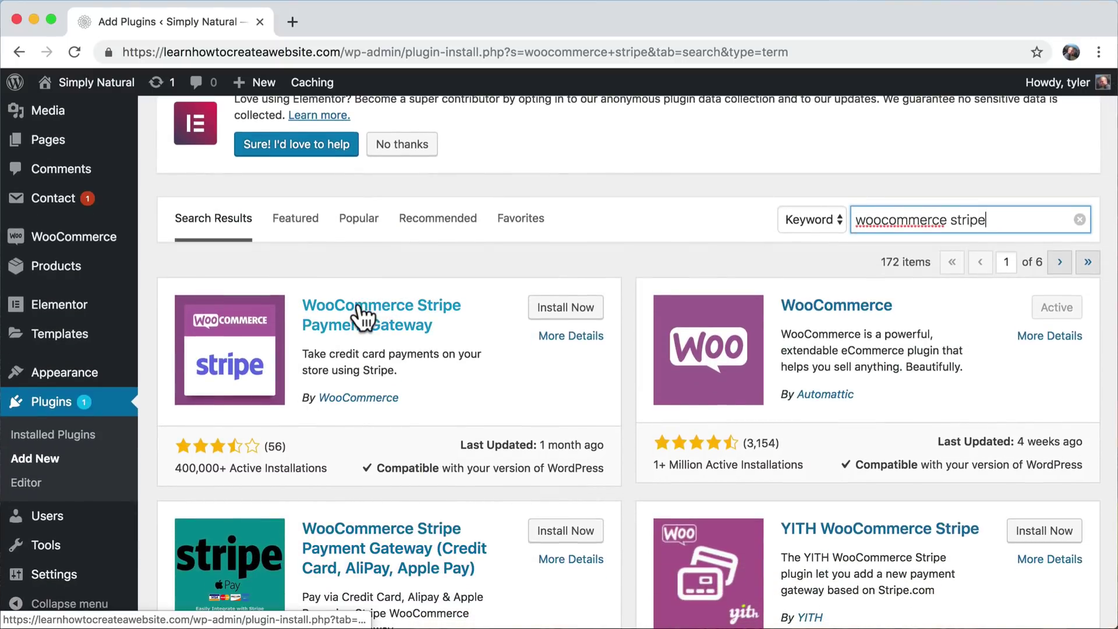
click(574, 309)
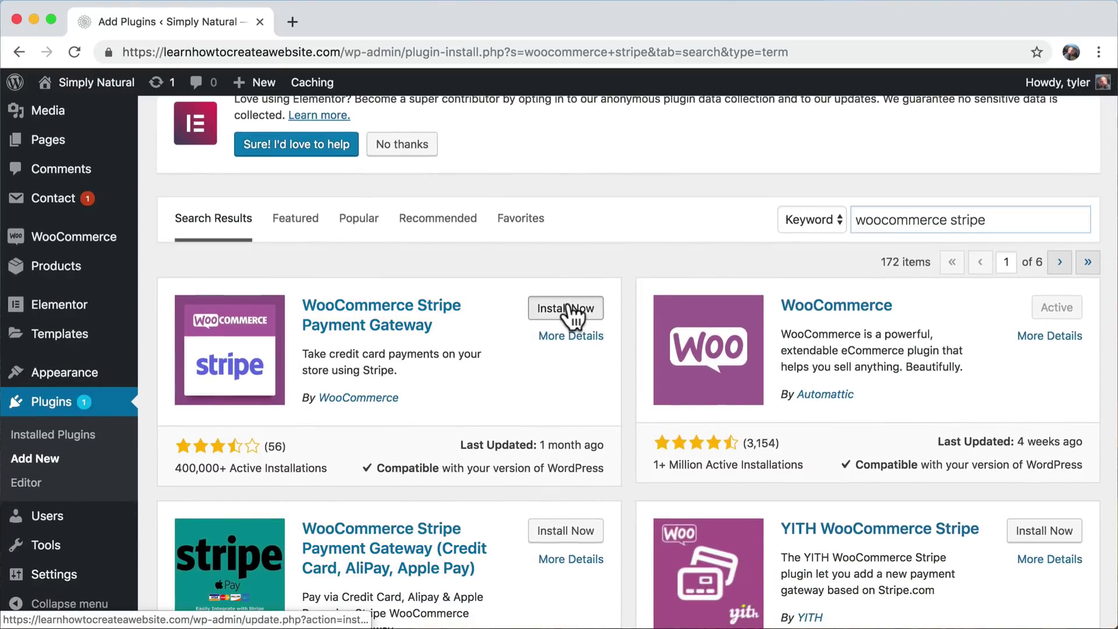
click(571, 309)
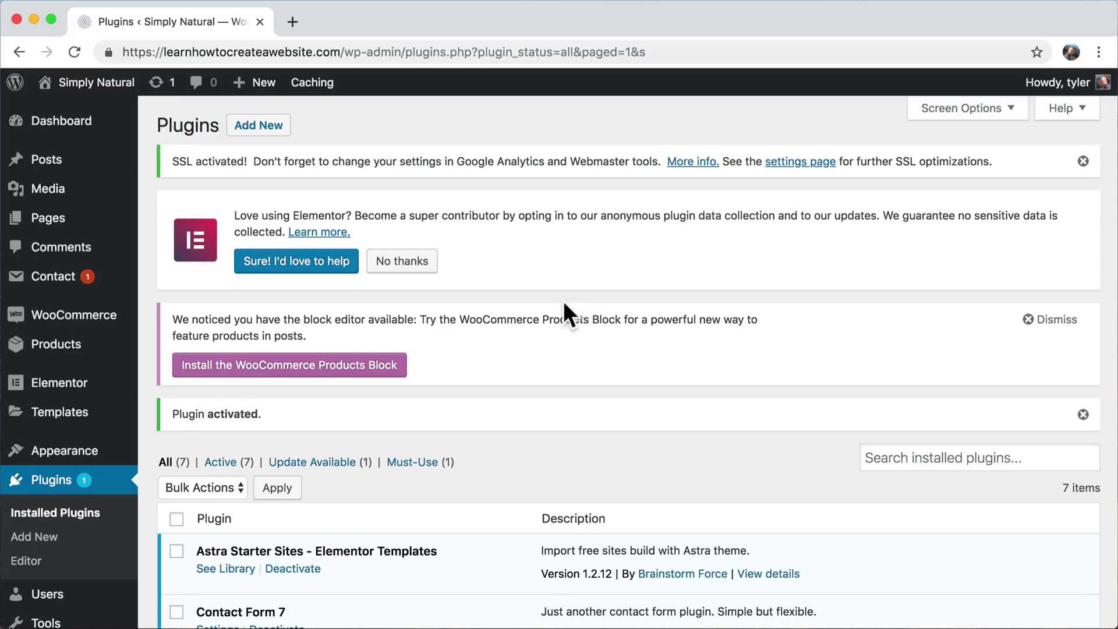
- In WooCommerce Payments settings, switch PayPal off and Stripe – Credit Card on
mouse_move(89, 324)
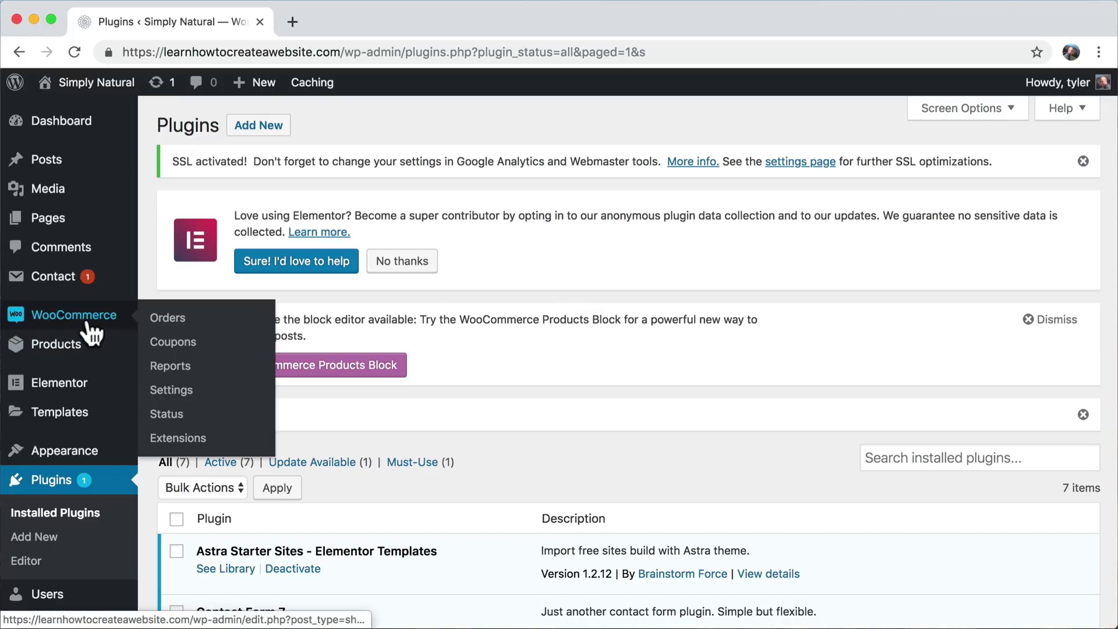
click(185, 400)
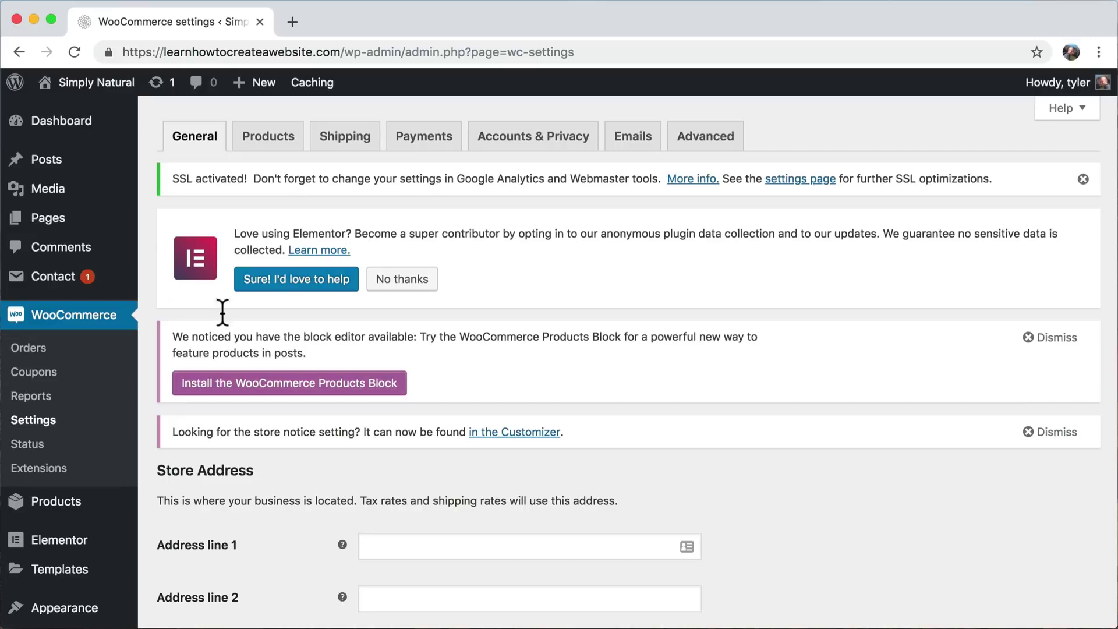
click(424, 140)
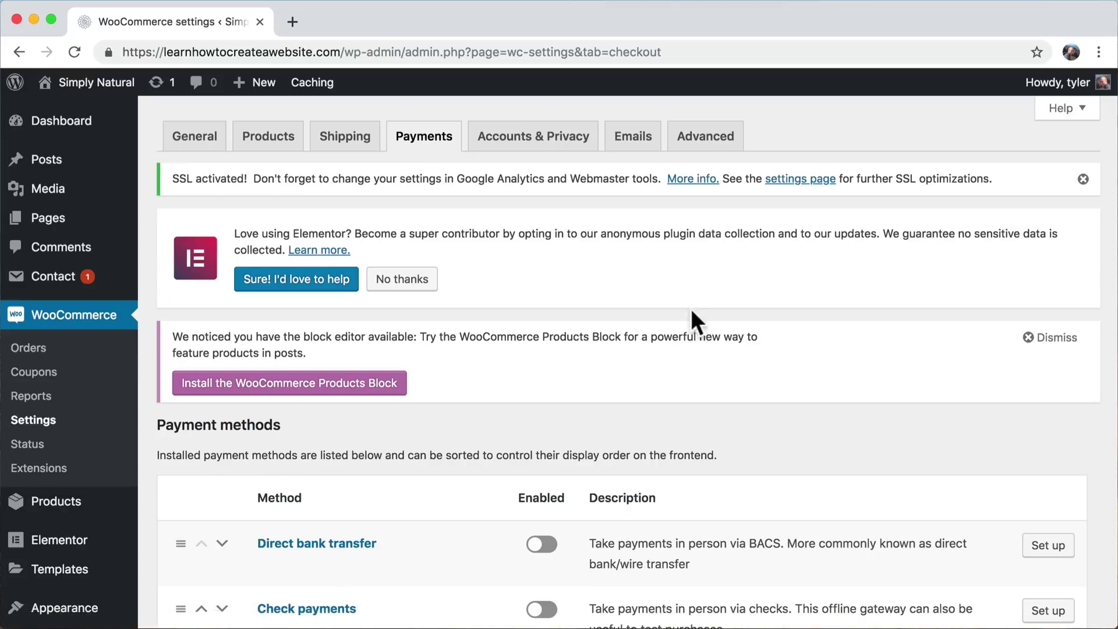
scroll(705, 332, down, 8)
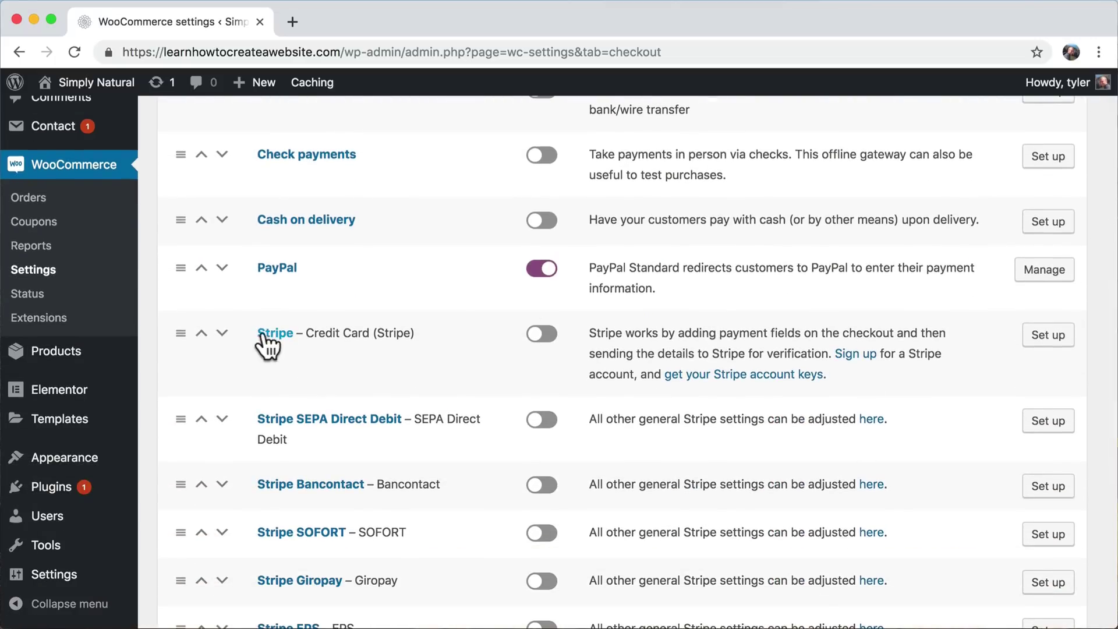
scroll(400, 332, down, 2)
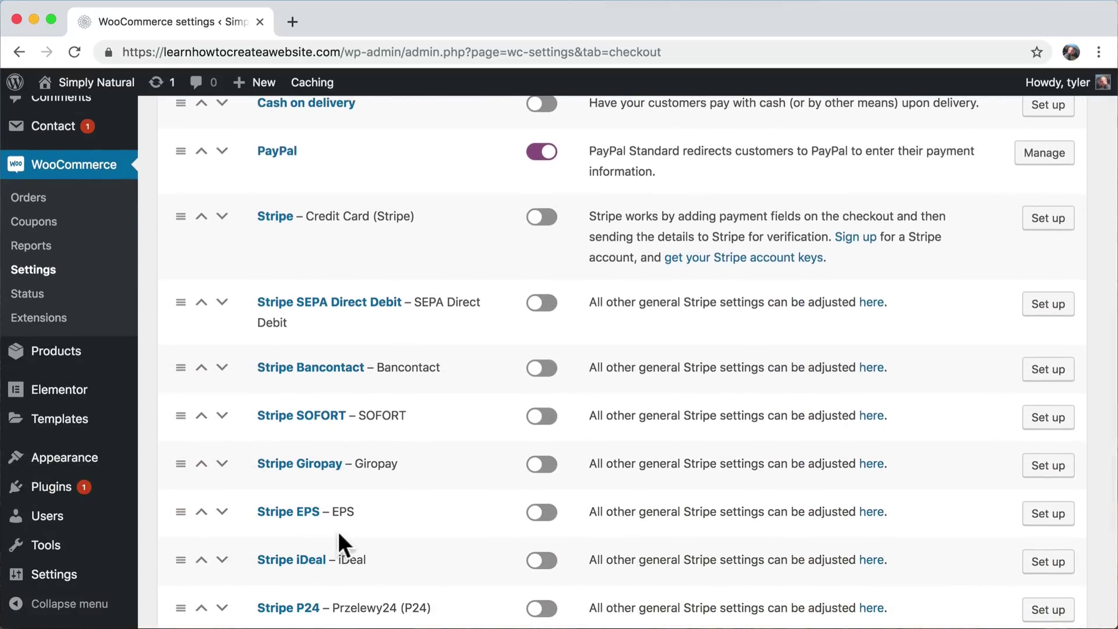
scroll(338, 531, down, 3)
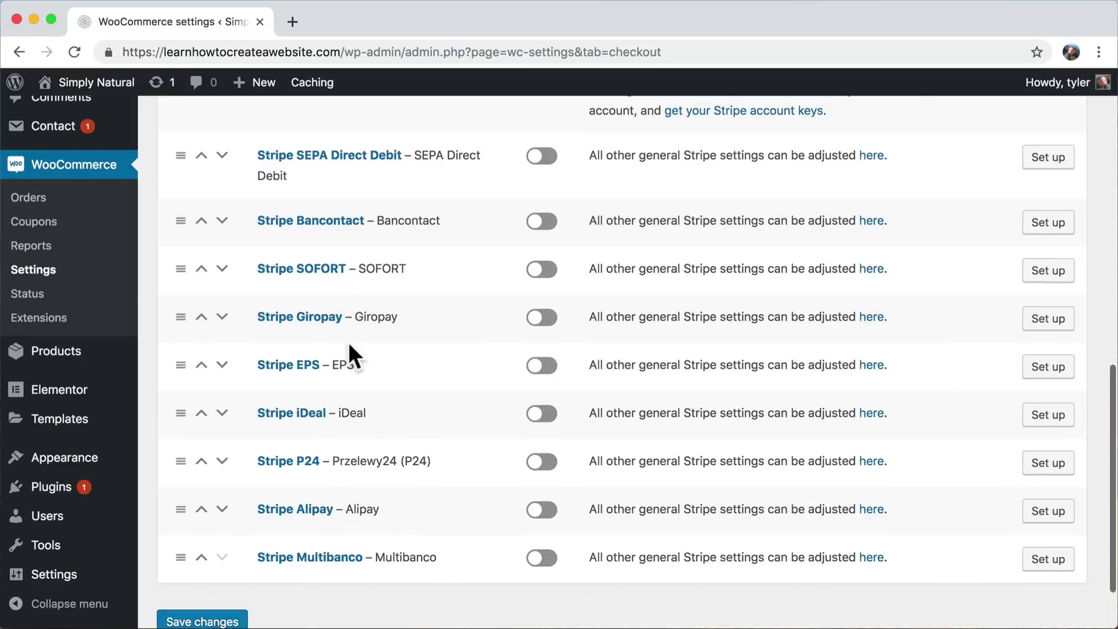
scroll(349, 344, down, 1)
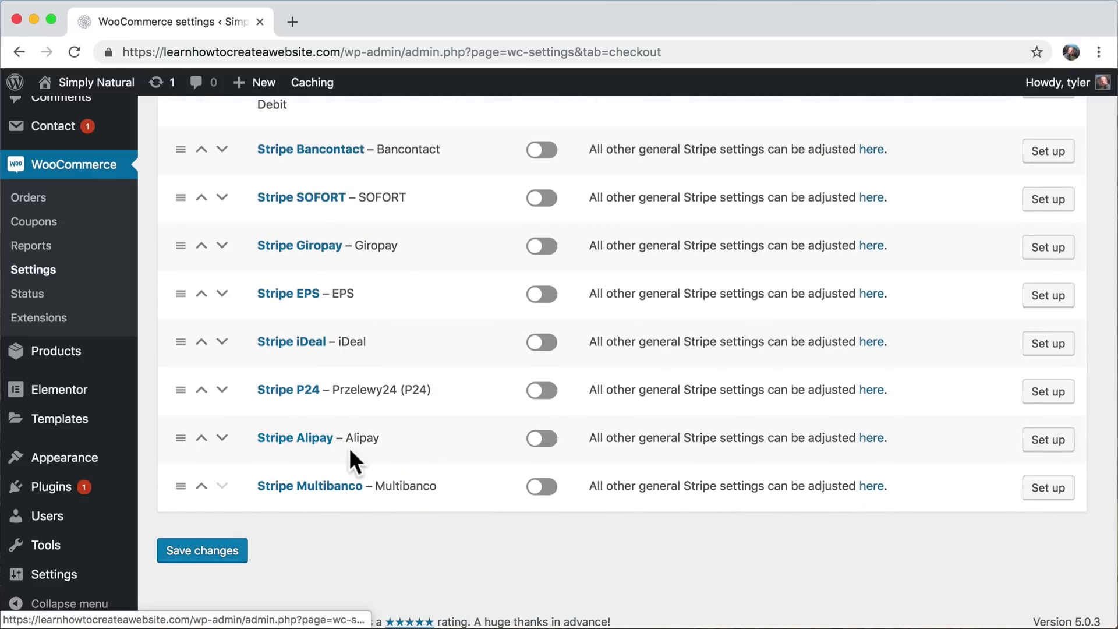
scroll(382, 404, up, 3)
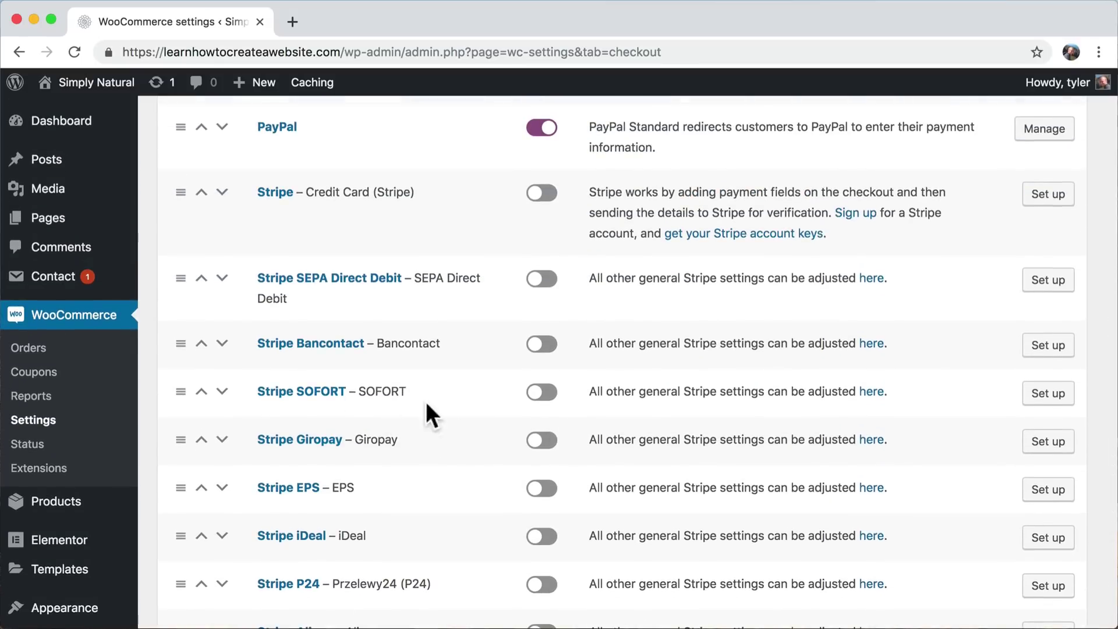
scroll(427, 405, up, 3)
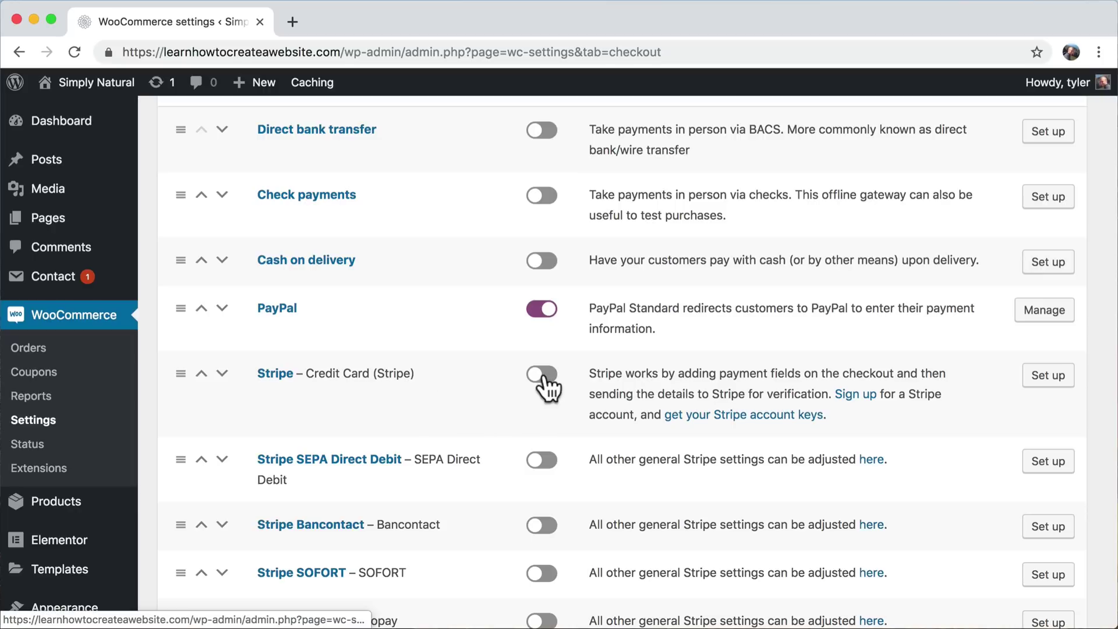
click(544, 310)
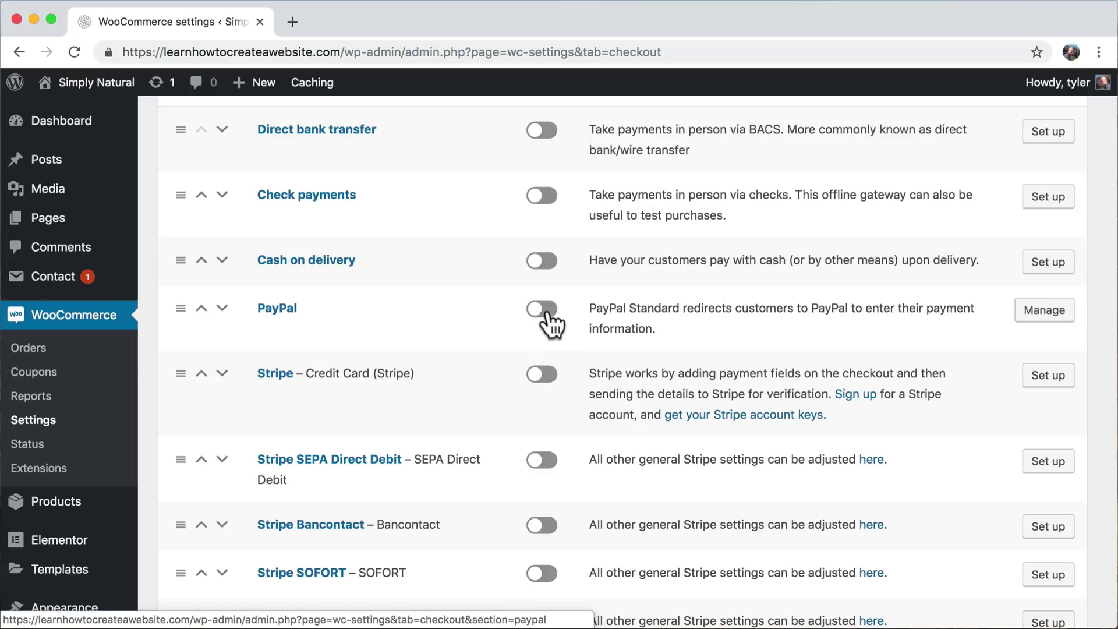
click(539, 378)
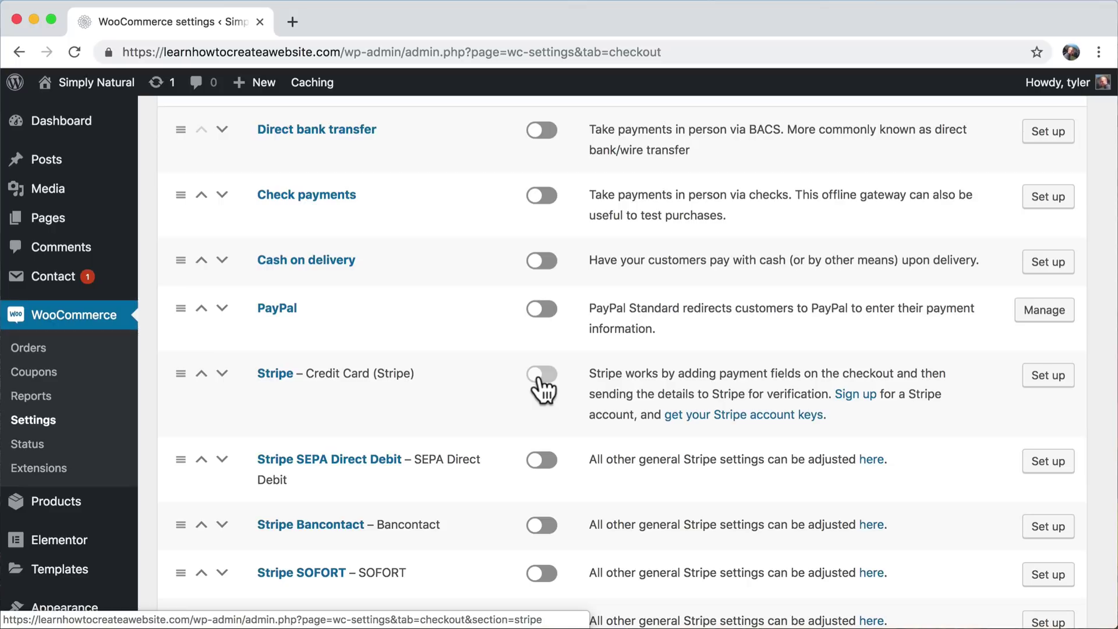
- Open Stripe's setup page and place the cursor in the empty Test Publishable Key field
click(1051, 377)
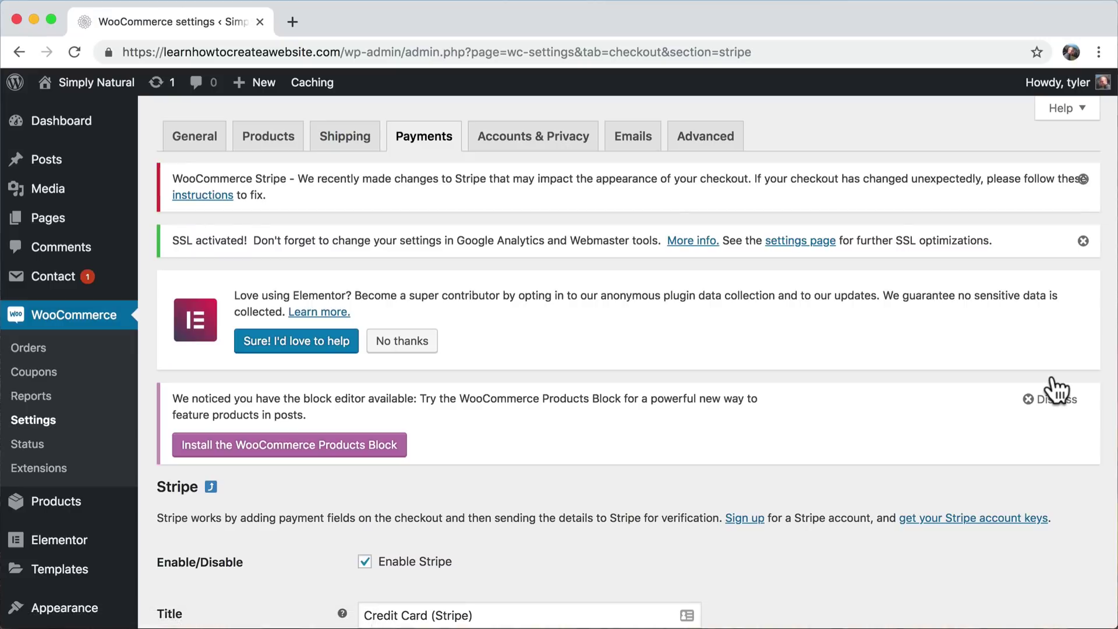
scroll(853, 359, down, 7)
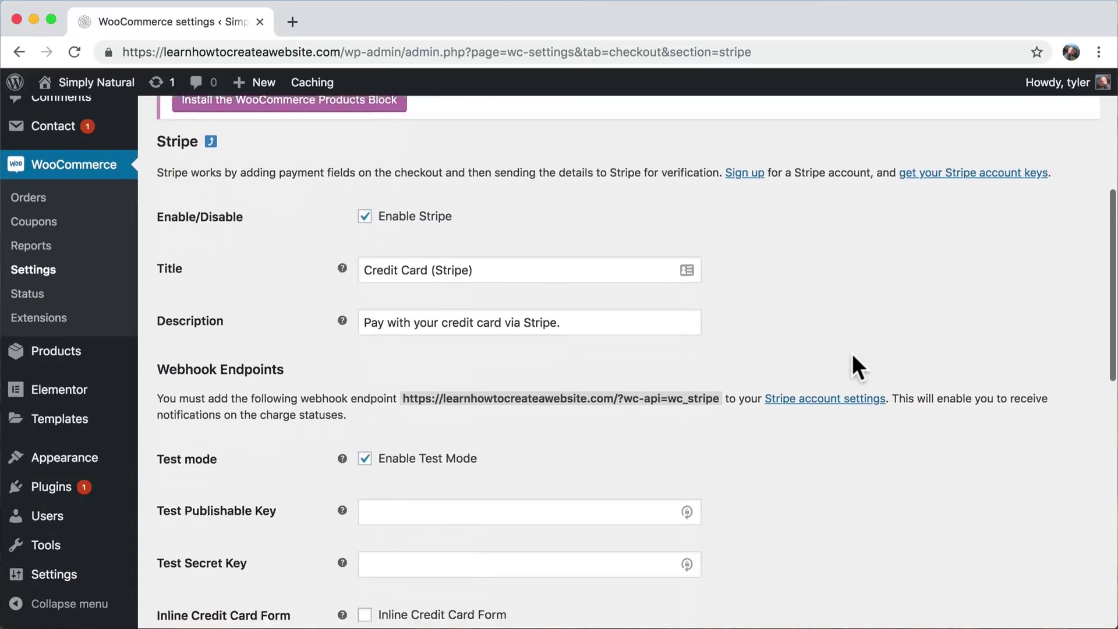
scroll(854, 357, down, 4)
scroll(853, 357, up, 6)
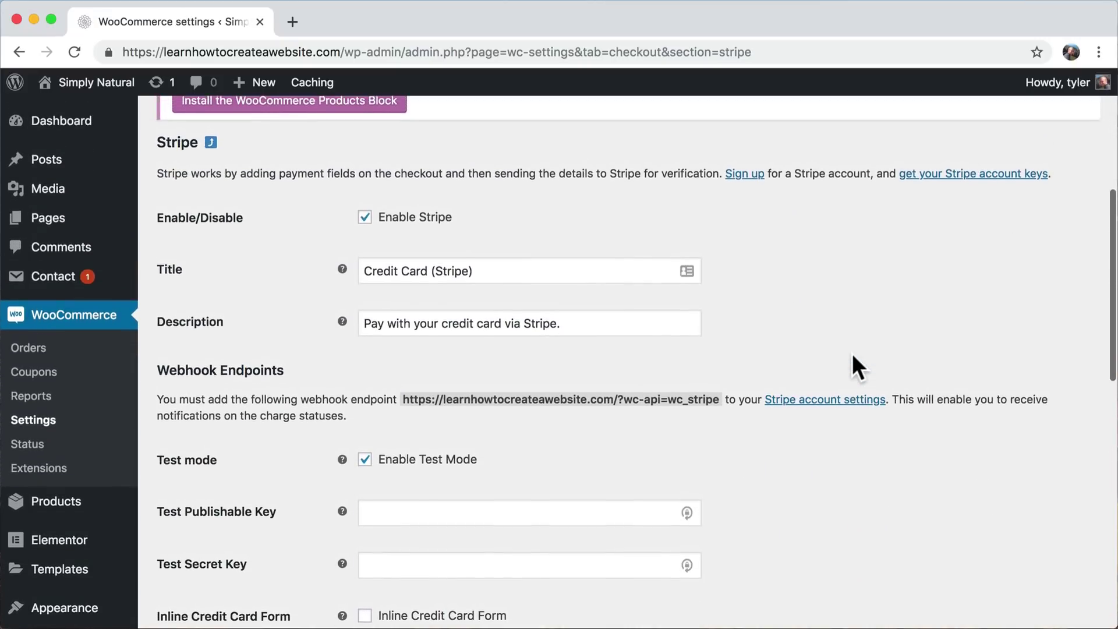
scroll(851, 353, down, 3)
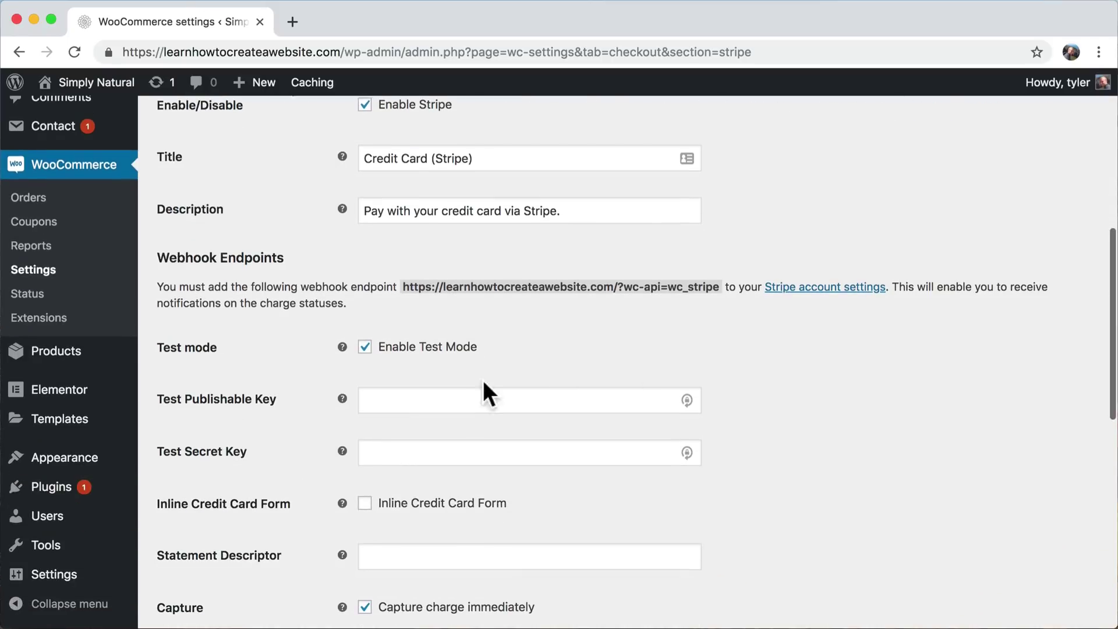
scroll(701, 340, up, 6)
scroll(707, 342, down, 7)
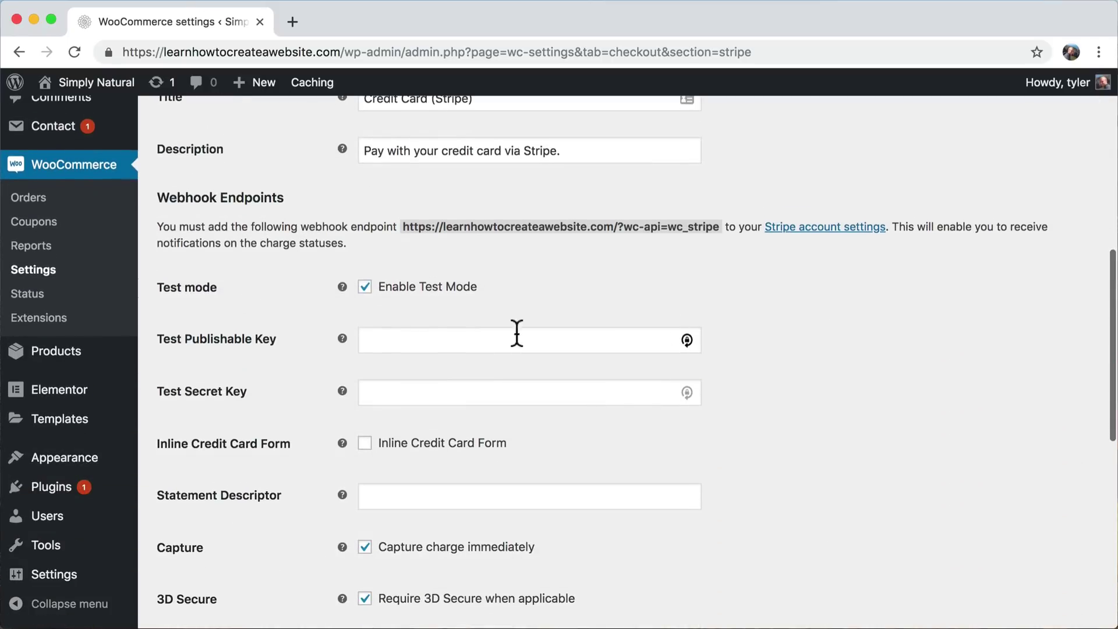
mouse_move(342, 337)
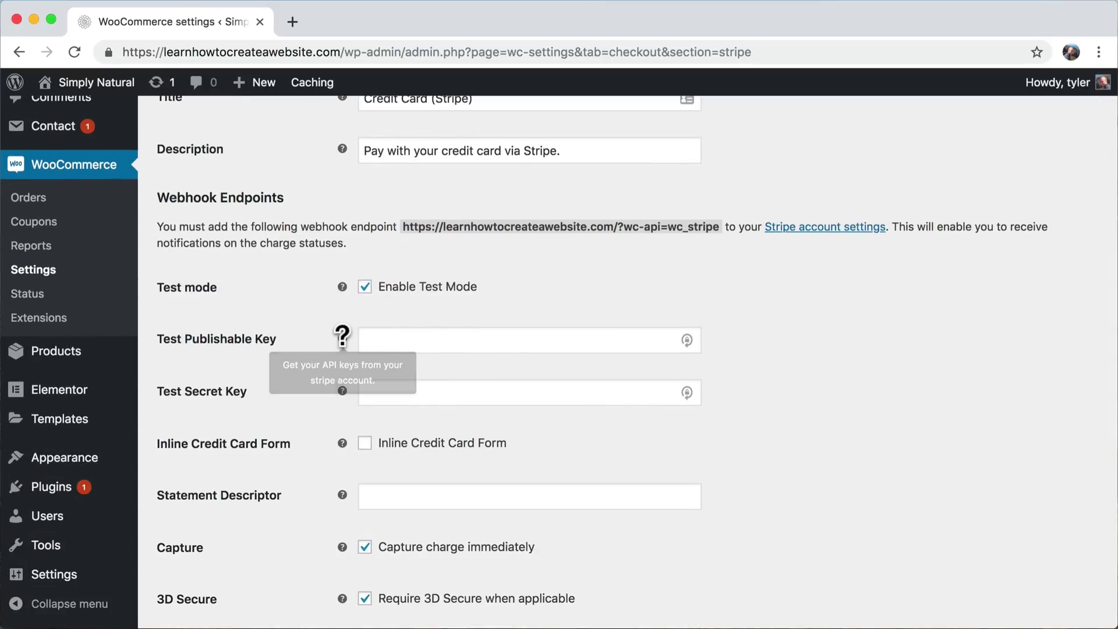
click(417, 342)
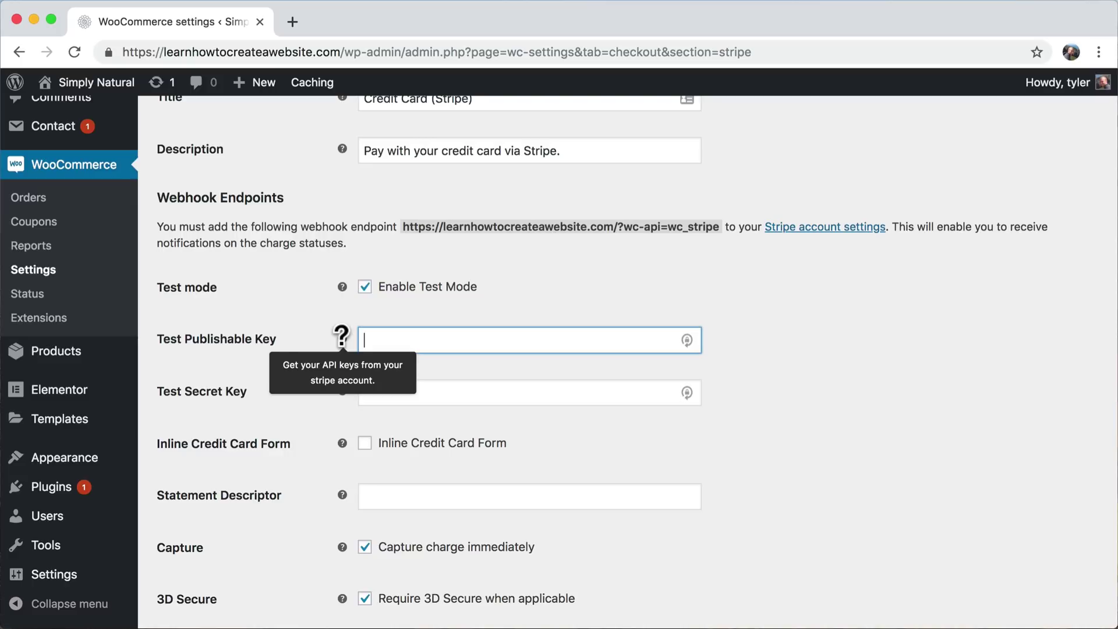
- Load stripe.com in a new browser tab
click(293, 22)
text(stripe.com)
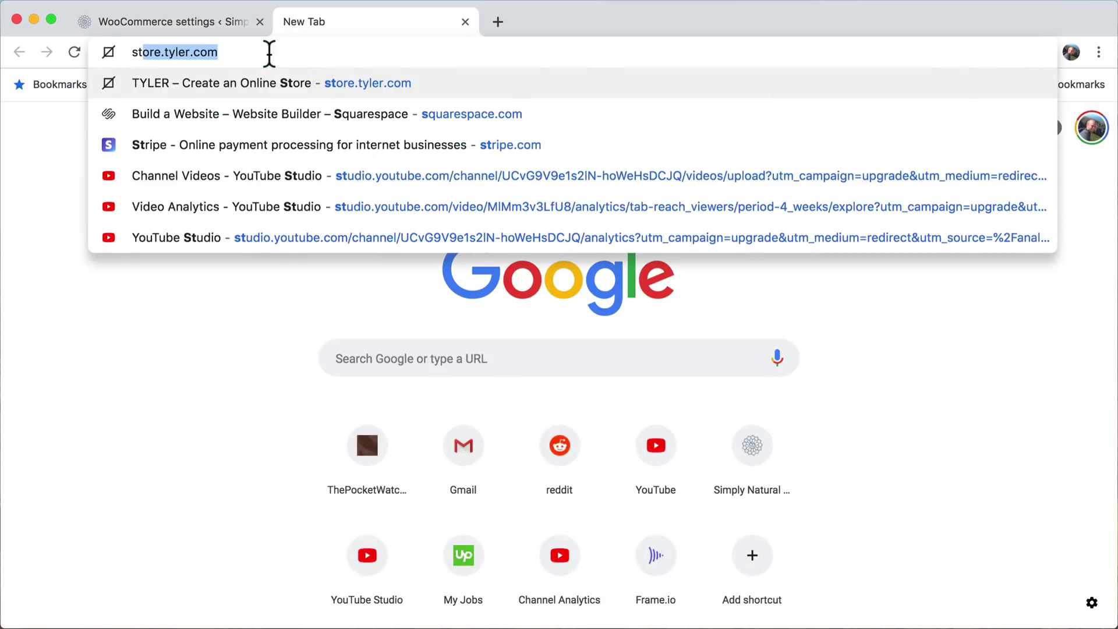
key(Return)
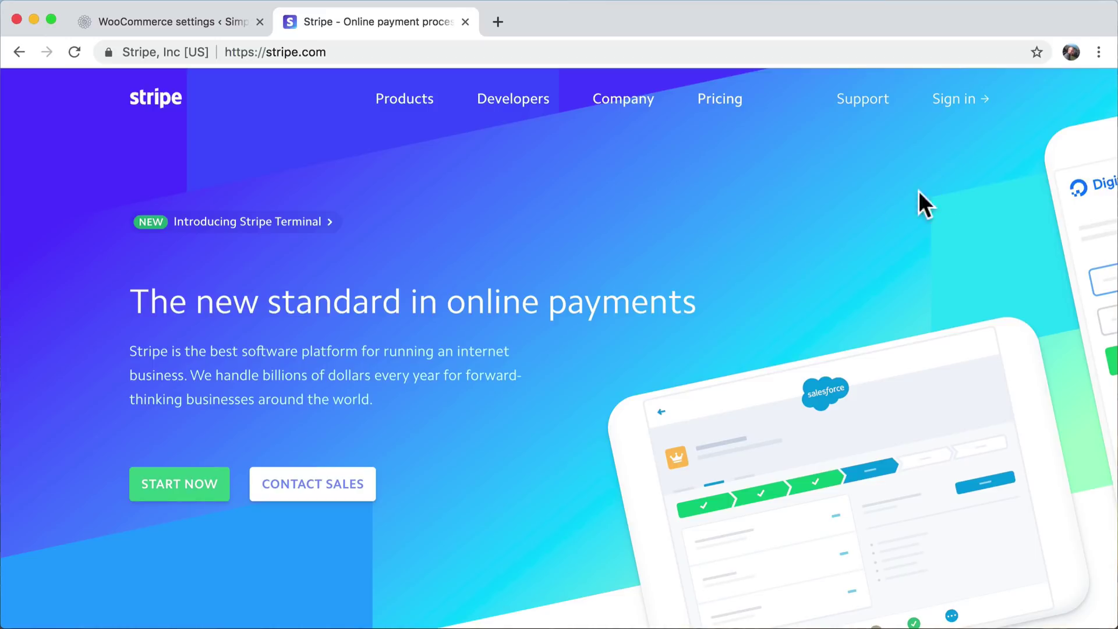
- Sign in with the account's e-mail and password, skipping two-step authentication setup
click(959, 106)
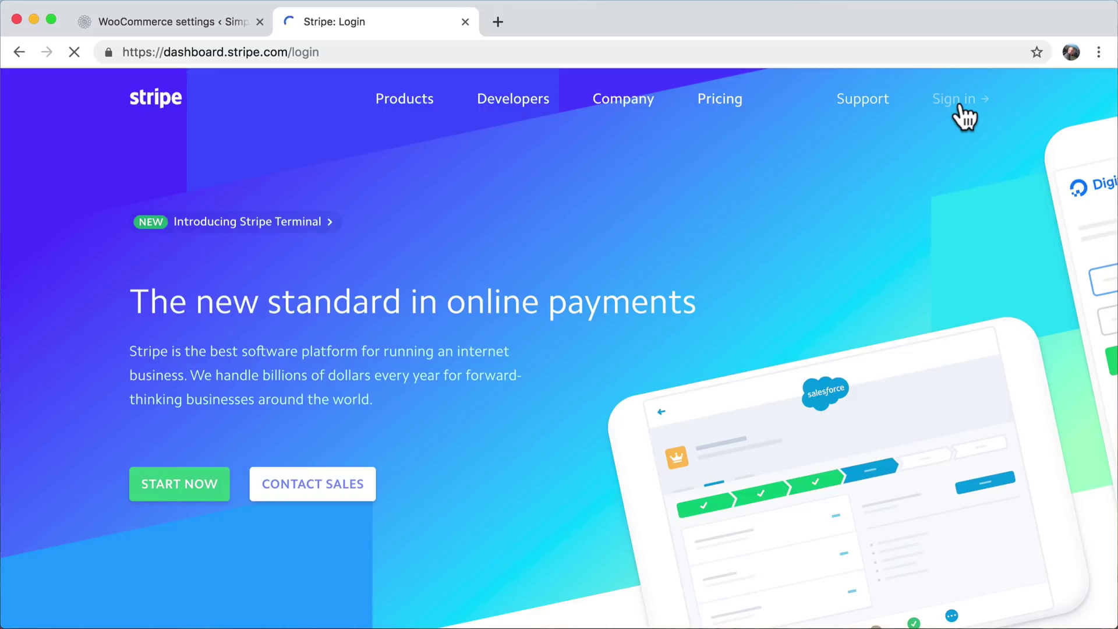
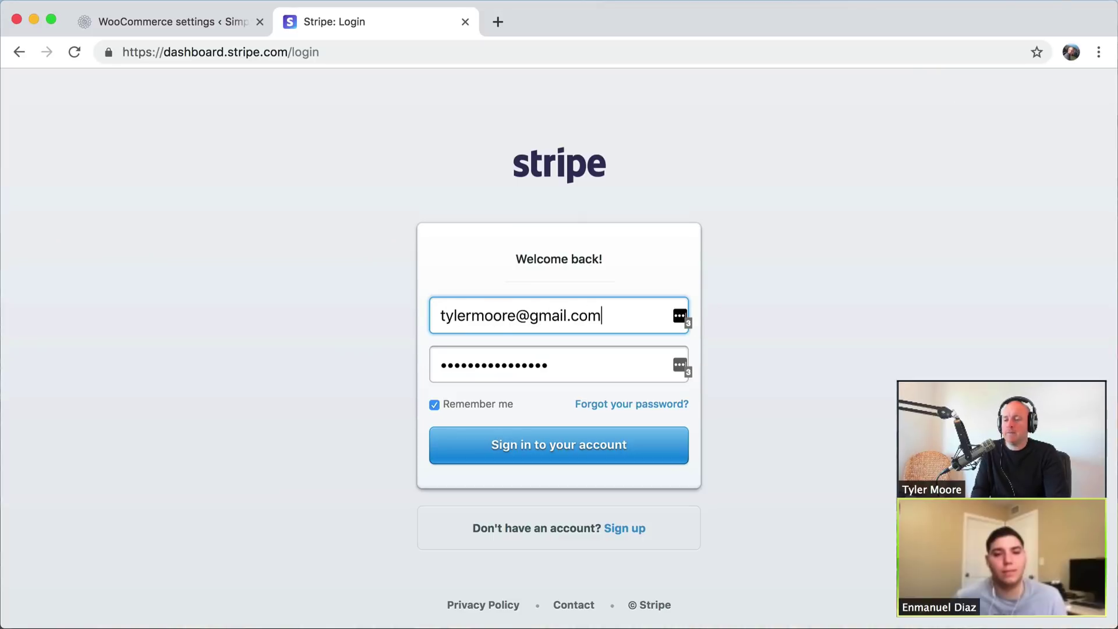
click(540, 461)
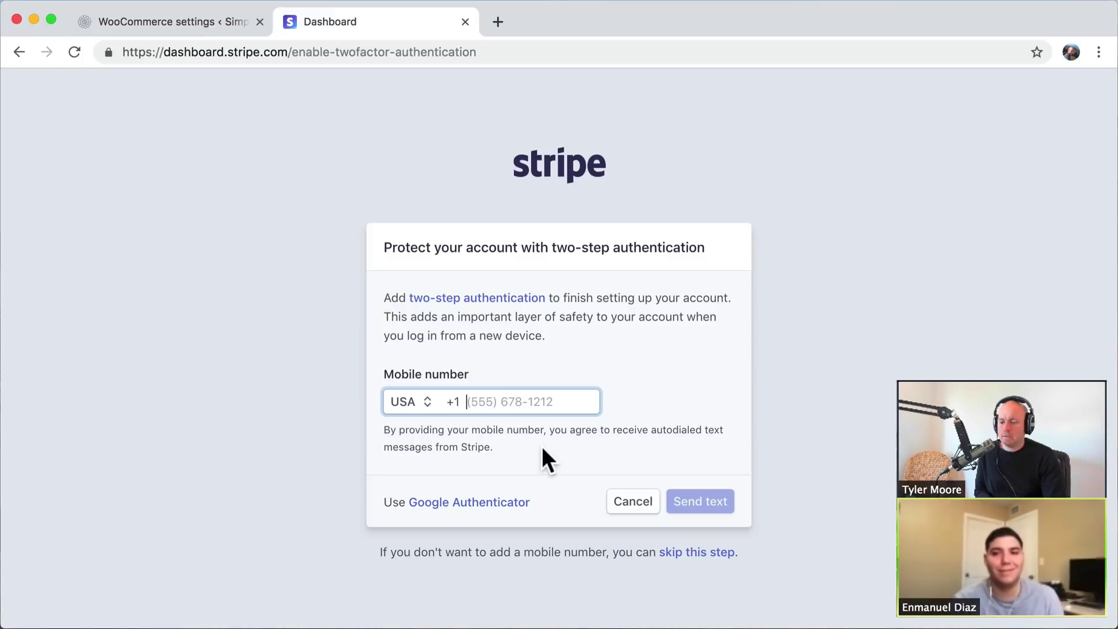
click(689, 553)
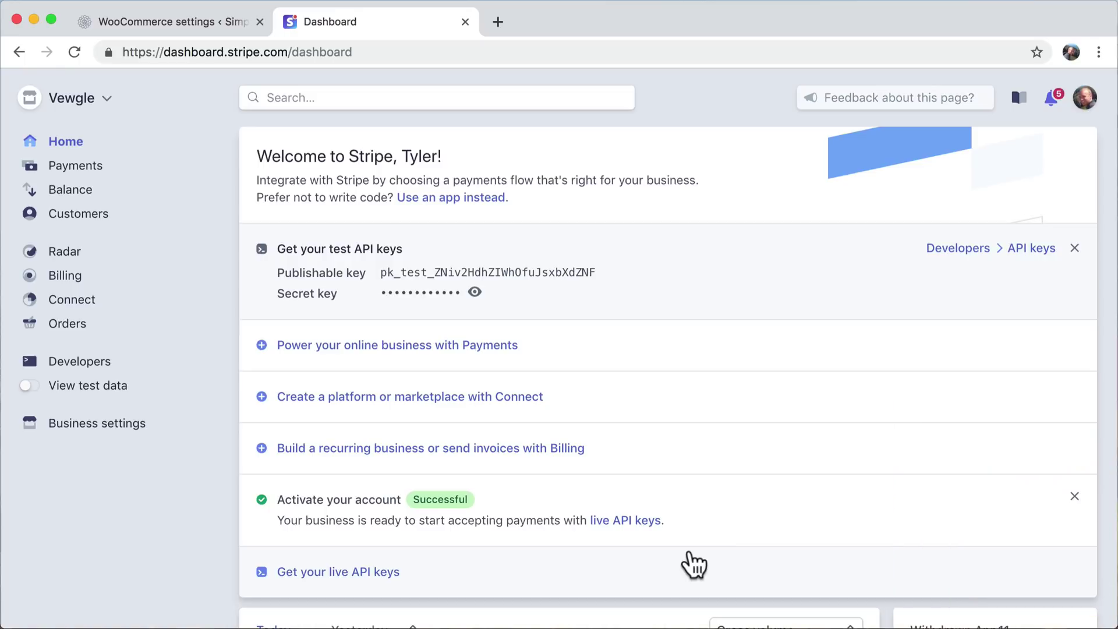
- Copy the test publishable key from the Stripe Dashboard and go back to the WooCommerce tab
scroll(693, 565, down, 2)
scroll(693, 565, up, 2)
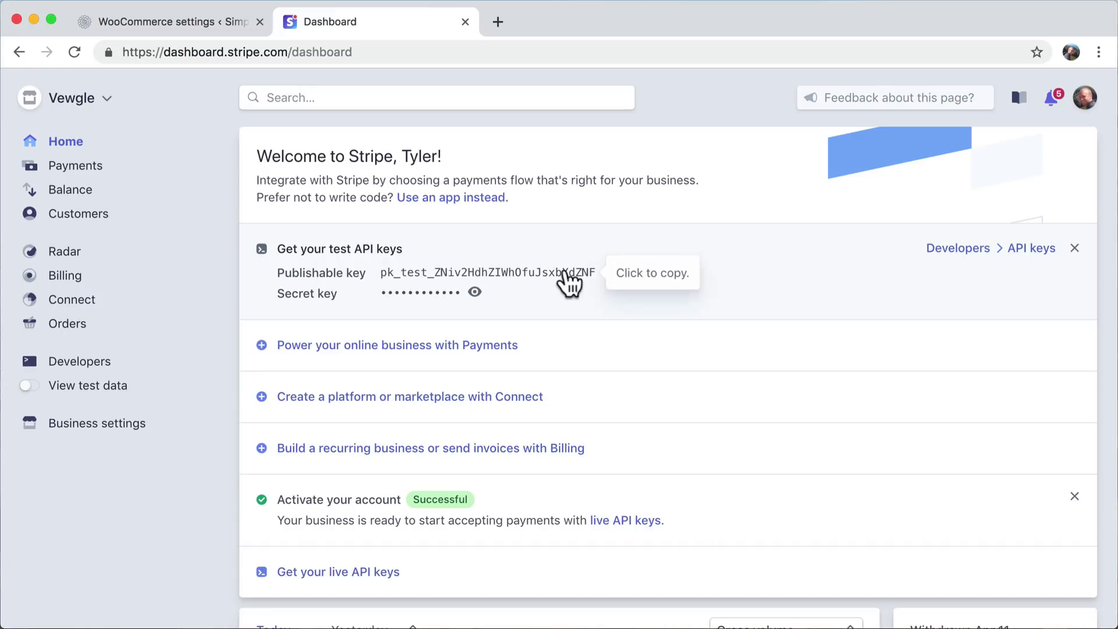
click(556, 274)
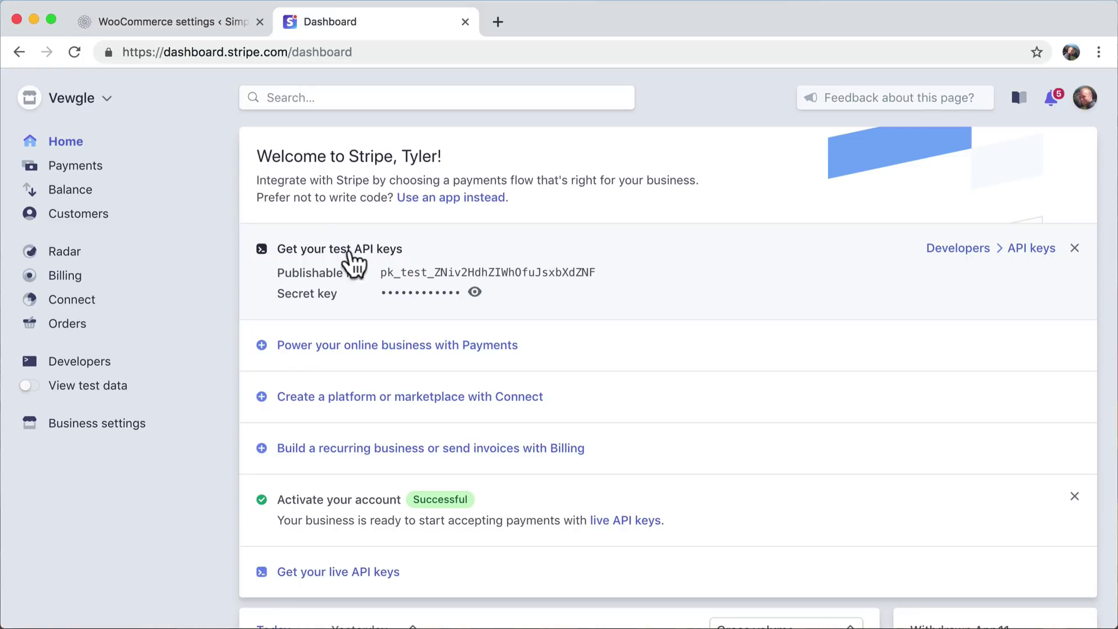
click(206, 24)
- Paste the publishable key into Test Publishable Key, then copy and paste the secret key into Test Secret Key
click(429, 339)
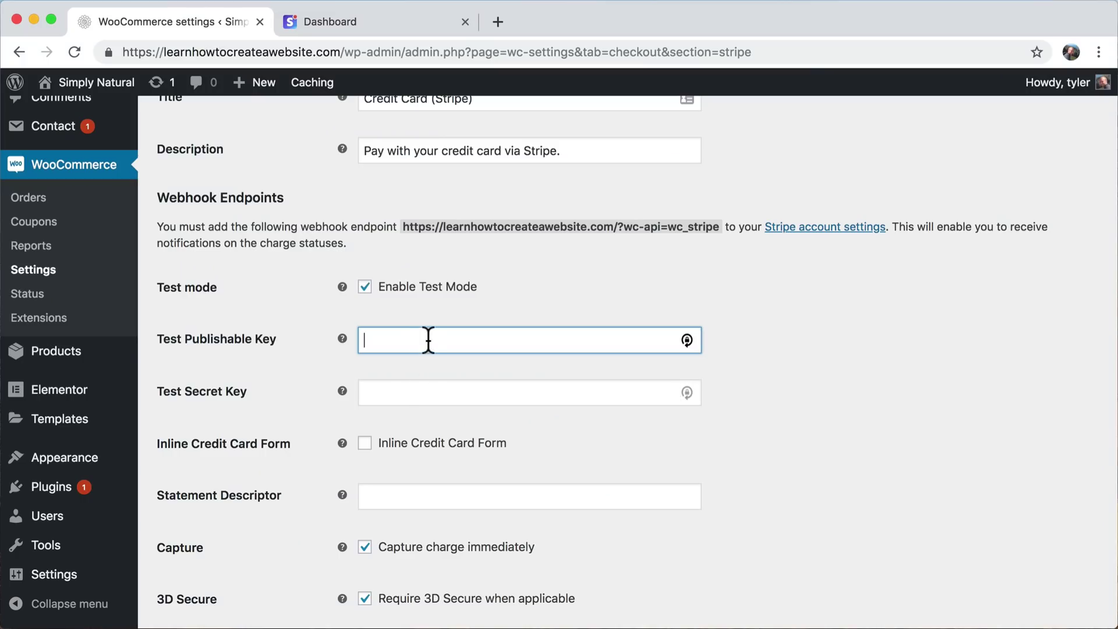
key(super+v)
click(362, 34)
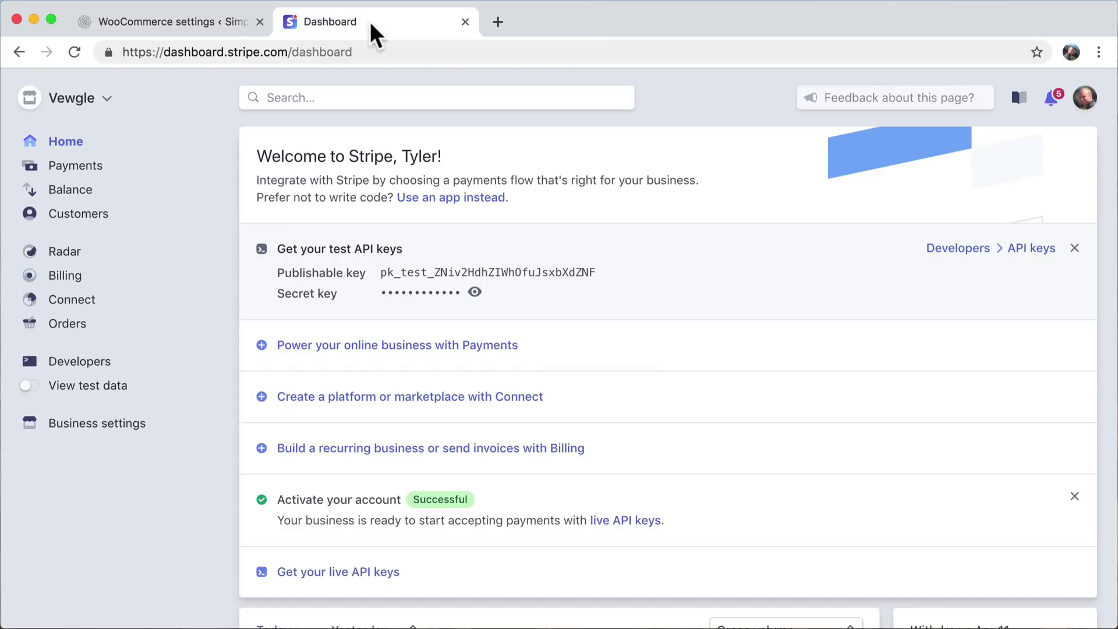
click(479, 297)
click(481, 297)
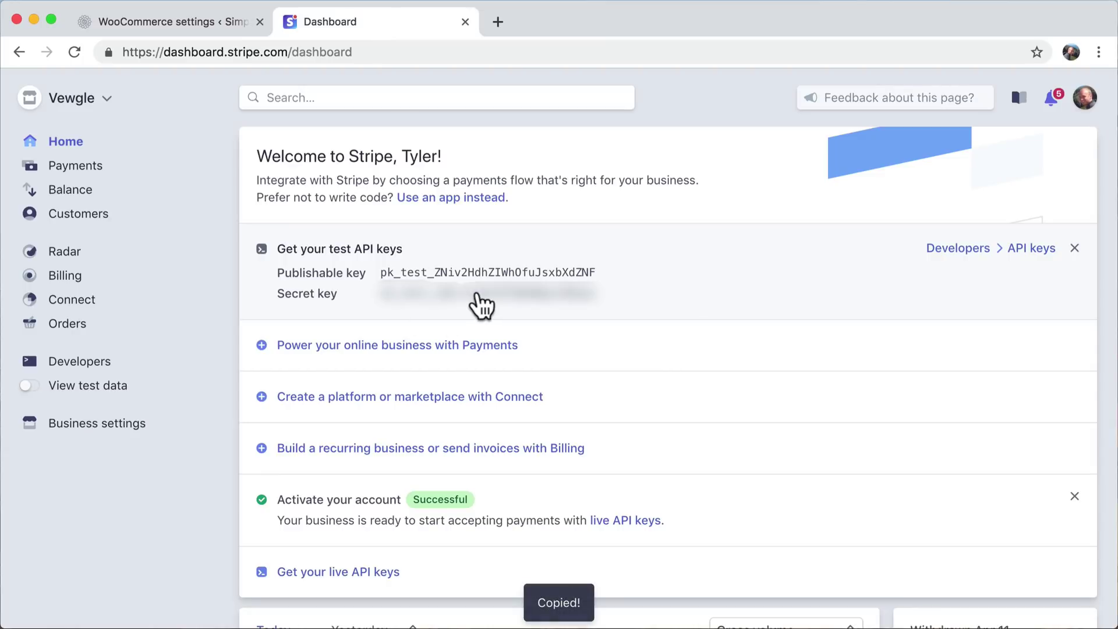
click(213, 26)
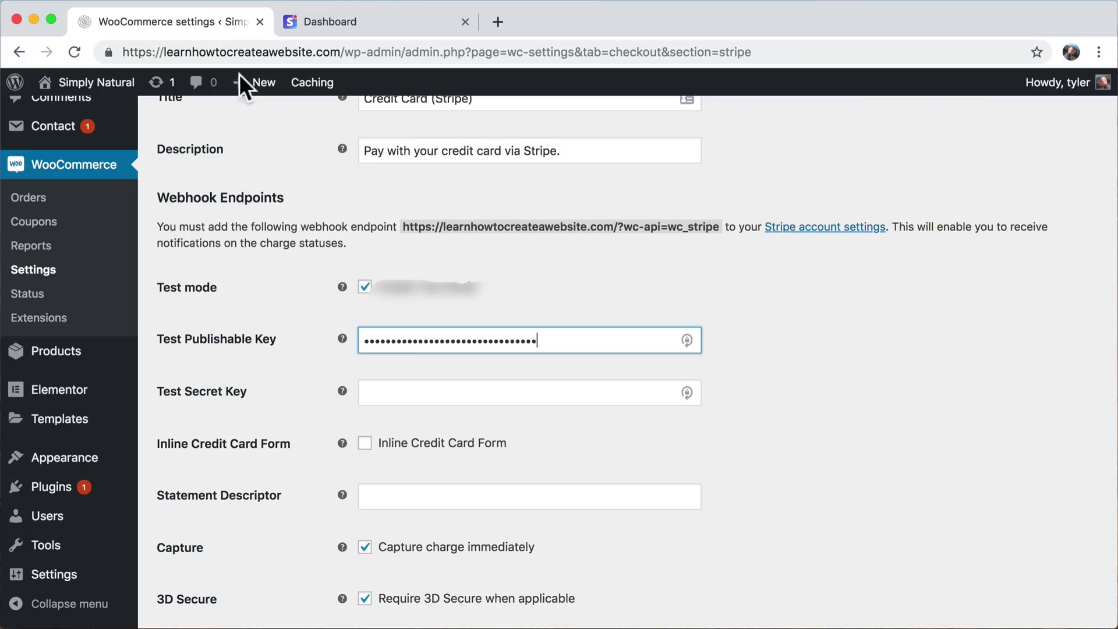
click(416, 394)
key(super+v)
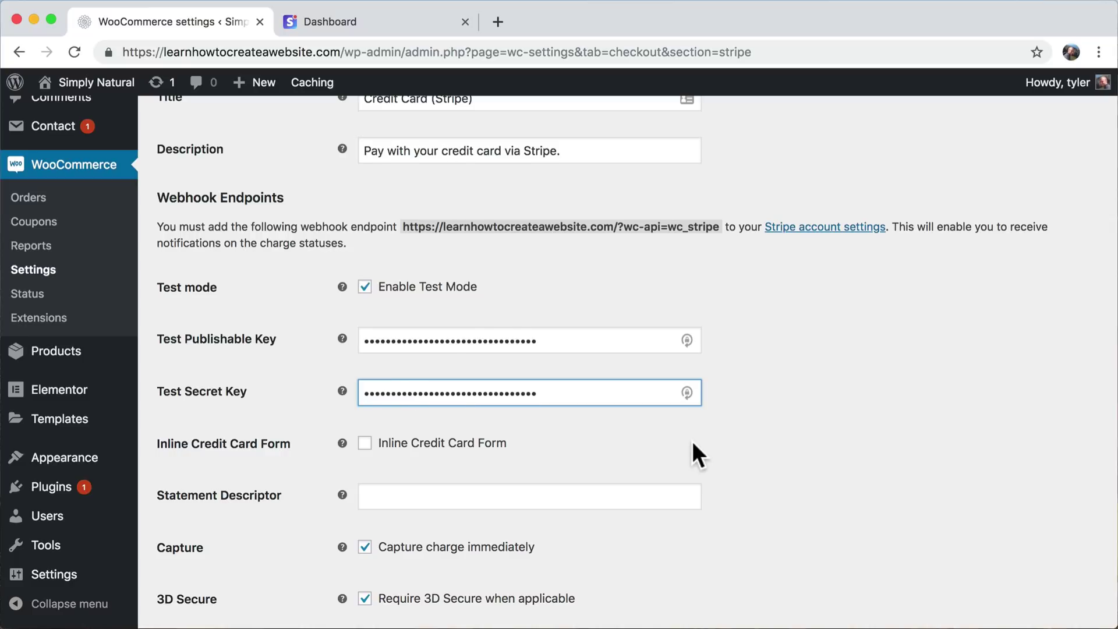
scroll(692, 441, down, 5)
scroll(692, 449, down, 2)
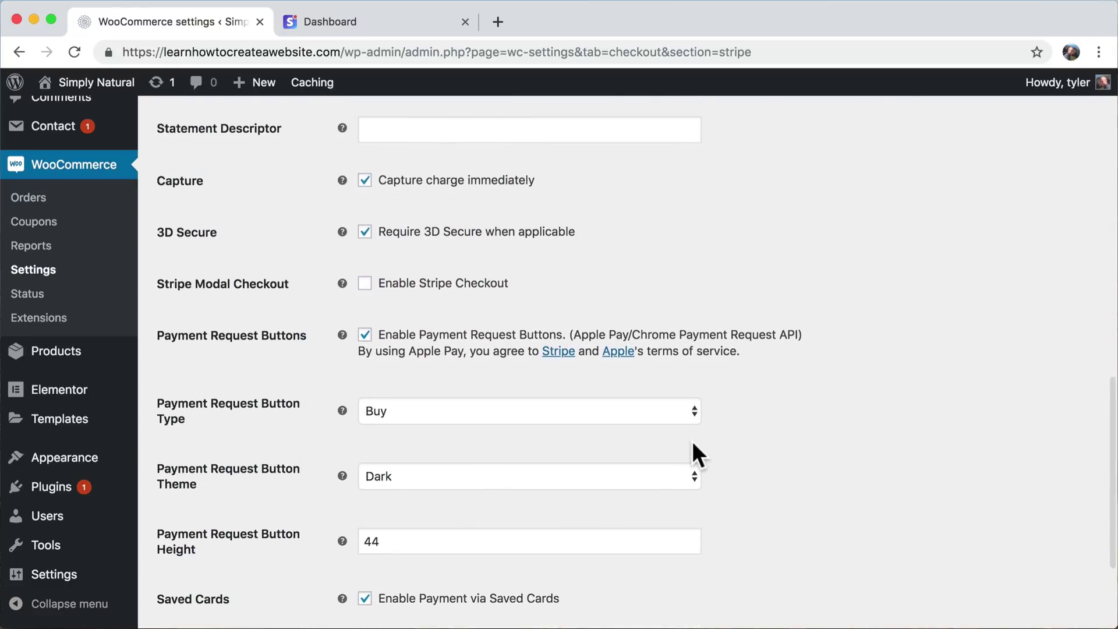
scroll(692, 449, down, 1)
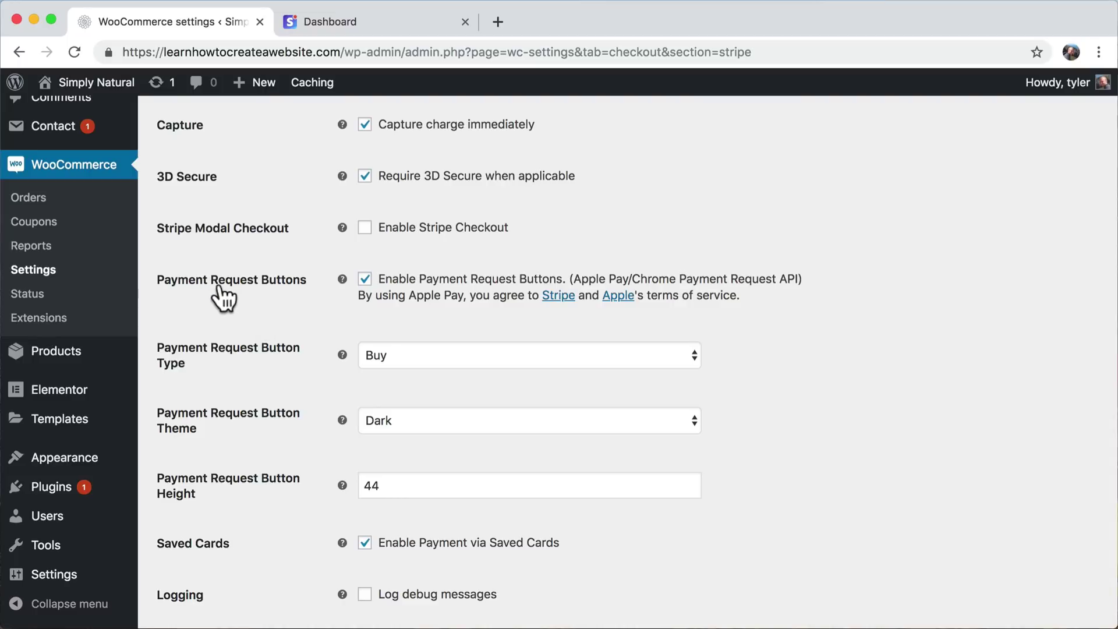
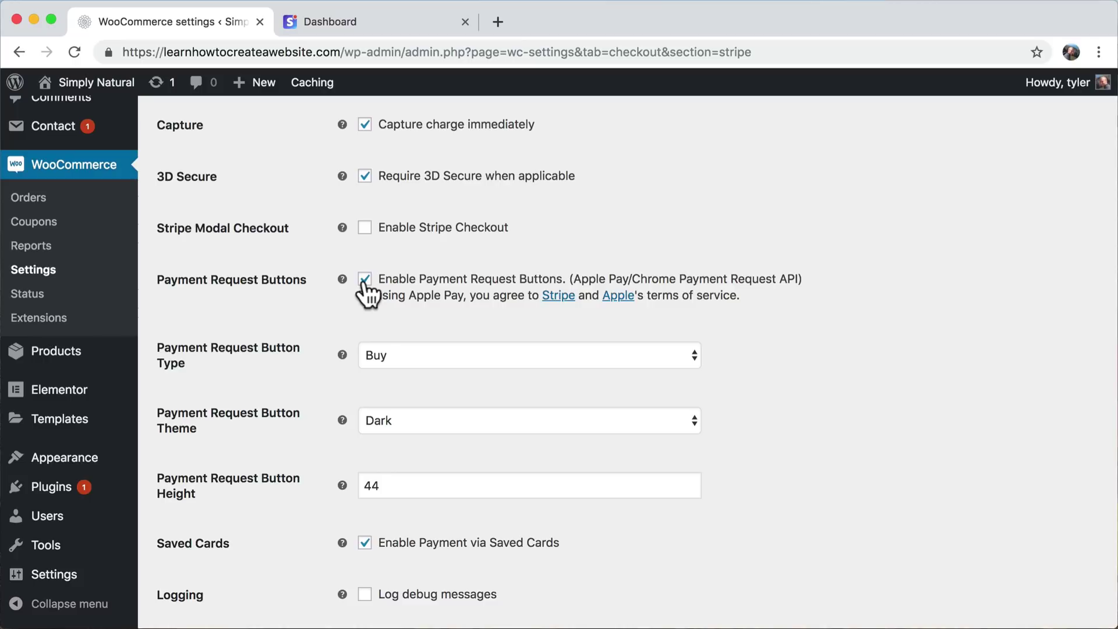
- Uncheck Enable Payment Request Buttons in the Stripe settings and save the changes
click(364, 279)
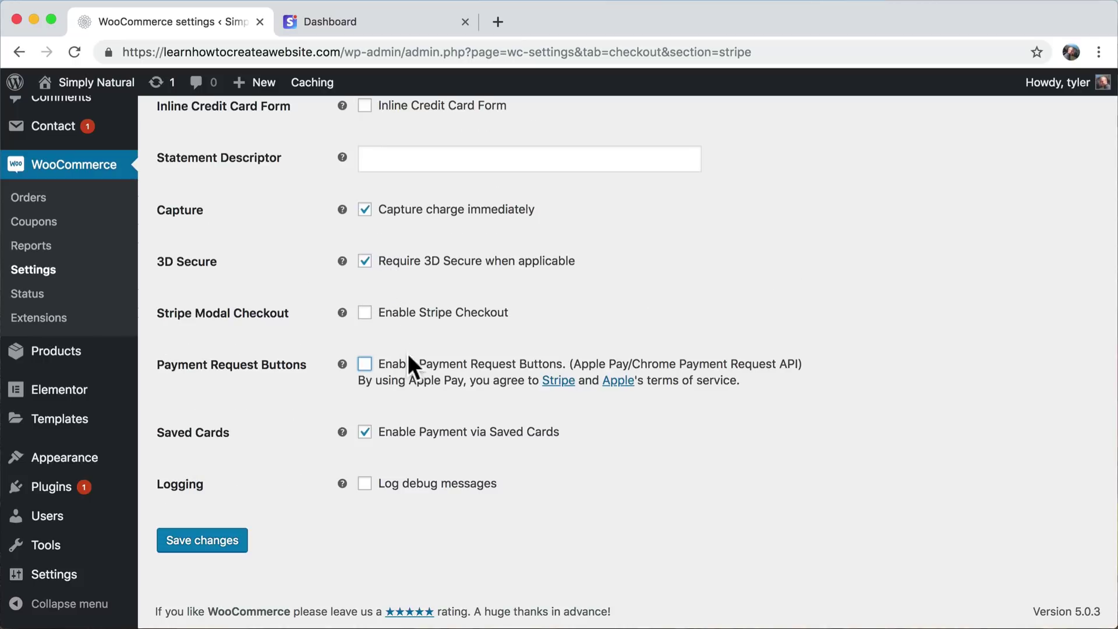
click(217, 542)
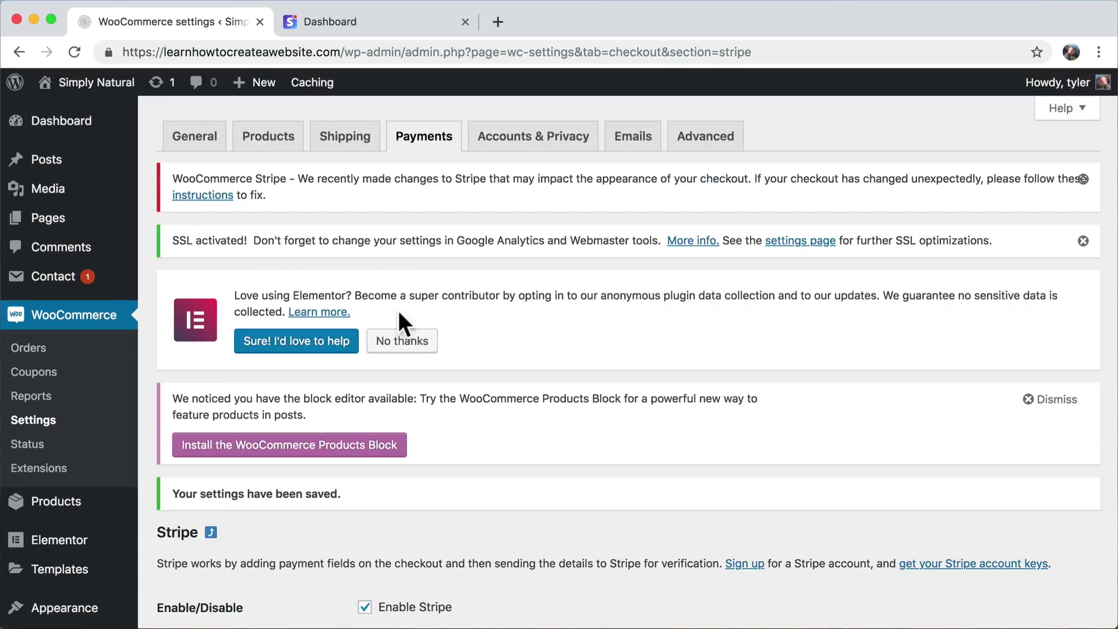
- Browse the live storefront's Store page and add Mini Astrophytum to the cart
mouse_move(92, 87)
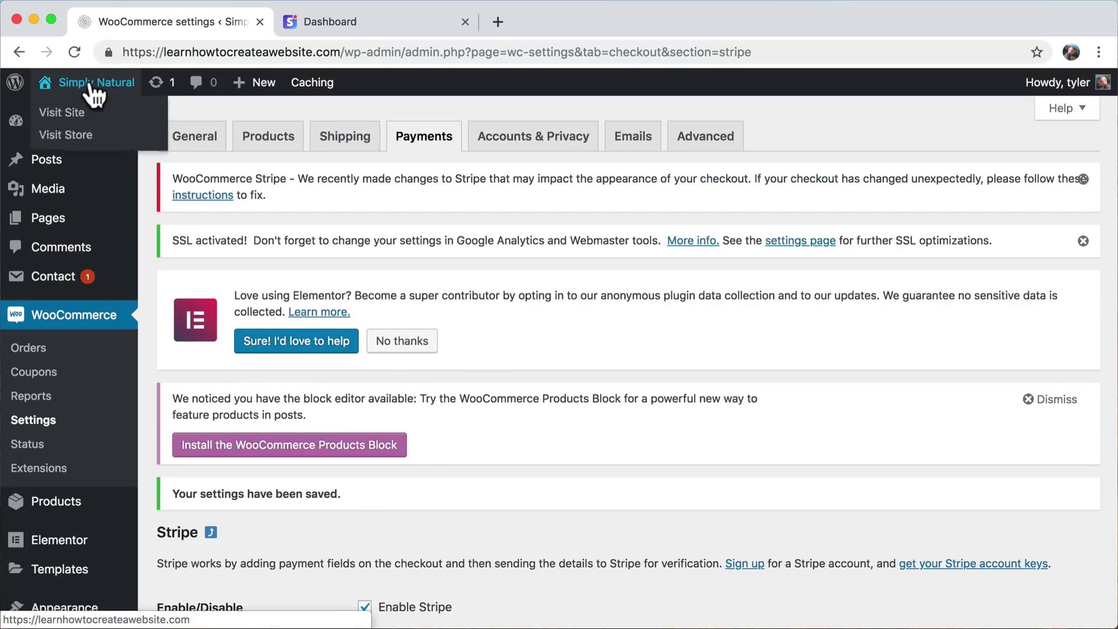
click(75, 115)
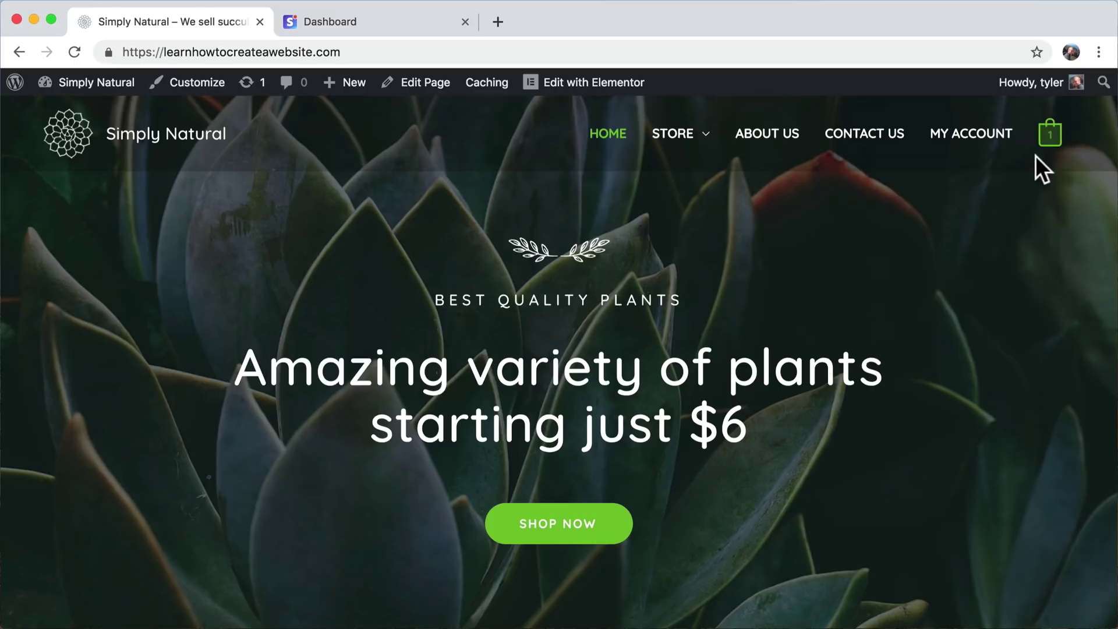
mouse_move(1049, 149)
click(673, 140)
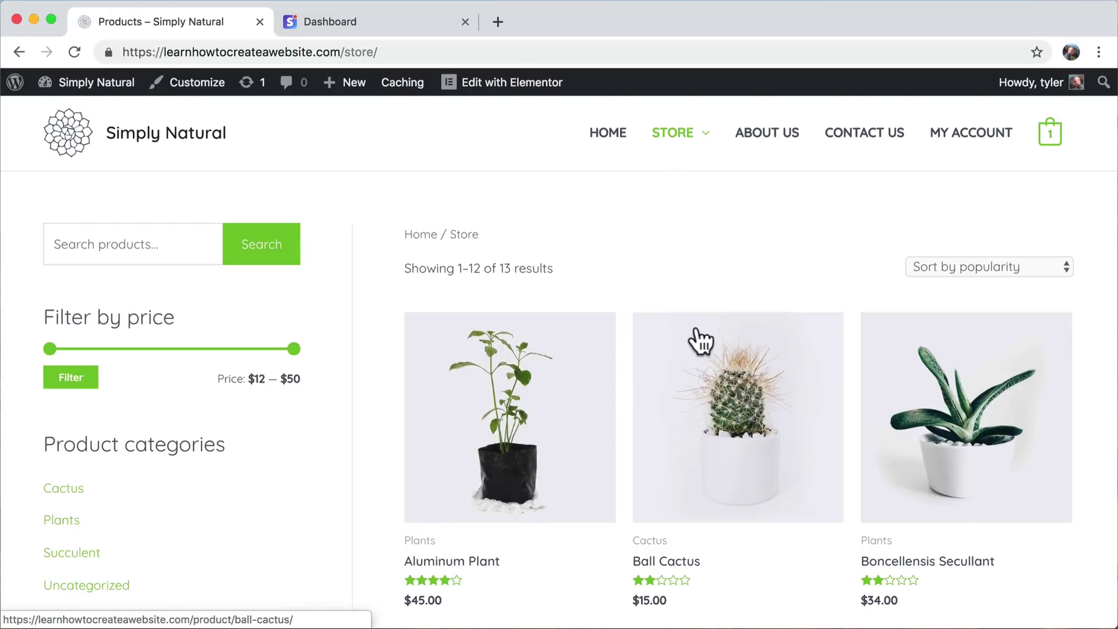
scroll(699, 340, down, 6)
click(989, 415)
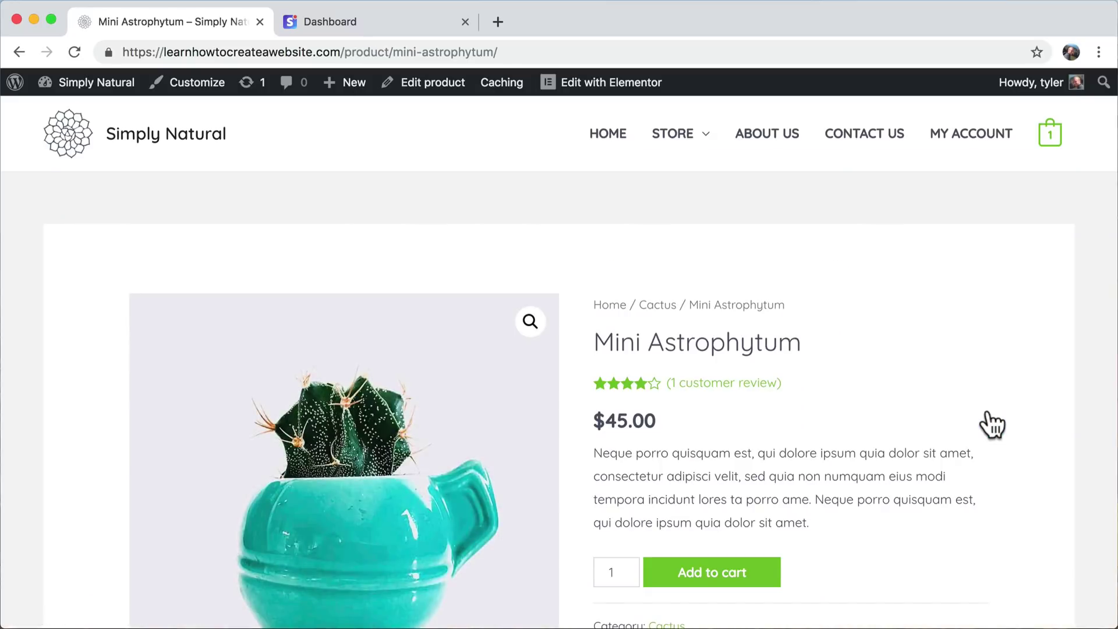
click(743, 570)
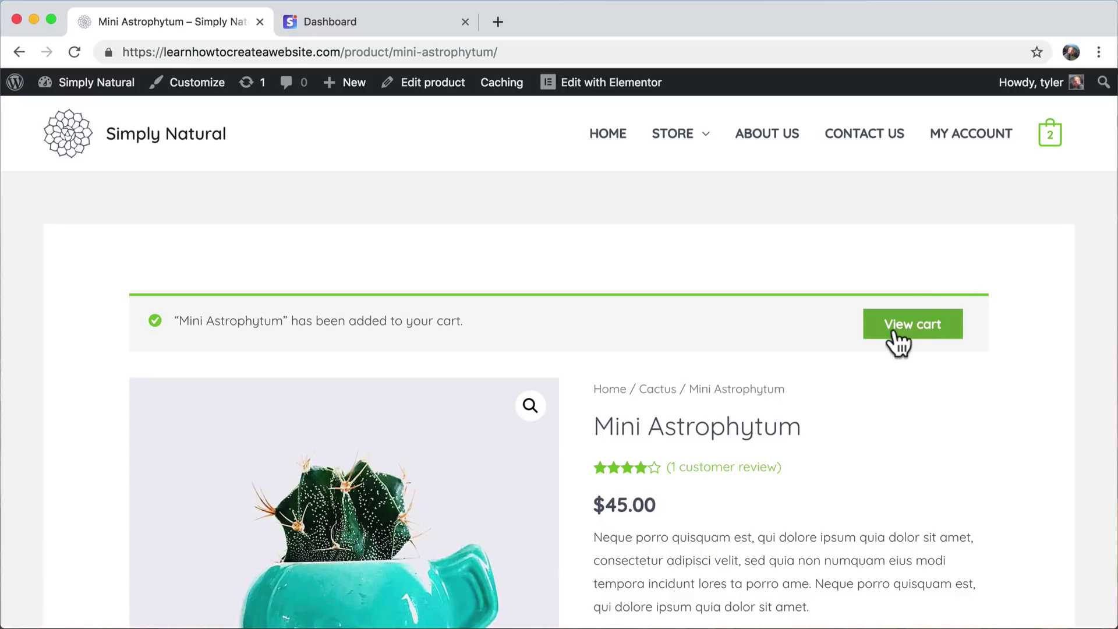
- Review the two-item $97.00 cart and proceed to checkout
click(901, 332)
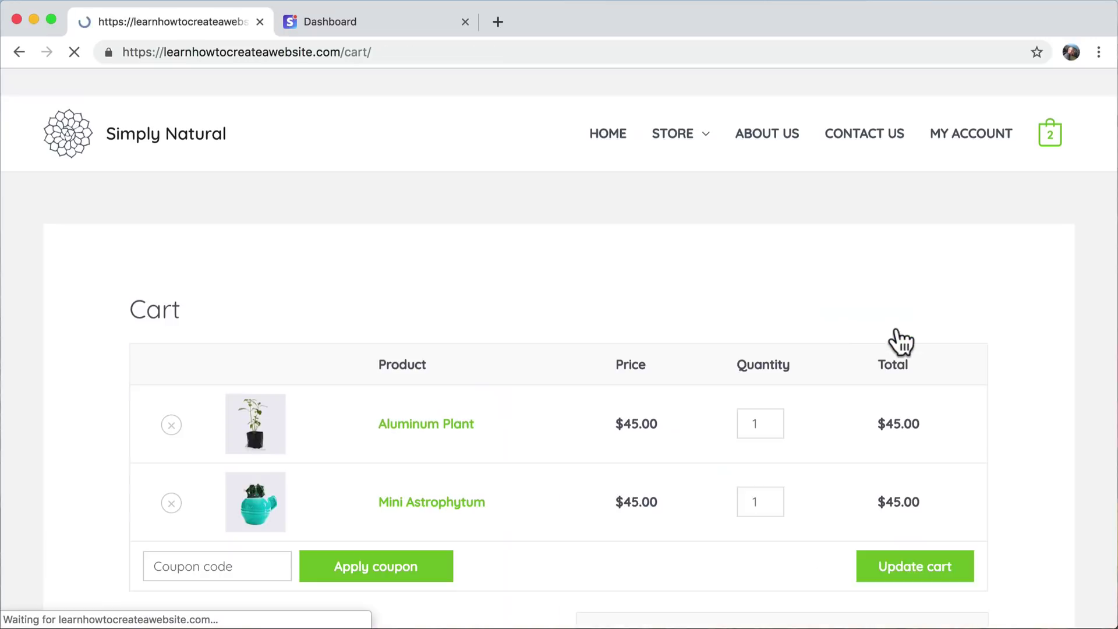
scroll(900, 335, down, 4)
scroll(900, 341, down, 4)
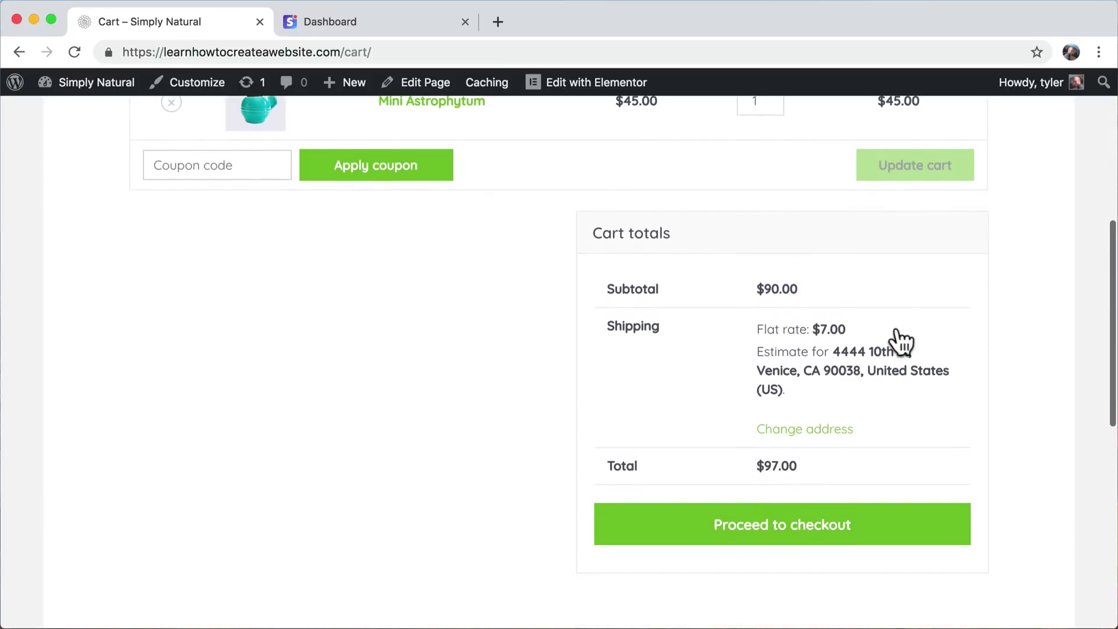
click(769, 542)
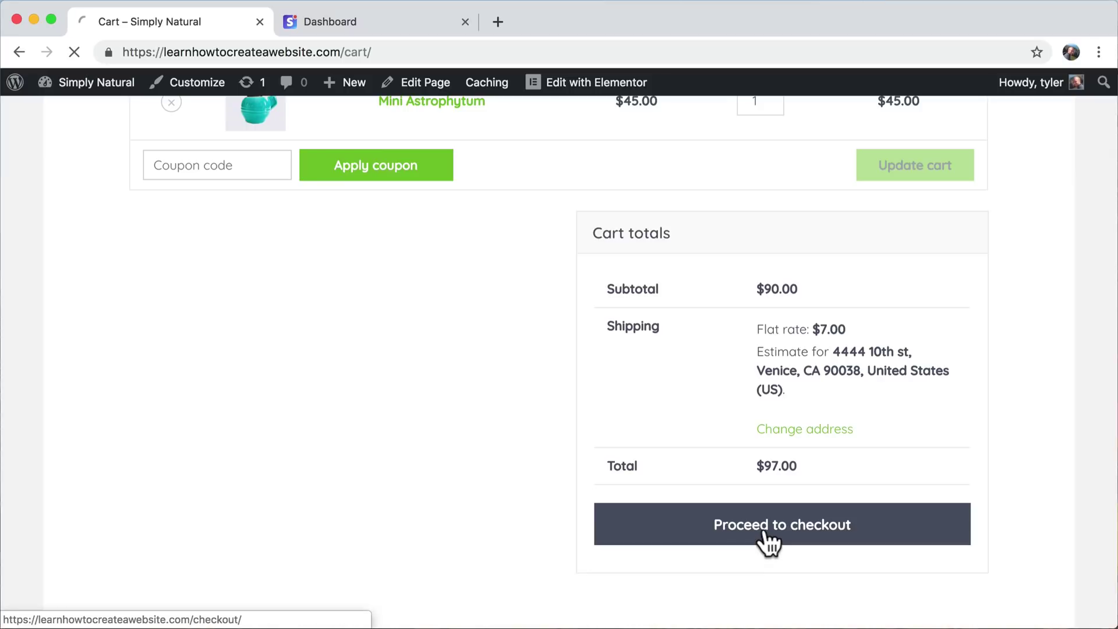
- Copy the Stripe test card number from the note on the checkout page
scroll(769, 542, down, 9)
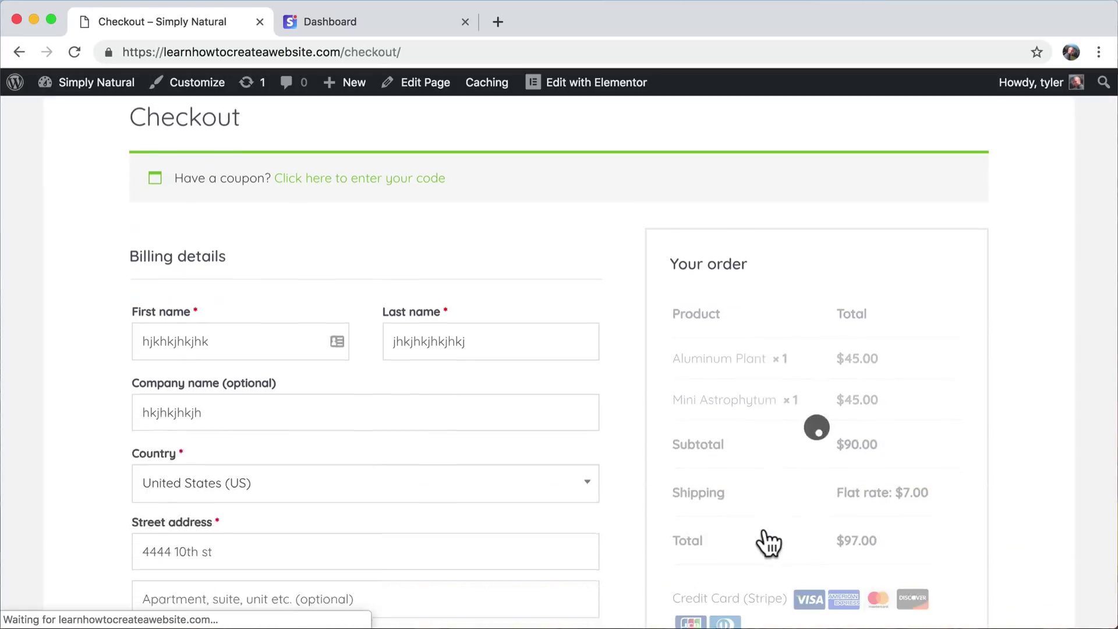
scroll(769, 542, up, 4)
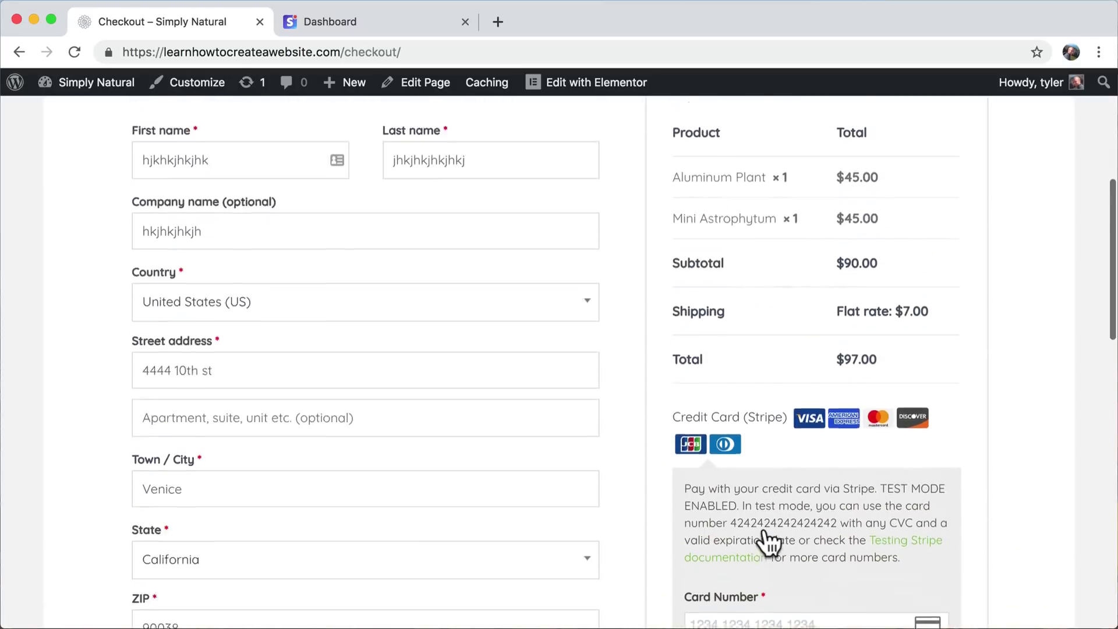
scroll(769, 541, down, 7)
scroll(769, 542, down, 2)
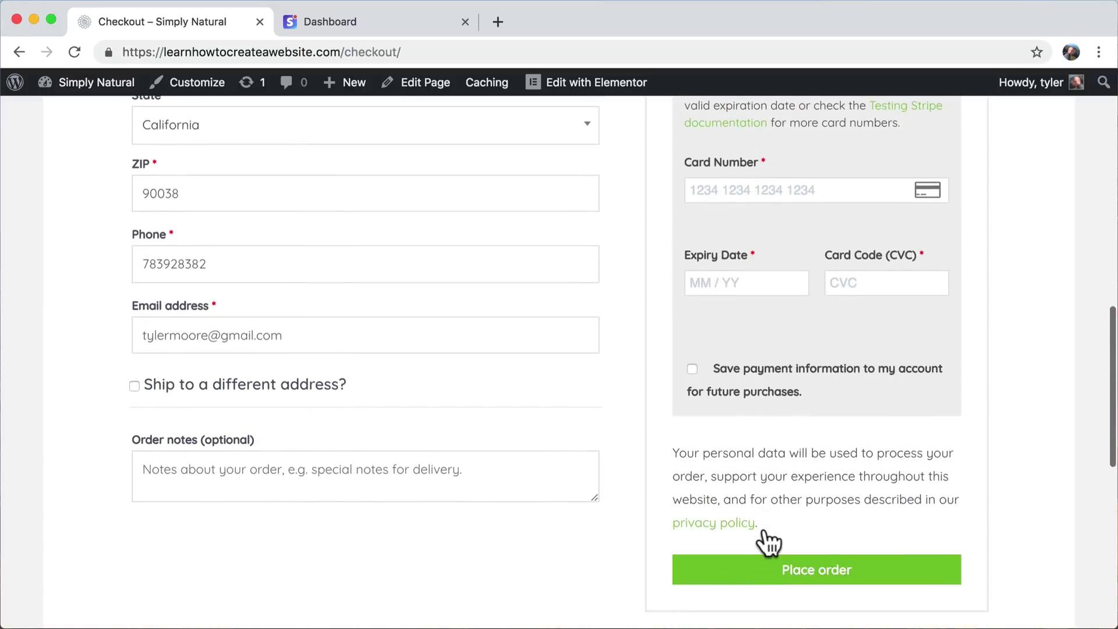
scroll(766, 612, up, 5)
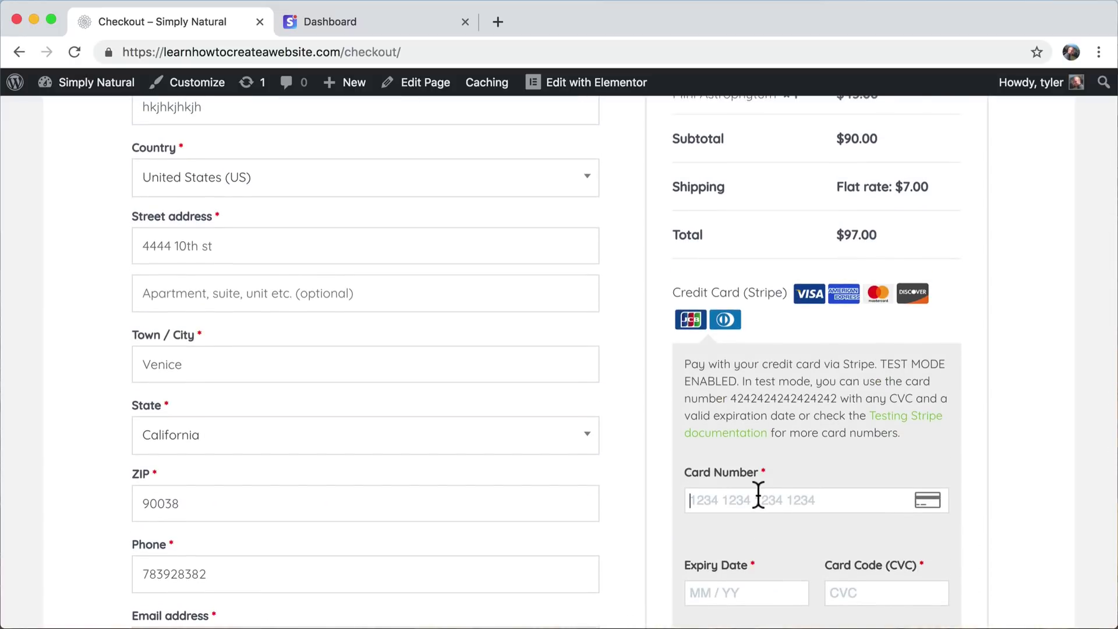
scroll(758, 495, down, 3)
scroll(759, 495, up, 4)
scroll(758, 495, up, 2)
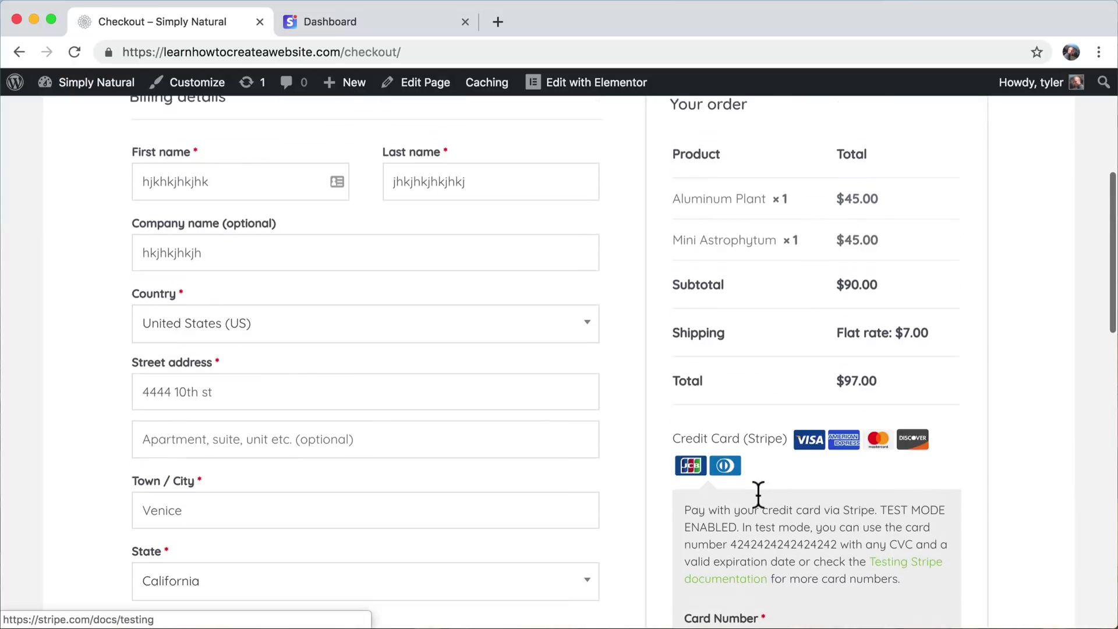
scroll(796, 393, down, 7)
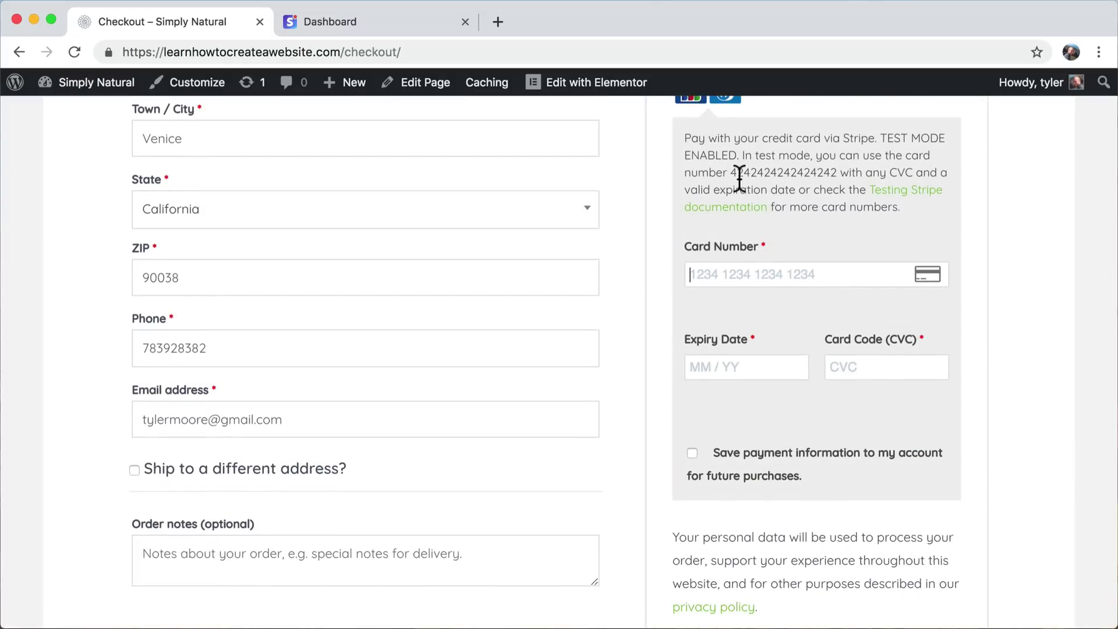
drag(731, 173, 838, 175)
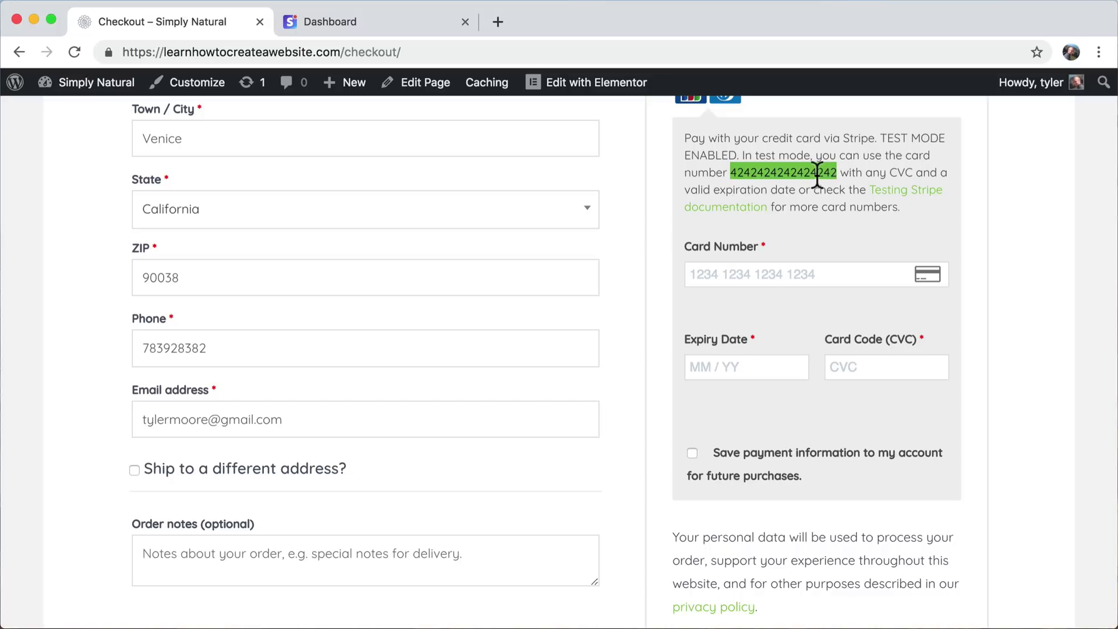
right_click(816, 173)
click(854, 212)
click(729, 274)
key(super+v)
click(723, 365)
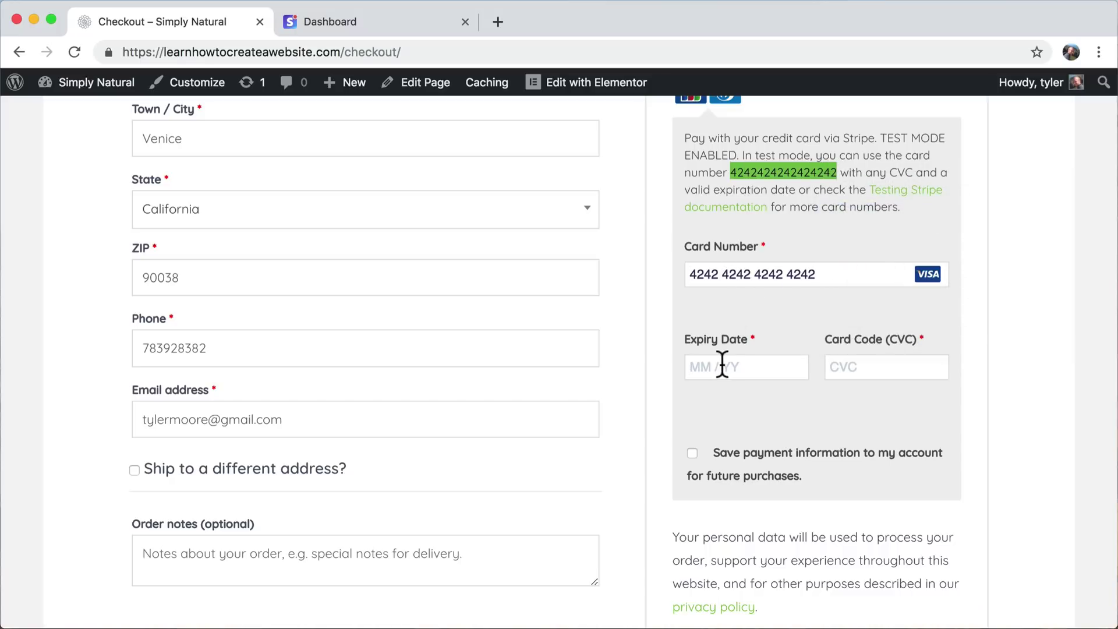
text(0221)
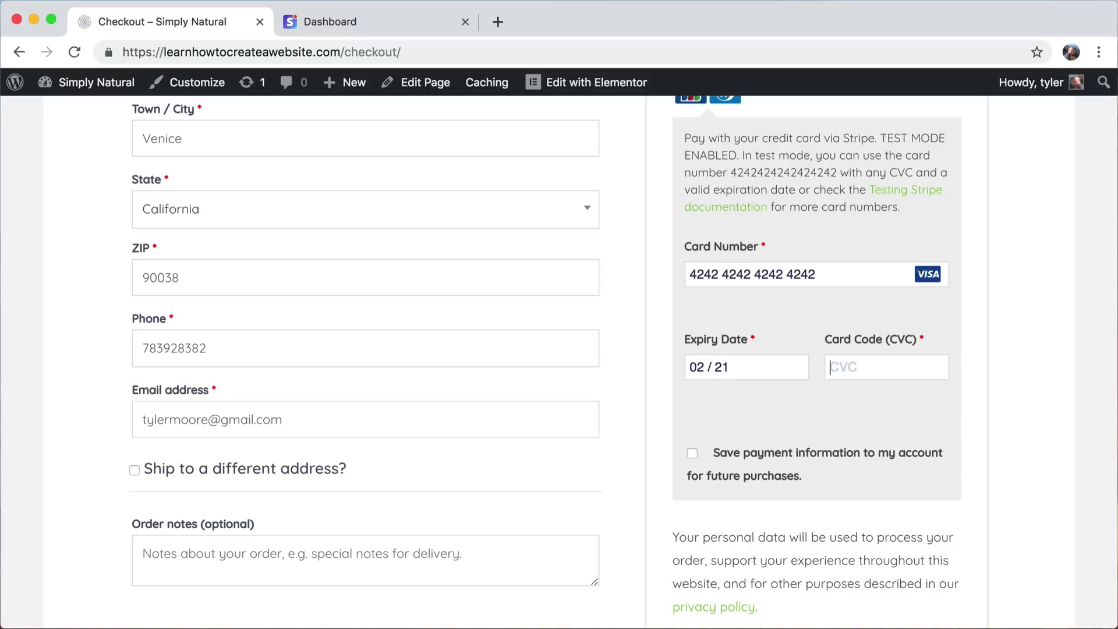
text(647)
scroll(716, 469, down, 4)
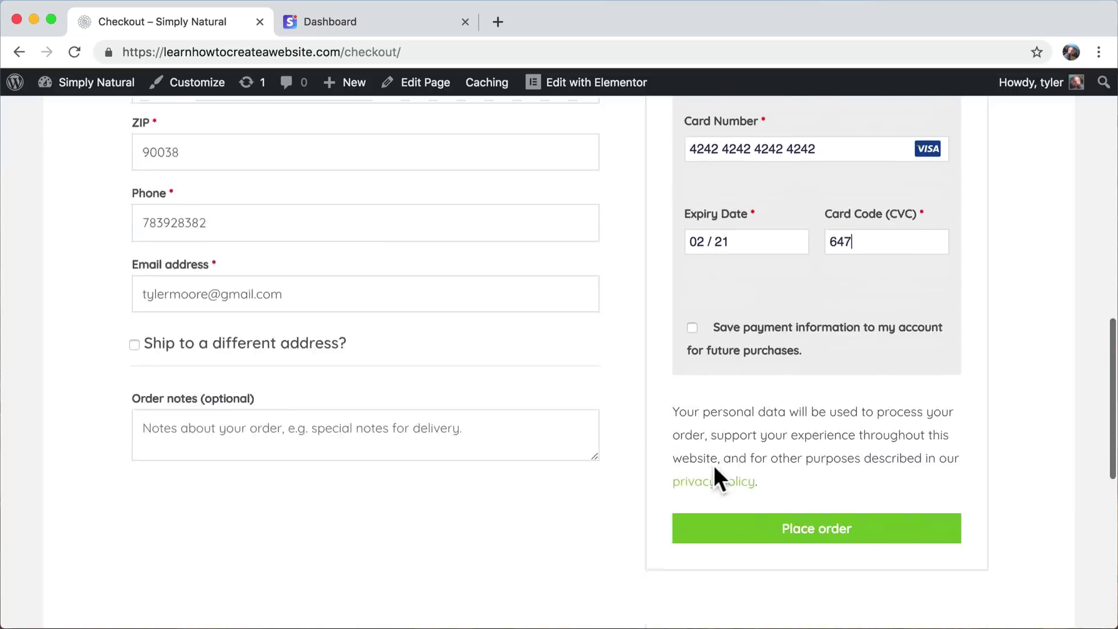
click(790, 449)
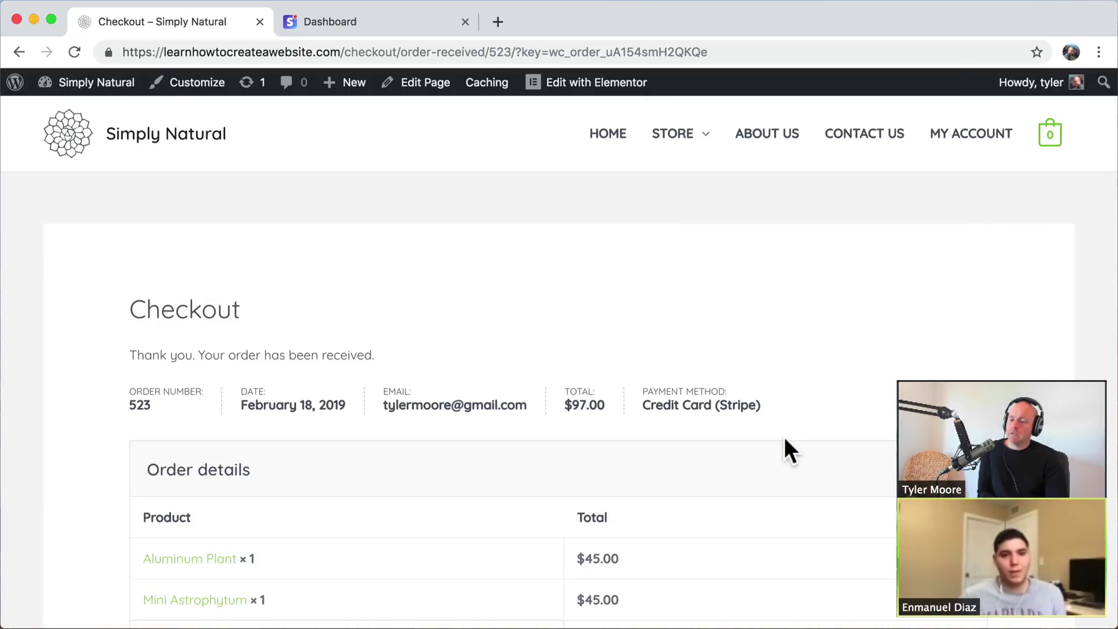
- Scroll through the order-received page checking the two $45.00 plants, $7.00 shipping and addresses
scroll(784, 449, down, 1)
scroll(784, 448, down, 1)
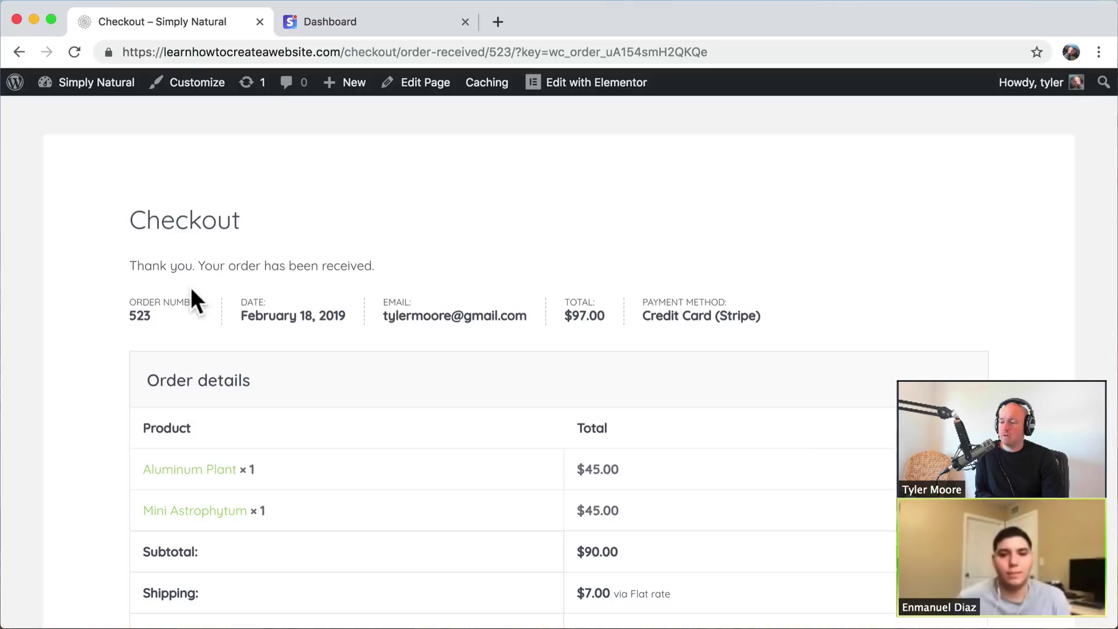
scroll(693, 382, down, 10)
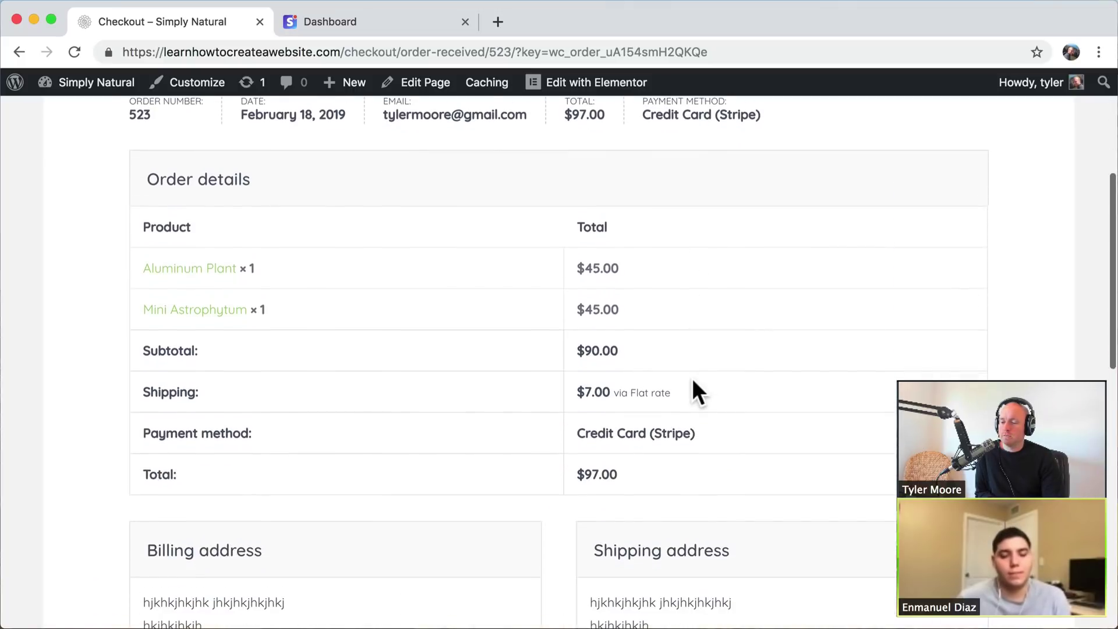
scroll(693, 381, up, 12)
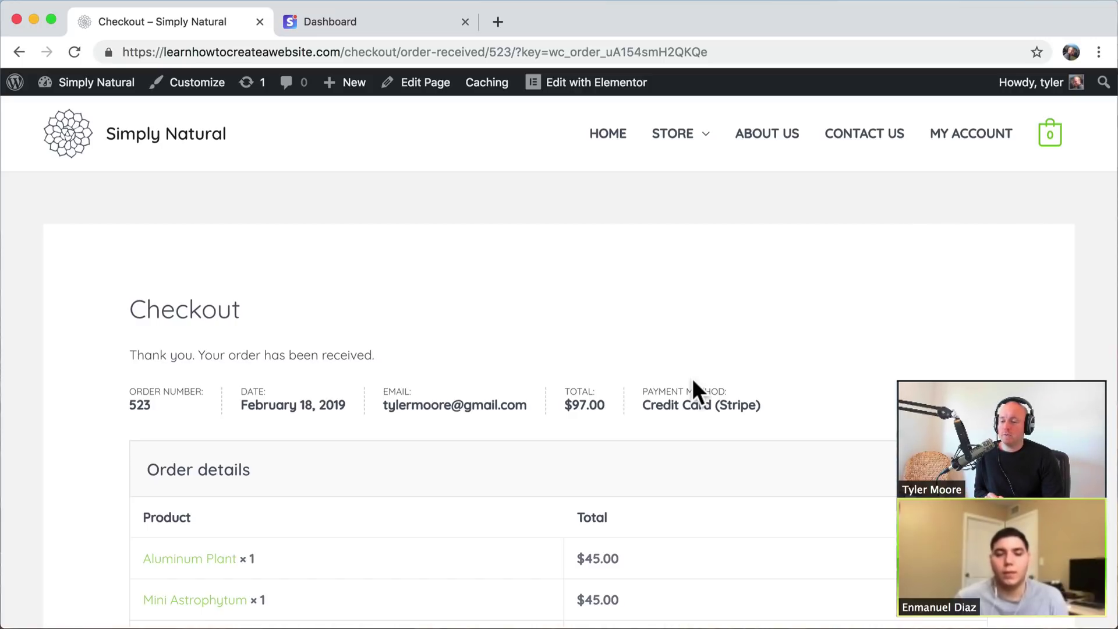
scroll(463, 354, down, 7)
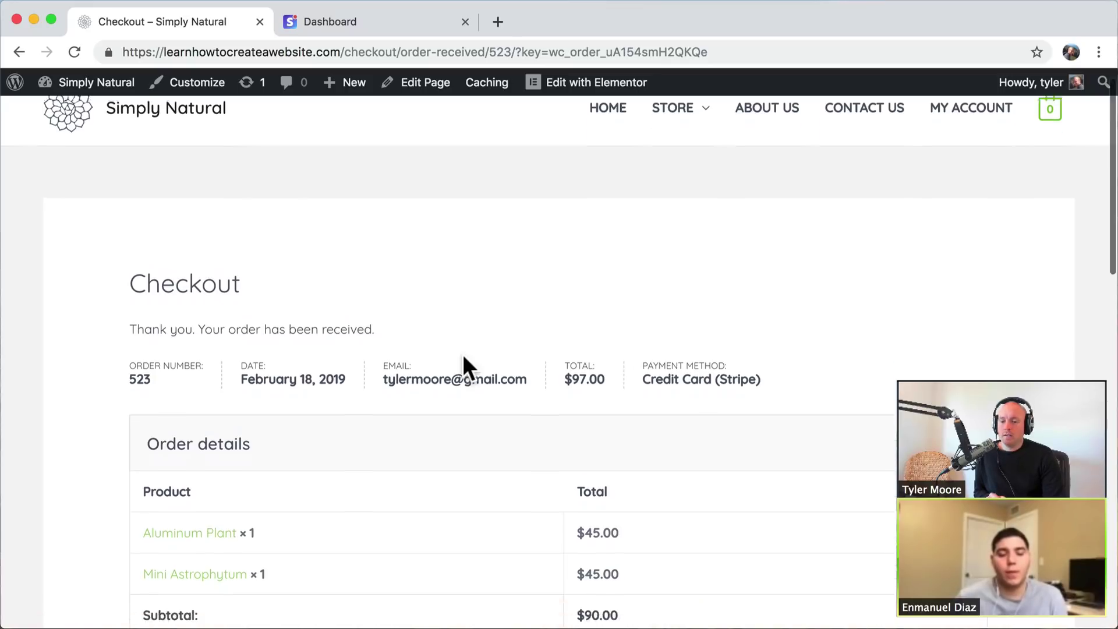
scroll(463, 354, up, 4)
scroll(464, 357, up, 3)
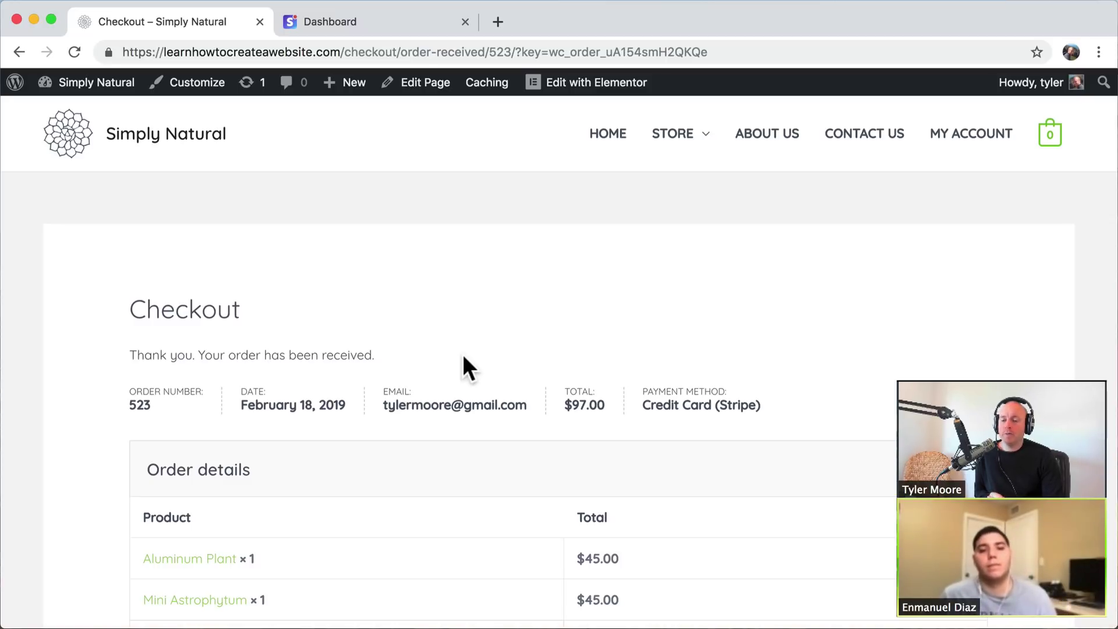
scroll(466, 367, down, 1)
scroll(465, 357, down, 5)
scroll(464, 357, up, 8)
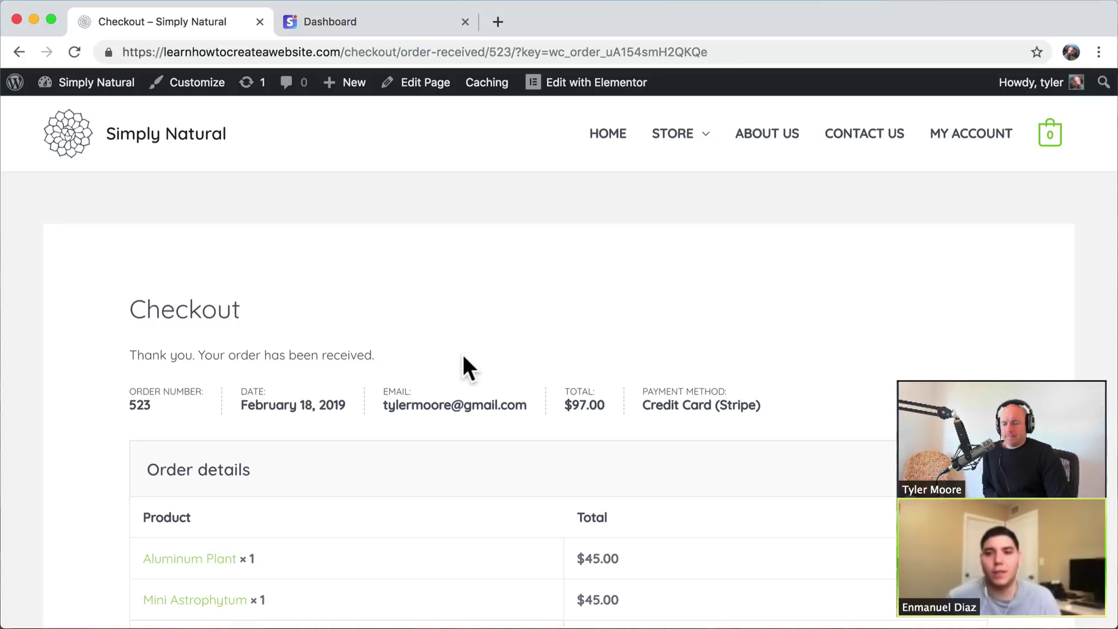
scroll(464, 358, down, 10)
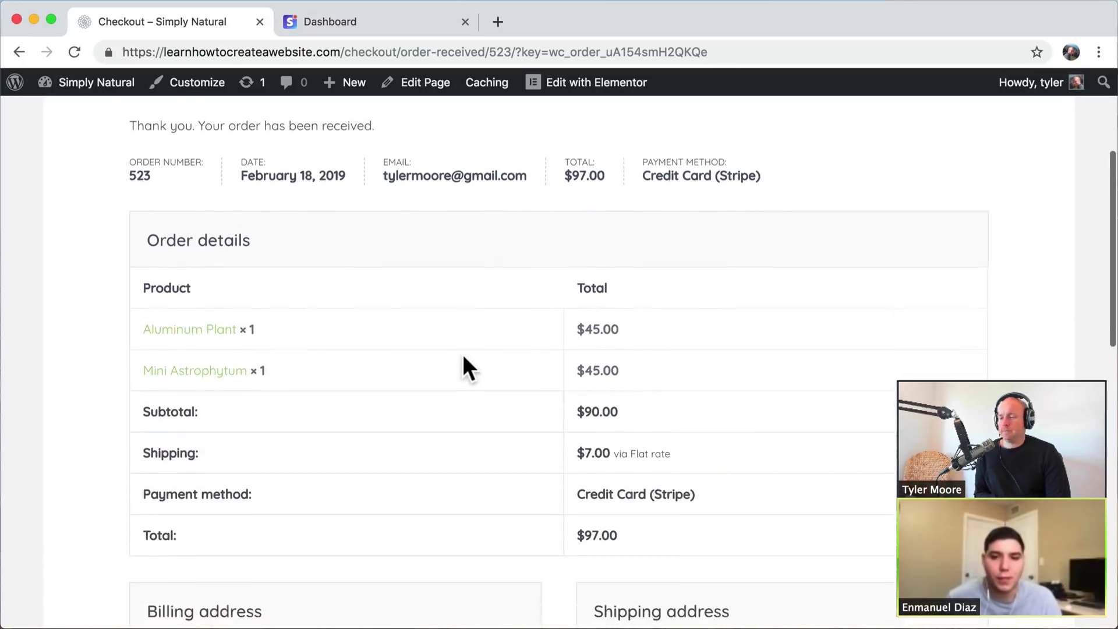
scroll(464, 358, up, 8)
scroll(464, 357, up, 2)
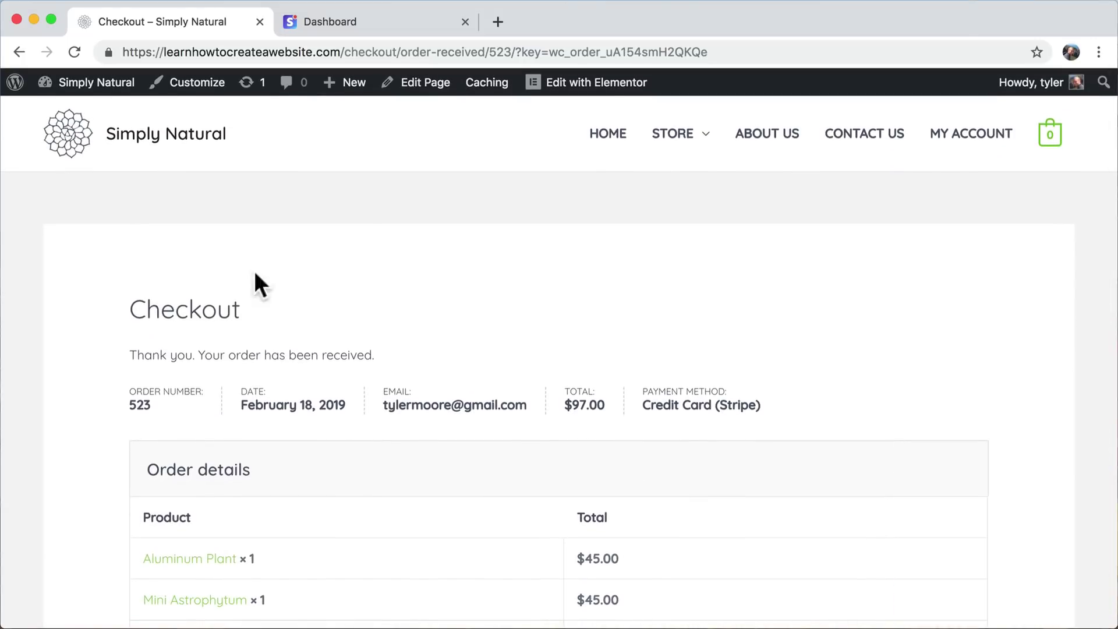
- Go to the admin Dashboard and open the WooCommerce Orders list
mouse_move(87, 84)
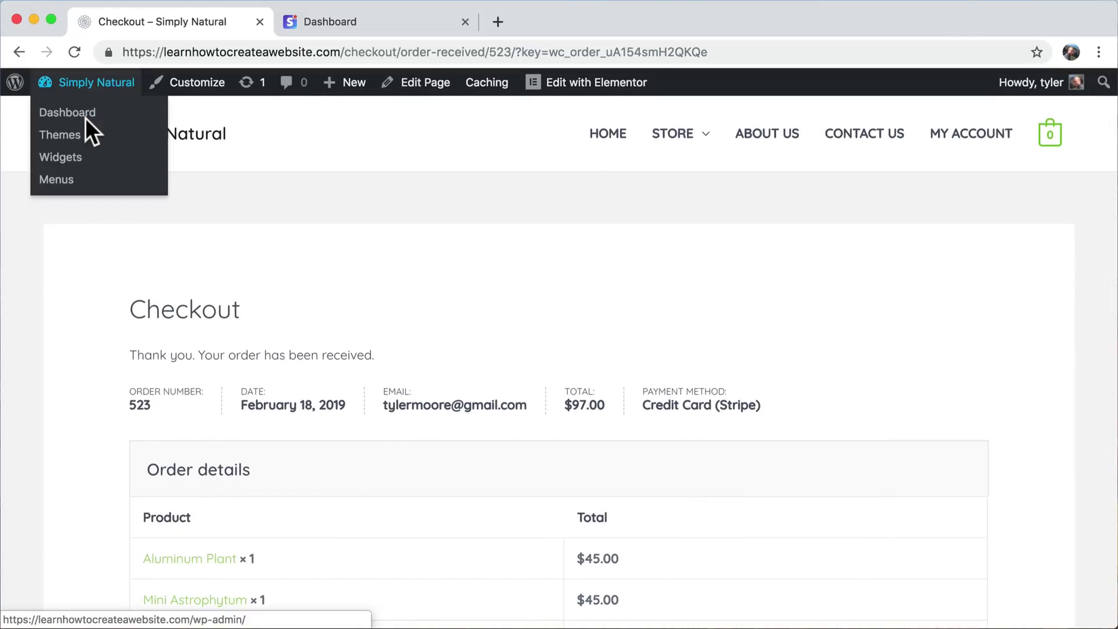
click(85, 113)
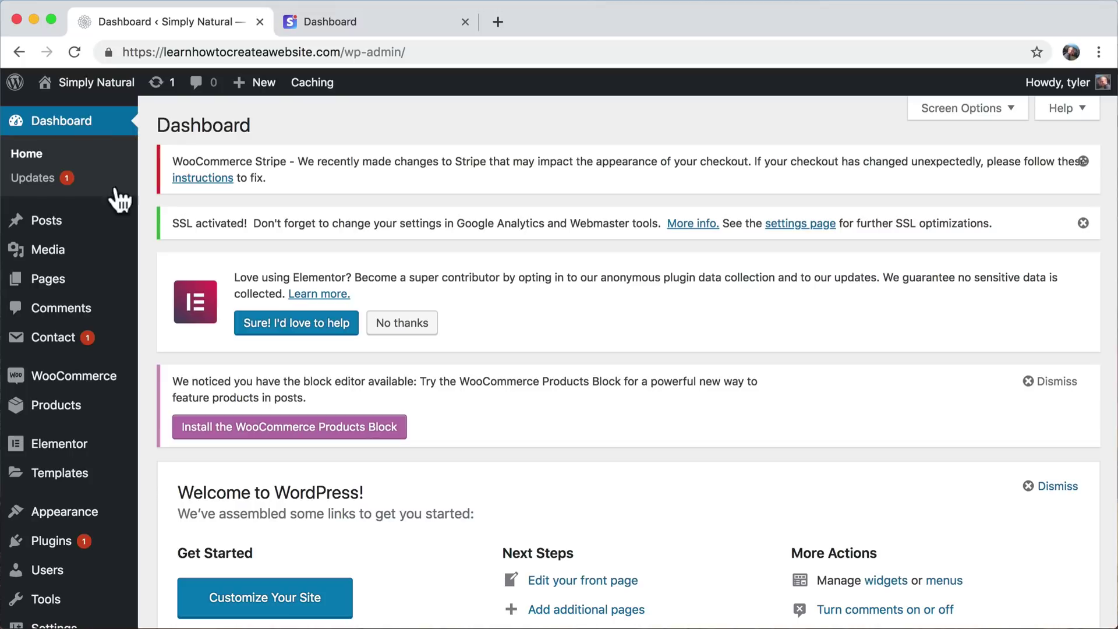
mouse_move(77, 386)
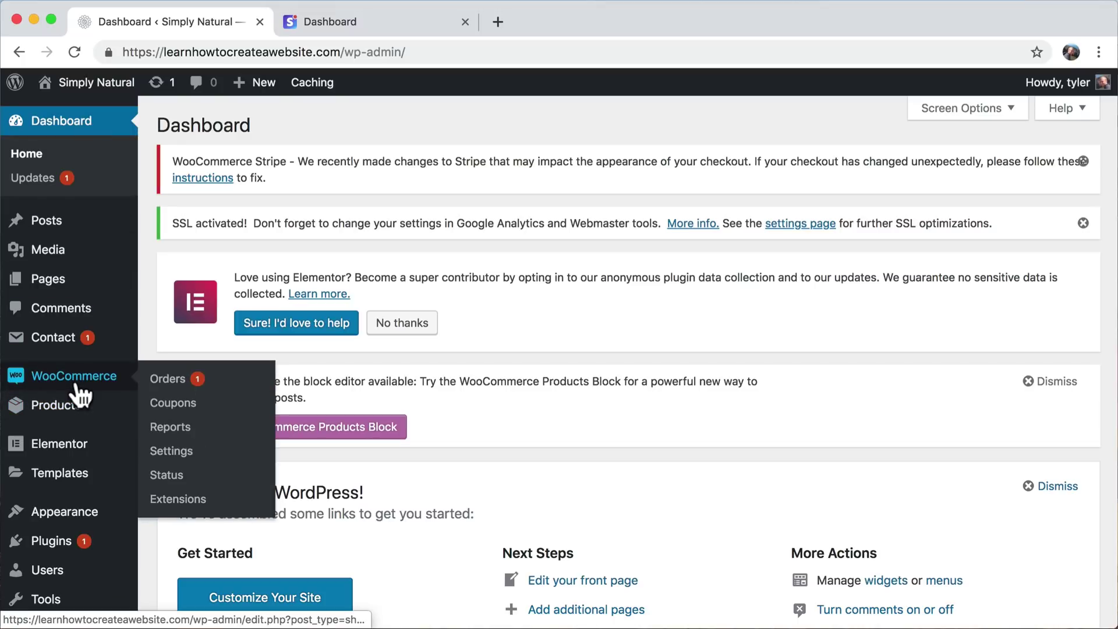
click(81, 383)
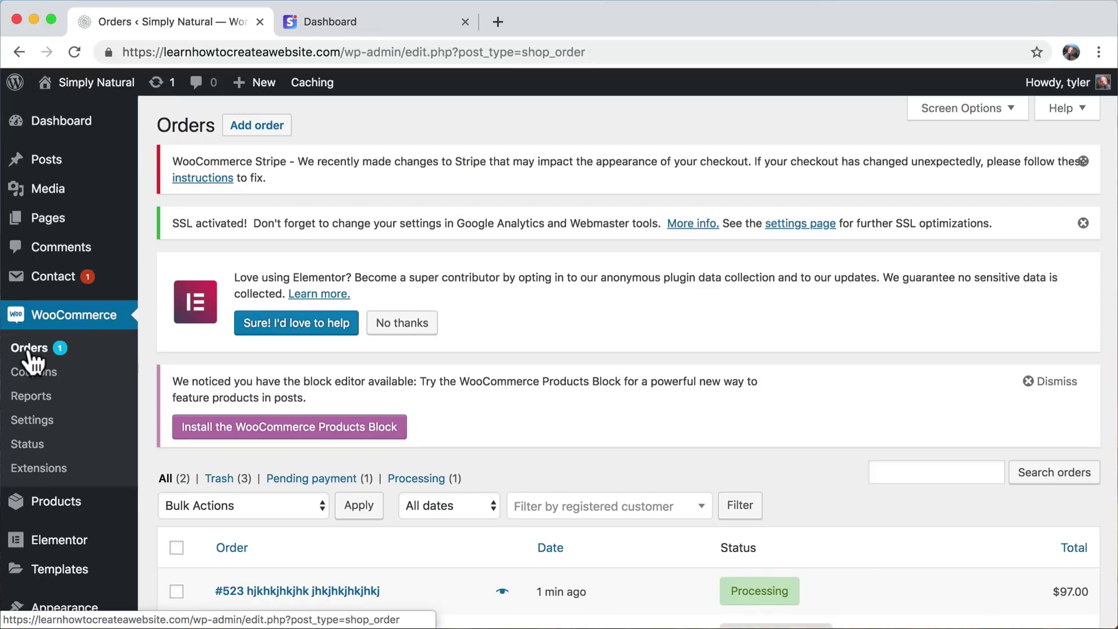
scroll(239, 425, down, 3)
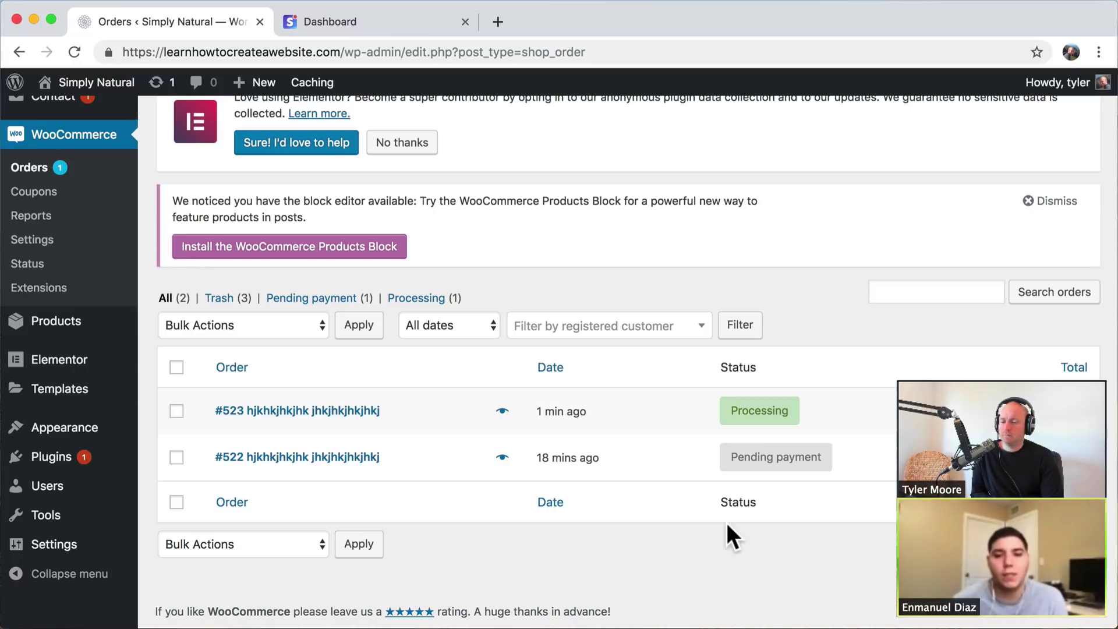
- Preview order #523 and mark it Completed
mouse_move(760, 413)
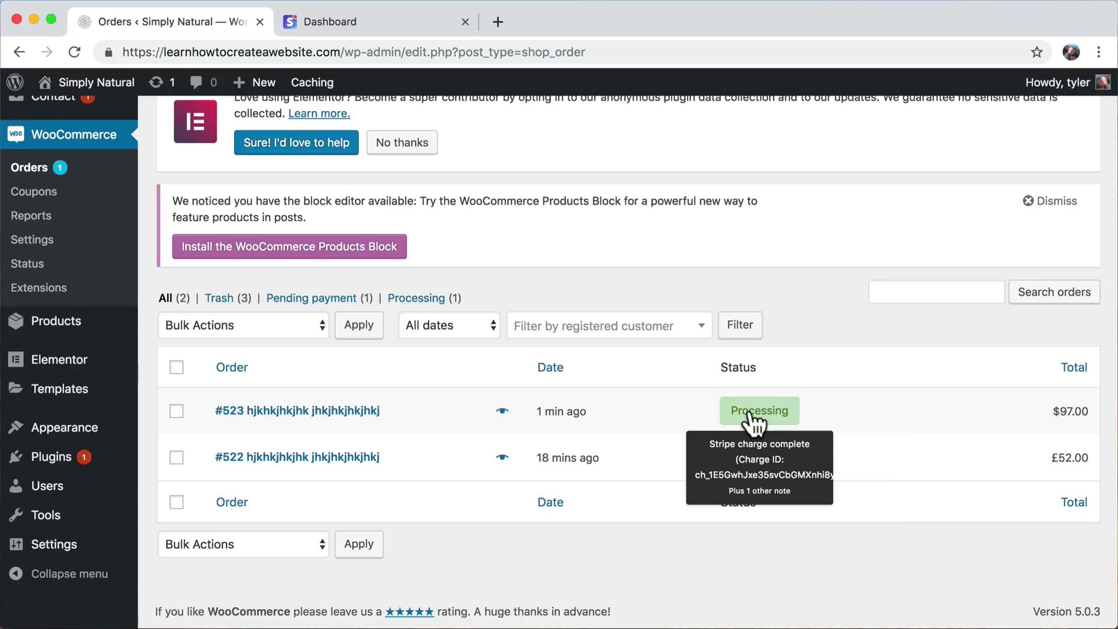
click(503, 412)
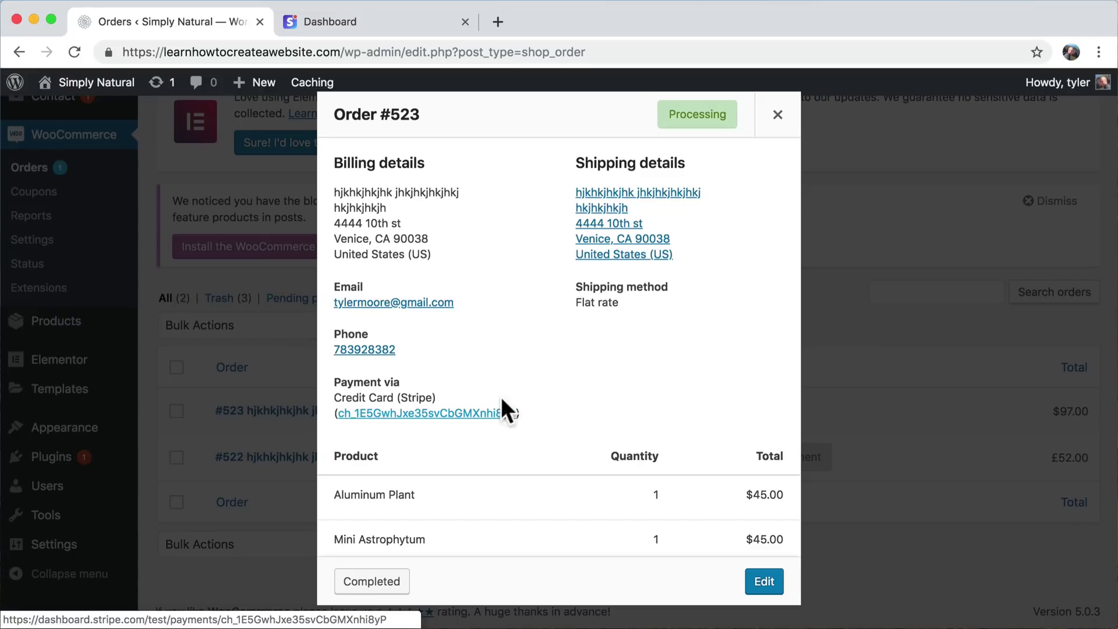
scroll(583, 375, down, 1)
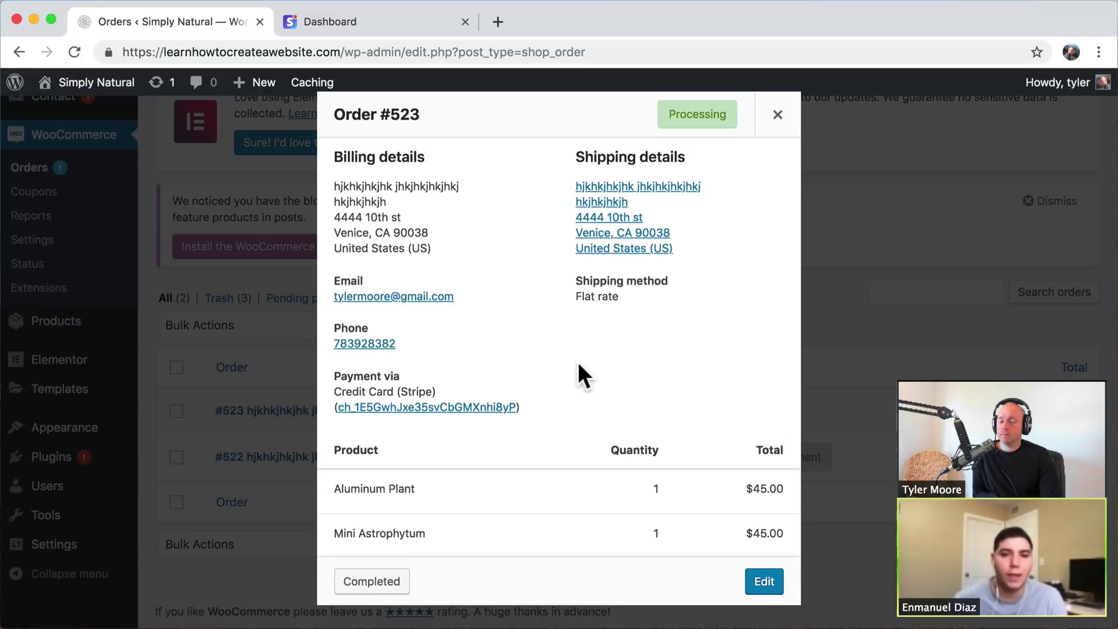
scroll(578, 362, up, 1)
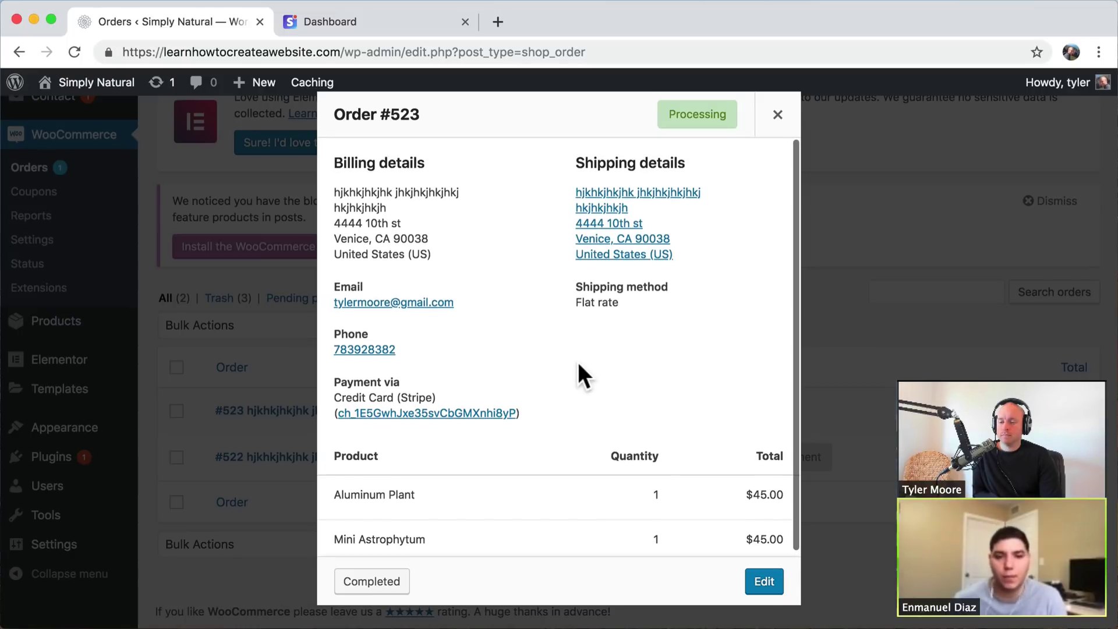
scroll(578, 361, down, 1)
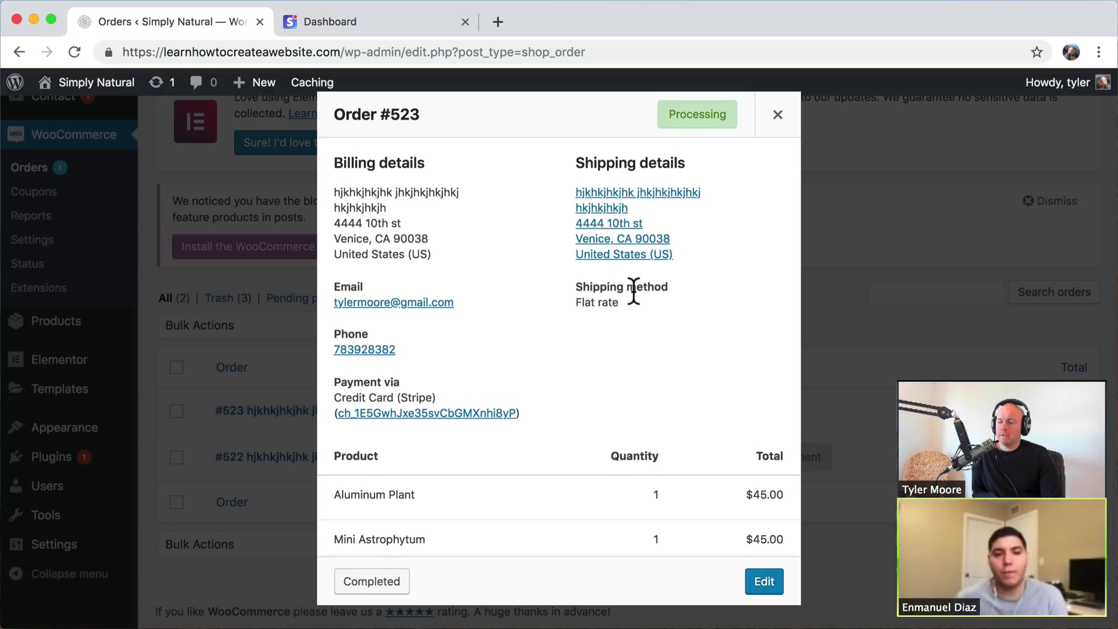
scroll(632, 289, down, 1)
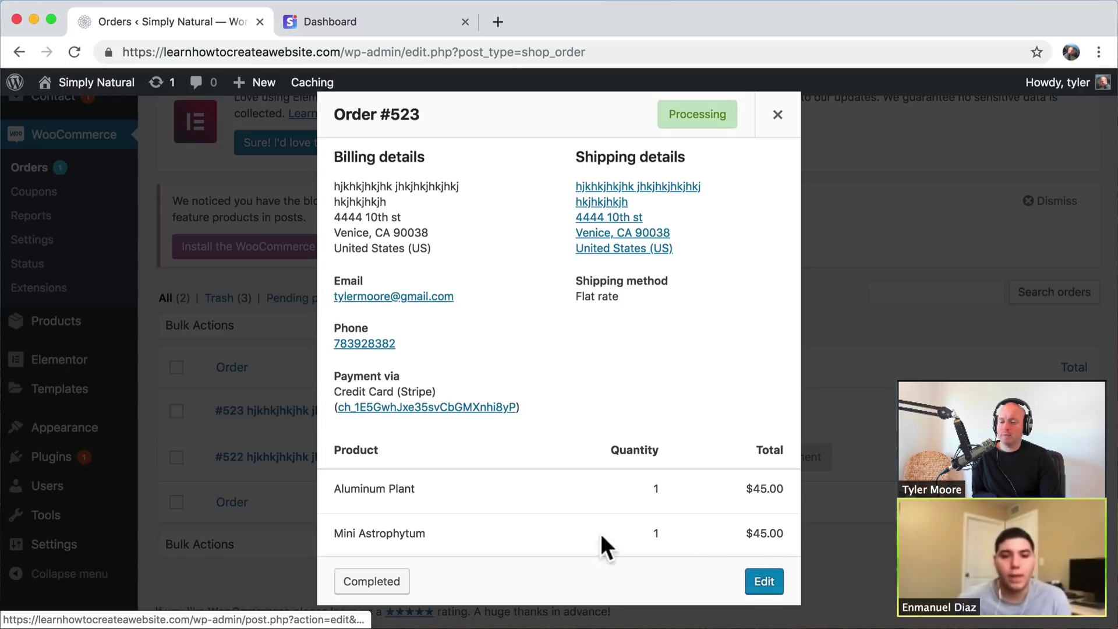
click(376, 583)
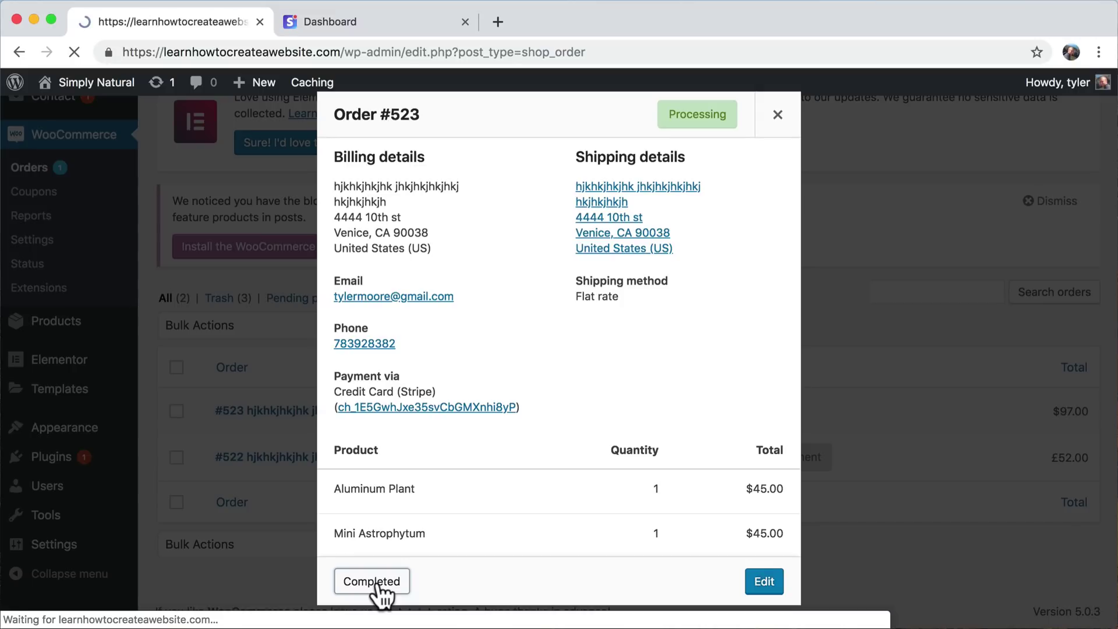
scroll(380, 595, down, 5)
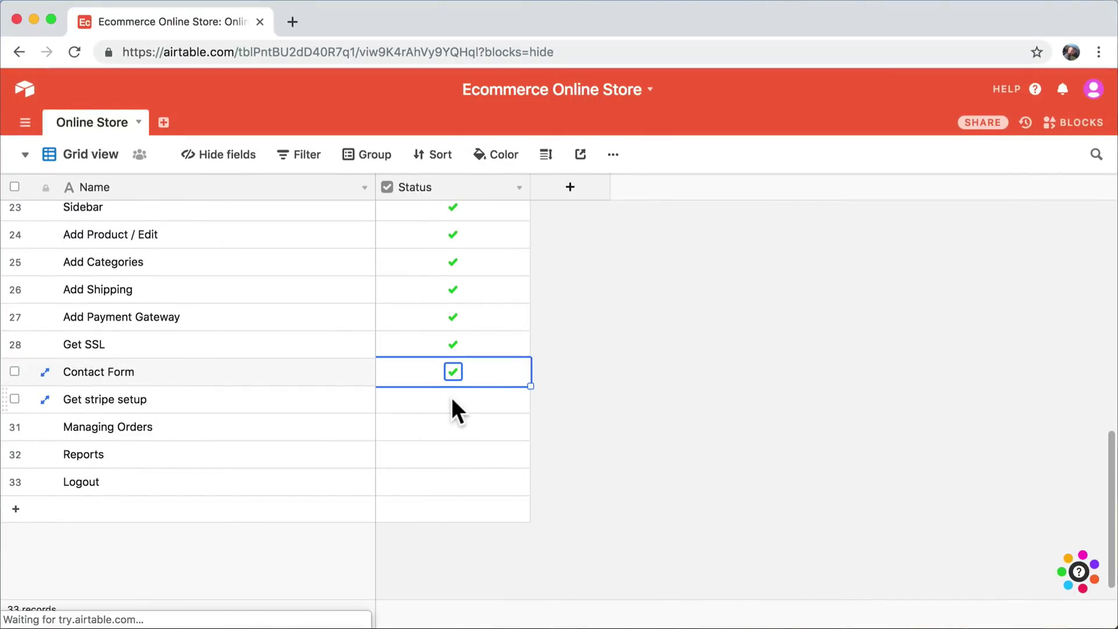
- Check the Status boxes for row 30 Get stripe setup and row 31 Managing Orders
click(450, 403)
click(452, 436)
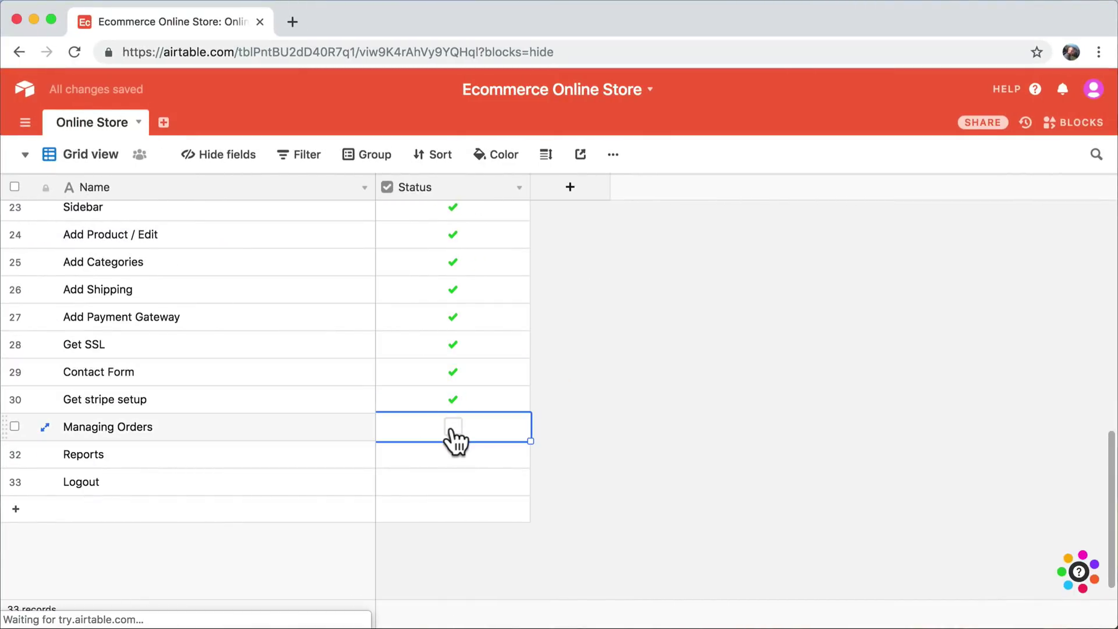
click(452, 430)
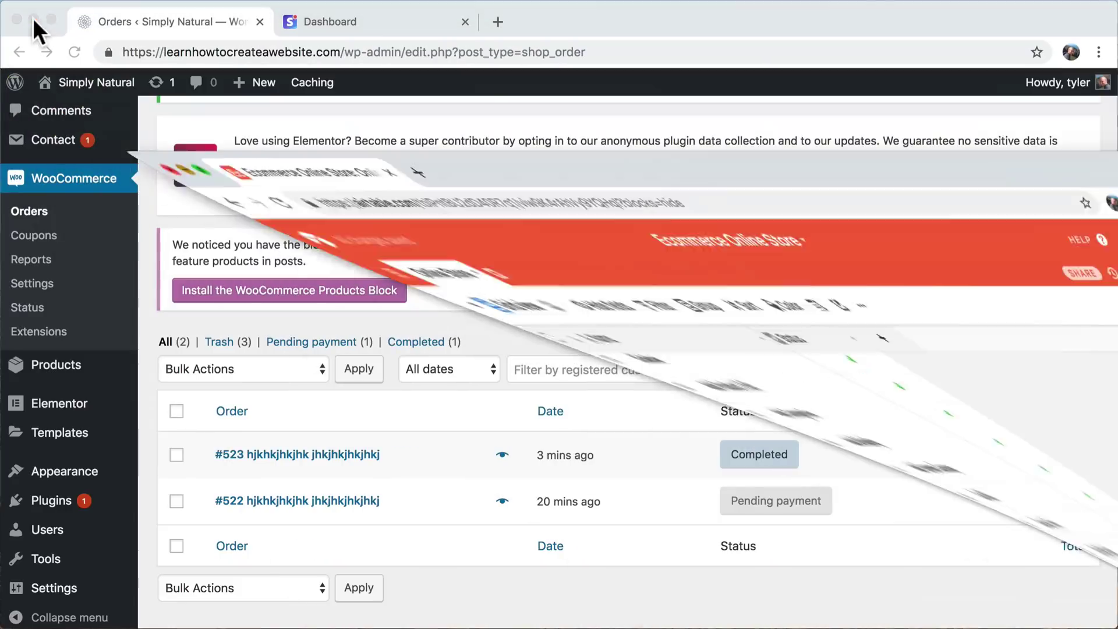
- Open WooCommerce Reports and look over the sales chart
mouse_move(743, 492)
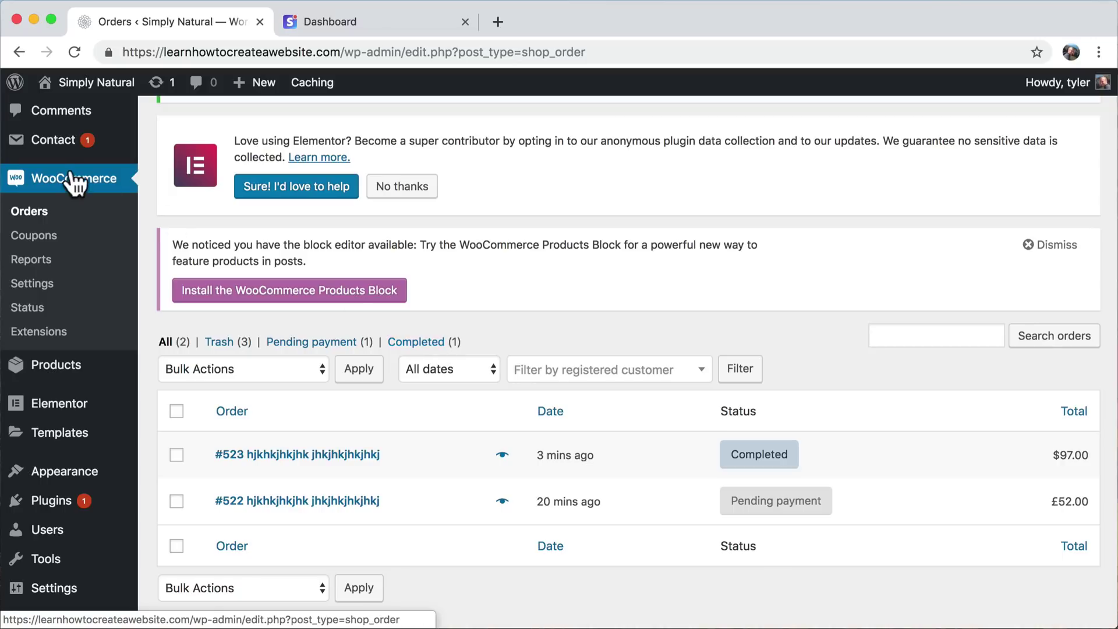
click(35, 263)
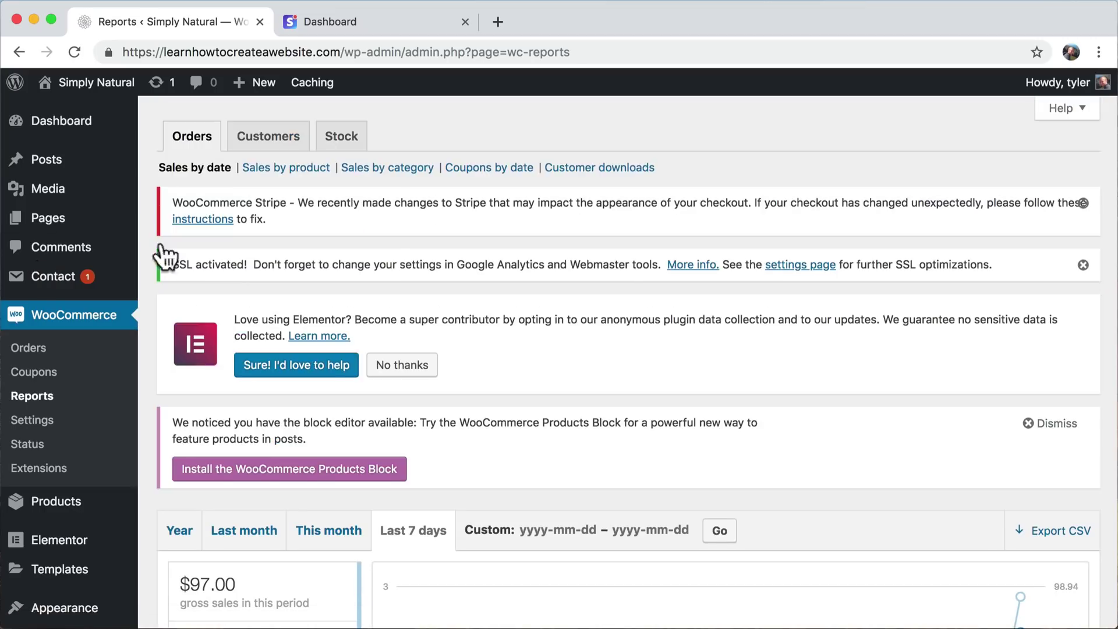
scroll(633, 291, down, 5)
scroll(634, 291, down, 5)
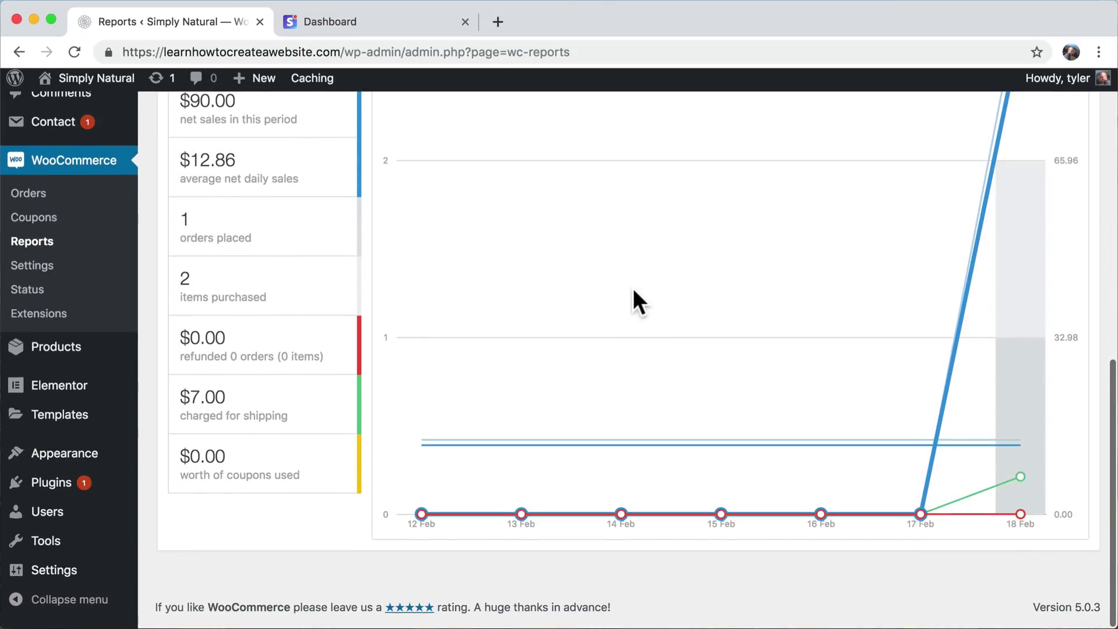
scroll(1011, 297, up, 1)
scroll(1010, 293, up, 5)
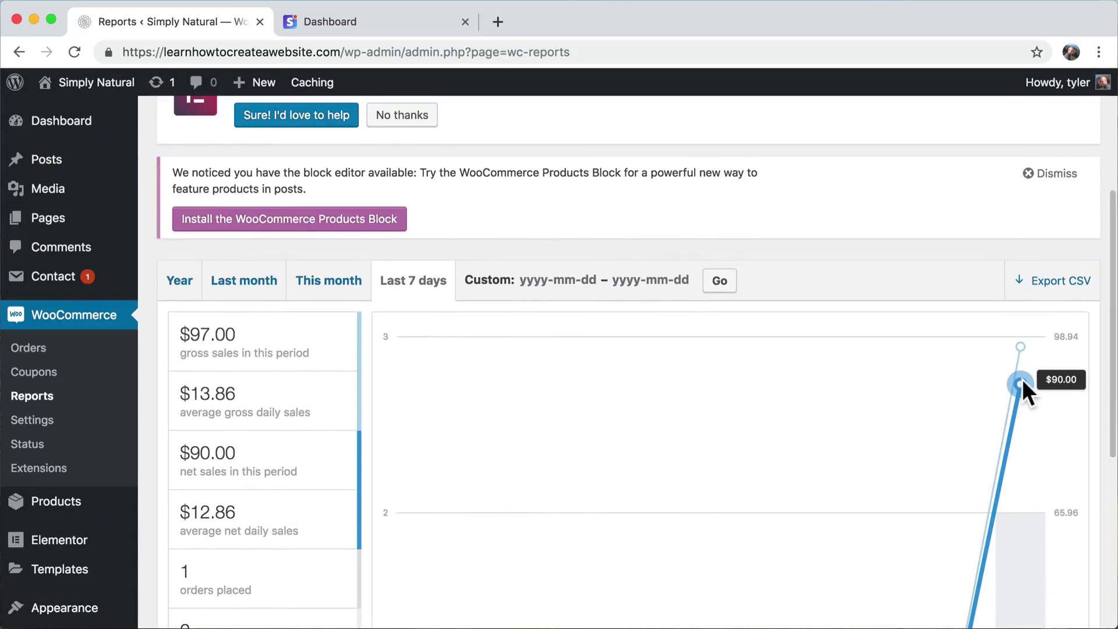
mouse_move(1022, 357)
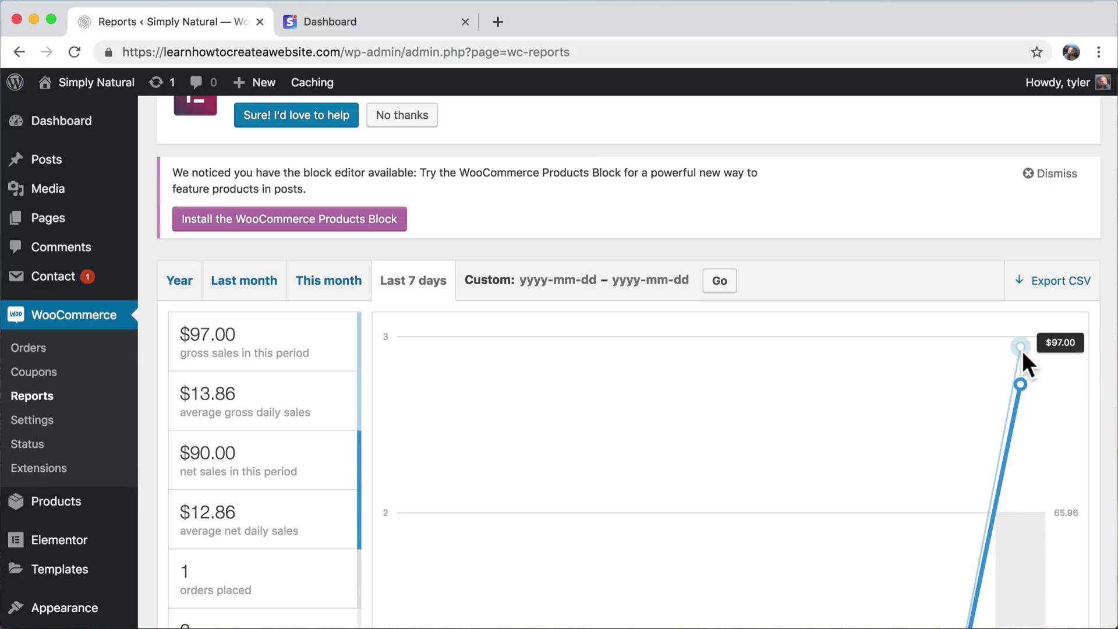
scroll(772, 389, down, 3)
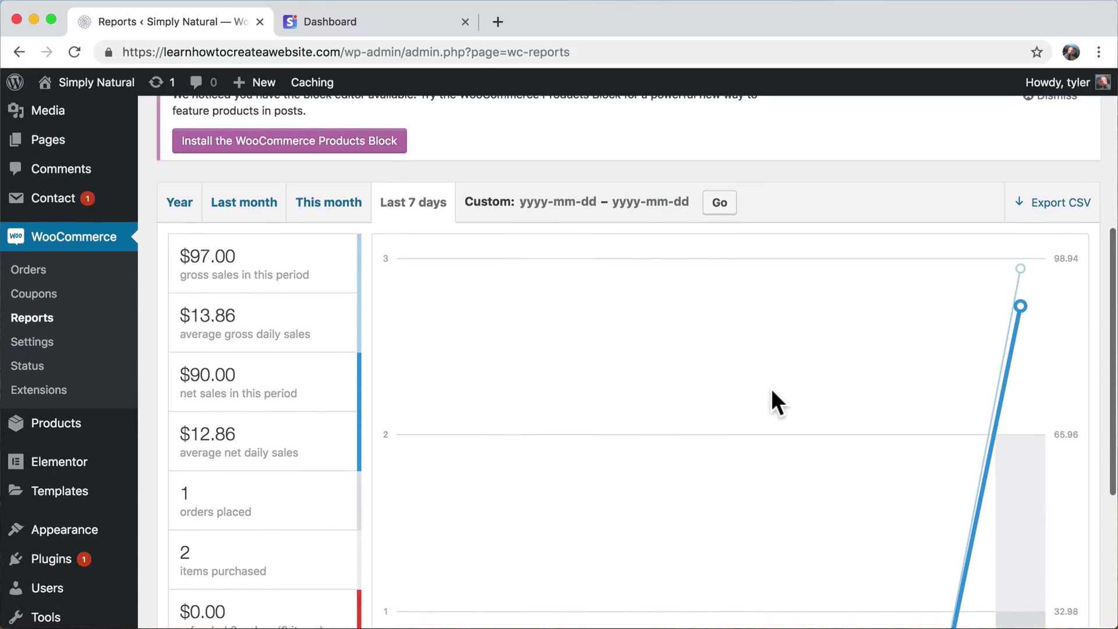
scroll(545, 279, down, 10)
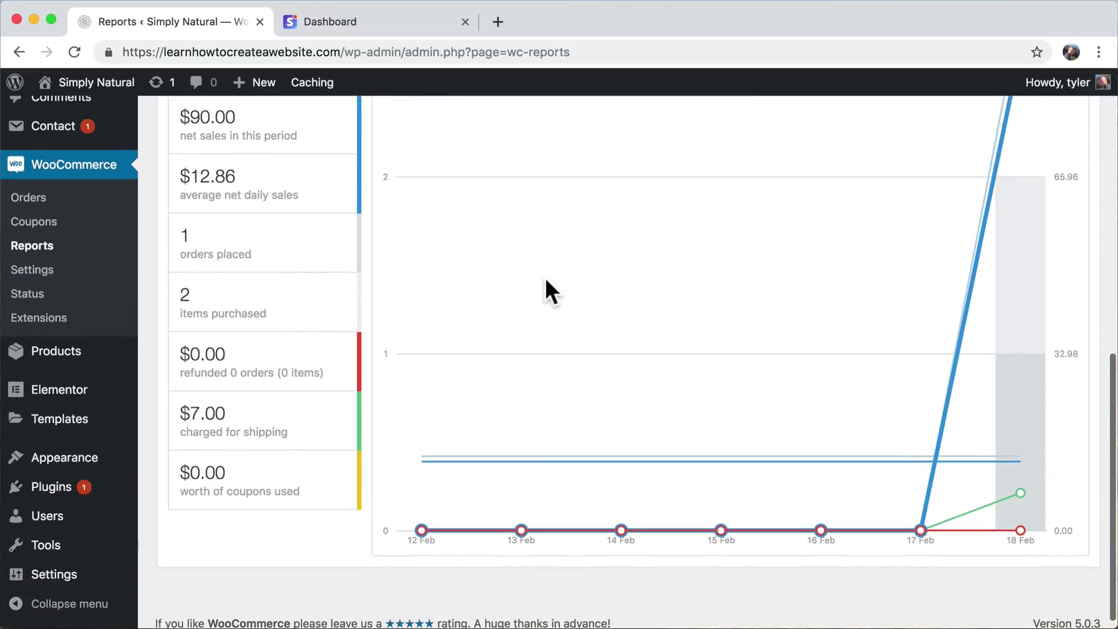
scroll(545, 278, up, 12)
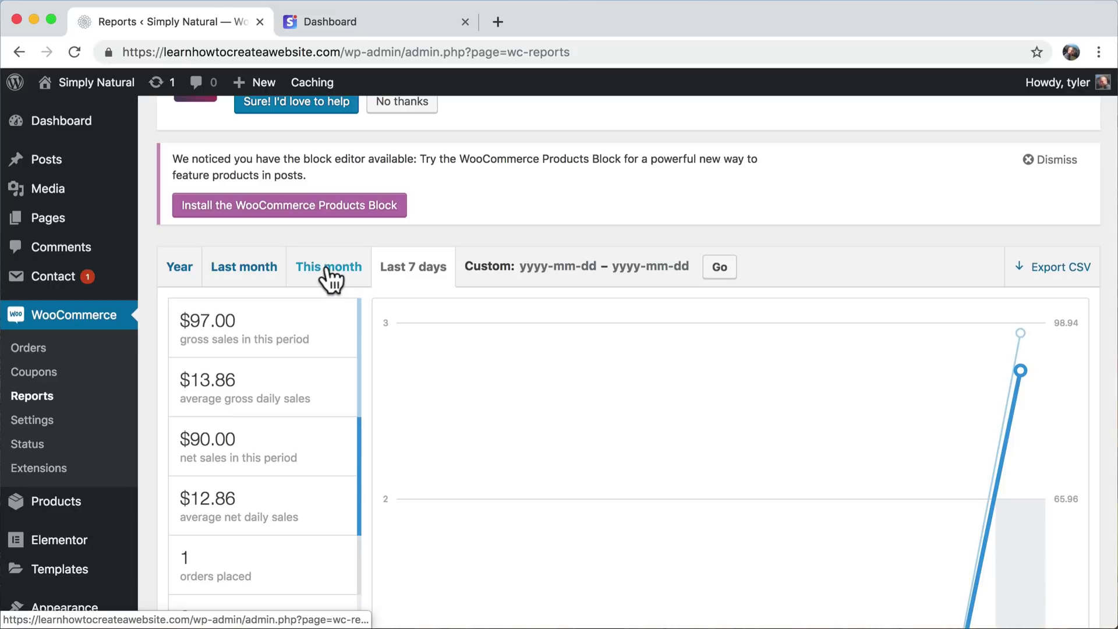
- Switch the report to This month, showing $97.00 gross, $90.00 net, 1 order, 2 items
click(330, 279)
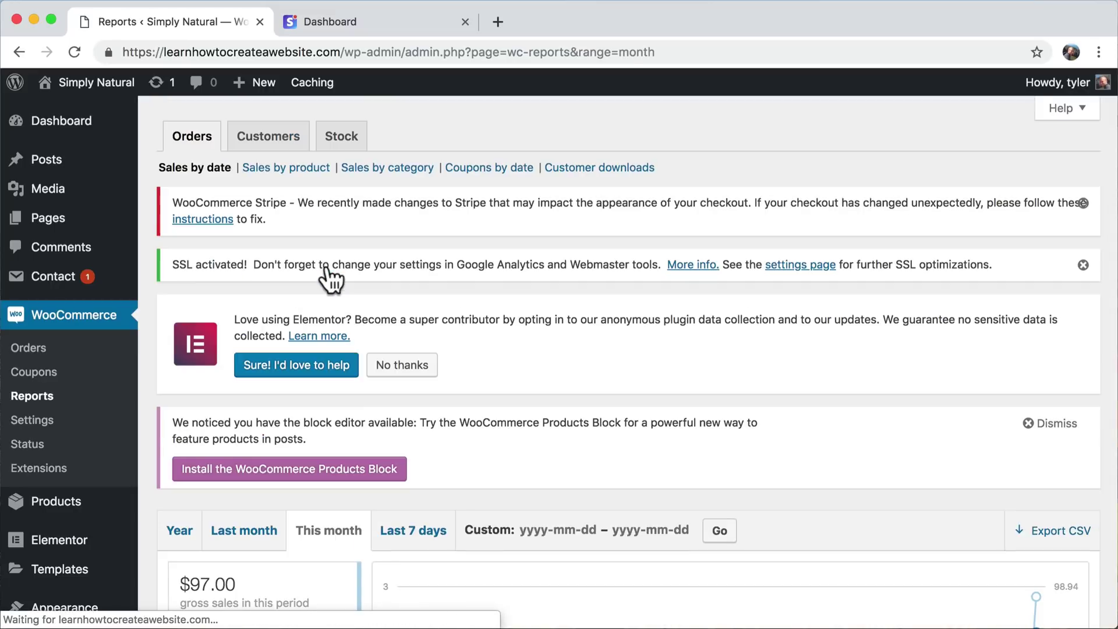
scroll(649, 431, down, 12)
scroll(649, 431, down, 3)
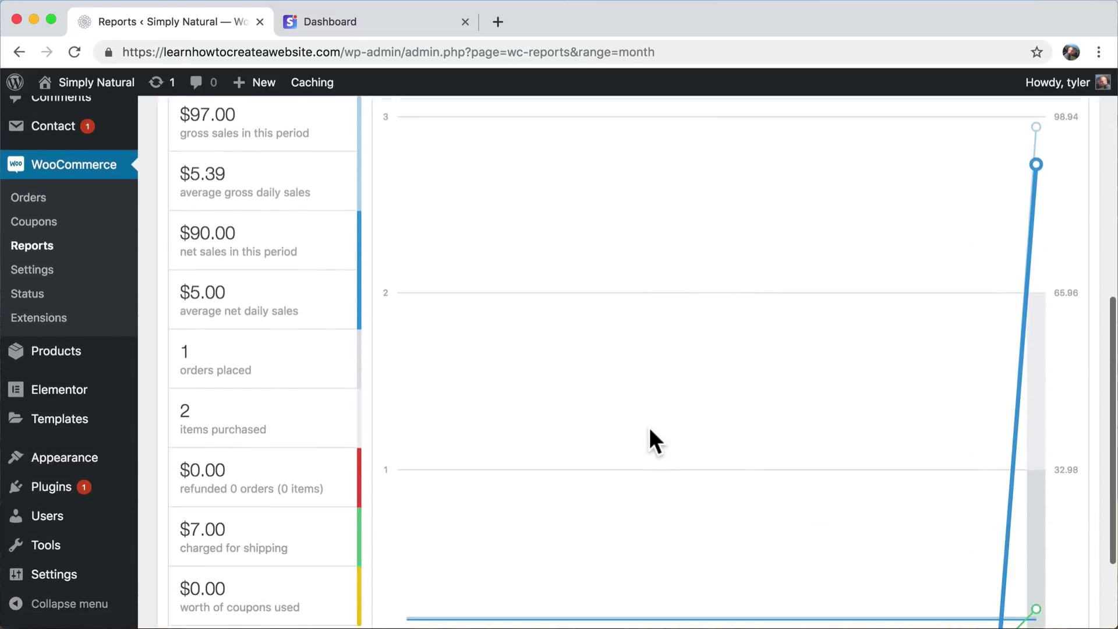
scroll(648, 439, up, 6)
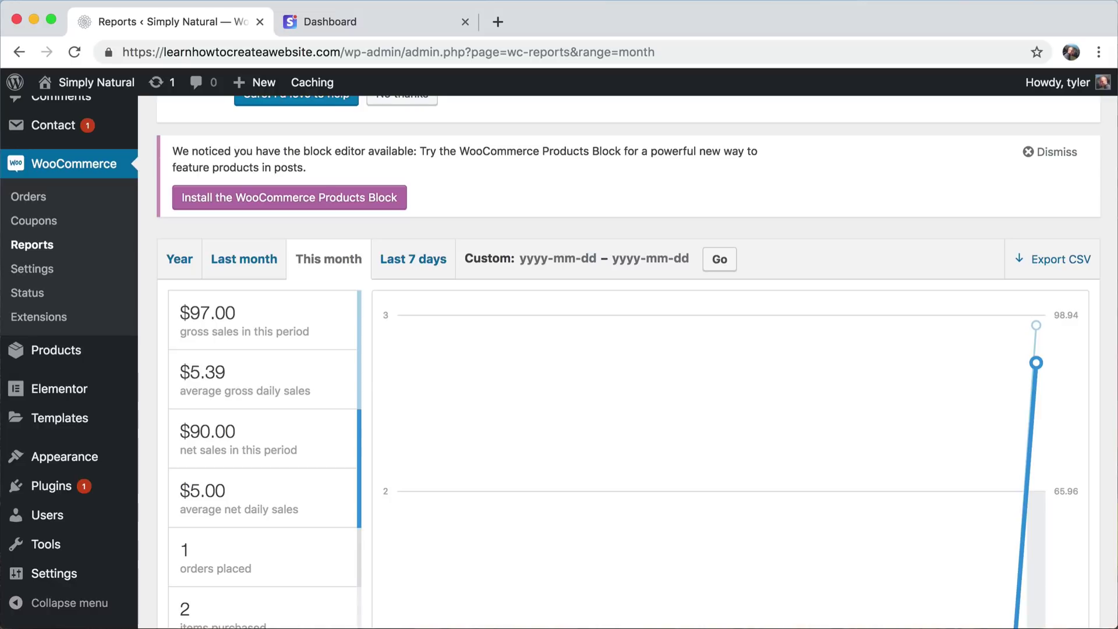
scroll(901, 456, down, 3)
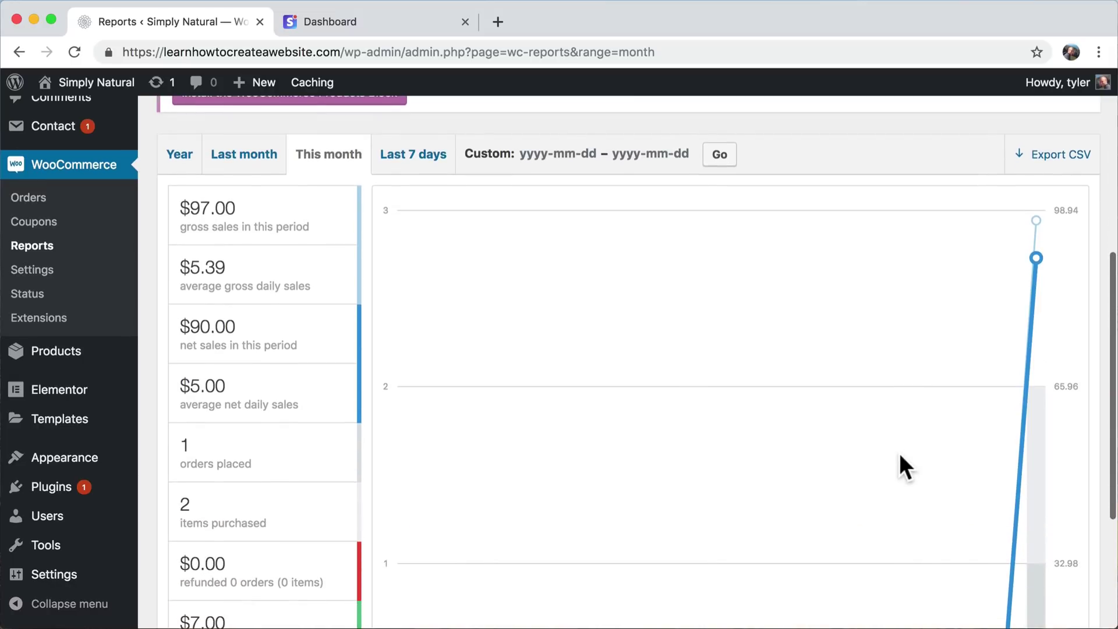
scroll(900, 454, up, 3)
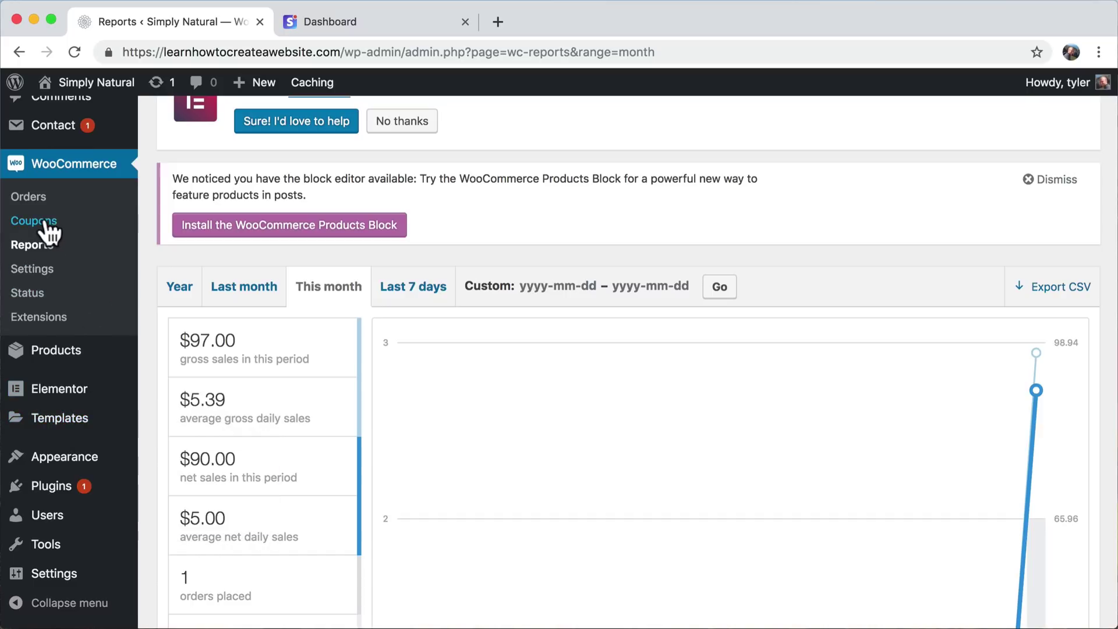
- Create the store's first coupon with the code savecode
click(47, 224)
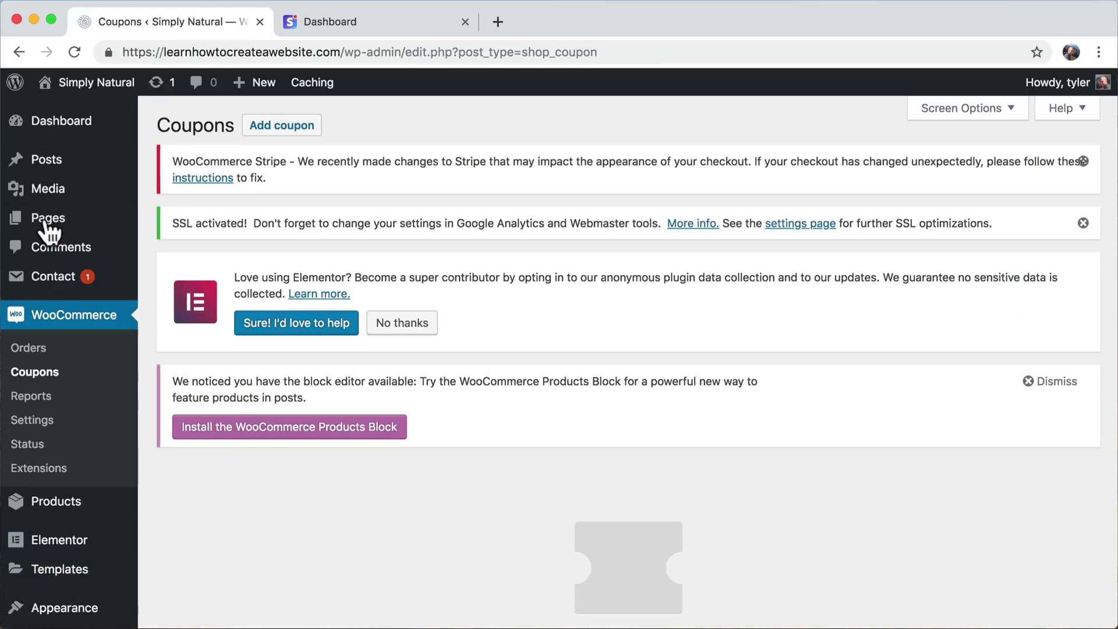
scroll(550, 379, down, 5)
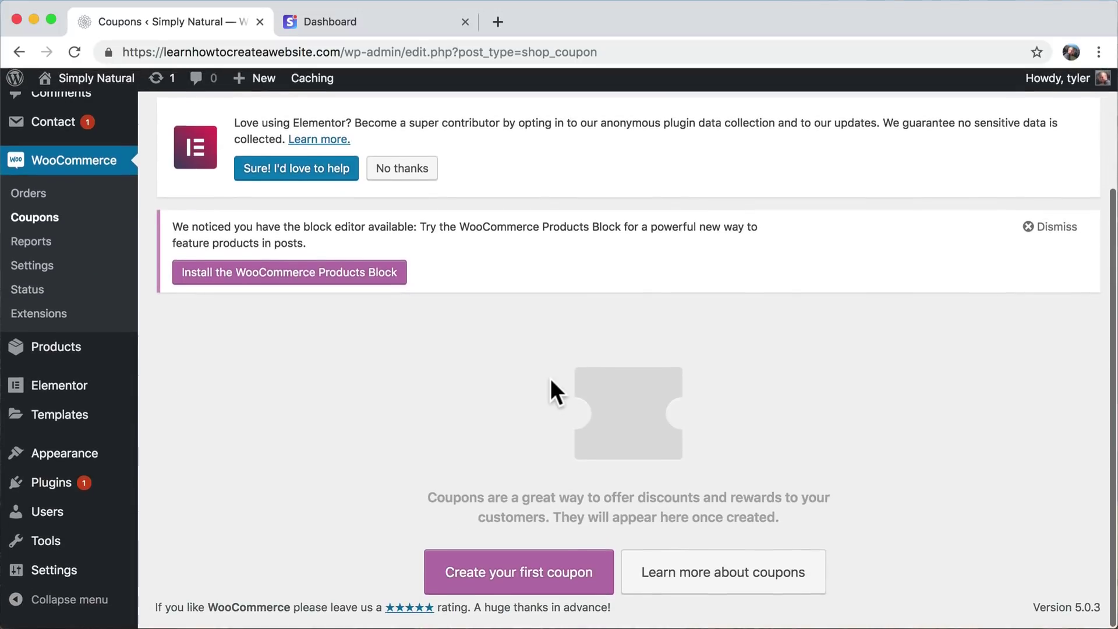
click(560, 594)
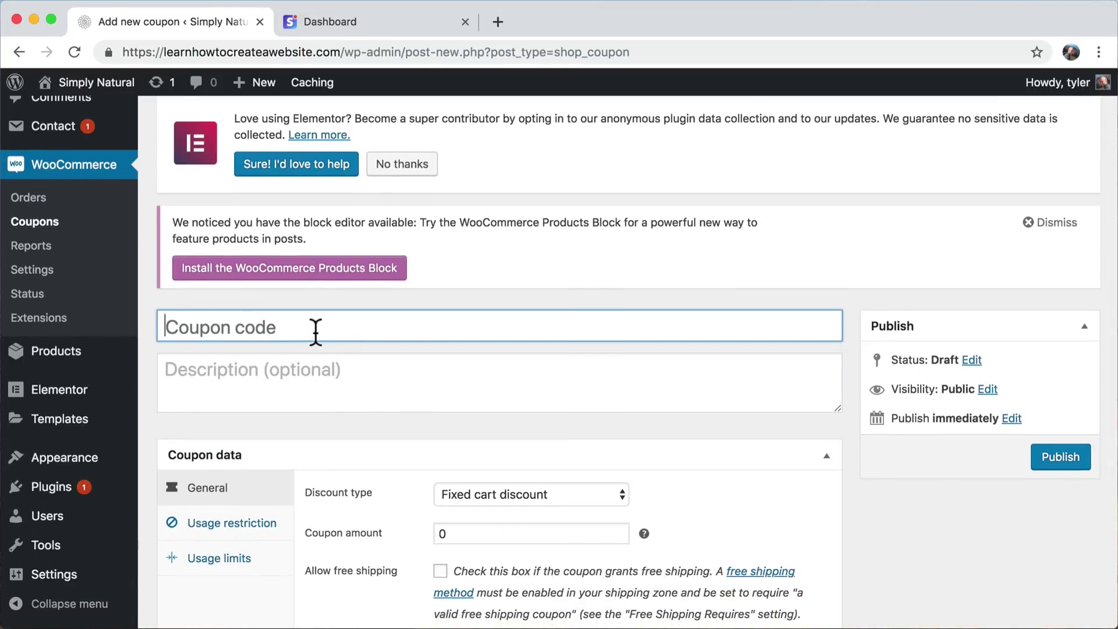
text(savecode)
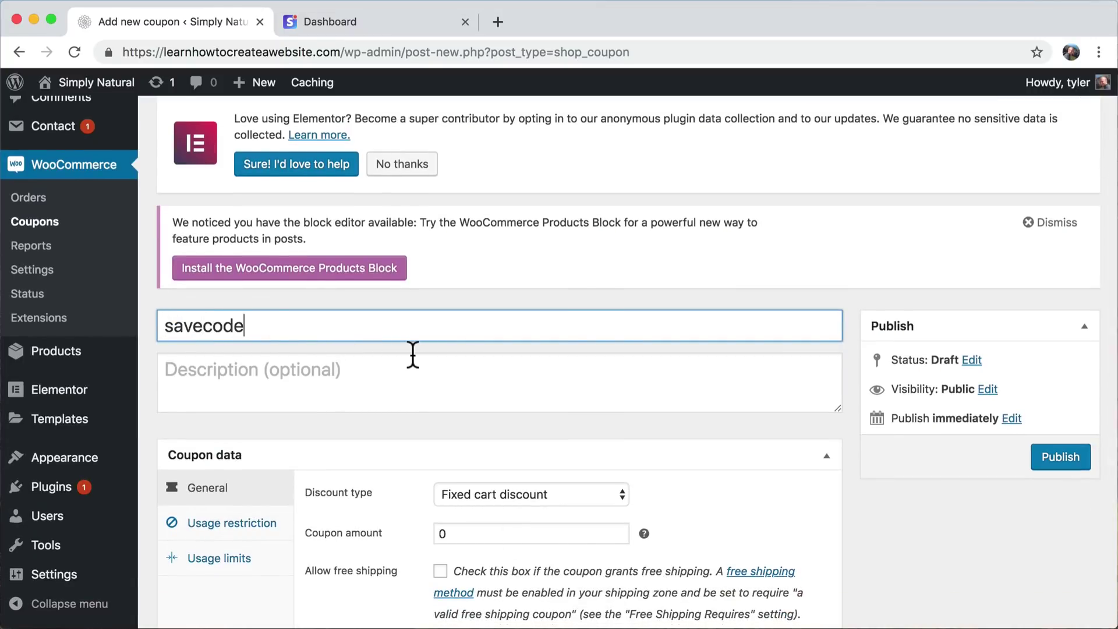
- Give the coupon description 'Save 74%' and amount 74, then publish it
click(289, 379)
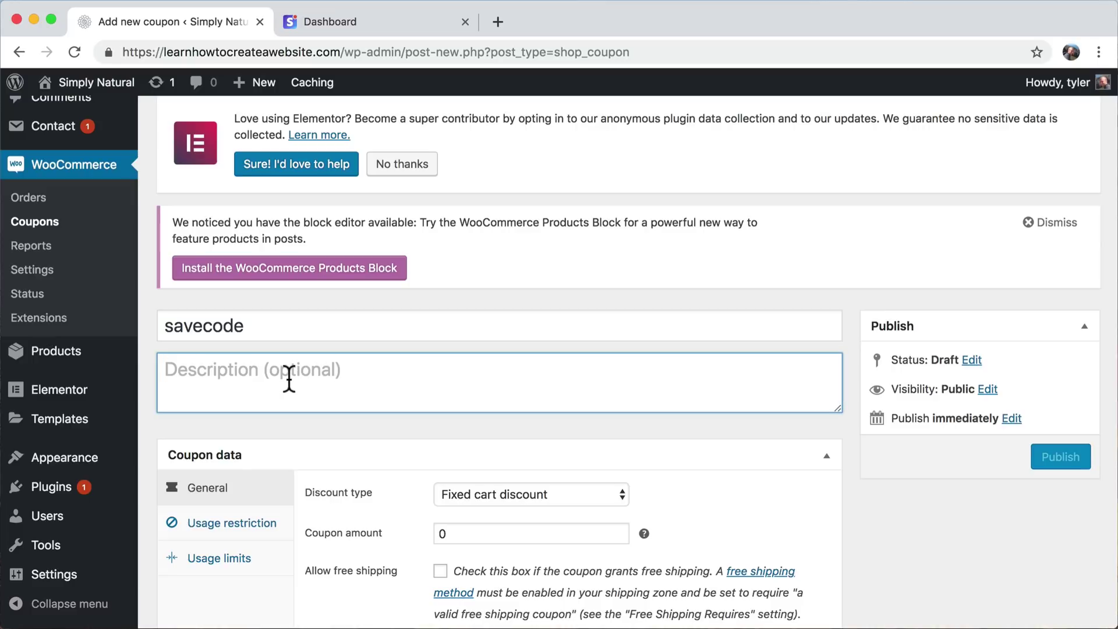
text(Save 10)
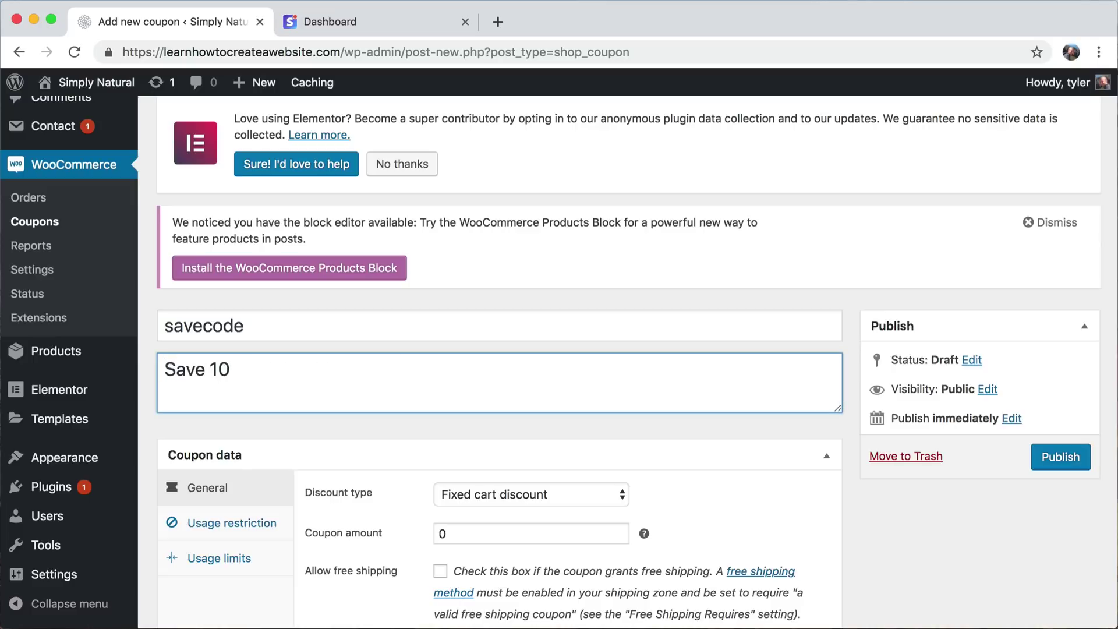
key(BackSpace)
key(BackSpace)
text(74%)
scroll(483, 451, down, 3)
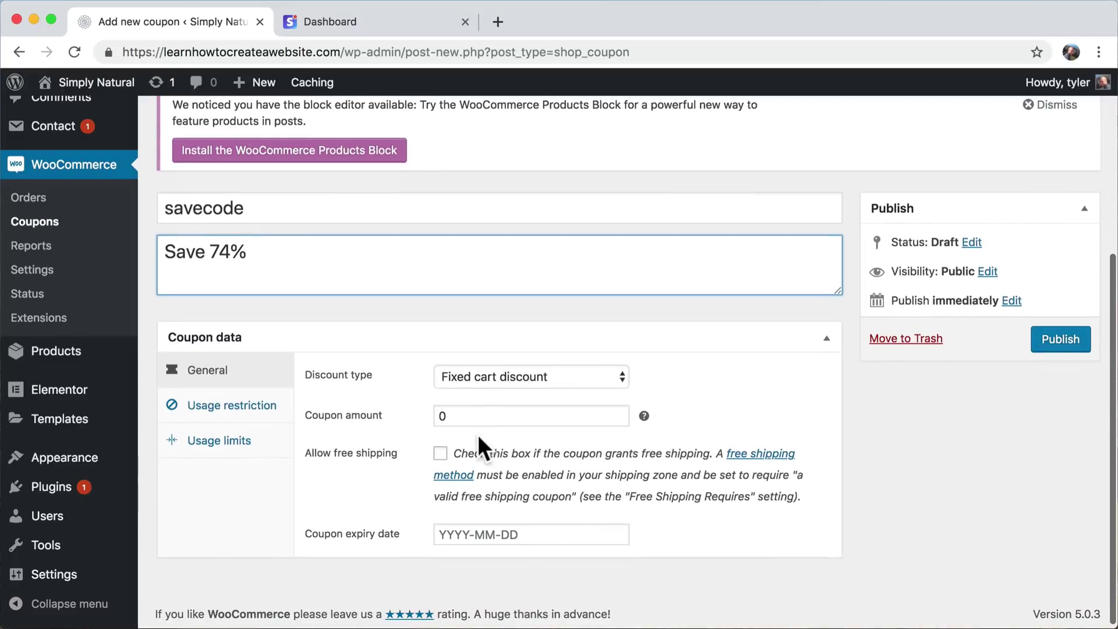
double_click(438, 417)
text(74%)
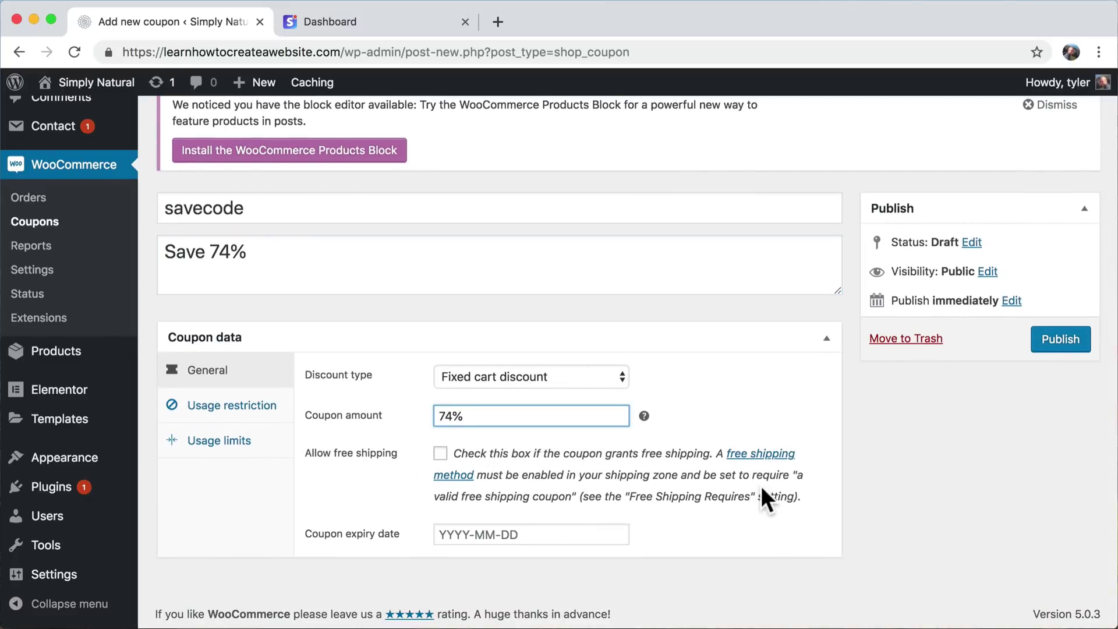
click(1074, 341)
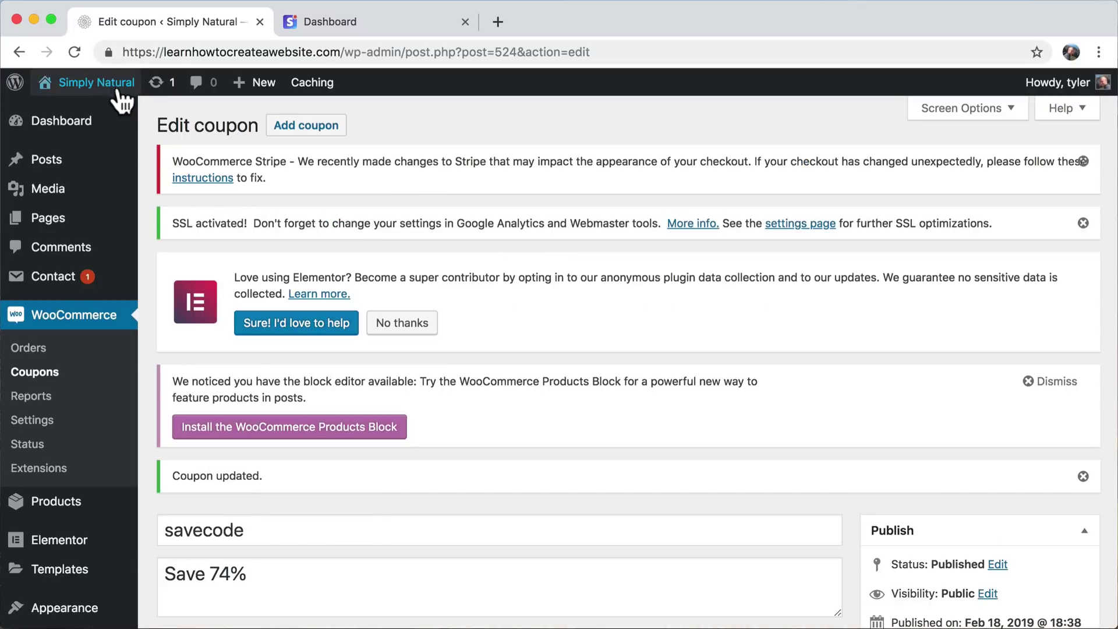
mouse_move(111, 87)
click(101, 114)
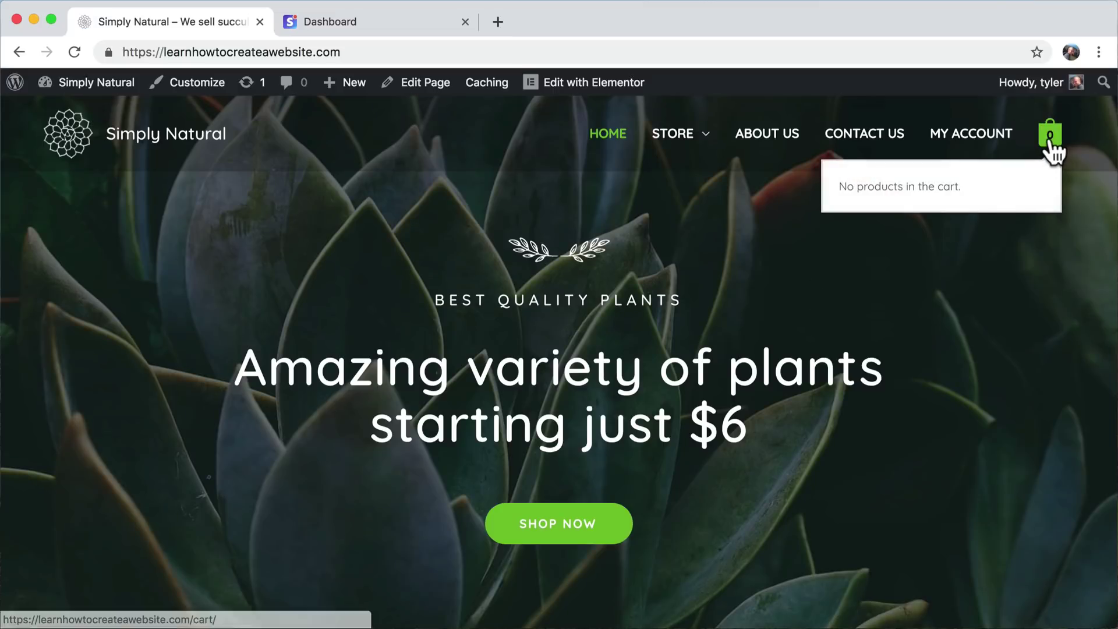
- Add the Ball Cactus from the Store page to the cart and open the cart
click(672, 138)
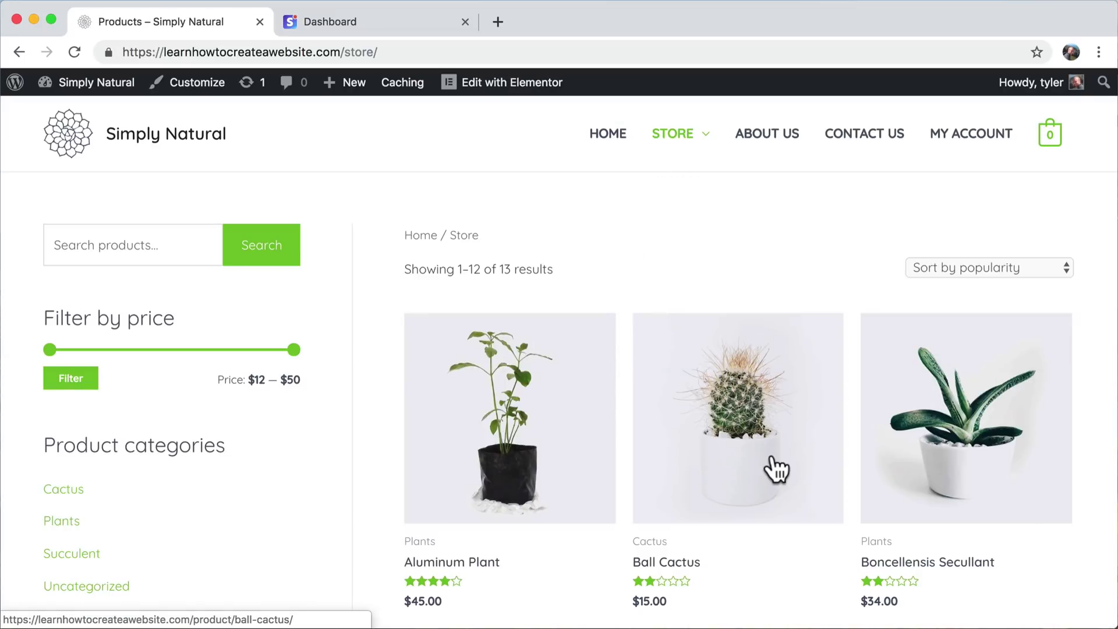
click(778, 469)
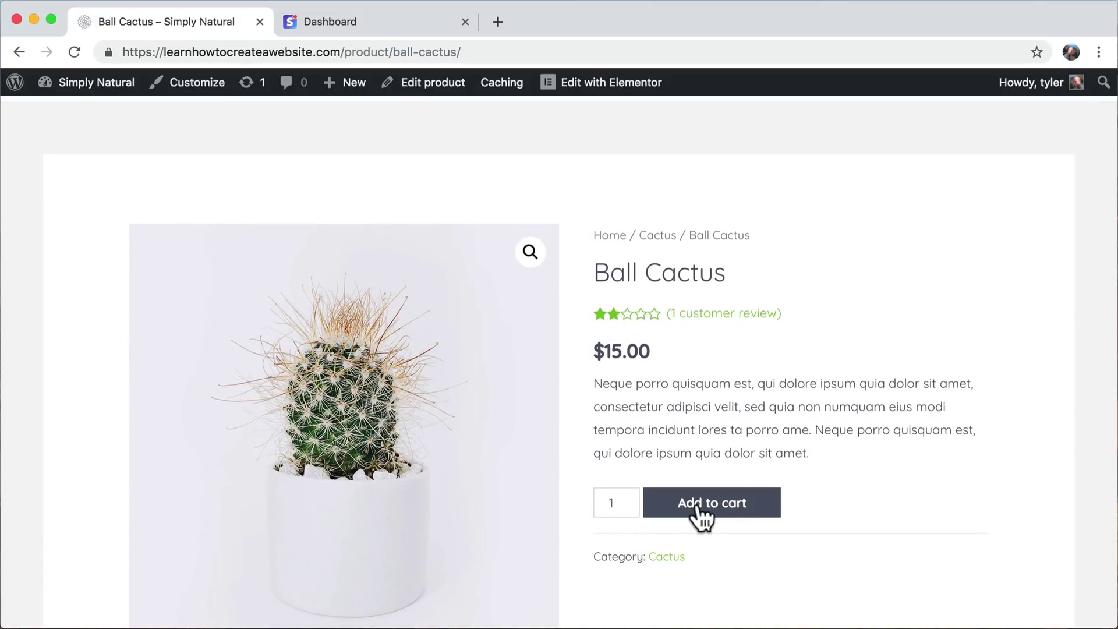
click(703, 517)
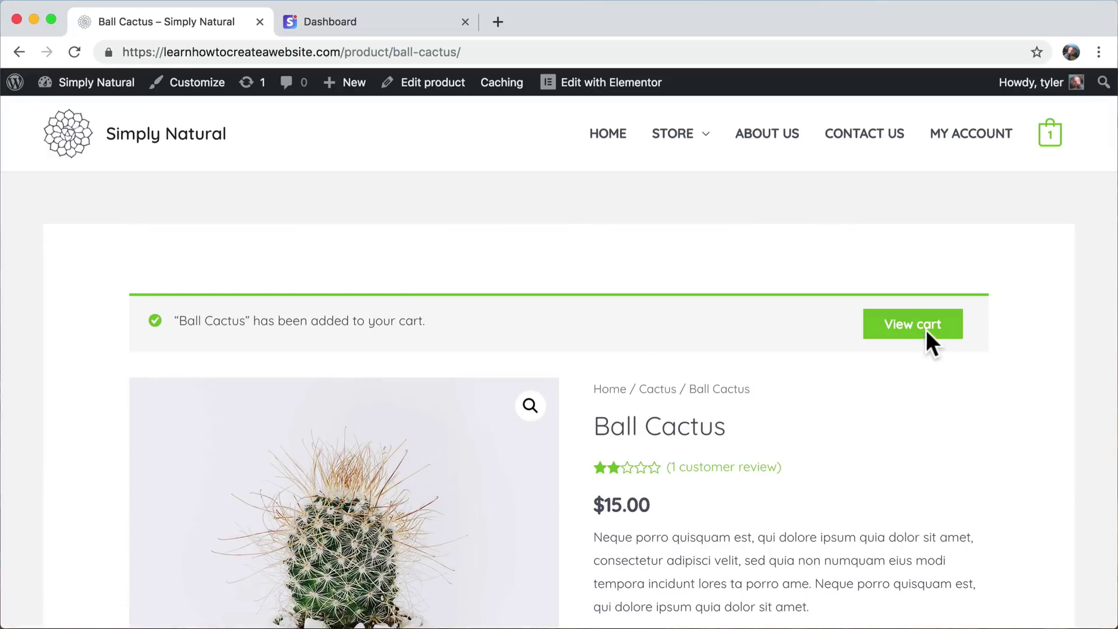
click(922, 334)
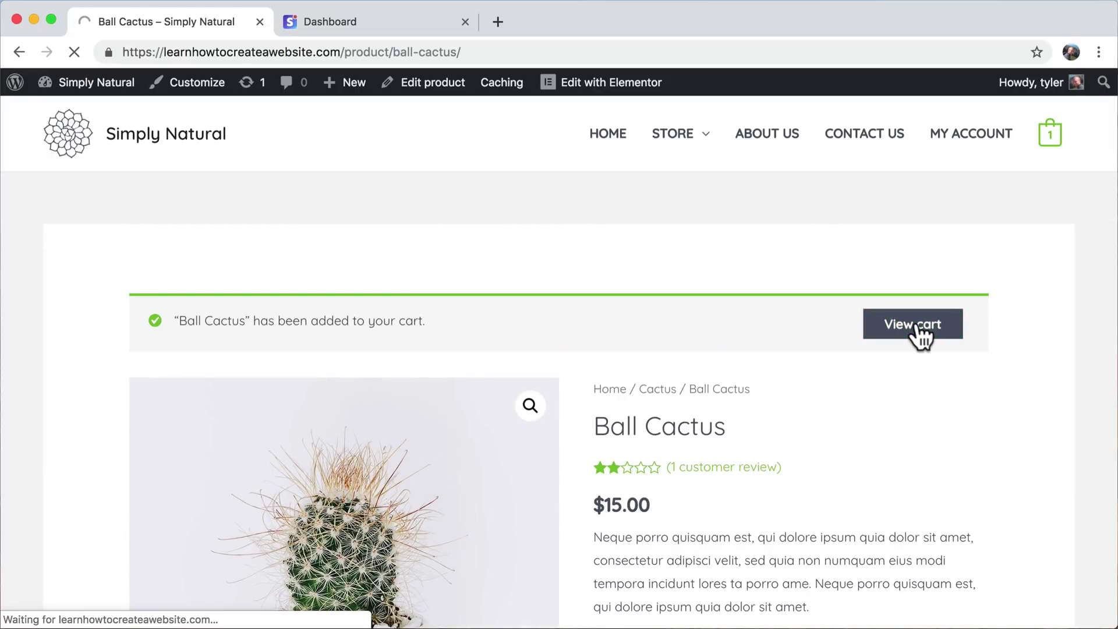
- Apply the savecode coupon, bringing the cart total down to $7.00
scroll(743, 445, down, 2)
click(238, 383)
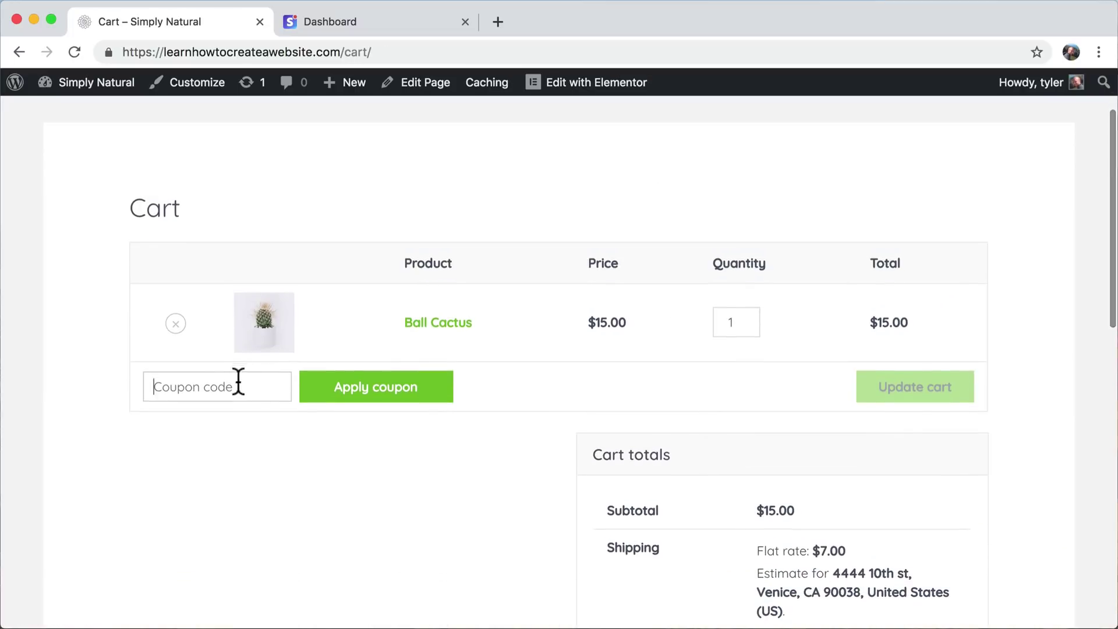
scroll(251, 413, down, 4)
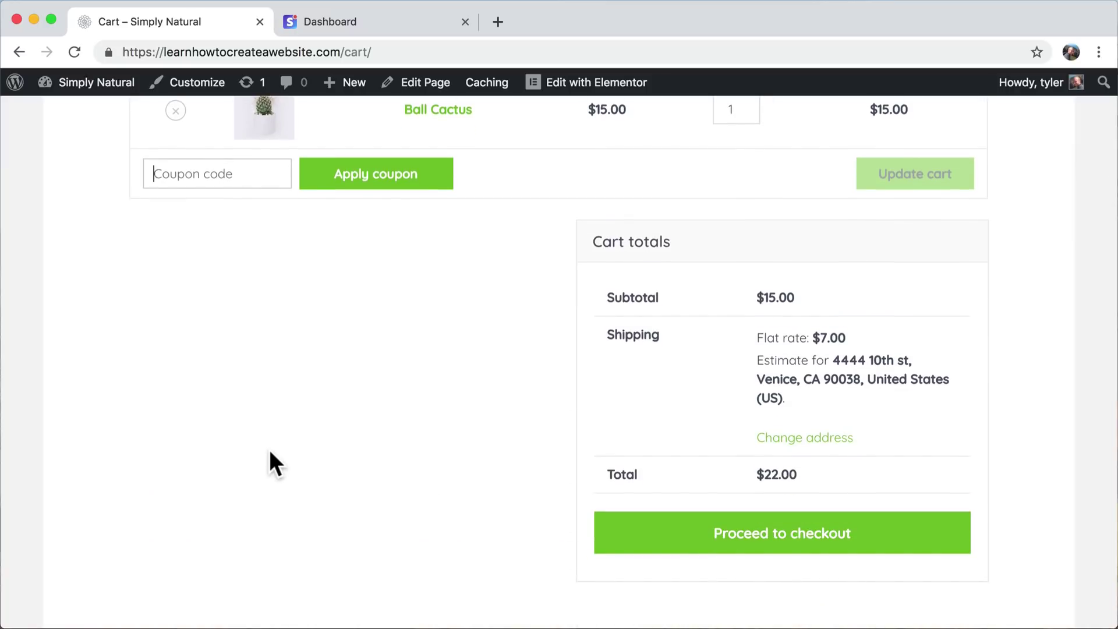
text(savecode)
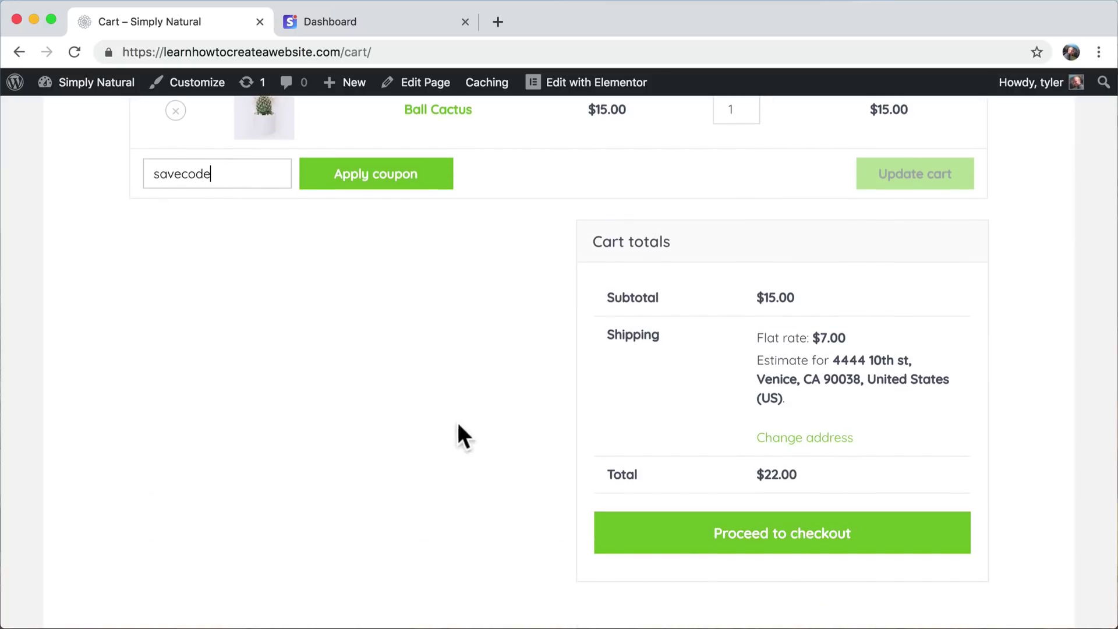
click(380, 186)
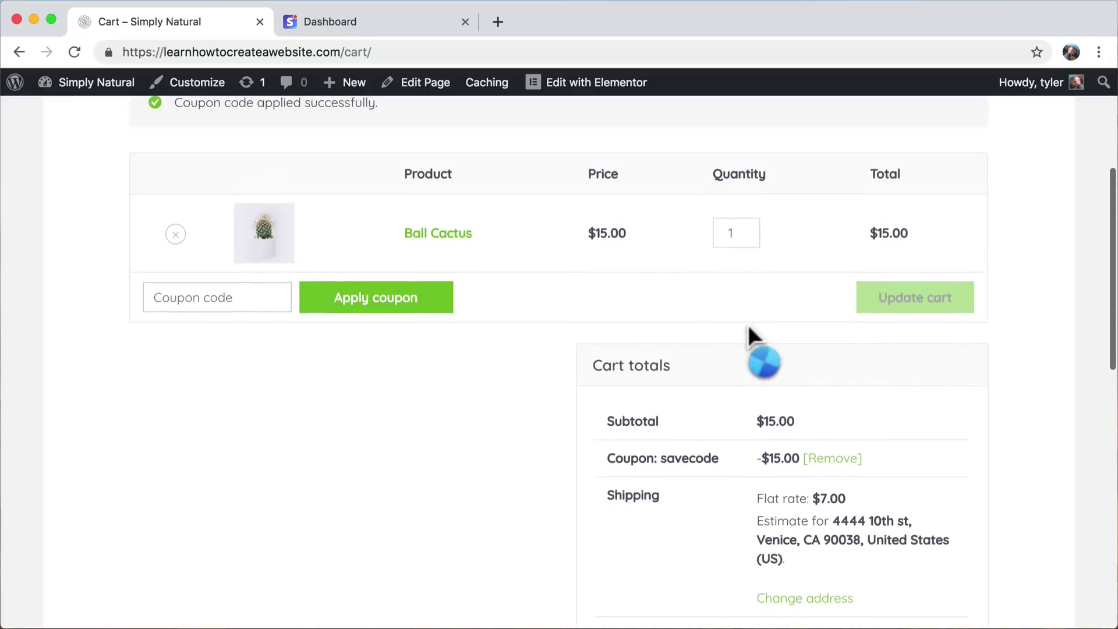
scroll(748, 324, down, 8)
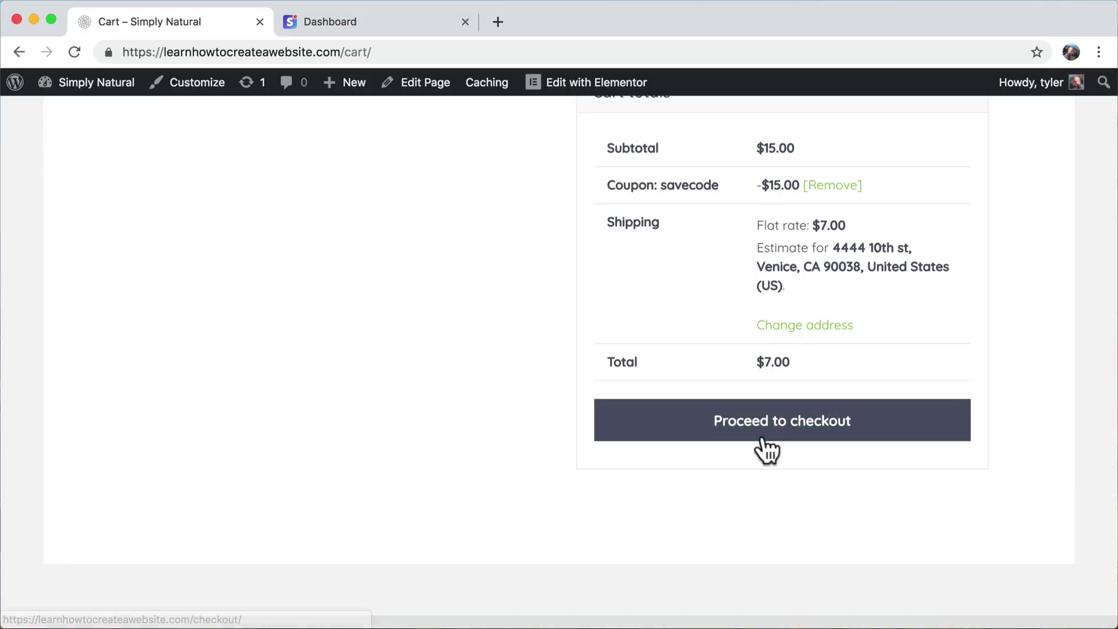
scroll(313, 242, up, 4)
scroll(312, 242, up, 5)
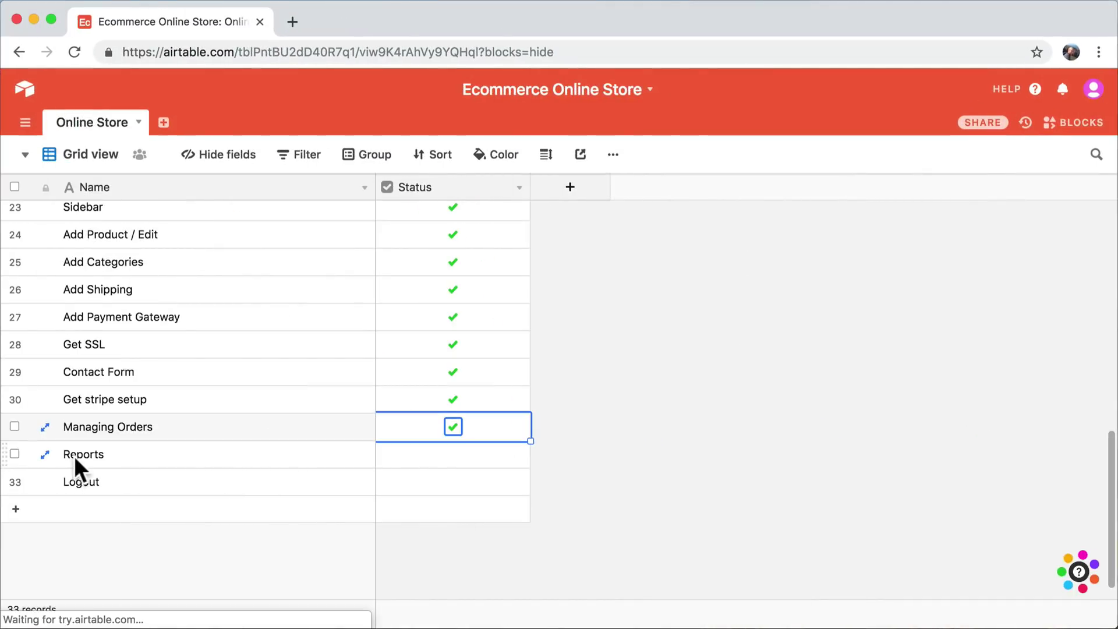
- Insert a 'Coupons' row above Logout, then check the Status boxes for Reports and Coupons
click(14, 454)
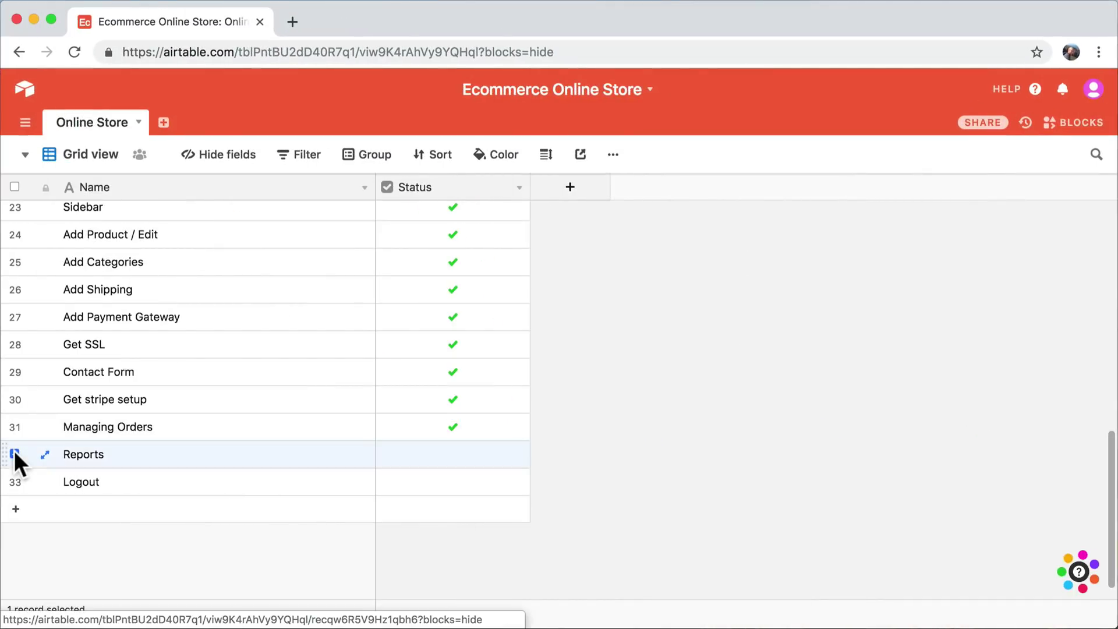
right_click(9, 482)
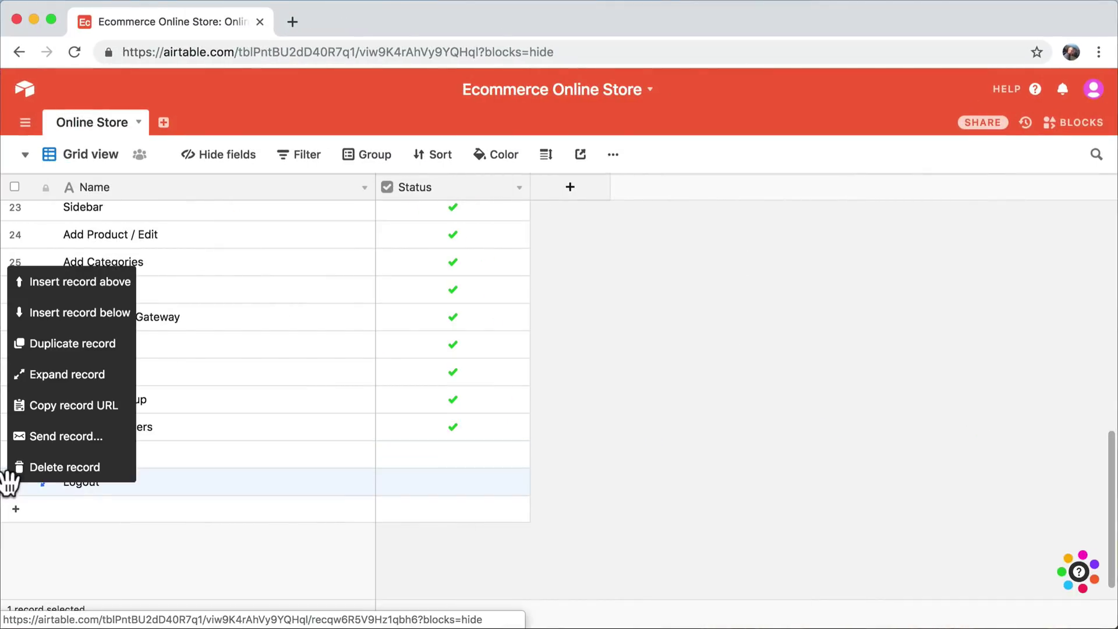
click(86, 282)
text(Ci)
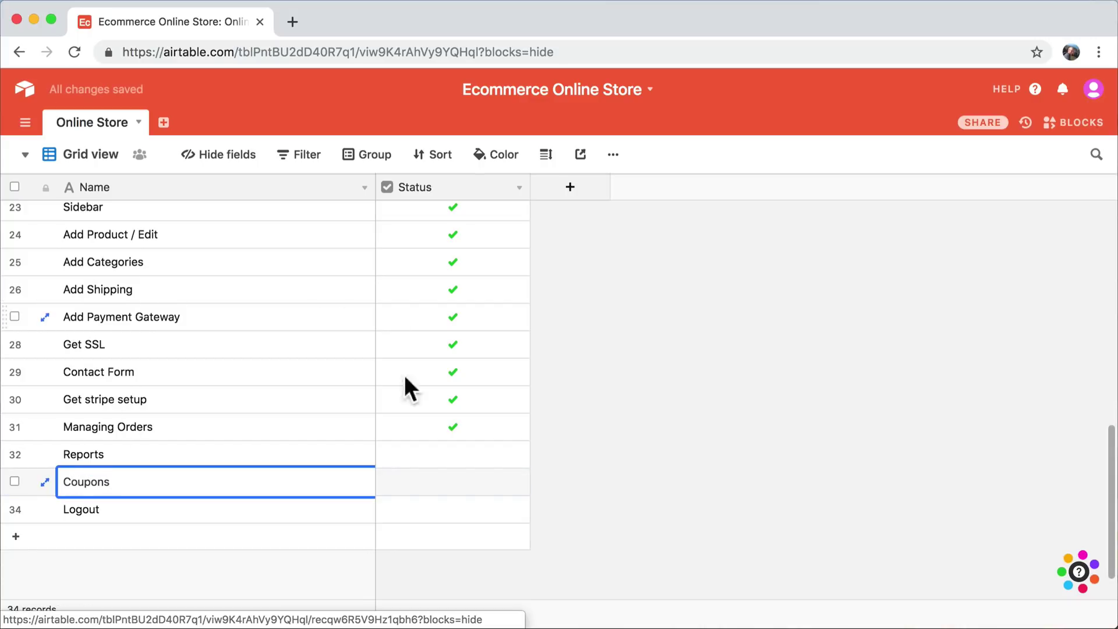
click(453, 454)
click(455, 457)
click(452, 482)
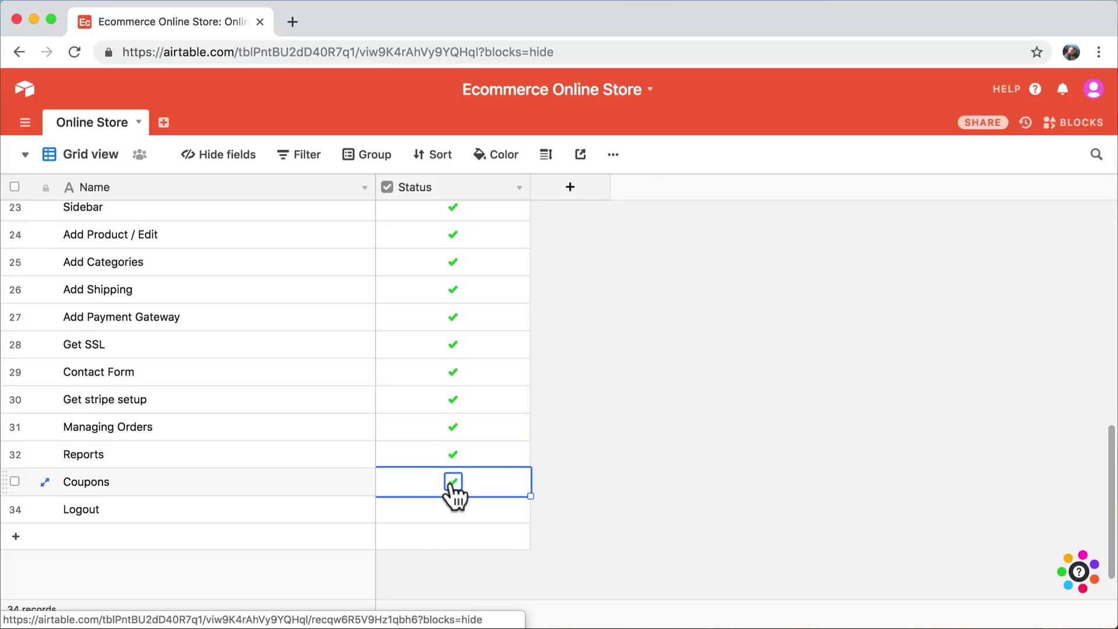
- Go from the WordPress dashboard to WooCommerce Payments and open the Stripe credit card settings
click(32, 17)
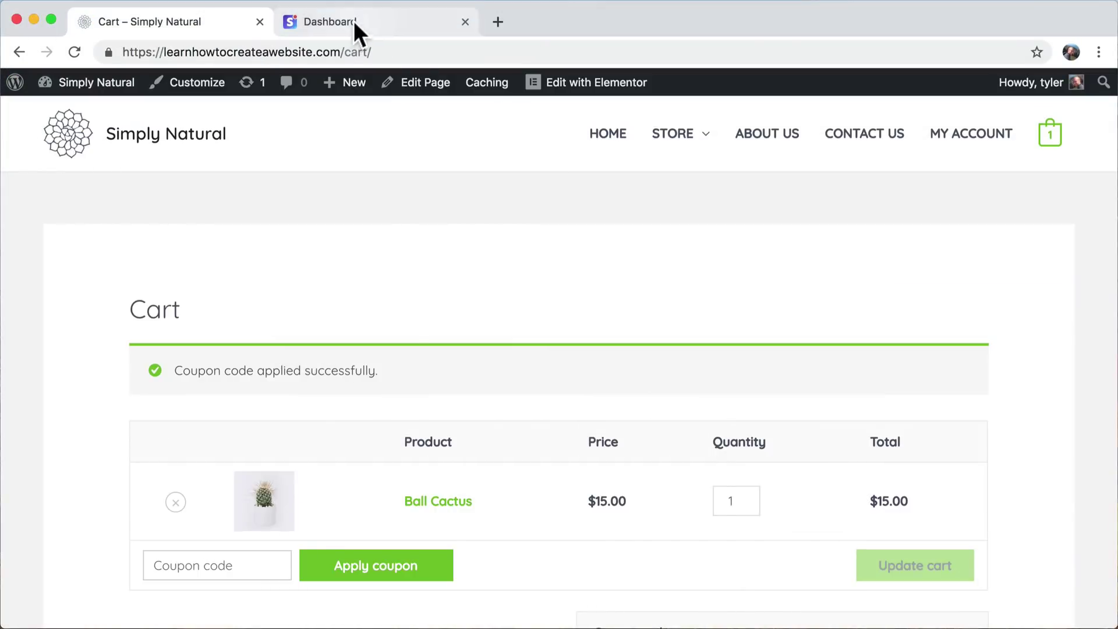
mouse_move(93, 86)
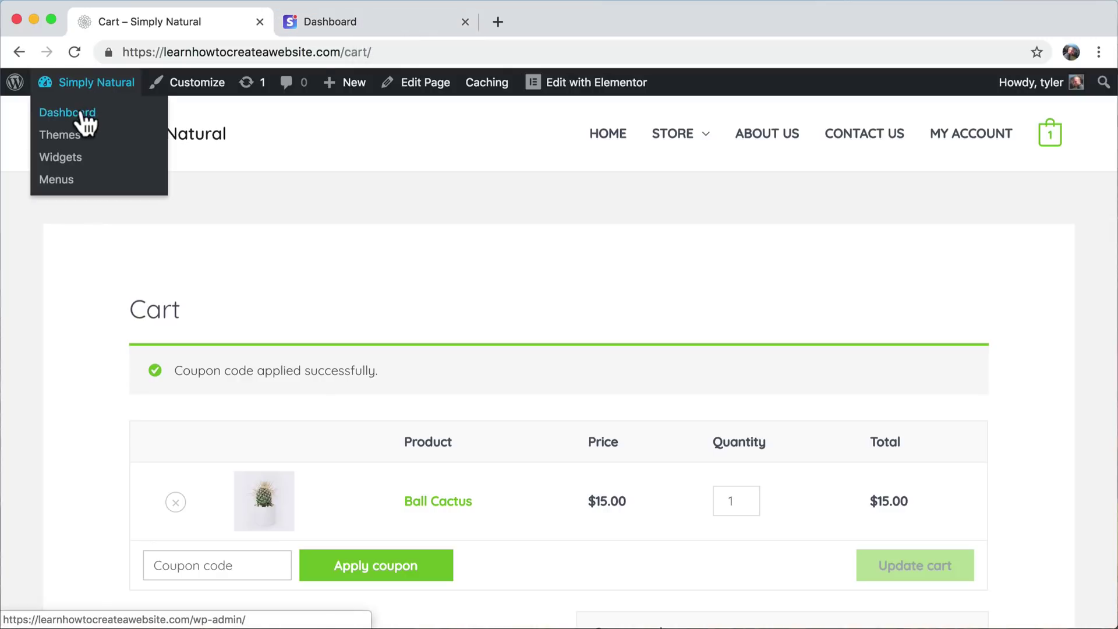
click(82, 114)
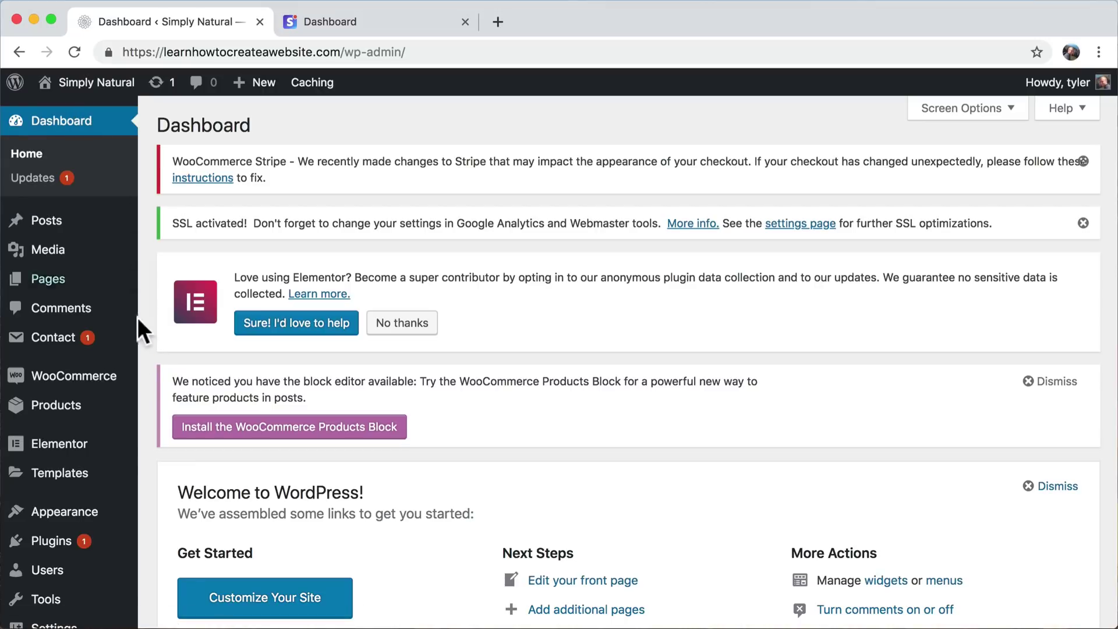
mouse_move(139, 451)
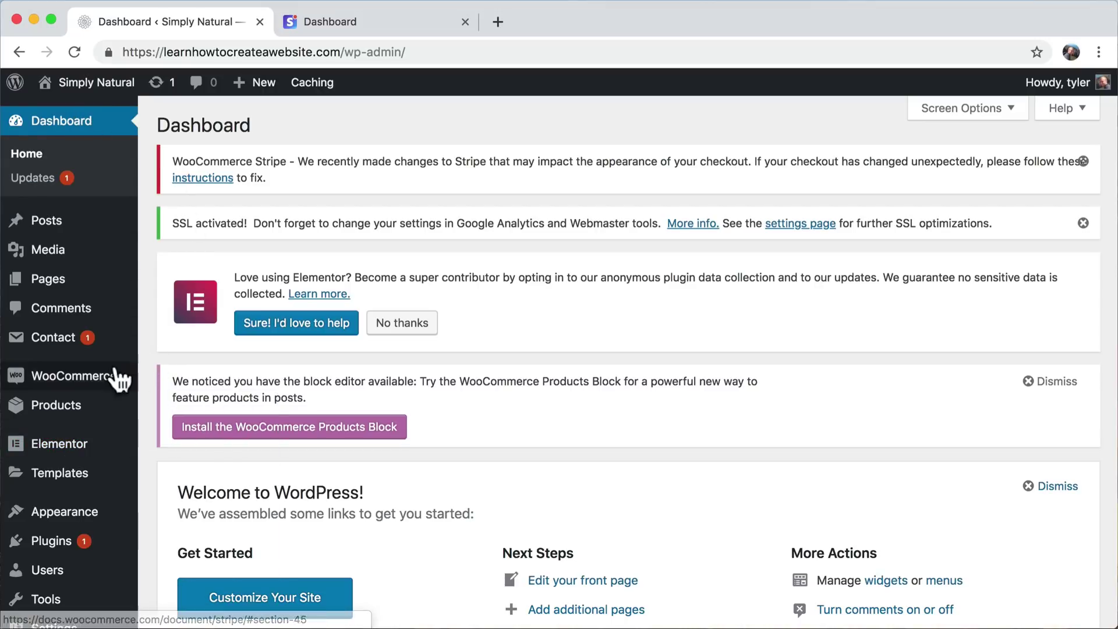
mouse_move(88, 389)
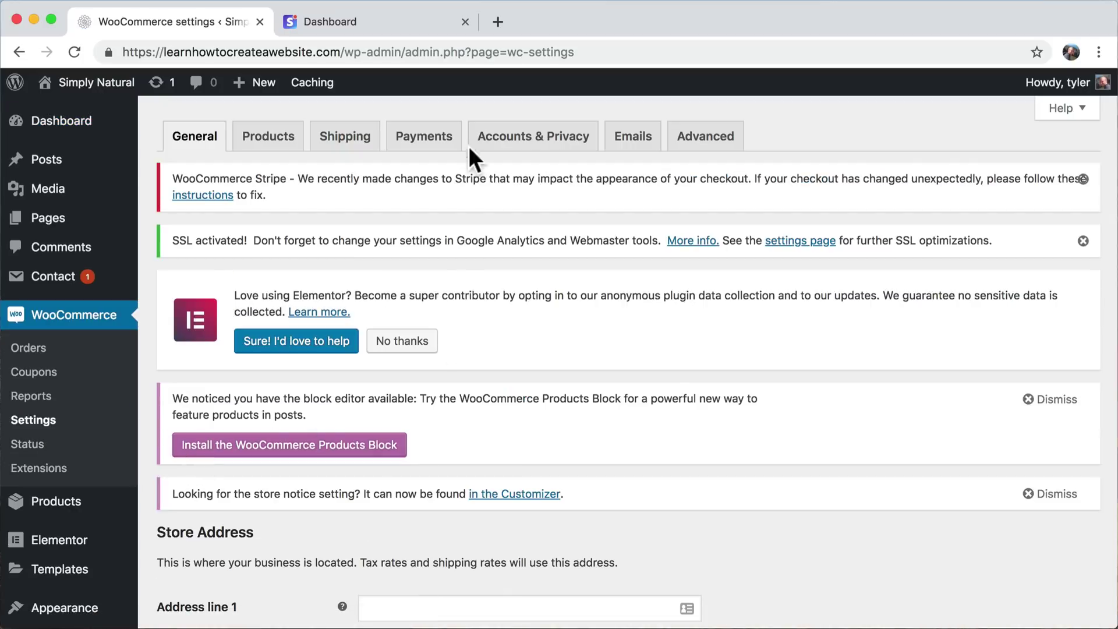
click(434, 138)
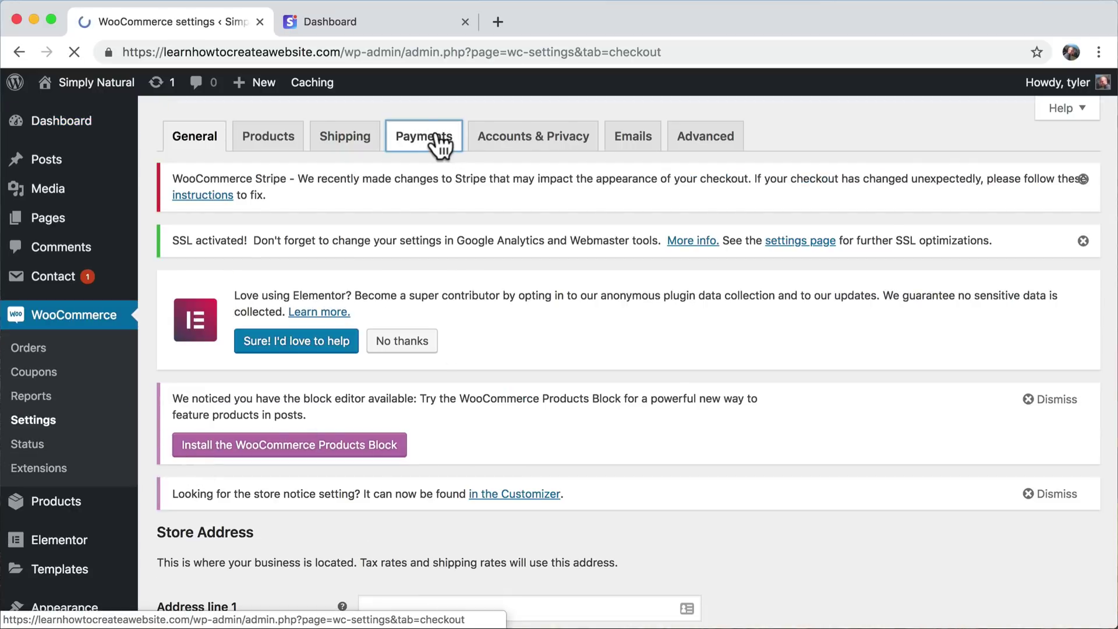
scroll(648, 378, down, 6)
scroll(648, 377, down, 2)
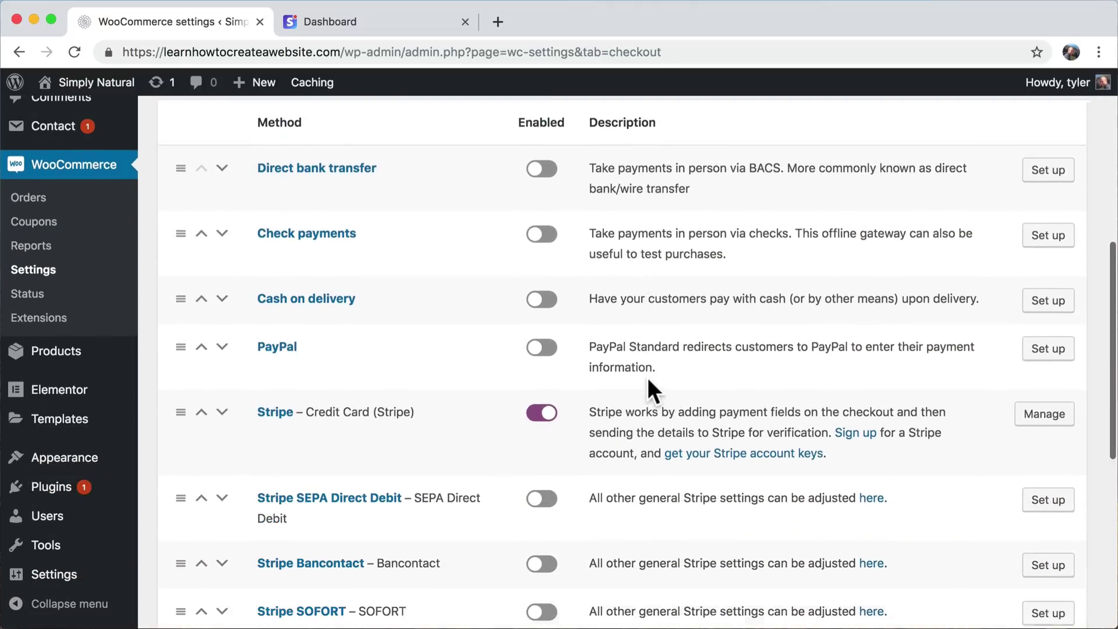
click(1046, 400)
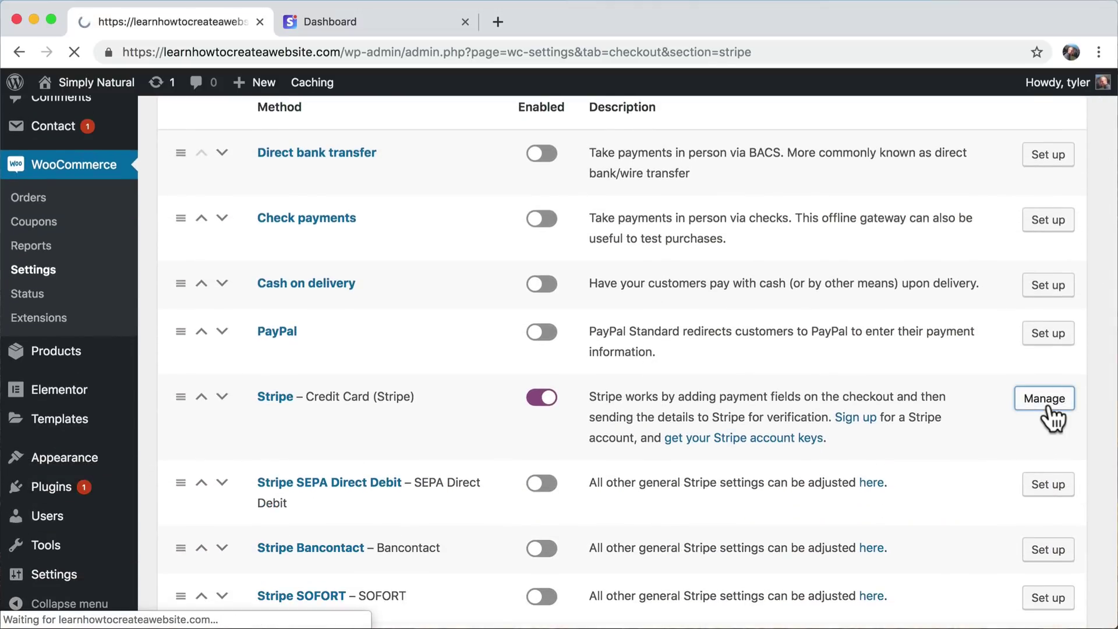
- Uncheck Enable Test Mode so the empty Live Publishable and Live Secret Key fields appear
scroll(763, 364, down, 5)
scroll(760, 355, down, 3)
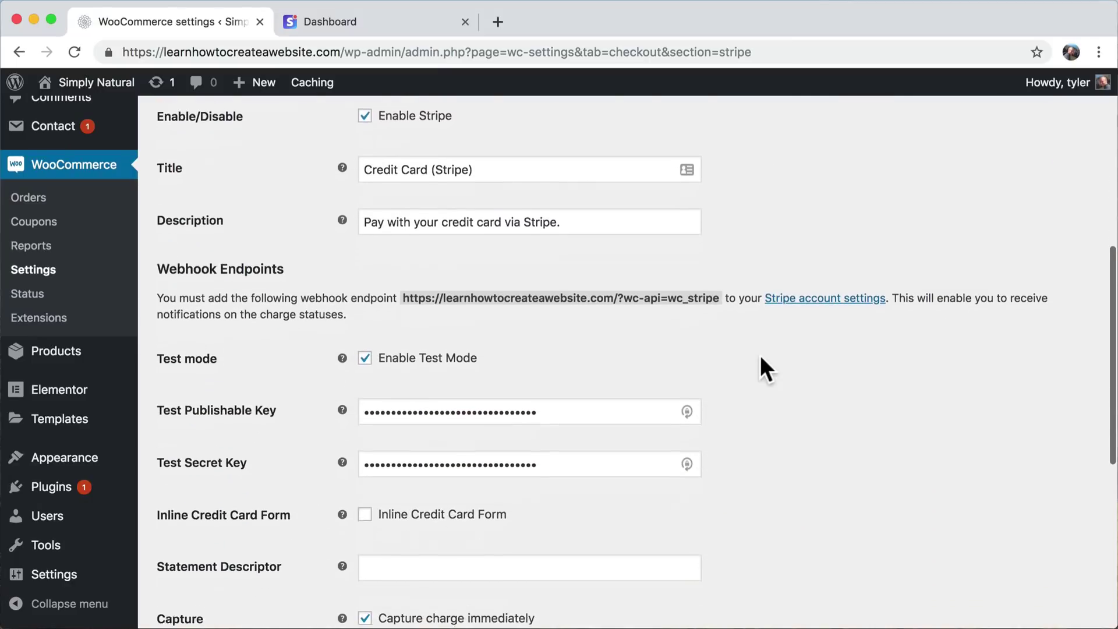
scroll(402, 372, up, 1)
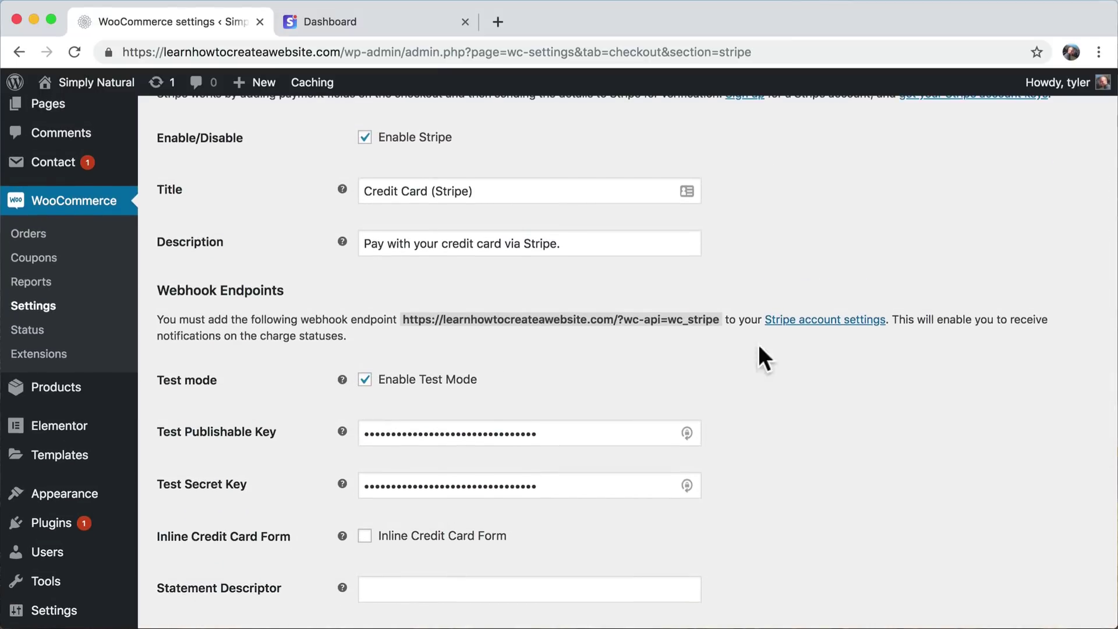
click(365, 382)
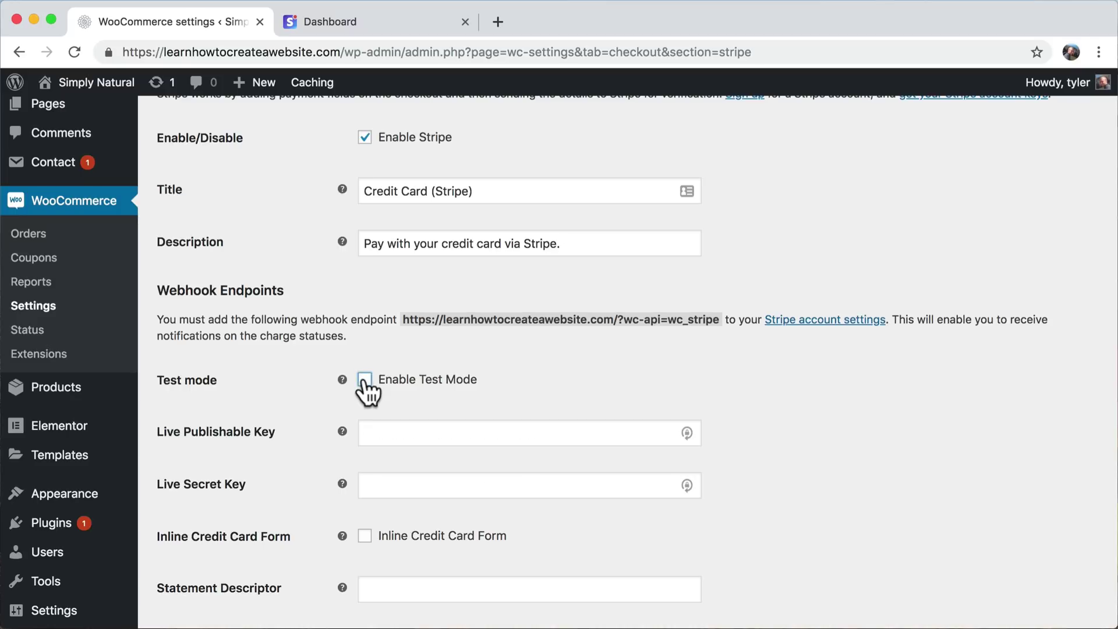
- Copy the live publishable key from the Stripe Dashboard into the Live Publishable Key field
click(384, 19)
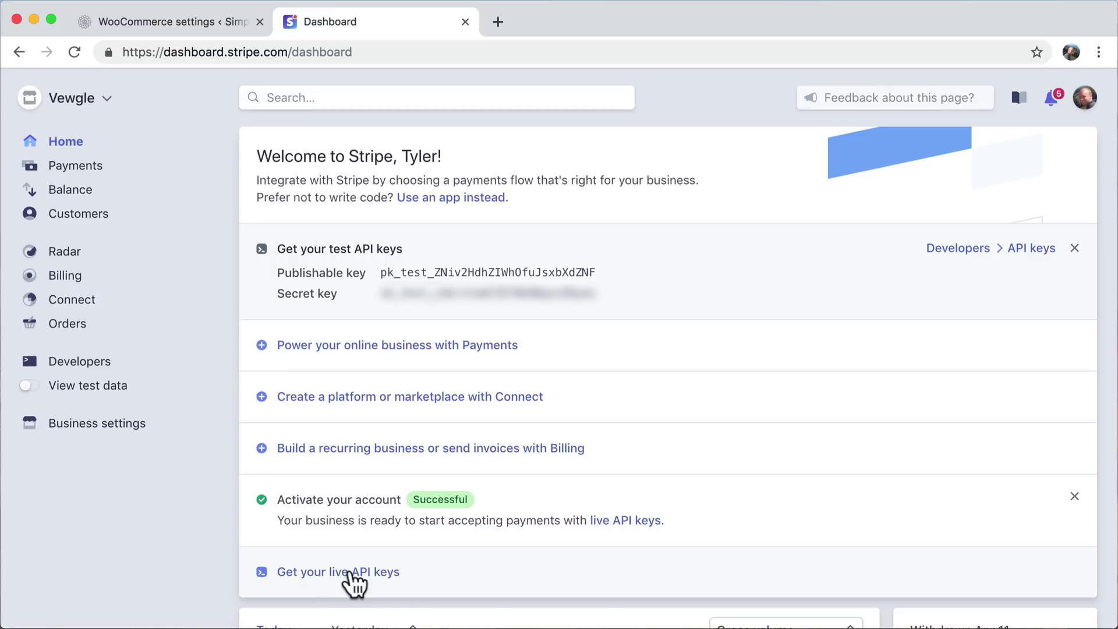
click(353, 573)
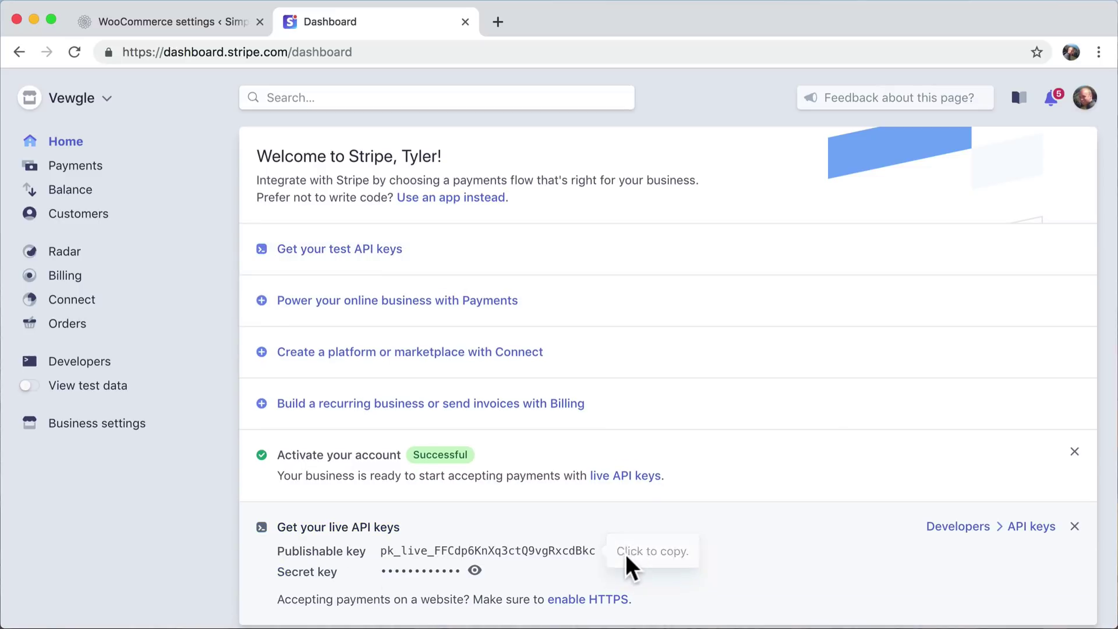
click(574, 552)
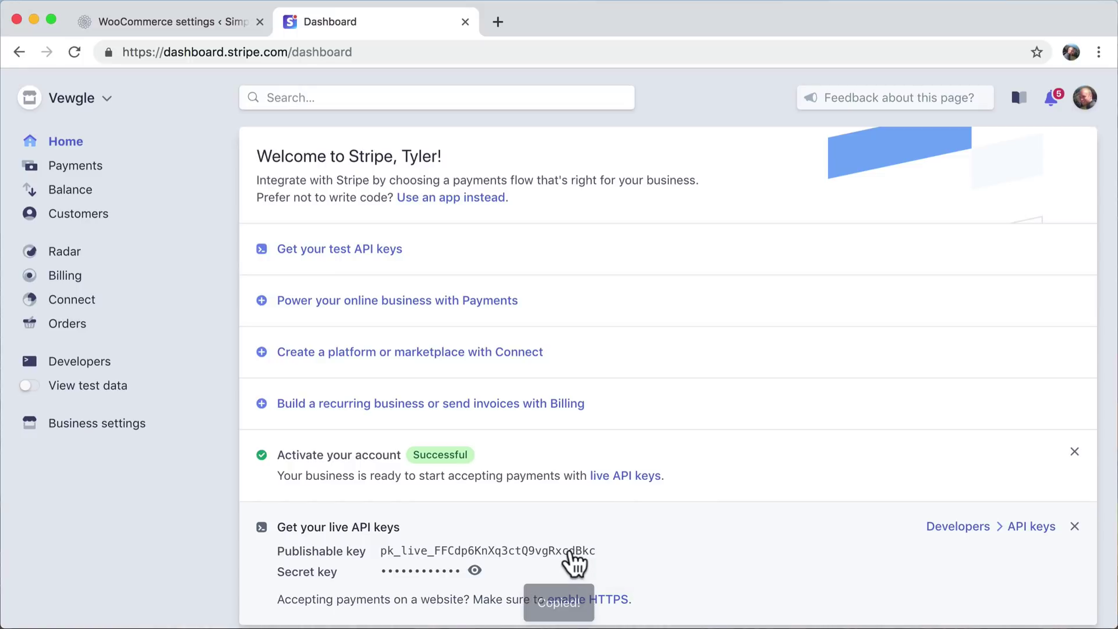
click(233, 23)
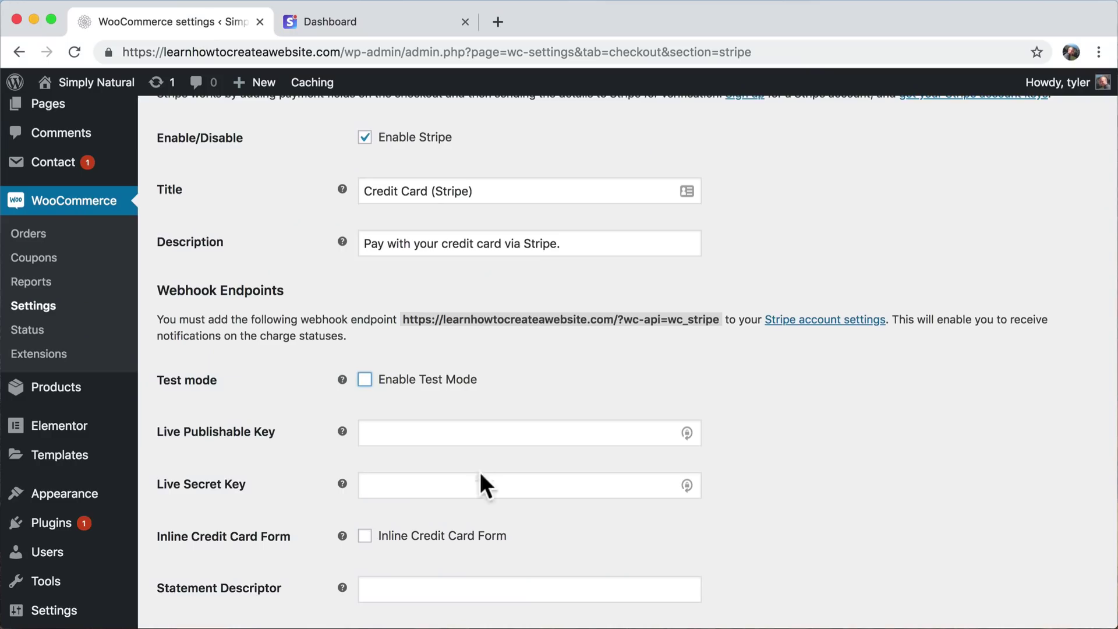
click(396, 431)
key(ctrl+v)
- Copy the live secret key into the Live Secret Key field and save the Stripe settings
click(384, 24)
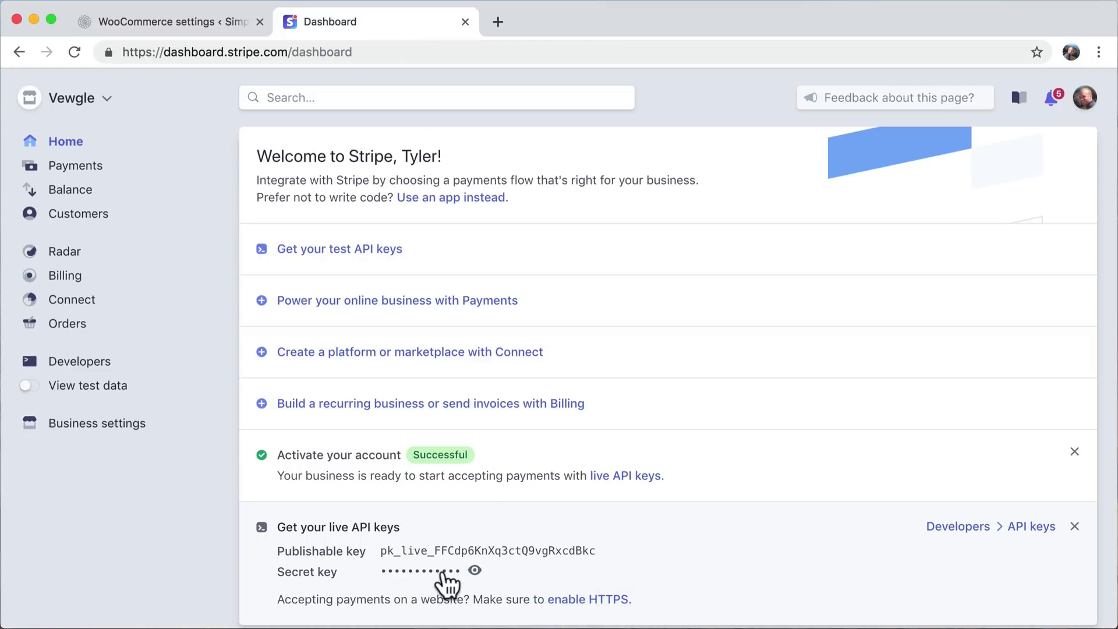
click(443, 574)
click(445, 584)
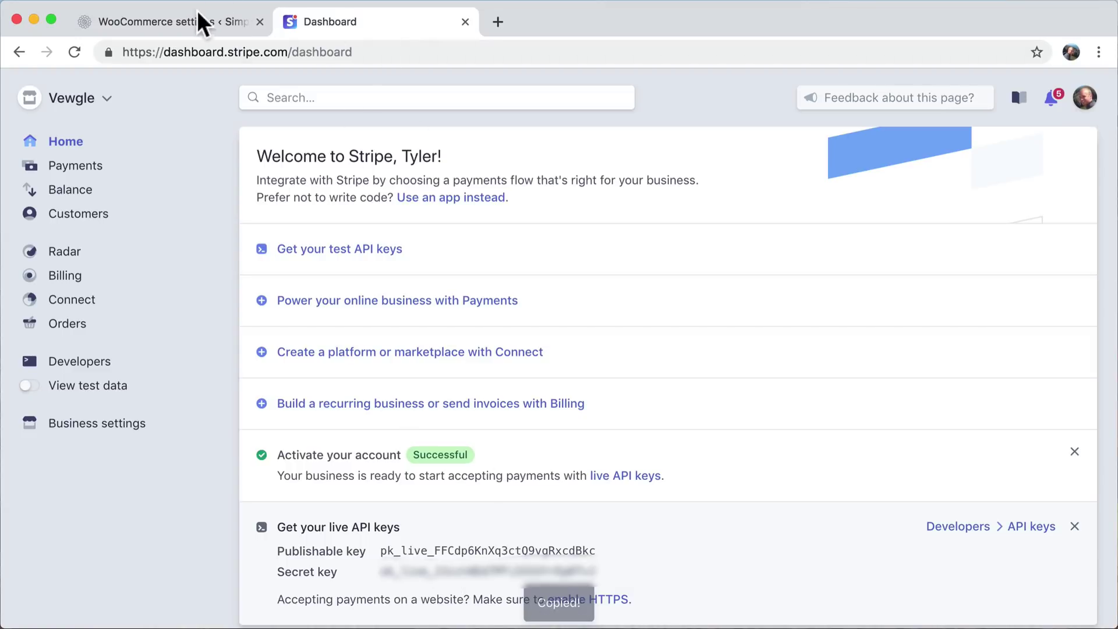
click(200, 20)
click(478, 487)
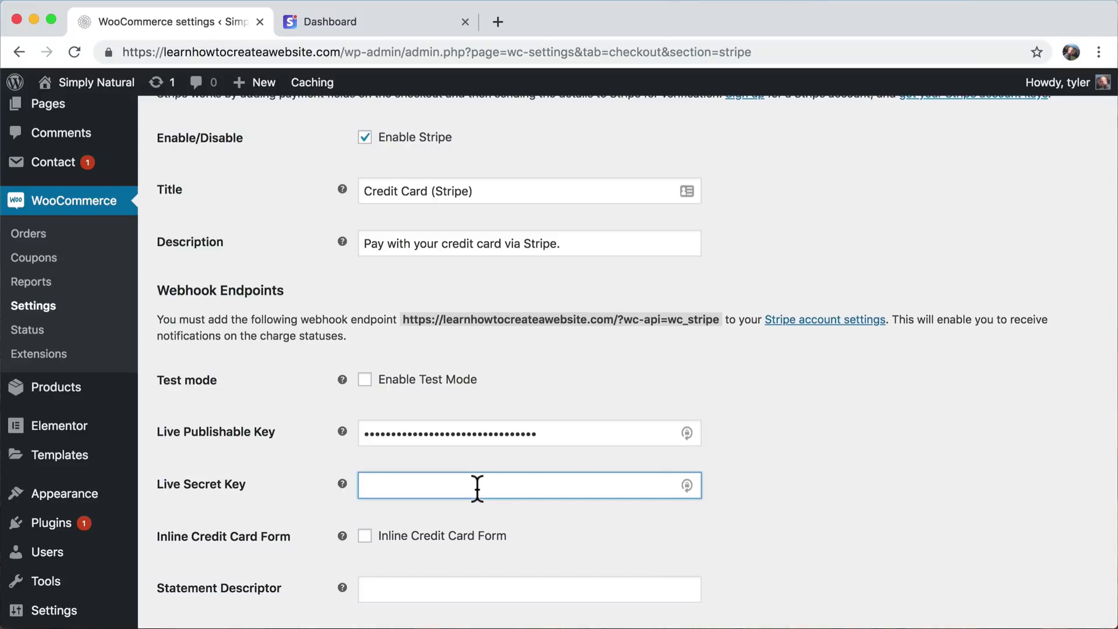
key(super+v)
scroll(477, 487, down, 10)
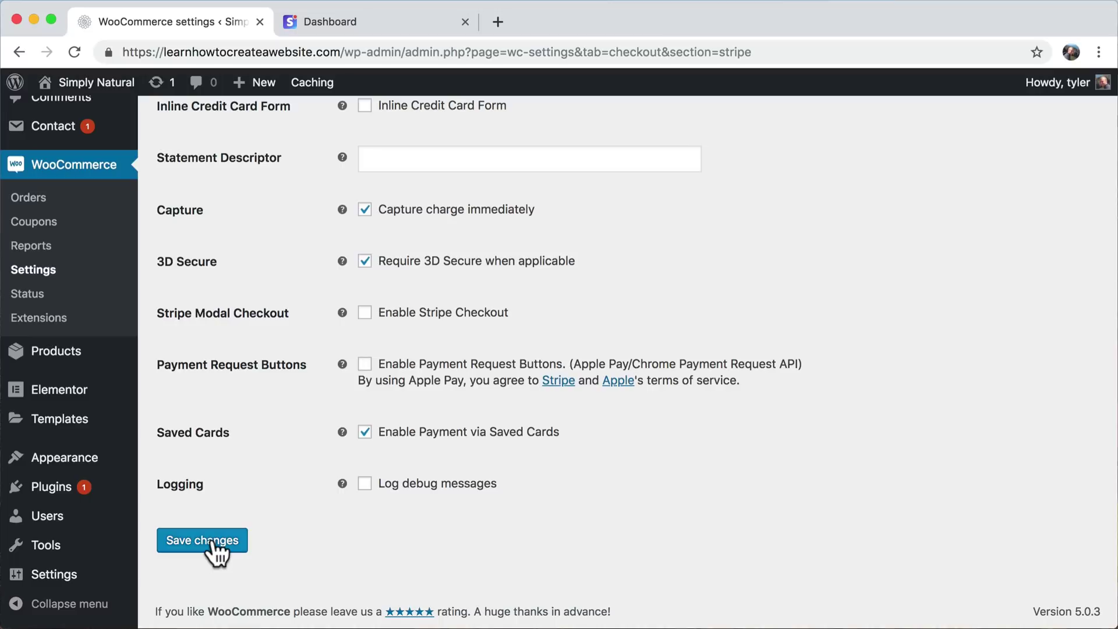
click(213, 542)
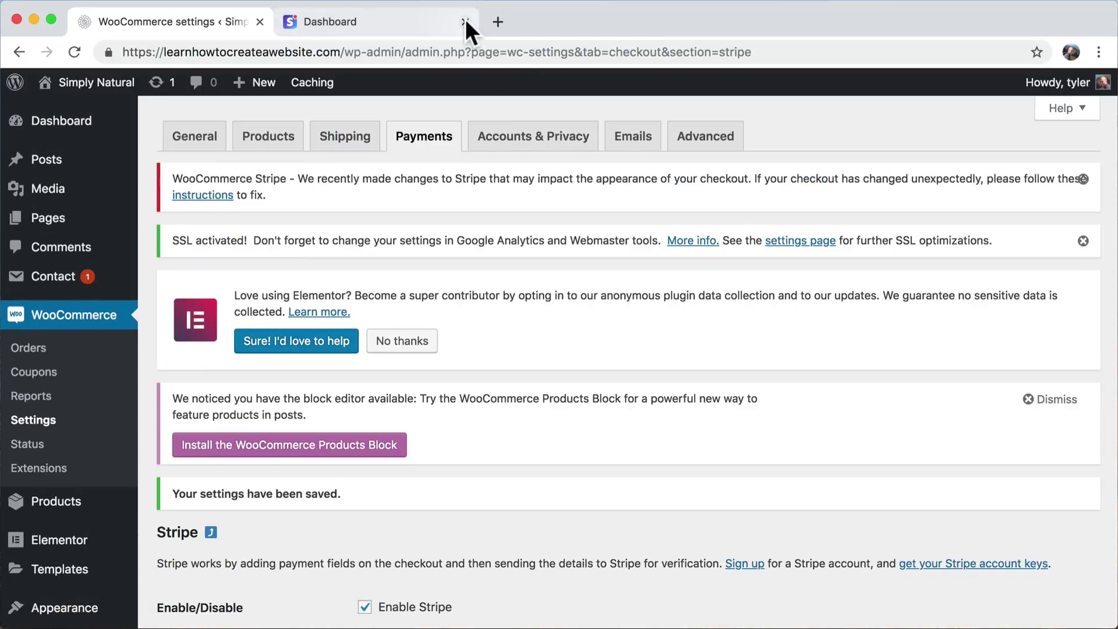
click(464, 22)
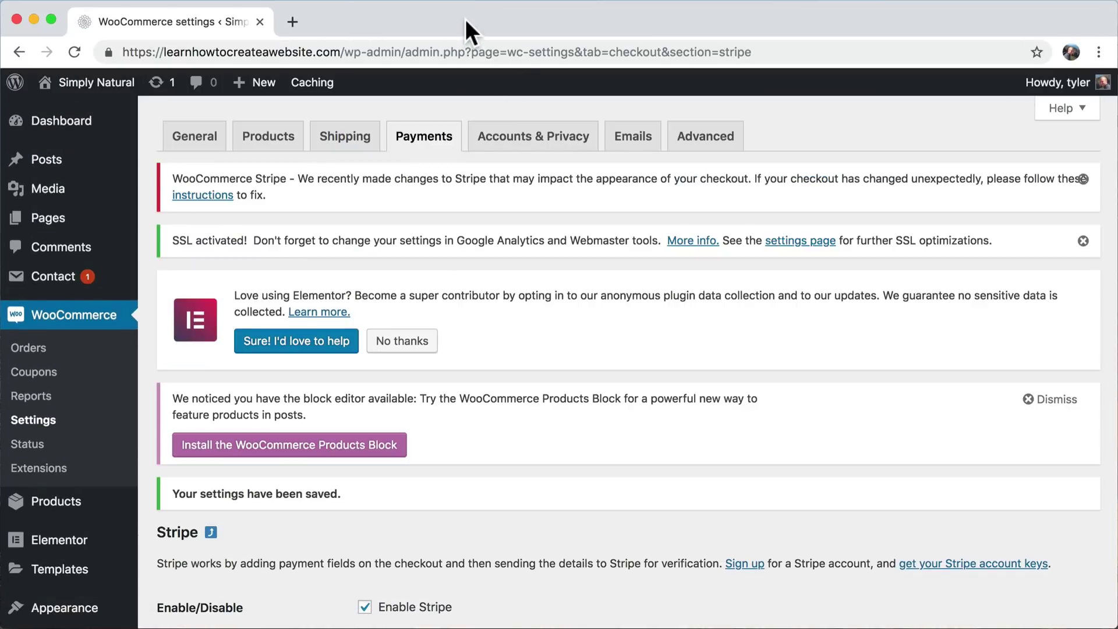
- Open the storefront's shopping cart and scroll through to checkout to see the Stripe card fields
mouse_move(41, 74)
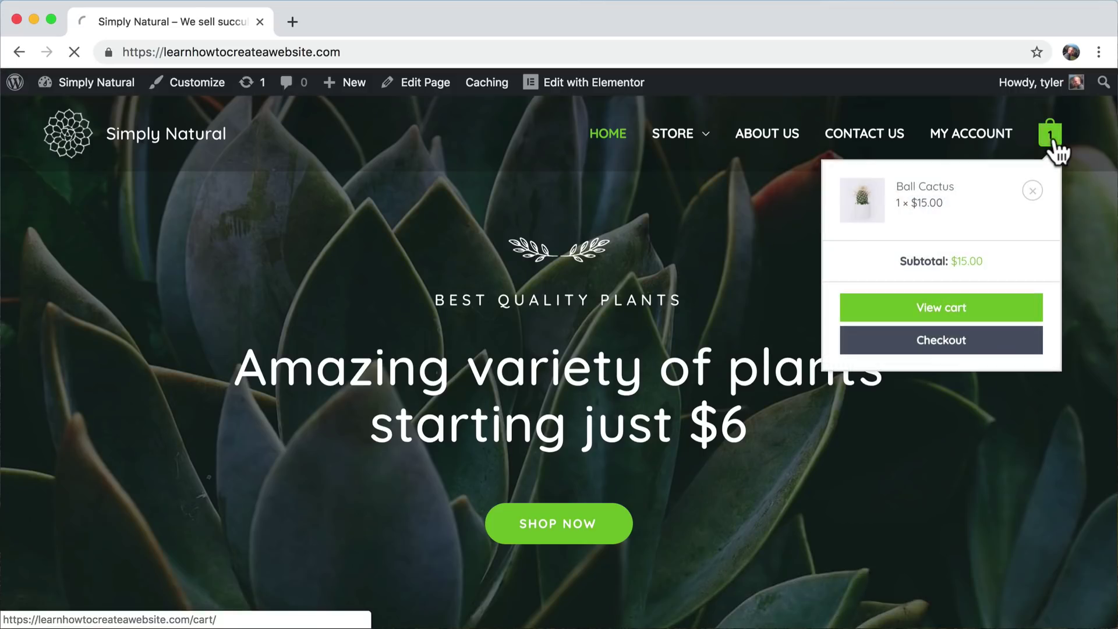
click(1054, 144)
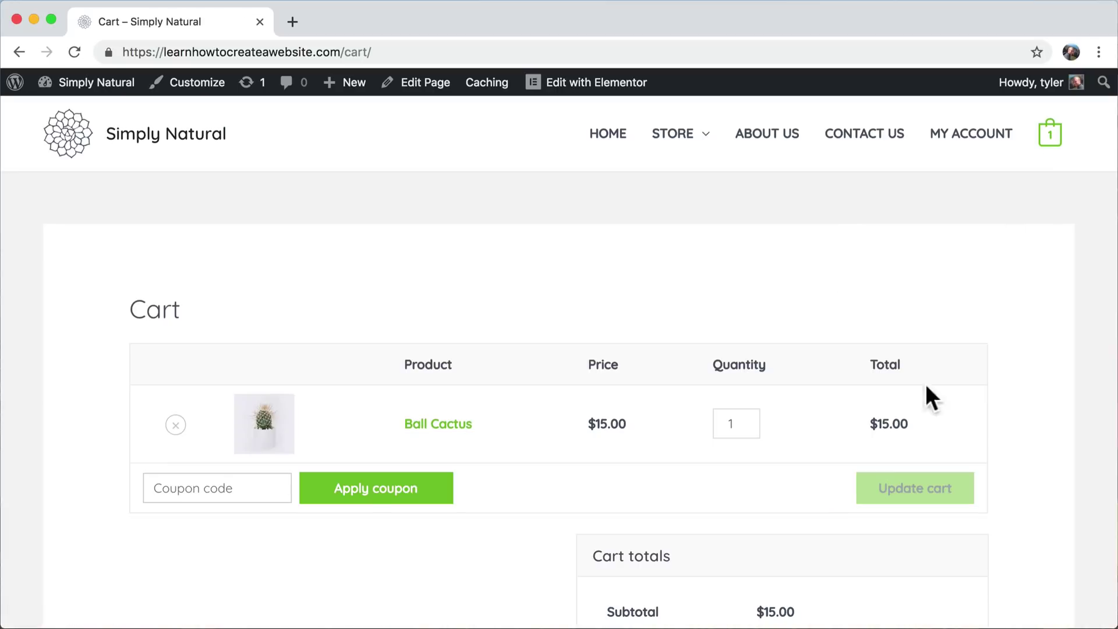
scroll(637, 457, down, 6)
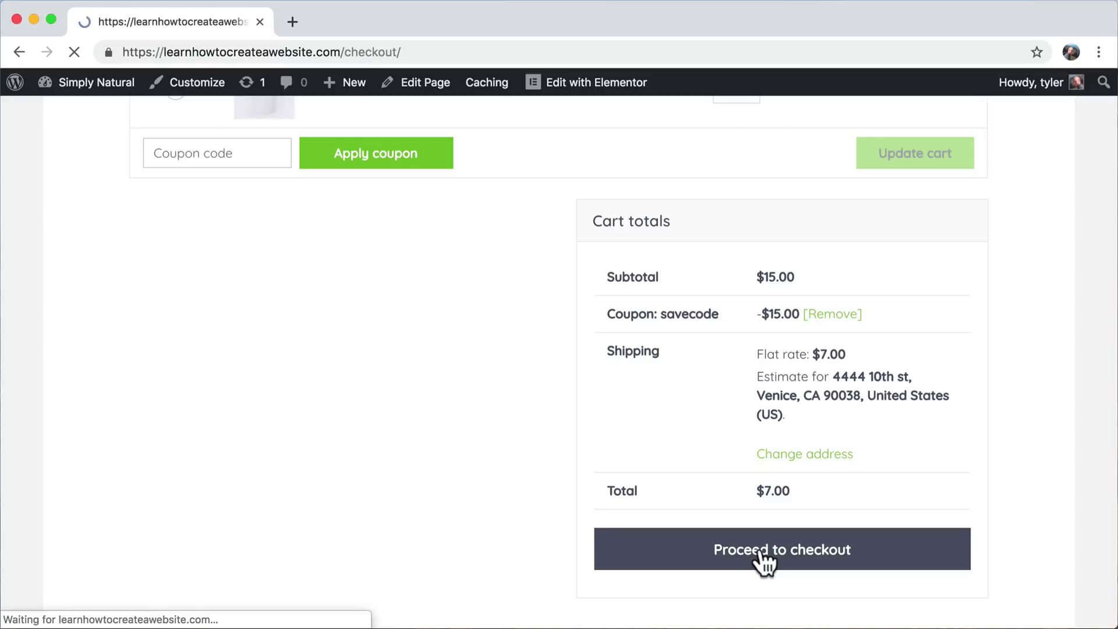
scroll(759, 552, down, 7)
scroll(763, 561, down, 5)
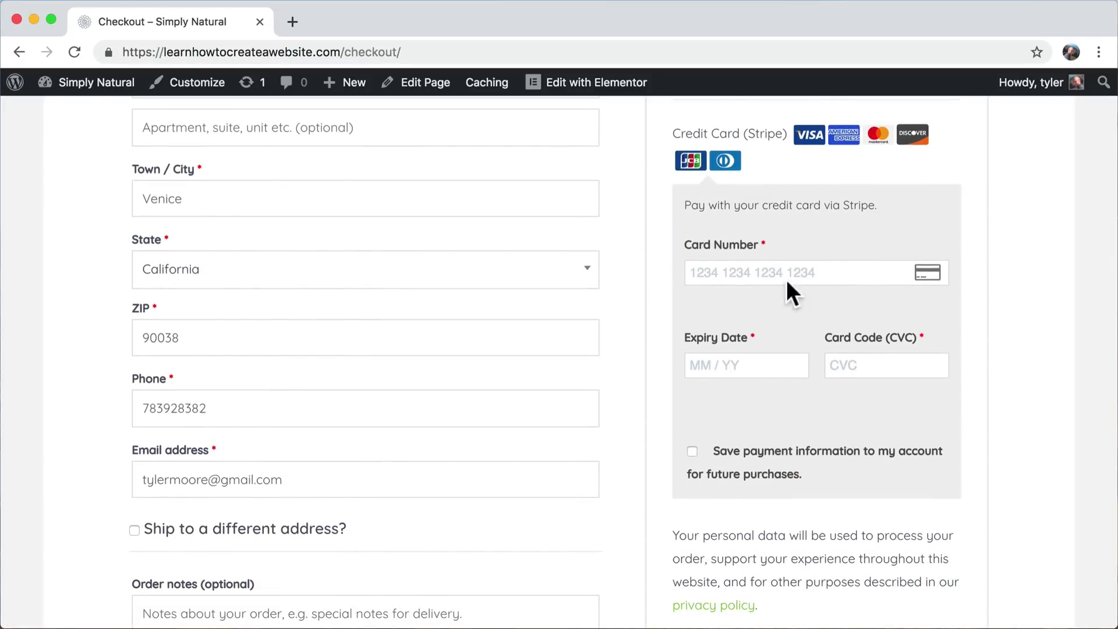
scroll(789, 411, down, 6)
scroll(789, 411, up, 15)
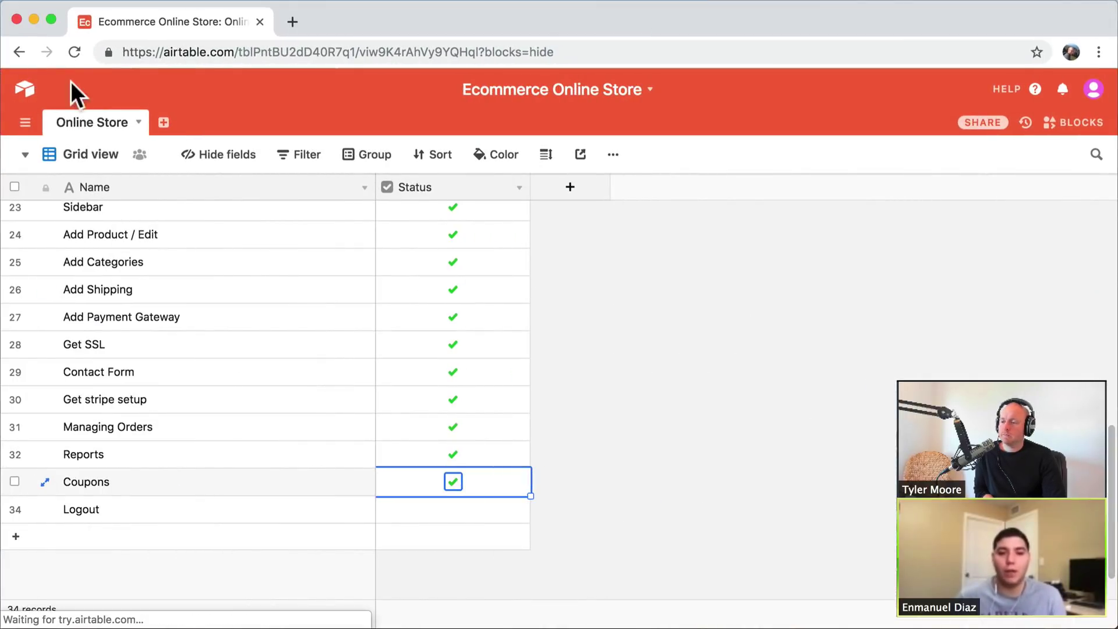
- Log out of WordPress from the Howdy menu
click(32, 18)
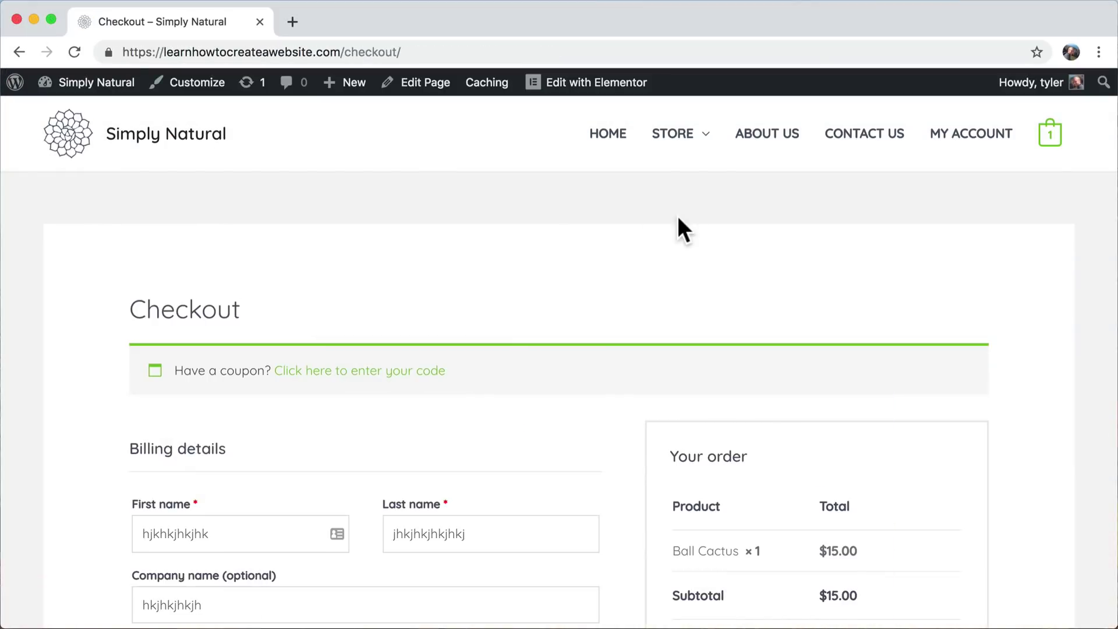
mouse_move(1036, 89)
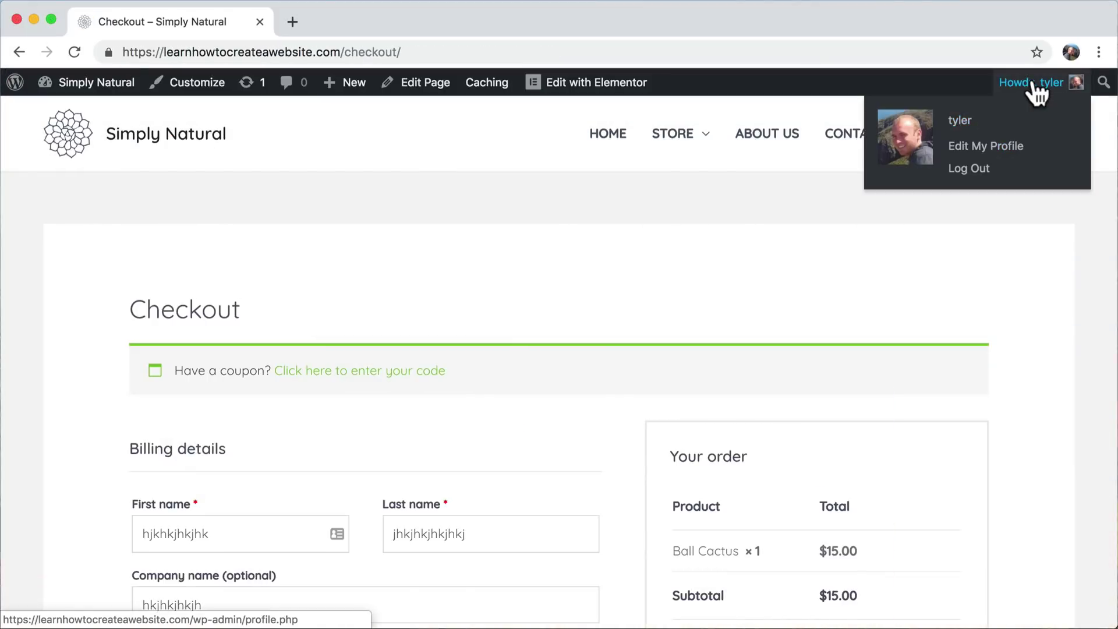
click(973, 175)
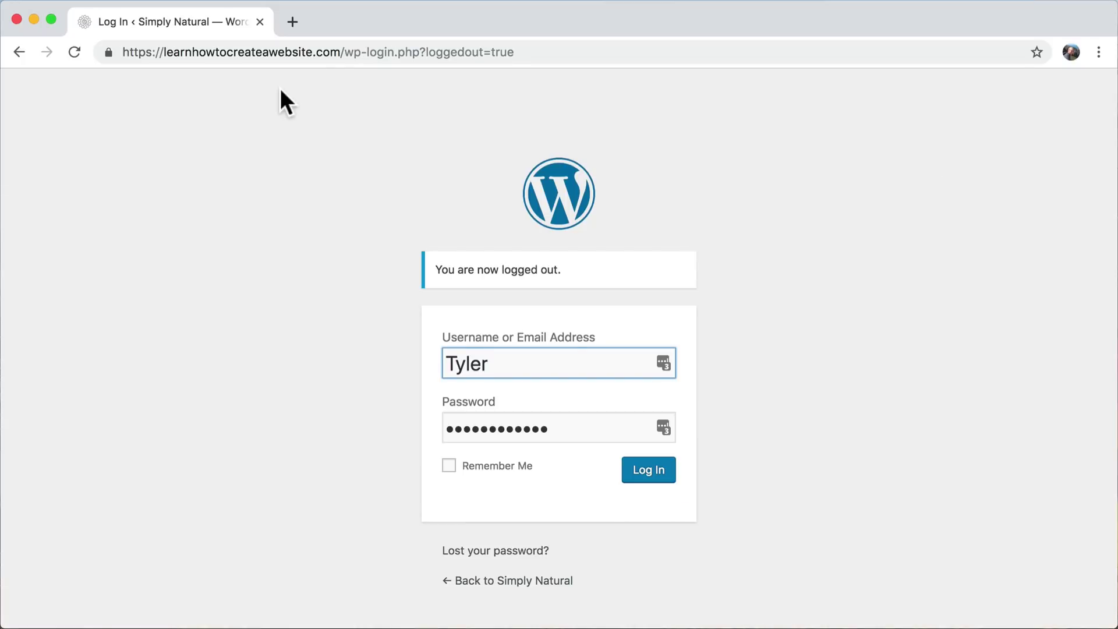
- Remove the wp-login path from the address and load the Simply Natural home page as a visitor
drag(349, 53, 542, 60)
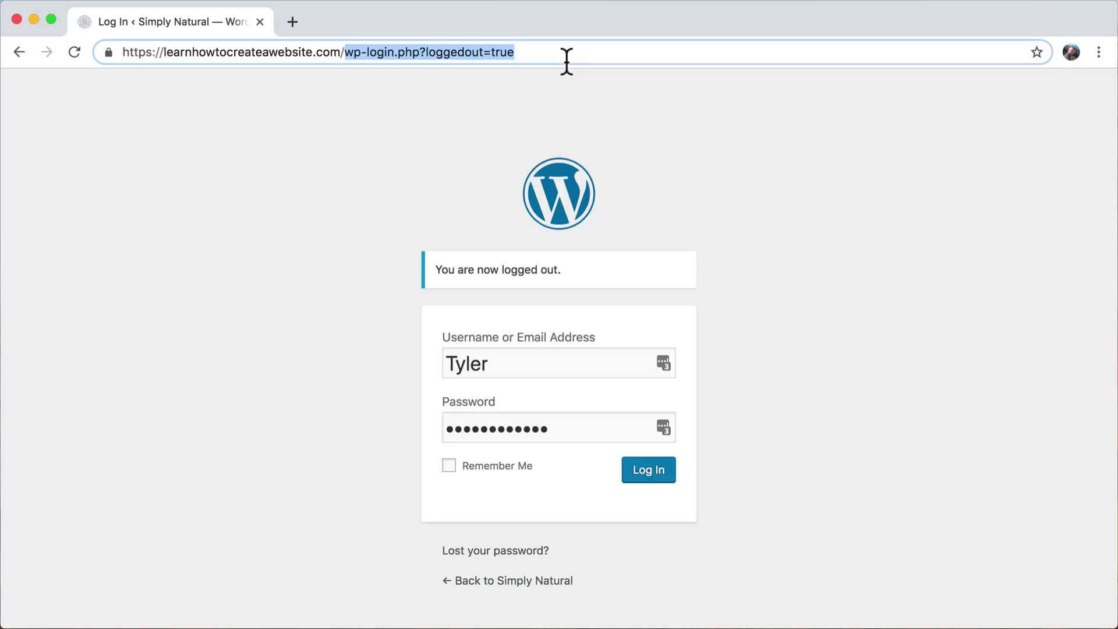
key(BackSpace)
key(Return)
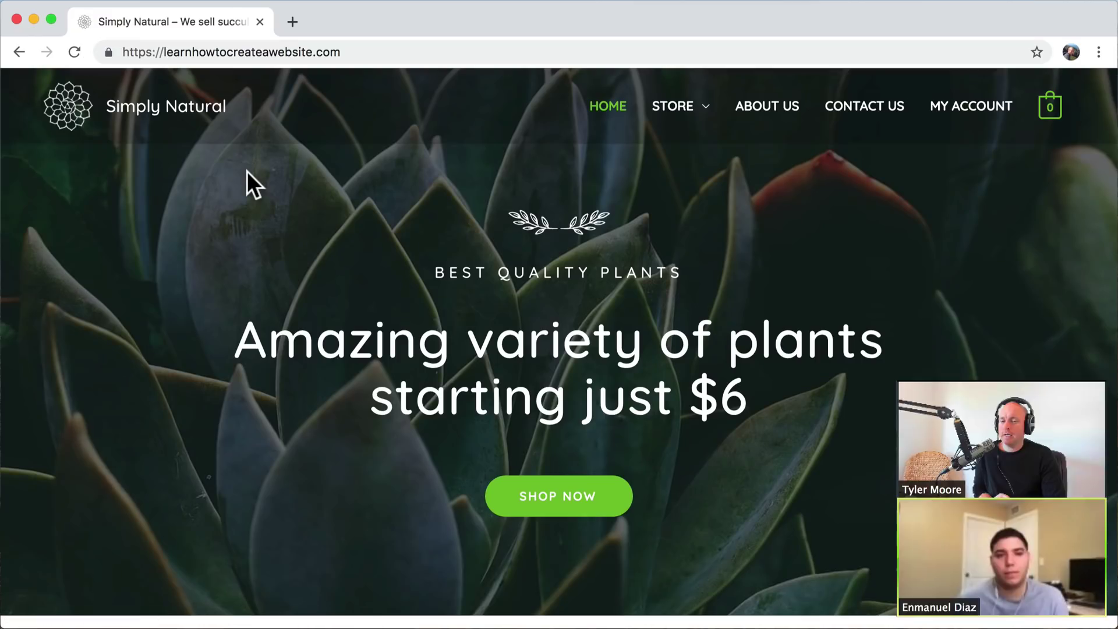
scroll(450, 298, down, 20)
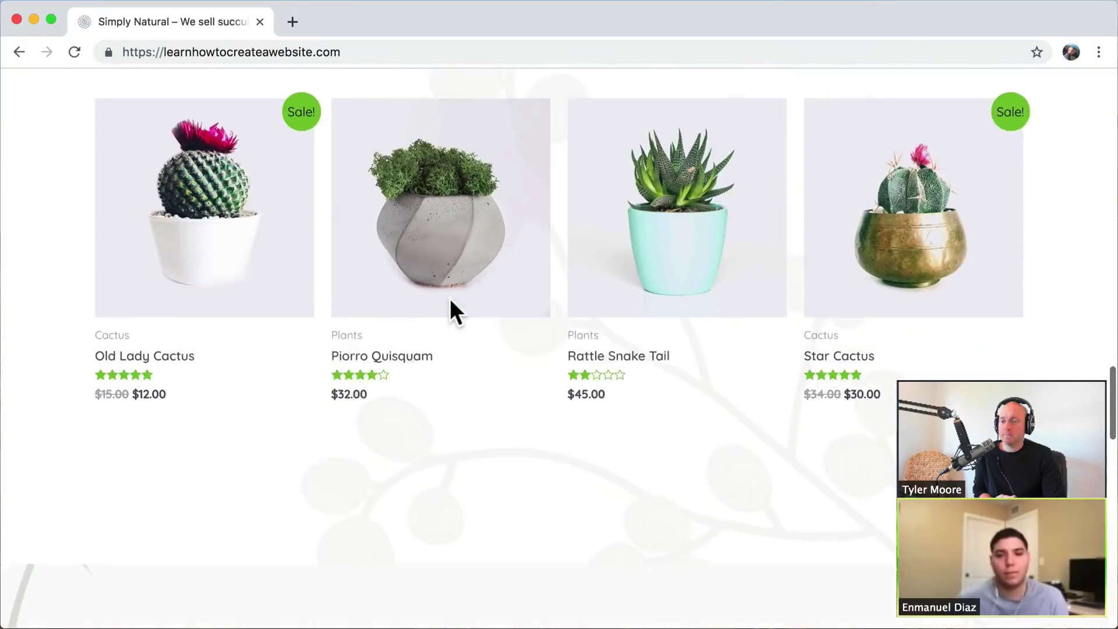
scroll(450, 298, up, 12)
scroll(450, 298, up, 8)
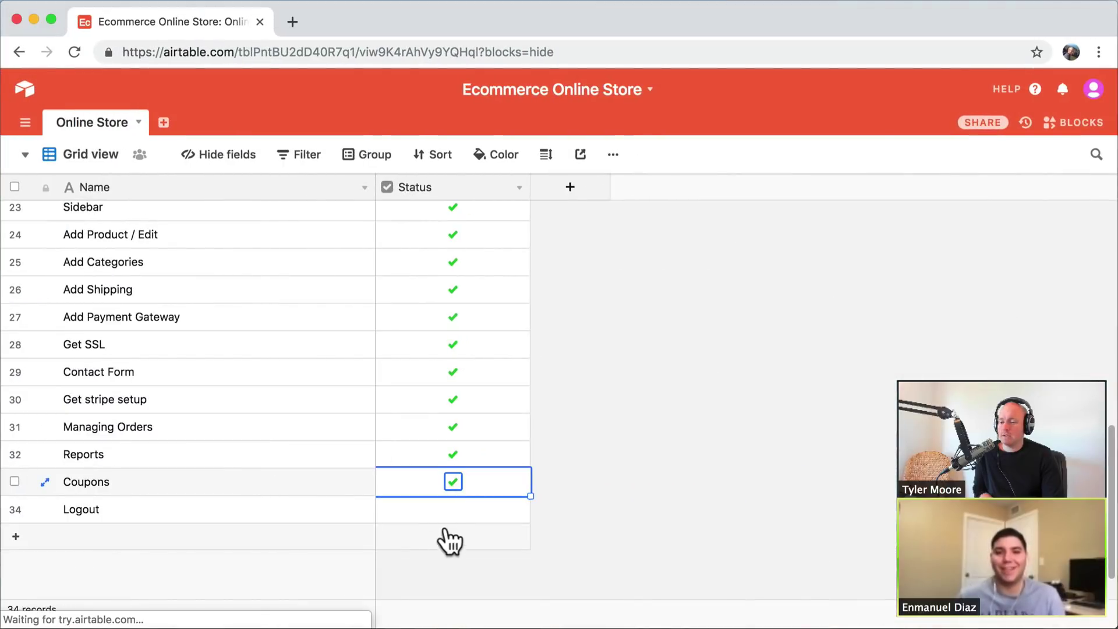
- Tick the Logout row's Status checkbox in Airtable, then minimise the checklist window
click(457, 516)
click(454, 510)
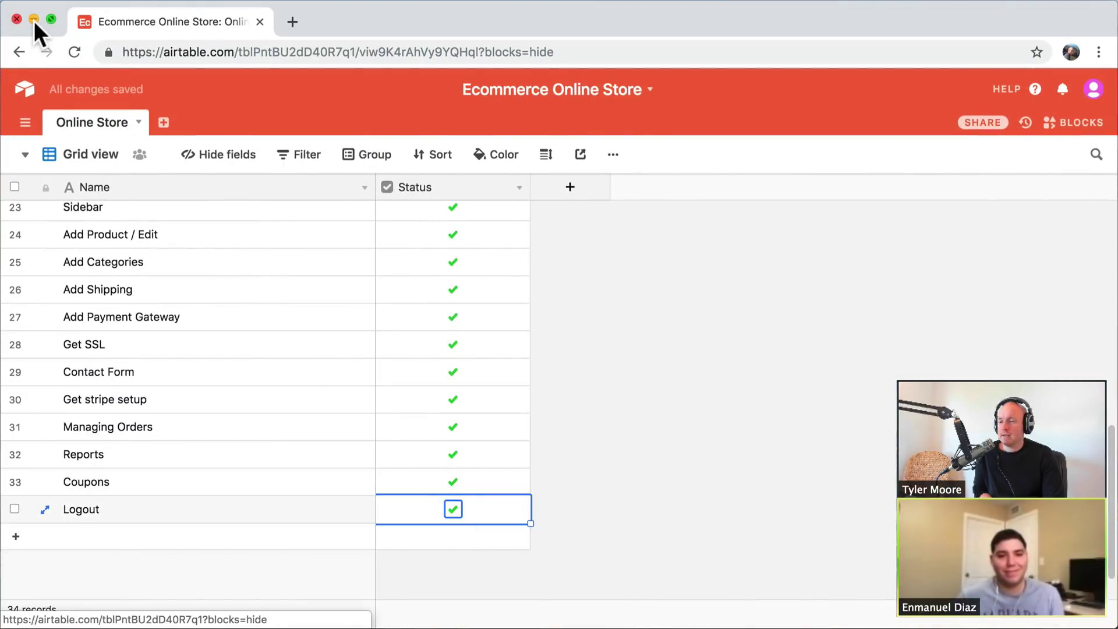
click(34, 20)
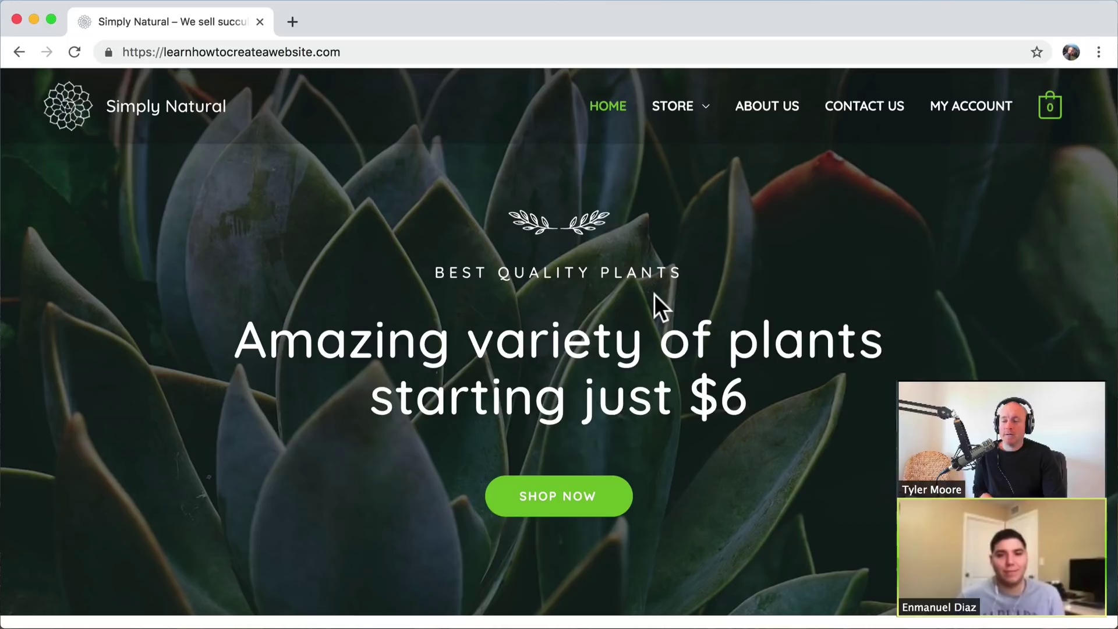